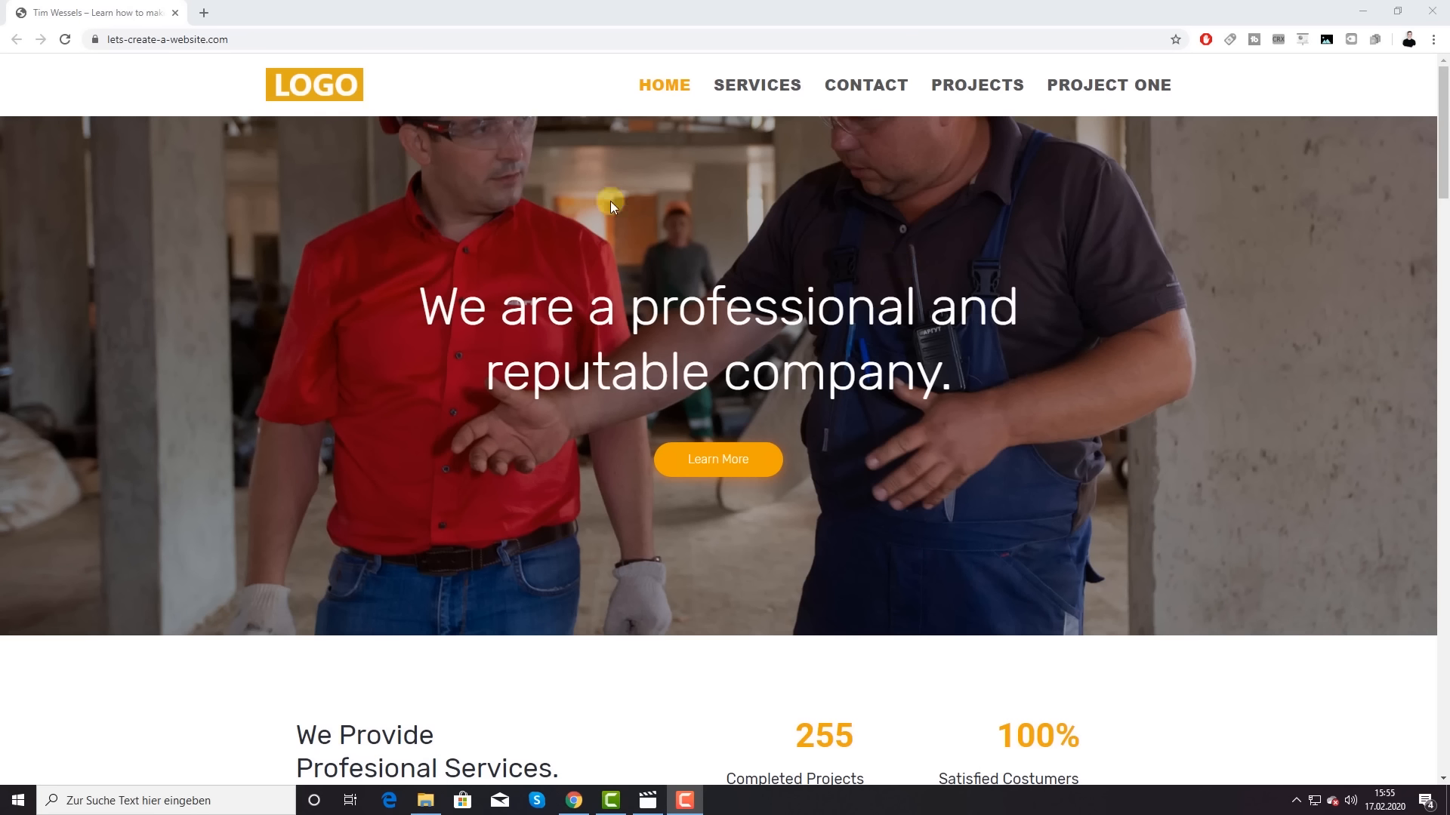
Step: Follow the home page's Learn More link, reload the page and review the intro, statistics and Our Services sections
click(745, 462)
scroll(785, 355, up, 1)
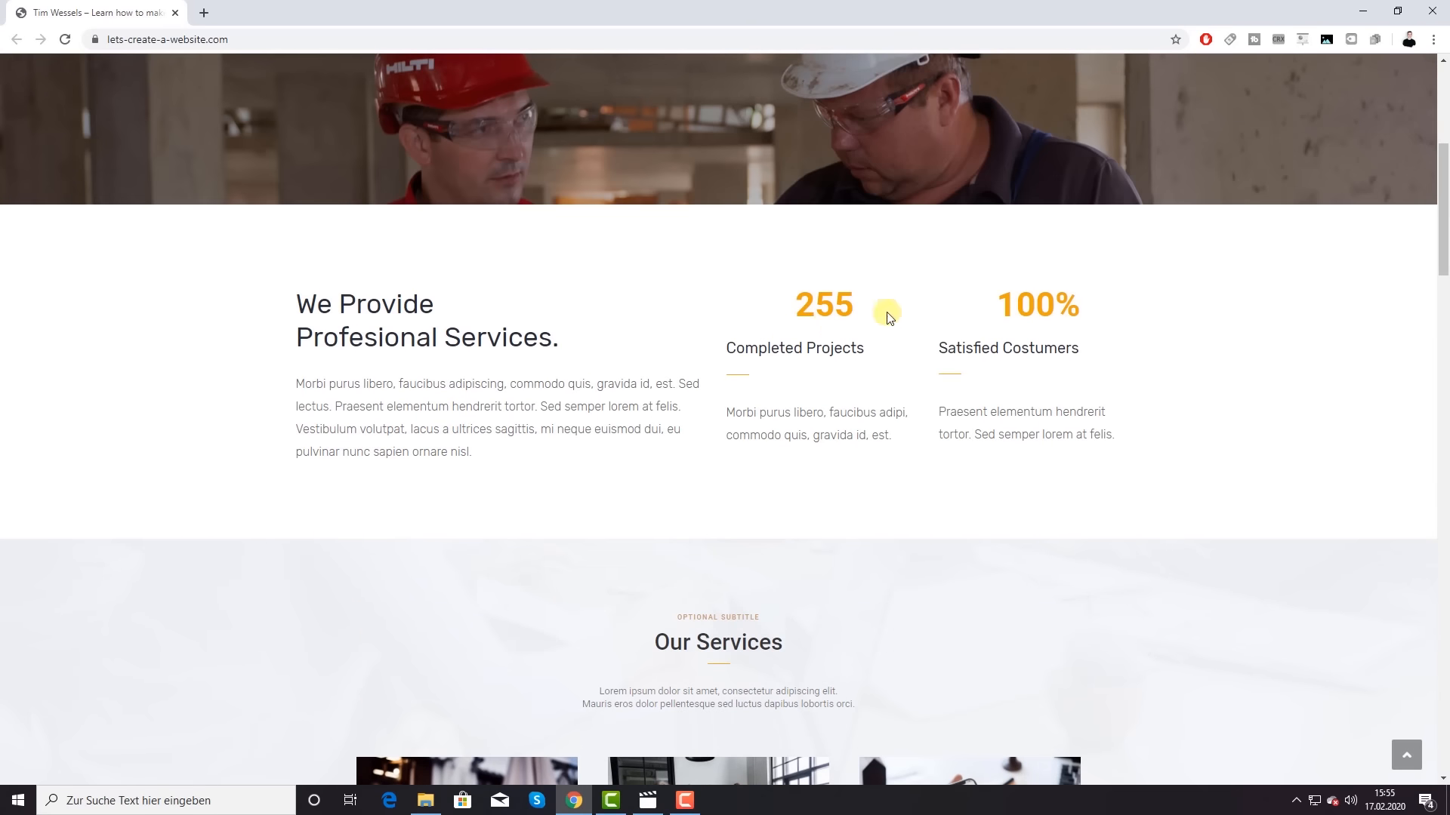
click(65, 40)
scroll(446, 338, down, 2)
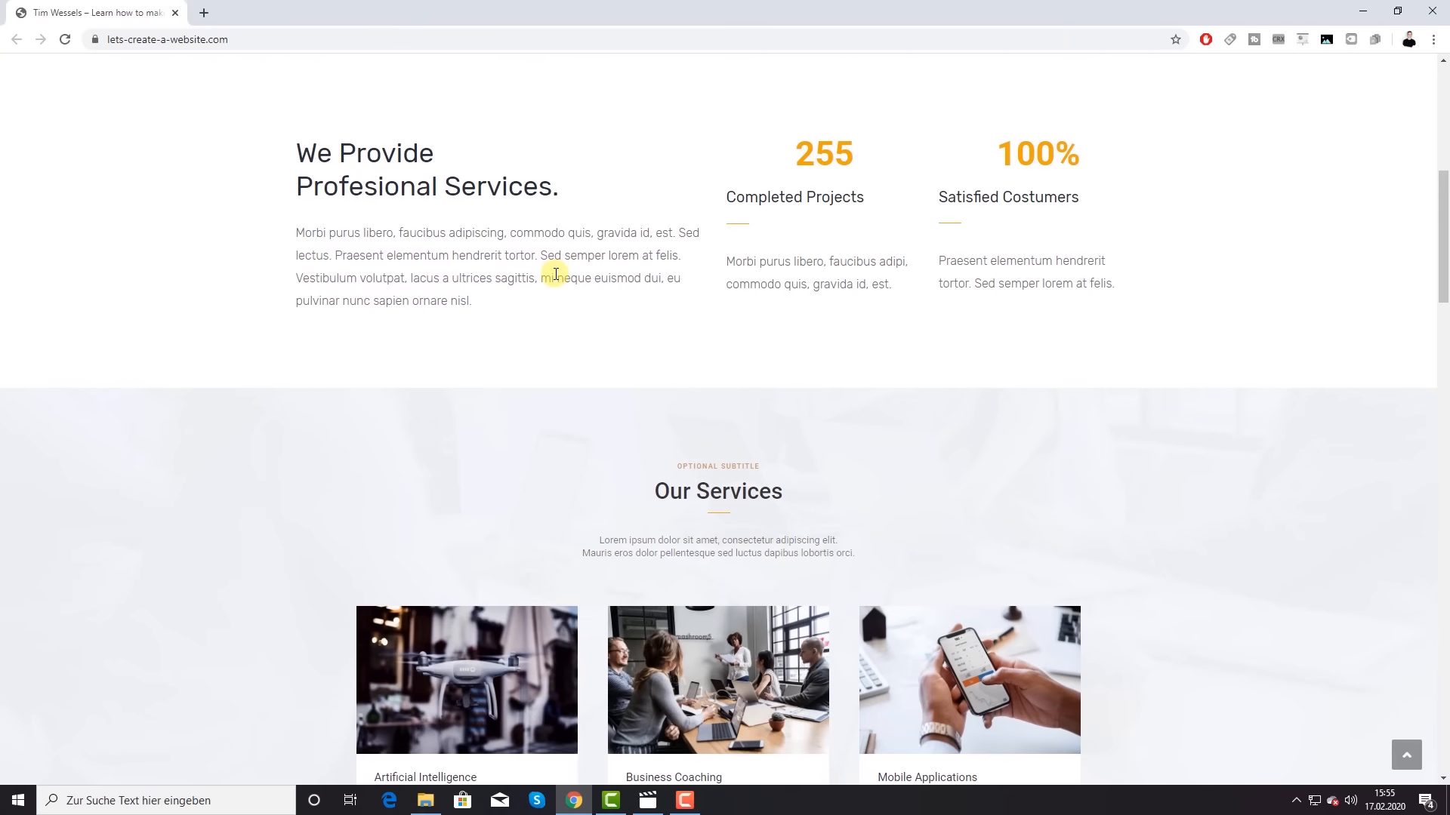
scroll(553, 276, down, 4)
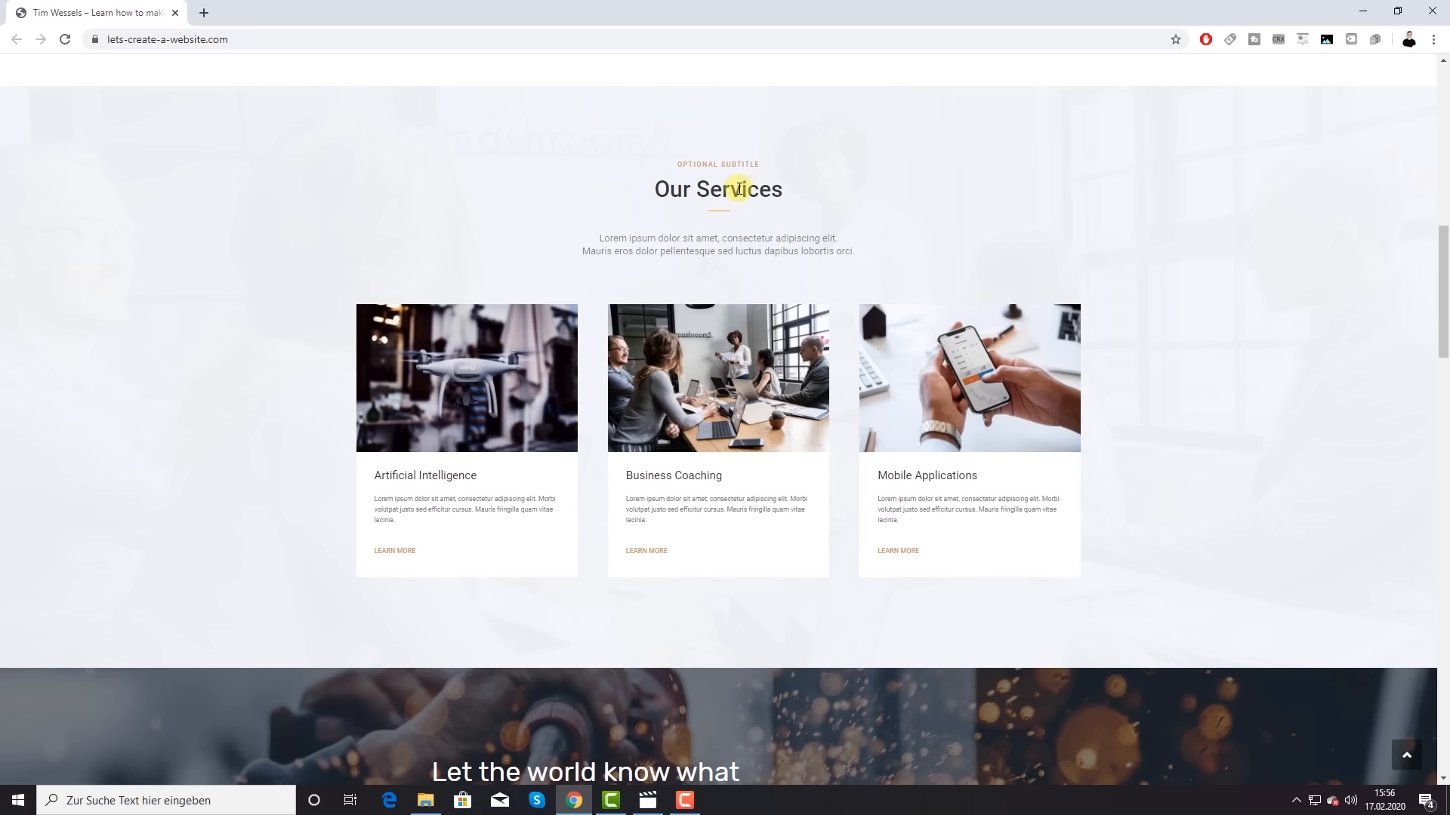
scroll(737, 197, down, 7)
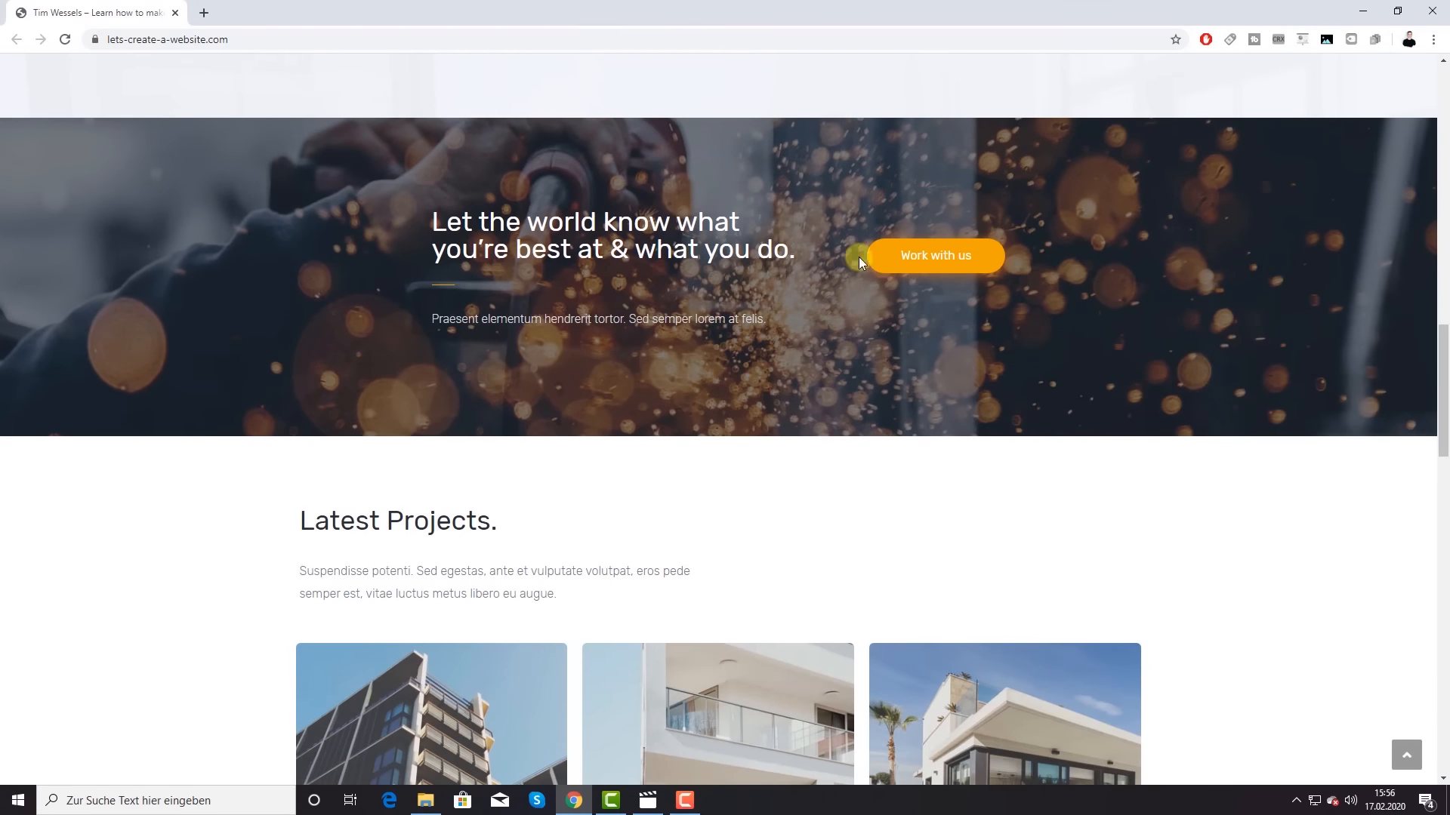
Step: Open the Work with us link in a new tab, then return to the home page
right_click(940, 257)
click(981, 264)
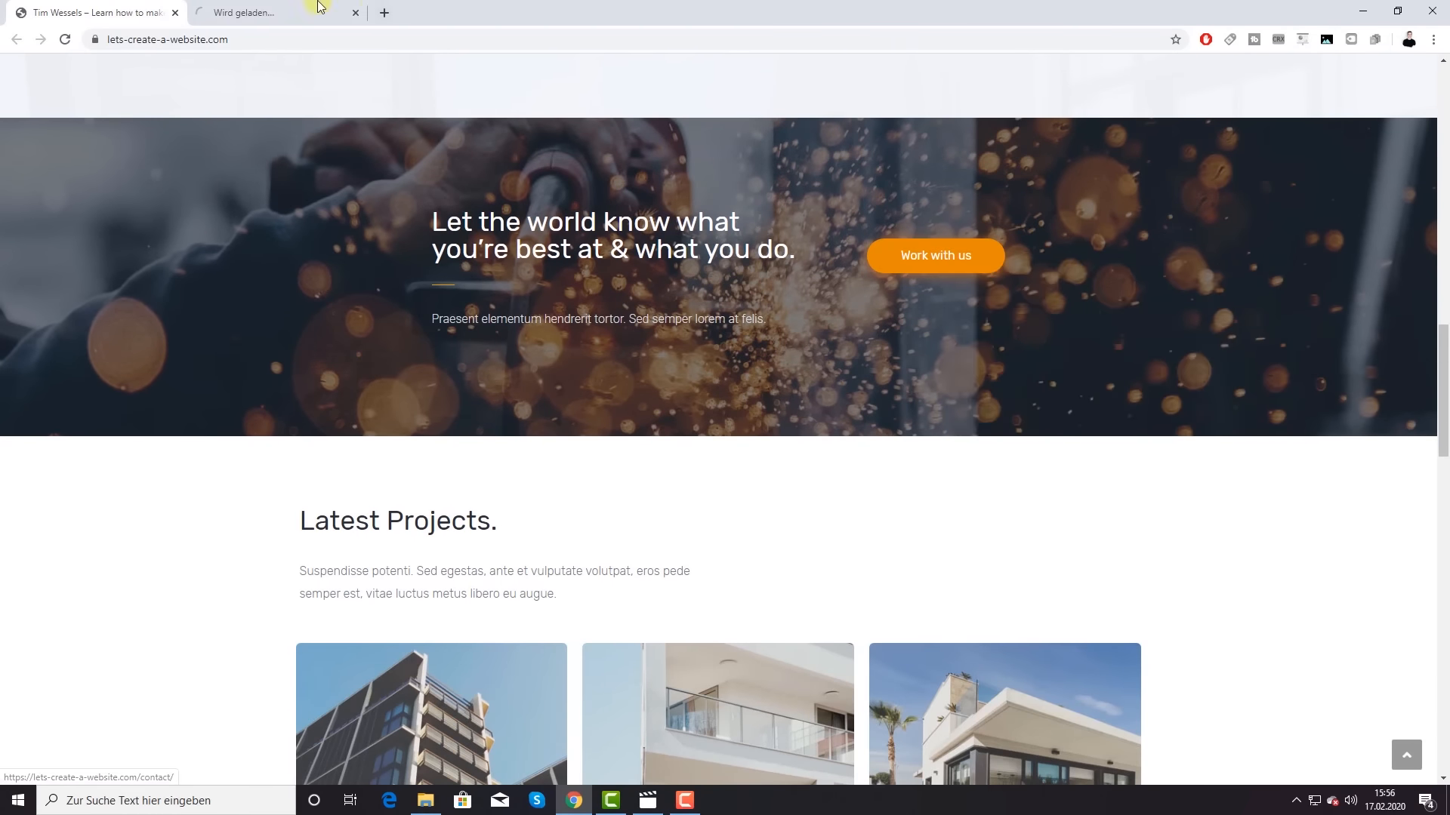
click(332, 11)
click(71, 12)
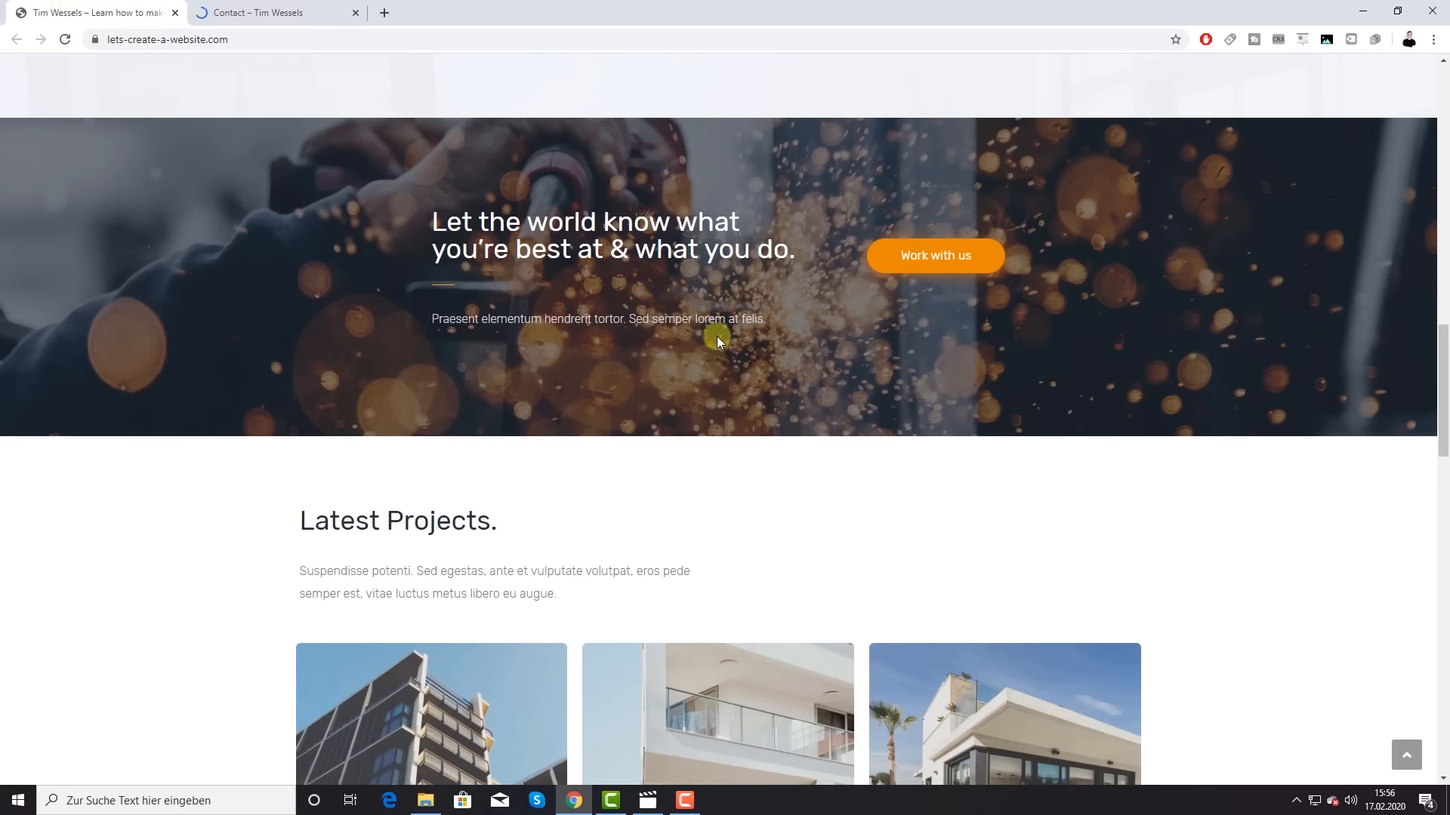
Step: Review the Latest Projects section, view its View more projects link in a new tab and return to the home page
scroll(728, 301, down, 4)
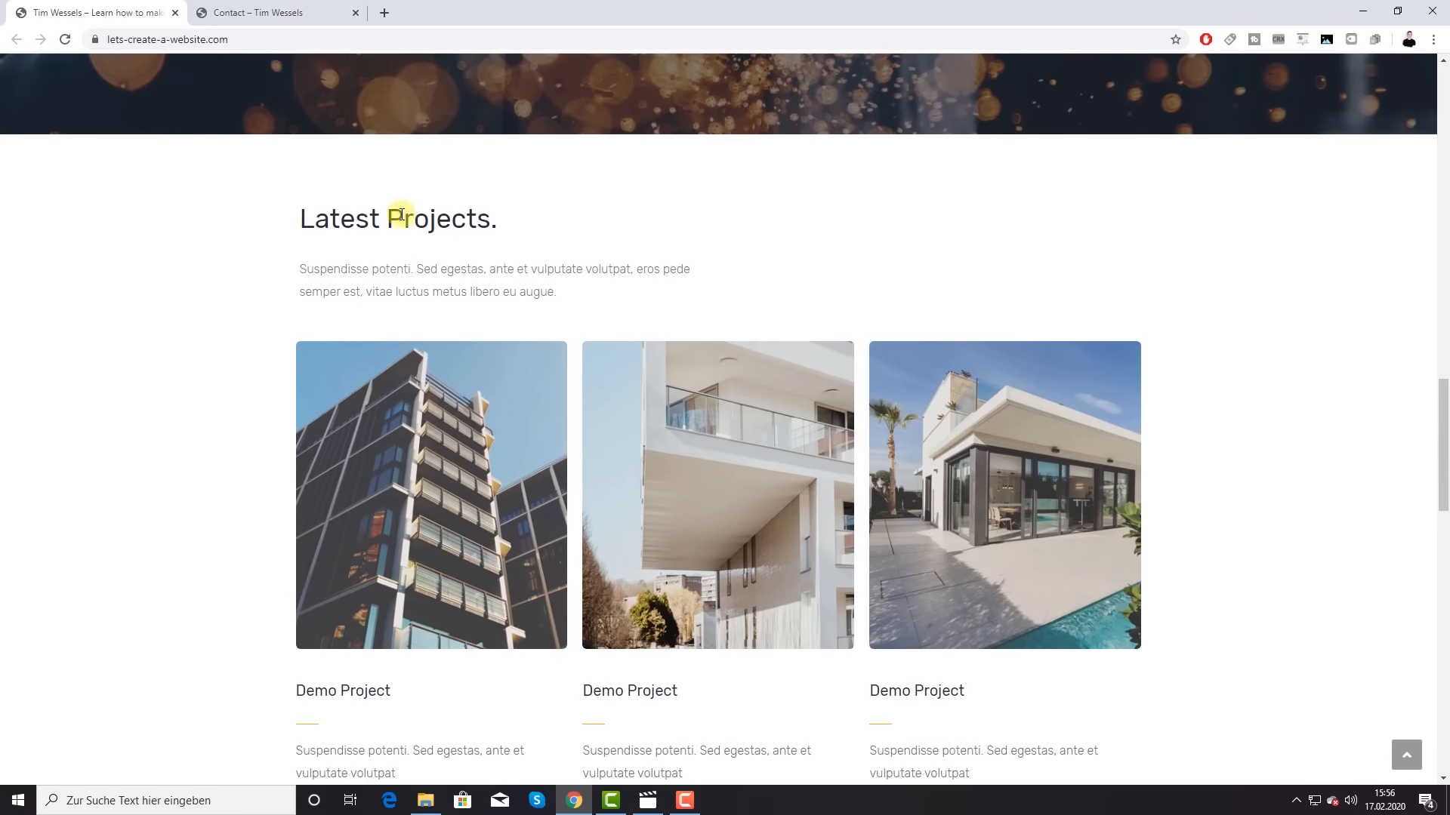
scroll(430, 279, down, 3)
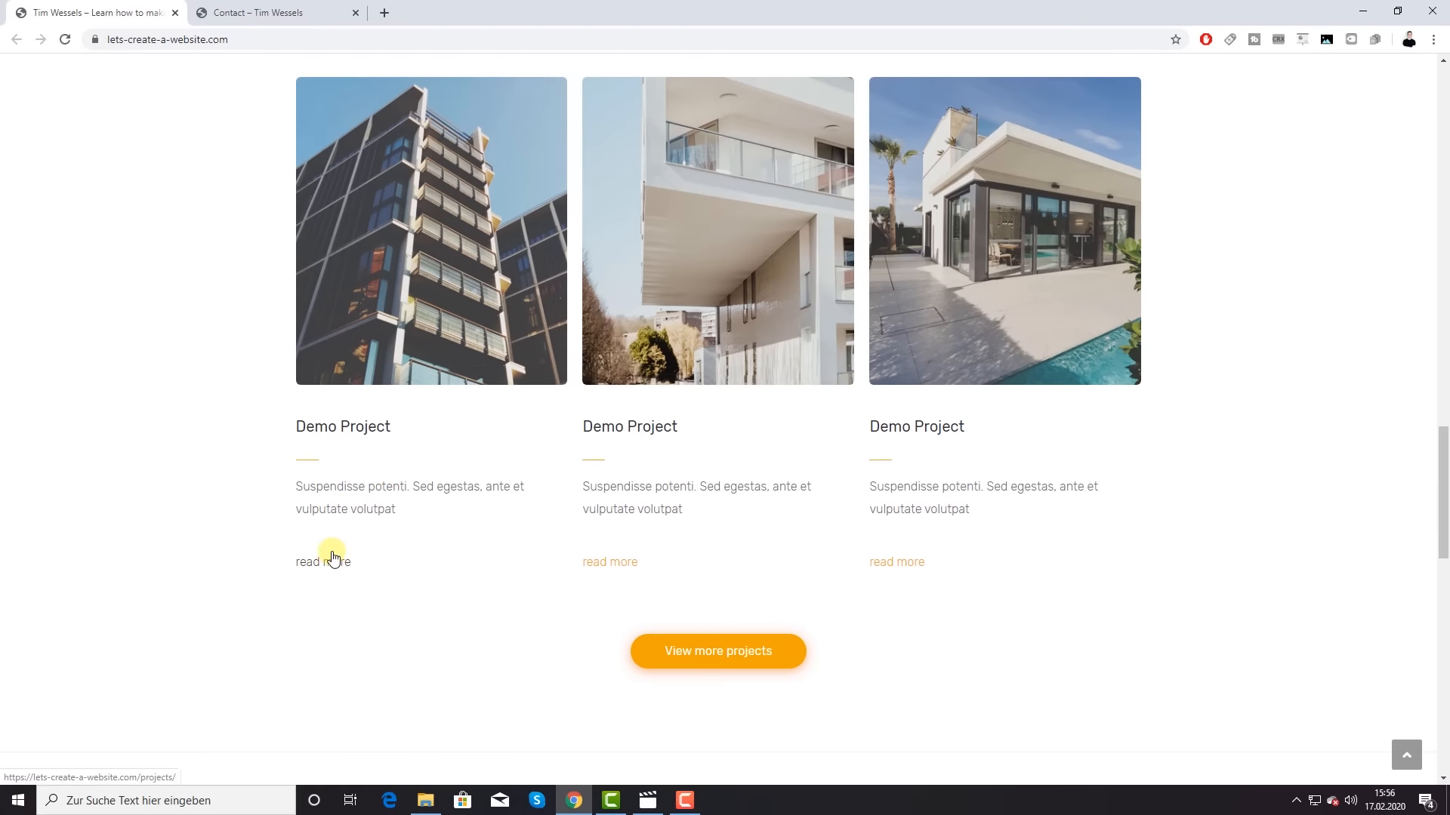
scroll(774, 548, down, 3)
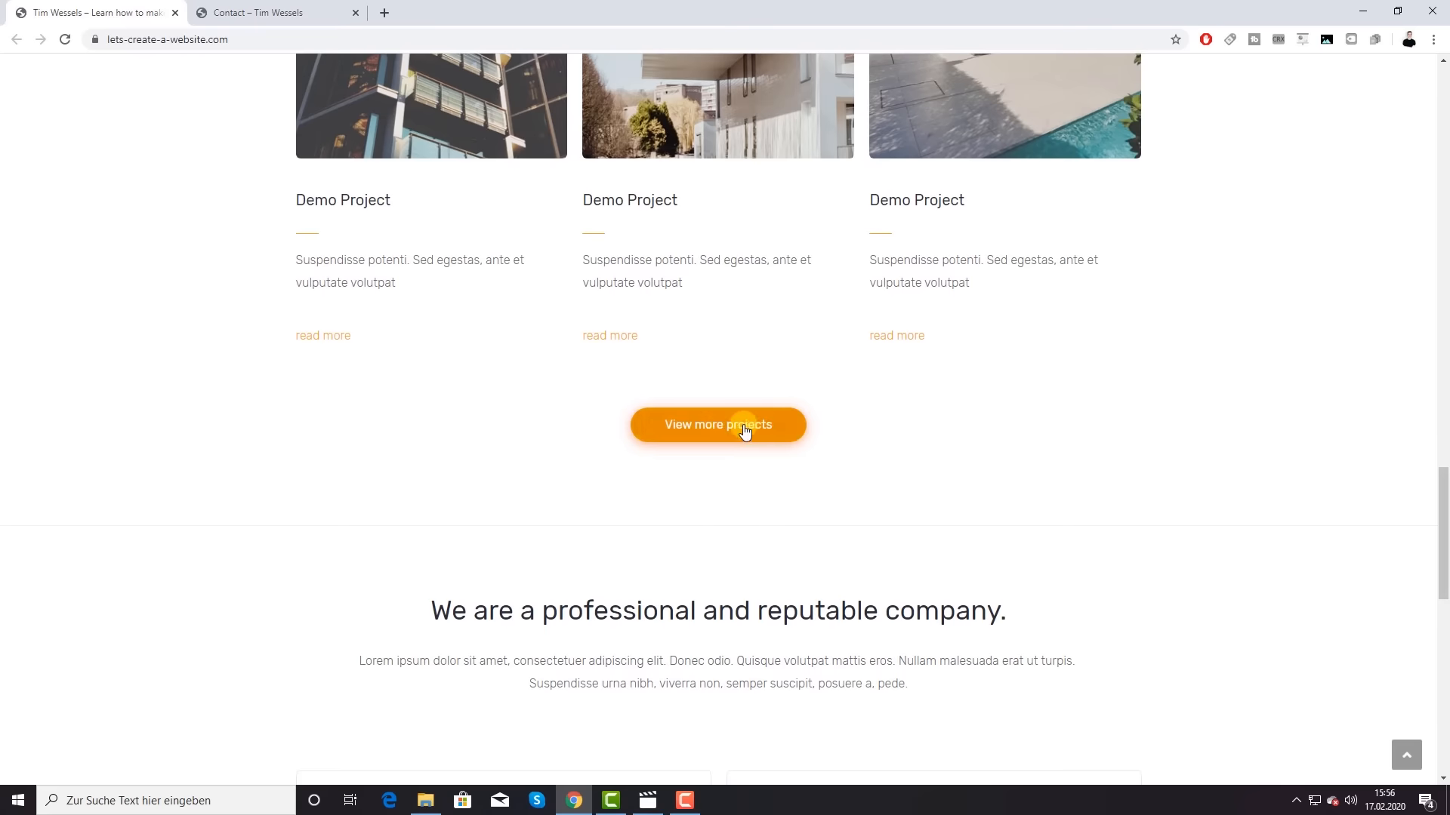
scroll(767, 437, up, 2)
right_click(731, 585)
click(762, 594)
click(462, 14)
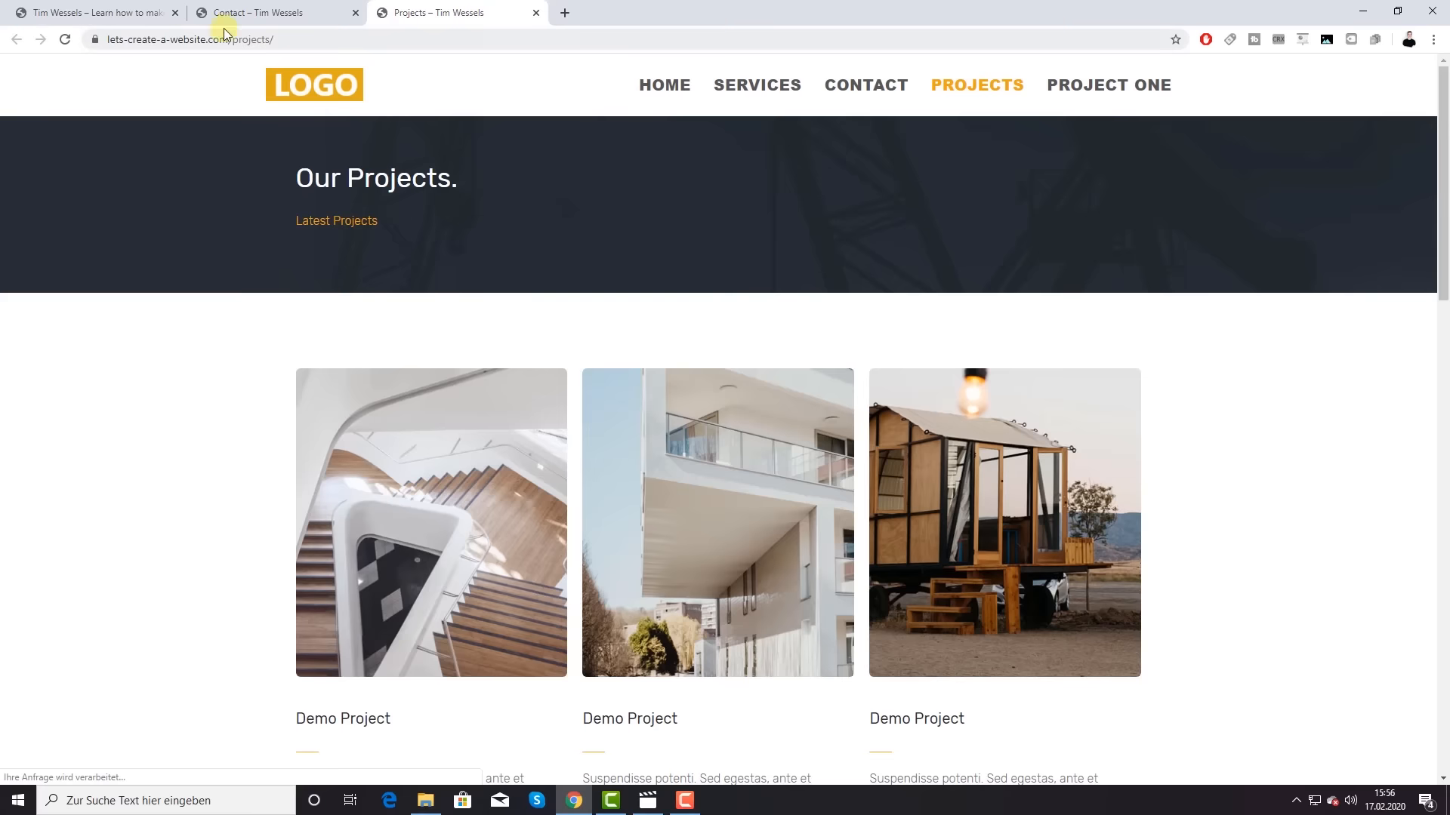
click(130, 6)
Step: Examine the home page's testimonials, What We Do section and quote request area
scroll(793, 457, down, 7)
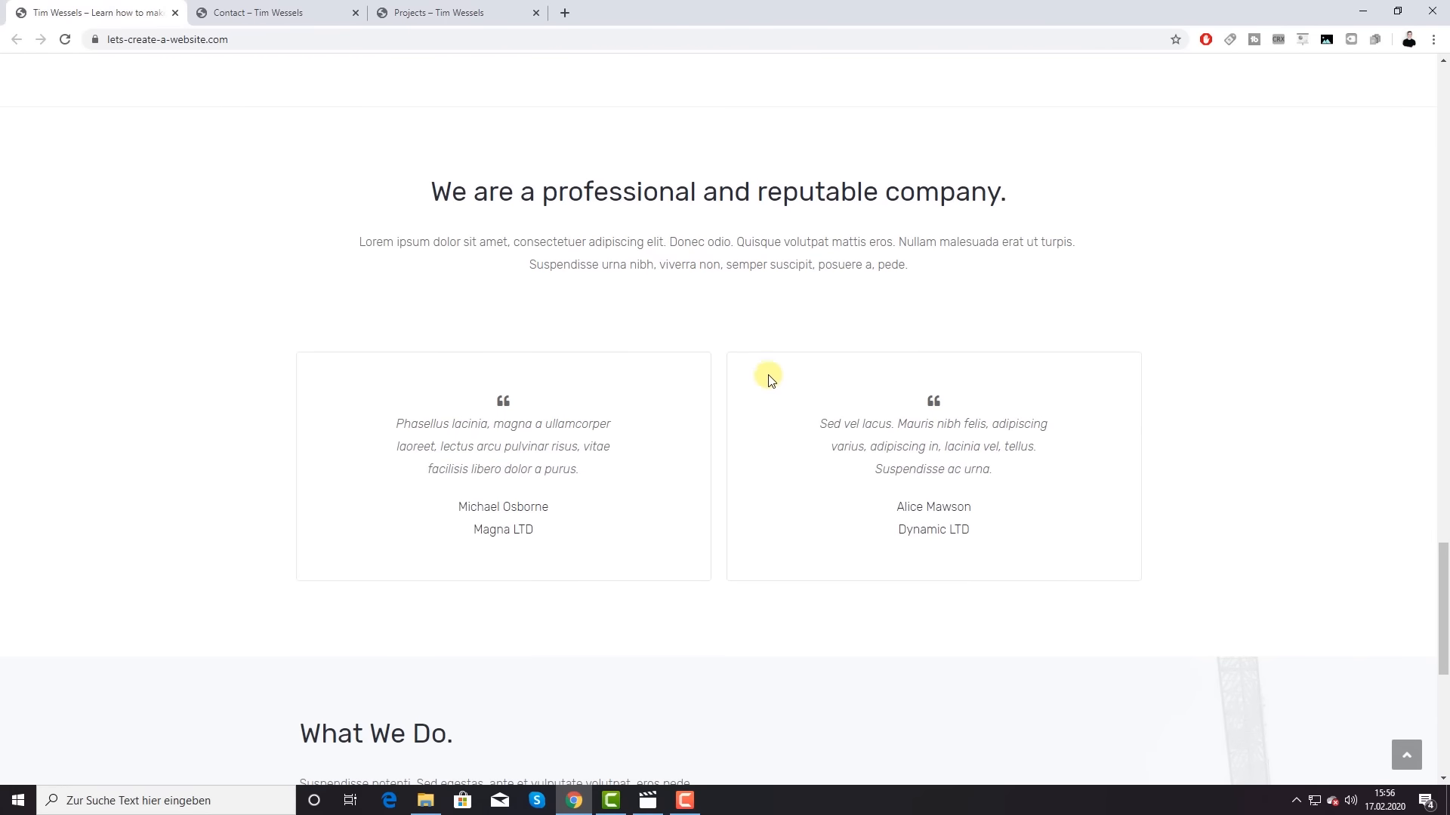
scroll(702, 337, down, 2)
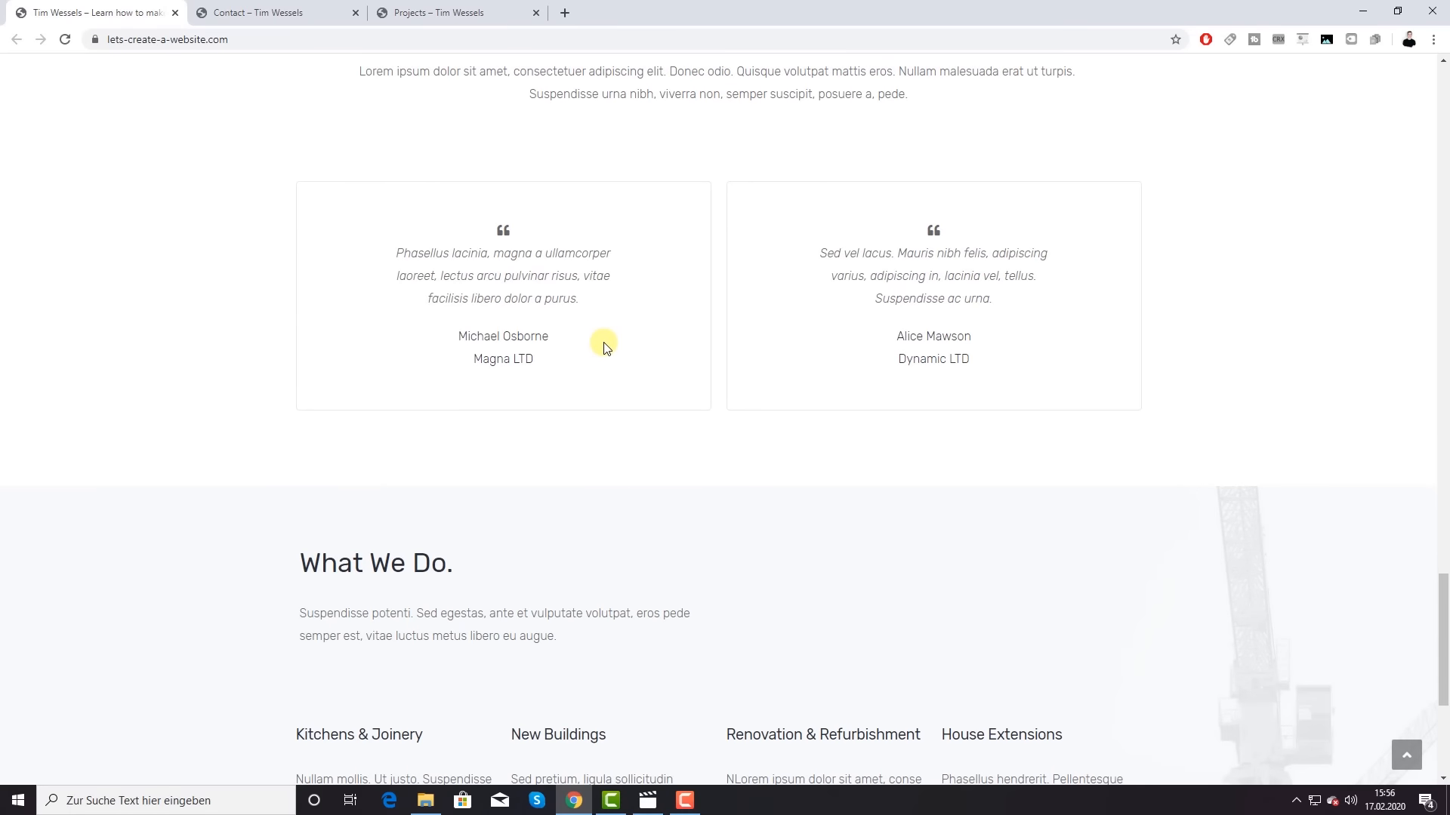
scroll(604, 345, down, 3)
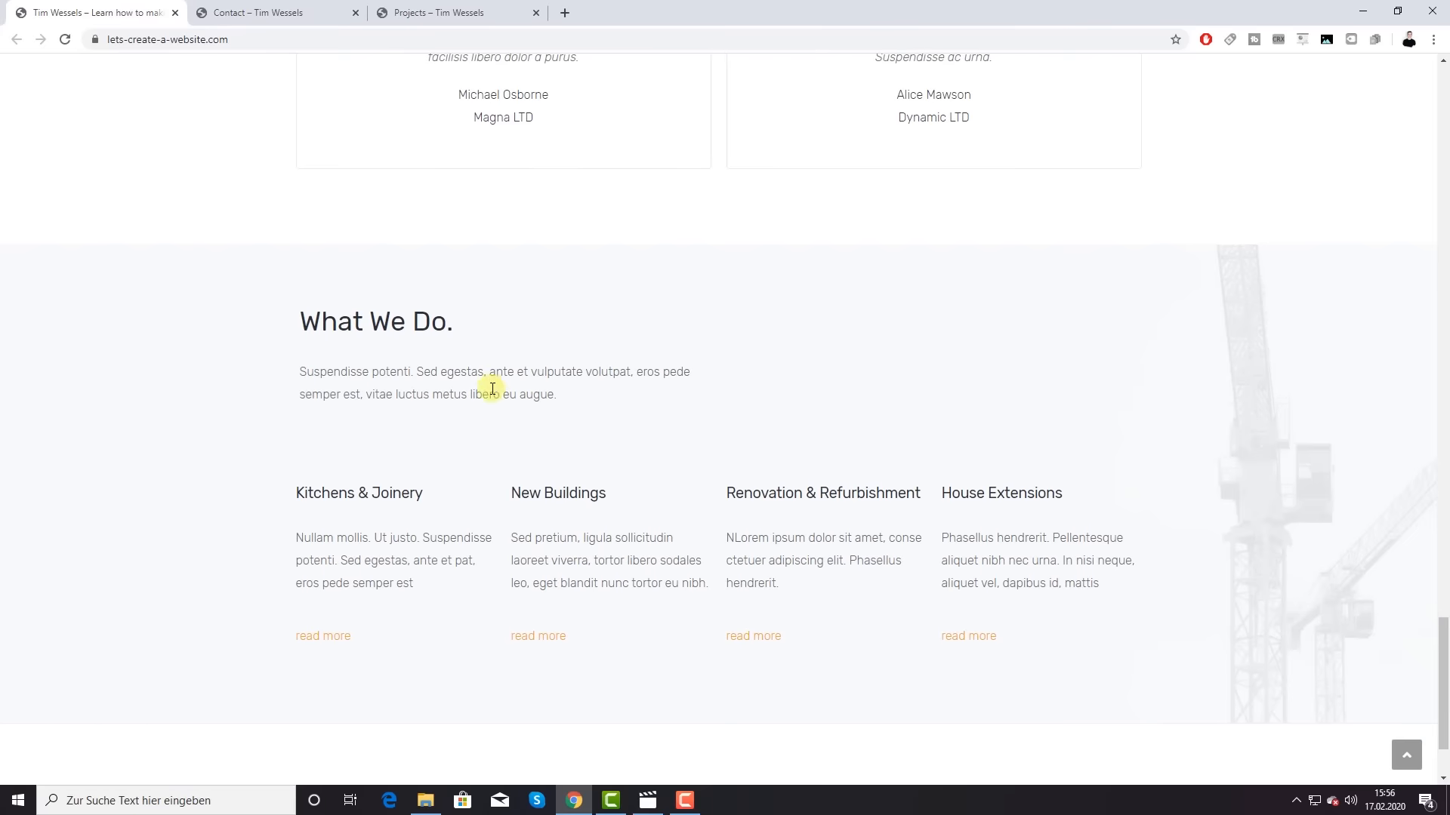
scroll(527, 420, down, 1)
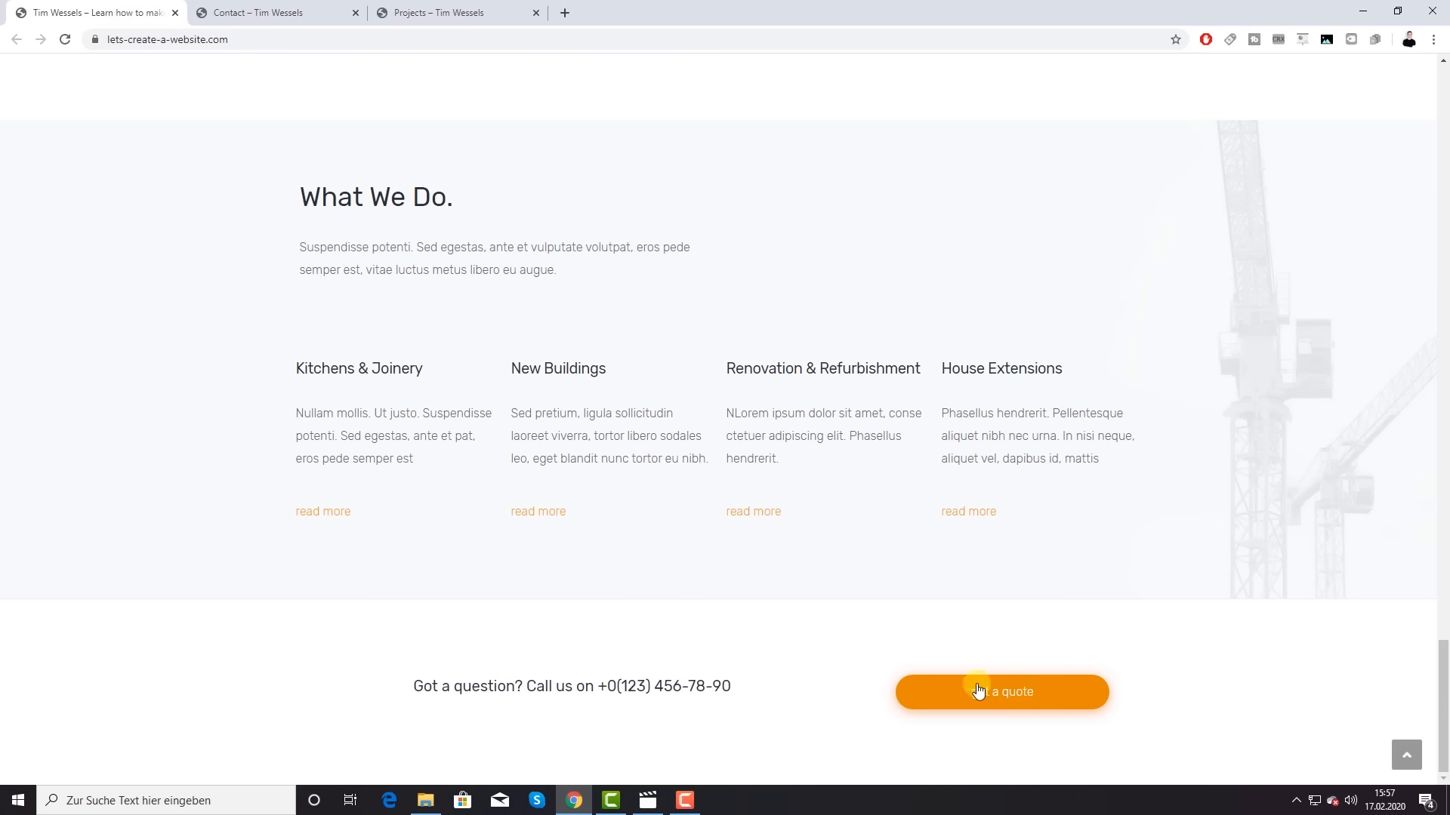
scroll(692, 547, up, 15)
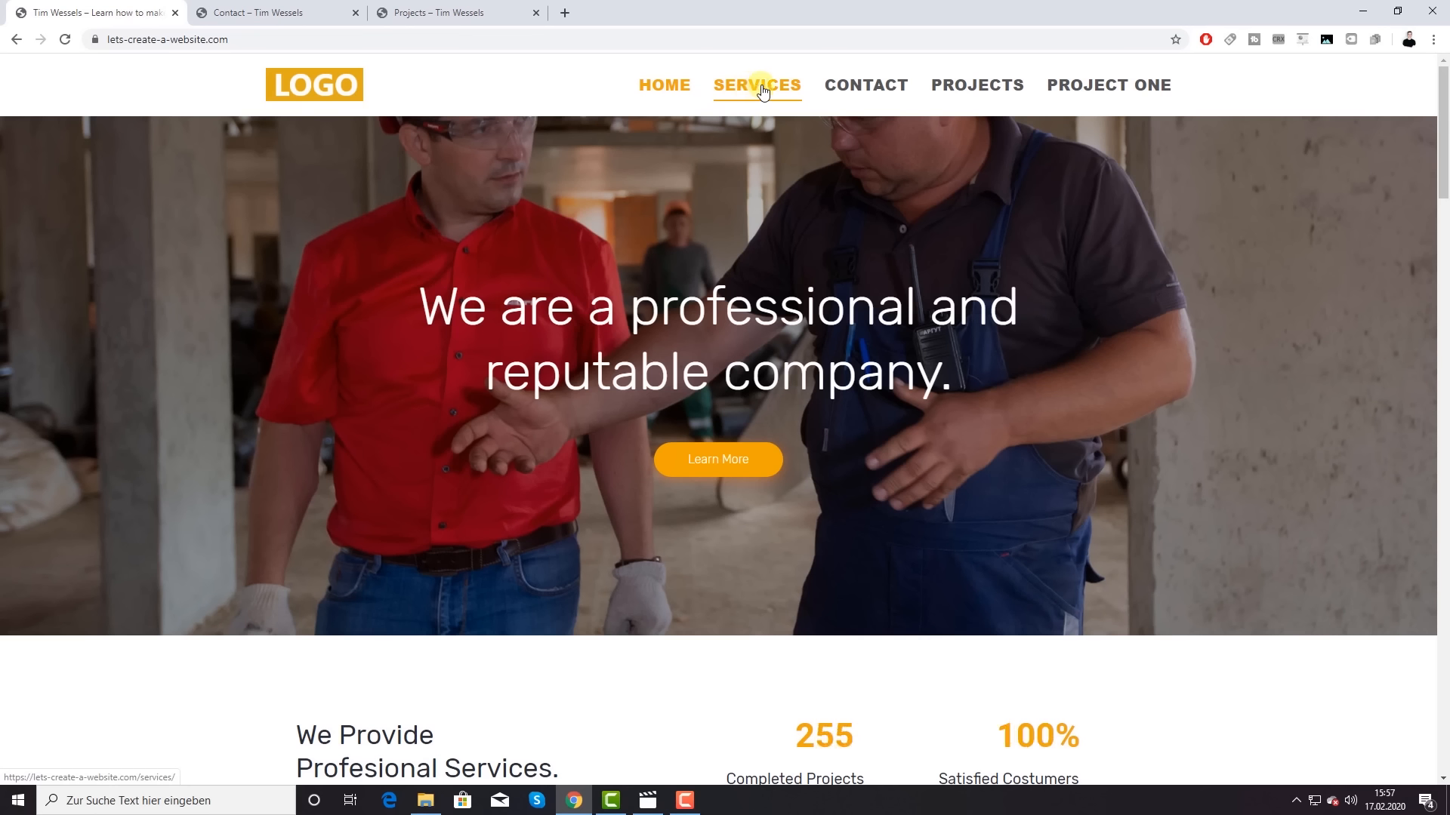
Step: Open the Contact page and examine its contact details, message form, location map and footer
click(865, 87)
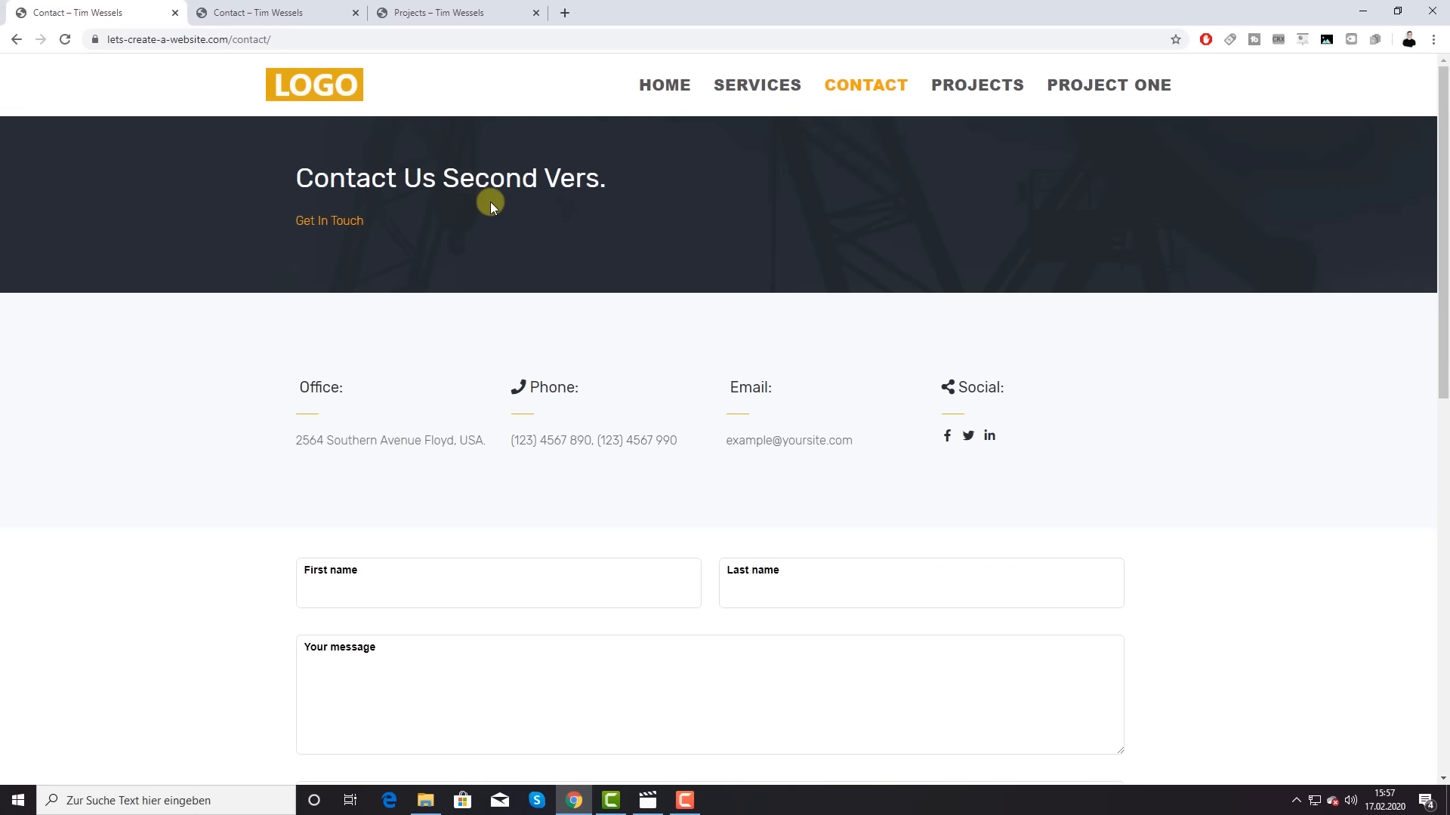
scroll(336, 373, down, 1)
scroll(337, 373, down, 1)
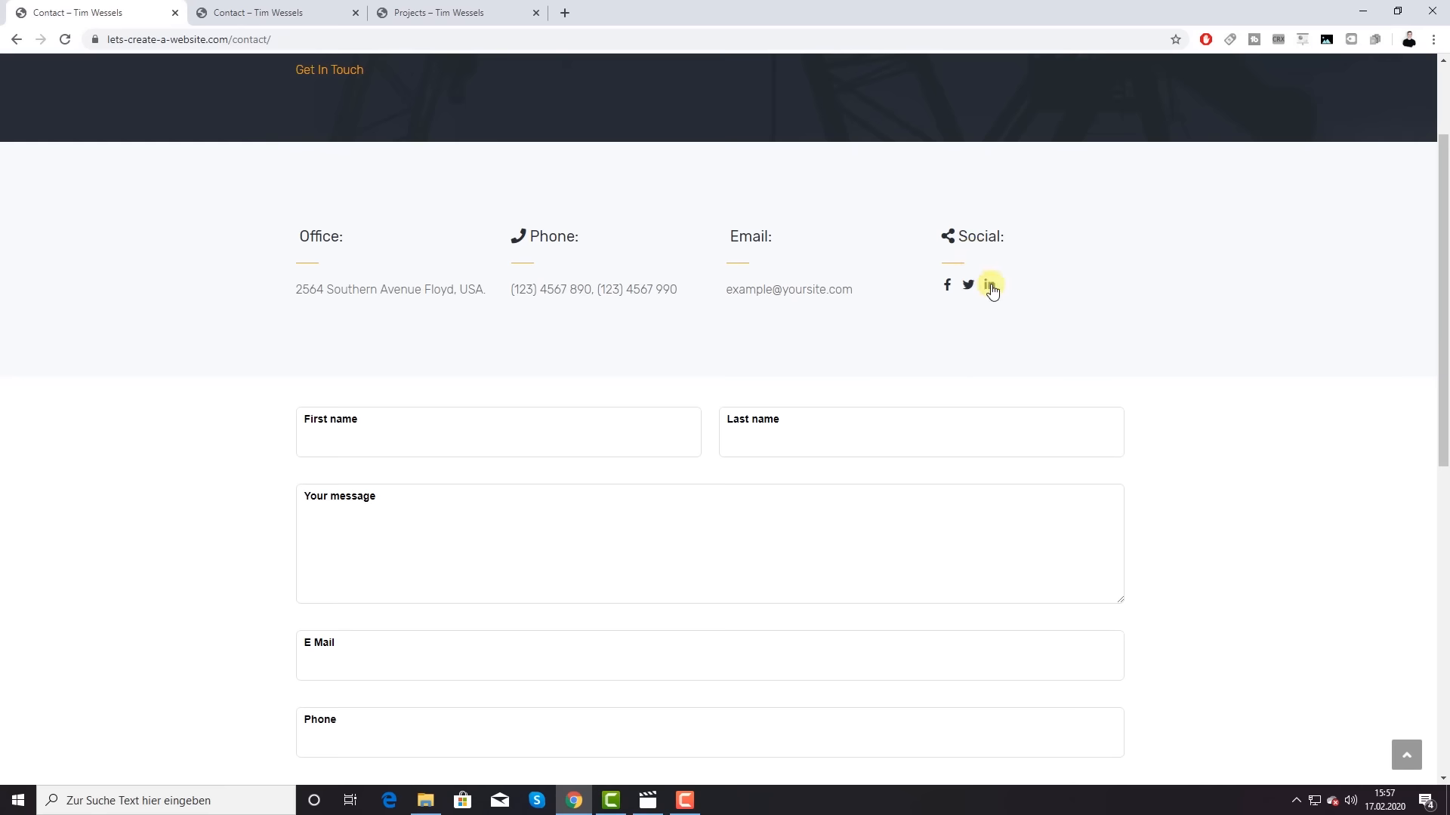
scroll(974, 290, down, 1)
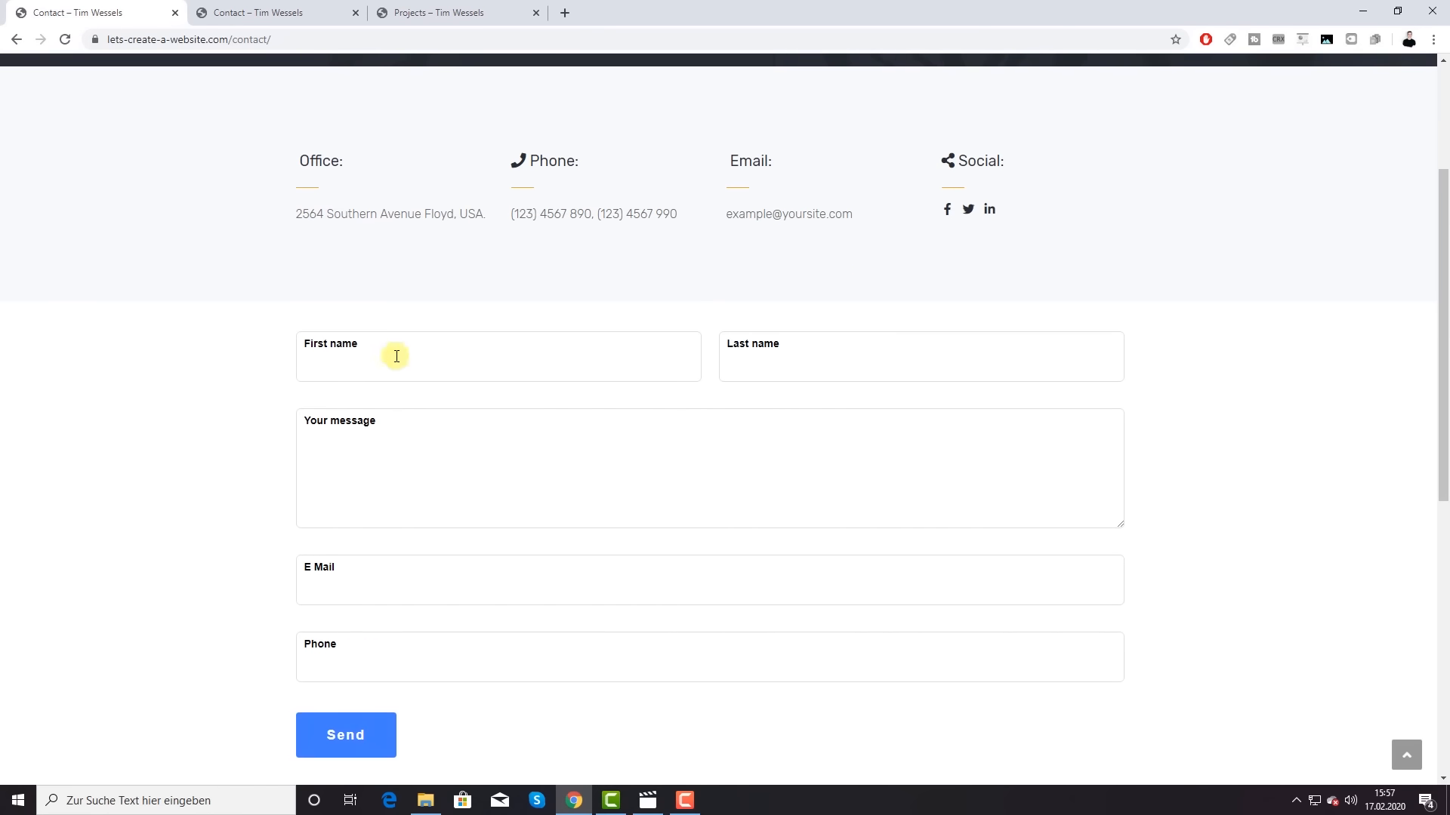
scroll(507, 357, down, 2)
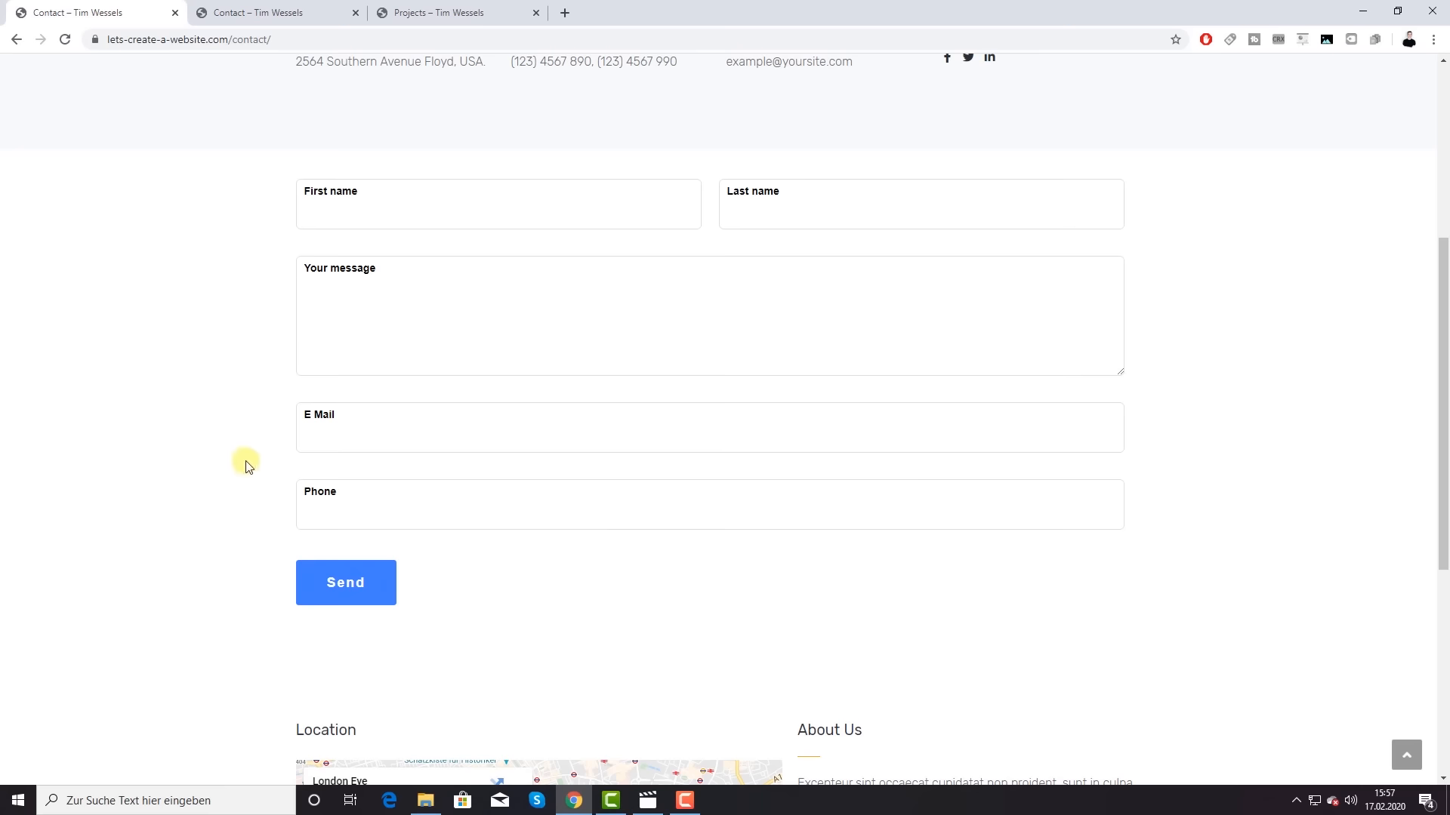
scroll(204, 453, down, 4)
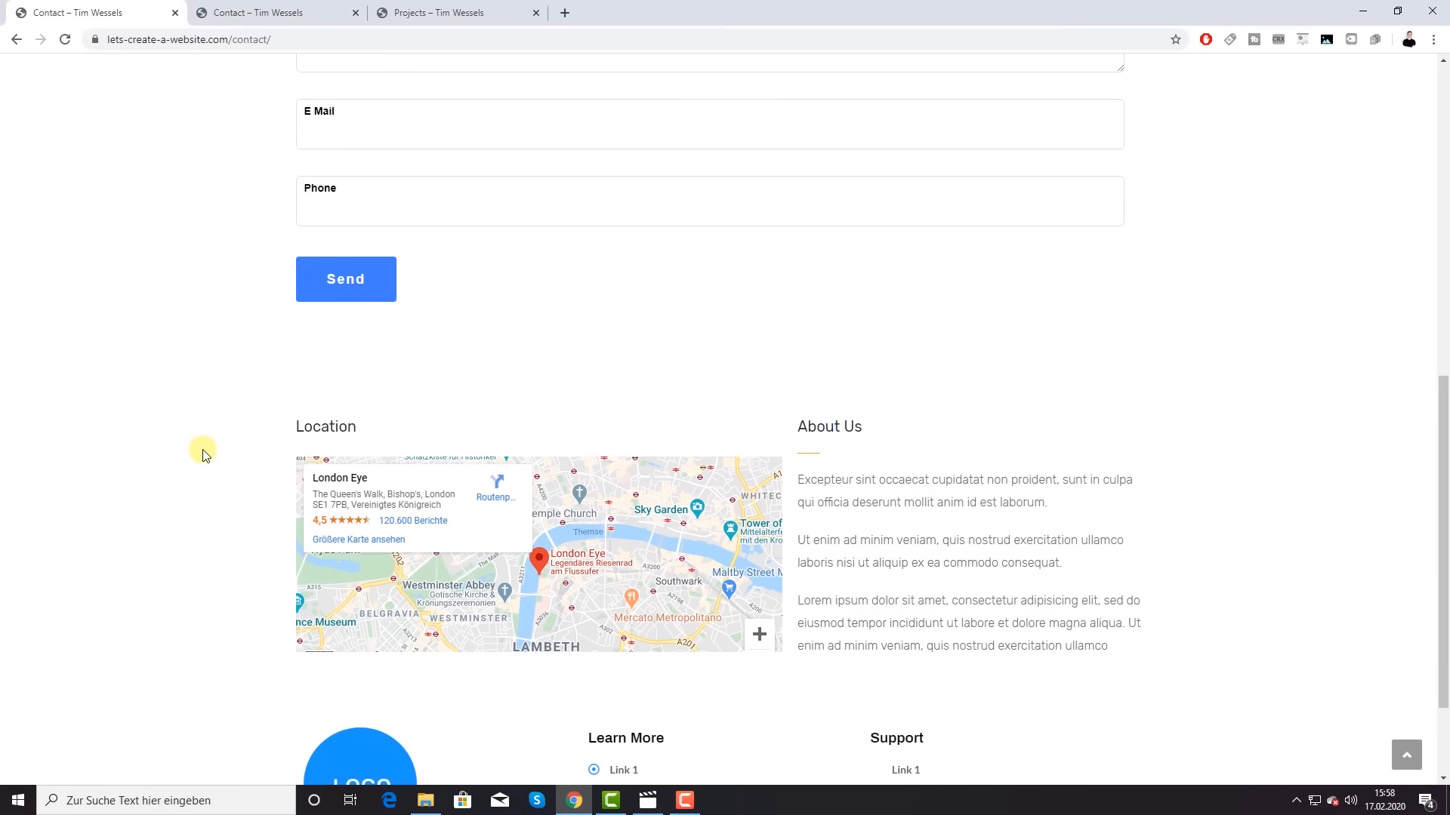
scroll(202, 453, down, 2)
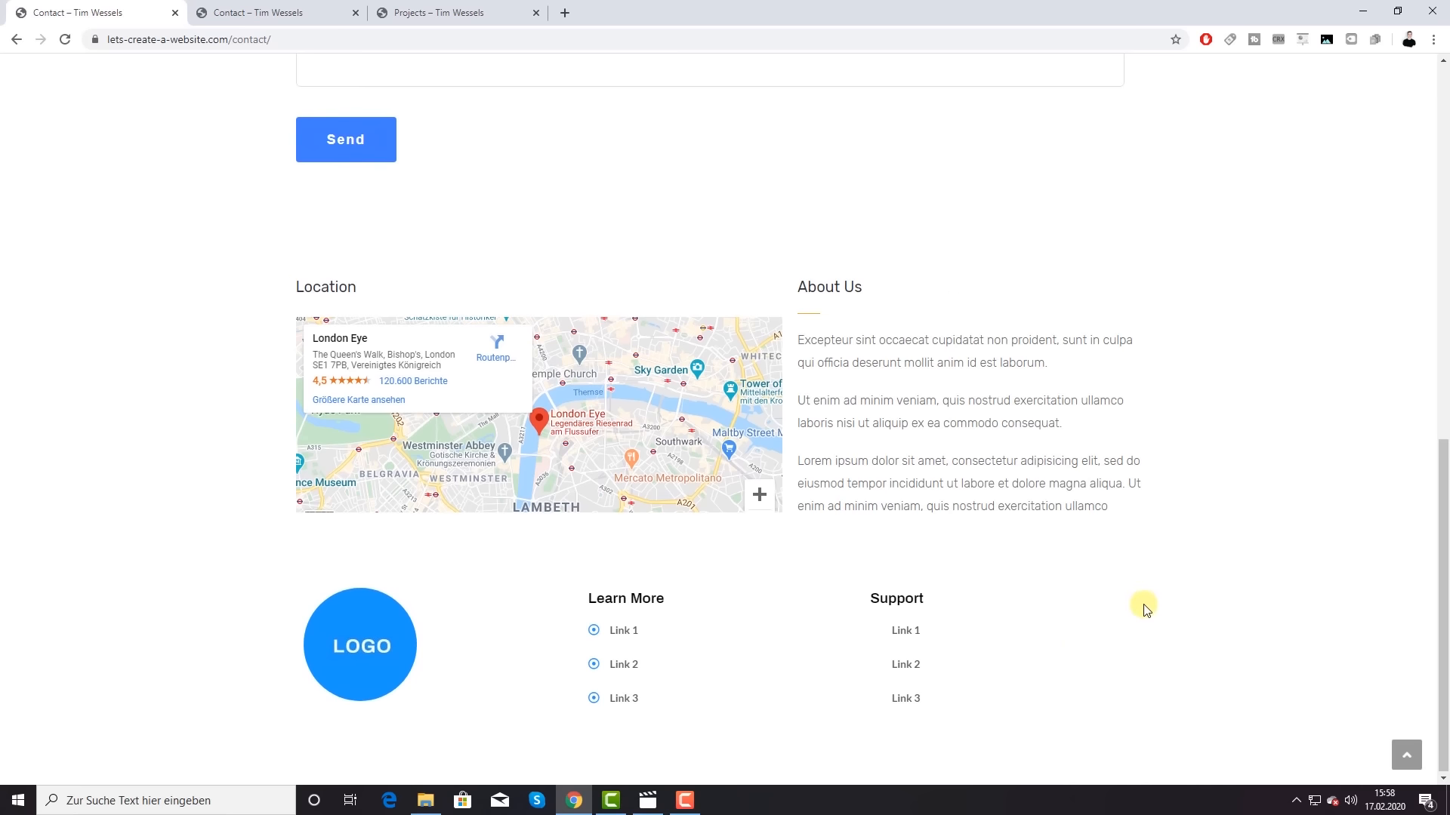
scroll(1142, 621, up, 10)
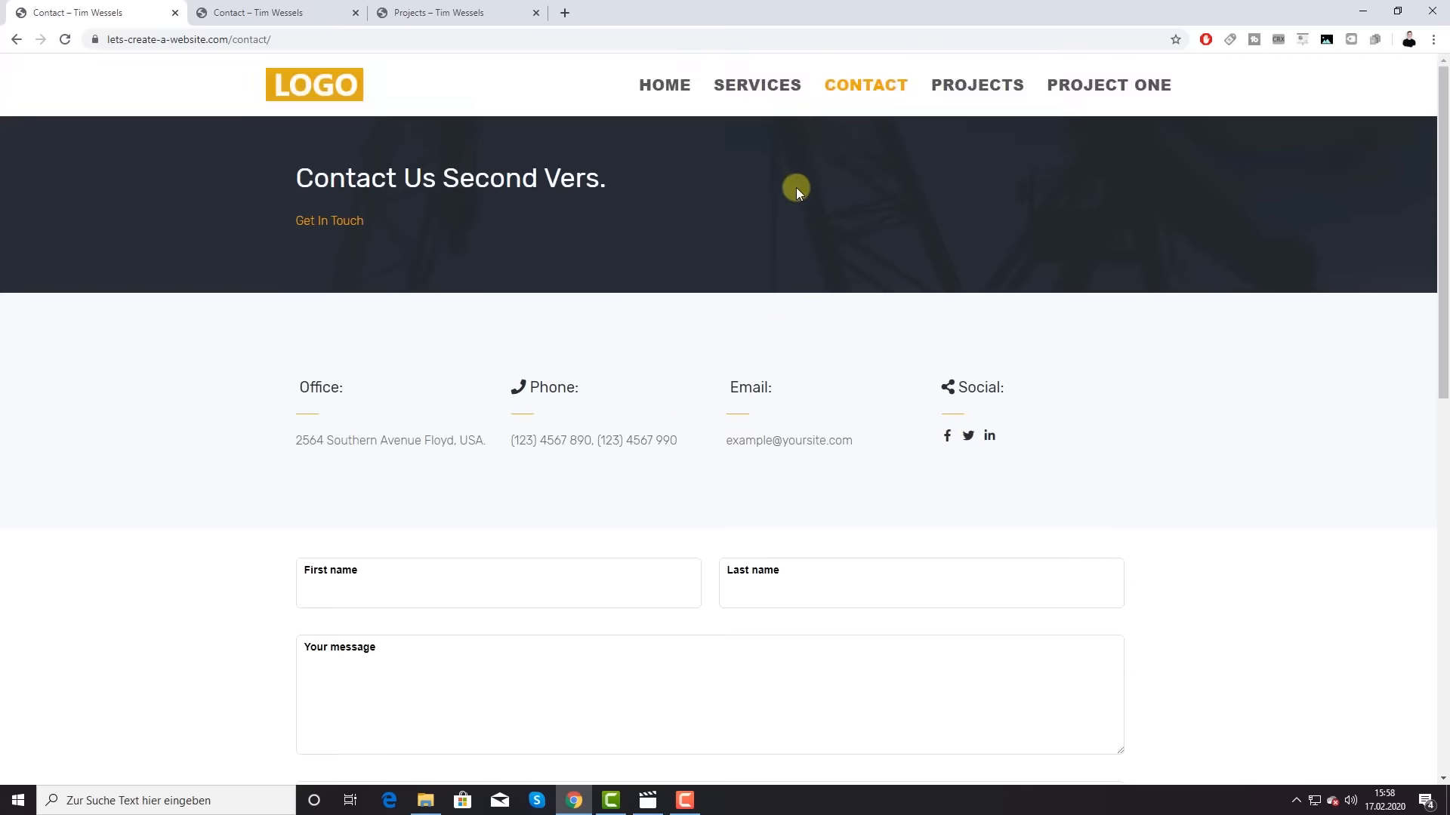
Step: Open the Projects page and examine its project grid, testimonials and footer
click(981, 85)
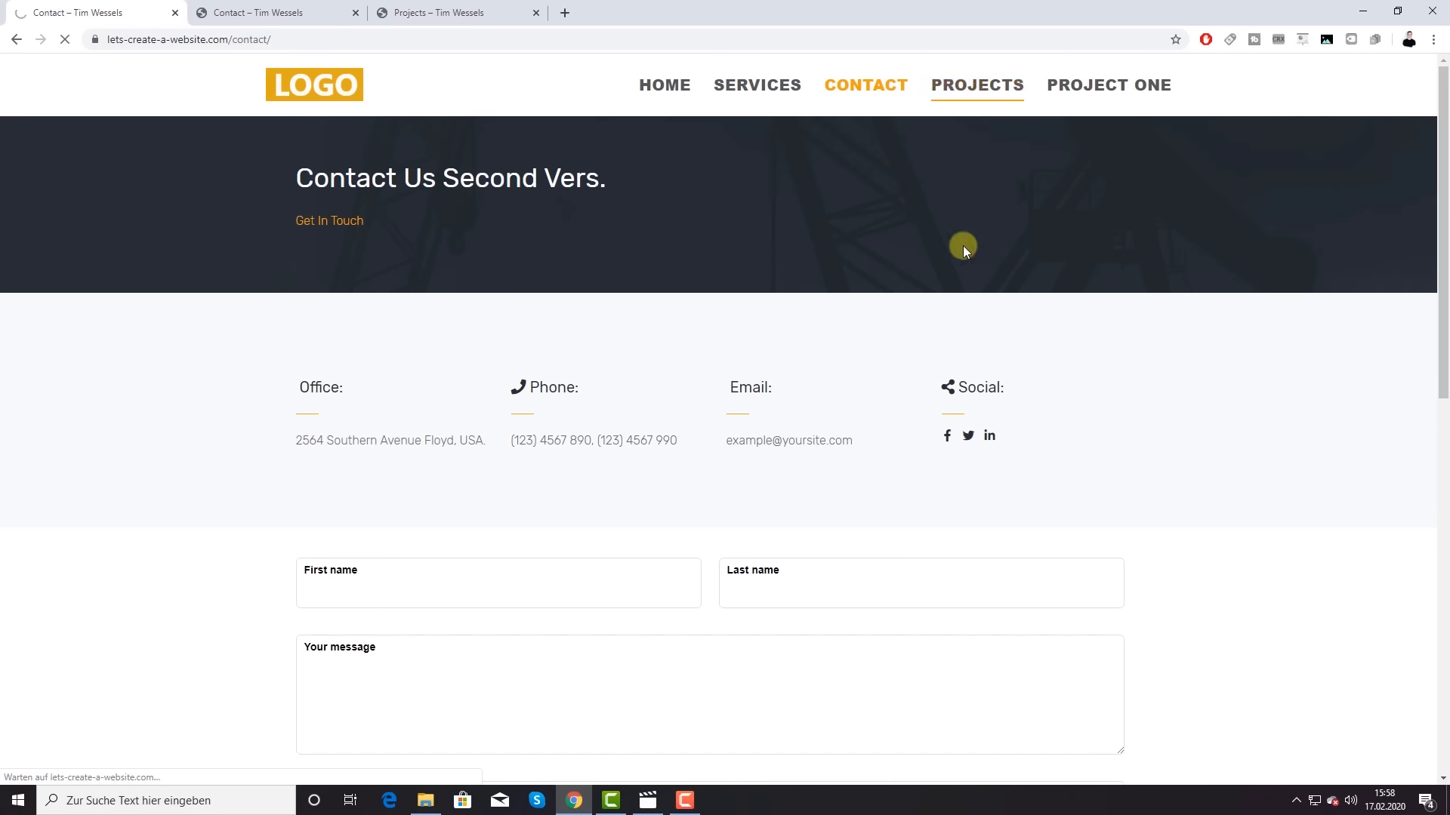
scroll(971, 249, down, 3)
scroll(966, 266, down, 1)
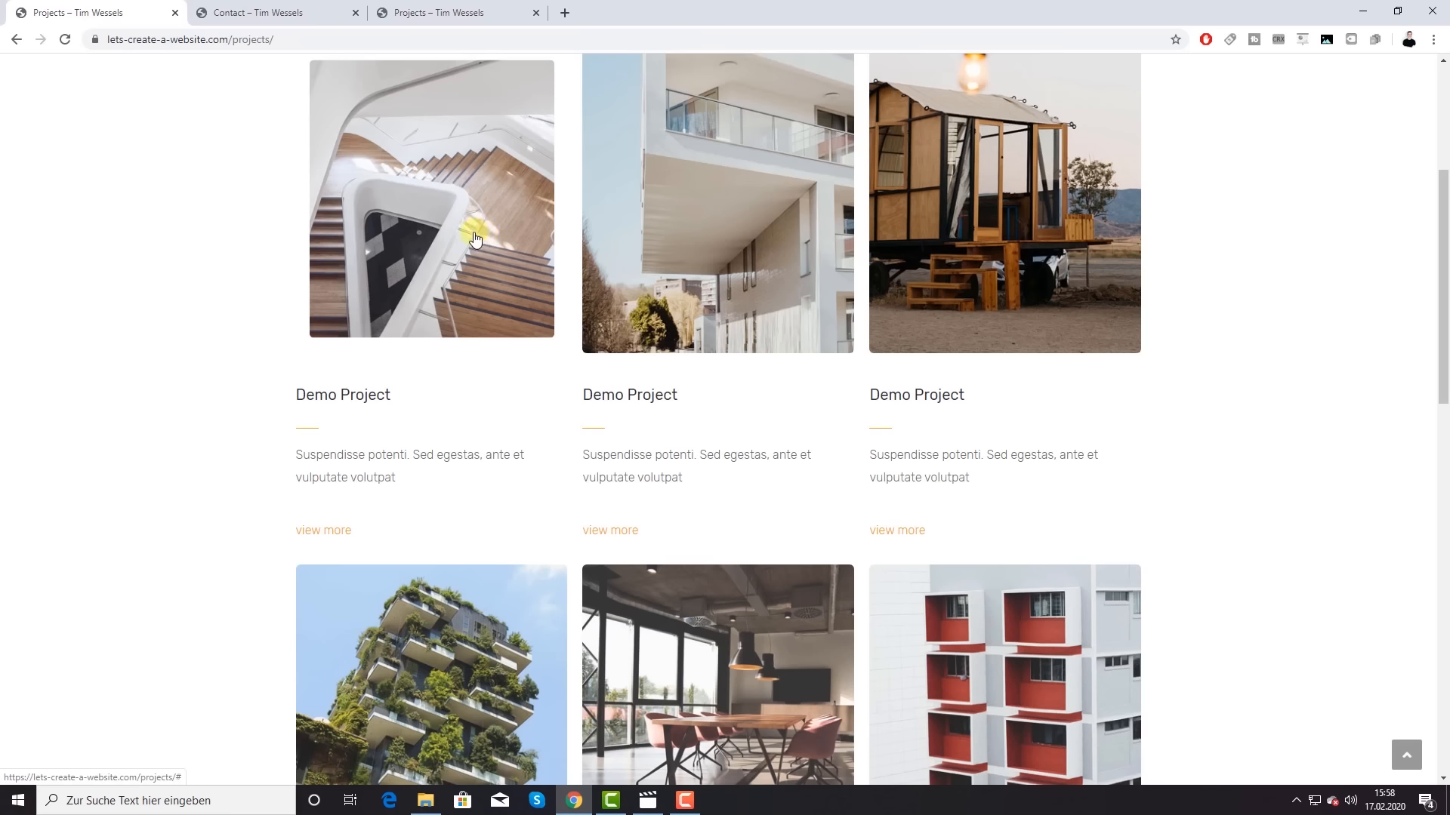
scroll(271, 255, up, 3)
scroll(193, 287, down, 1)
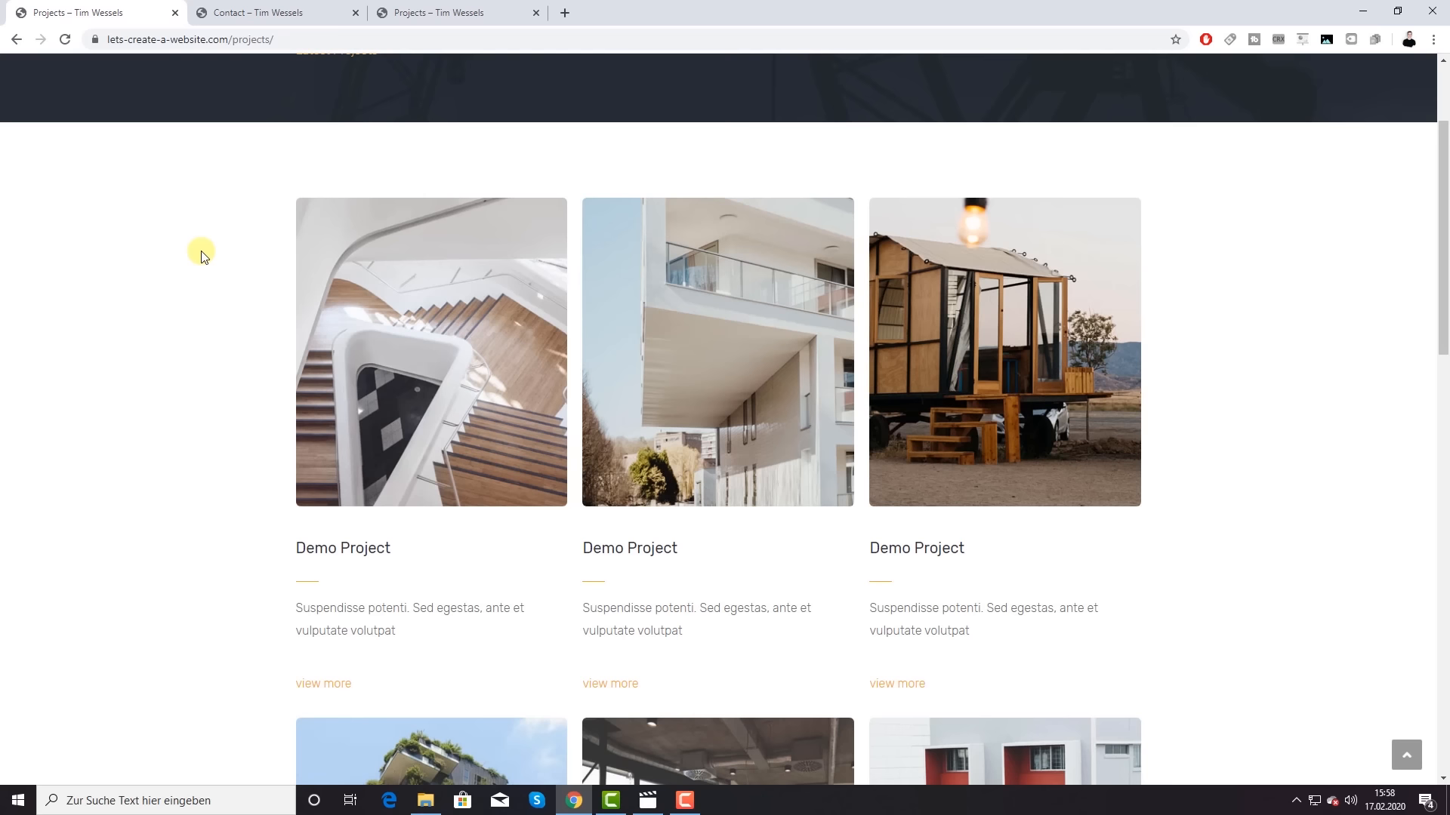
scroll(393, 249, up, 2)
scroll(1080, 271, down, 1)
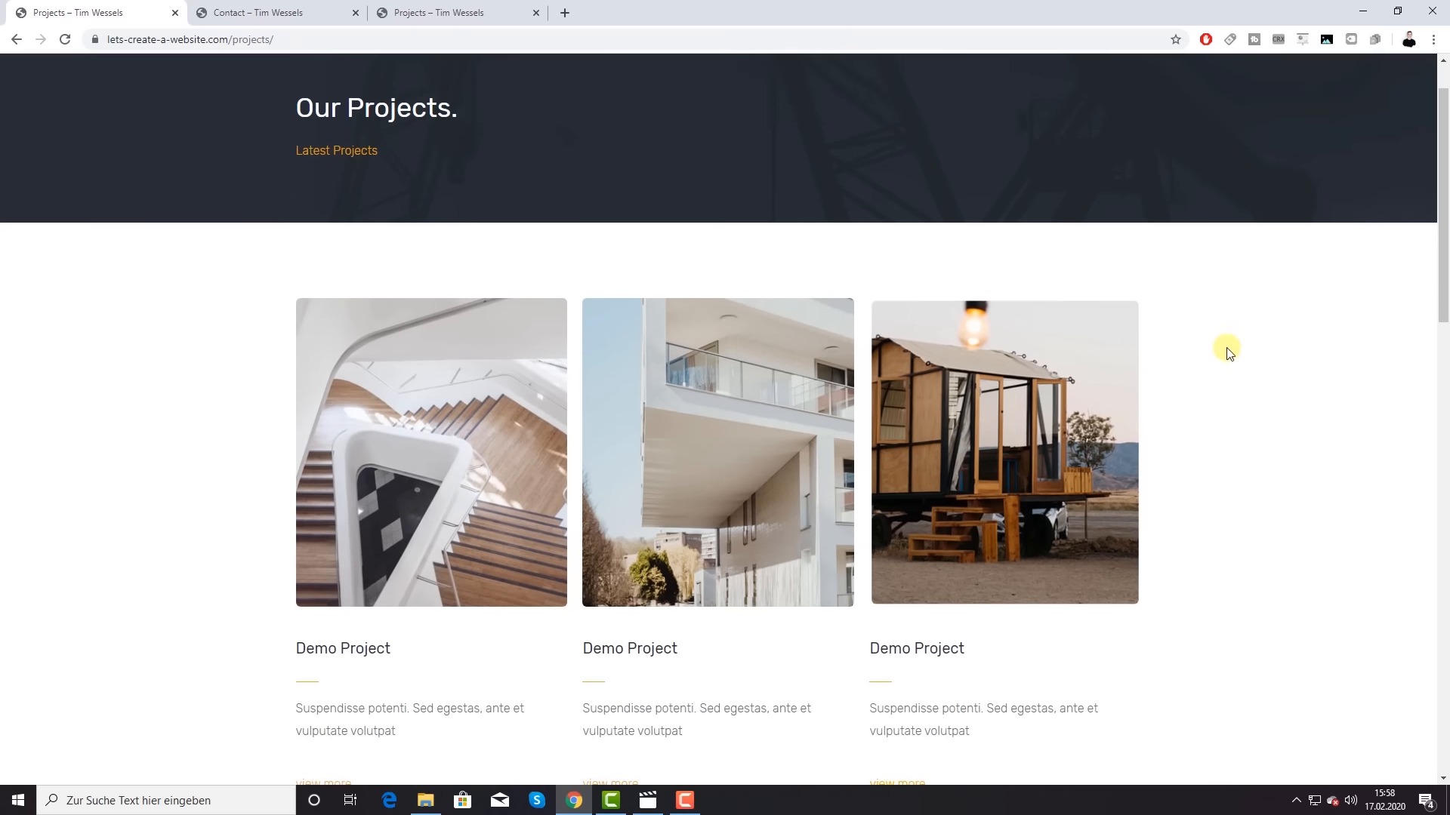
scroll(1229, 347, down, 2)
scroll(970, 347, down, 15)
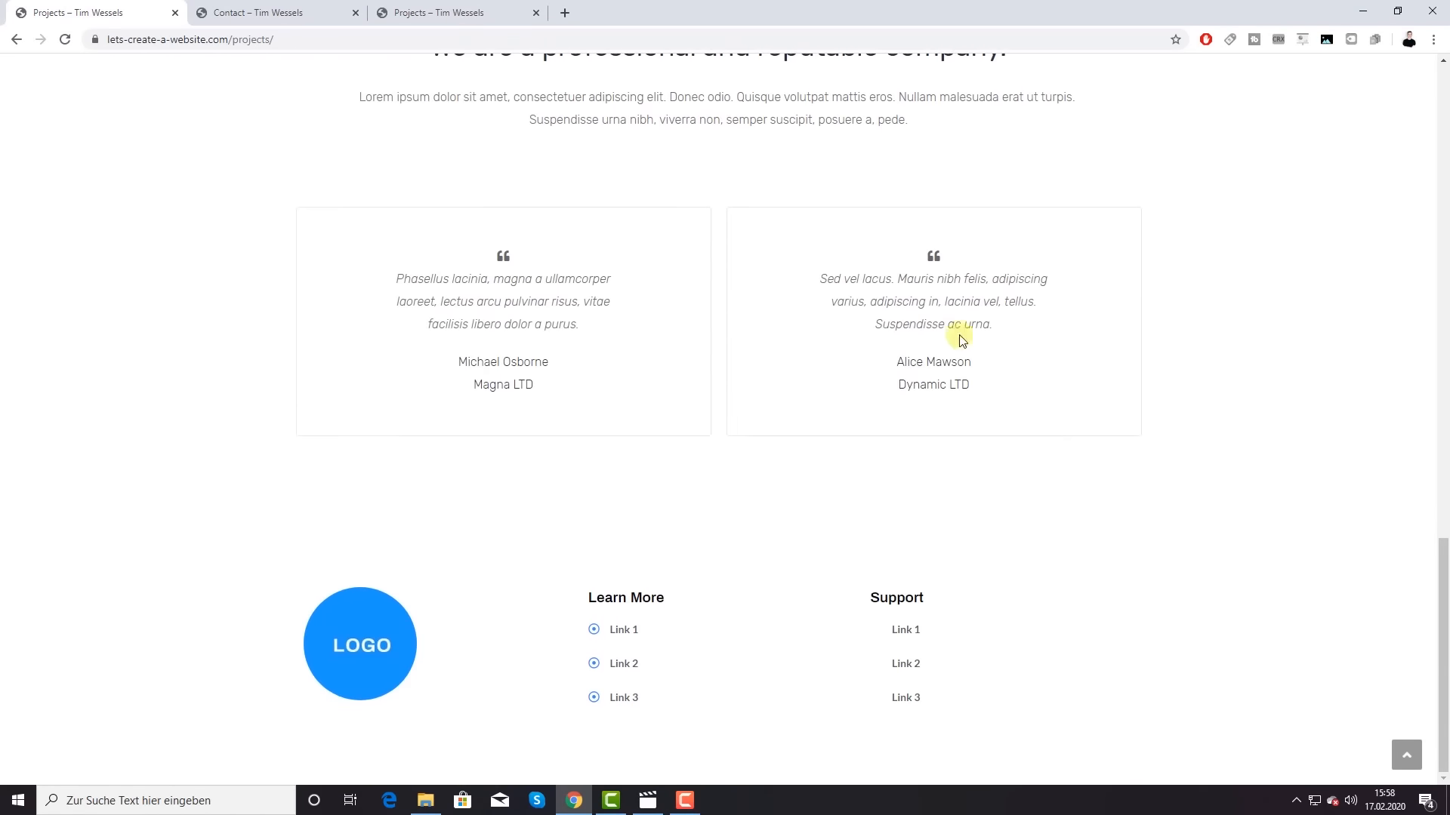
scroll(740, 460, up, 5)
scroll(746, 457, up, 8)
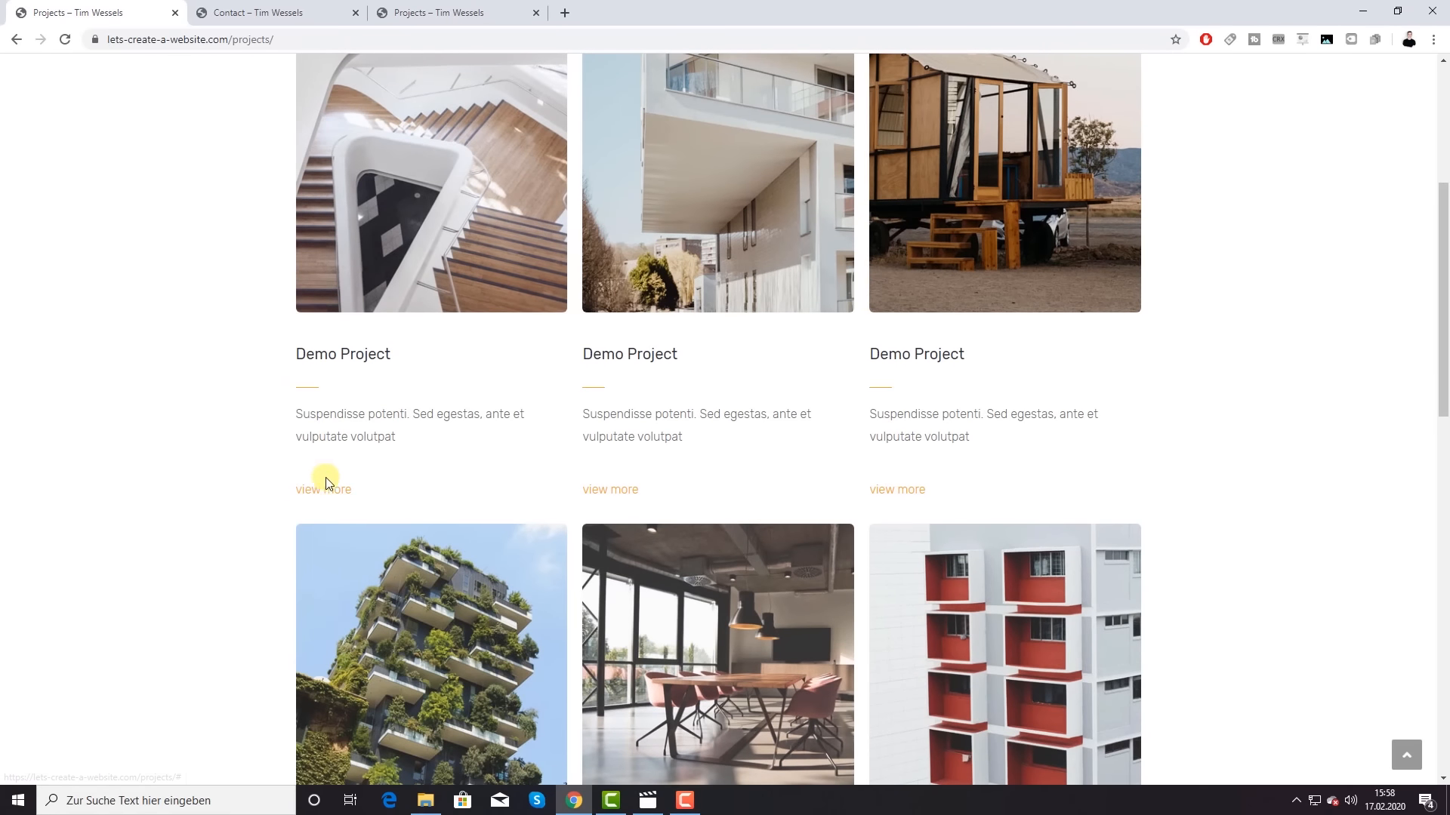
Step: Open the first demo project's detail page and examine its content down to the Similar Projects section and footer
click(327, 486)
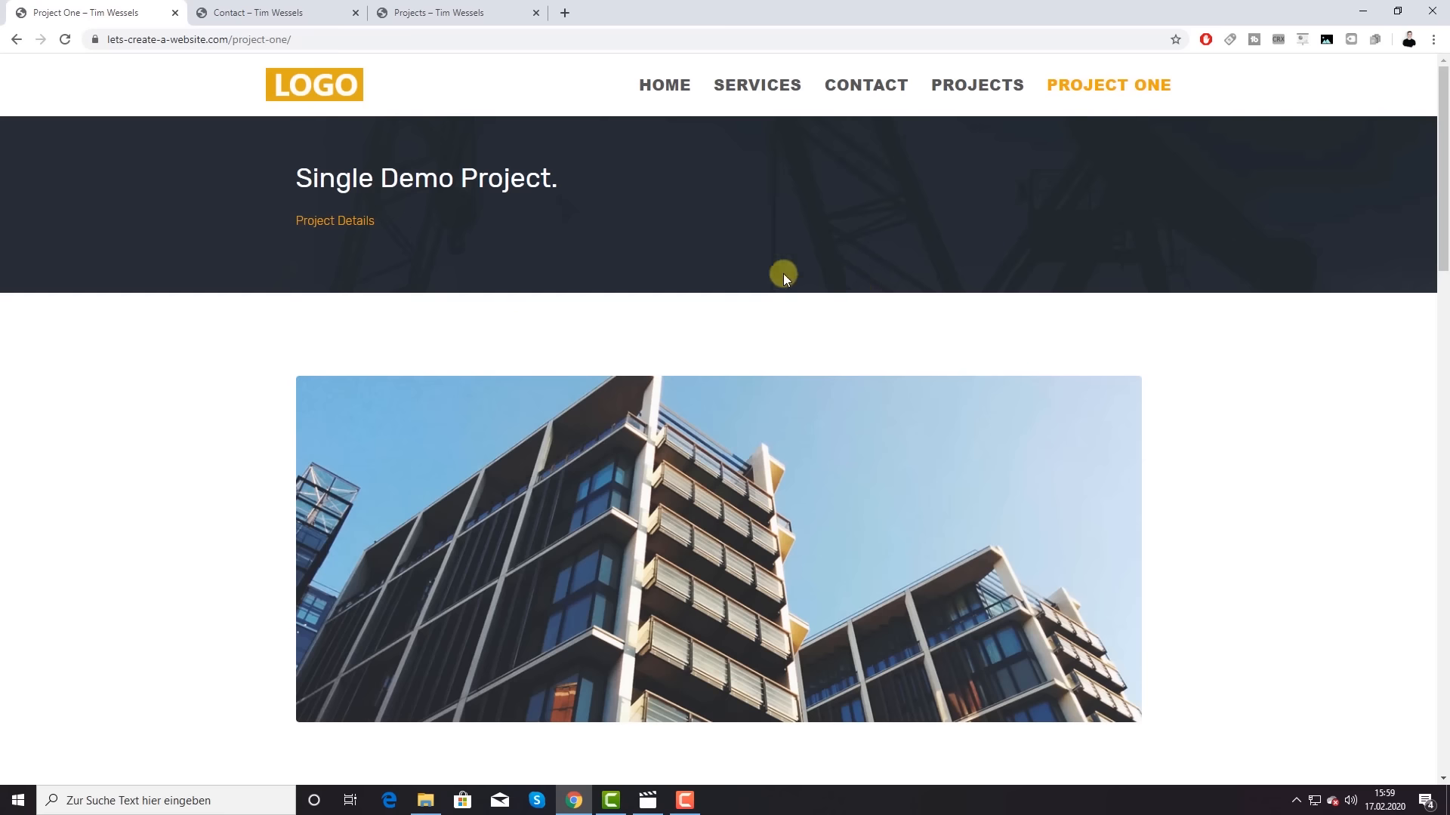
scroll(727, 280, down, 10)
scroll(687, 283, down, 8)
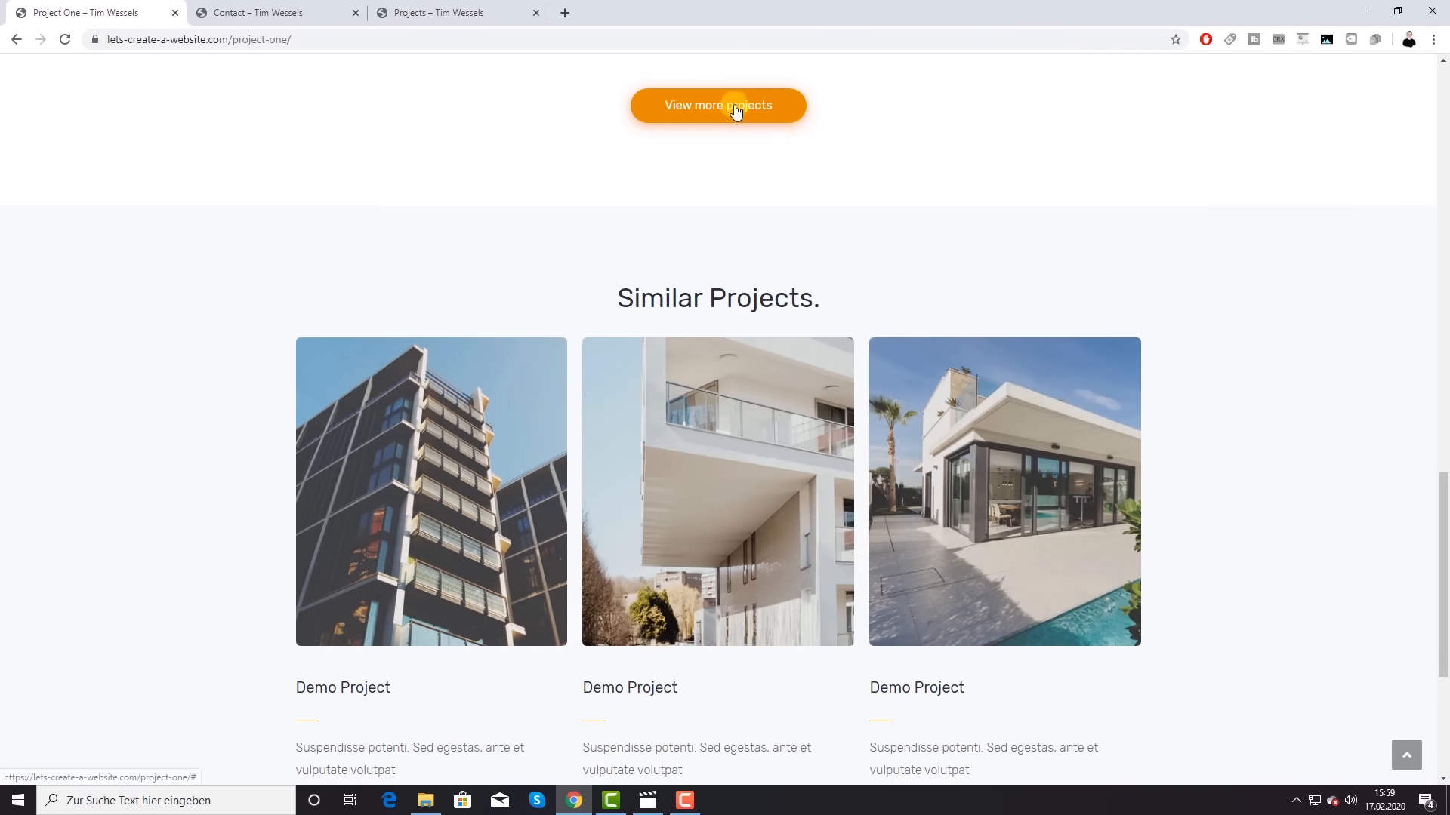
scroll(740, 178, down, 1)
scroll(732, 175, down, 4)
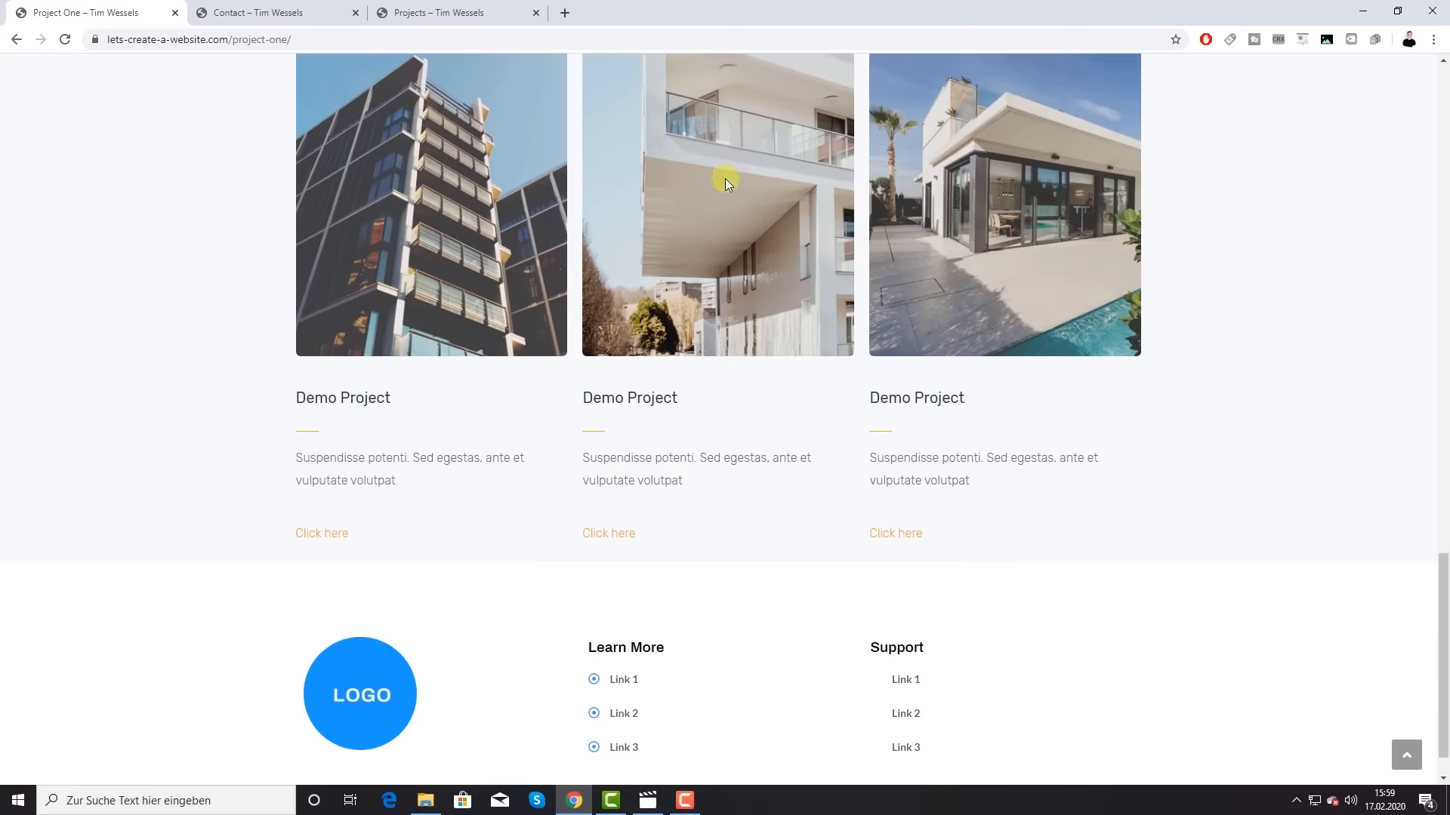
scroll(317, 282, up, 1)
scroll(317, 280, up, 15)
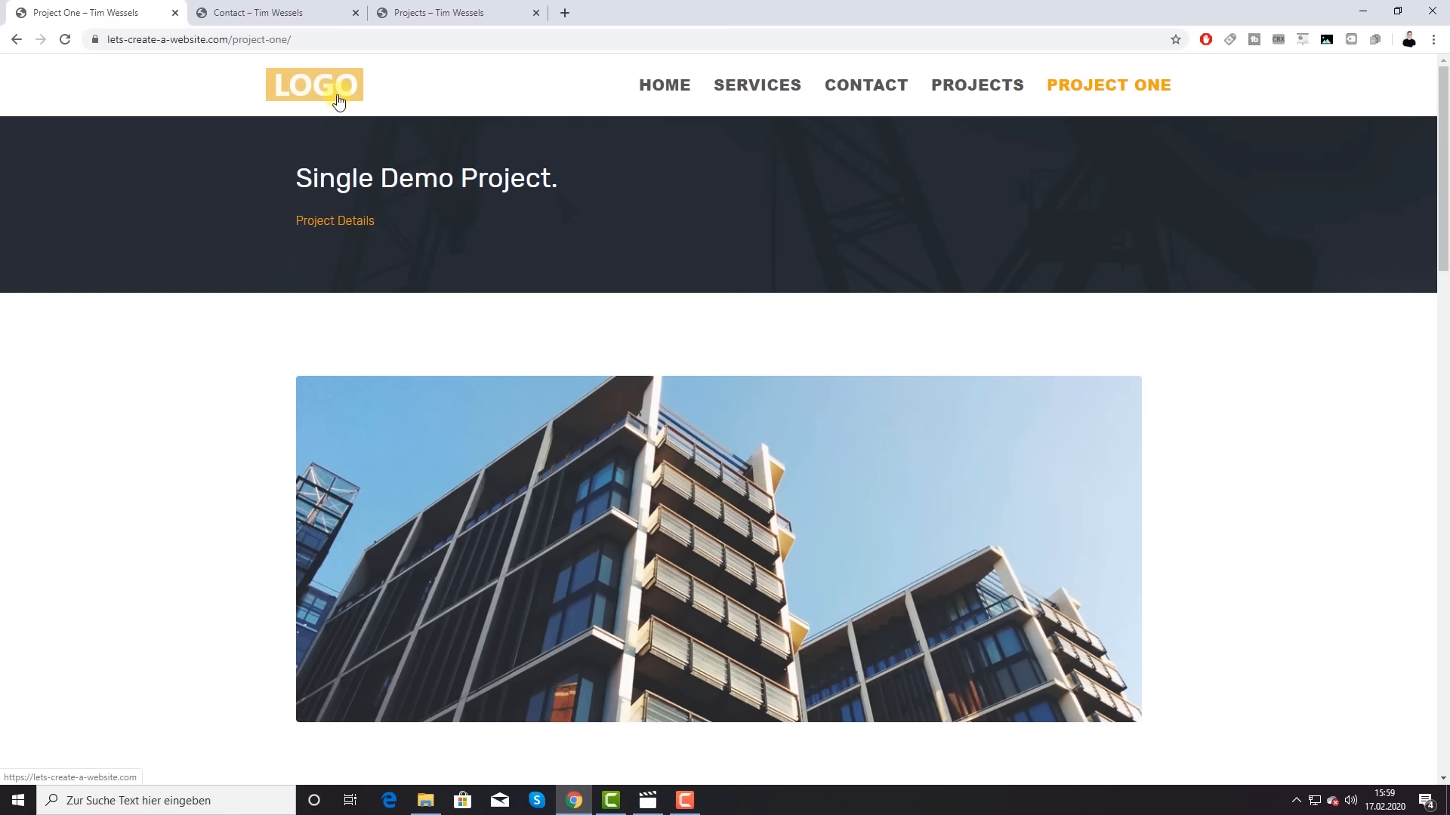
scroll(795, 345, down, 2)
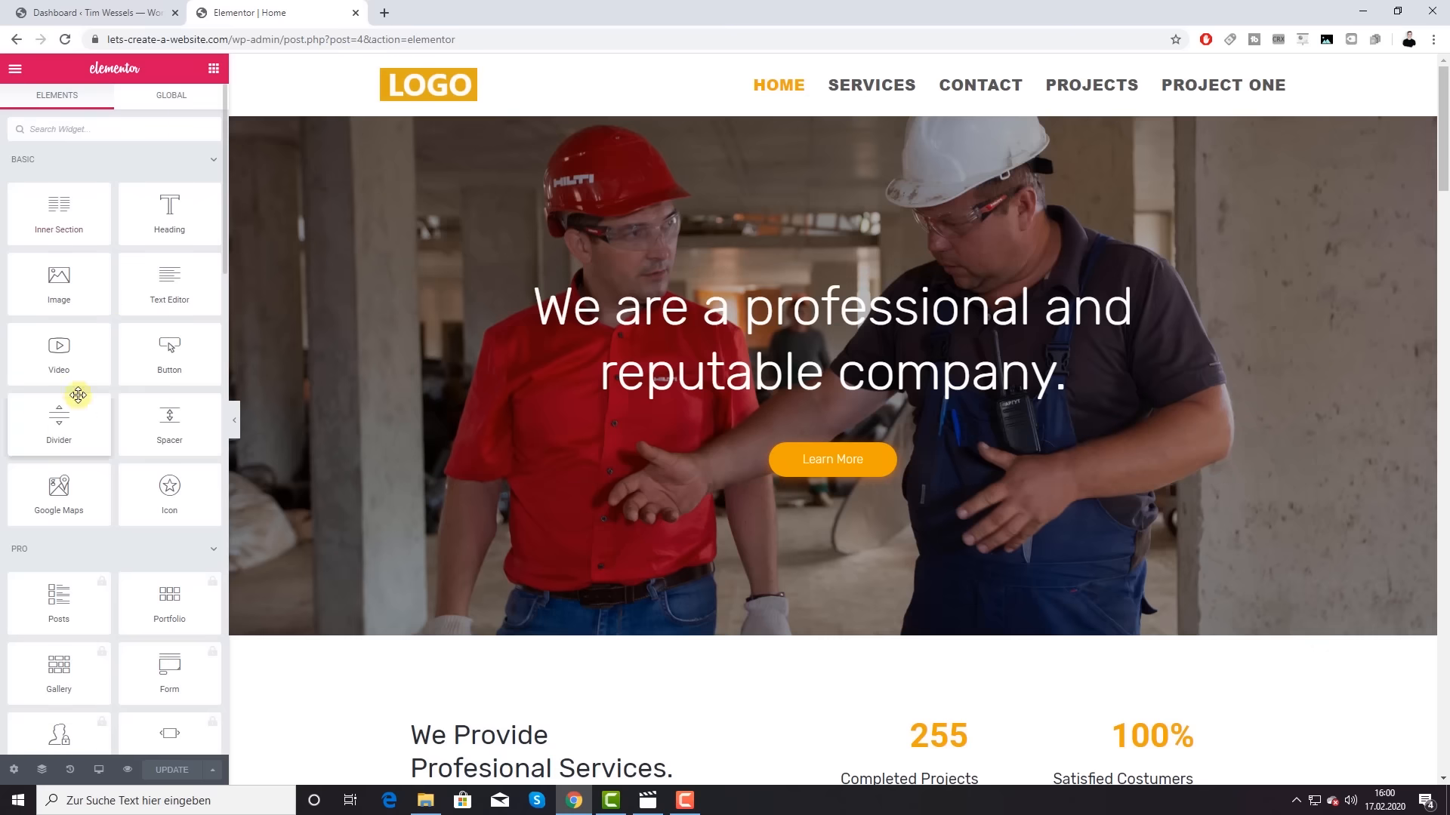
Step: In the Elementor editor, delete the home page's hero section headed "We are a professional and reputable company."
scroll(114, 324, down, 4)
scroll(114, 323, up, 4)
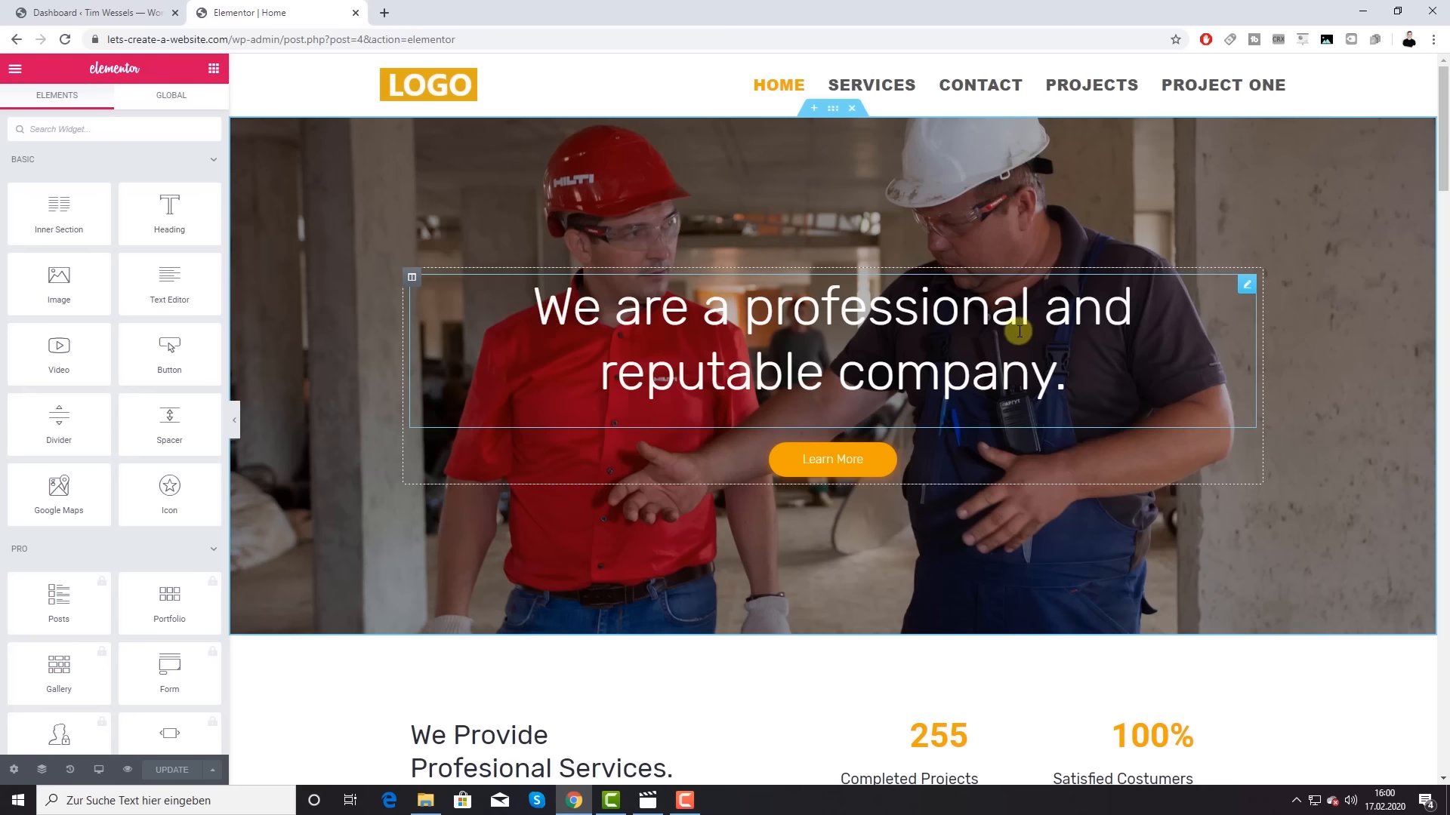
click(852, 110)
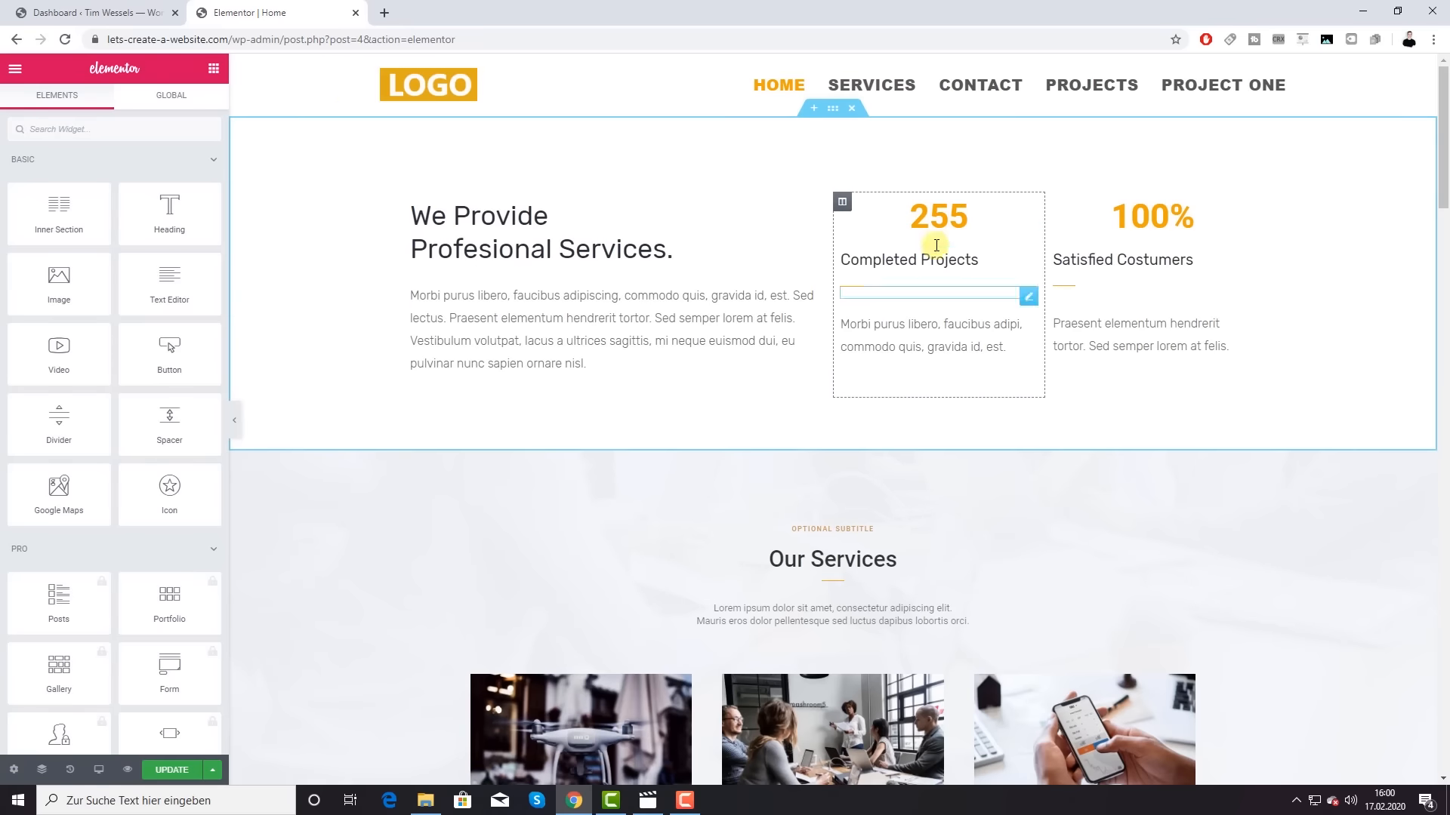
Step: Replace the text of the "We Provide Profesional Services." heading with "Hello"
click(950, 211)
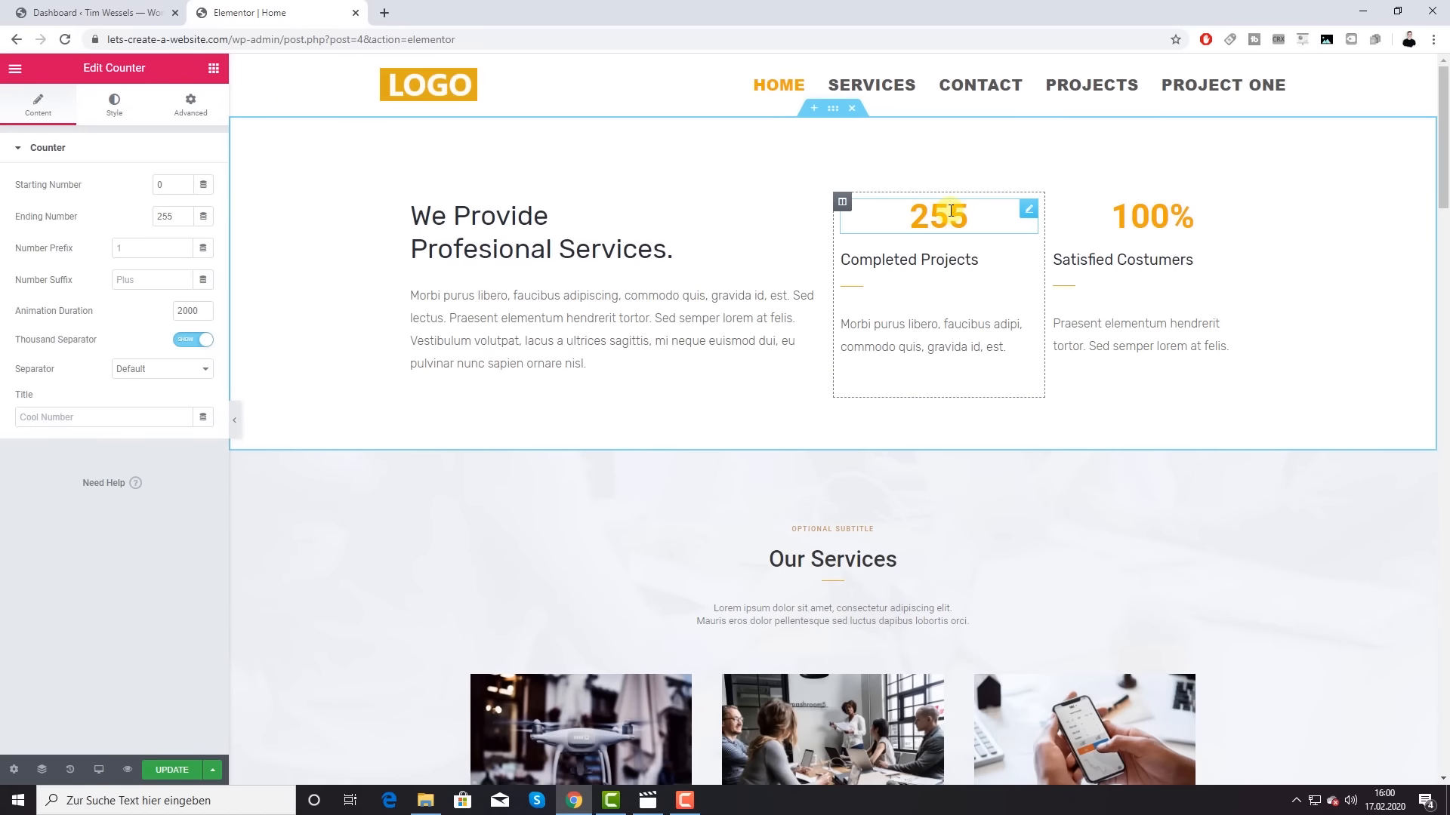
click(493, 234)
drag(183, 201, 20, 201)
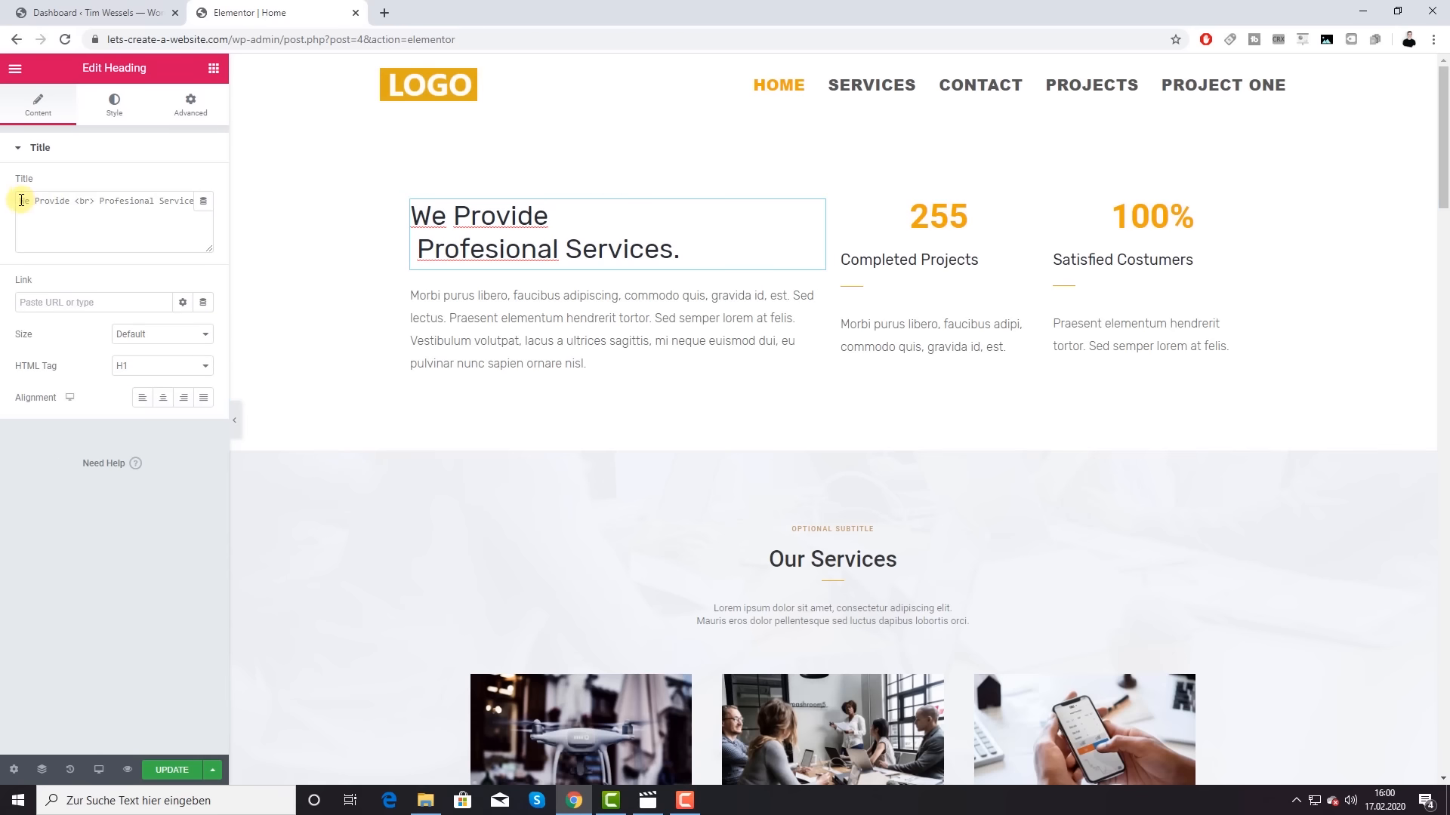
key(Delete)
key(Delete)
key(Delete)
key(Delete)
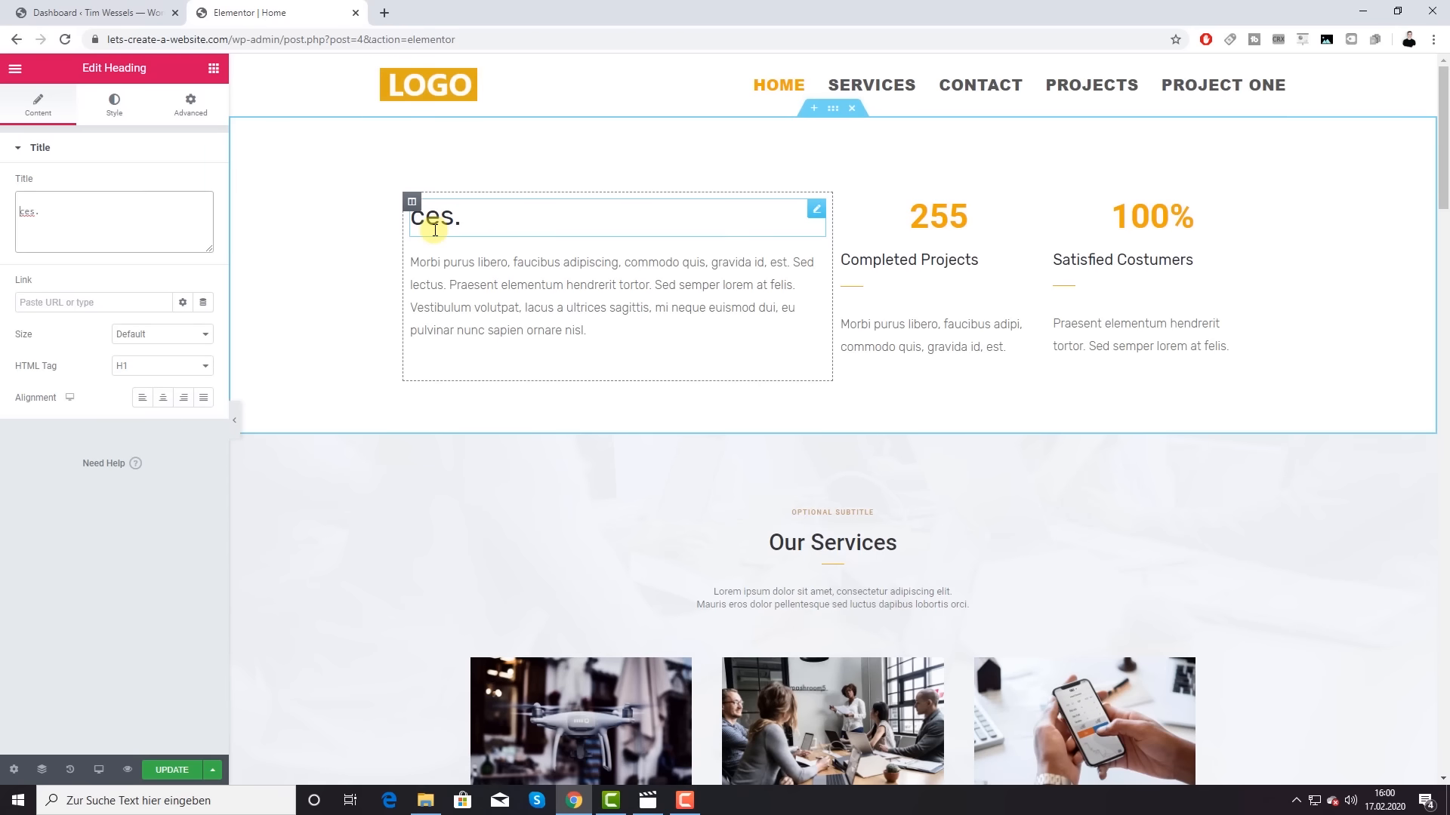
key(Delete)
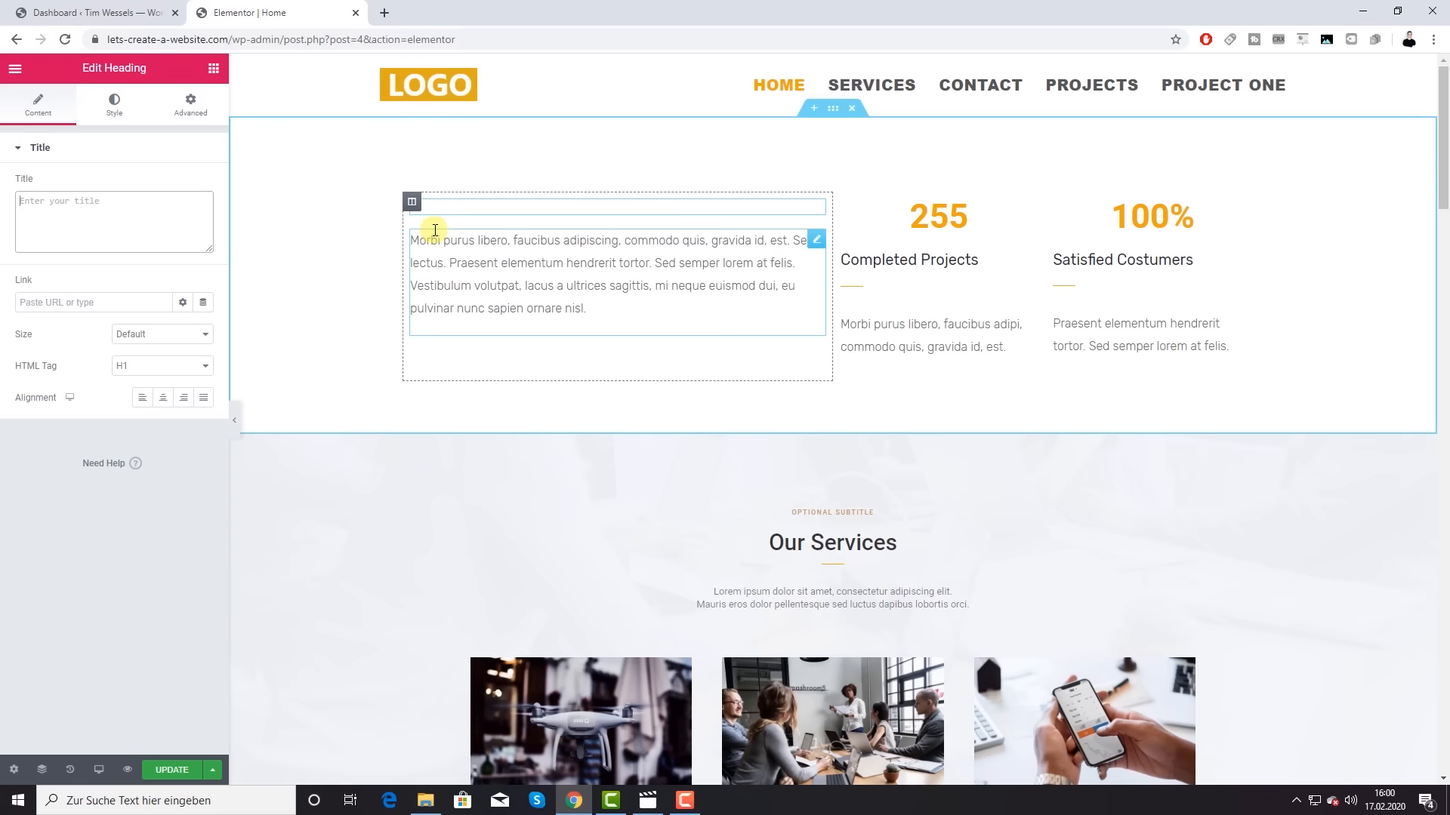
text(Hello)
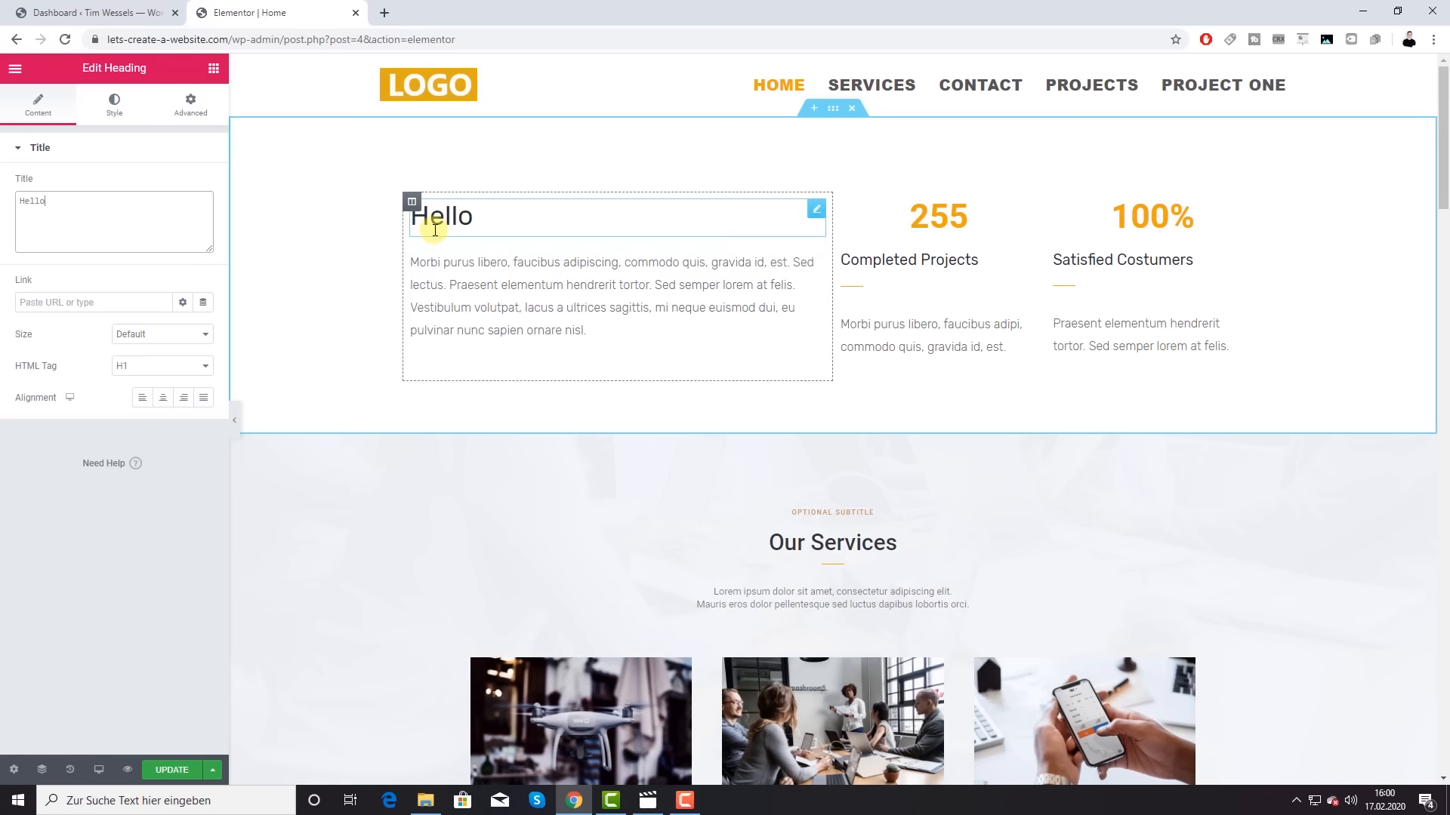
Step: Enlarge the font size in the "Hello" heading's typography settings and return to the widget list
click(114, 103)
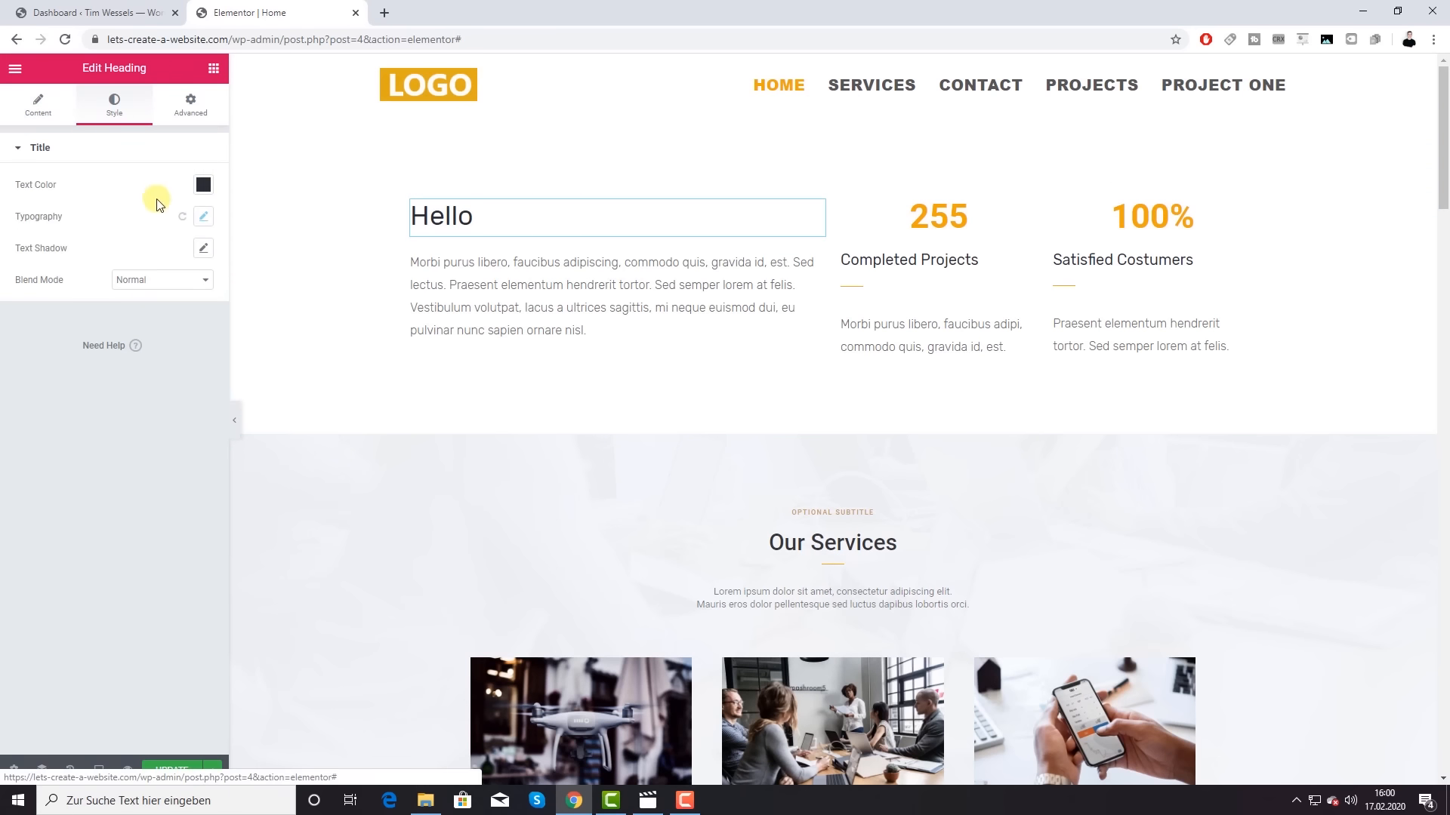
click(203, 216)
mouse_move(52, 315)
mouse_down()
mouse_move(180, 315)
mouse_move(23, 320)
mouse_move(89, 317)
mouse_up()
click(214, 68)
Step: Delete the Our Services section and move the "Let the world know what you're best at & what you do." banner below the project cards
scroll(827, 398, down, 2)
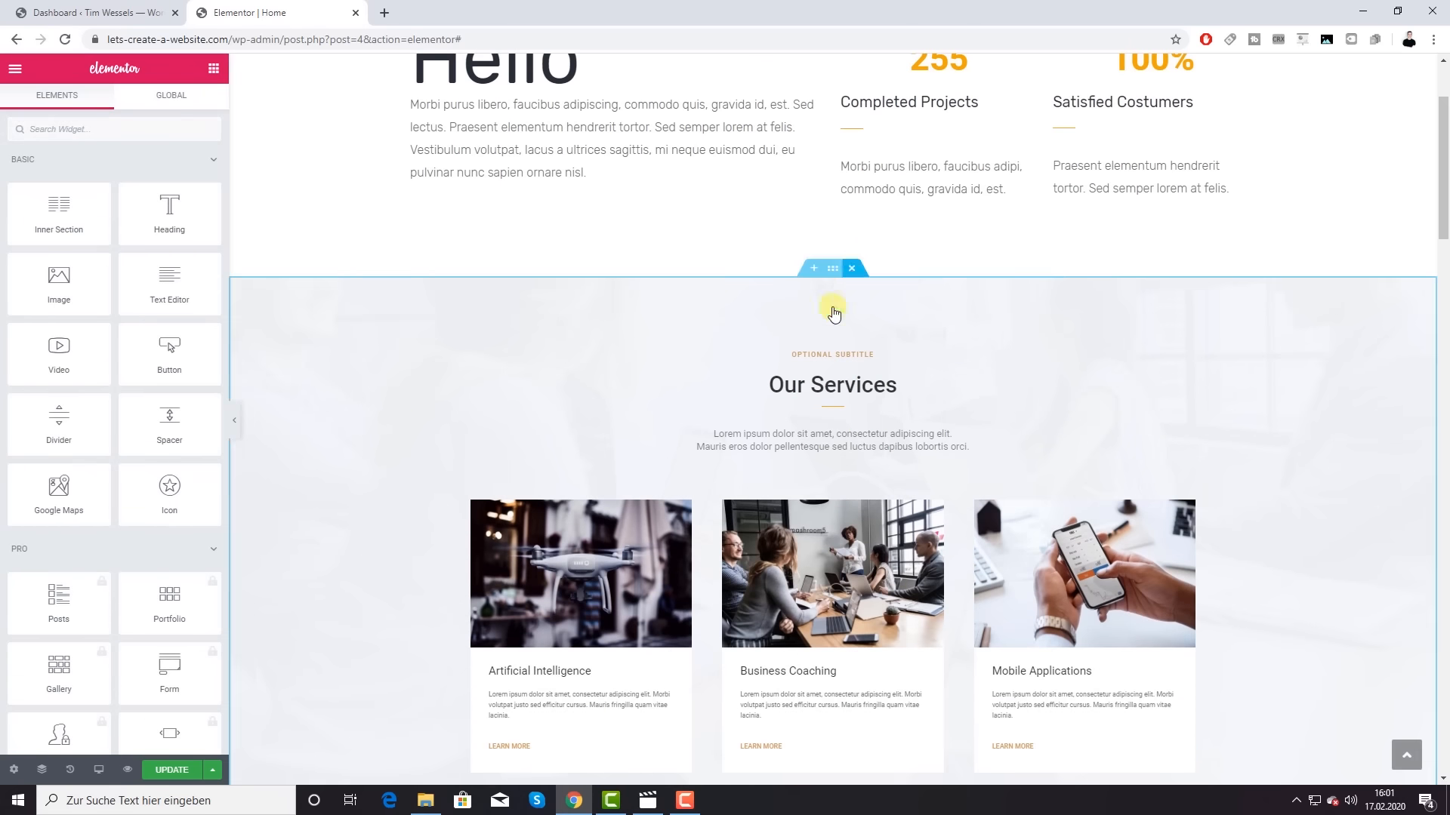
click(851, 268)
drag(832, 268, 806, 401)
Step: Add a single-column section at the end of the page and place a Heading widget in it
scroll(802, 411, down, 15)
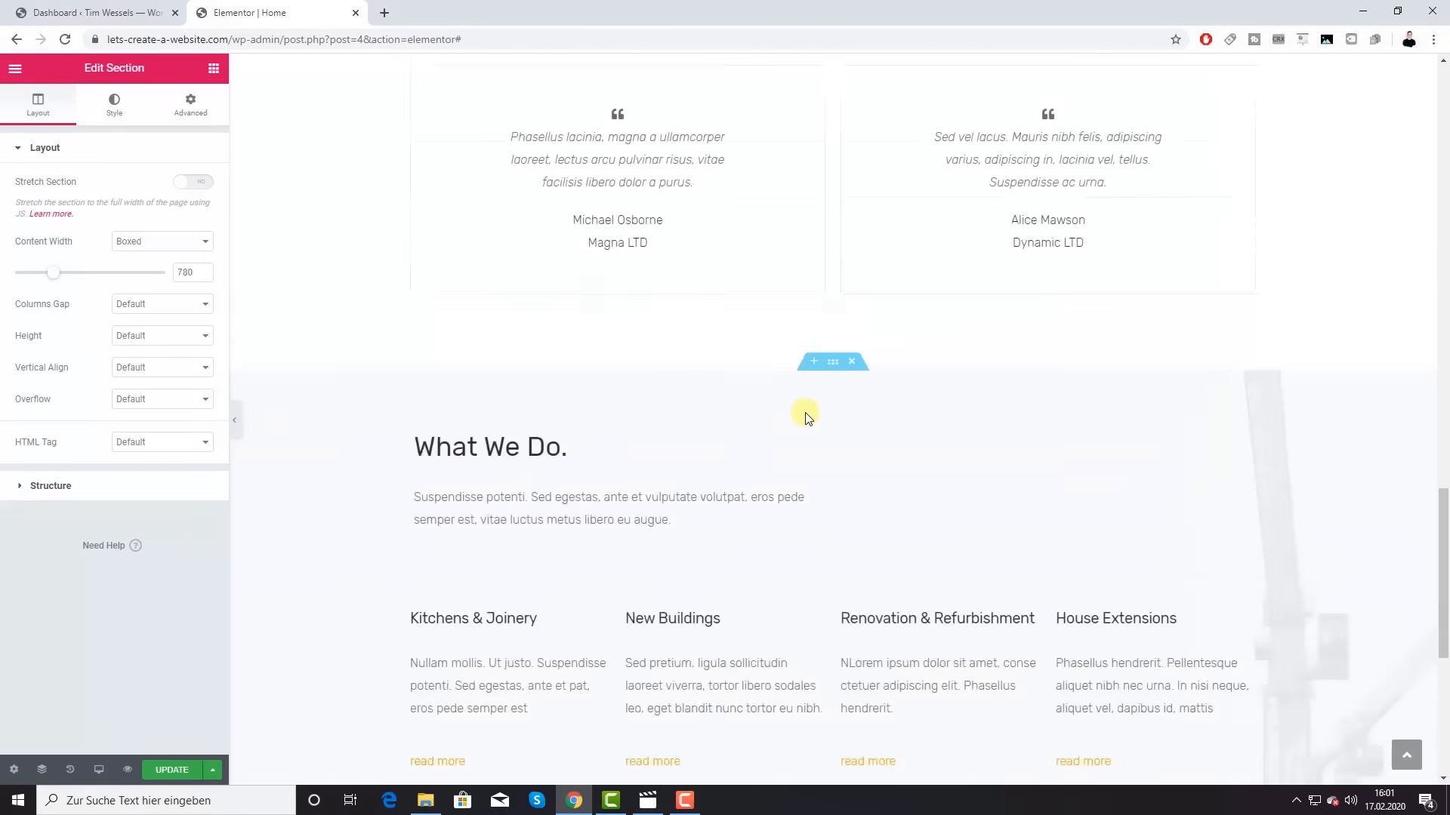
click(795, 655)
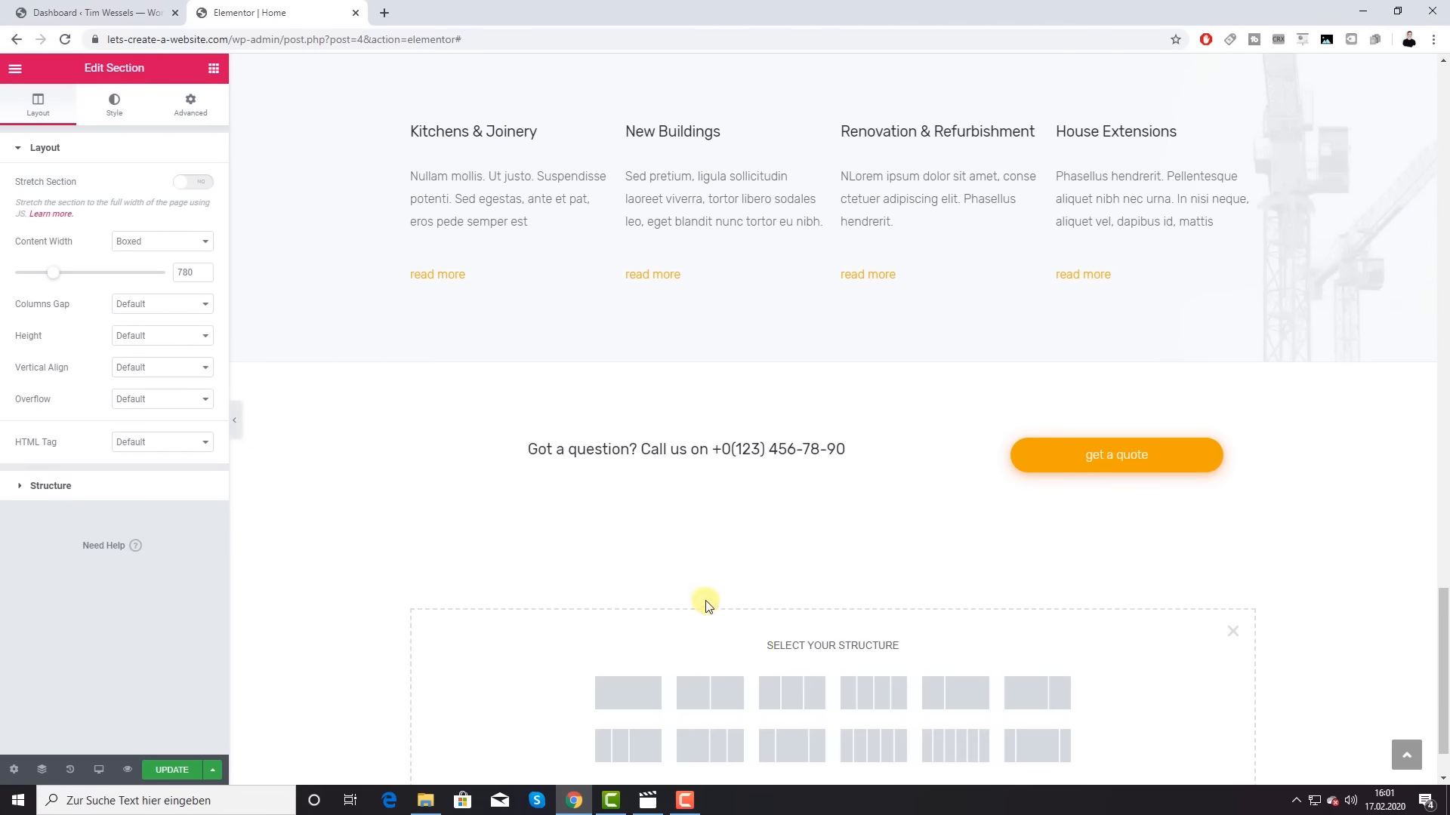
click(617, 685)
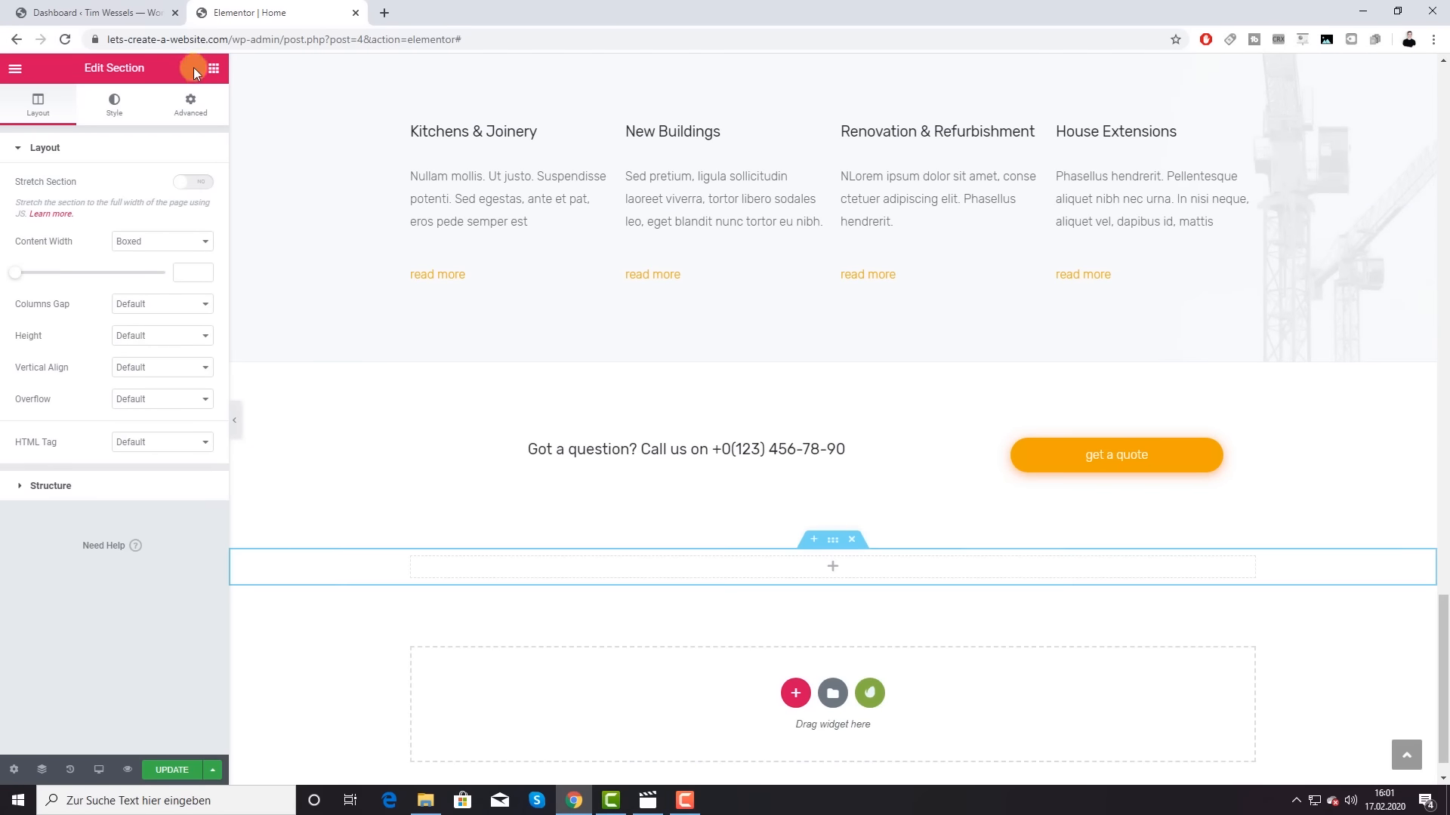
click(213, 70)
drag(152, 233, 786, 562)
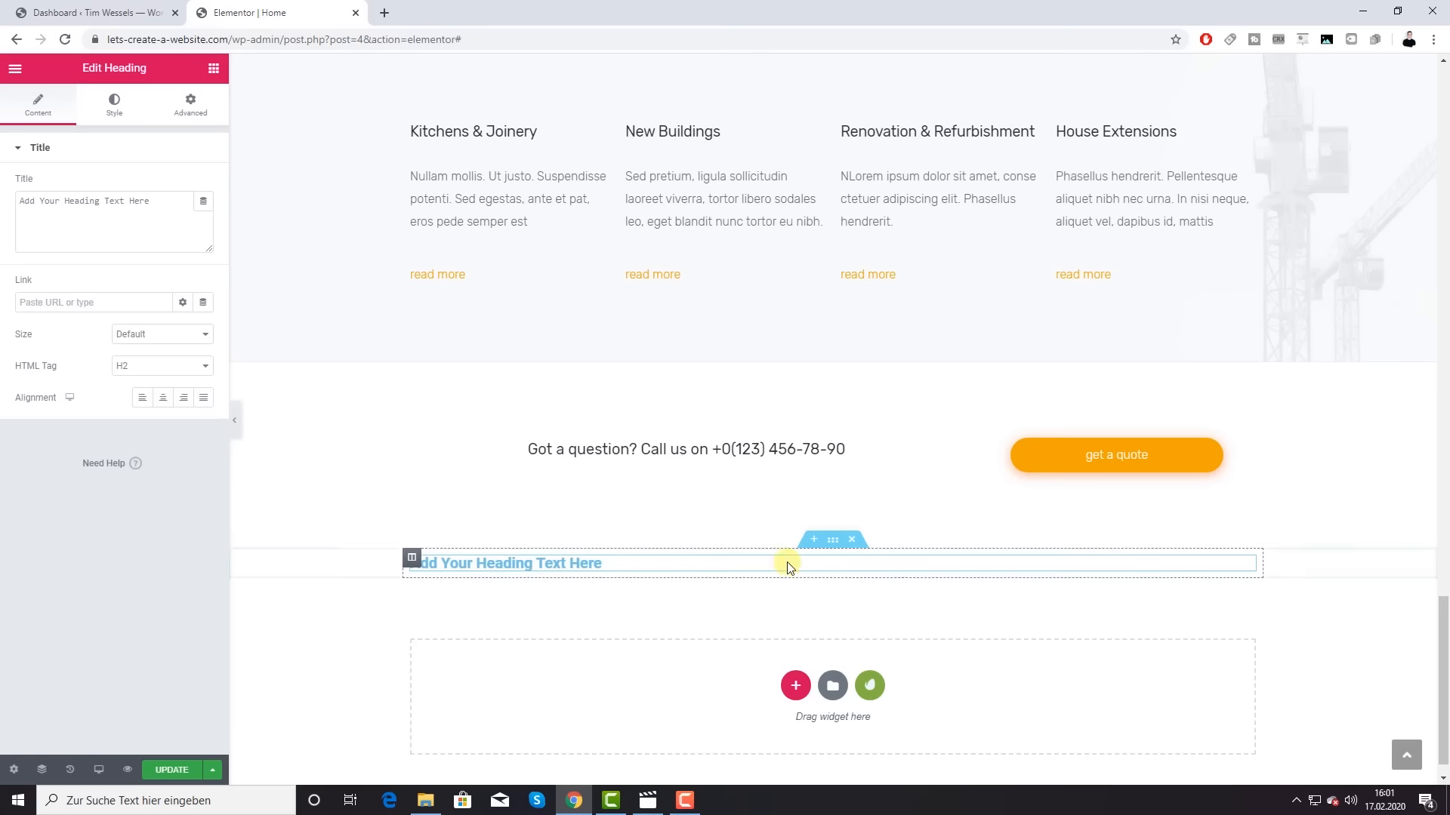
Step: Place a Video widget below the new heading in the added section
click(213, 68)
scroll(151, 358, down, 1)
drag(77, 290, 538, 567)
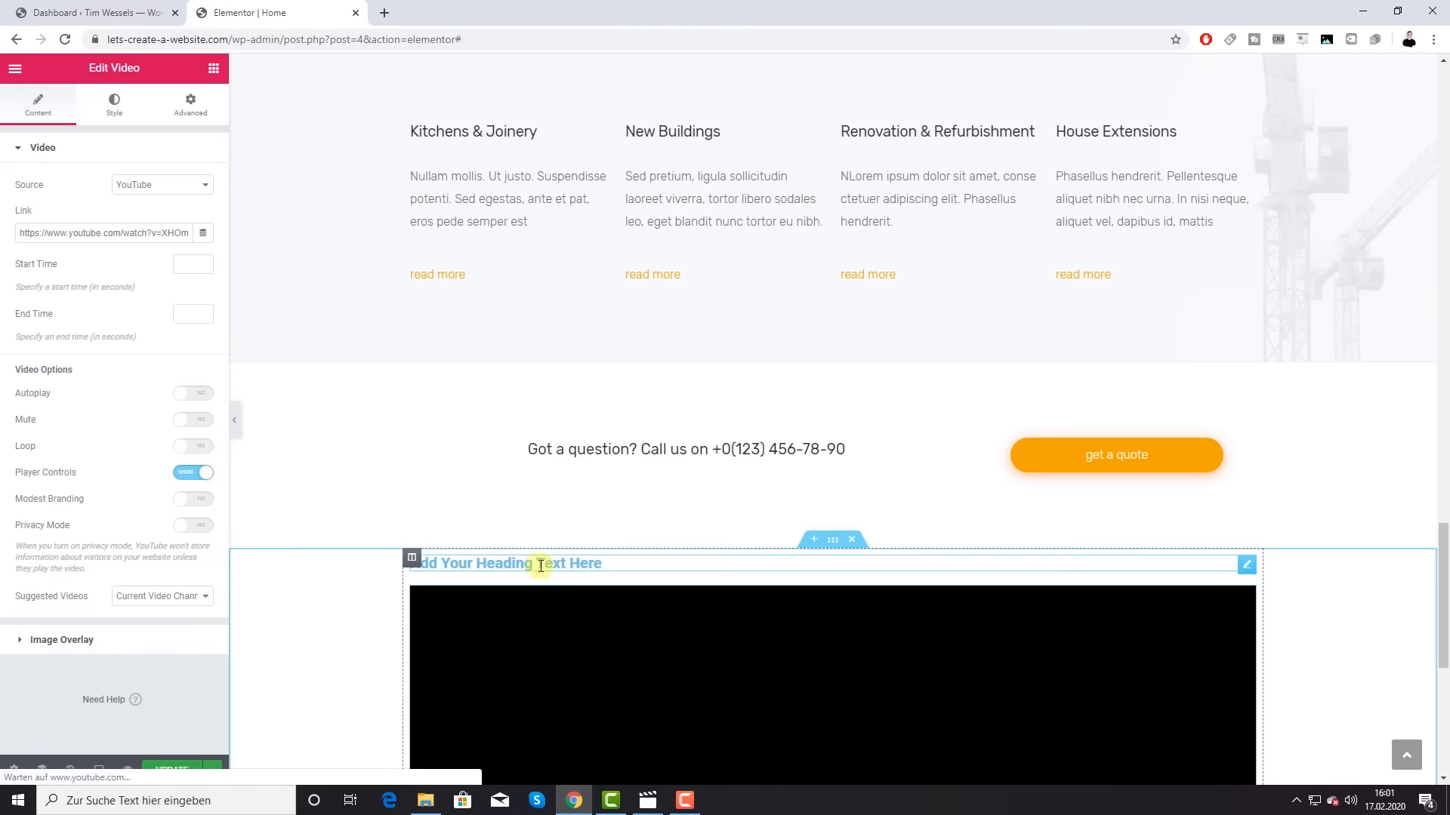
scroll(366, 490, down, 5)
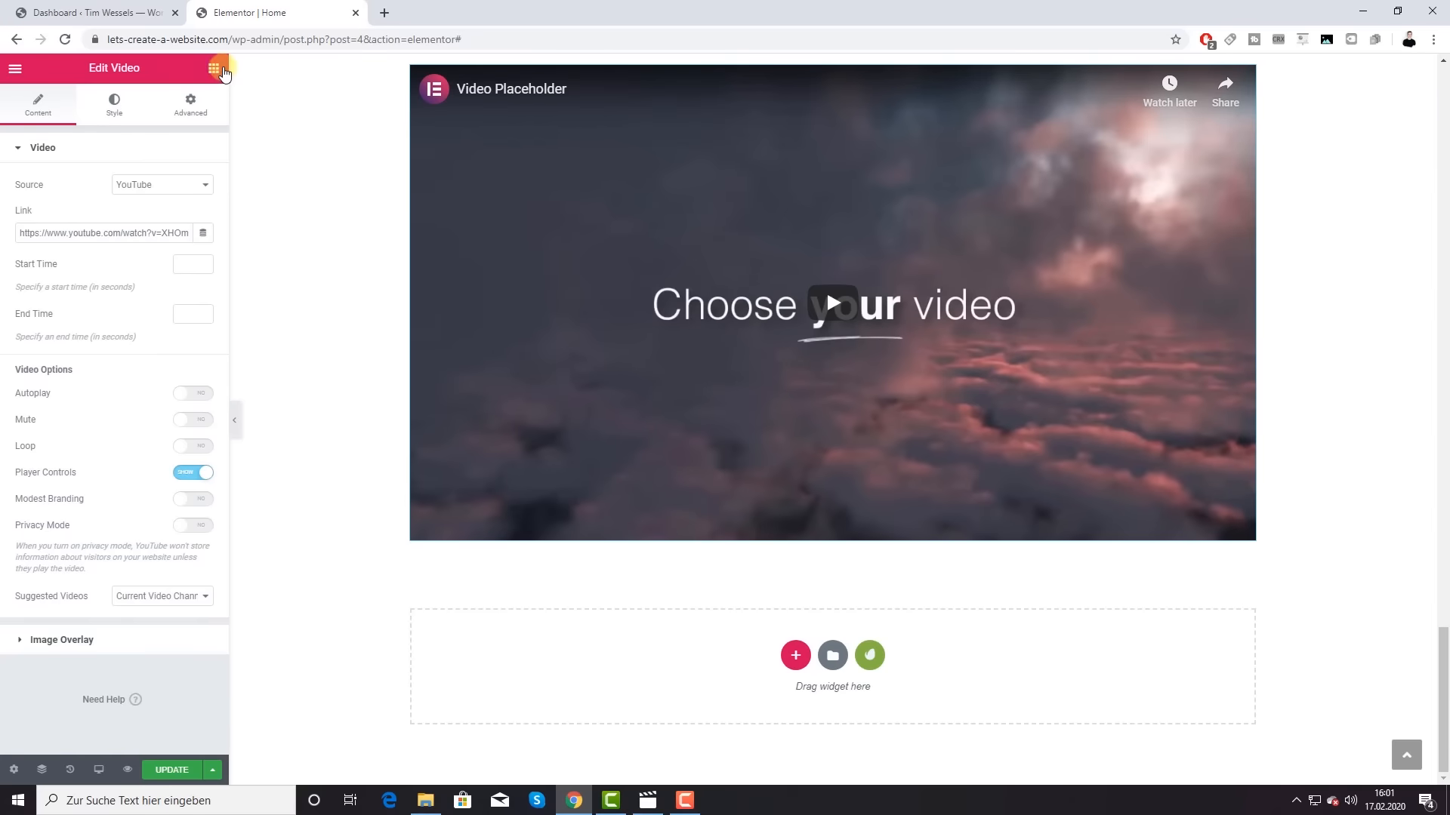
Step: Place a Google Maps widget below the video in the added section, and review the edited page back up to its beginning
click(214, 69)
scroll(98, 317, down, 2)
drag(56, 340, 701, 539)
scroll(676, 521, down, 2)
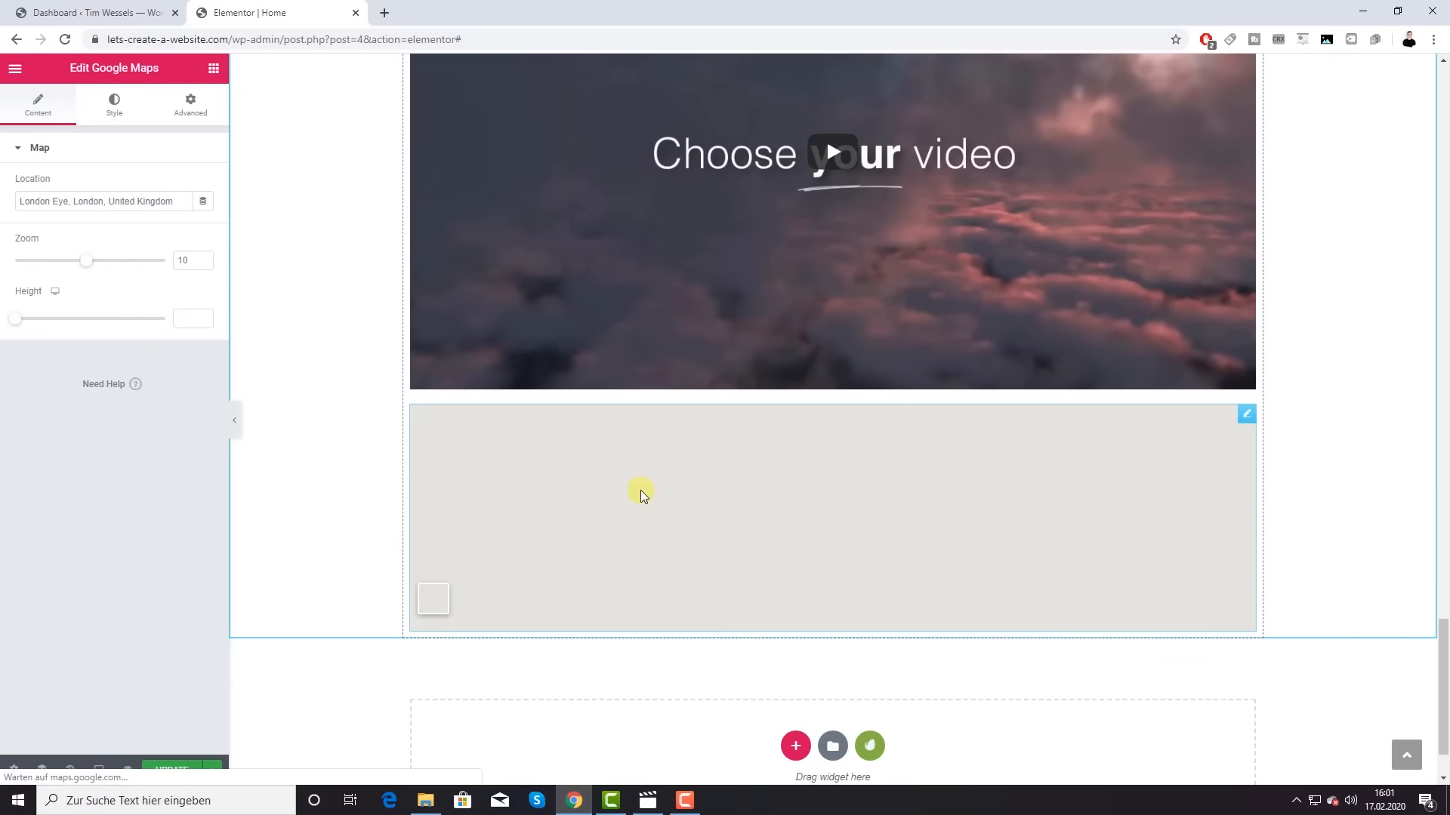
scroll(634, 485, up, 4)
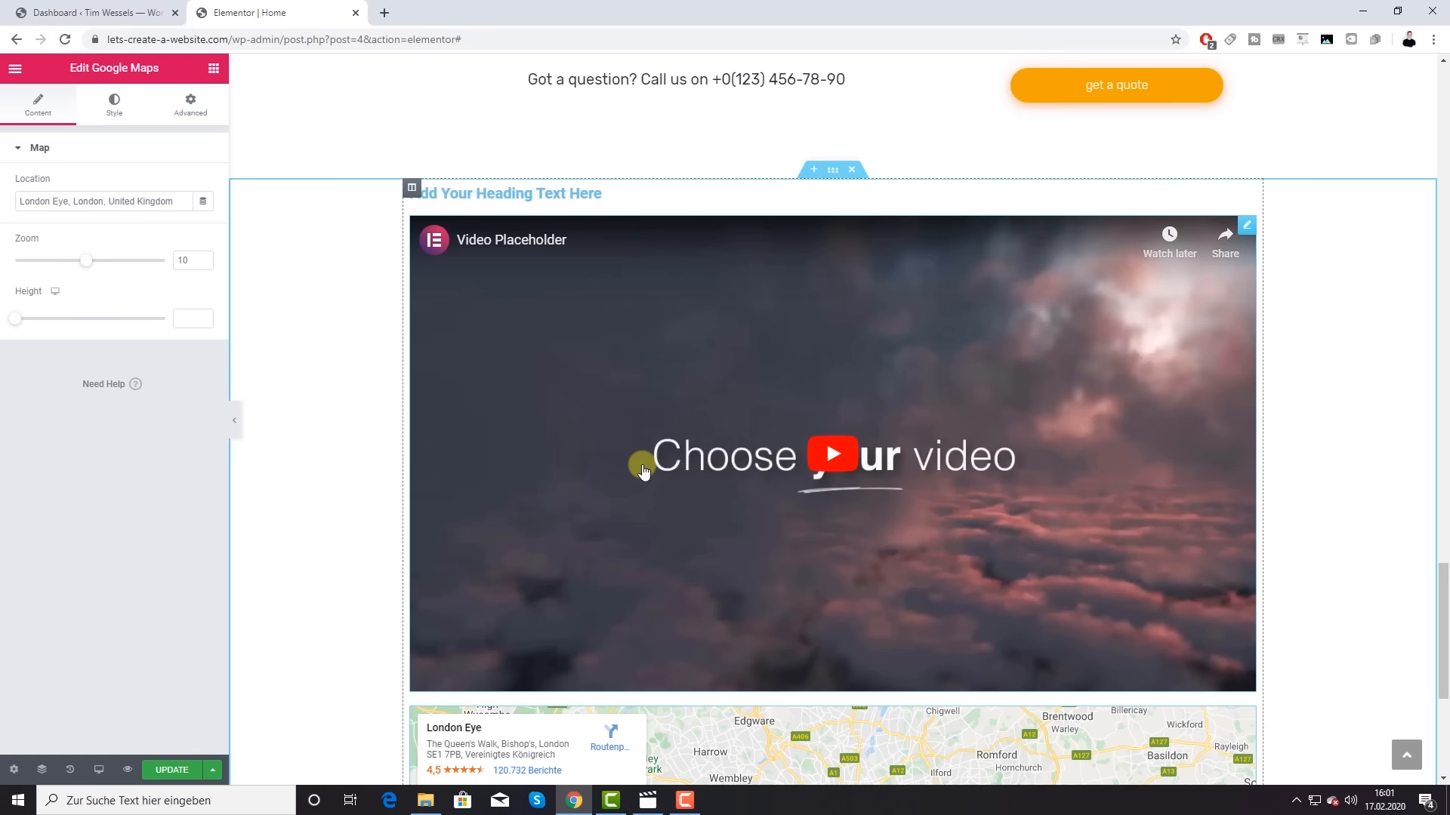
scroll(674, 463, down, 5)
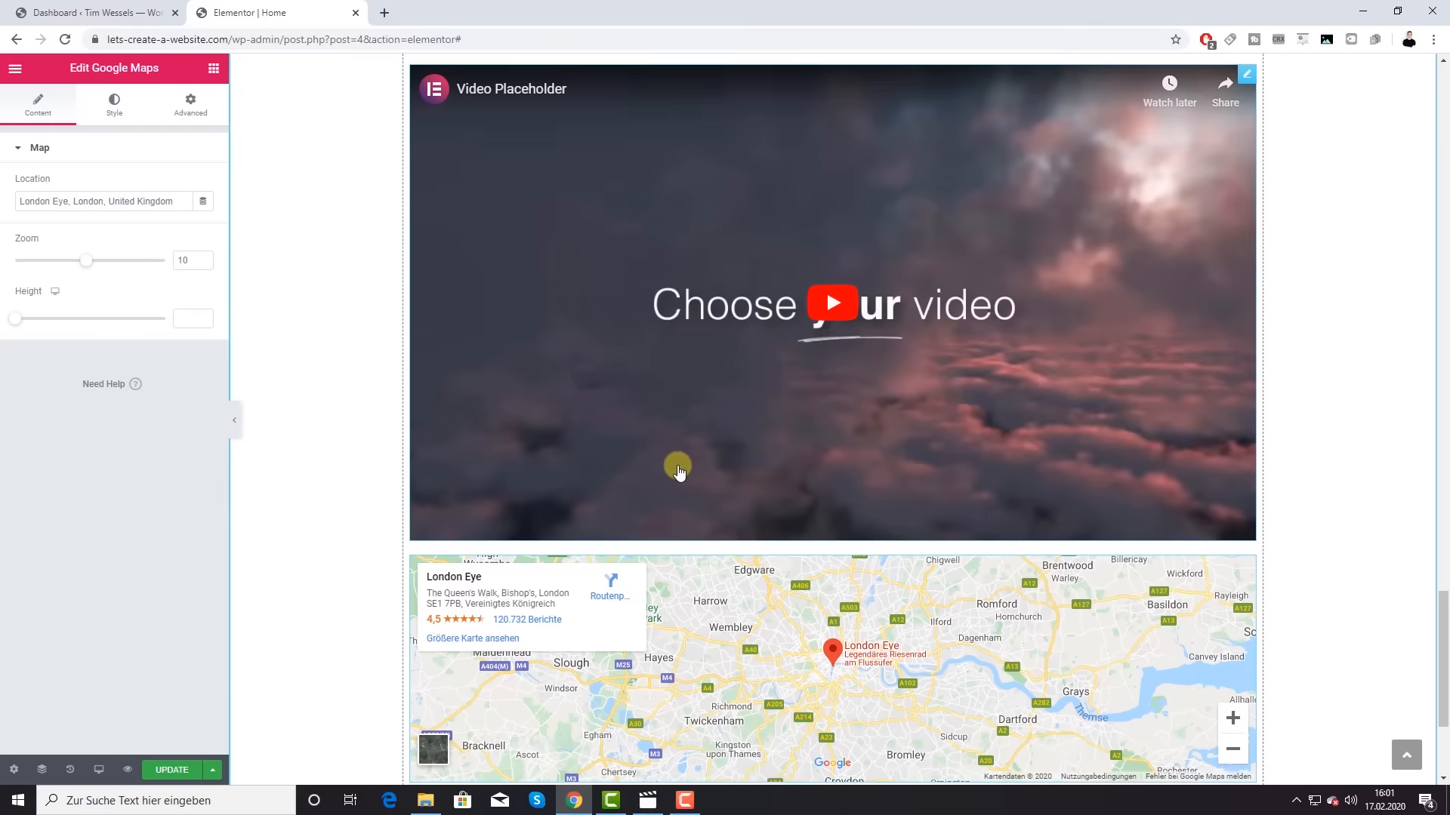
scroll(675, 464, up, 6)
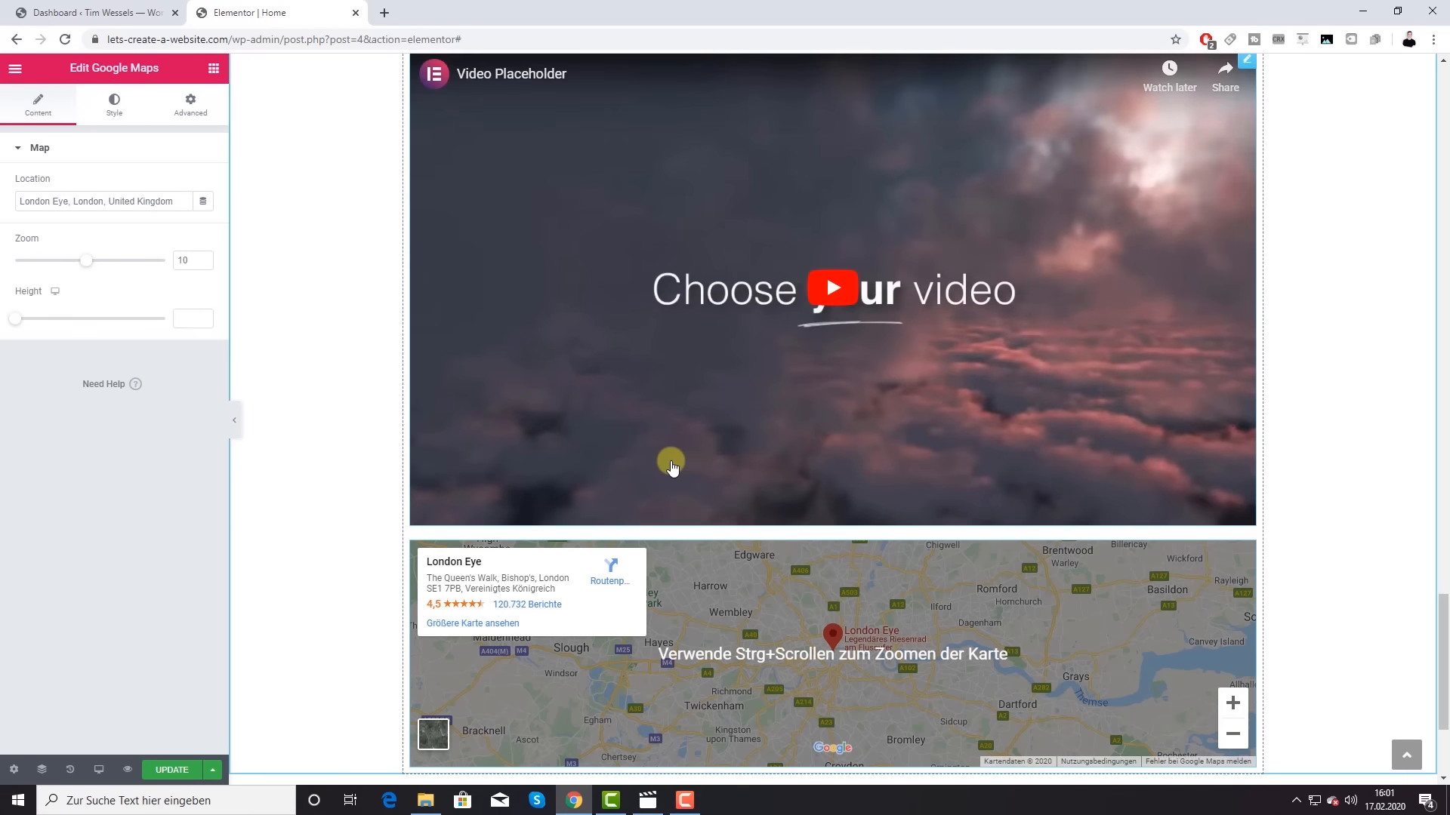
scroll(670, 464, up, 20)
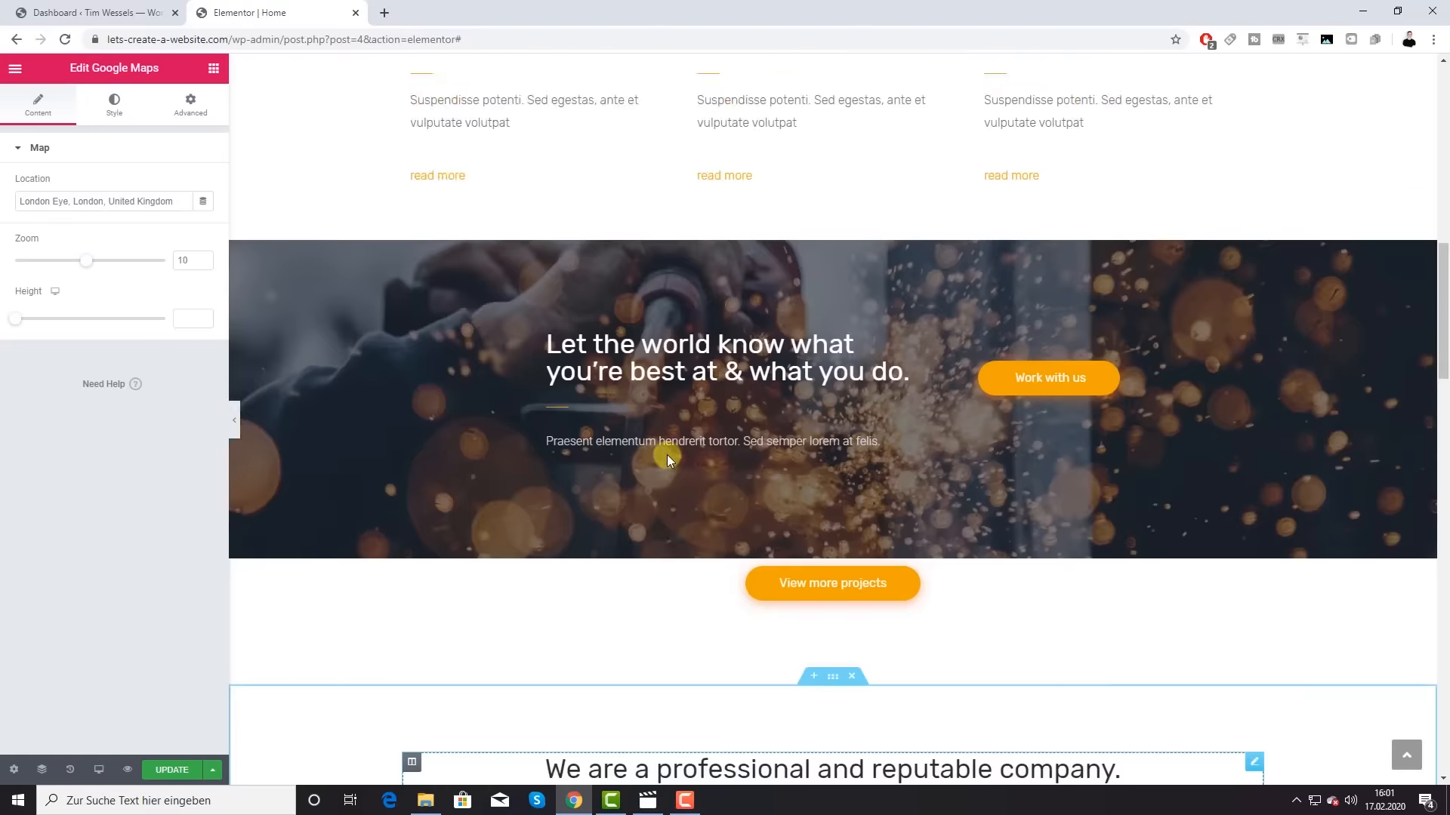
scroll(667, 458, up, 8)
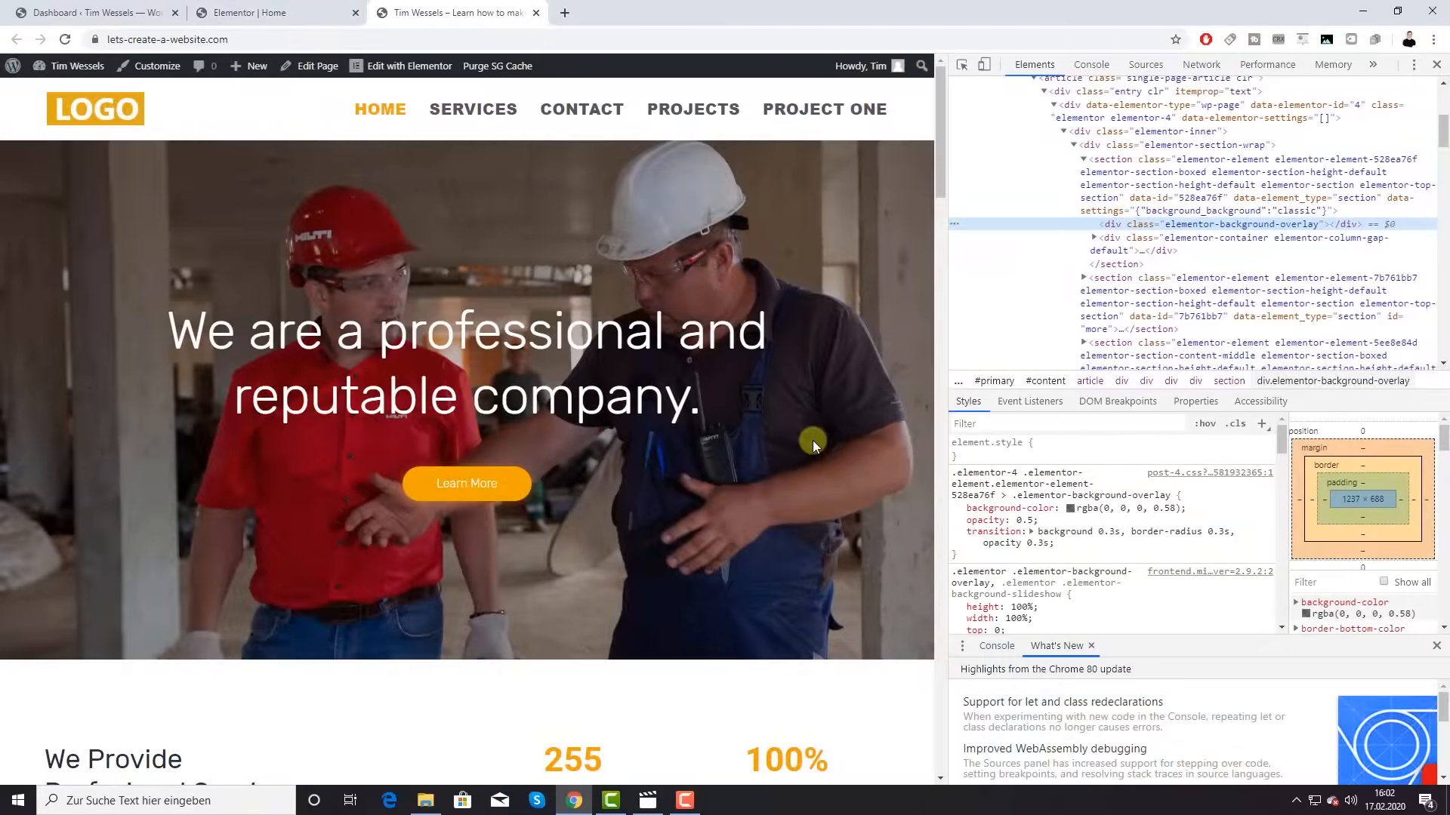
Step: Examine the live home page's sections in its desktop layout, from the hero image down and back up
scroll(813, 441, down, 12)
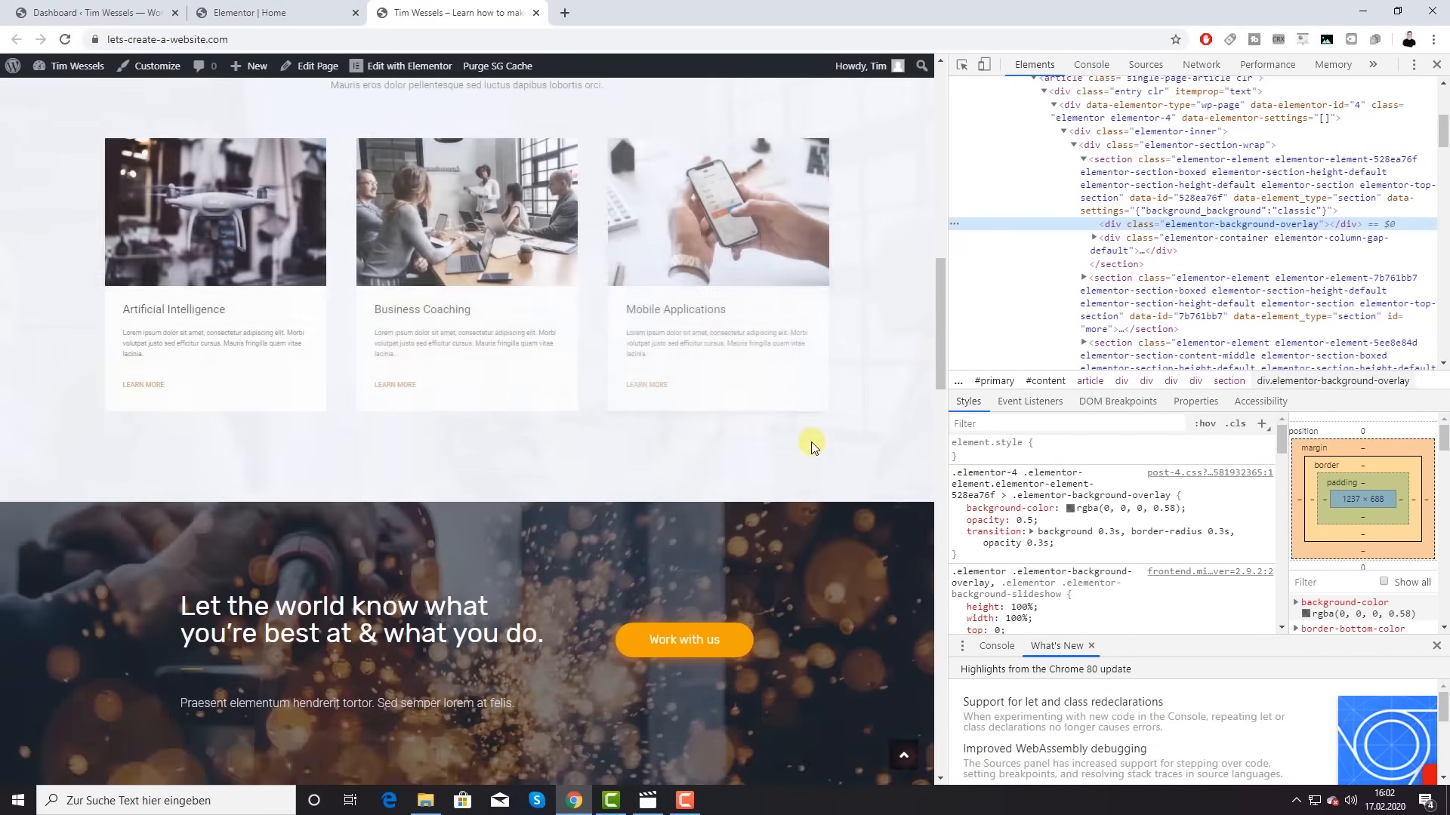
scroll(813, 445, down, 20)
scroll(813, 445, up, 15)
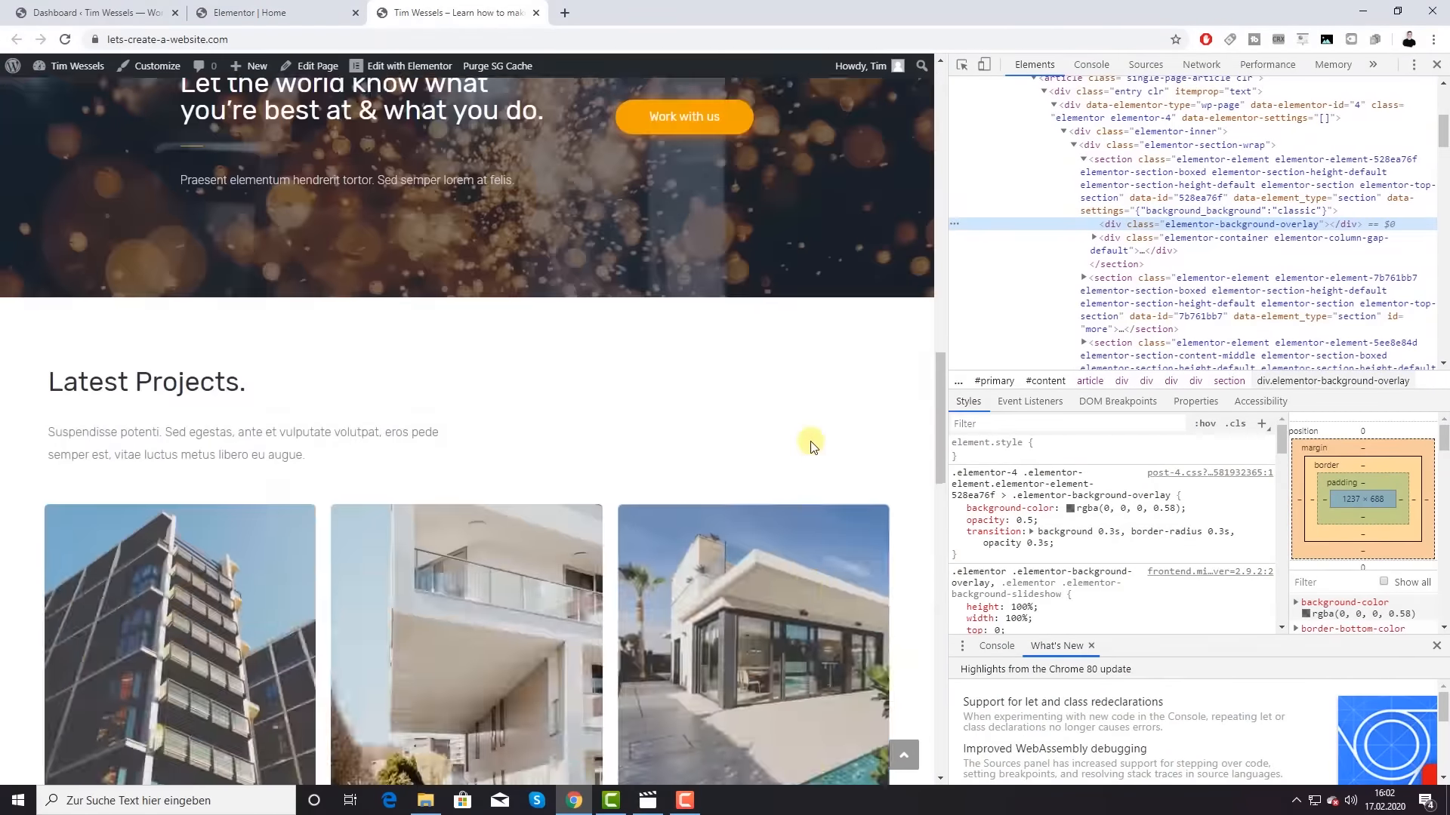
scroll(812, 445, up, 10)
Step: Switch the live home page to the responsive device preview and examine its mobile layout from the hero to the quote section
key(ctrl+shift+m)
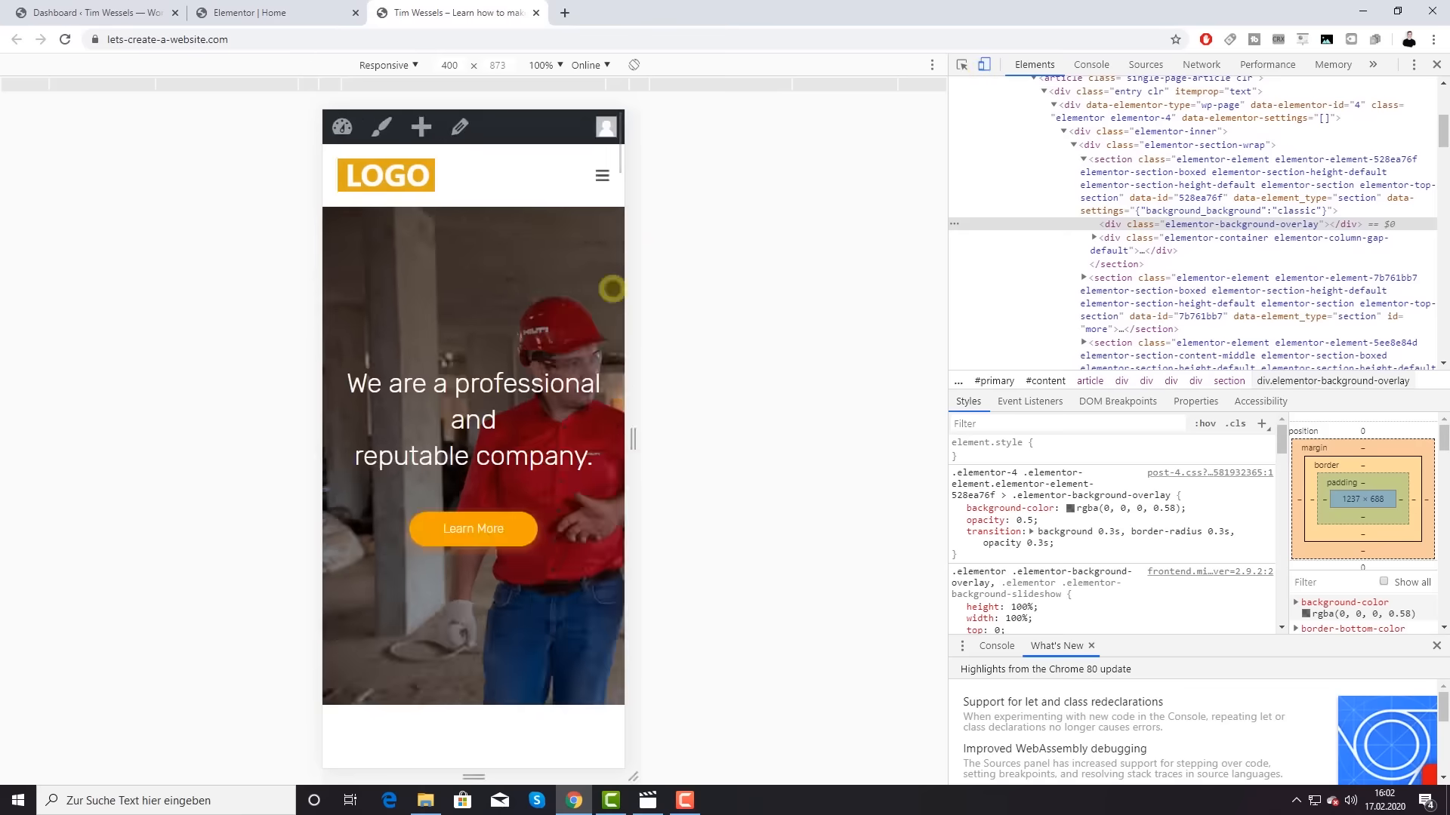
scroll(537, 416, down, 15)
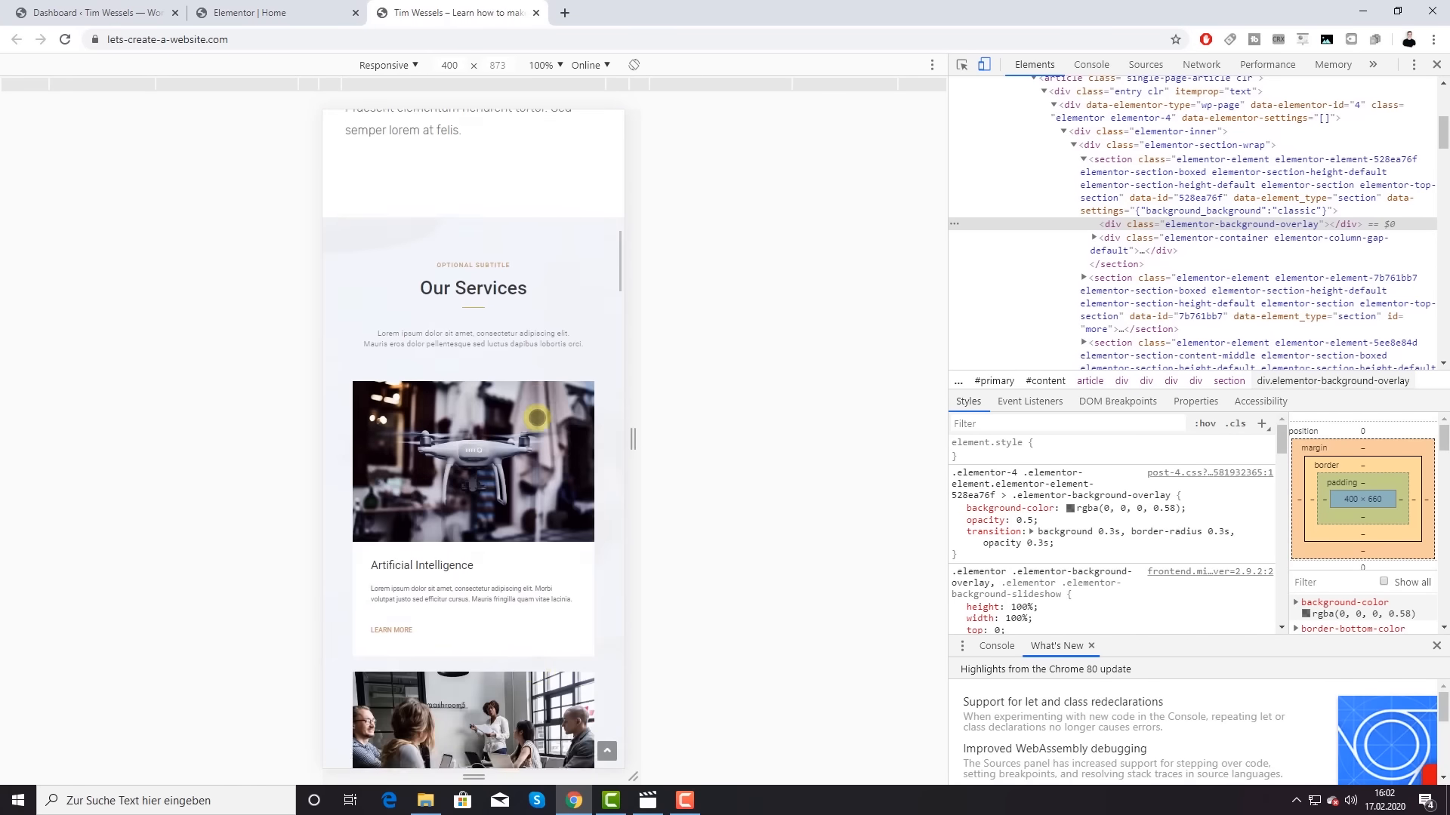
scroll(537, 418, down, 20)
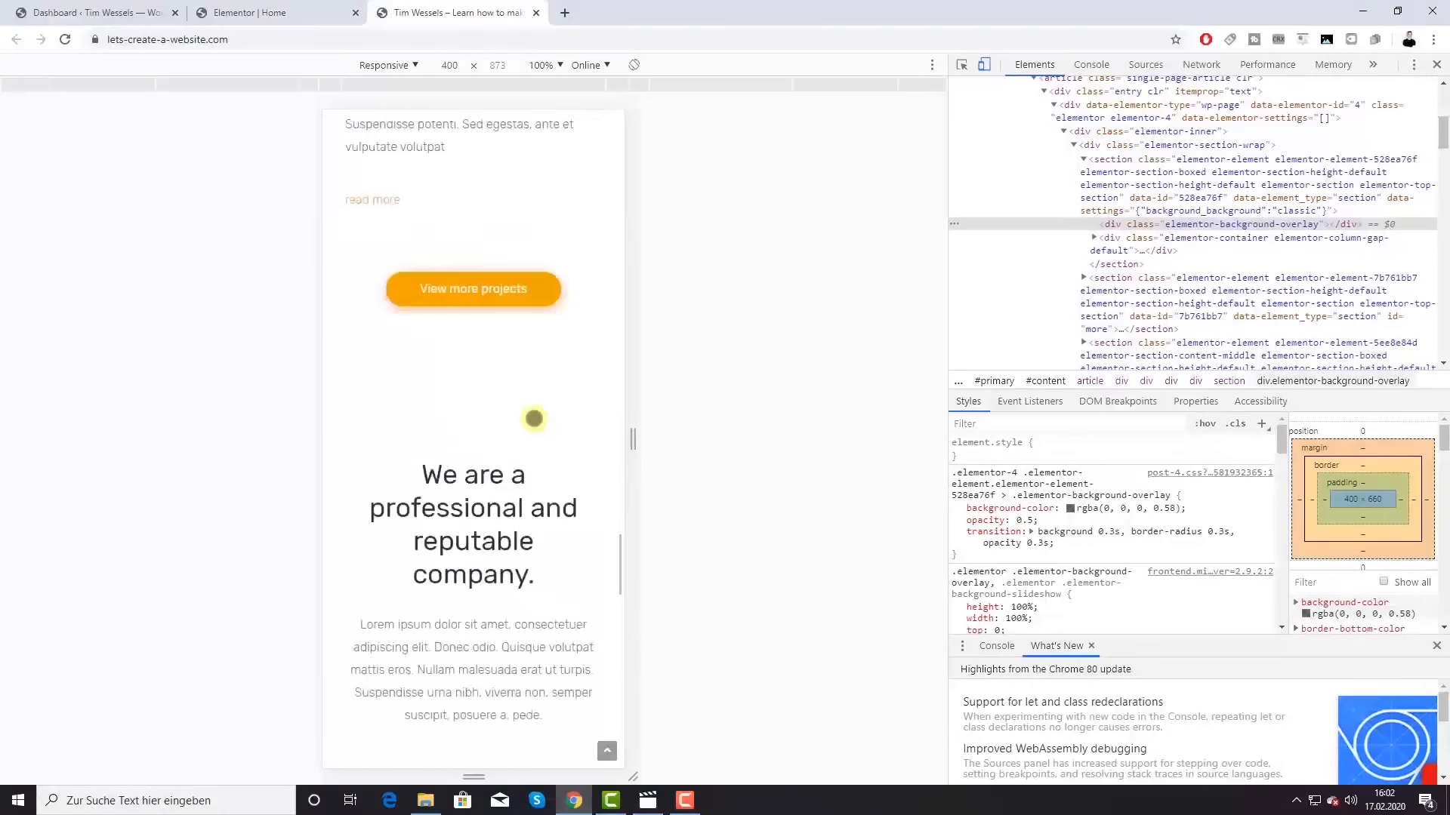
scroll(534, 419, down, 15)
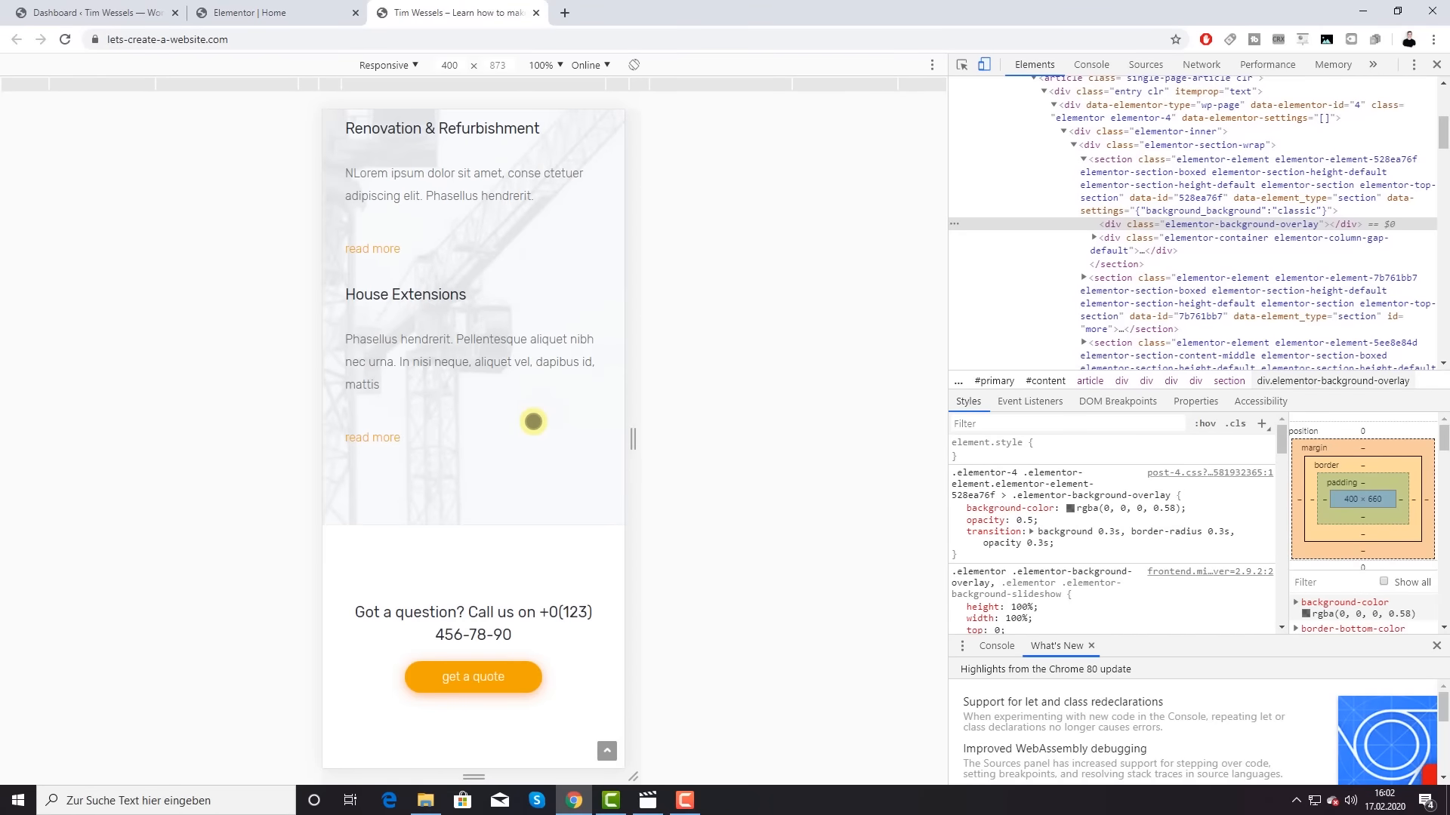
scroll(535, 421, up, 15)
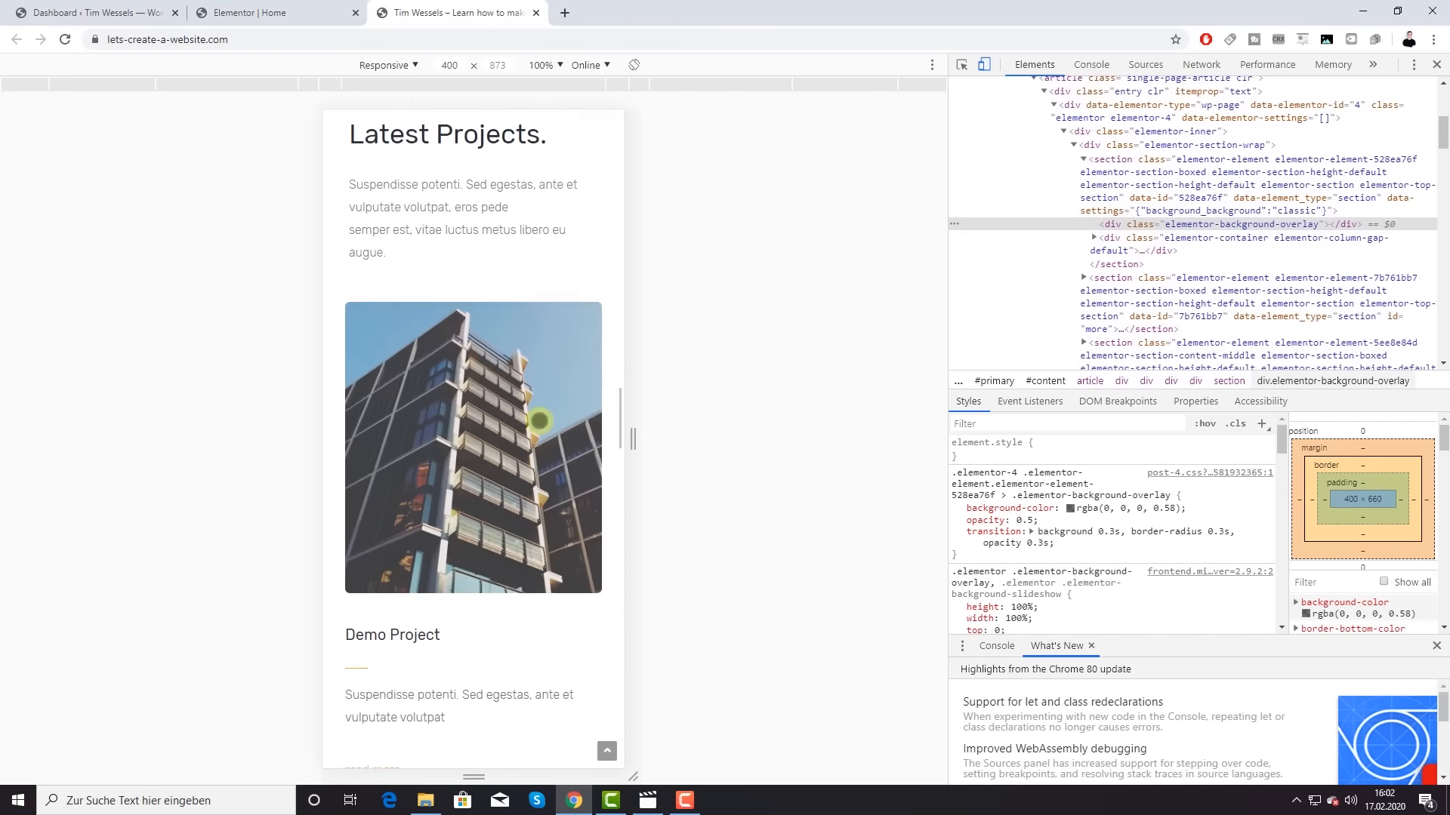
scroll(539, 421, up, 20)
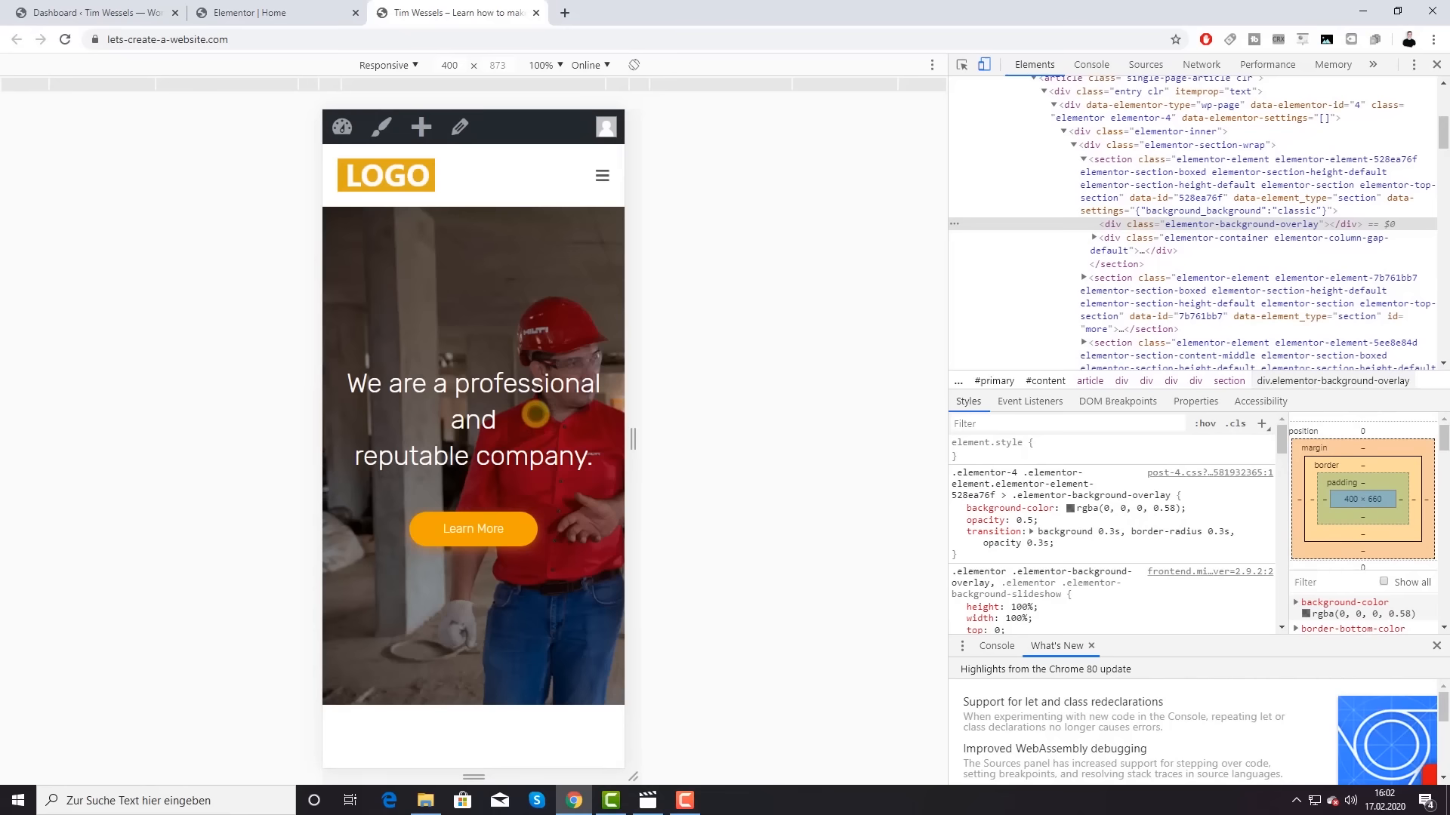
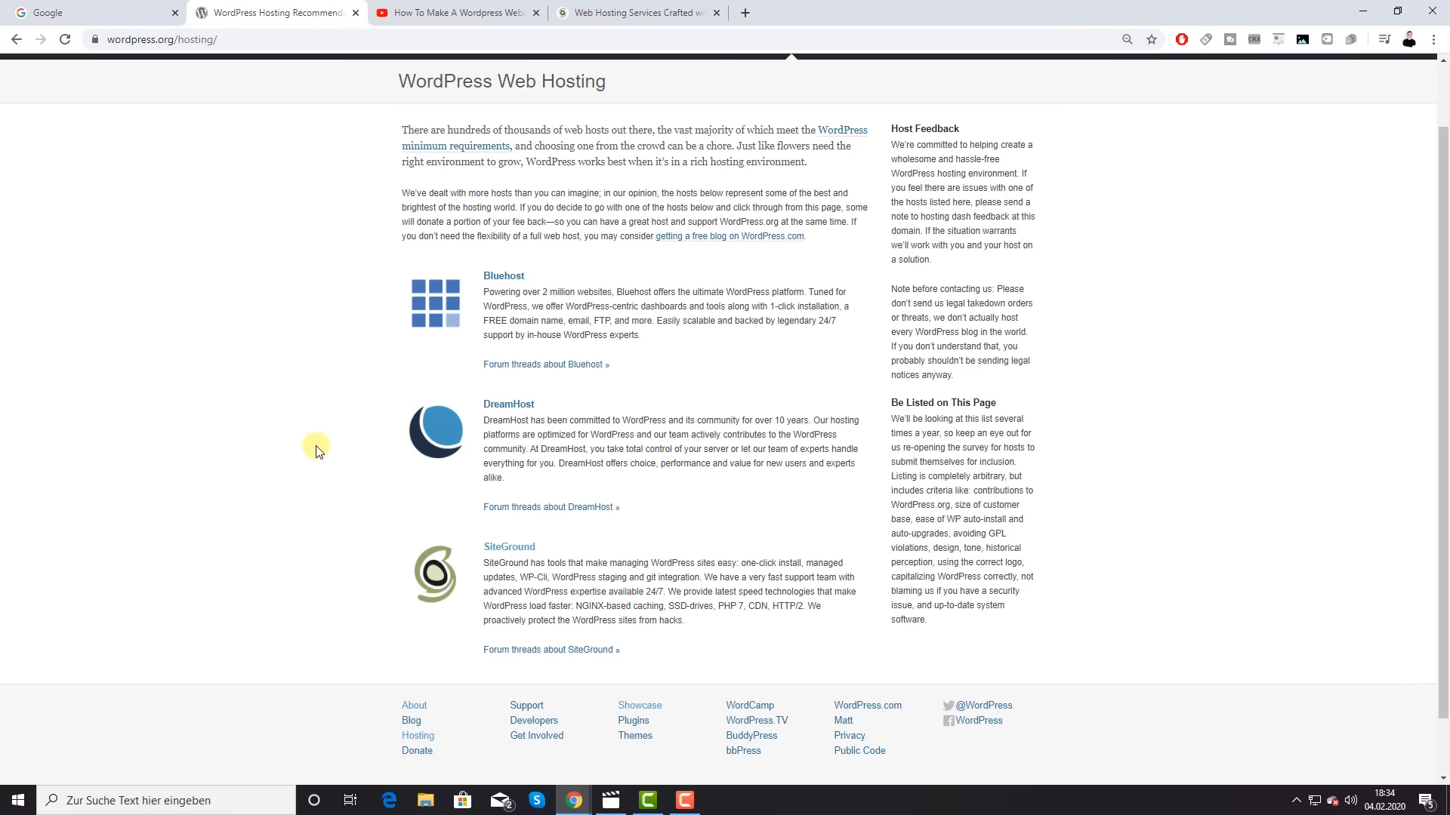
Step: On the WordPress.org hosting page, open the SiteGround link in a new tab and switch to that tab
scroll(316, 451, up, 1)
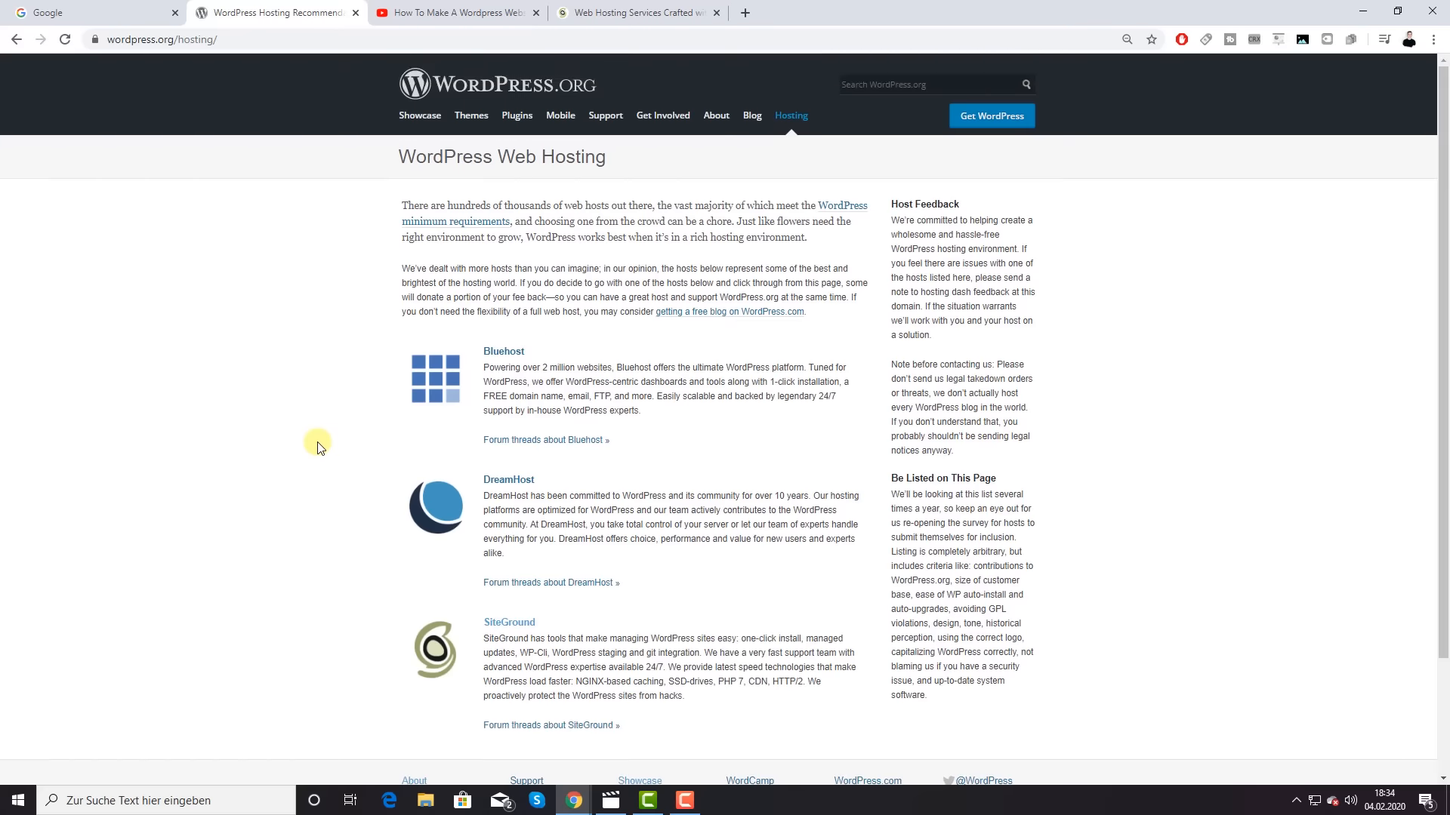
scroll(317, 447, down, 1)
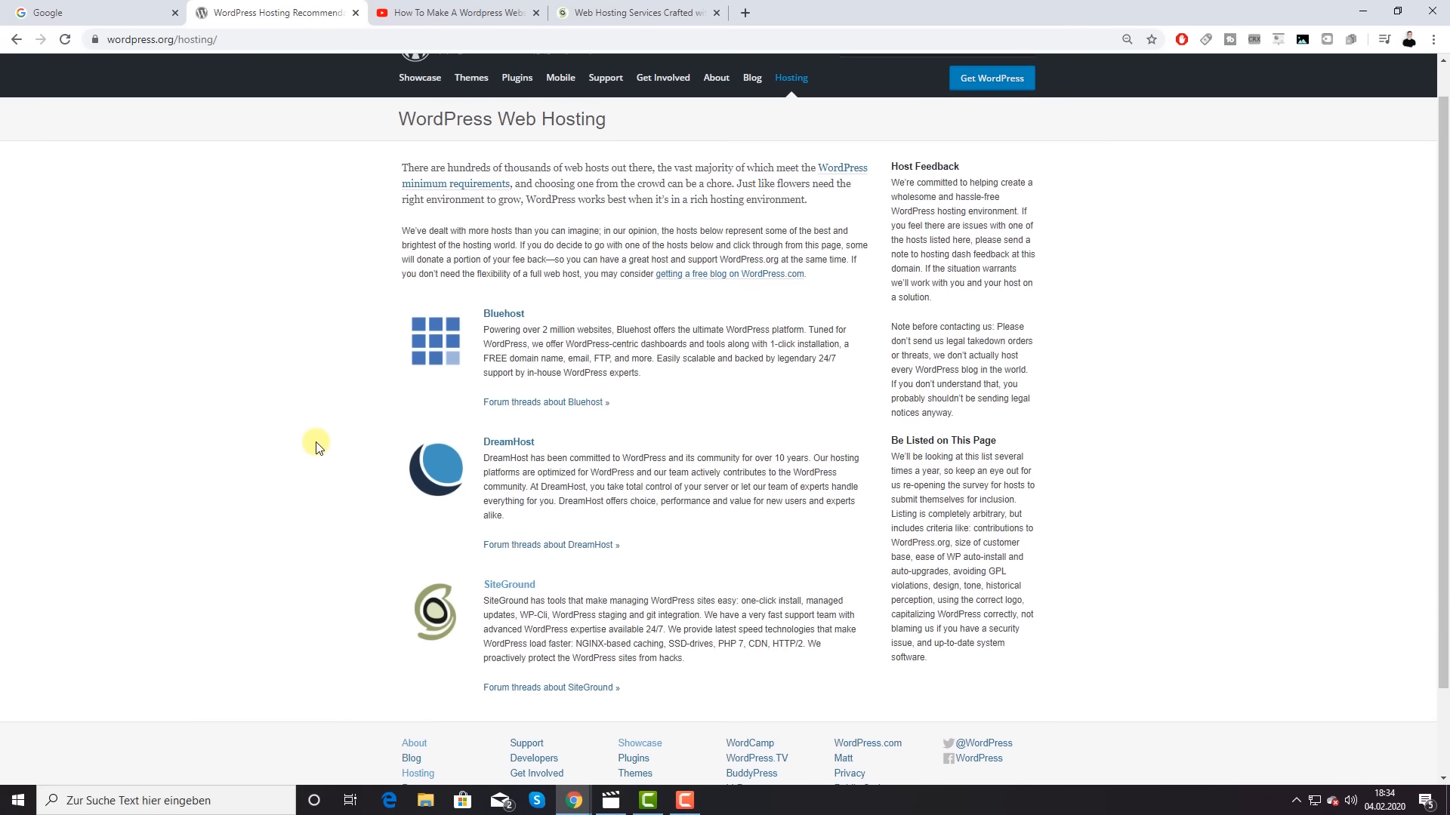
right_click(524, 549)
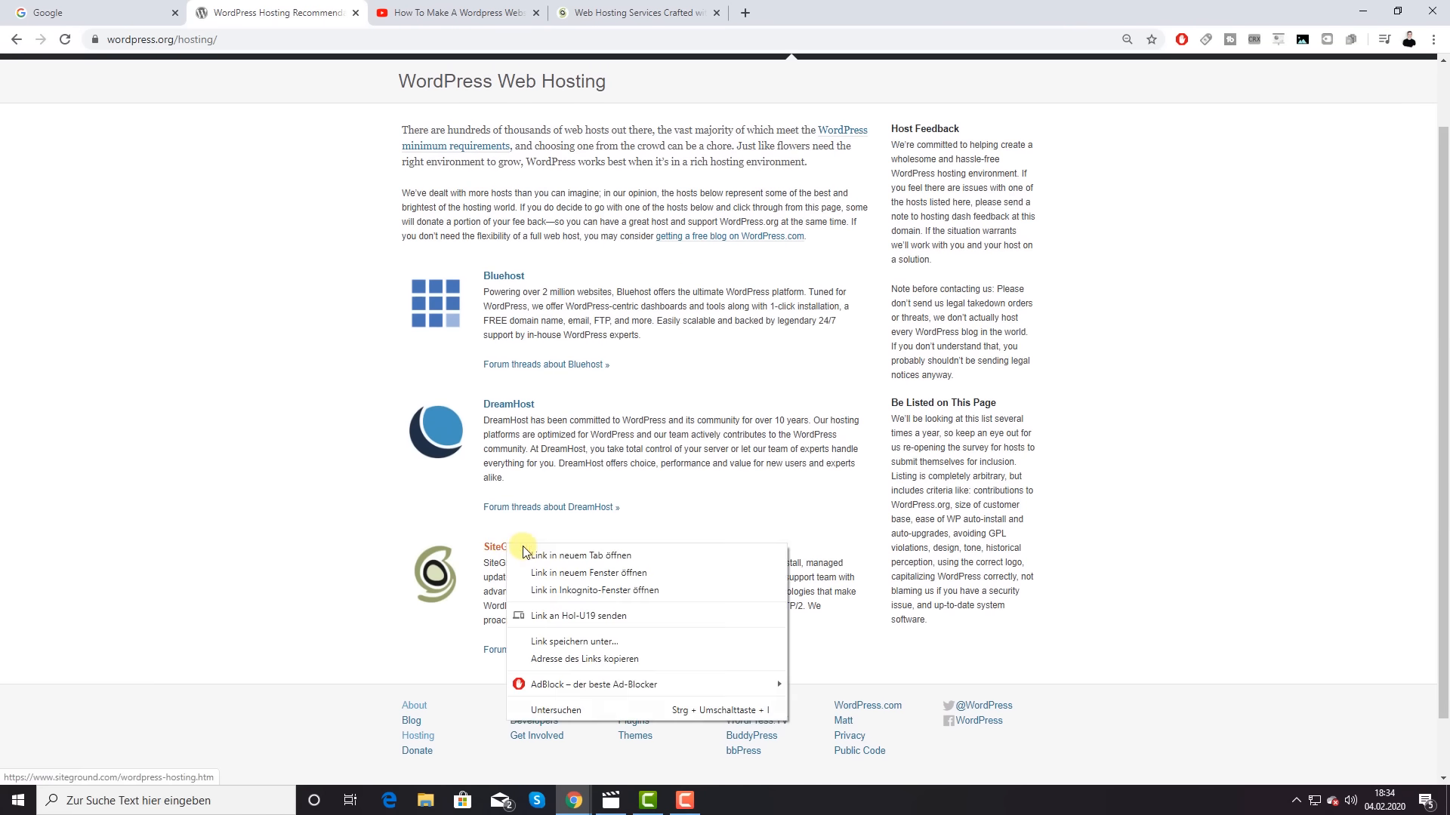
click(568, 555)
click(470, 12)
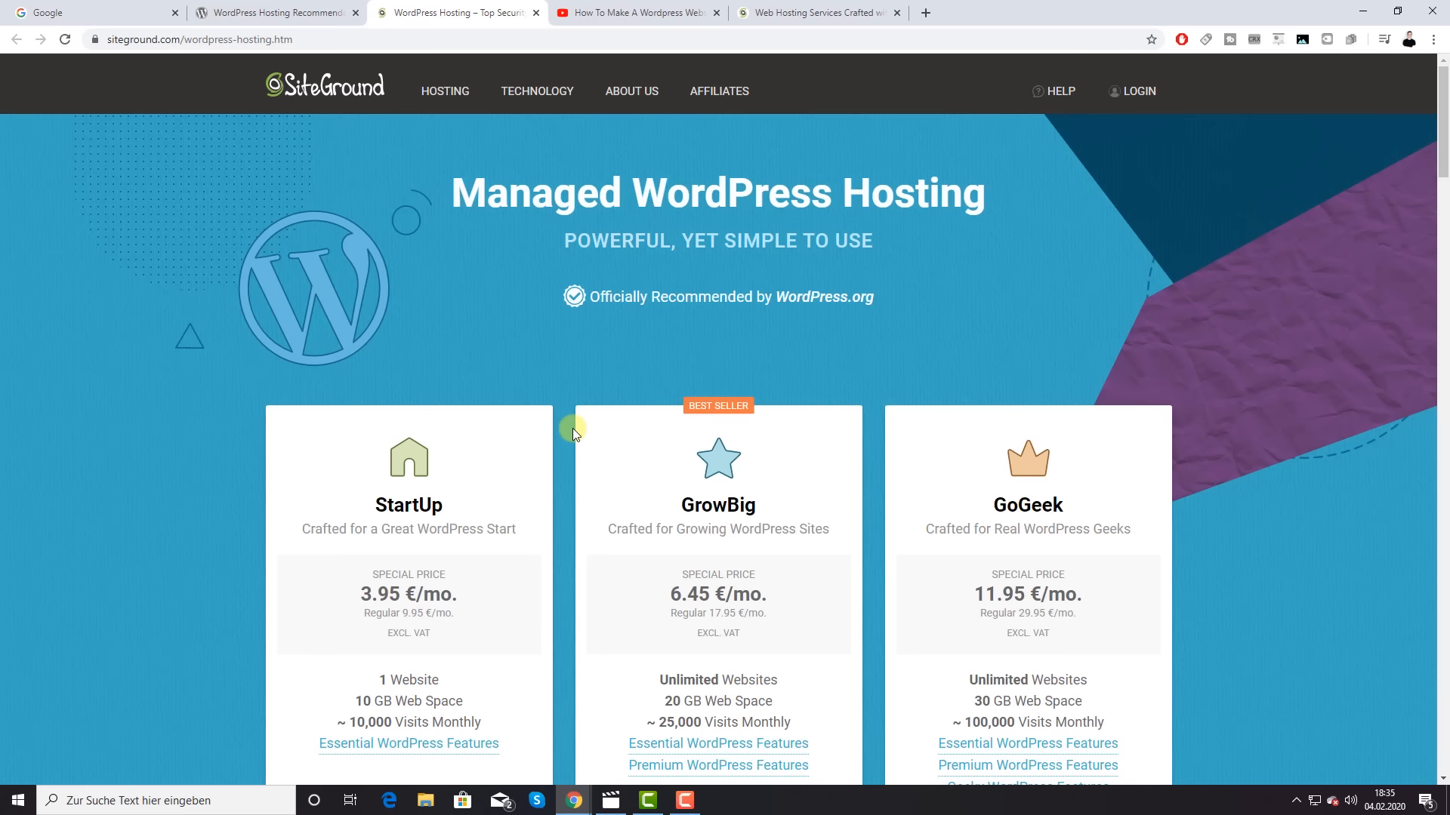
Step: Examine SiteGround's hosting plans, recheck the WordPress.org list of recommended hosts, and return to the SiteGround page
scroll(573, 429, down, 2)
scroll(559, 422, up, 2)
click(279, 12)
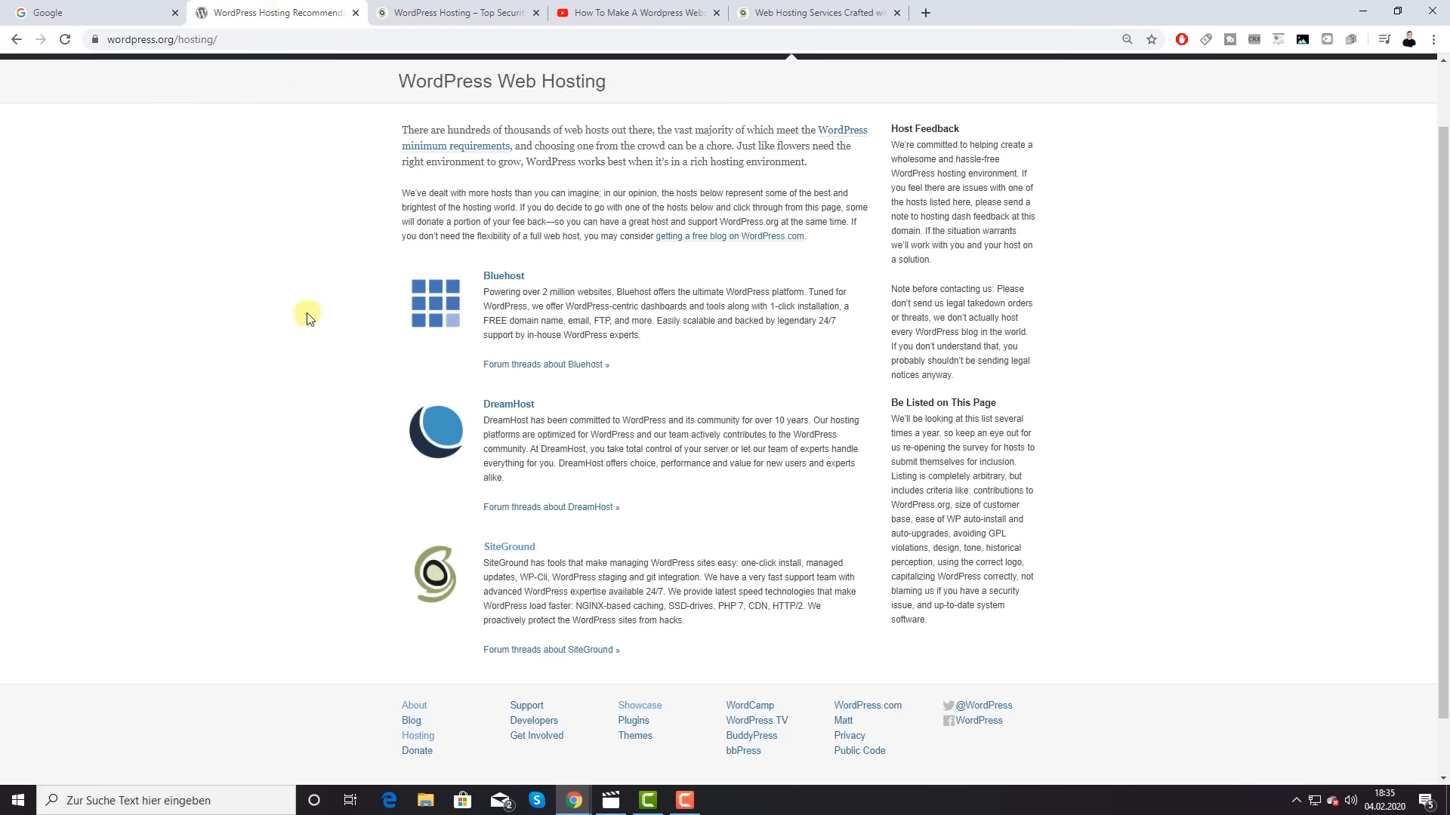
scroll(317, 359, up, 1)
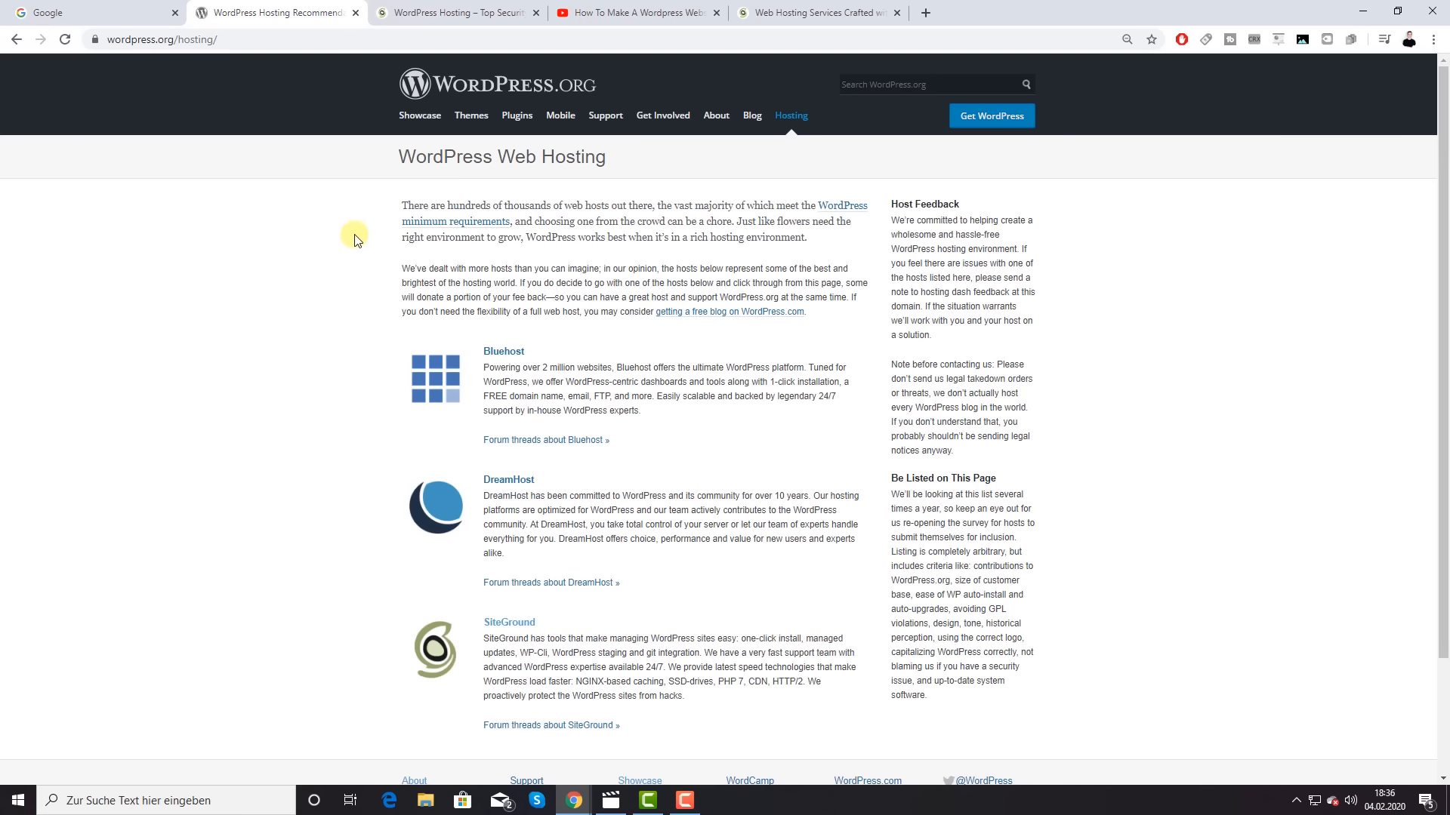
click(453, 12)
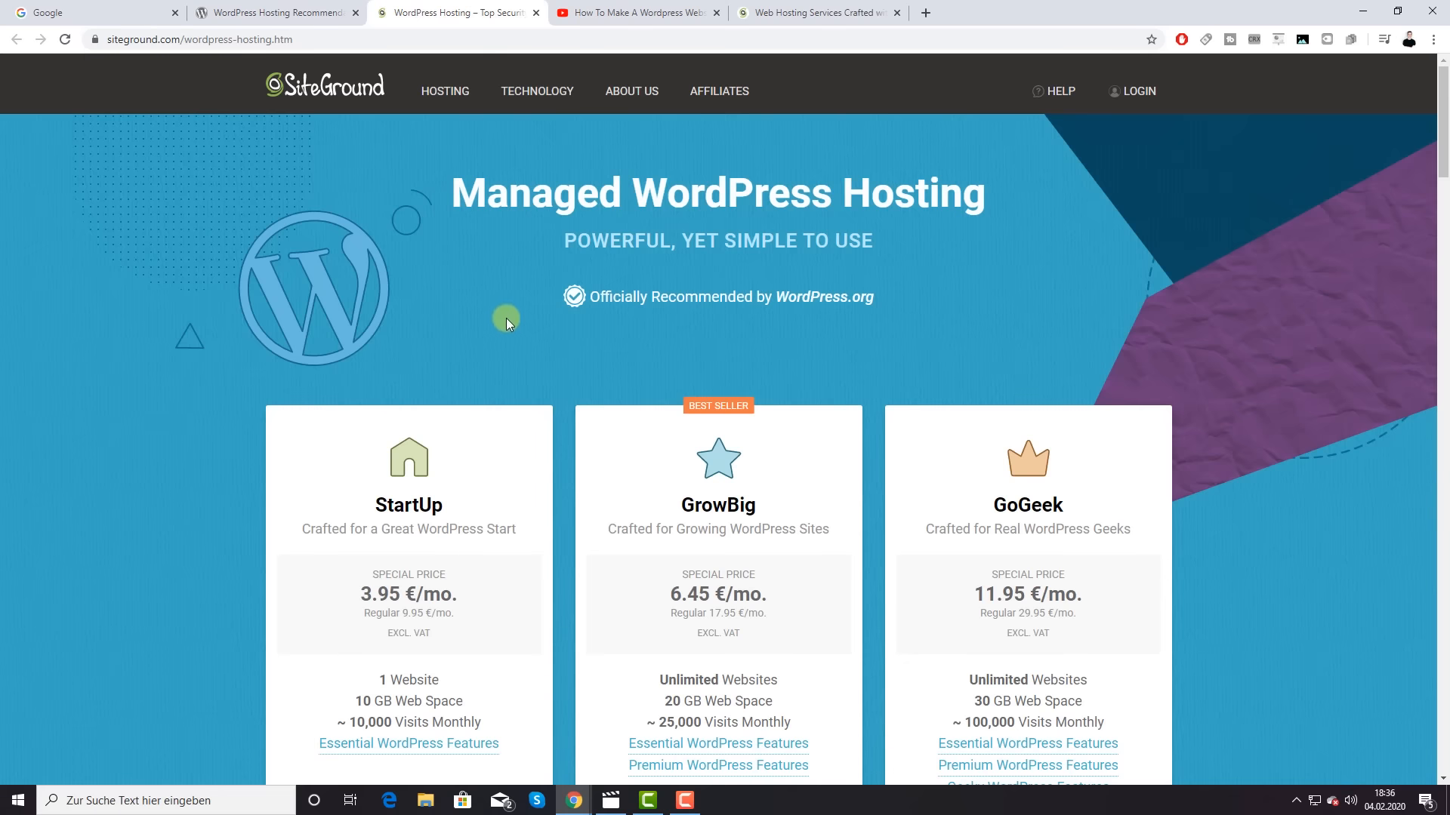
Step: Close the SiteGround WordPress hosting tab and open the discounted web hosting link from the YouTube video's description
click(536, 12)
click(464, 12)
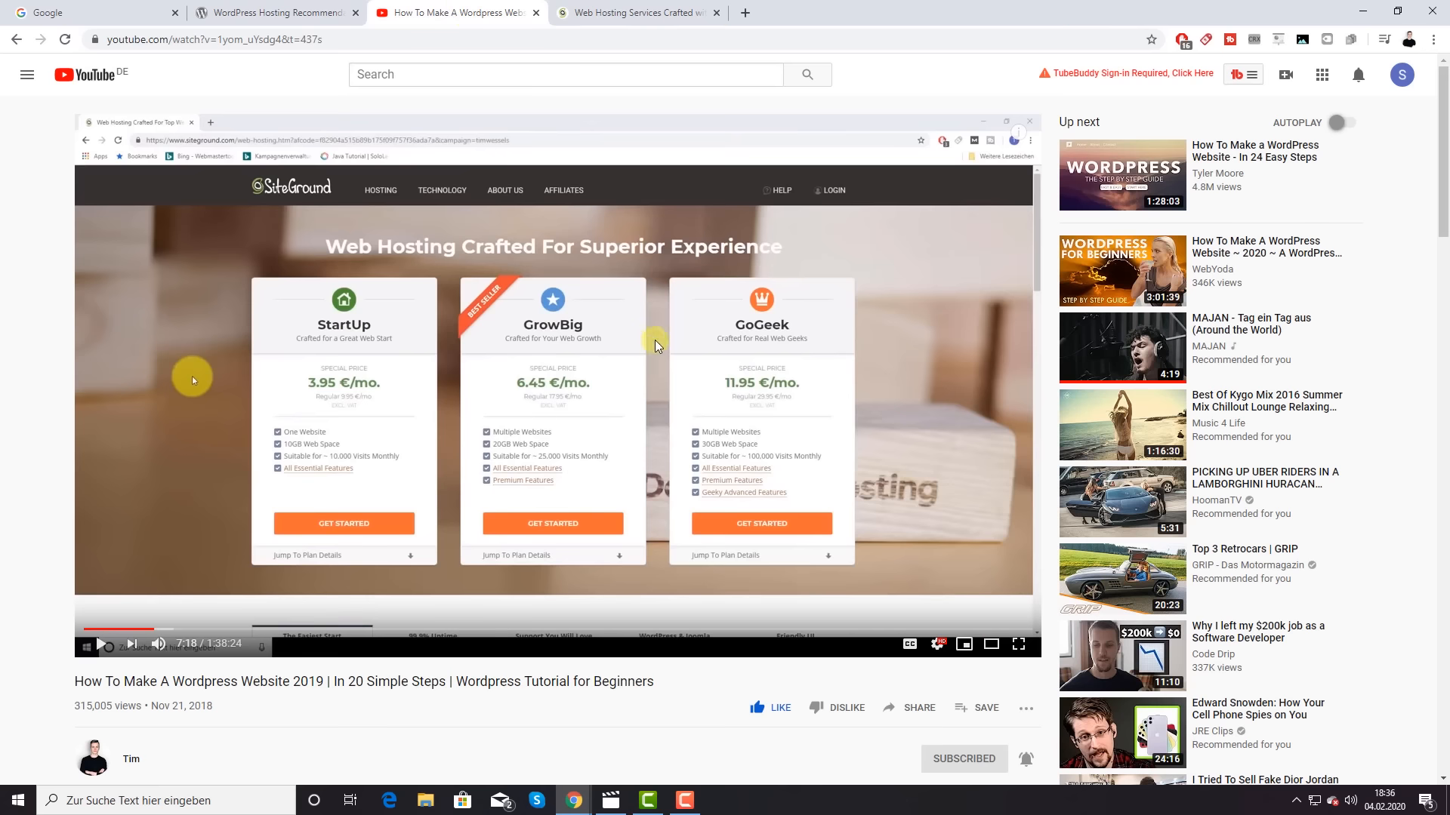
scroll(627, 363, down, 3)
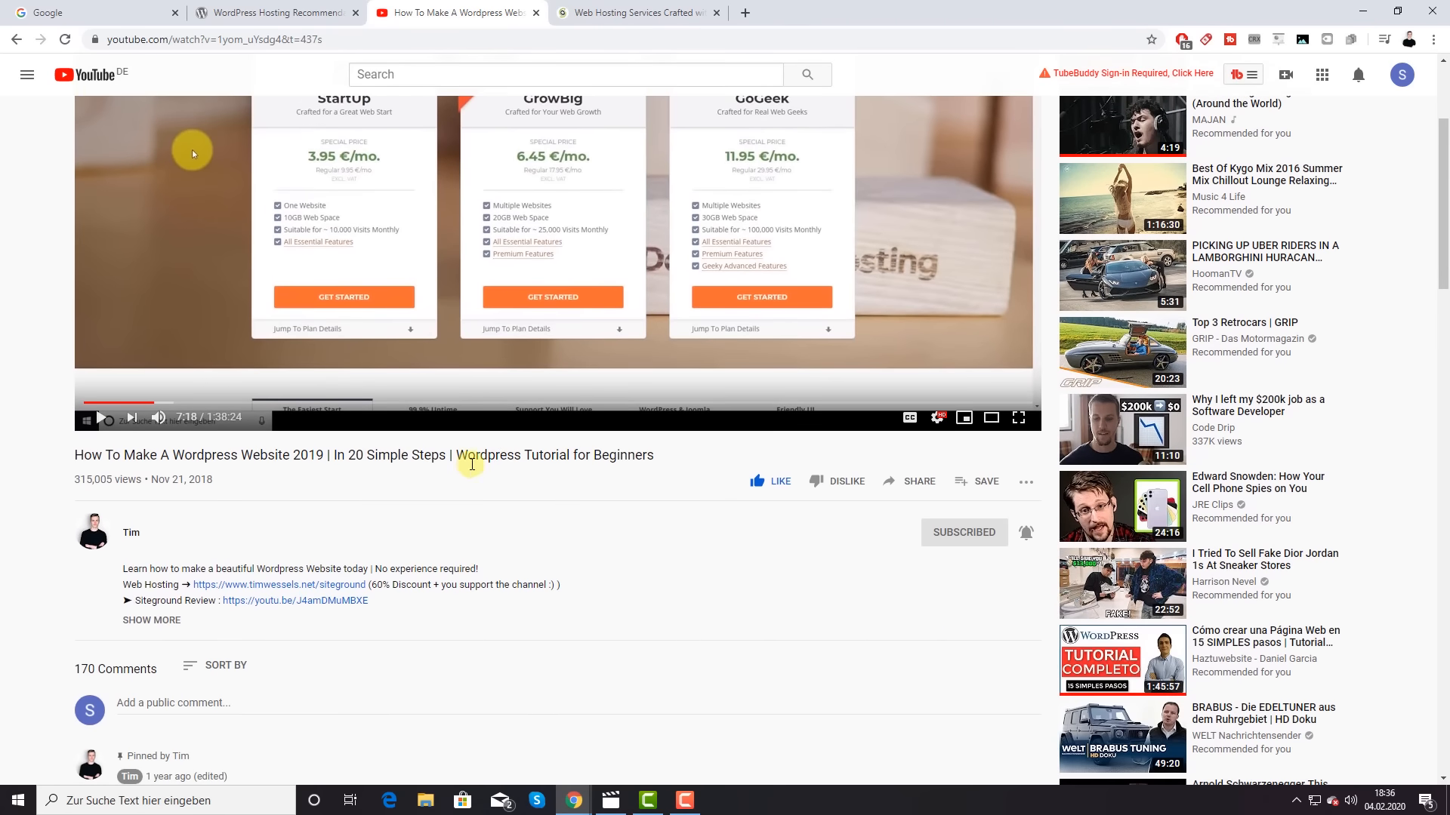
click(332, 584)
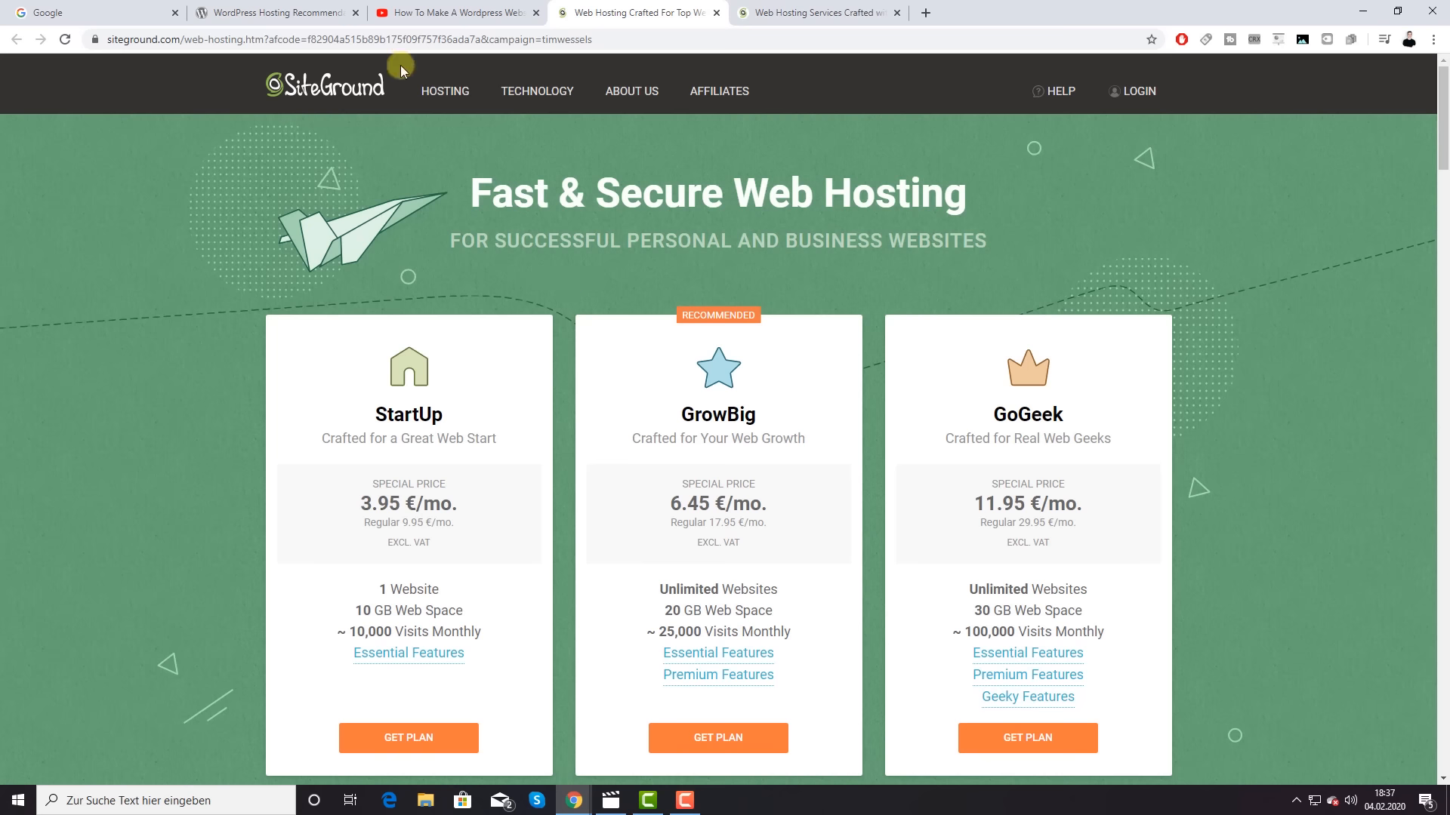
Step: Close the YouTube, WordPress.org, Google and extra SiteGround tabs, keeping only the newly opened SiteGround web hosting page
mouse_move(445, 104)
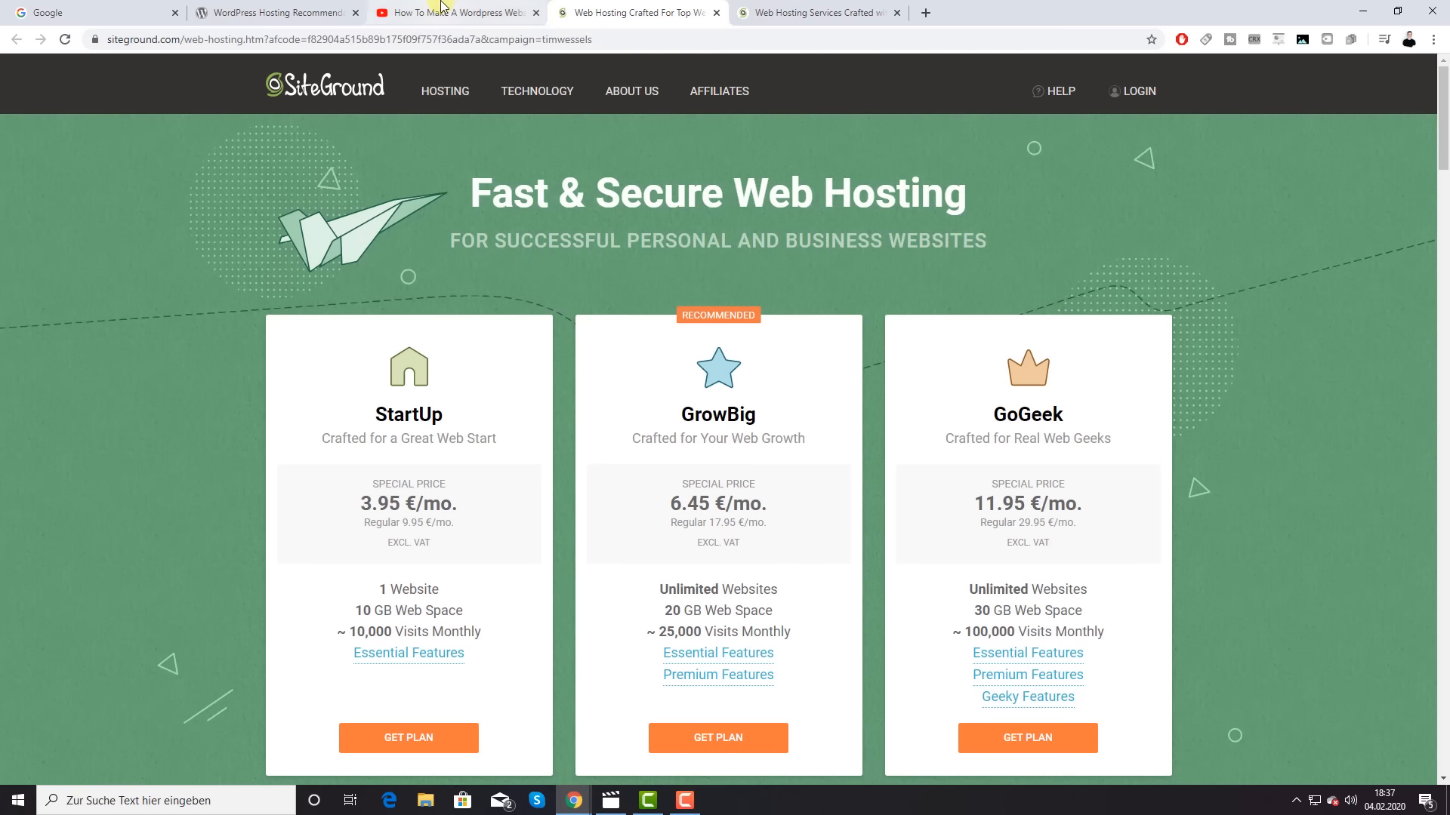
click(456, 13)
click(635, 12)
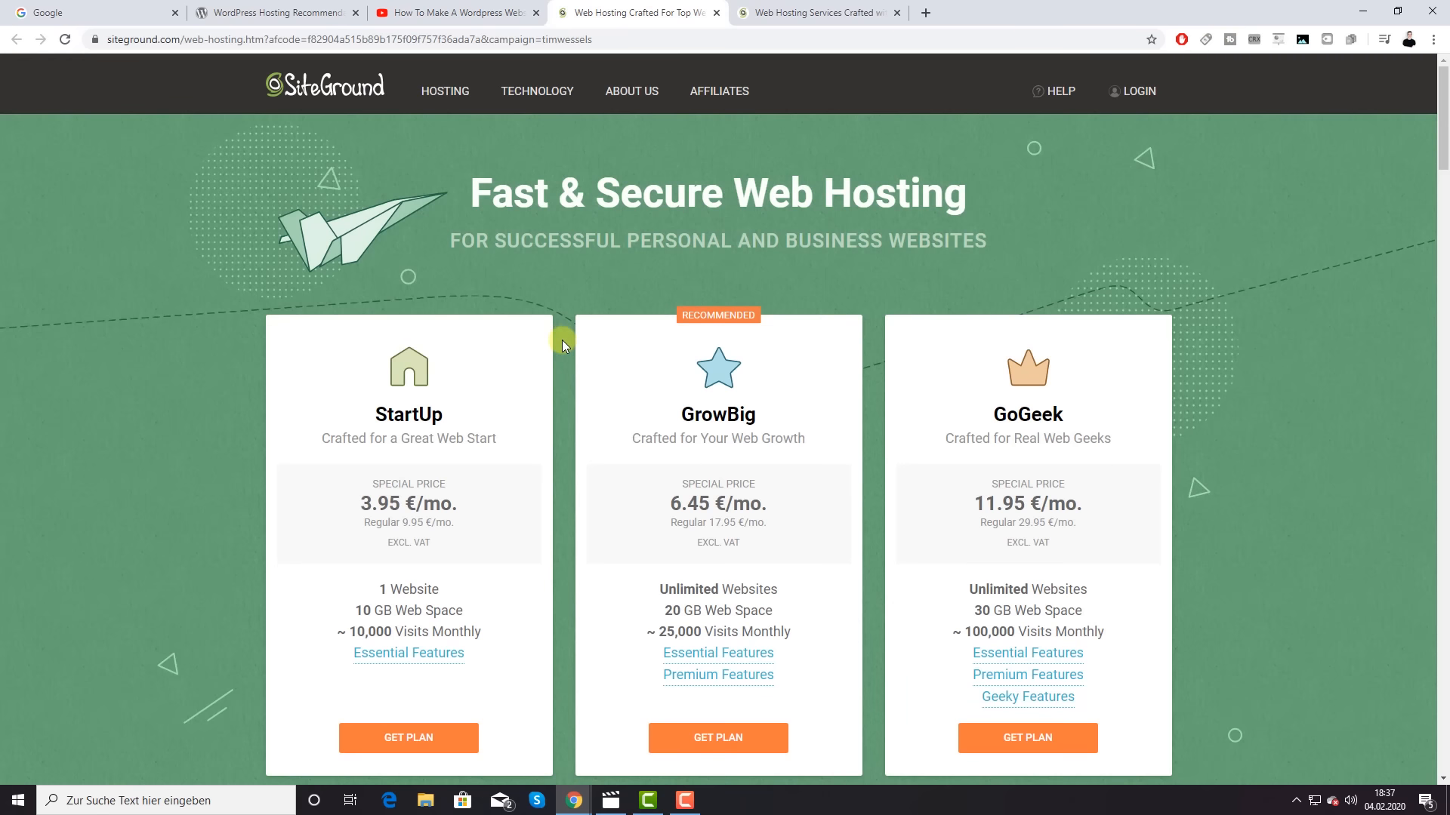
click(897, 12)
click(536, 14)
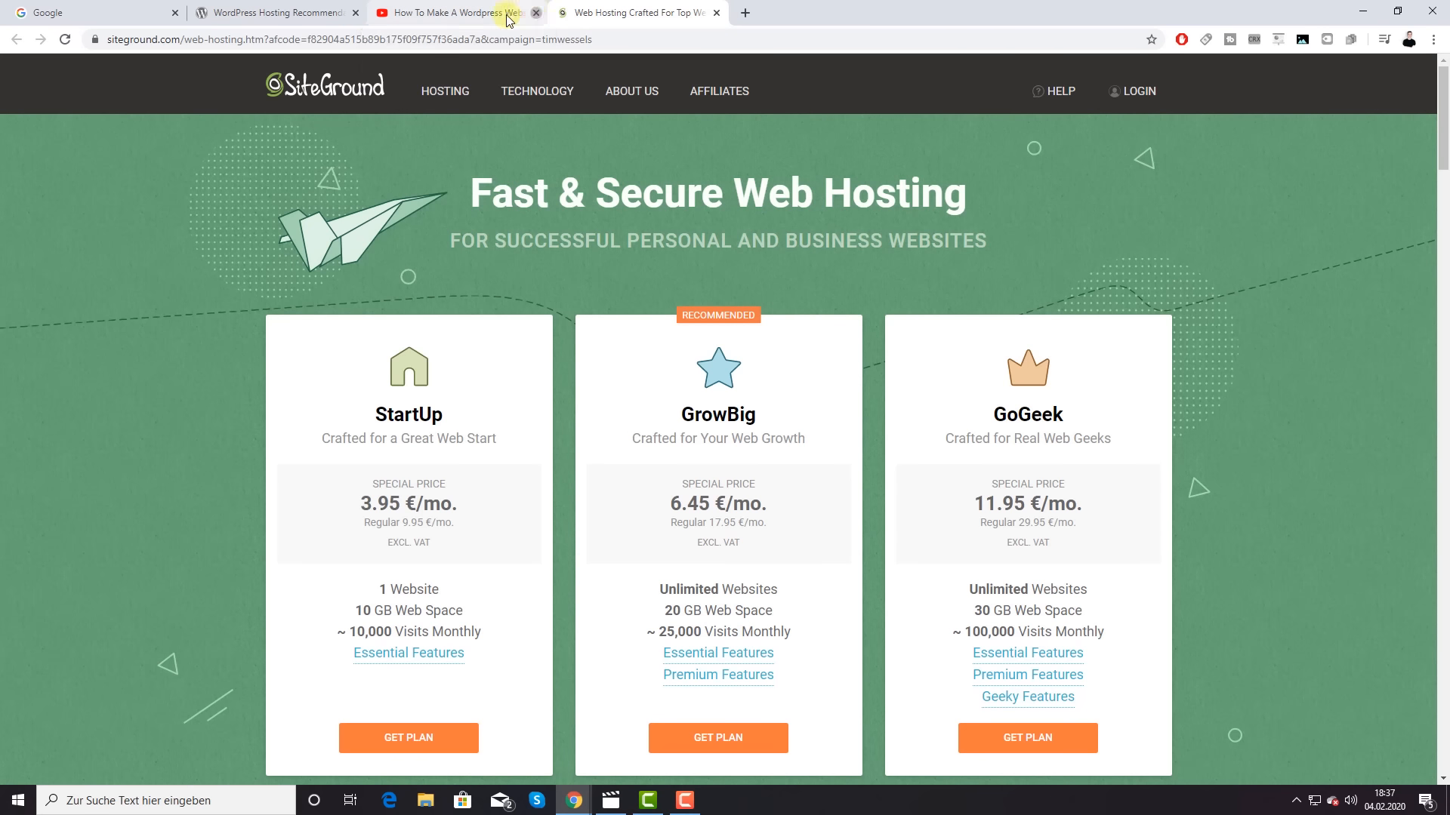
click(355, 13)
click(175, 13)
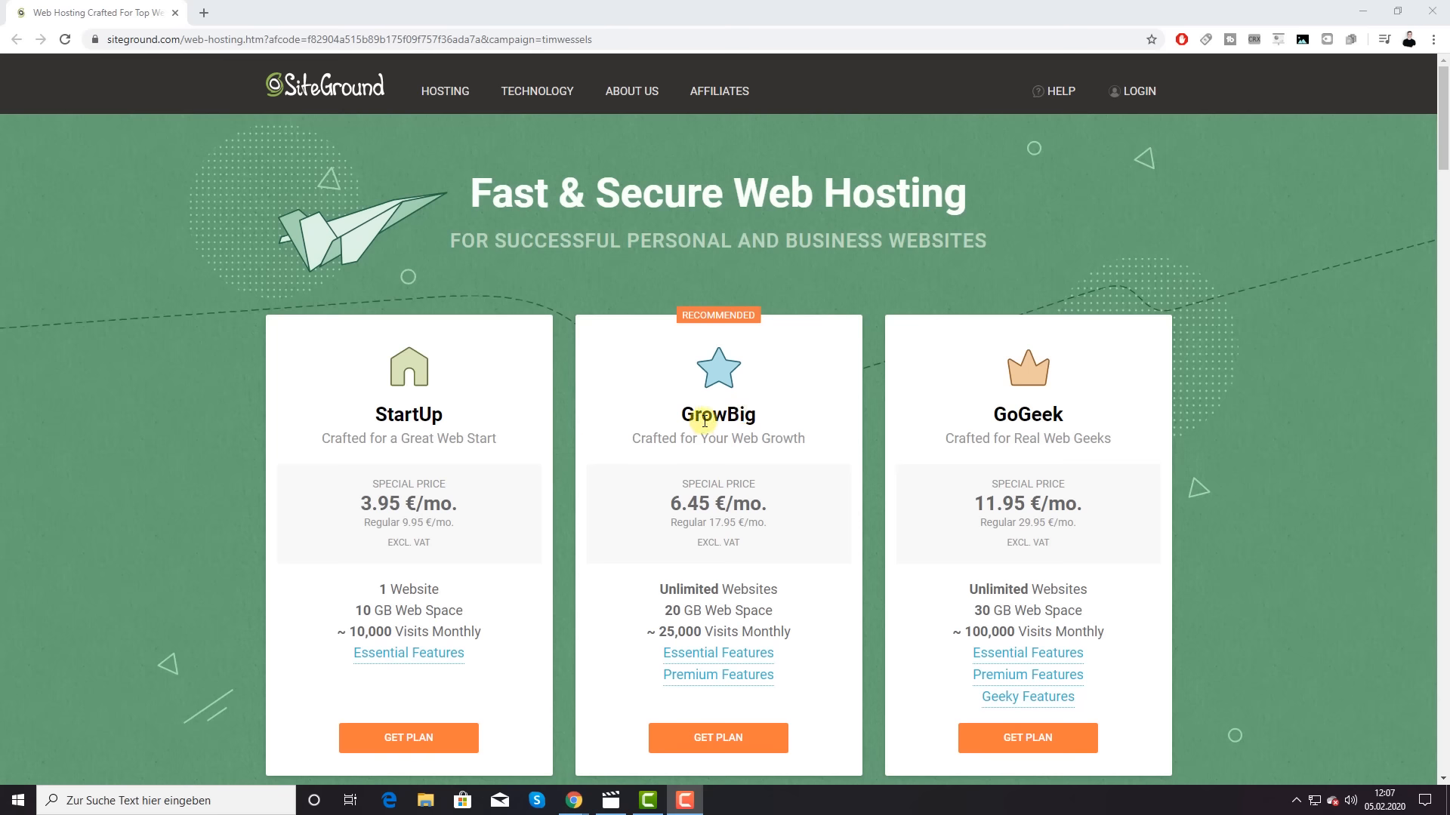
Step: Open SiteGround's hosting plan comparison and examine the StartUp, GrowBig and GoGeek features down to the server resources
scroll(699, 417, down, 1)
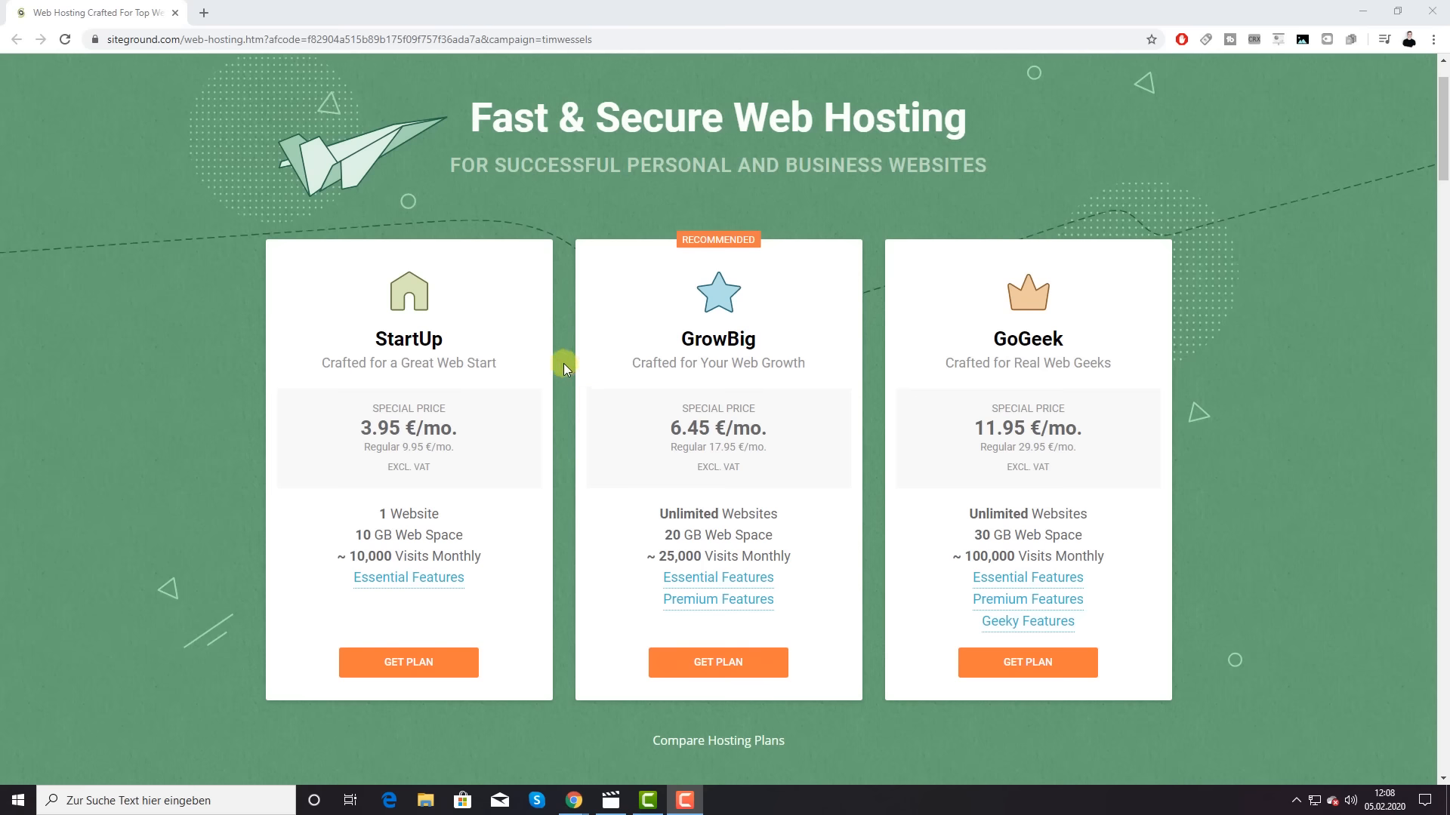
scroll(560, 373, down, 1)
scroll(560, 373, up, 1)
scroll(528, 366, down, 2)
click(719, 583)
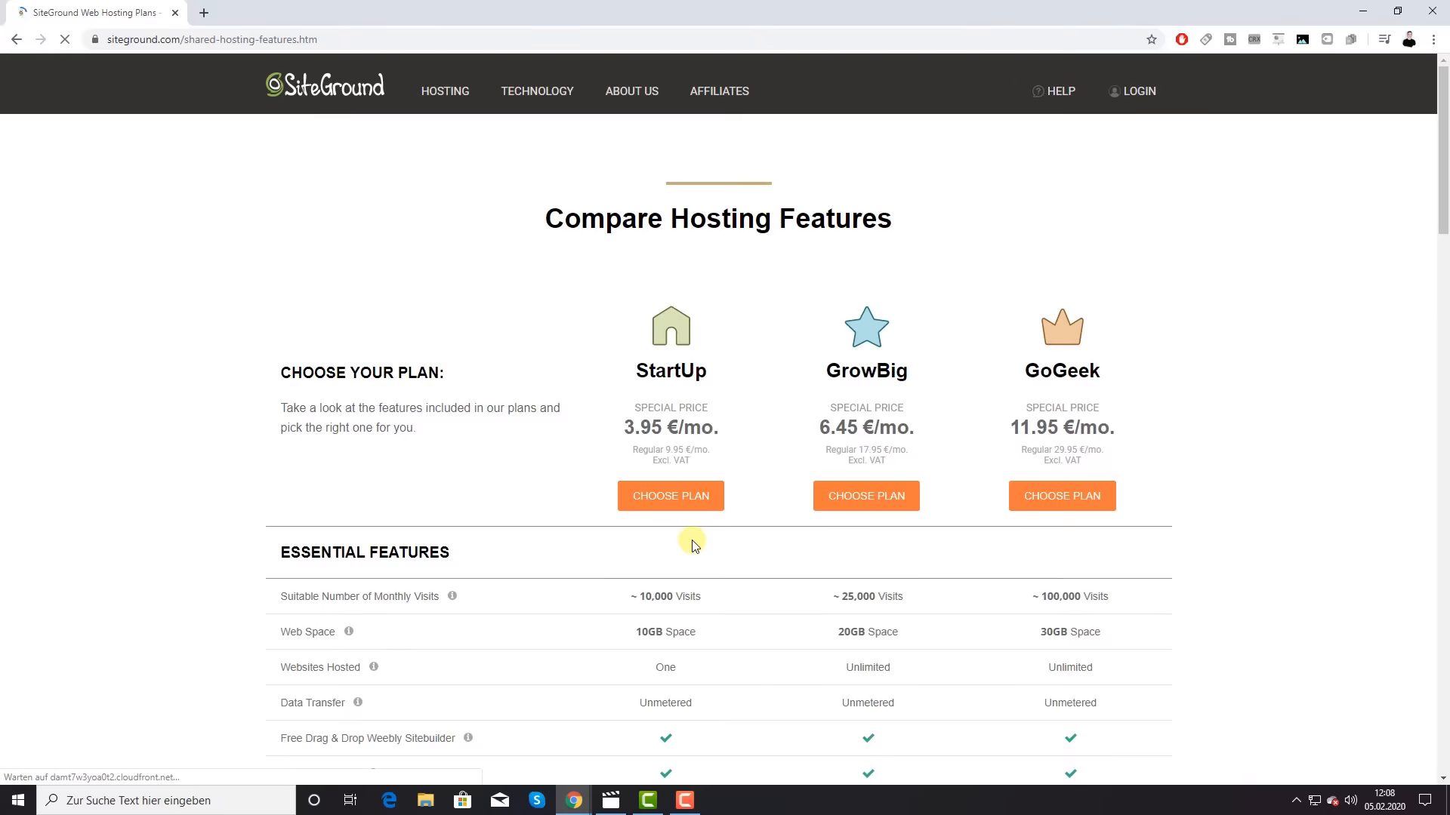
scroll(689, 541, down, 2)
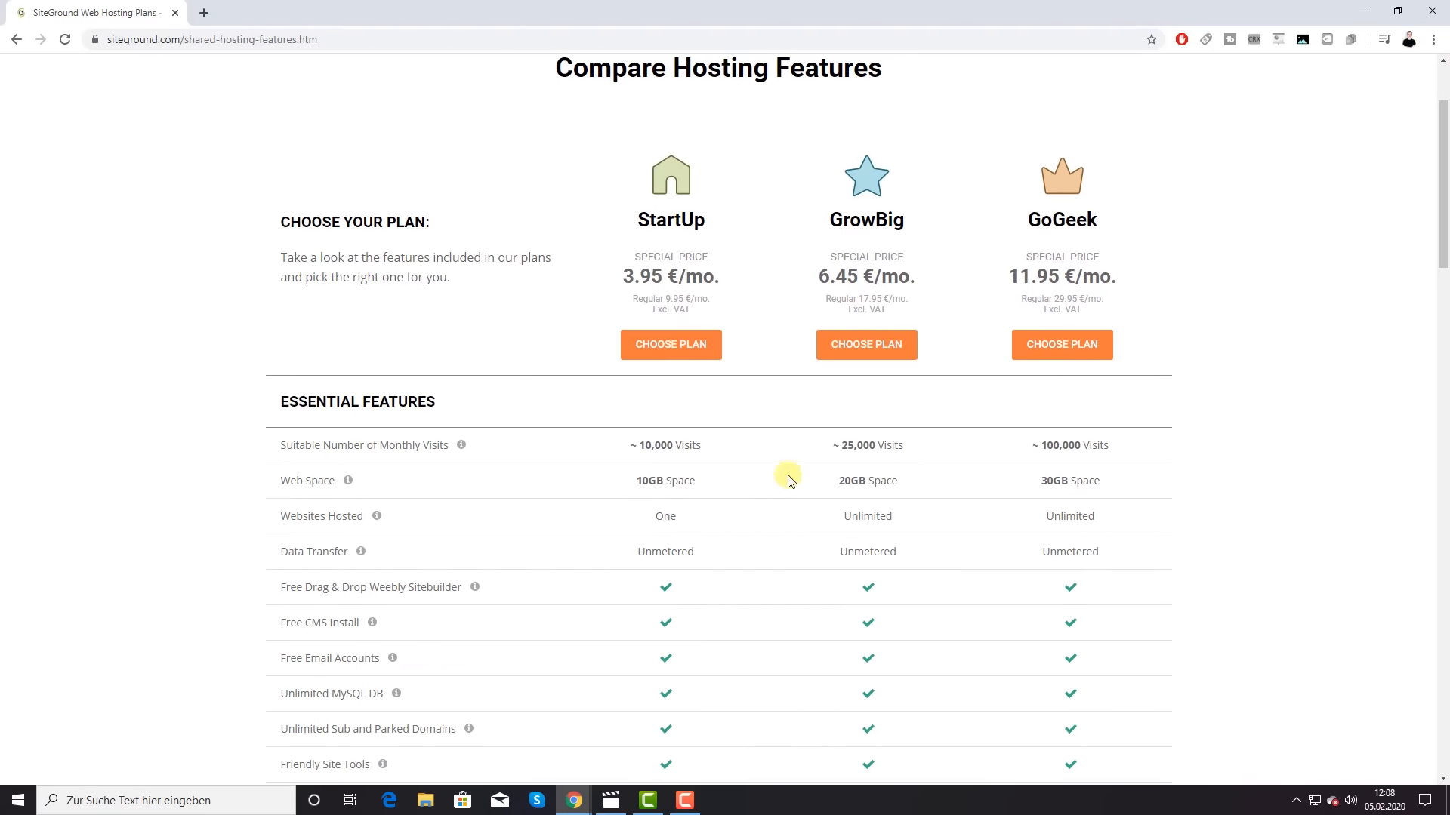
scroll(785, 475, down, 5)
scroll(786, 480, down, 6)
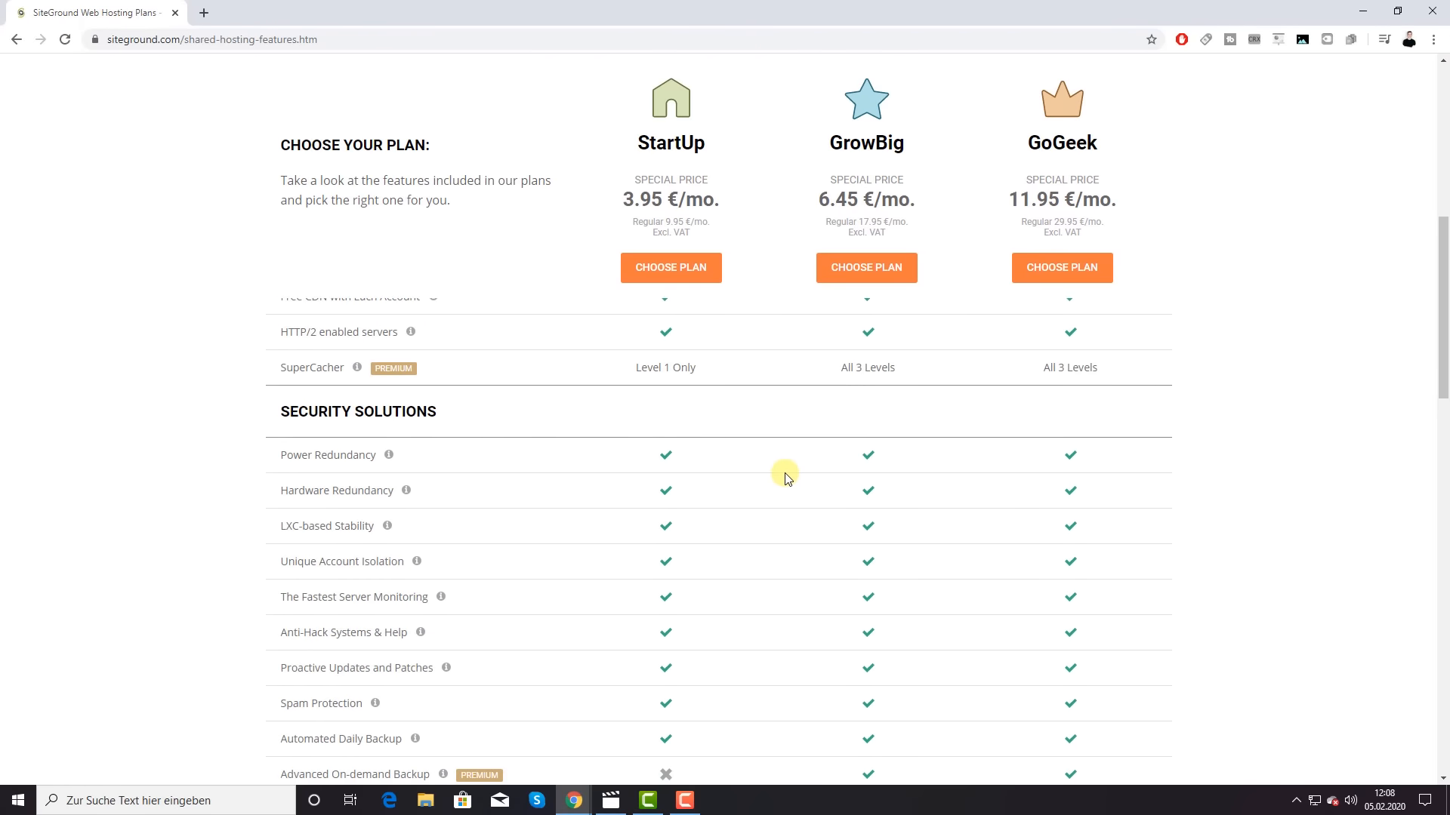
scroll(783, 474, down, 14)
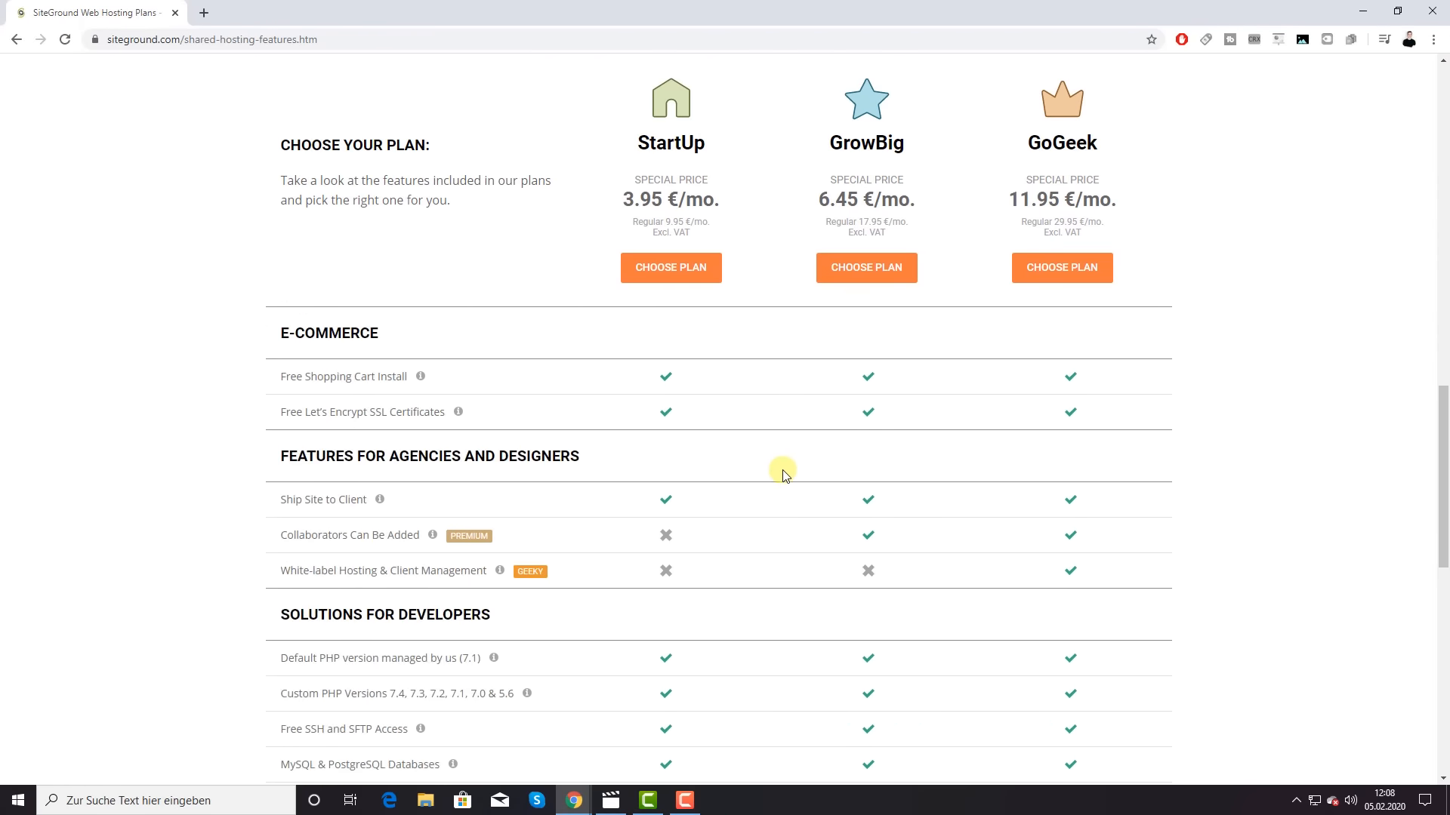
scroll(783, 474, up, 12)
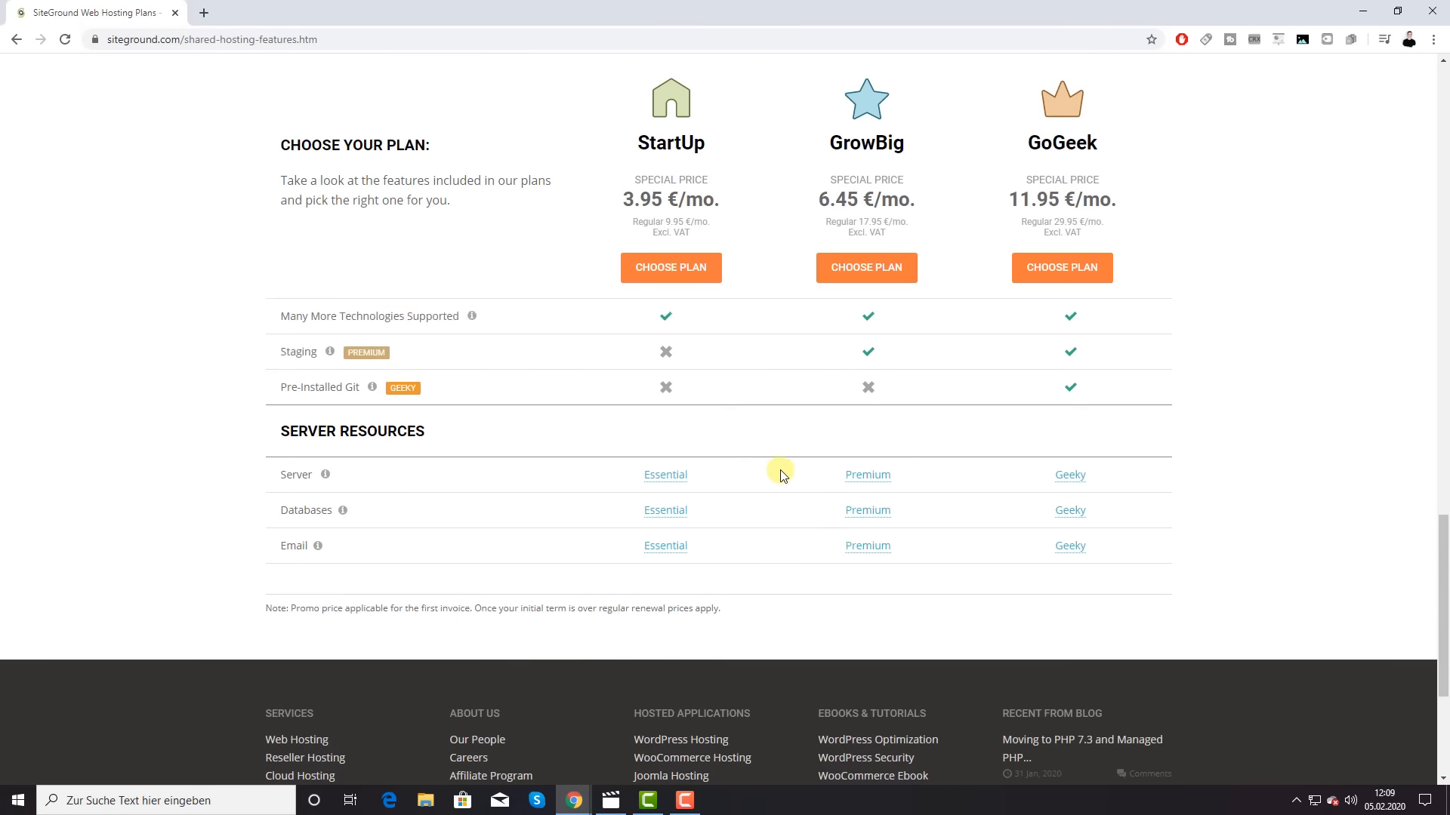
scroll(781, 472, up, 12)
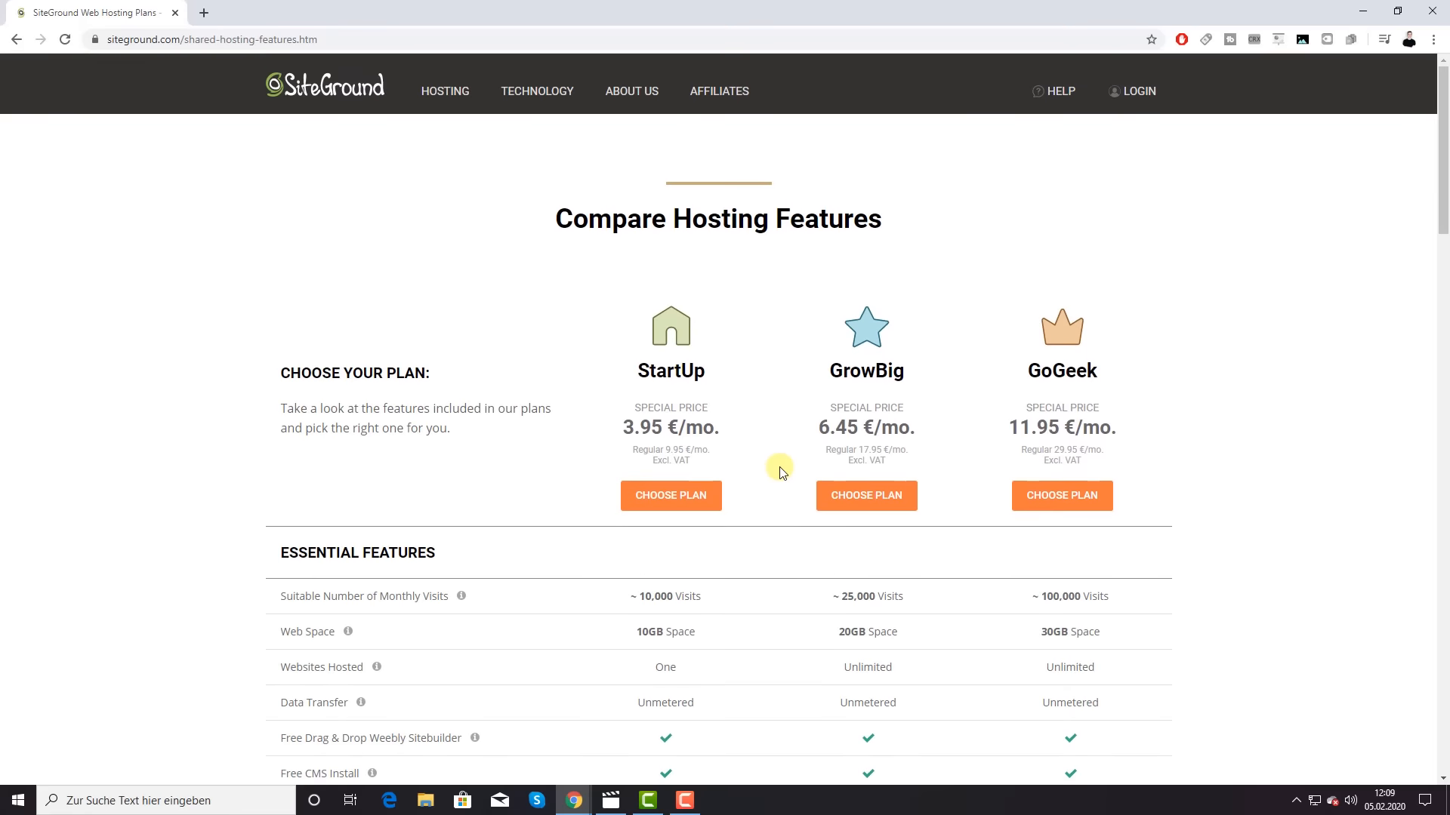
mouse_move(1037, 95)
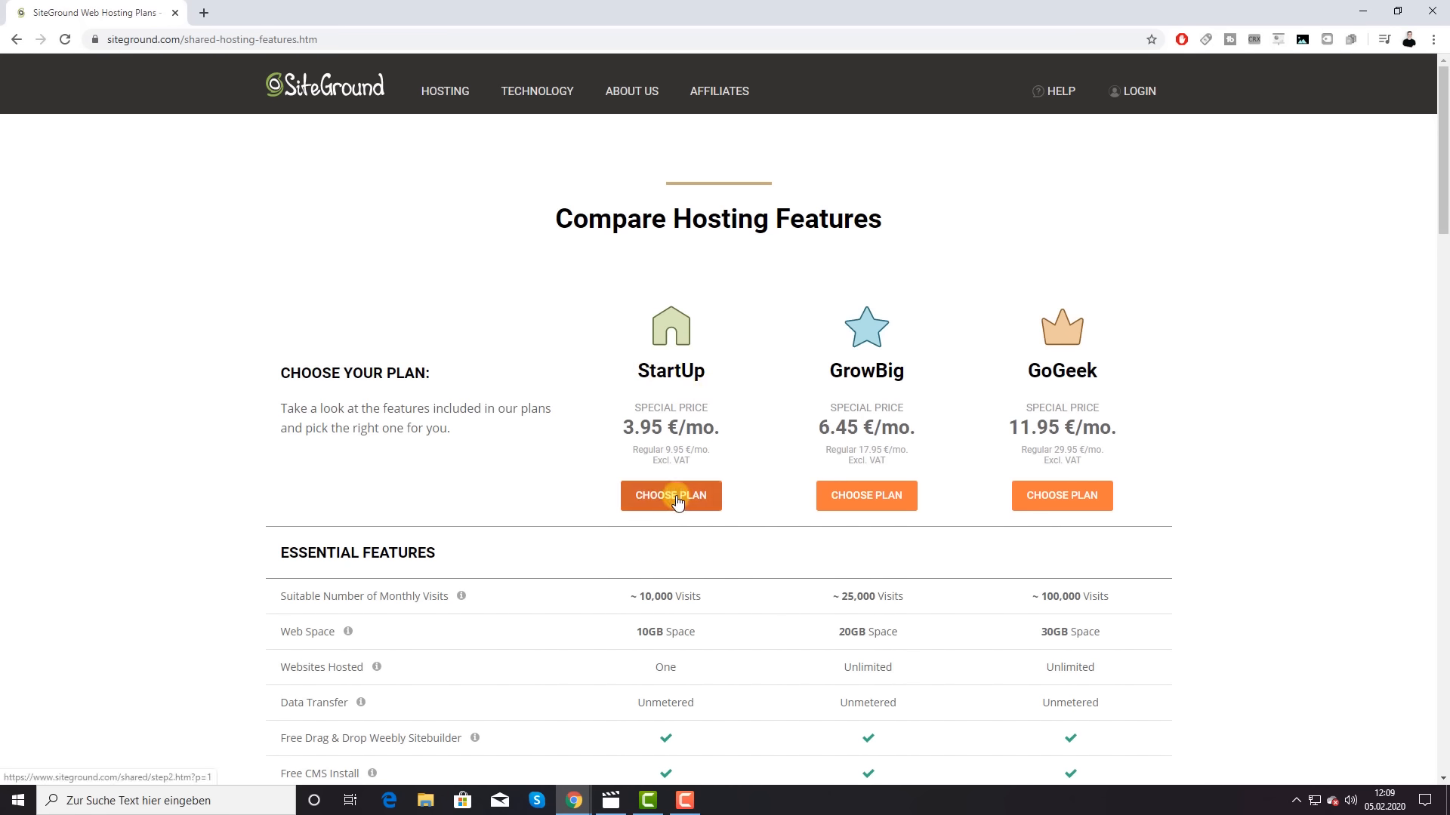
Step: Return to the web hosting plans page and order the StartUp plan
click(16, 39)
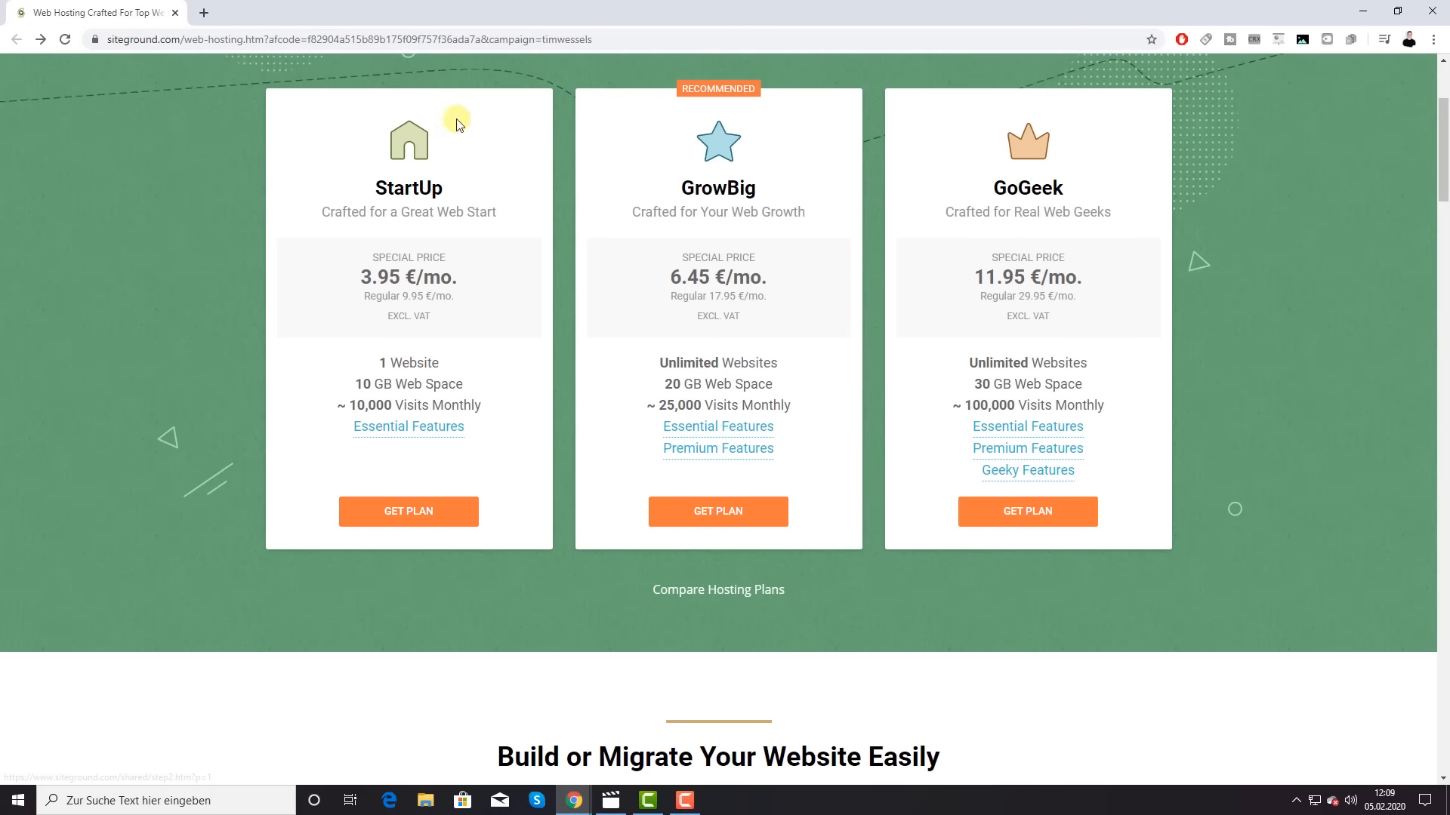
mouse_move(420, 461)
scroll(419, 461, up, 1)
scroll(422, 521, down, 1)
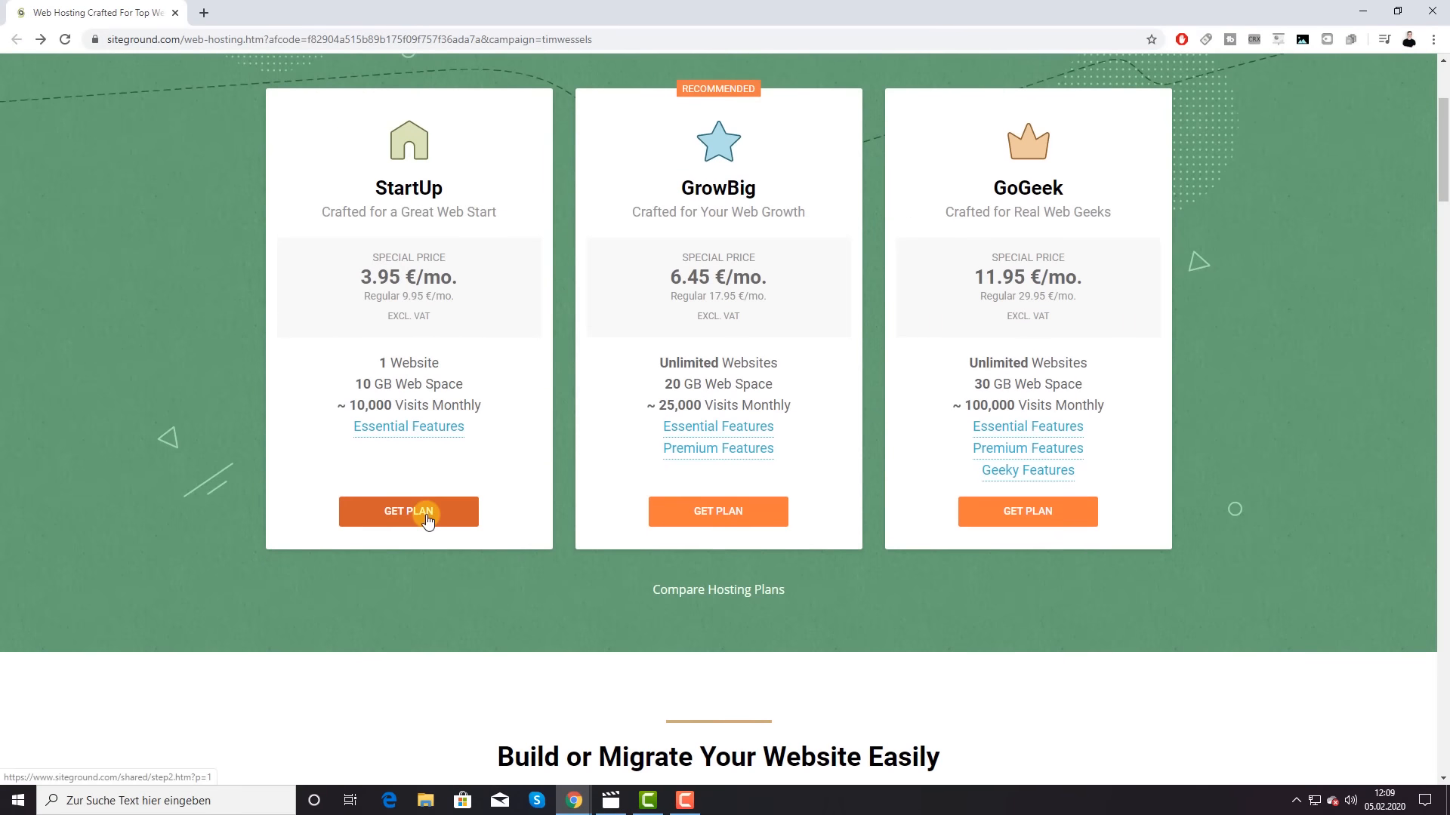
click(427, 521)
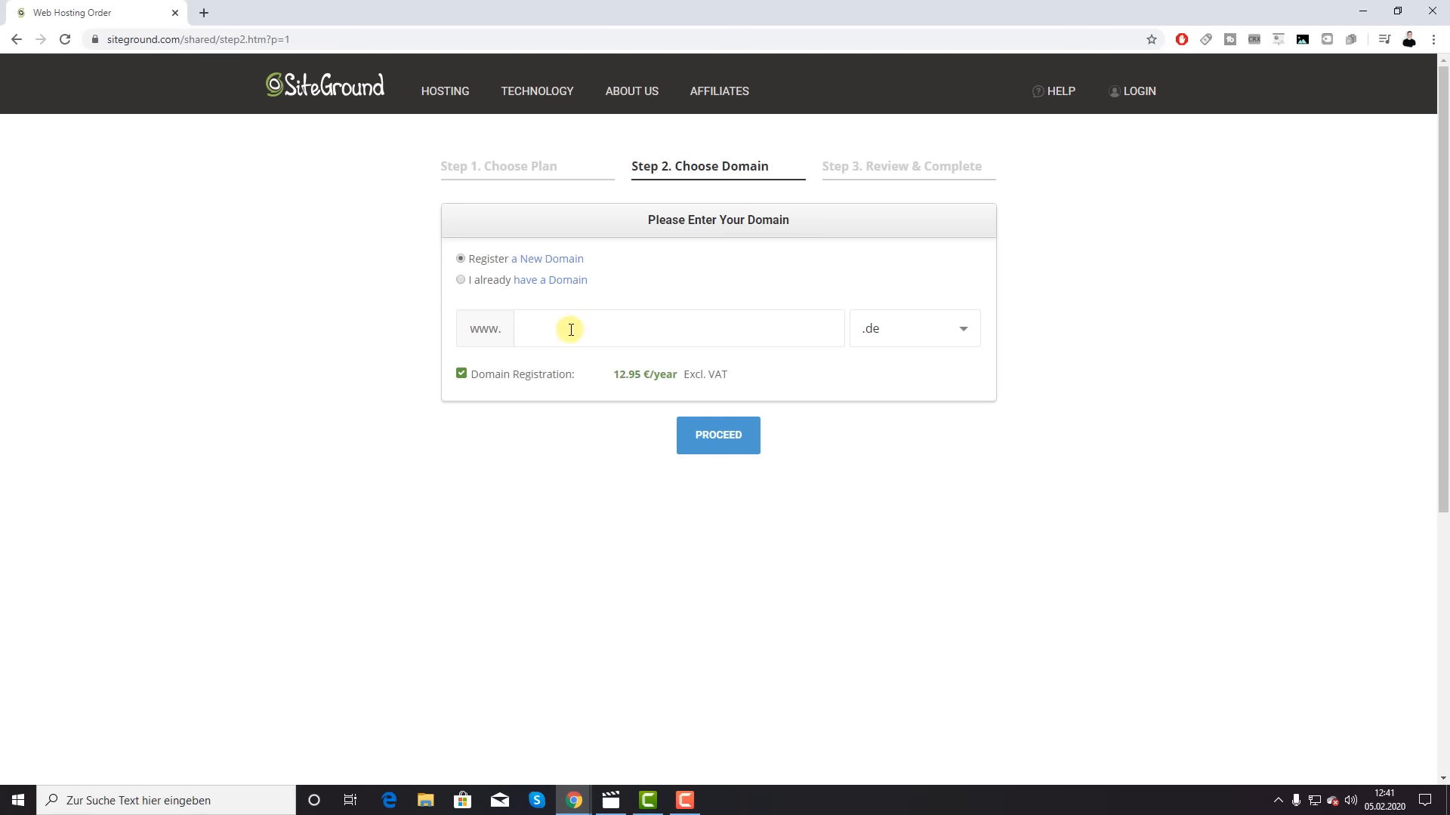
Step: Try the option for an already owned domain and return to registering a new domain
click(461, 280)
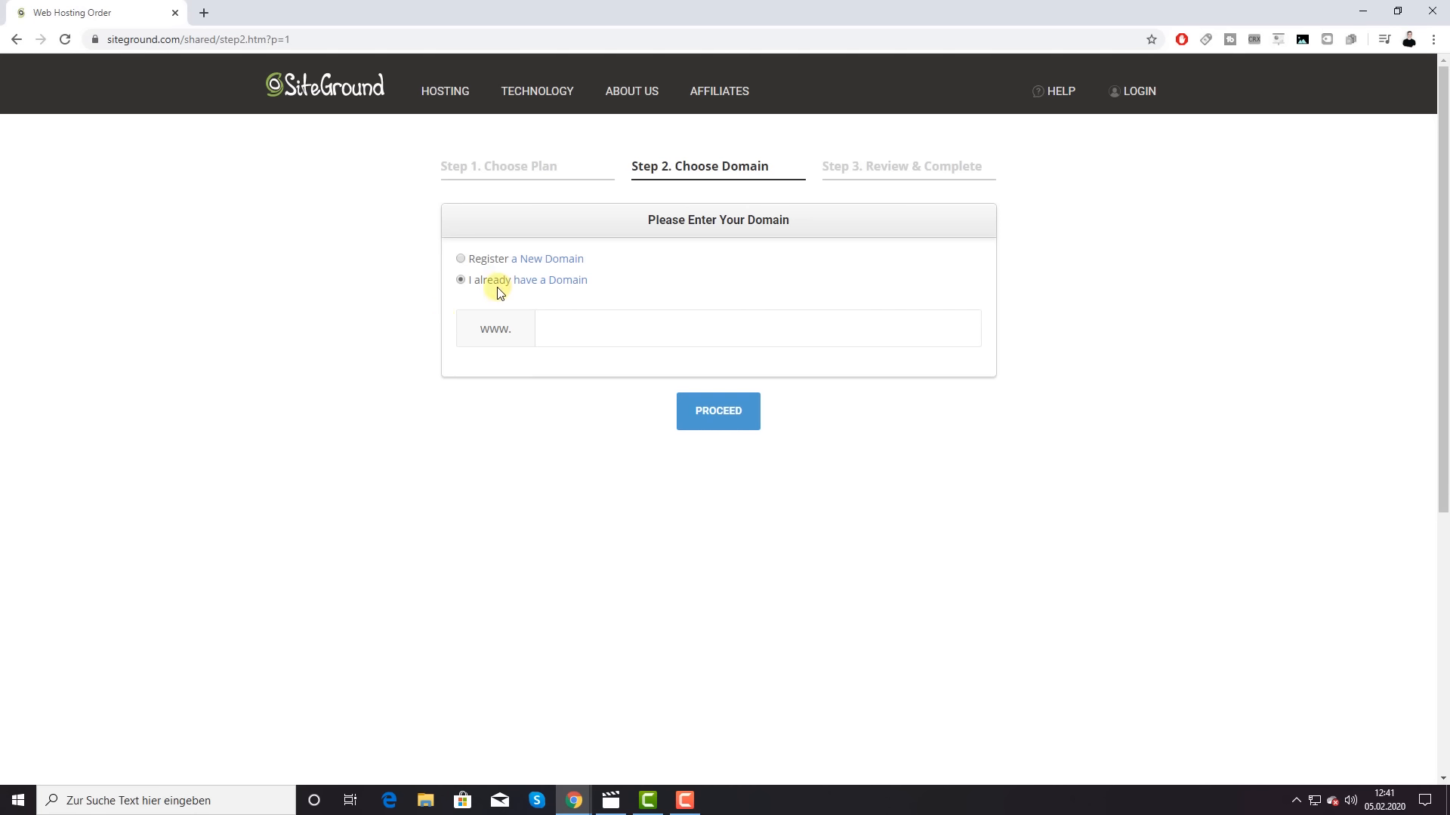
click(569, 332)
click(838, 373)
click(738, 410)
click(460, 259)
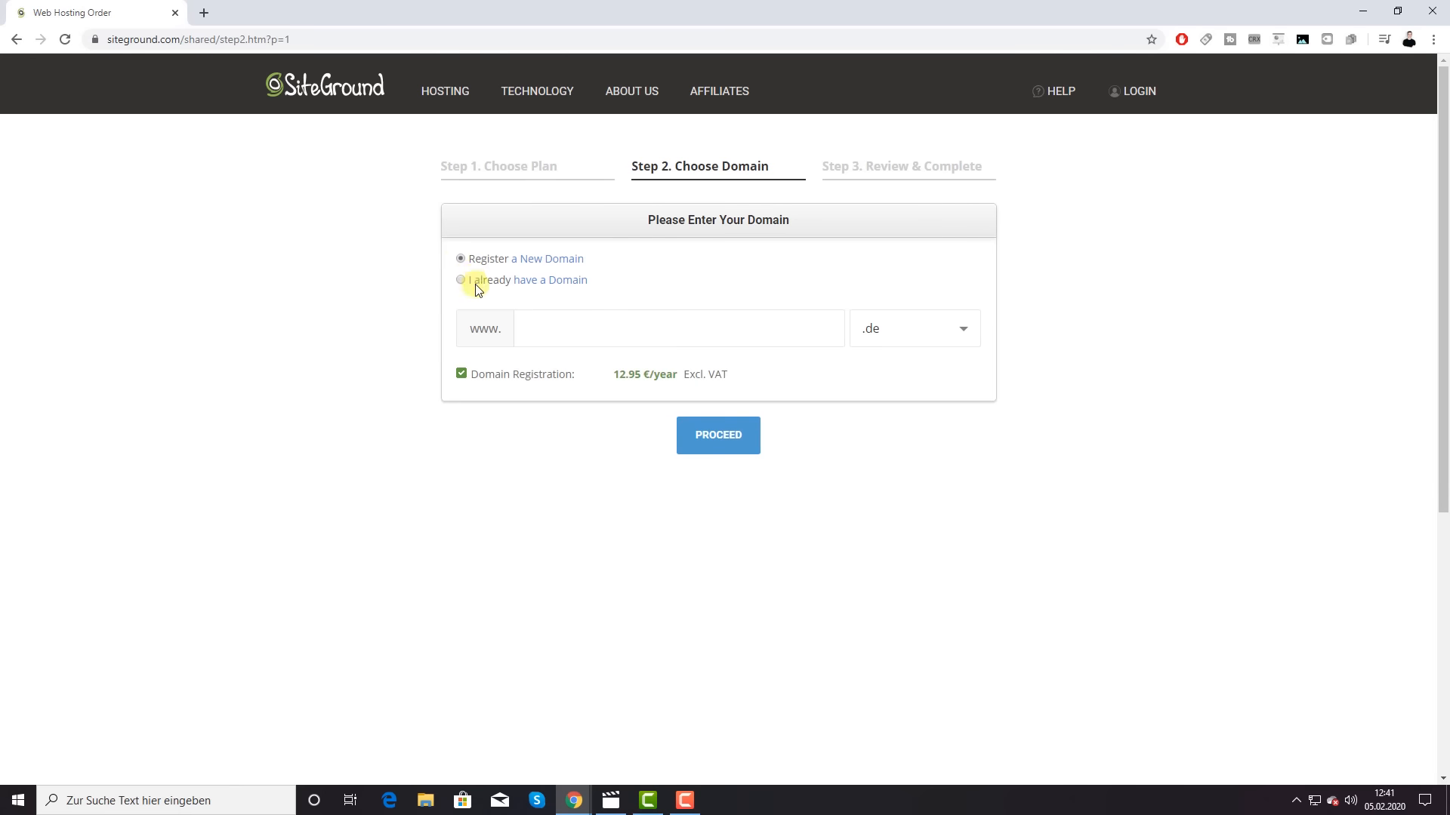
Step: Enter letscreateawebsite as the new domain with the .com extension and submit it for registration
click(573, 326)
text(letscreateawebsite)
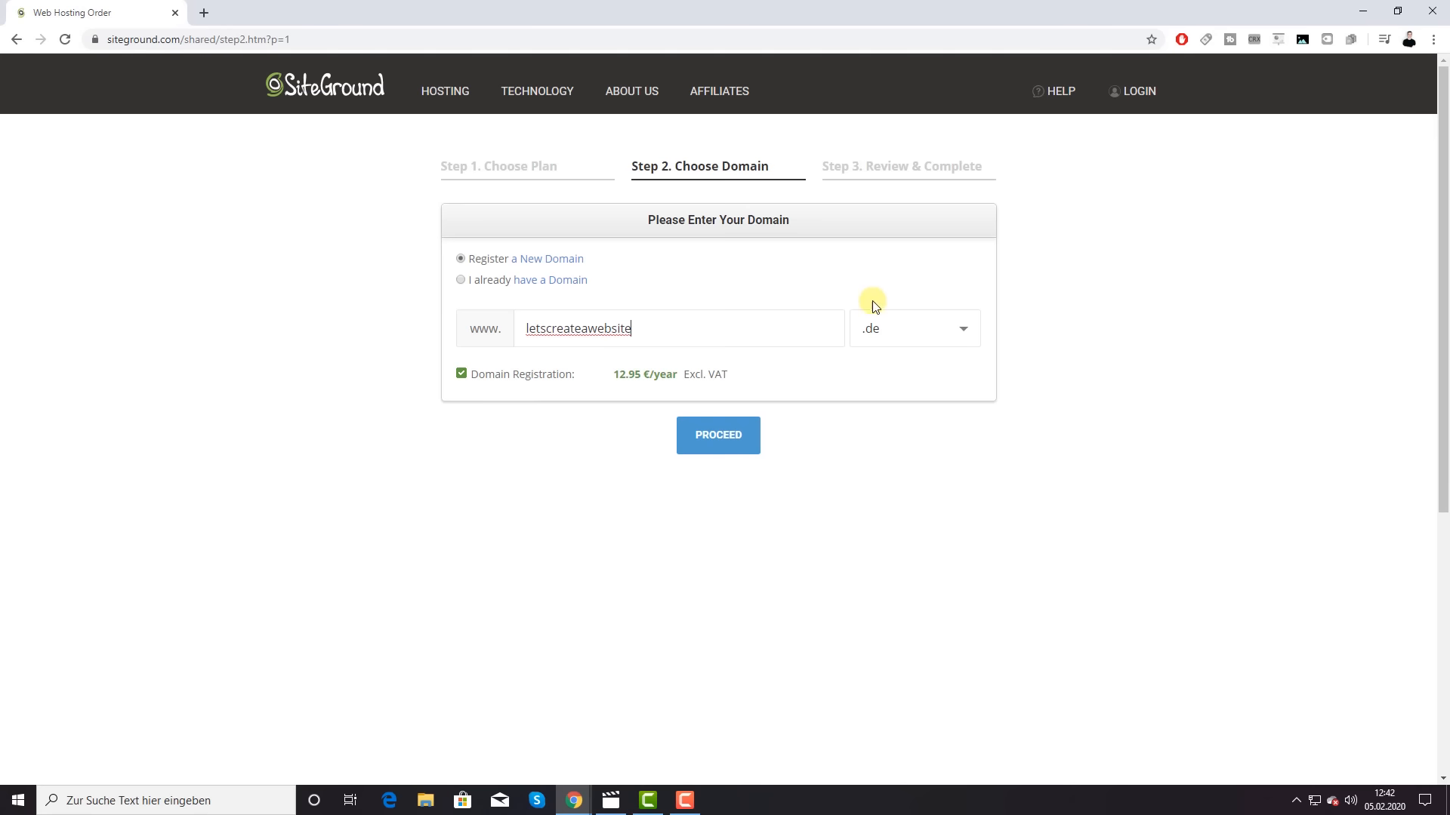
click(964, 333)
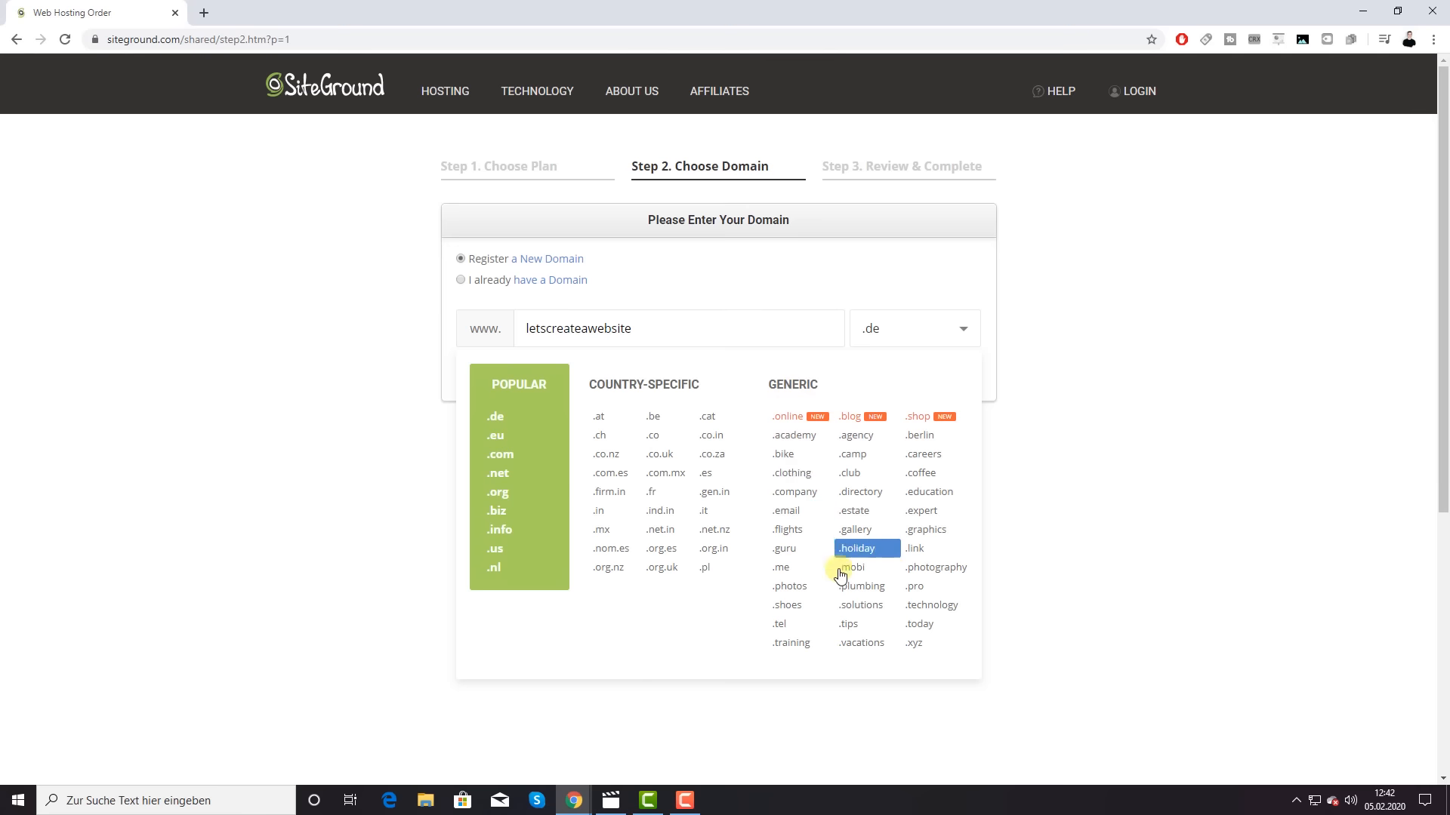
click(511, 458)
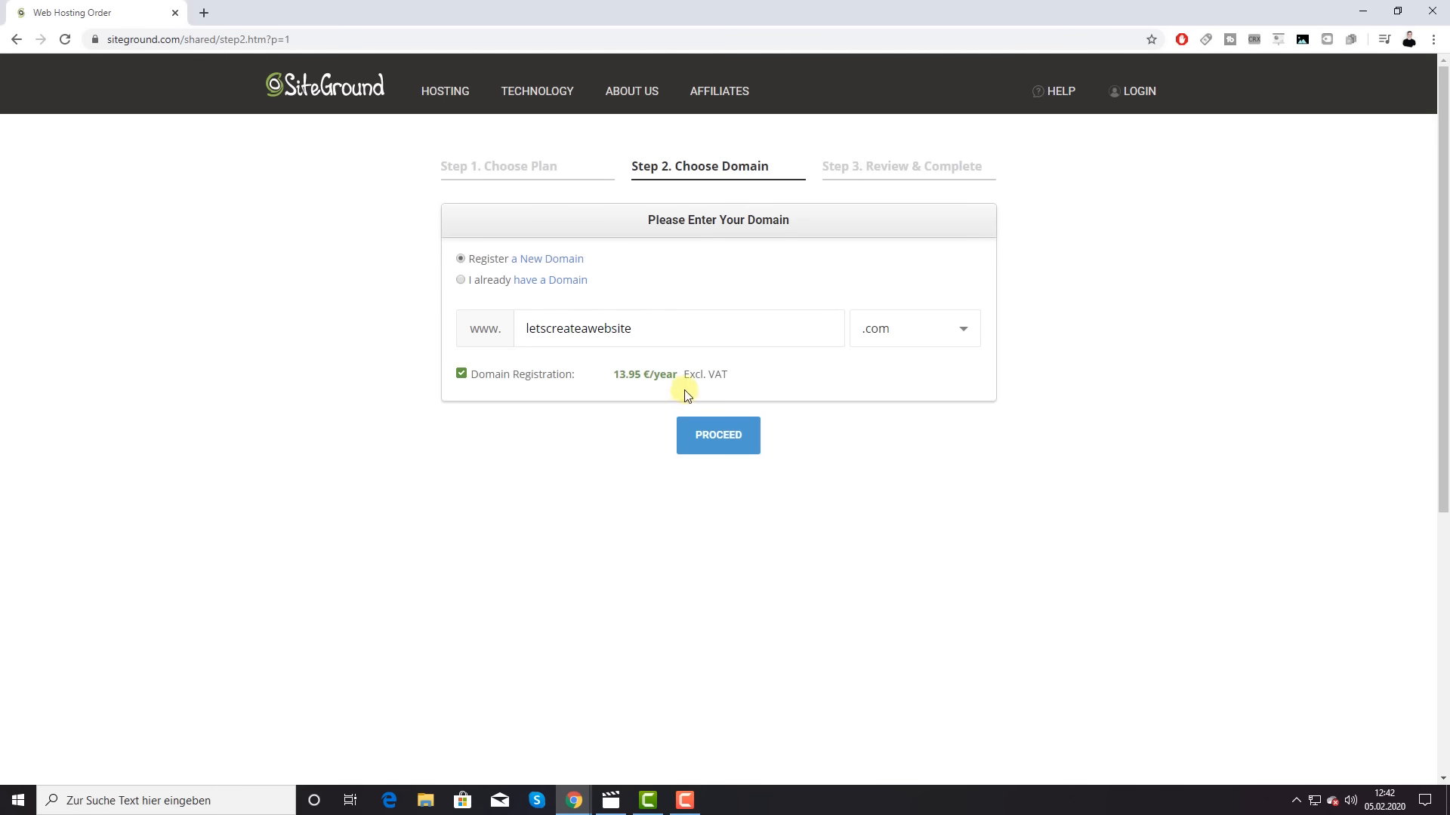
click(722, 442)
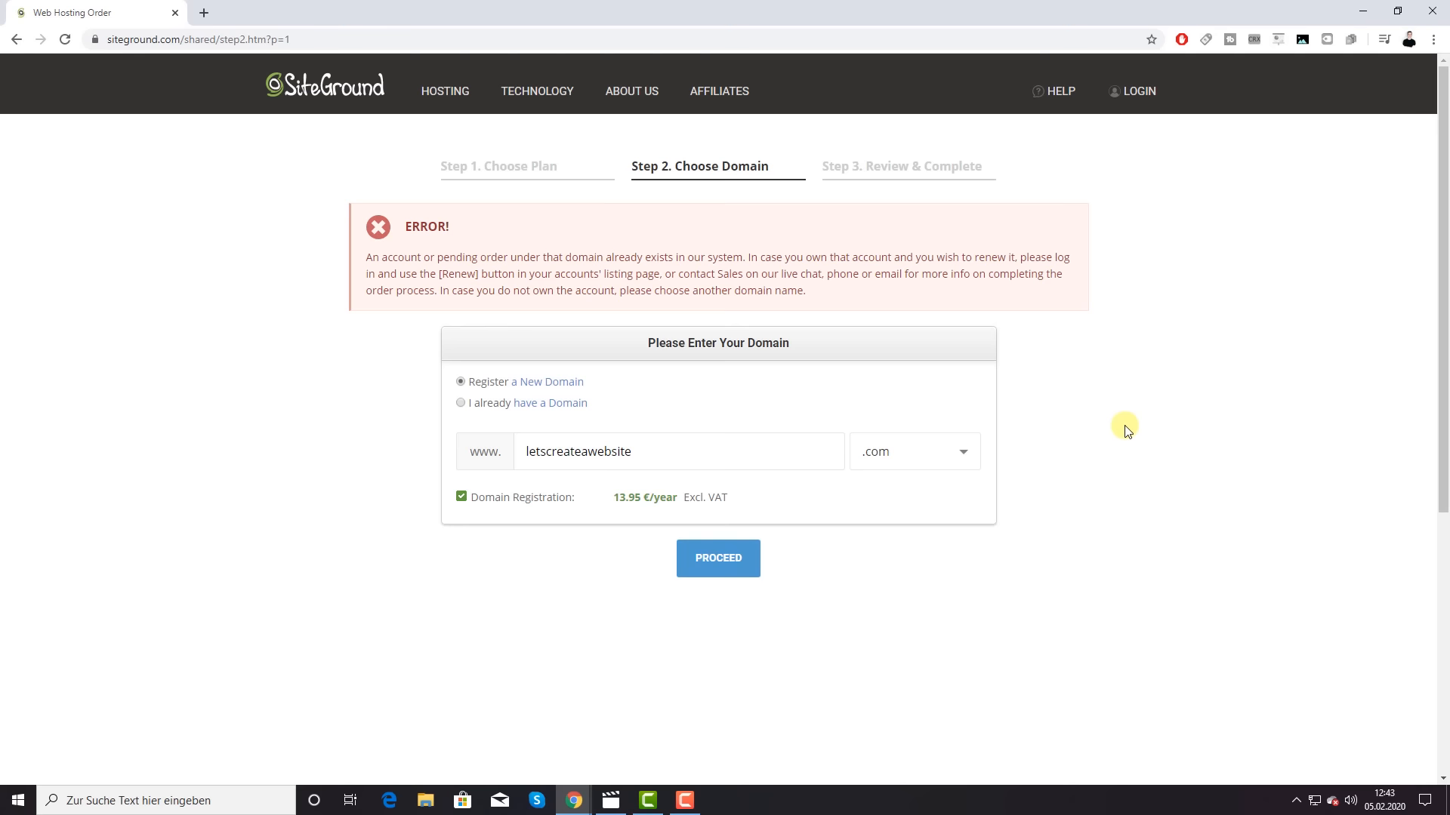
Step: Change the domain extension to .de and hyphenate the domain name as lets-create-a-website
click(965, 452)
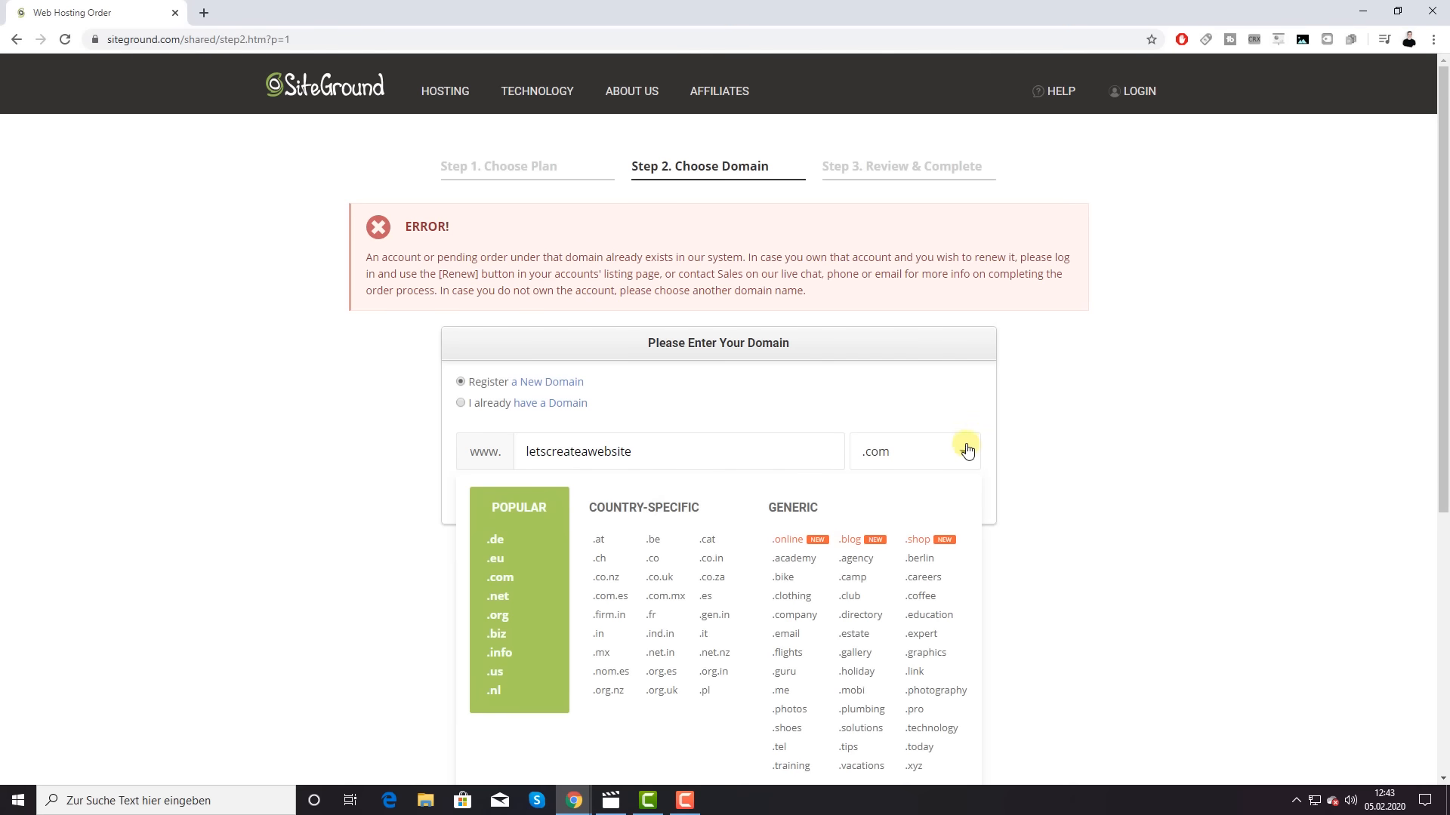
click(496, 539)
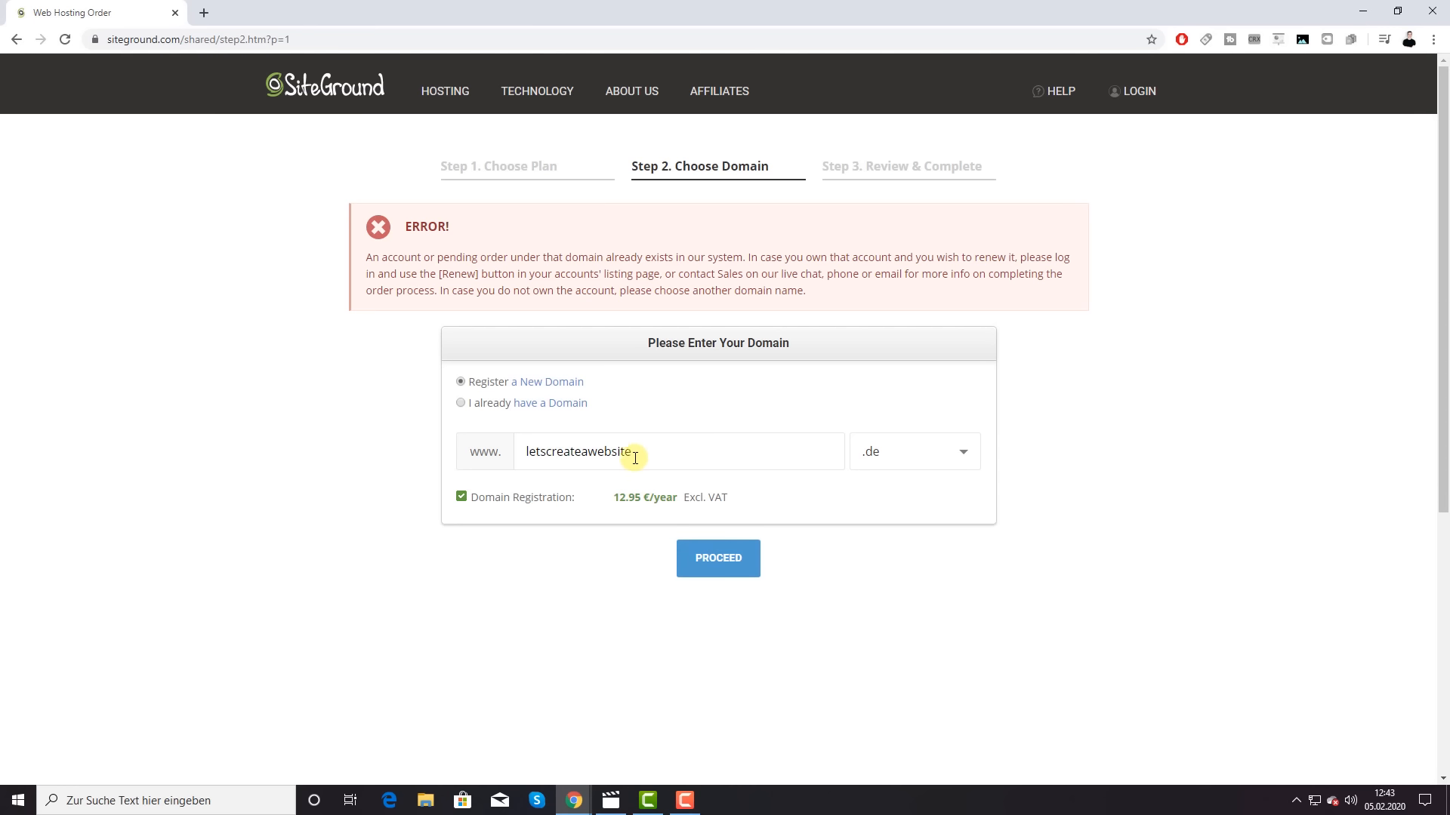
click(590, 452)
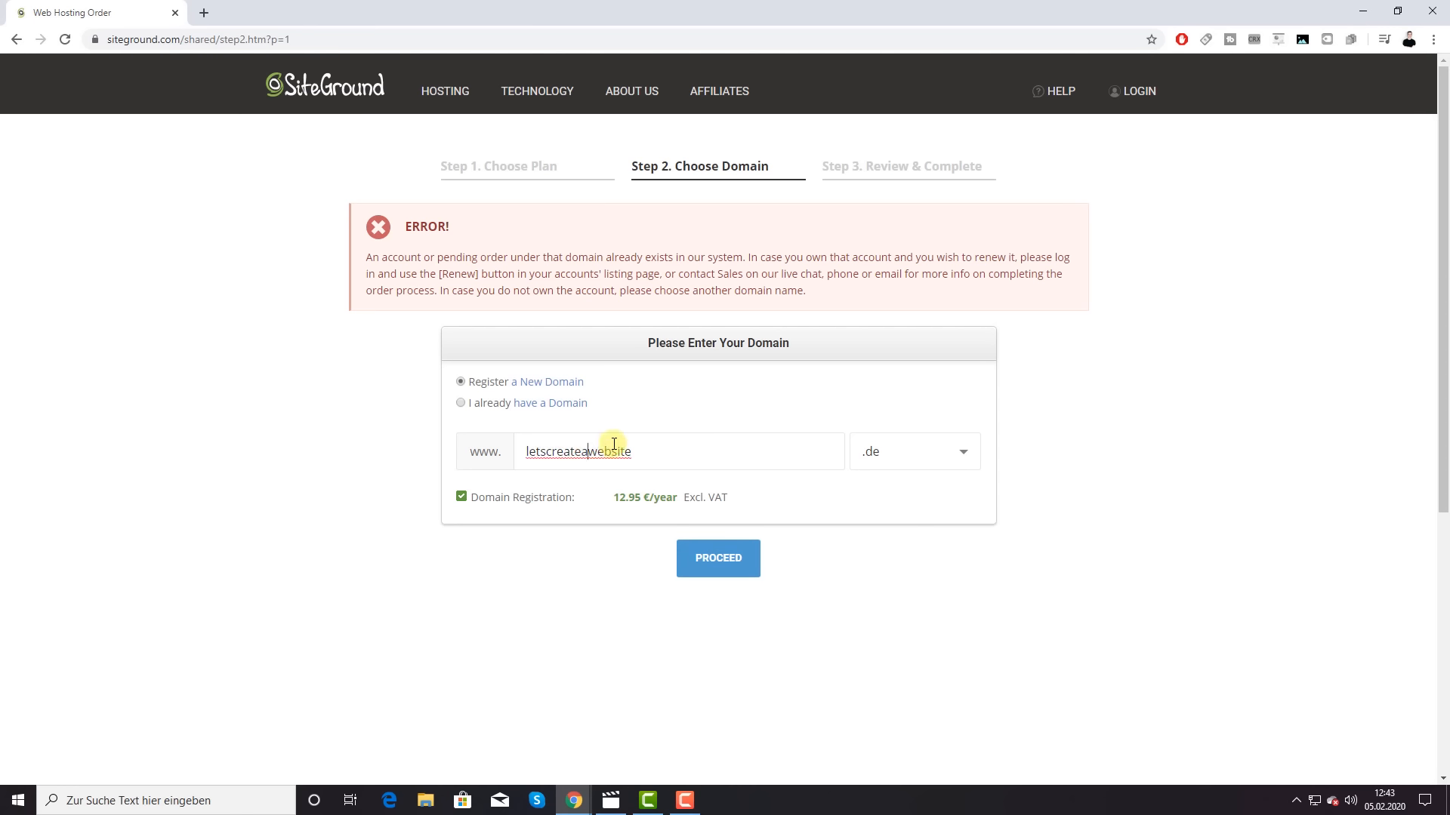
text(-)
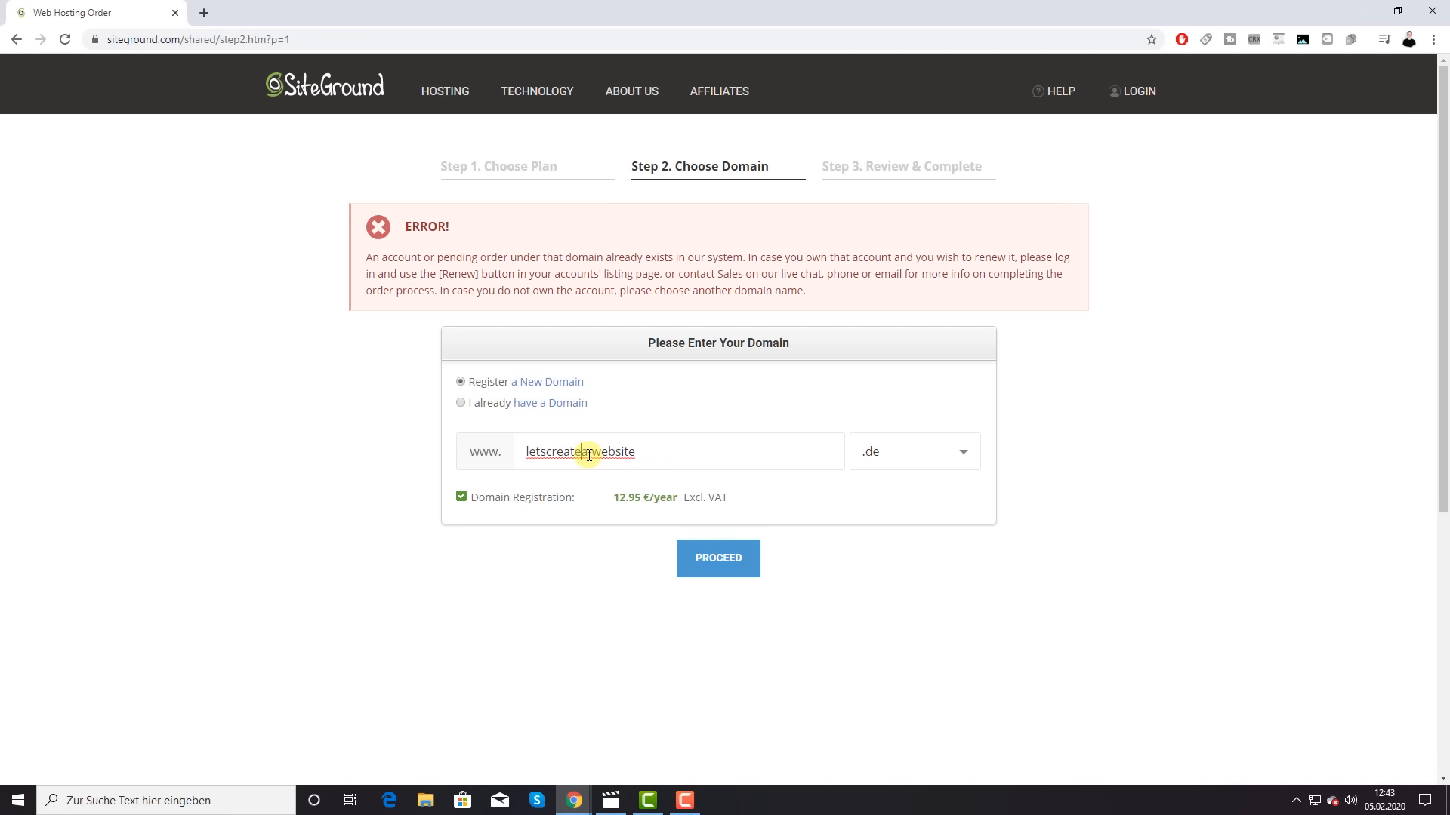
text(-)
text(-)
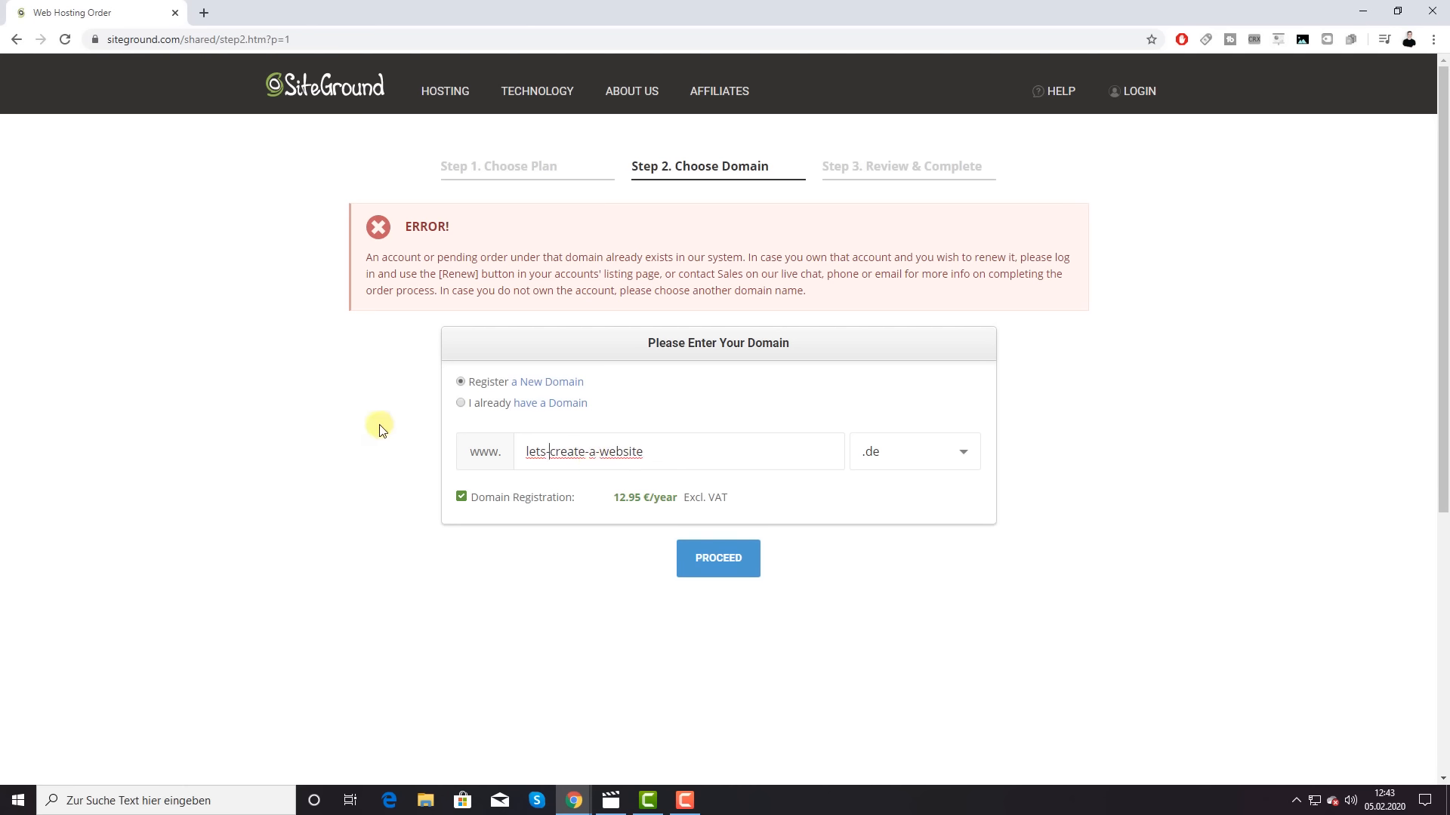
click(657, 450)
text(2)
drag(671, 450, 644, 450)
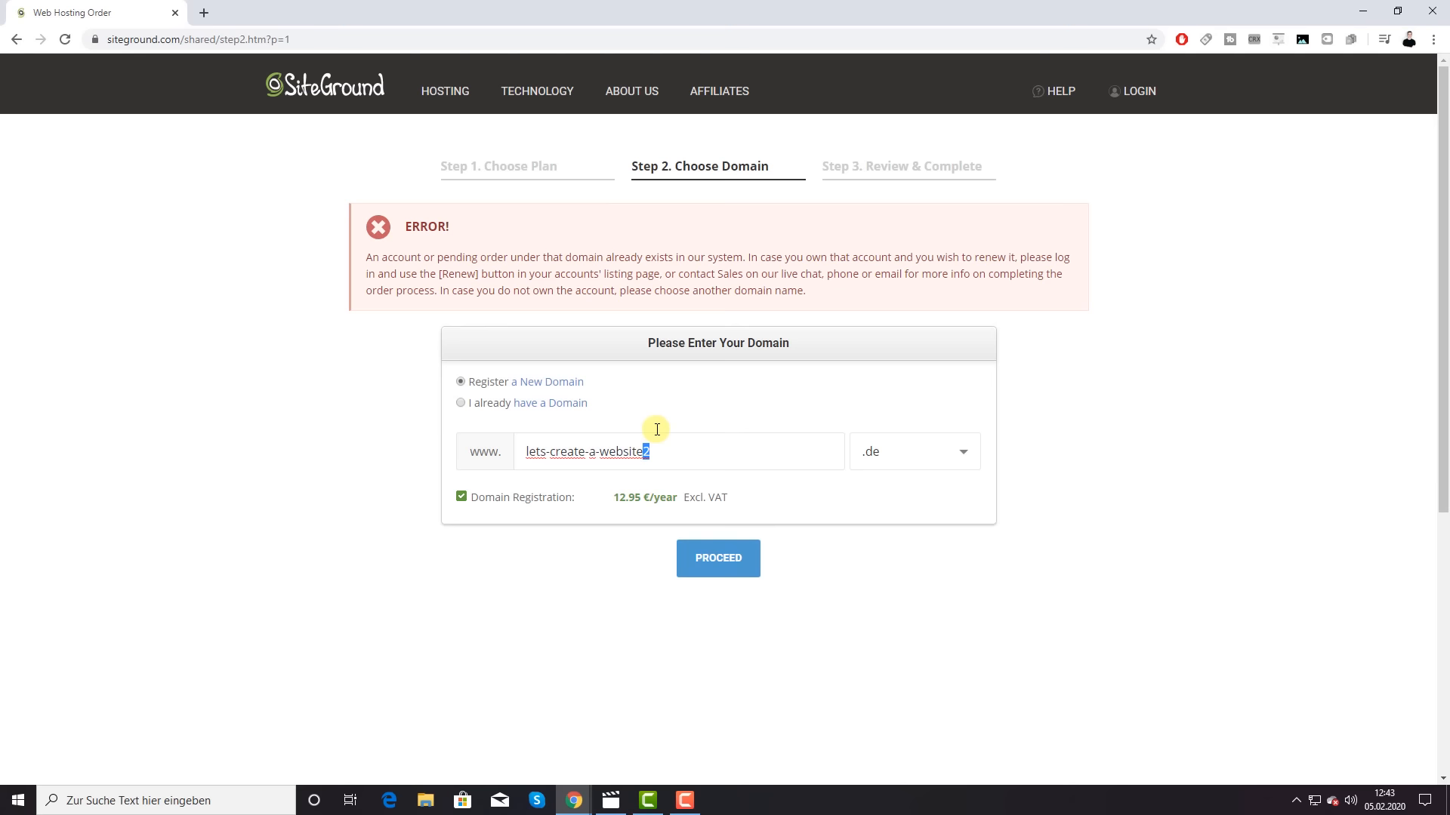
key(BackSpace)
Step: Set the domain extension back to .com and proceed with lets-create-a-website.com to the Review & Complete step
click(960, 453)
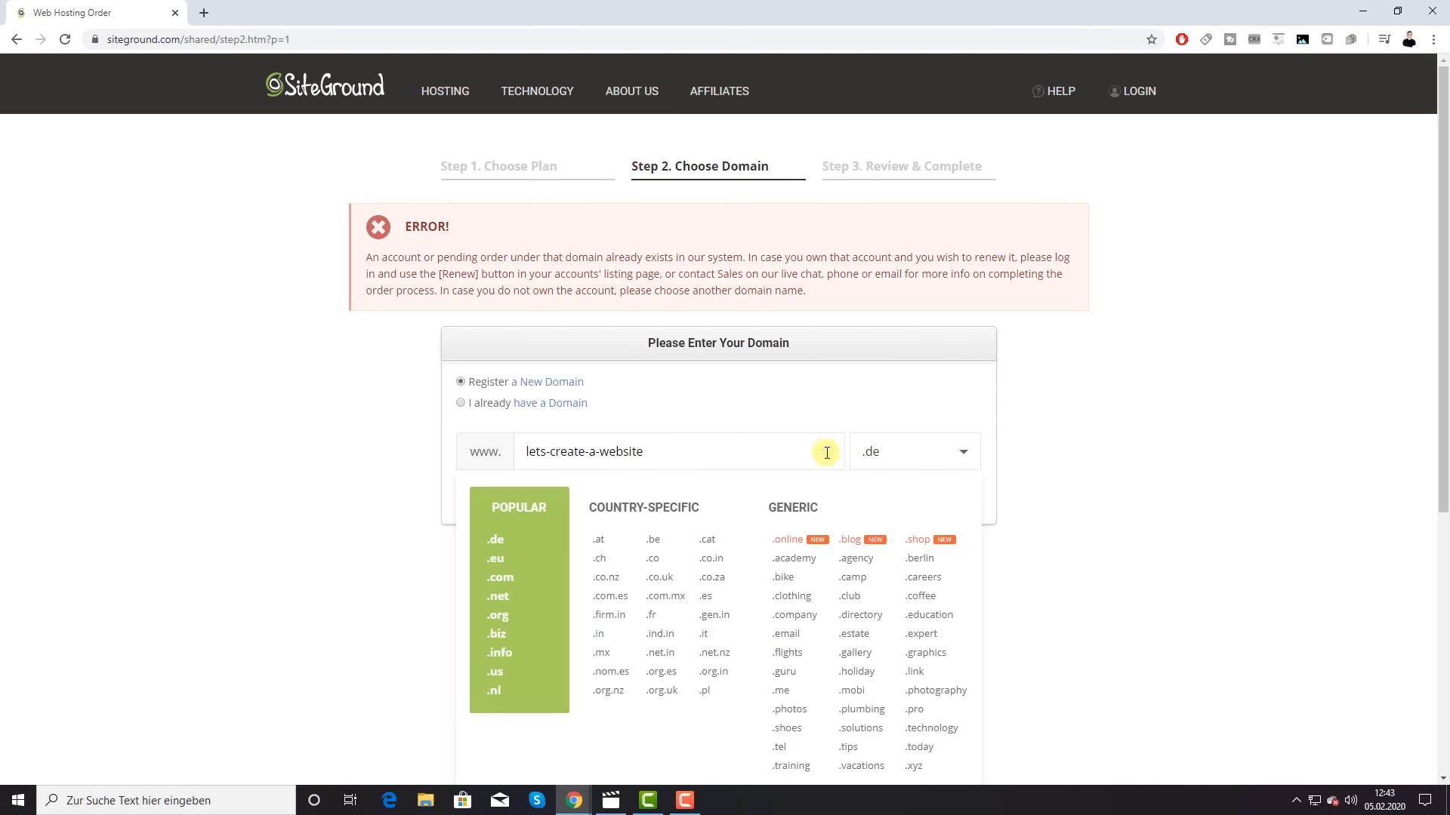
click(500, 577)
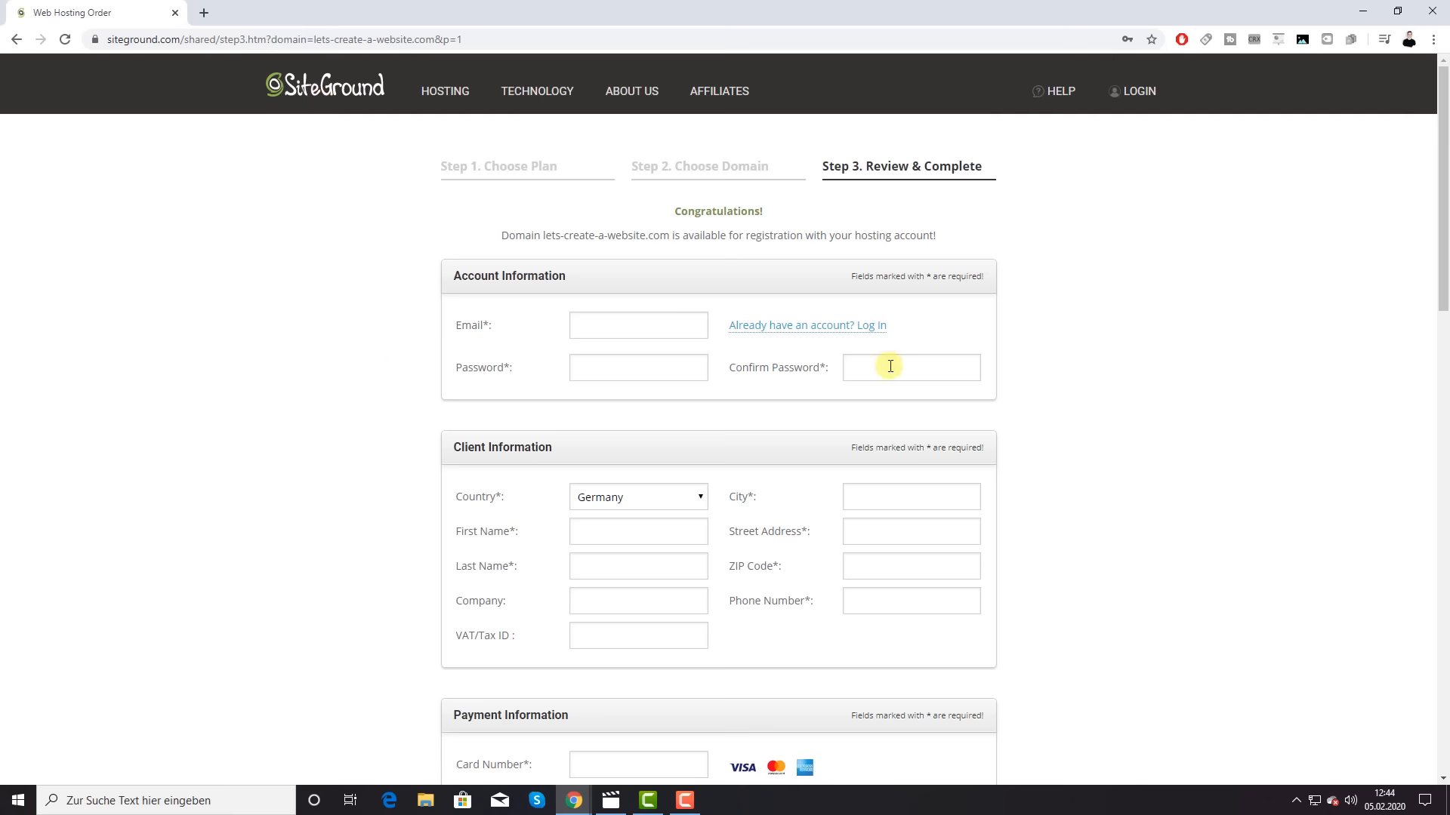
Step: Review the account, client and payment information fields required on the order form
scroll(887, 366, down, 2)
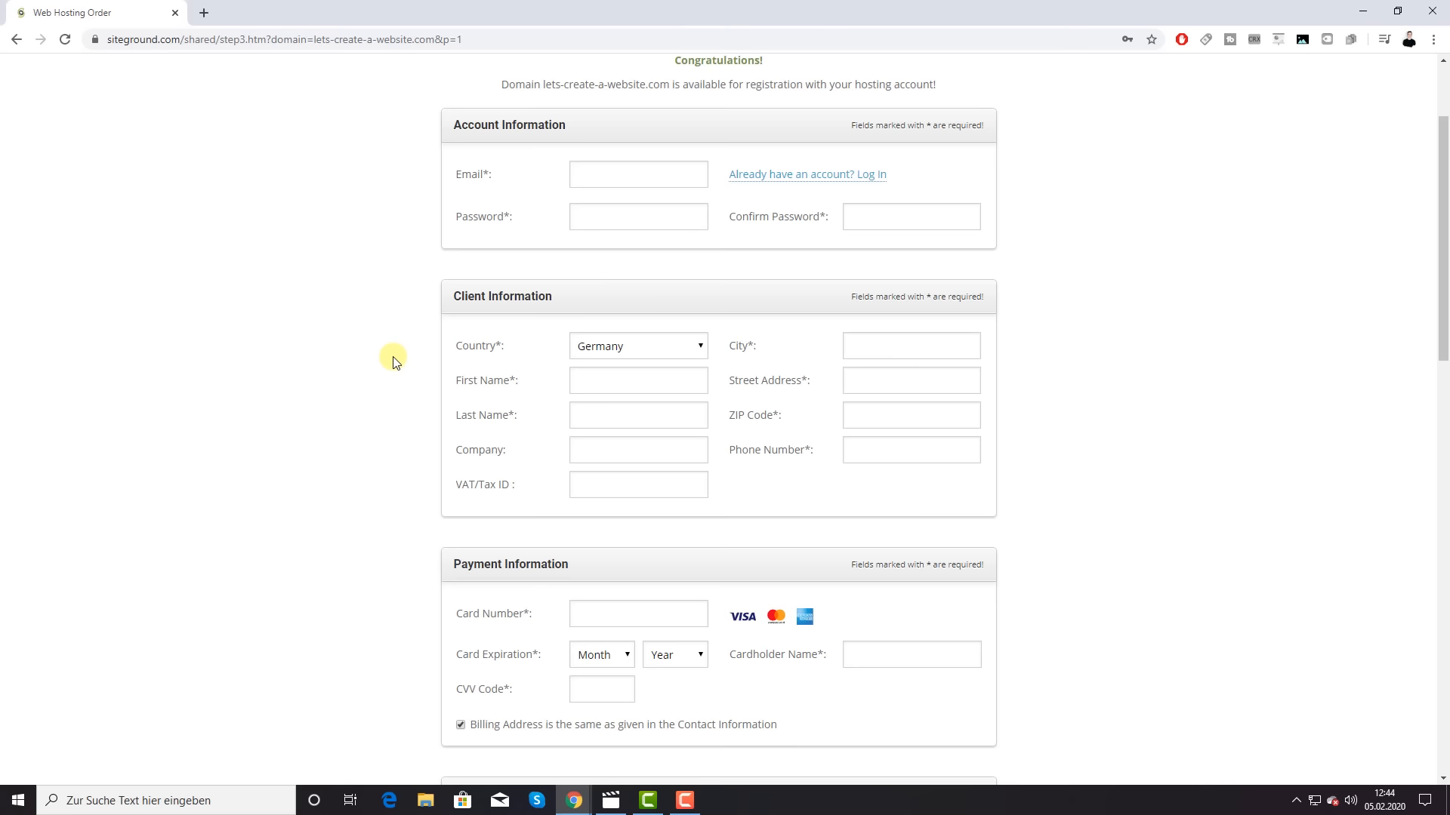
scroll(391, 358, down, 1)
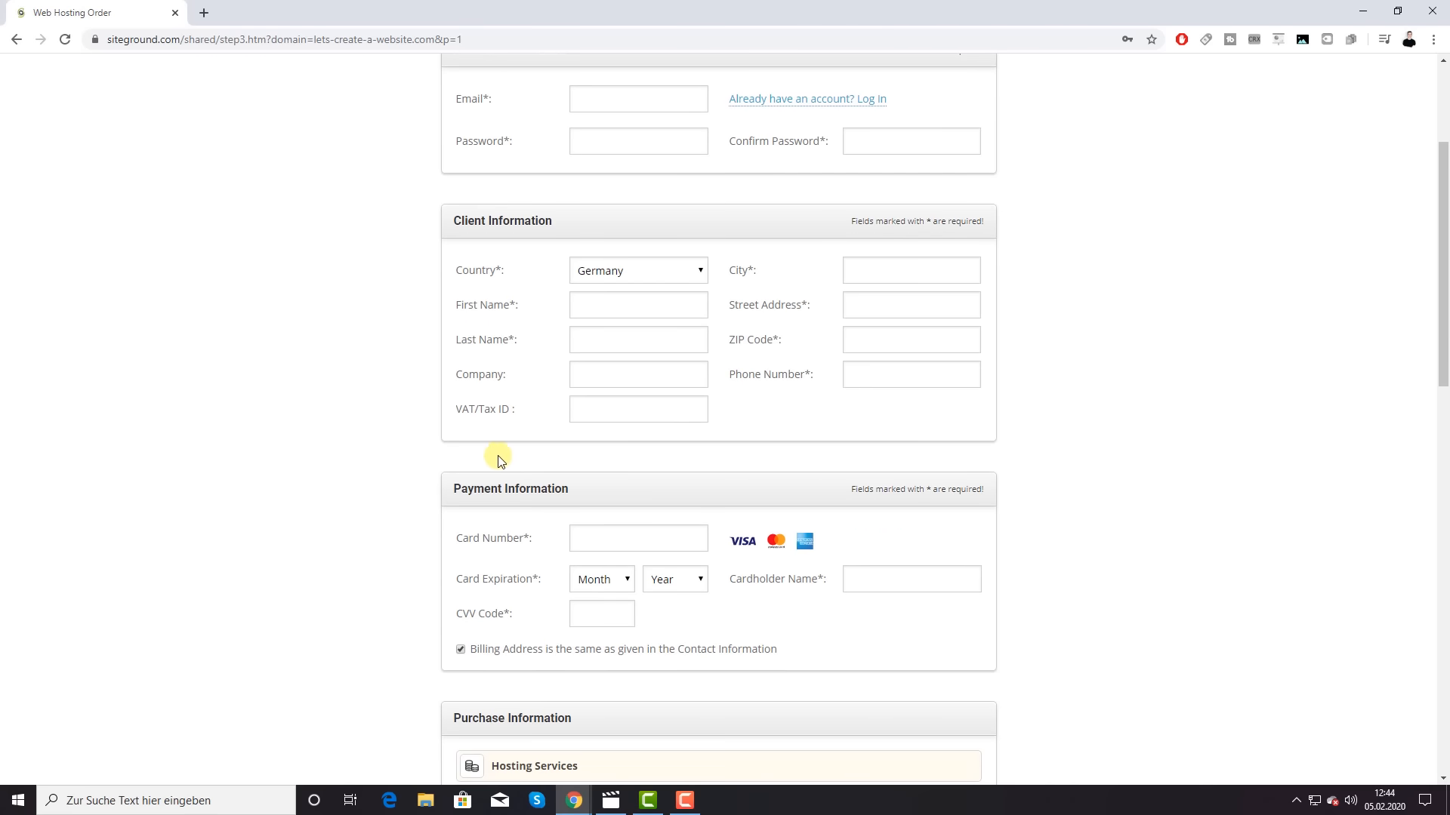
scroll(498, 460, down, 1)
scroll(505, 417, down, 1)
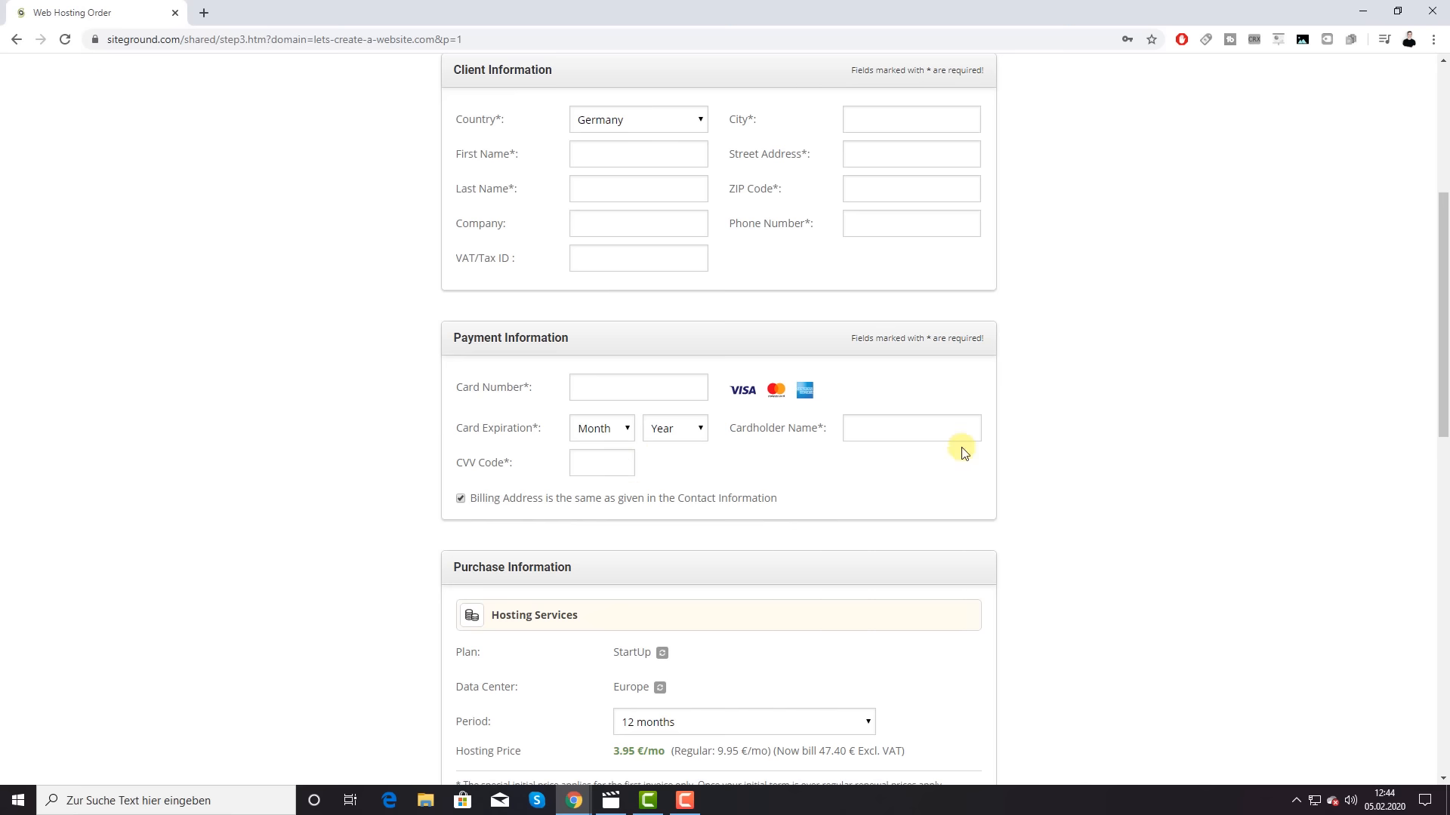
scroll(982, 457, up, 2)
scroll(984, 457, up, 4)
mouse_move(1054, 91)
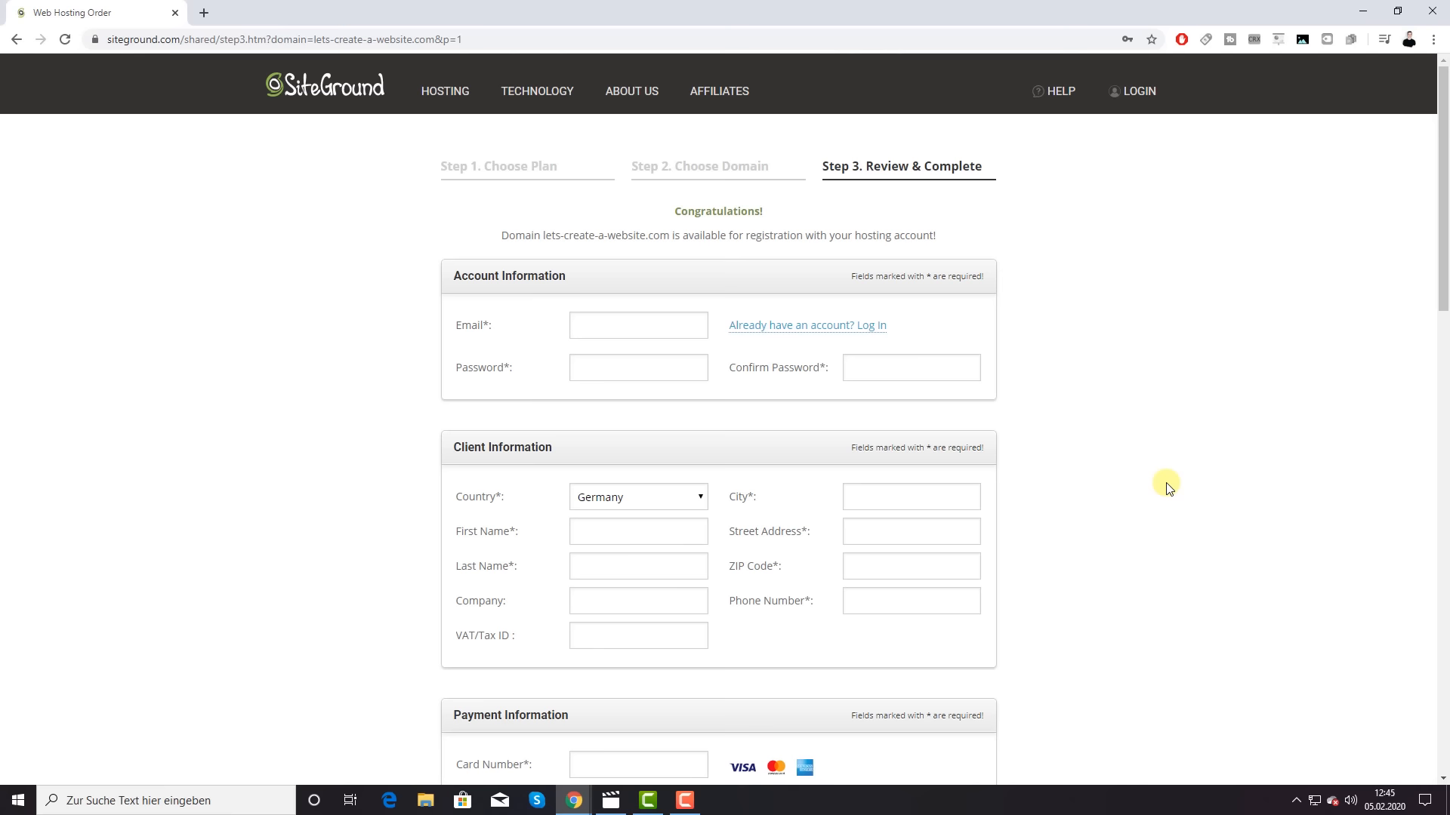
Step: Open the plan choice in the purchase information and select the StartUp Hosting Plan
scroll(1166, 487, down, 4)
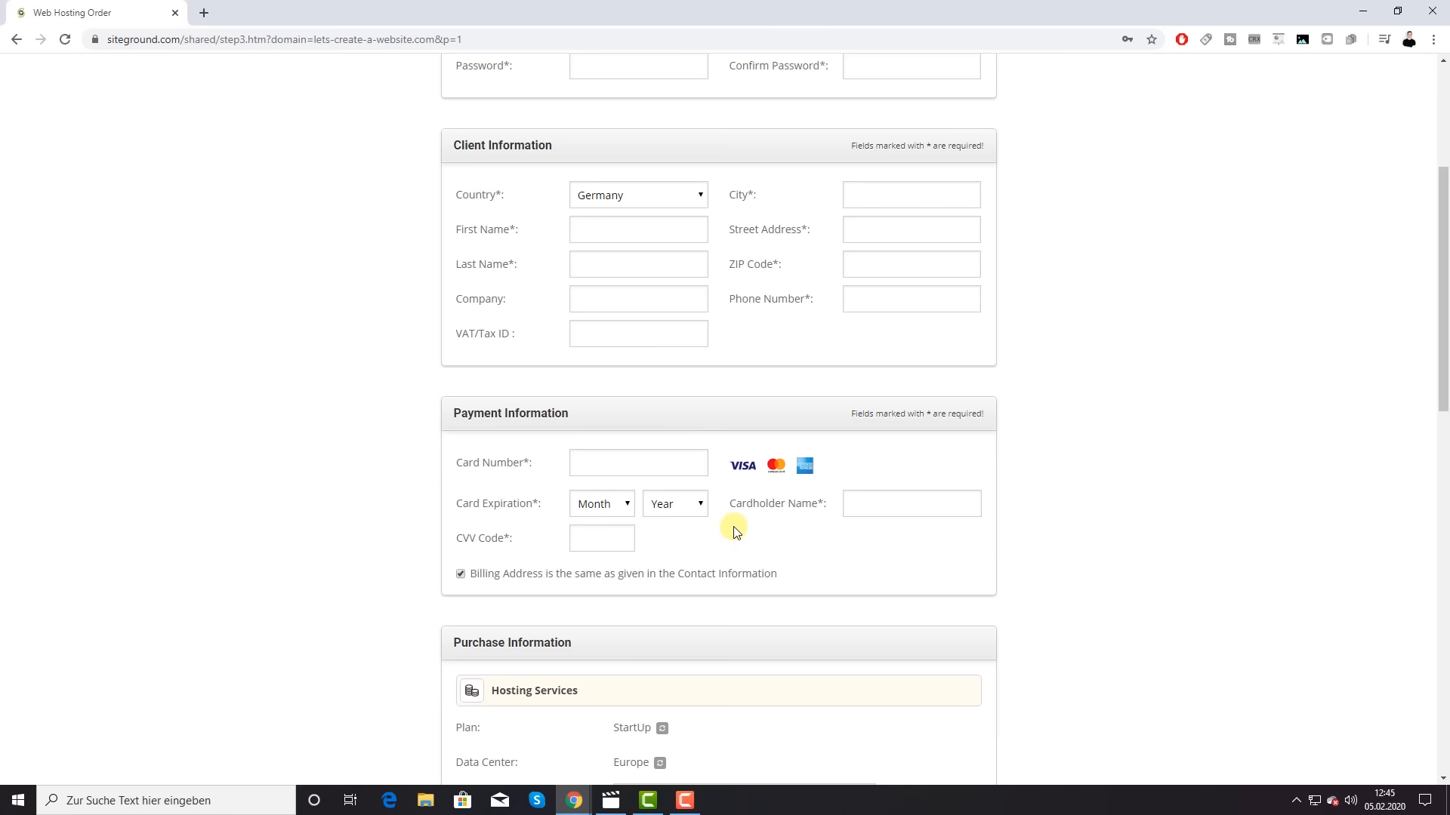
scroll(733, 531, down, 3)
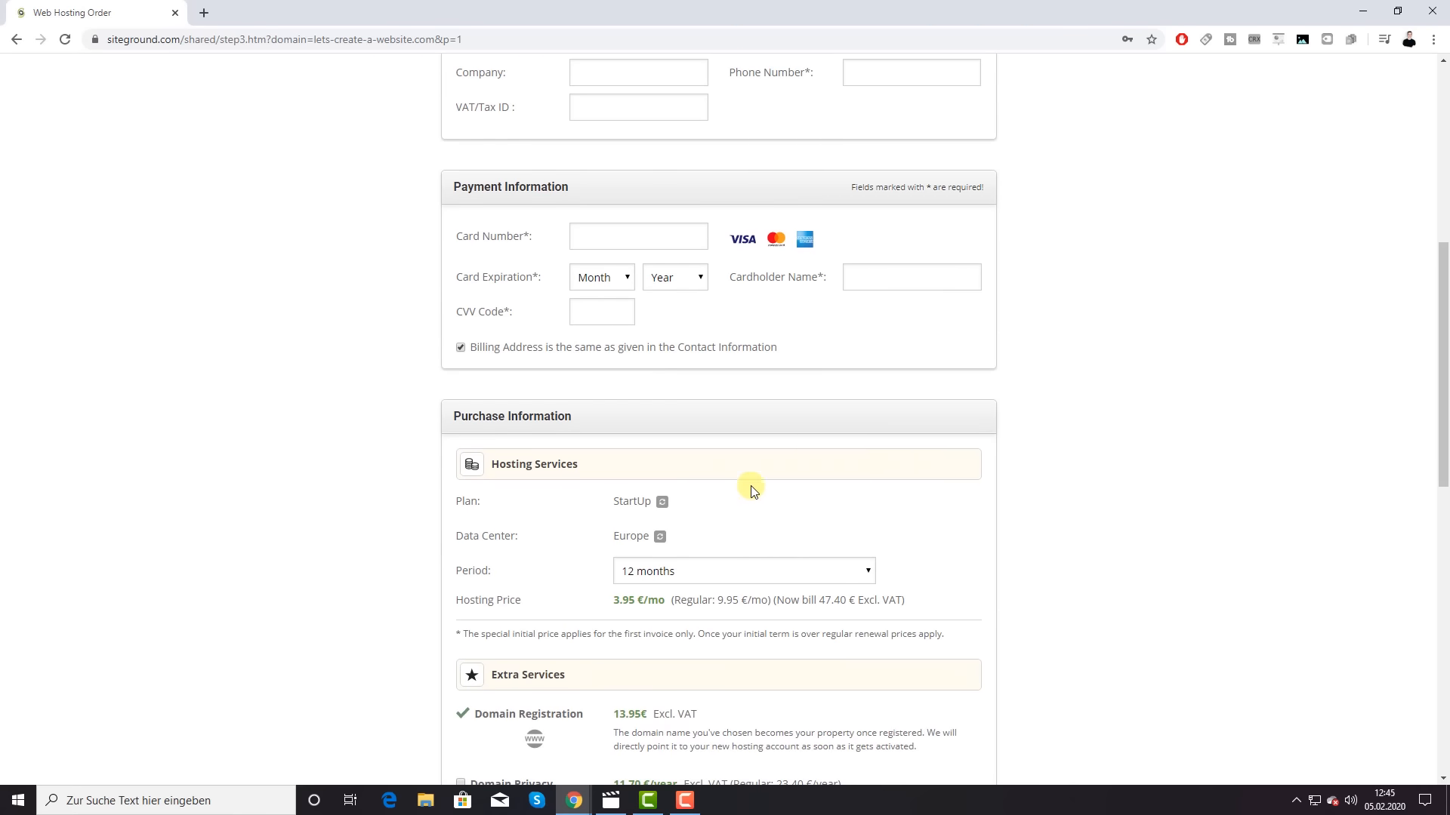
scroll(728, 417, down, 1)
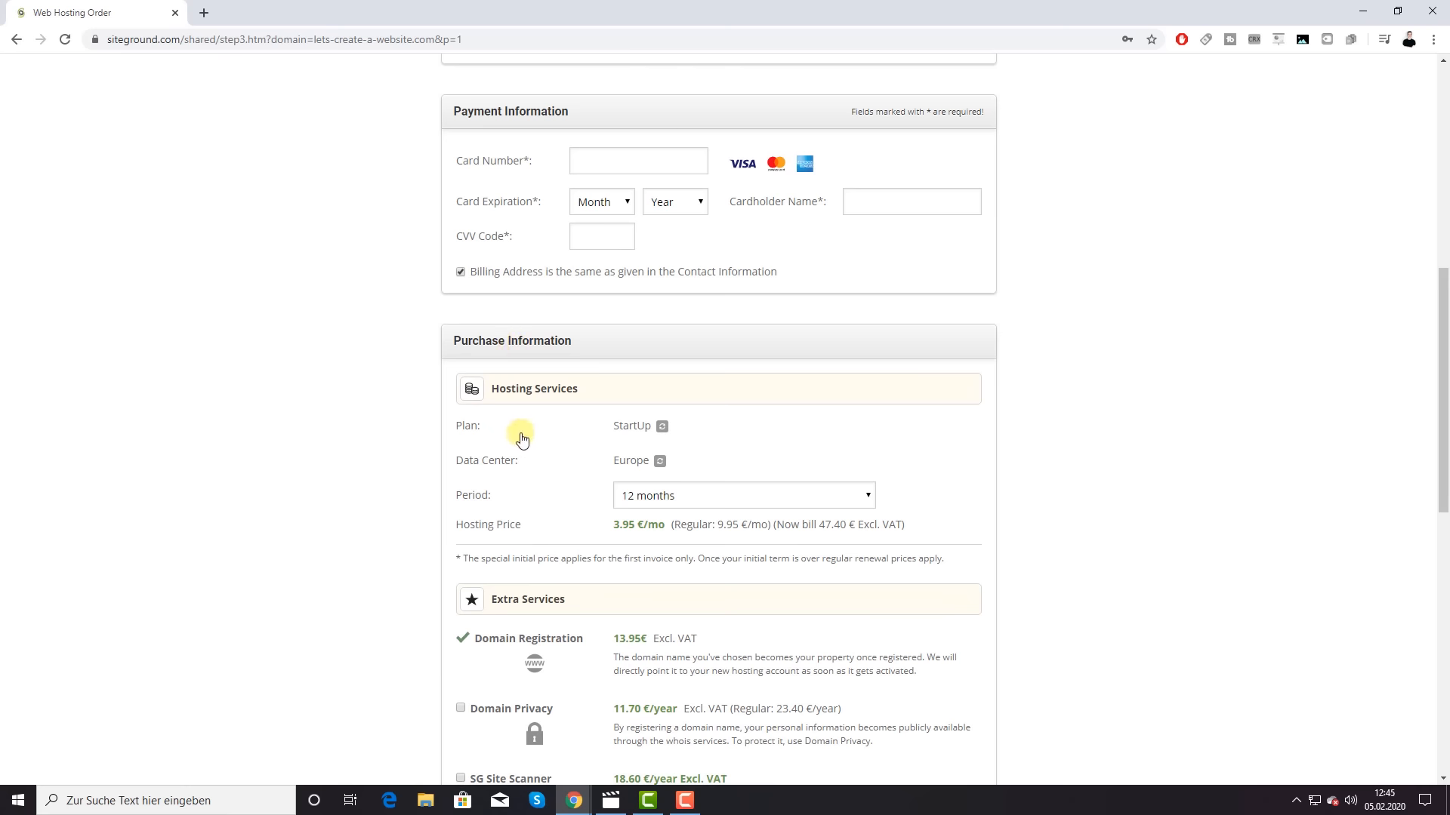
click(662, 426)
click(737, 424)
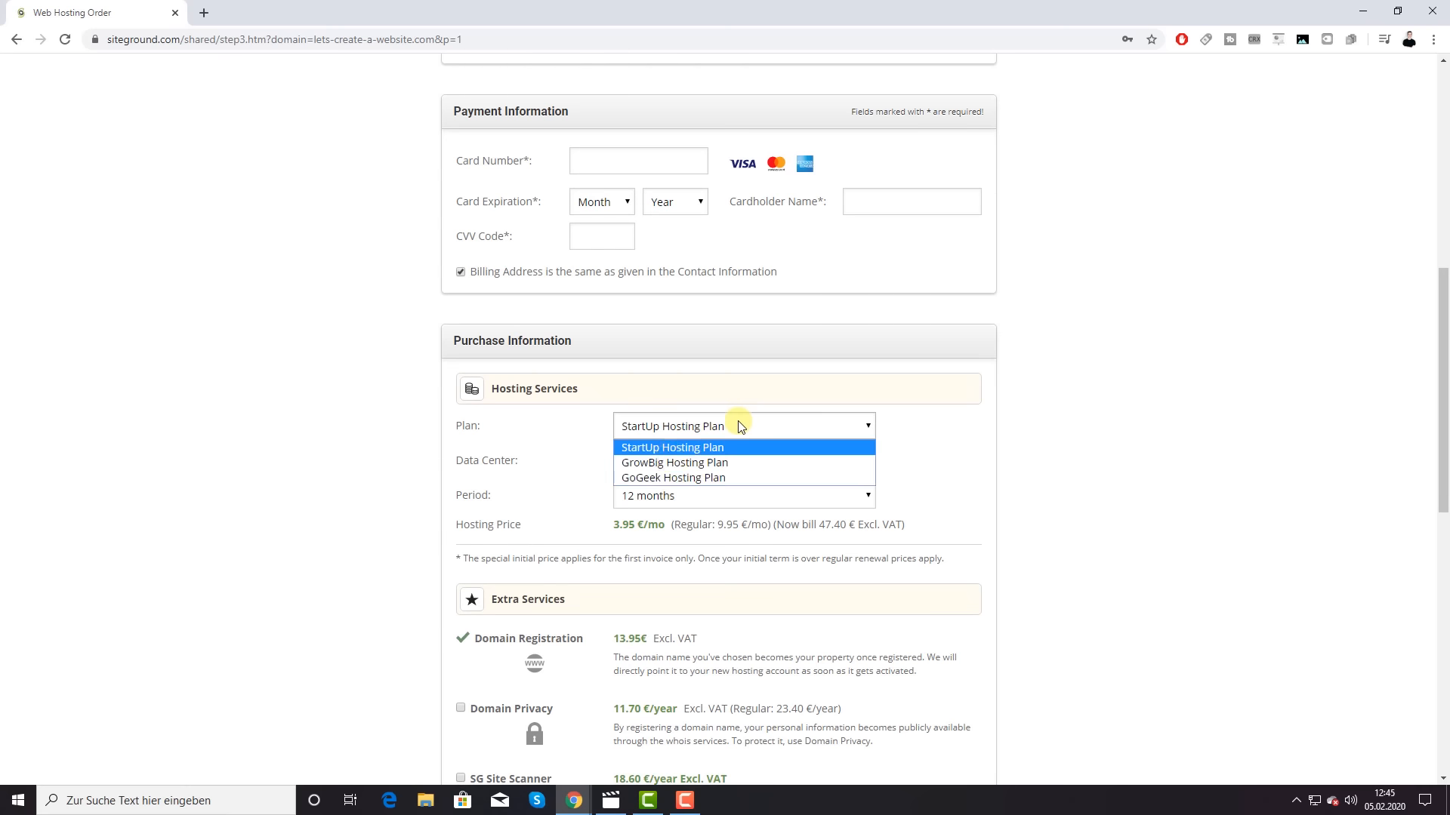
click(697, 447)
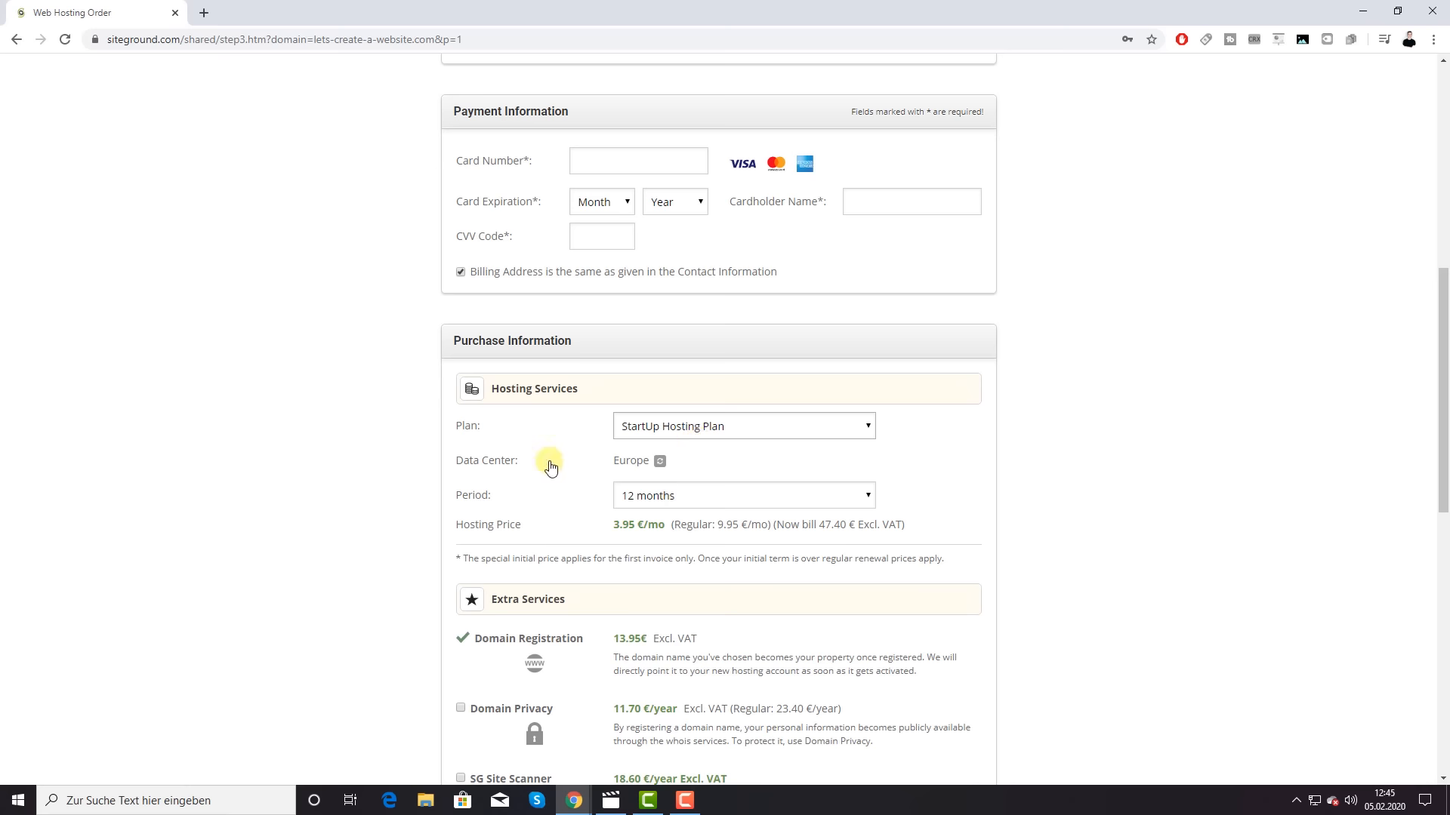
Step: Choose Europe as the data center and 12 months as the hosting period
click(661, 462)
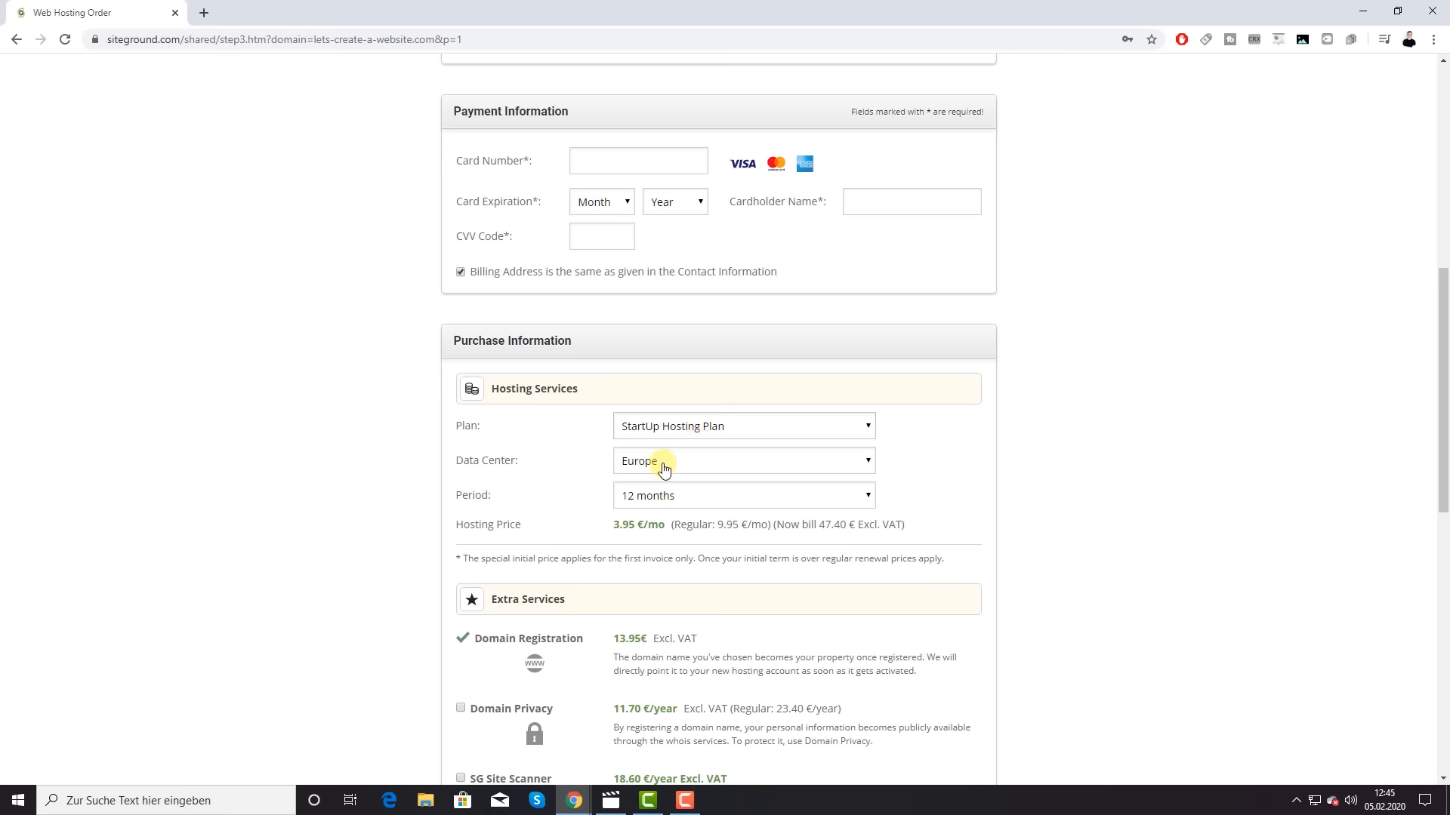
click(710, 462)
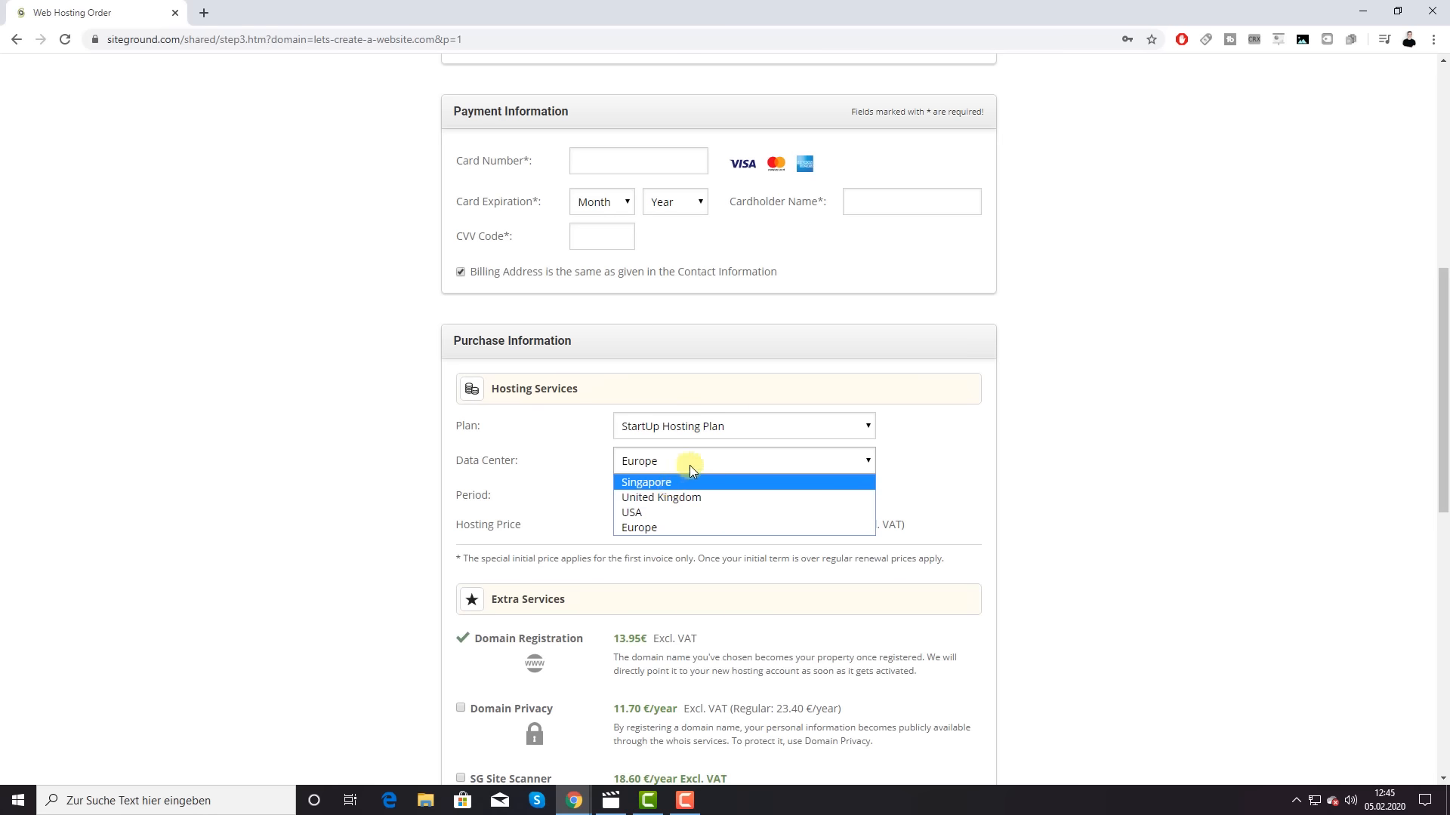
click(664, 527)
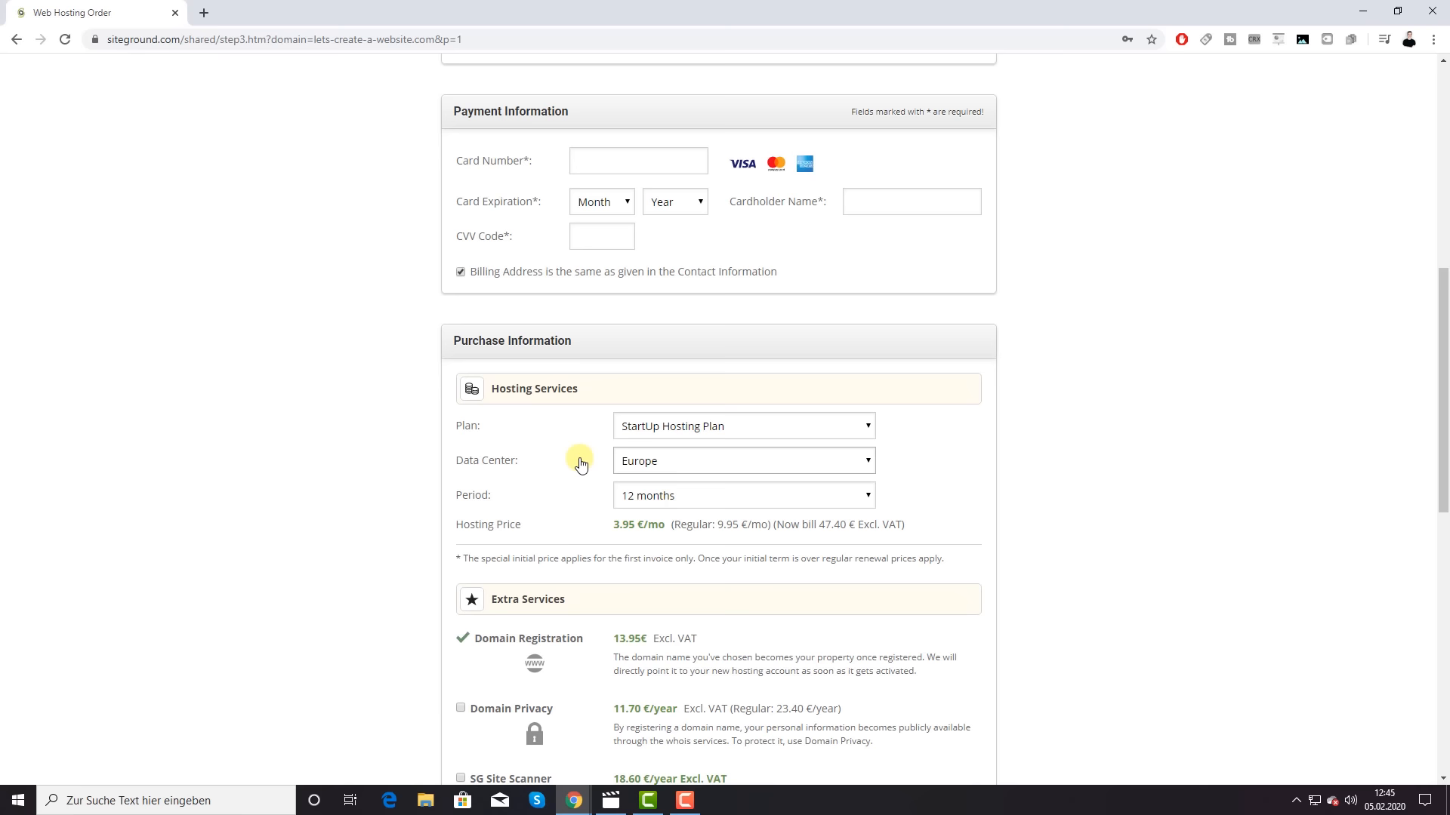
scroll(577, 460, down, 1)
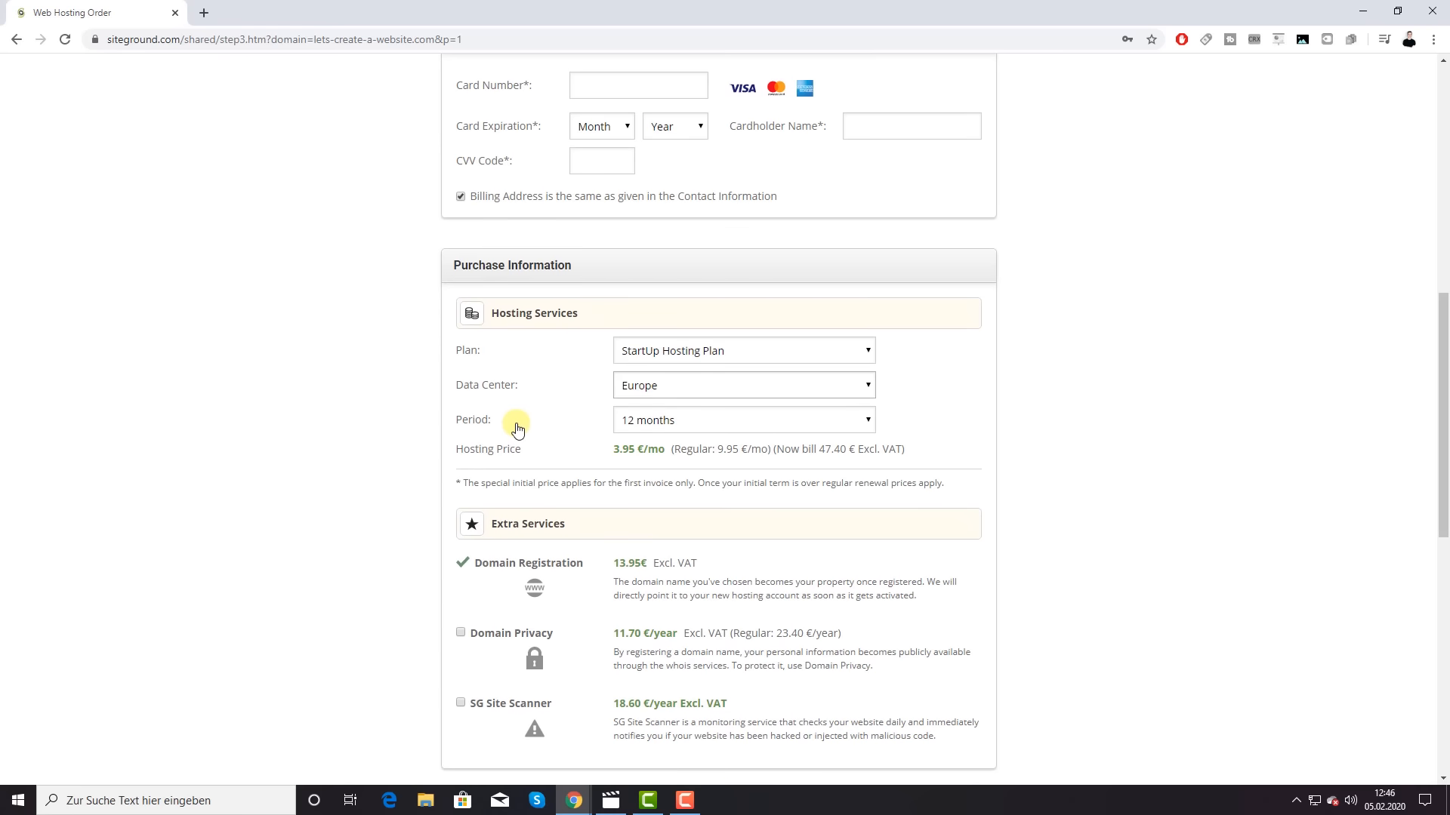
click(724, 420)
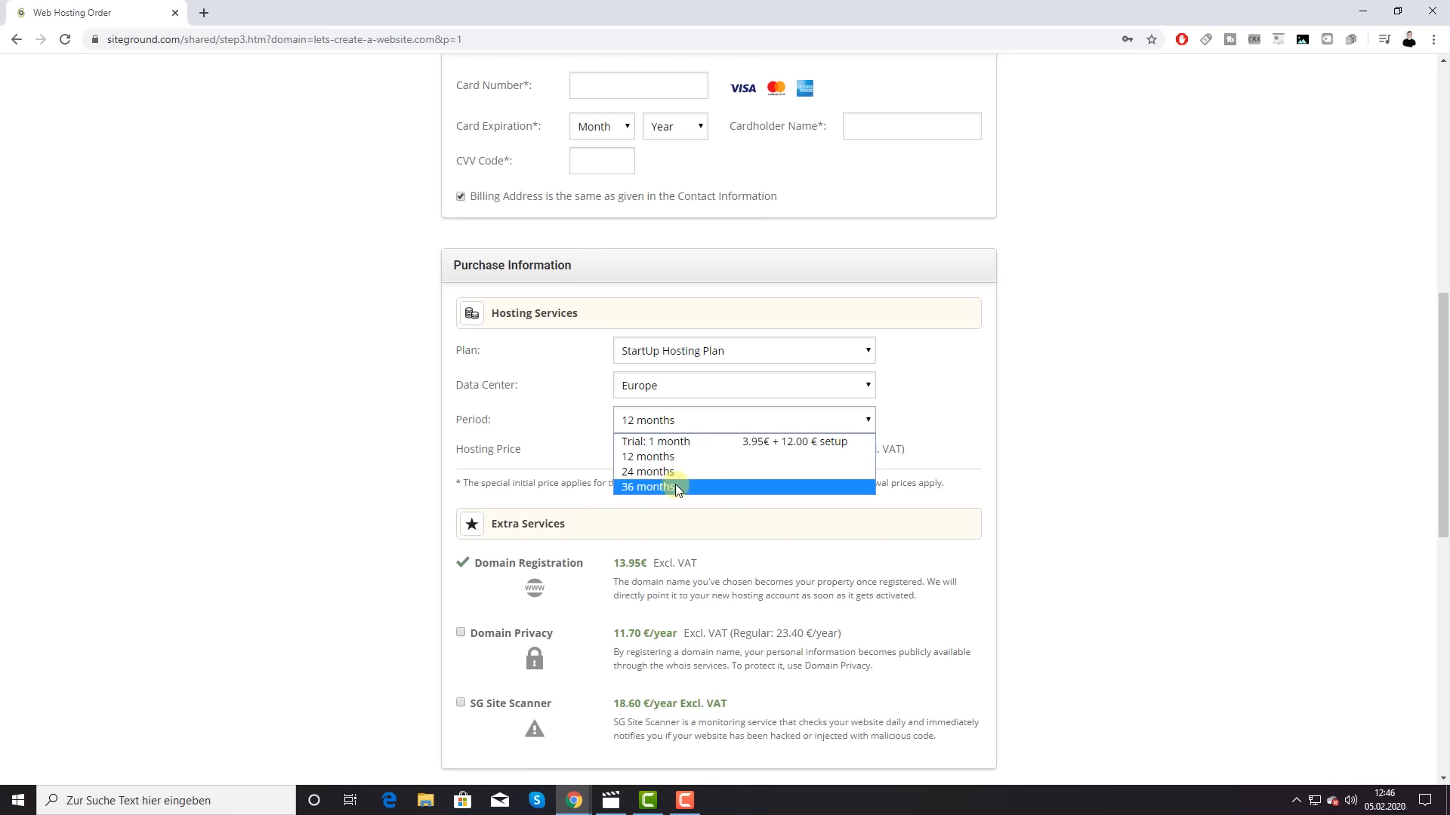
click(672, 459)
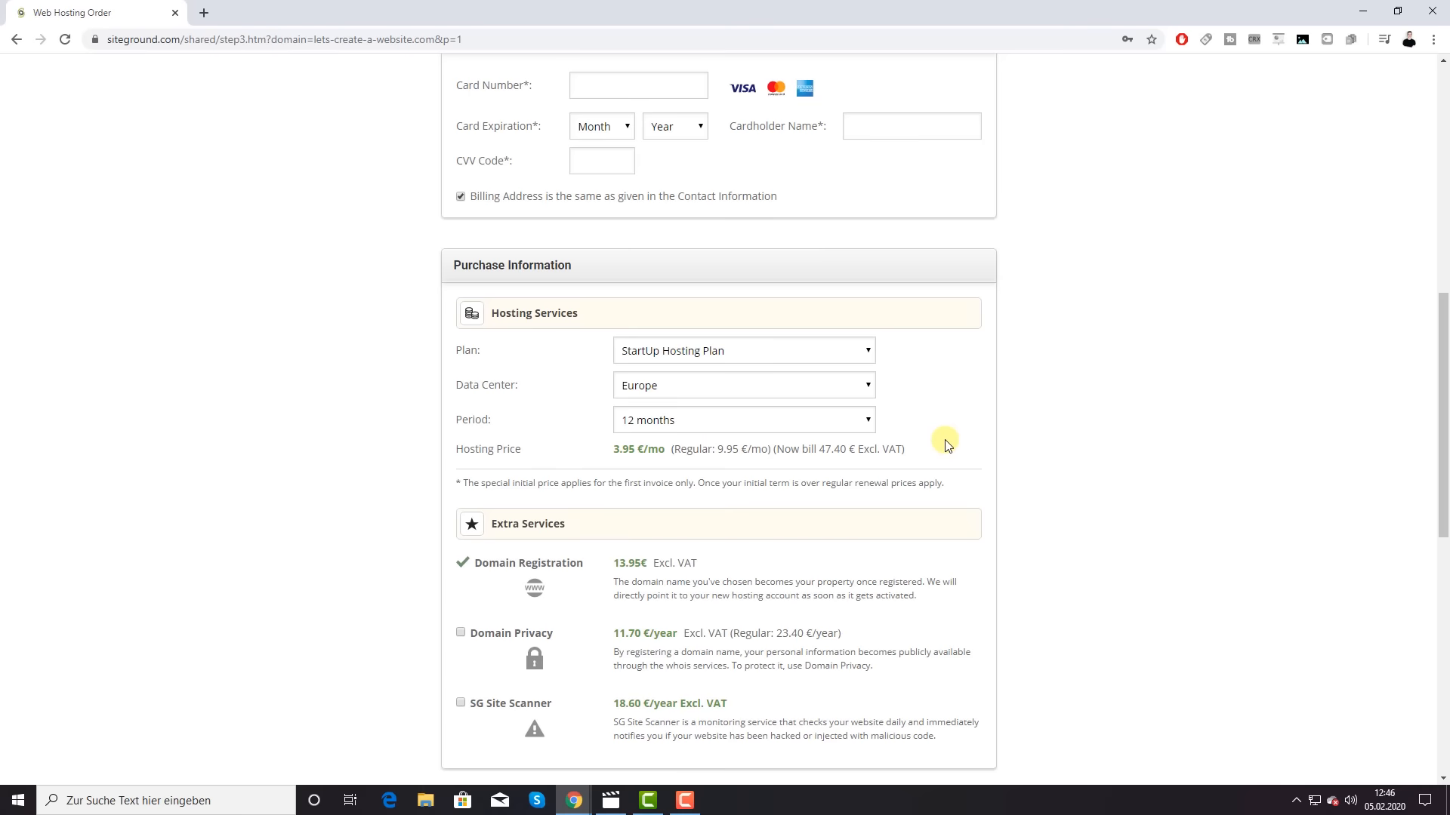
Step: Agree to the SiteGround Terms of Service and Privacy Policy, leaving Domain Privacy and SG Site Scanner unselected
scroll(743, 402, down, 1)
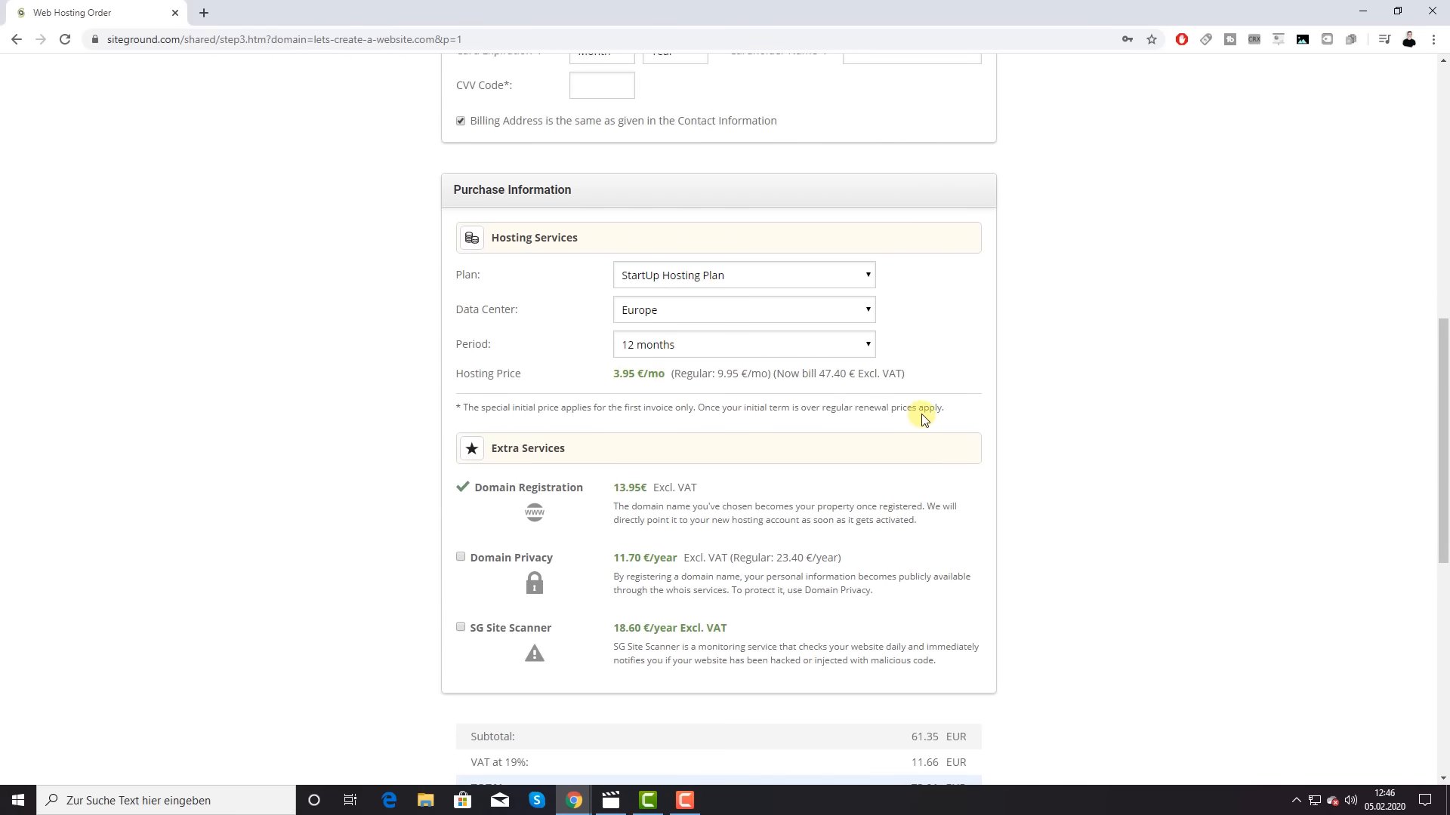
scroll(1009, 447, down, 2)
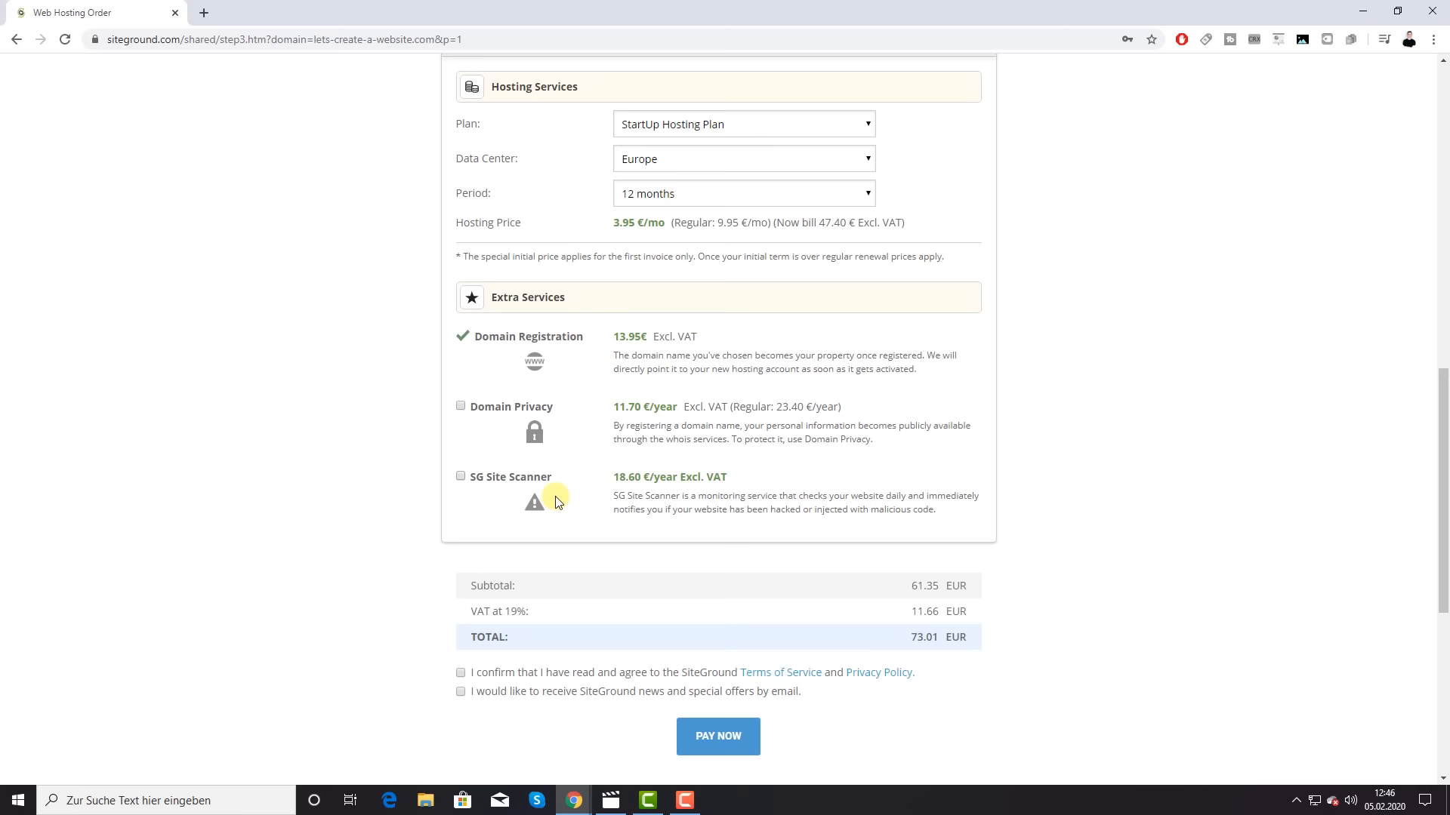
scroll(556, 500, down, 1)
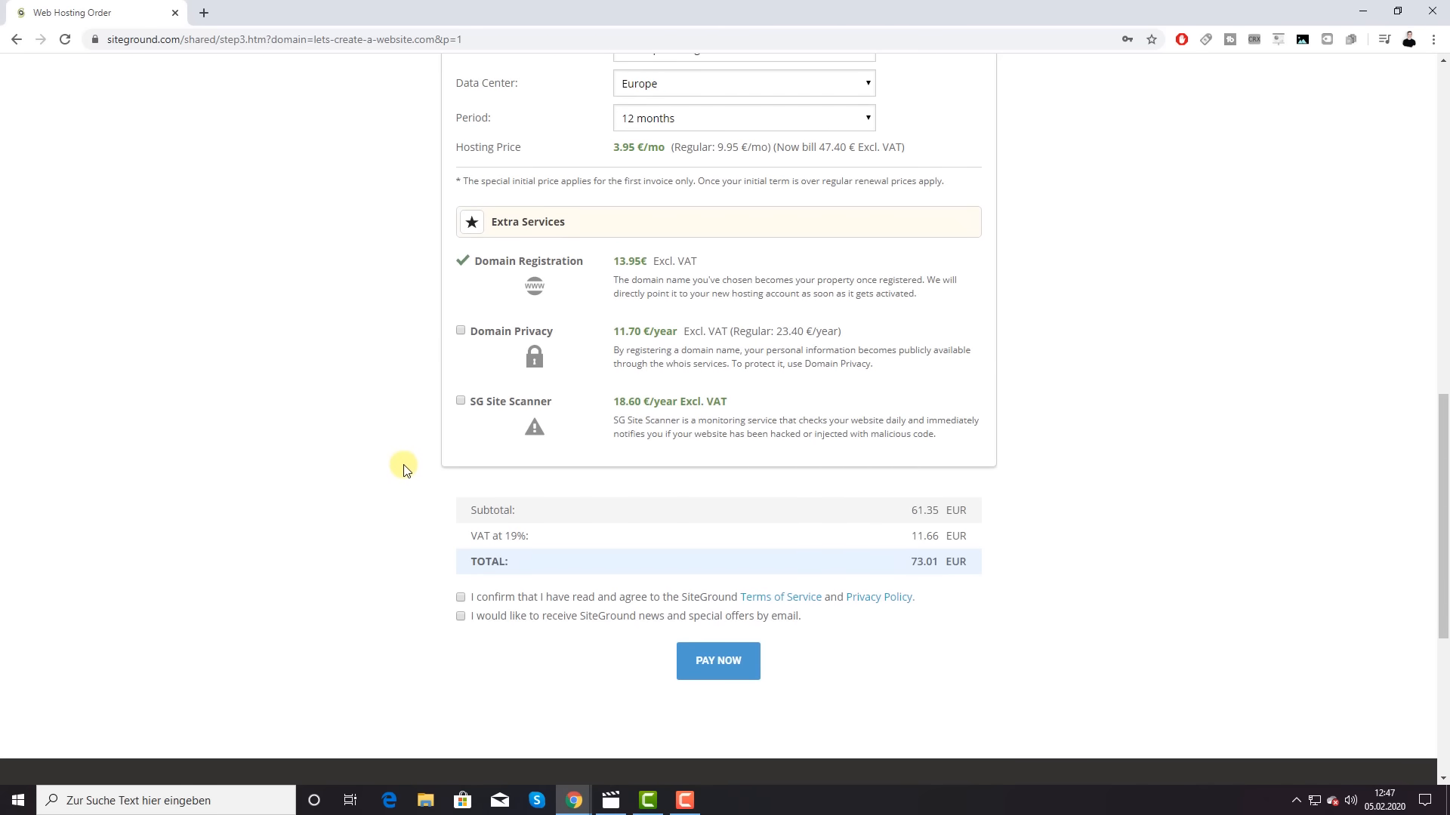
scroll(405, 467, down, 1)
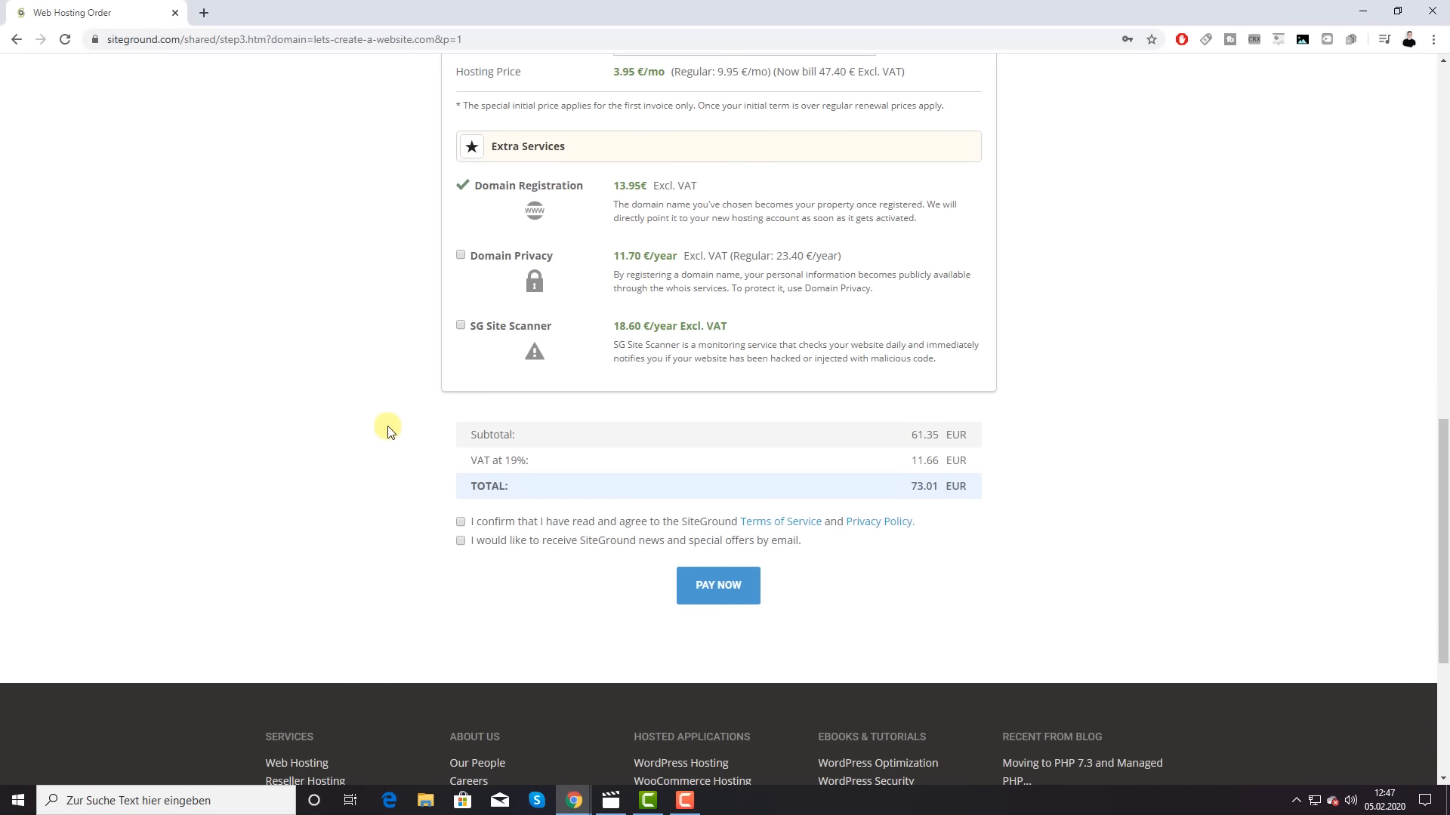
click(461, 523)
Step: Recheck the order form and submit the payment for the hosting order
scroll(1010, 486, up, 10)
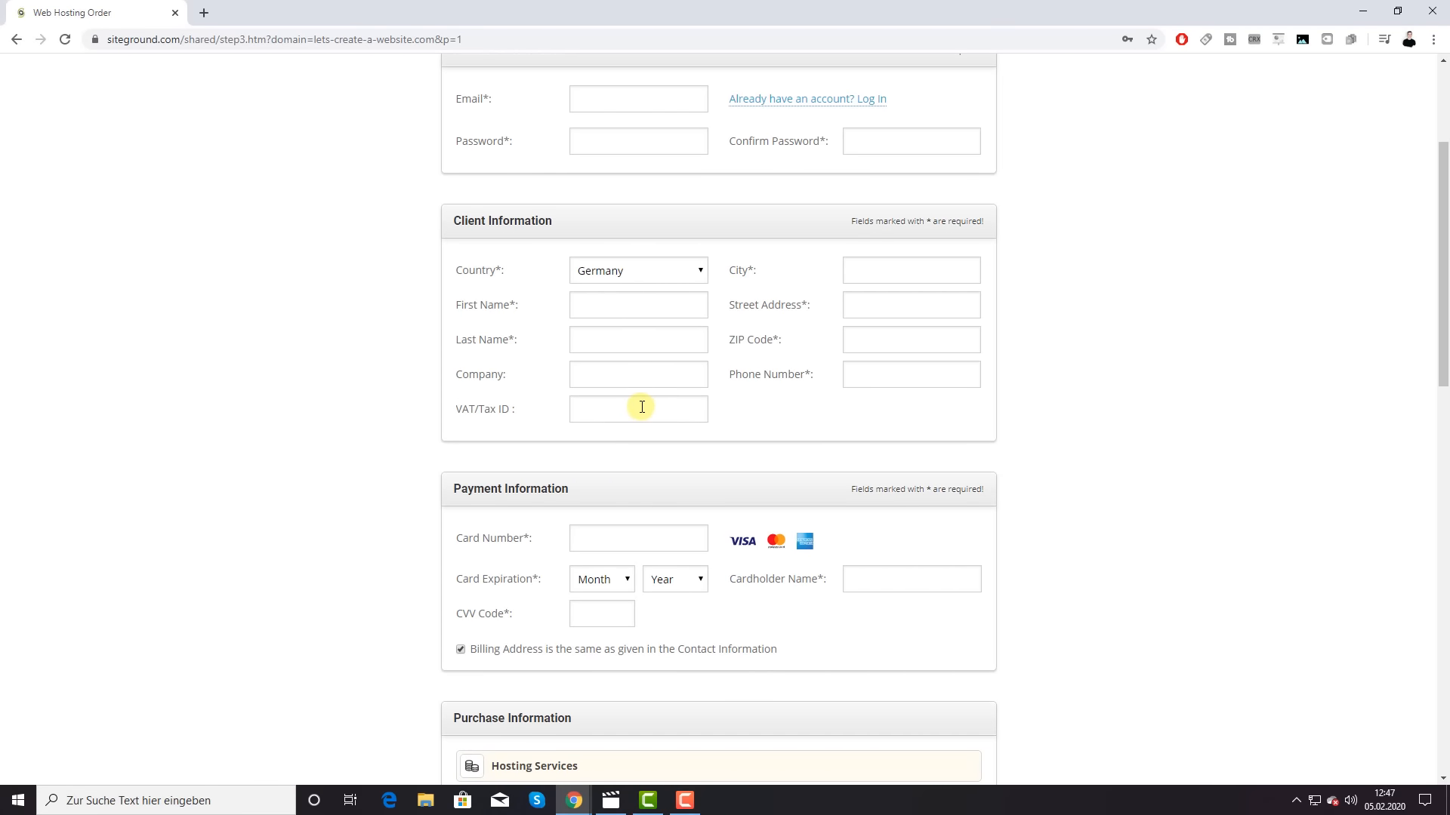
scroll(640, 402, down, 10)
scroll(641, 411, down, 2)
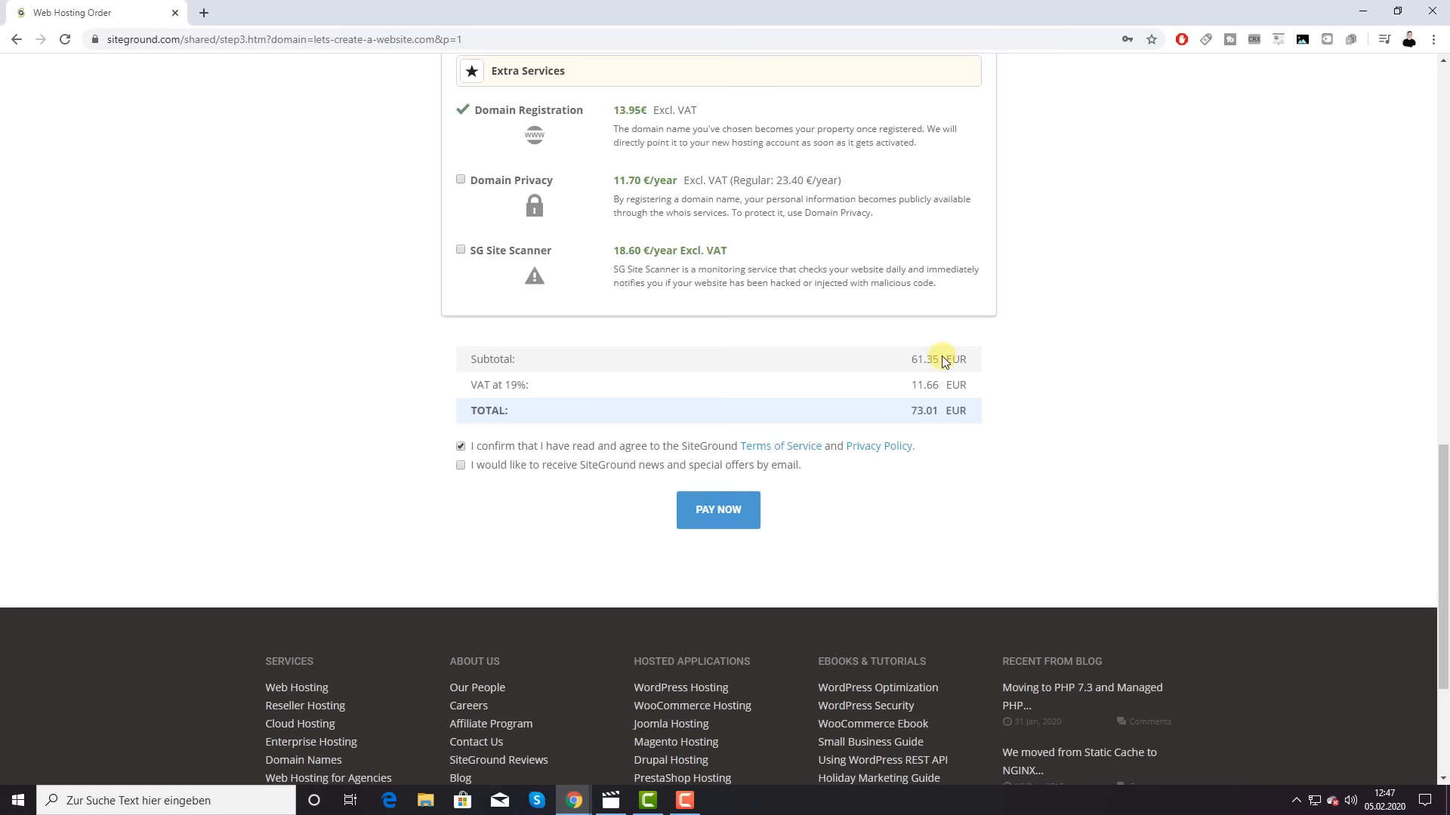
click(721, 517)
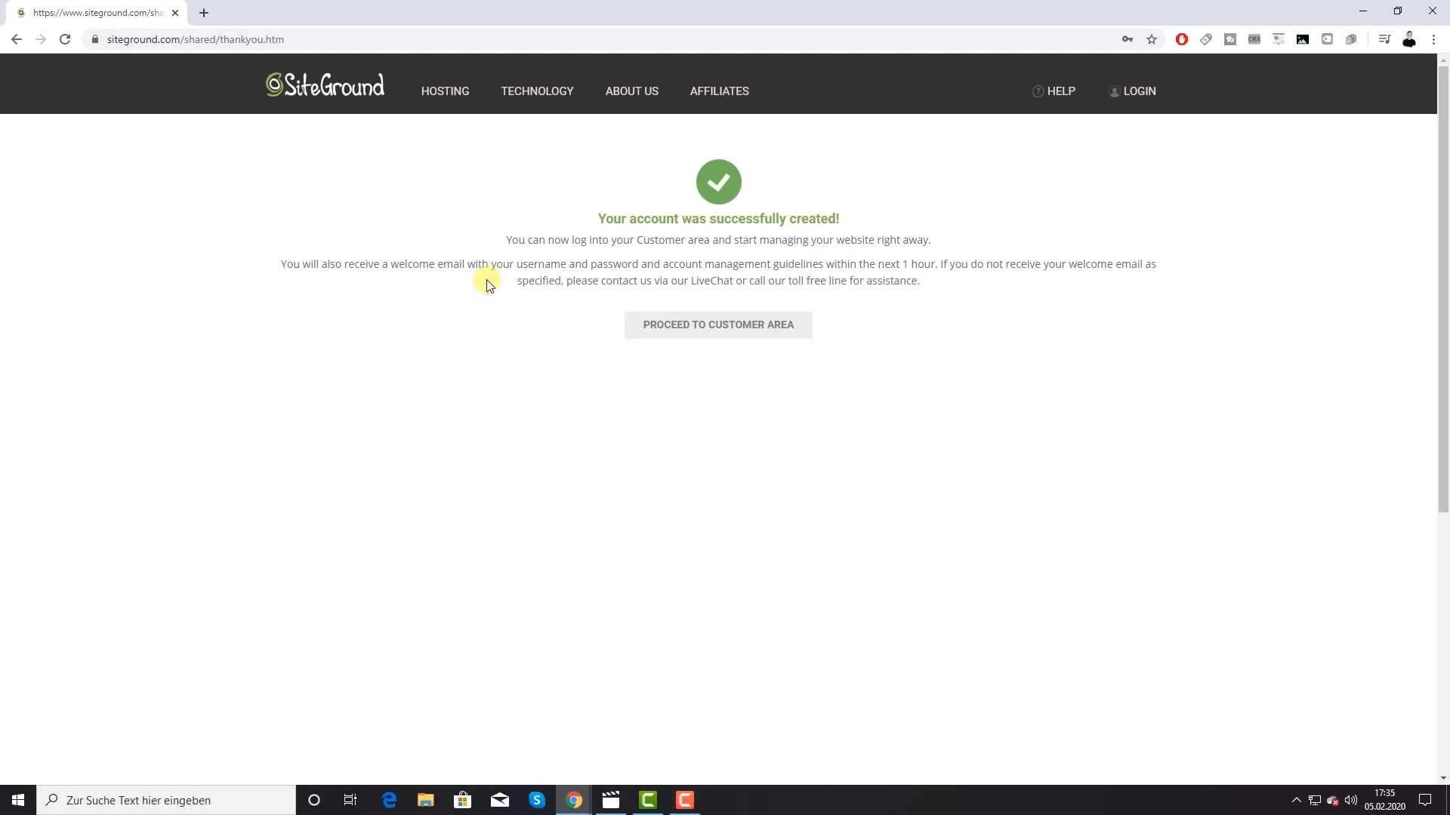
Step: Proceed to the customer area and look over its home page
click(742, 334)
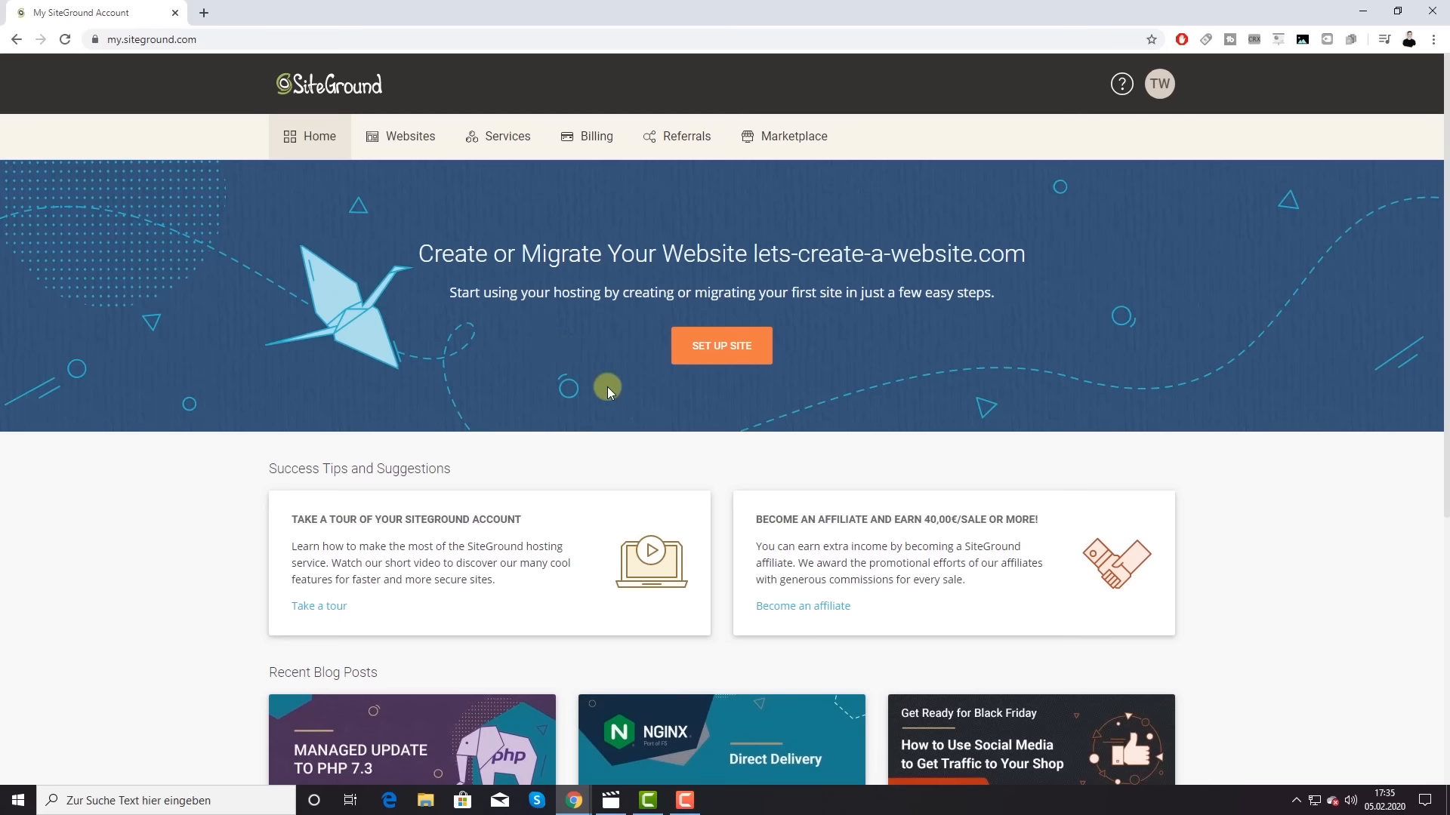
scroll(678, 418, down, 1)
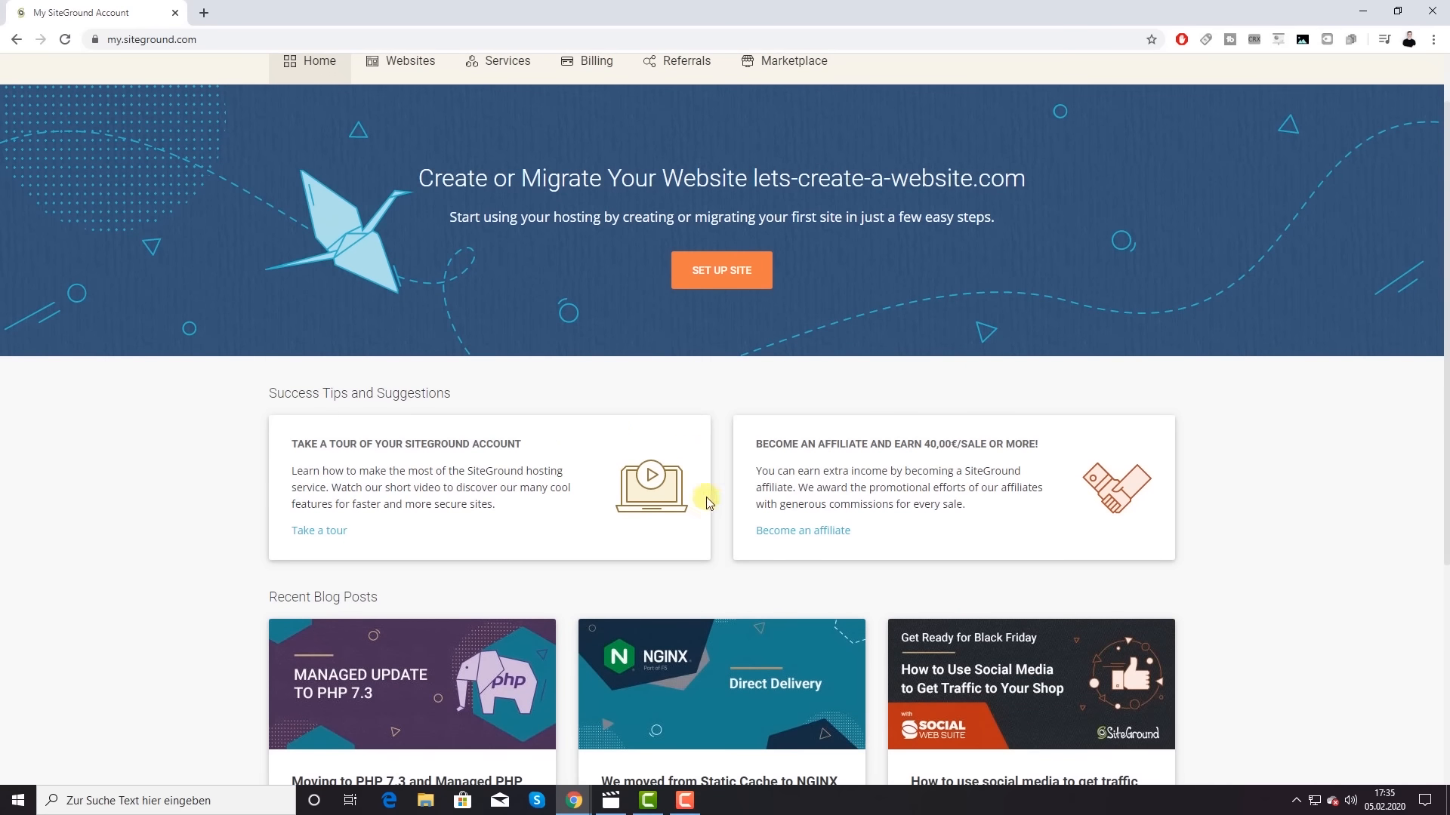
scroll(710, 495, down, 3)
scroll(714, 483, up, 4)
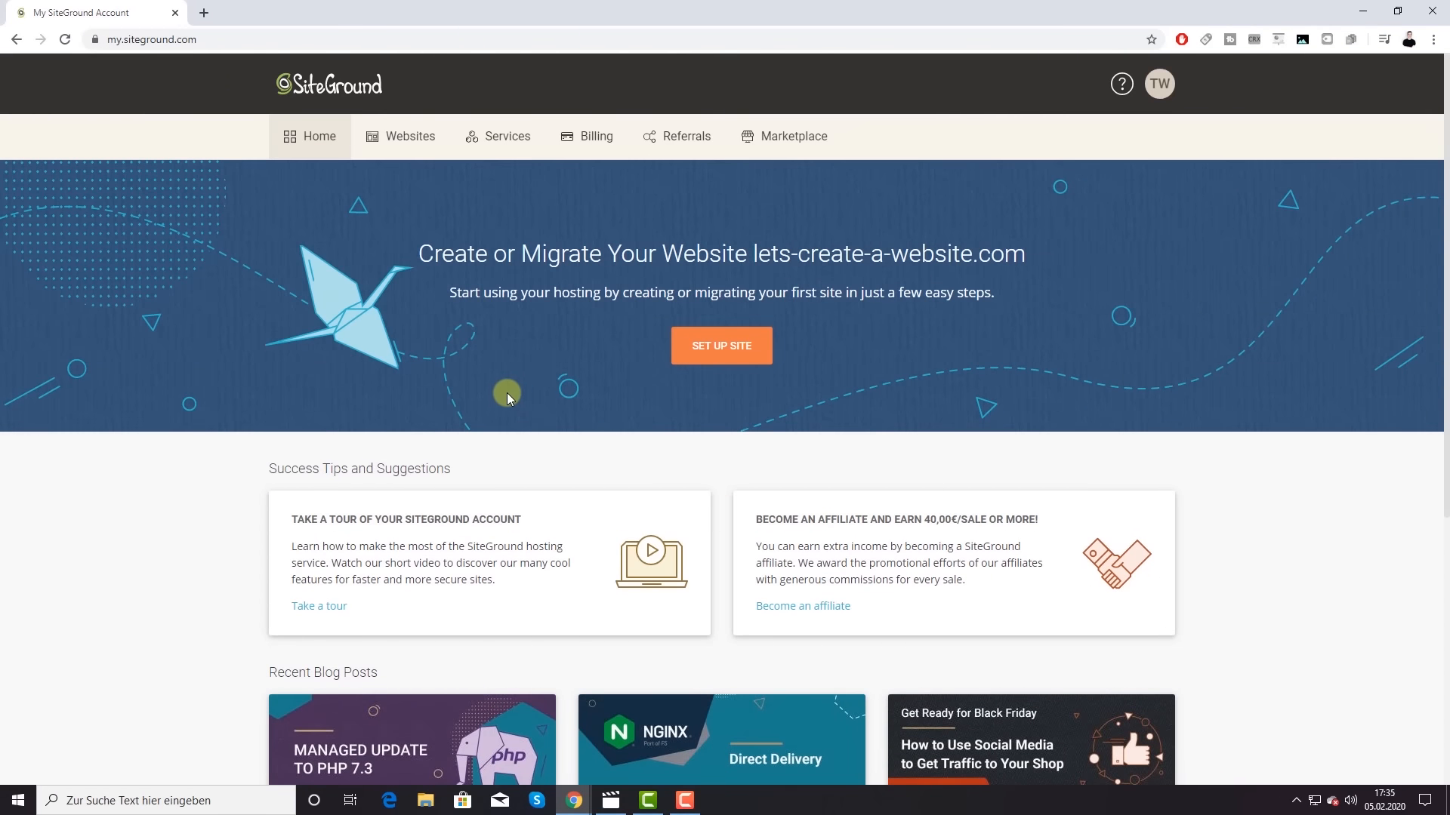
Step: Complete the pending lets-create-a-website.com setup as an empty site without extras and open its Site Tools
click(400, 143)
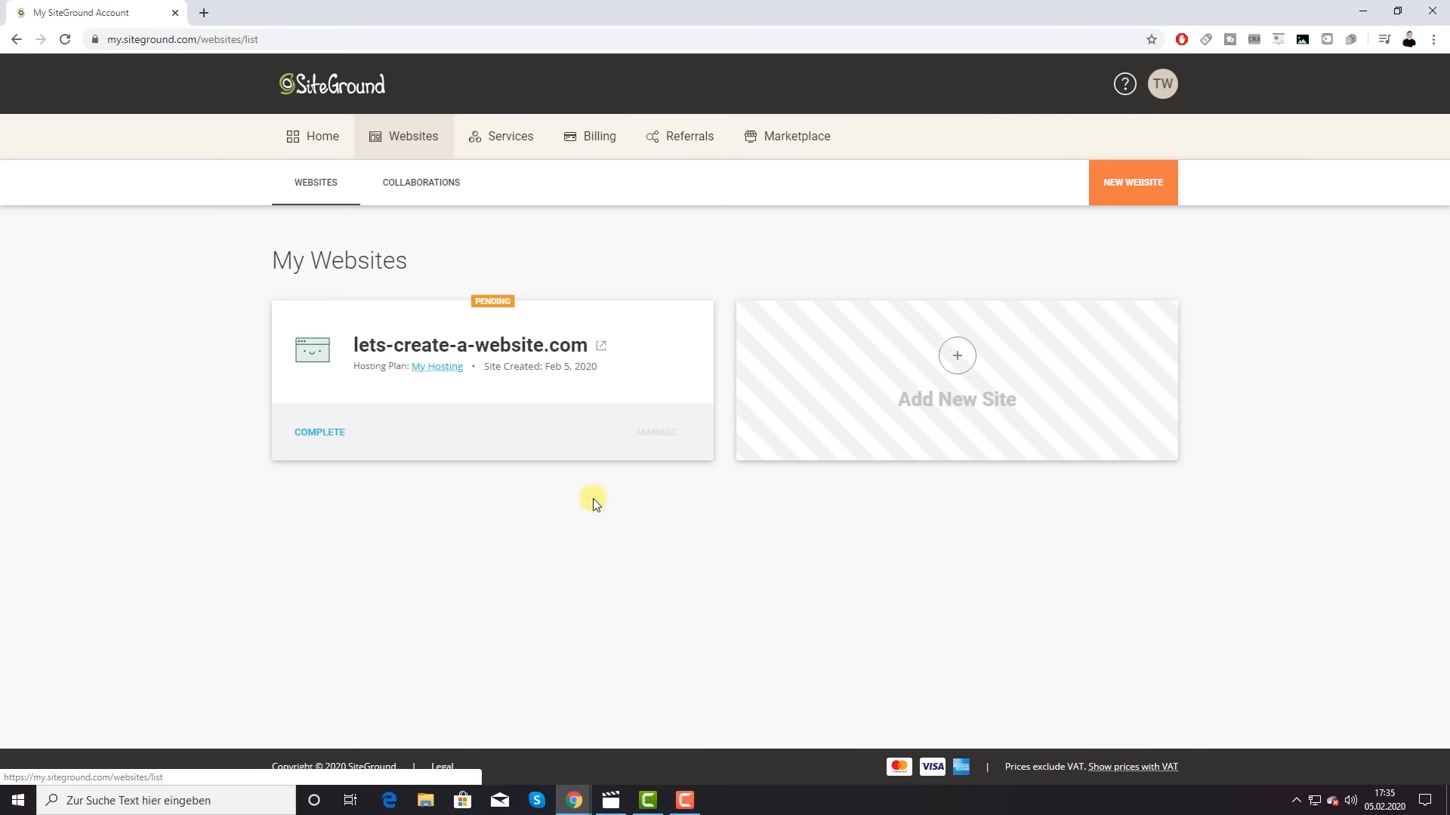
click(342, 432)
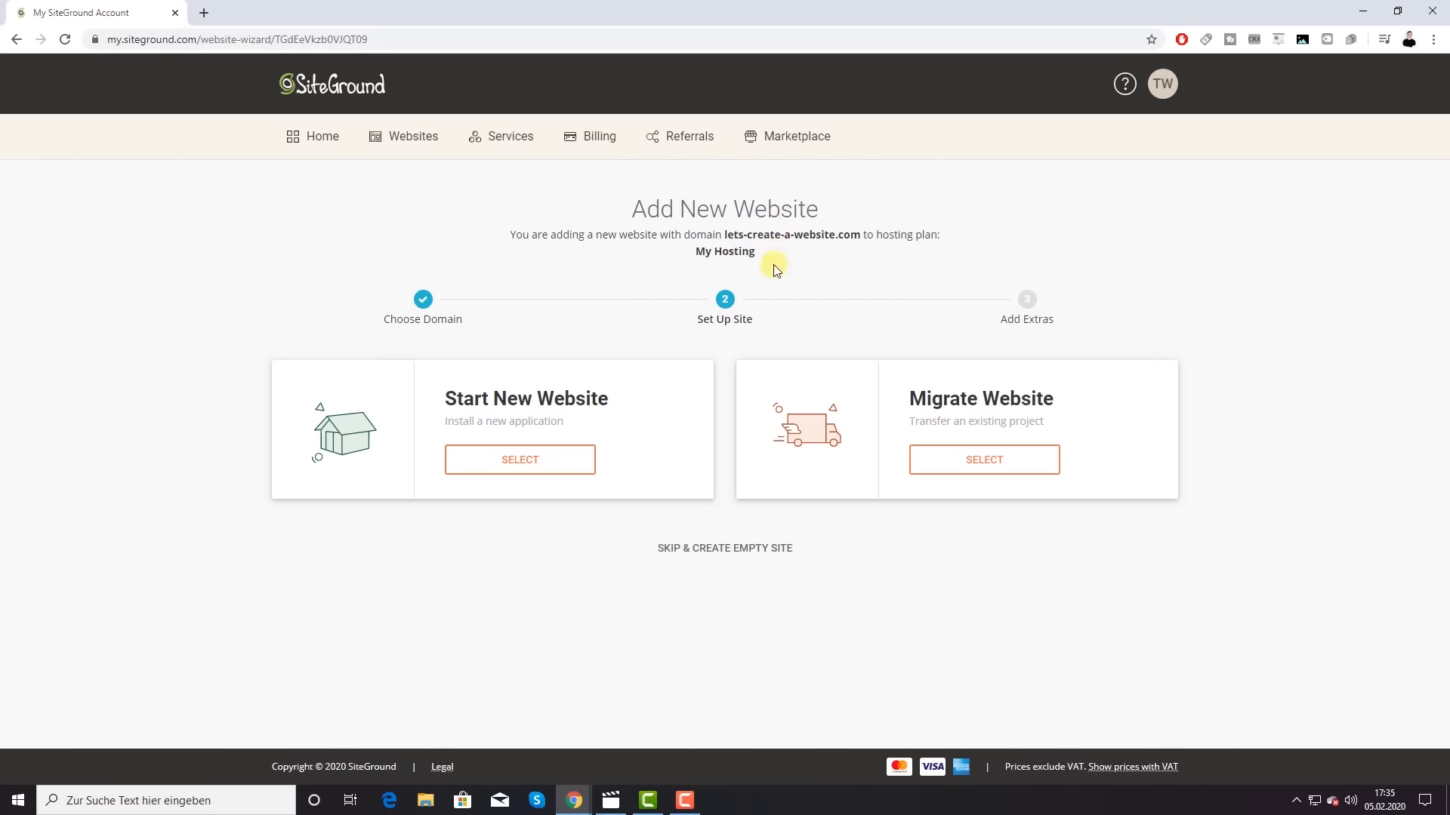
click(713, 550)
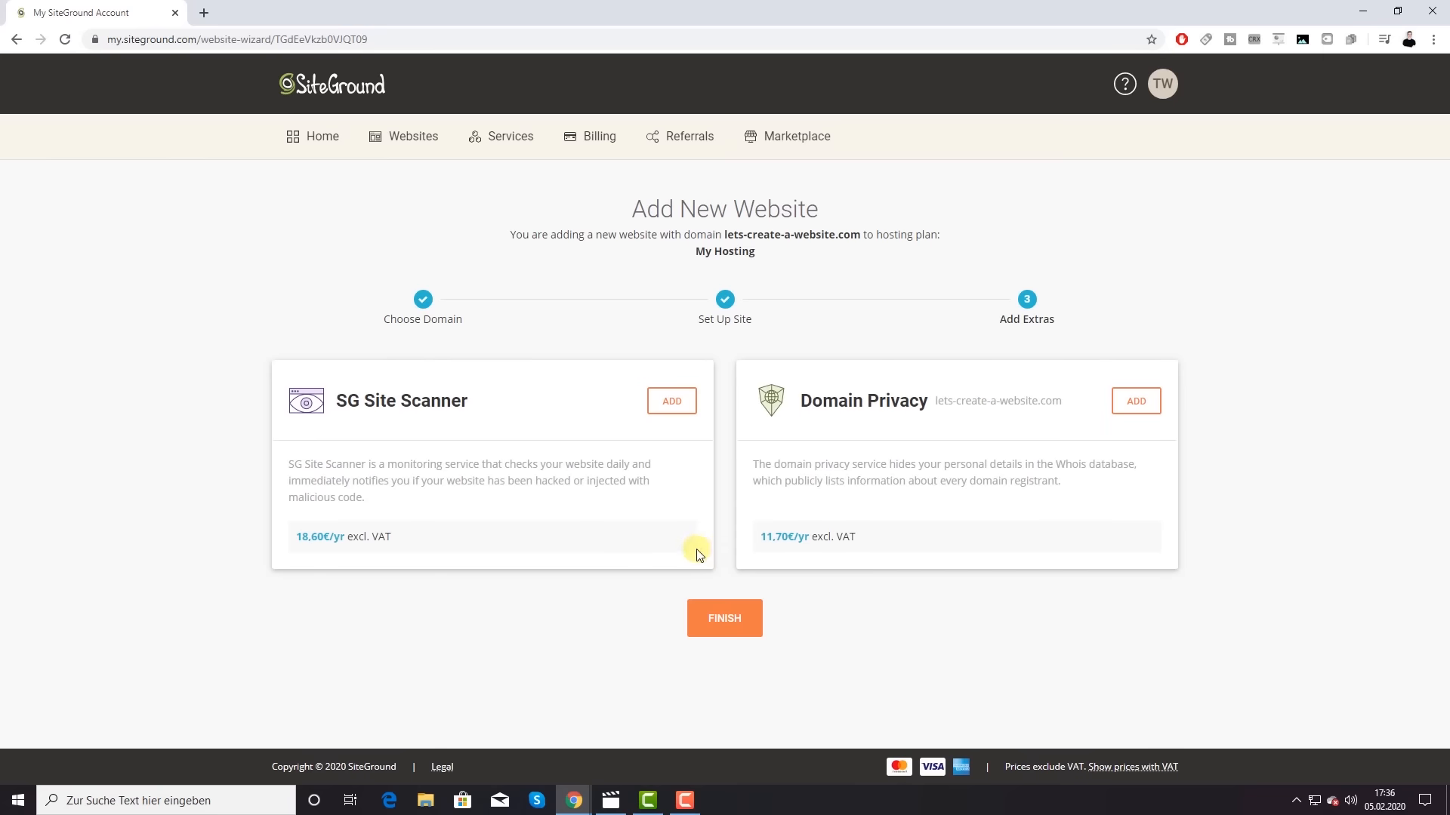
click(725, 619)
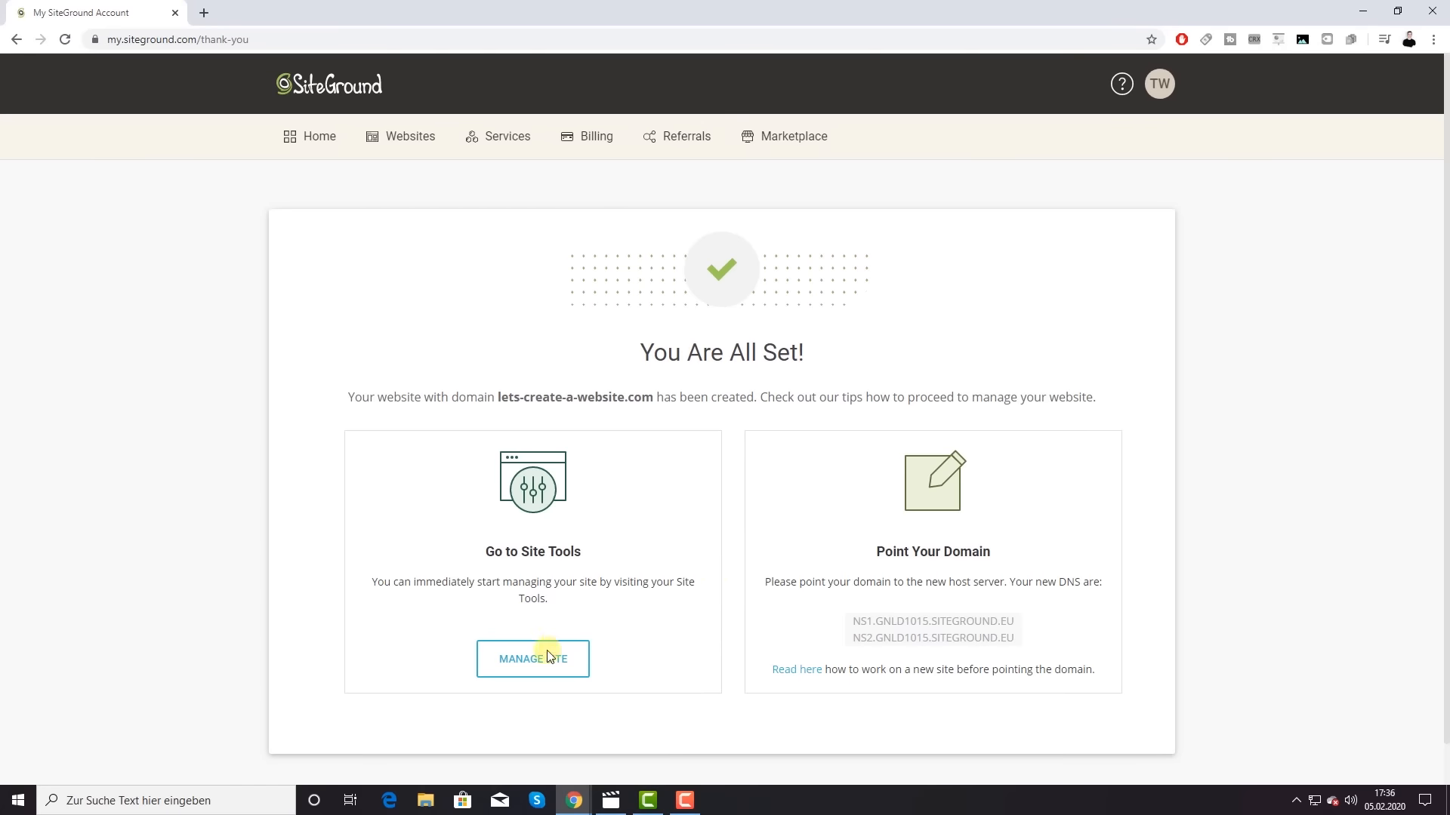
click(550, 663)
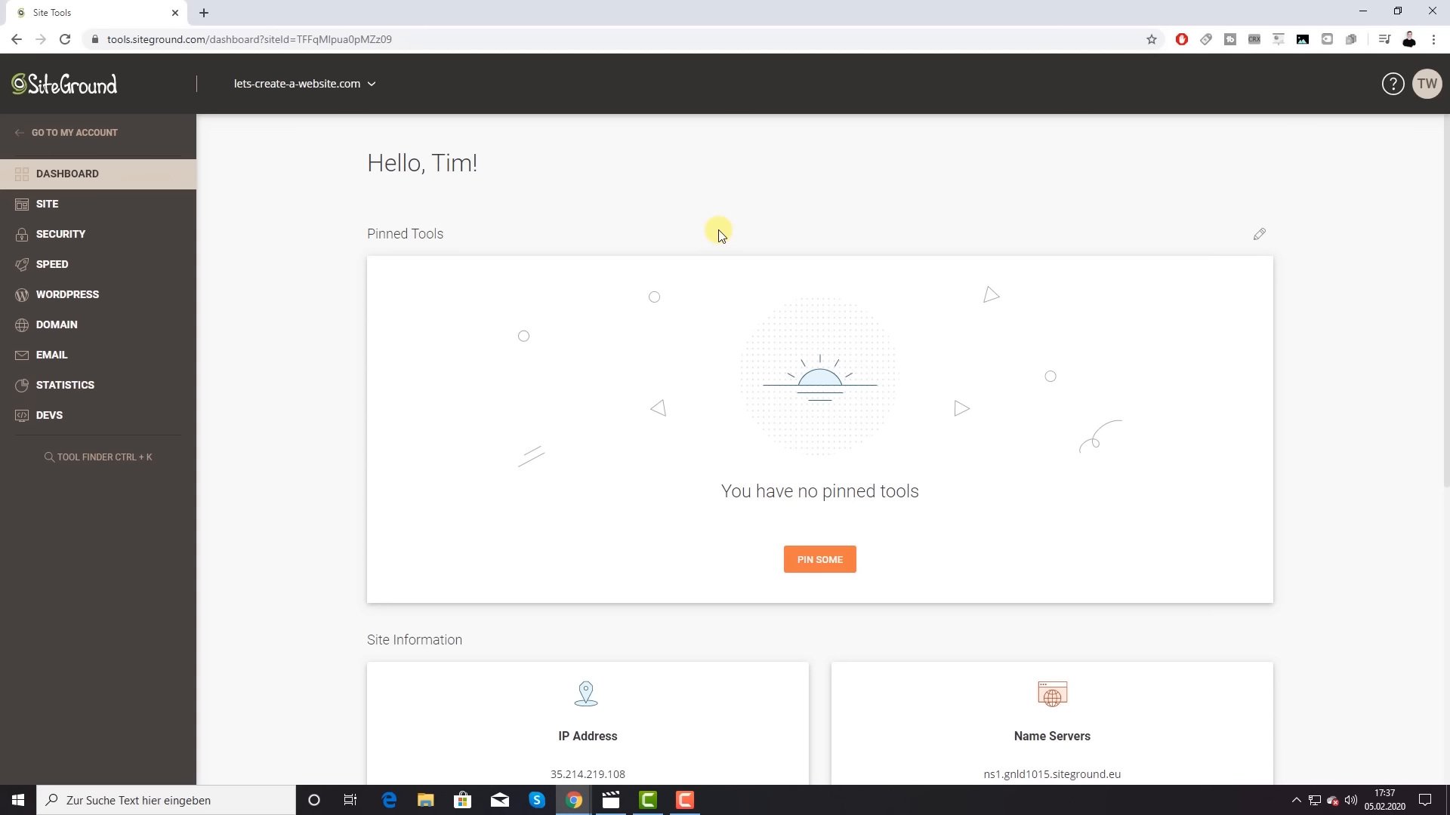
Step: Go to the Help Center's contact page and show the support topics for Advanced Technical Help
click(1393, 85)
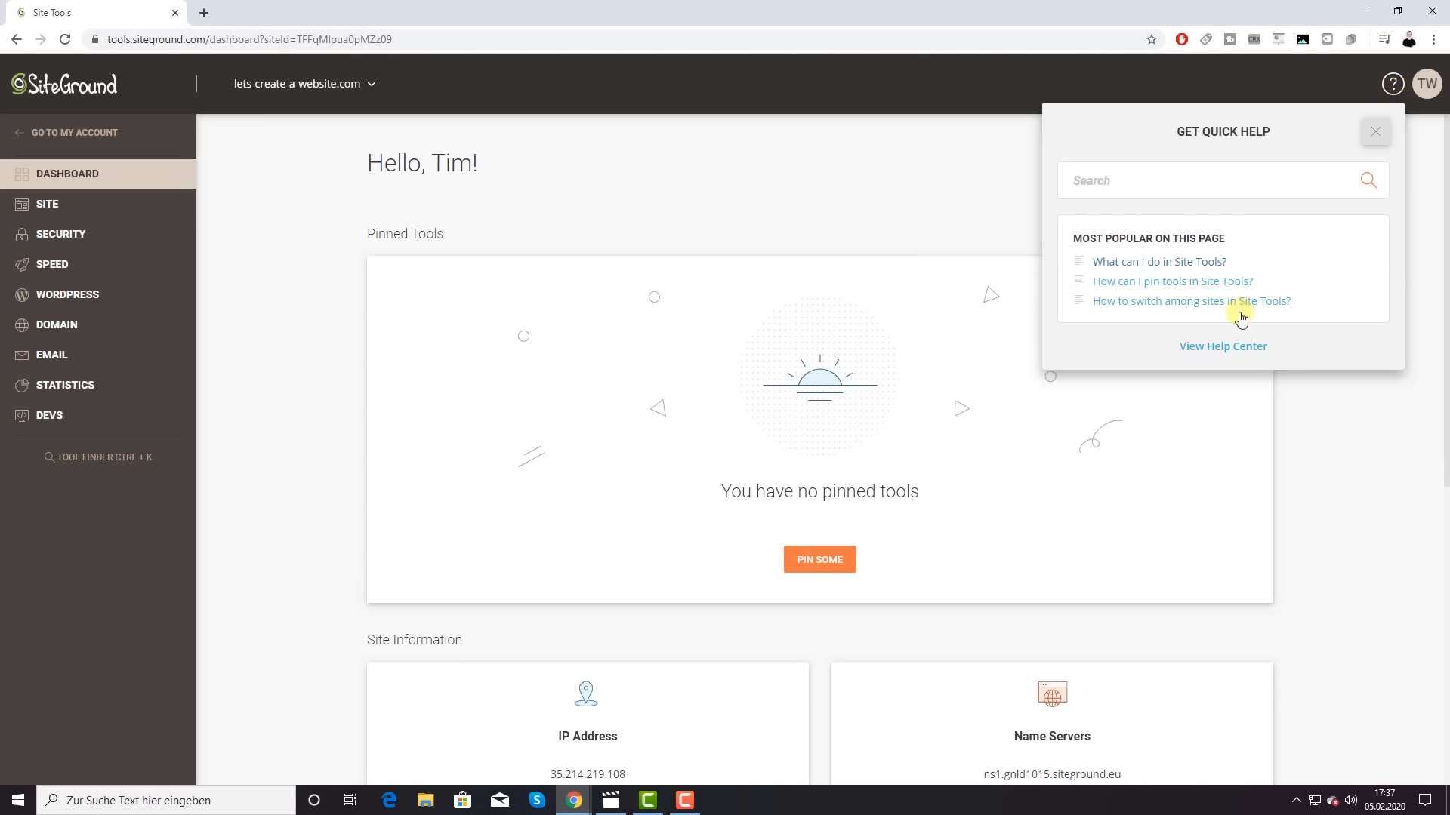
click(1227, 352)
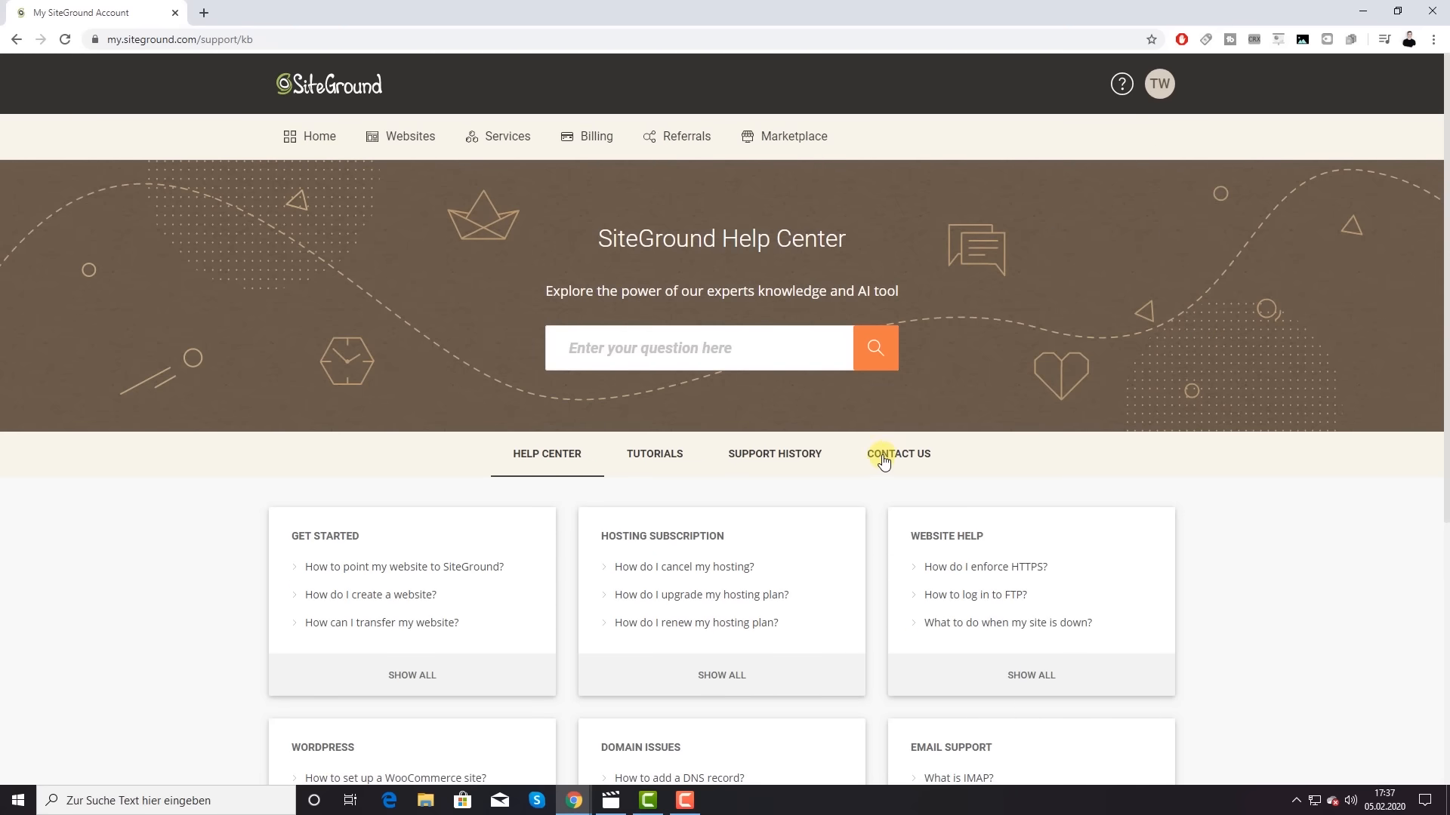
click(884, 457)
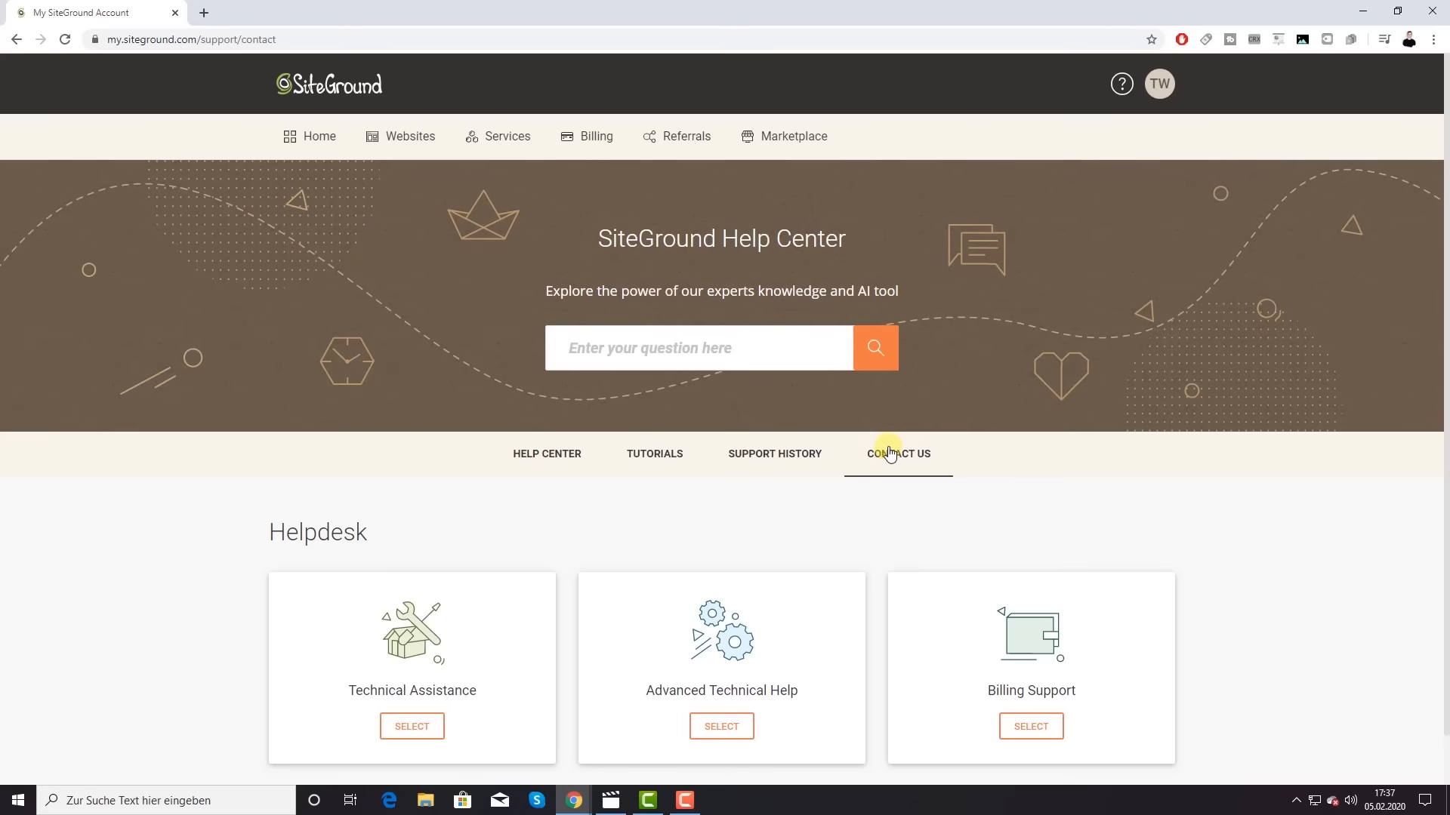
scroll(889, 453, down, 1)
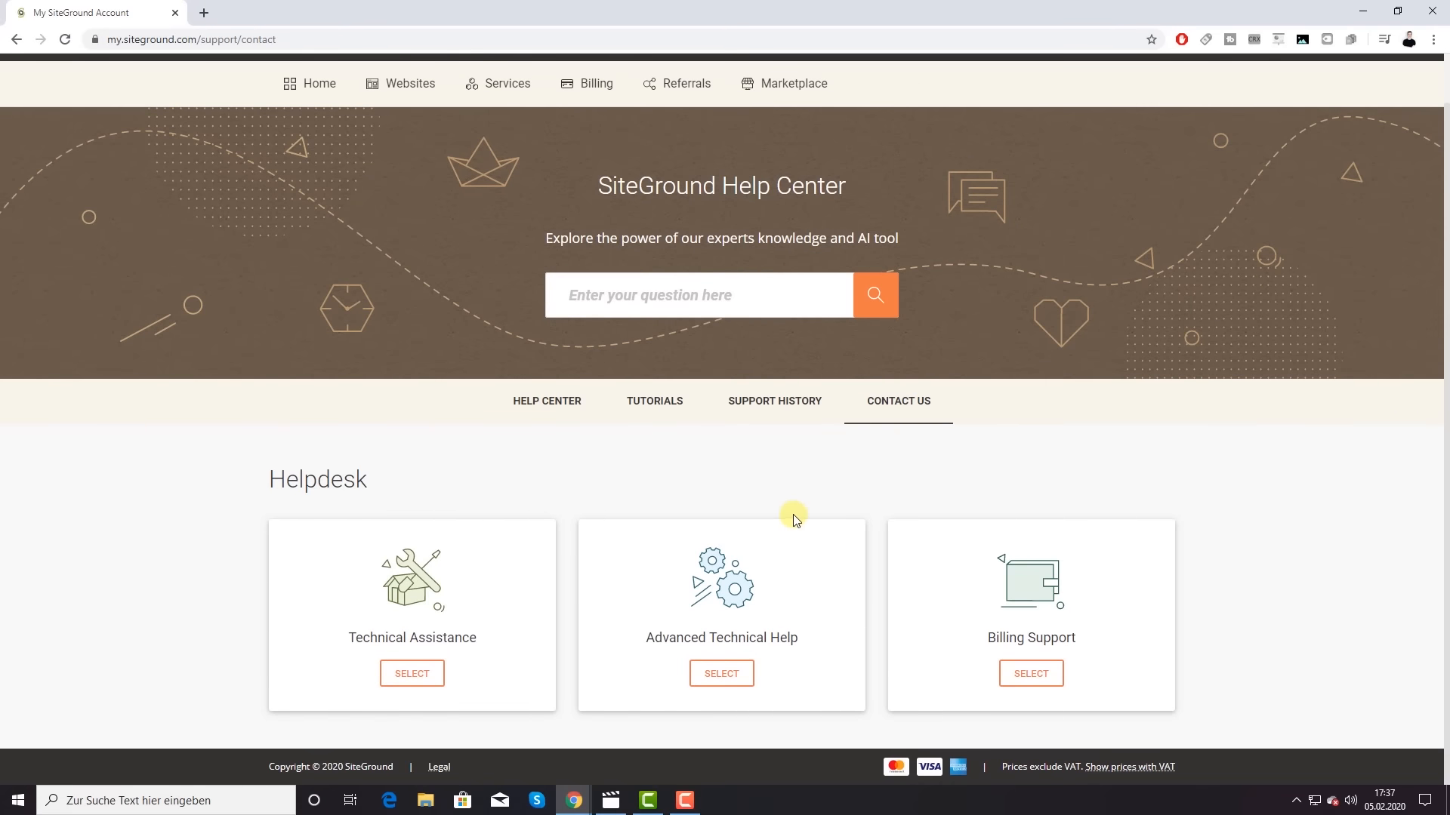
click(722, 674)
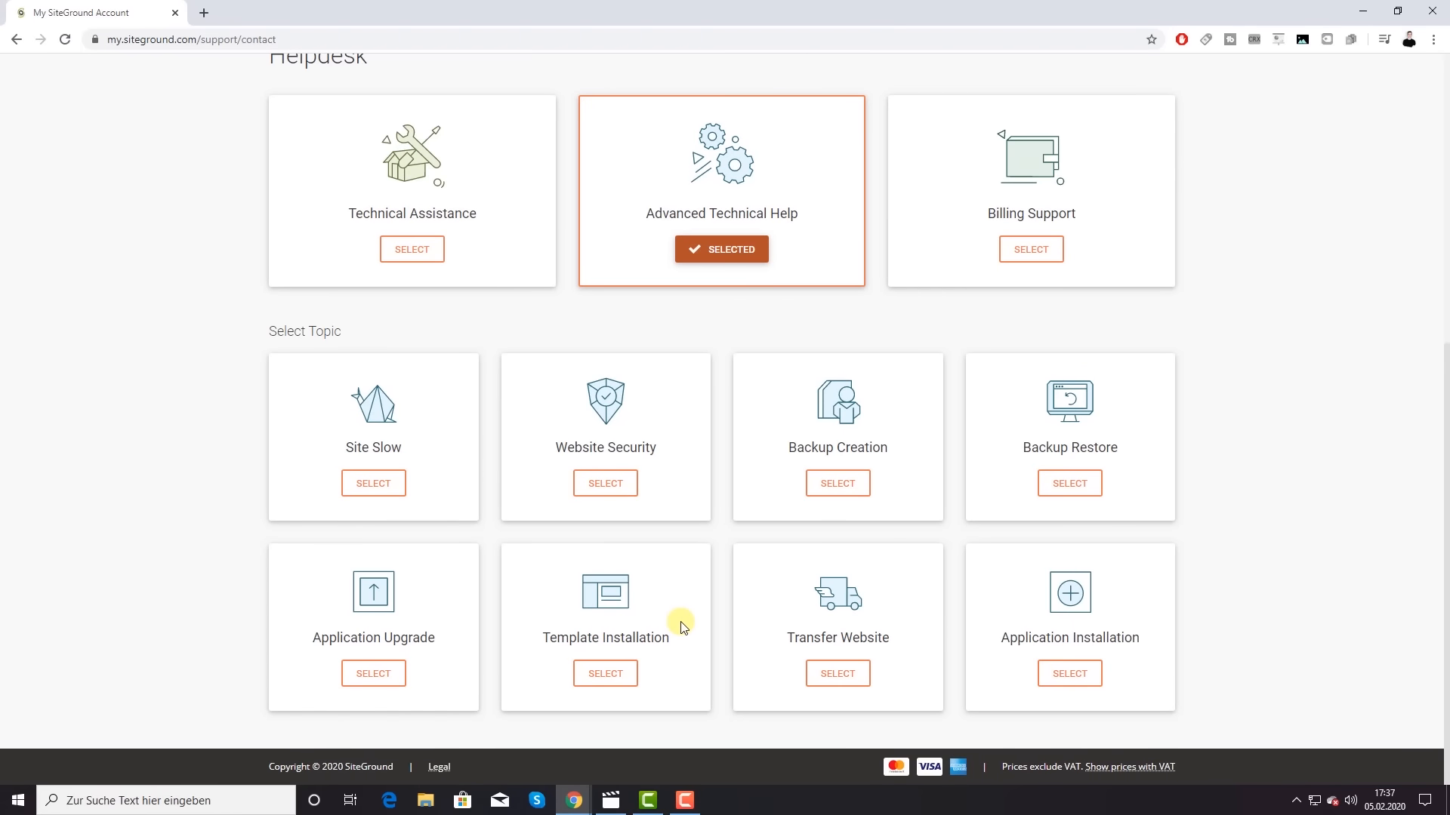
Step: Show the inquiry form for the Site Slow support topic, and return to the Site Tools of lets-create-a-website.com
click(375, 482)
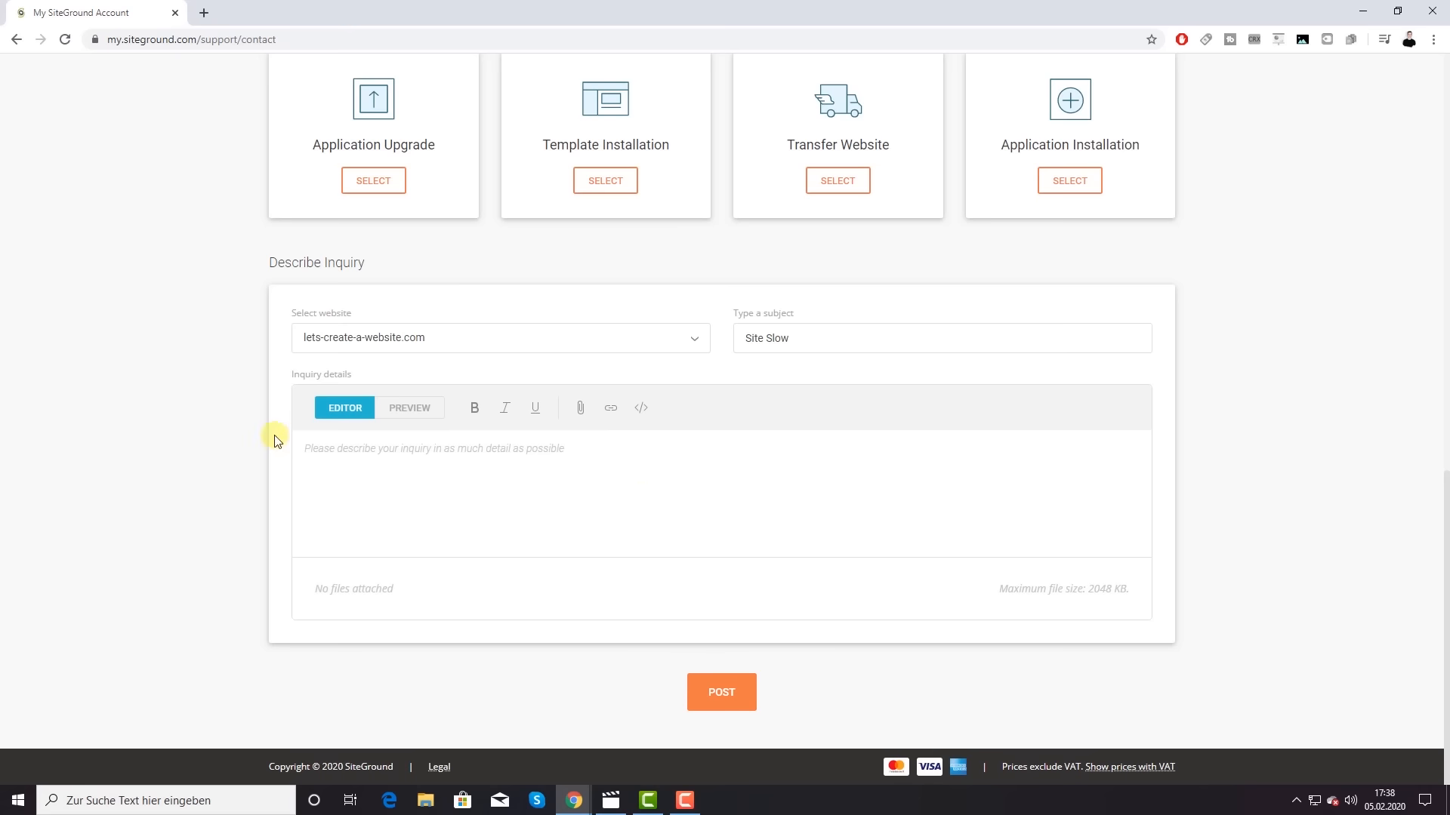
scroll(252, 431, up, 1)
scroll(251, 430, up, 12)
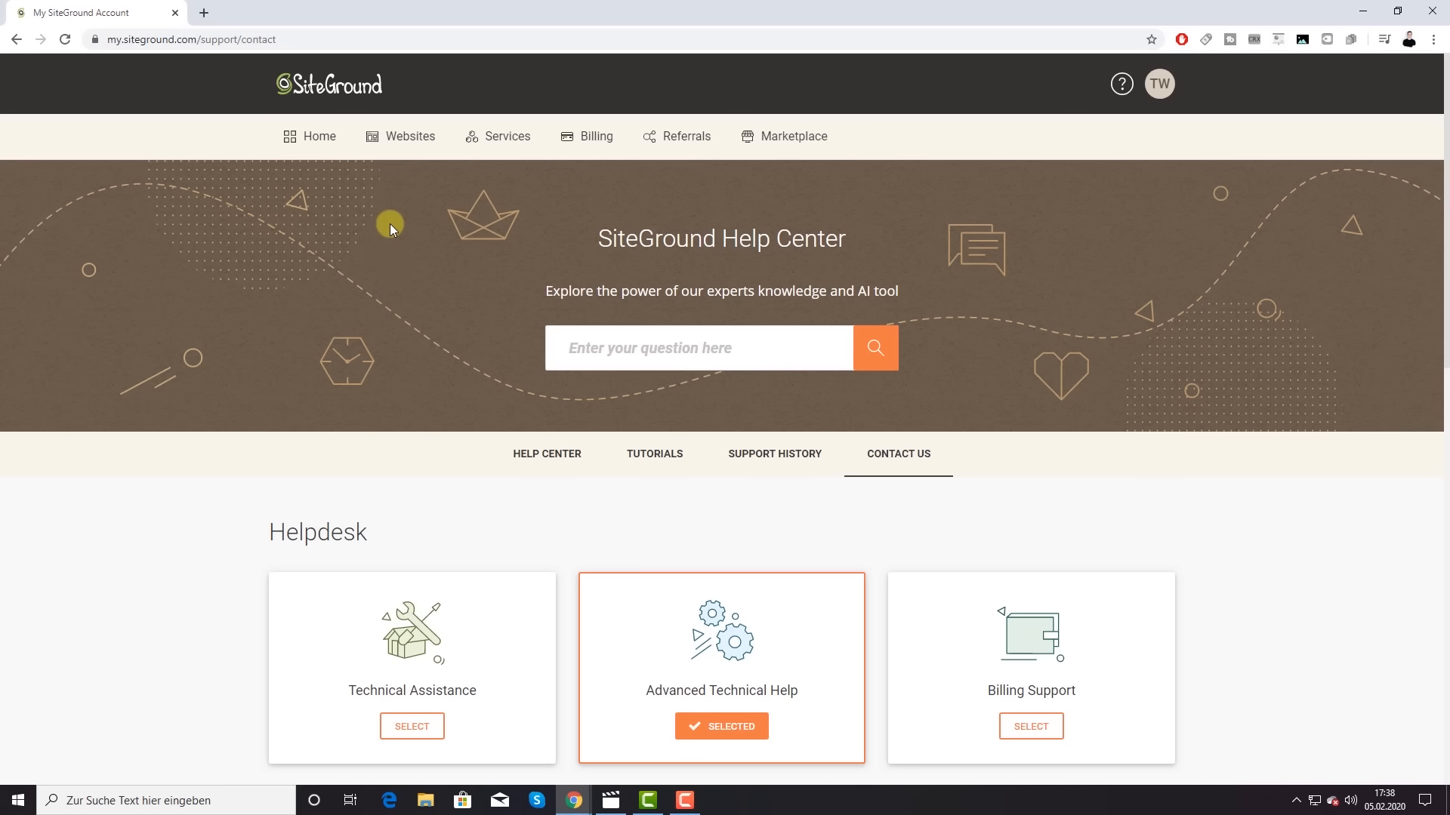
click(408, 145)
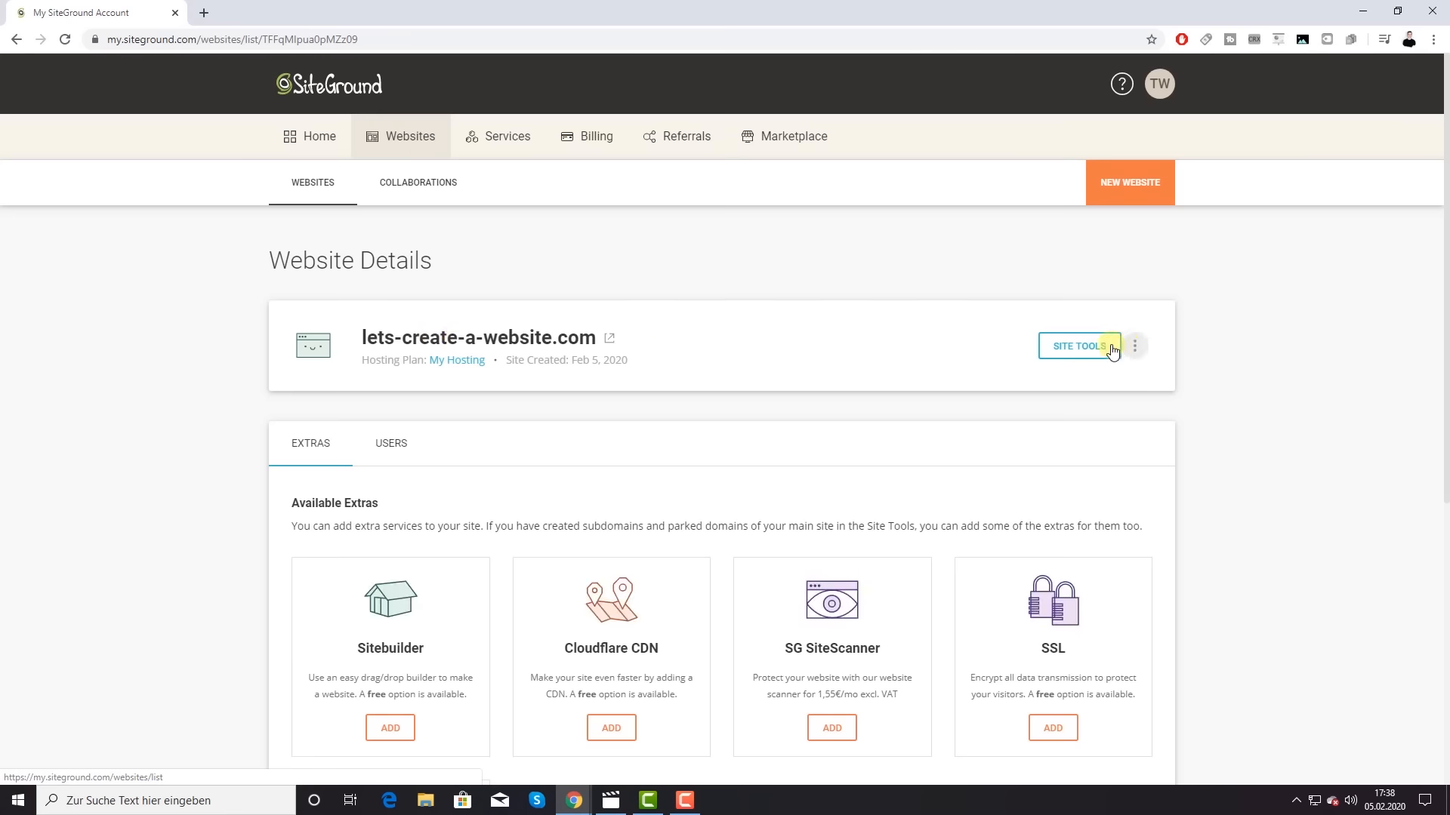
click(1077, 349)
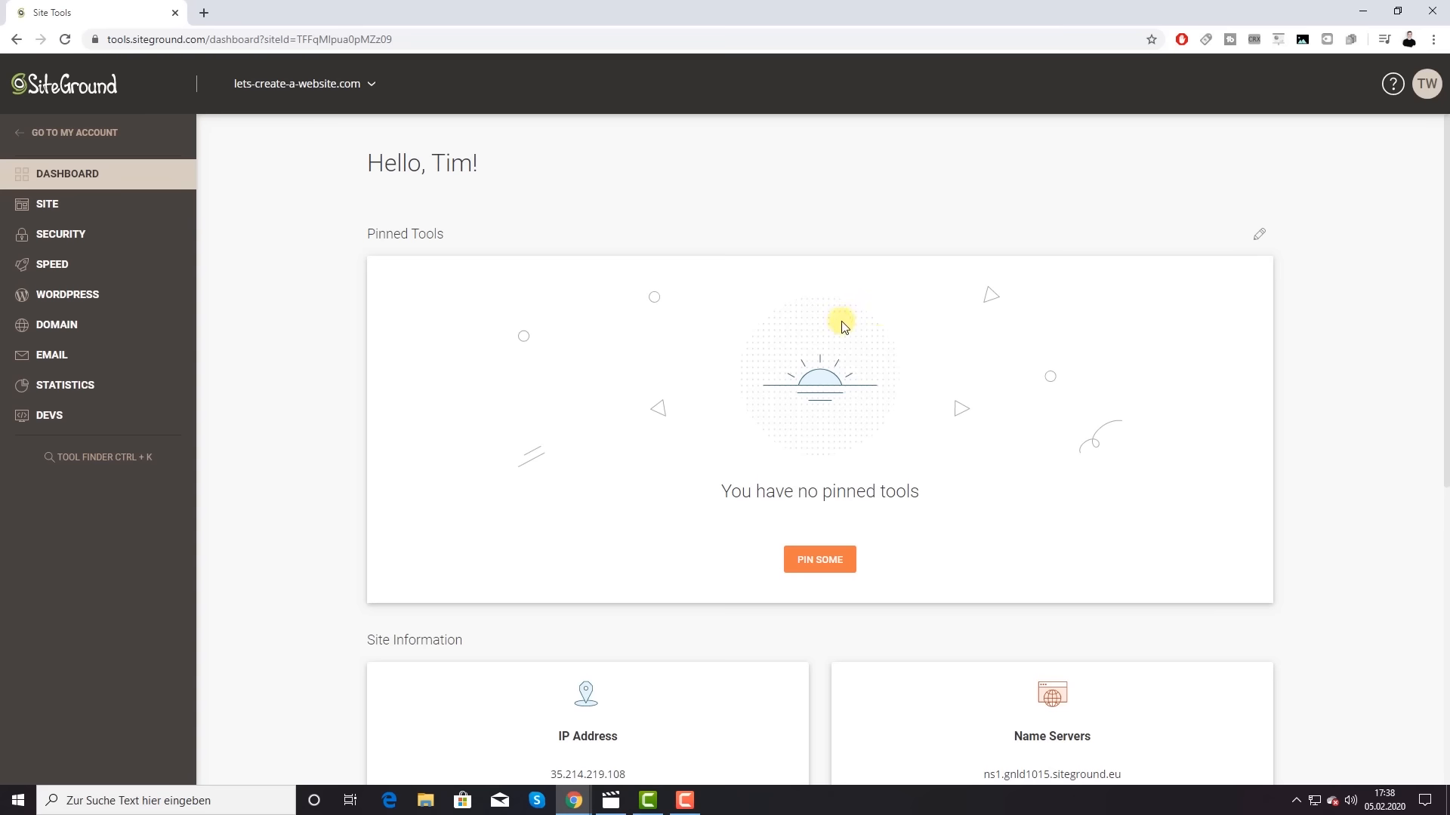
Step: Copy the Site Tools page address into a new browser tab's address field to inspect its full URL
click(152, 41)
right_click(152, 42)
click(181, 143)
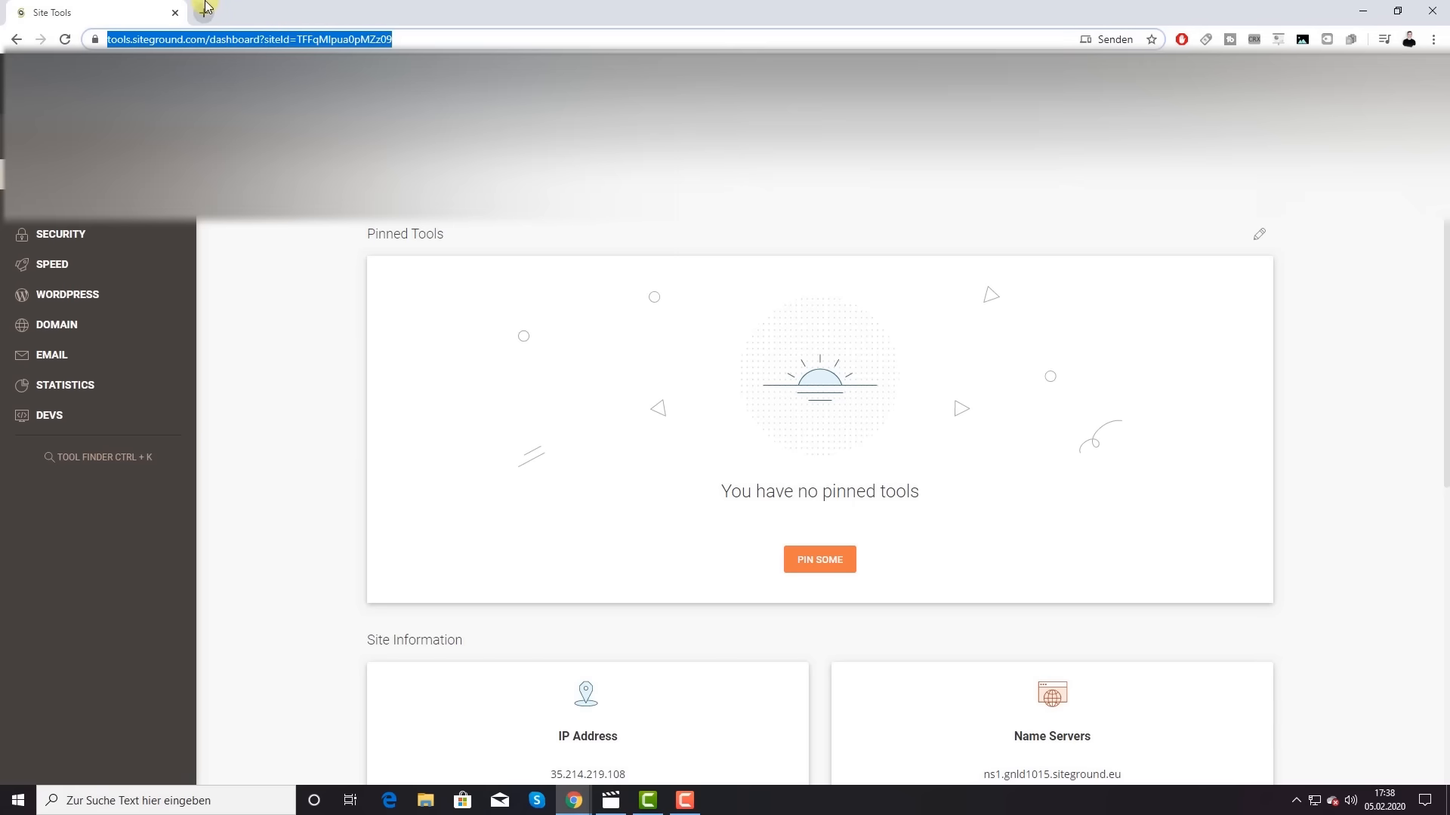
click(205, 11)
key(ctrl+v)
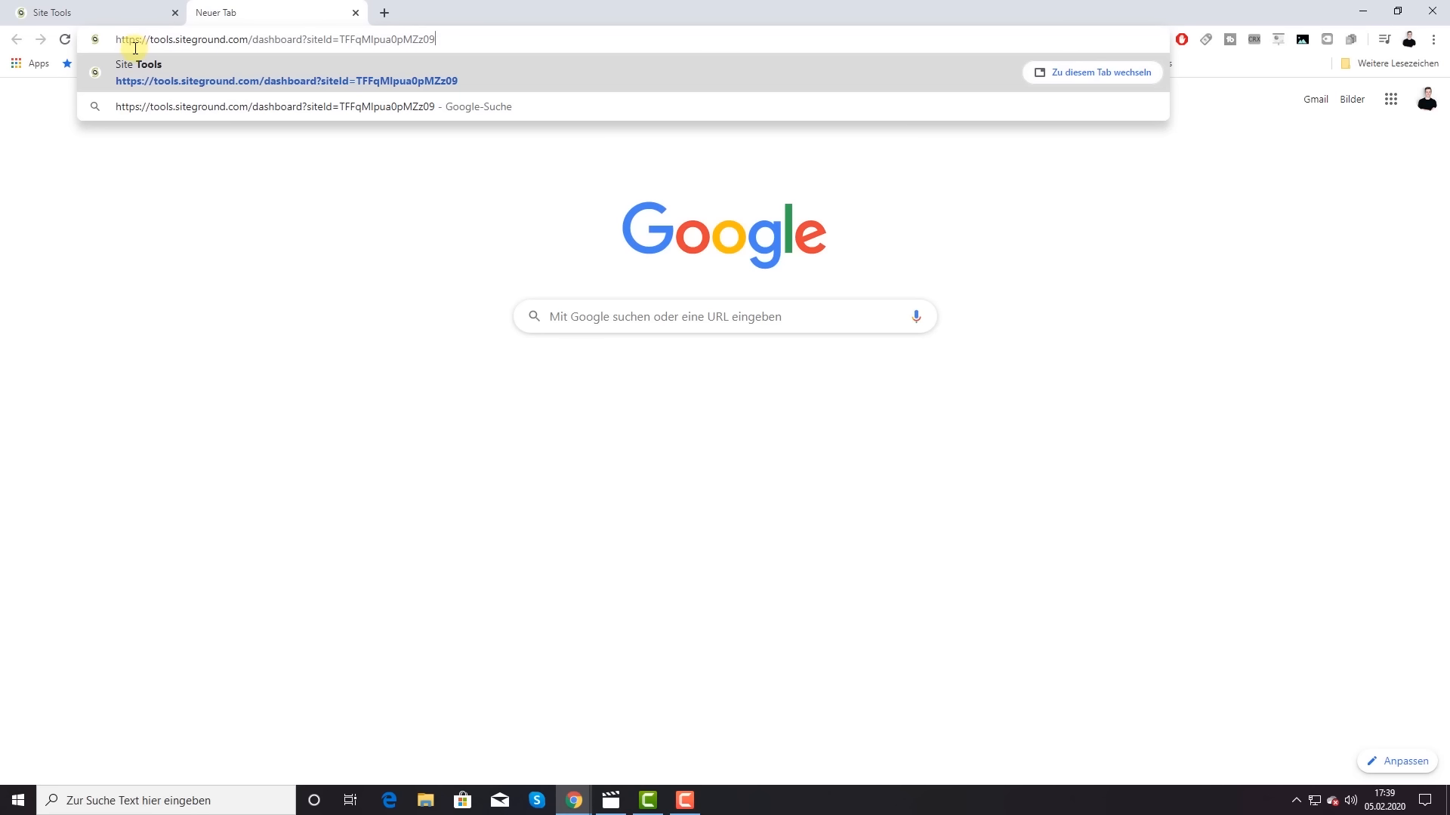
Step: Return to the Site Tools page and examine the browser's connection security details for it
click(106, 11)
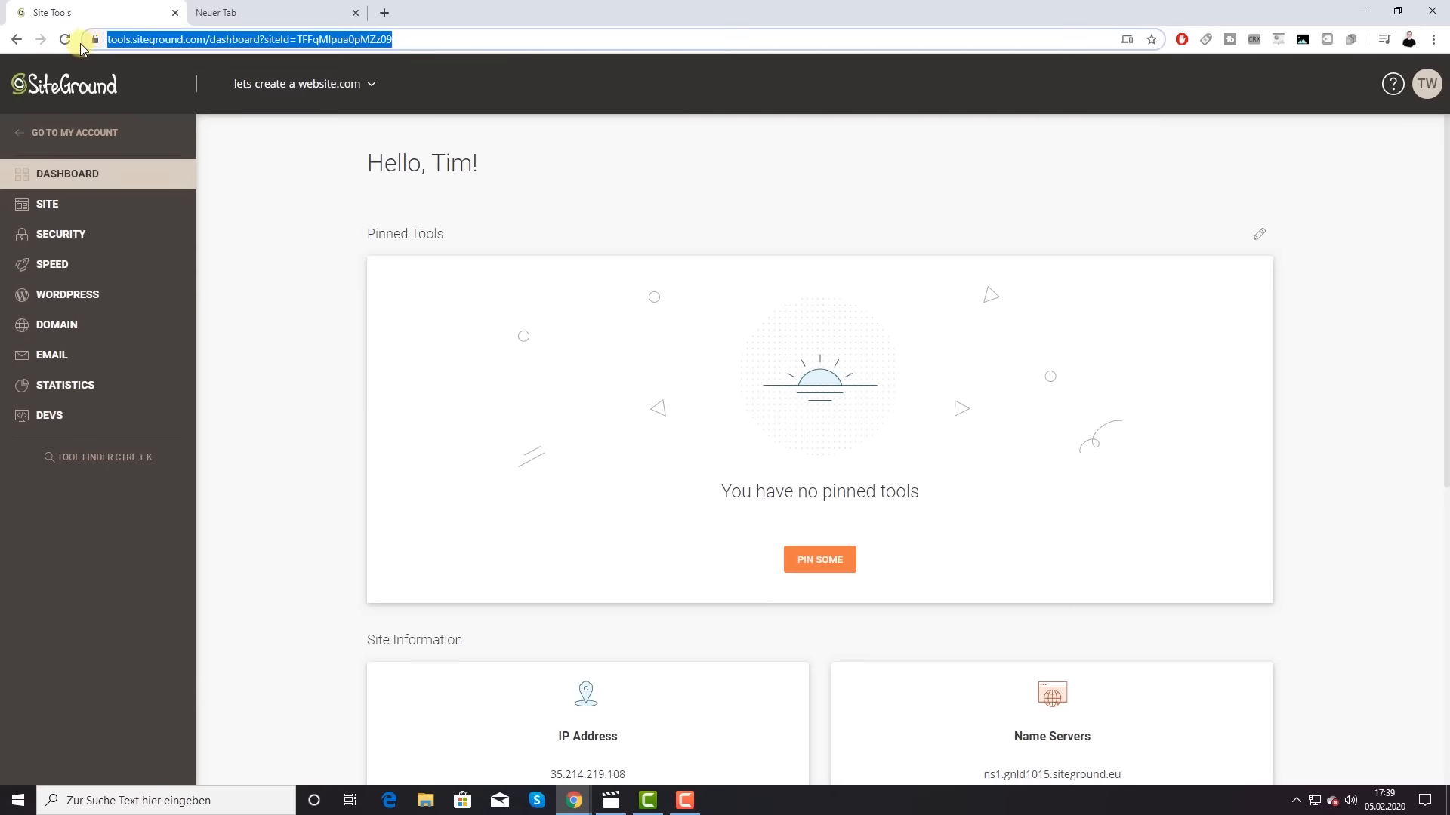
click(96, 42)
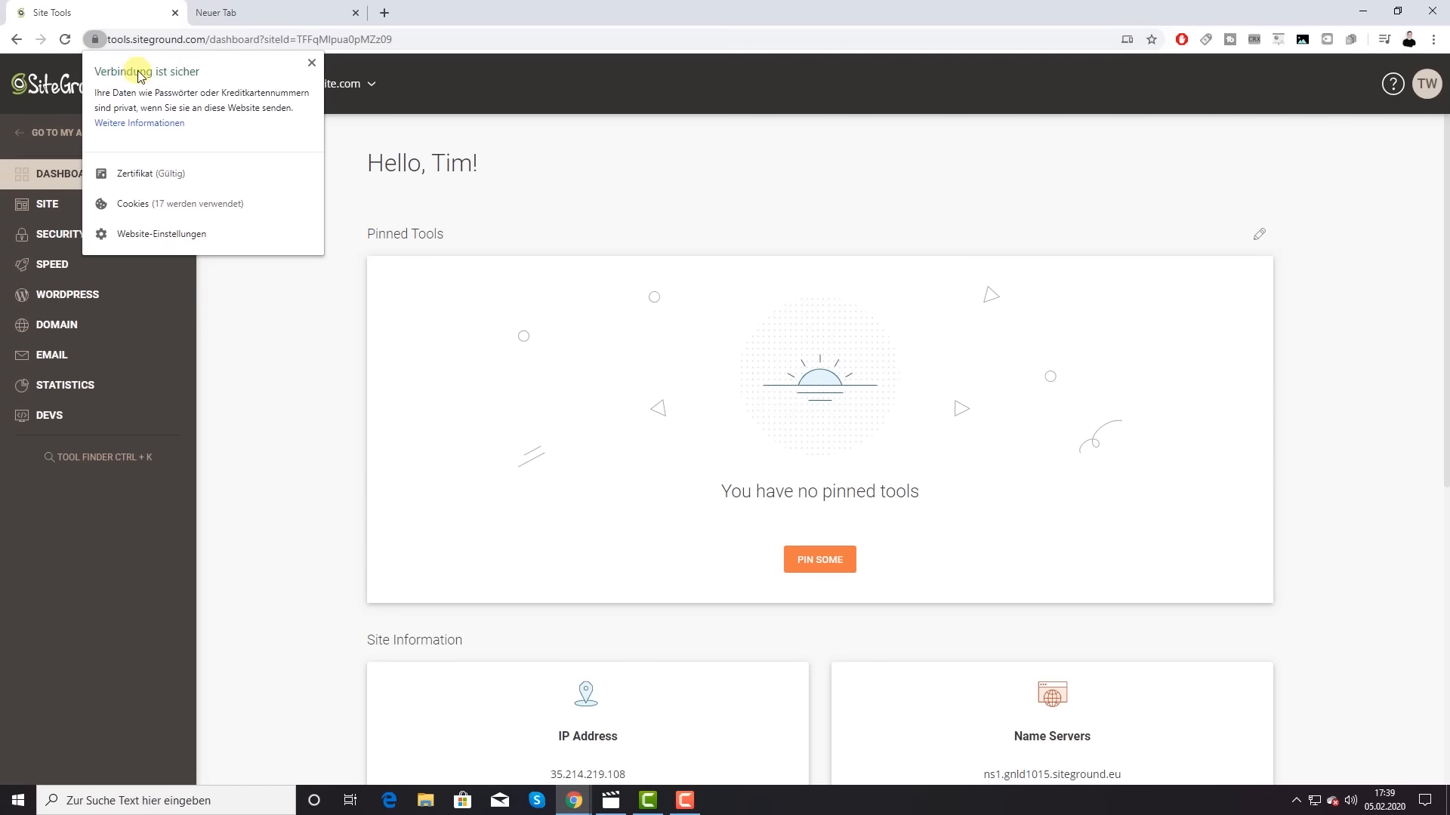
click(312, 64)
click(338, 185)
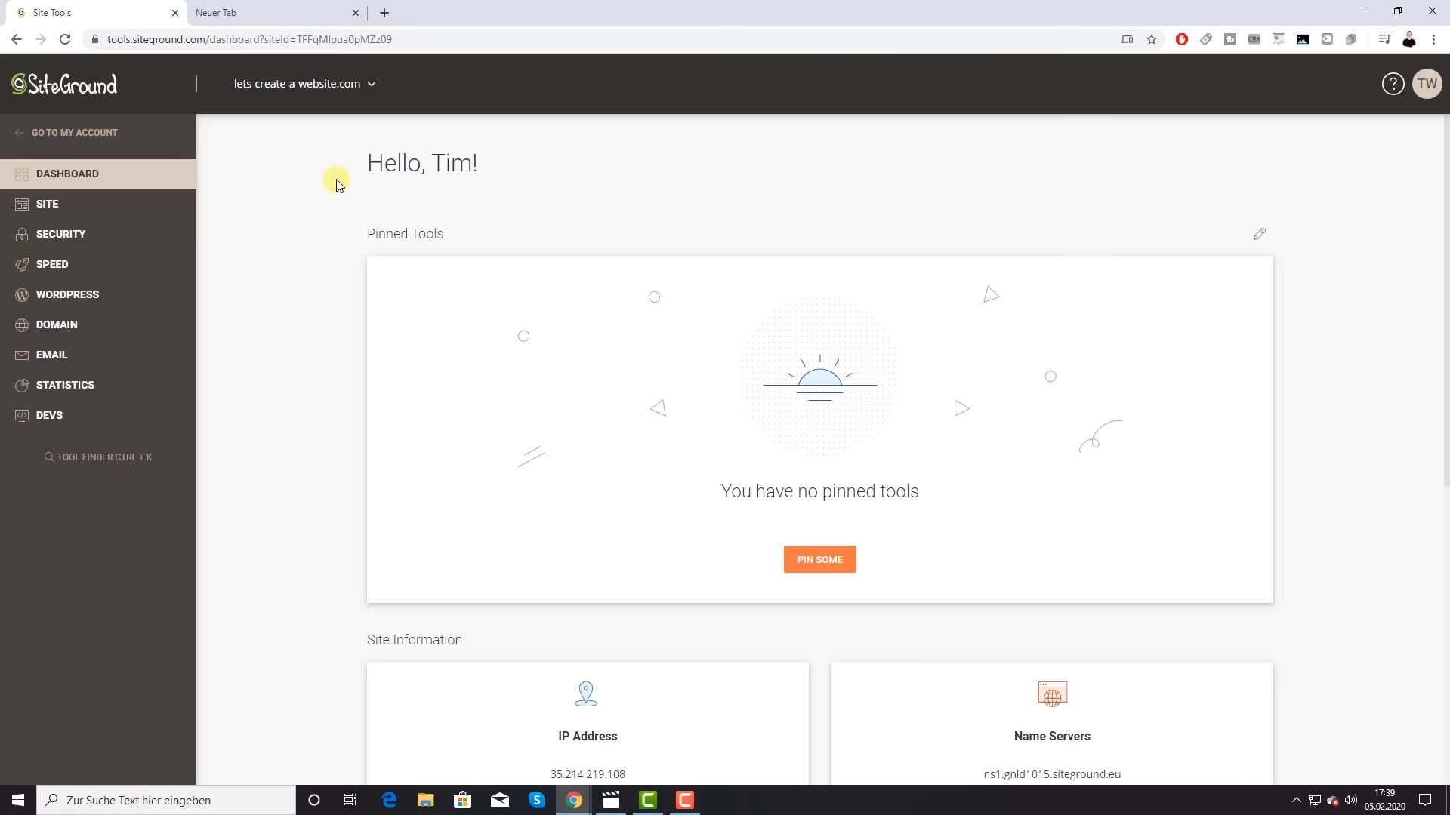
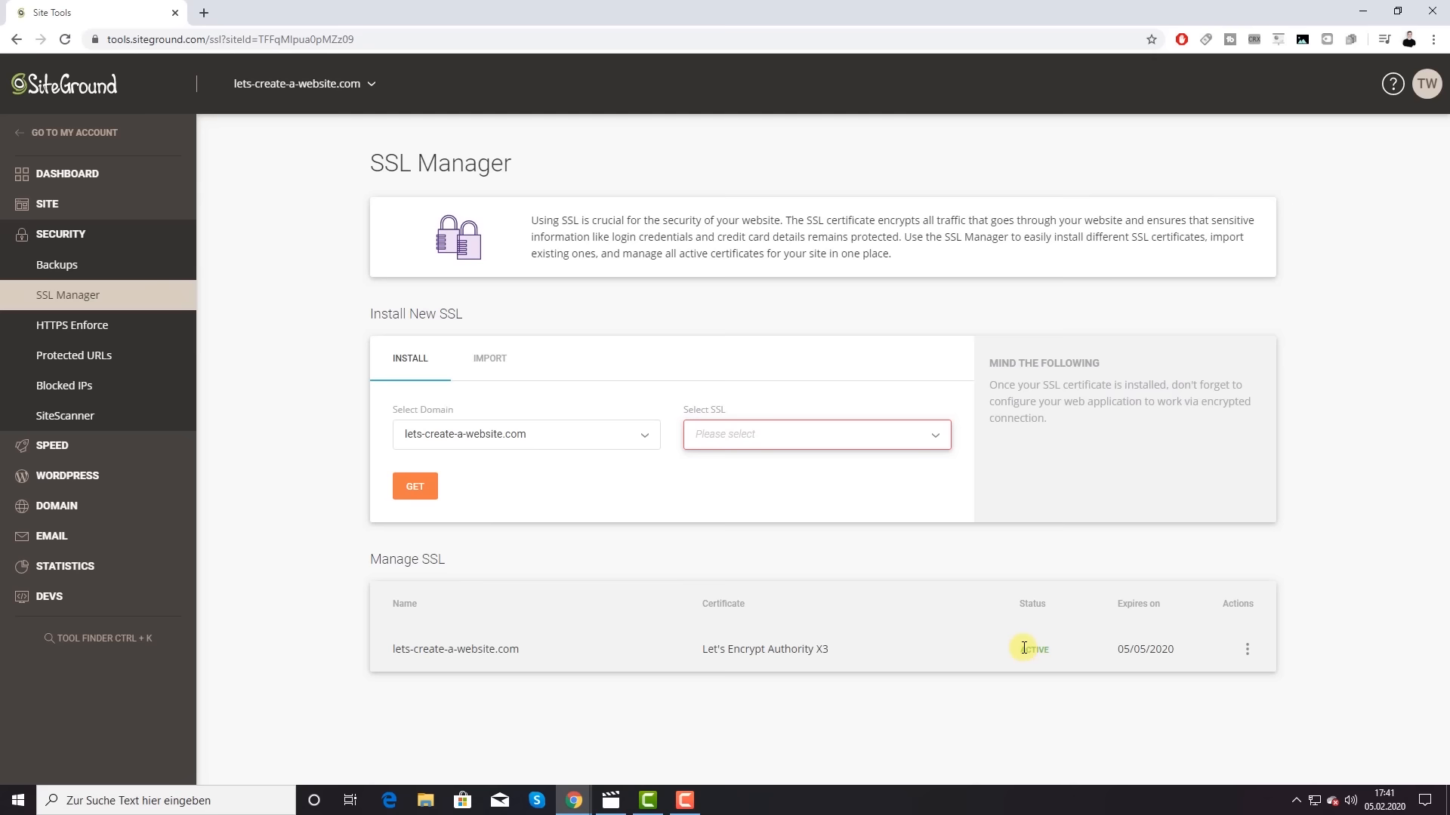
Step: Enable HTTPS Enforce for lets-create-a-website.com in the security settings
click(61, 332)
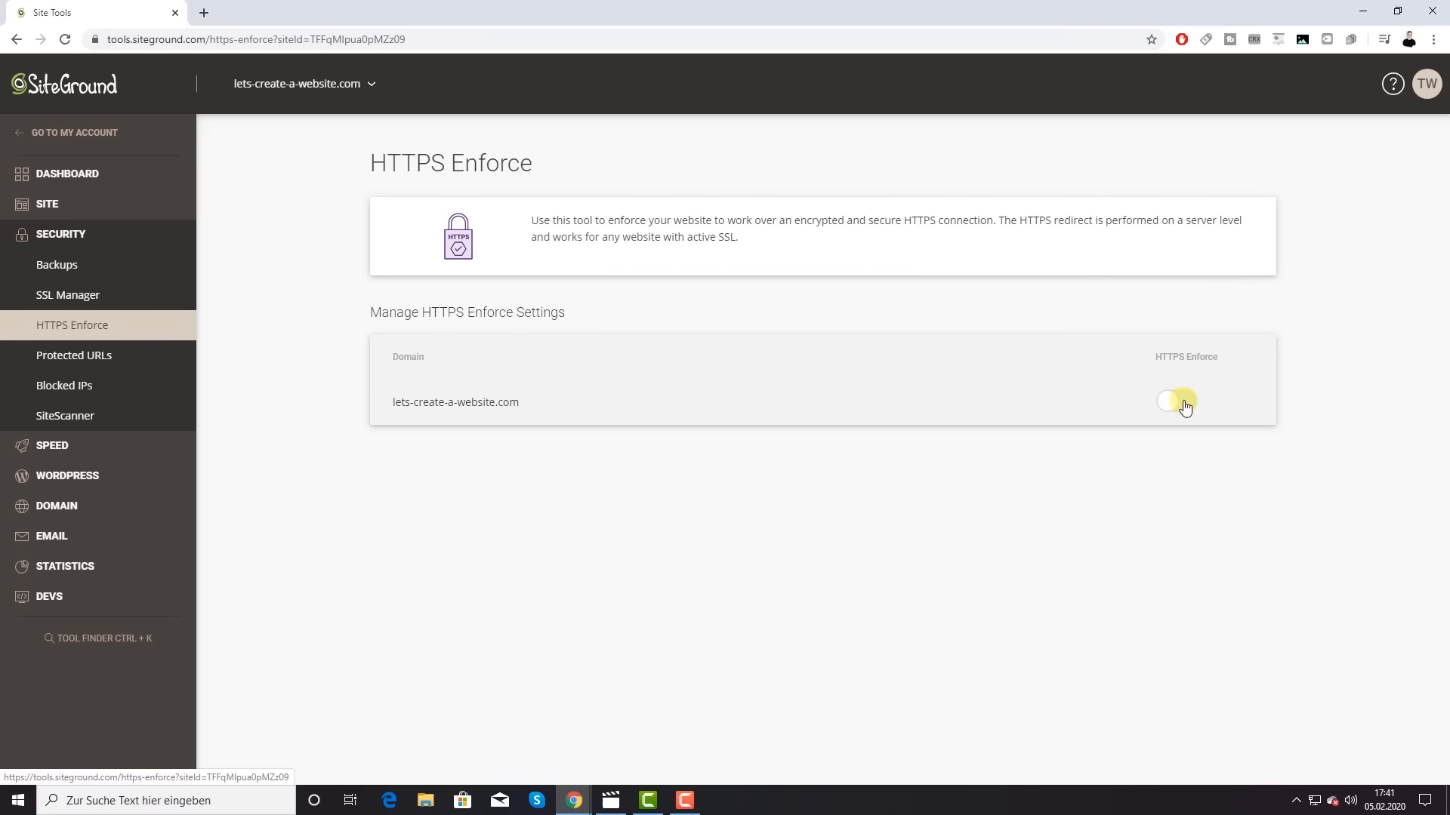
click(1184, 406)
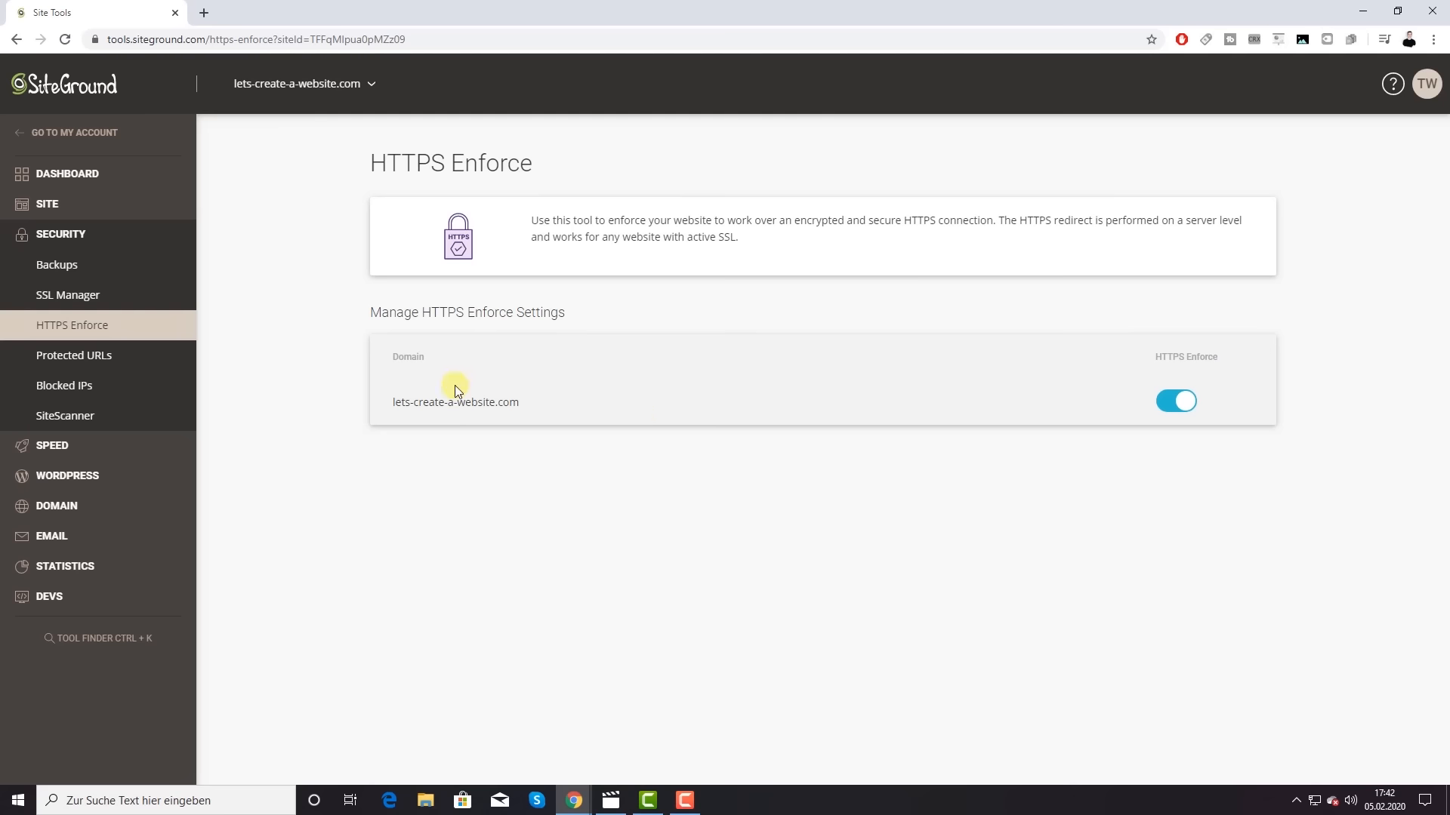
Step: Begin a new installation of plain WordPress without WooCommerce, and check the domain choice and installation path in its setup
click(53, 479)
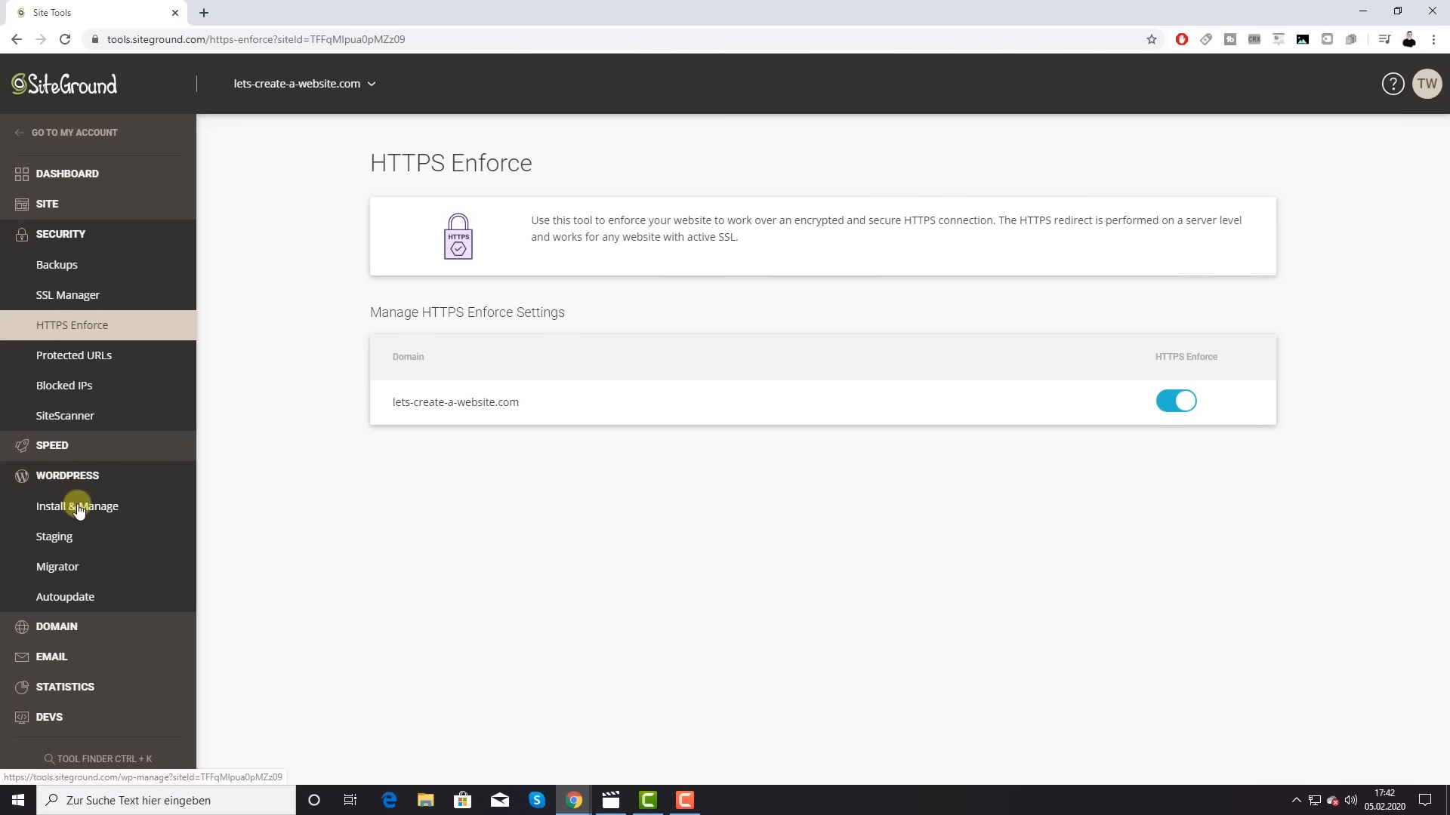
click(78, 507)
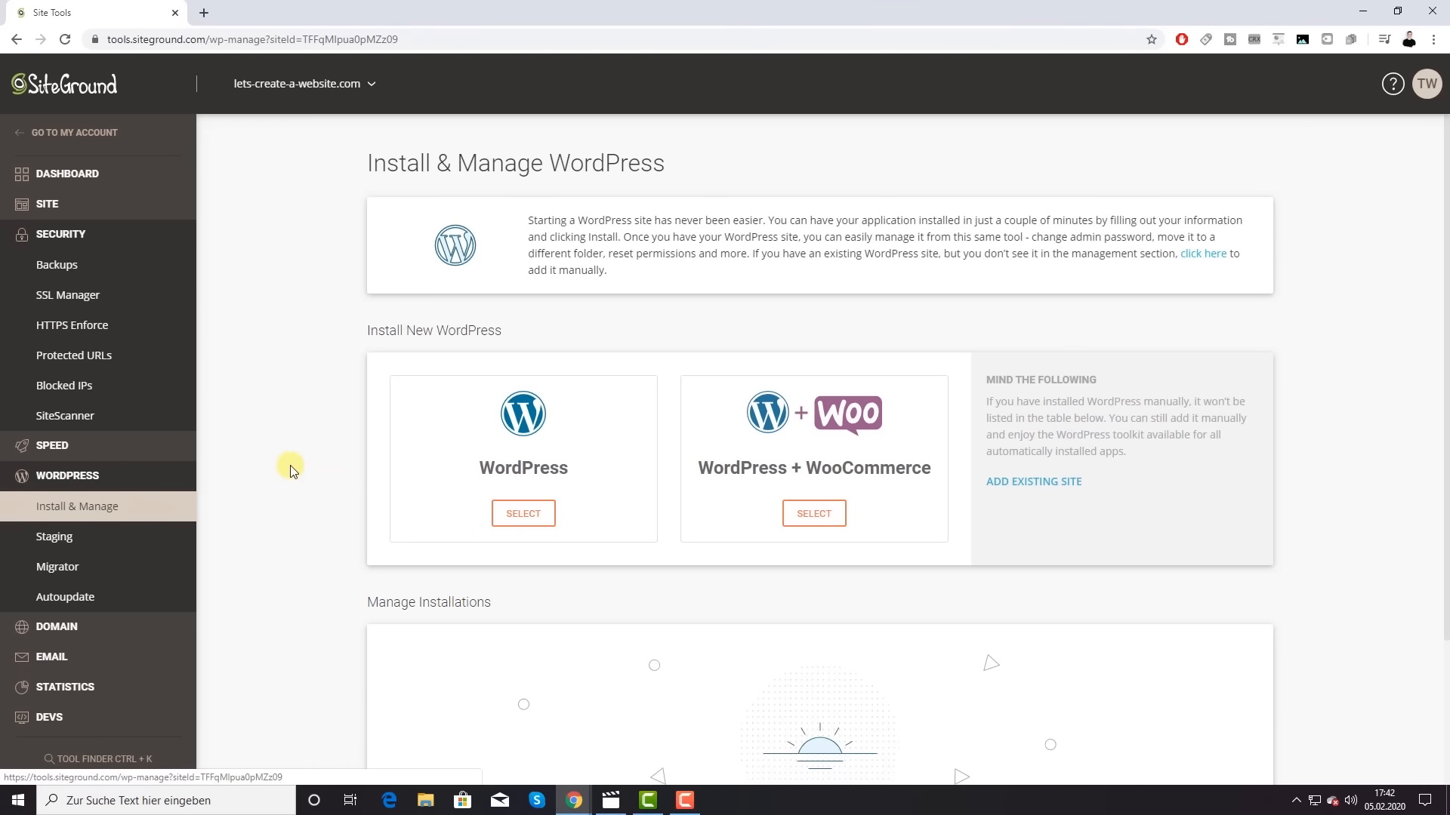
click(526, 514)
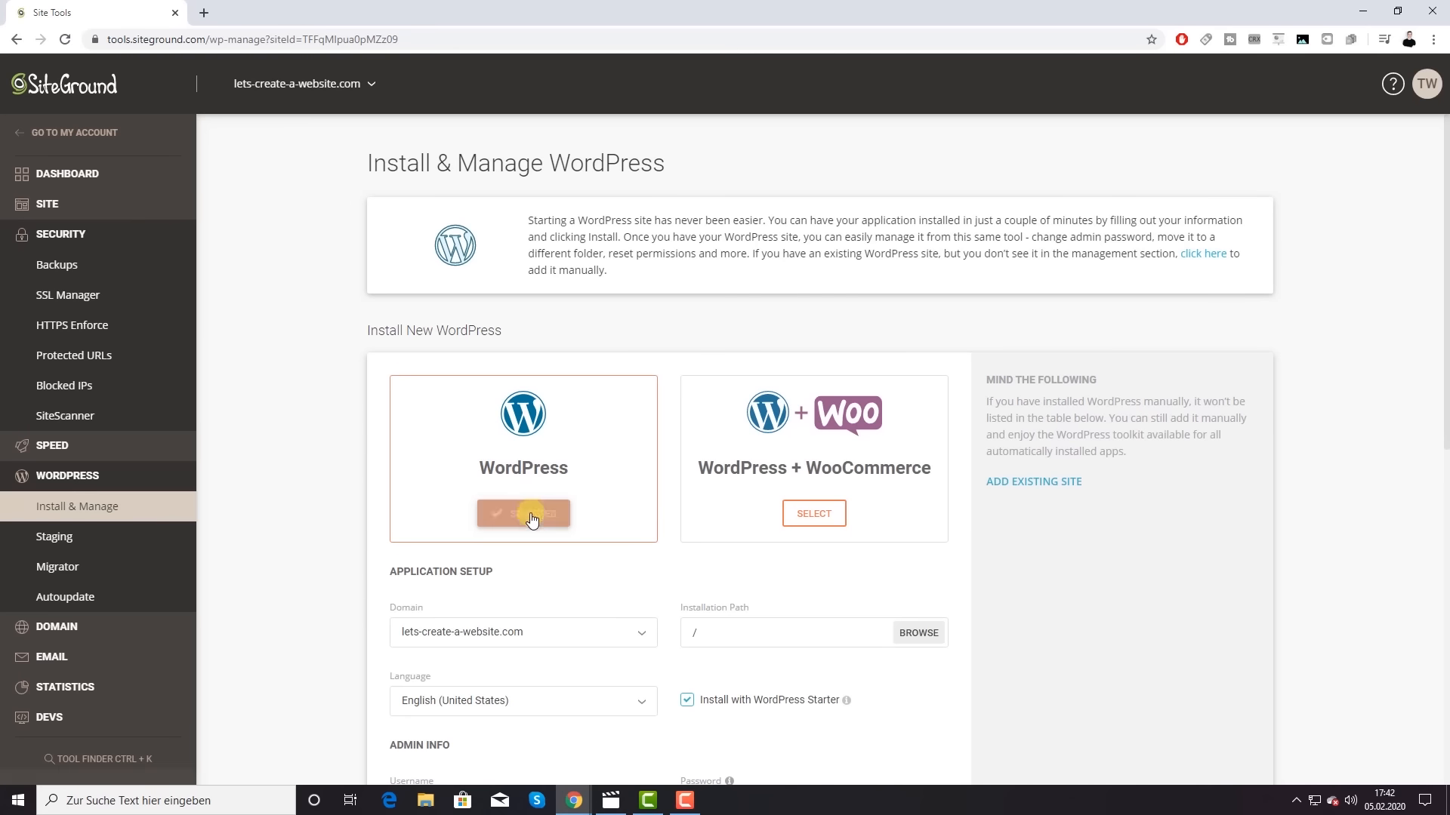
scroll(521, 513, down, 4)
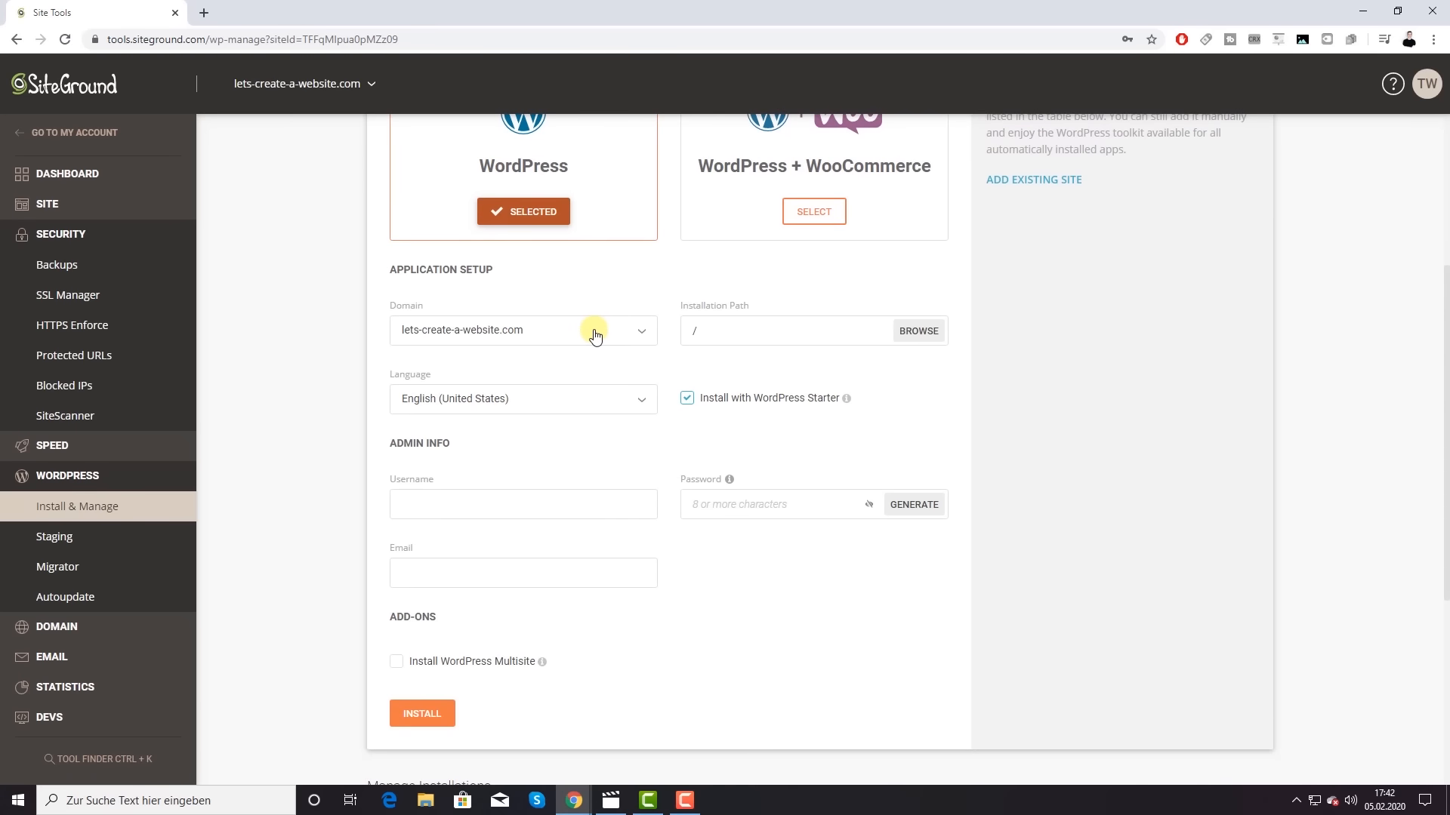
click(610, 334)
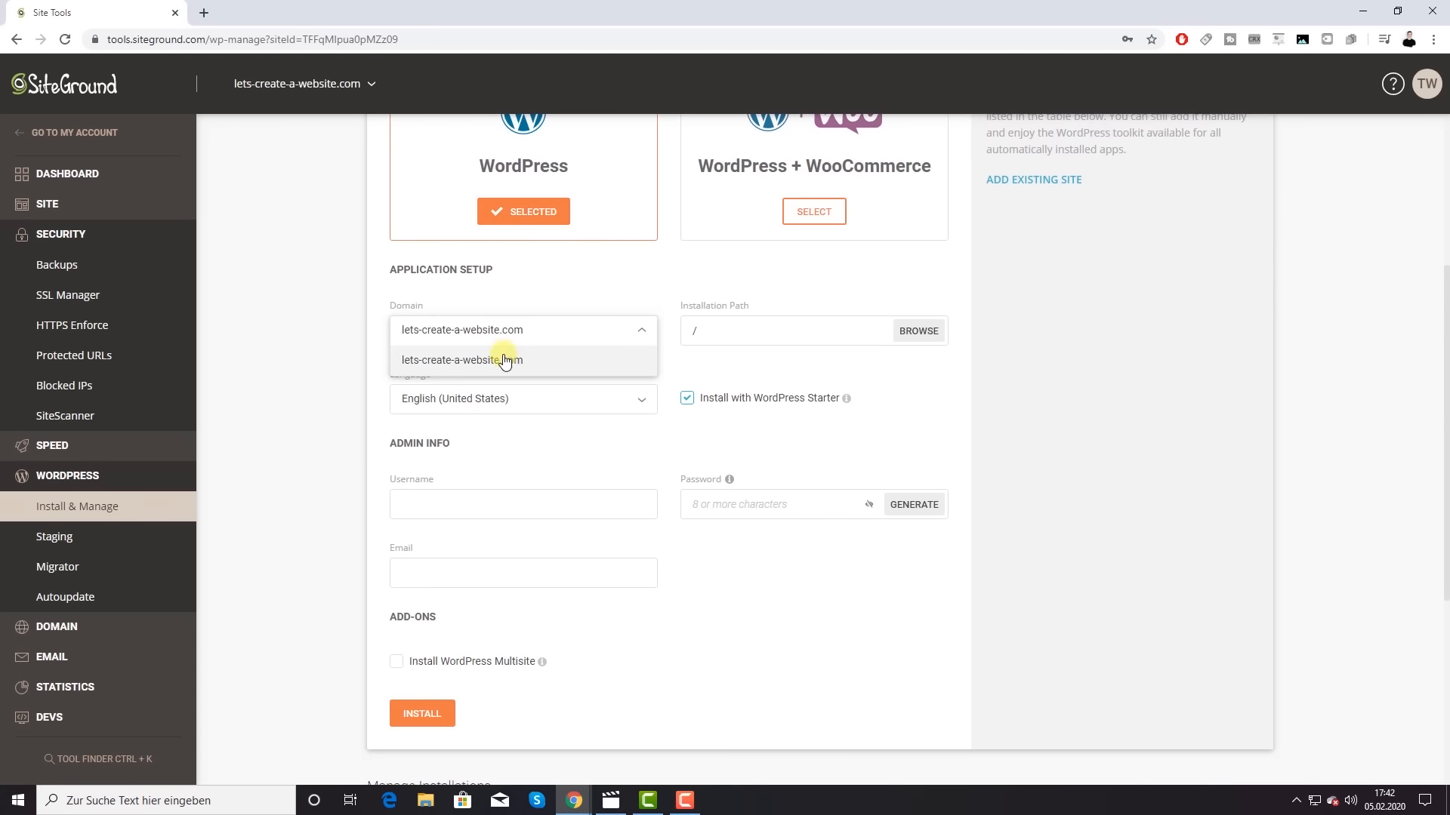
click(960, 391)
scroll(957, 392, up, 1)
scroll(950, 405, up, 1)
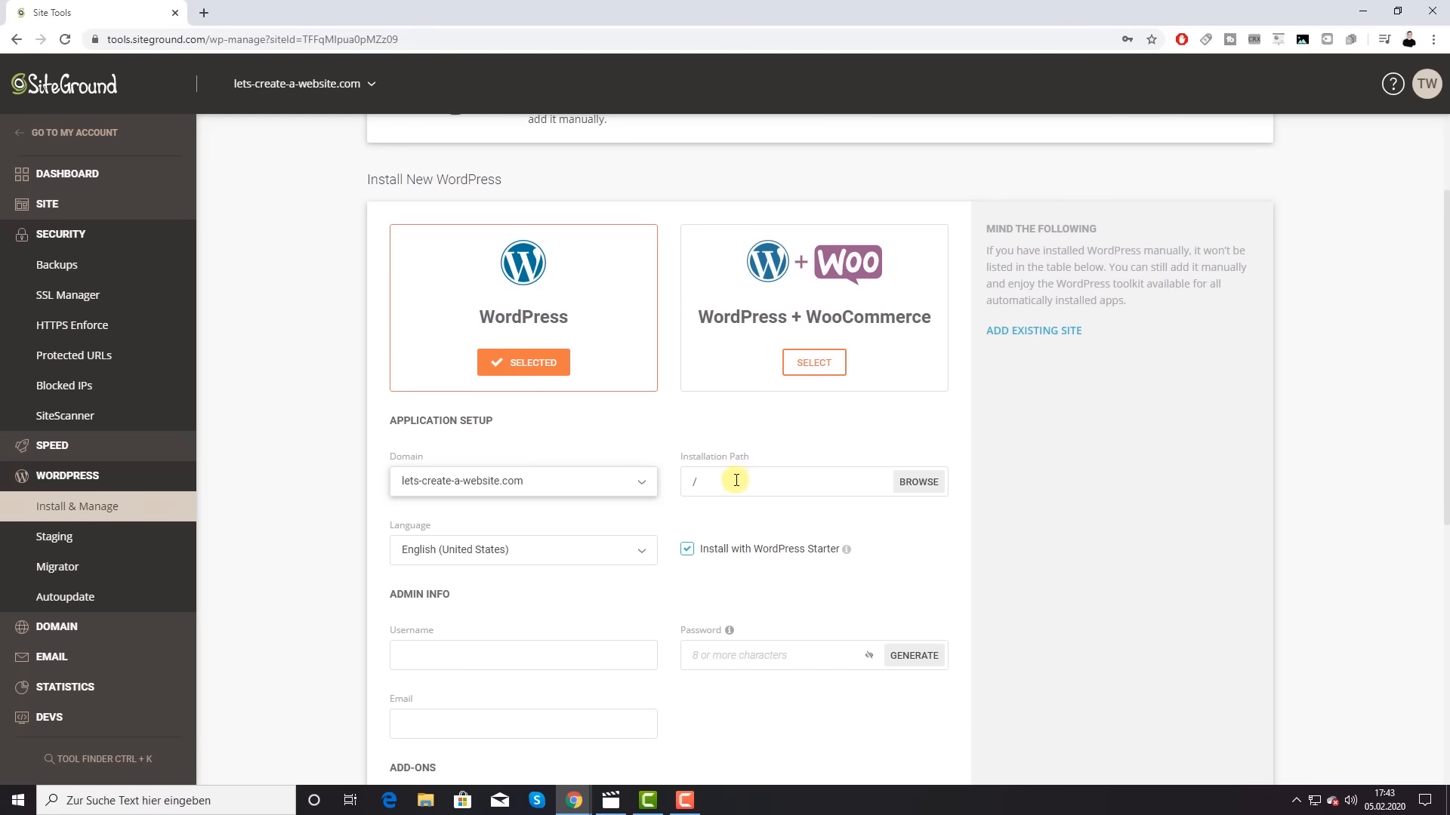
scroll(736, 480, down, 1)
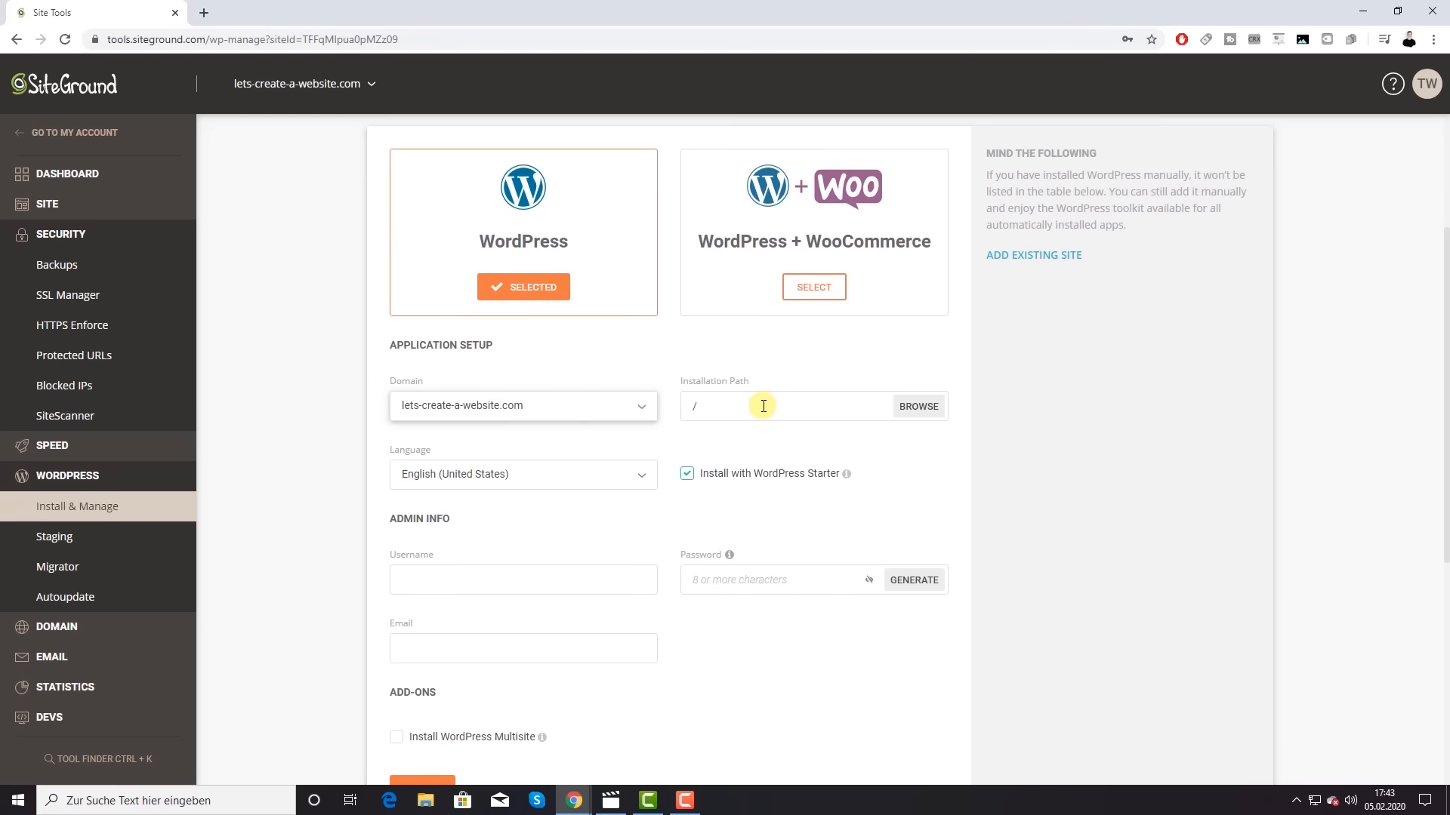
scroll(758, 408, up, 1)
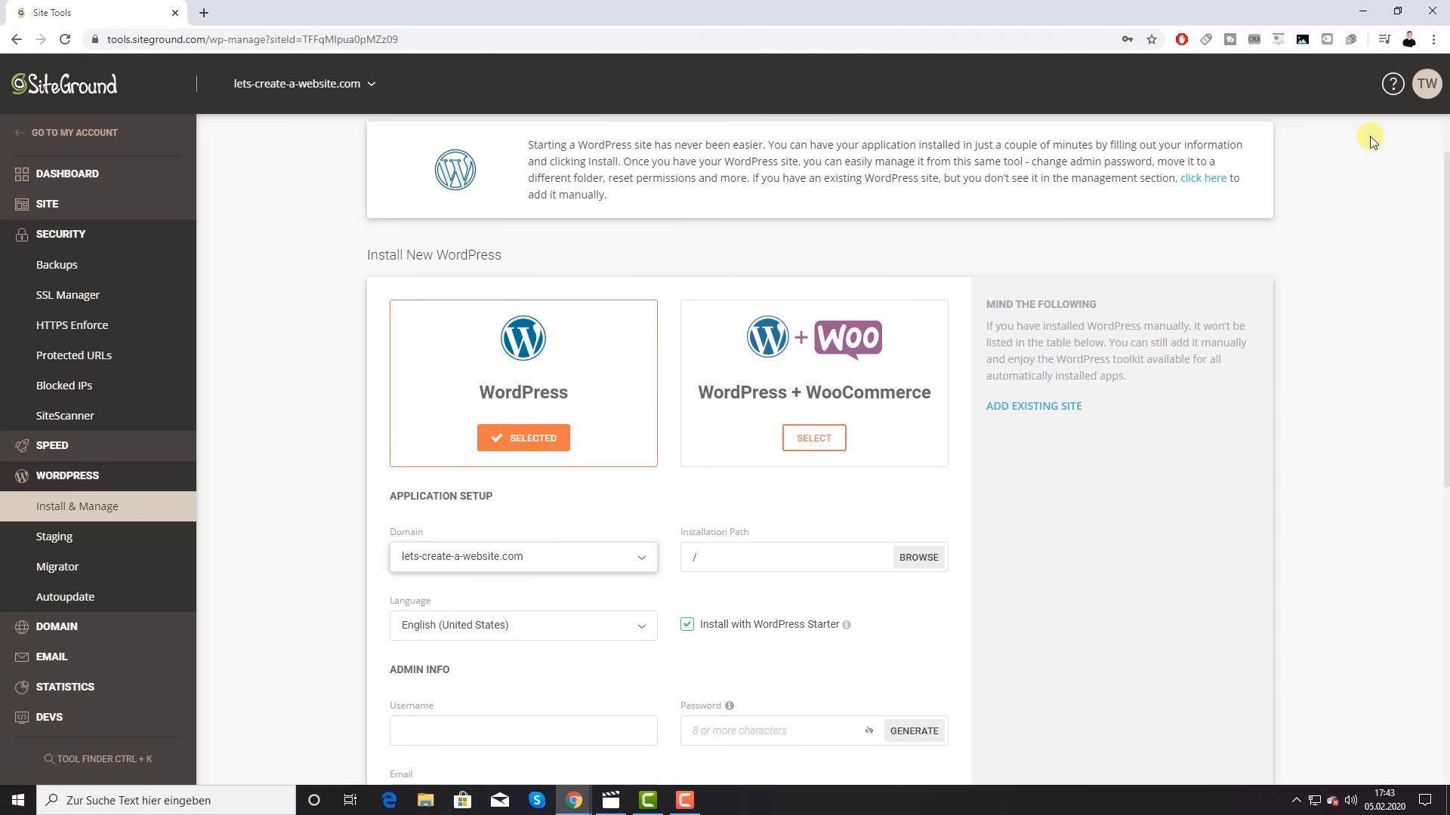
Step: Look through the installation languages, keep English (United States), and turn off installing with WordPress Starter
scroll(1152, 466, down, 1)
scroll(1145, 462, down, 3)
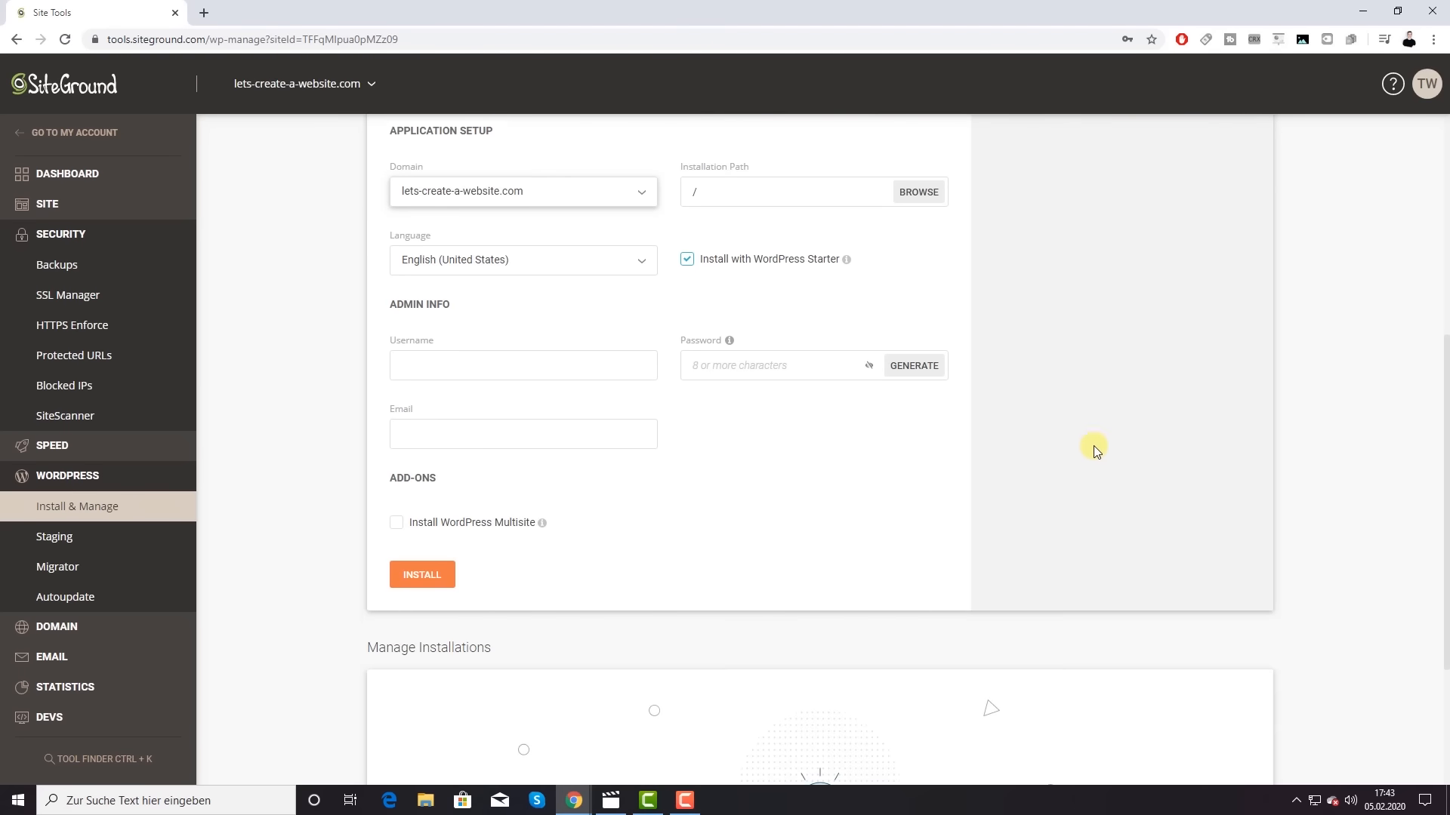
click(642, 251)
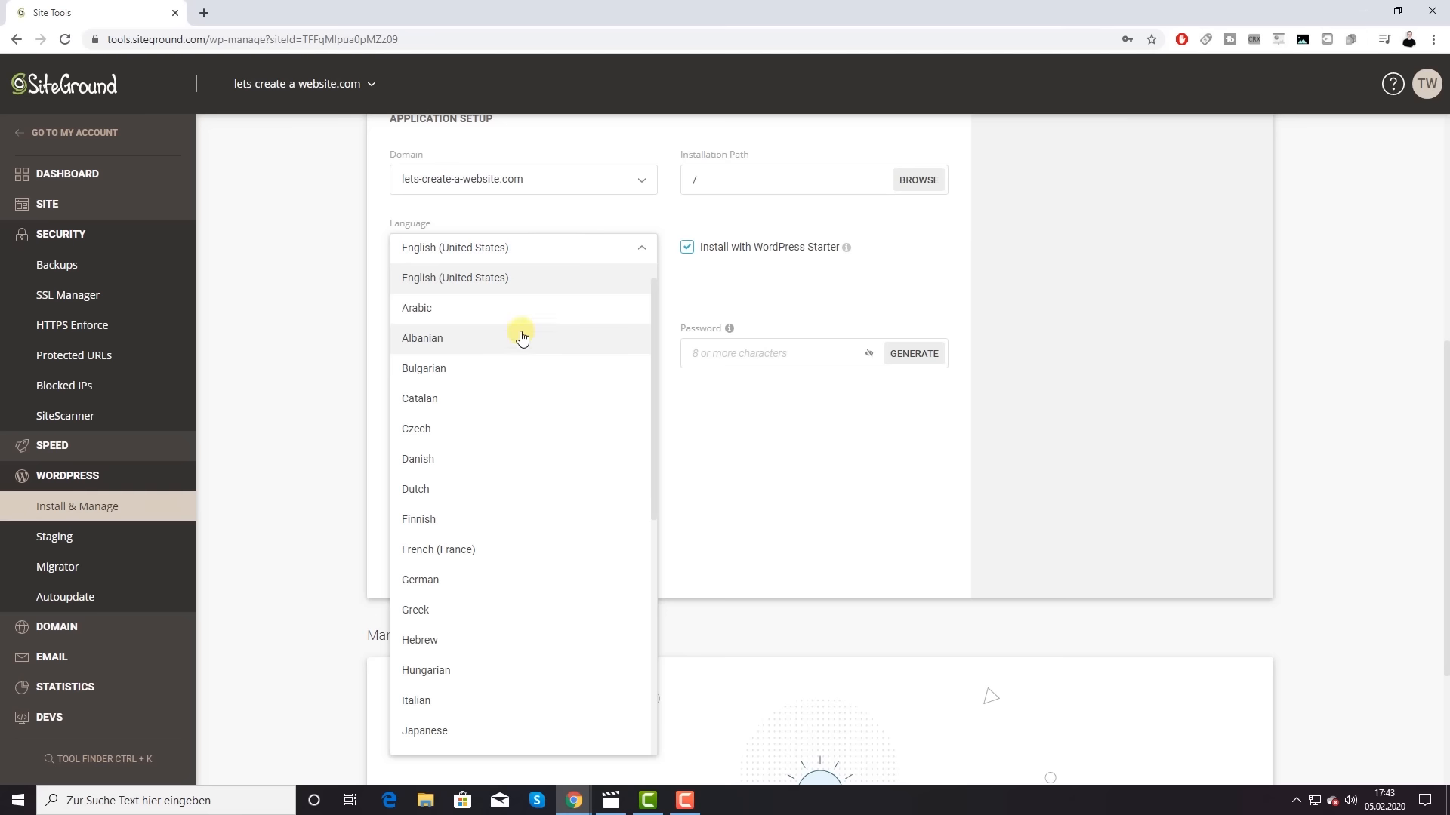
scroll(525, 410, down, 4)
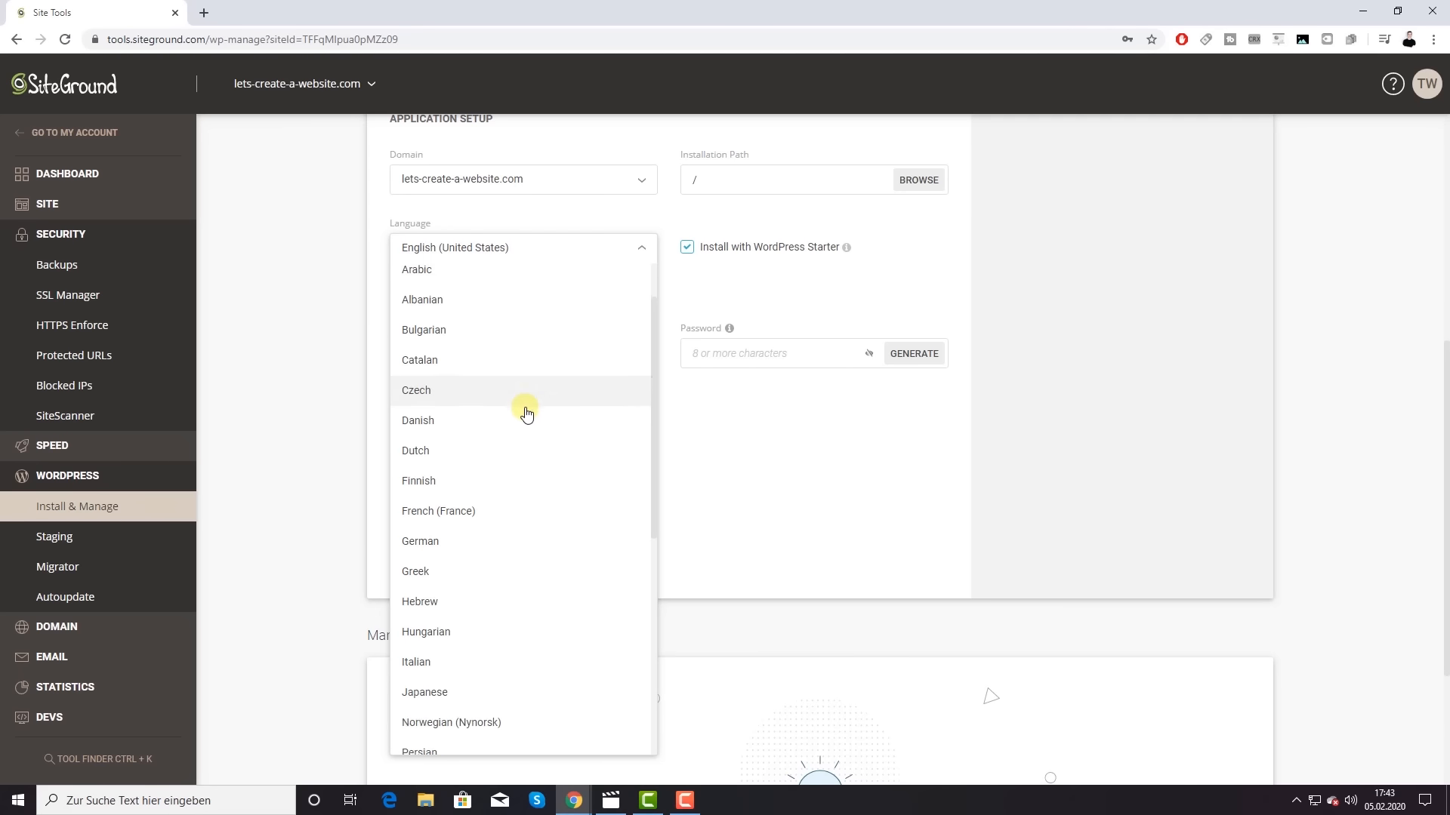
scroll(523, 400, up, 5)
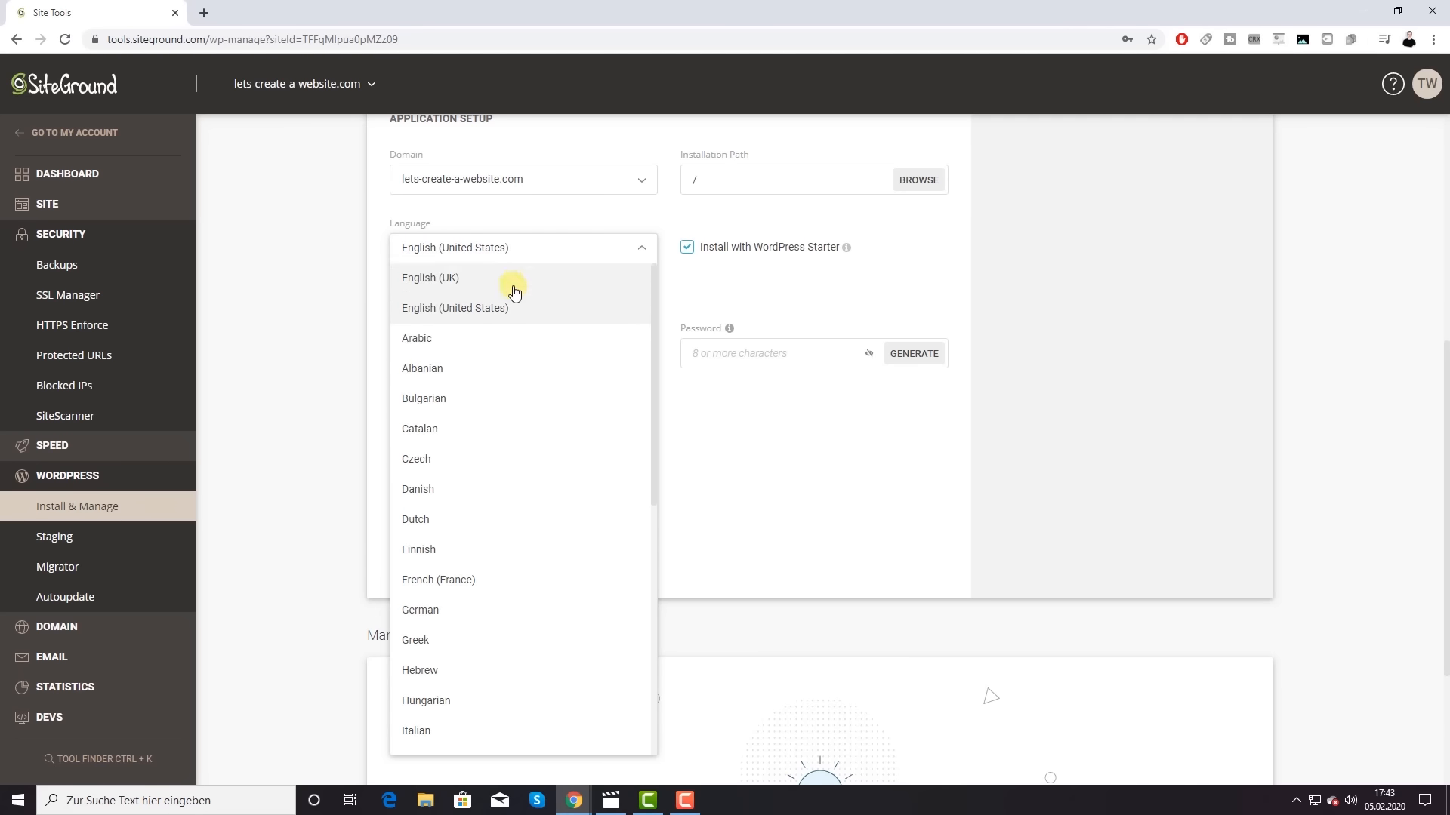
click(944, 300)
click(687, 252)
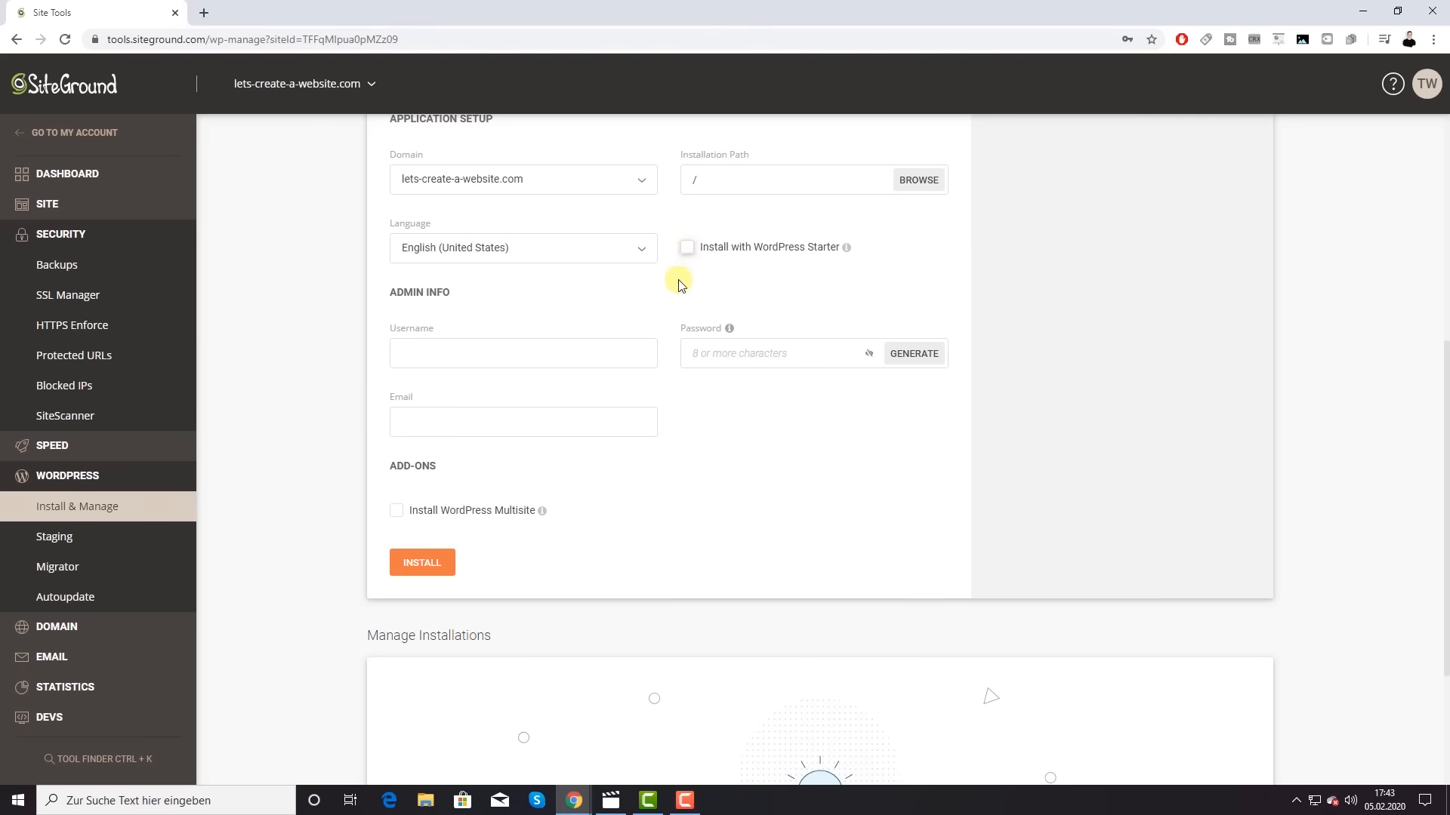
Step: Fill in the admin username, password and email without adding Multisite, and install WordPress
scroll(682, 287, down, 1)
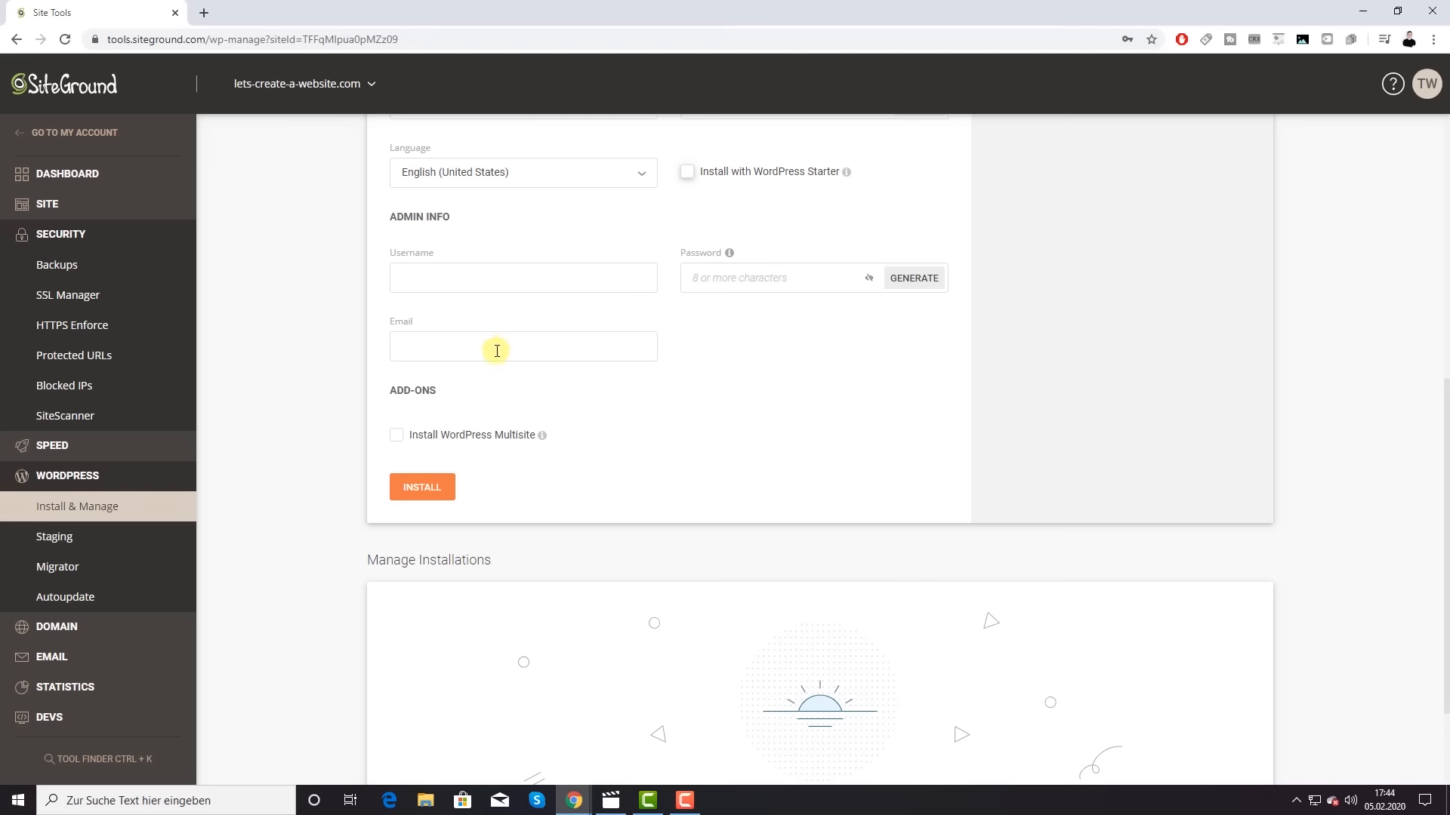
scroll(679, 442, down, 1)
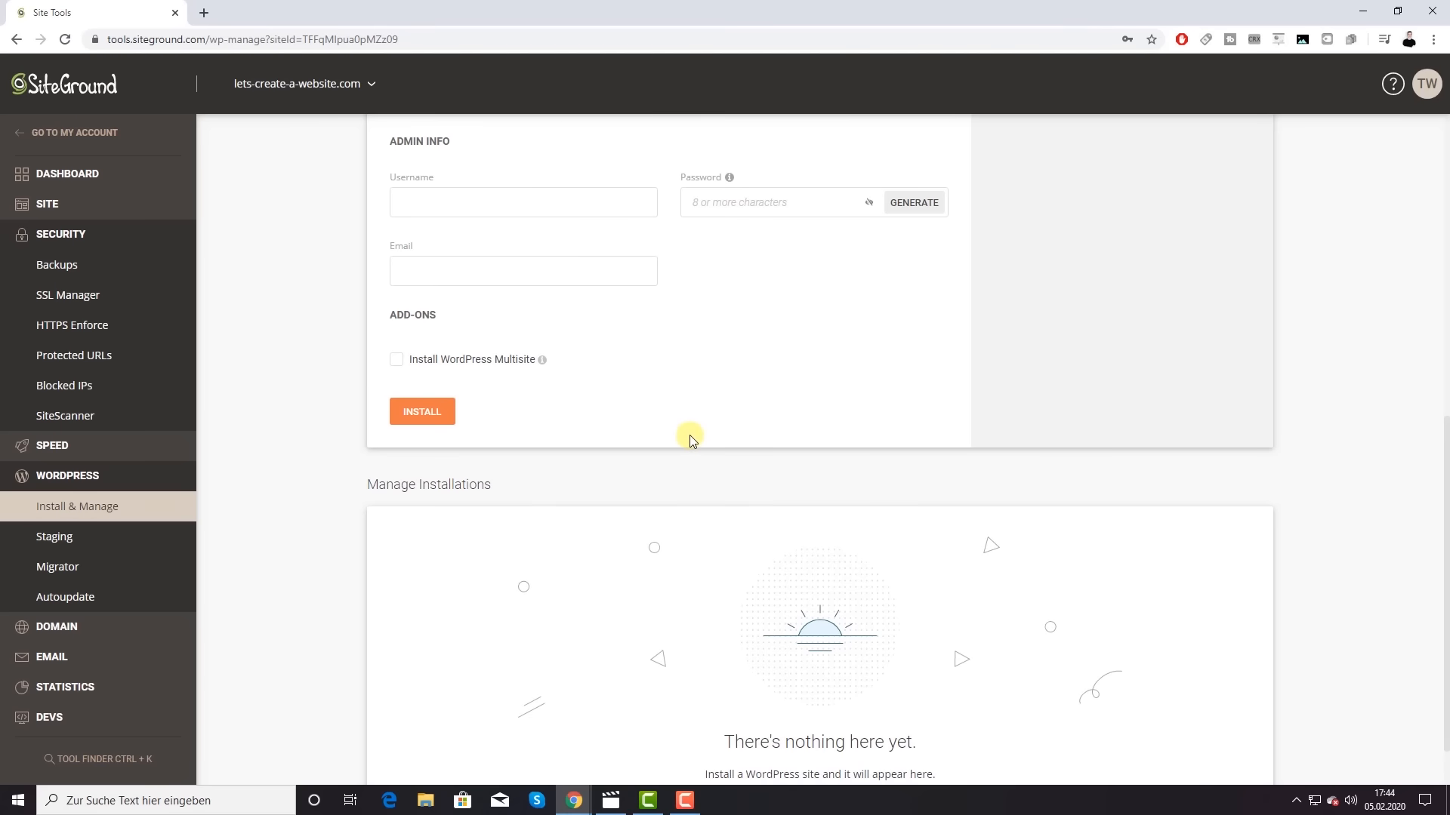
scroll(690, 435, up, 4)
scroll(695, 441, up, 2)
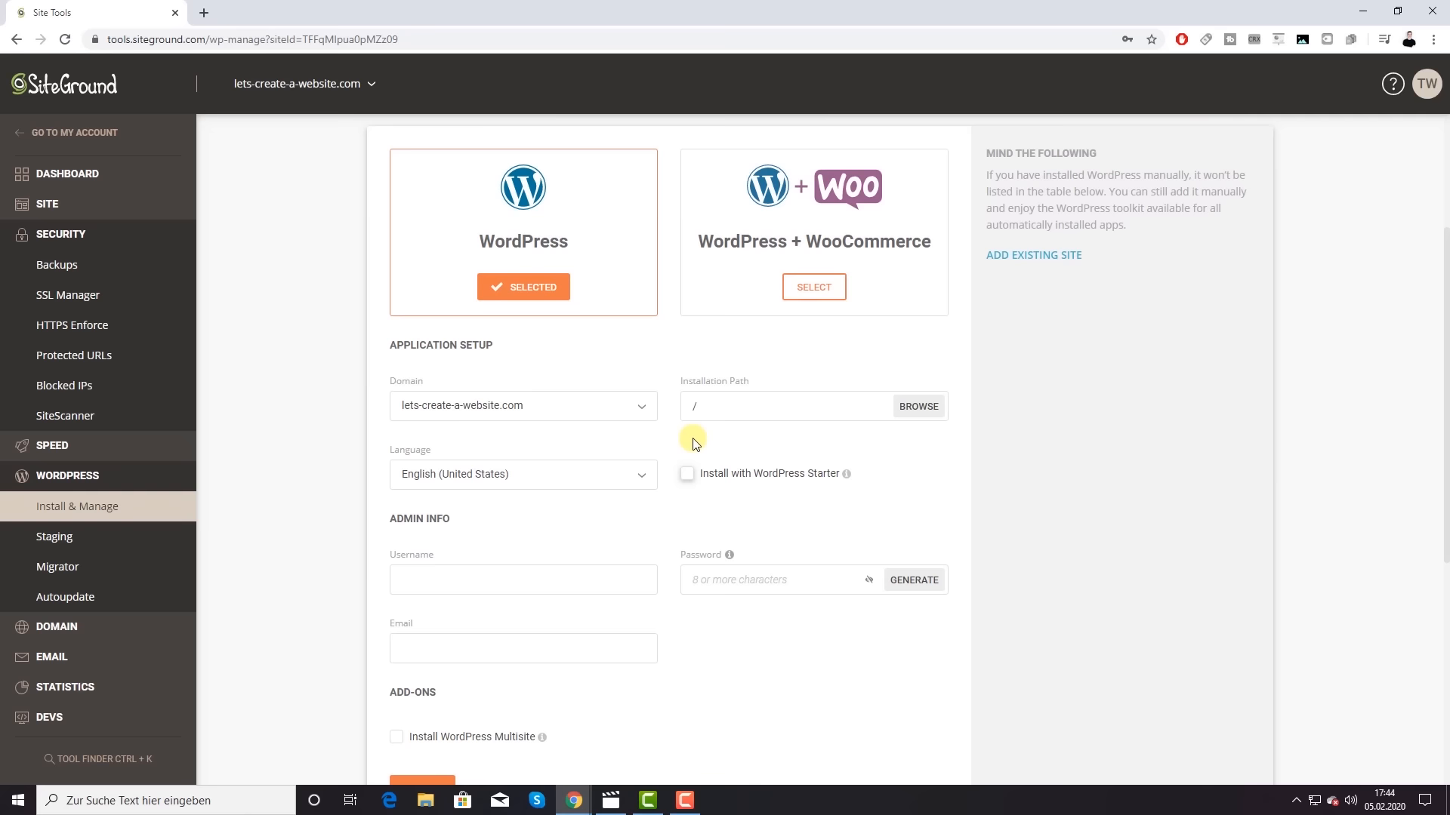
scroll(694, 444, up, 1)
scroll(694, 444, up, 2)
scroll(692, 445, down, 6)
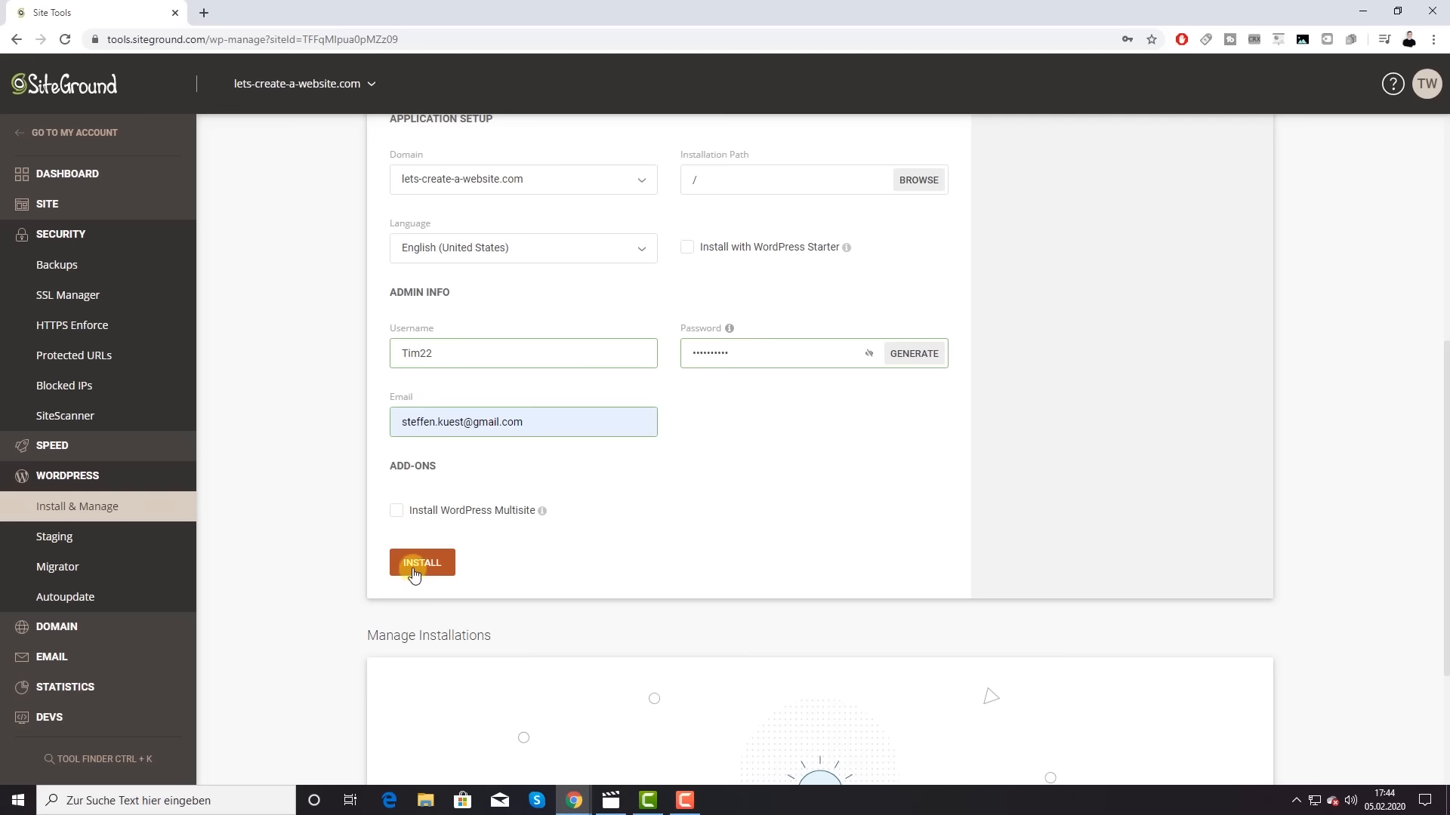
click(414, 572)
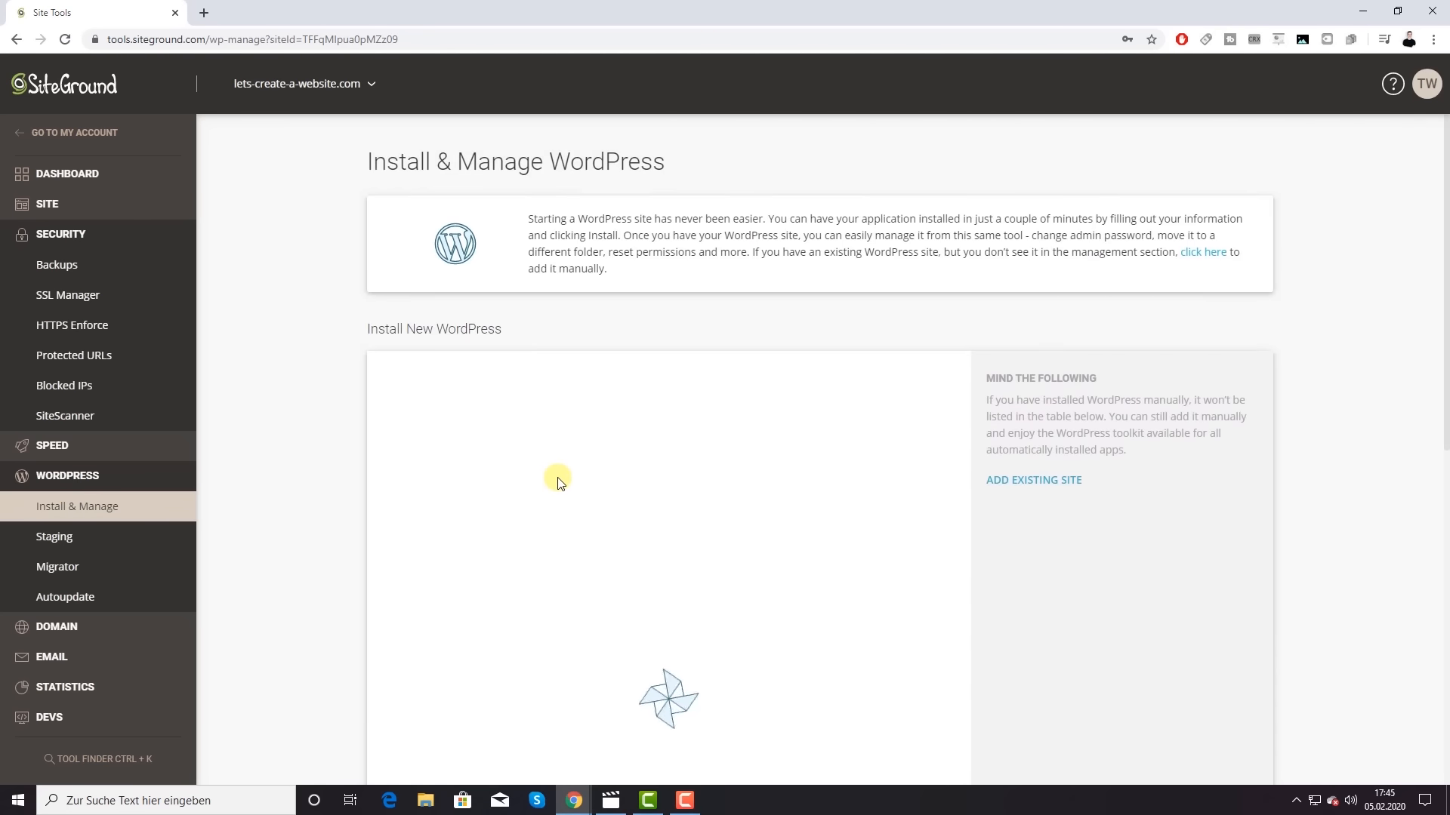
Step: Save the new WordPress admin login in the browser's password storage
scroll(561, 481, down, 2)
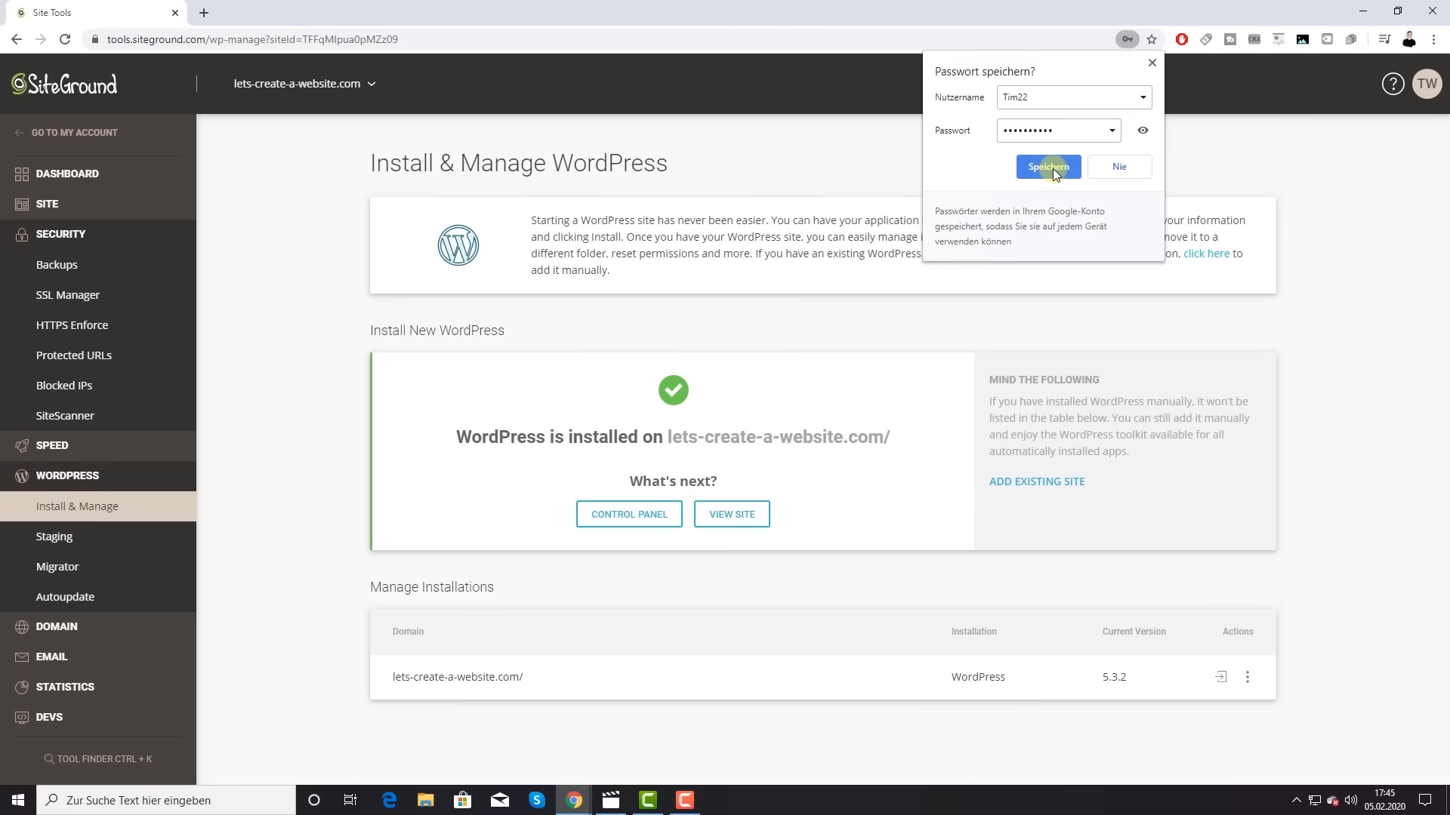
click(1054, 167)
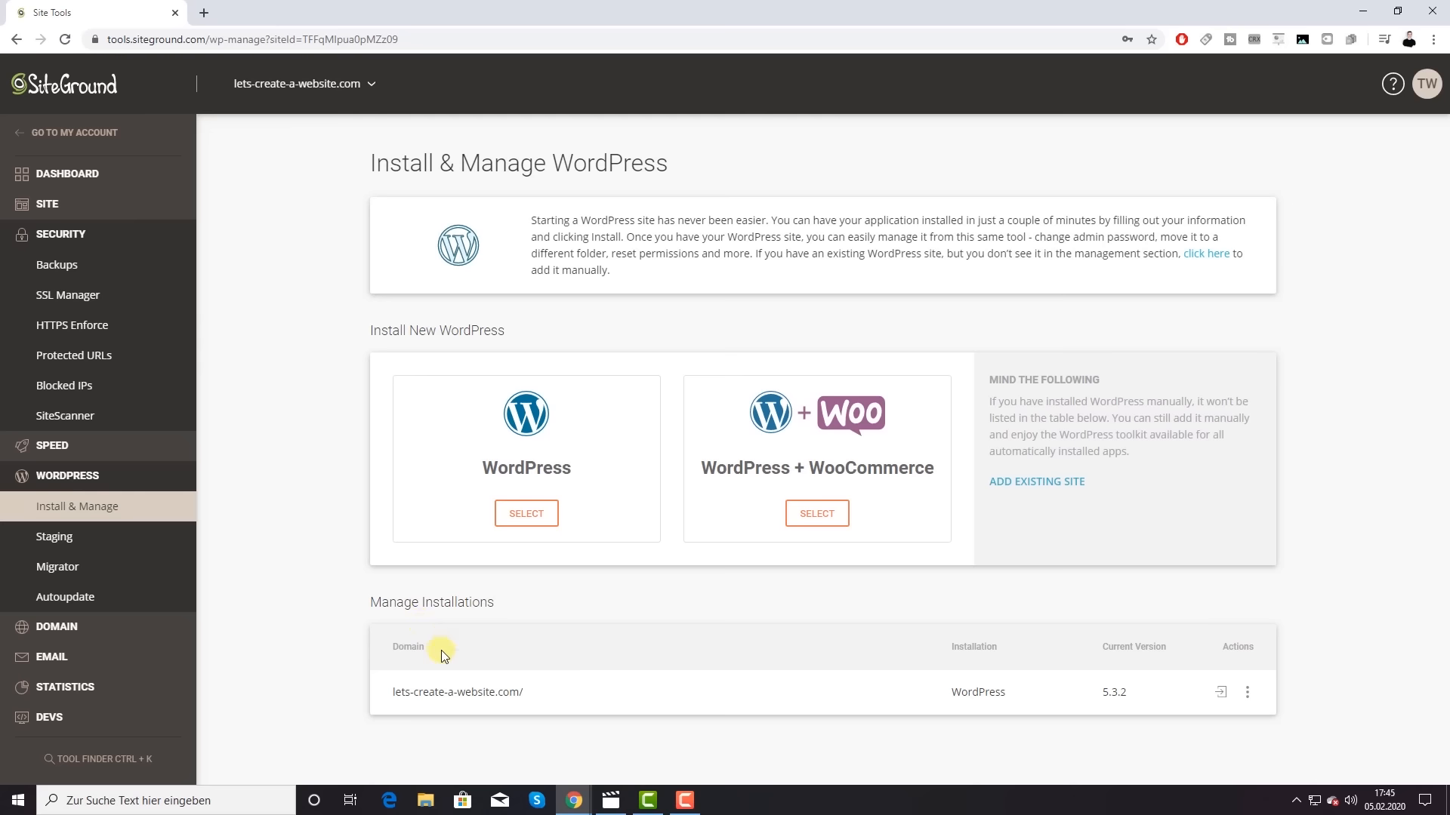
Step: Open the admin dashboard of the lets-create-a-website.com WordPress installation, and close the Site Tools tab
click(1222, 693)
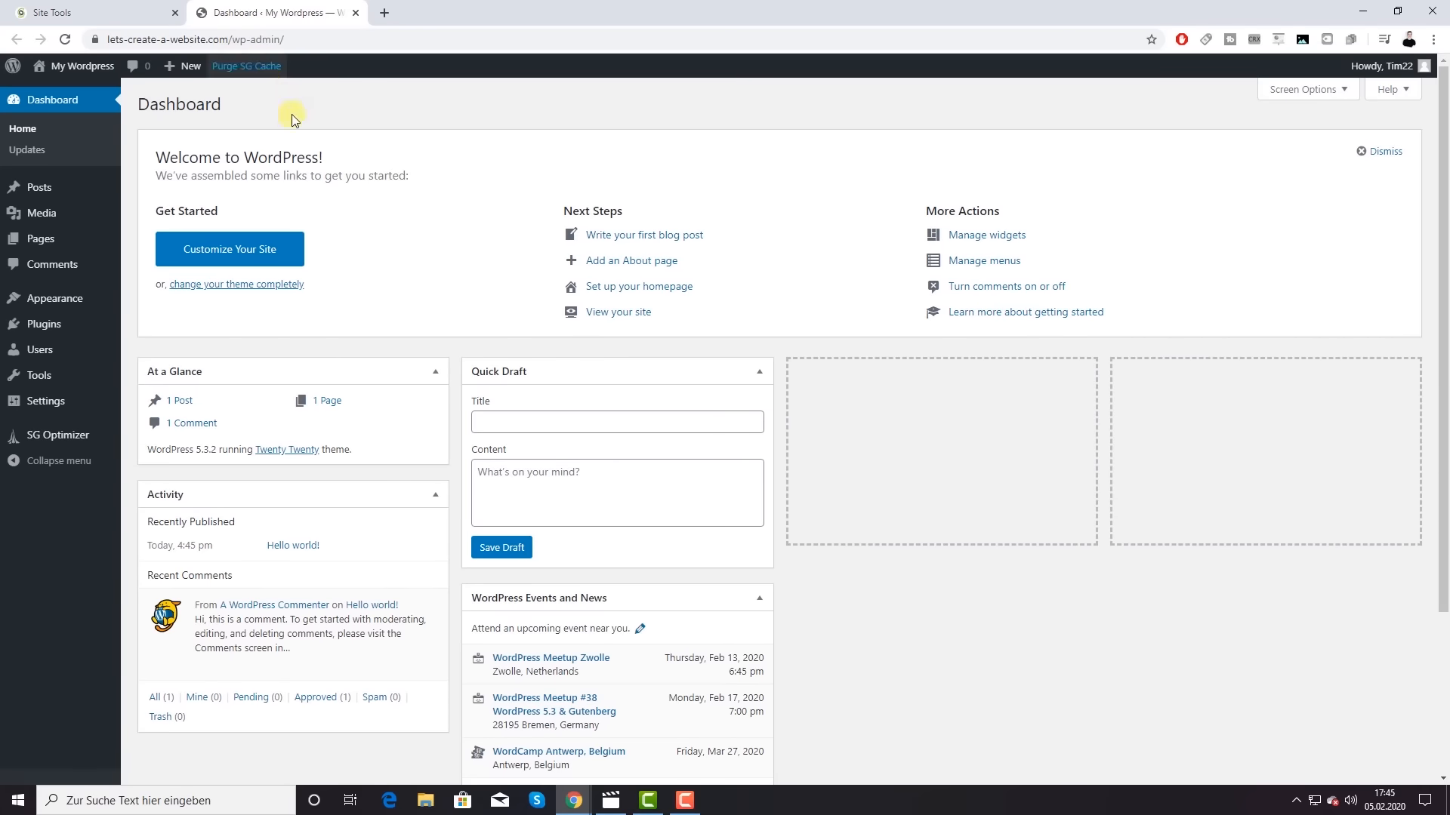
click(113, 12)
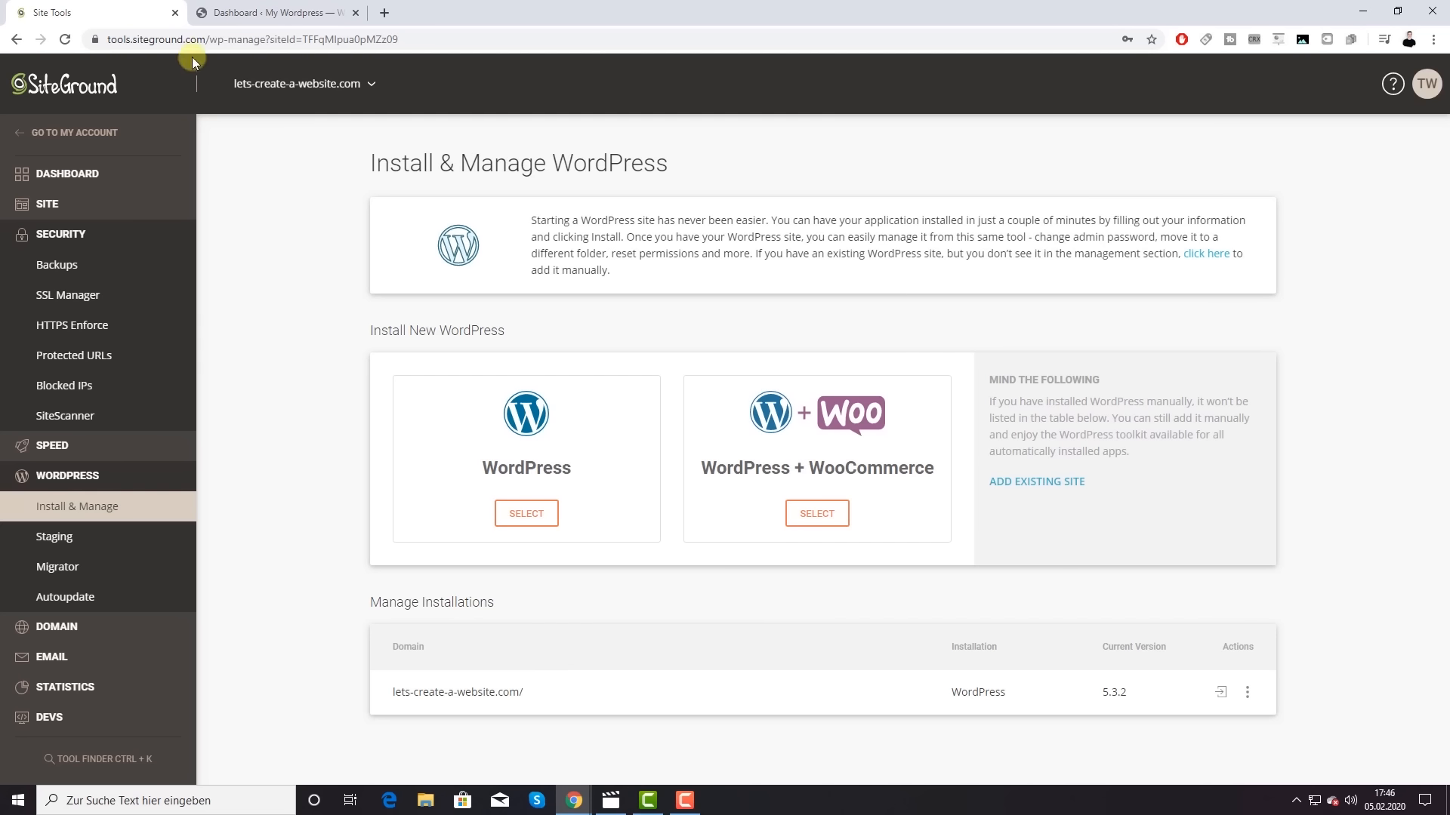
click(174, 12)
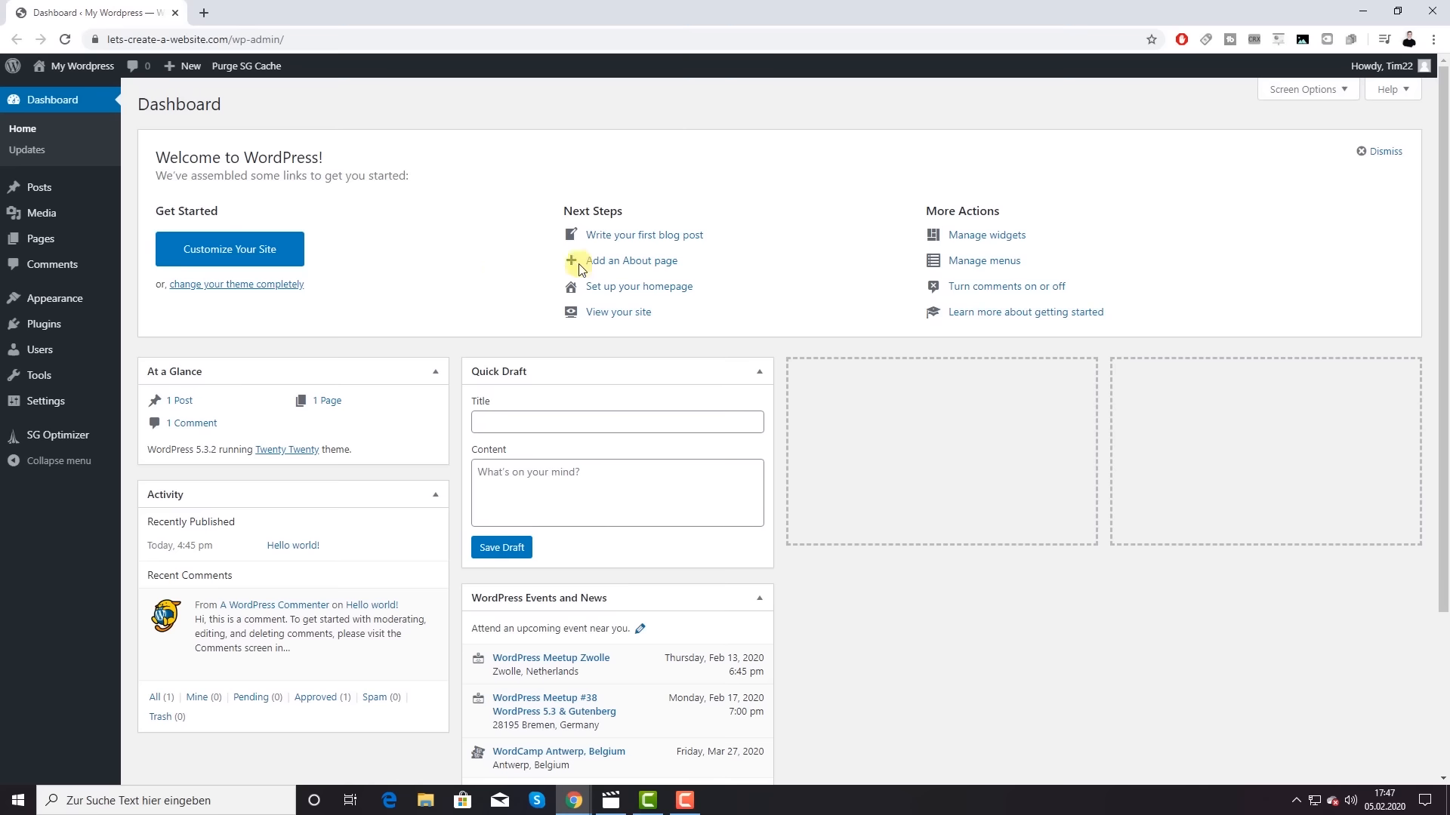
Step: Dismiss the welcome panel and collapse the At a Glance, Activity, Quick Draft and WordPress Events and News boxes on the dashboard
click(1383, 151)
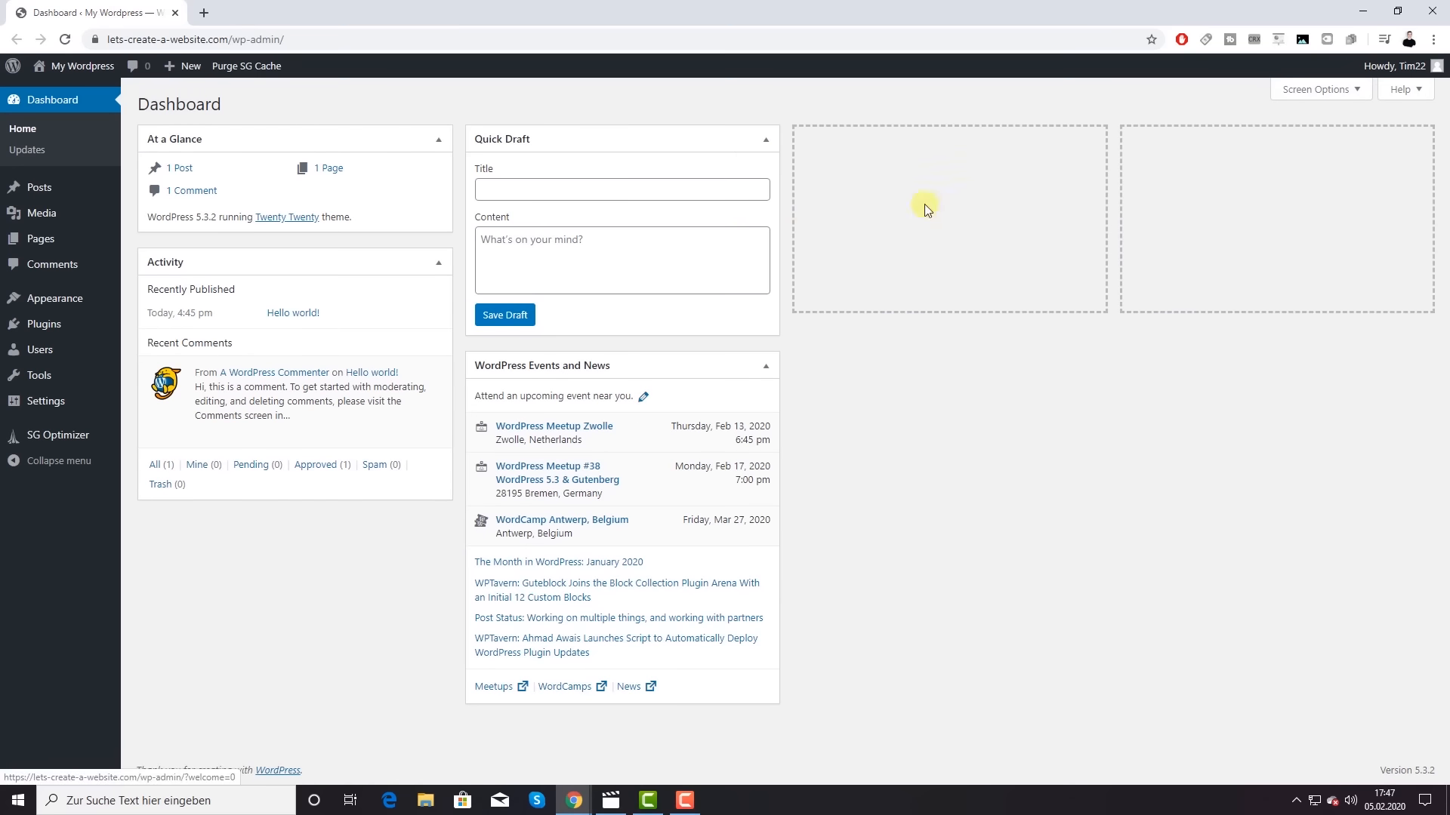
click(438, 139)
click(439, 183)
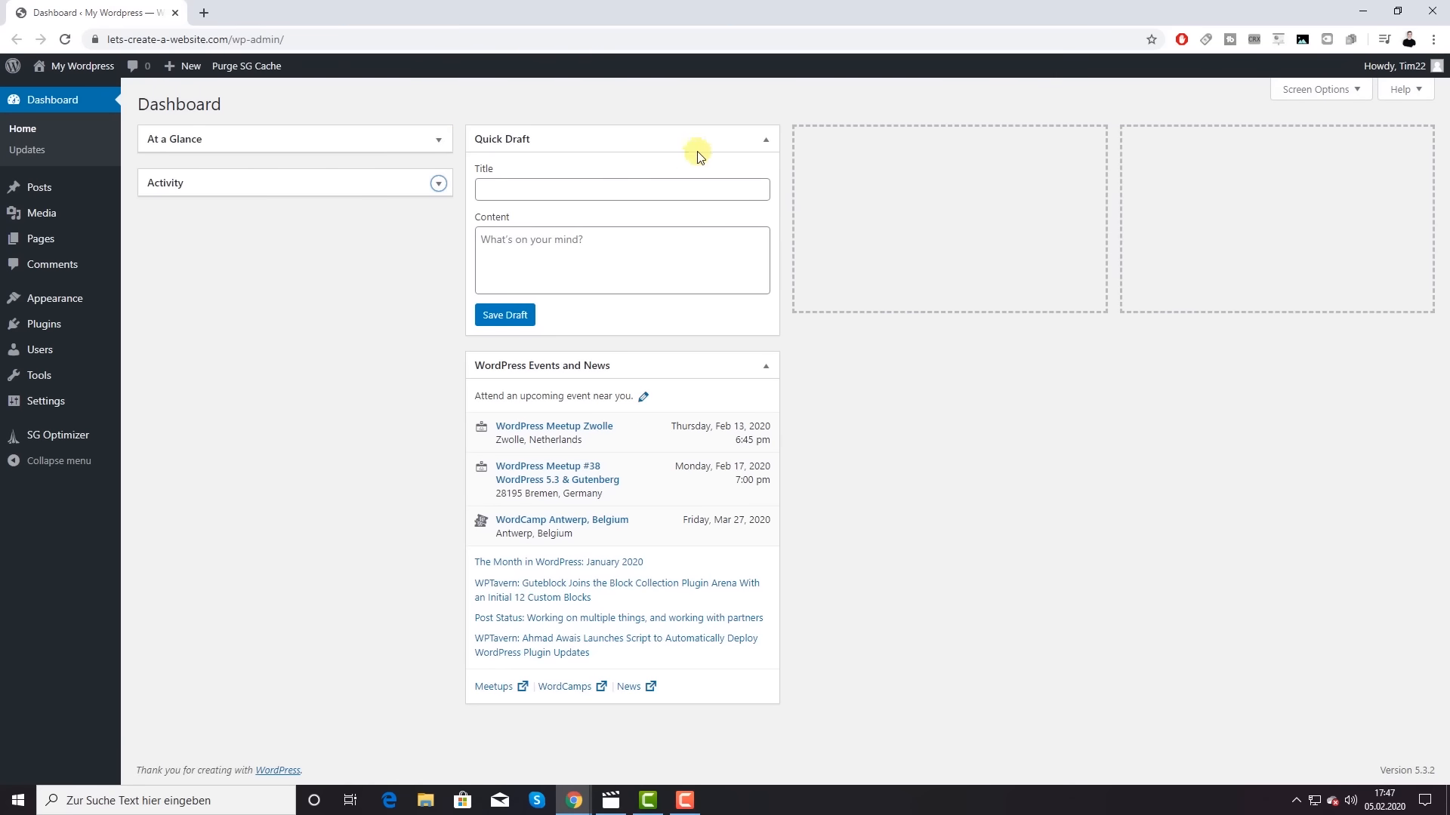
click(764, 141)
click(764, 183)
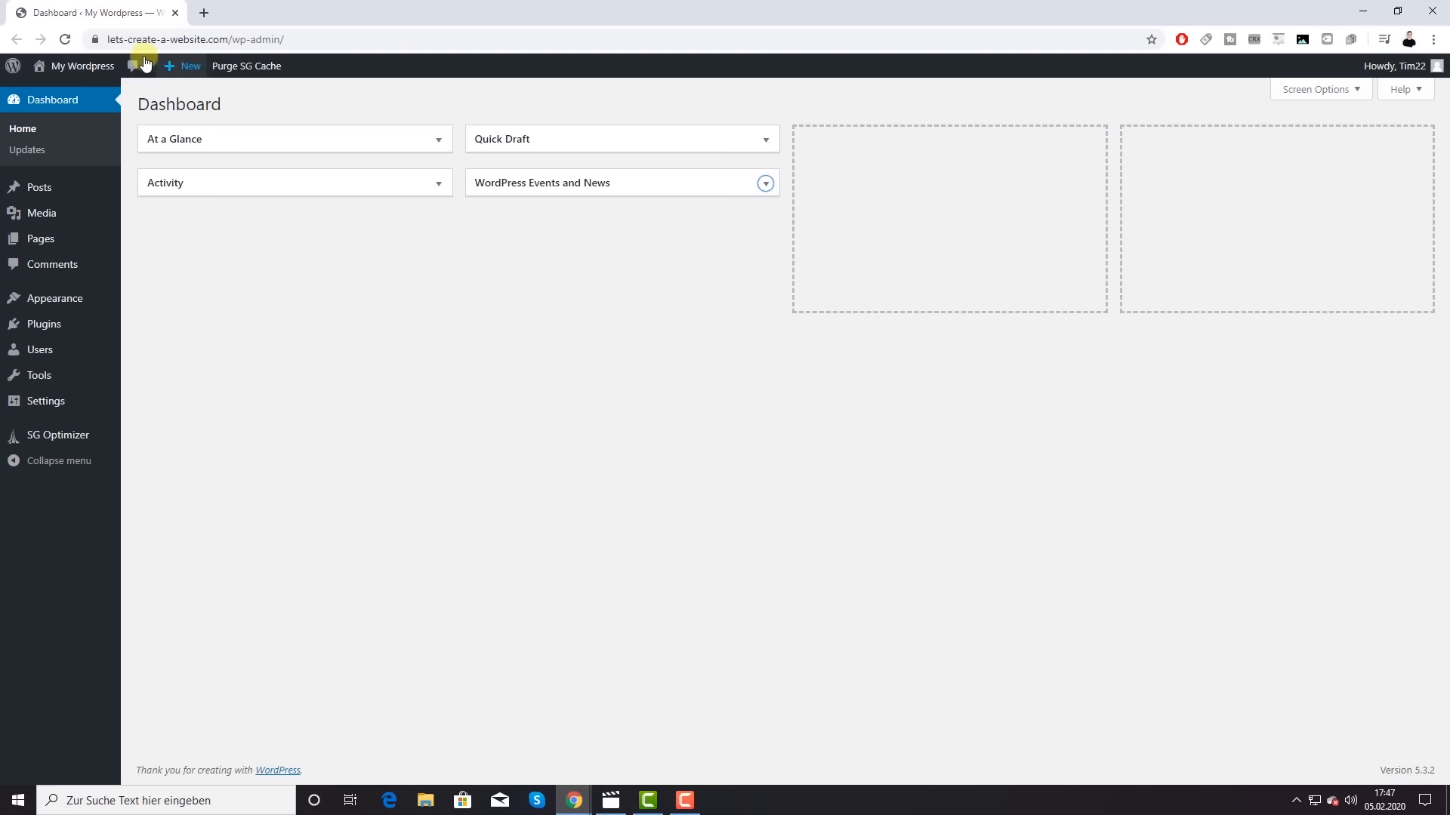
Step: Visit the live site, look over its default homepage down to the footer, and return to the admin dashboard
mouse_move(89, 65)
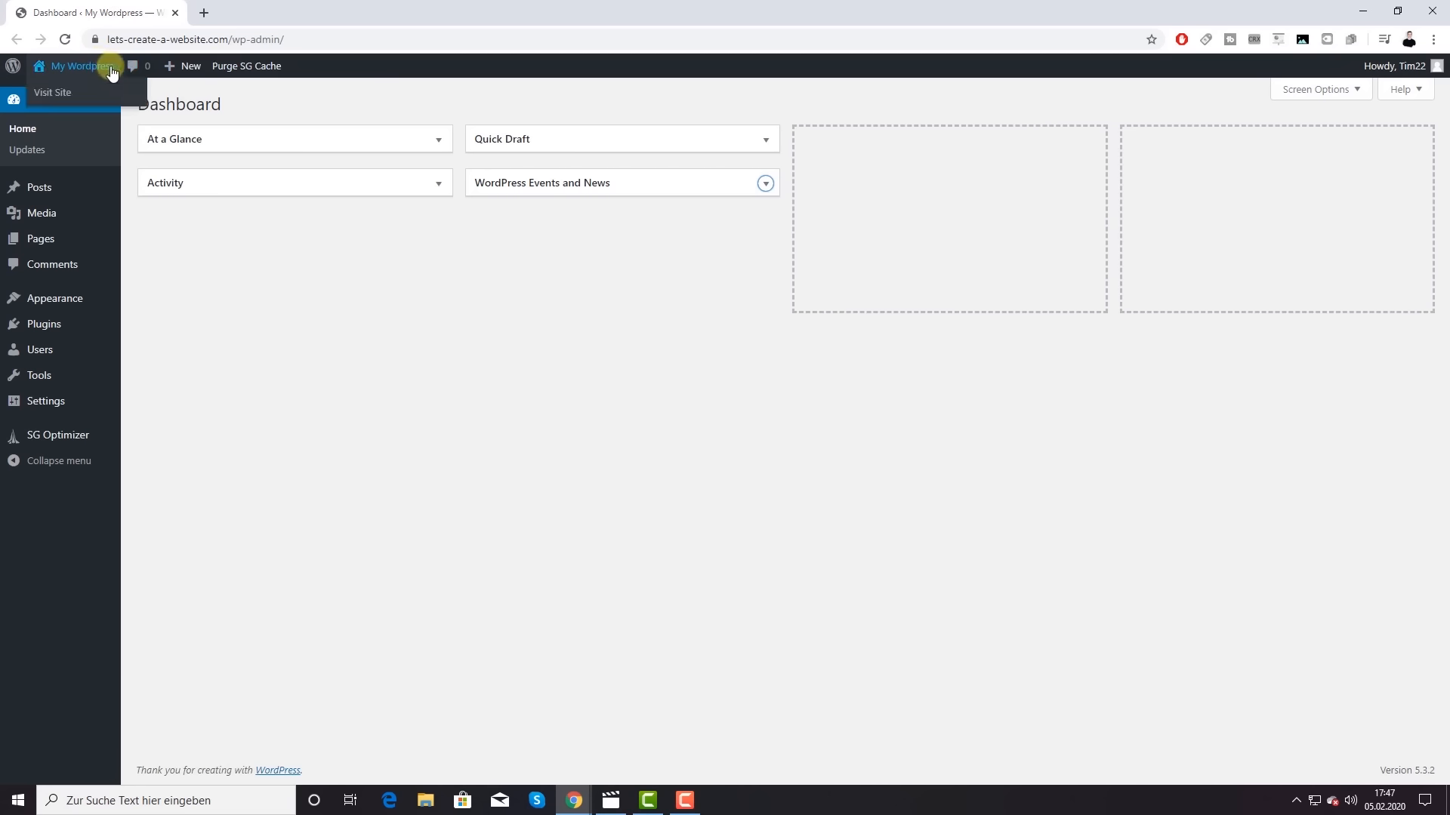
click(58, 94)
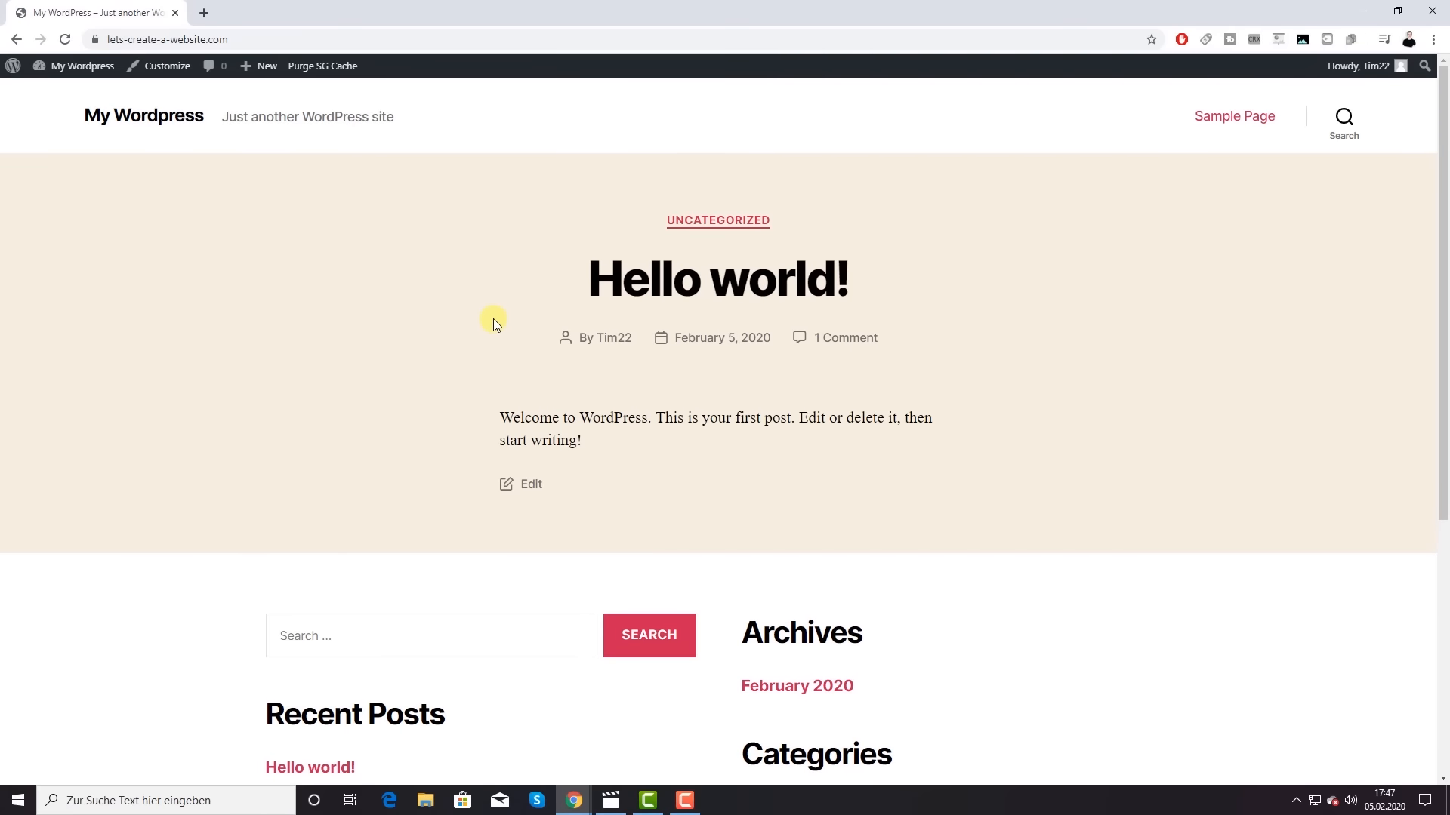
scroll(492, 317, down, 5)
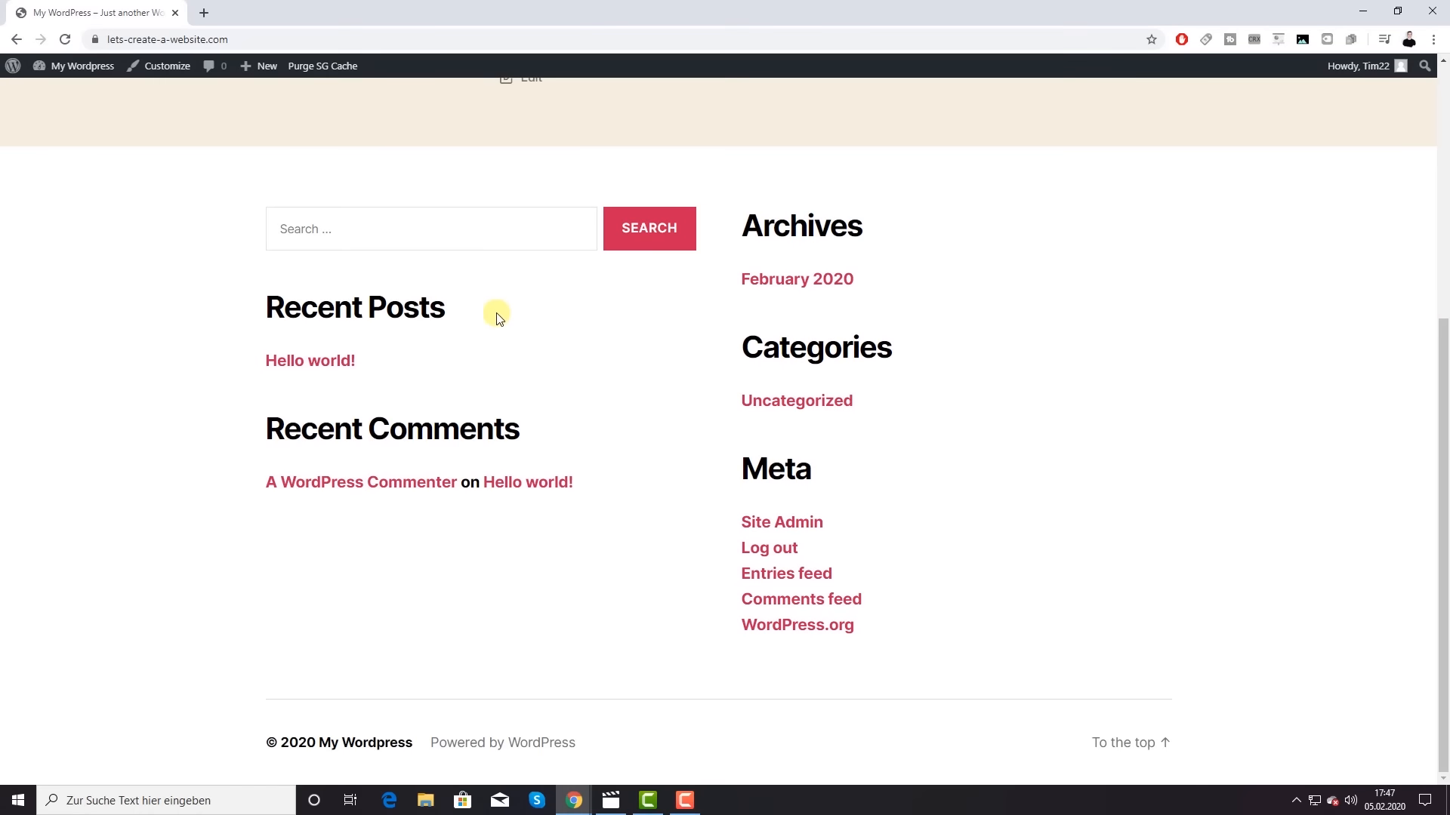
scroll(570, 374, up, 5)
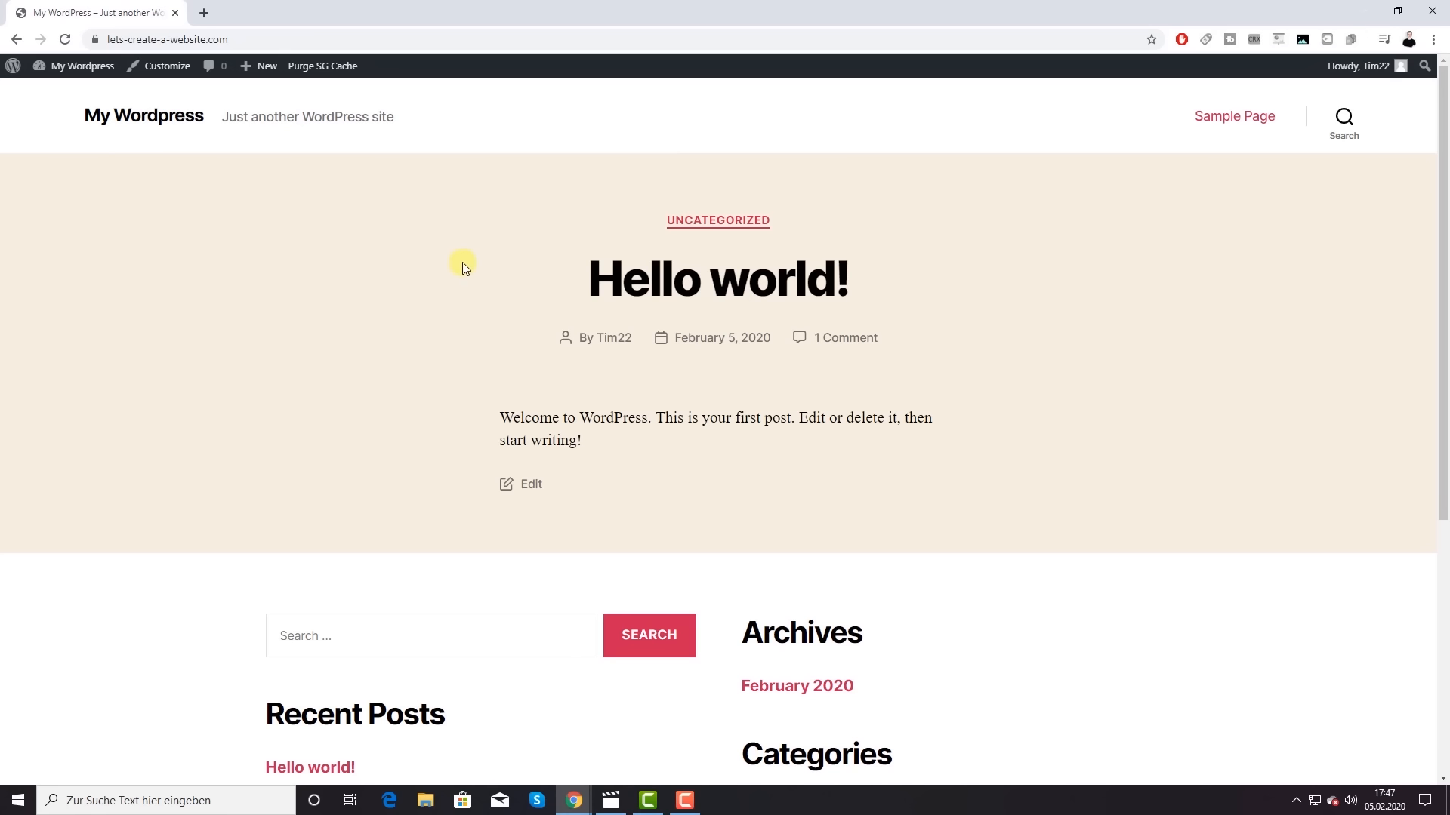
mouse_move(68, 69)
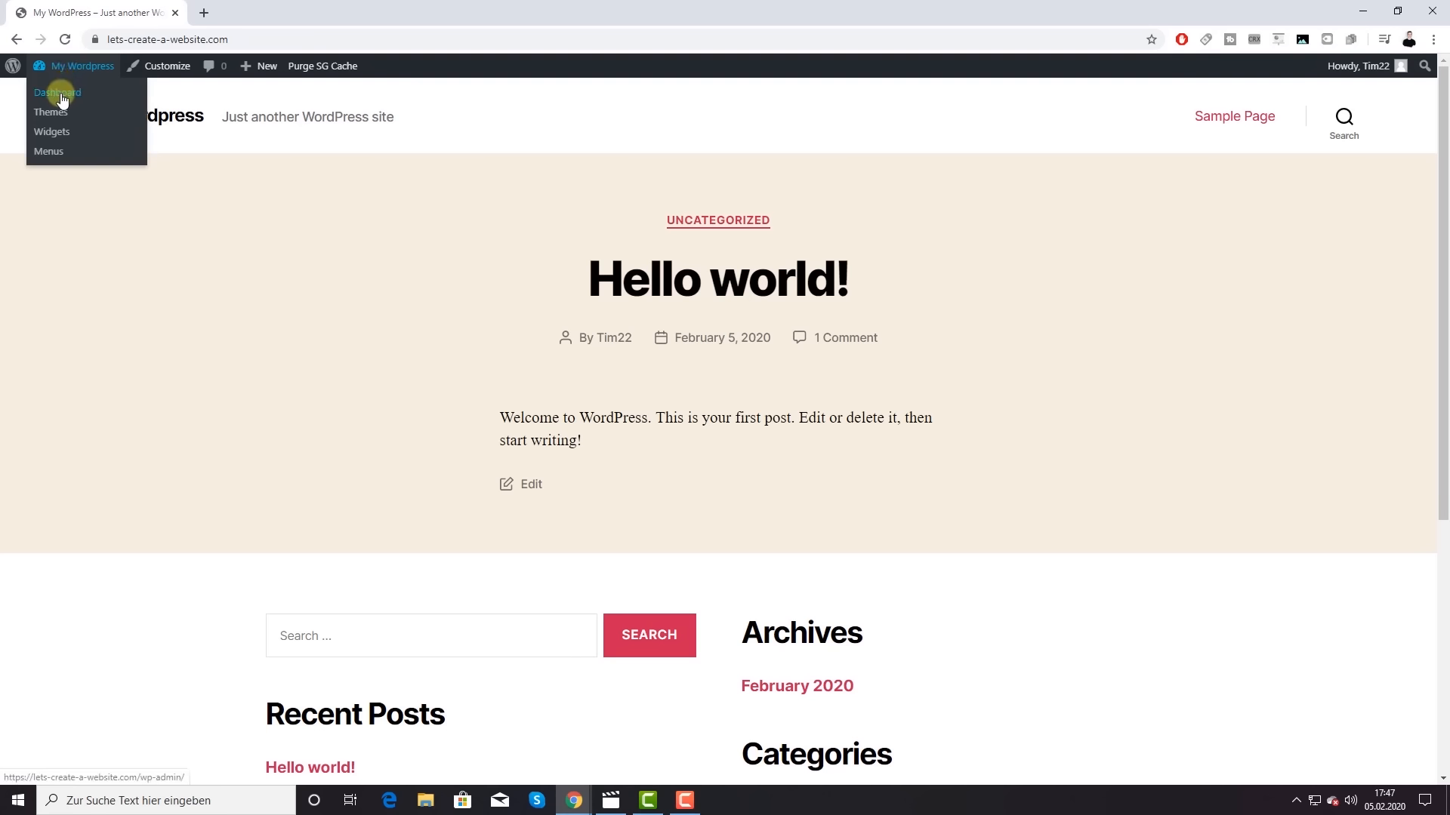
click(62, 100)
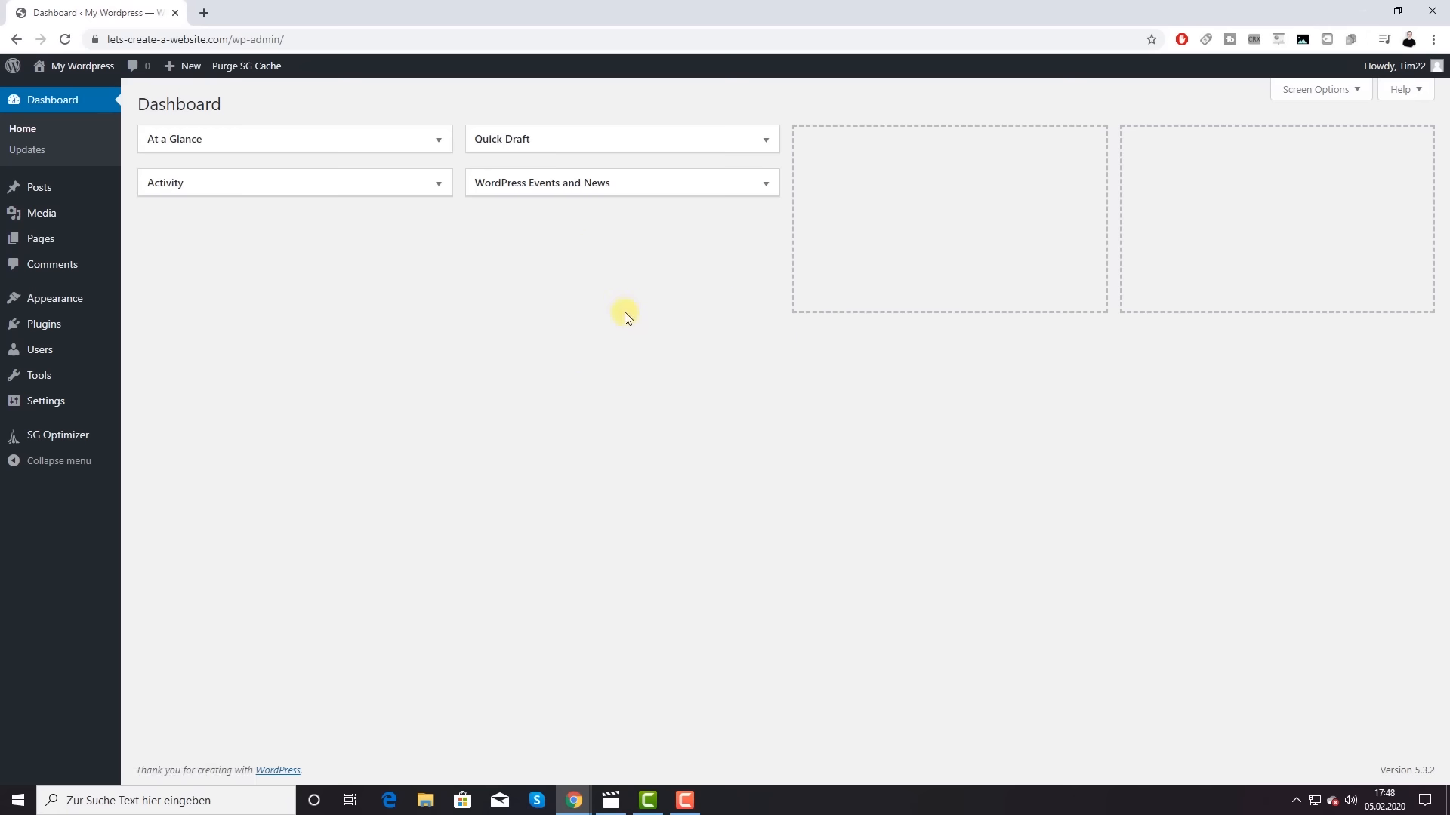
mouse_move(56, 190)
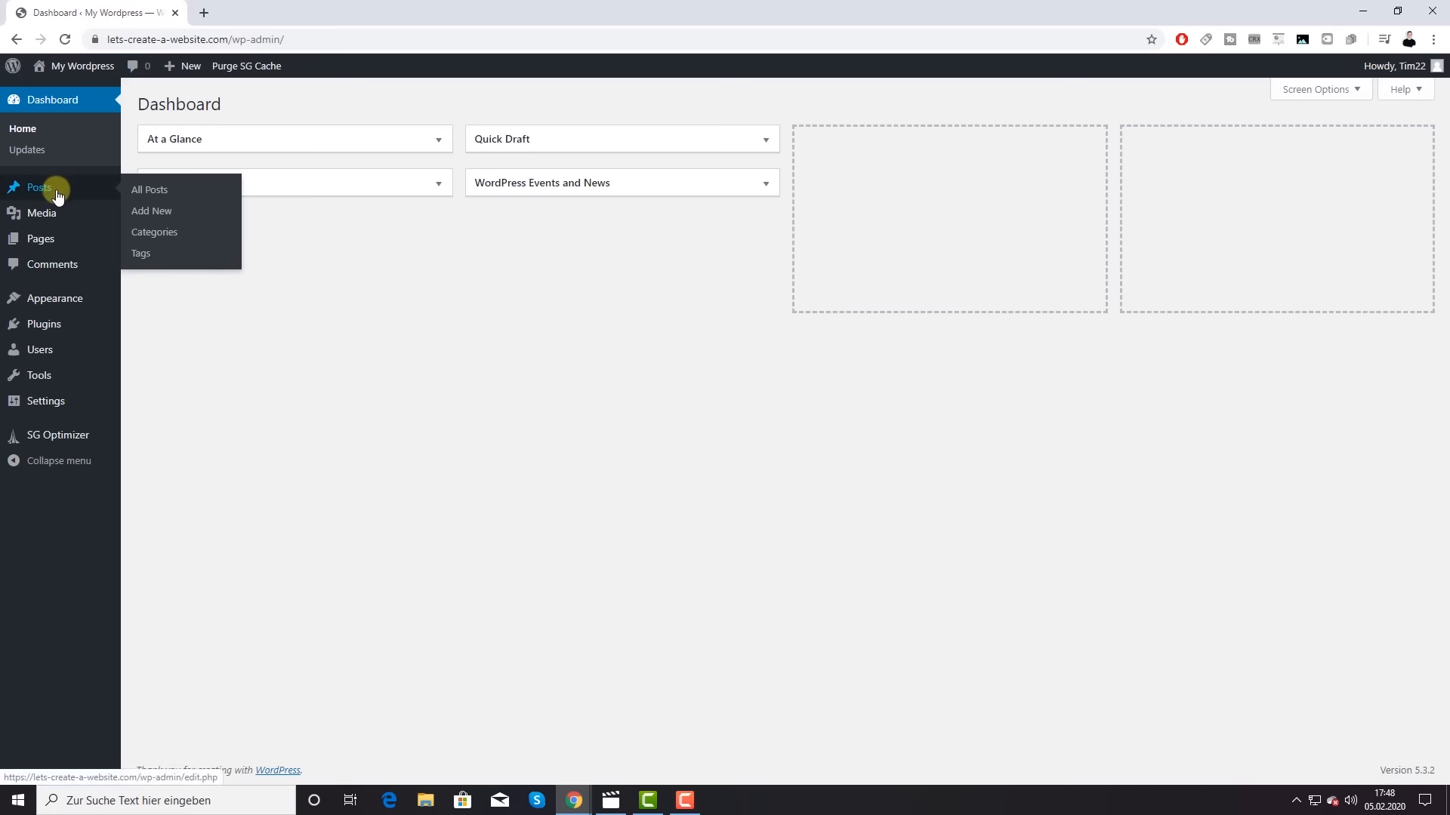
mouse_move(48, 221)
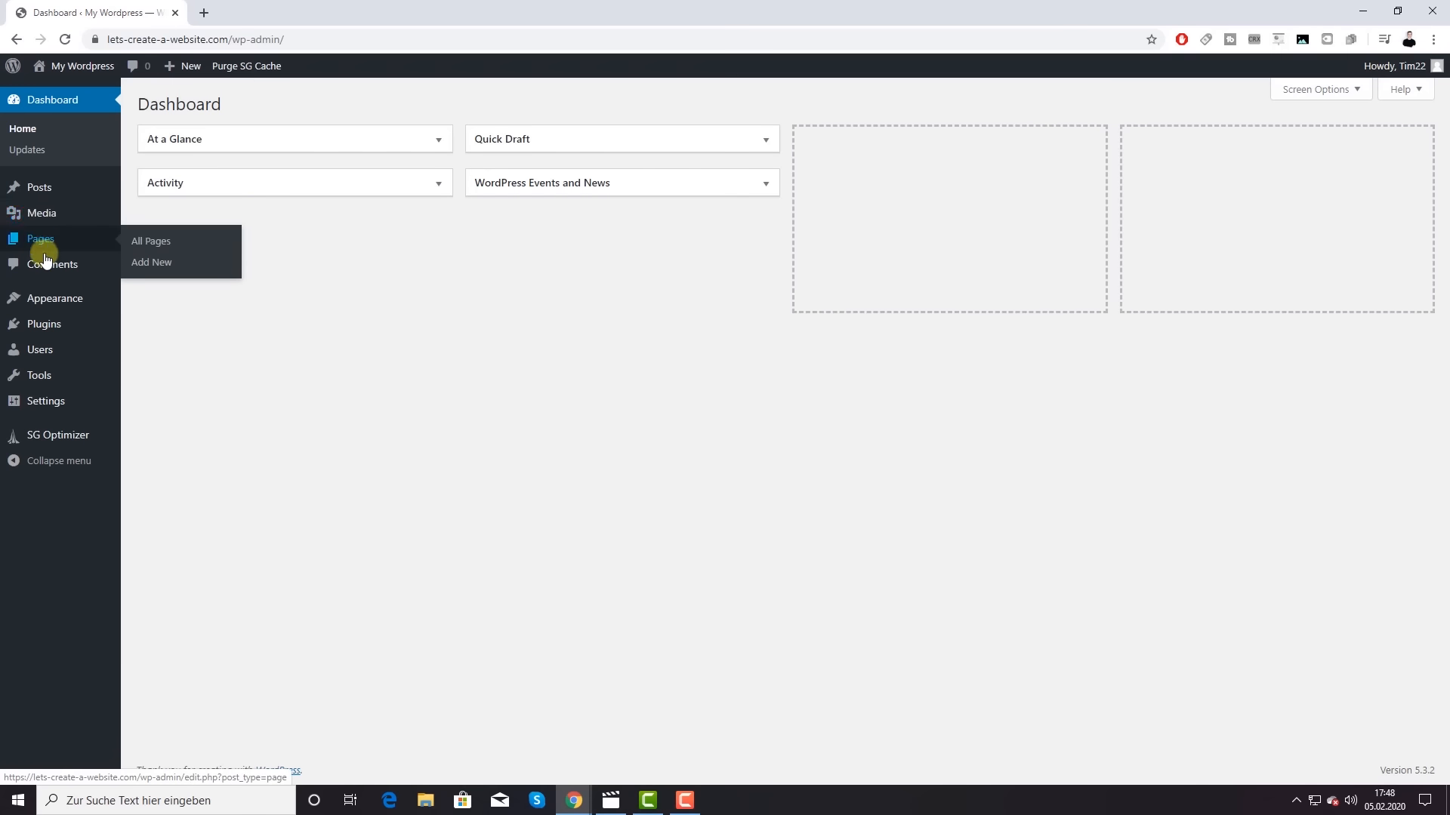
mouse_move(62, 307)
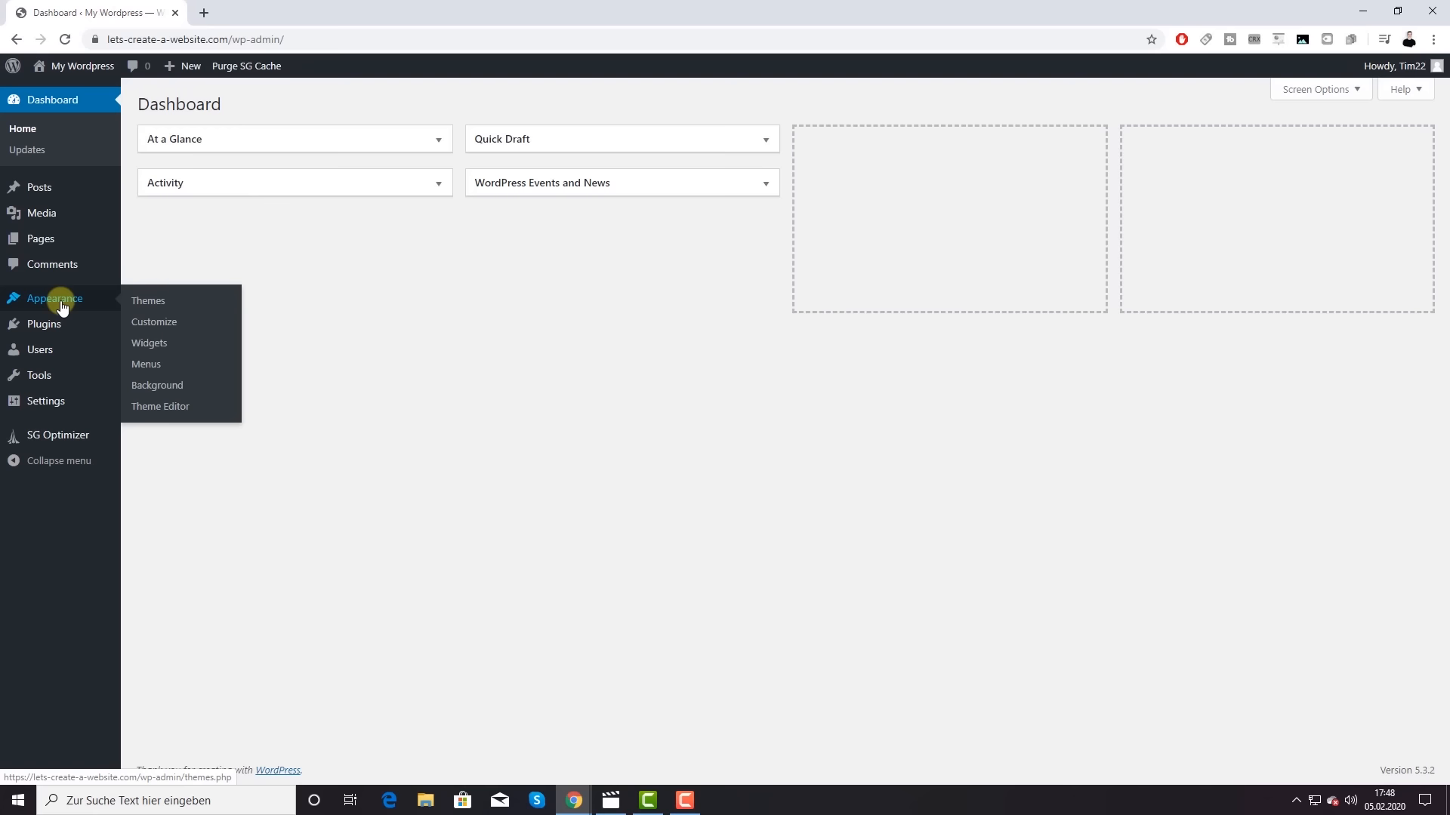
mouse_move(58, 333)
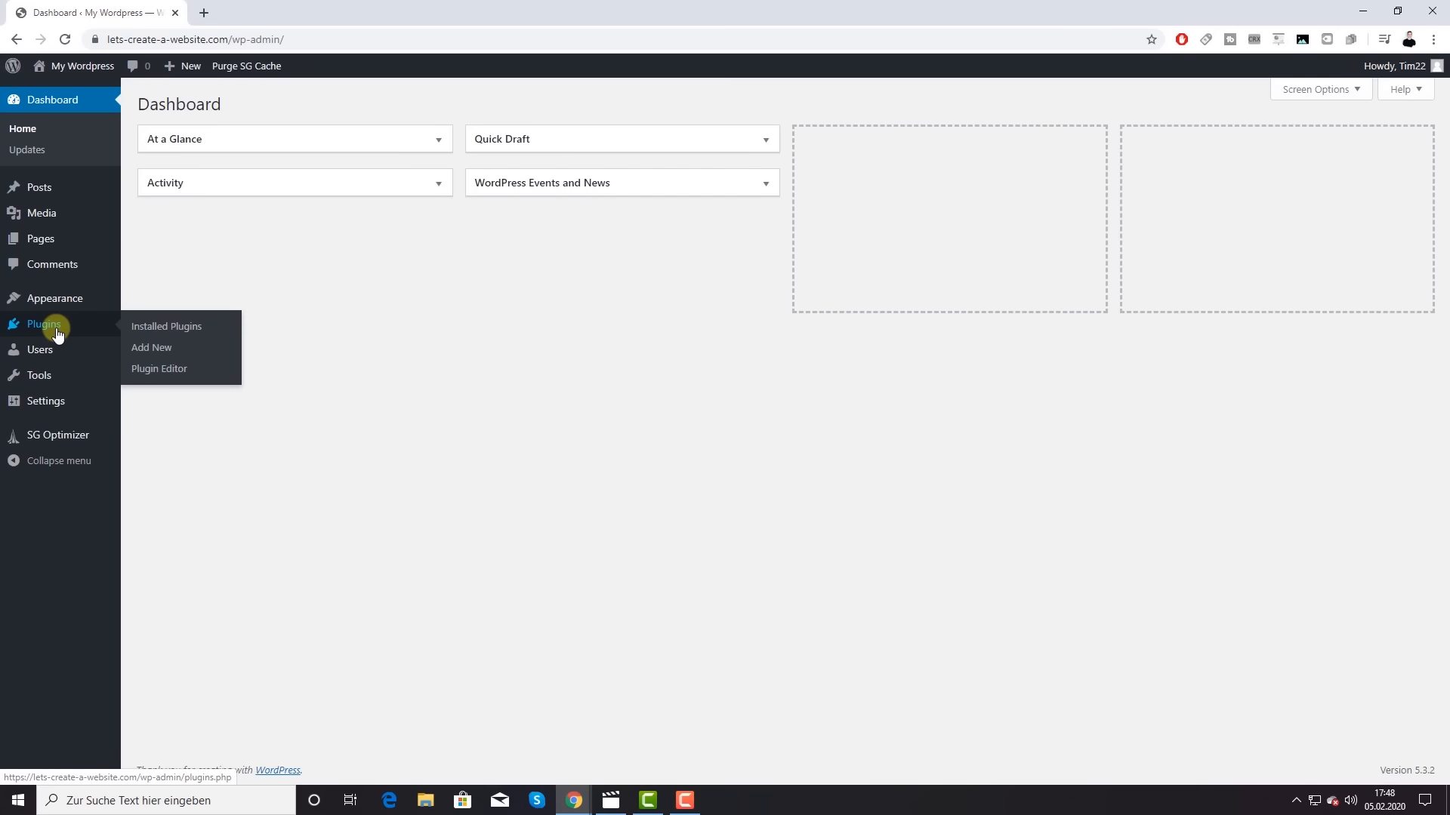
mouse_move(54, 359)
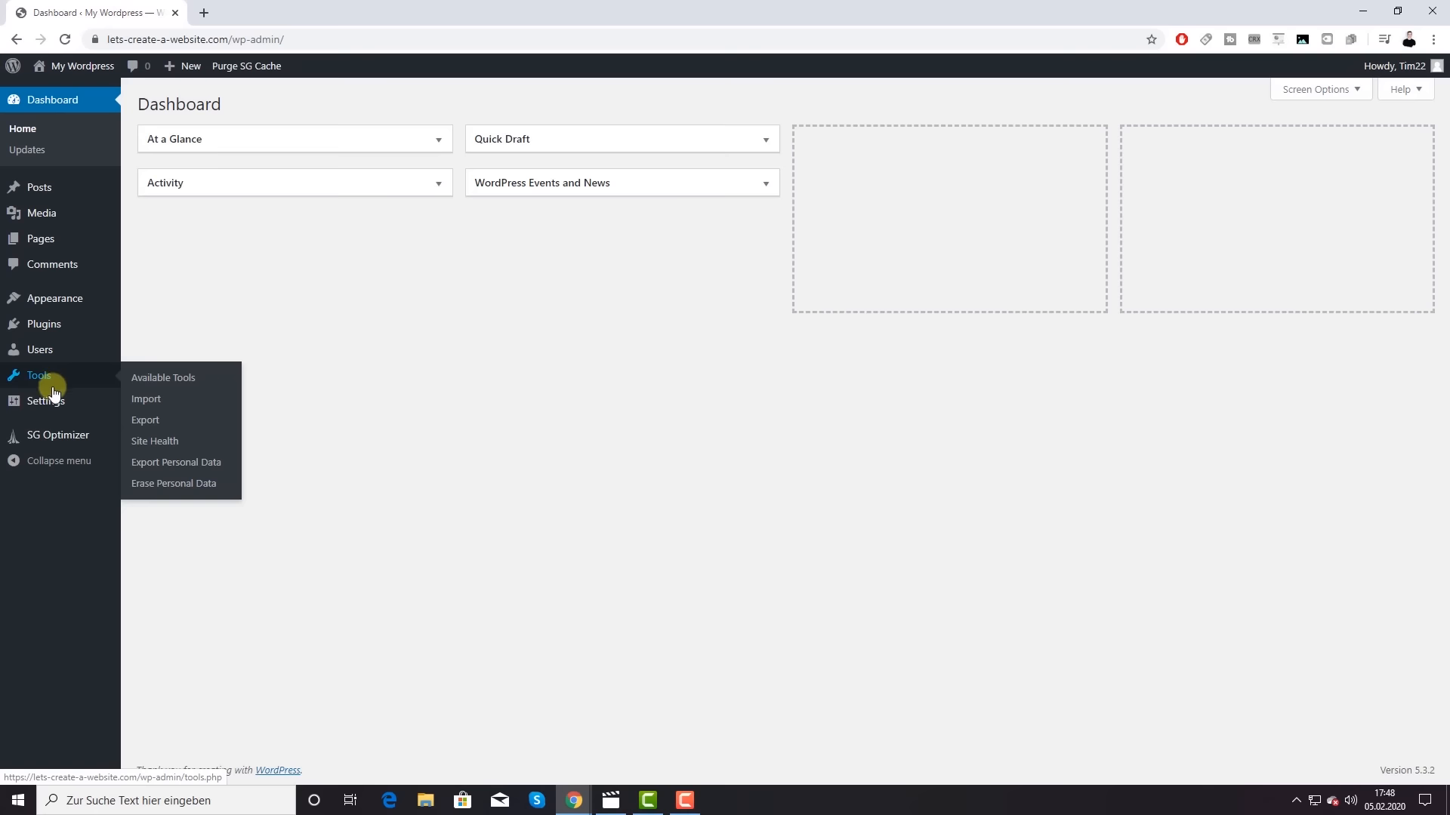
mouse_move(52, 412)
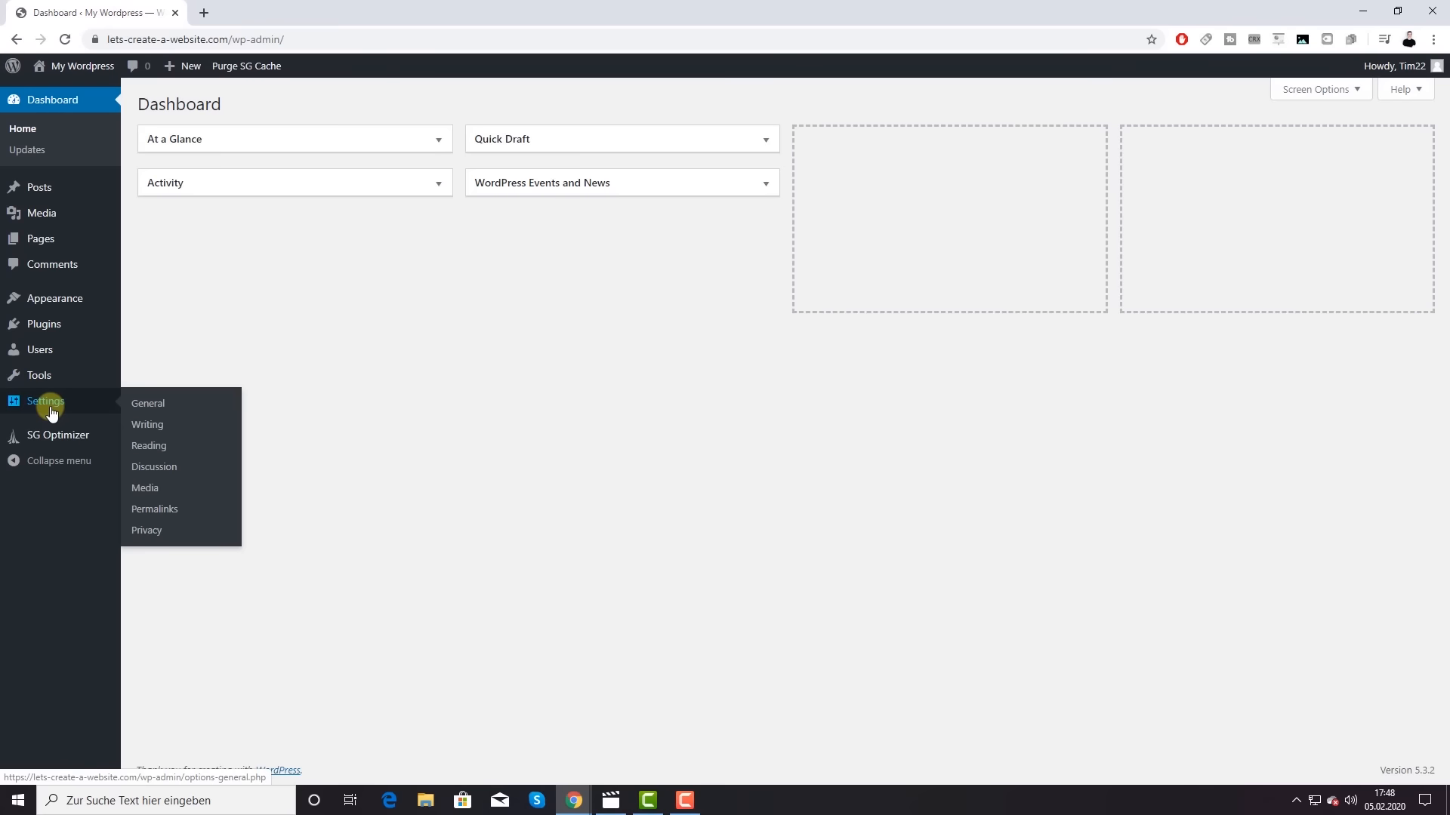
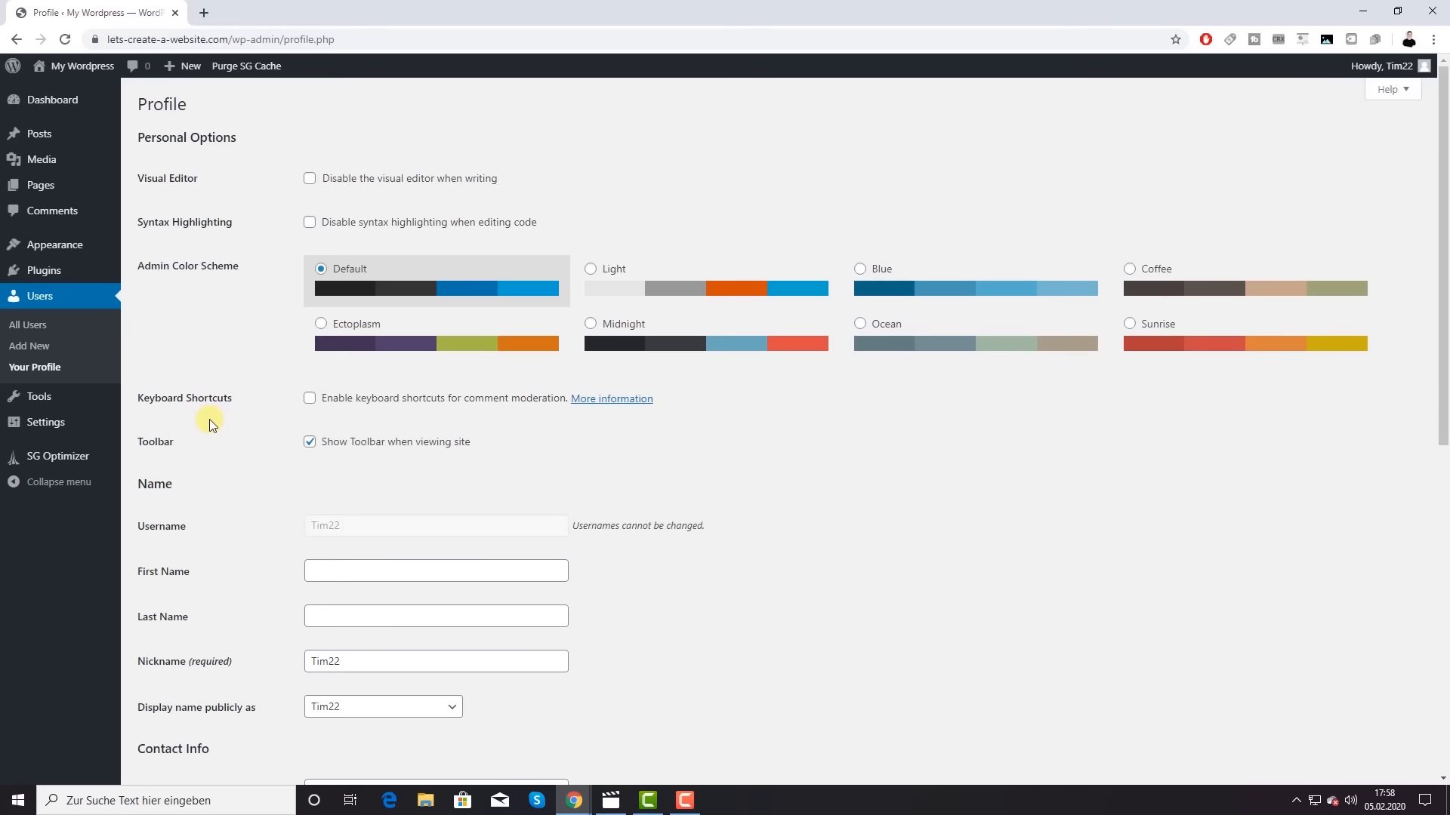
Step: Replace the profile's nickname with the owner's first name, select it as the publicly displayed name, and update the profile
scroll(210, 419, down, 3)
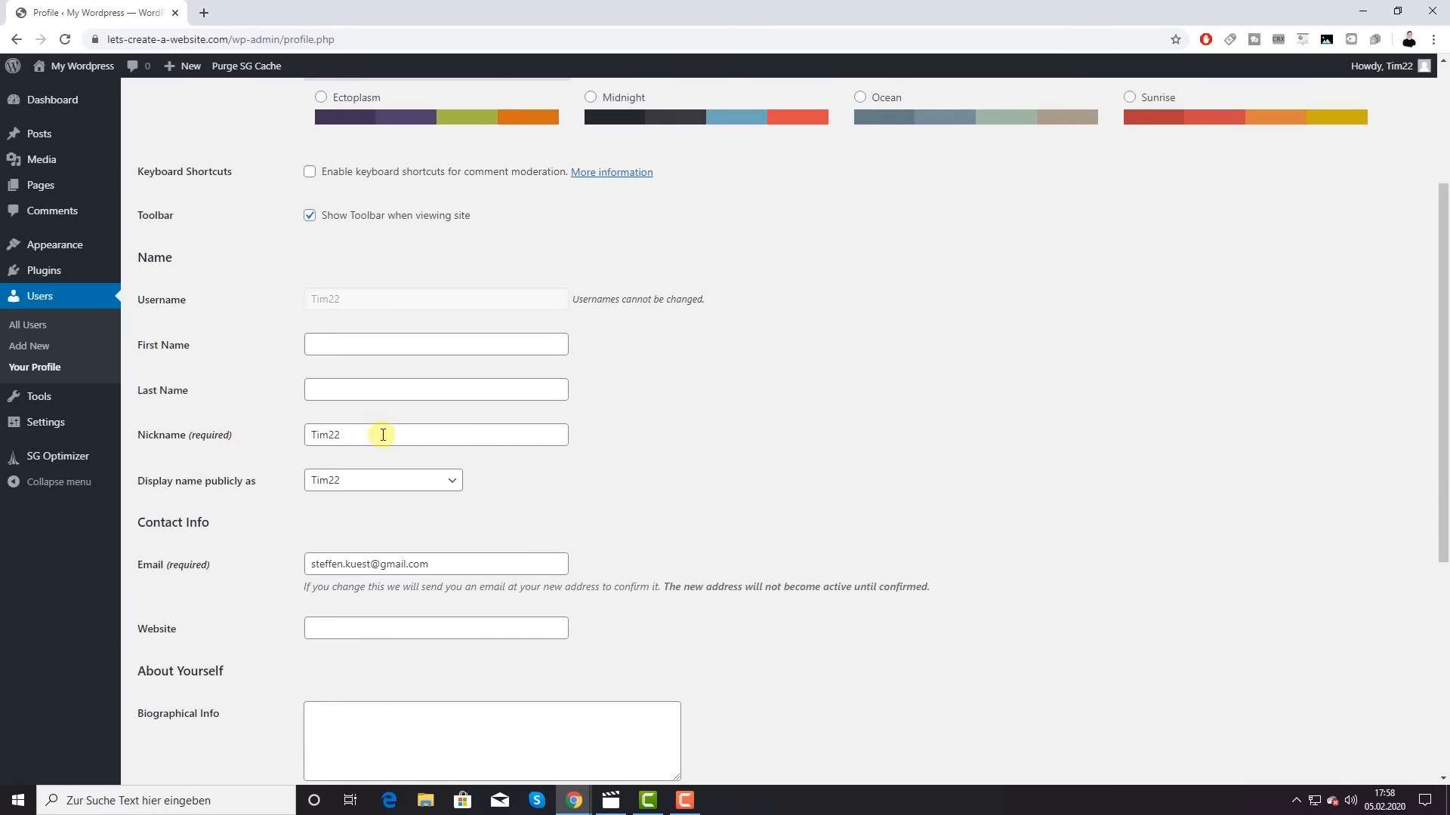
double_click(360, 431)
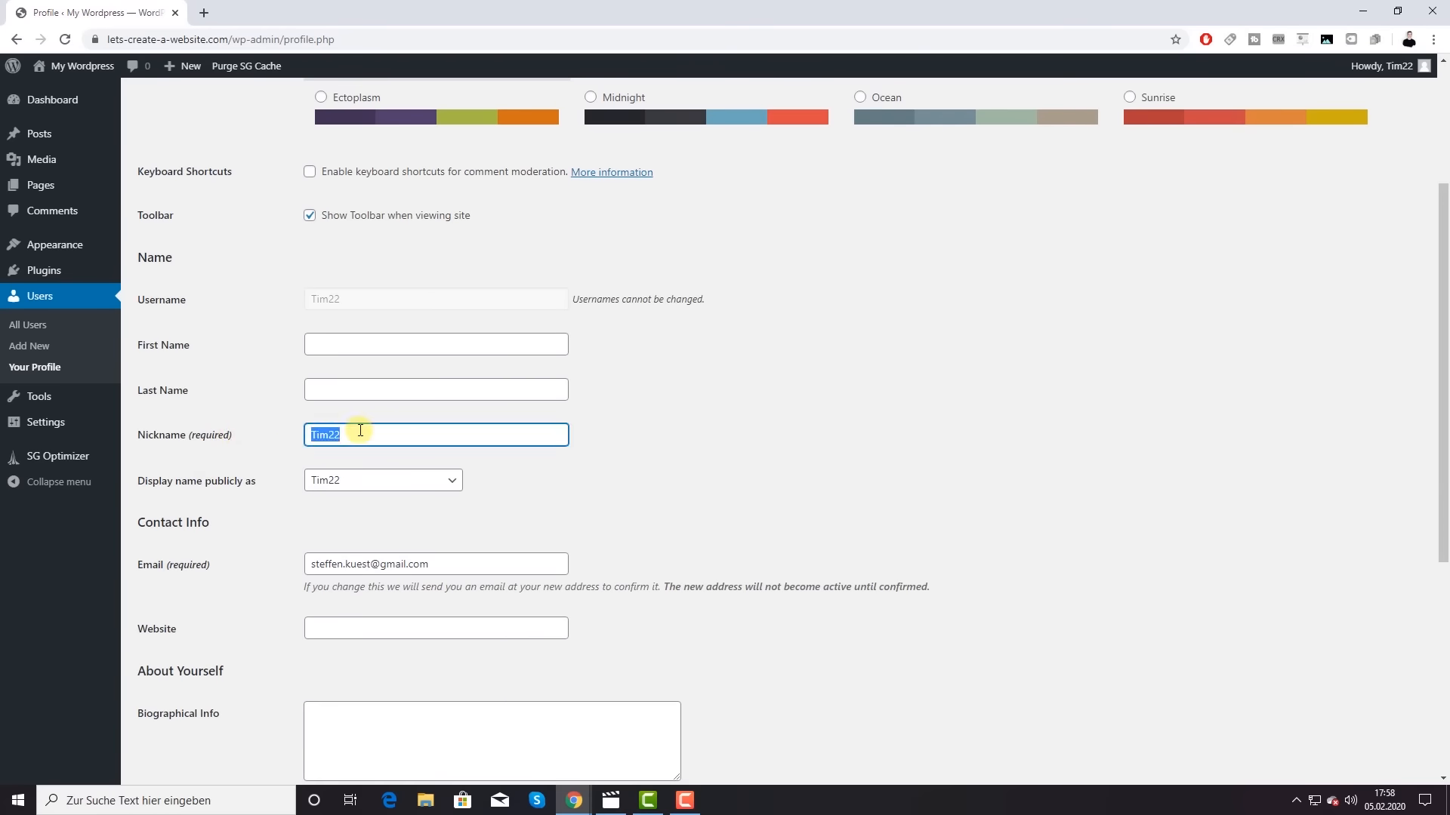
text(Tim)
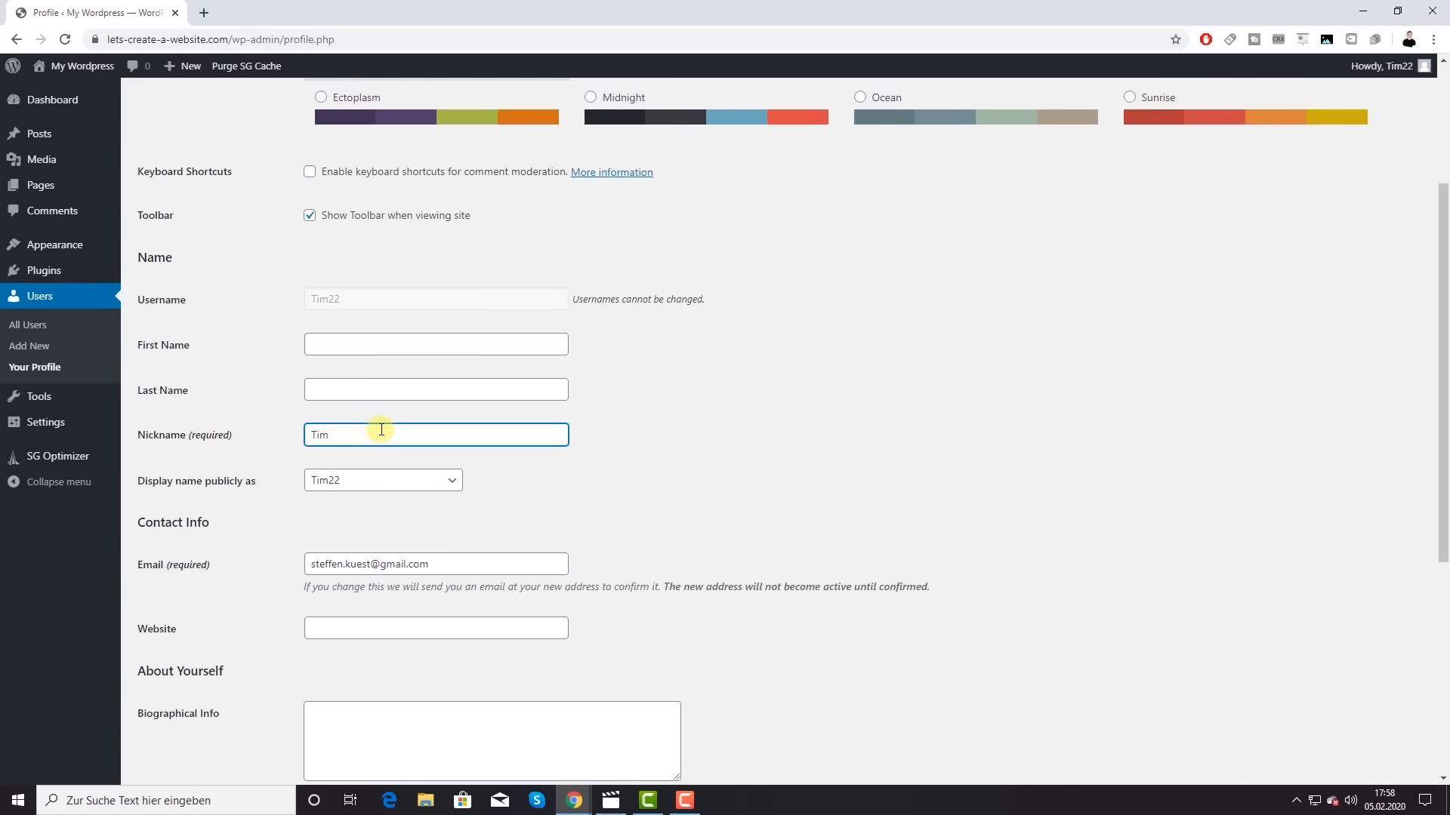
click(399, 480)
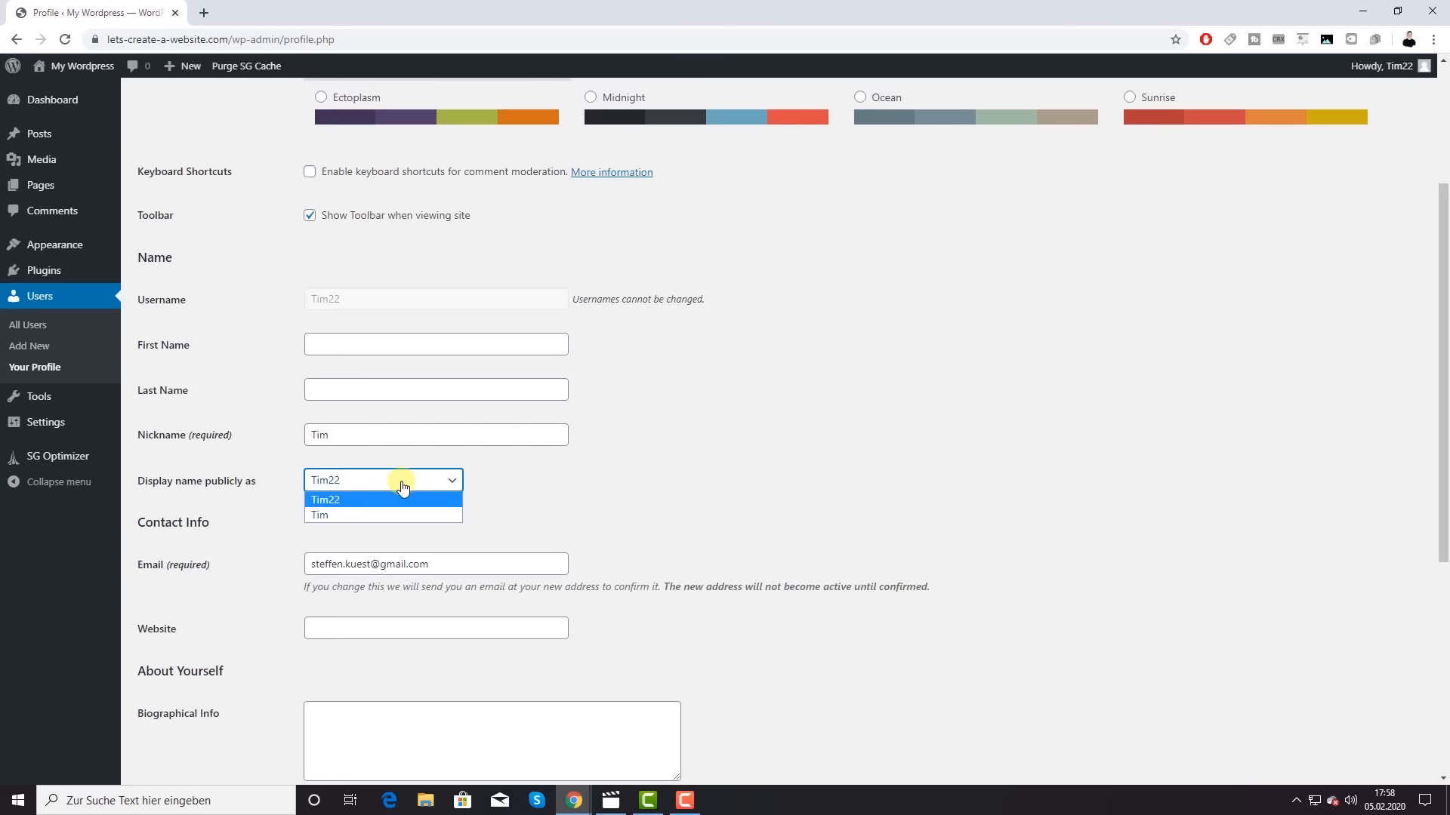
click(372, 511)
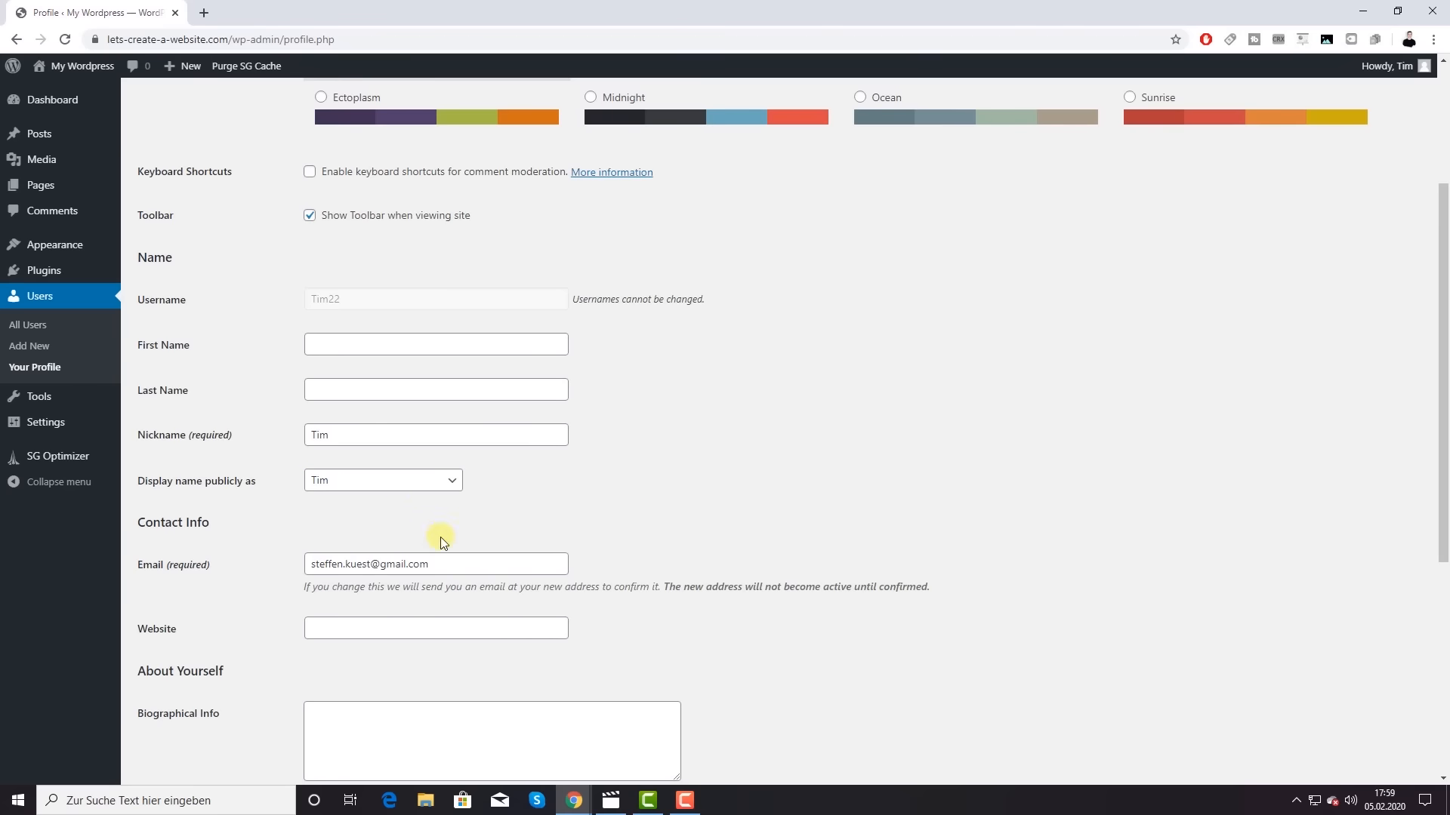
scroll(438, 537, down, 3)
scroll(342, 565, down, 3)
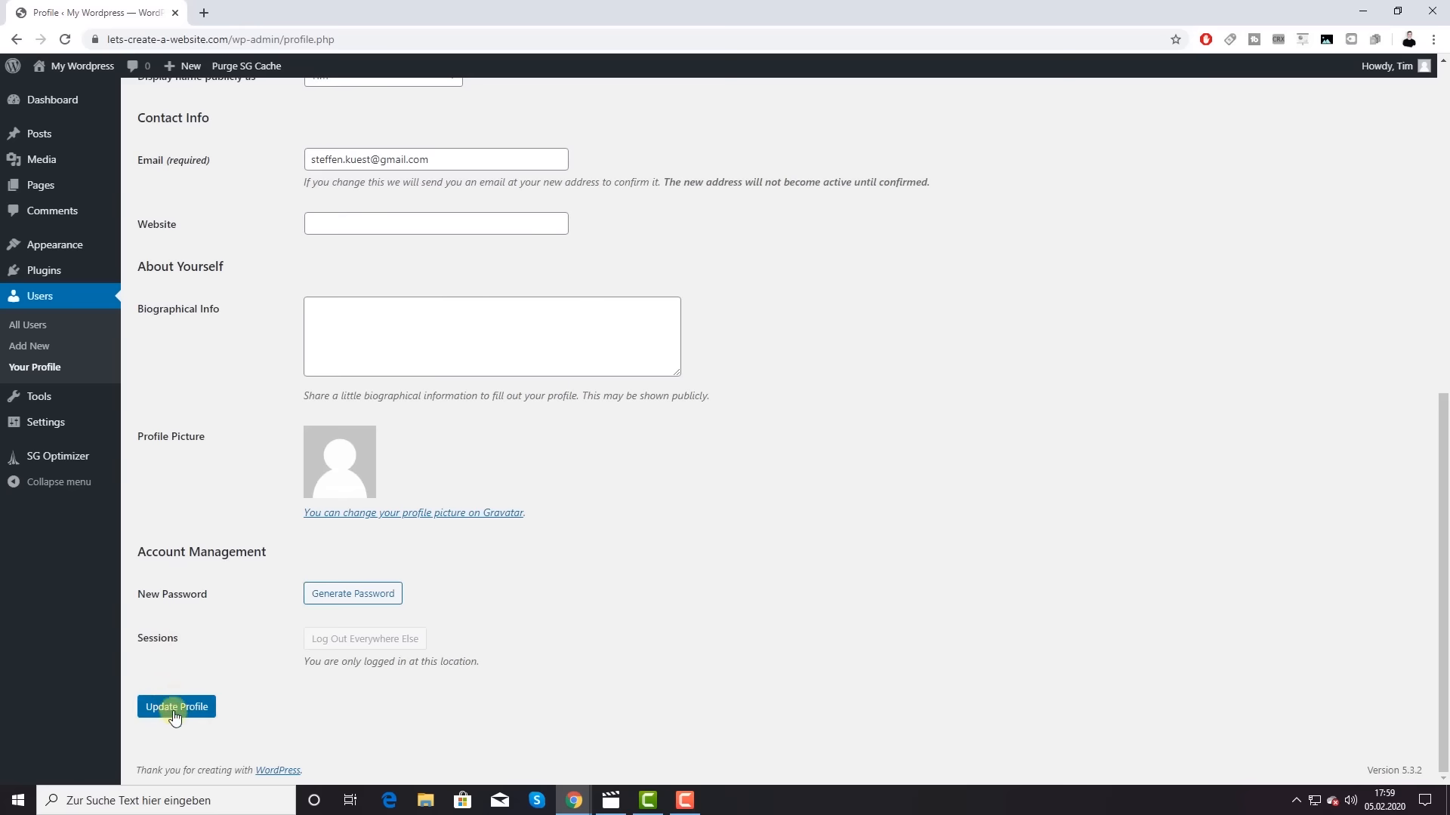
click(175, 707)
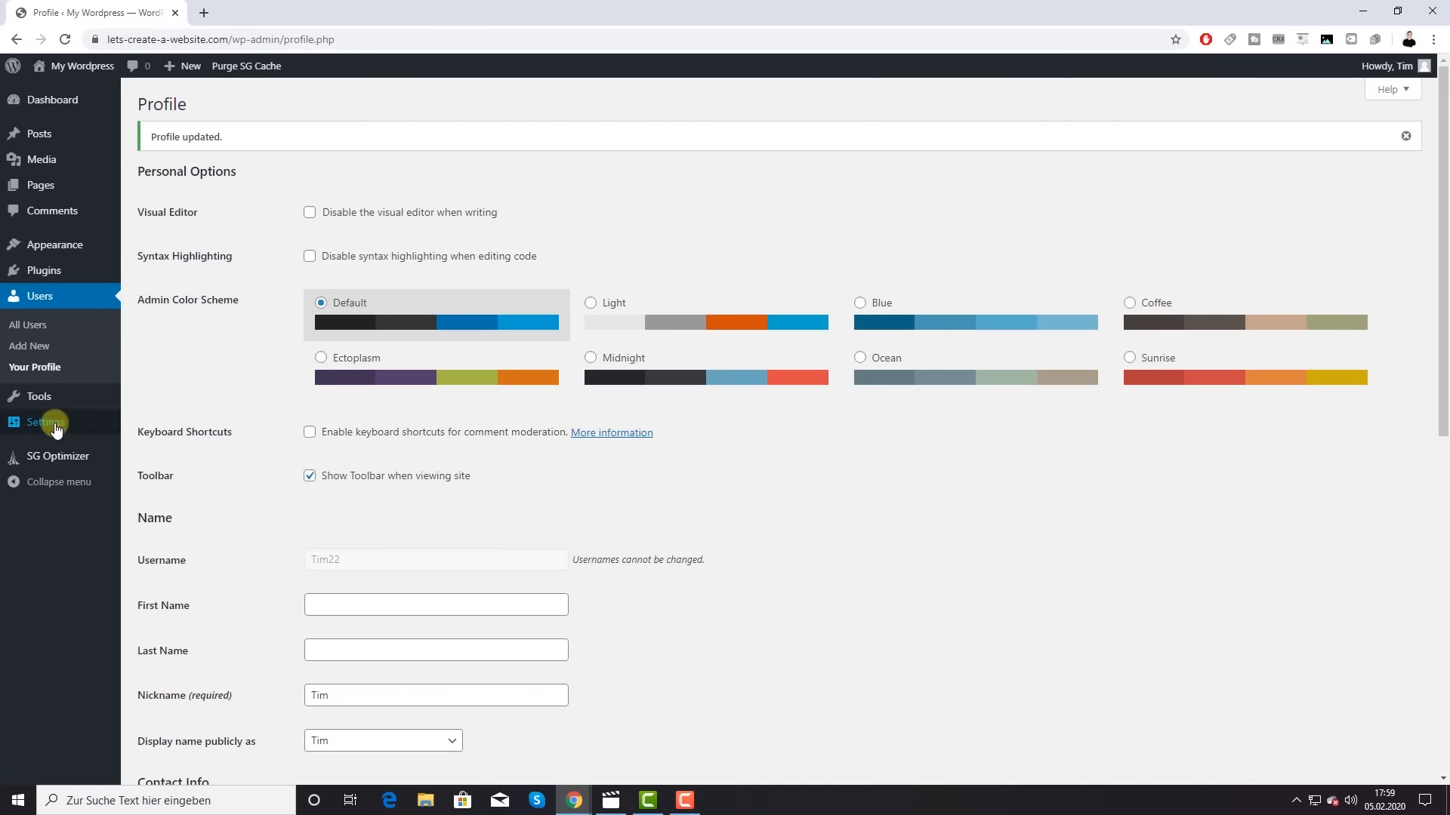
Step: Open the General Settings, view the live site in a separate browser tab, and return to the settings
mouse_move(56, 428)
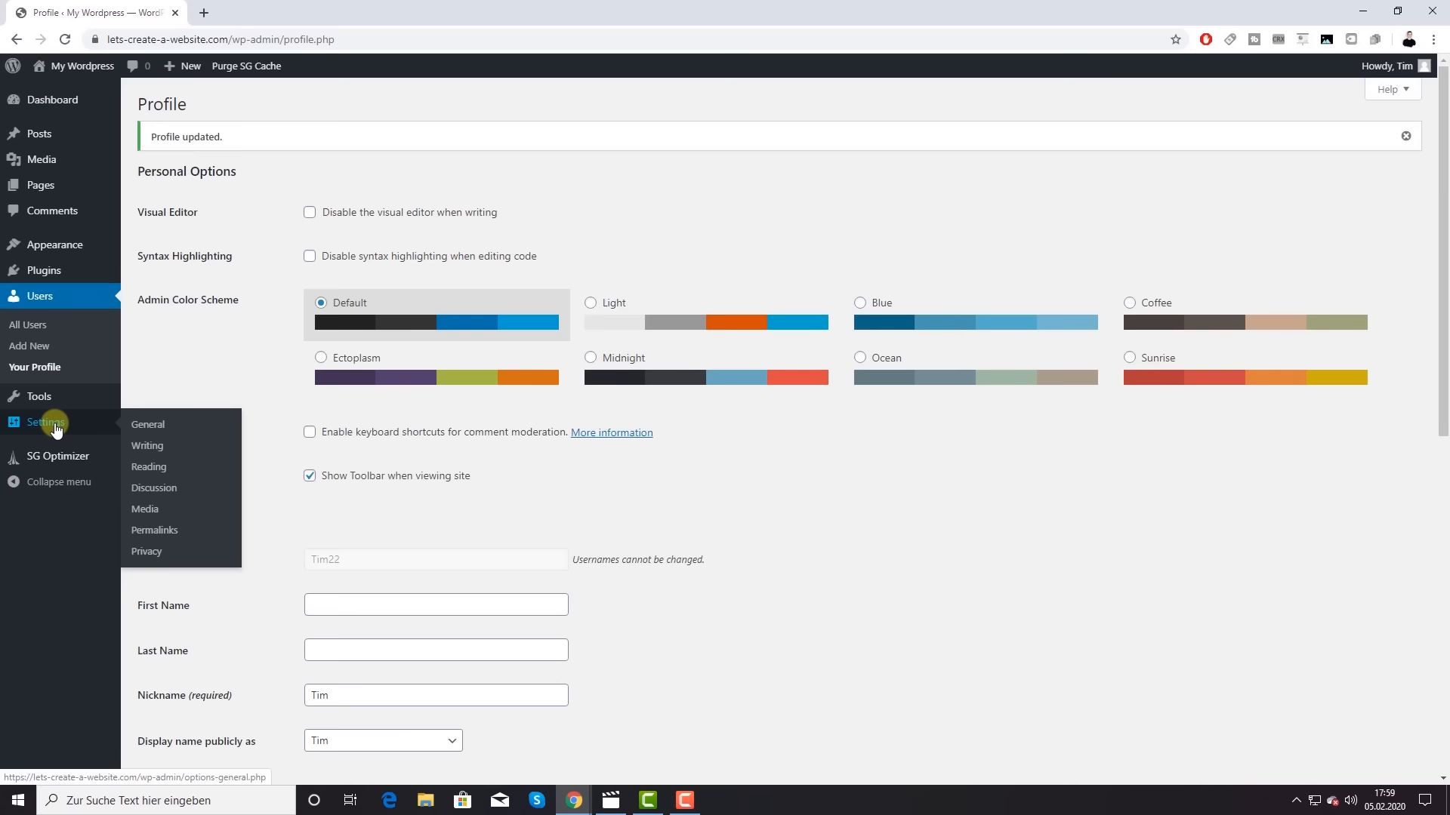
click(148, 426)
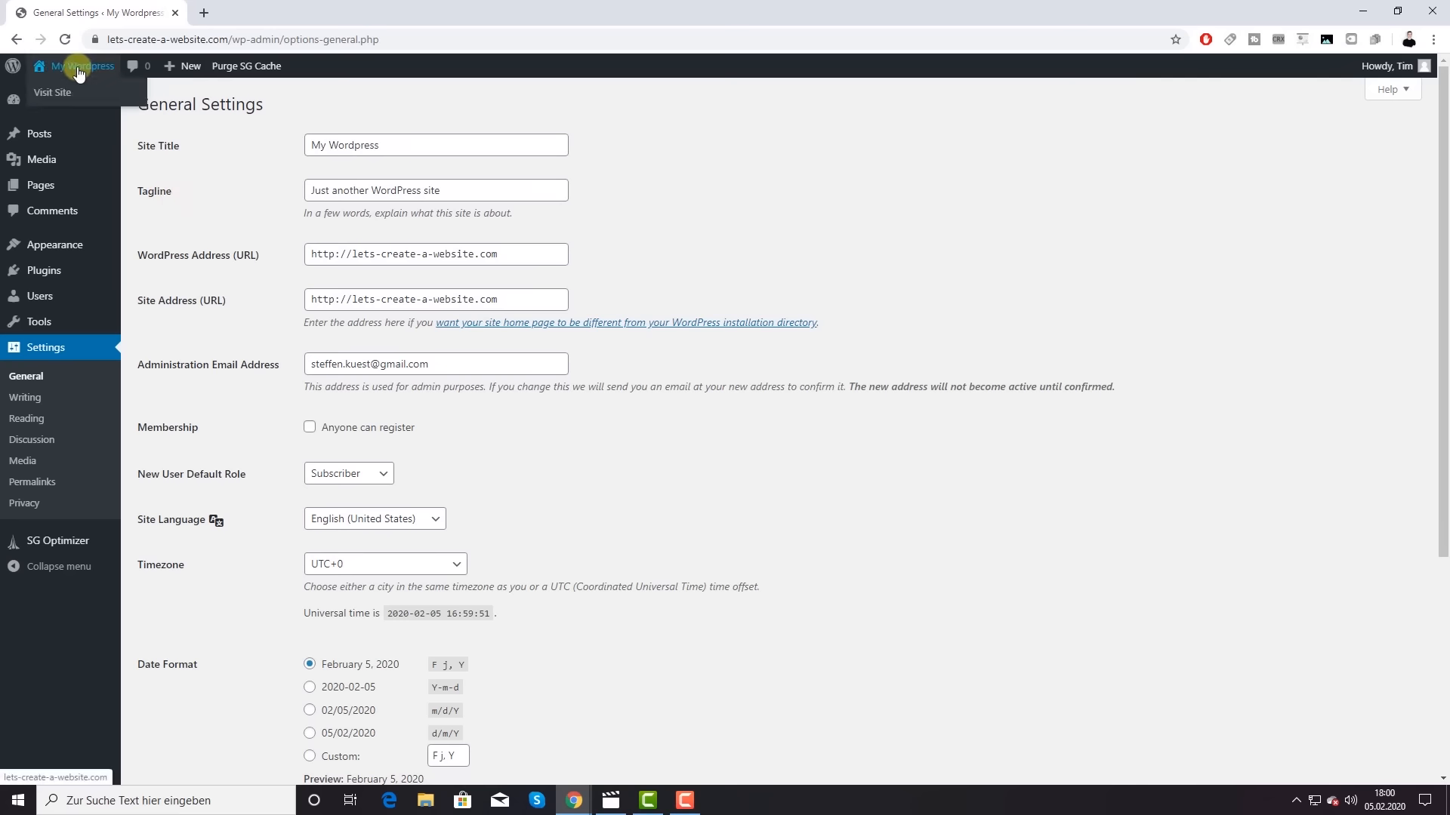
right_click(51, 85)
click(71, 98)
click(302, 13)
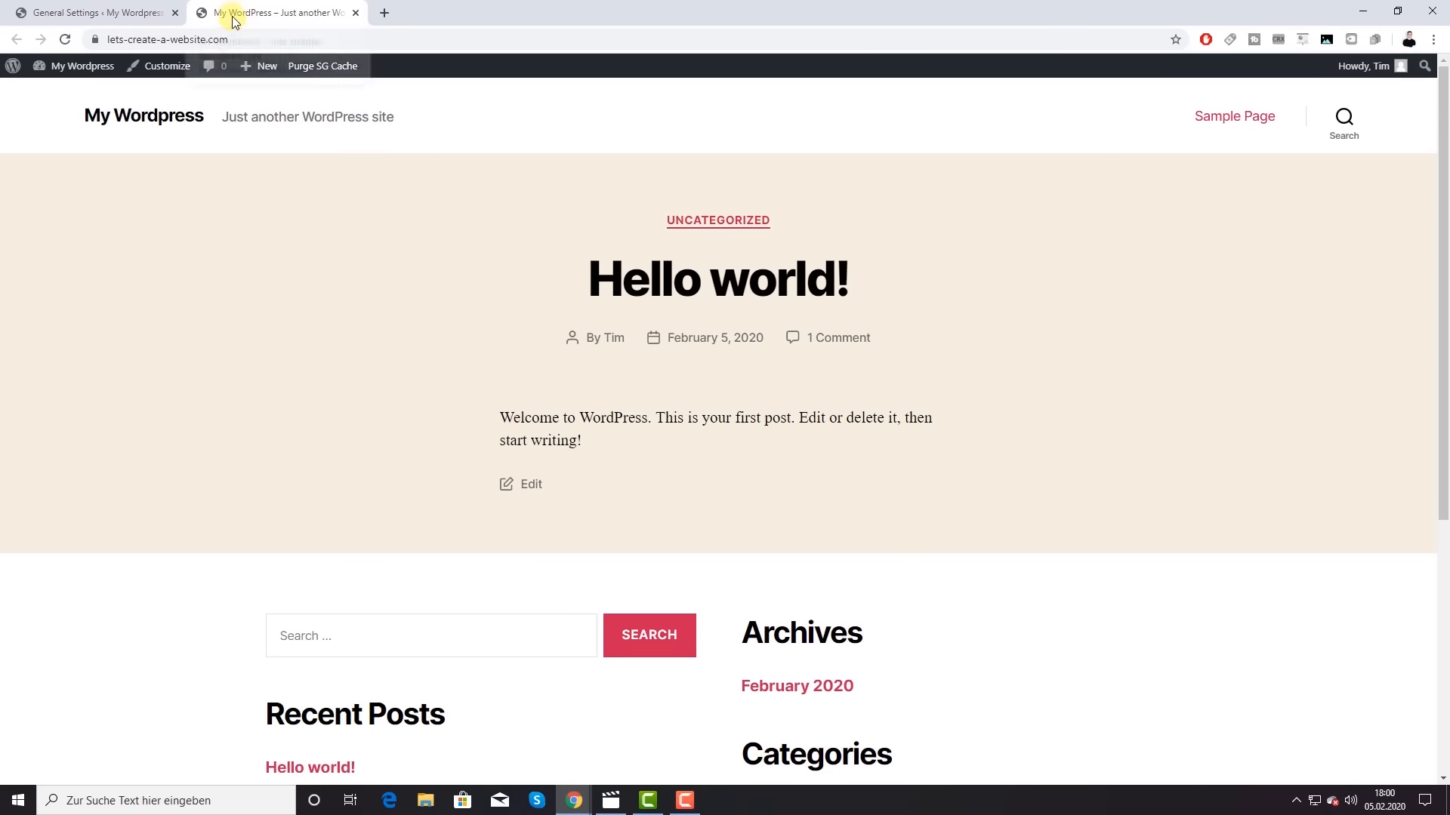
click(127, 7)
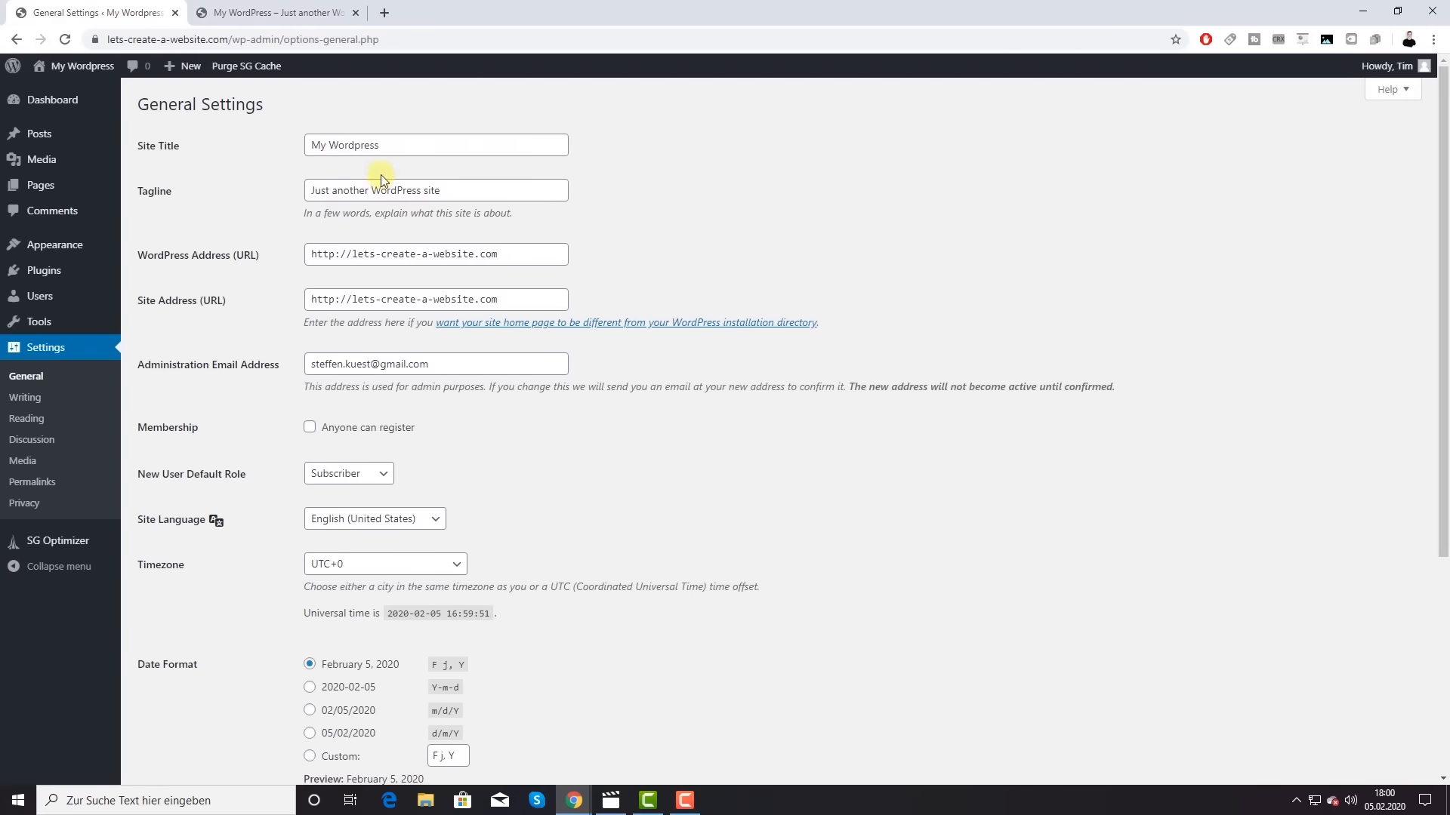
Step: Set the site title to the owner's full name and the tagline to "Learn how to make a website", save, and reload the live site
drag(398, 146, 274, 142)
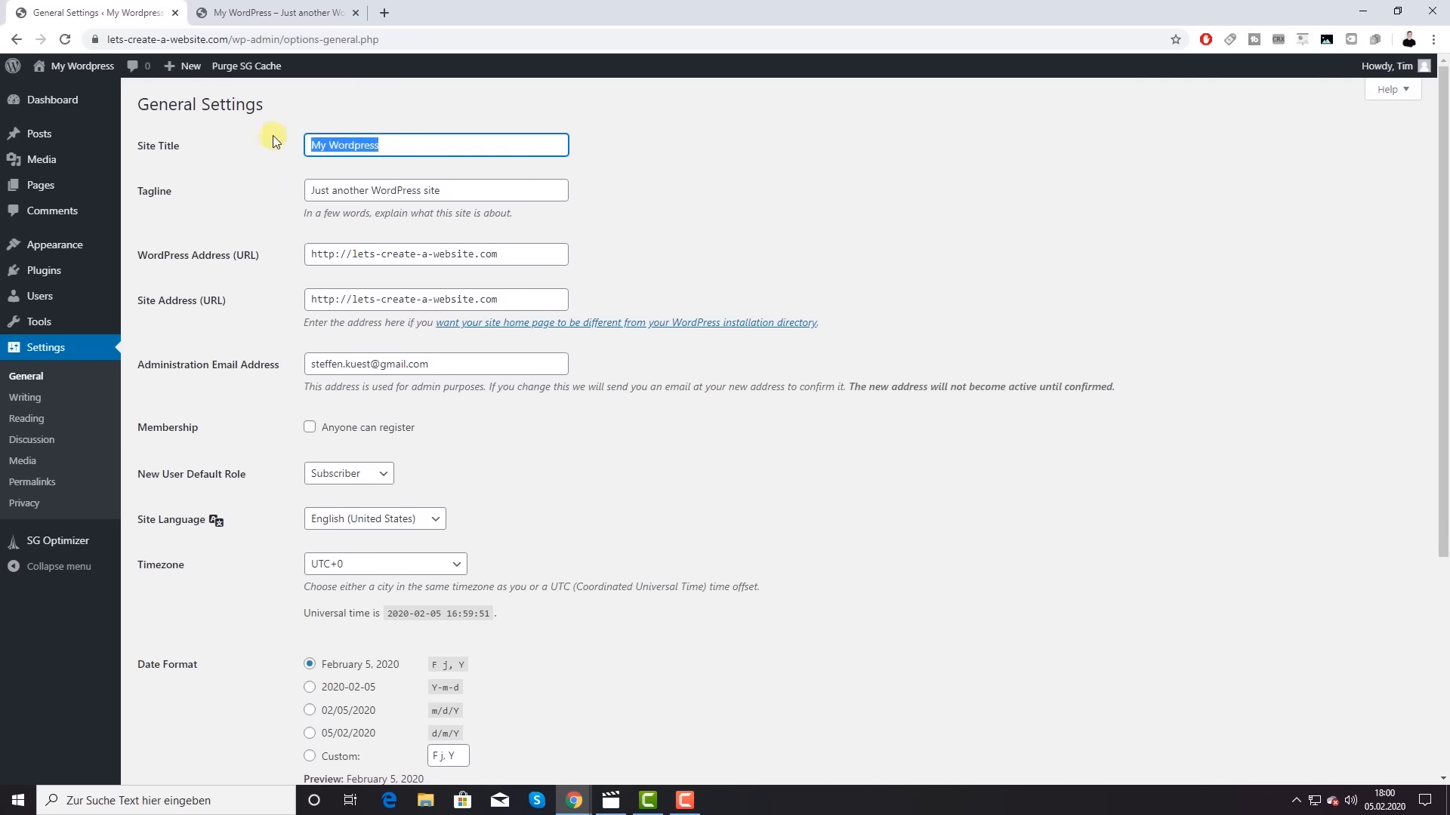
text(Tim Wessels)
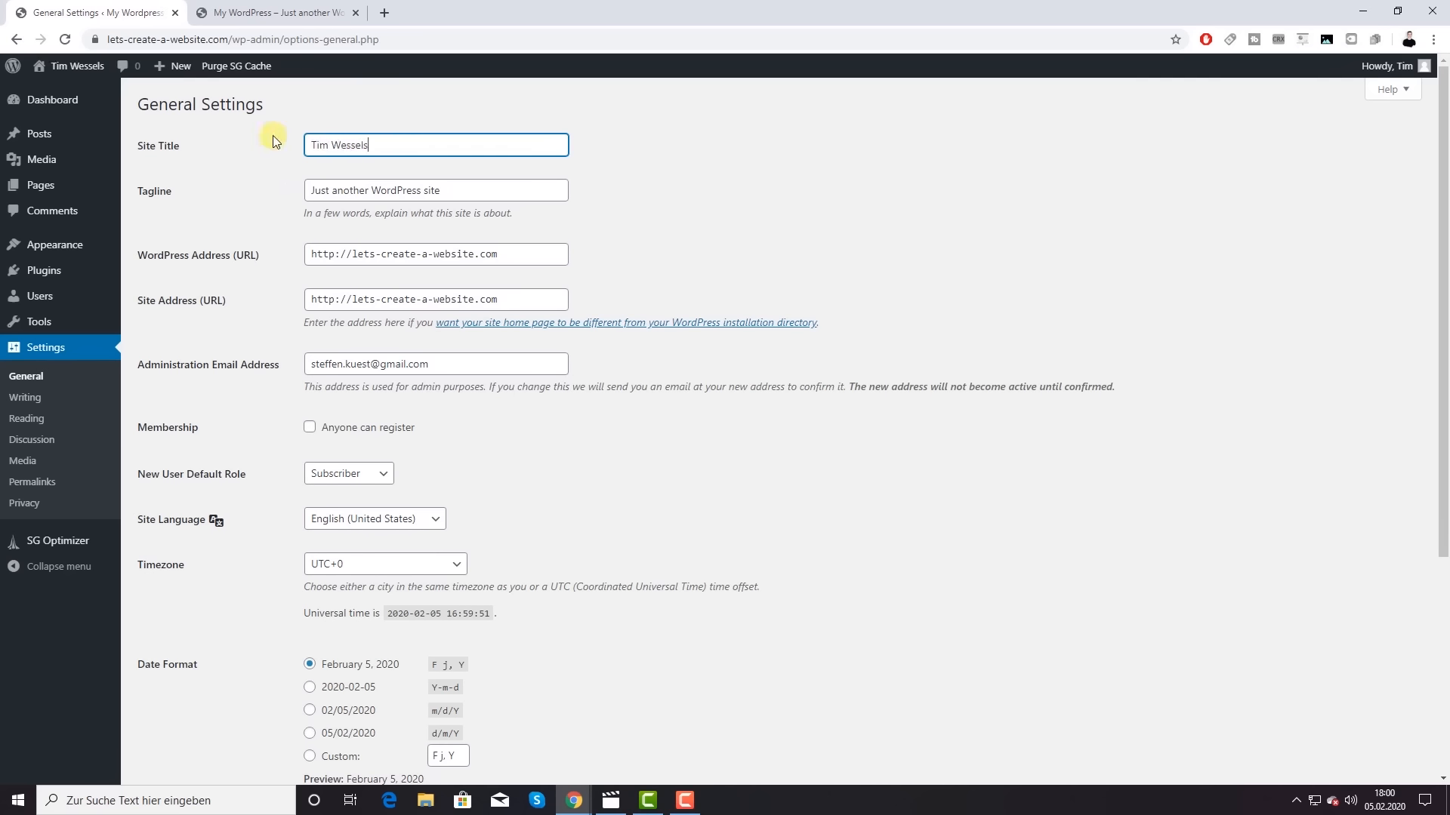
key(Tab)
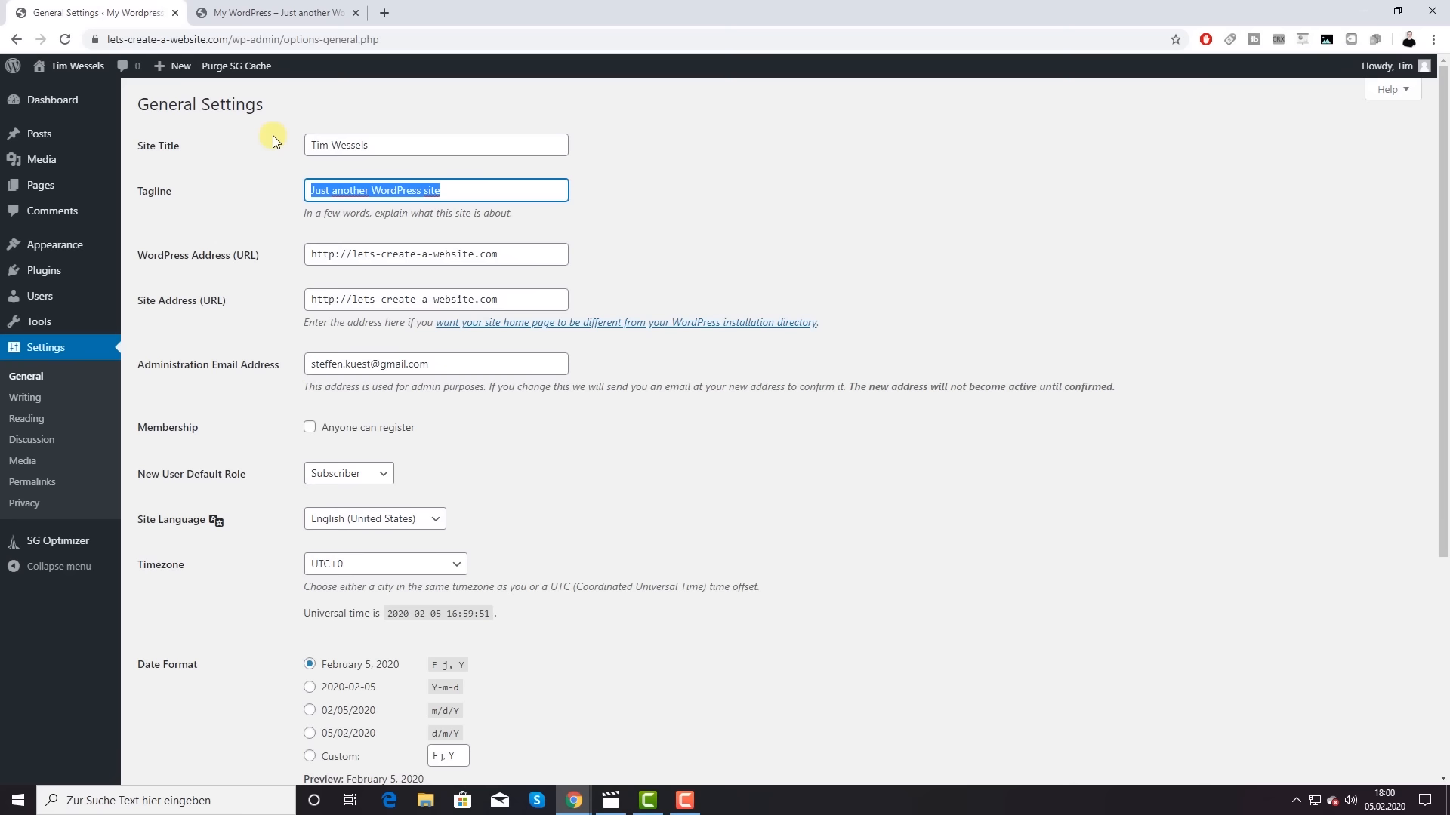
text(Learn how to make a website)
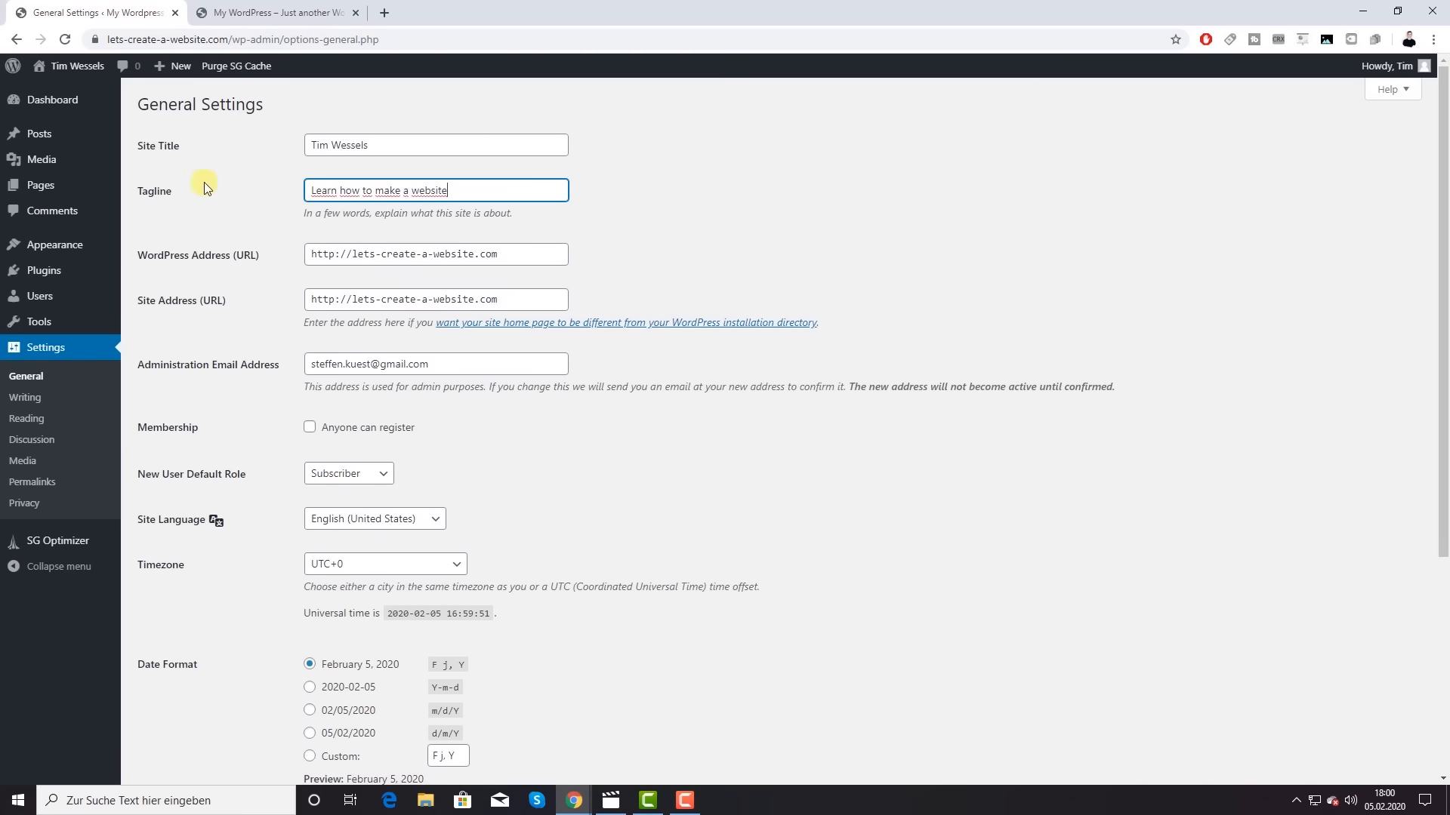
scroll(215, 273, down, 5)
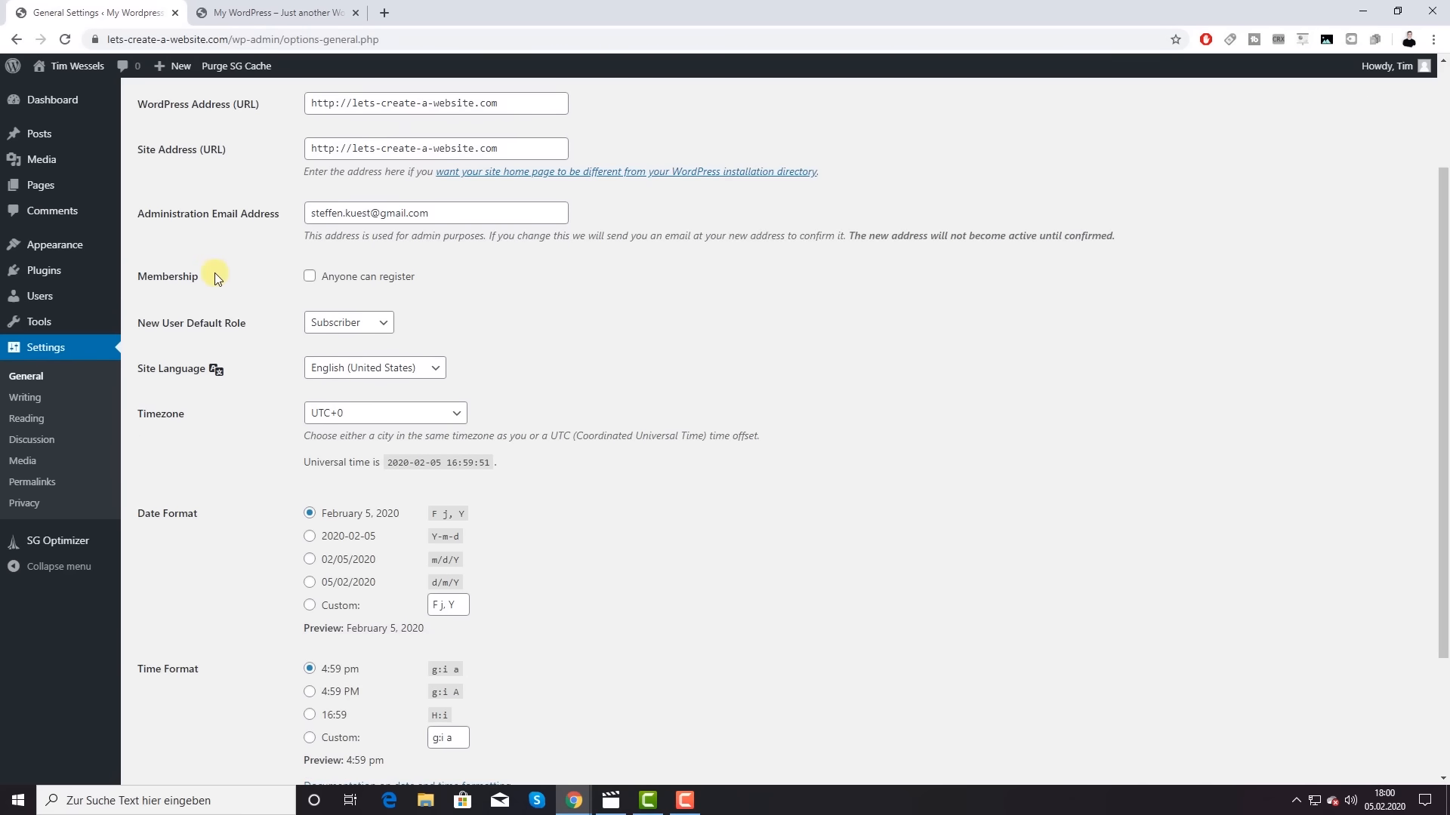
click(165, 706)
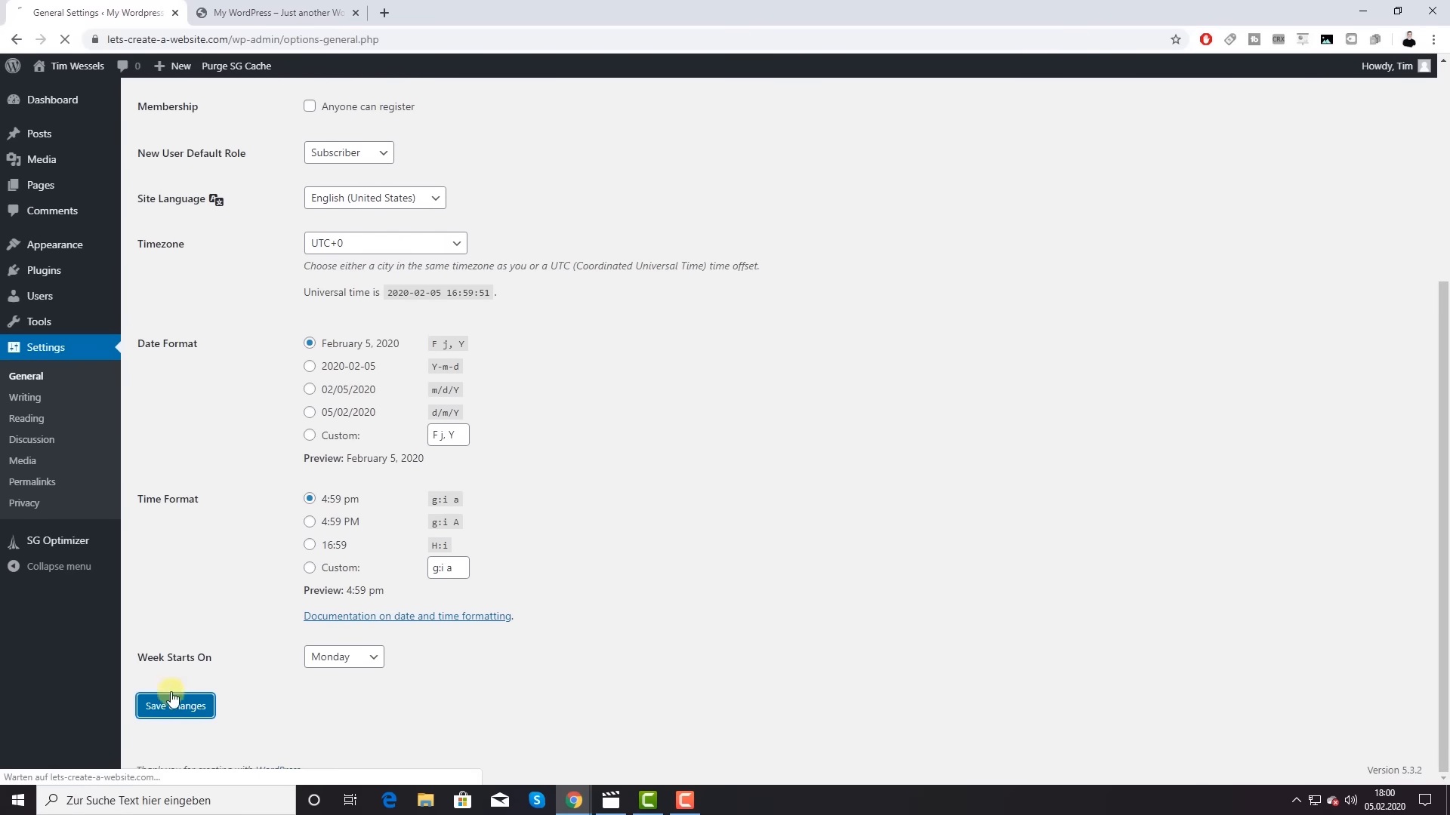
click(264, 23)
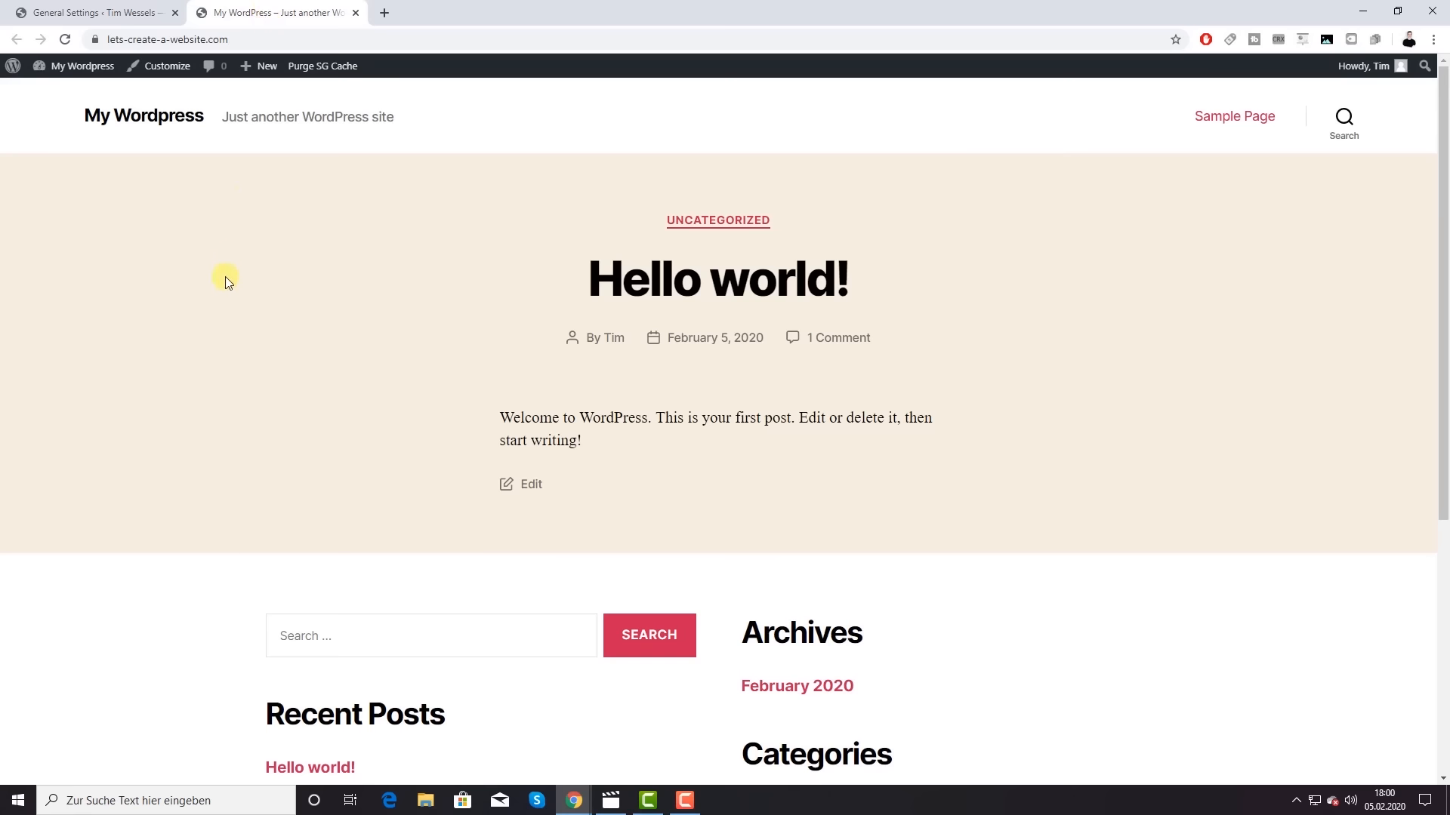
key(F5)
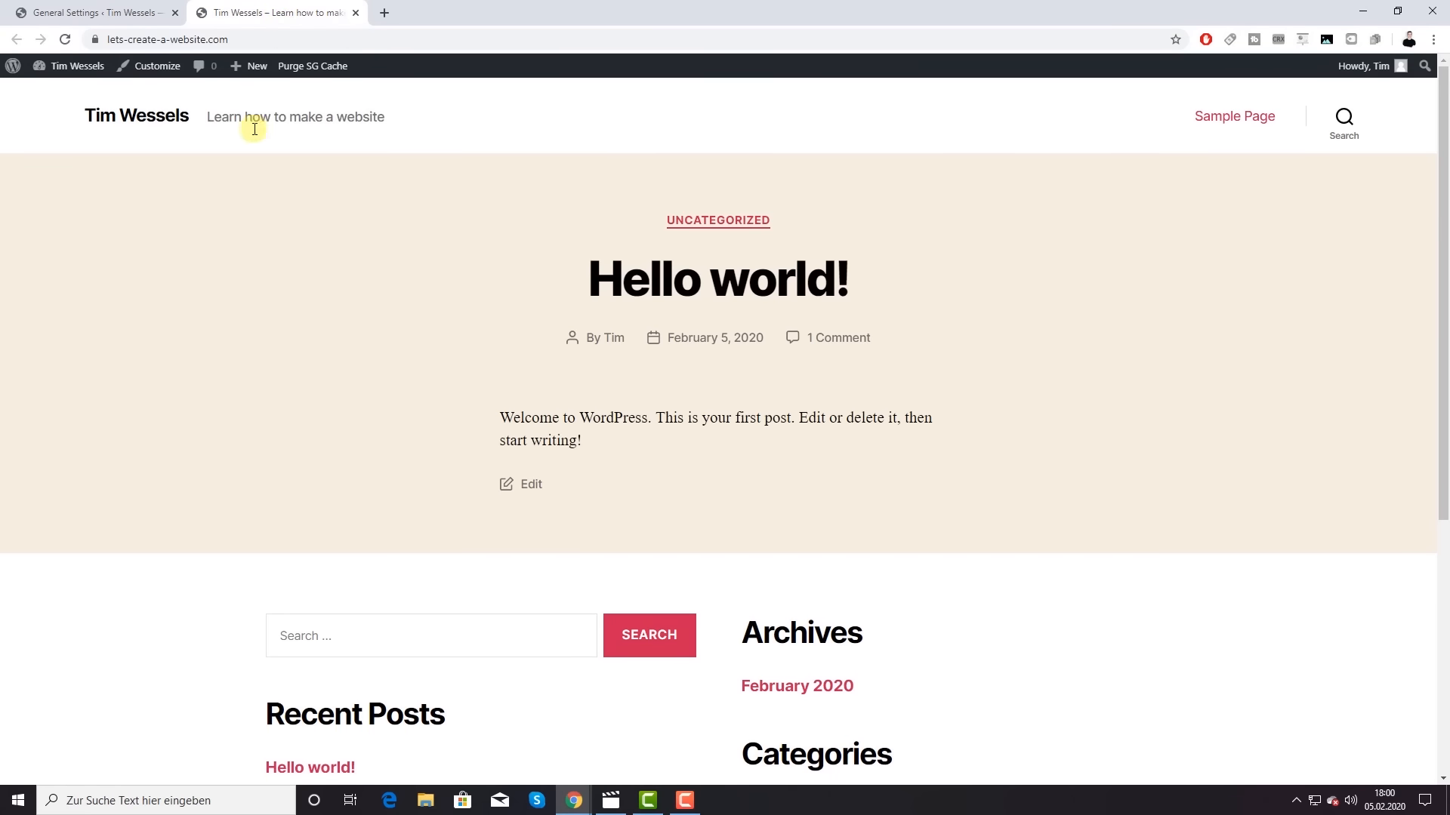
Step: Compare the saved General Settings with the header of the live site and return to the settings
click(151, 13)
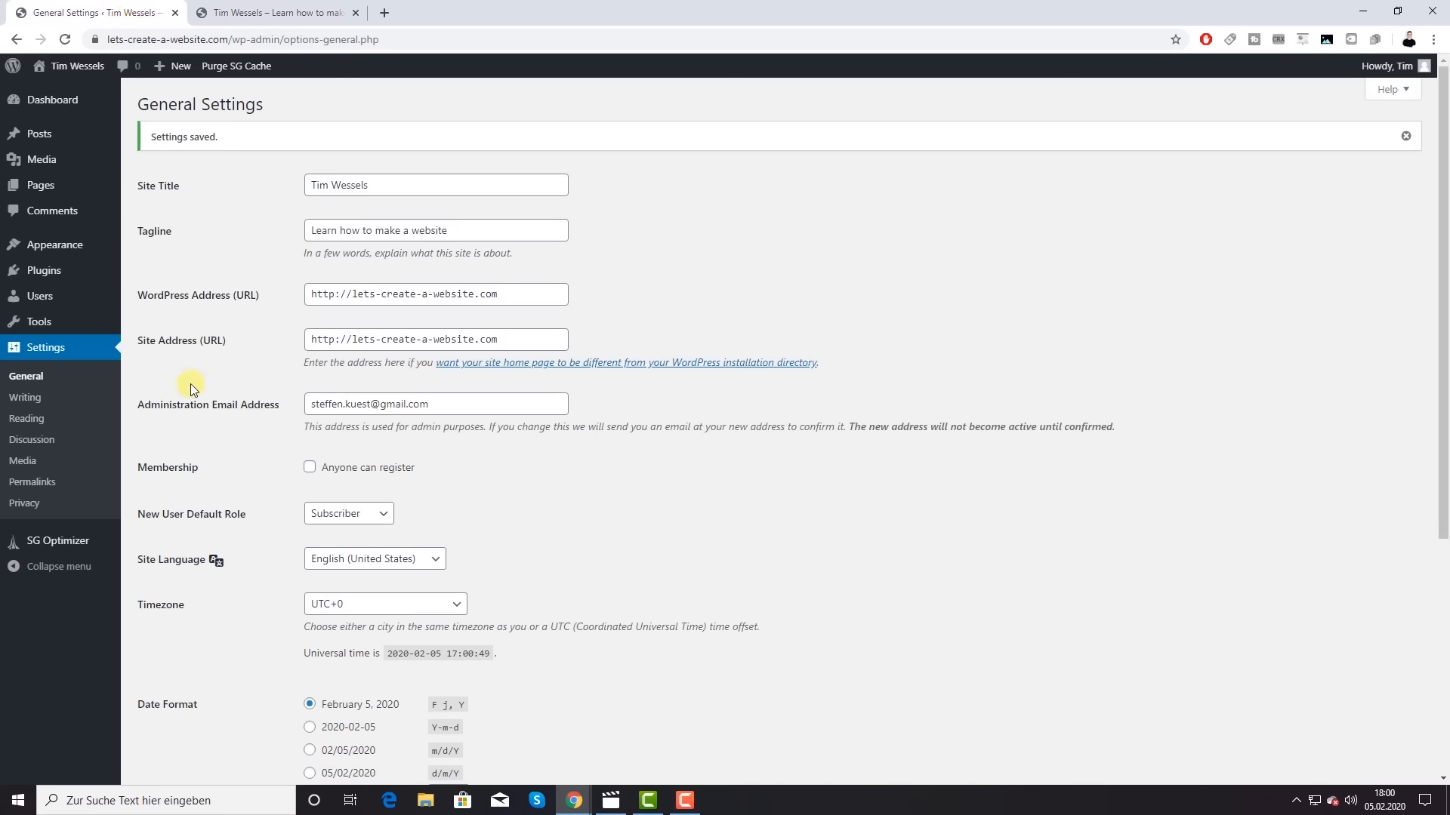
click(275, 13)
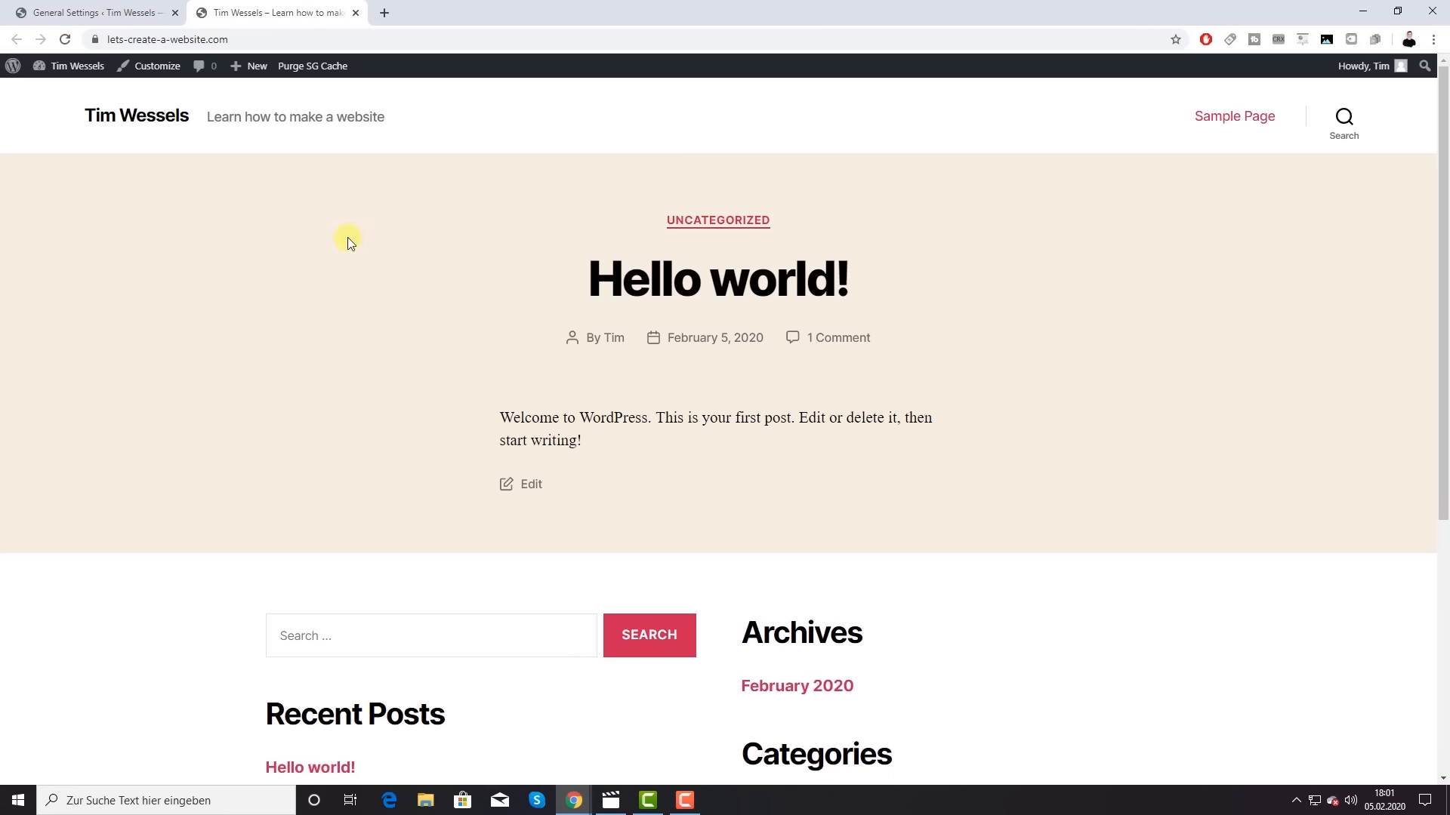
click(95, 12)
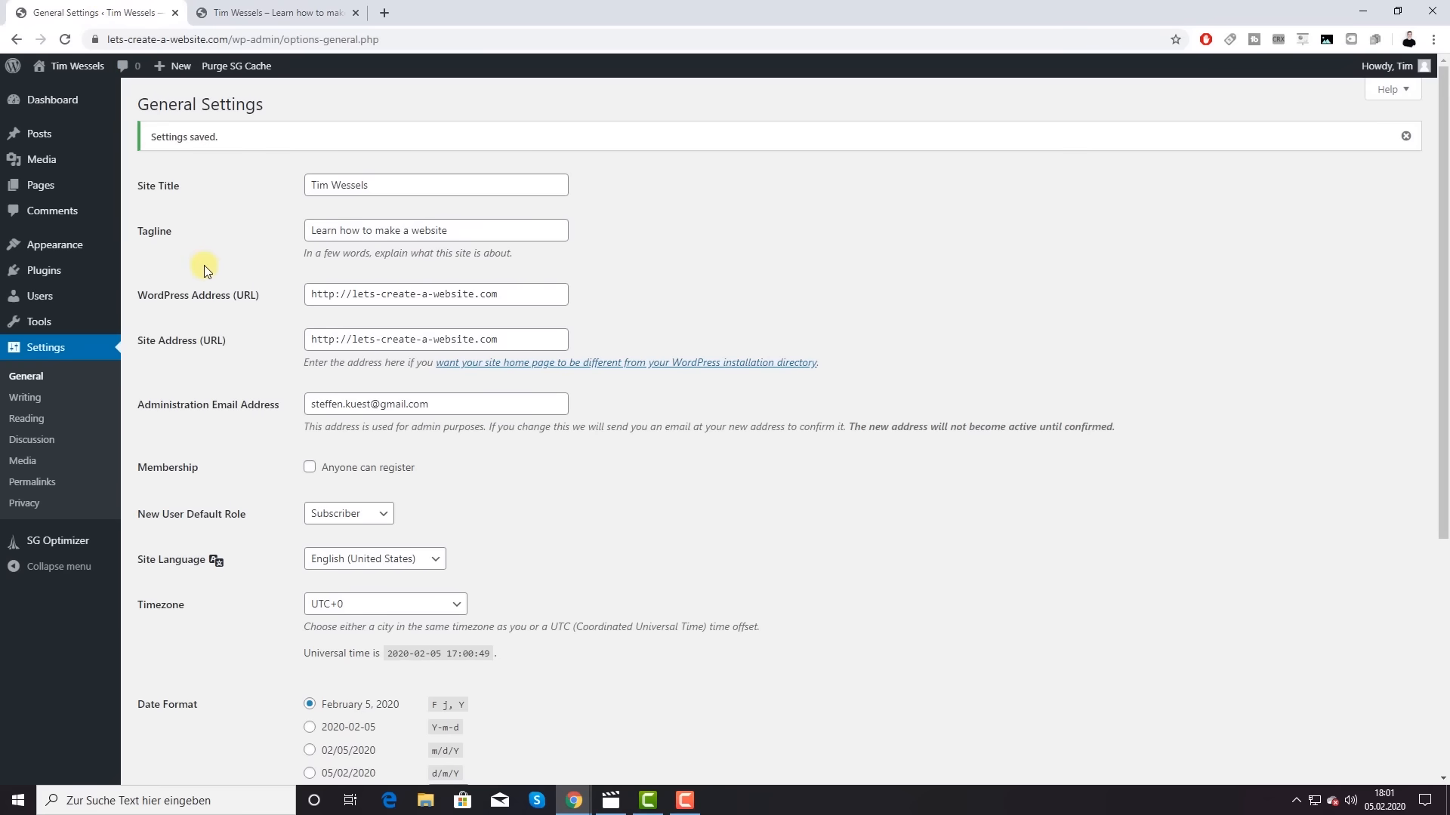
Step: Create a new page titled "Home", dismissing the block editor tip, and publish it
mouse_move(53, 183)
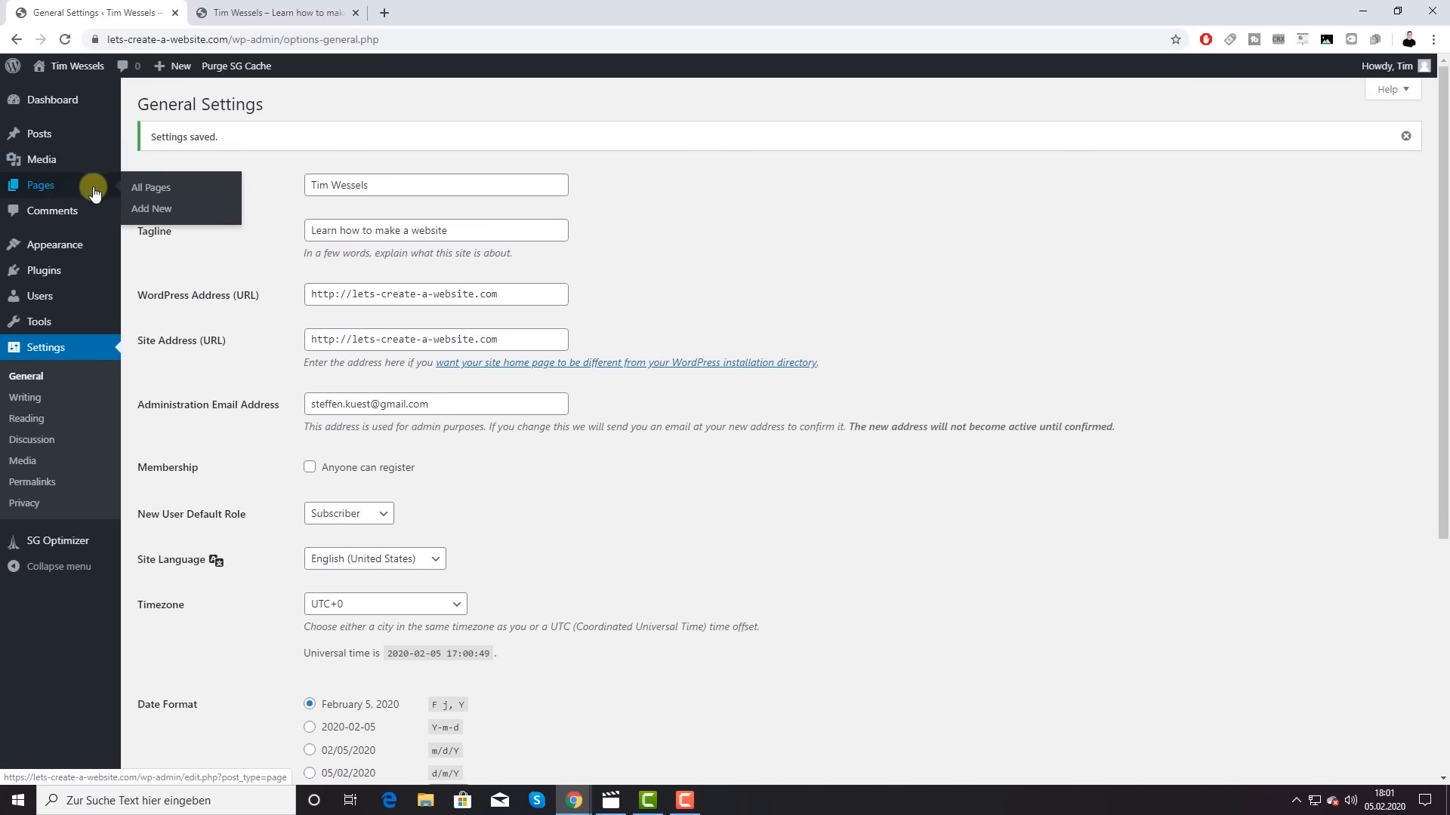
click(154, 213)
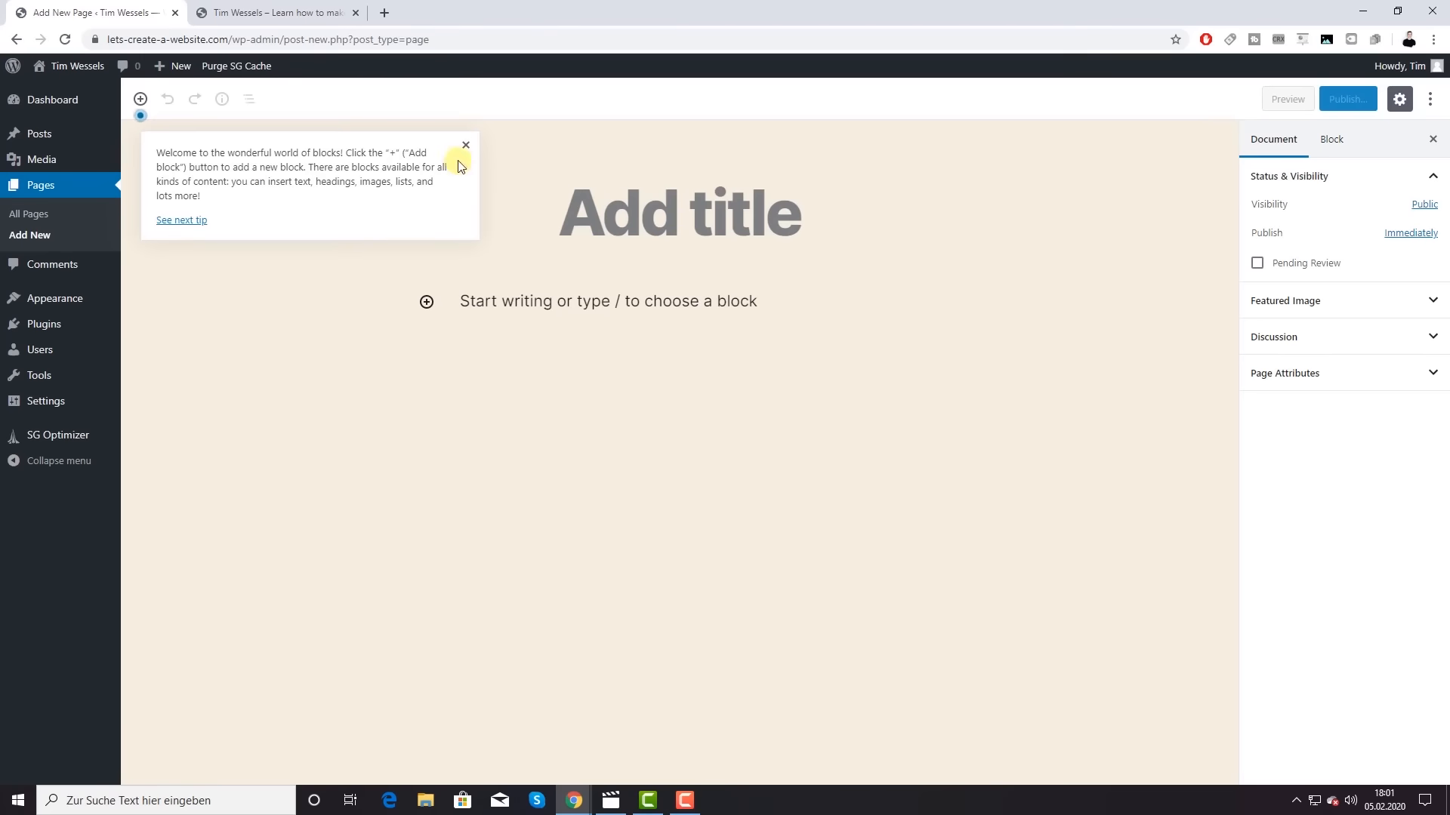
click(466, 147)
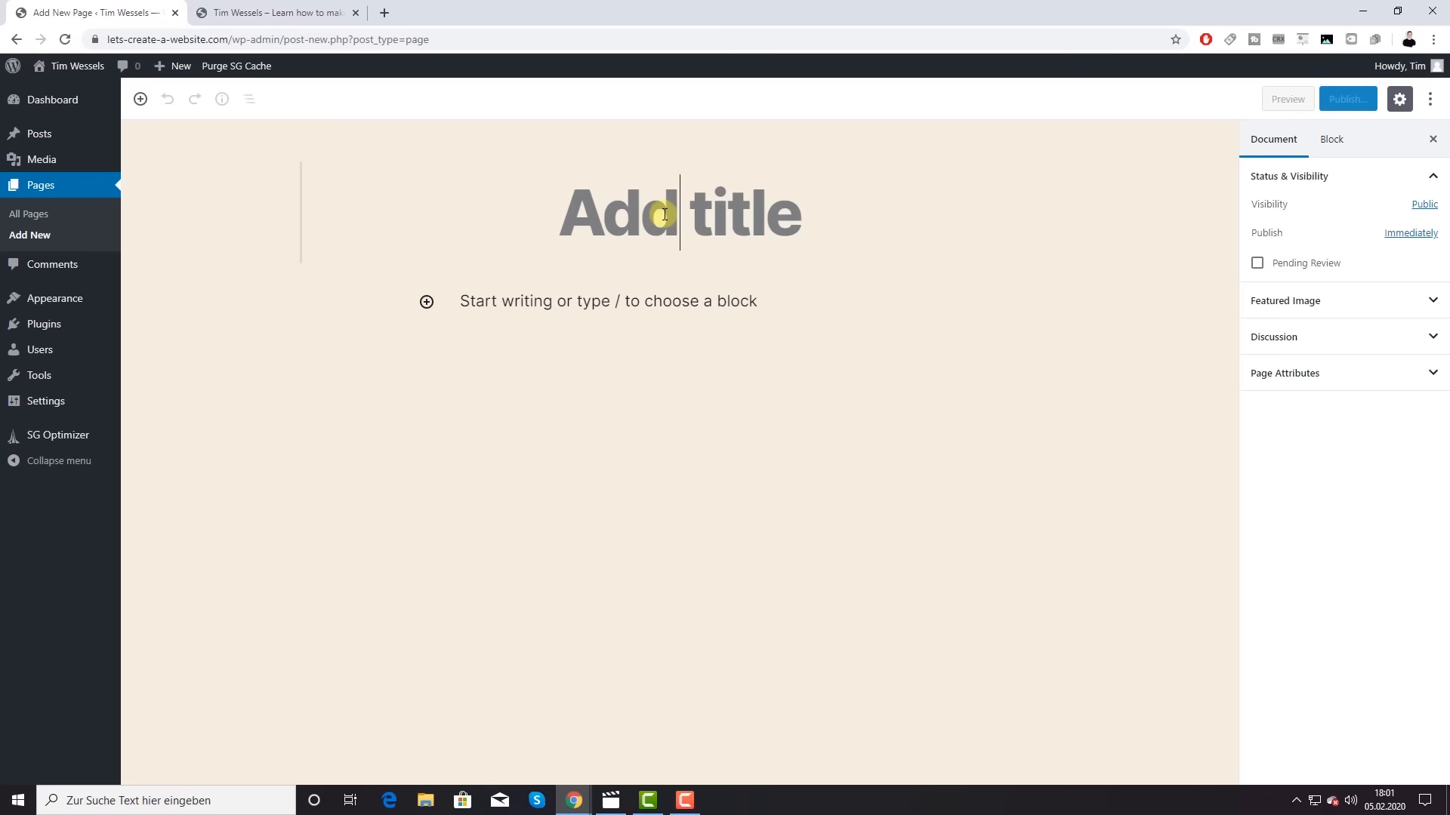
text(Home)
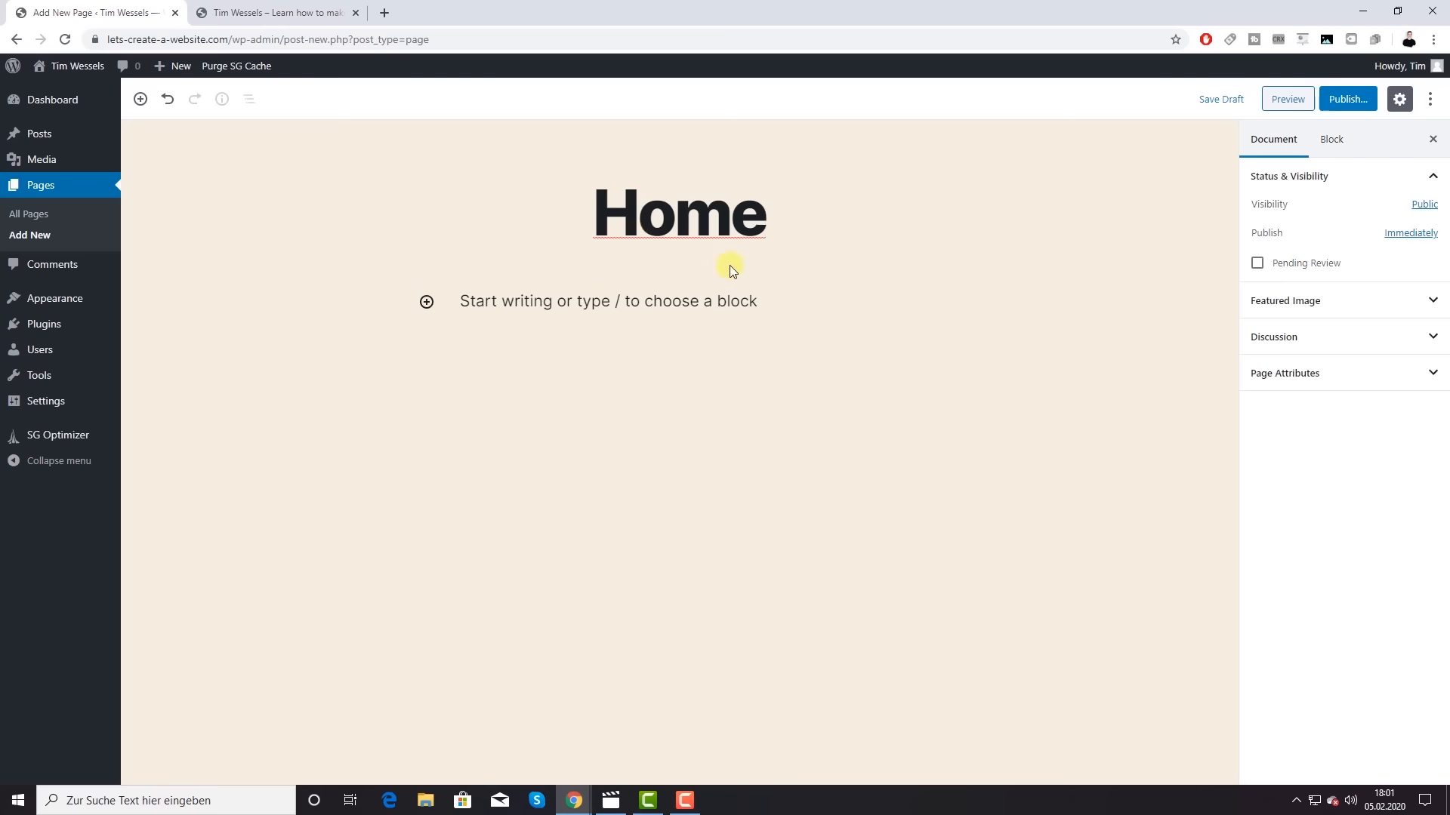
click(1345, 105)
click(1362, 108)
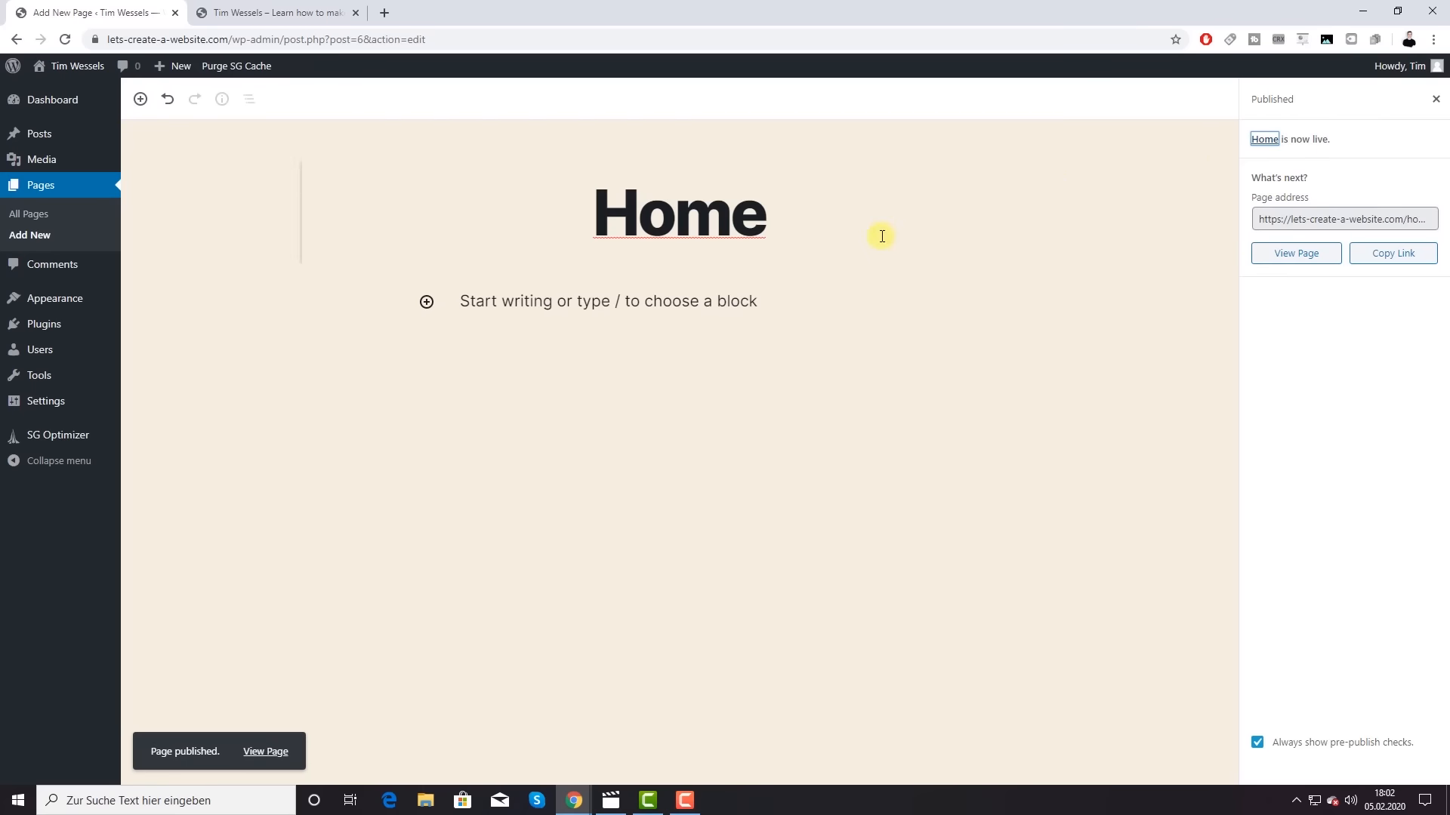
Step: Reload the live site to check its navigation menu for the Home page, and return to the page editor
click(226, 20)
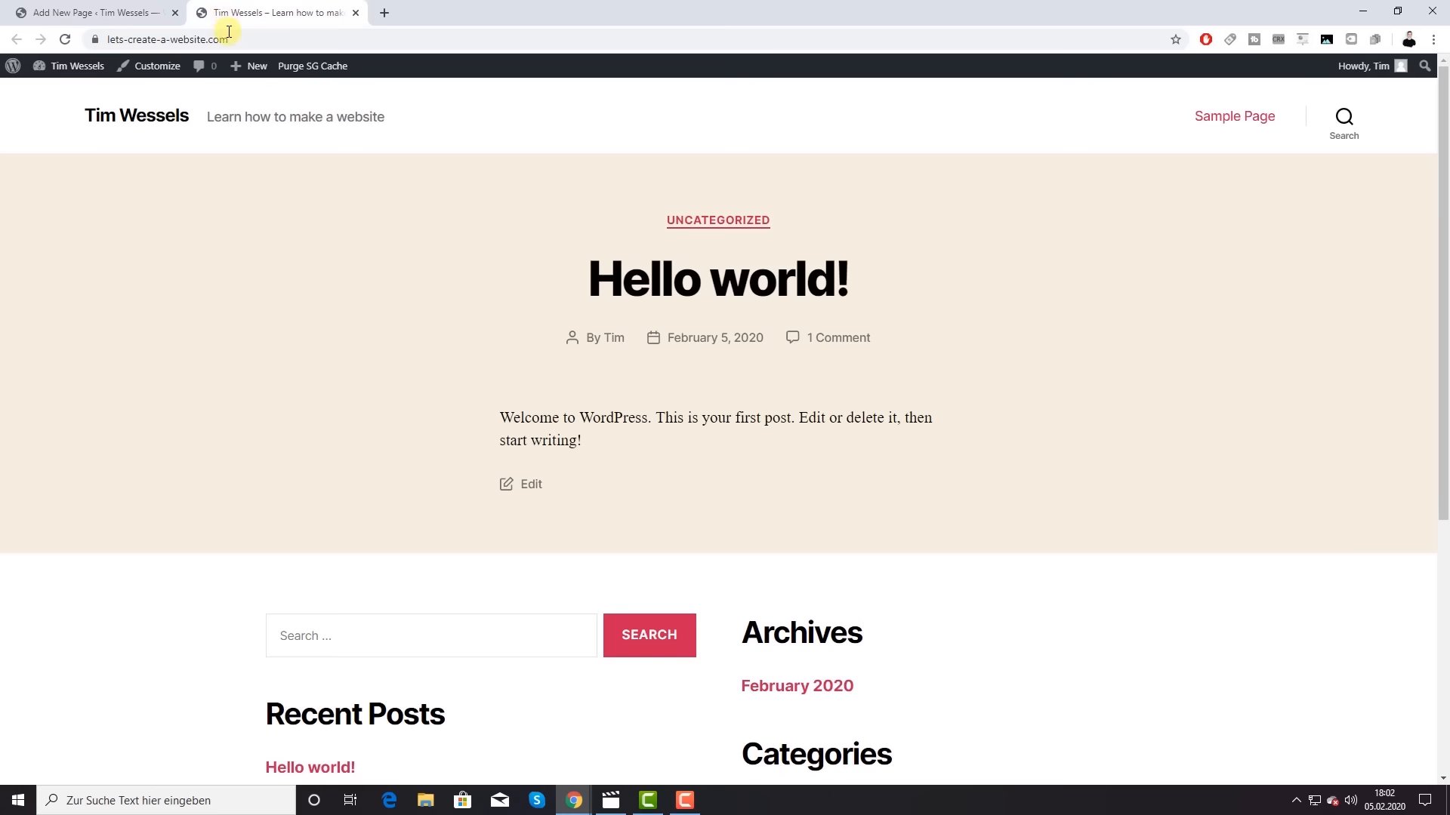
key(F5)
click(114, 12)
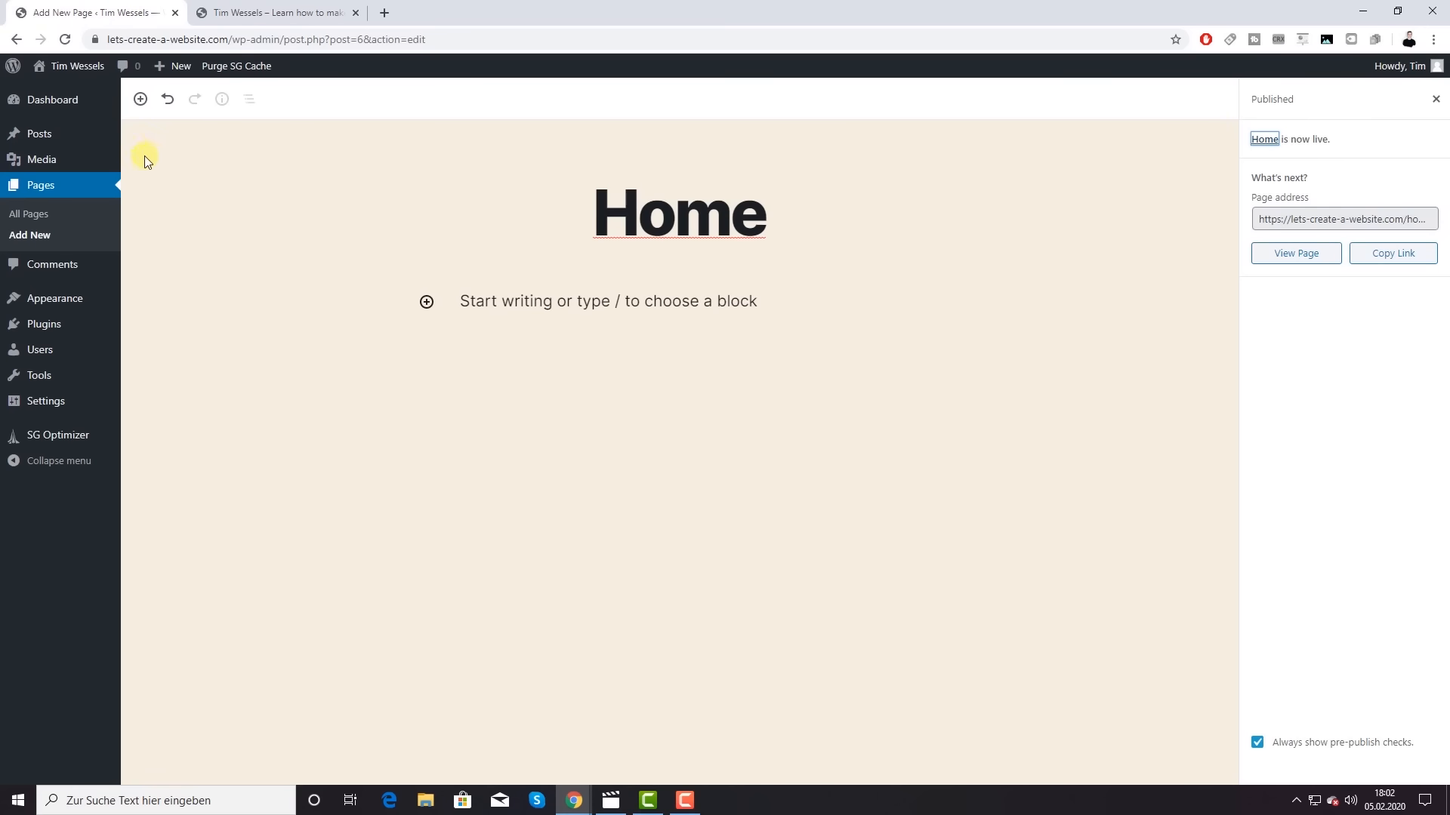
Step: In the Reading Settings, make the homepage display a static page, choose Home as the homepage, and save the changes
mouse_move(56, 406)
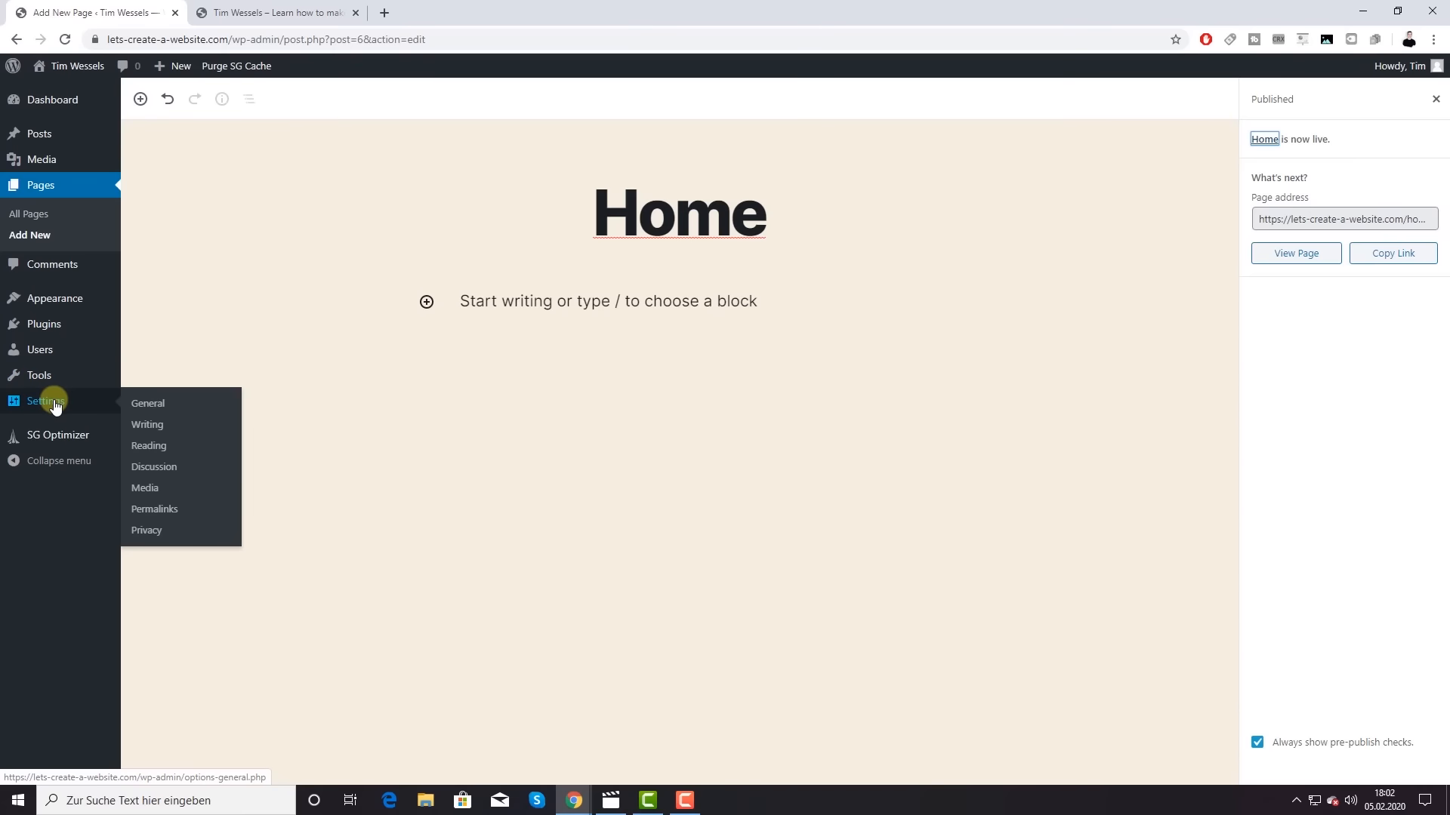
click(149, 452)
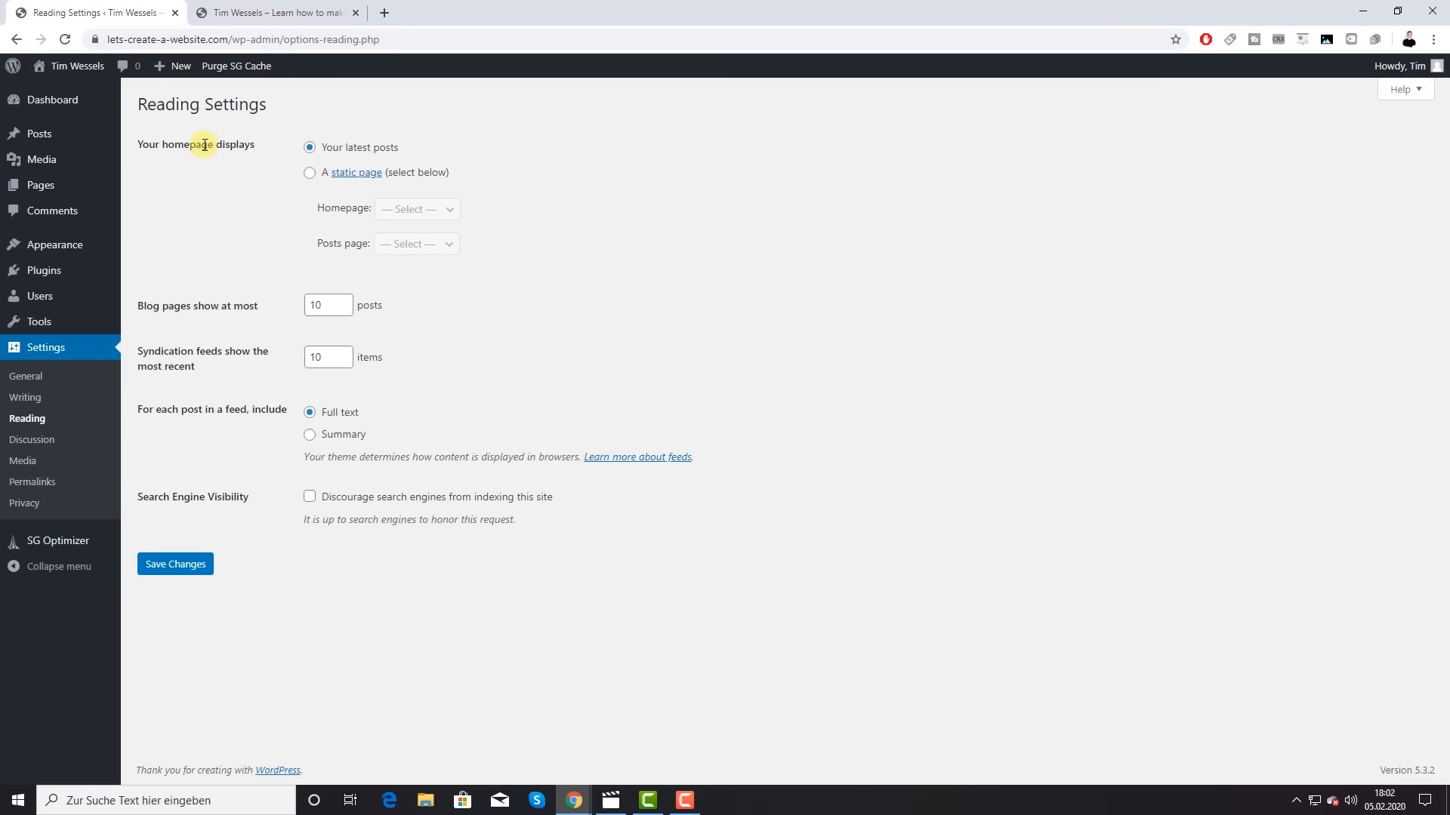
click(310, 173)
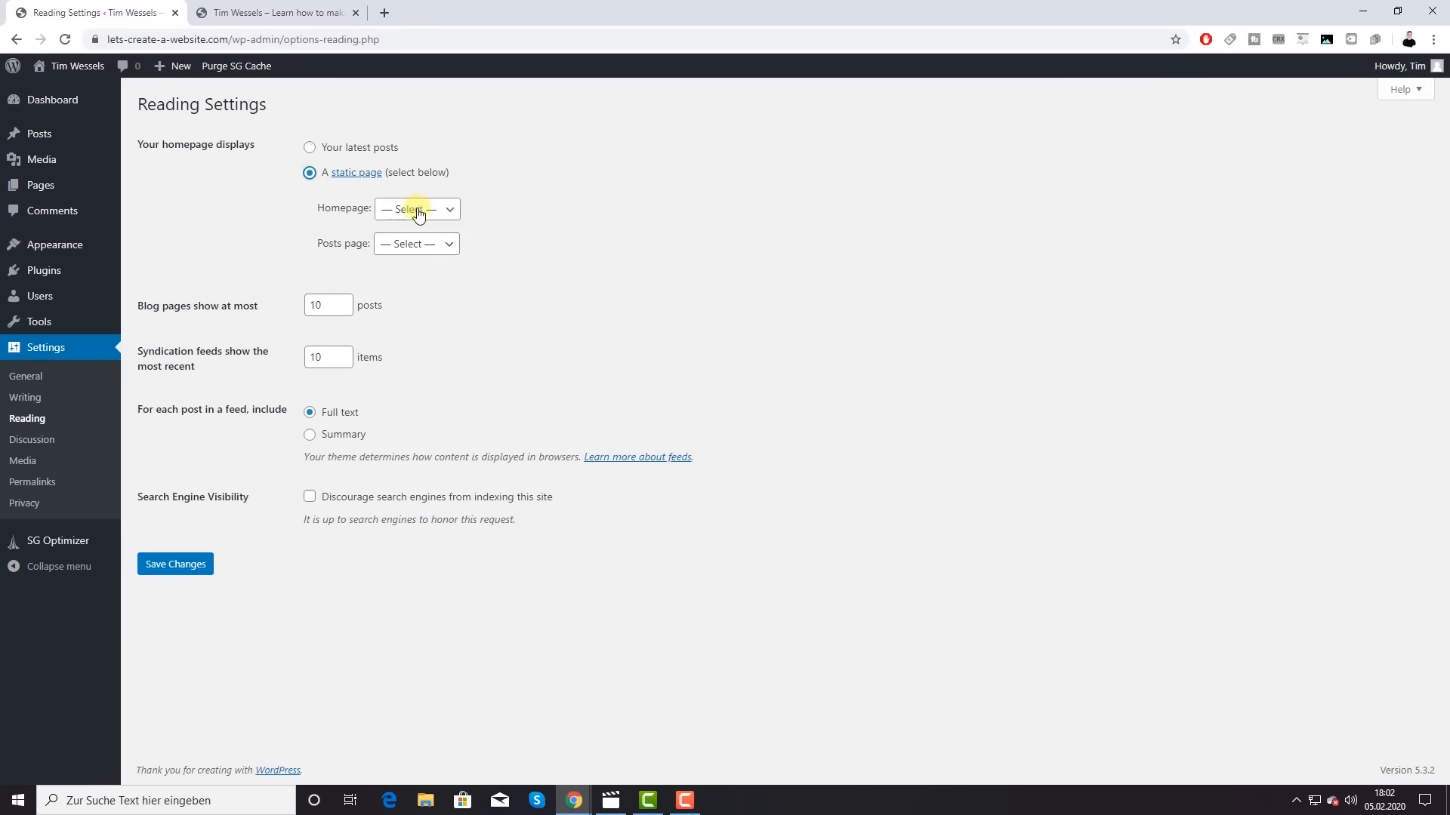
click(451, 211)
click(416, 246)
click(200, 572)
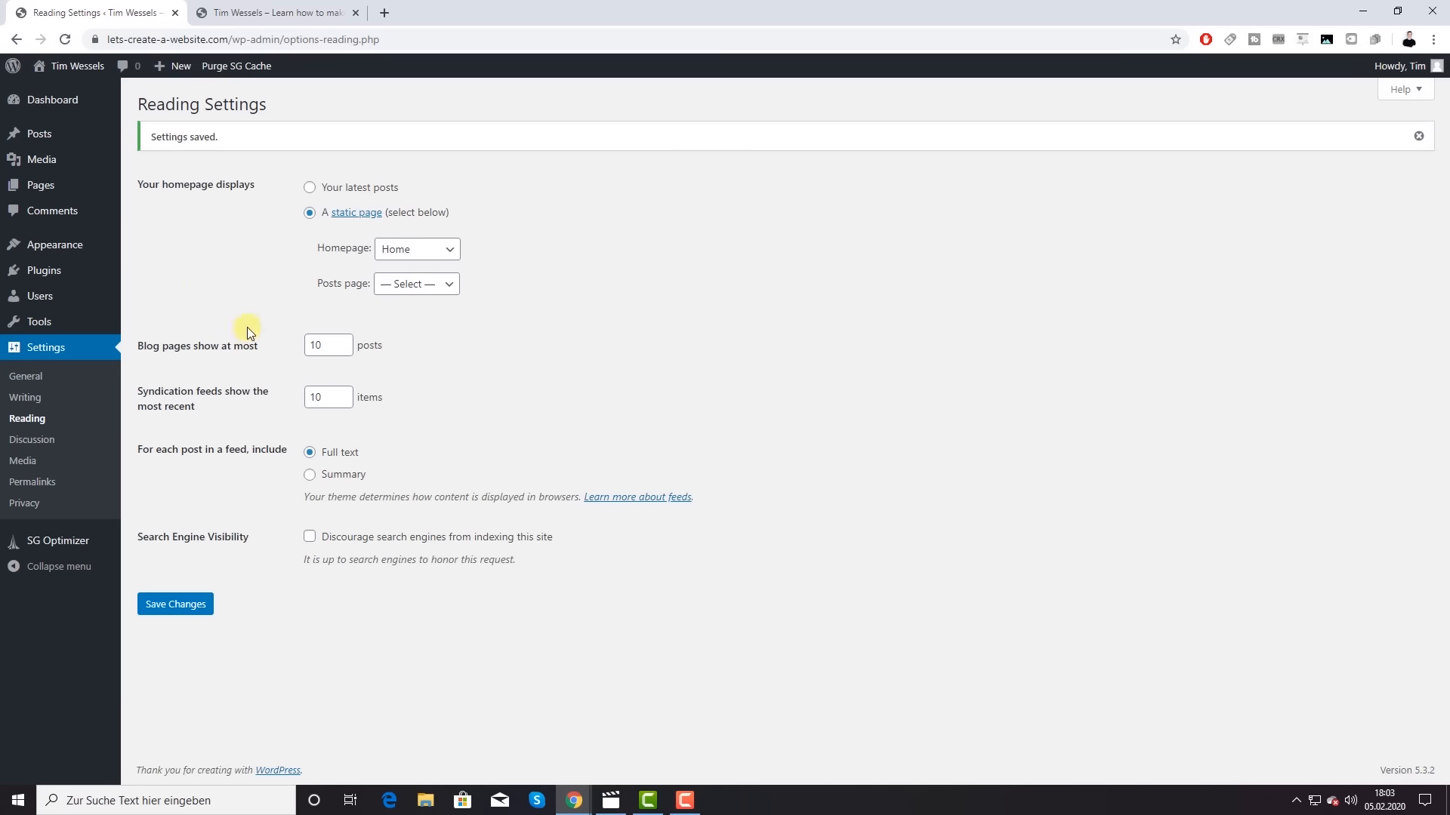
Step: Reload the live site and look over its homepage with the static Home page applied
click(279, 12)
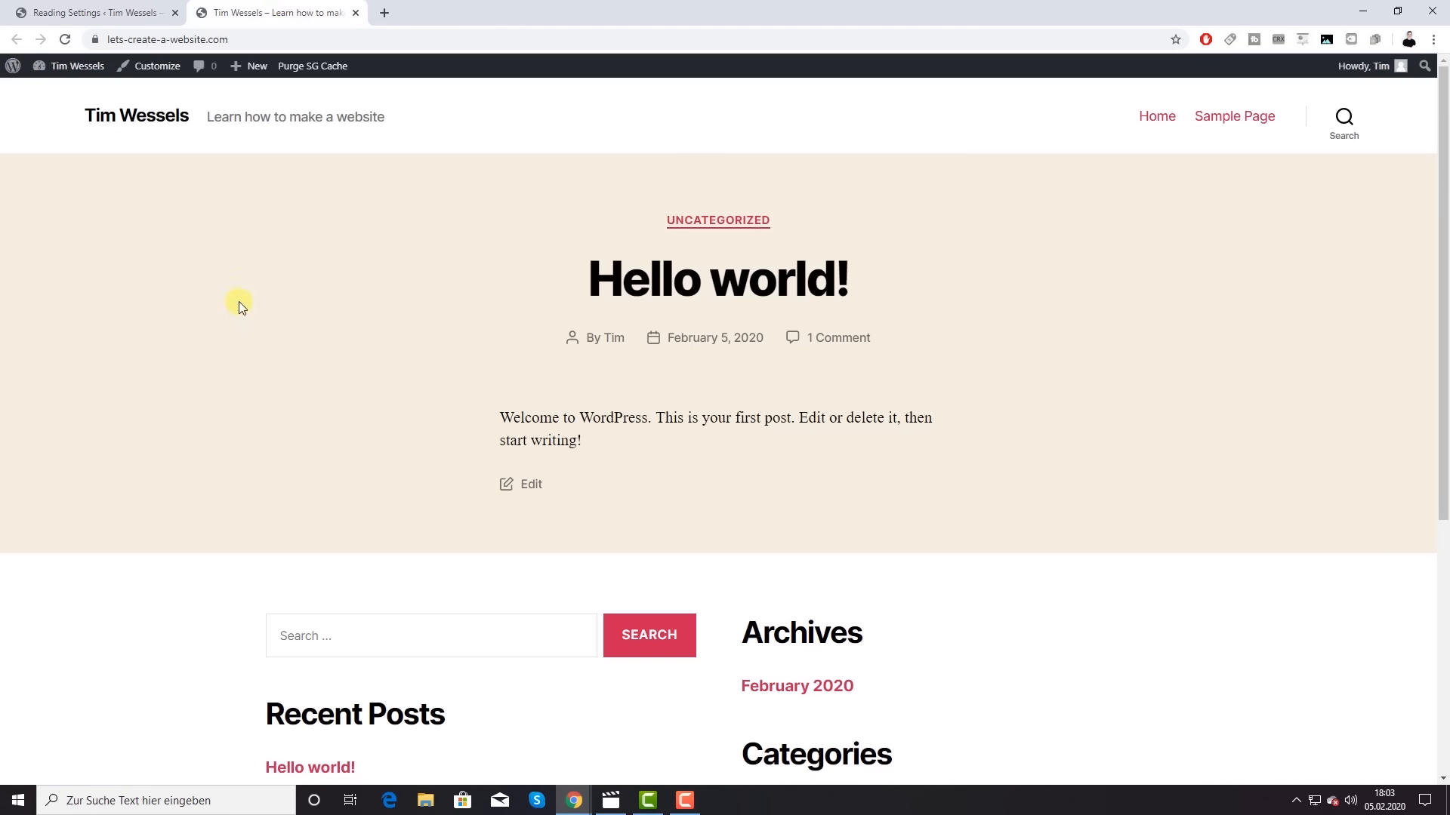
key(F5)
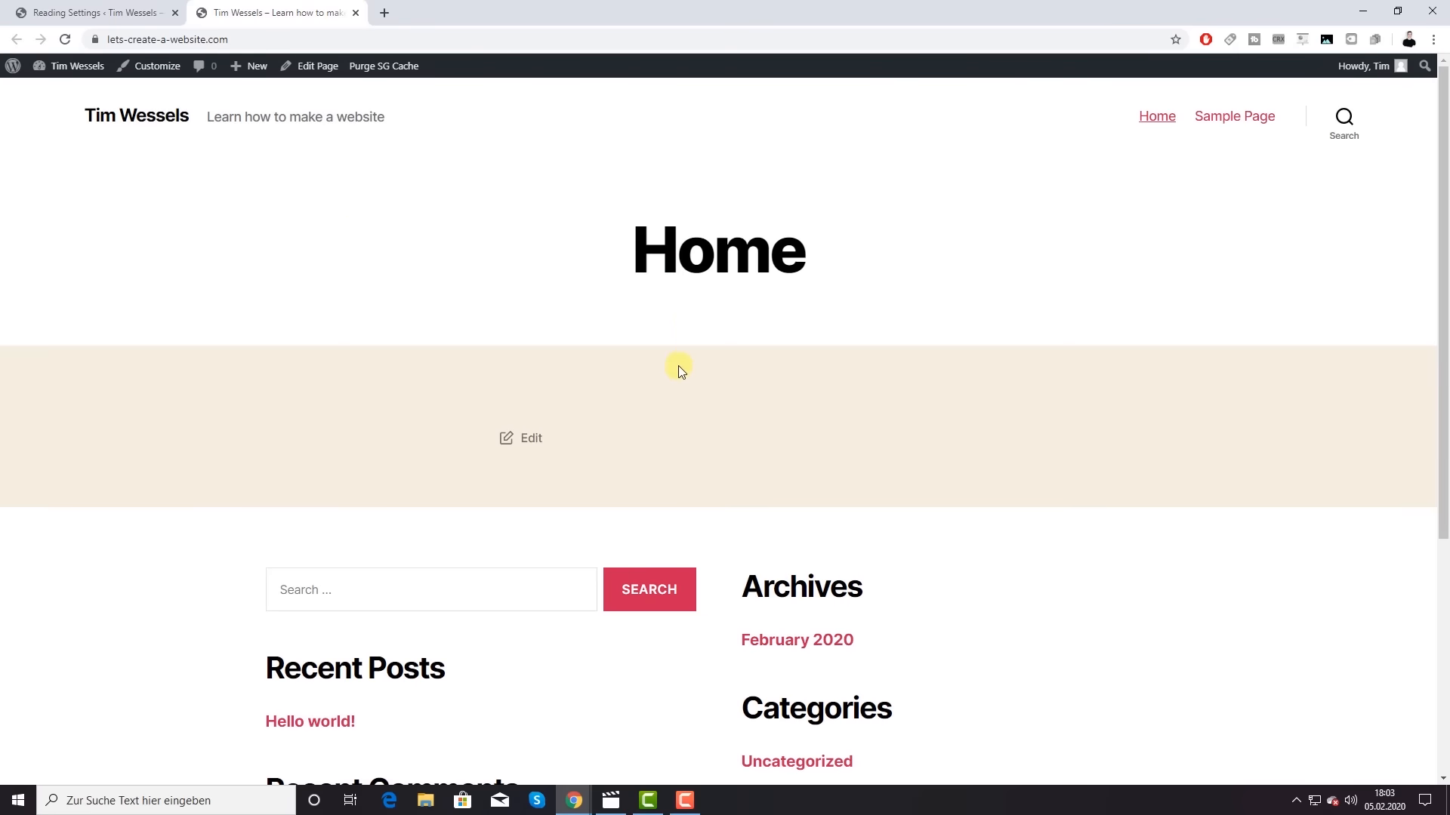
scroll(680, 369, down, 5)
scroll(663, 377, up, 5)
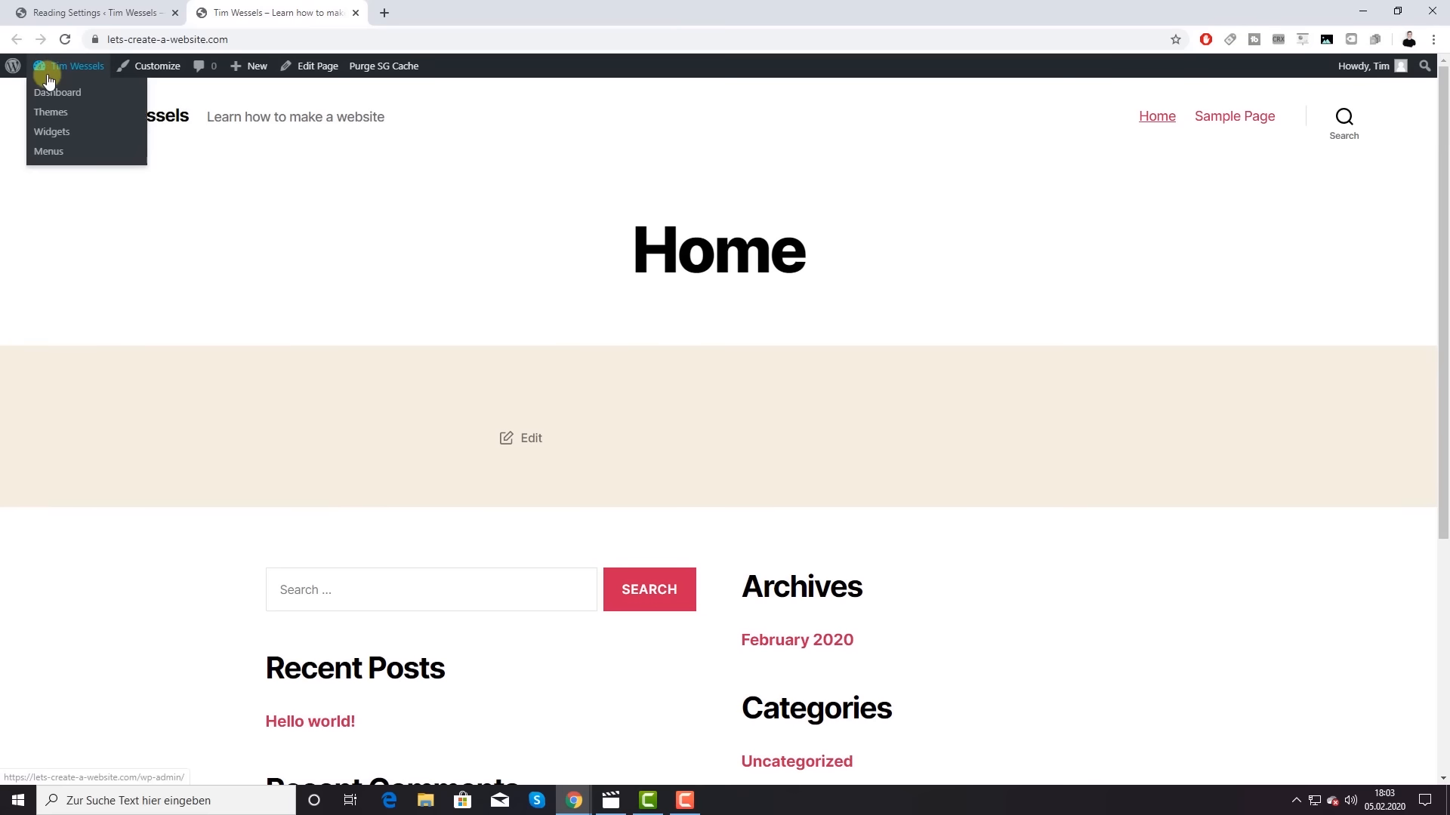
Step: Return to the admin dashboard's home screen and close the browser tab with the live site
click(102, 12)
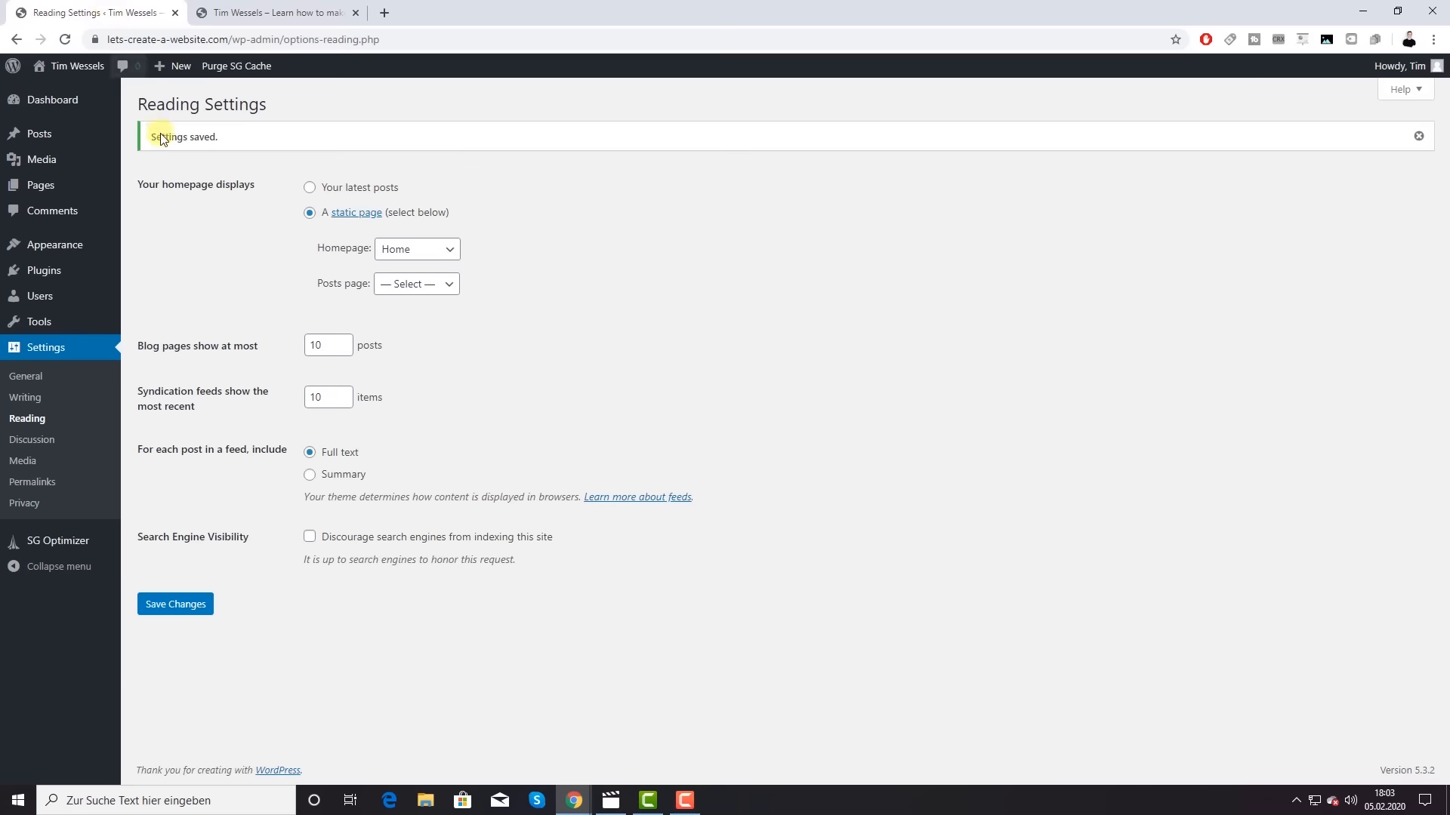
click(53, 99)
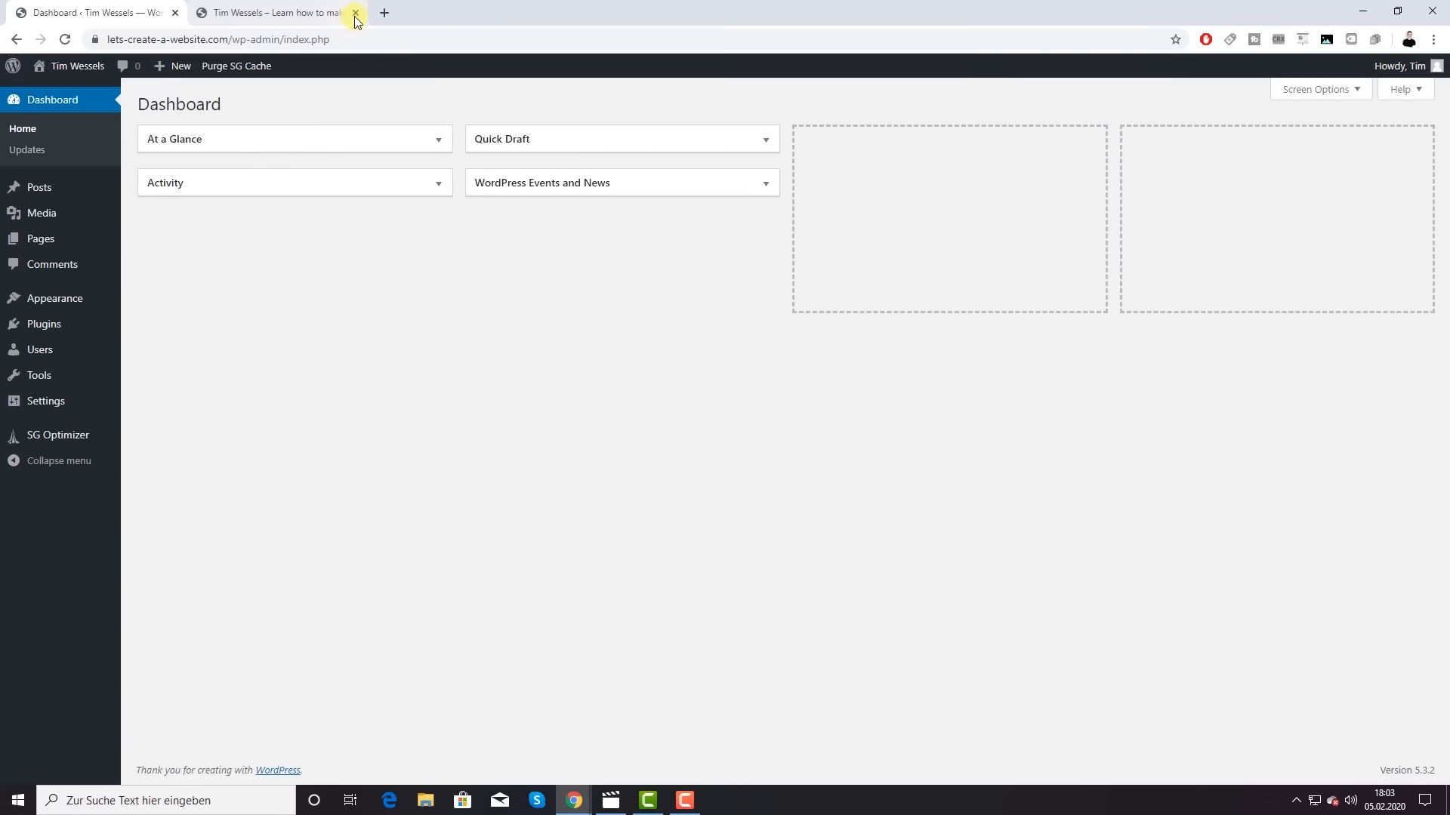
click(356, 12)
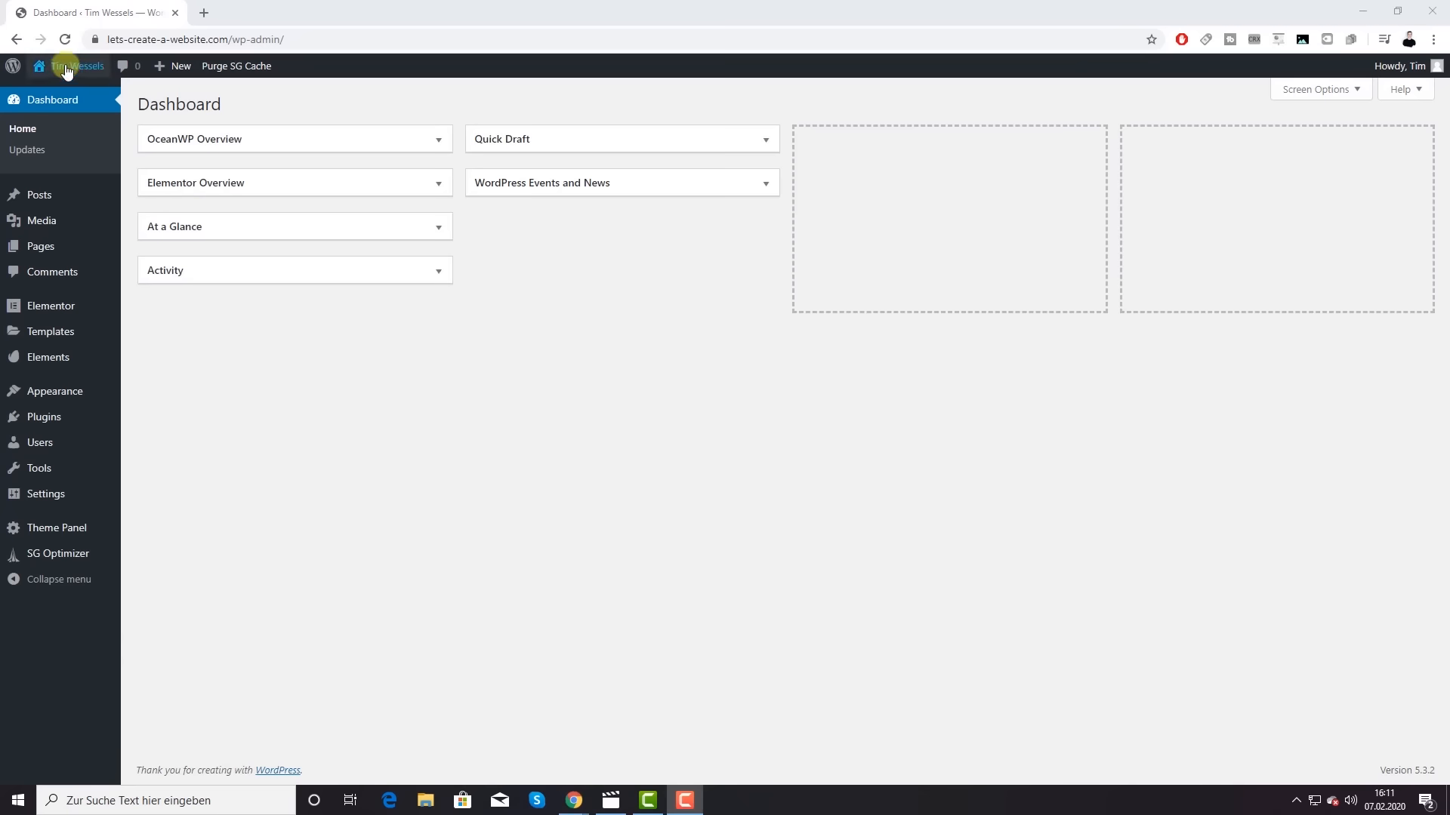
Step: Open the live site from the dashboard in a separate browser tab and view its homepage
mouse_move(63, 65)
right_click(53, 94)
click(84, 101)
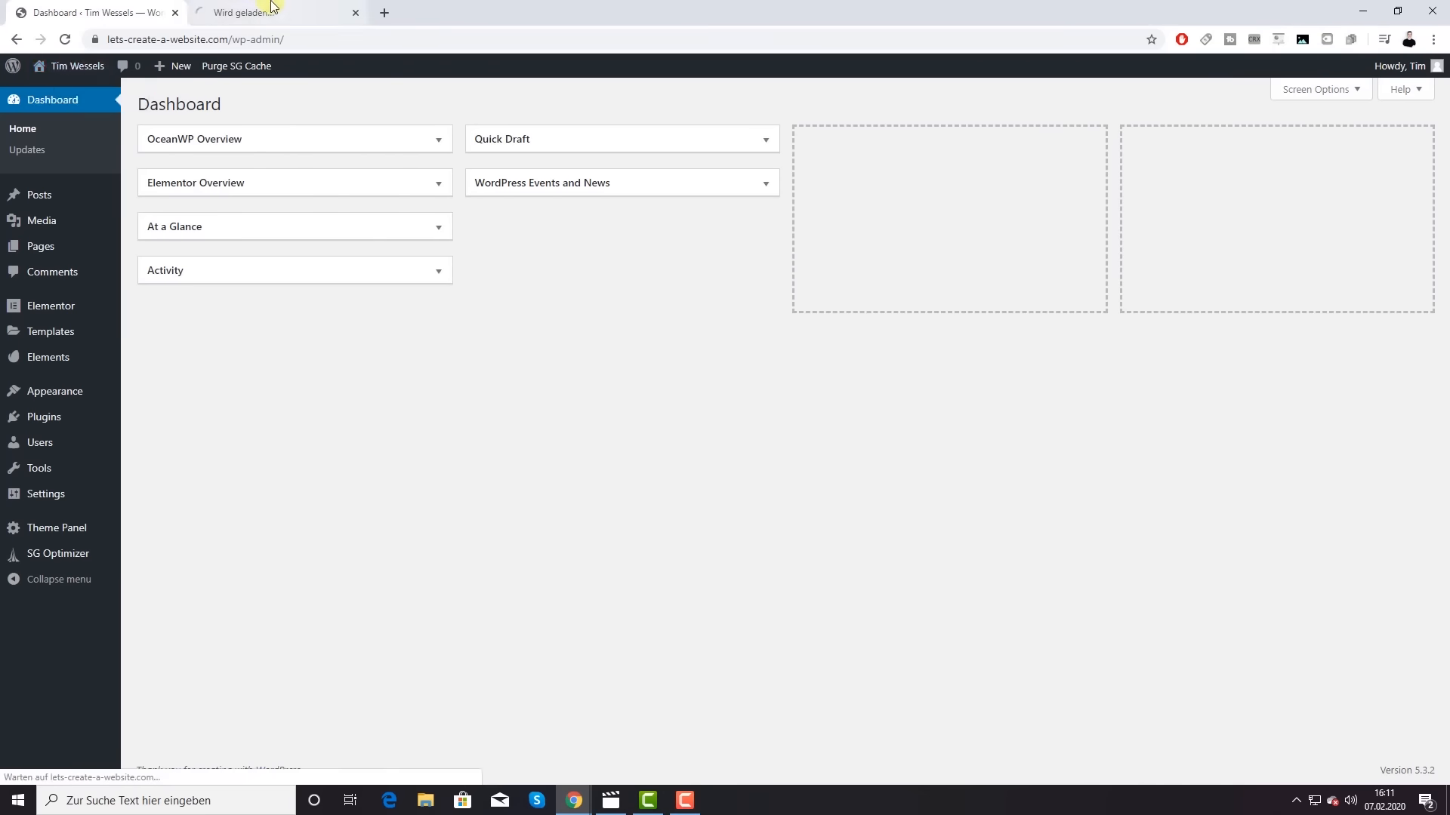
click(318, 12)
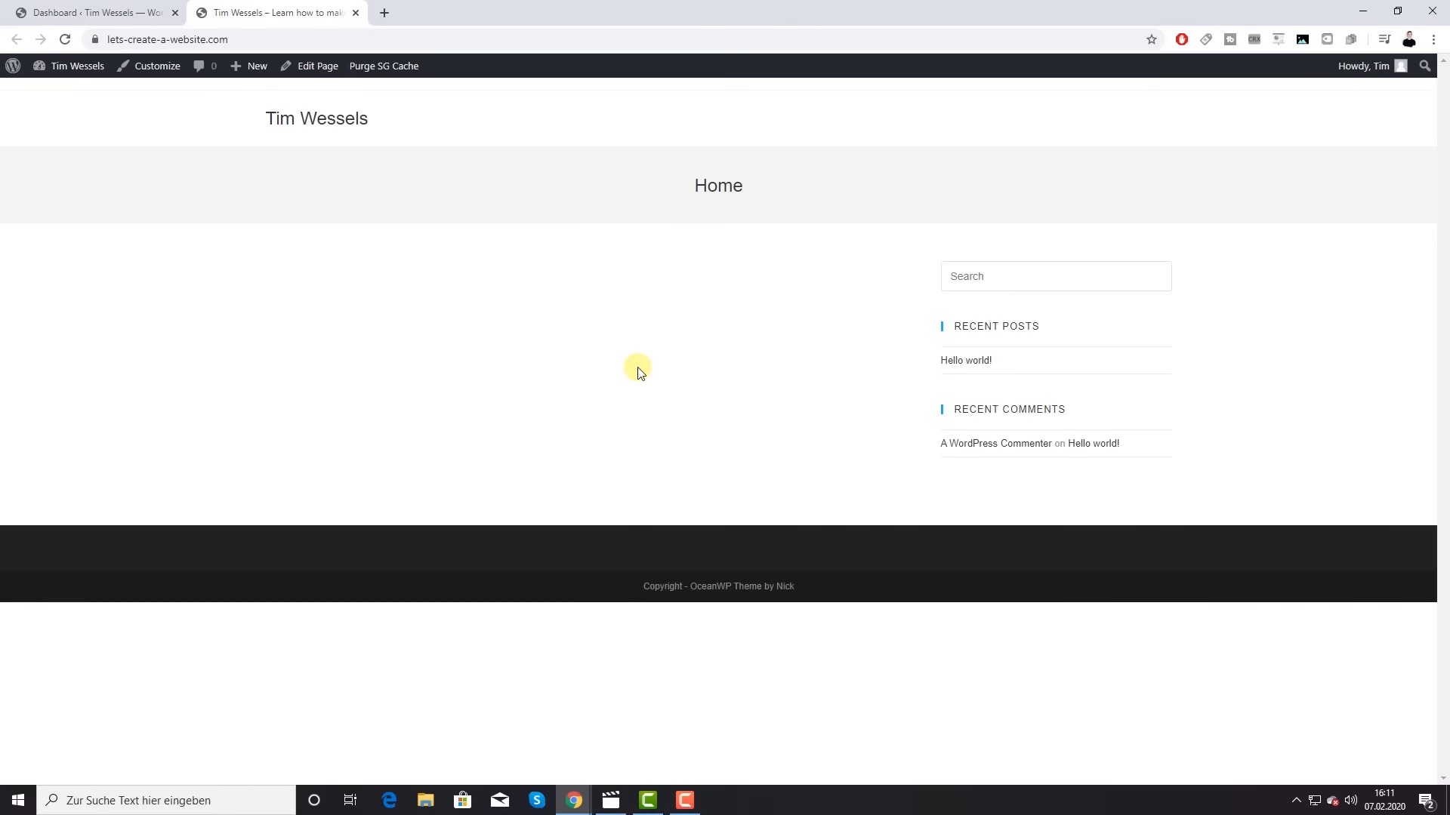
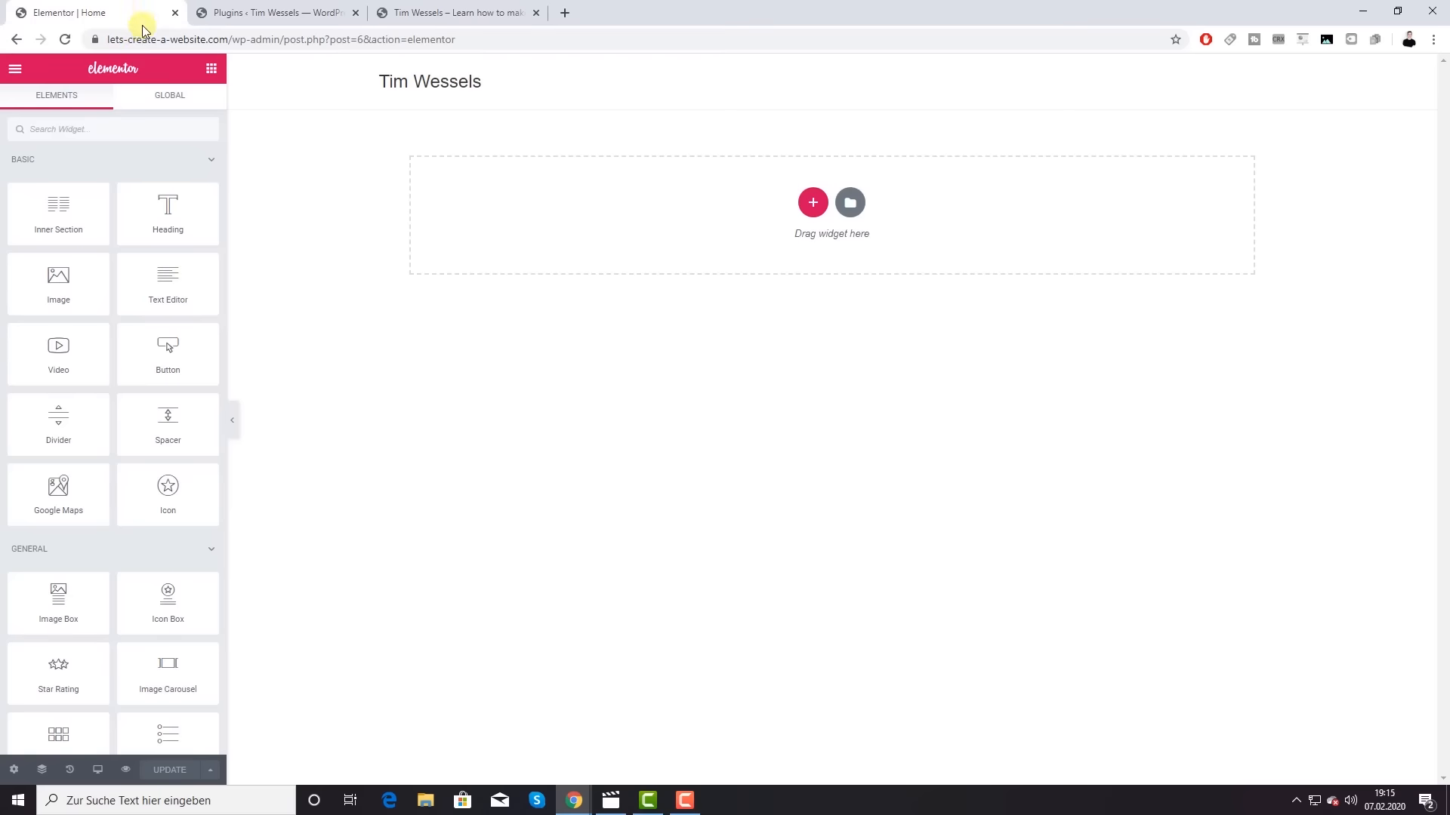
Step: Exit Elementor to the WordPress dashboard and open the list of installed plugins
click(15, 71)
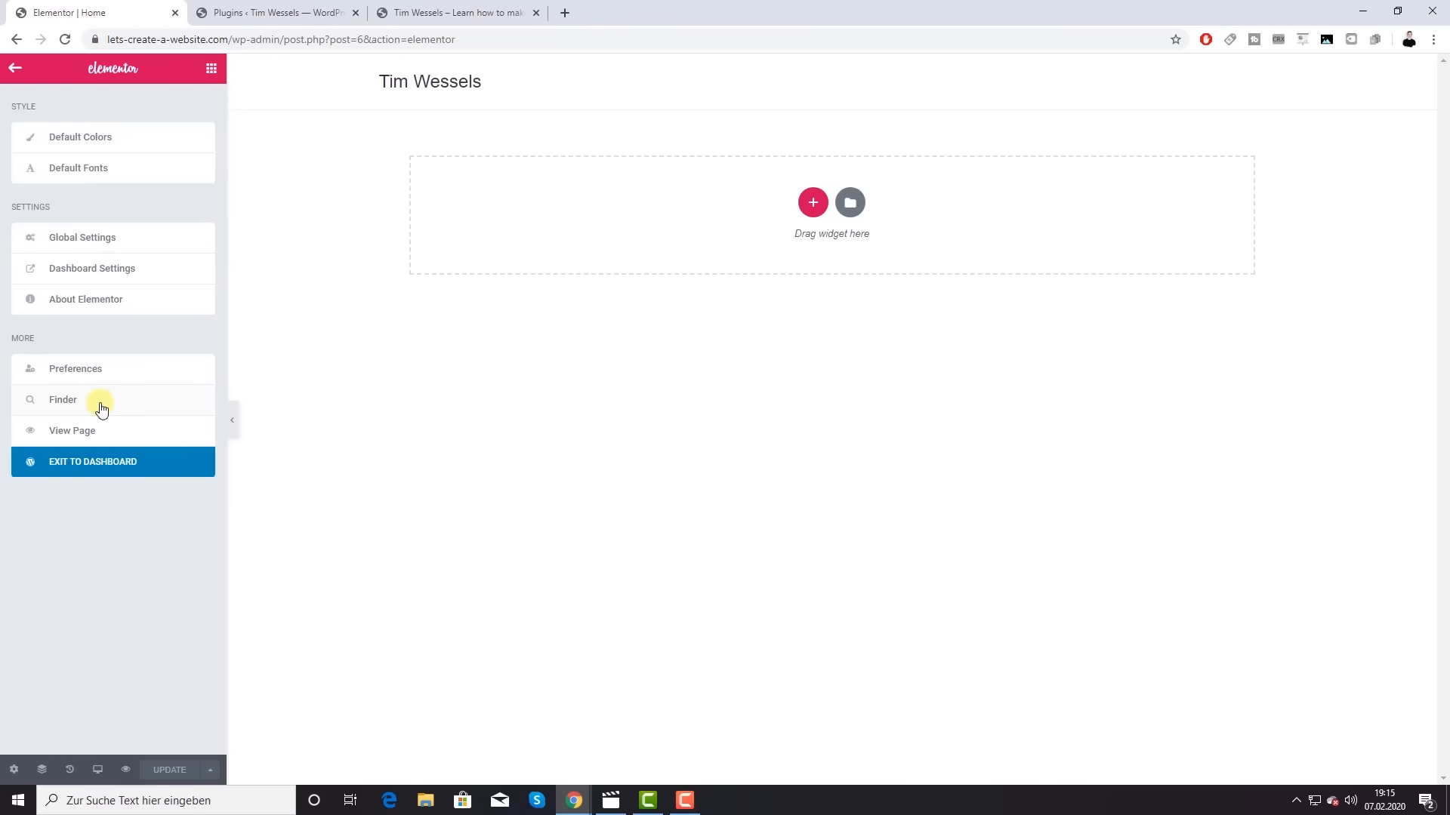
click(98, 466)
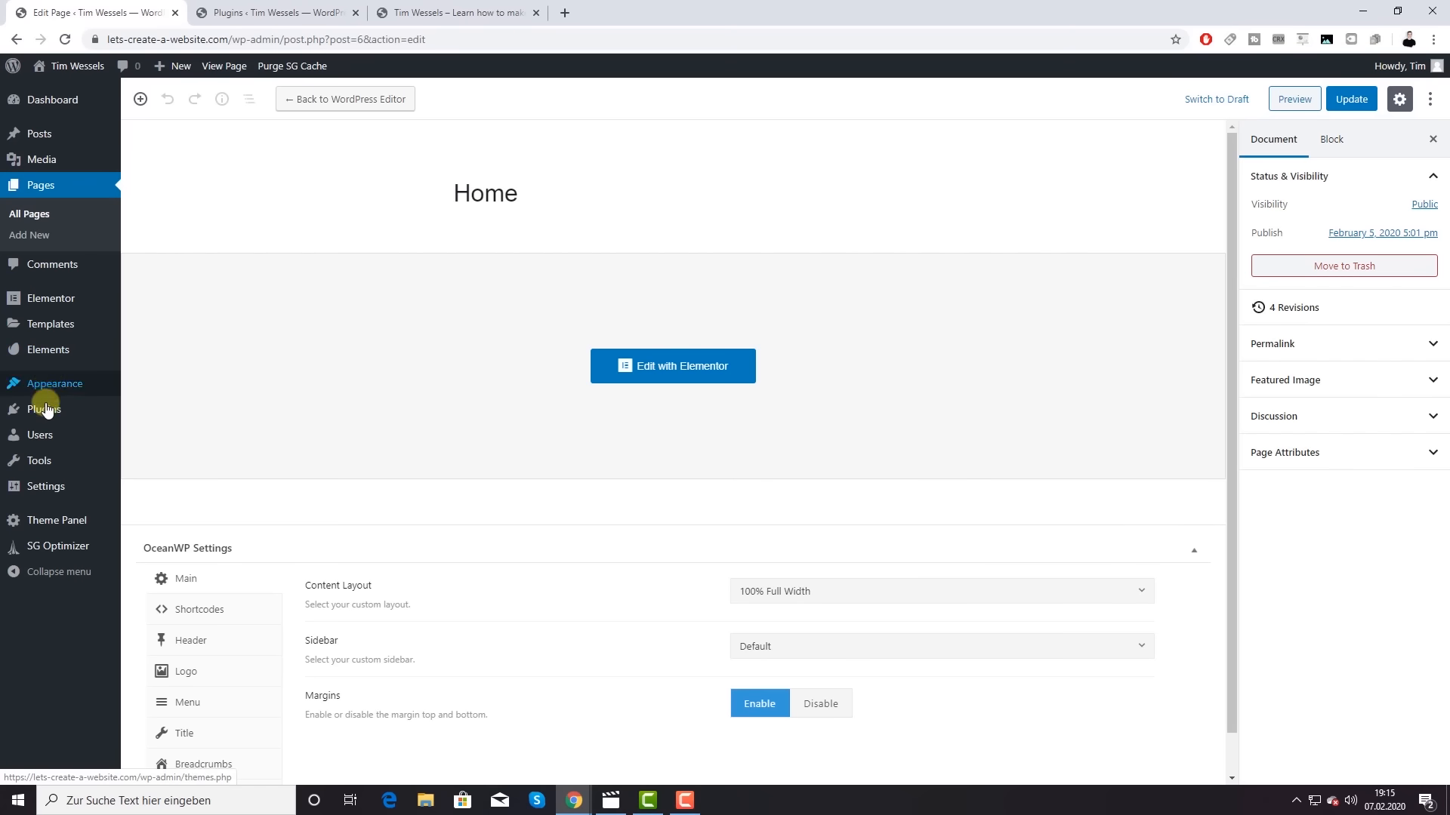
mouse_move(45, 406)
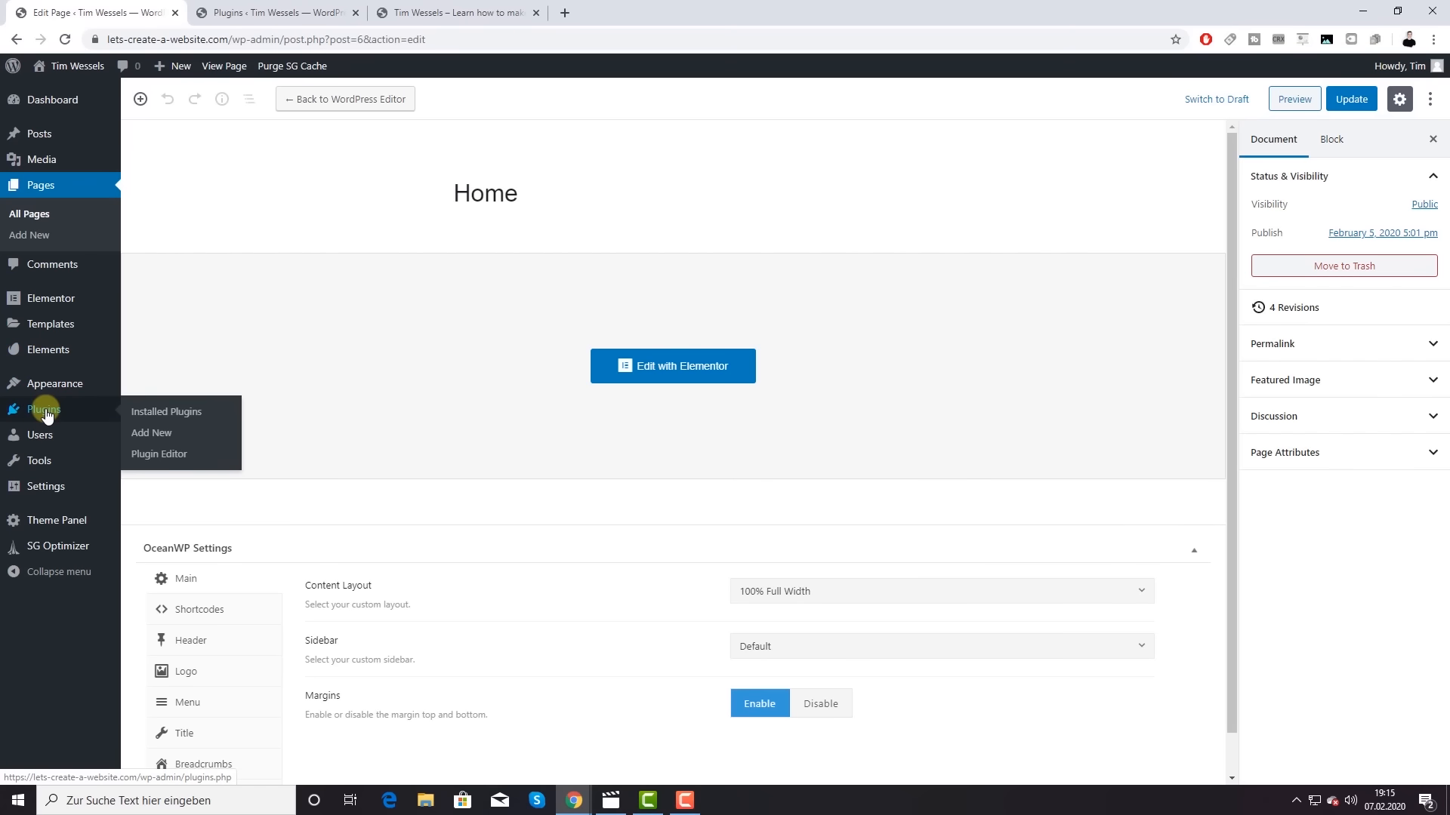
click(148, 413)
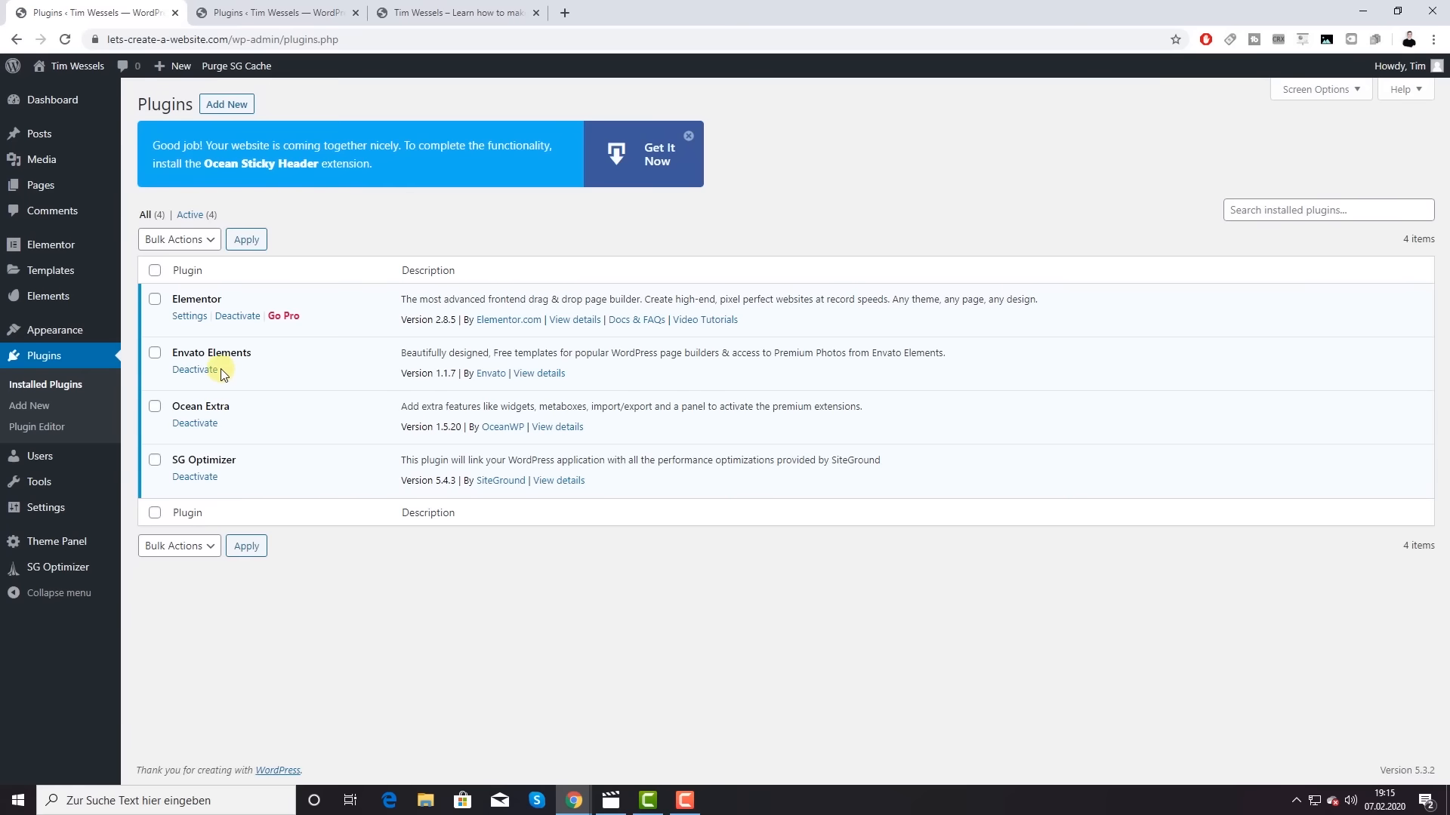
Step: Register the Envato Elements plugin by agreeing only to its terms, and dismiss the Premium Template Kits announcement
click(50, 297)
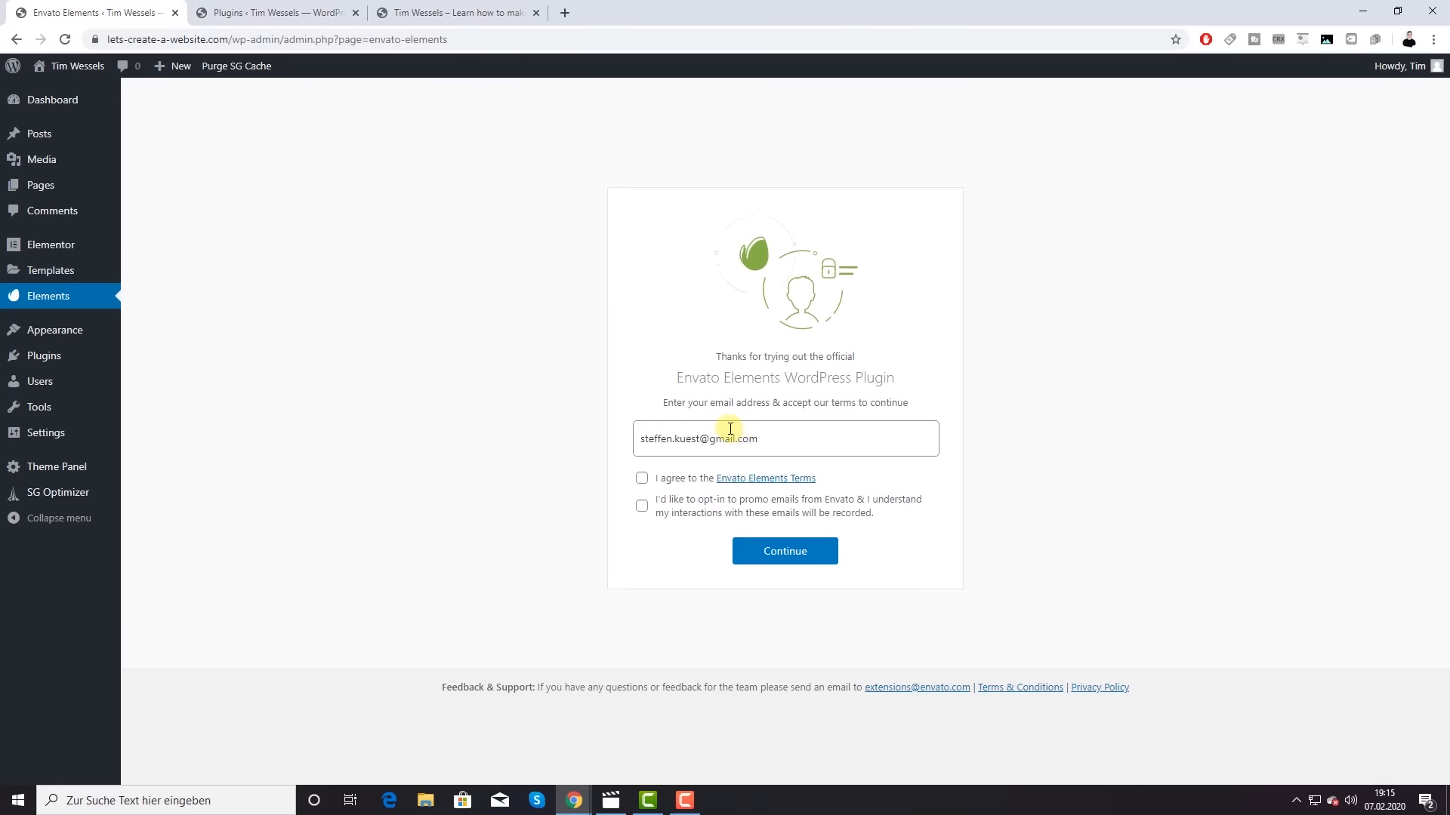
click(642, 478)
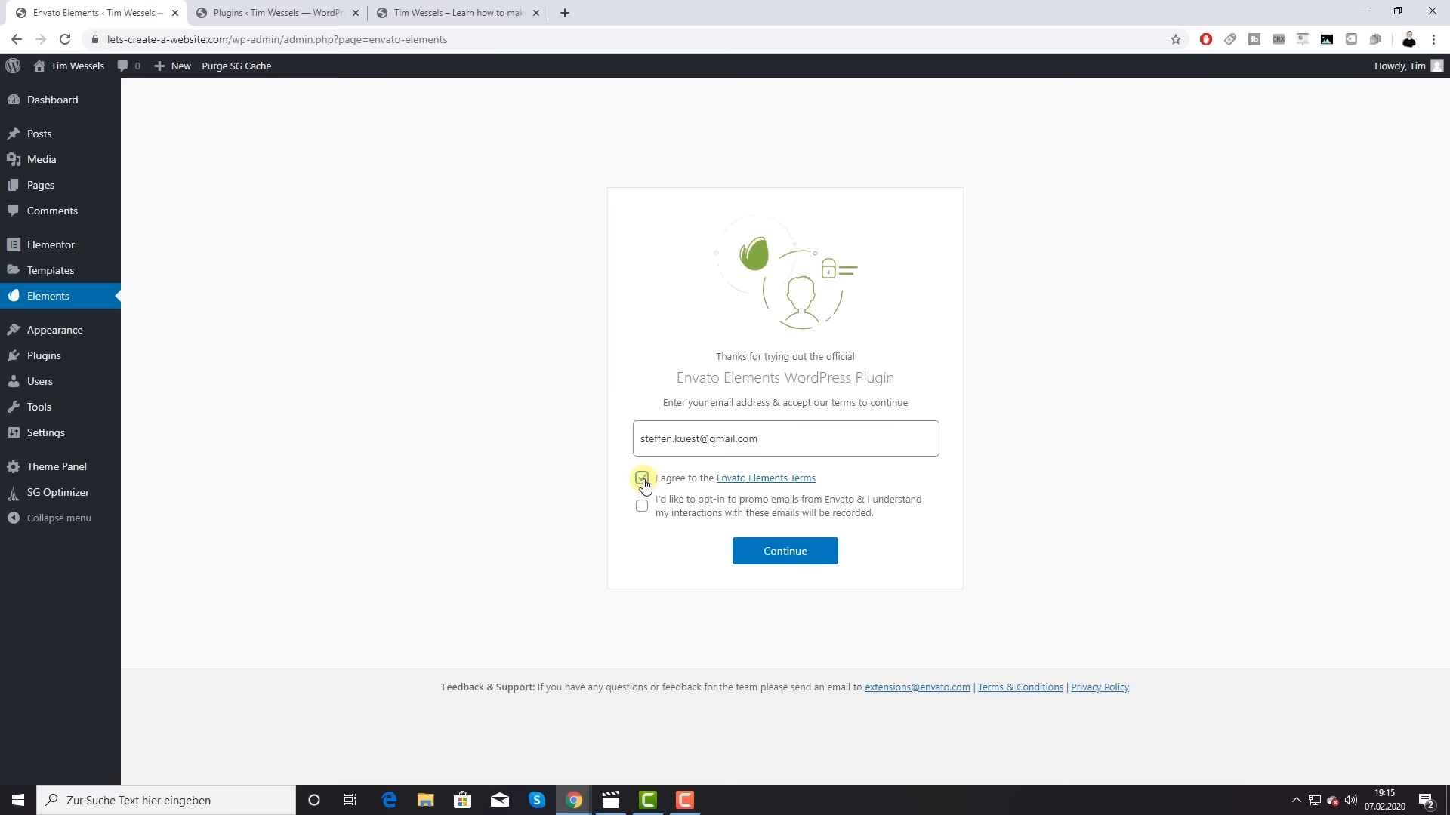
click(788, 551)
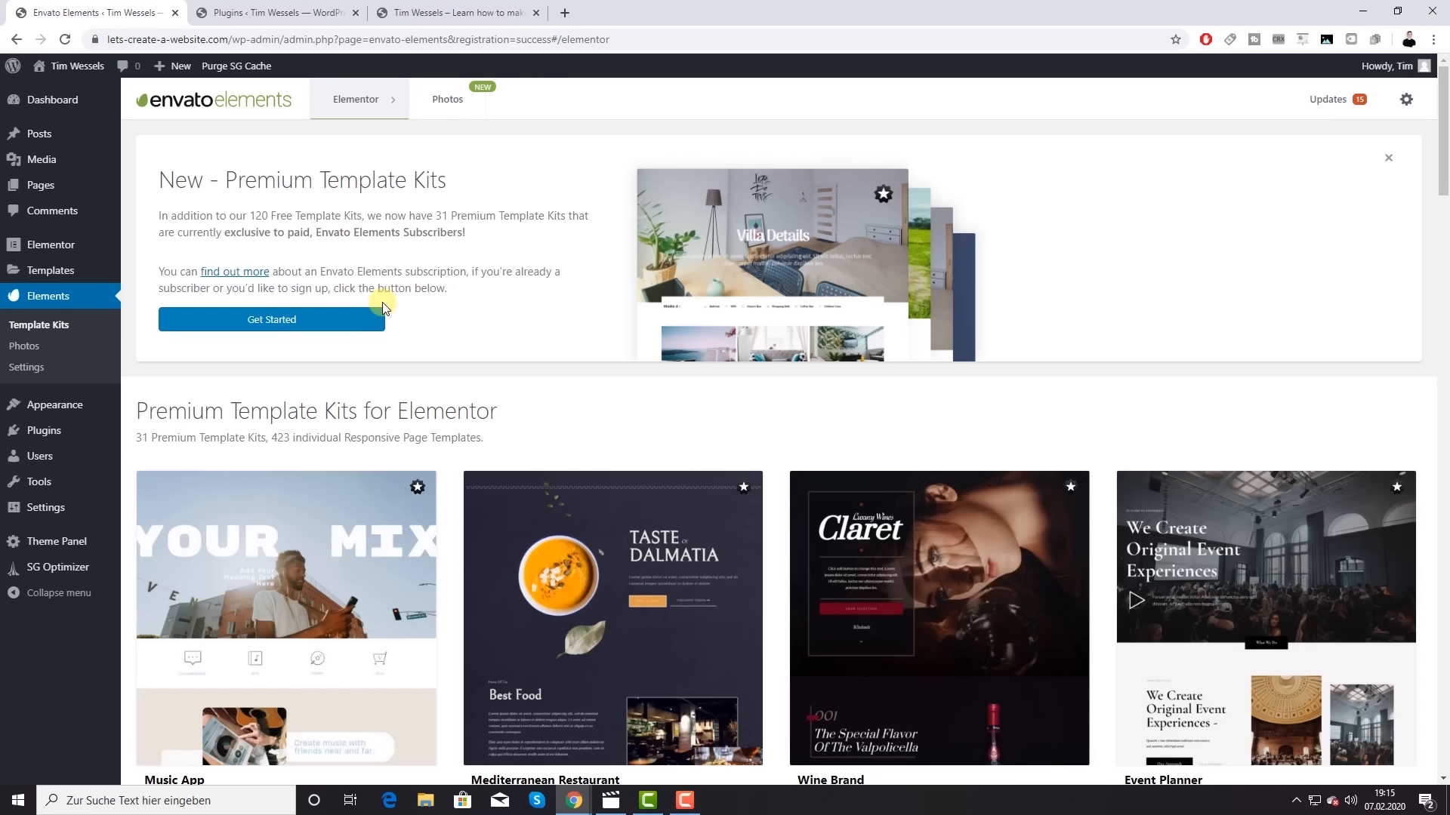
click(1388, 157)
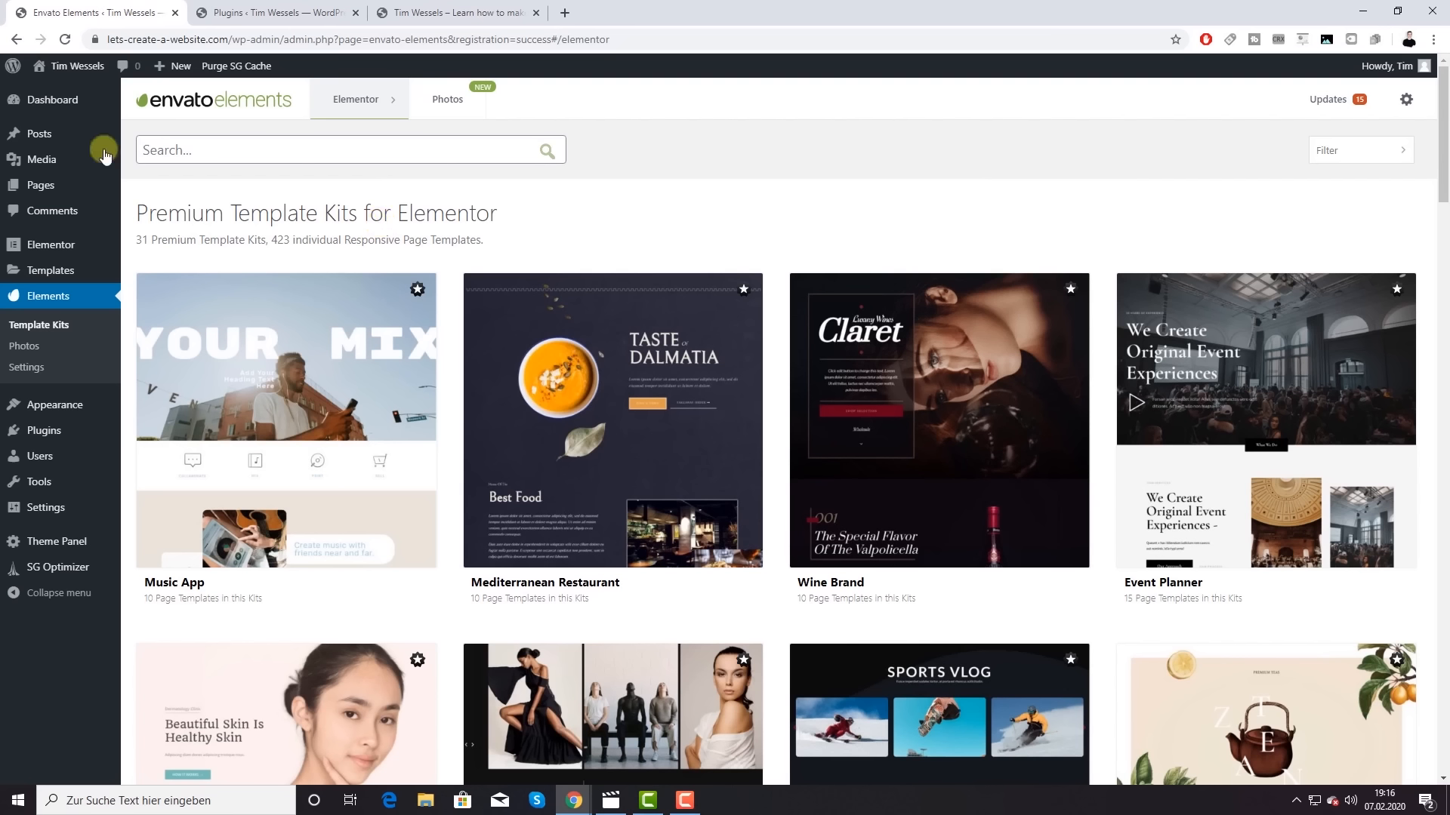
Step: Check the Privacy Policy page from the list of all pages, and open the Home page for editing with Elementor
mouse_move(45, 185)
click(164, 190)
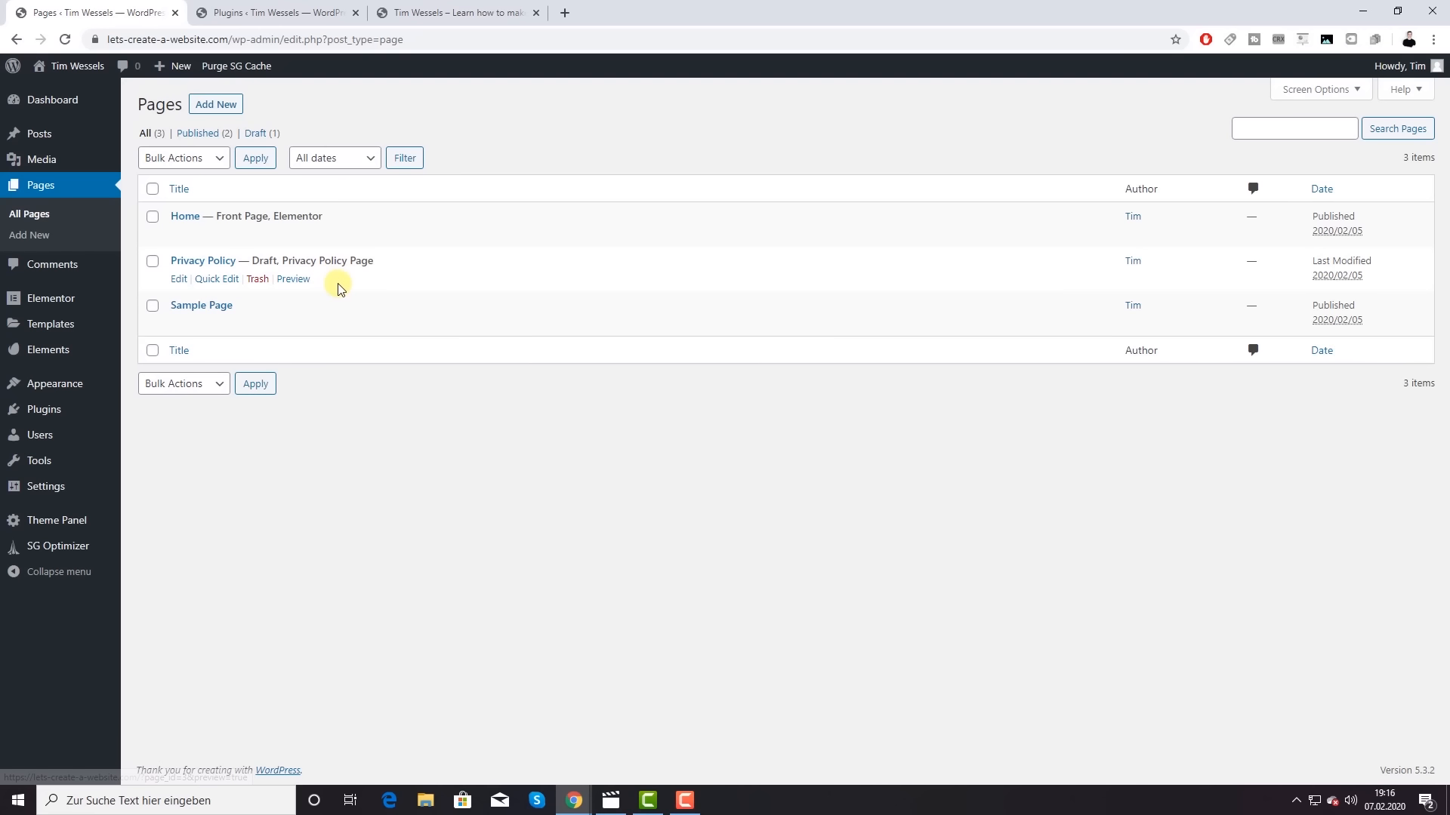
click(216, 265)
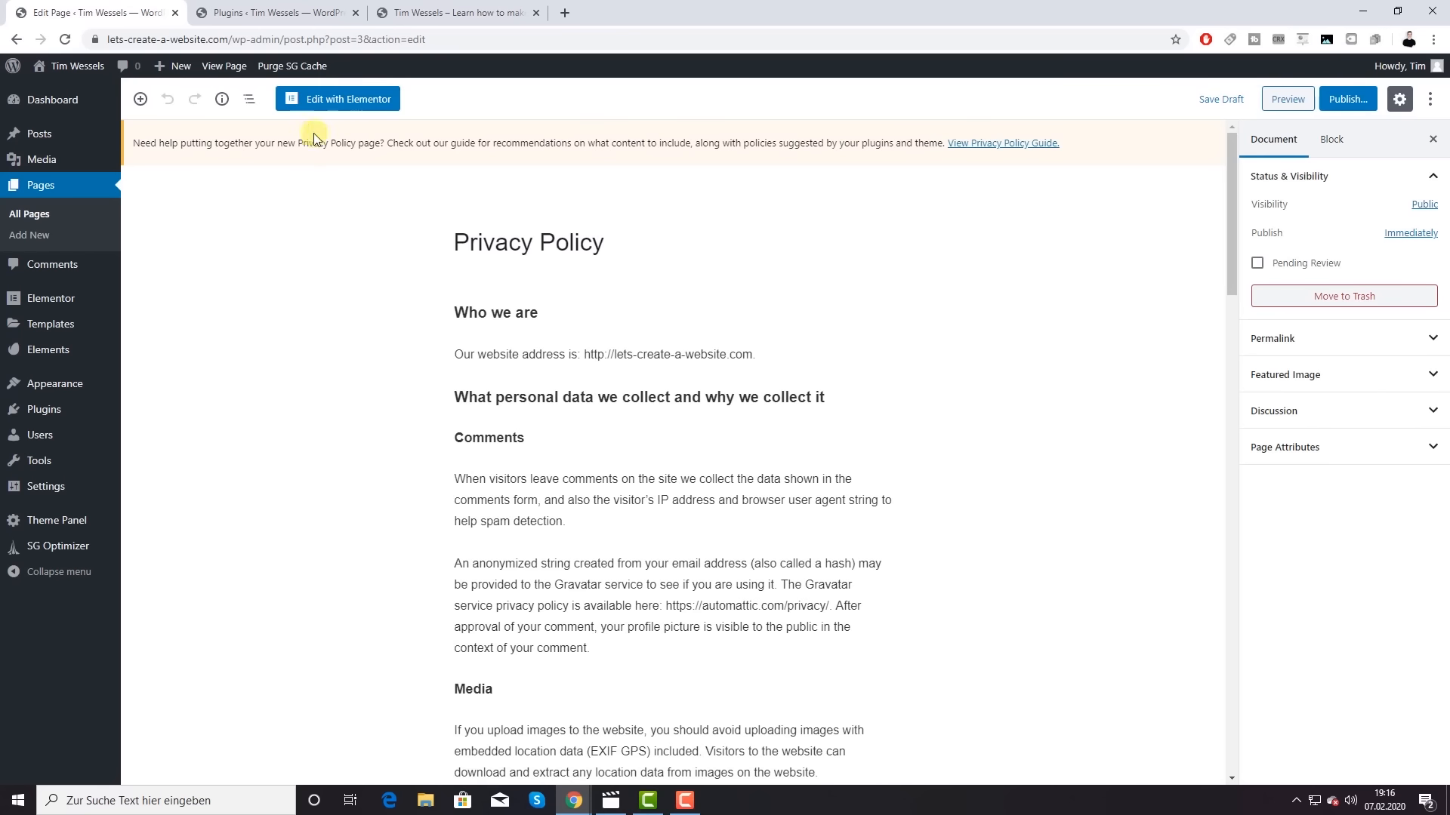
click(17, 39)
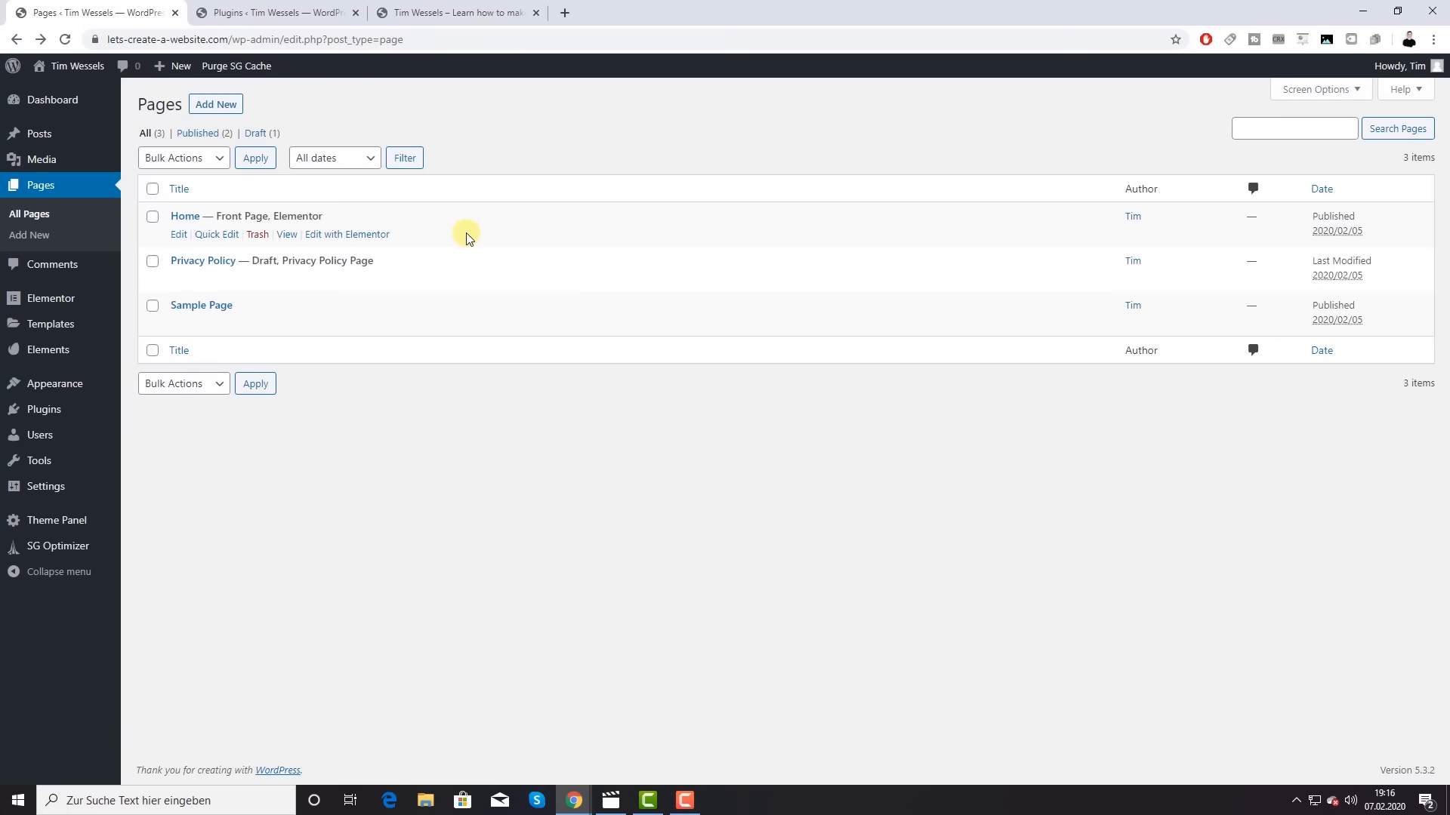
click(370, 235)
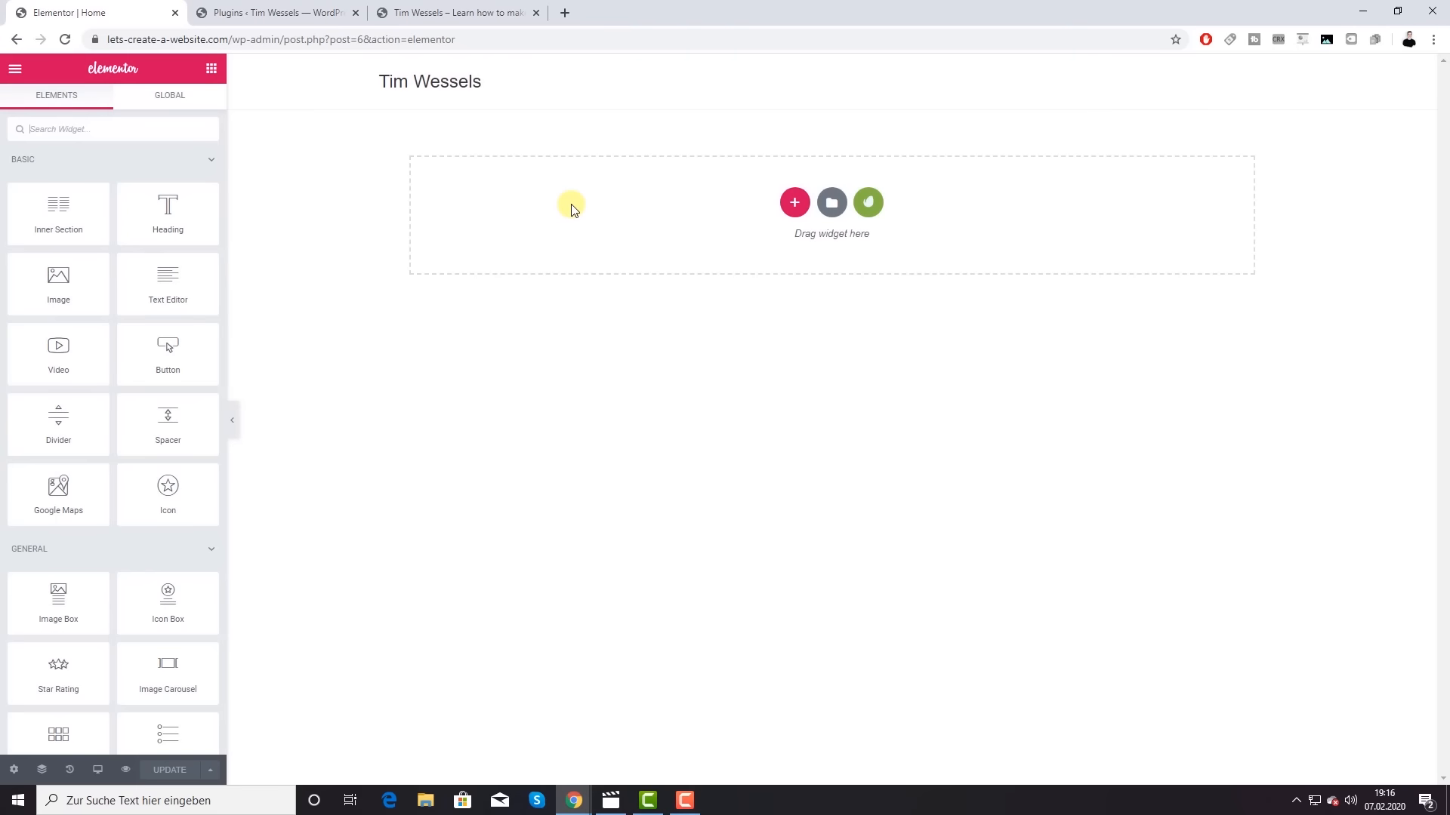
Step: Browse the premium and free template kits in Envato Elements, continuing to the second page of kits
click(869, 204)
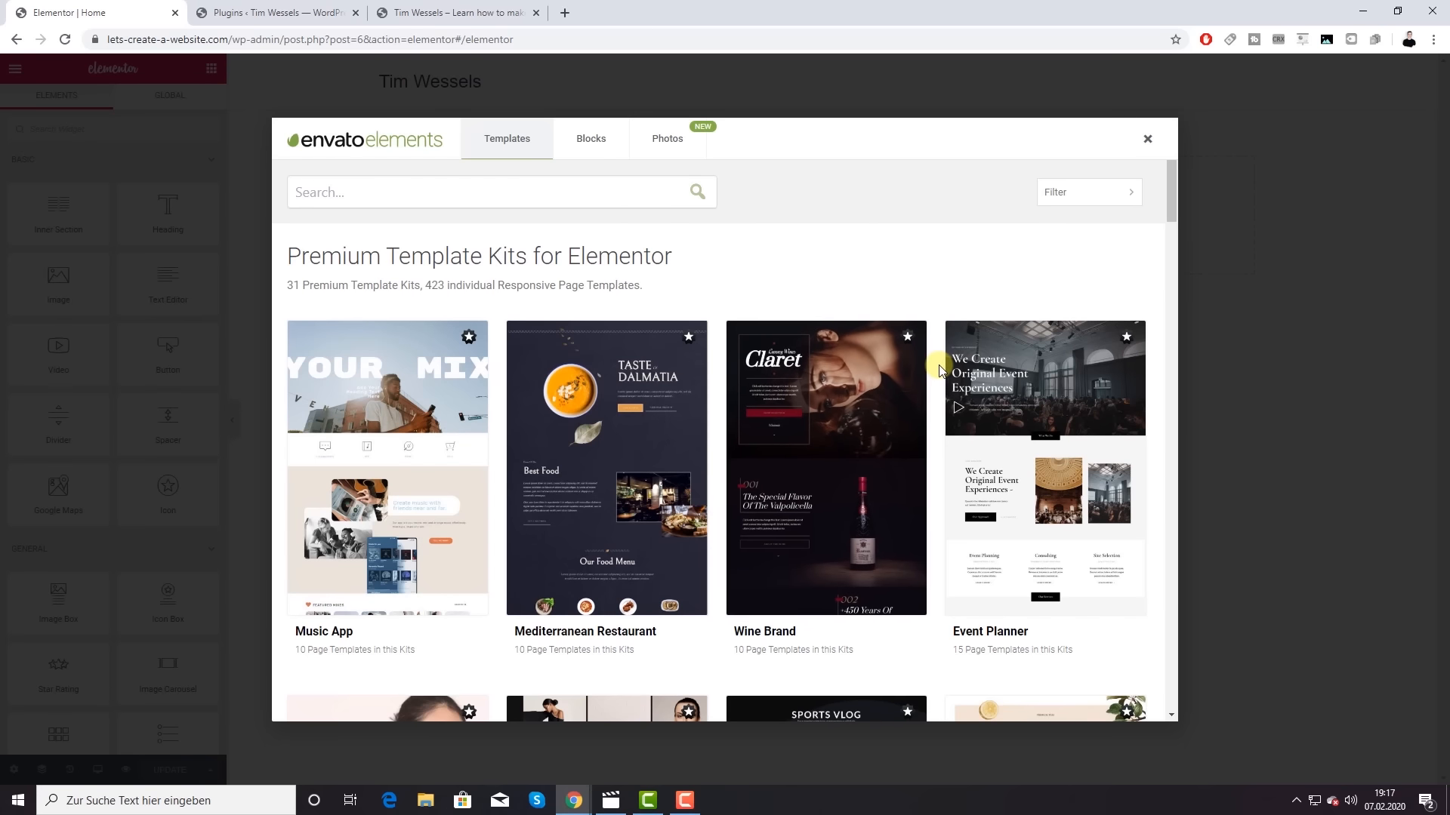
scroll(939, 368, down, 19)
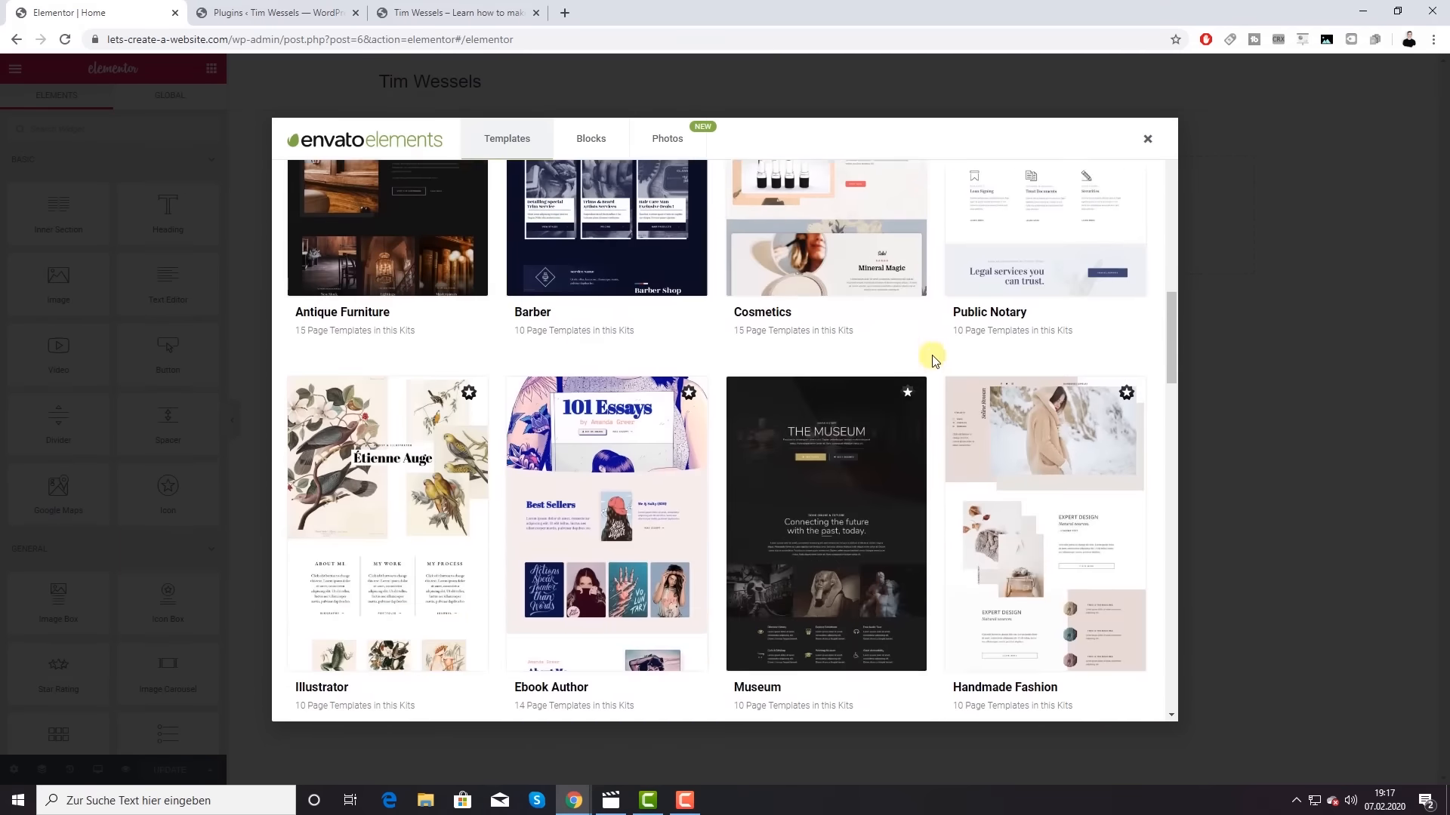
scroll(931, 360, down, 17)
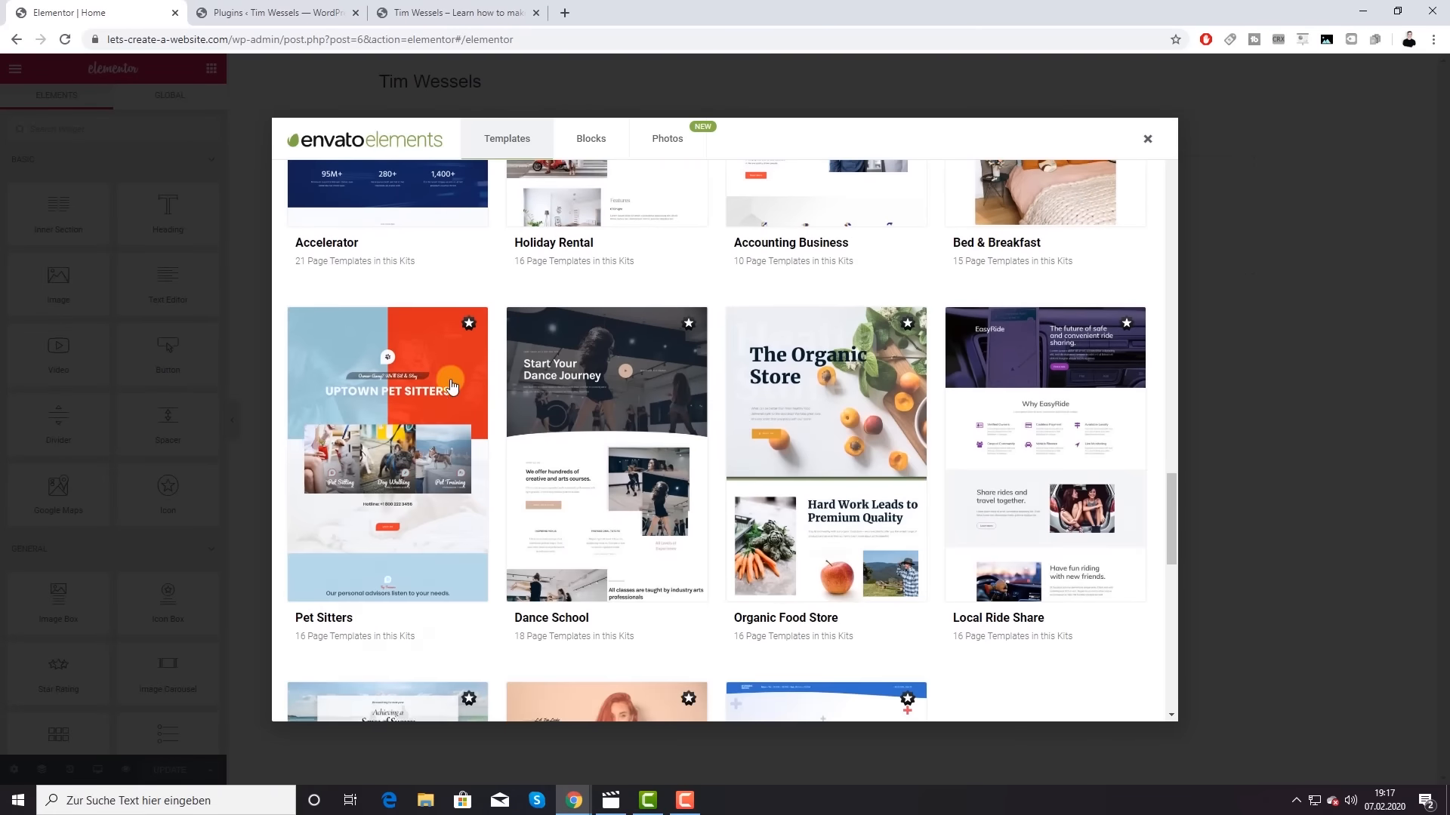
scroll(450, 384, down, 10)
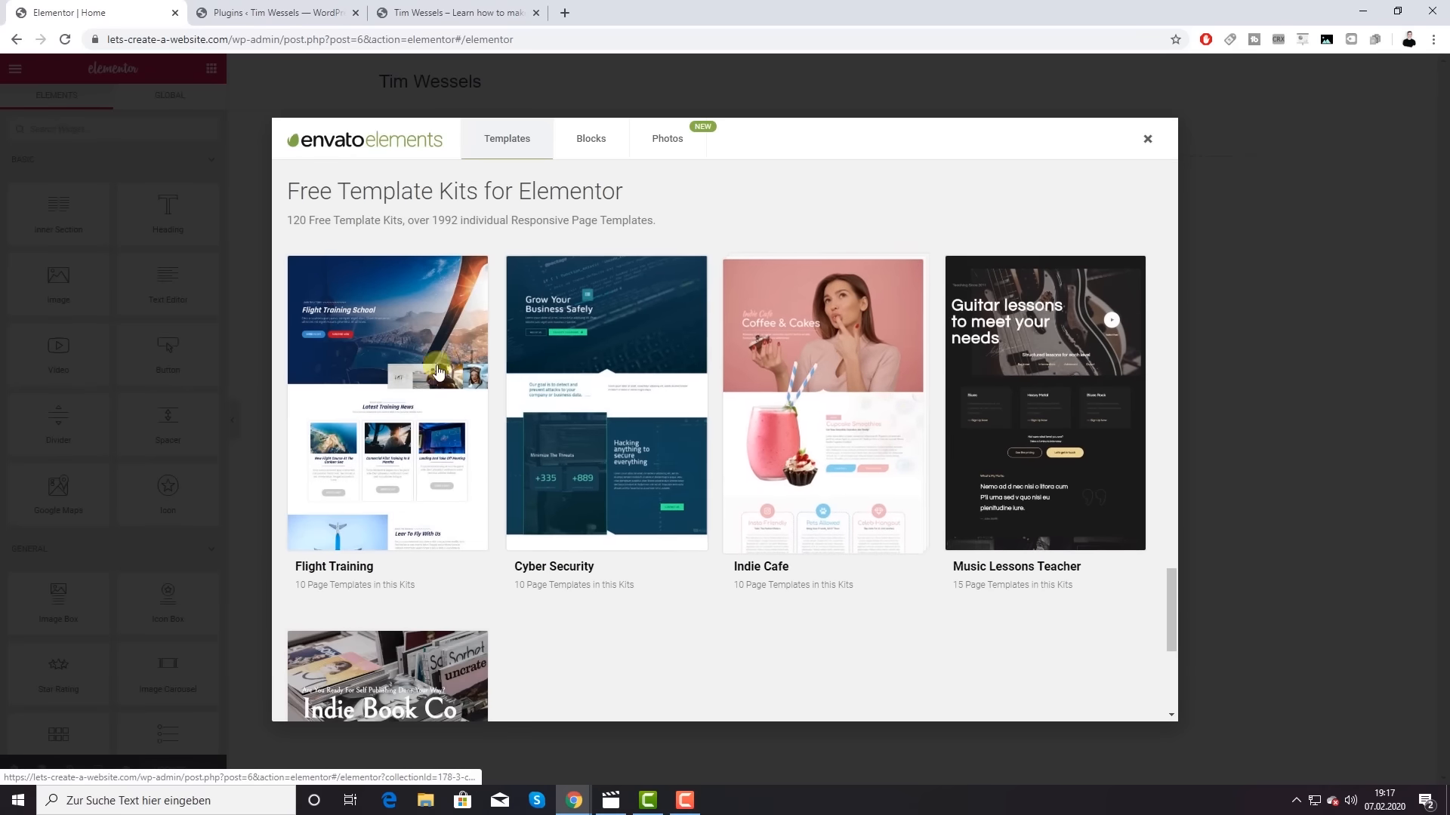
scroll(481, 434, down, 2)
scroll(481, 434, down, 3)
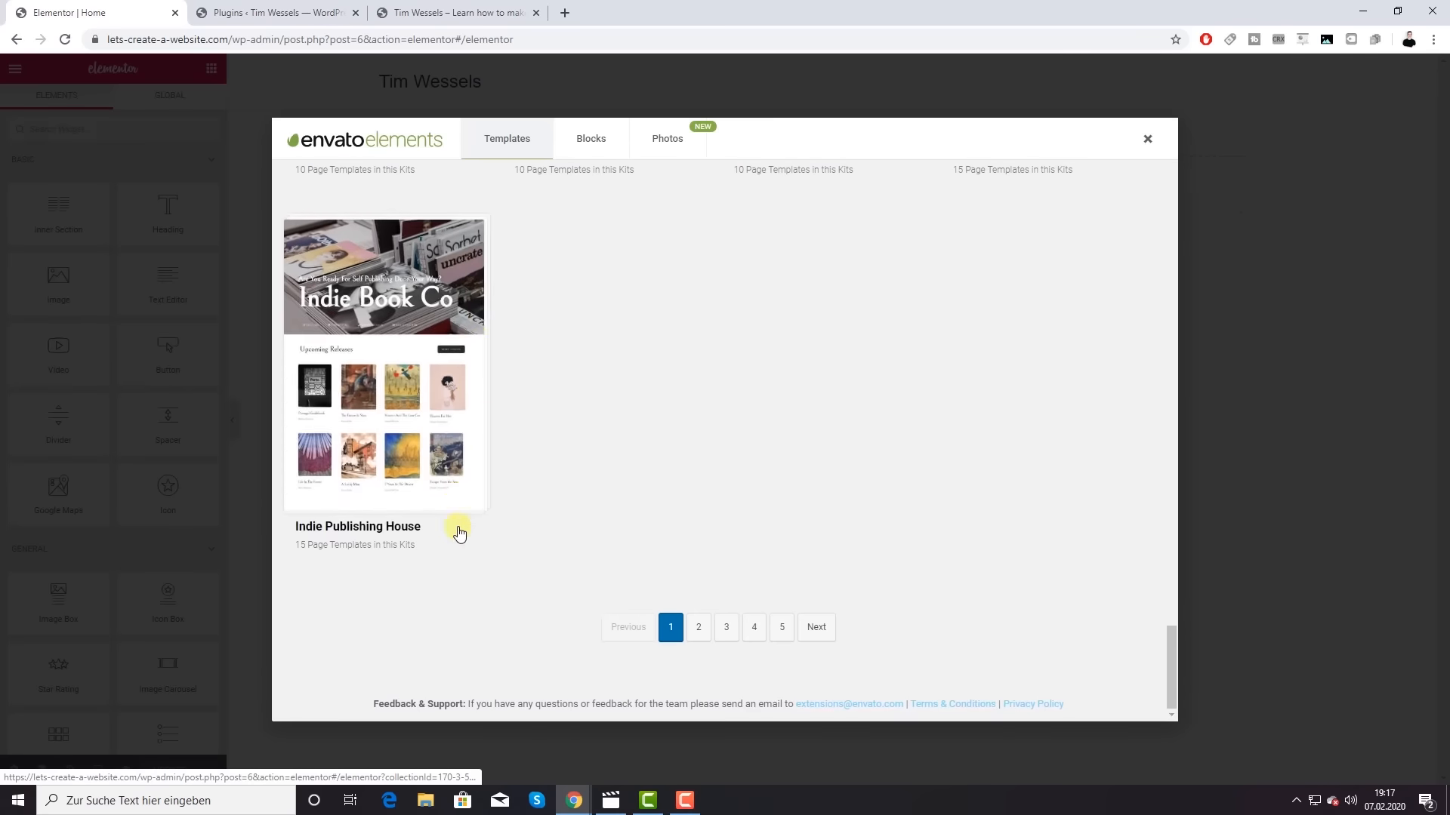
click(702, 628)
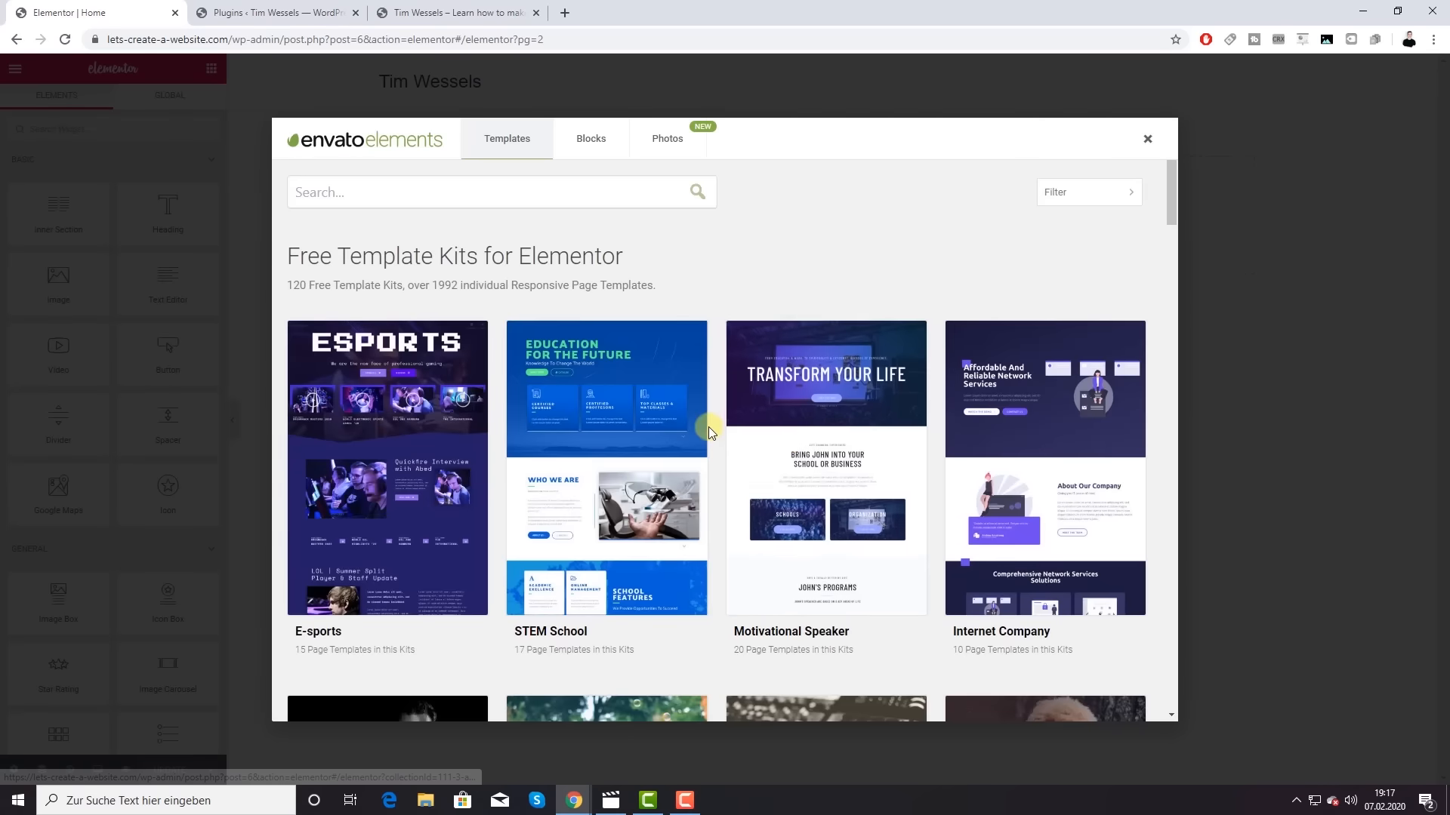
scroll(707, 427, down, 2)
scroll(705, 425, down, 6)
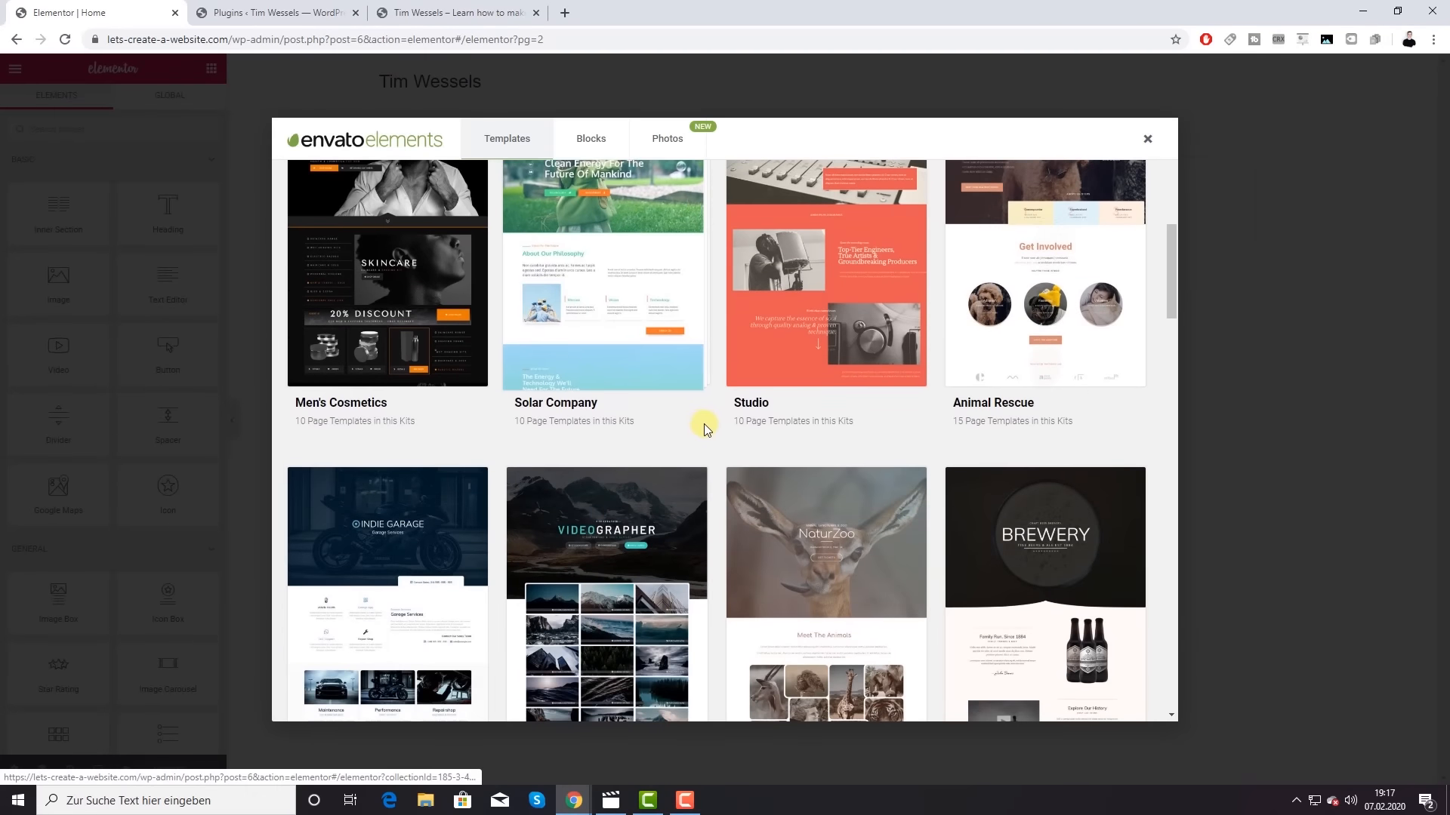
scroll(702, 425, up, 1)
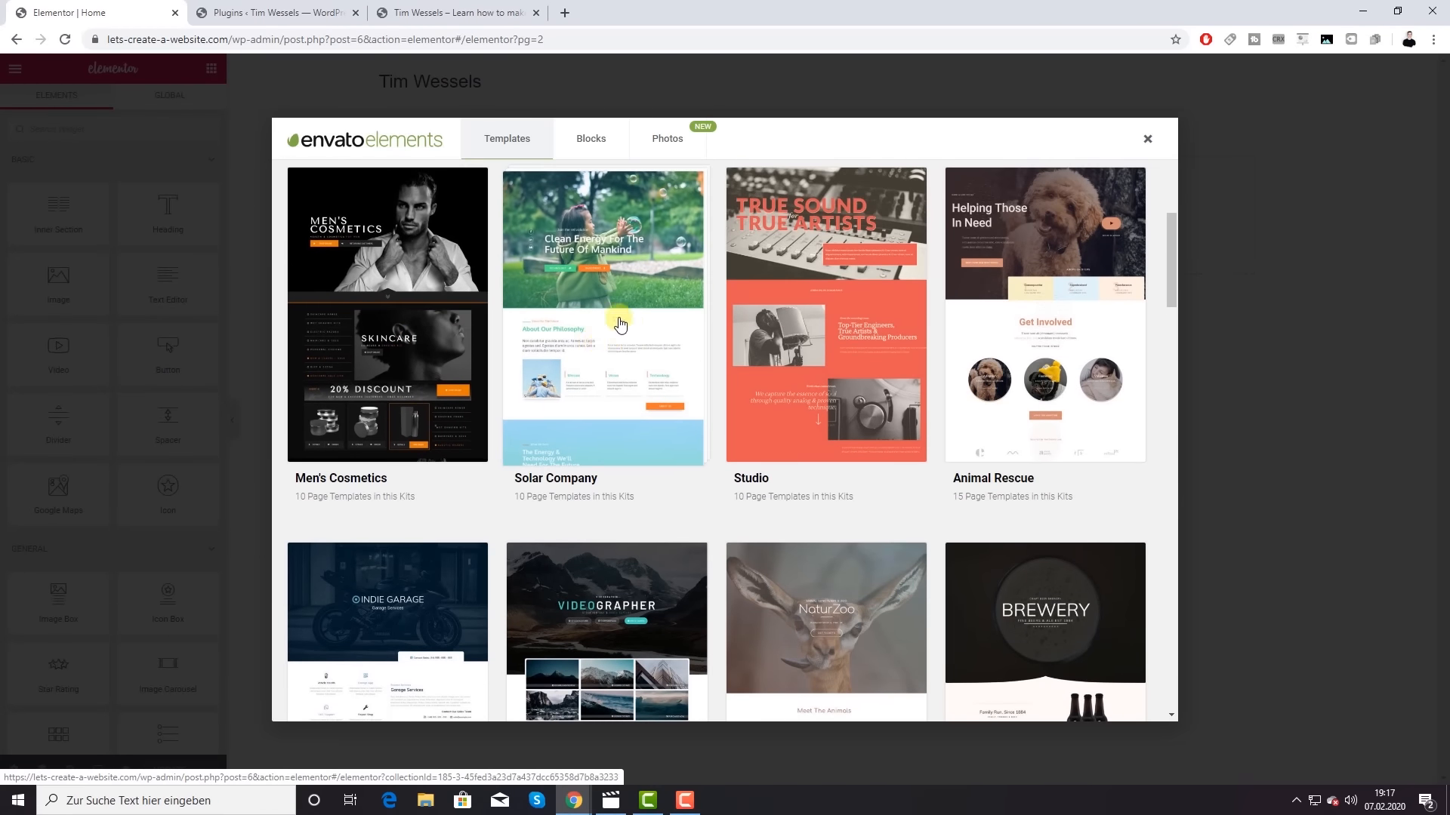
Step: Examine the Solar Company kit and preview its Home 2 template, and return to the list of template kits
click(618, 382)
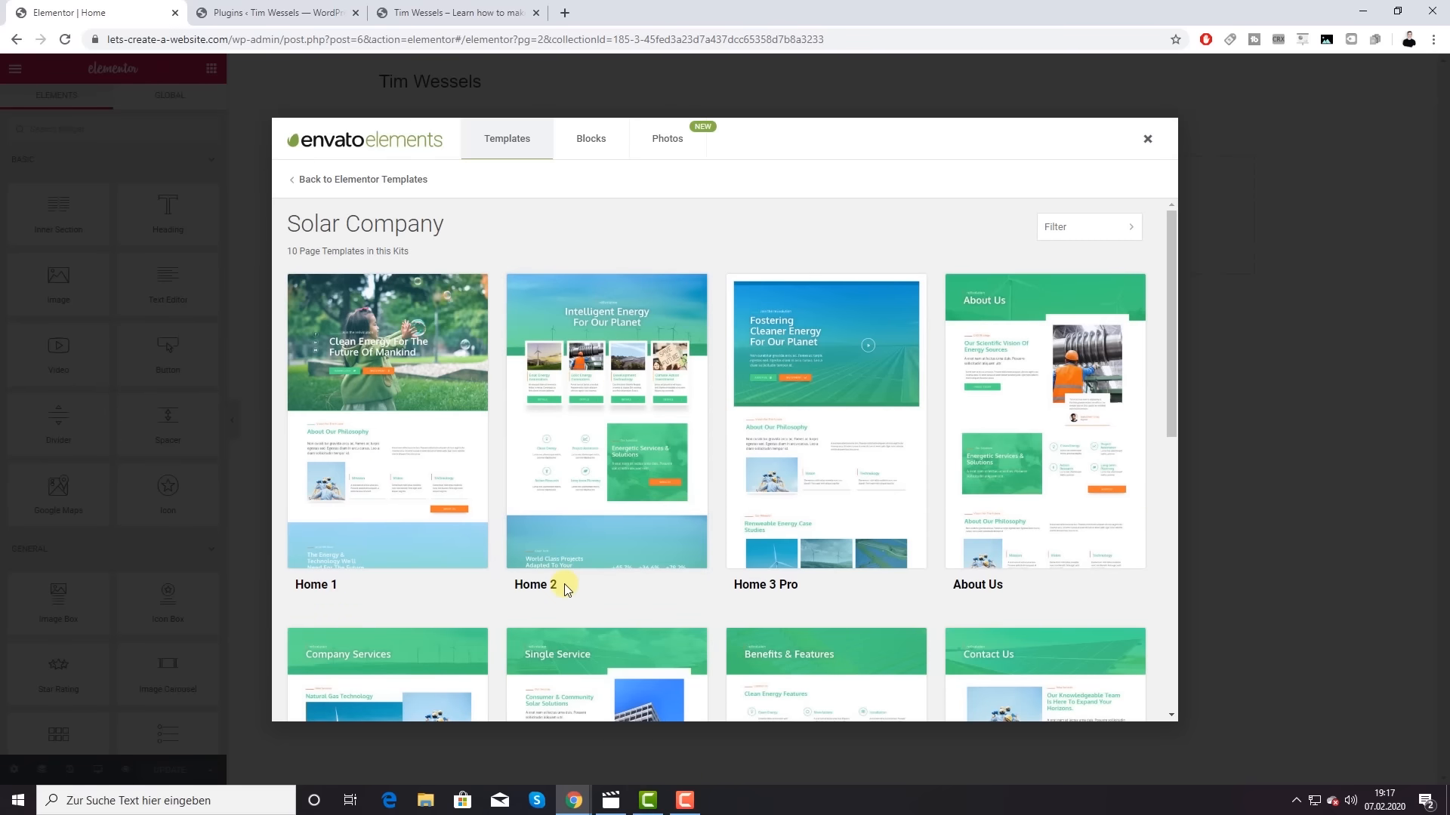
scroll(995, 569, down, 5)
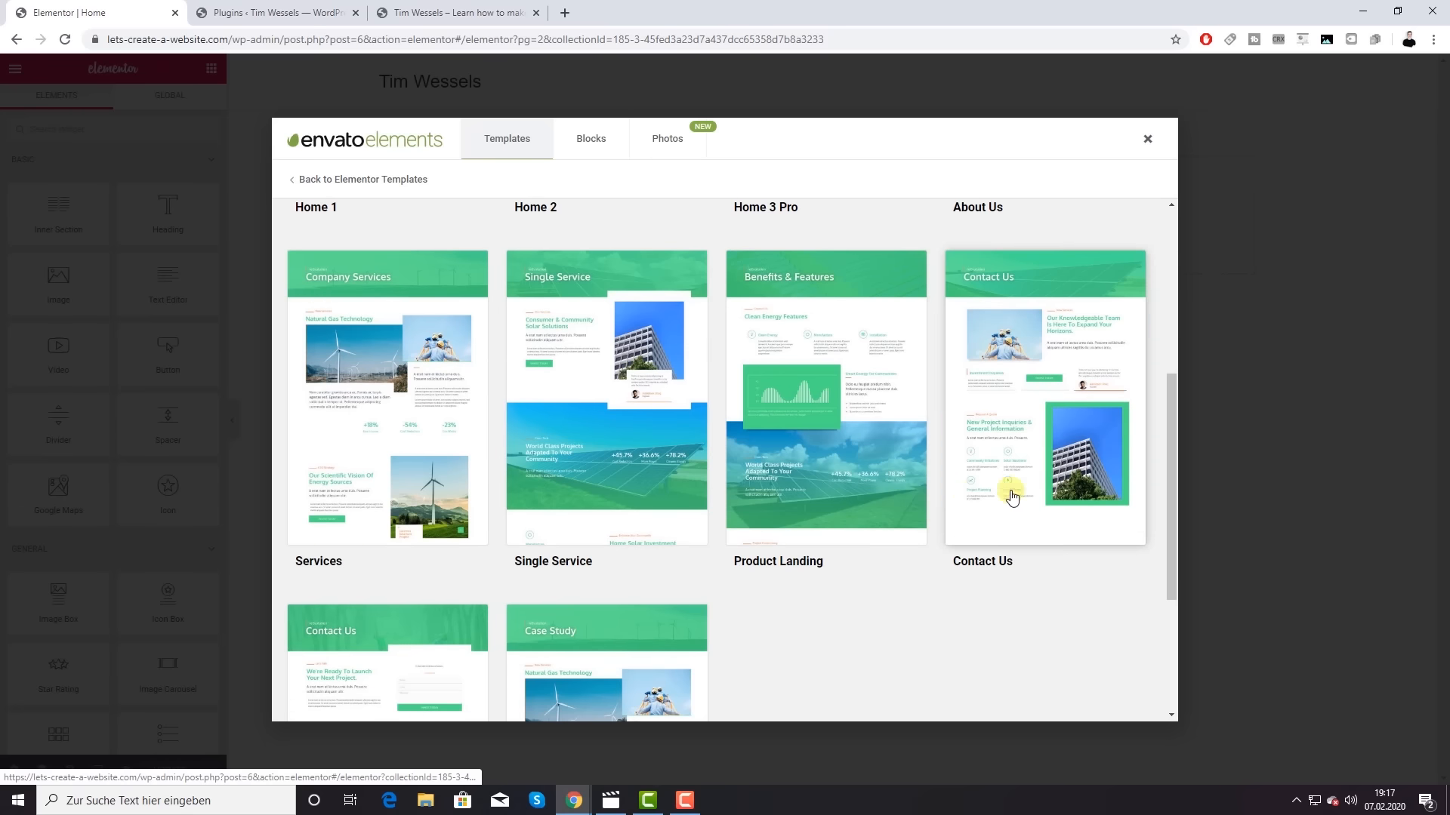
scroll(1019, 483, down, 3)
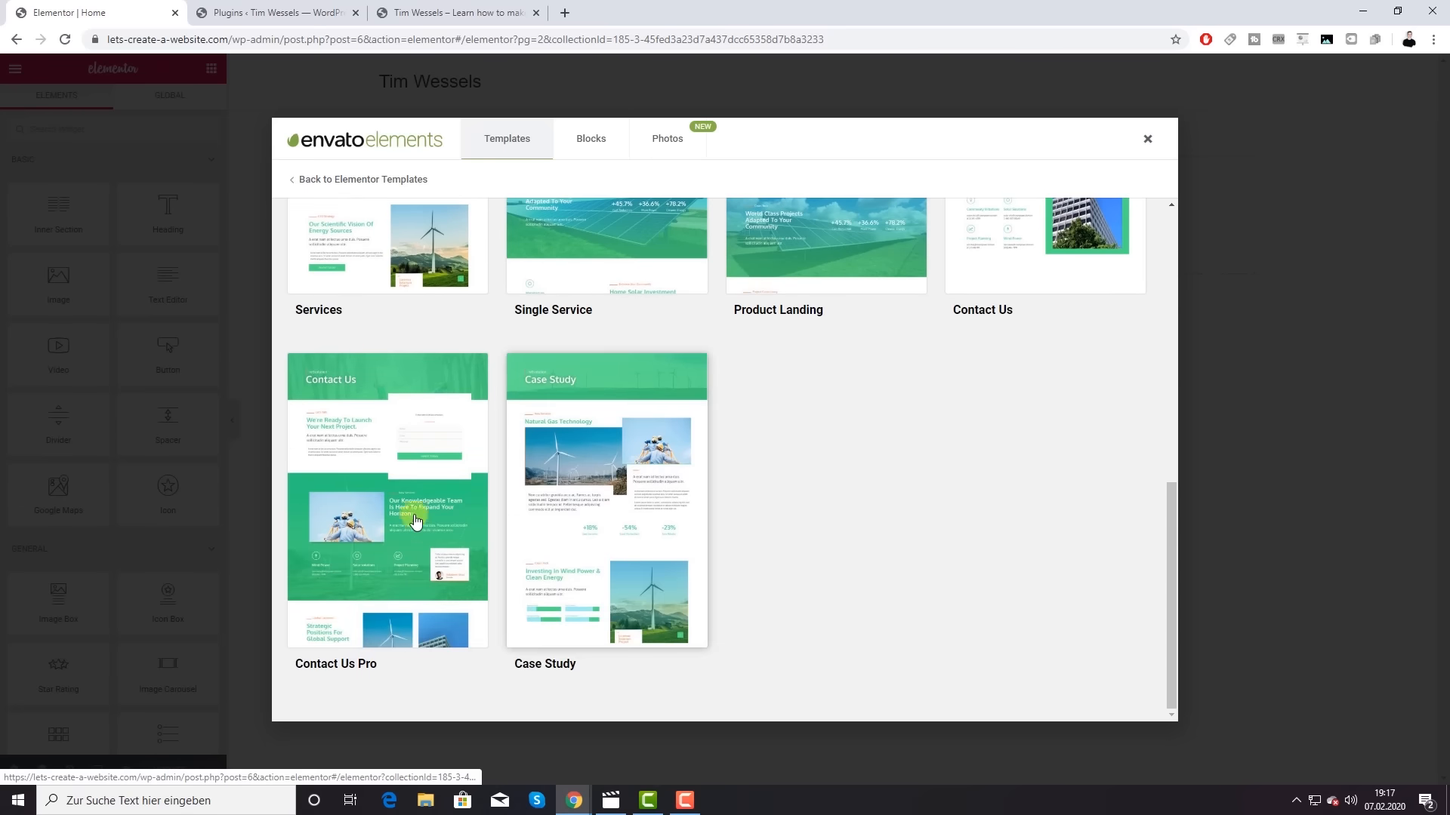
scroll(793, 521, up, 8)
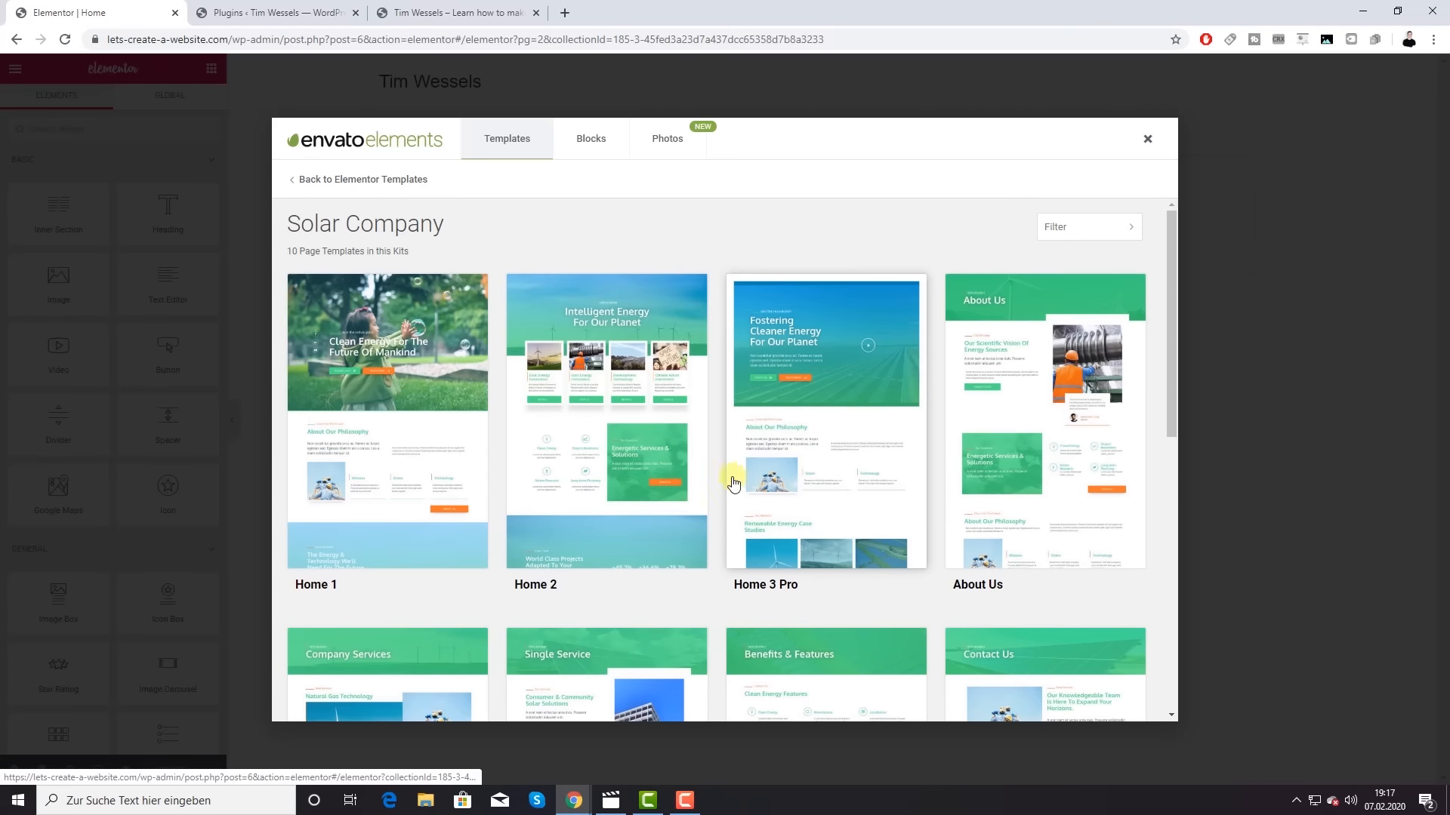
click(615, 392)
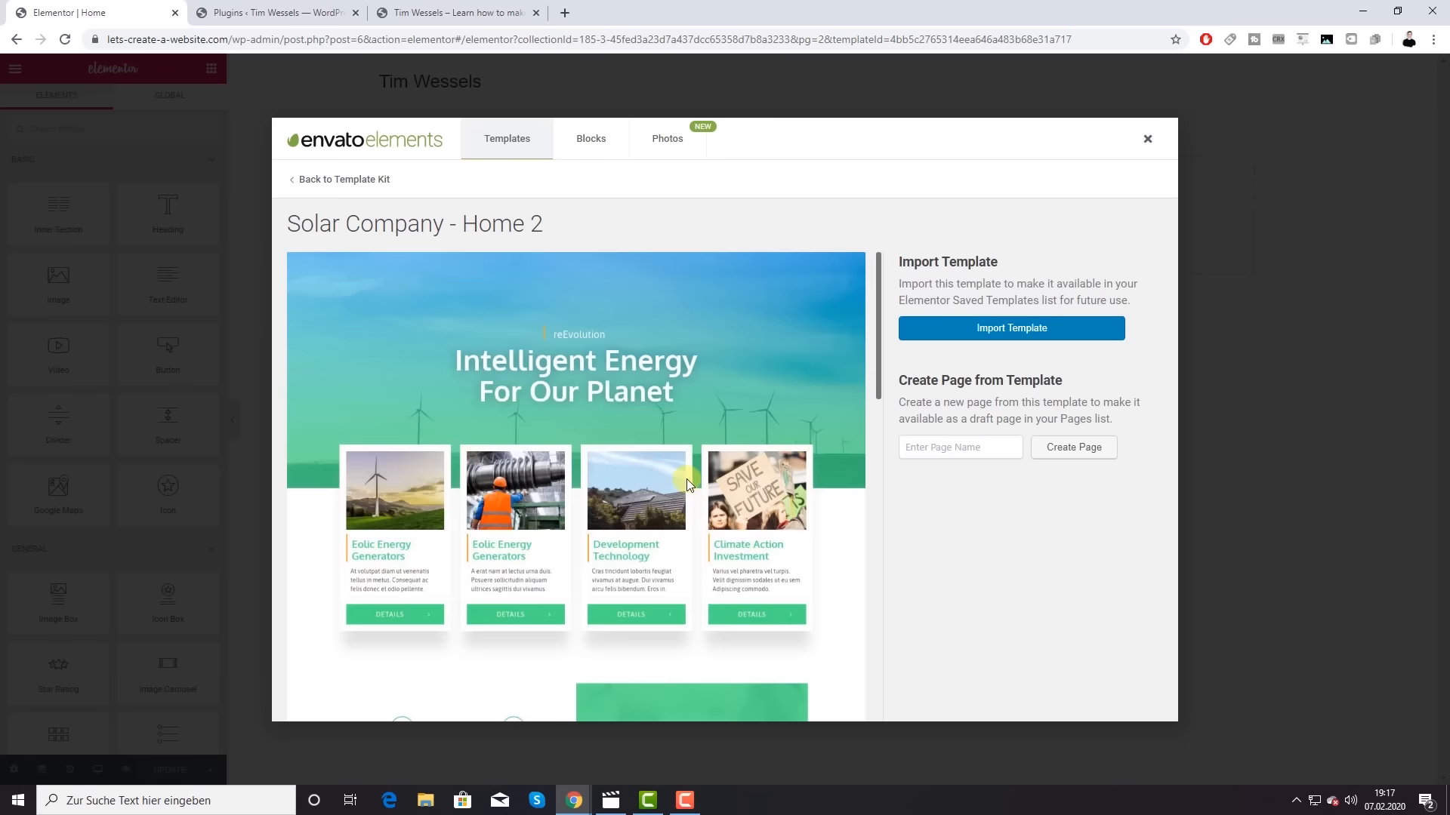
scroll(685, 478, down, 10)
scroll(683, 479, down, 5)
scroll(678, 474, up, 8)
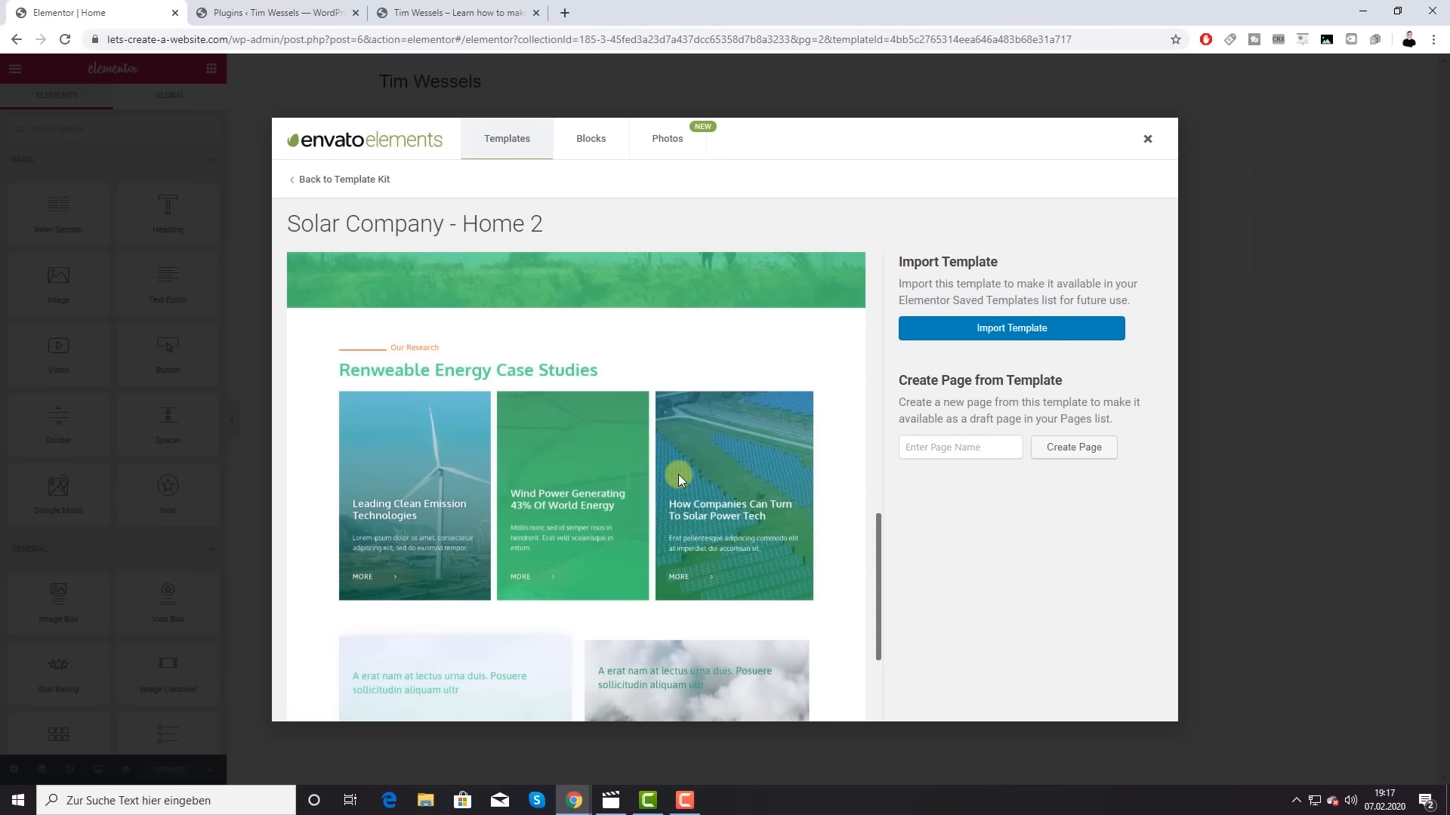
click(324, 181)
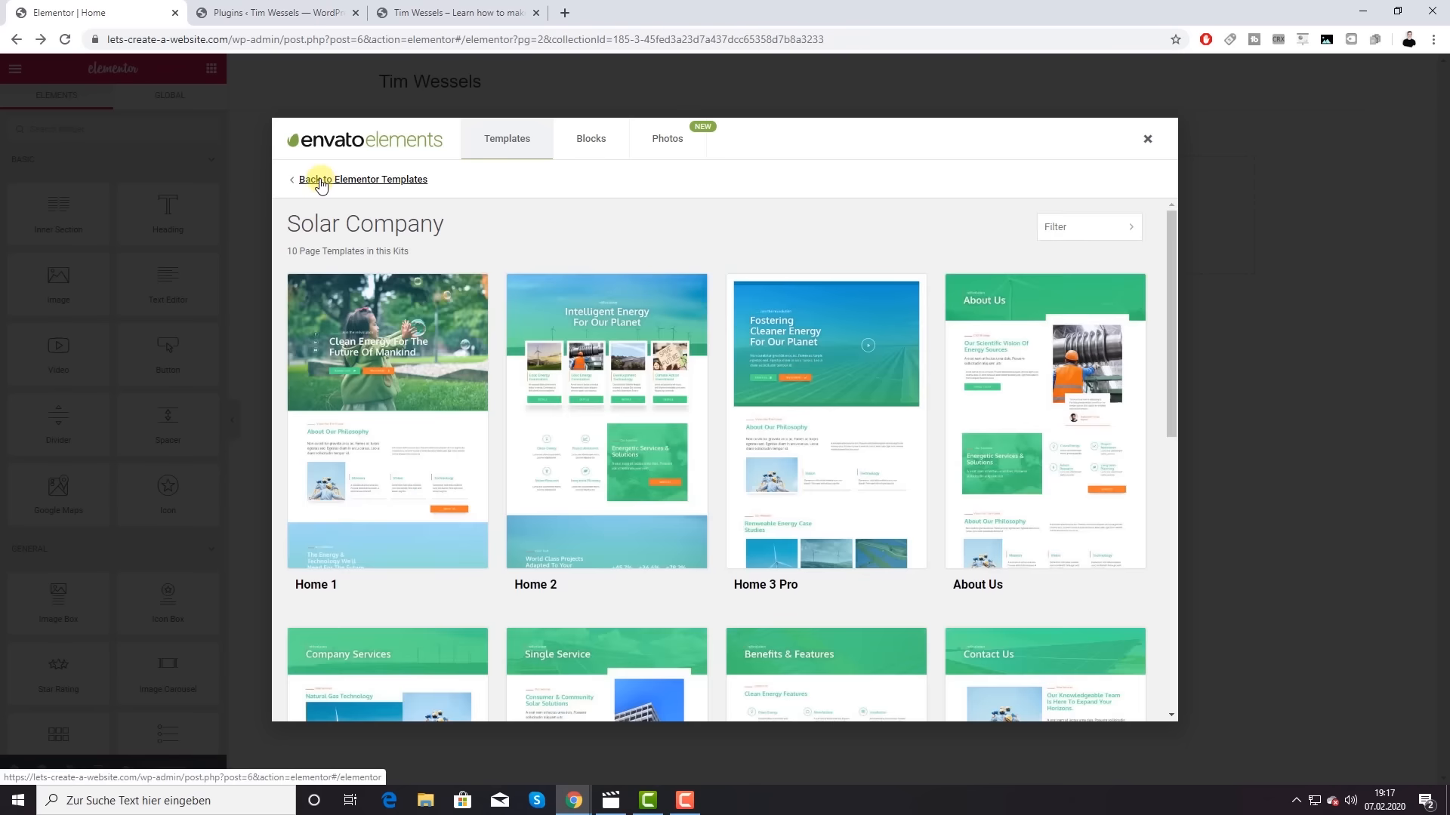
click(320, 181)
Step: Preview the Home 1 template of the House Cleaning Company kit and import it into the template library
scroll(705, 443, down, 10)
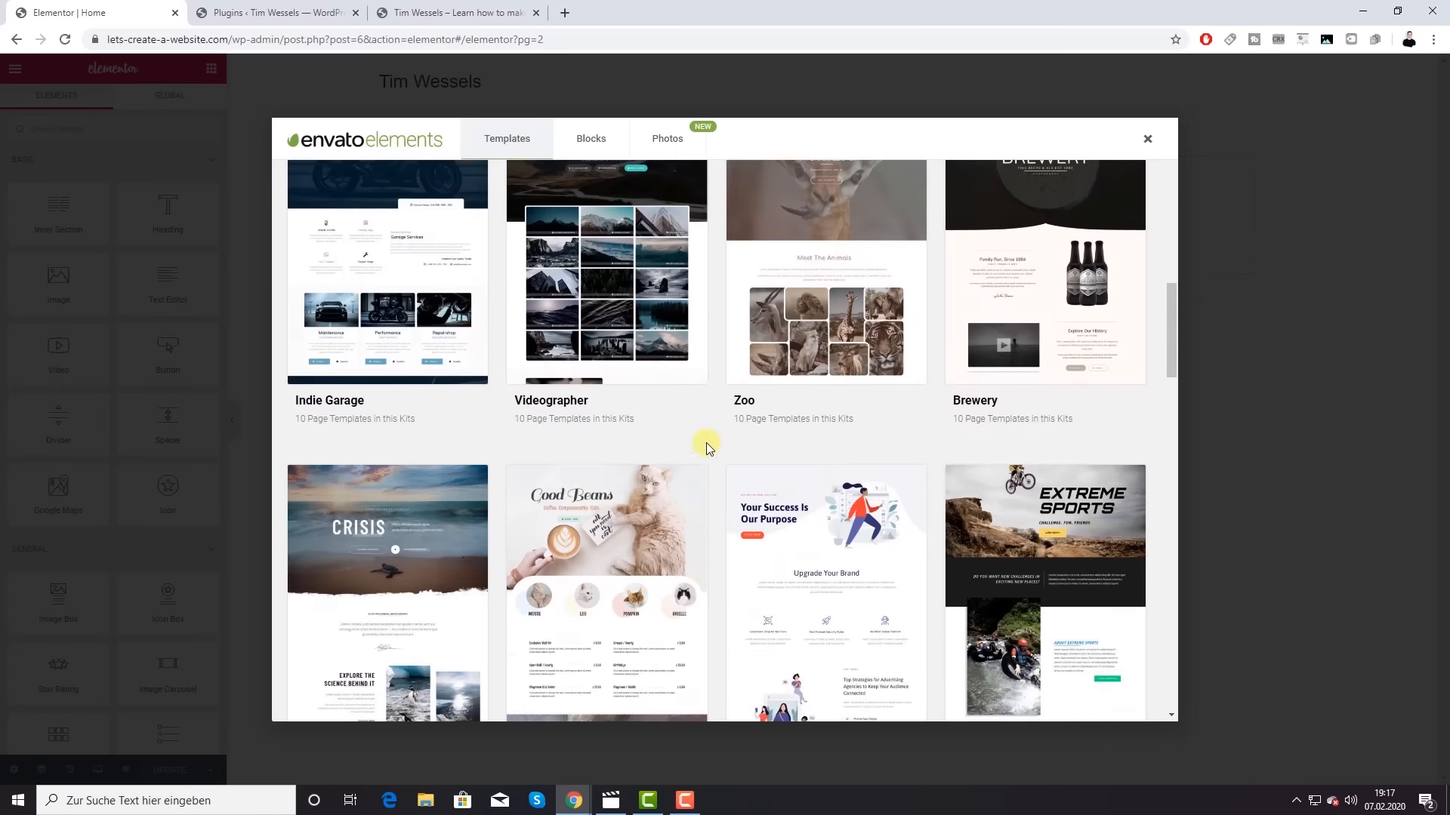
scroll(706, 448, down, 5)
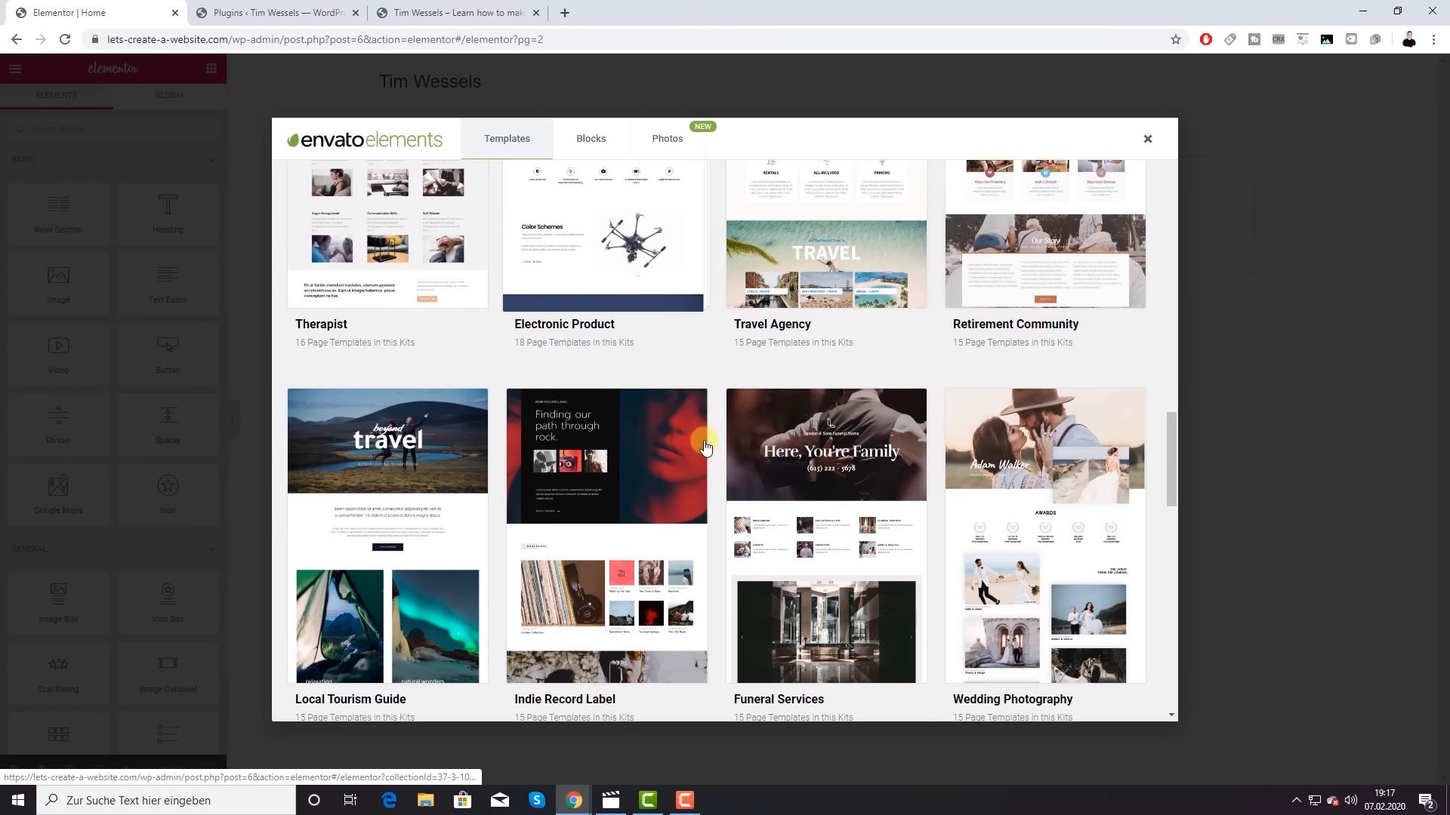
scroll(706, 446, down, 7)
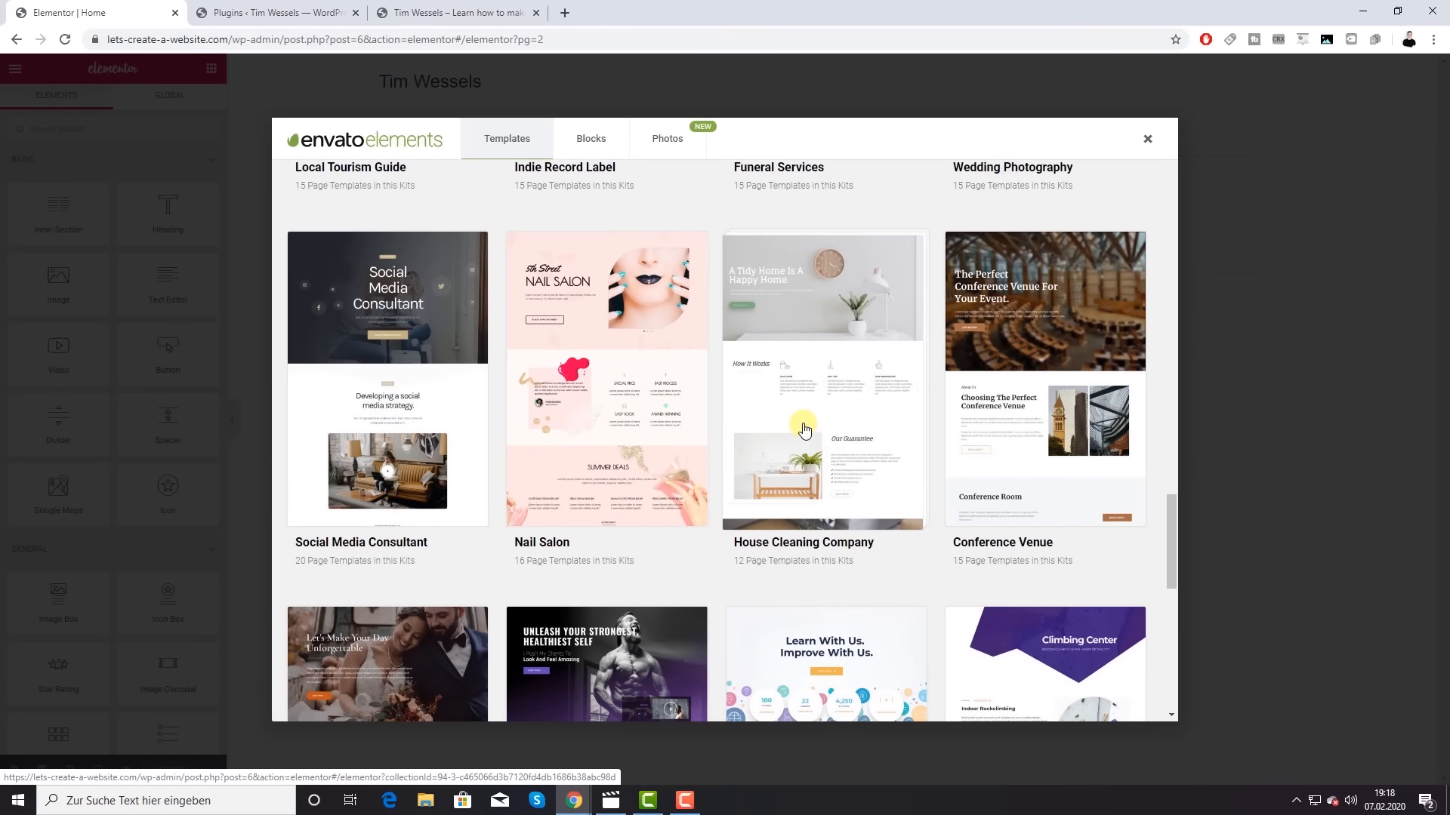
click(817, 383)
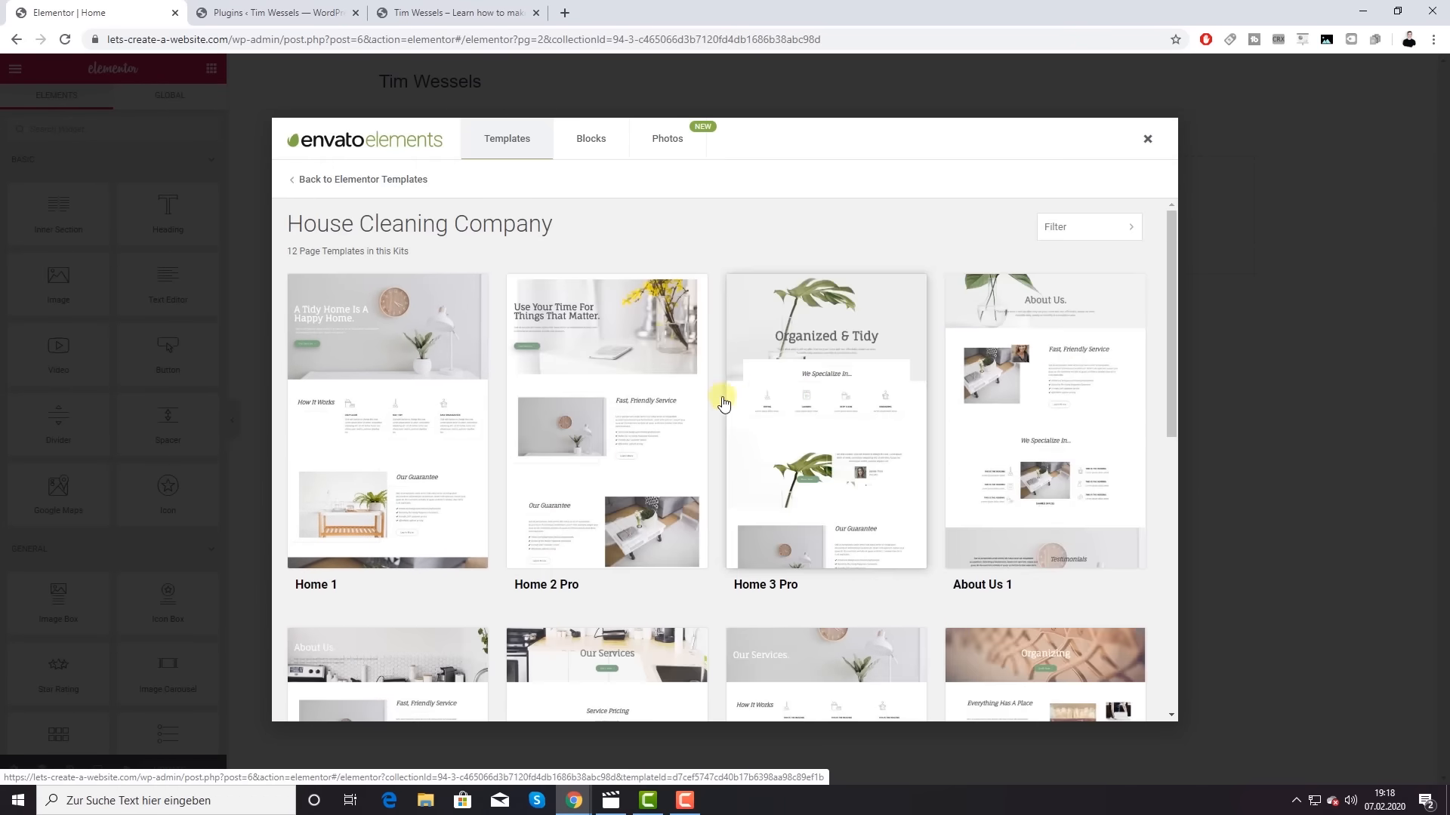
click(423, 434)
scroll(716, 456, down, 3)
scroll(710, 456, down, 5)
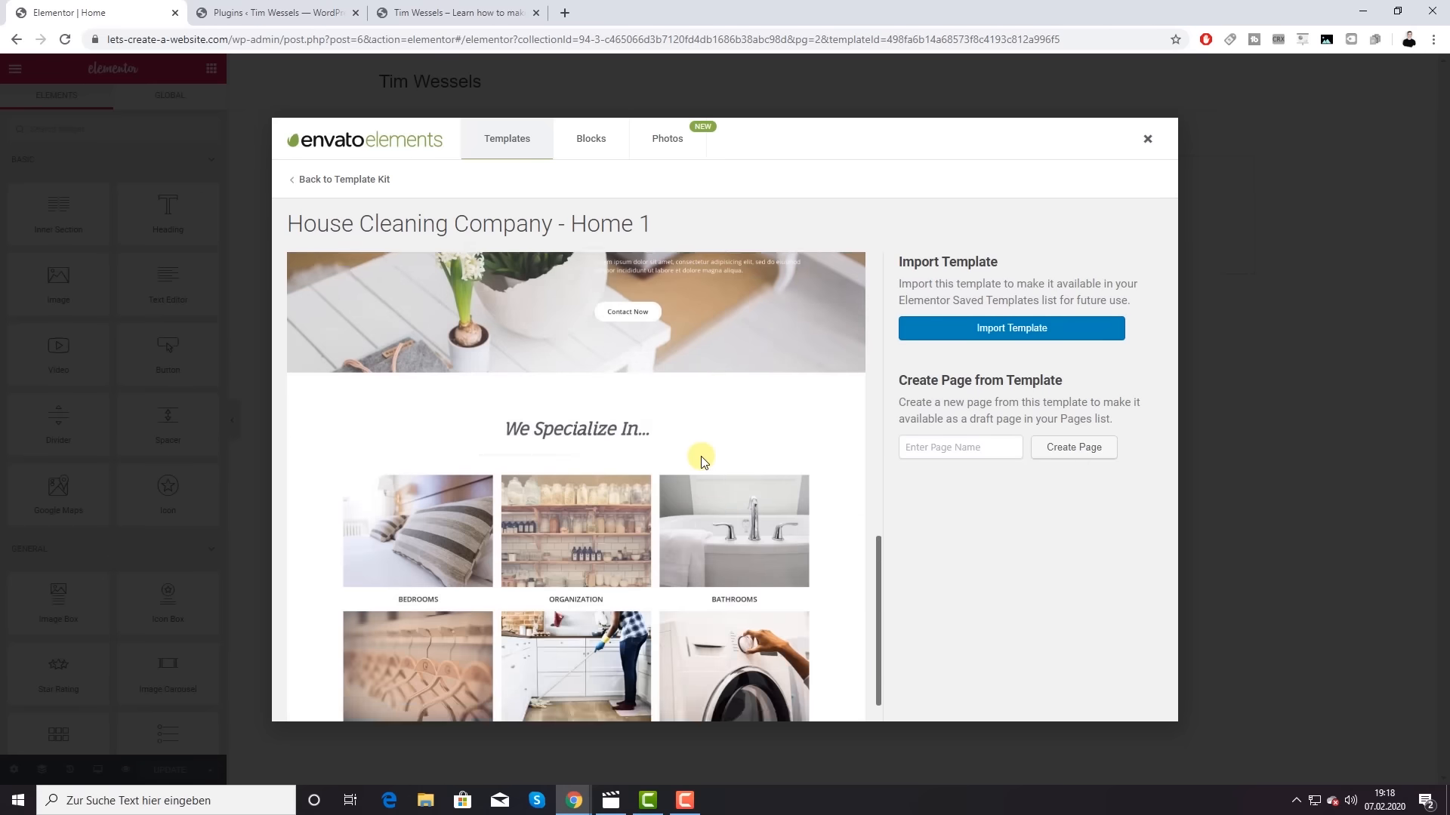
scroll(698, 453, up, 15)
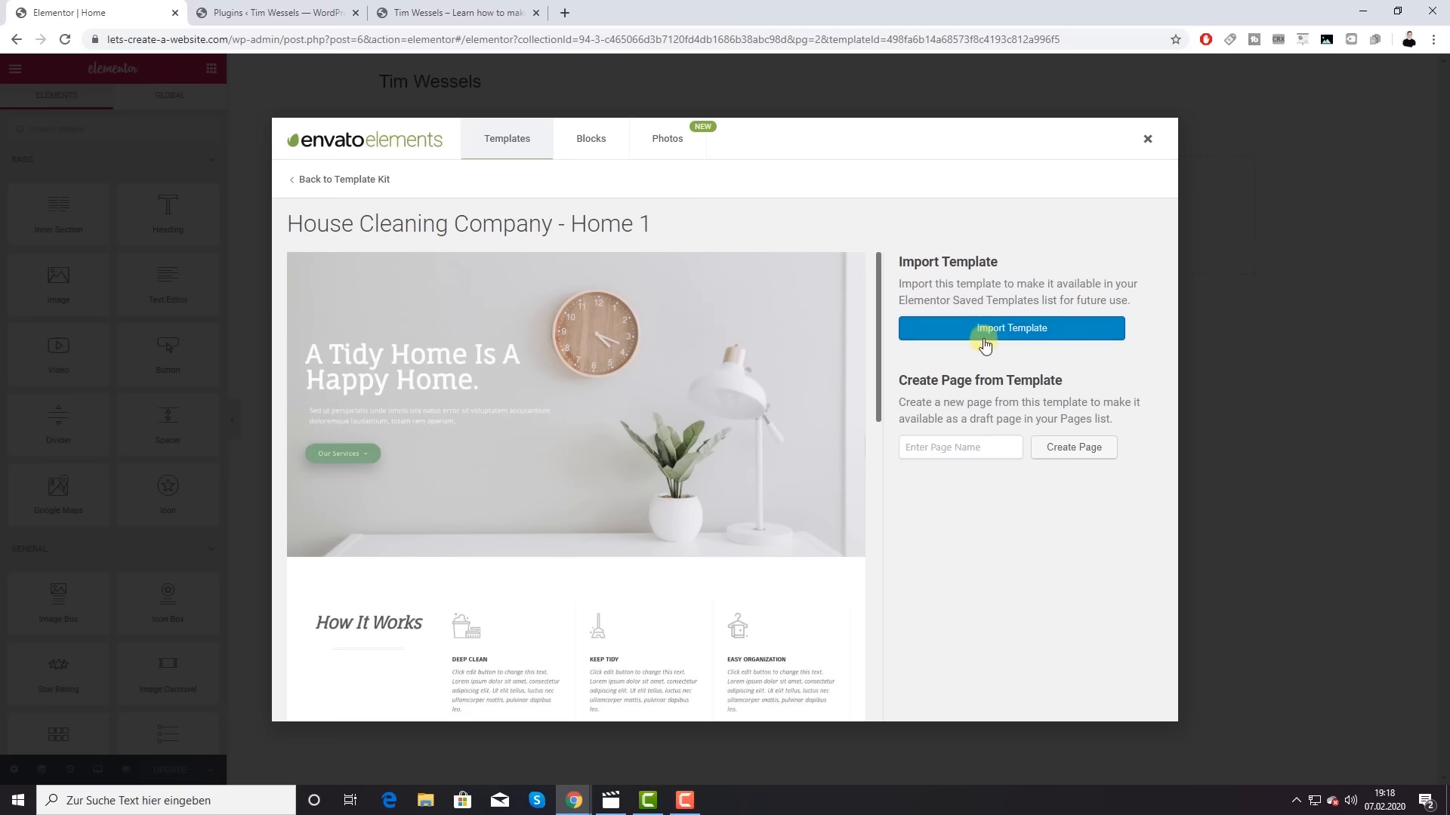
click(1022, 332)
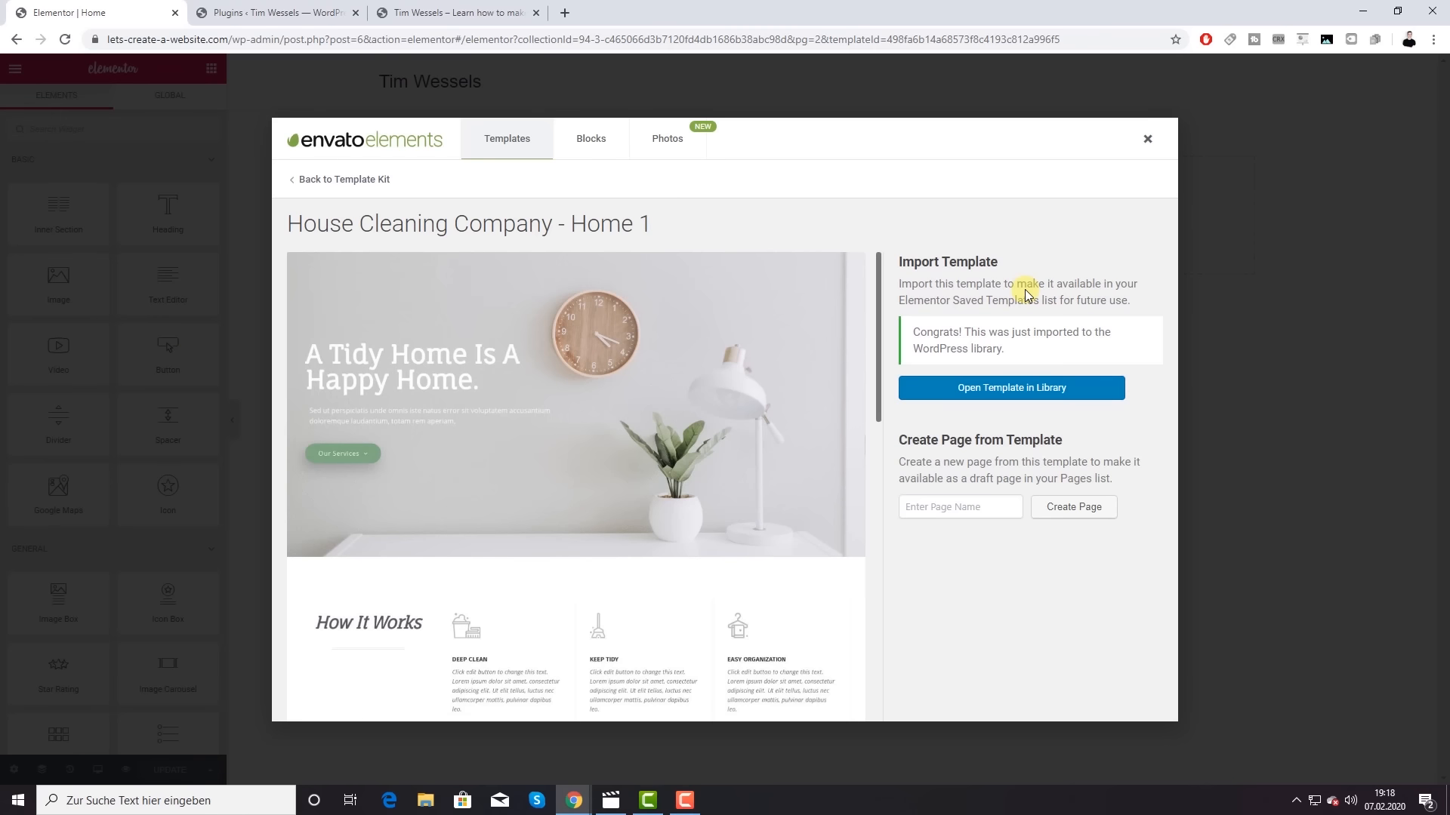
click(1147, 142)
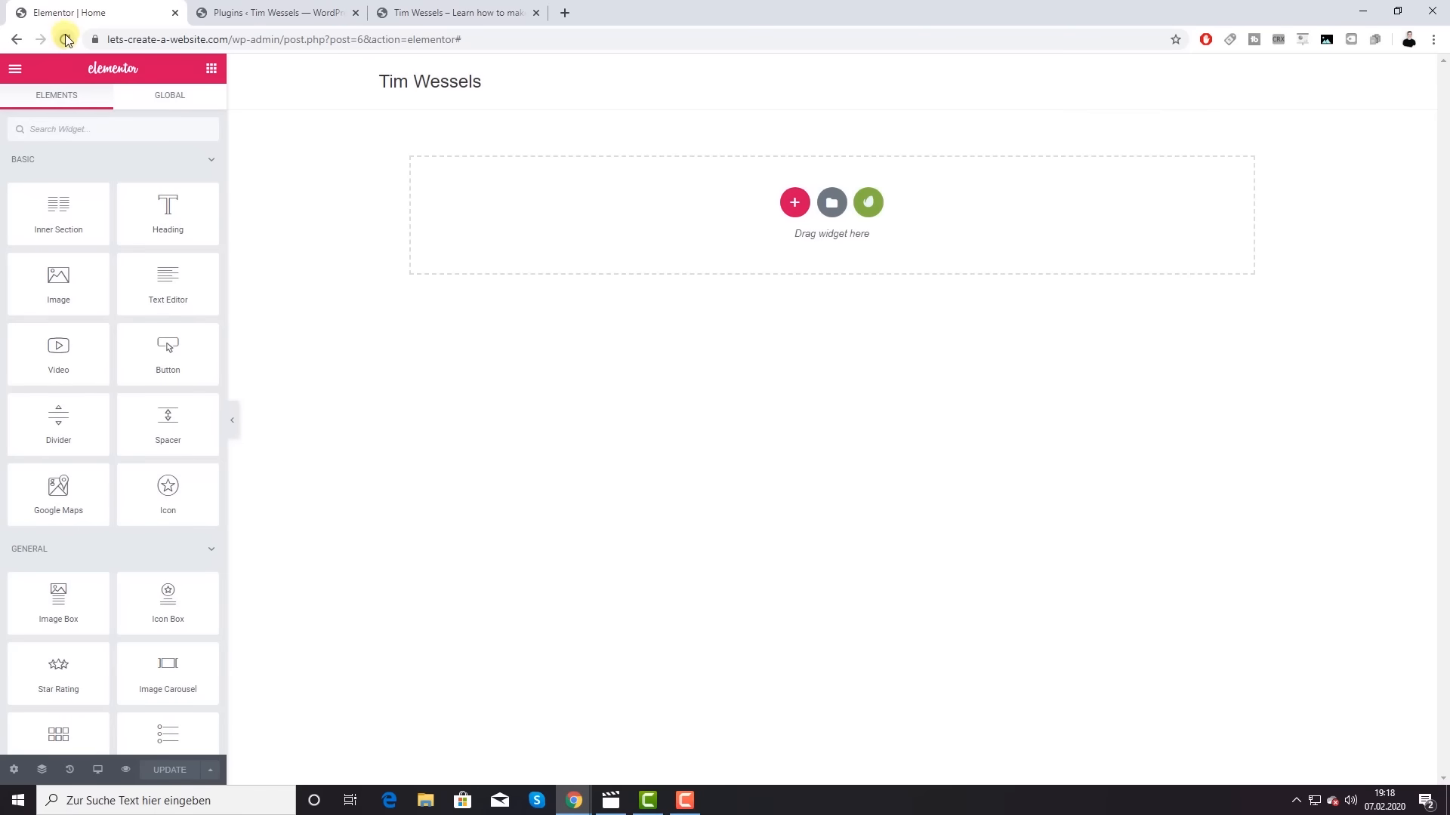
Step: Reload the editor and insert the saved House Cleaning Company Home 1 template into the page, including its document settings
click(66, 40)
click(832, 206)
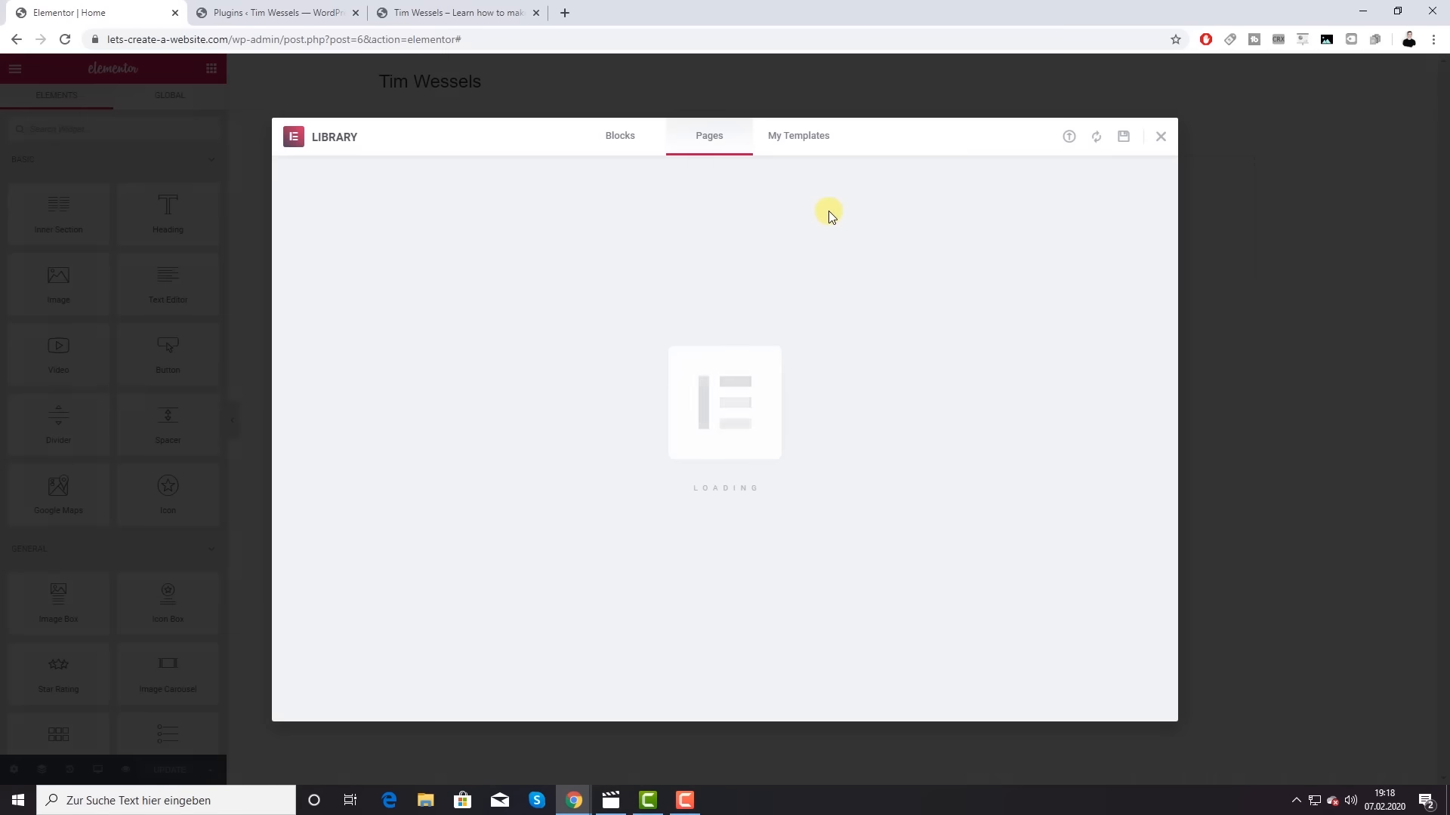
click(796, 142)
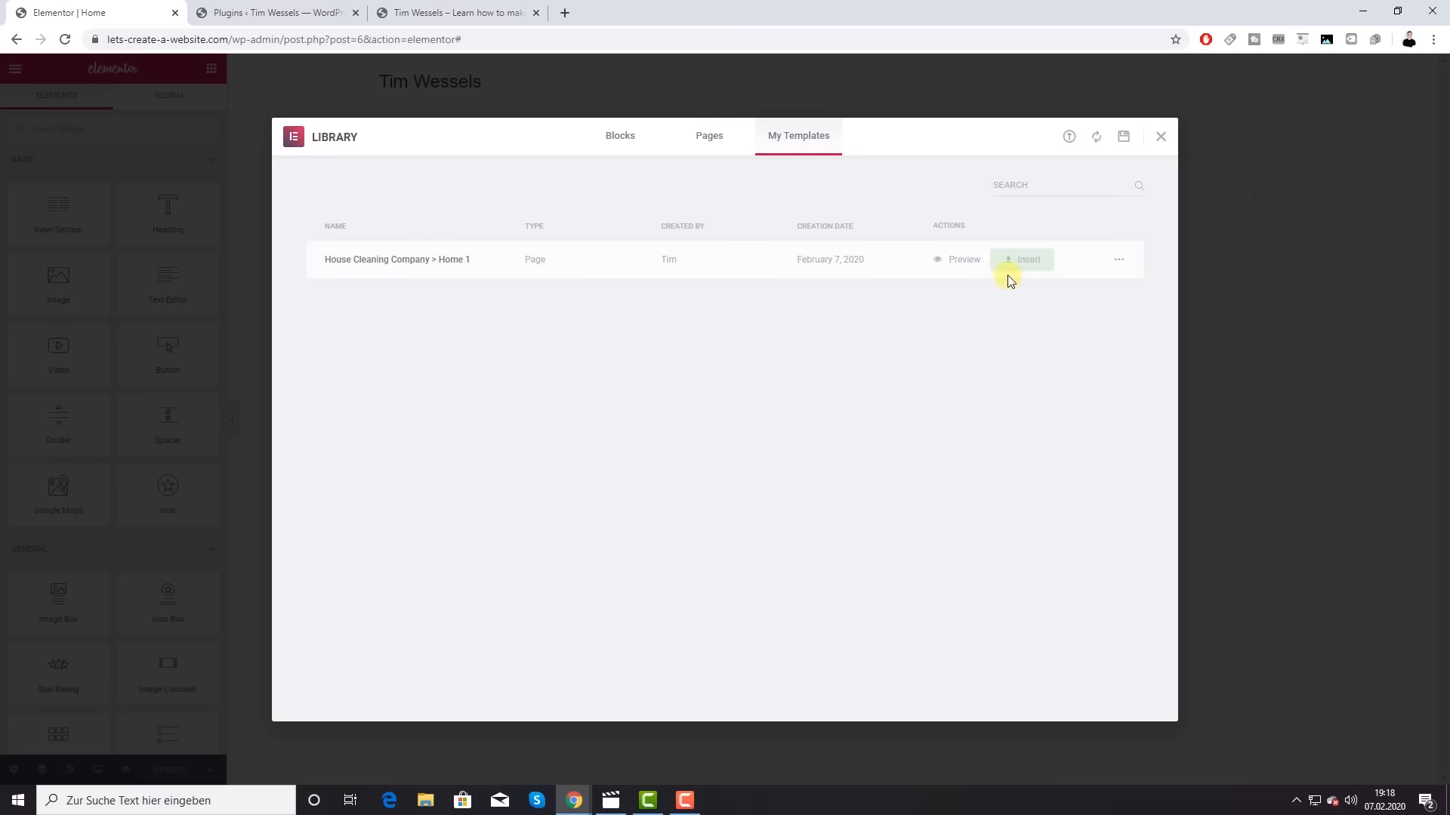
click(1023, 261)
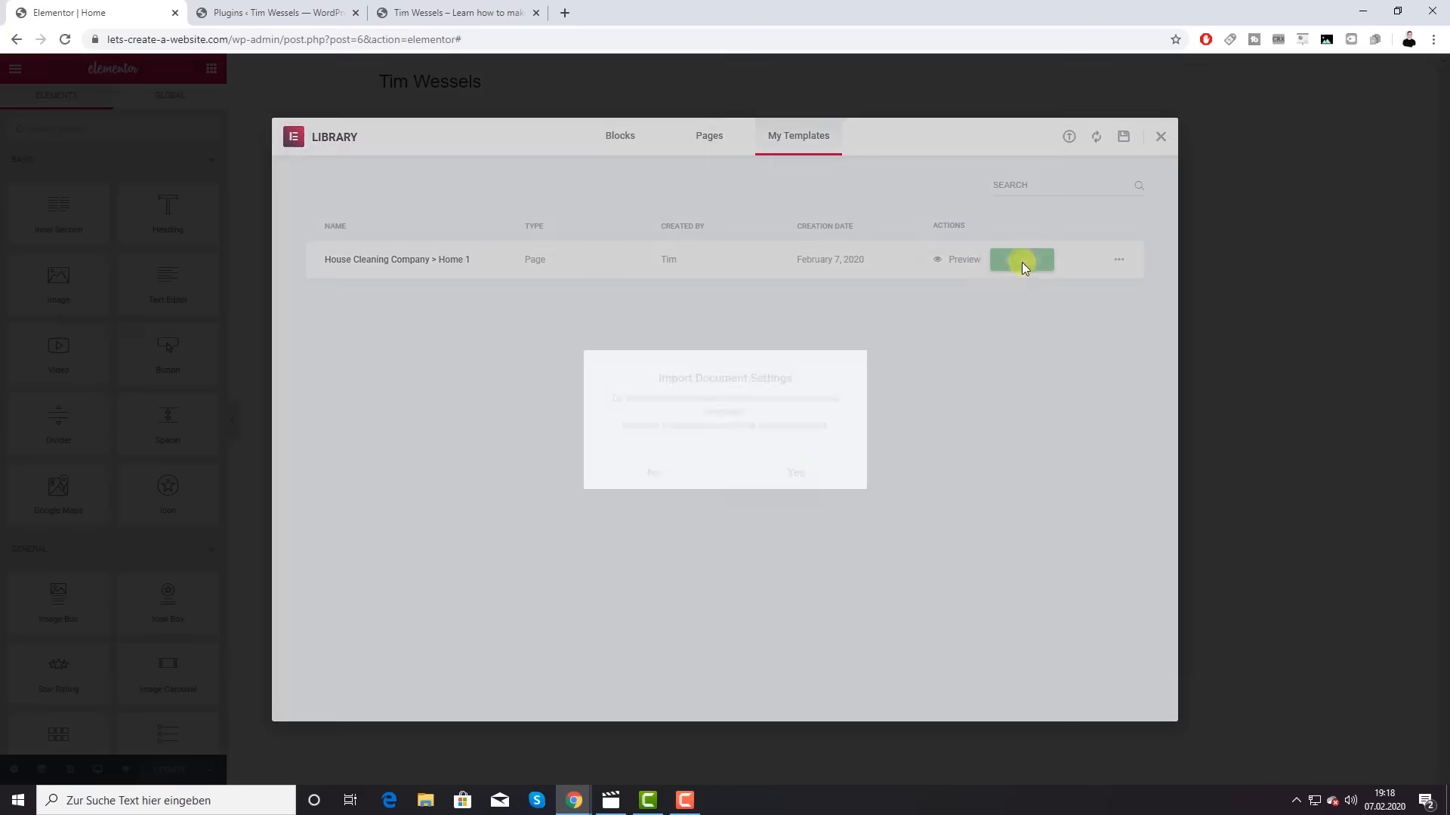
click(795, 471)
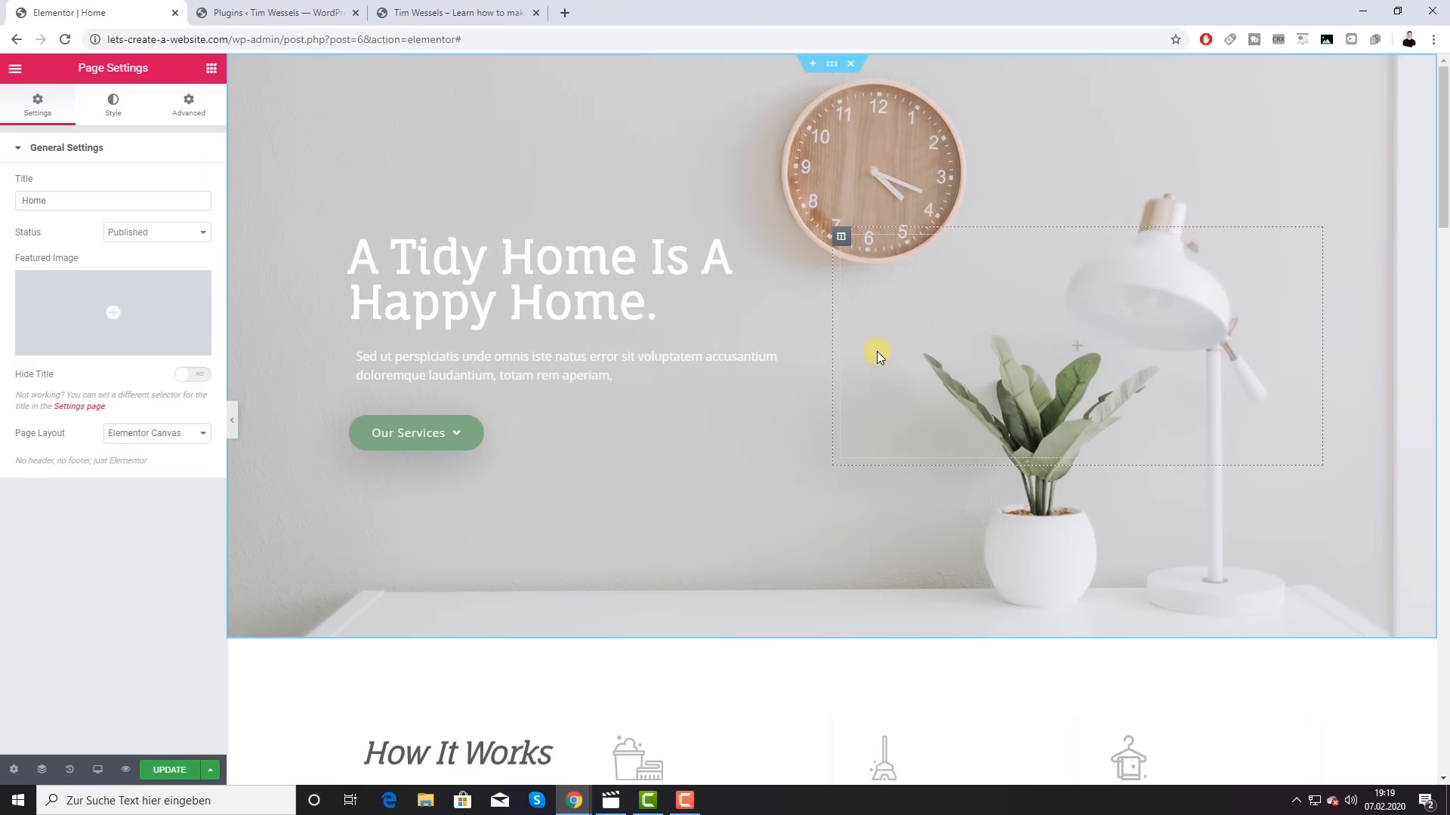
Step: Set the Home page's layout to Default after reviewing the inserted sections, and return to the widget list
scroll(878, 356, down, 20)
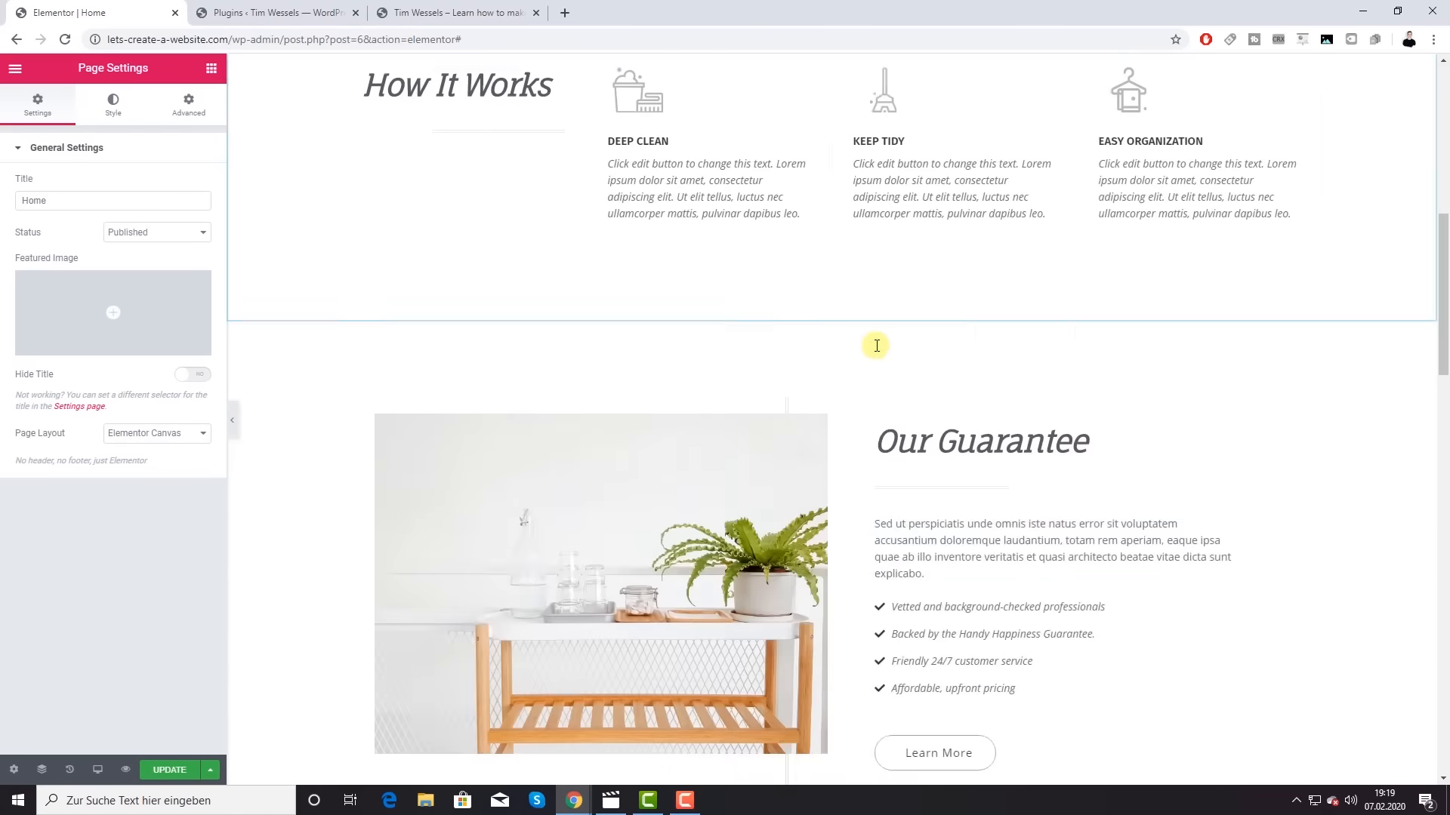
scroll(876, 351, down, 4)
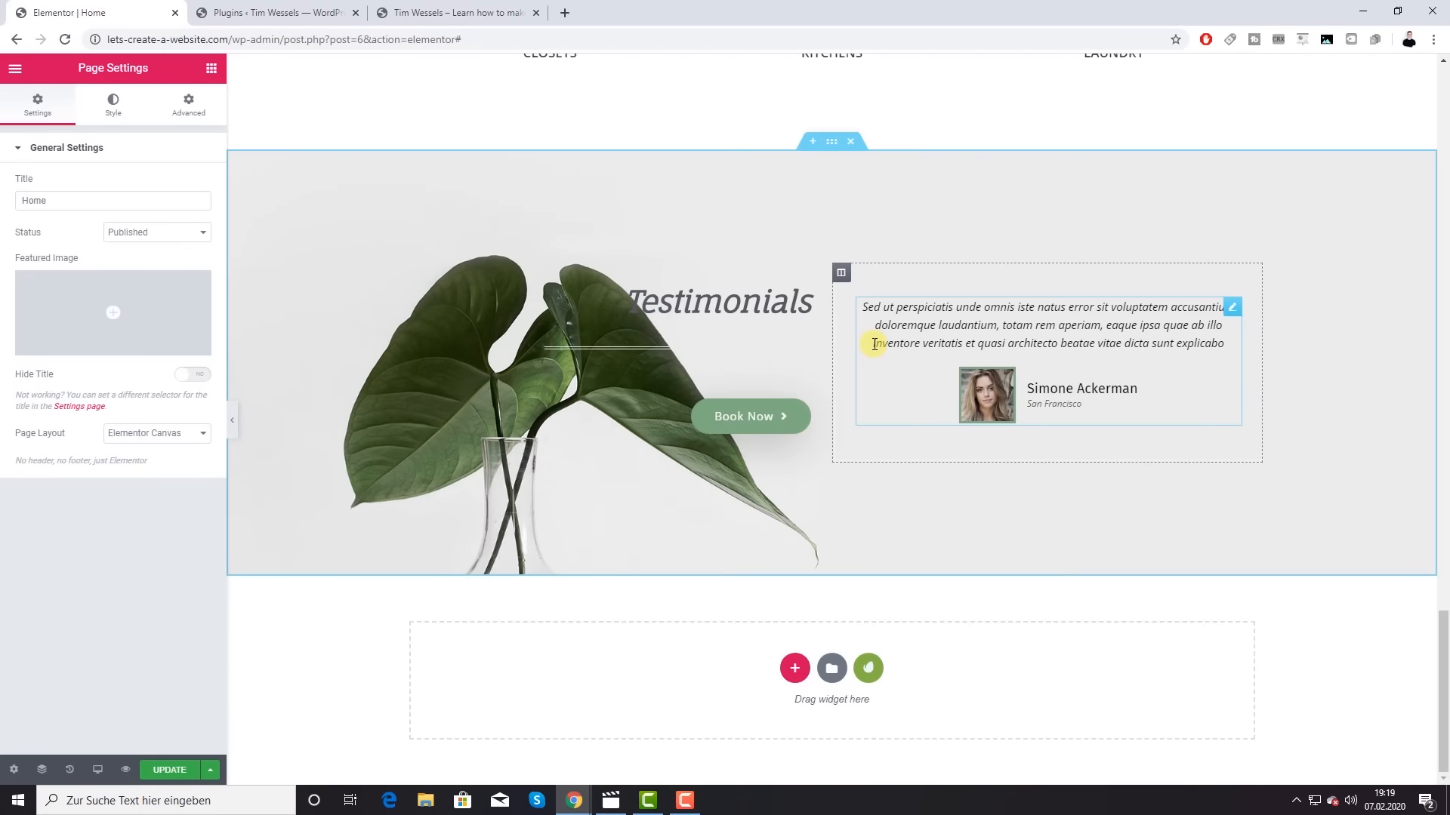
scroll(874, 345, up, 20)
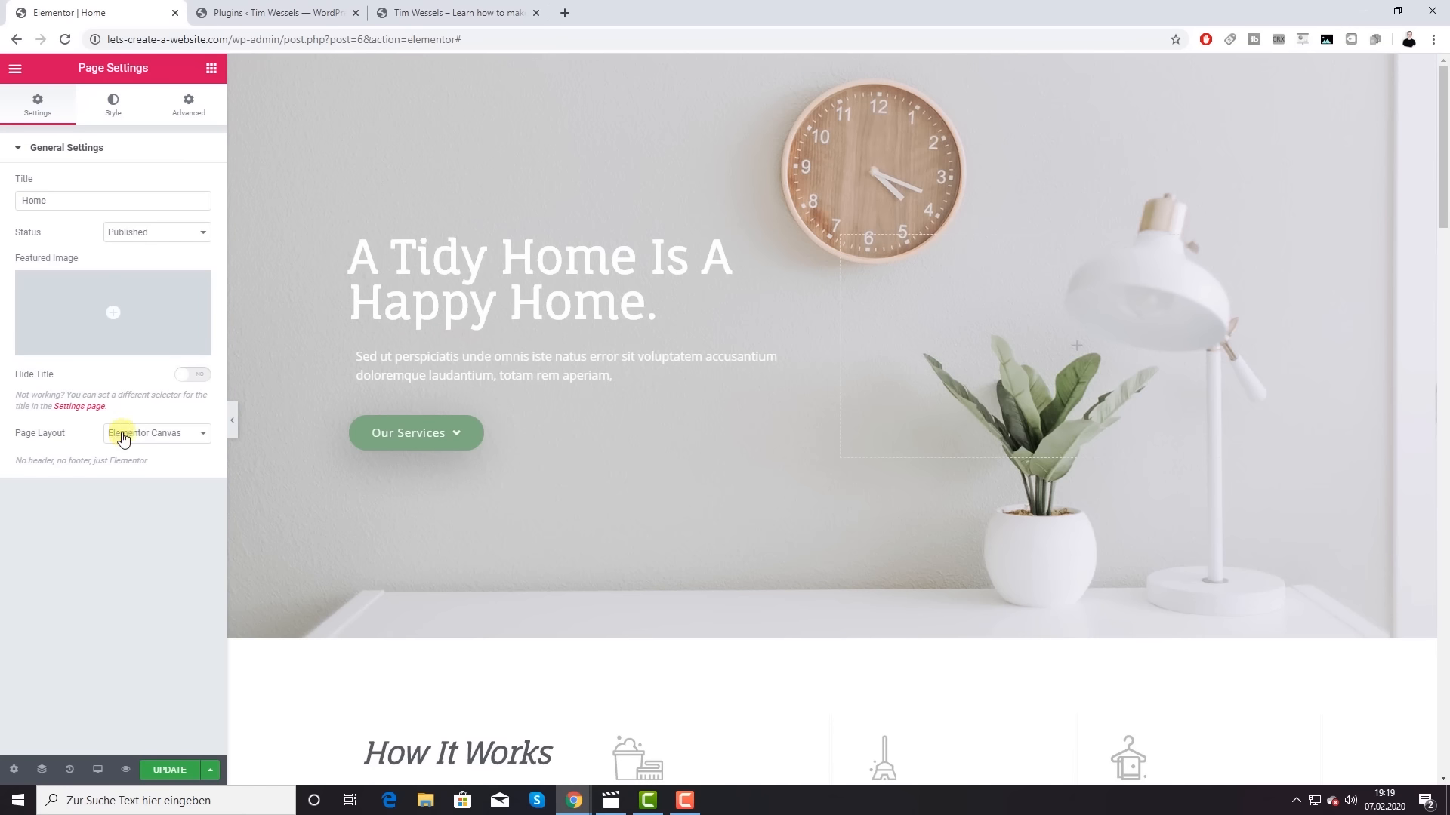
click(172, 437)
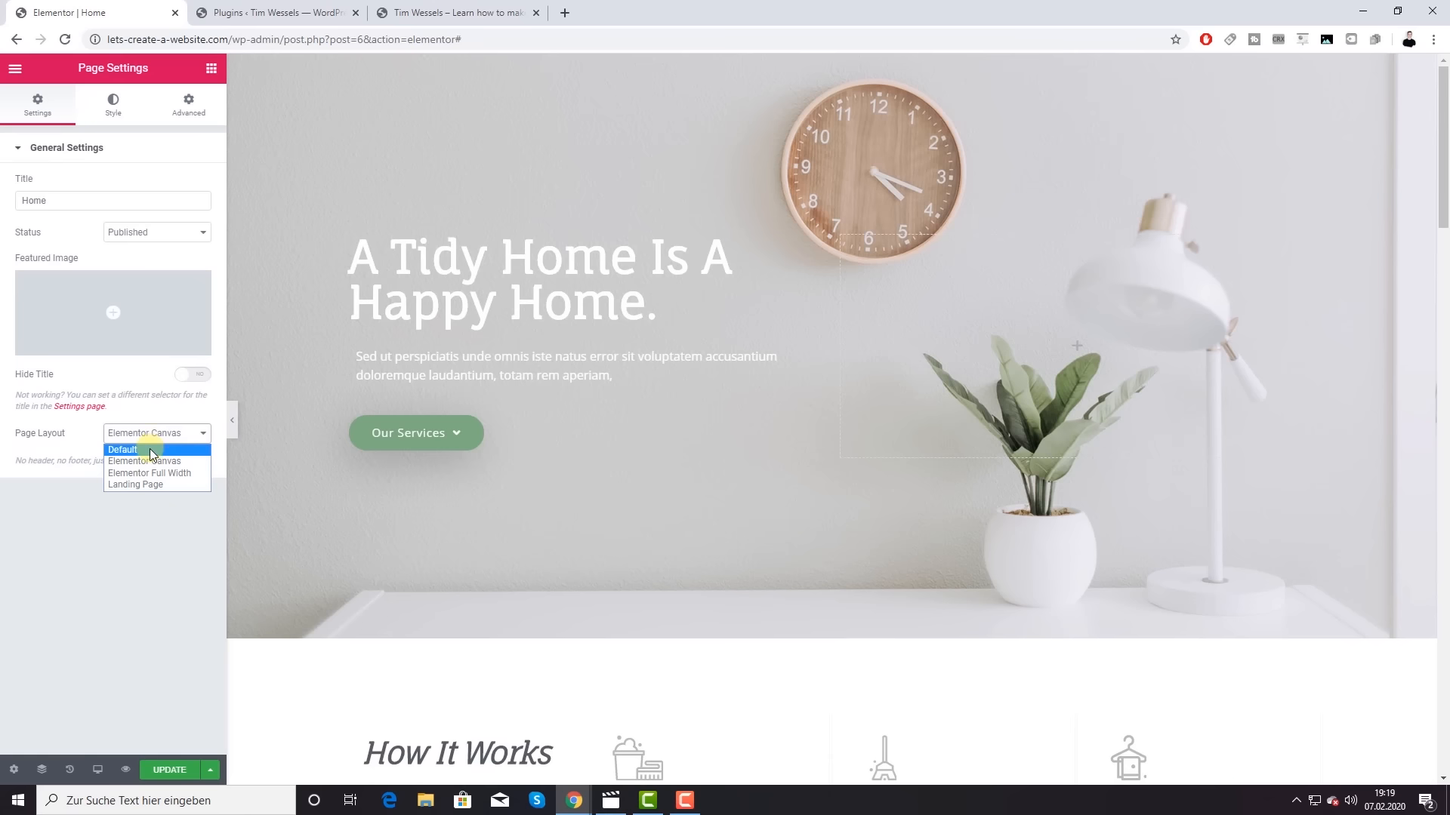
click(151, 451)
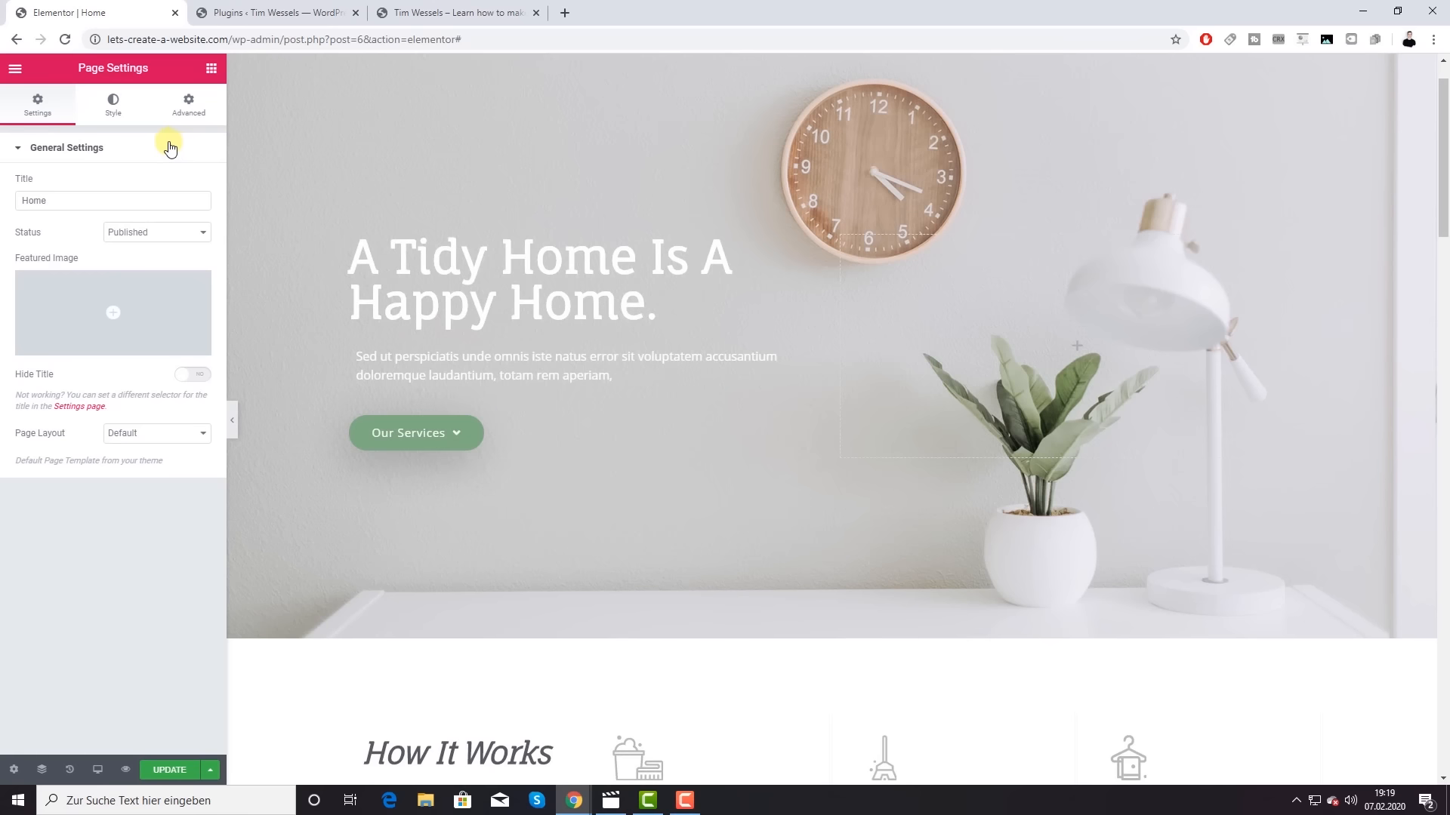
scroll(560, 207, up, 1)
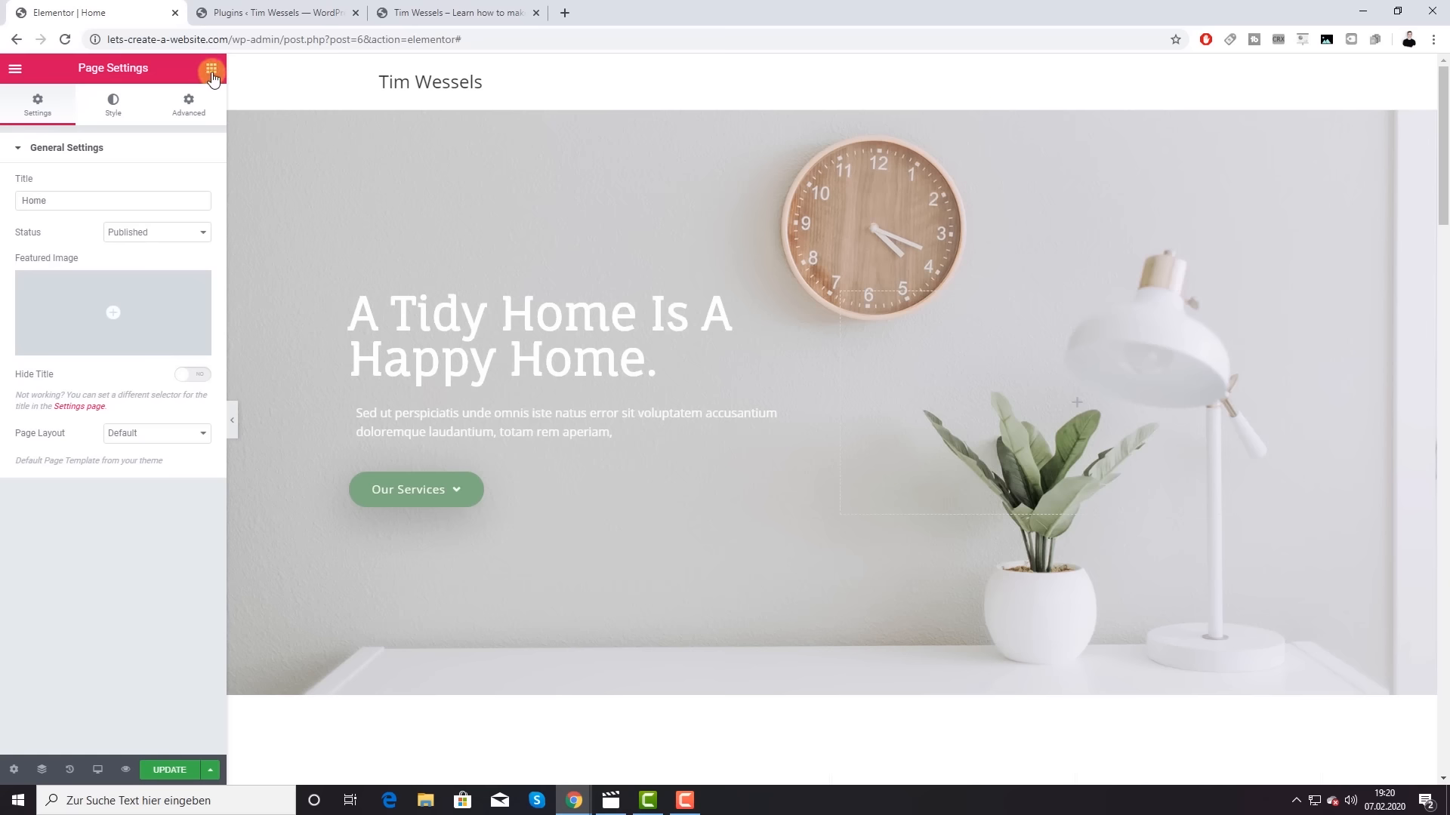
click(212, 70)
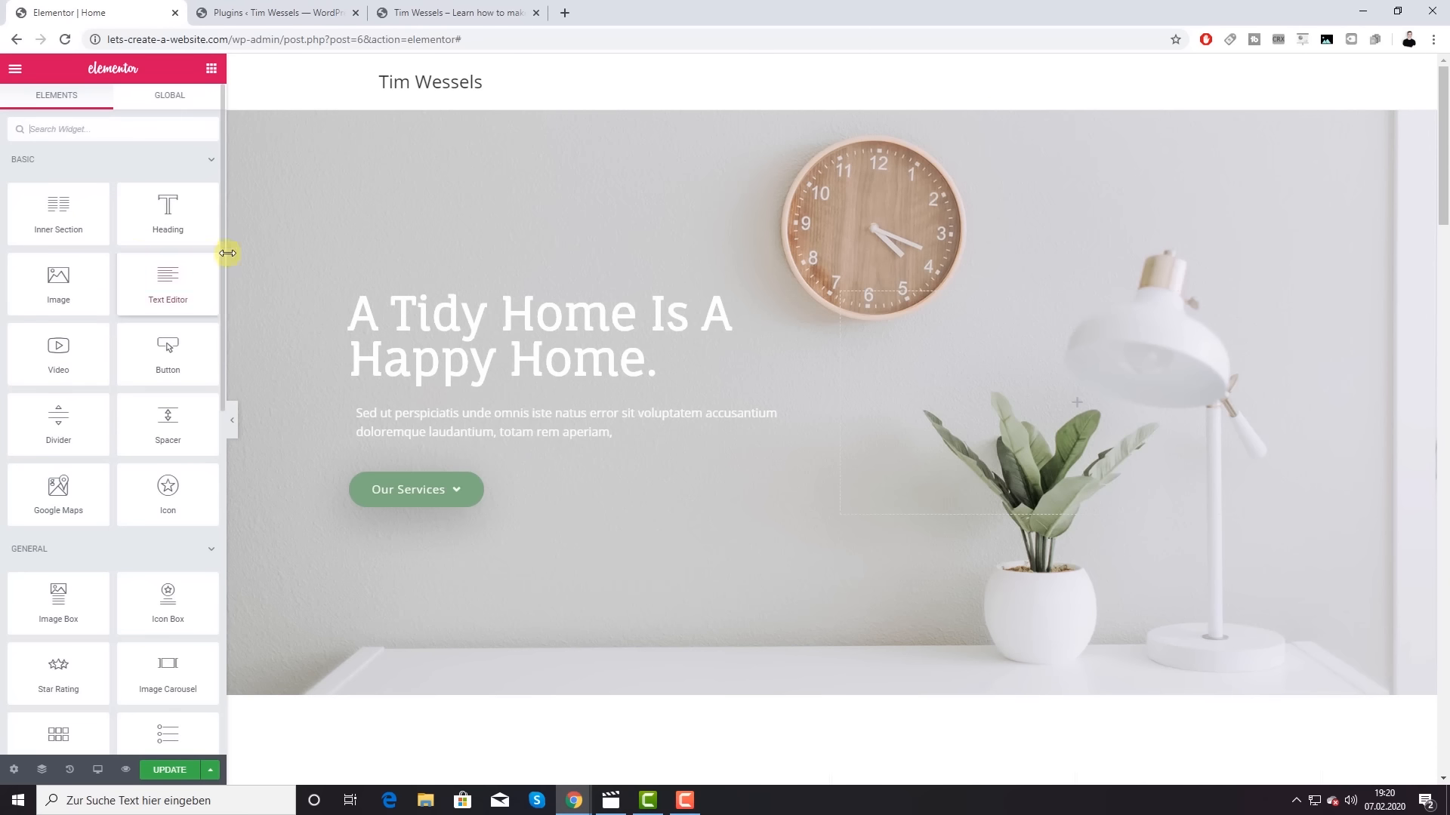
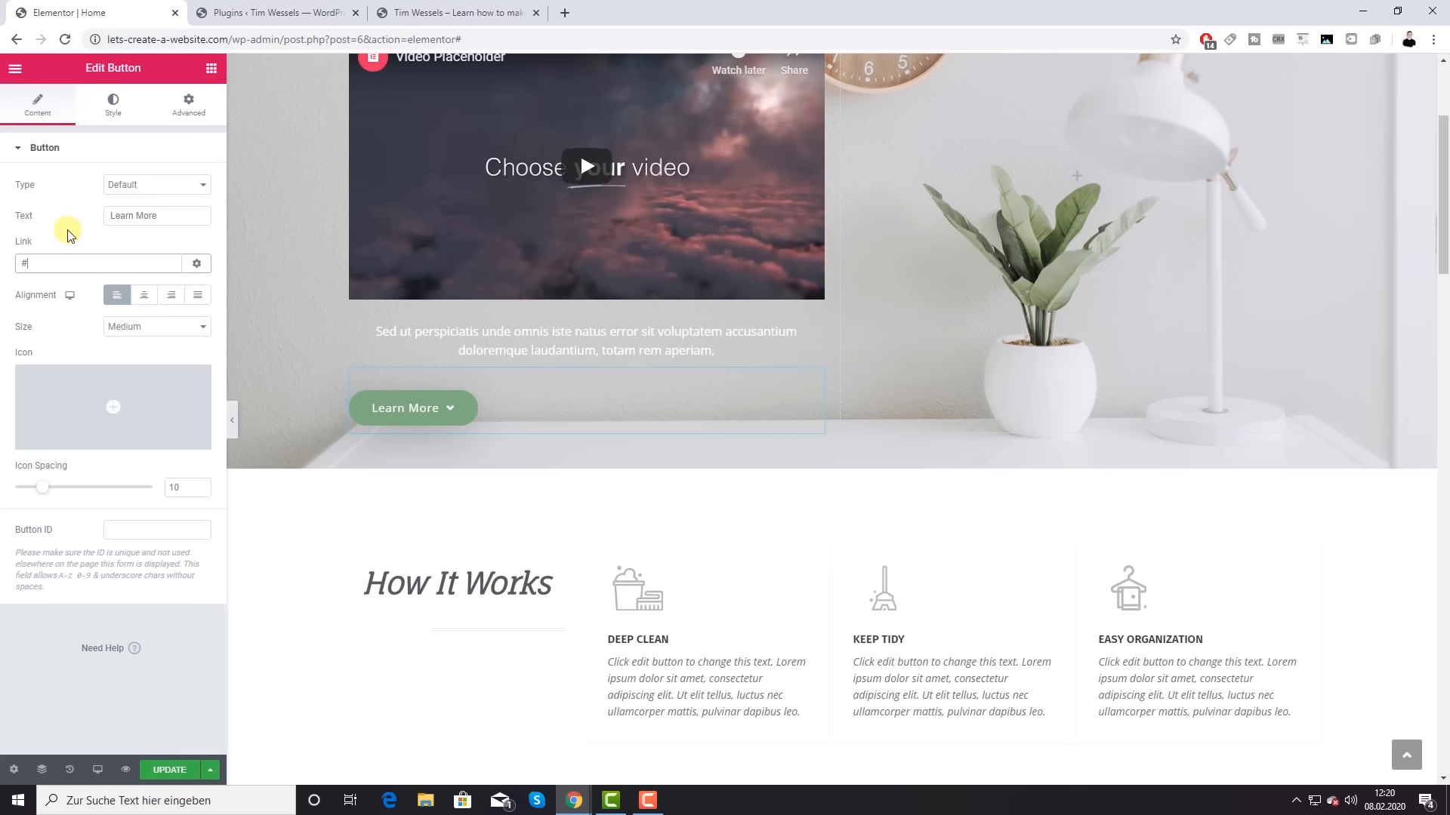
Step: Replace the Learn More button's placeholder link with the site's Home page
key(BackSpace)
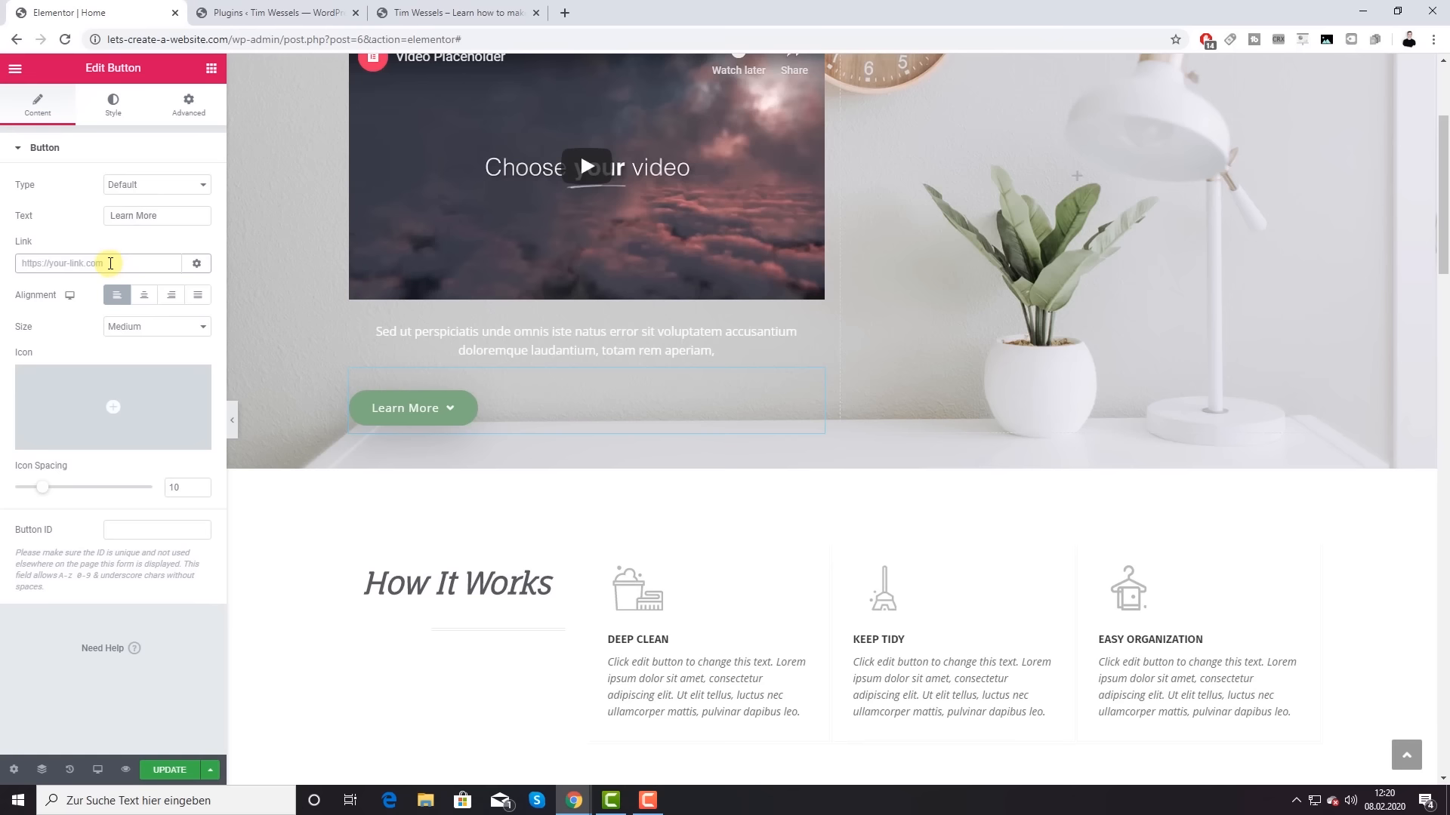
text(home)
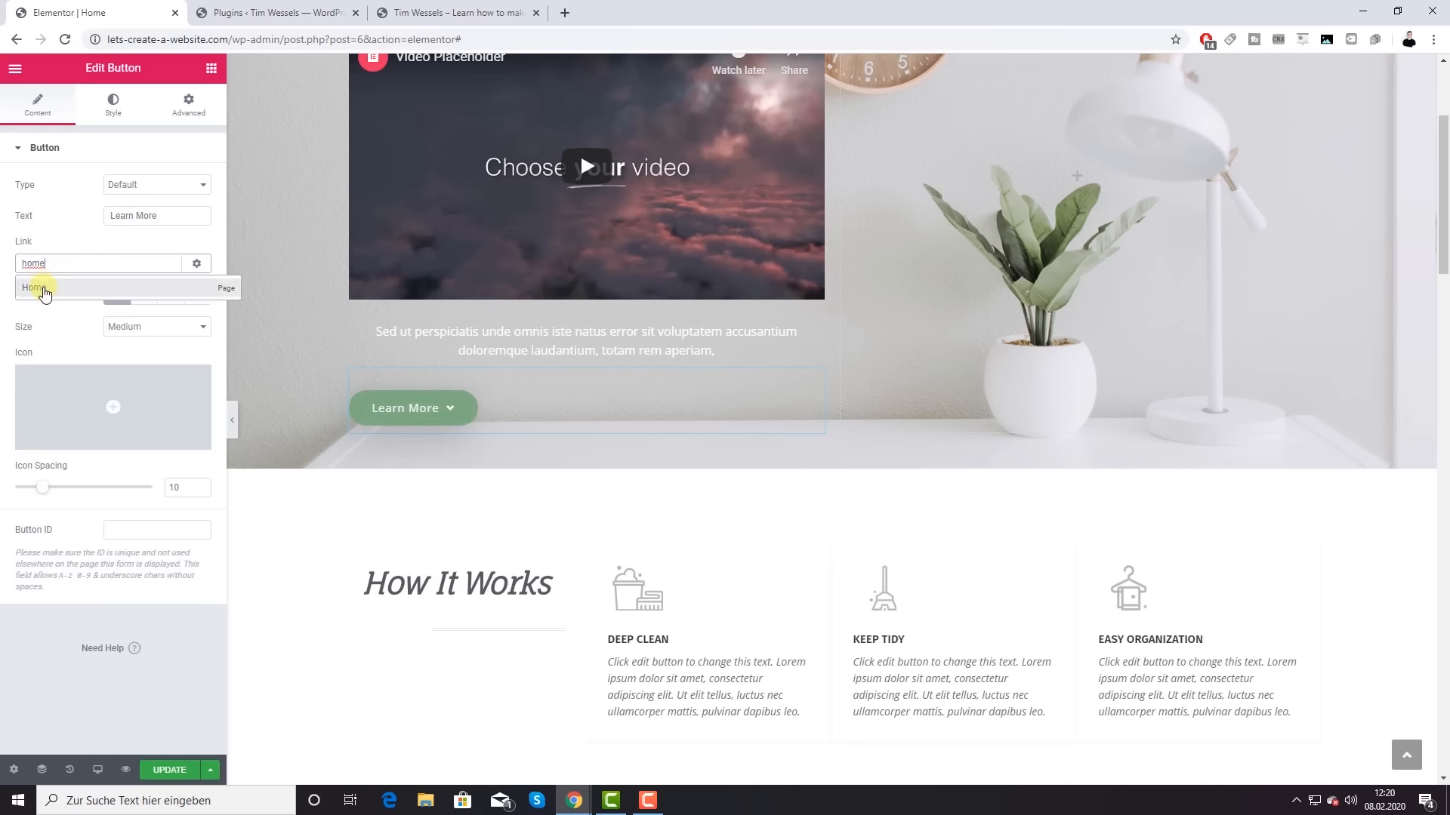
click(34, 287)
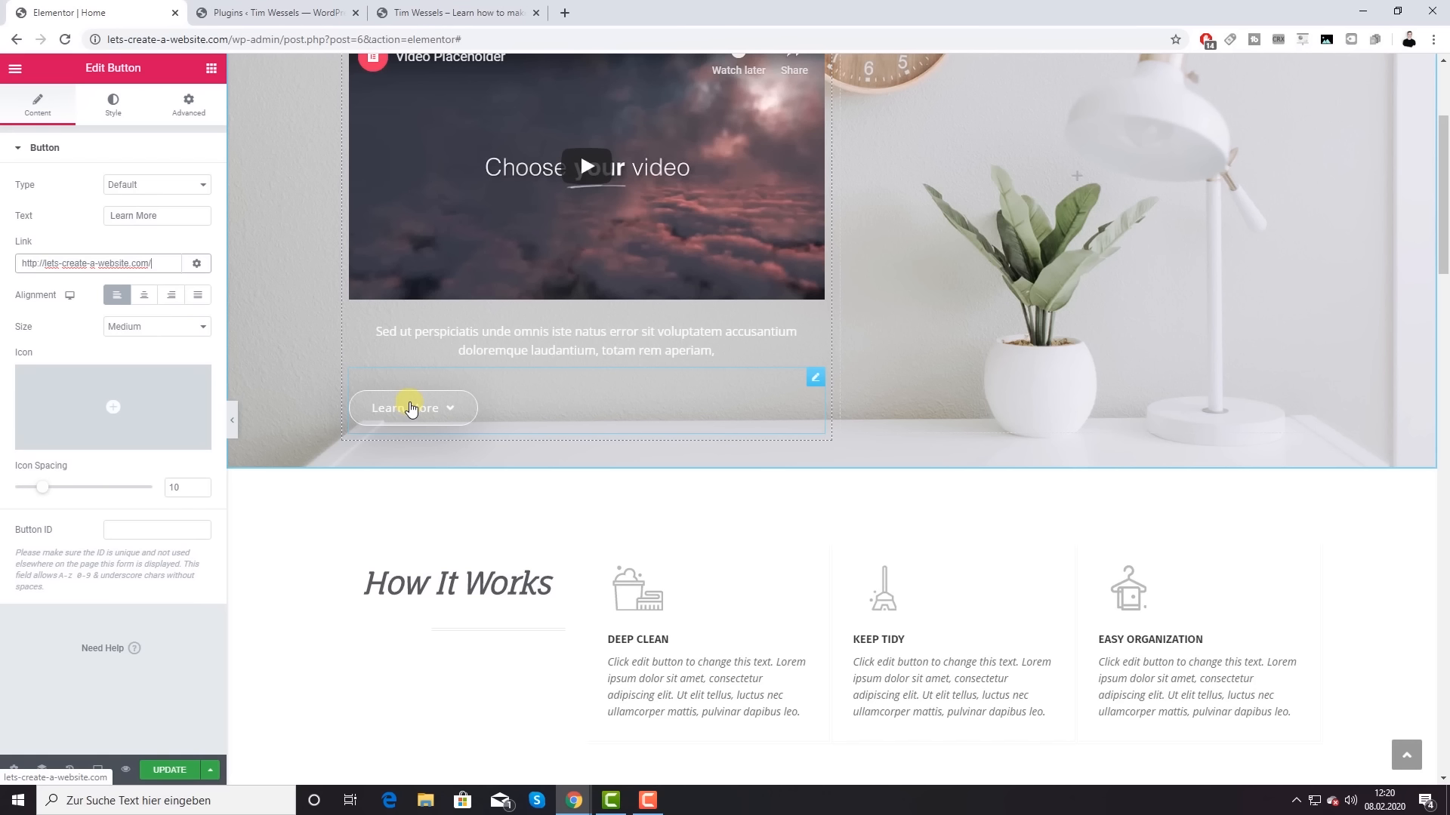
Step: Find the double downward angle icon in the icon library and insert it into the Learn More button
click(113, 402)
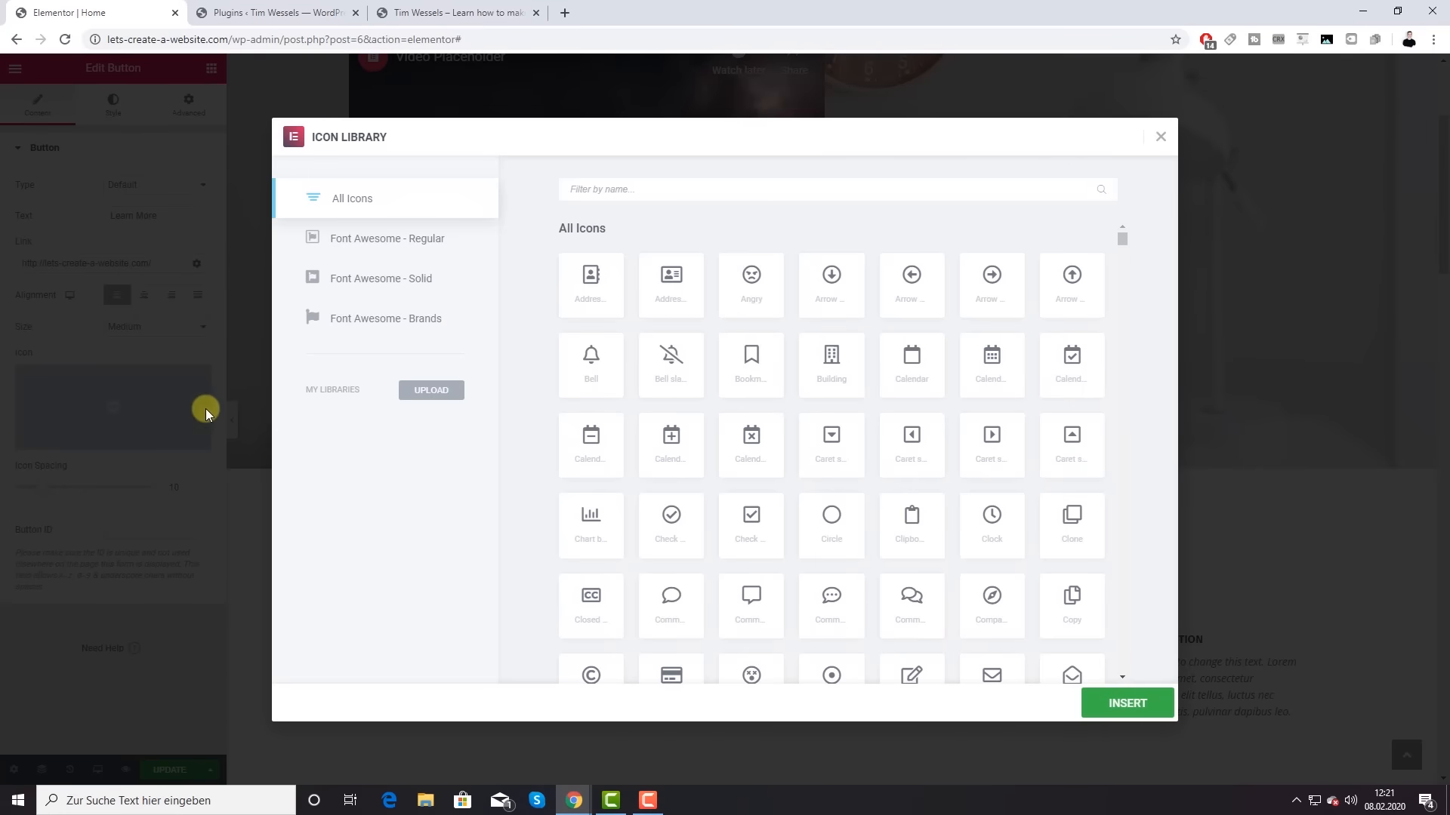
scroll(849, 347, down, 4)
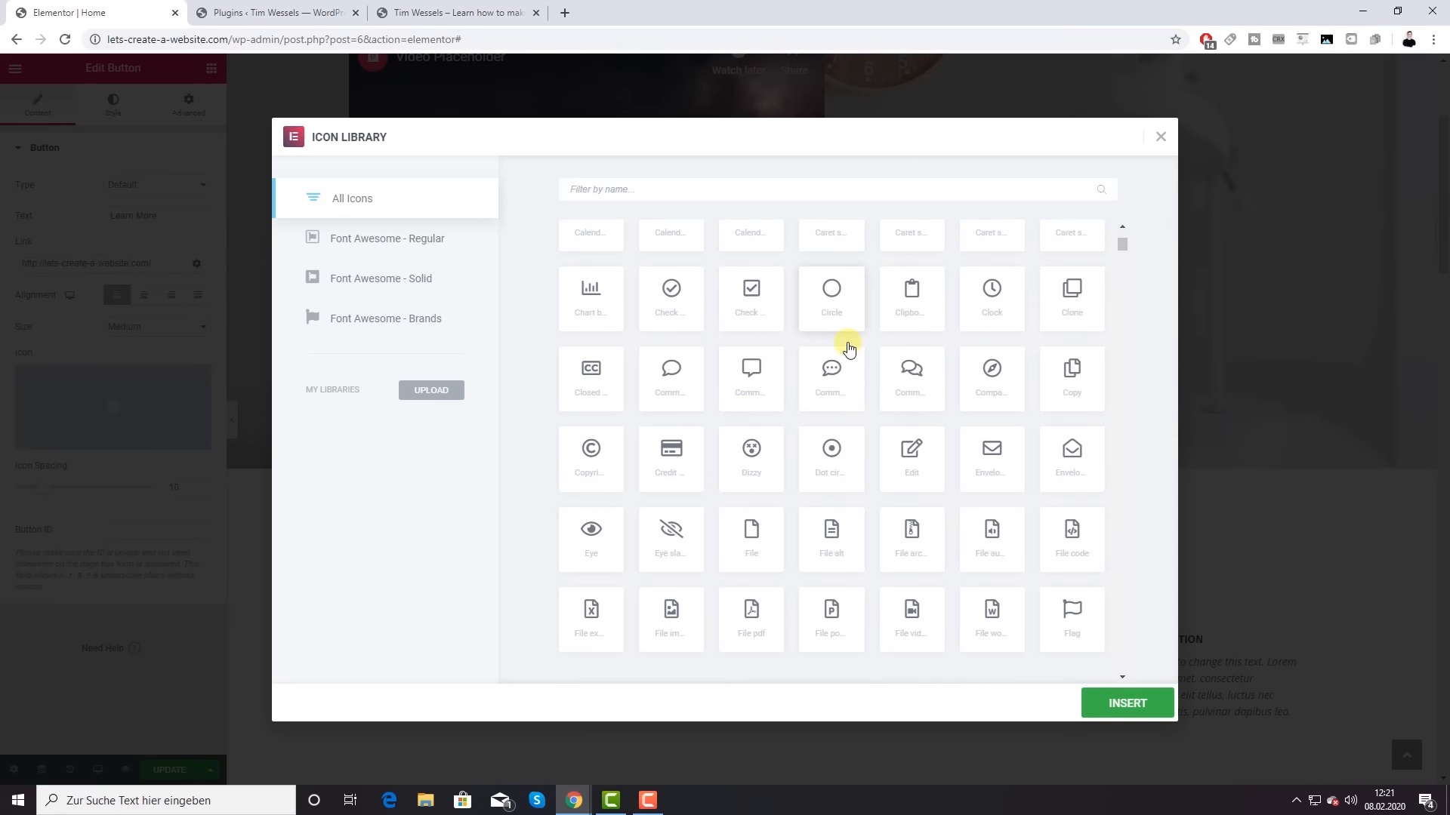
scroll(848, 347, down, 8)
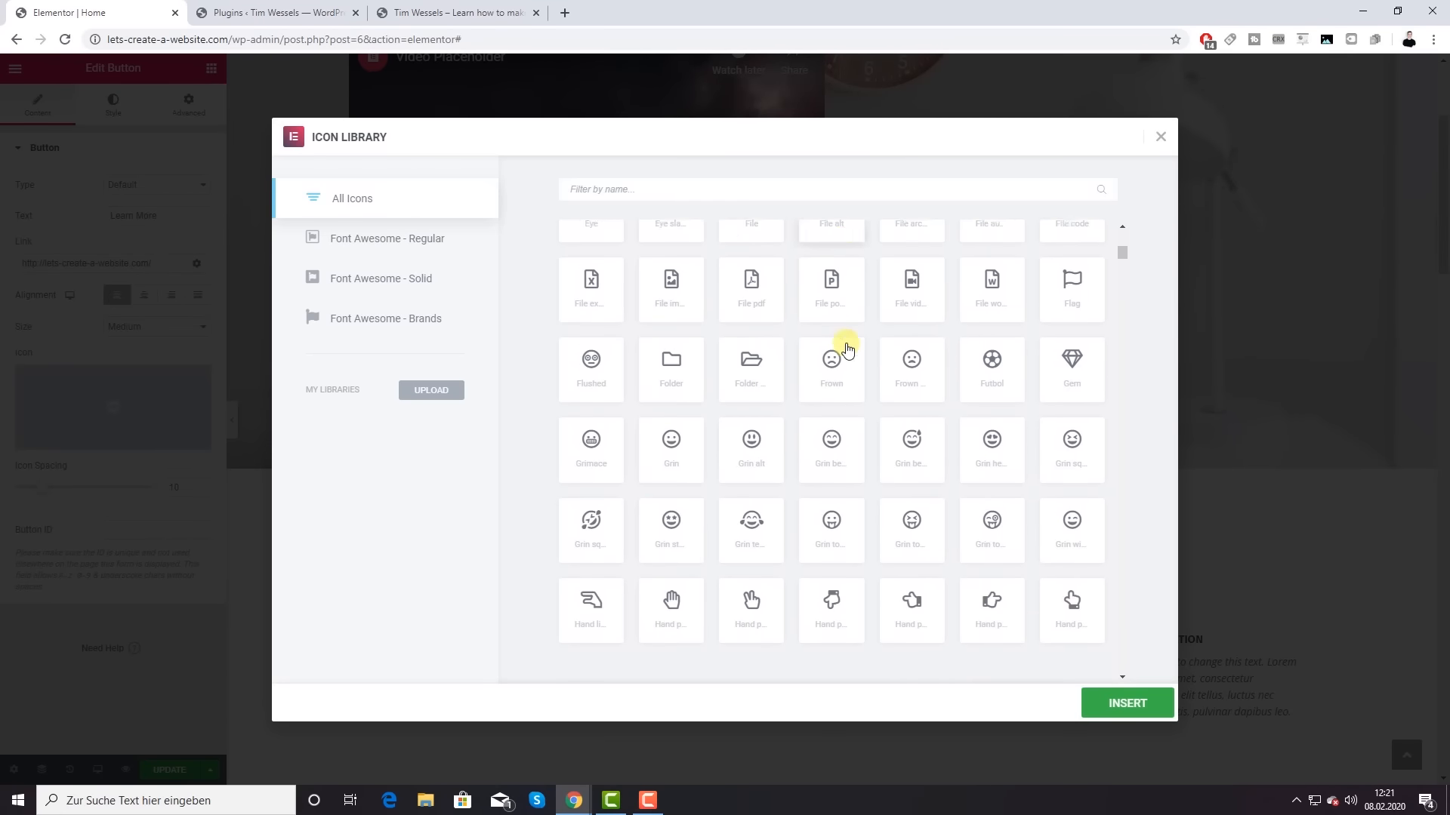
scroll(845, 348, down, 9)
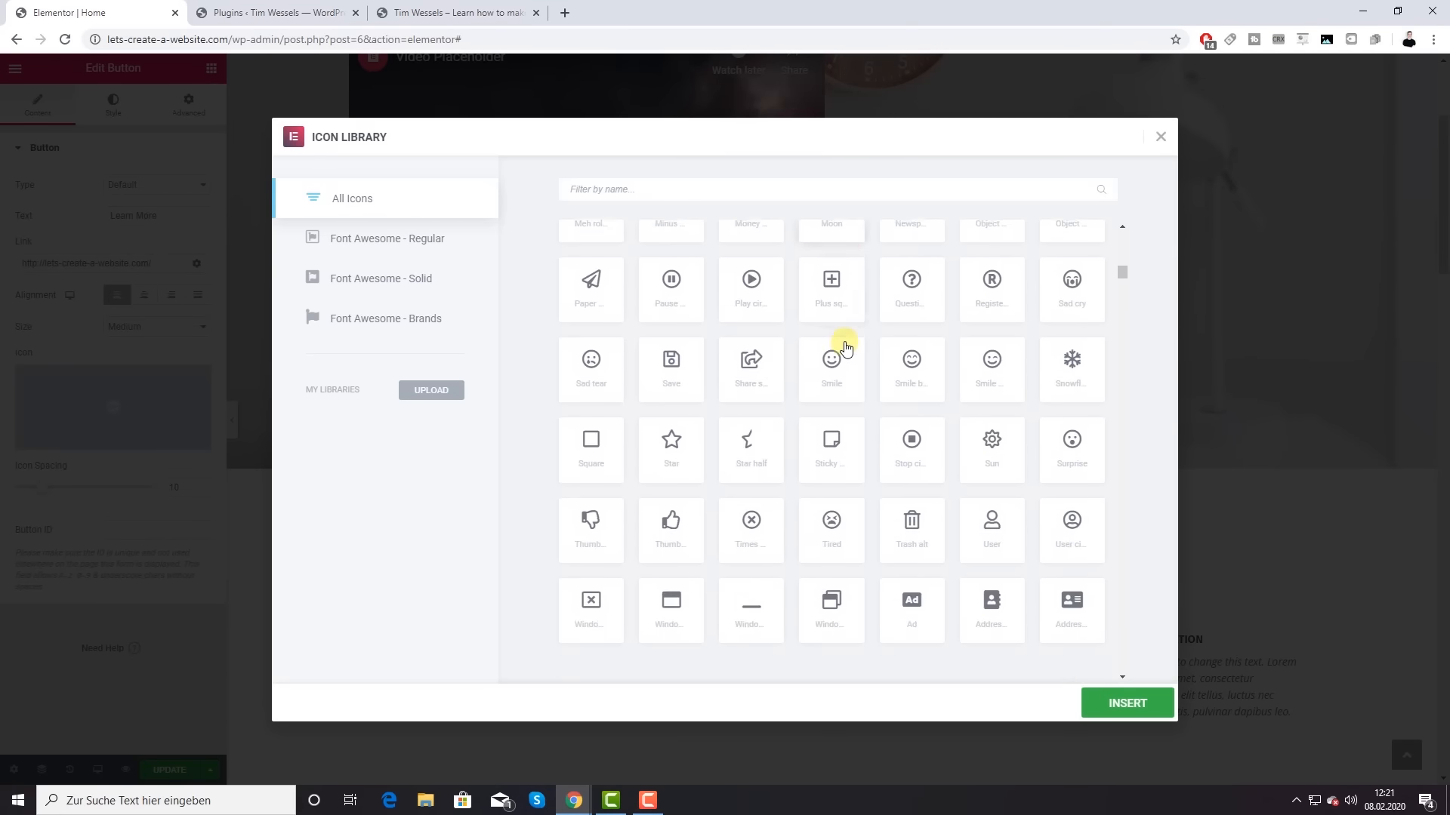
scroll(843, 347, down, 2)
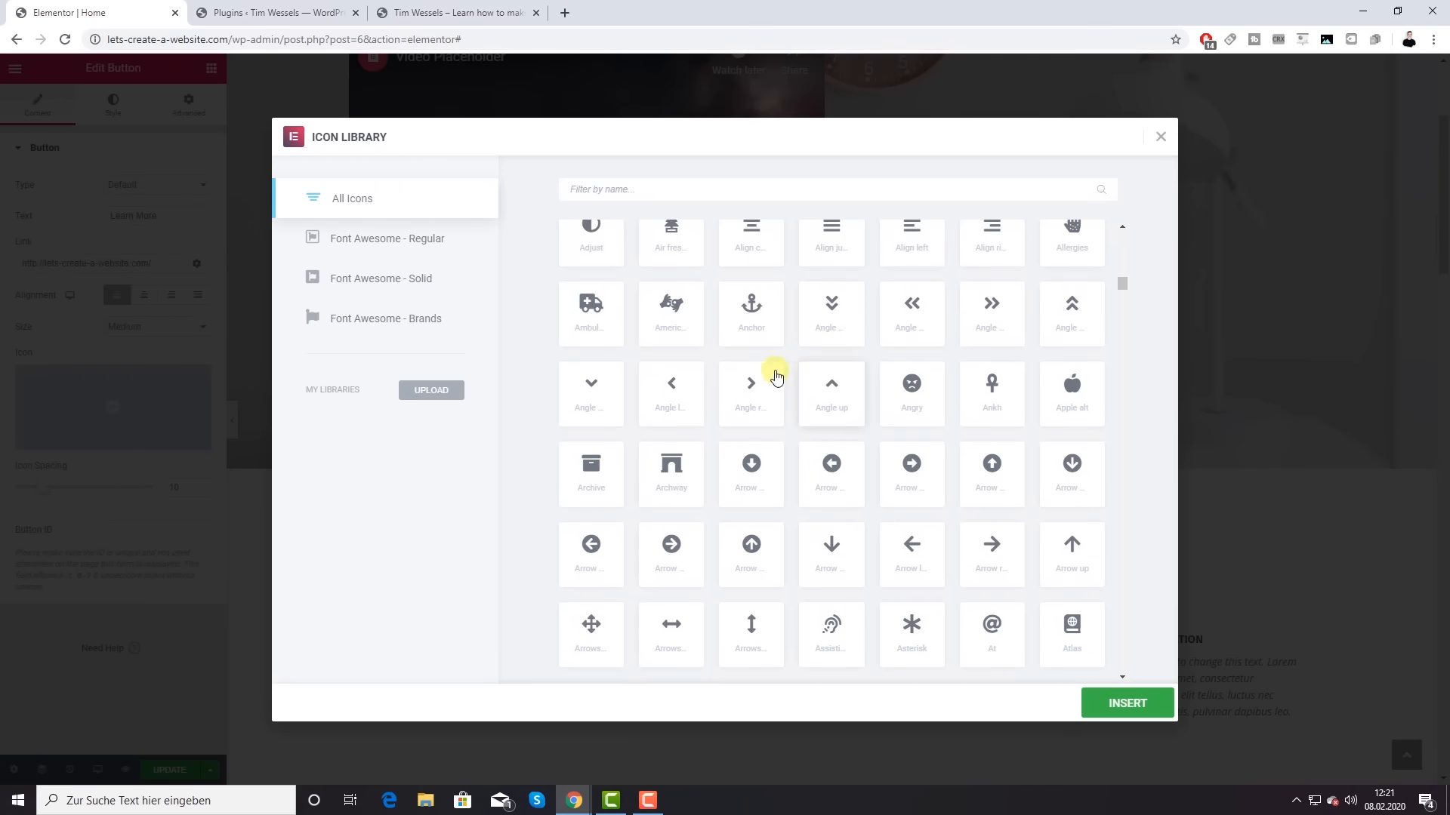
click(586, 406)
click(832, 309)
click(1127, 703)
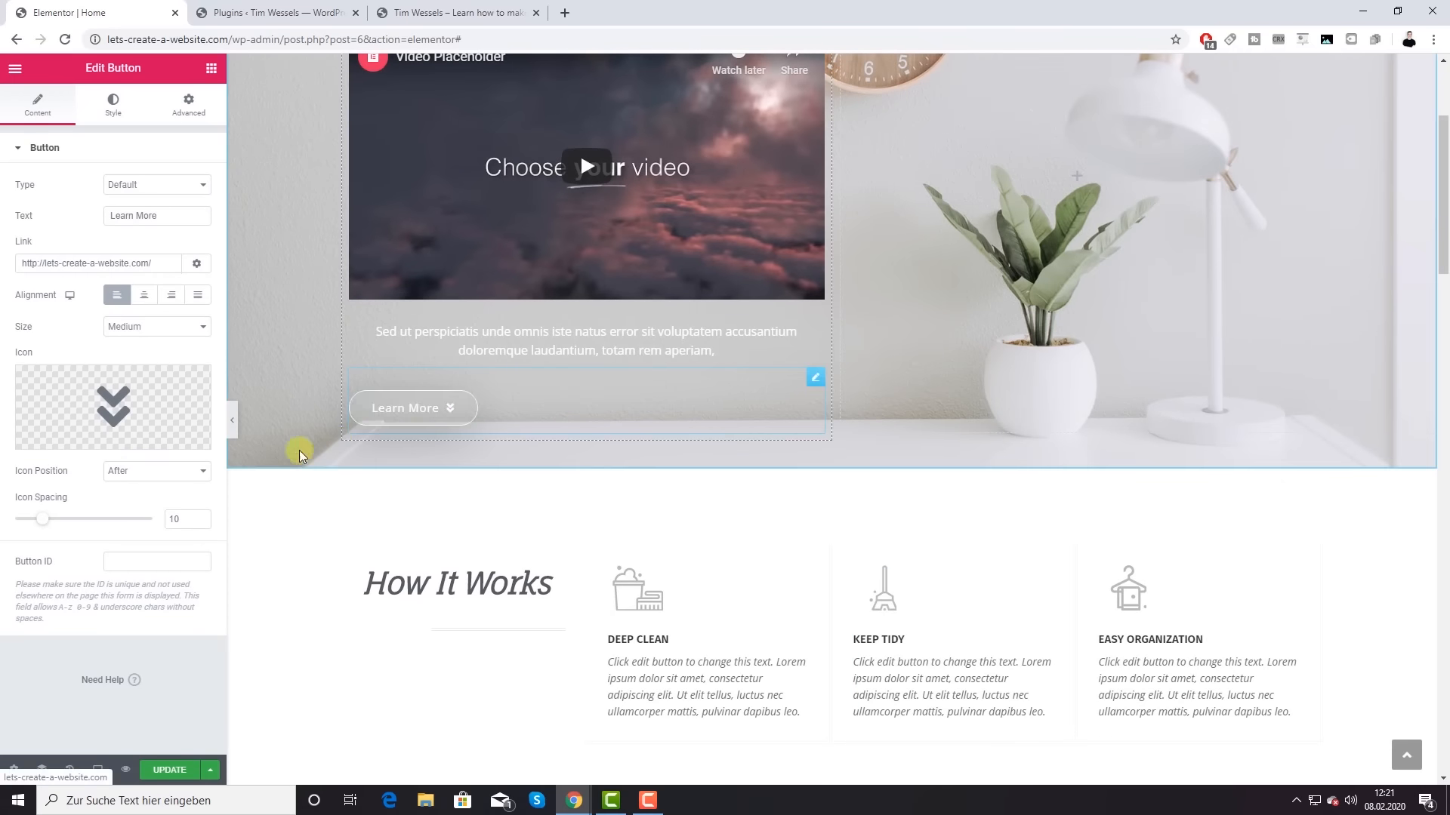
Step: Set the button's icon position to Before and its icon spacing to 8
click(176, 471)
click(151, 488)
mouse_move(43, 519)
mouse_down()
mouse_move(20, 523)
mouse_move(38, 522)
mouse_up()
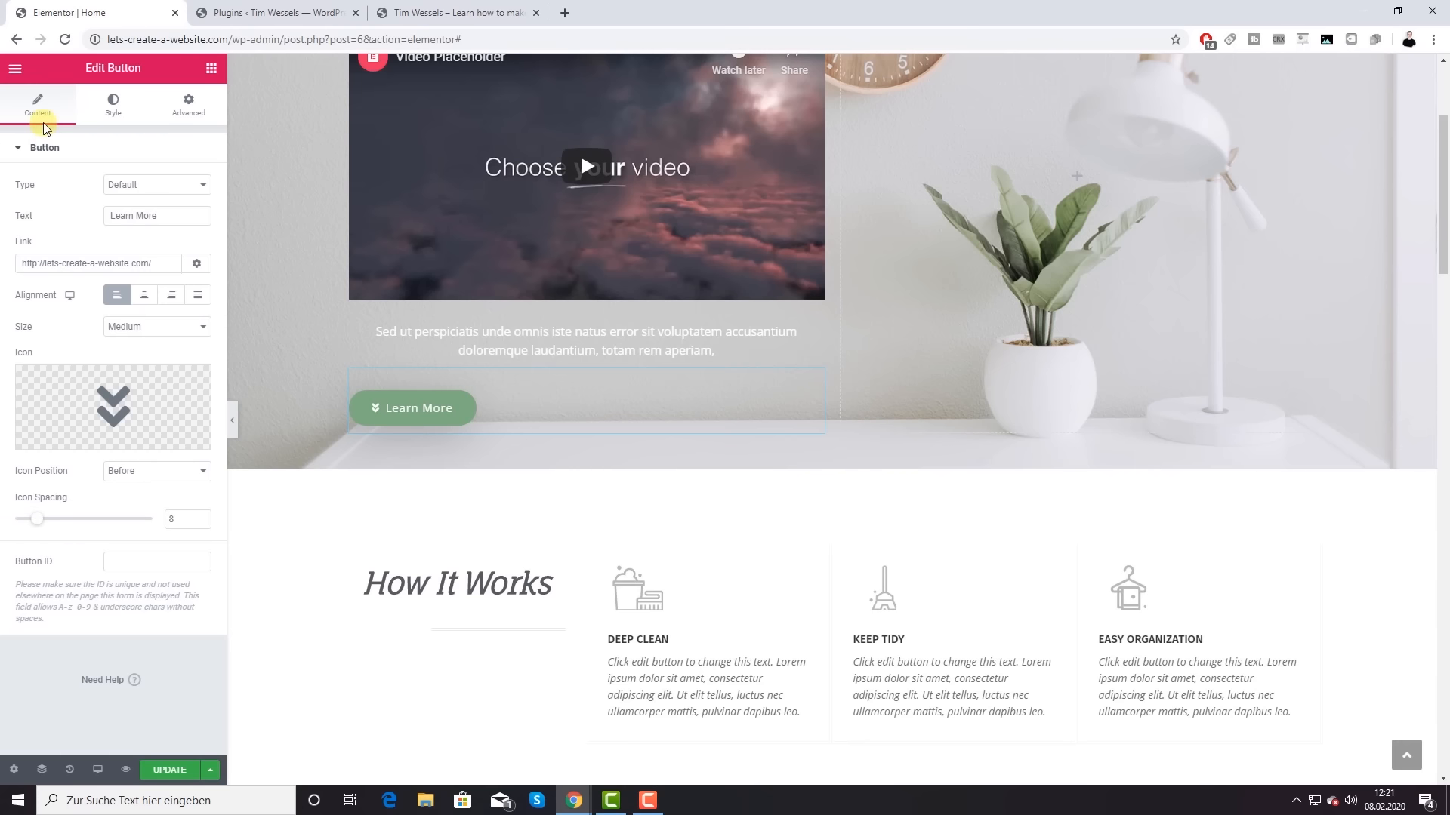
Step: Give the Learn More button a light blue background, black #000000 text and a light blue #6EC1E4 border colour
click(114, 115)
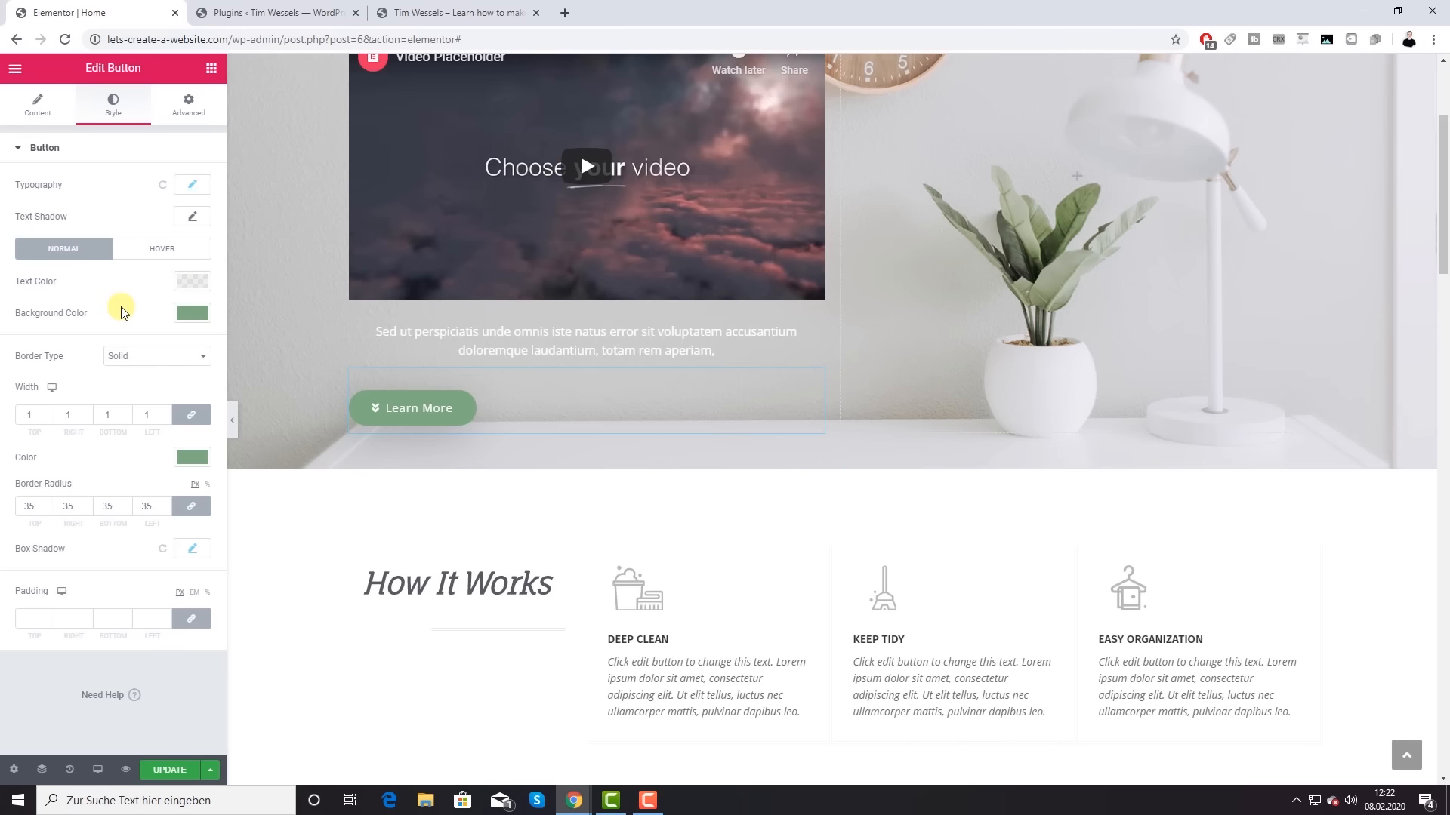
click(193, 314)
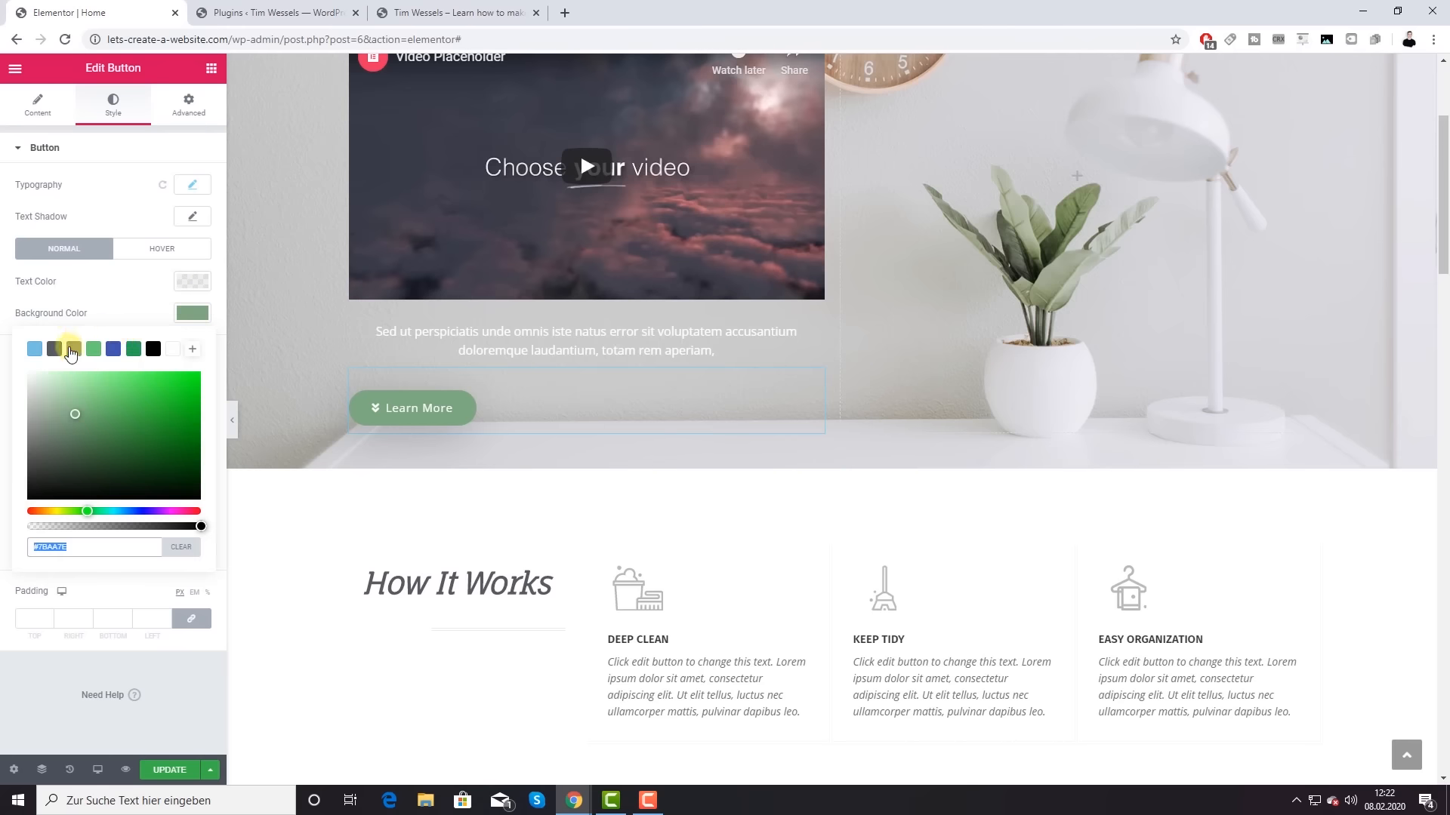
click(35, 349)
click(193, 281)
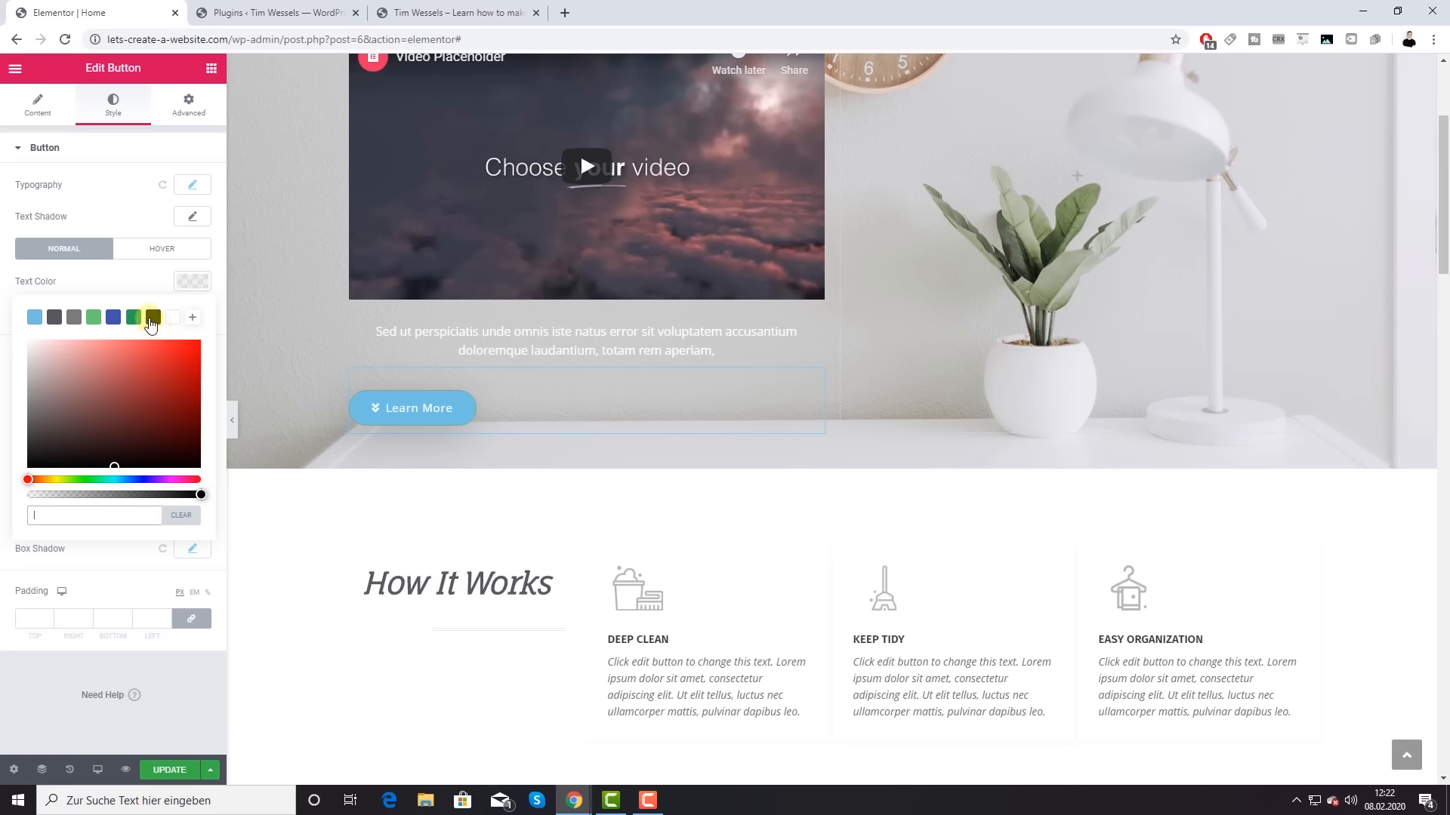
click(153, 317)
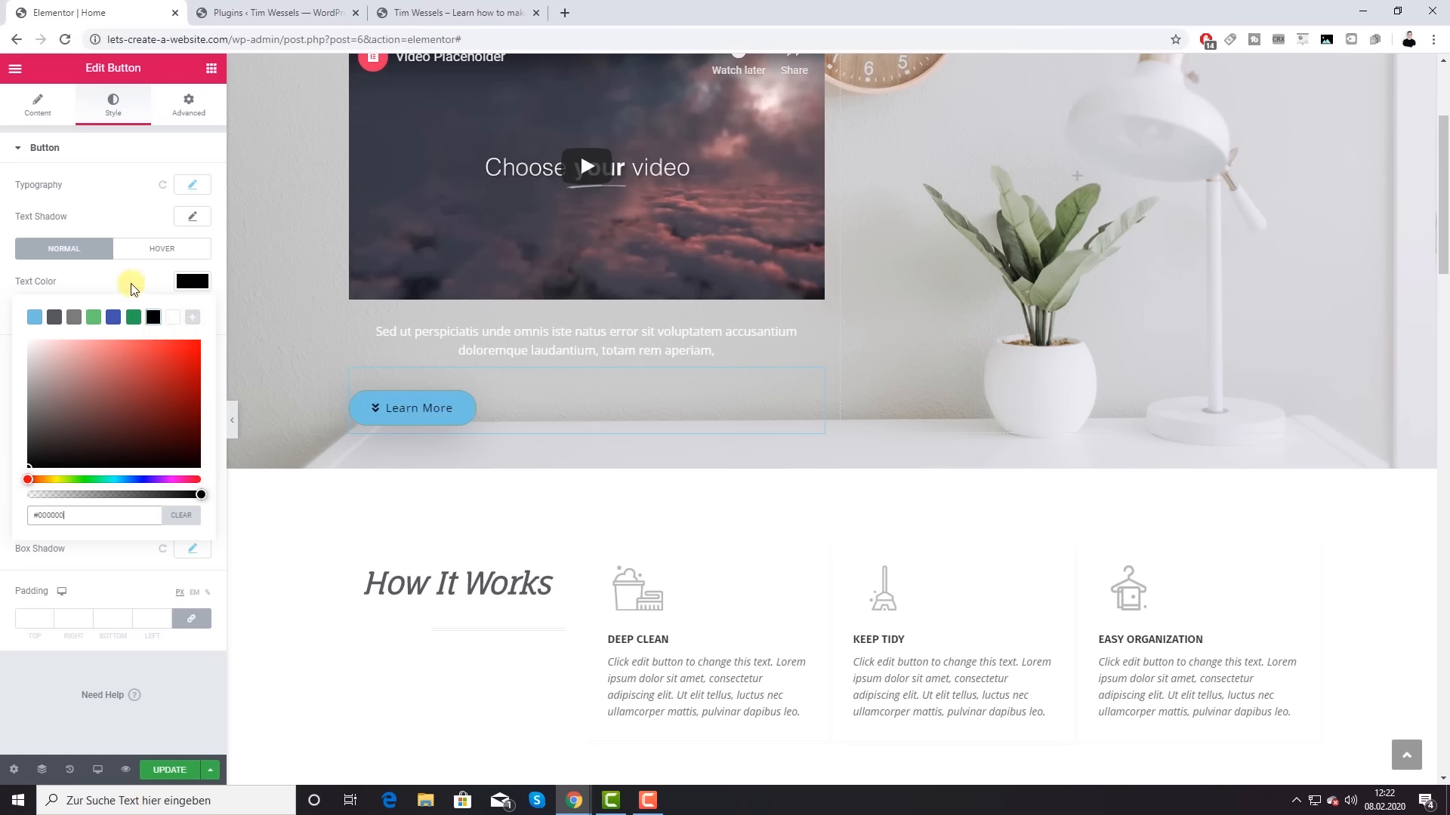
click(196, 285)
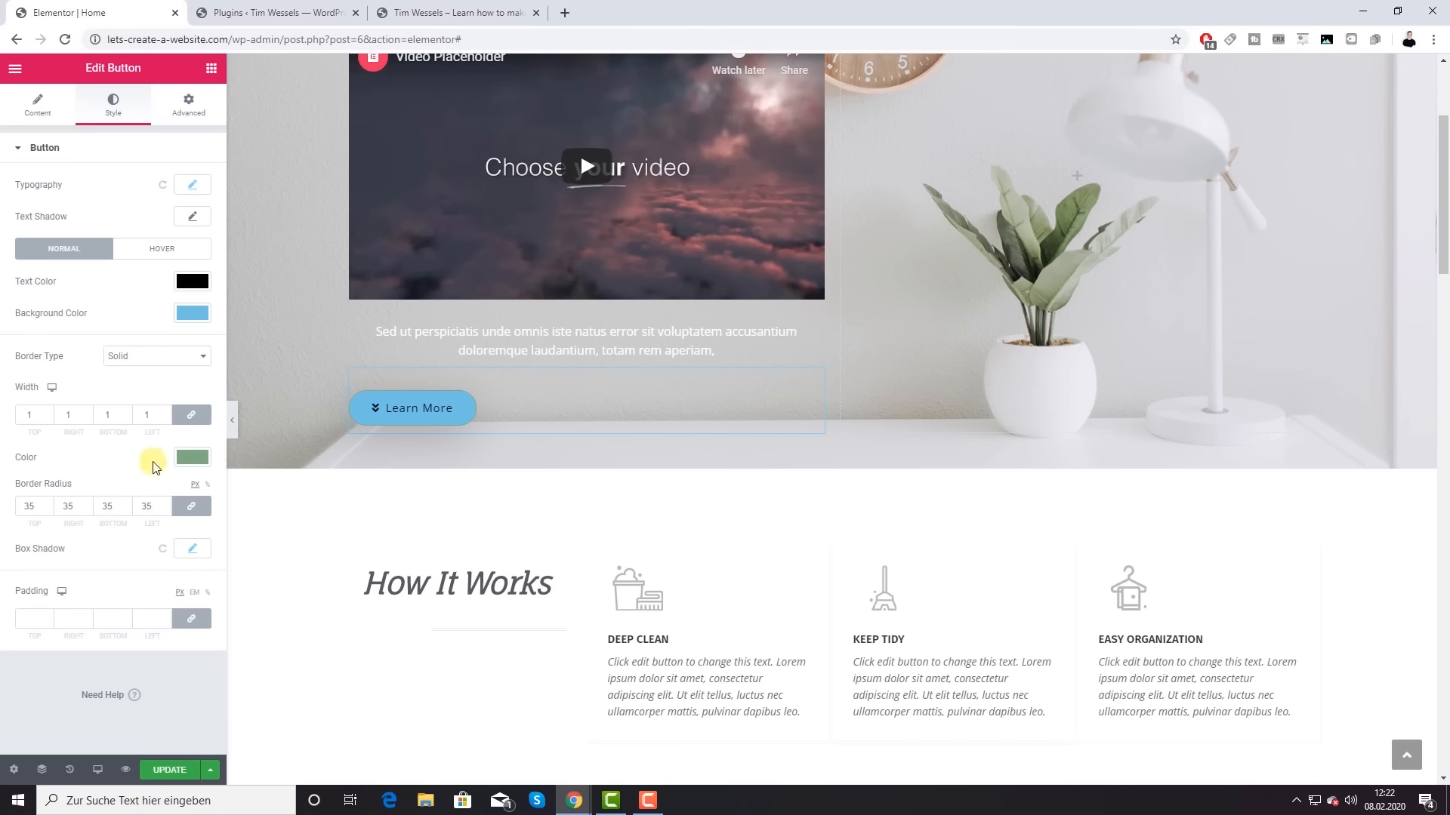
click(193, 469)
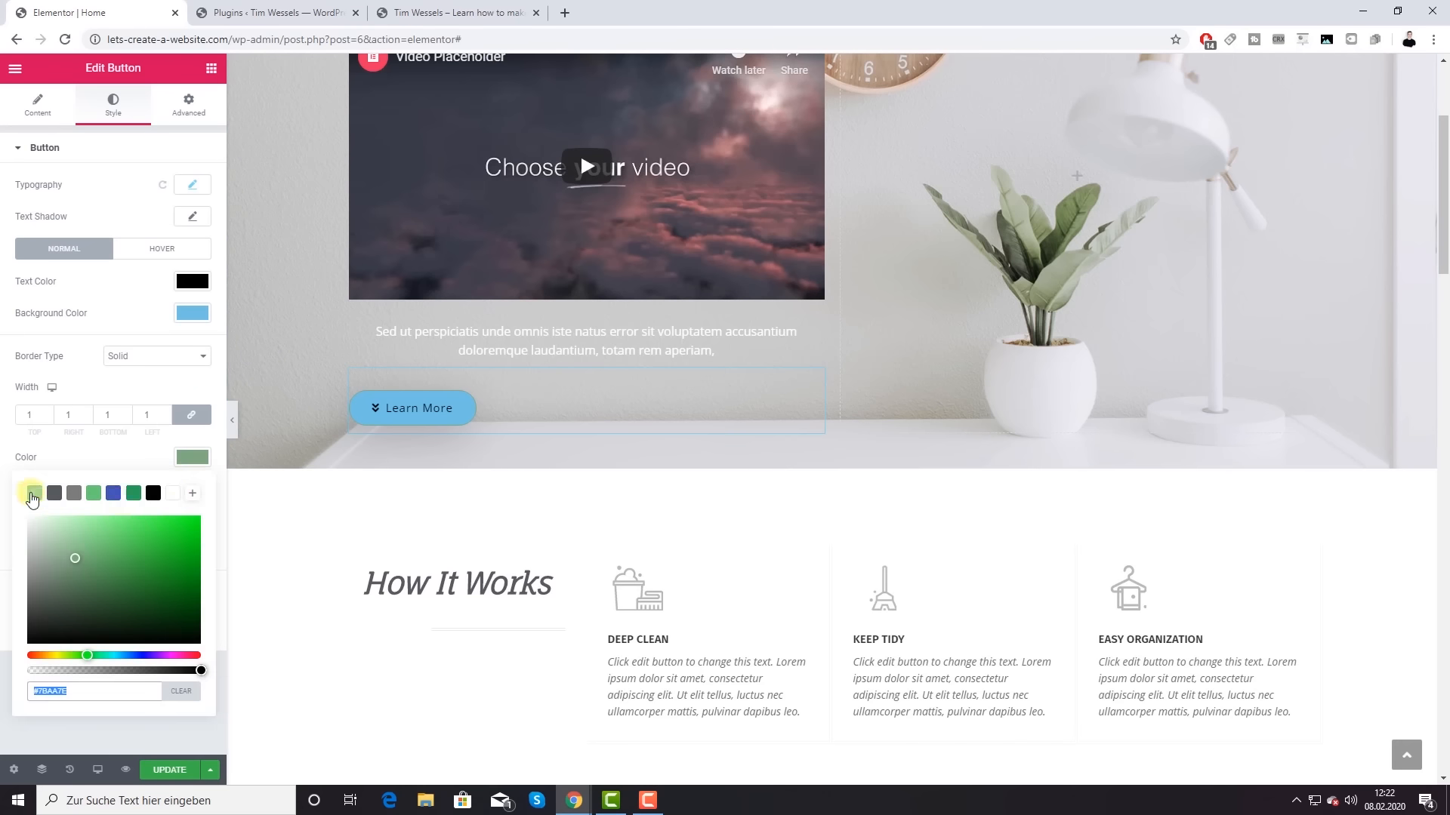
click(33, 495)
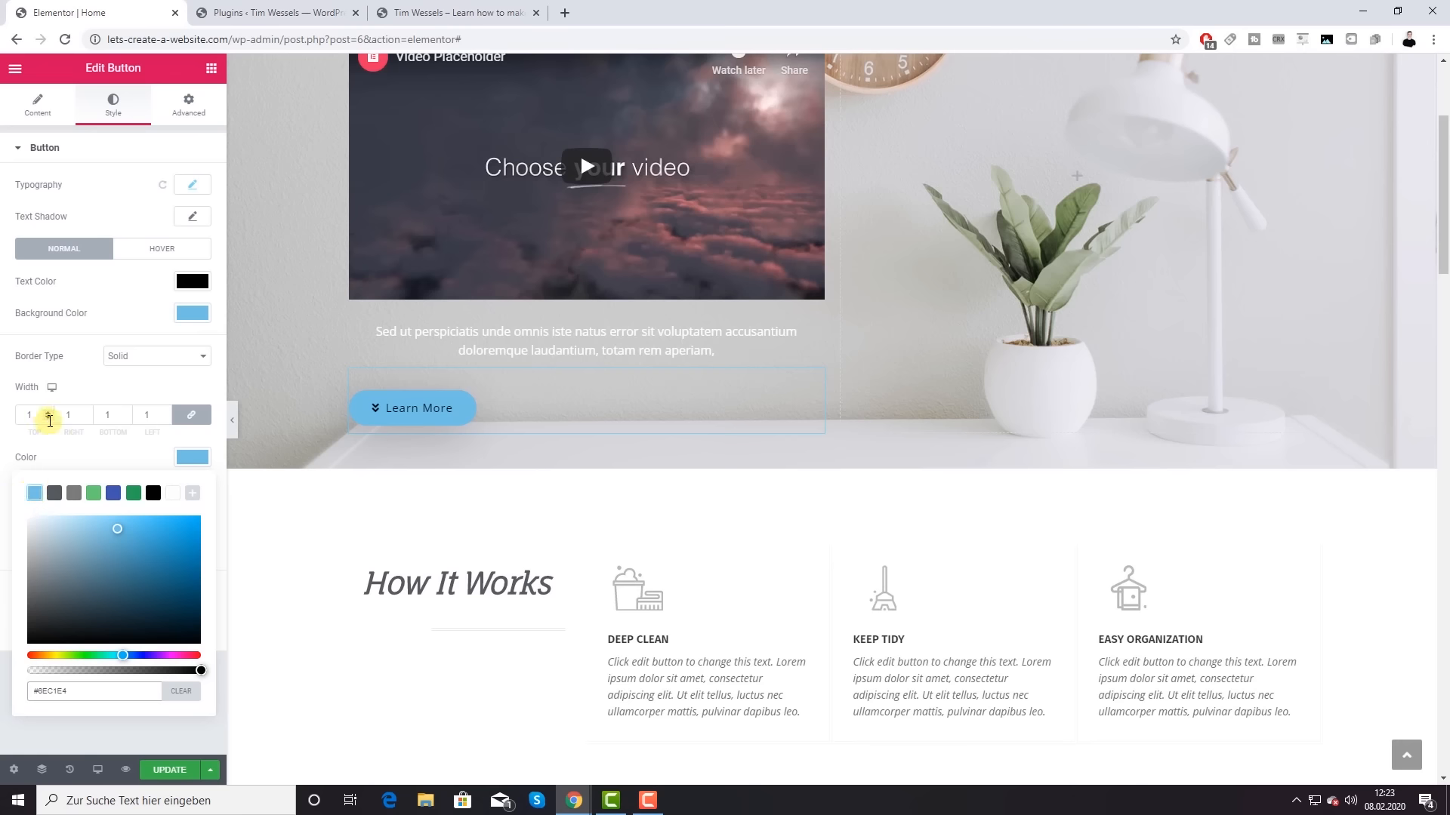
Step: Try the button with border type None, and restore the Solid border
click(157, 366)
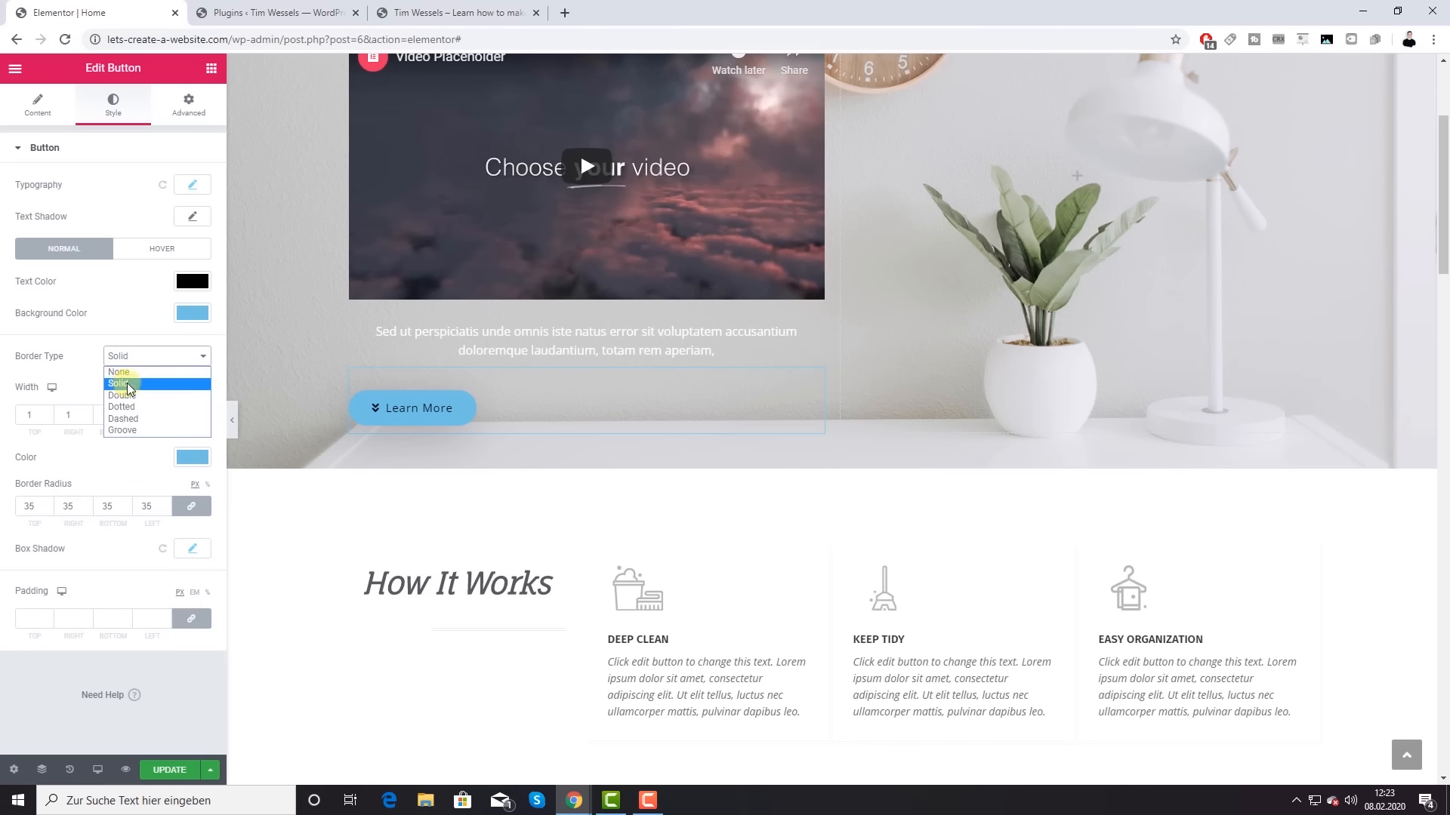
click(129, 373)
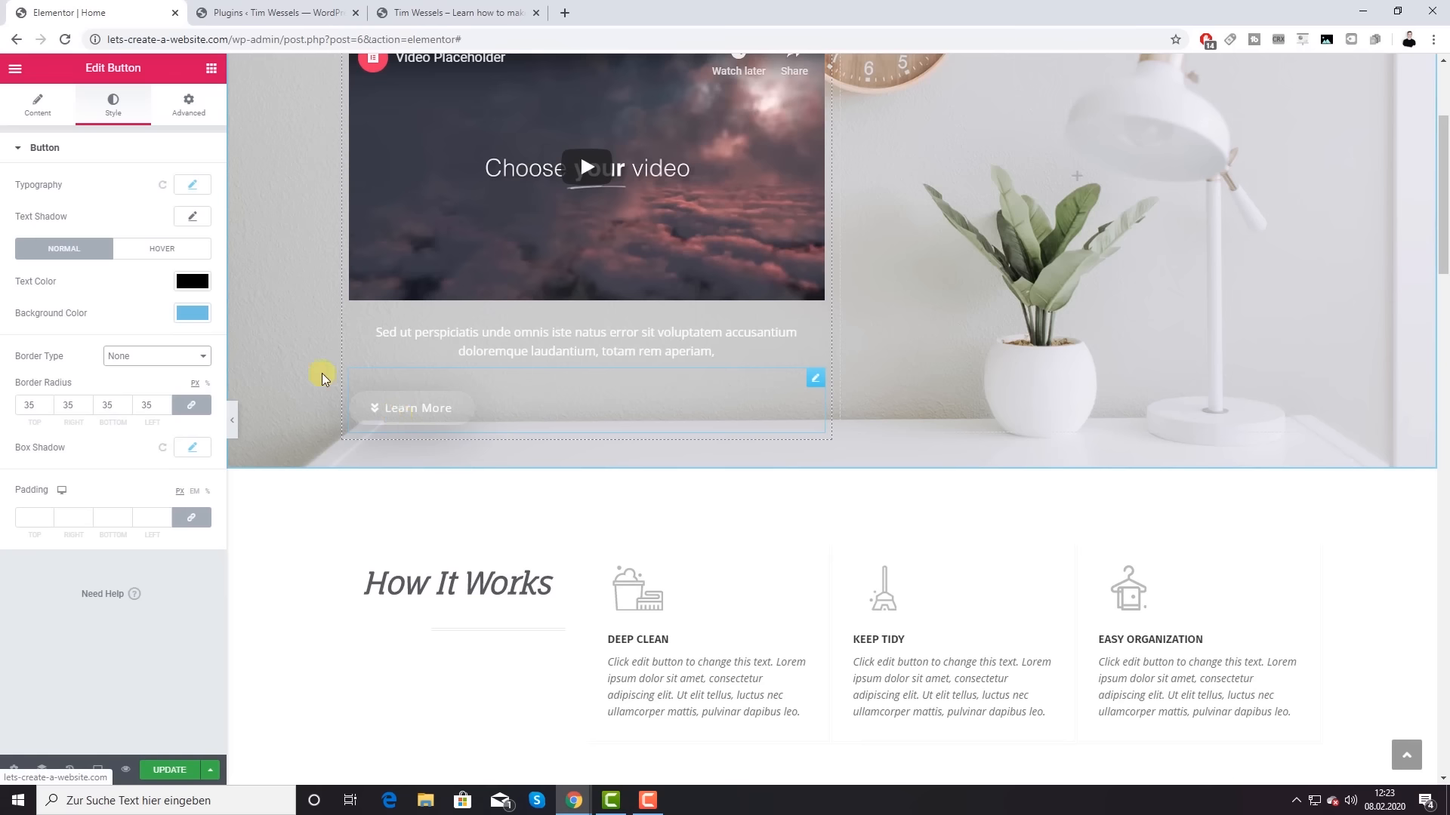
click(151, 363)
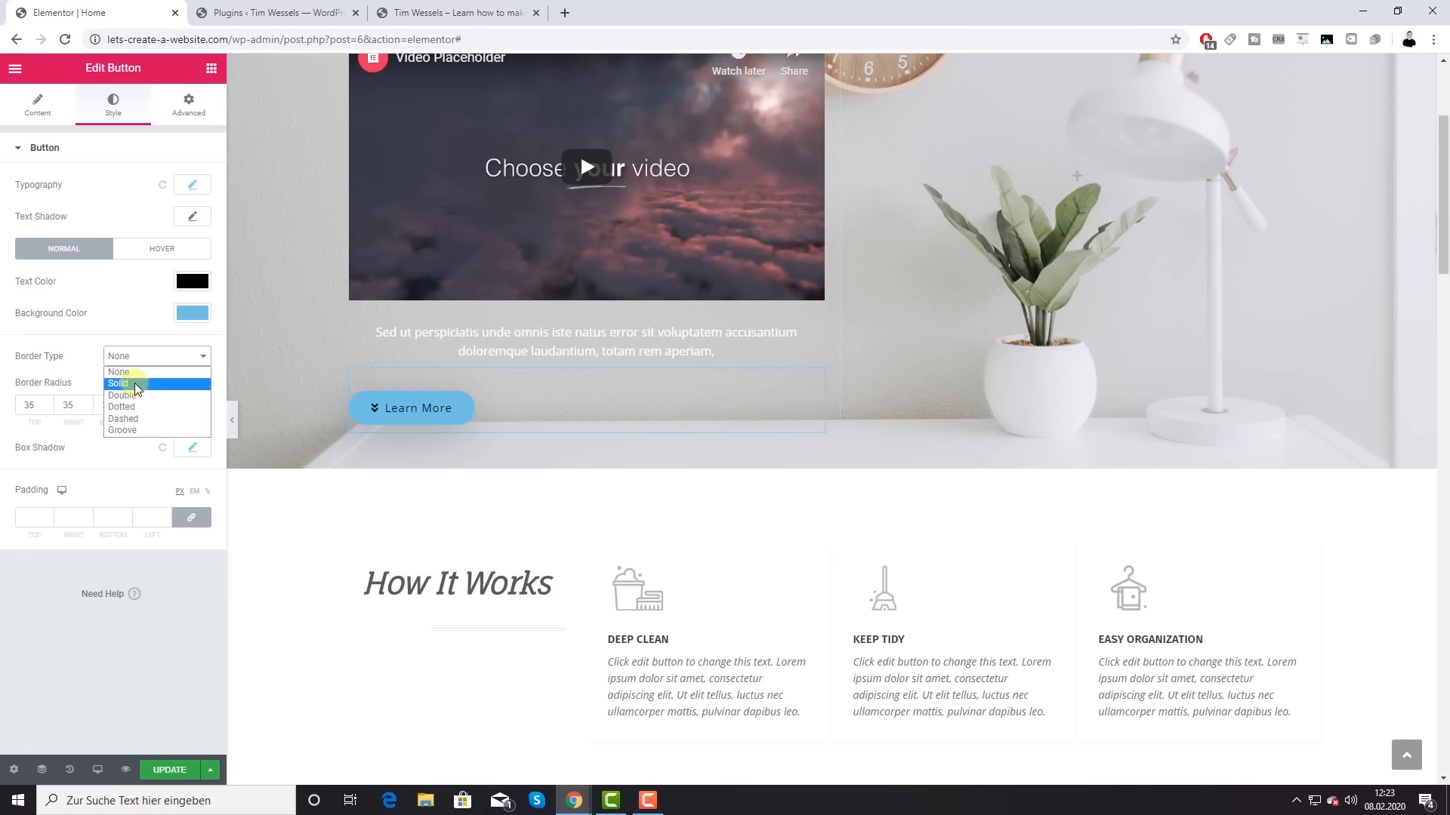
click(137, 385)
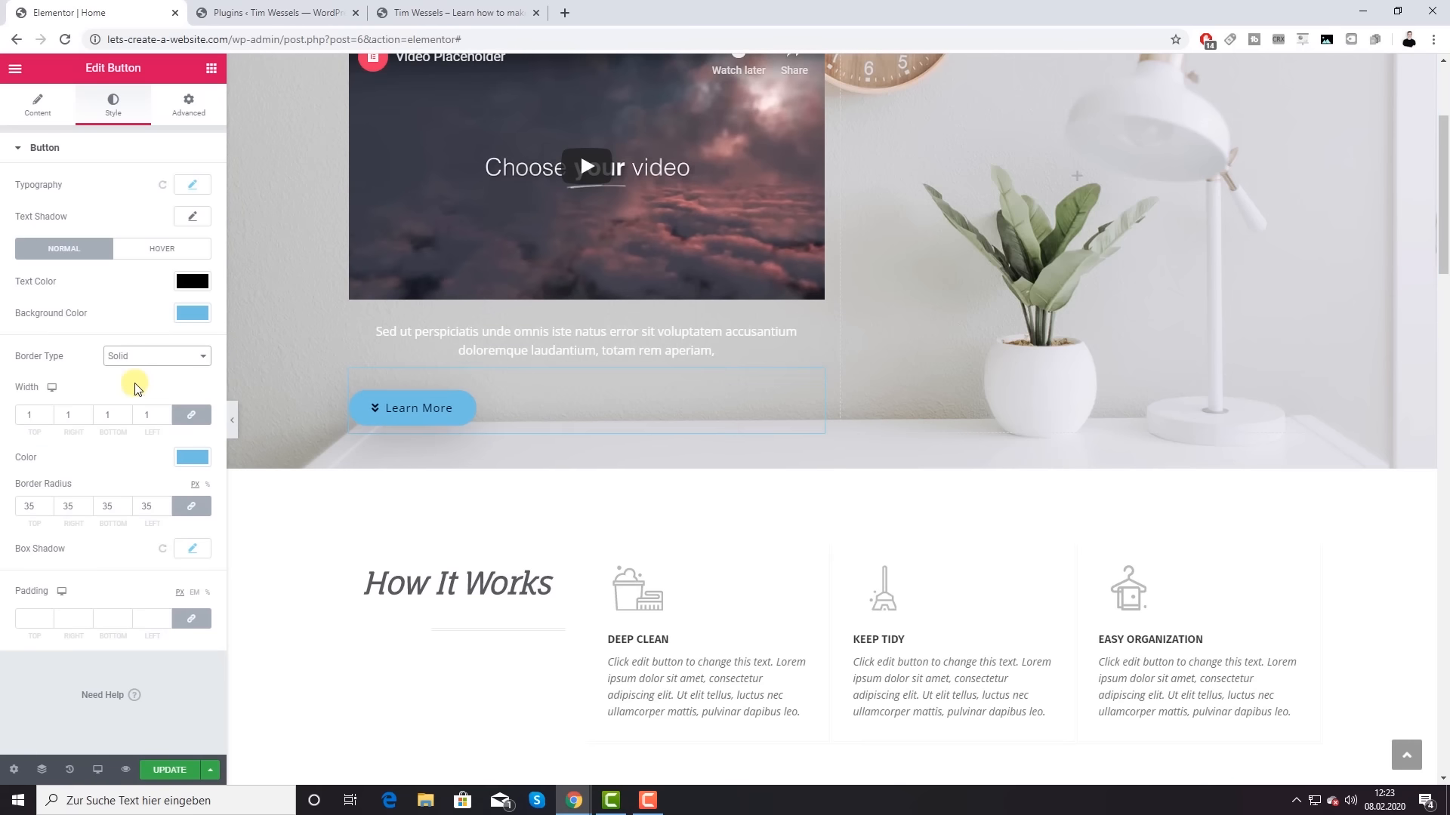
Step: Try a border width of 4 on all sides of the button, and bring it back down to 1
click(48, 410)
click(48, 410)
click(48, 410)
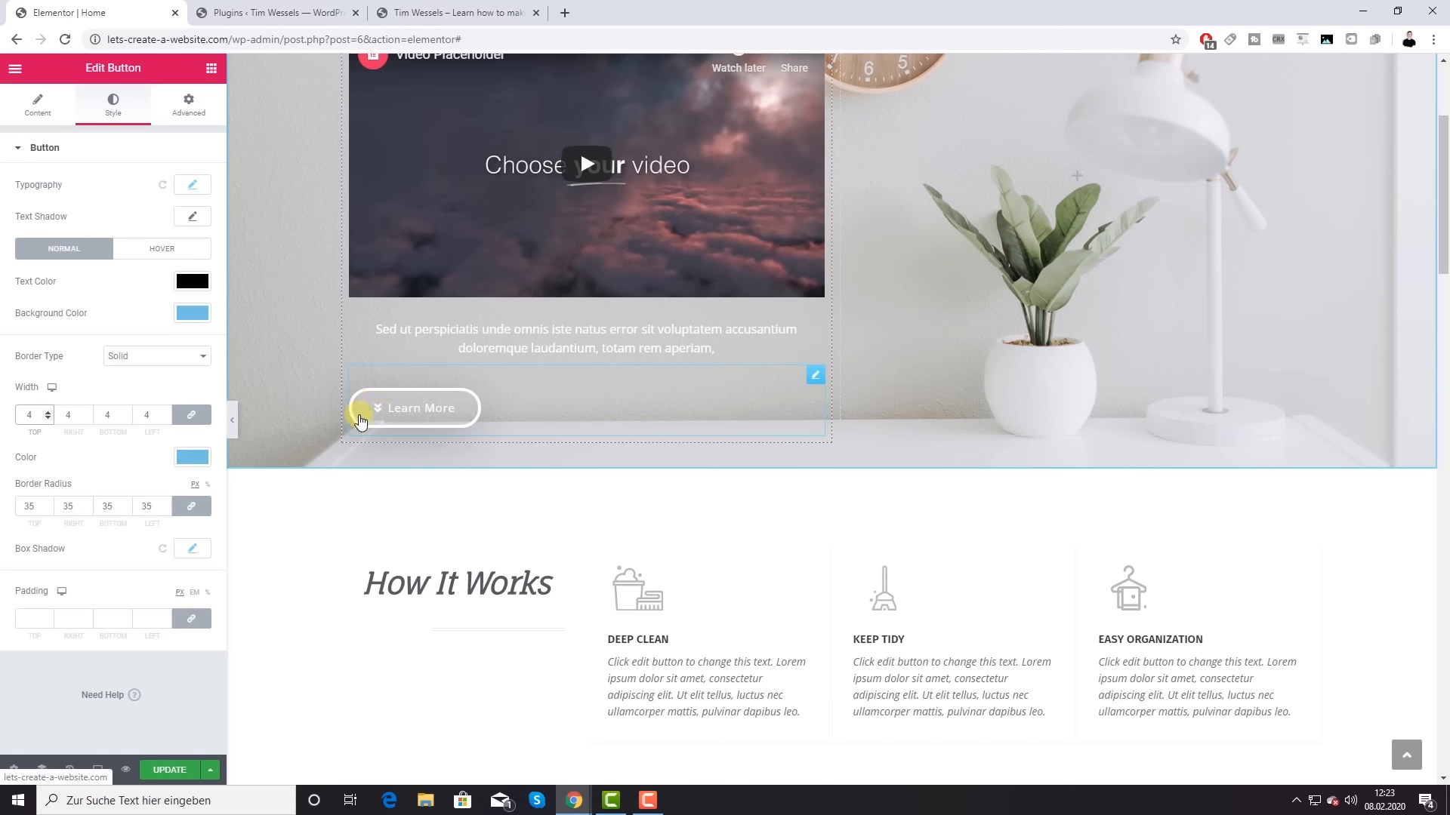
click(49, 419)
click(49, 419)
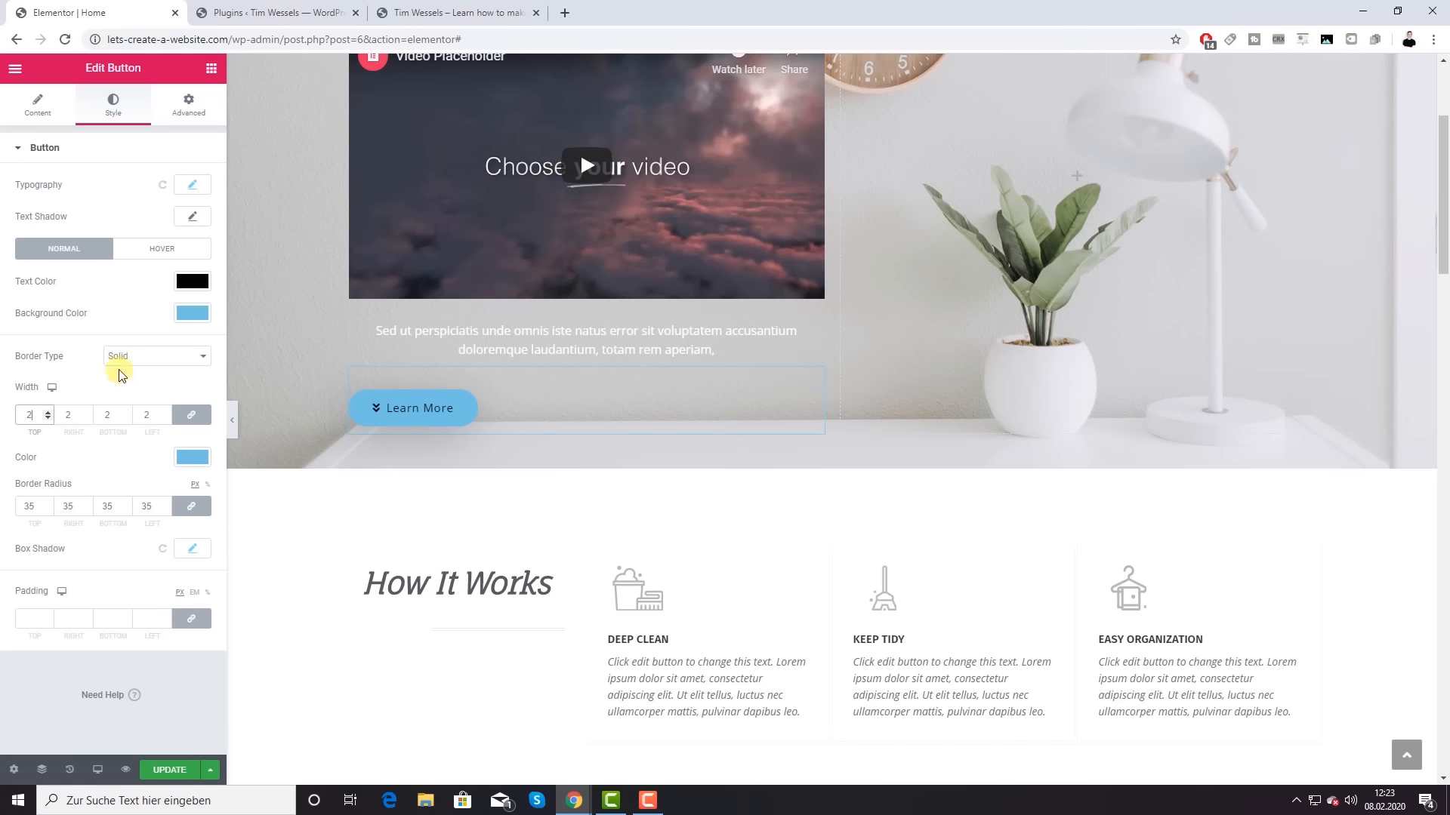
click(47, 418)
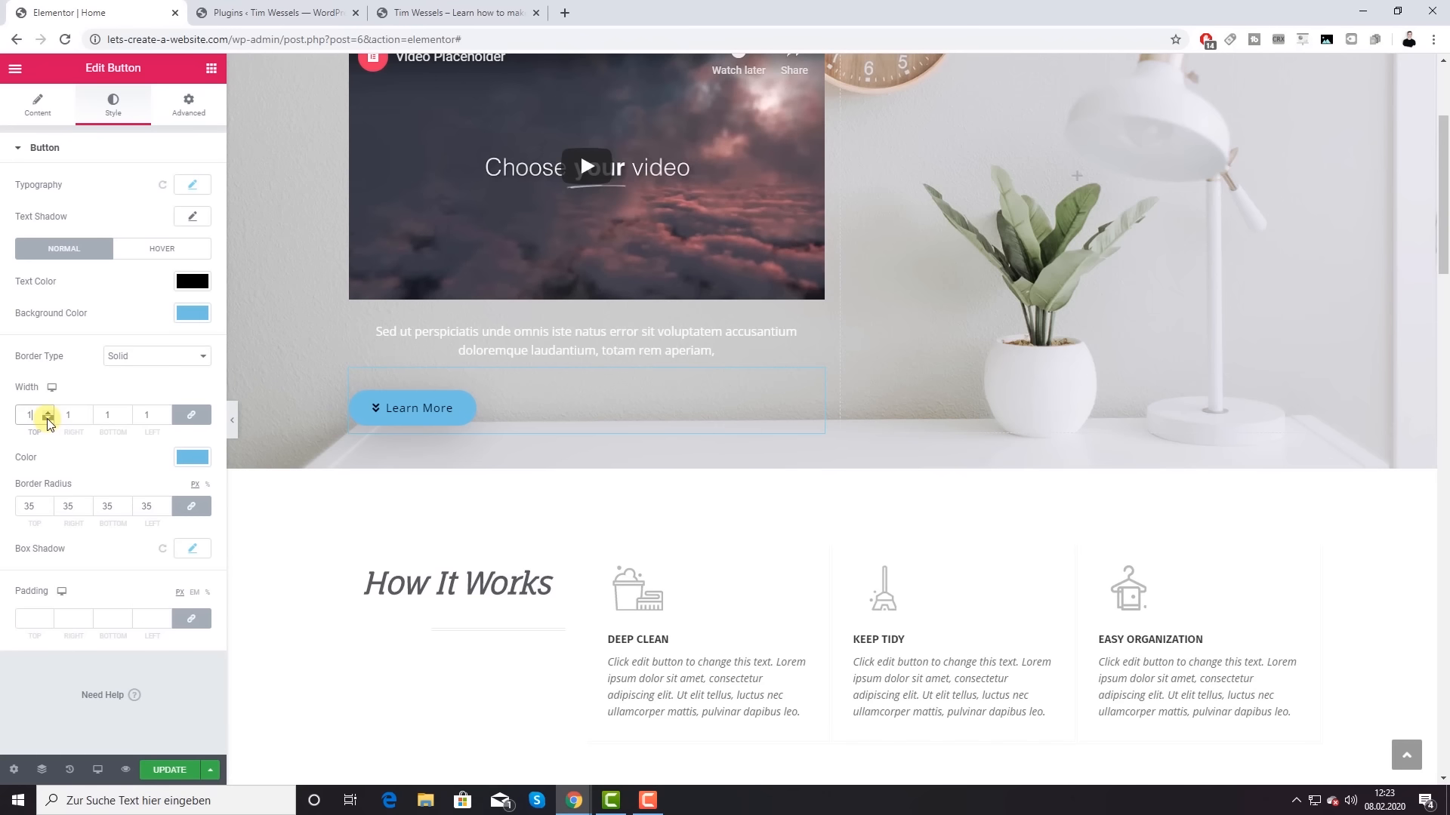
click(49, 460)
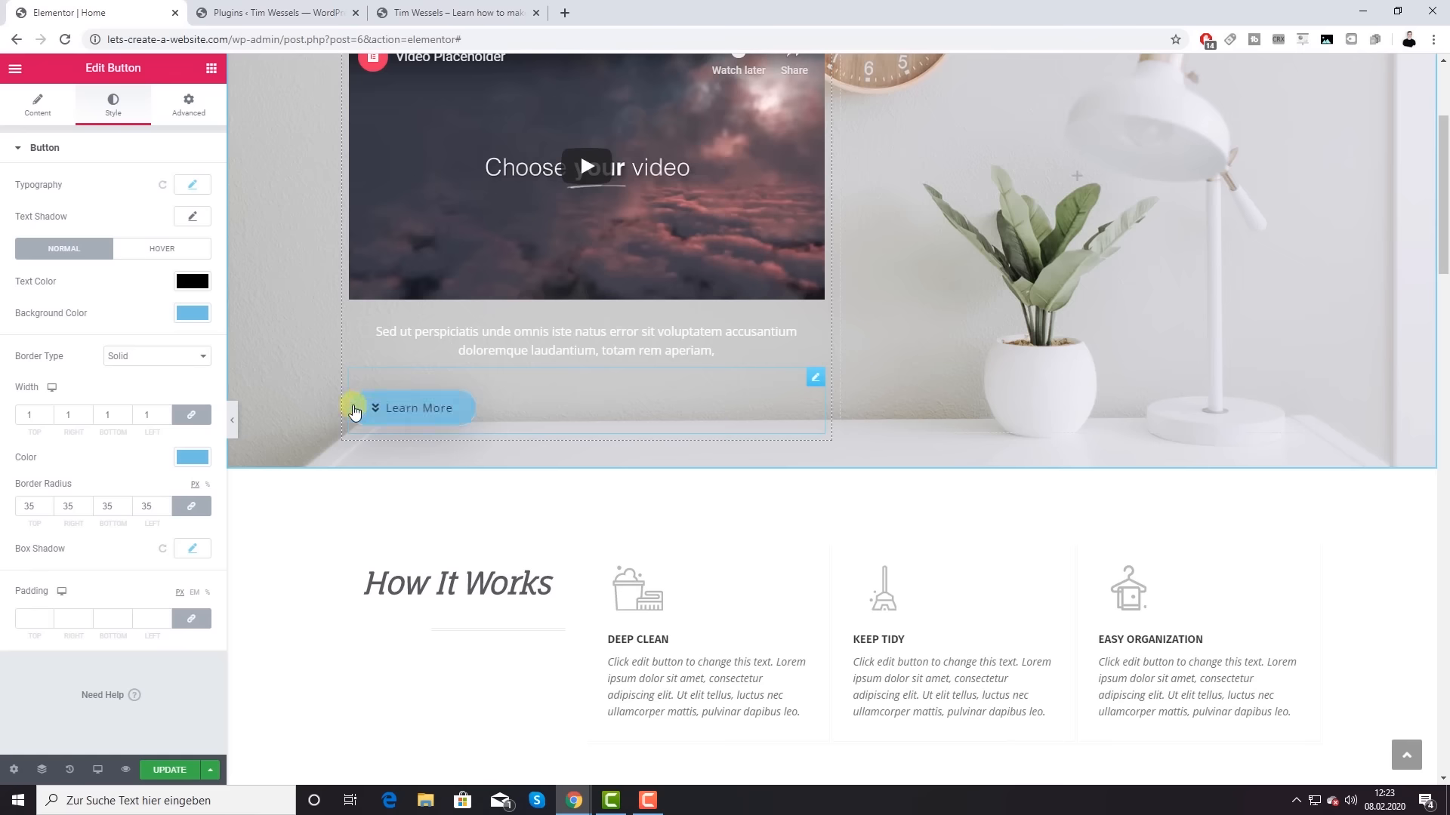
Step: Try border radii of 0 and 90 px on the button, and return the radius to 35 px
double_click(31, 506)
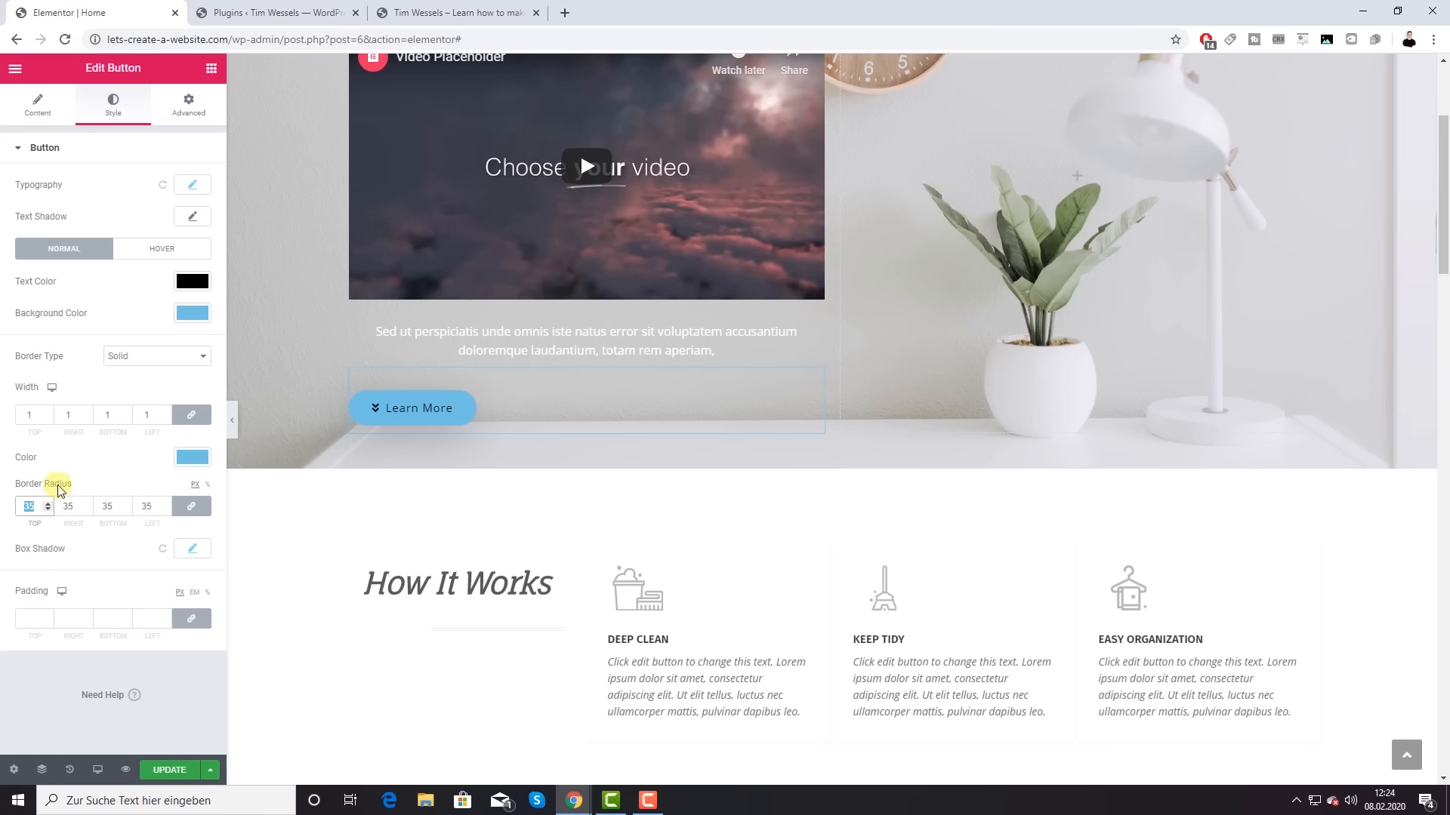
text(0)
text(90)
key(BackSpace)
key(BackSpace)
text(35)
Step: Try linked padding values of 30, 100 and 20 px on the Learn More button
click(36, 618)
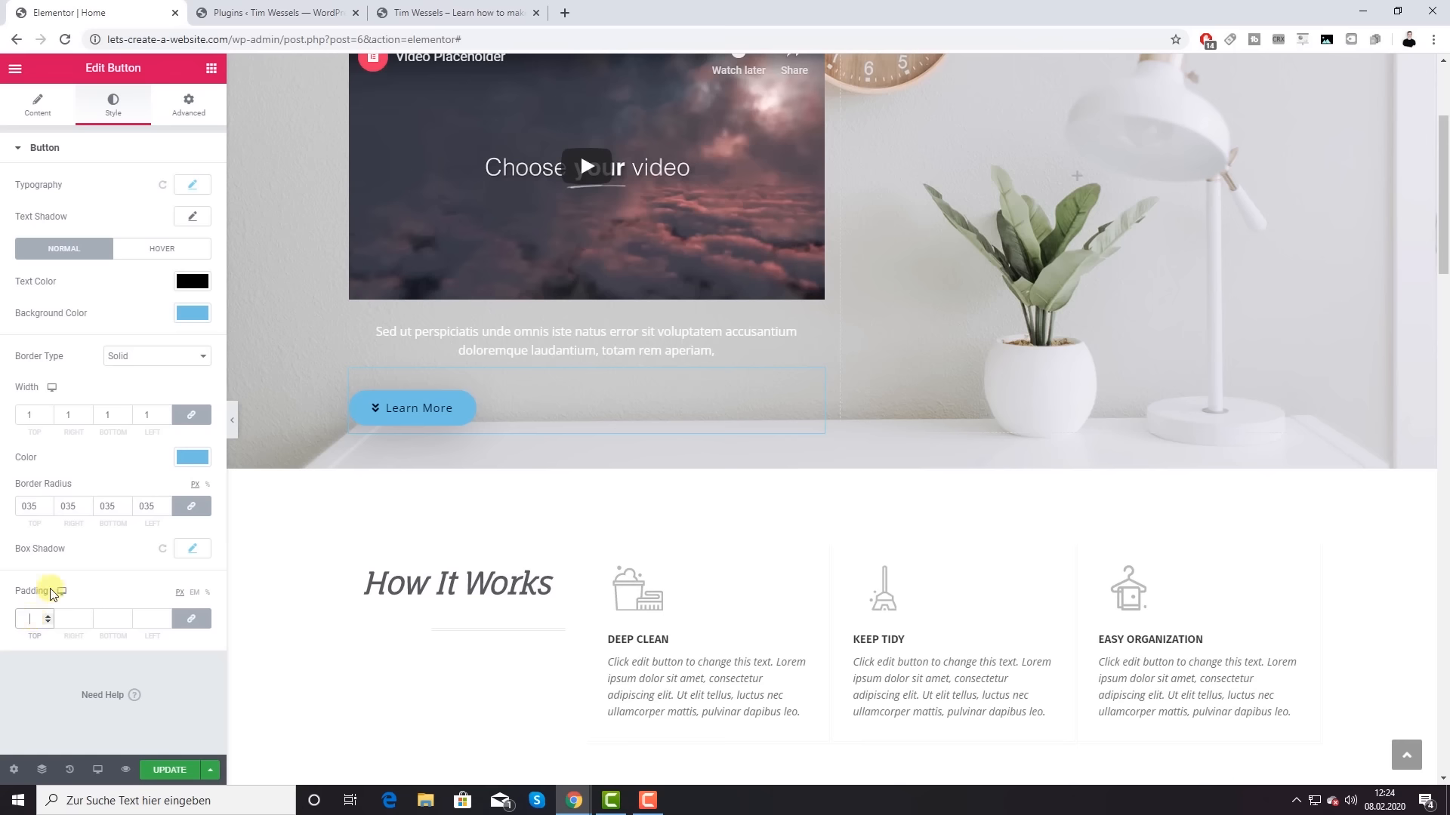
text(30)
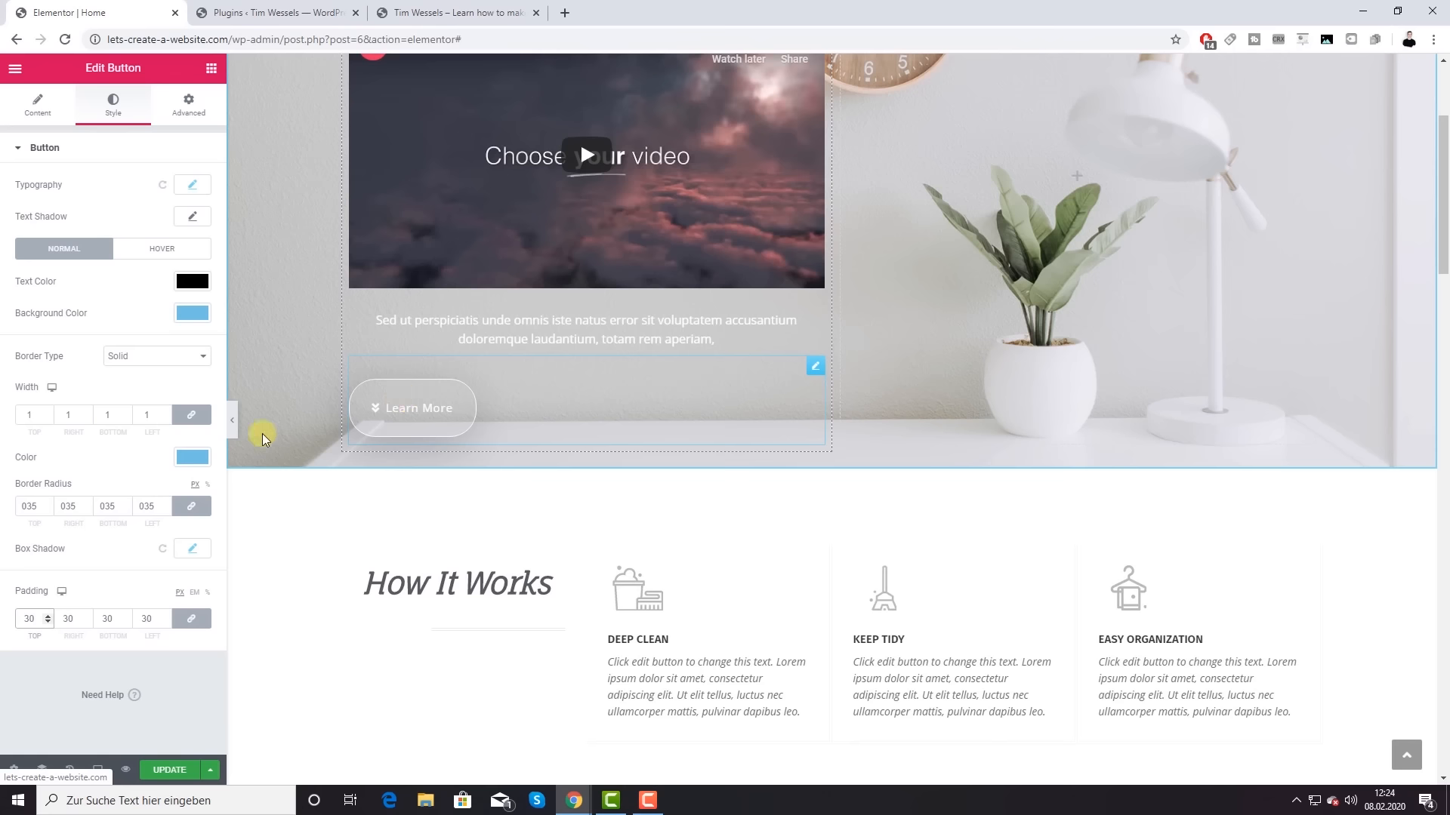
double_click(29, 615)
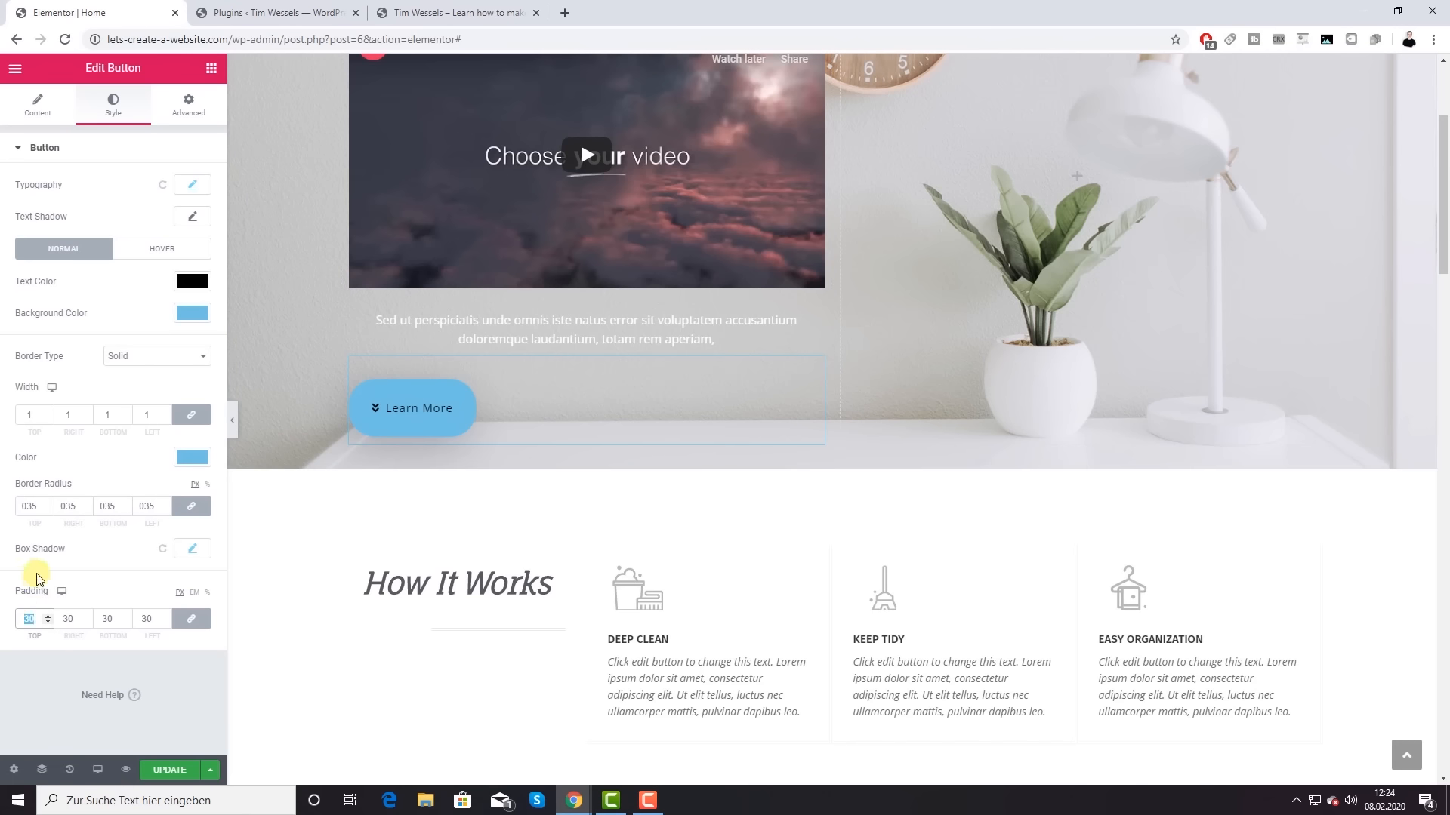
text(100)
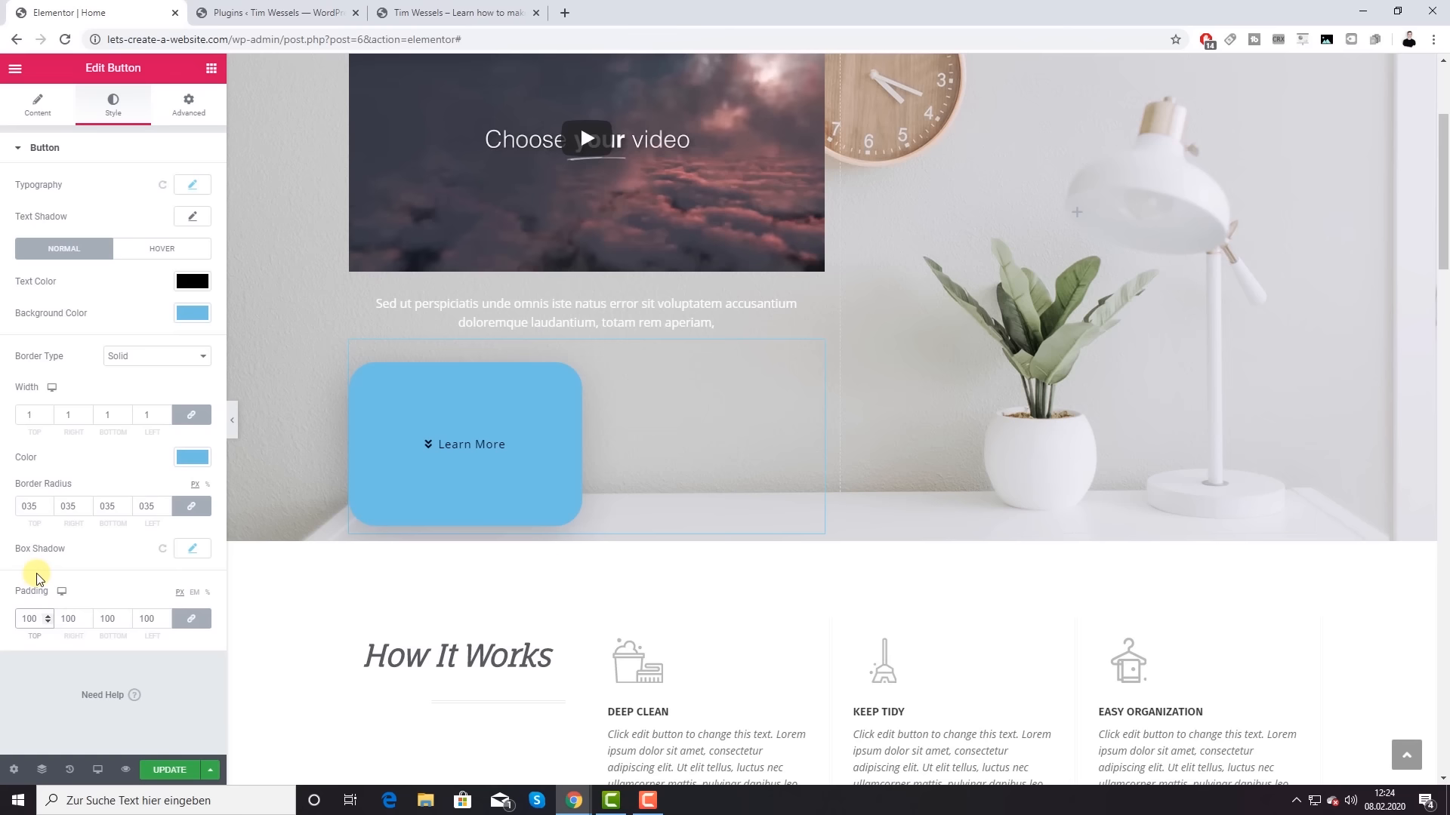
key(BackSpace)
key(BackSpace)
key(BackSpace)
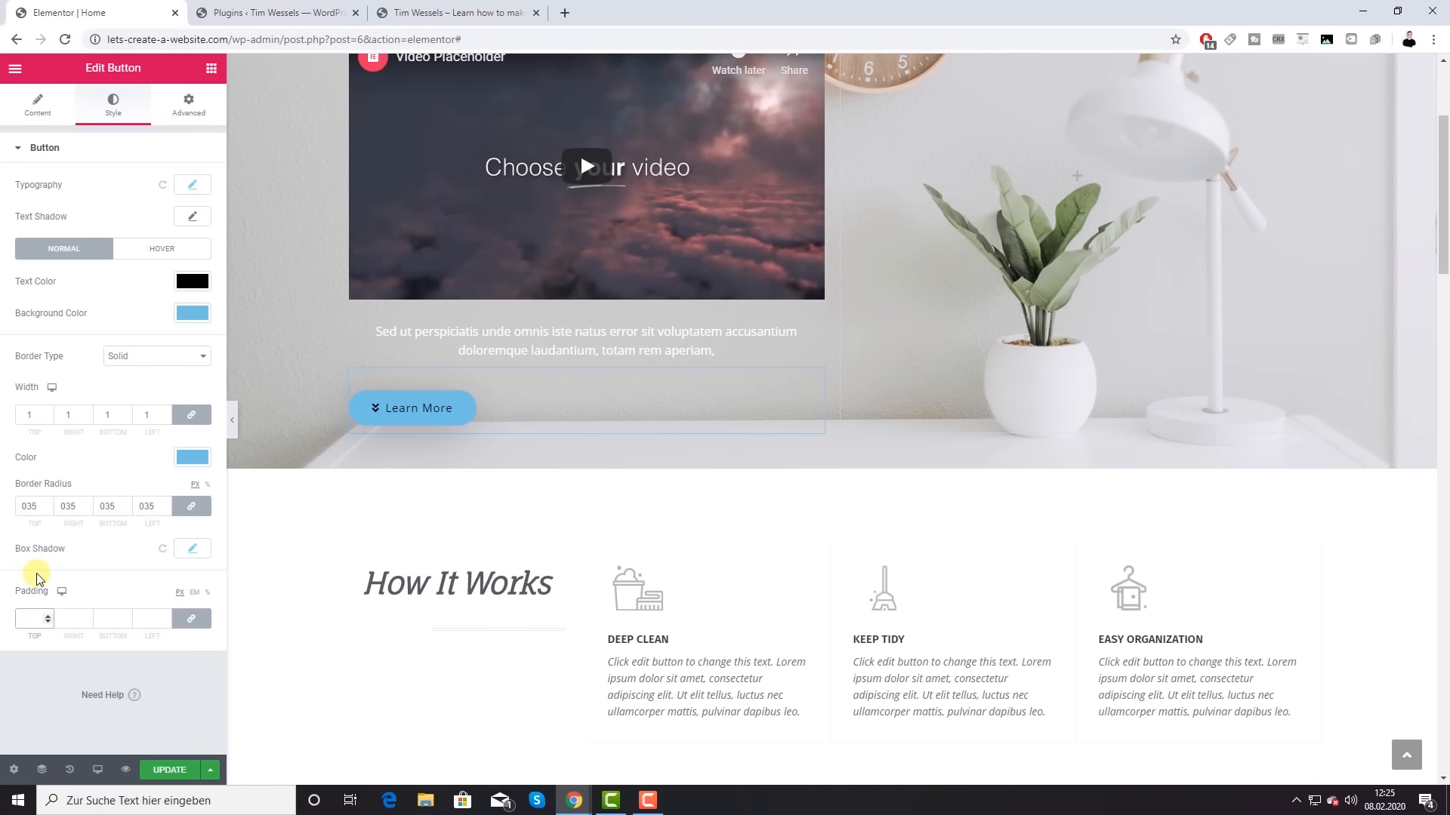
text(20)
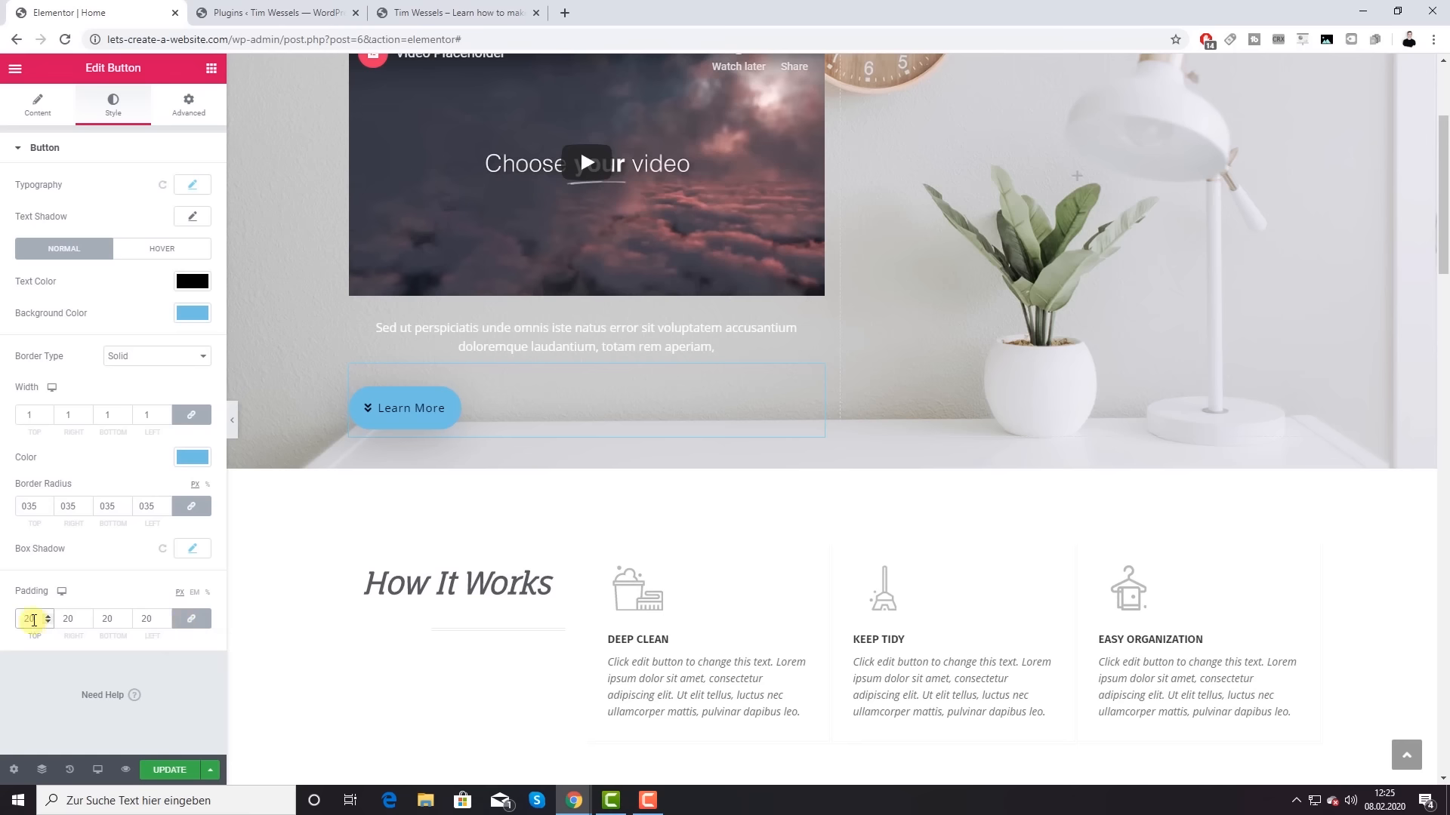
Step: Try 50 px padding on the Learn More button, and unlink the sides to try 29 top, 70 right and 16 bottom
drag(35, 618, 12, 619)
text(50)
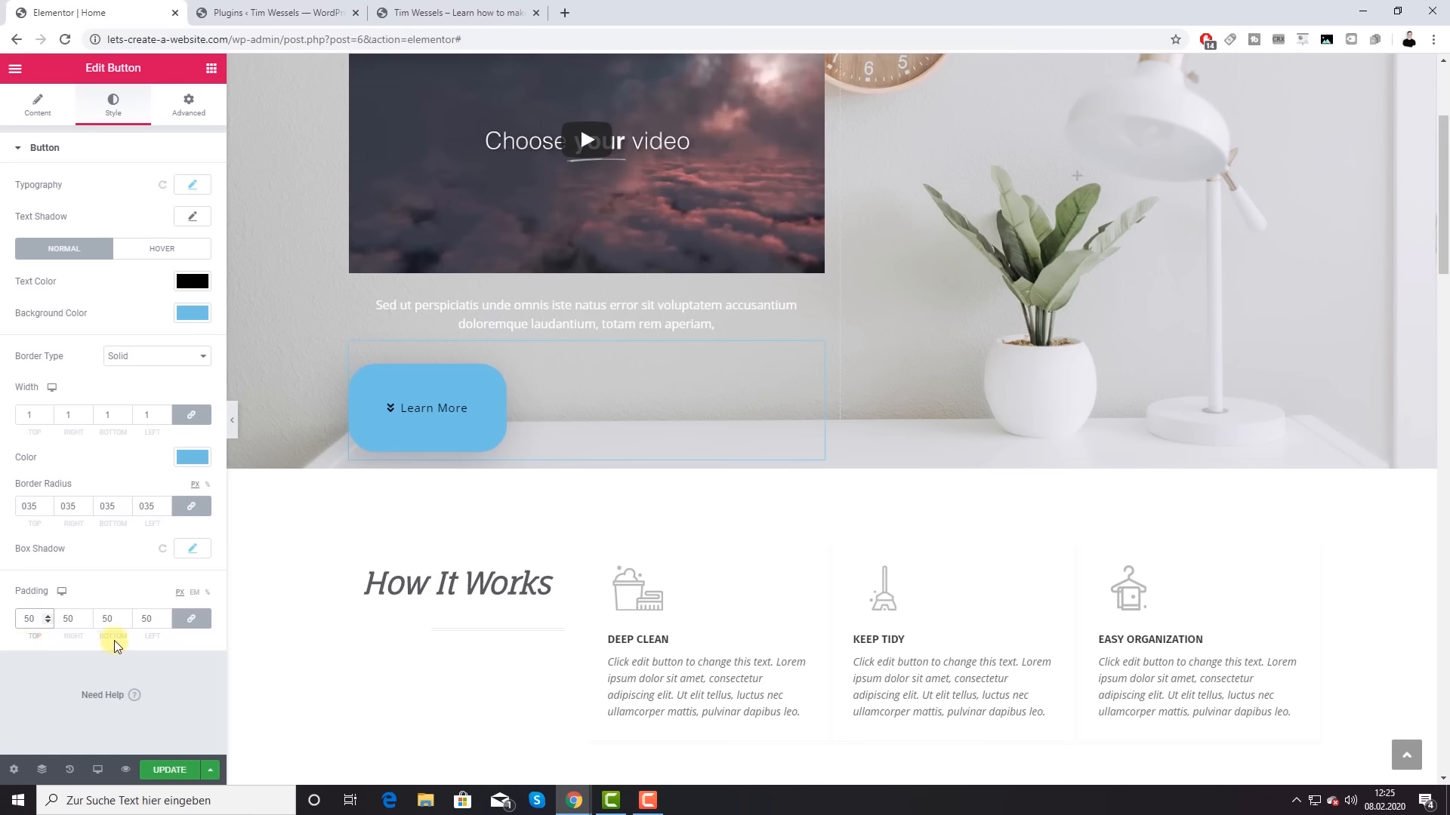
click(191, 618)
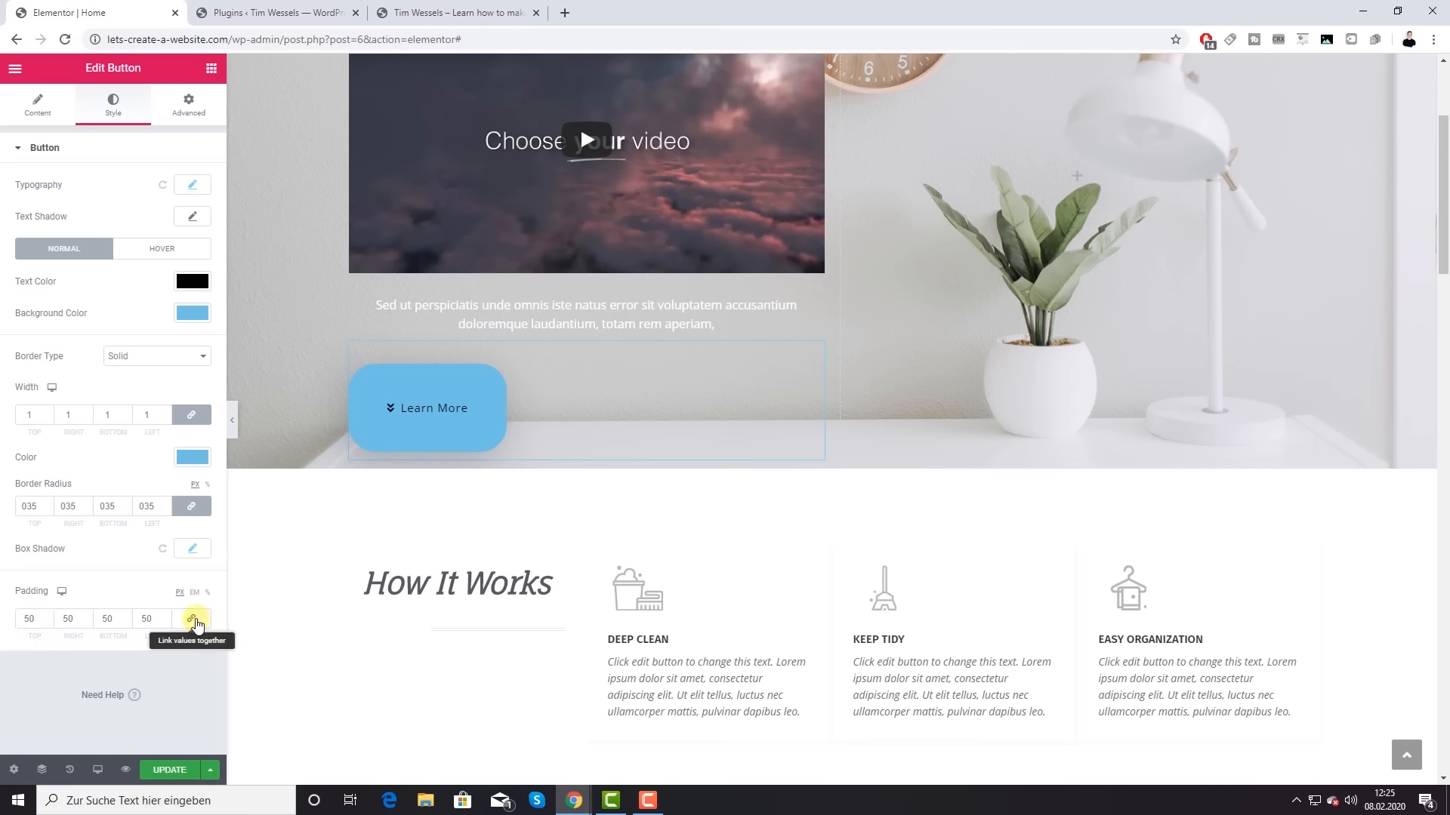
click(47, 621)
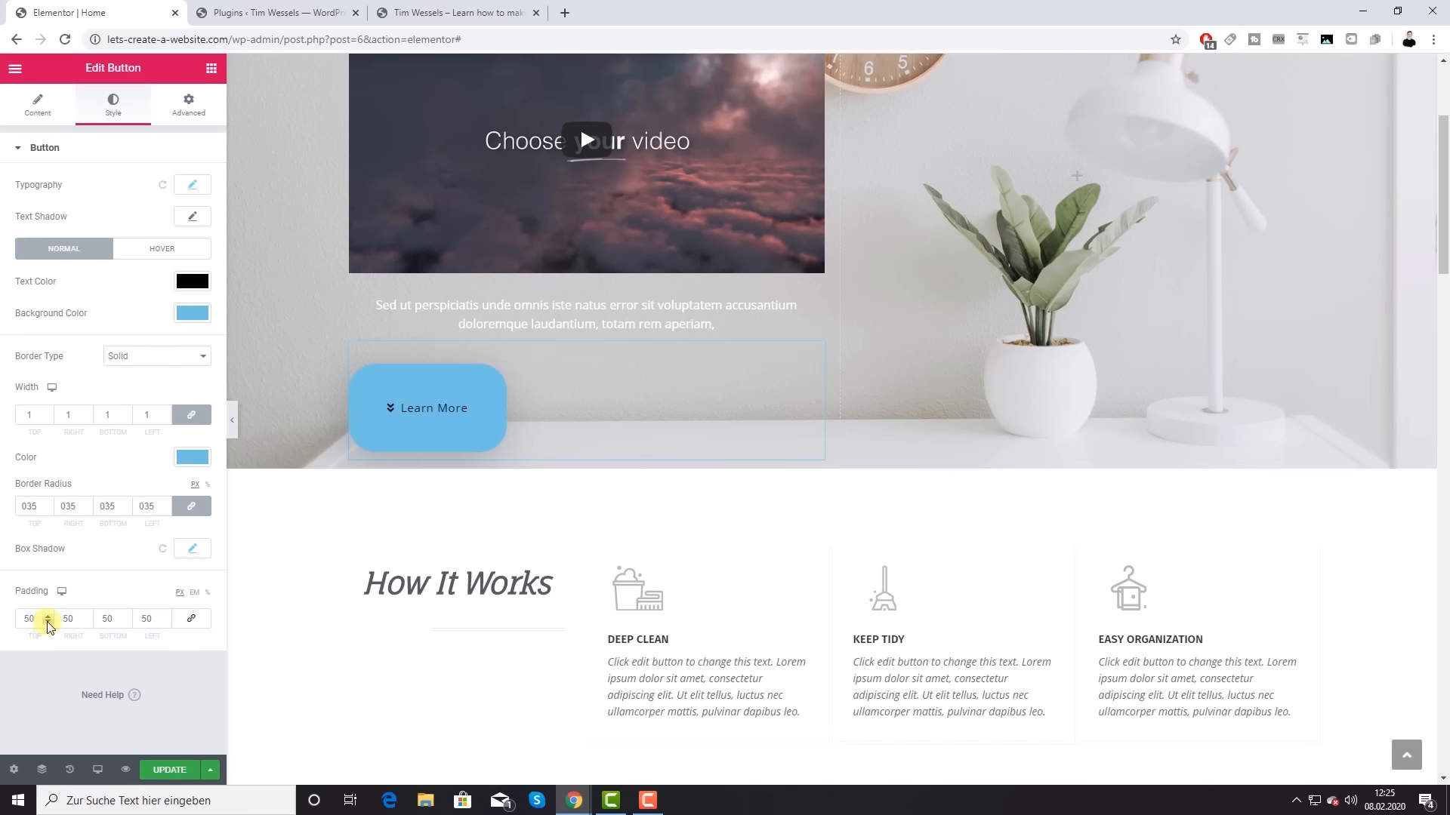
click(48, 622)
click(48, 624)
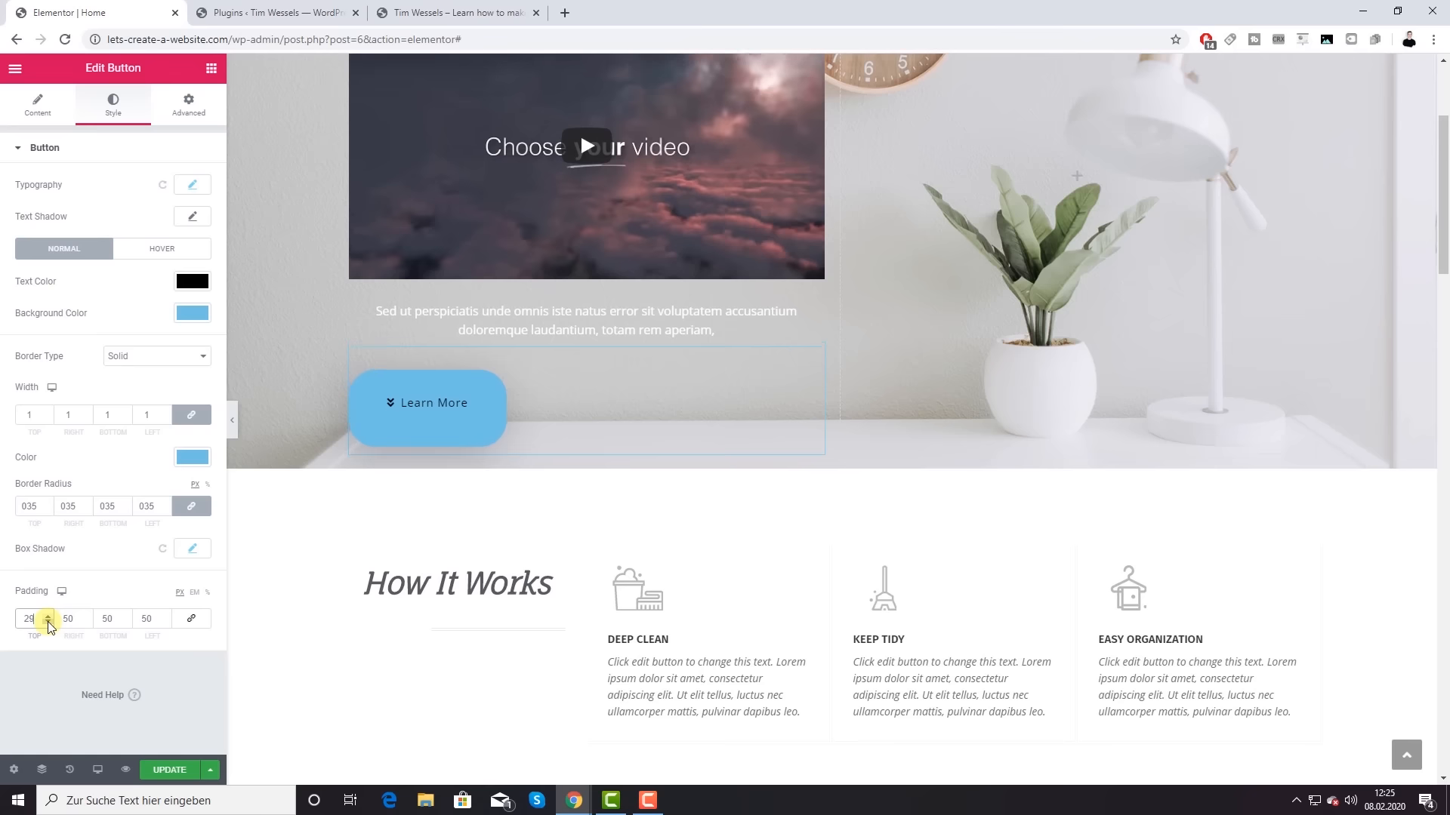
click(87, 618)
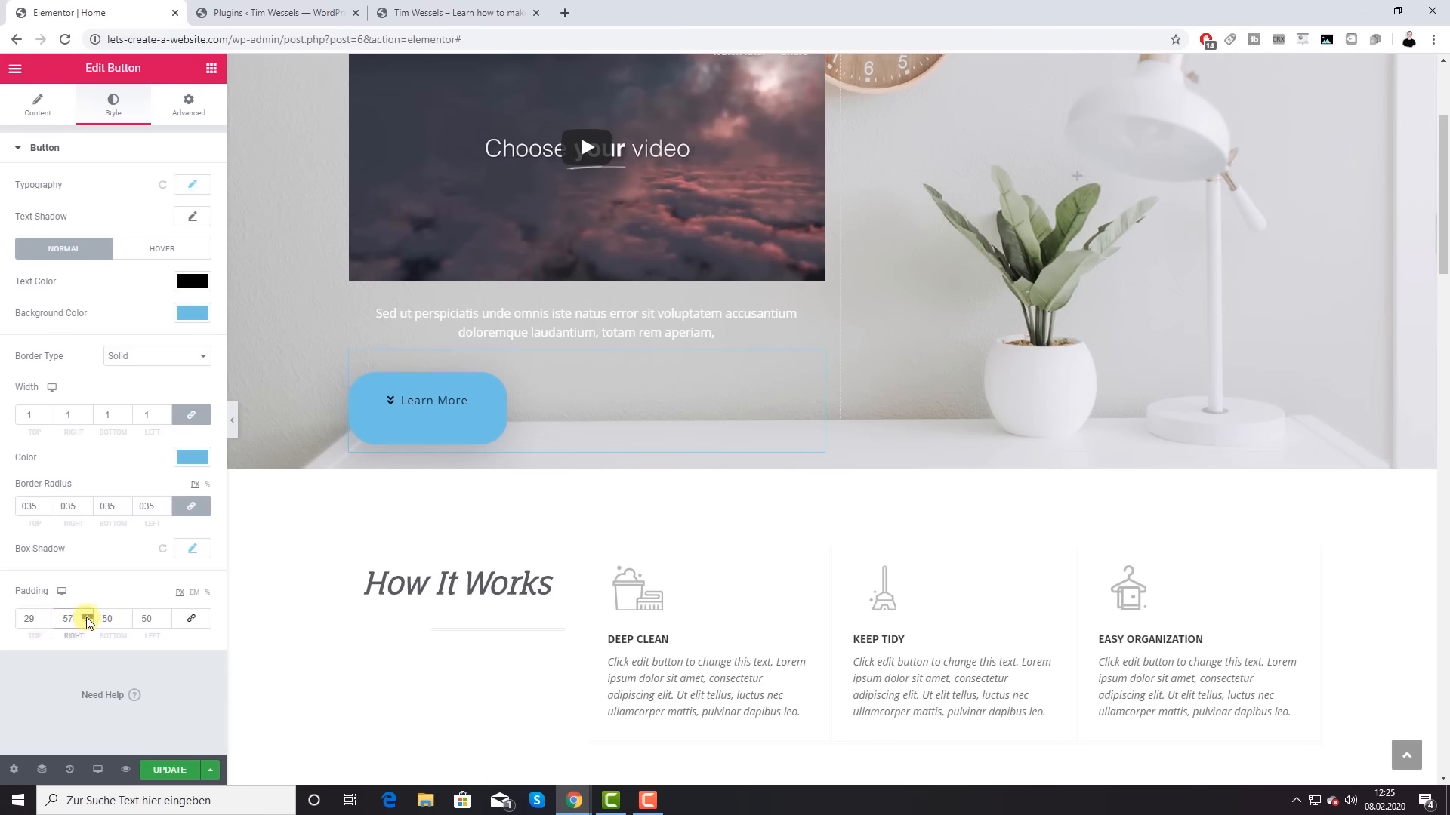
drag(86, 618, 87, 618)
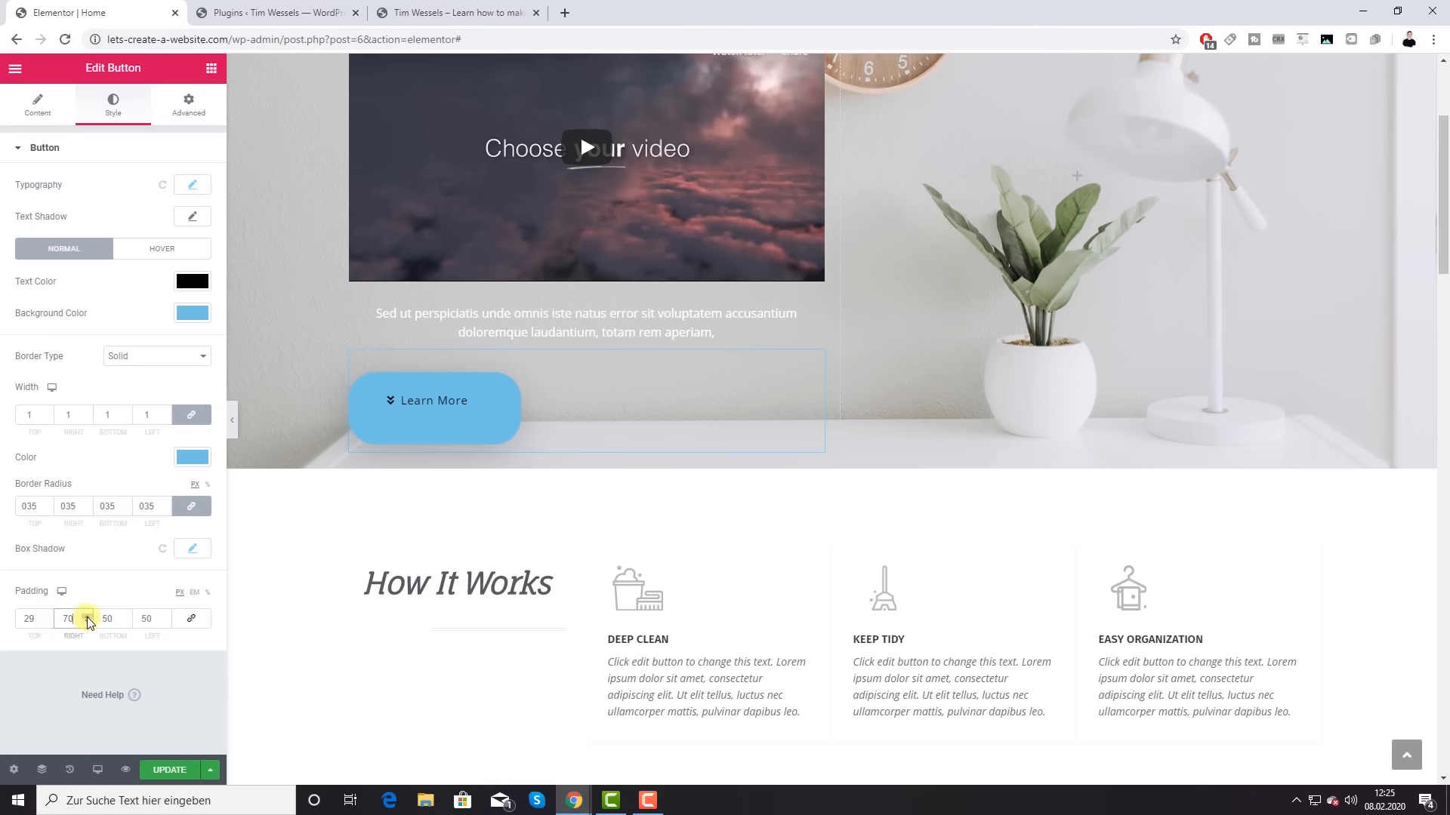
click(127, 622)
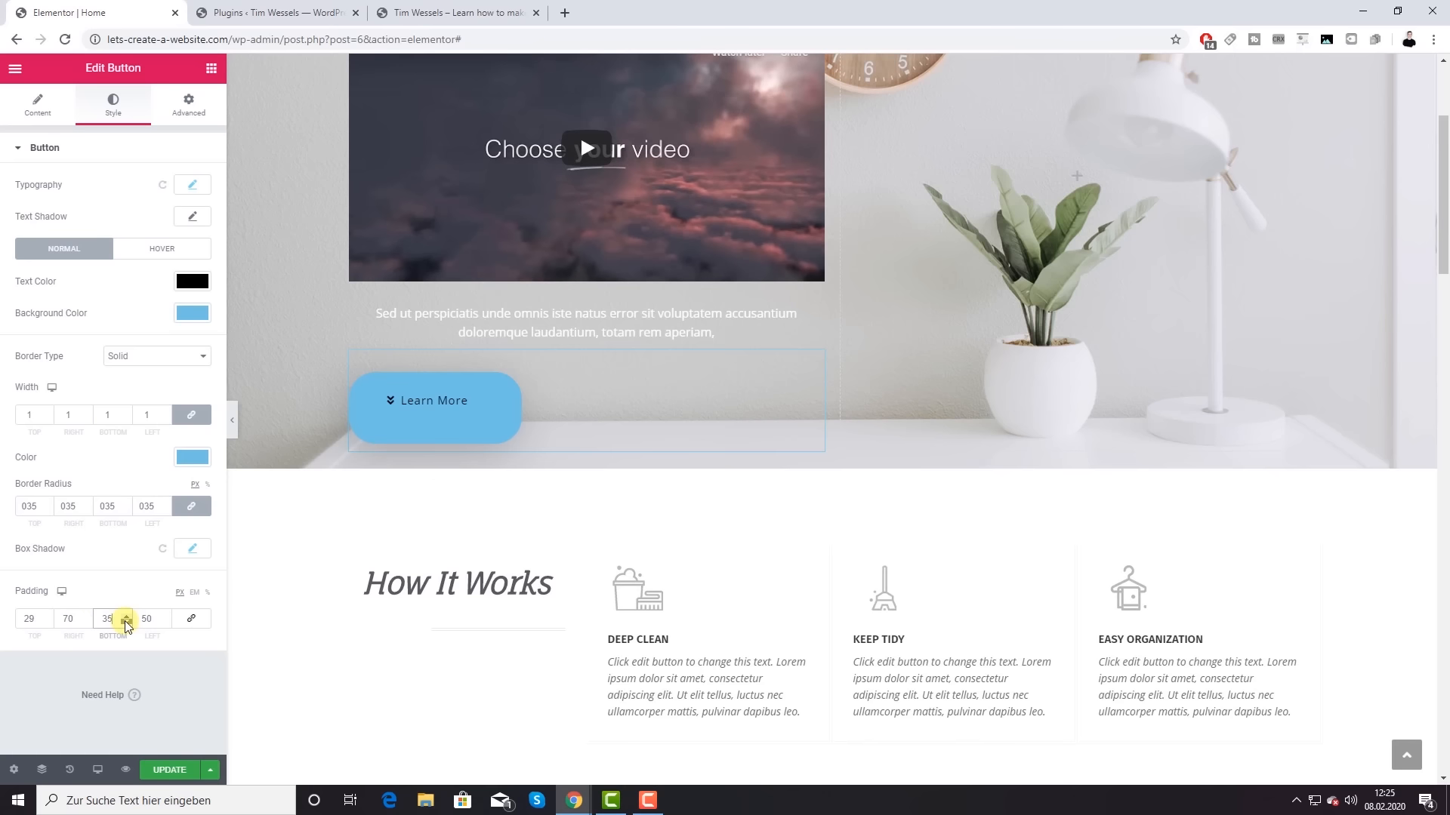
drag(126, 624, 129, 626)
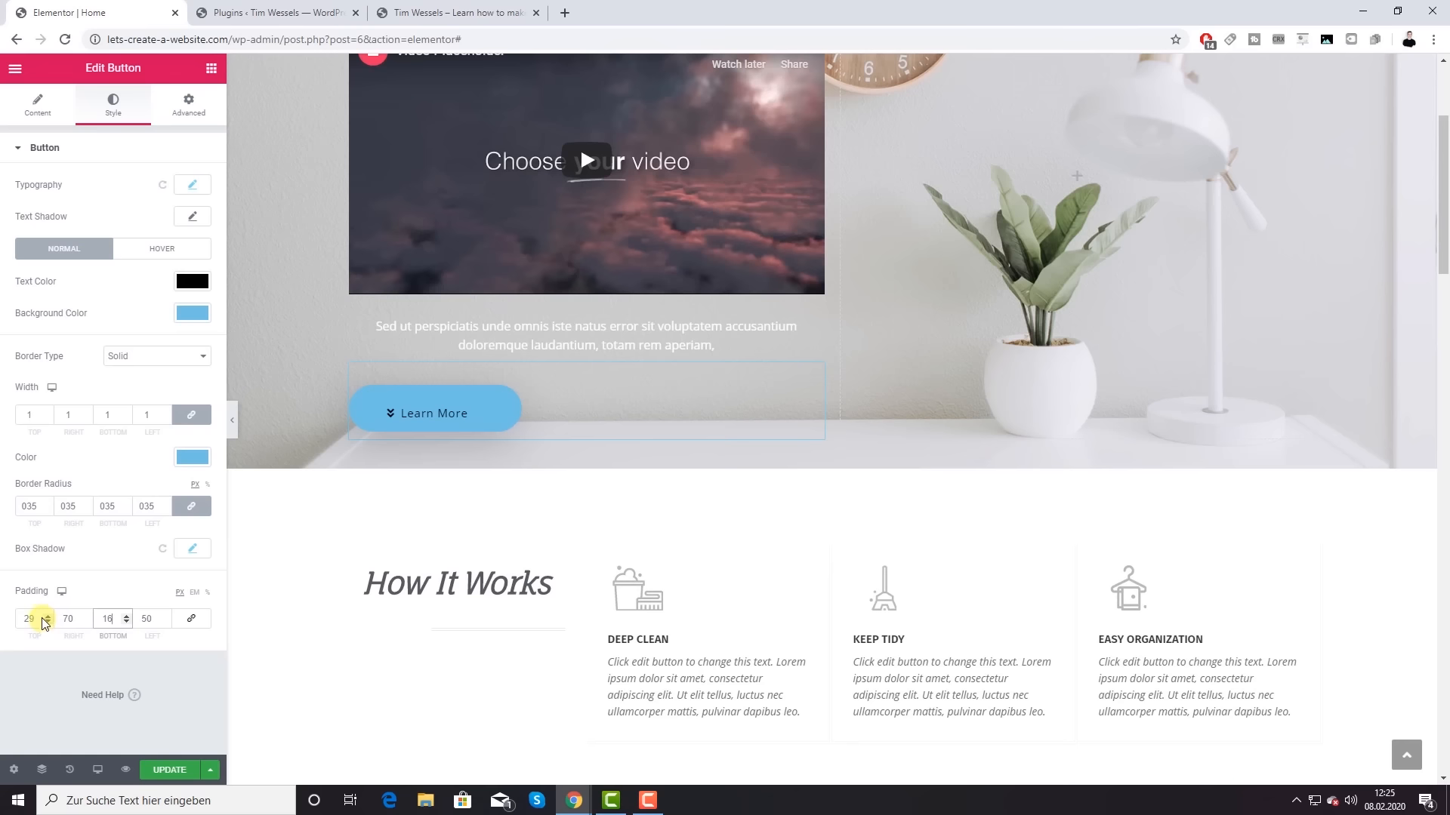
Step: Relink the button's padding values, try 10 px, and settle on 25 px for all sides
click(192, 620)
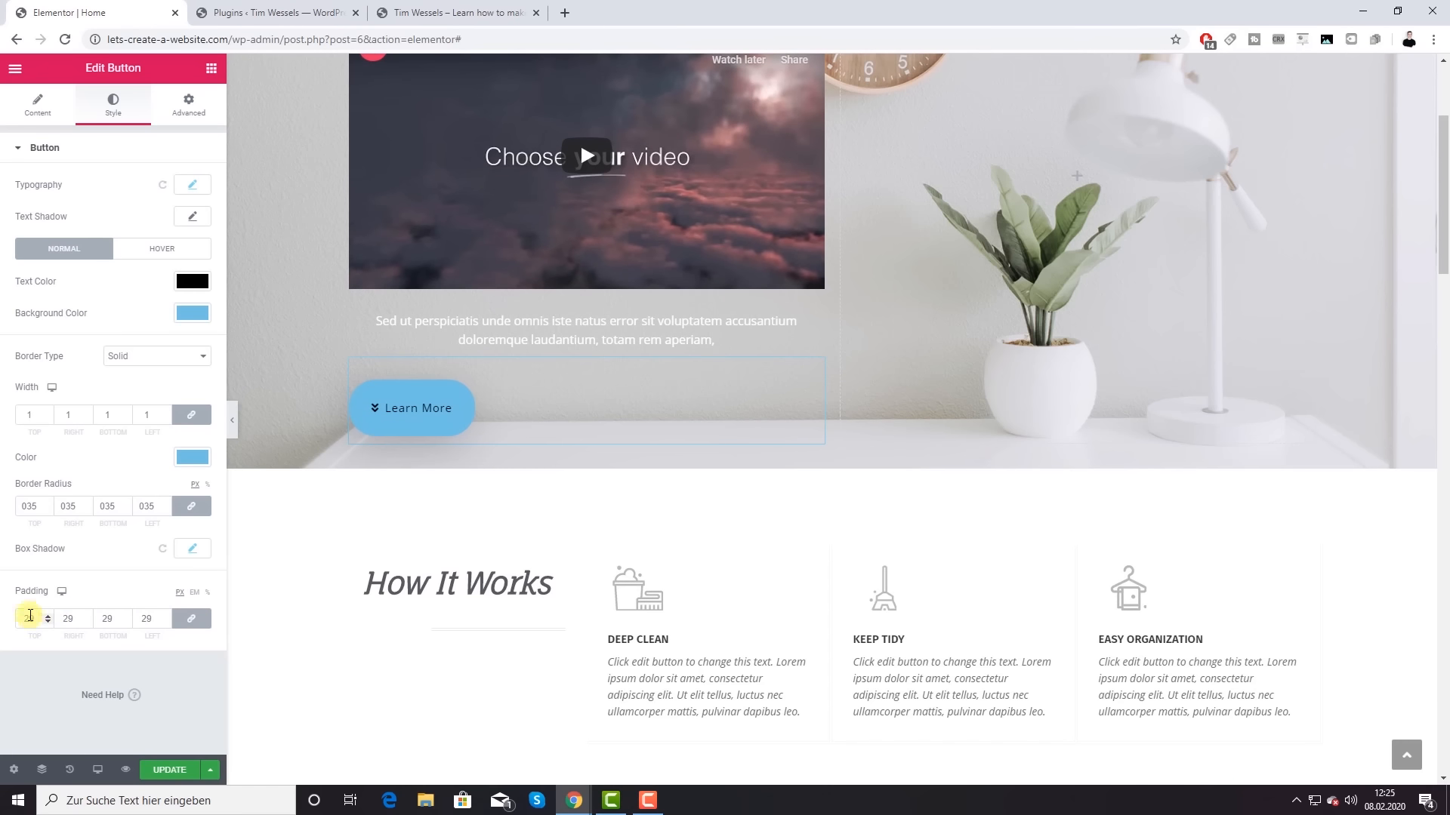
double_click(29, 616)
text(10)
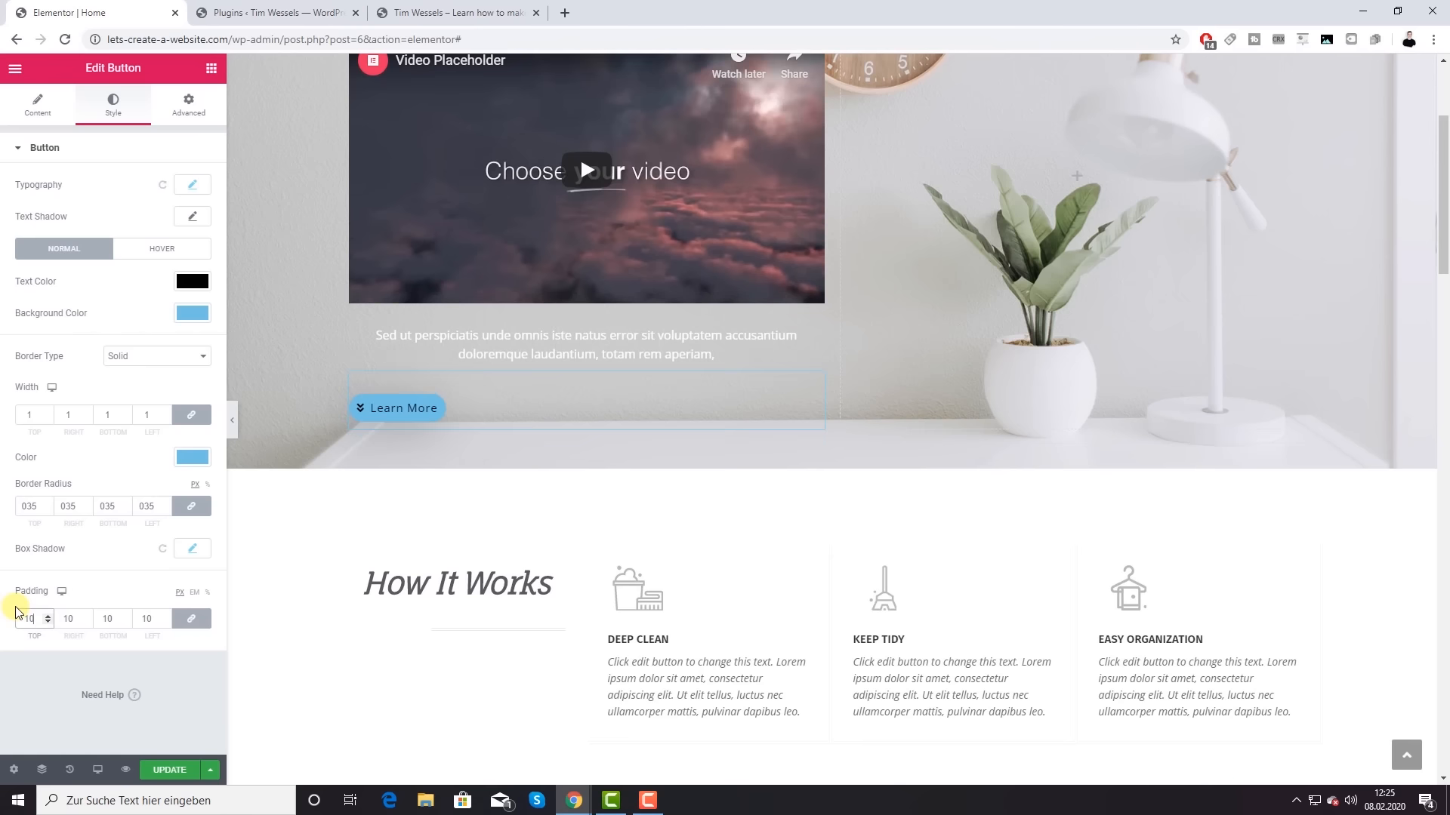
key(BackSpace)
key(BackSpace)
text(25)
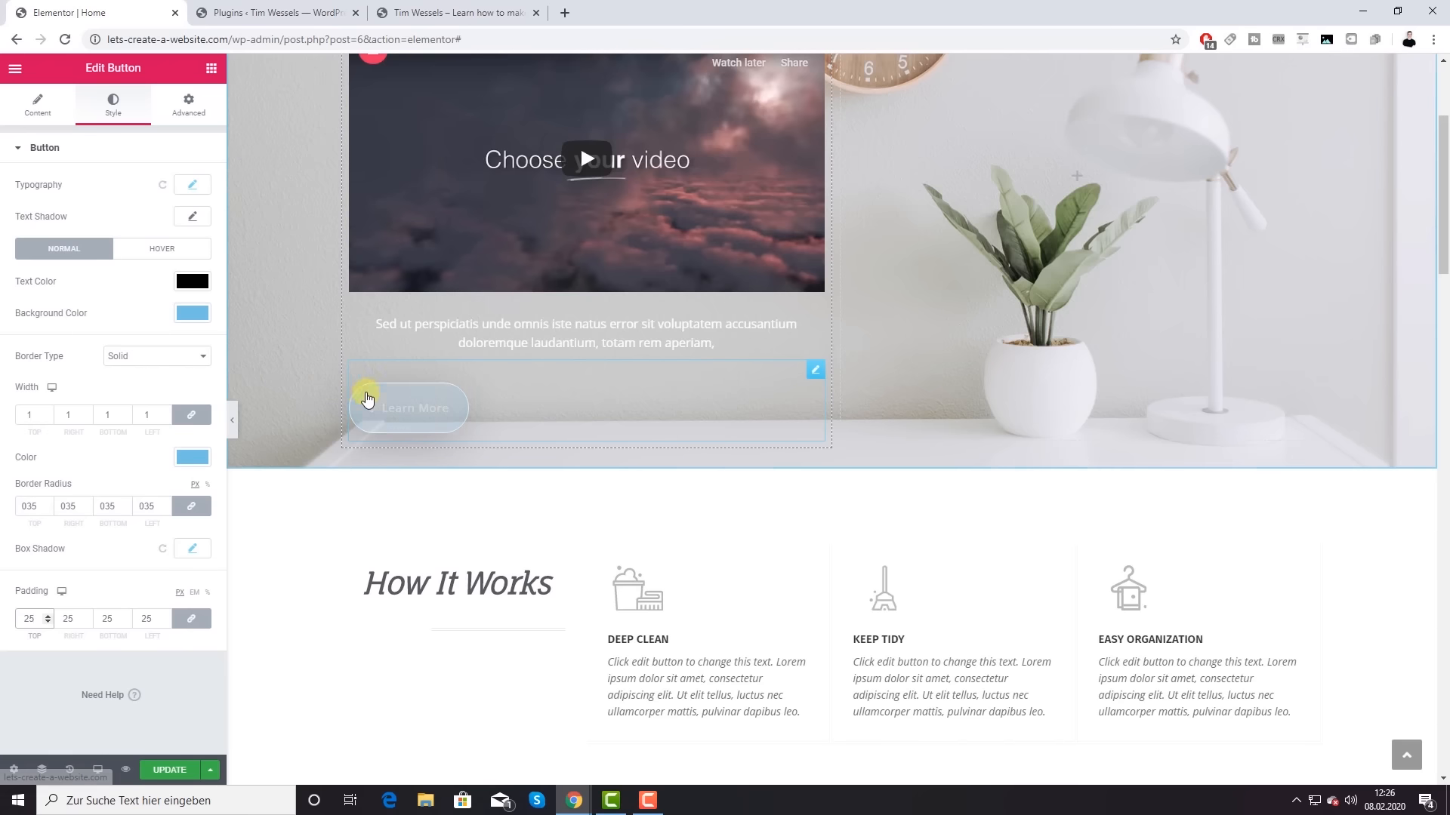
Step: Set the Learn More button's hover background color to a fully opaque orange
click(155, 254)
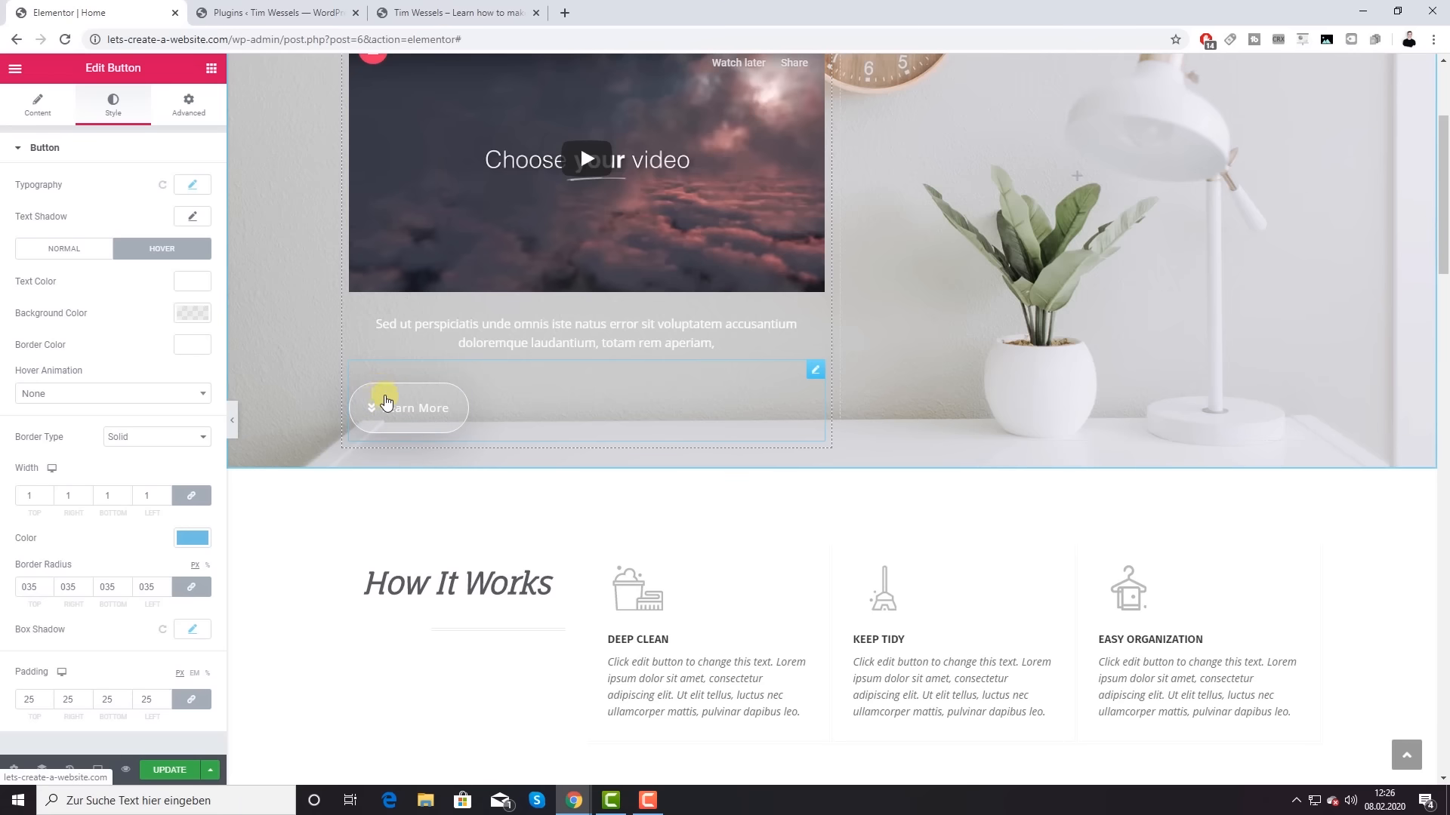
click(193, 314)
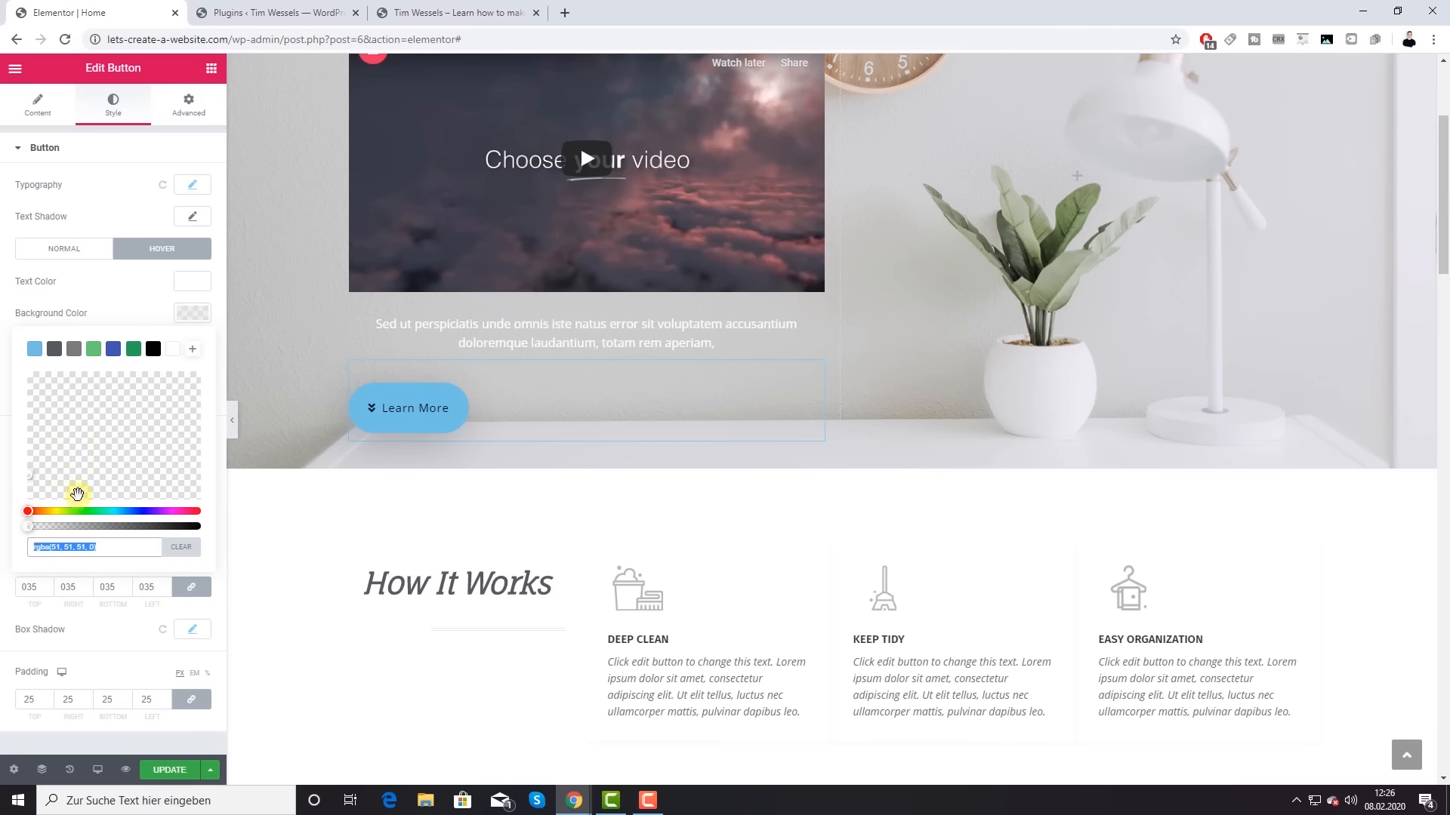
click(38, 533)
drag(29, 526, 219, 526)
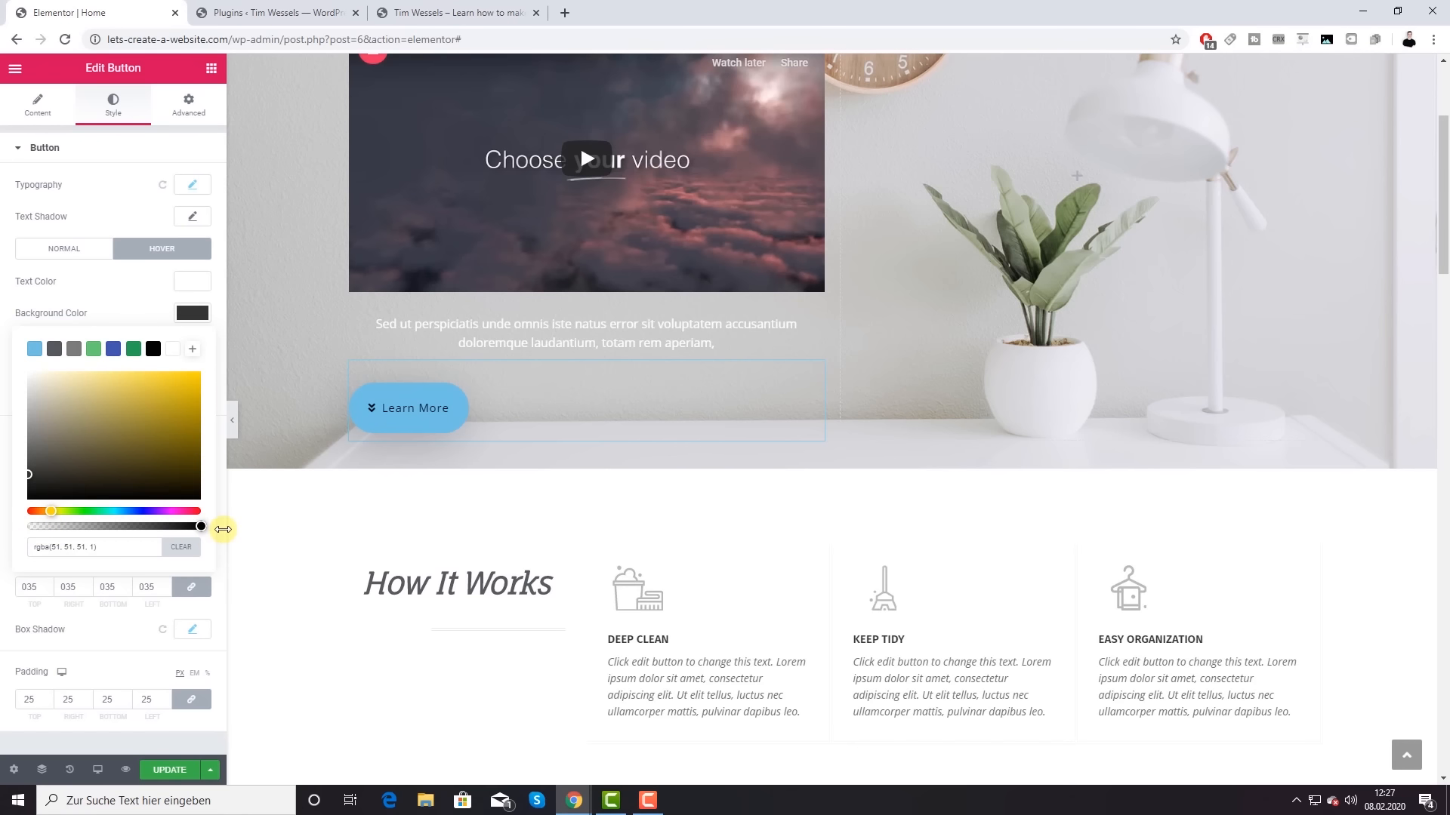
drag(51, 511, 48, 514)
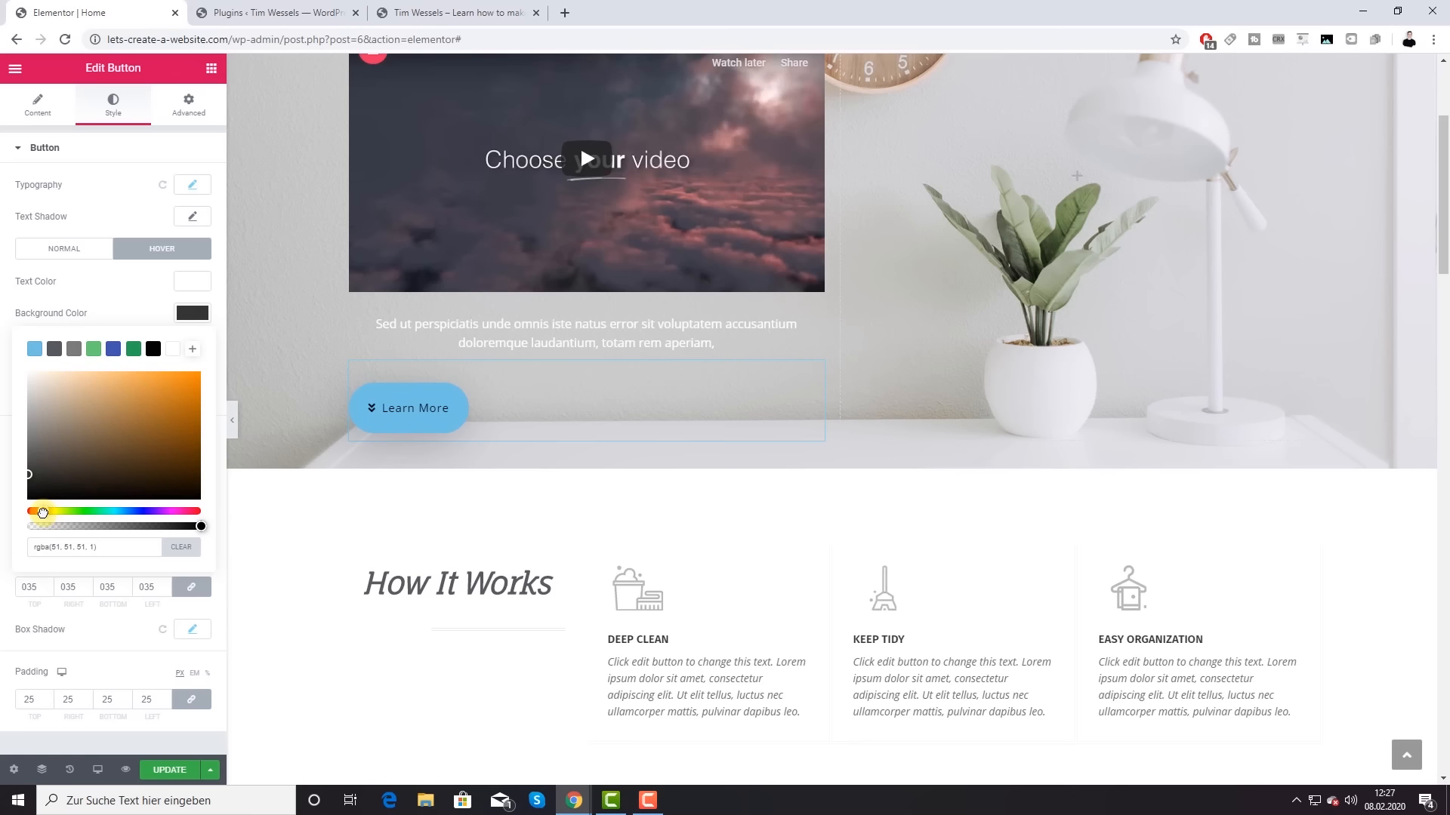
click(183, 375)
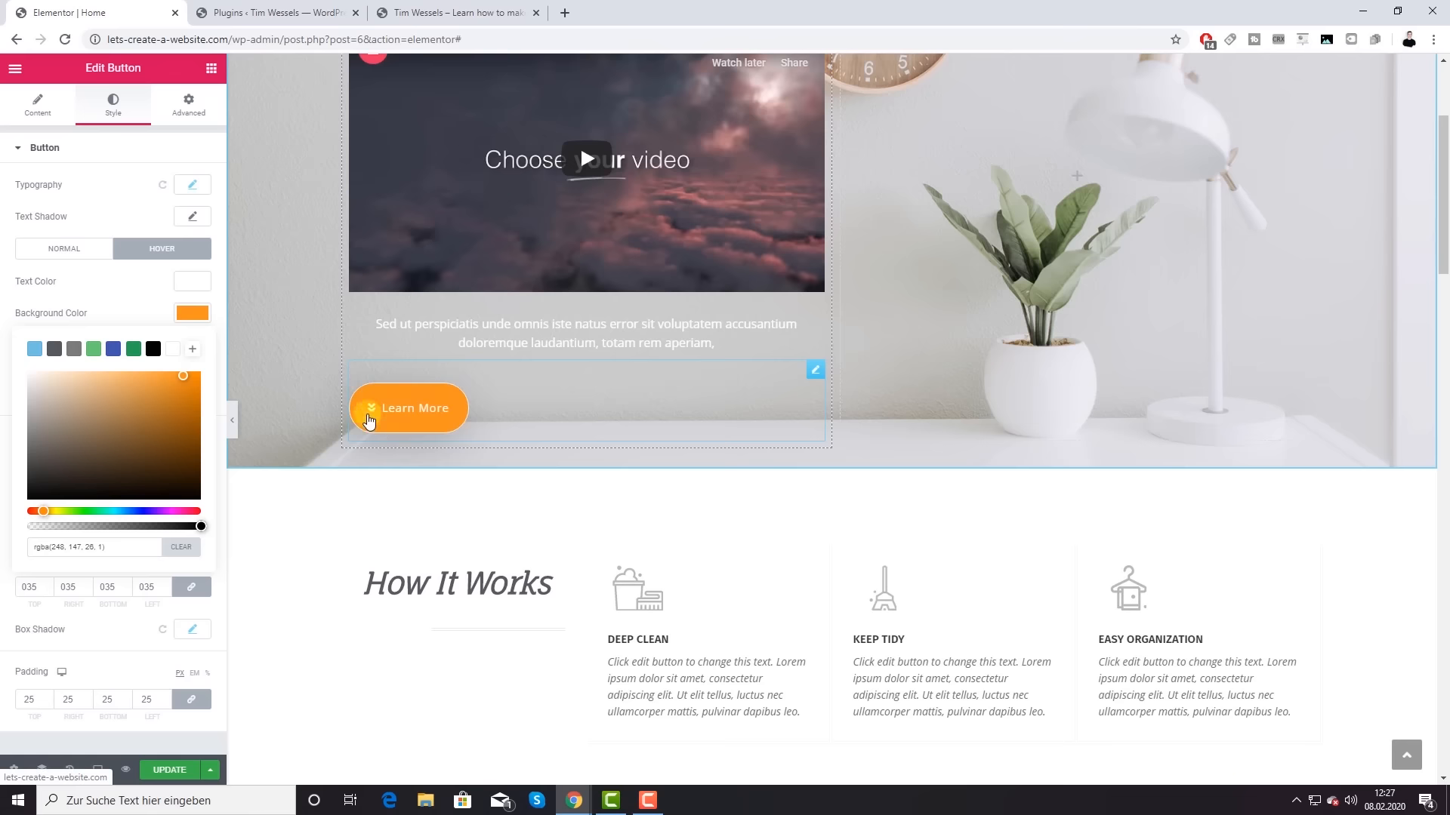
click(197, 315)
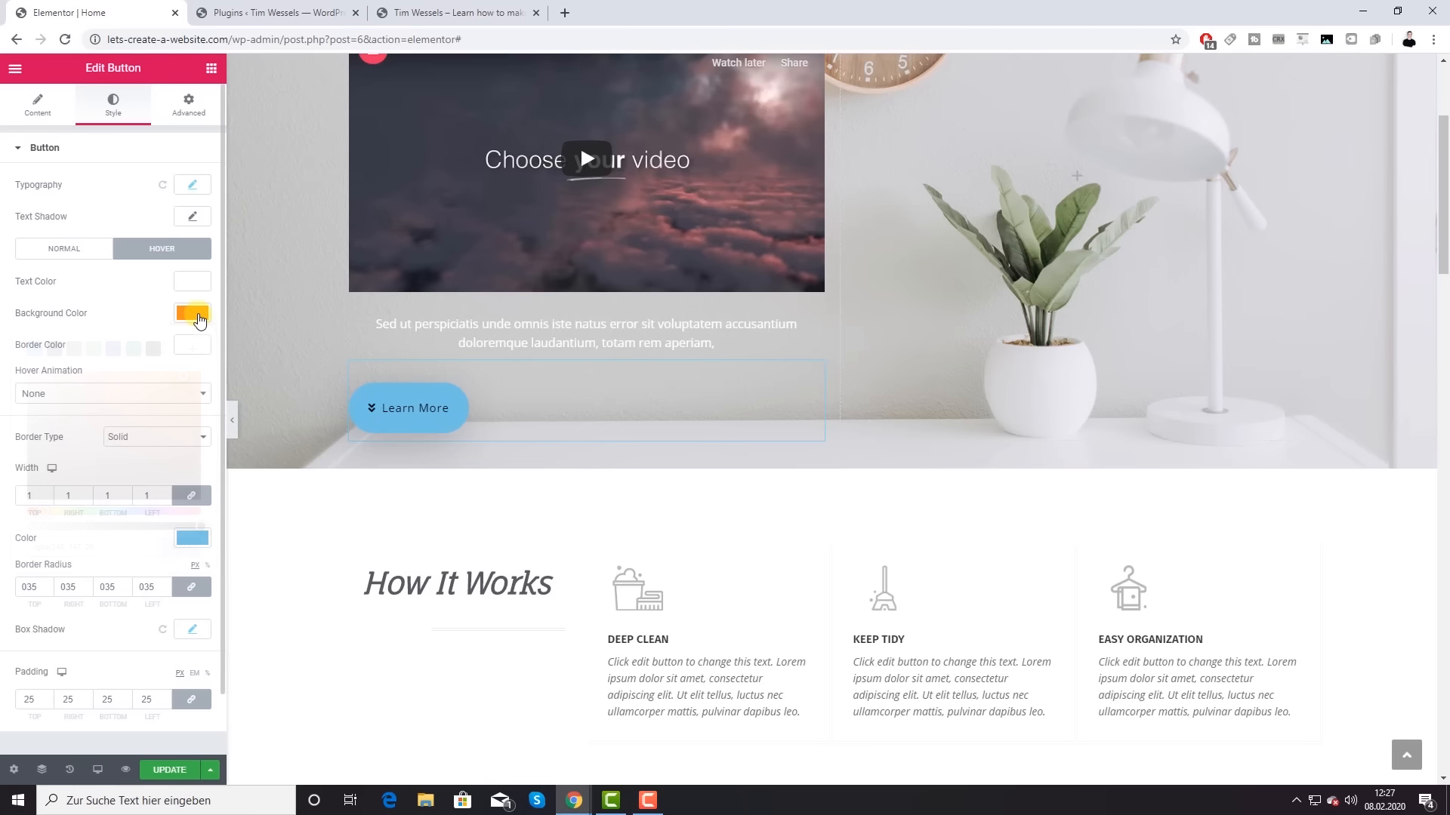
Step: Set the button's hover text color to black
click(188, 285)
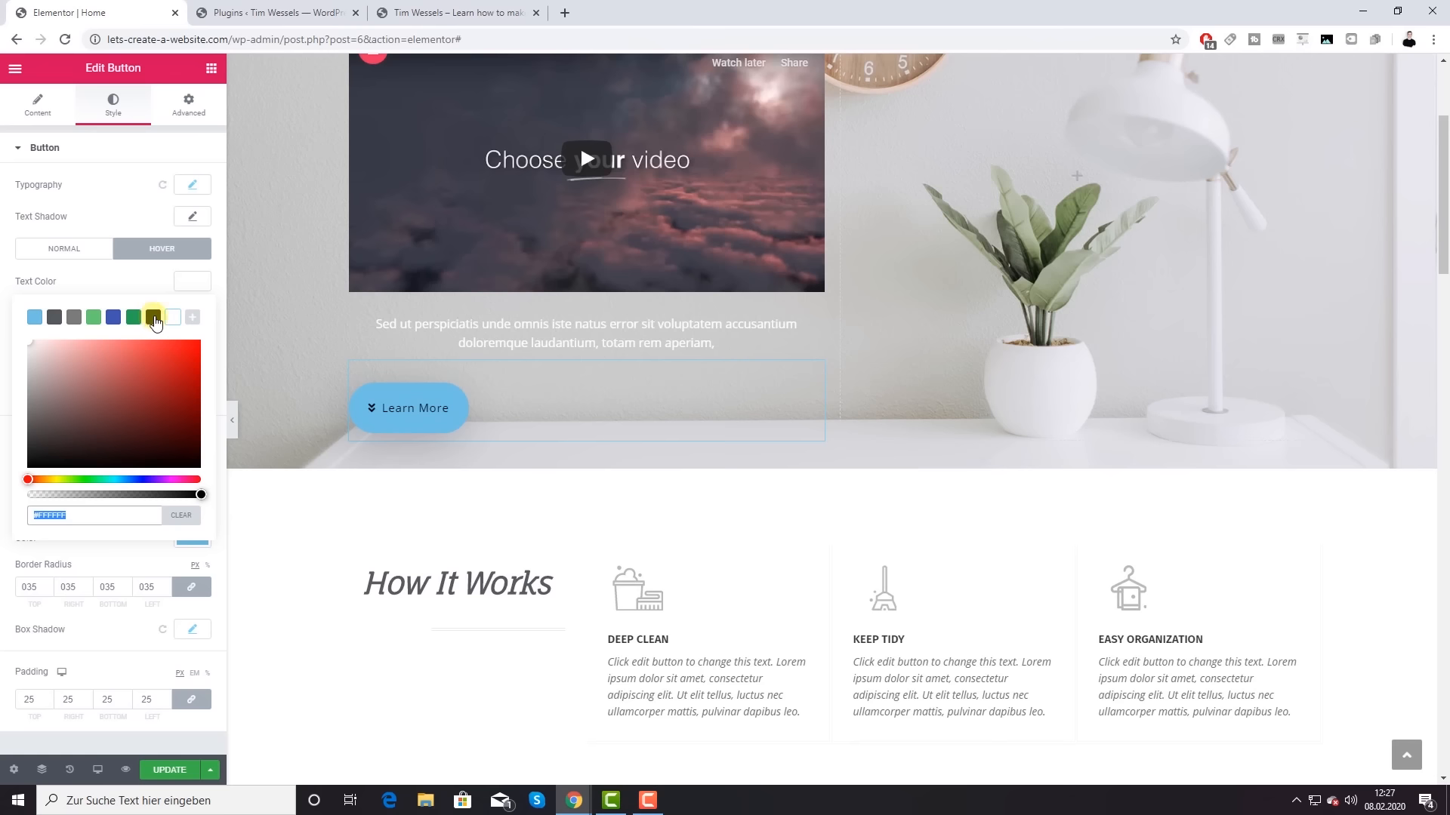
click(28, 464)
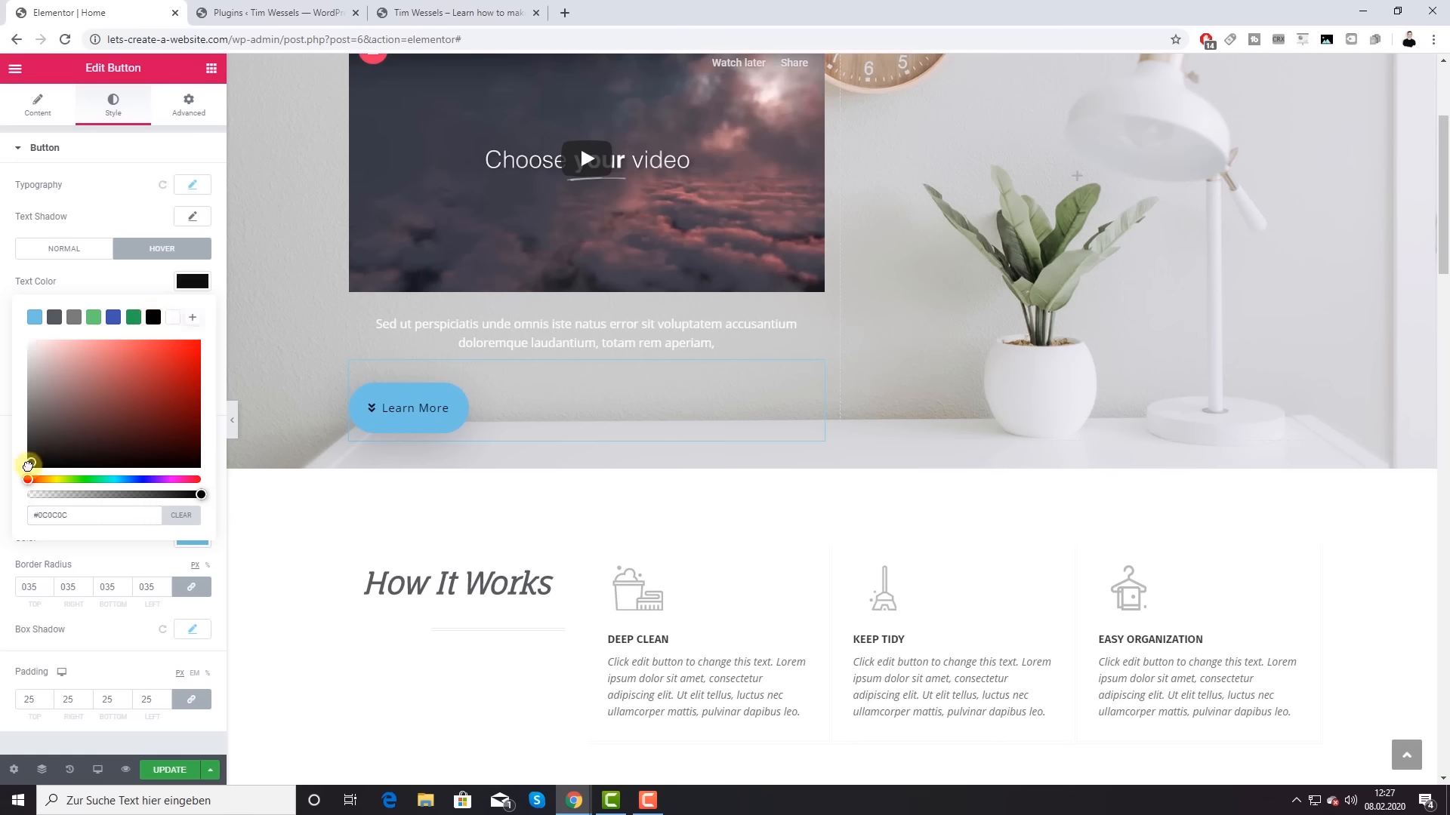
click(152, 317)
click(190, 286)
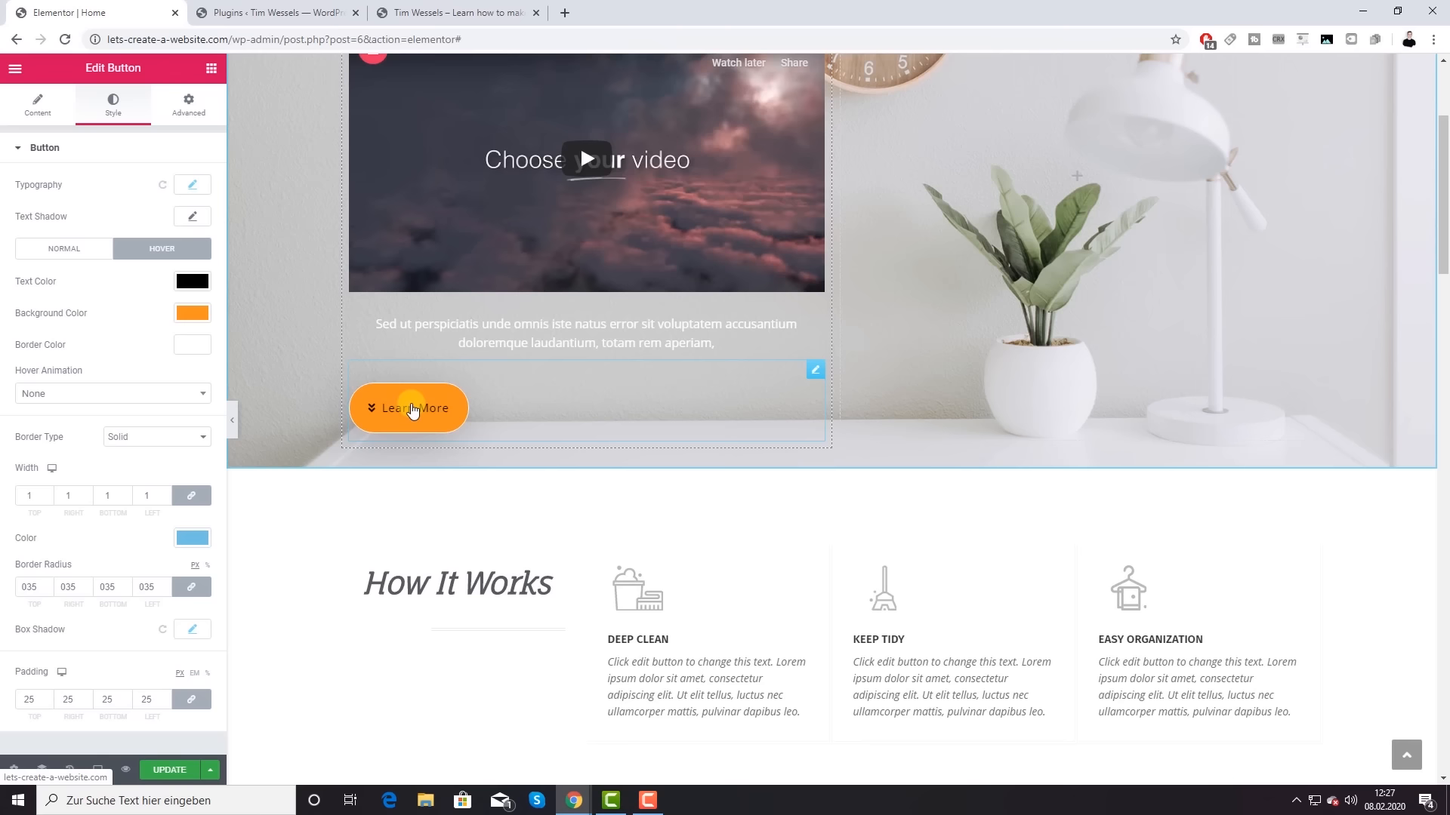
Step: Try the Pulse hover animation on the Learn More button, browse the other animations, and reset it to None
click(145, 396)
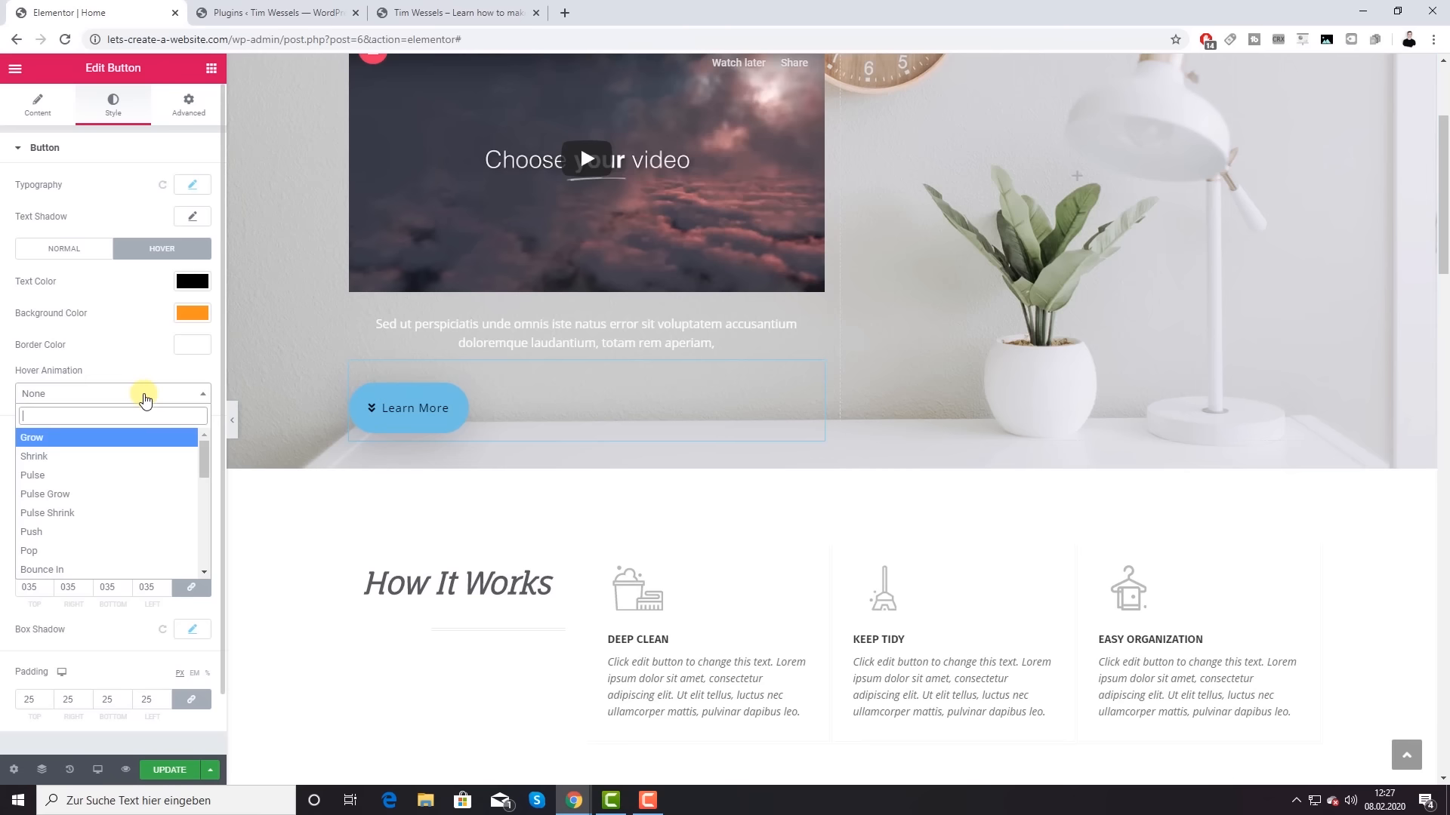
click(55, 479)
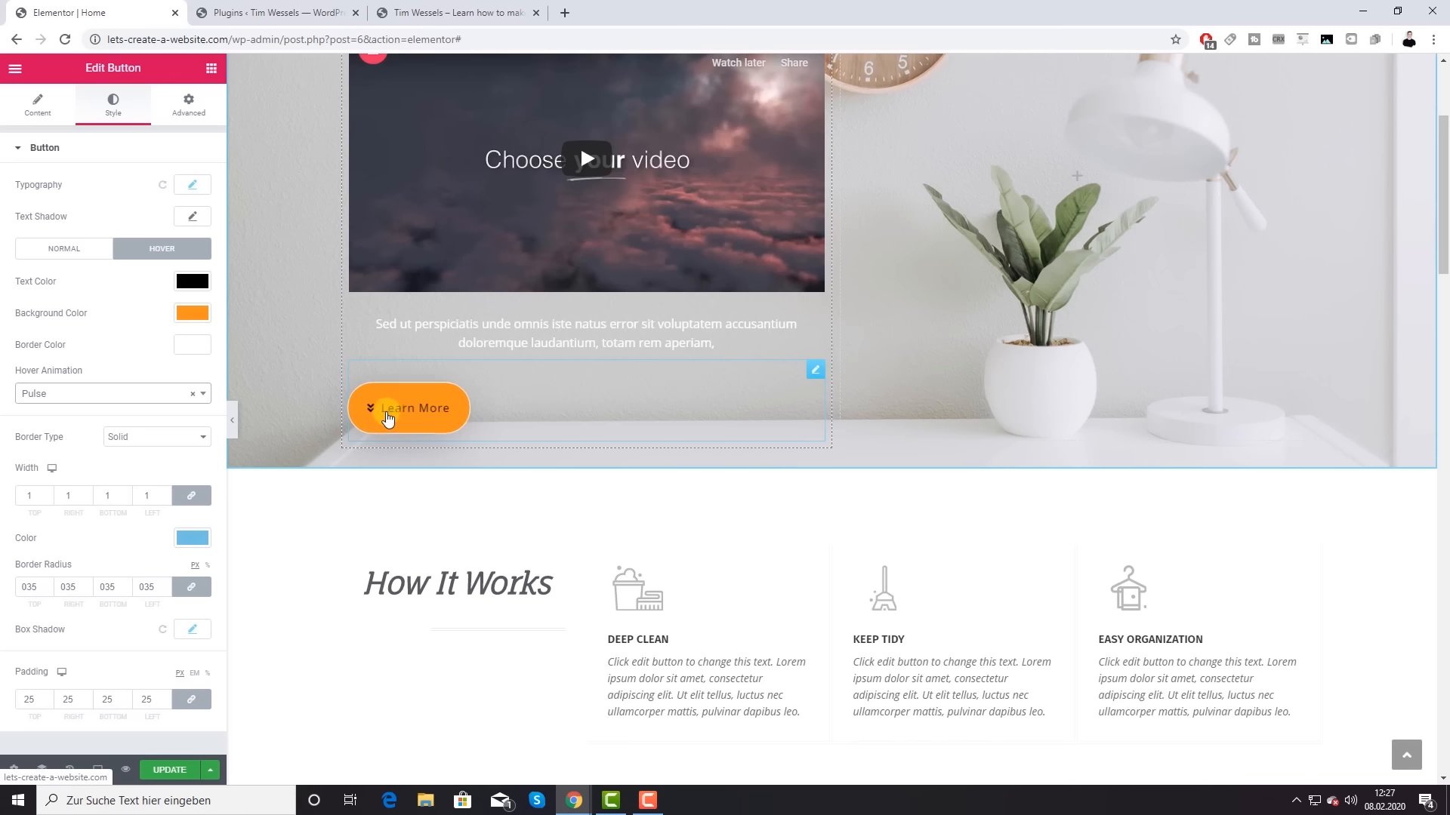
click(179, 393)
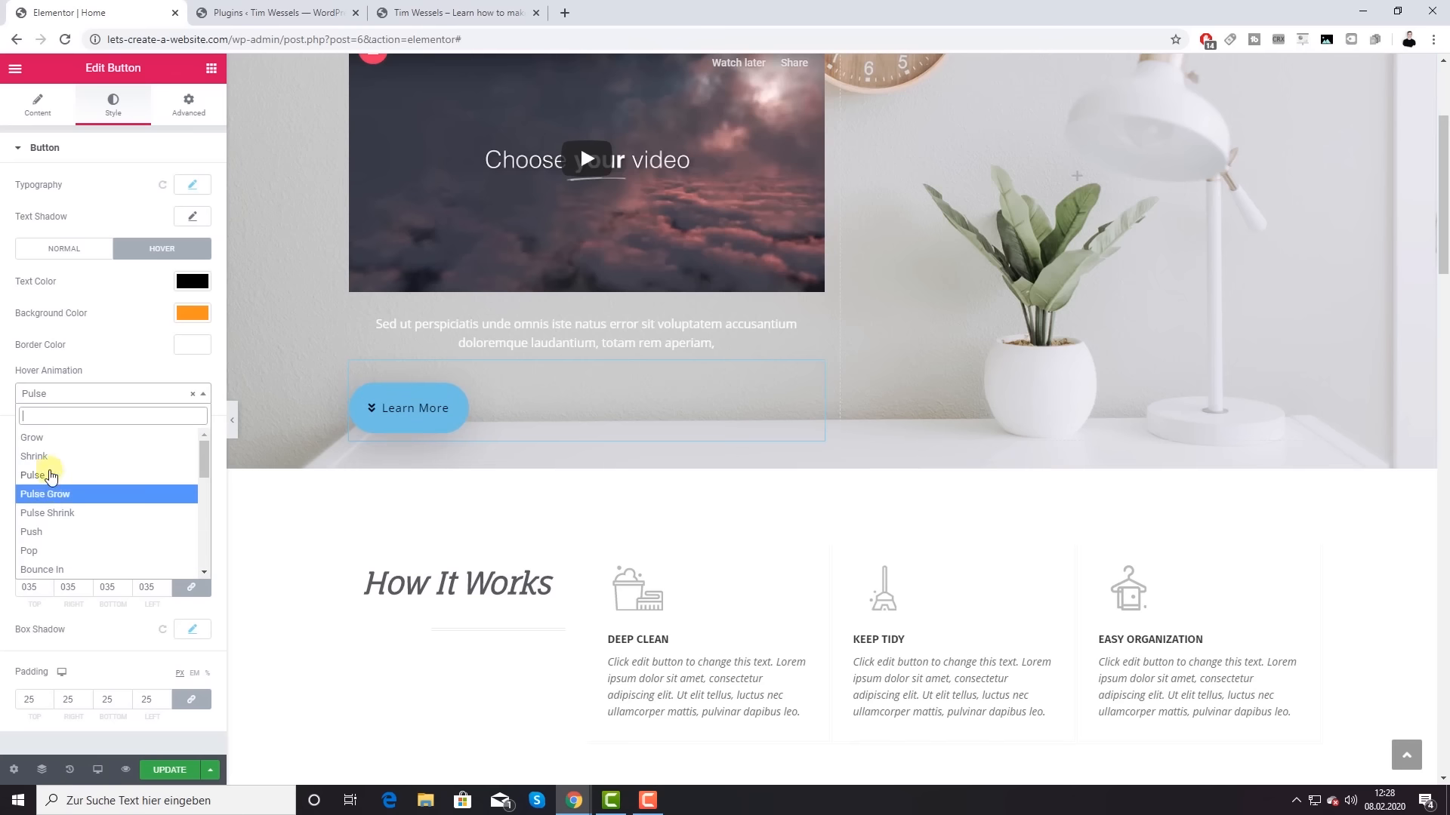
scroll(72, 477, down, 4)
scroll(72, 477, up, 5)
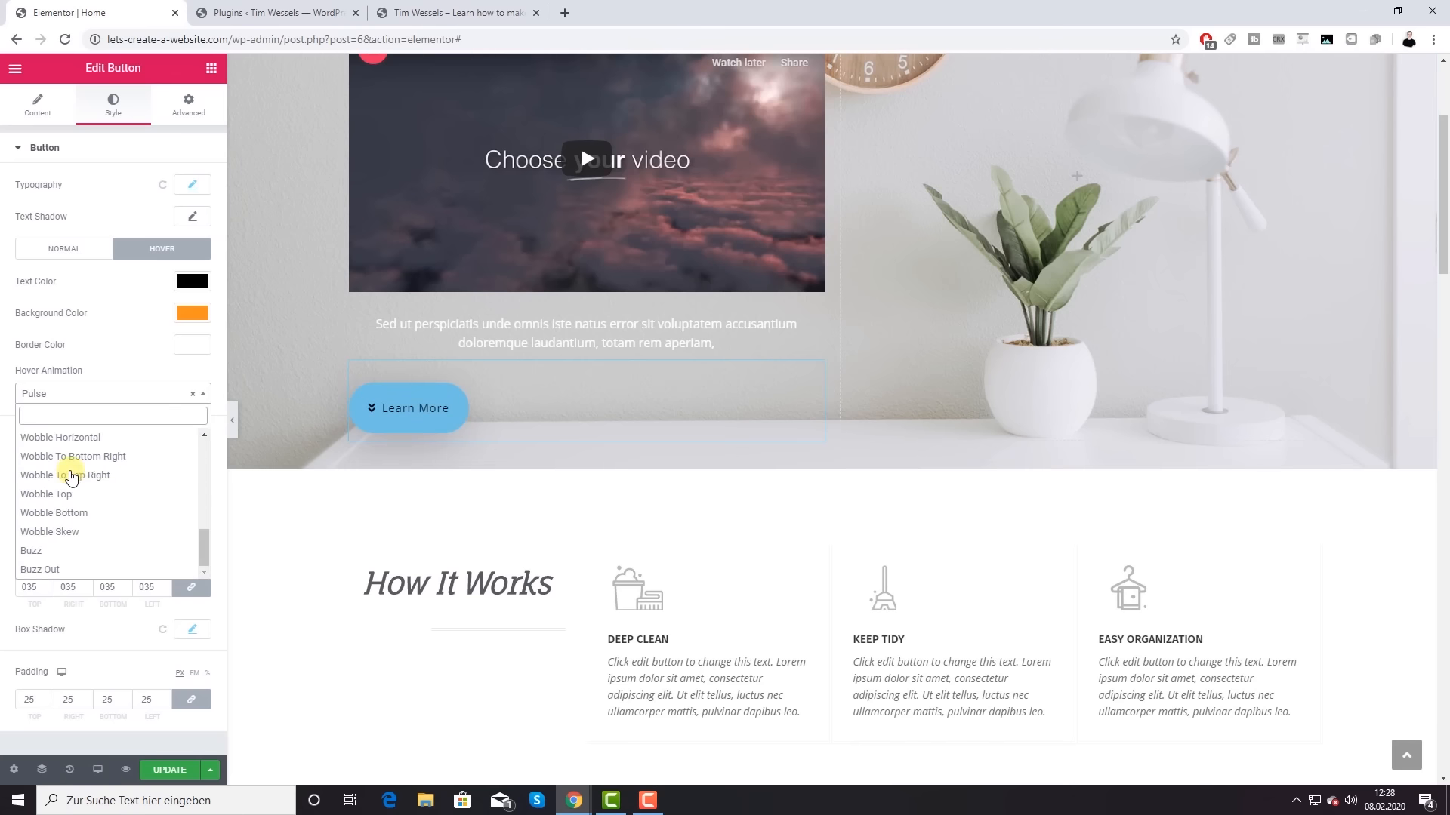
click(193, 393)
click(190, 367)
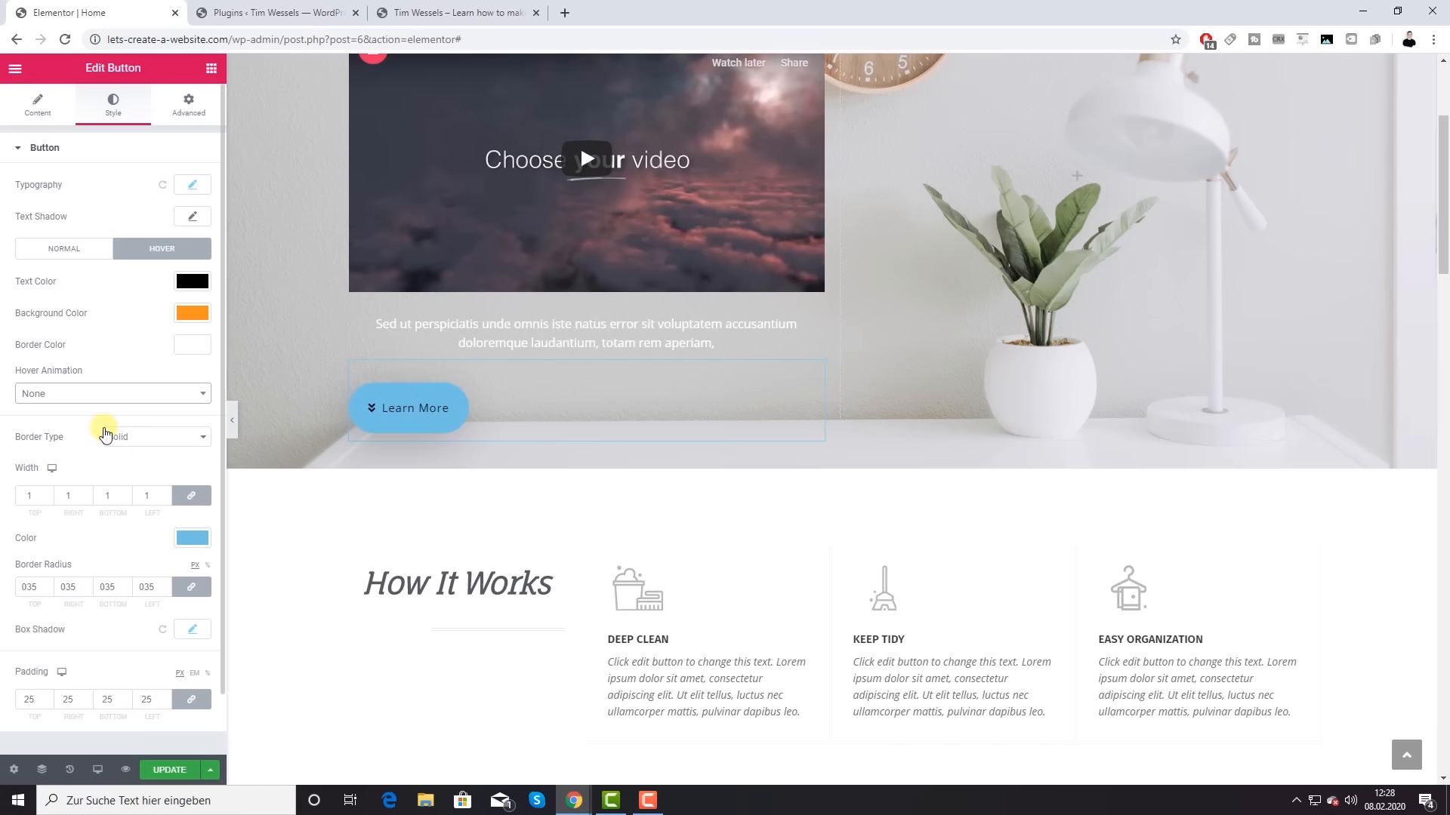
scroll(107, 423, down, 1)
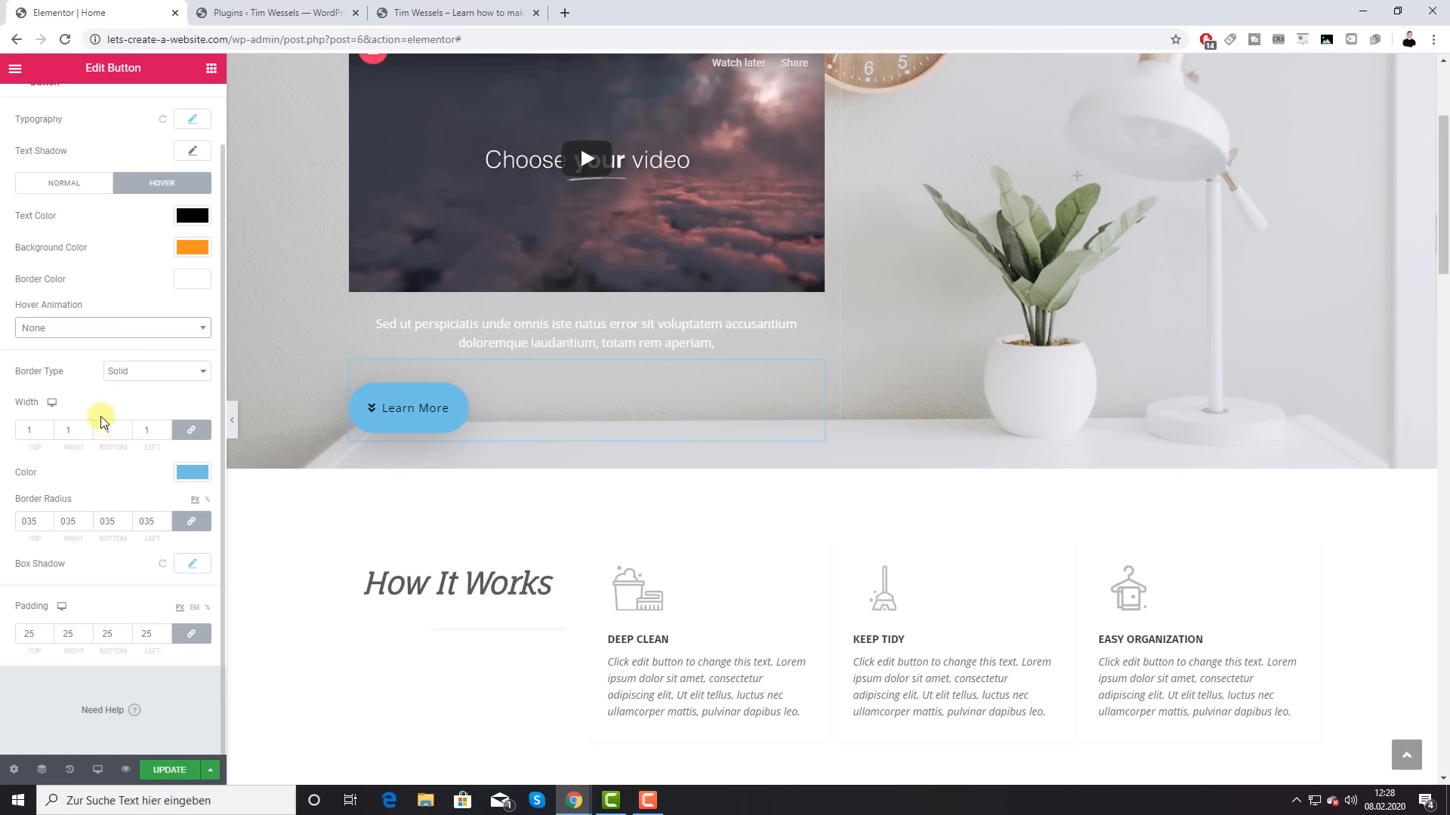
scroll(362, 400, up, 2)
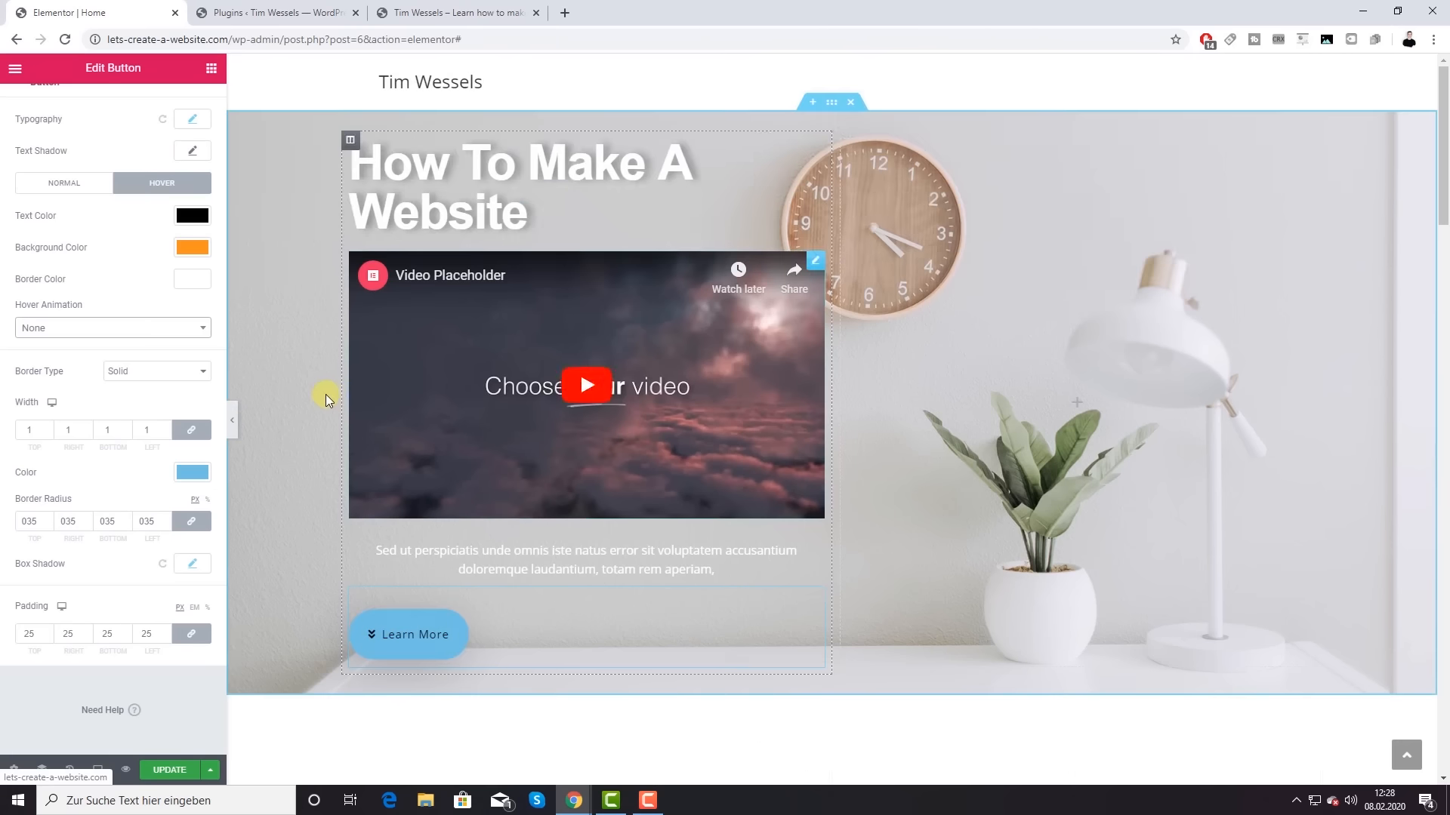
Step: Examine the Learn More button's normal style settings and compare it with the other buttons in the page's sections
scroll(317, 393, down, 4)
click(81, 184)
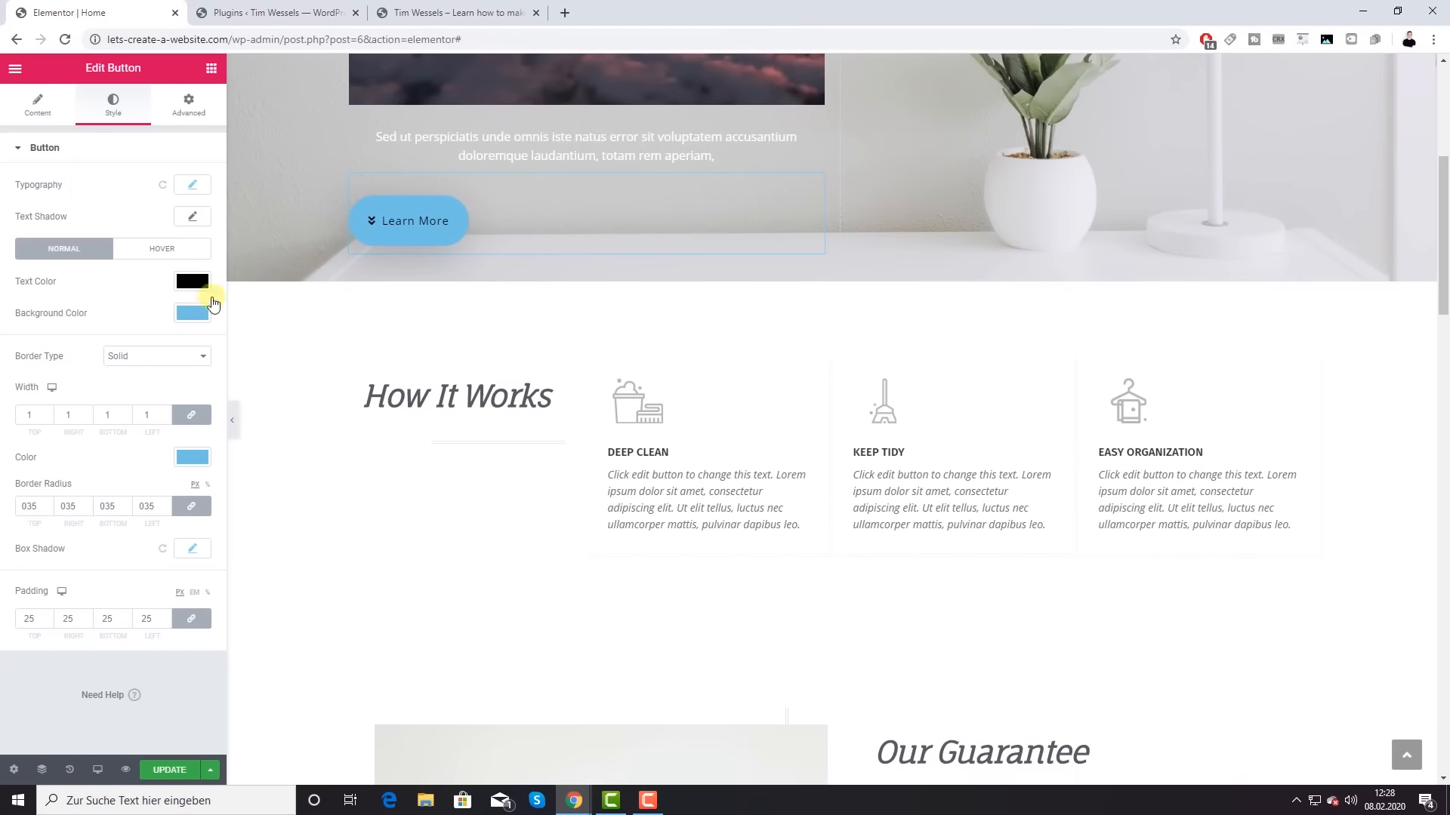
scroll(393, 411, down, 2)
scroll(401, 420, up, 3)
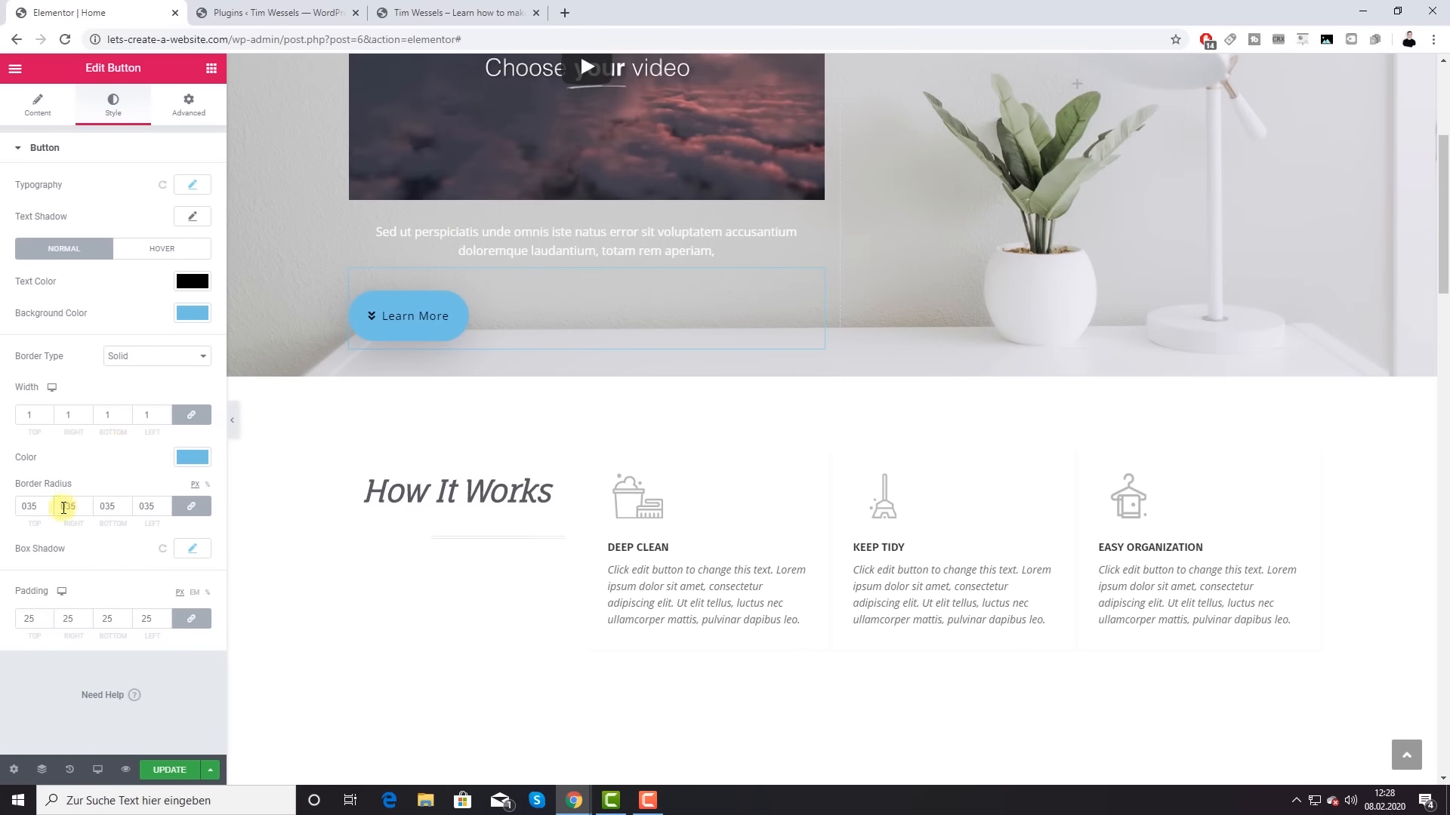
scroll(287, 484, up, 3)
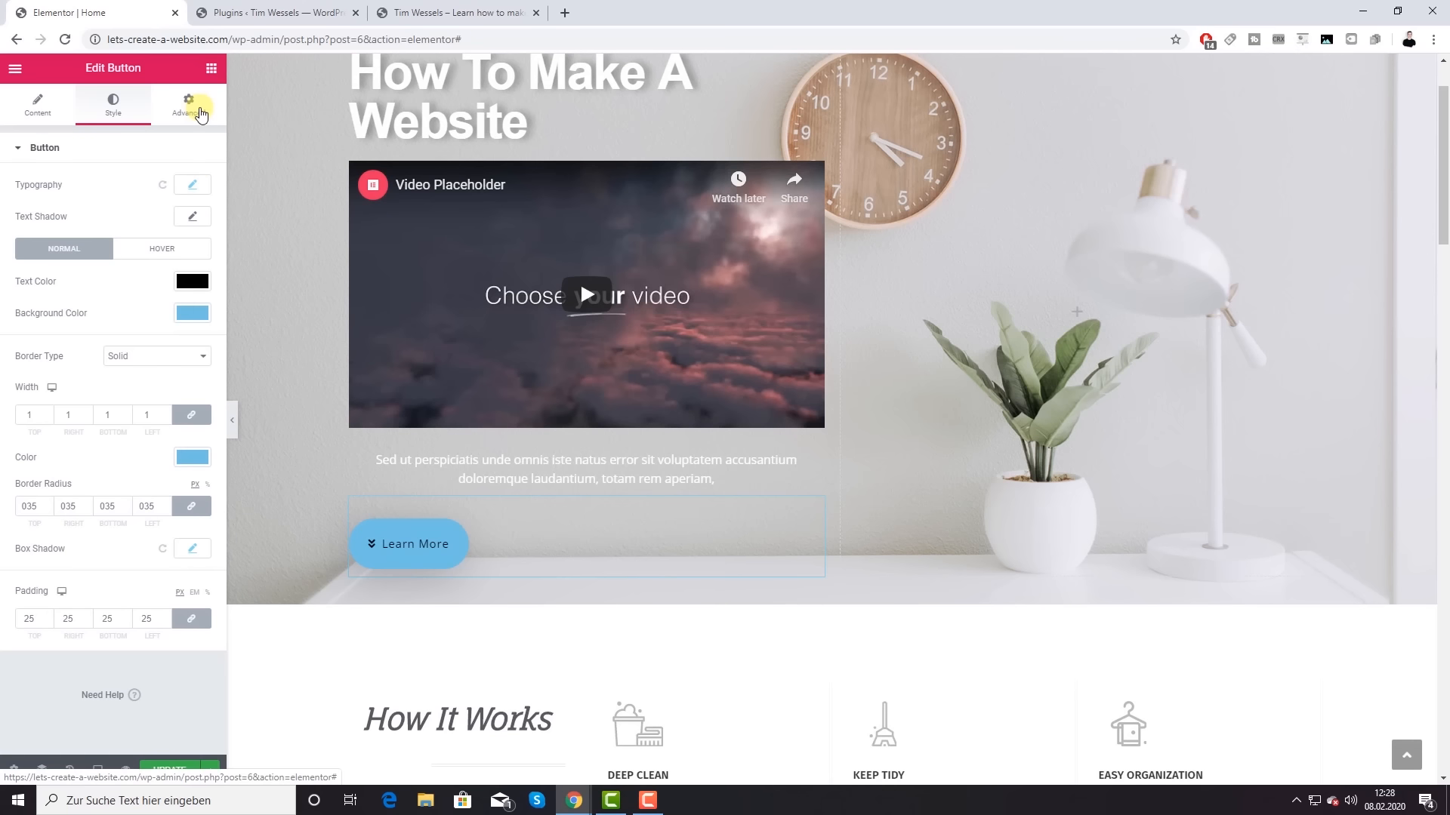
click(339, 242)
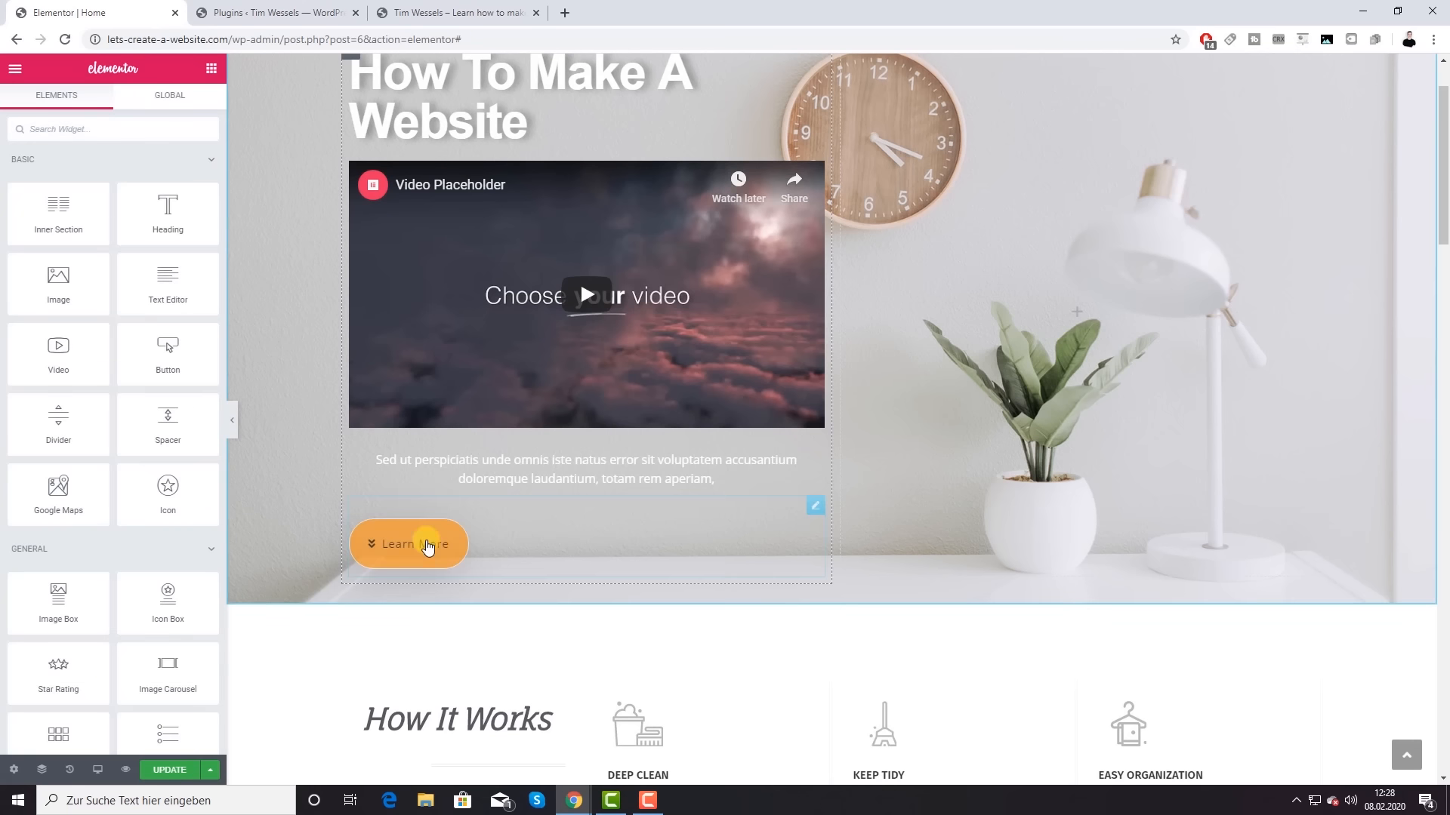
scroll(406, 544, down, 1)
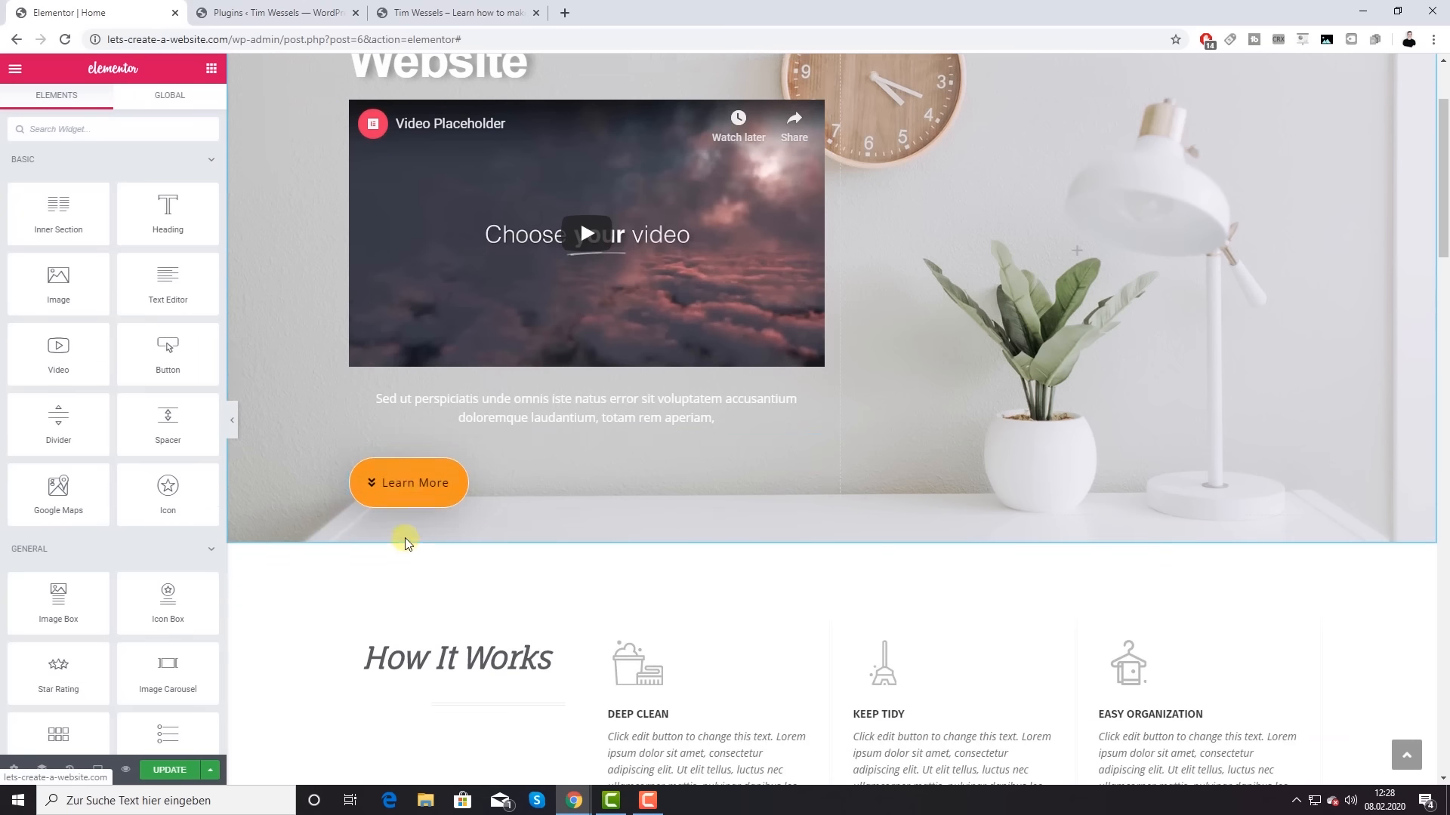
scroll(404, 529, down, 14)
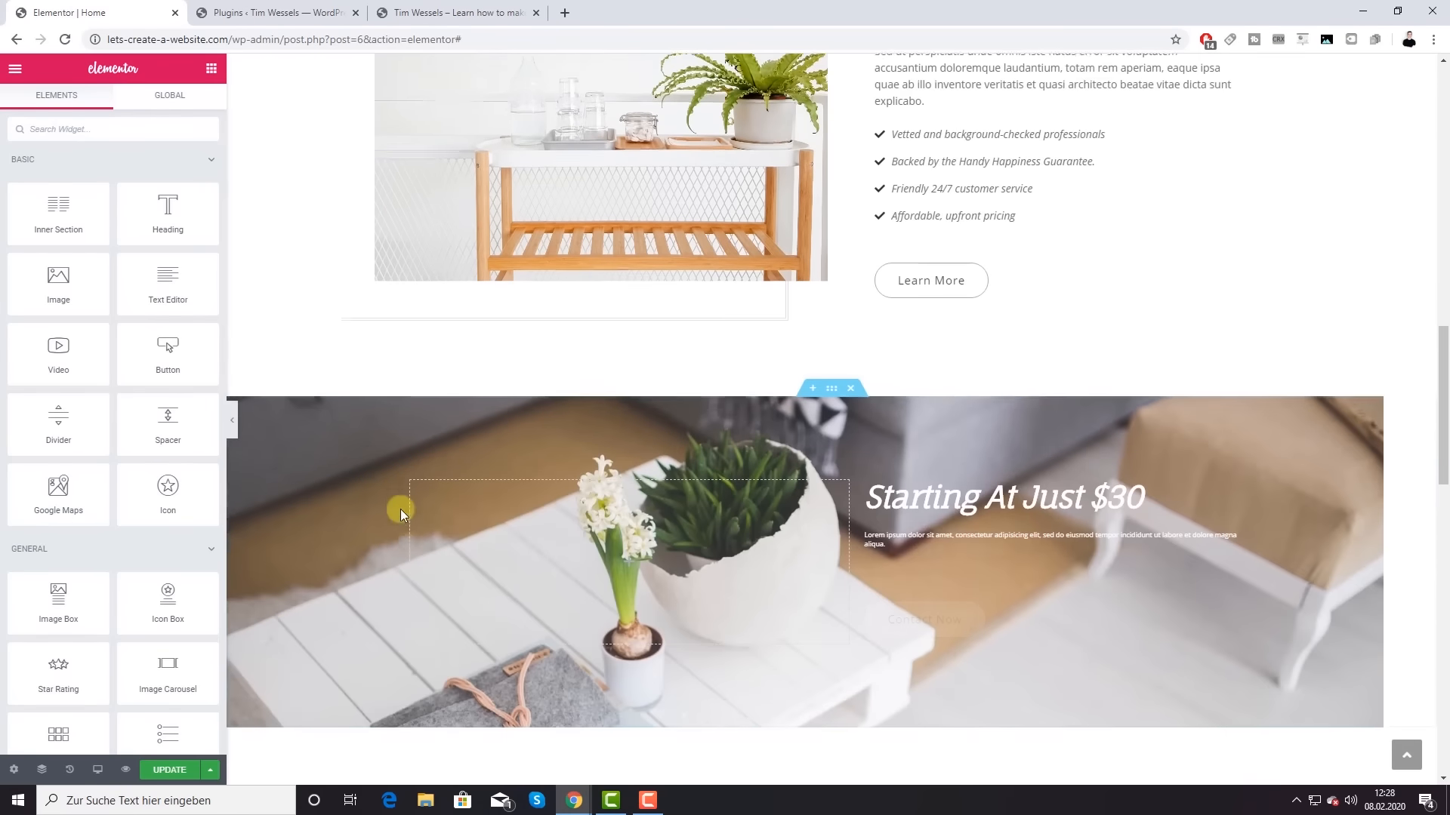
scroll(400, 509, down, 3)
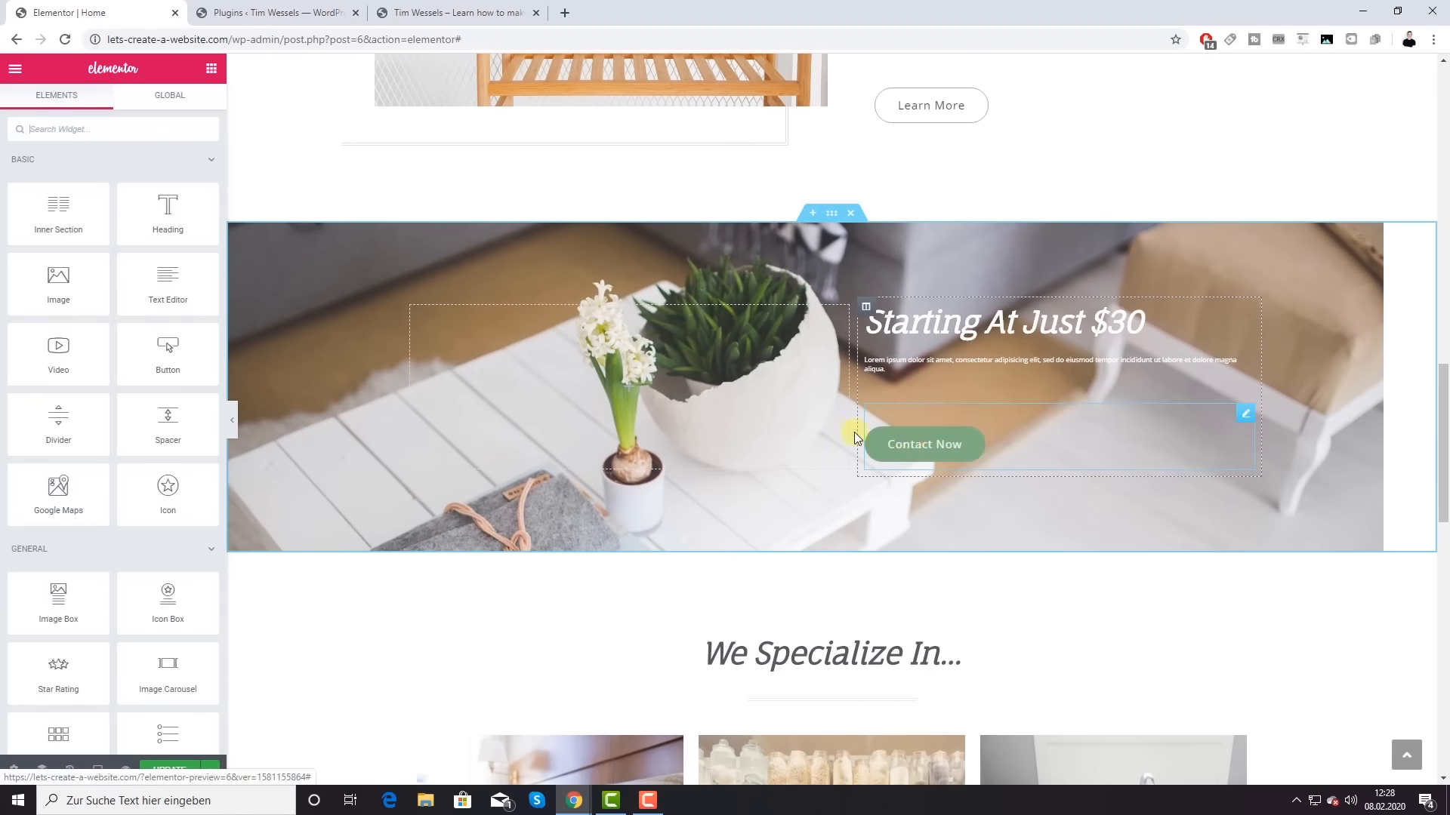
scroll(786, 407, down, 15)
scroll(786, 405, down, 1)
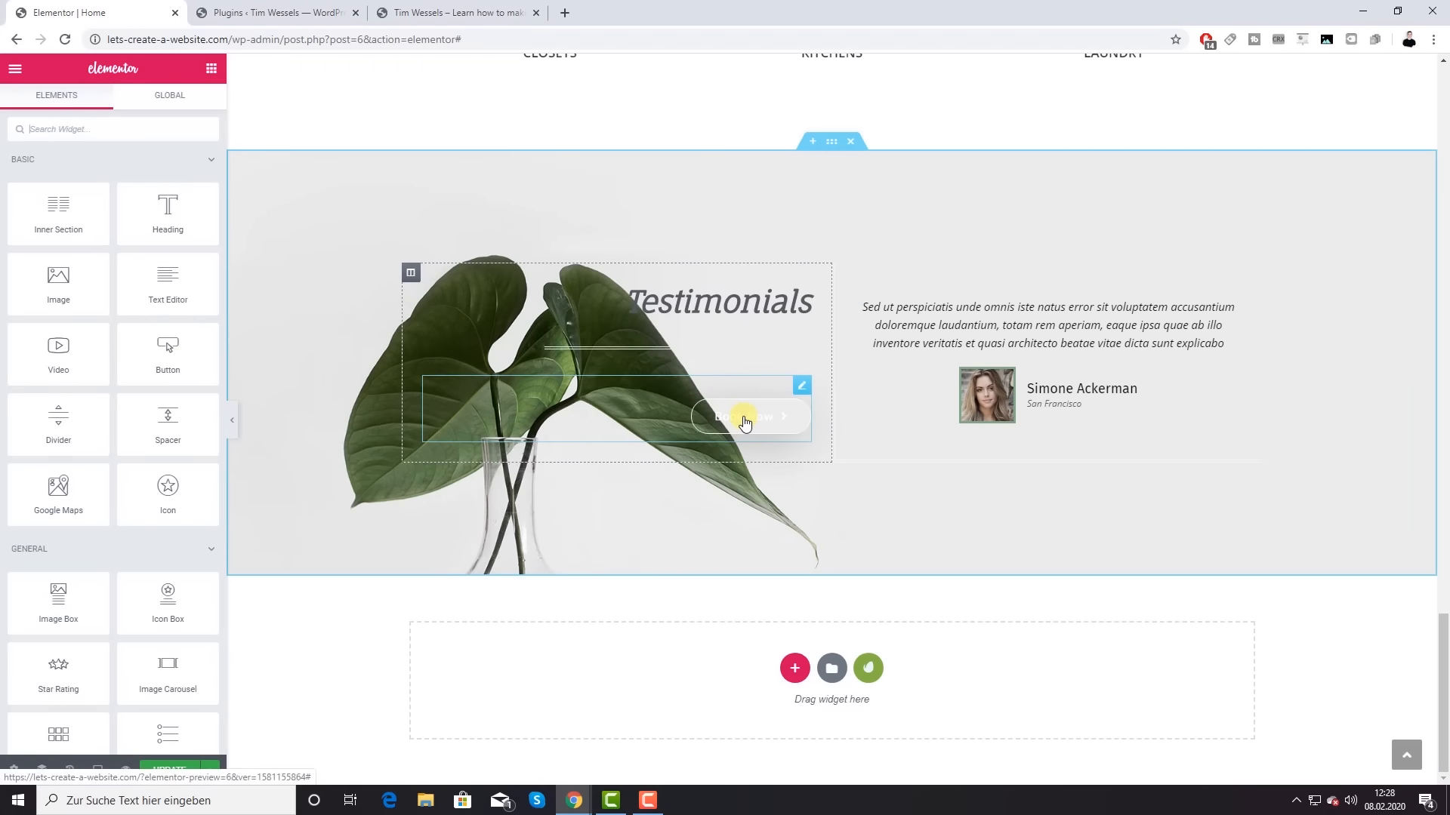
scroll(745, 421, up, 20)
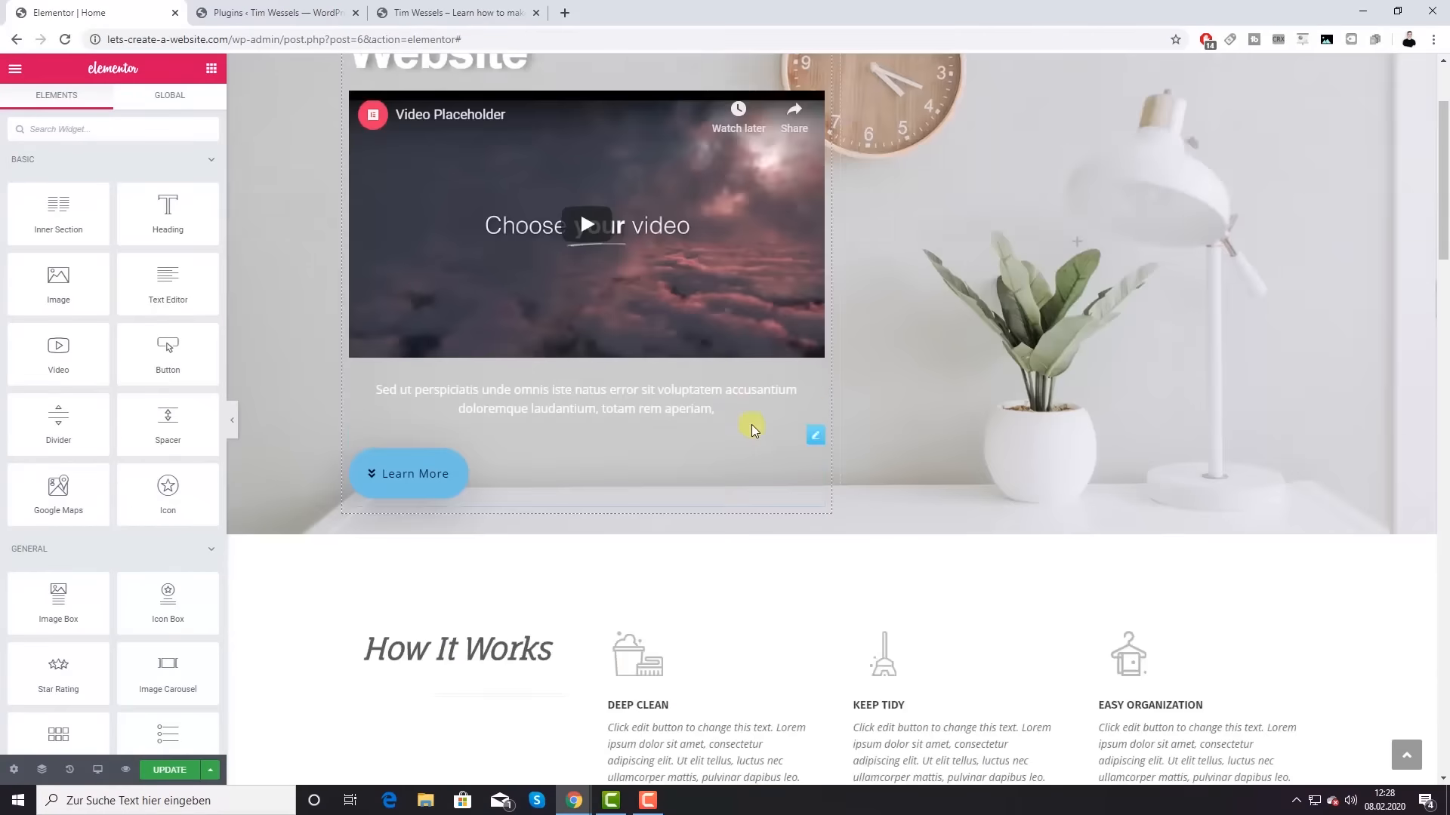
scroll(750, 427, up, 2)
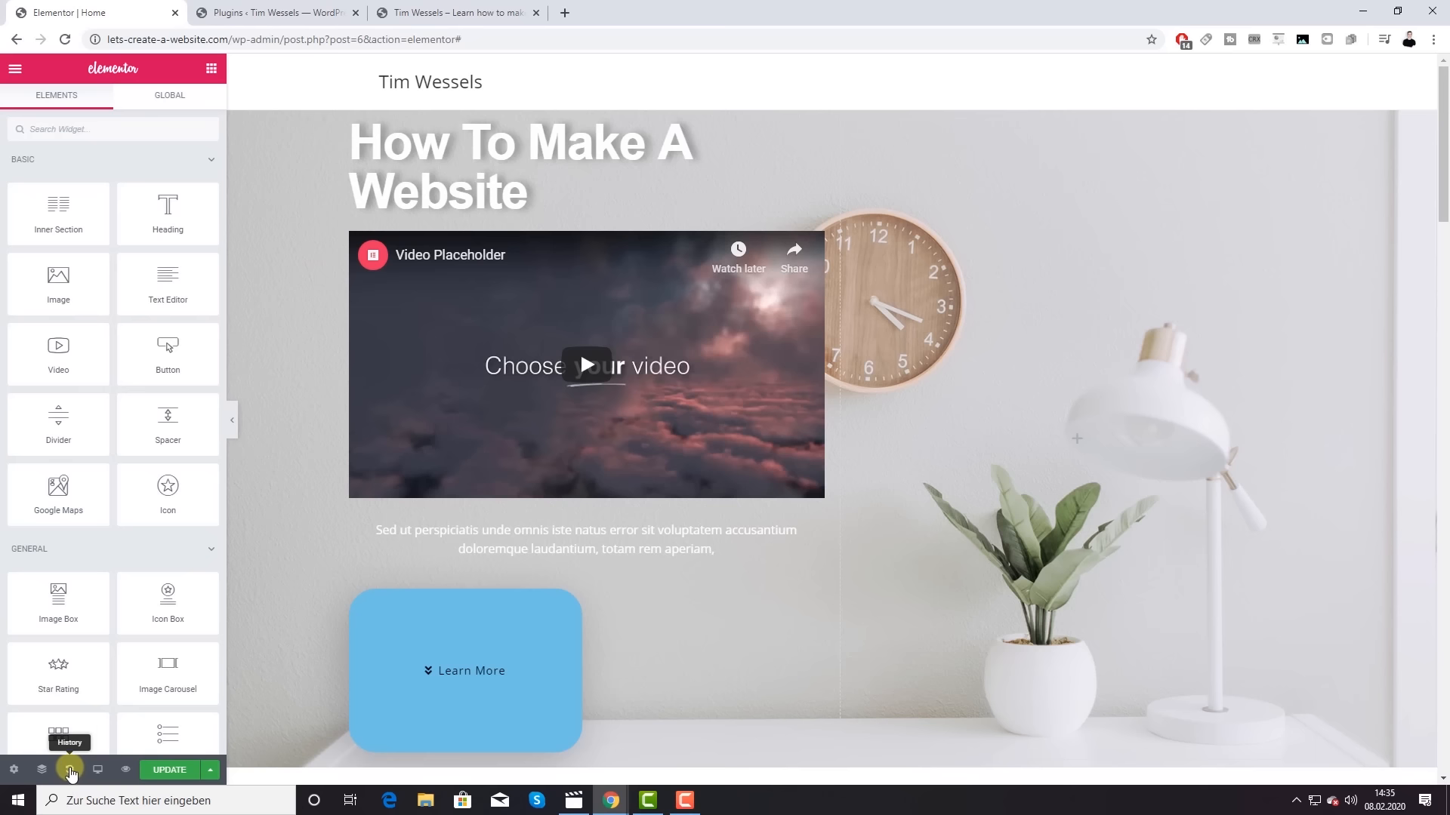
Step: Revert the page to the Editing Started entry of its action history and save the update
click(70, 770)
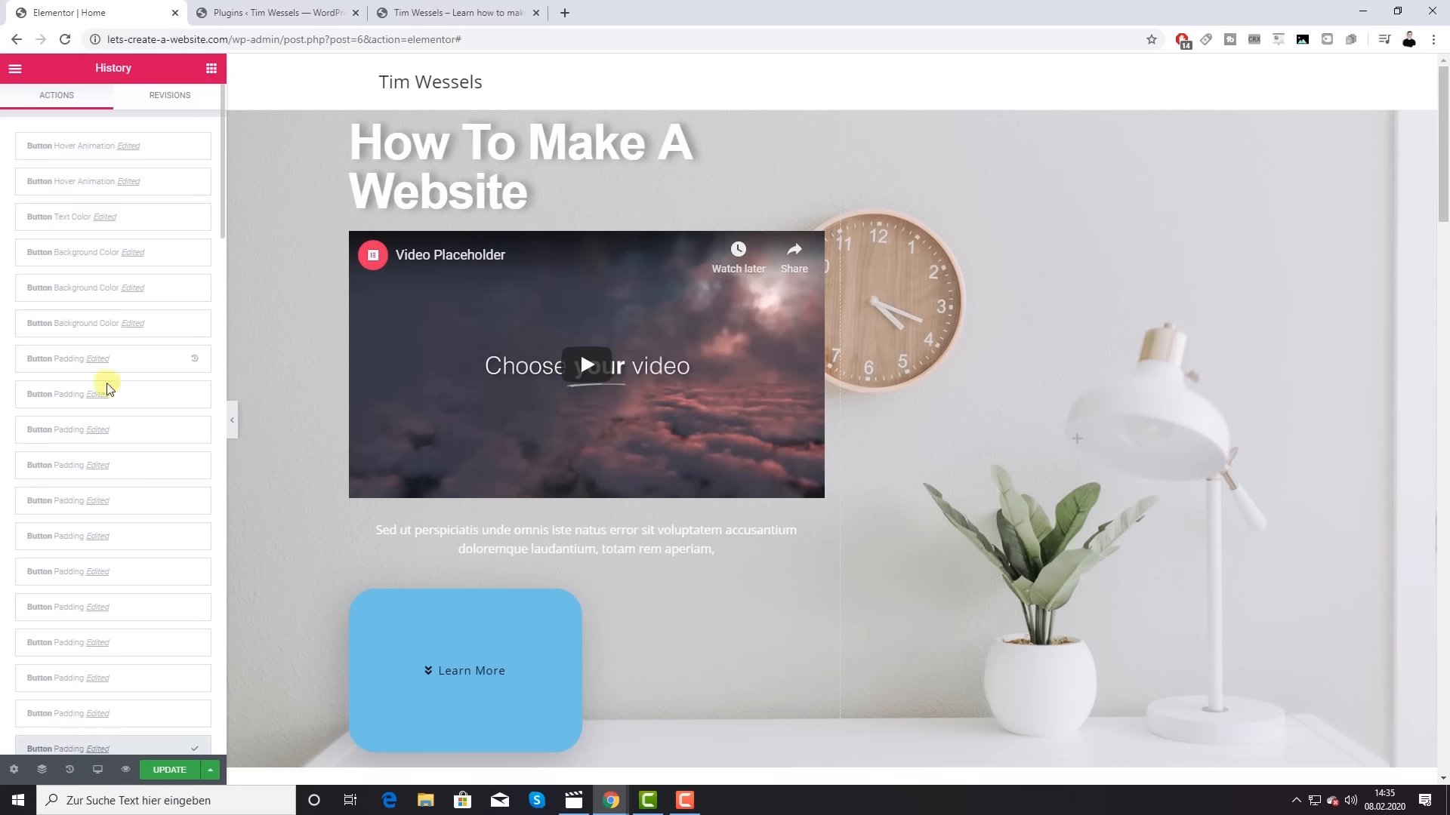
scroll(117, 464, down, 2)
scroll(119, 465, down, 6)
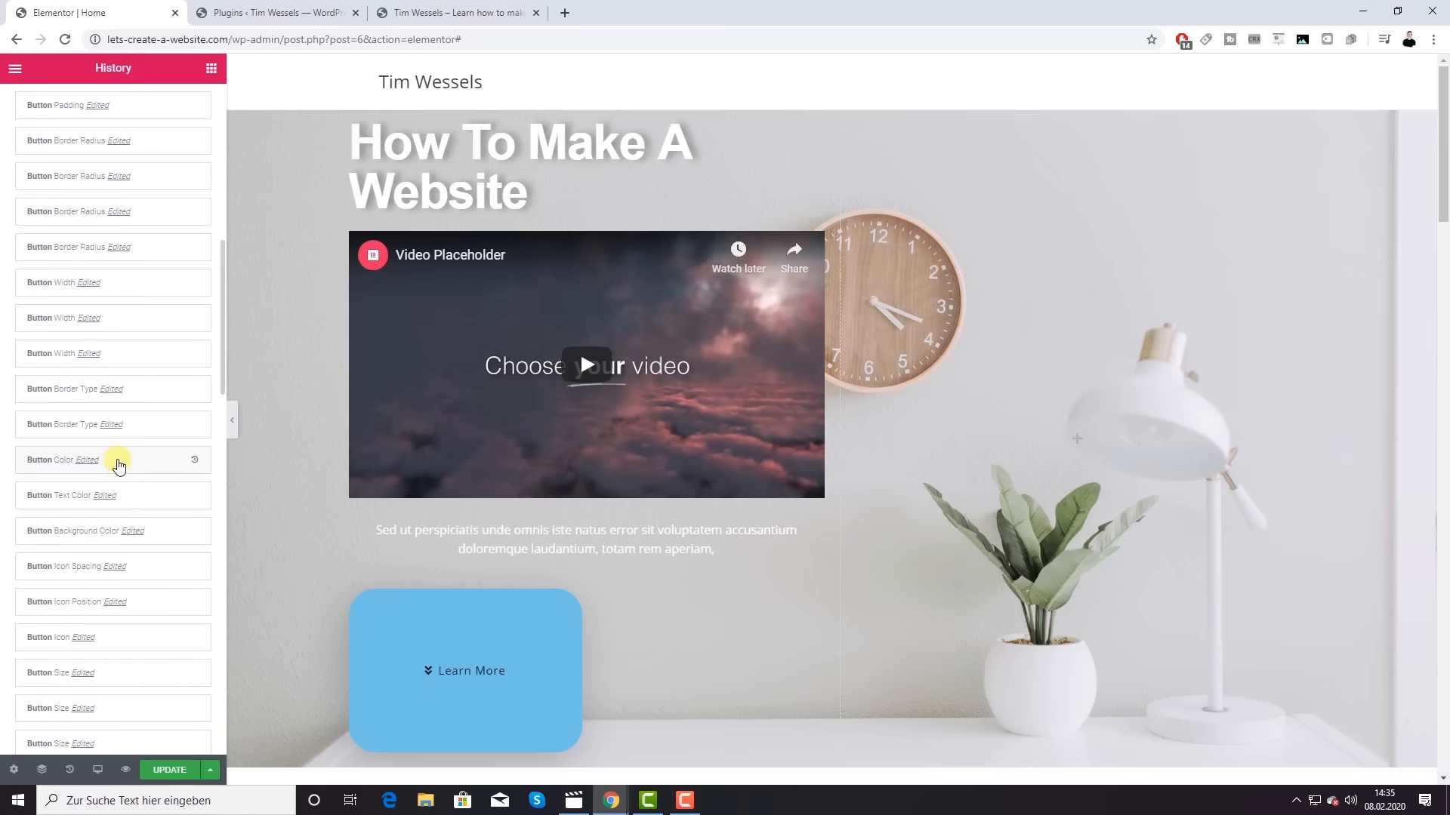
scroll(119, 464, down, 8)
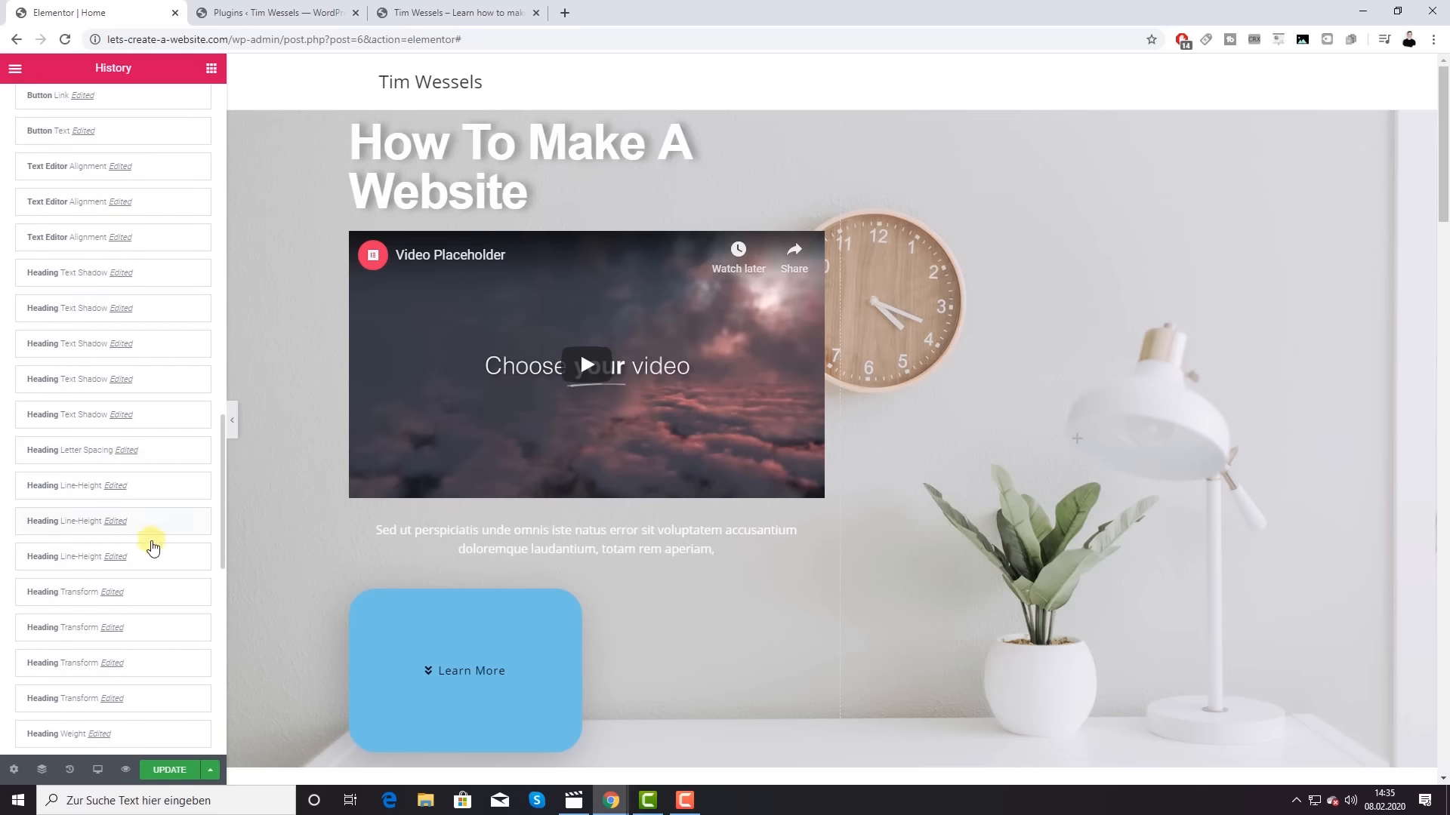
scroll(173, 527, down, 2)
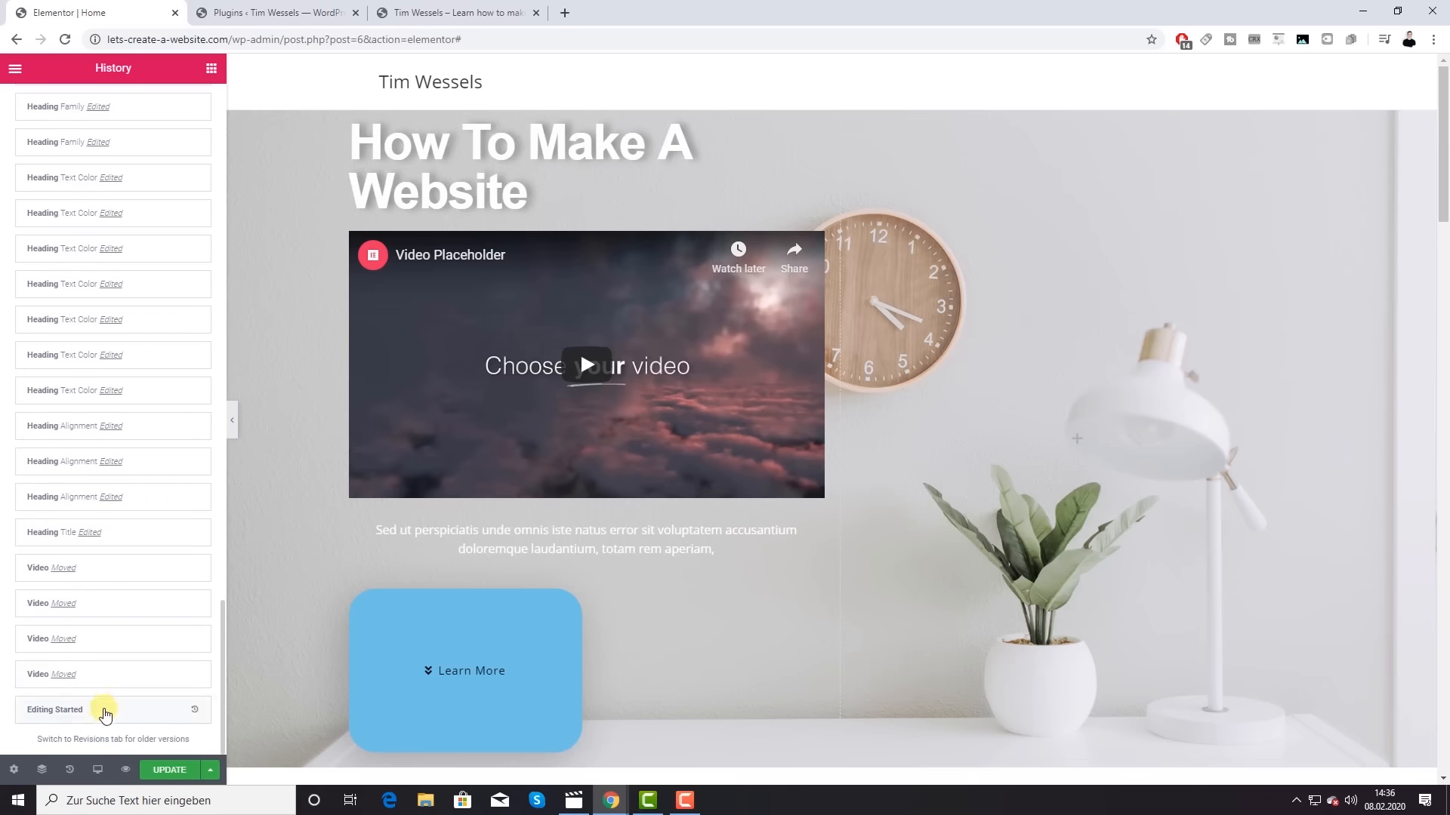
click(106, 713)
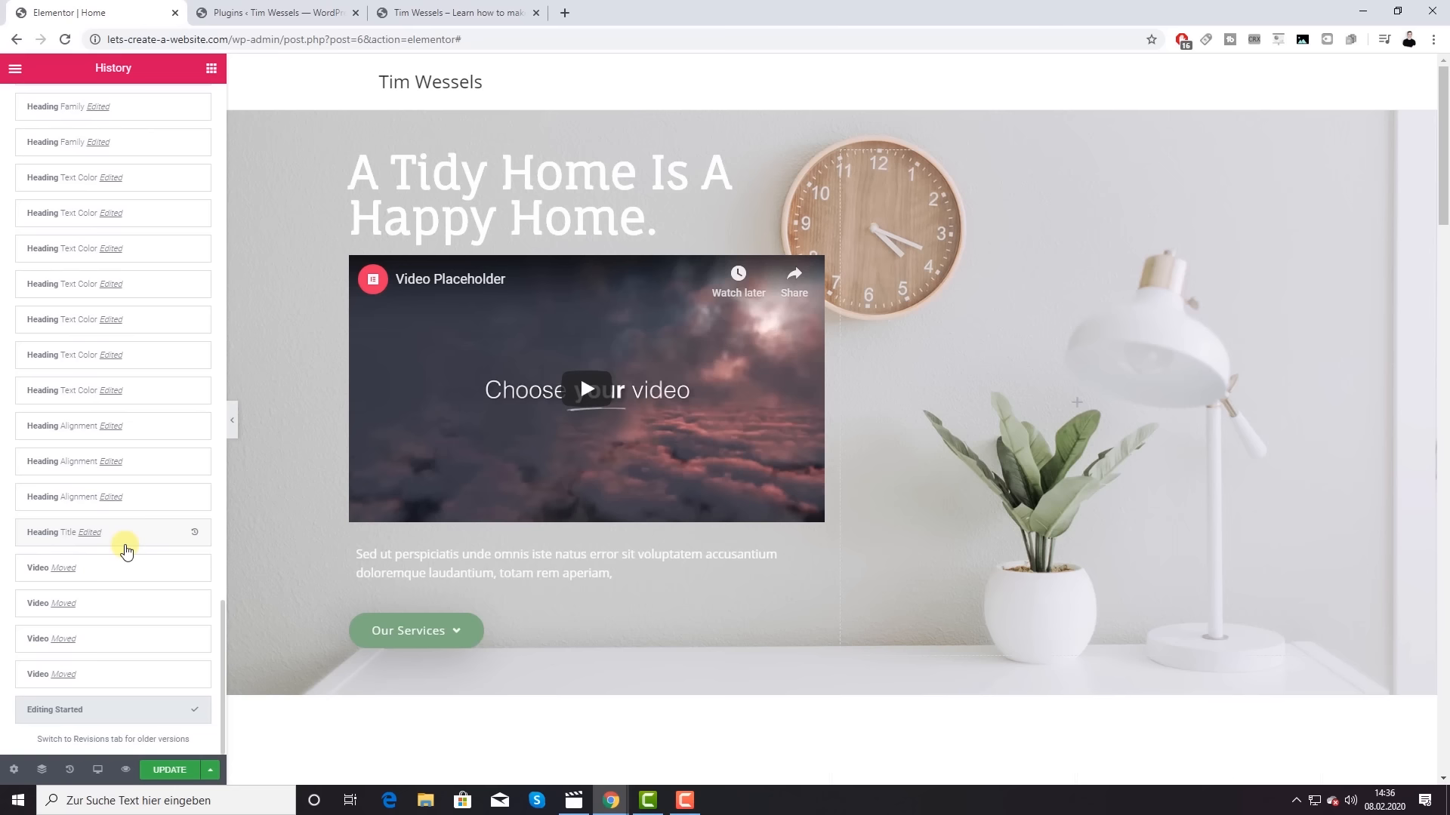
click(168, 770)
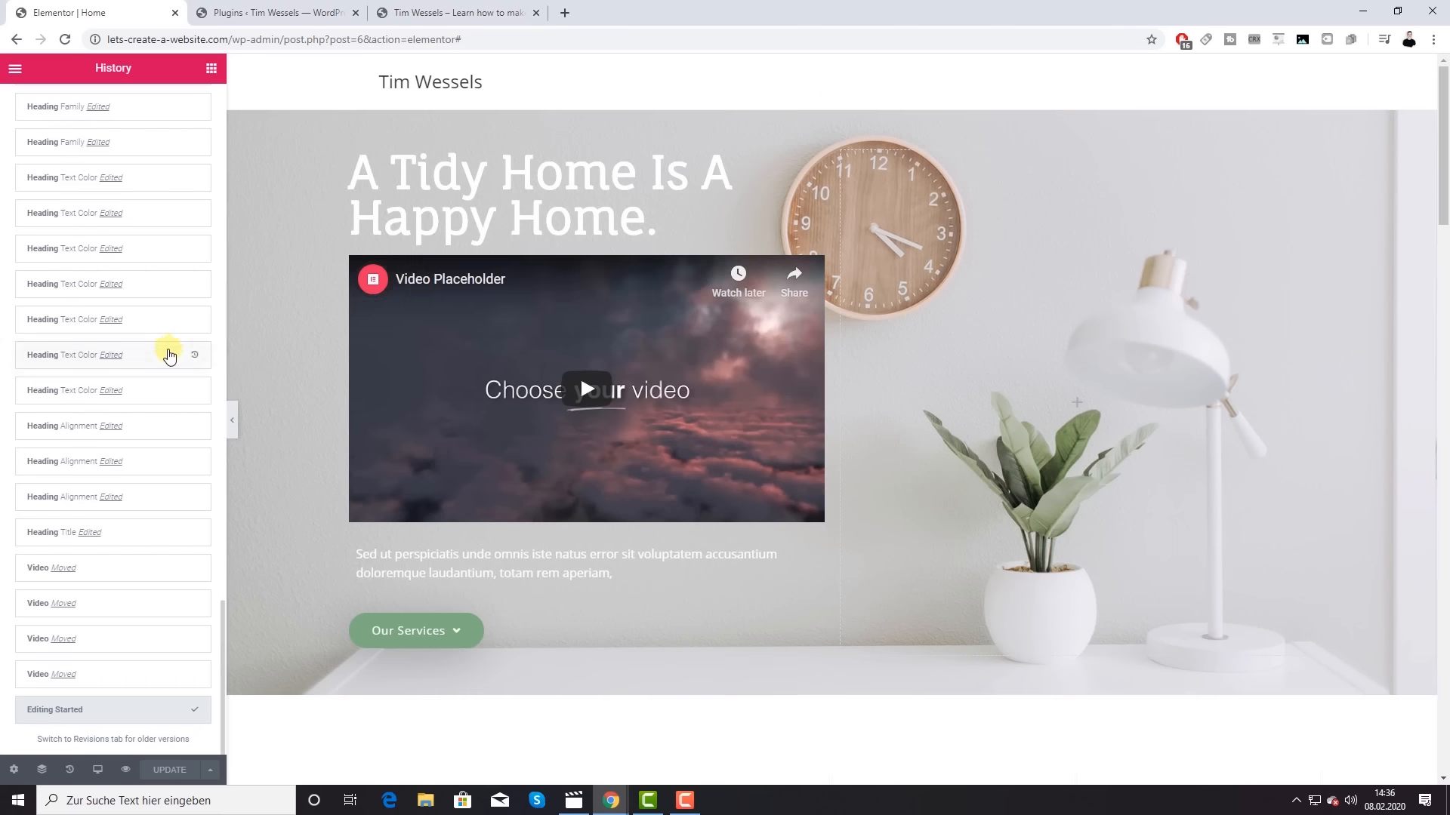
Step: Reload the published homepage to check its current design, and return to the page editor
click(466, 12)
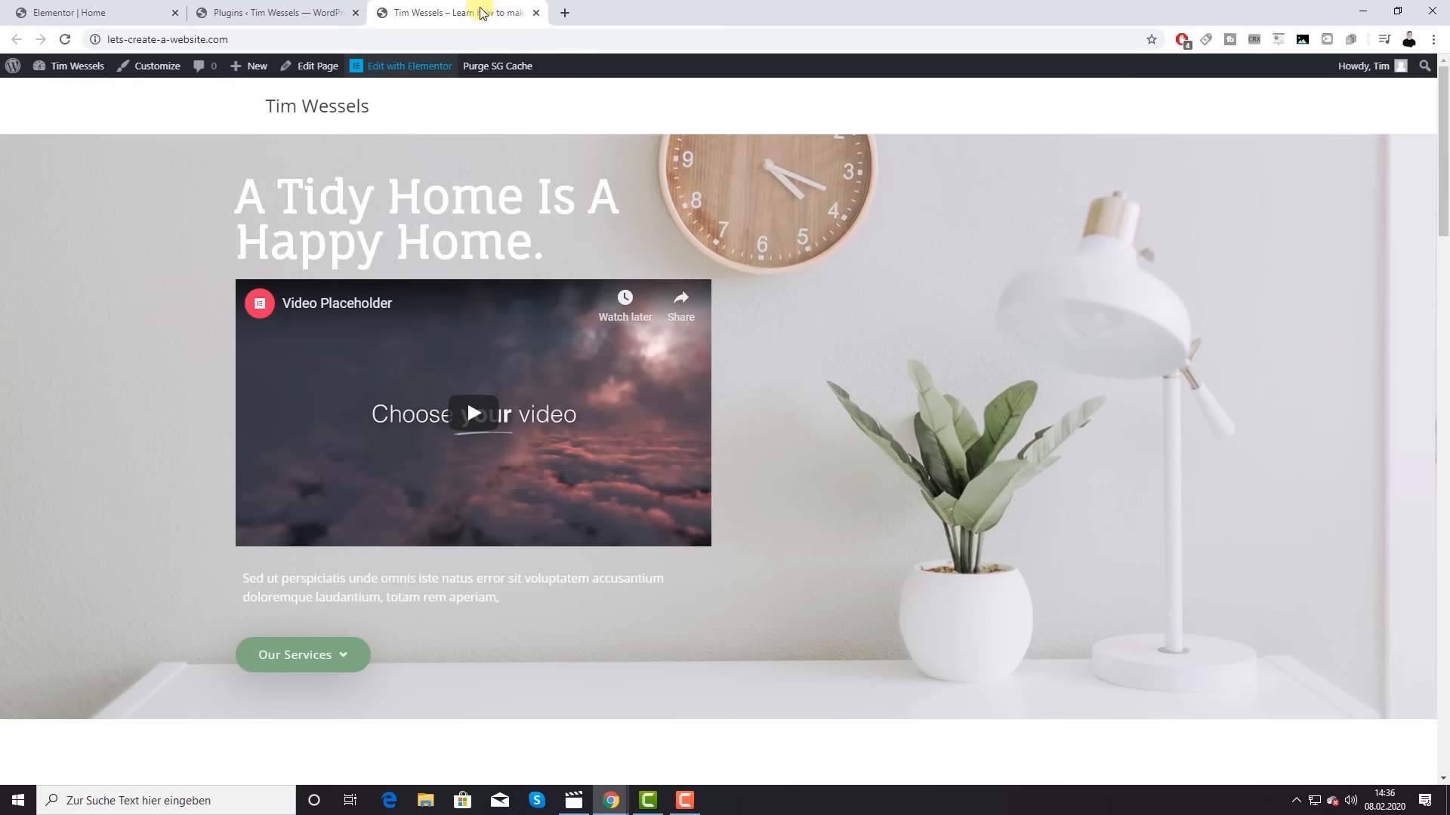
key(F5)
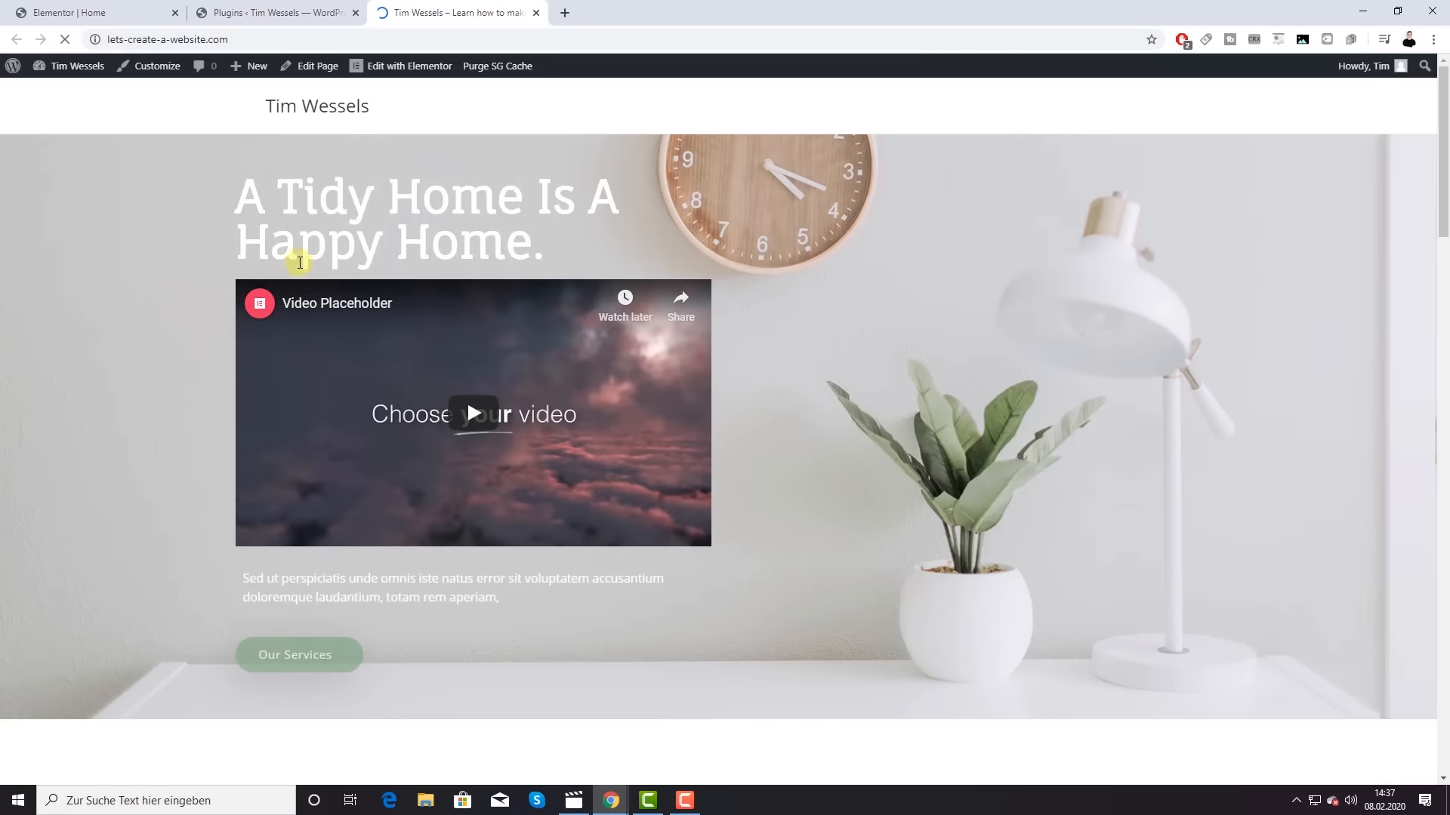
click(106, 13)
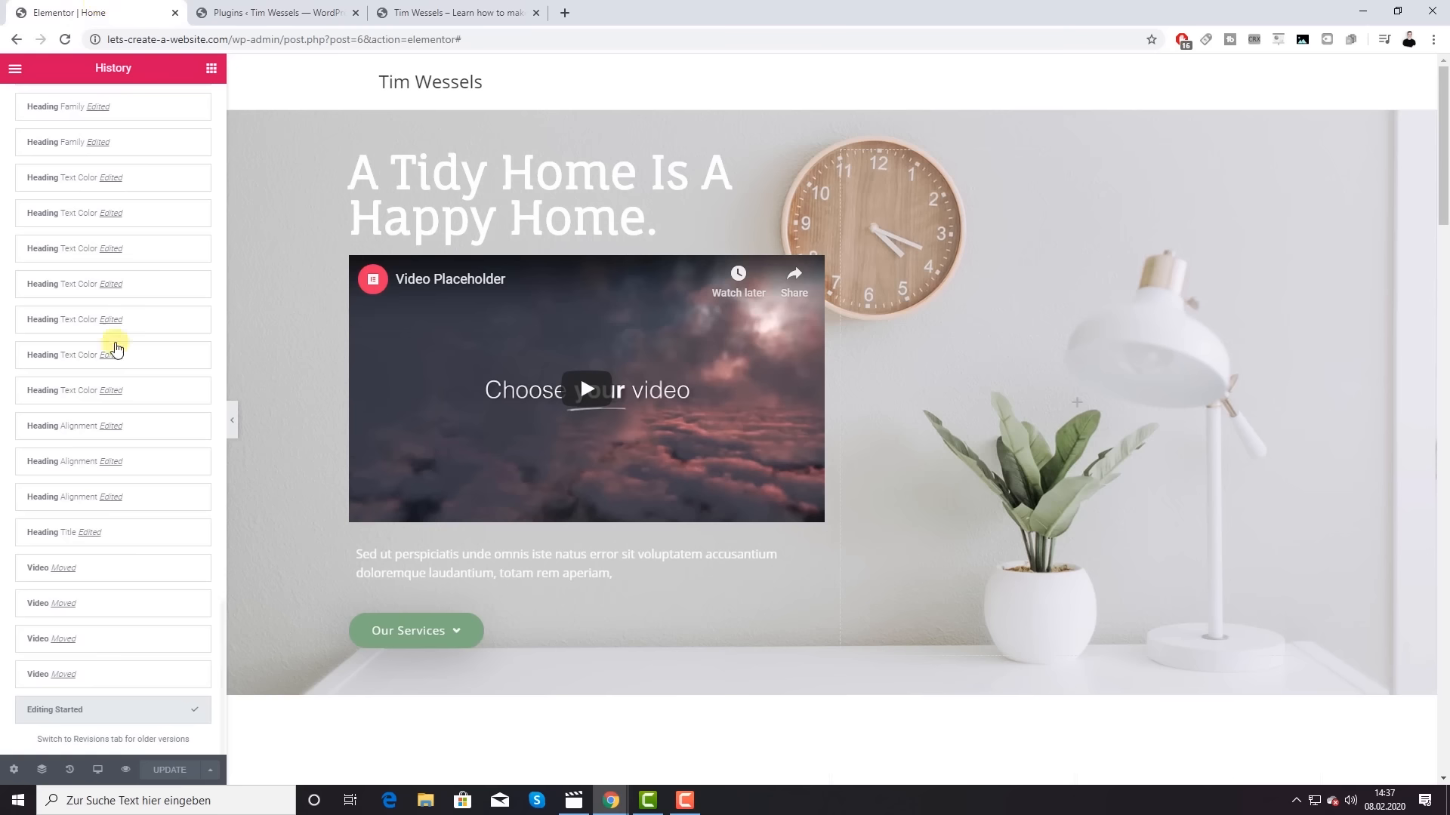
Step: Preview the page revisions of Feb 7 @ 18:25, Feb 7 @ 15:41 and Feb 8 @ 13:36, and return to the widget list
scroll(132, 397, up, 5)
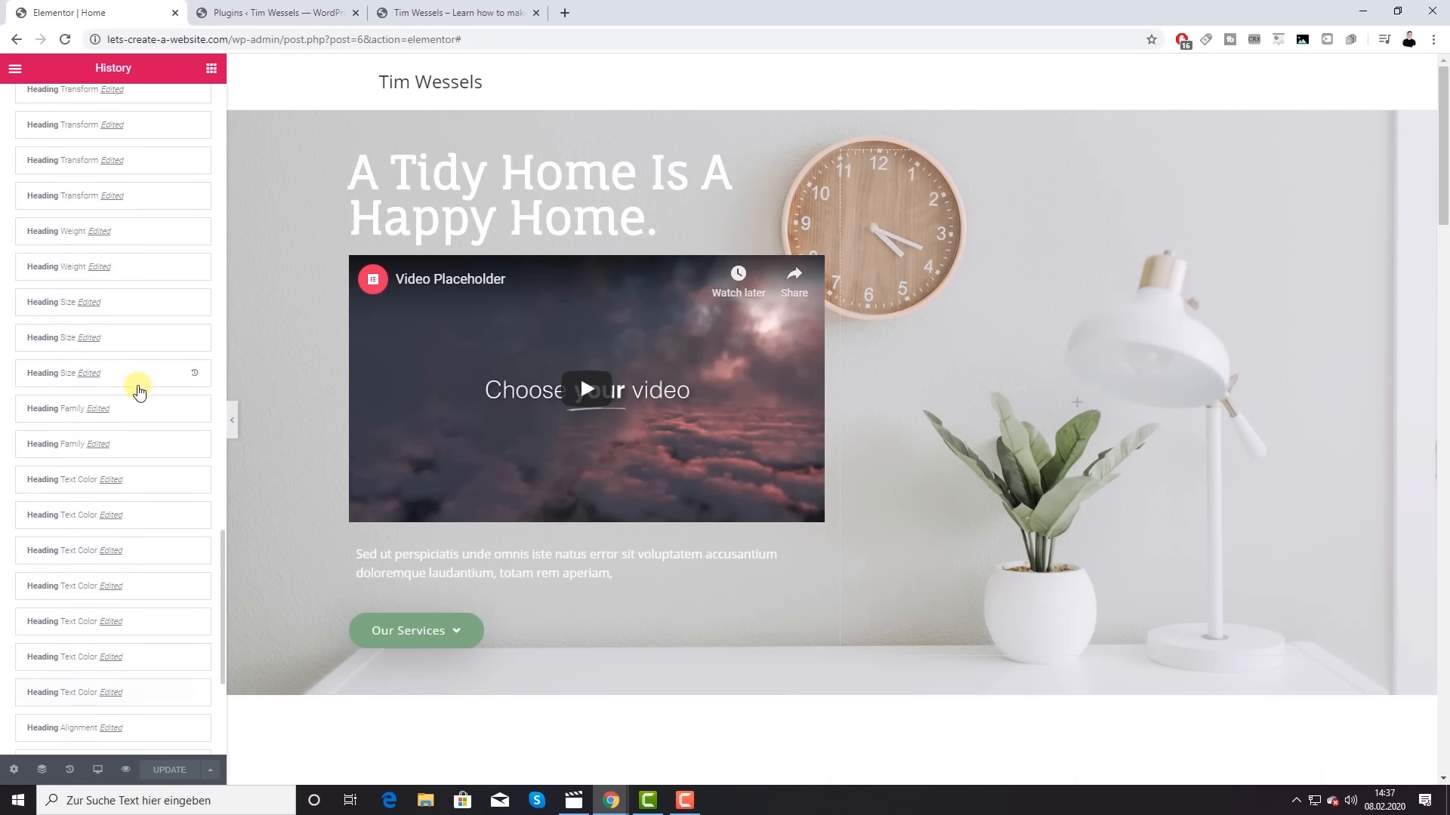
scroll(138, 377, up, 10)
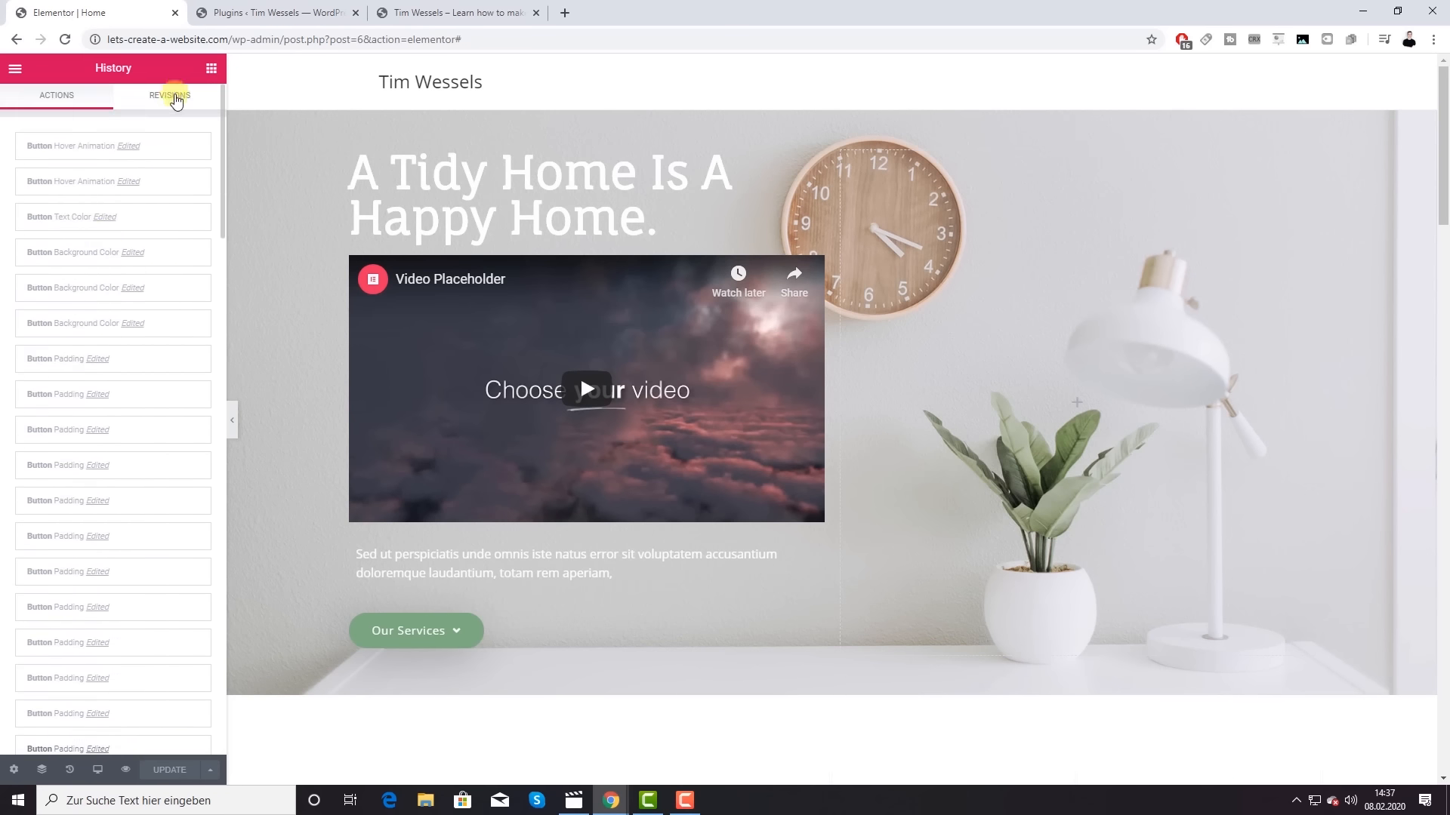
click(174, 96)
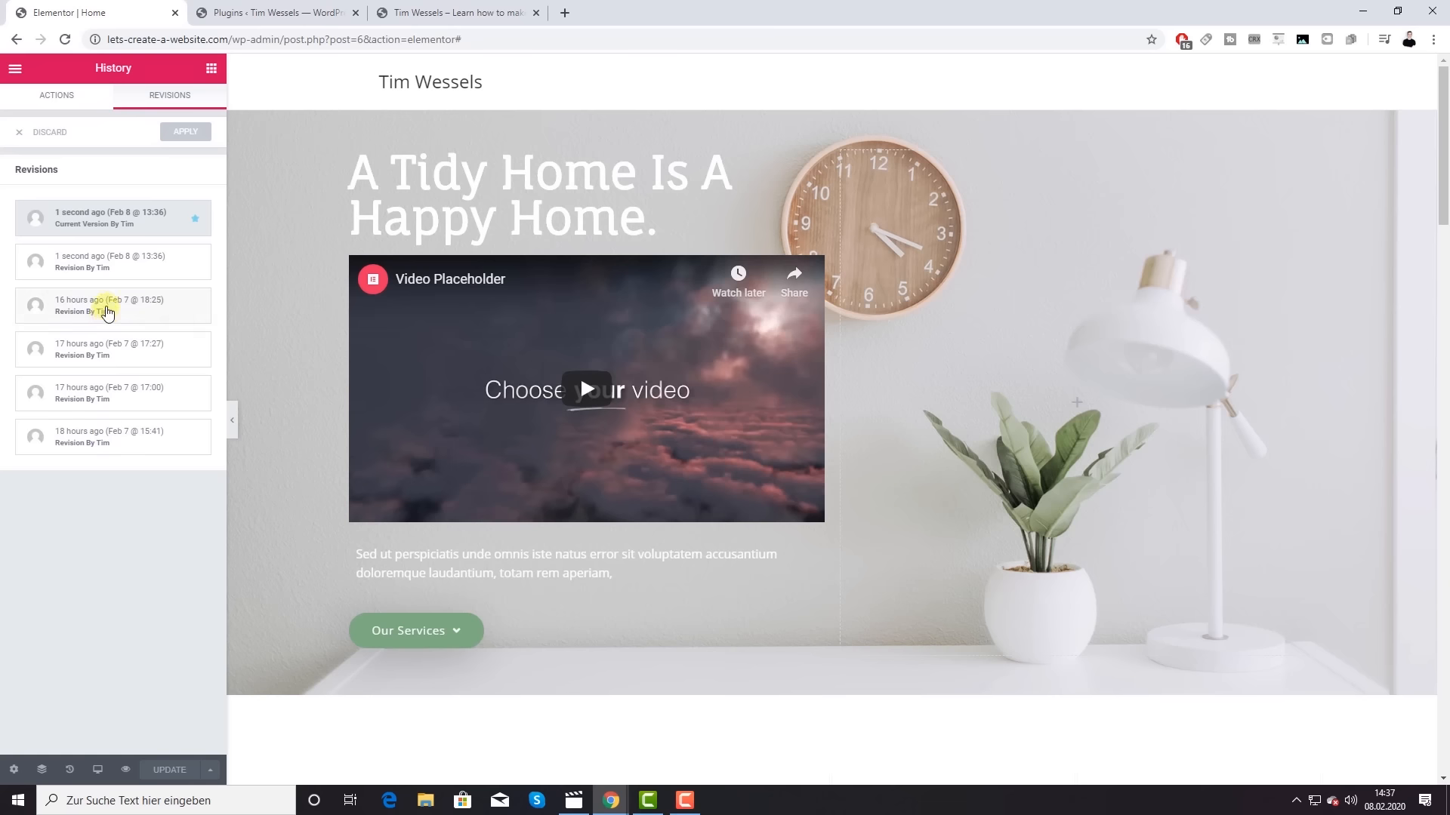
click(107, 312)
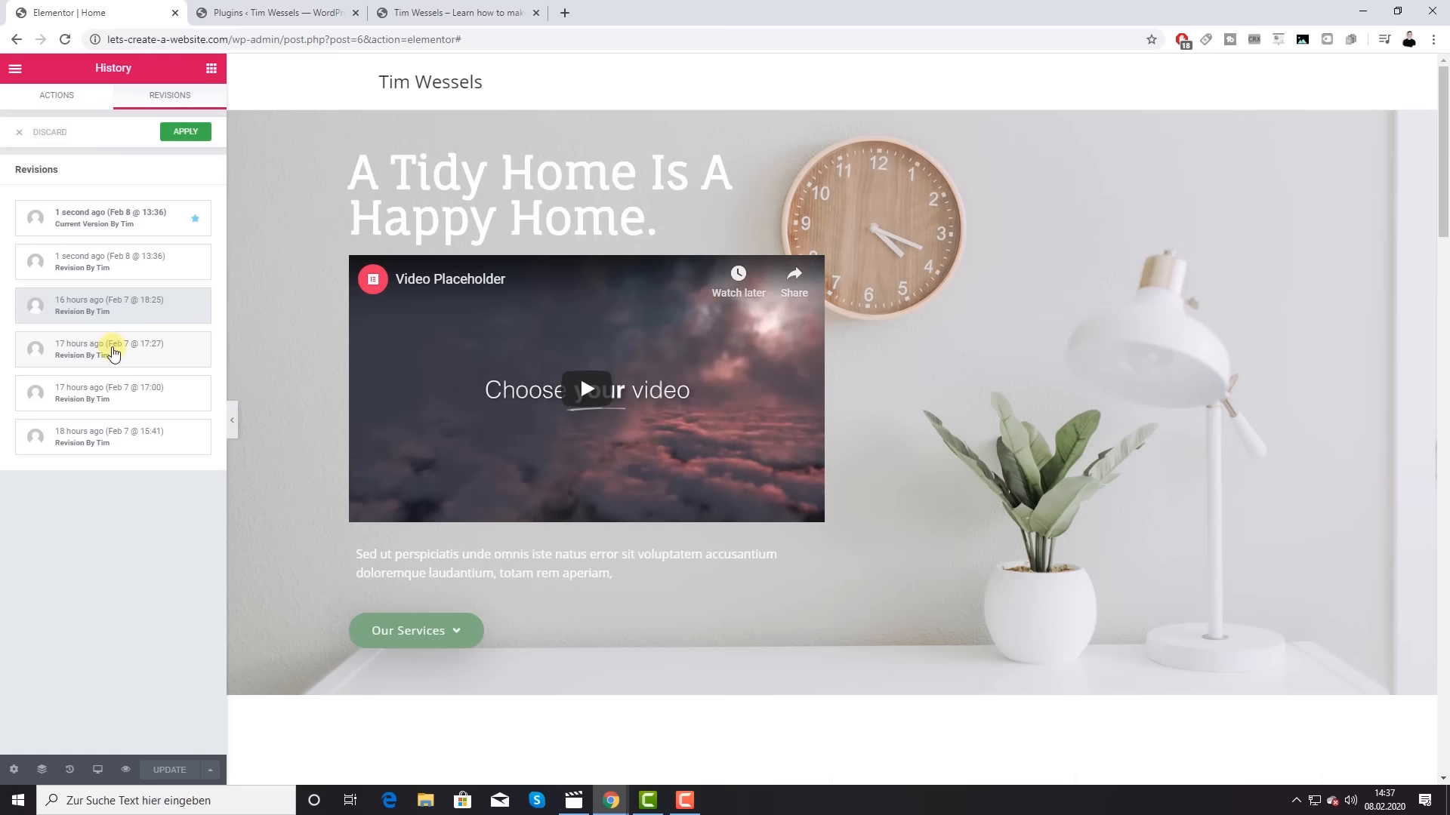
click(127, 438)
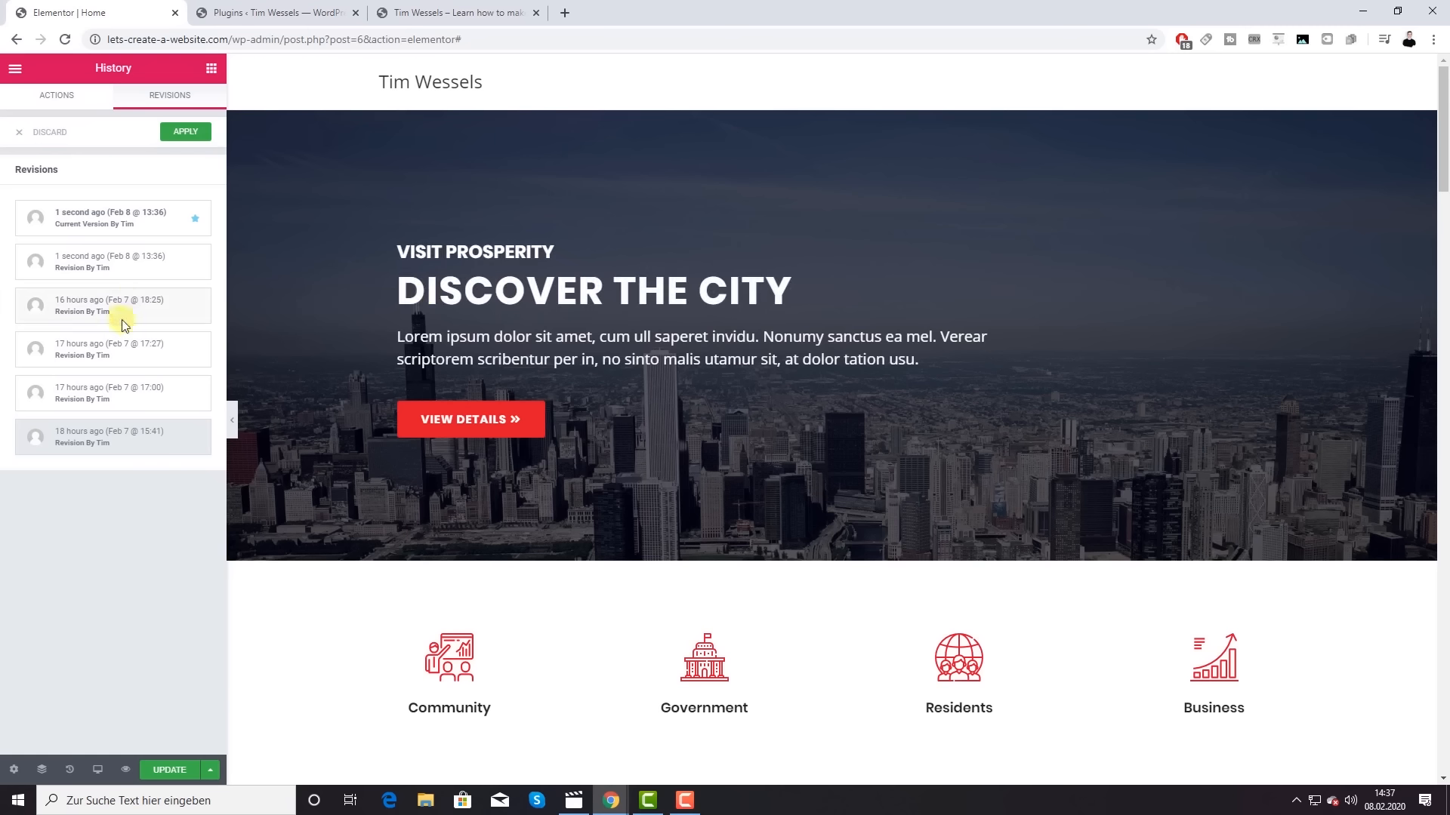
click(140, 261)
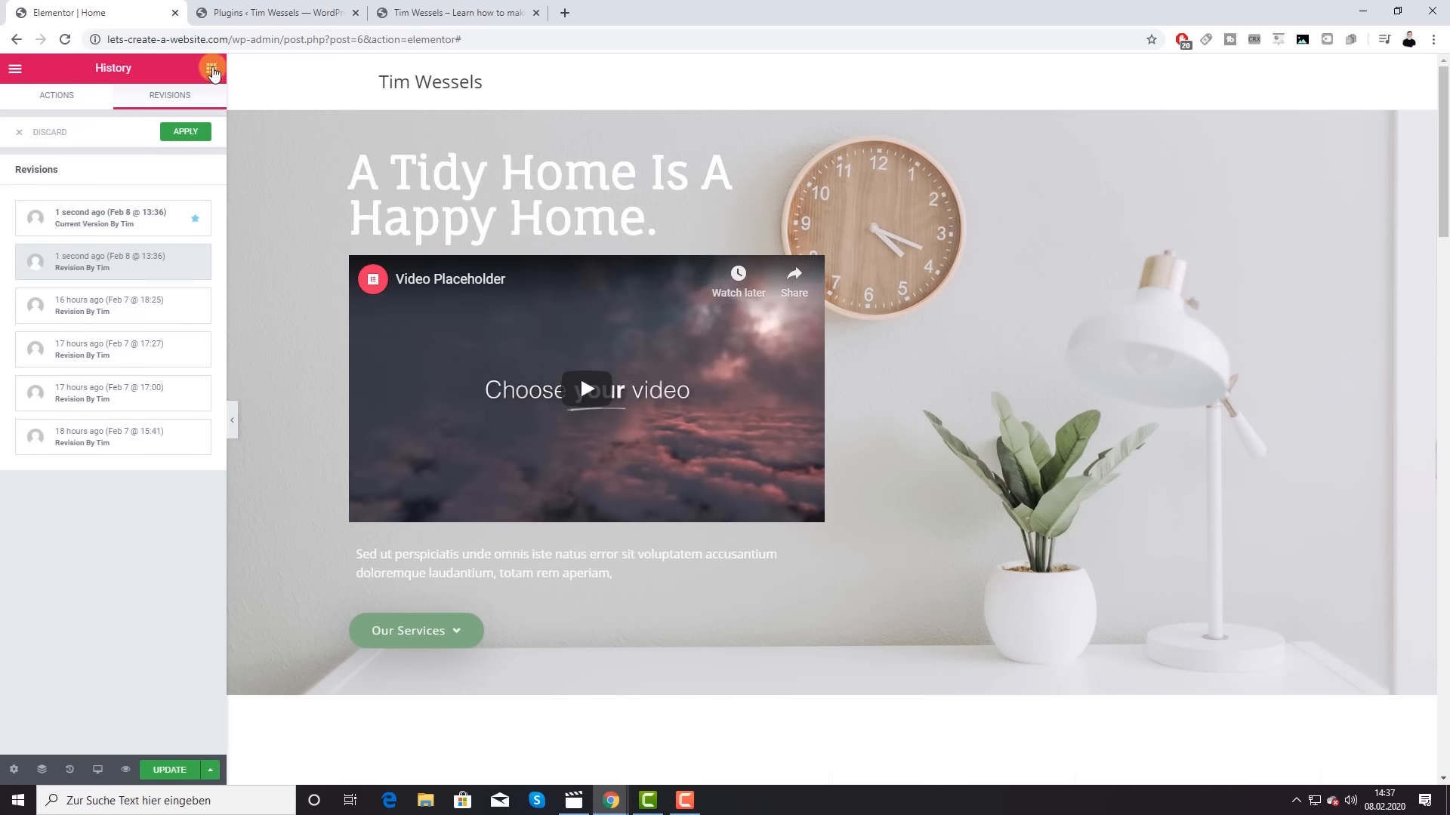
click(212, 70)
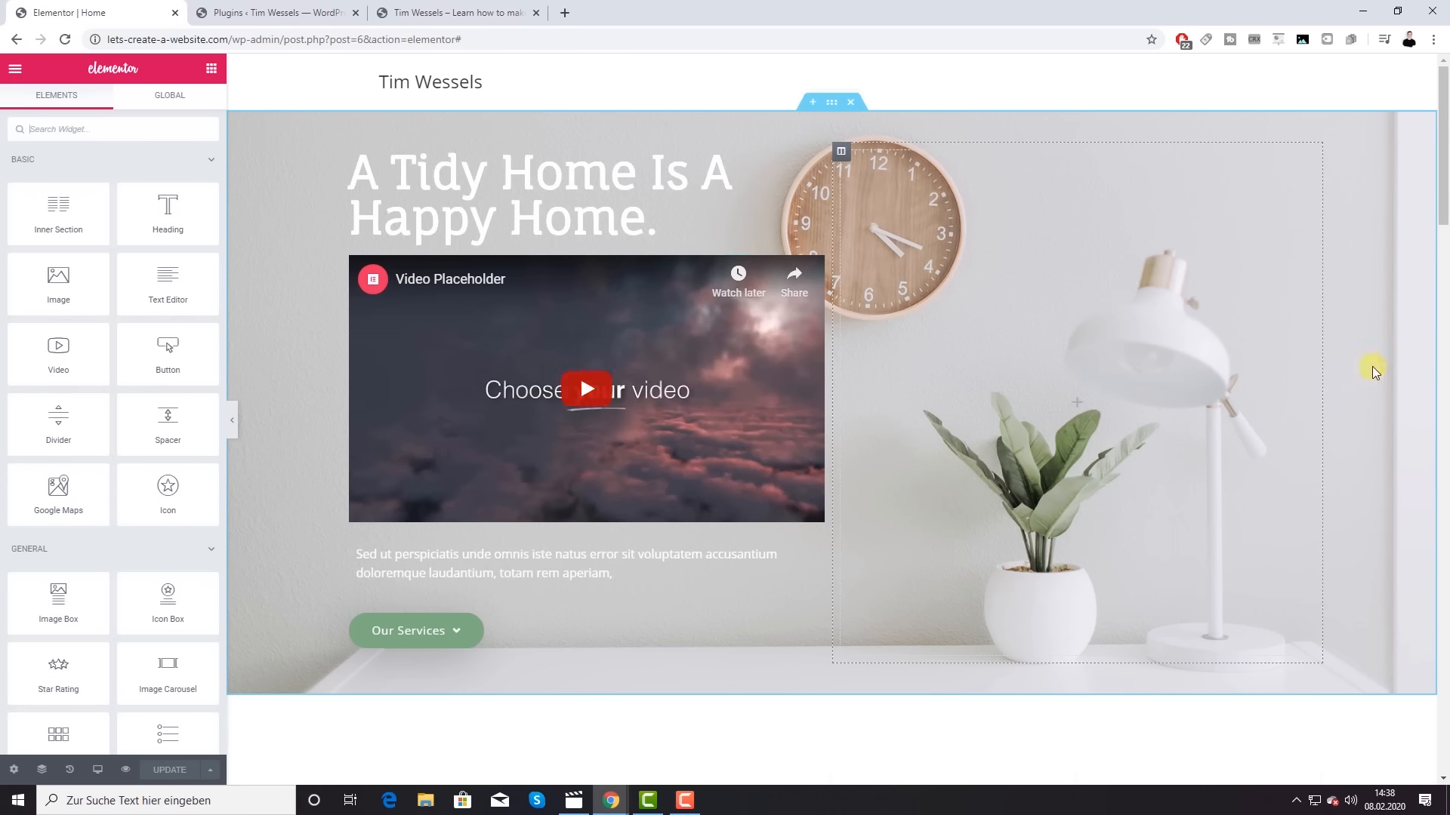
Step: Look through the page sections from the hero down to the We Specialize In image grid
scroll(1178, 401, down, 1)
scroll(1166, 404, up, 1)
scroll(1146, 405, down, 8)
scroll(1129, 405, down, 5)
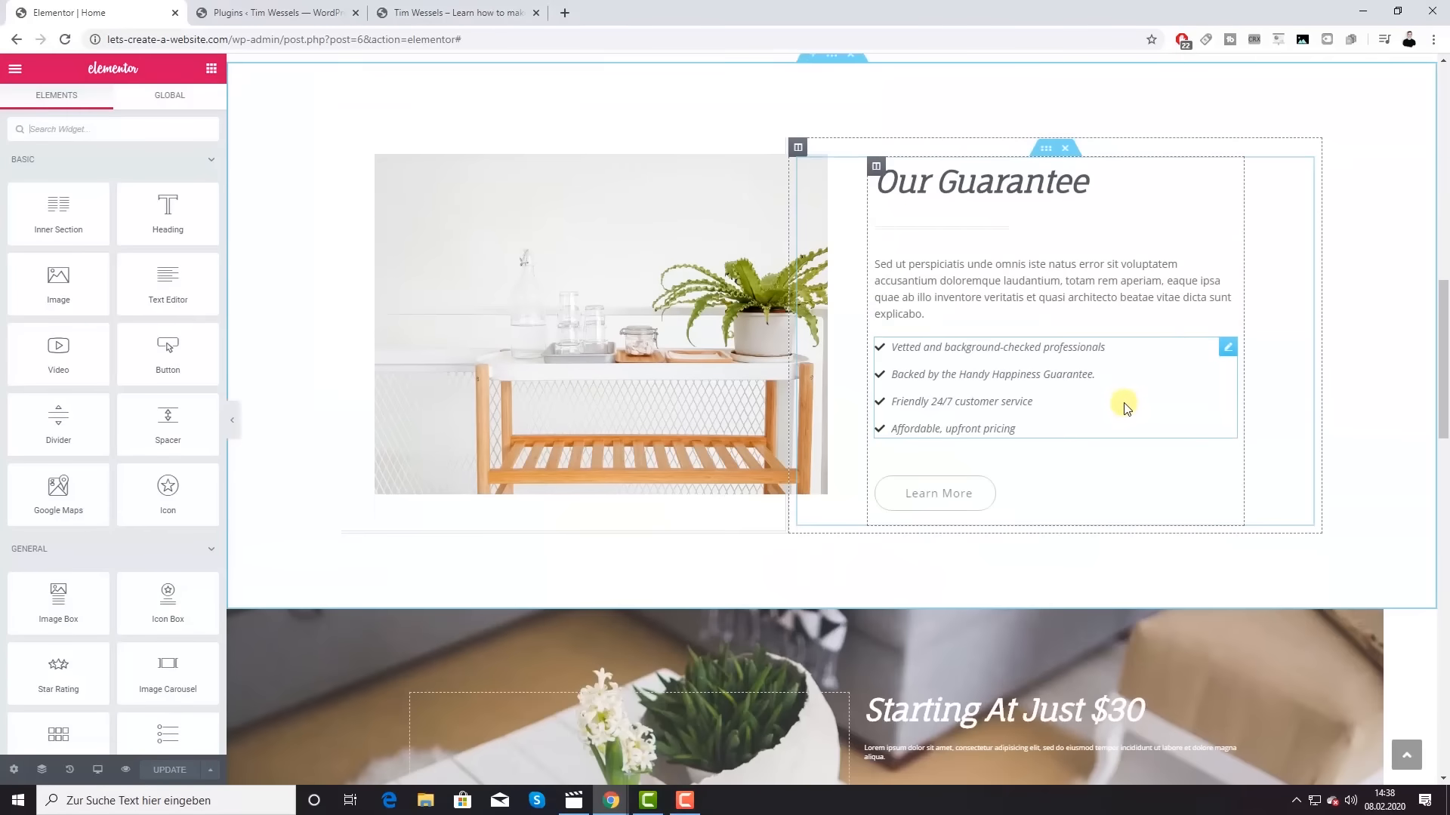
scroll(614, 342, down, 11)
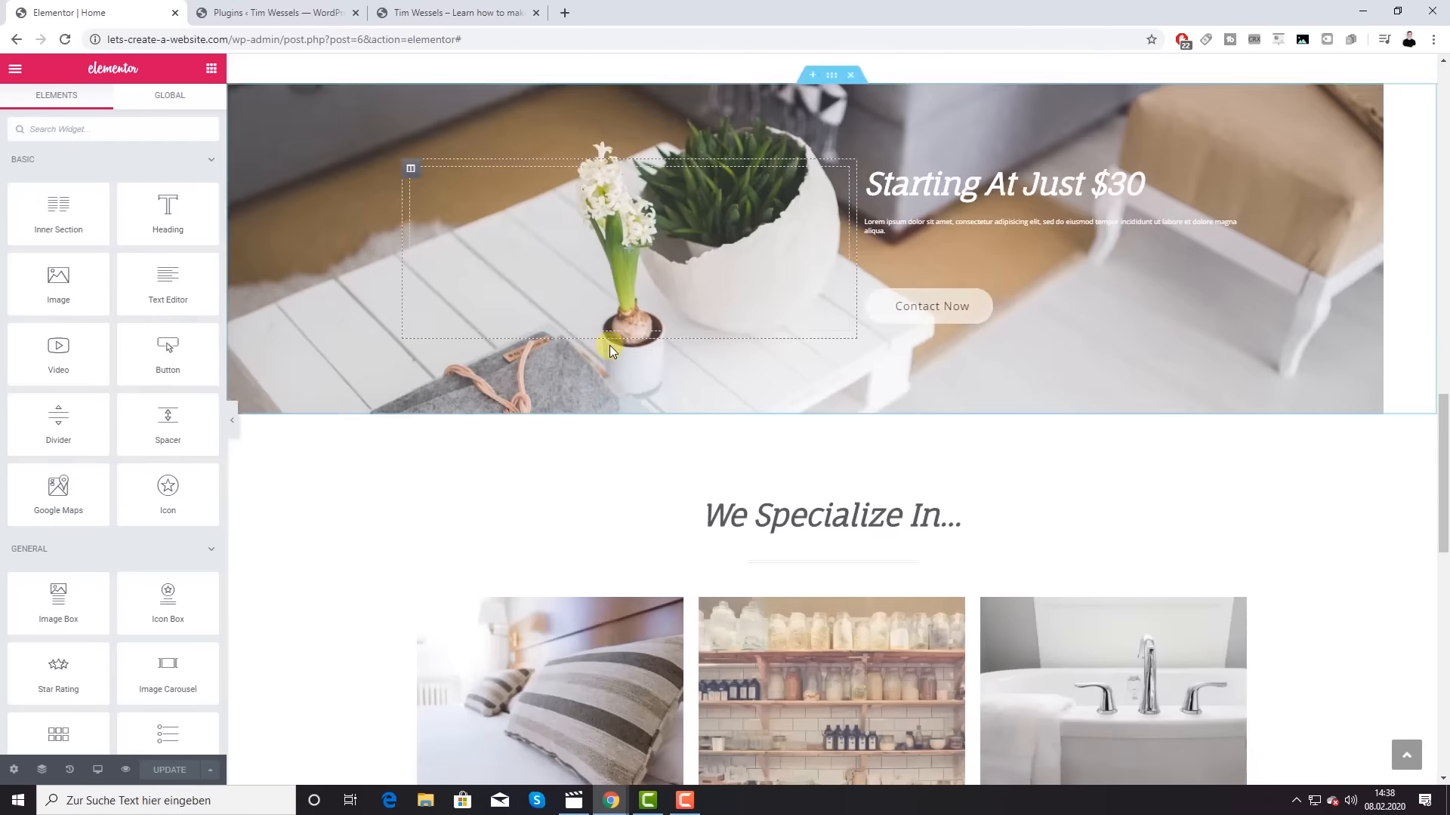
scroll(624, 323, up, 6)
scroll(713, 405, down, 4)
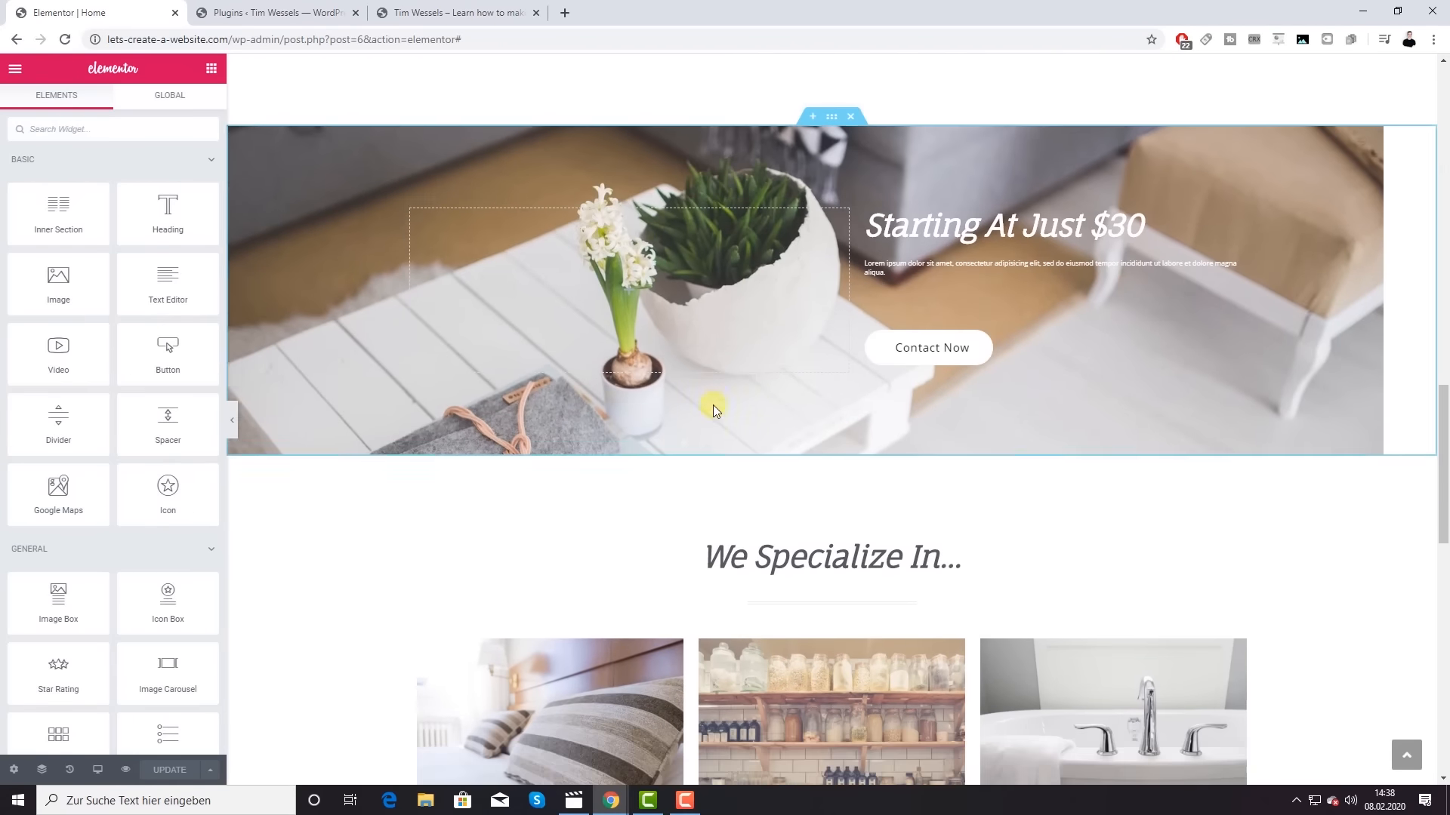
scroll(1143, 465, down, 2)
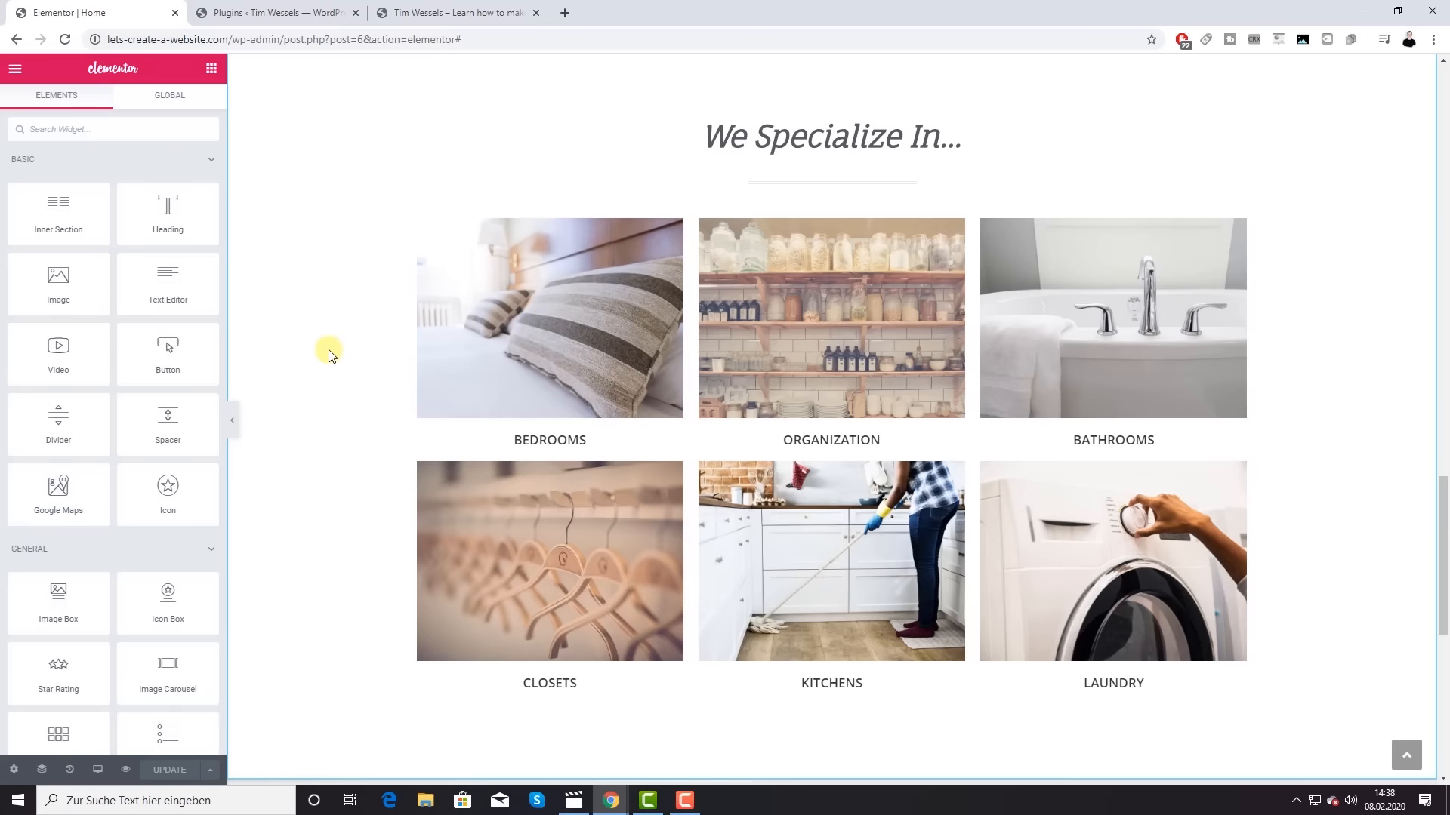
Step: Replace the Bedrooms image in the We Specialize In grid with the aerial beach photo from the media library
click(591, 260)
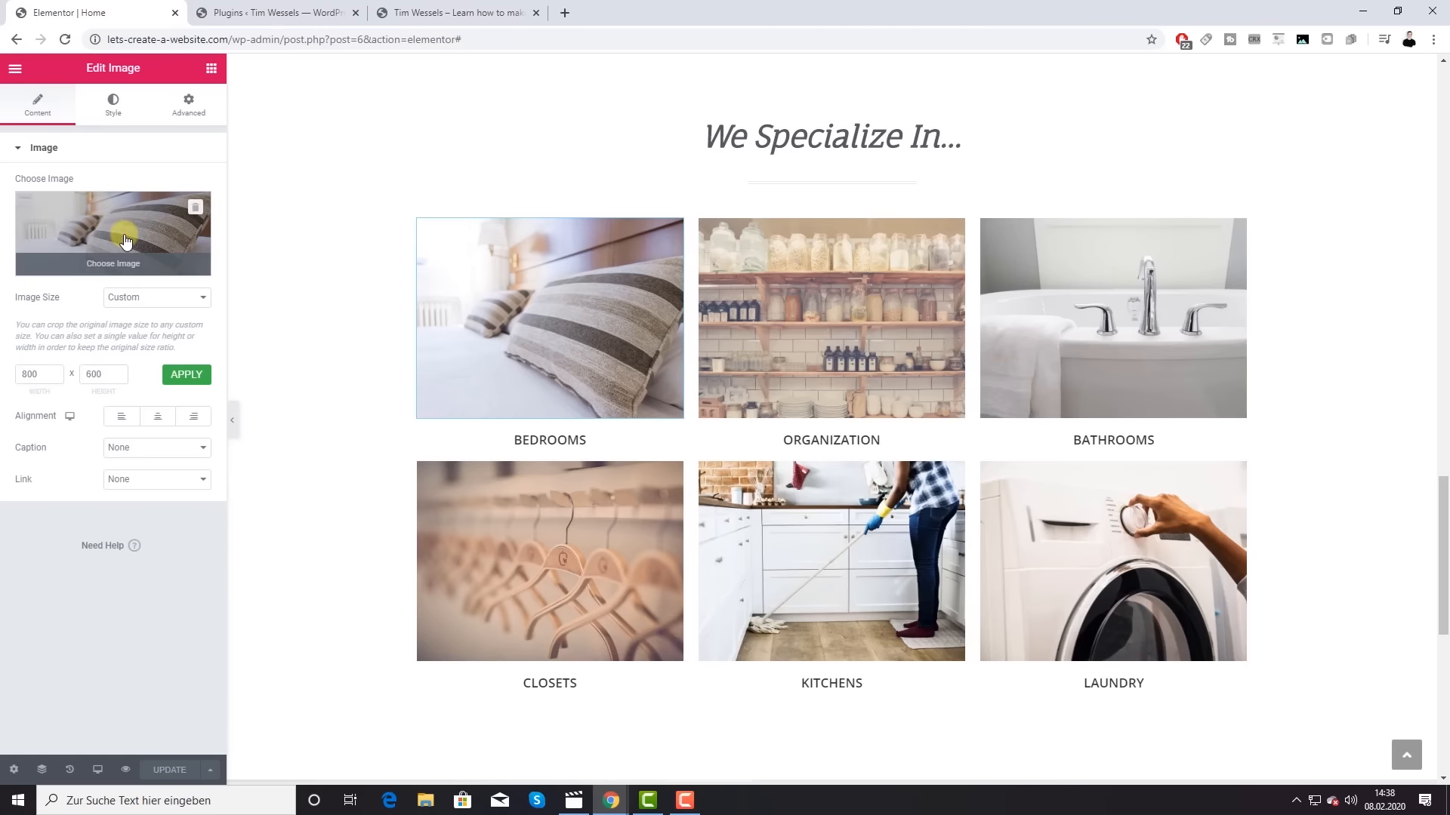
click(195, 207)
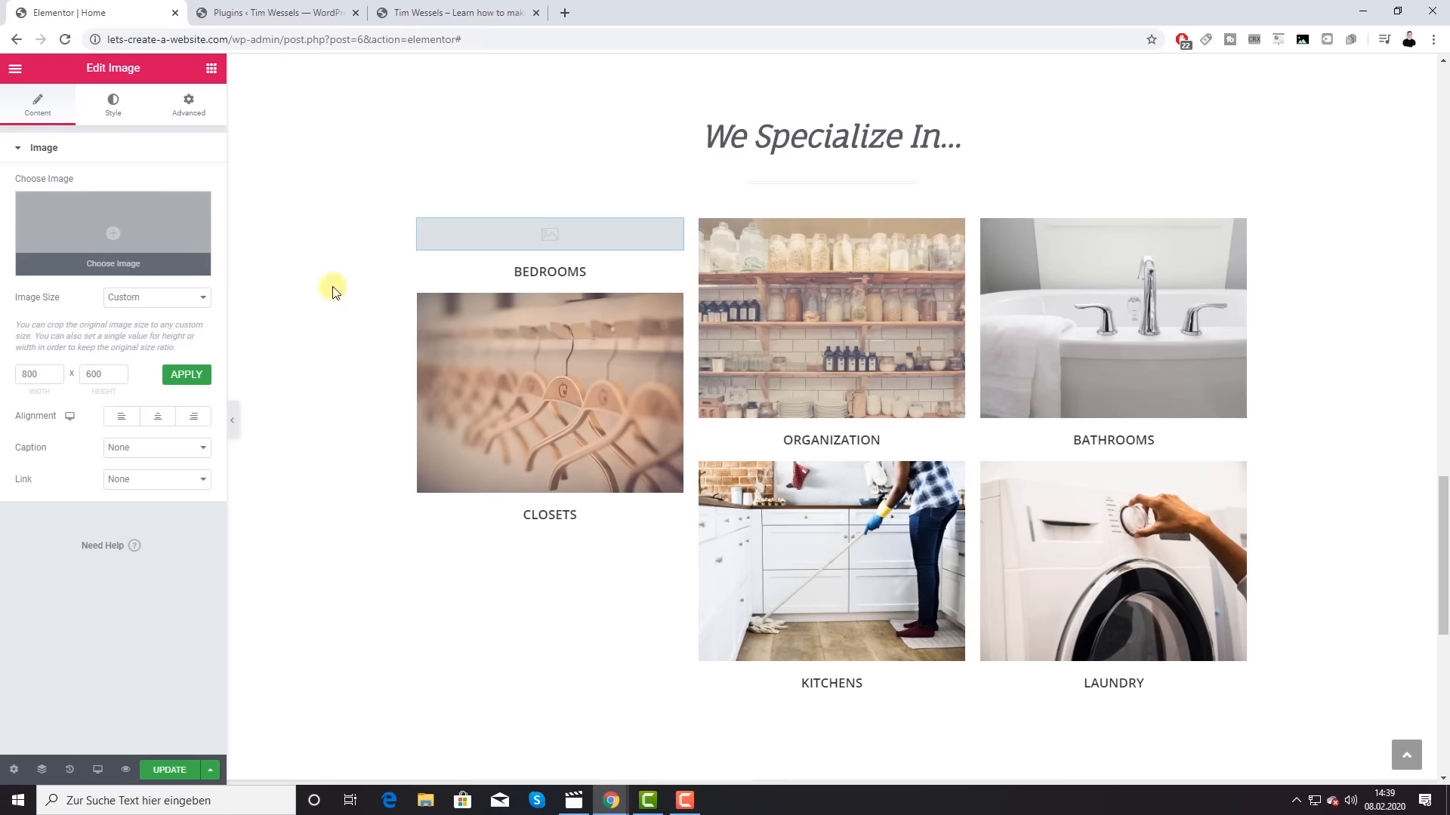
click(114, 239)
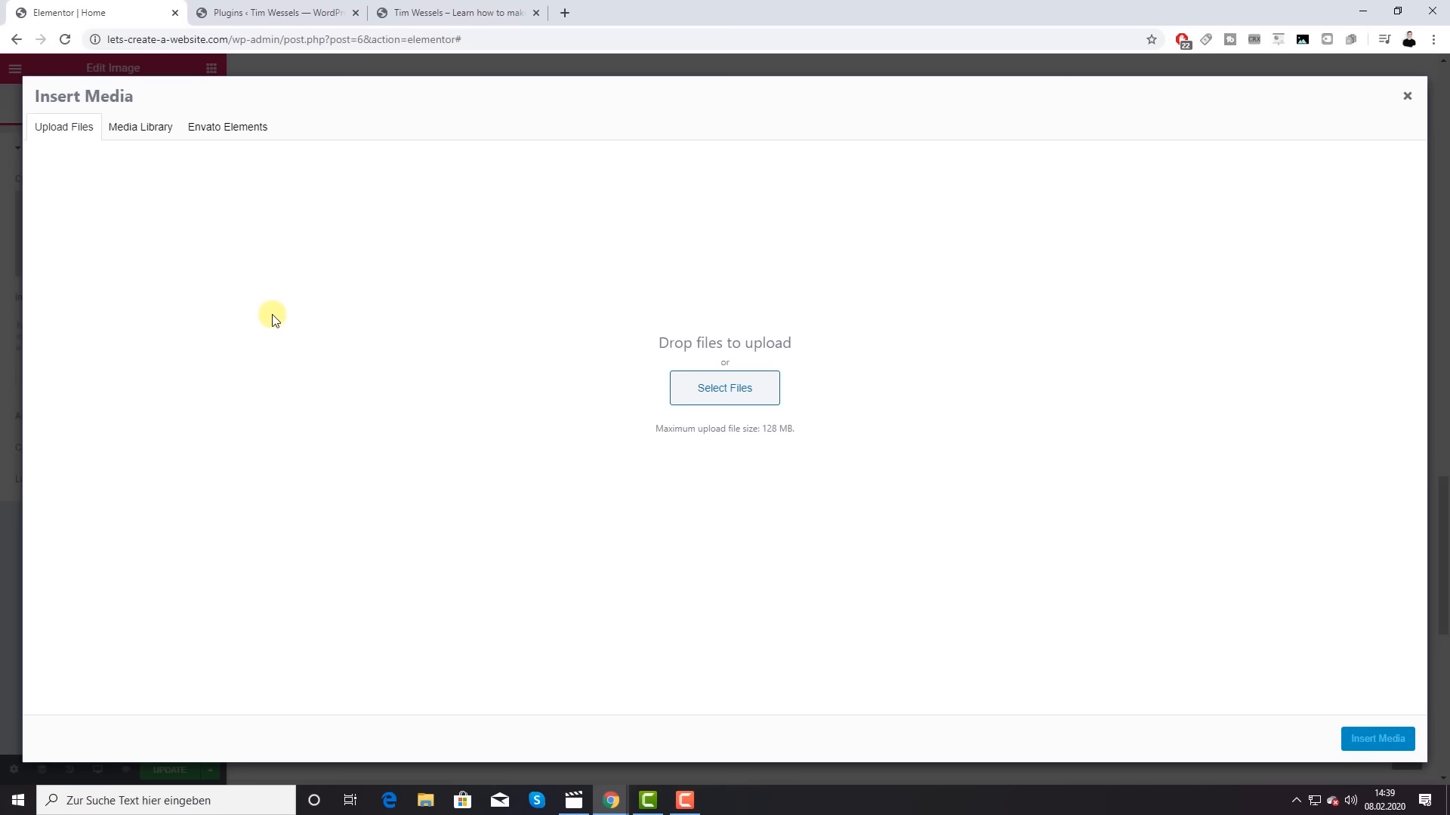
click(152, 133)
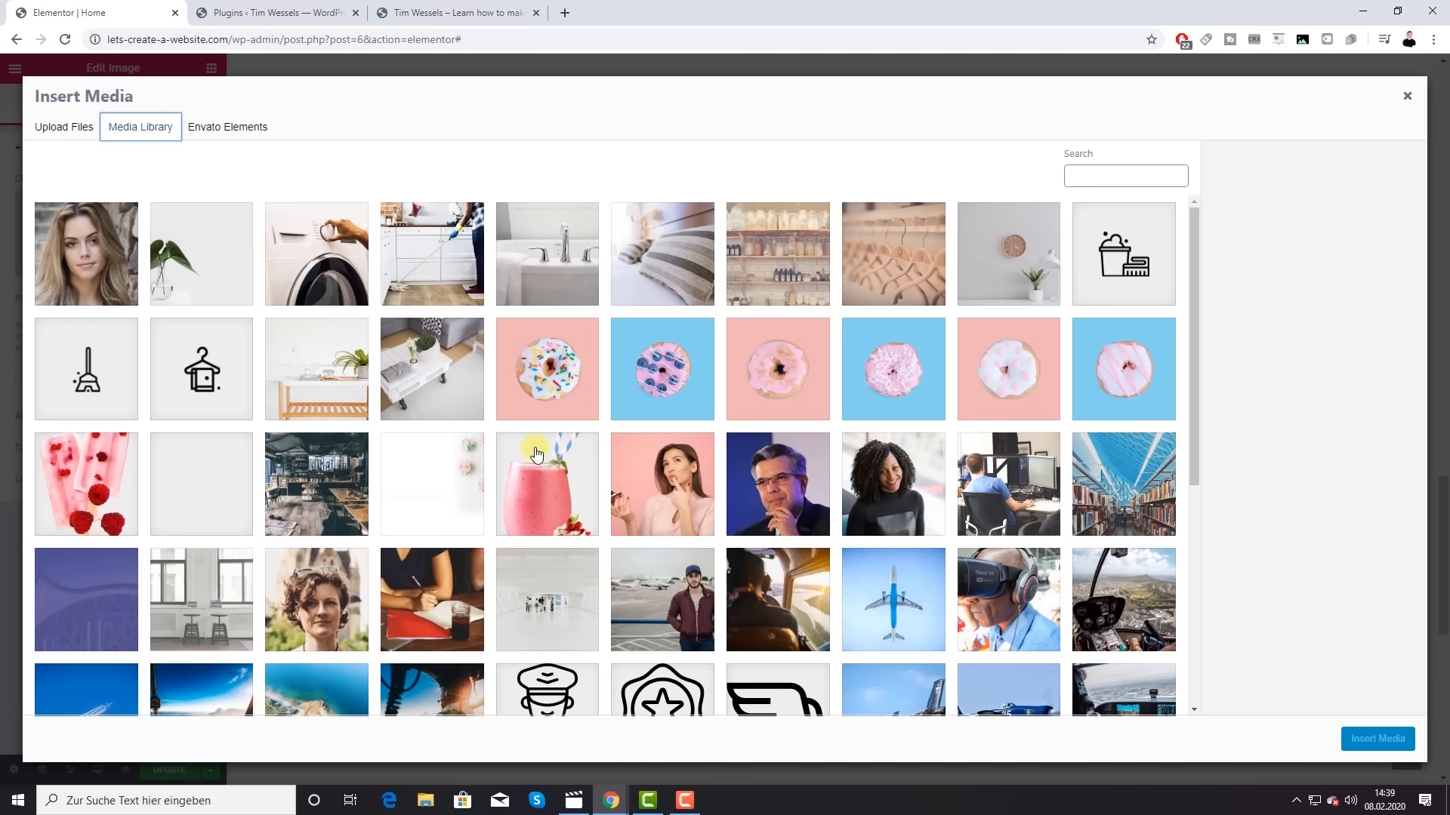
scroll(530, 449, down, 1)
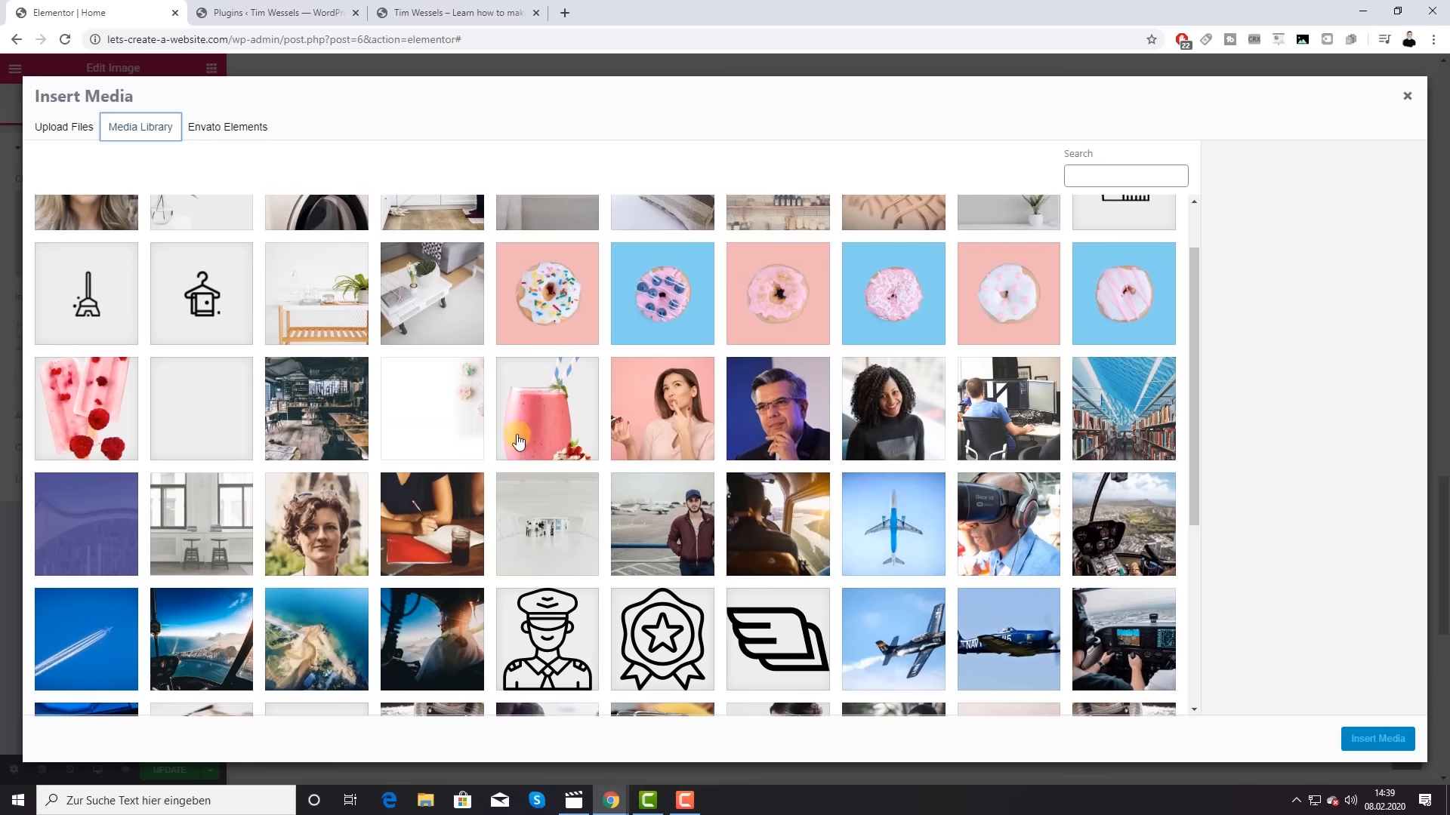
scroll(514, 439, down, 4)
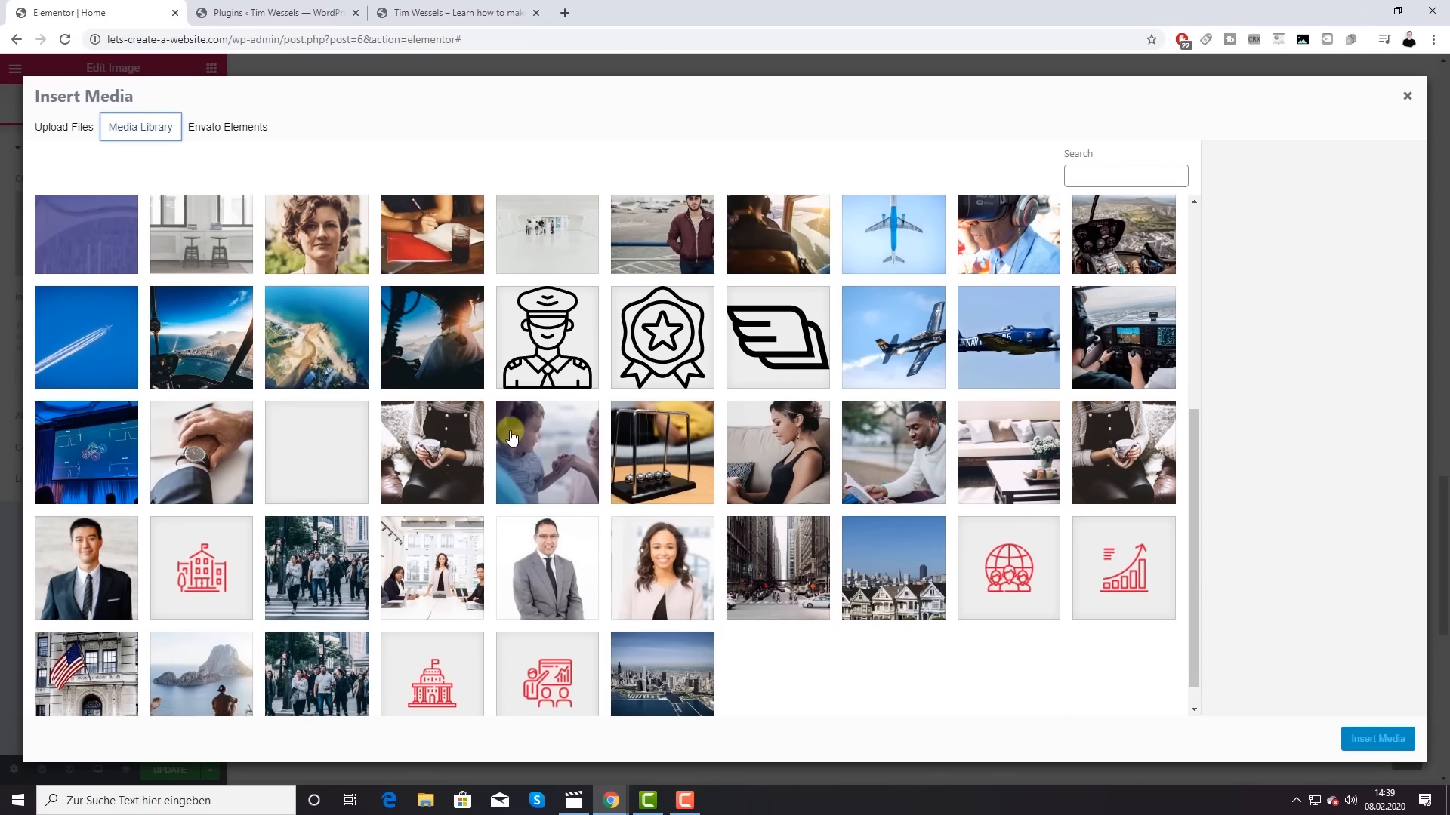
click(325, 354)
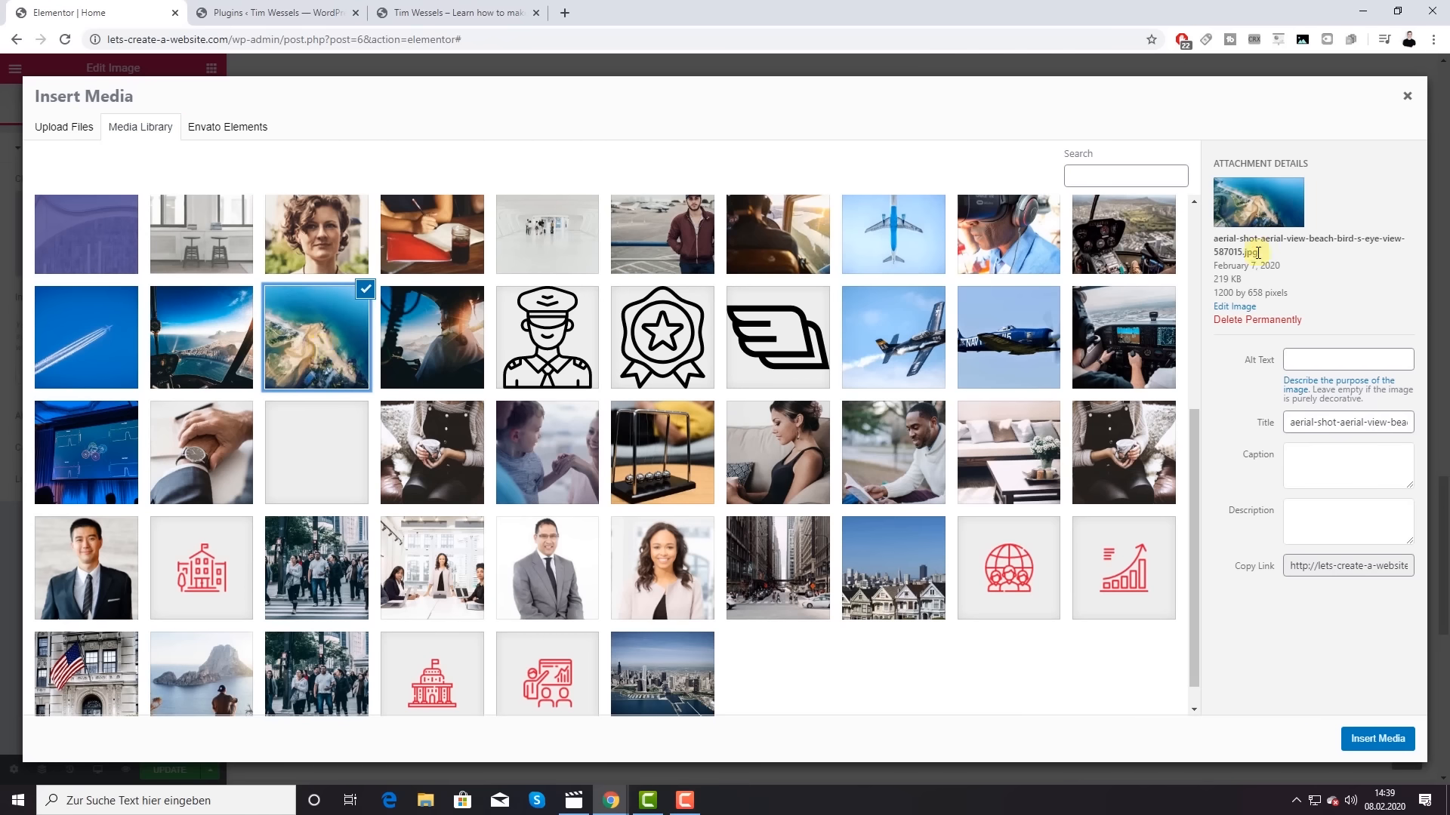
click(1380, 736)
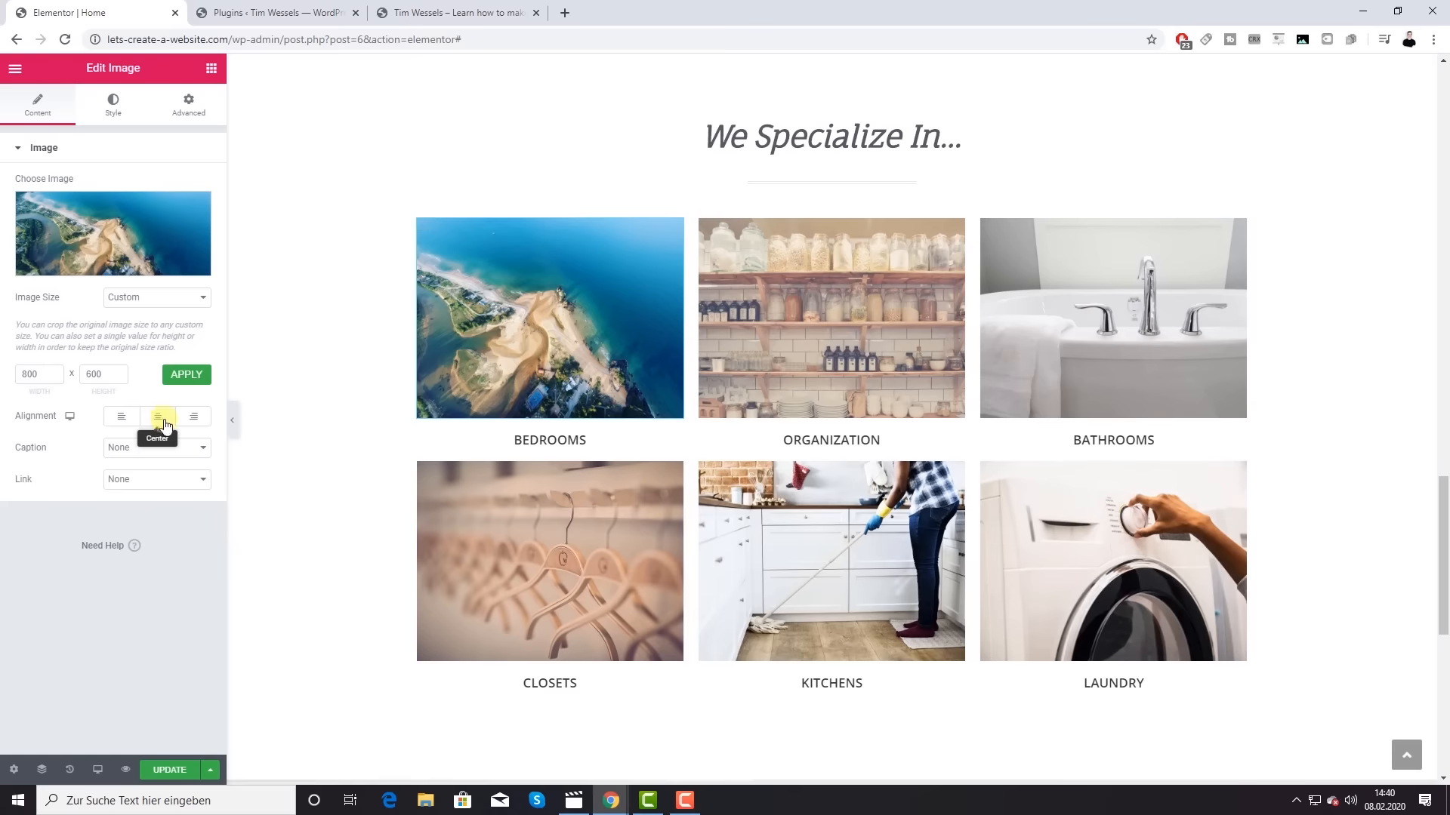
Step: Align the Bedrooms image to the left and check its available link options
click(121, 416)
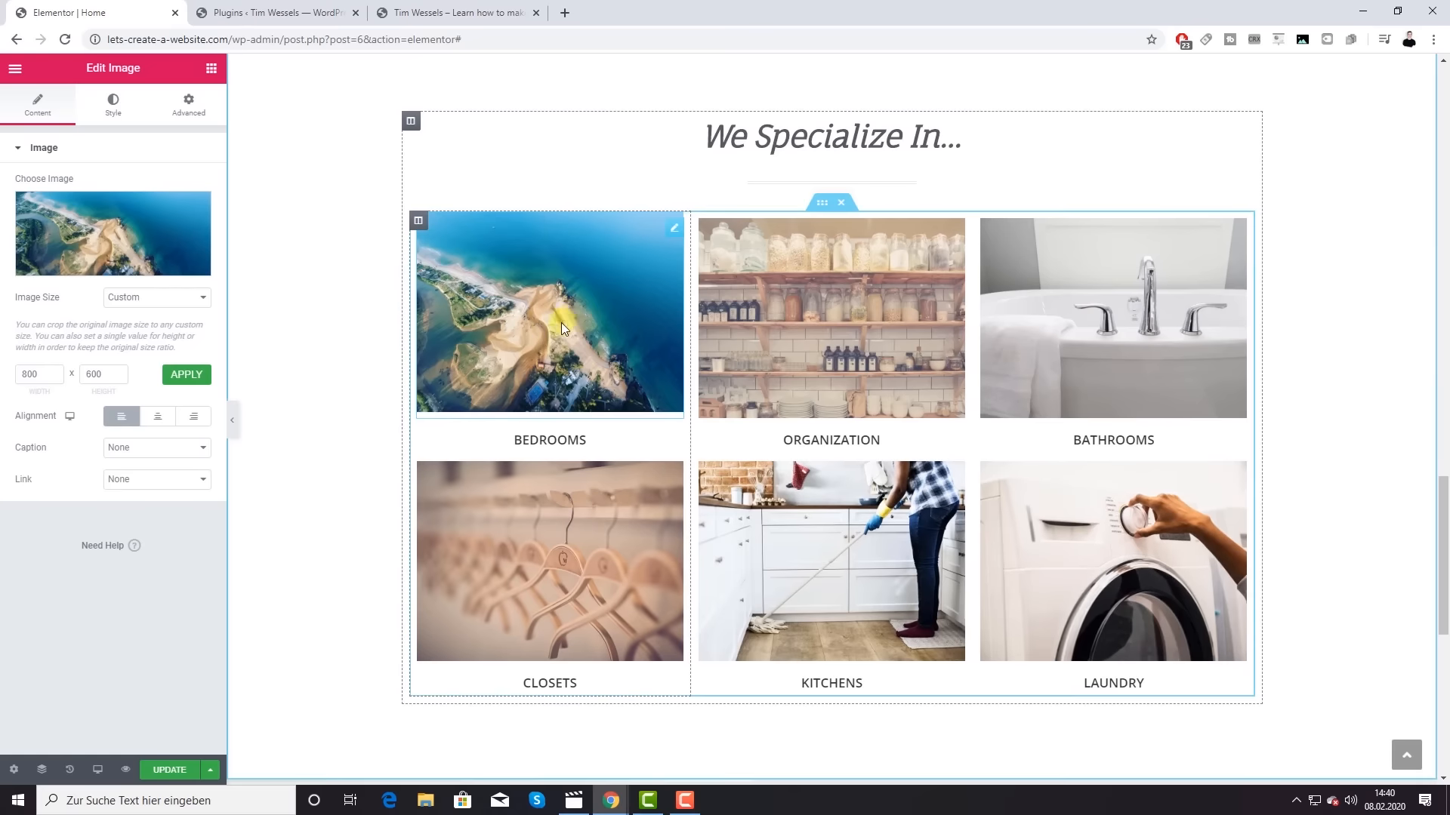
click(150, 483)
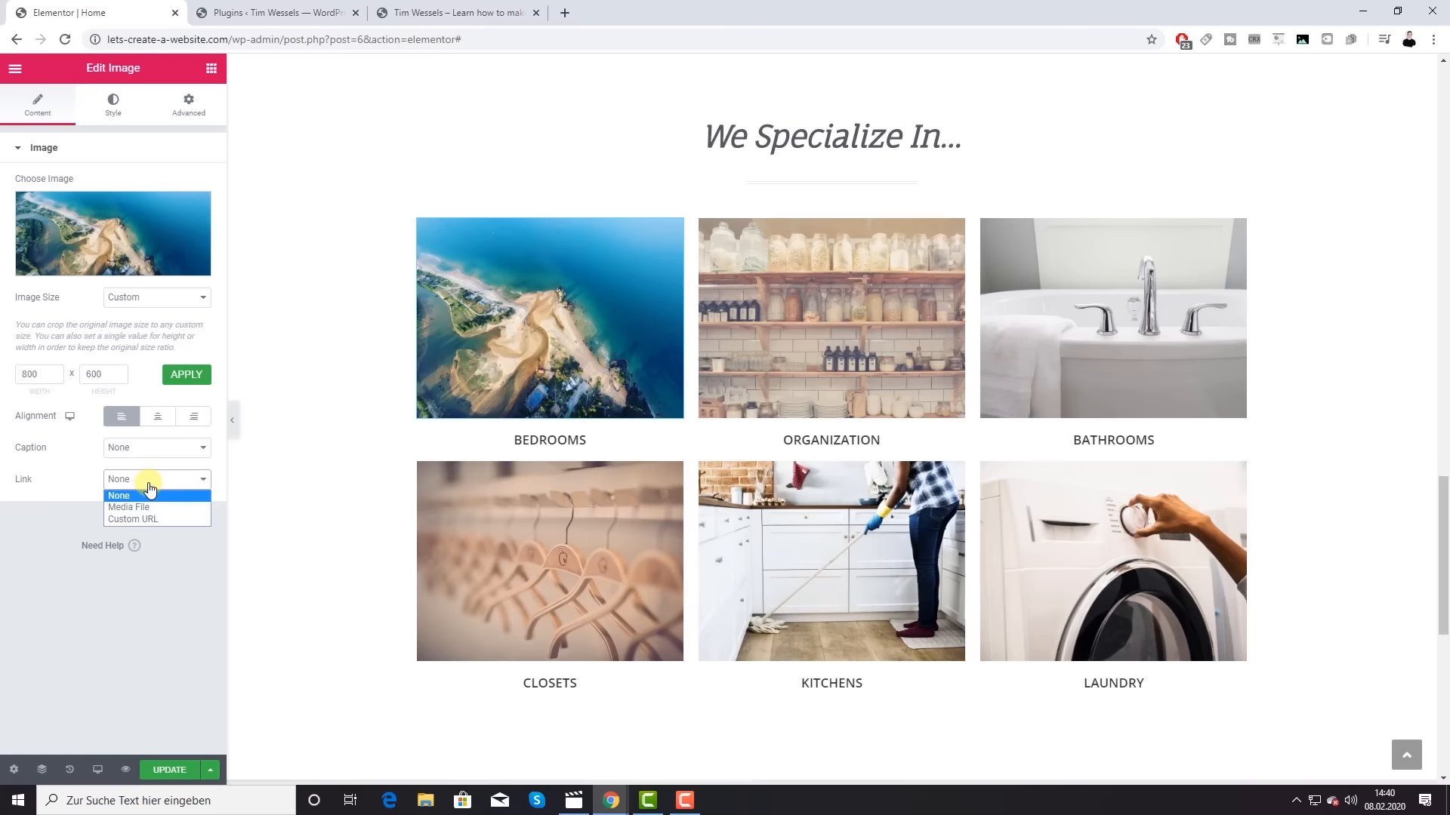
click(81, 456)
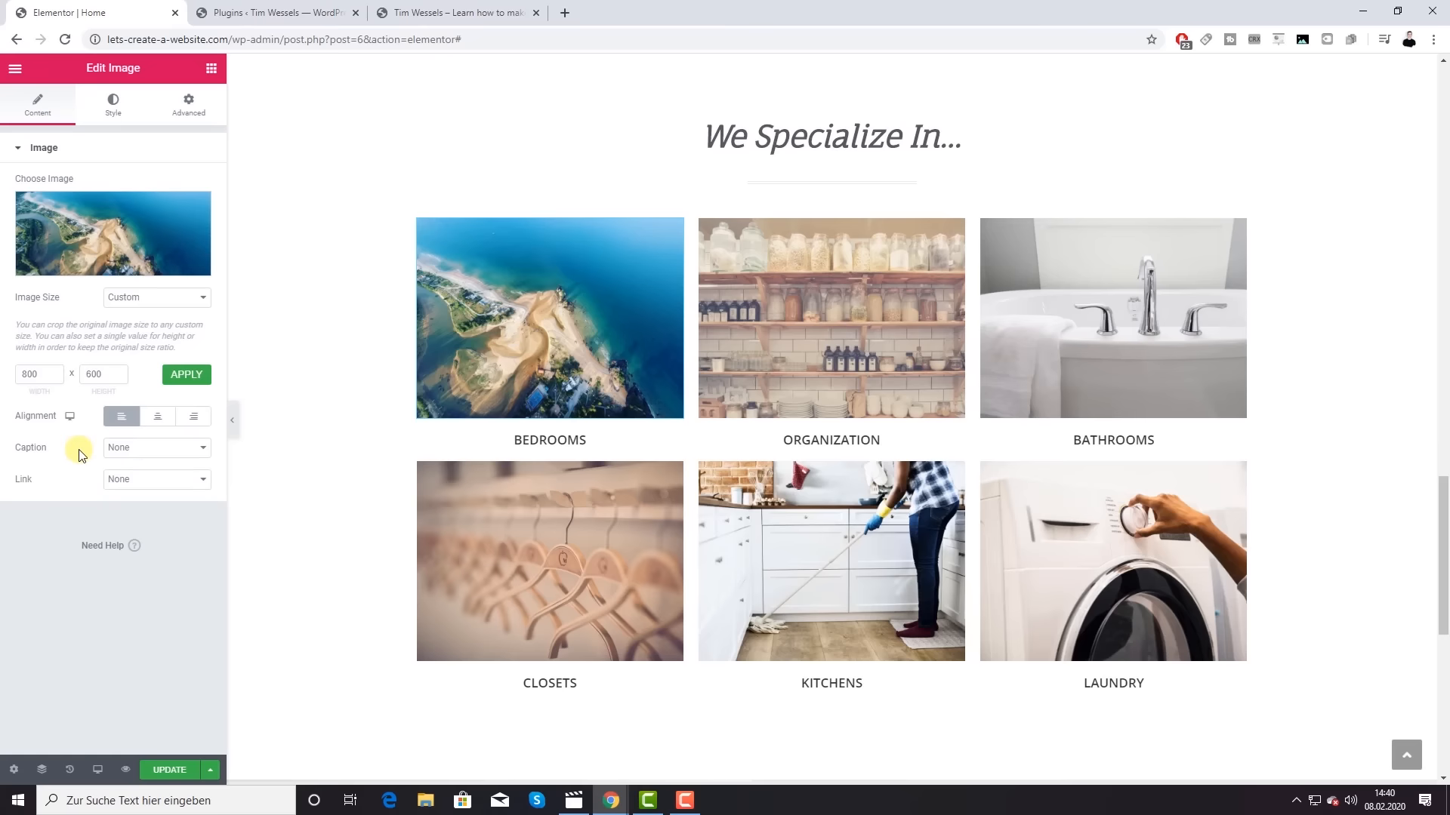
Step: Set both the width and the maximum width of the Bedrooms image to 100%
click(109, 110)
drag(15, 211, 161, 217)
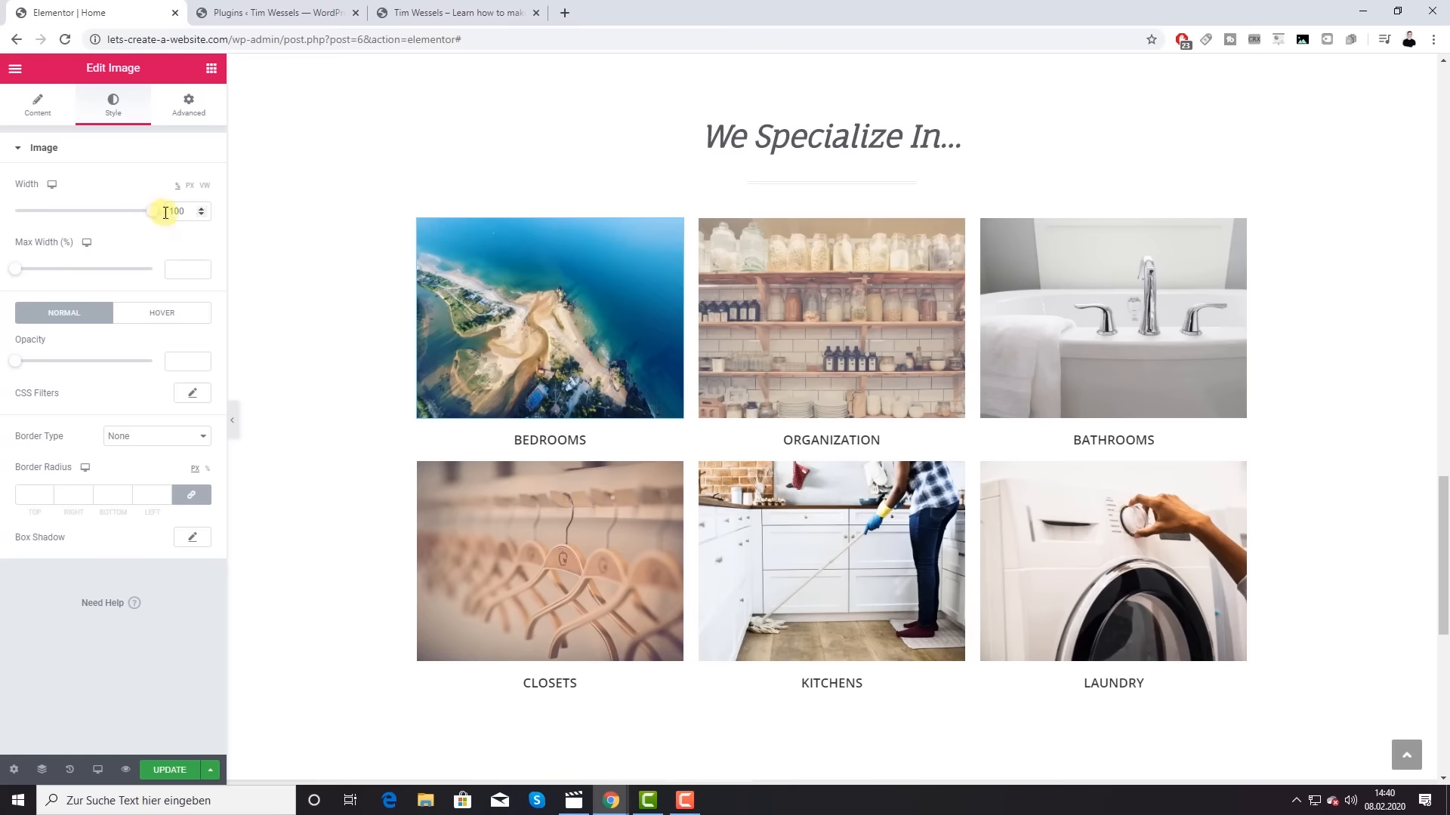
click(34, 119)
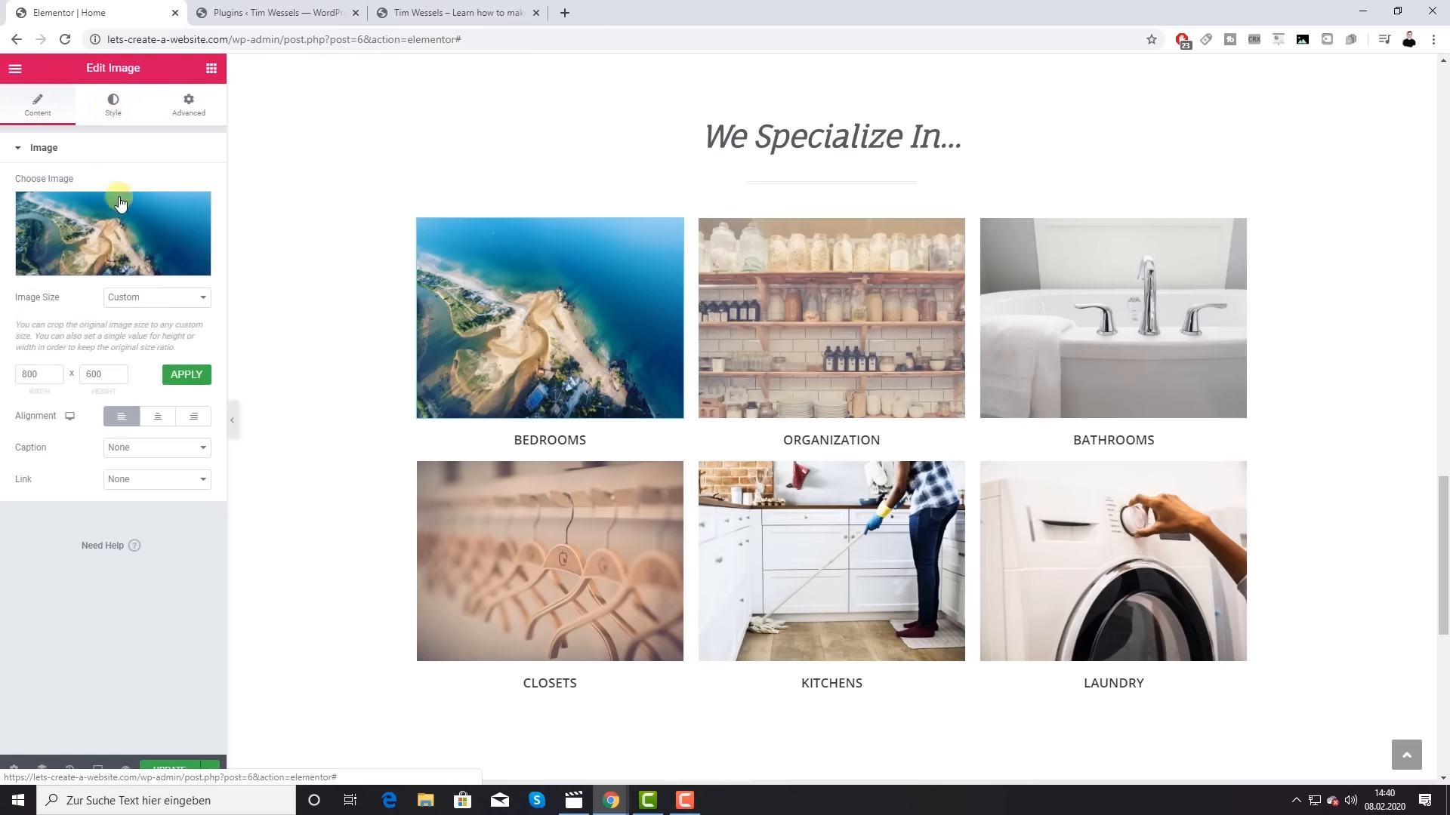
click(113, 105)
drag(150, 211, 227, 214)
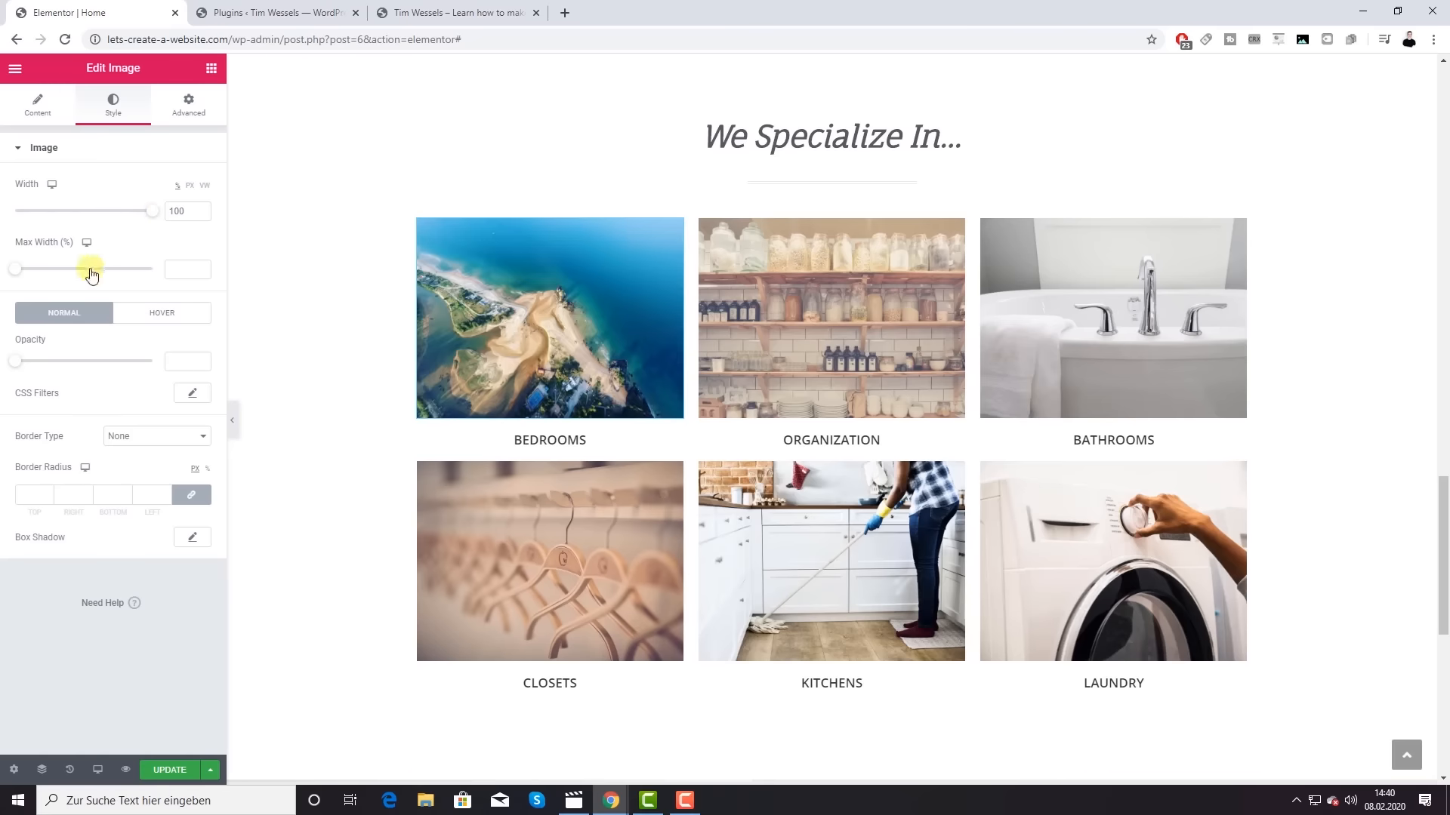
drag(25, 270, 201, 265)
Step: Set the Bedrooms image's opacity to 1 for both its normal and hover states
drag(14, 369, 160, 334)
click(161, 314)
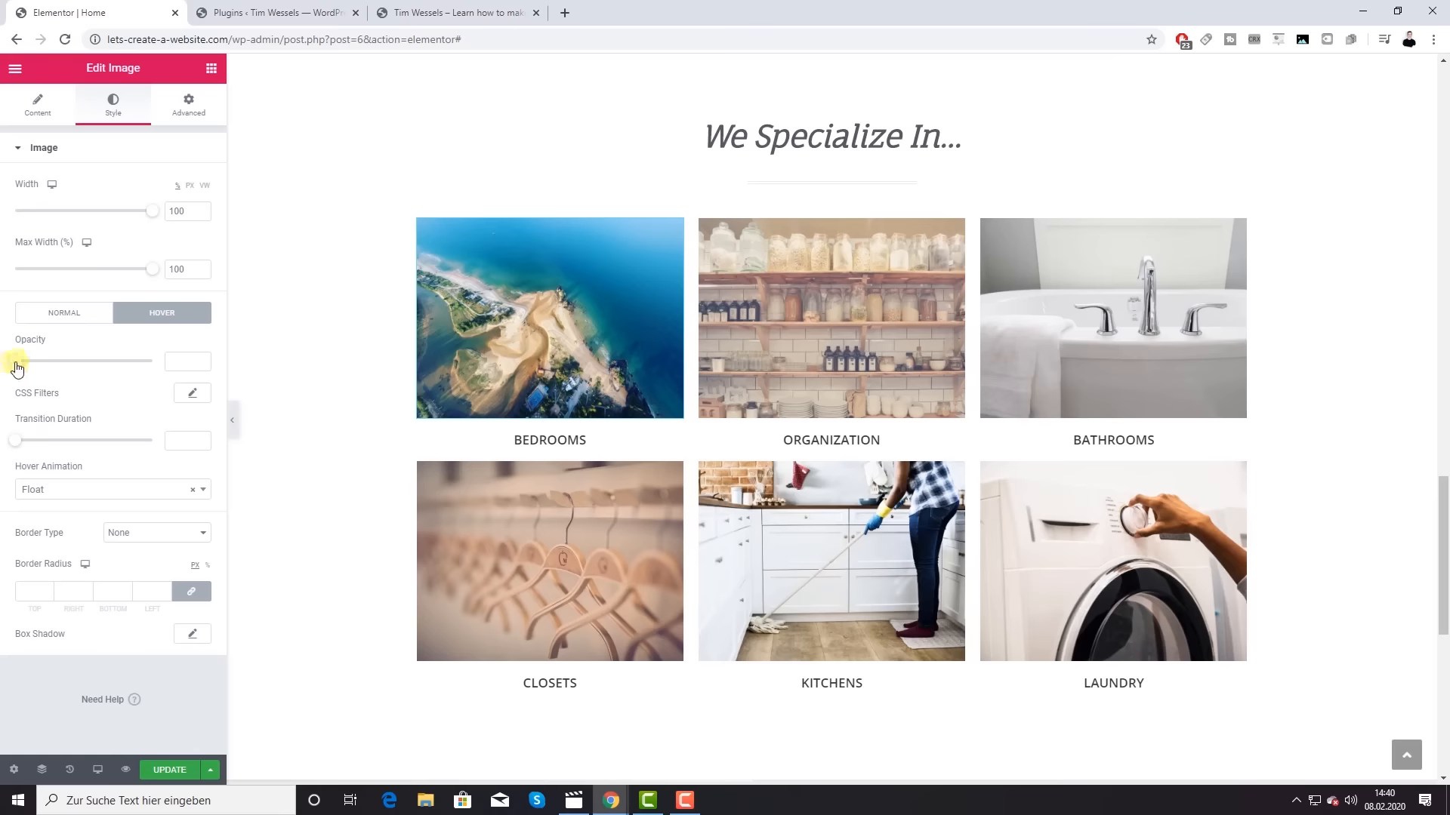
mouse_move(15, 365)
mouse_down()
mouse_move(205, 370)
mouse_move(27, 370)
mouse_up()
drag(19, 366, 90, 360)
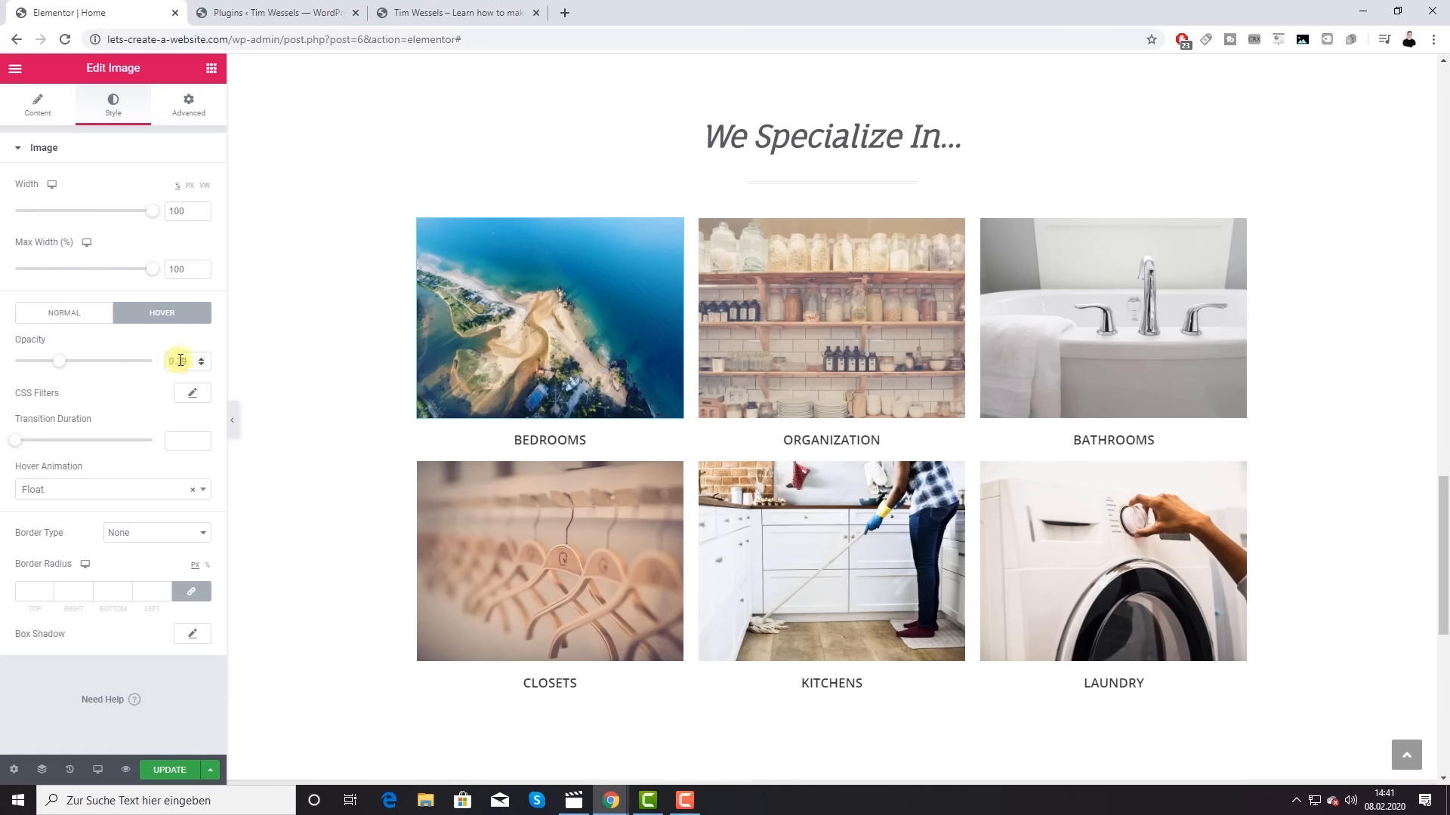
drag(182, 361, 165, 362)
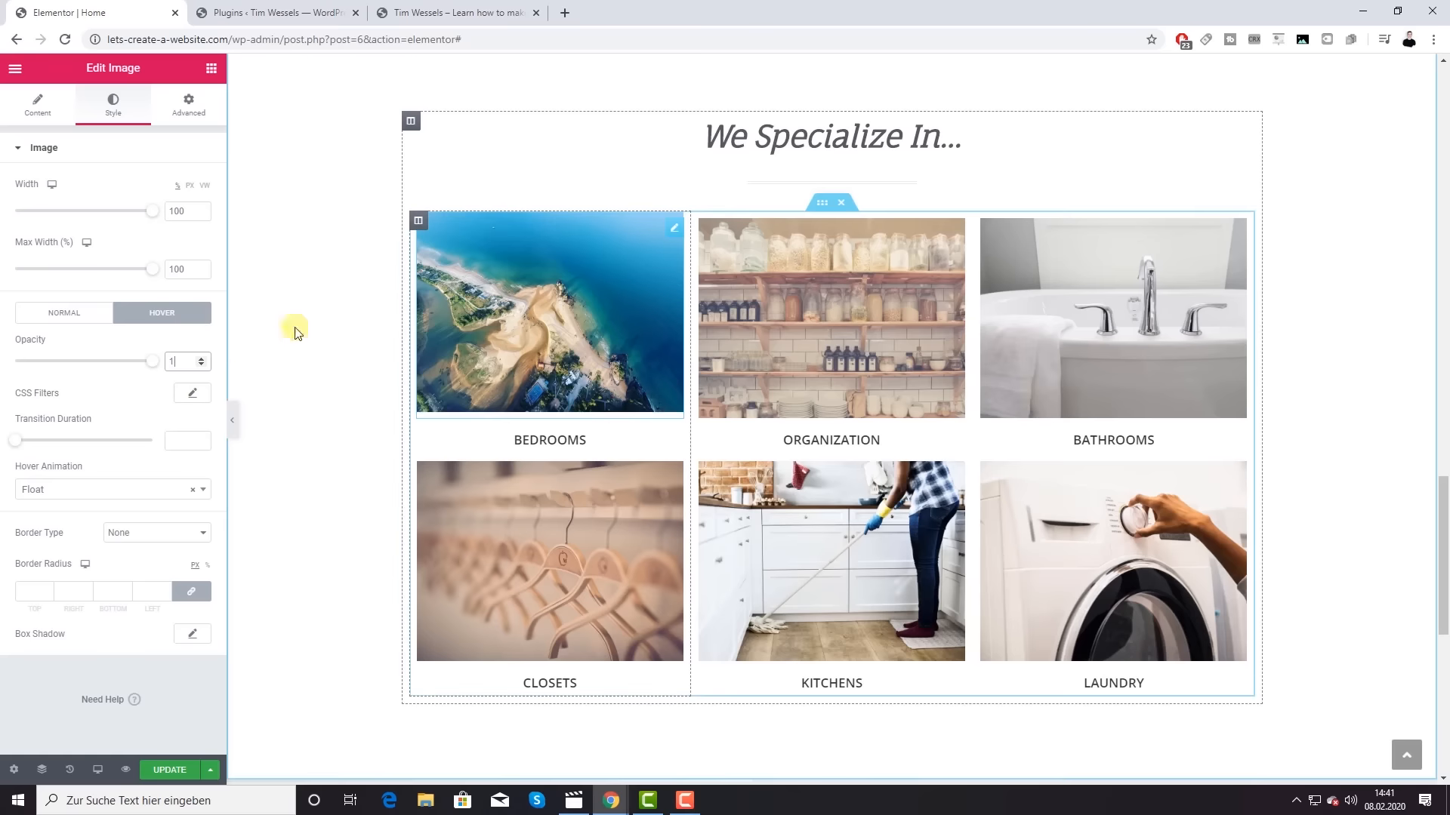
click(73, 317)
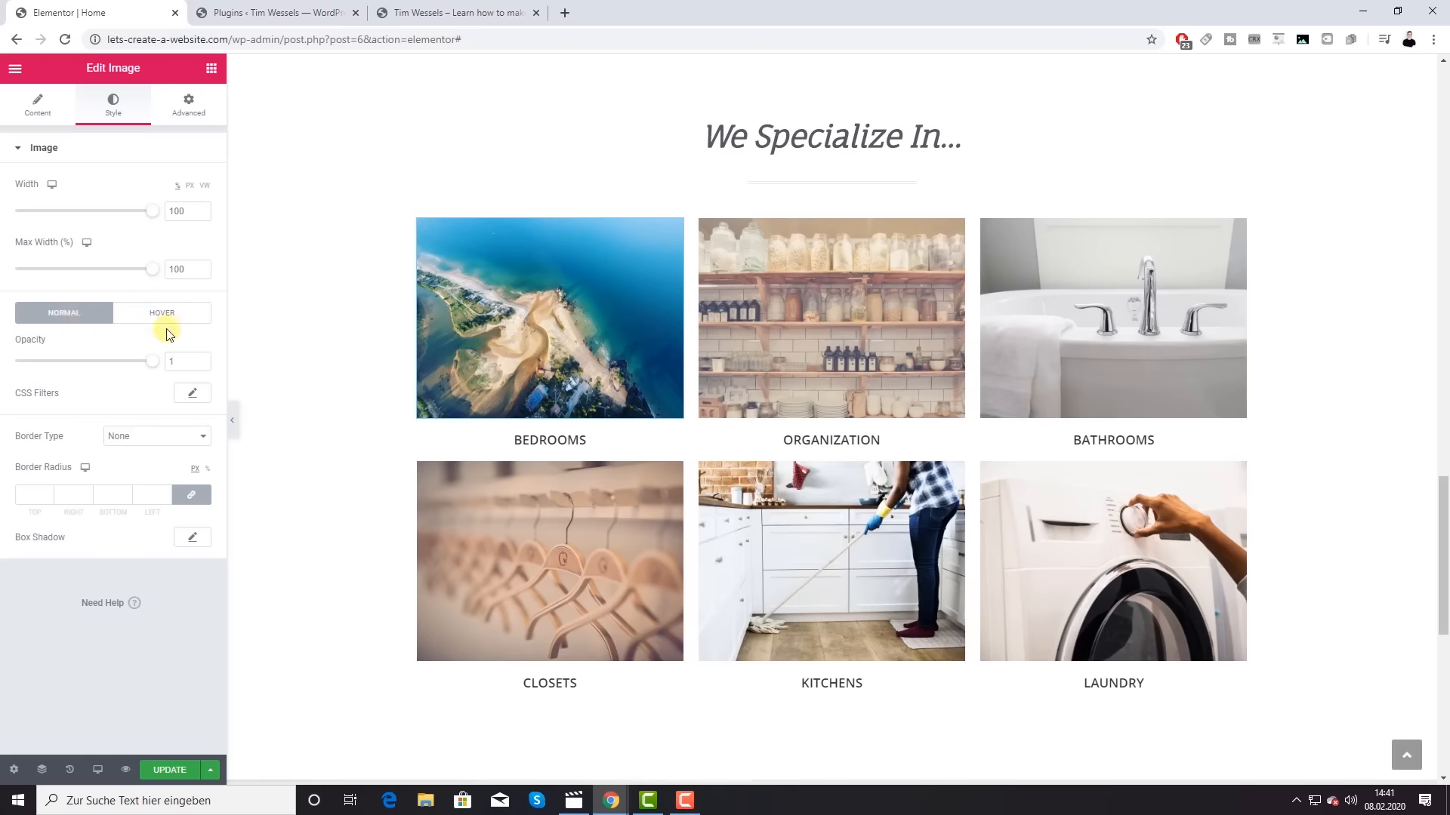
Step: Adjust the image's normal-state CSS filters to brightness 109, contrast 88 and saturation 75, keeping blur and hue at 0
click(193, 396)
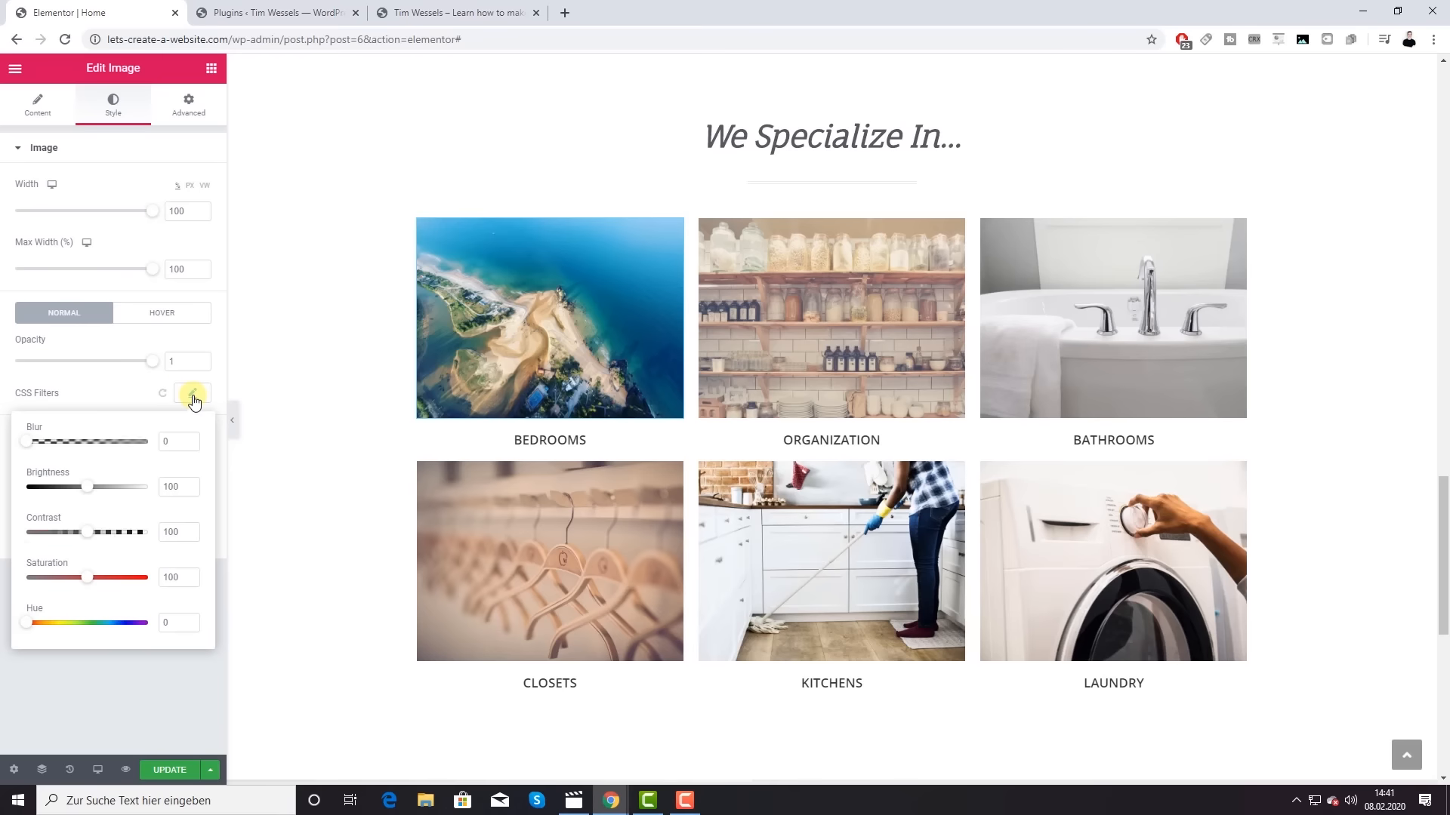
drag(30, 441, 2, 464)
click(3, 464)
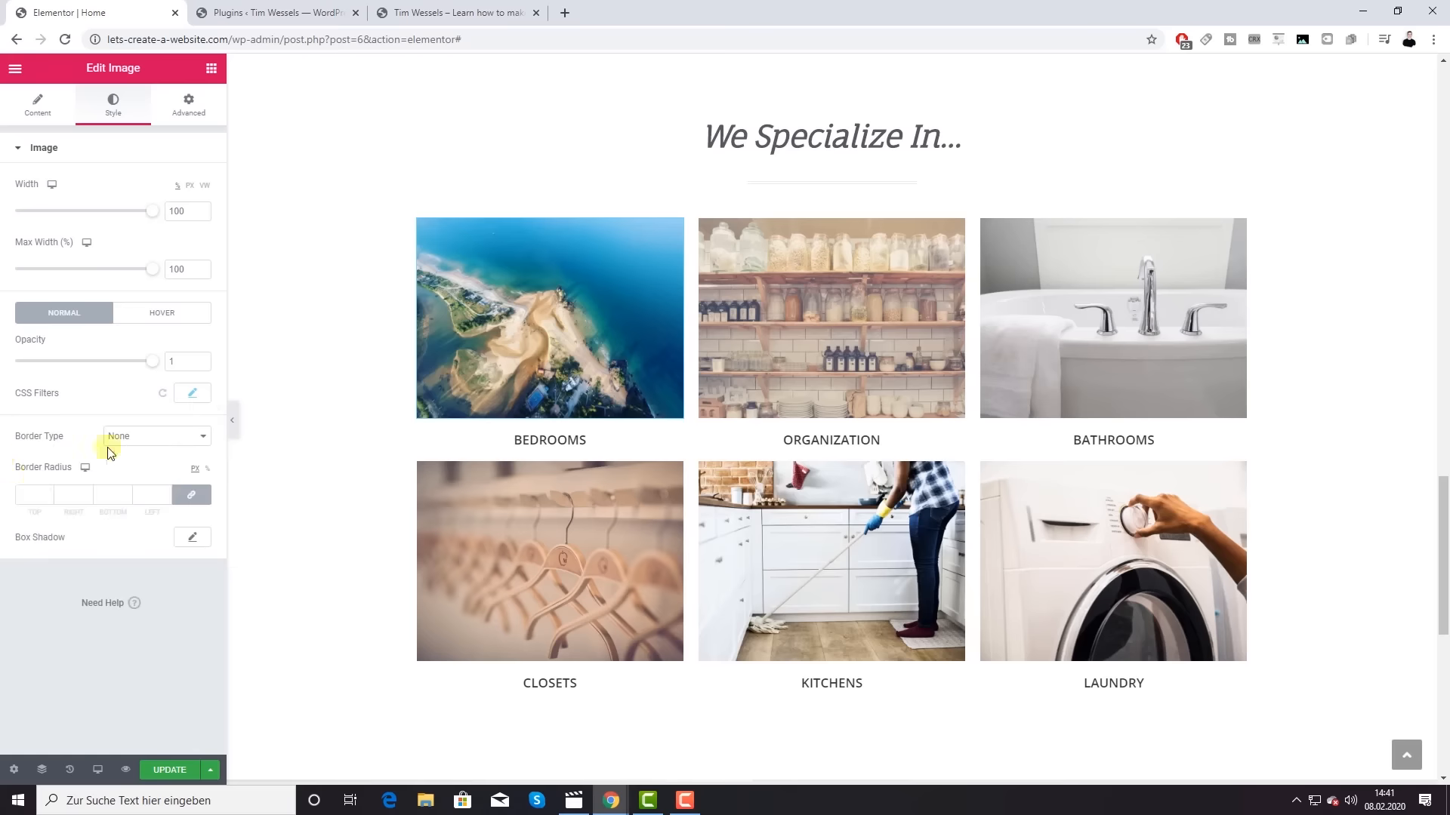
click(194, 394)
drag(88, 489, 83, 536)
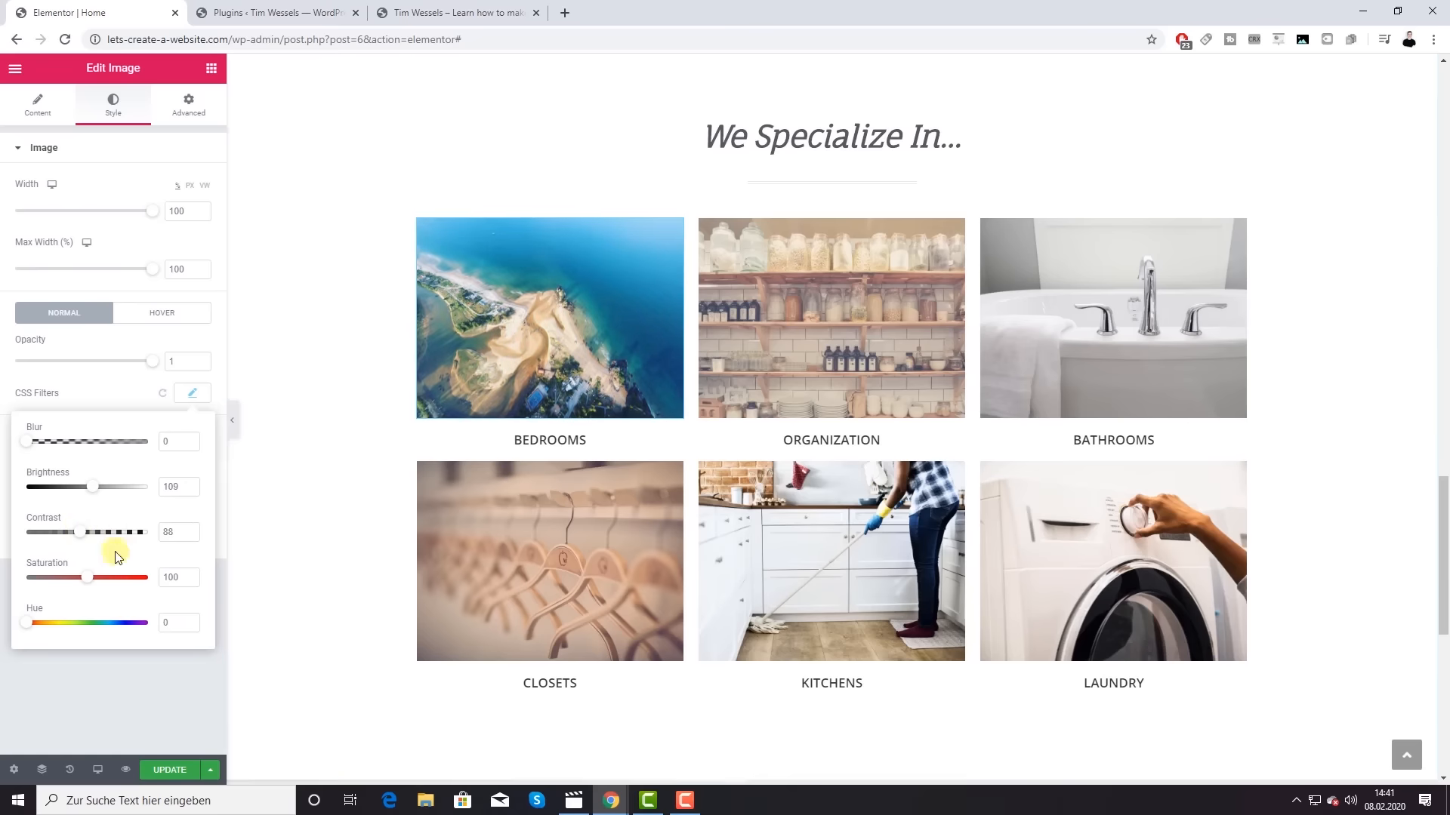
mouse_move(87, 577)
mouse_down()
mouse_move(152, 580)
mouse_move(72, 579)
mouse_up()
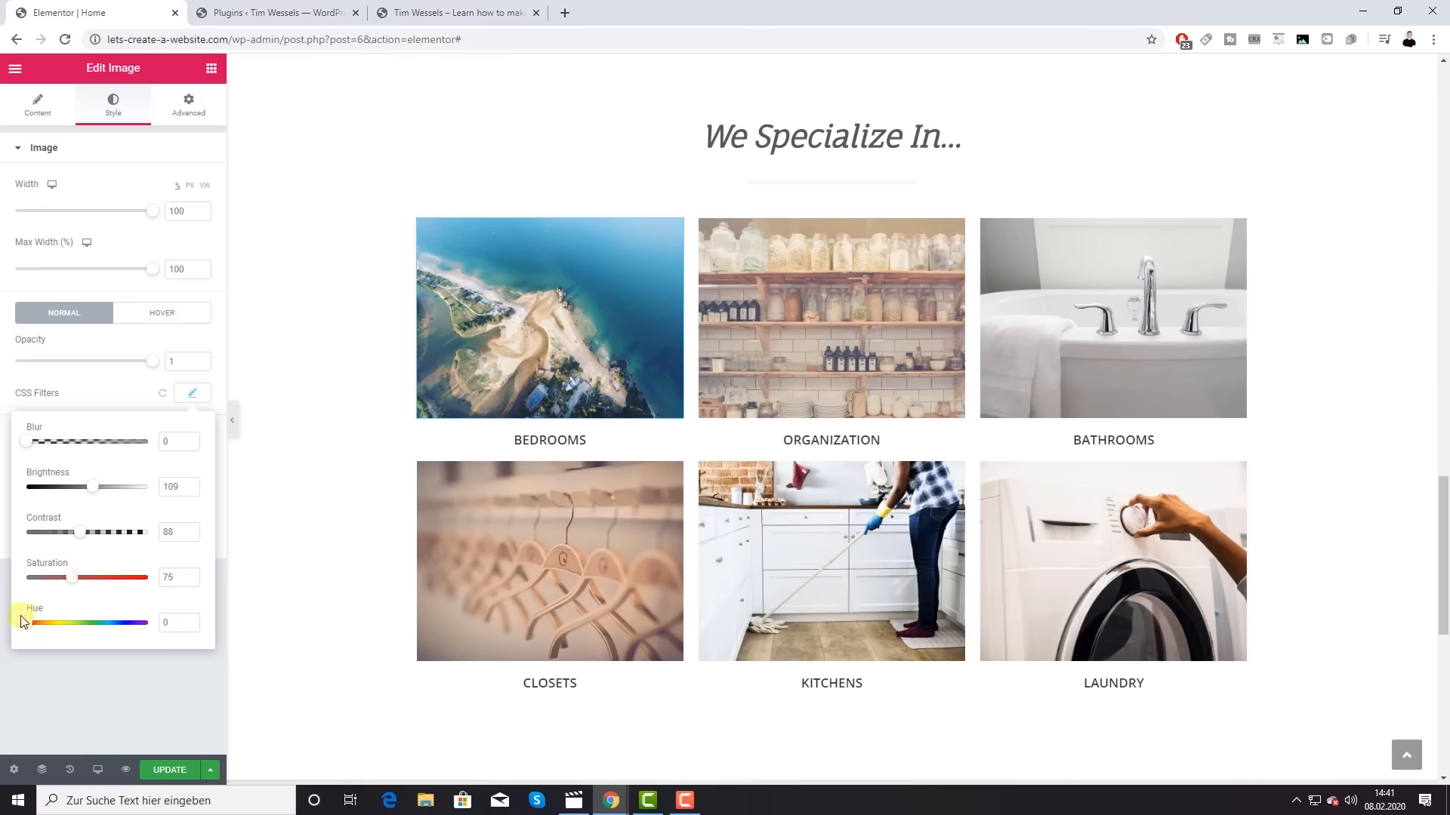
mouse_move(31, 628)
mouse_down()
mouse_move(117, 628)
mouse_move(24, 626)
mouse_up()
click(3, 632)
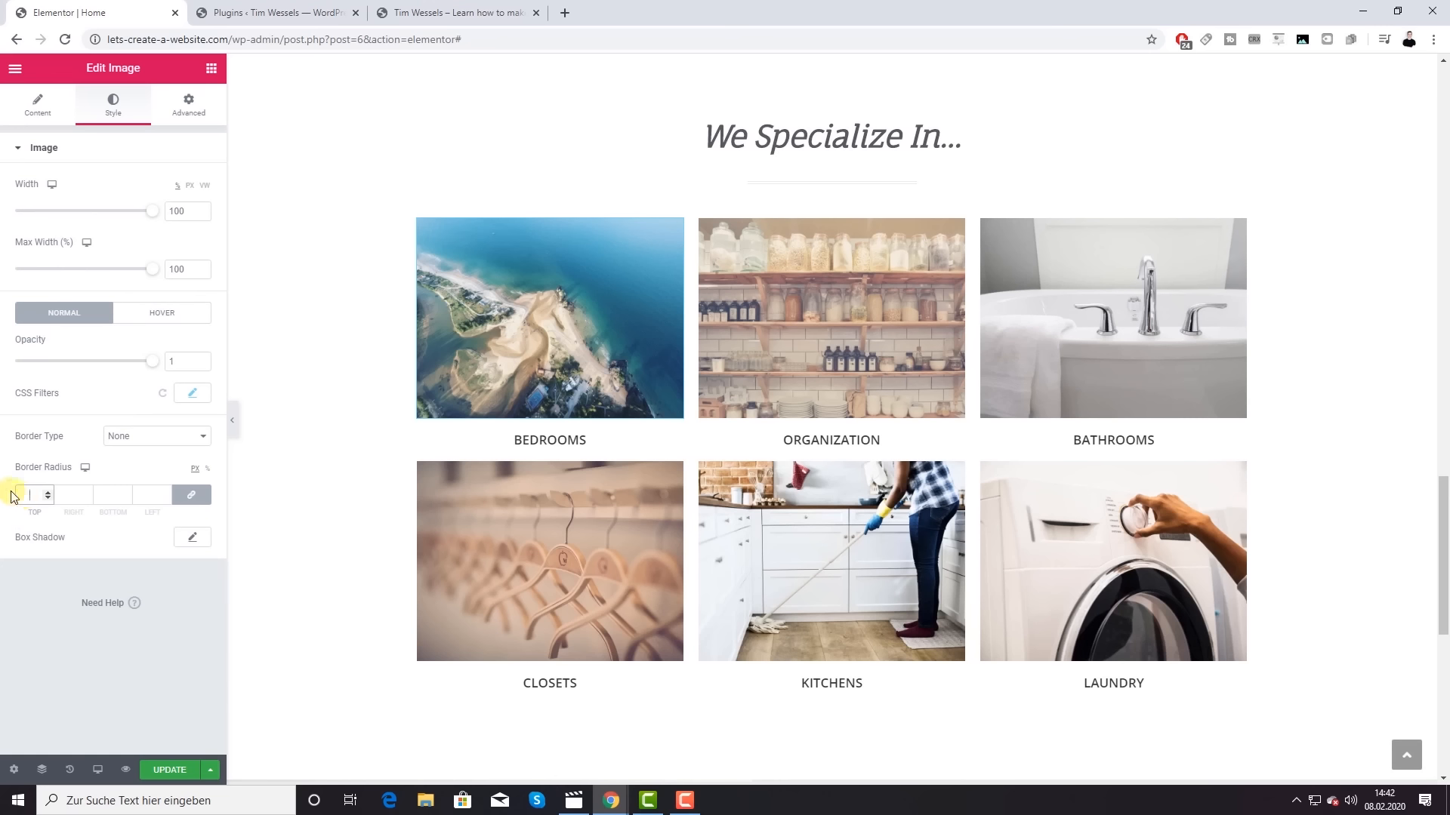
Step: Try a 90 px border radius on all corners of the Bedrooms image, clear it and return to the widget list
text(0)
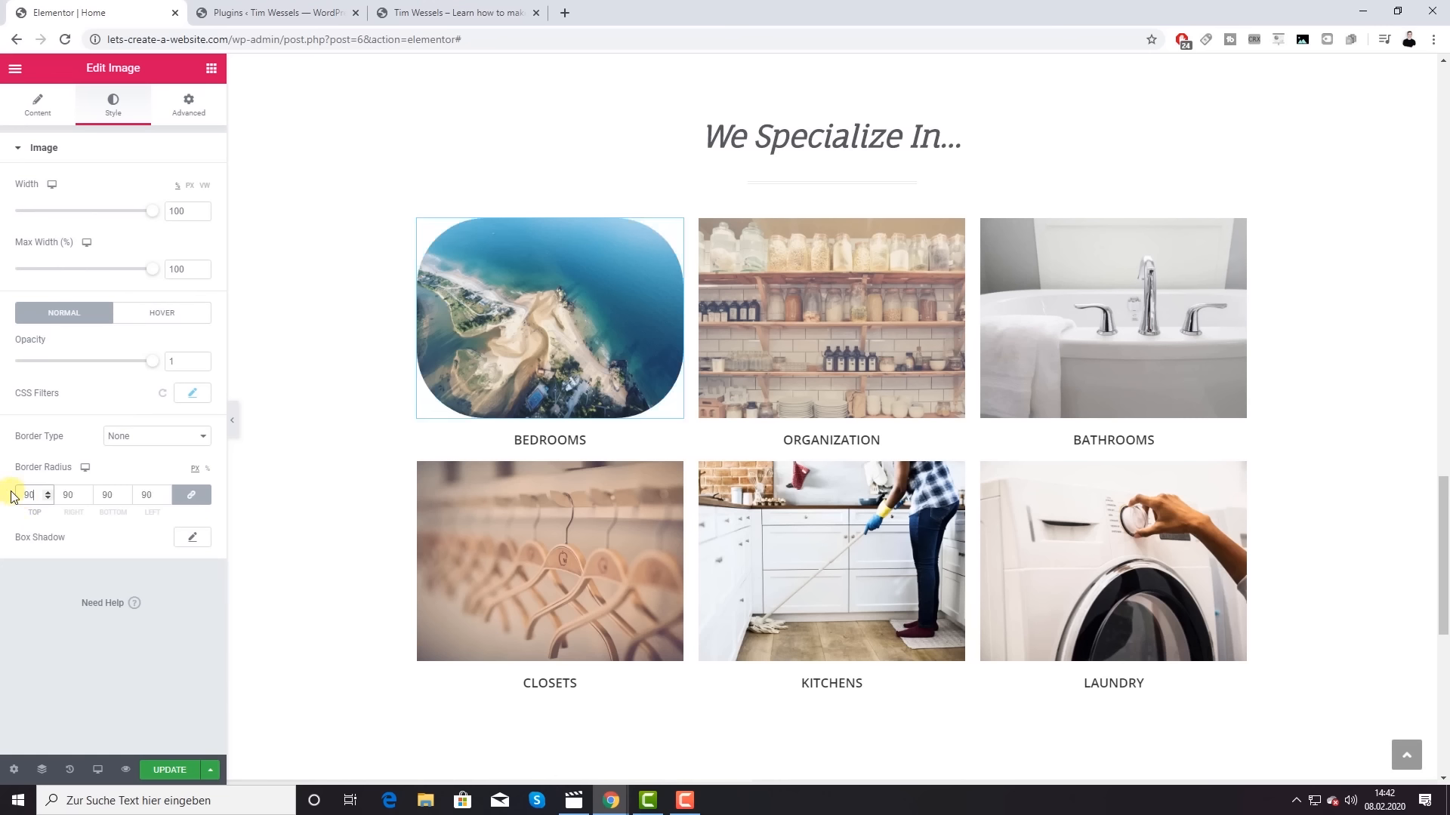
key(BackSpace)
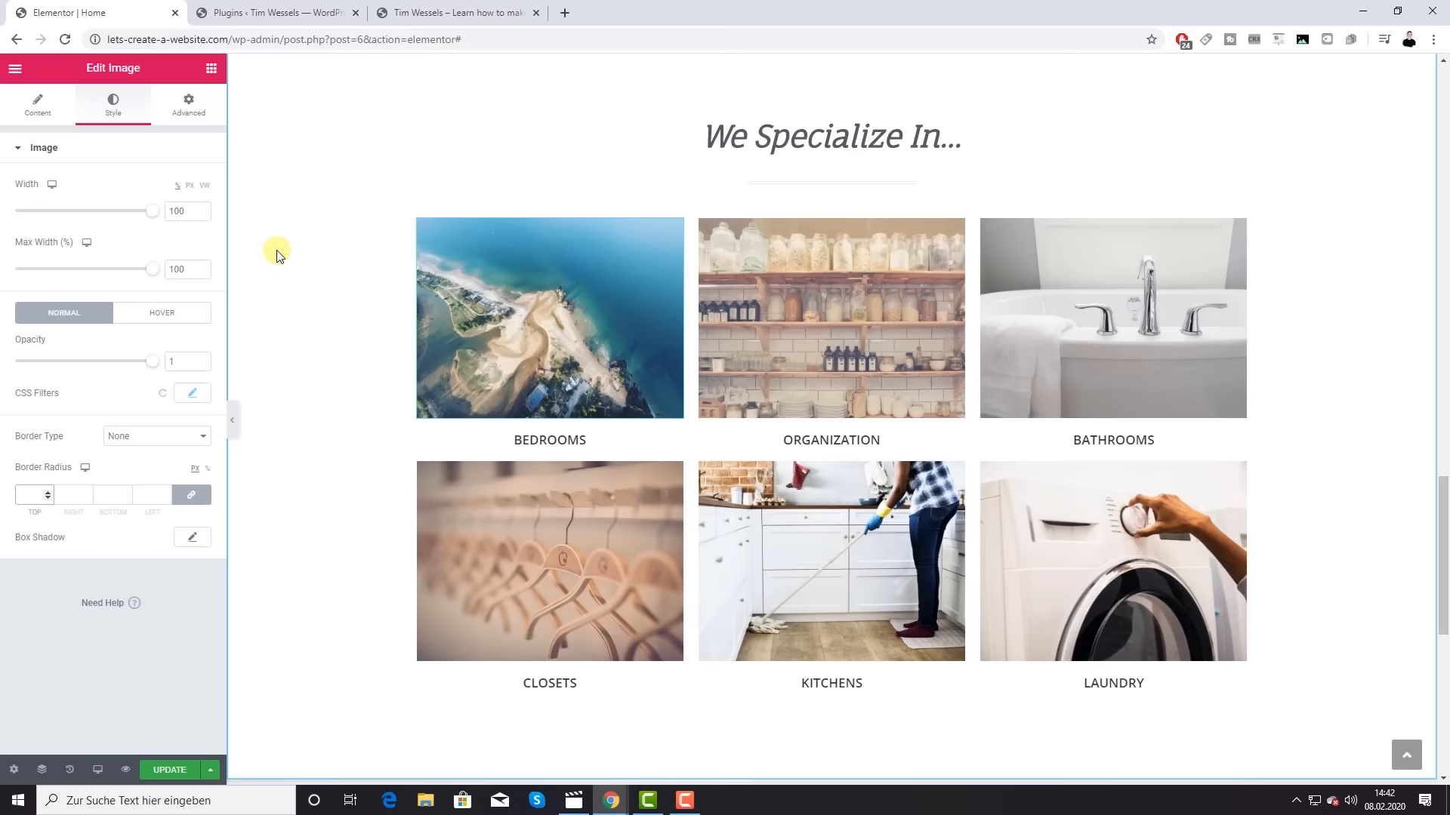
click(209, 74)
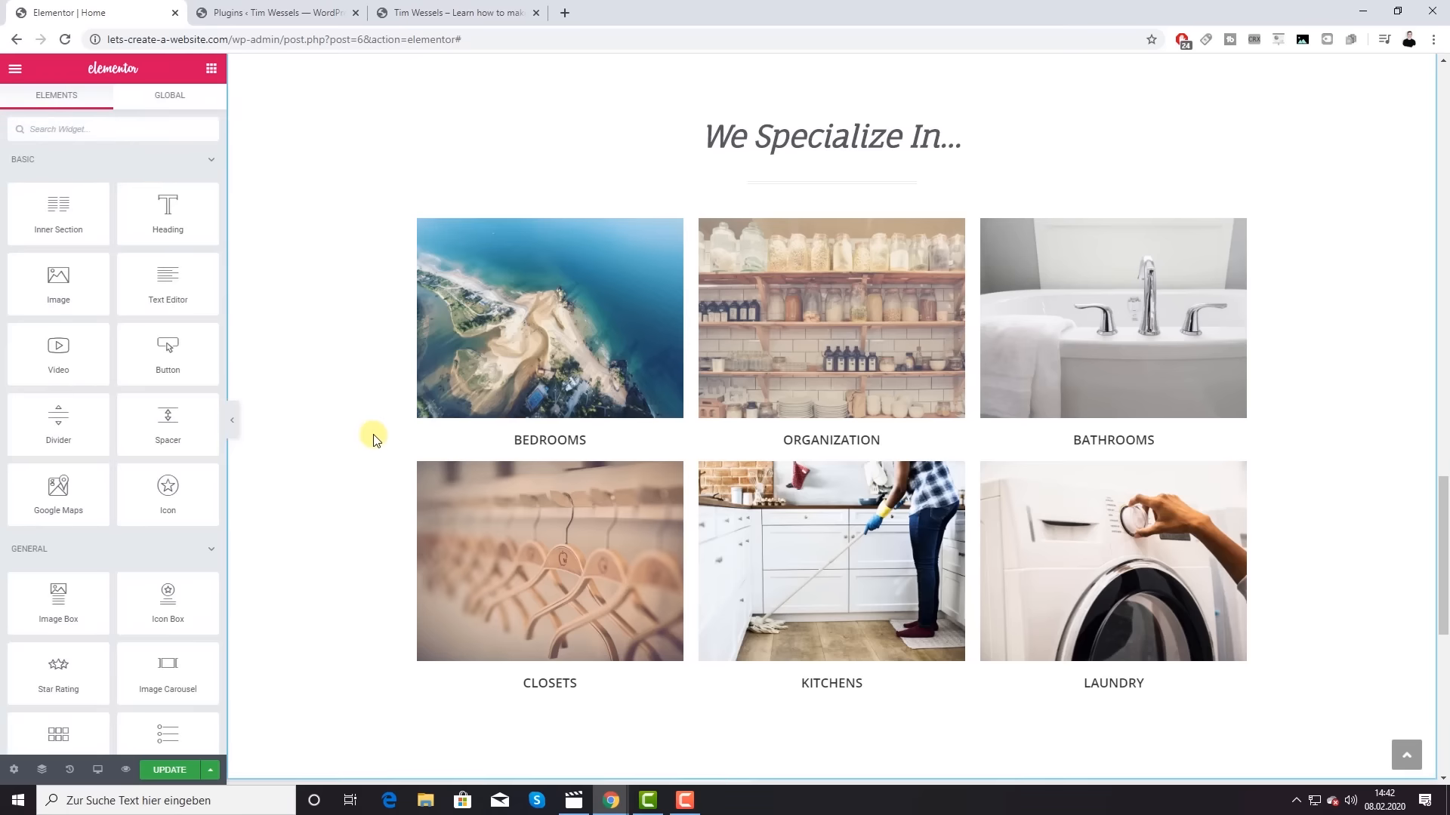
Step: Give the hero section at the start of the page a bright red background colour and remove its background image
scroll(373, 437, up, 20)
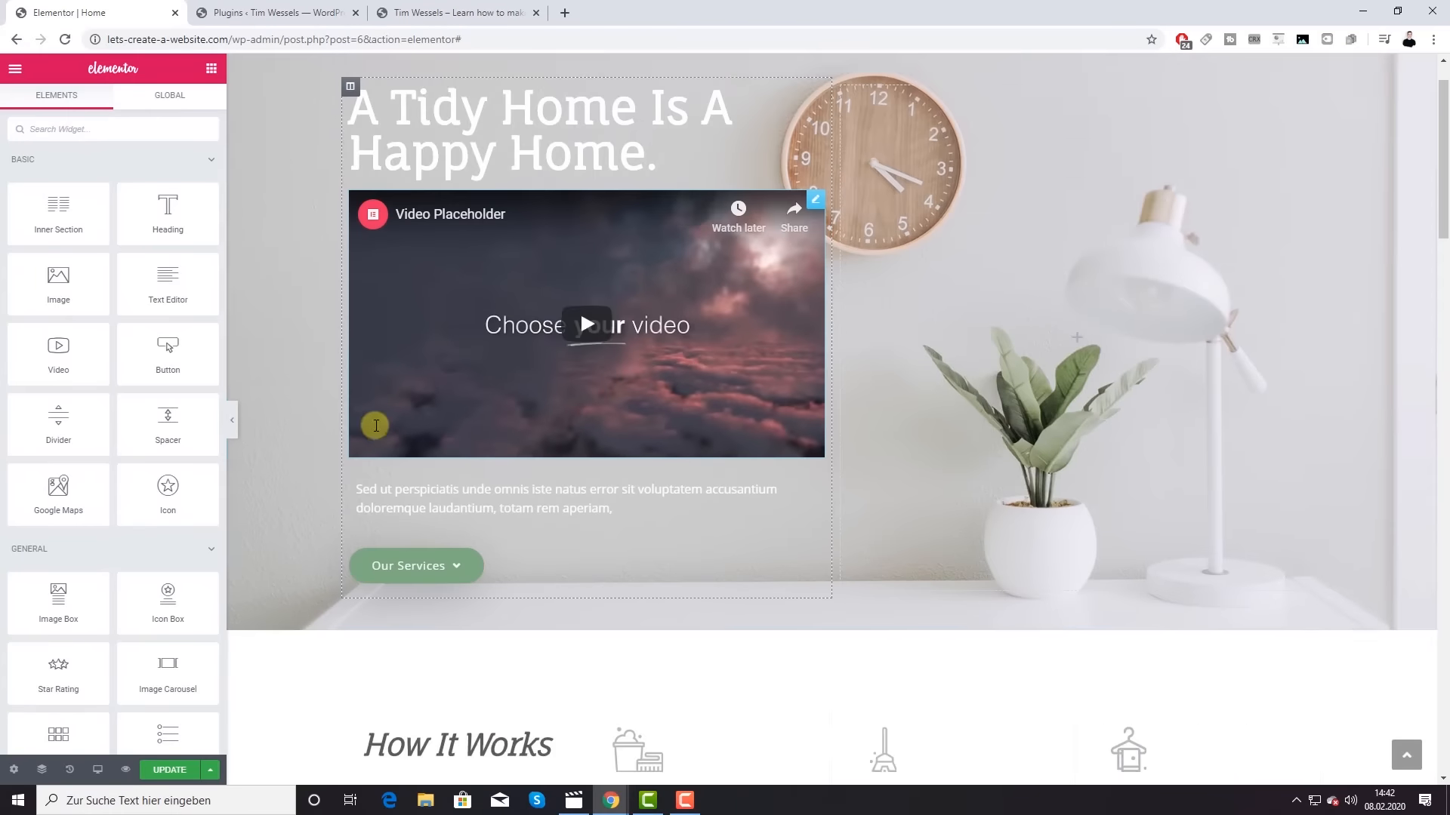
scroll(375, 425, up, 1)
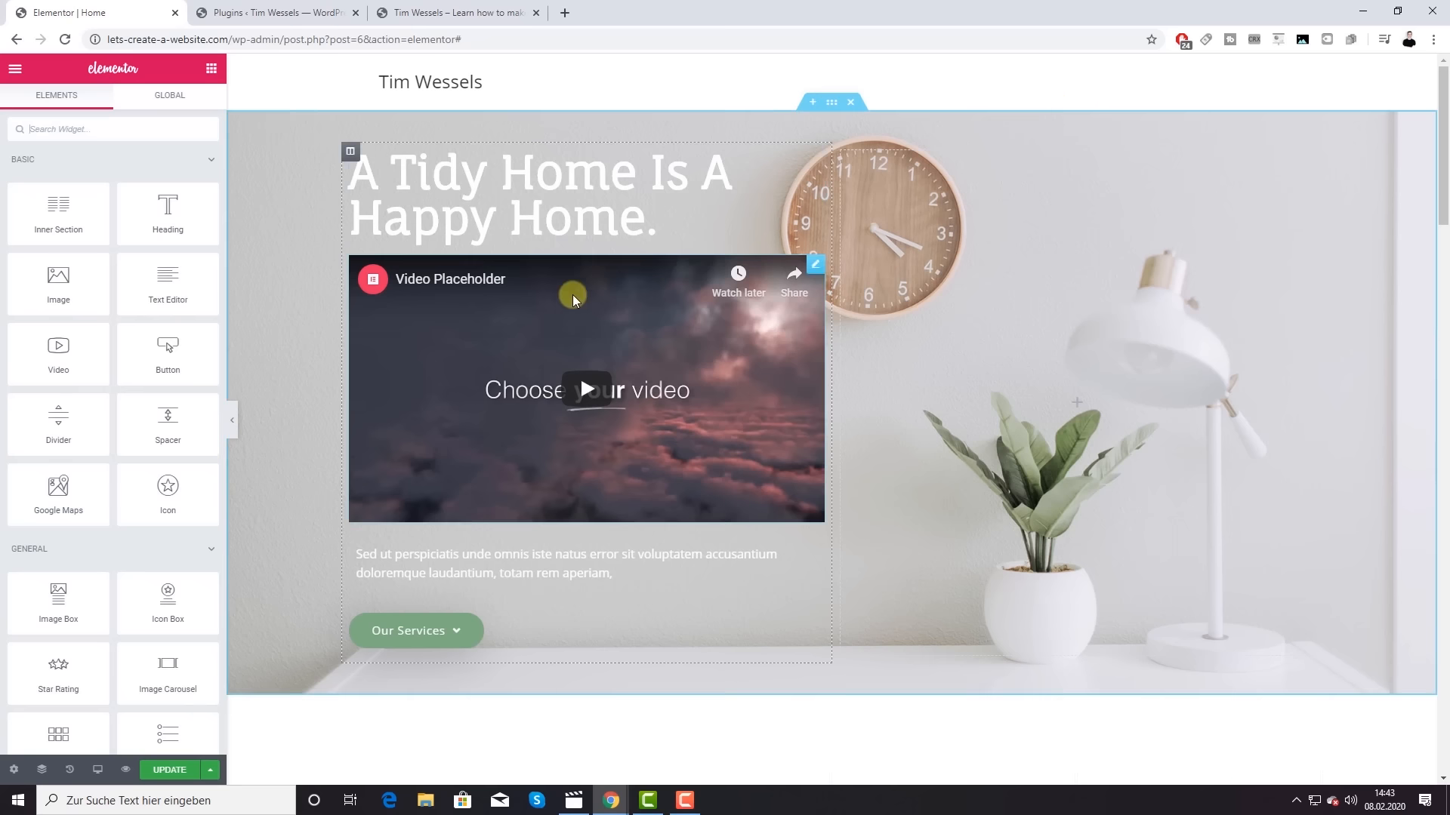
right_click(1396, 129)
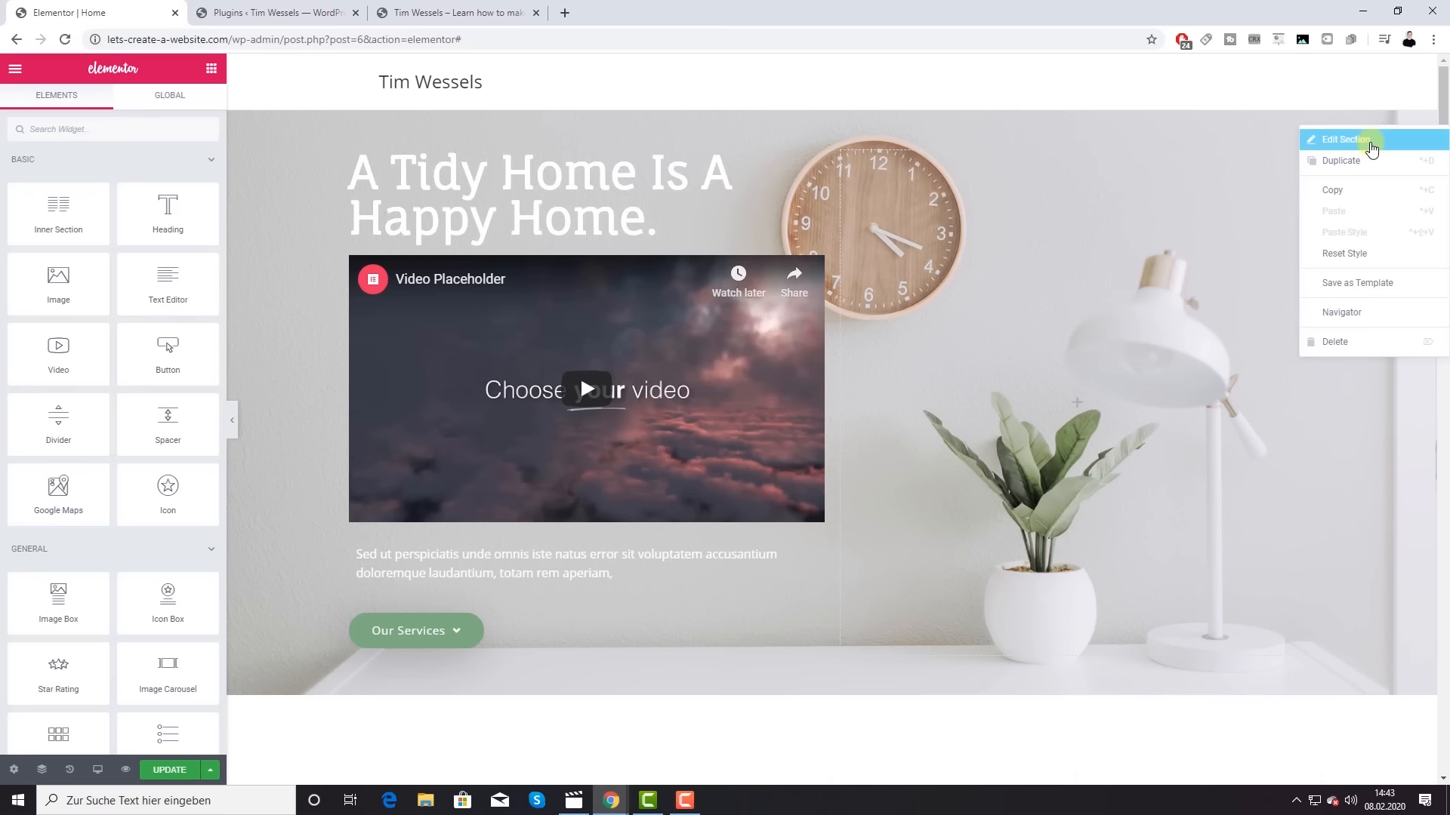
click(1370, 149)
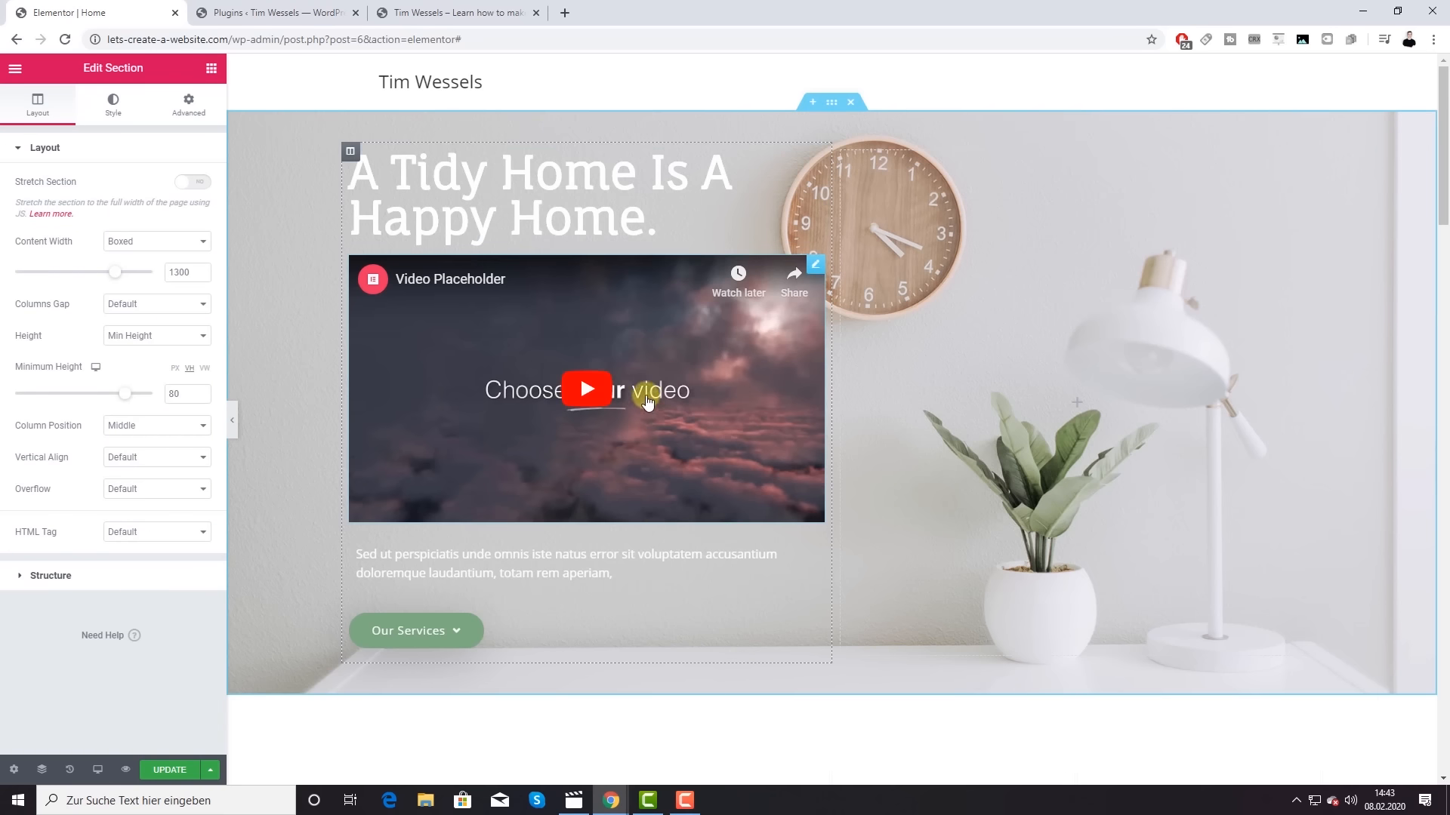
click(111, 107)
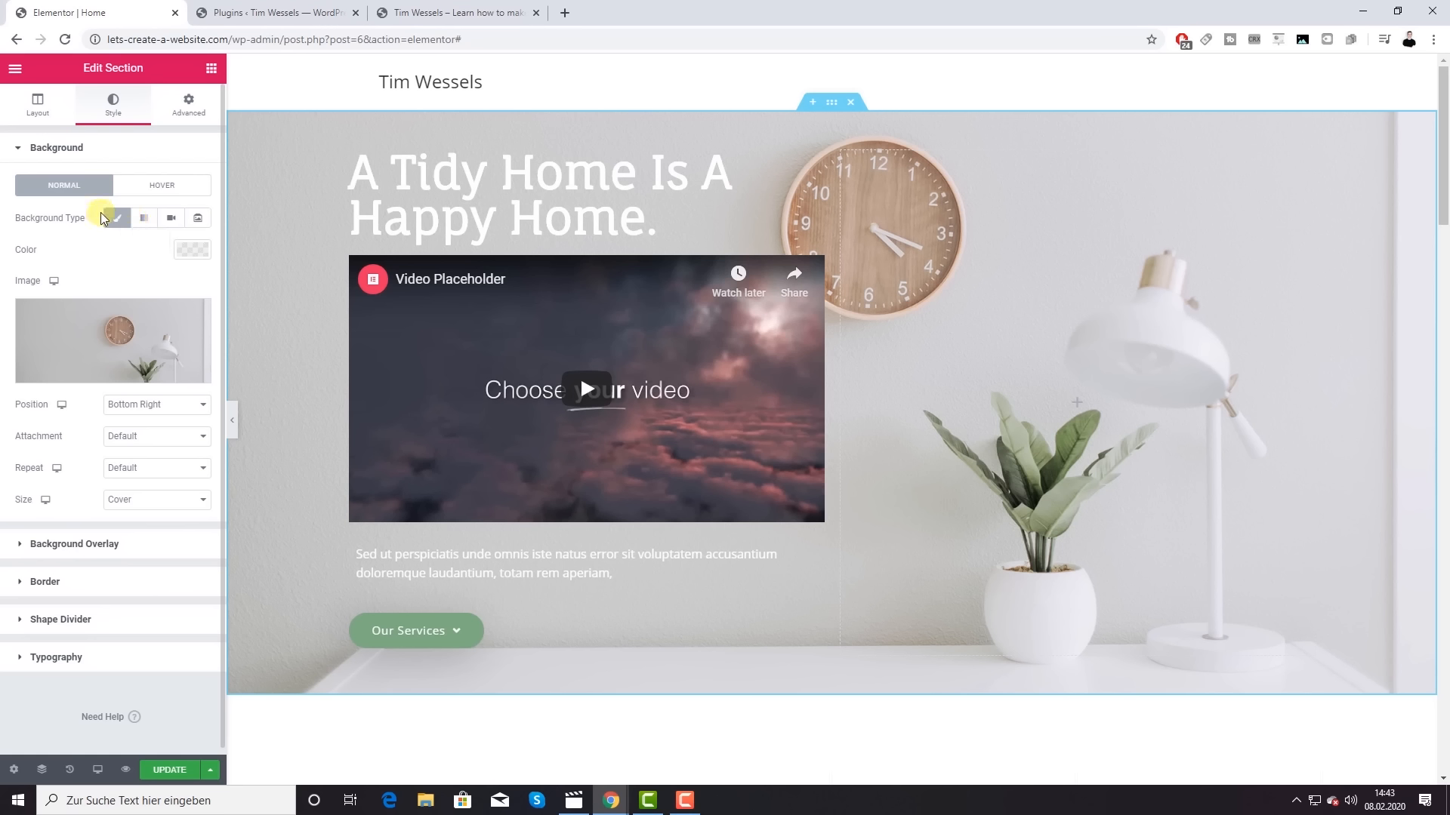
click(184, 258)
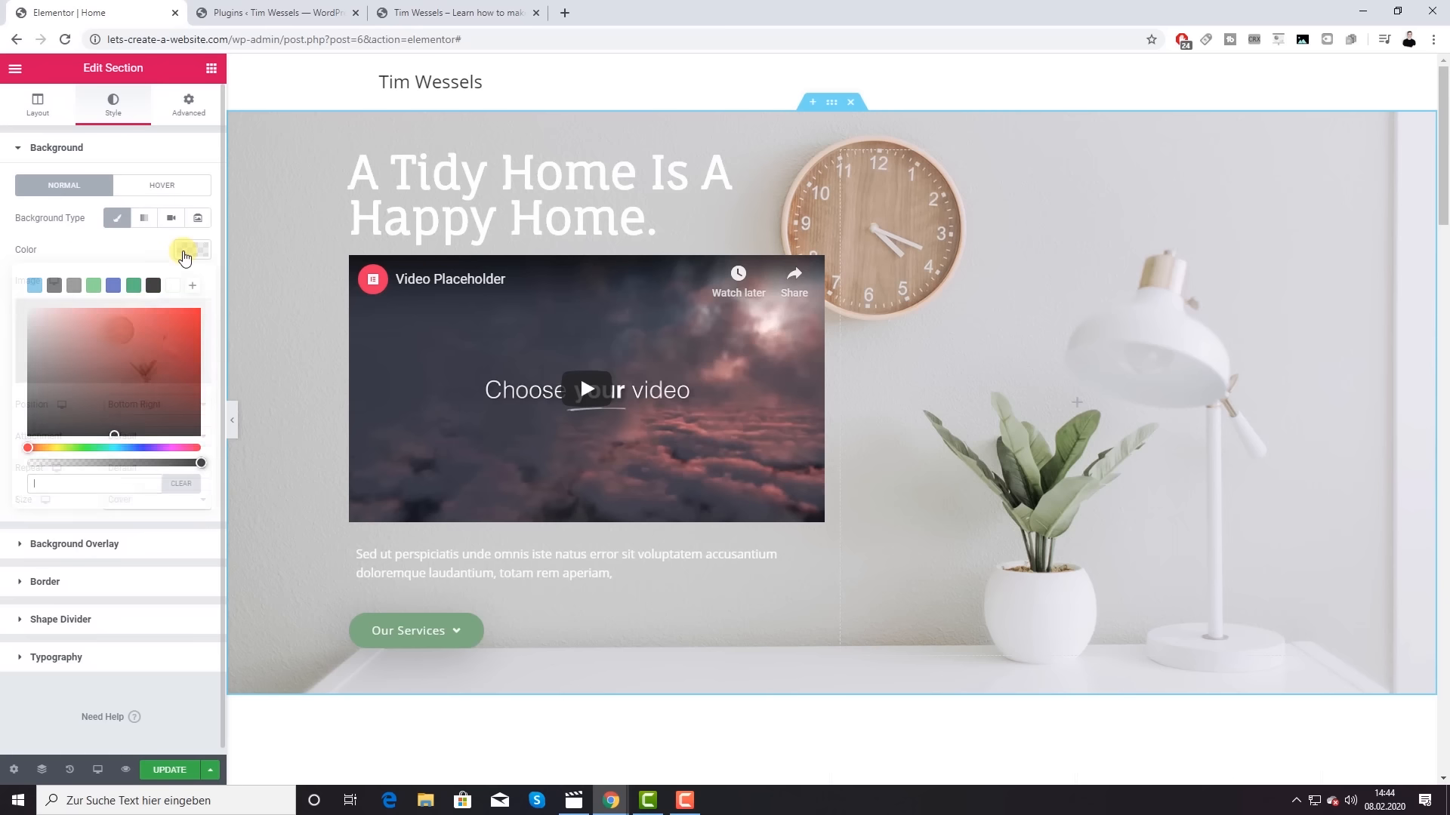
drag(180, 326, 204, 306)
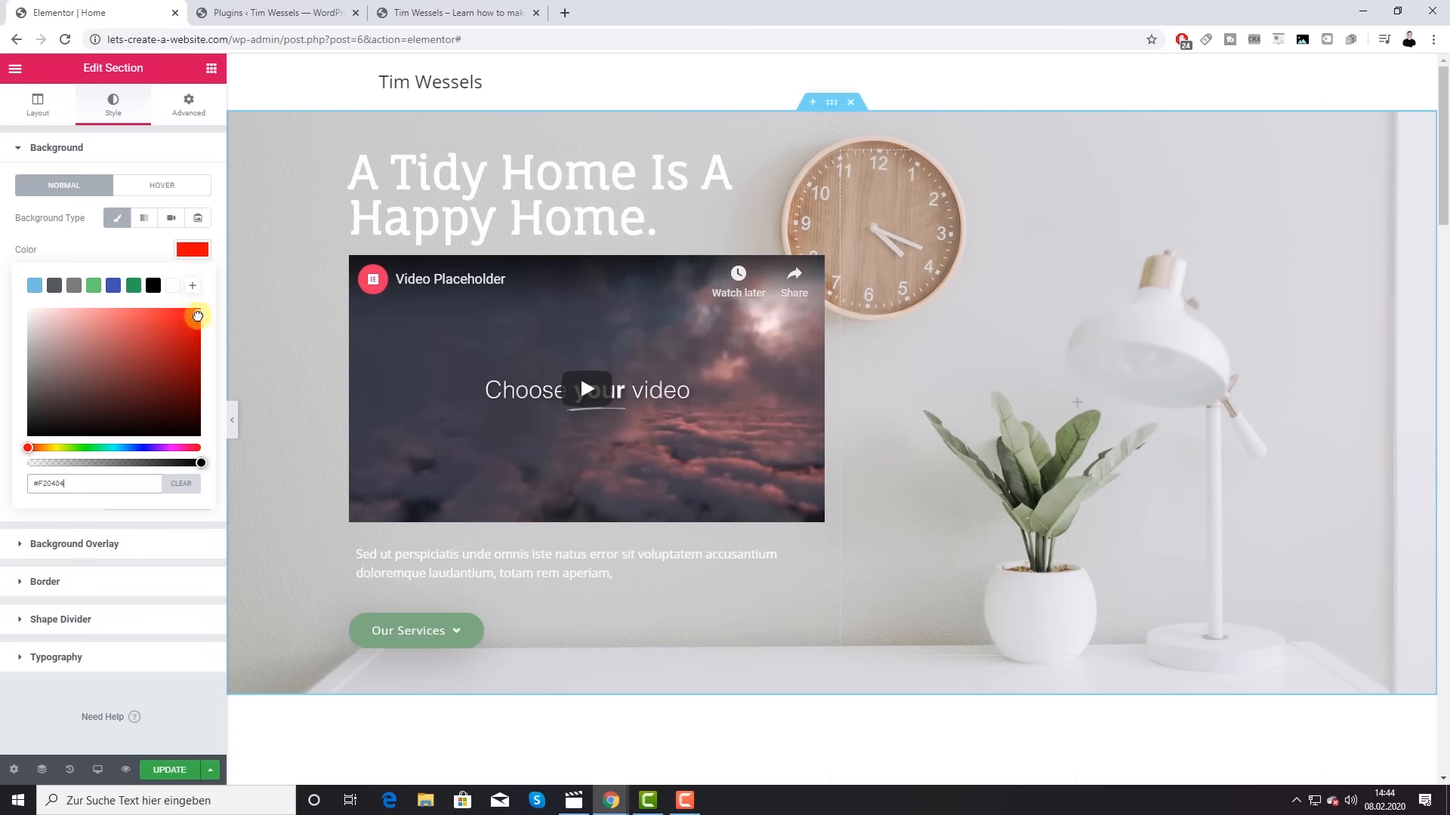
click(190, 252)
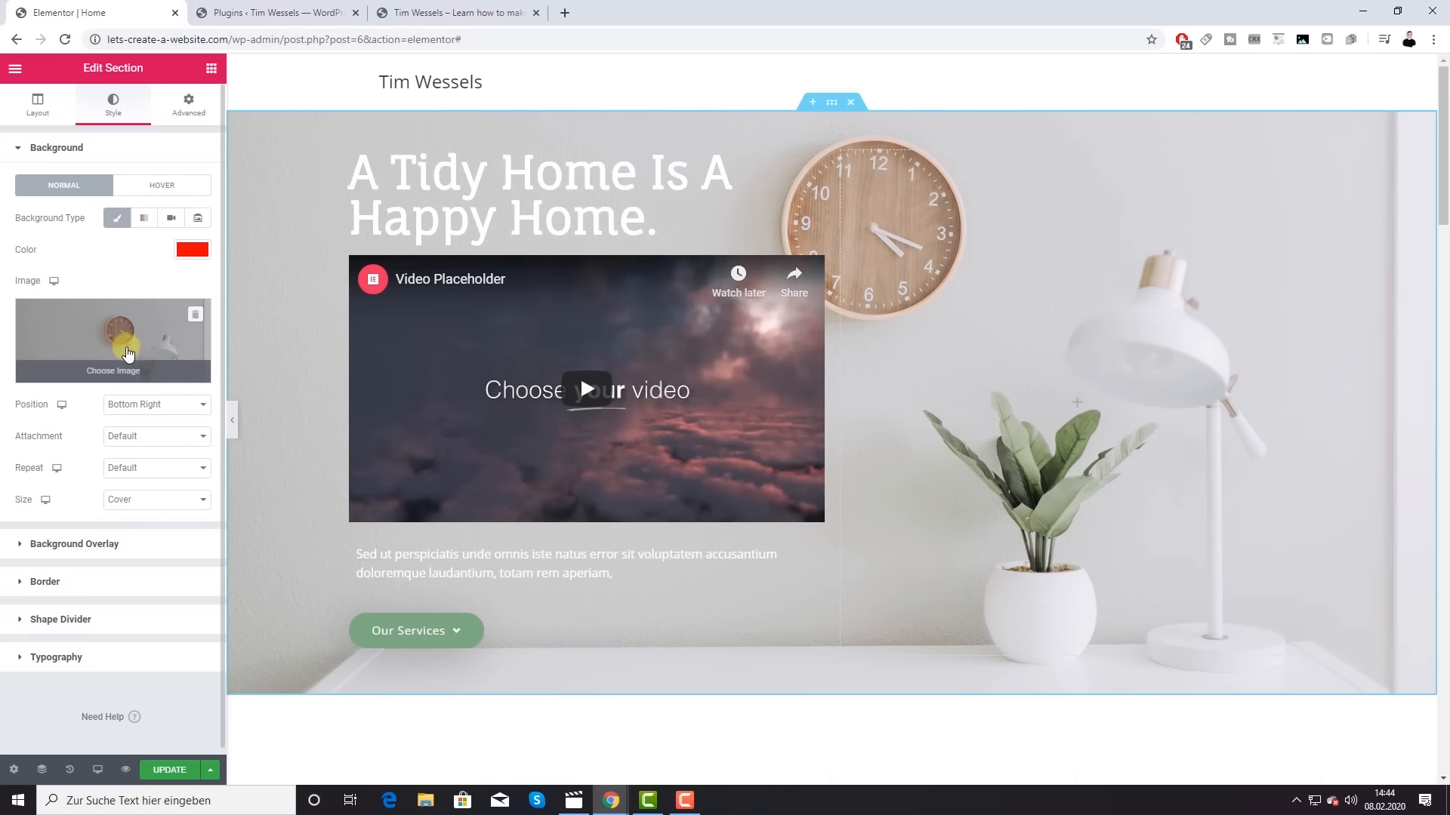
click(195, 318)
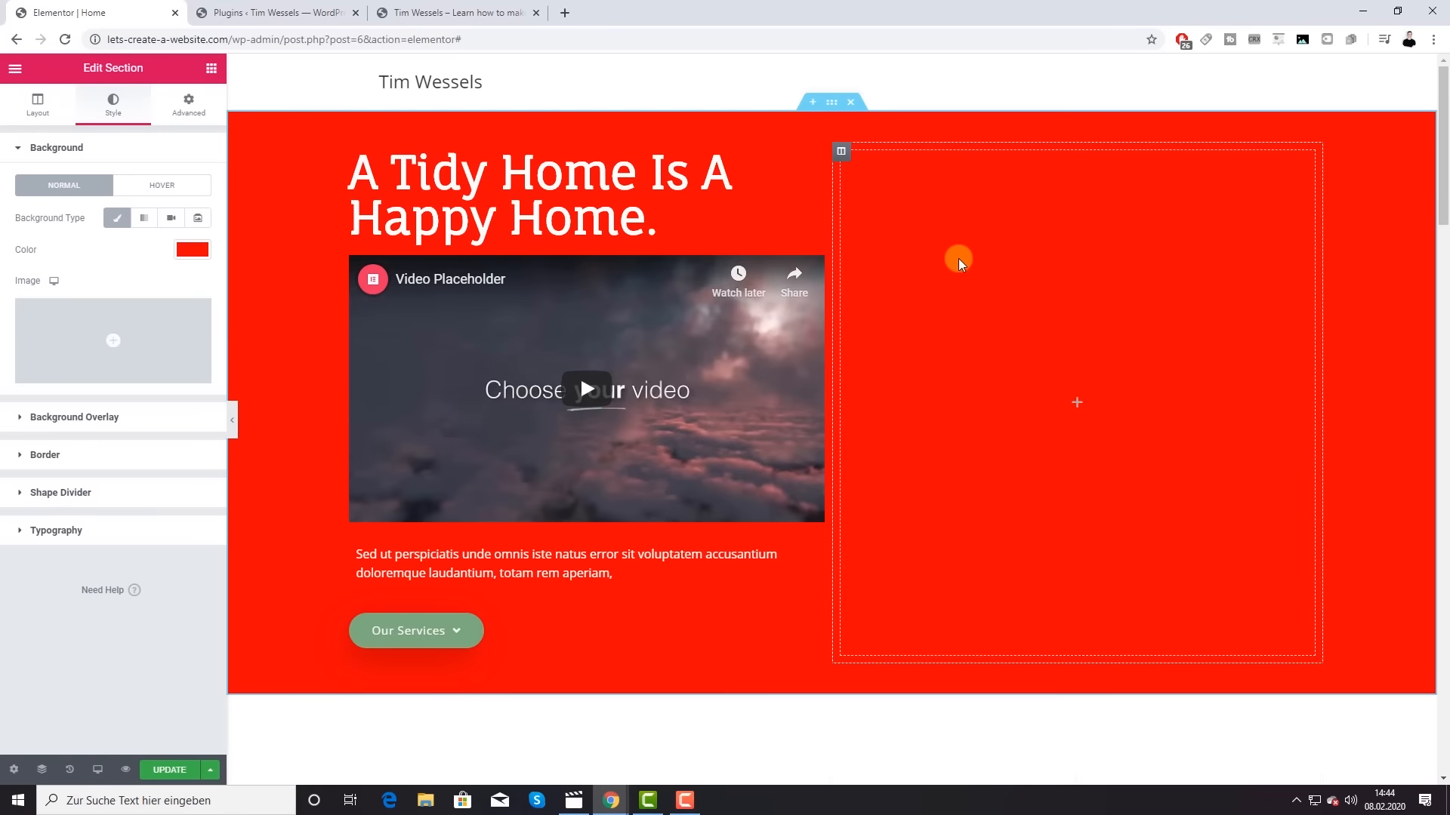
Step: Clear the hero section's red background colour
scroll(959, 262, down, 6)
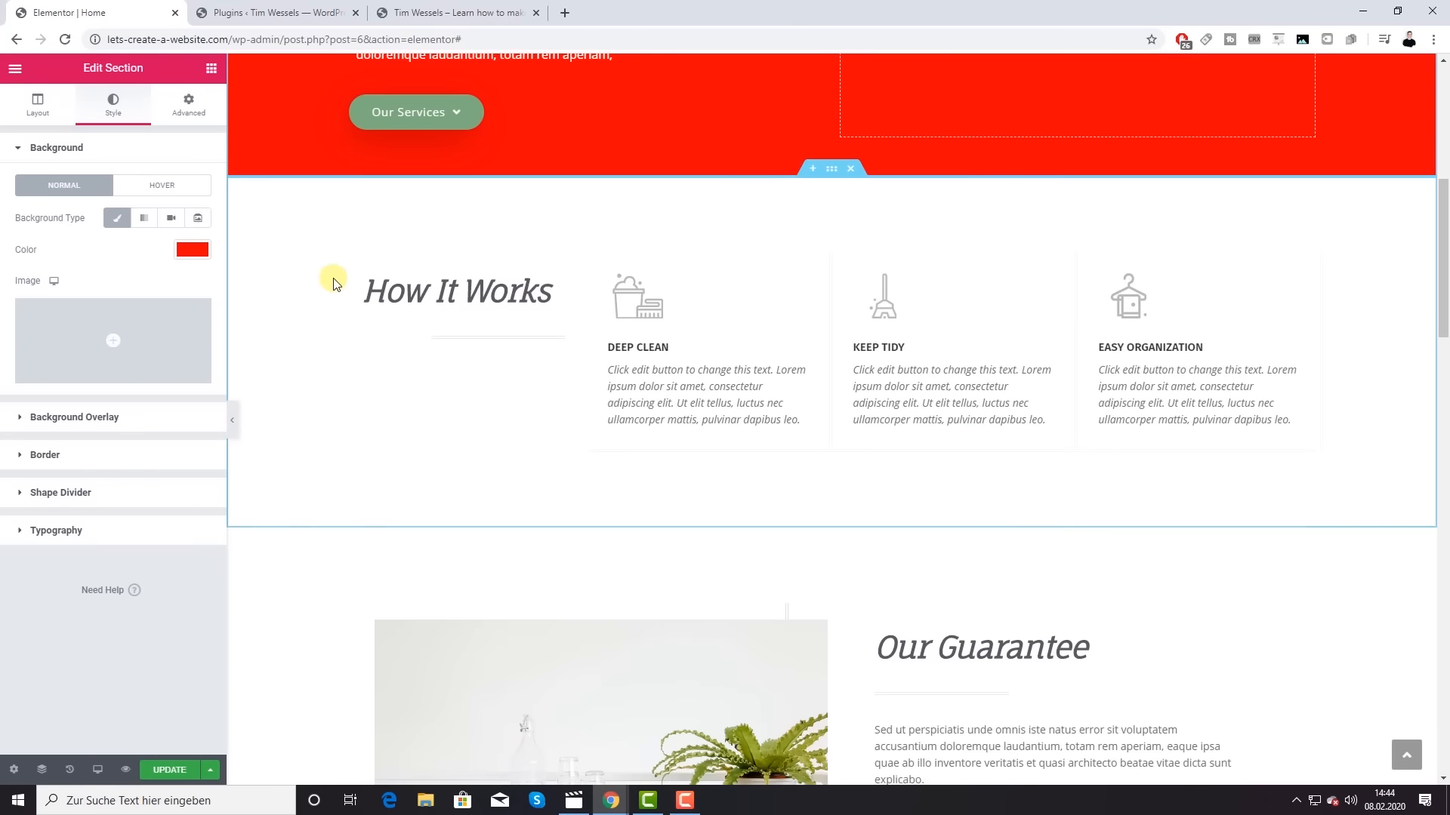
scroll(415, 287, up, 6)
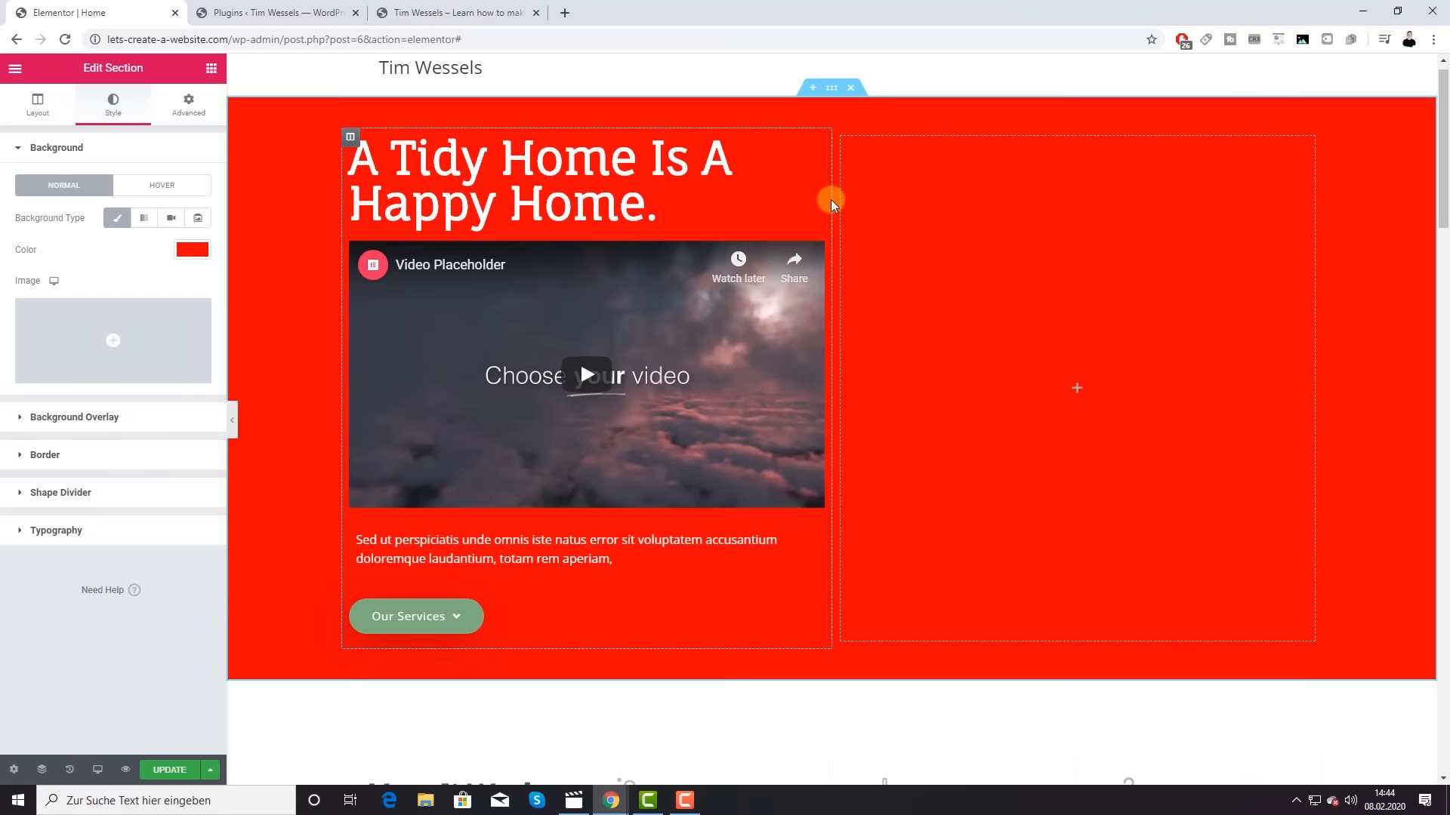
click(197, 250)
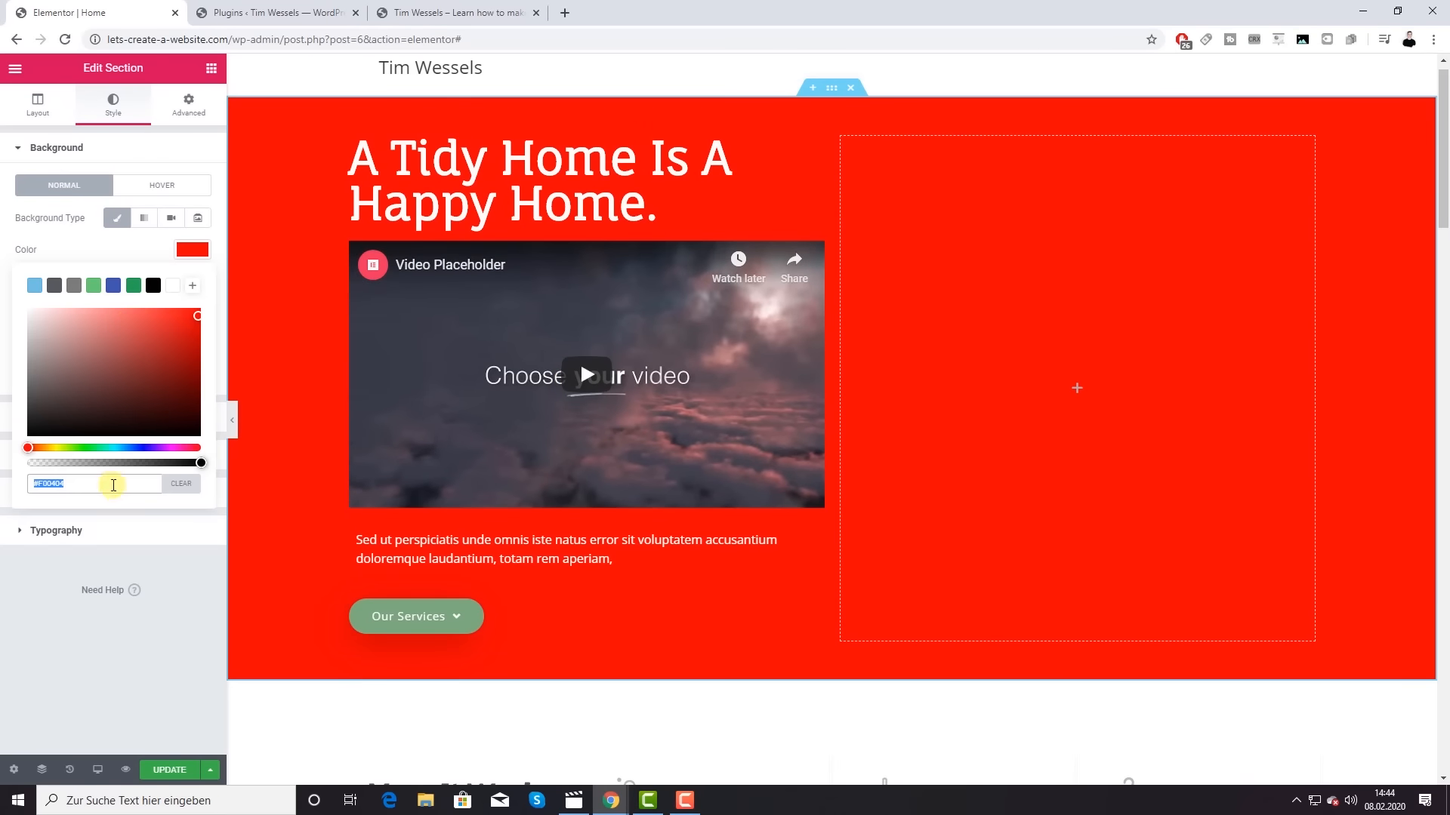
click(182, 484)
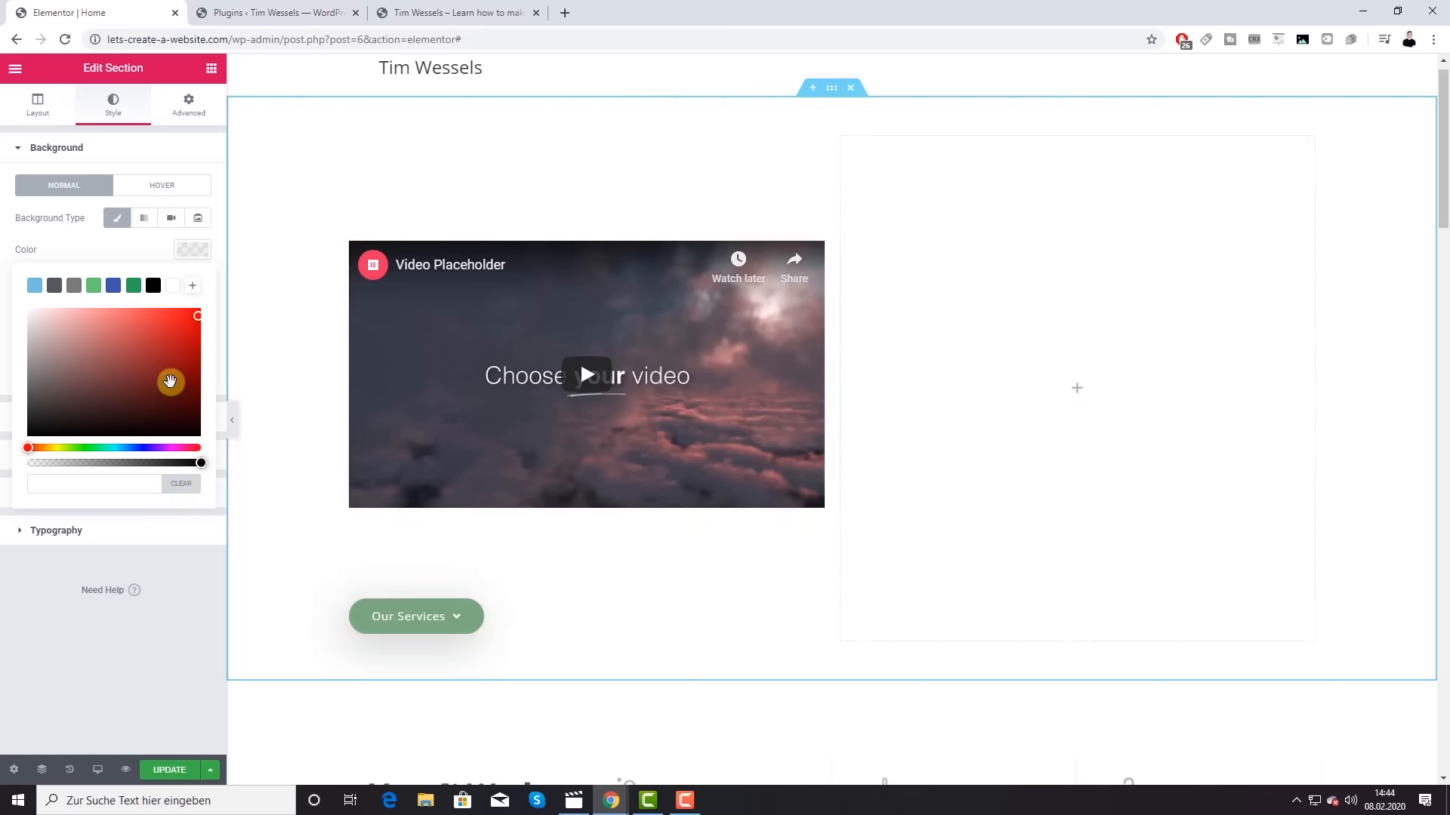
click(193, 252)
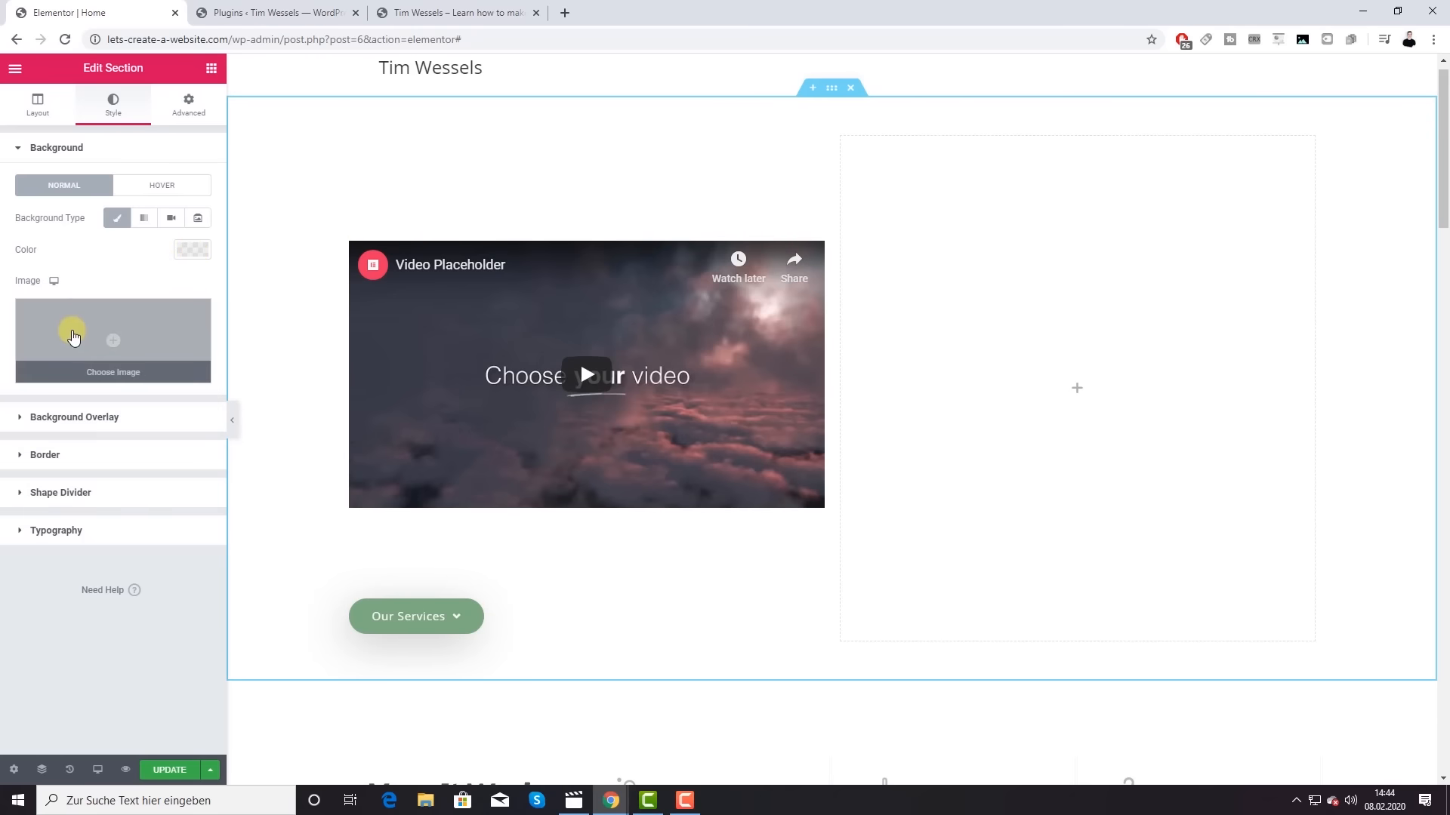
Step: Open the media library for the hero section's background image and select the photo of the building with the American flag
click(115, 344)
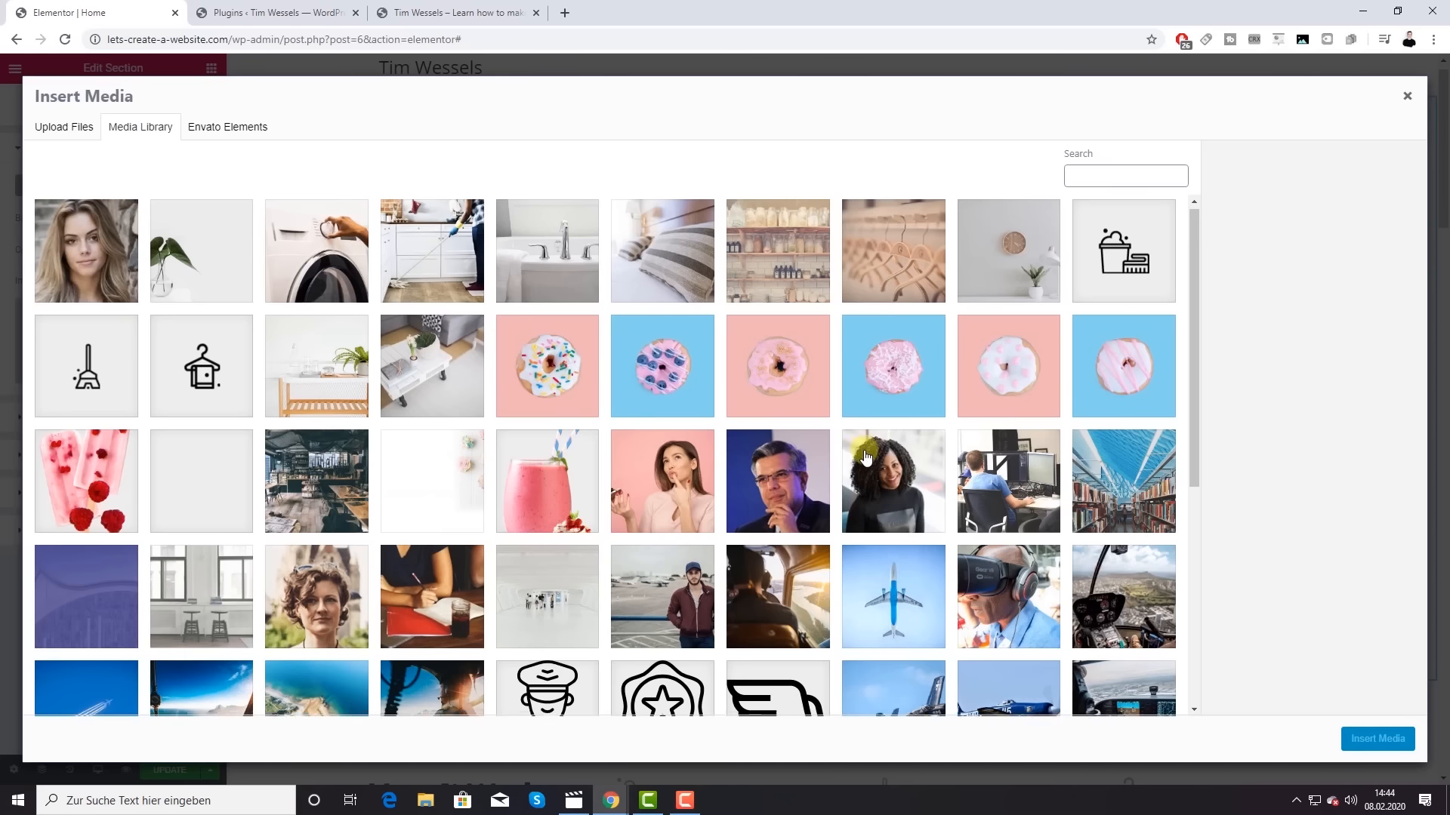
scroll(861, 455, down, 2)
scroll(860, 455, down, 3)
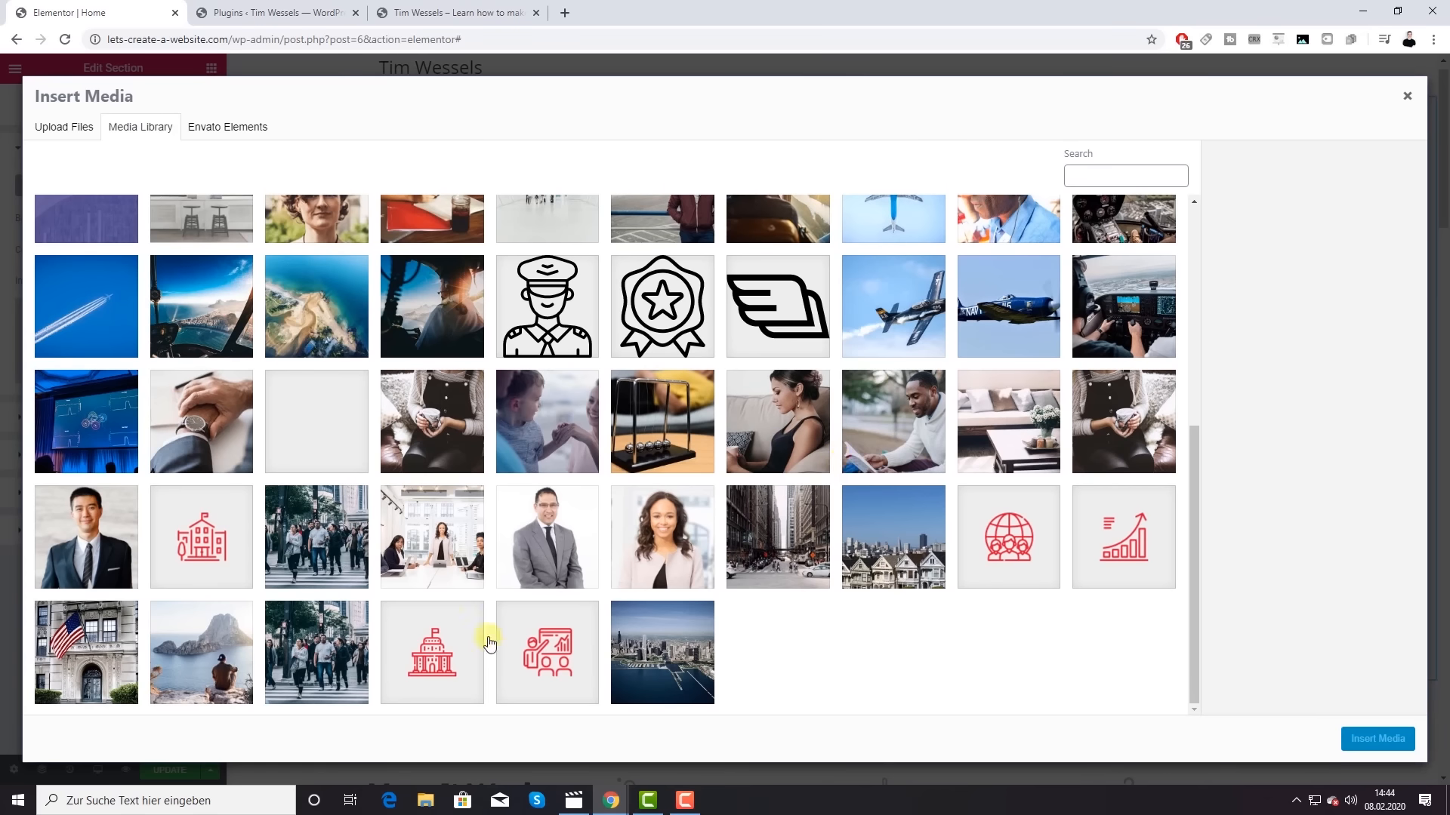
click(229, 649)
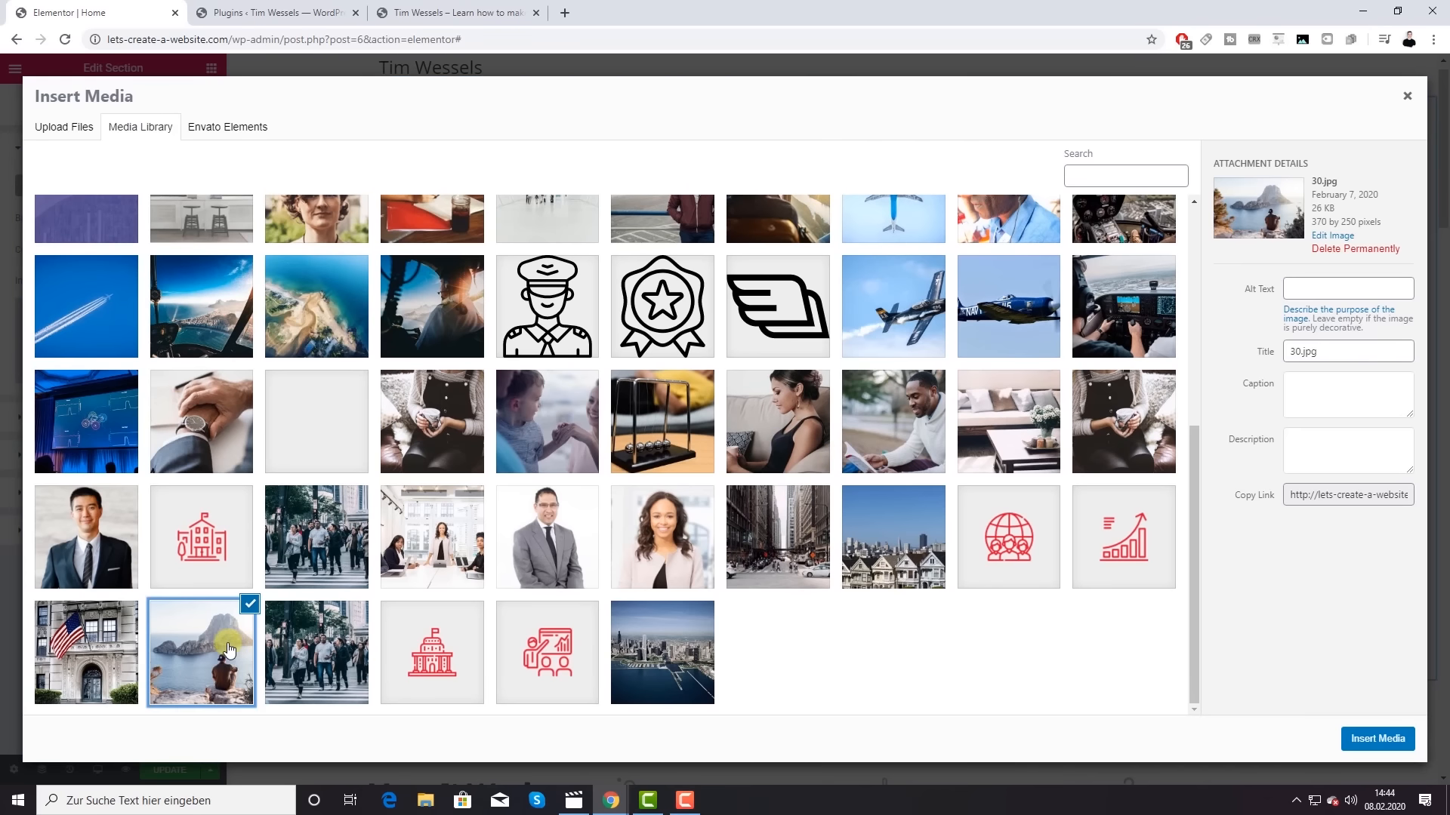
click(115, 643)
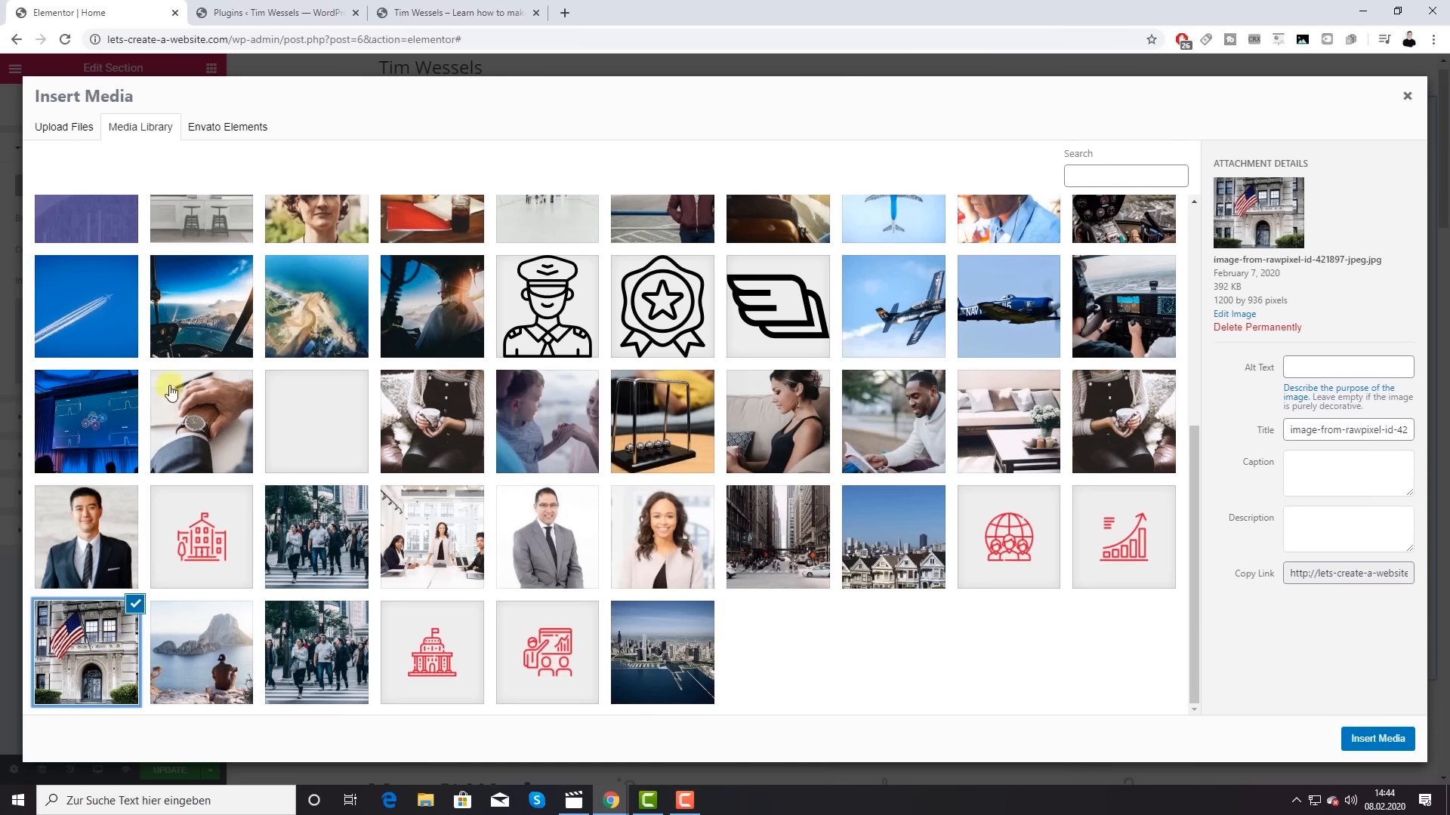
click(53, 129)
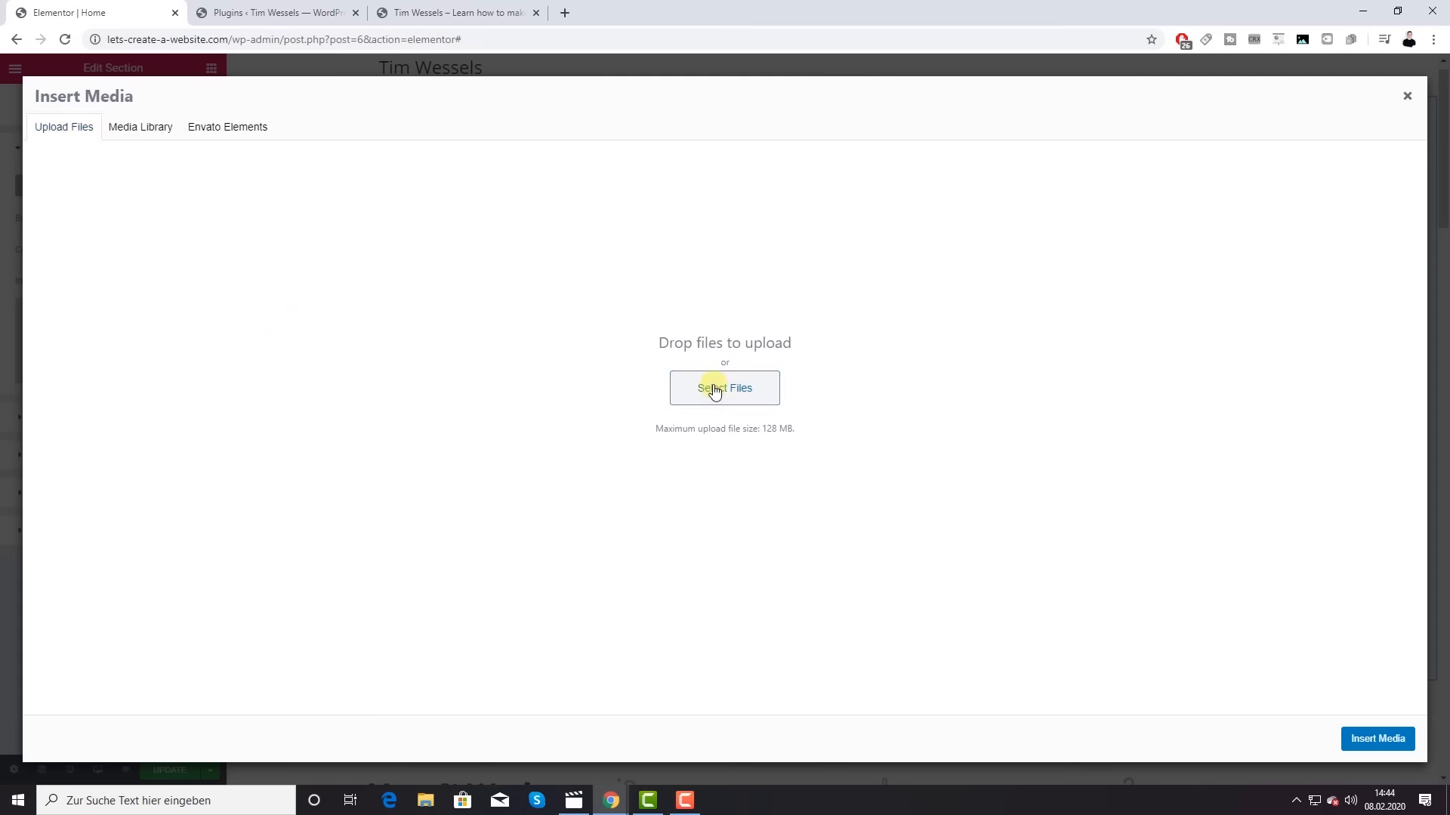
click(679, 388)
click(1139, 227)
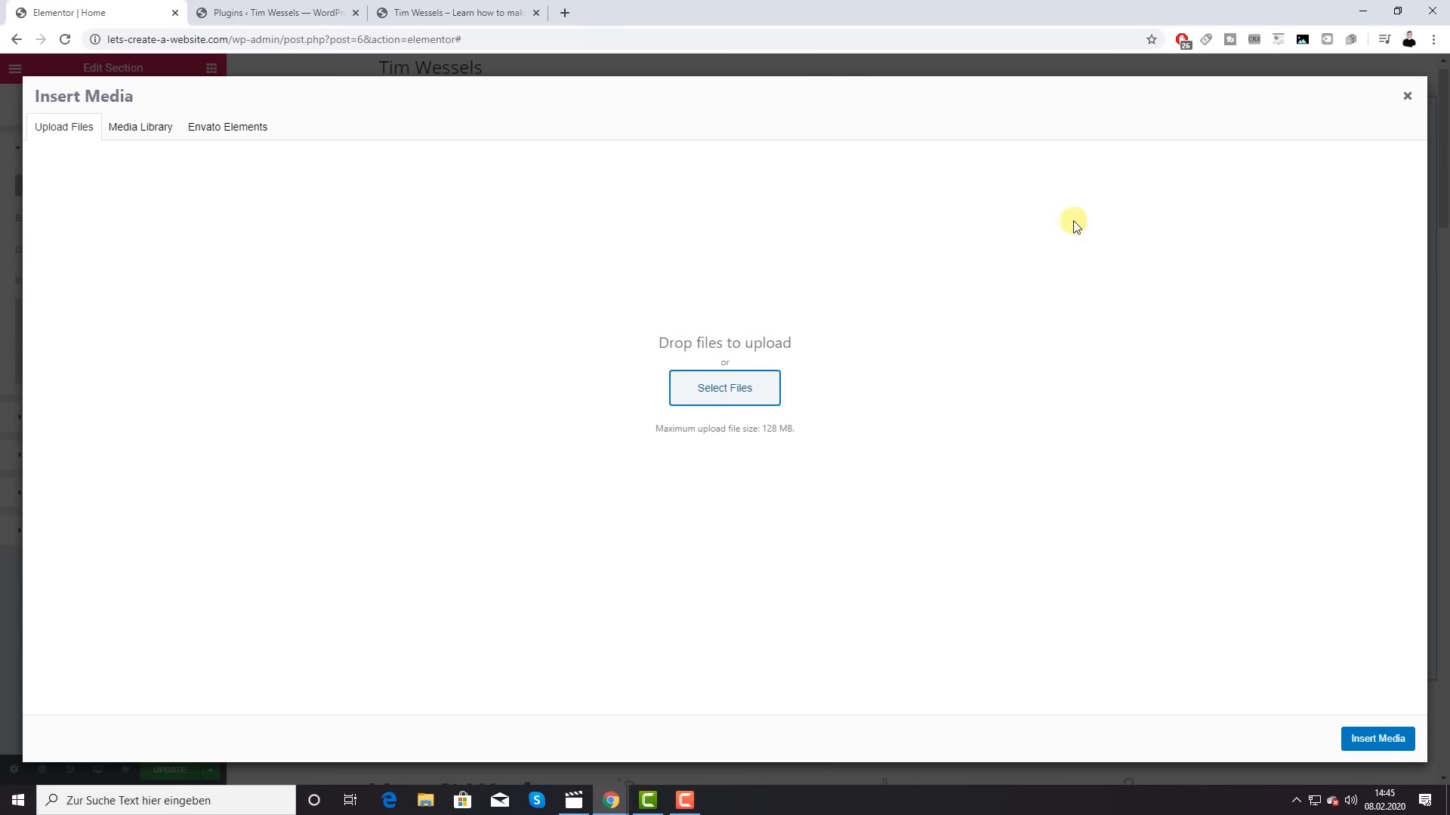
Step: Insert image-from-rawpixel-id-421897-jpeg.jpg from the media library as the hero section's background image
click(141, 126)
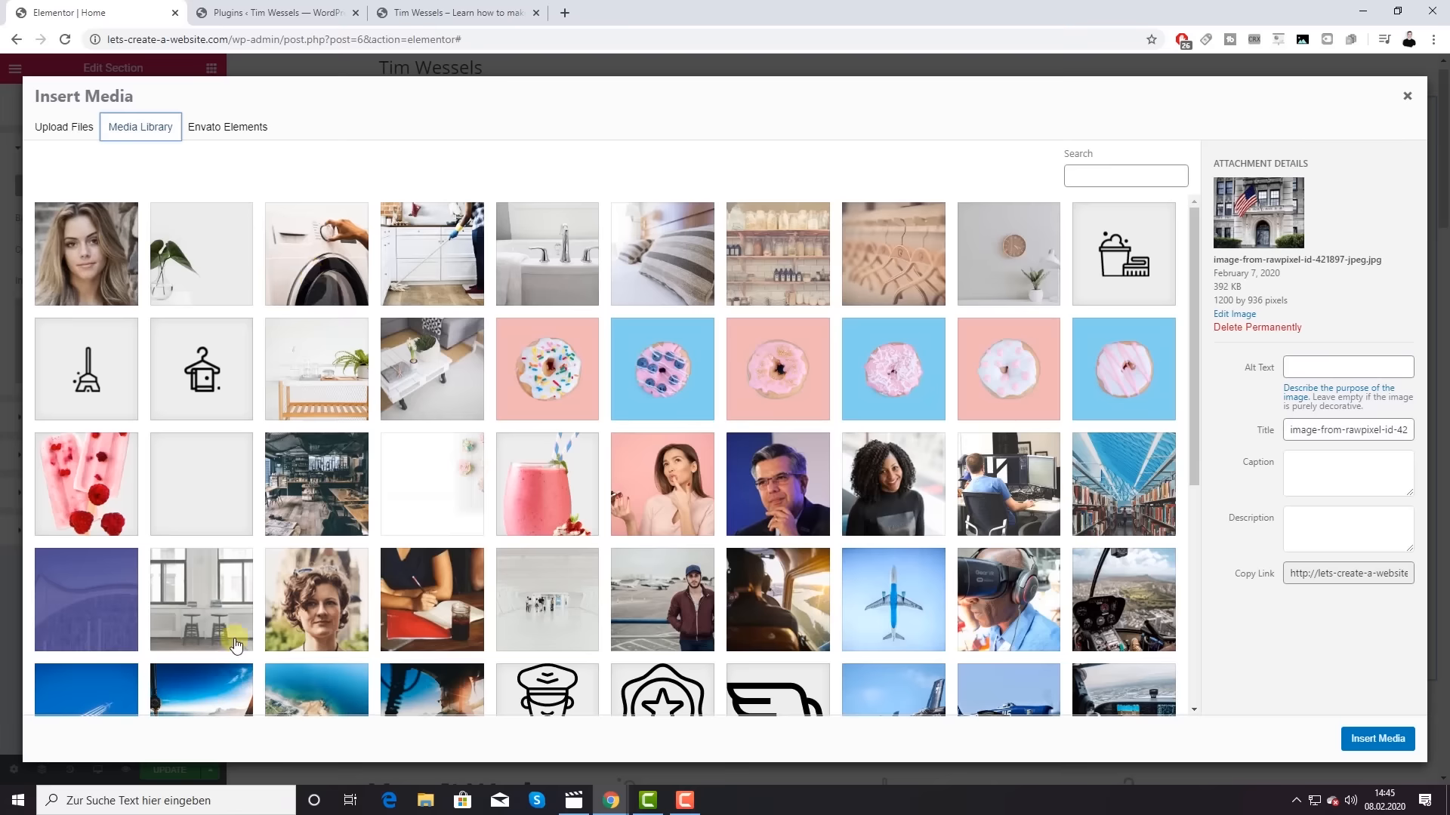
scroll(232, 632, down, 4)
scroll(232, 632, down, 2)
click(57, 643)
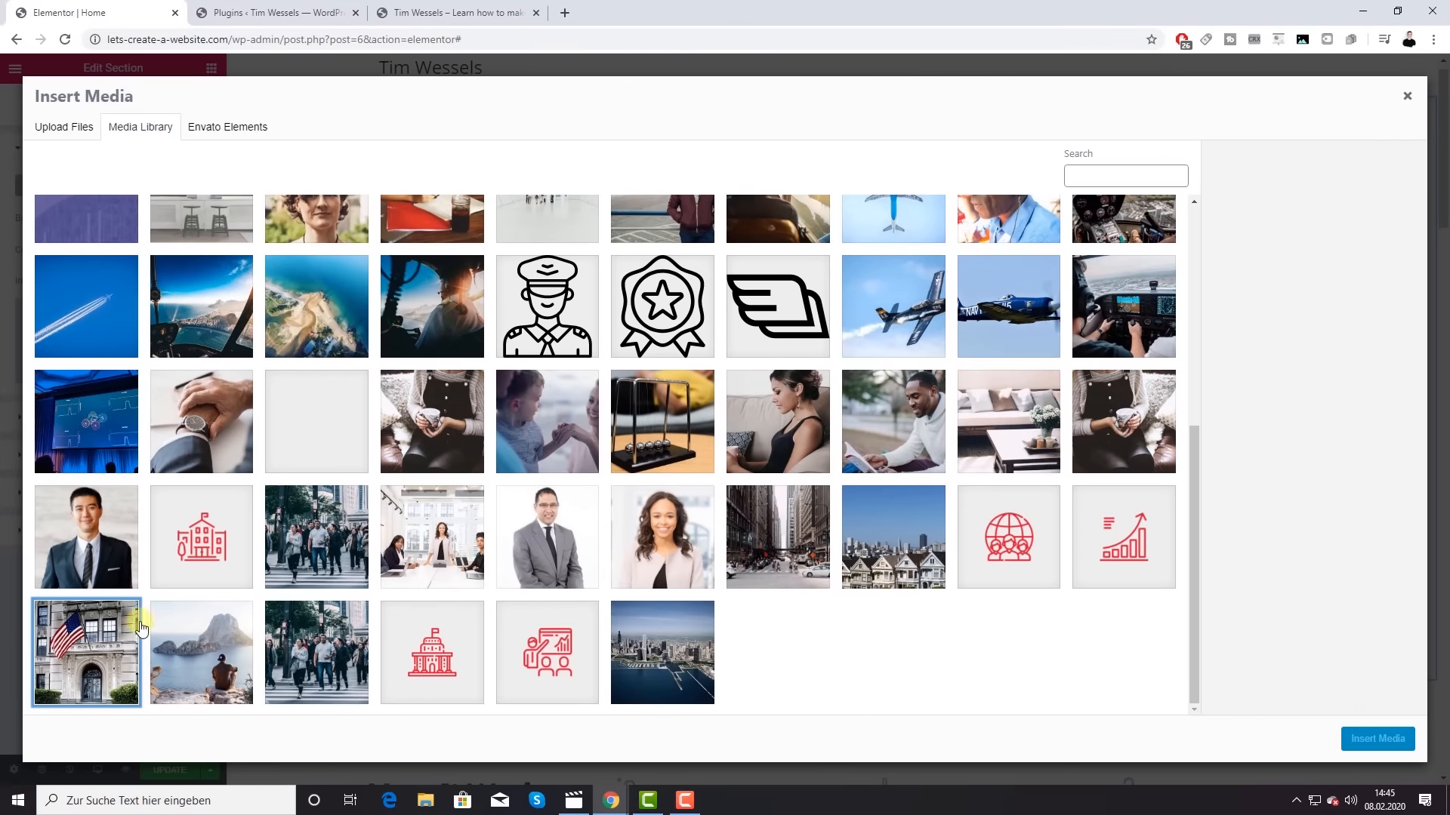
click(125, 642)
click(1373, 744)
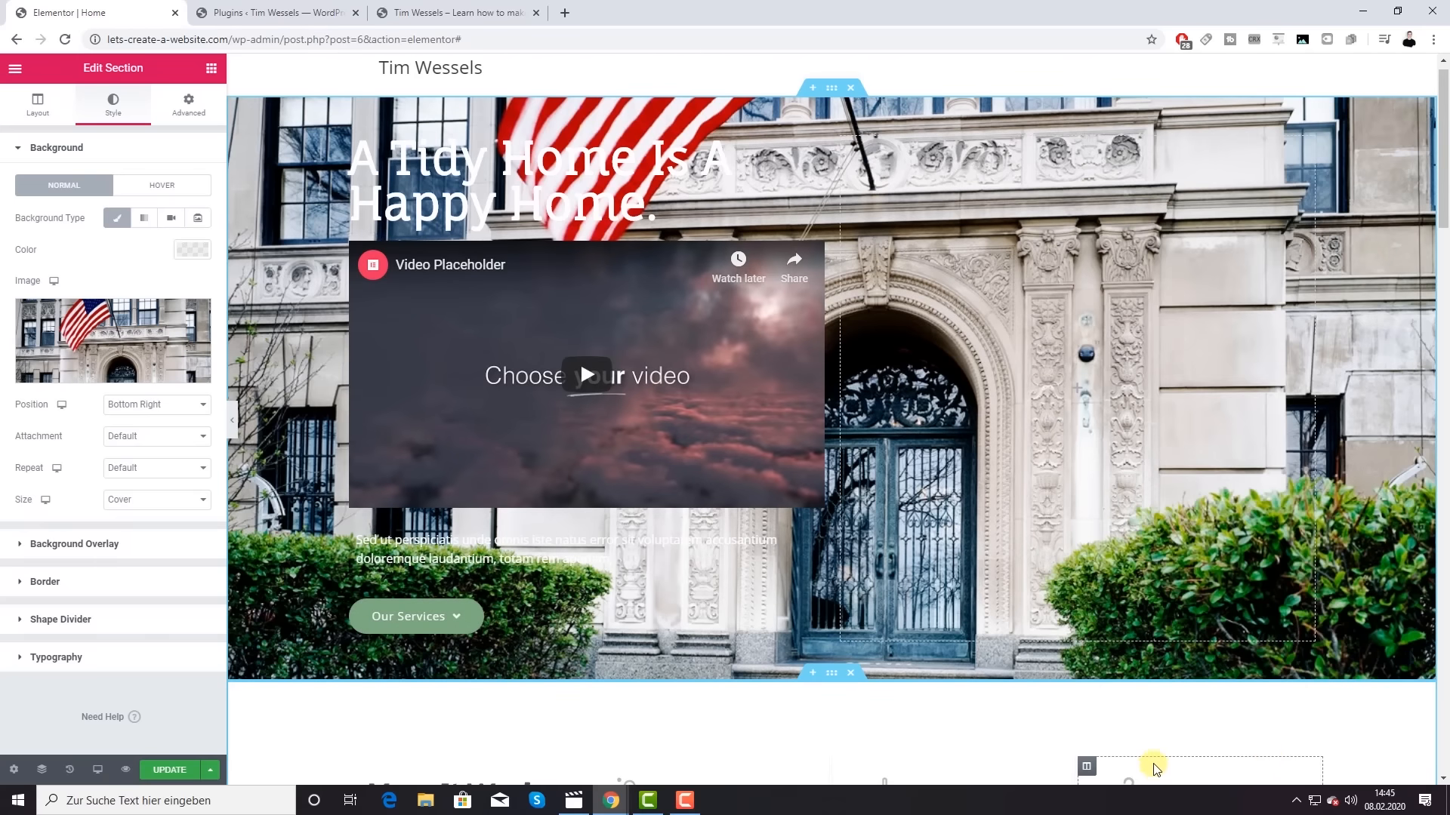
scroll(1057, 480, down, 1)
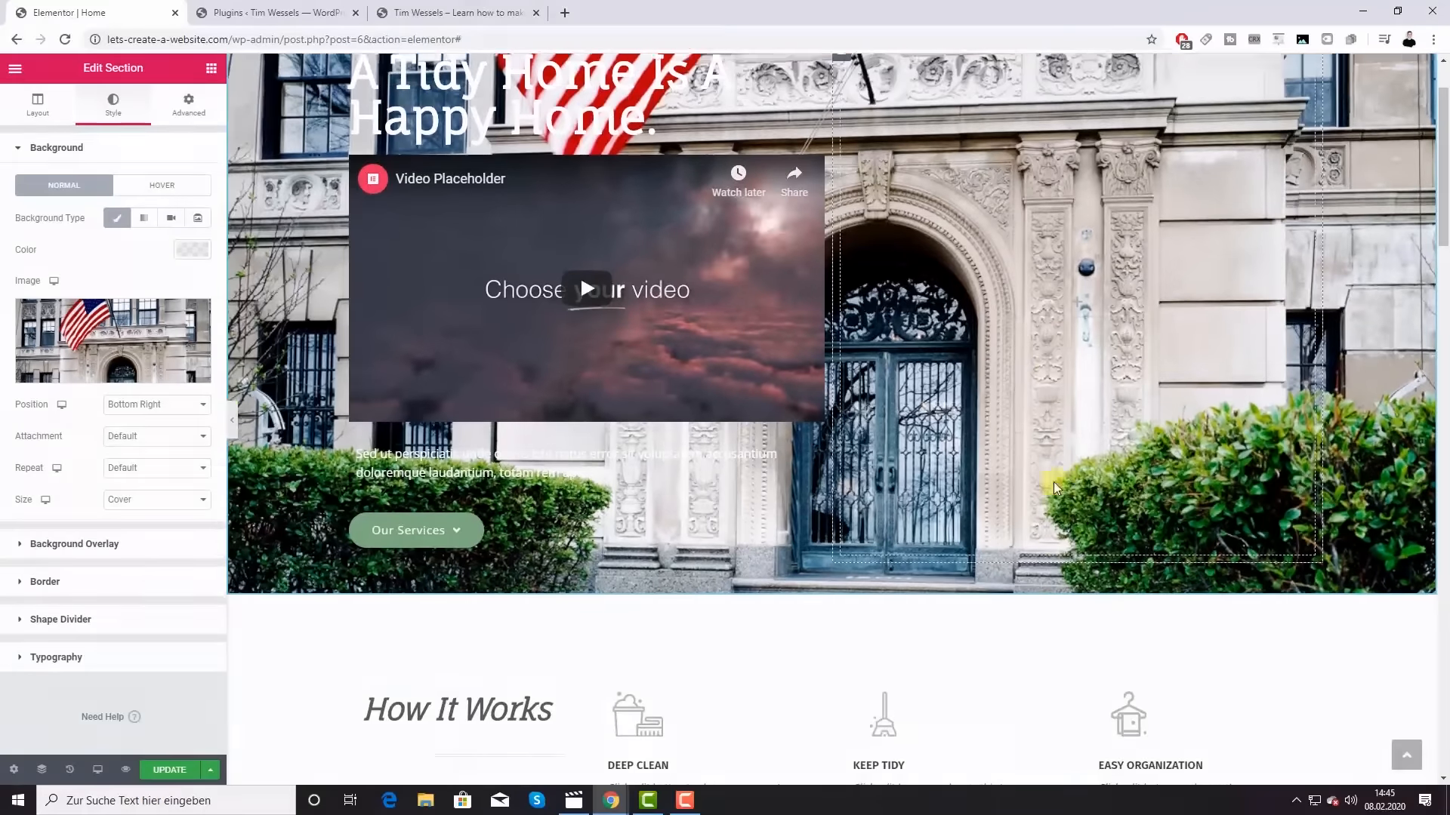
scroll(1057, 468, up, 1)
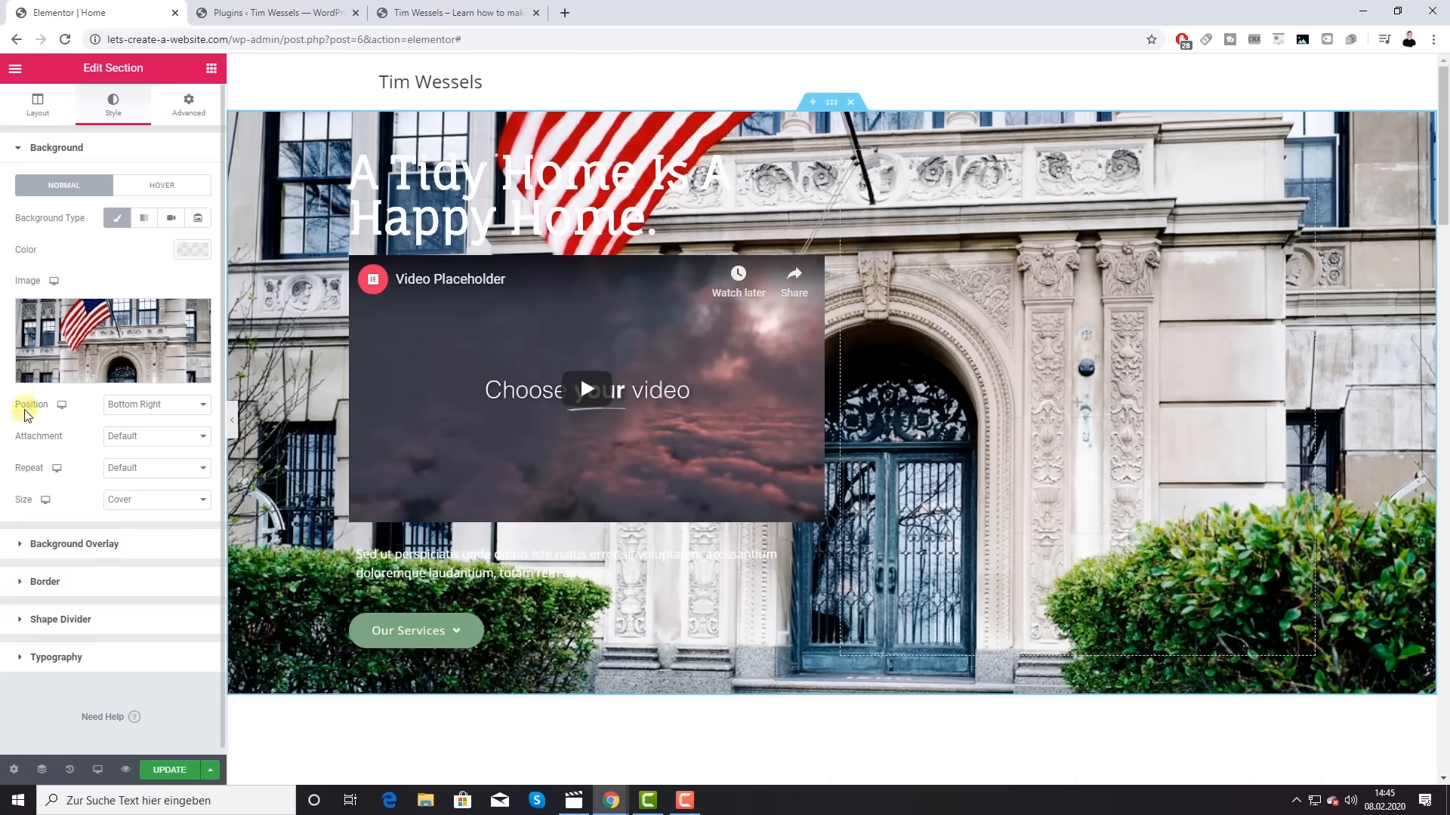
Step: Try the Center Left, Top Center and Bottom Center positions for the hero background image
click(168, 405)
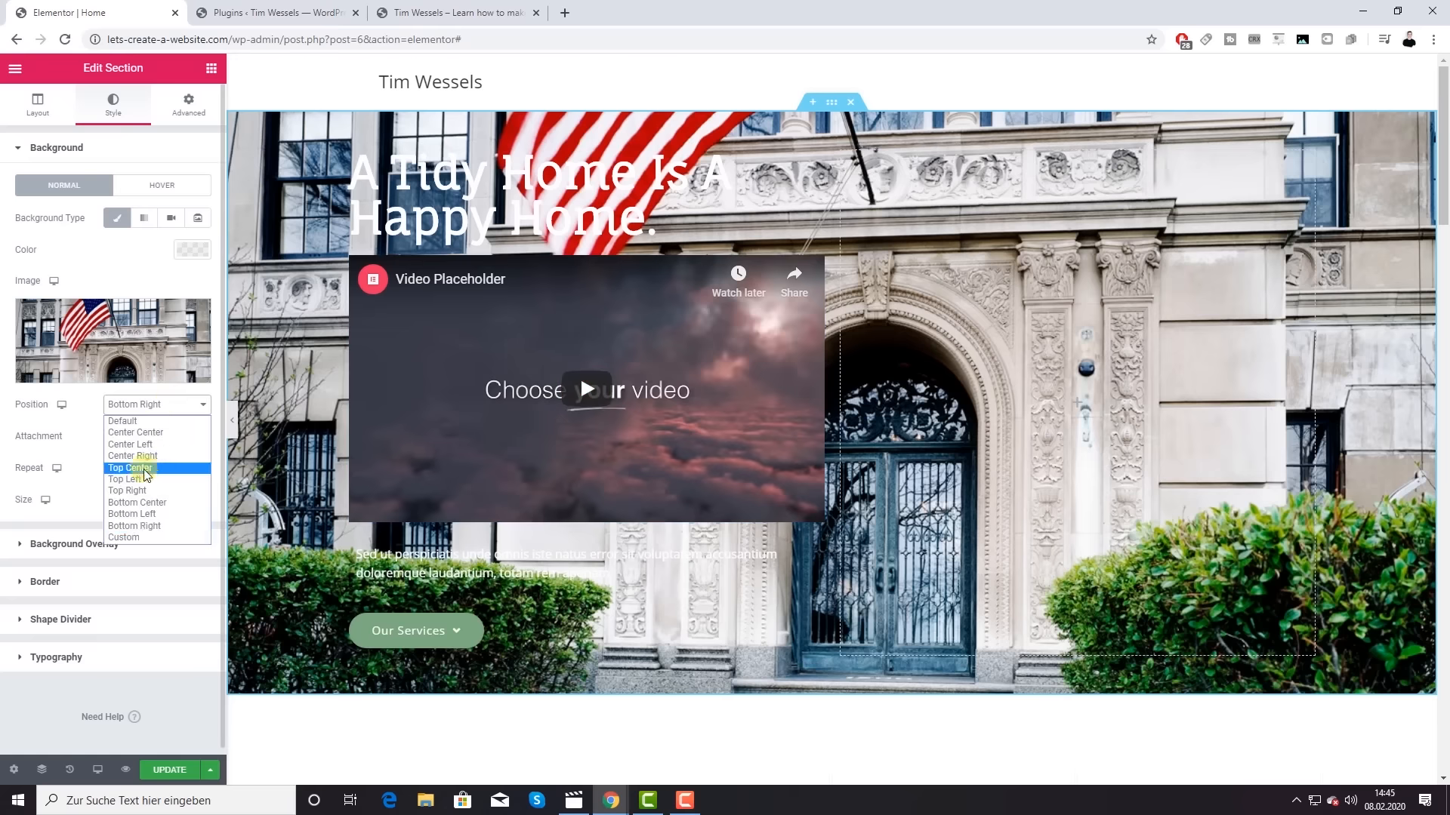
click(148, 445)
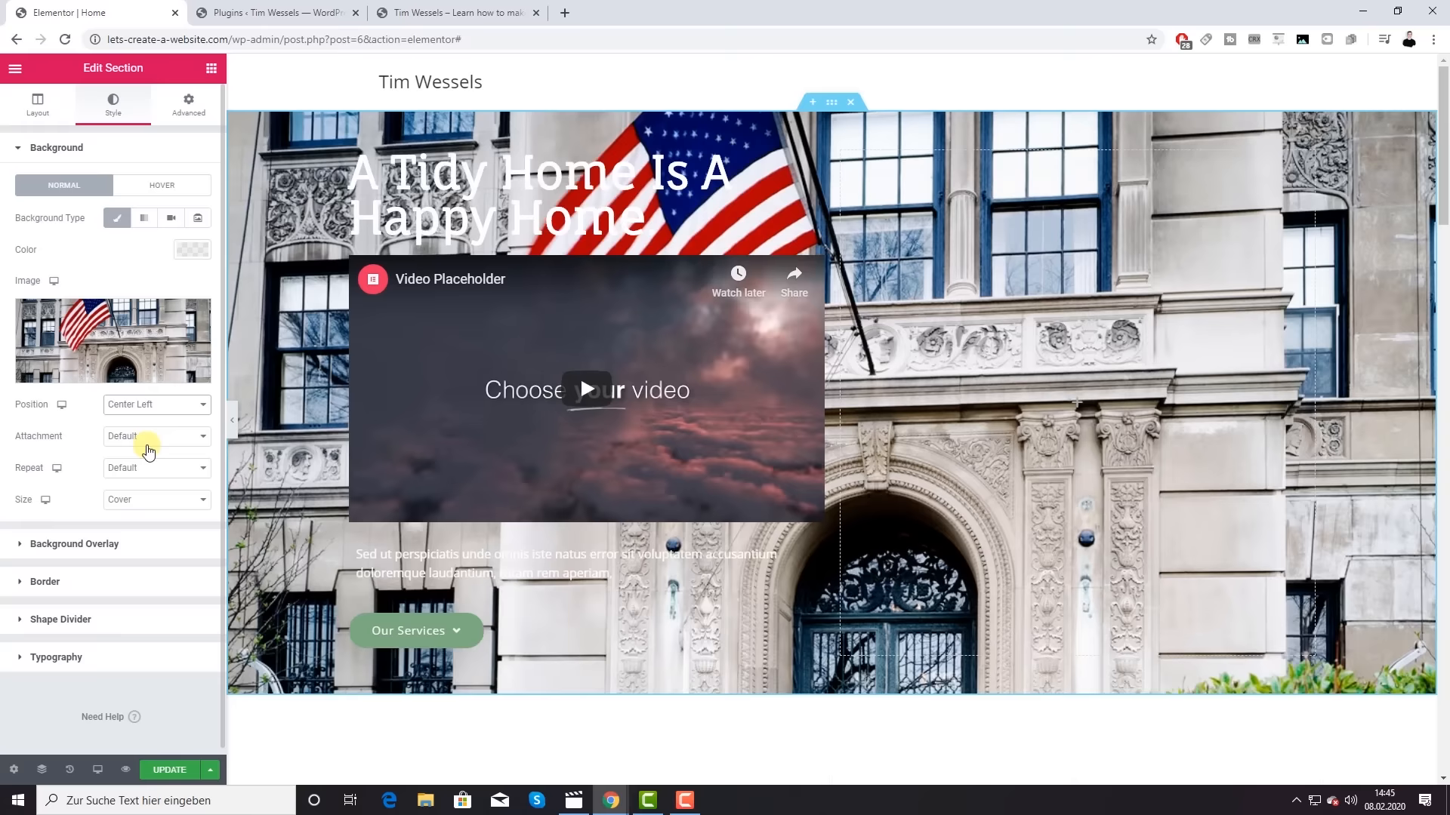
click(151, 405)
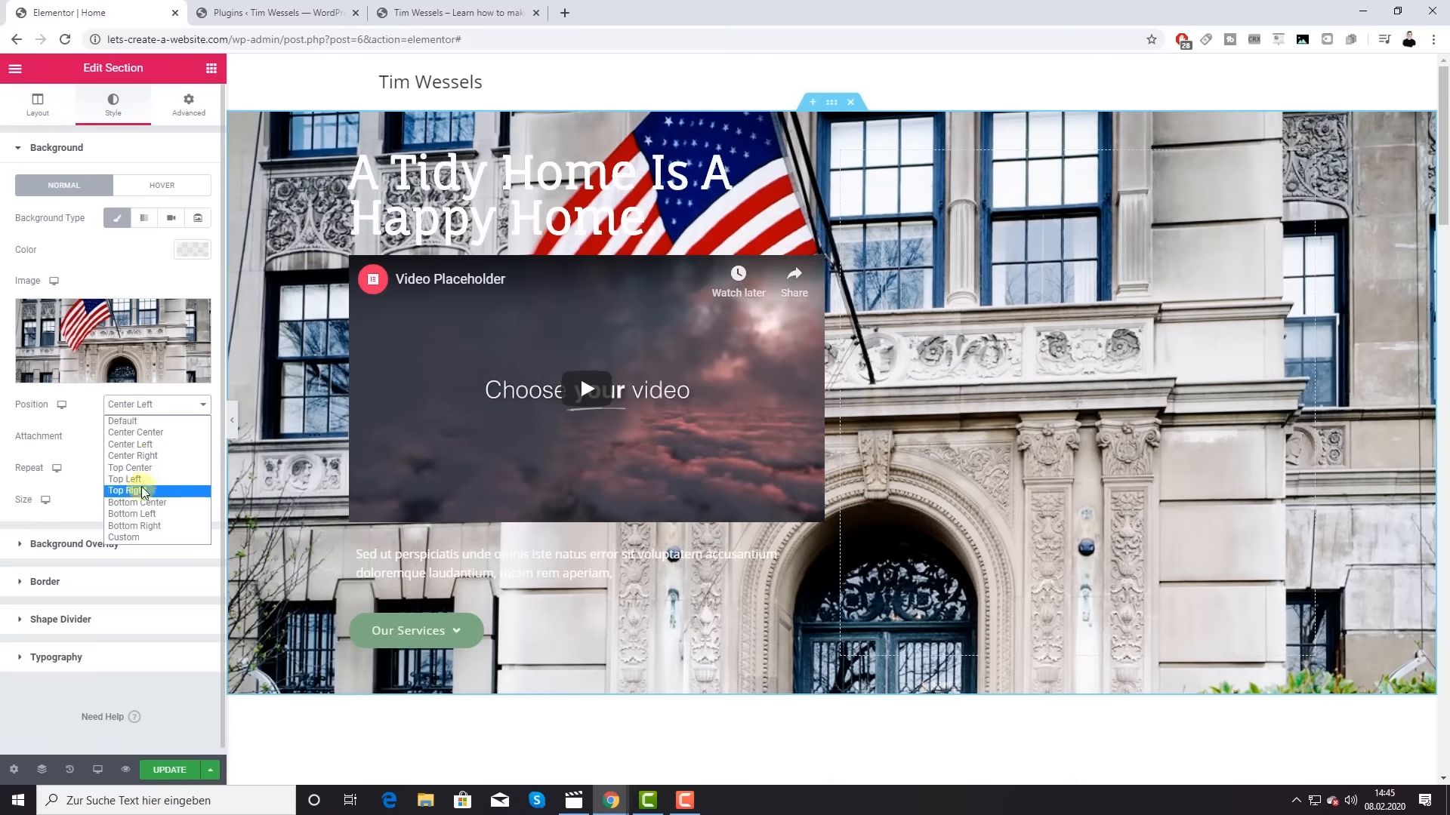
click(142, 468)
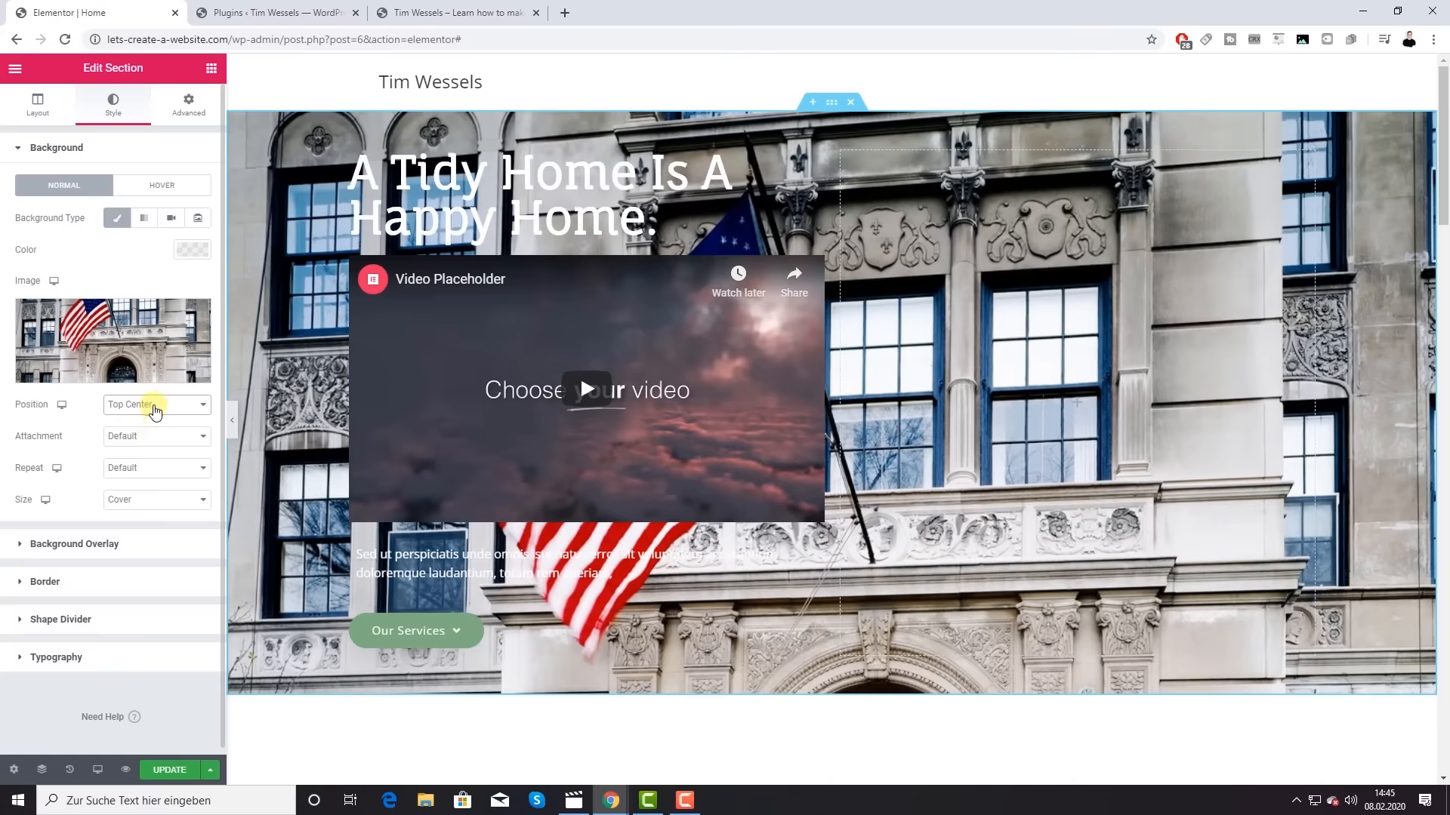
click(150, 406)
click(153, 503)
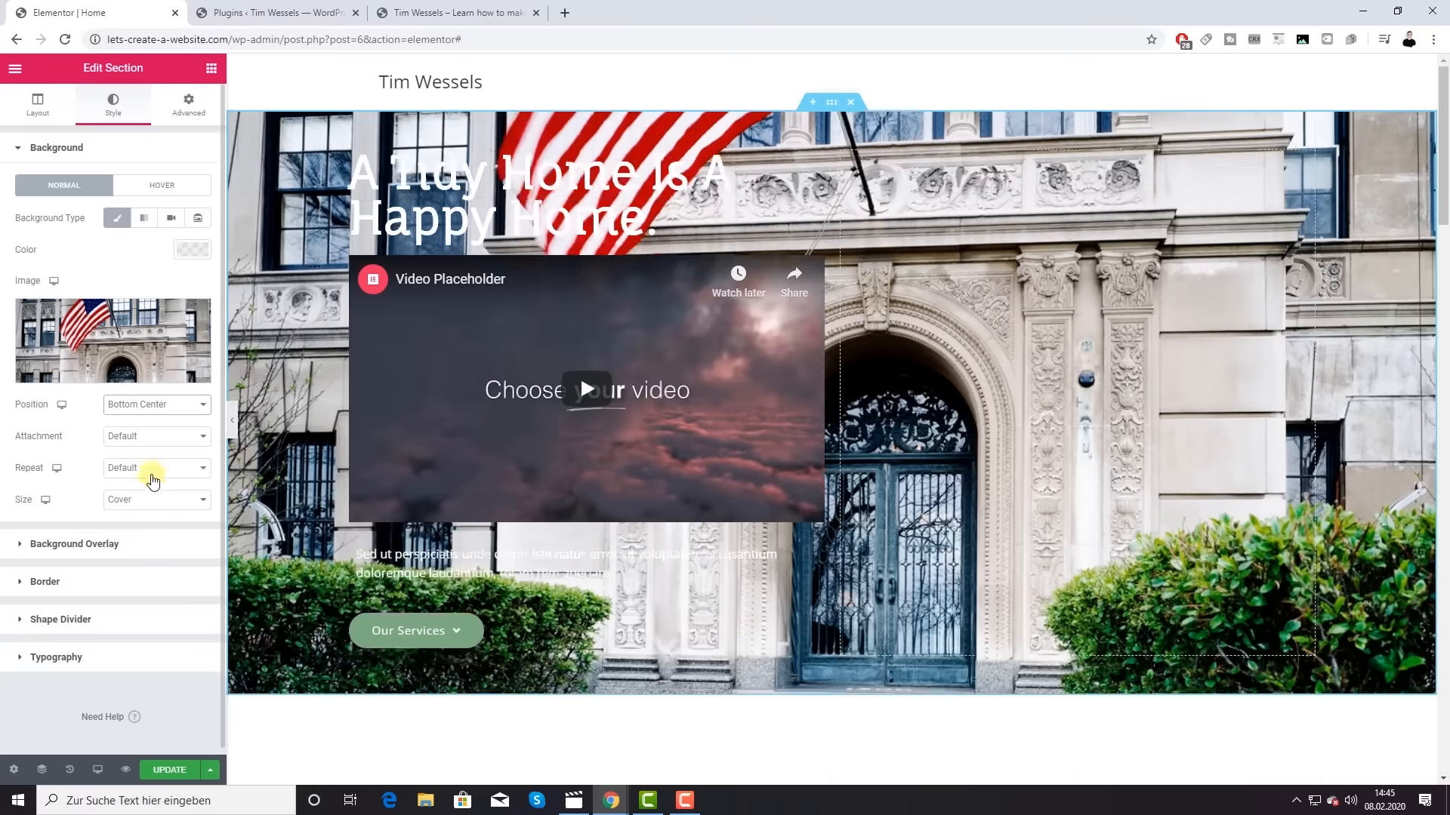
Step: Give the hero background image a custom position with X at 536 px and Y at -220 px
click(152, 405)
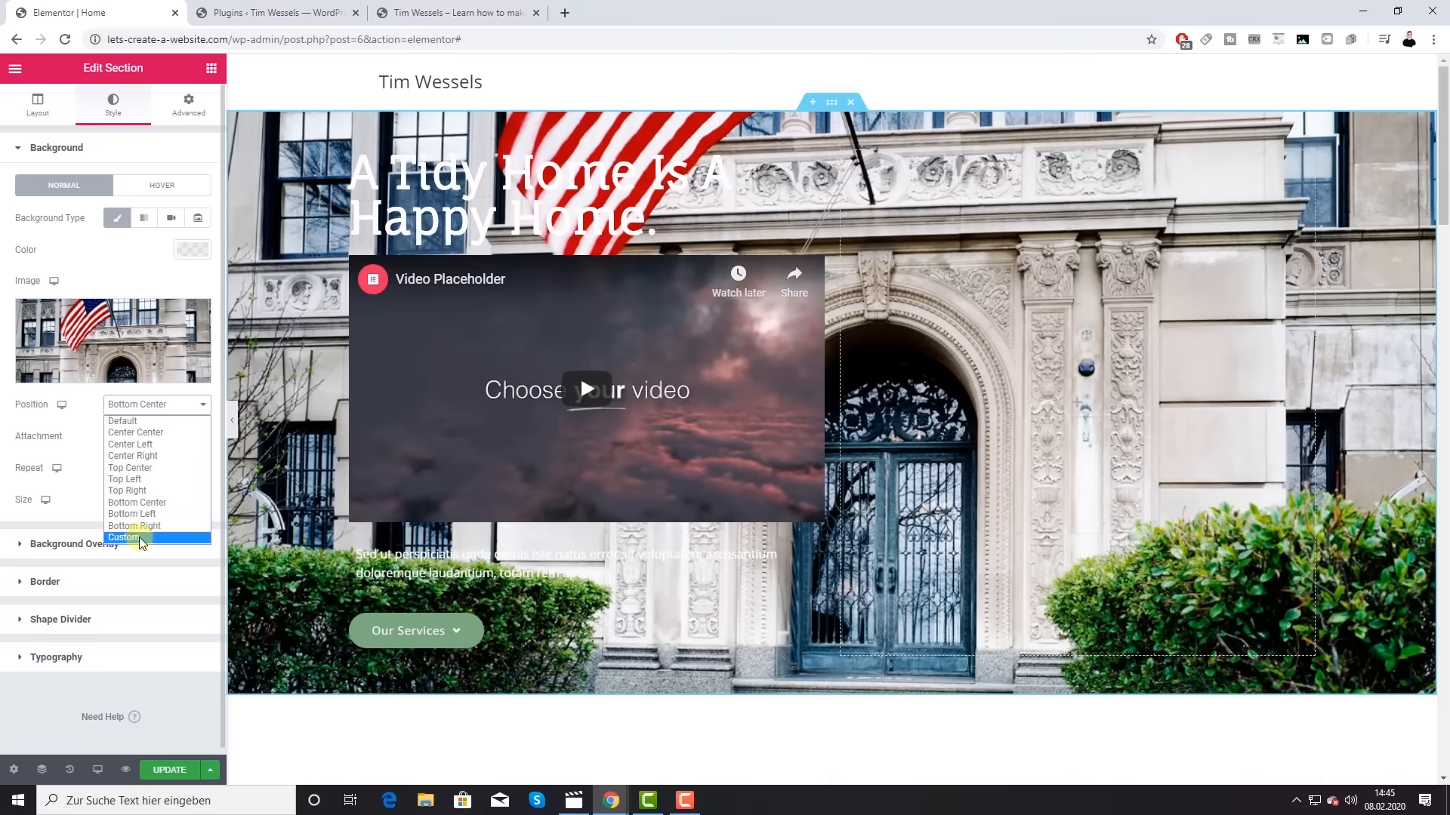
click(125, 538)
drag(88, 467, 130, 466)
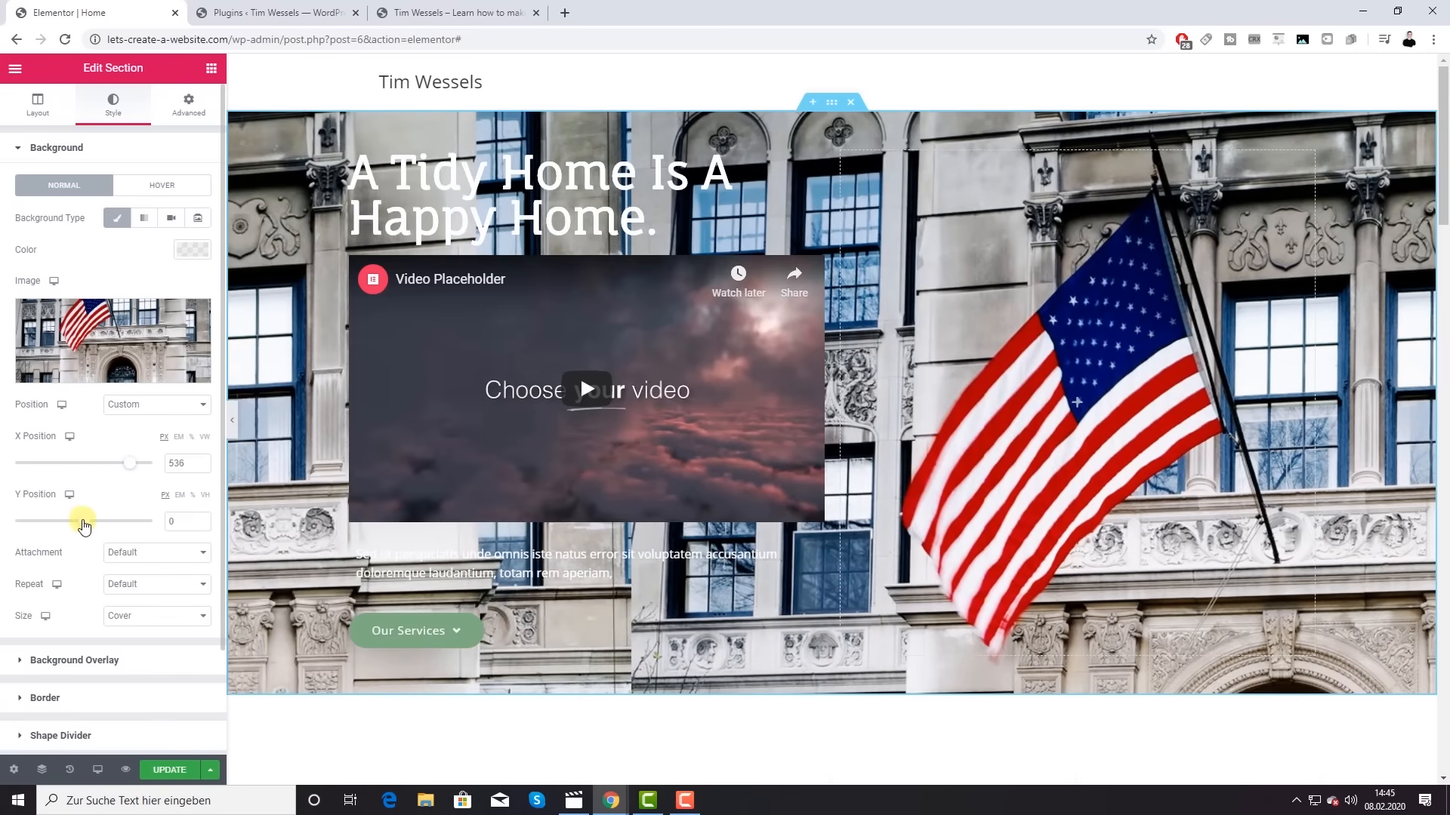
mouse_move(83, 525)
mouse_down()
mouse_move(38, 495)
mouse_move(65, 515)
mouse_up()
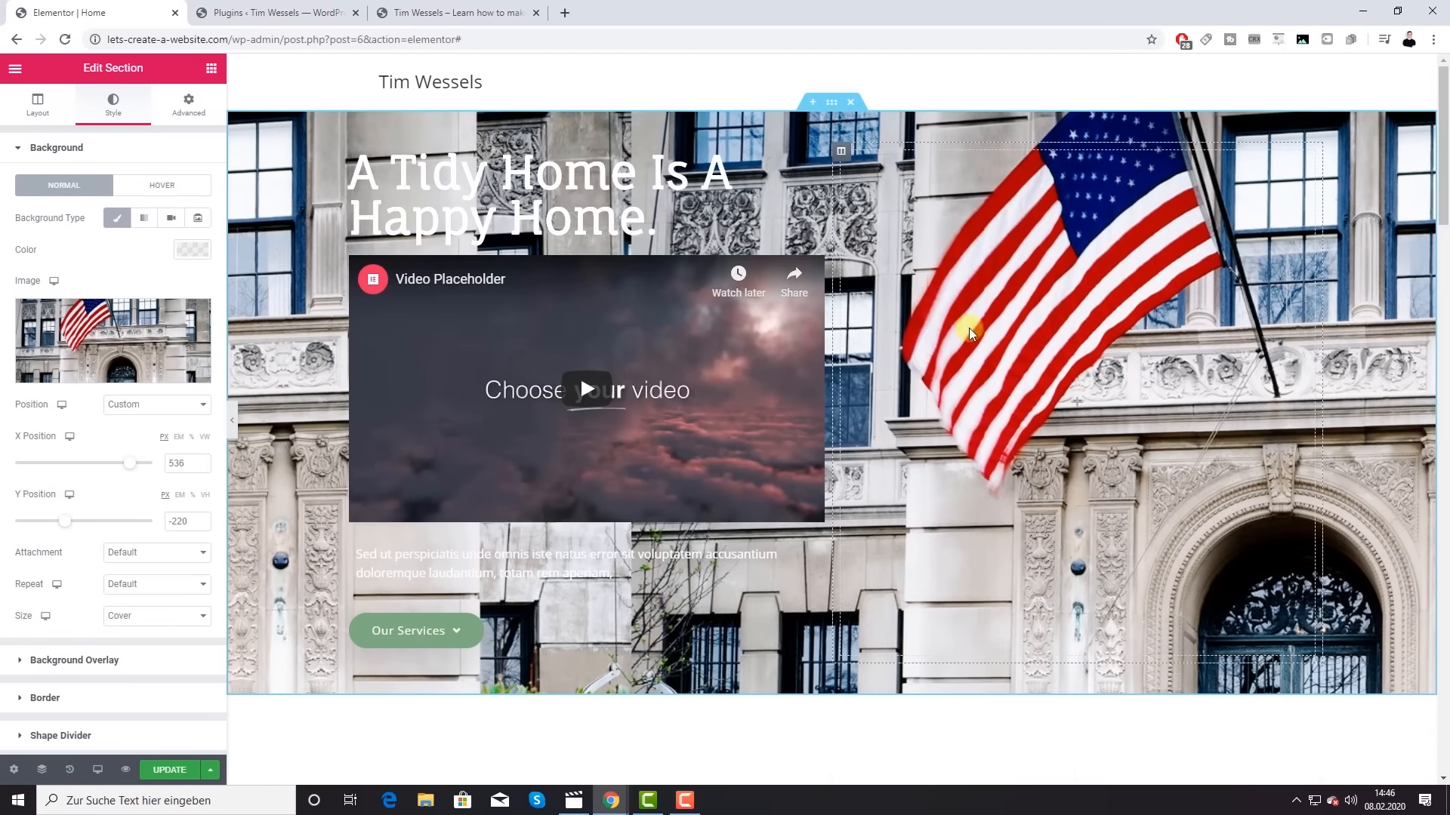
Step: Preview the hero section and the content below it with the editing panel hidden, and restore the panel
click(231, 424)
scroll(1057, 391, down, 3)
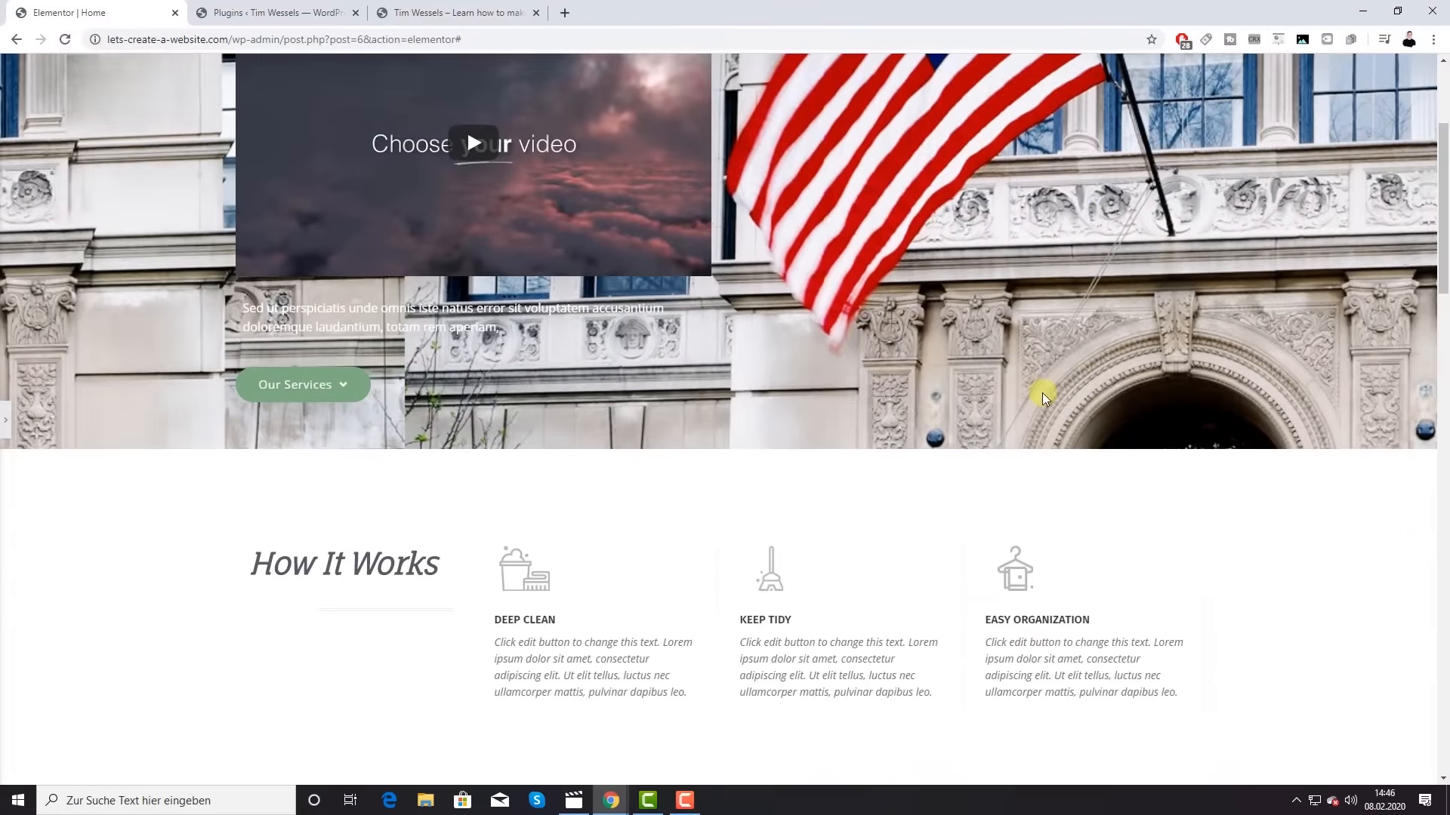
scroll(928, 390, up, 3)
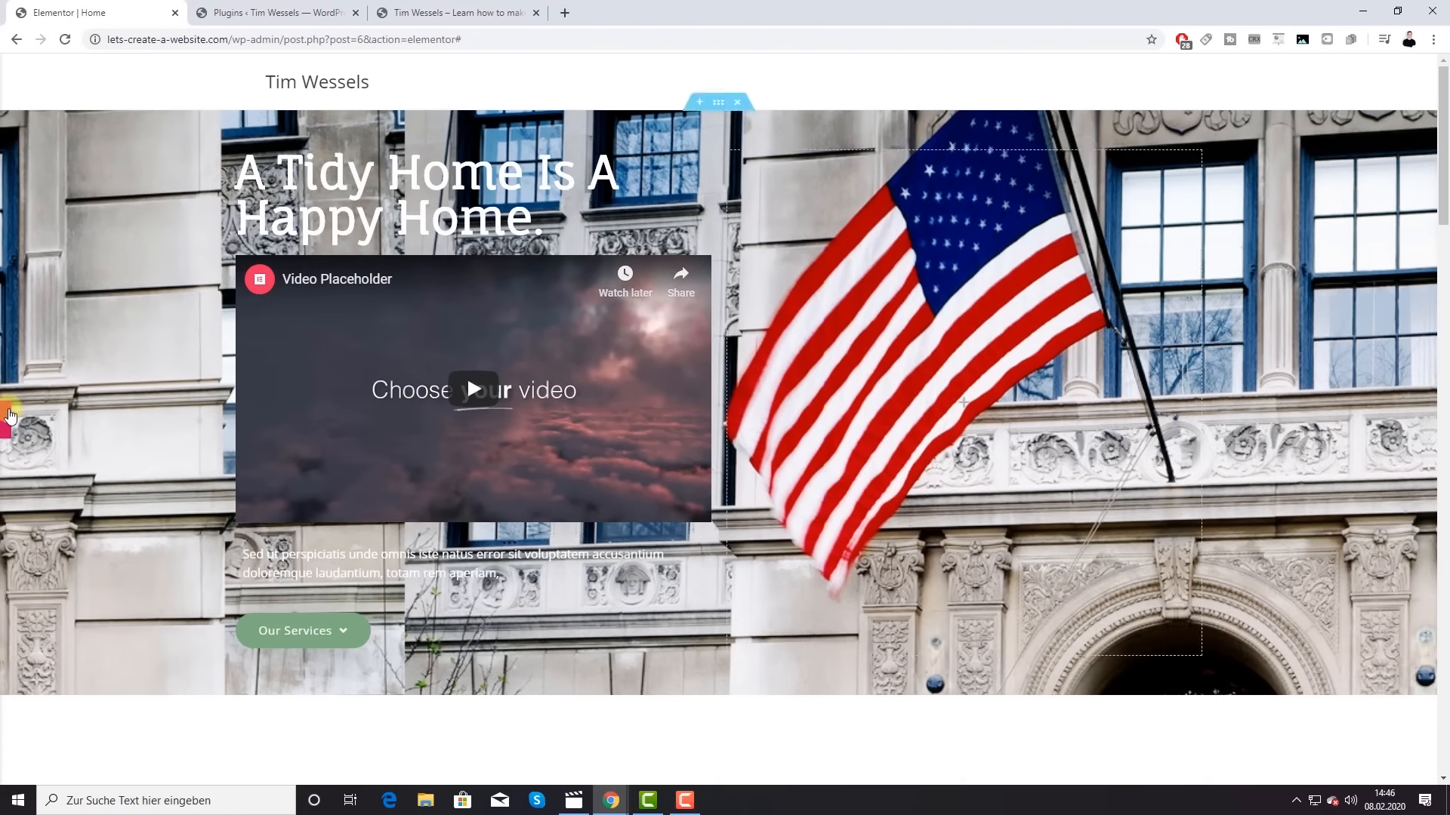
click(6, 419)
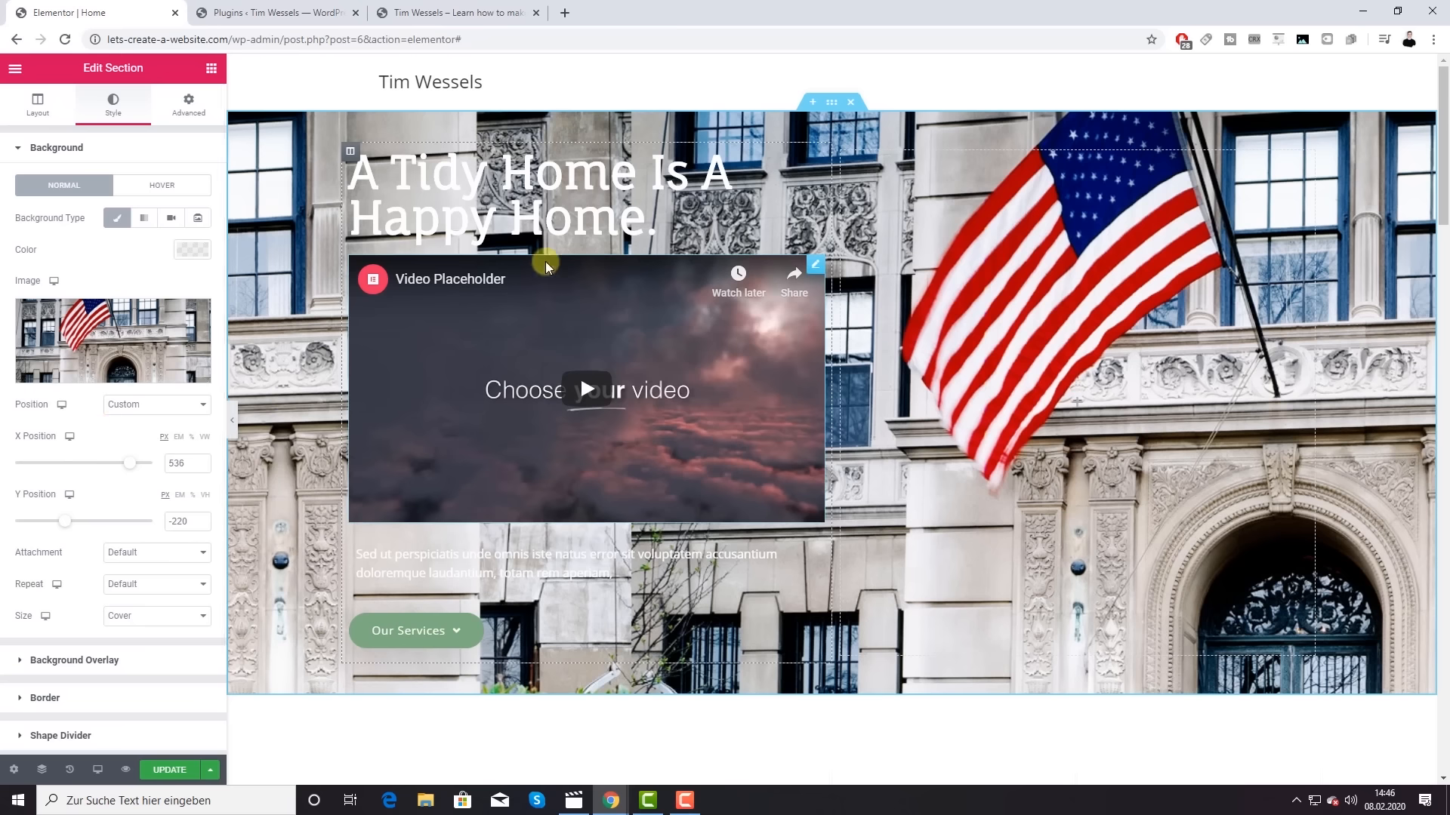
scroll(568, 392, down, 2)
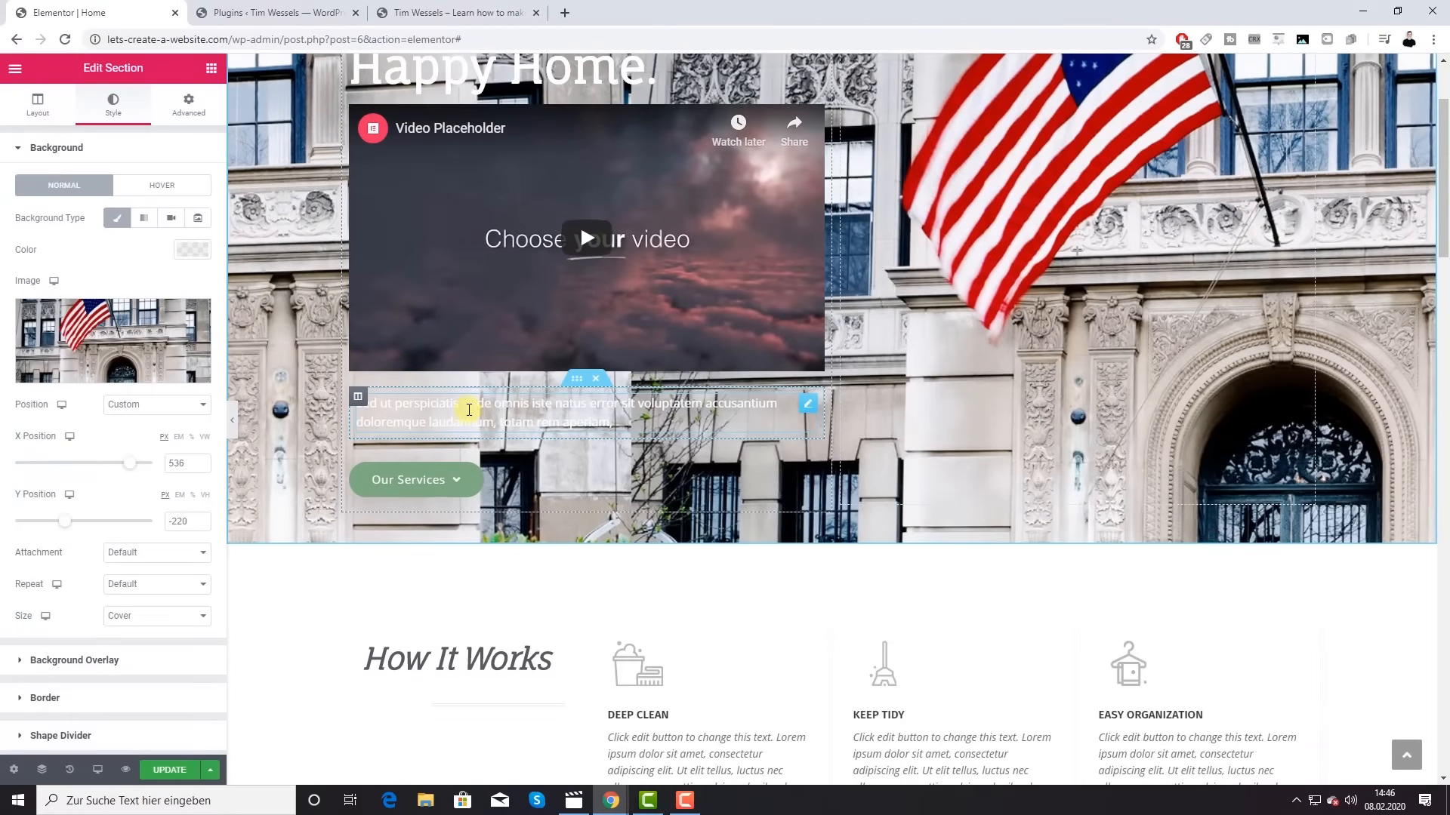
scroll(469, 411, up, 2)
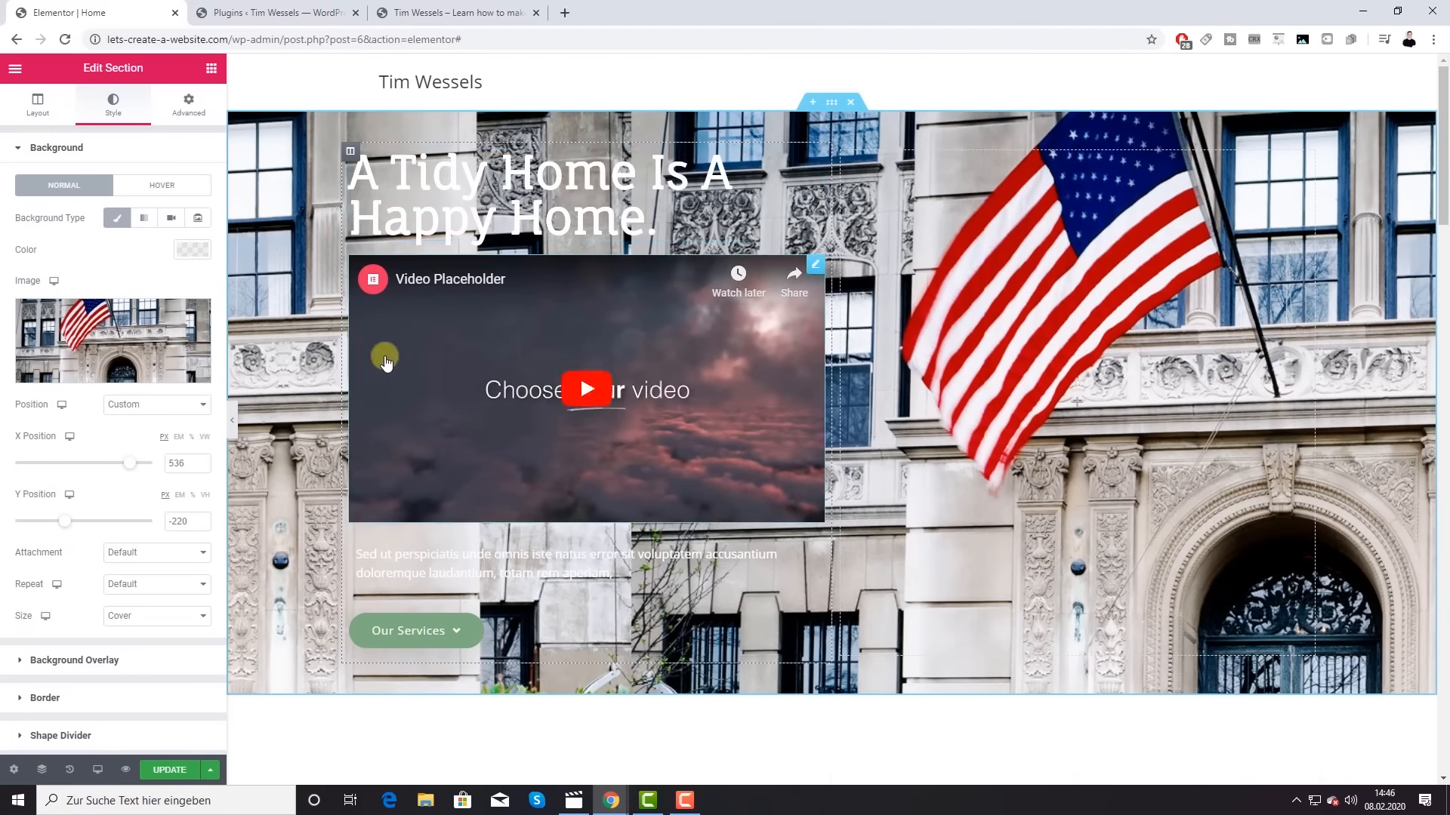
Step: Set the hero section's background overlay colour to semi-transparent black, #000000D4
scroll(102, 430, down, 2)
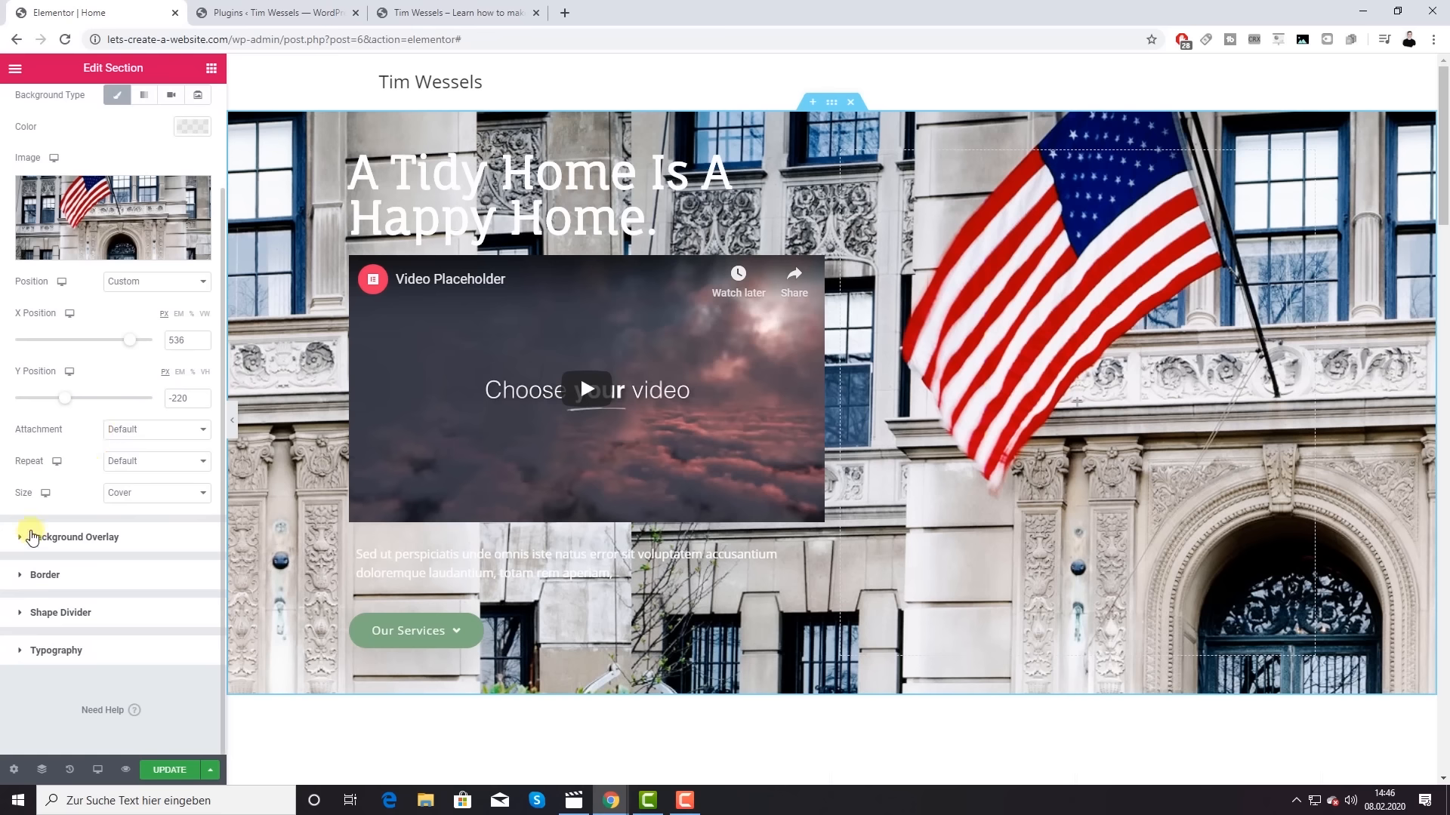
click(22, 539)
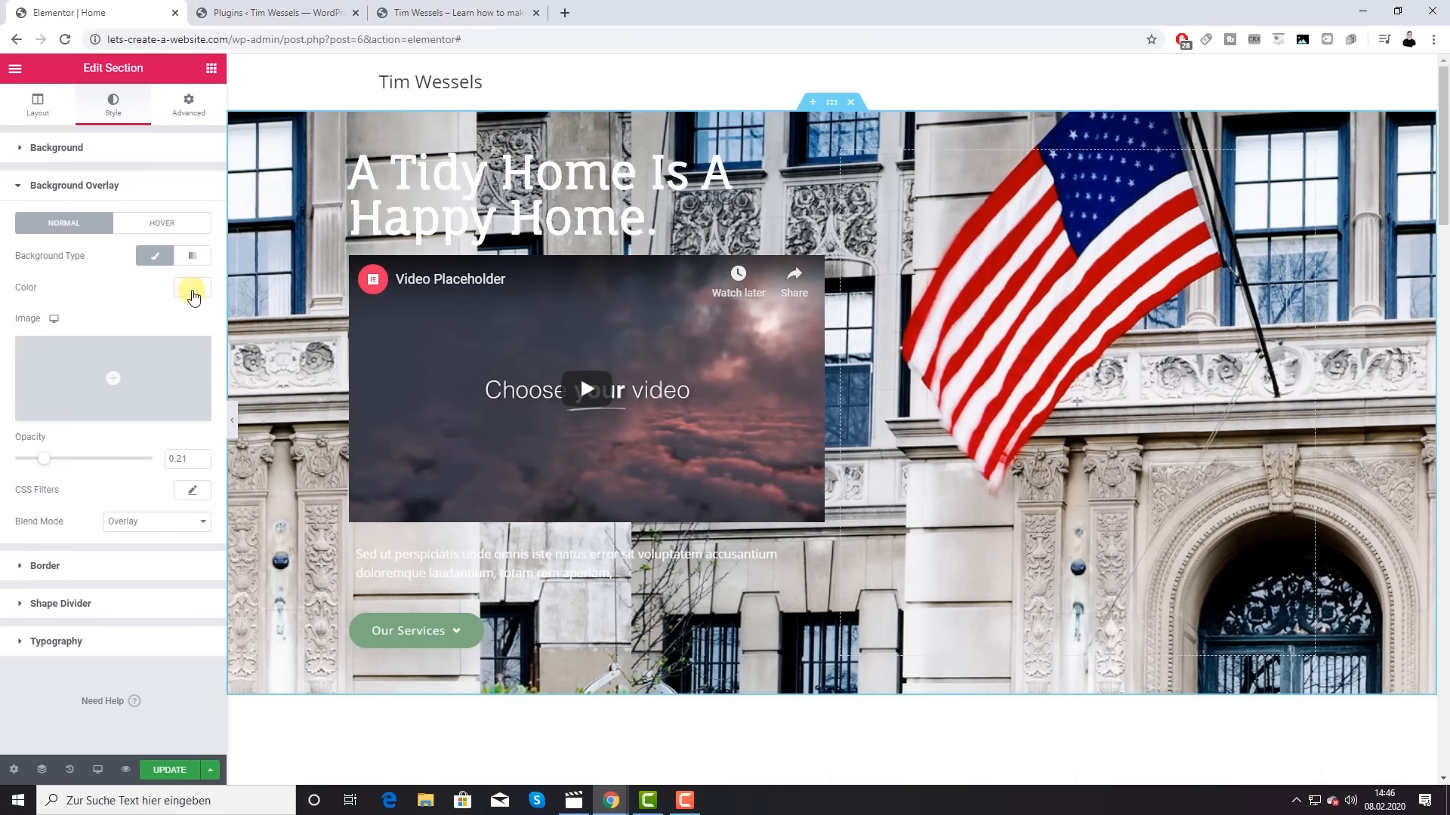
click(193, 294)
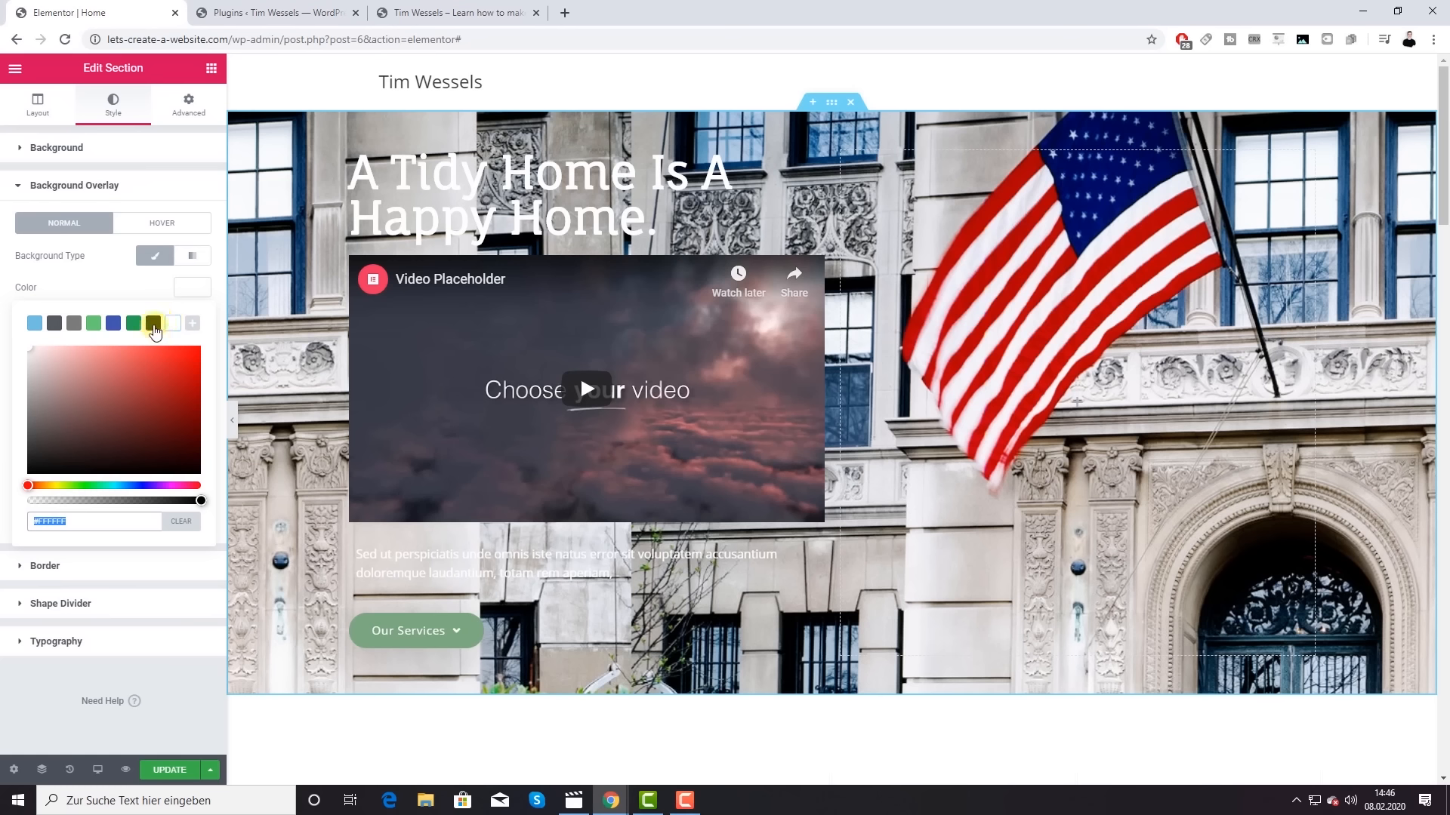
click(153, 325)
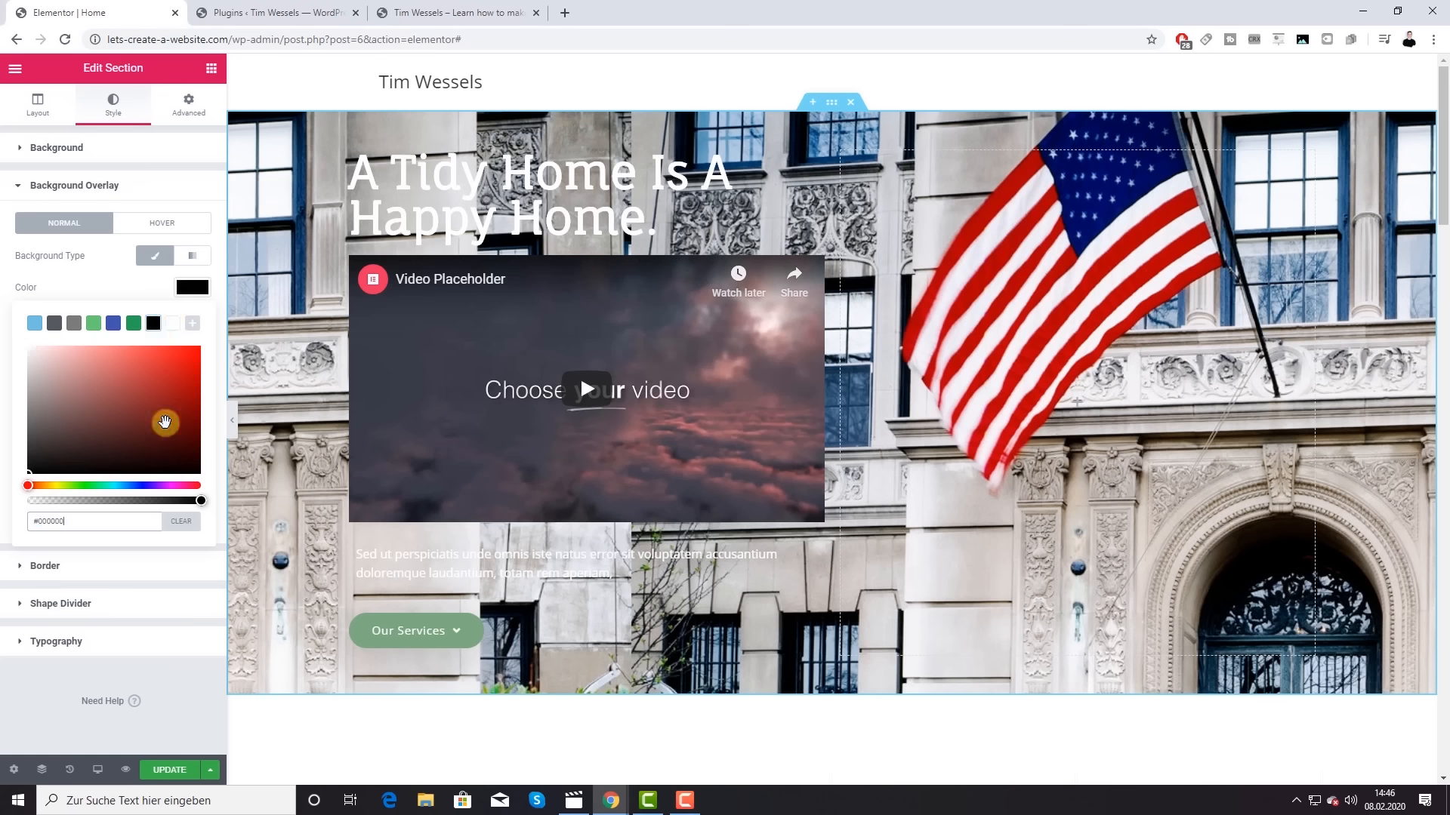
click(200, 501)
drag(200, 501, 153, 498)
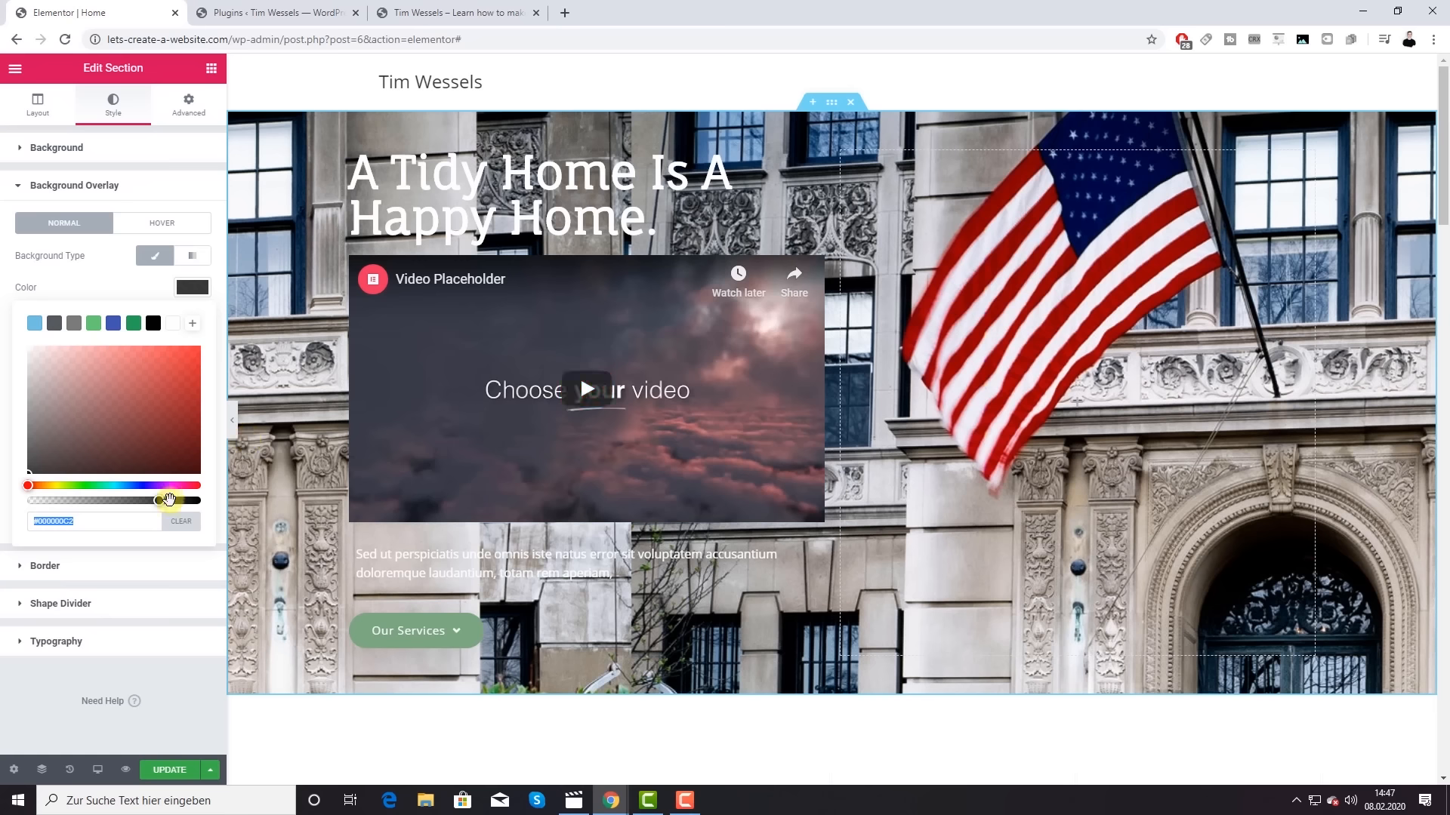
drag(163, 505, 167, 503)
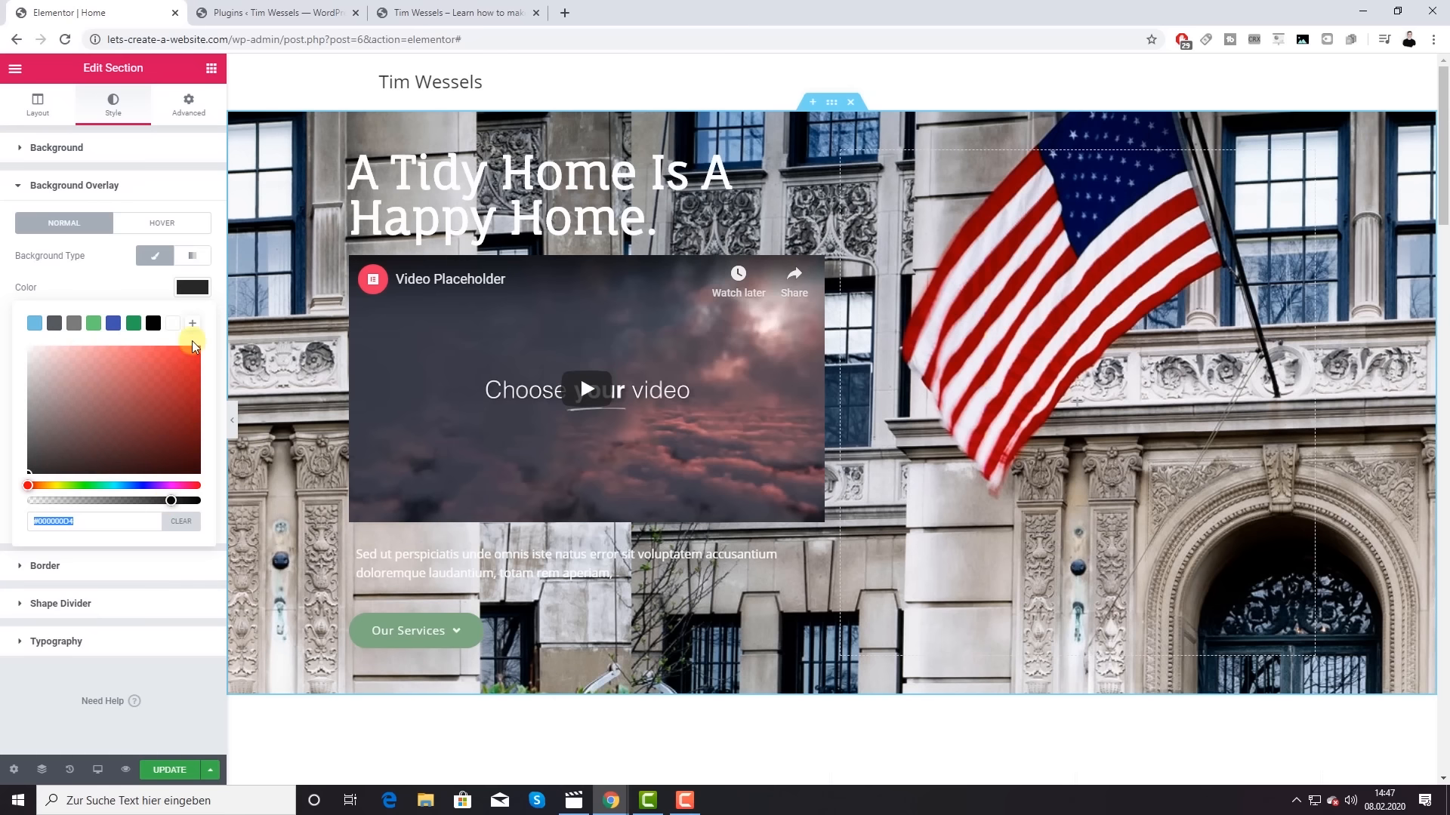
Step: Try red, green and light blue as the hero section's background overlay colour
mouse_move(192, 345)
mouse_down()
mouse_move(195, 361)
mouse_move(199, 346)
mouse_up()
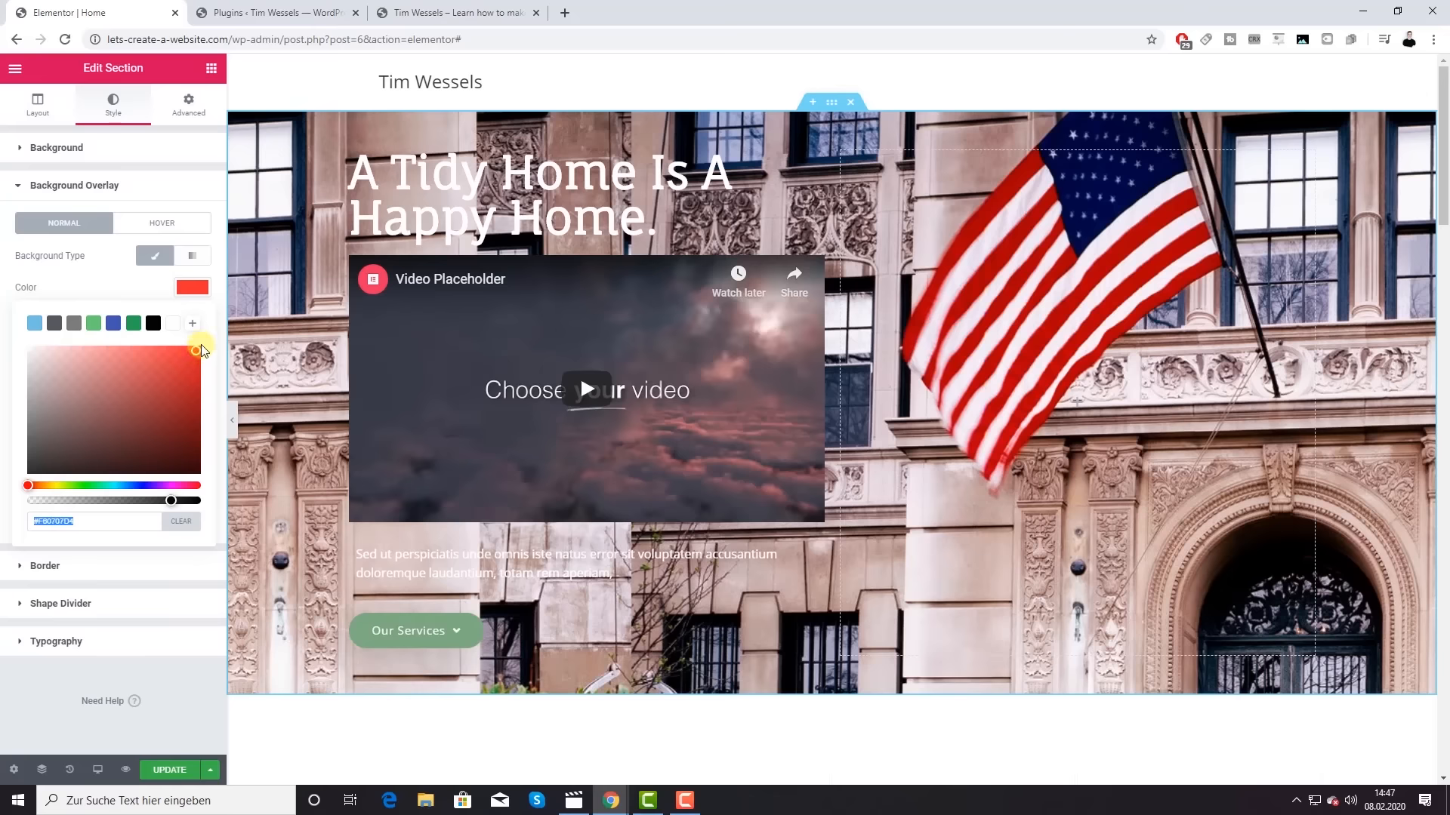
click(133, 323)
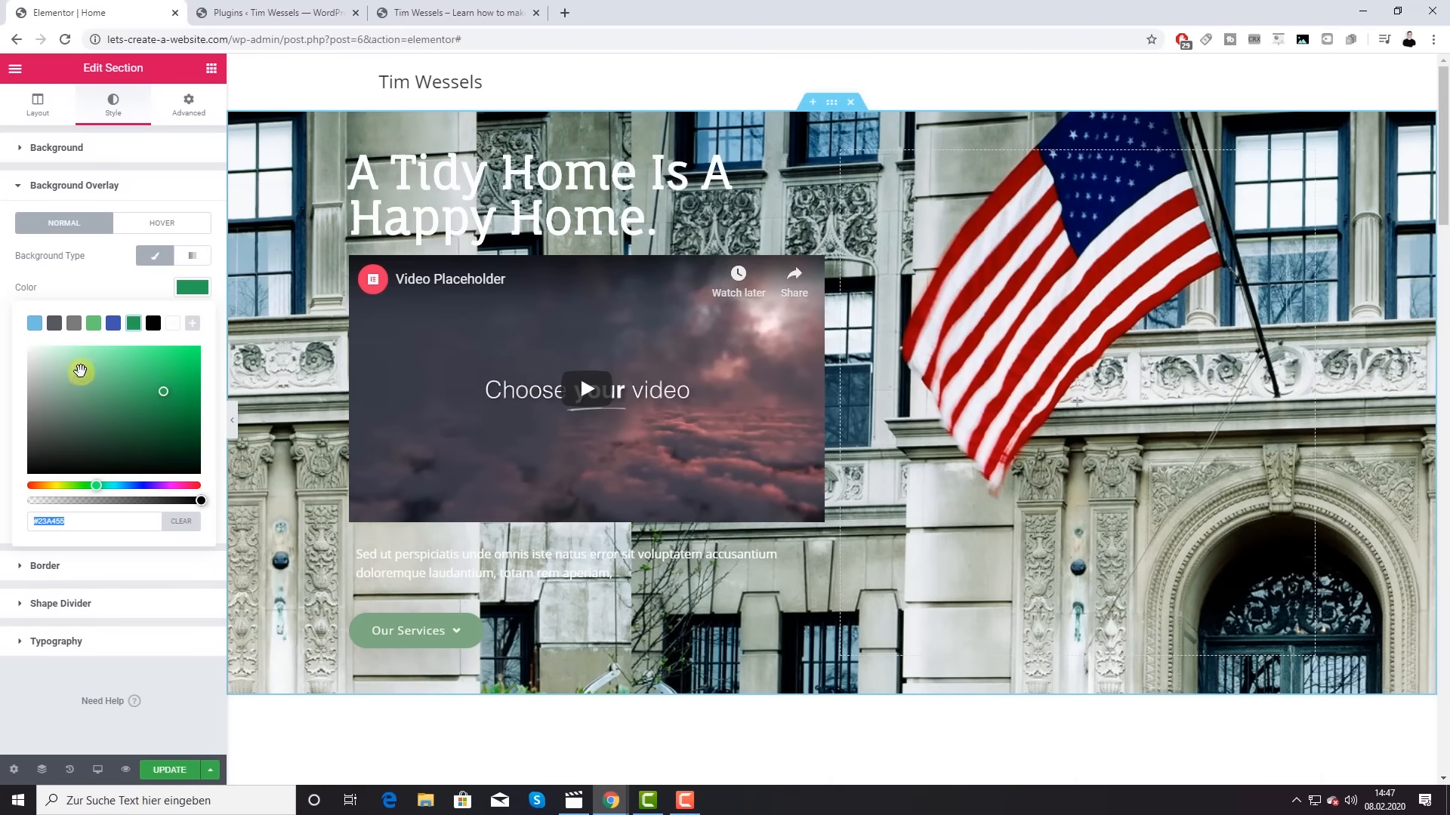
click(34, 323)
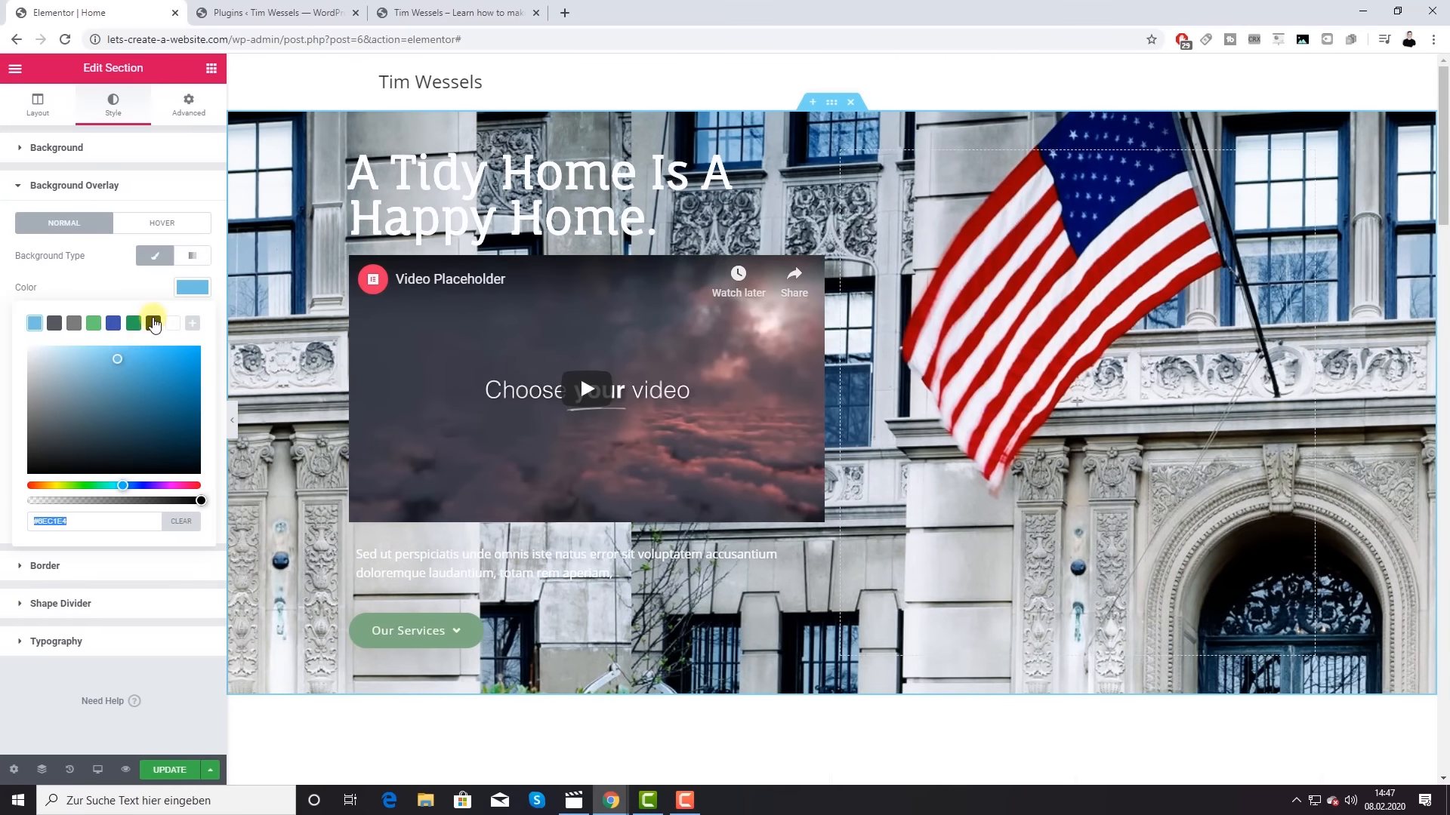
Step: Set the hero section's background overlay to semi-transparent black with an overlay opacity of 0.39
click(154, 324)
drag(198, 501, 165, 500)
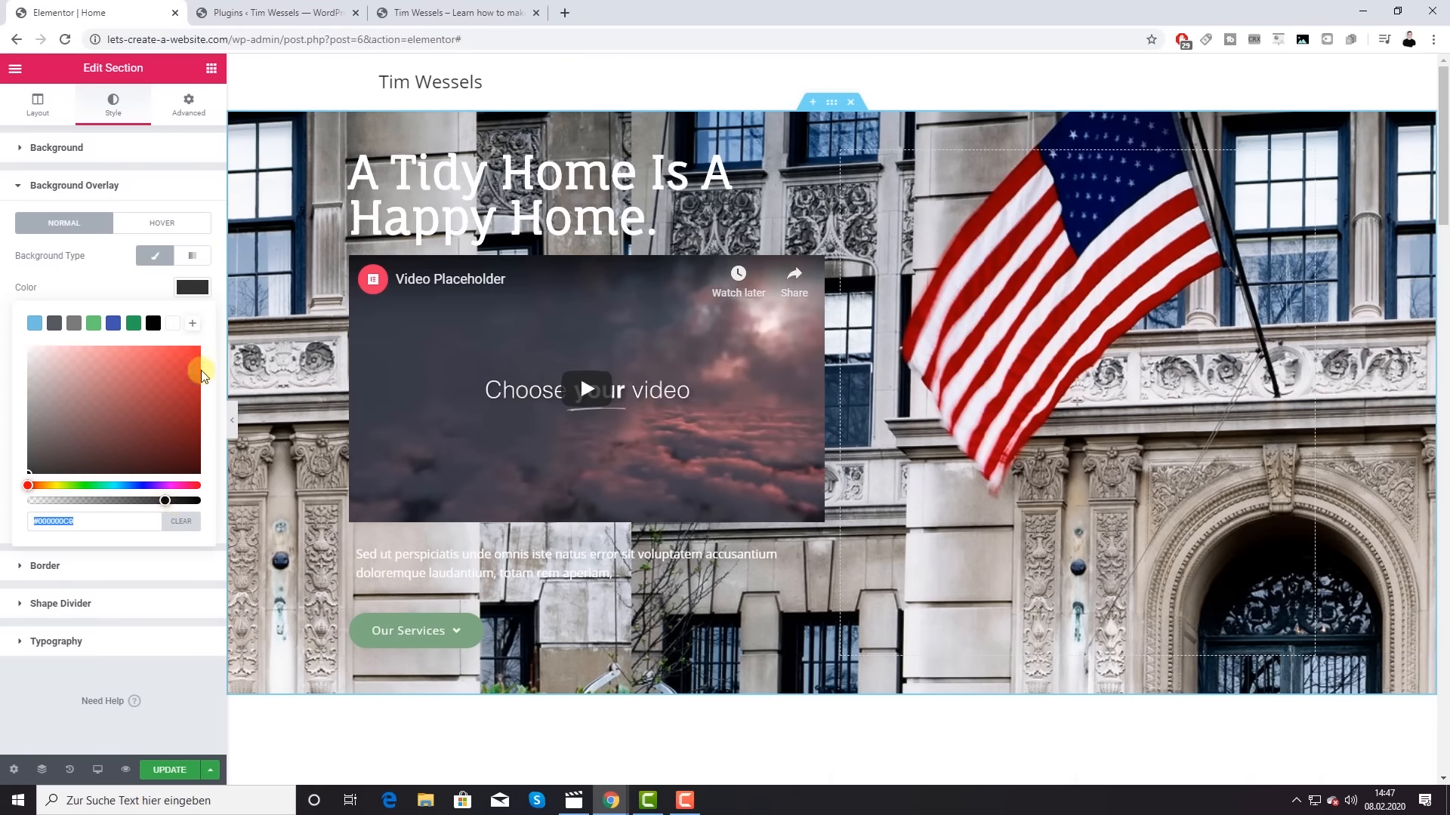
click(193, 288)
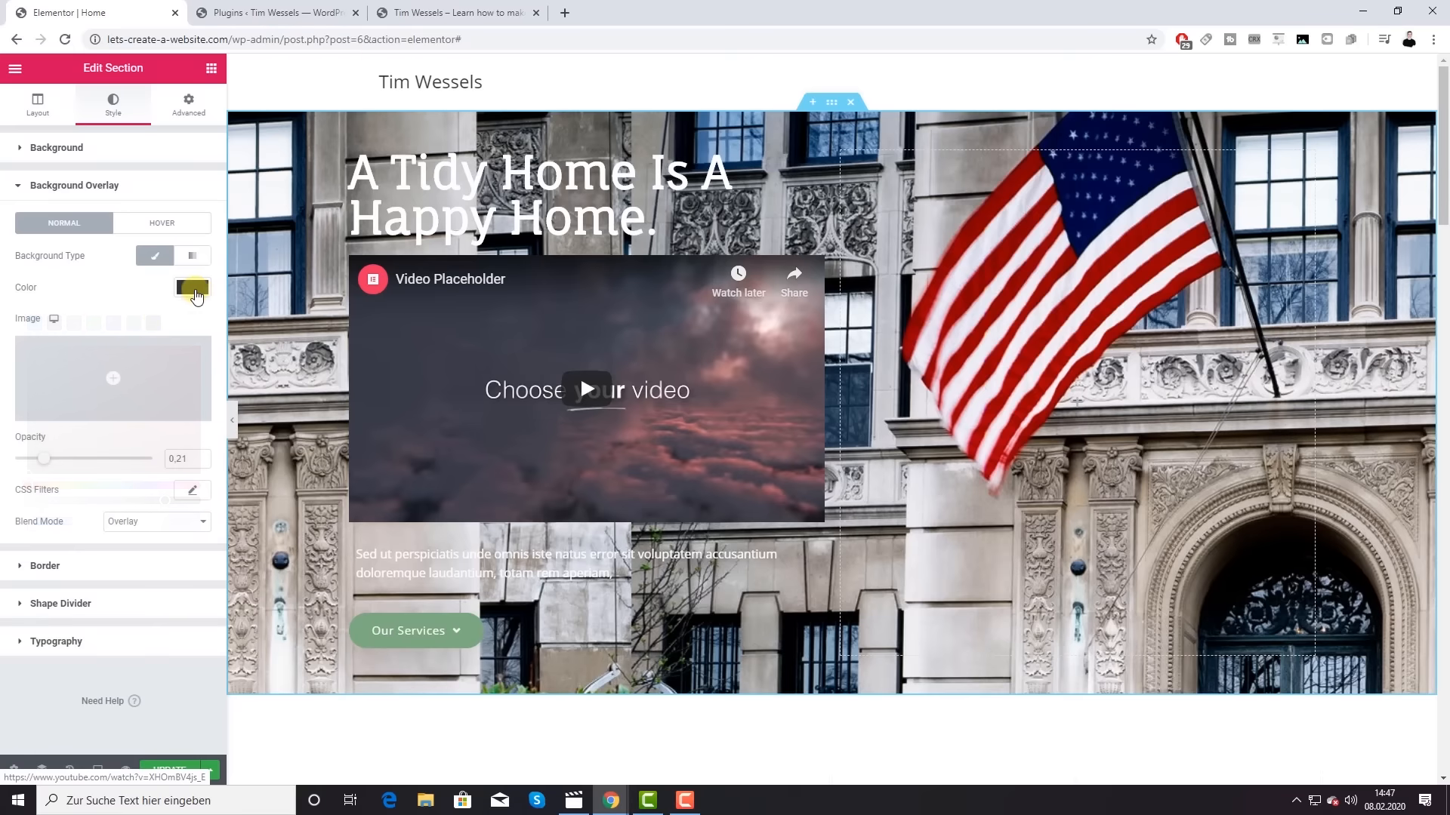
mouse_move(45, 460)
mouse_down()
mouse_move(203, 466)
mouse_move(16, 473)
mouse_move(2, 492)
mouse_move(146, 479)
mouse_move(68, 476)
mouse_up()
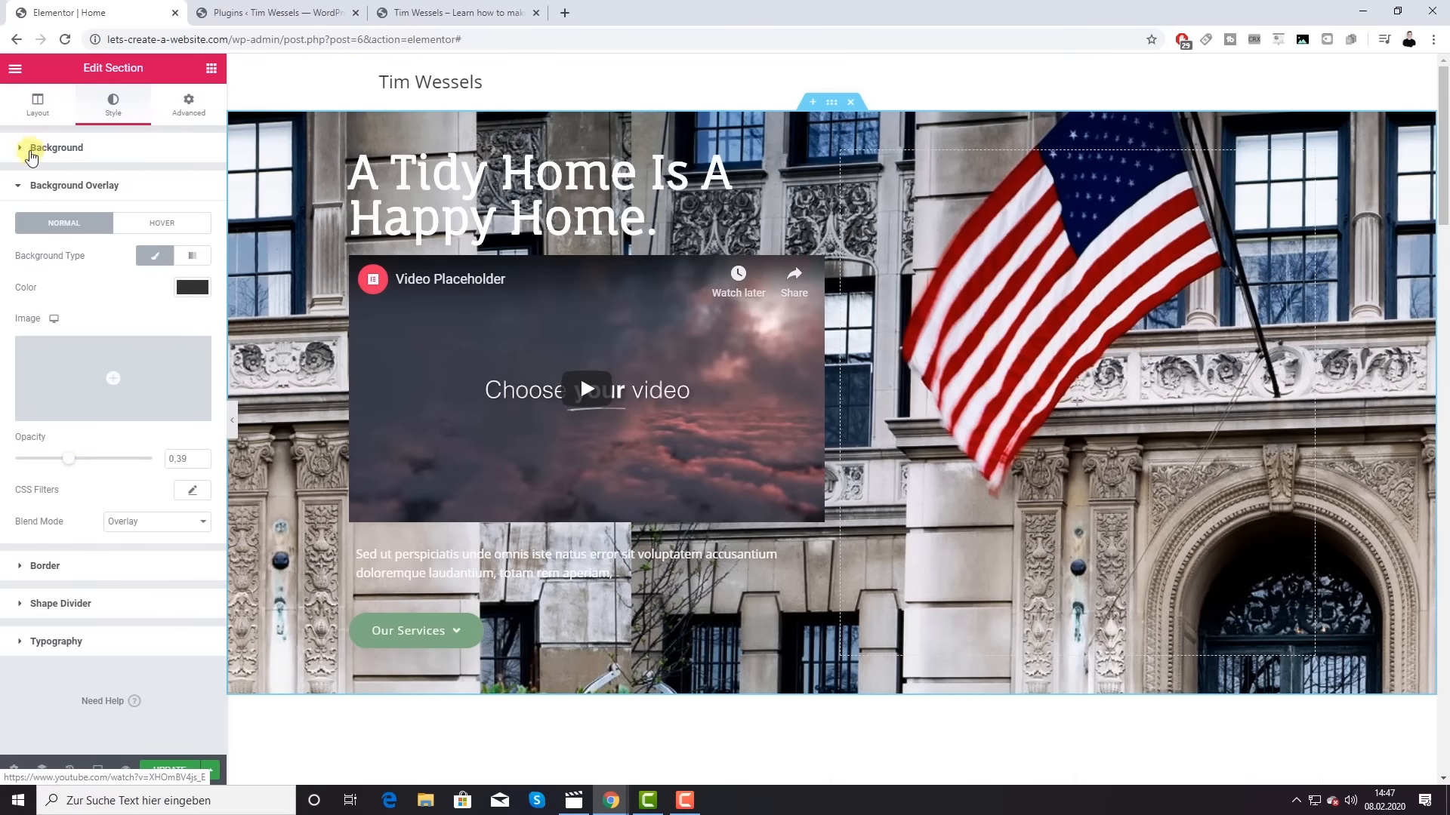
Step: Try the Scroll attachment on the hero section's background image and check how it moves with the page
click(21, 151)
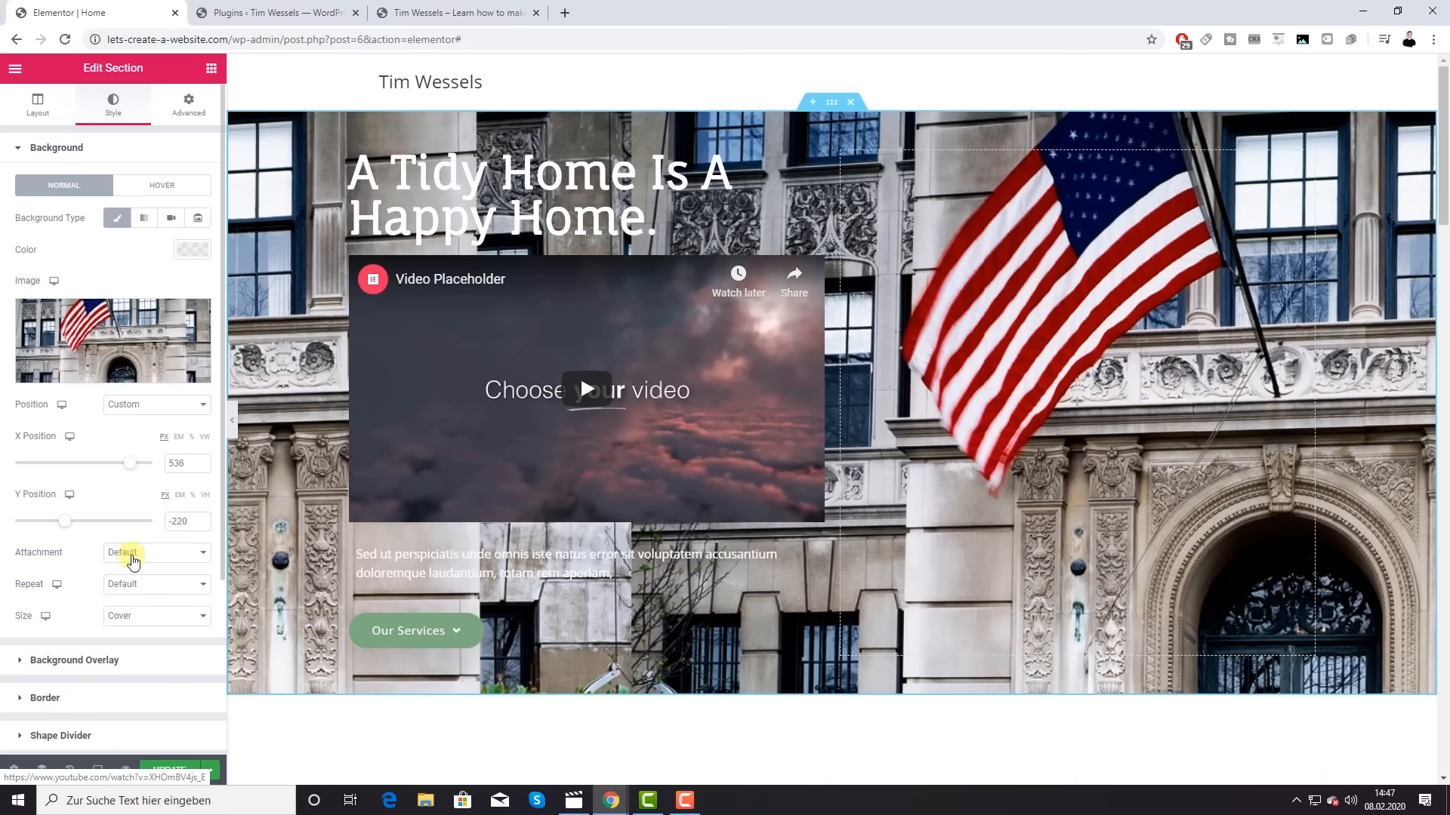
click(155, 555)
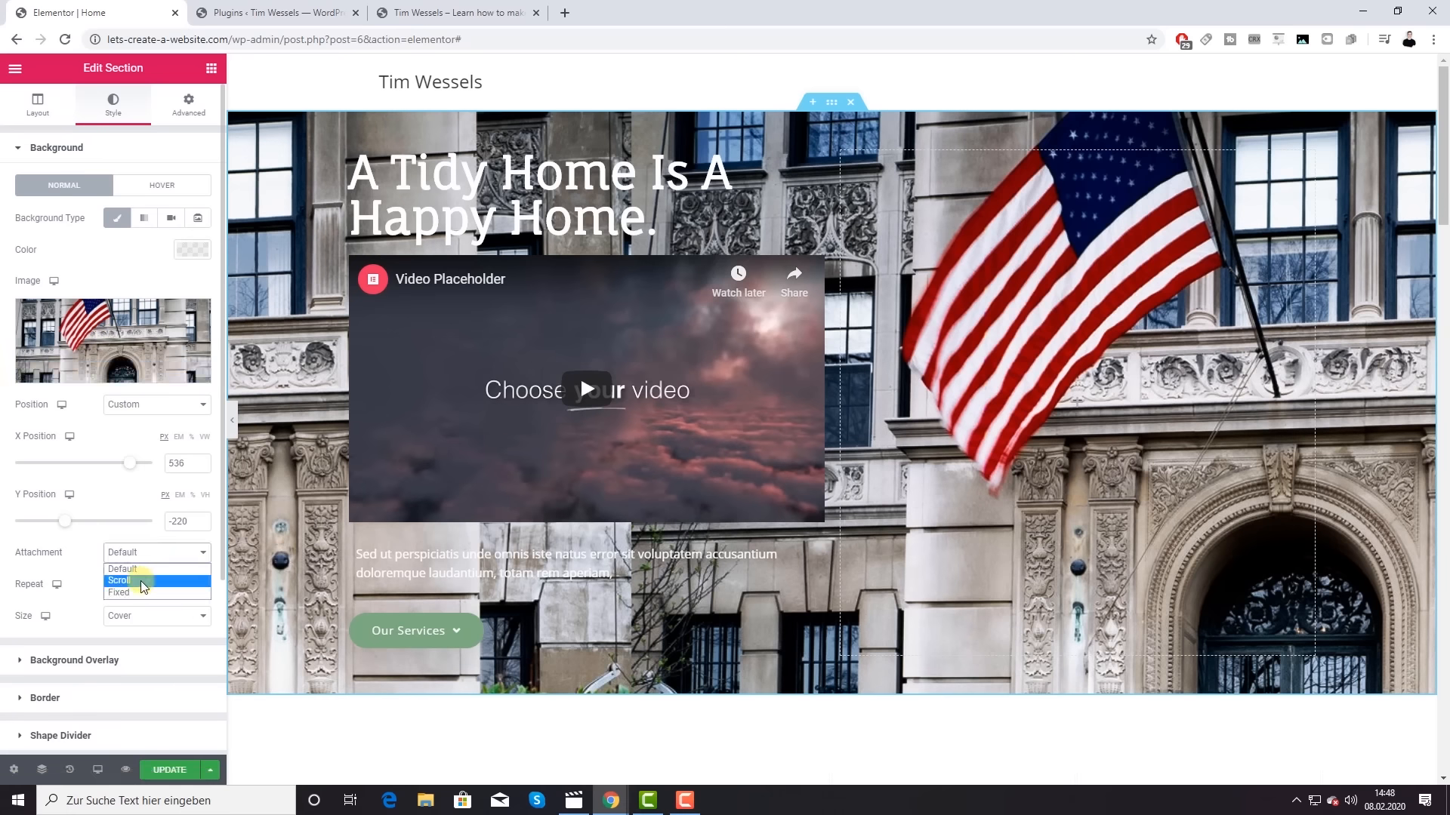
click(140, 582)
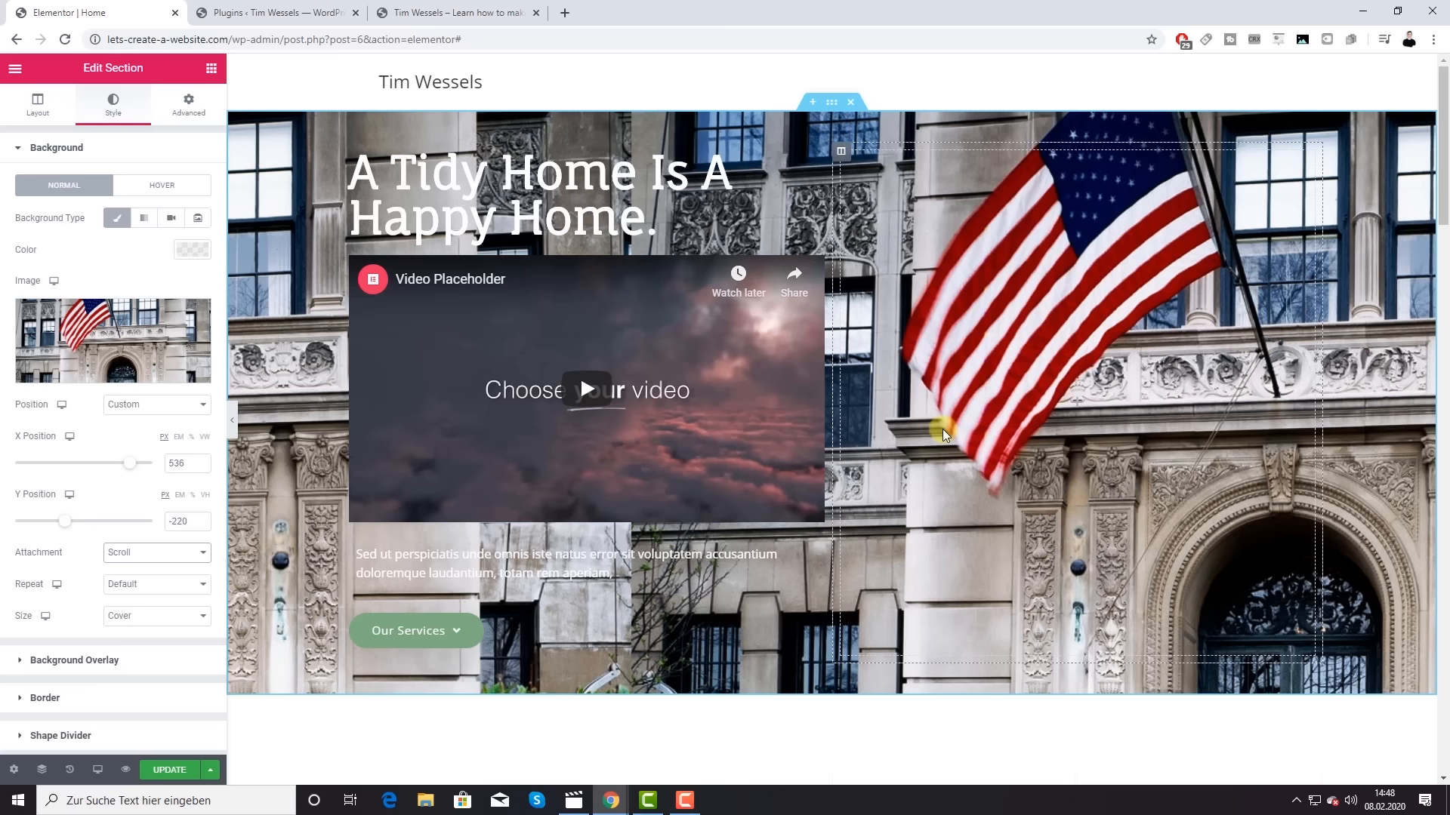
scroll(941, 428, down, 3)
scroll(941, 428, up, 3)
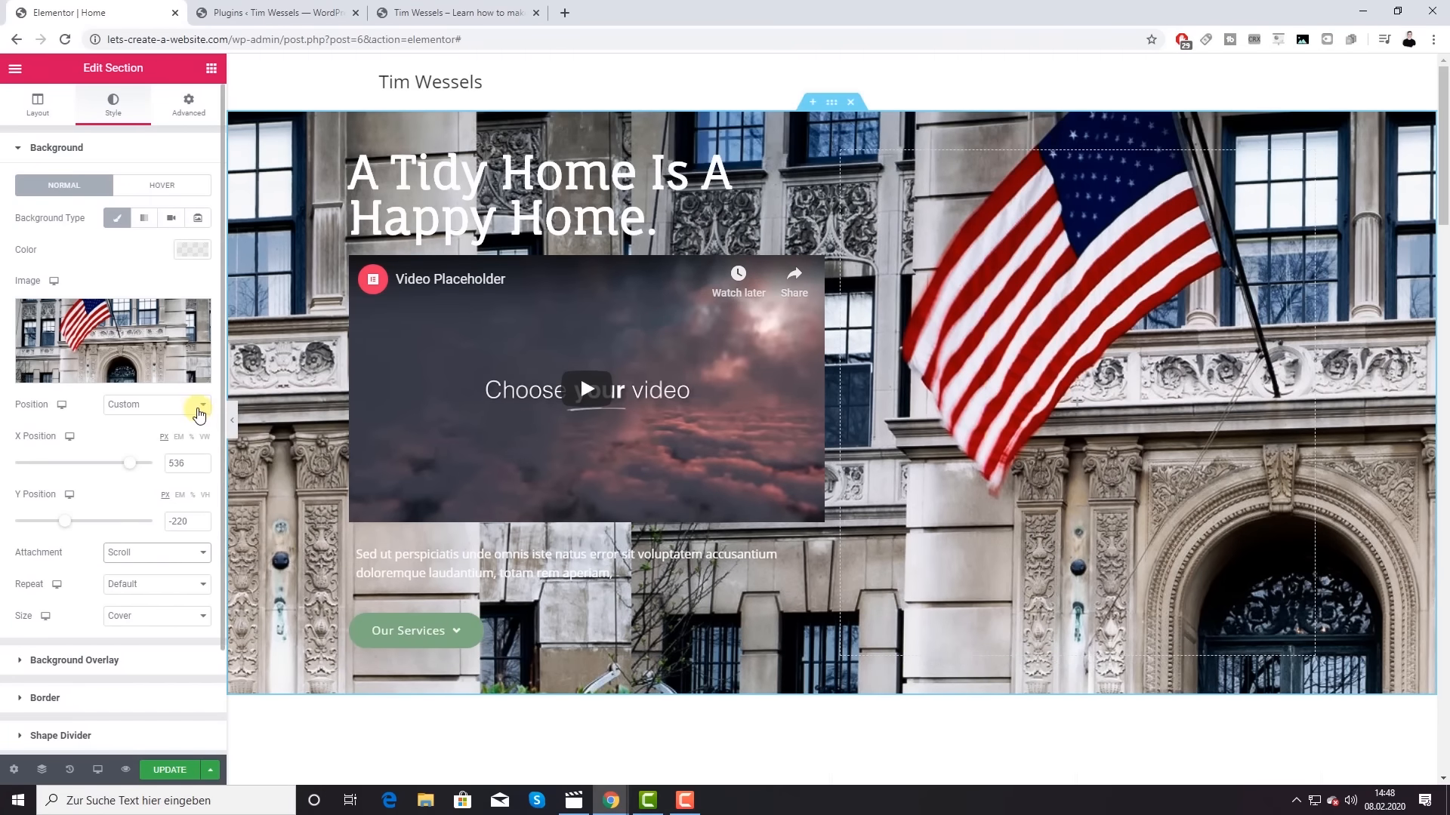
click(167, 408)
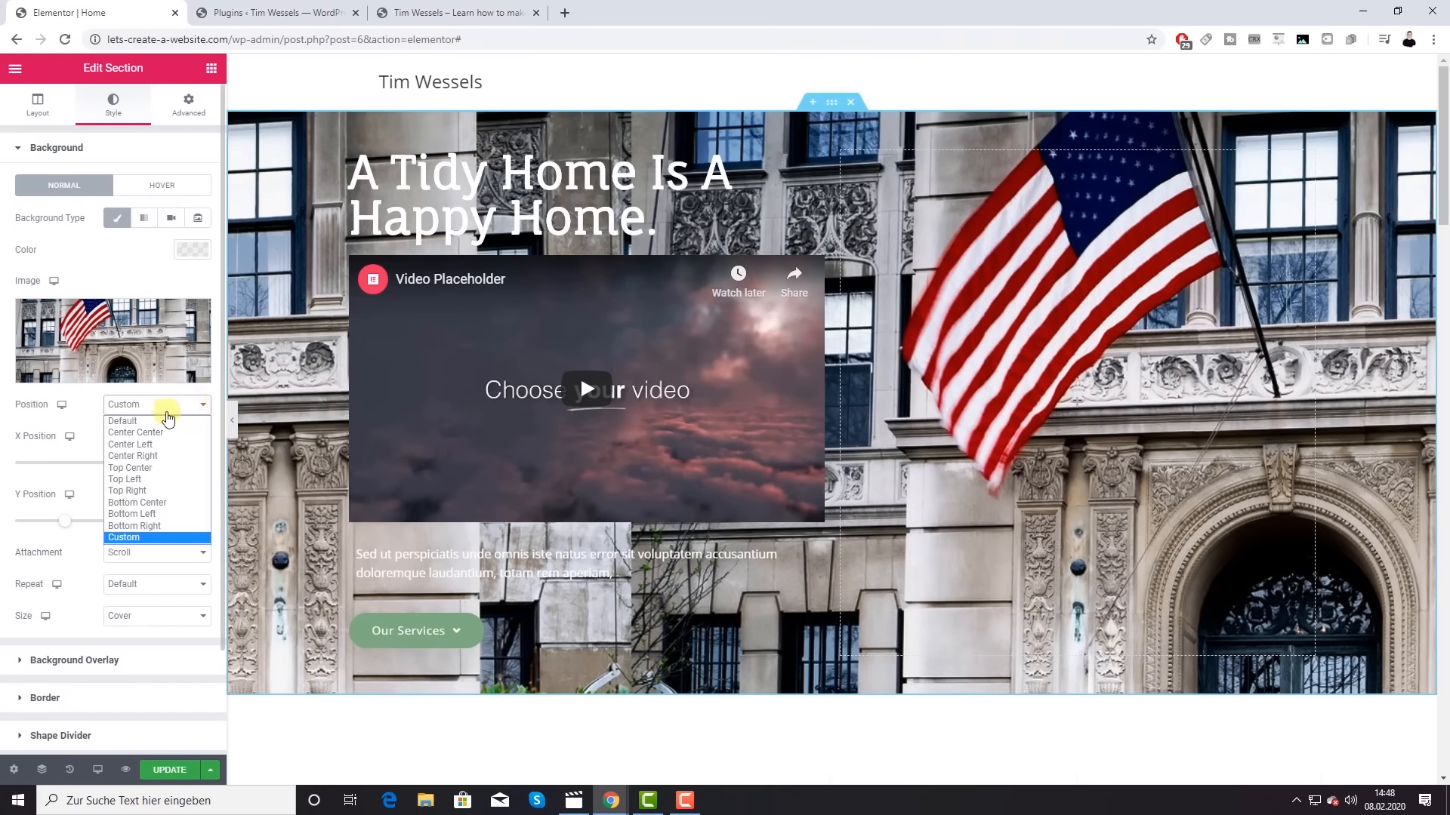
click(83, 414)
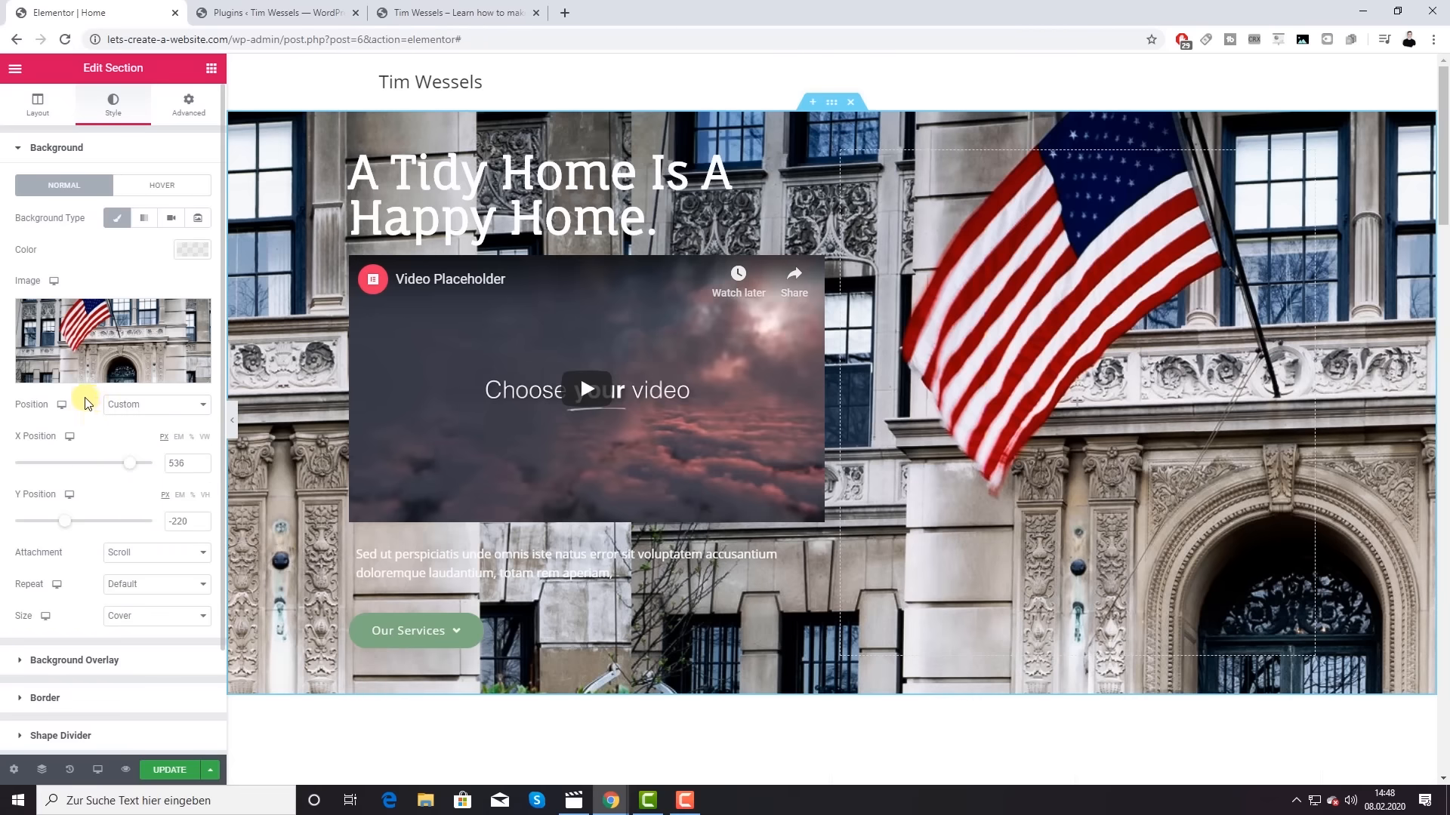
Step: Set the hero background image's attachment to Fixed and check the effect across the hero and How It Works sections
click(168, 555)
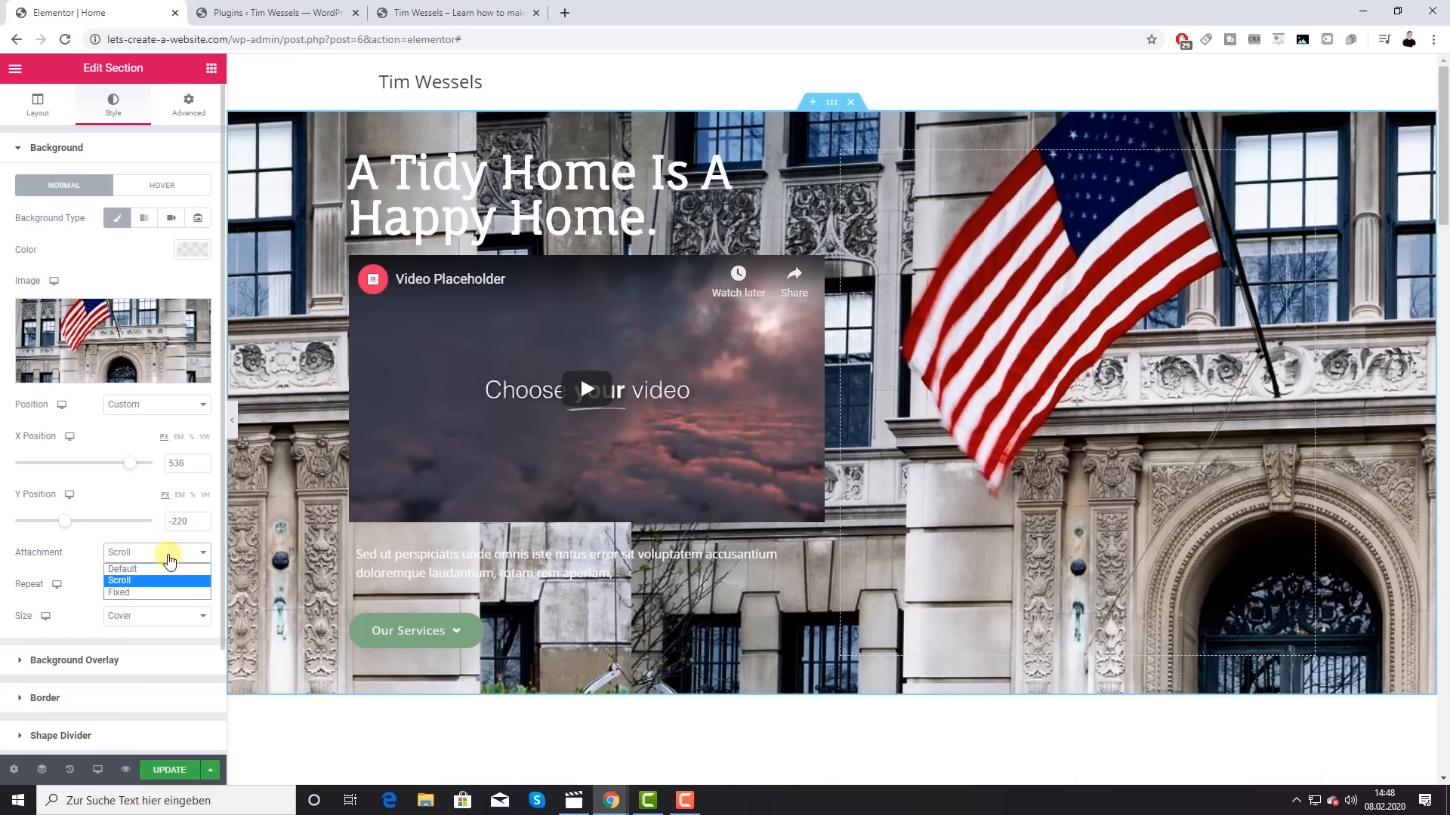
click(134, 593)
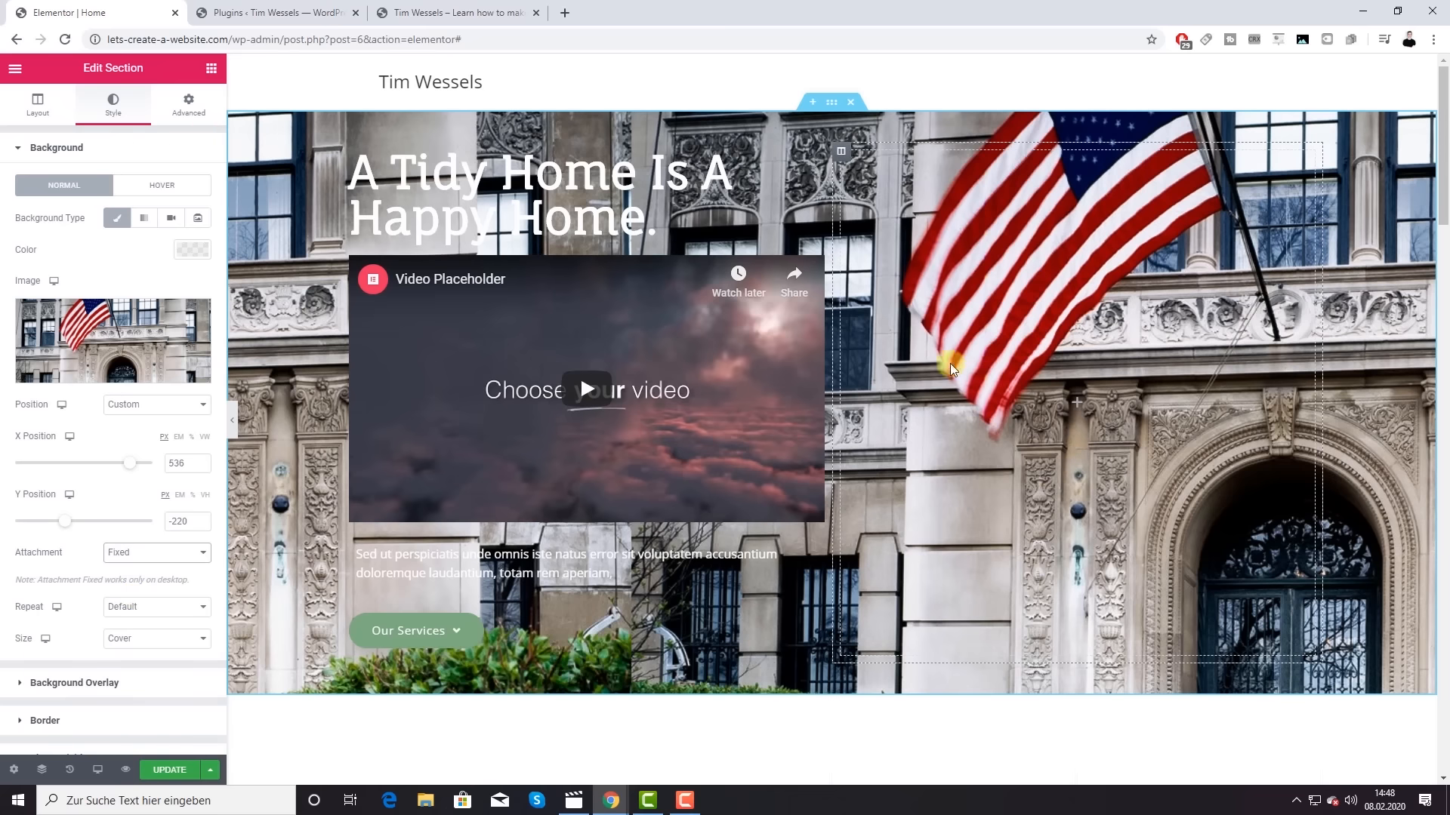
scroll(938, 381, down, 7)
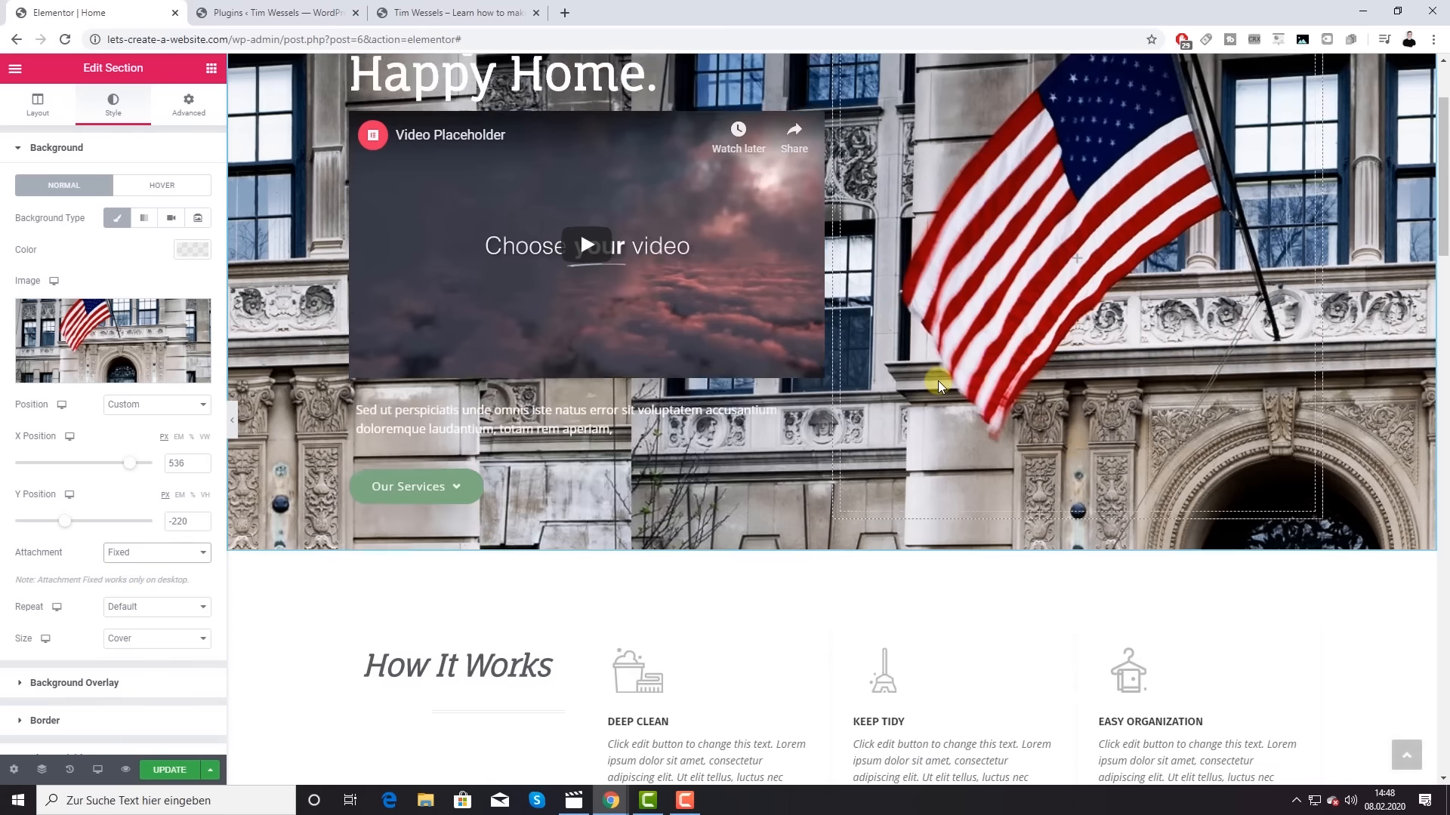
scroll(936, 379, up, 7)
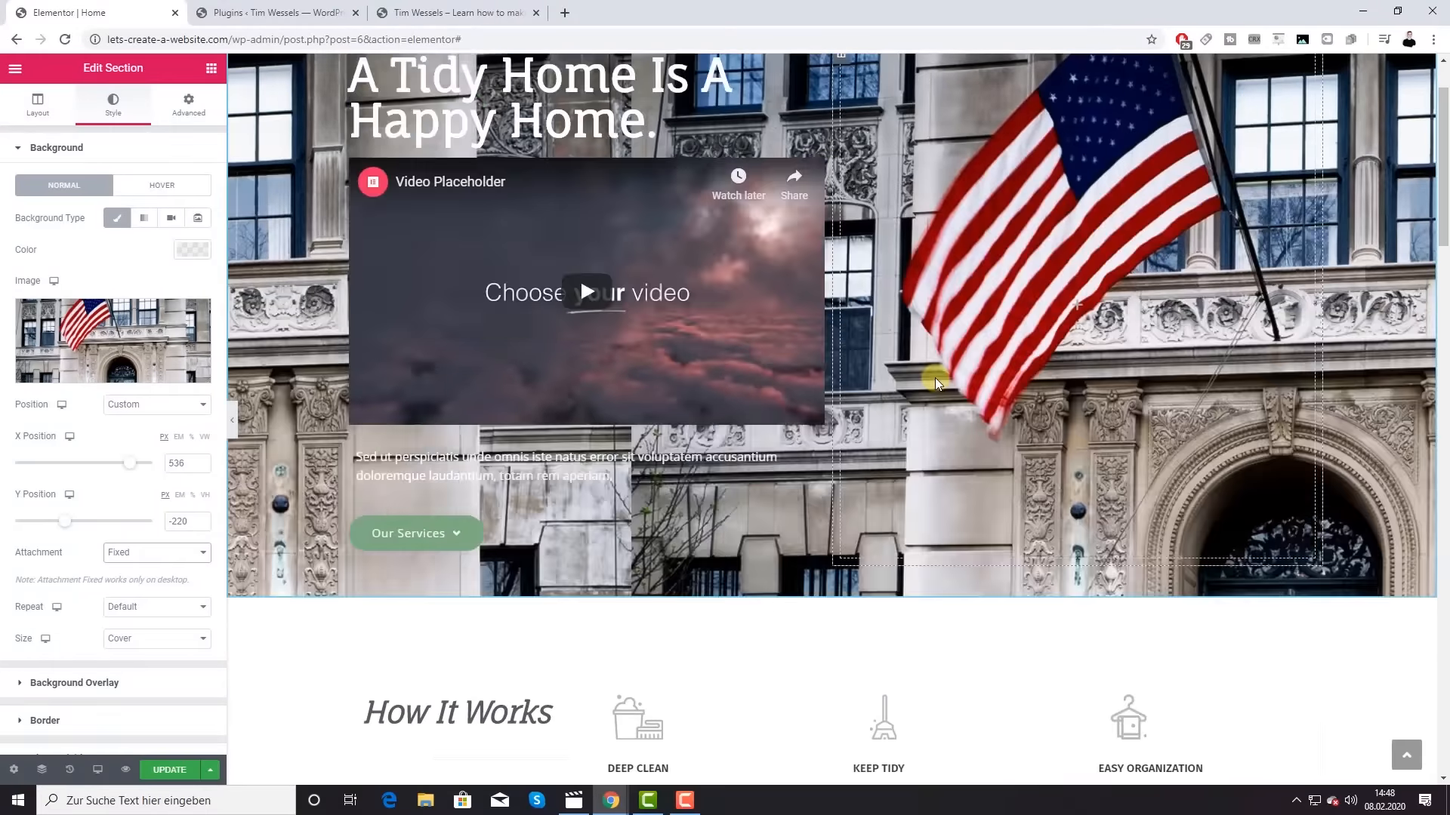
scroll(934, 379, down, 5)
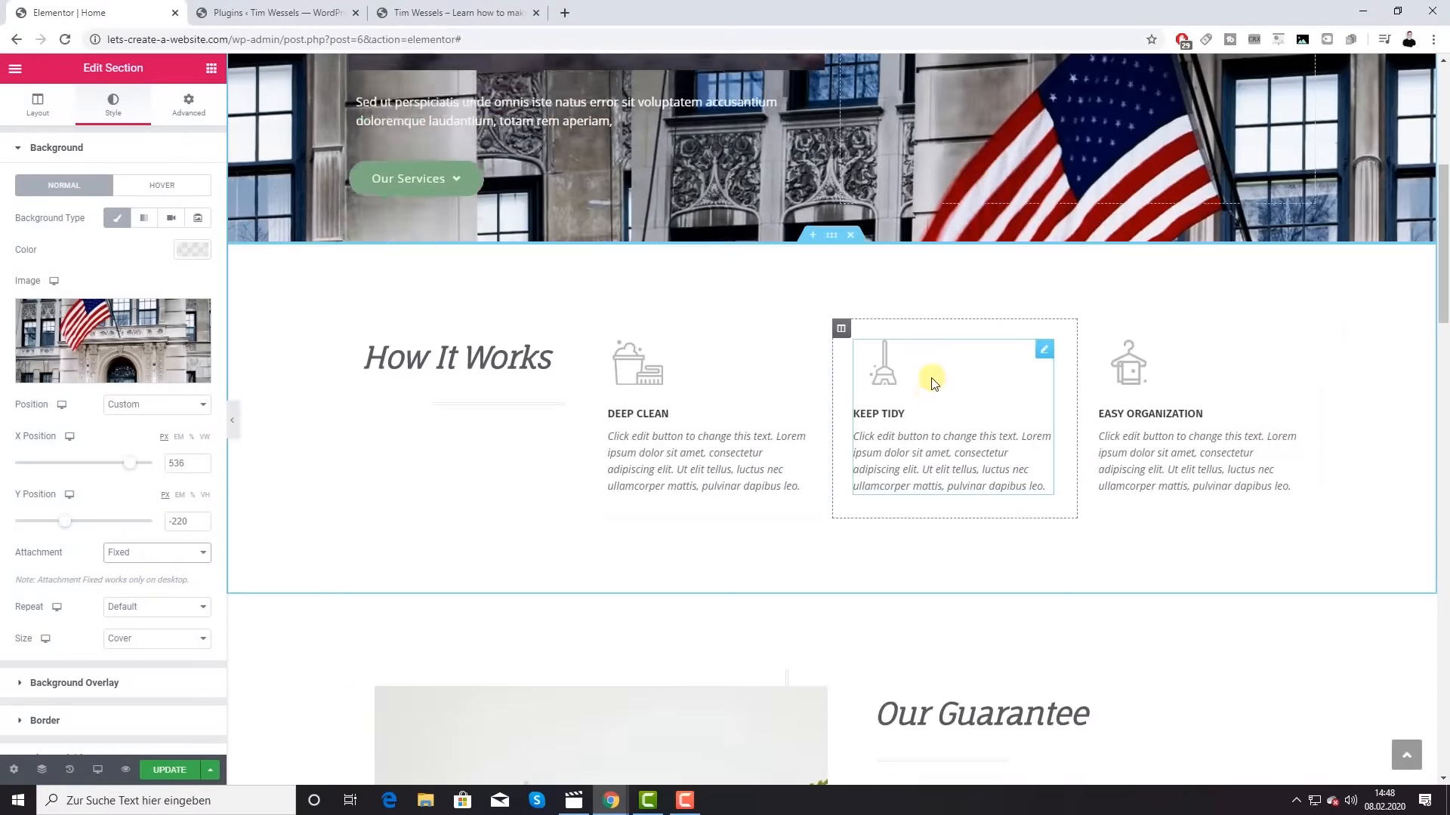
scroll(930, 378, up, 6)
scroll(928, 375, down, 1)
scroll(929, 374, down, 5)
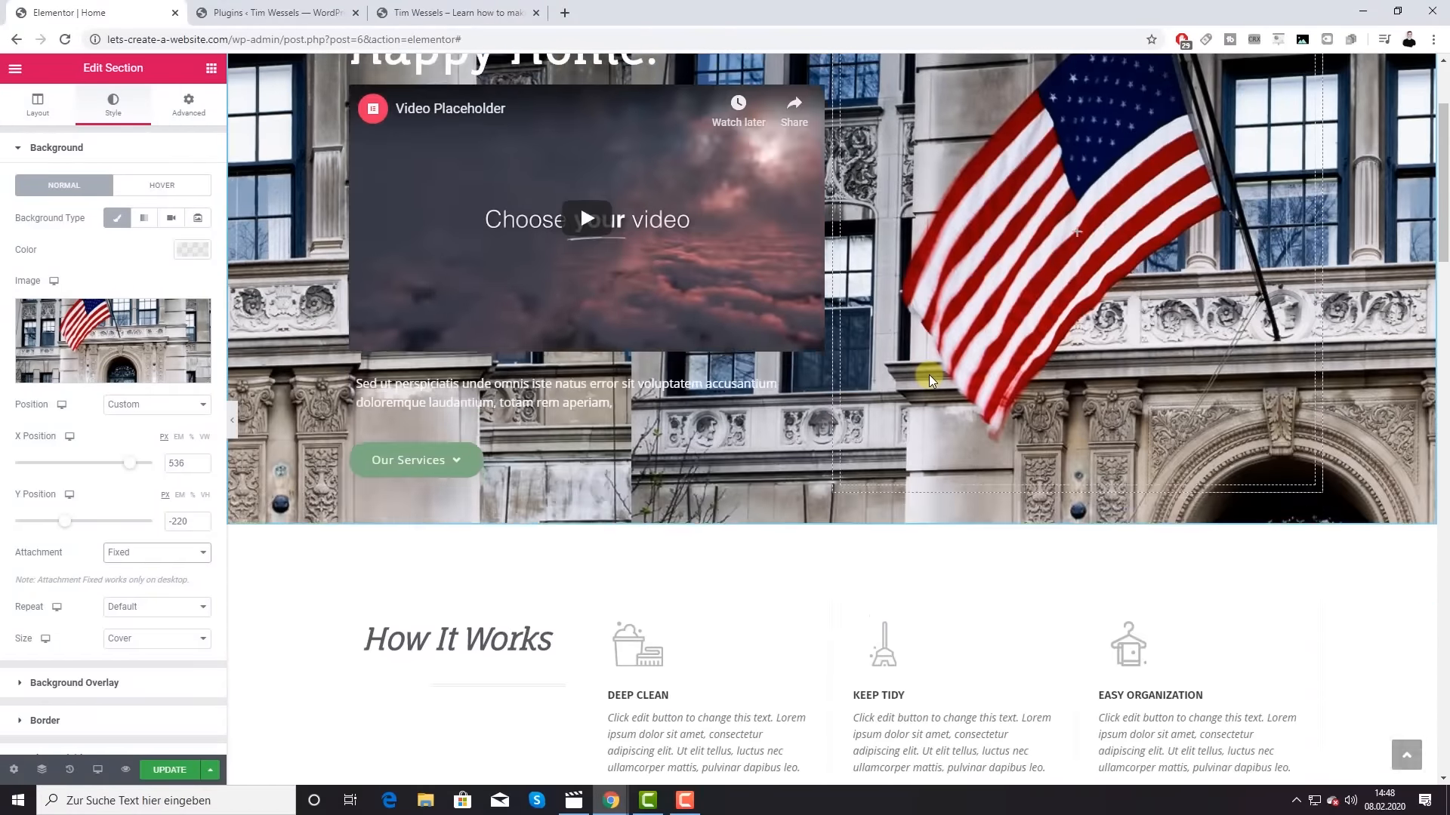
scroll(929, 376, up, 6)
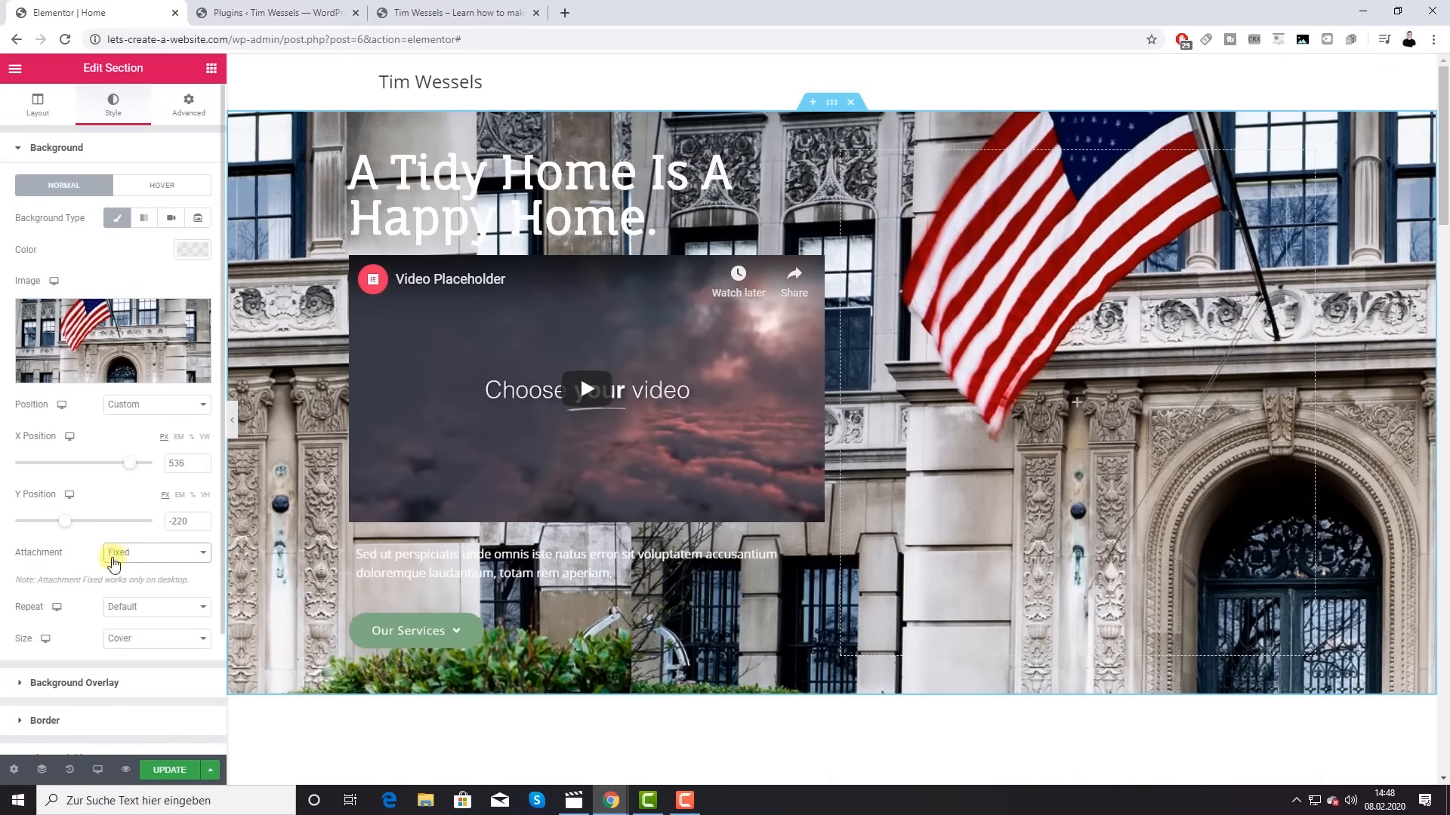
Step: Try the Contain, Custom and Auto sizes for the hero background image, and return the size to Cover
click(148, 612)
click(144, 618)
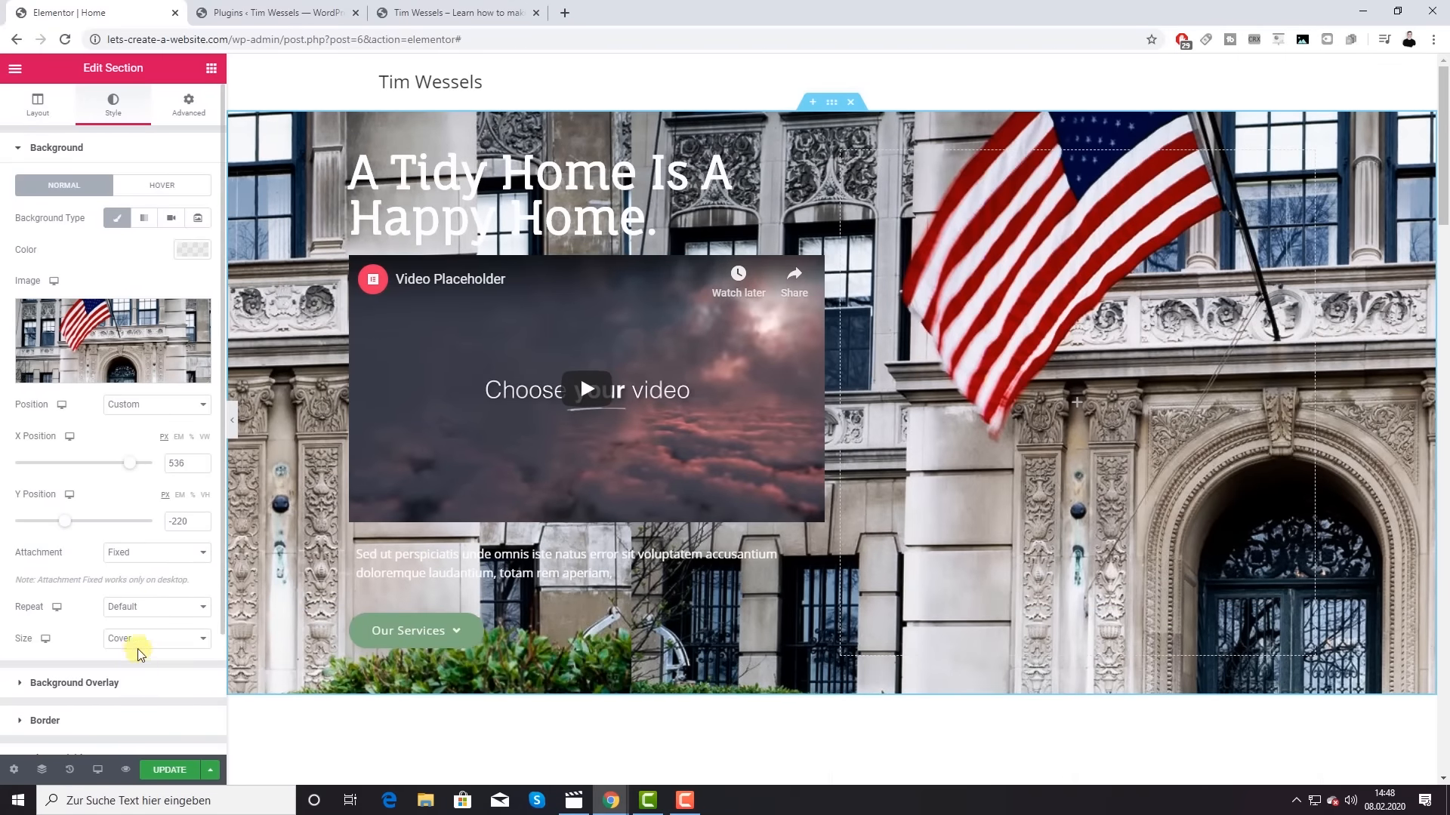
click(156, 640)
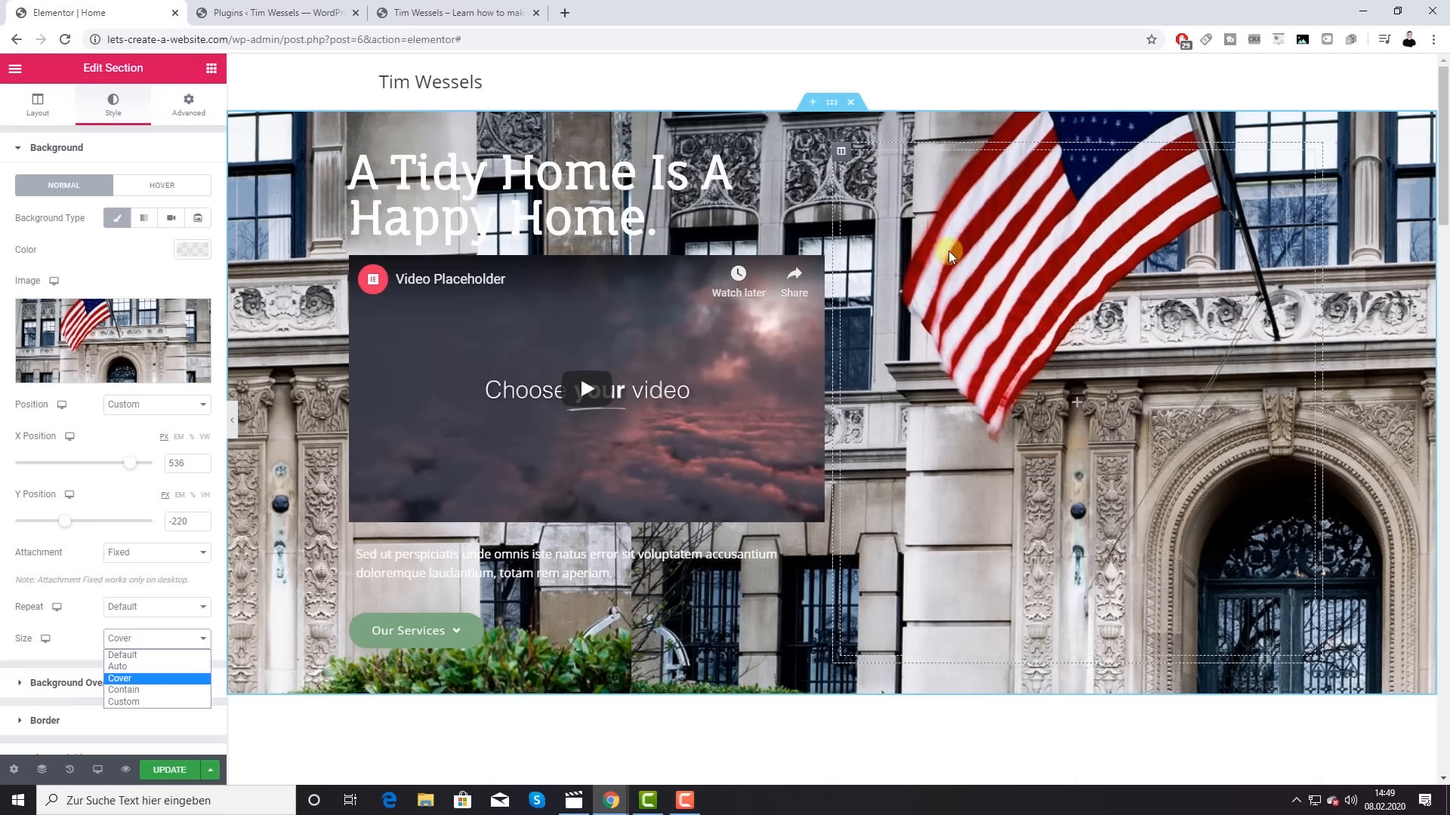
click(130, 690)
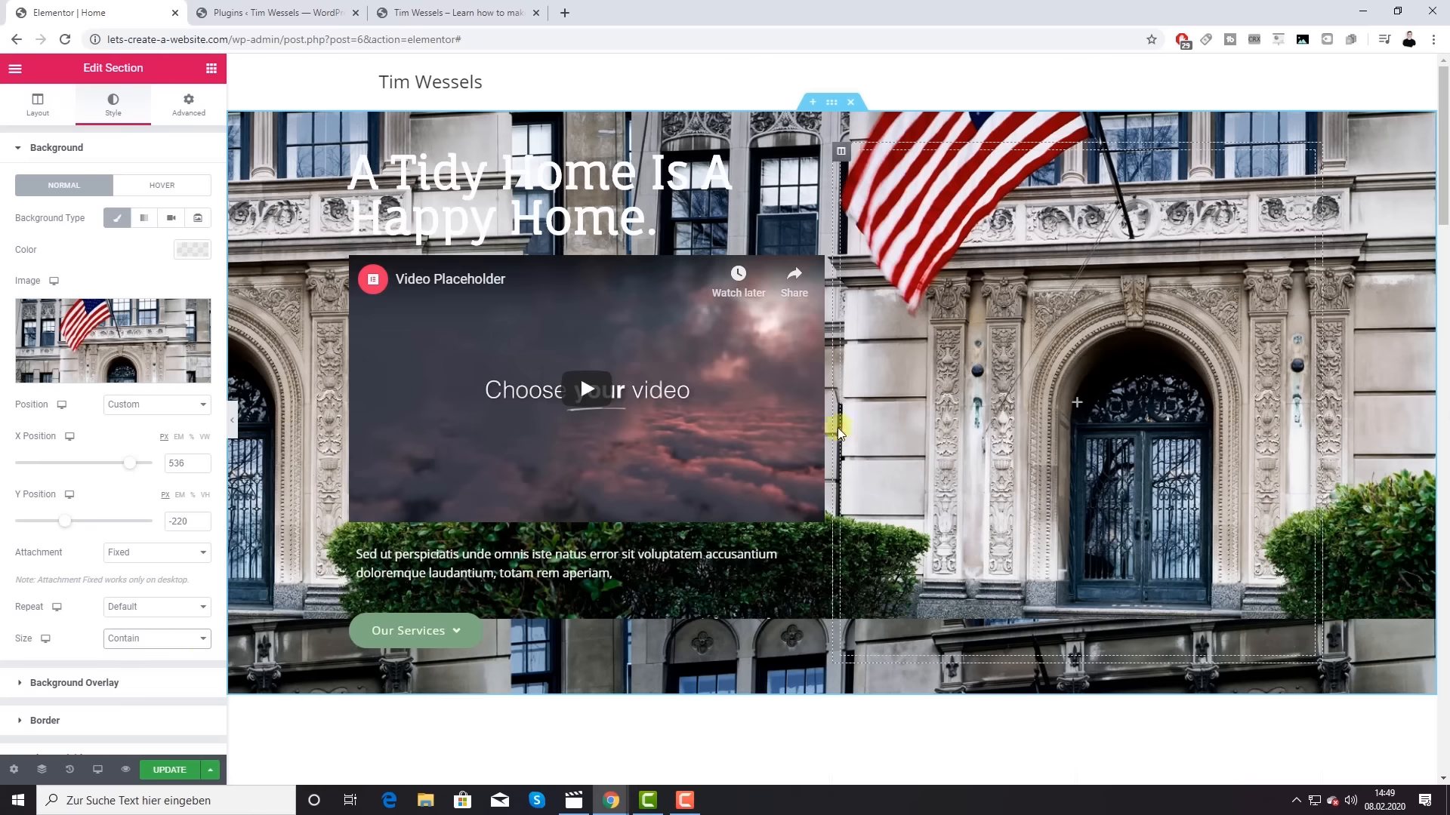
click(140, 643)
click(139, 703)
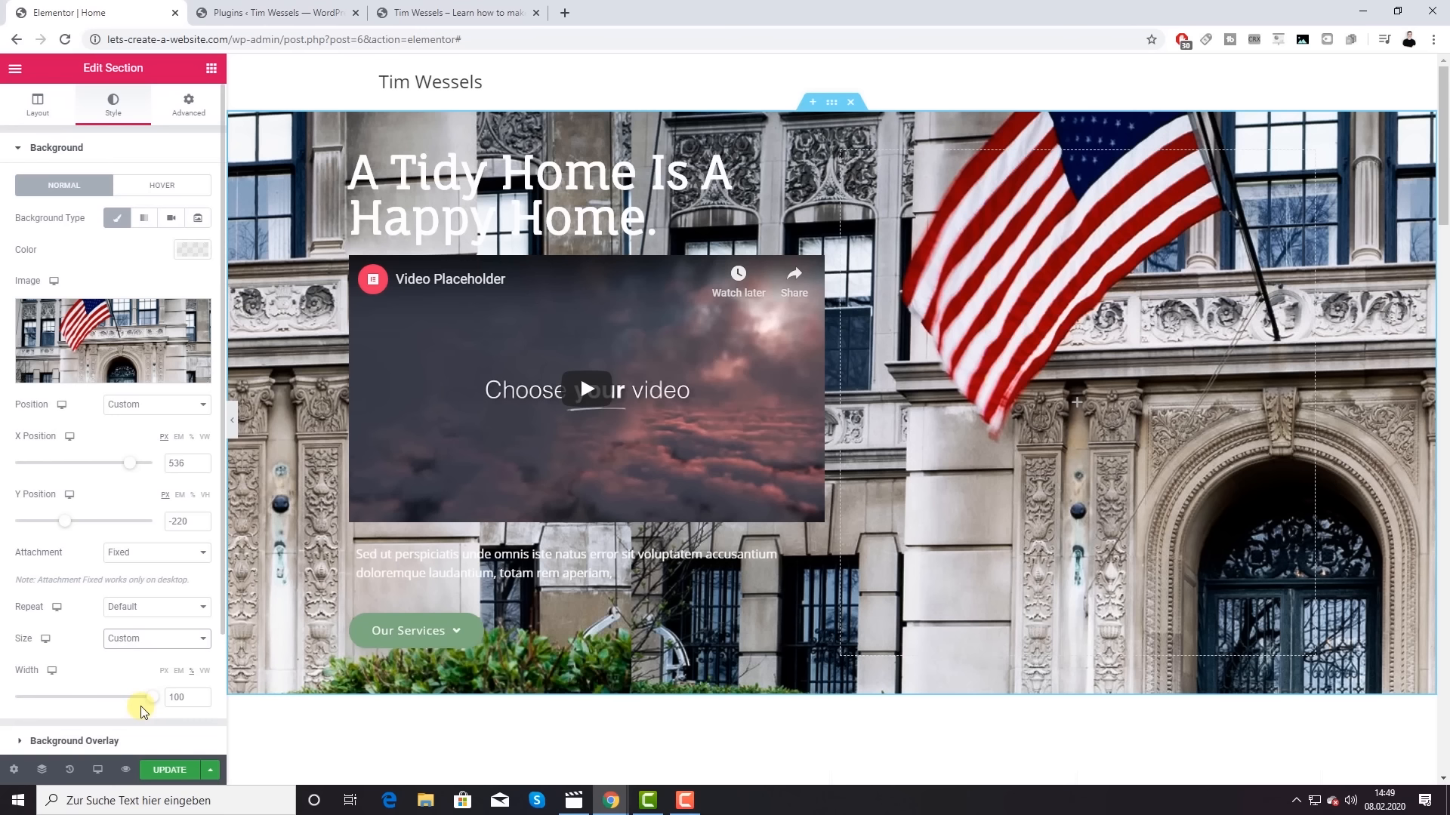
click(145, 640)
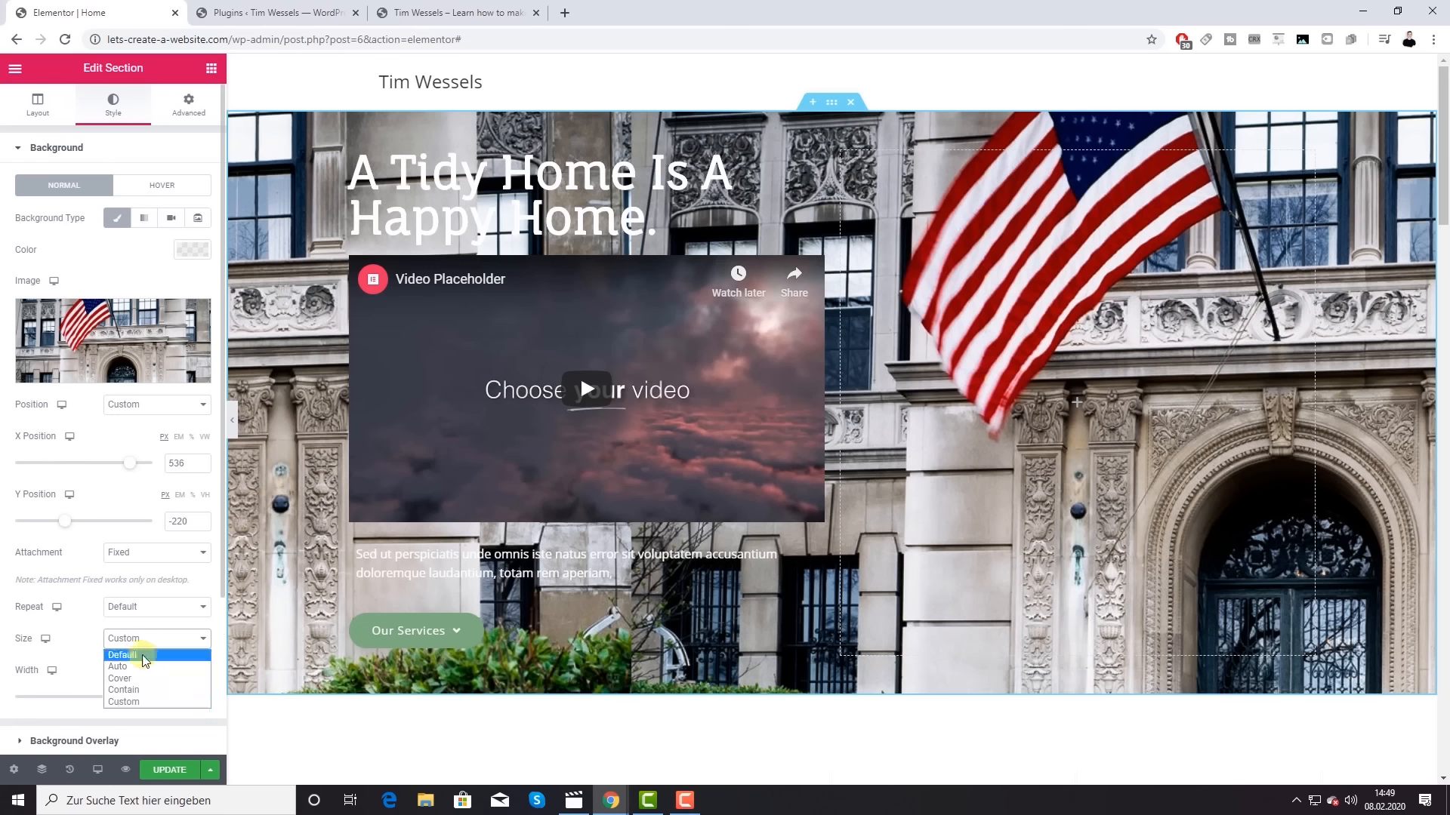
click(139, 664)
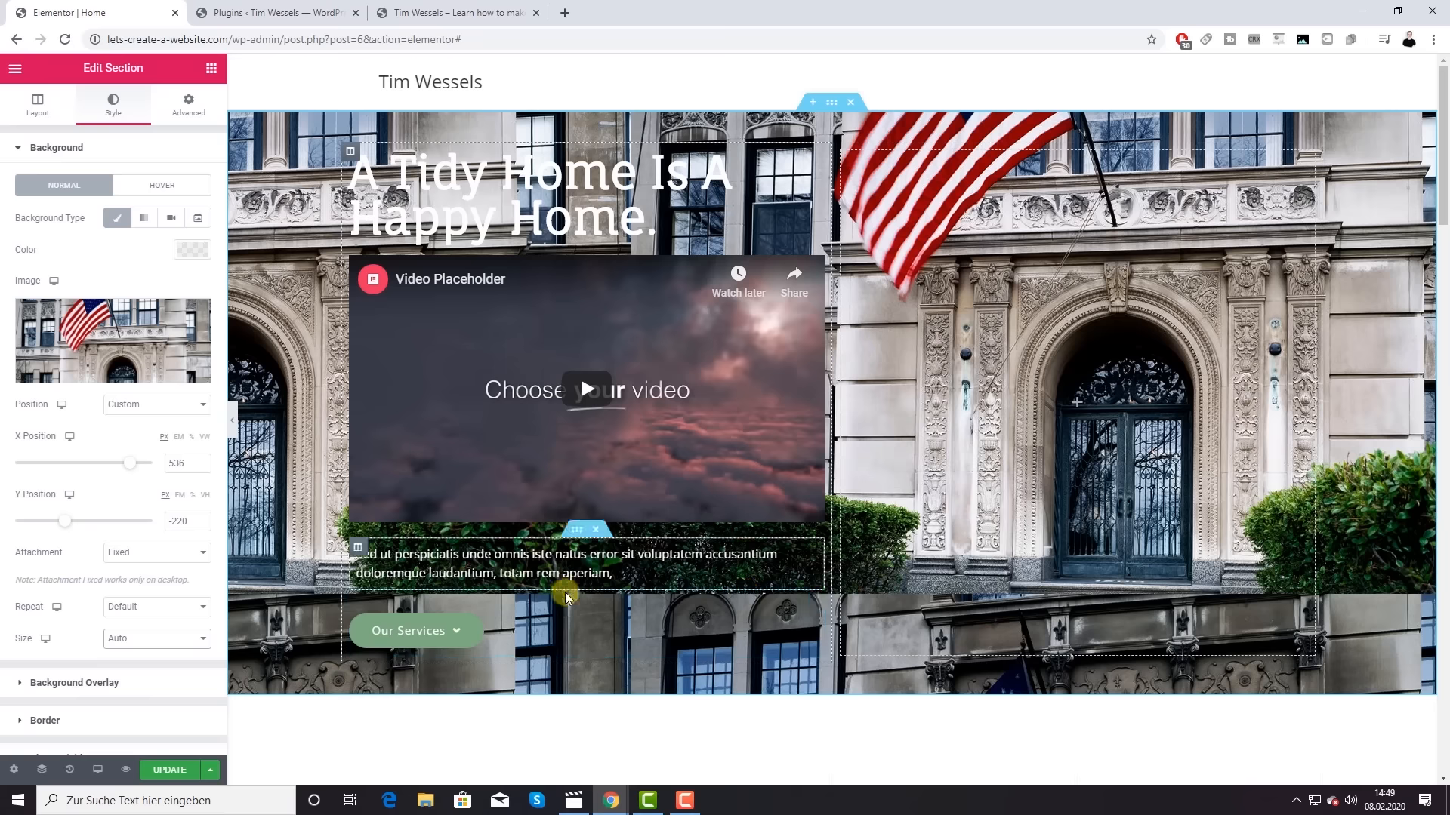
click(174, 643)
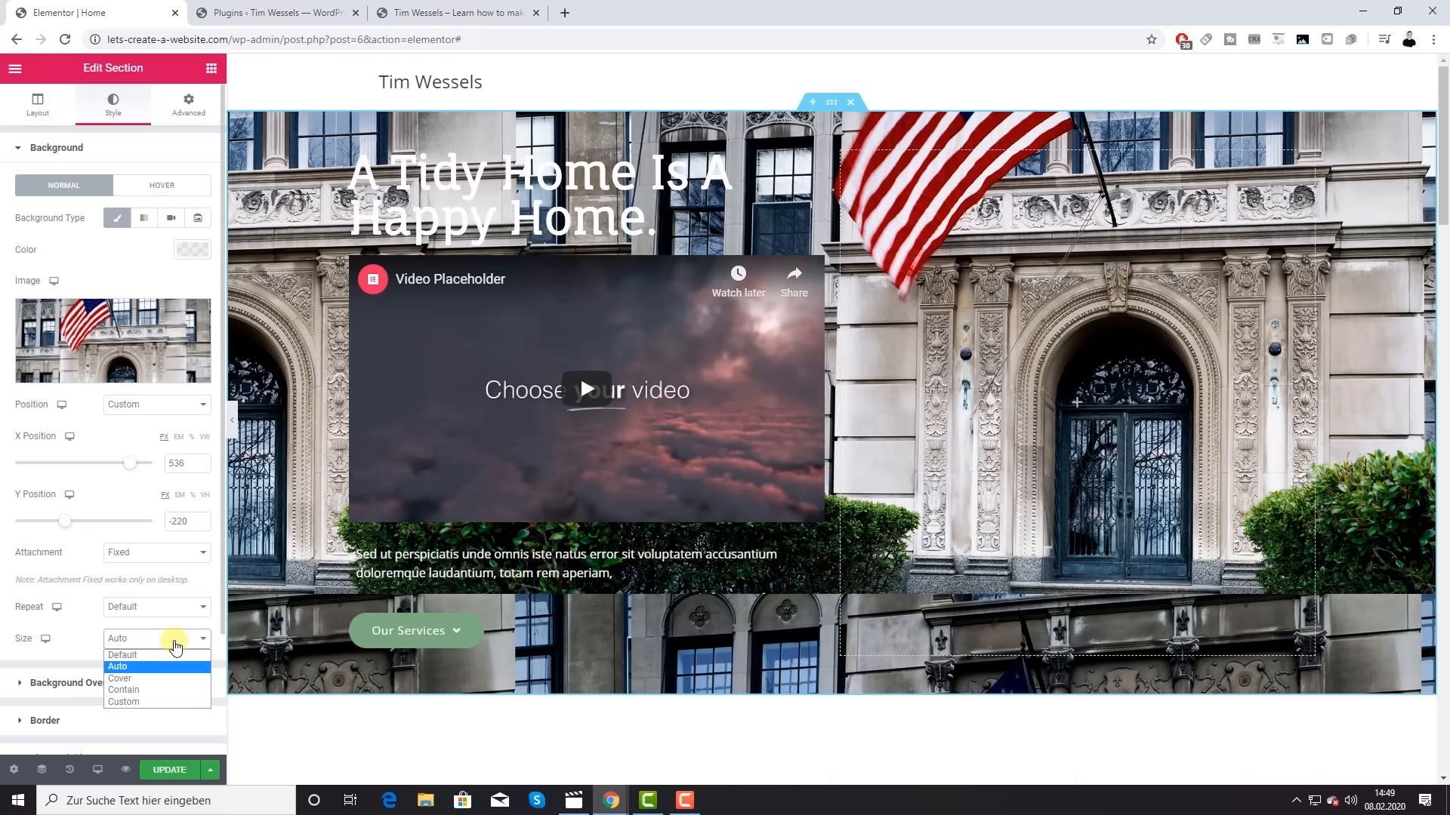
click(121, 678)
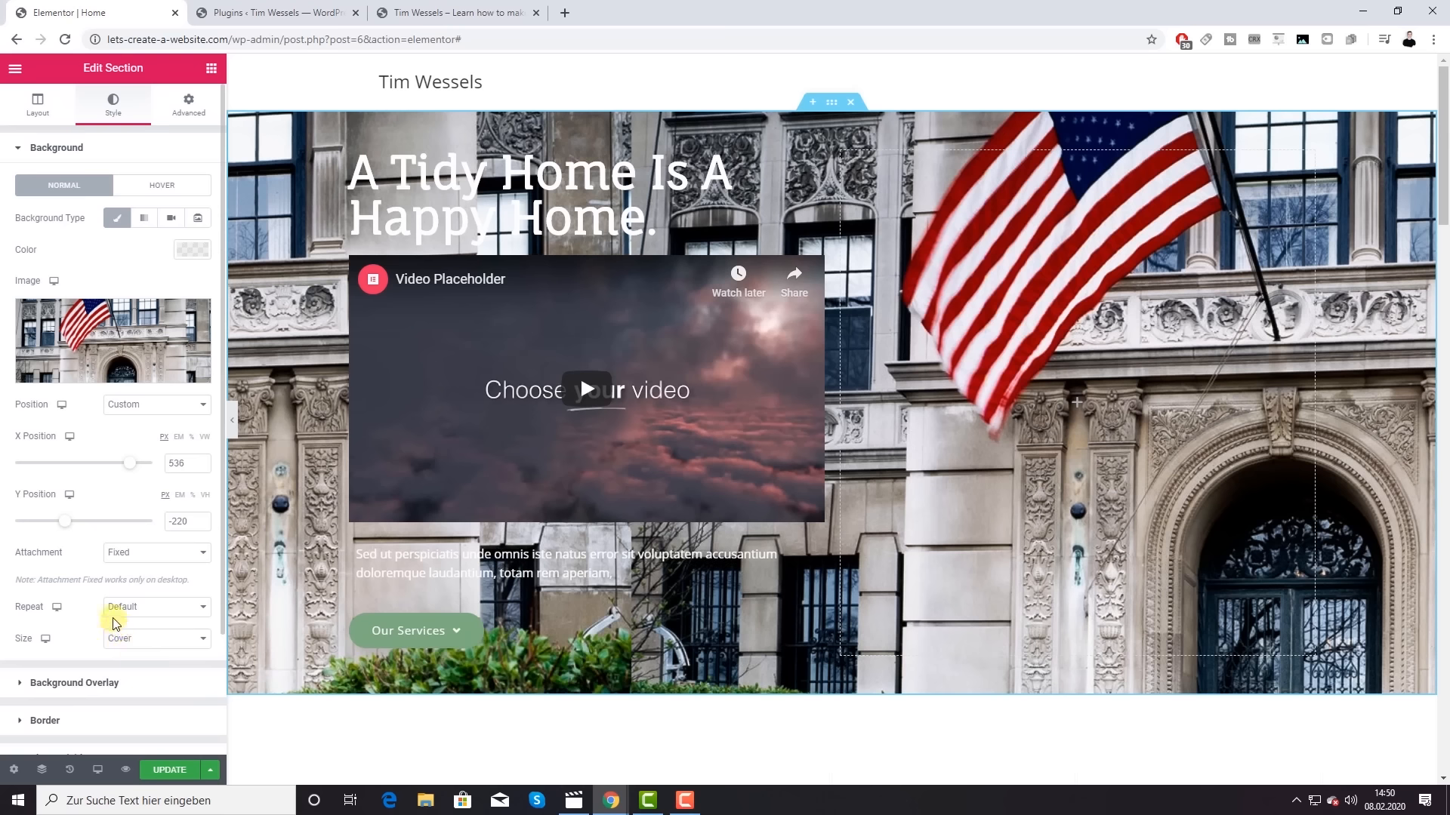
Step: Try the video background type on the hero section, and switch back to the classic image background
click(171, 219)
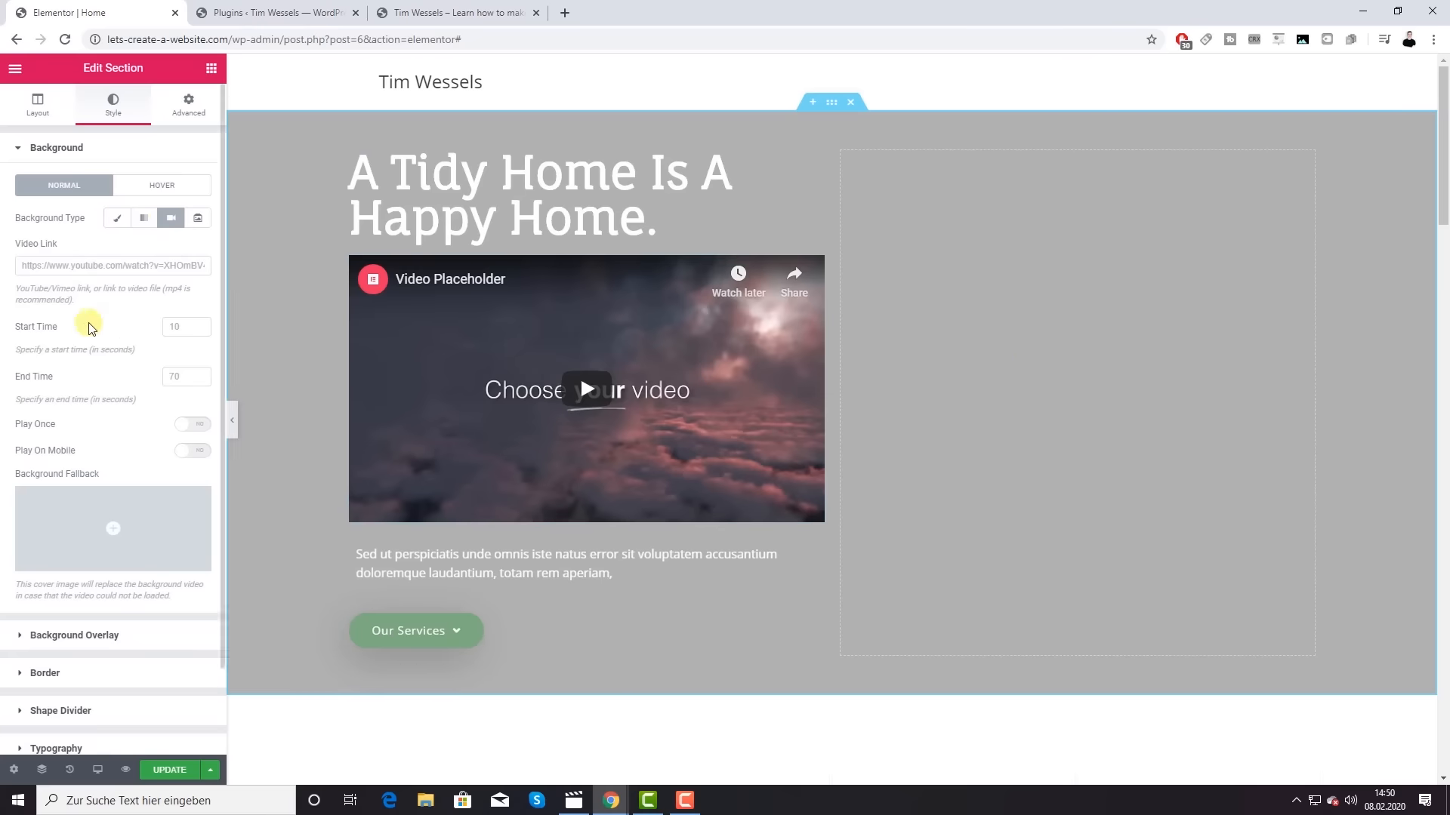
click(106, 225)
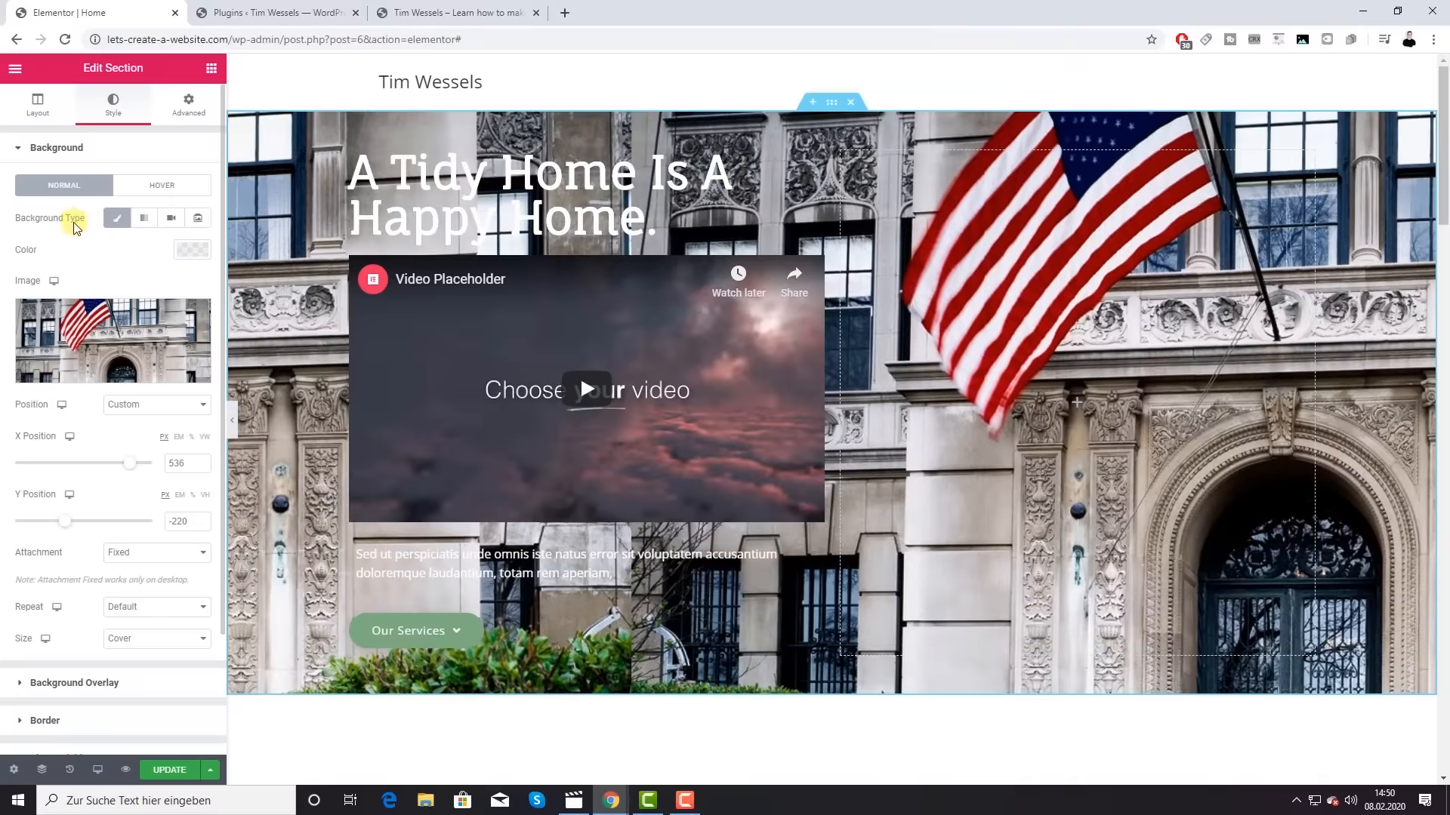
Step: Return to the widget list and review the fixed hero background against the How It Works section
click(210, 71)
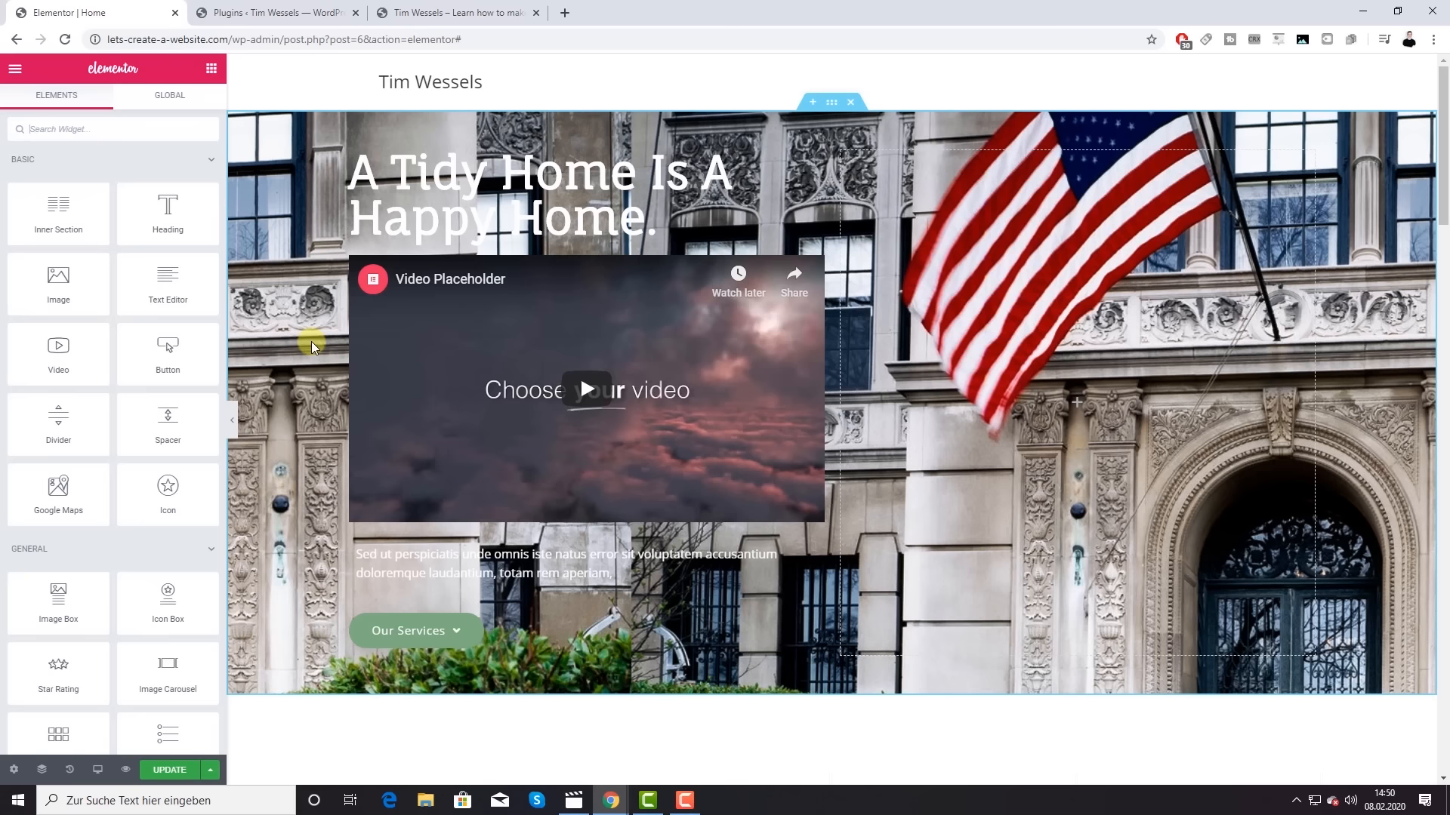
scroll(311, 342, down, 5)
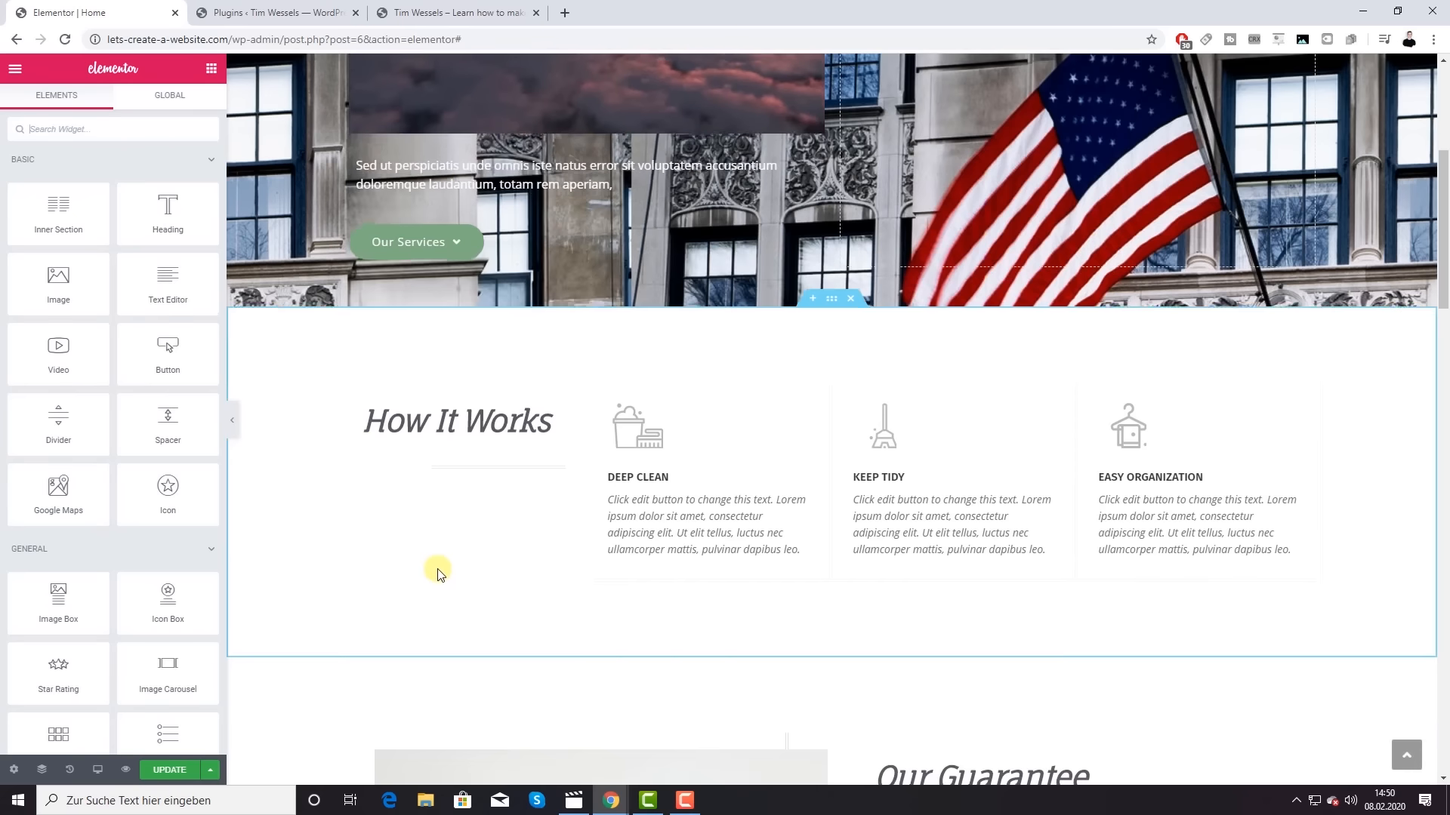
scroll(398, 511, up, 3)
scroll(398, 511, up, 2)
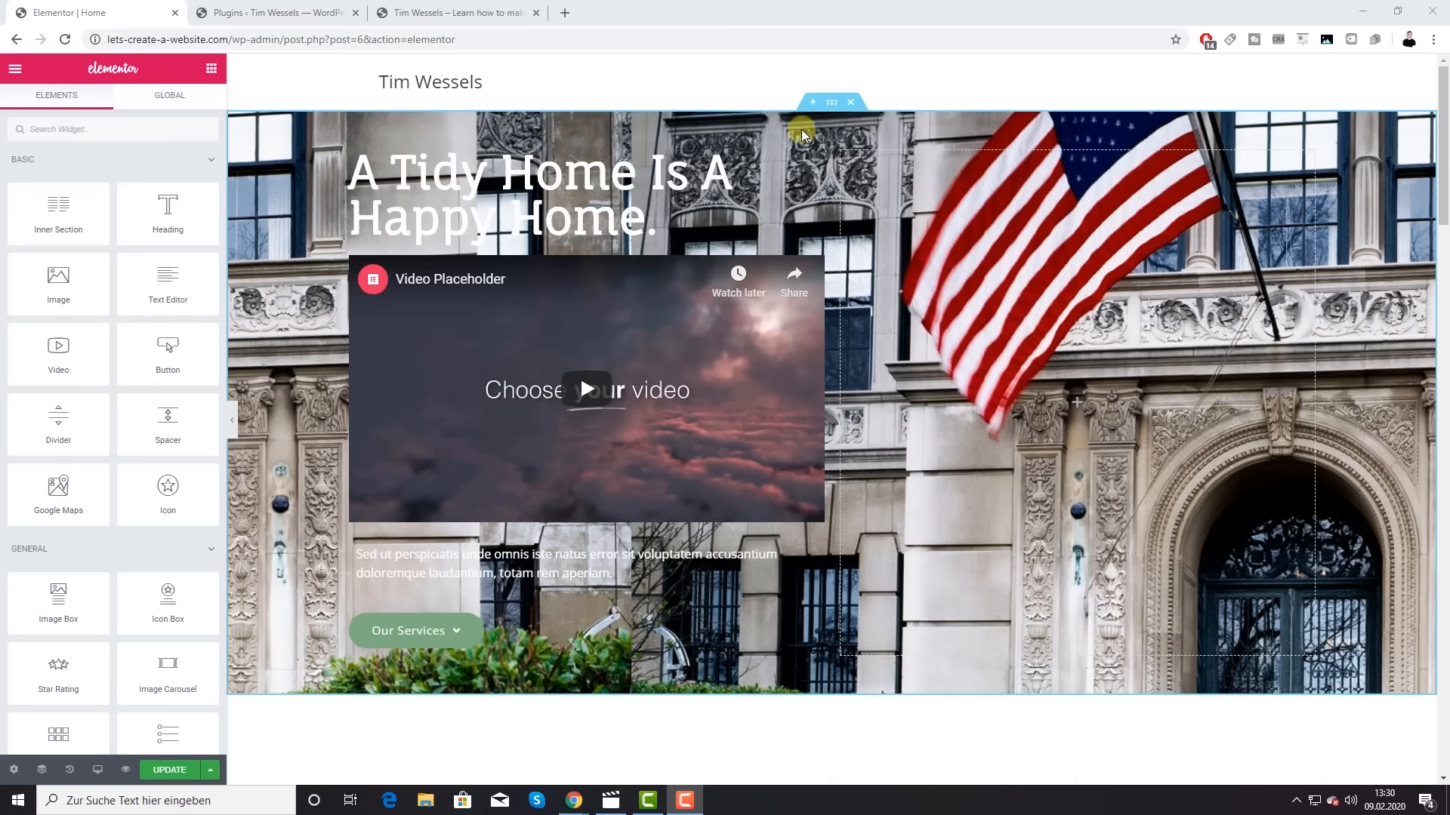
scroll(815, 604, down, 4)
scroll(809, 569, up, 4)
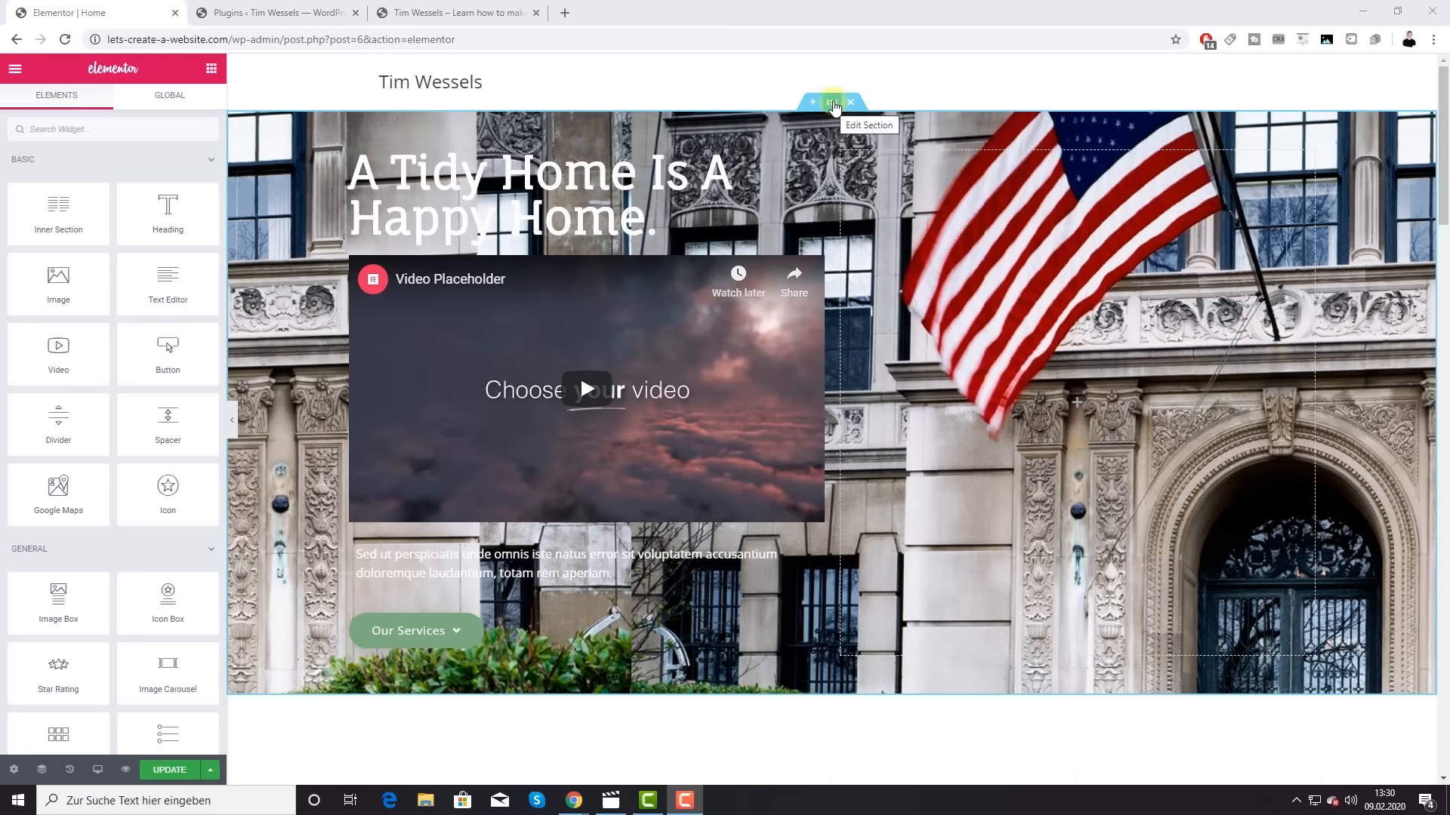
Step: Move the hero section below the Our Guarantee section, and check the sections further down the page
drag(833, 111, 777, 435)
scroll(828, 404, down, 7)
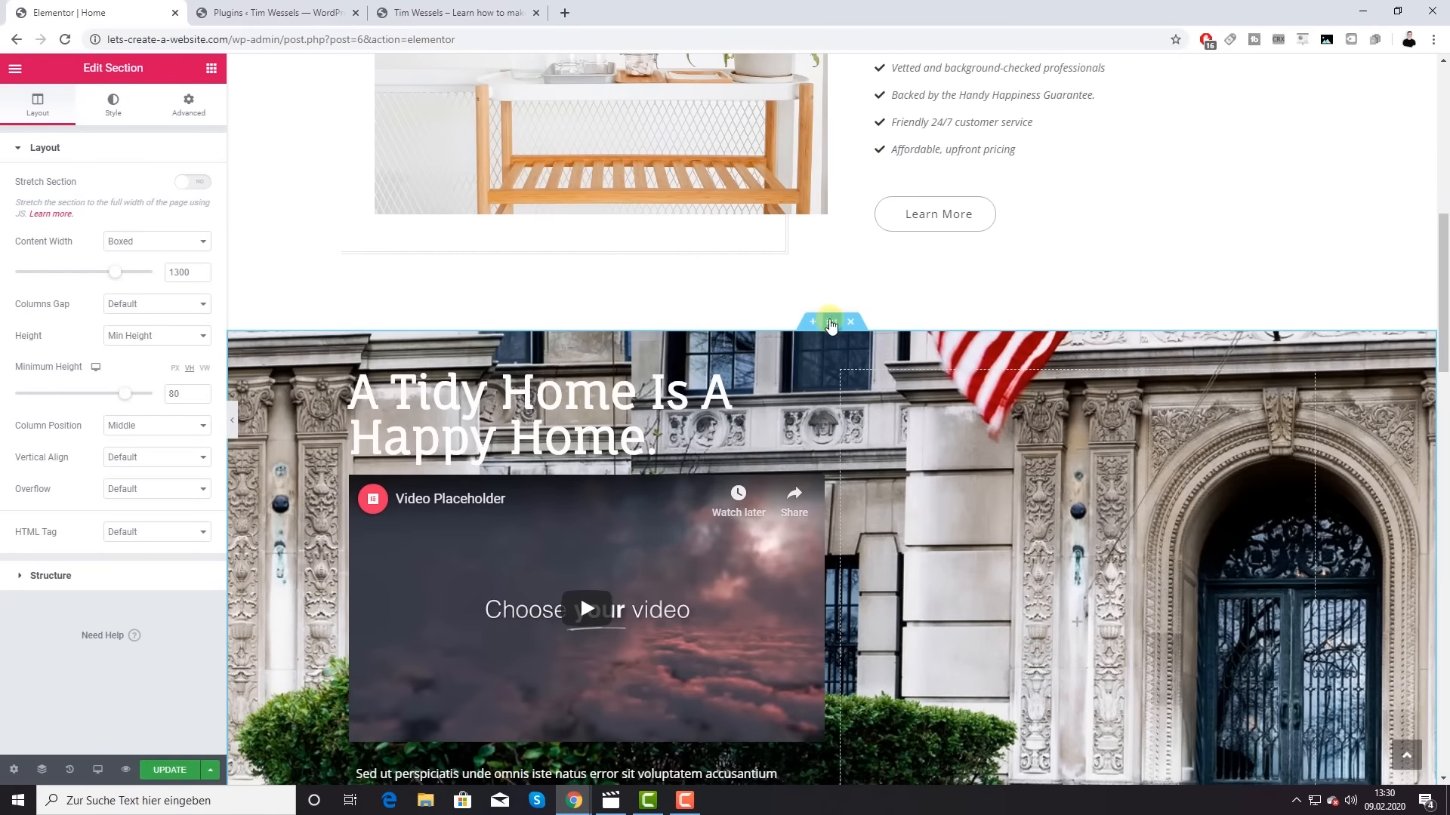
drag(831, 325, 808, 280)
scroll(831, 405, down, 5)
scroll(826, 321, down, 11)
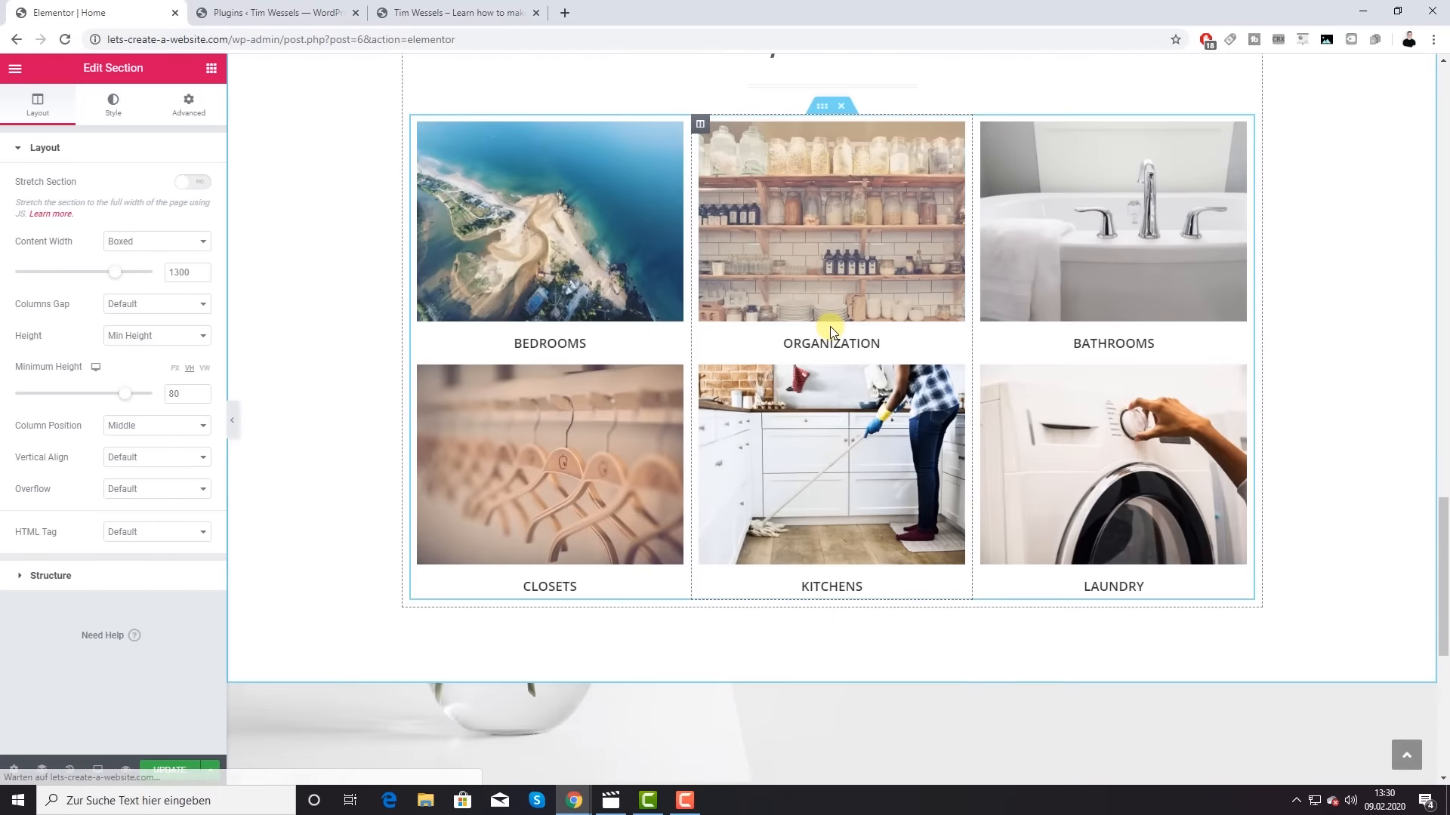
Step: Move the We Specialize In section below the Testimonials section, and check the new order of the sections
scroll(827, 324, up, 2)
drag(830, 98, 785, 538)
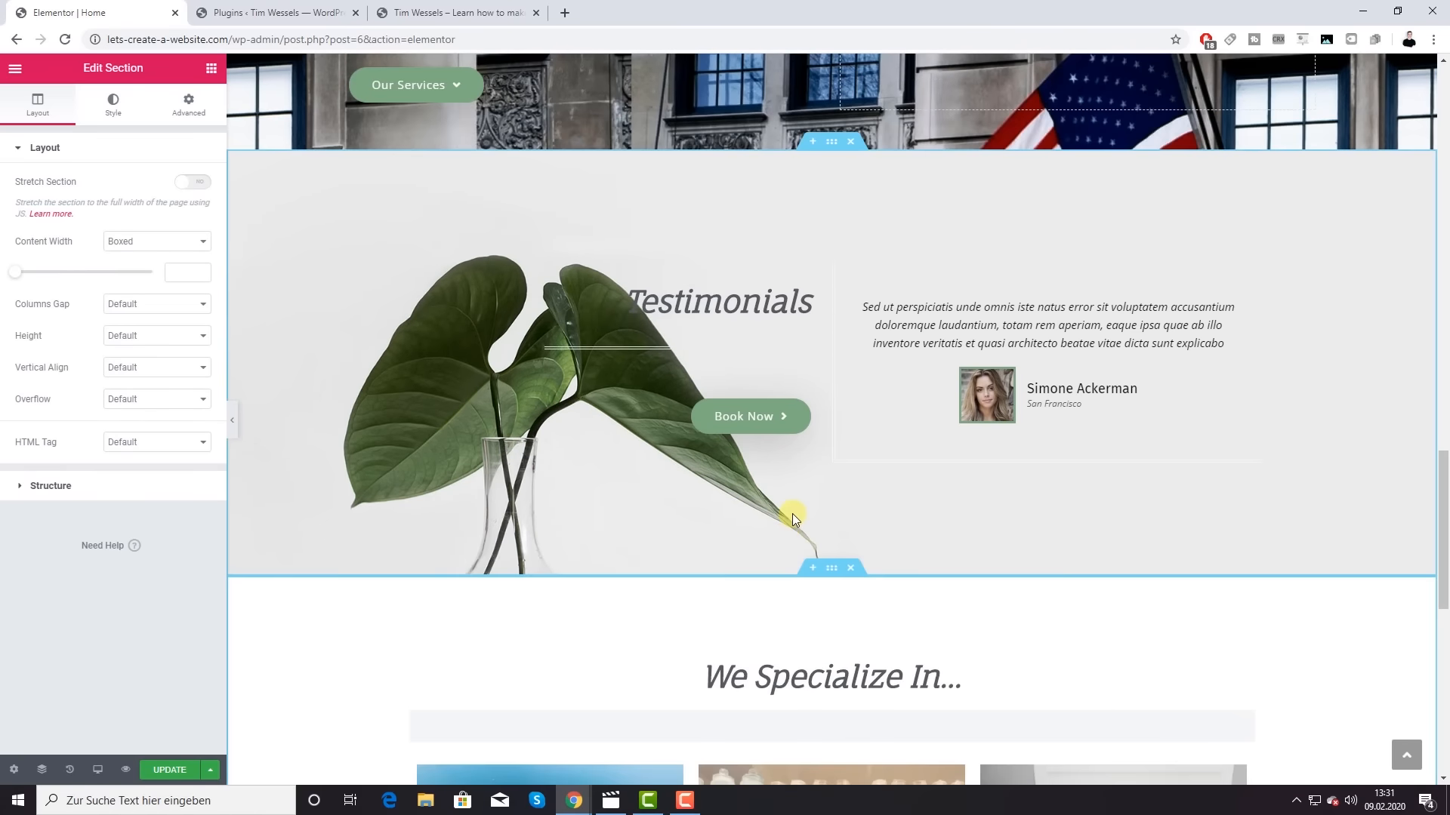
scroll(791, 513, down, 4)
scroll(792, 495, up, 1)
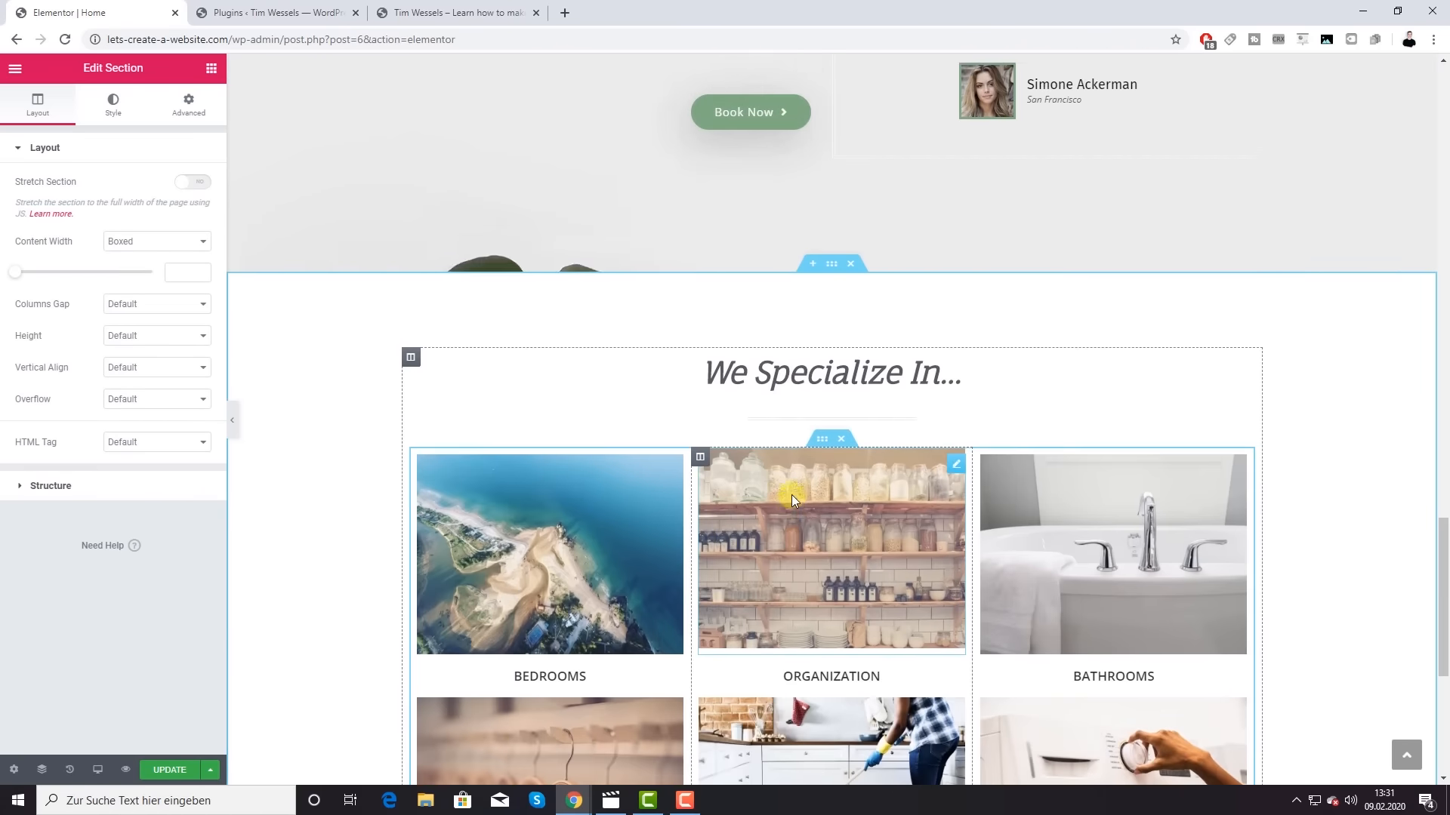
scroll(791, 494, down, 1)
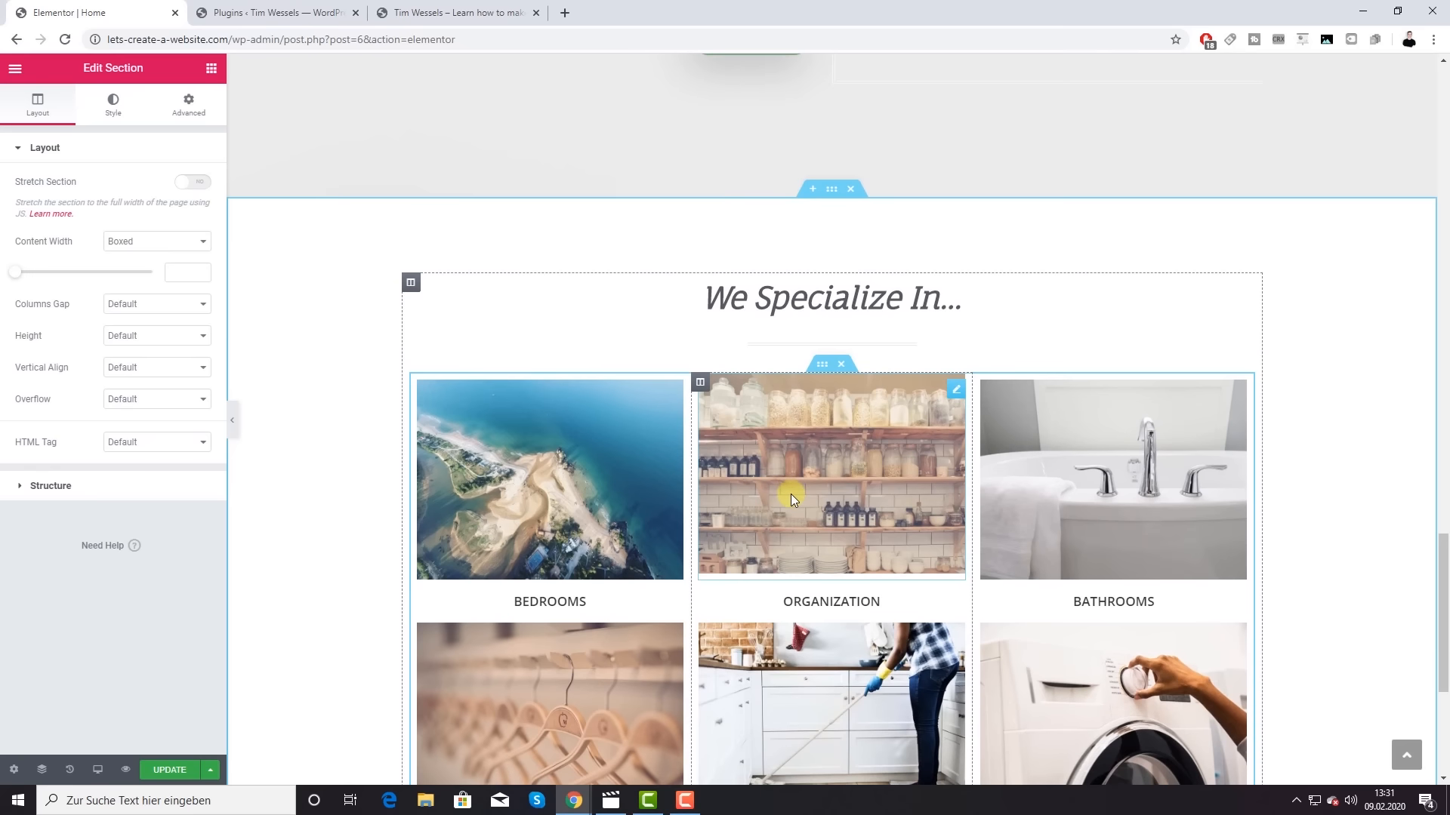
scroll(819, 404, up, 6)
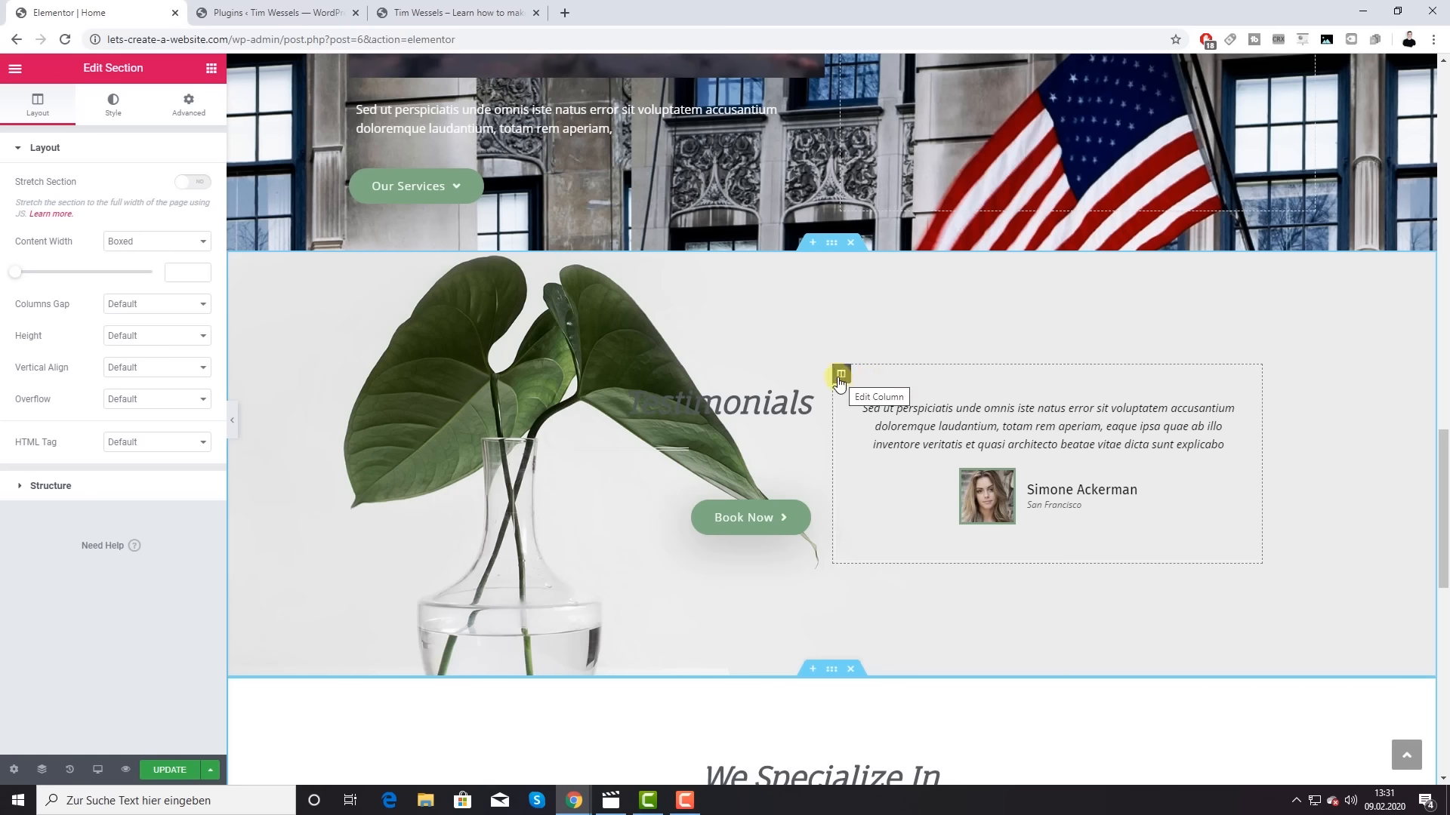
Step: Move the testimonial quote column before the heading column and back again, and place the Book Now button below the quote
drag(839, 377, 539, 400)
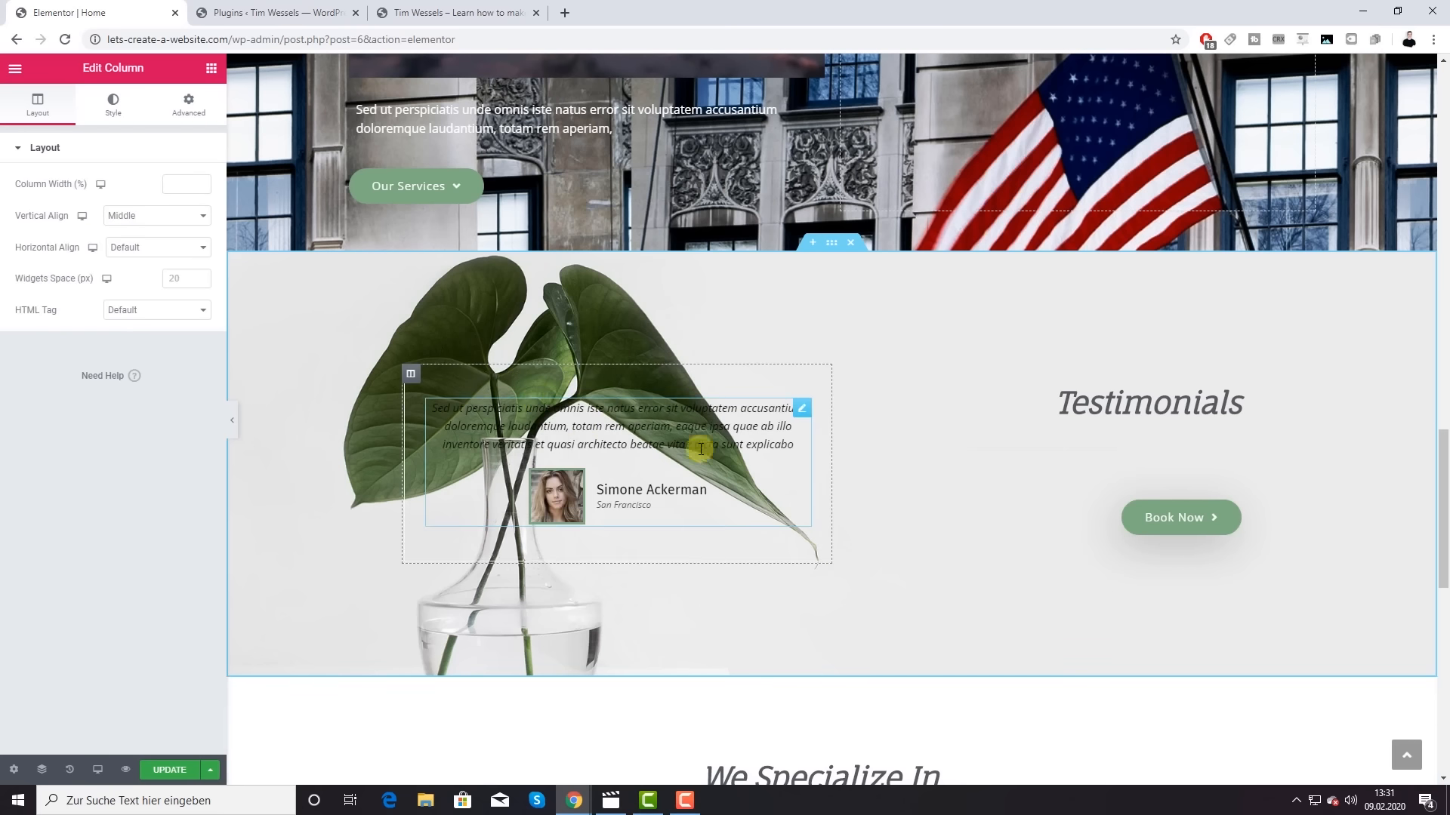
drag(411, 377, 1076, 404)
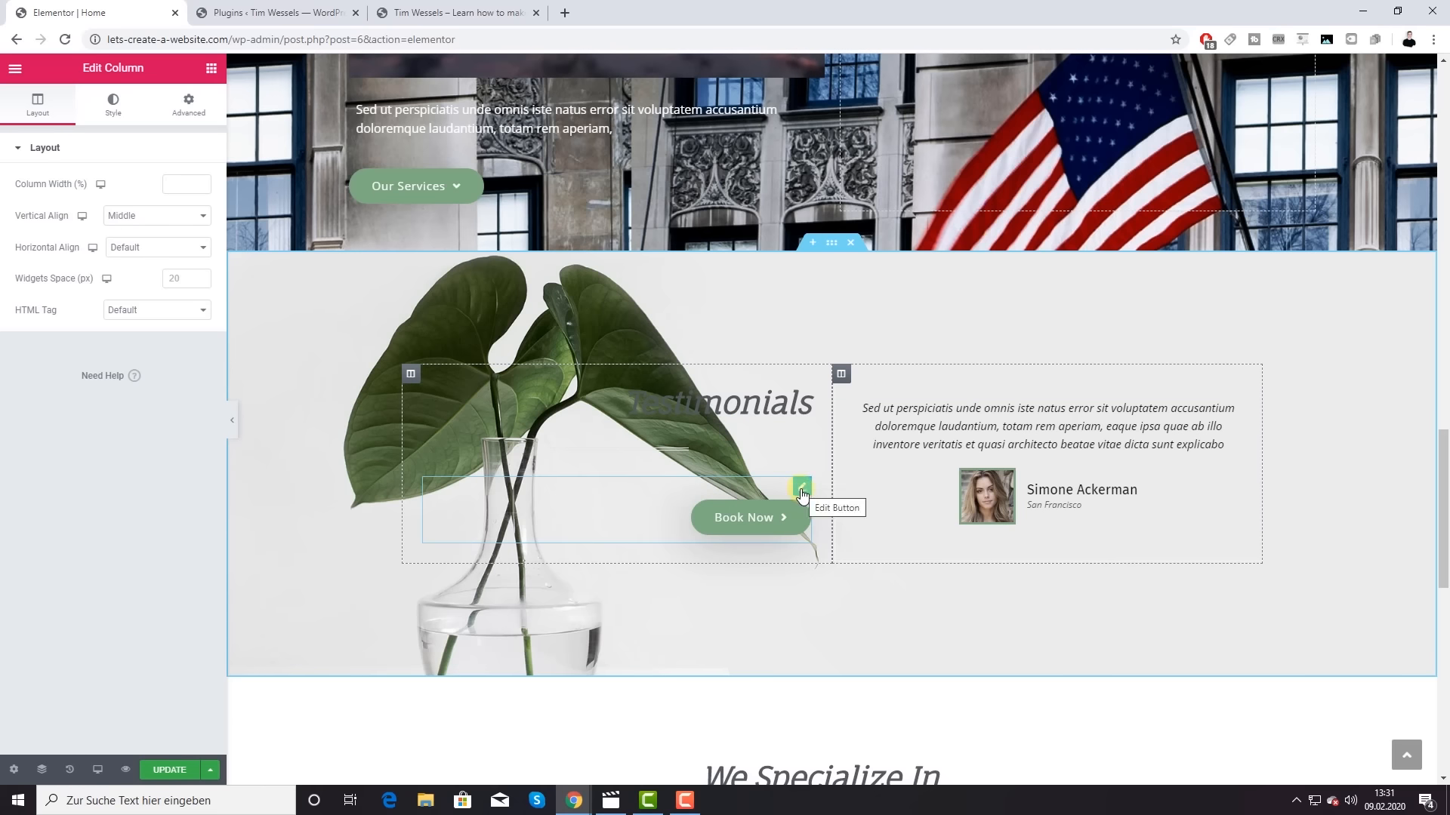
drag(801, 492, 1042, 498)
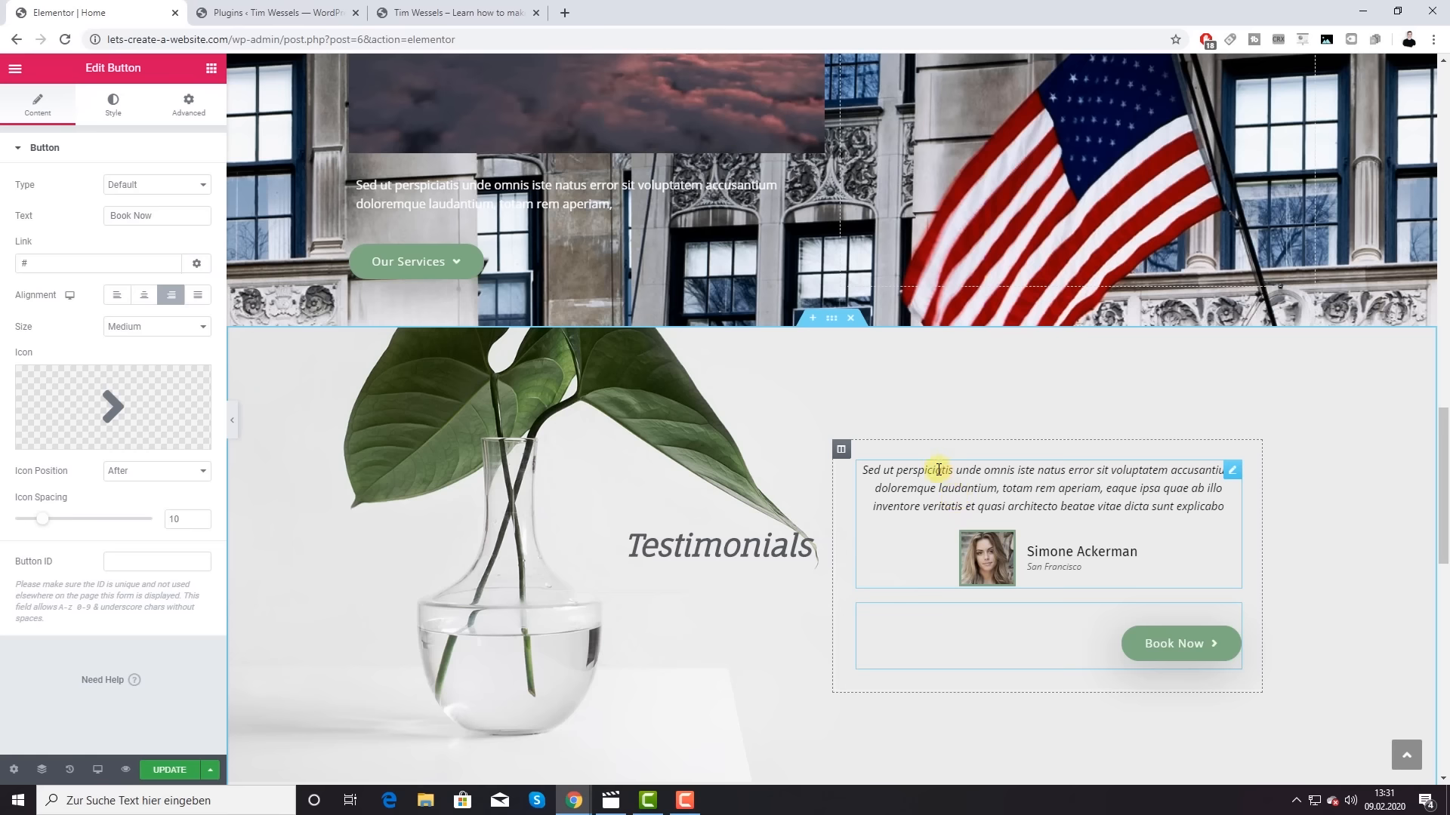
scroll(769, 409, down, 4)
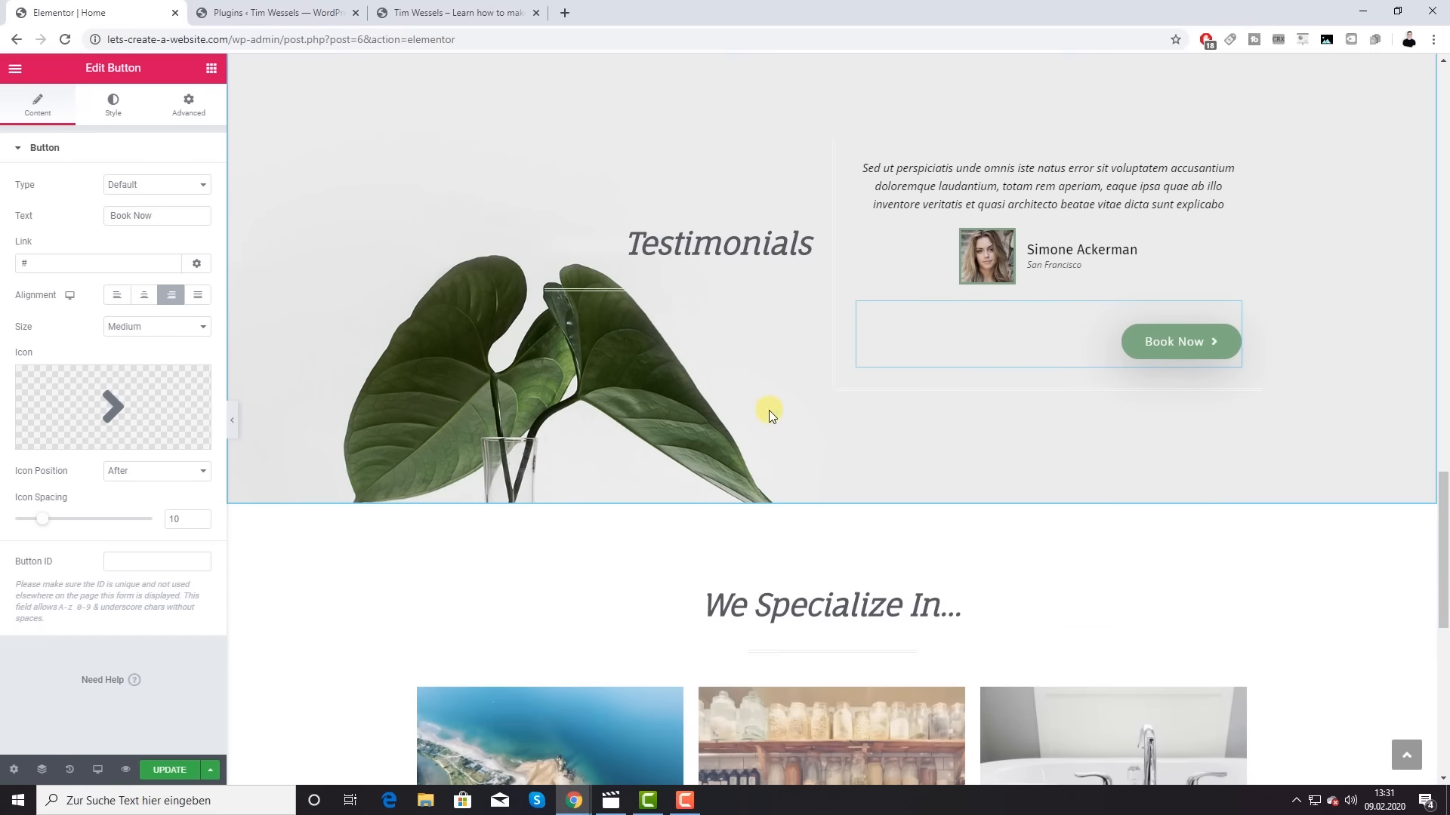
Step: Delete the Testimonials heading, the column that held it, and the whole Testimonials section
scroll(773, 414, up, 2)
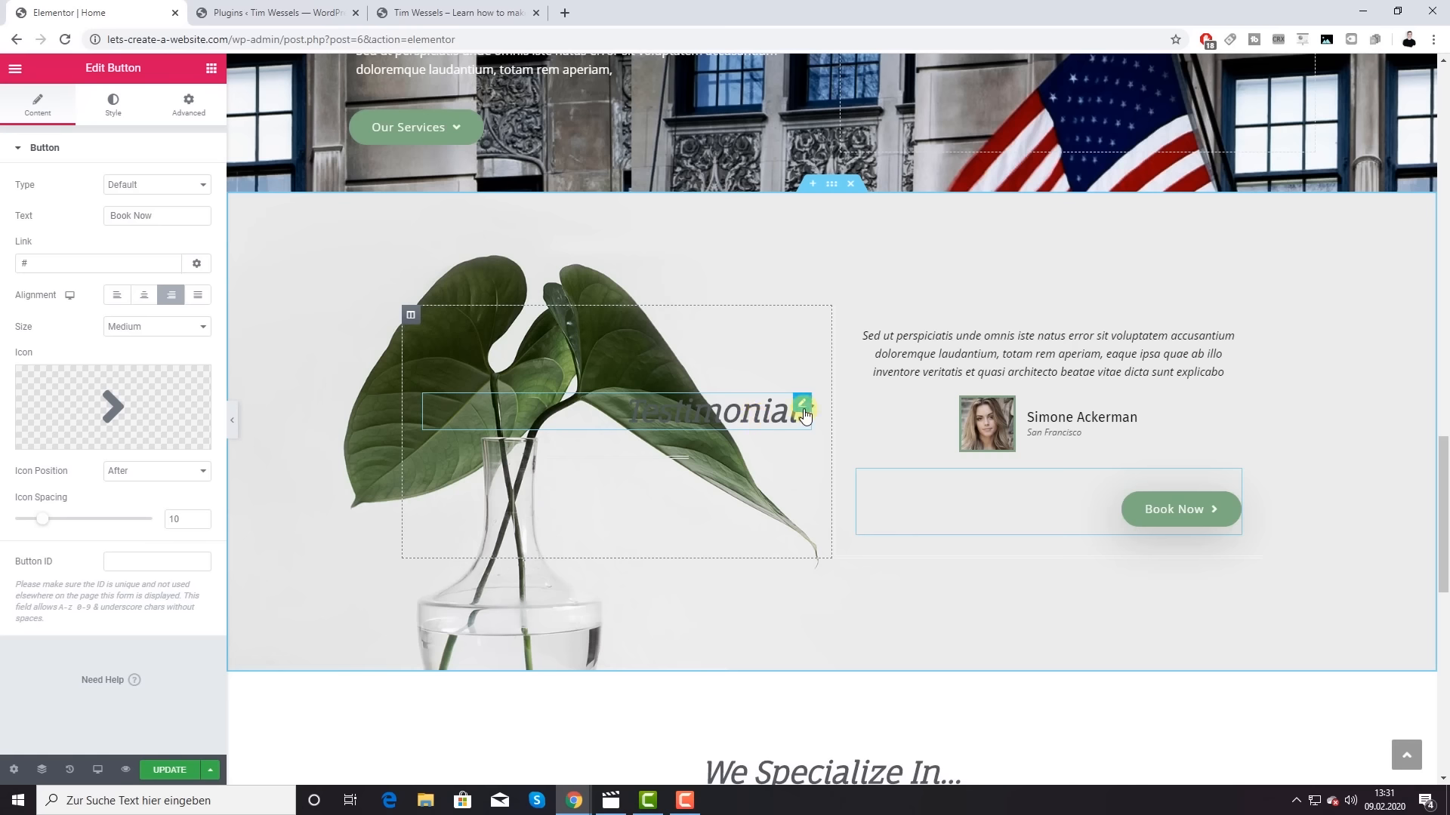
right_click(802, 409)
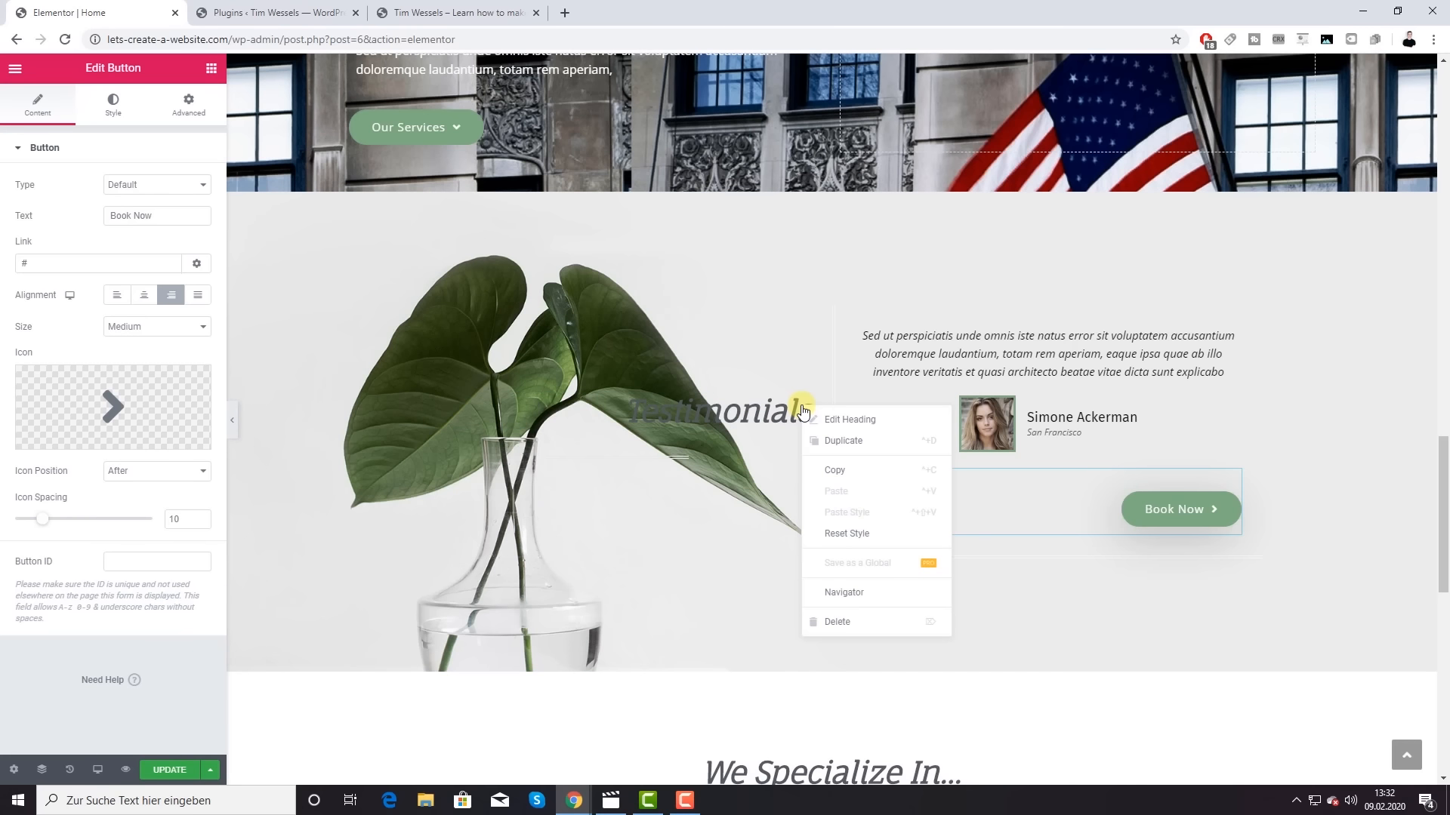
click(828, 626)
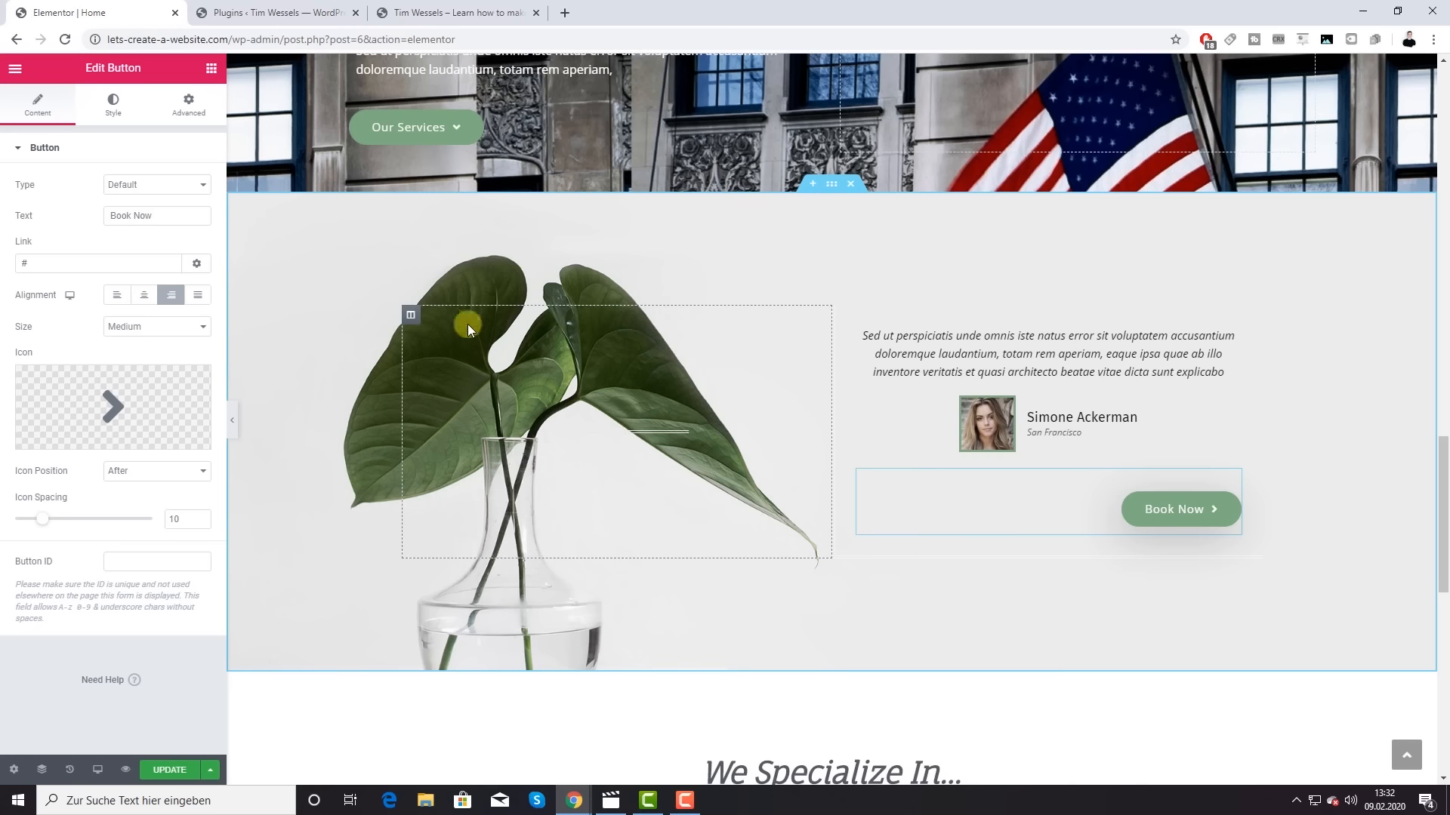
right_click(411, 315)
click(447, 534)
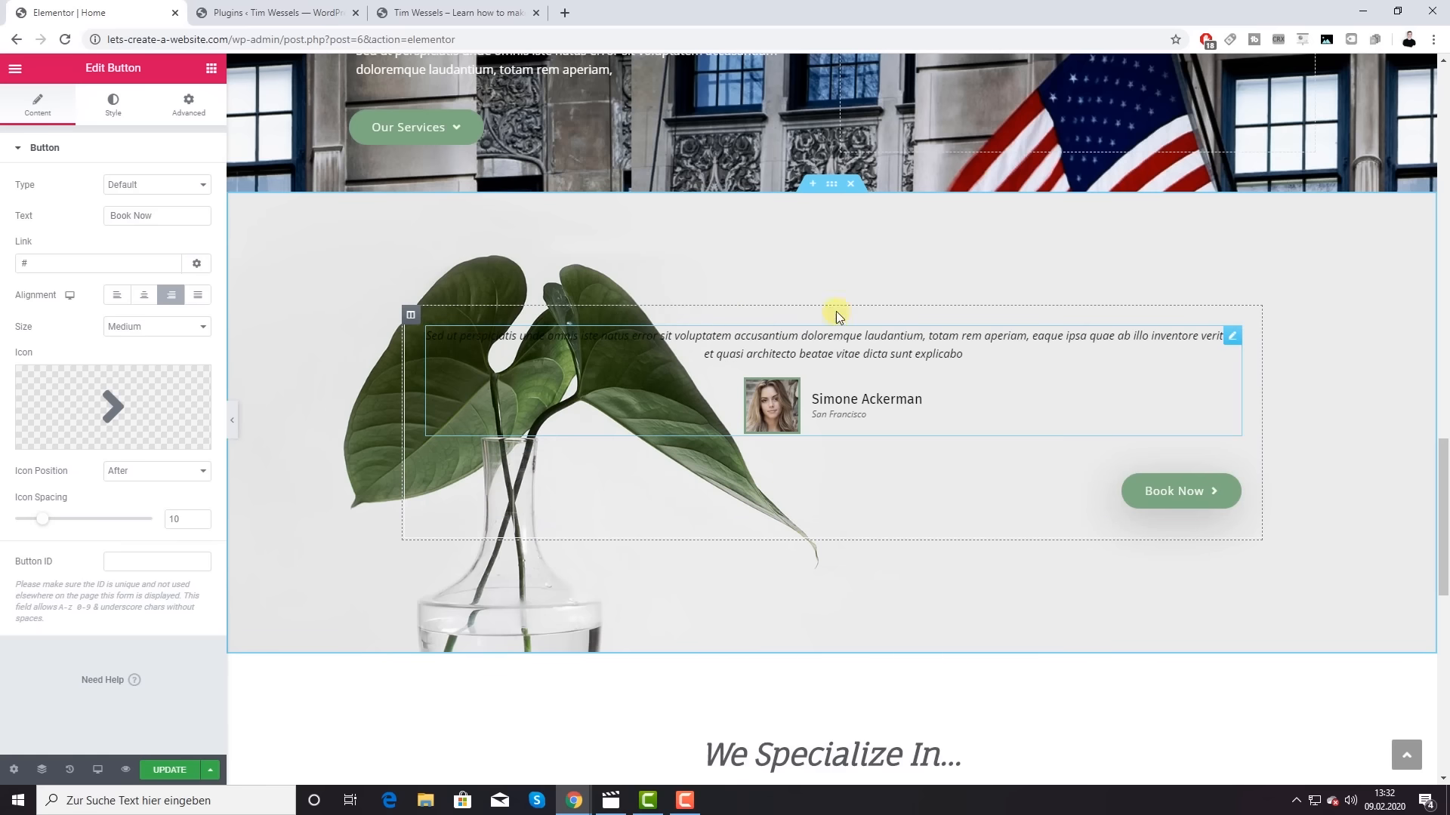
click(852, 185)
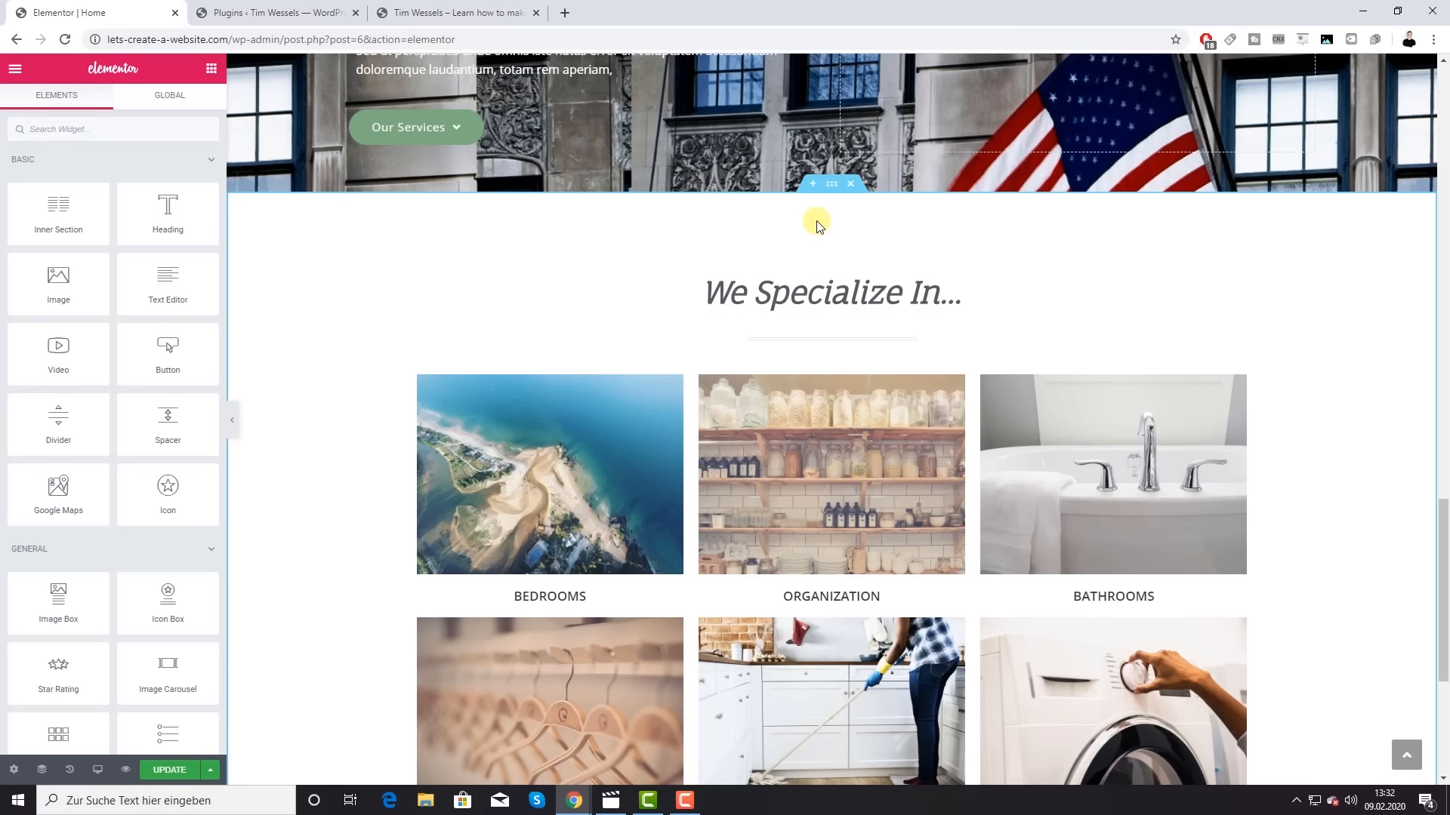
Step: Undo the Testimonials deletions and the section moves, restoring the hero section to the start of the page
key(ctrl+z)
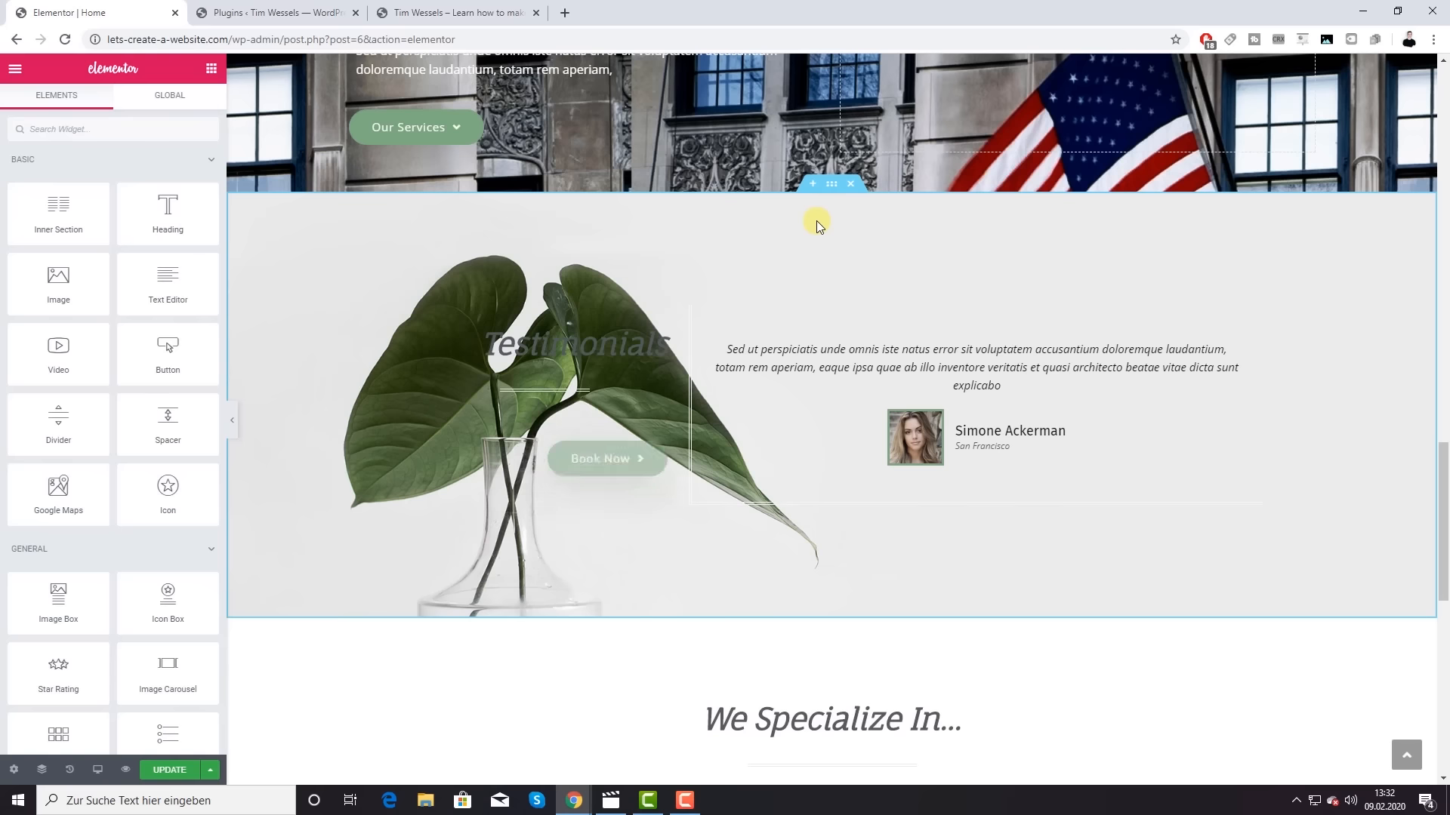
key(ctrl+z)
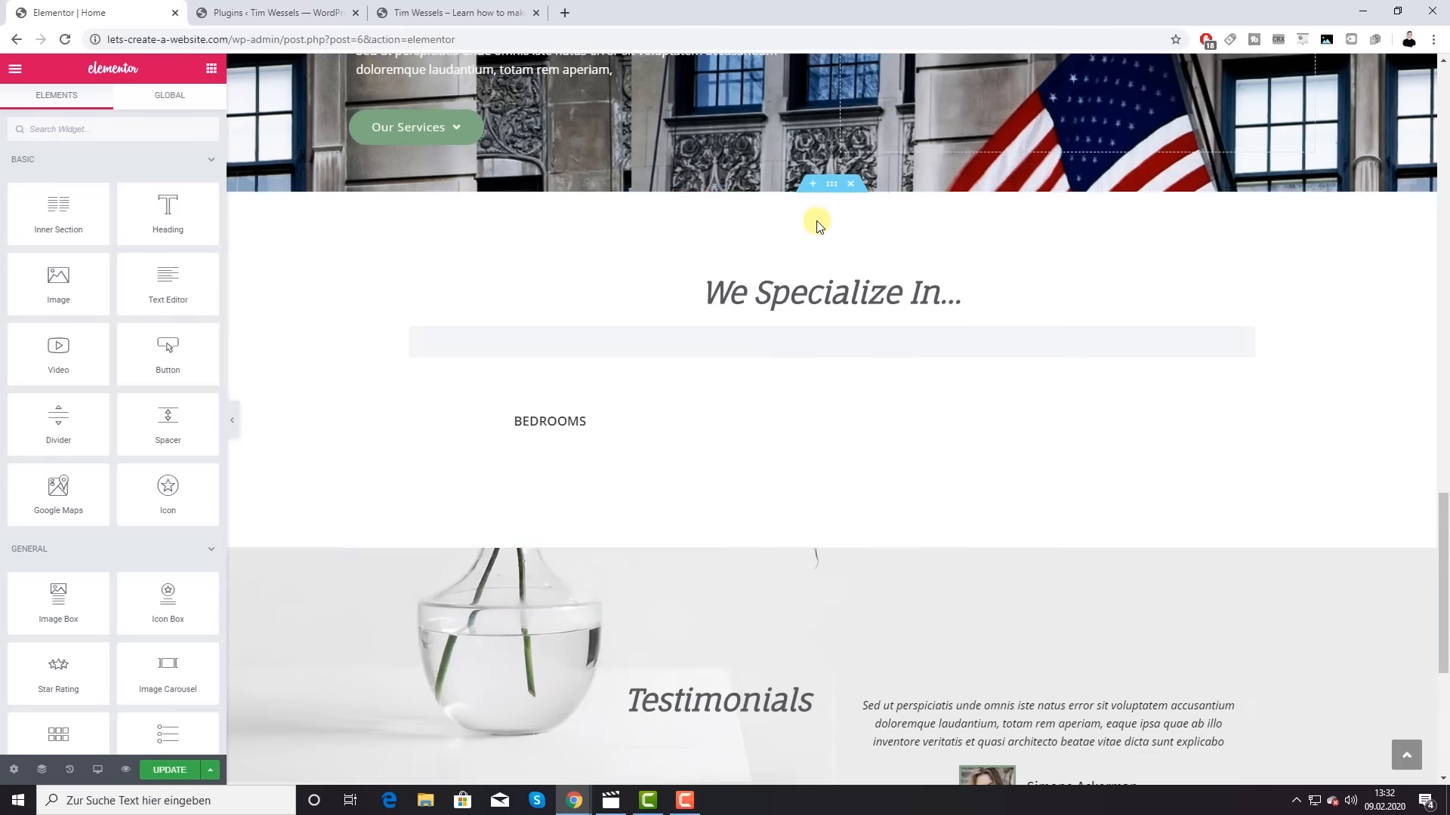
scroll(817, 220, up, 11)
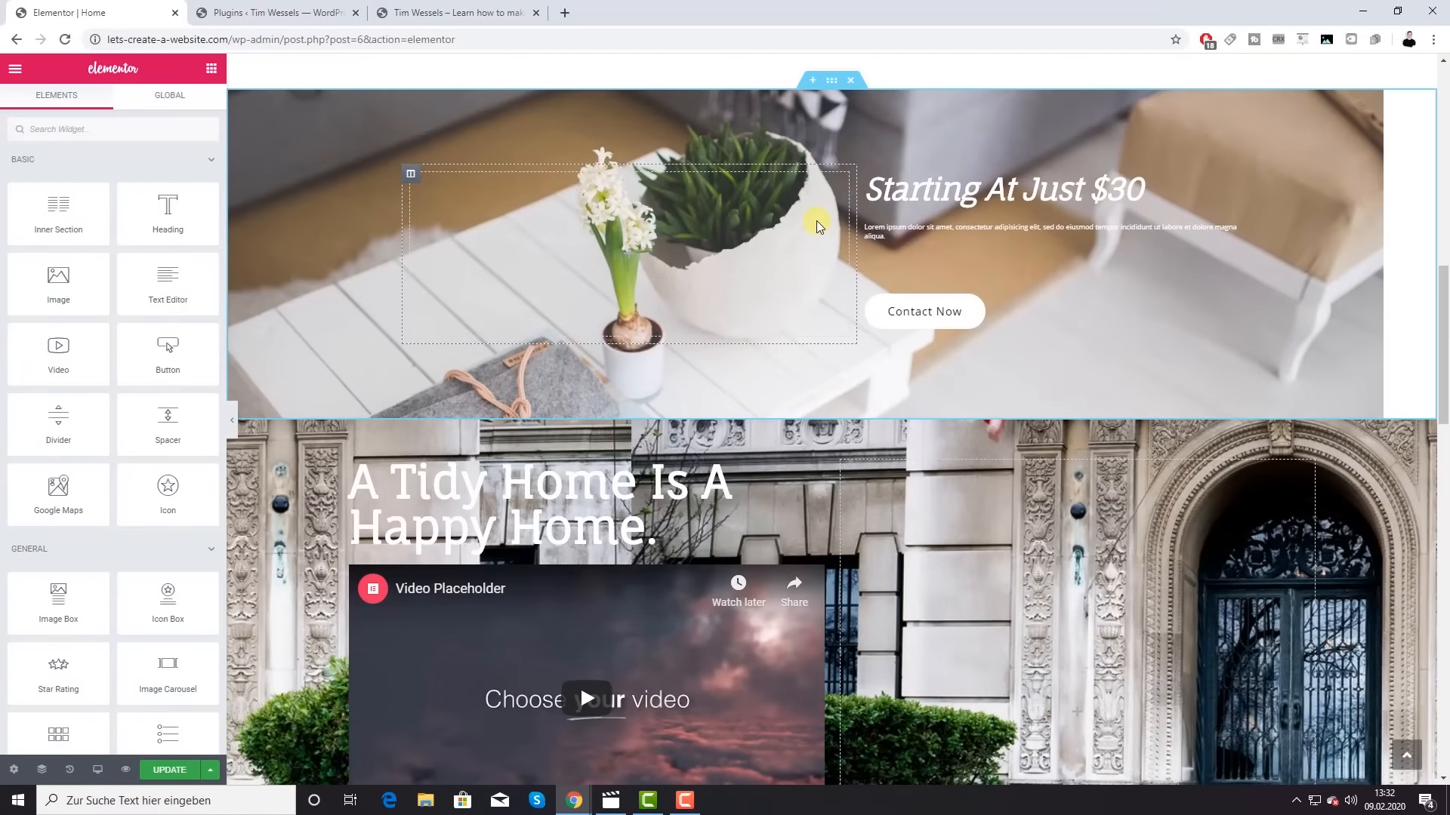
key(ctrl+z)
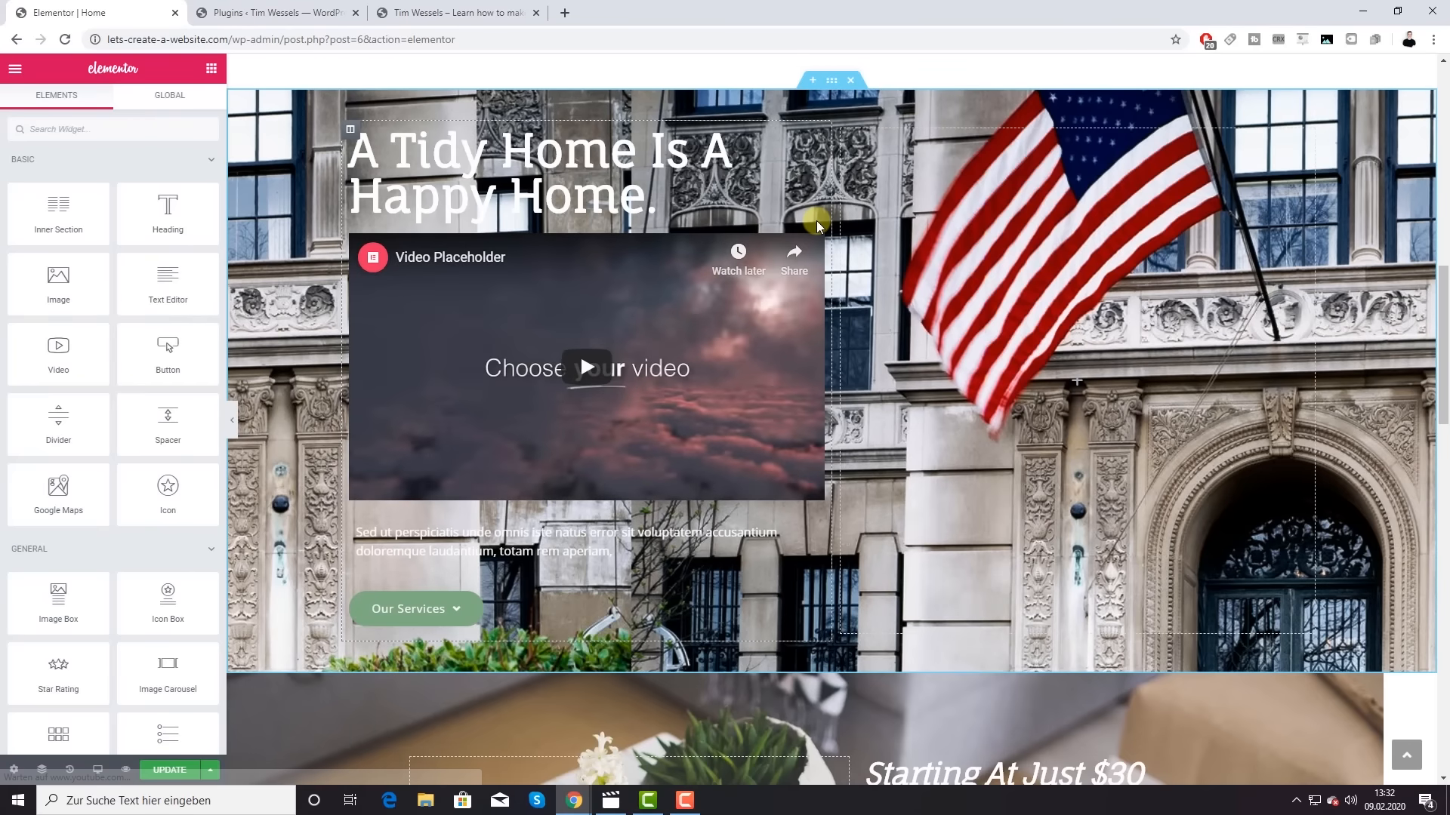
key(ctrl+z)
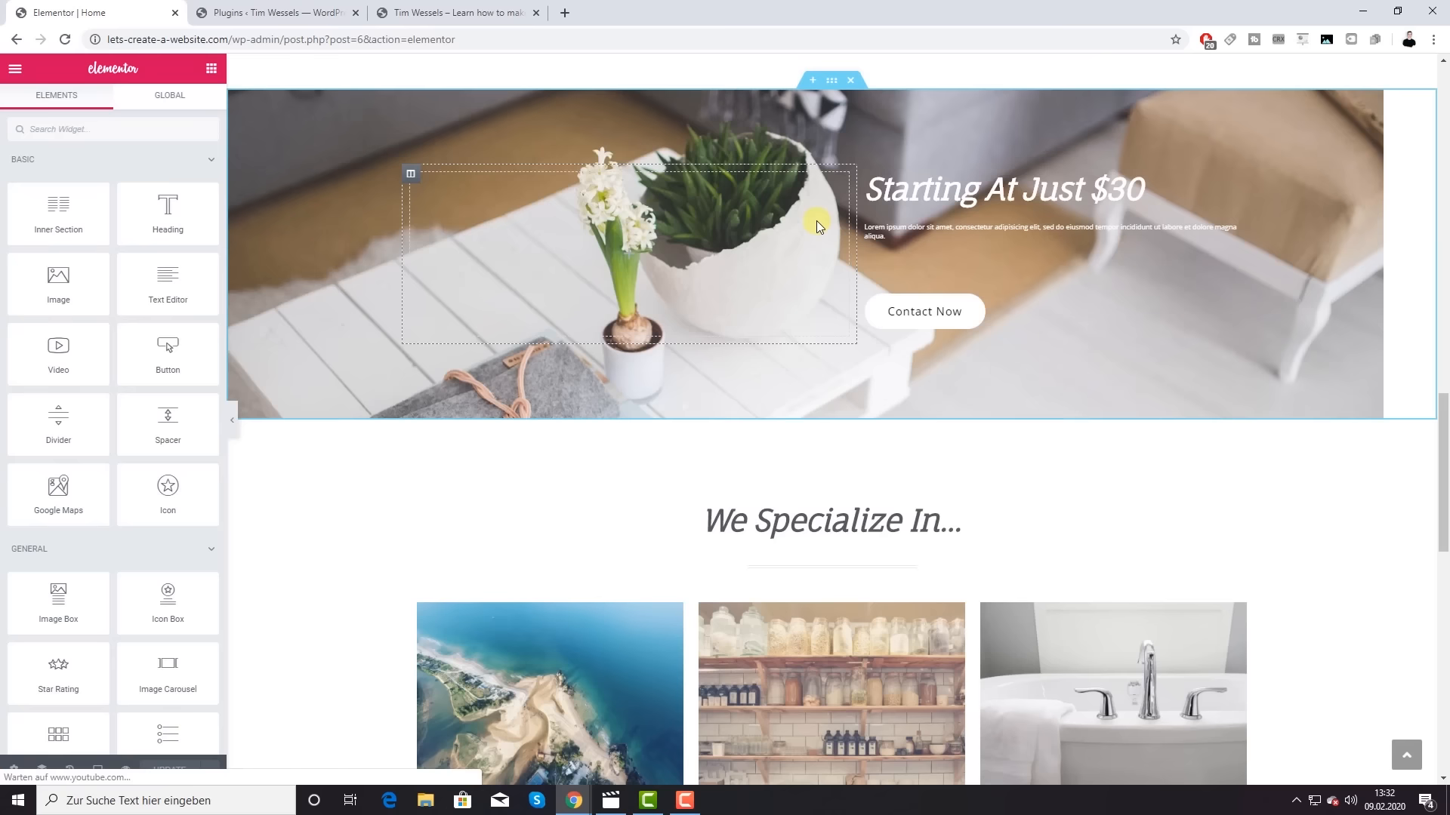
scroll(808, 230, up, 8)
scroll(810, 237, up, 8)
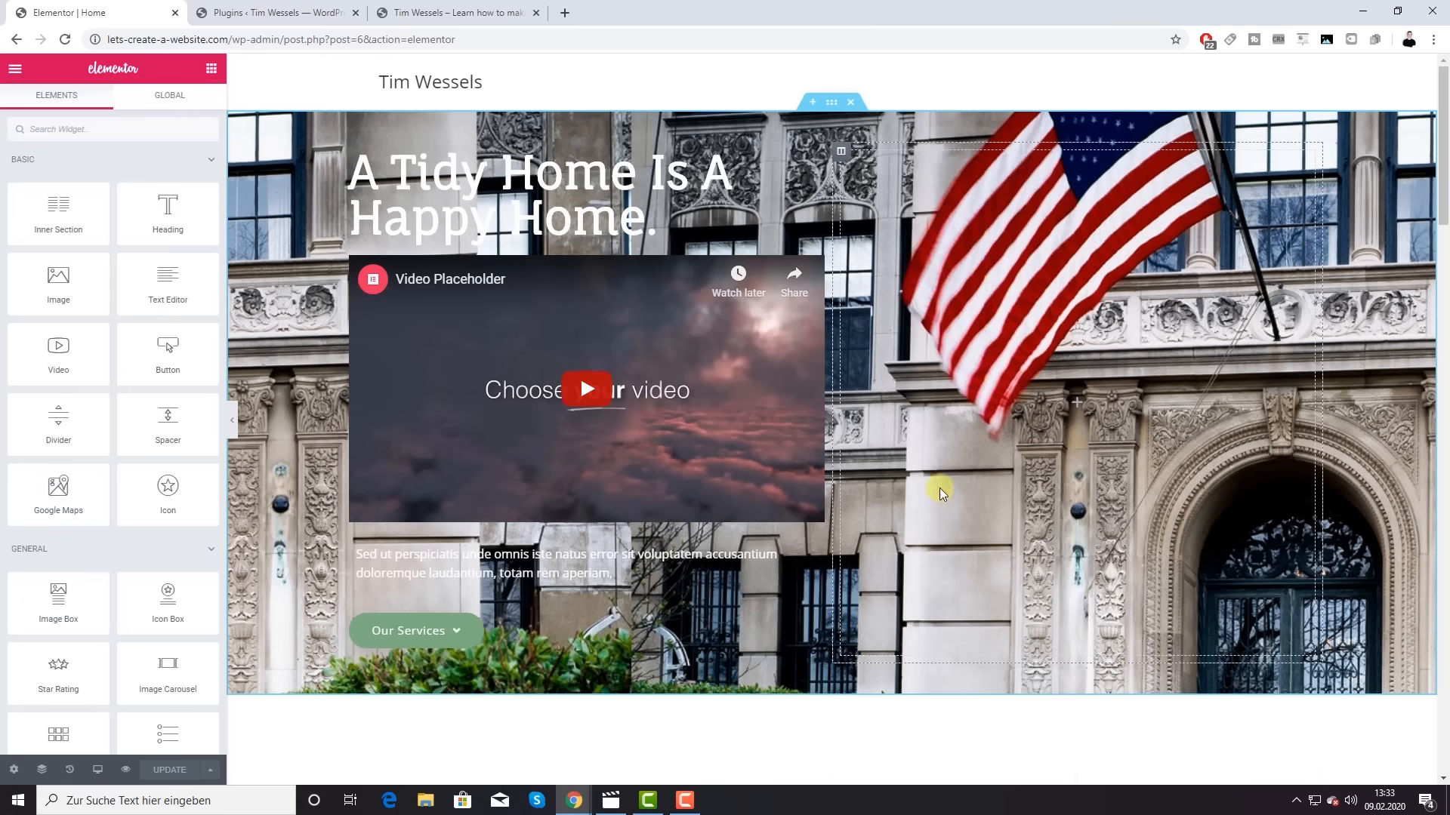
Step: Add a new single-column section at the end of the page, below the Testimonials section
scroll(849, 519, down, 15)
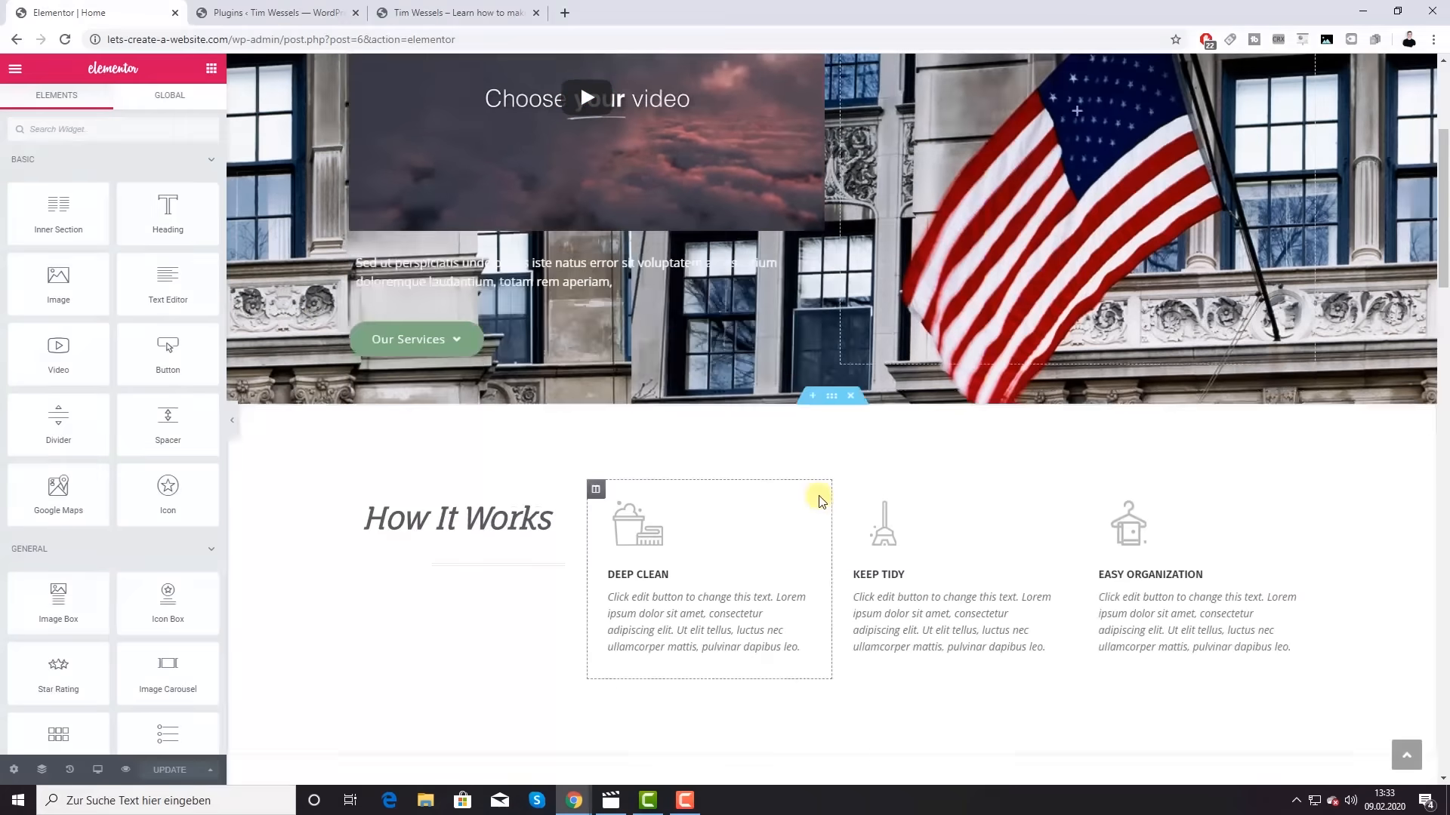
scroll(813, 497, down, 13)
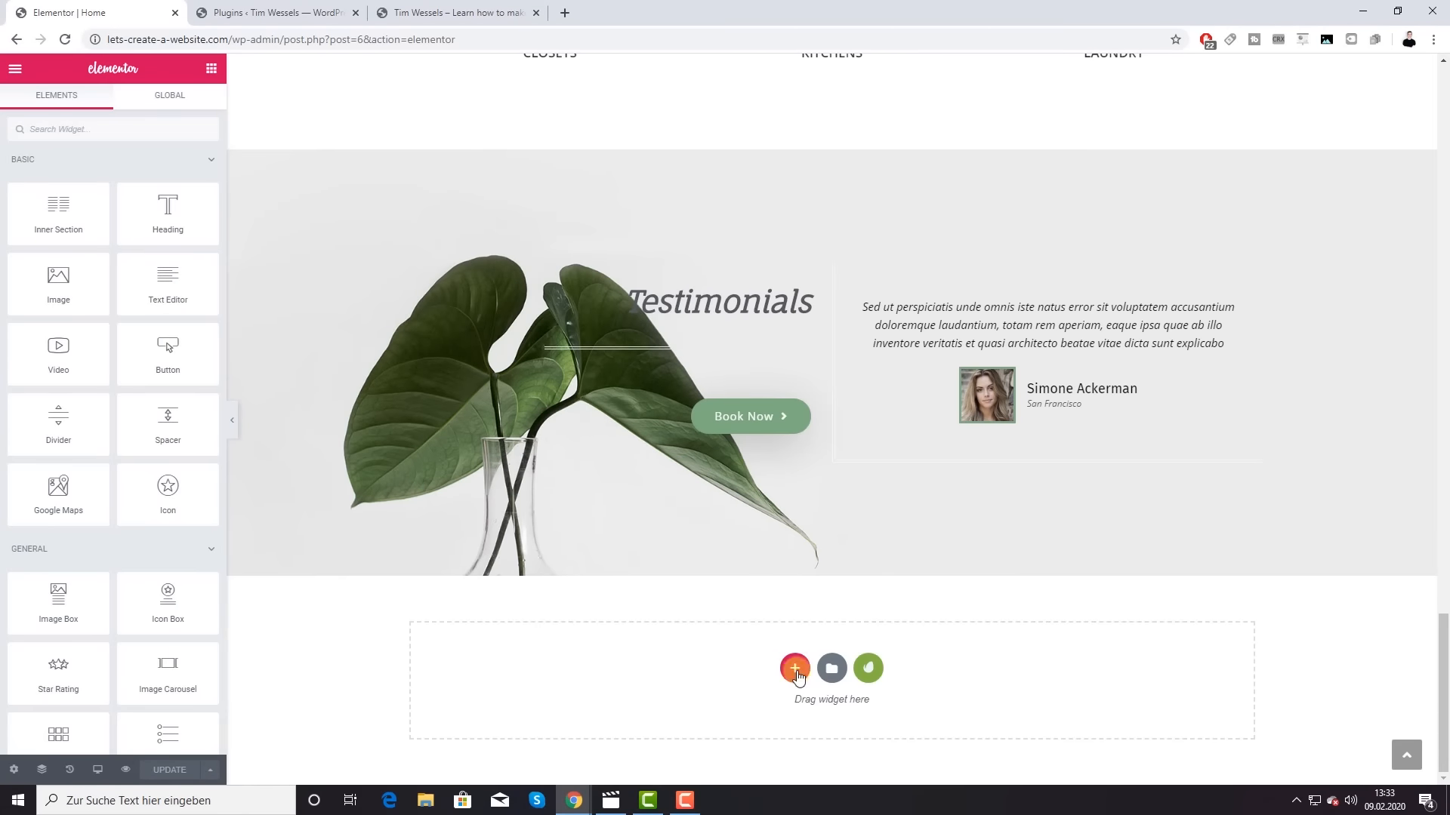
click(799, 670)
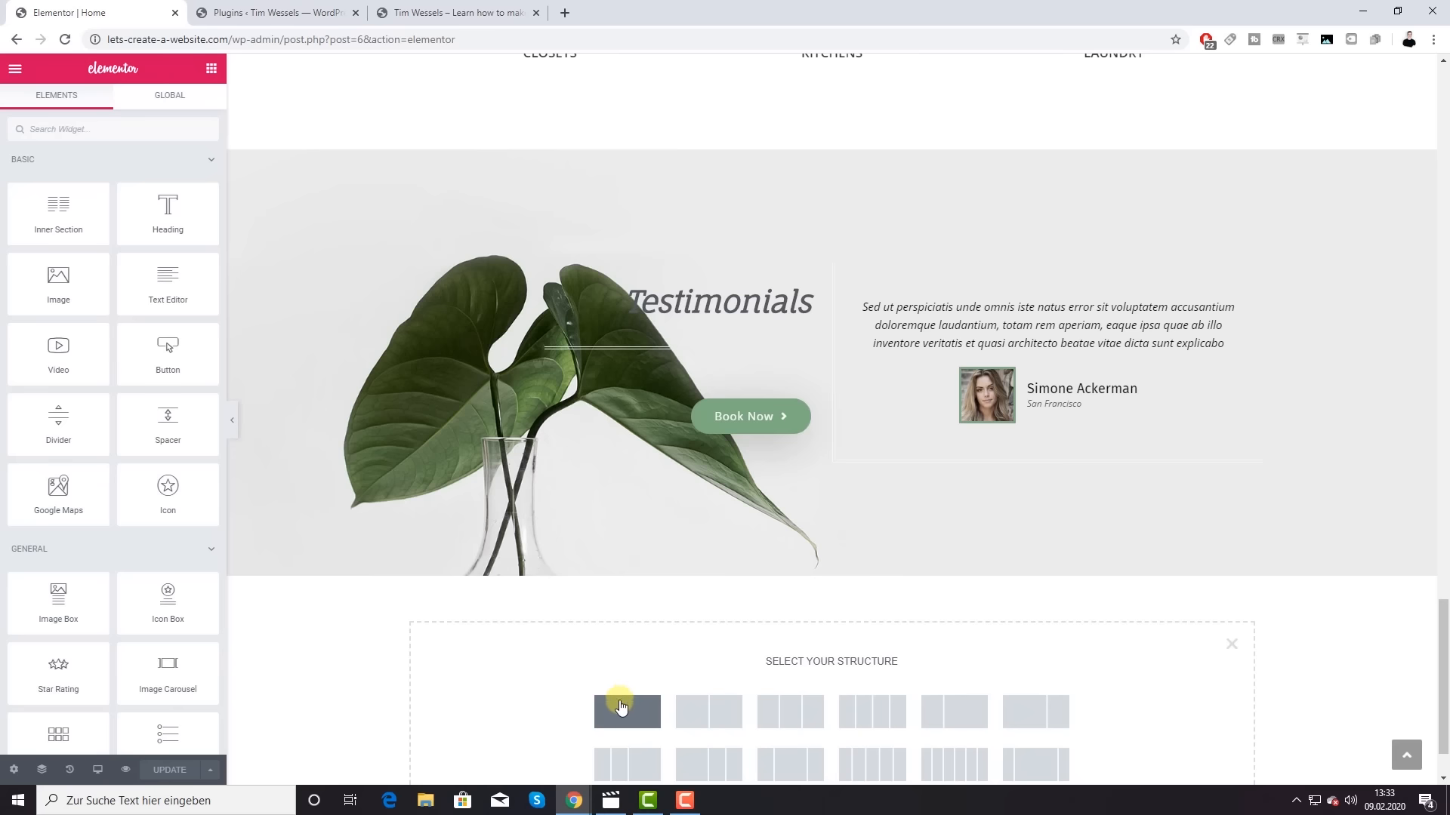
scroll(619, 664, down, 1)
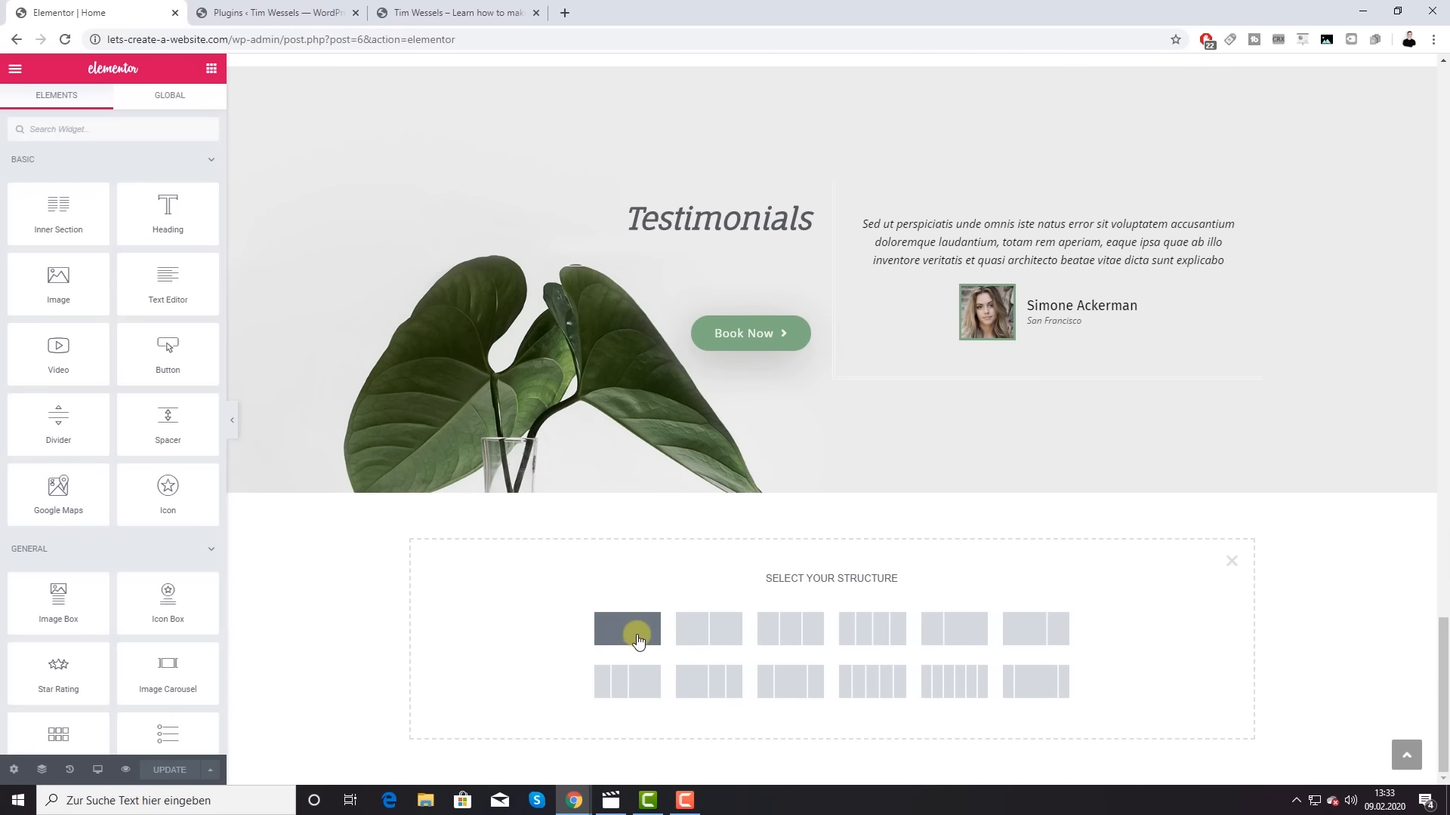
click(637, 641)
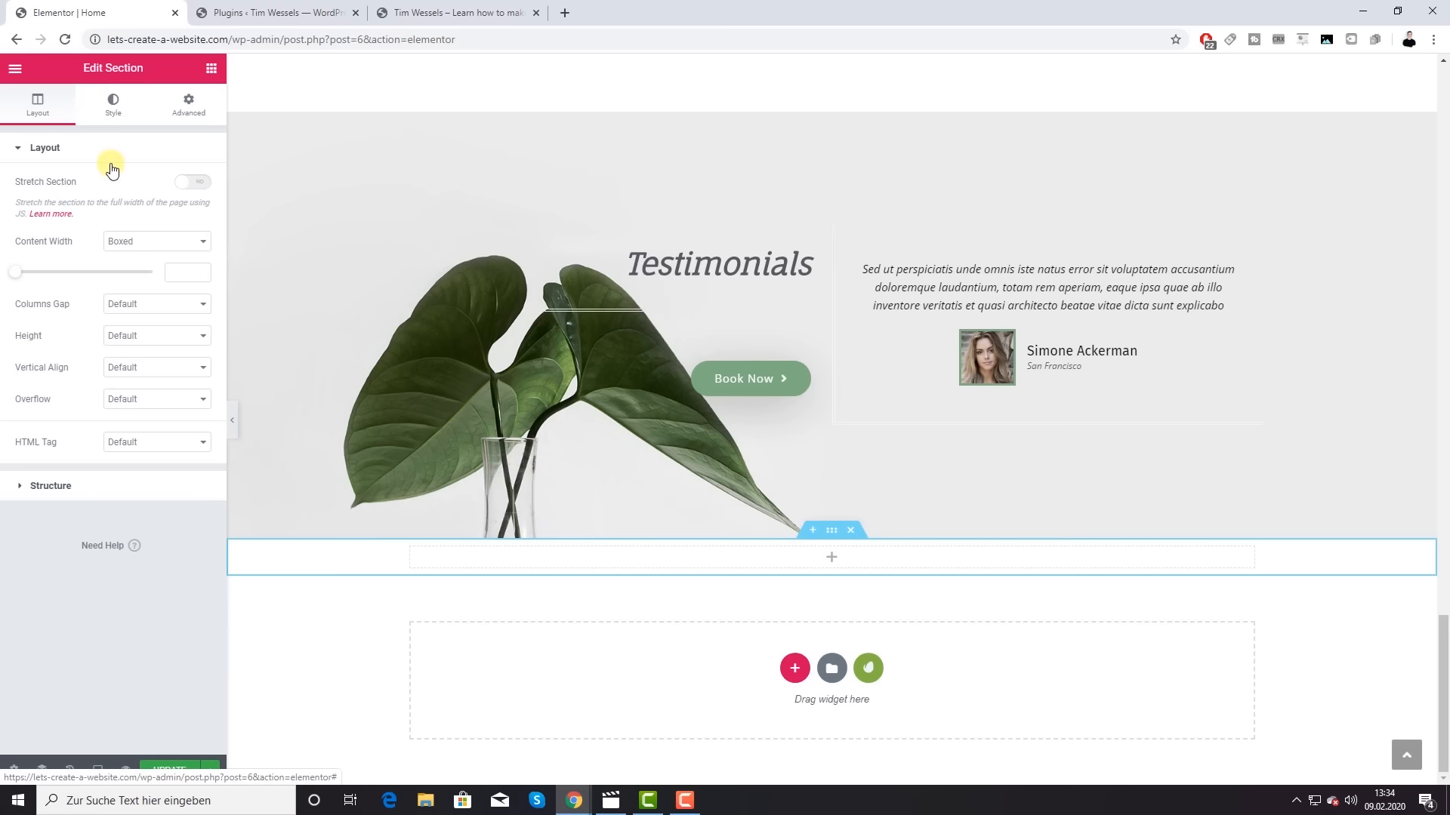
Step: Give the new section top and bottom margins of 100 px, and raise only the top margin to 200 px
click(189, 112)
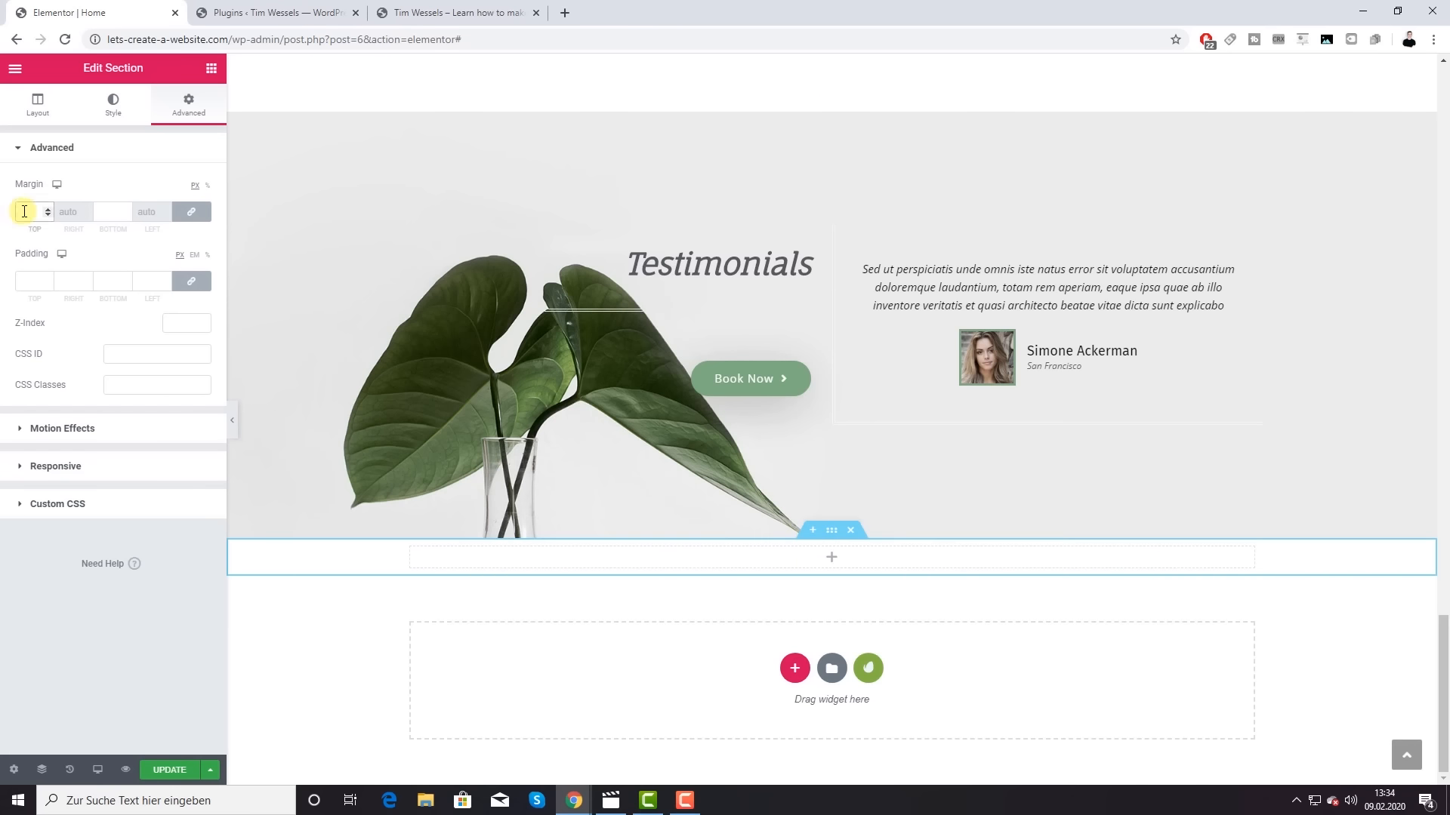
text(100)
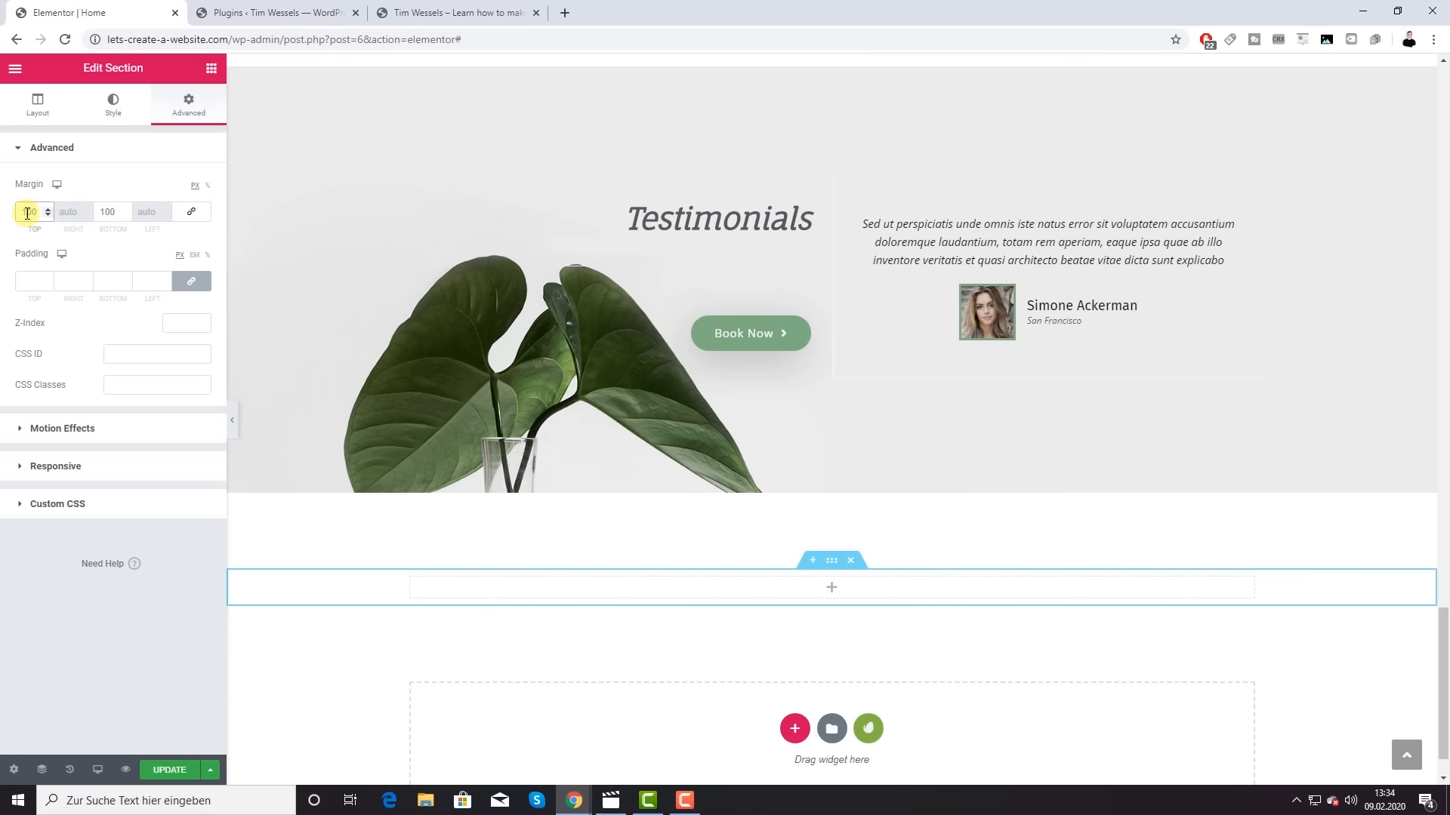
key(BackSpace)
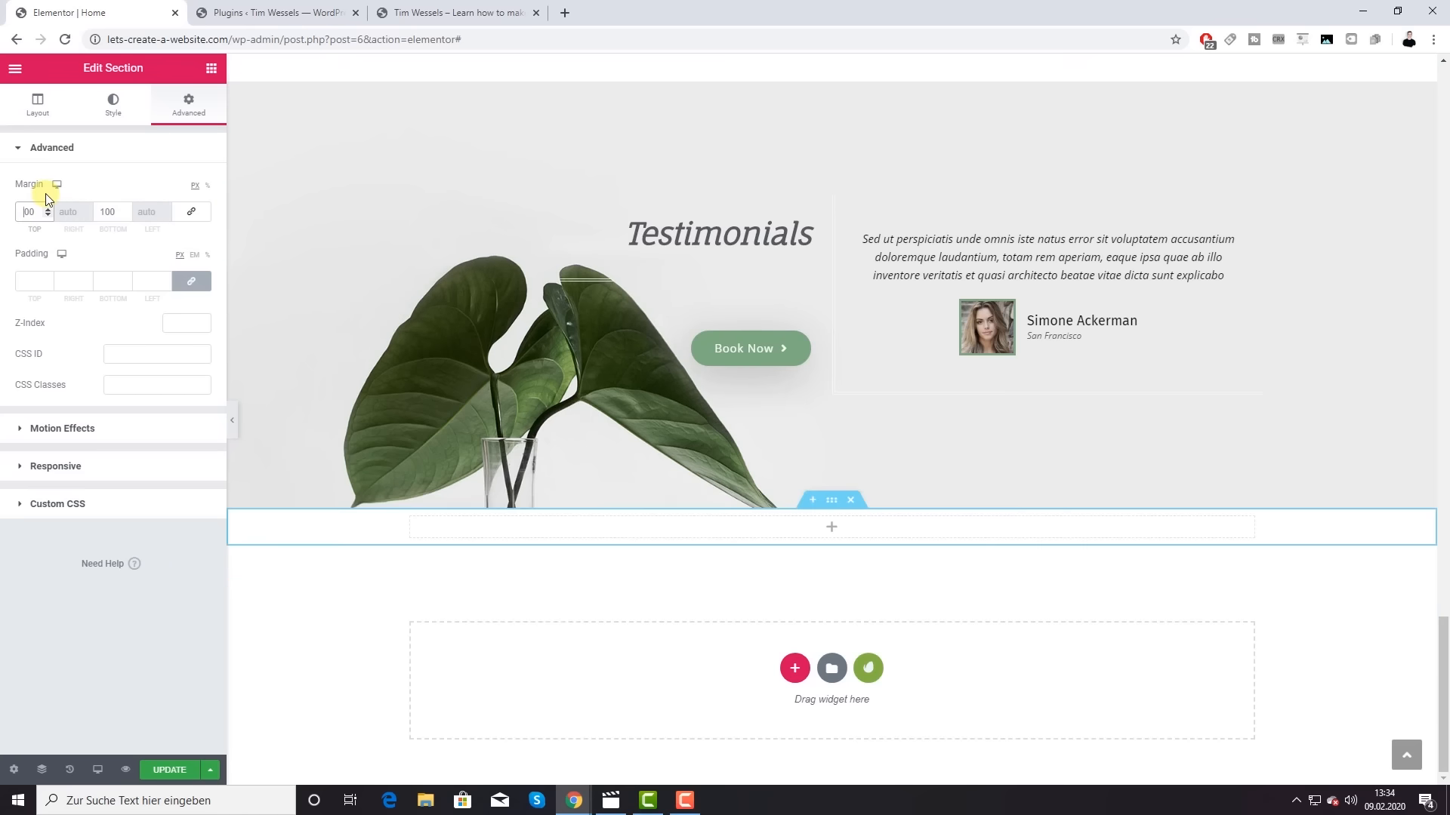
text(2)
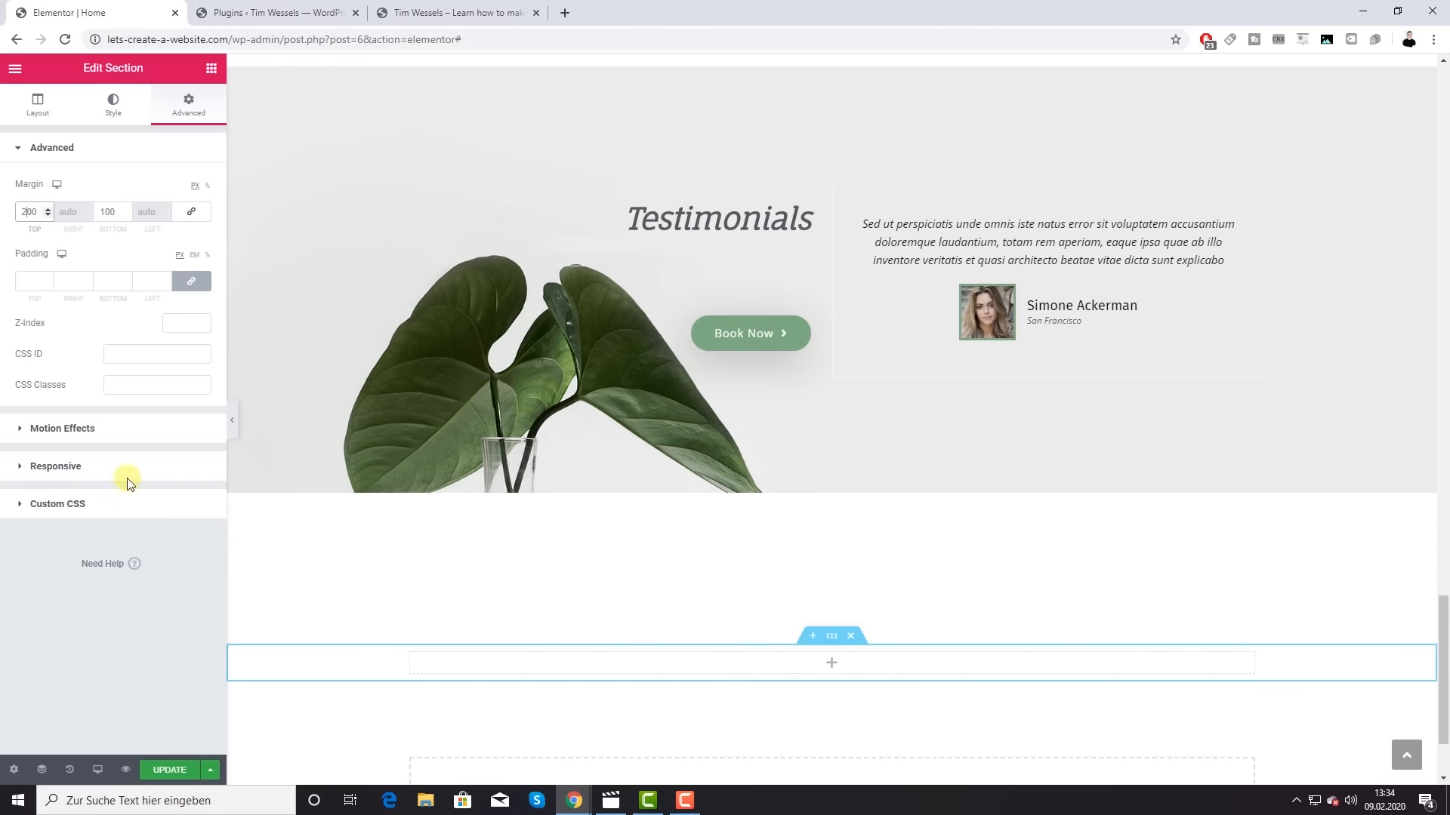
Step: Set the new section's top margin to 0 and its bottom margin to 00
click(48, 215)
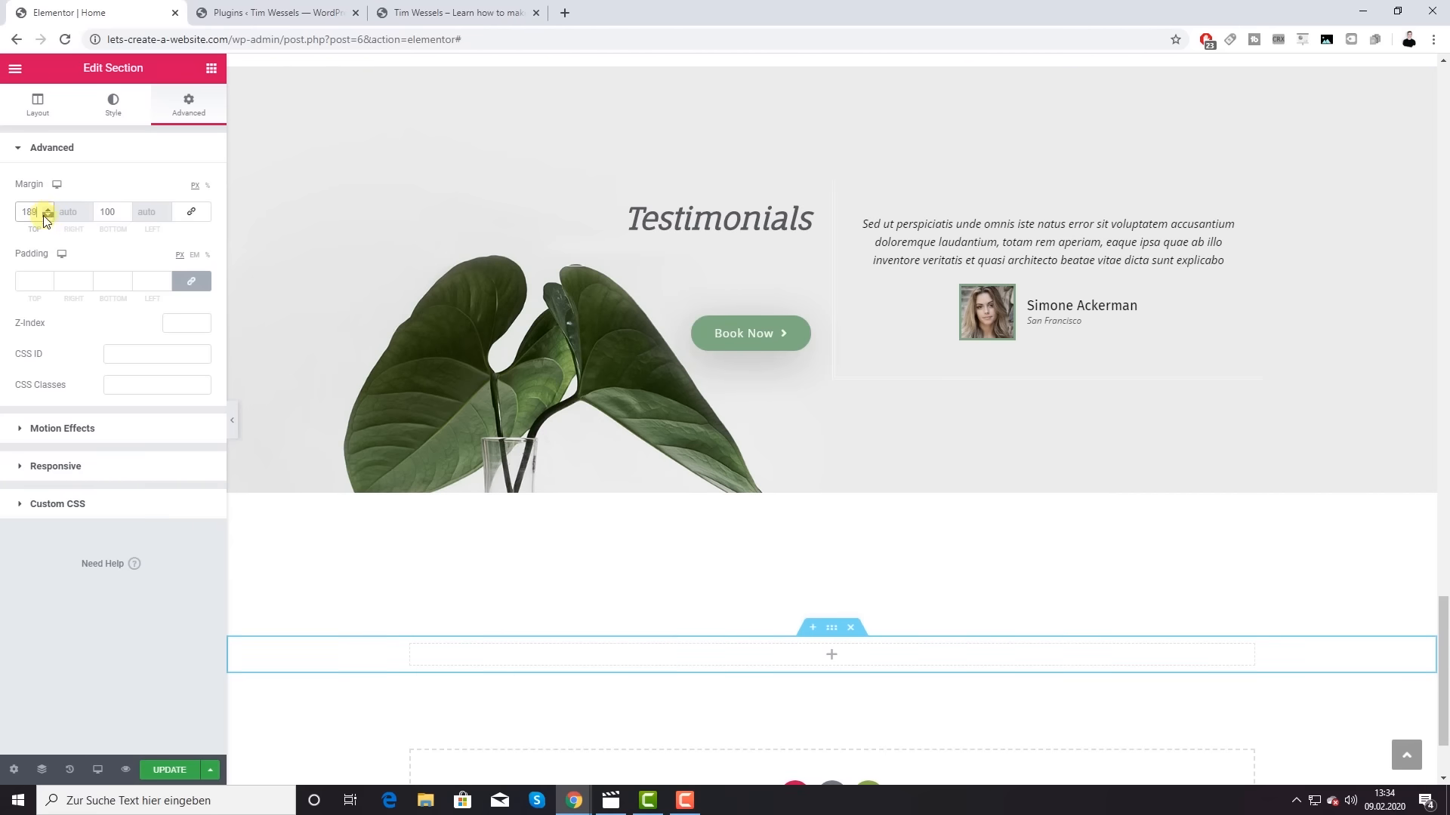
drag(37, 212, 9, 212)
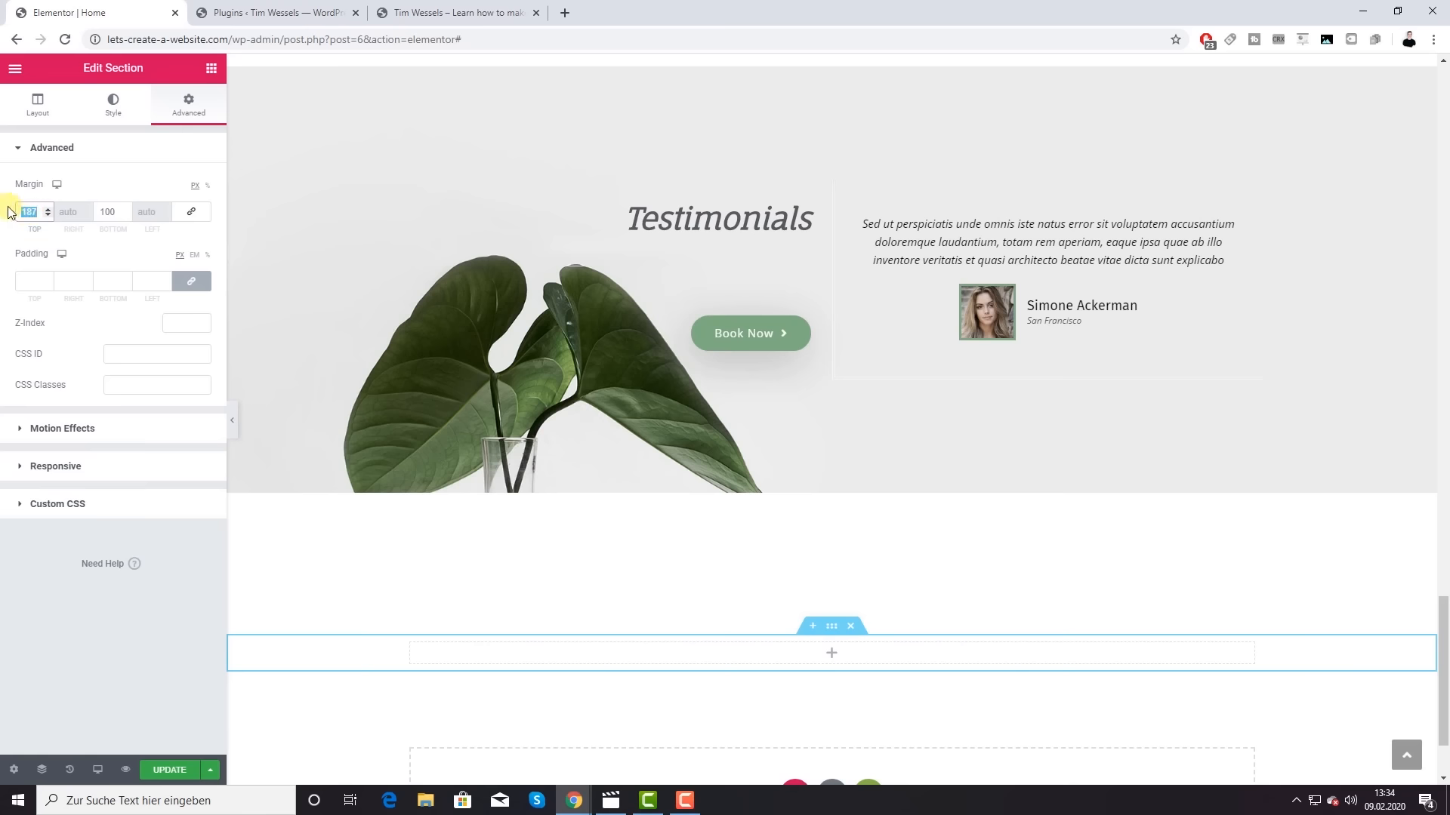
text(0)
click(105, 211)
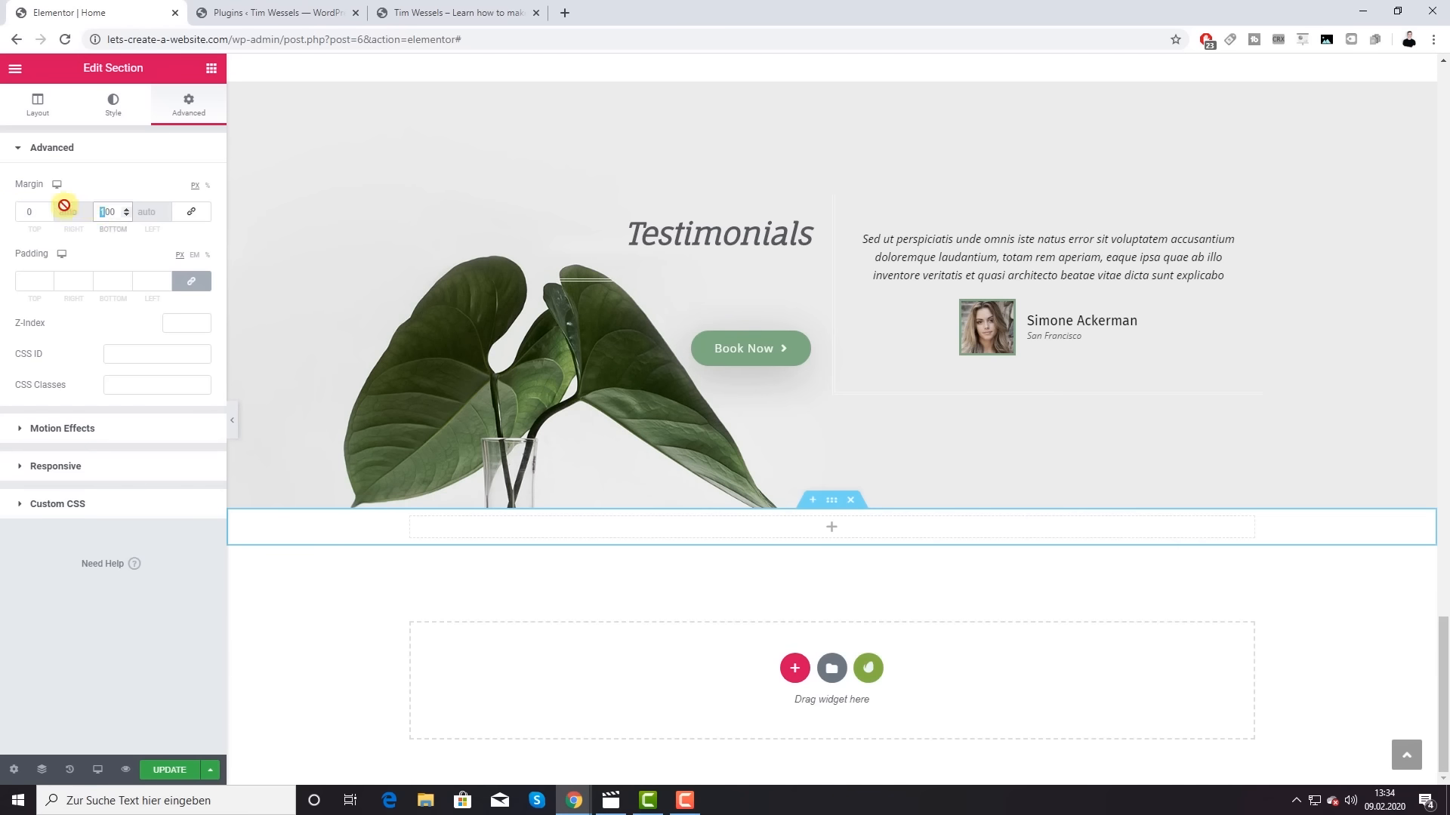
key(Delete)
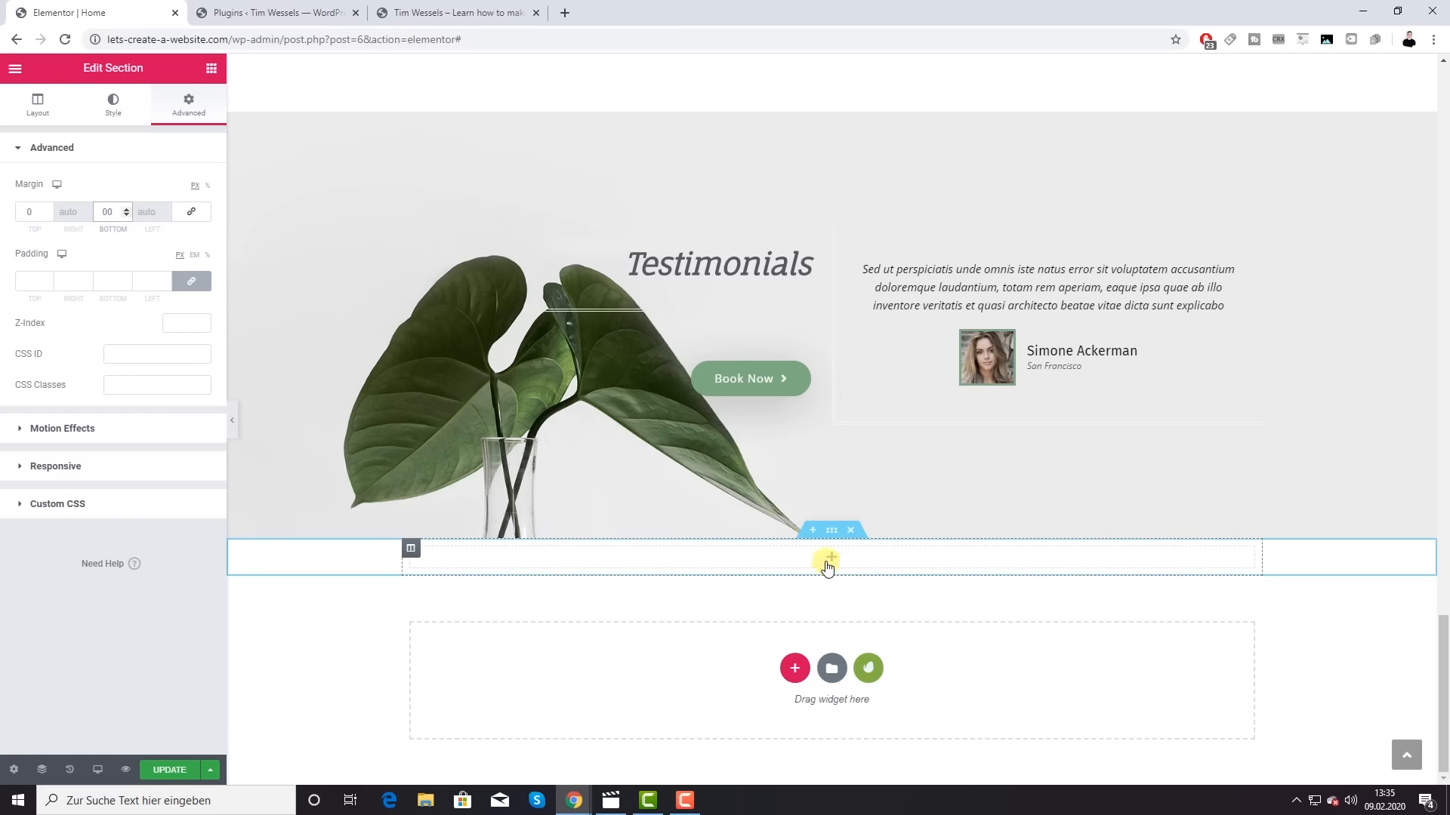
Step: Try a linked padding of 100 px on all sides of the new section, and clear it again
click(28, 281)
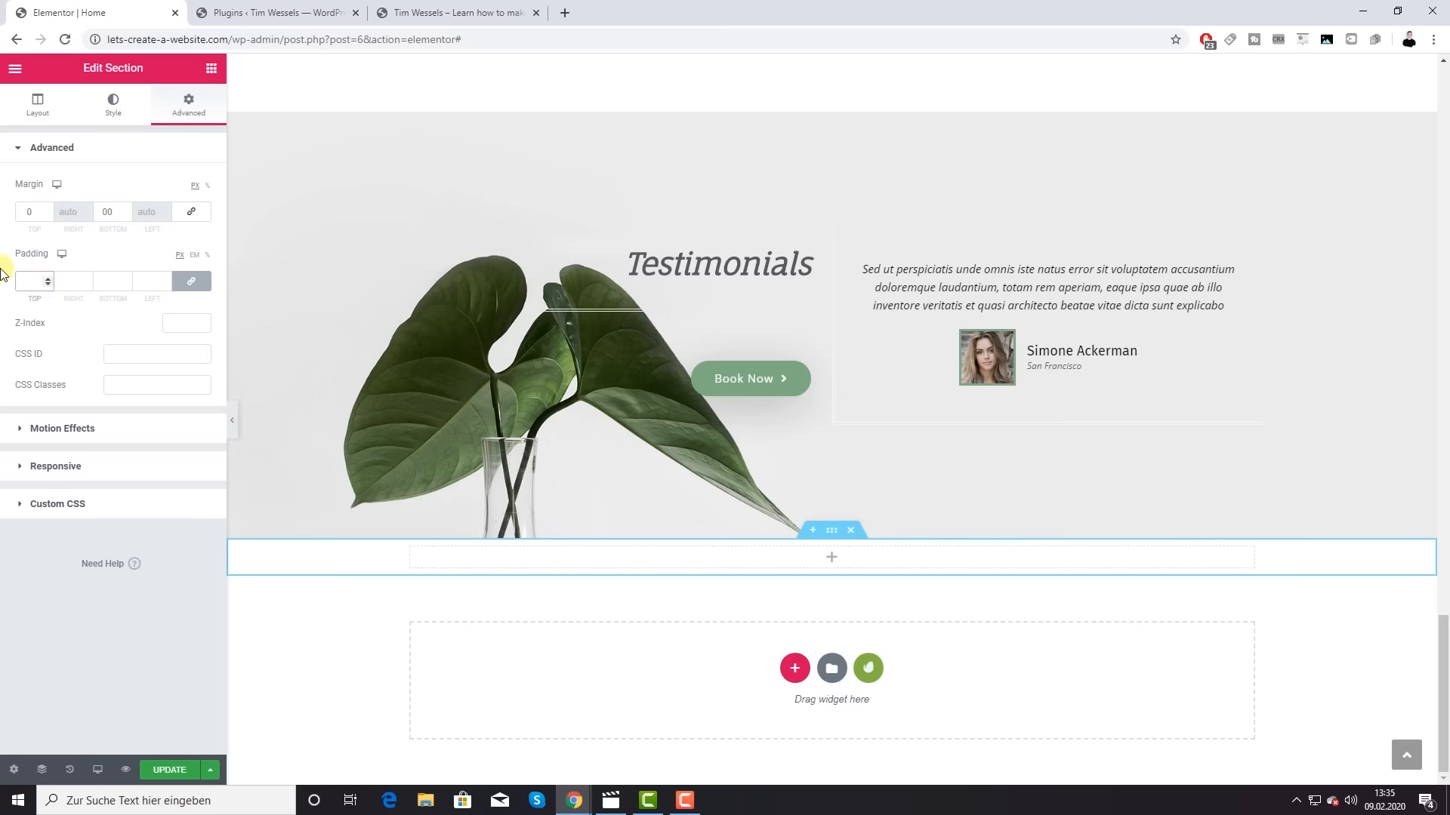
text(100)
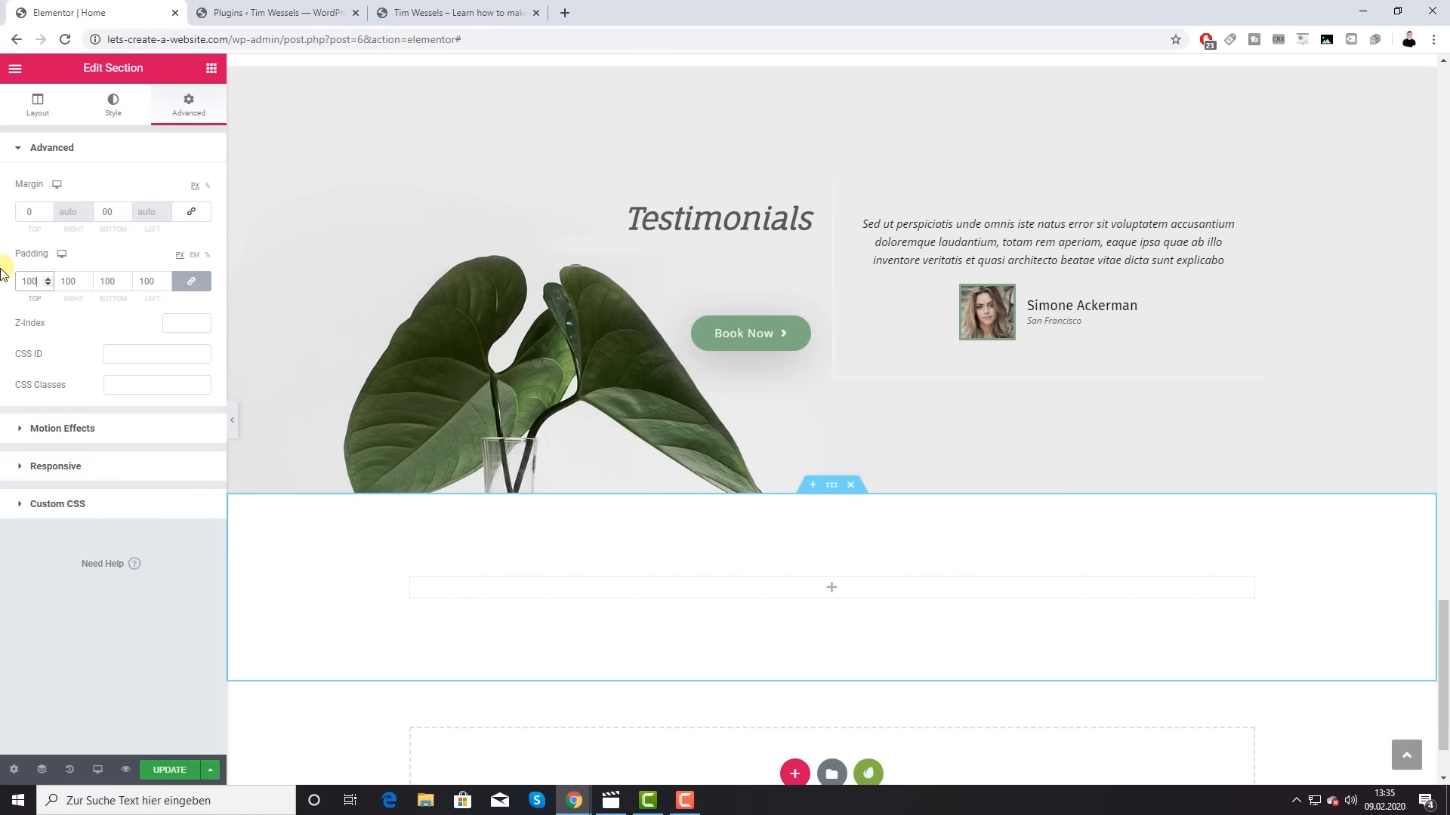
key(BackSpace)
key(BackSpace)
key(BackSpace)
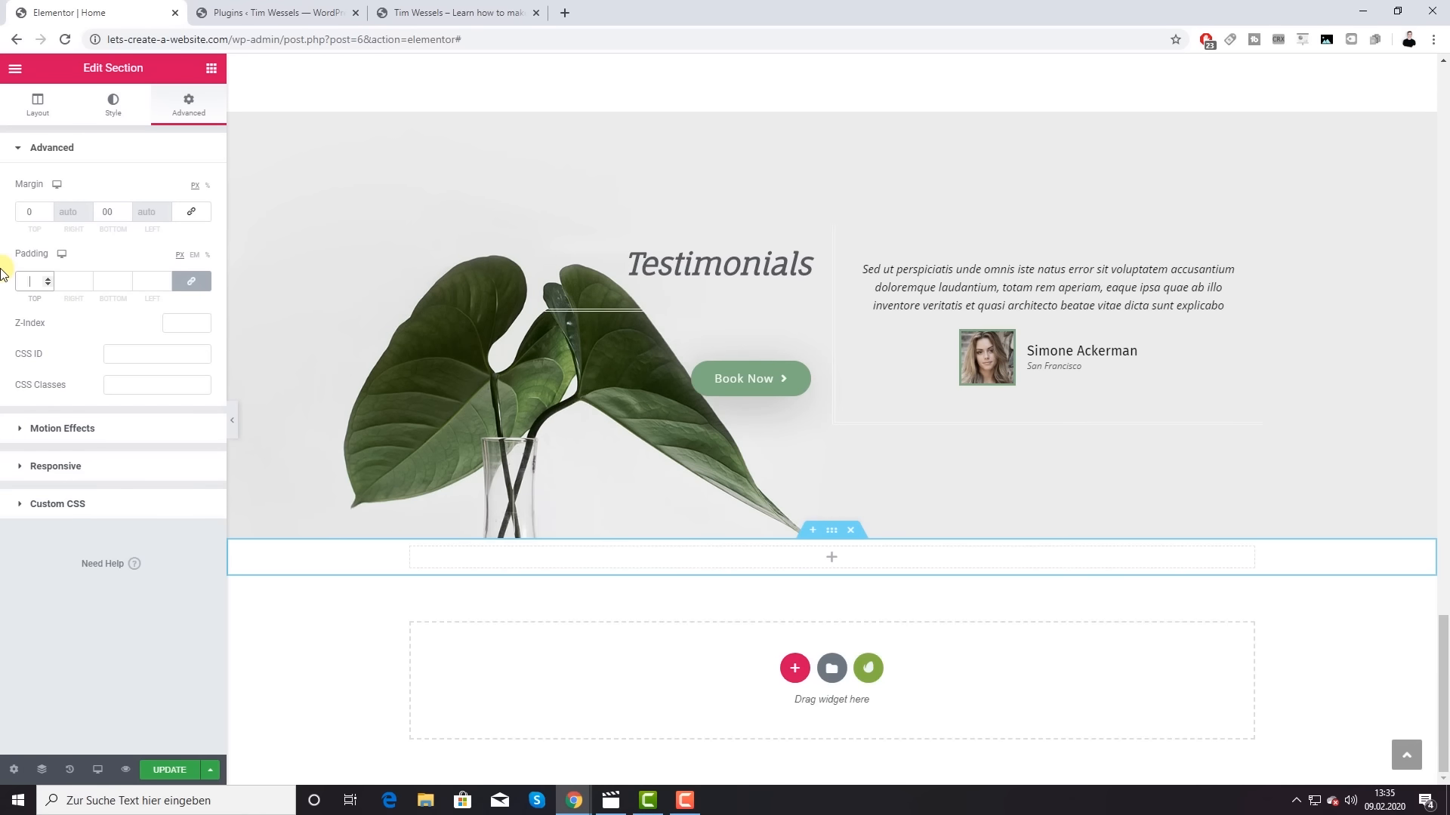
Step: Unlink the new section's padding values and set its top and bottom padding to 100 px each
click(190, 285)
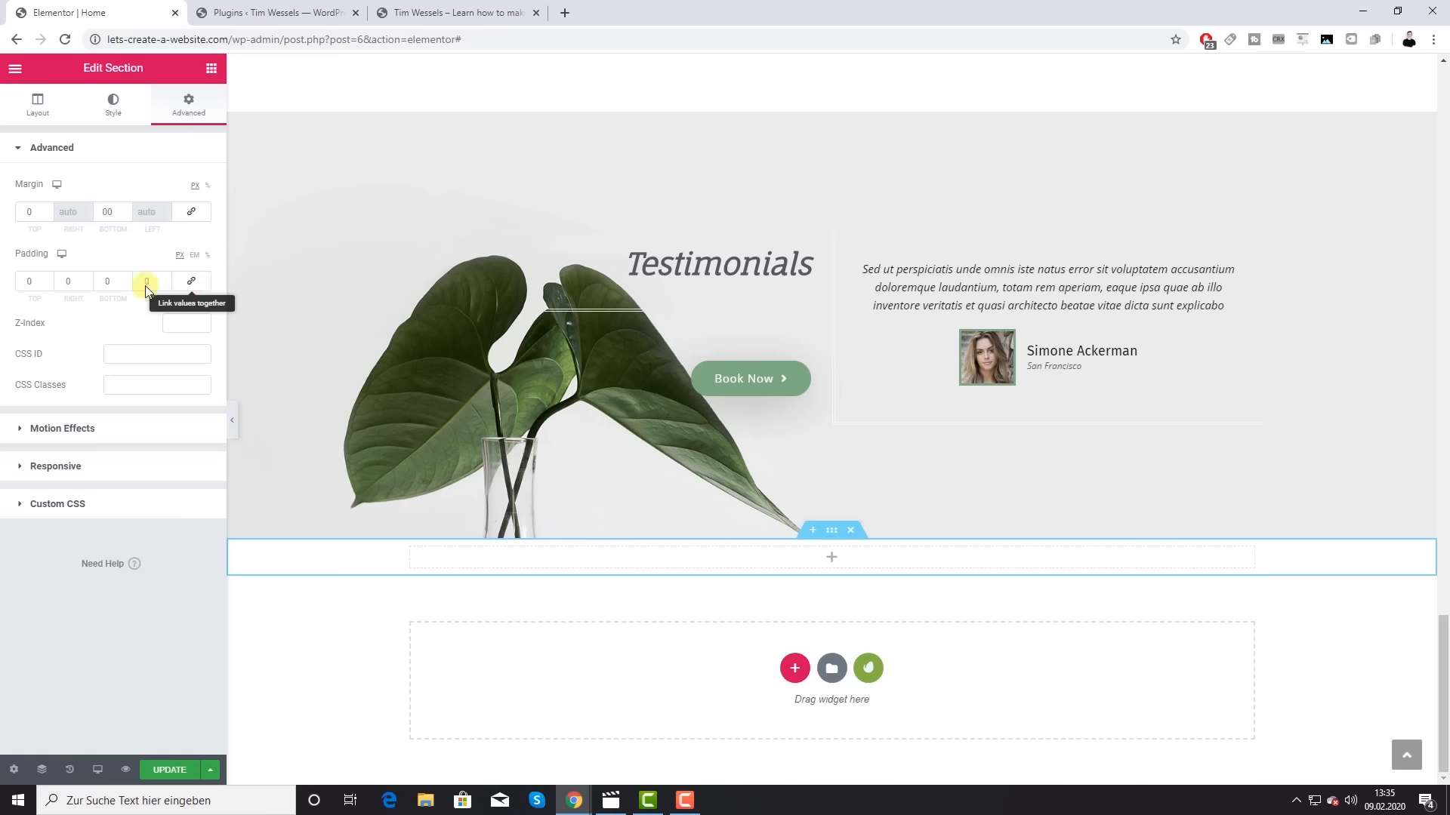
click(28, 285)
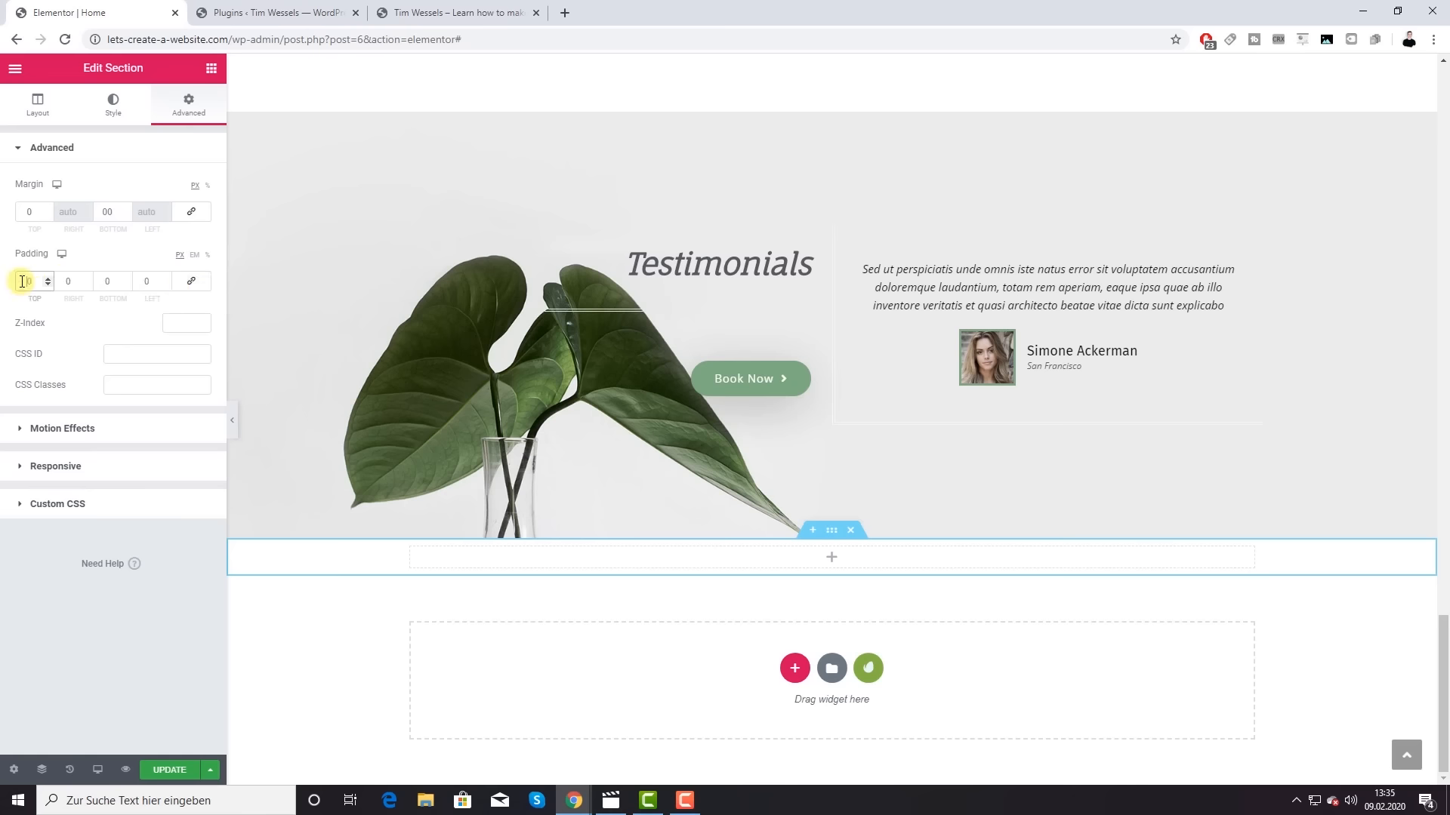
text(100)
key(BackSpace)
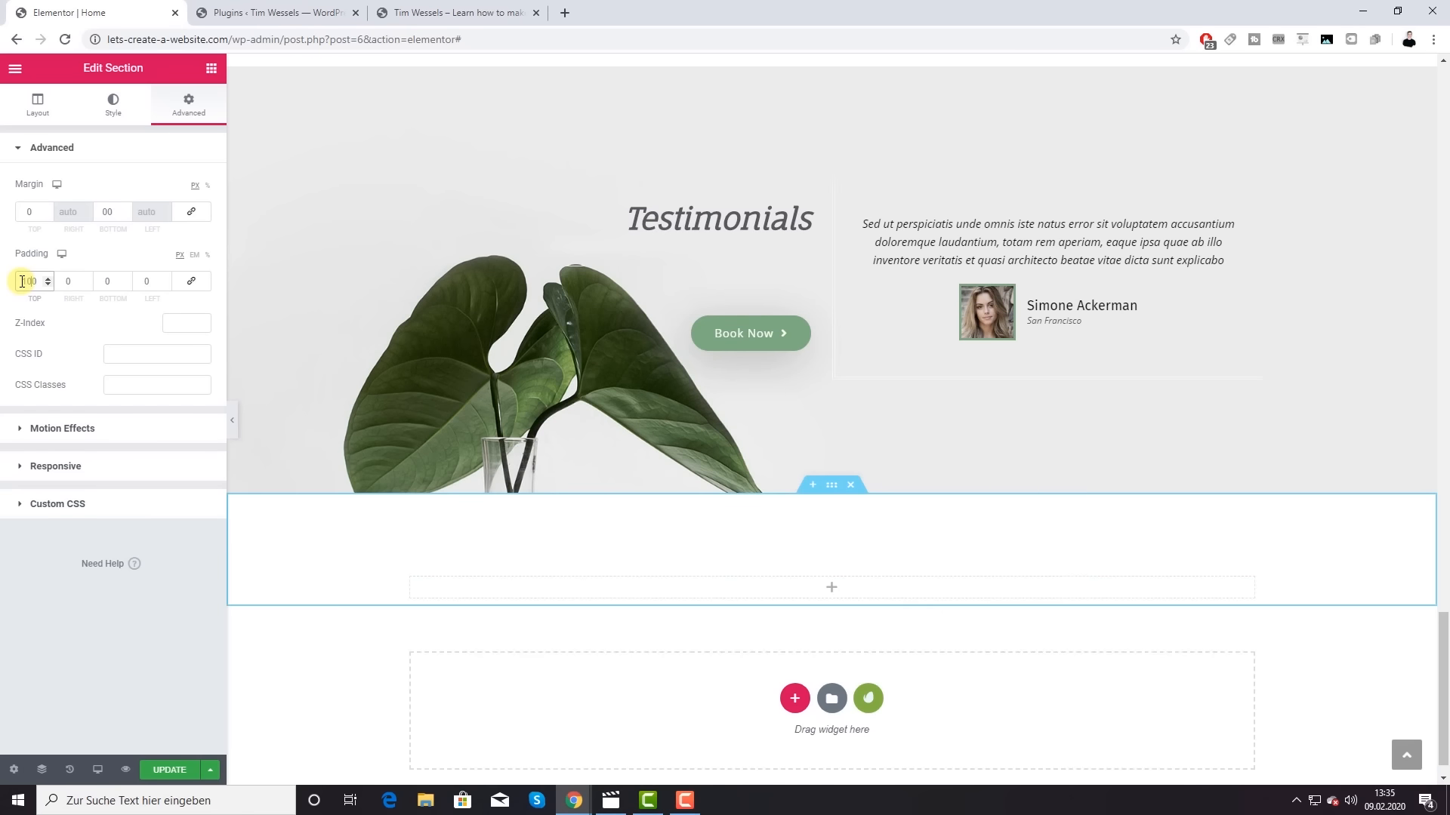
click(102, 285)
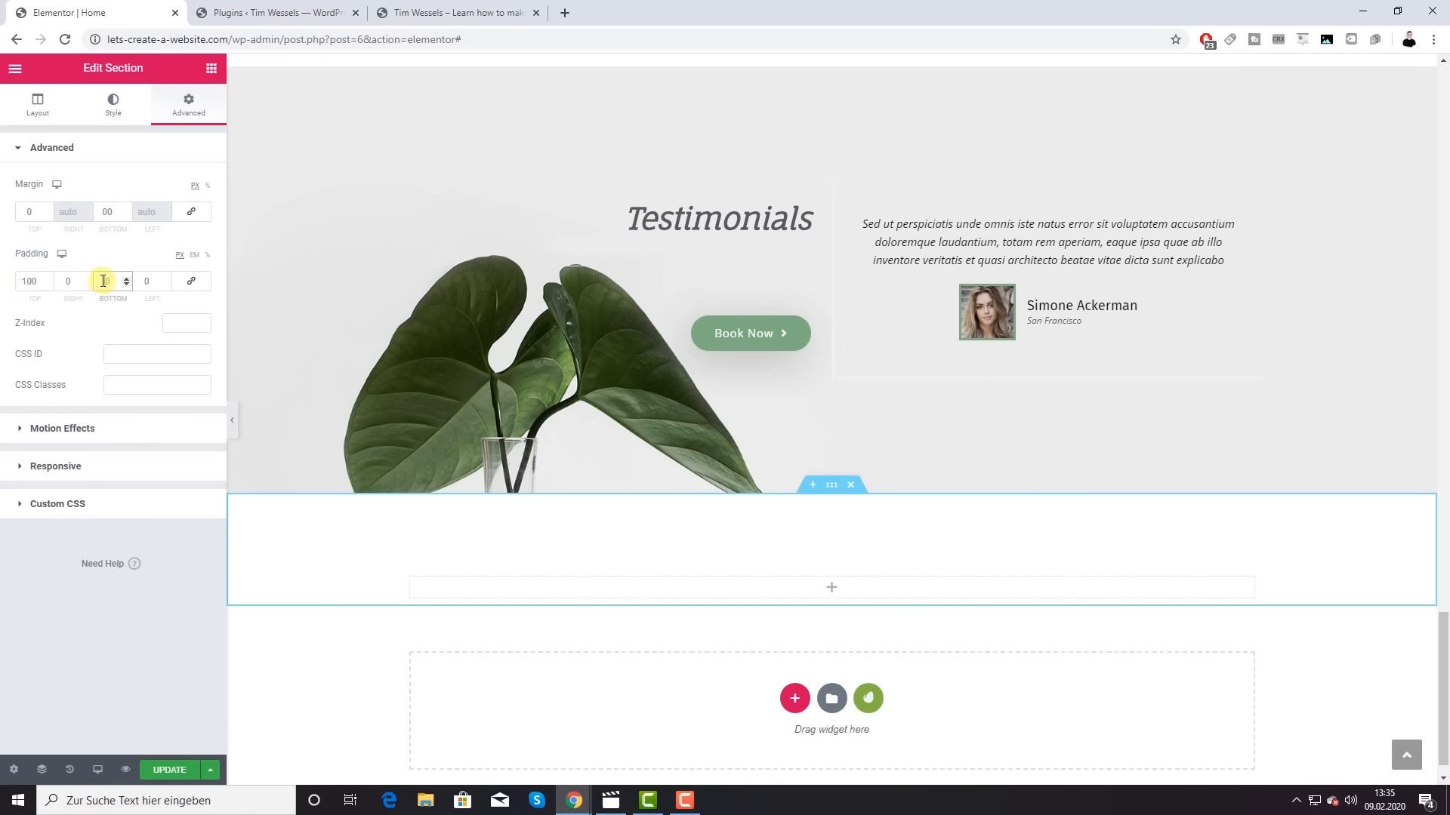
text(100)
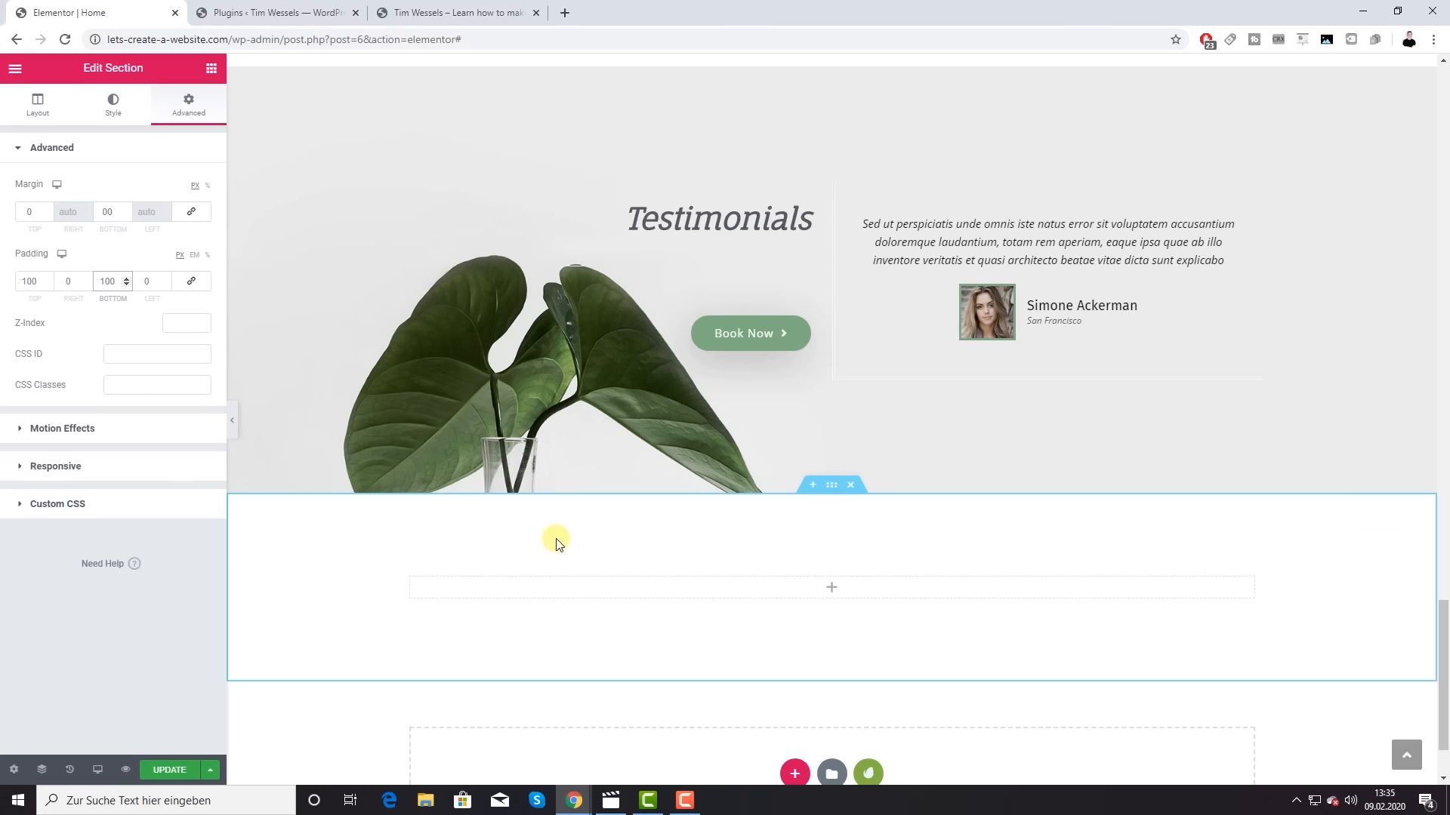
Step: Add a Heading widget to the new section and set its title to "Hello World"
click(37, 105)
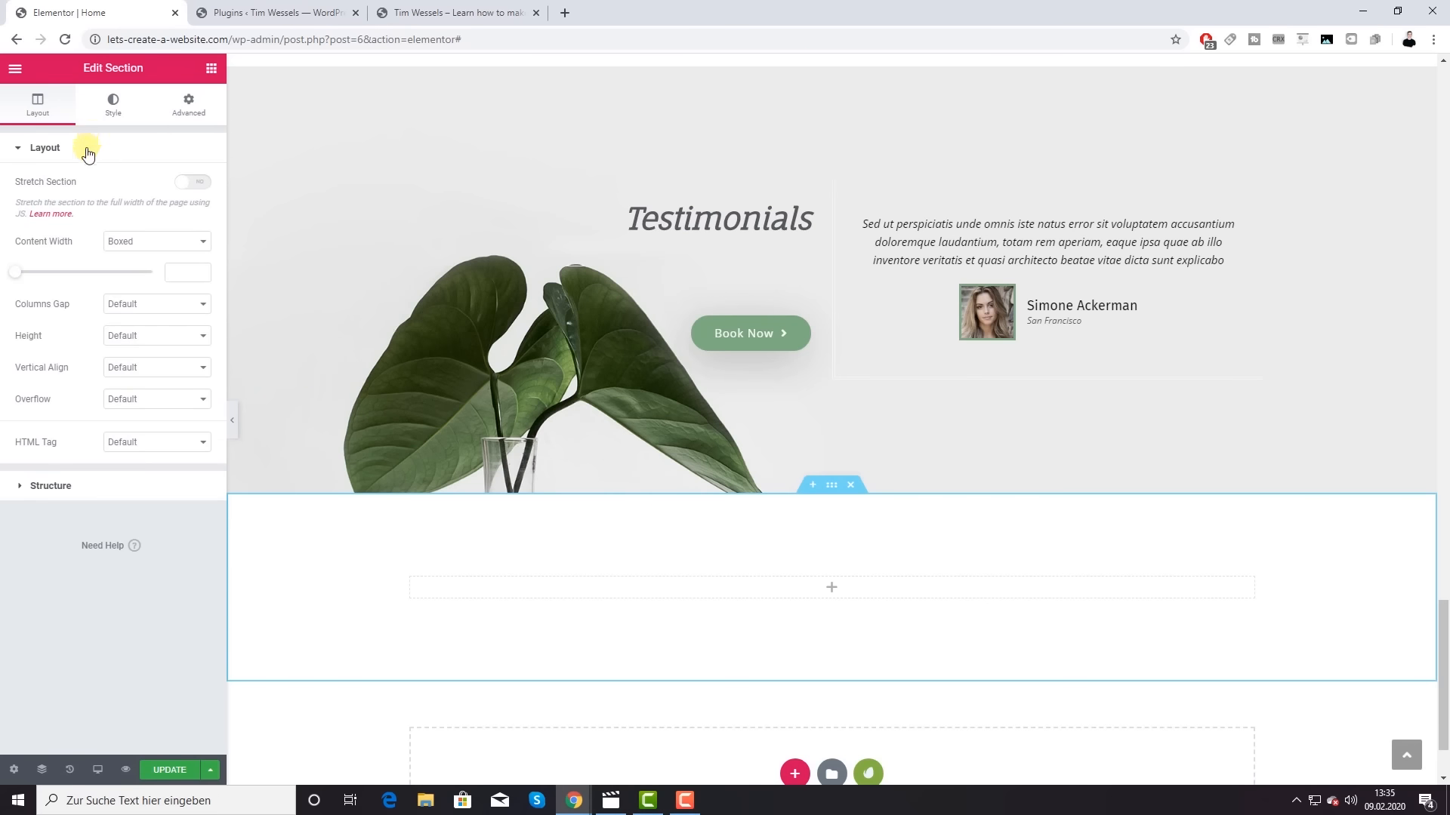
click(211, 70)
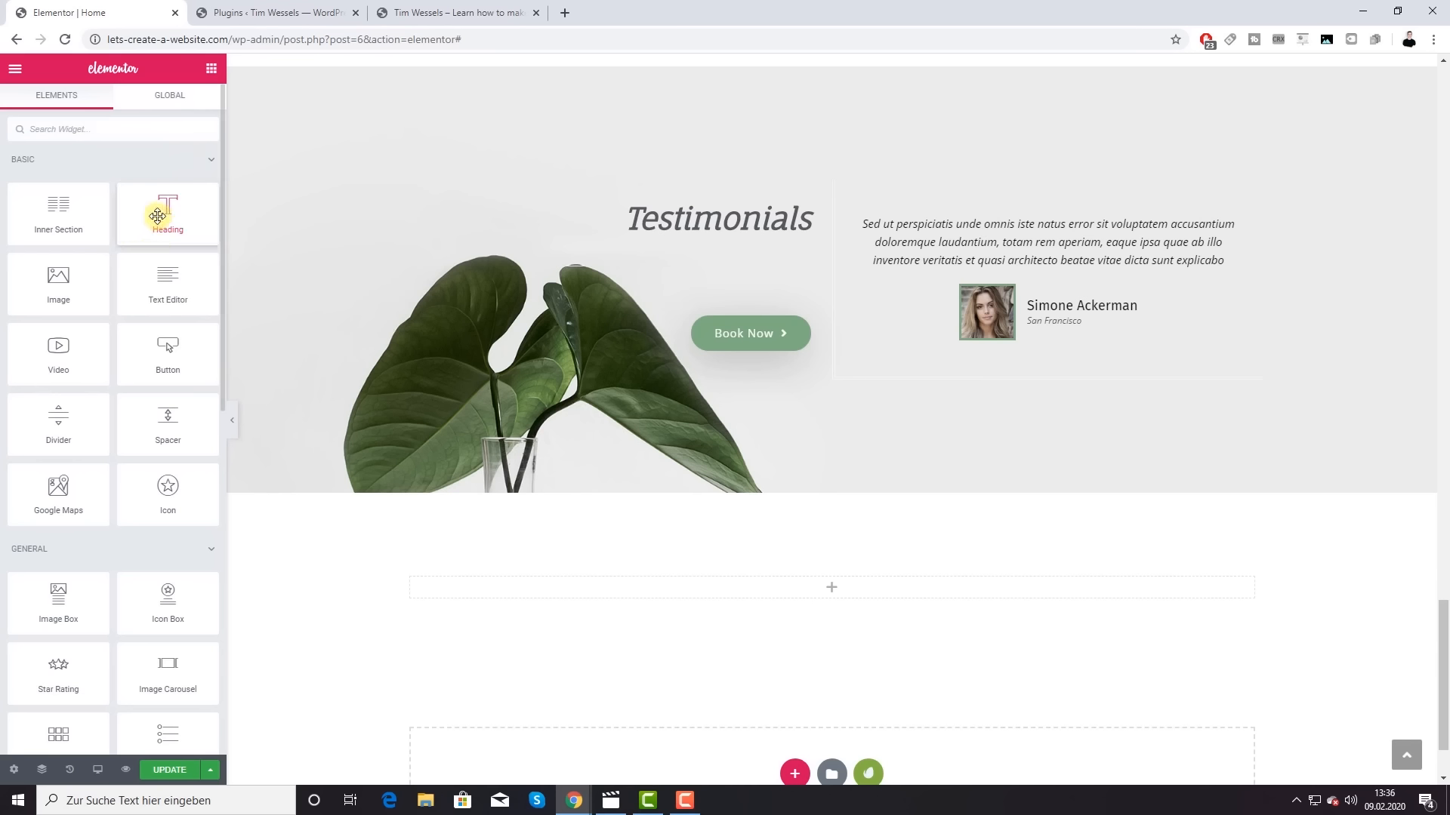
drag(157, 217, 825, 593)
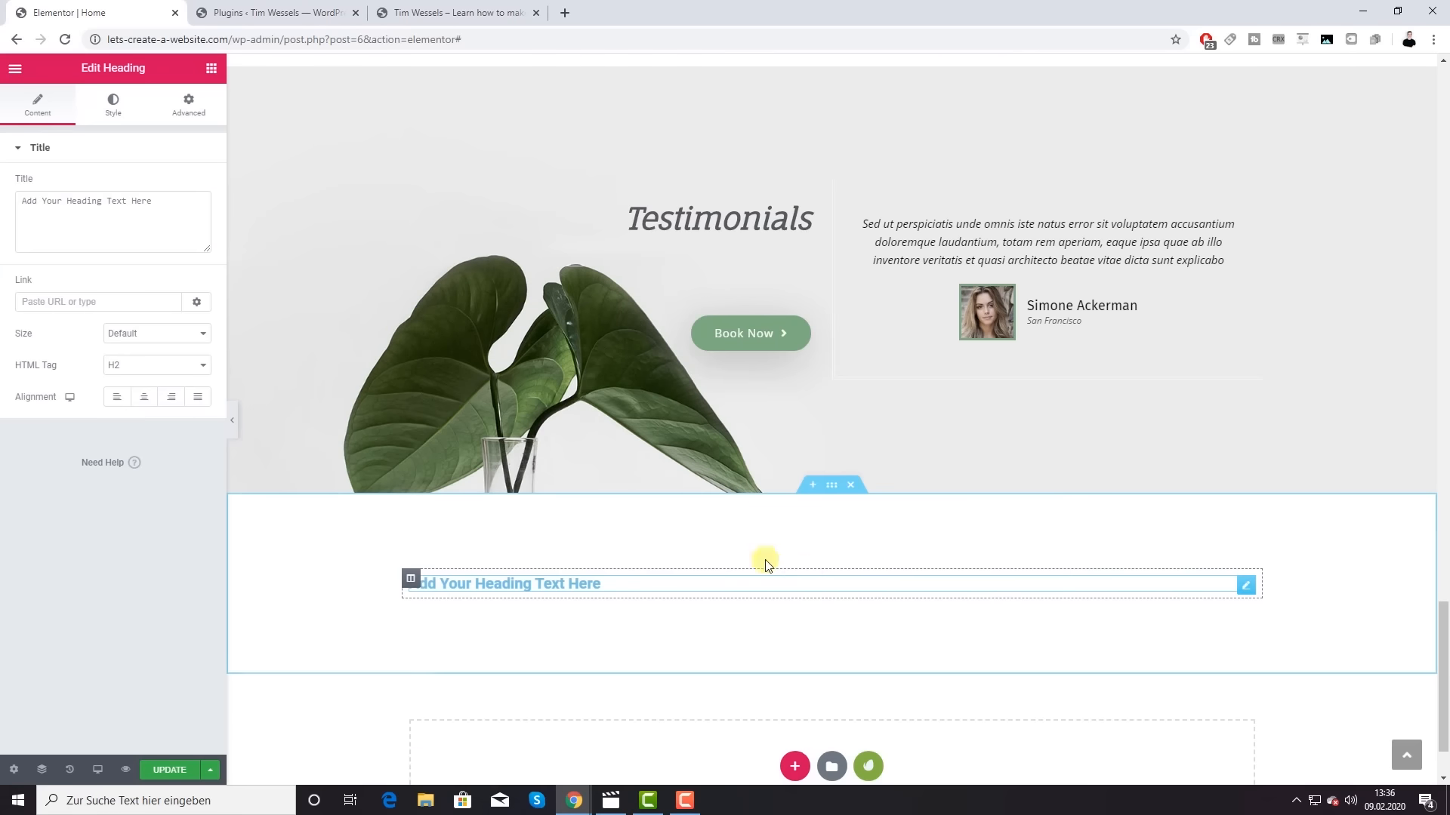
drag(181, 201, 15, 183)
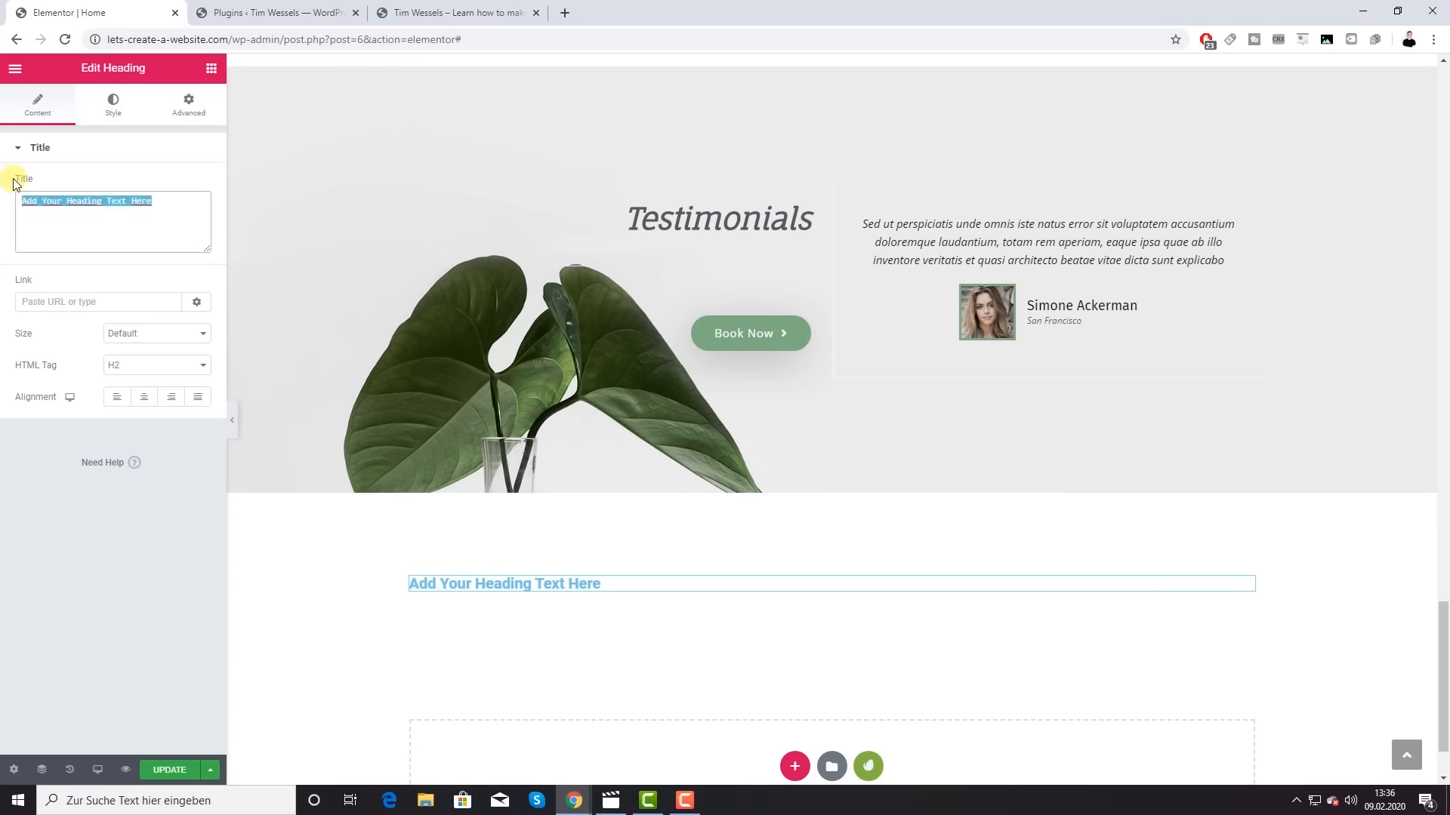
text(Hello World)
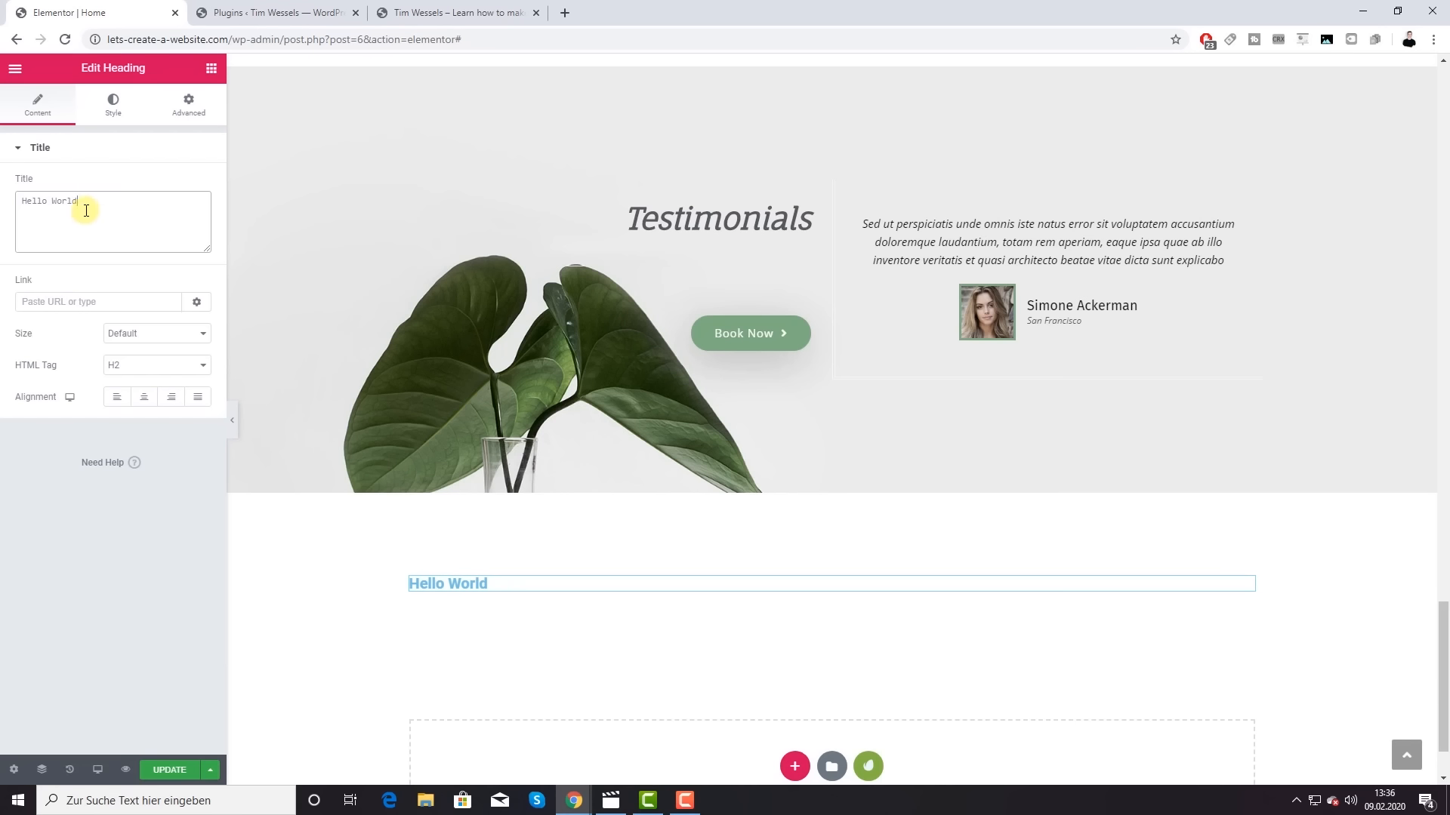
Step: Try centre alignment on the Hello World heading, and align it left
double_click(65, 200)
click(142, 400)
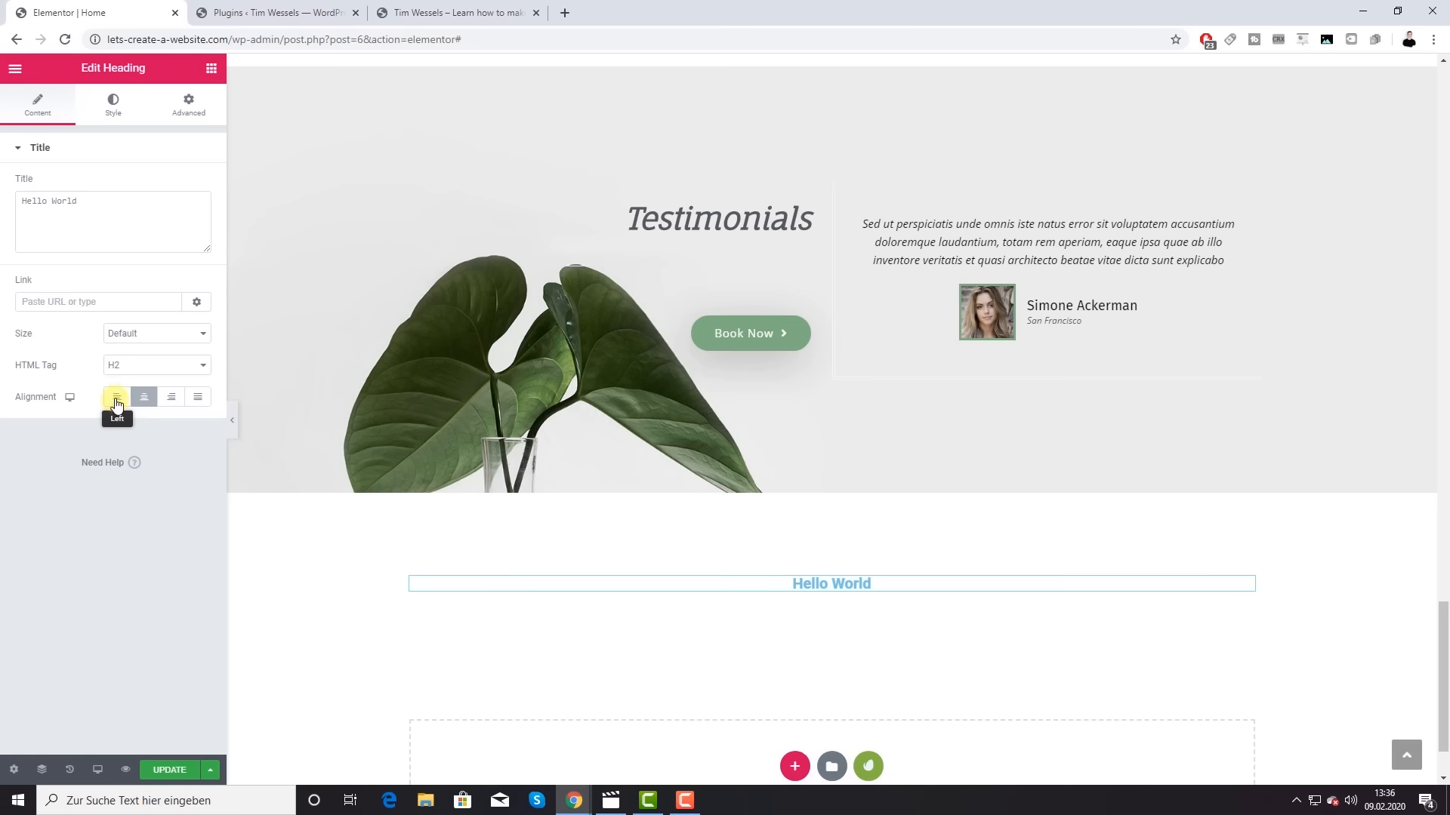
click(117, 403)
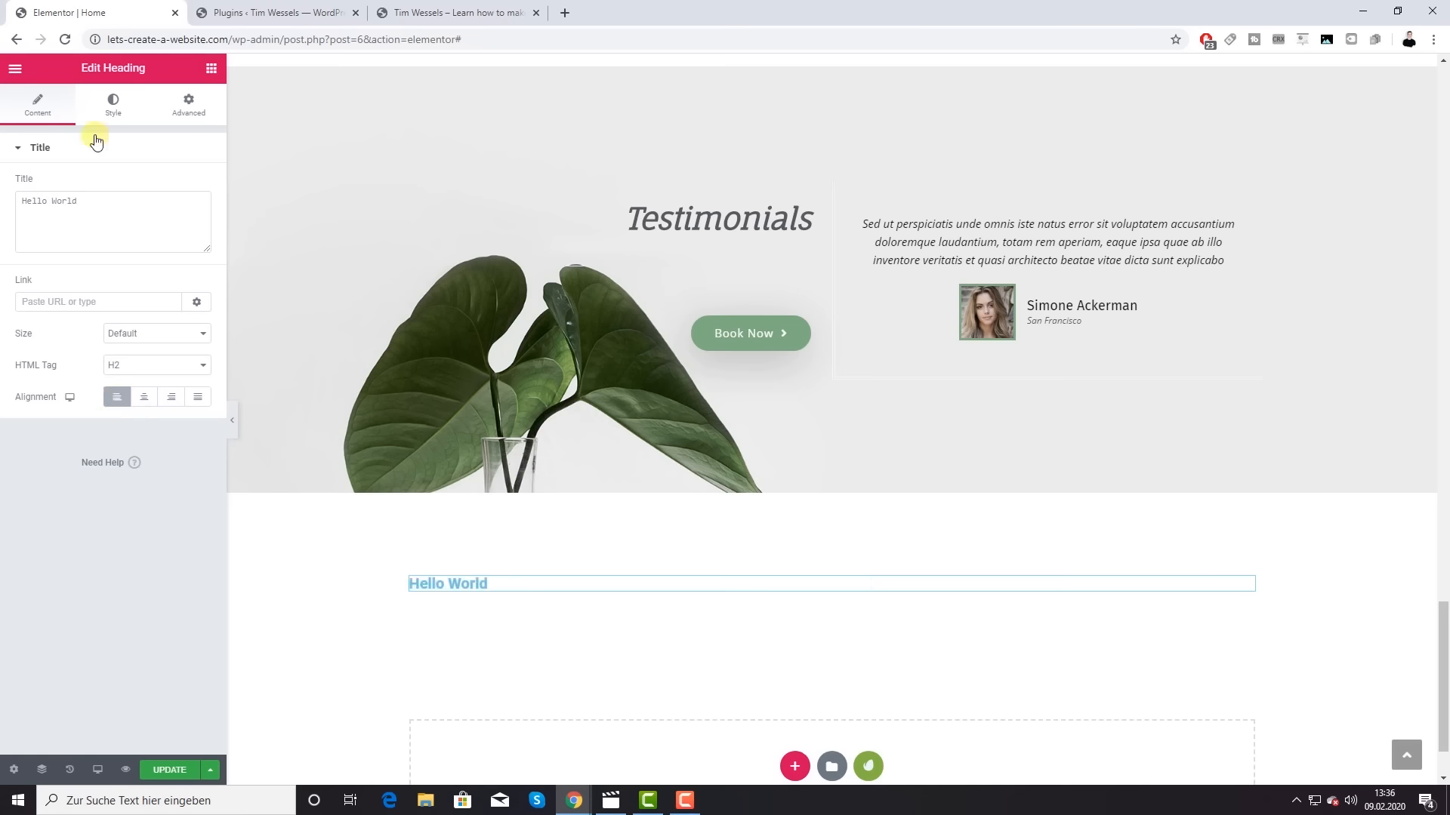
Step: Set the Hello World heading's font size to 74 px and its text color to the grey #7A7A7A
click(113, 103)
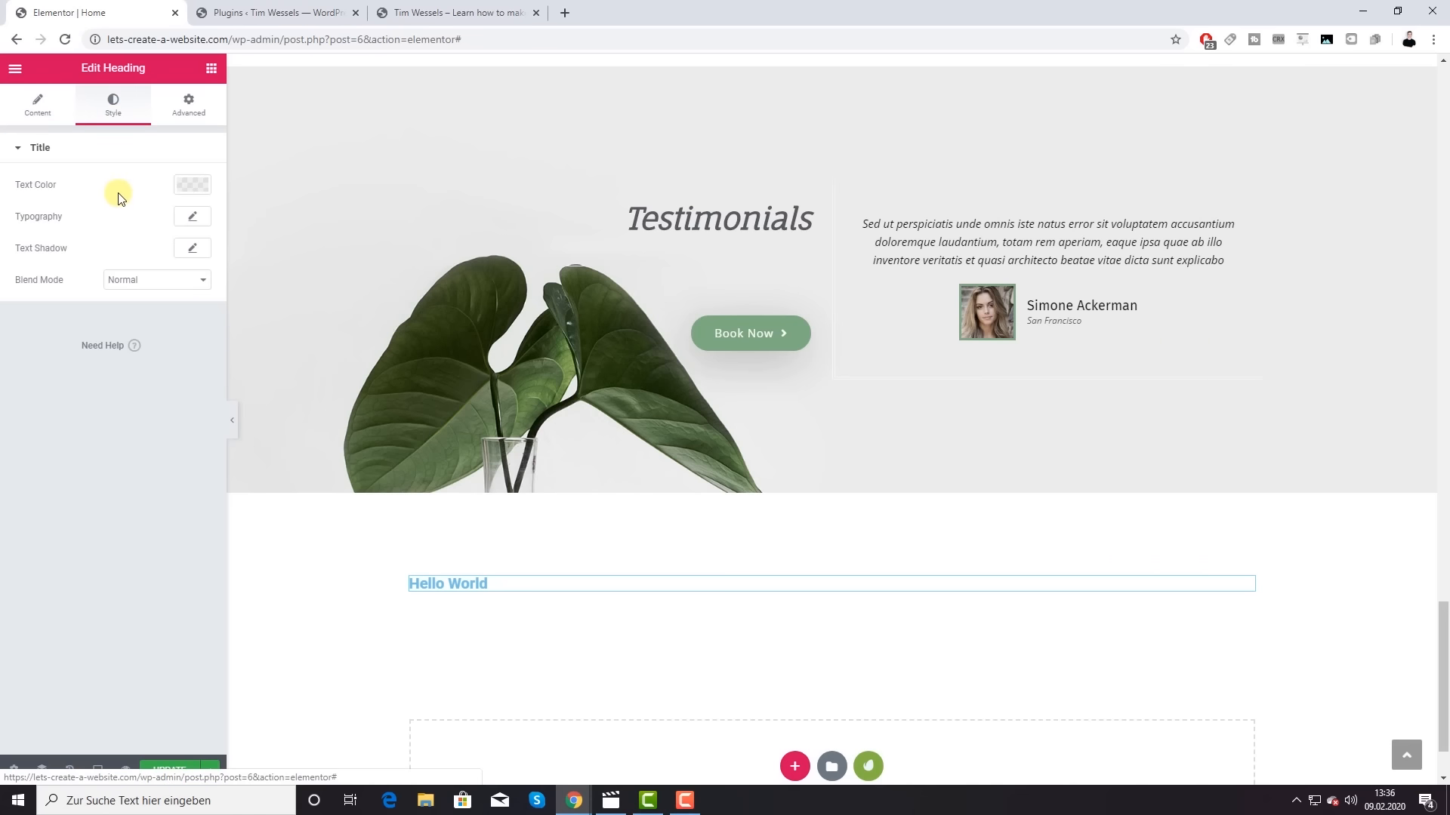
click(192, 217)
drag(31, 323, 71, 315)
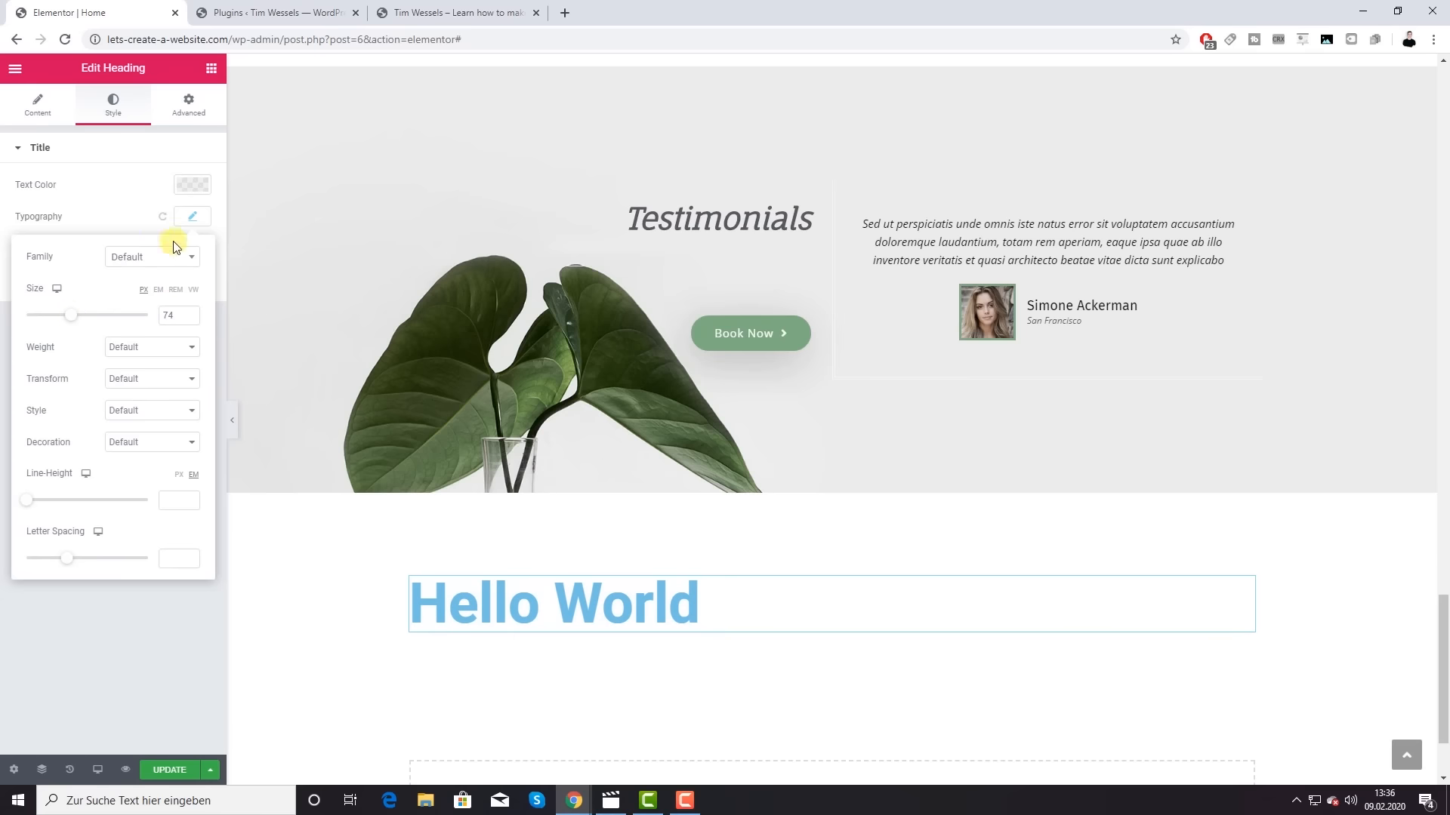
click(191, 219)
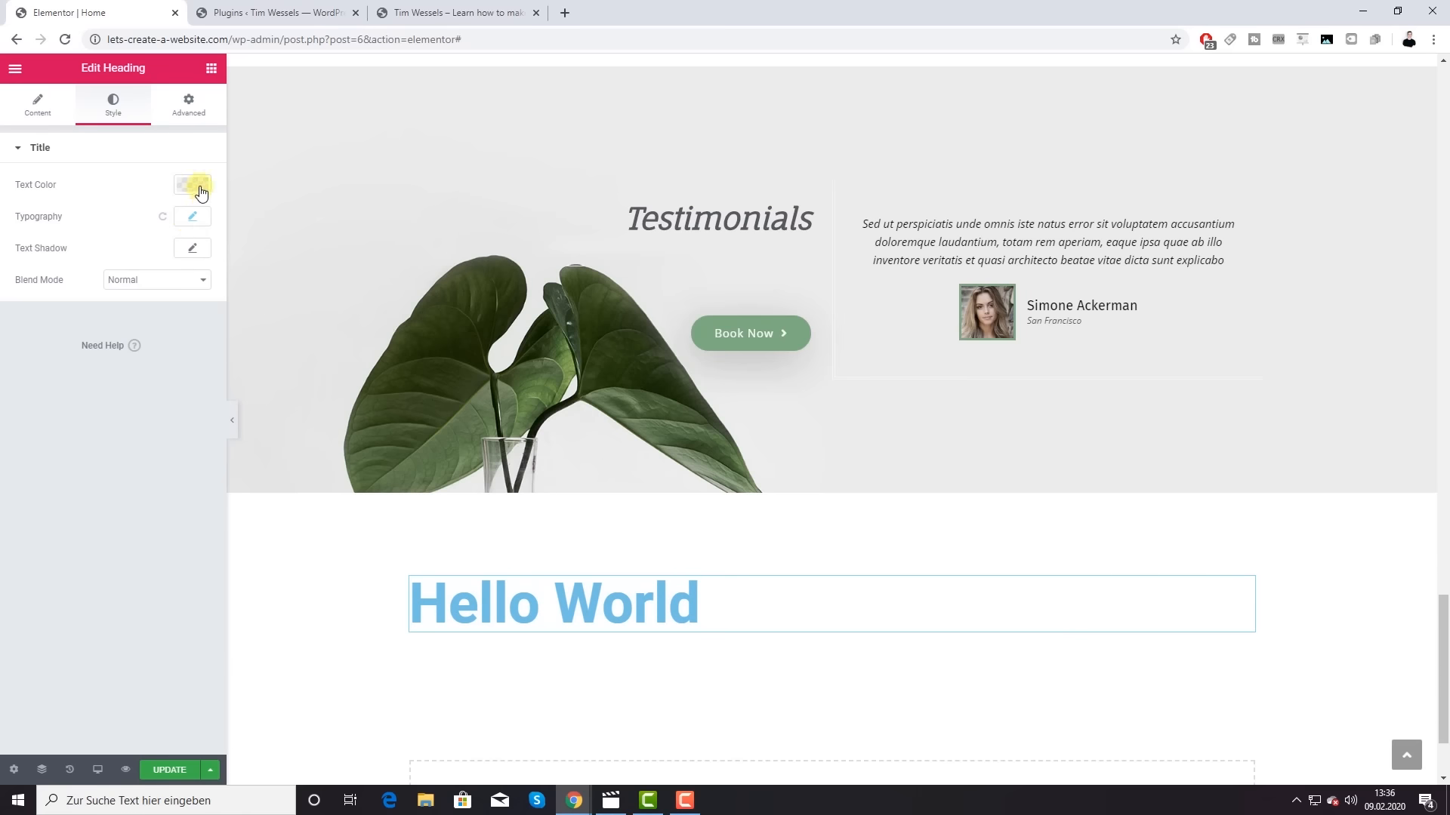
click(201, 190)
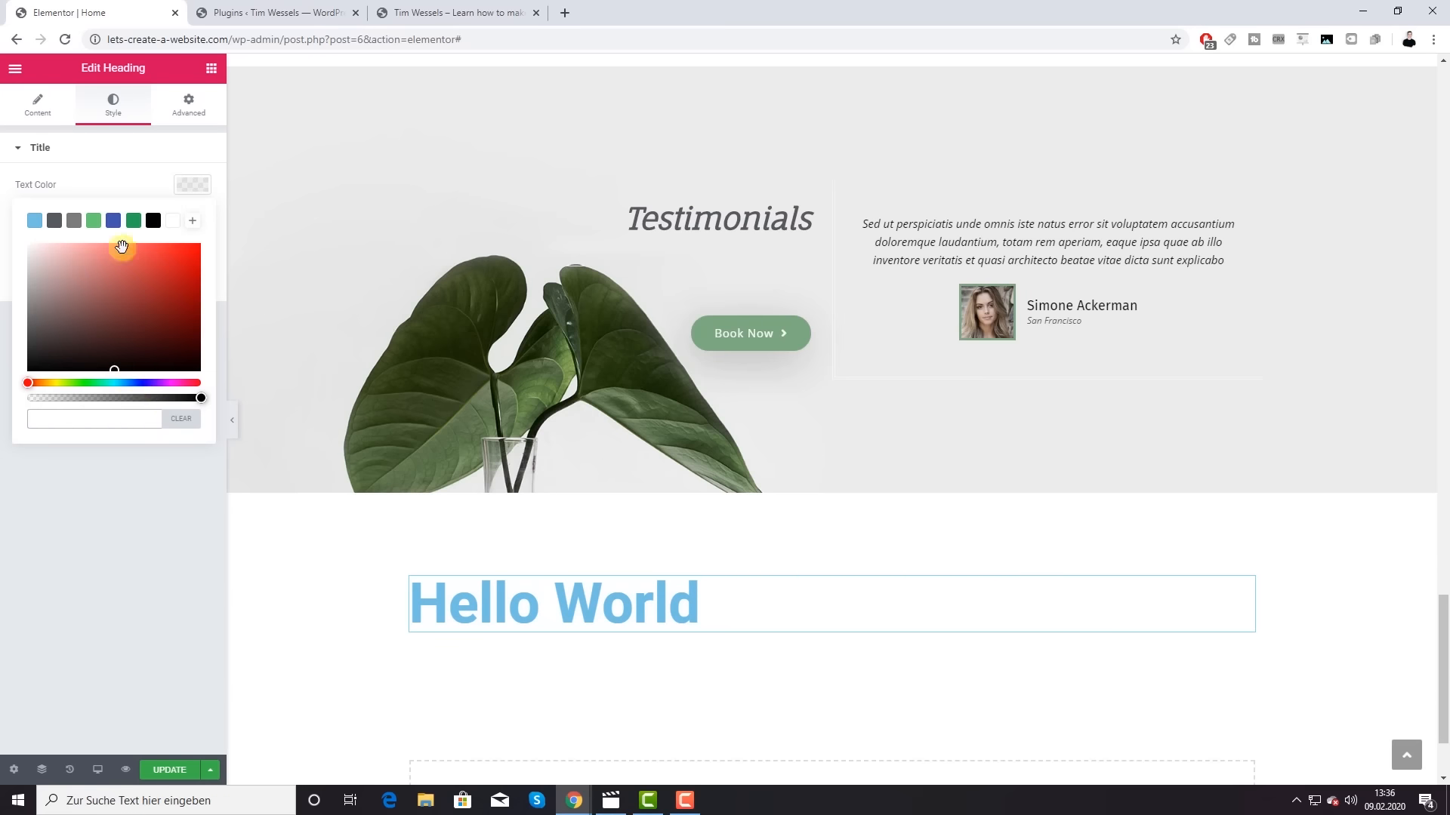
click(74, 221)
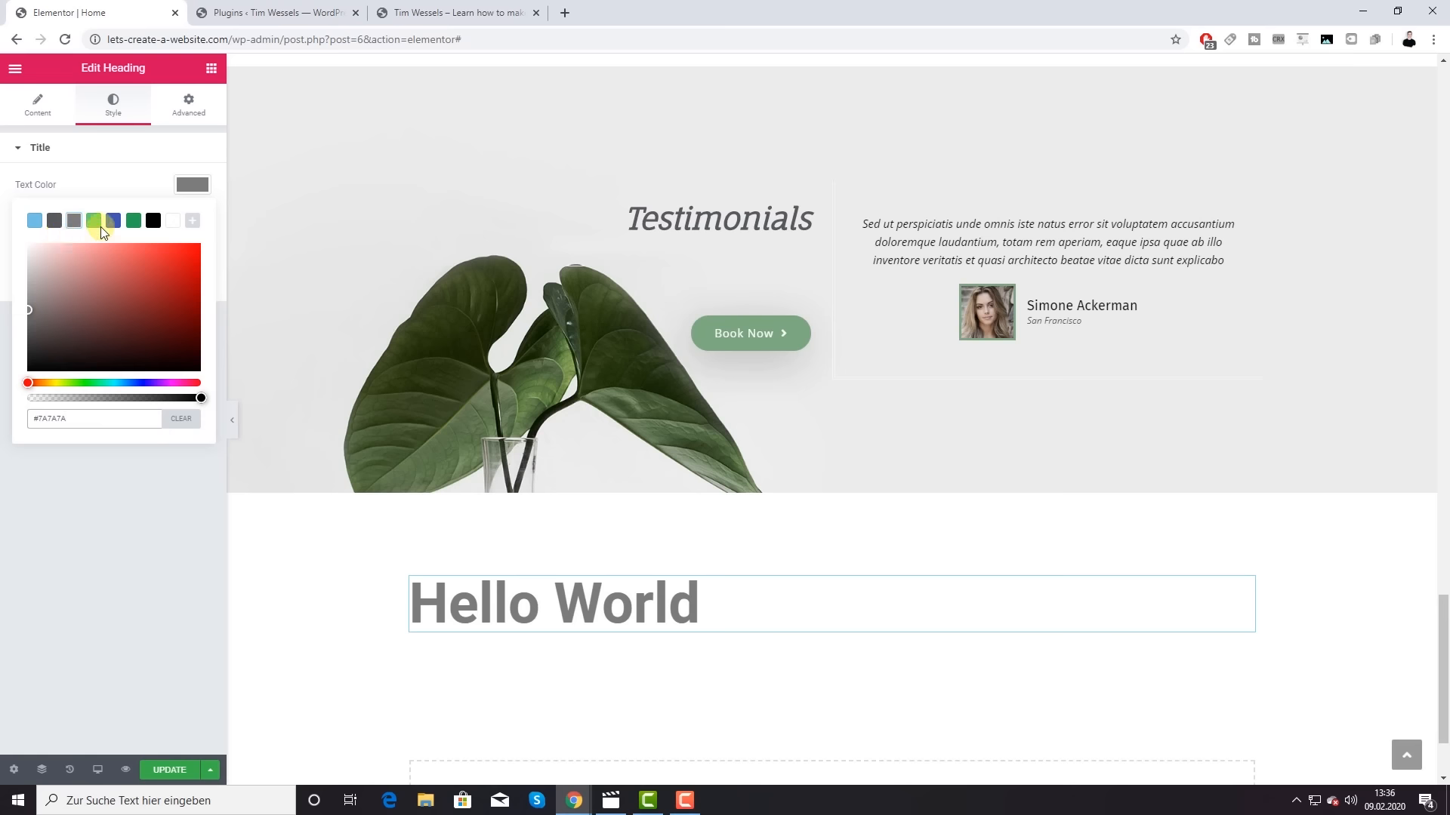
click(192, 185)
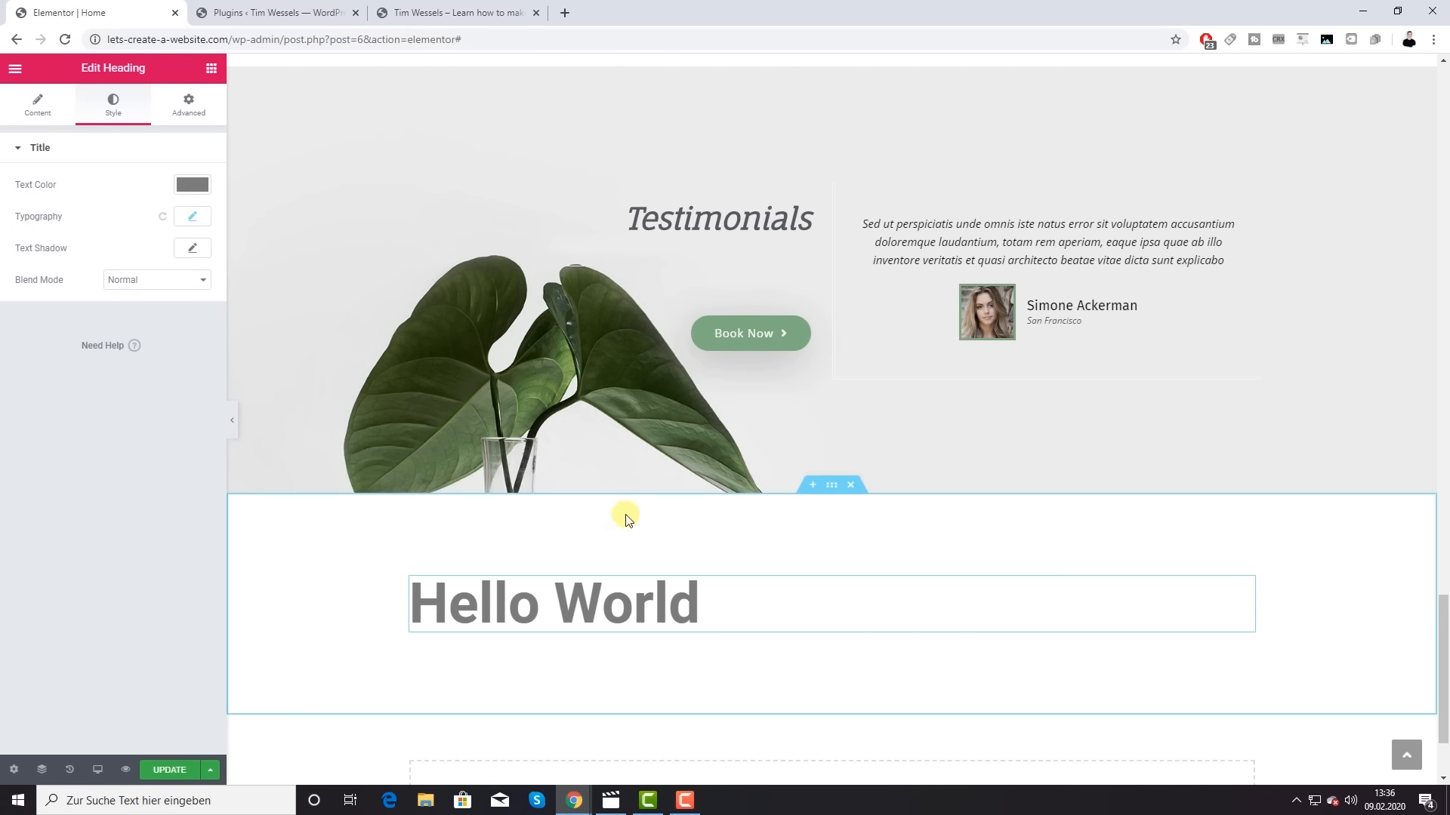
Step: Add an Image widget below the Hello World heading, using the washing machine photo close-up-equipment-hand-1321725.jpg from the media library
click(212, 68)
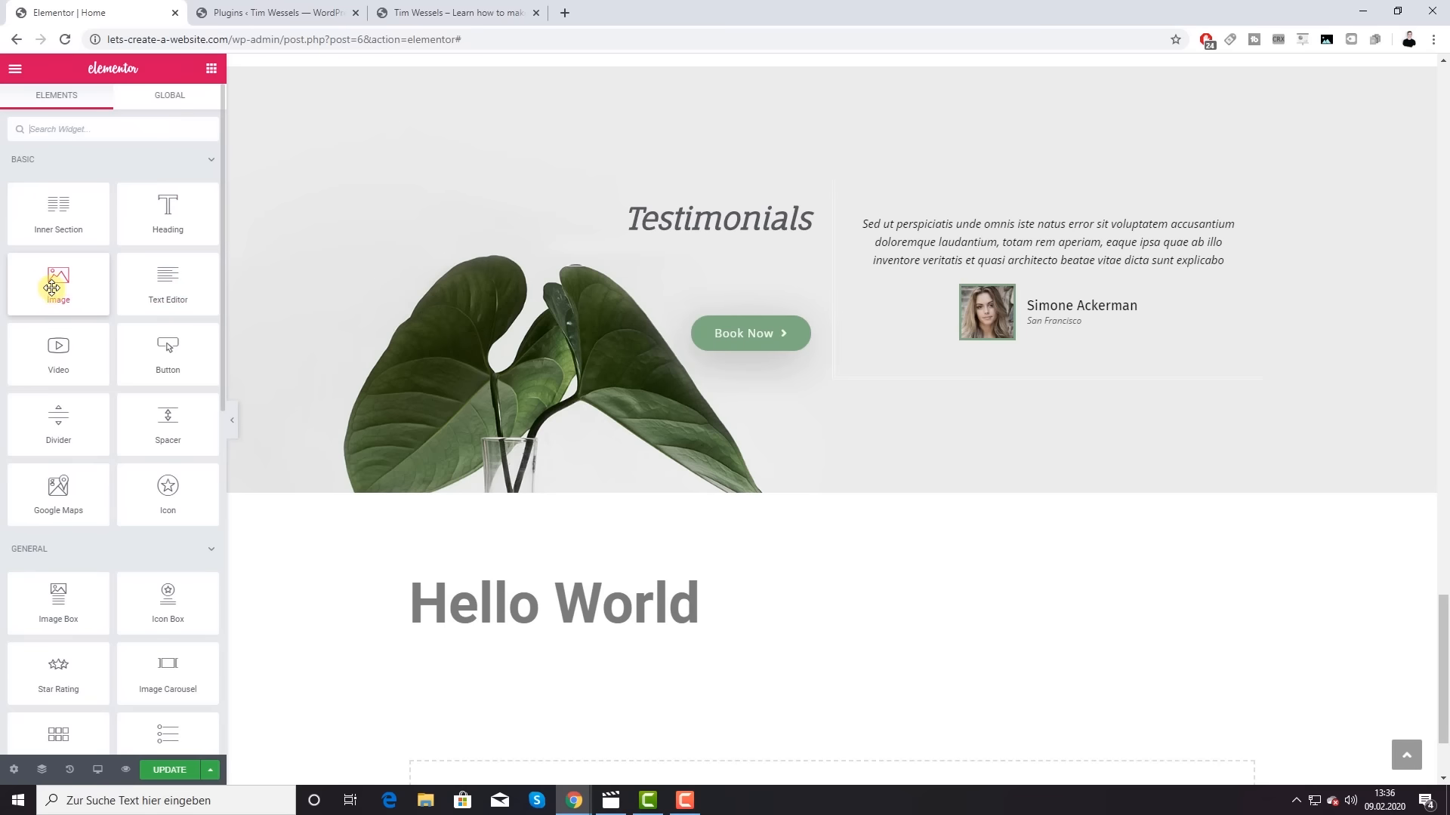
drag(62, 293, 434, 636)
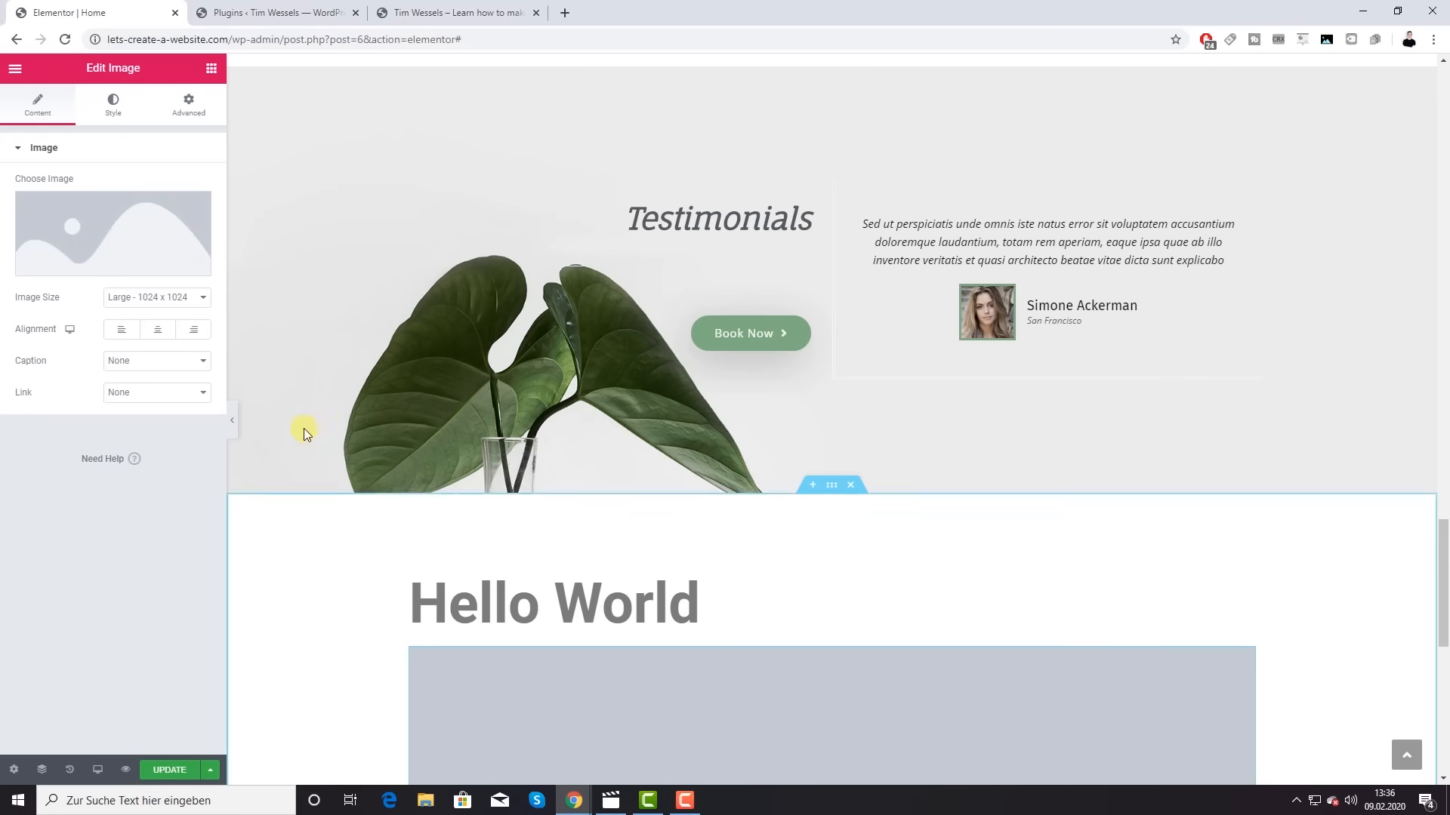
click(90, 225)
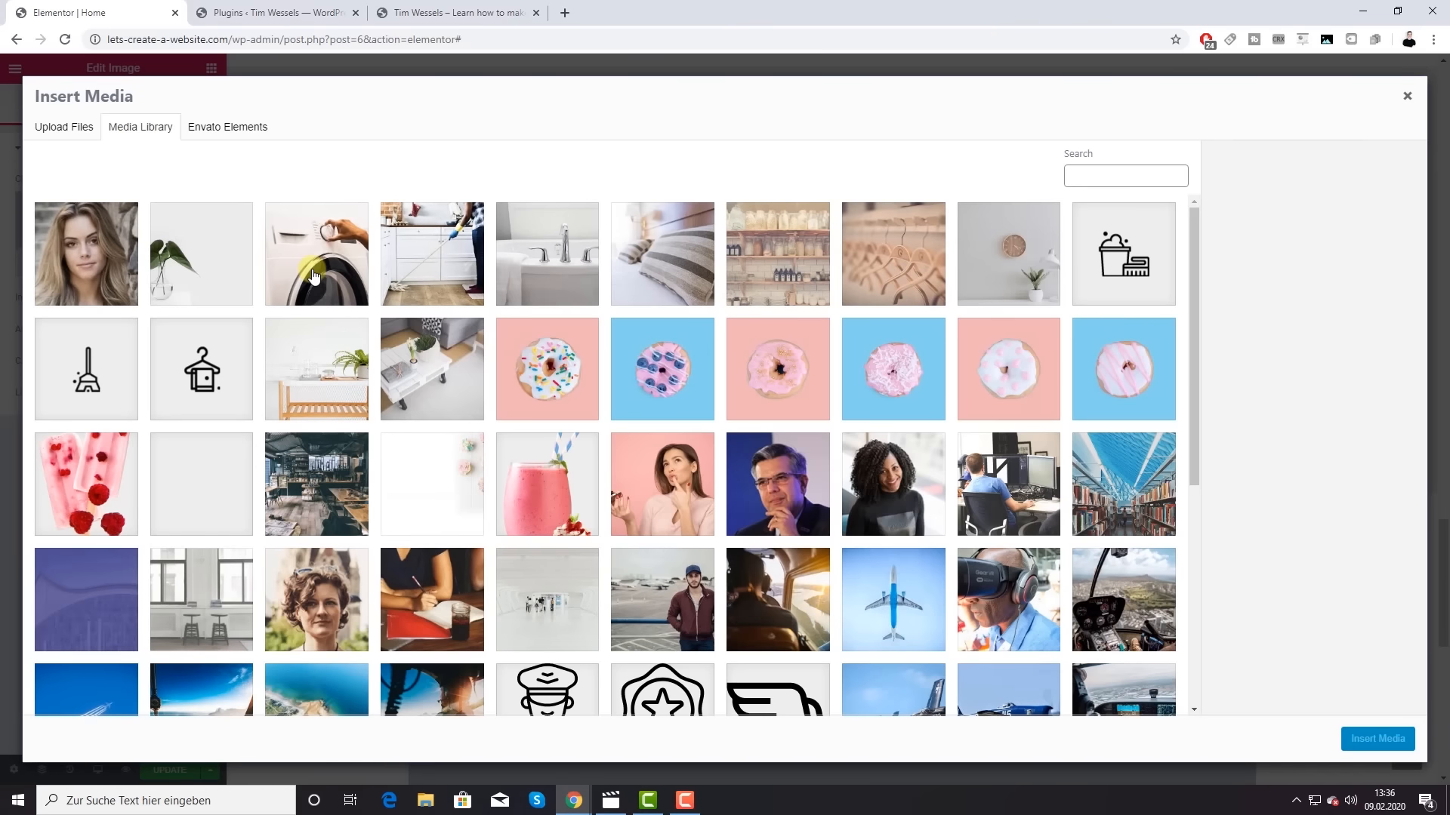
click(313, 272)
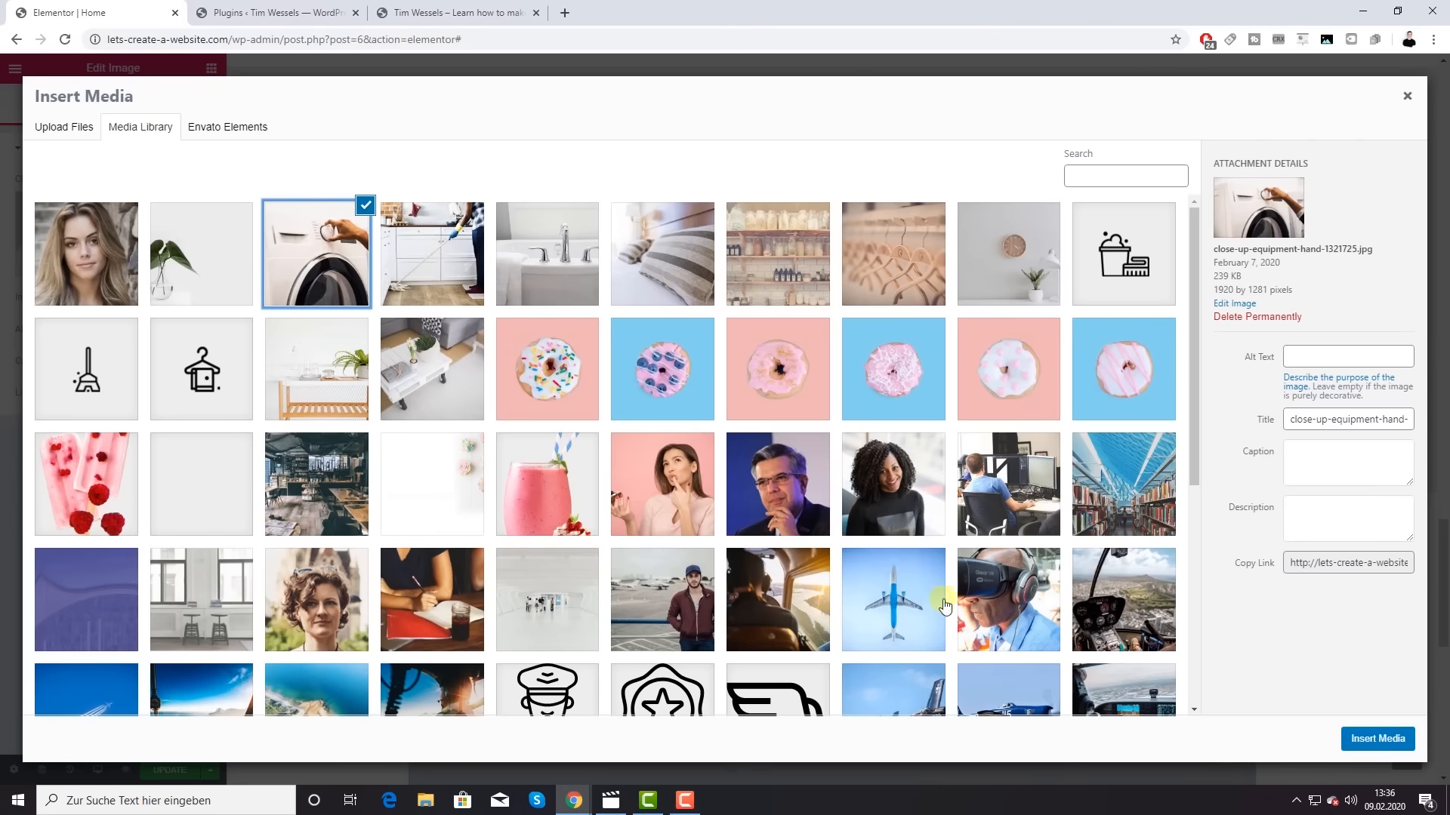
click(1367, 739)
scroll(529, 374, down, 6)
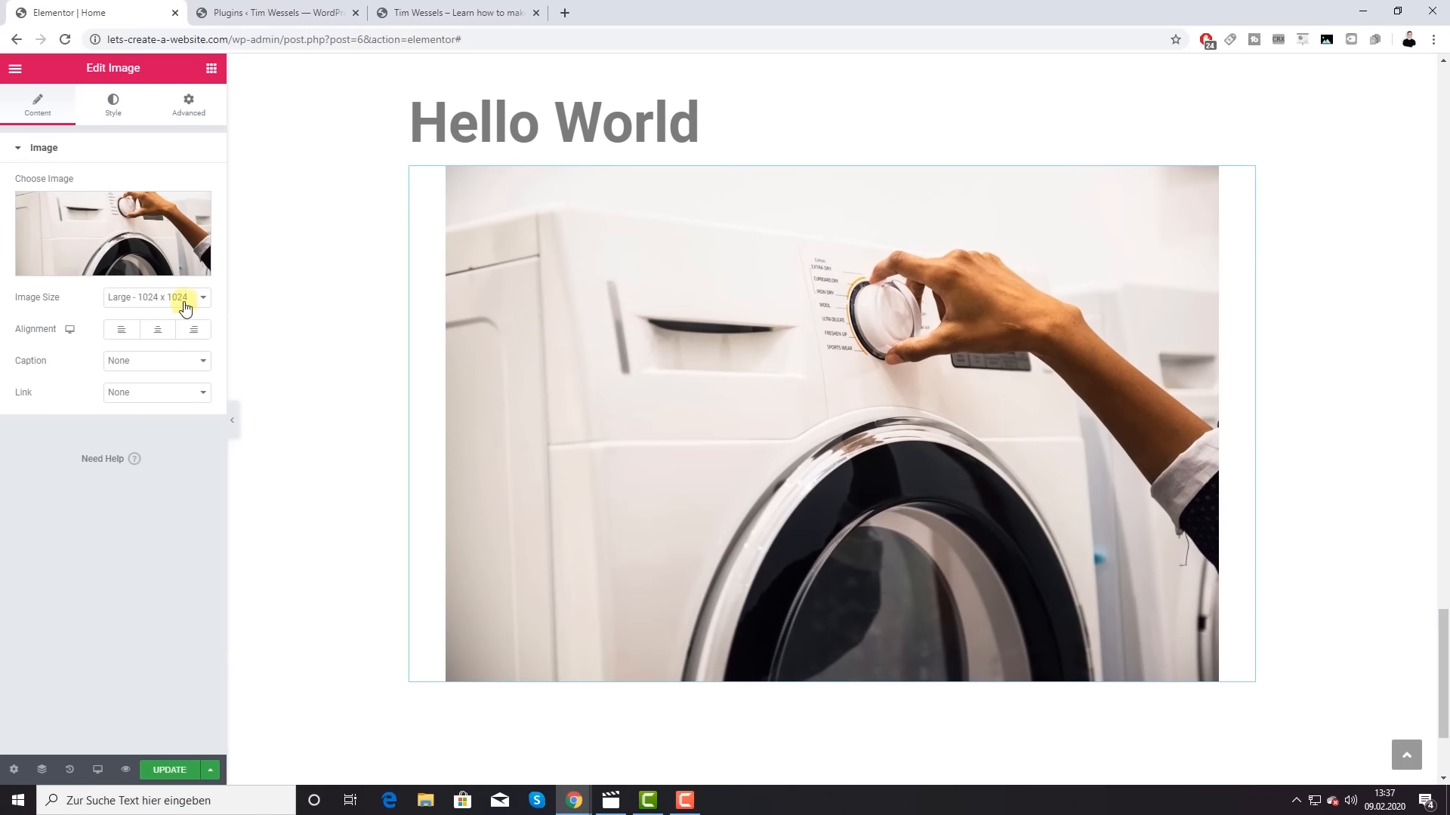
Step: Set the washing machine image's size to Medium - 300 x 300 and align it left
click(188, 302)
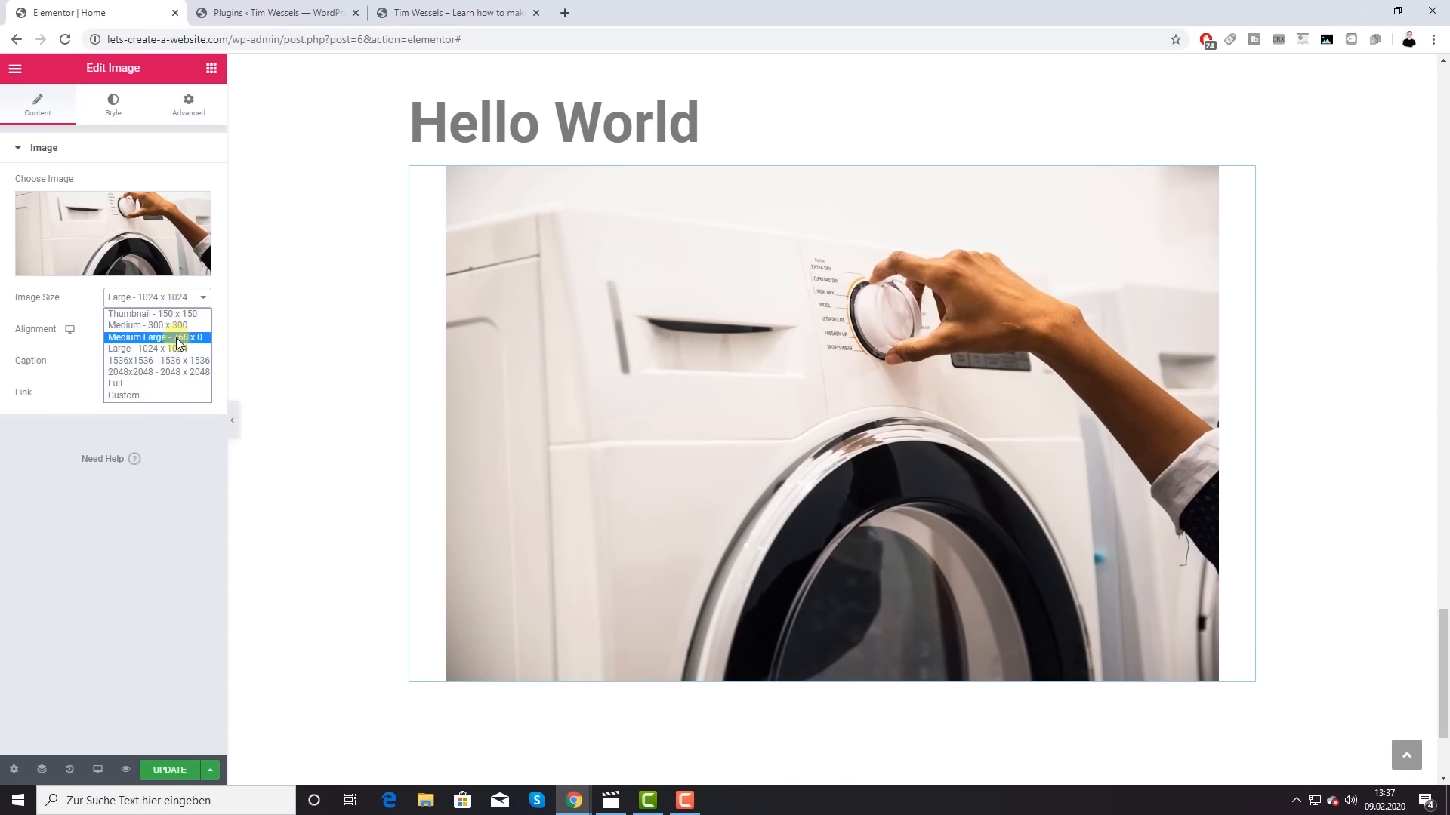
click(177, 325)
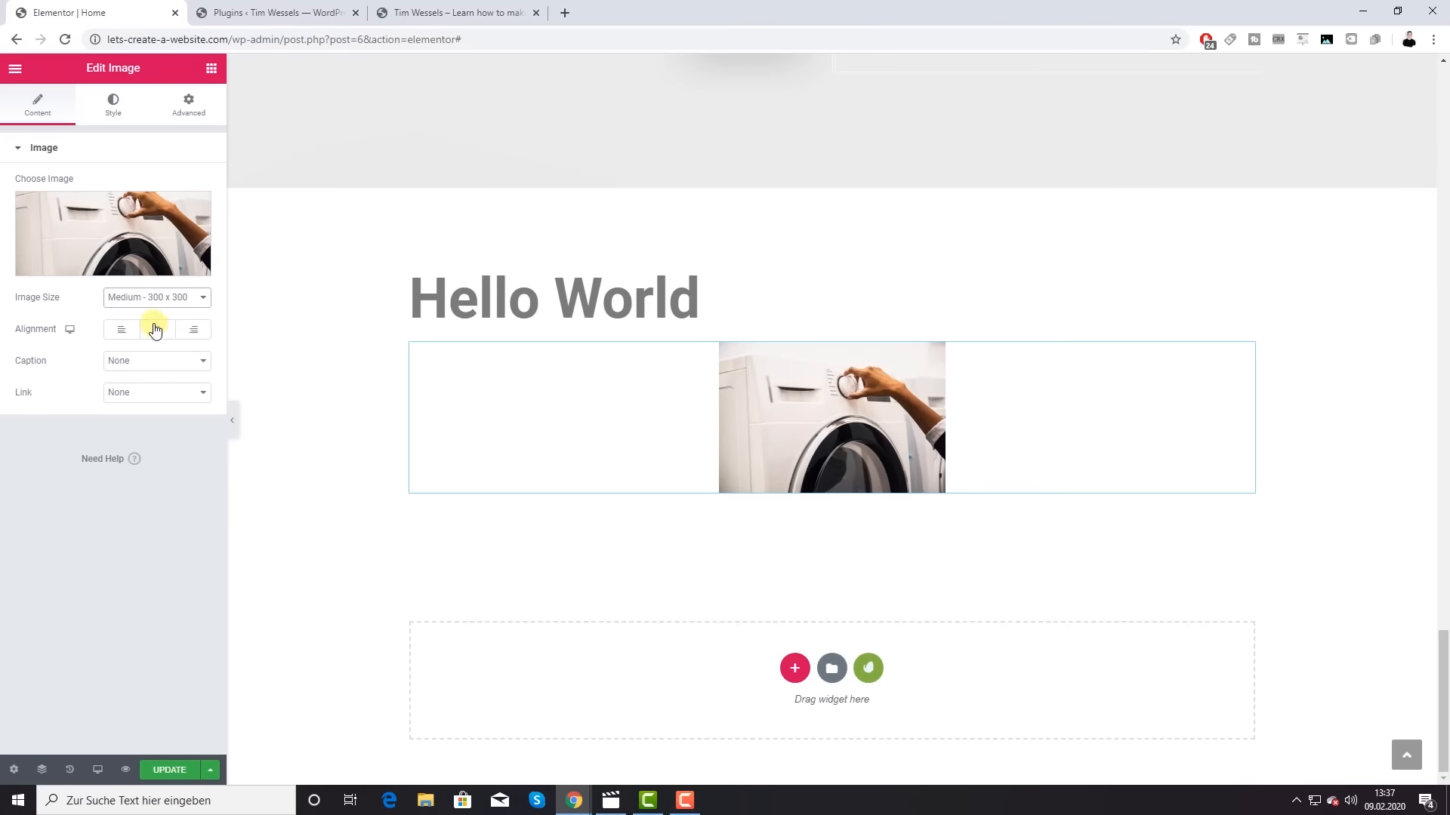
click(126, 333)
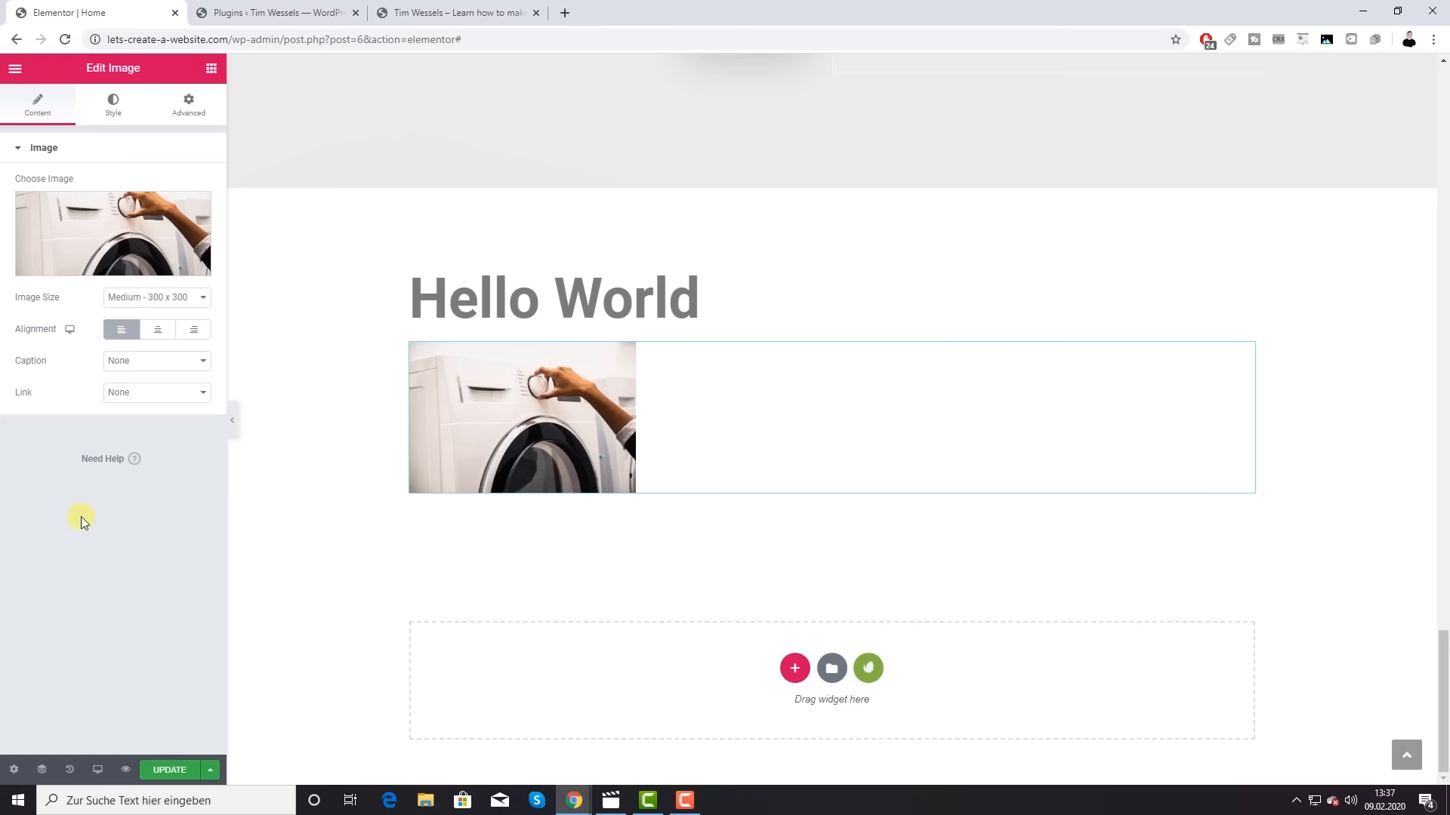
Step: Set the washing machine image's opacity to 1 and its border radius to 25 px on all corners
click(111, 103)
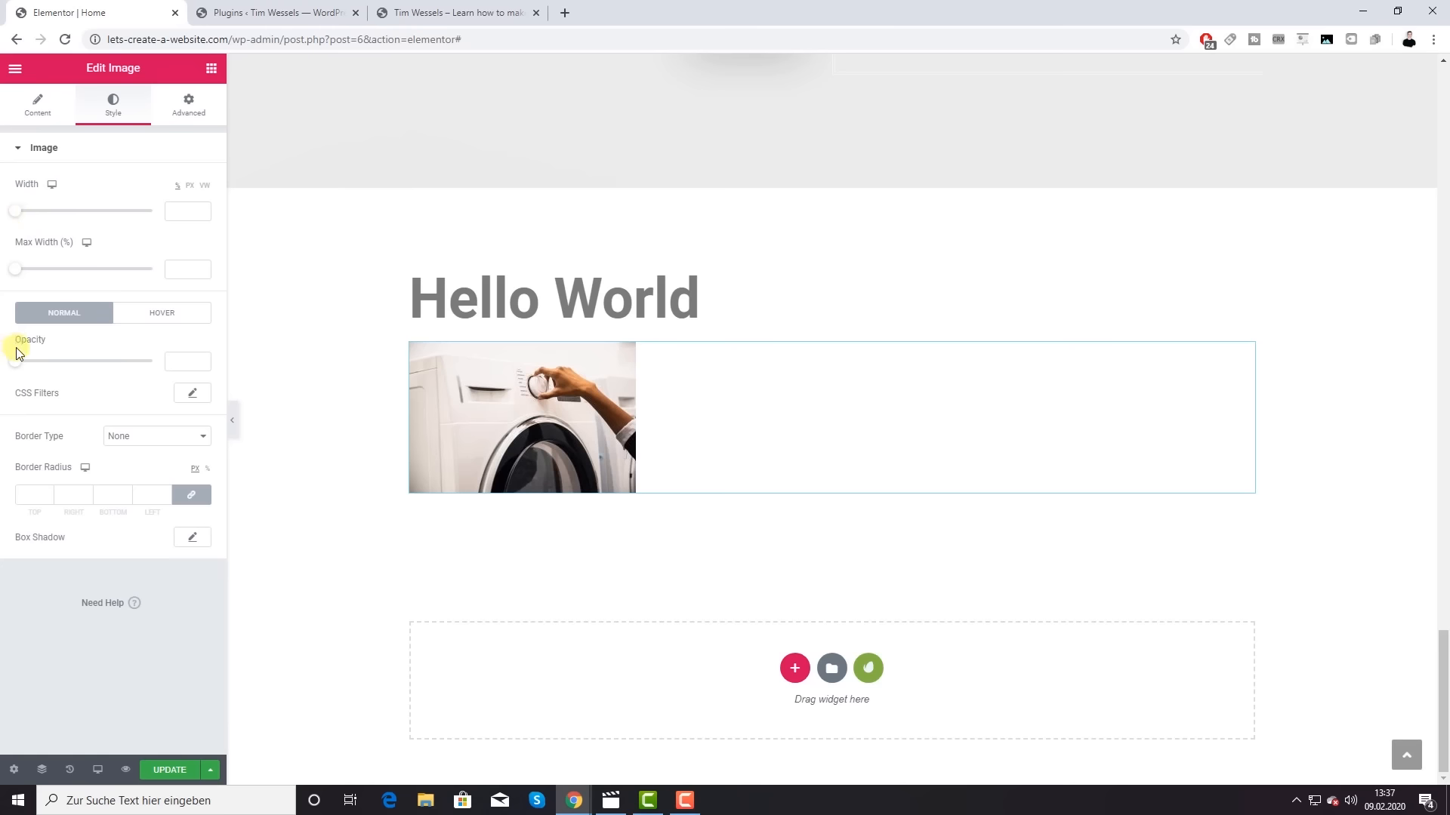
drag(18, 370, 192, 370)
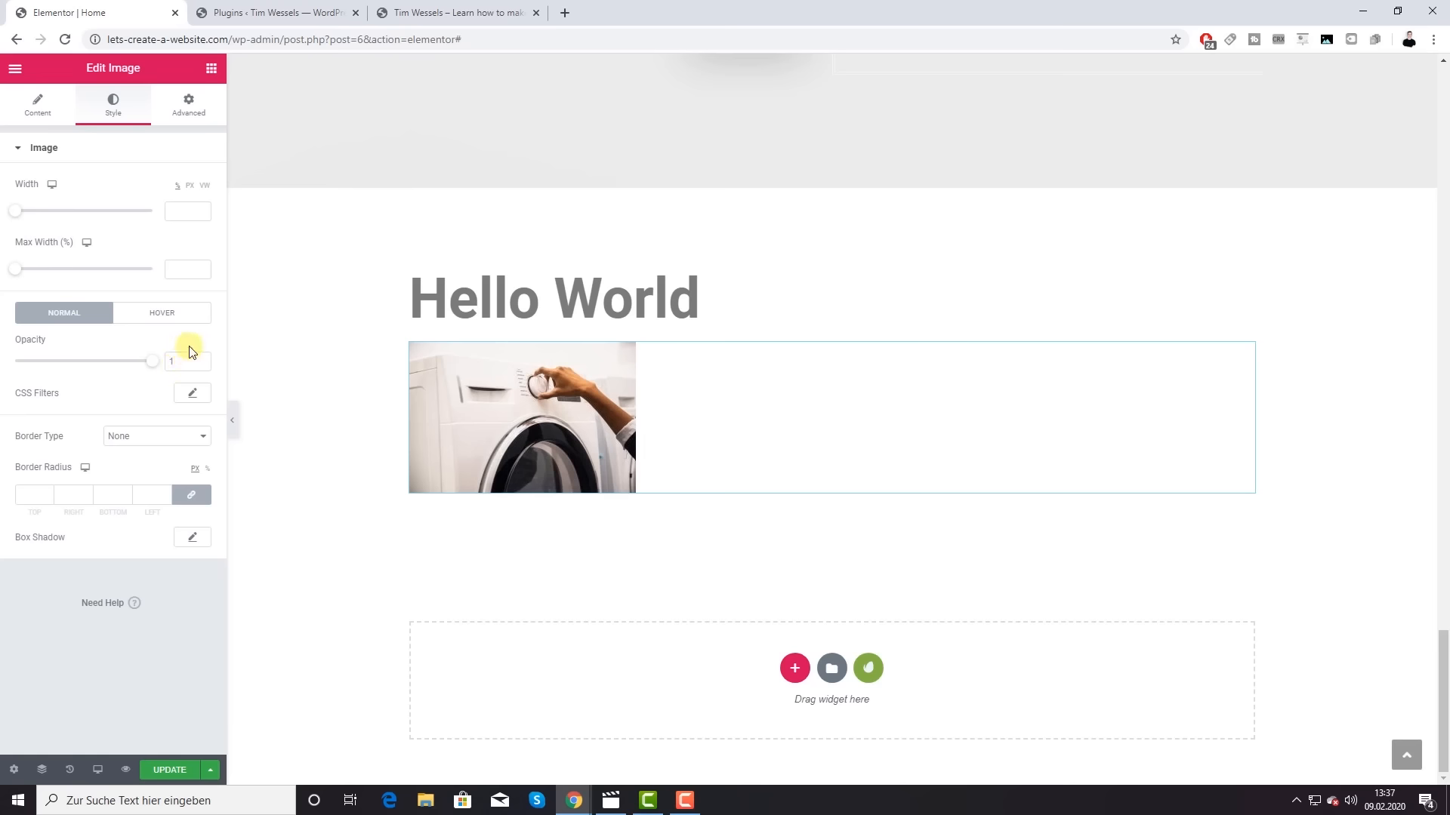
click(38, 495)
text(25)
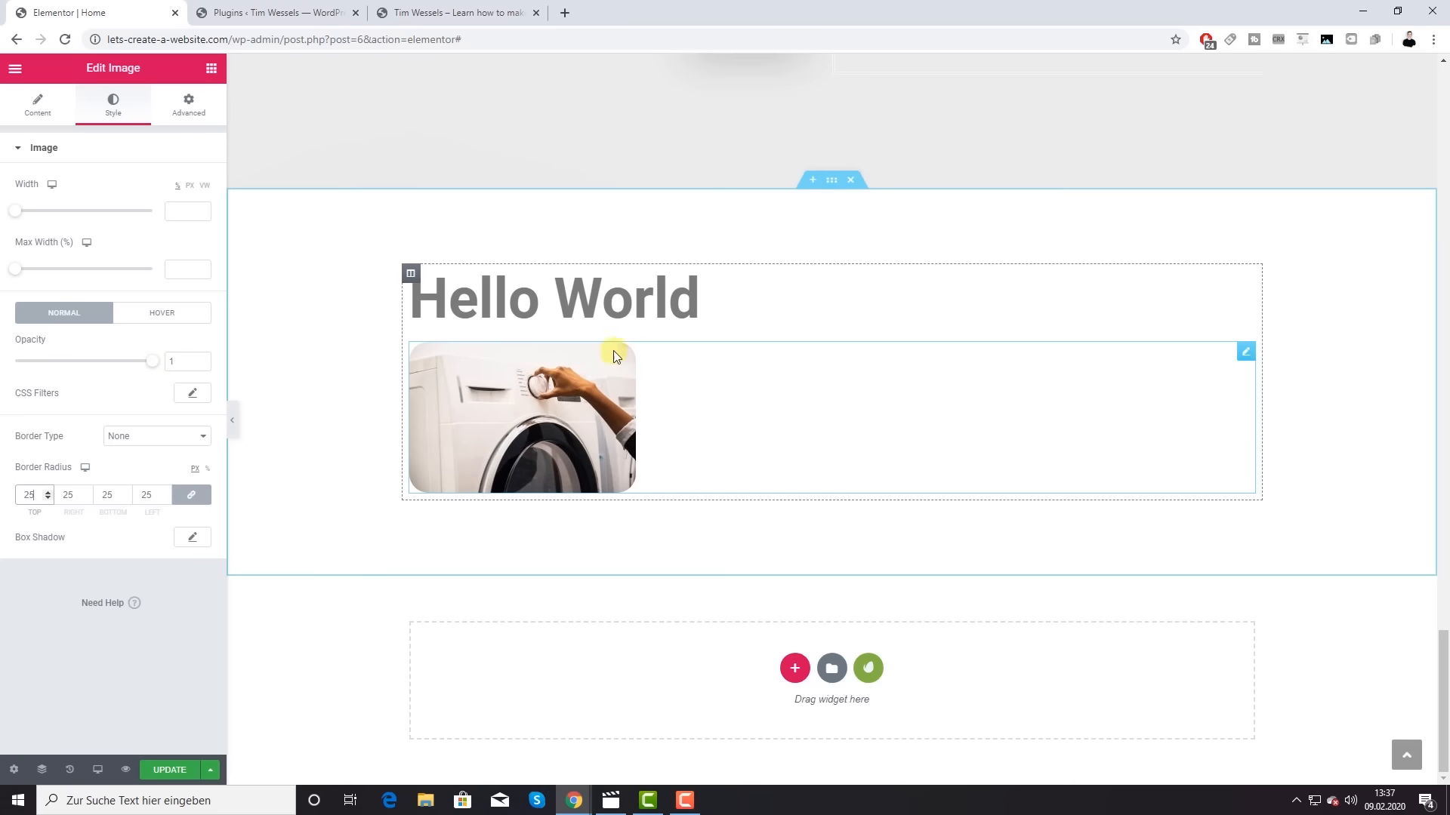
Step: Add a Google Maps widget below the image and set its location to New York City
click(211, 68)
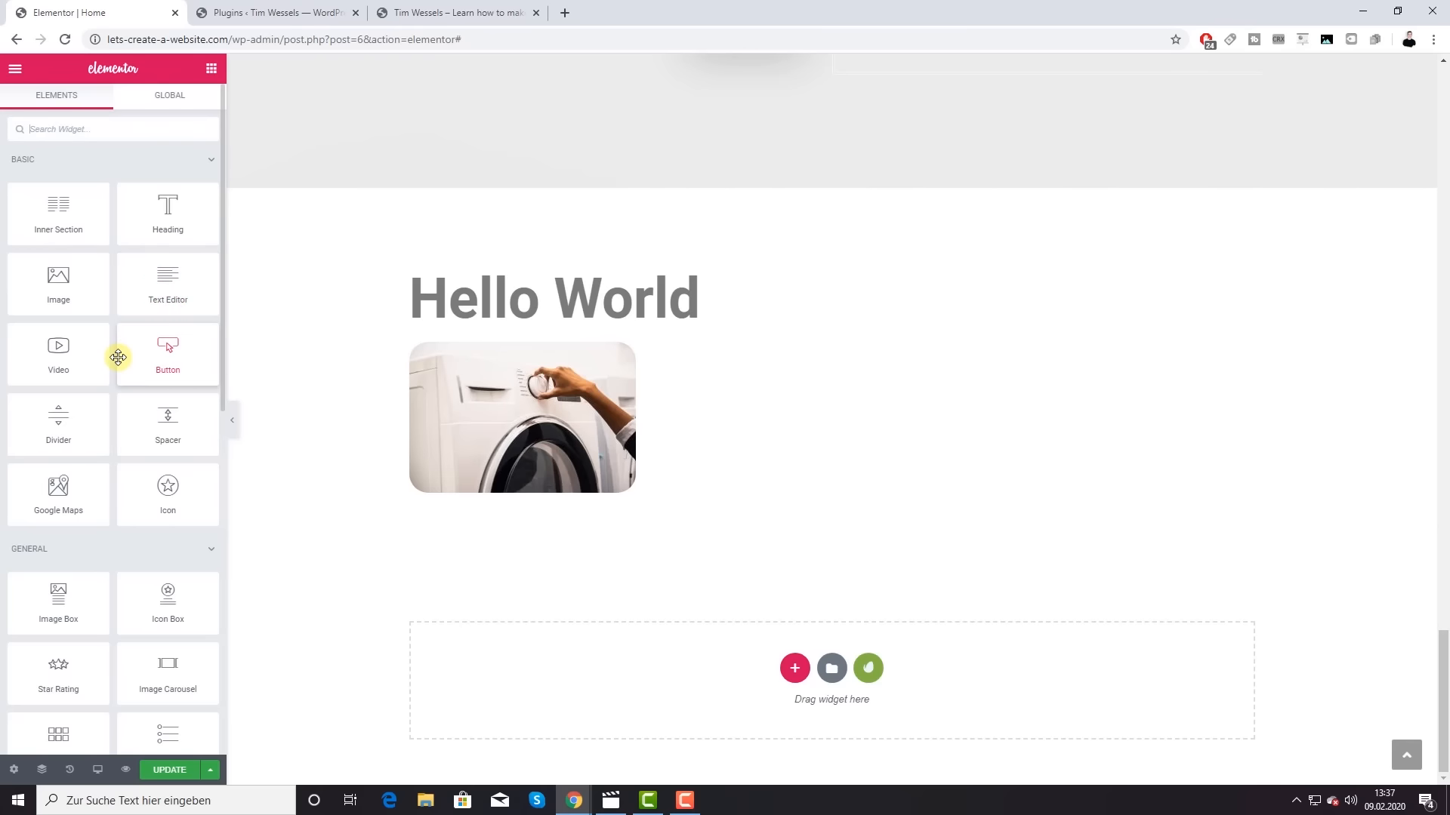
scroll(118, 357, down, 1)
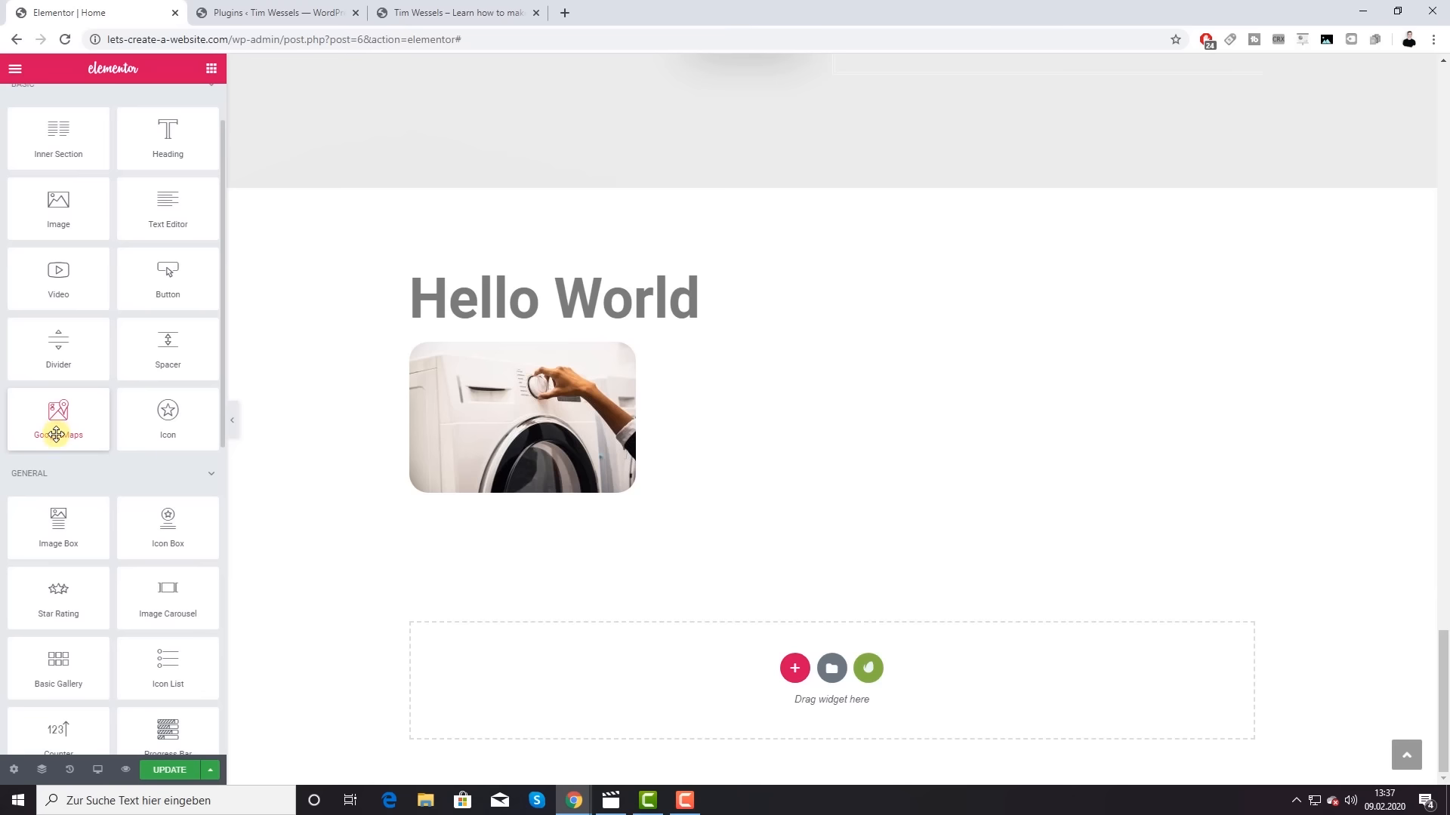
drag(54, 434, 491, 494)
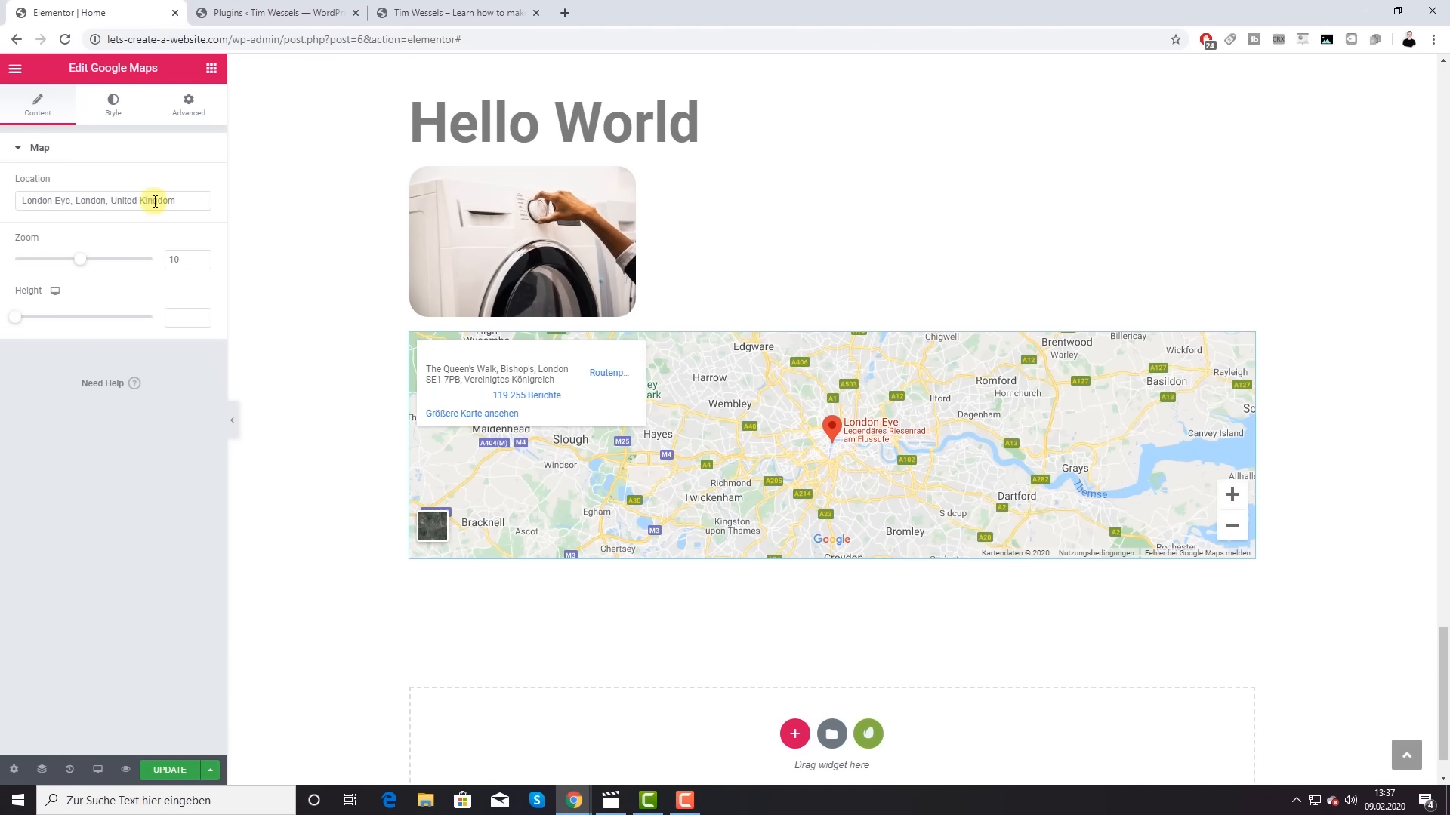
drag(184, 200, 3, 215)
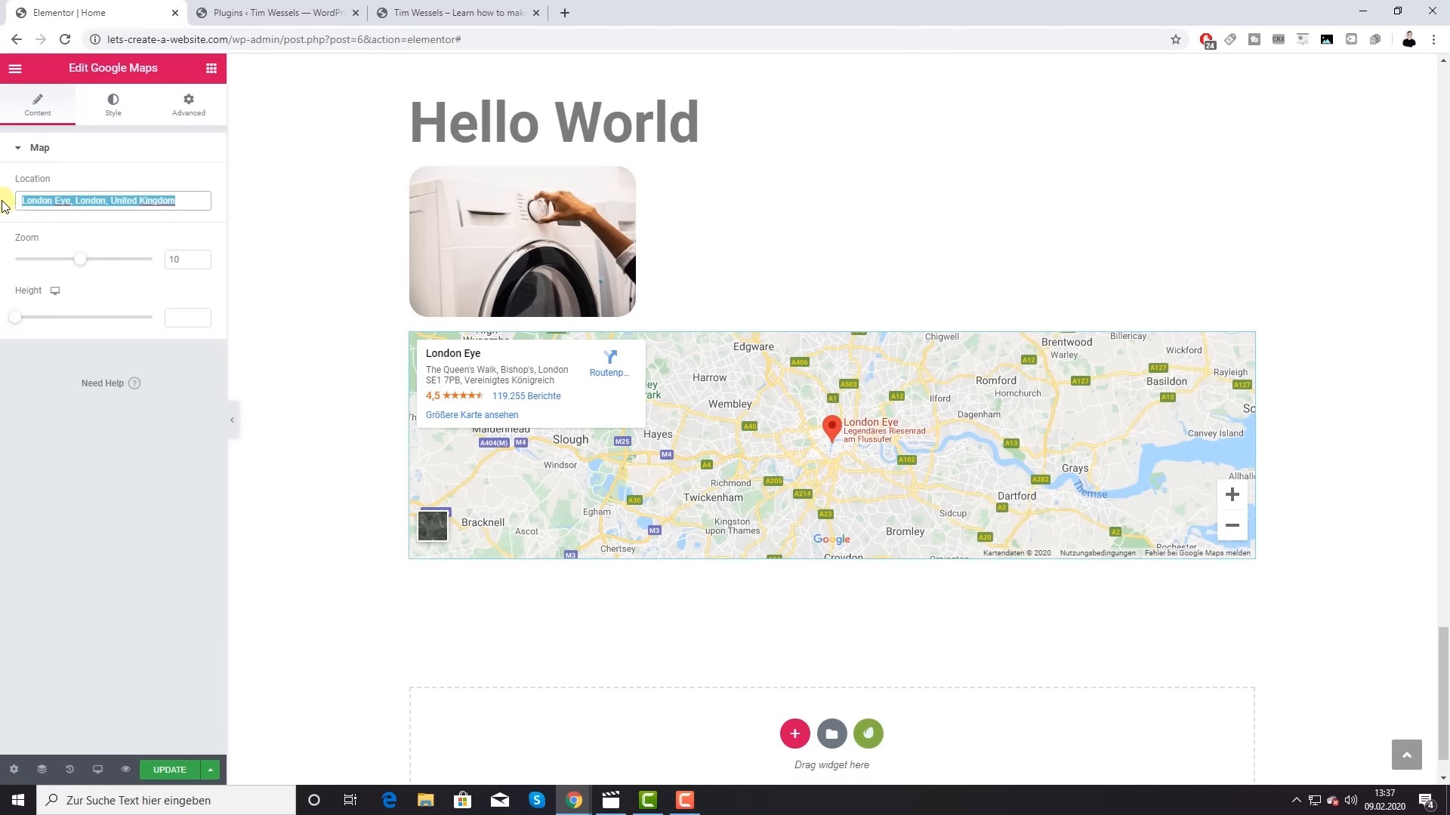
text(Ne)
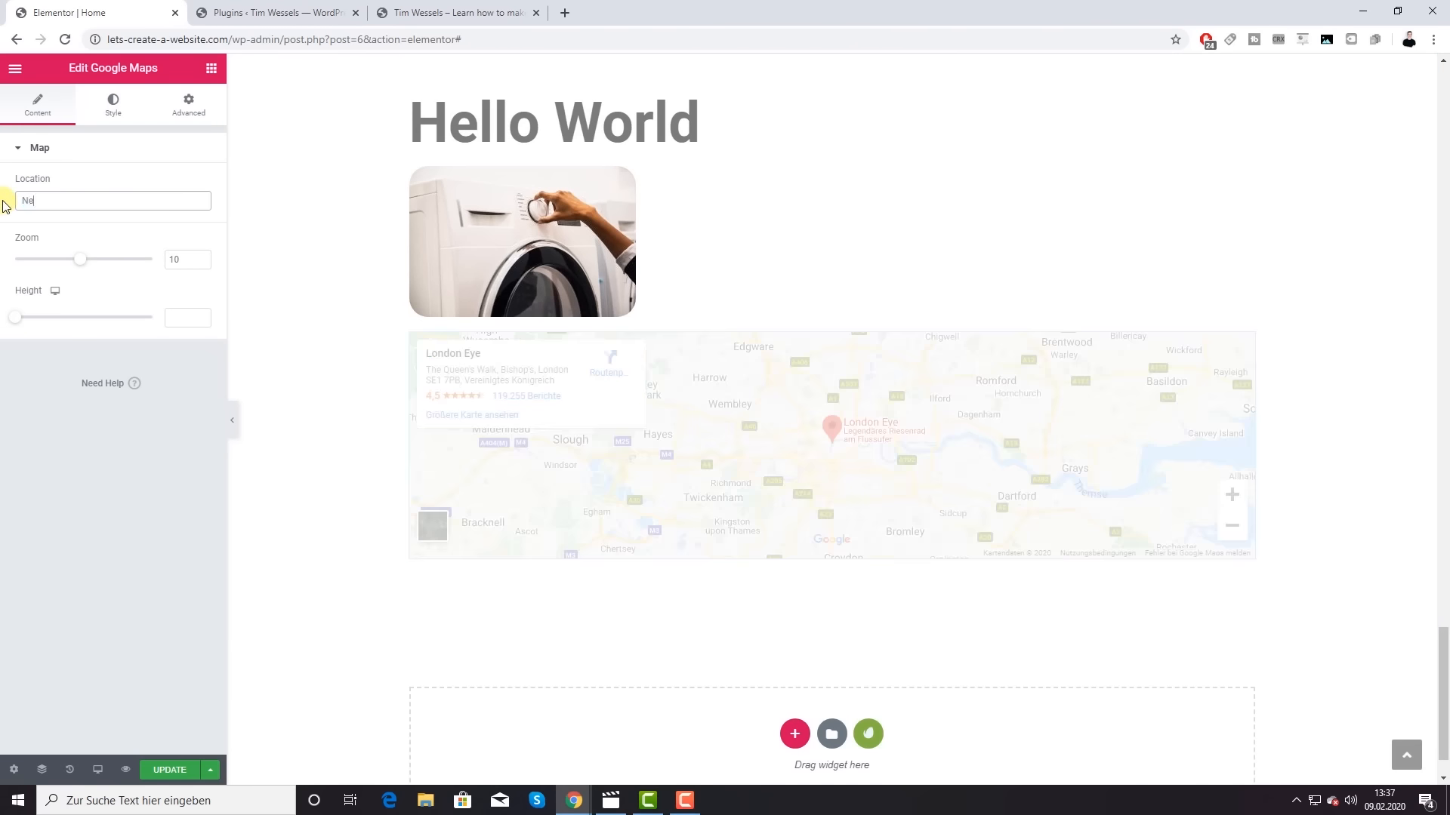
text(w York City)
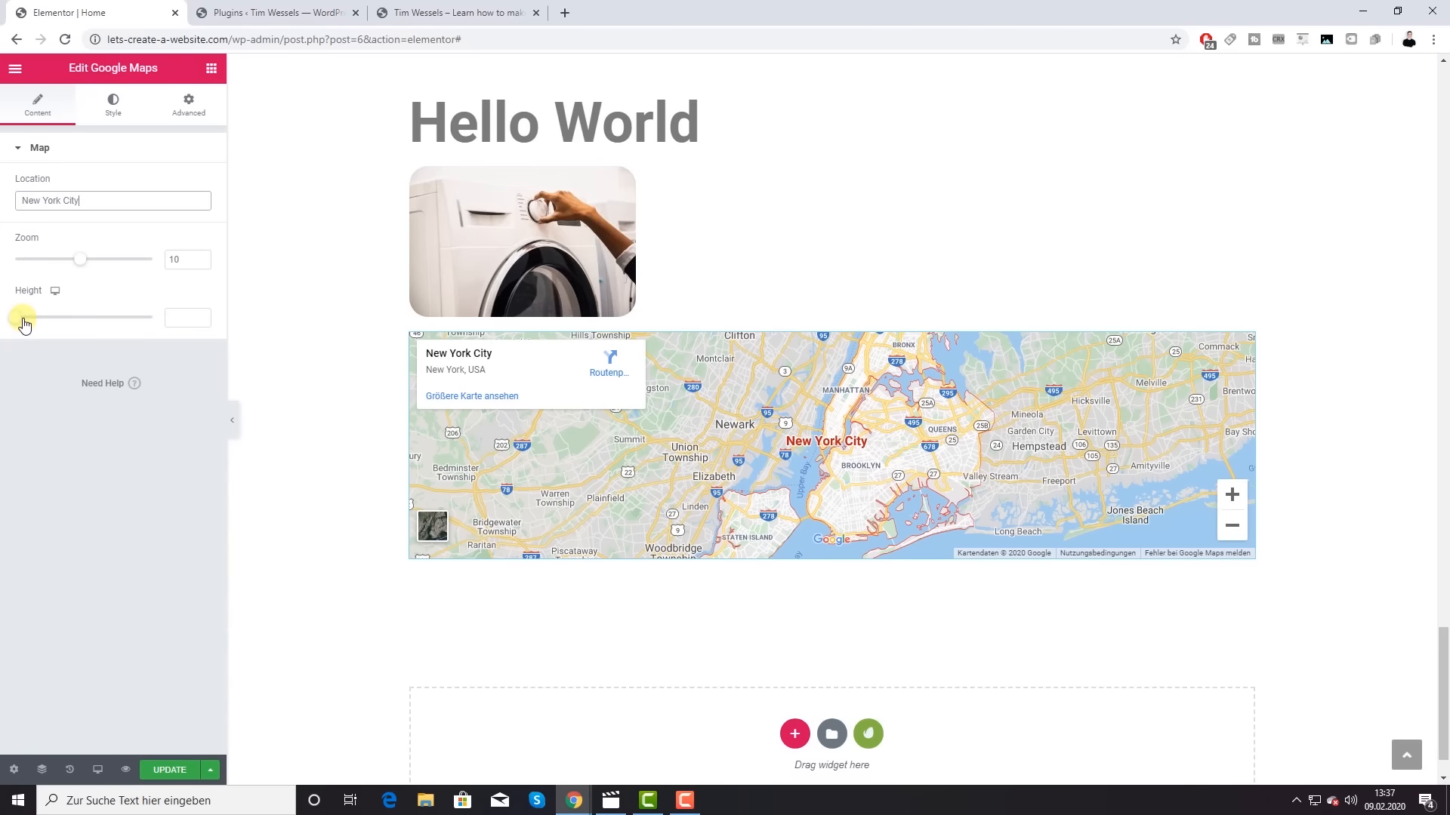
Step: Set the New York City map's height to 717 and its zoom to 11
drag(23, 321, 85, 336)
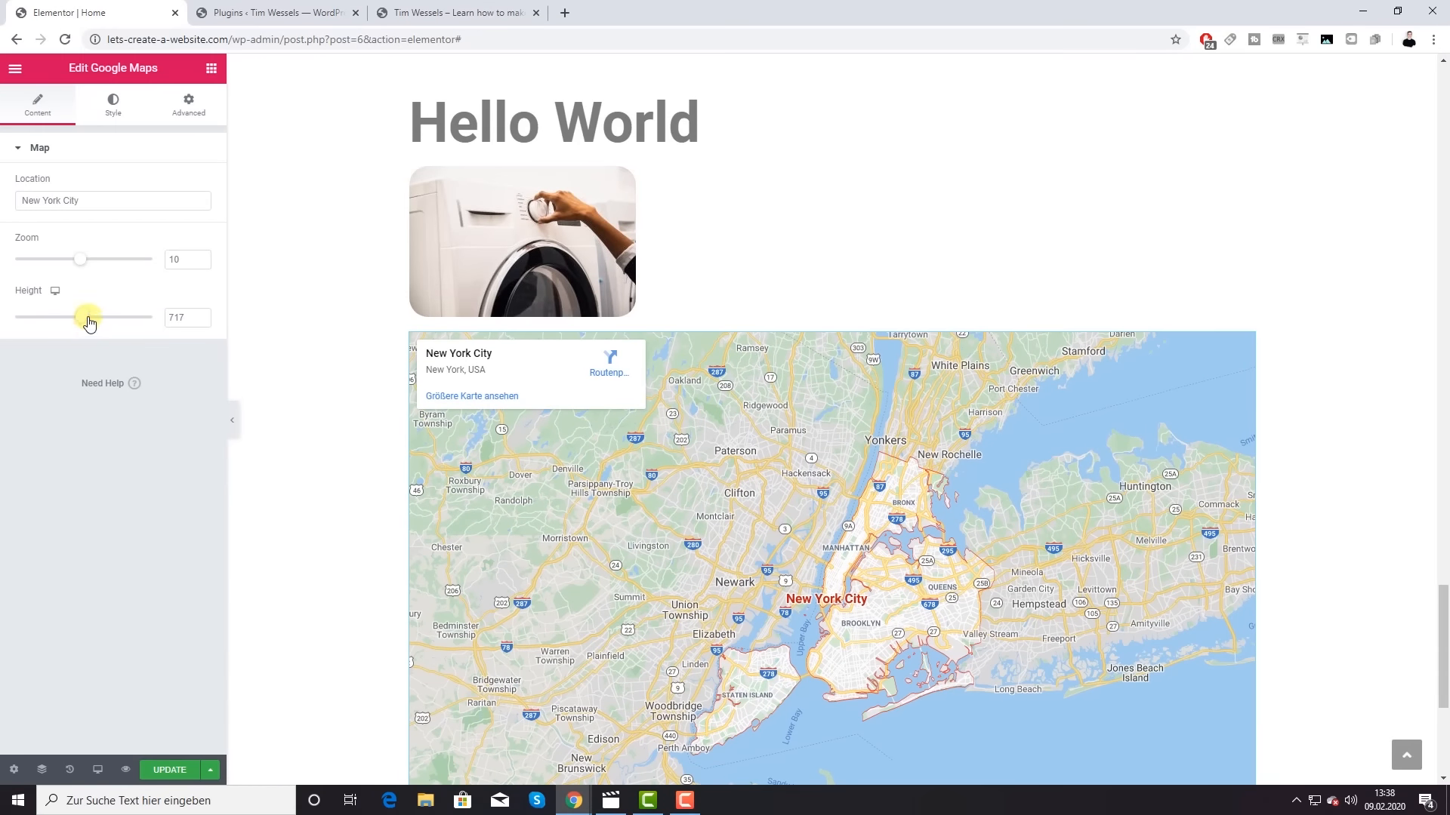
drag(80, 259, 99, 266)
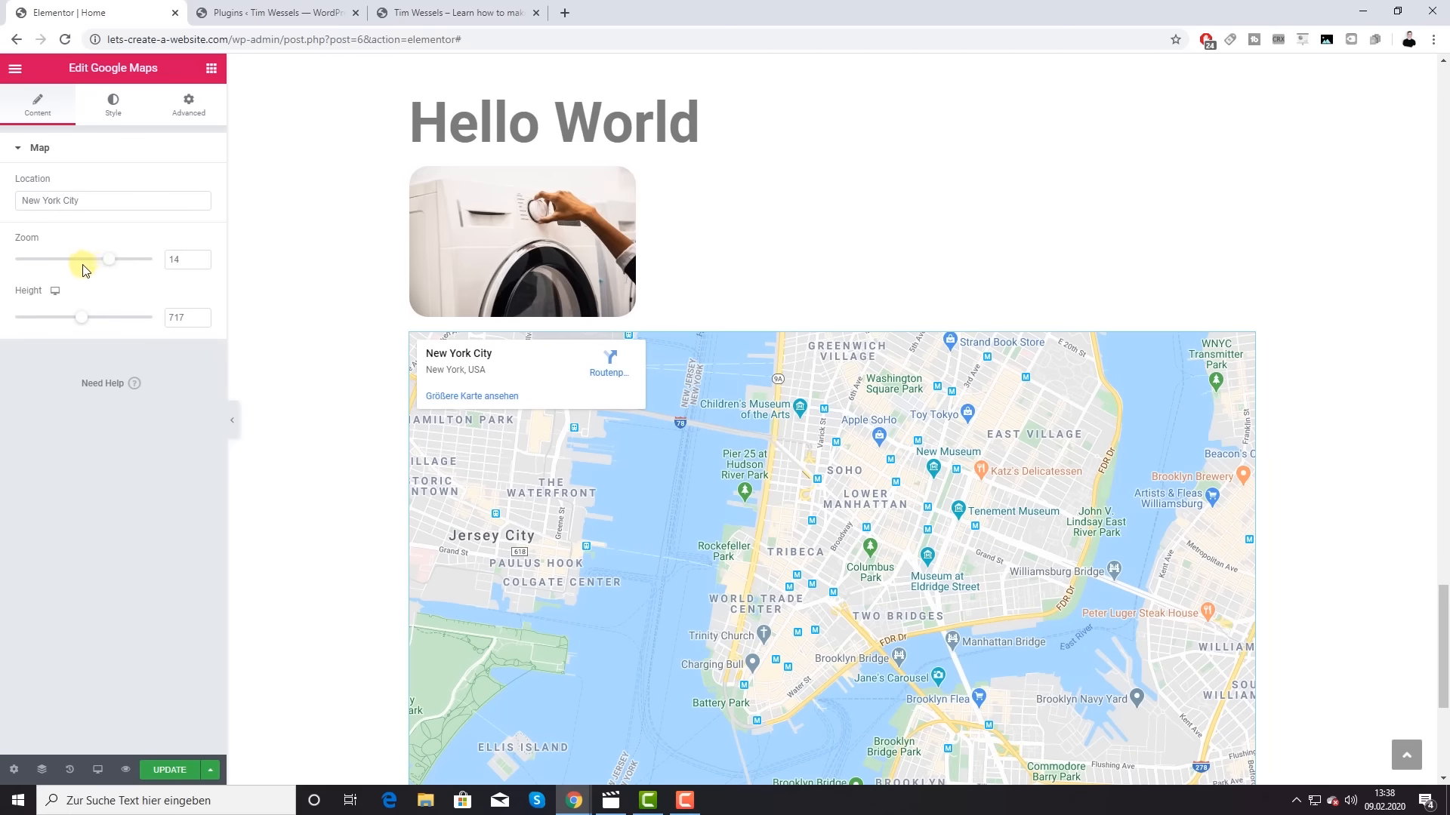
drag(105, 261, 82, 266)
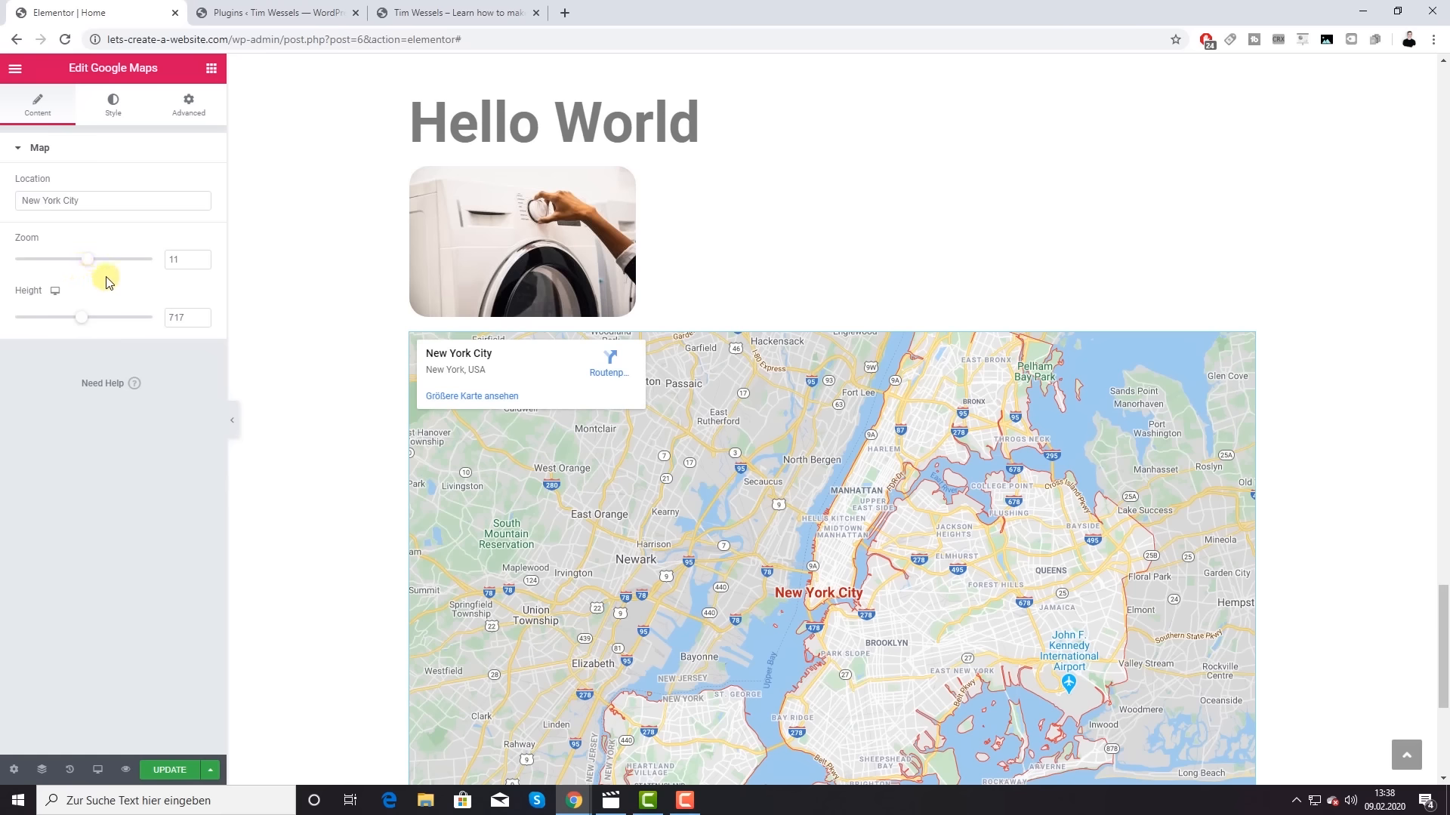
Step: Give the Hello World section a classic background using the donut image cake-gal-6.jpg from the media library
click(211, 69)
scroll(113, 392, down, 2)
scroll(592, 330, up, 3)
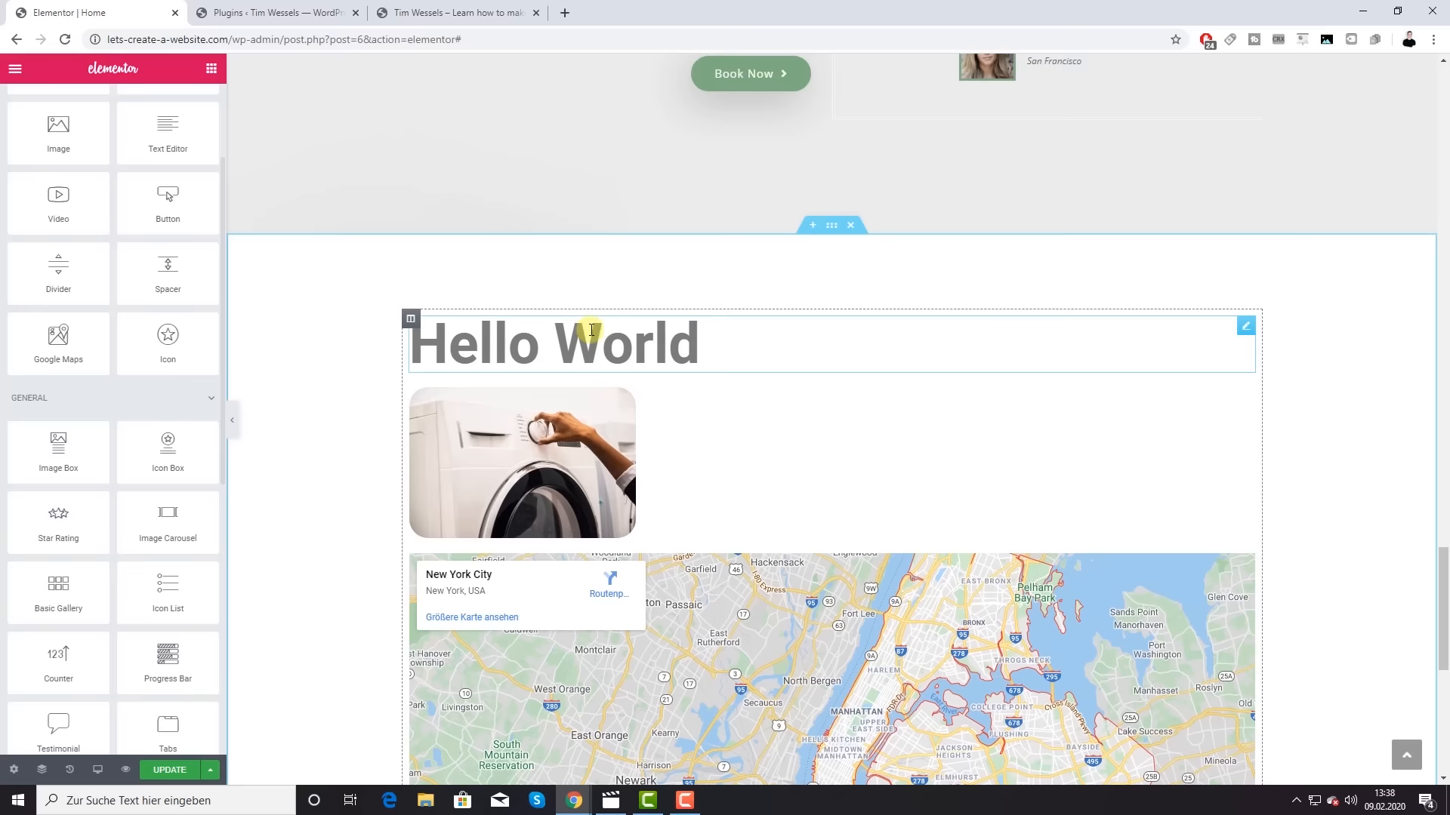
click(831, 234)
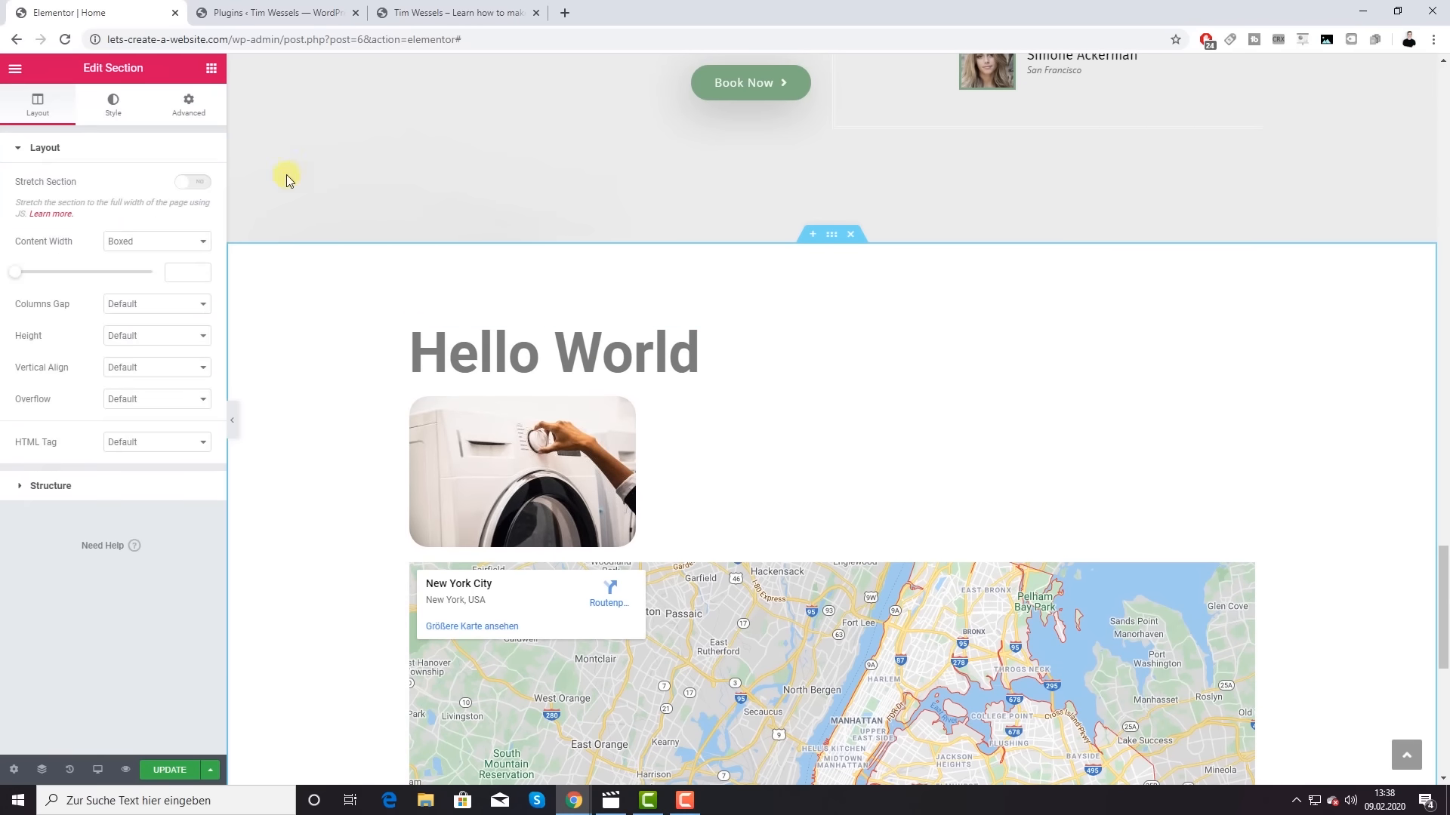
click(124, 110)
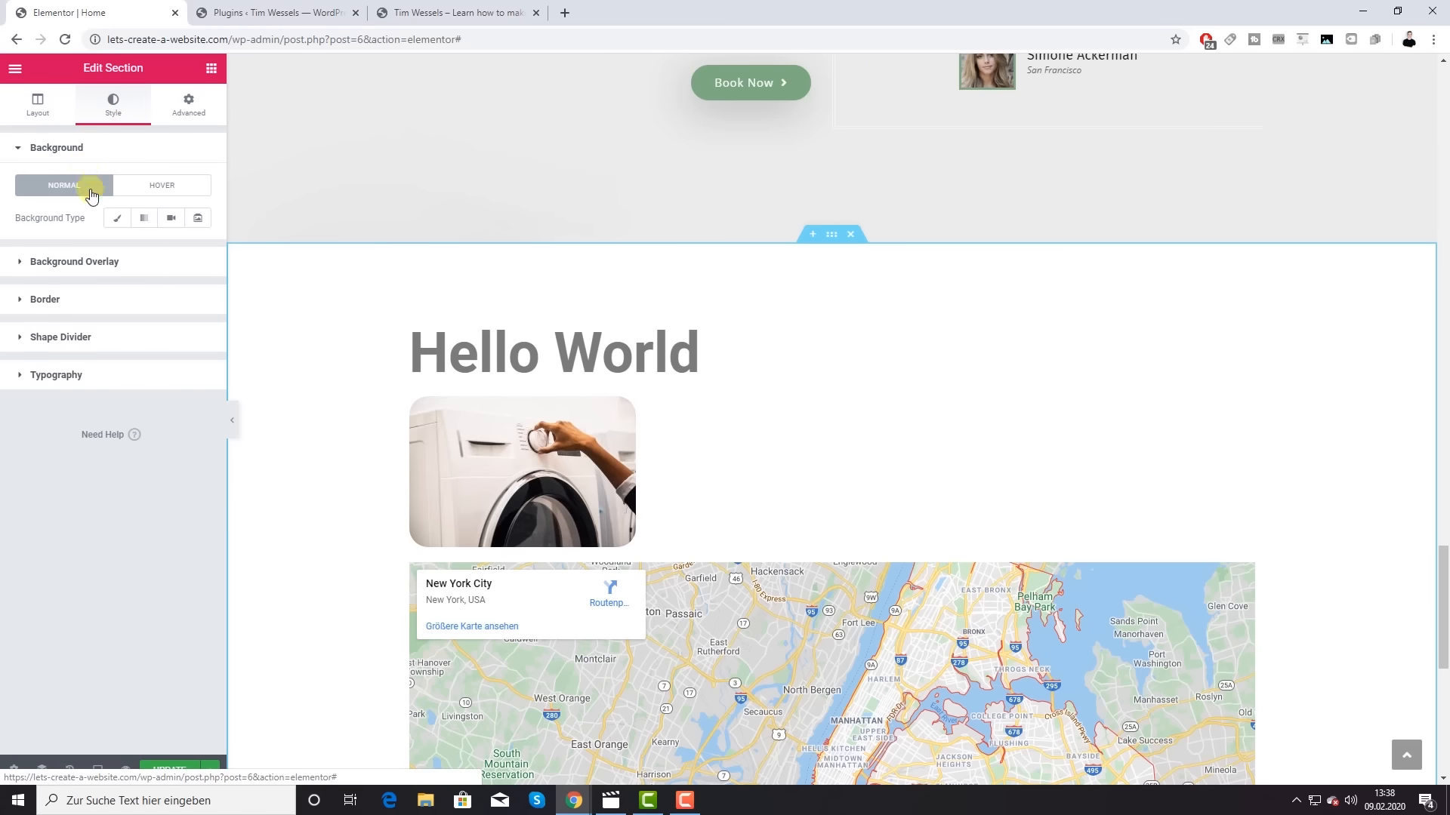
click(119, 219)
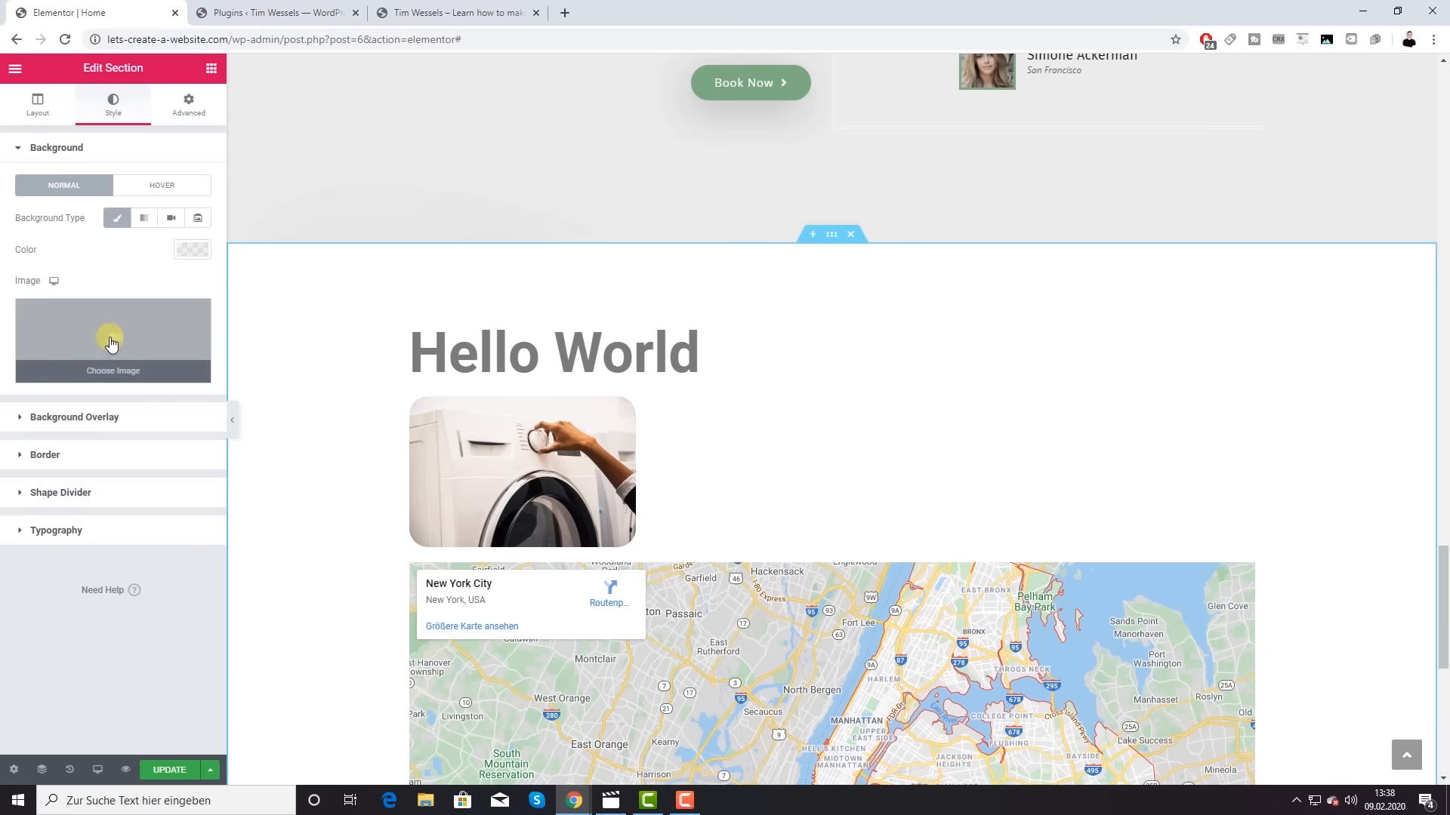
click(111, 341)
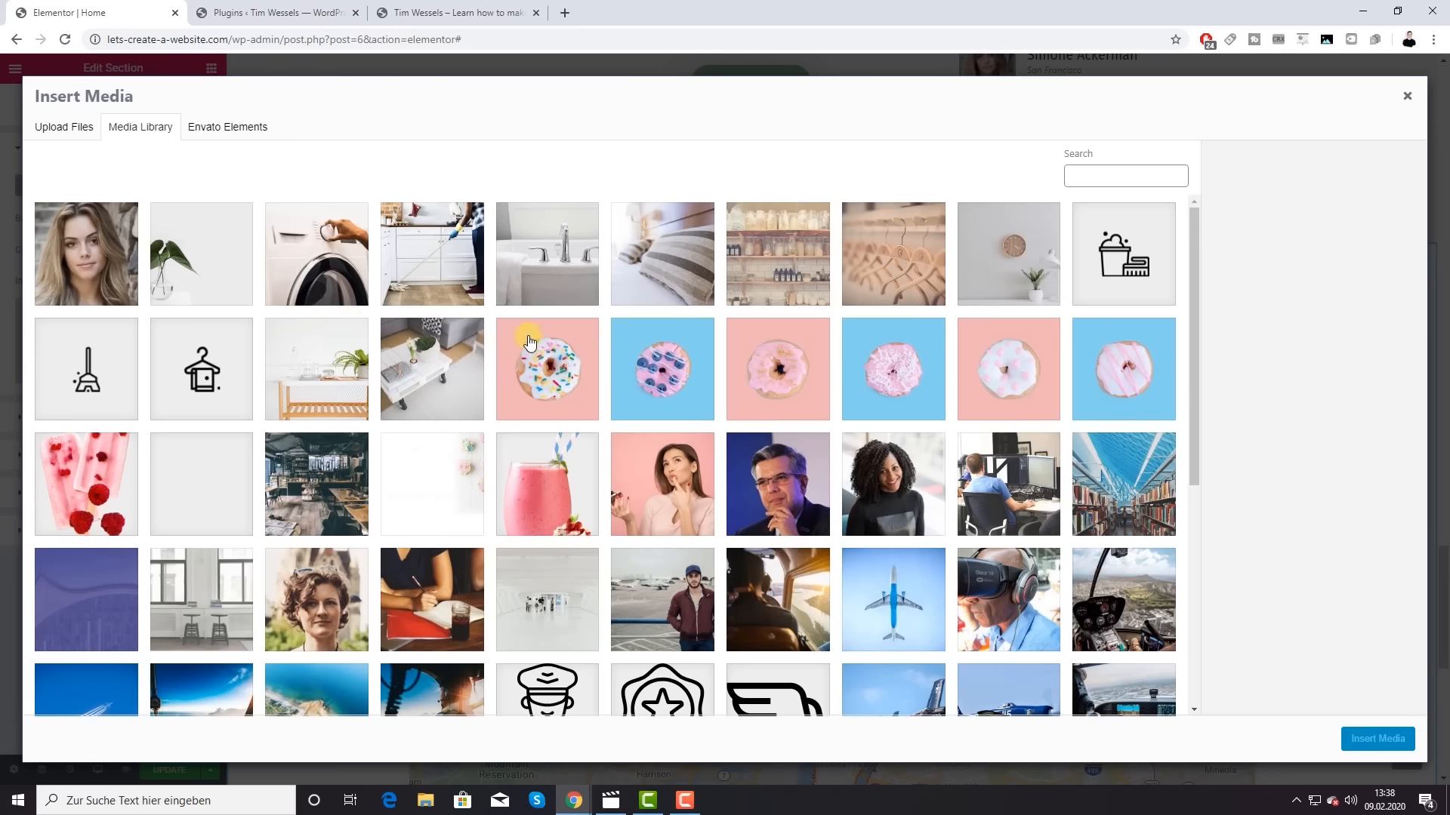
click(559, 372)
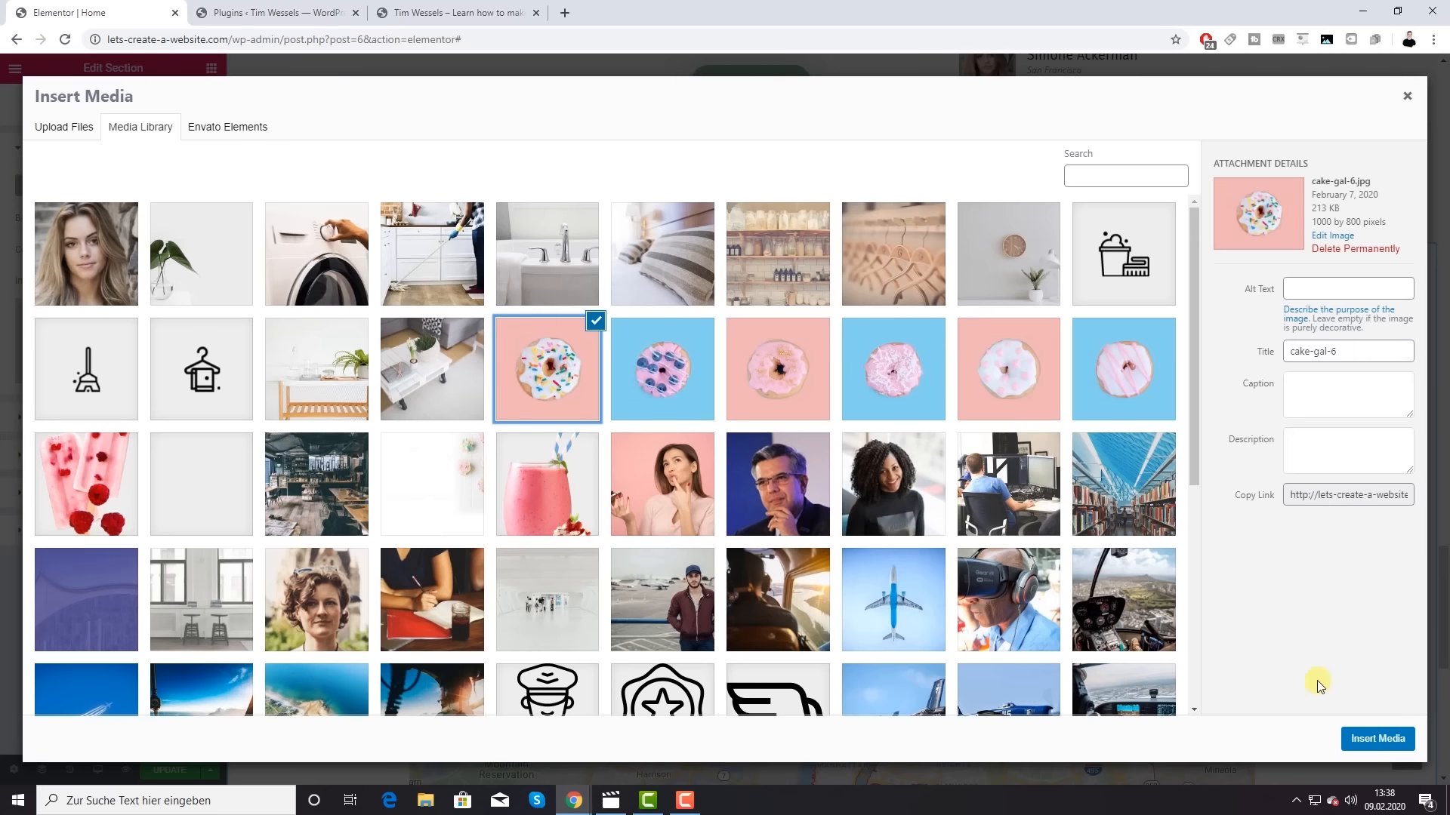
click(1377, 739)
Step: Examine how the donut background image looks behind the heading, photo and map across the whole section
scroll(970, 511, down, 2)
scroll(681, 385, down, 7)
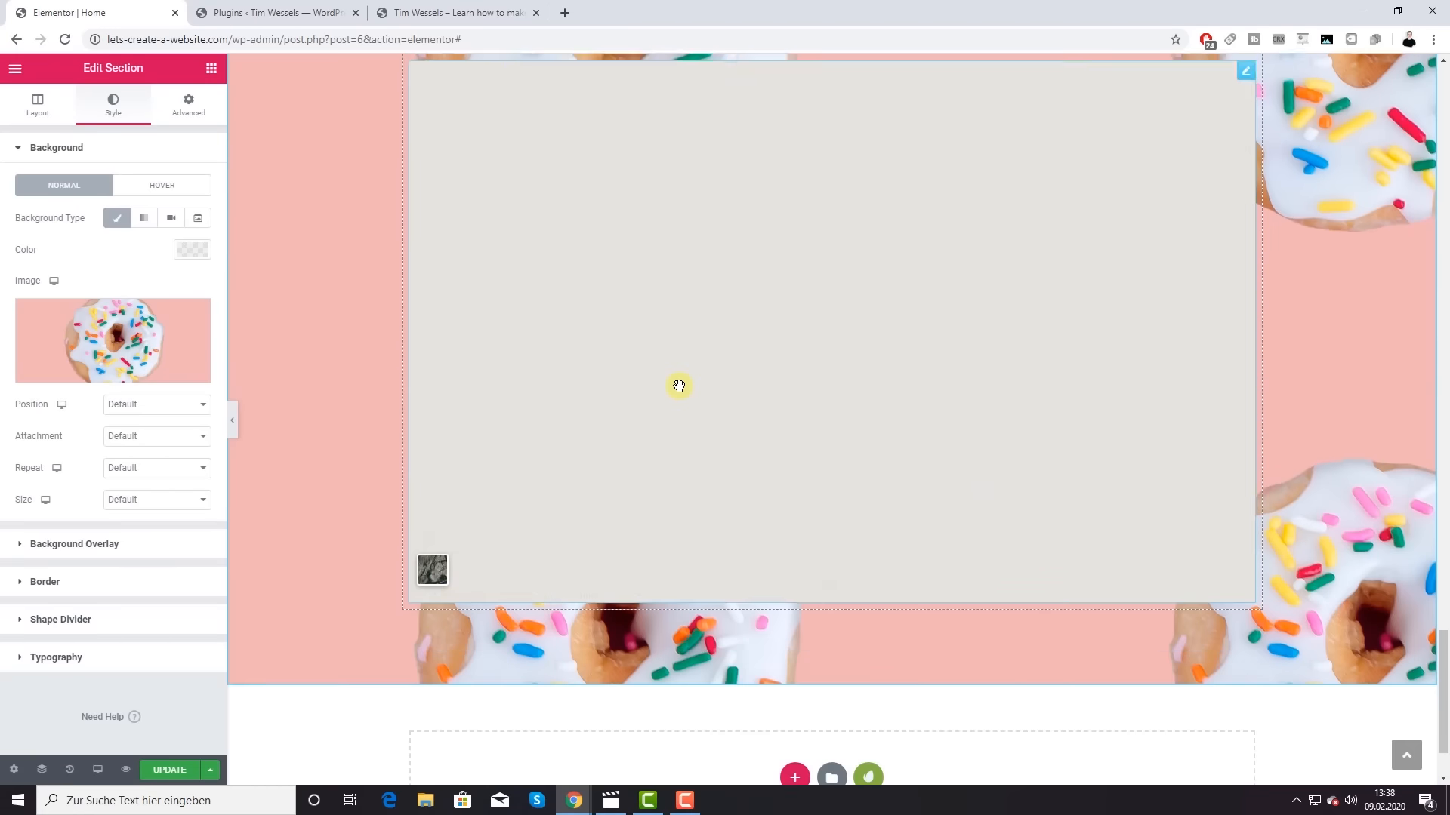
scroll(681, 385, up, 5)
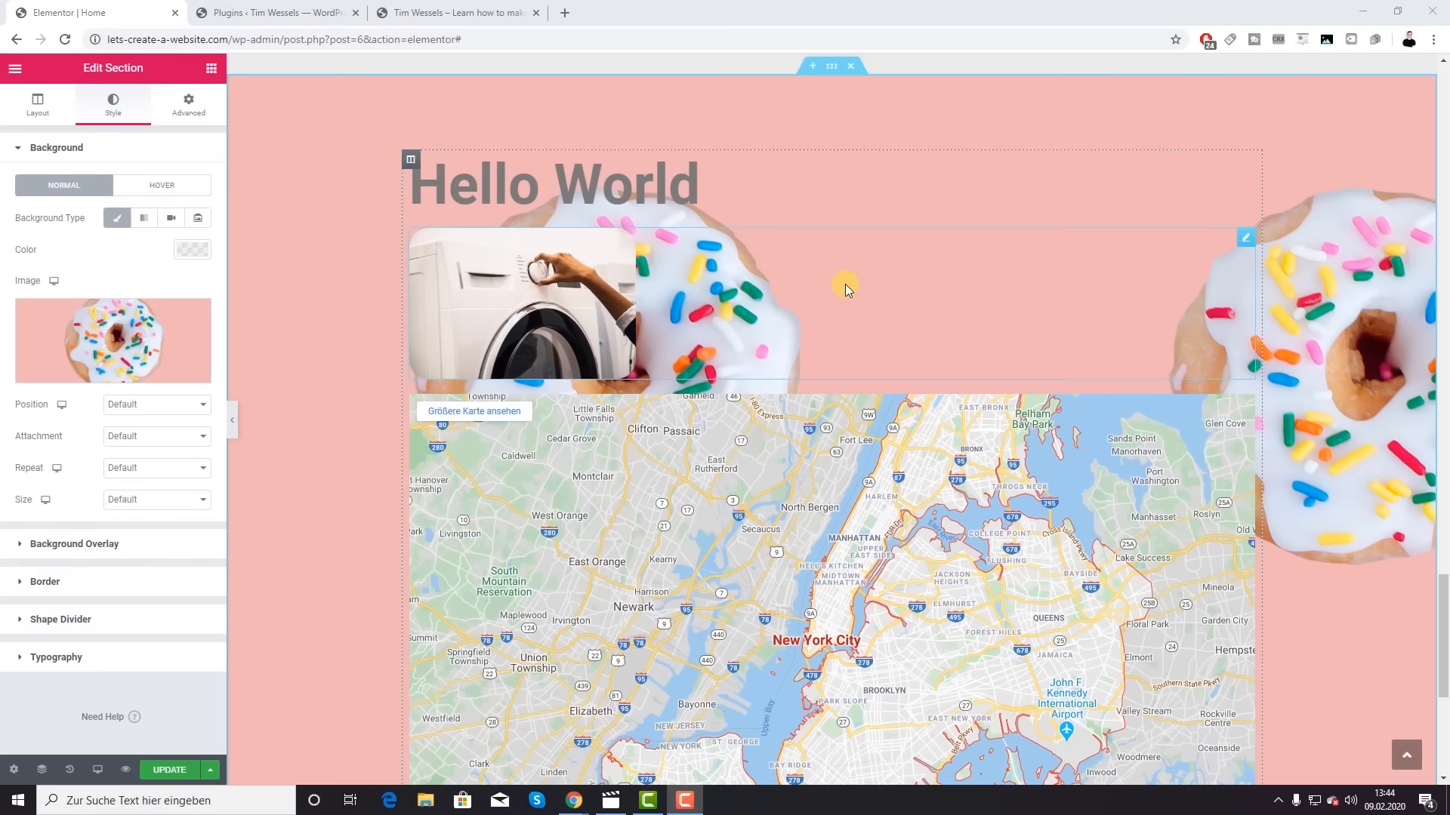
scroll(844, 284, down, 2)
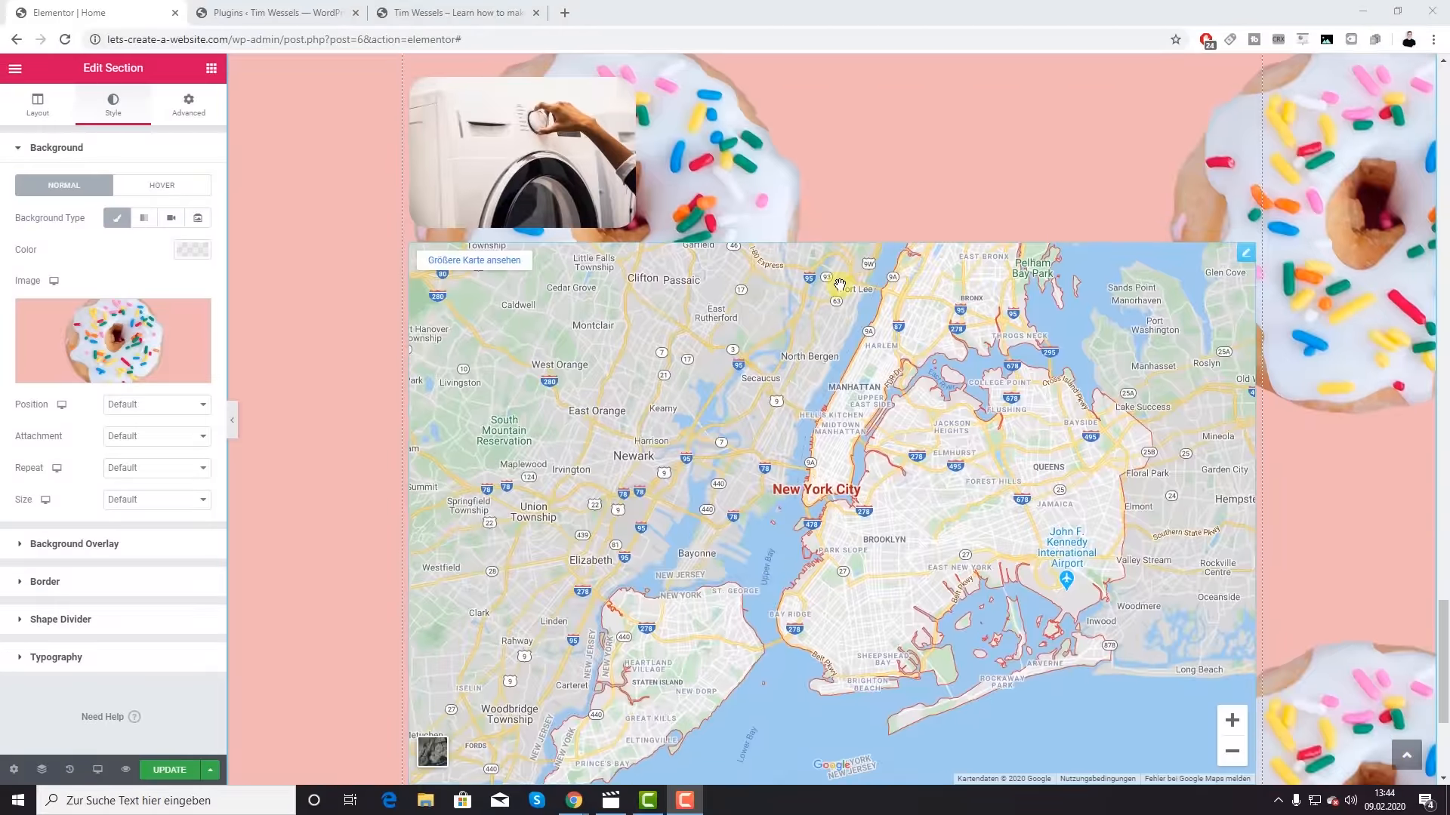
scroll(840, 284, up, 2)
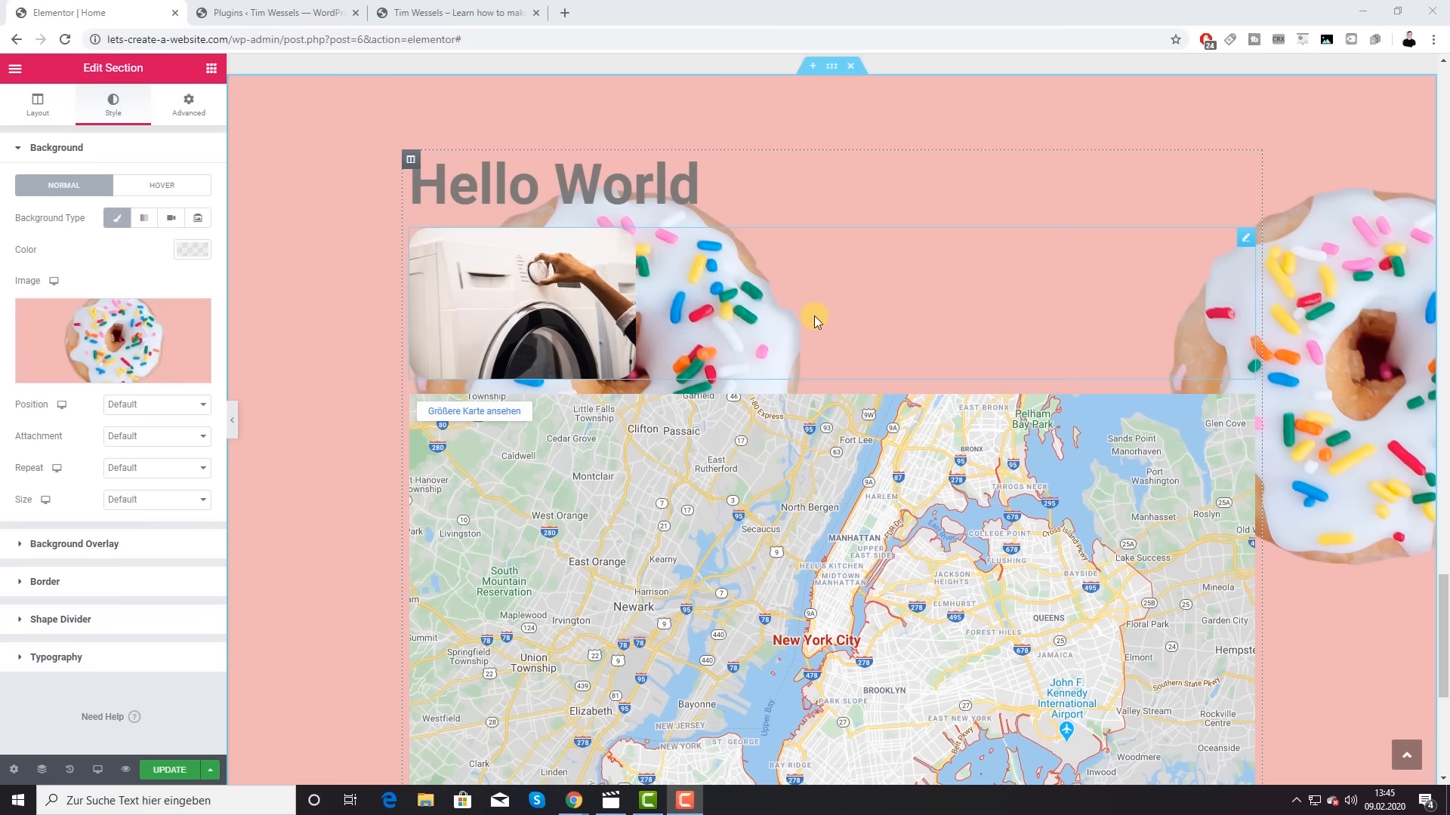
scroll(813, 322, down, 3)
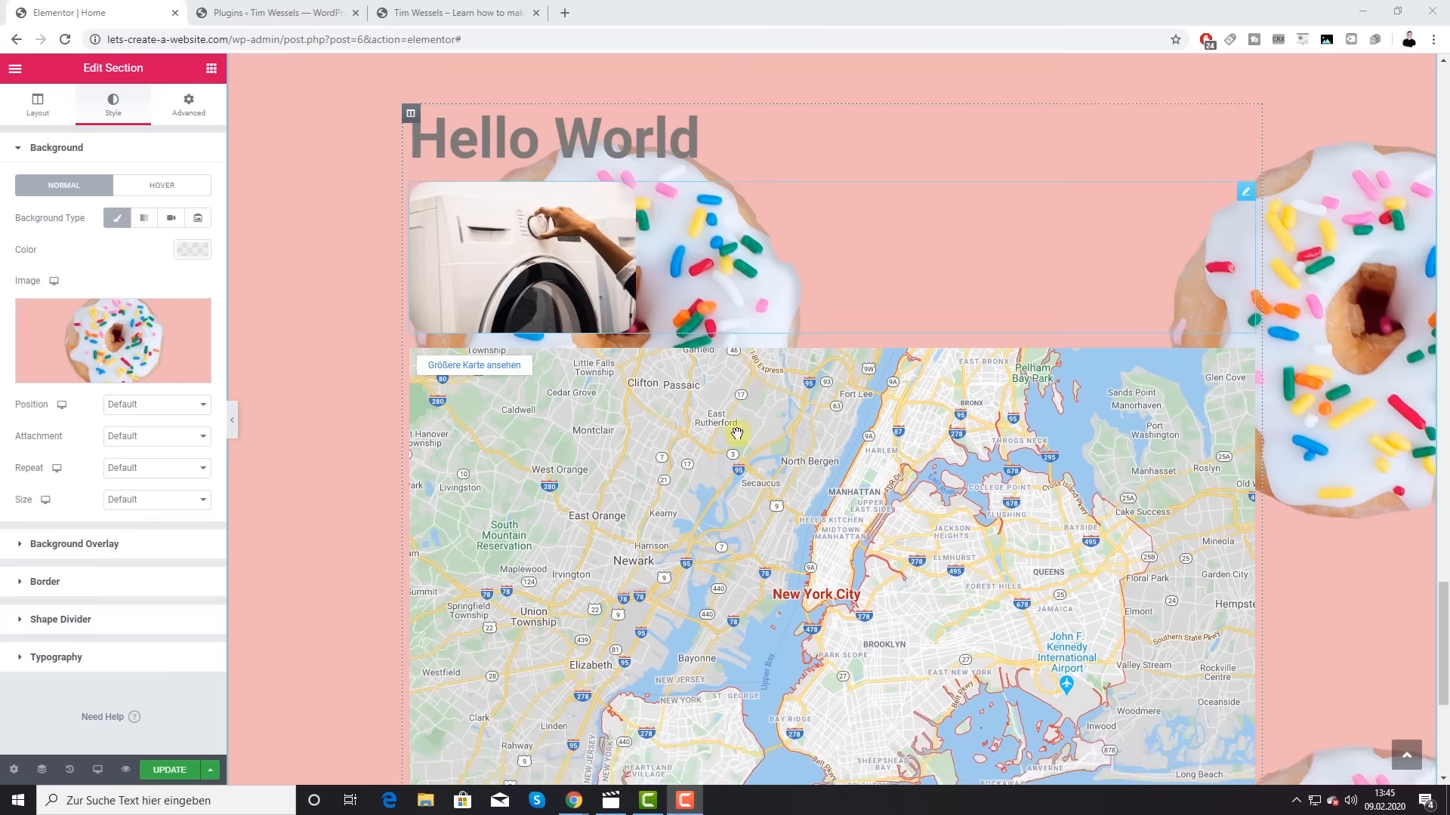
scroll(757, 453, up, 2)
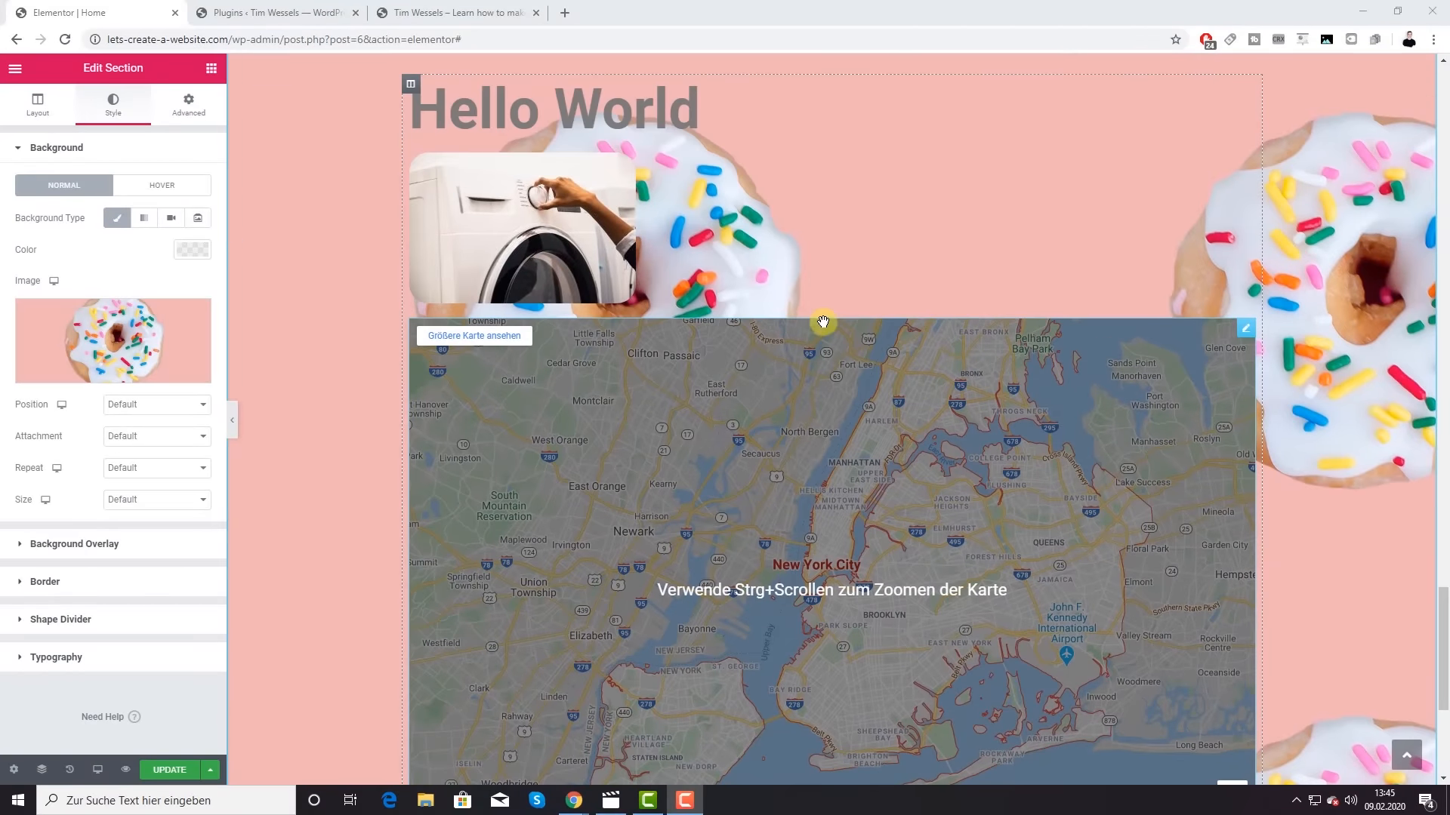
scroll(820, 324, down, 3)
scroll(821, 326, up, 3)
Step: Delete the Hello World section, the Testimonials section and the We Specialize In section from the page
scroll(822, 327, up, 5)
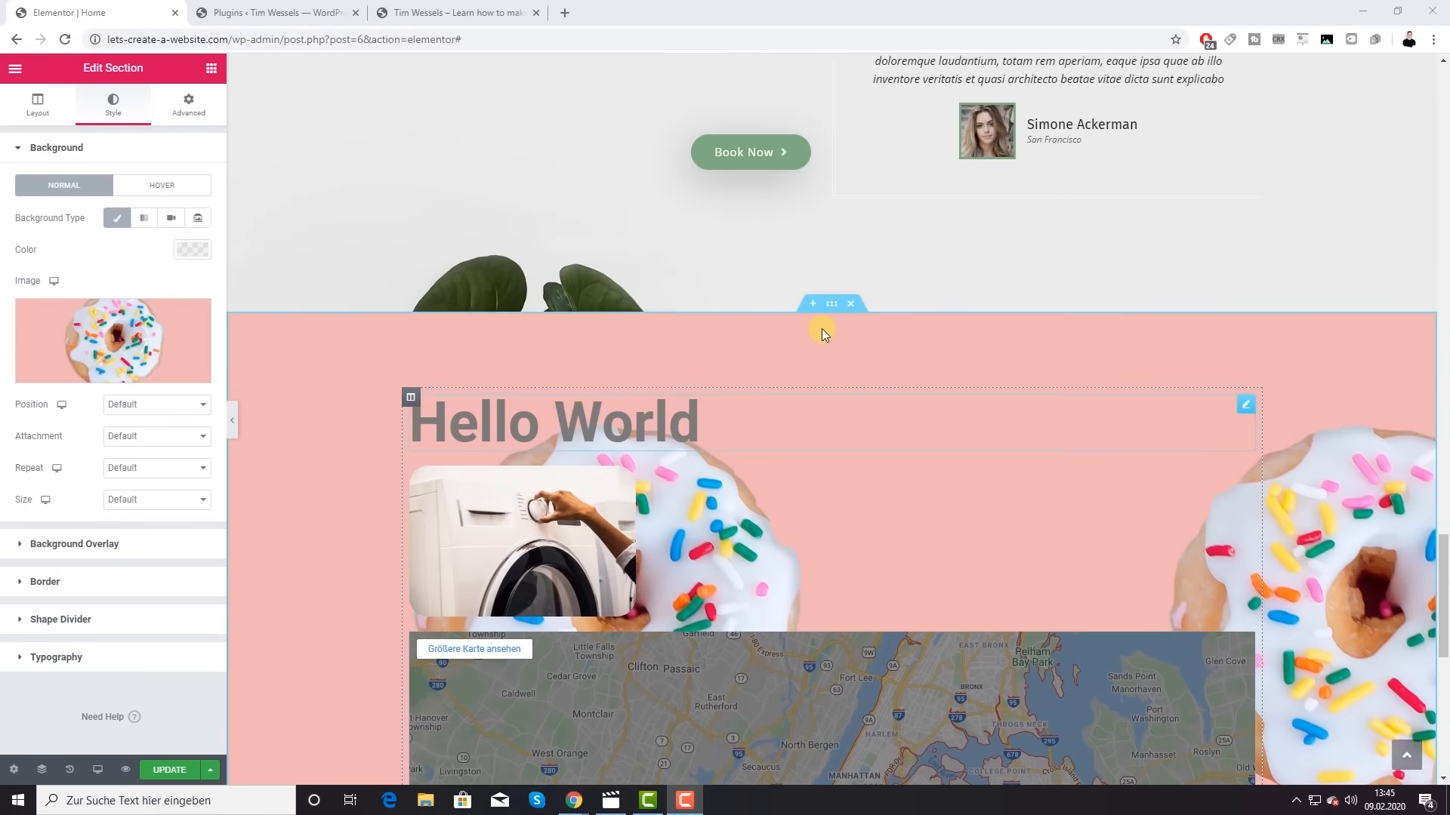
scroll(831, 379, down, 2)
click(851, 218)
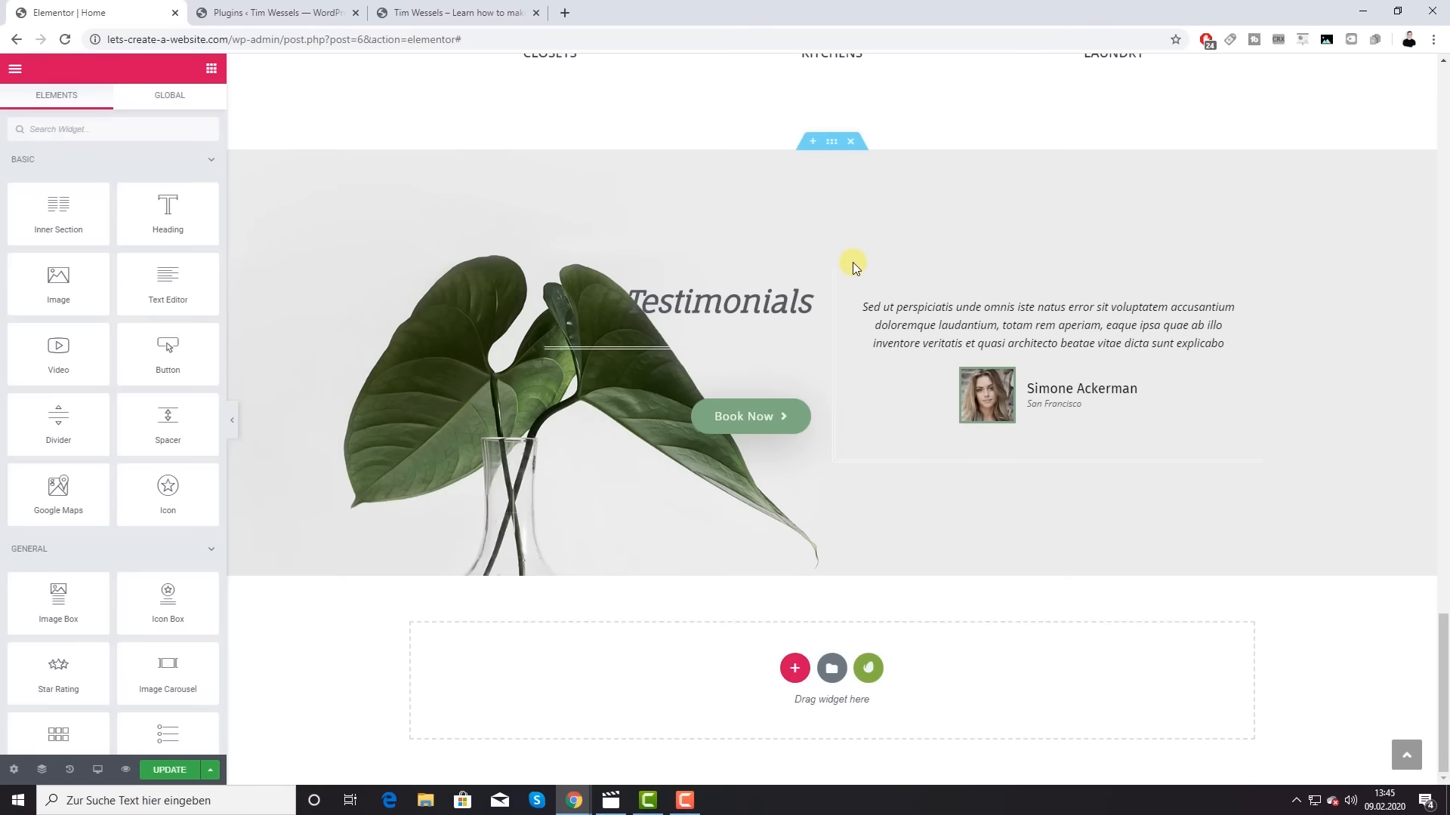
click(851, 143)
scroll(853, 230, up, 3)
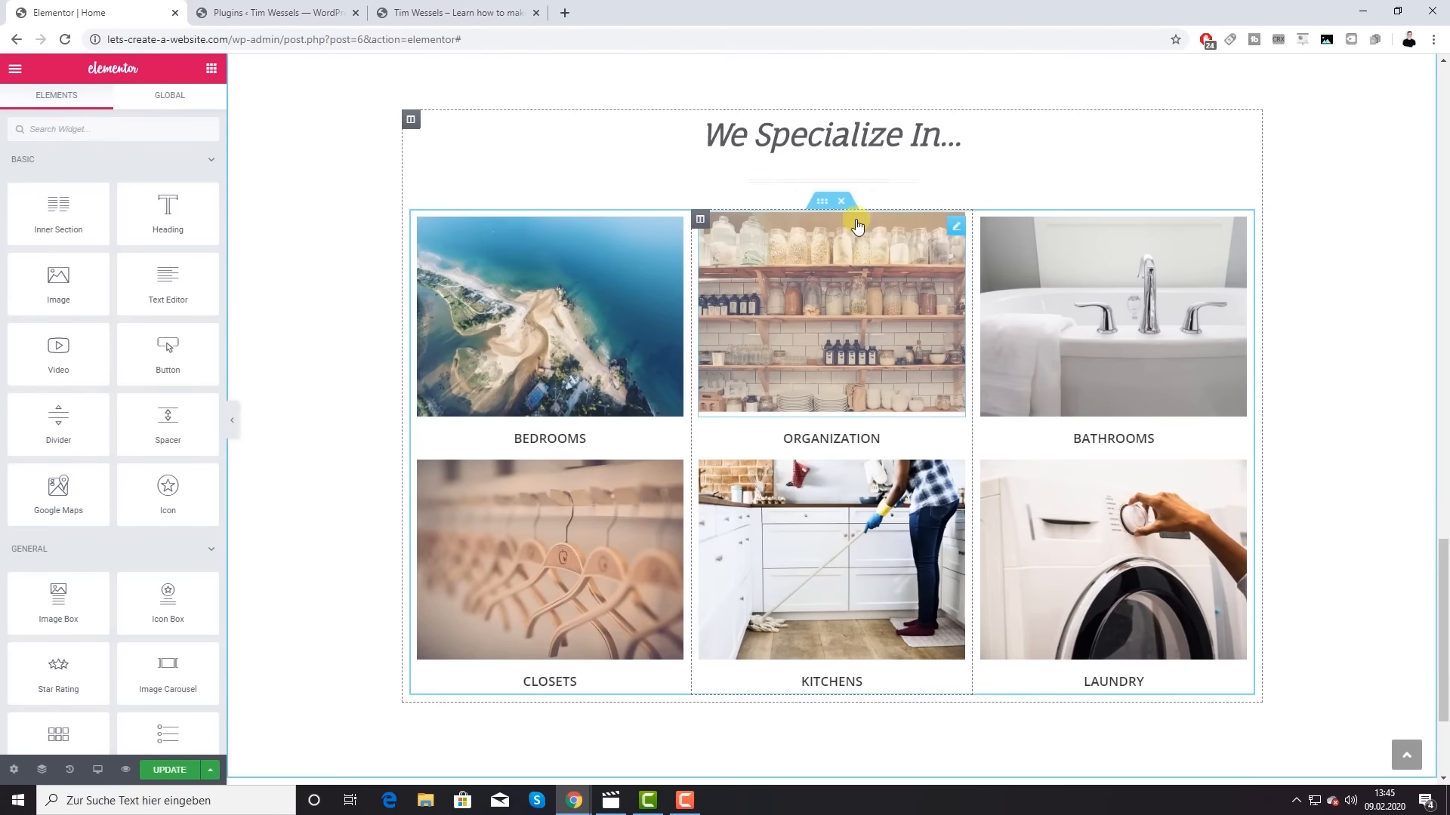
click(854, 62)
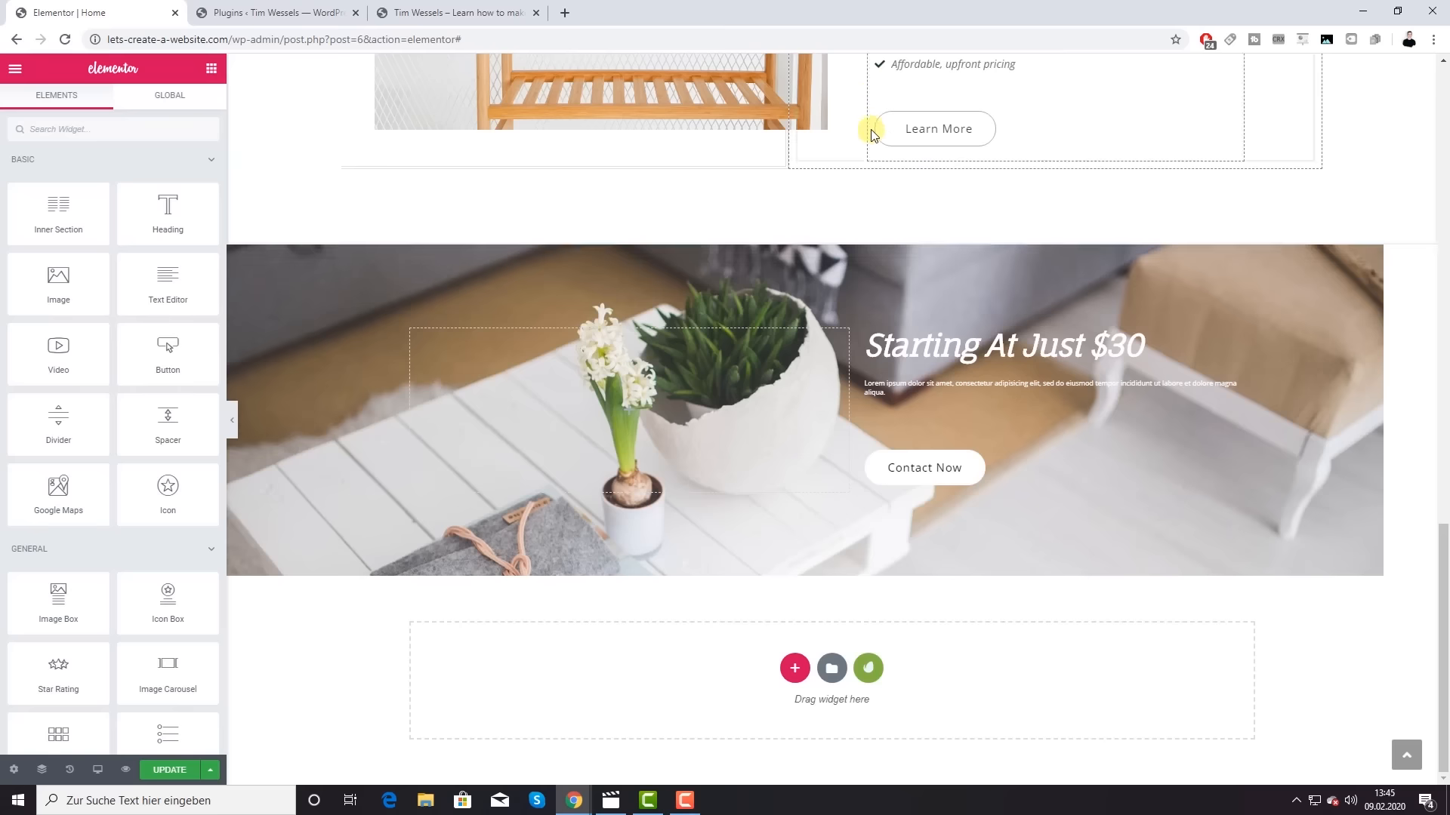
Step: Delete all remaining template sections, from Our Guarantee upwards, to empty the homepage
scroll(838, 234, up, 5)
scroll(870, 160, up, 2)
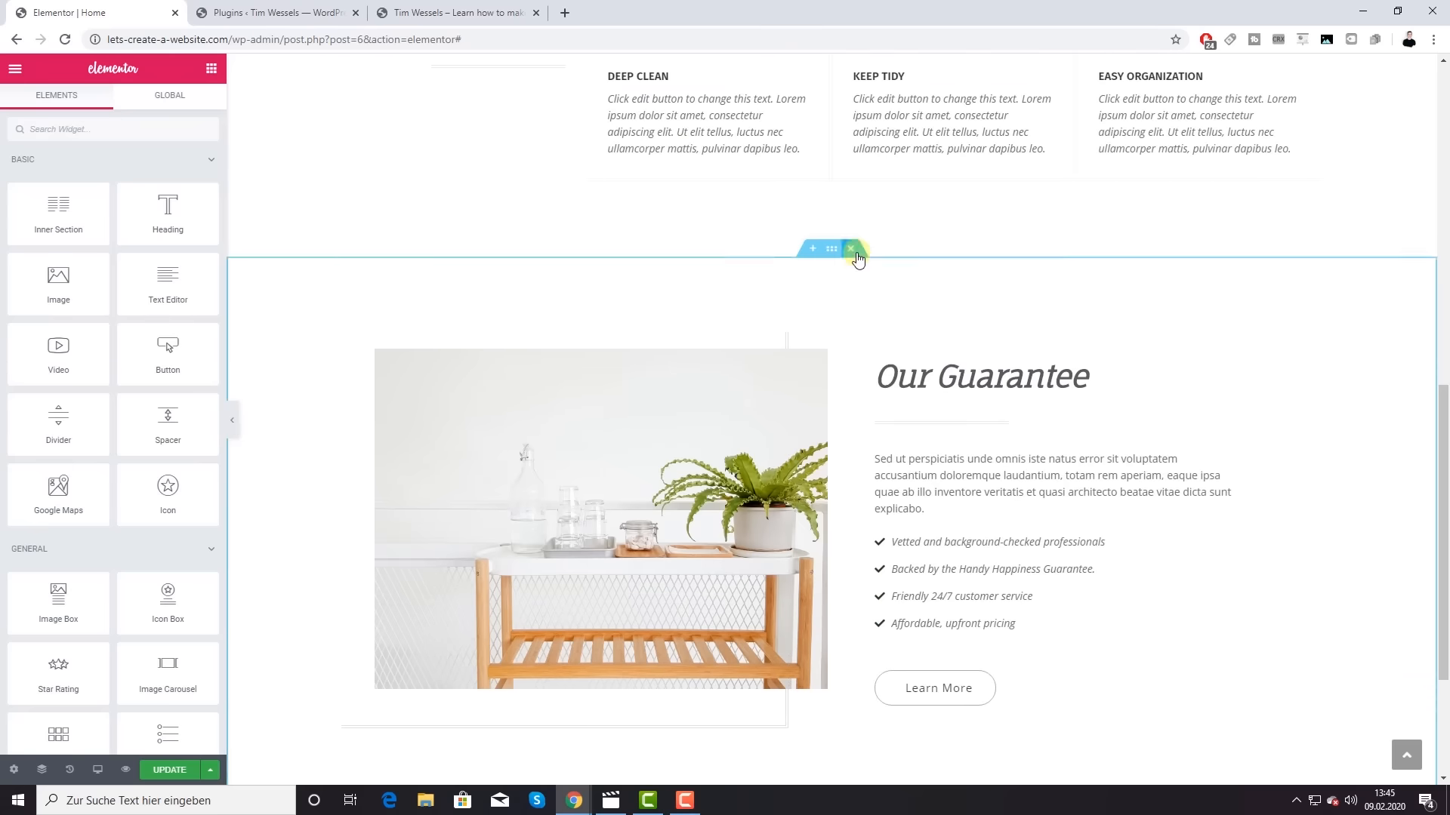
click(853, 250)
scroll(839, 484, up, 4)
click(851, 541)
scroll(855, 483, up, 2)
click(851, 103)
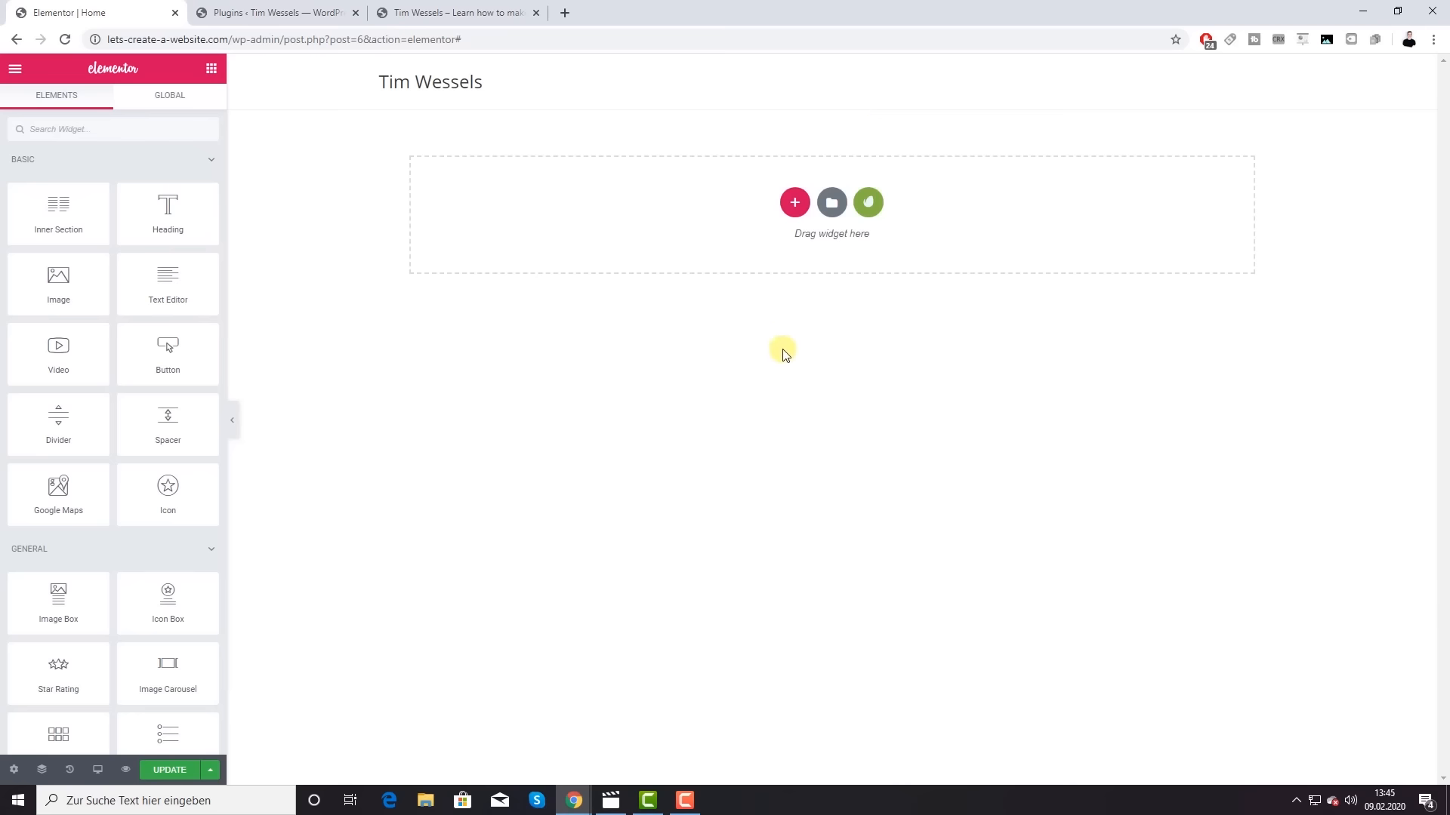
Step: Update the emptied homepage and reload the live site to check it
click(160, 770)
click(408, 13)
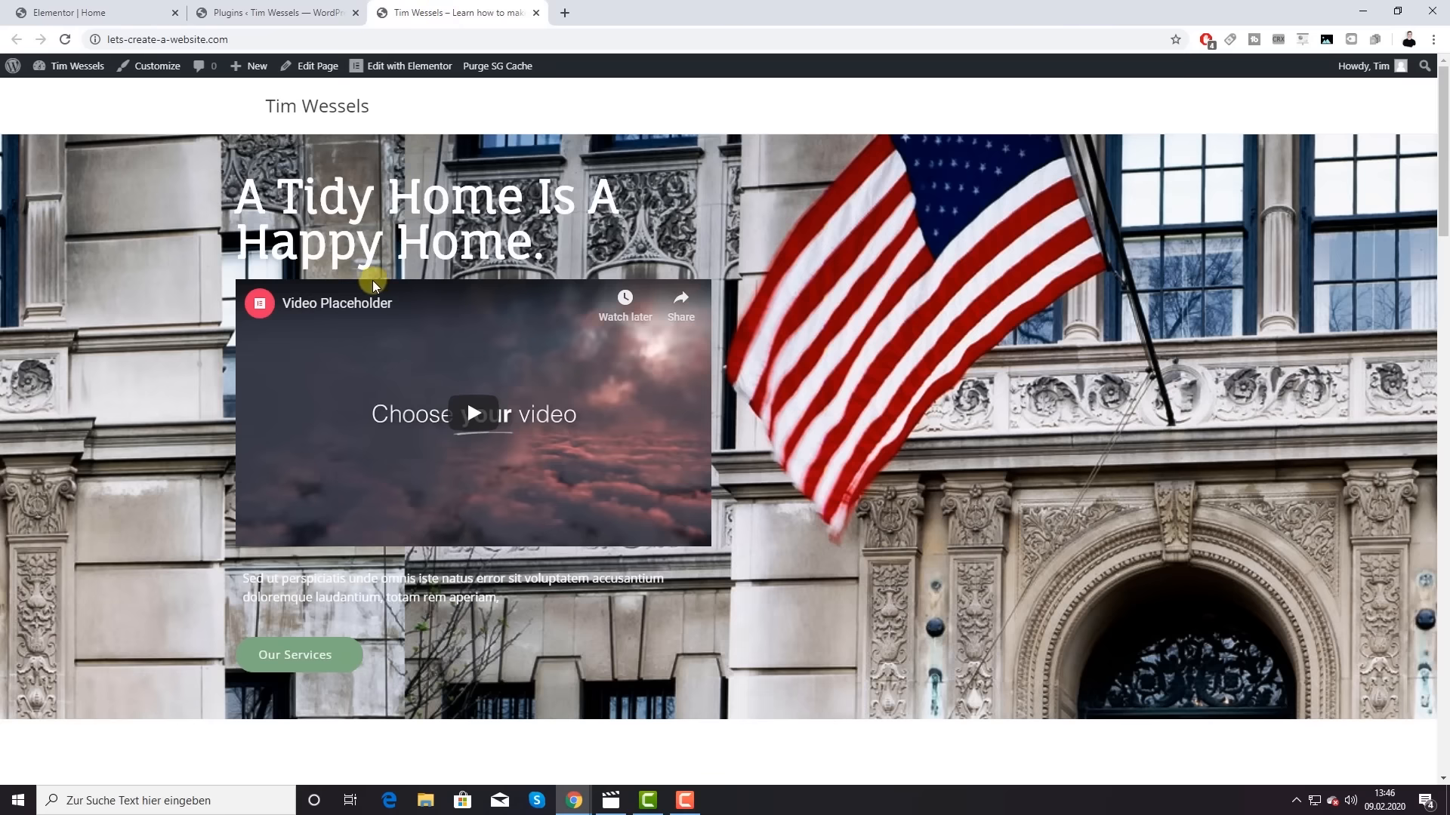
key(F5)
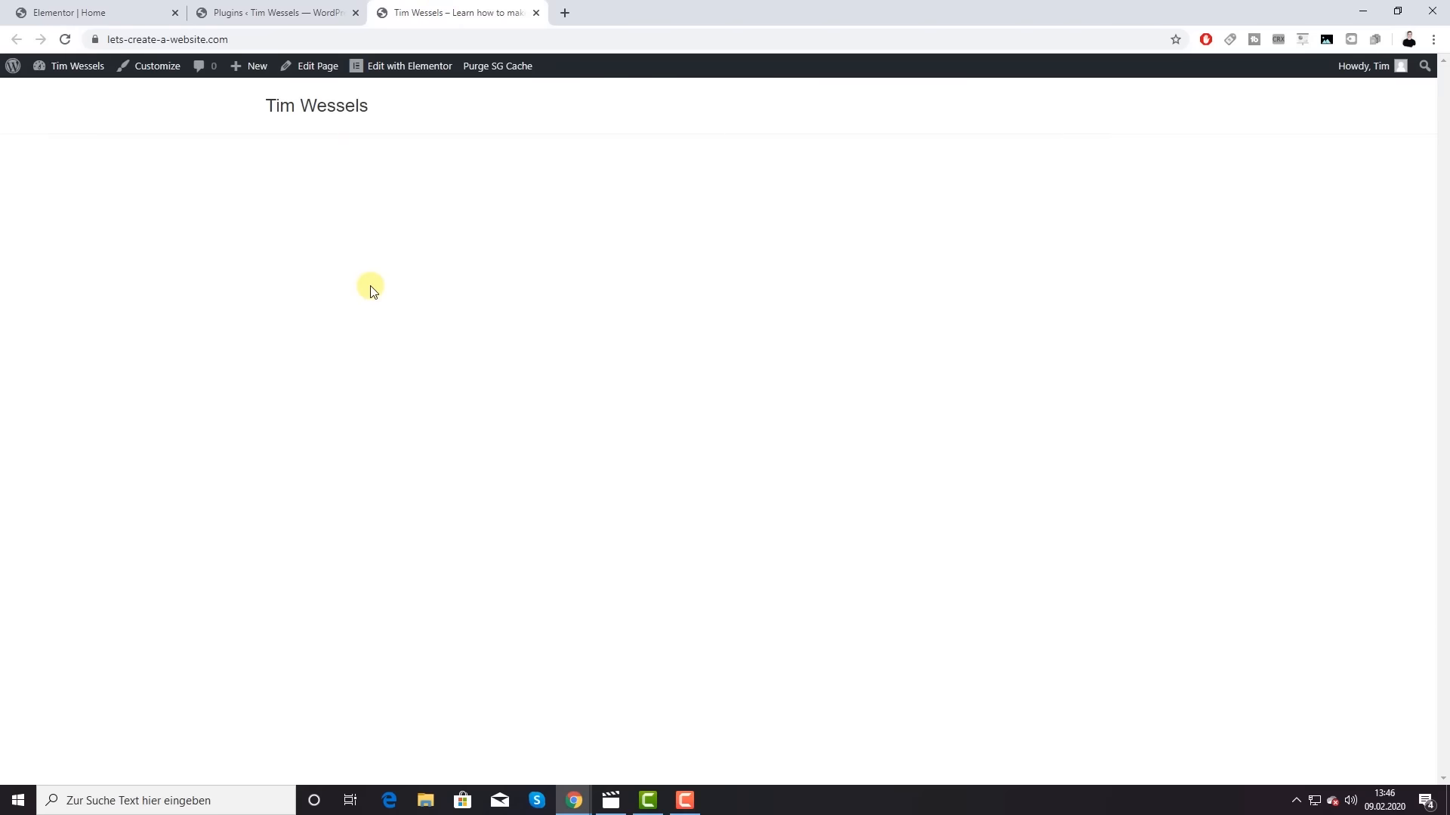
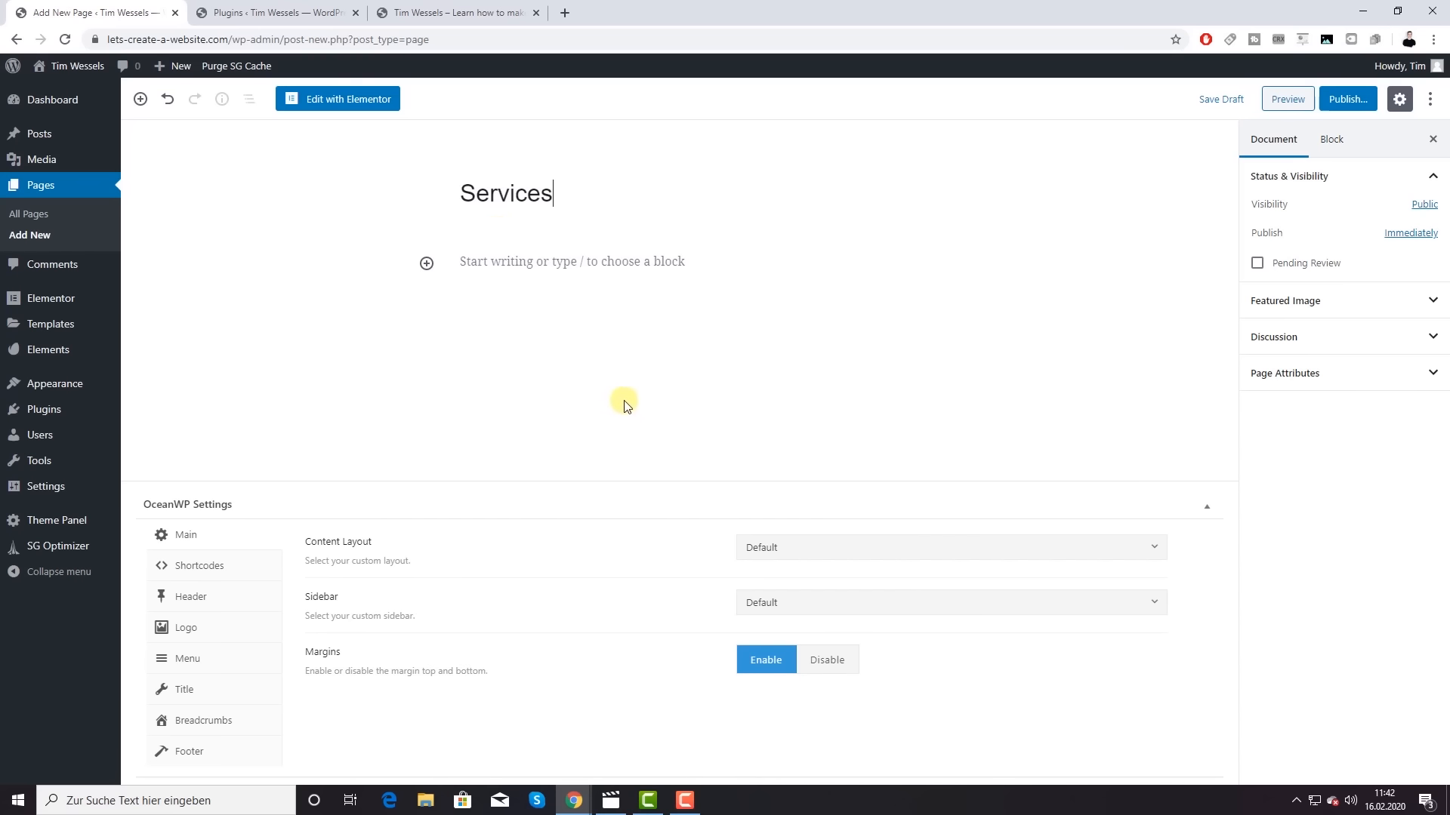
Step: Create a page titled Project One, with its footer widgets area and copyright area disabled in the OceanWP settings
click(864, 553)
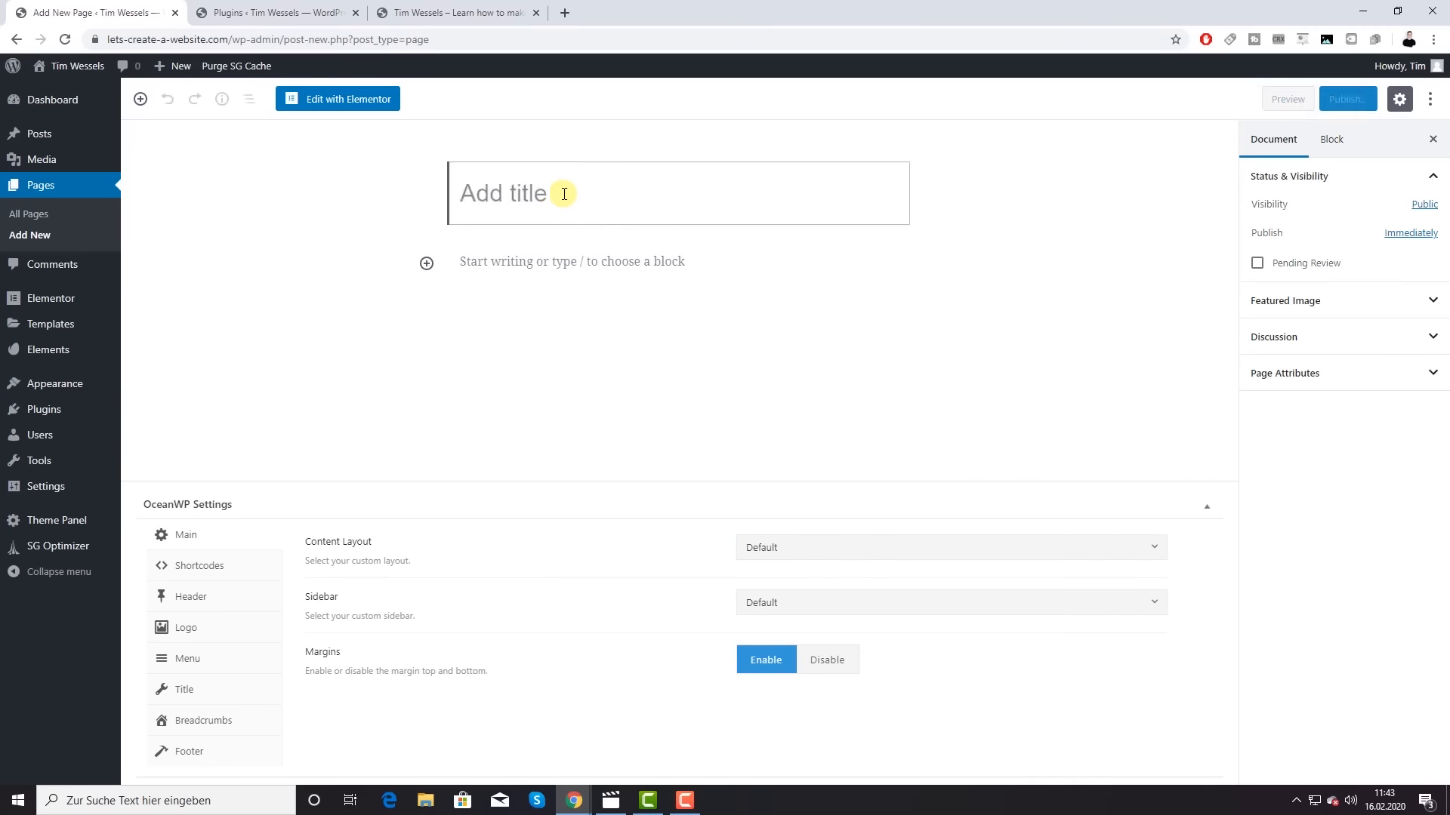
text(Project One)
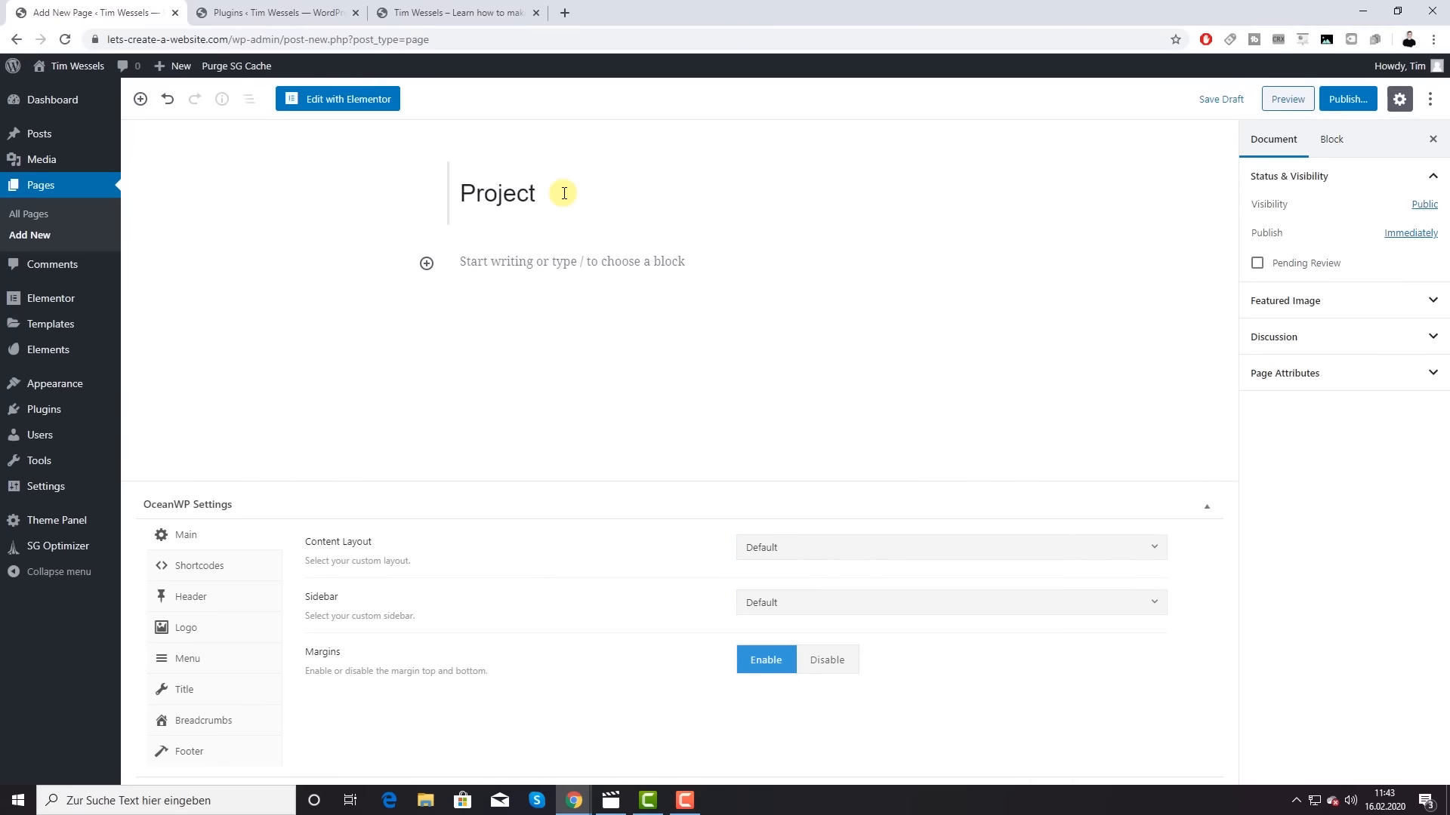
click(183, 642)
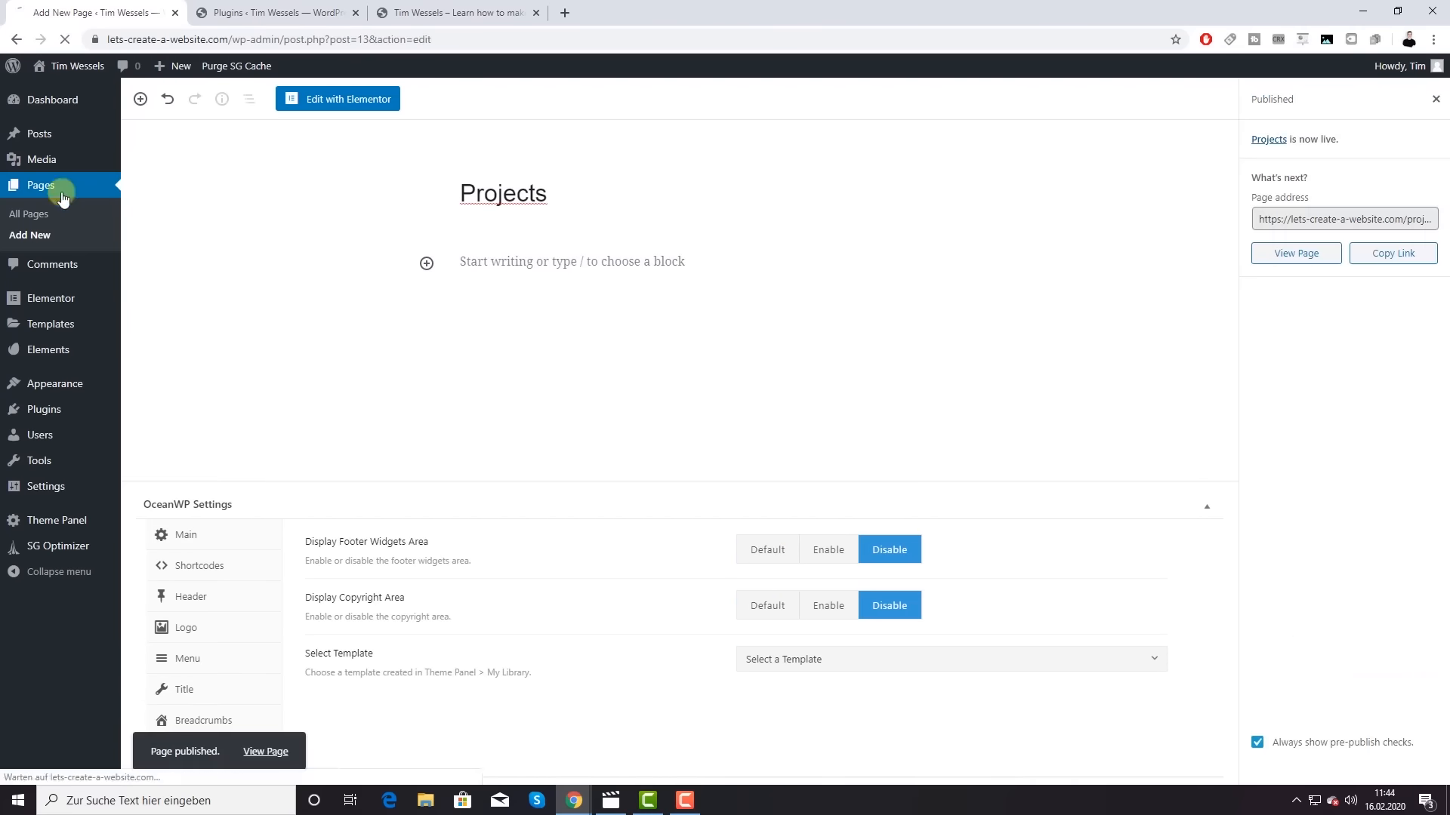
Step: Review the site's list of pages, the installed plugins and the Envato Elements template kits
click(26, 186)
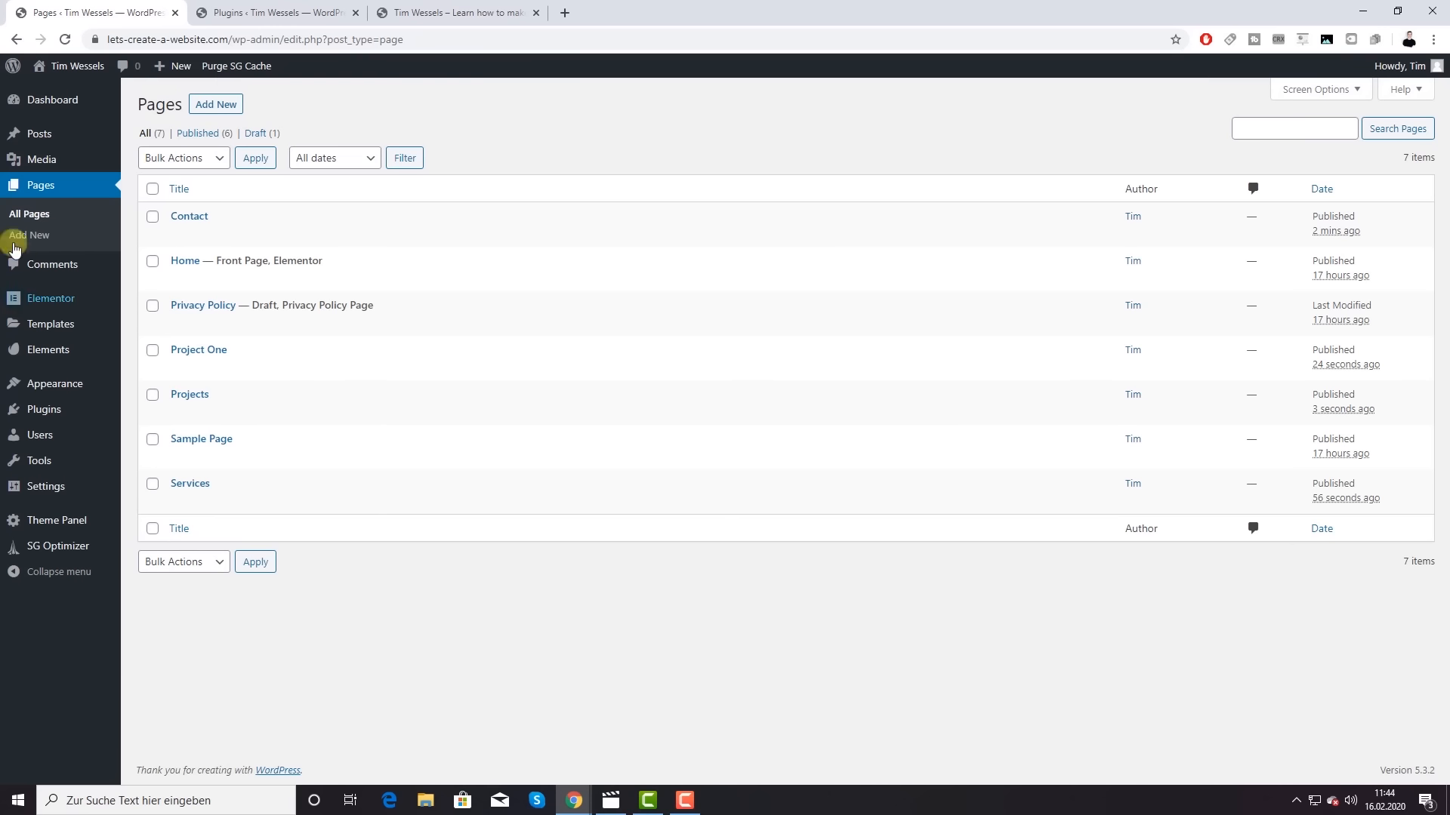
mouse_move(45, 357)
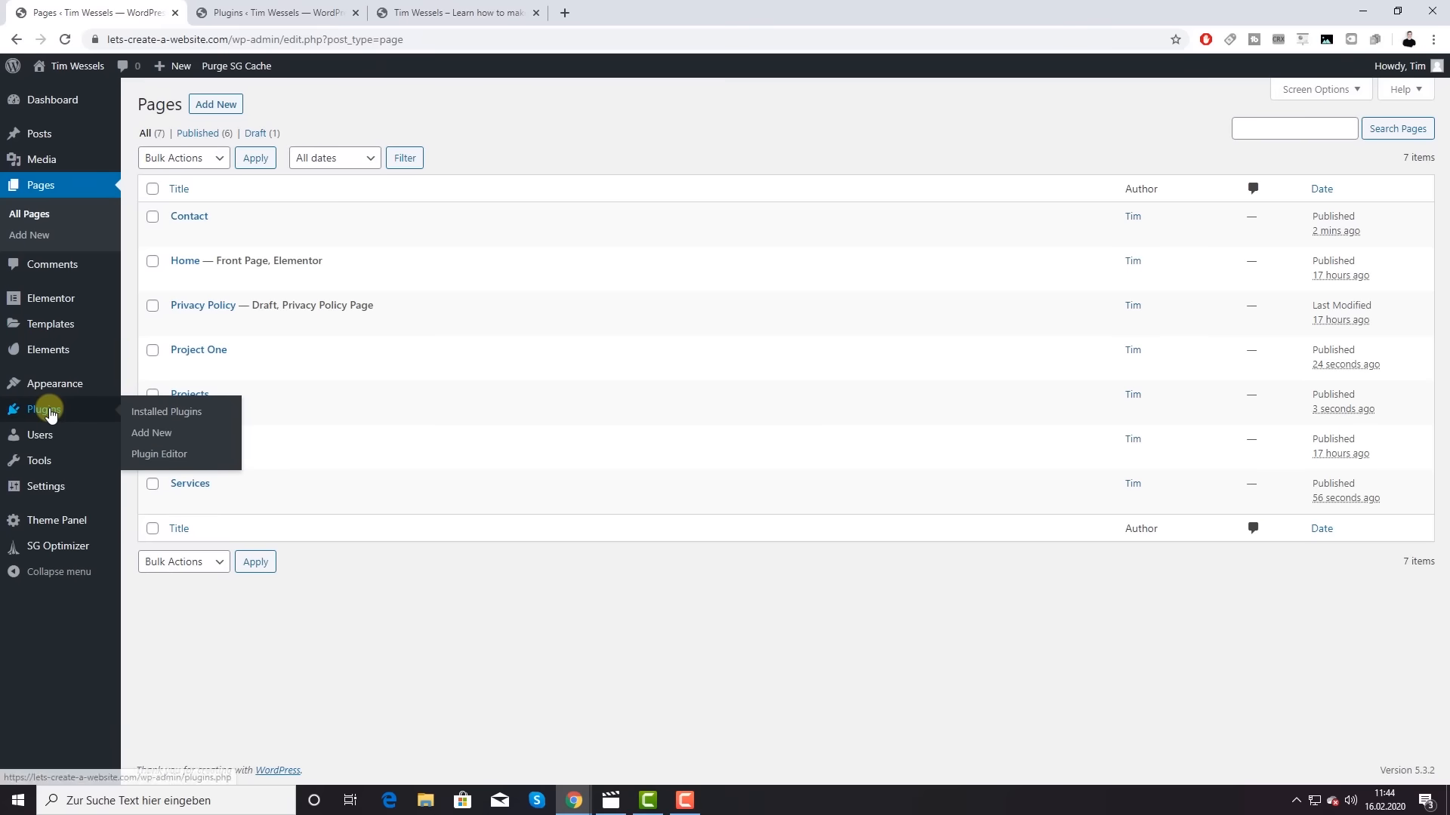
click(83, 404)
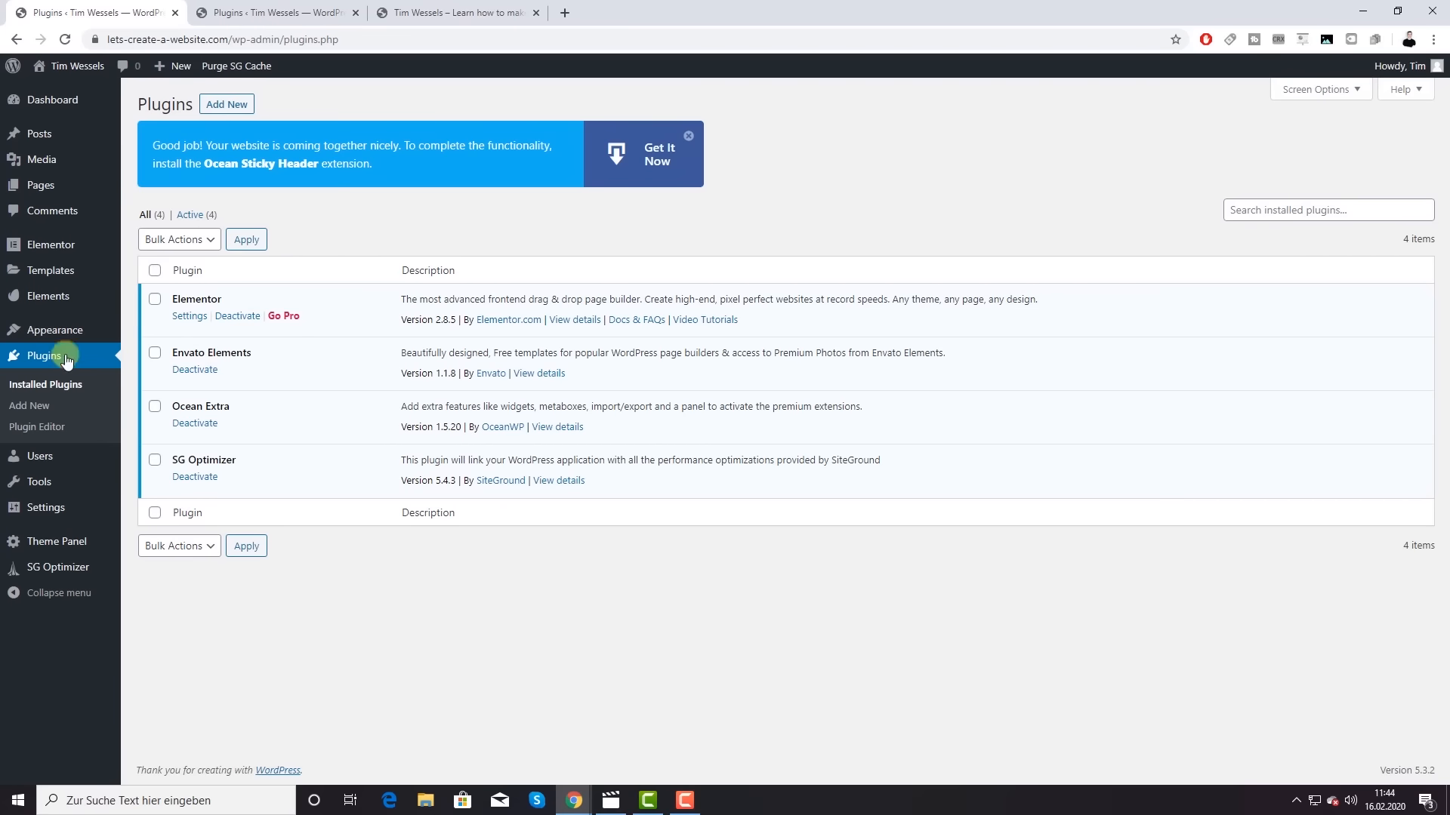
click(49, 302)
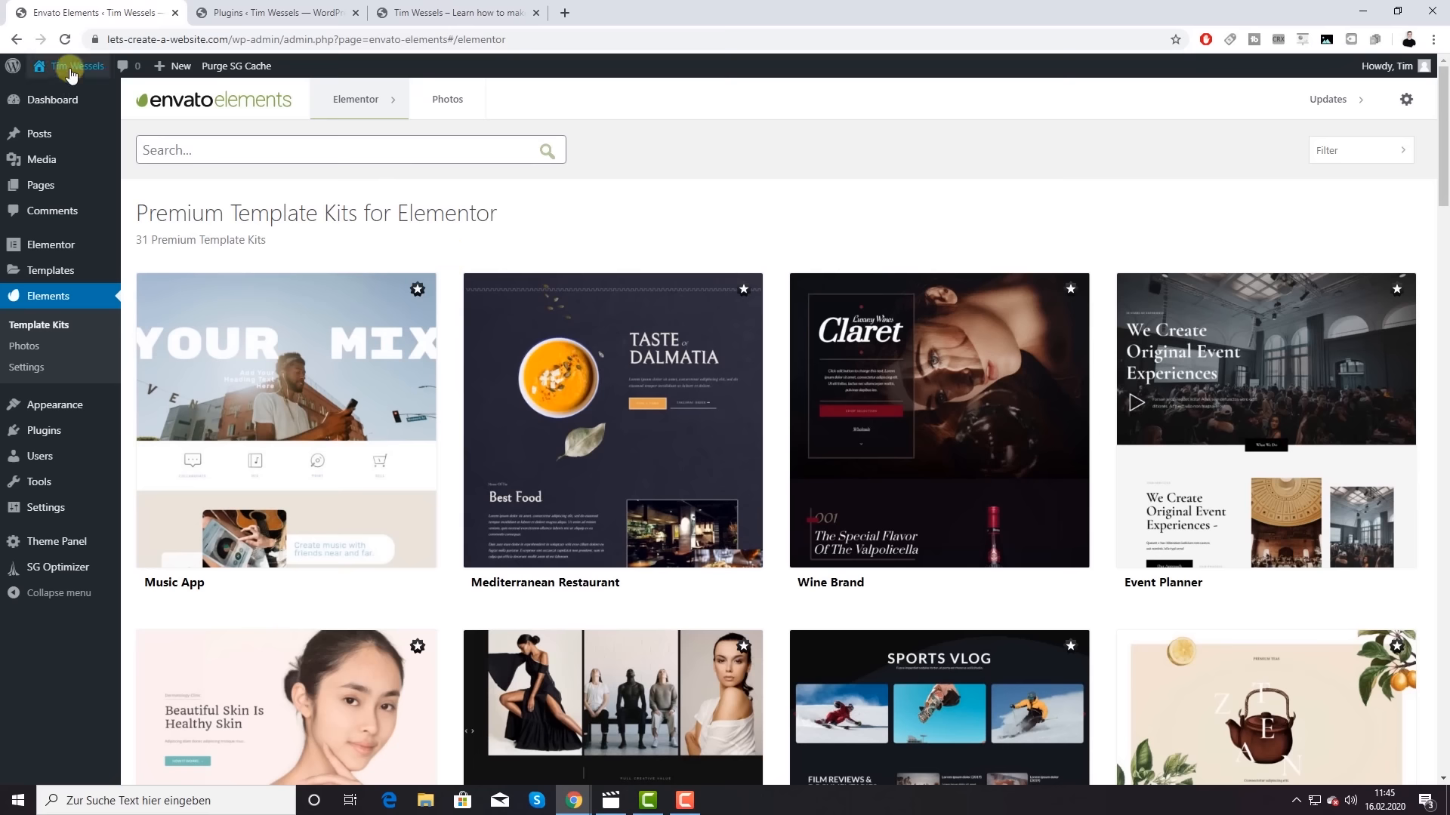
Step: Open the site's homepage in a new tab for editing with Elementor and bring up the Envato Elements template library
mouse_move(71, 67)
right_click(62, 93)
click(134, 102)
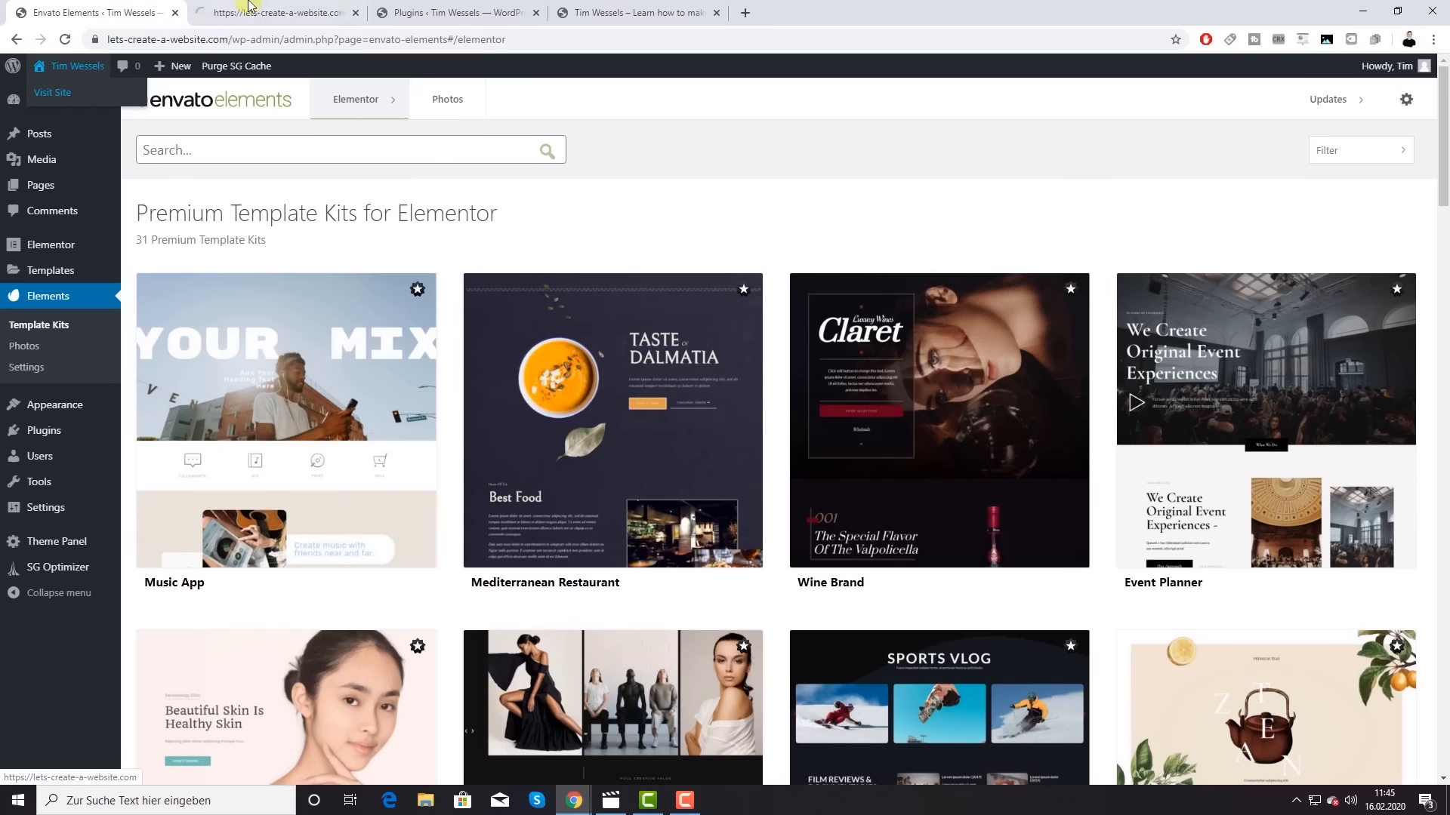
click(254, 11)
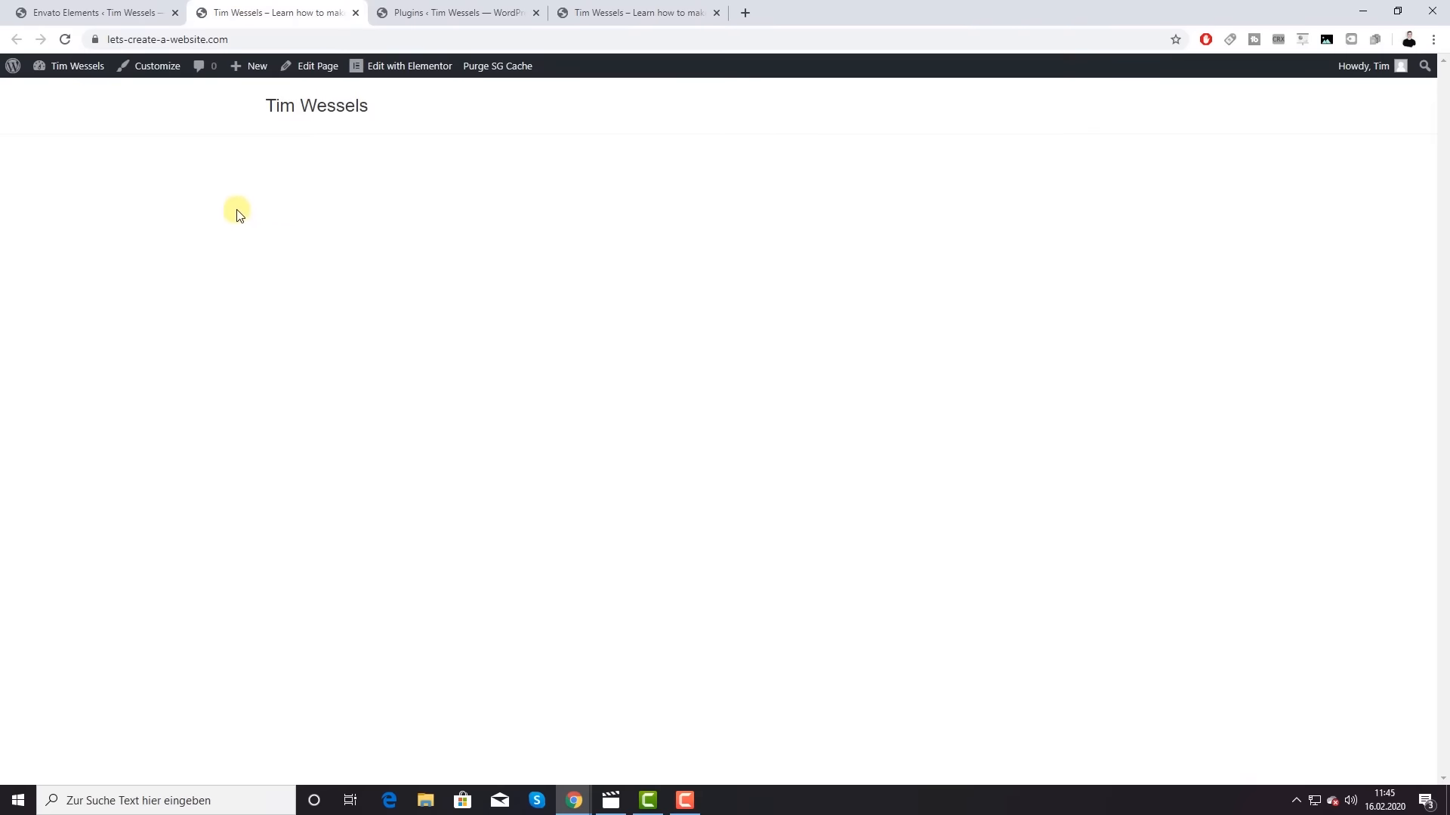
click(400, 68)
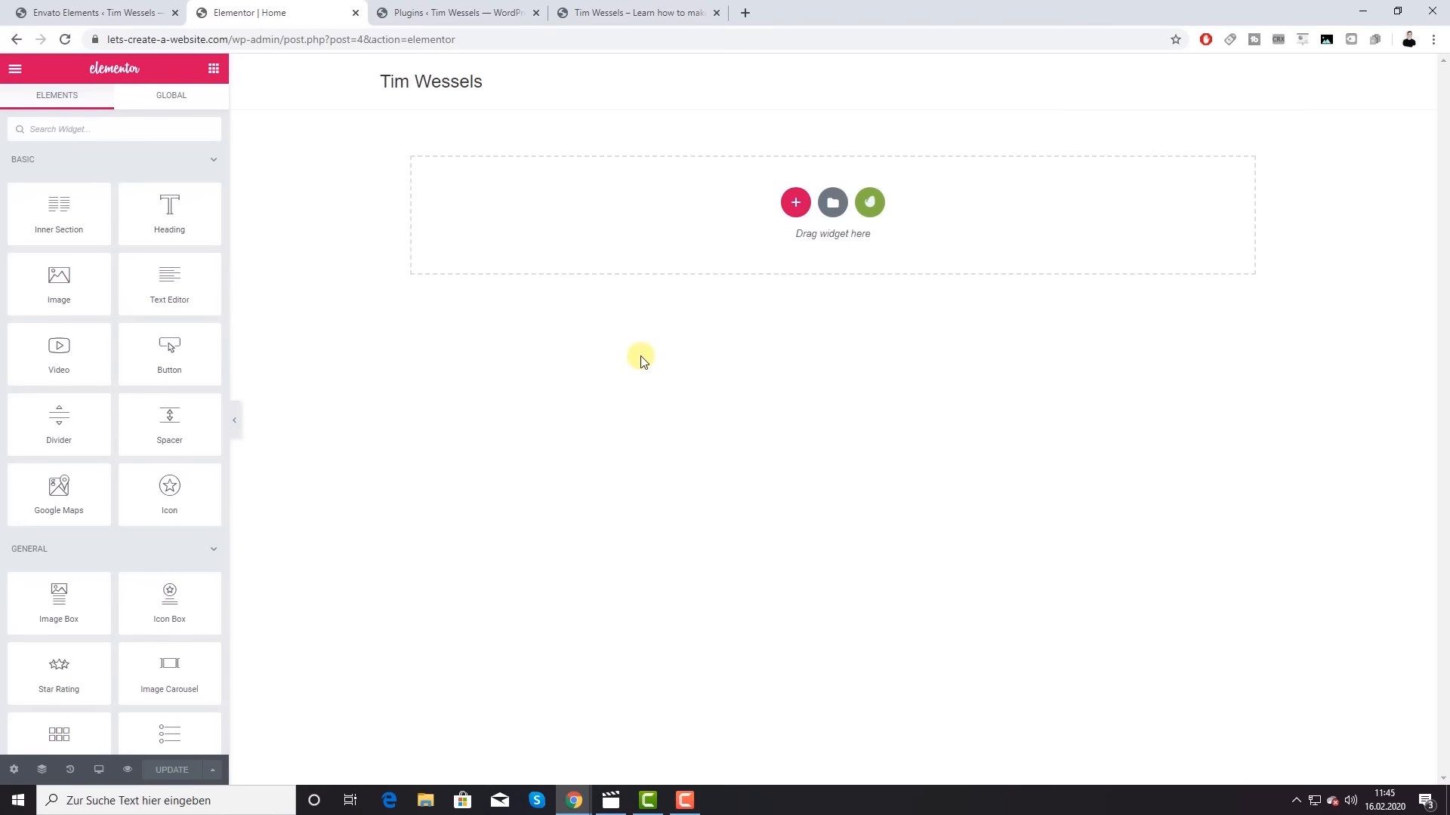
click(870, 204)
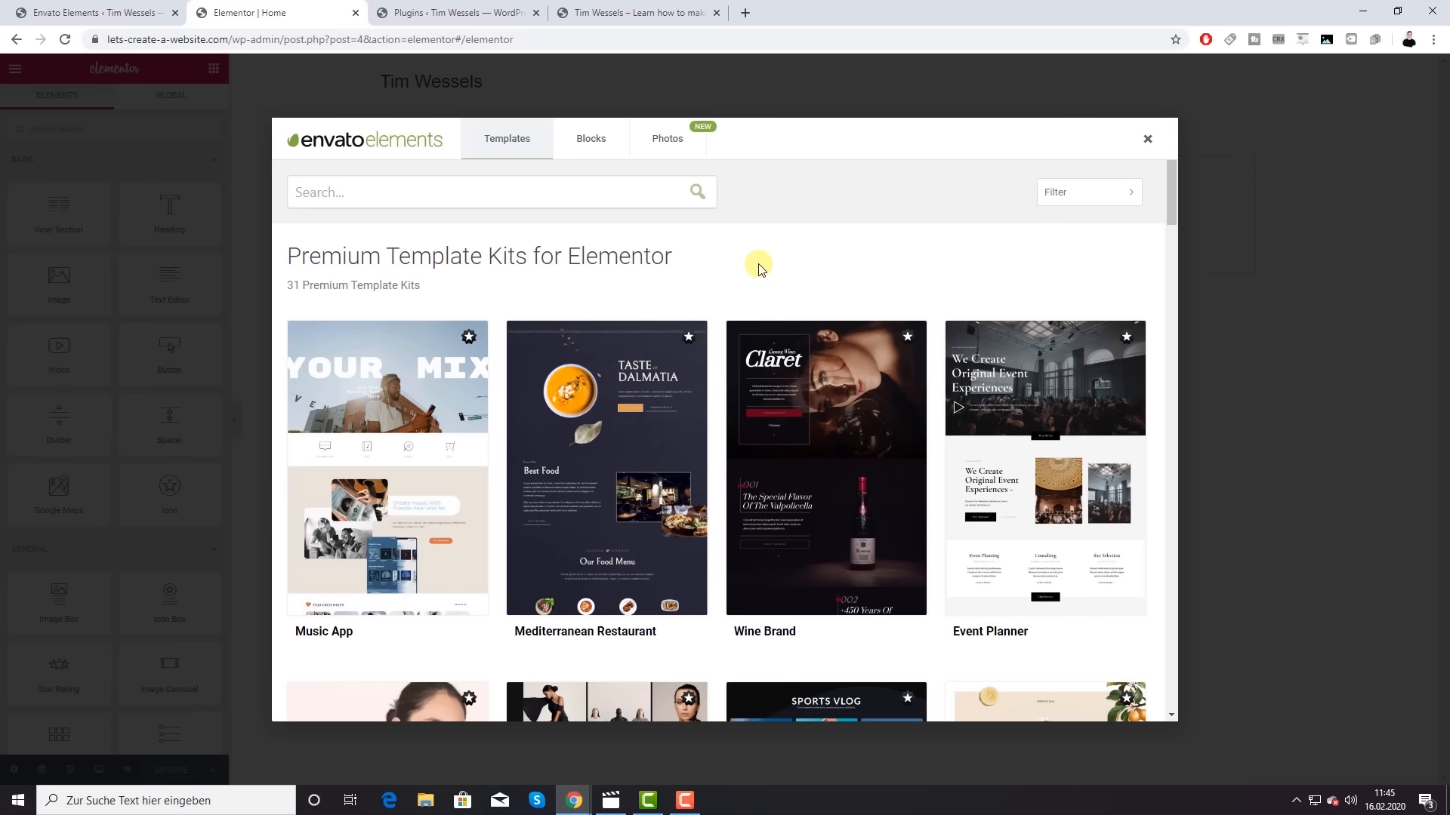
click(1146, 138)
click(796, 203)
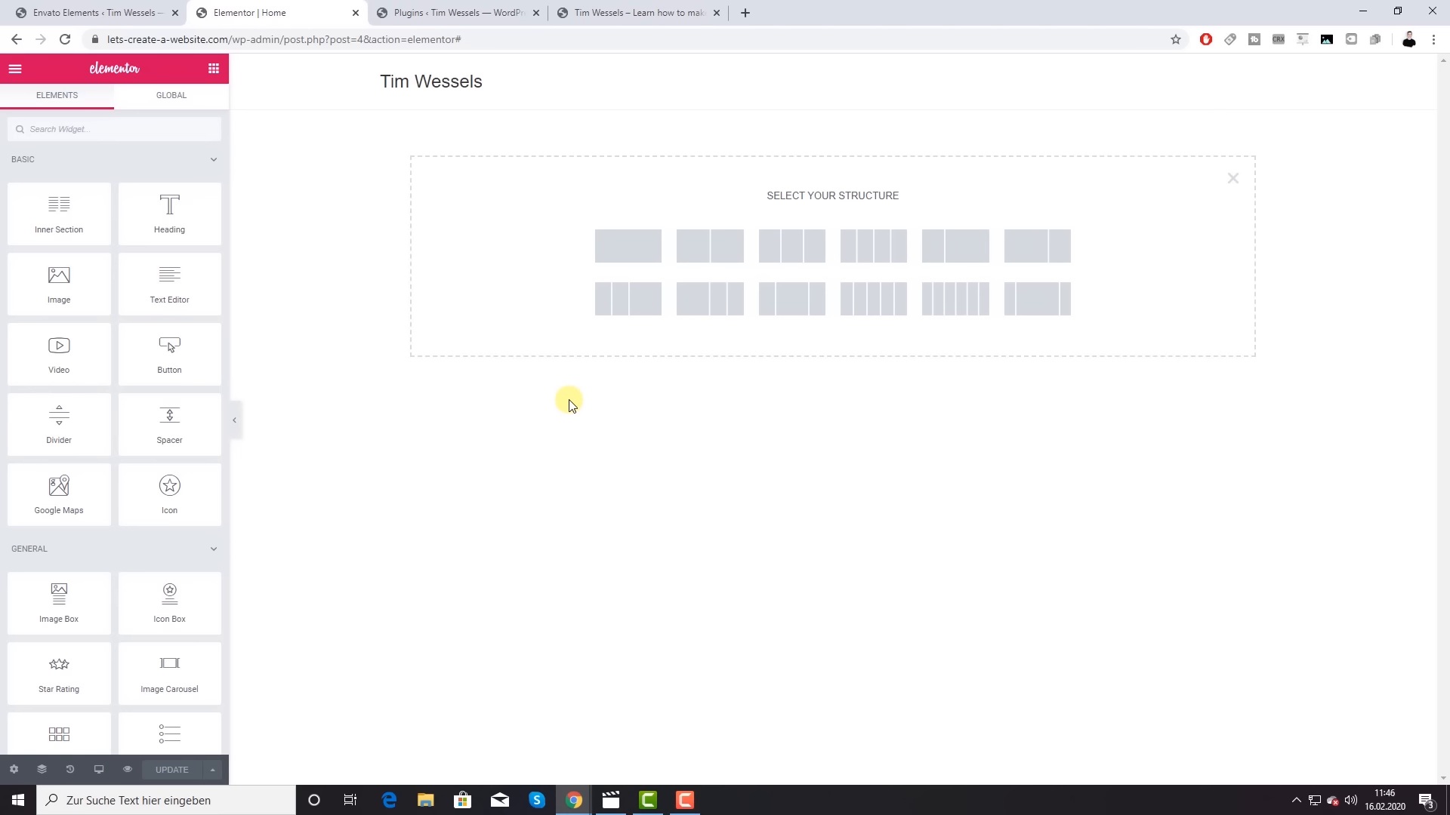
click(1232, 179)
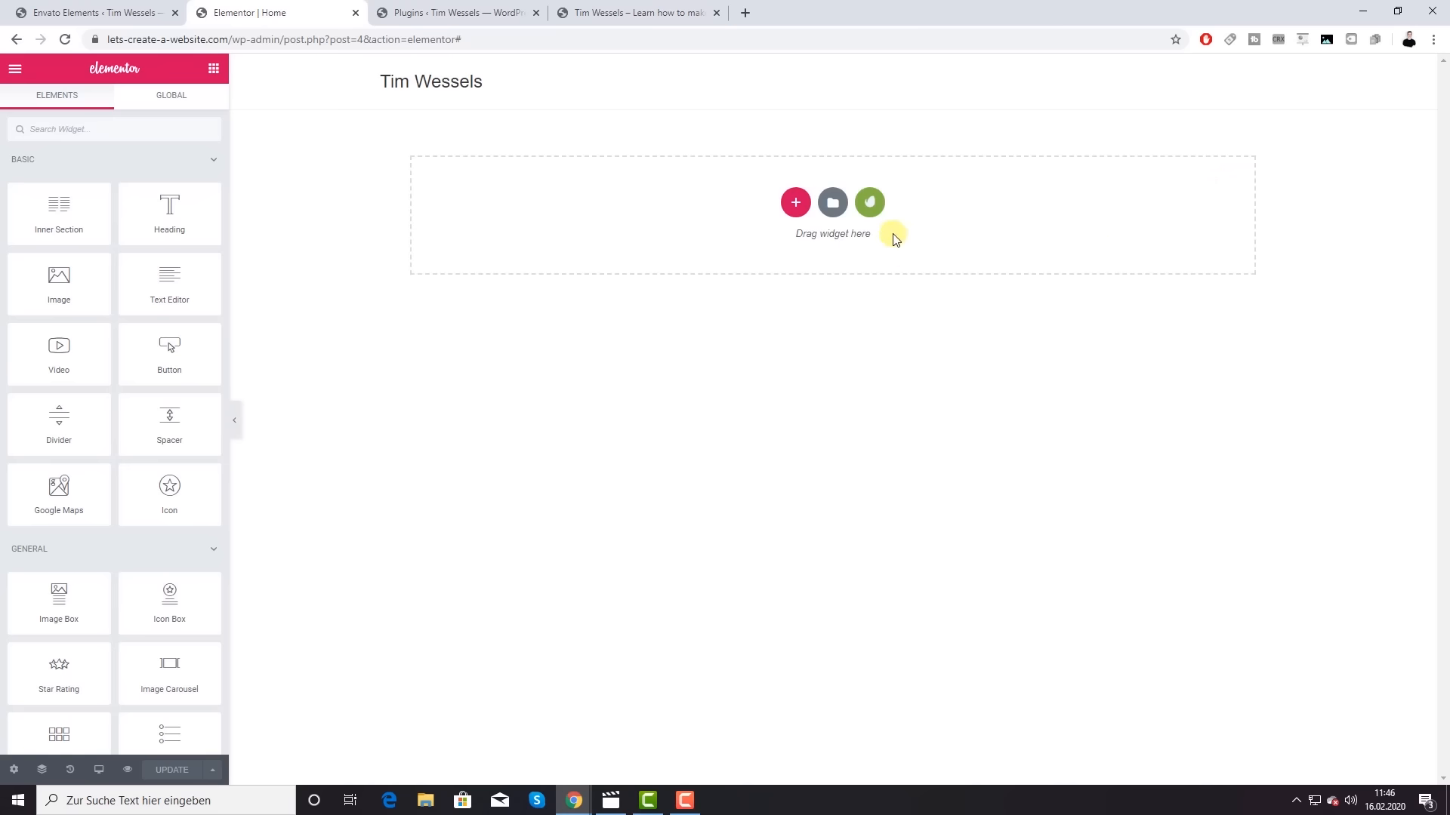
click(870, 202)
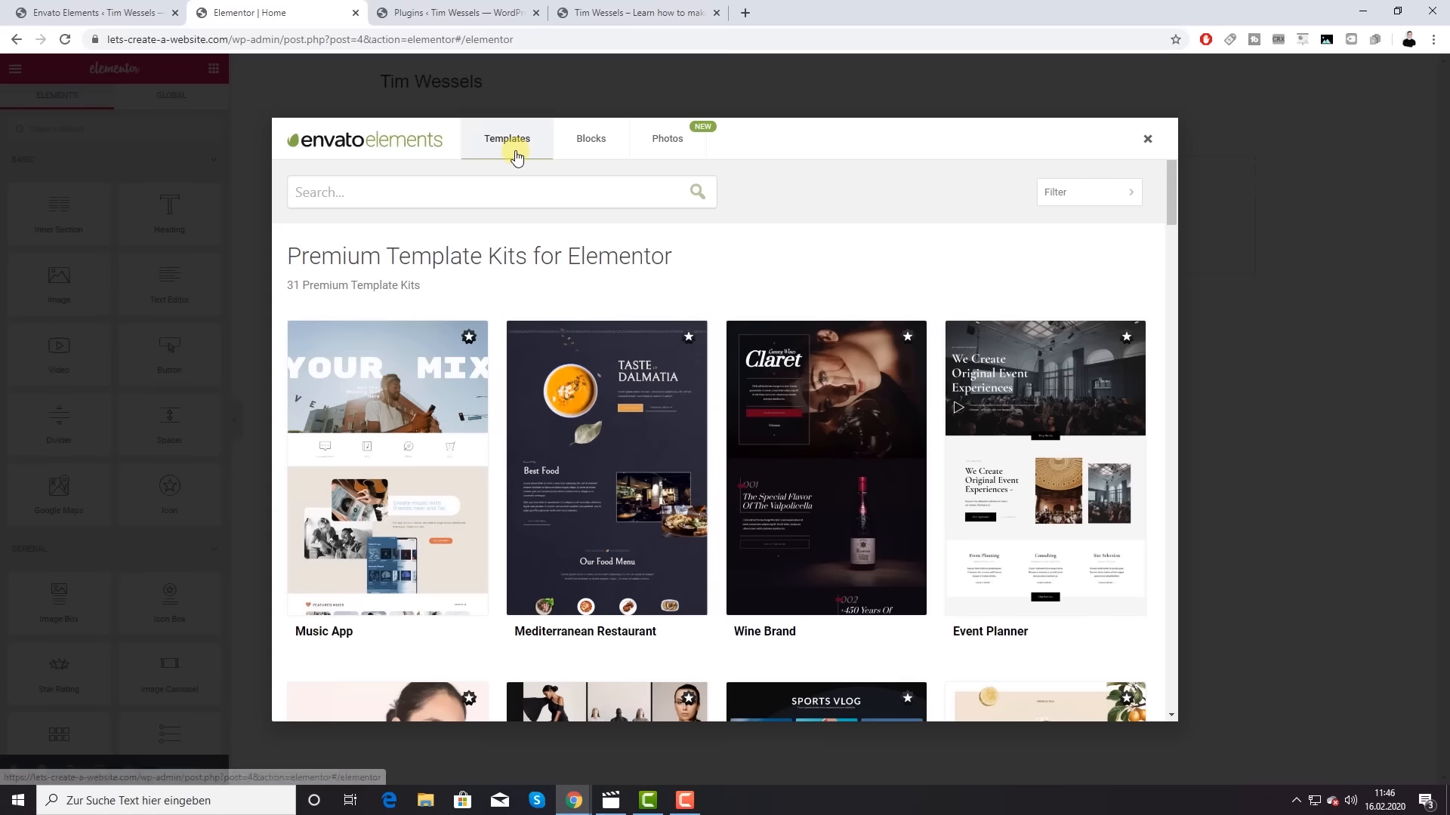
Step: Look through the Hero blocks among the free block kits and return to the list of block categories
click(597, 145)
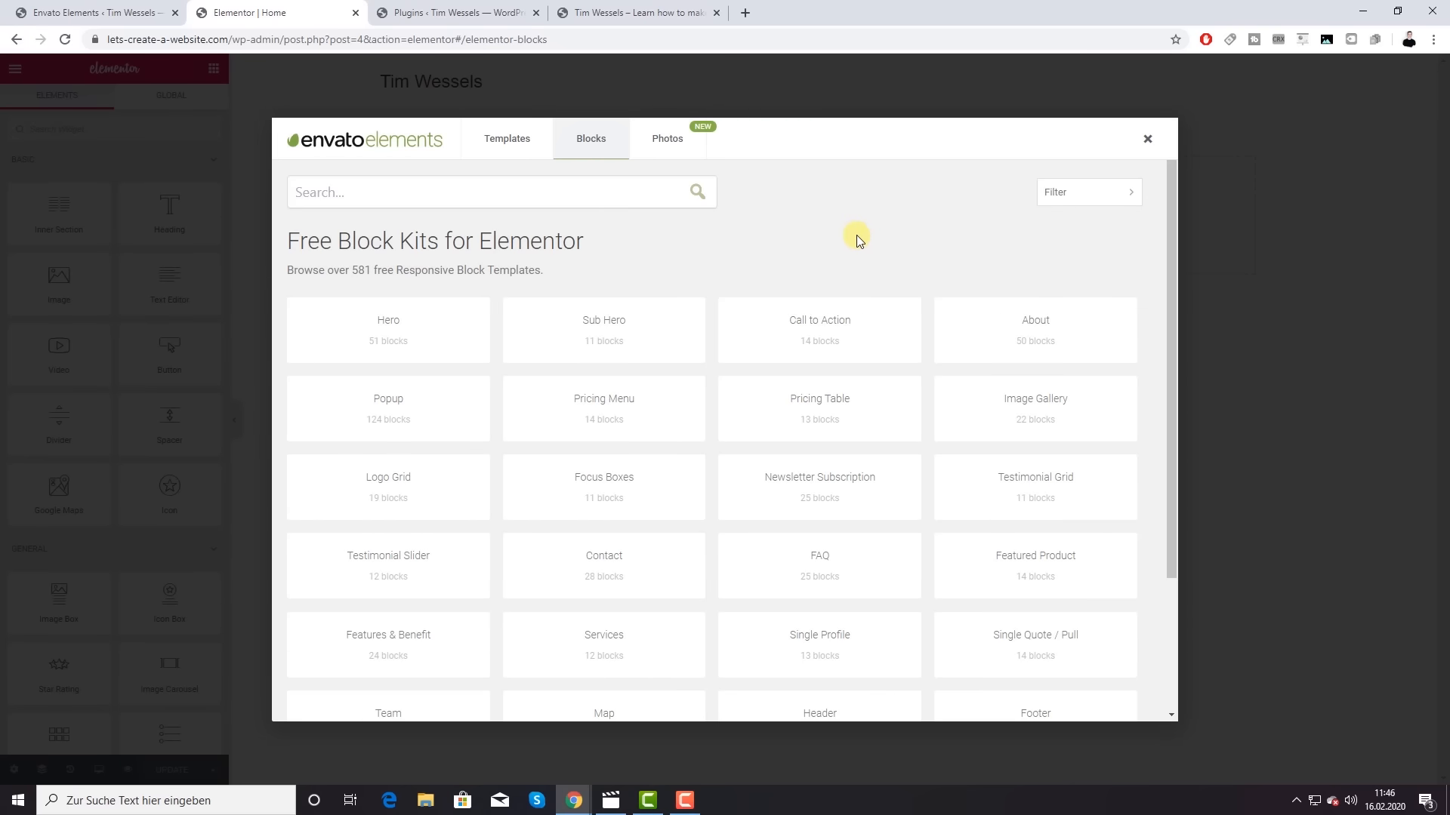
click(398, 323)
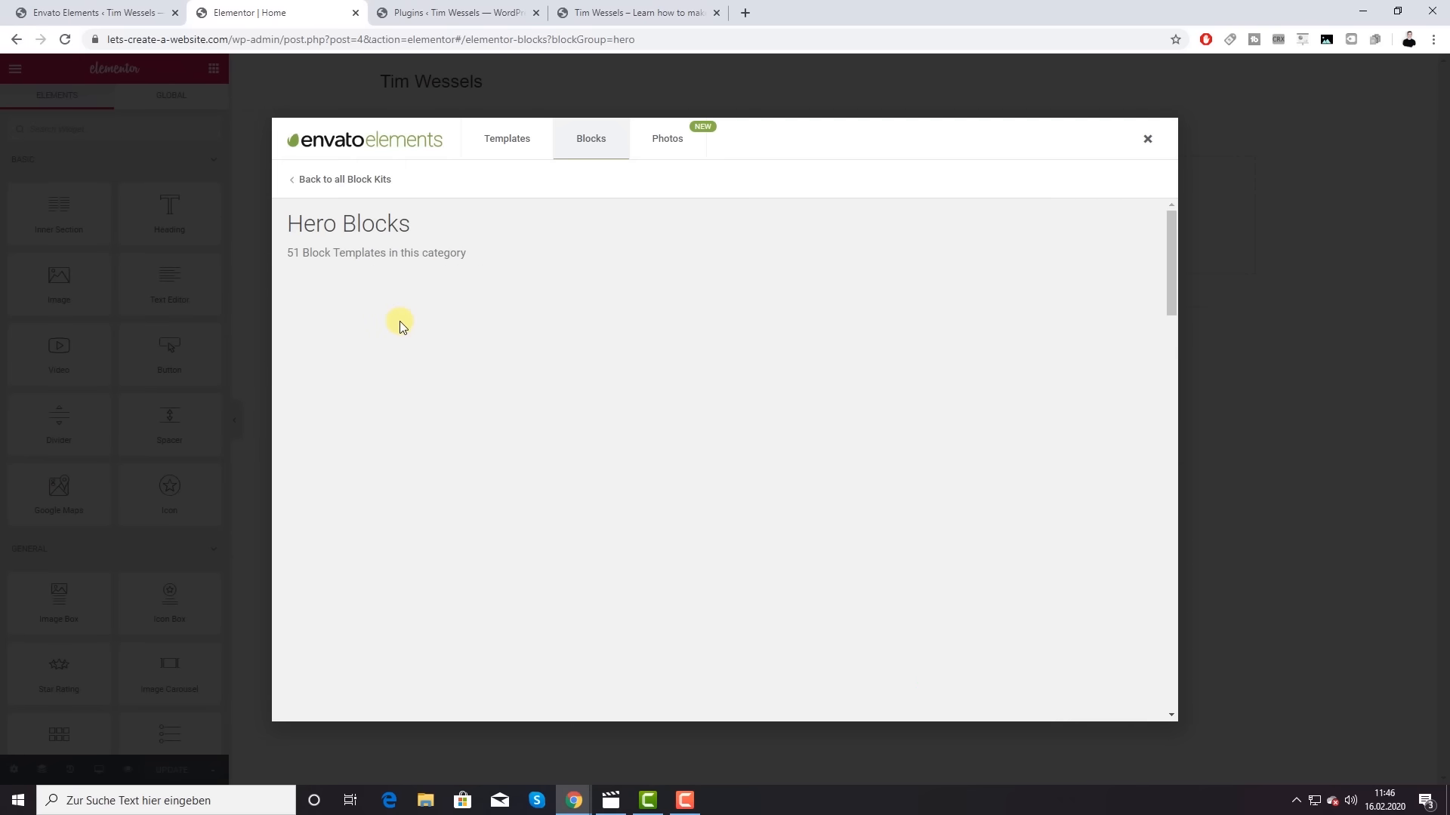
scroll(606, 405, down, 10)
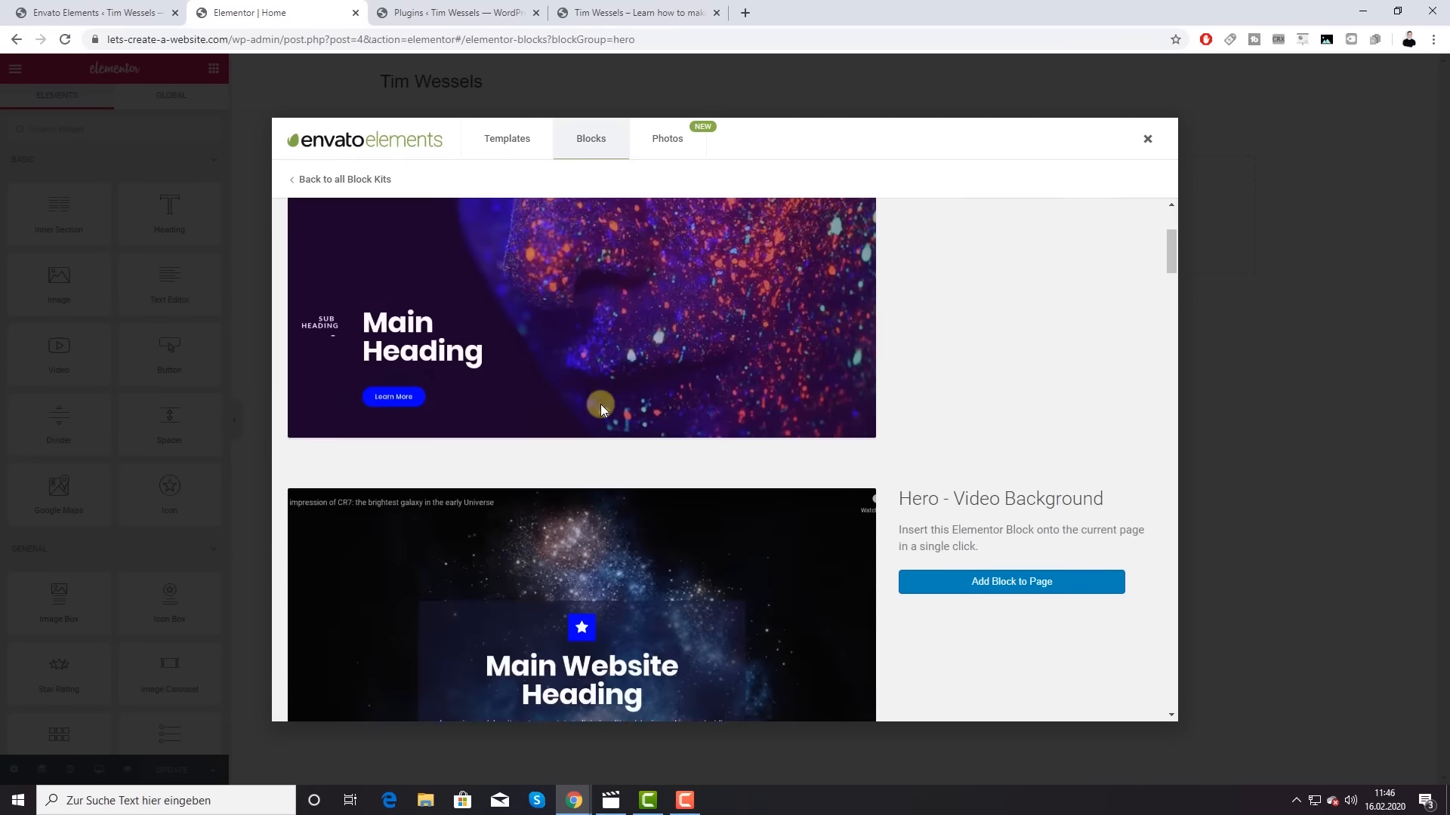
scroll(567, 523, down, 2)
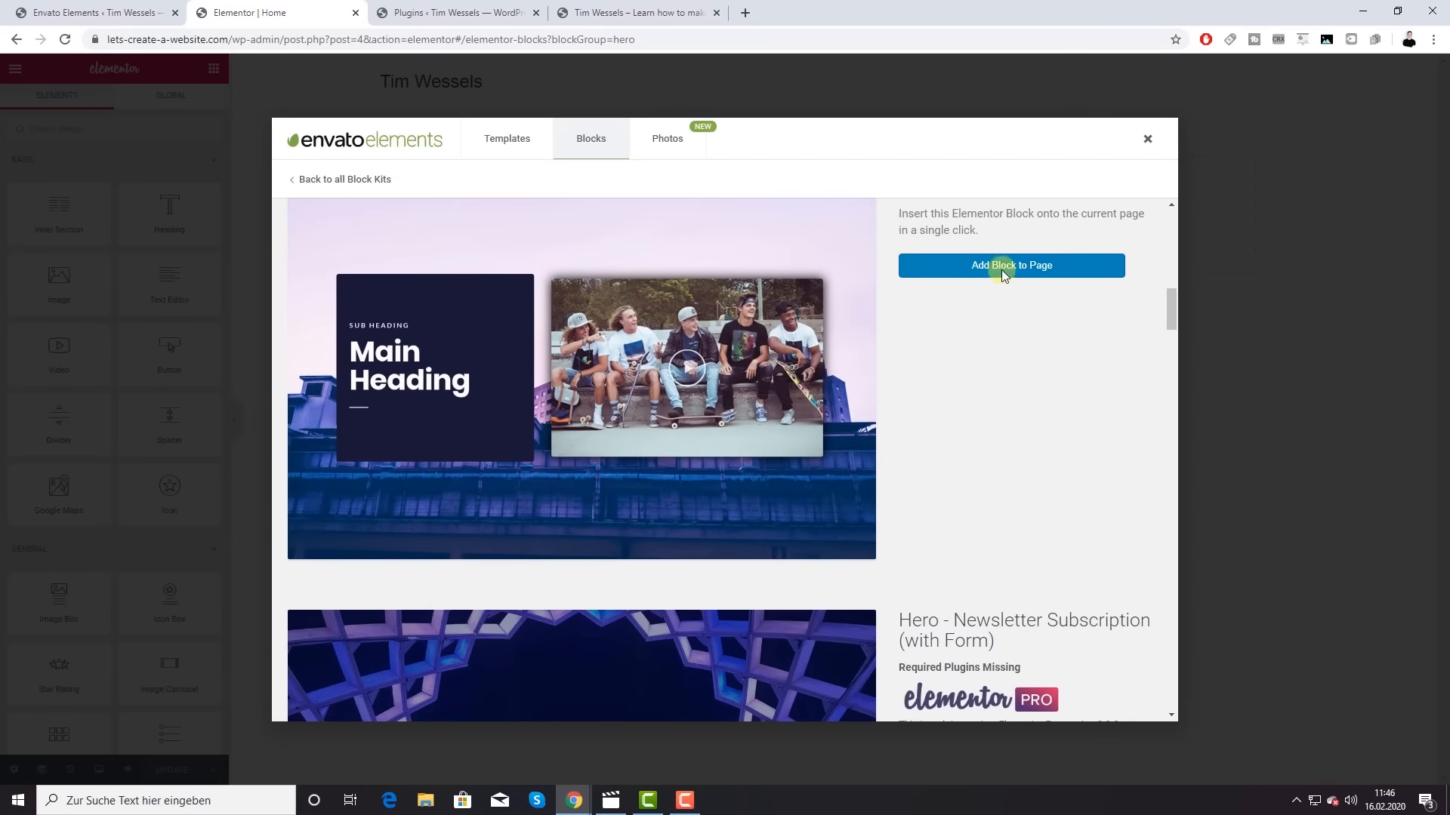
scroll(1023, 353, up, 1)
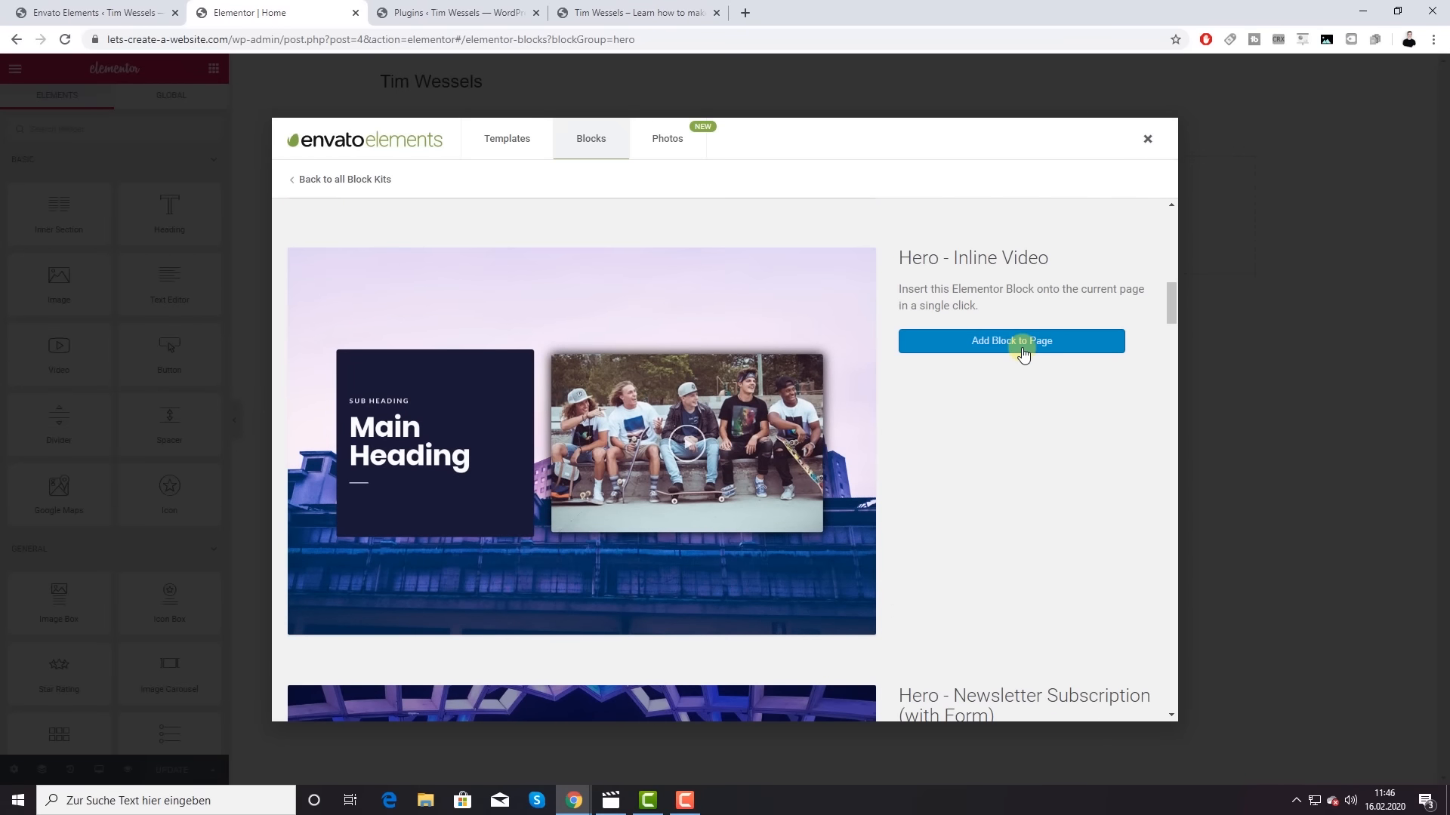
click(375, 179)
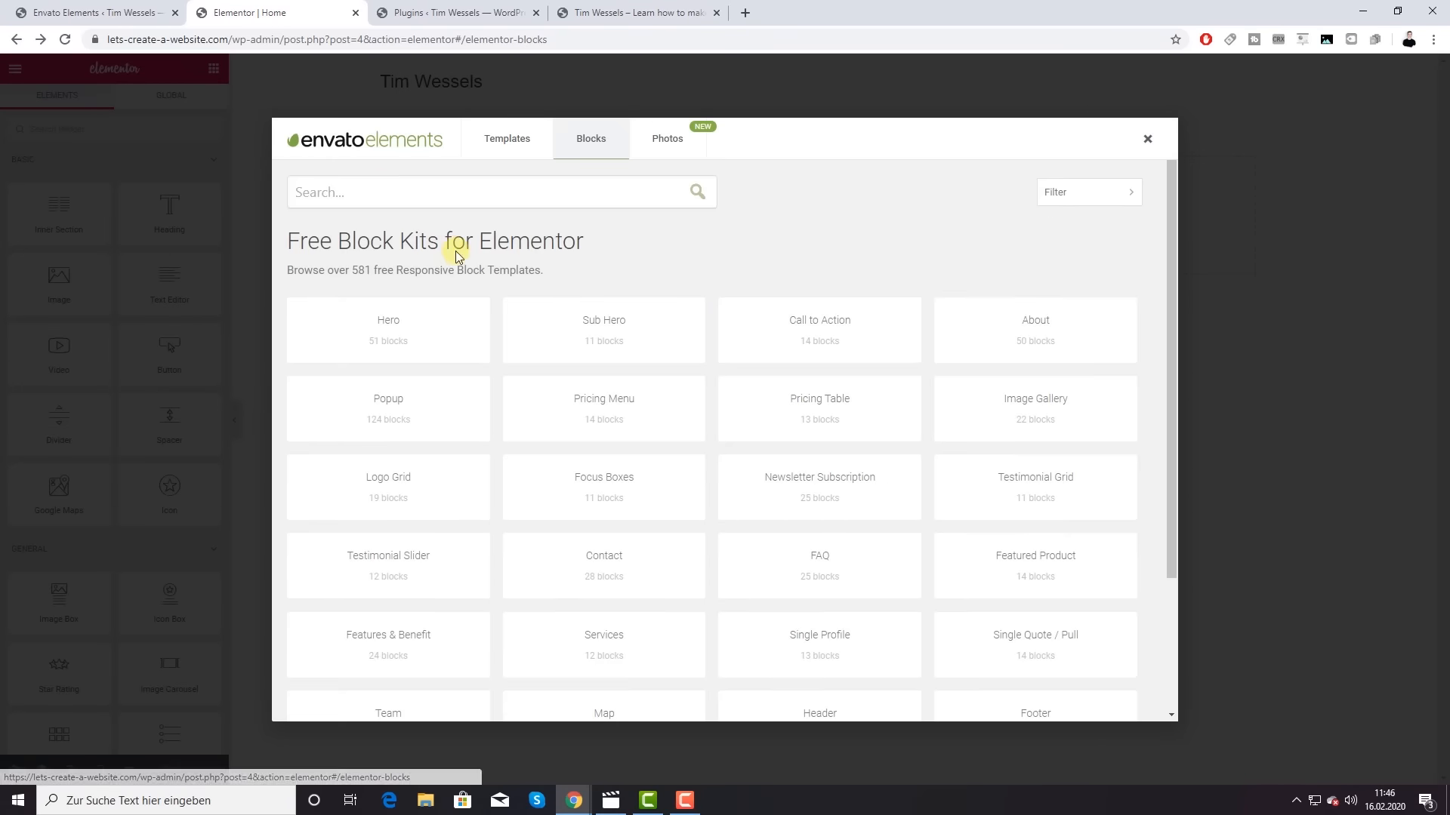
Step: Look through the Sub Hero blocks and return to the list of all block kits
scroll(708, 395, down, 2)
scroll(709, 394, up, 2)
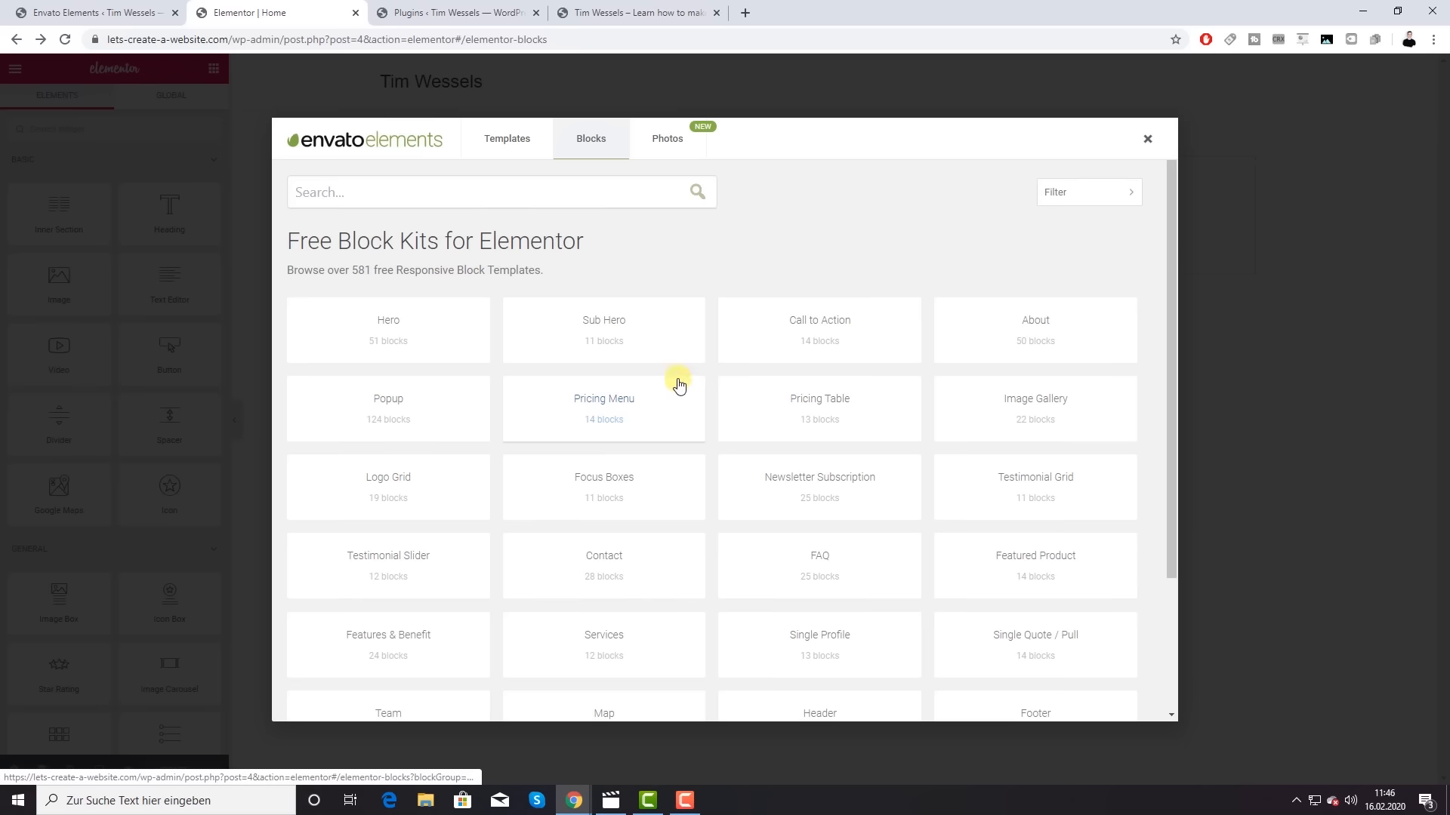
click(583, 343)
scroll(755, 468, down, 3)
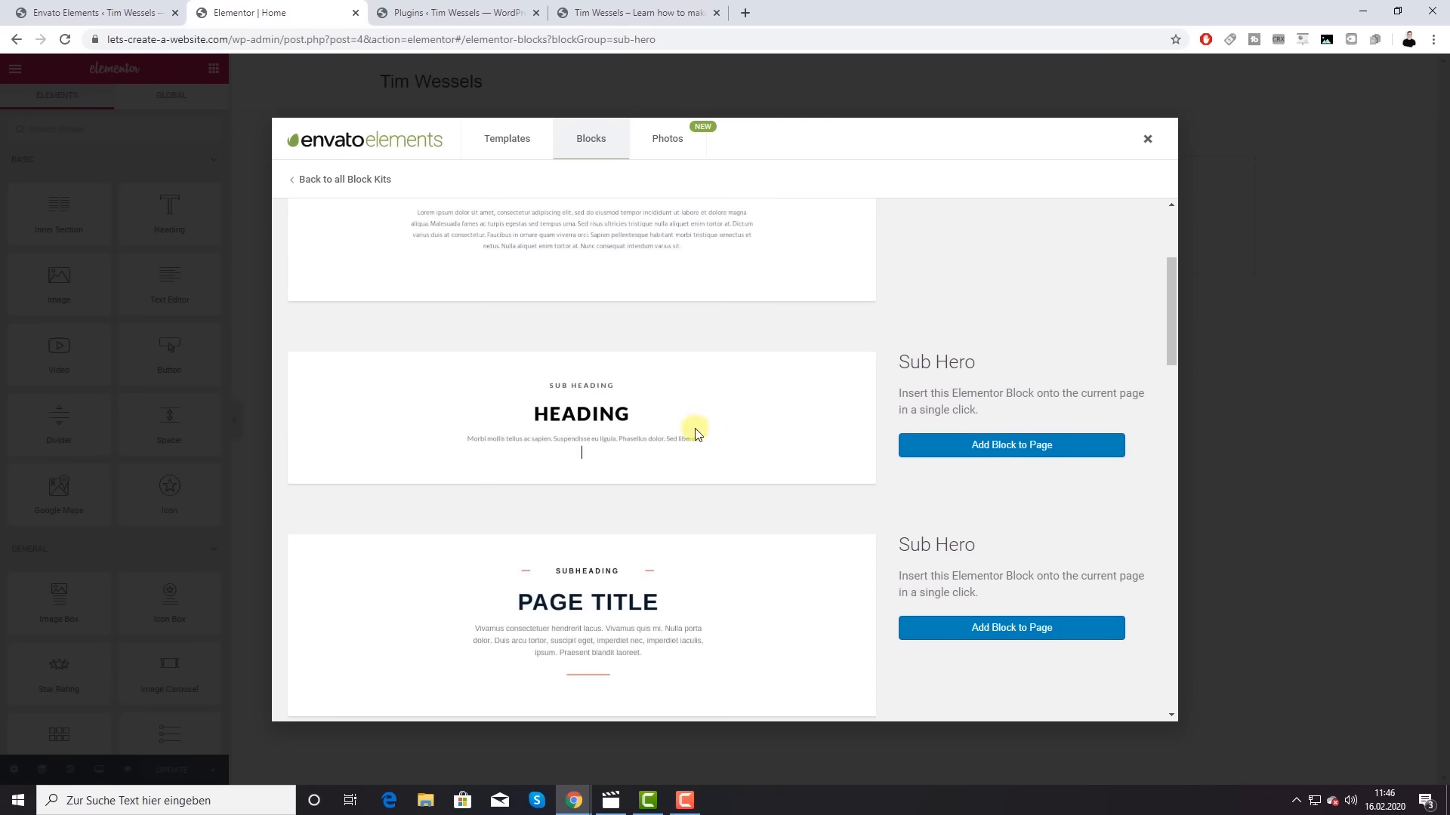
scroll(965, 320, up, 3)
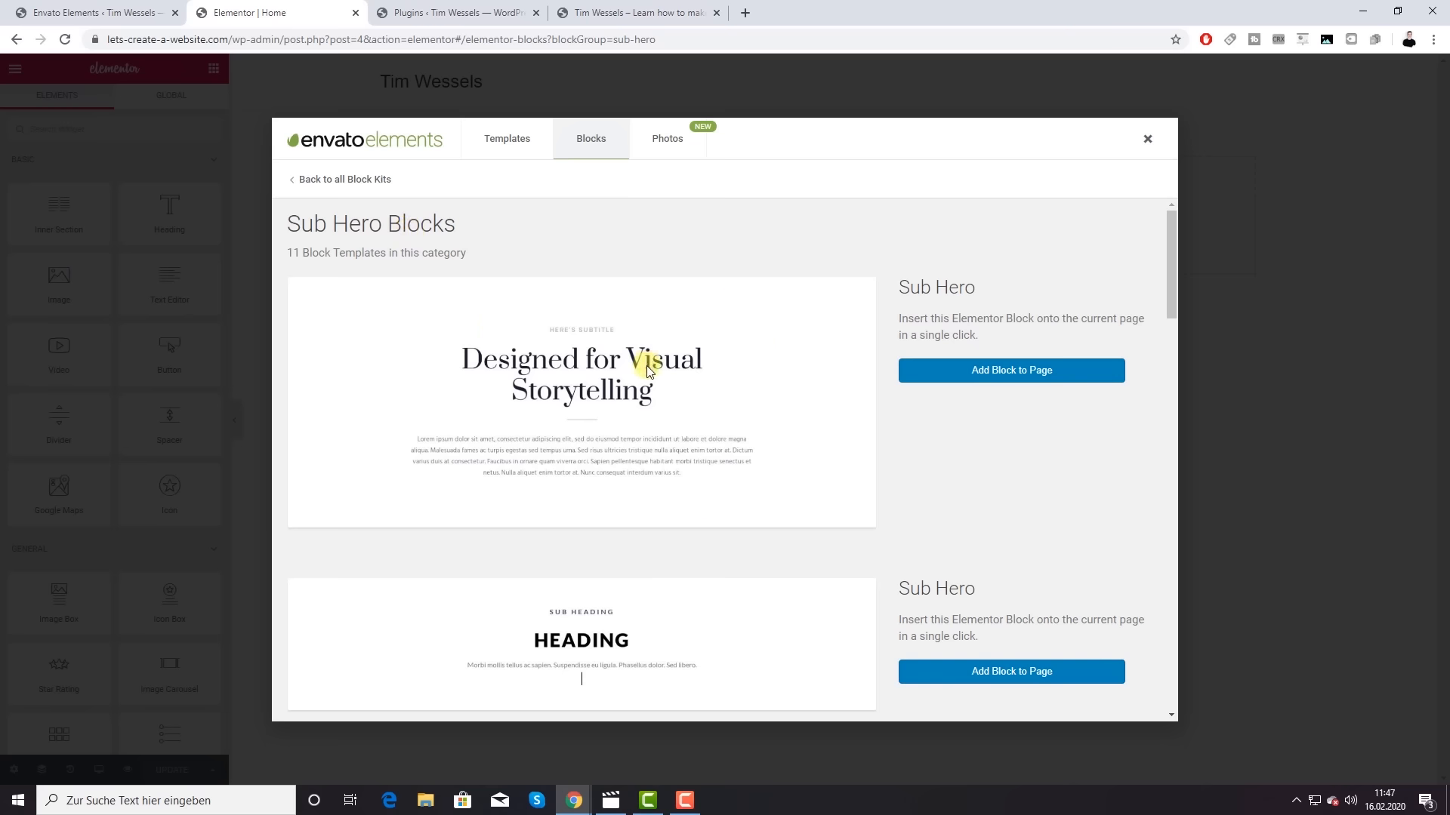
click(308, 182)
Step: Look through the premium and free template kits on the first page of the template library
click(511, 153)
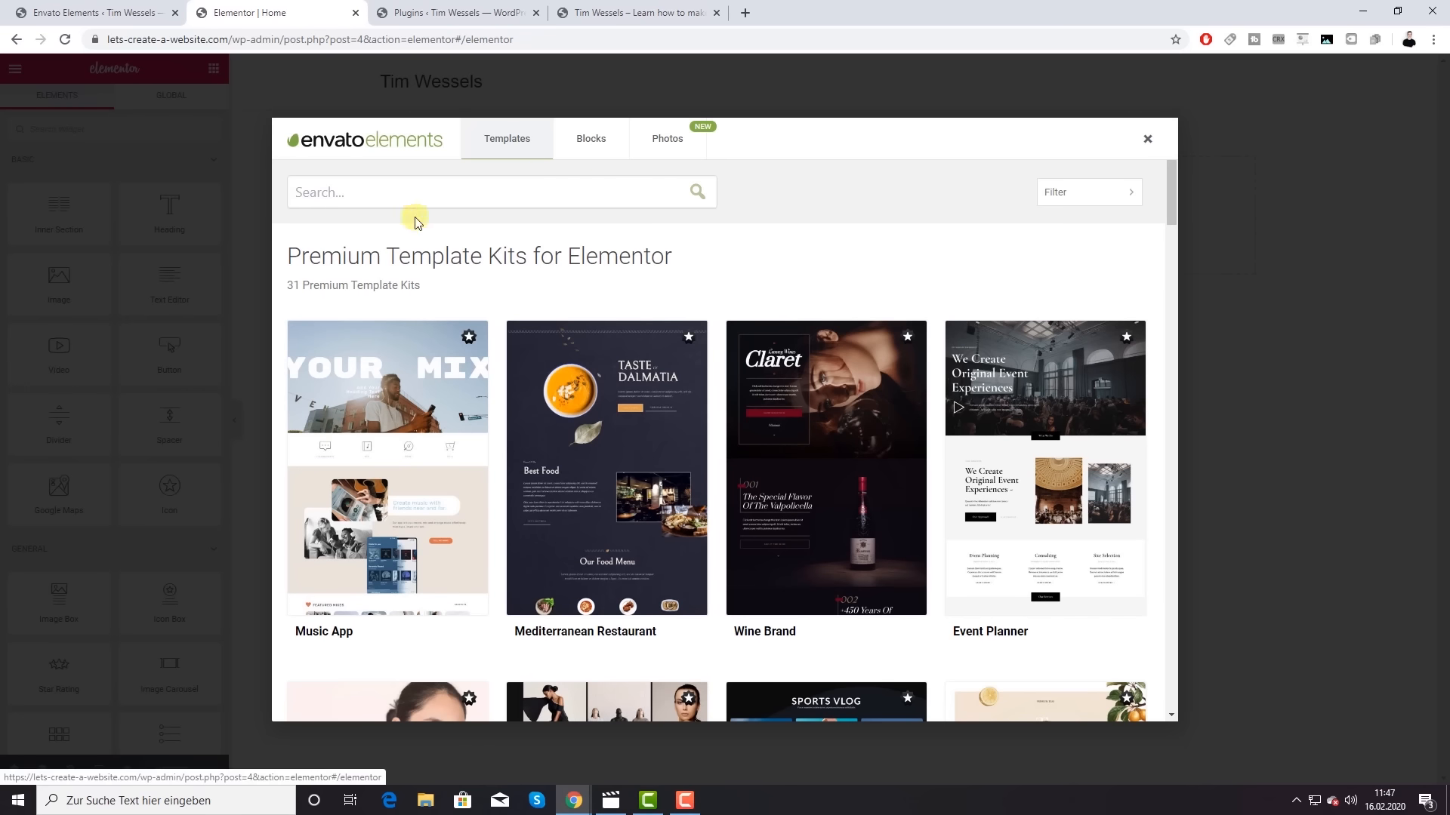
scroll(970, 306, down, 6)
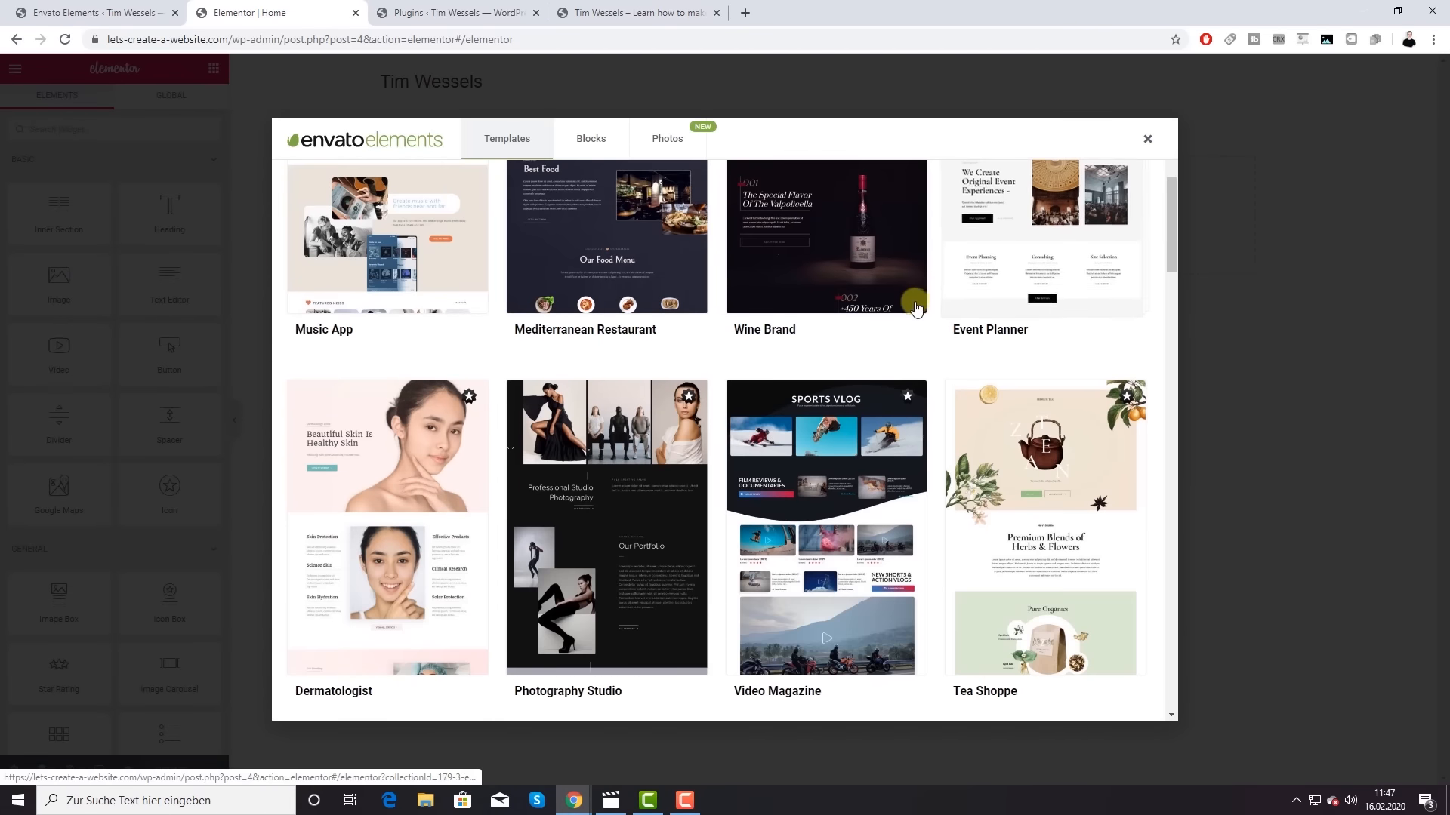
scroll(898, 317, down, 2)
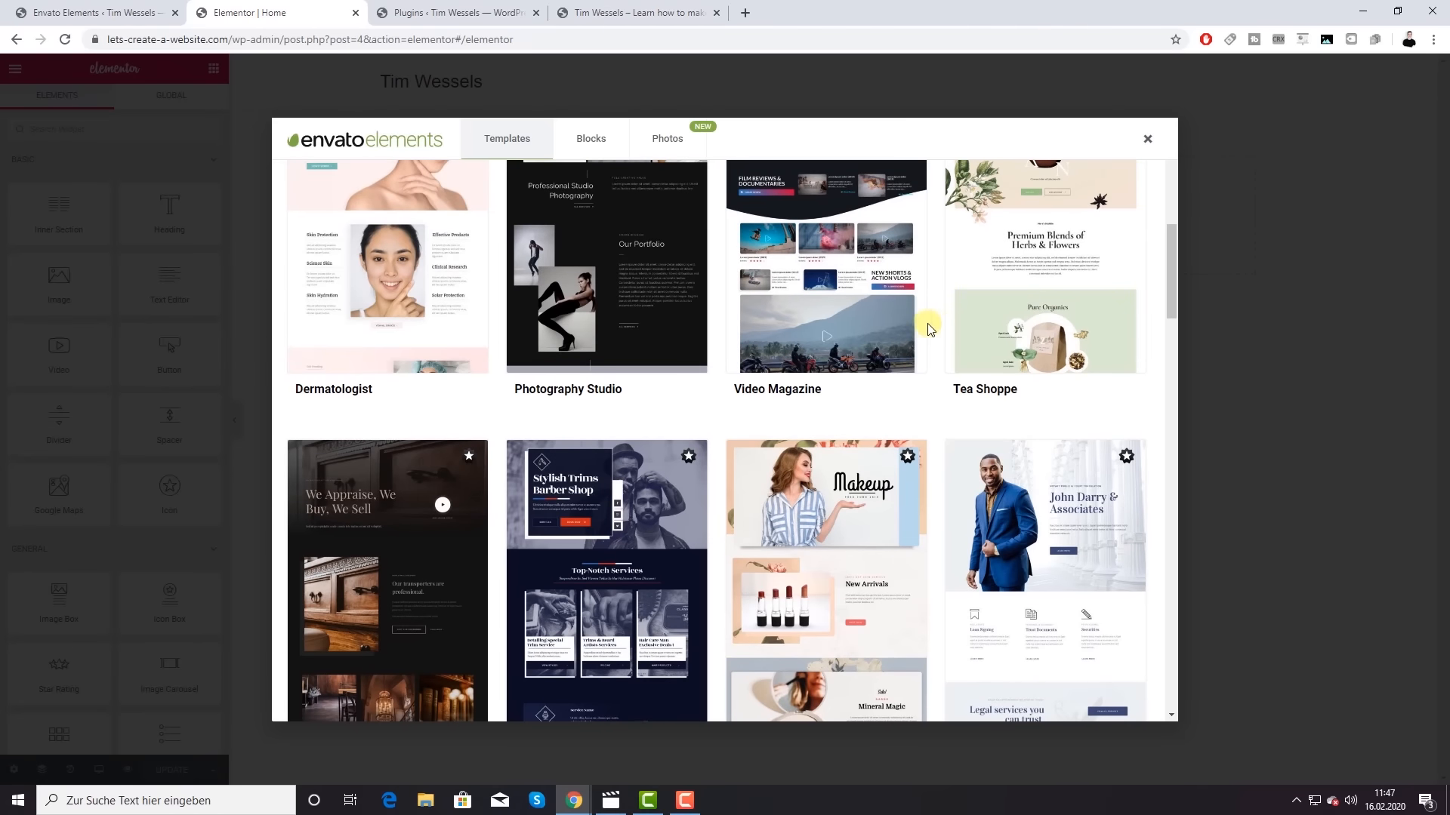
scroll(929, 329, down, 14)
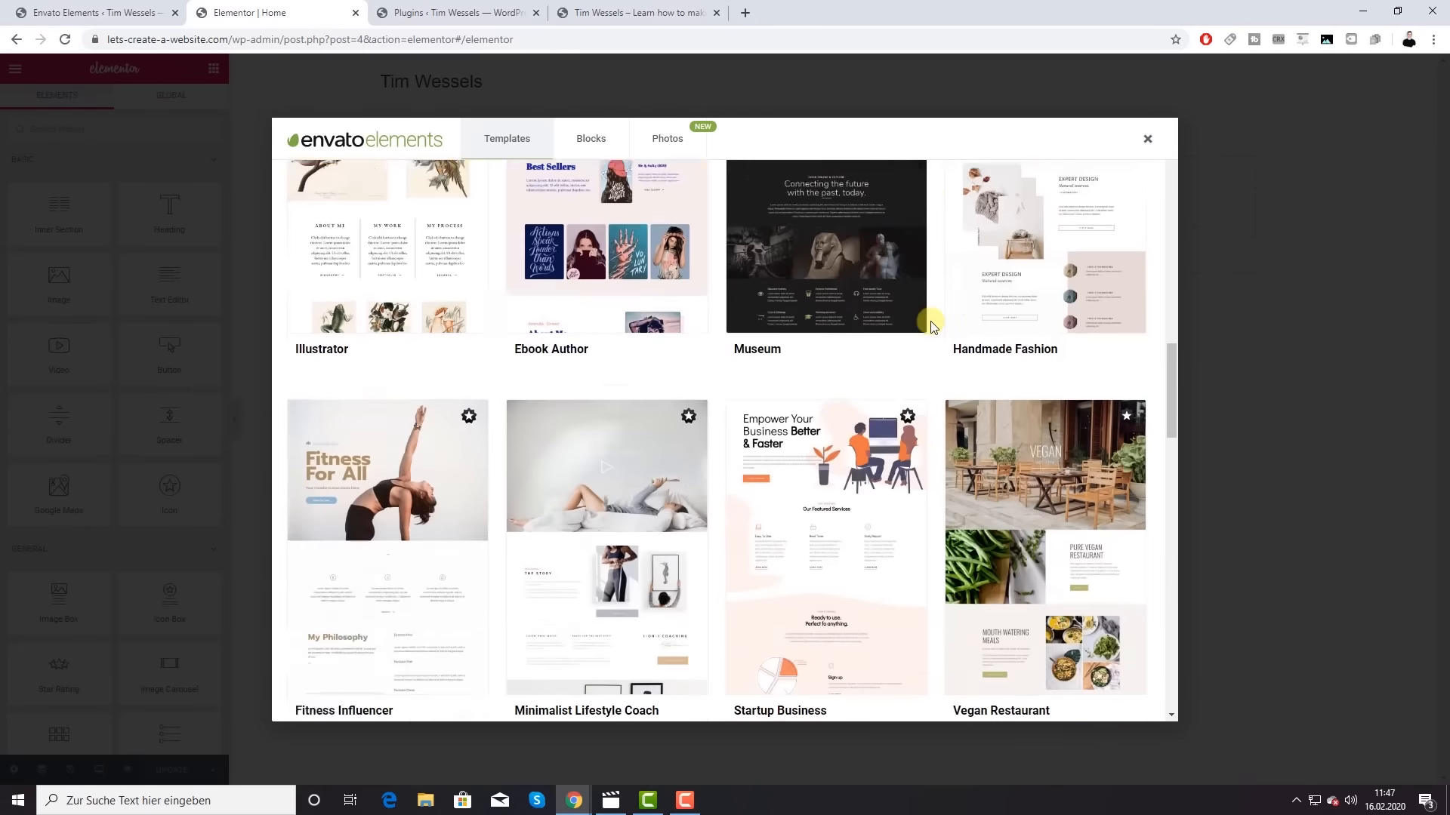
scroll(930, 327, down, 14)
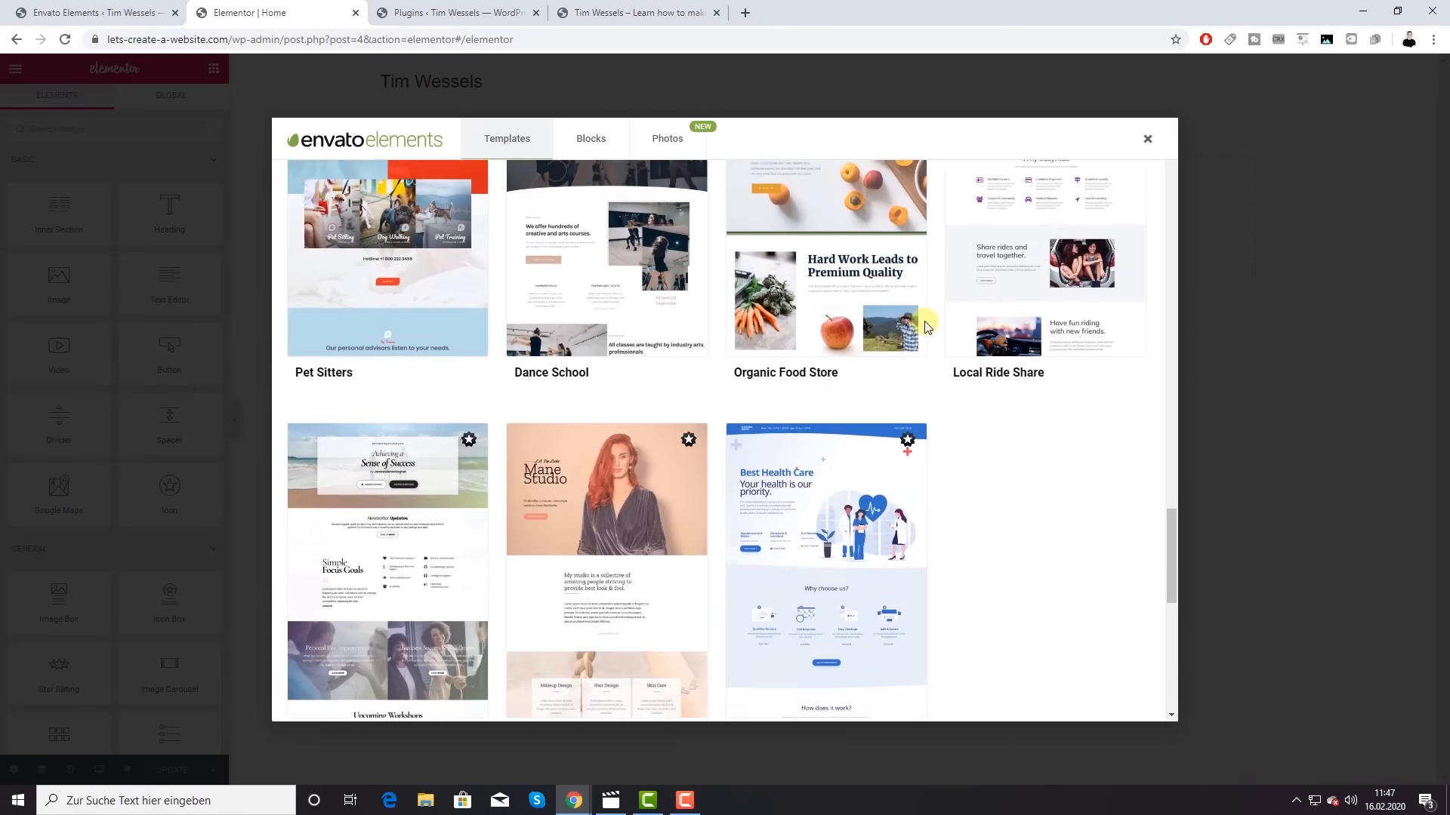
scroll(926, 327, down, 5)
scroll(793, 430, down, 4)
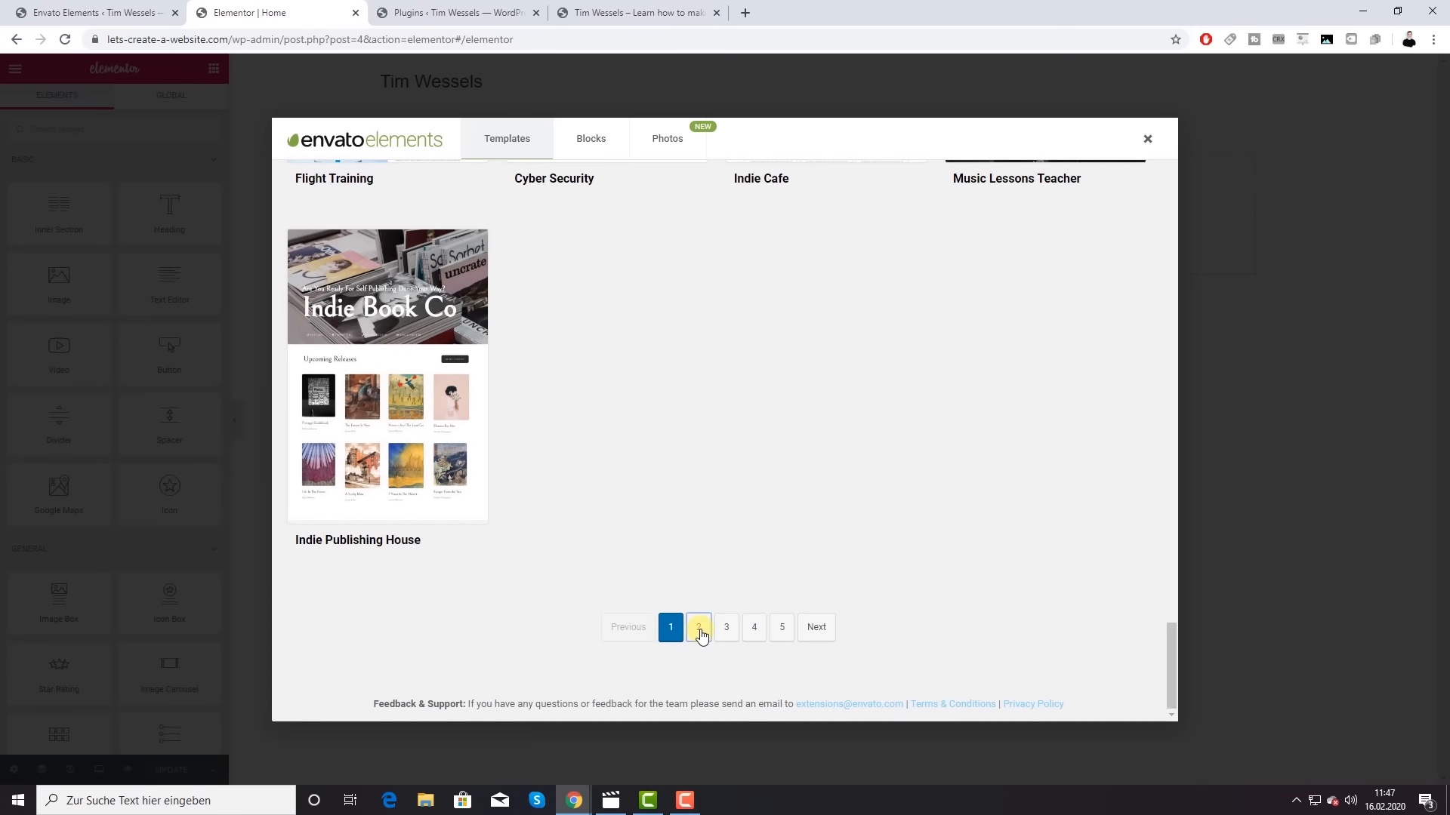
Step: Go to page 2 of the template kits and check the categories offered by the library's search
click(699, 647)
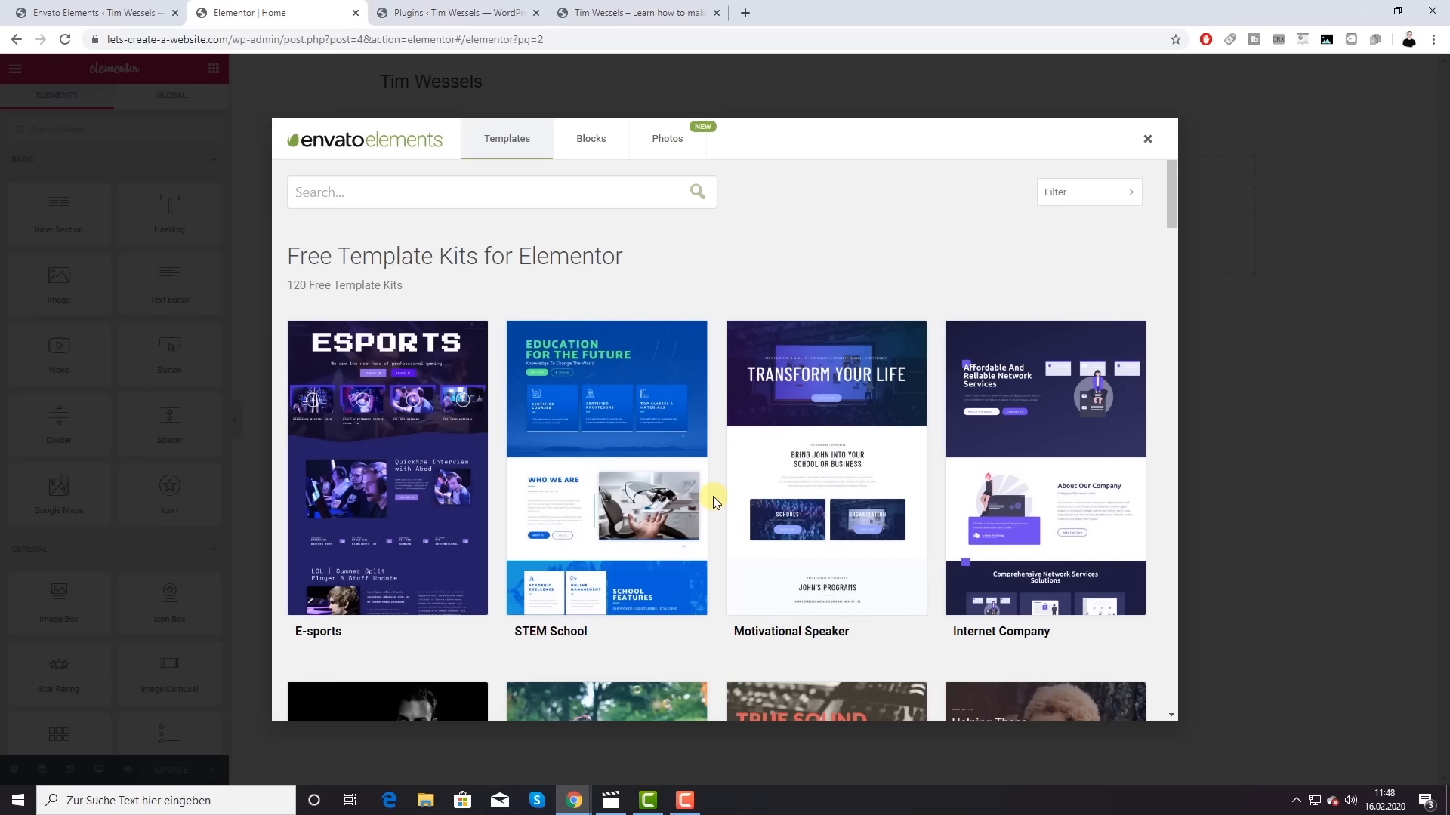
click(366, 196)
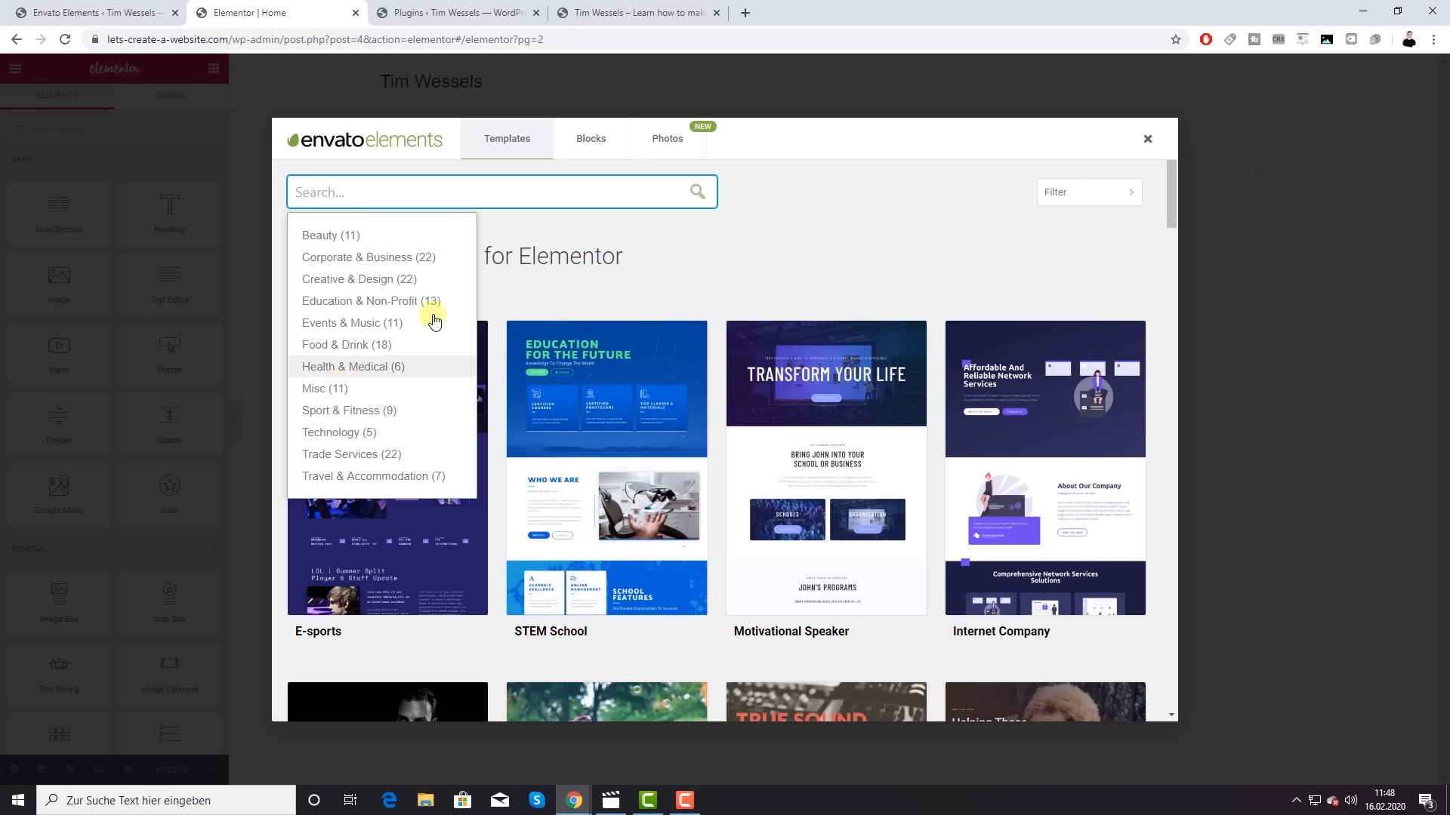
click(915, 255)
scroll(893, 292, down, 1)
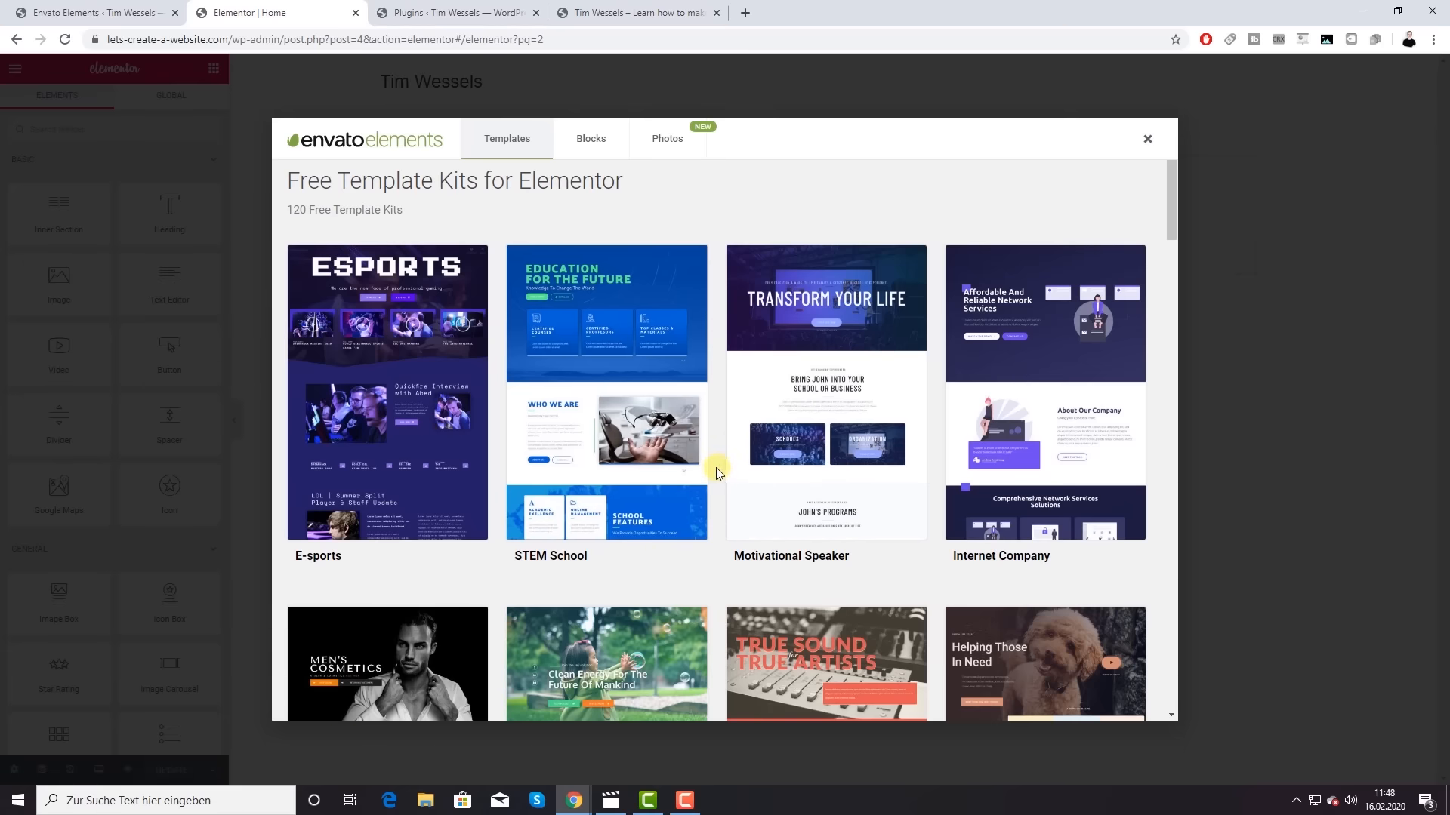
Step: Preview the Home 1 template of the Internet Company kit and return to the free template kits
click(976, 442)
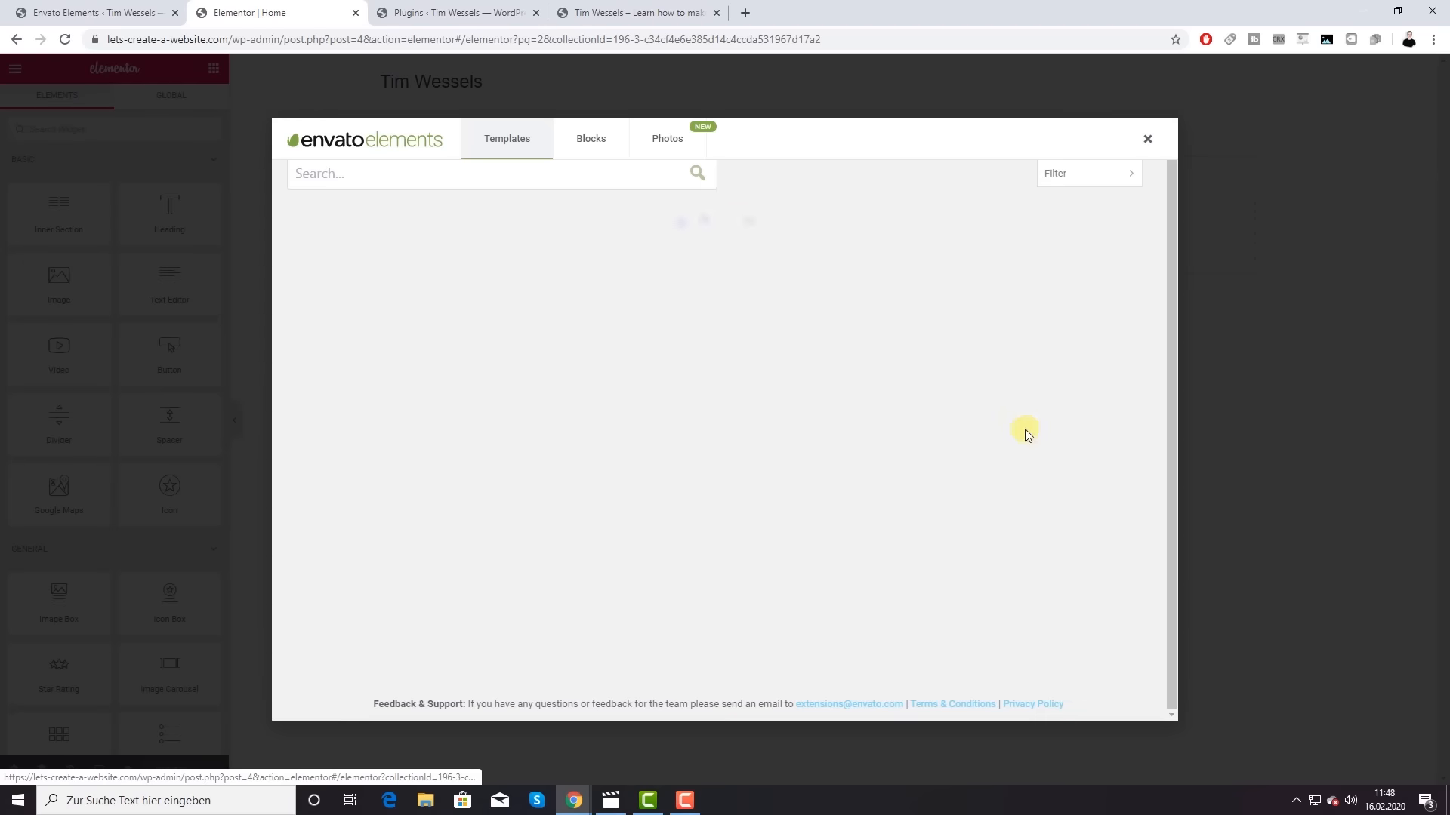
click(483, 419)
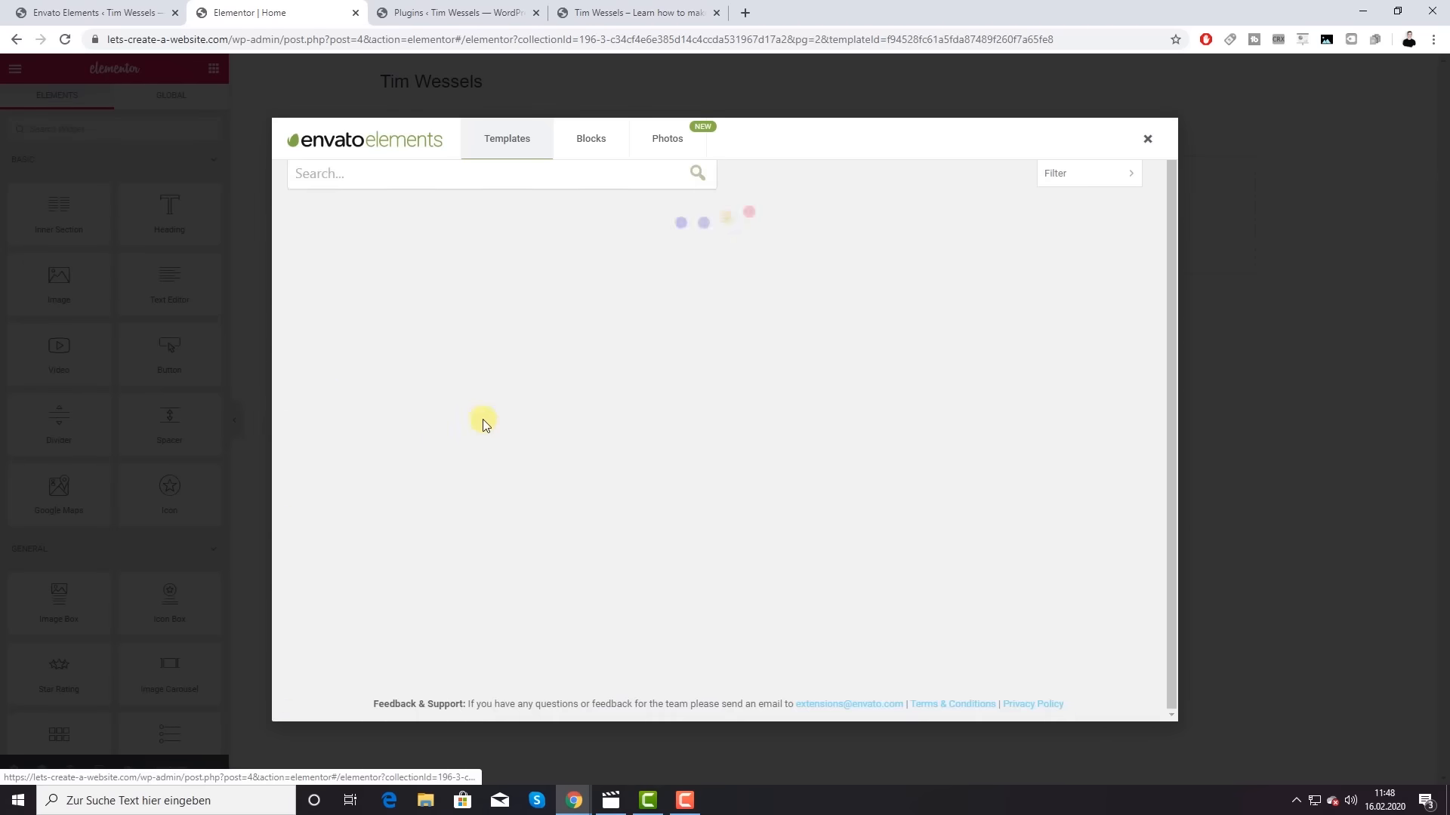
scroll(703, 415, down, 9)
scroll(701, 415, up, 9)
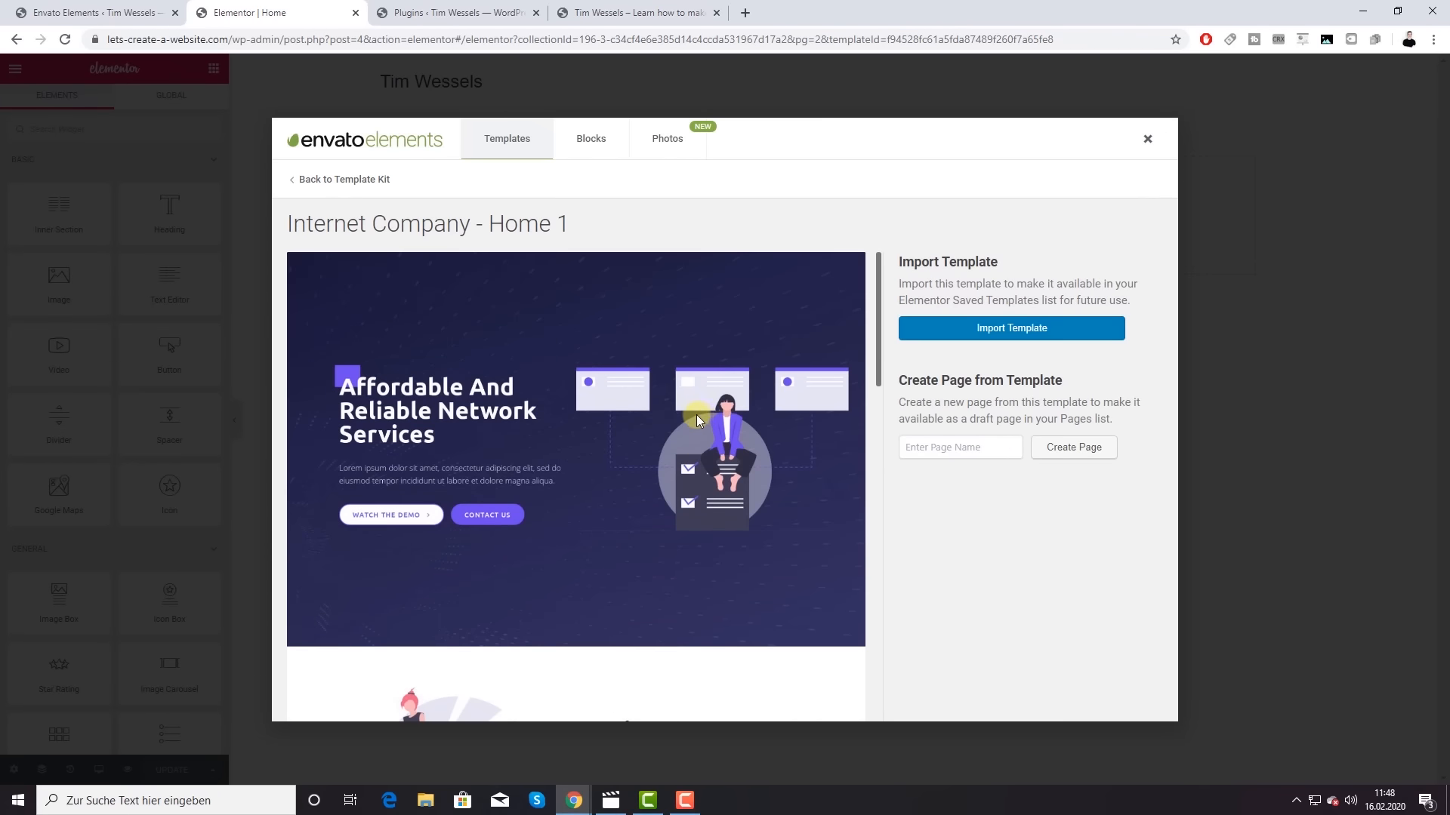
click(306, 179)
click(305, 179)
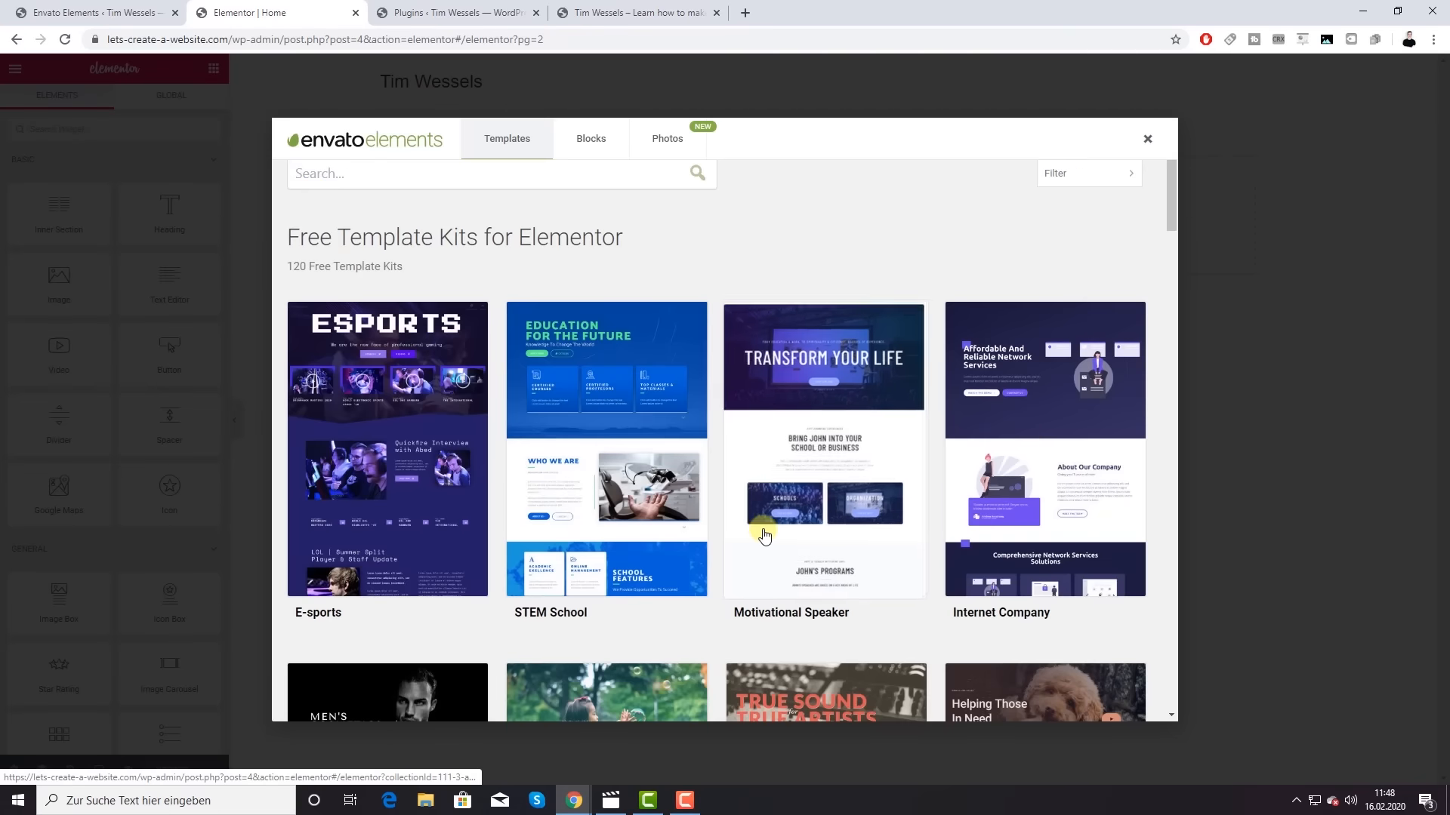
Step: Look through the remaining template kits on page 2 and go to page 5
scroll(761, 532, down, 7)
scroll(750, 521, down, 20)
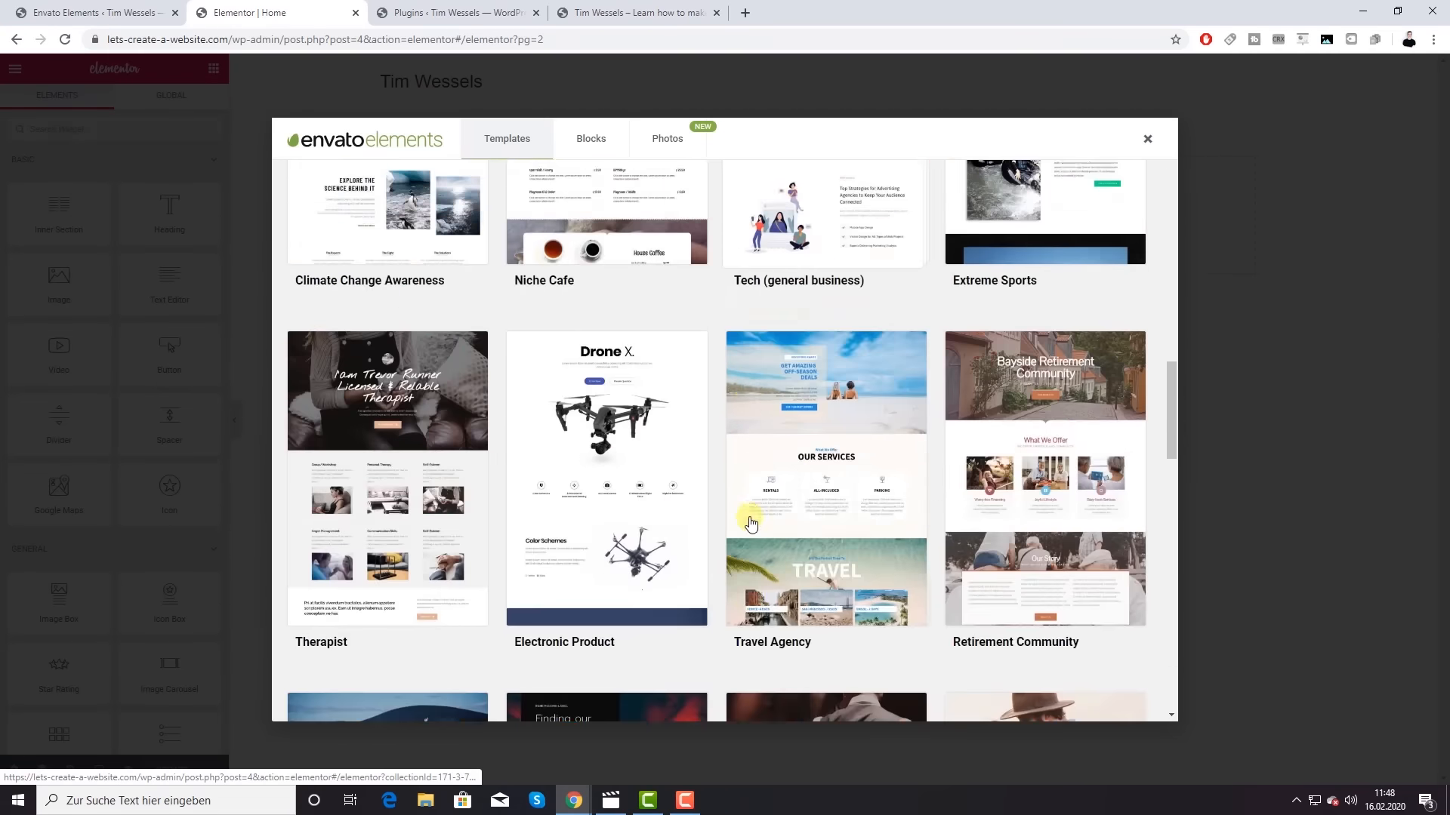
scroll(744, 528, down, 4)
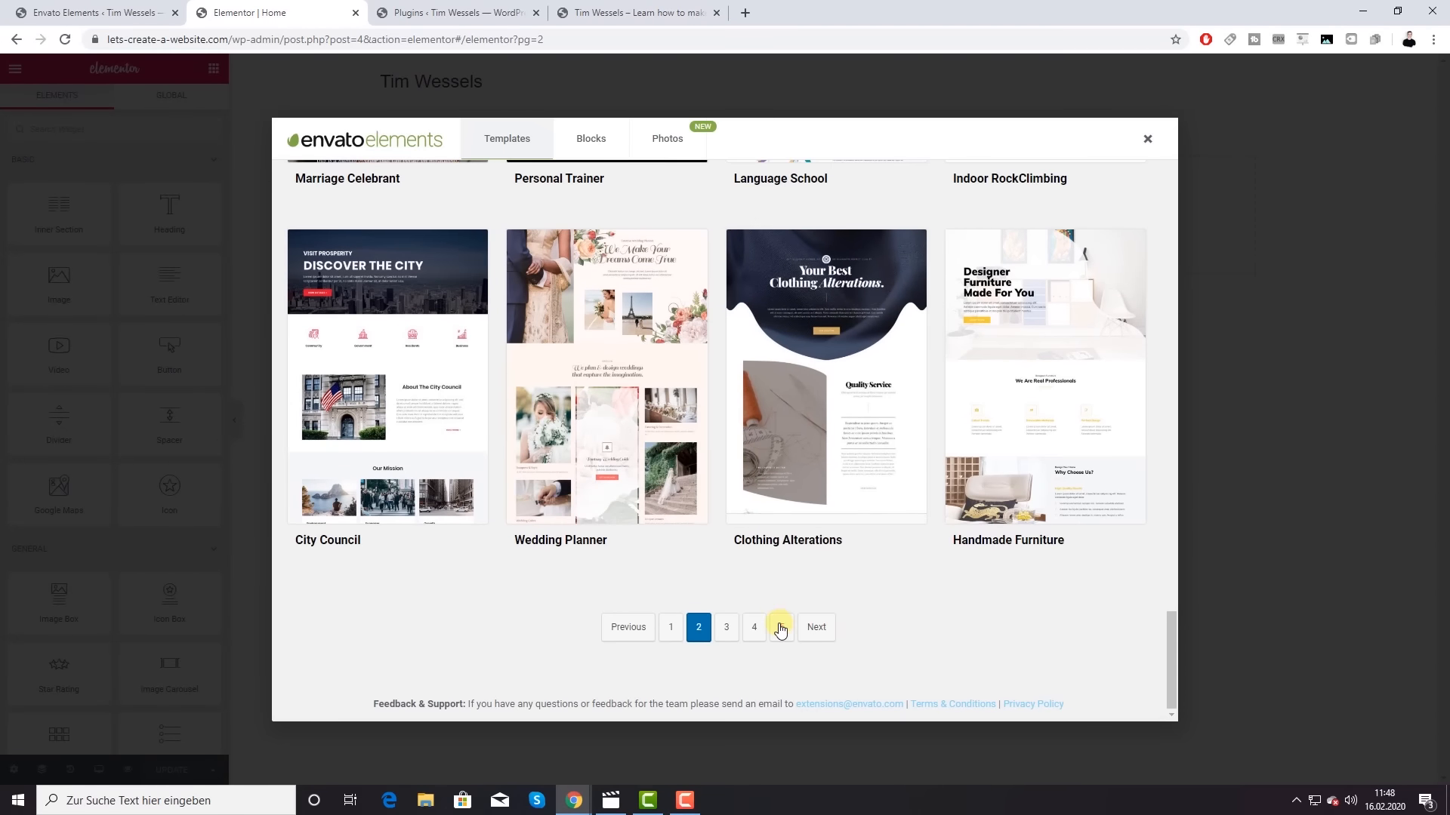
click(780, 628)
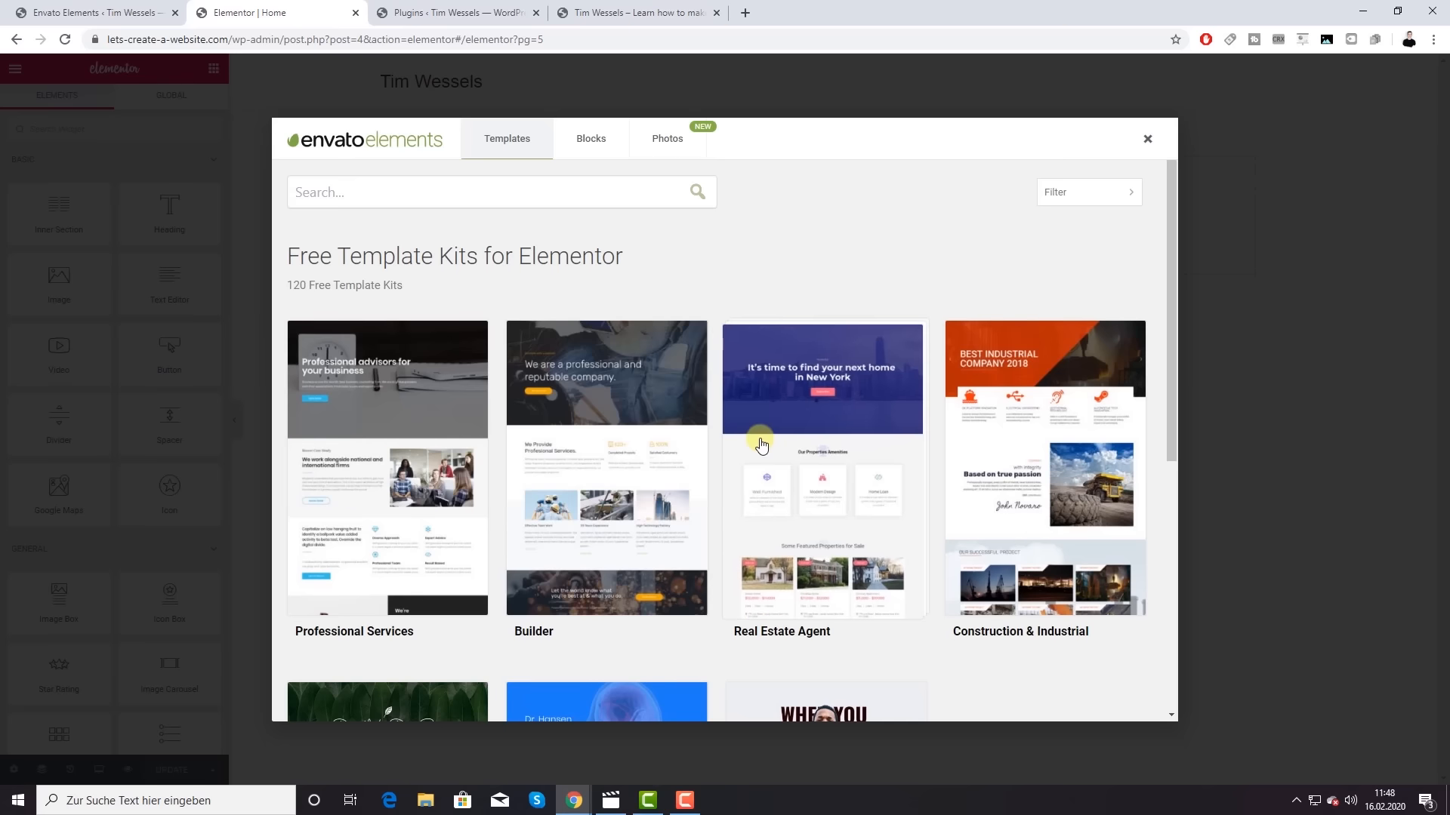
Step: Review the free template kits on page 5, view the Builder kit's page templates and return to the kit list
scroll(544, 430, down, 2)
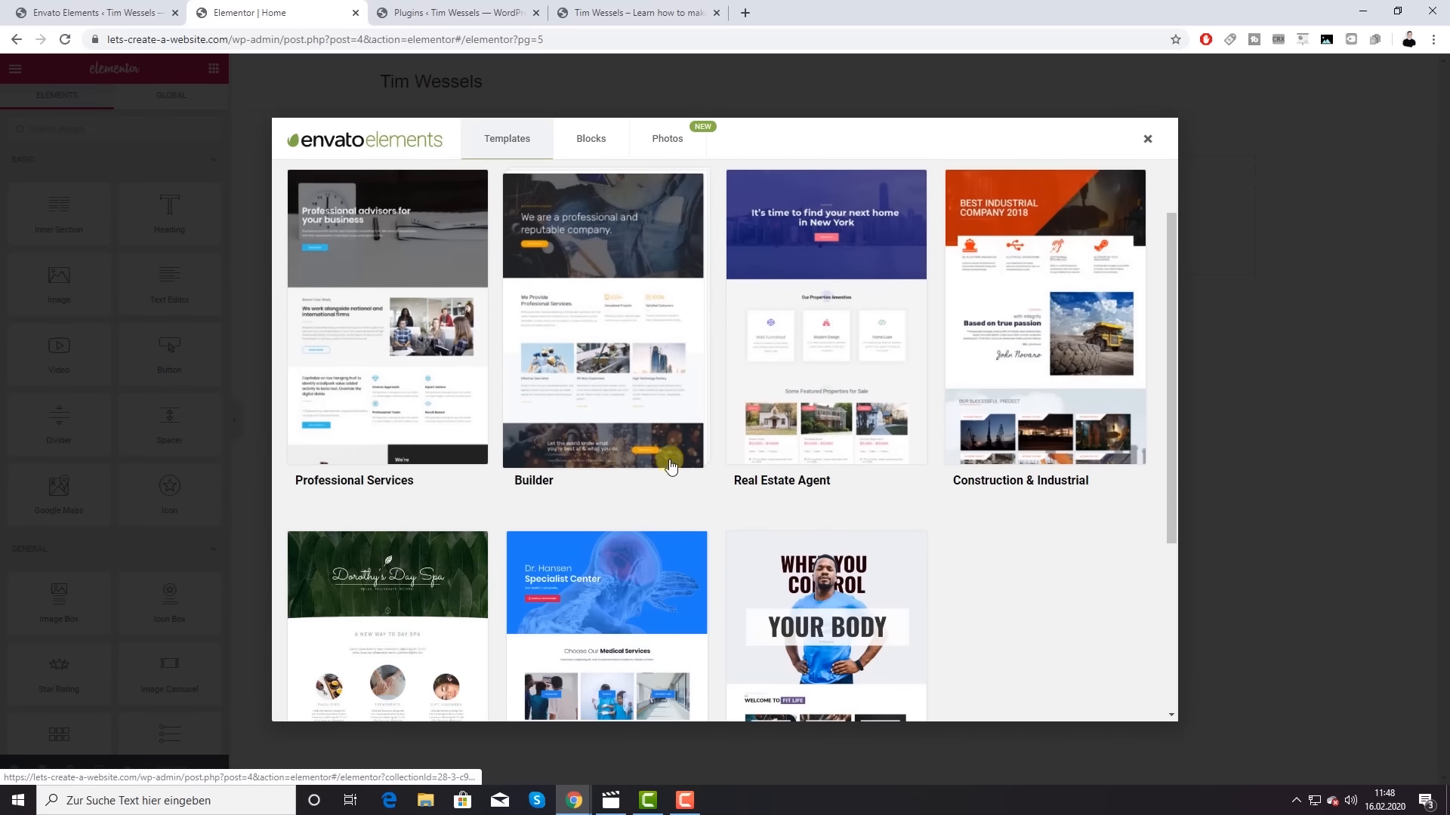
scroll(725, 398, up, 2)
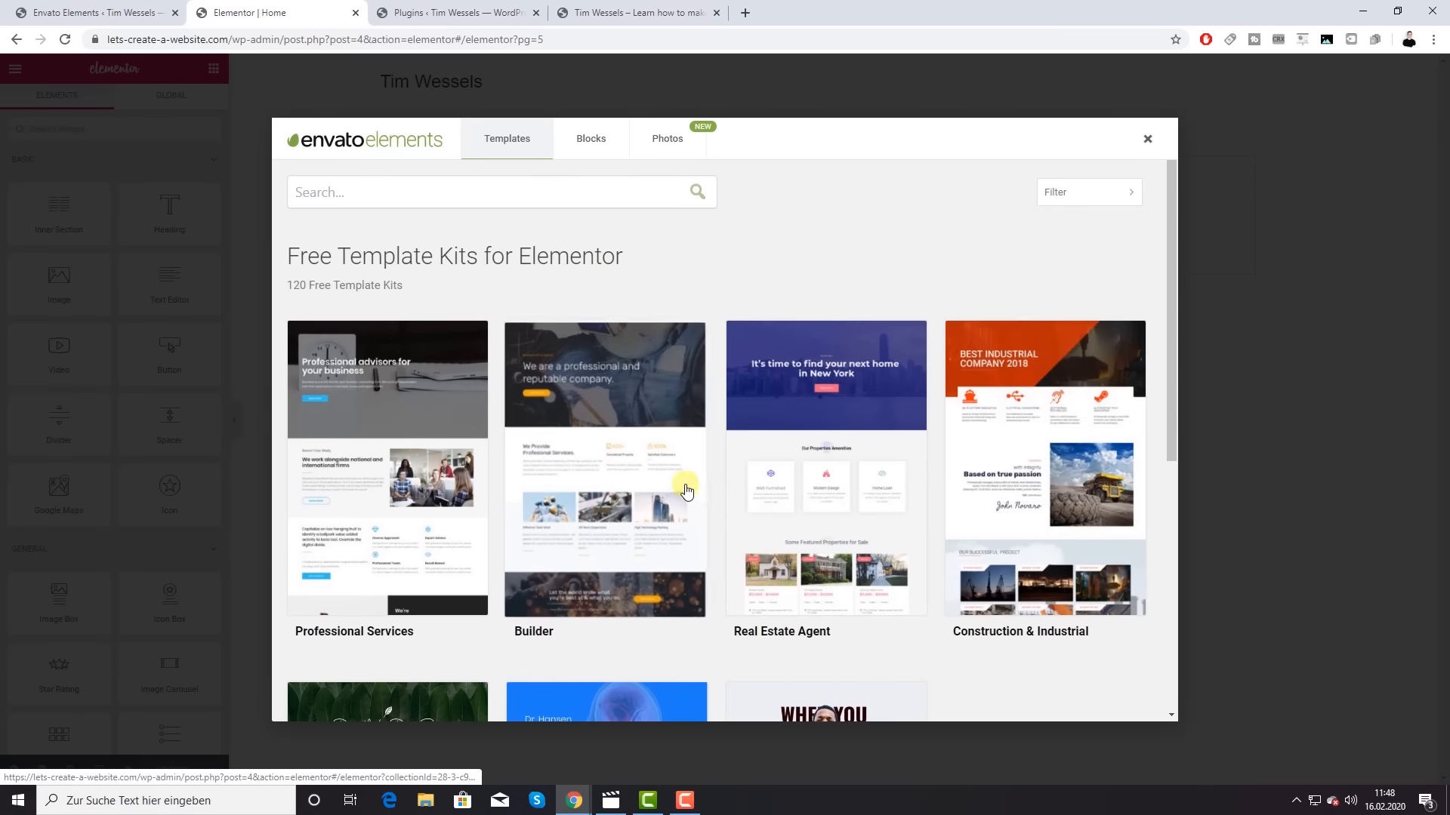
scroll(1031, 529, down, 2)
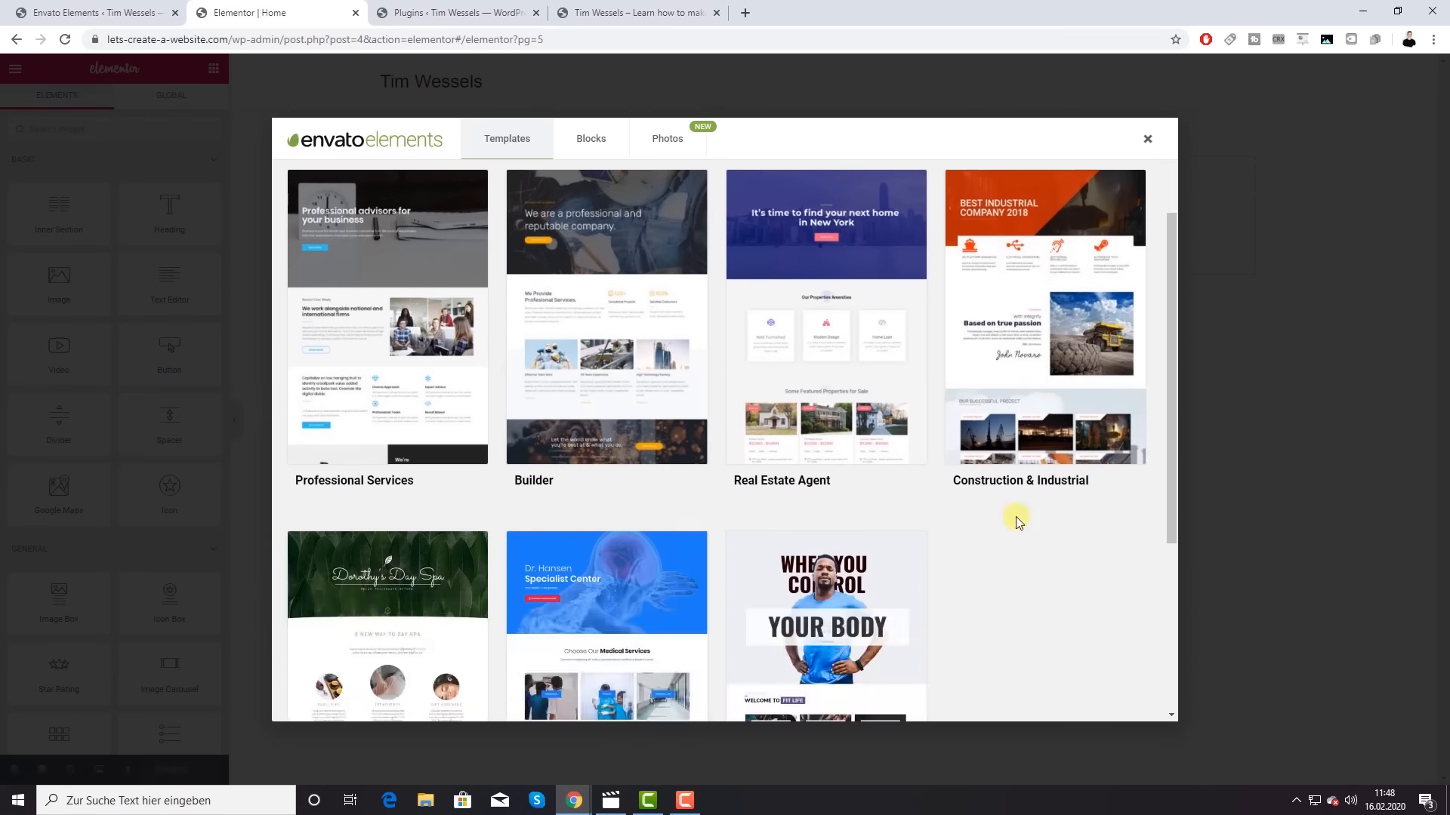
scroll(664, 521, down, 2)
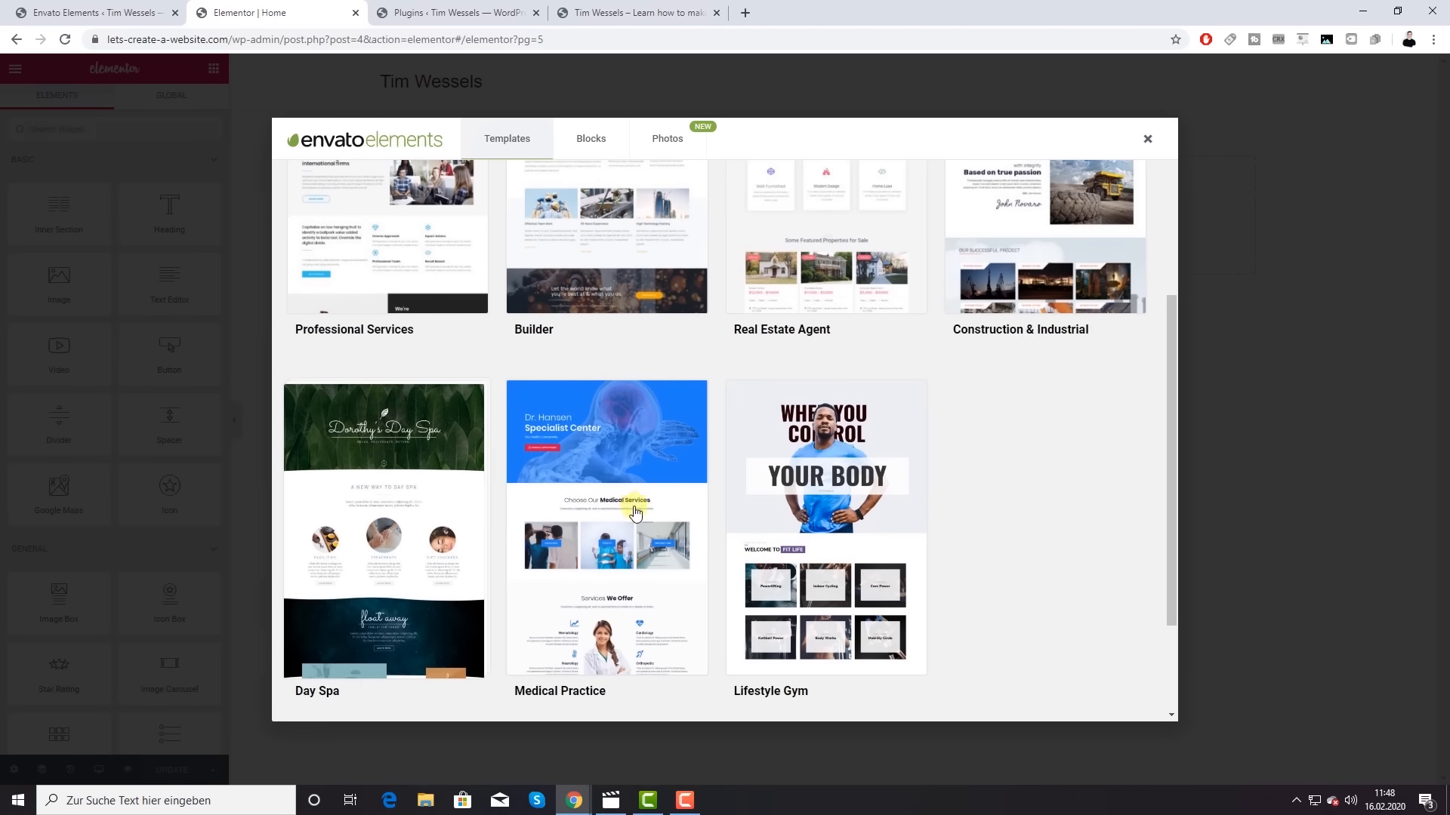
scroll(679, 495, up, 3)
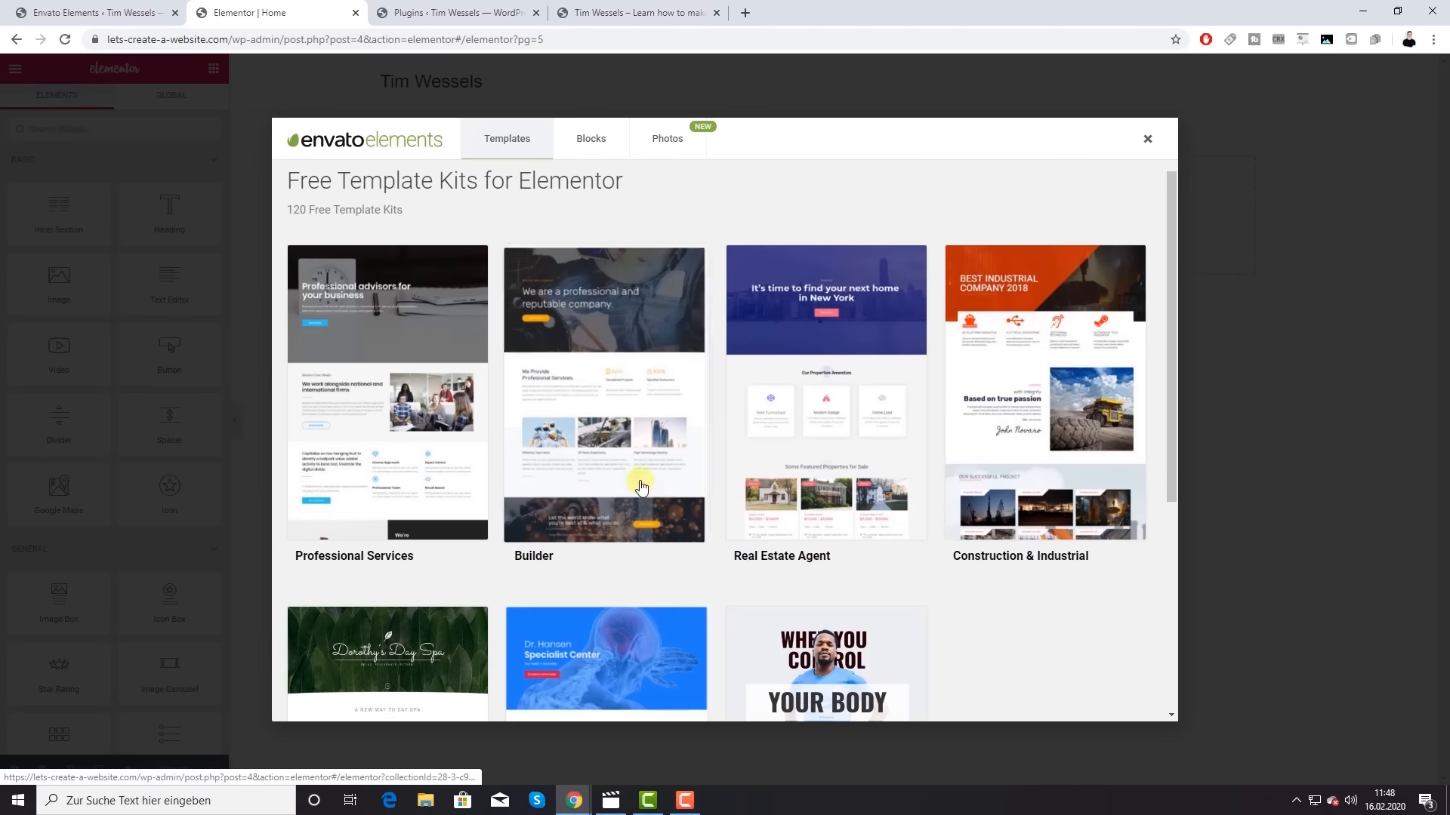
click(658, 390)
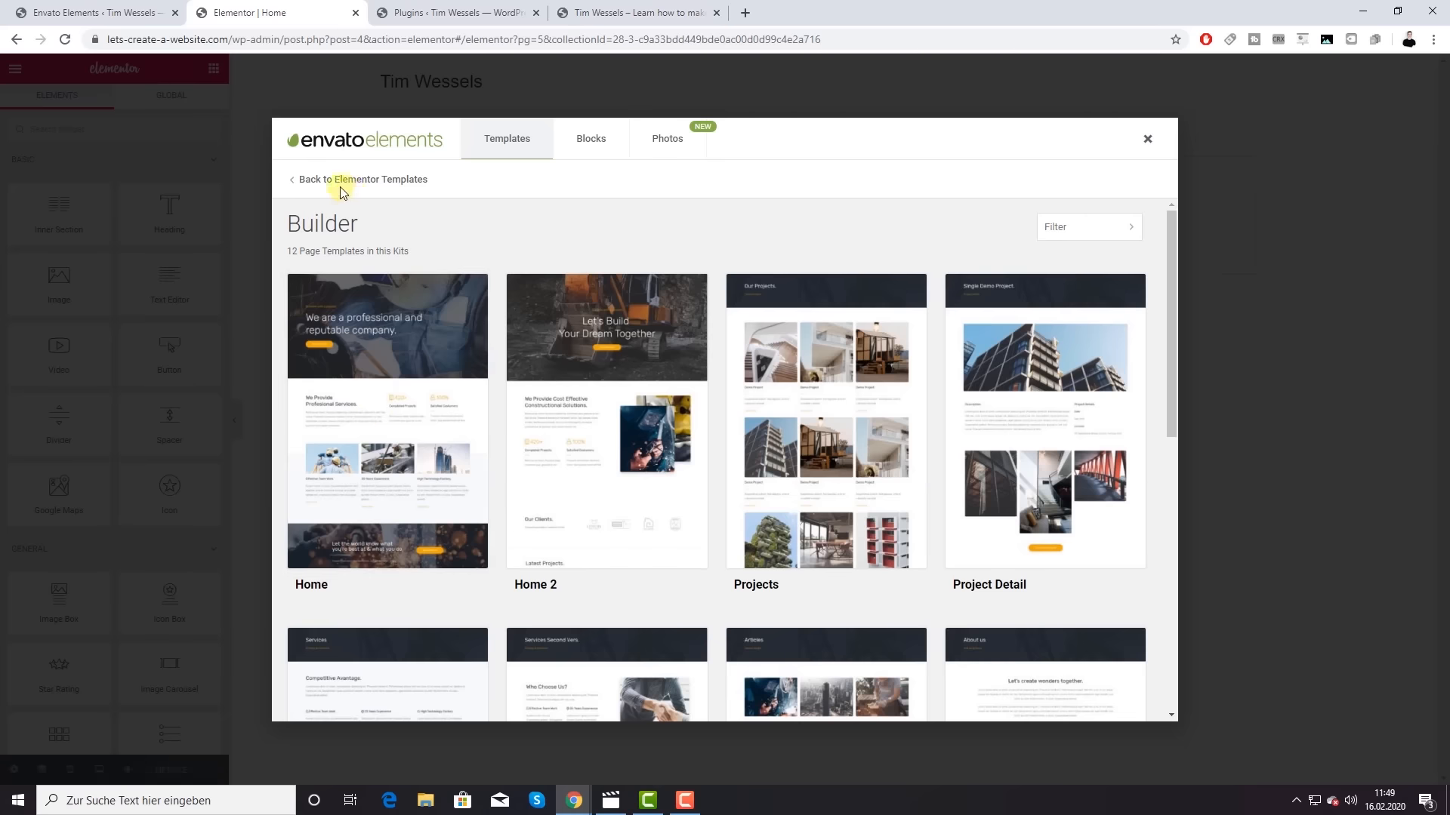
click(313, 181)
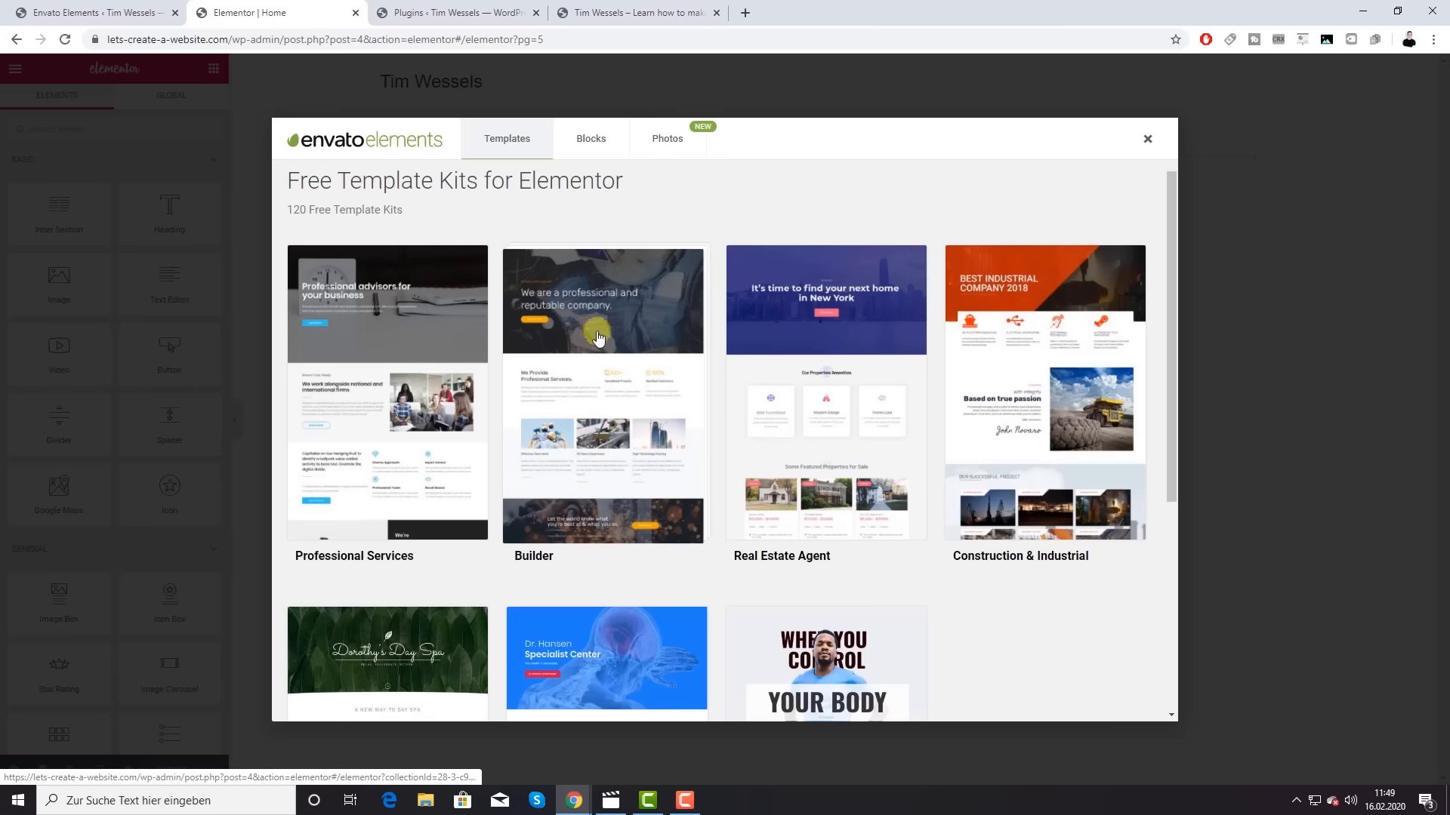
Step: Open the Builder template kit and look through its page templates
click(610, 375)
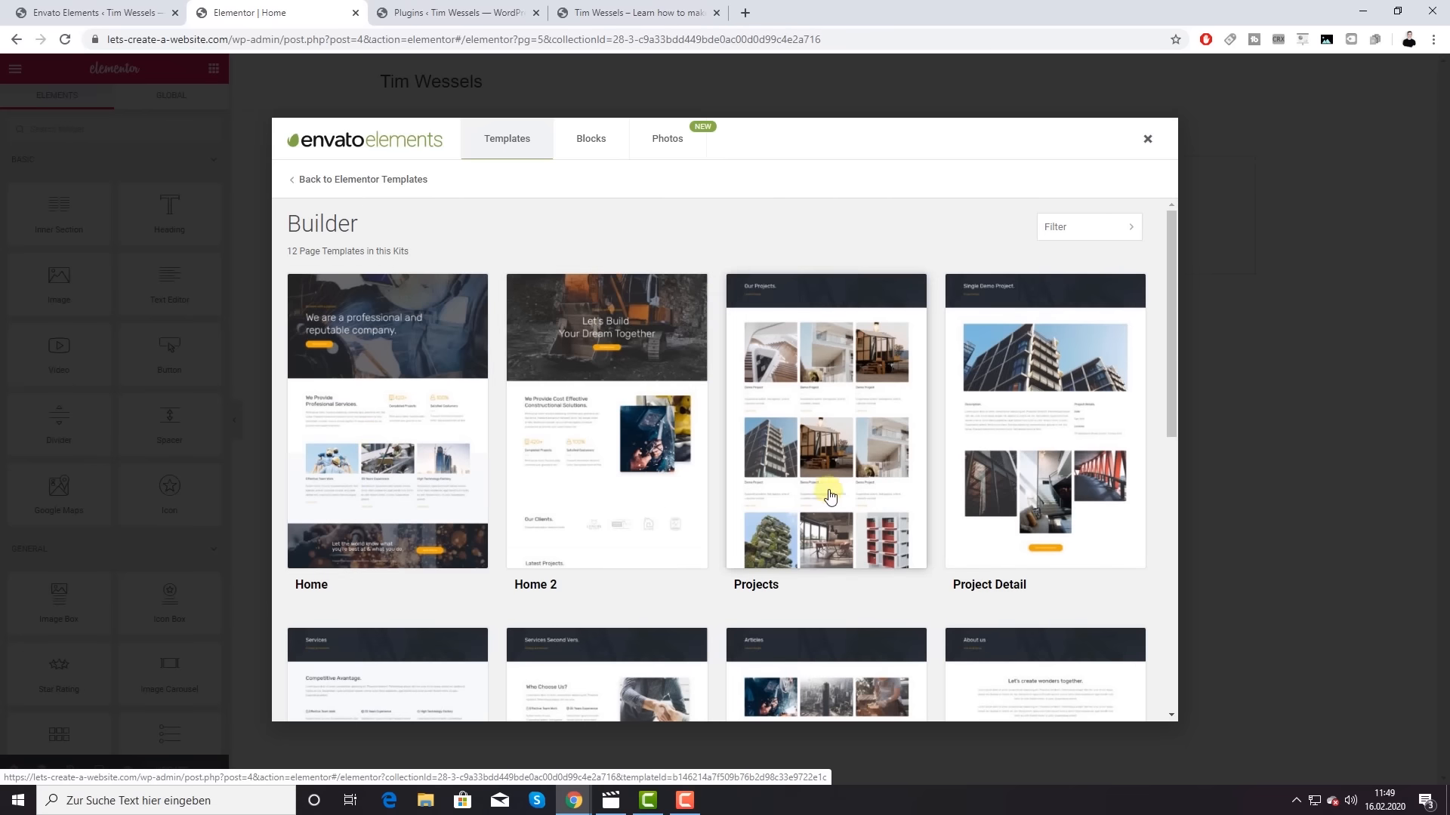
scroll(1072, 498, down, 2)
scroll(1073, 498, down, 1)
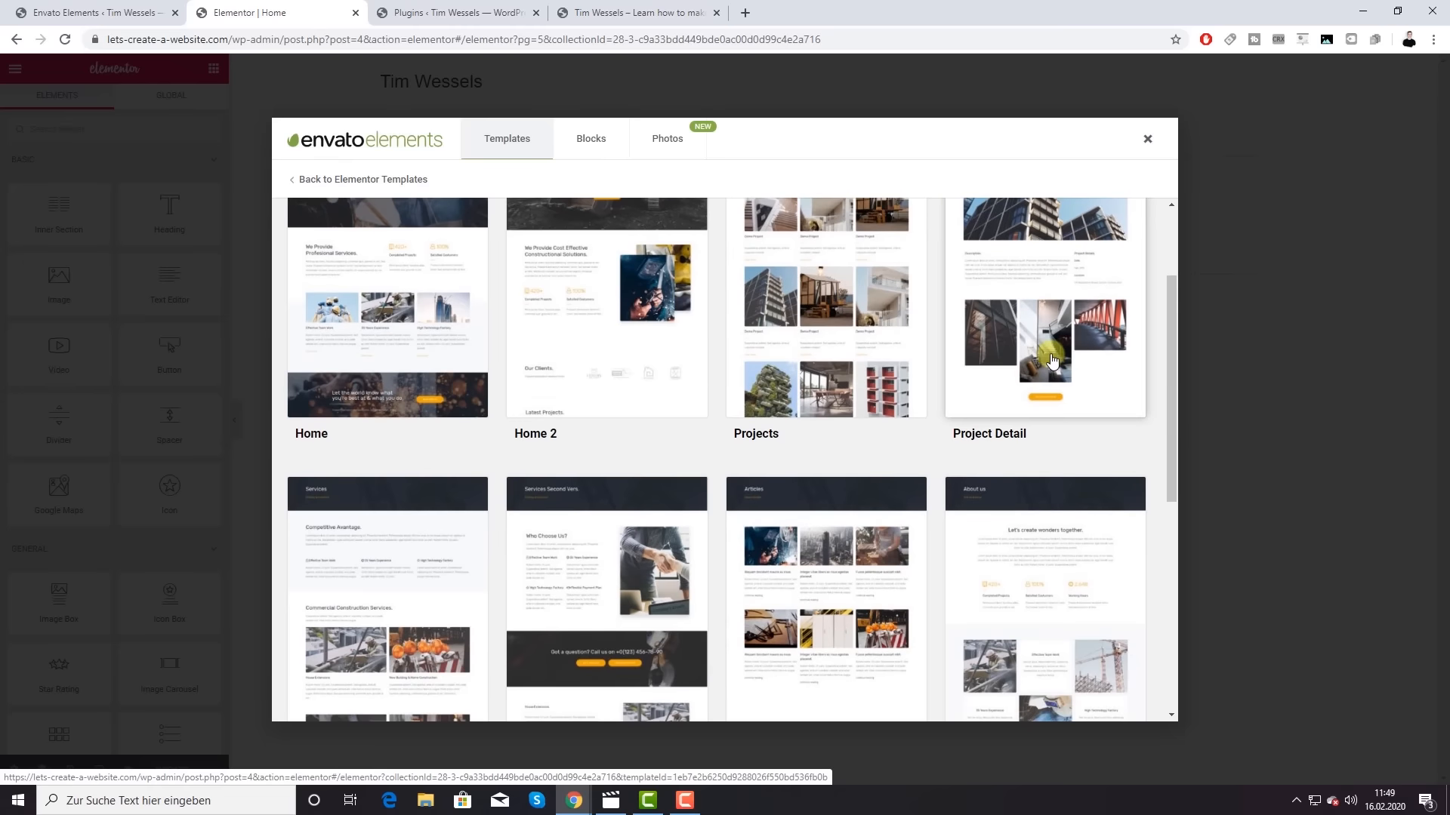
scroll(761, 421, down, 5)
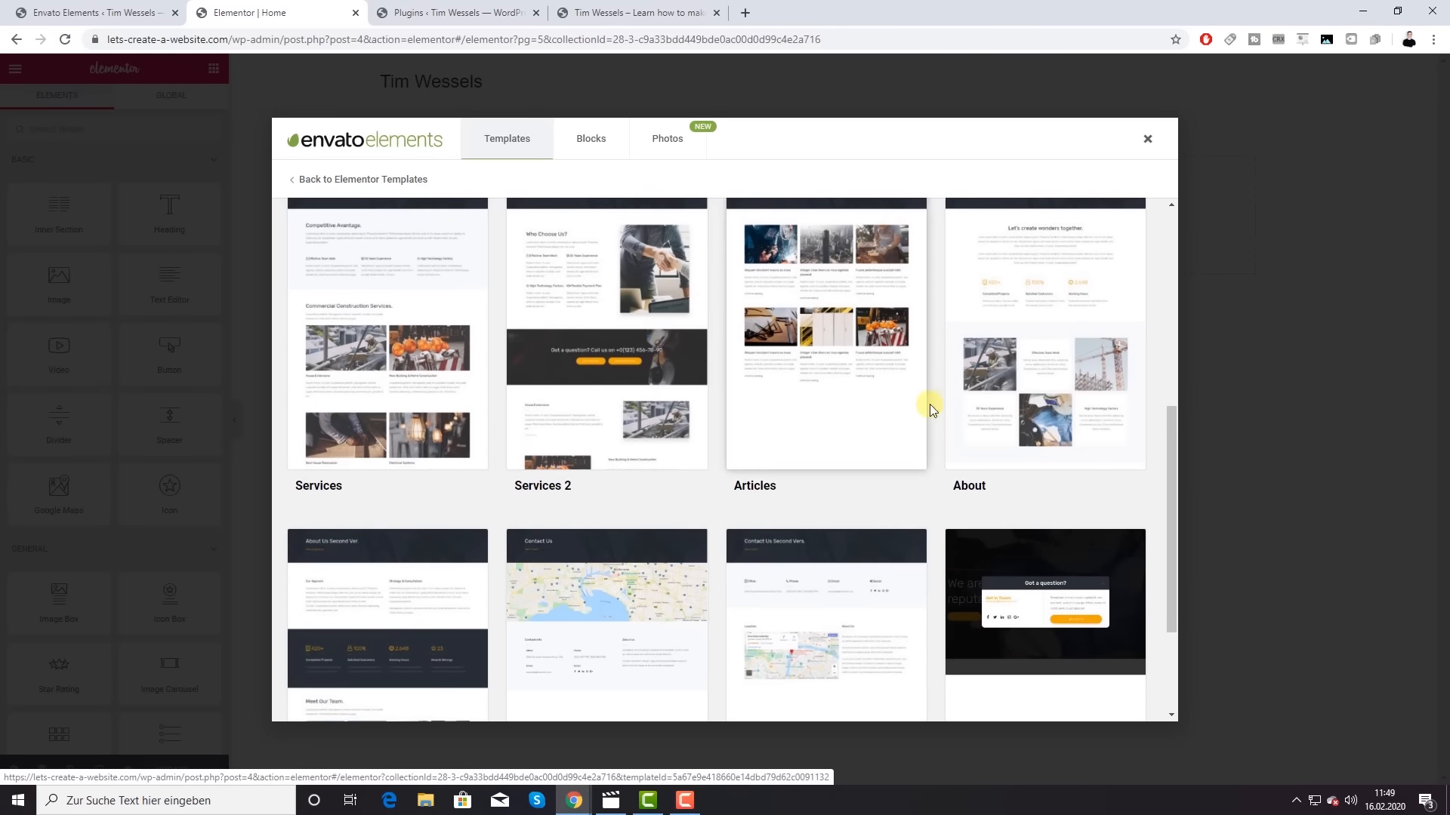
scroll(1003, 417, down, 3)
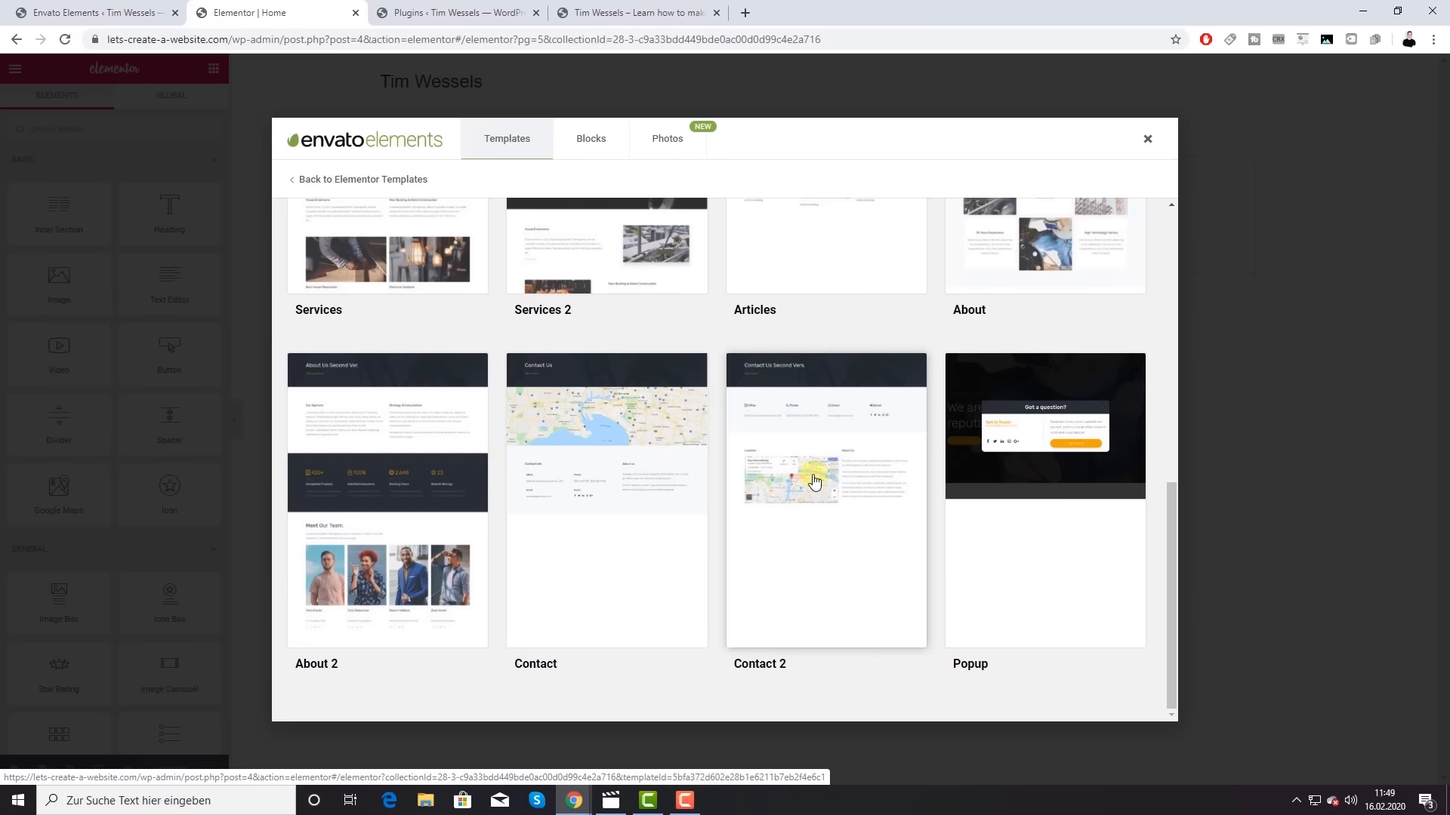
scroll(414, 395, up, 10)
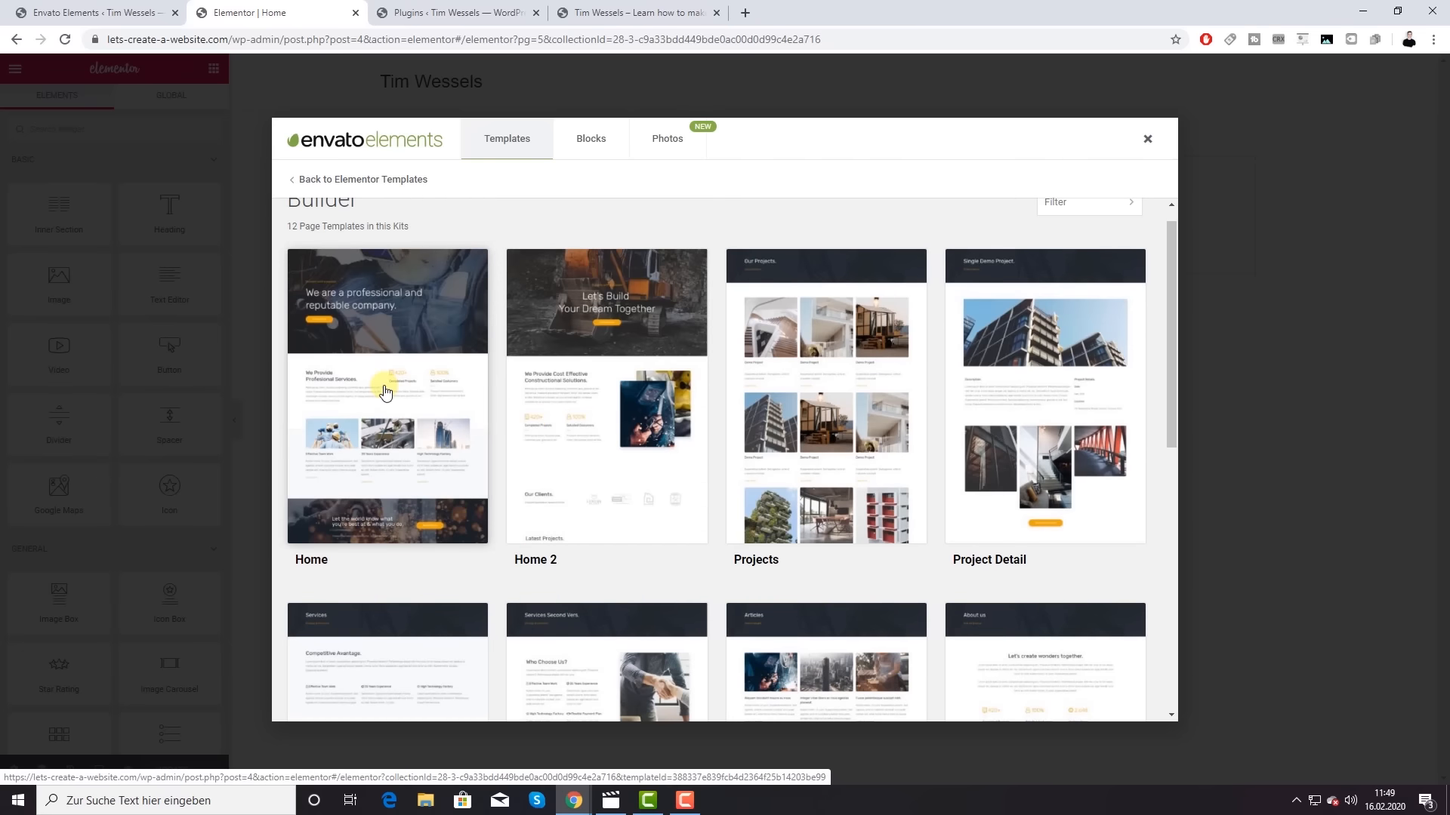
Step: Preview the Builder kit's Home template and return to the list of free template kits
click(385, 393)
scroll(698, 468, down, 3)
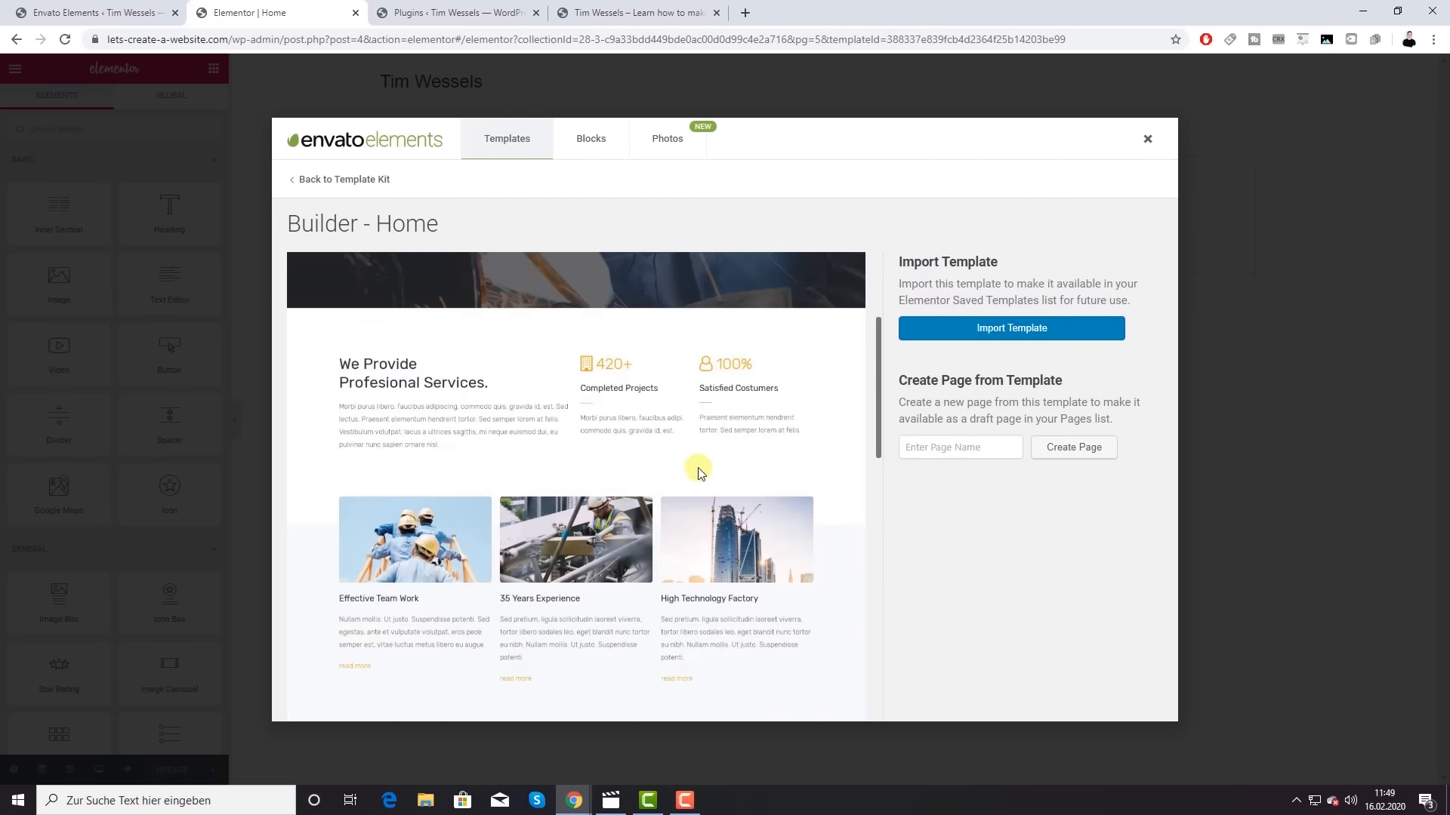
scroll(698, 468, down, 10)
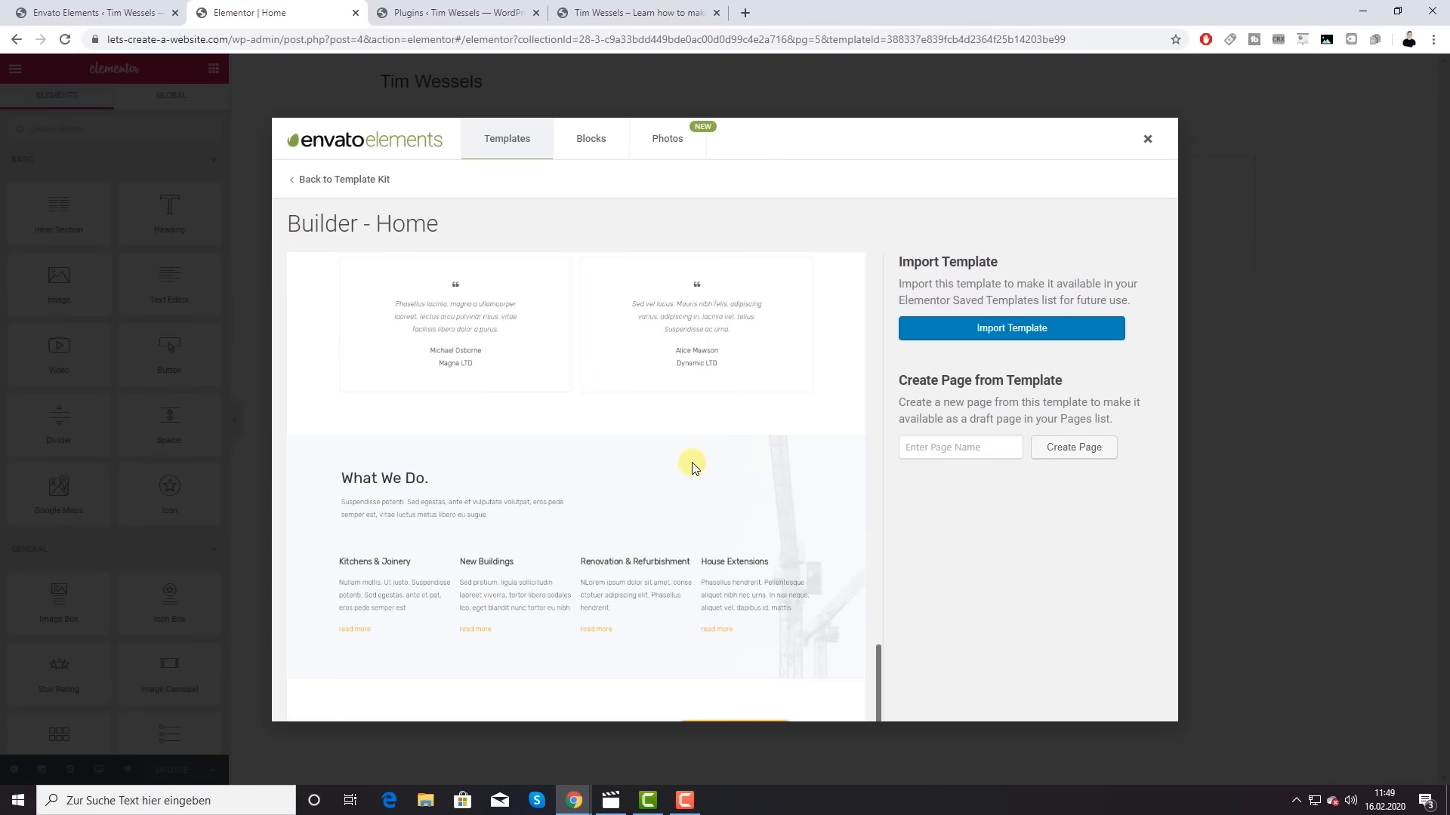
scroll(692, 467, up, 5)
click(317, 181)
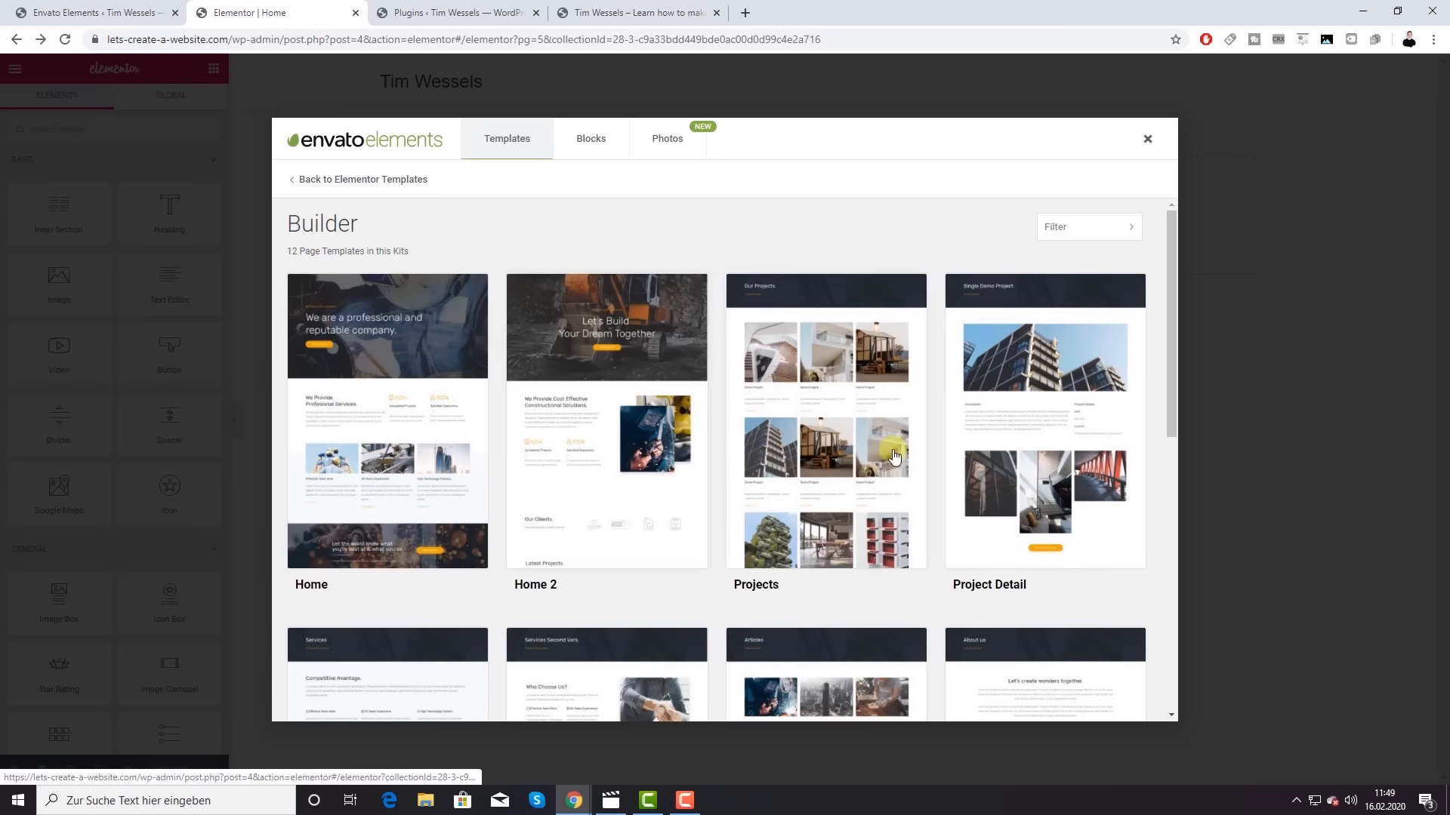
click(308, 182)
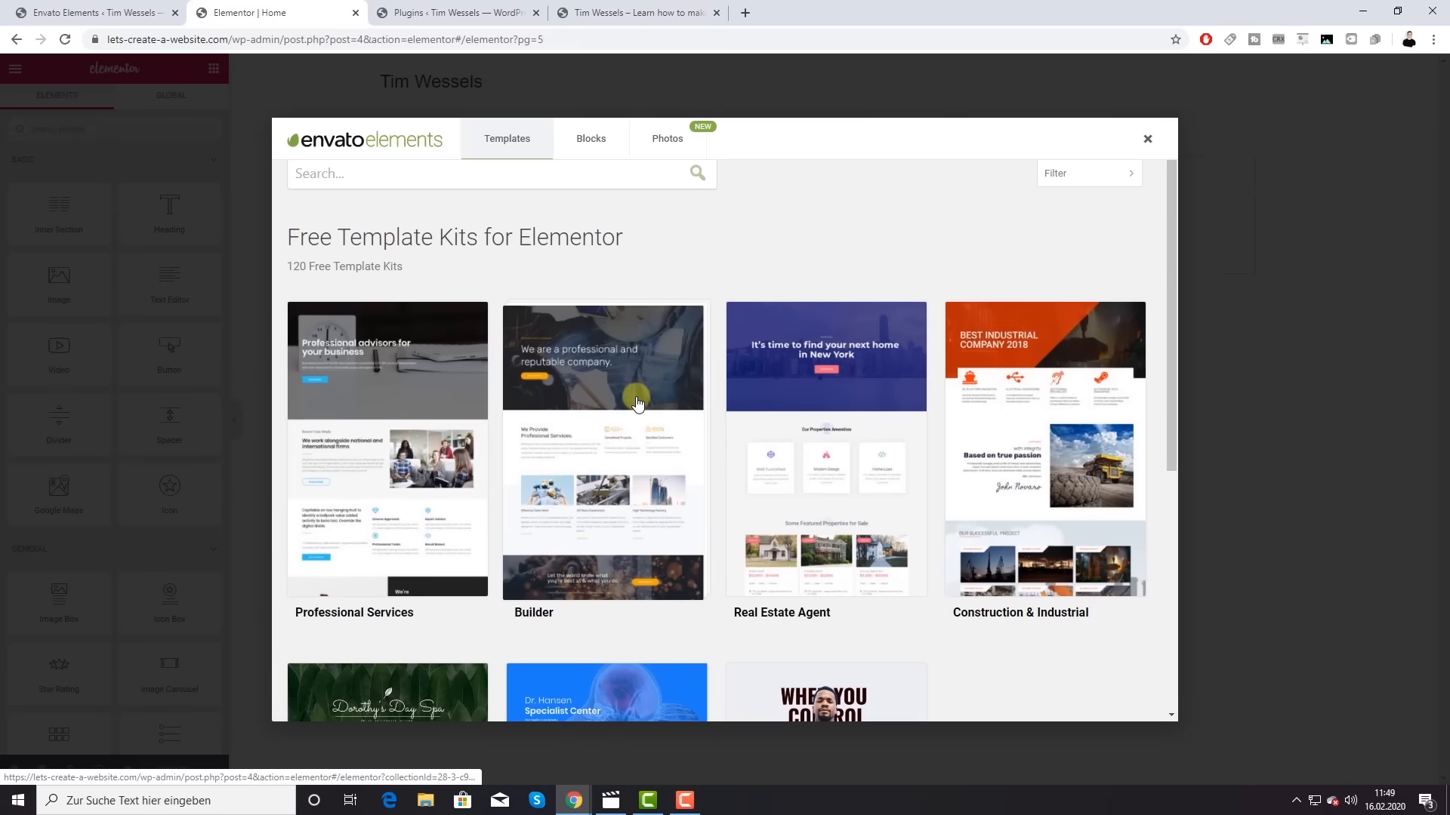
Step: Import the Builder kit's Home template into the saved templates and close the Envato Elements library
click(637, 402)
click(370, 407)
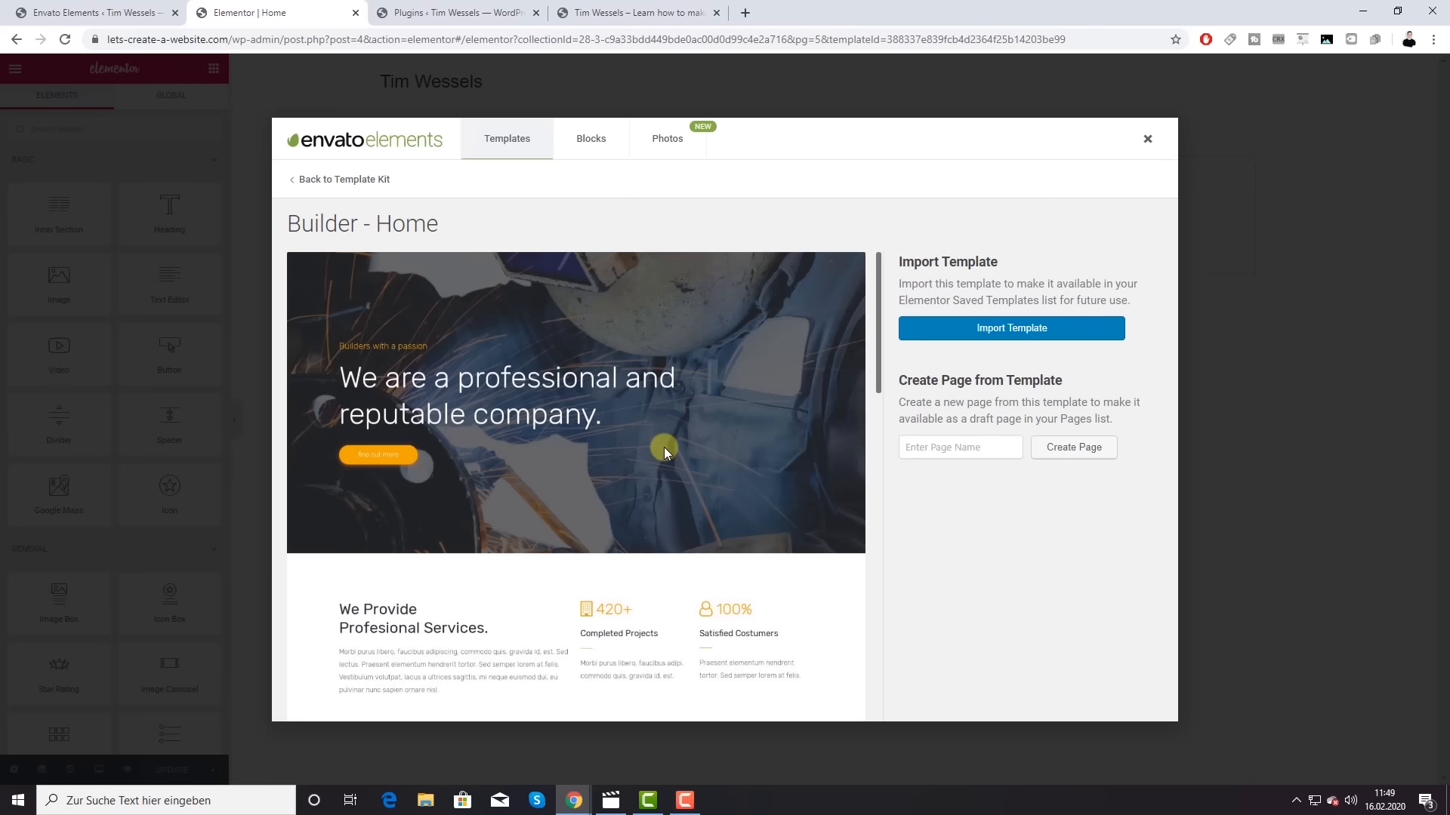
scroll(666, 452, down, 10)
scroll(667, 452, up, 5)
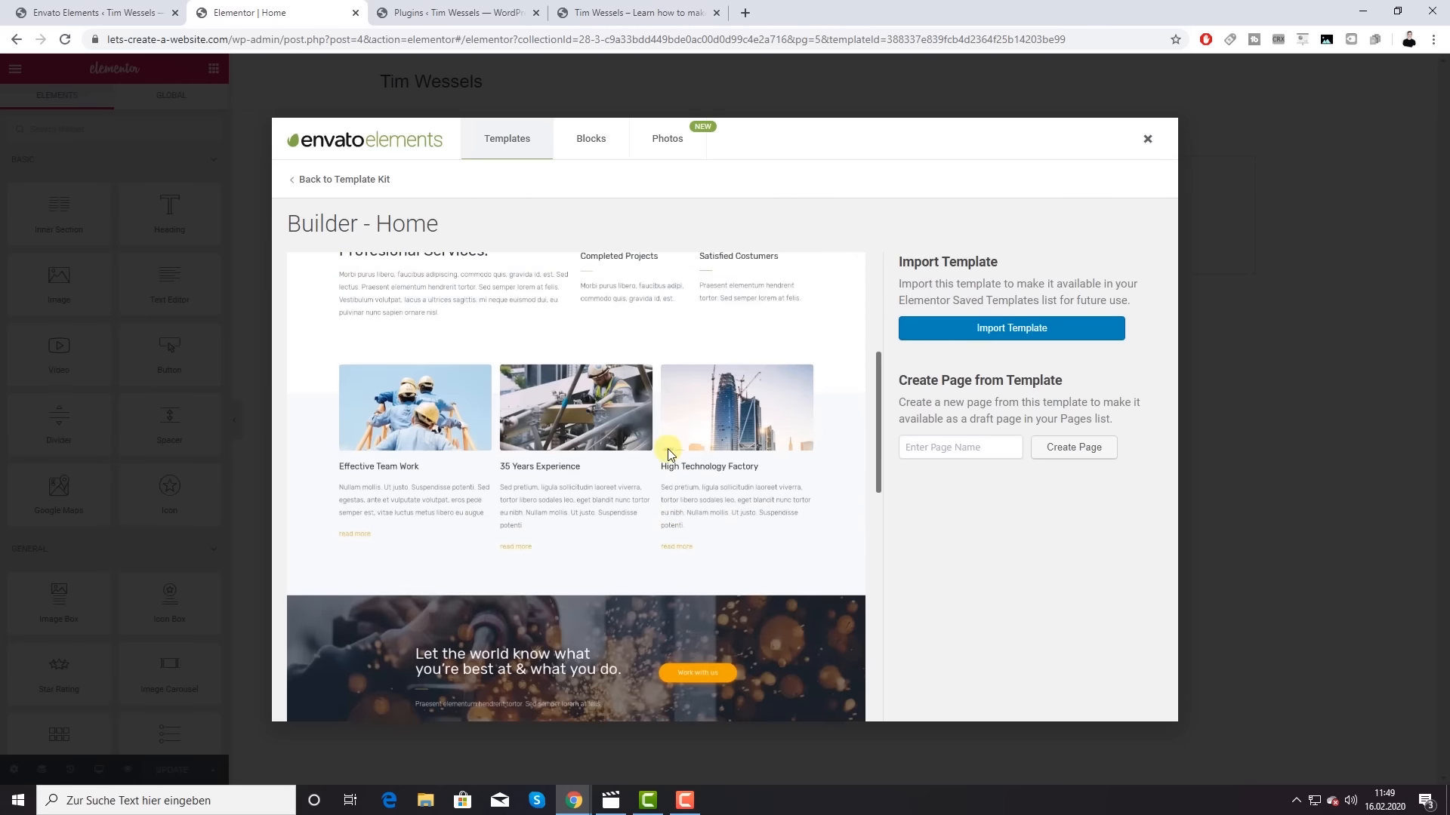
scroll(667, 449, up, 5)
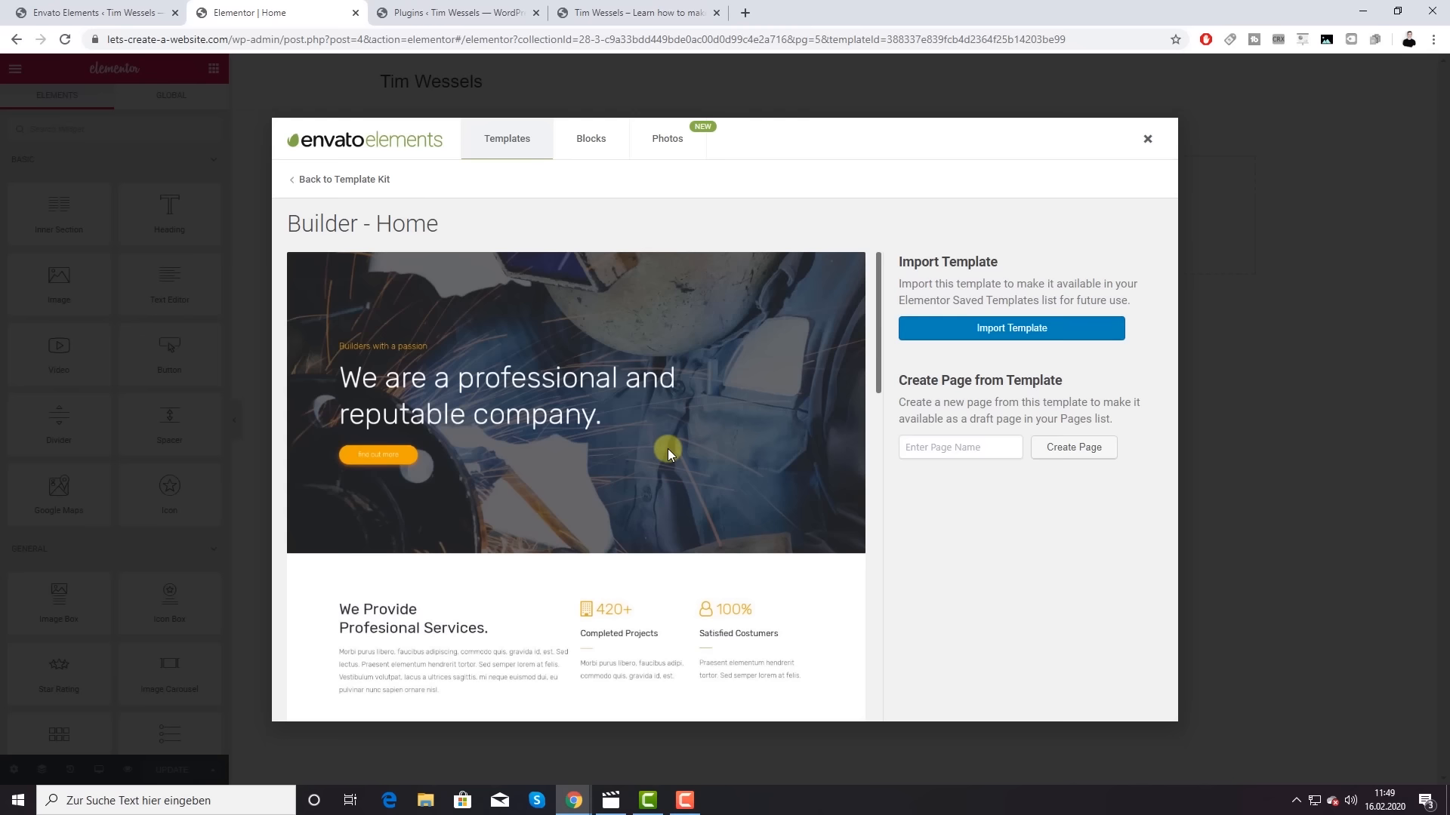
click(1029, 332)
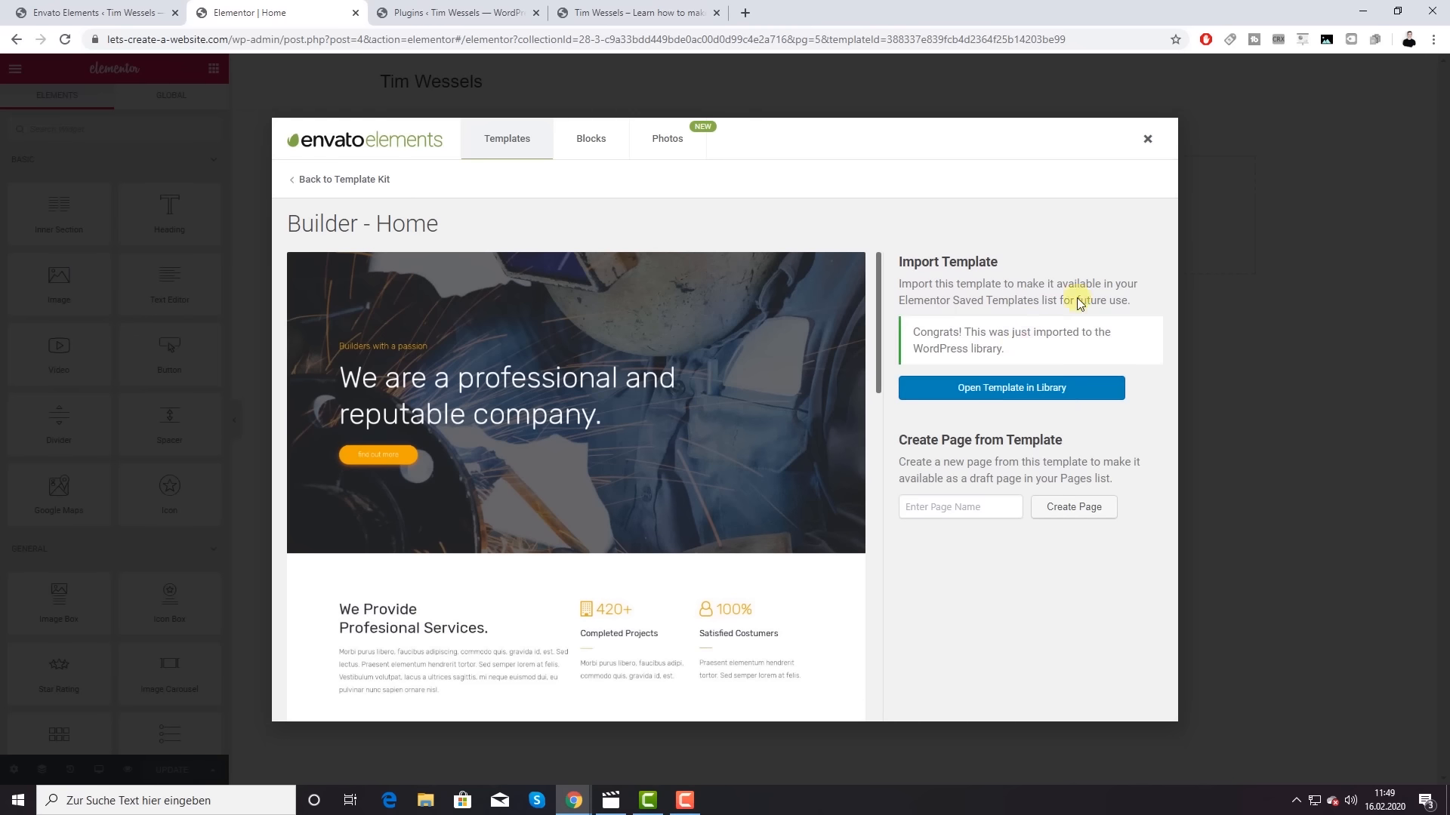
click(1146, 139)
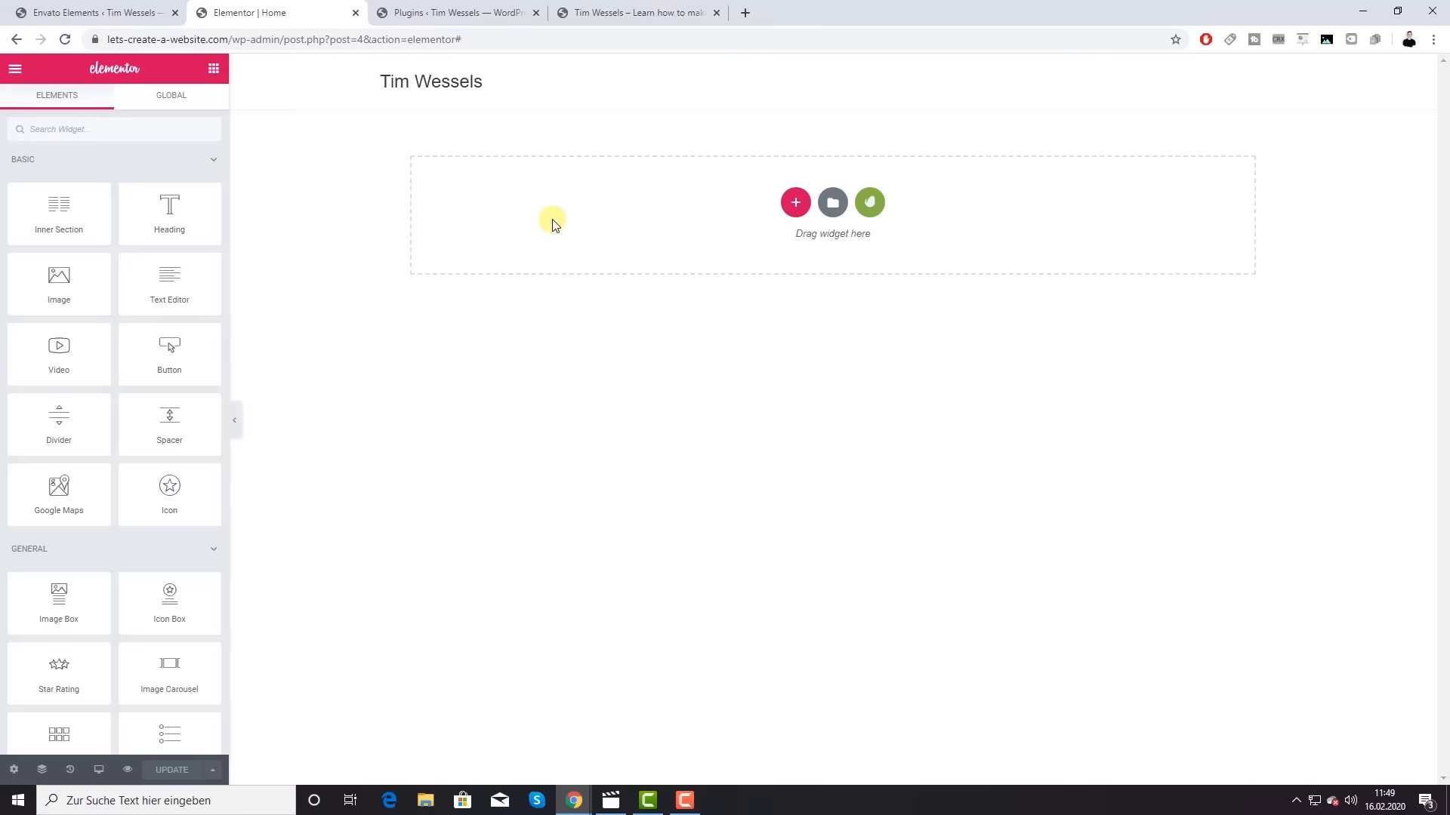
Step: Reload the editor and insert the saved Builder > Home template into the page, including its document settings
click(65, 39)
click(833, 202)
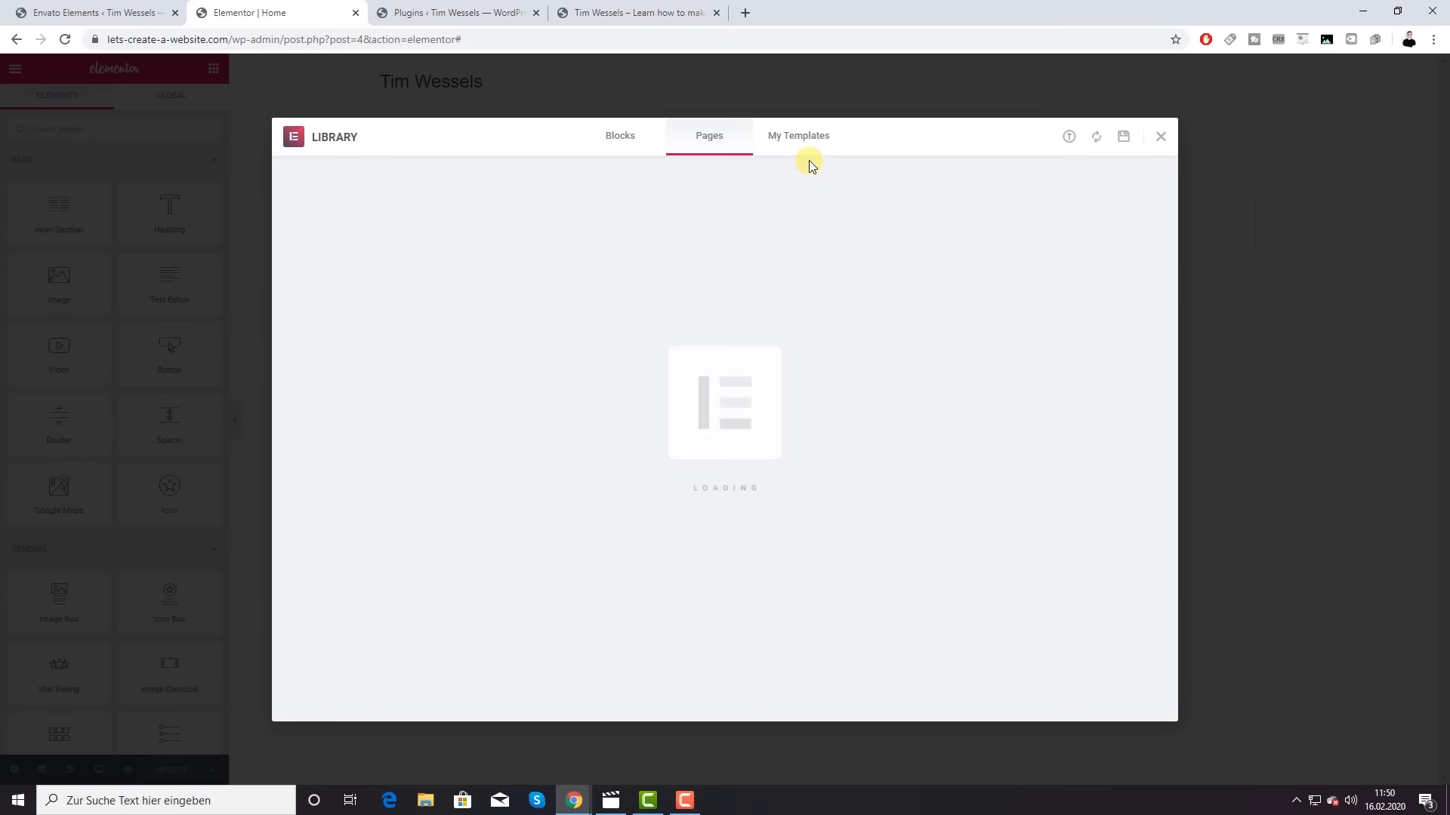
click(805, 137)
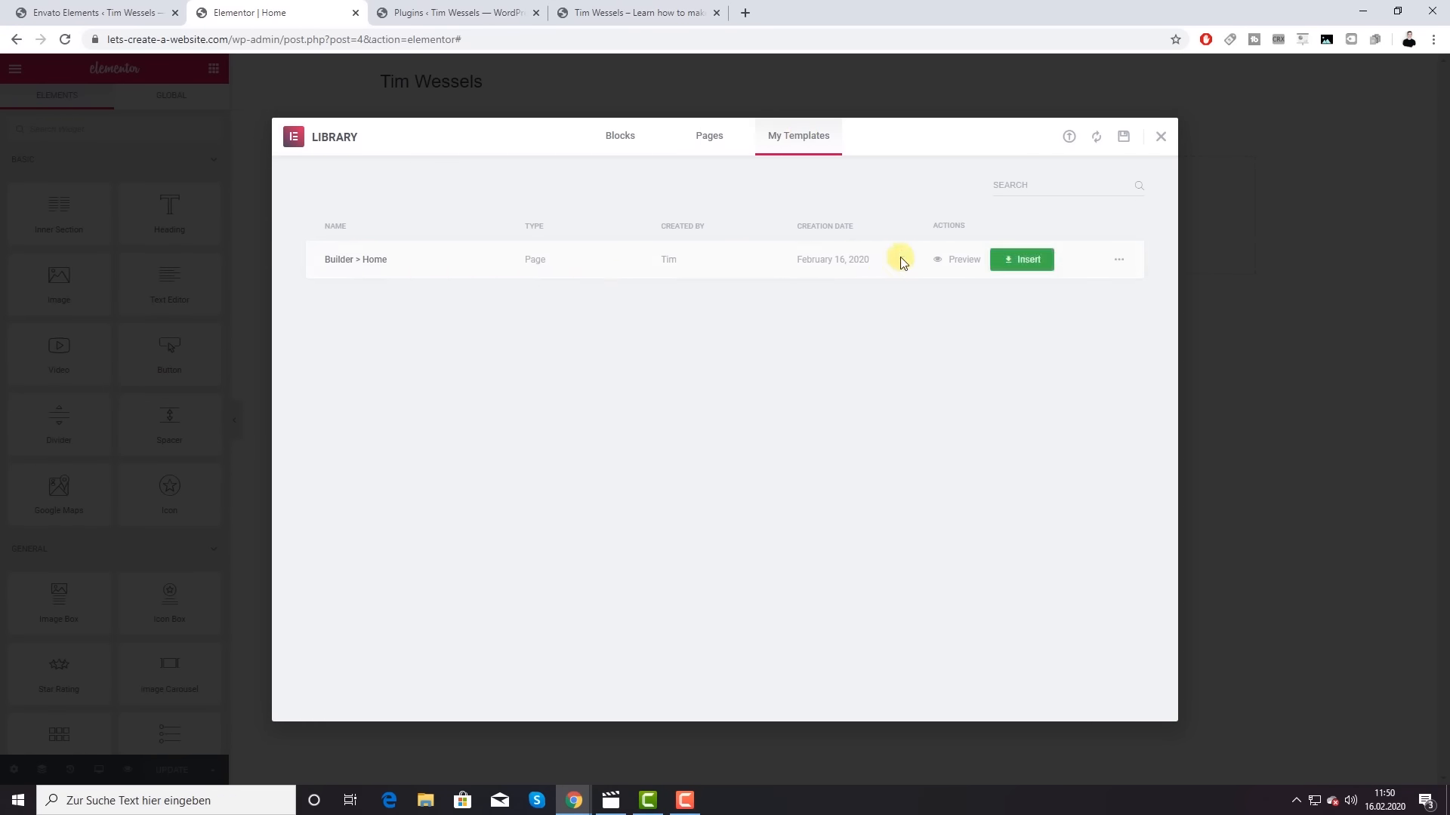
click(1029, 260)
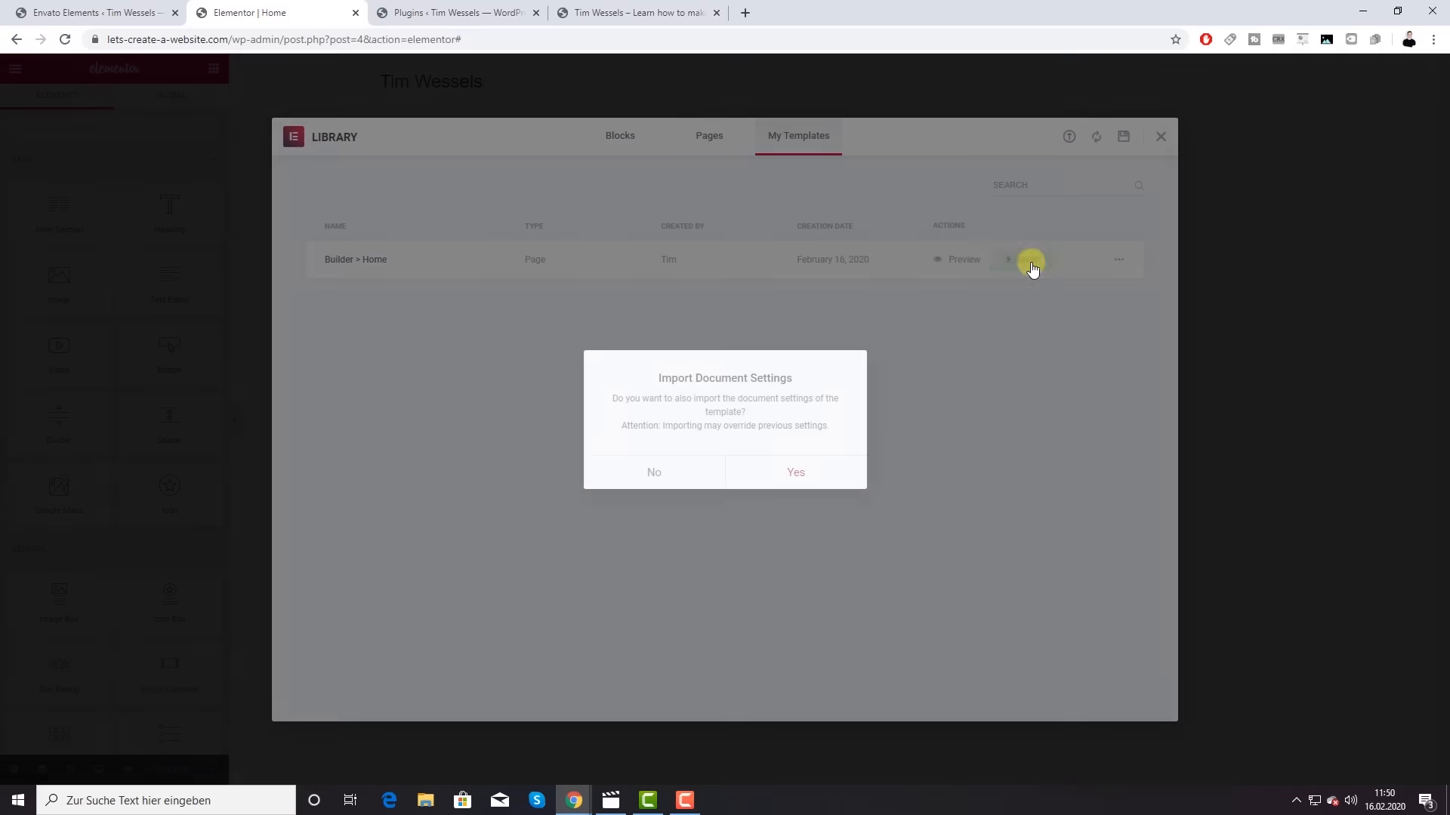
click(799, 473)
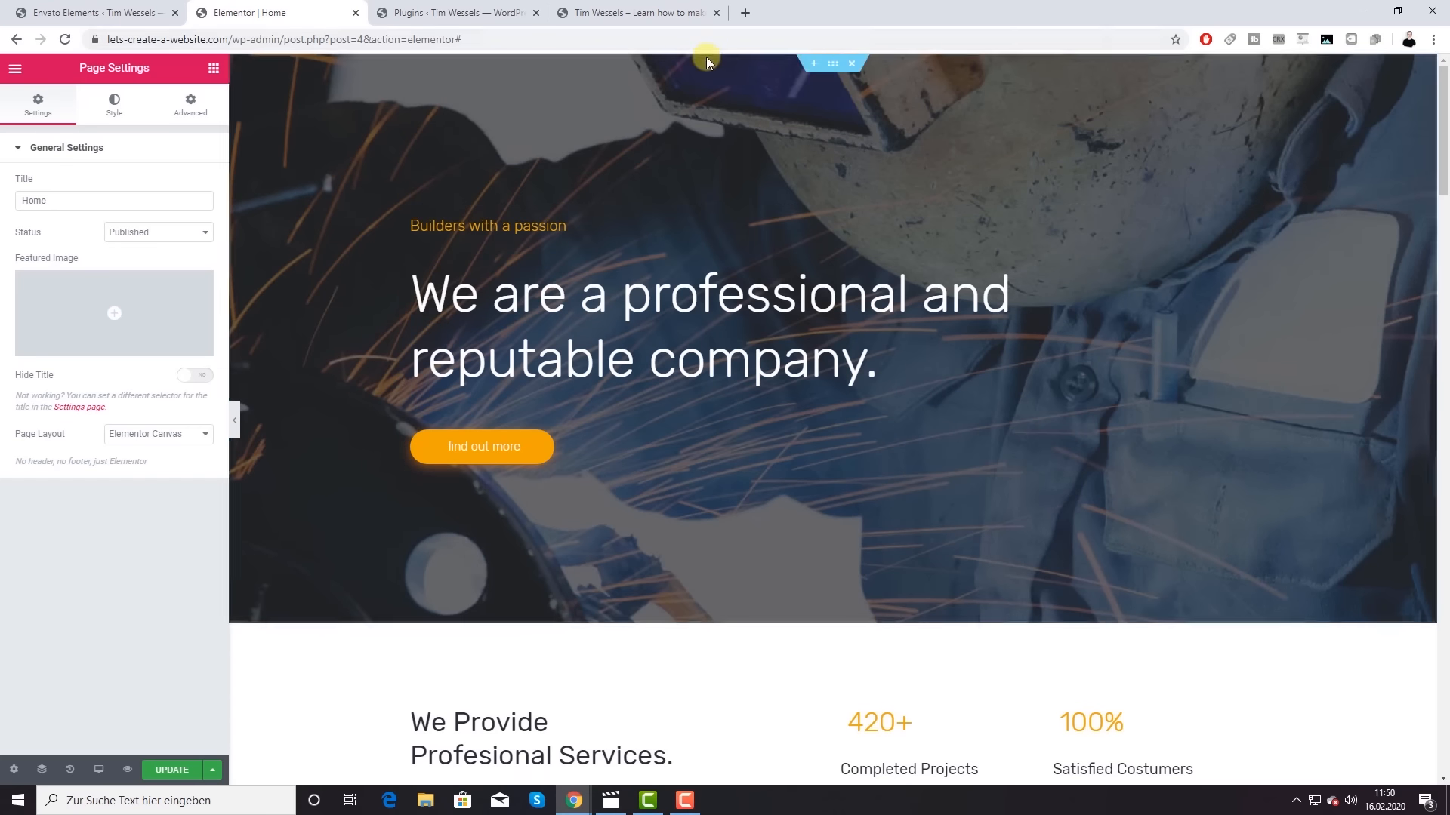
Step: Set the homepage's page layout to Default and return to the widget list
scroll(790, 194, down, 3)
scroll(790, 194, up, 3)
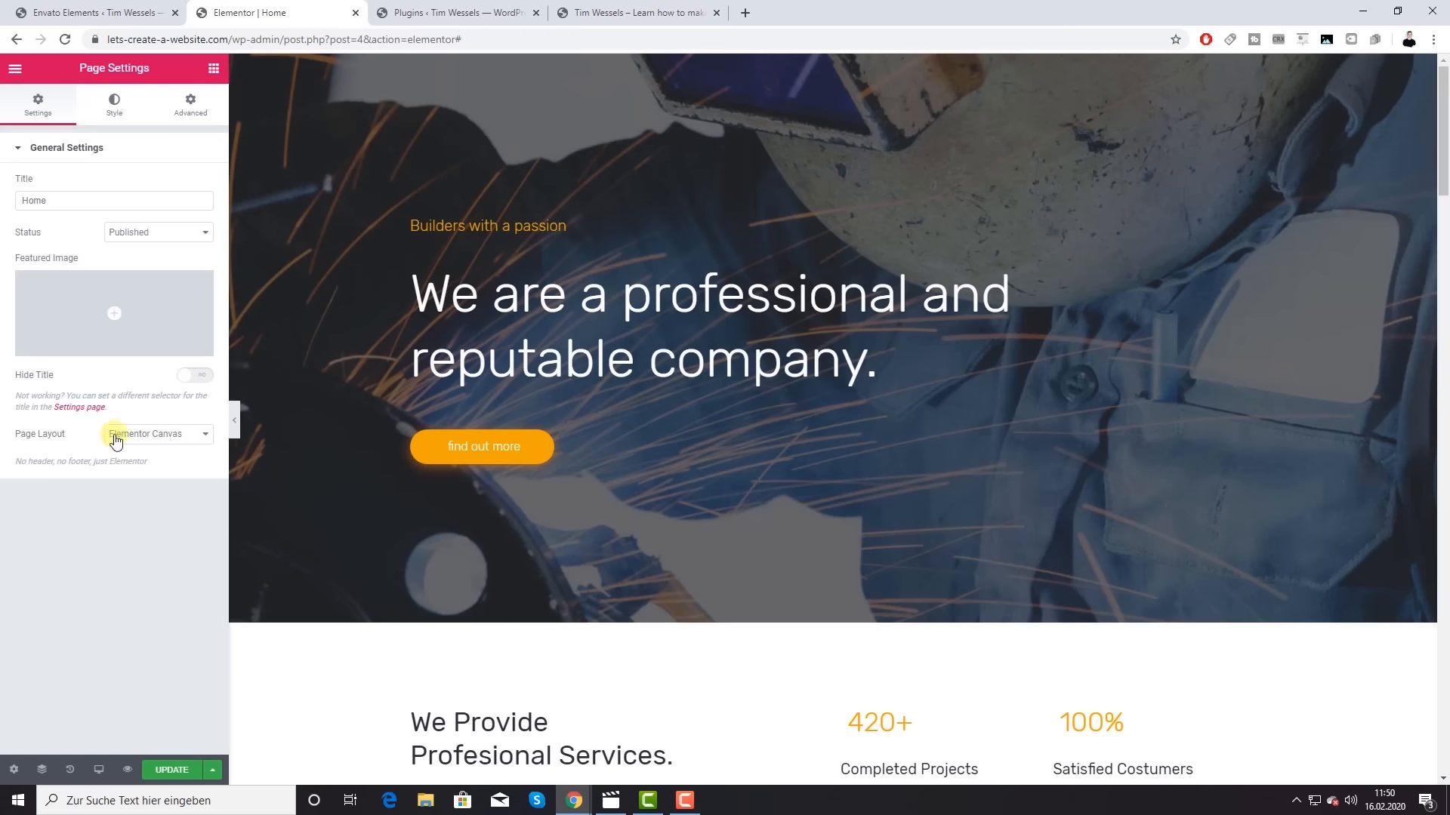
click(188, 438)
click(144, 451)
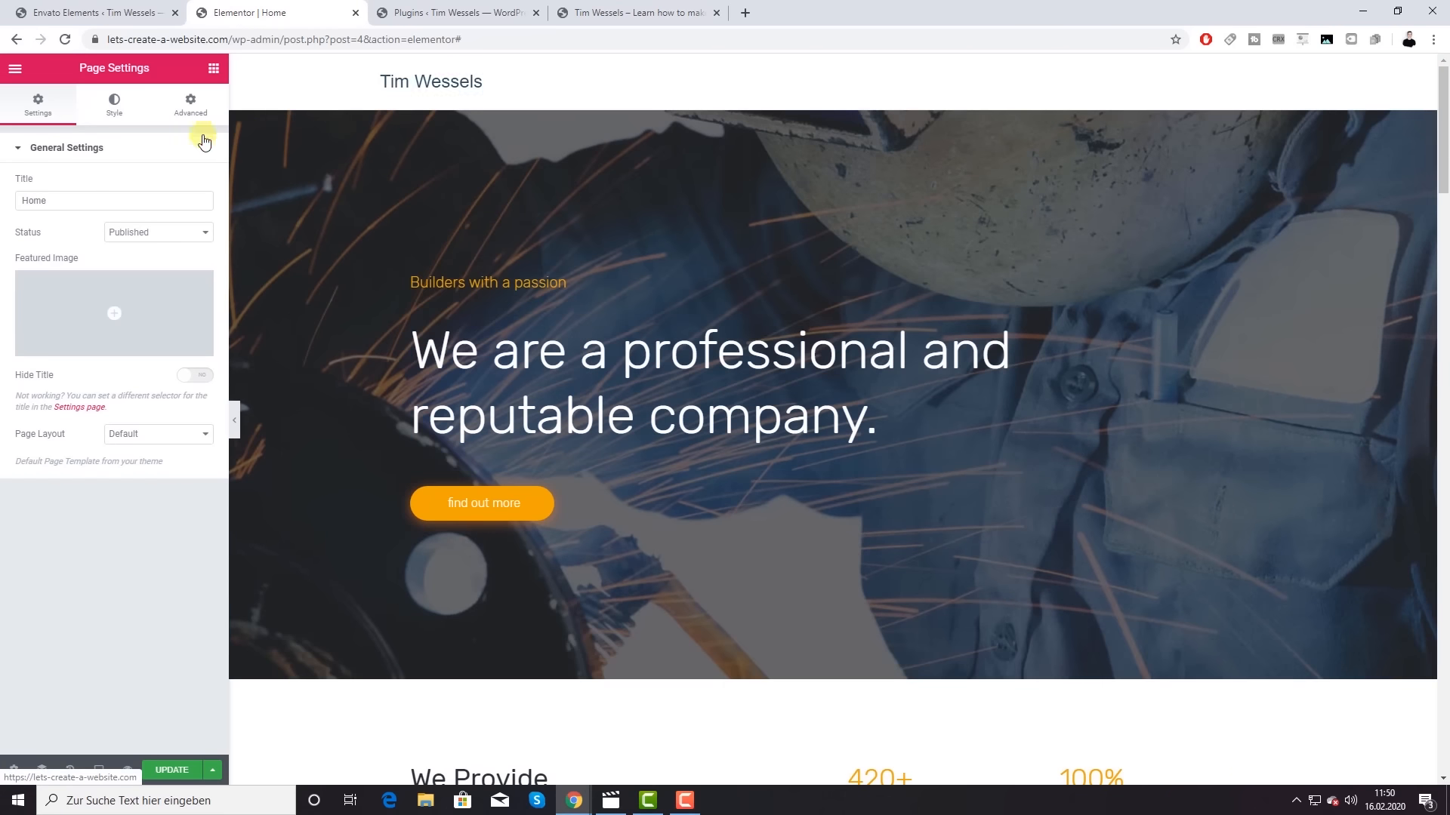
click(214, 68)
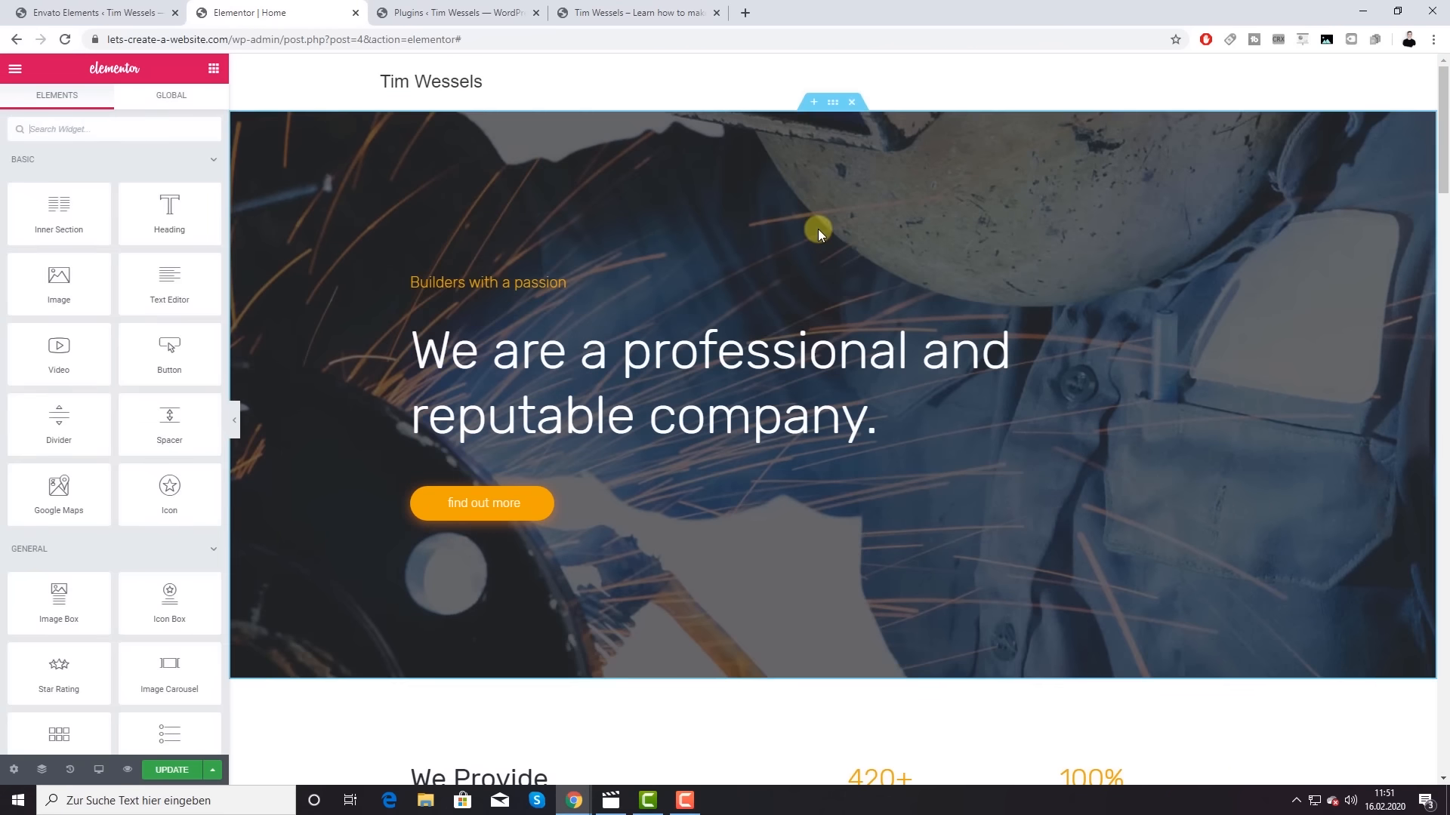
Step: Review the sections of the inserted homepage template from the hero down to What We Do
scroll(818, 231, down, 4)
scroll(819, 233, down, 20)
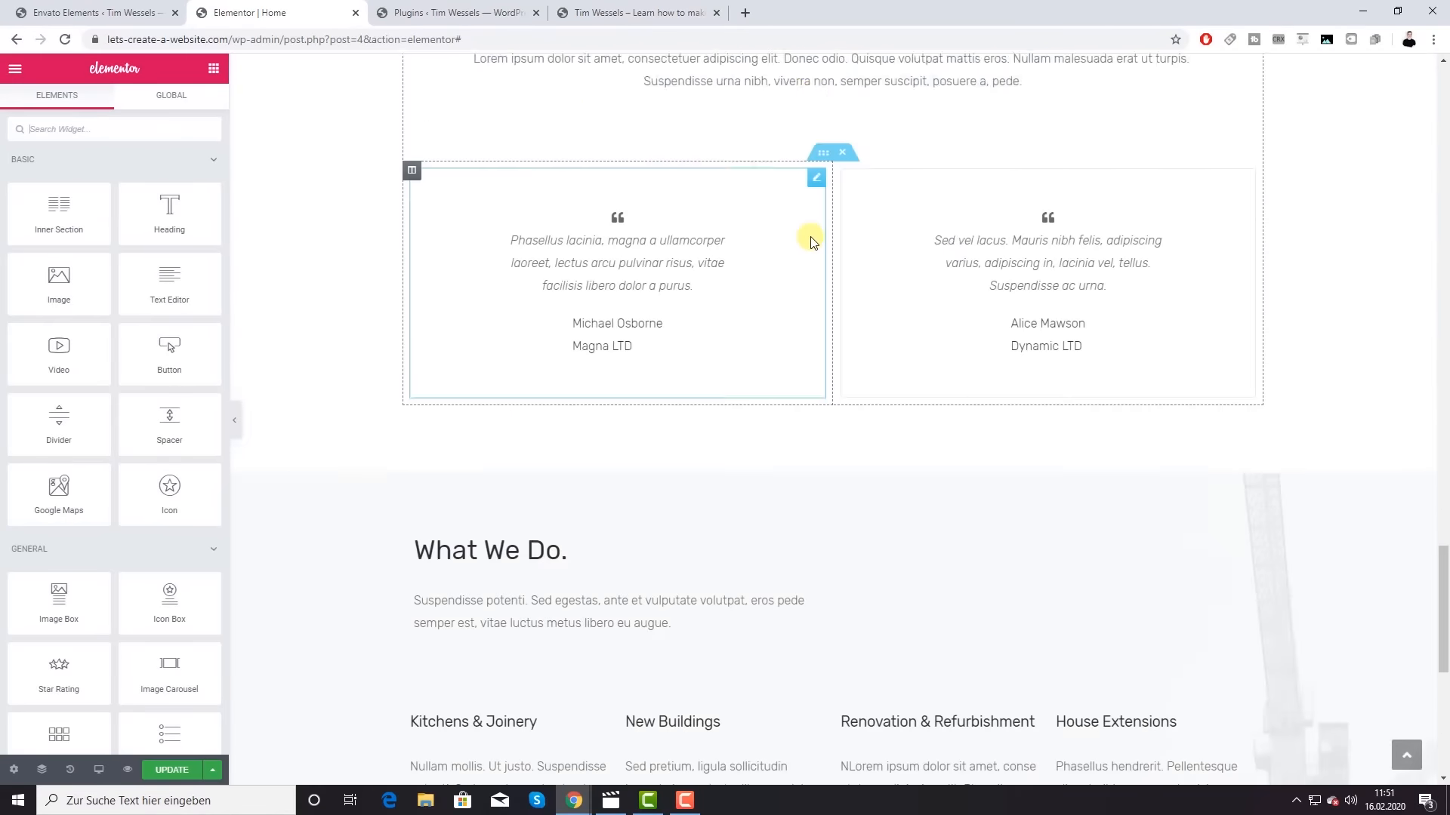
scroll(810, 238, up, 20)
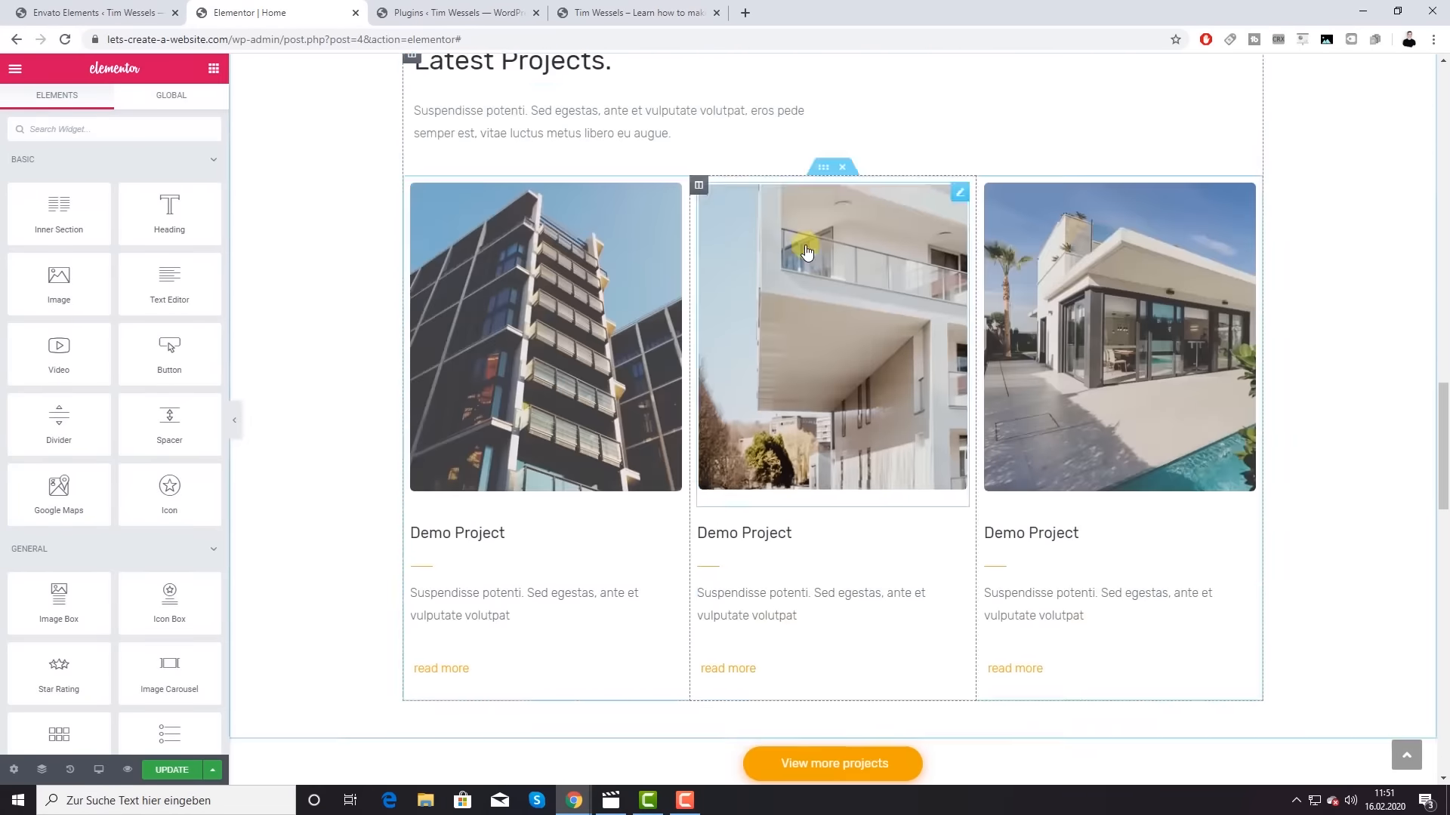
scroll(801, 243, up, 15)
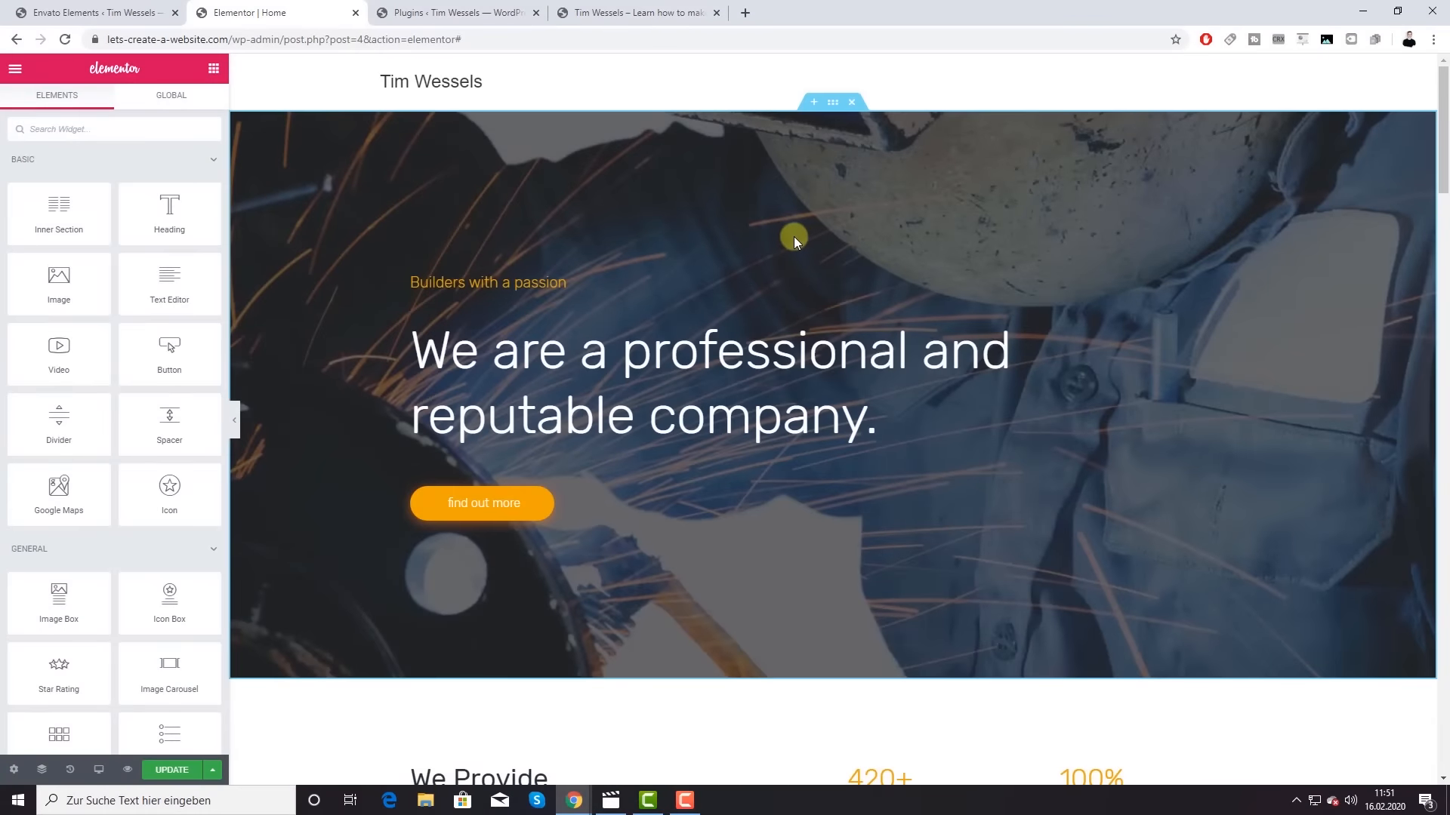
scroll(791, 238, down, 5)
scroll(790, 240, up, 5)
Step: Upload con12.jpeg from the construction images folder and set it as the hero section's background image
click(833, 106)
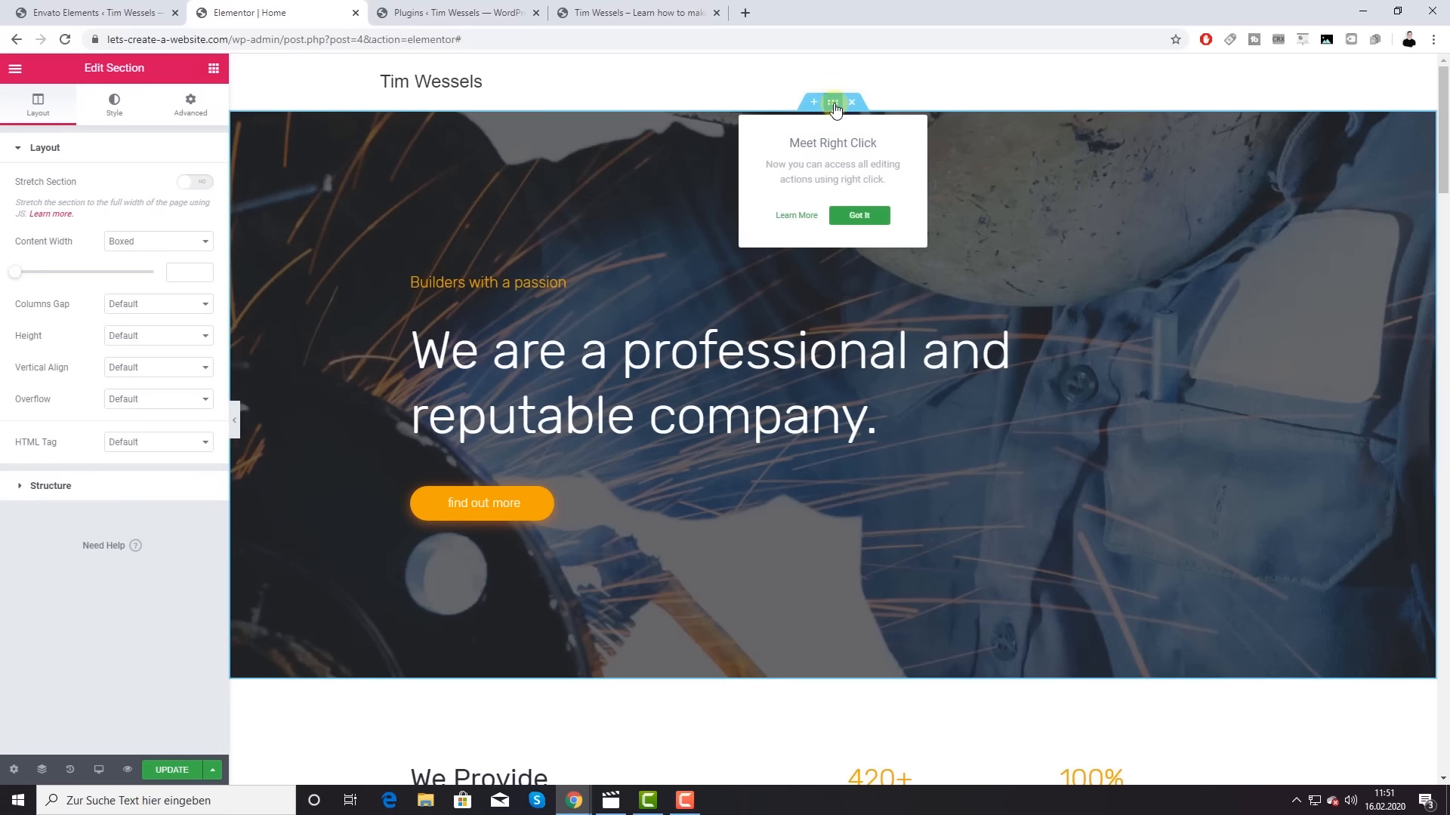
click(120, 101)
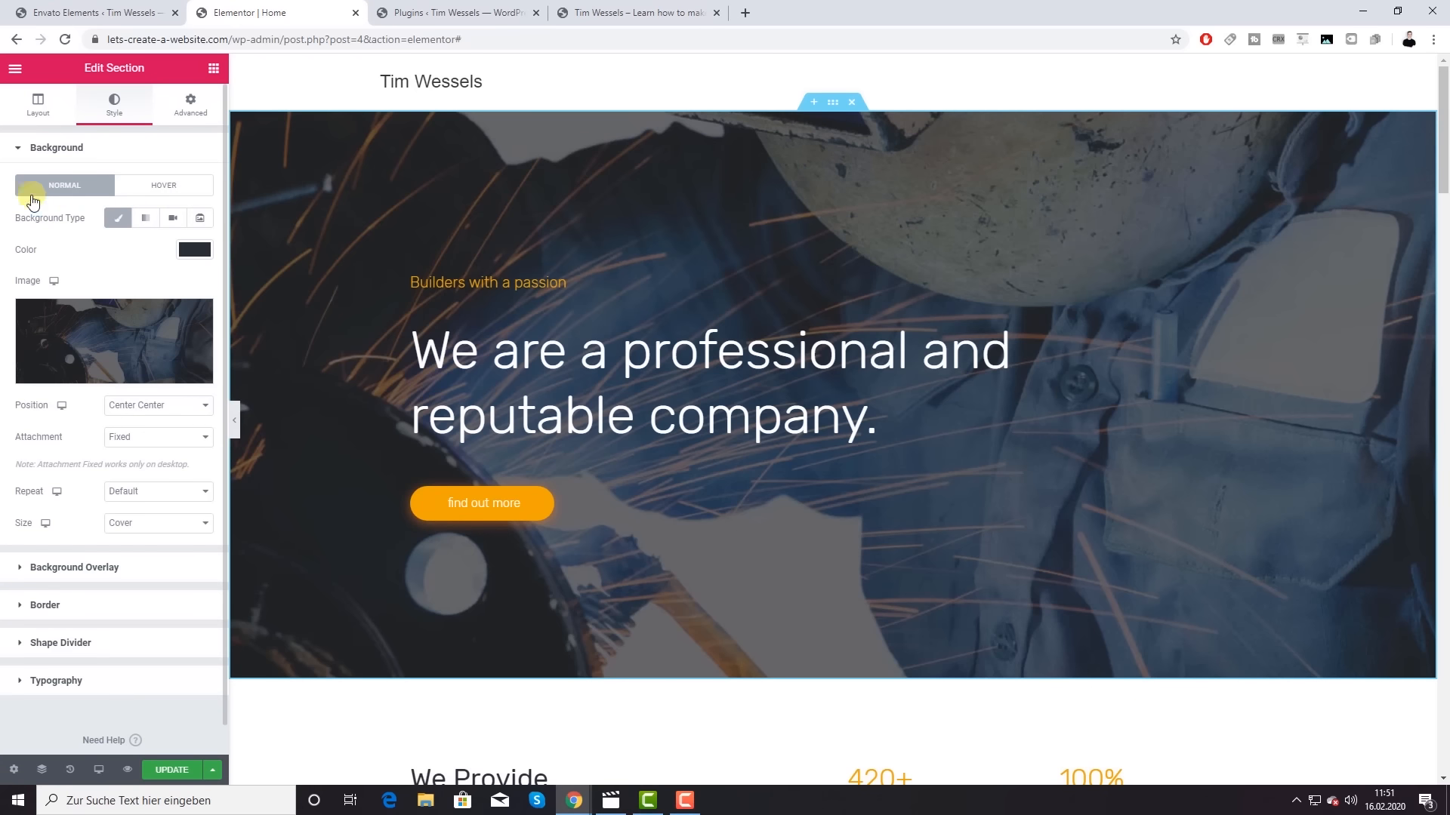
mouse_move(52, 319)
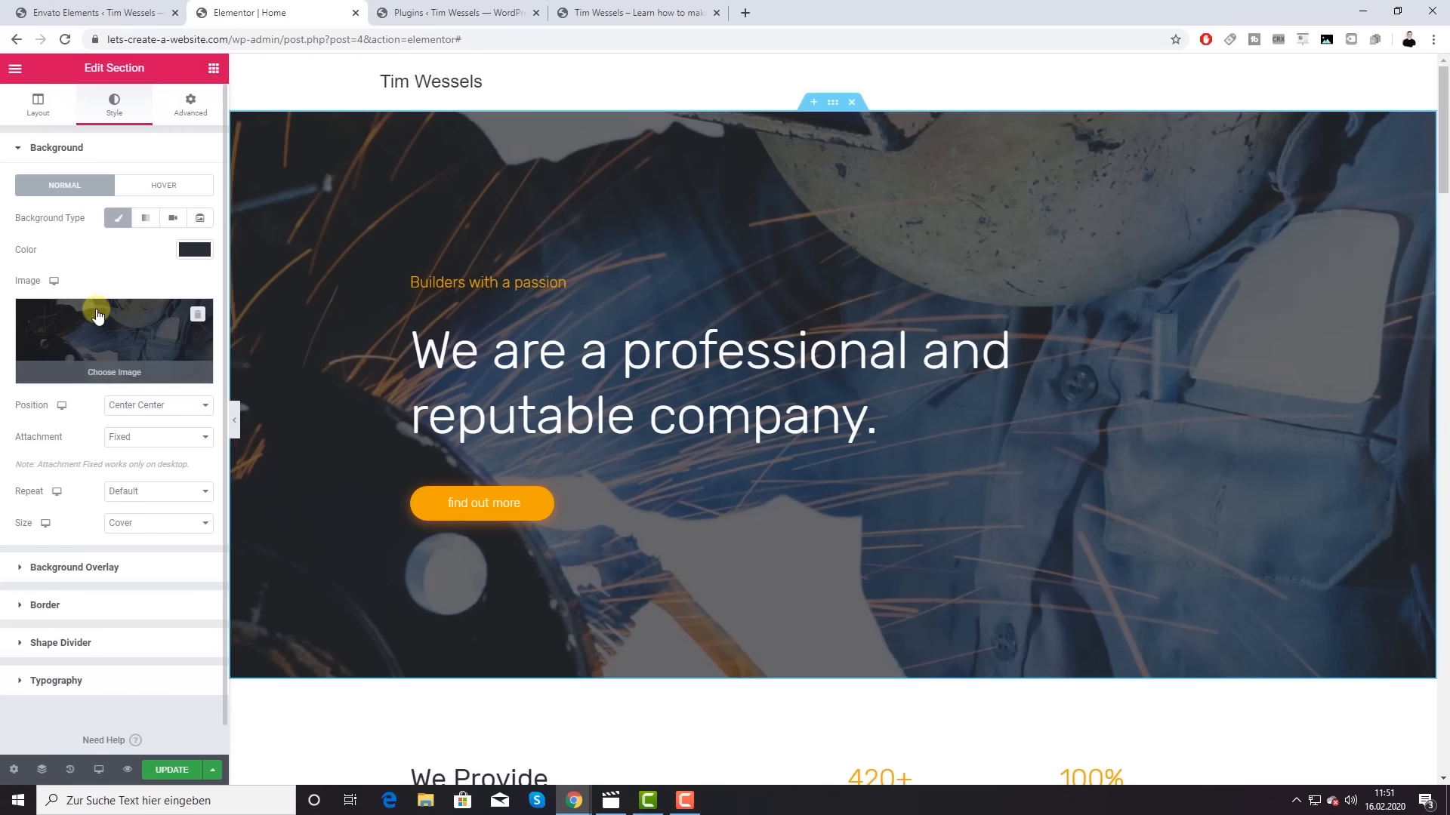
click(104, 318)
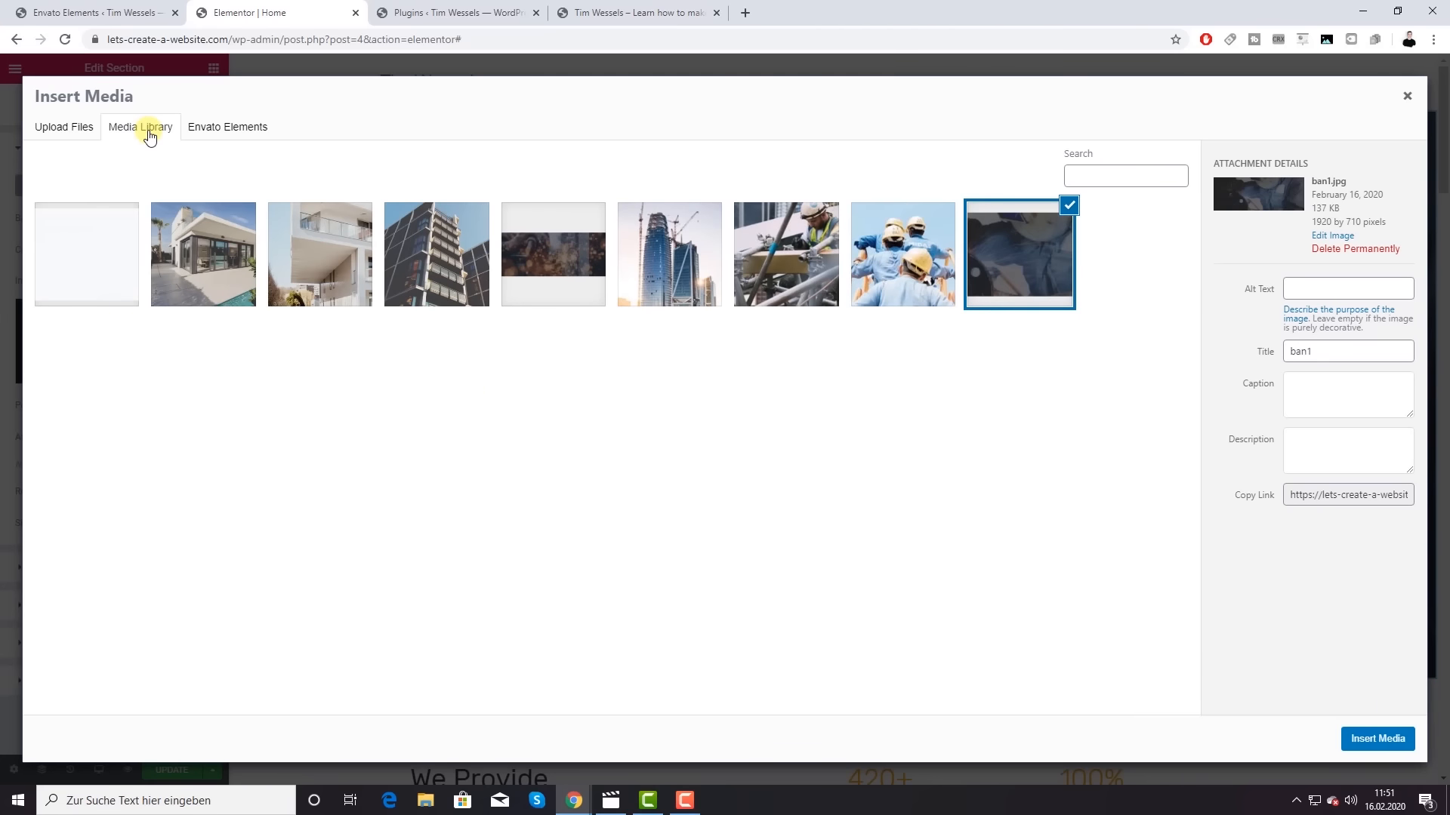
click(72, 128)
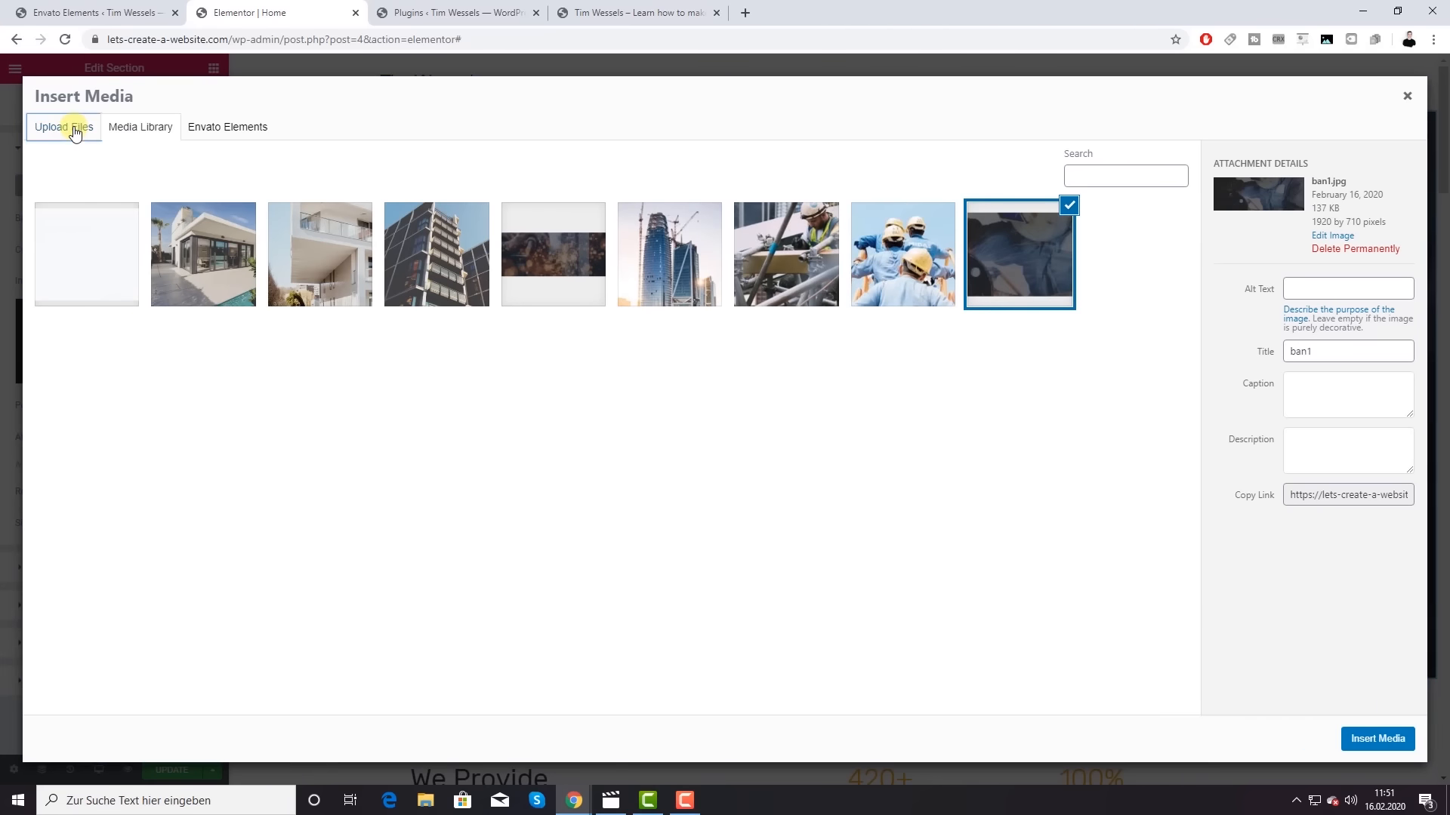
click(722, 383)
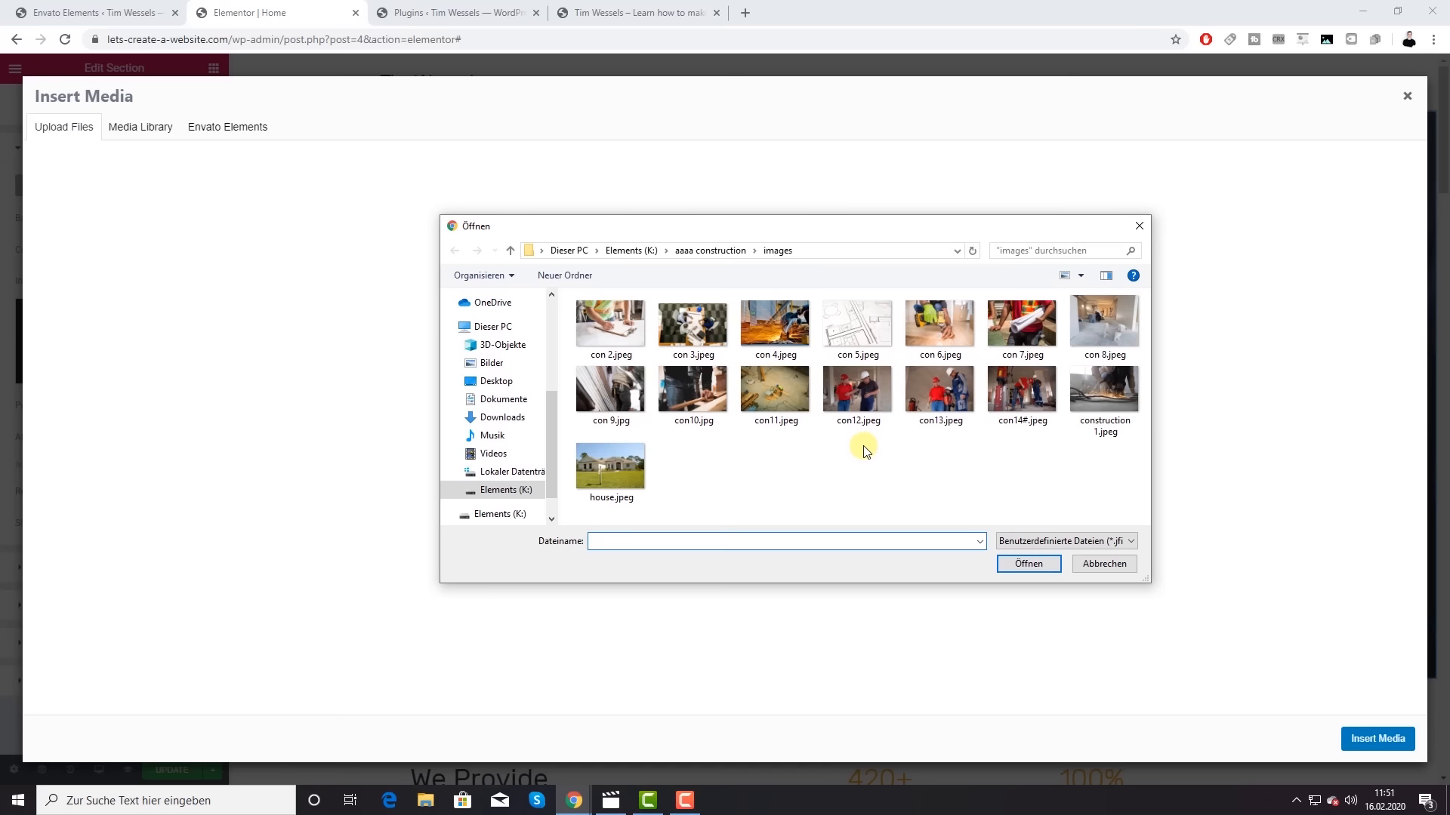
click(1046, 565)
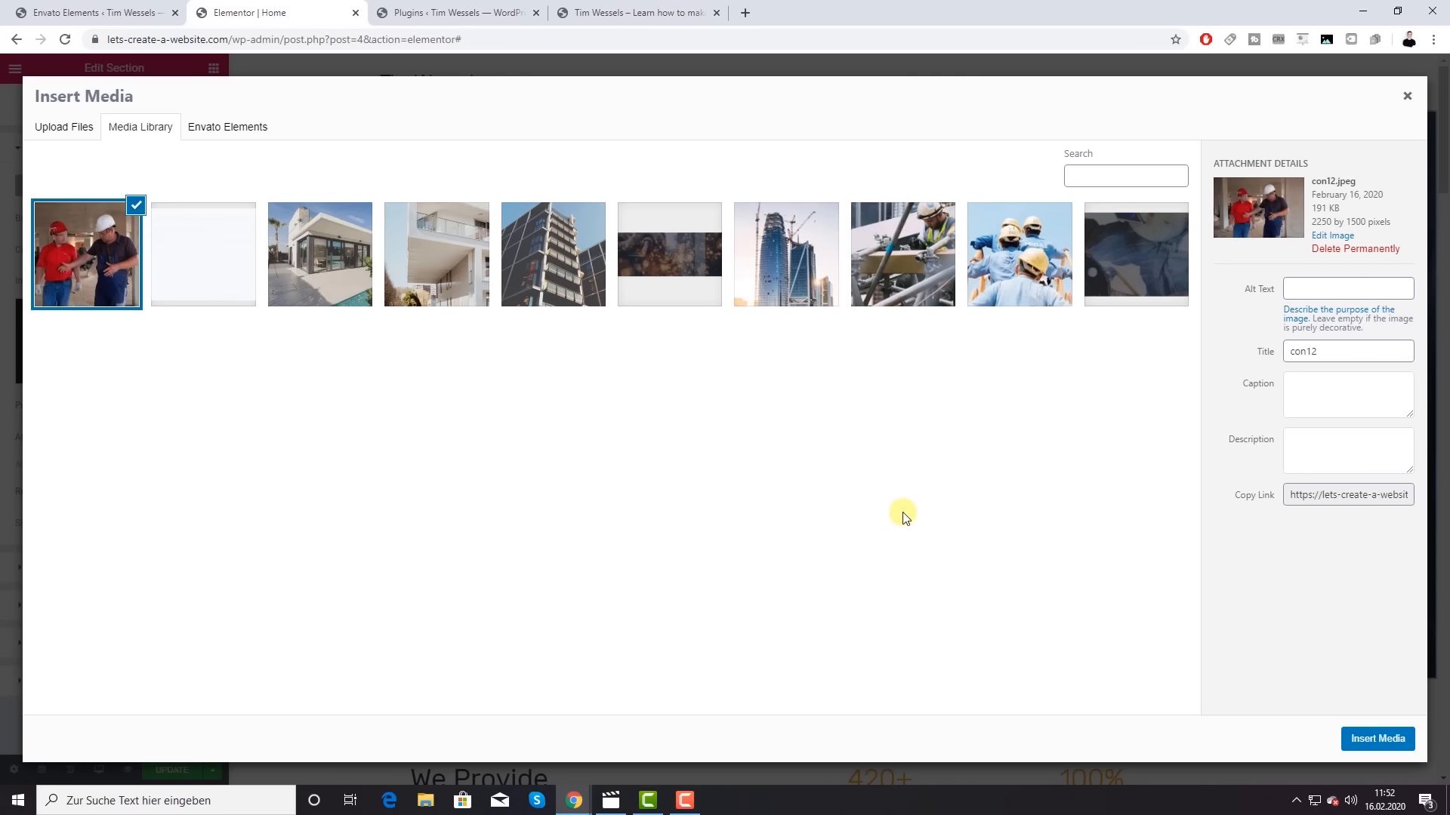
click(1396, 742)
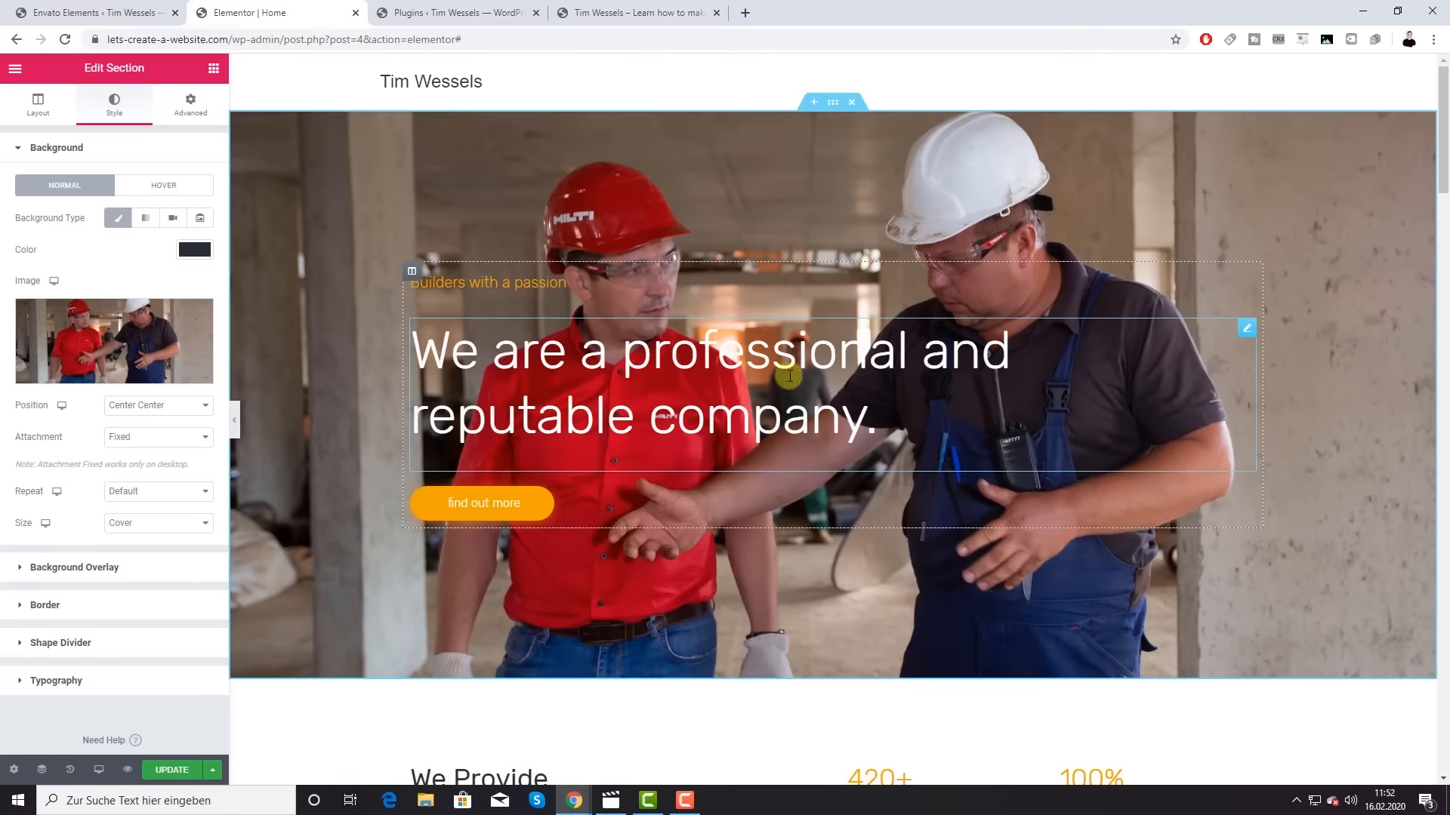
Step: Try a custom position for the hero background image, shifting its X and Y positions and resetting each to 0
scroll(734, 328, down, 2)
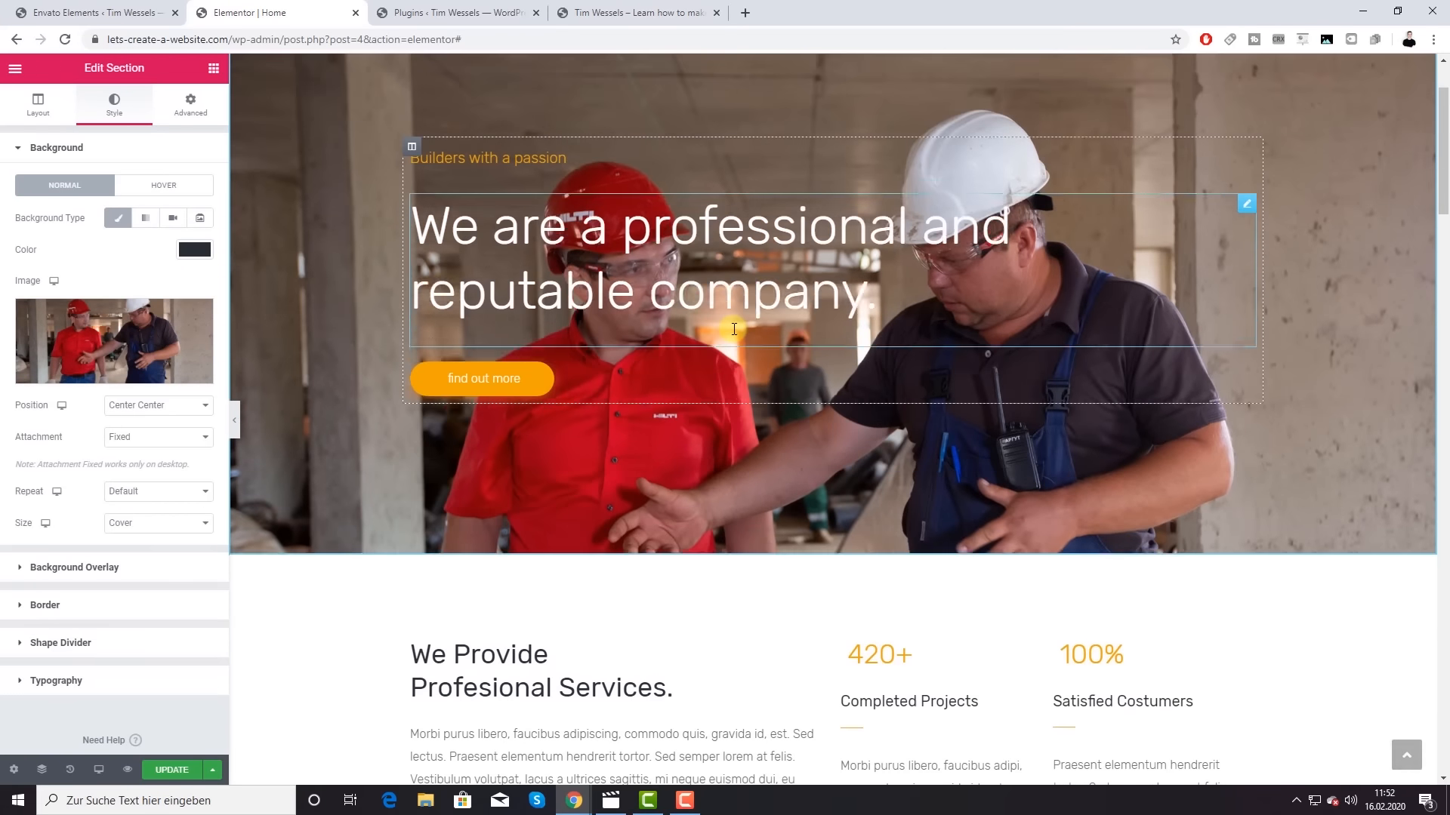
scroll(734, 328, up, 2)
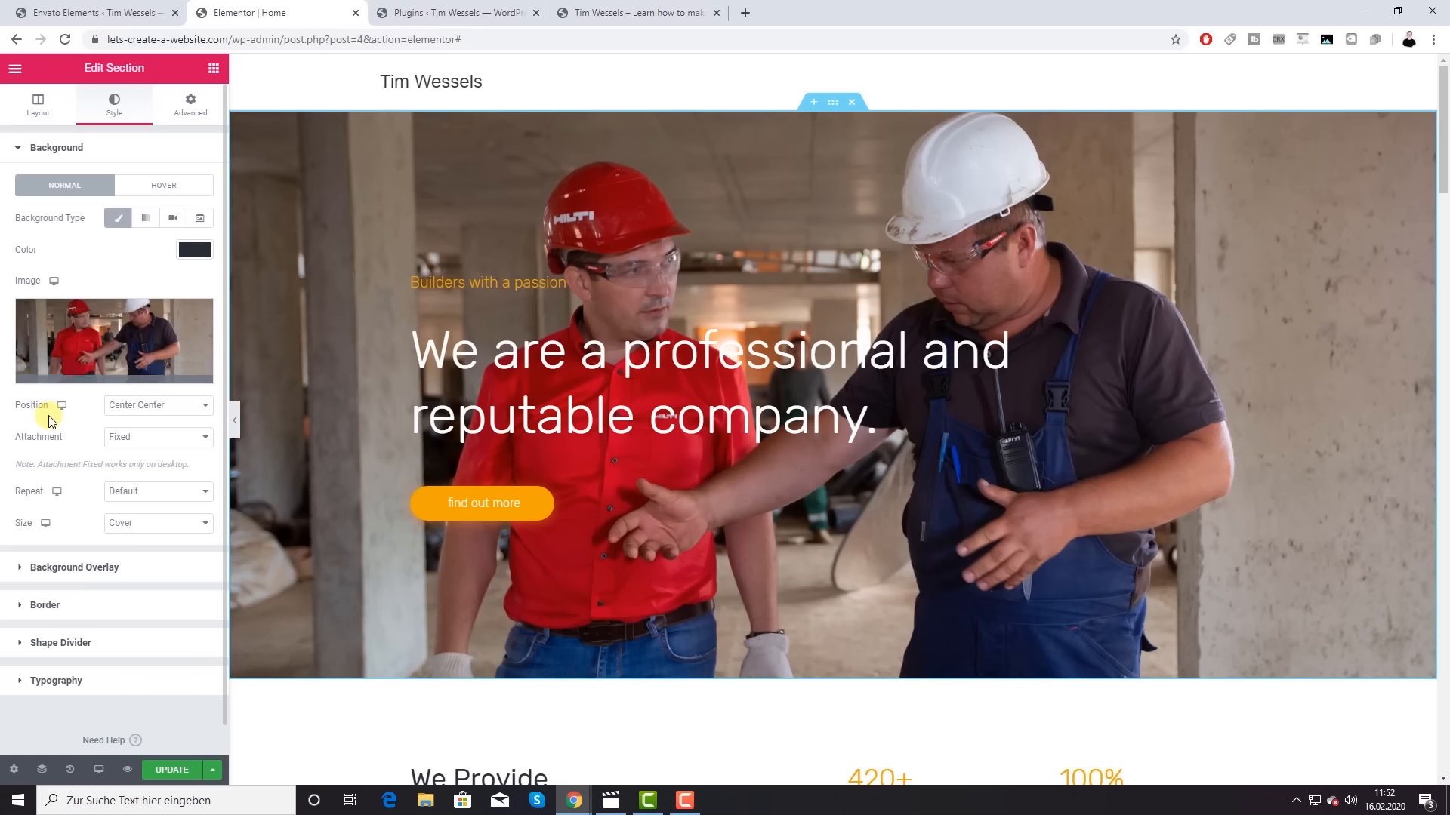
click(157, 413)
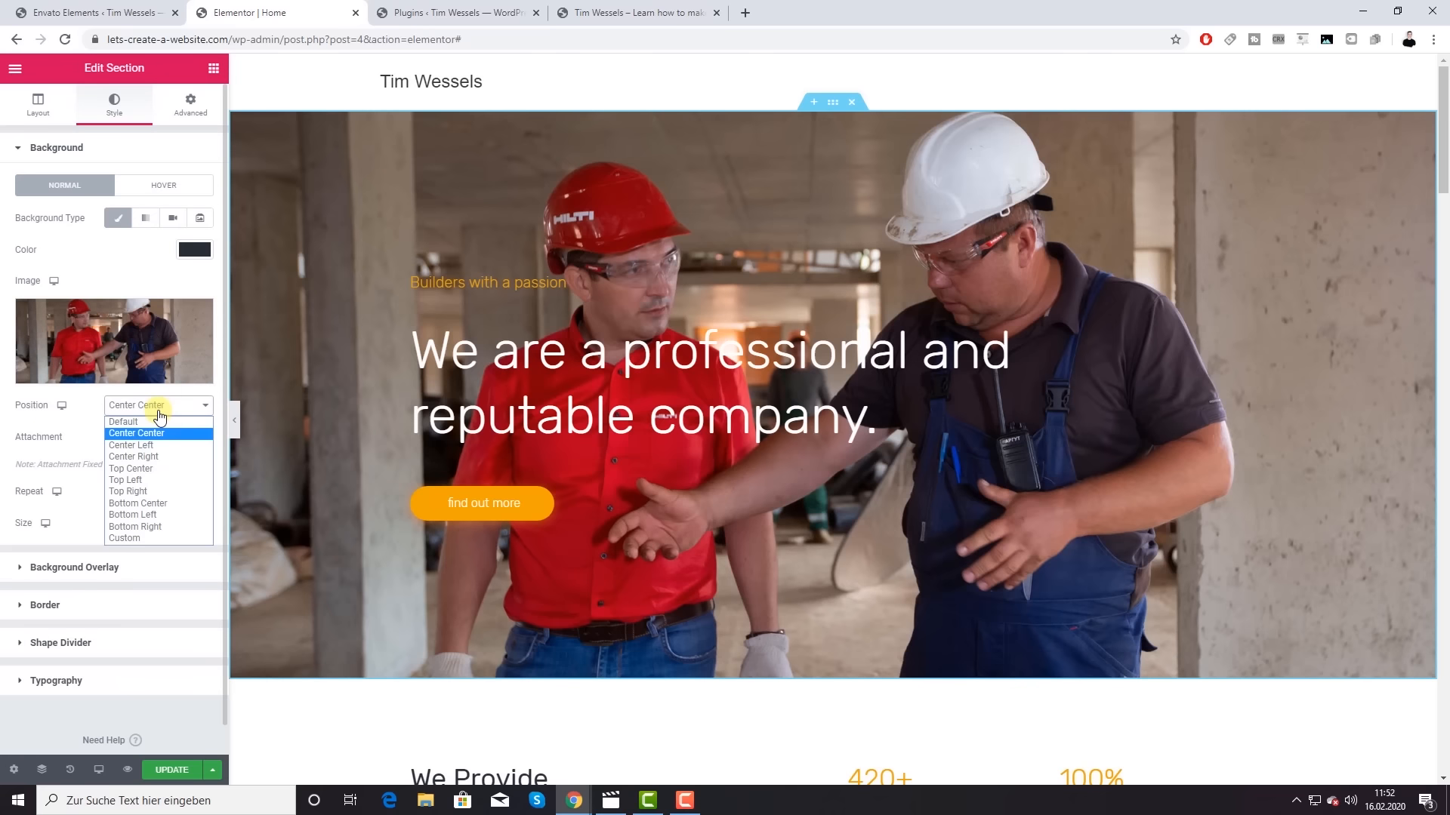
click(126, 538)
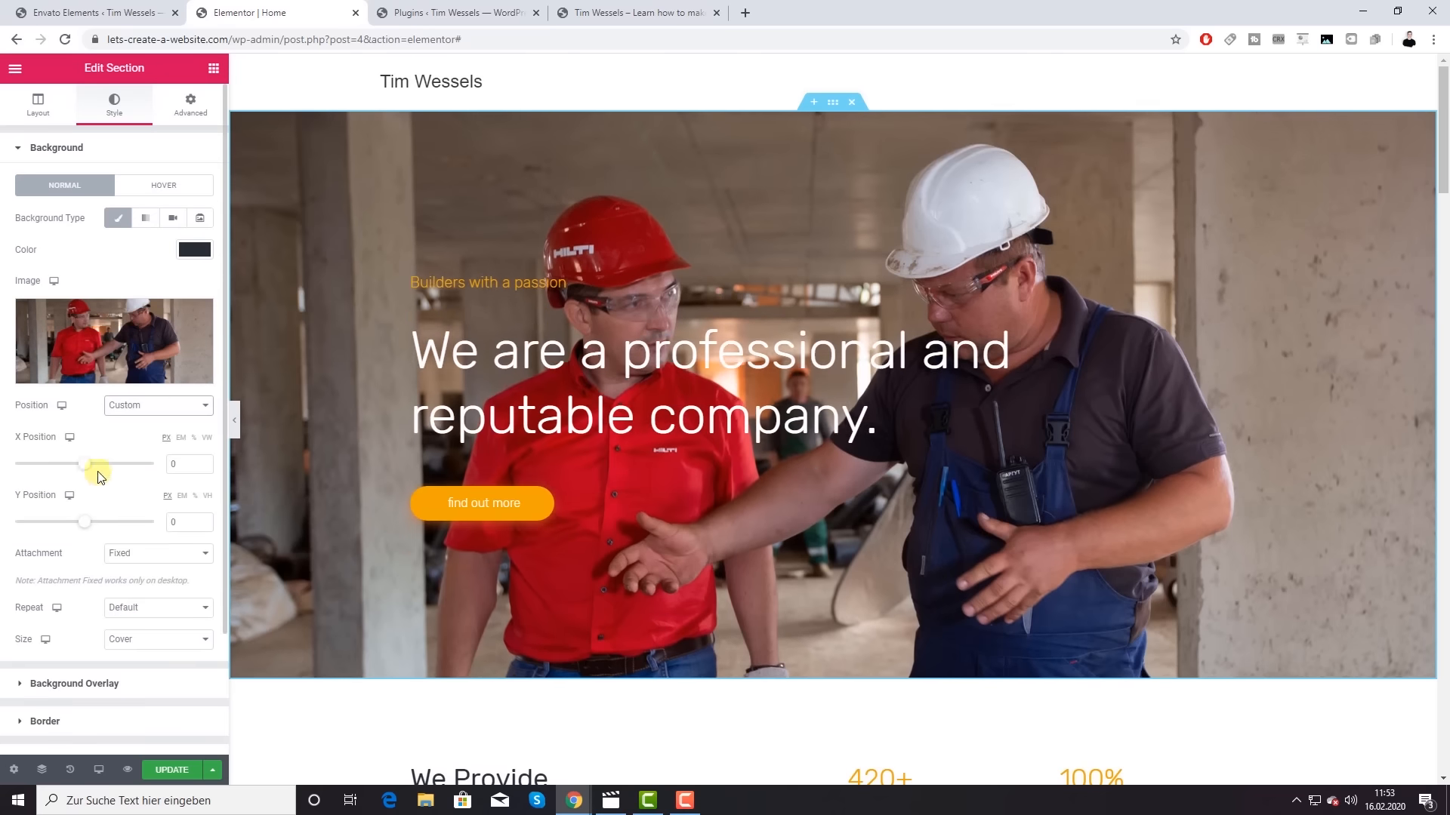
mouse_move(82, 465)
mouse_down()
mouse_move(146, 463)
mouse_move(91, 463)
mouse_up()
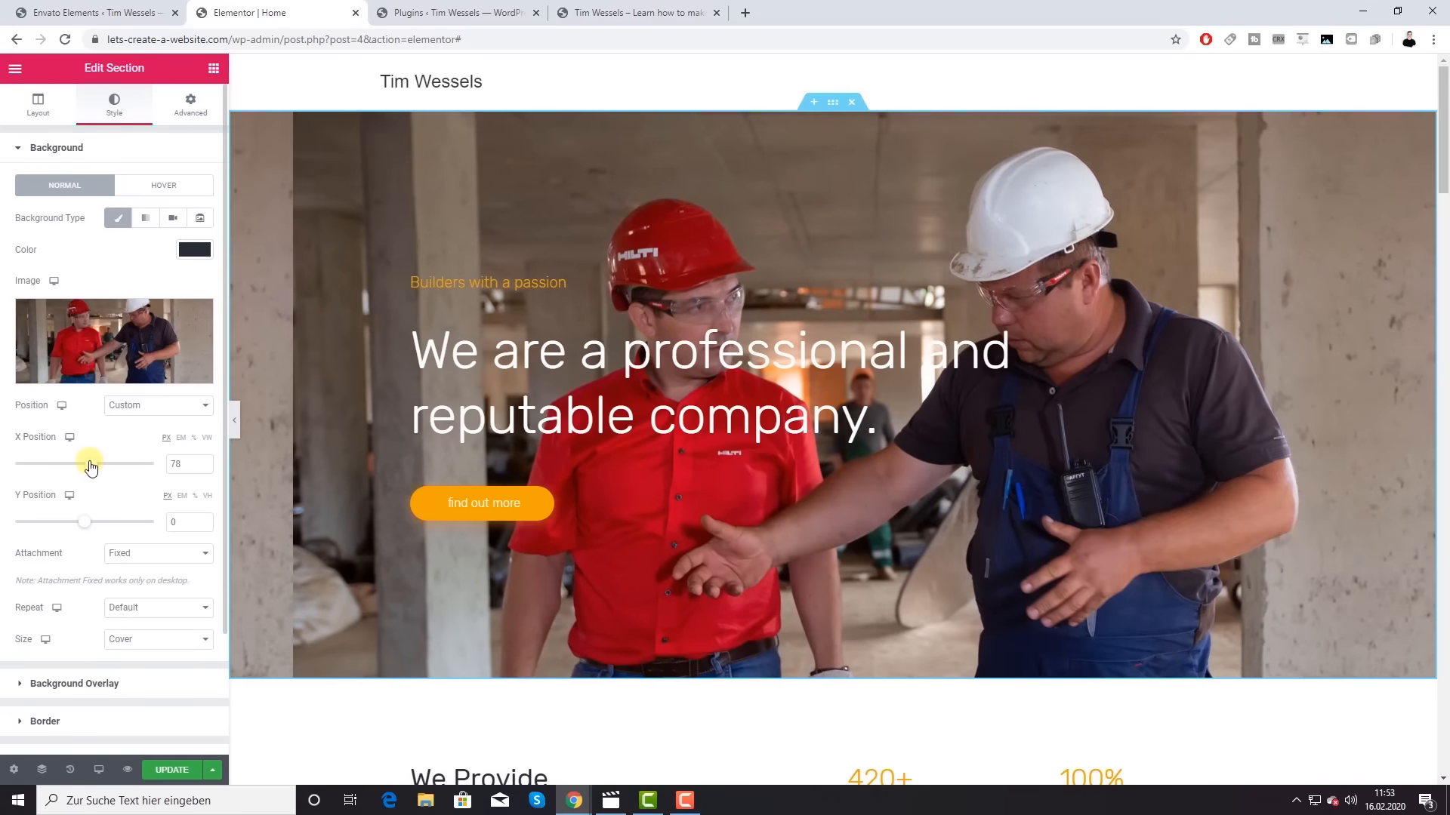
drag(185, 464, 123, 462)
text(0)
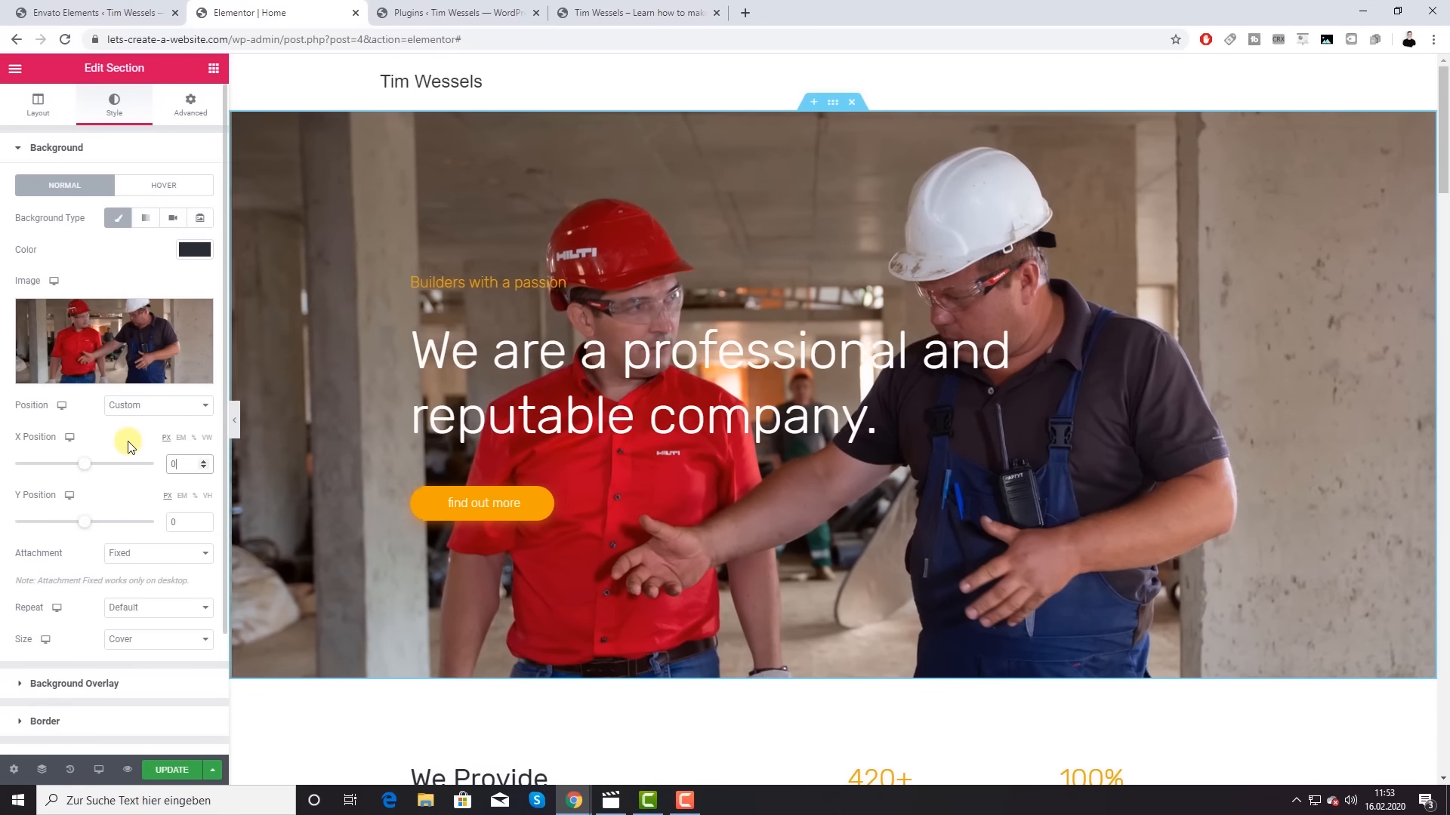
mouse_move(88, 520)
mouse_down()
mouse_move(143, 524)
mouse_move(94, 531)
mouse_up()
drag(181, 522, 155, 522)
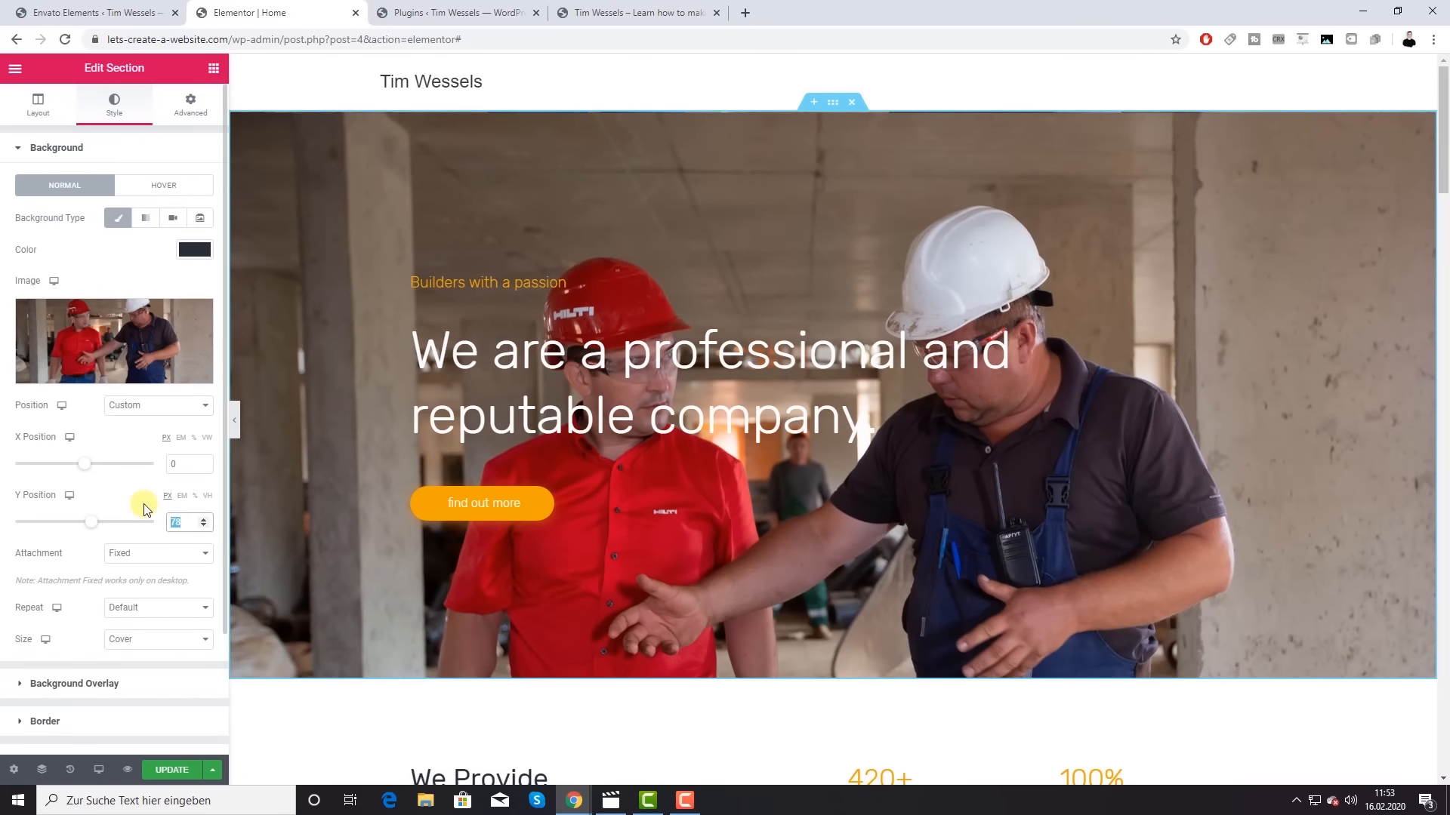
text(0)
Step: Compare preset positions for the hero background image and set it to Bottom Left
click(155, 405)
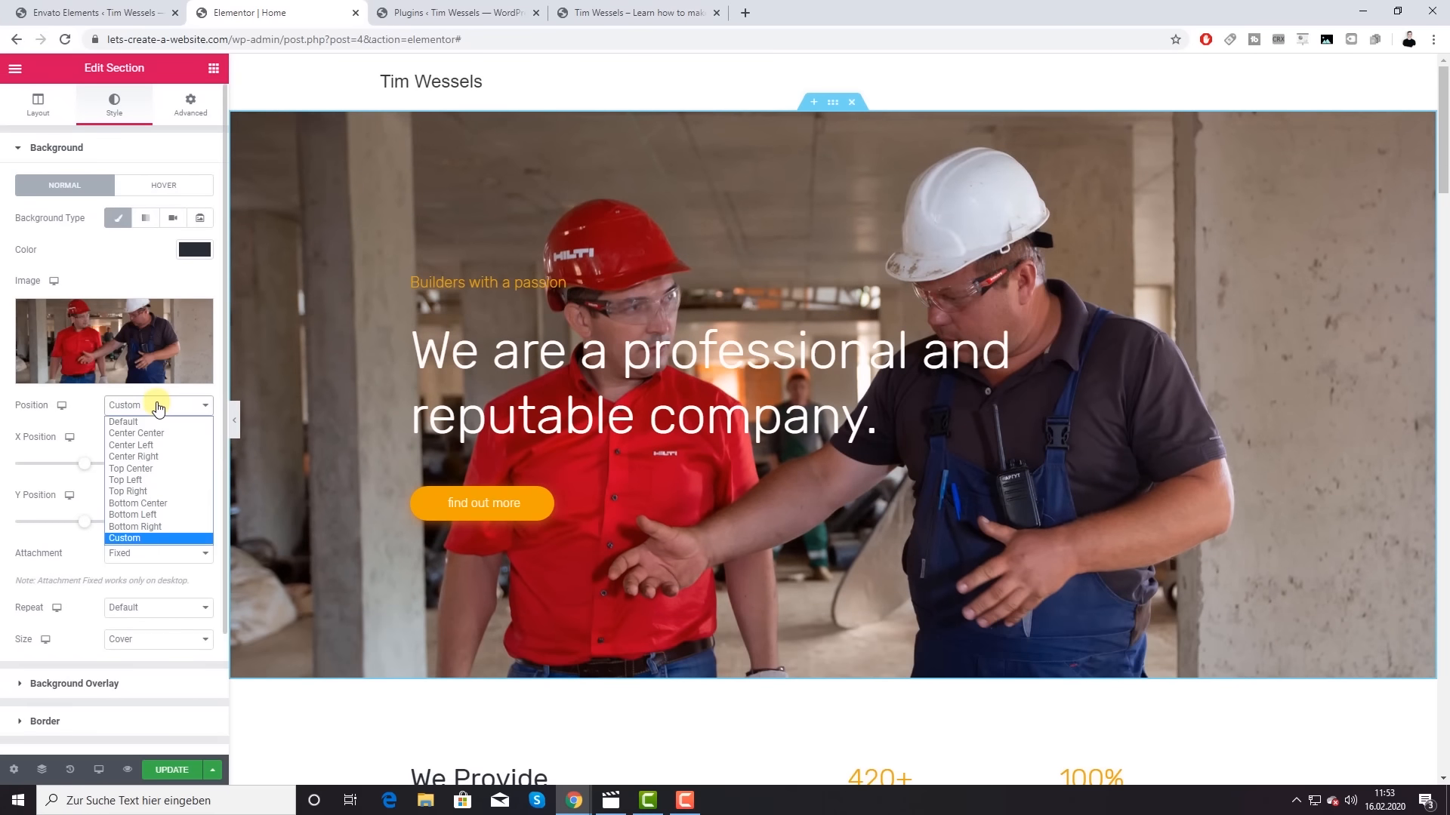
click(144, 447)
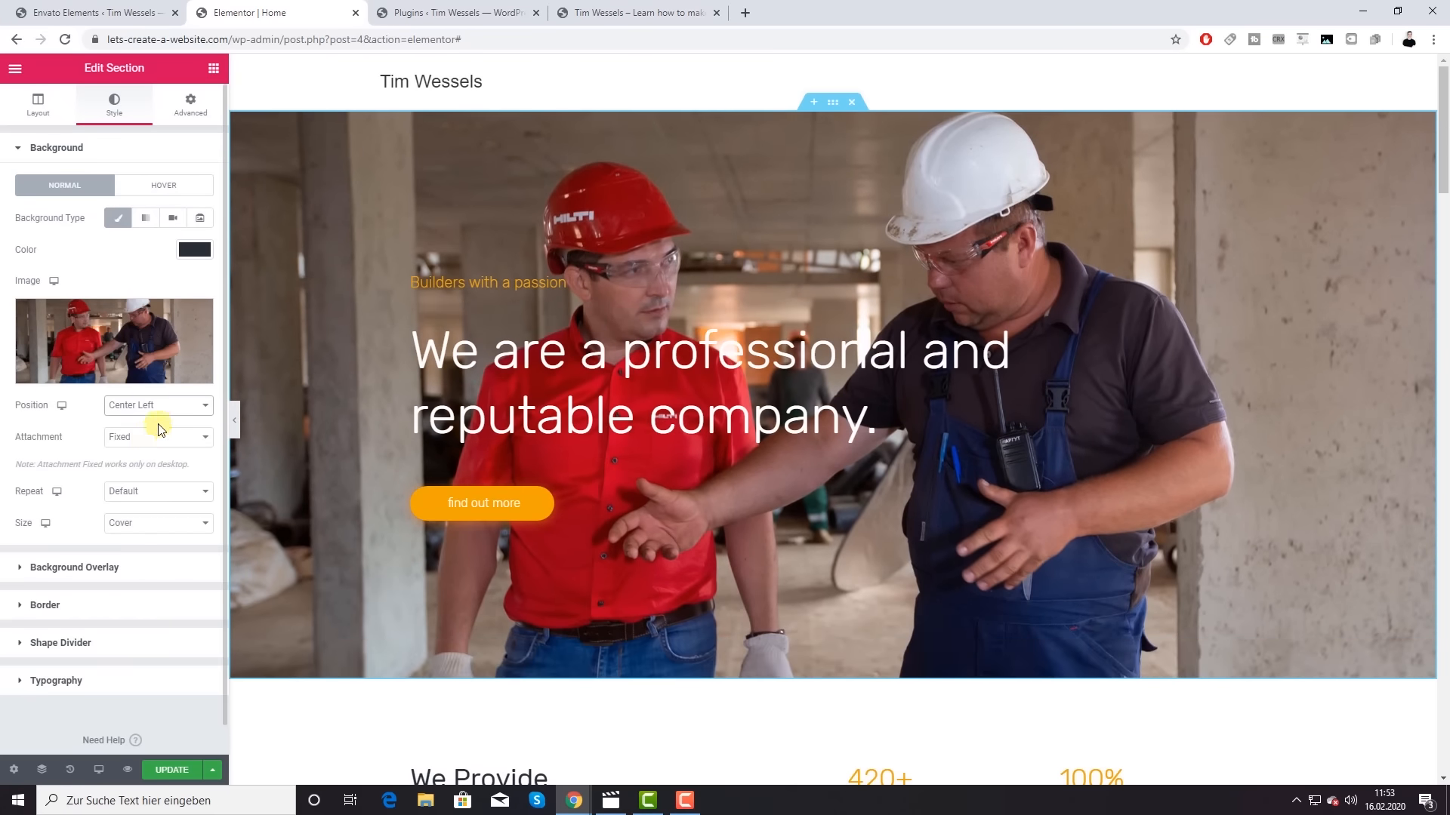
click(161, 413)
click(159, 433)
click(161, 408)
click(150, 515)
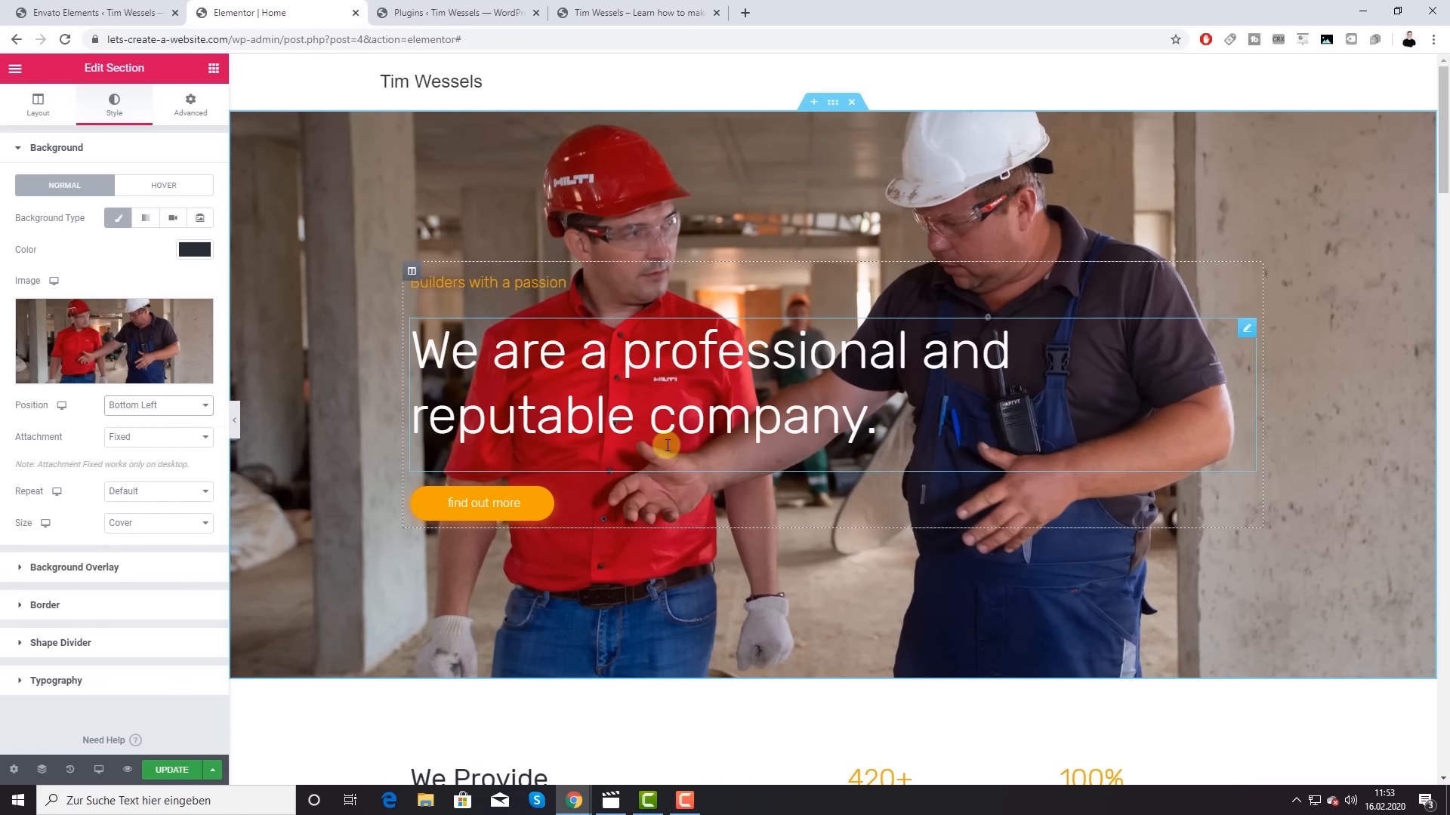
scroll(665, 447, down, 3)
scroll(663, 446, up, 3)
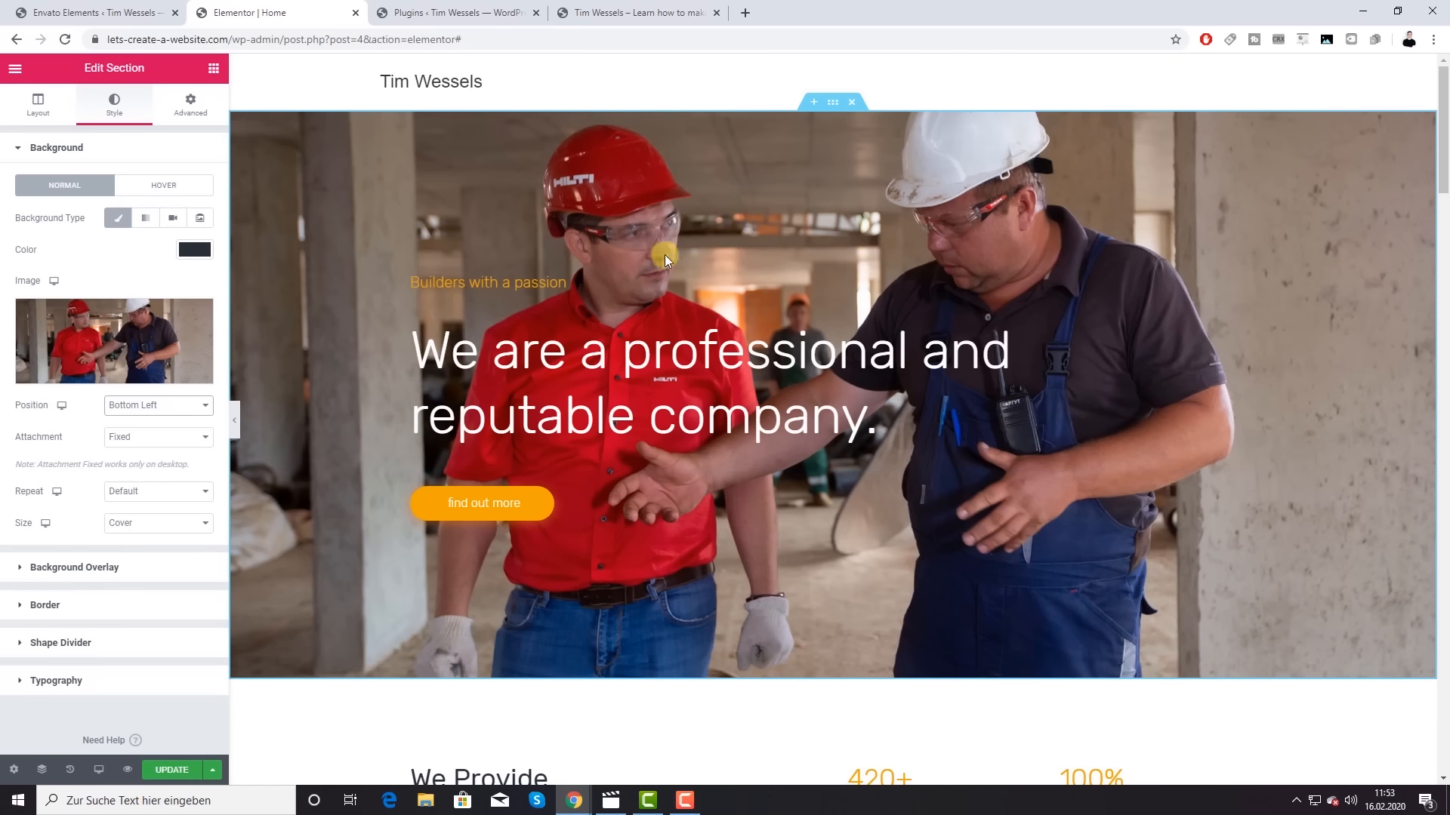
Step: Give the hero section a classic background overlay in black (#000000)
click(25, 569)
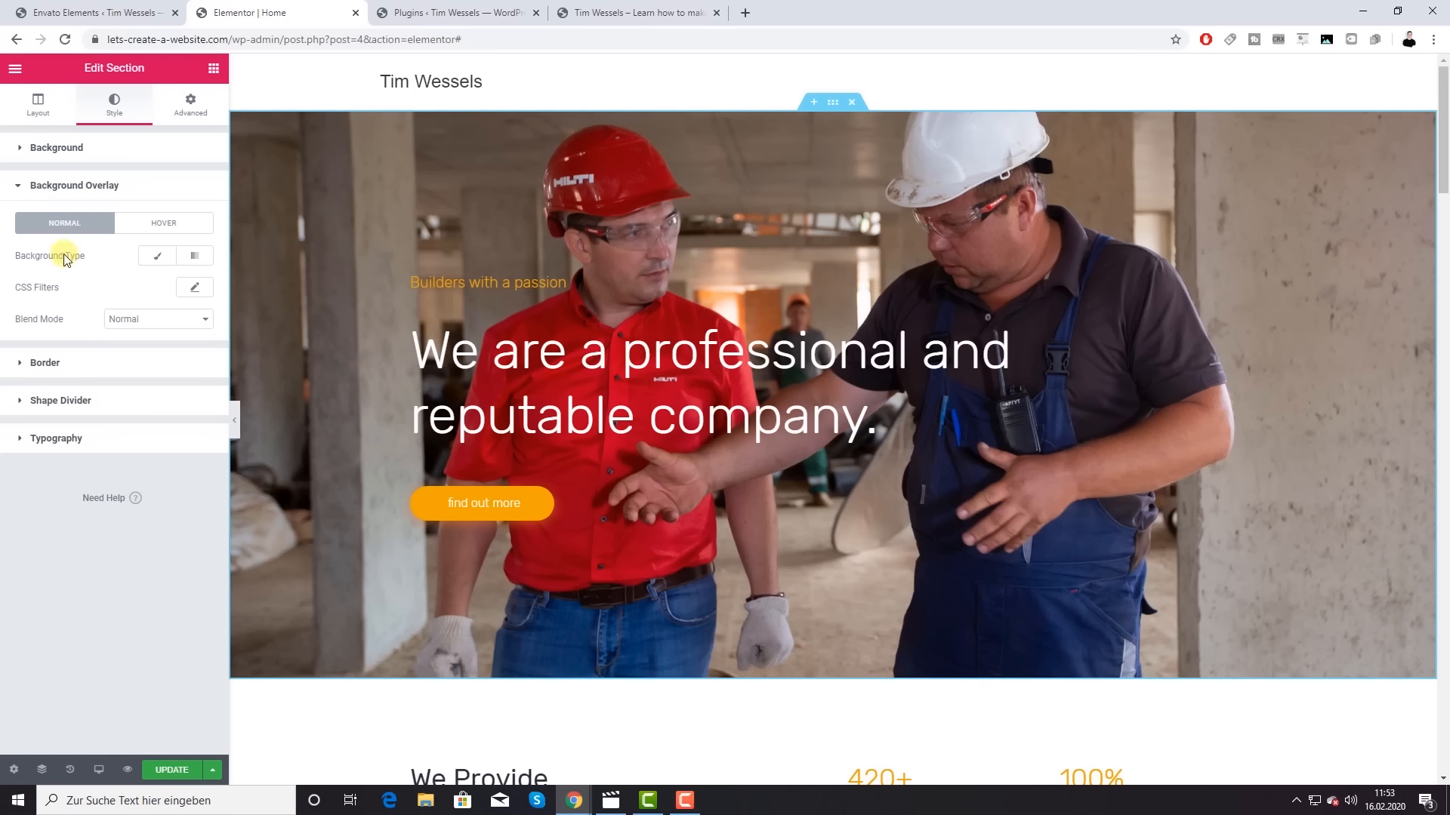
click(160, 257)
click(200, 287)
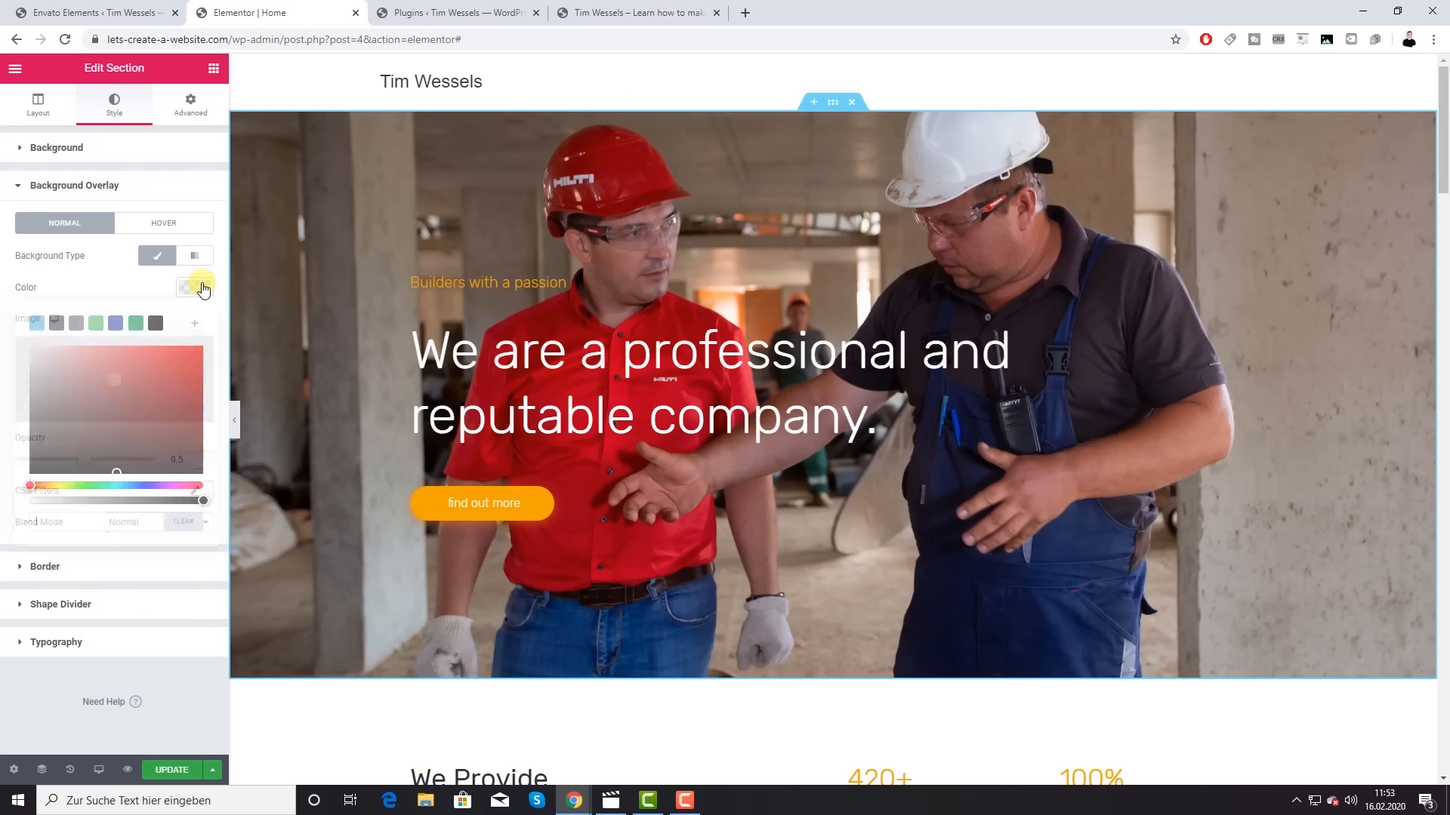
click(117, 469)
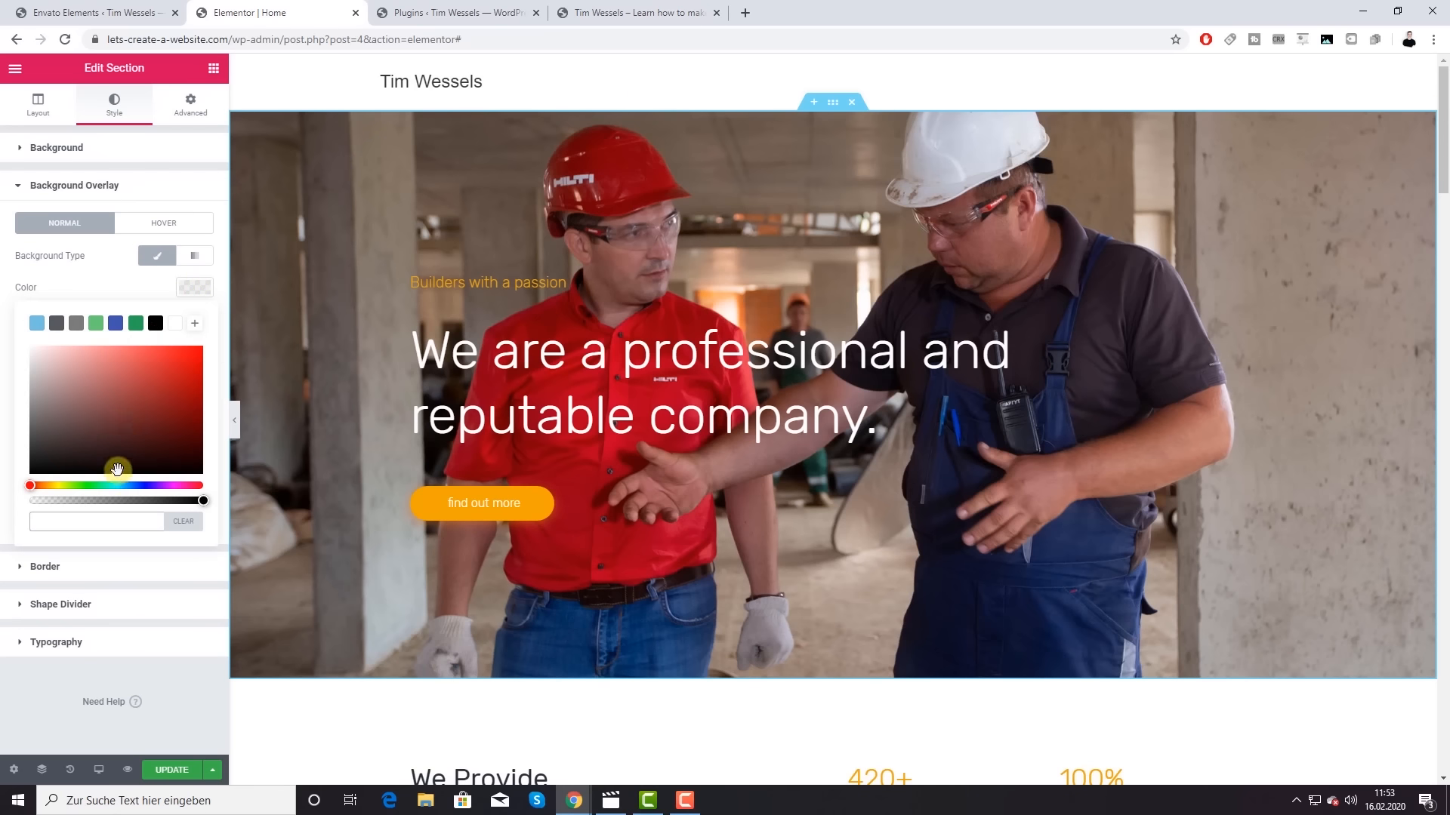
drag(117, 470, 122, 472)
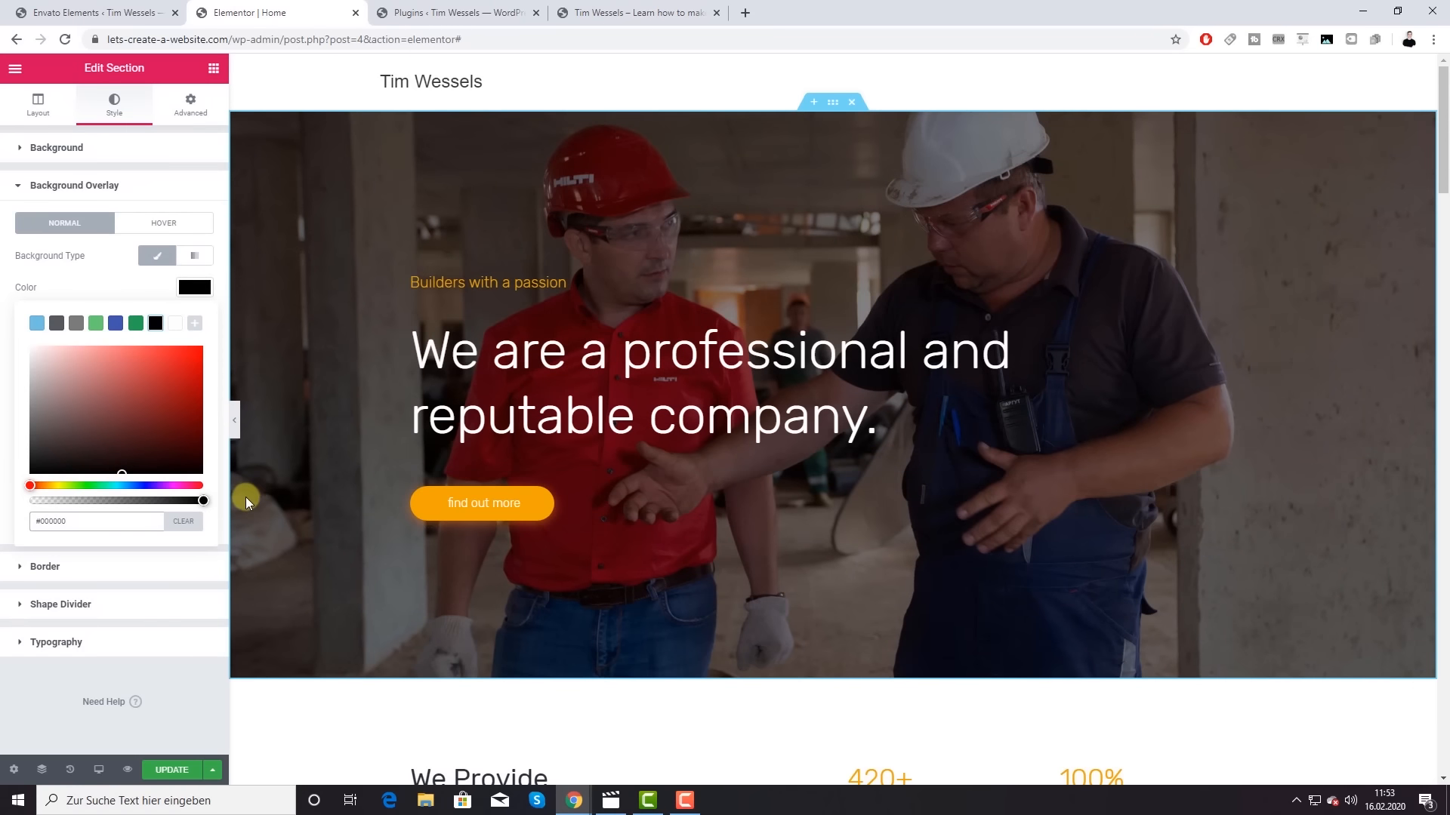
Step: Make the hero overlay color semi-transparent (#00000094), check its effect on the page, and return to the widget list
drag(201, 503, 137, 500)
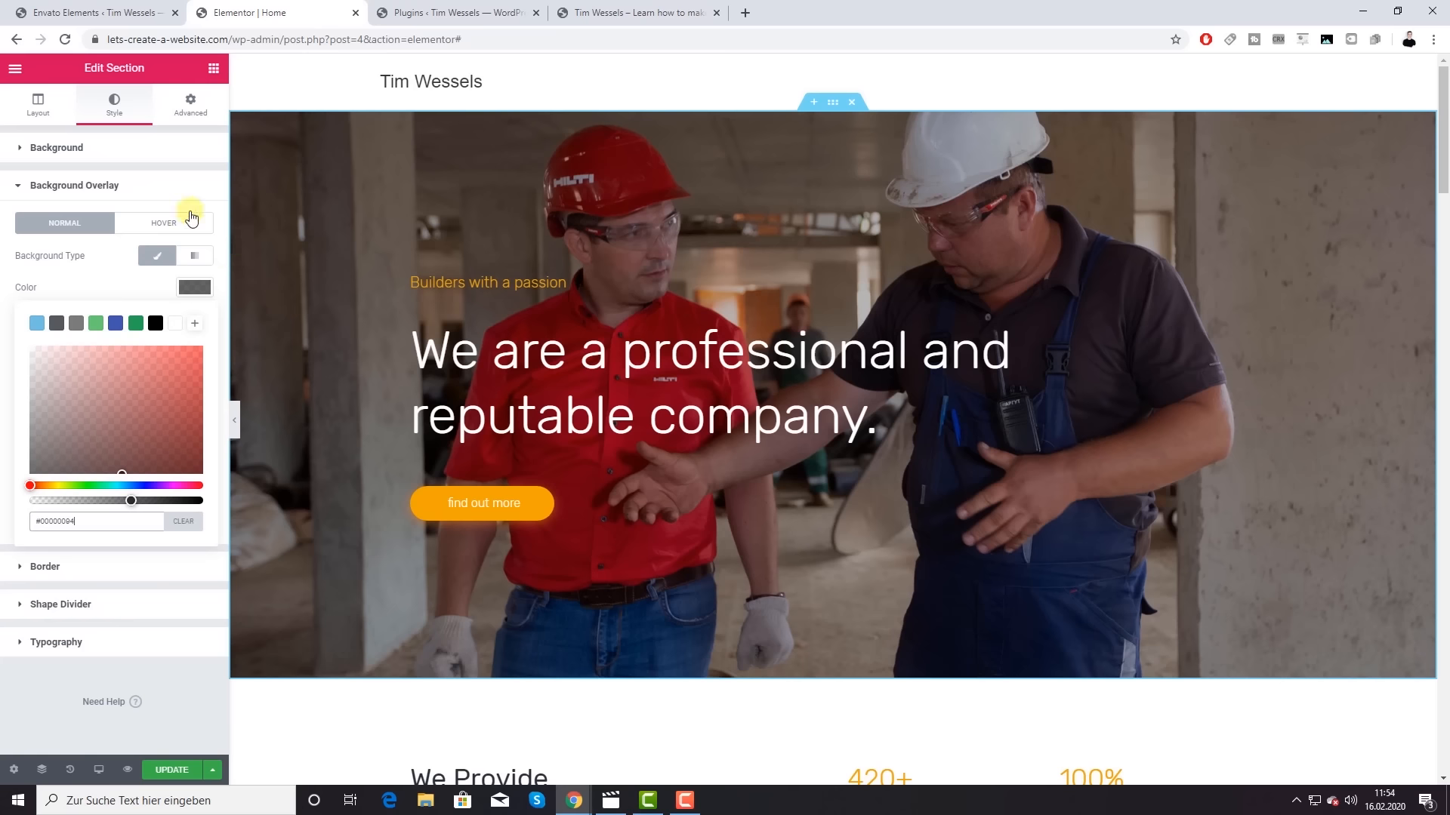
click(199, 289)
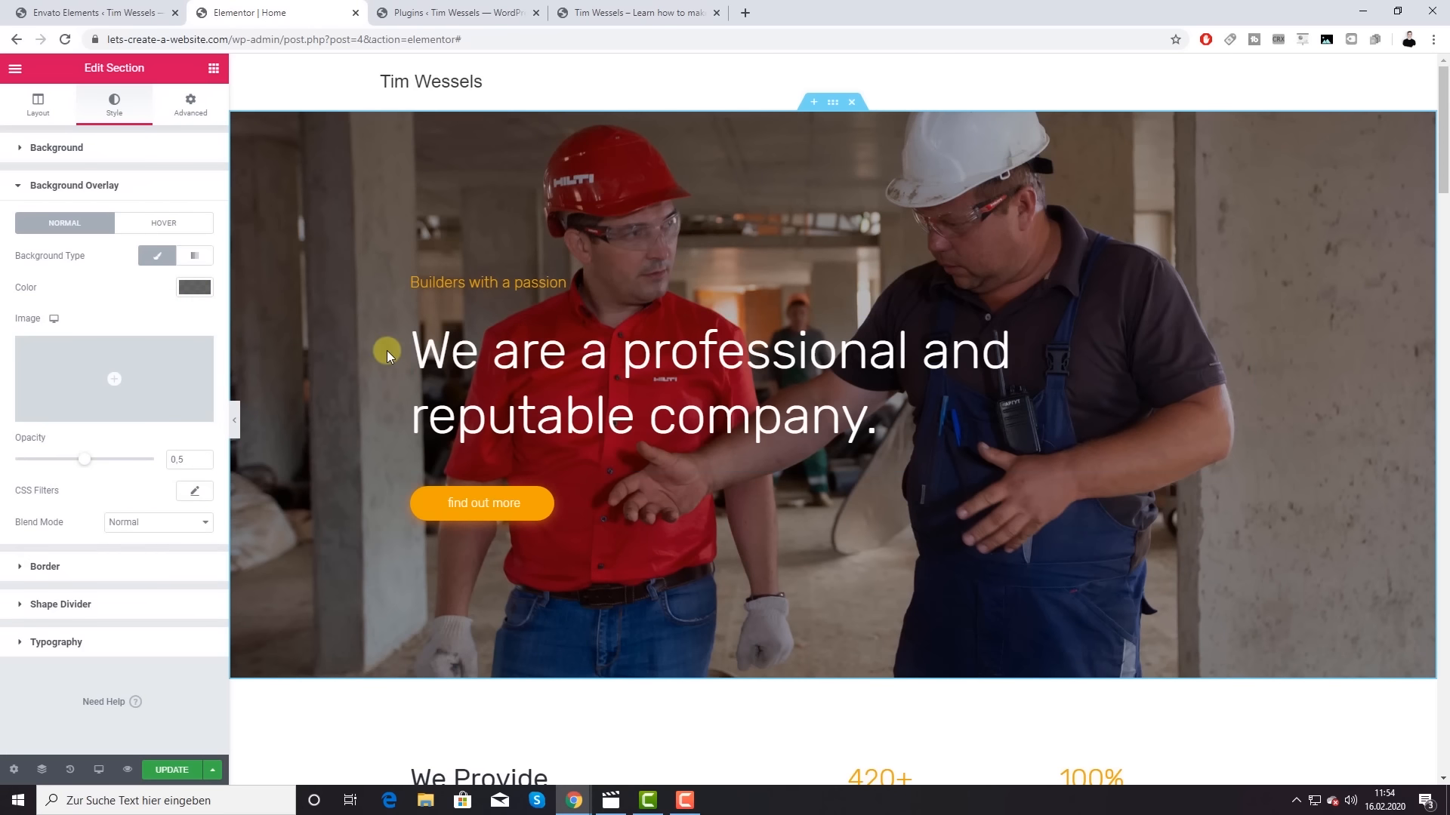
scroll(374, 346, down, 3)
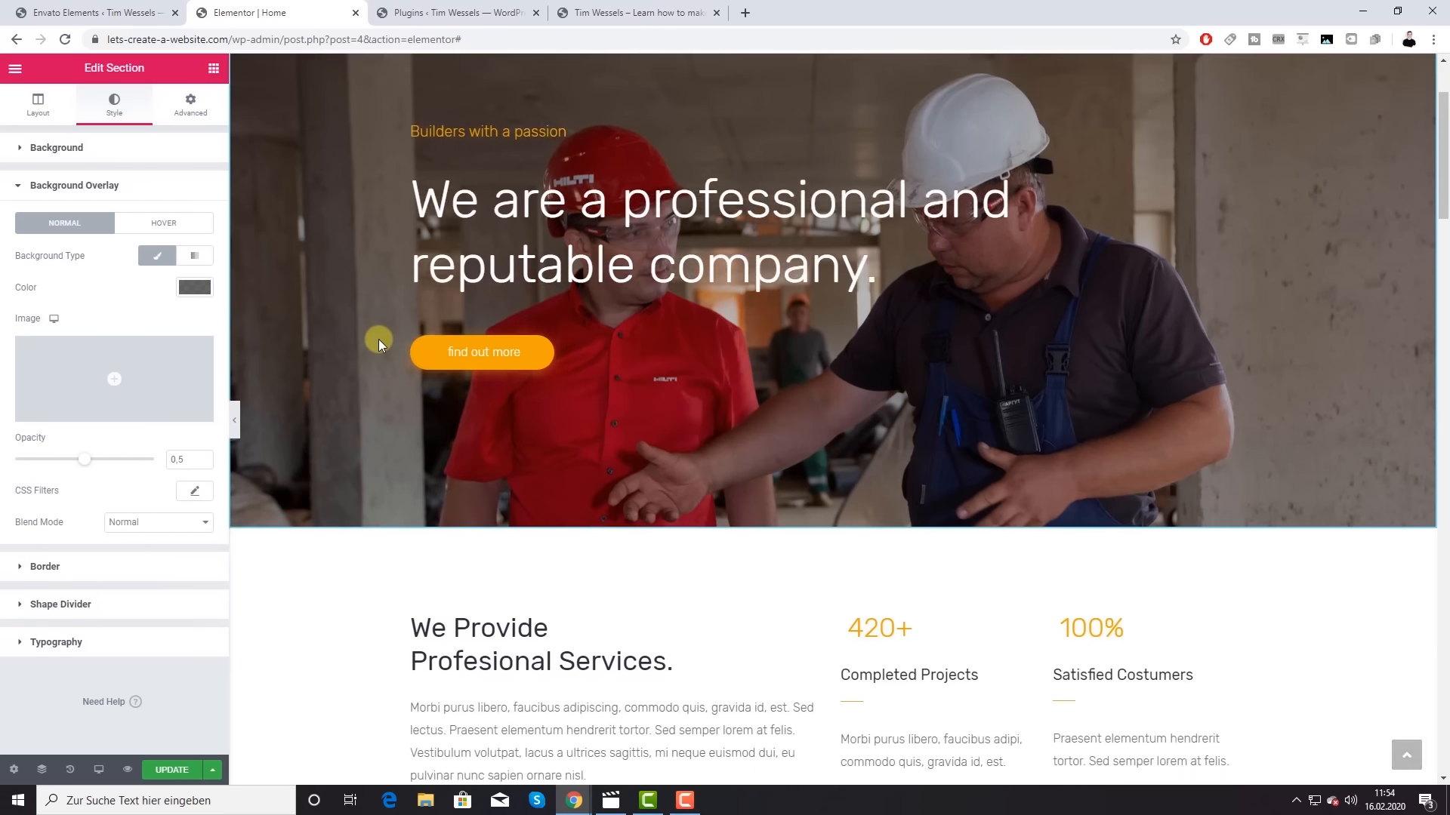
scroll(378, 339, up, 3)
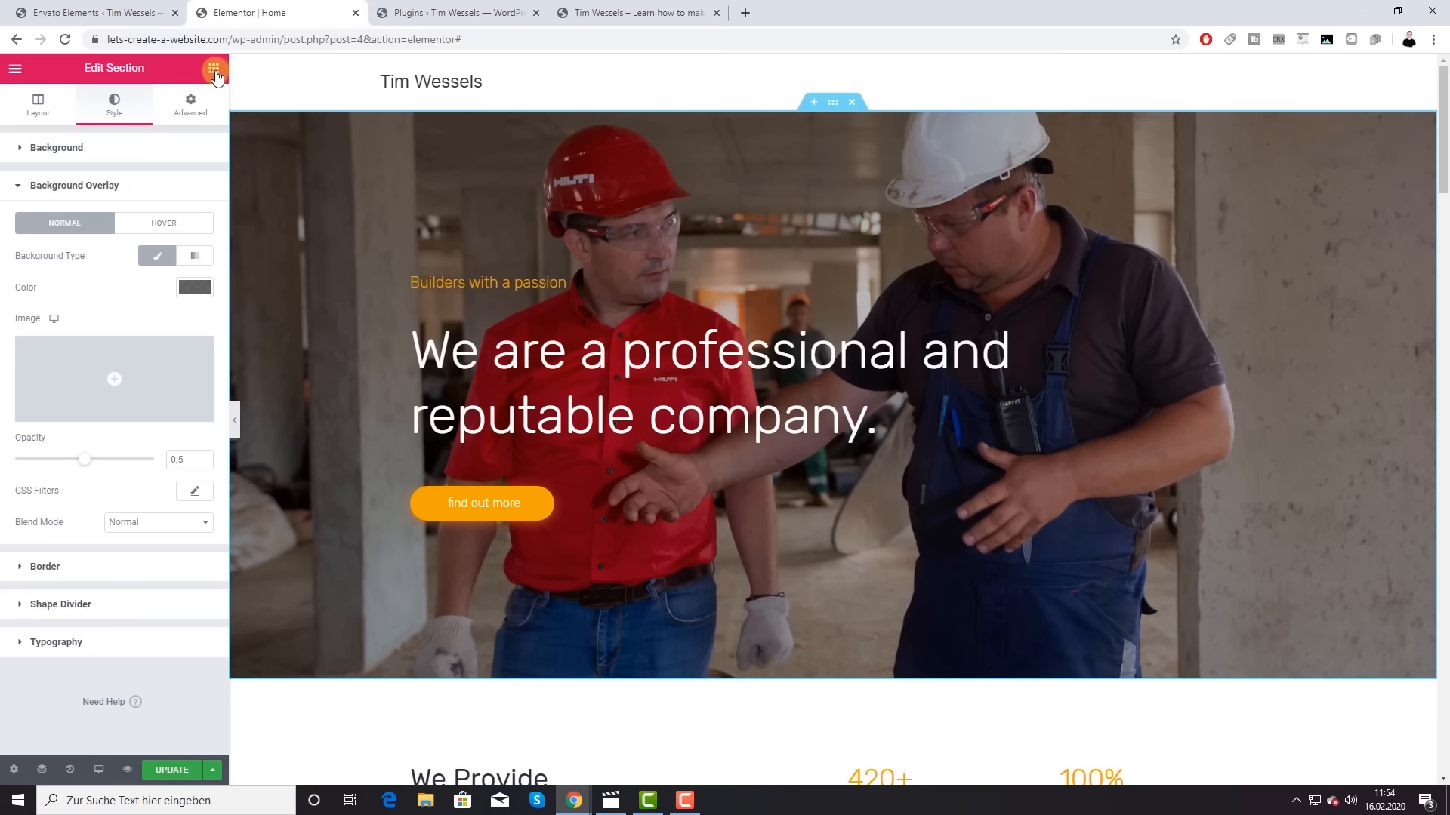
click(213, 70)
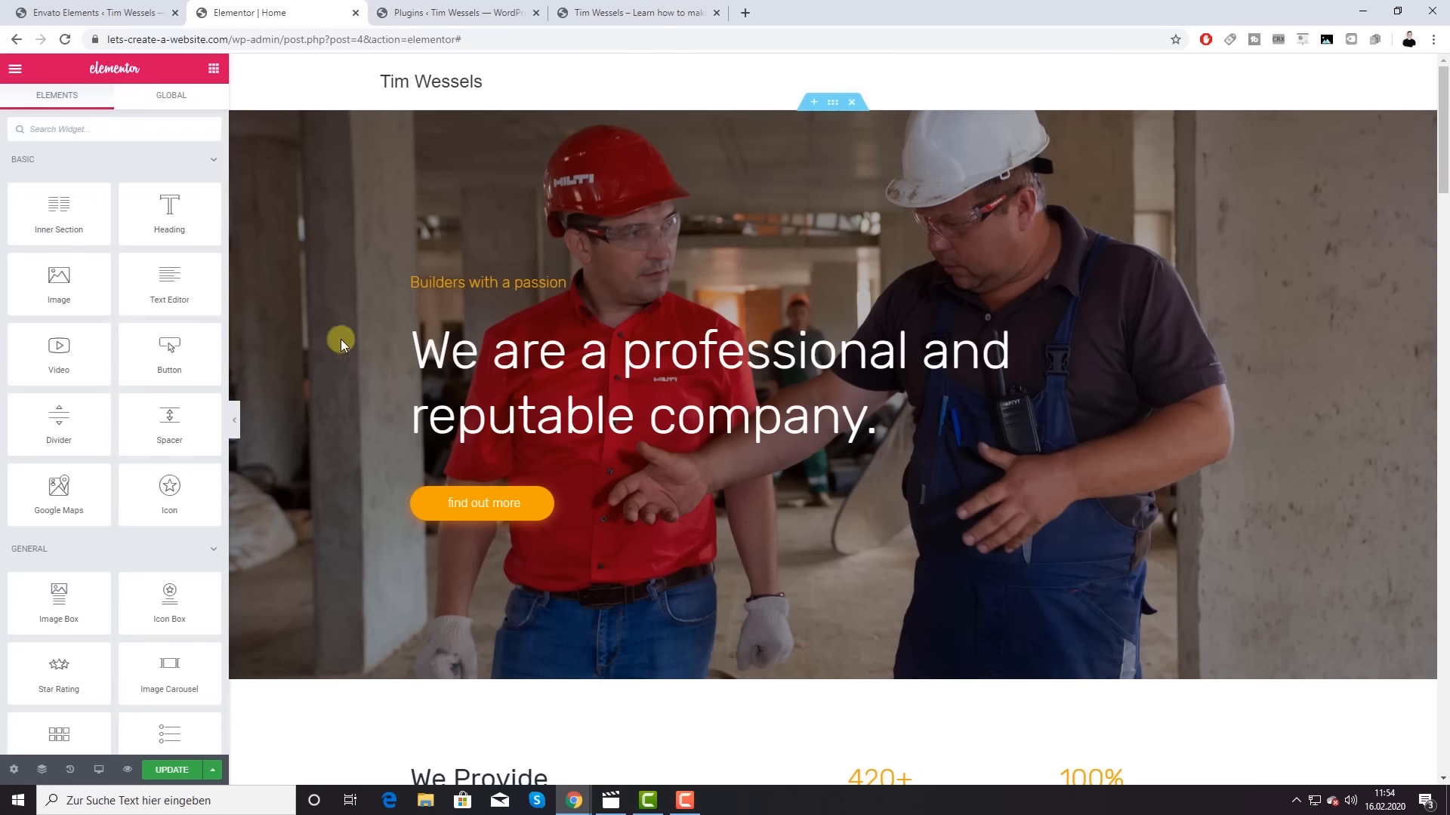
Step: Delete the "Builders with a passion" text widget from the hero section
click(506, 283)
drag(172, 275, 47, 277)
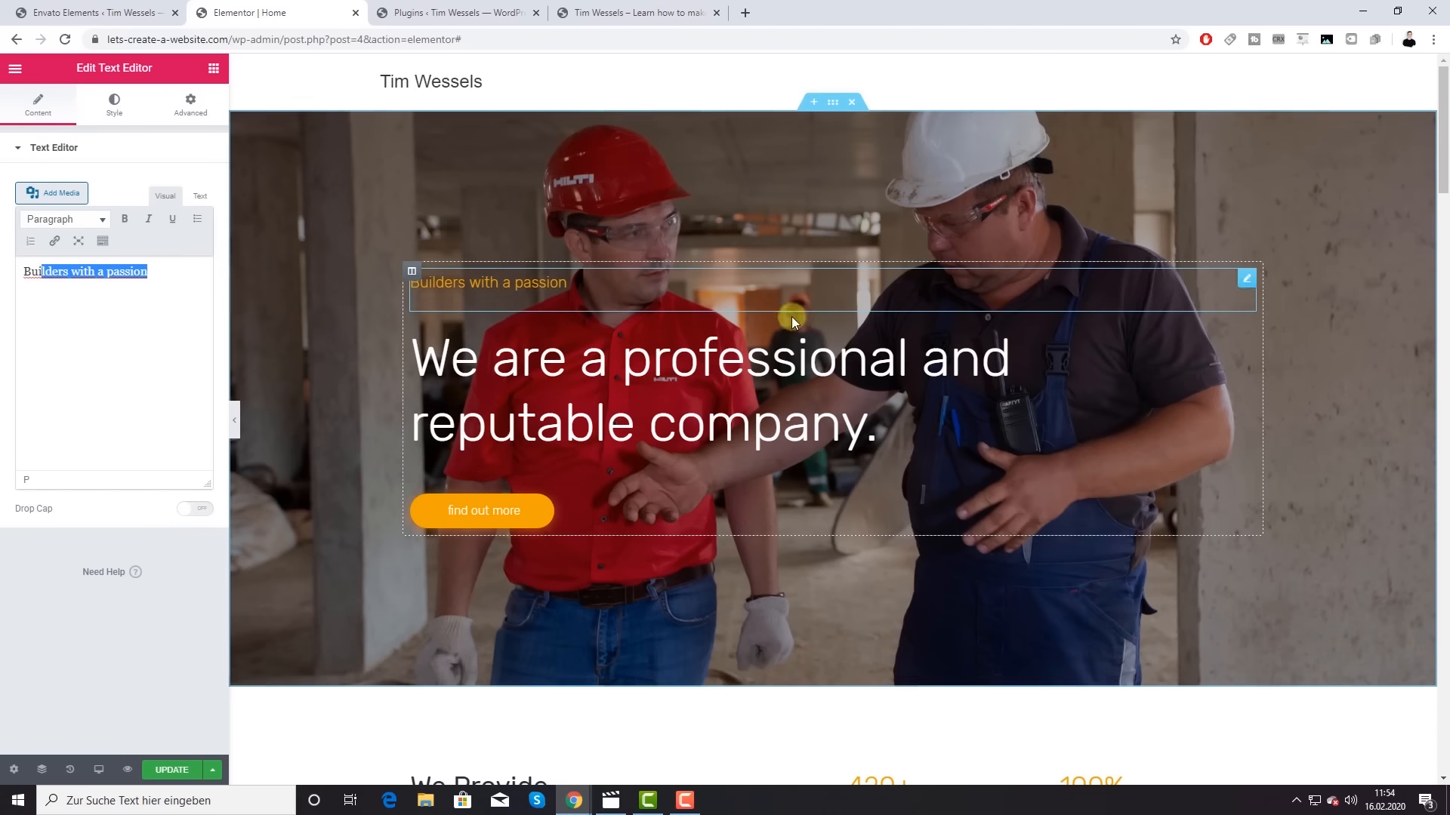
right_click(1246, 283)
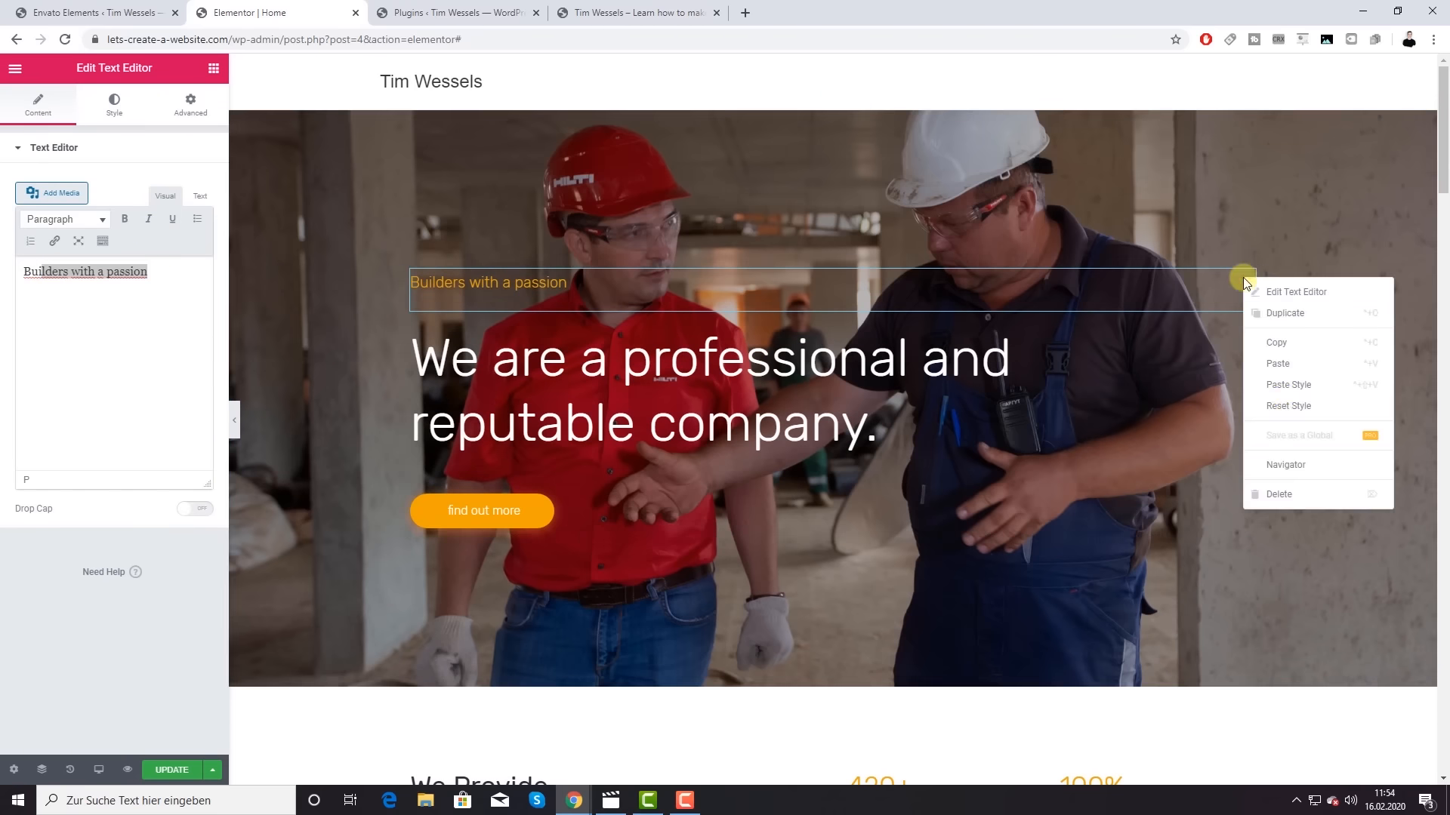
click(1286, 494)
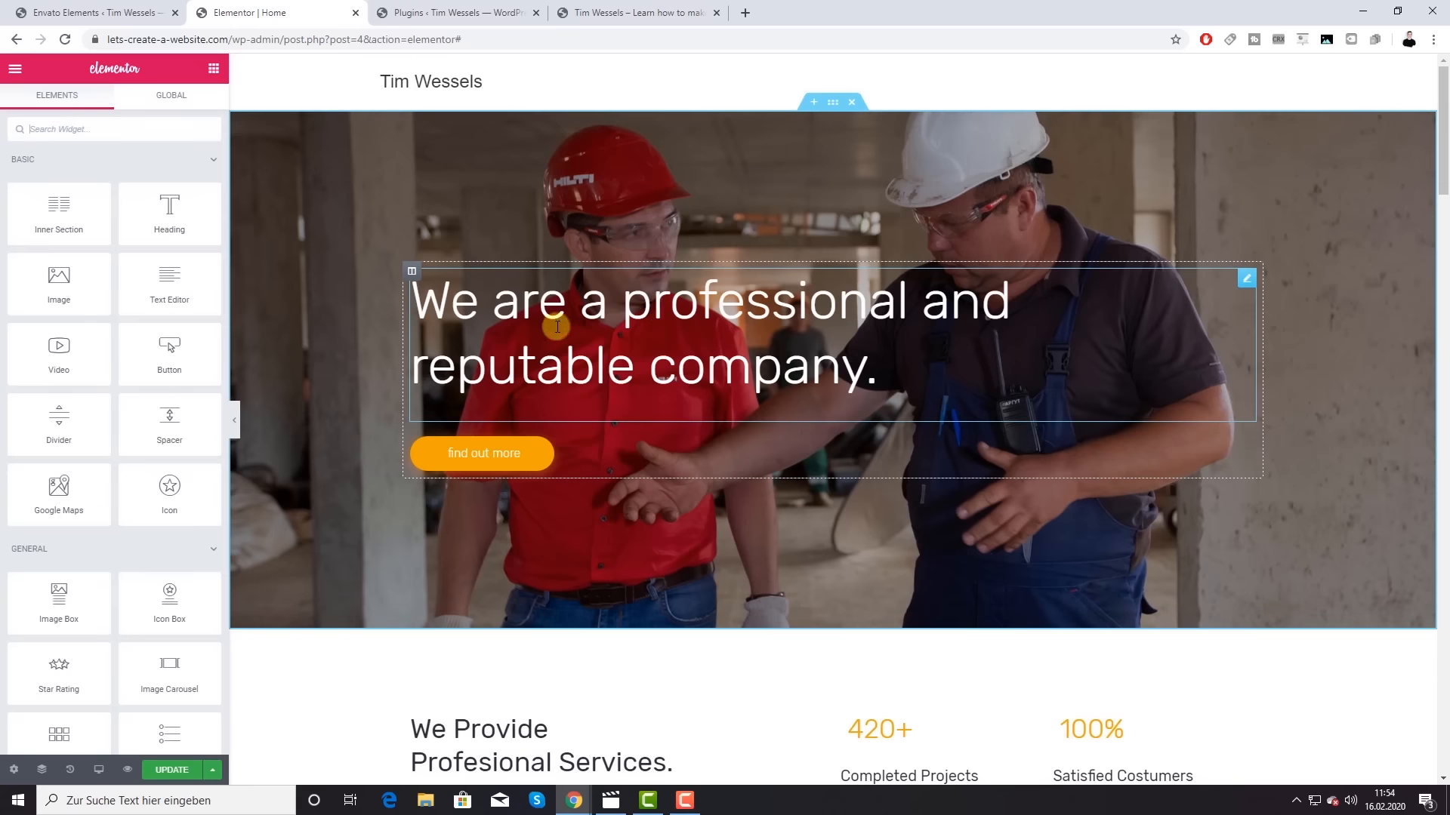
Step: Replace the <br> tag in the hero heading's title with a plain line break, and re-enter <br> before "reputable company."
click(620, 312)
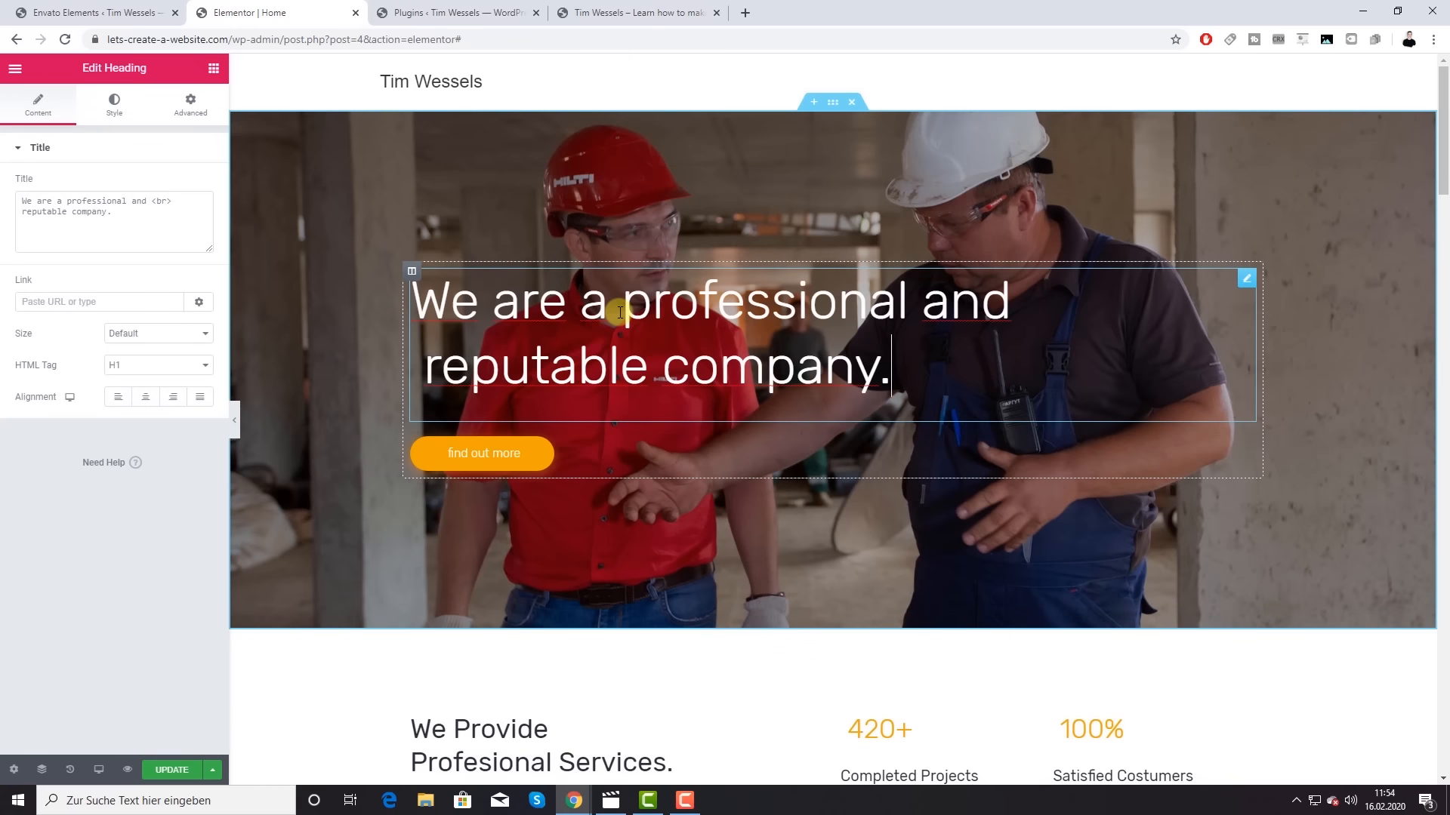
click(135, 200)
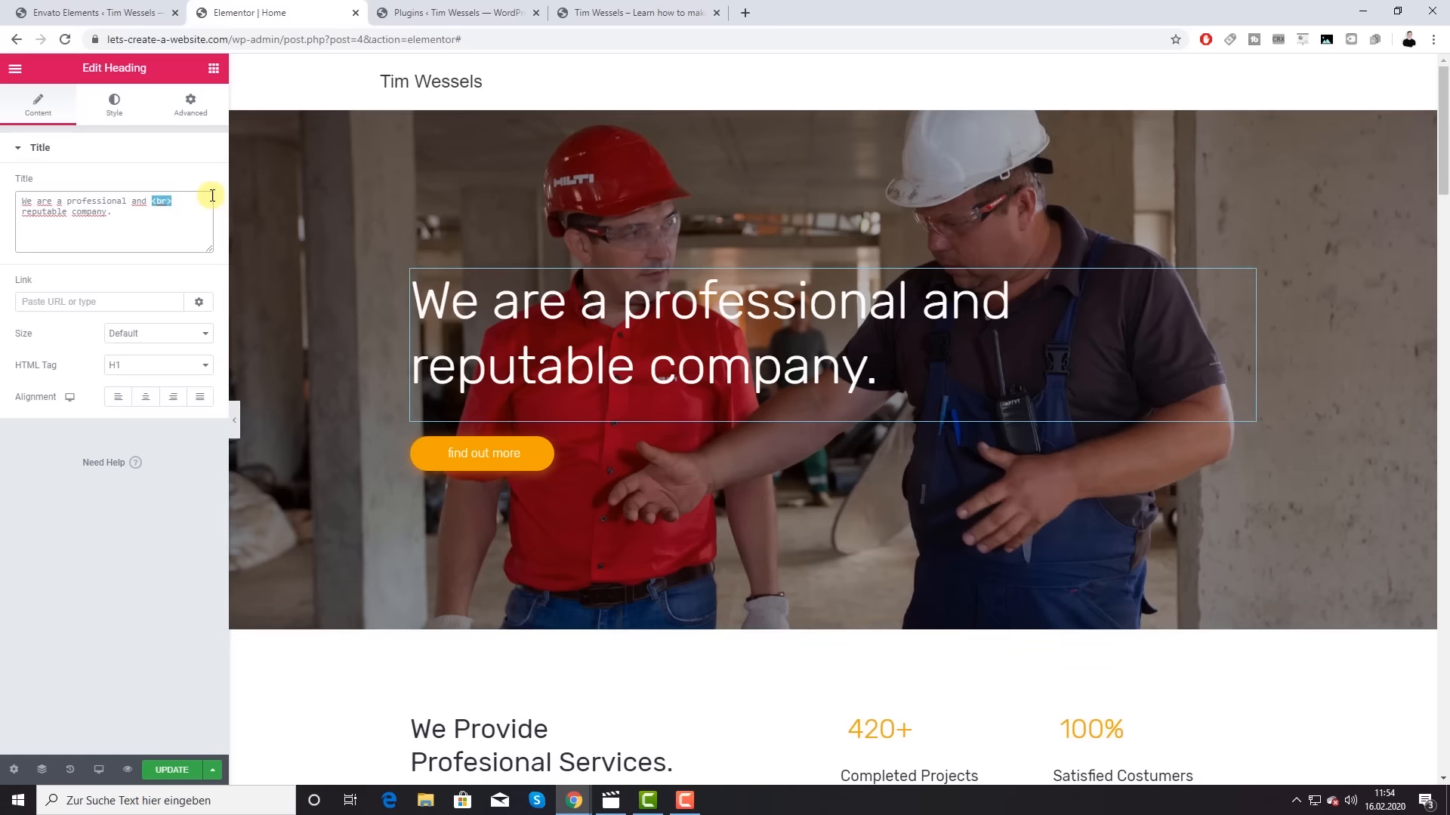
key(BackSpace)
key(Return)
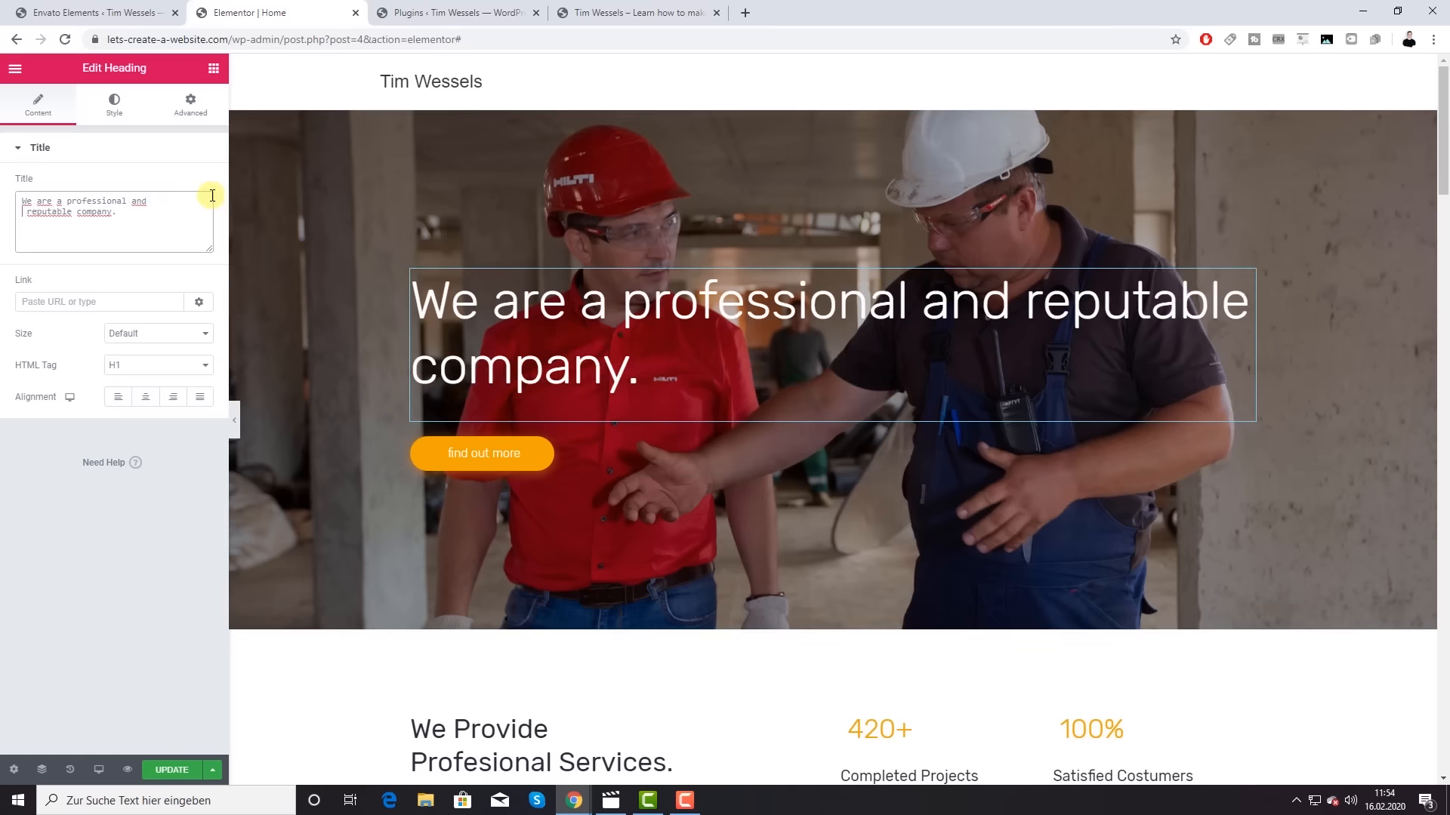
key(BackSpace)
text(< )
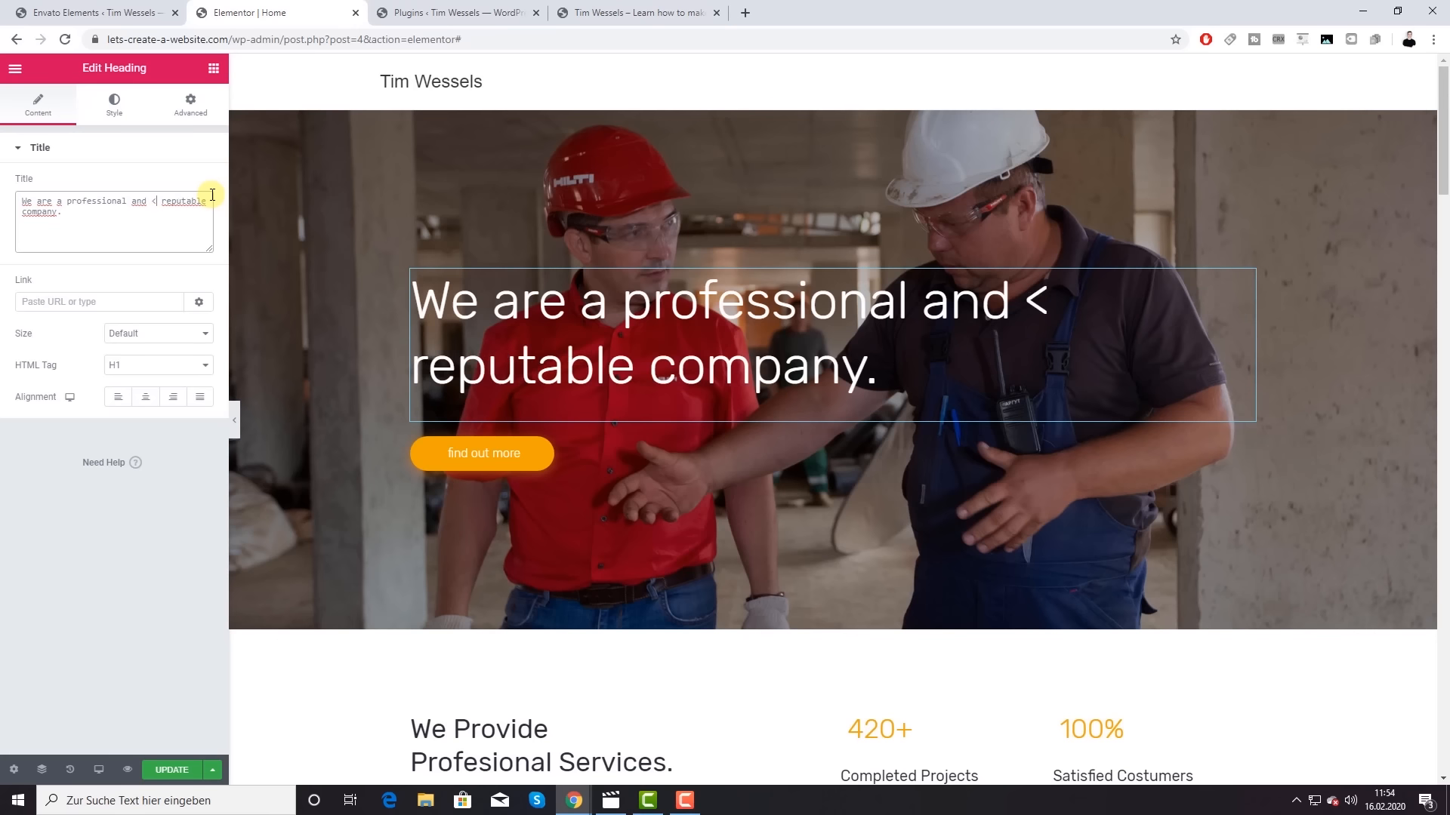
text(br>)
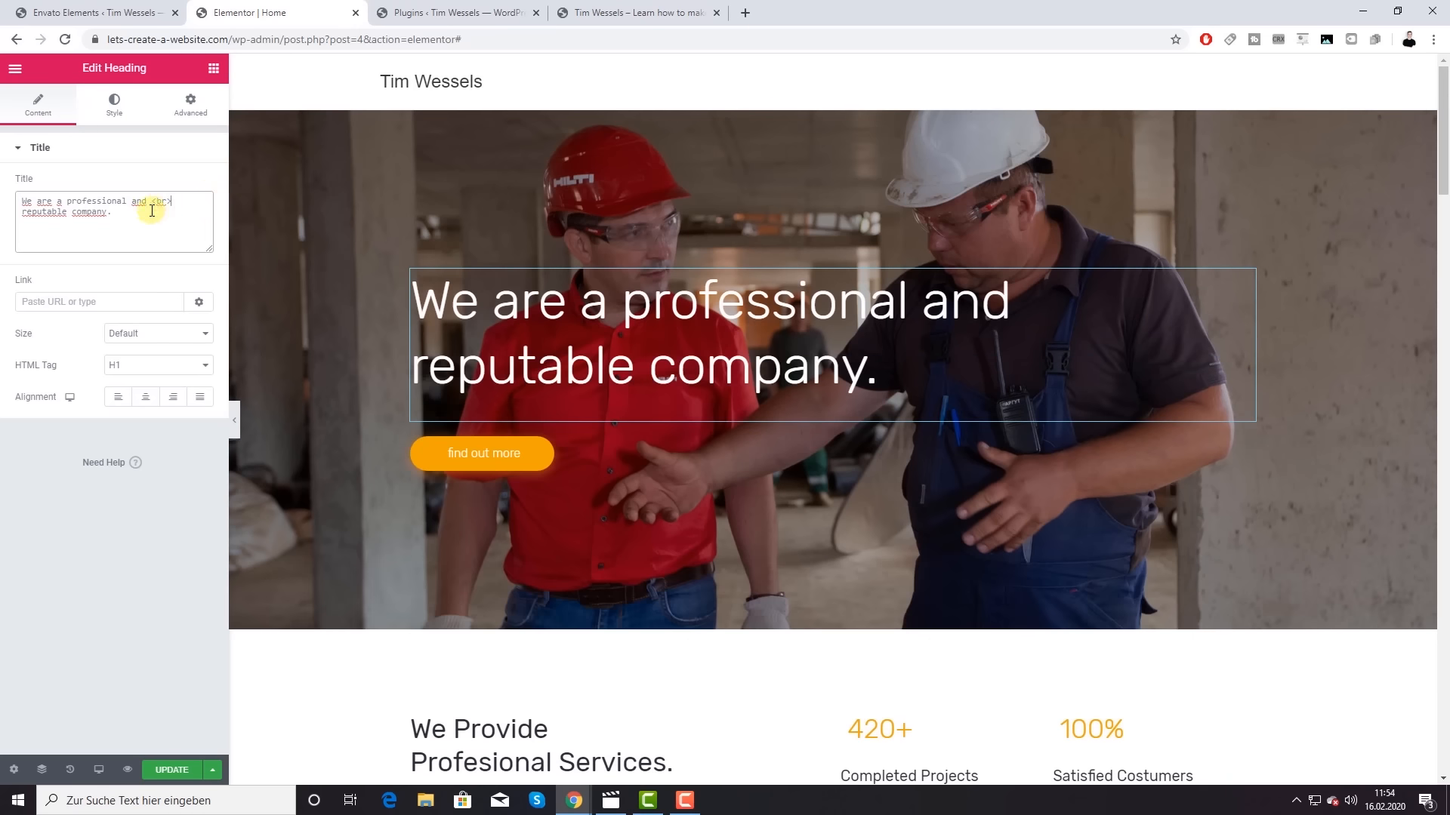
Step: Center-align the hero heading
click(148, 400)
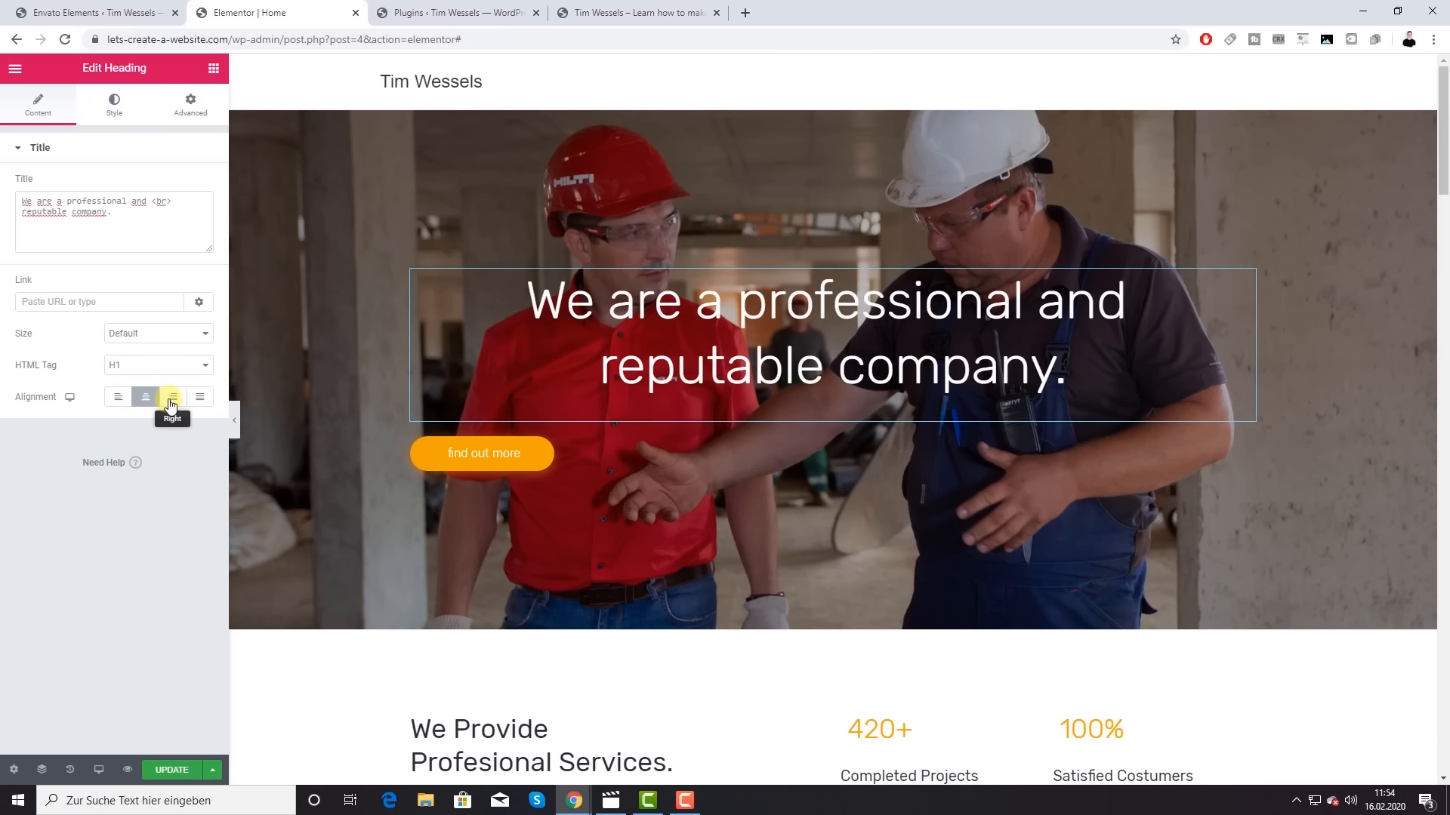
Step: Center-align the hero heading "We are a professional and reputable company." and the button below it
click(172, 401)
click(147, 399)
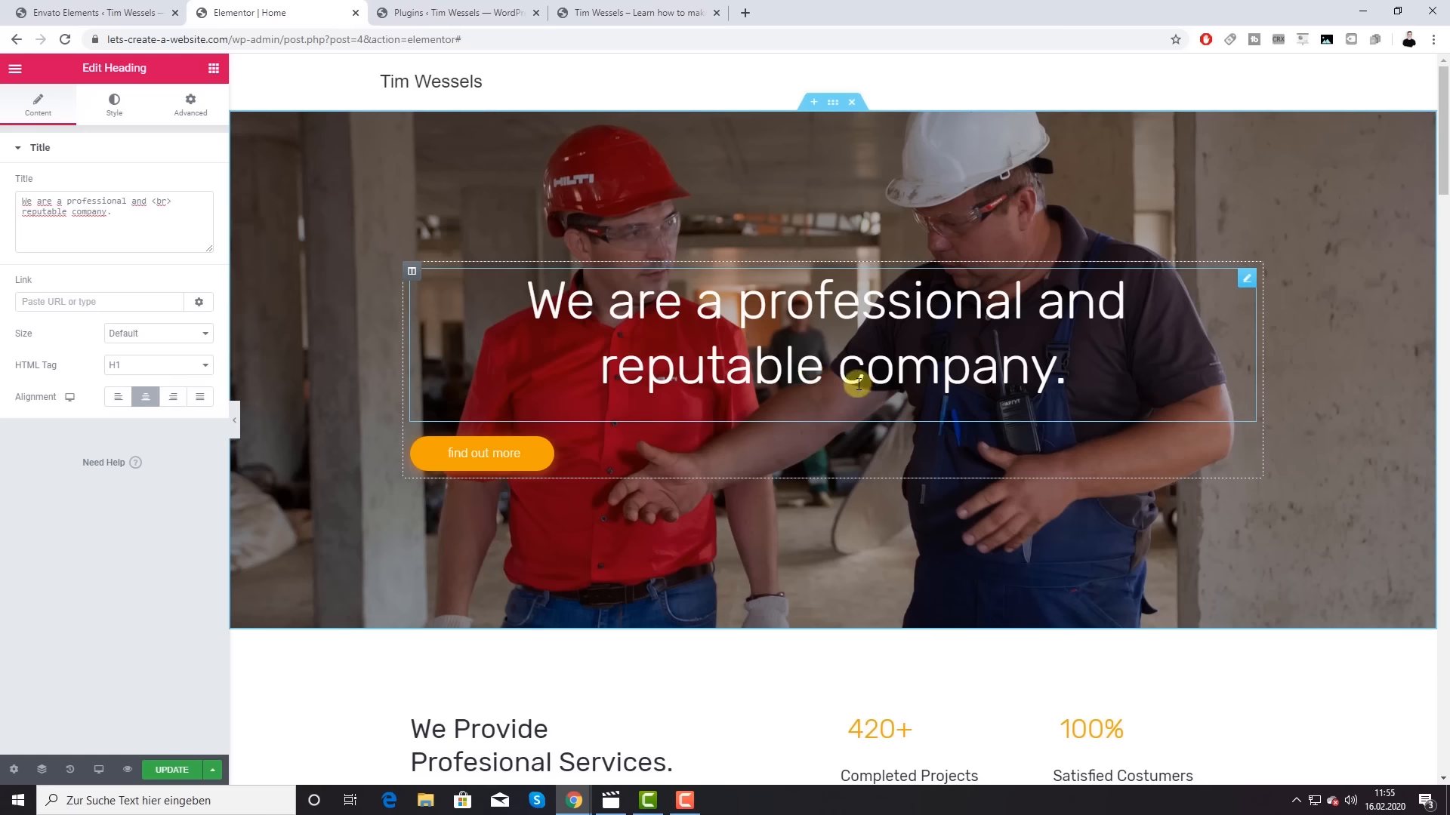
click(513, 454)
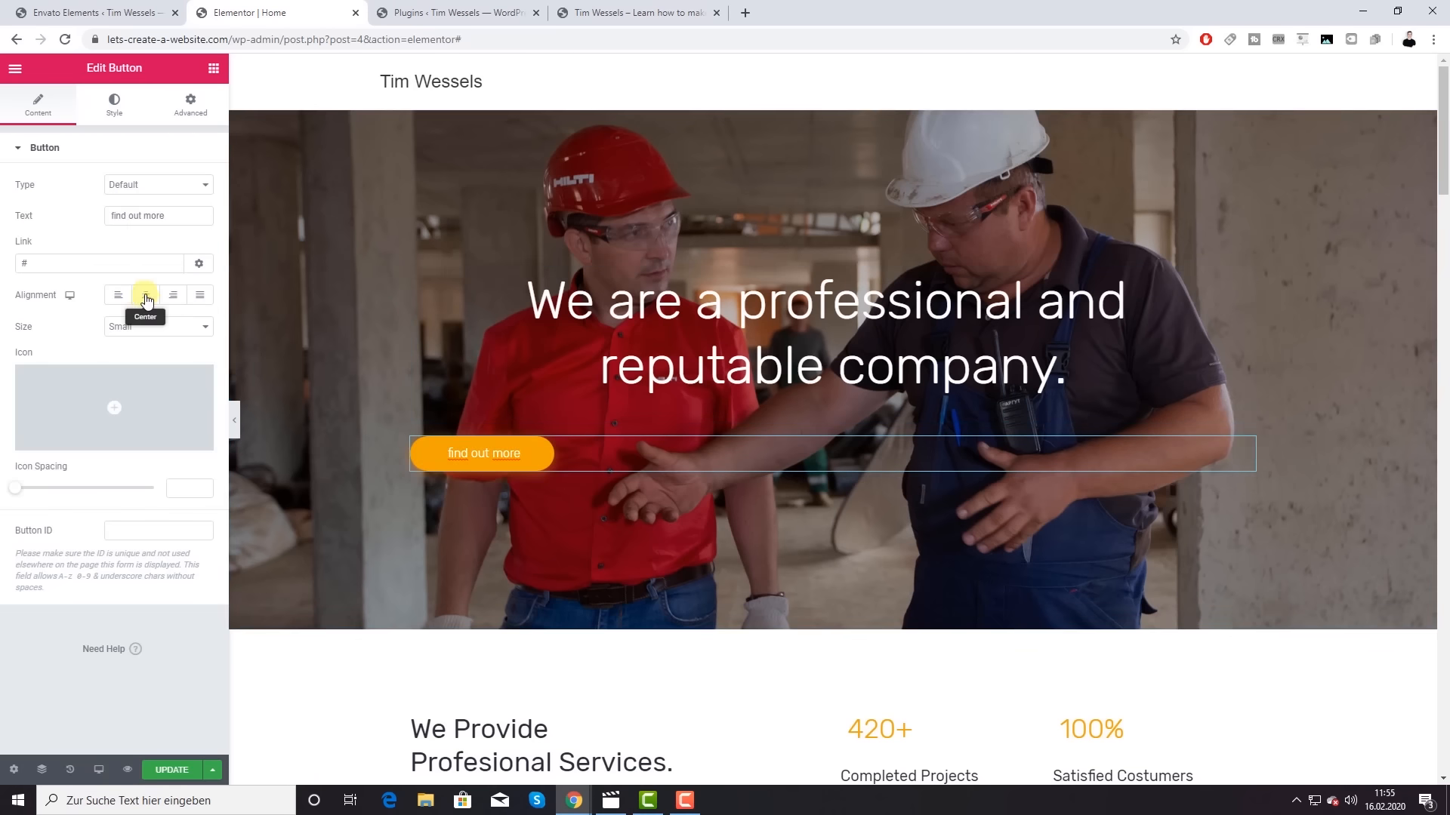
click(147, 296)
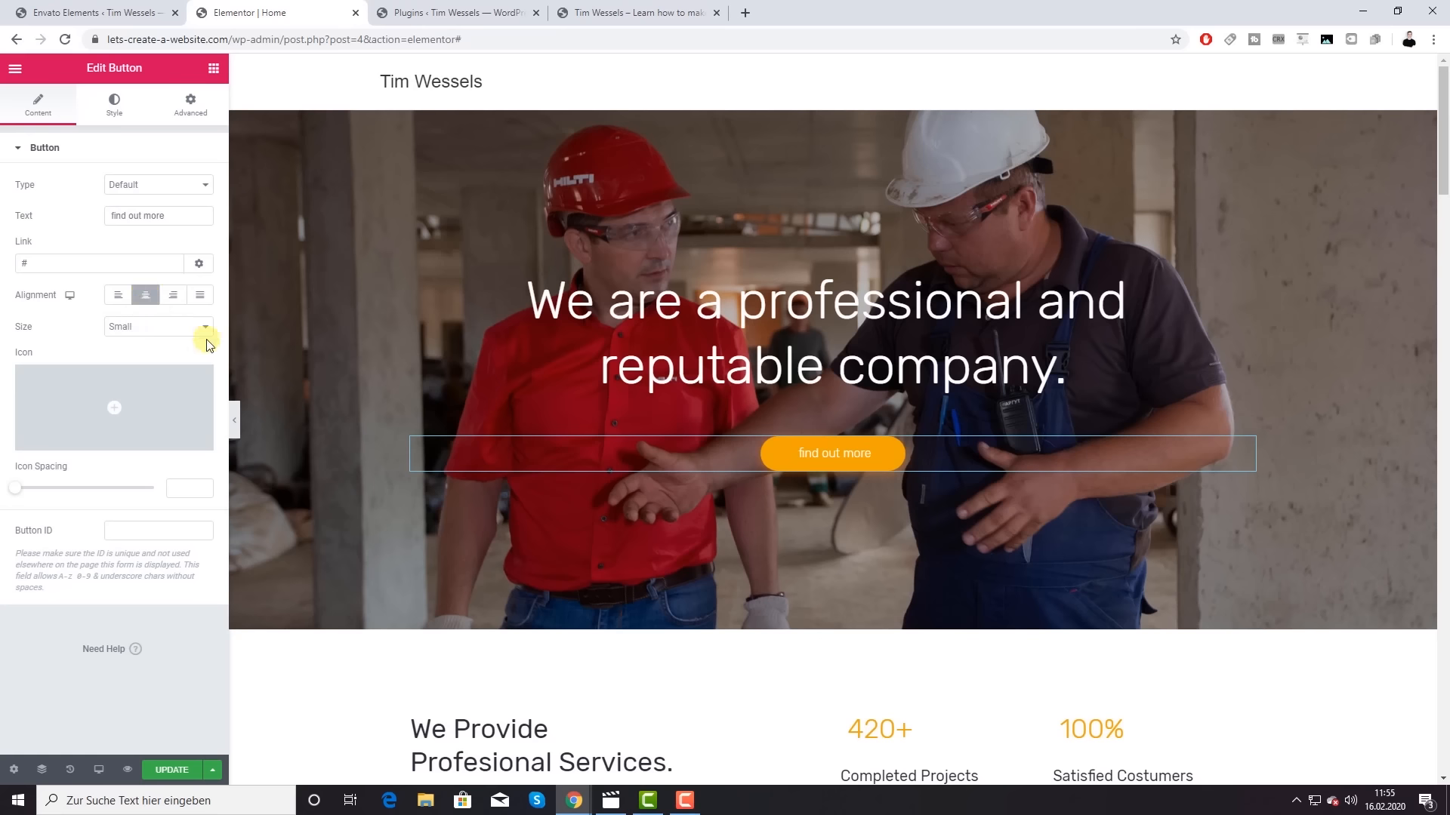
Step: Change the hero button's text to "Learn More", link it to #more, and update the page
click(51, 261)
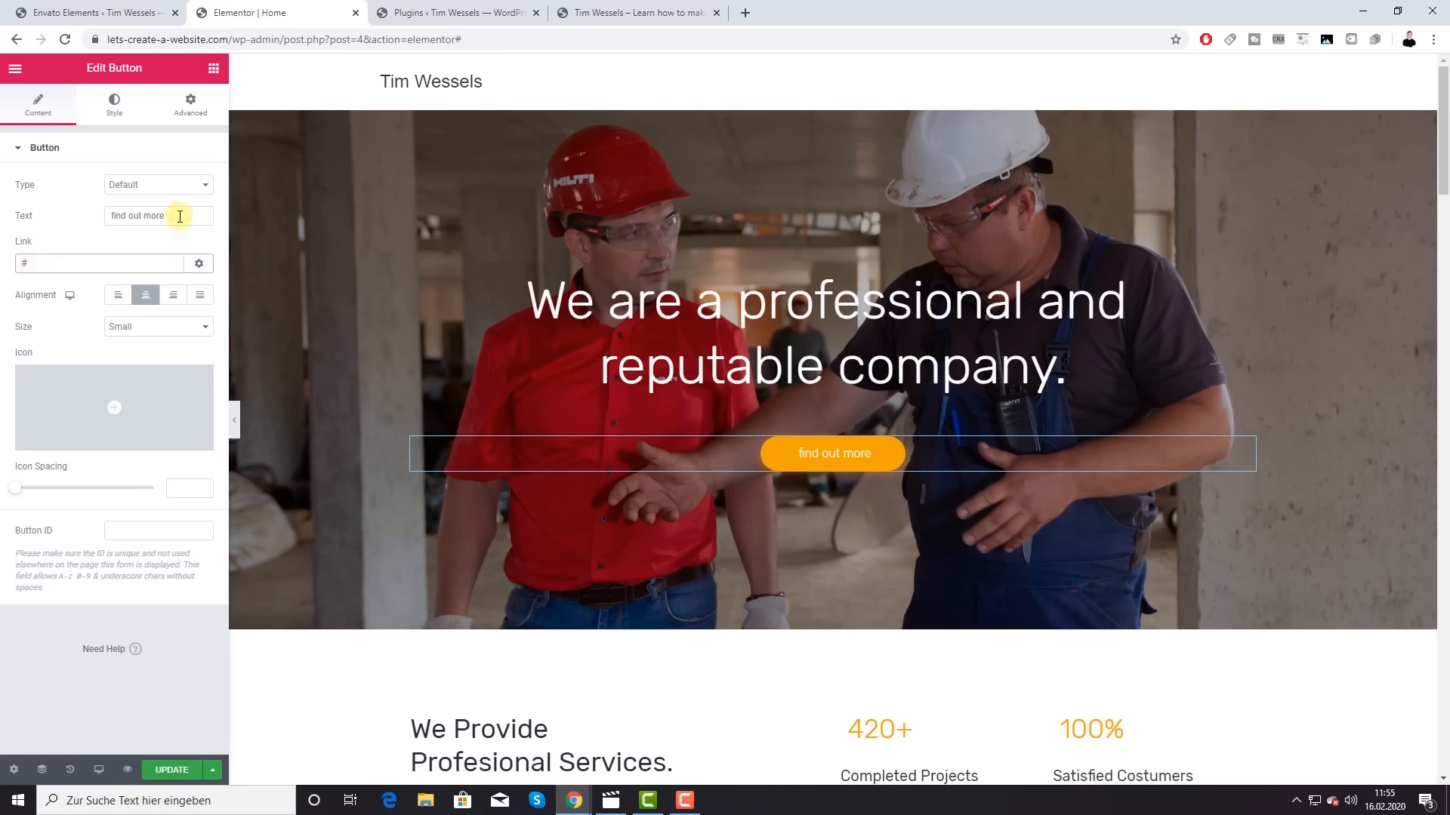
drag(177, 217, 43, 215)
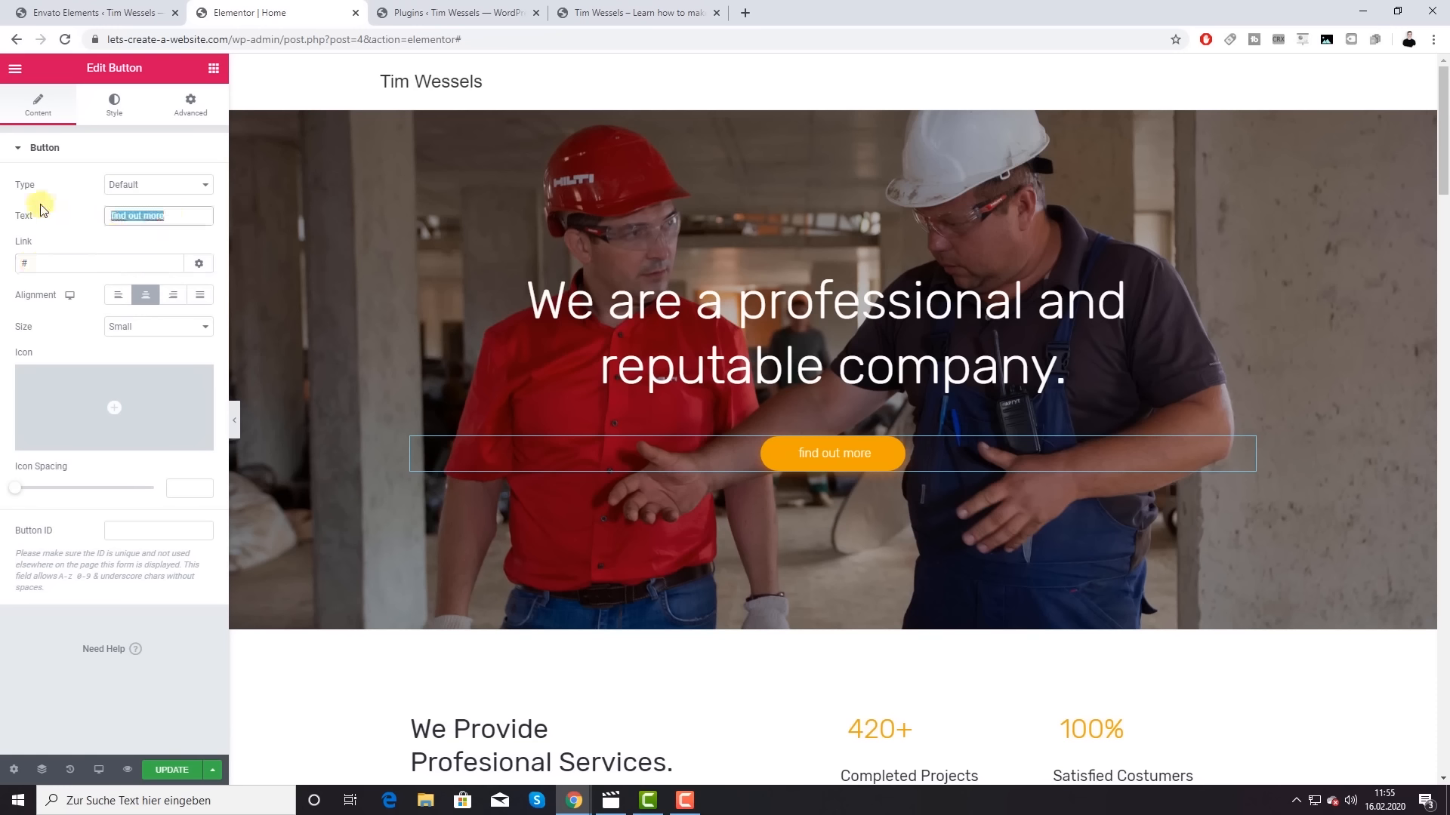
text(Learn More)
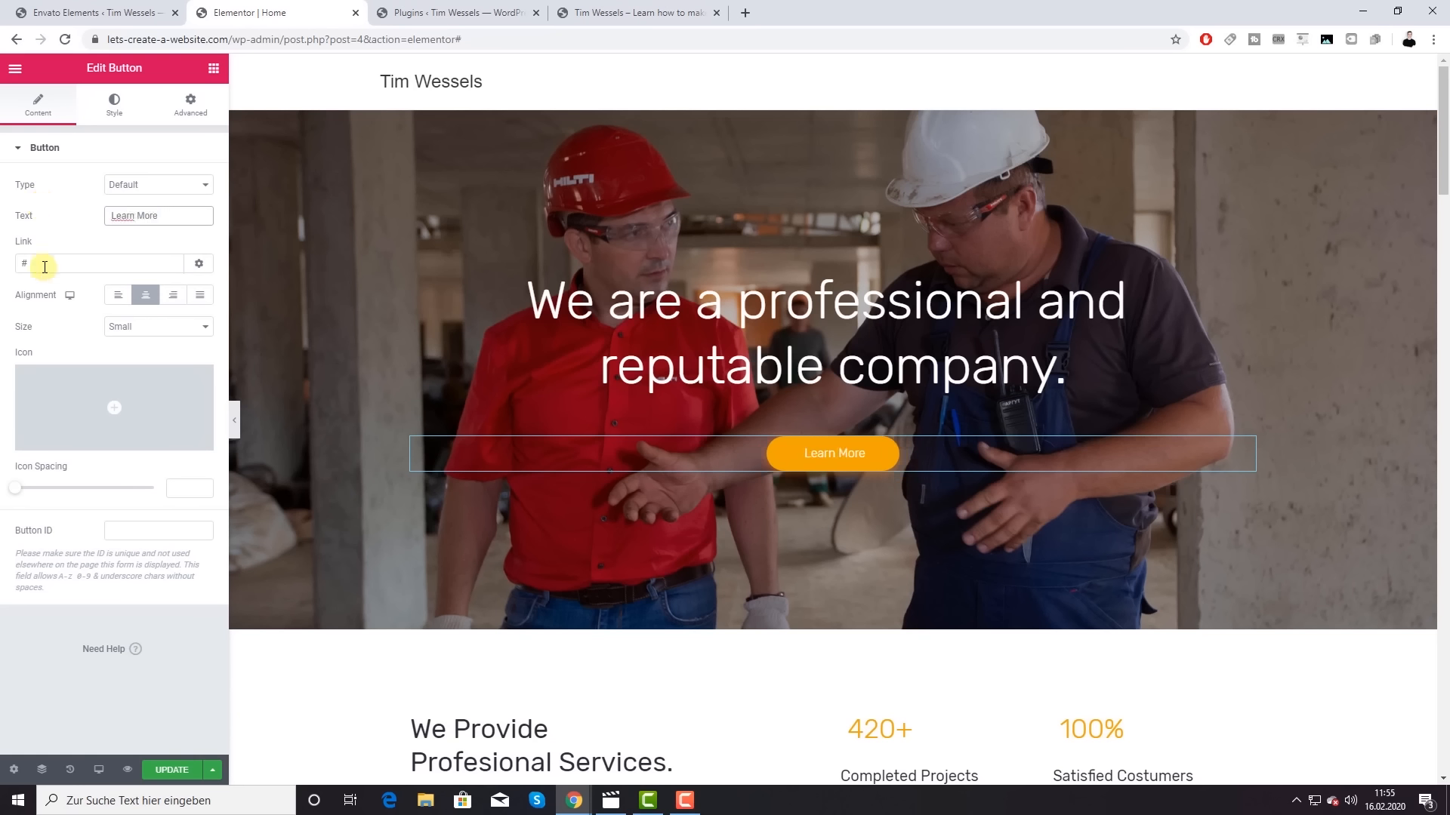
click(44, 265)
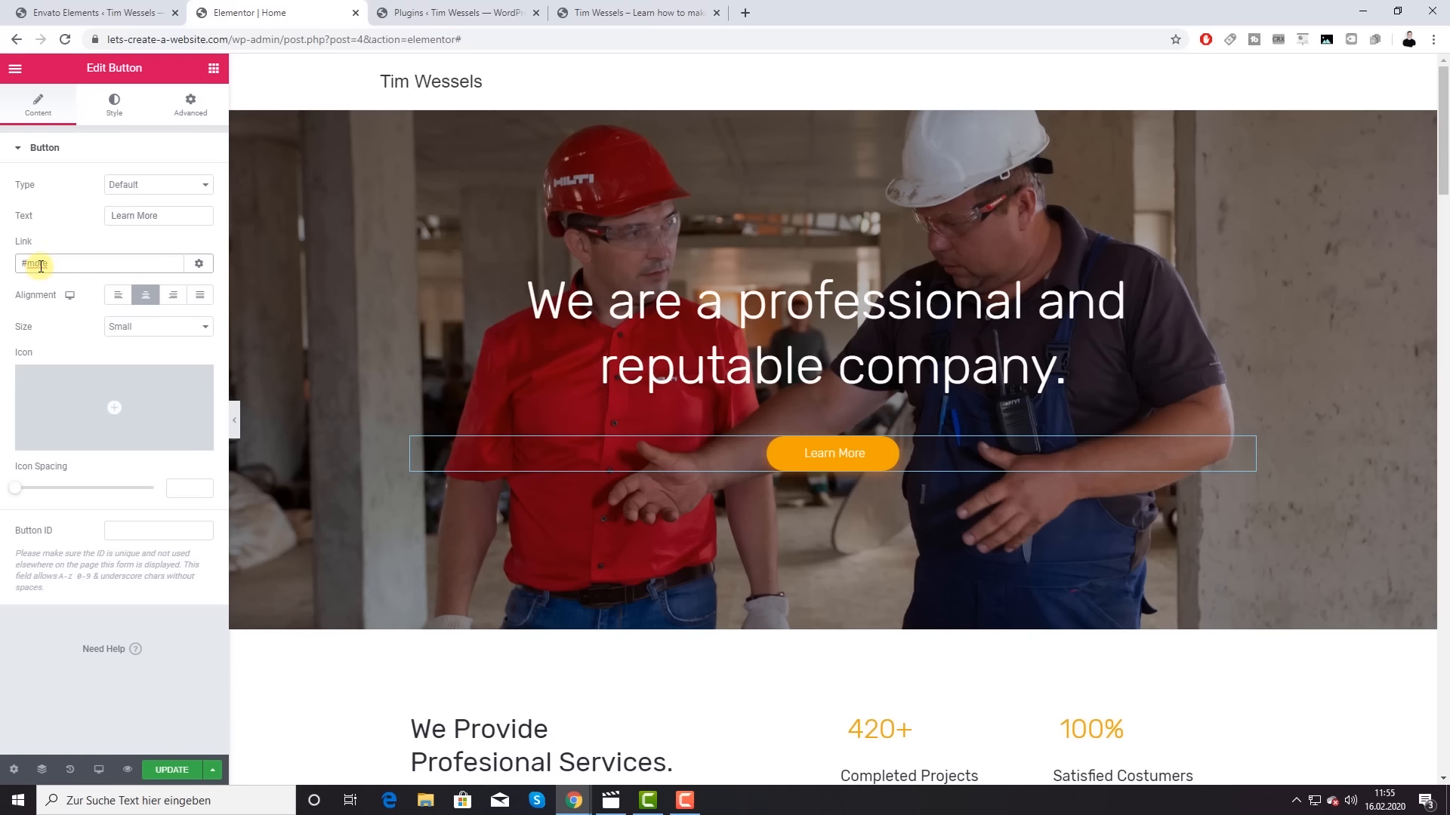
click(169, 769)
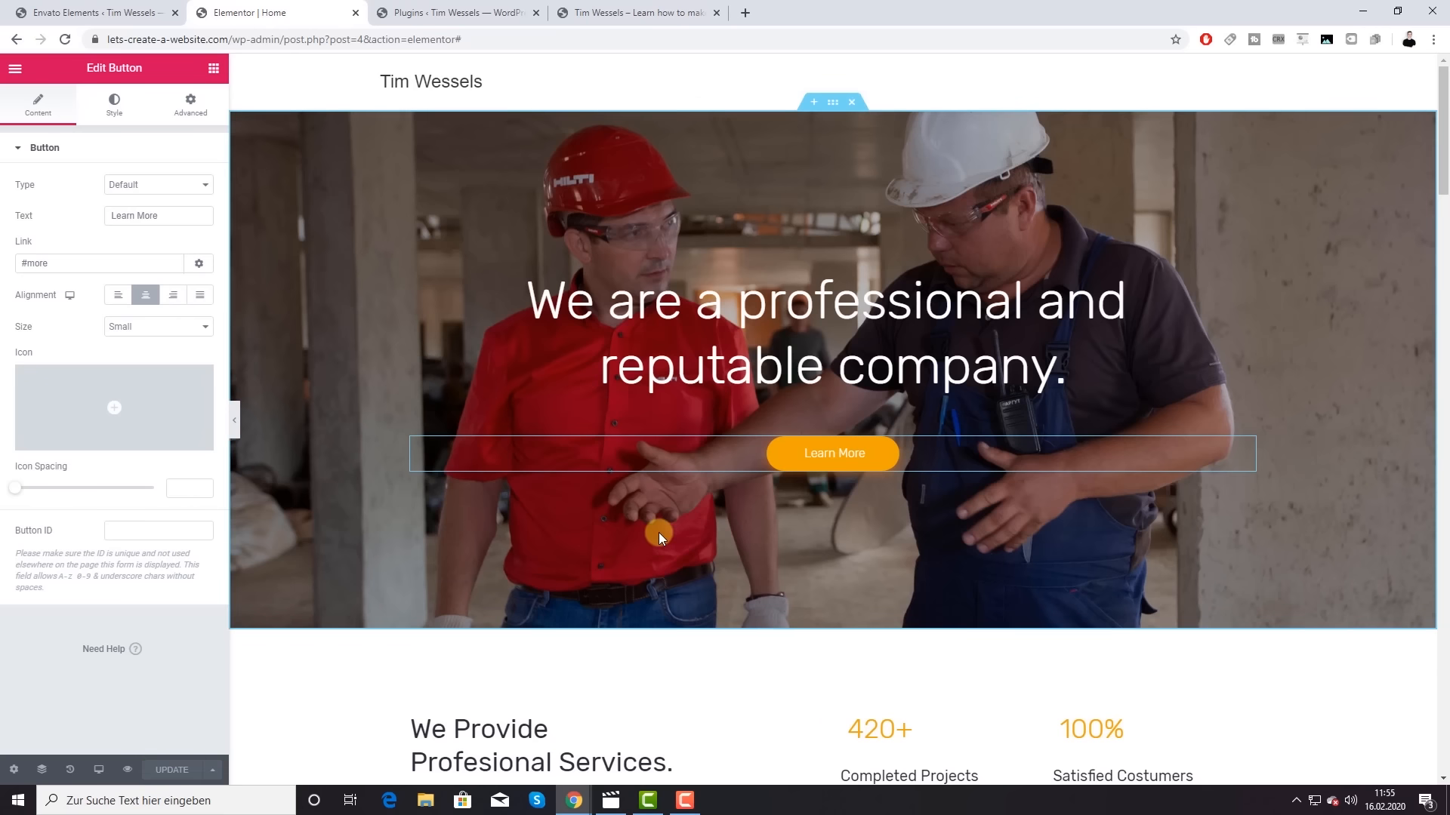
Step: Give the "We Provide Profesional Services." section the CSS ID "more" and update the page
scroll(662, 535, down, 4)
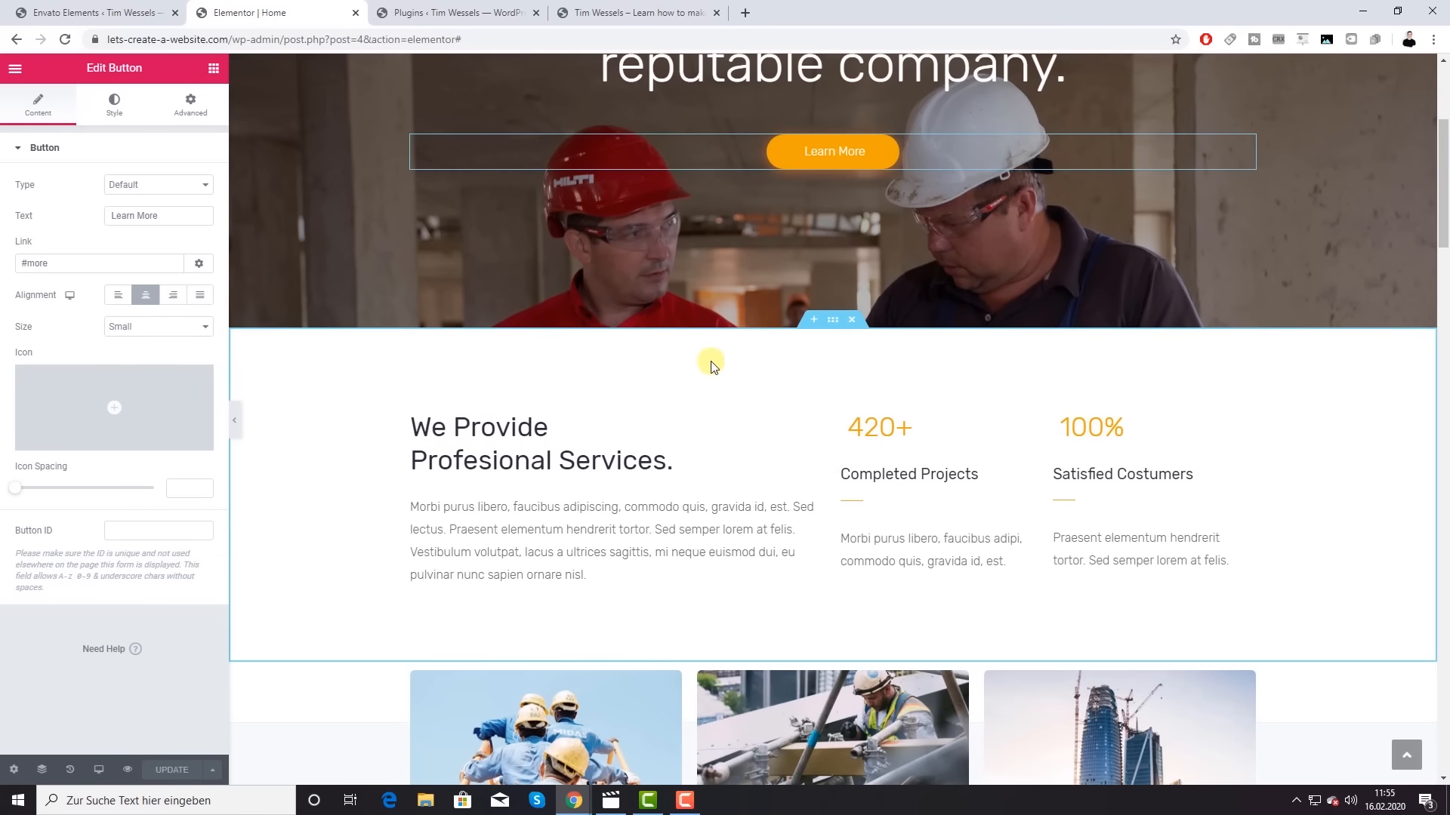
click(832, 324)
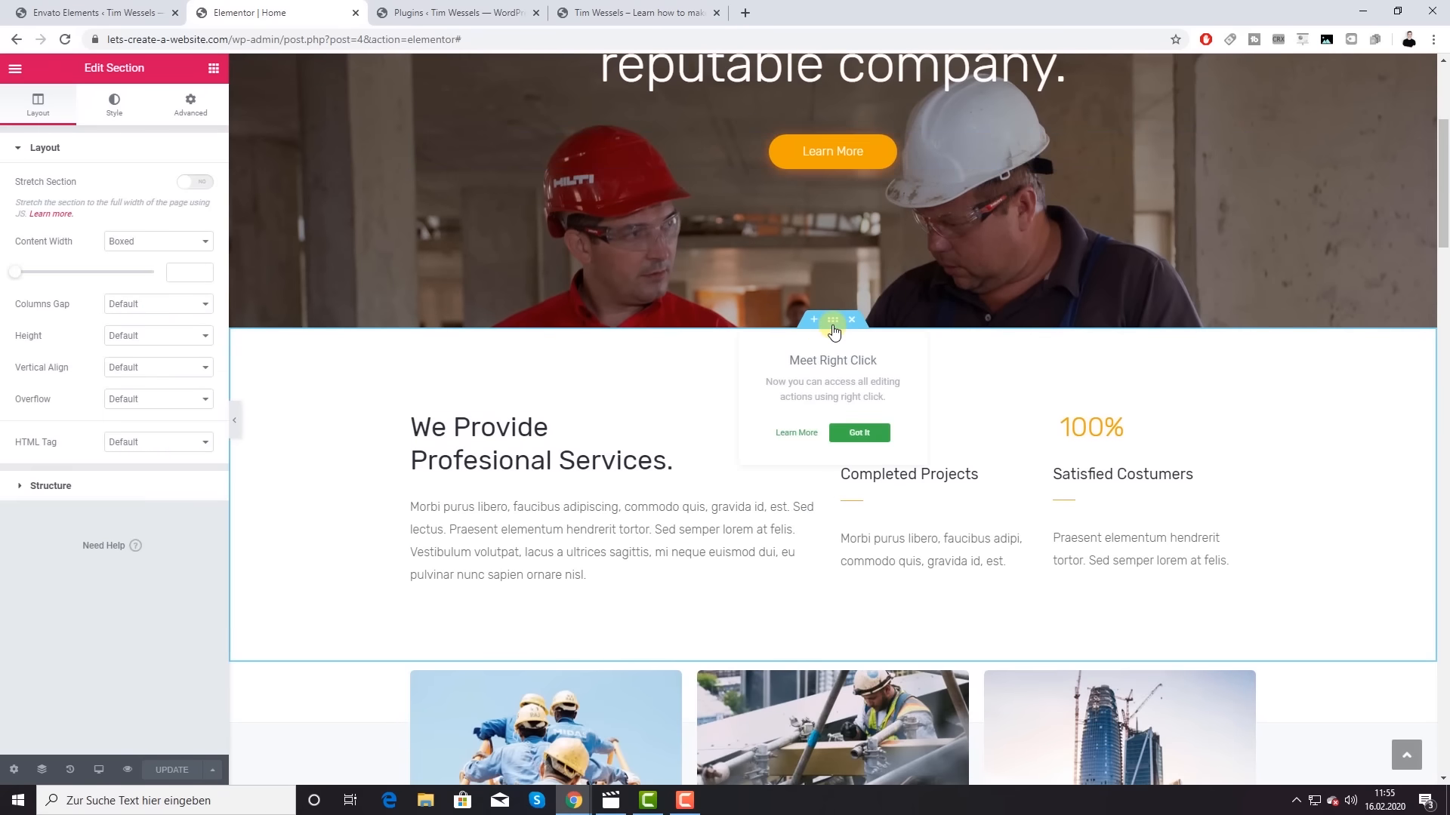
click(194, 112)
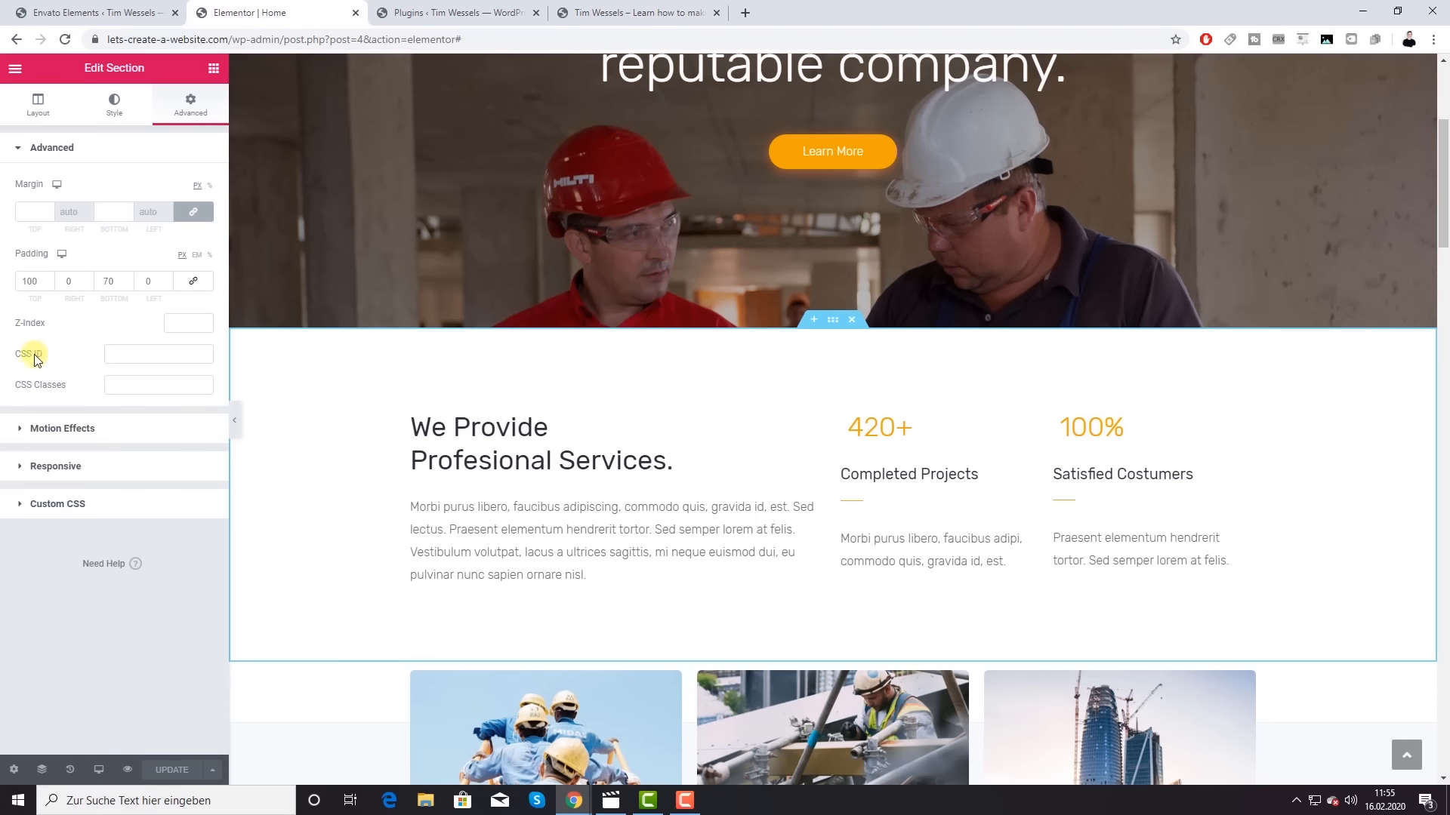
click(146, 353)
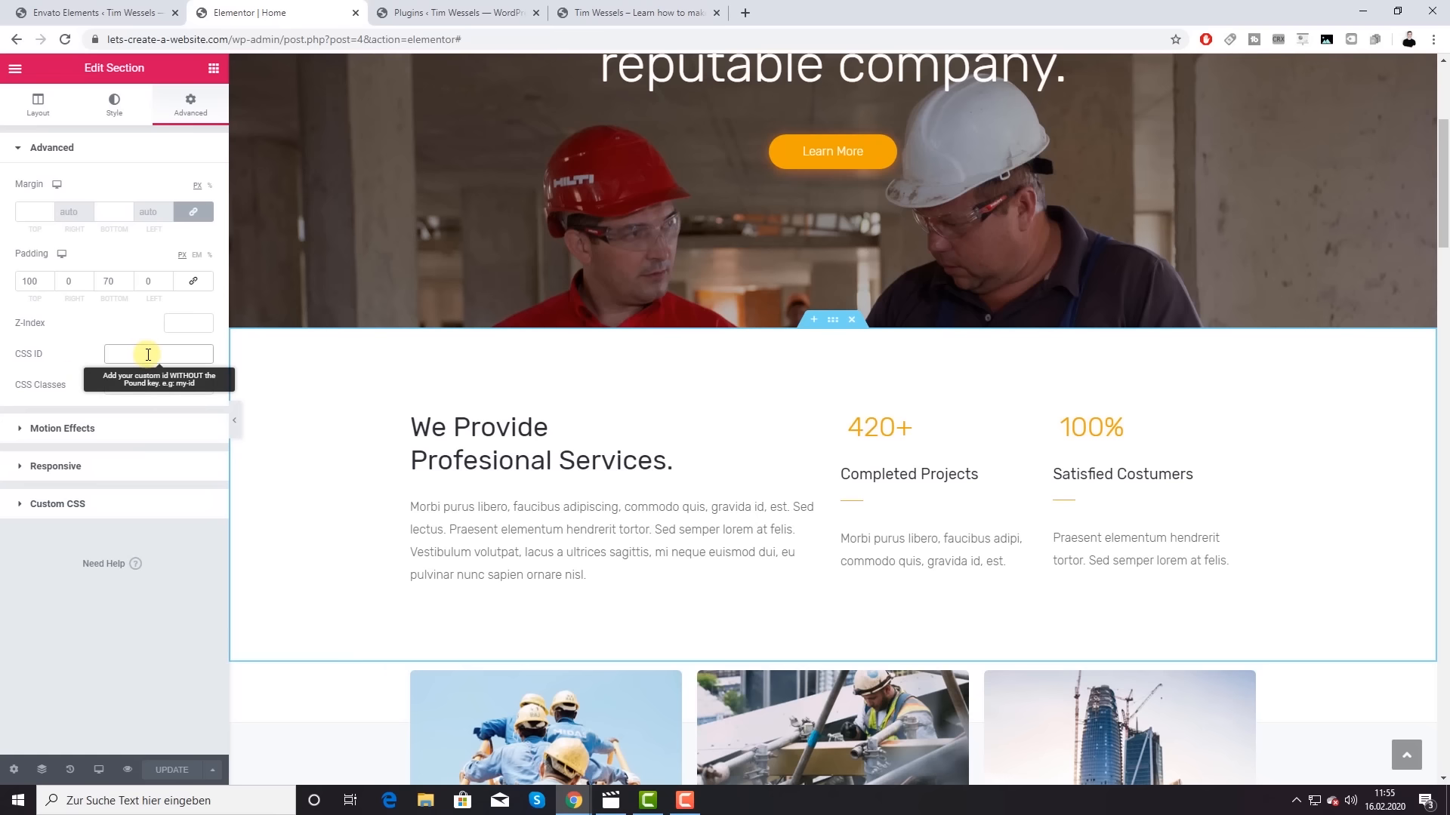
text(more)
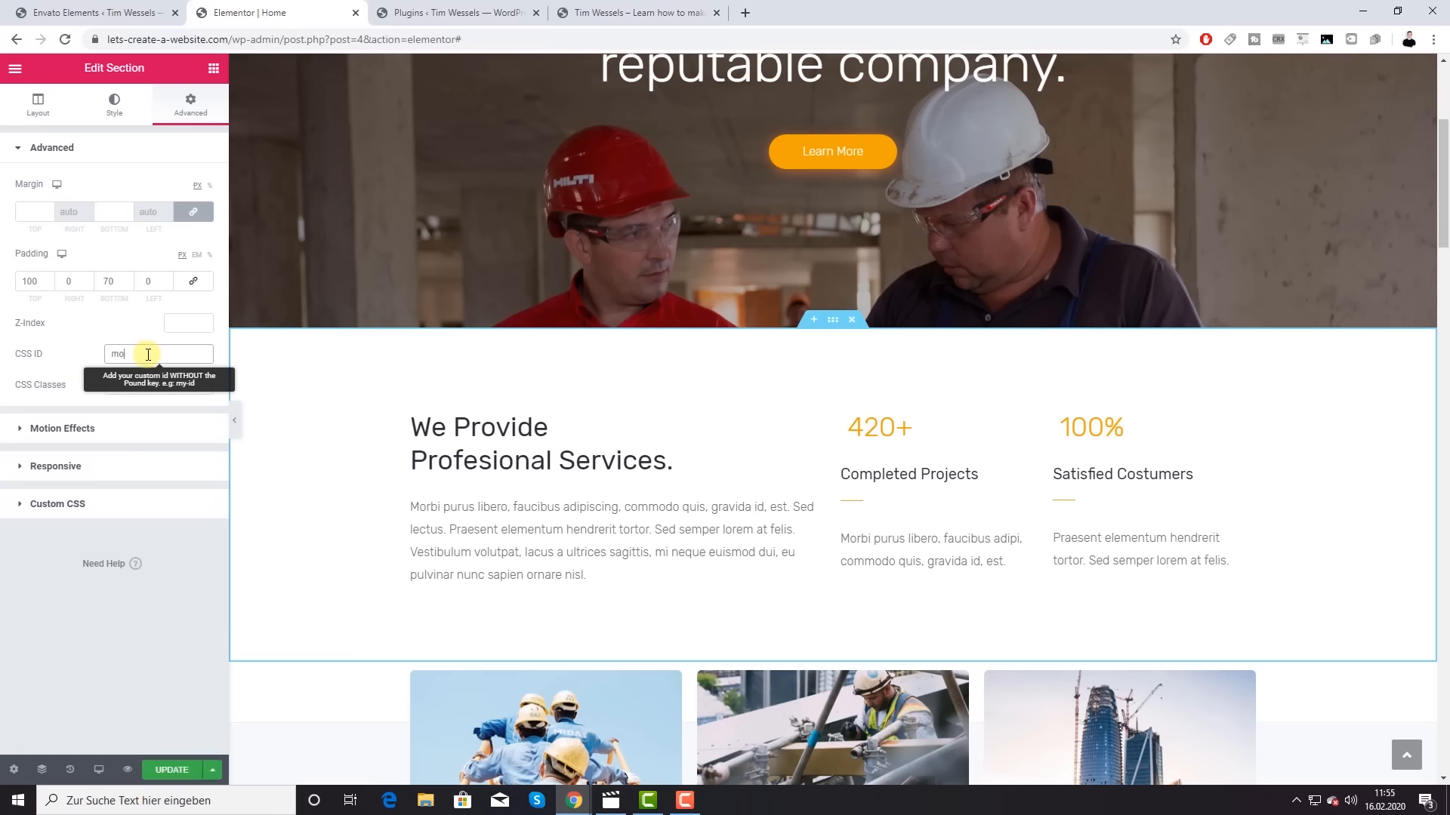
click(167, 771)
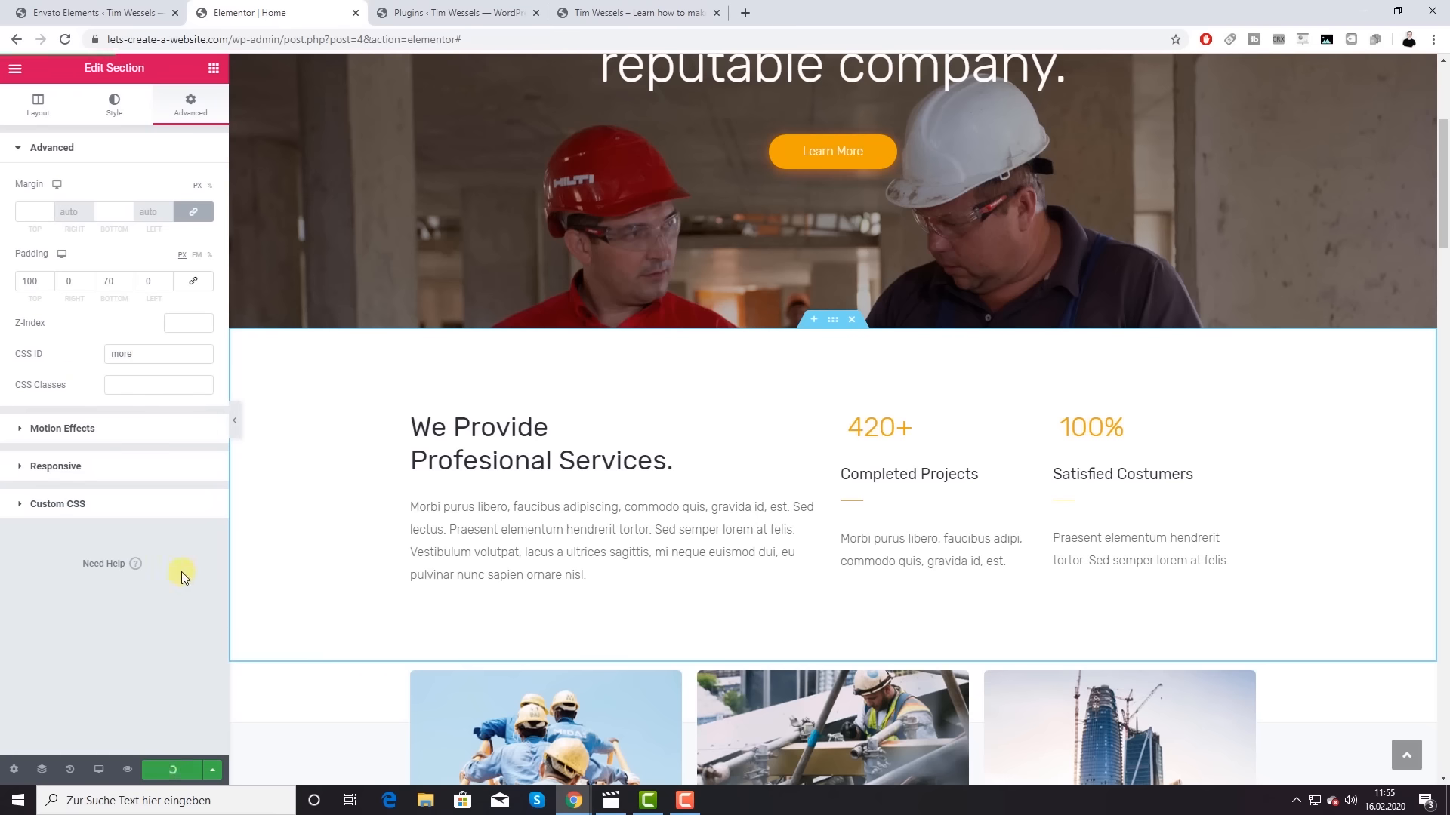
Step: Reload the live website and check the hero button and the services section it links to
click(638, 13)
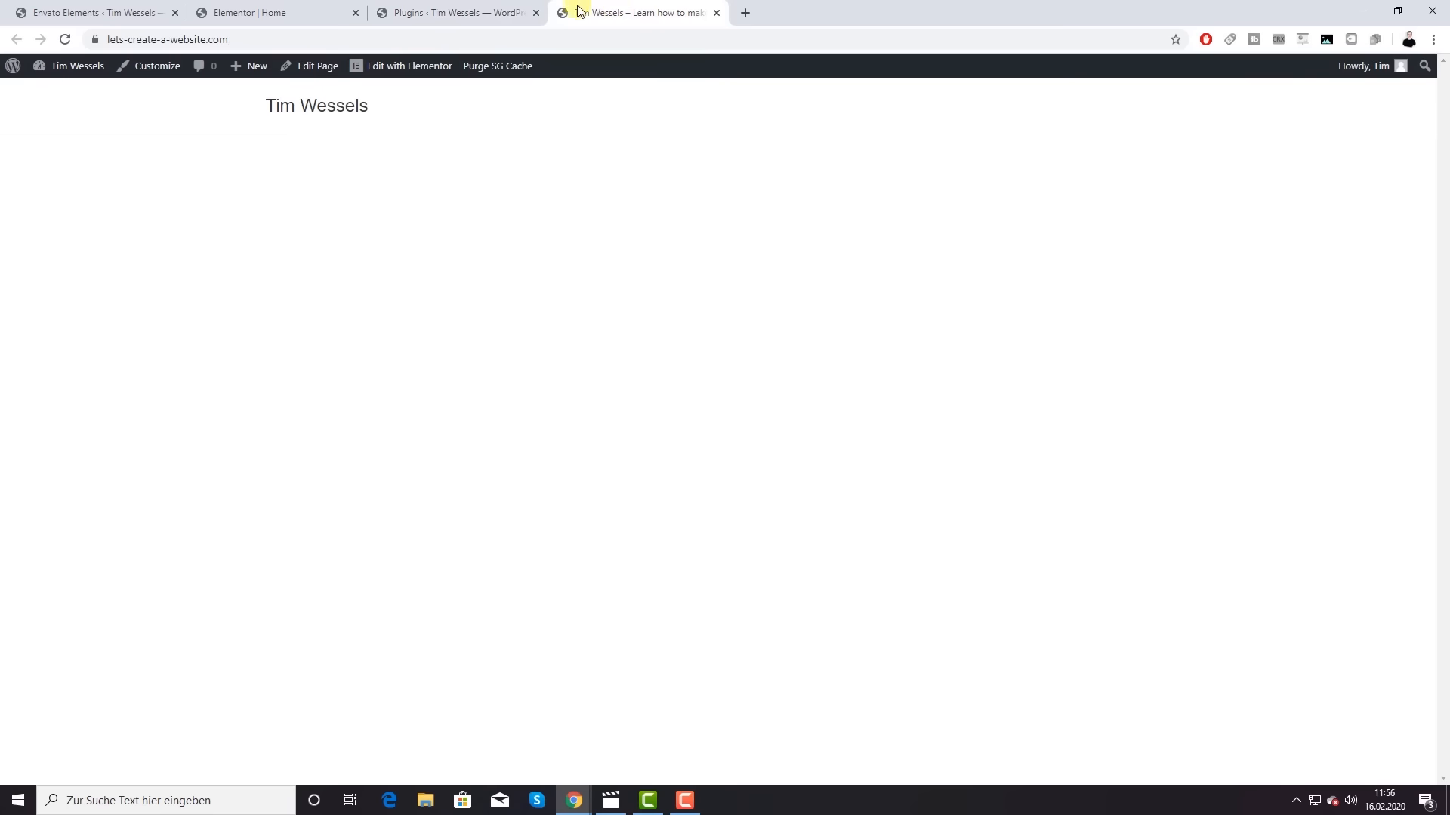
click(65, 39)
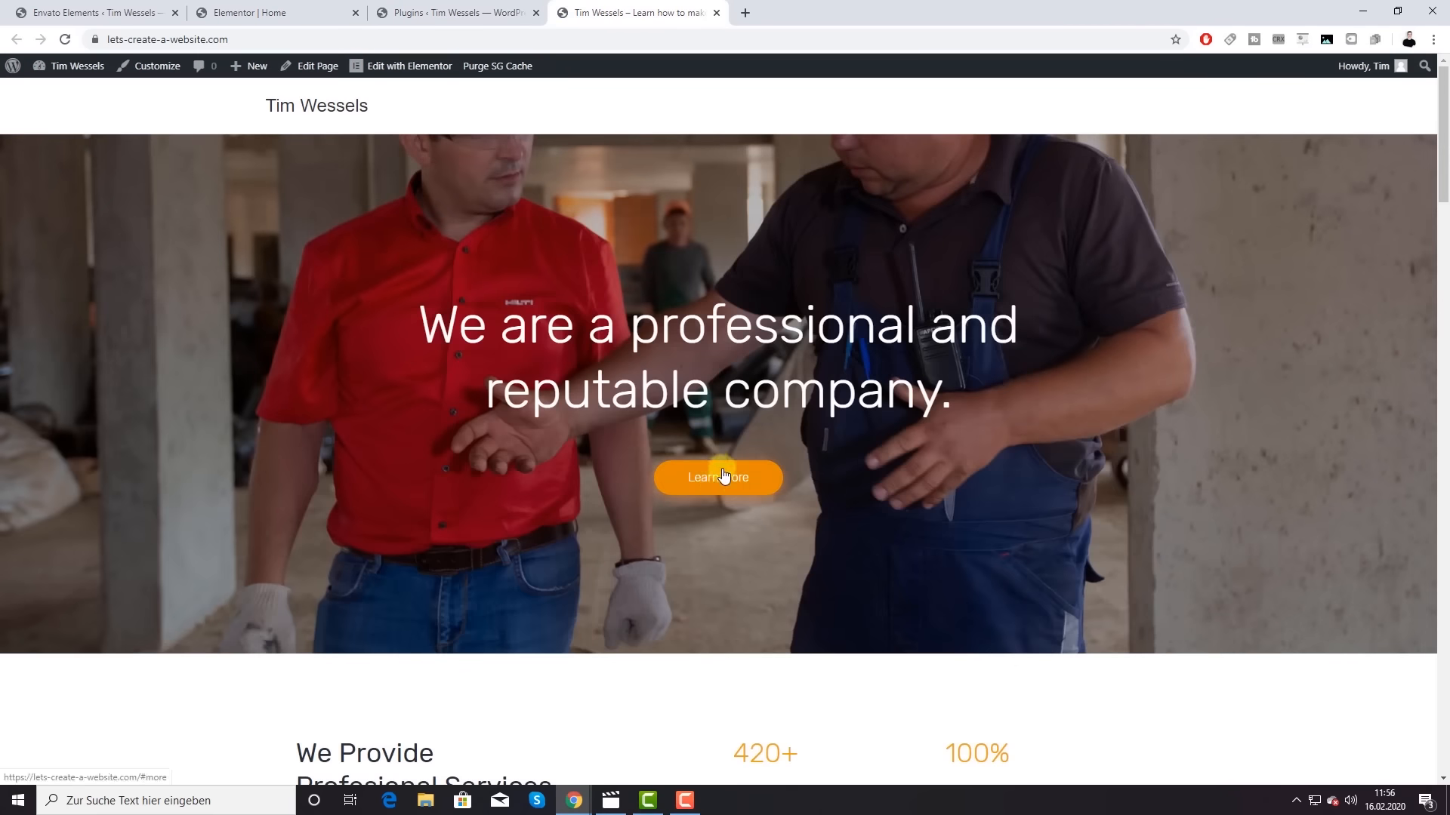
scroll(723, 476, down, 3)
scroll(723, 474, down, 5)
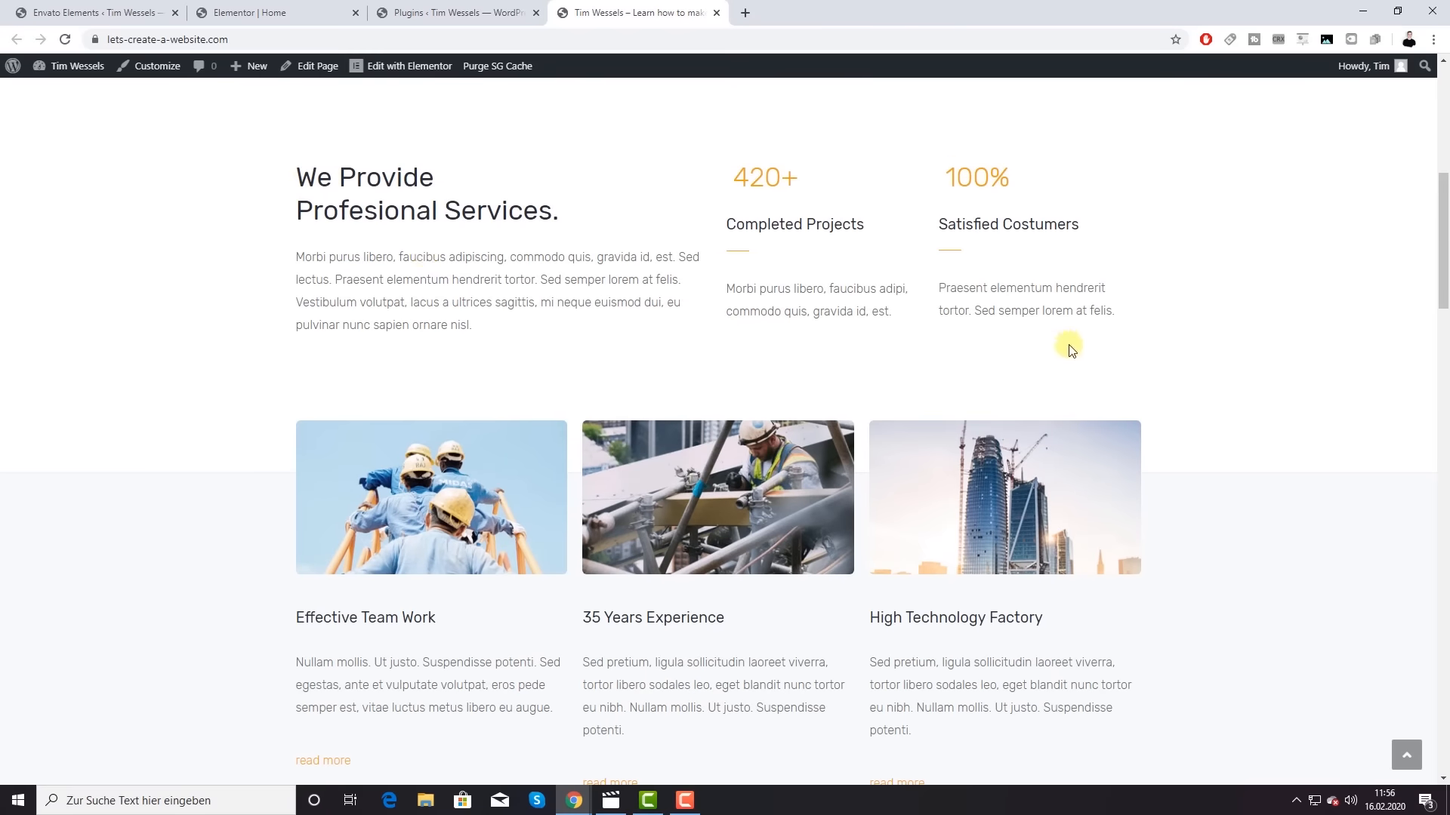
scroll(1174, 391, up, 8)
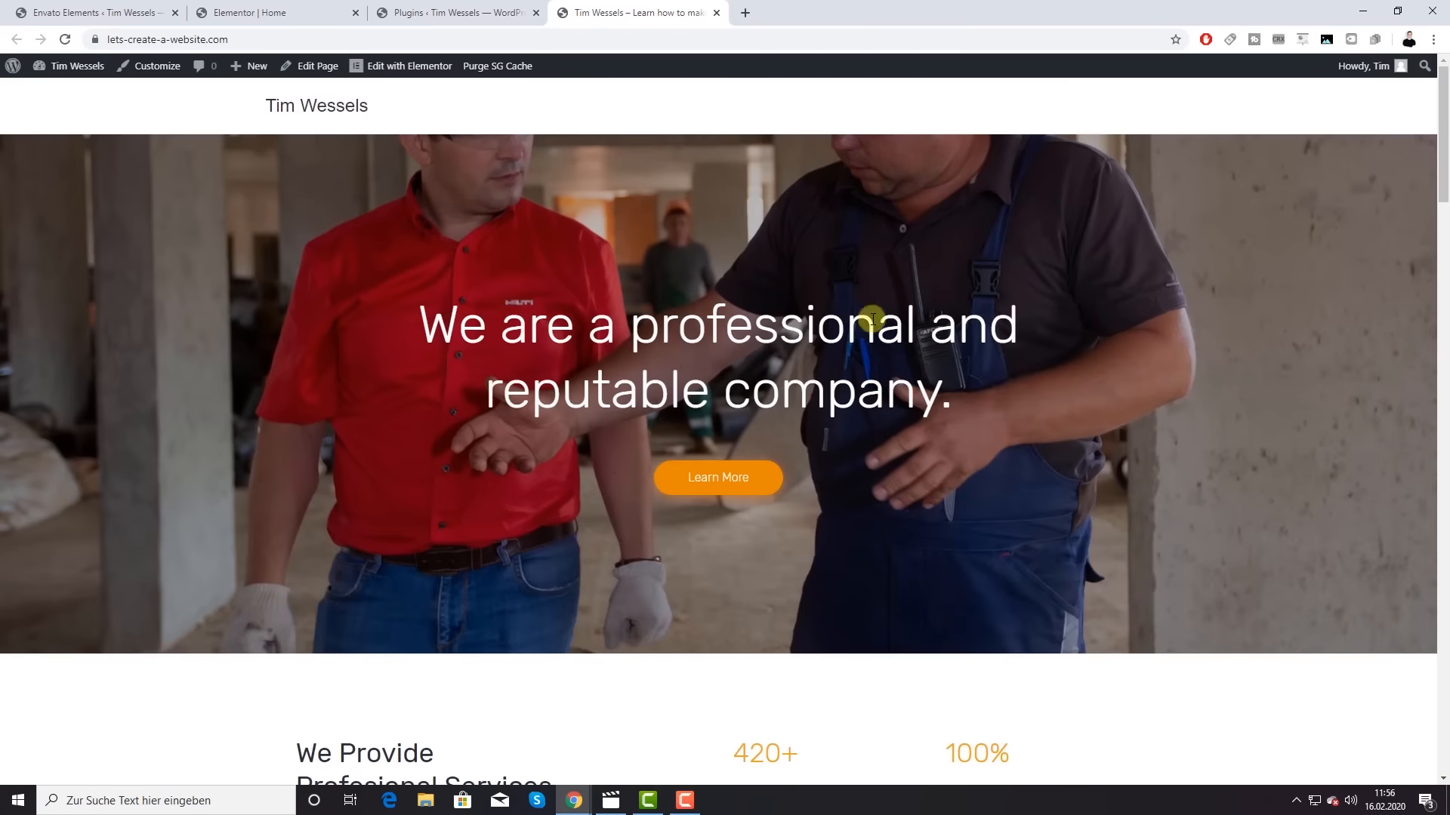
Step: Return to the Elementor page editor, examine the Learn More button's style options, and go back to the widget list
click(453, 13)
click(266, 10)
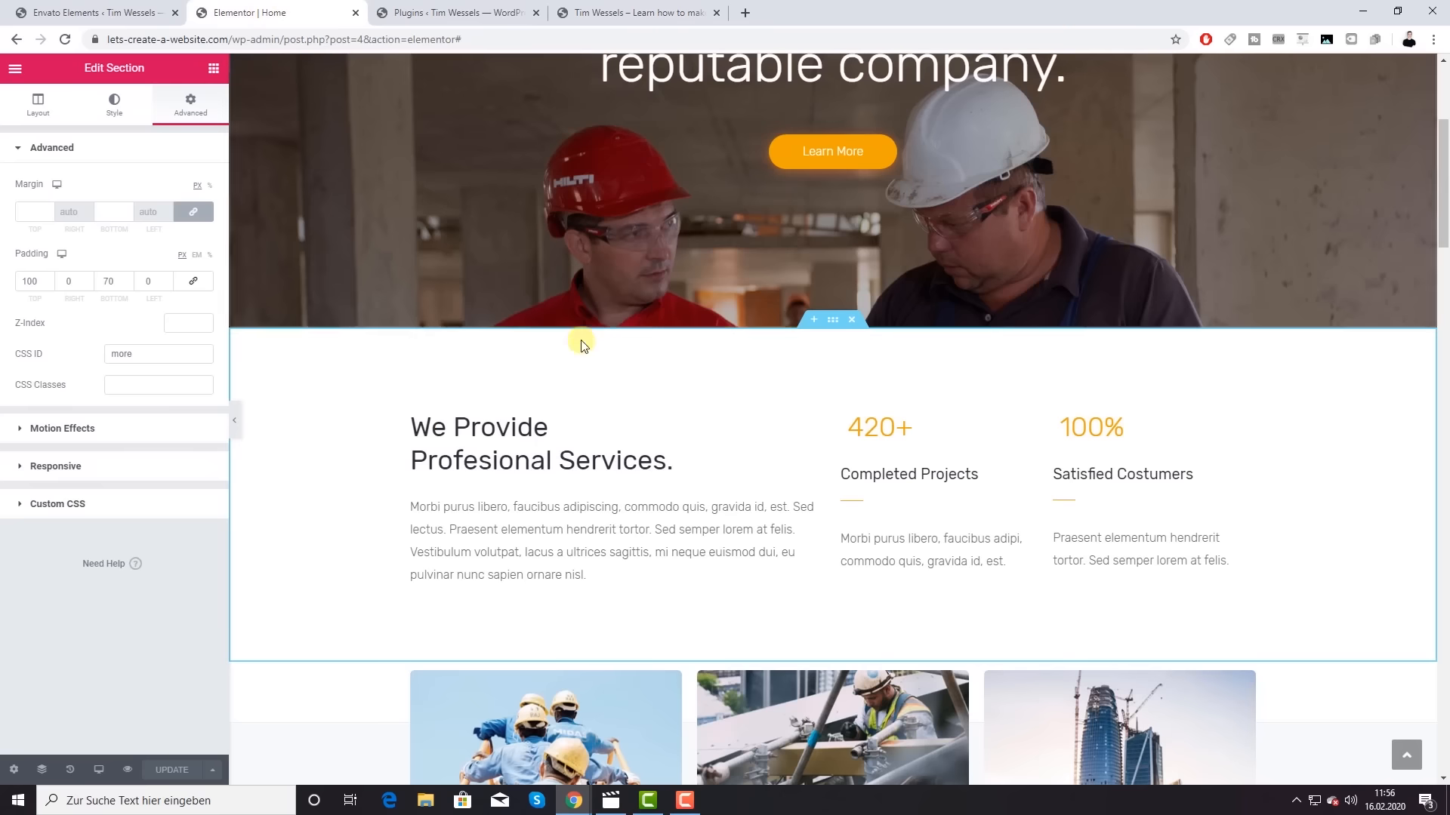
click(853, 154)
scroll(764, 272, up, 5)
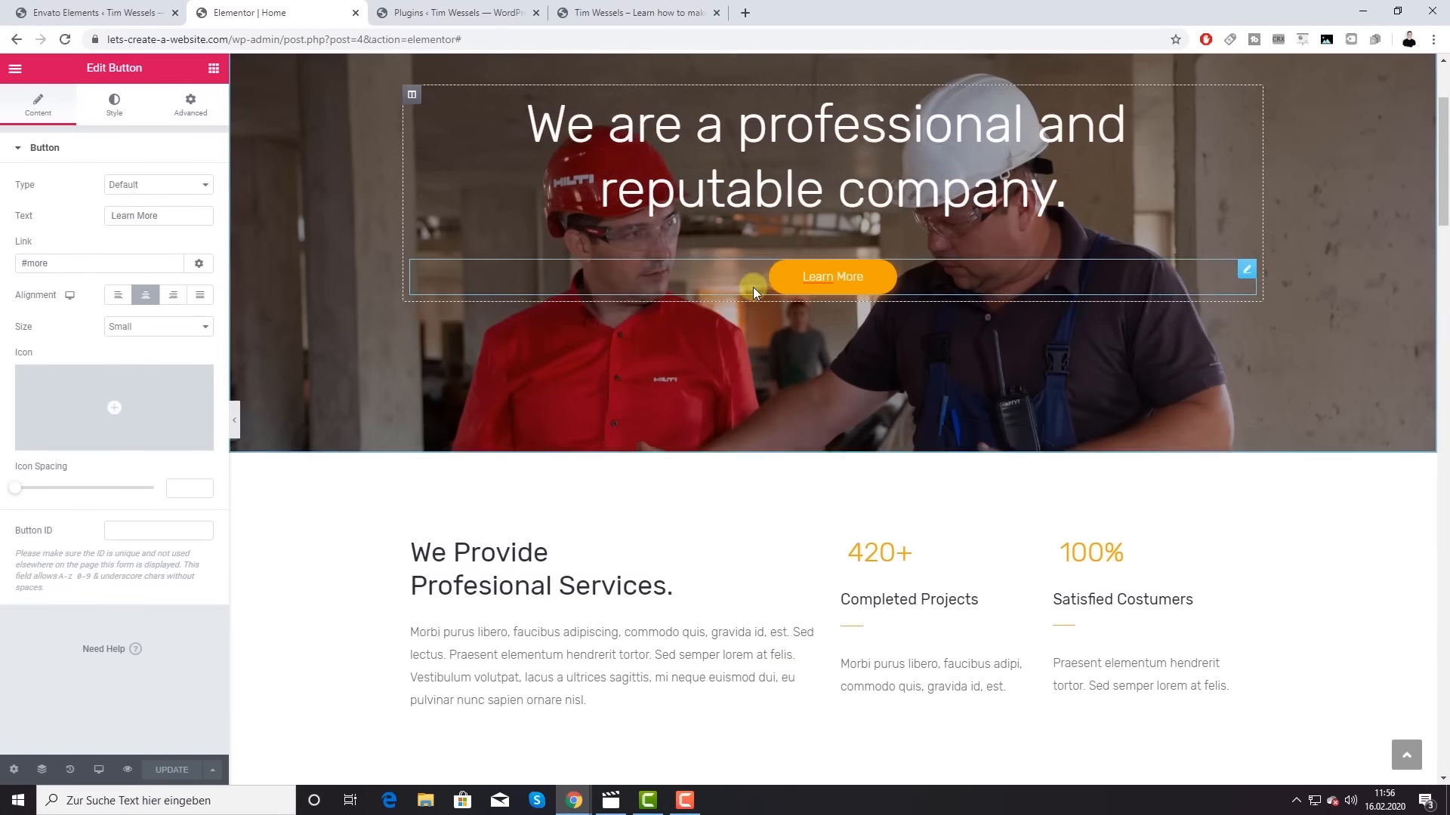
scroll(754, 292, up, 2)
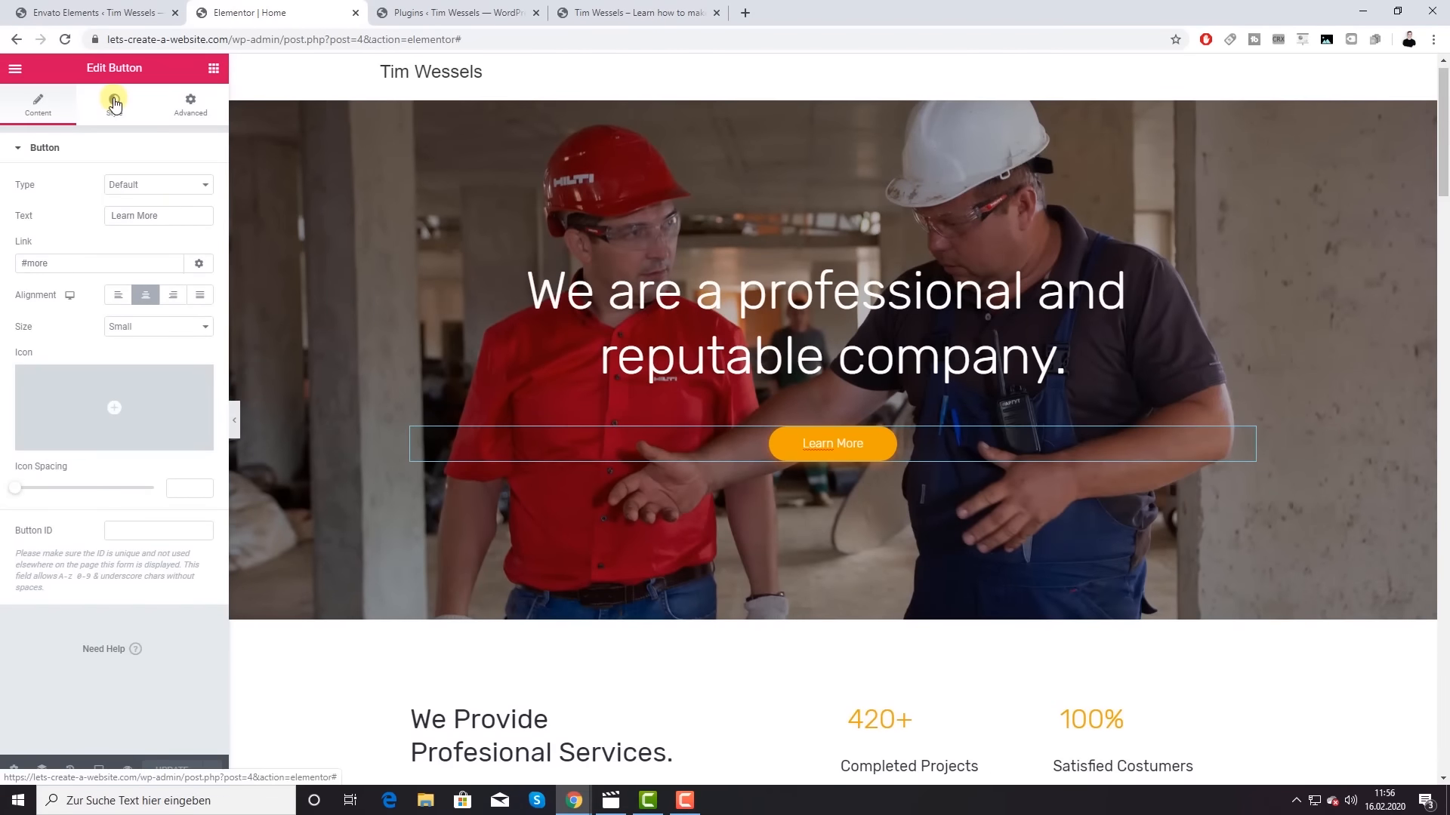
click(115, 103)
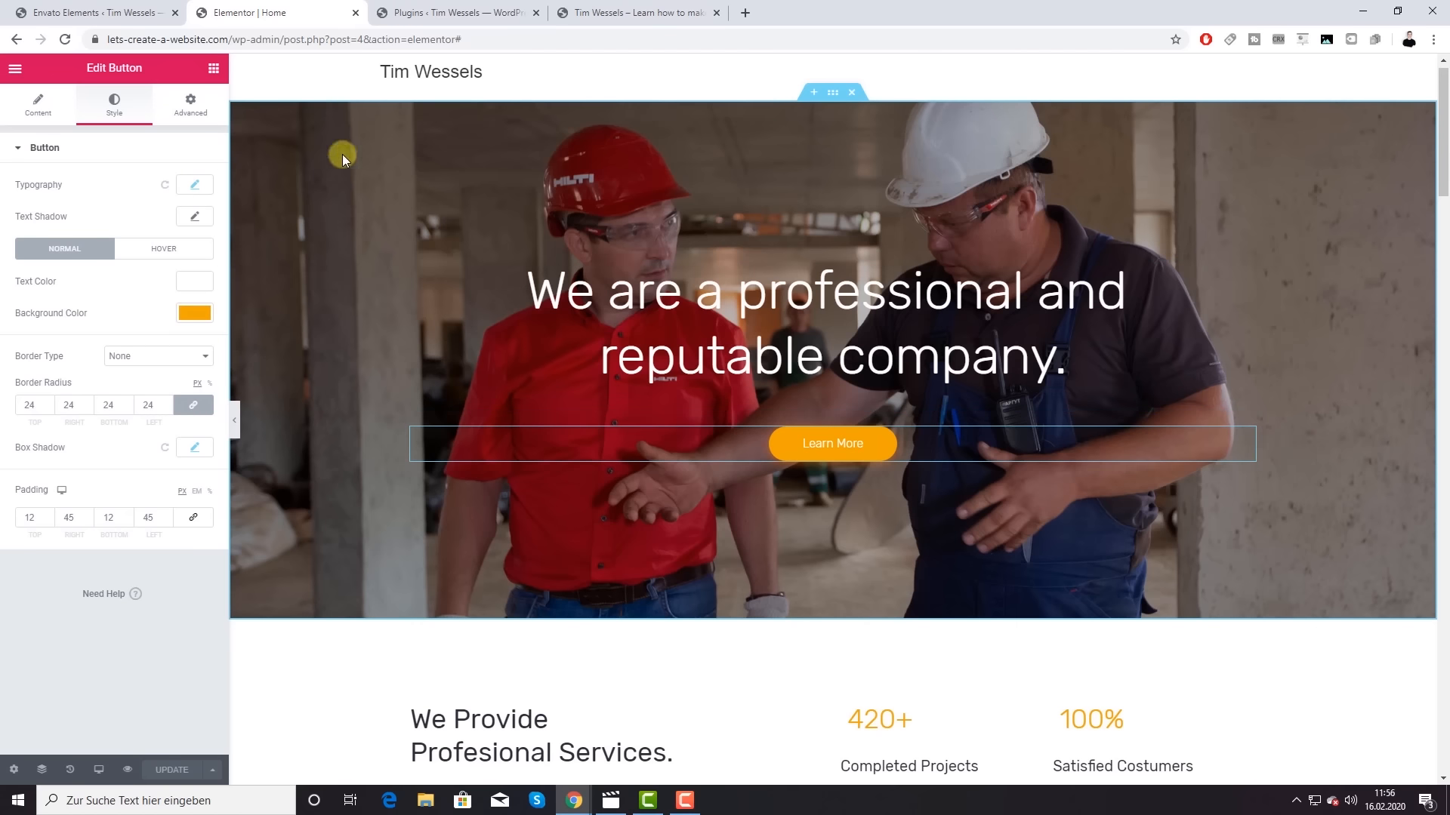
click(215, 69)
Step: Open the paragraph under "We Provide Profesional Services." to view its text editor, then deselect it
scroll(963, 403, down, 3)
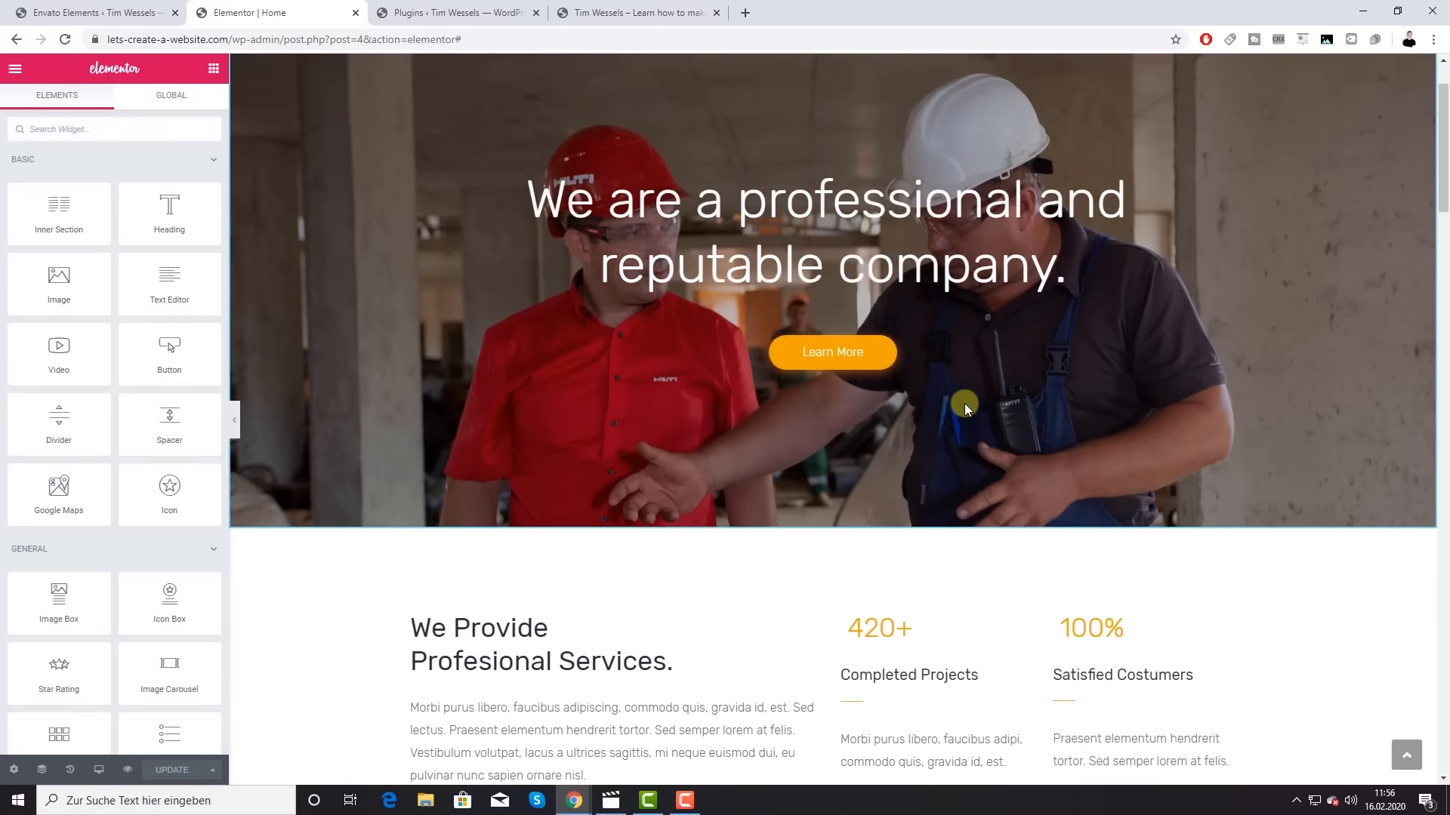
scroll(963, 401, down, 3)
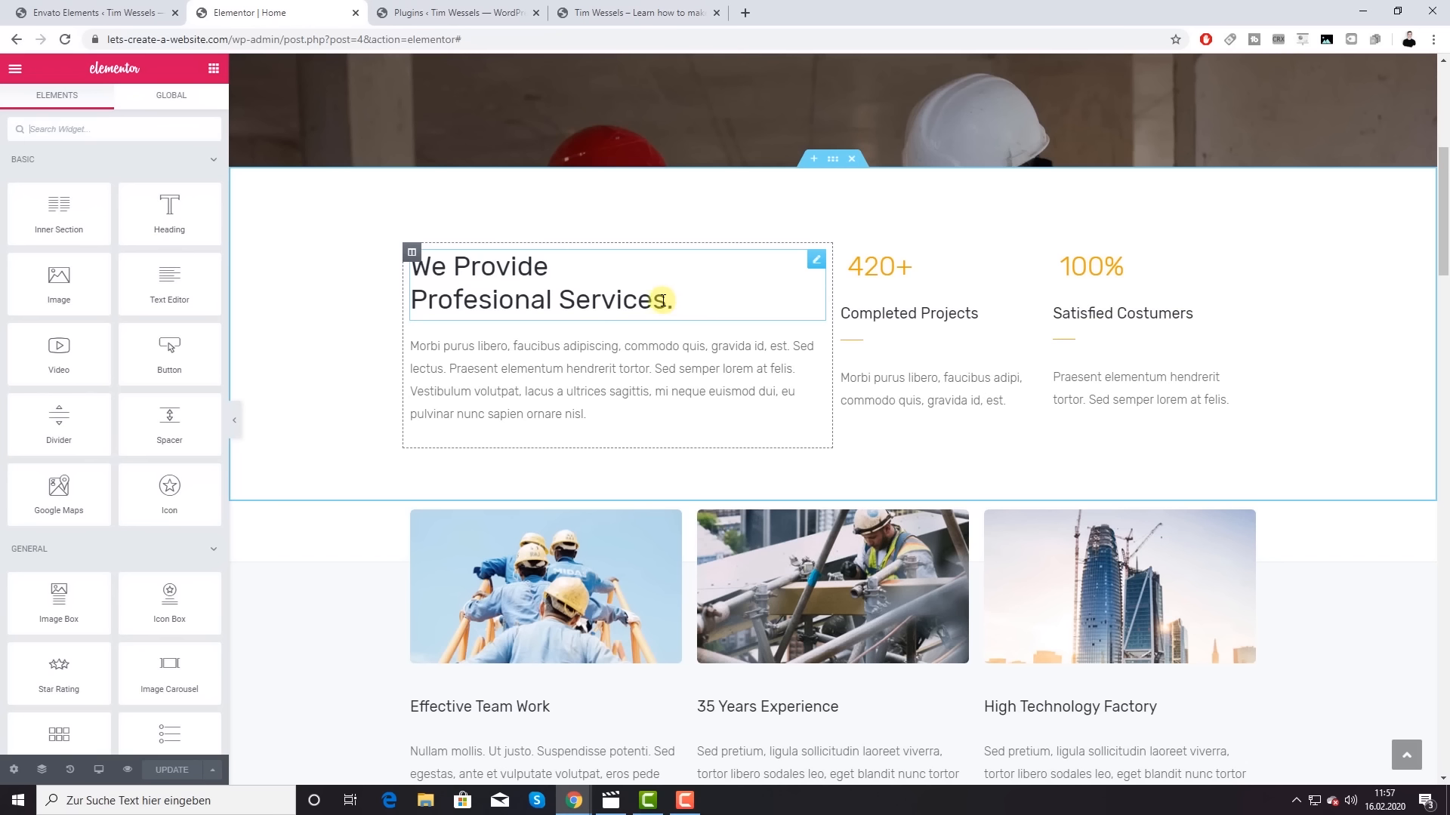
click(594, 411)
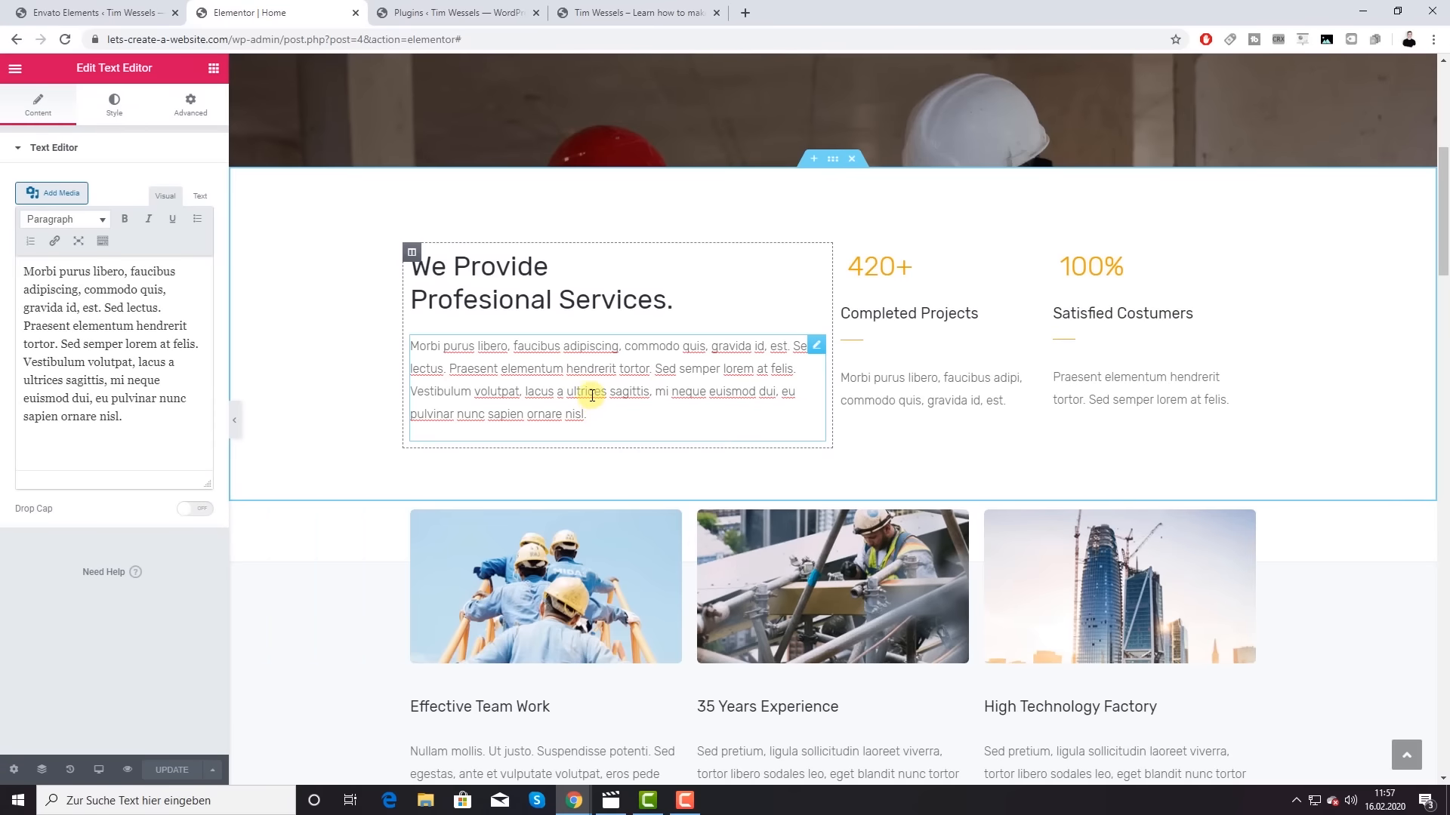
click(379, 279)
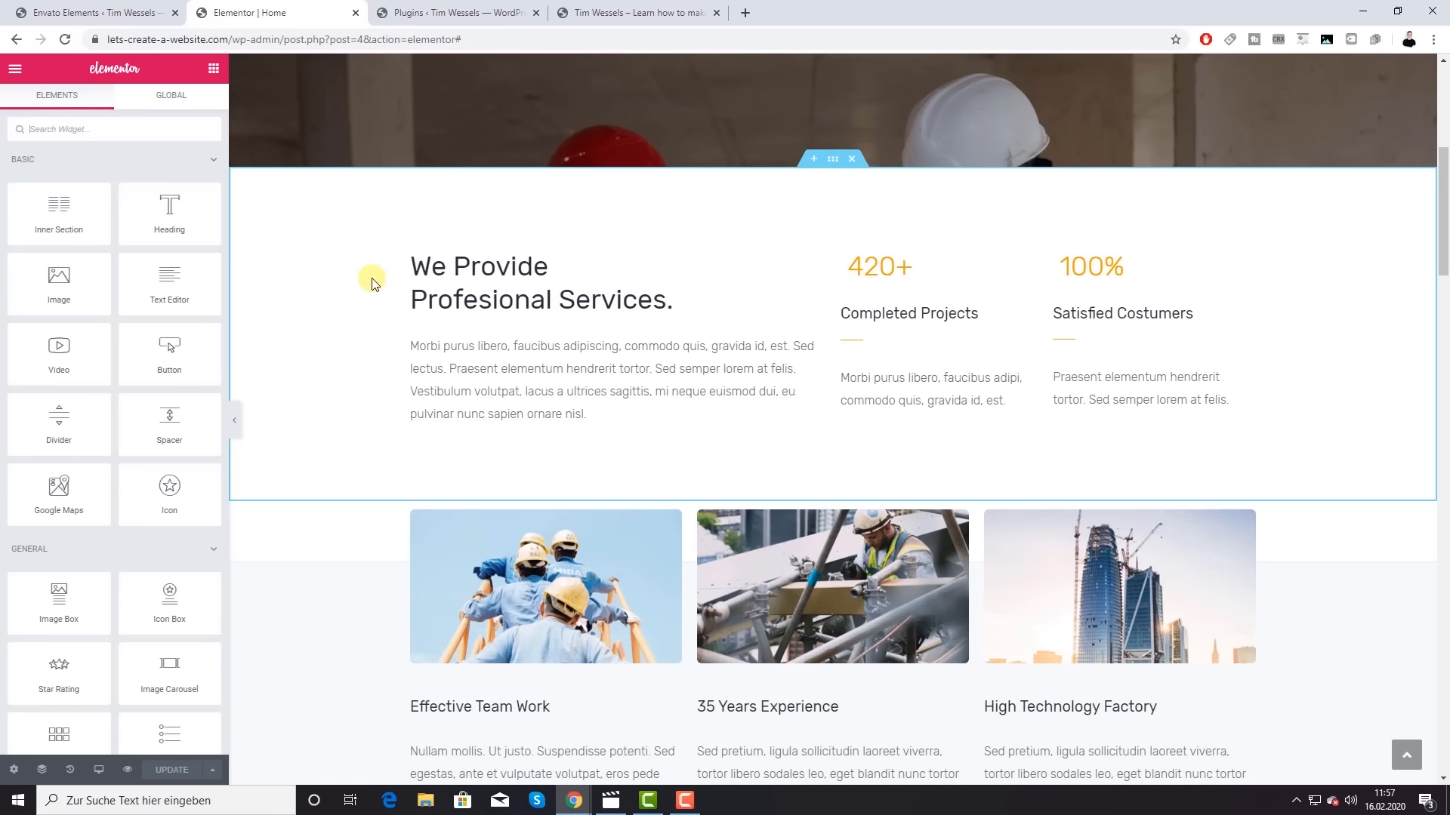
Step: Delete the "420+" heading above "Completed Projects" in the services section
click(883, 272)
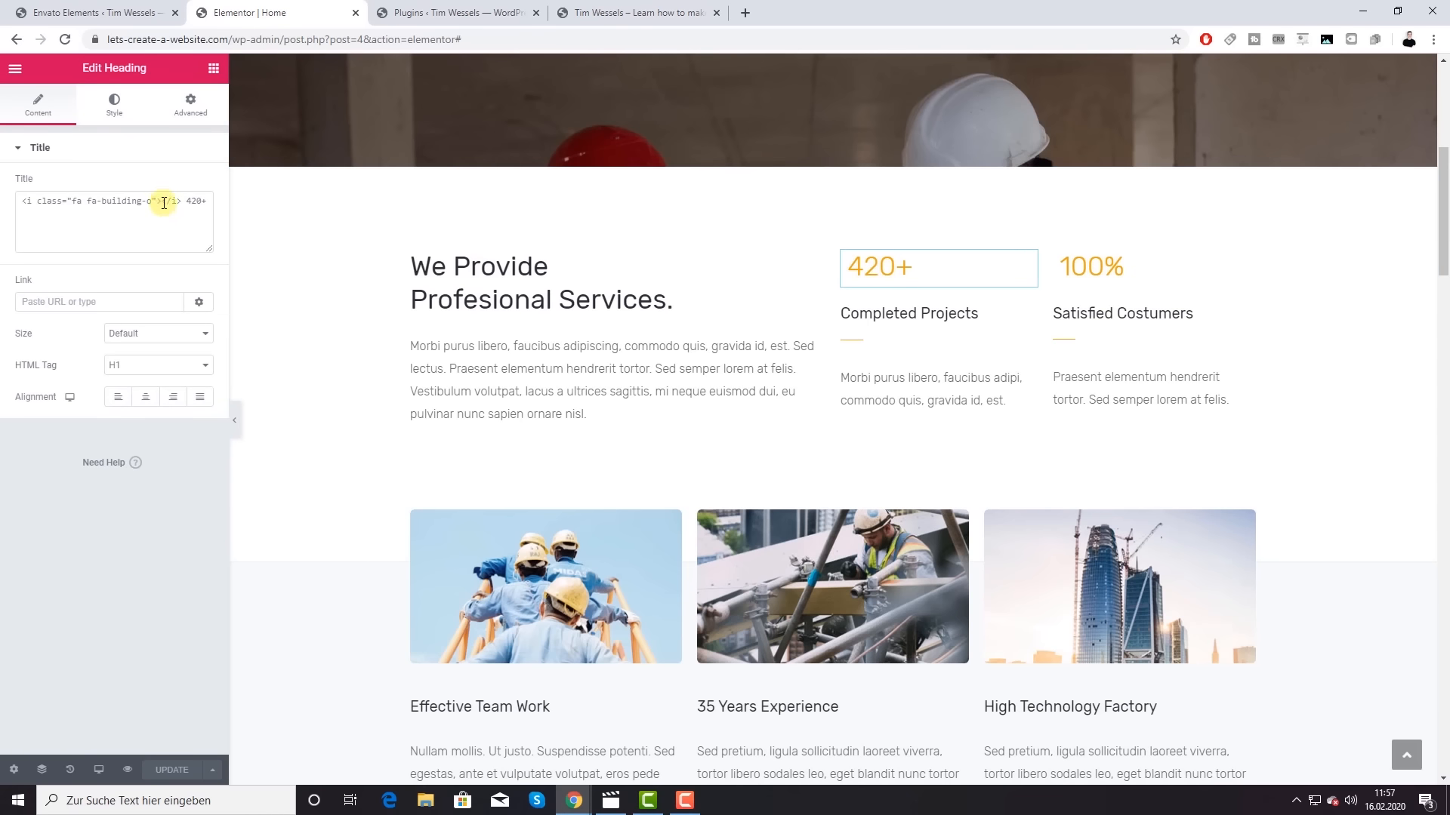
drag(164, 203, 20, 205)
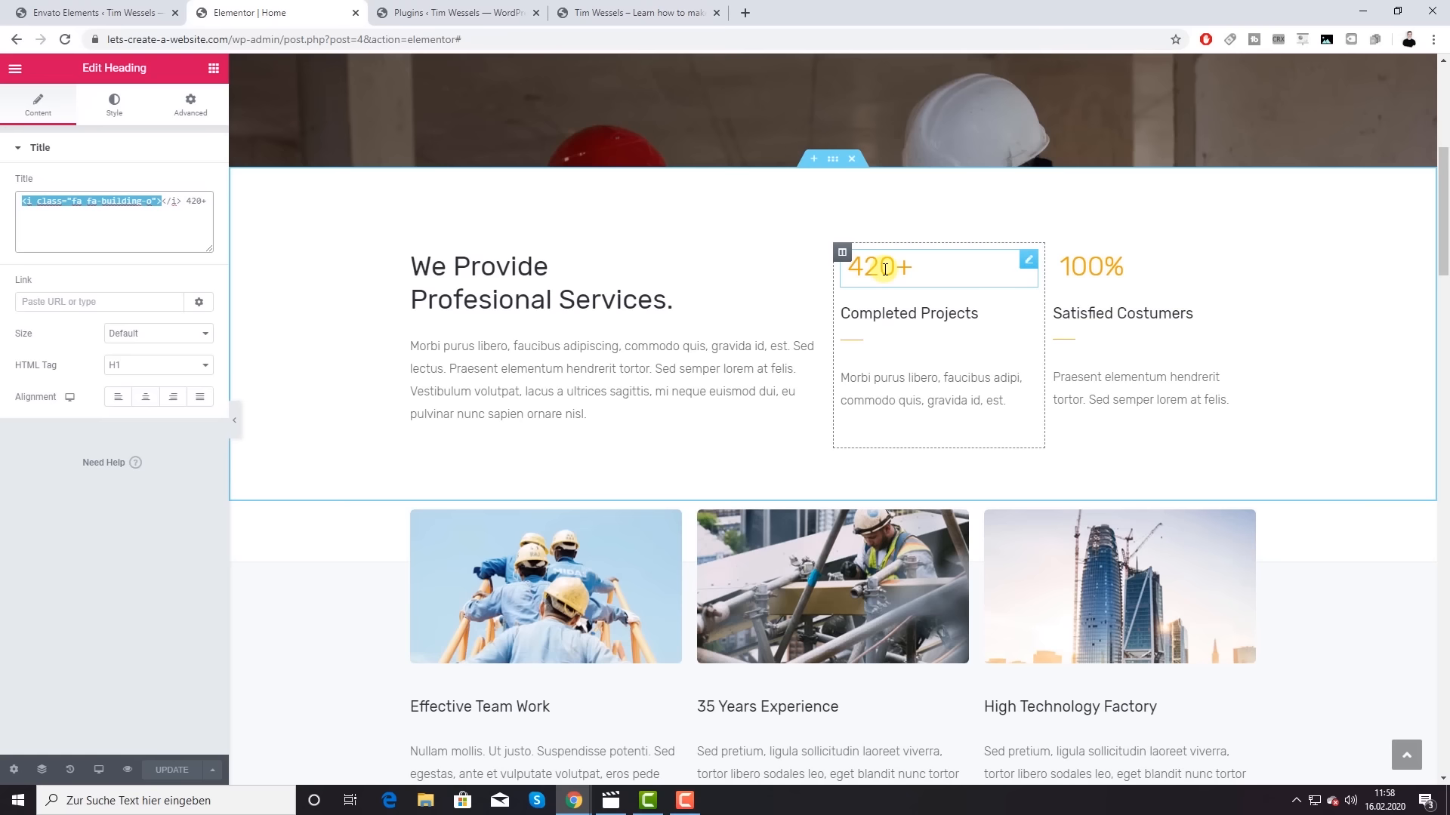
click(1026, 264)
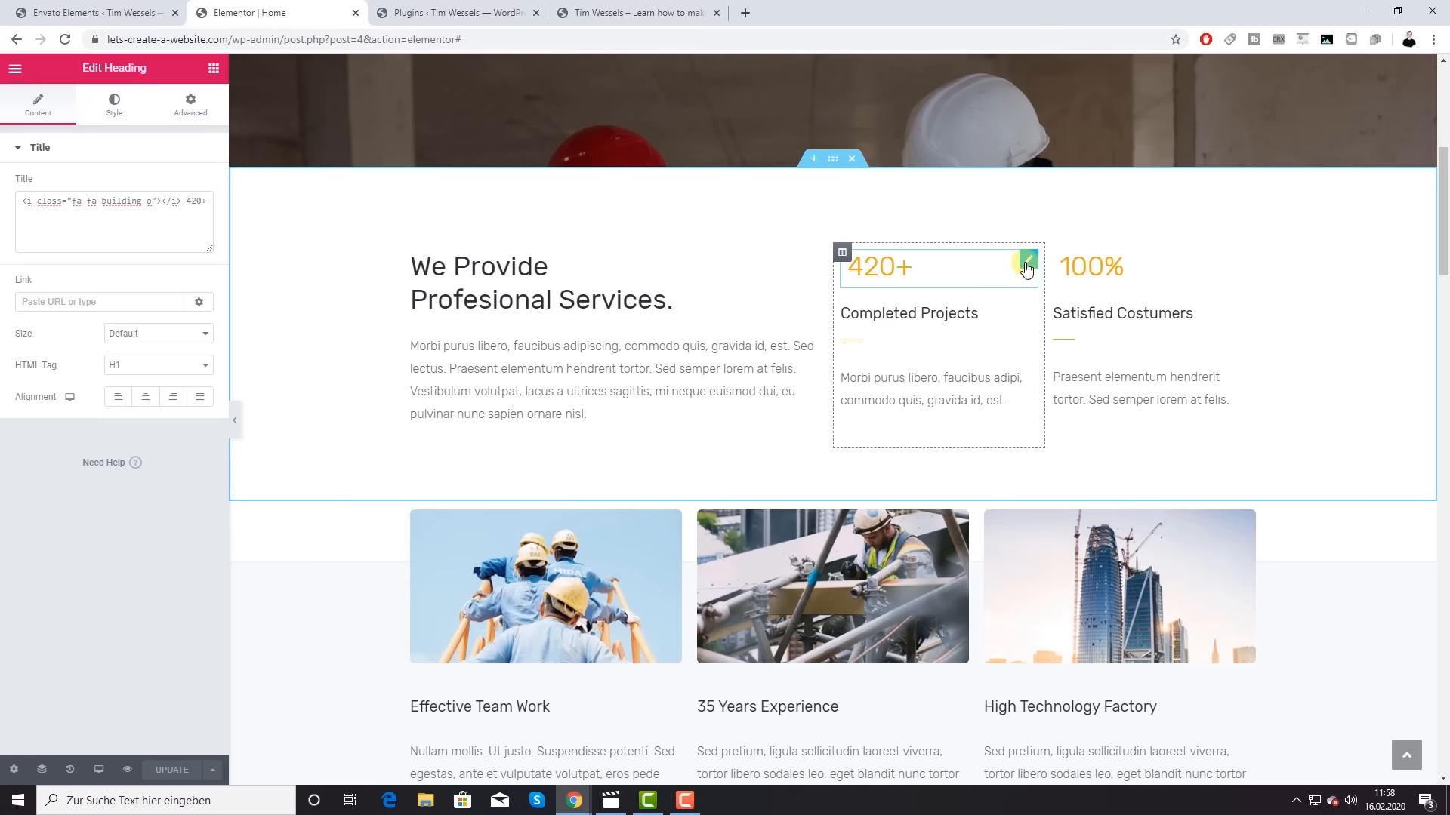
right_click(1027, 266)
click(1051, 480)
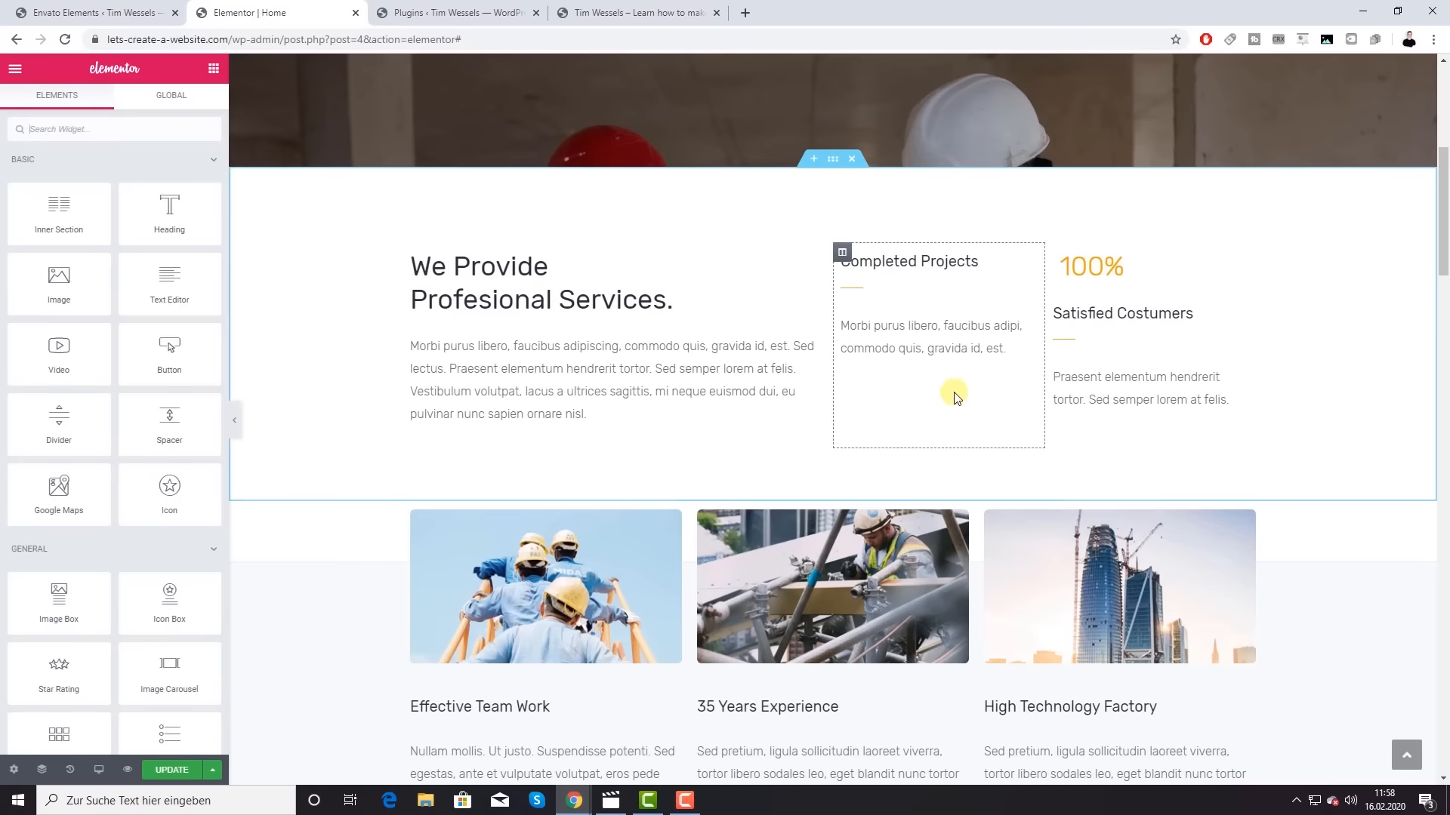
Step: Find the Counter widget by searching "cou" and place it directly above the "Completed Projects" heading
click(82, 124)
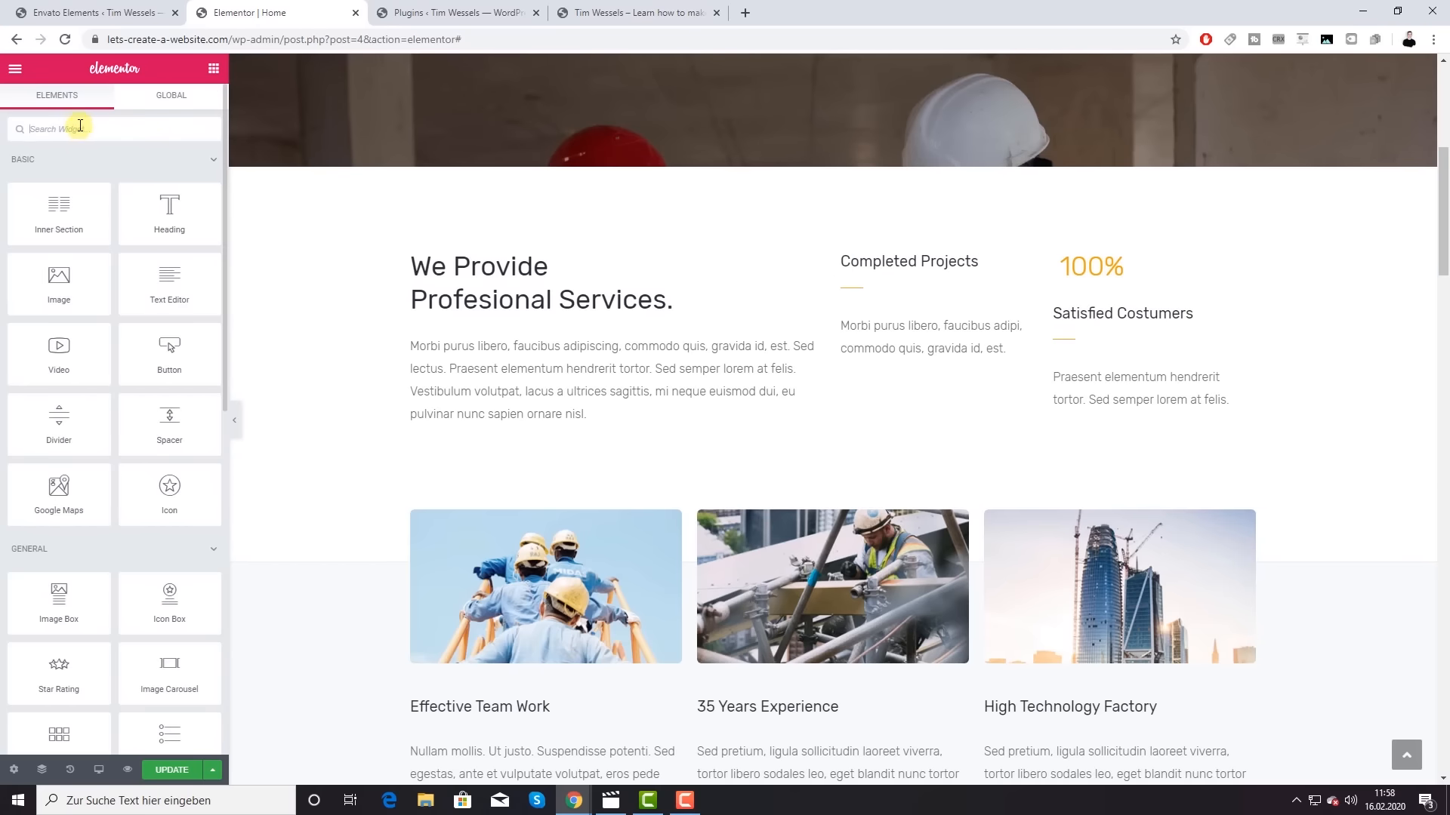
text(cou)
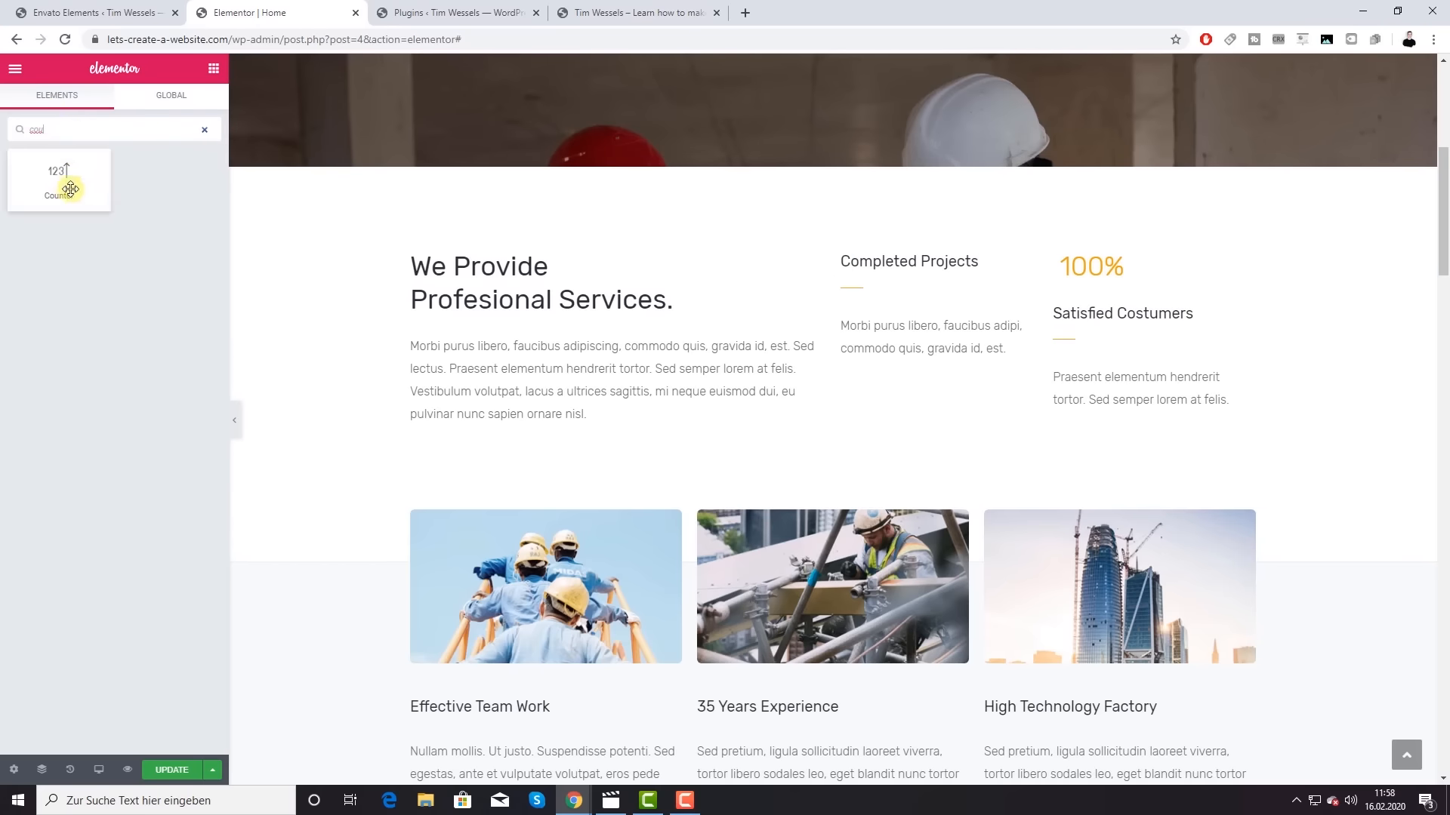
drag(62, 188, 887, 257)
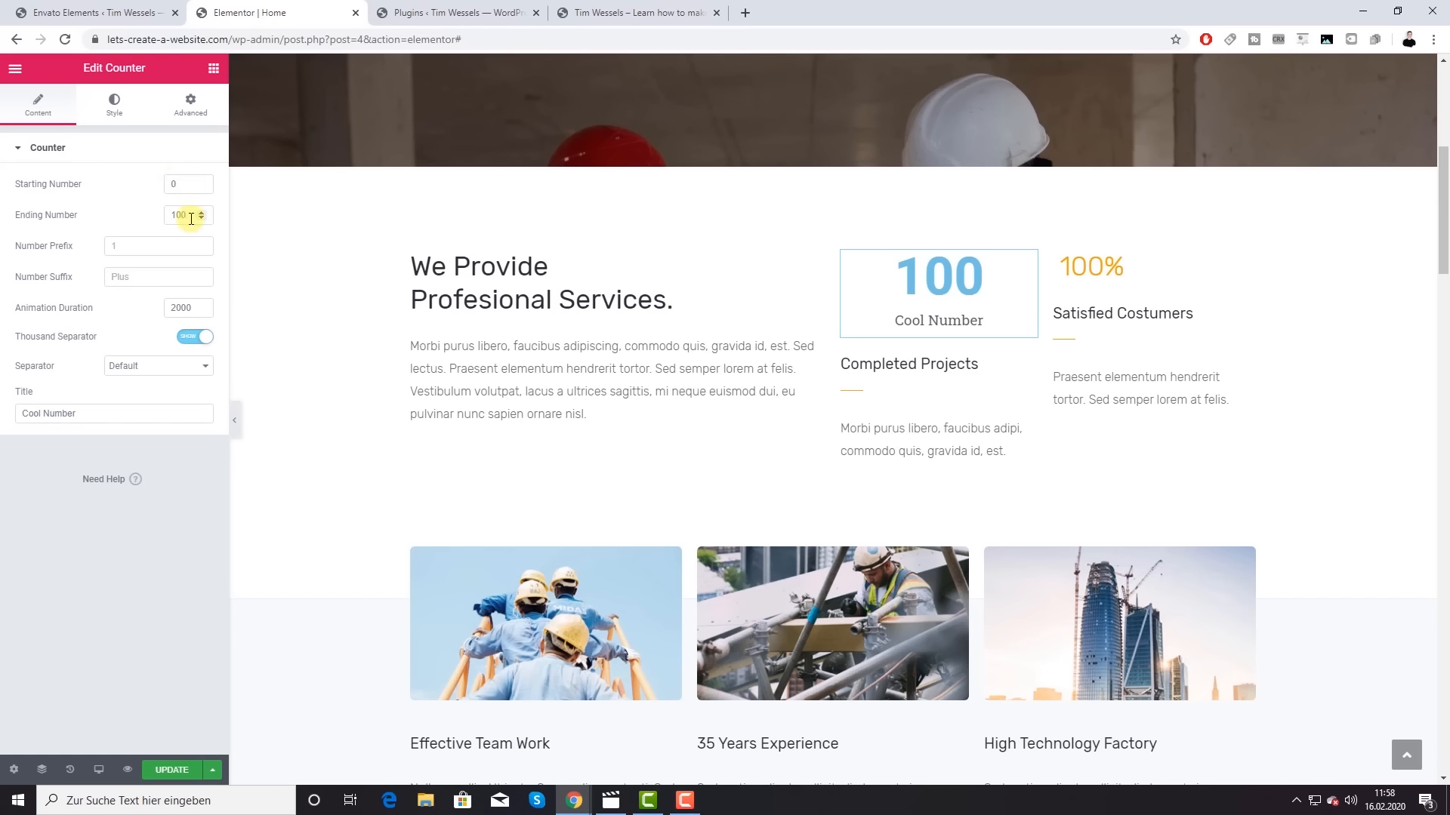
Step: Set the ending number of the counter above "Completed Projects" to 255
drag(191, 219, 137, 212)
text(25)
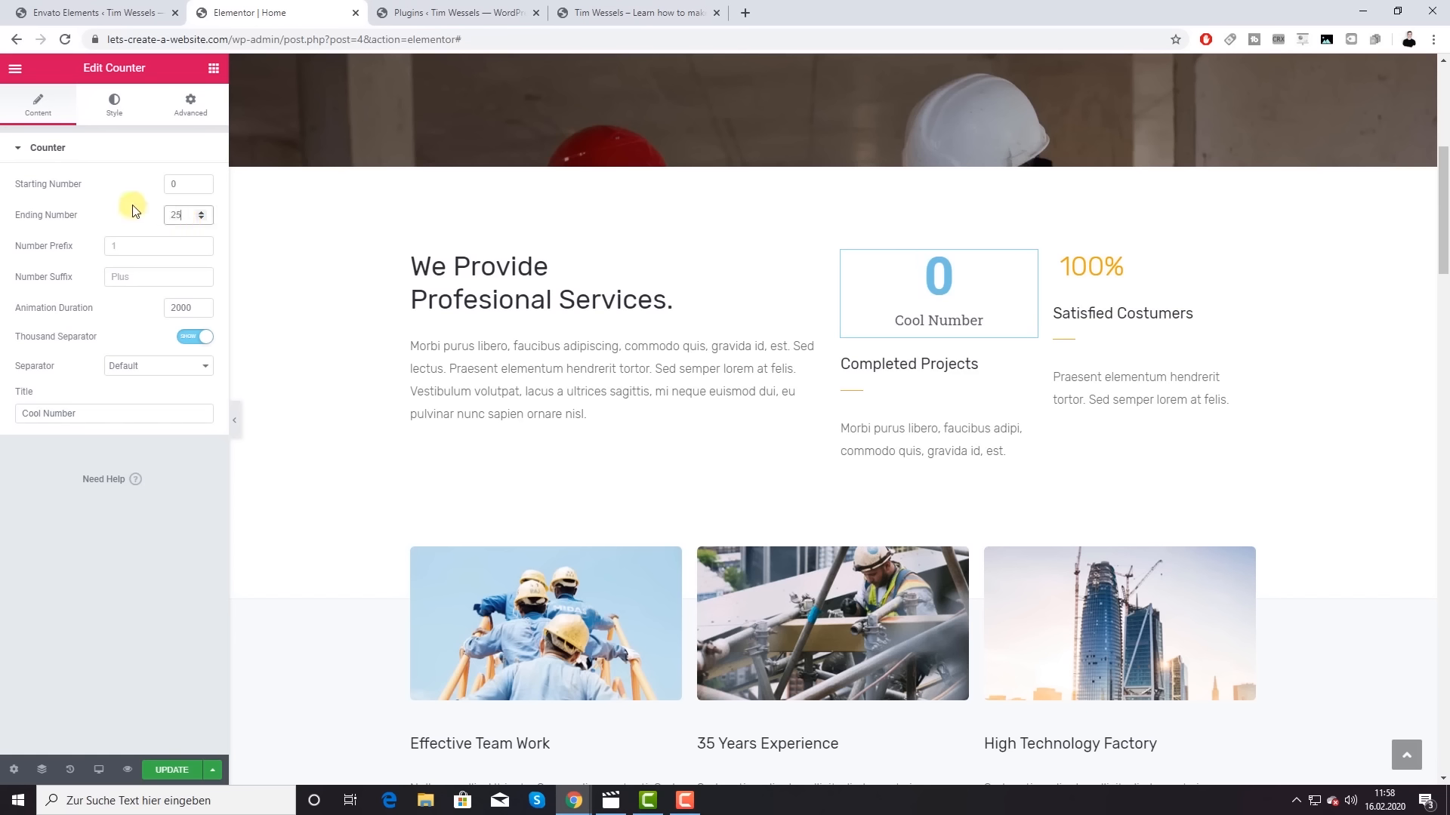
text(5)
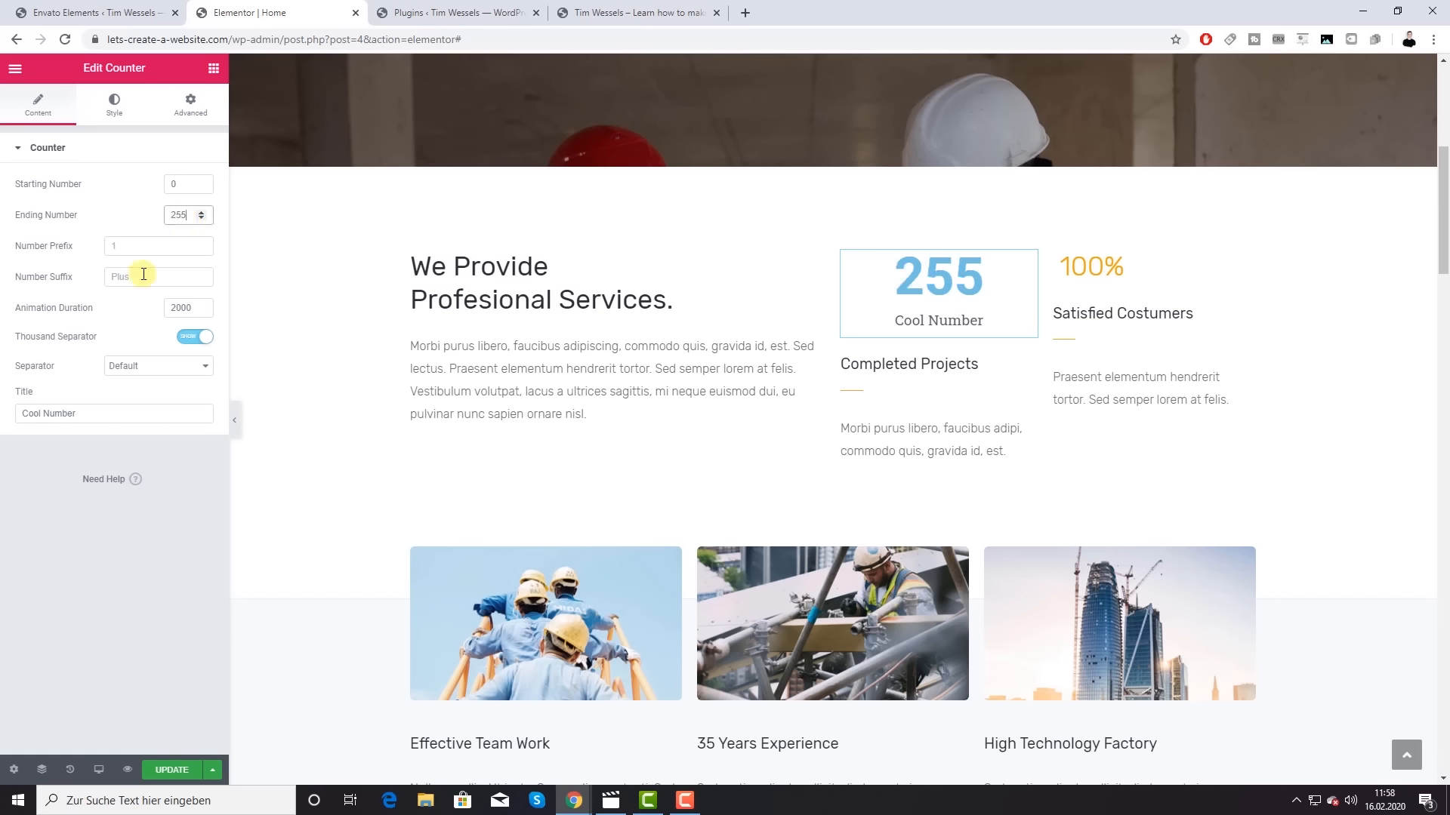
Step: Try "1" and "av" as number prefixes and "+" as the number suffix on the "Completed Projects" counter
click(137, 247)
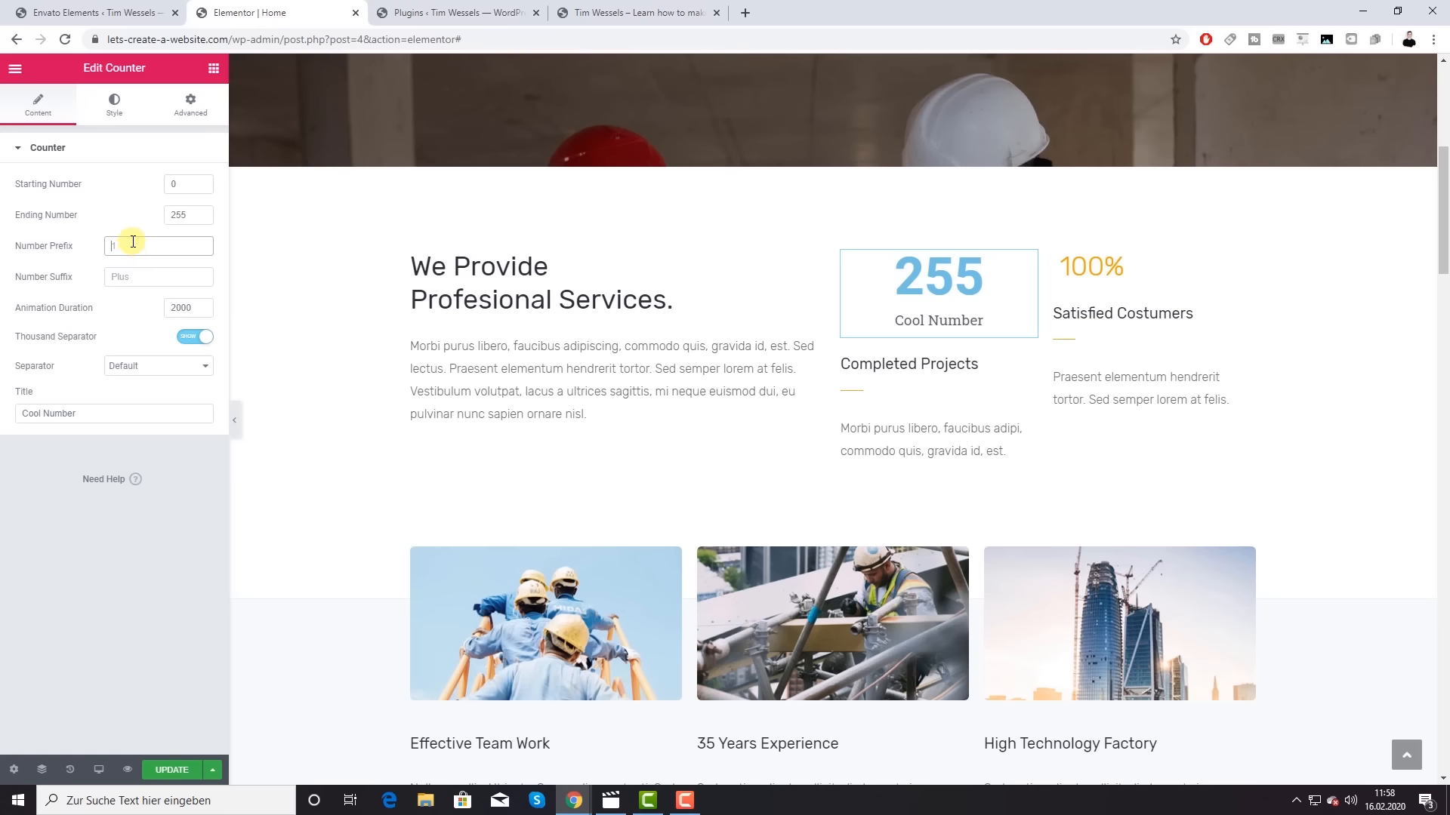
text(1)
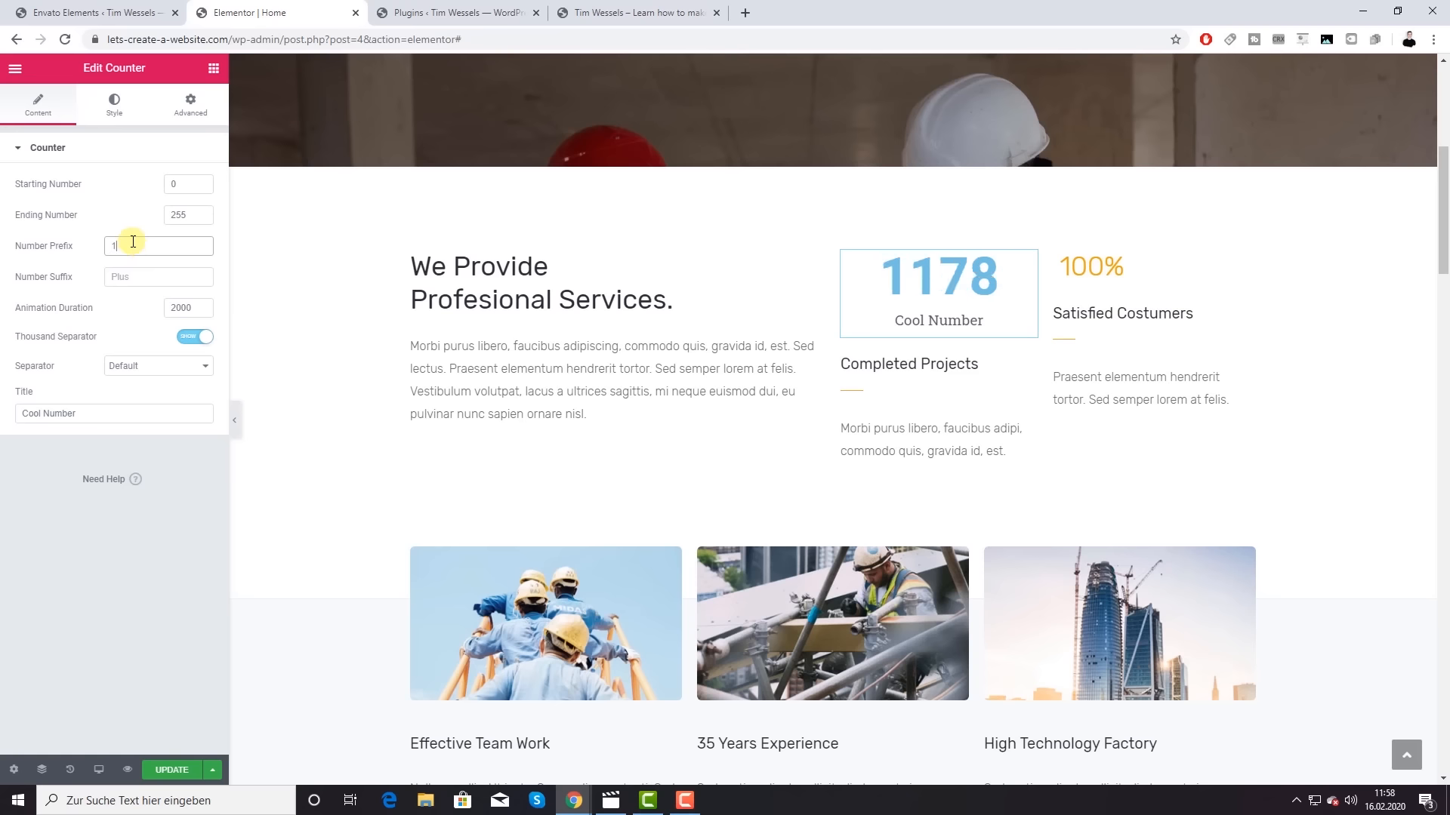
key(BackSpace)
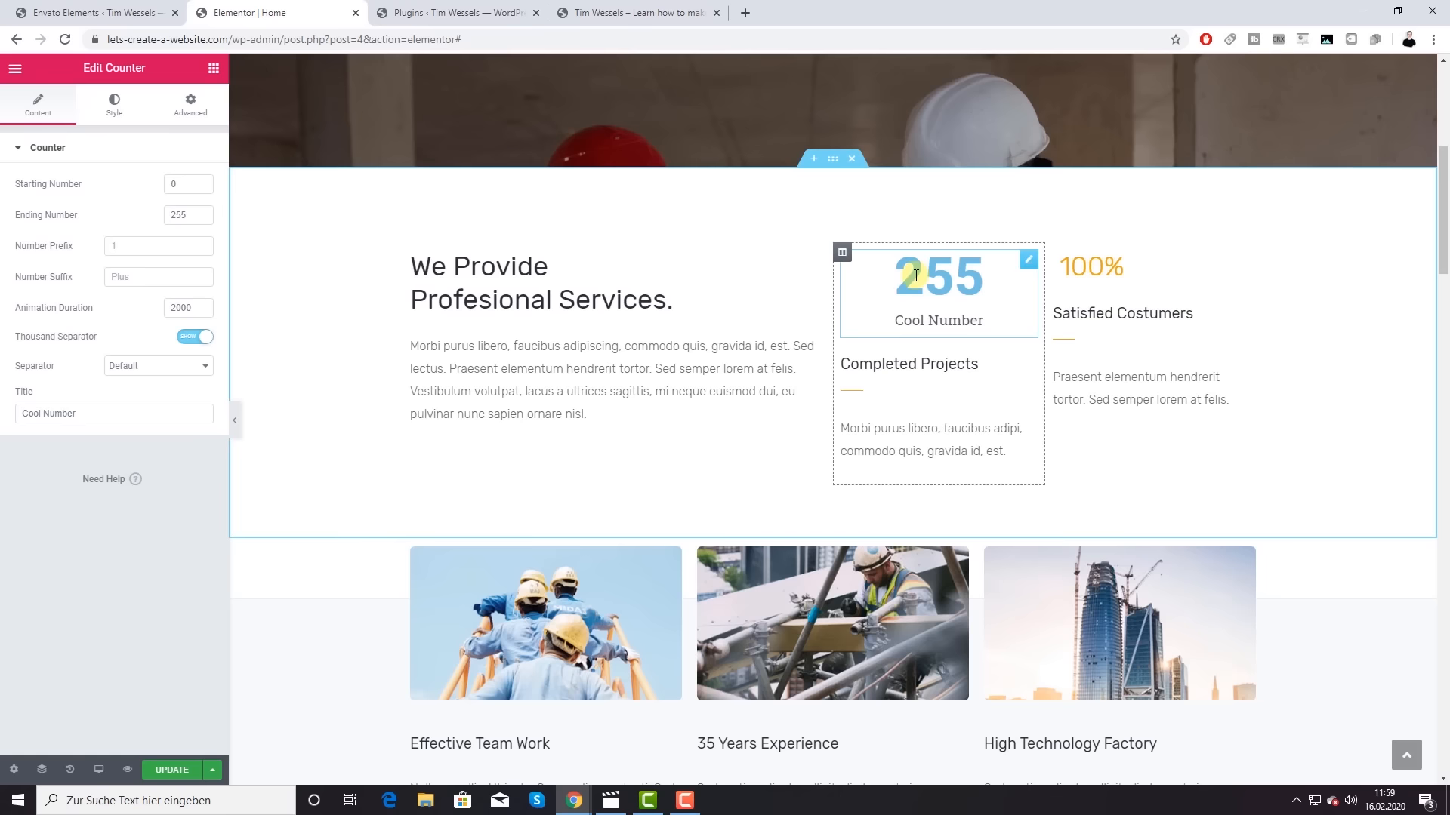
click(162, 249)
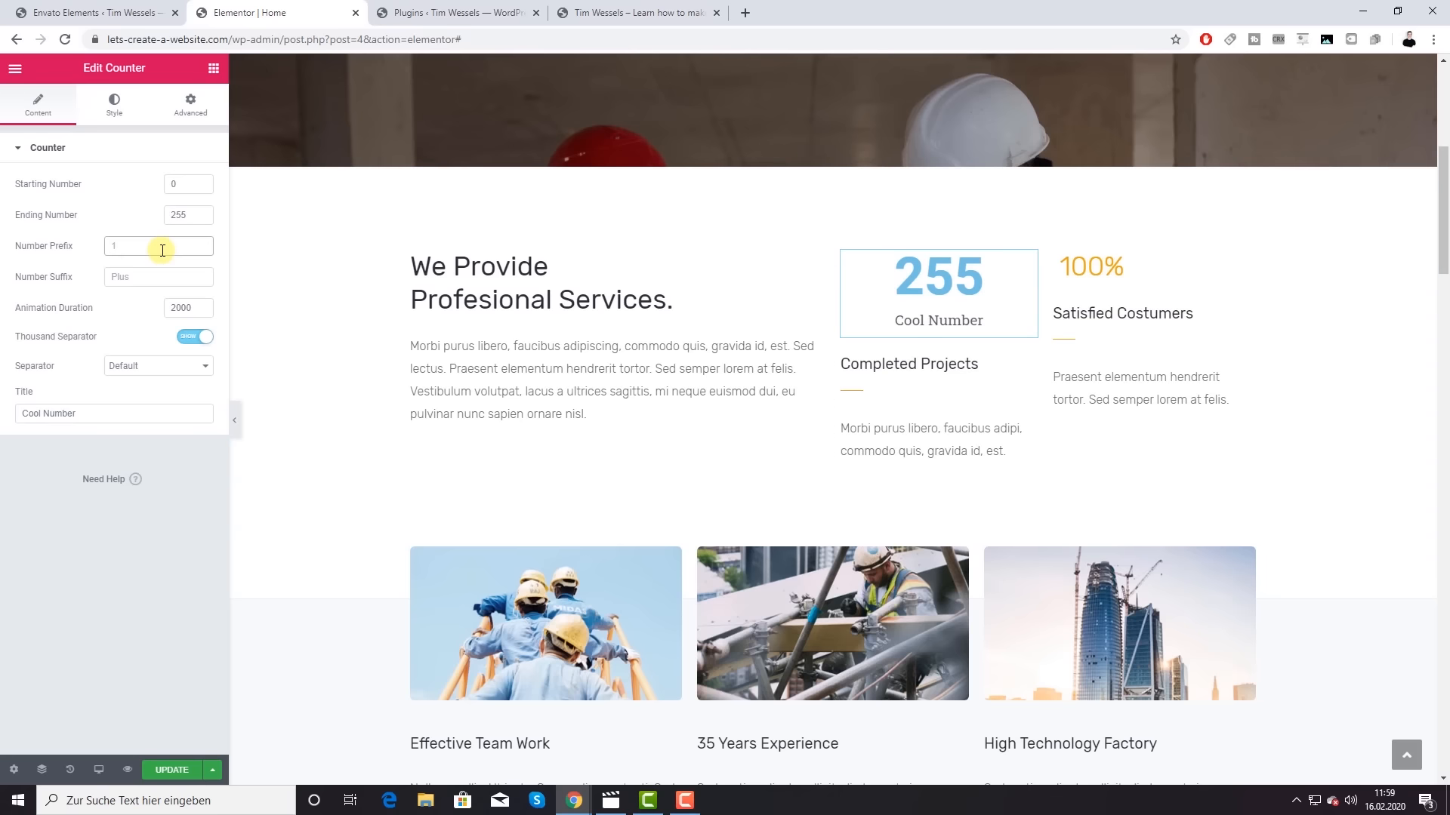
text(av)
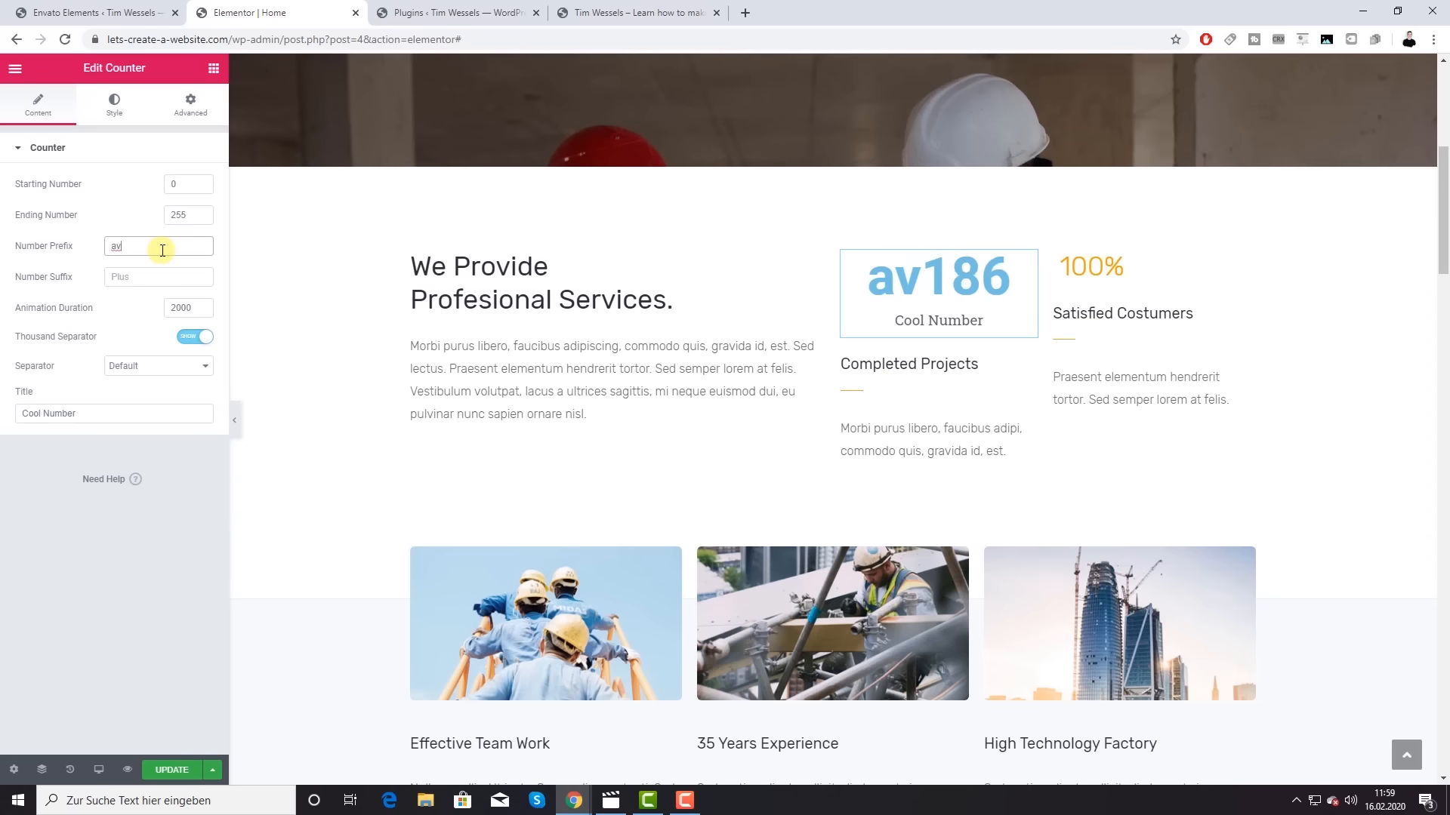
key(BackSpace)
key(BackSpace)
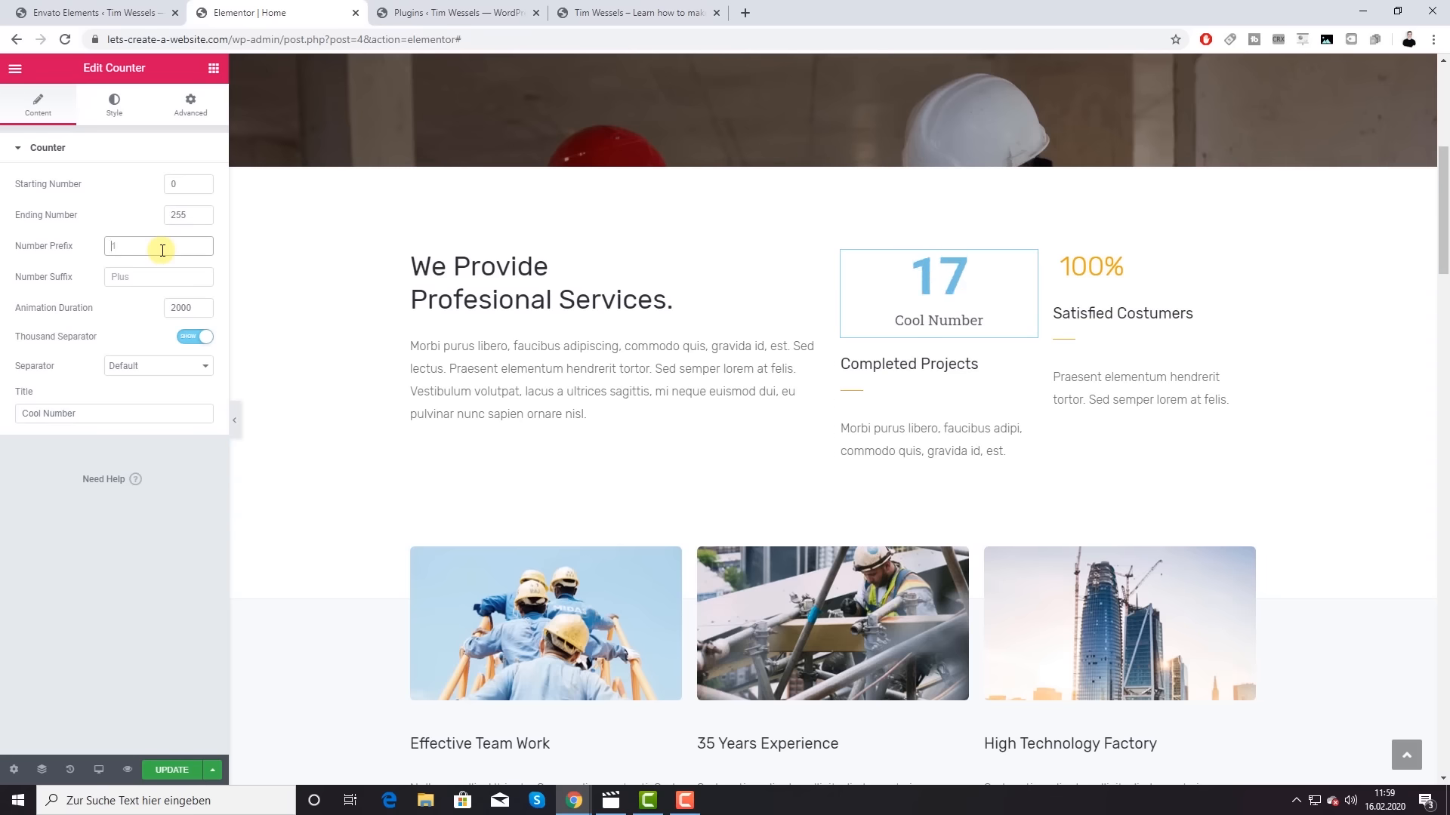
click(124, 276)
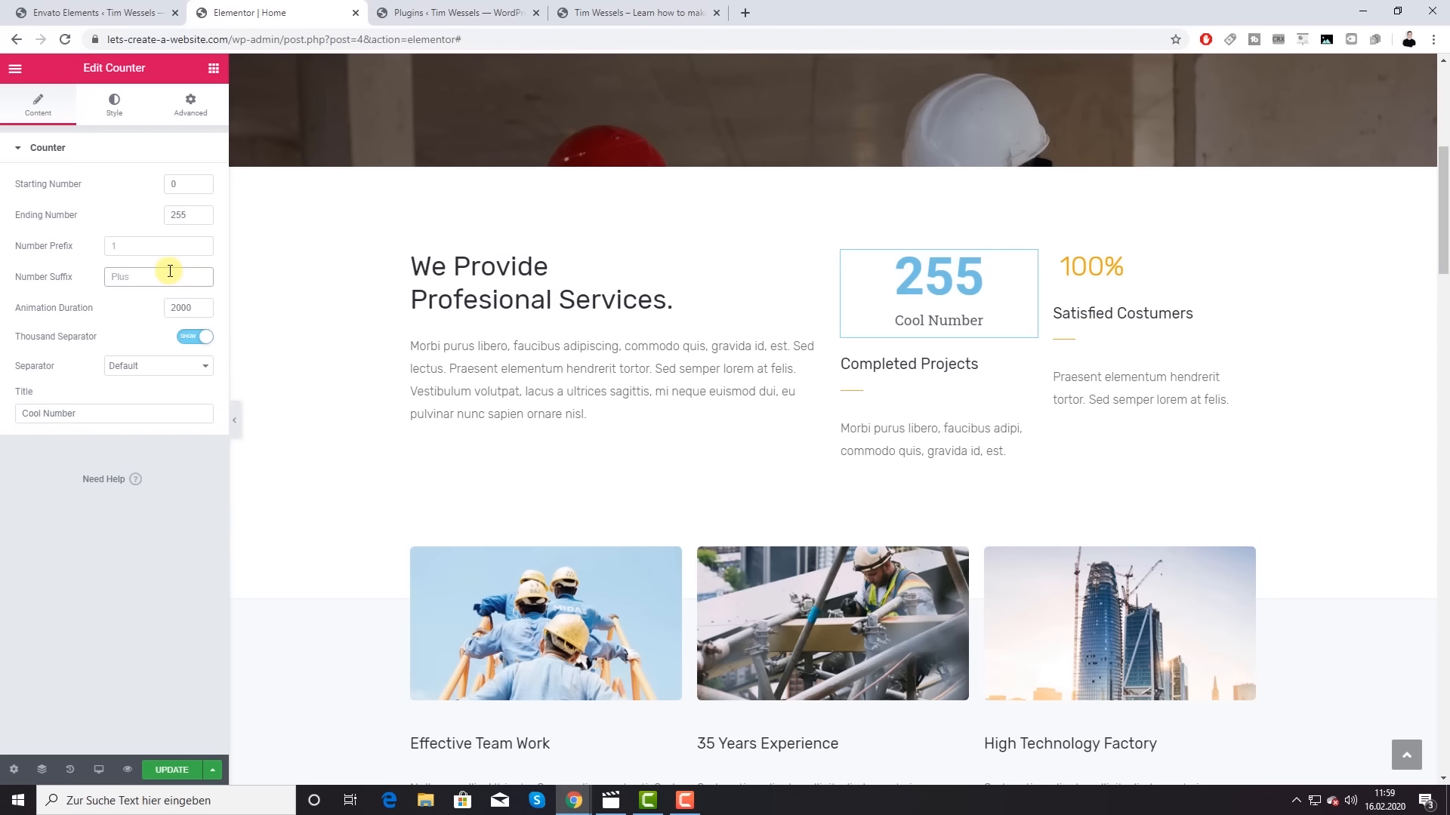
text(+)
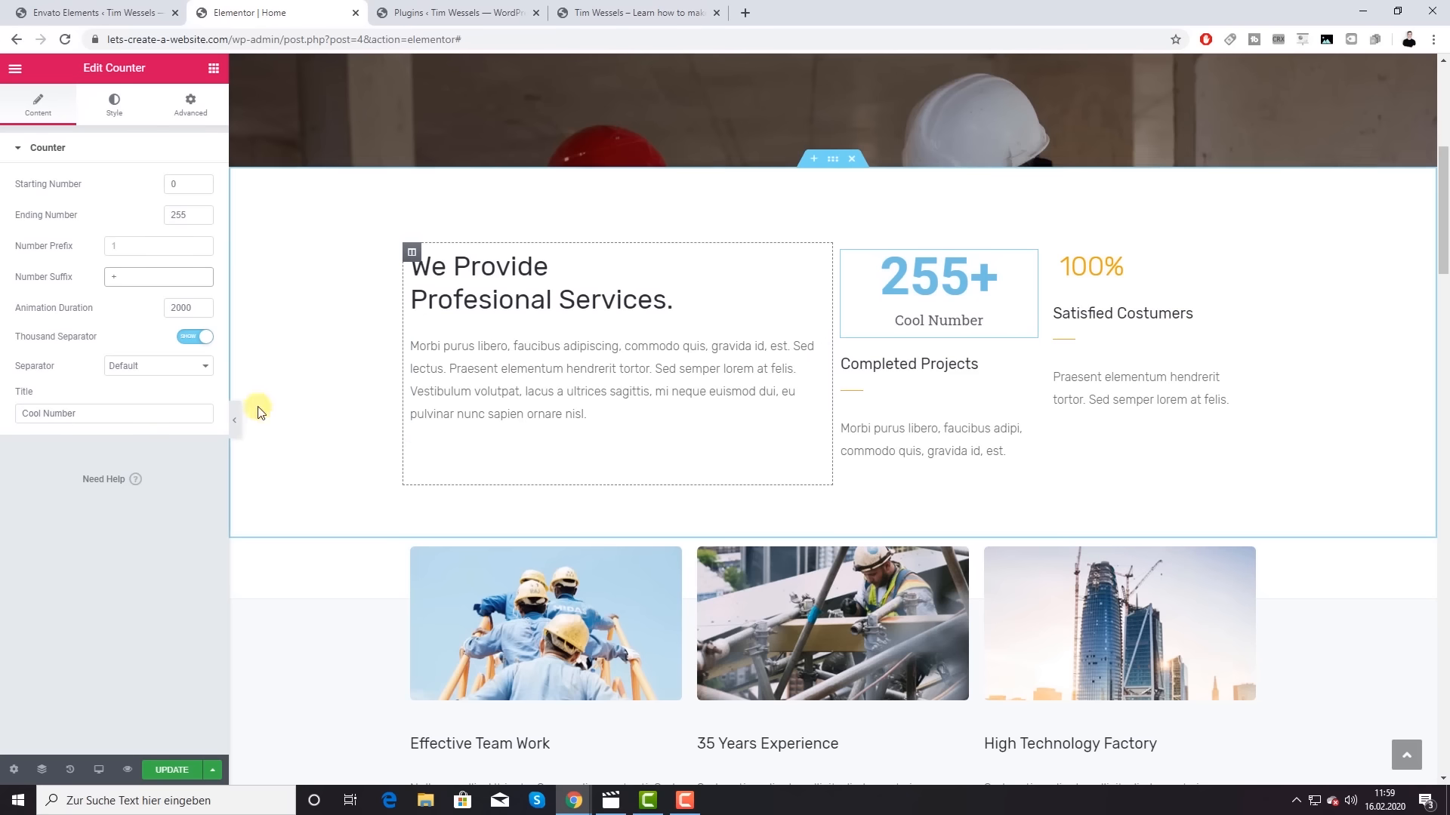
Step: Clear the title "Cool Number" and the "+" suffix from the counter above "Completed Projects"
triple_click(32, 413)
key(BackSpace)
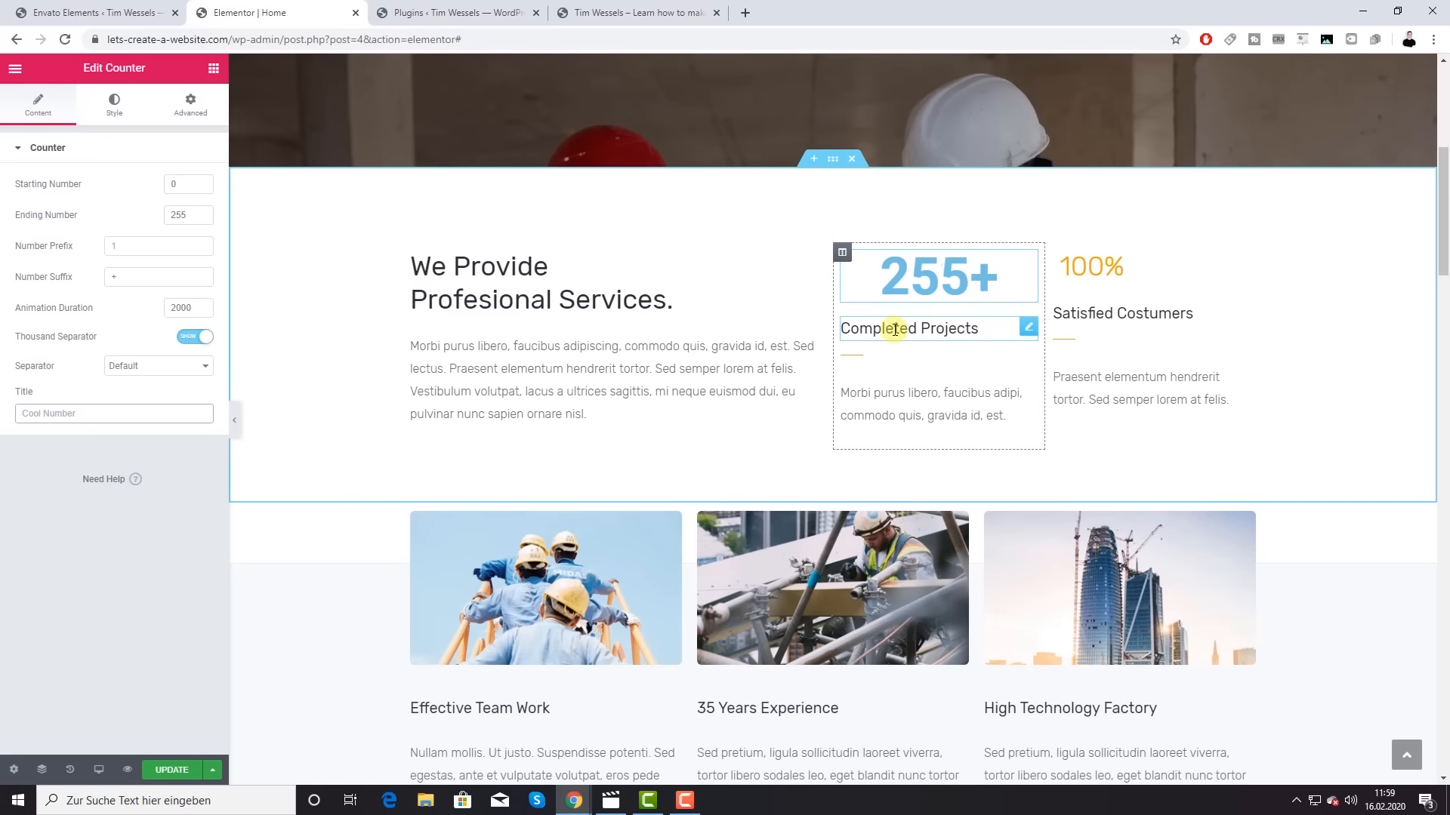
double_click(143, 276)
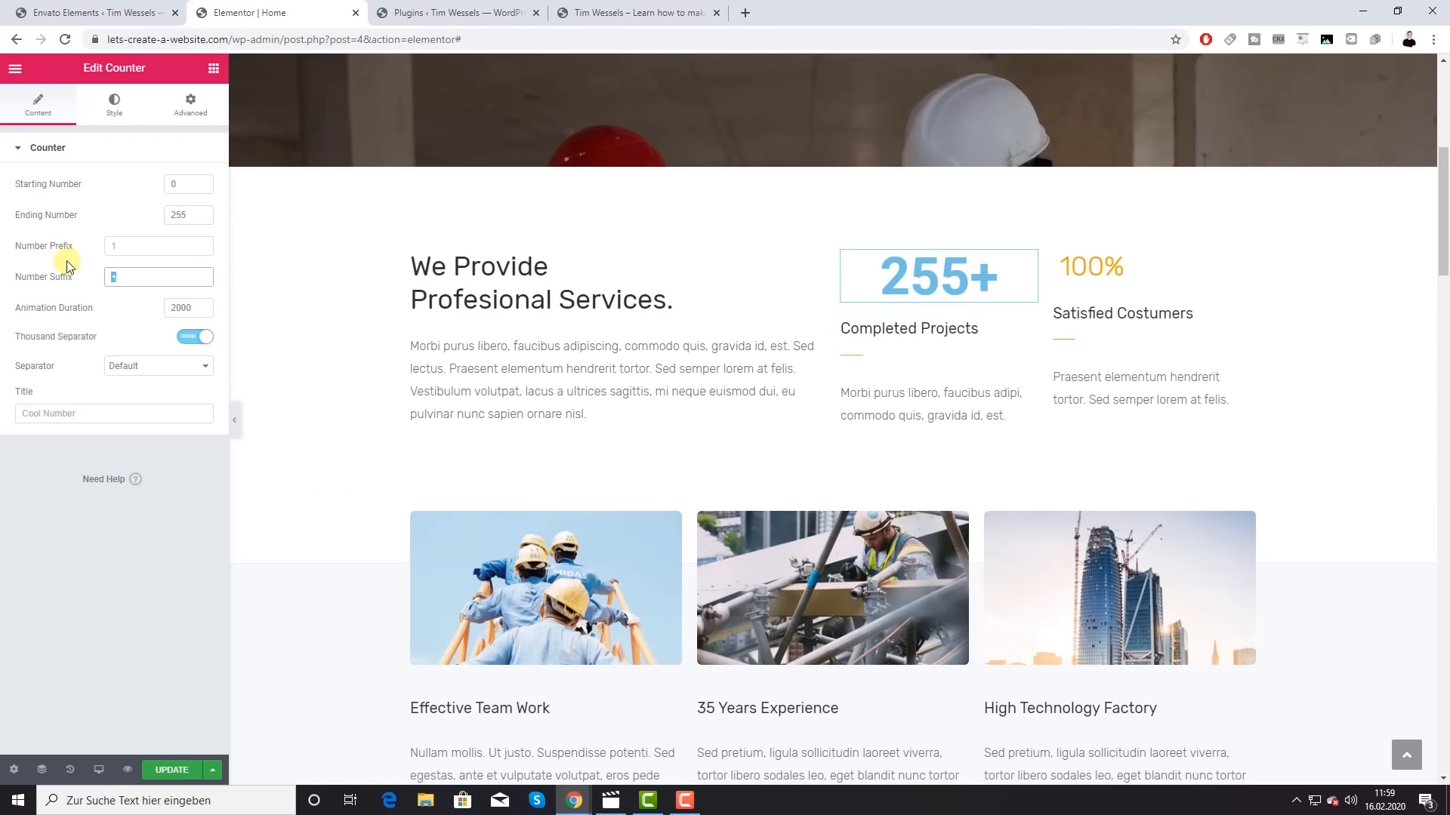
key(BackSpace)
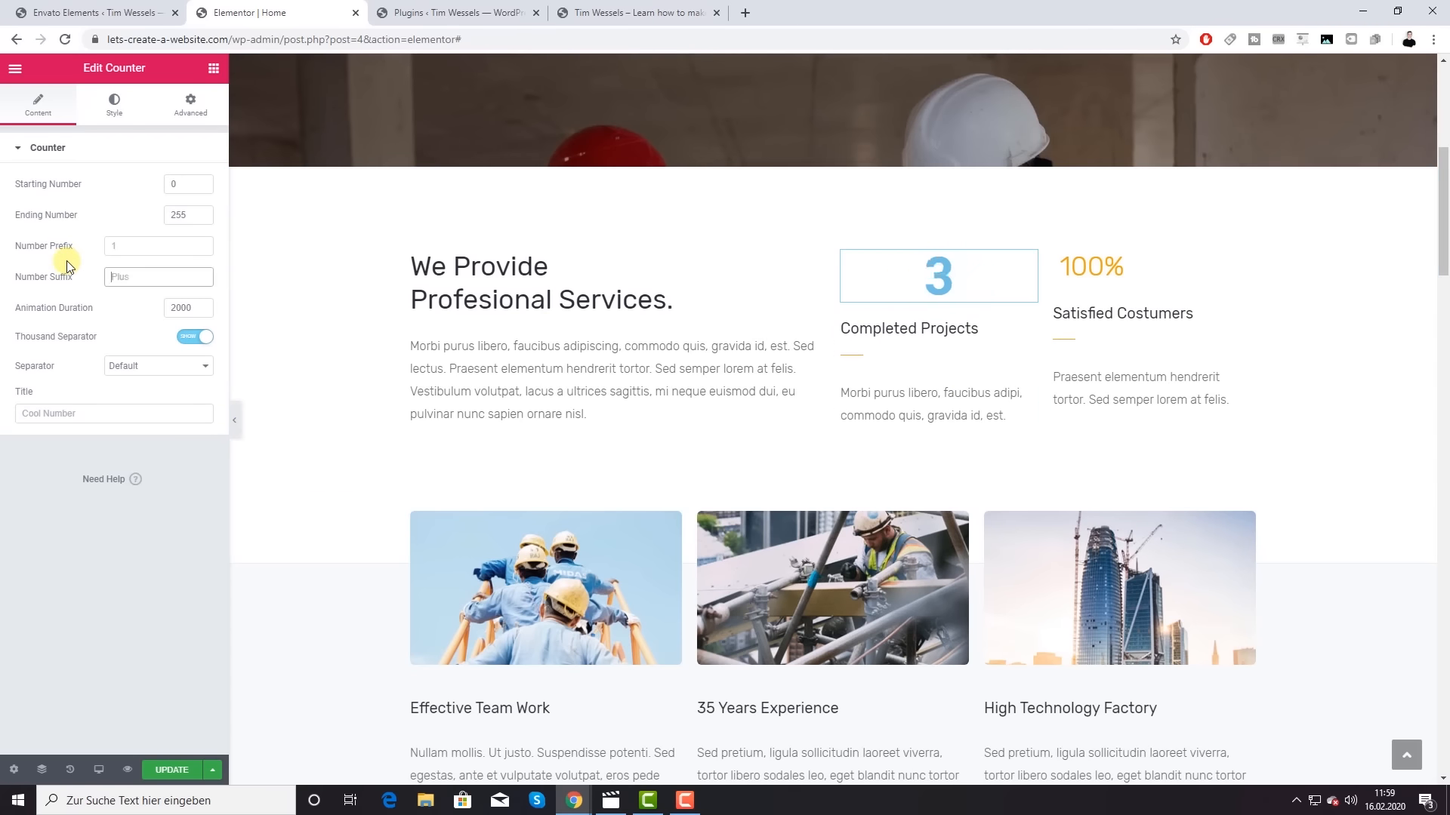
Step: Copy the text color code #F2A500 from the "100%" heading above "Satisfied Costumers"
click(117, 119)
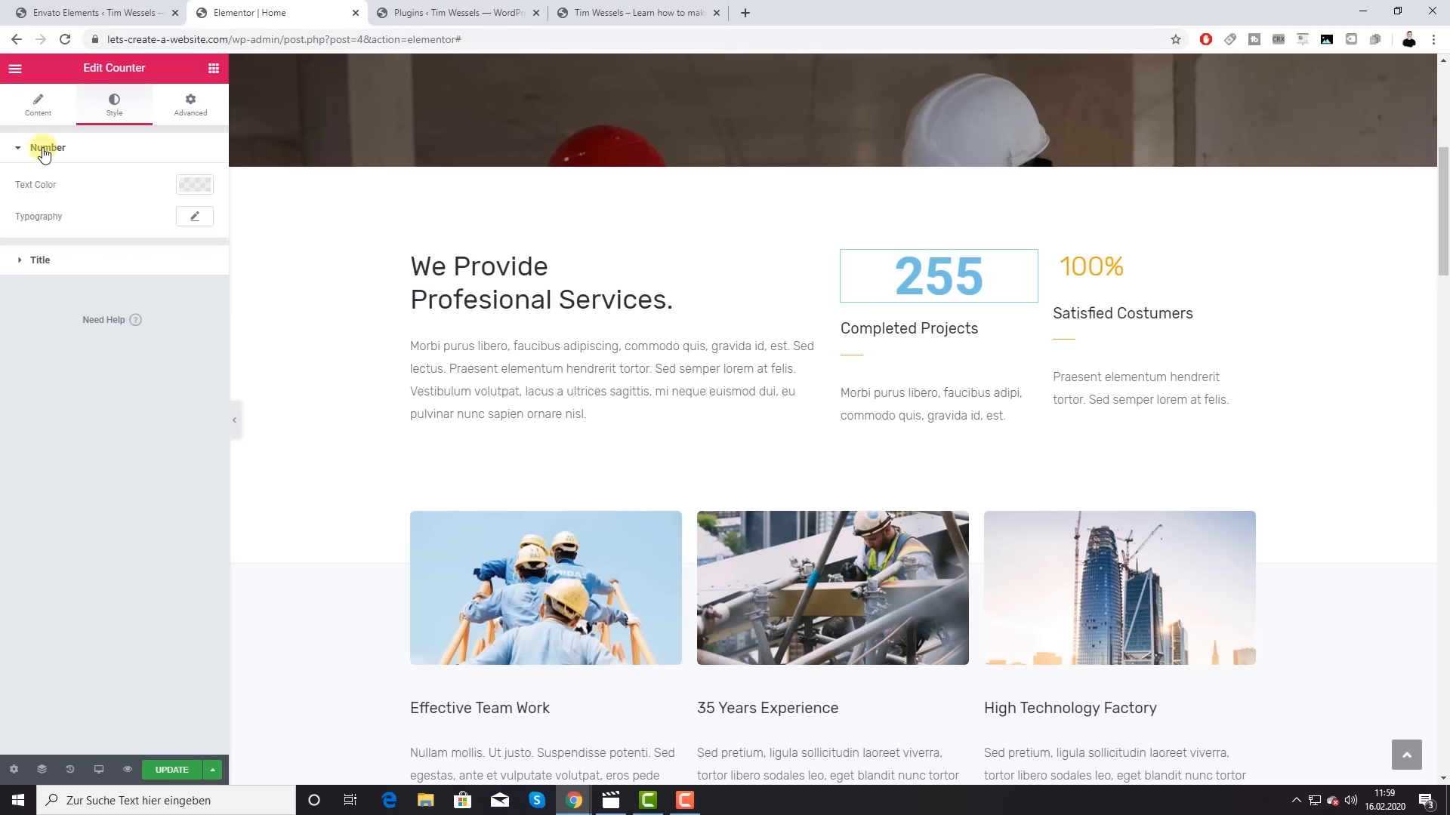
click(188, 187)
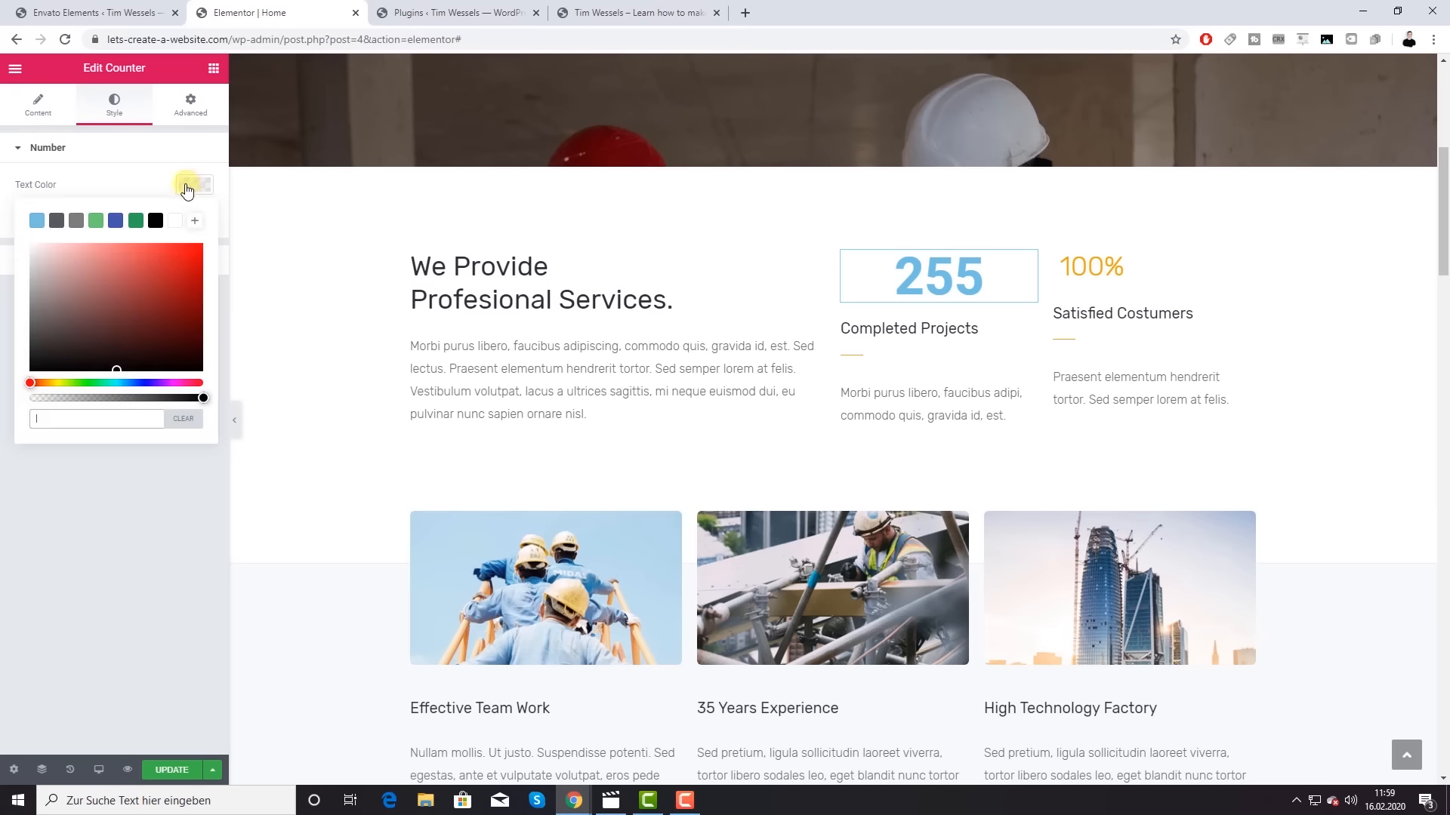
click(1095, 268)
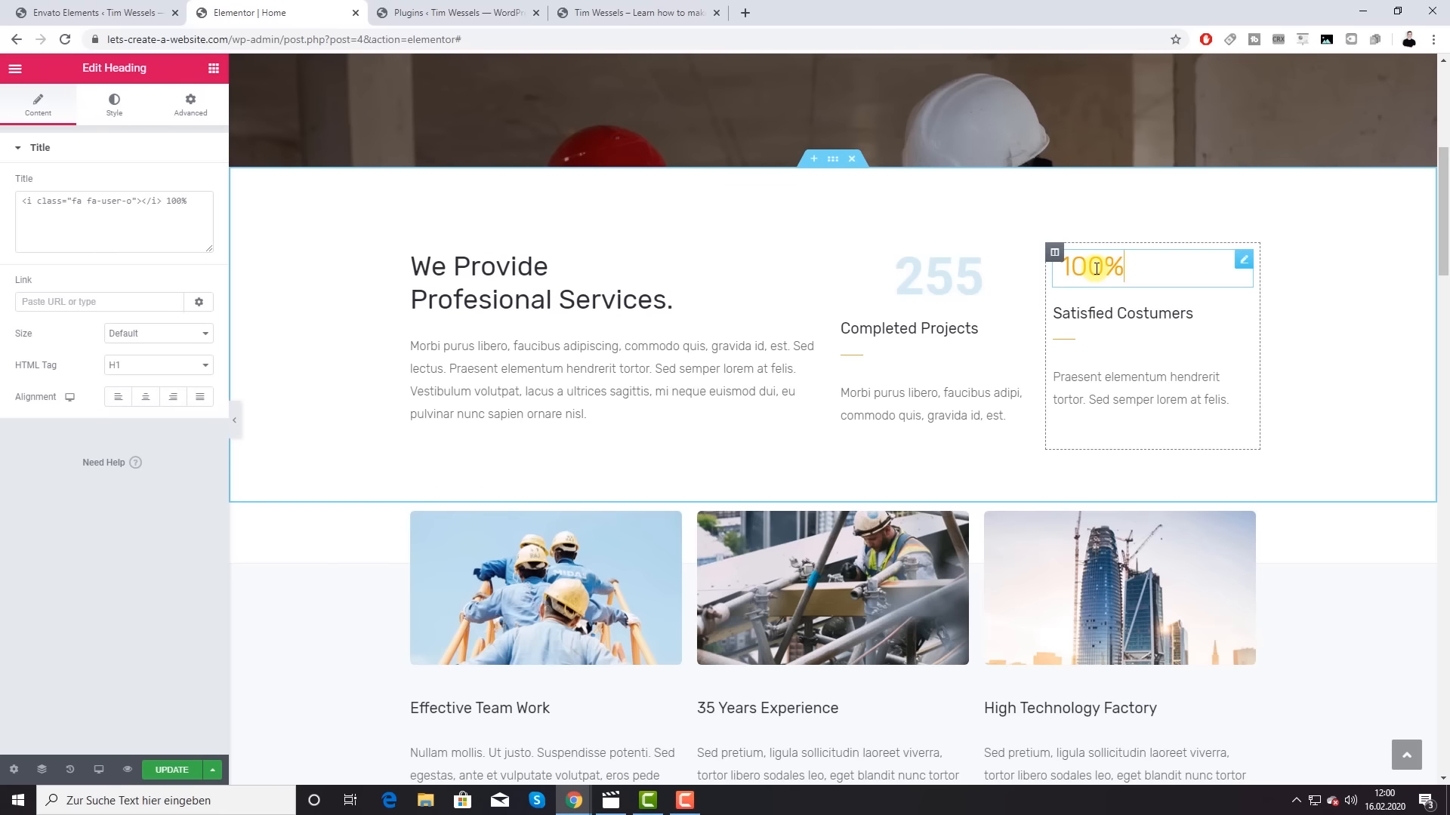
click(115, 108)
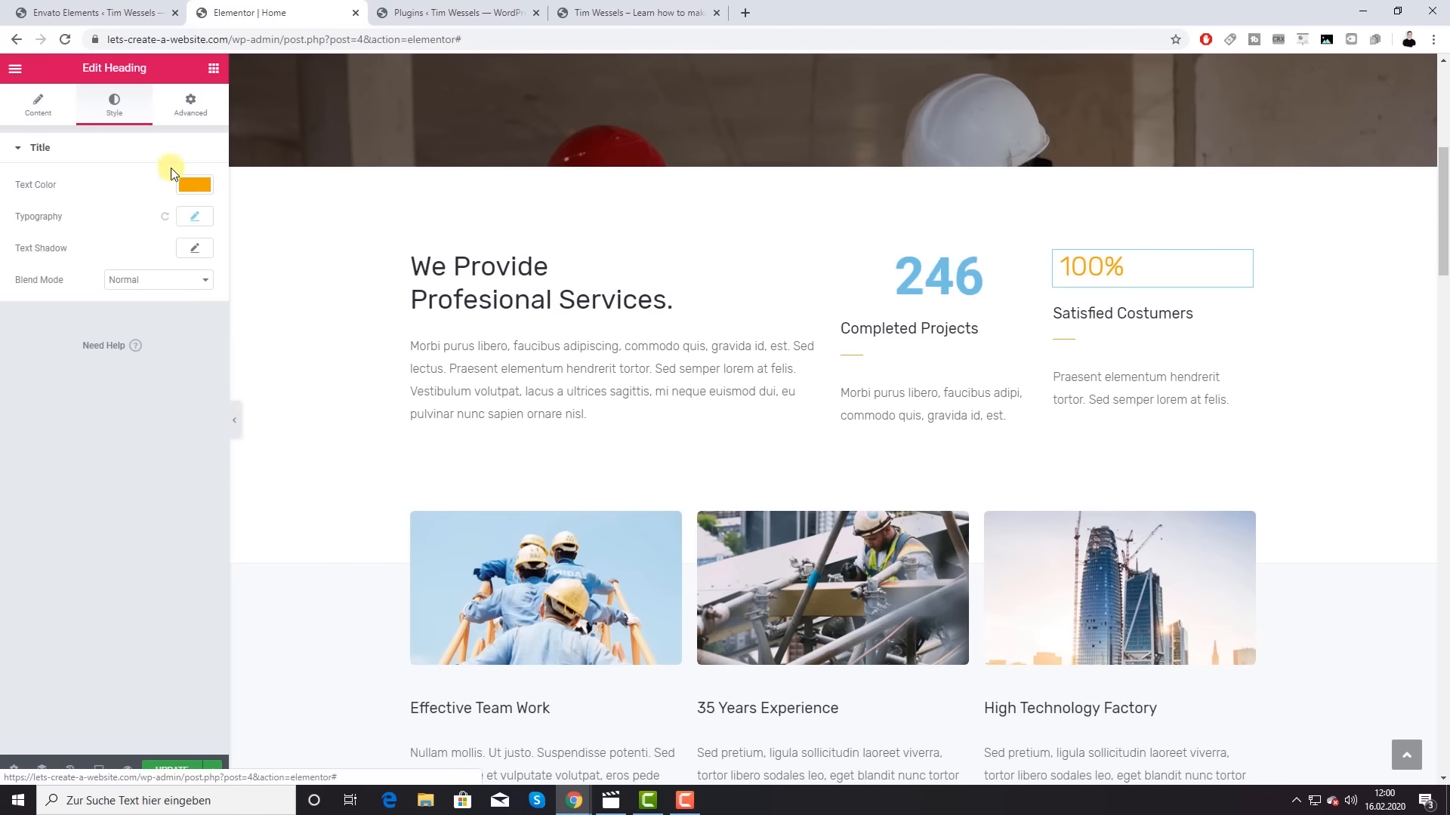
click(199, 185)
double_click(61, 423)
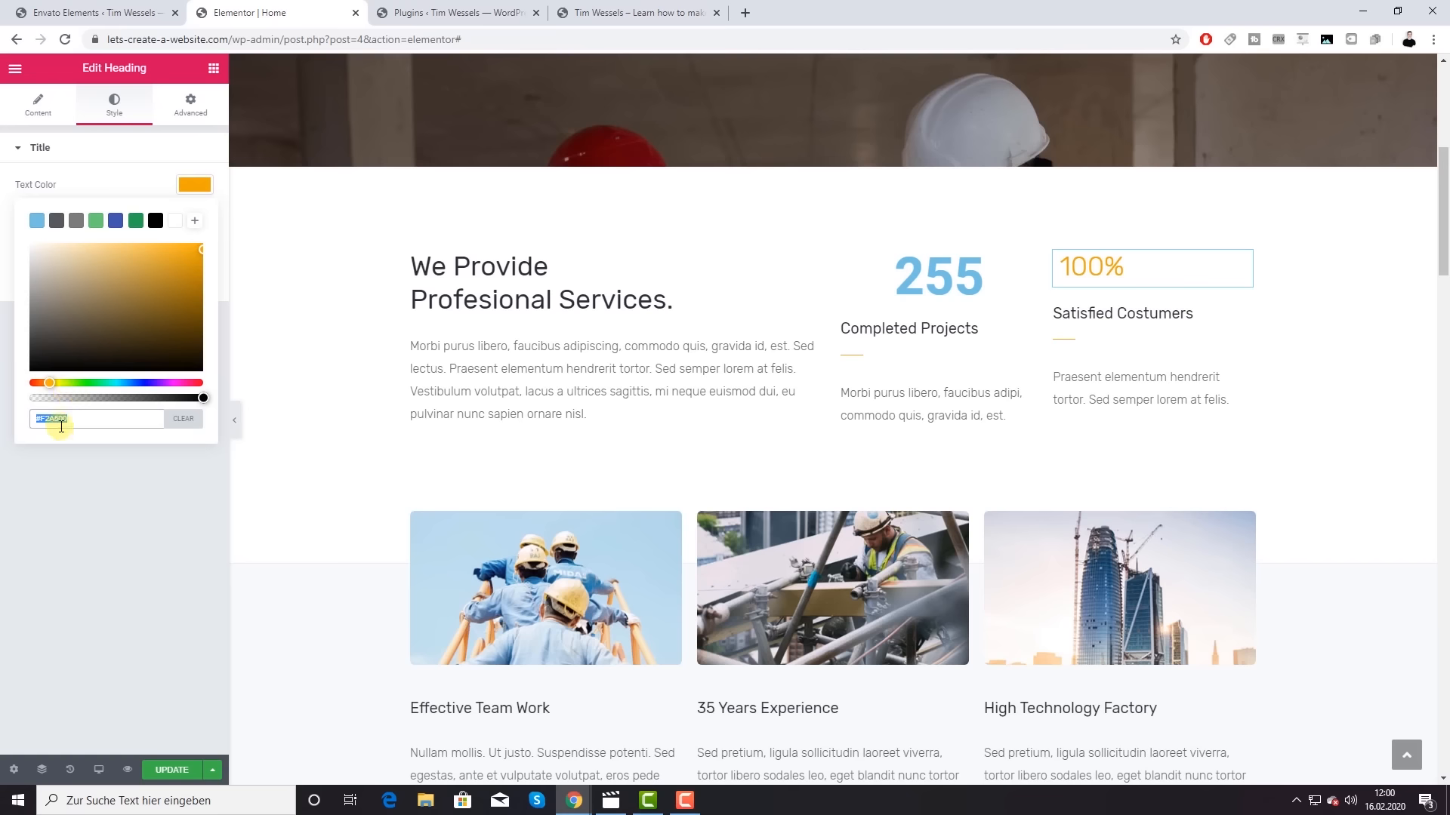
right_click(61, 420)
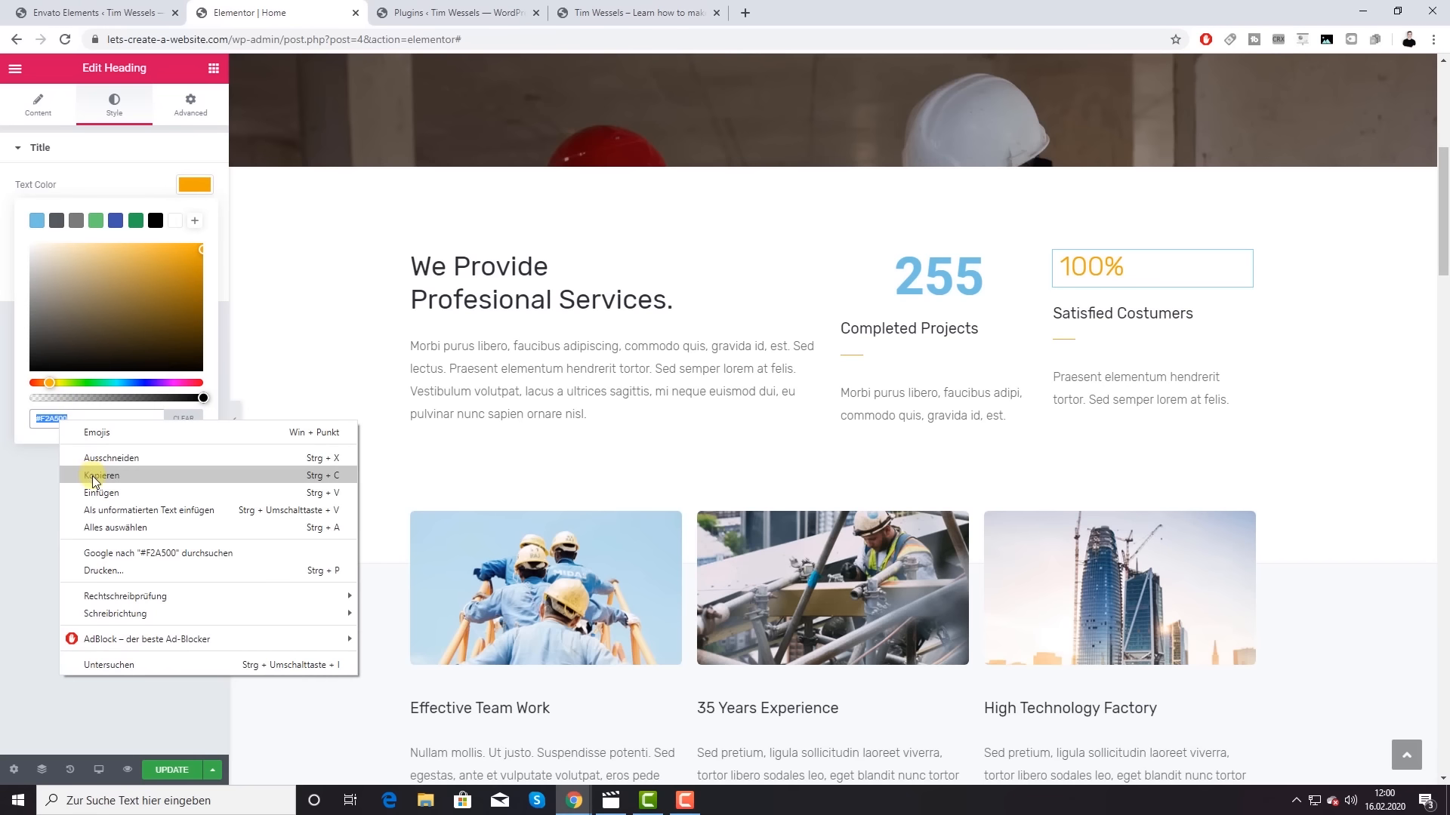
click(90, 474)
Step: Set the number text color of the "Completed Projects" counter to the copied code #F2A500
click(949, 284)
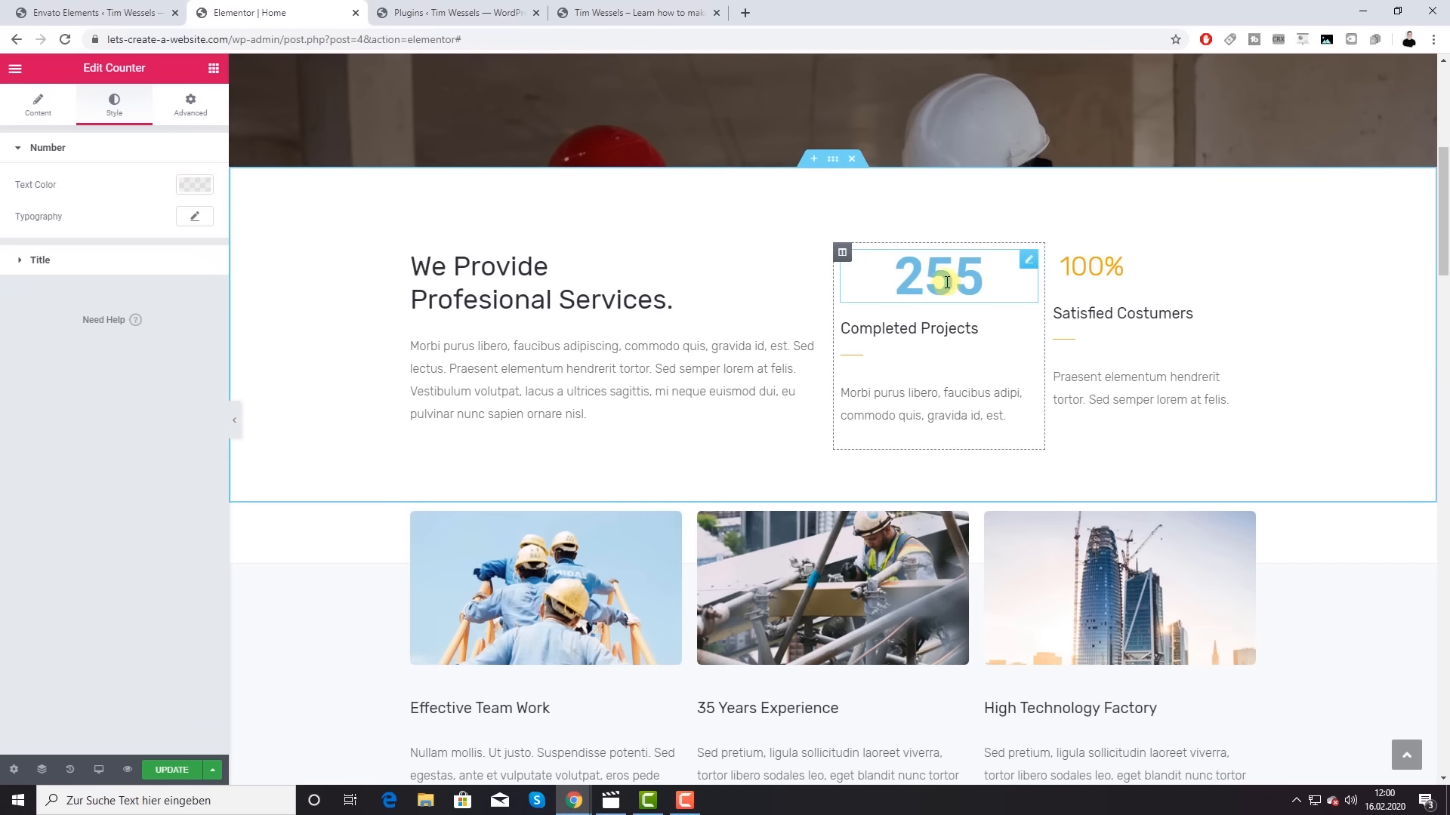
click(195, 185)
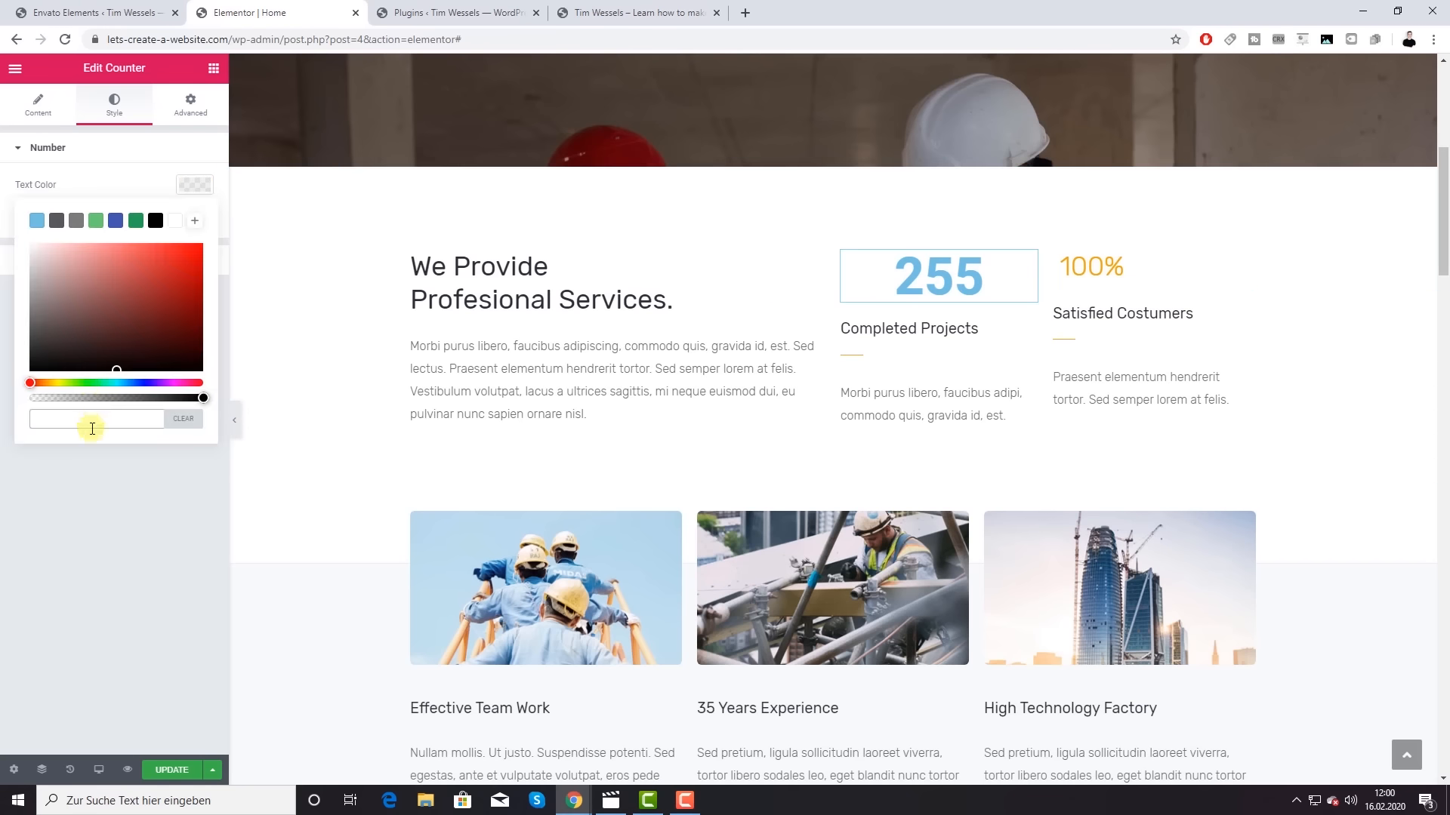
key(ctrl+v)
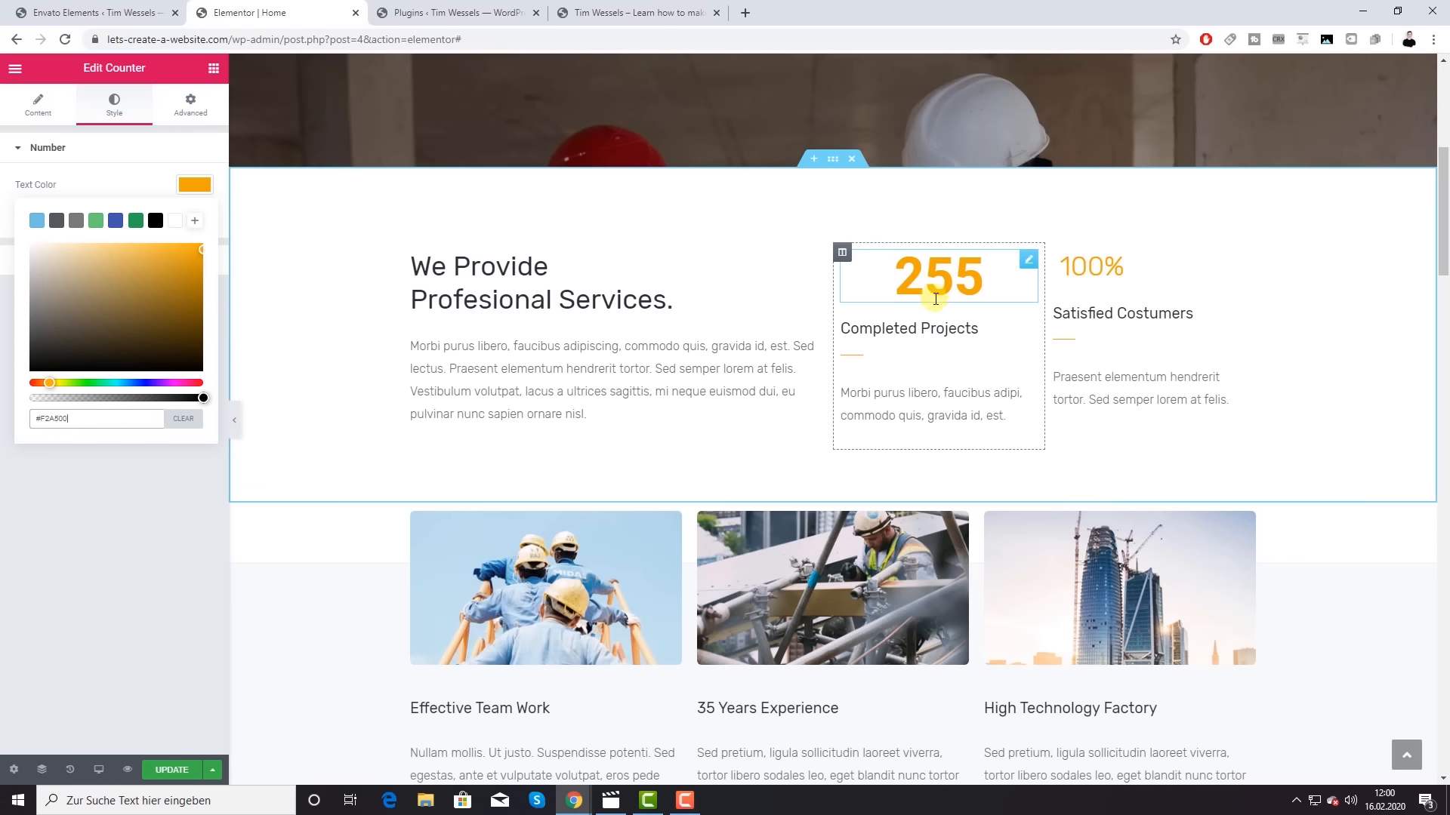
click(196, 185)
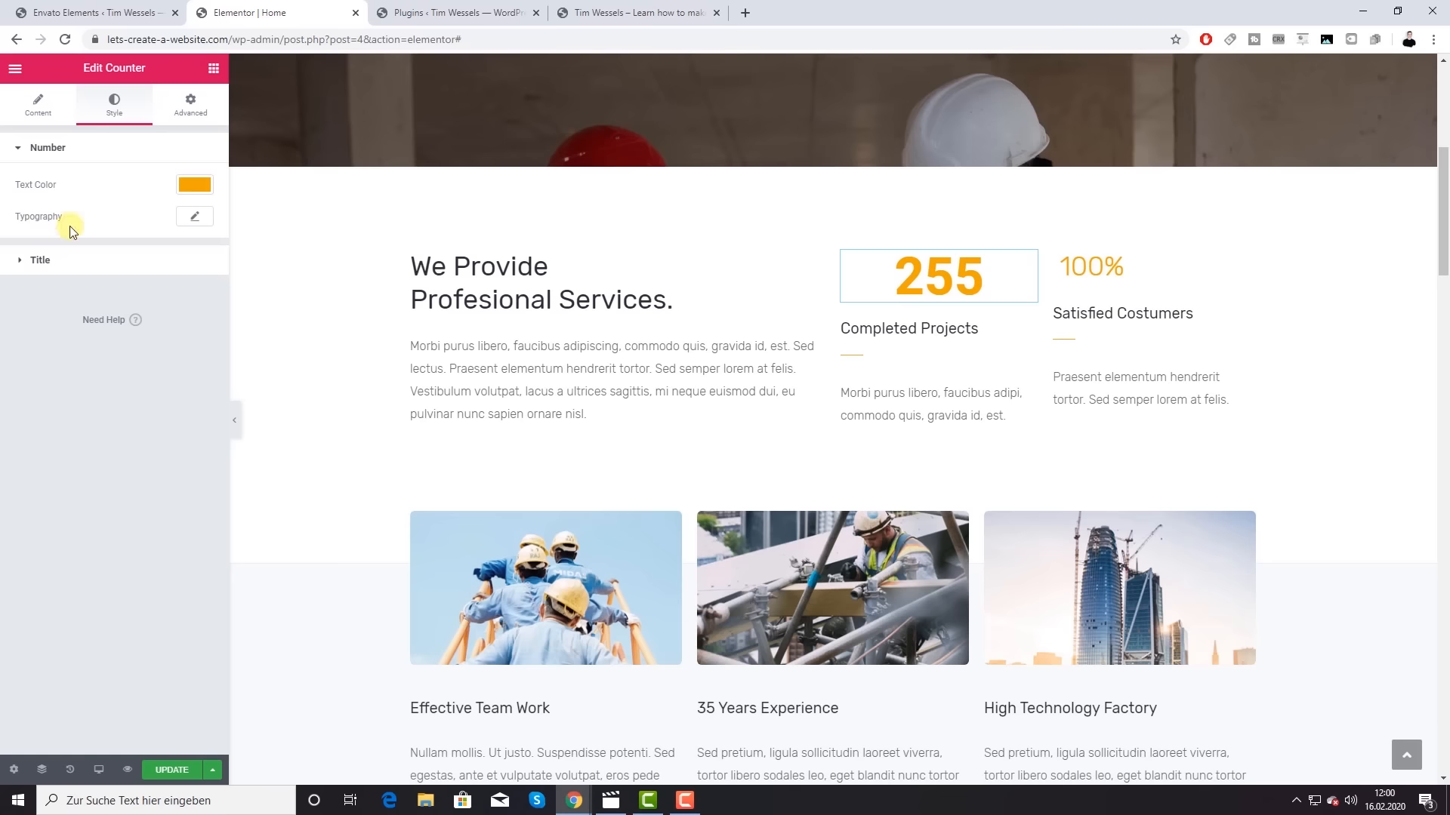
Step: Set the typography size of the "Completed Projects" counter number to 45 px
click(188, 219)
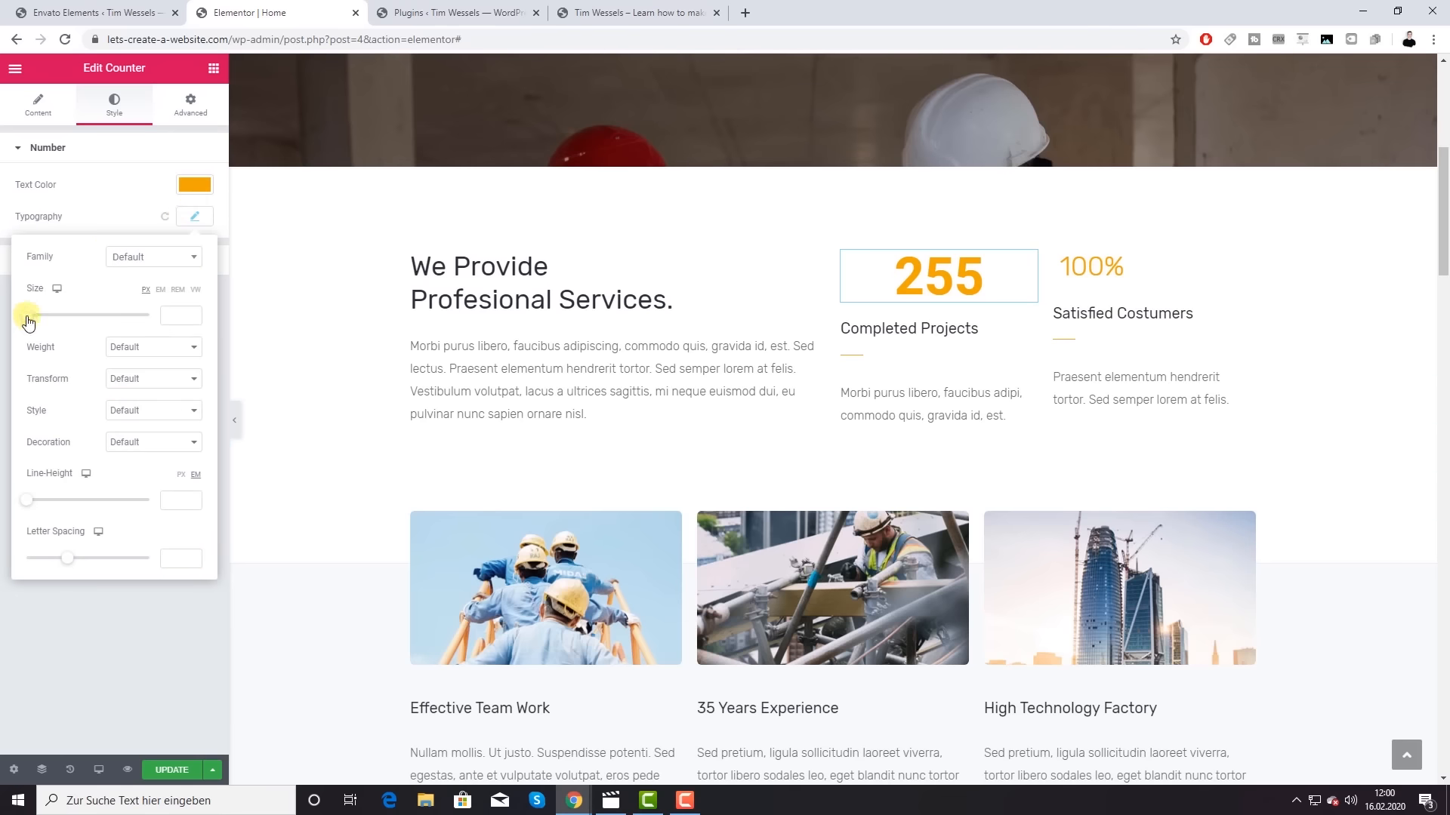
drag(30, 315, 58, 317)
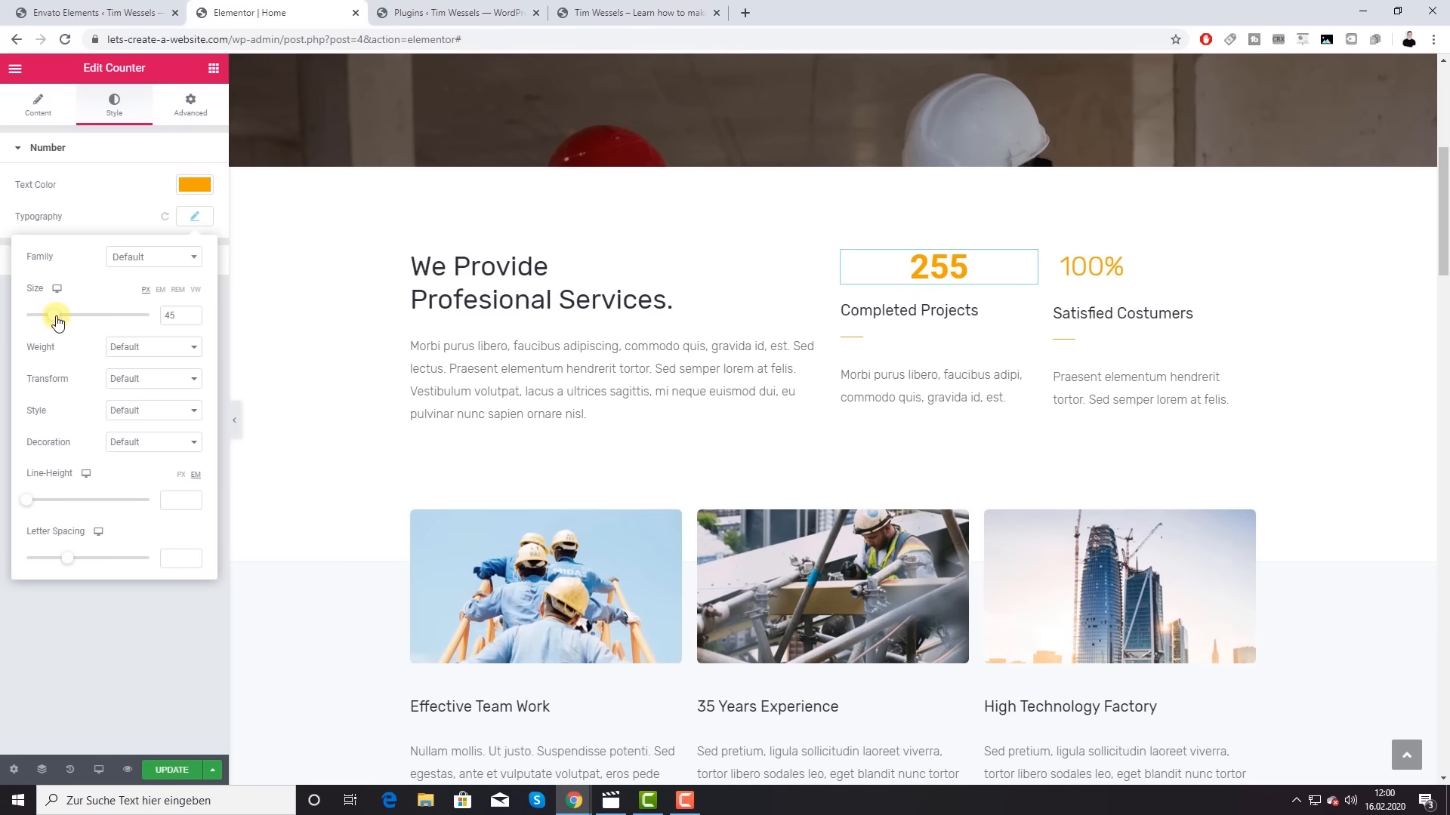
click(165, 317)
text(5)
click(214, 70)
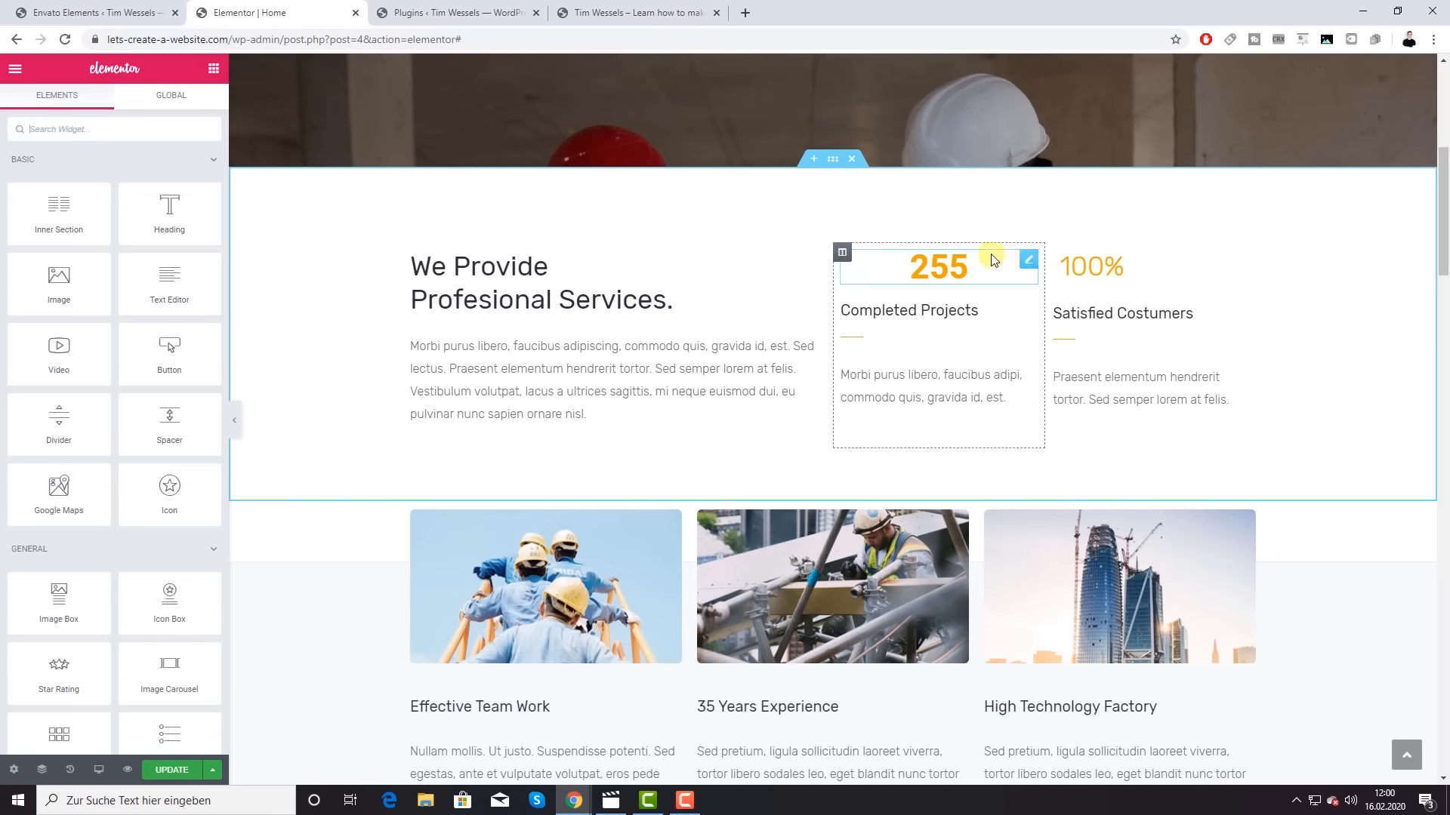
Step: Delete the "100%" heading above "Satisfied Costumers"
drag(1243, 265, 1240, 264)
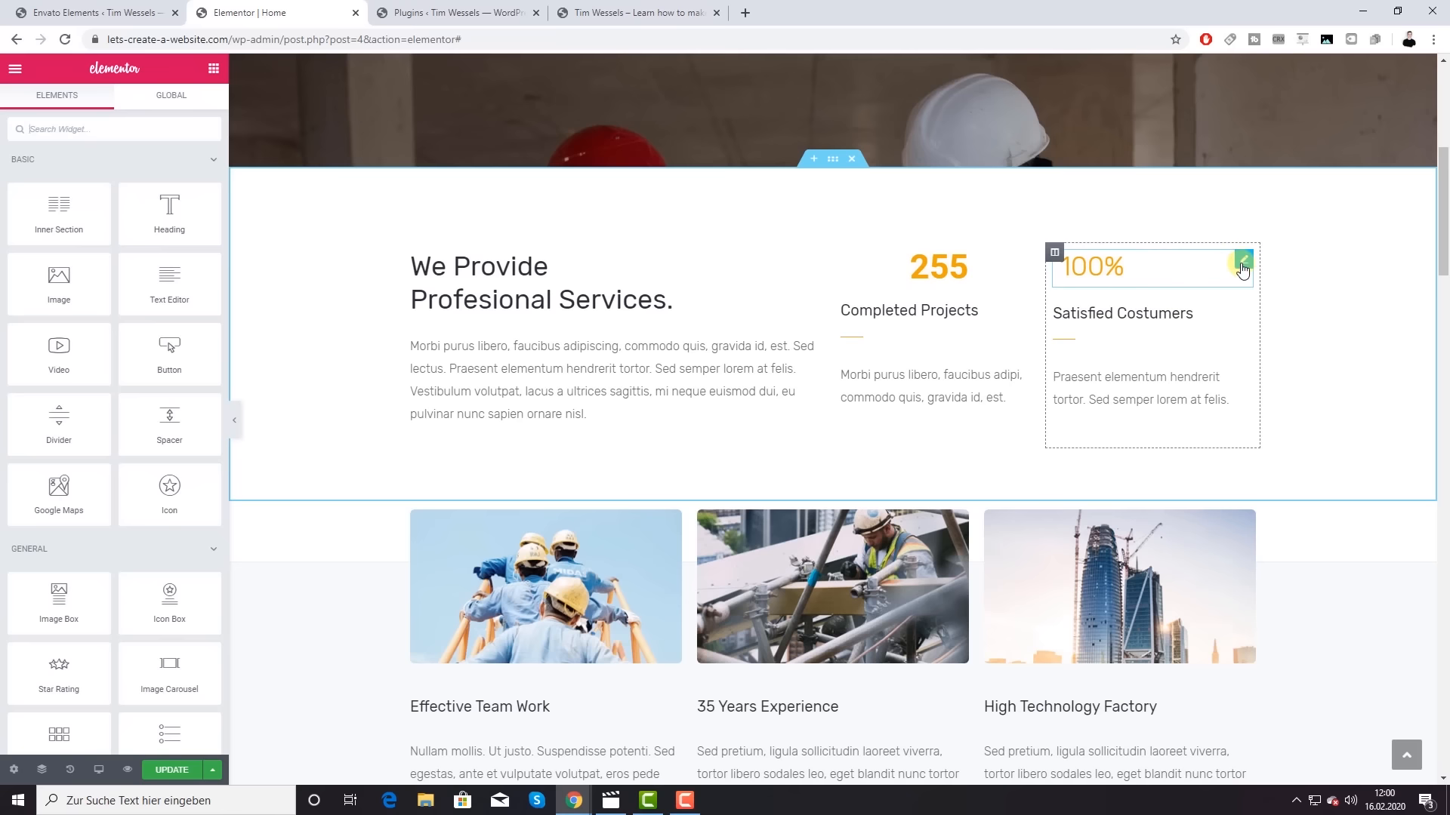
right_click(1243, 268)
click(1279, 475)
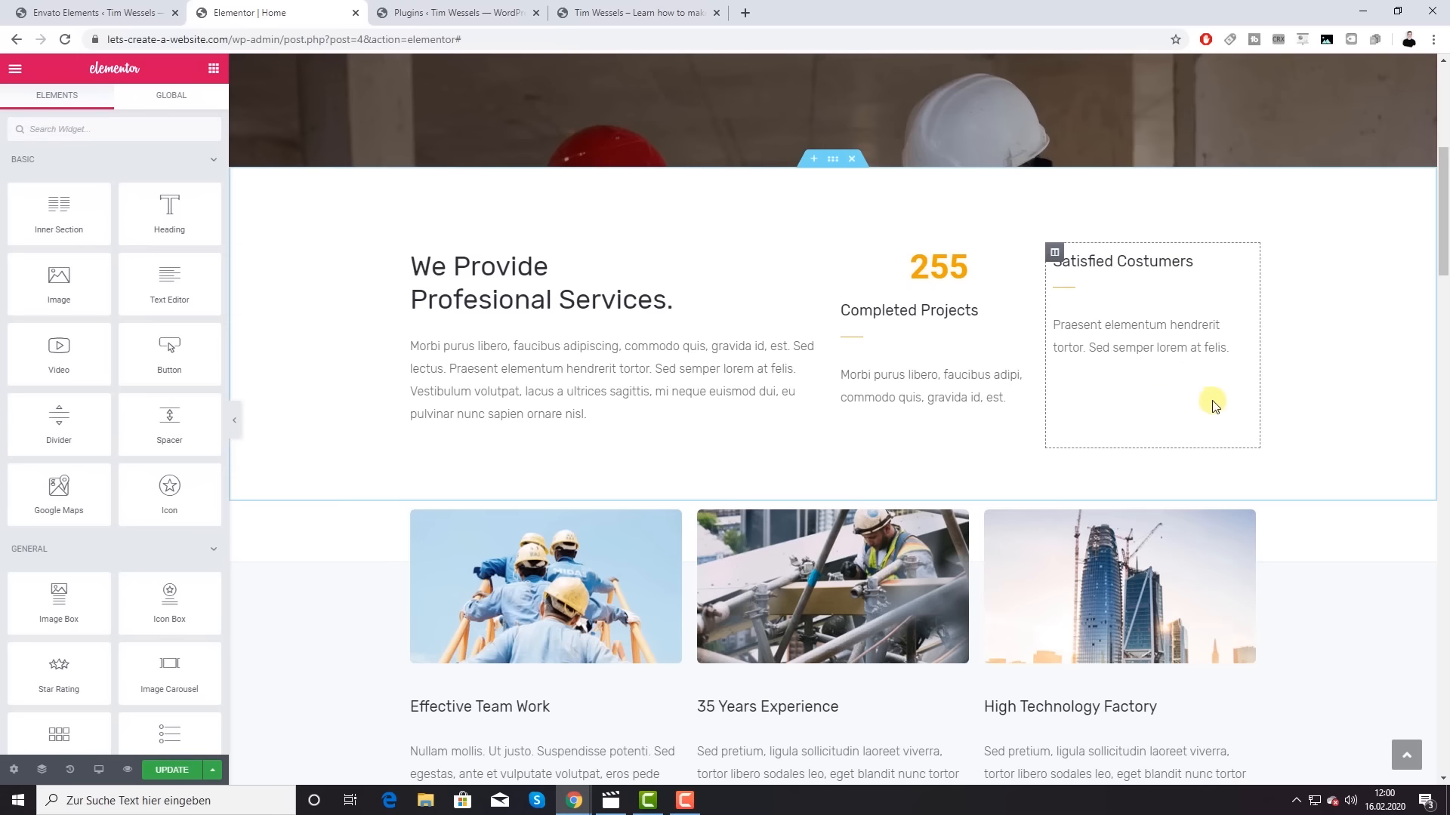
Step: Copy the "Completed Projects" counter into the "Satisfied Costumers" column and place it above that column's heading
right_click(943, 258)
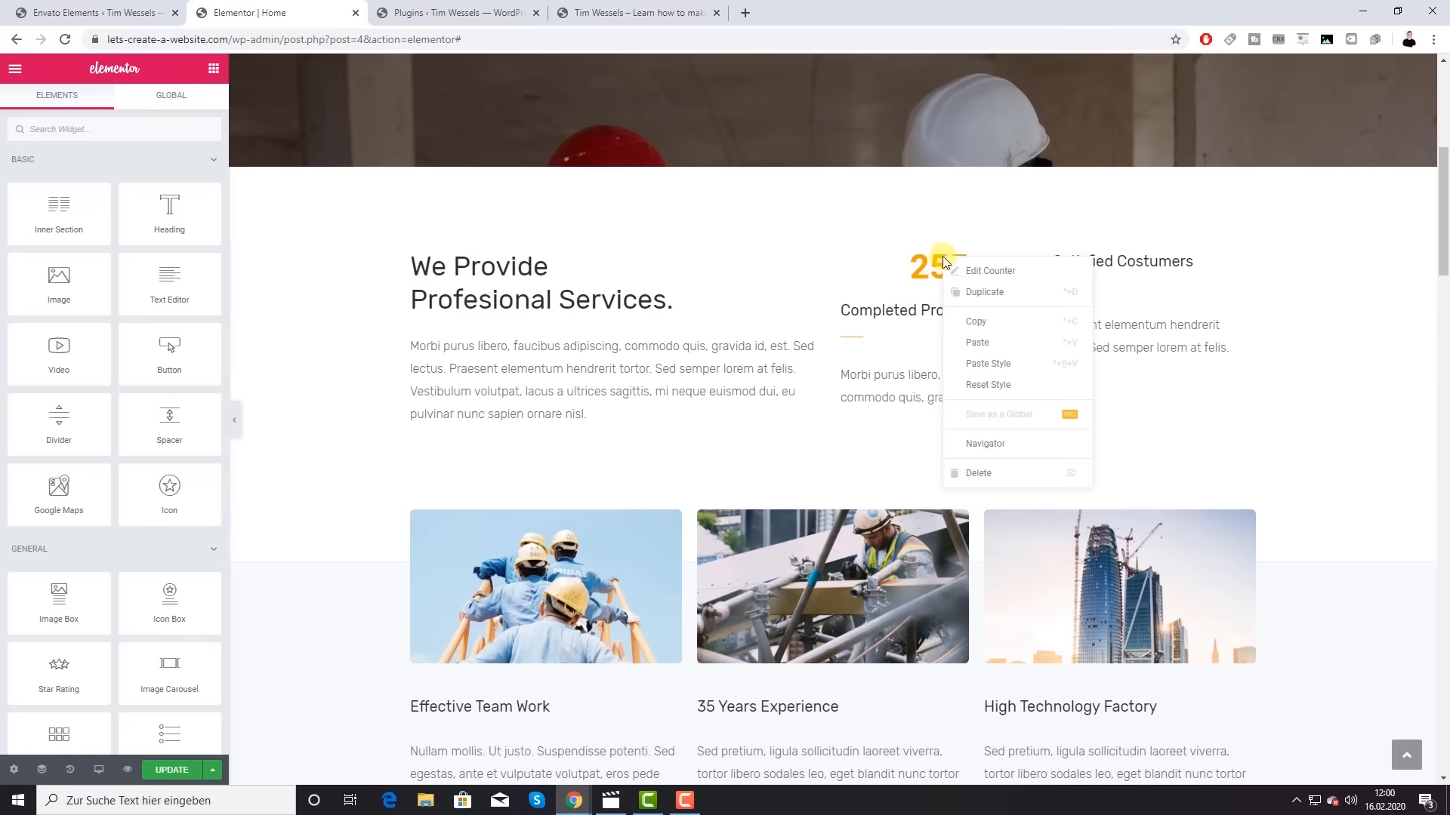
click(982, 322)
right_click(1119, 251)
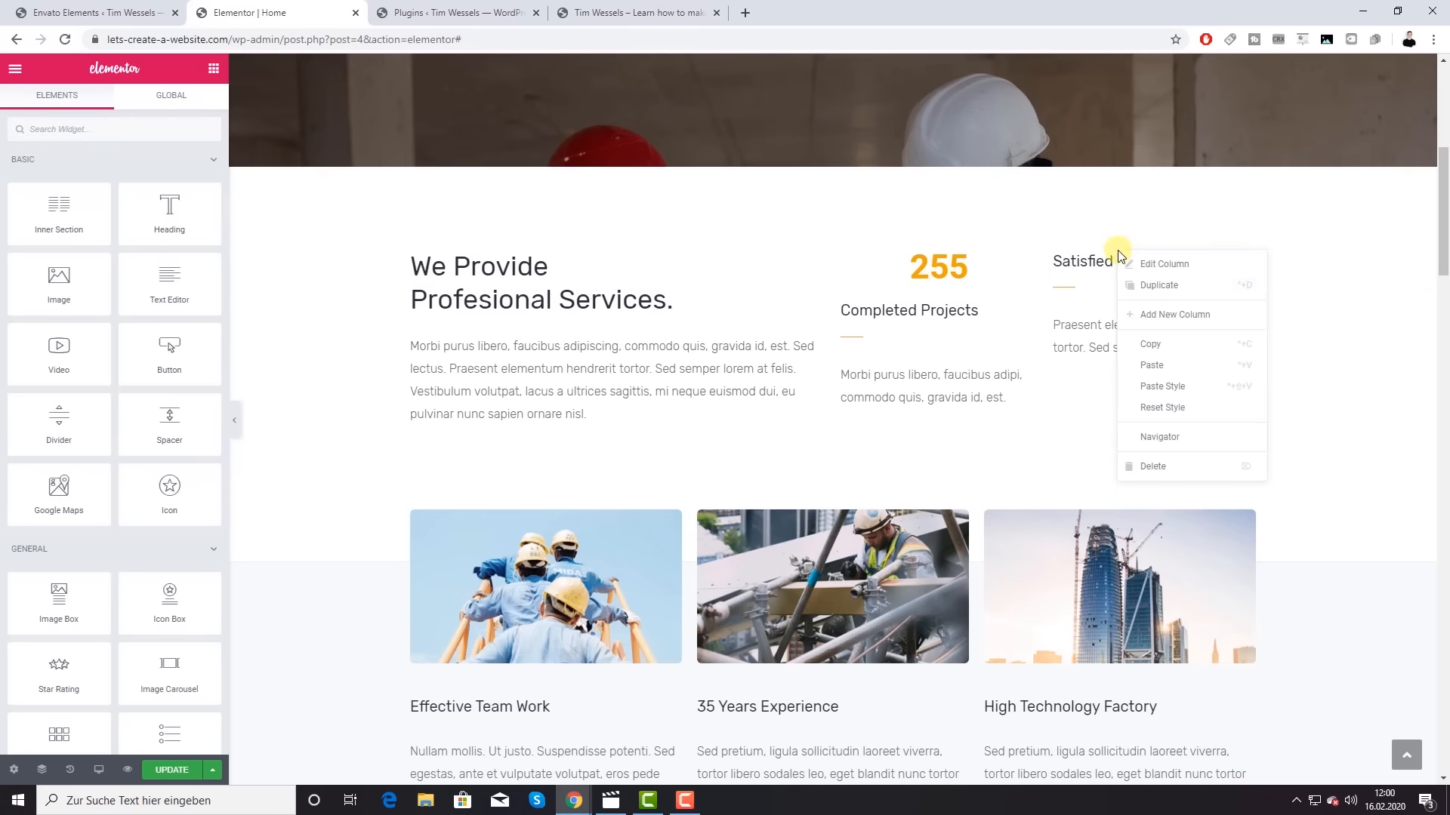
click(1153, 366)
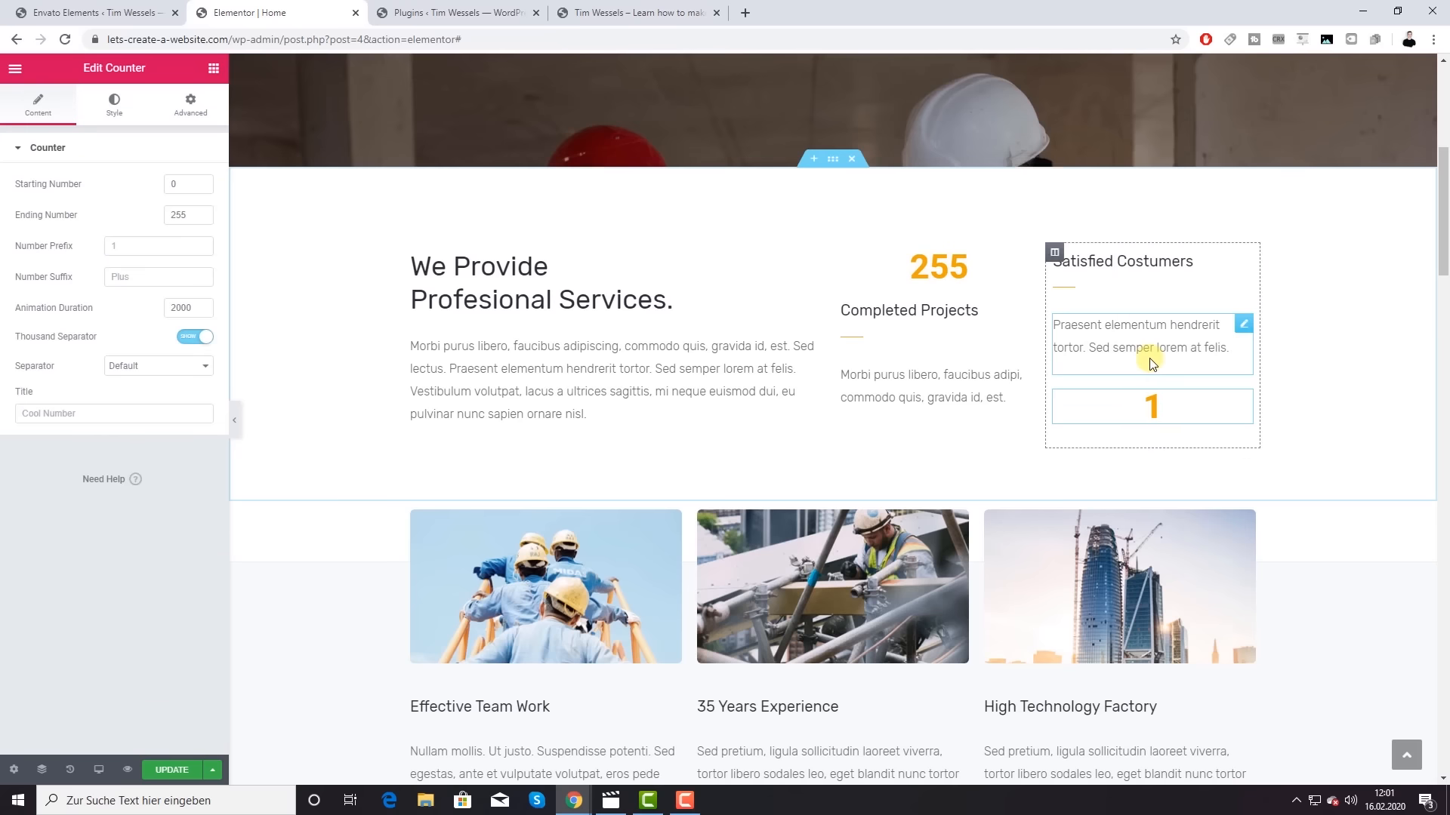
drag(1237, 383, 1131, 239)
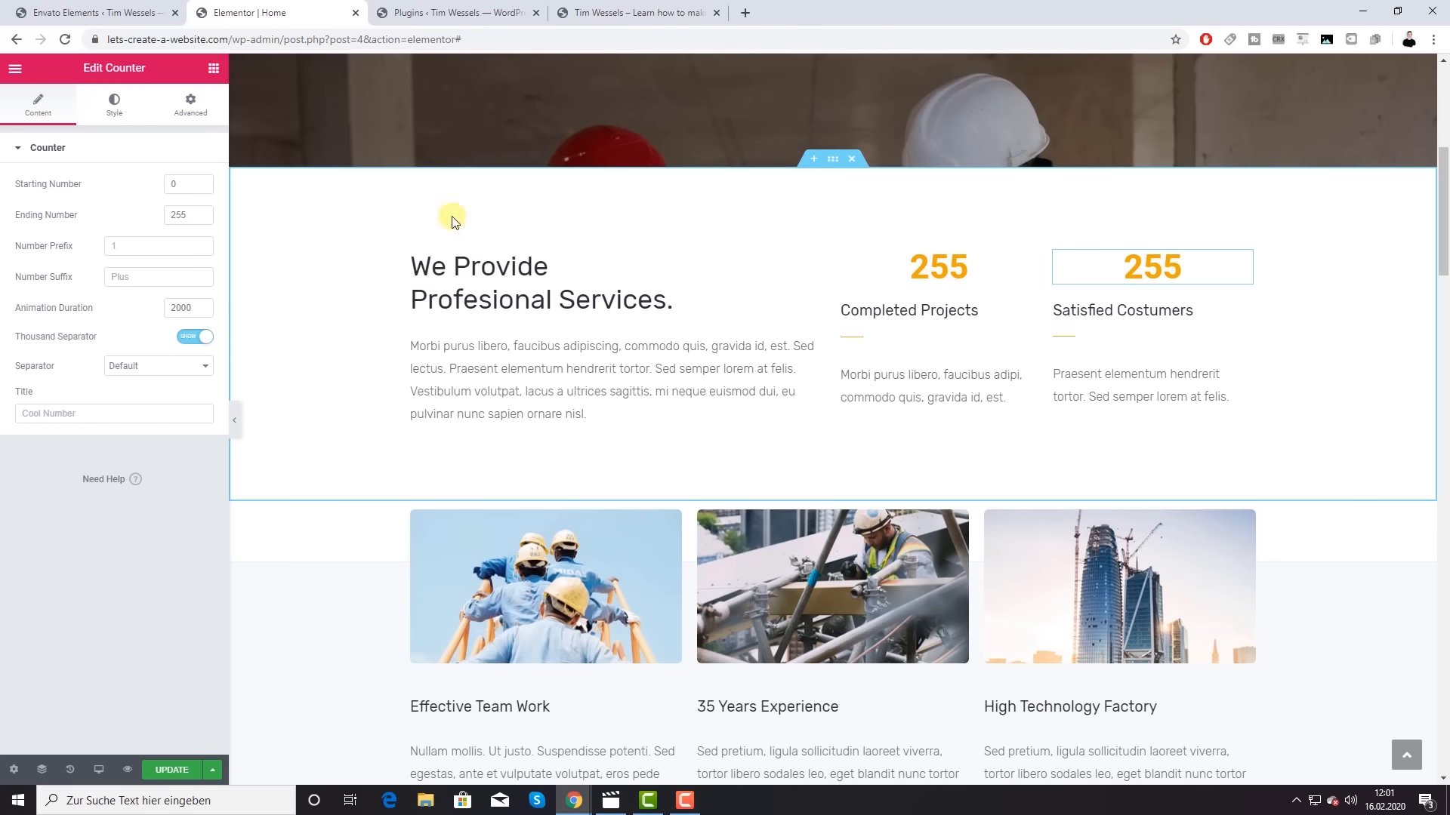
Step: Set the "Satisfied Costumers" counter's ending number to 100 and its number suffix to "%"
drag(191, 213, 139, 214)
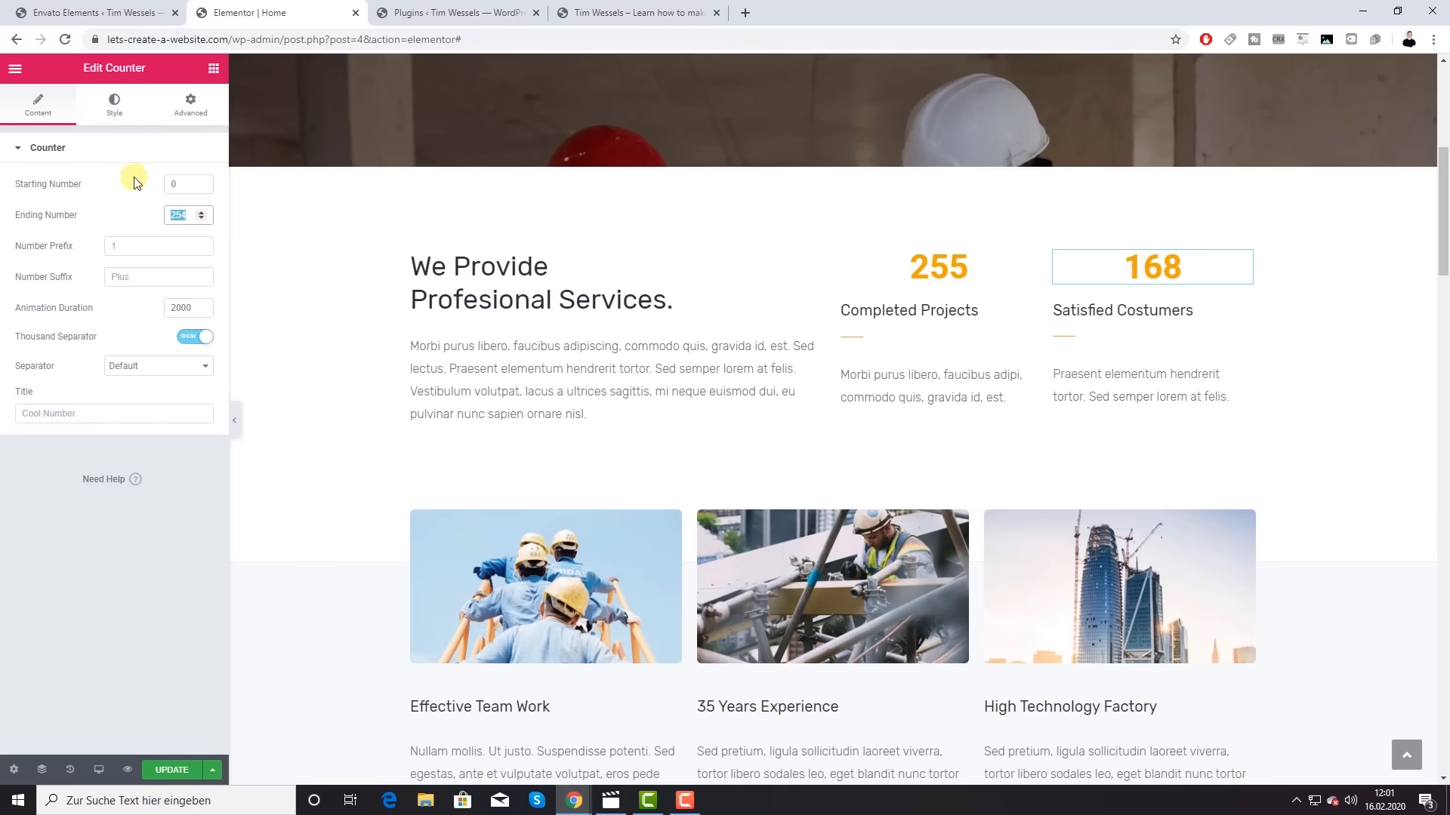
text(1)
text(%)
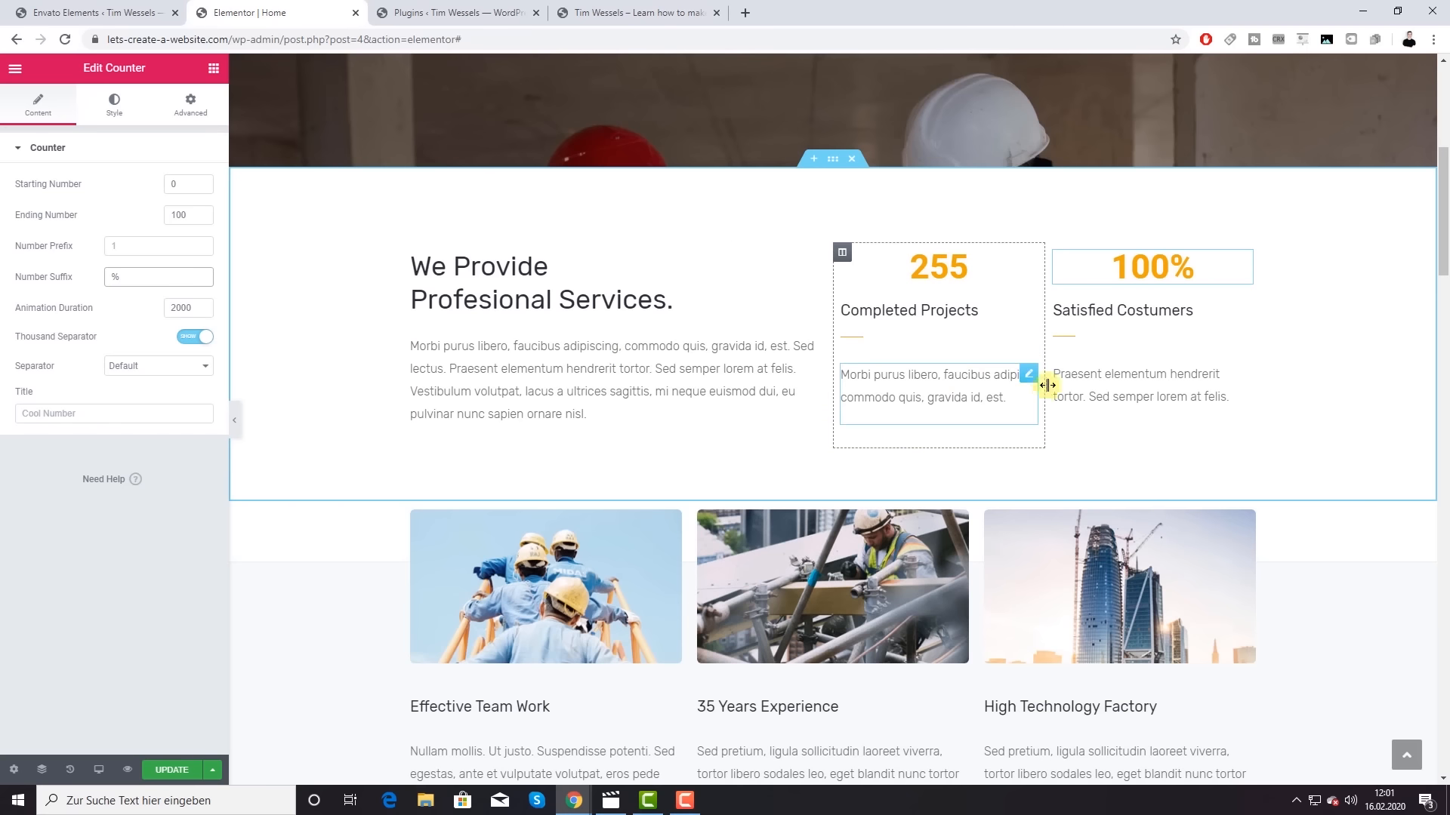
Step: Open the image, heading and paragraph of the "Effective Team Work" card one after another to view their content settings
scroll(958, 401, down, 3)
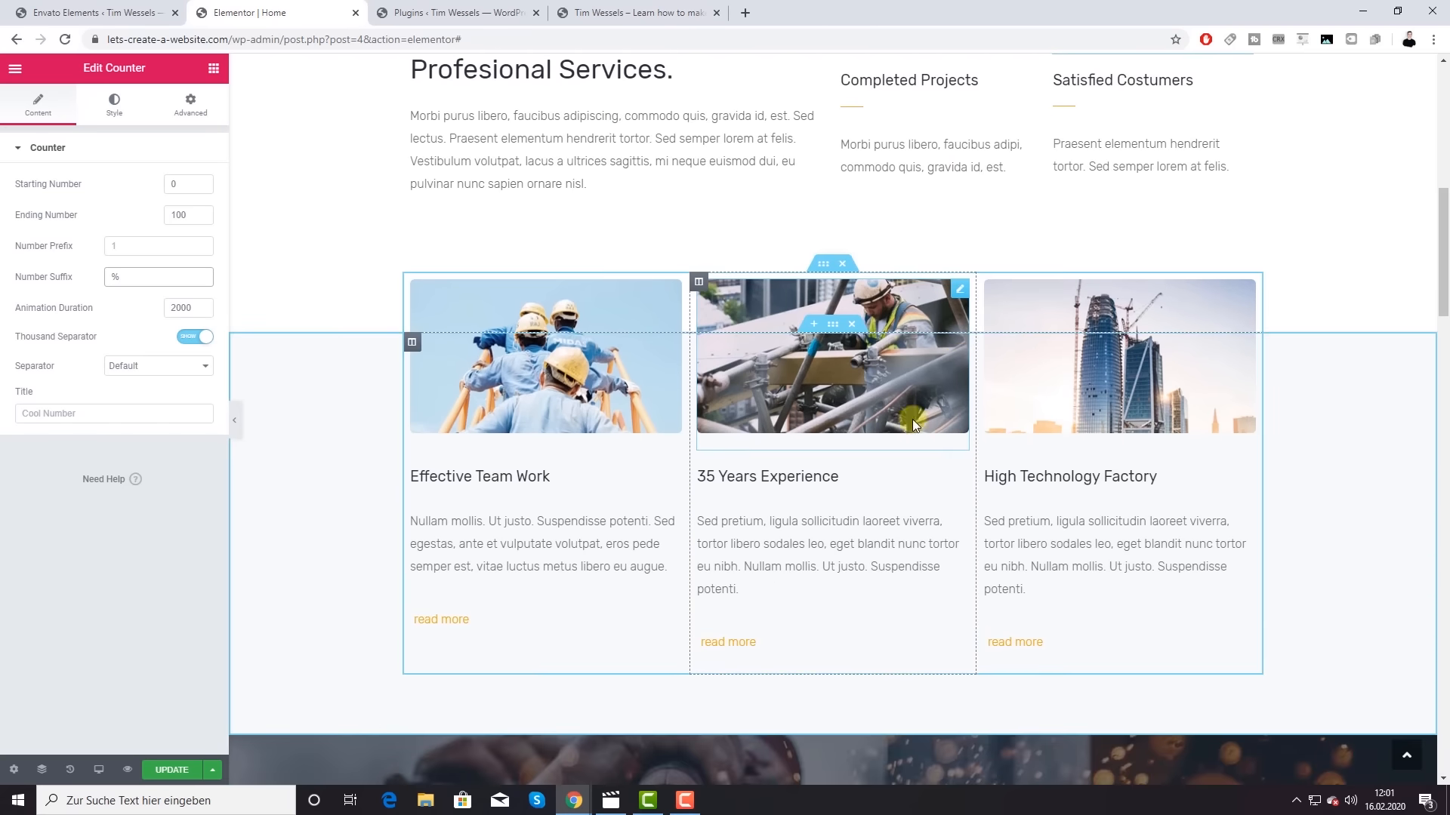
click(672, 292)
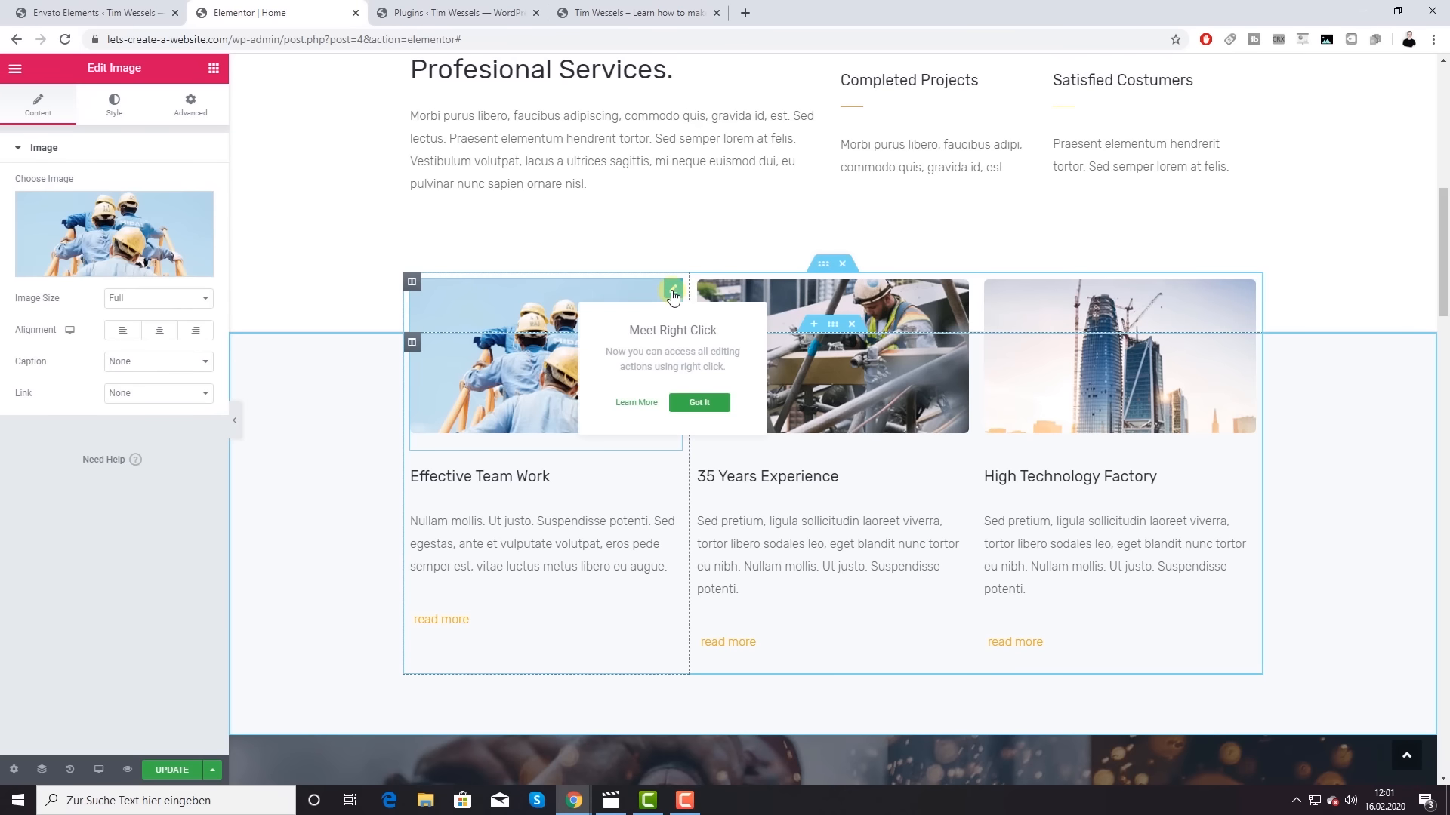
click(492, 476)
click(493, 545)
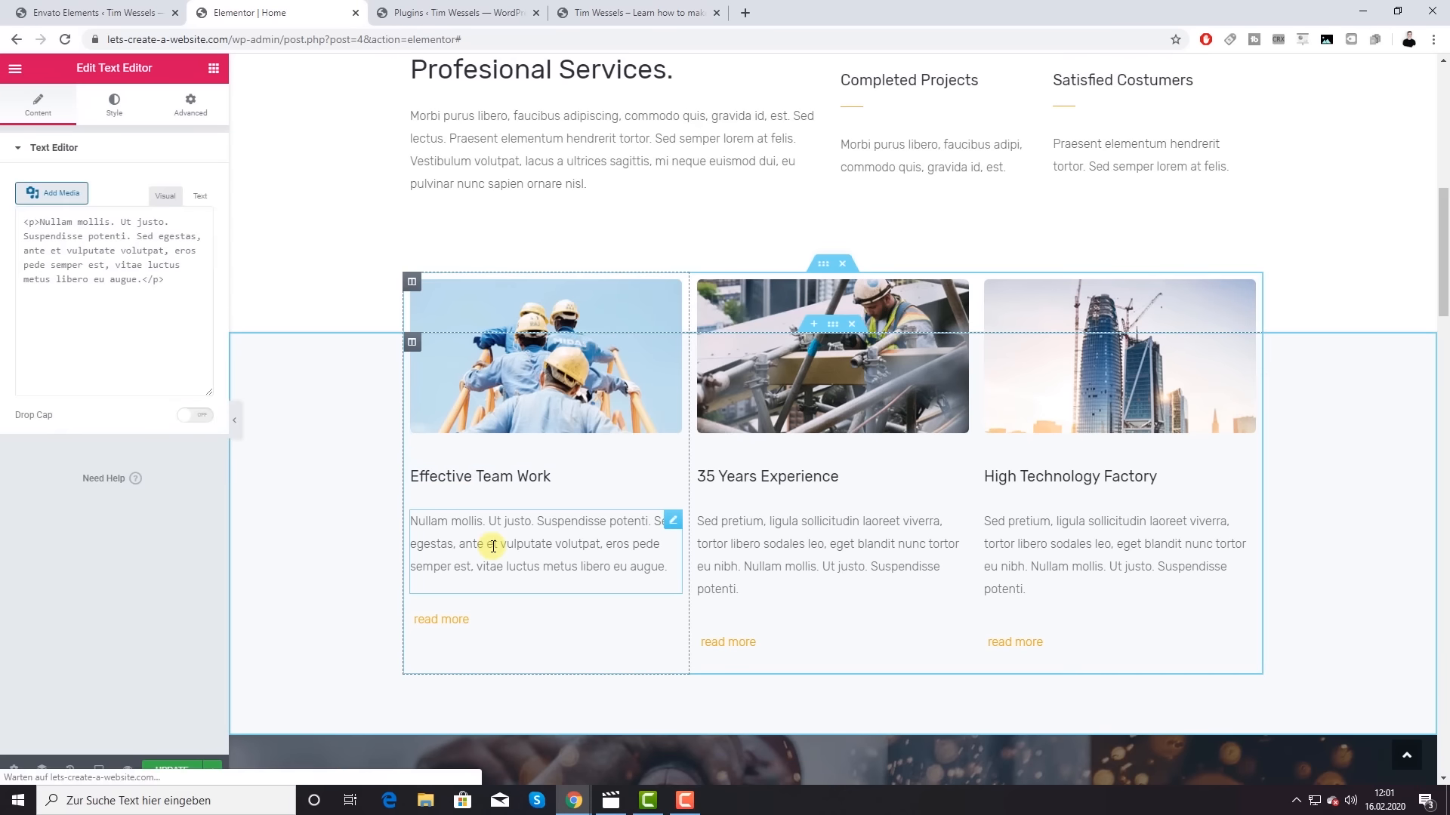
Step: Link the "read more" button of the "Effective Team Work" card to the Services page
click(453, 627)
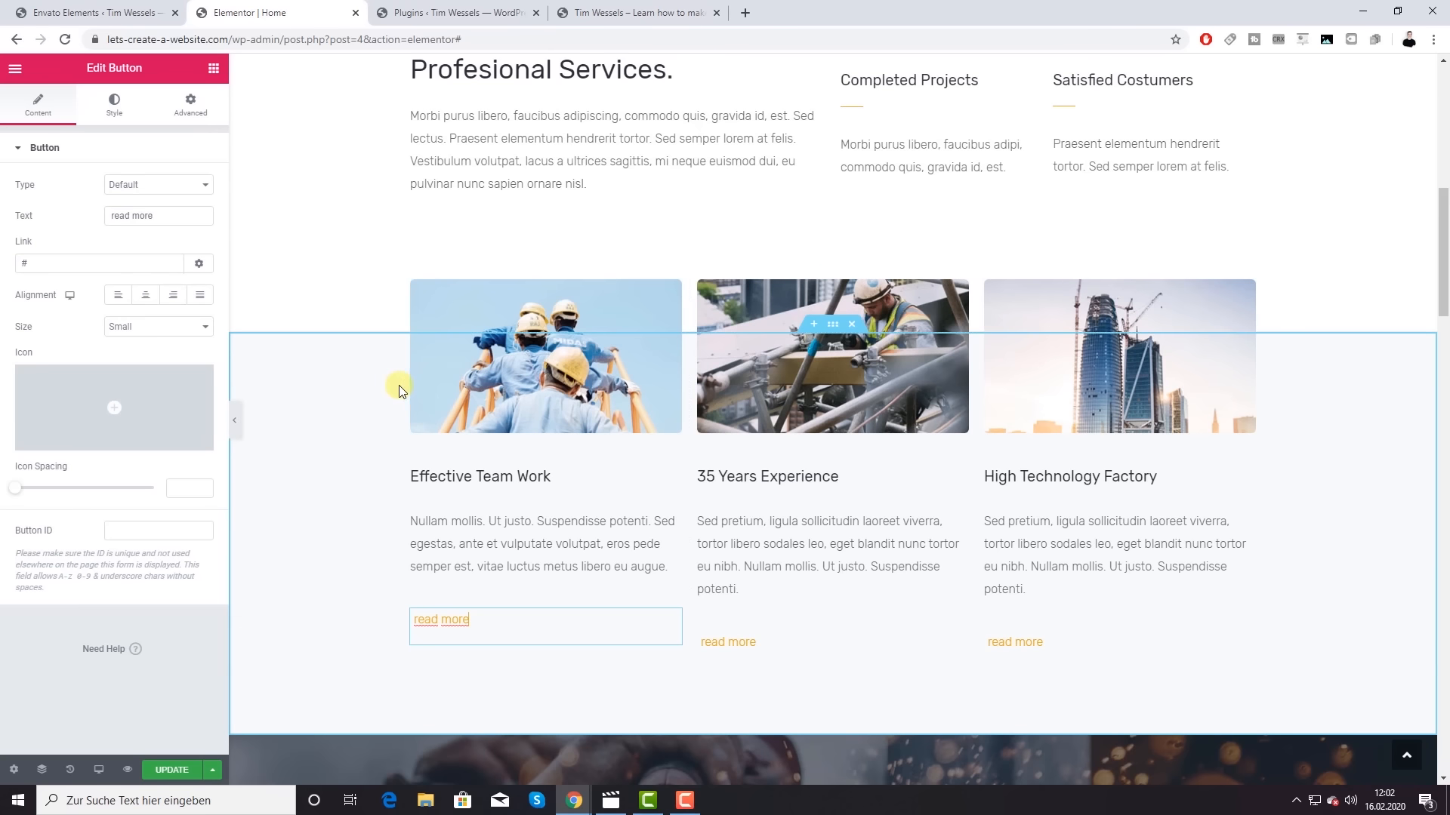
click(73, 262)
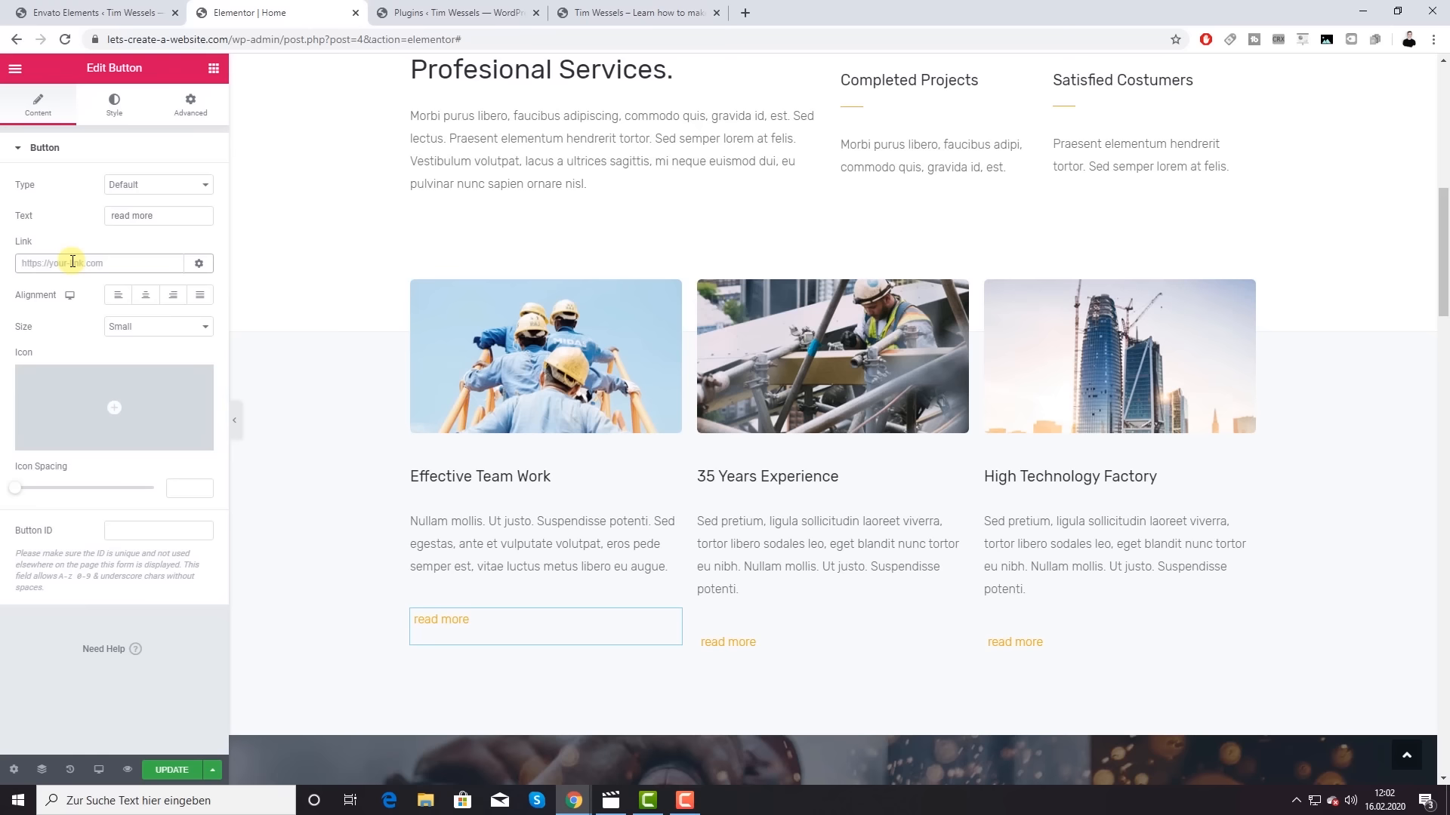
text(serv)
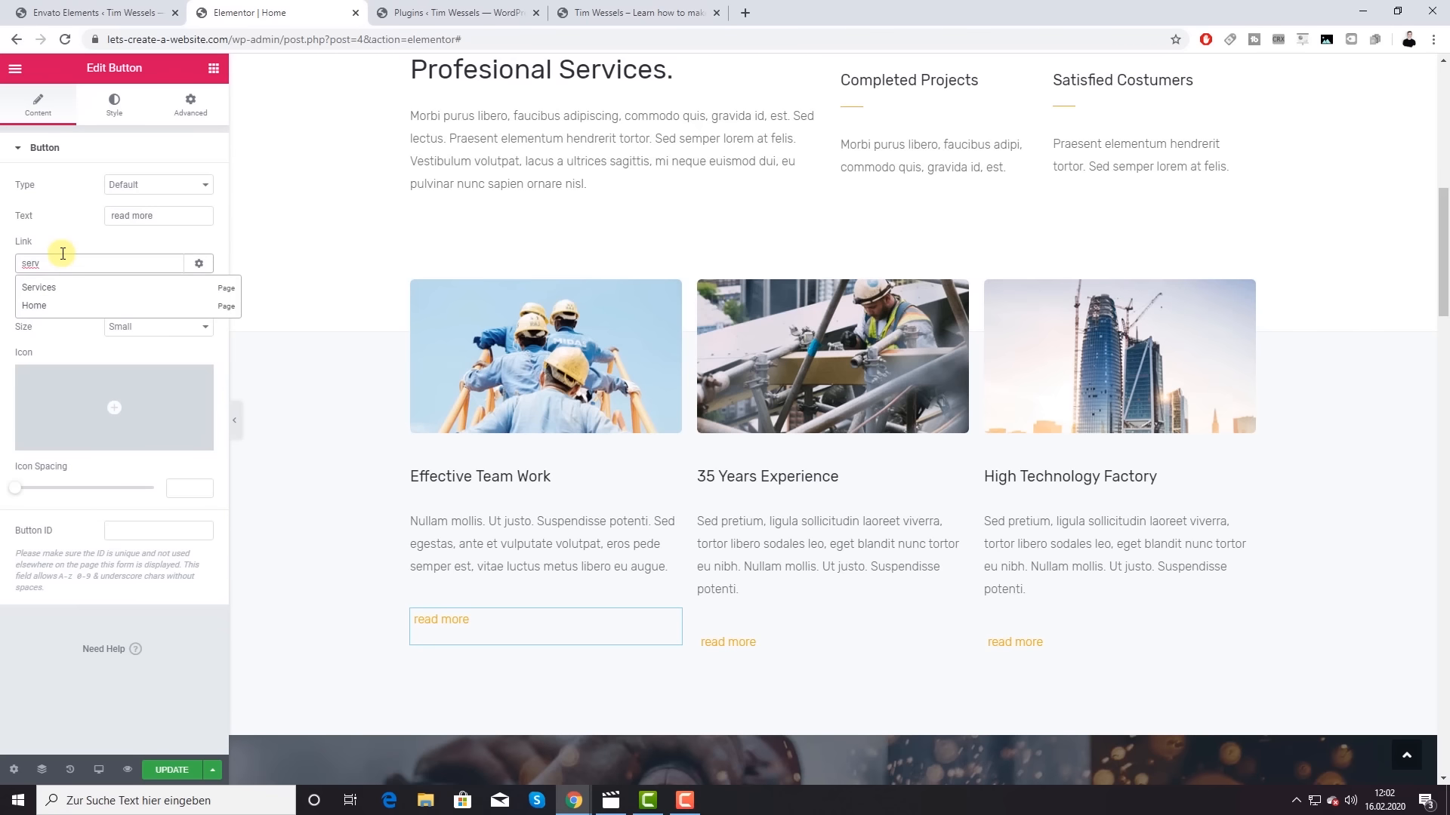
click(45, 288)
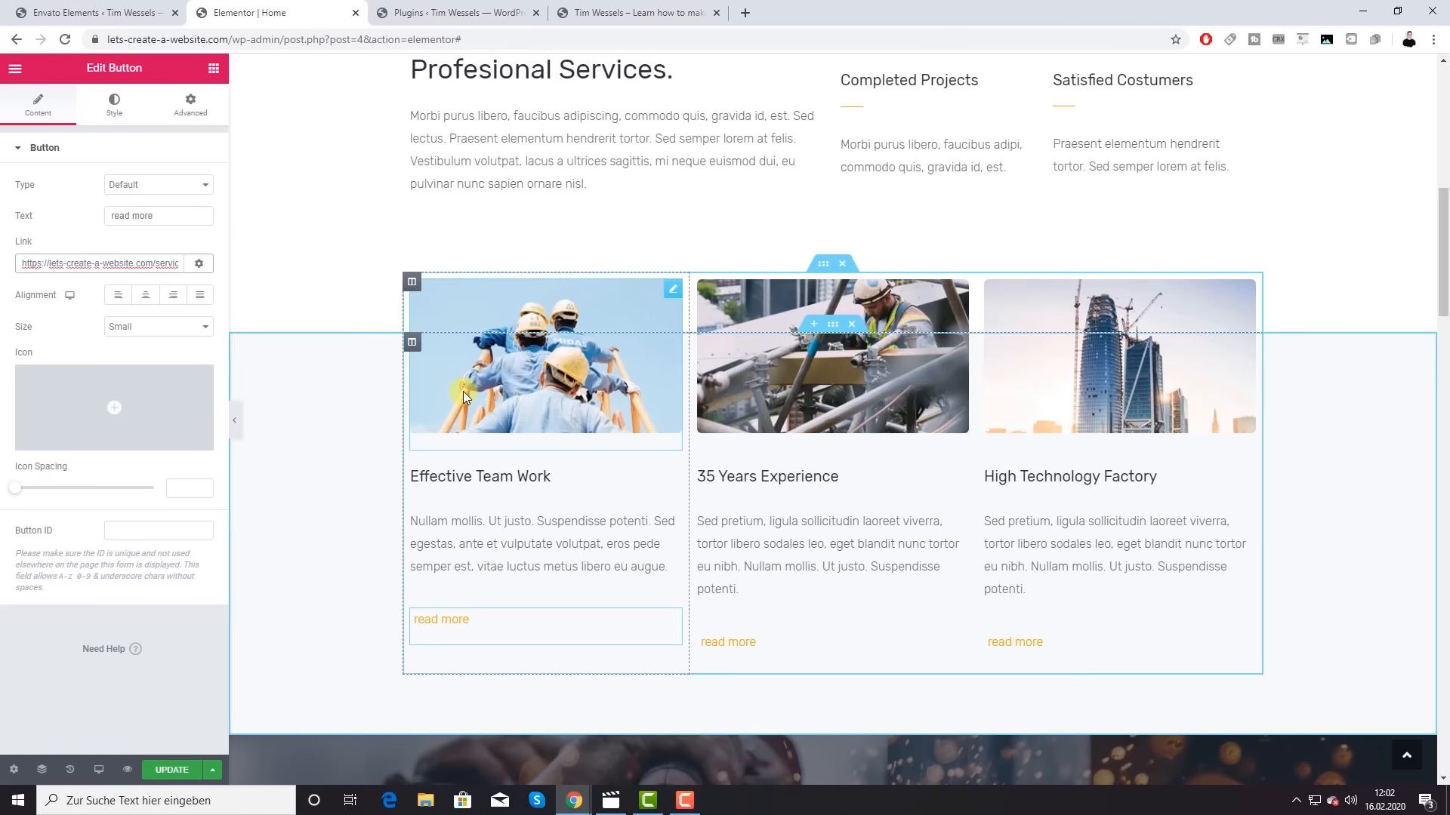
Step: Delete the section holding the three service cards below "We Provide Profesional Services."
click(852, 324)
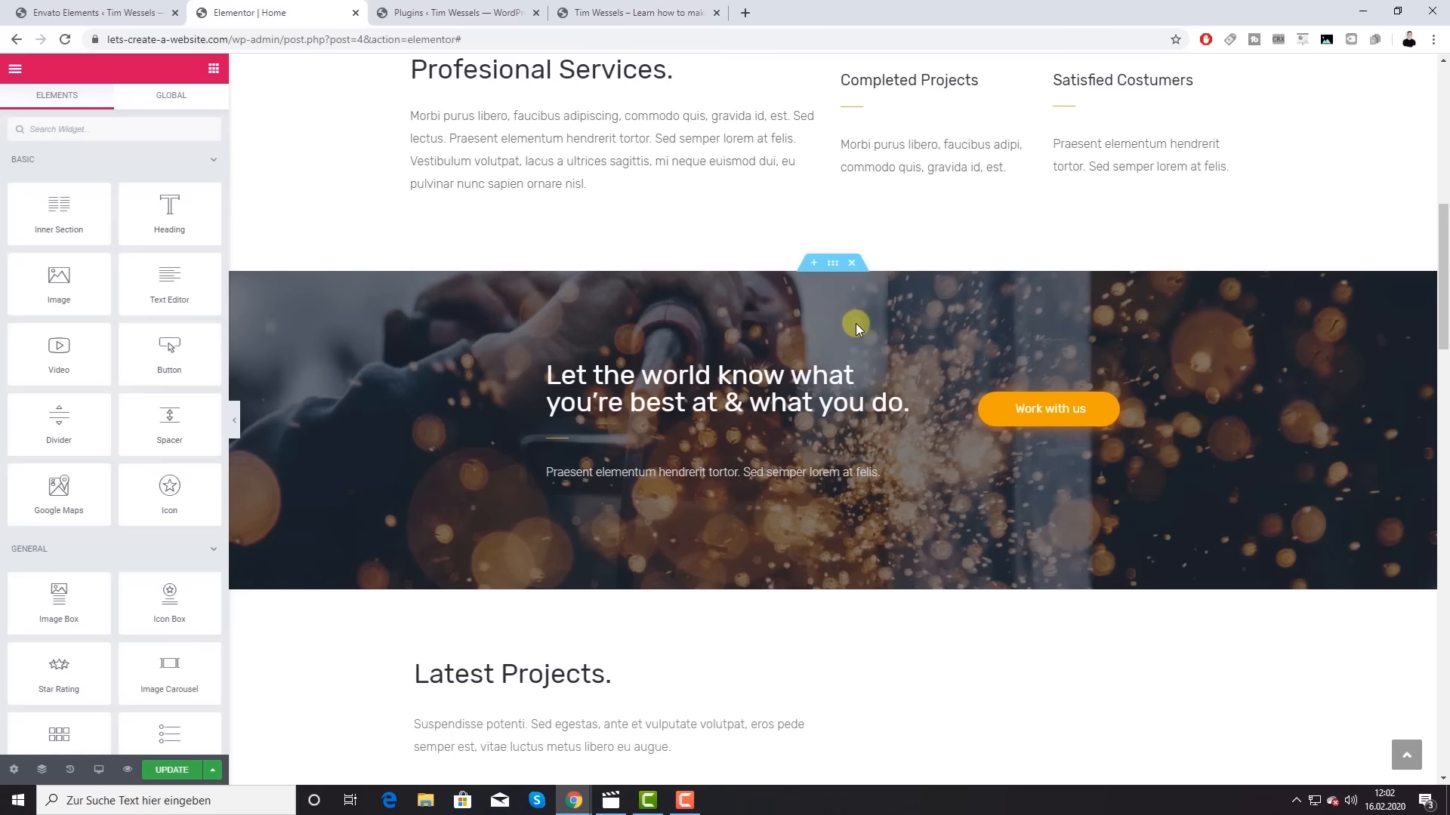
scroll(835, 360, up, 2)
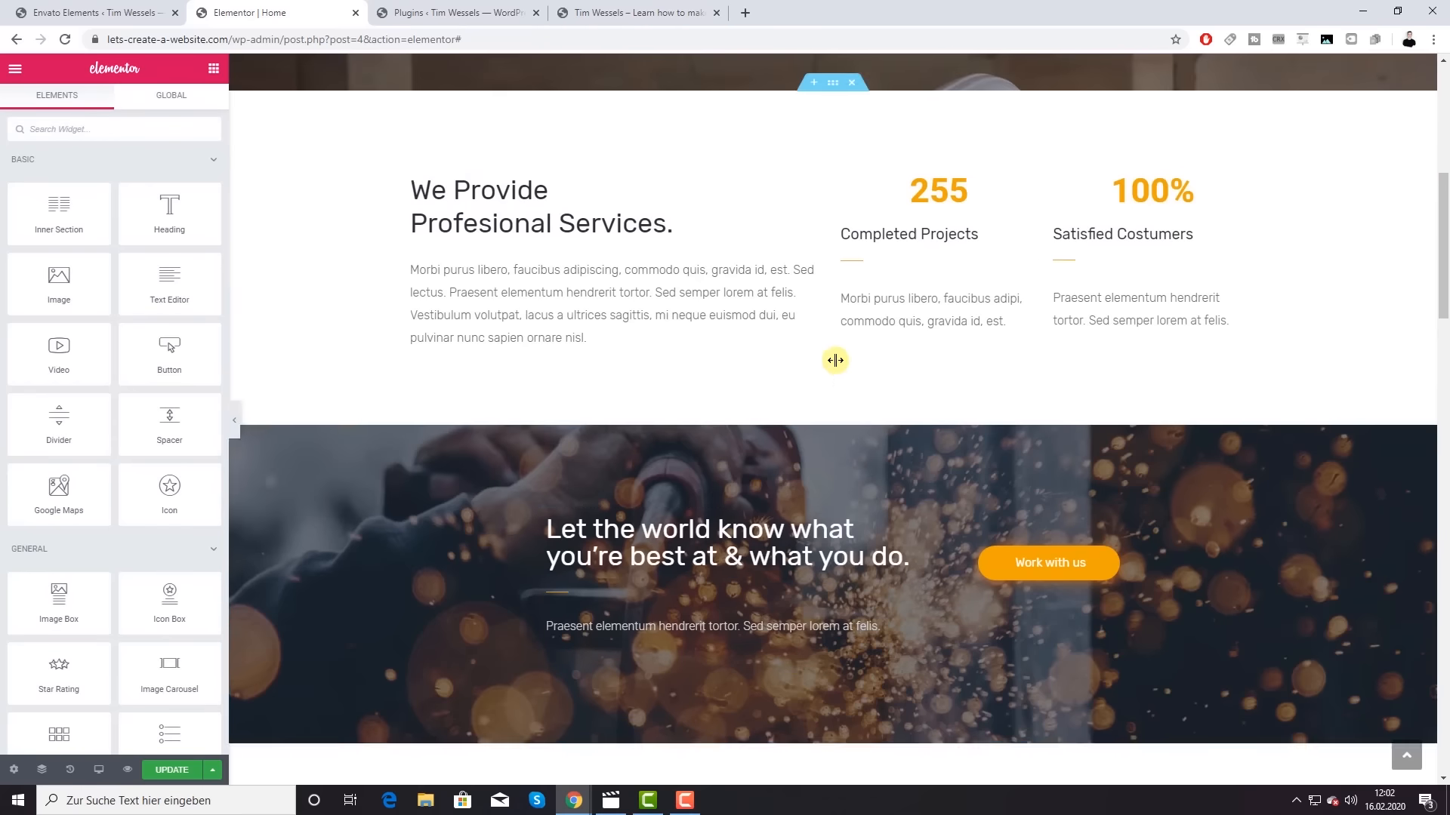
scroll(835, 360, up, 6)
scroll(782, 359, down, 6)
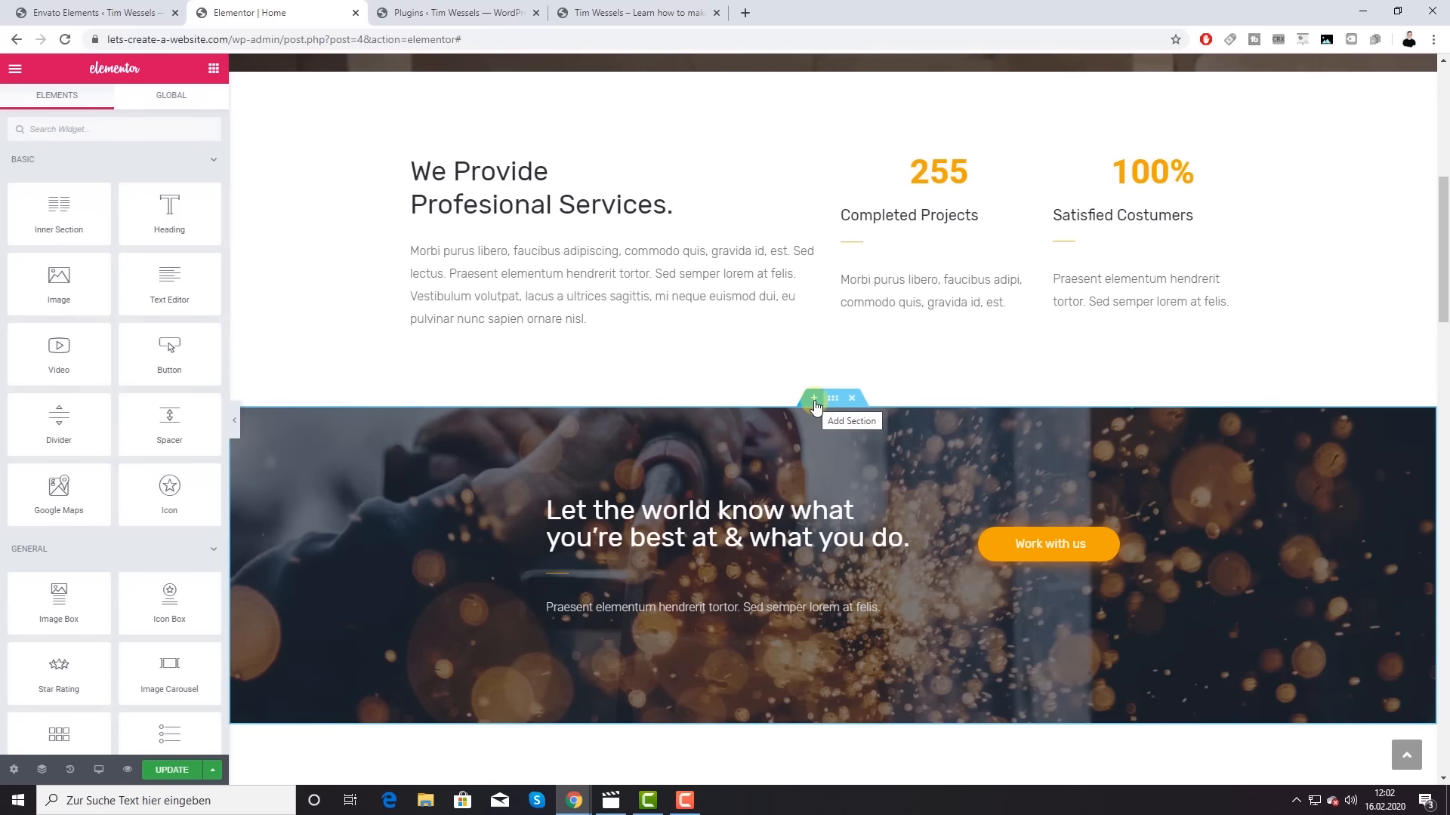
Step: Add an empty section above the "Let the world know" banner and open the Envato Elements block kits for it
click(814, 400)
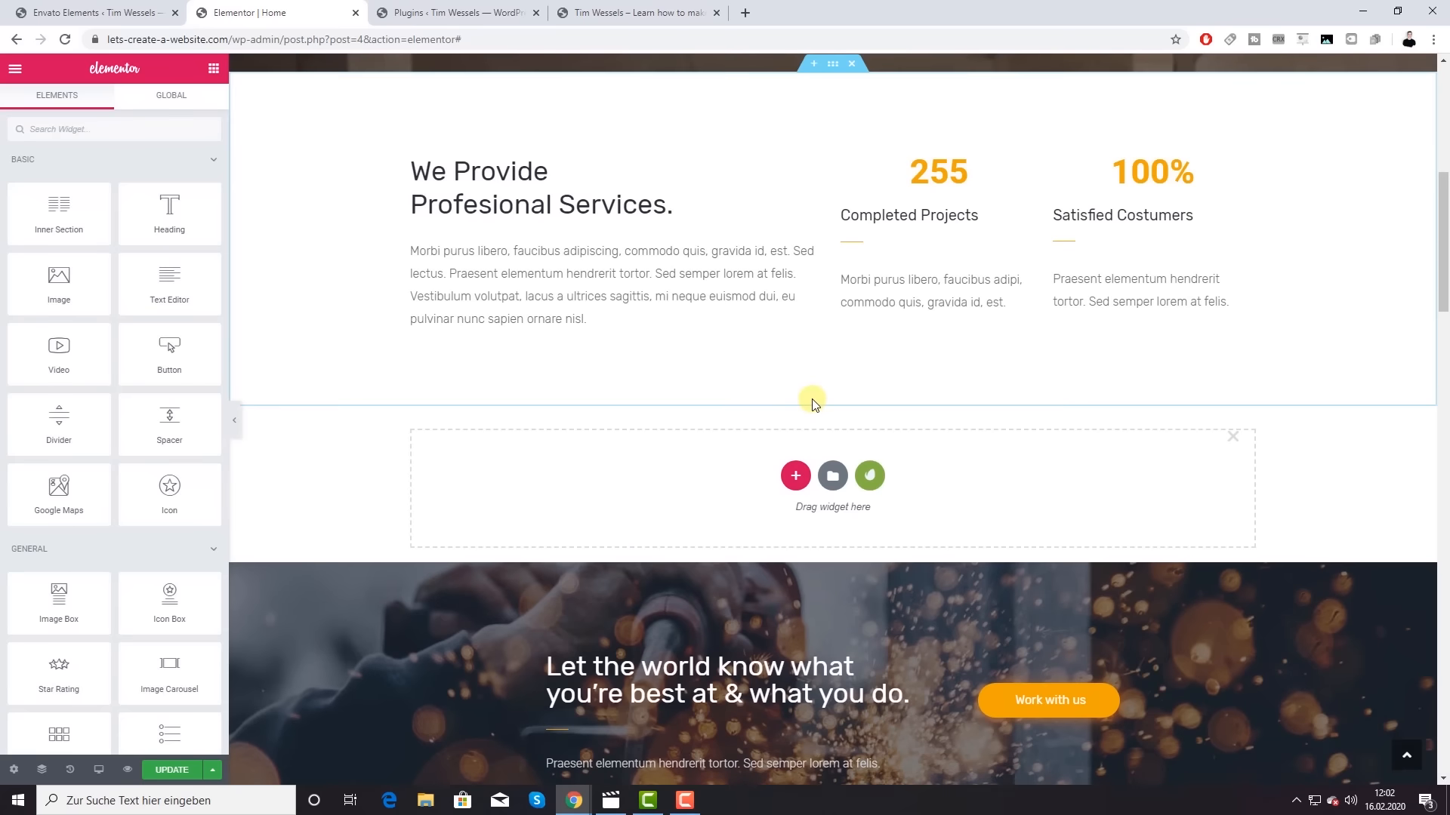
click(872, 469)
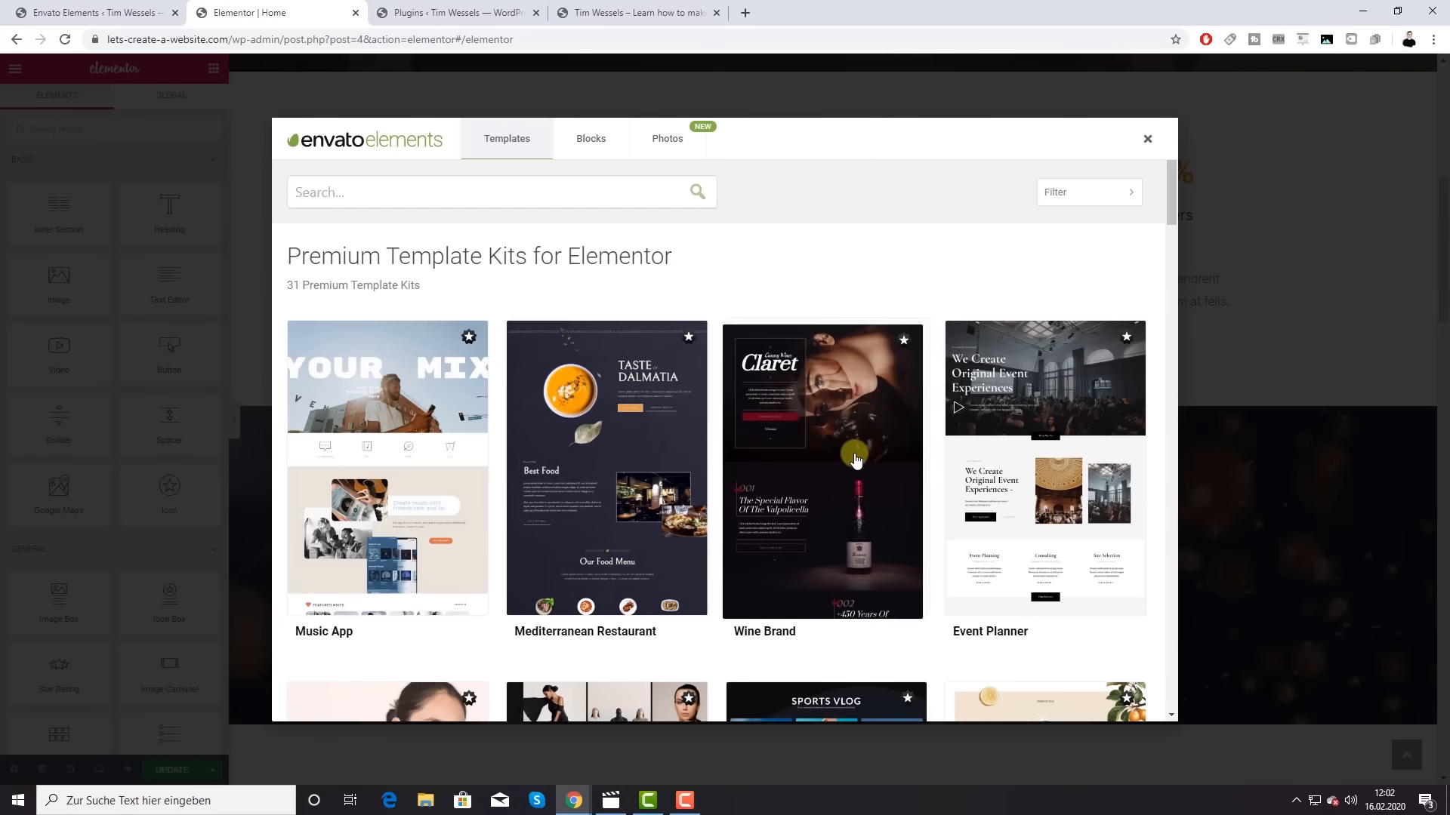
click(591, 138)
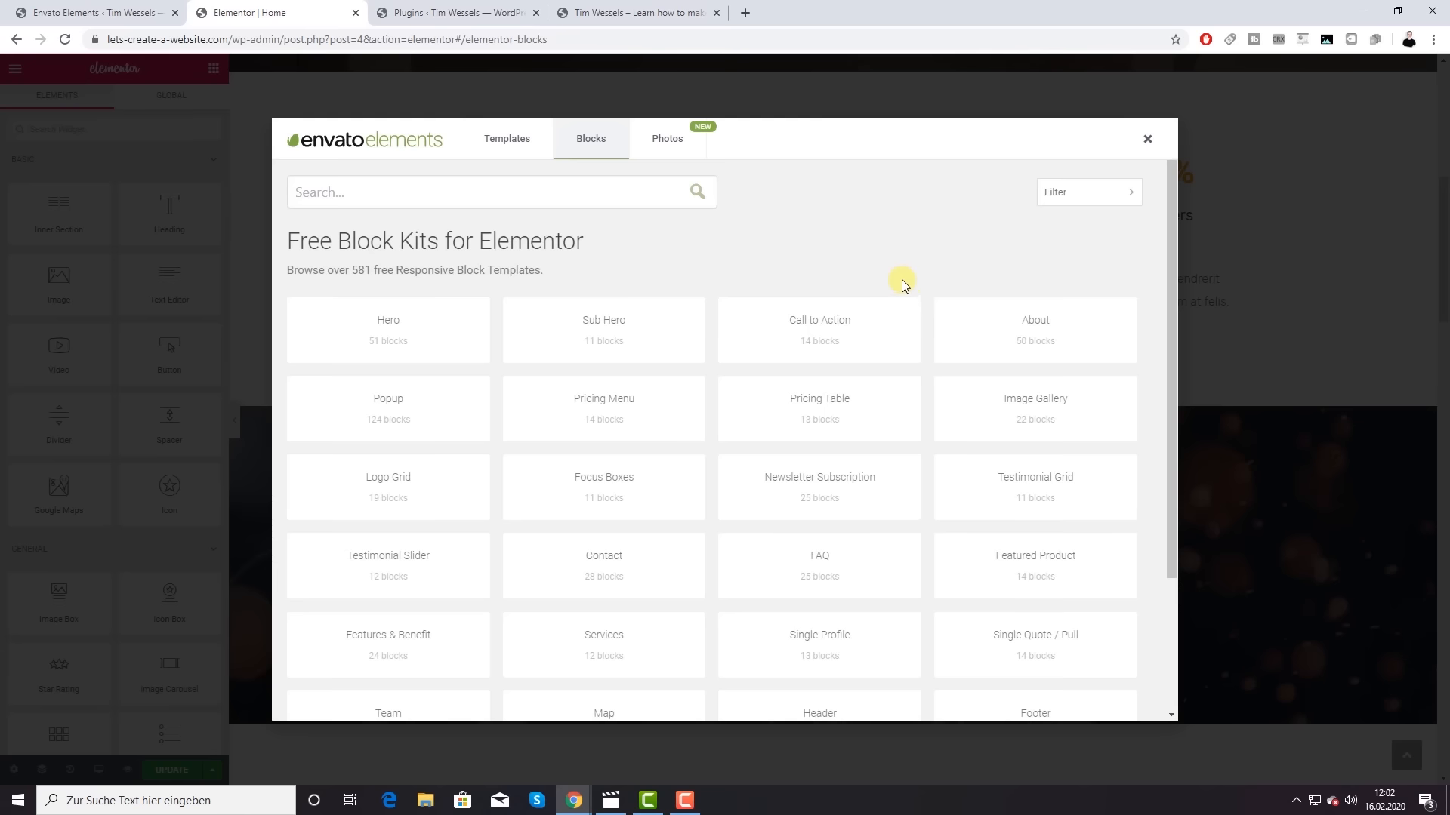
Step: Insert the Focus Boxes block titled "Our Services" with three image cards from the Services block kits
scroll(903, 295, down, 2)
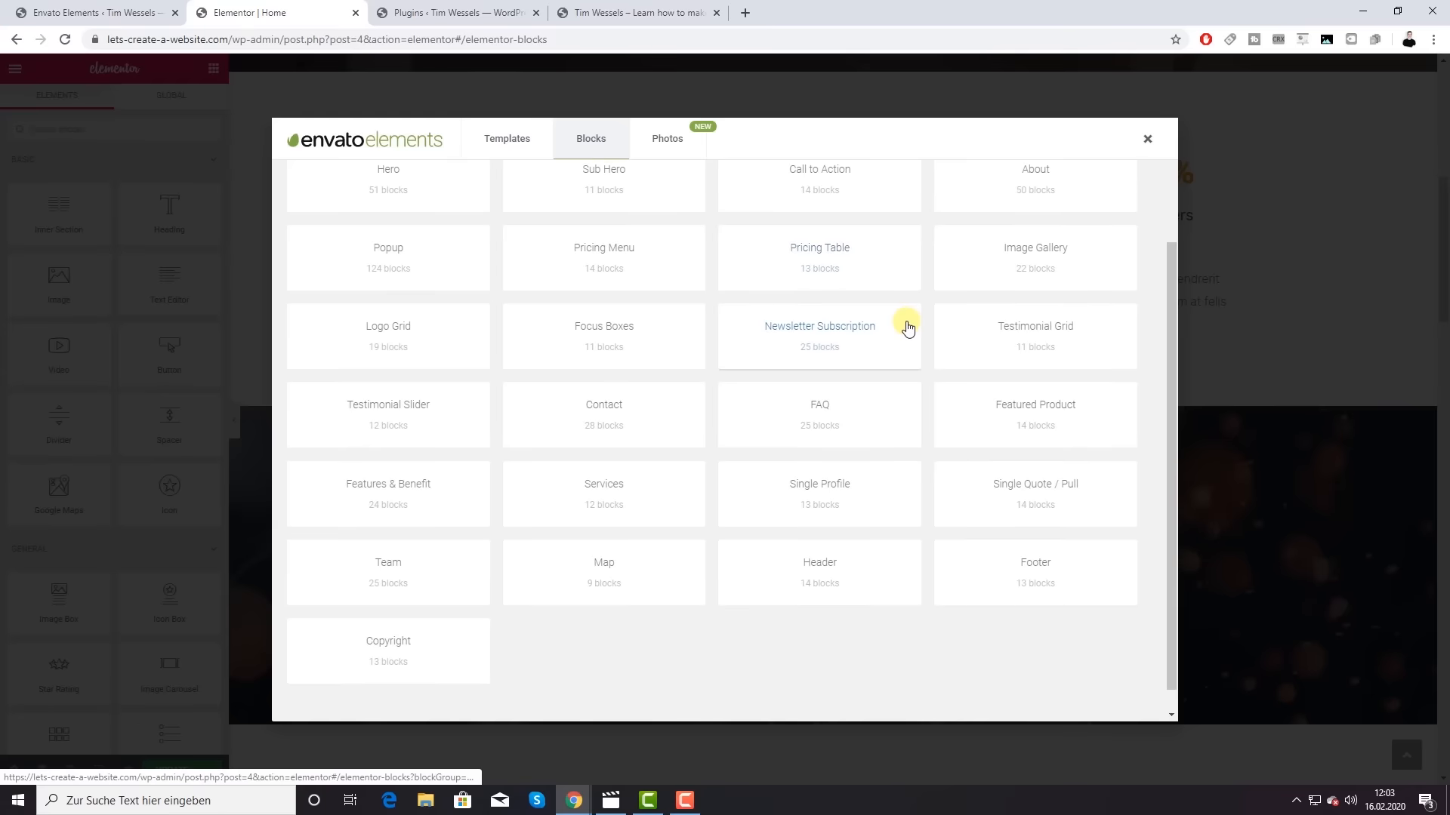
scroll(907, 326, down, 1)
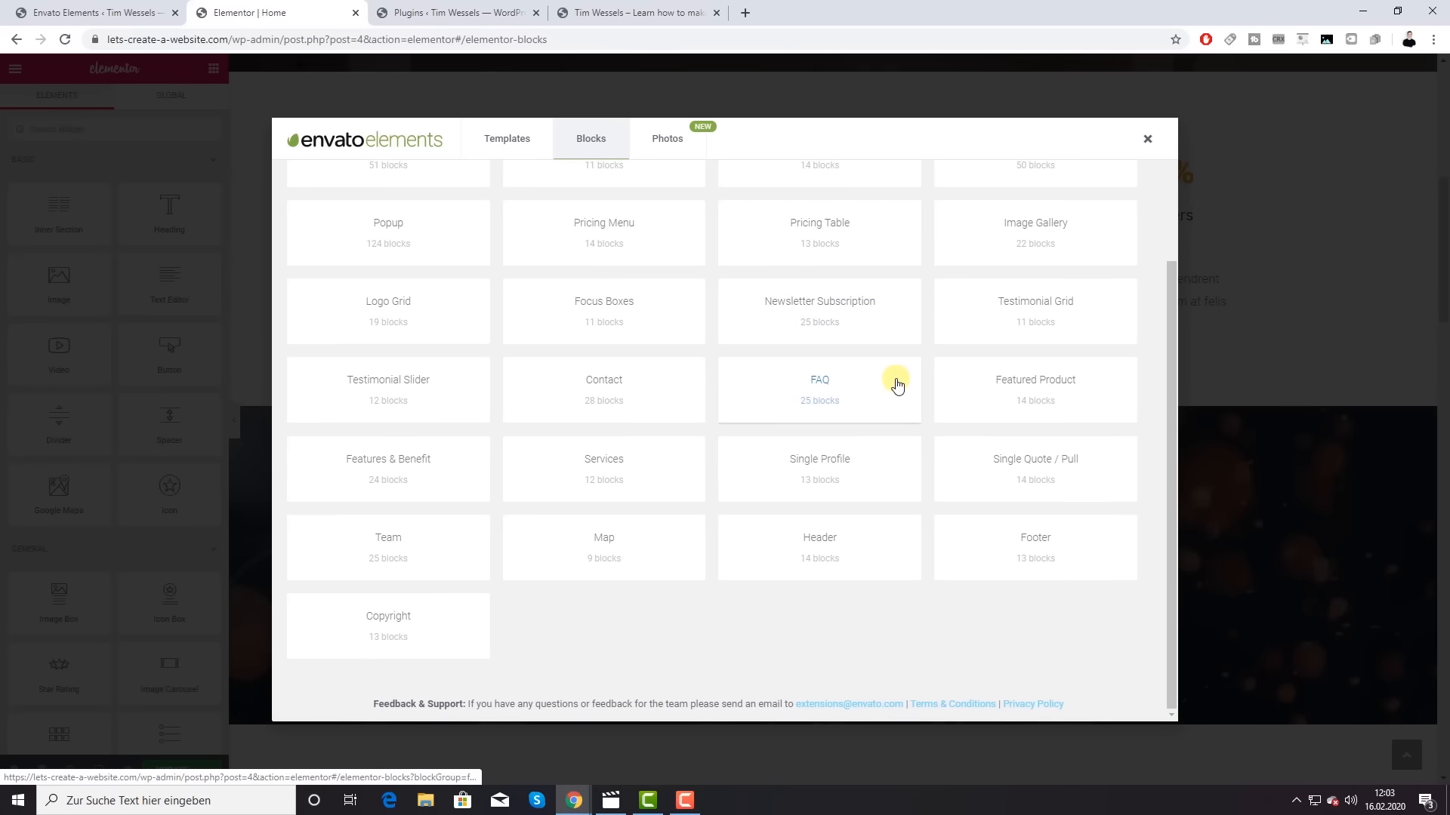
click(631, 464)
scroll(864, 421, down, 8)
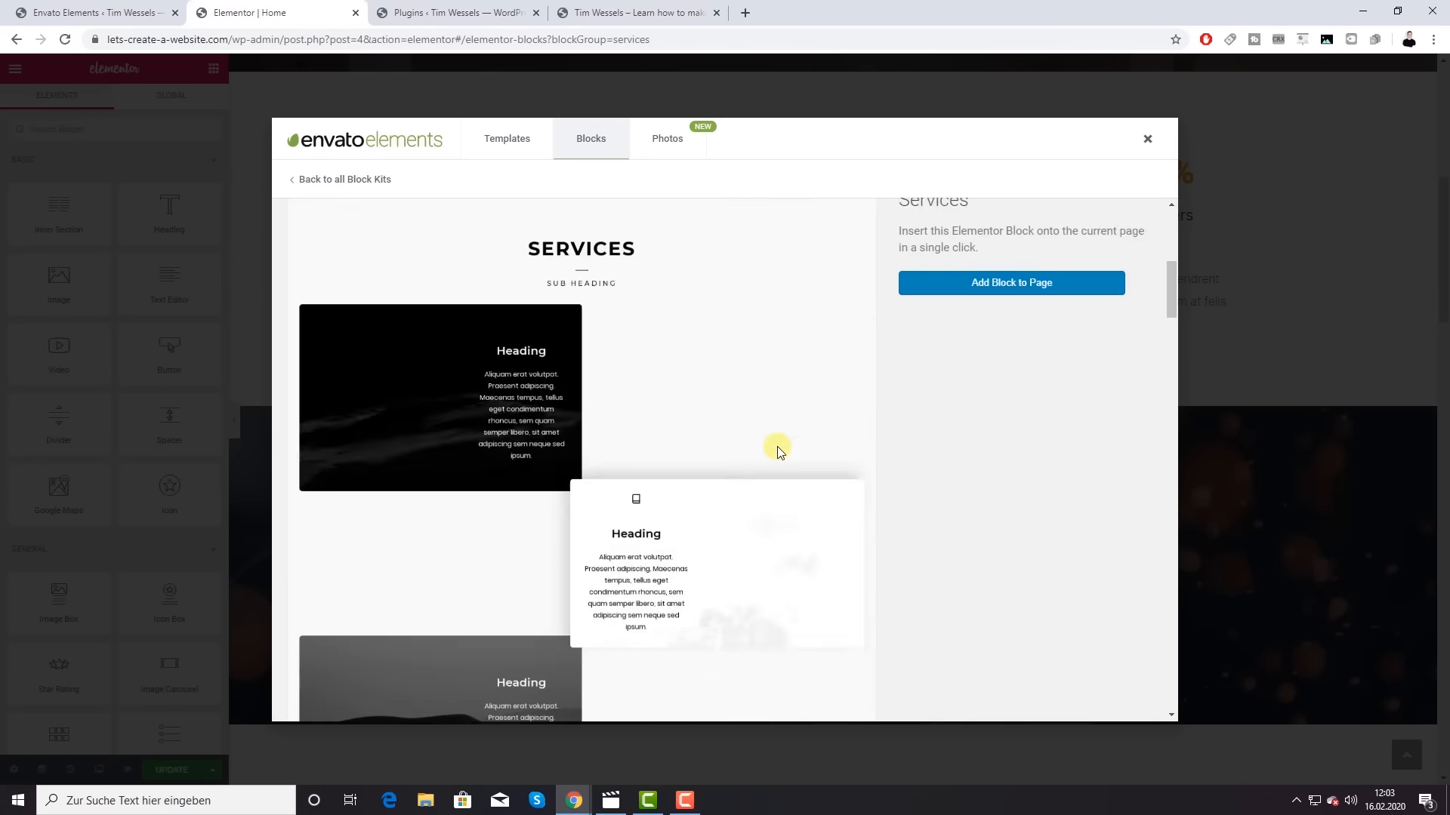
scroll(773, 450, down, 15)
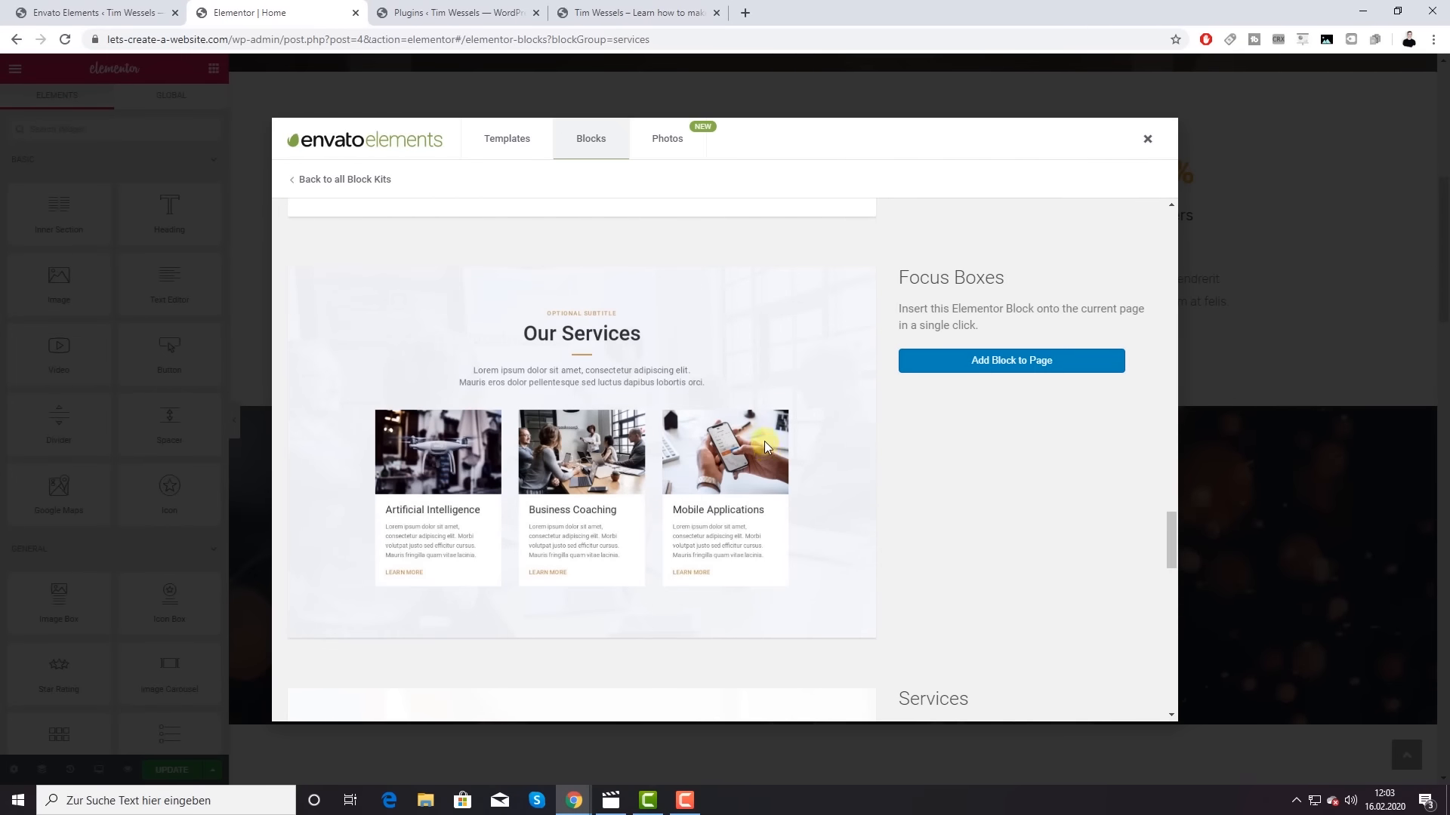
scroll(737, 463, down, 3)
scroll(672, 460, up, 3)
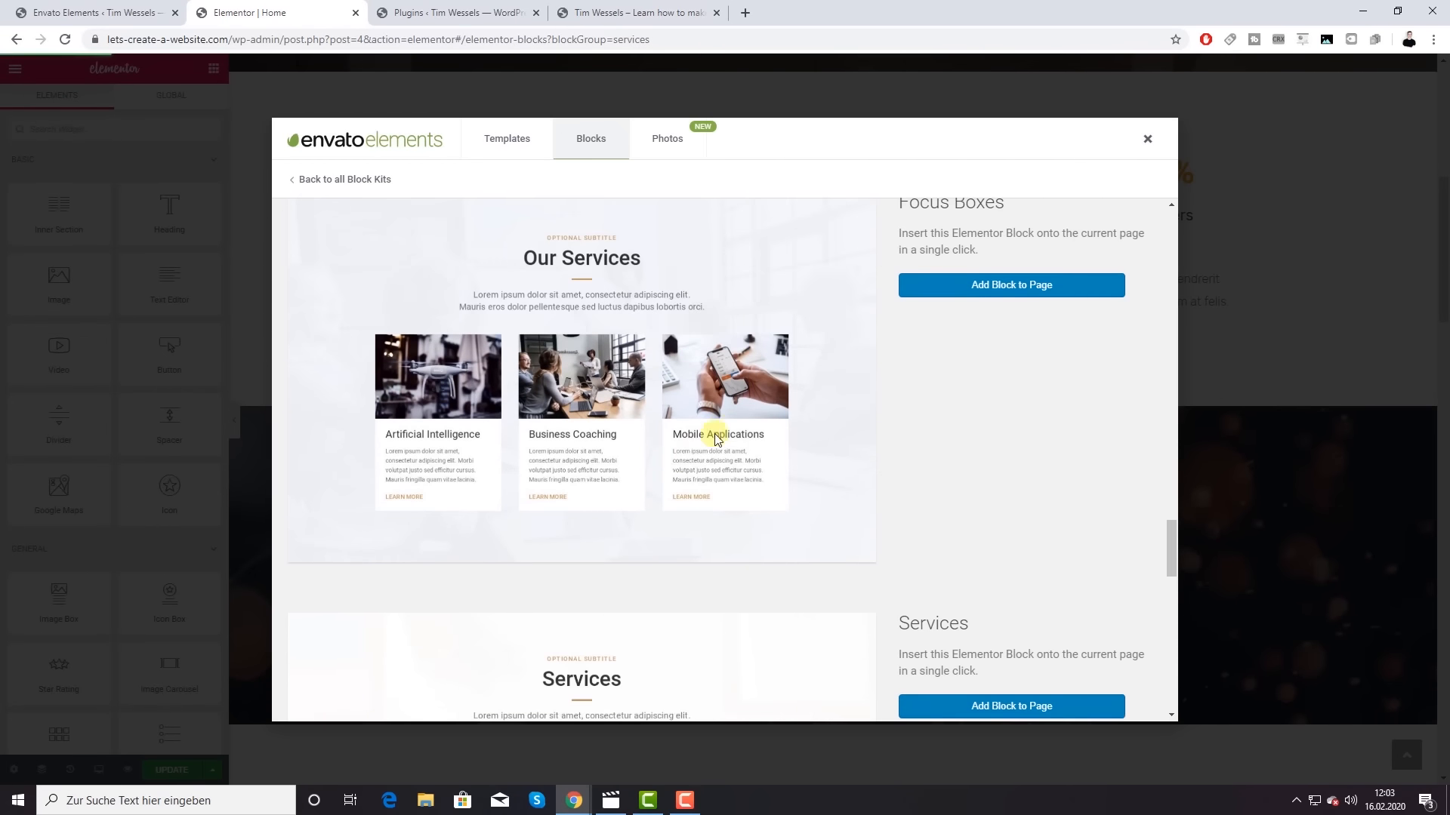
scroll(803, 438, up, 1)
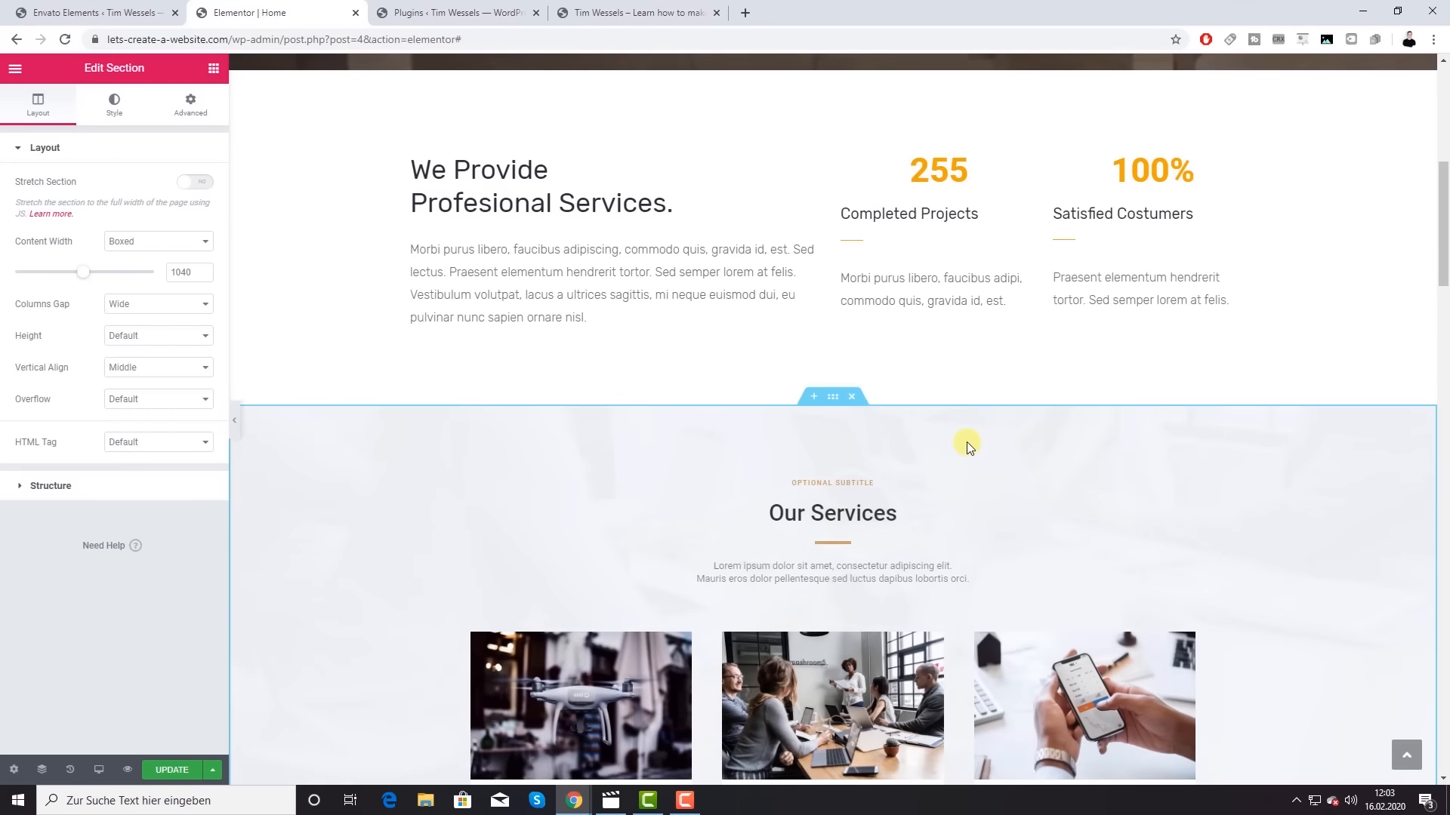
Step: Compare the inserted "Our Services" section's layout and styling with the section above it
scroll(964, 442, down, 2)
scroll(959, 441, up, 5)
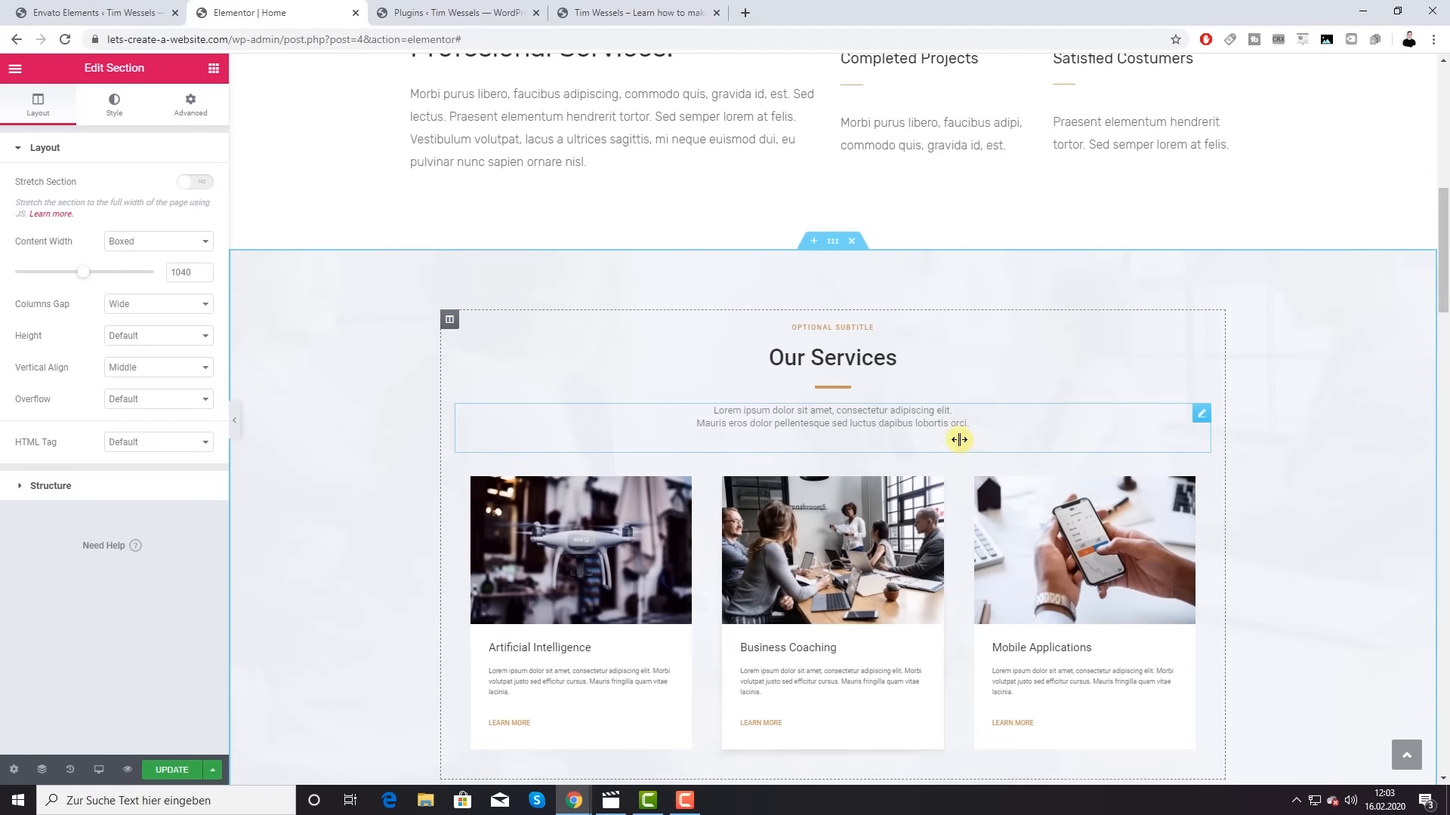
scroll(755, 468, down, 3)
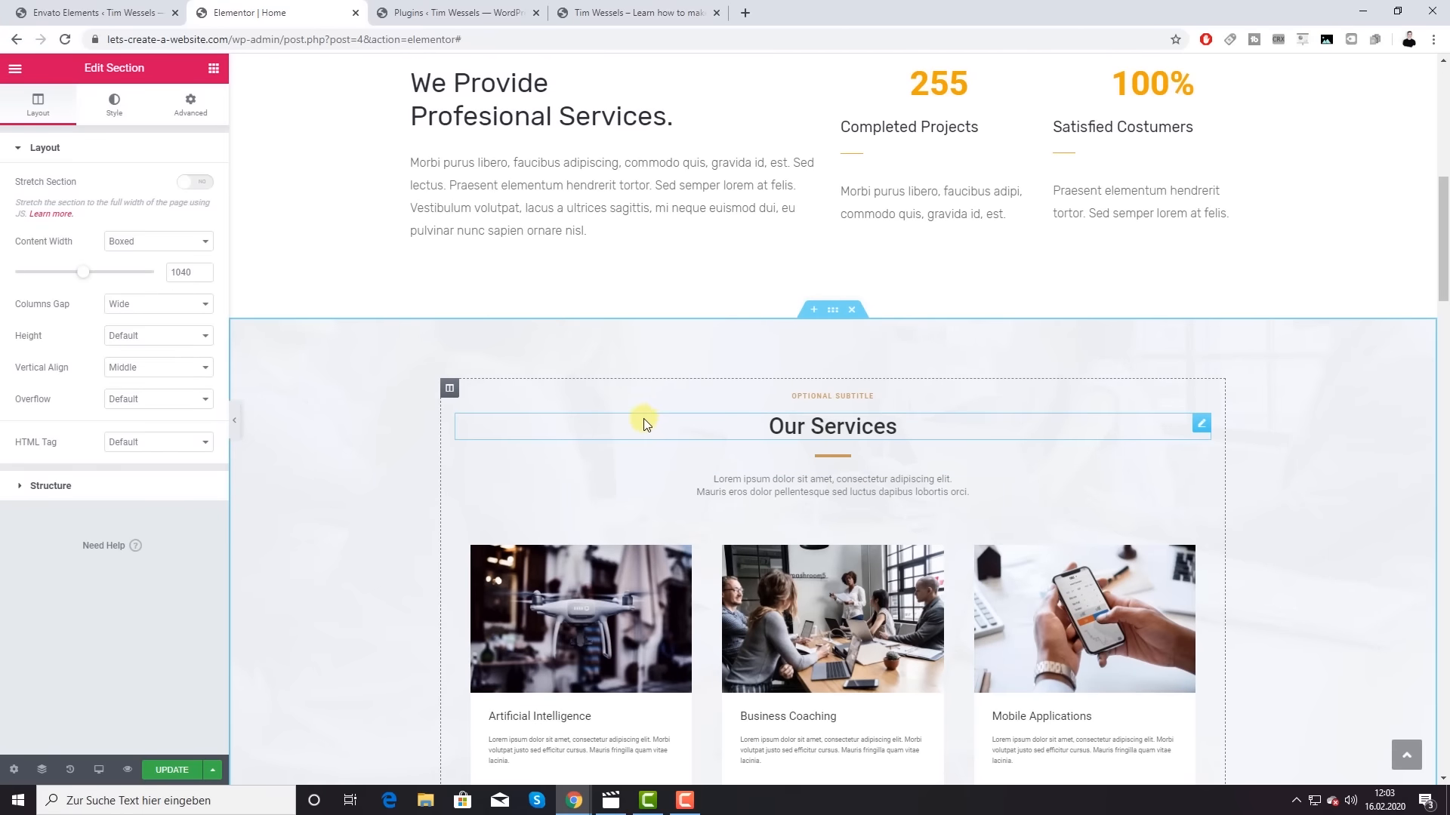
scroll(644, 419, down, 3)
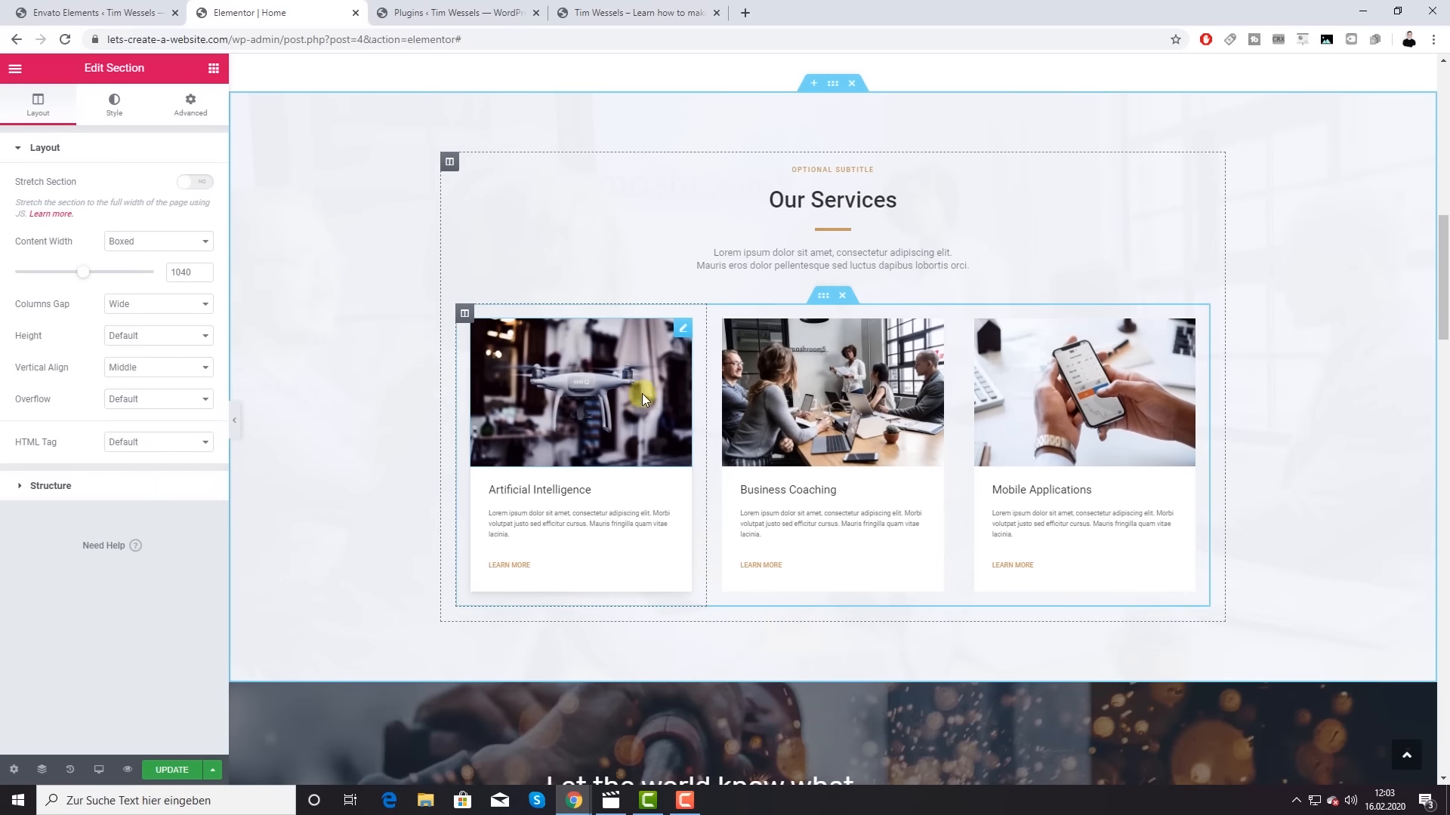
scroll(619, 329, up, 2)
scroll(619, 330, up, 4)
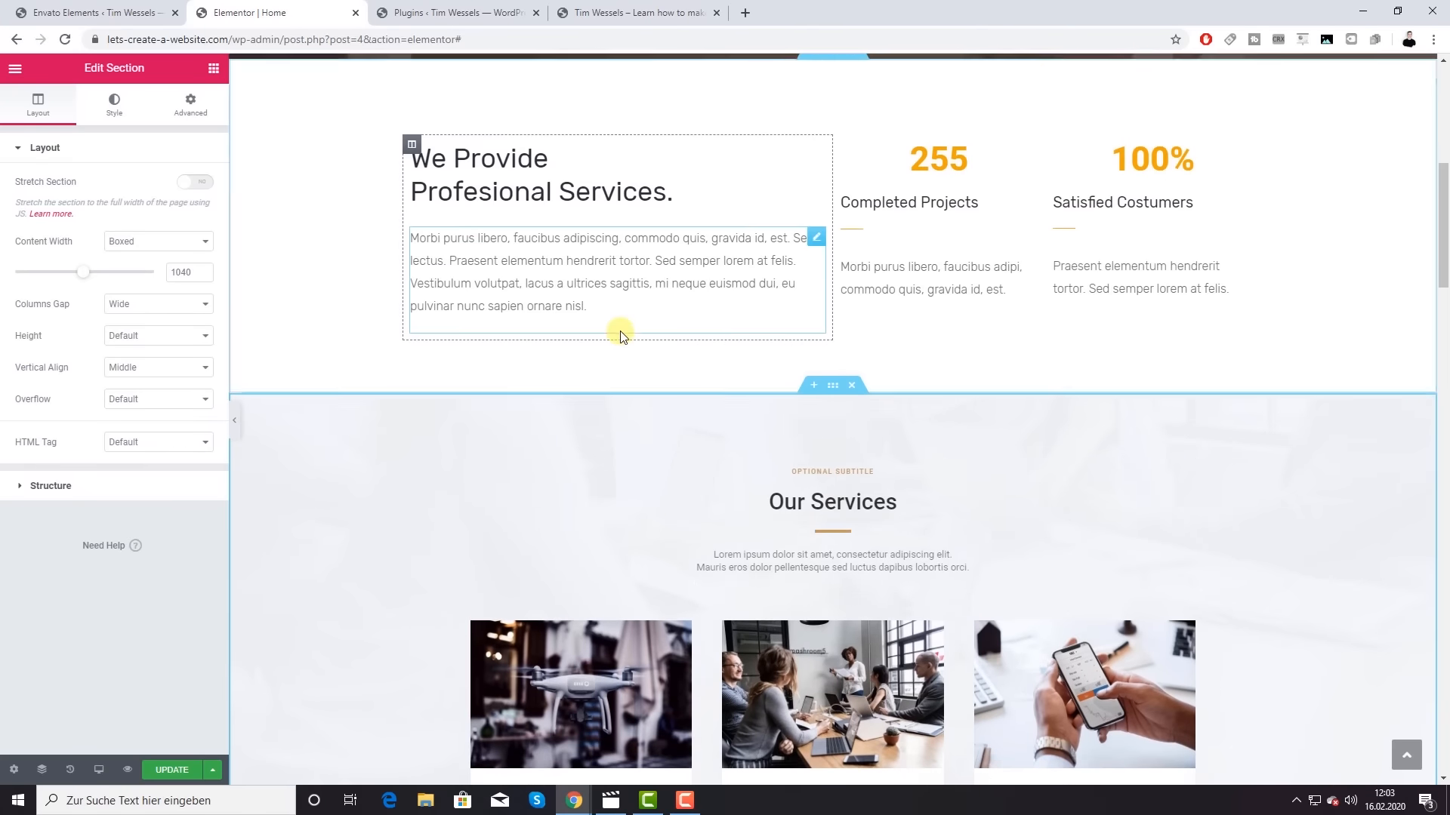
scroll(844, 425, down, 3)
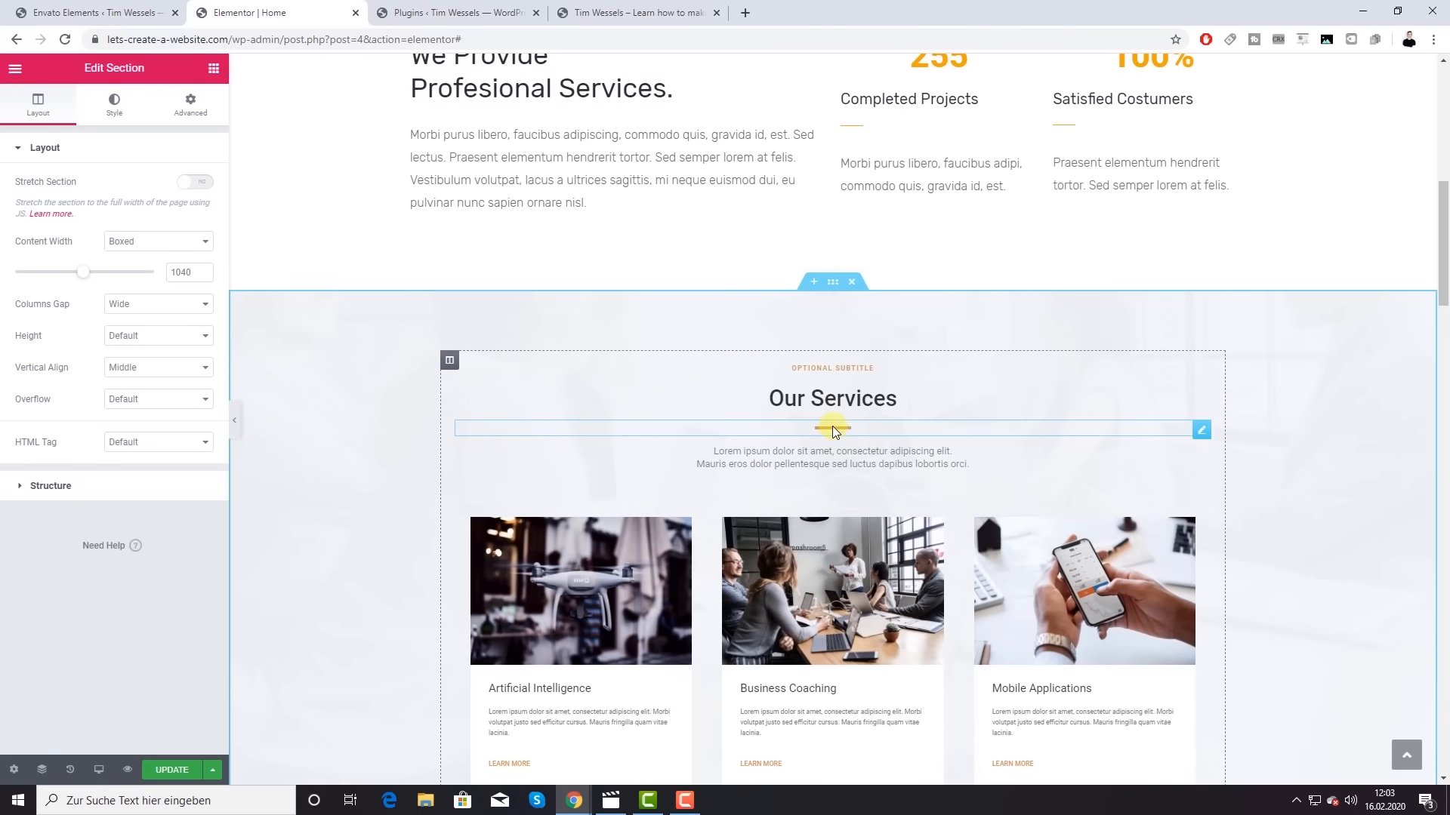
Step: Apply the style of the "Completed Projects" divider to the divider under "Our Services"
scroll(831, 426, up, 2)
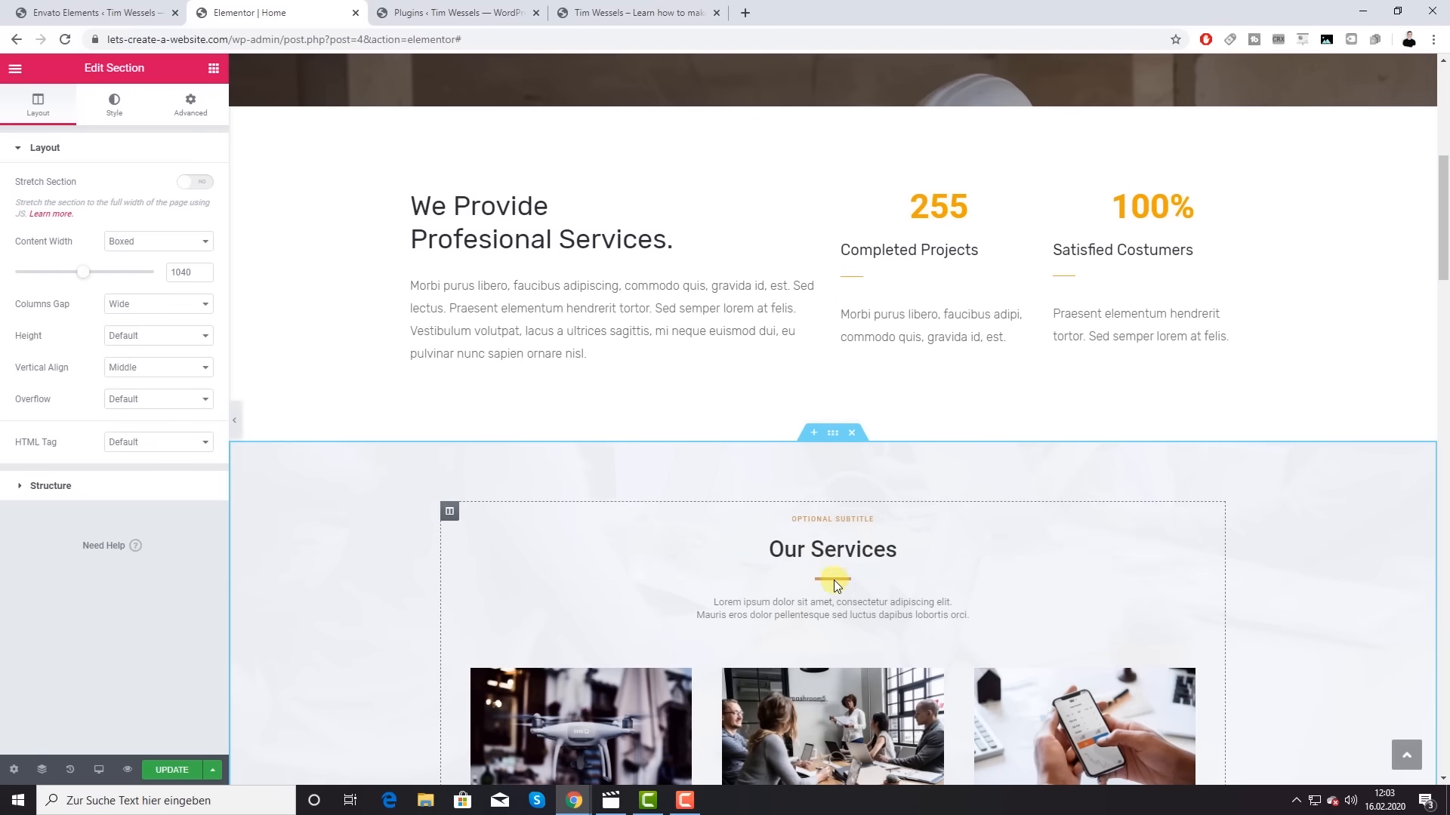
right_click(851, 281)
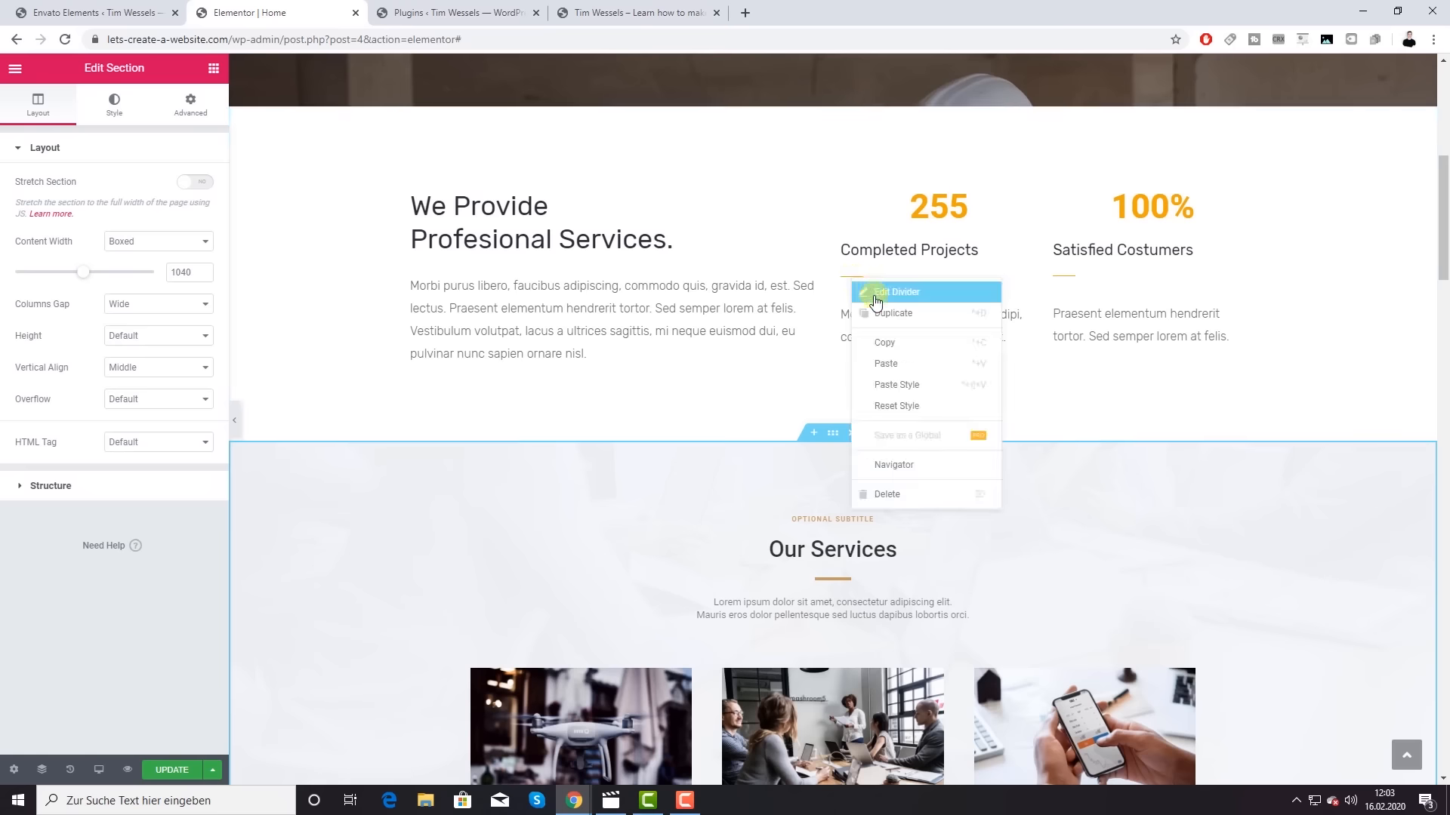
click(889, 347)
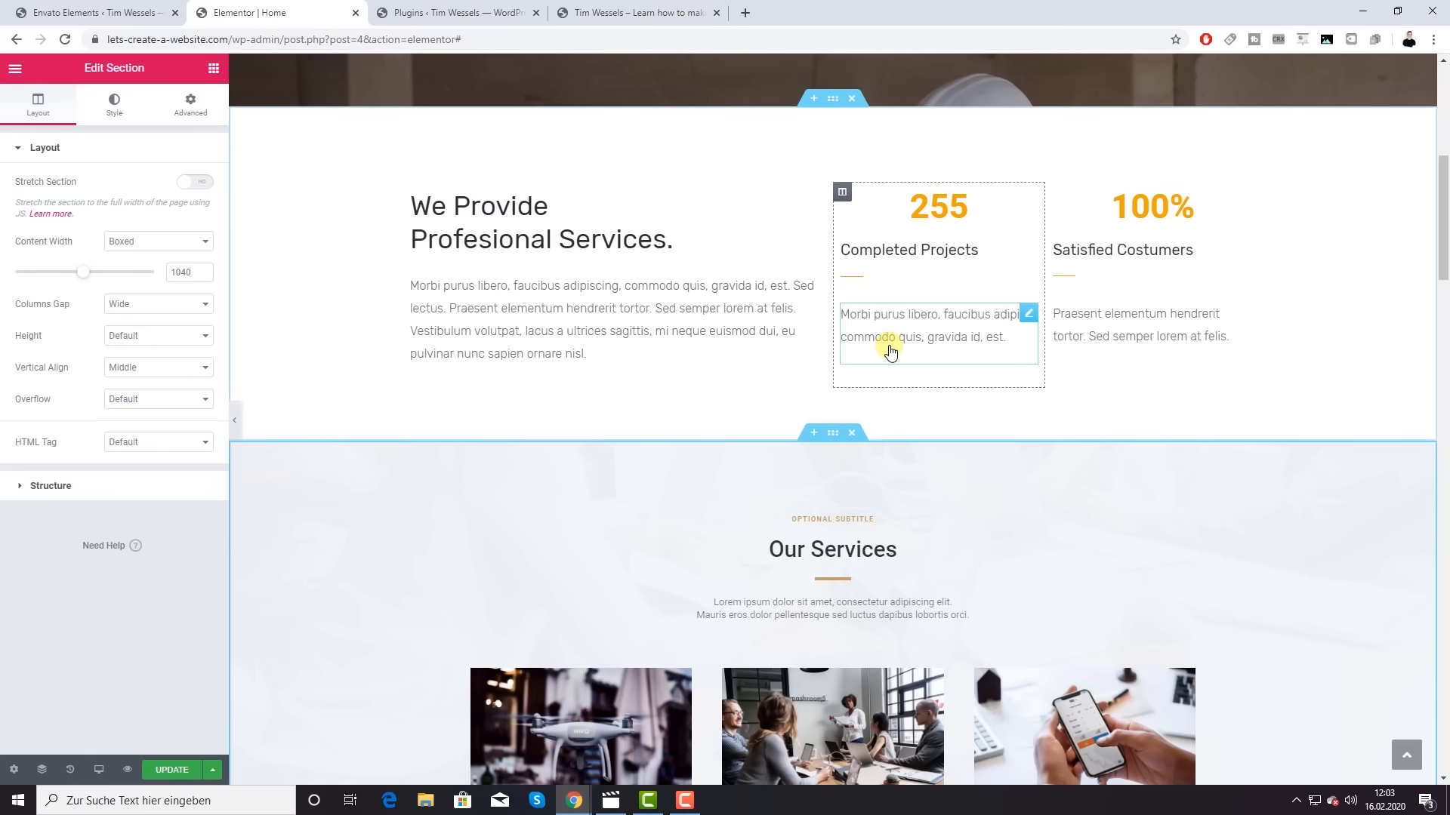
right_click(831, 581)
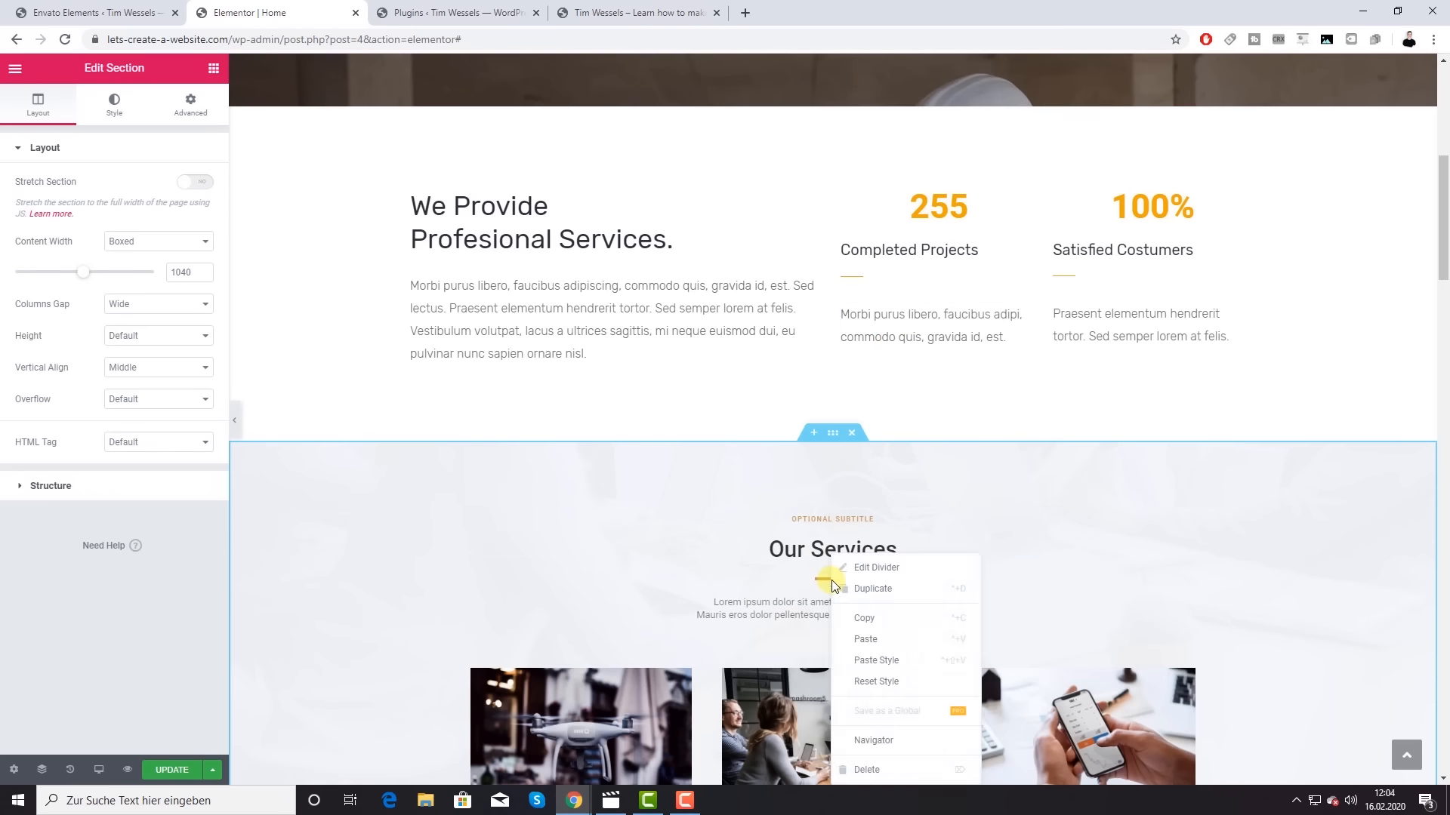
click(881, 660)
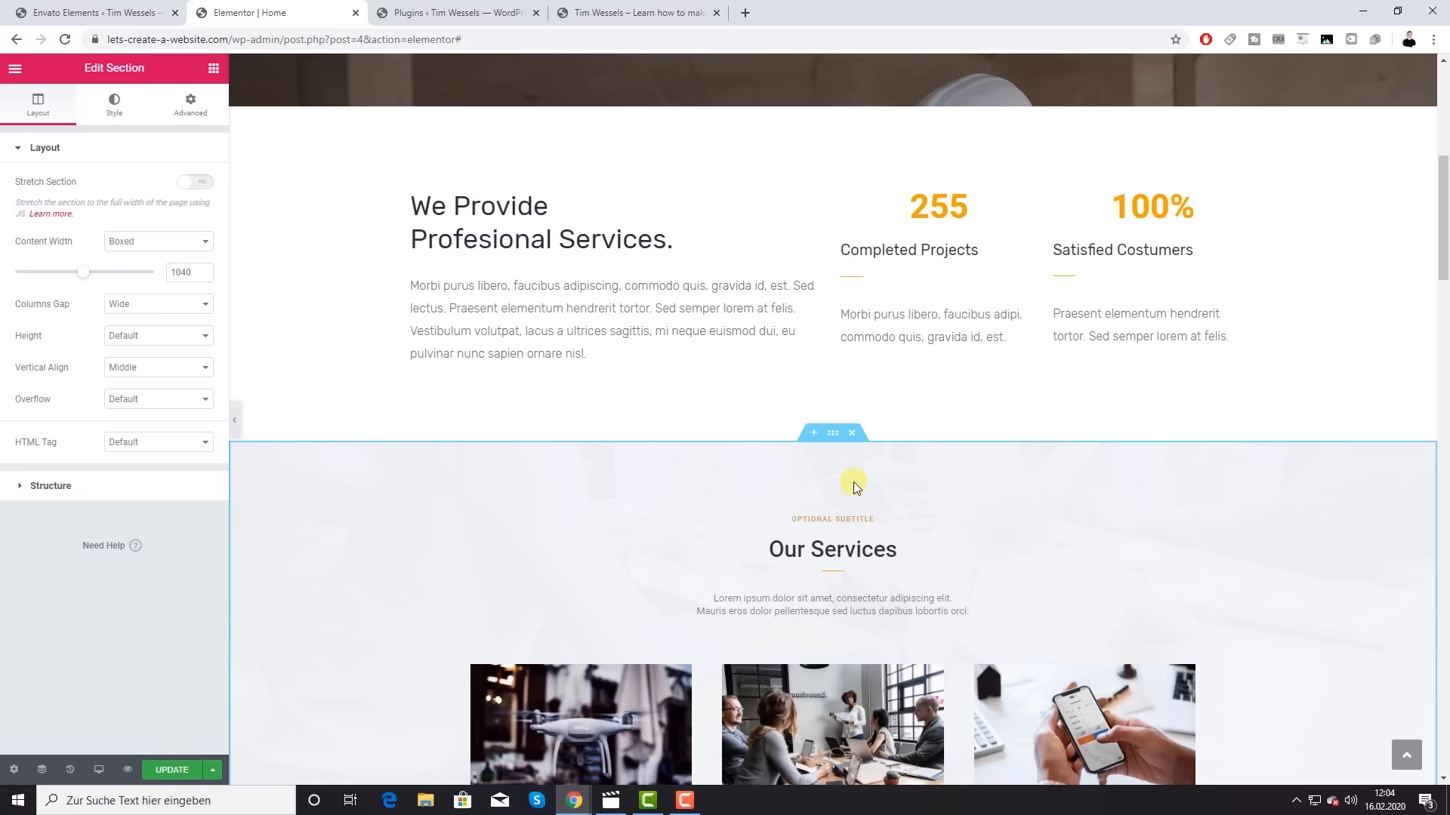
Step: Open the "Learn More" button and the paragraph of the "Artificial Intelligence" card to view their content settings
scroll(831, 513, down, 3)
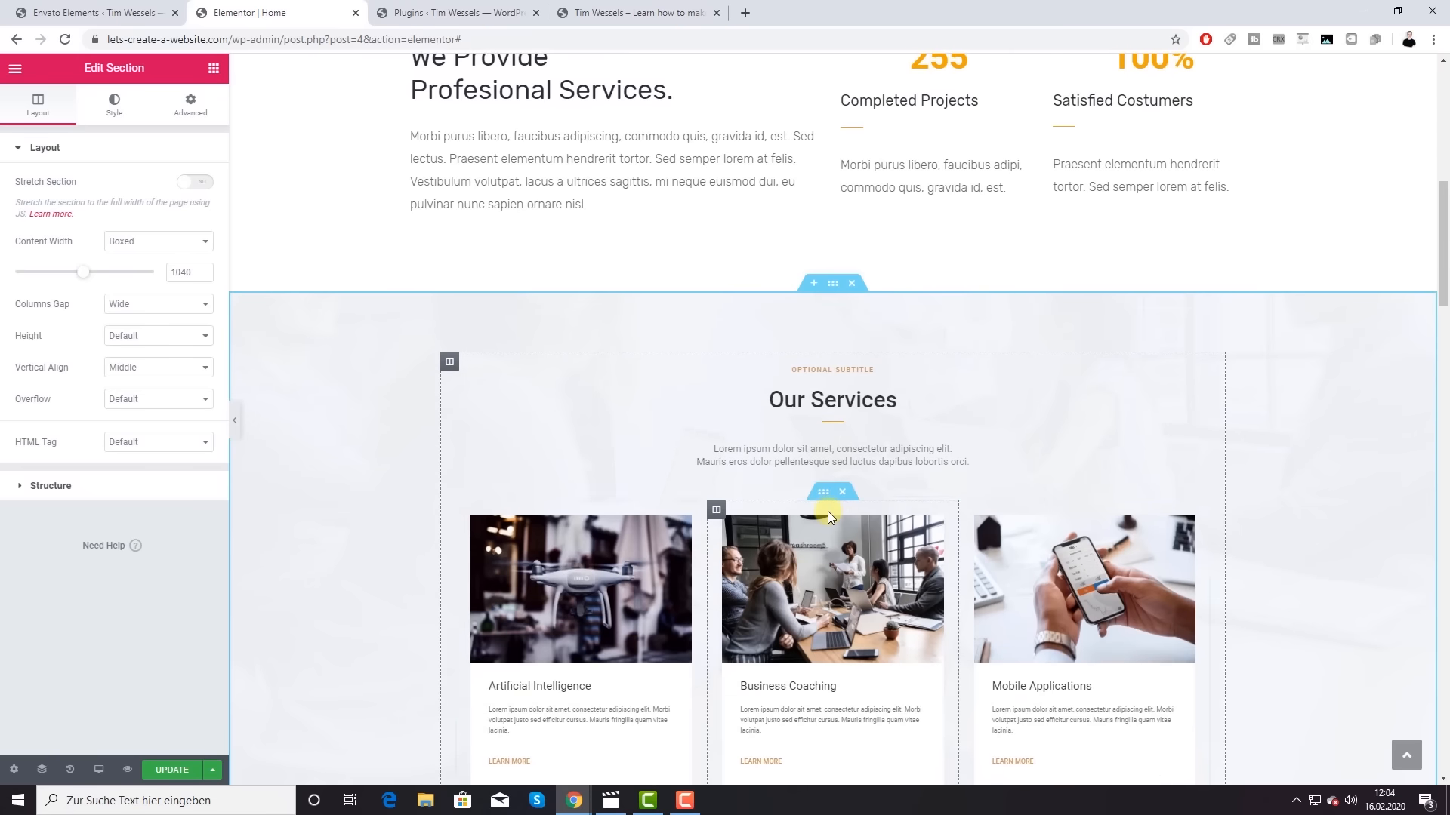
scroll(804, 496, up, 2)
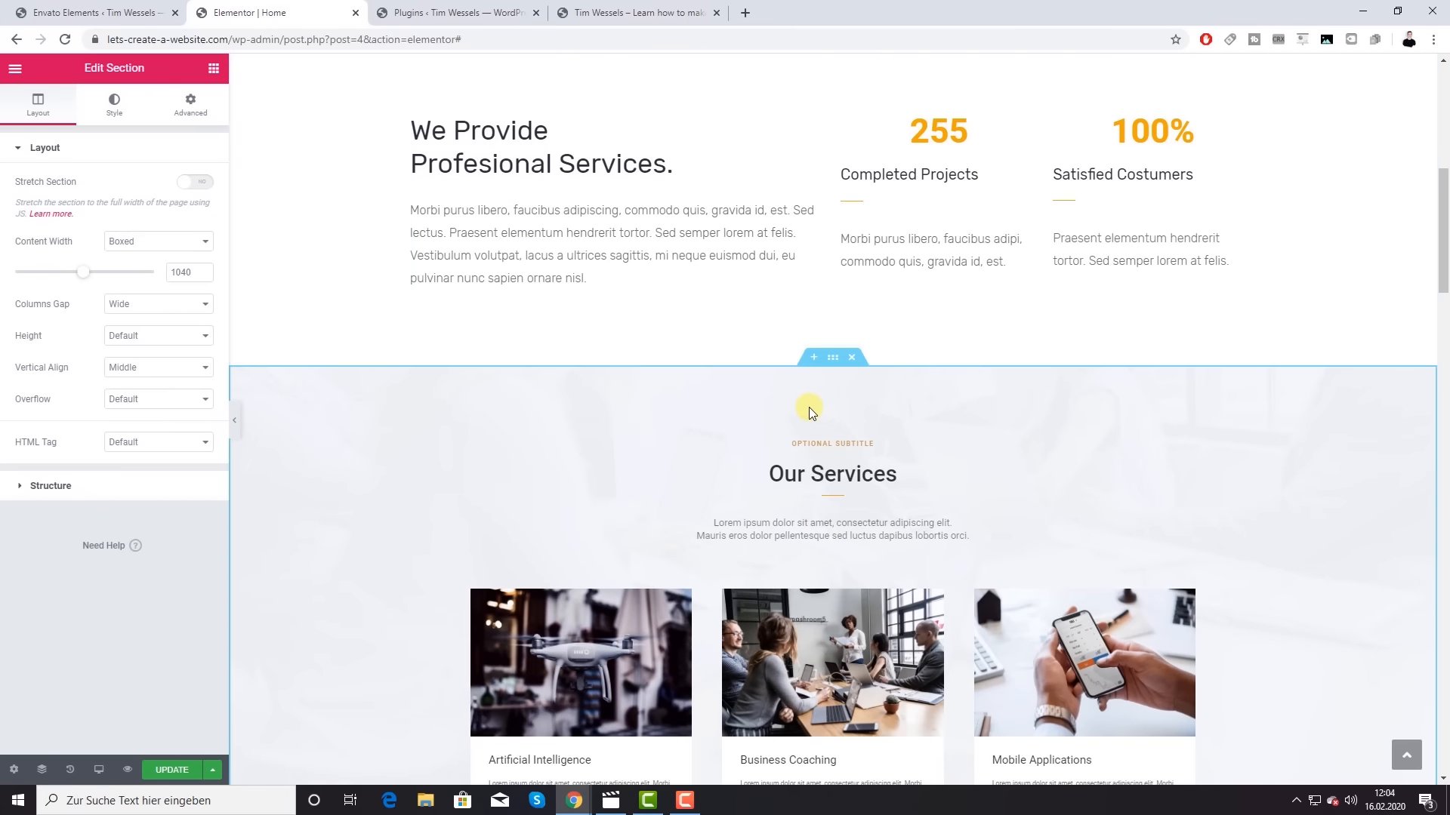
scroll(805, 409, down, 3)
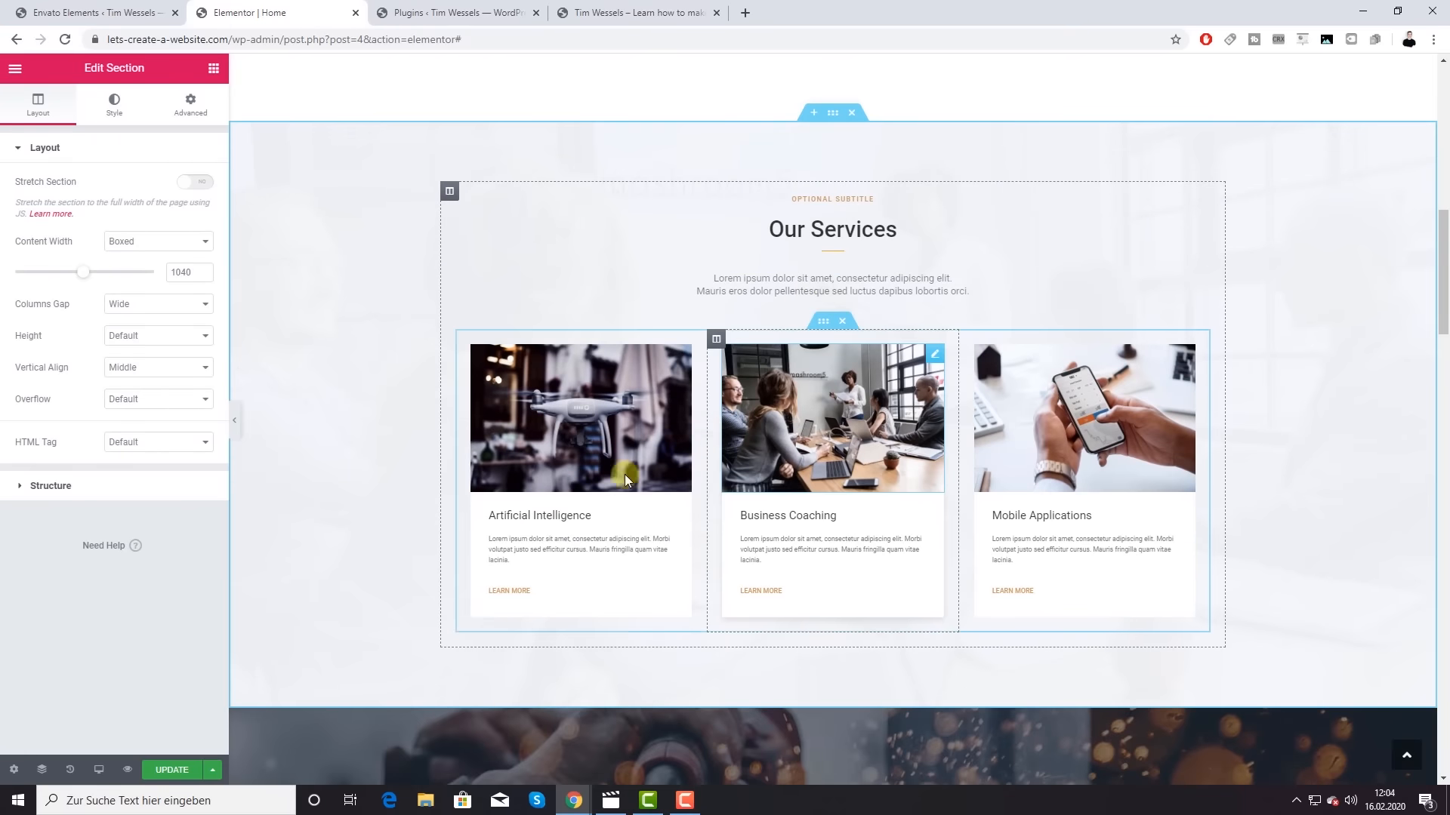
click(508, 591)
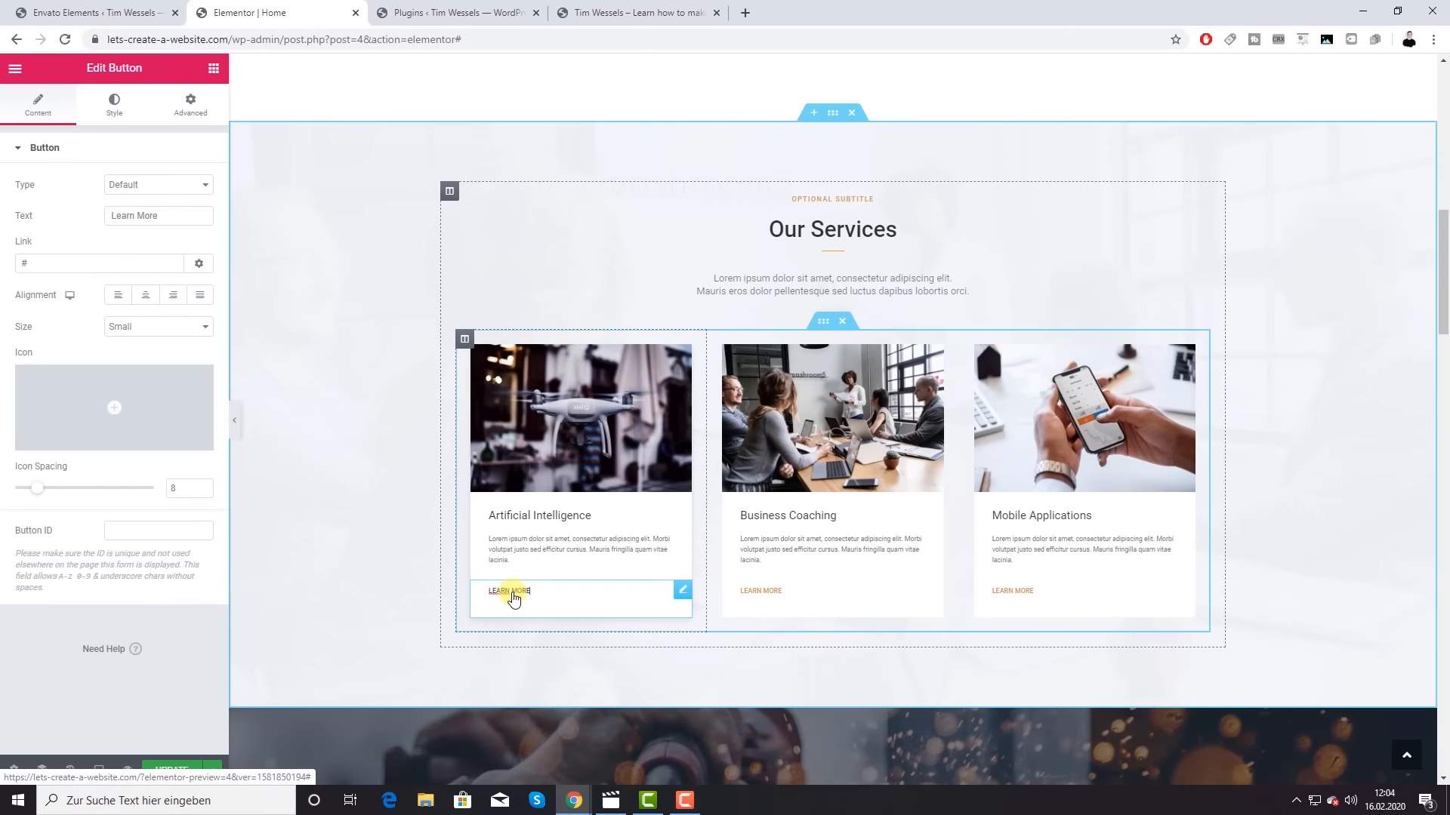
click(553, 548)
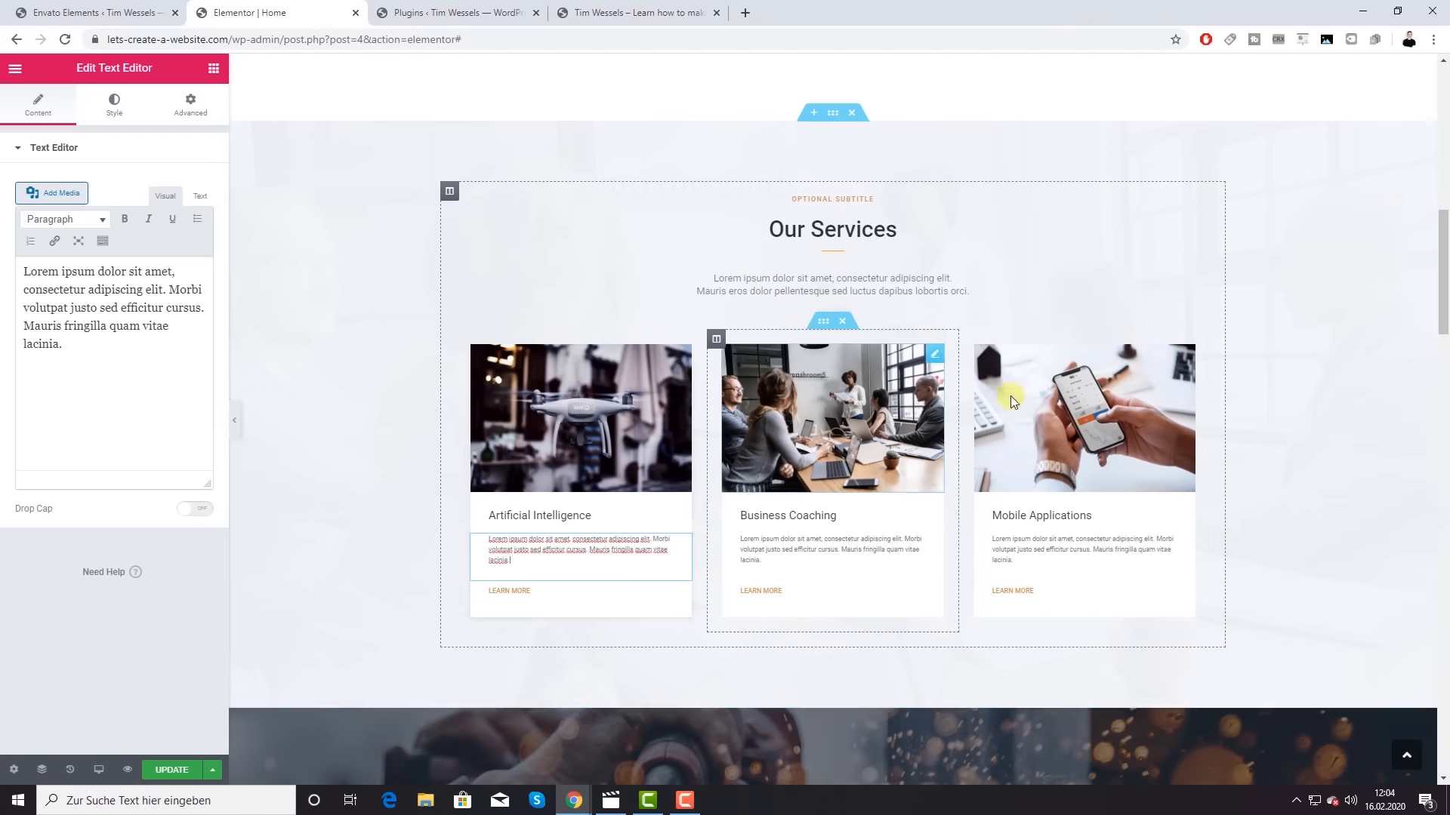
Step: Link the "Work with us" button in the dark call-to-action section to the Contact page
scroll(1128, 395, down, 7)
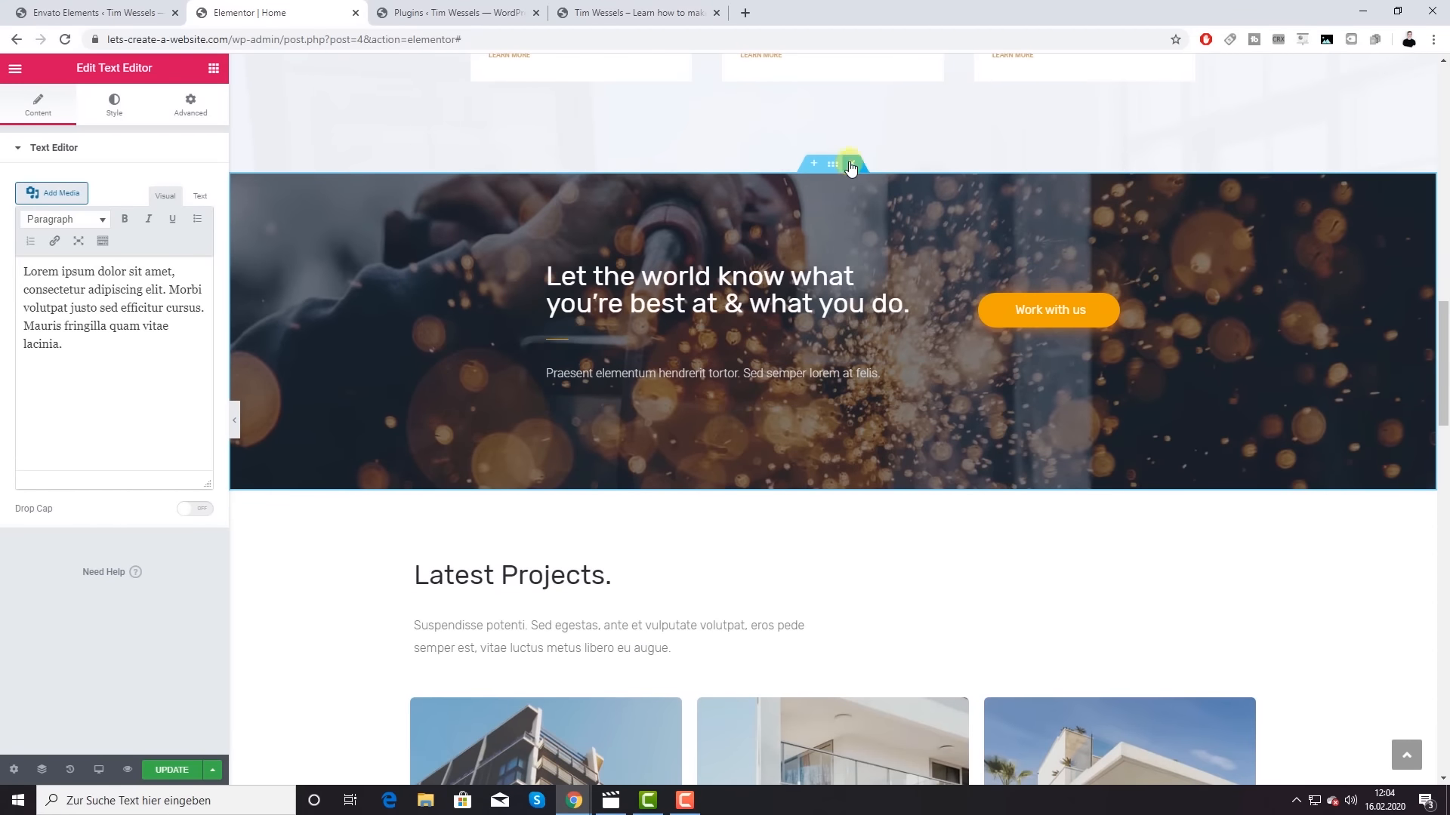
scroll(899, 419, down, 4)
scroll(625, 295, up, 5)
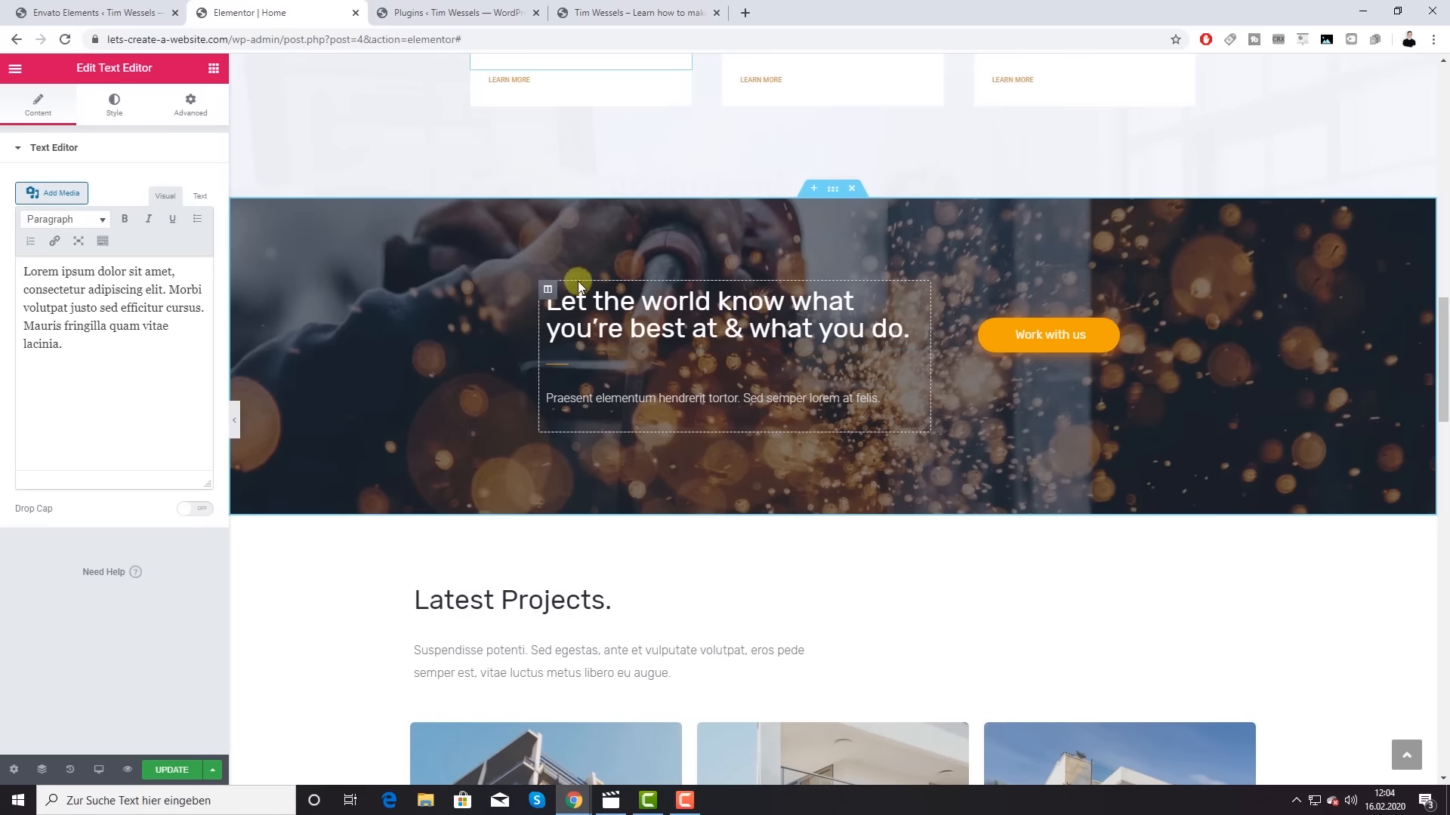
click(1067, 342)
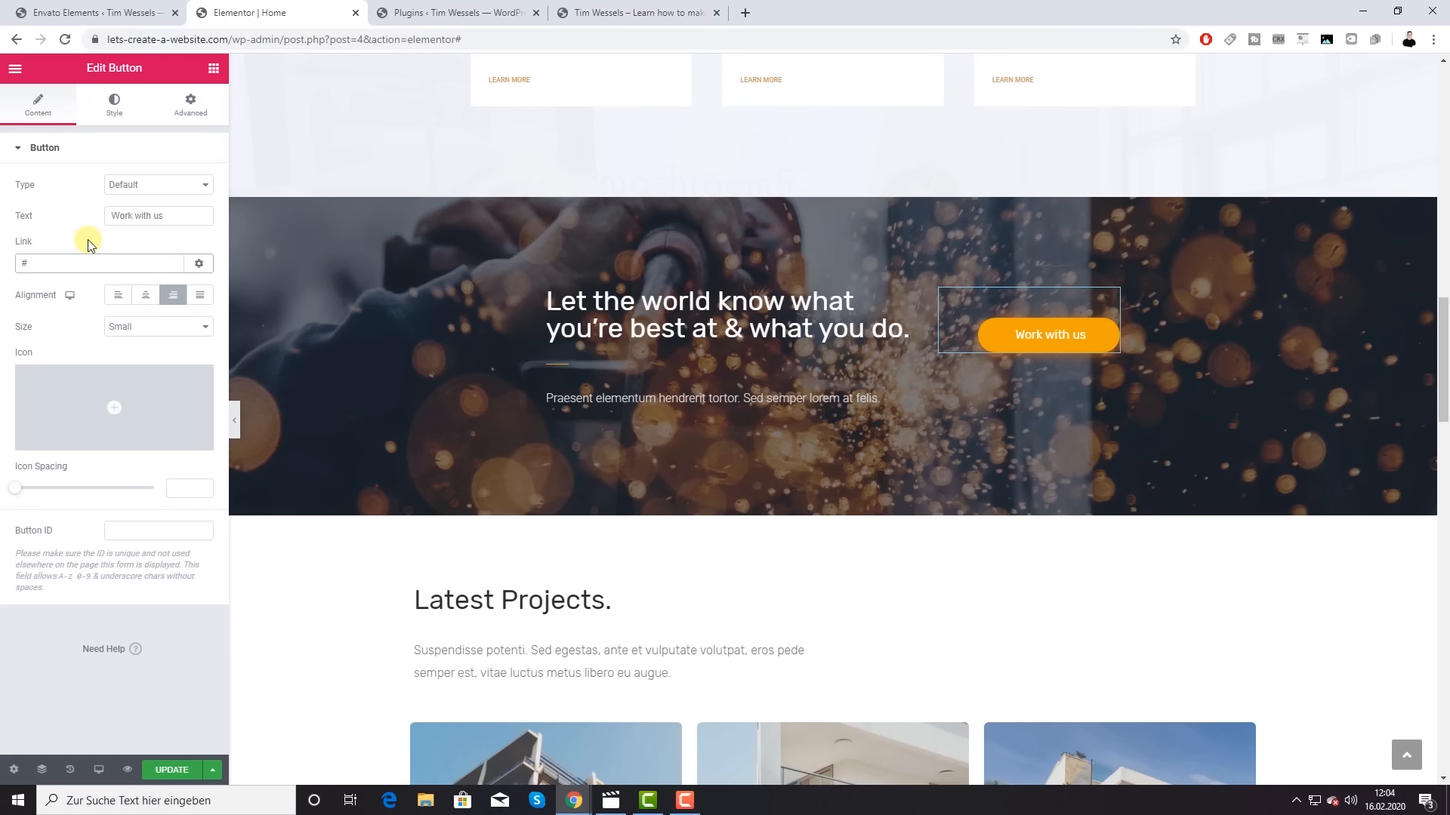
key(BackSpace)
text(cont)
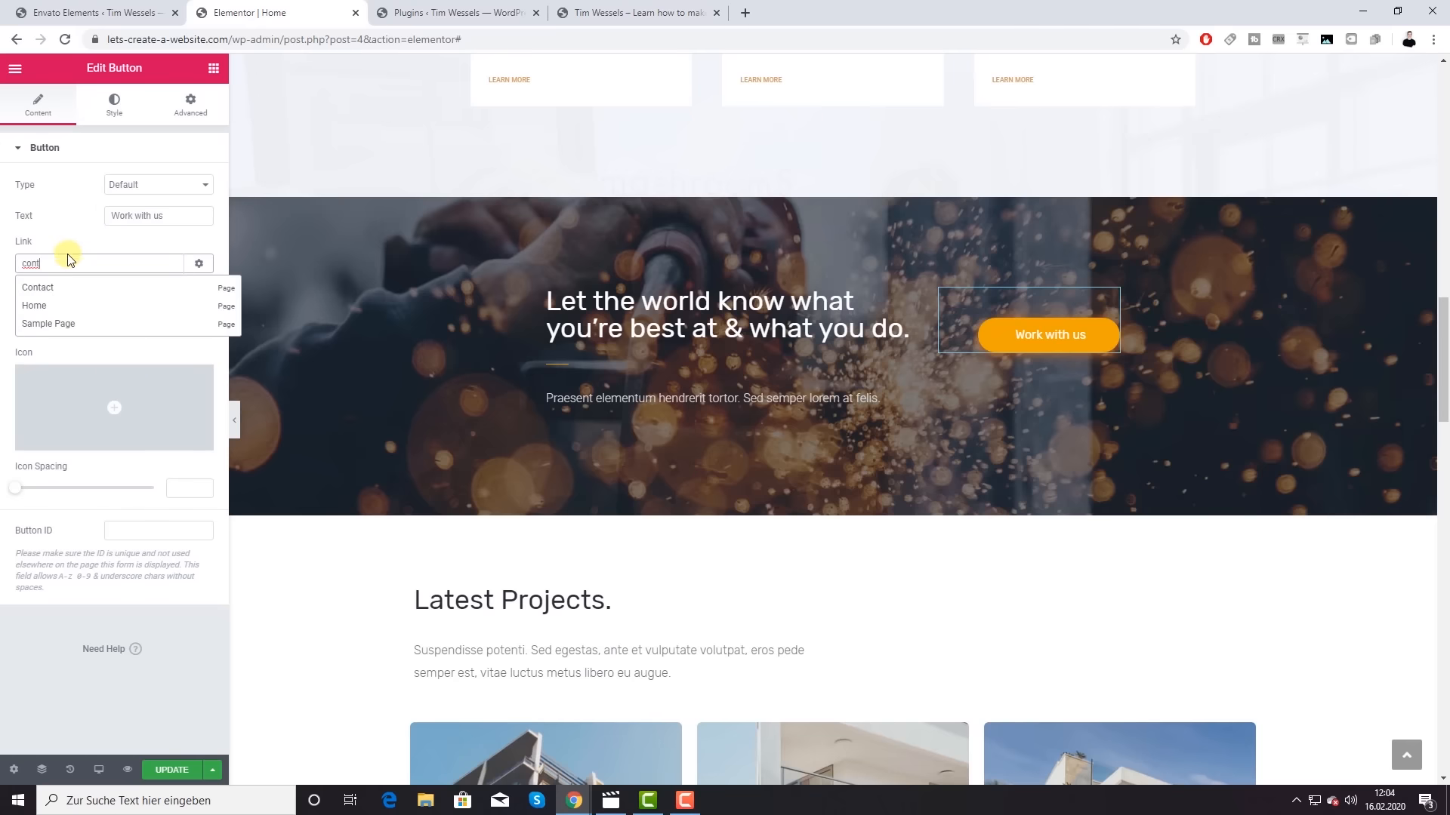
click(45, 293)
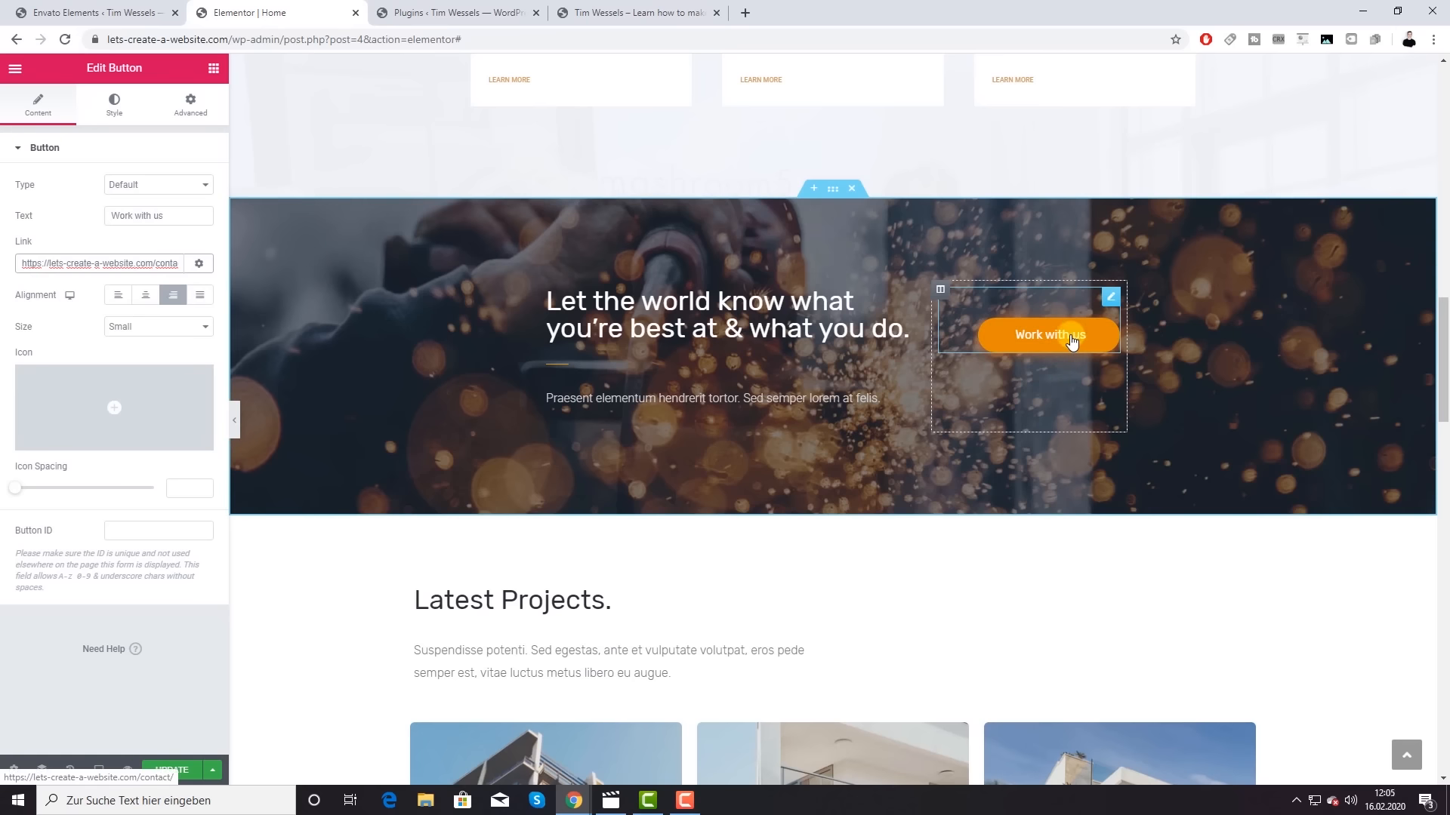
Step: Open the "Latest Projects." heading and the paragraph below it to view their content settings
scroll(987, 456, down, 5)
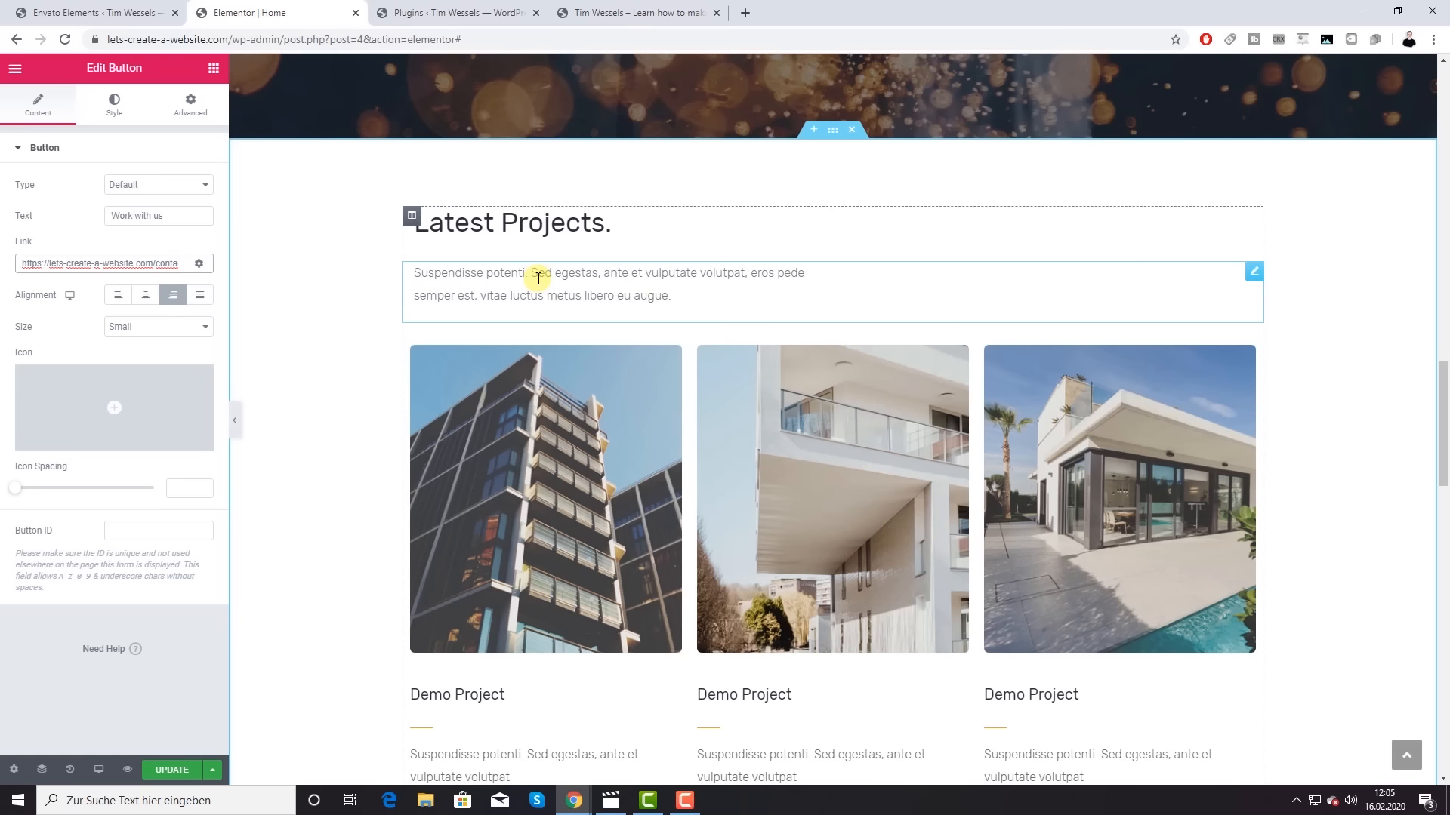
click(537, 223)
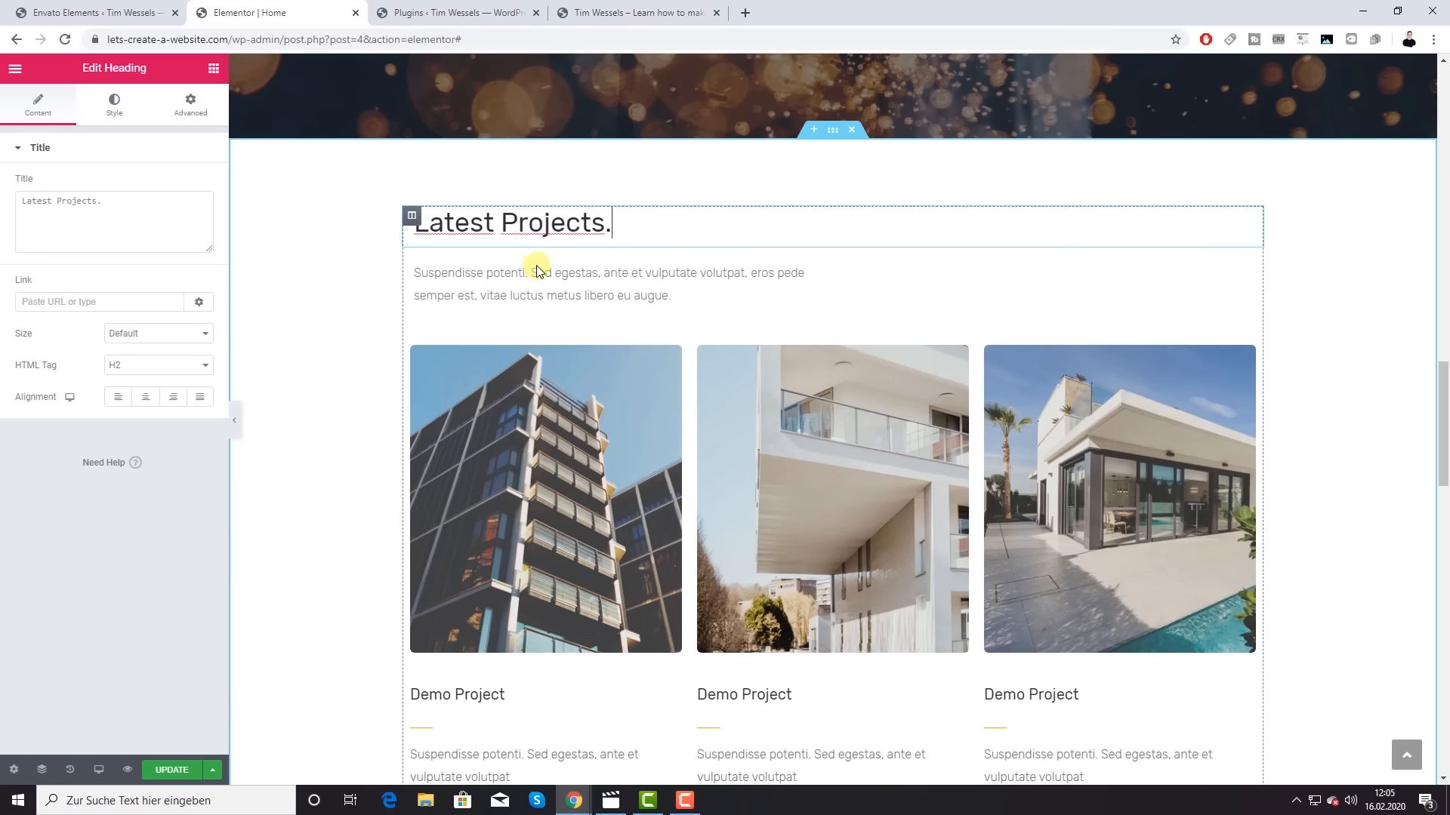
click(537, 270)
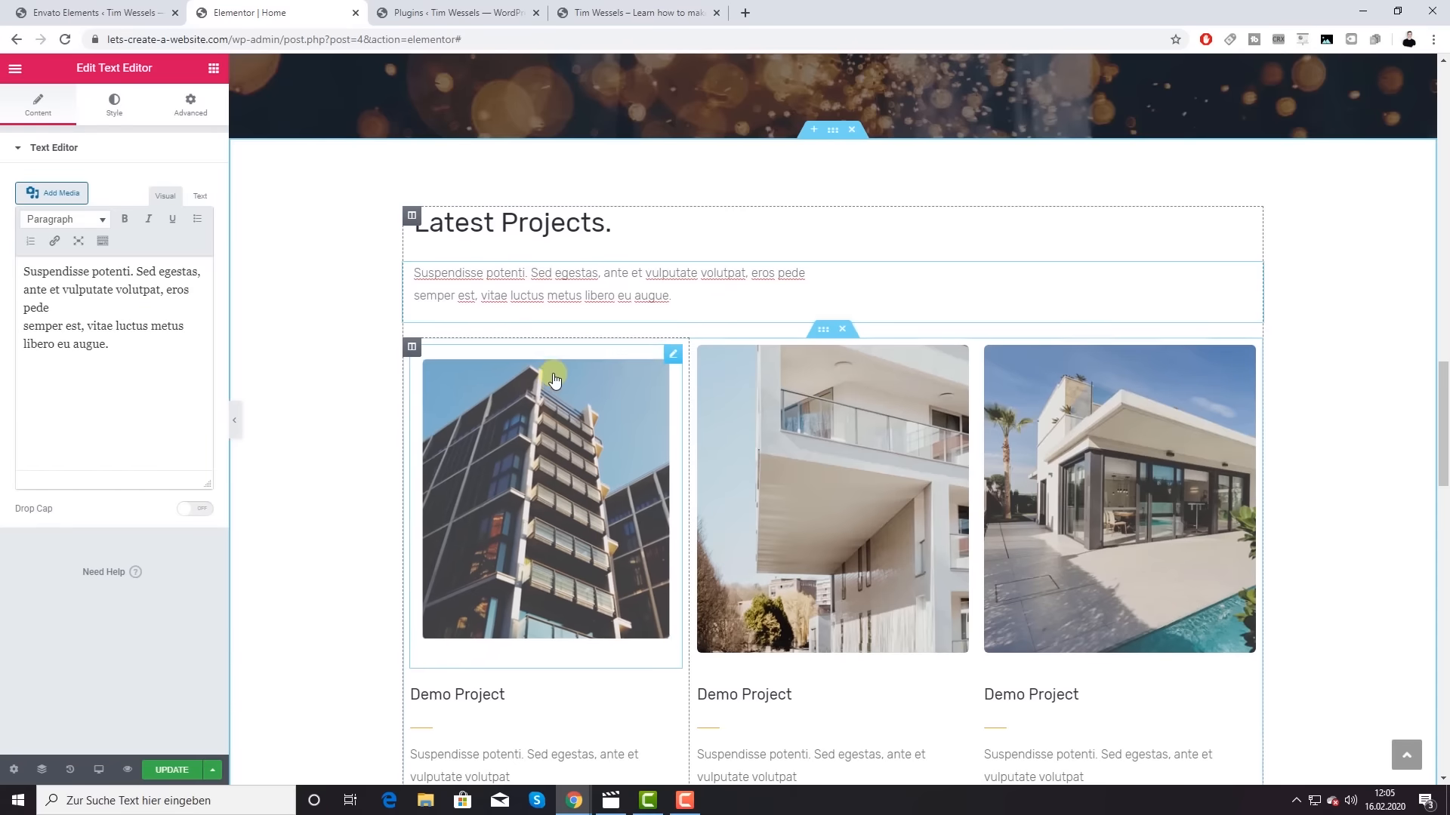
scroll(544, 377, down, 2)
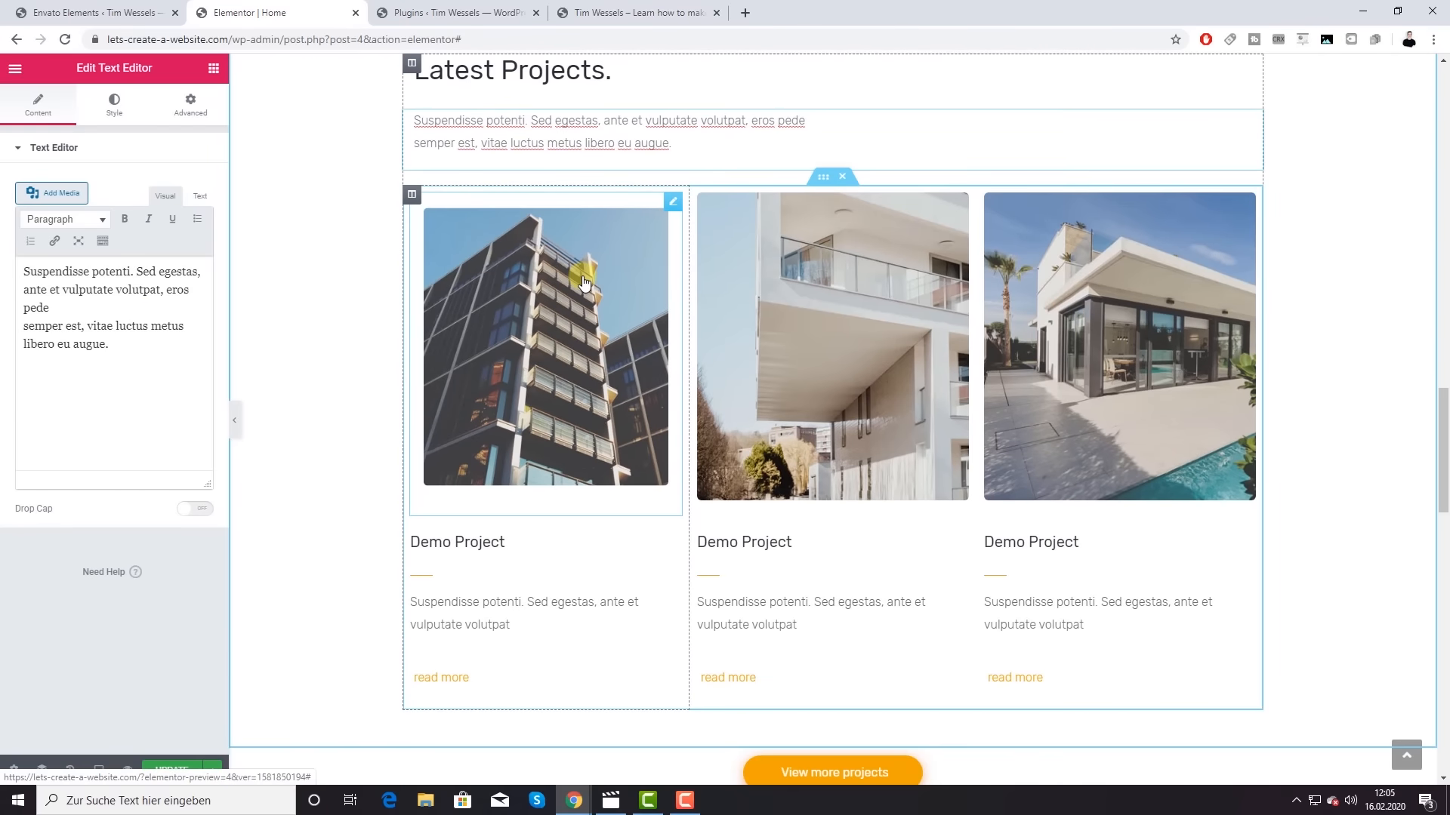
Step: Set the hover animation of the first project image under "Latest Projects." to Pulse Grow
click(584, 281)
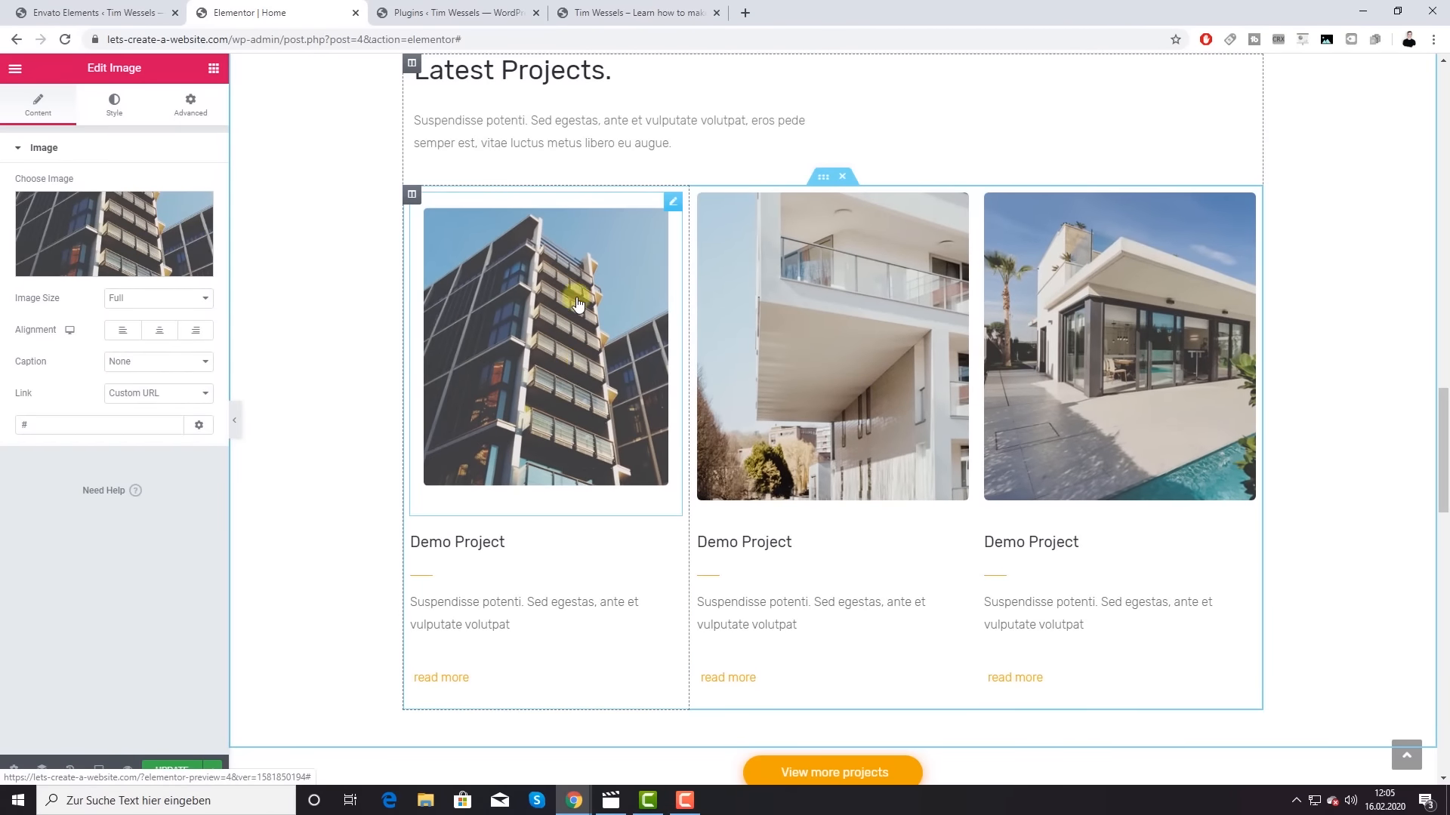
click(114, 110)
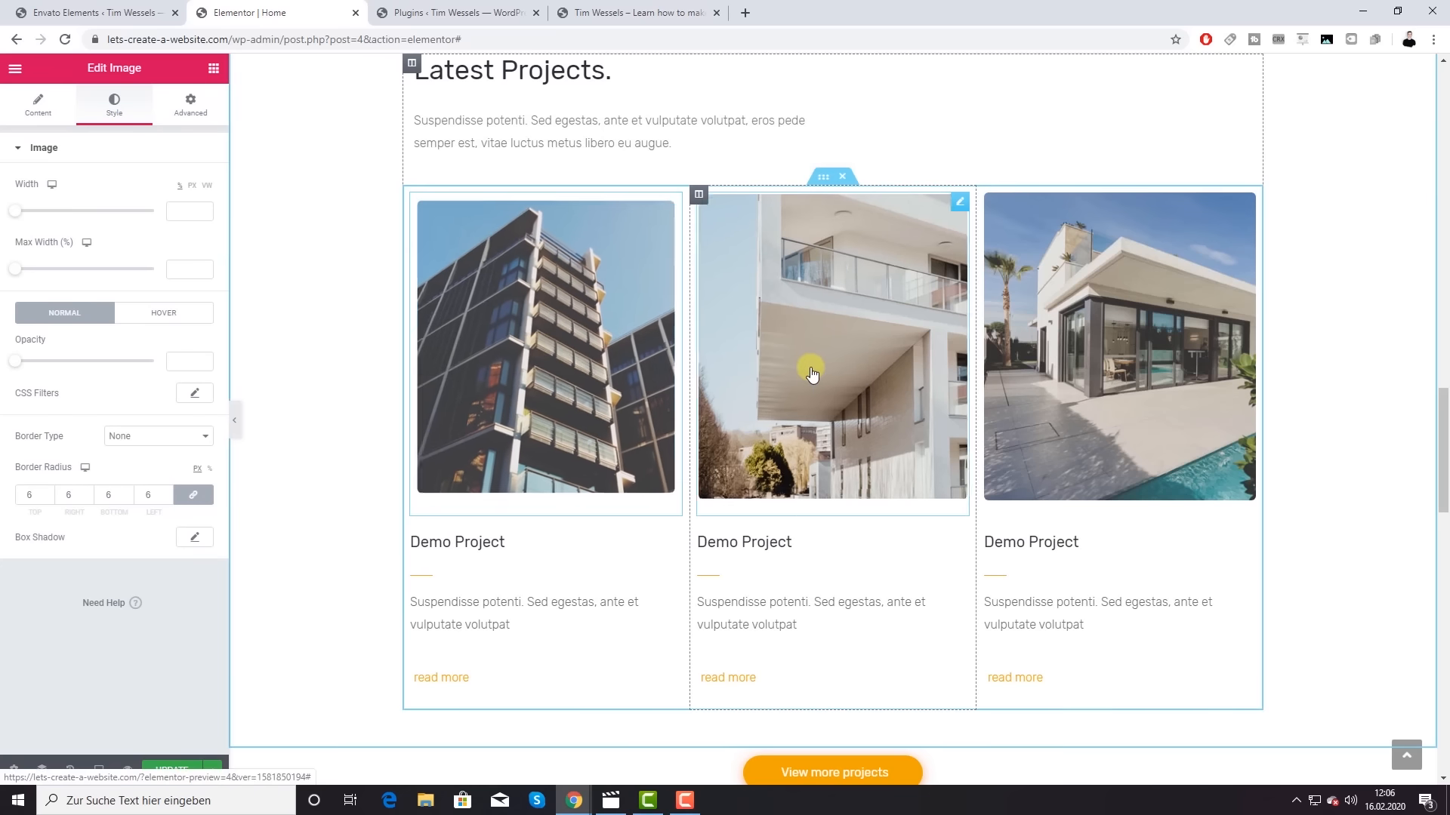
click(155, 317)
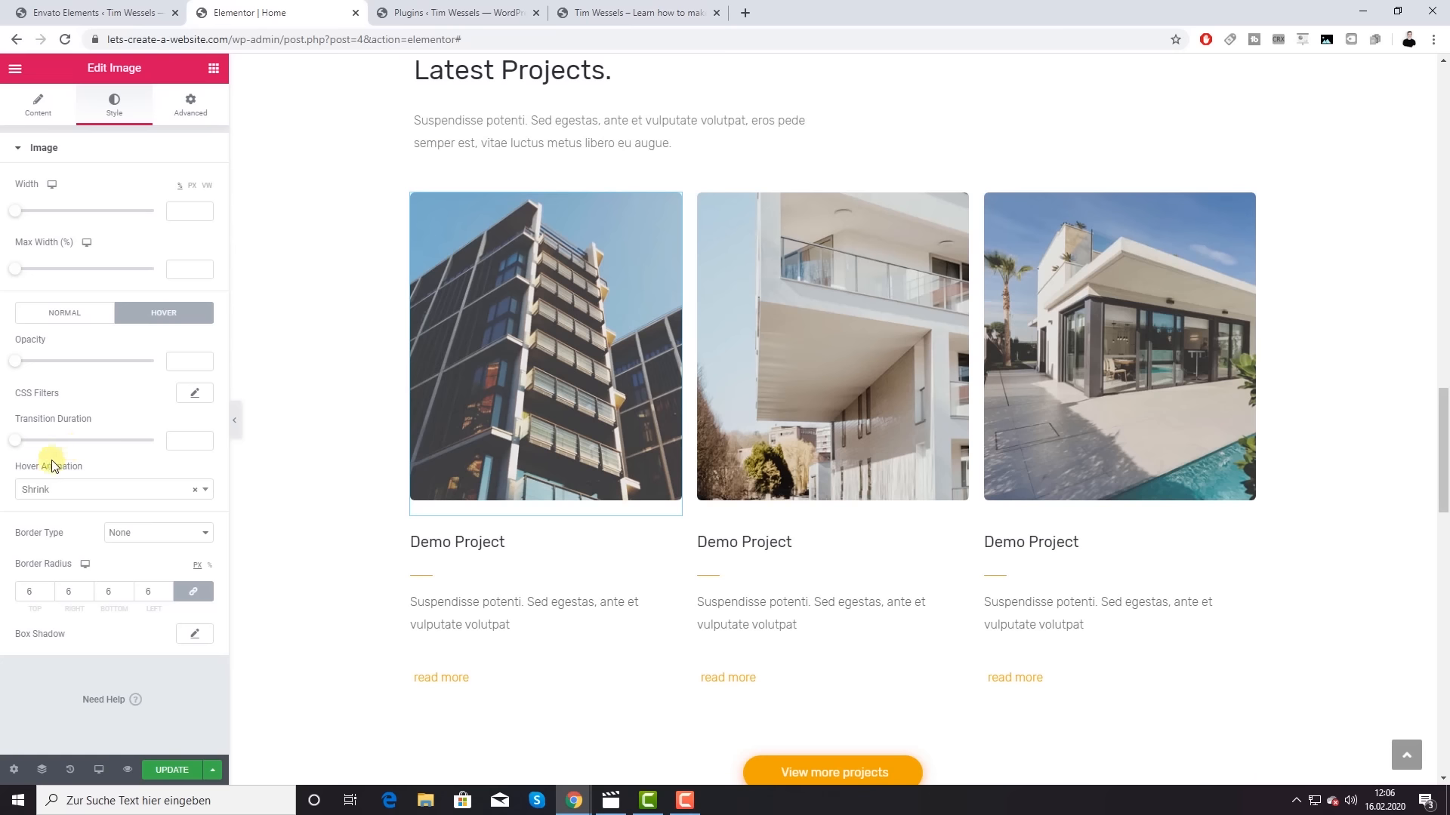
click(151, 492)
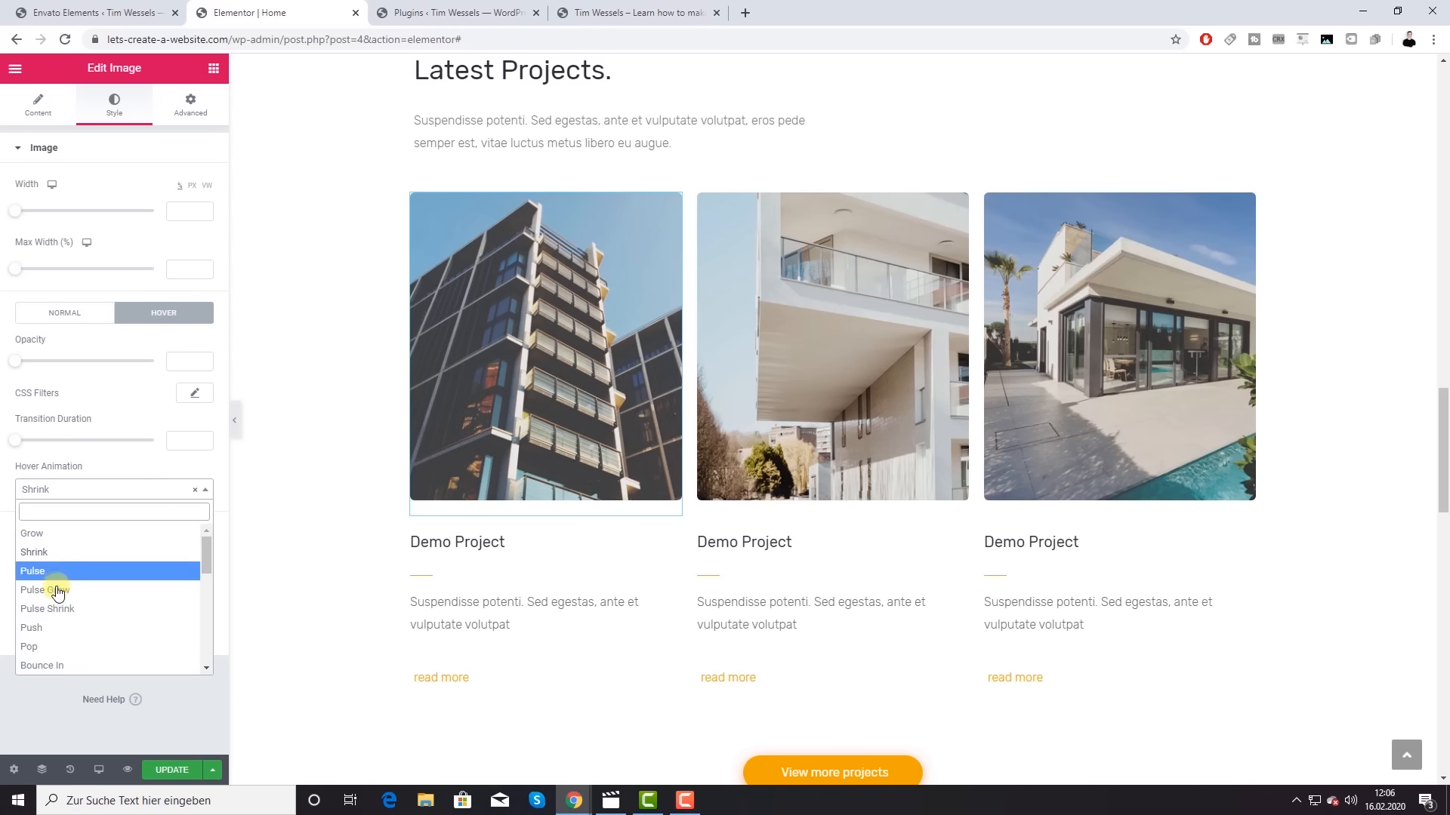
click(62, 590)
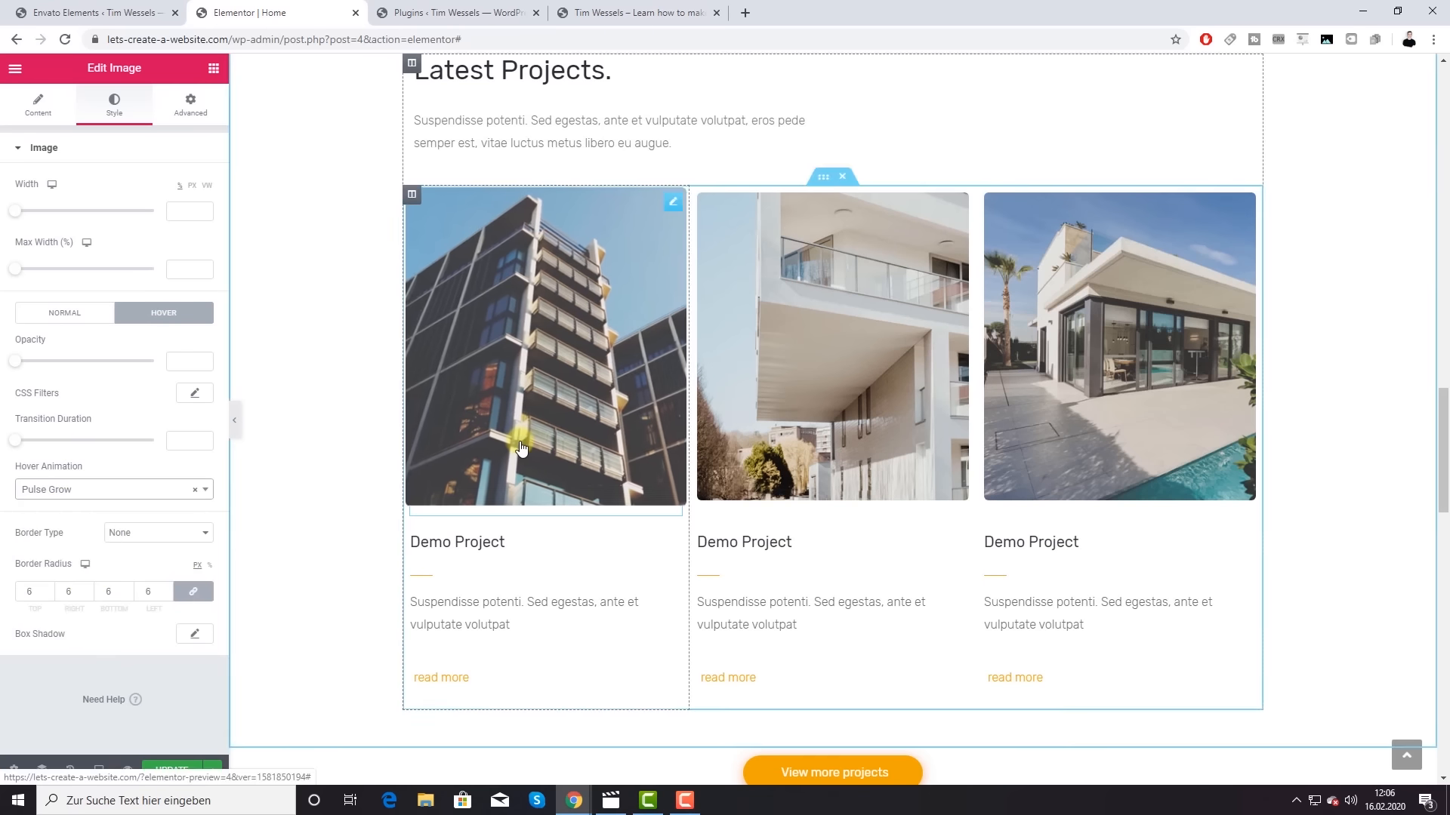
Step: Remove the hover animation from the first project image and check its hover style settings
click(195, 490)
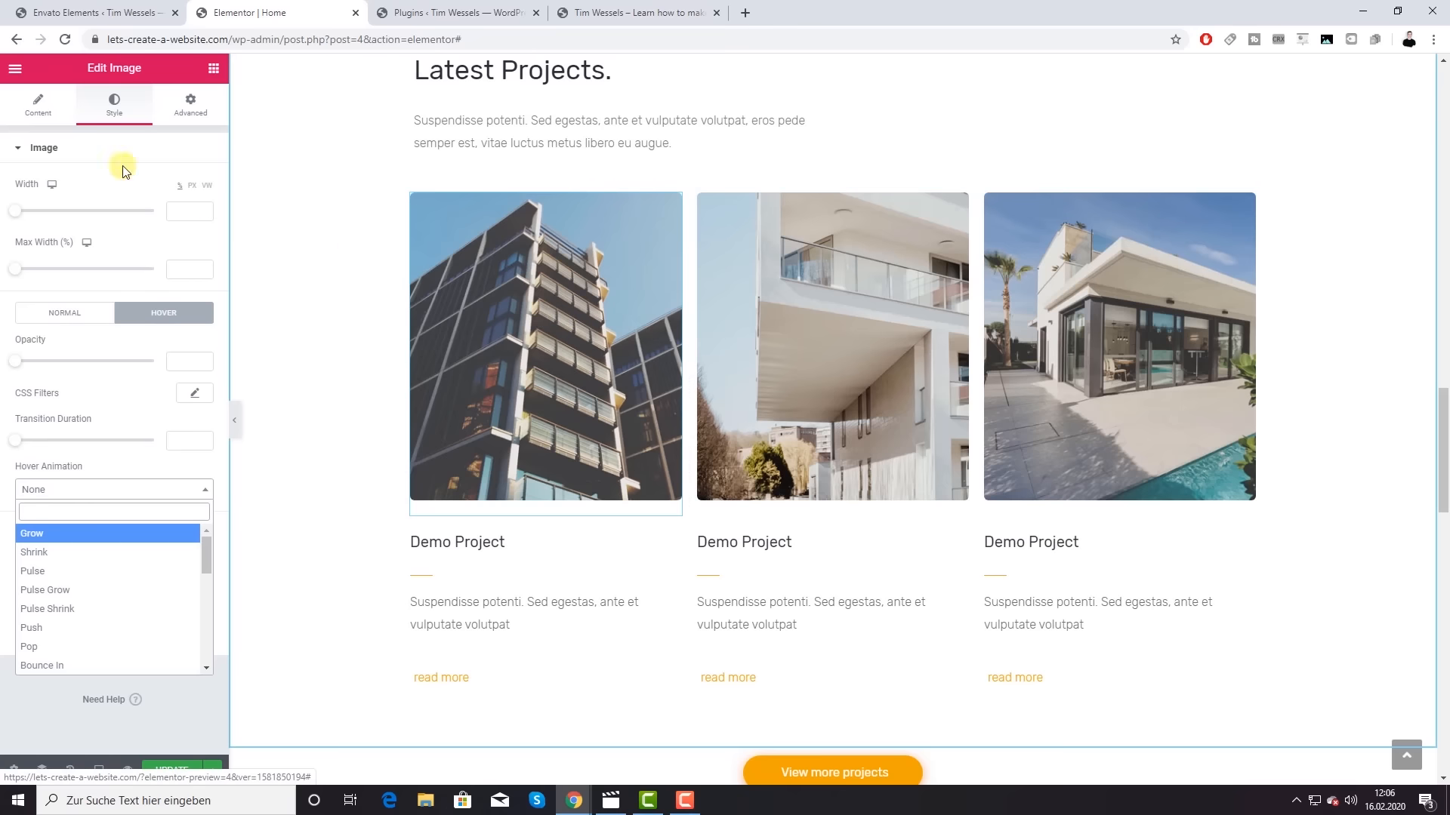
click(37, 106)
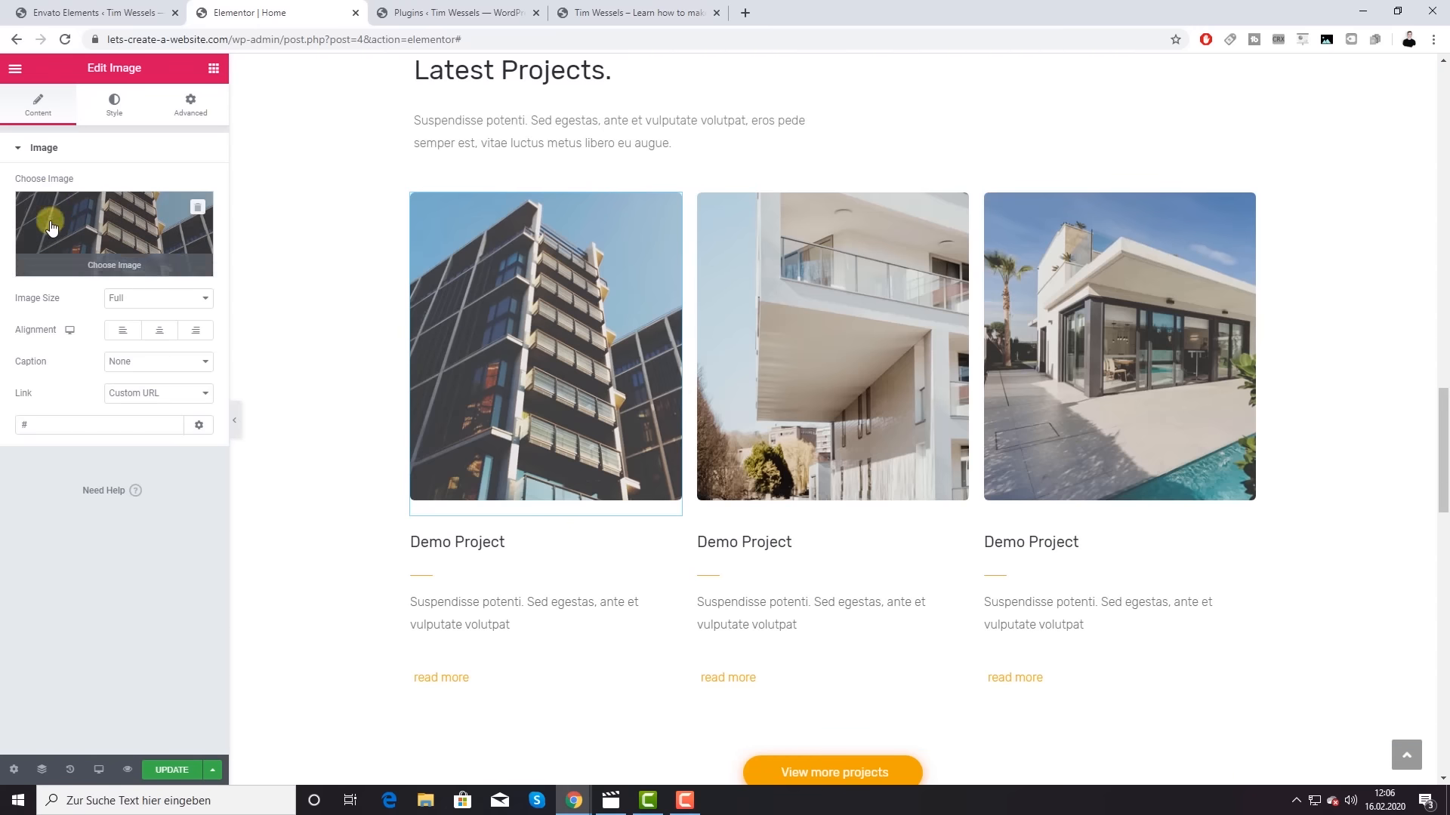
click(115, 102)
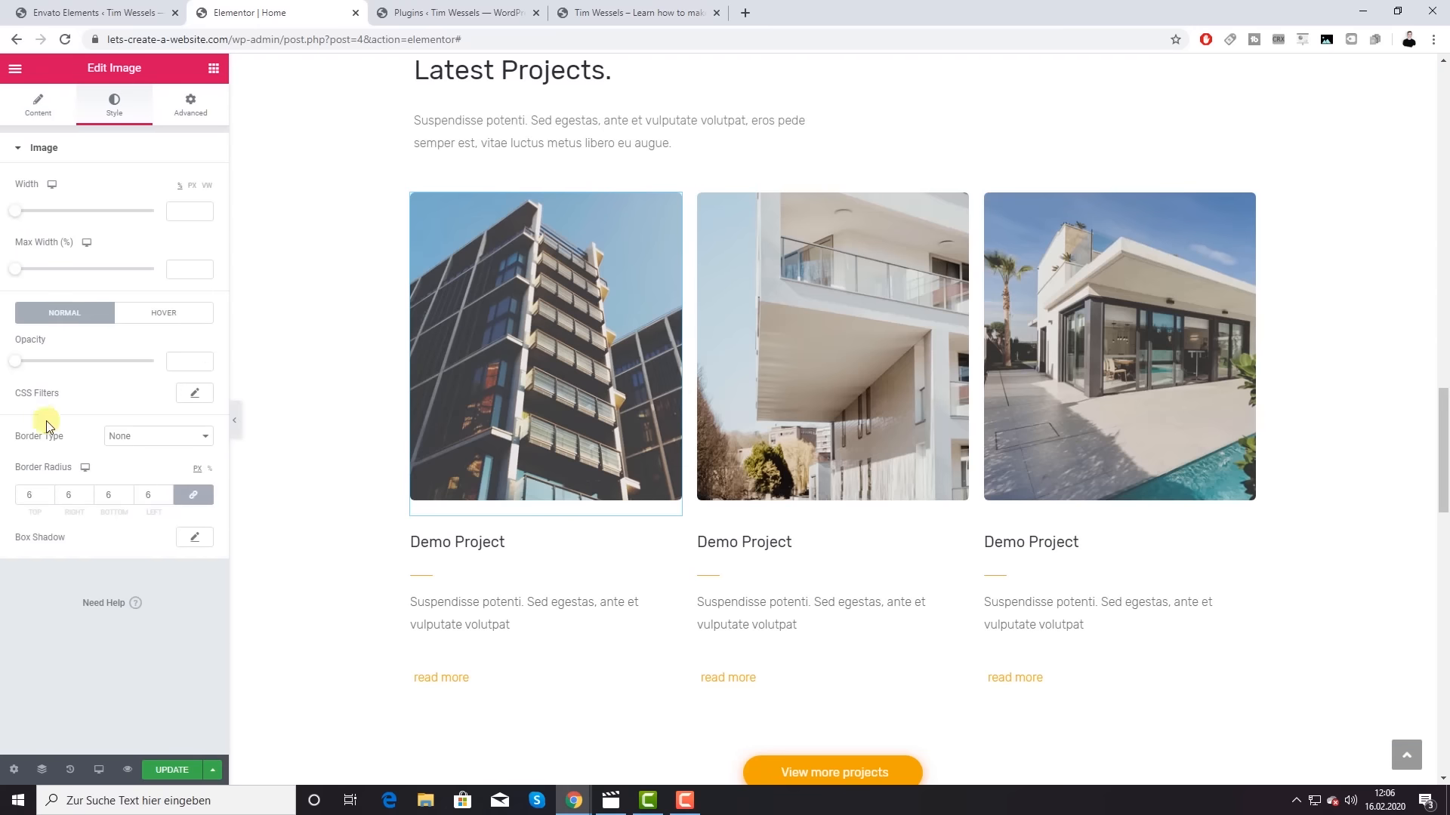
click(178, 312)
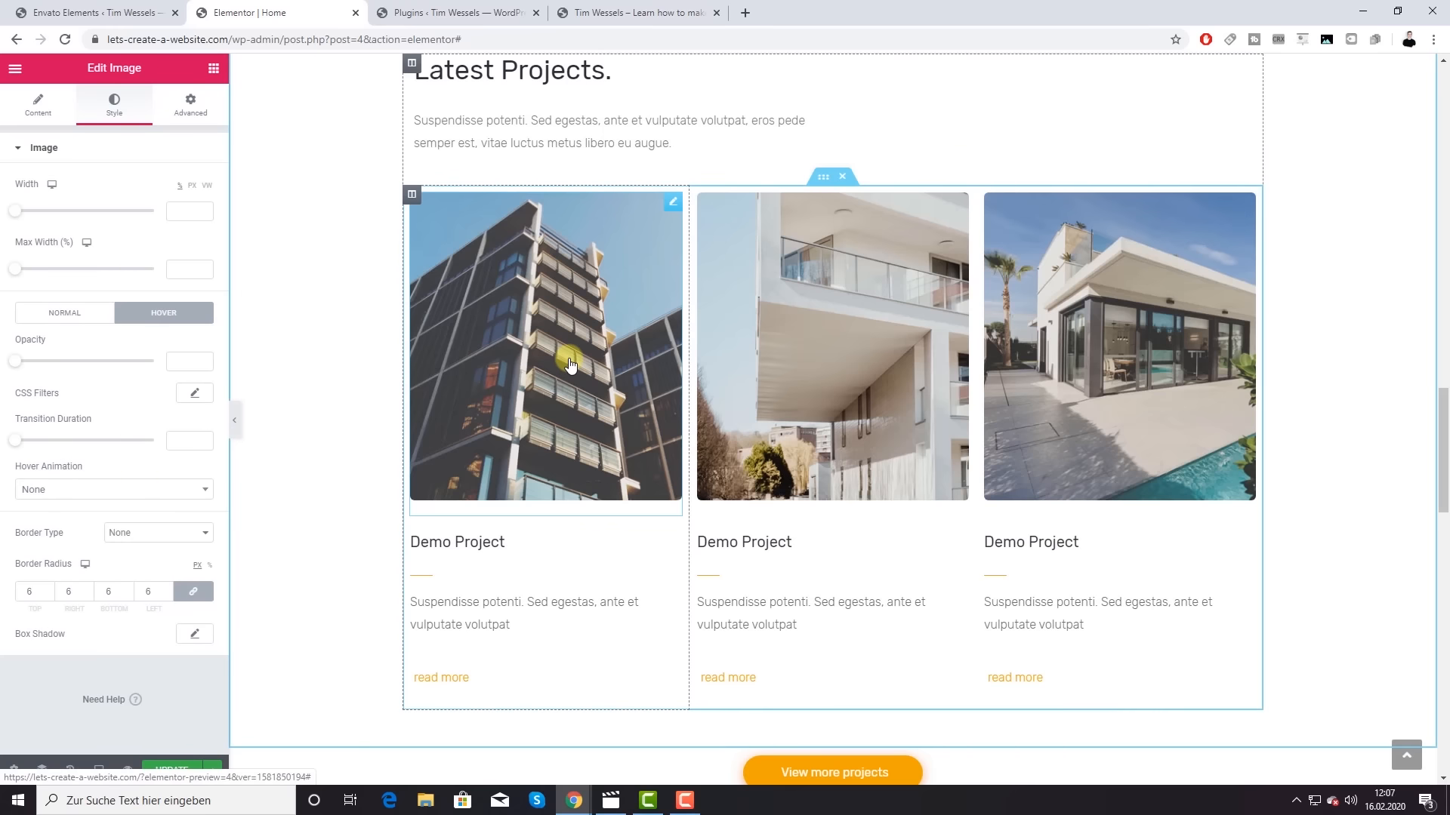
right_click(547, 315)
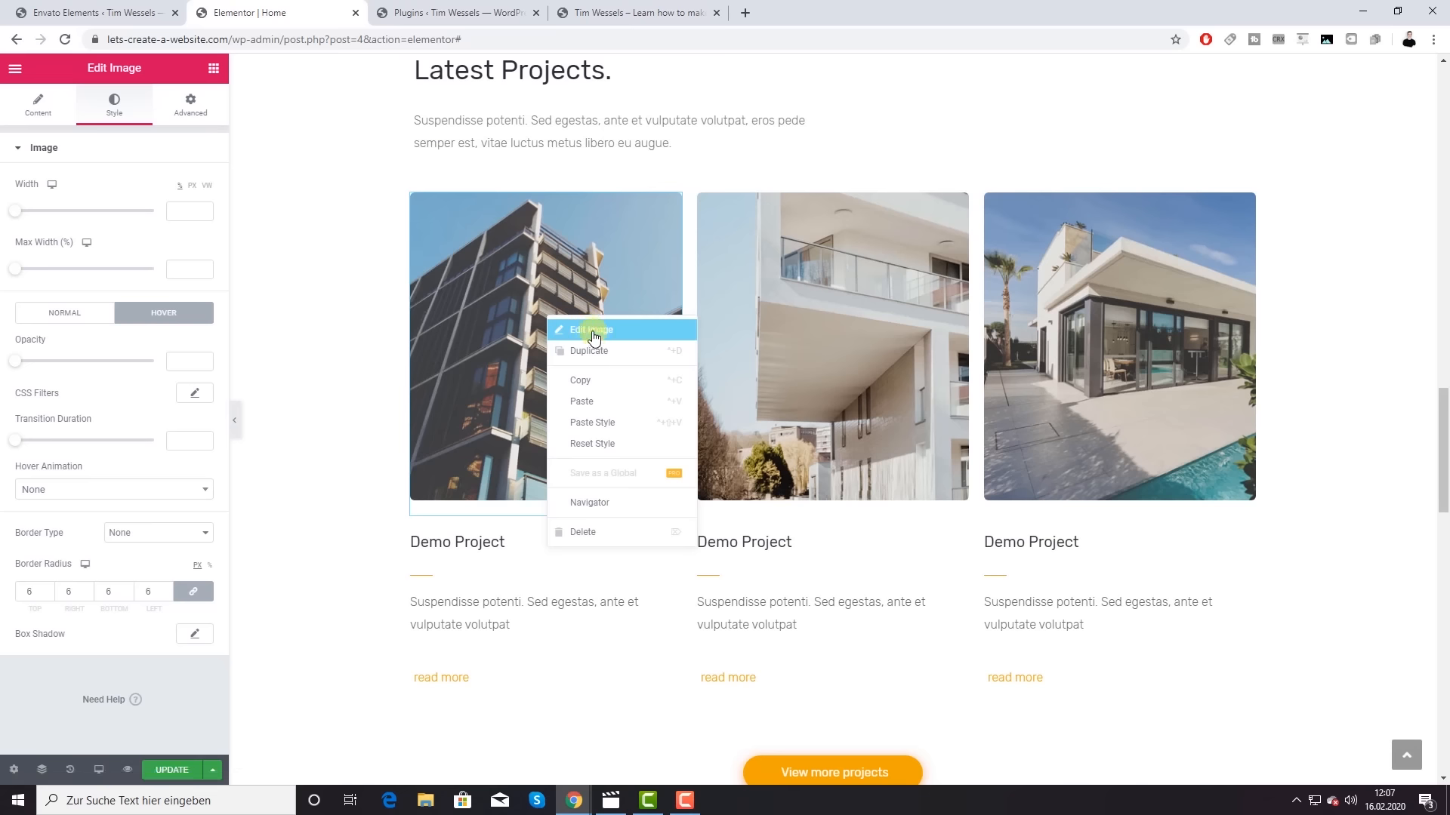
right_click(466, 545)
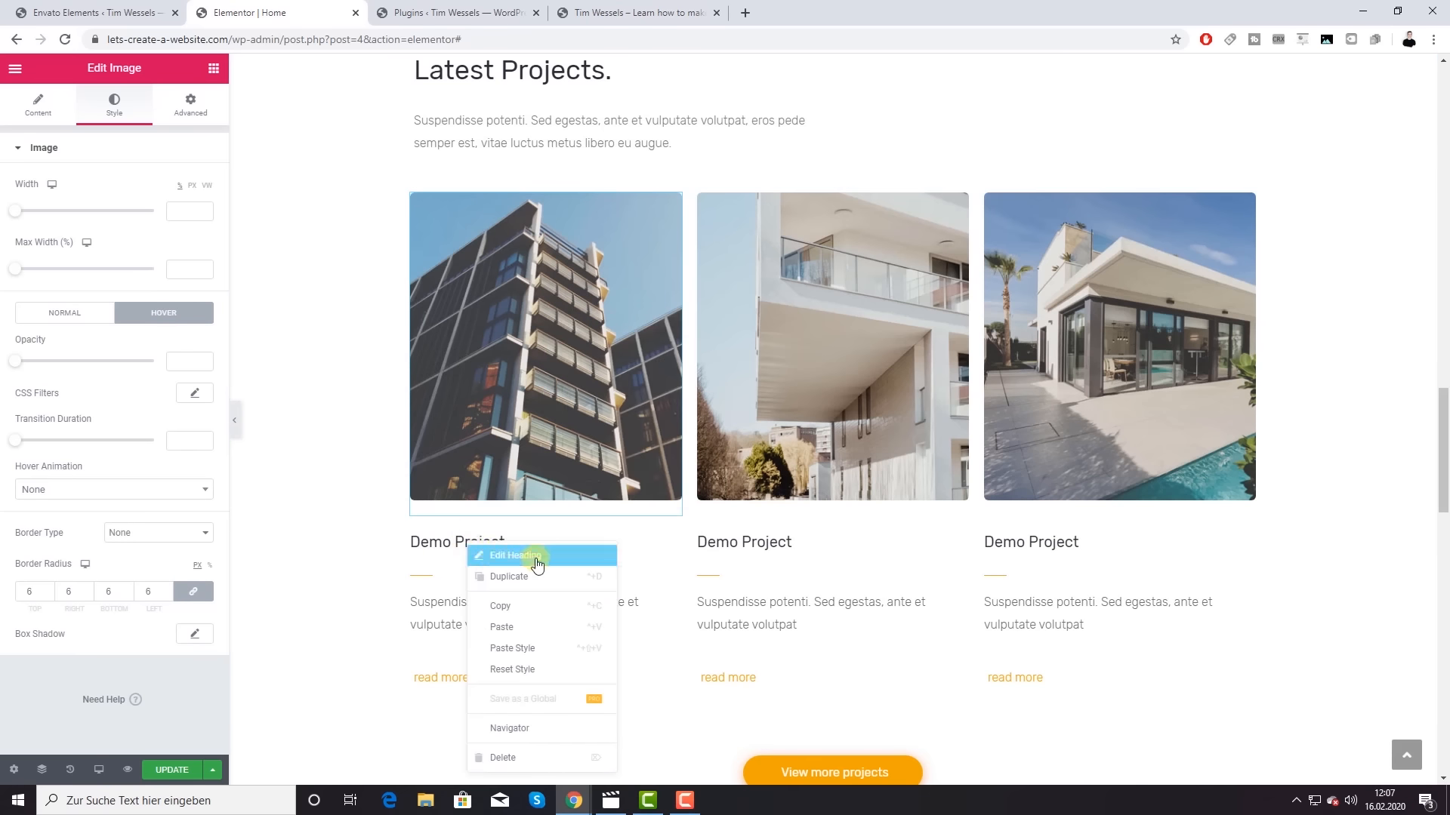
right_click(421, 581)
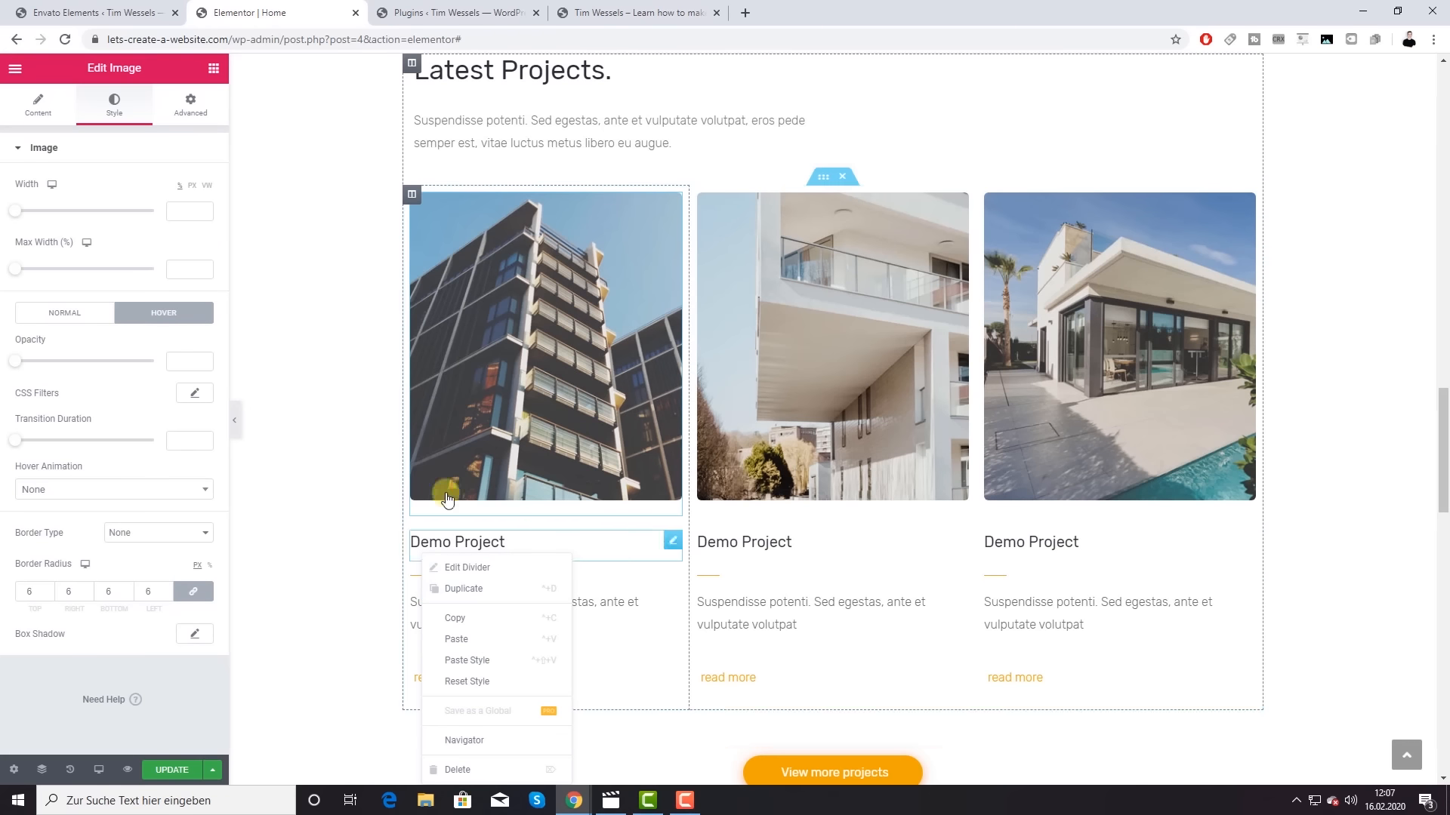
click(746, 13)
click(296, 11)
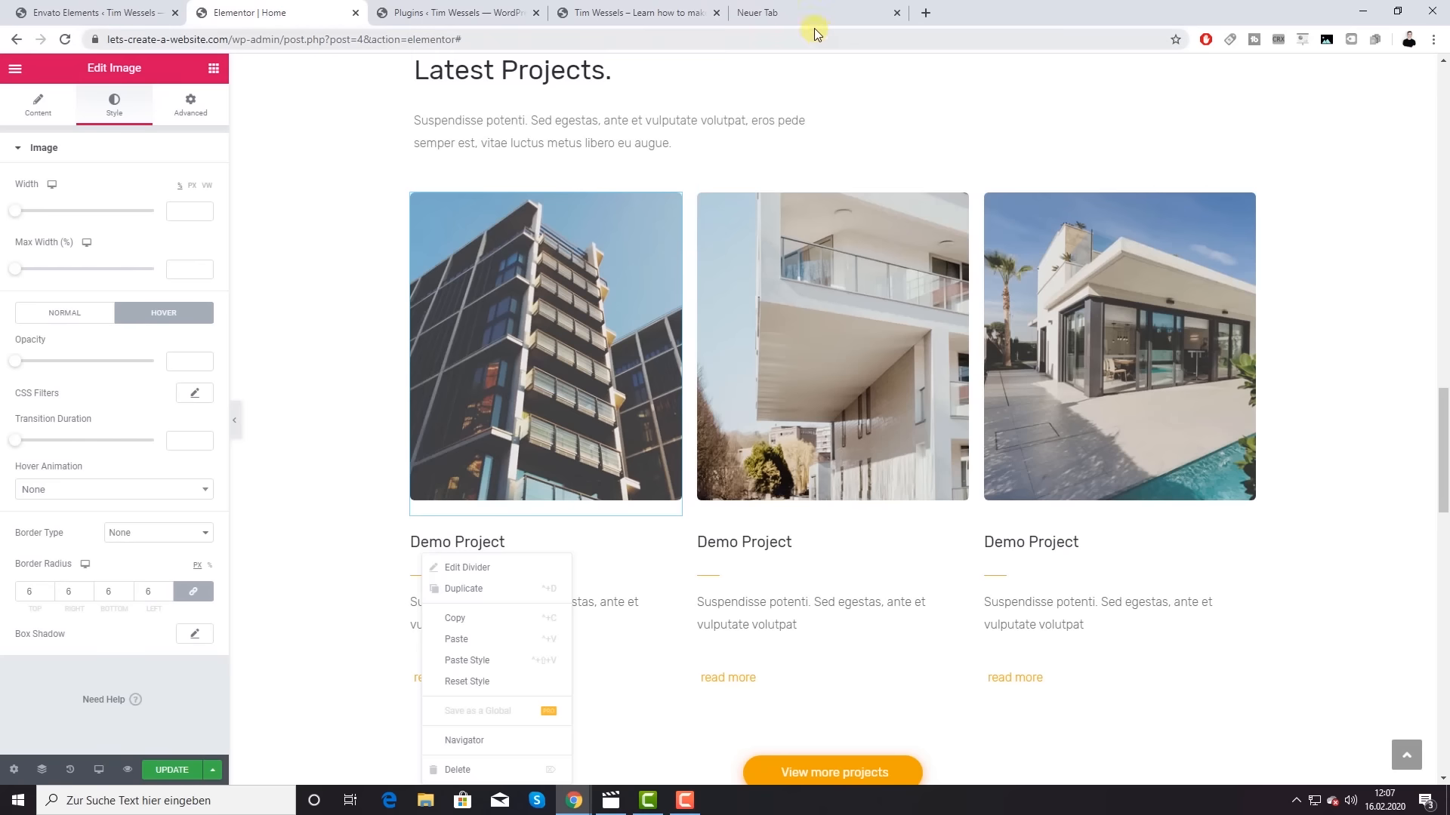
click(897, 13)
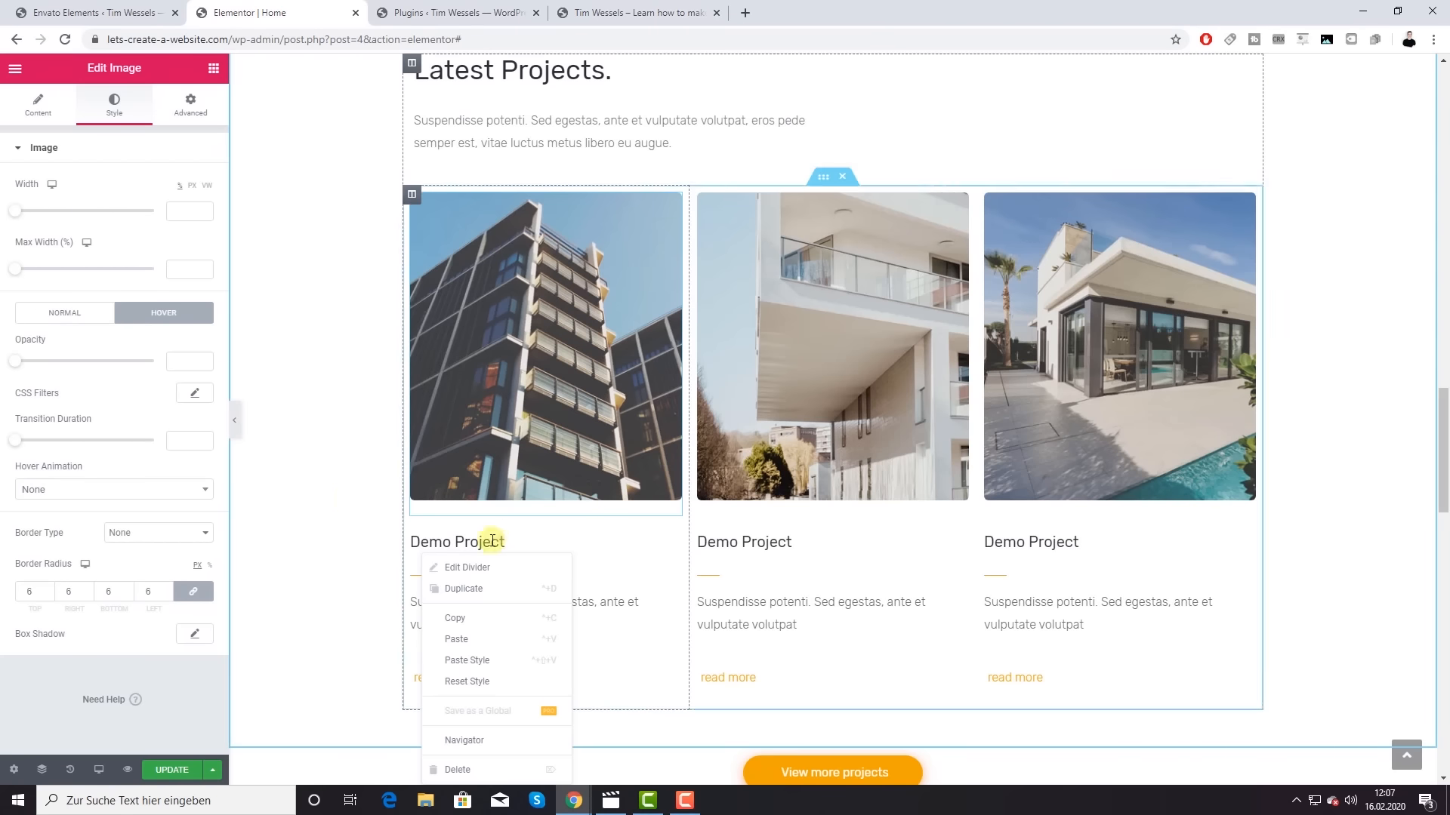
click(332, 498)
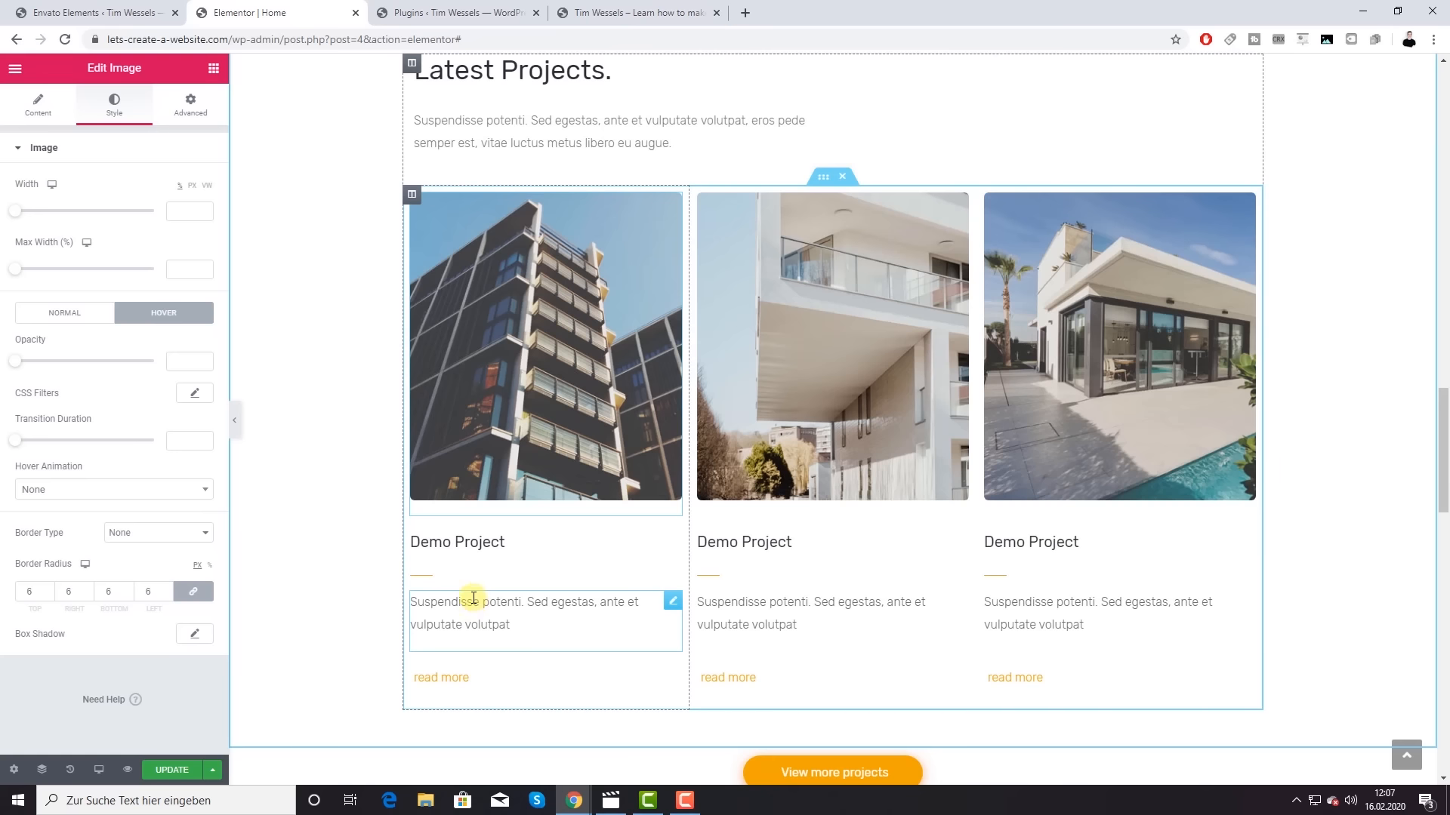
Step: Link the "read more" button of the first Demo Project to the Projects page
scroll(463, 300, up, 2)
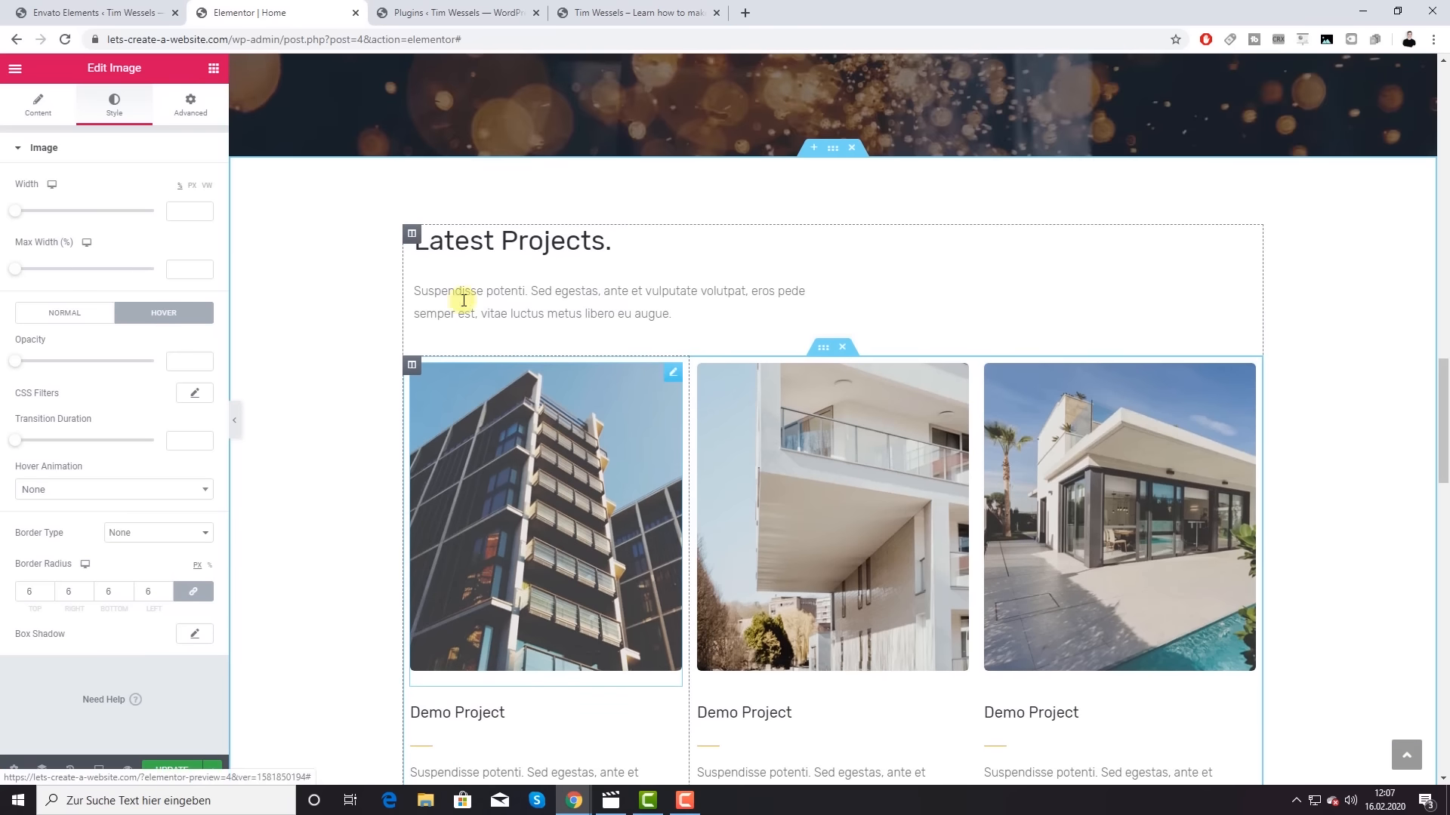
scroll(561, 391, down, 5)
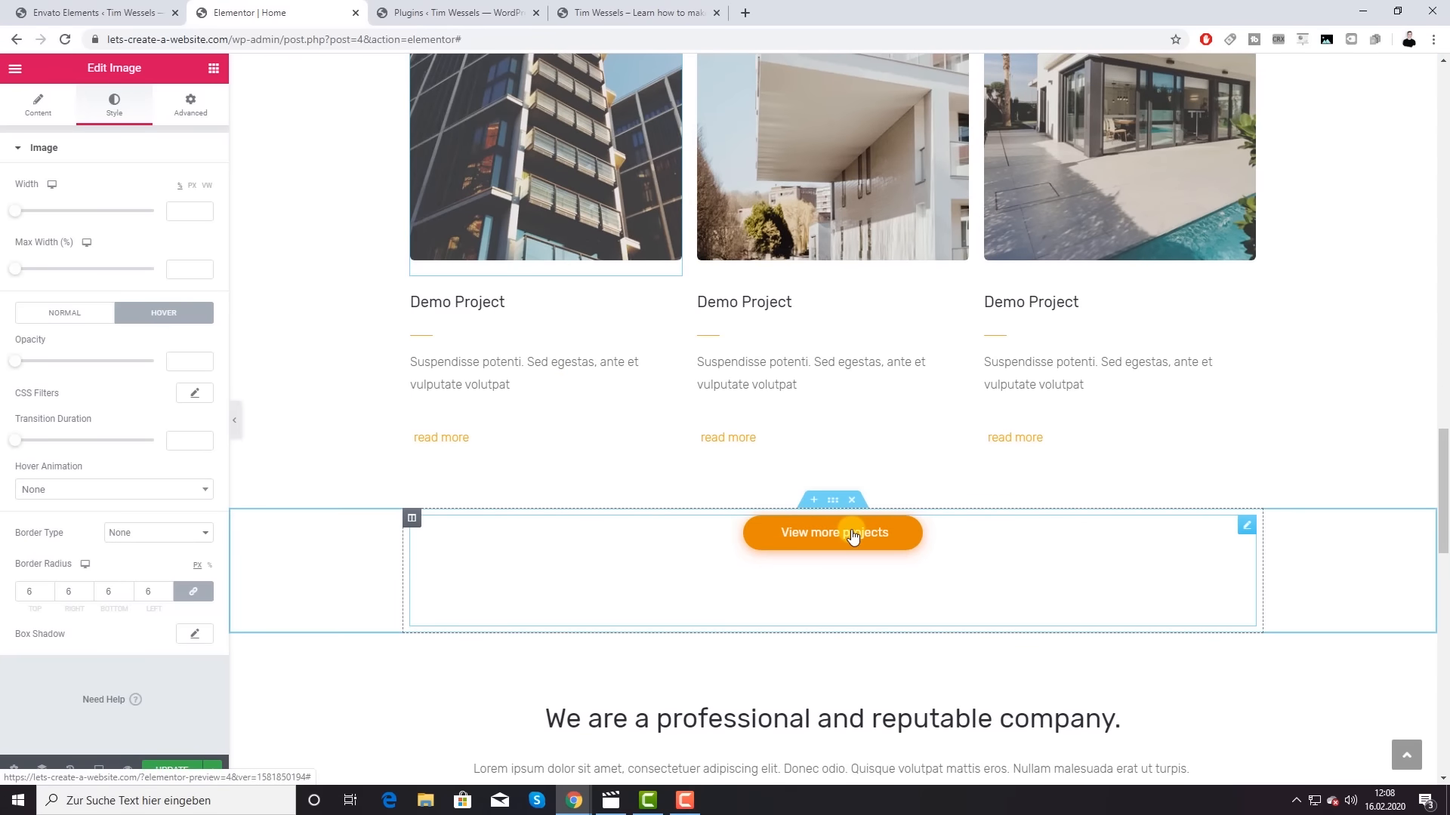
click(445, 440)
drag(65, 263, 2, 261)
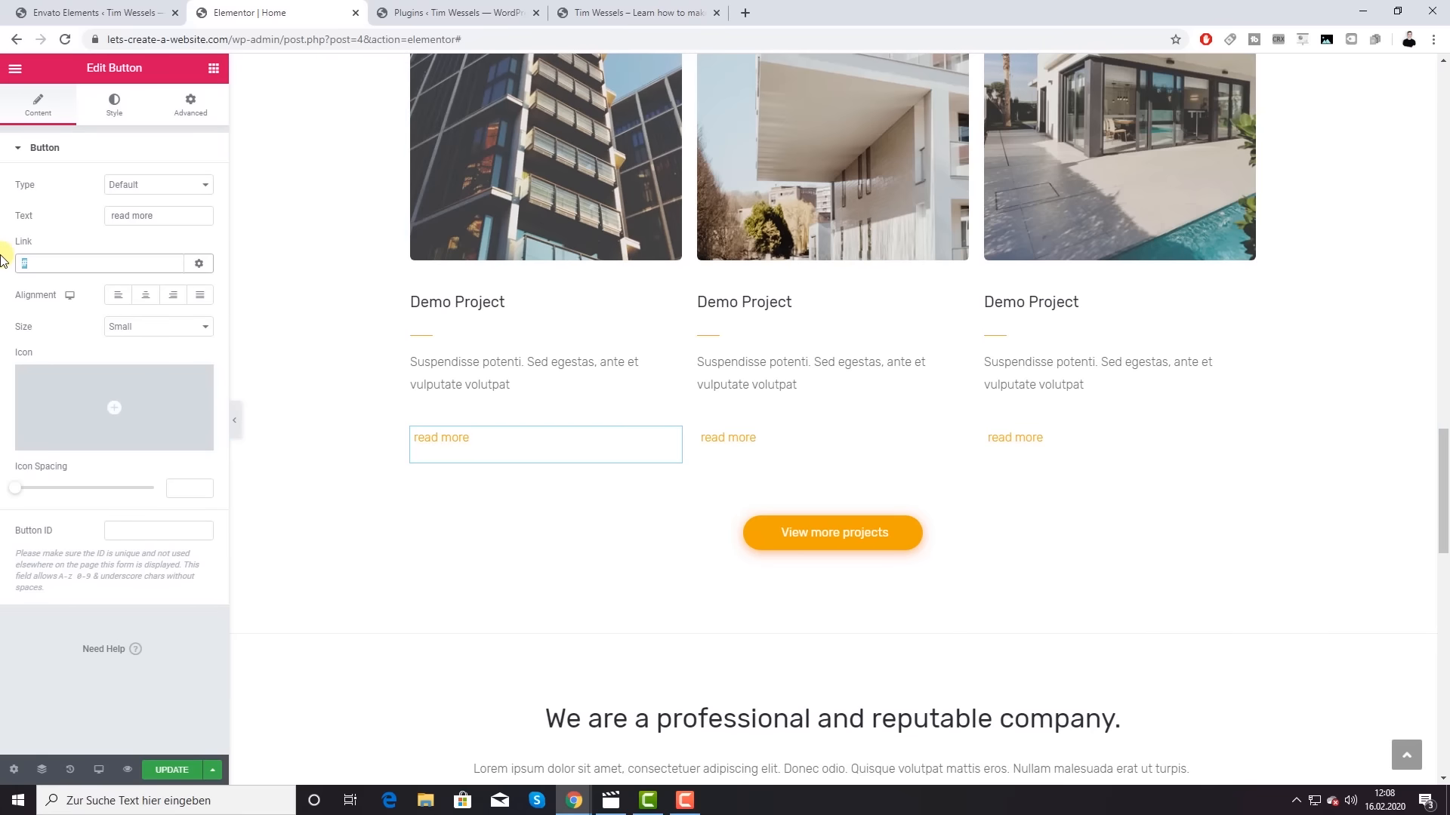
key(BackSpace)
text(pro)
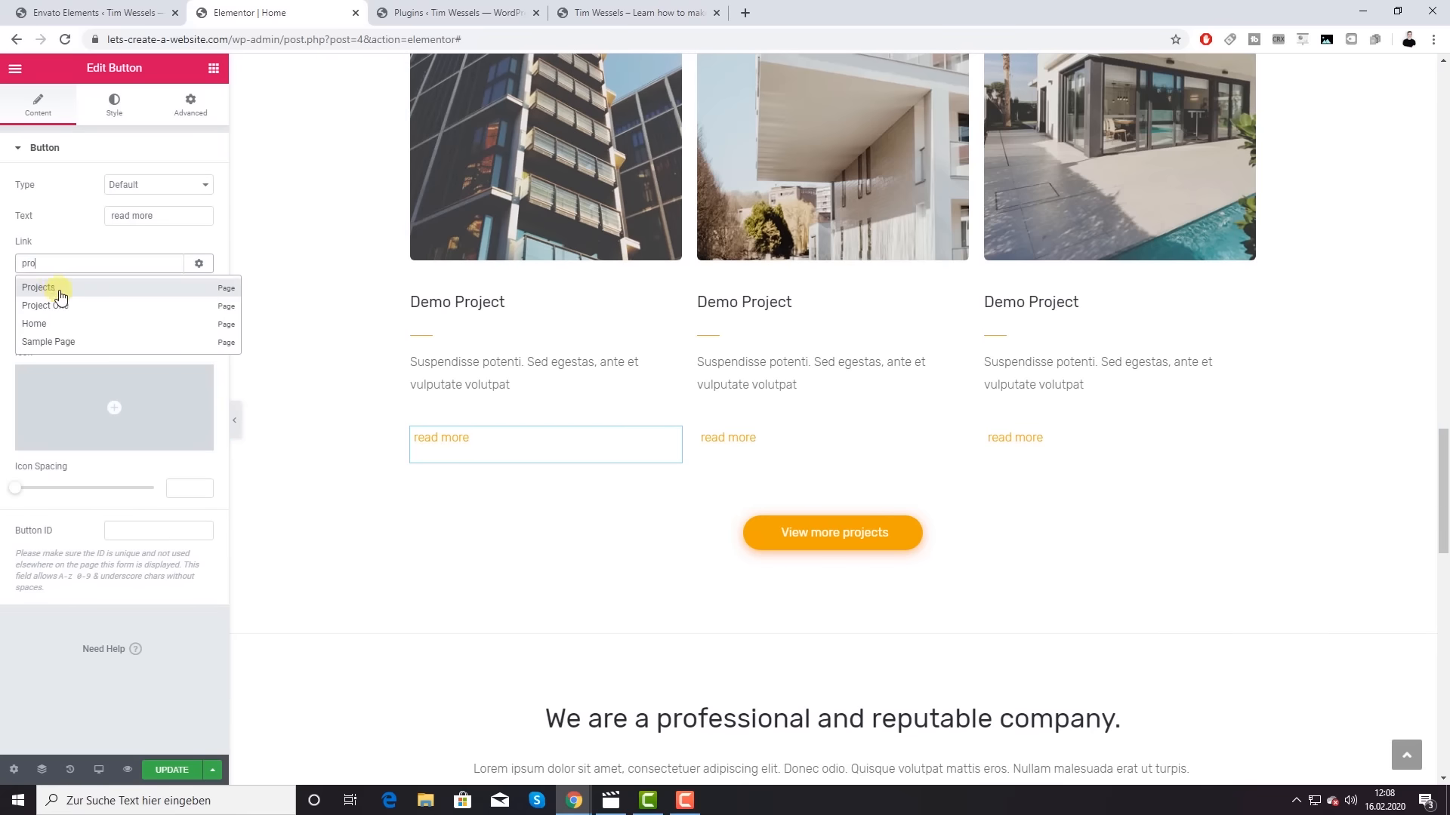
click(61, 295)
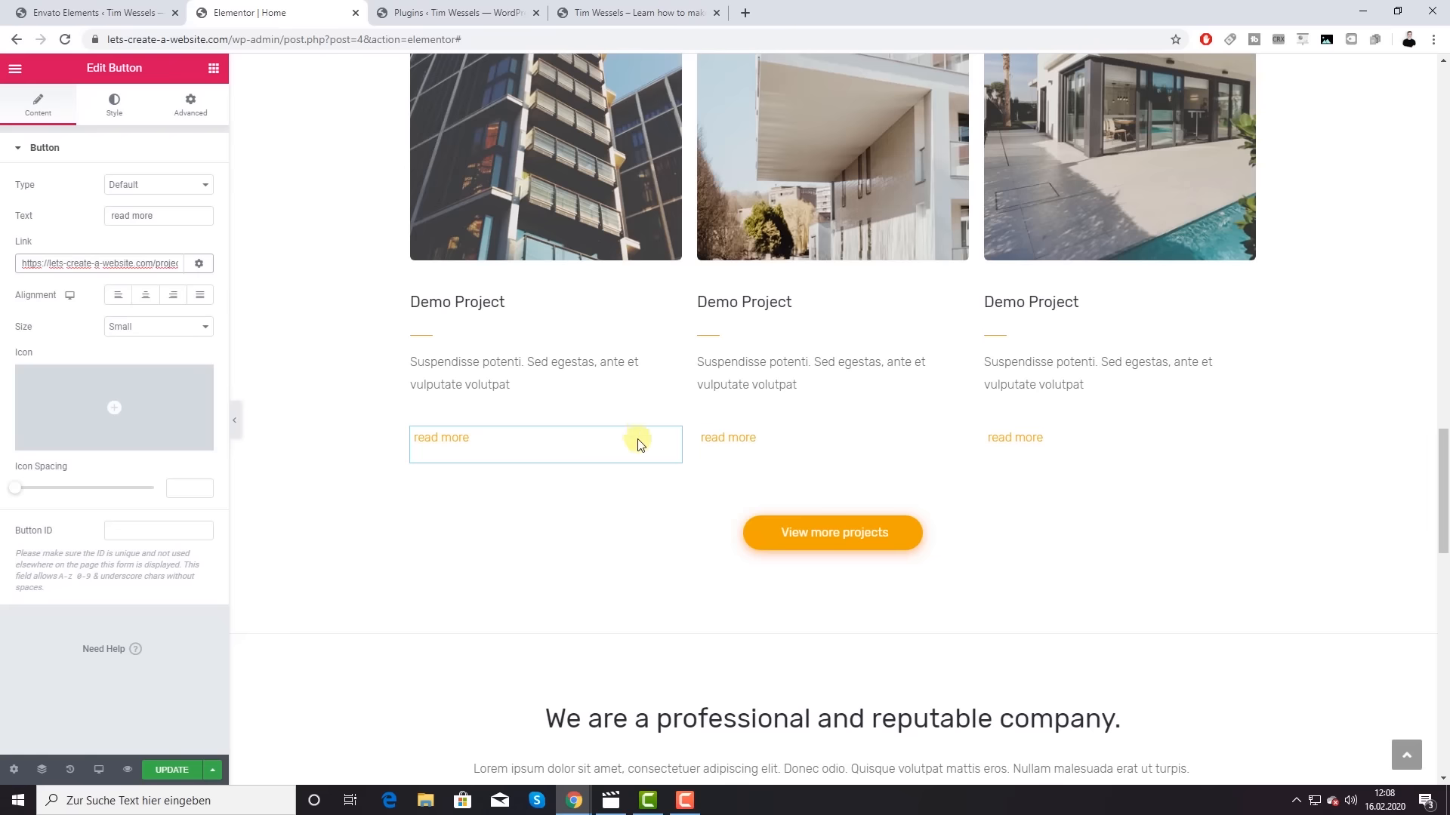
Step: Link the "read more" button of the second Demo Project to the Projects page
click(746, 437)
click(21, 264)
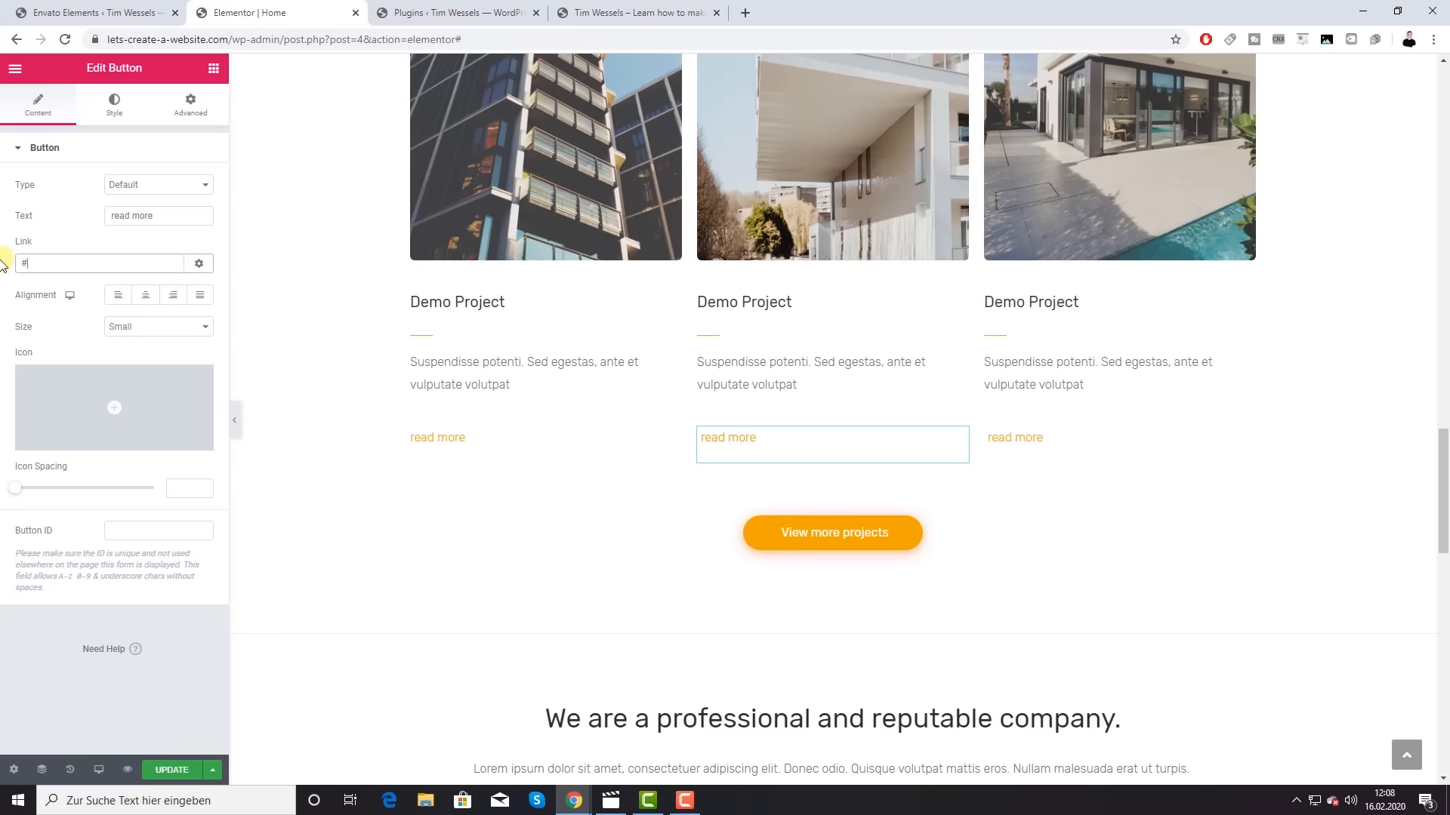
key(BackSpace)
text(pro)
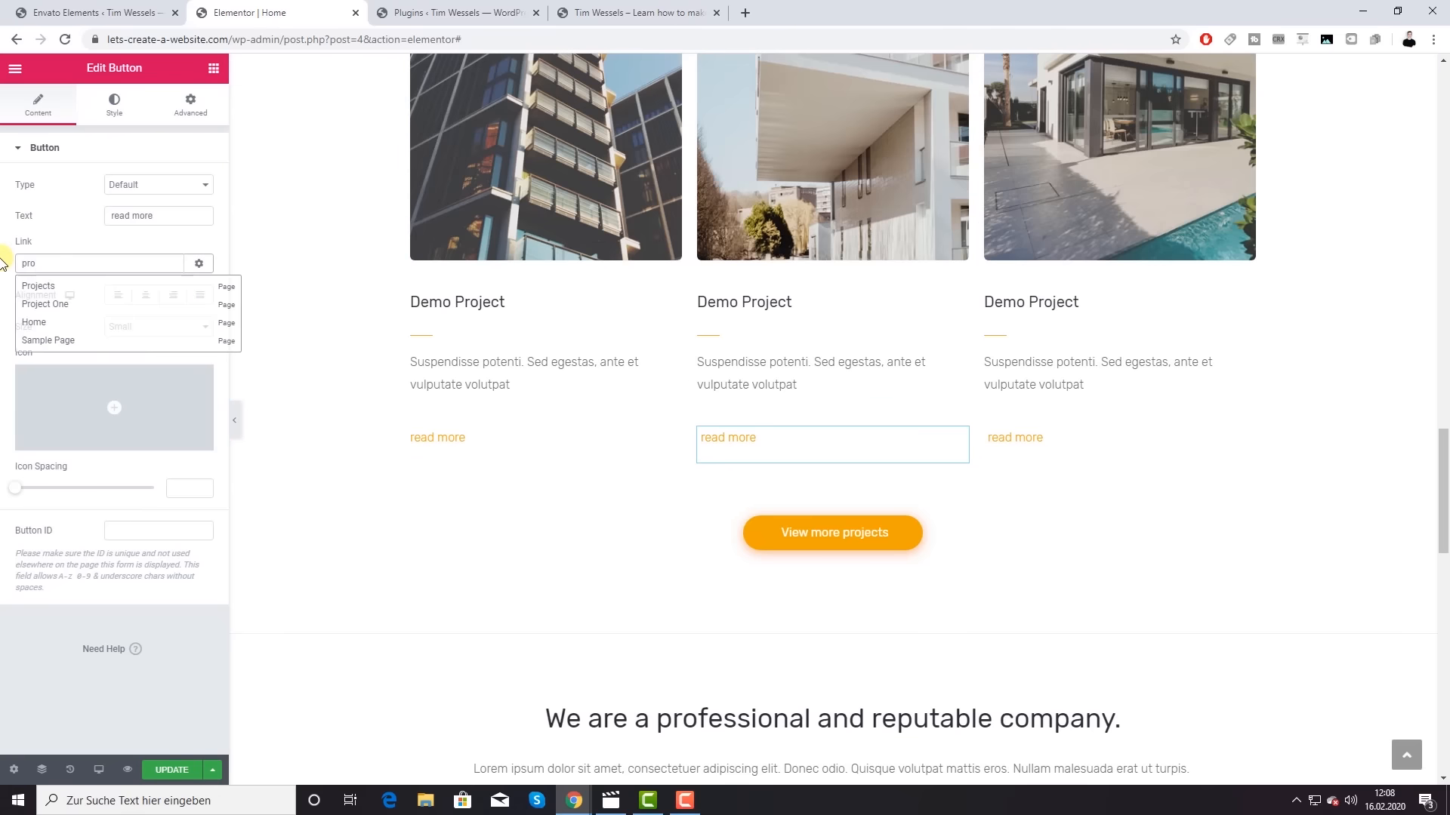
click(51, 294)
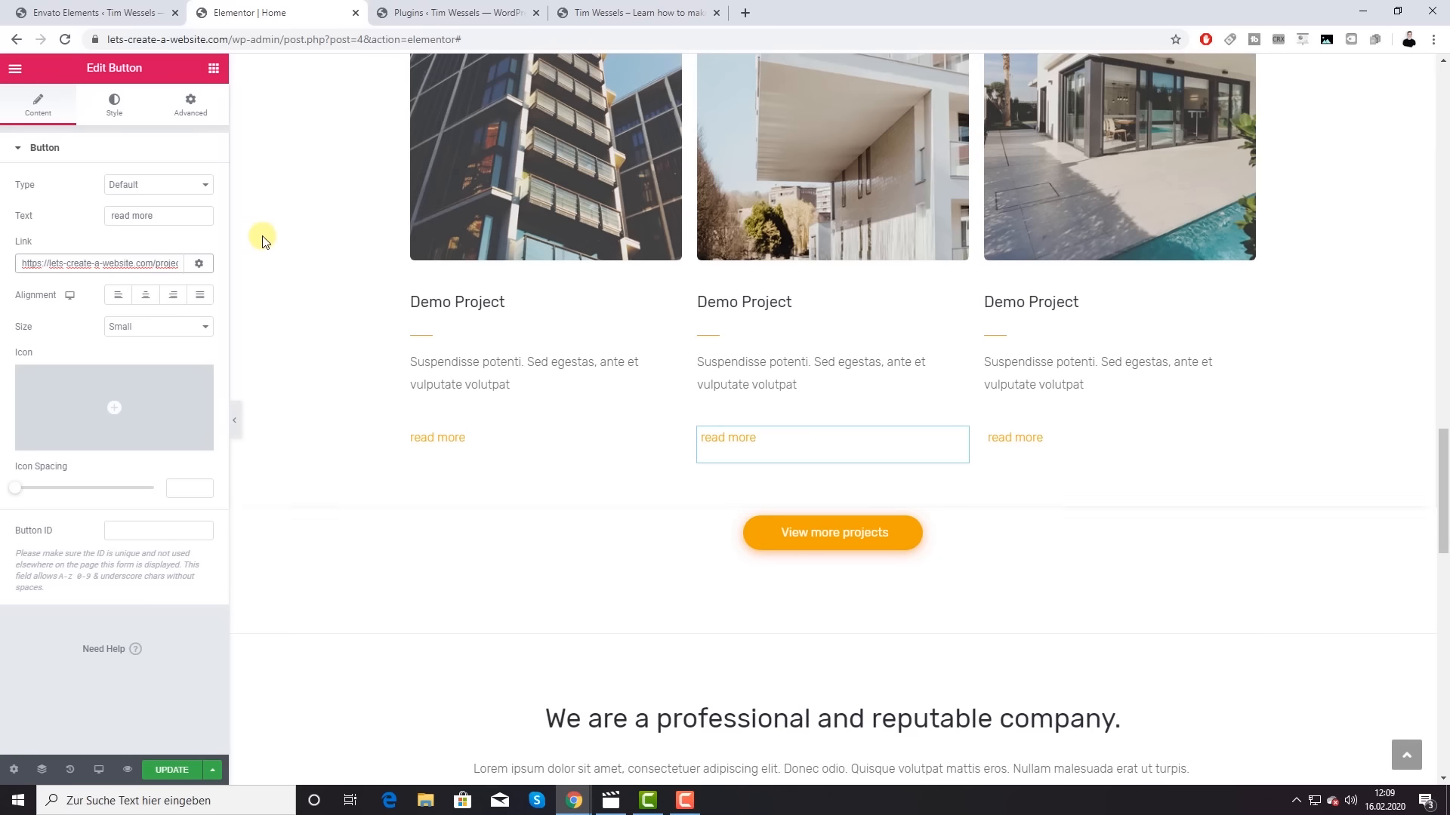
click(214, 67)
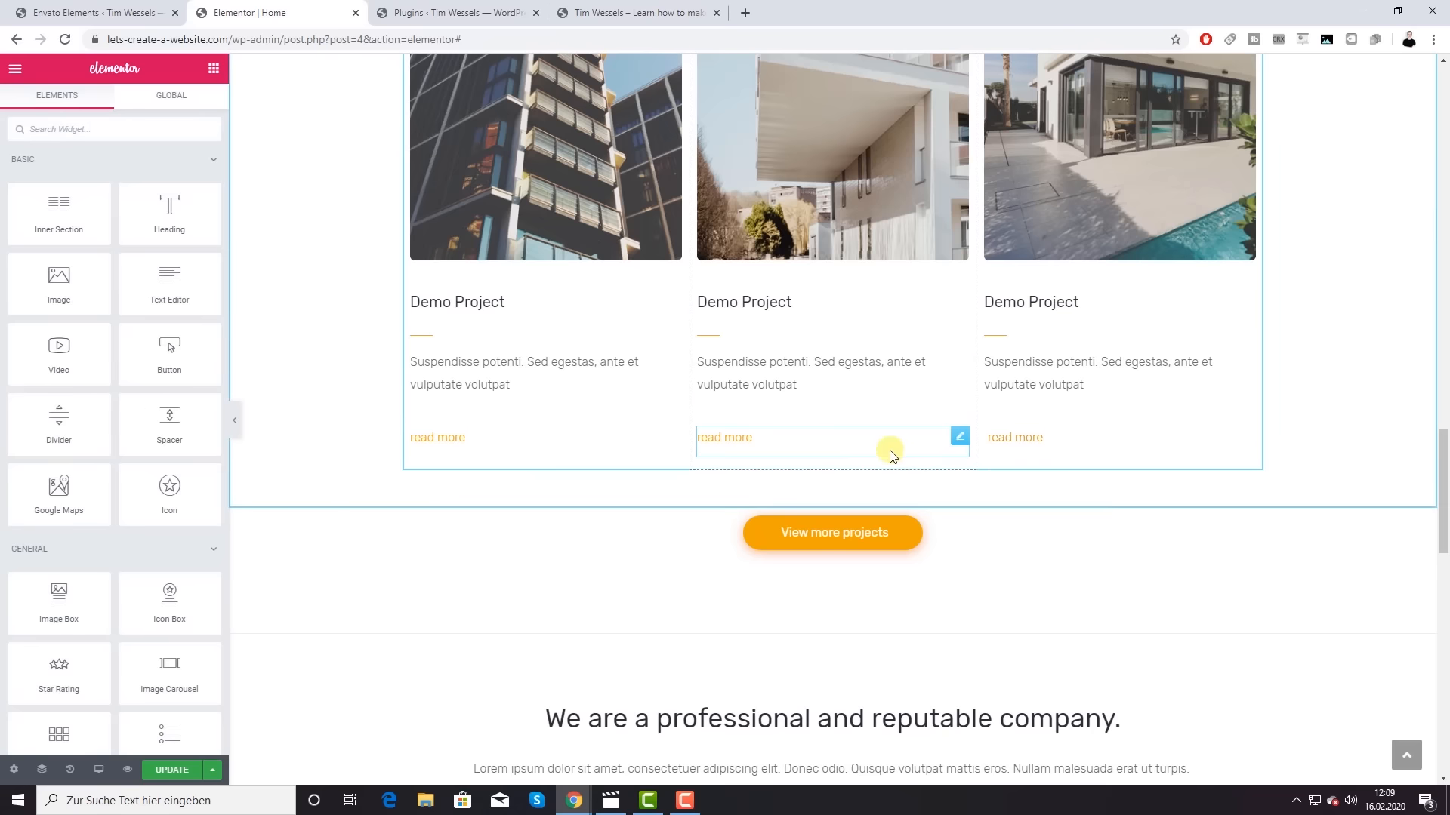
Step: Link the "View more projects" button to the Projects page
click(854, 539)
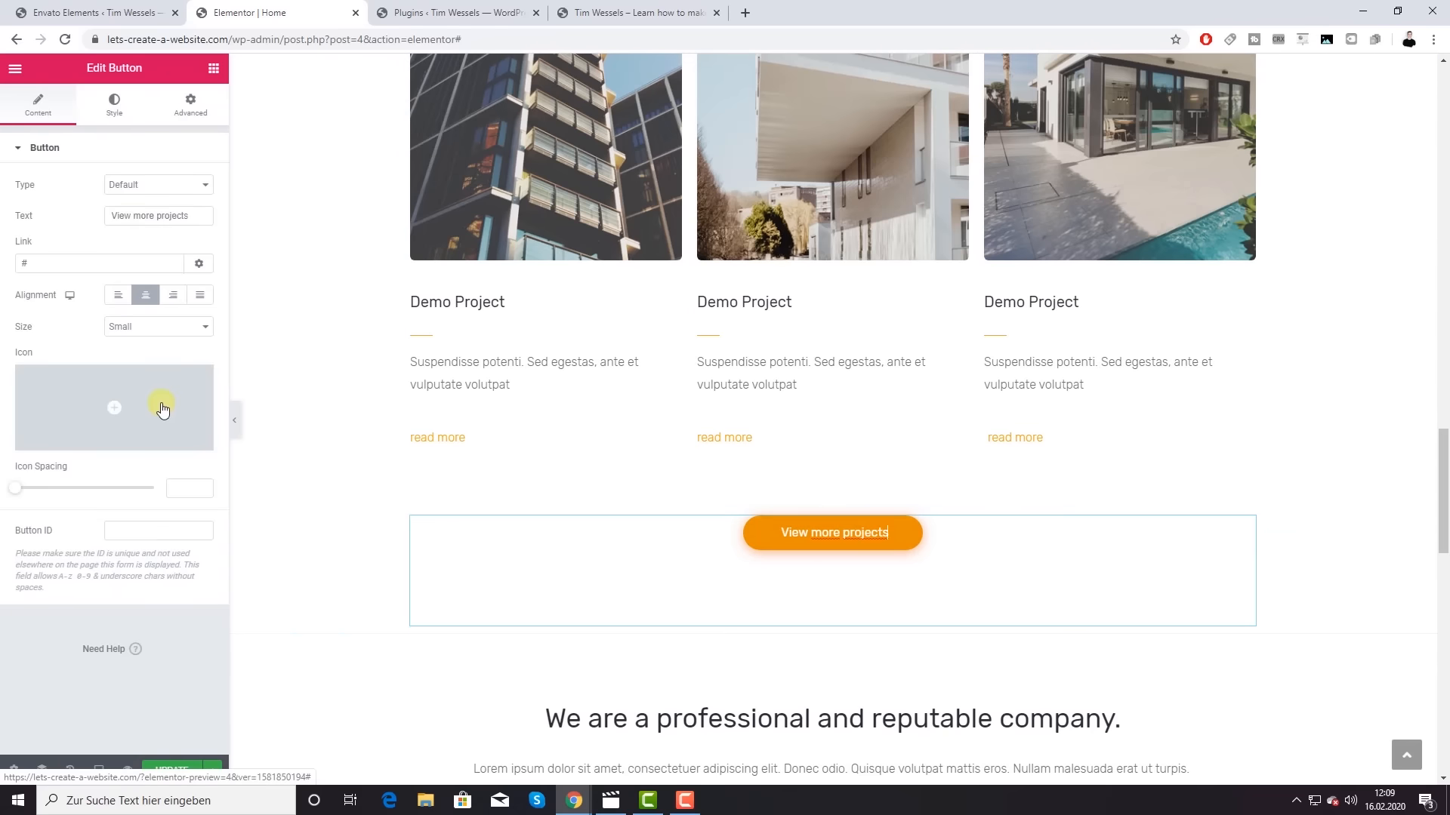
drag(31, 263, 4, 269)
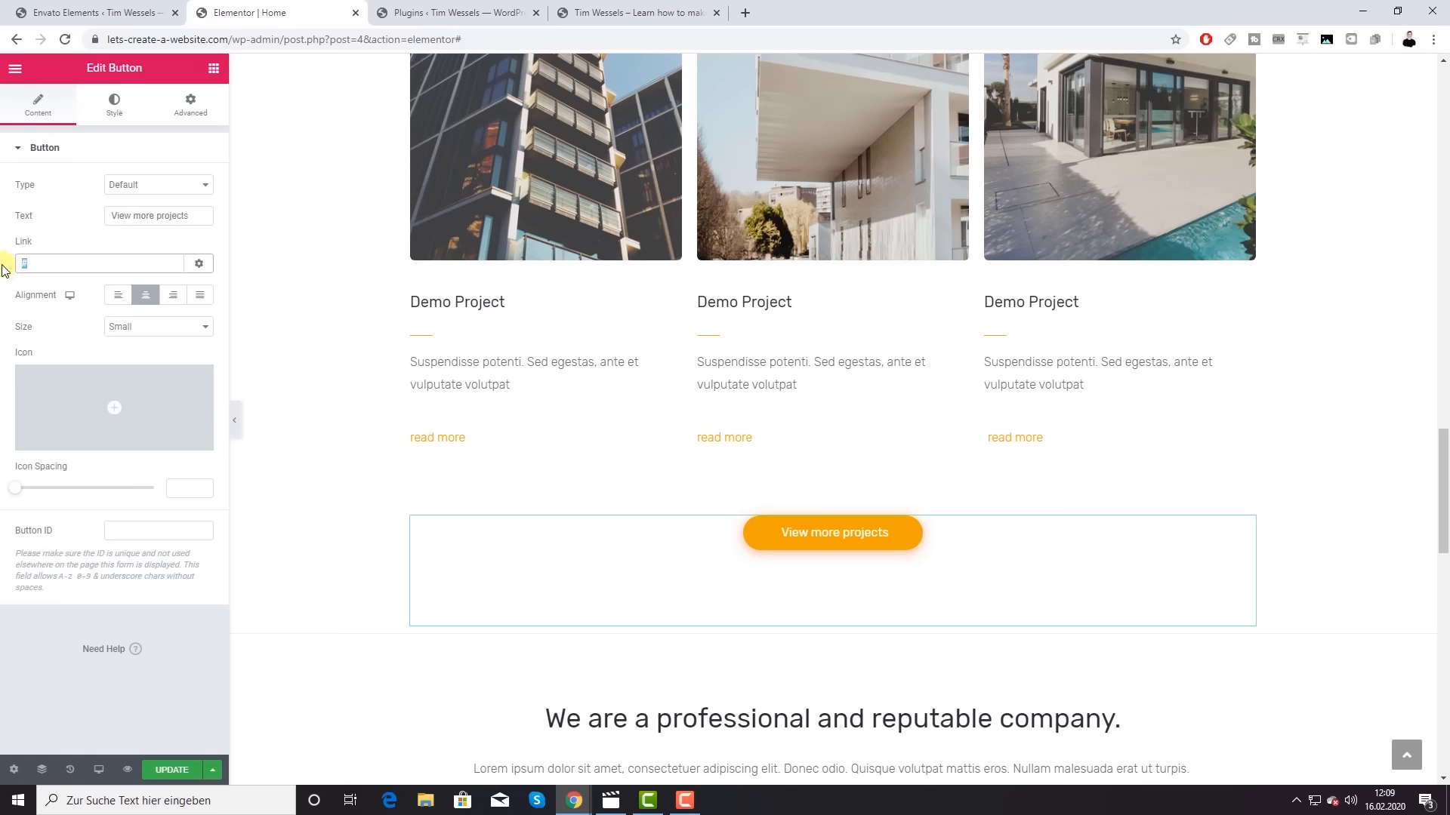
key(BackSpace)
text(pro)
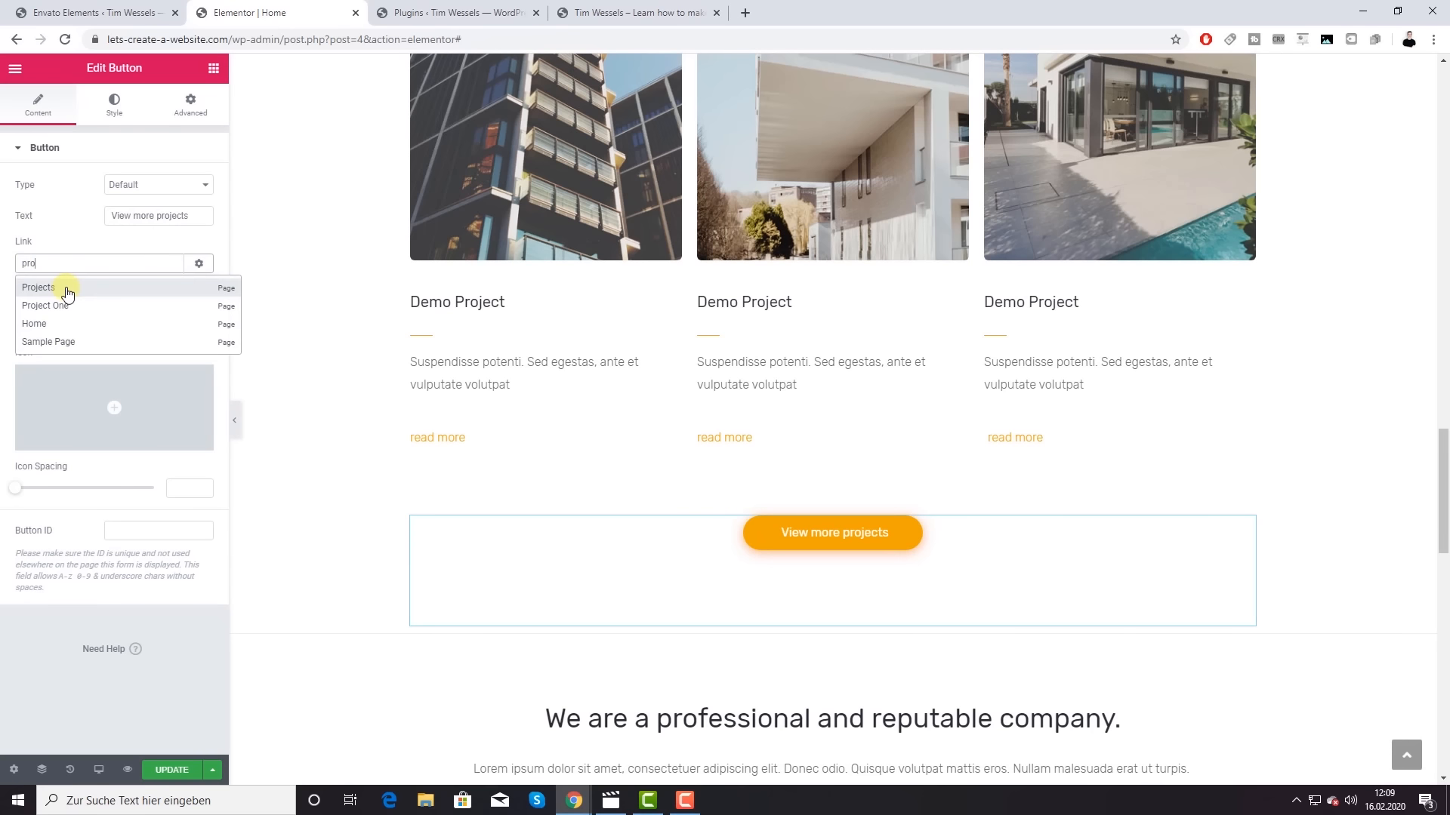
click(58, 283)
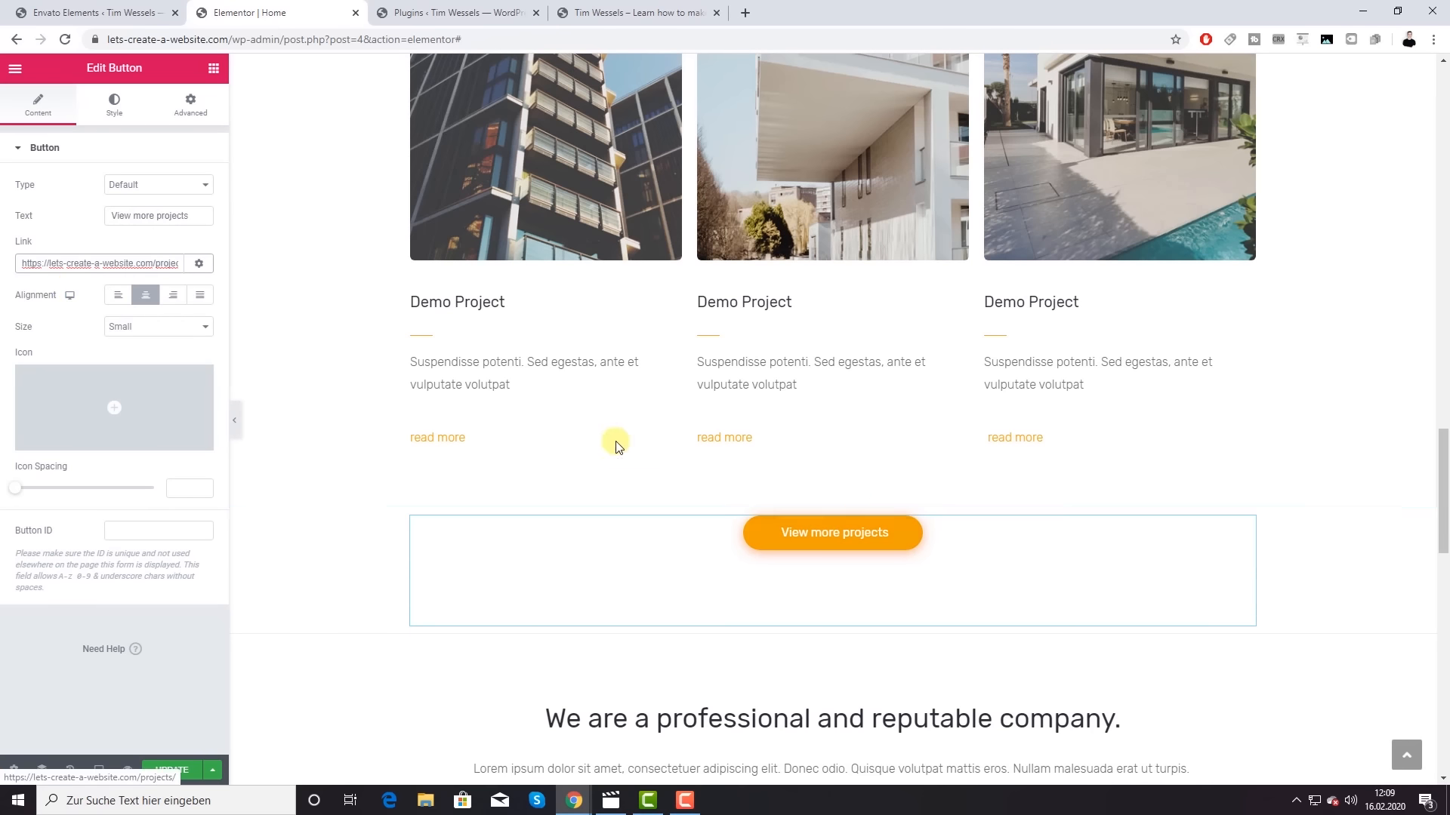
Step: Browse the Testimonial Grid blocks in the Envato Elements library from a new section below the testimonials, and close the library without inserting one
scroll(601, 416, down, 1)
scroll(604, 426, down, 5)
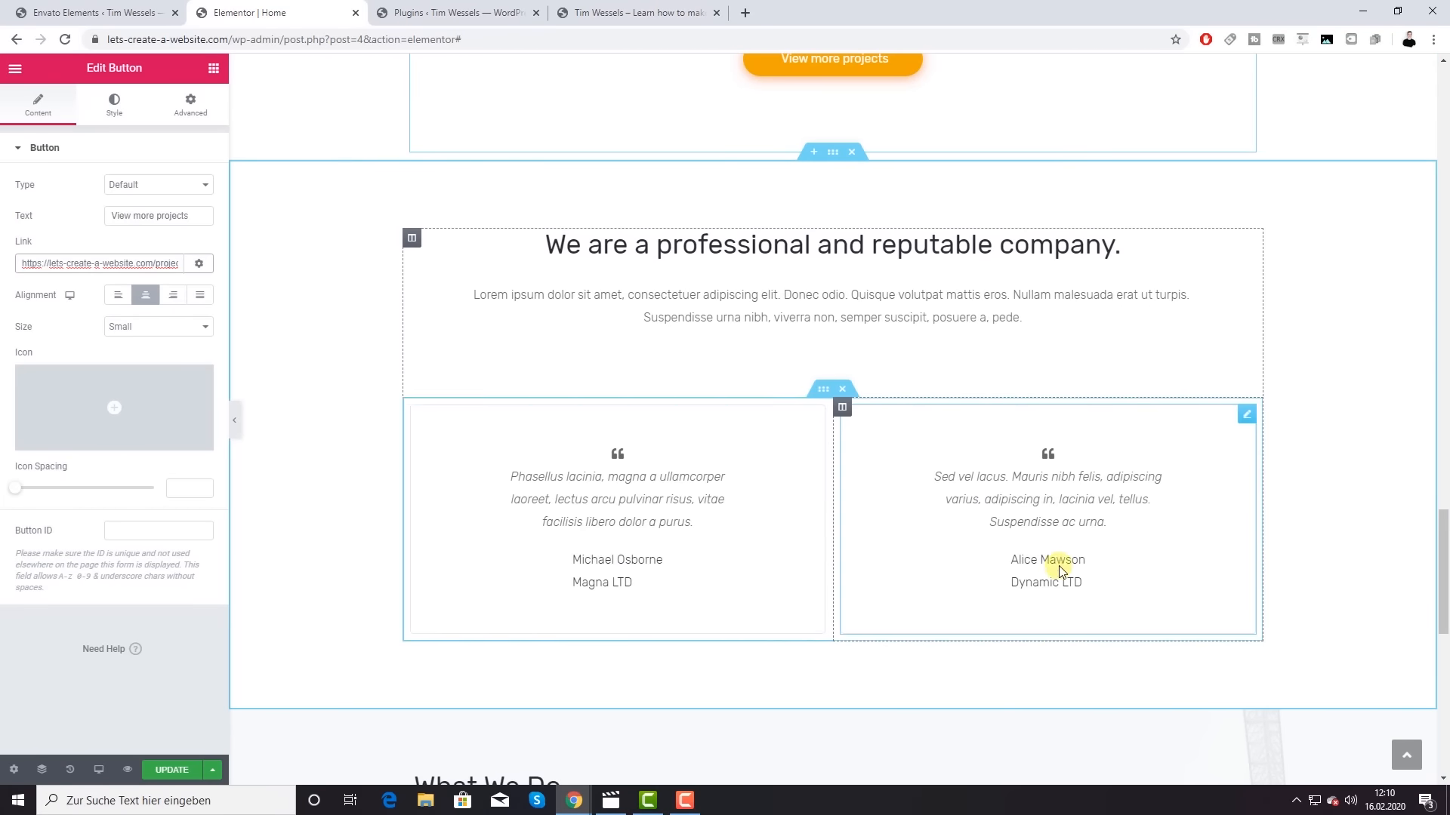
scroll(1016, 511, down, 3)
scroll(783, 456, up, 2)
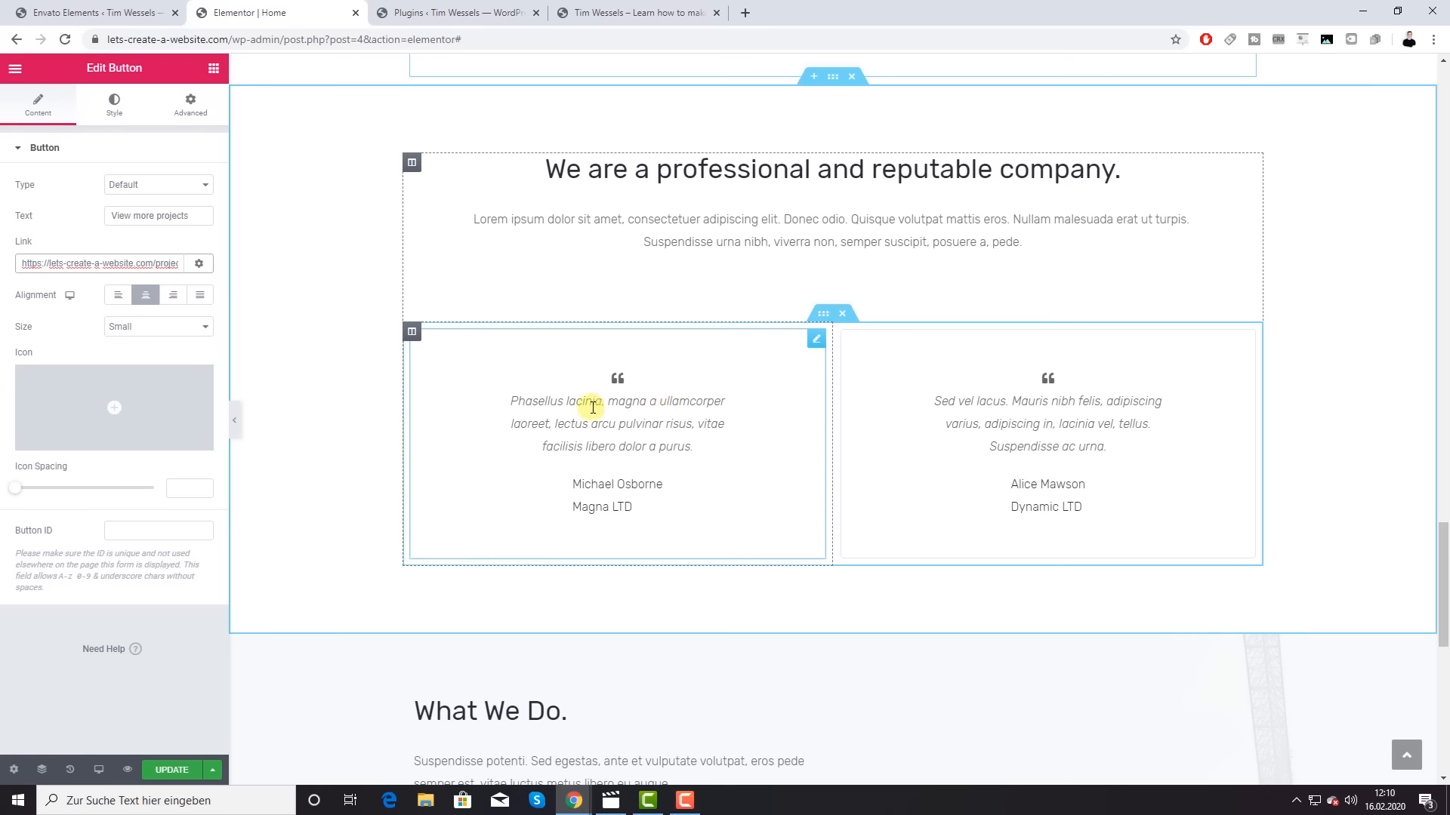
click(814, 627)
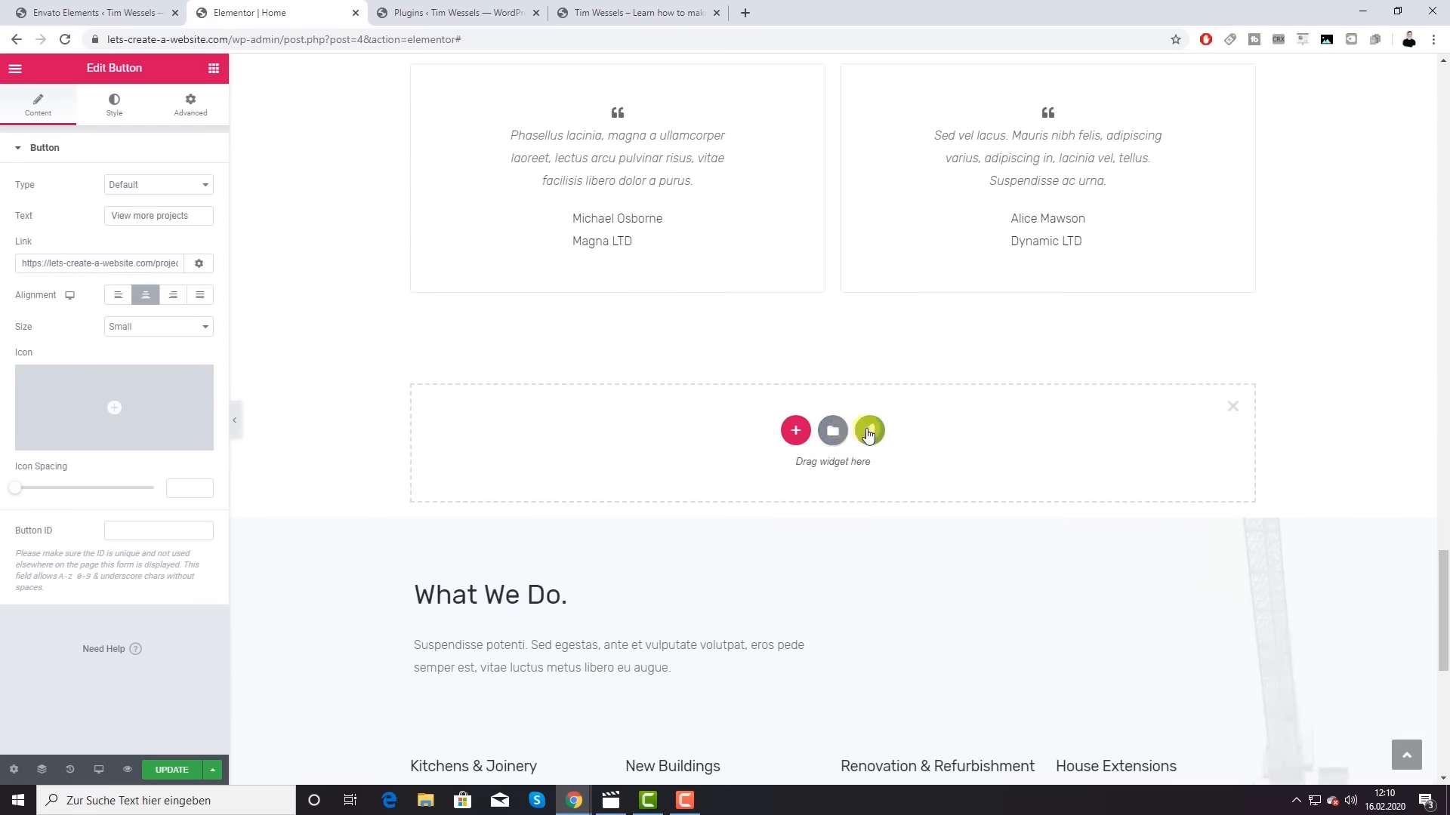
click(870, 428)
click(590, 139)
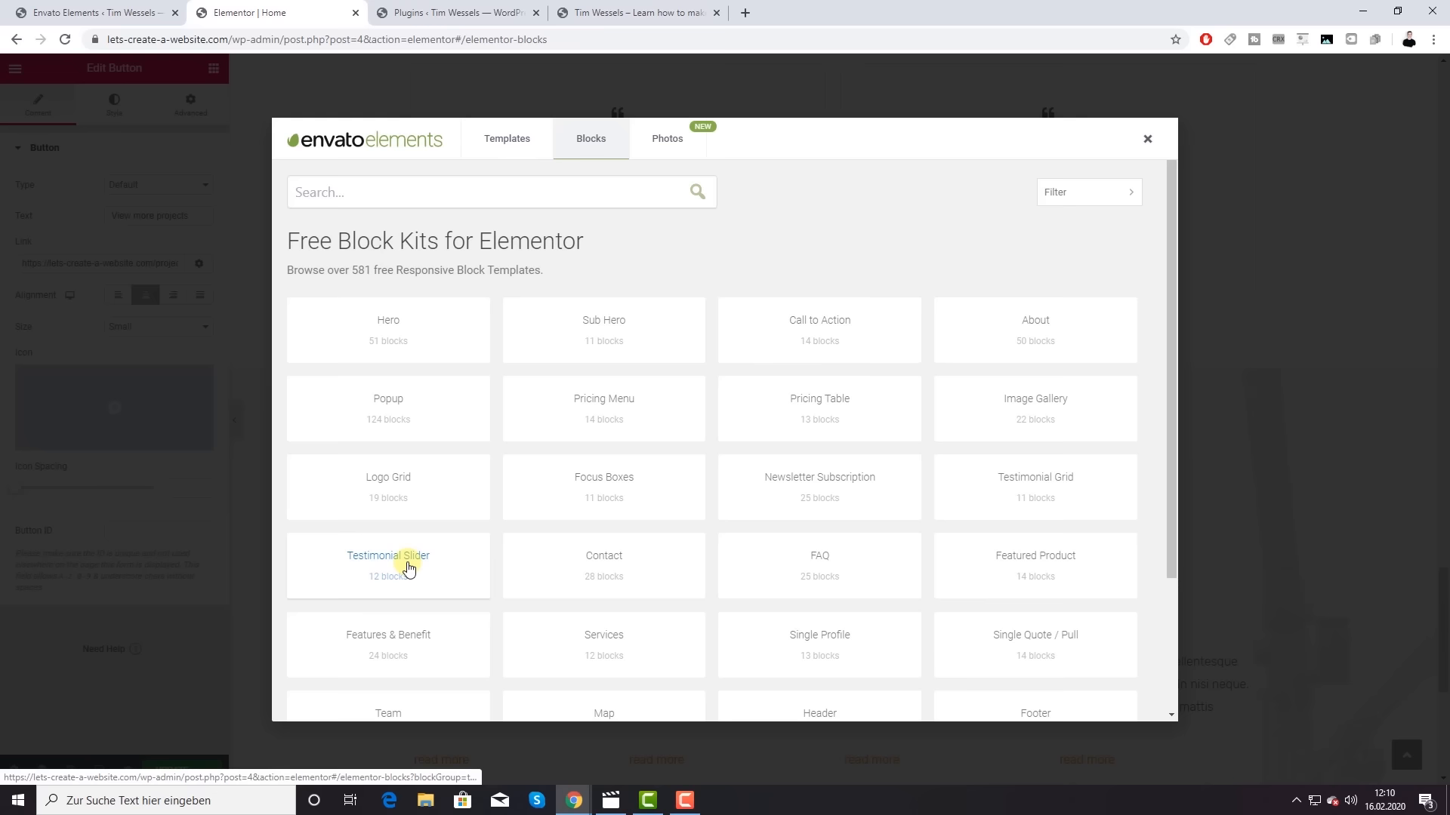
click(1057, 477)
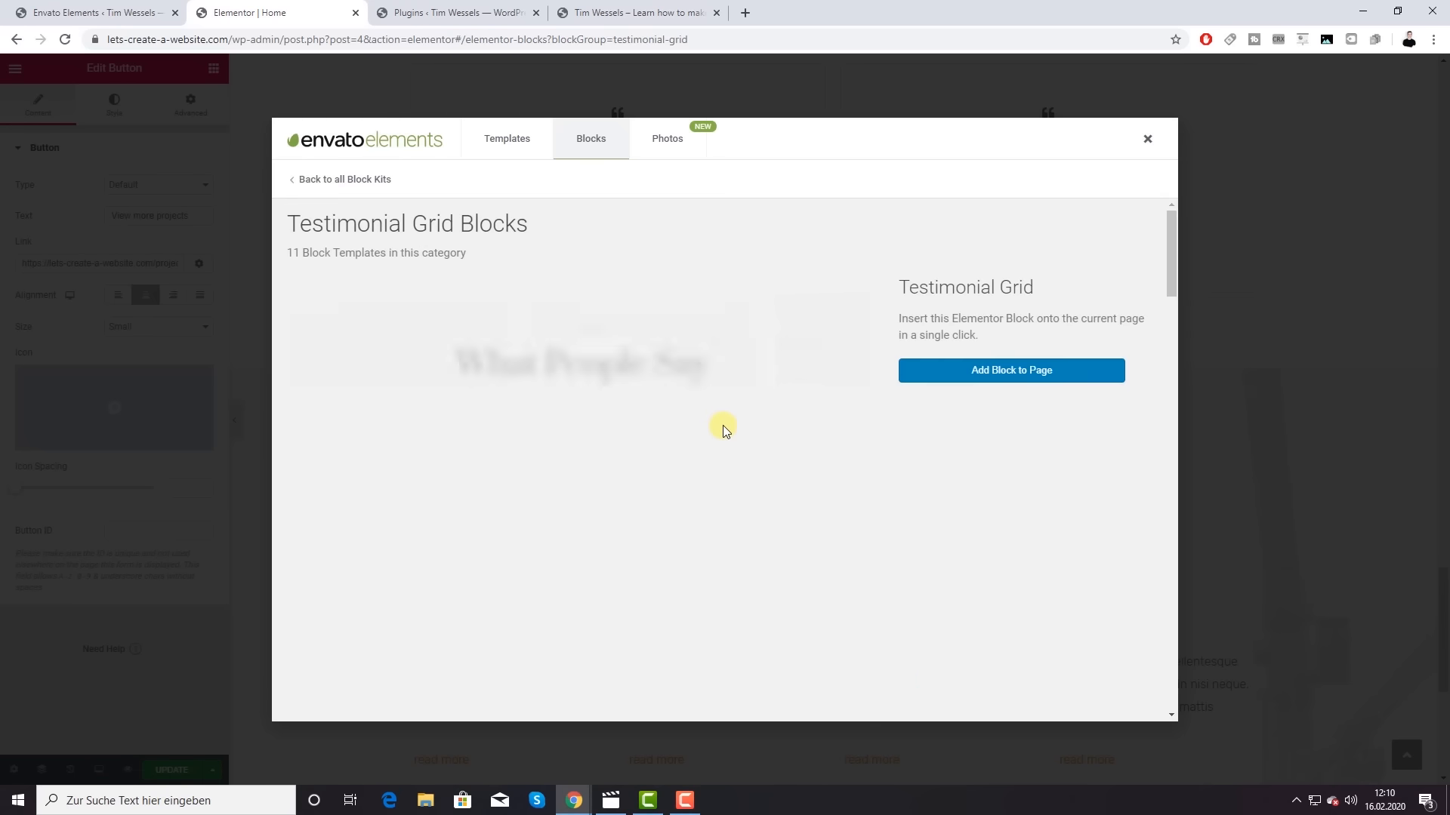
scroll(731, 427, down, 20)
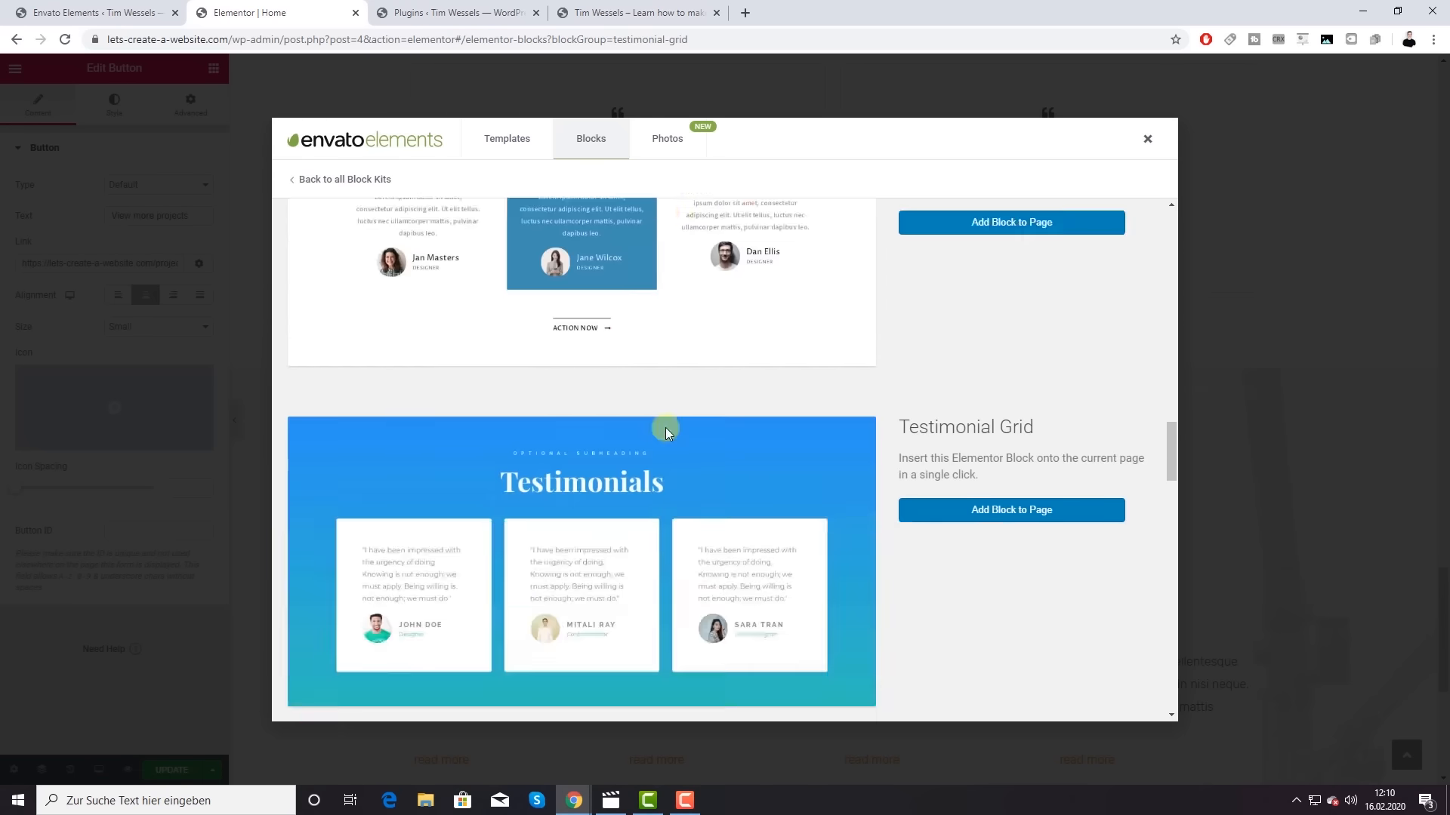
scroll(644, 419, down, 8)
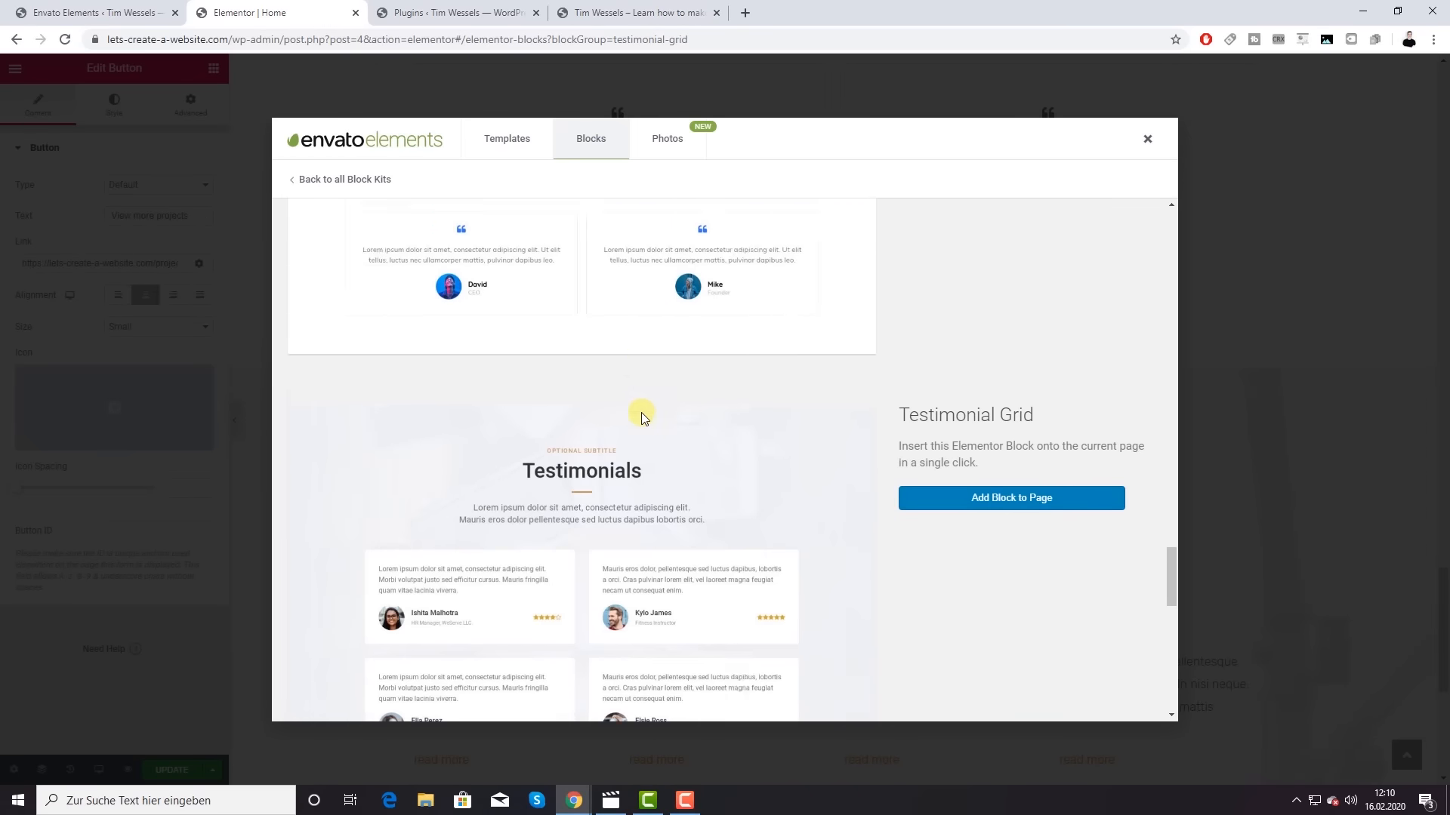
scroll(642, 417, down, 8)
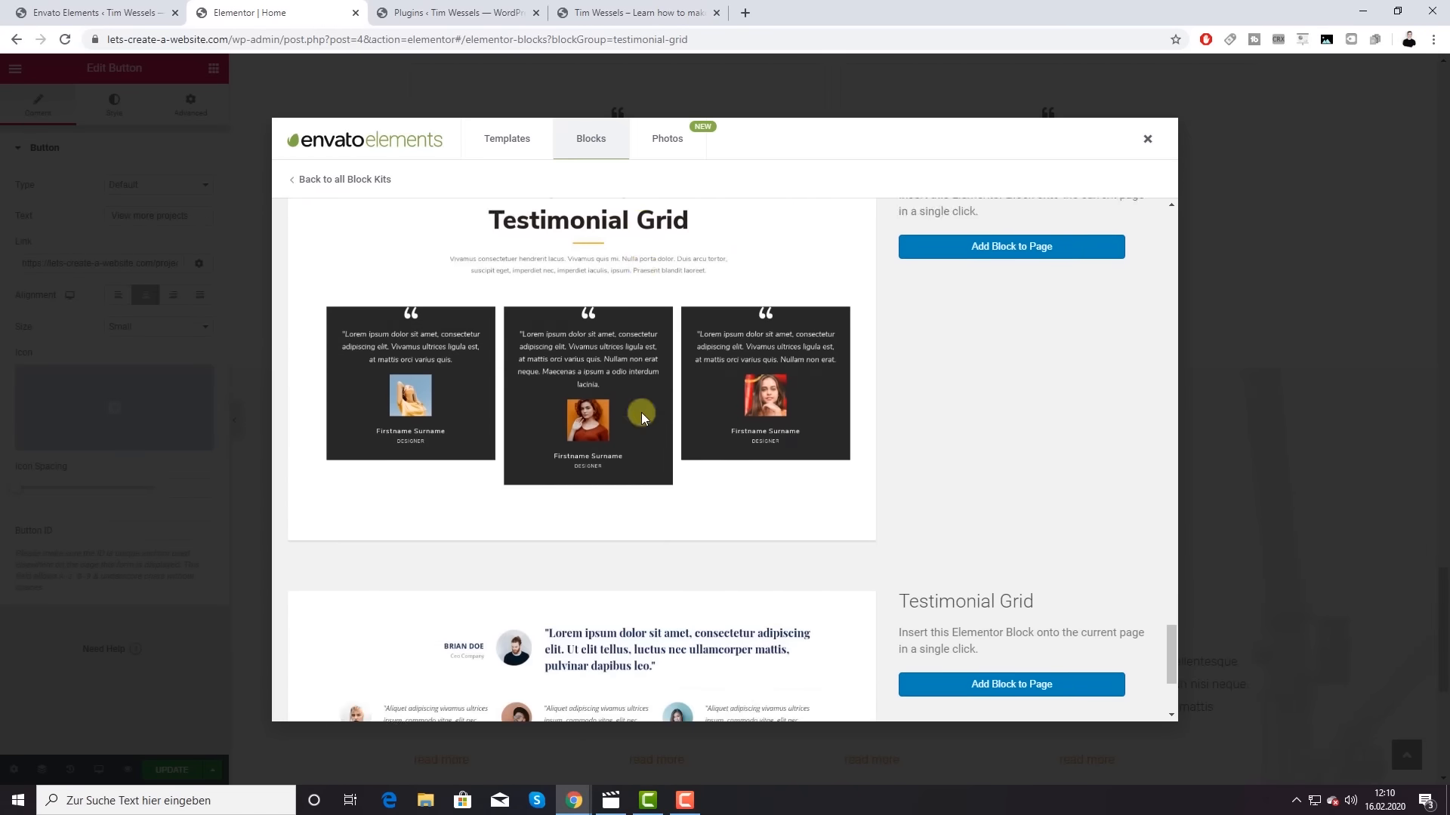
scroll(641, 417, down, 3)
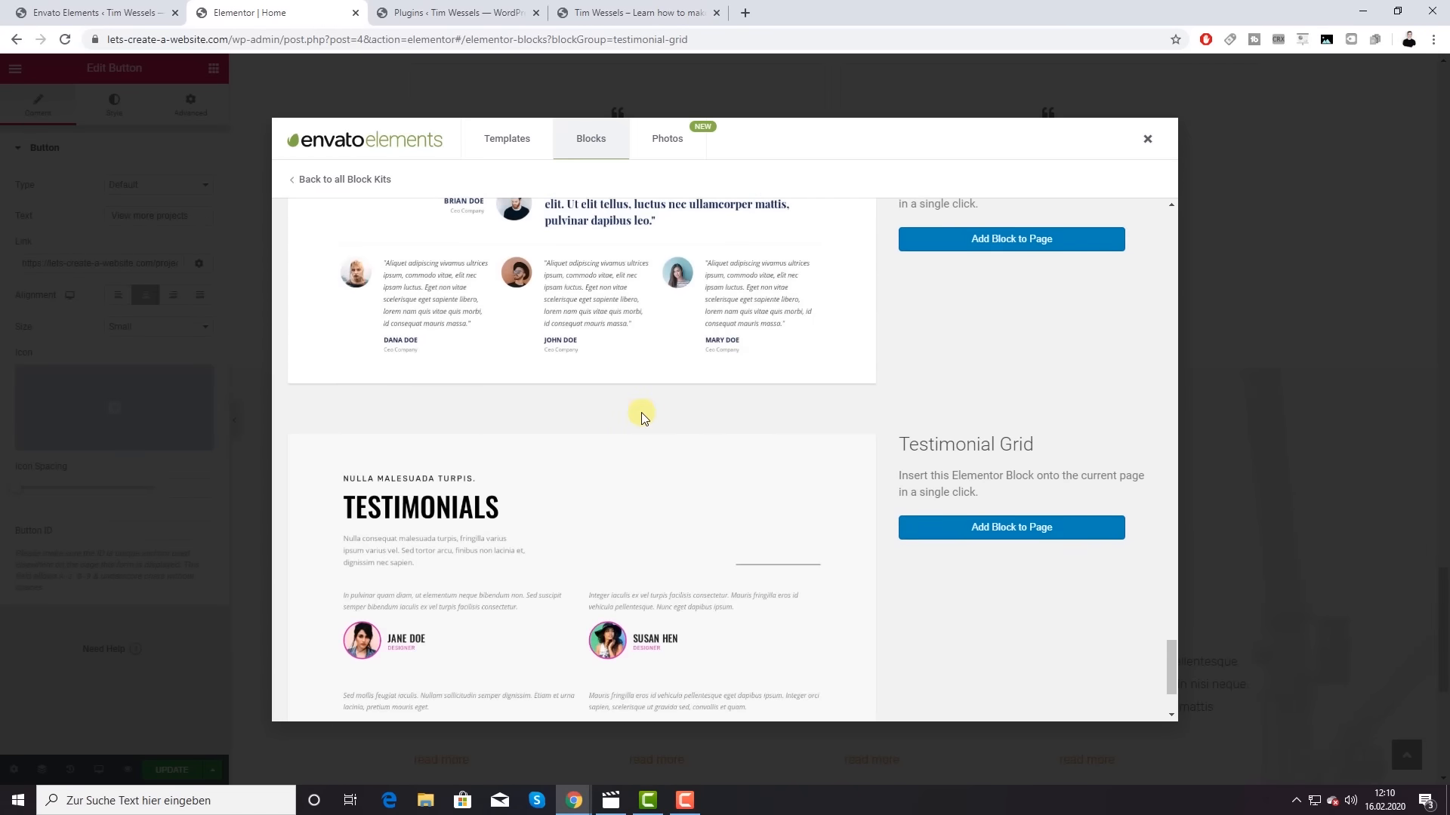
click(1148, 140)
scroll(841, 400, up, 3)
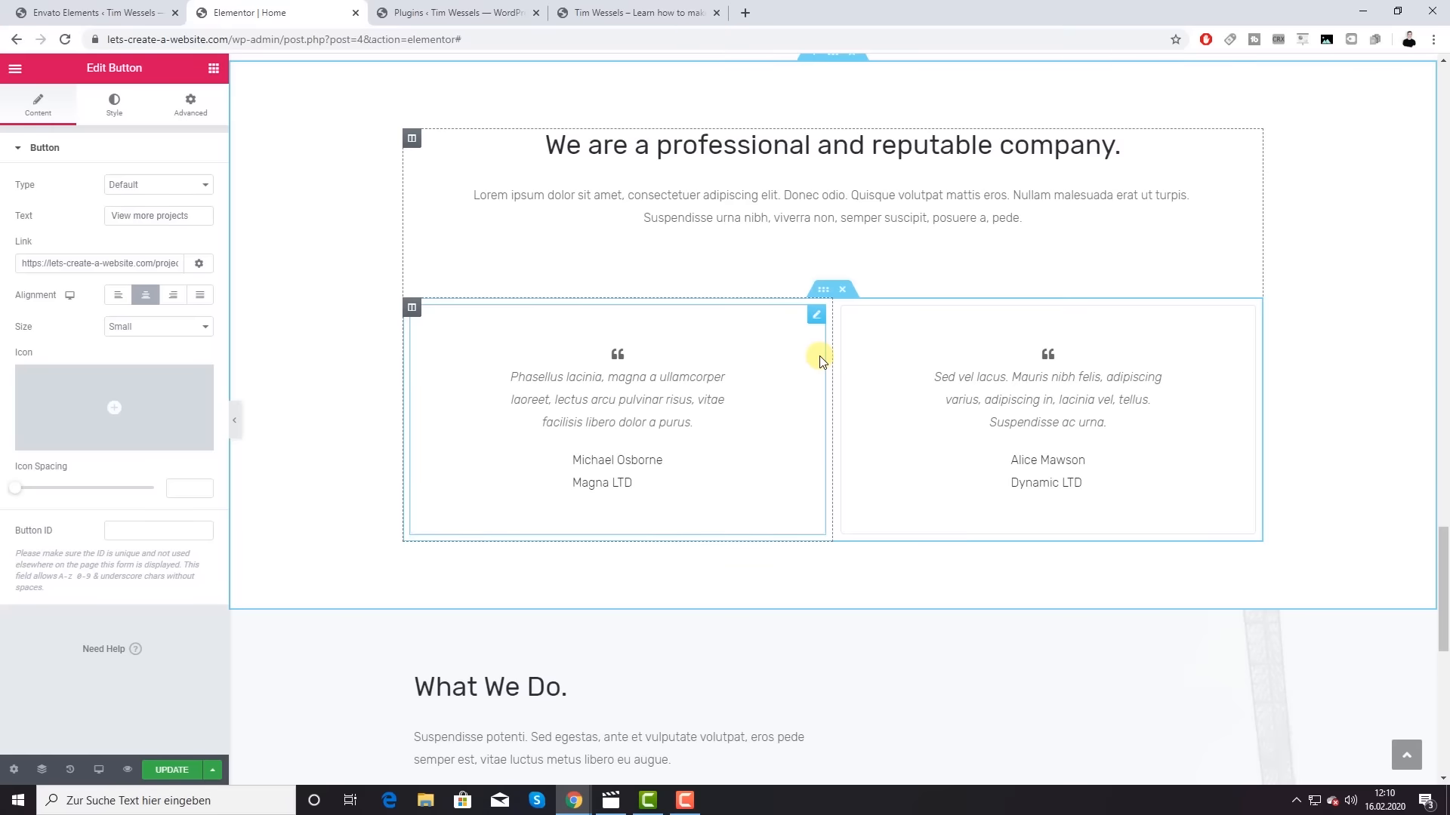
Step: Link the "get a quote" button in the bottom call-to-action section to the contact page and update the page
scroll(822, 361, down, 5)
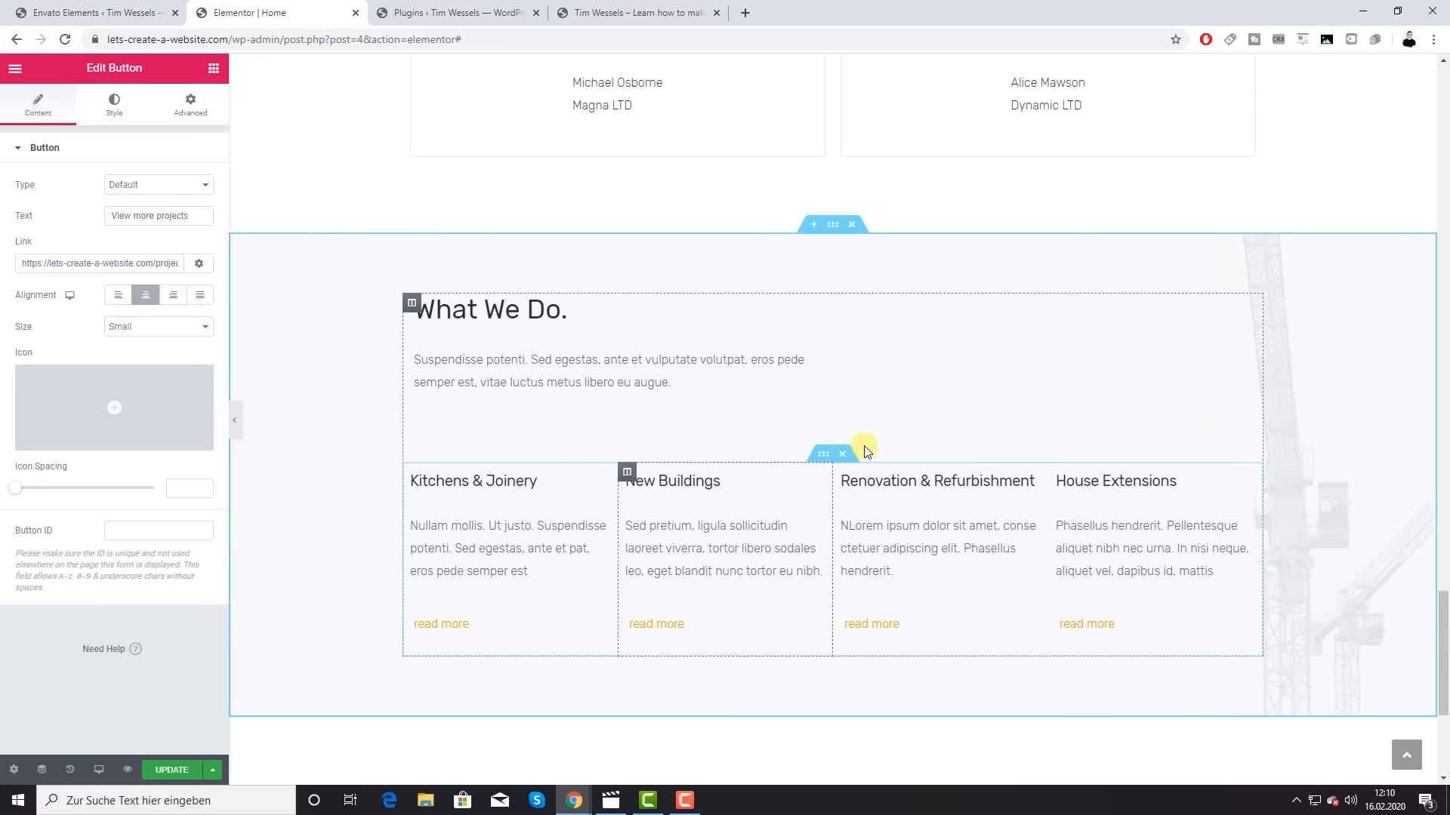
scroll(842, 529, down, 4)
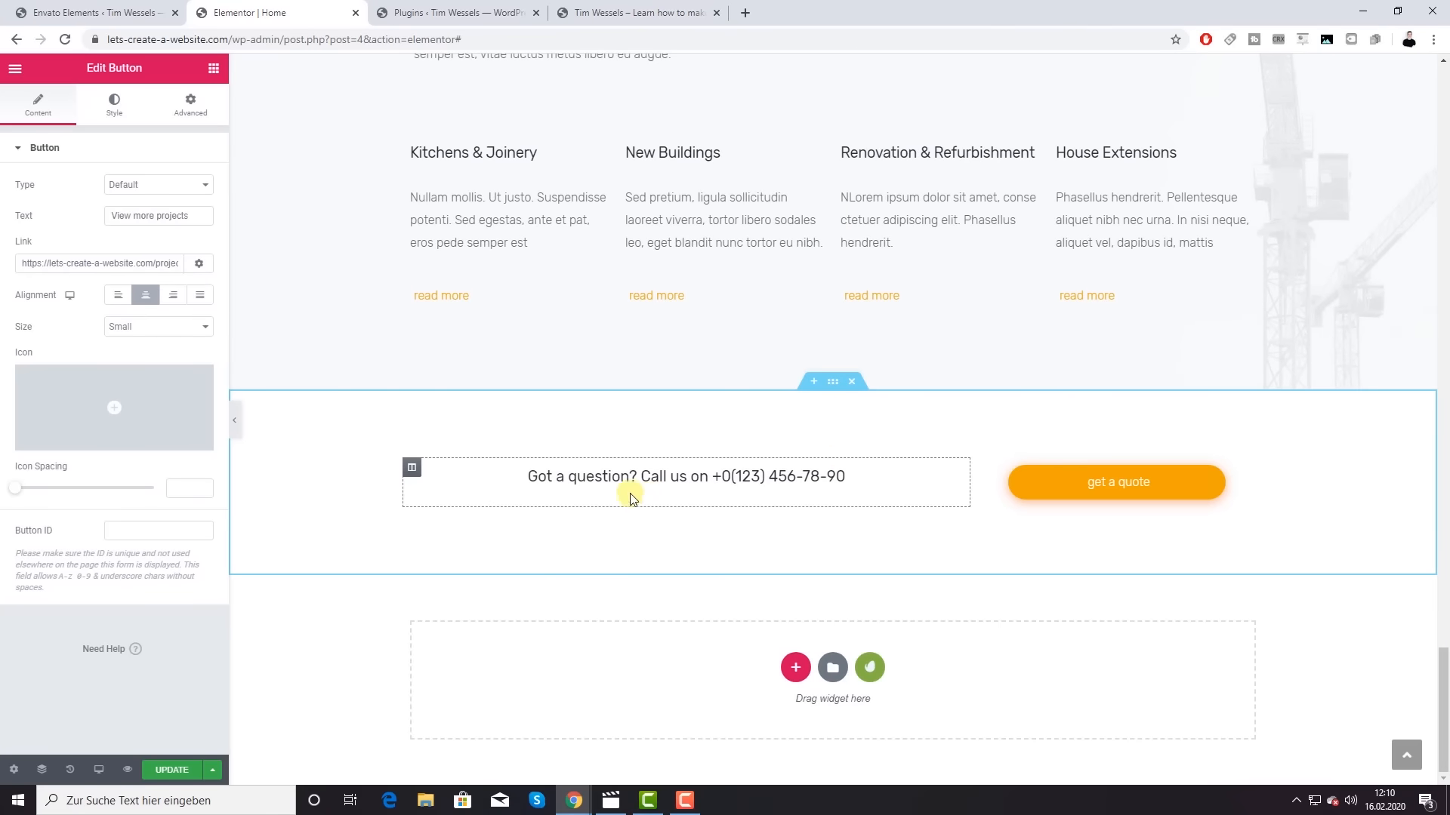
click(754, 476)
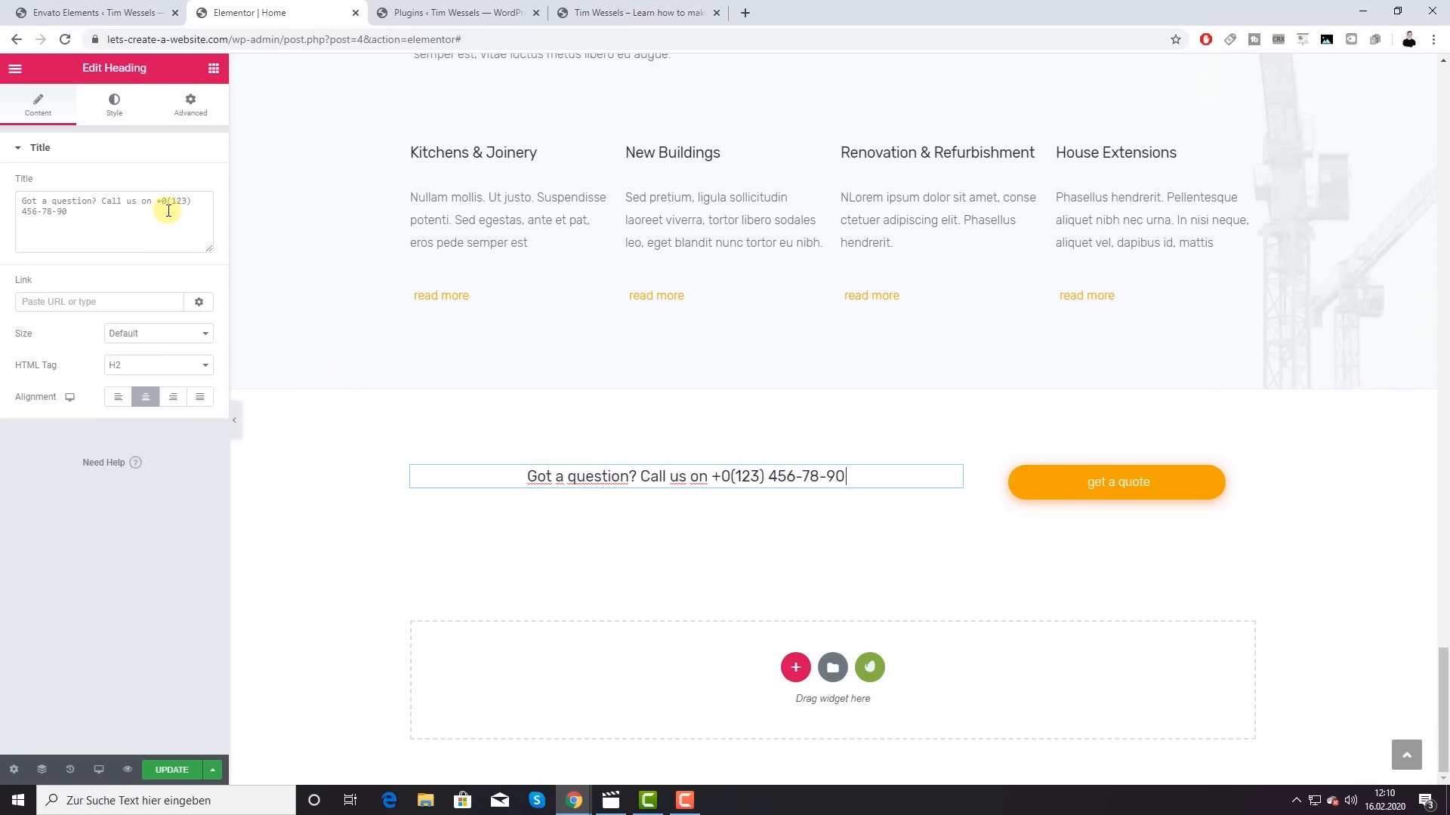
click(1144, 486)
double_click(56, 262)
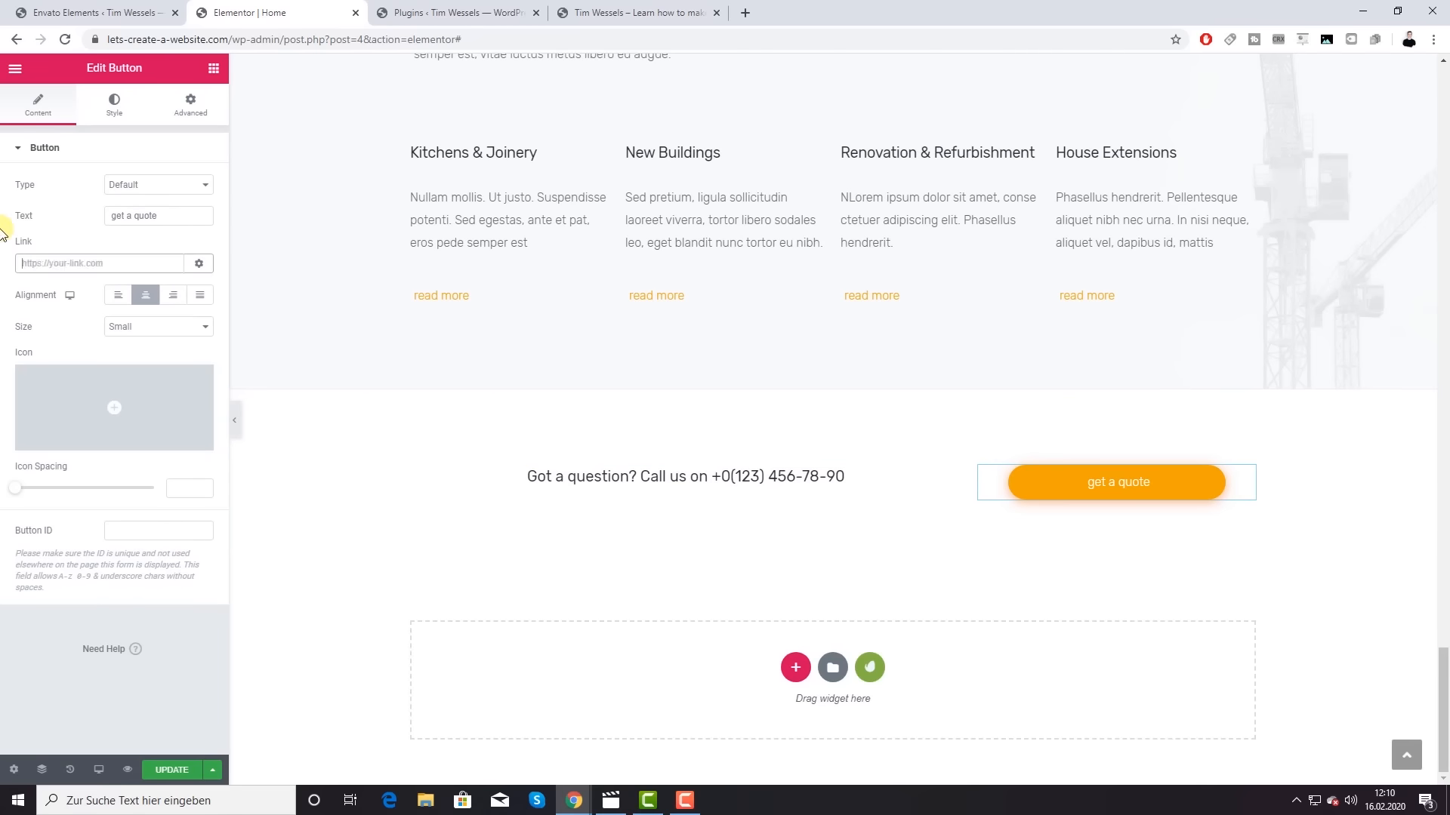
text(co)
click(111, 288)
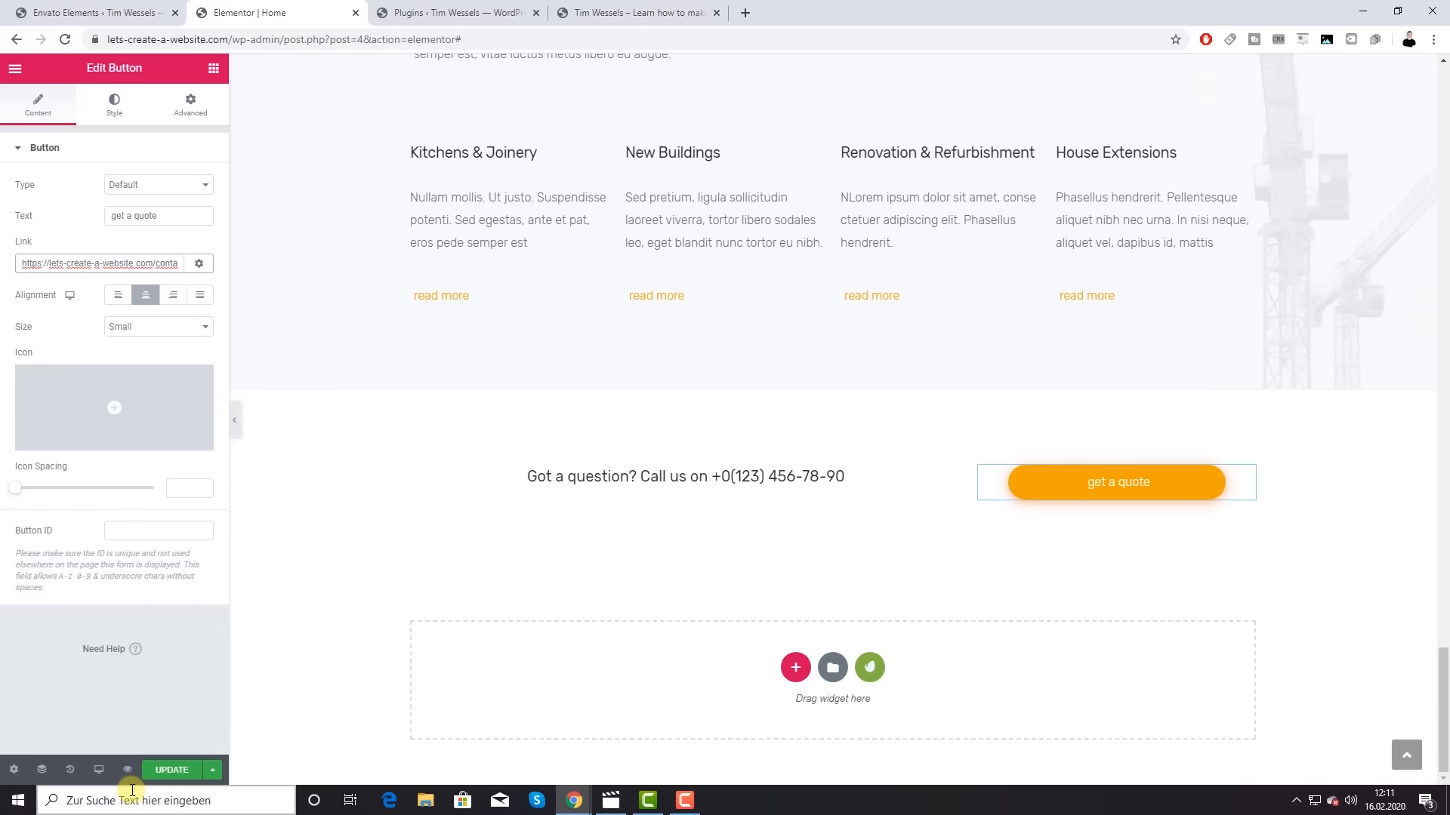
click(171, 770)
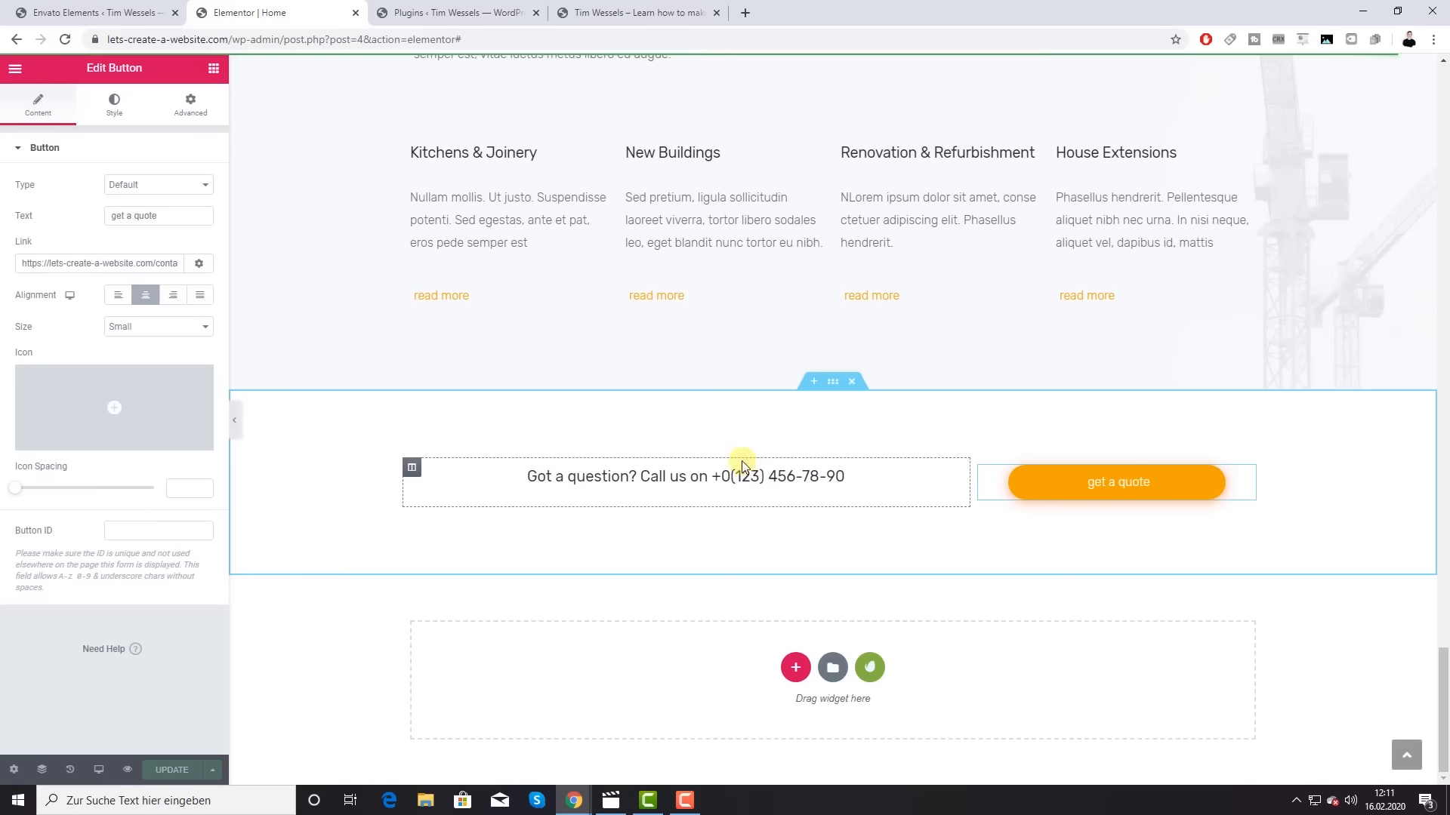
Step: Reload the live homepage and review its sections and the hero background's behaviour while scrolling
click(635, 12)
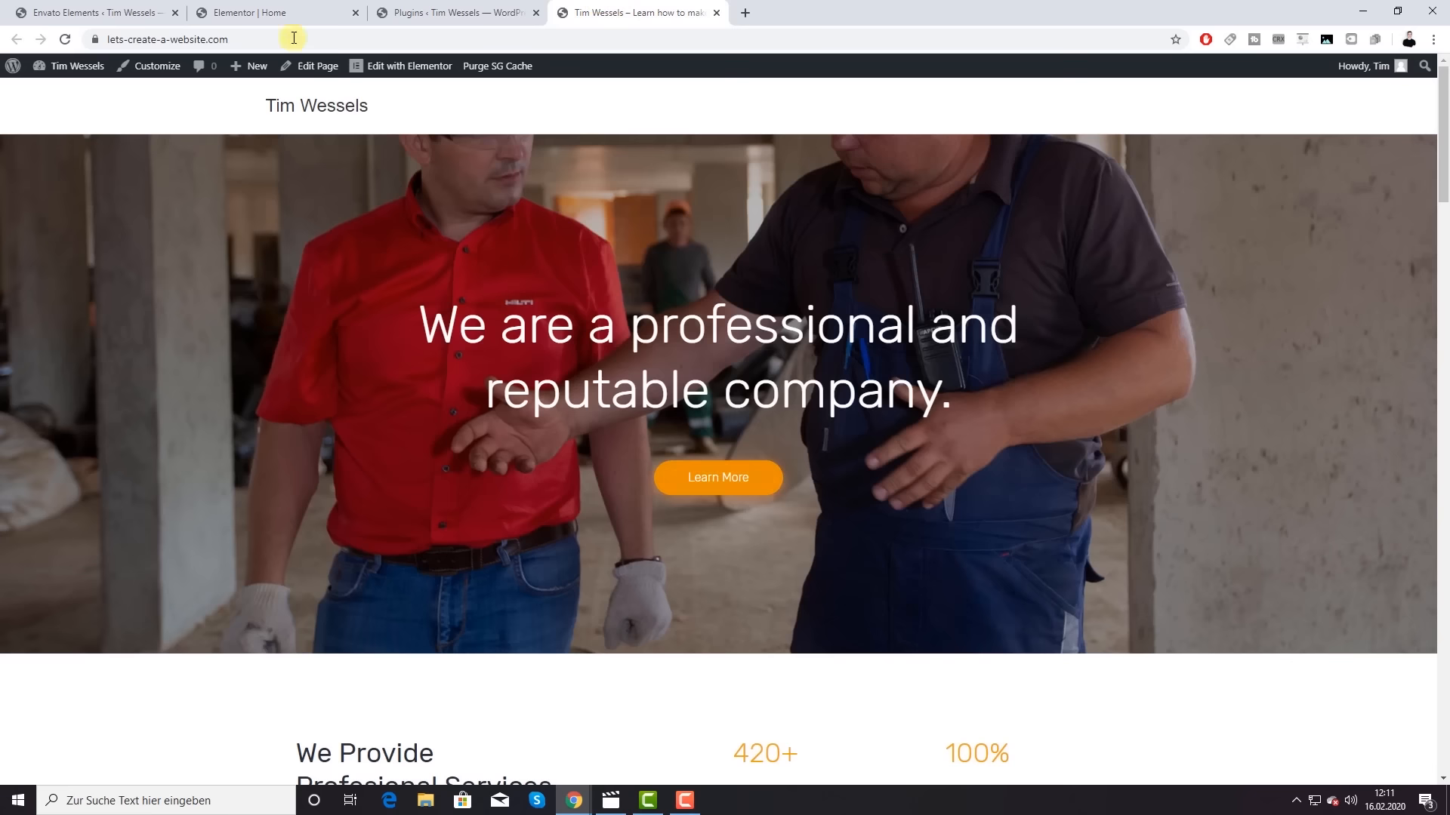
click(65, 39)
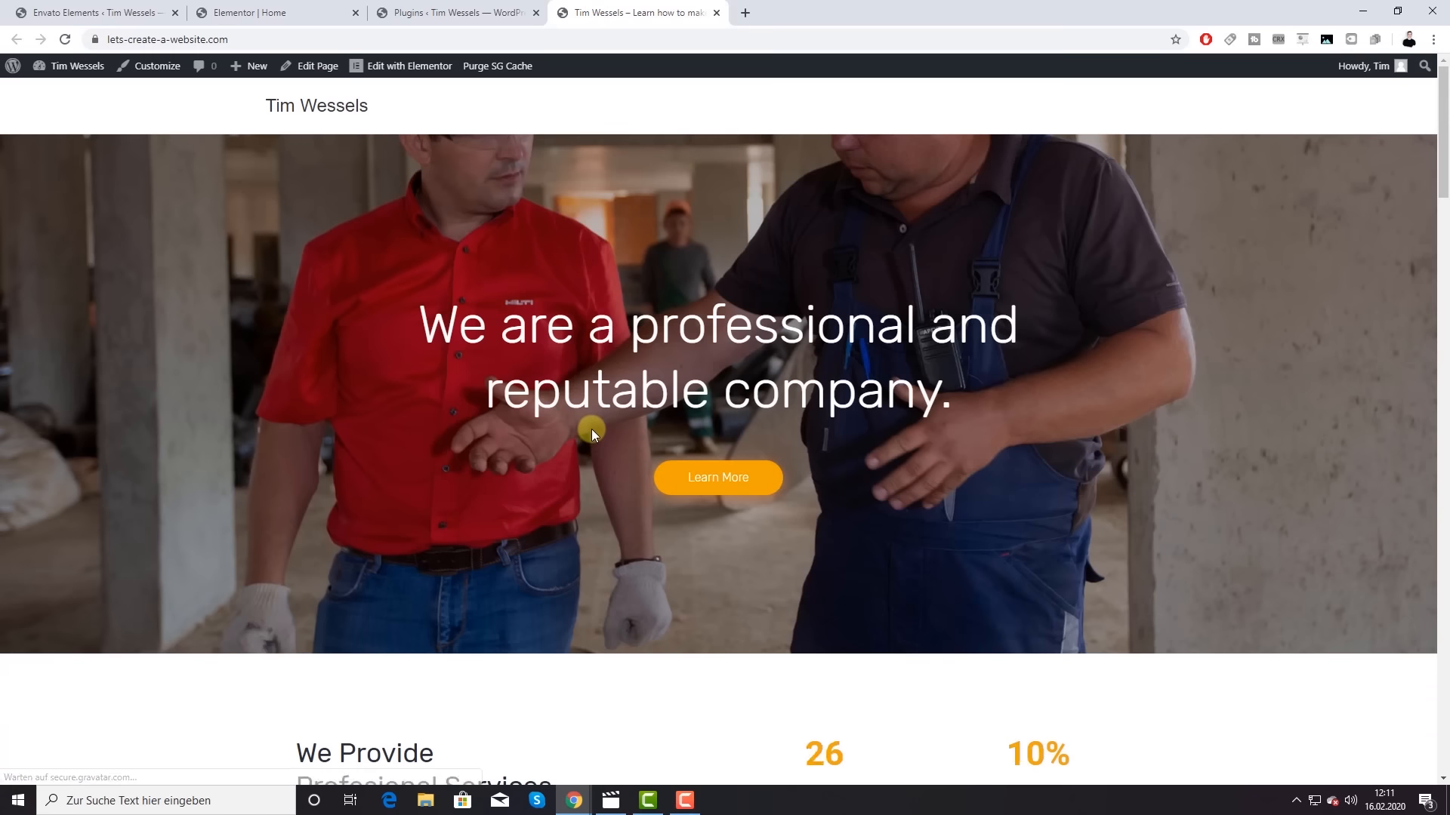
scroll(600, 425, down, 2)
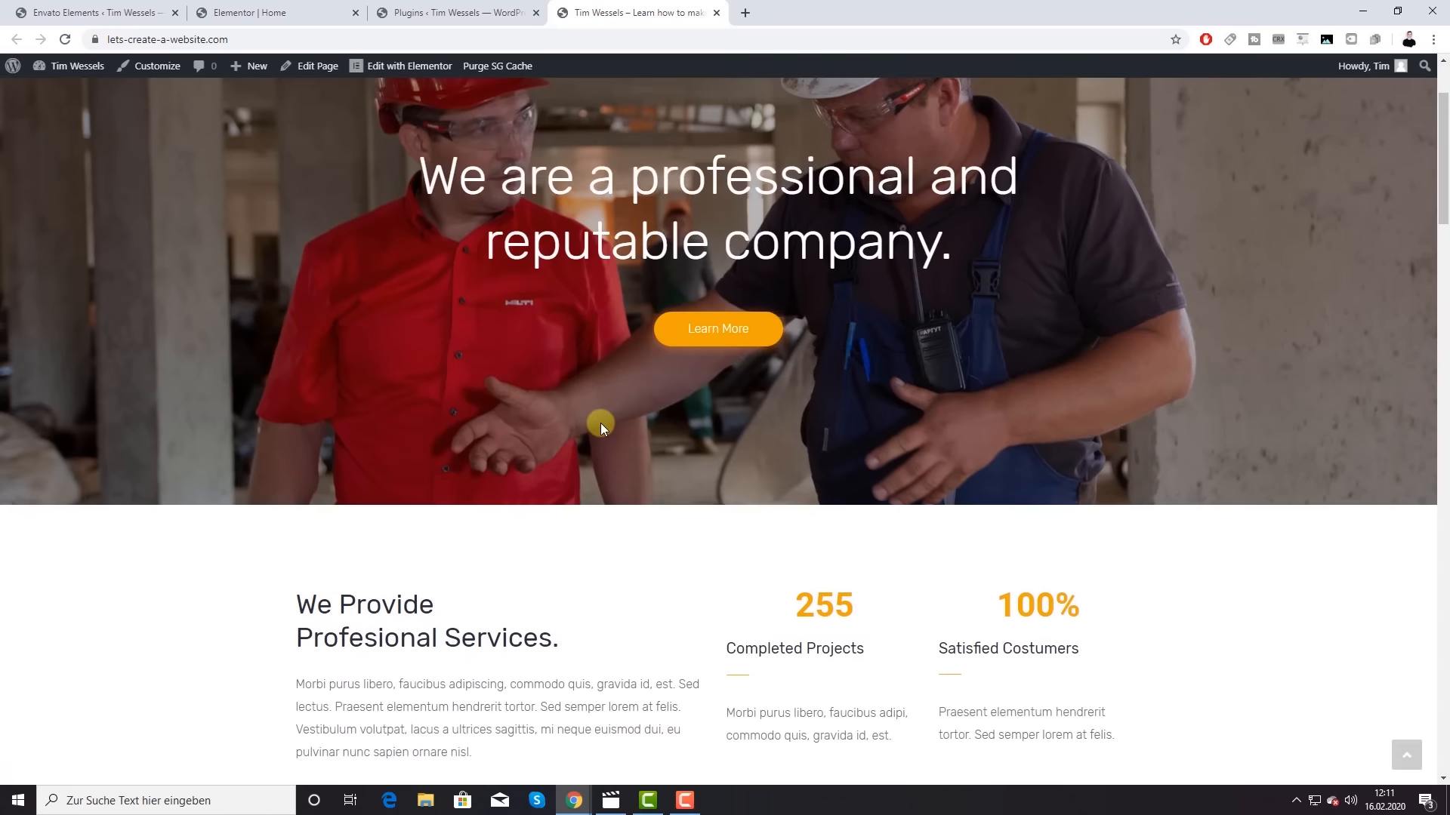
scroll(600, 425, down, 10)
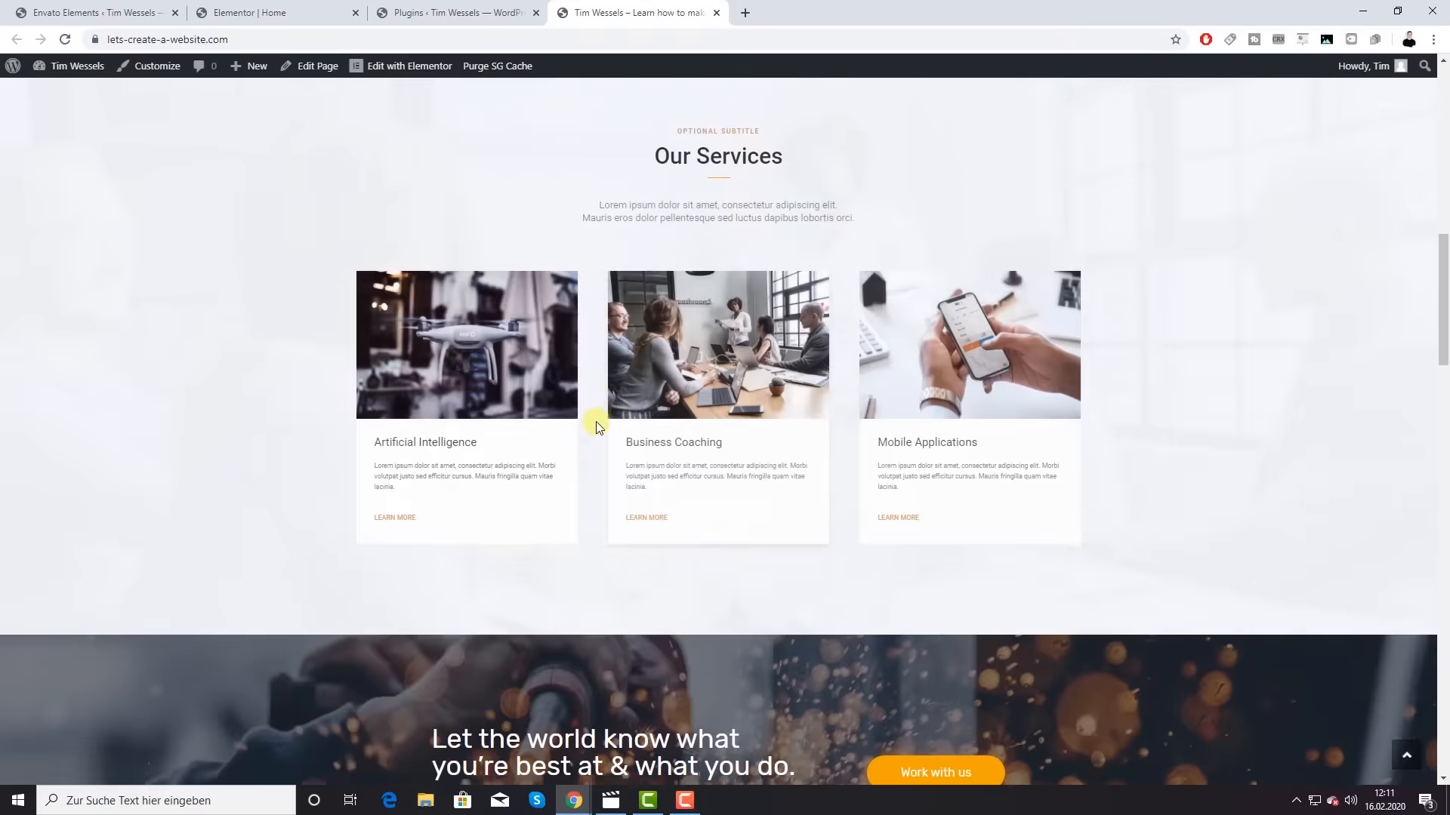
scroll(596, 421, down, 15)
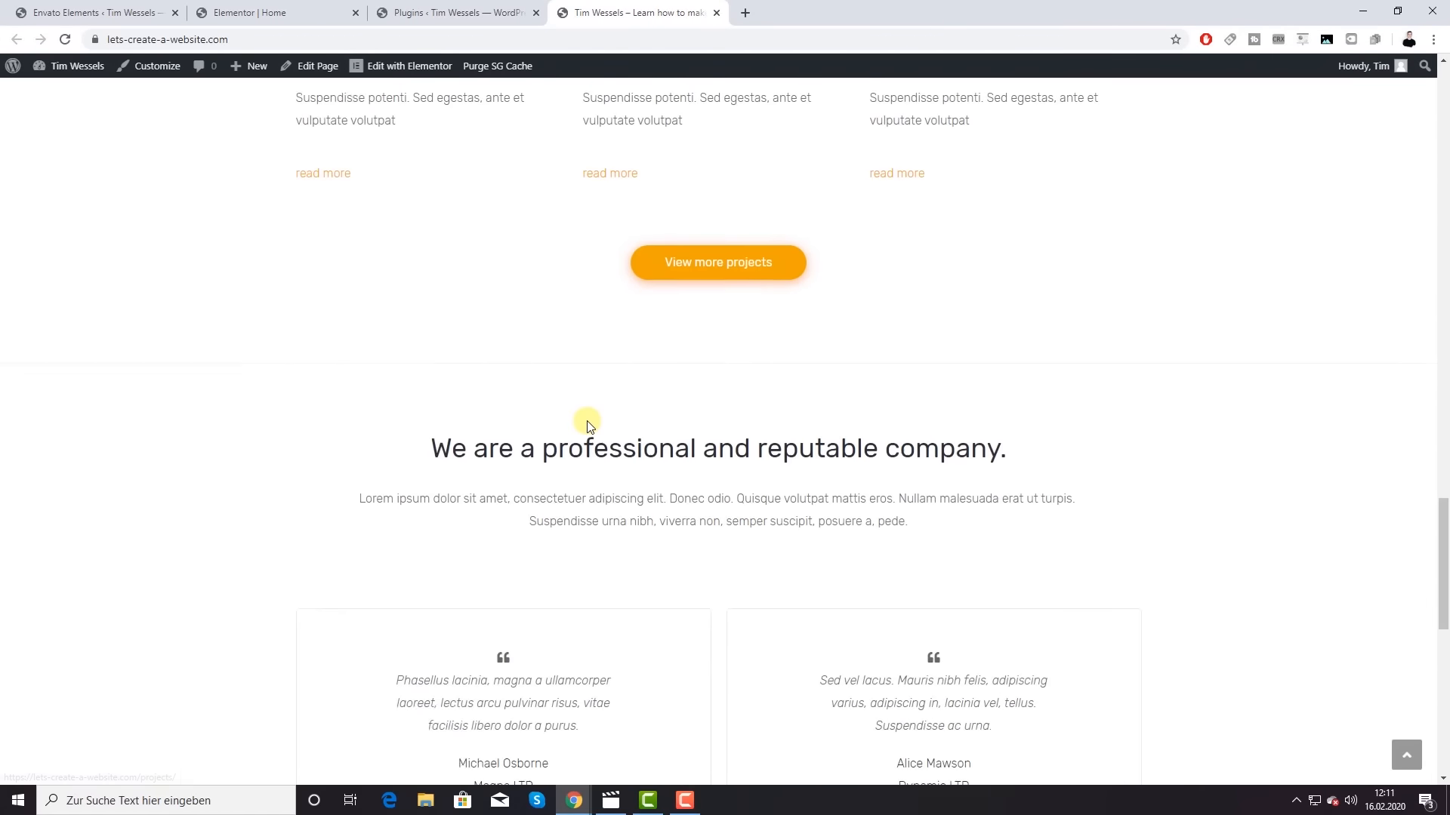
scroll(588, 425, down, 12)
scroll(585, 443, up, 5)
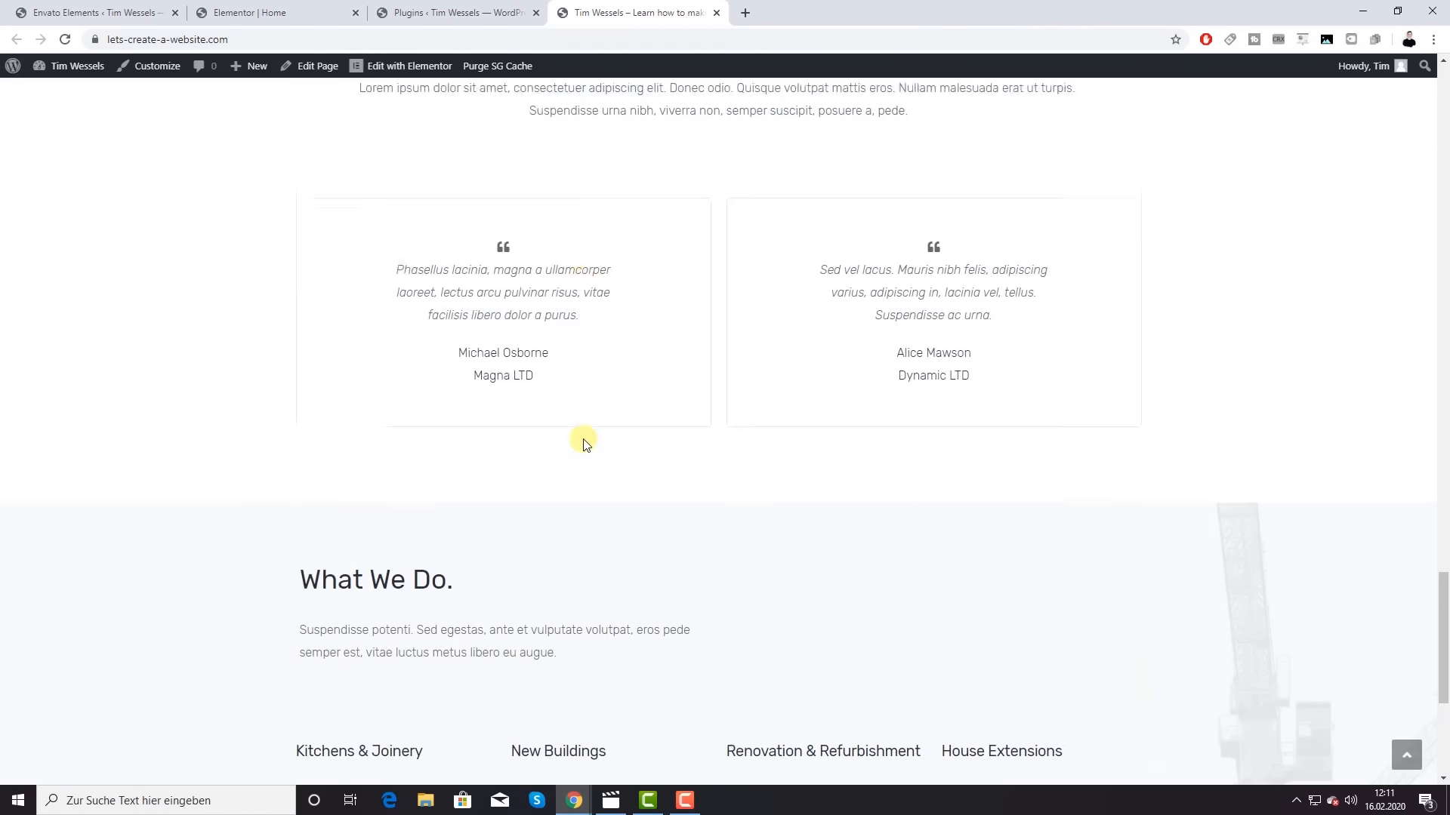
scroll(584, 443, up, 20)
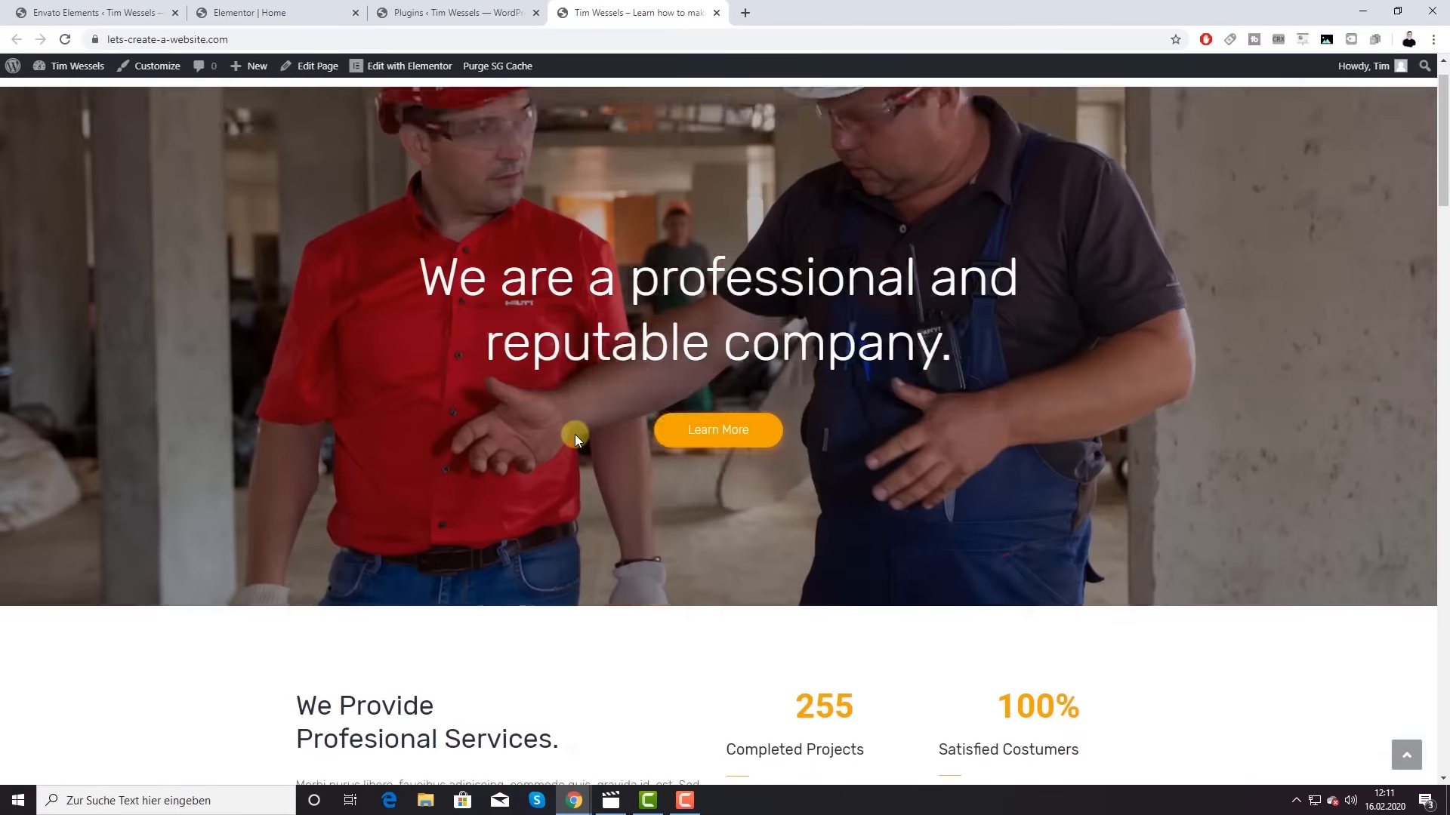
scroll(574, 434, up, 1)
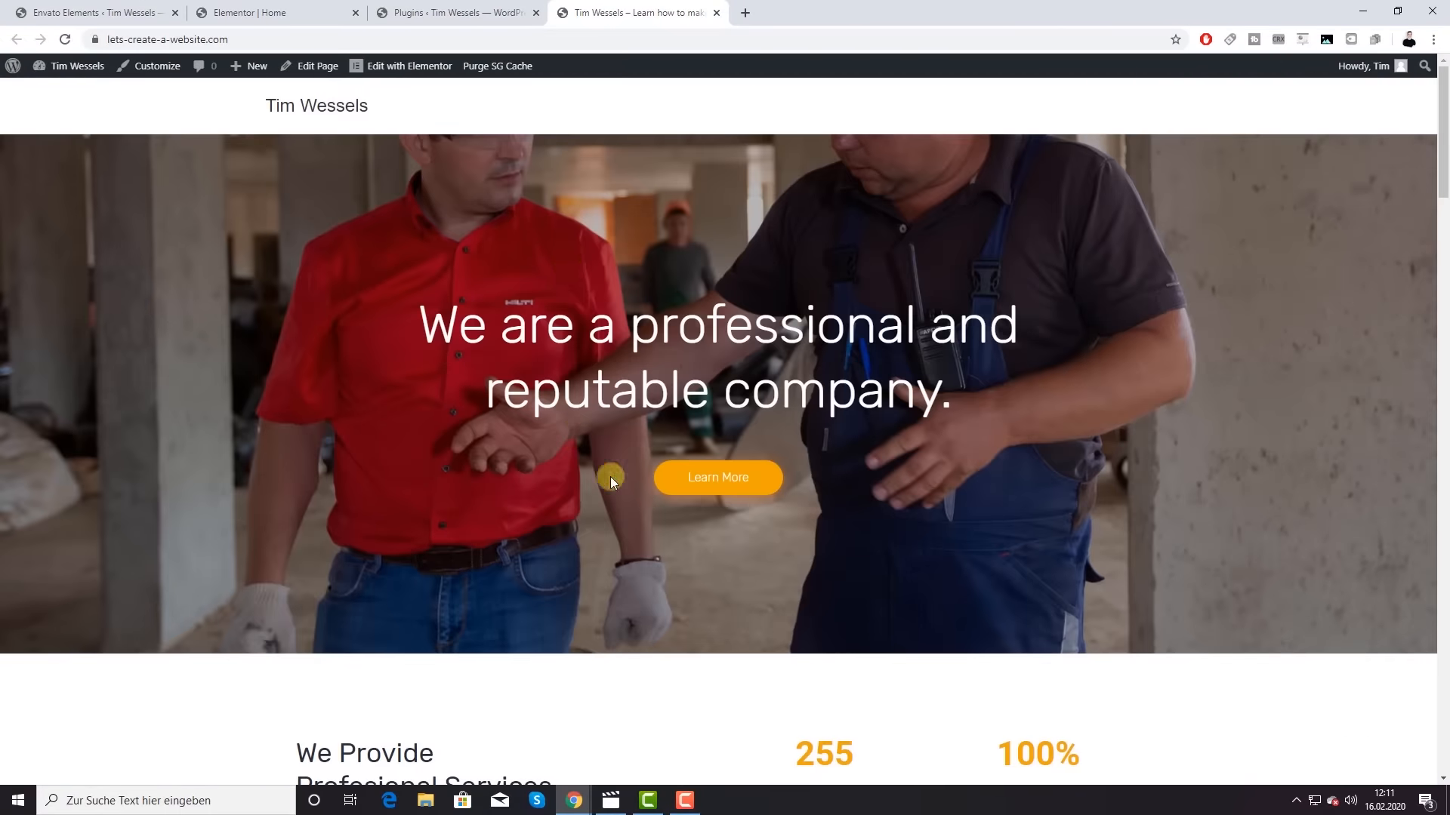
scroll(627, 463, down, 3)
scroll(596, 431, up, 3)
scroll(550, 323, down, 5)
scroll(556, 356, up, 5)
Step: Return to the Elementor homepage editor and try the Scroll attachment on the hero section's background image
click(279, 12)
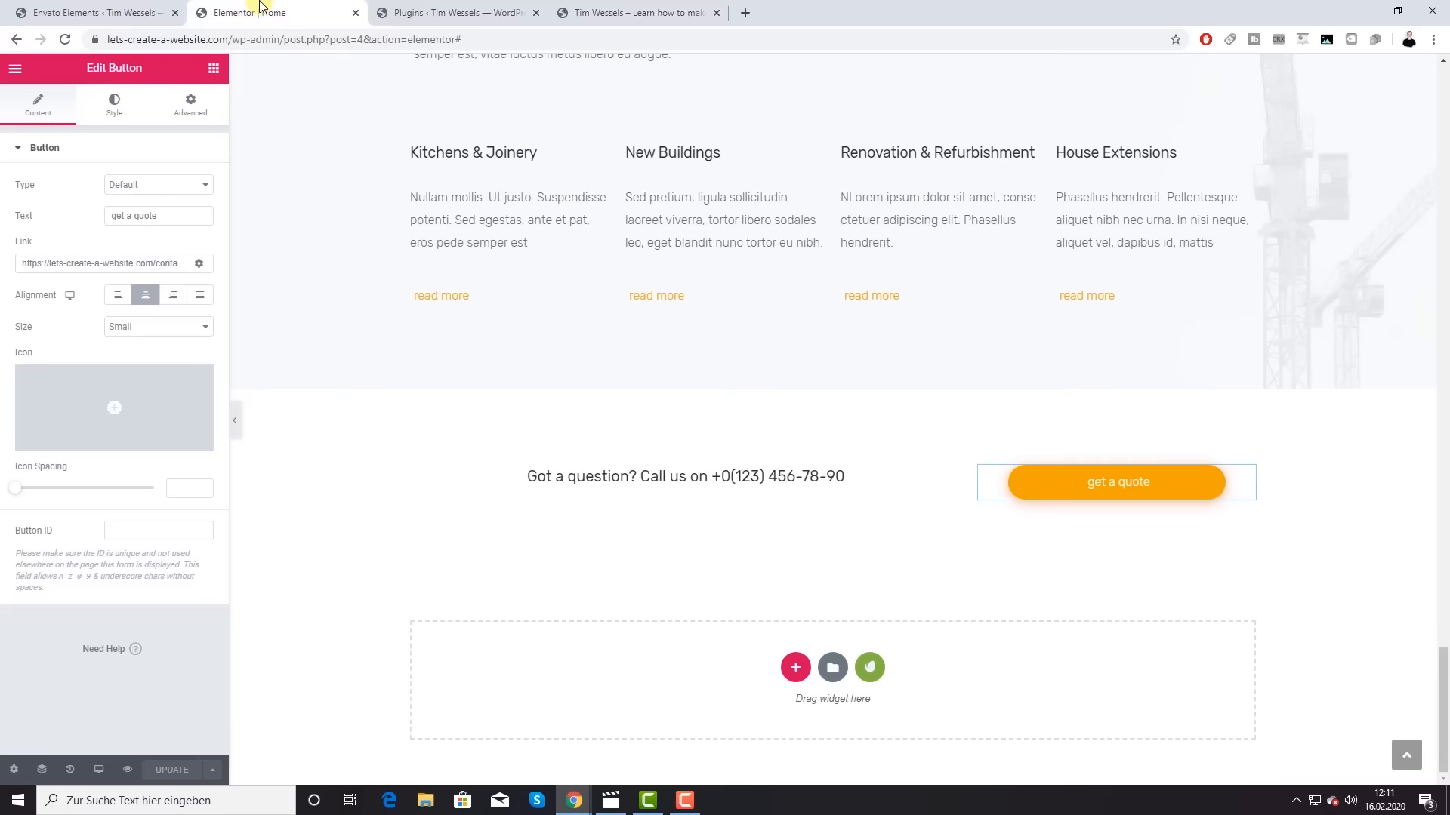
scroll(412, 385, up, 10)
scroll(413, 385, up, 20)
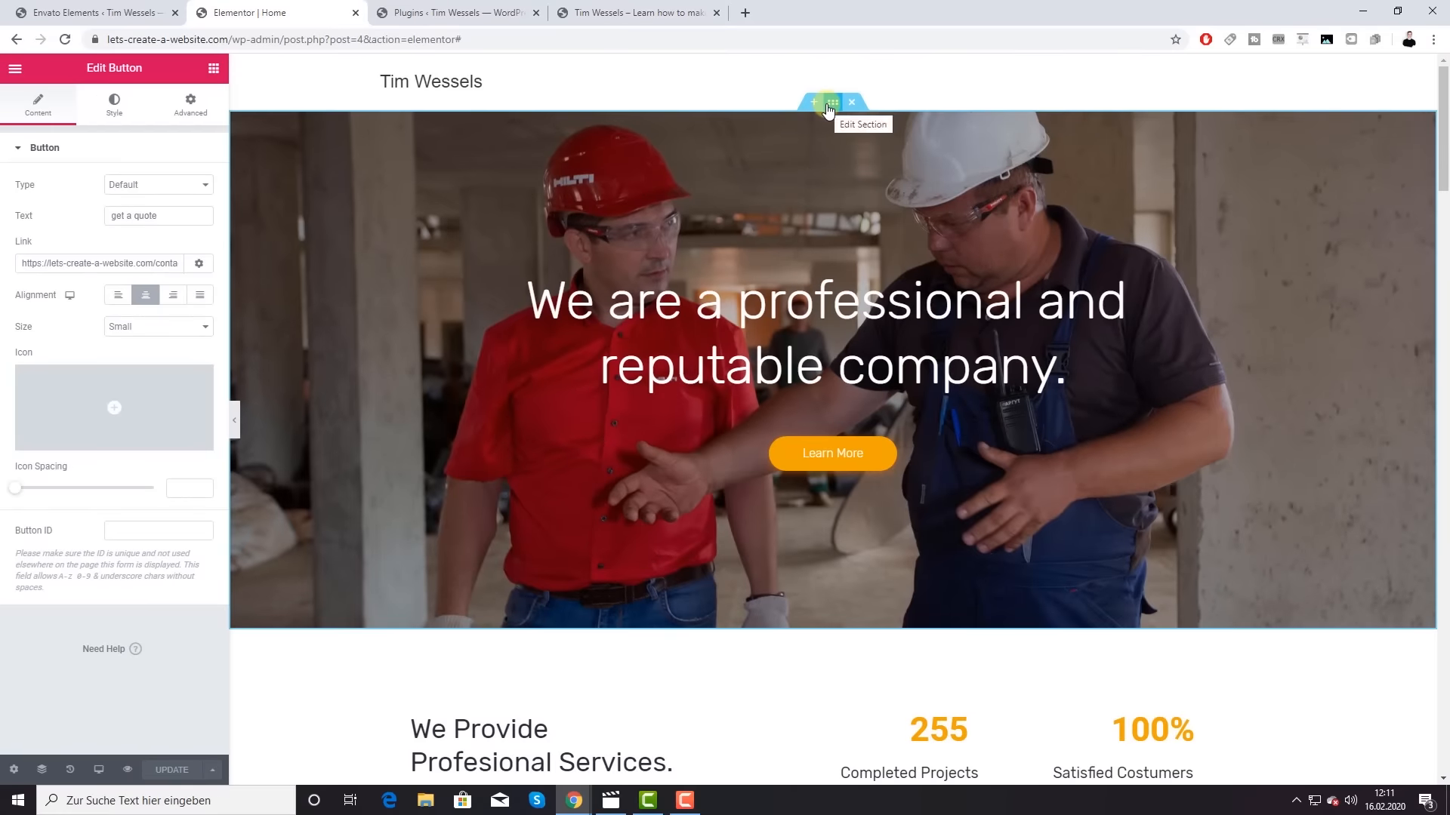
click(831, 103)
click(114, 103)
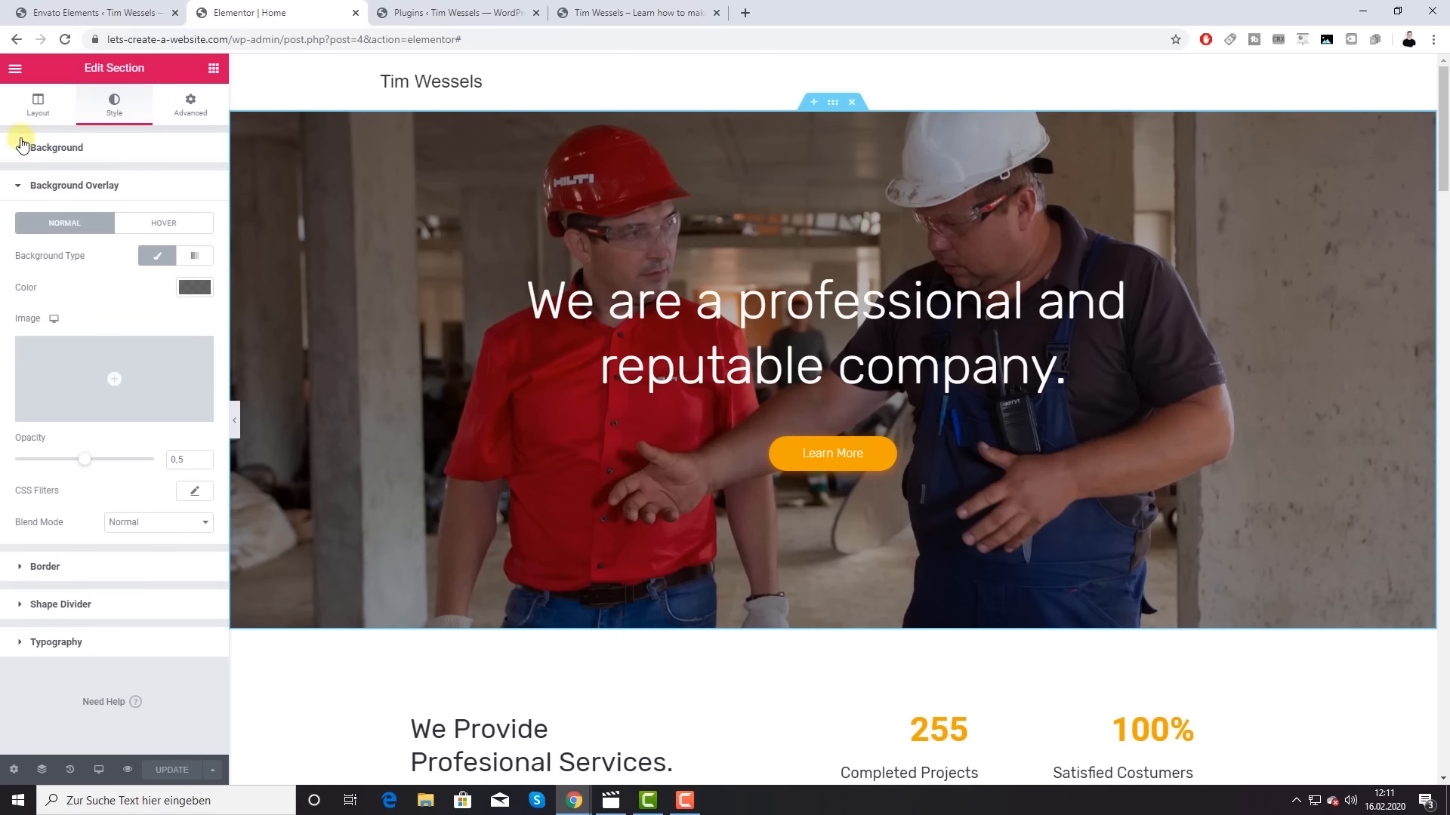
click(25, 149)
click(25, 153)
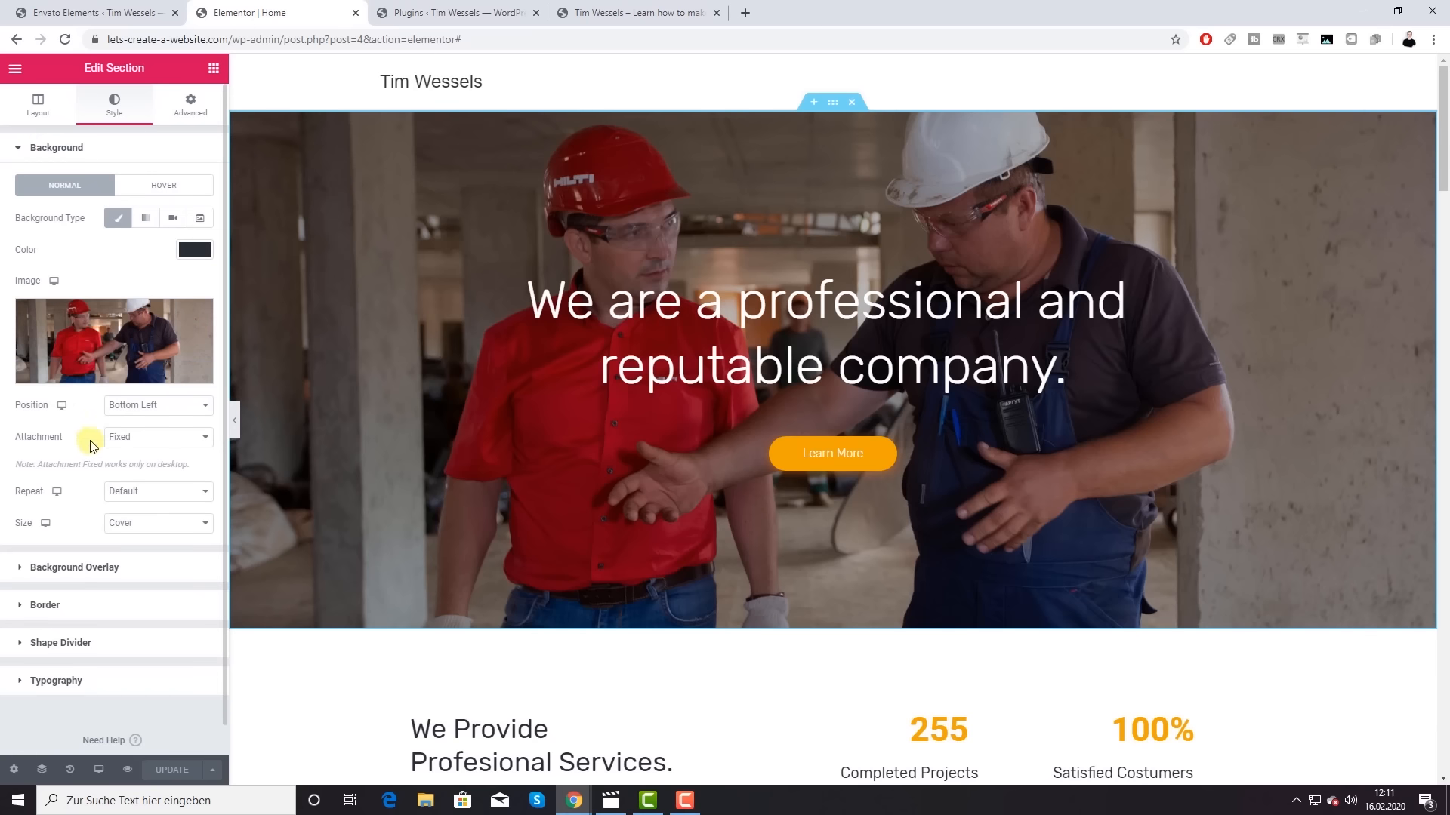
click(142, 441)
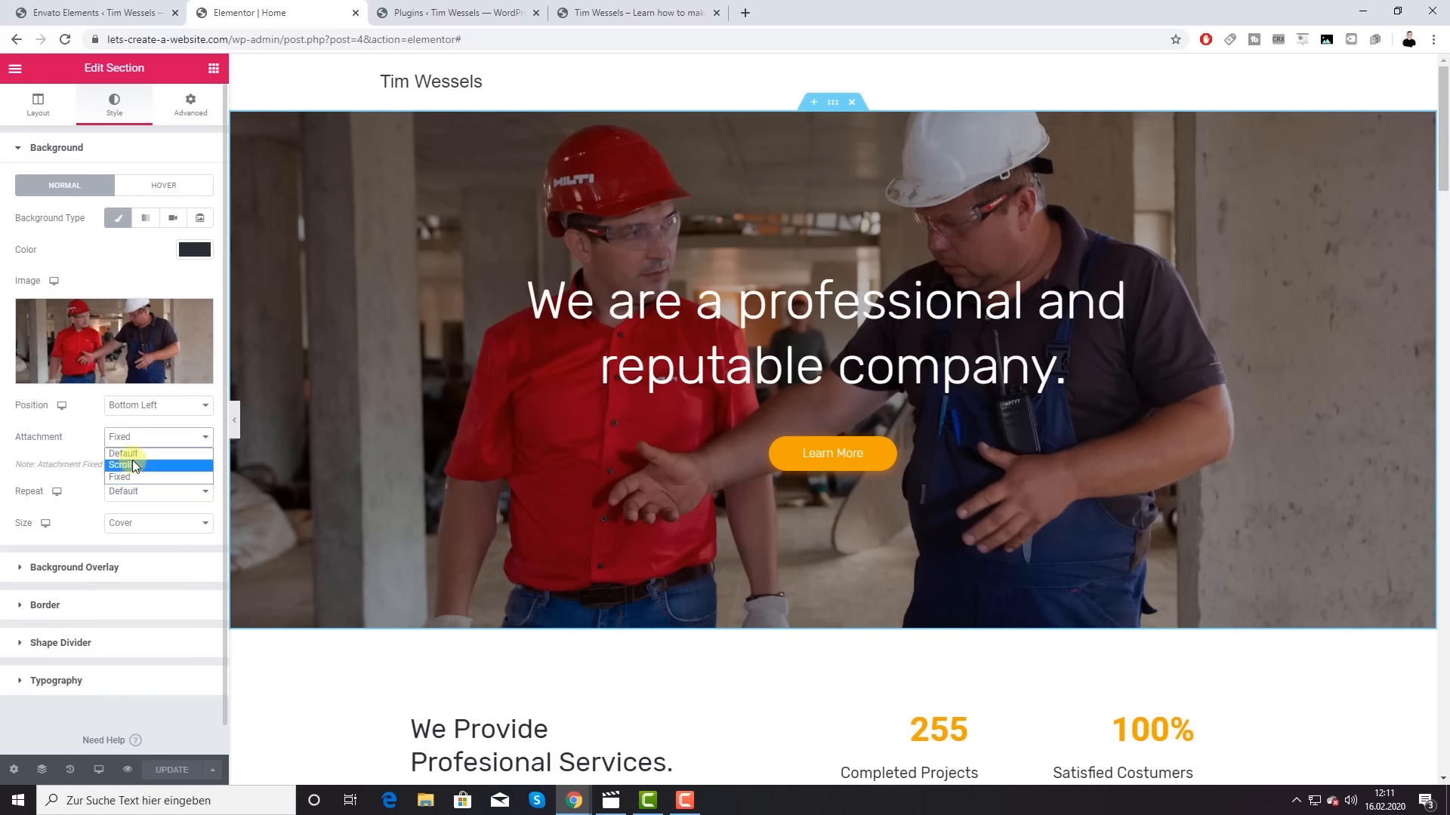
click(133, 462)
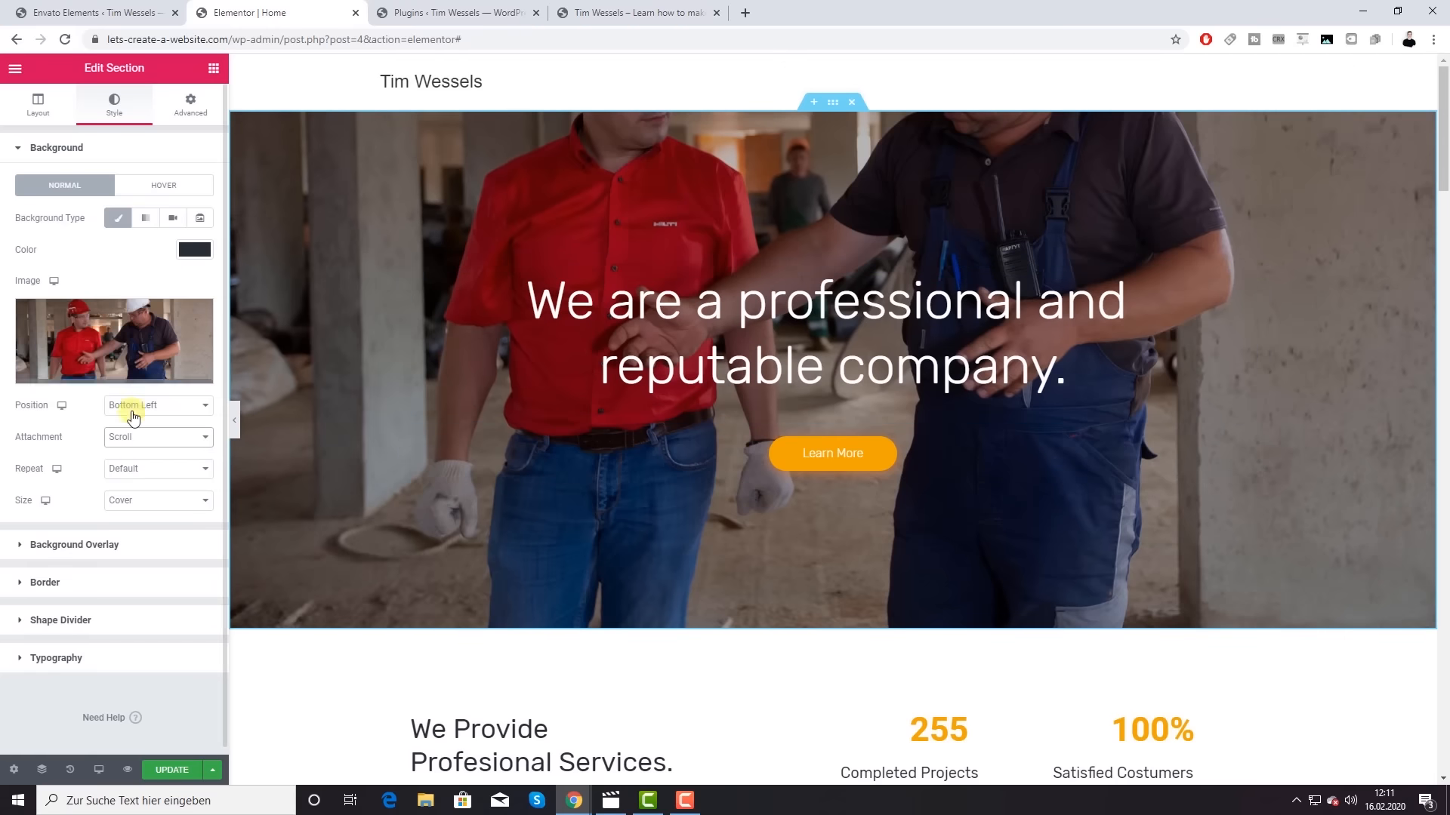
Step: Set the hero background image's attachment to Fixed, check the effect while scrolling, and update the page
click(145, 441)
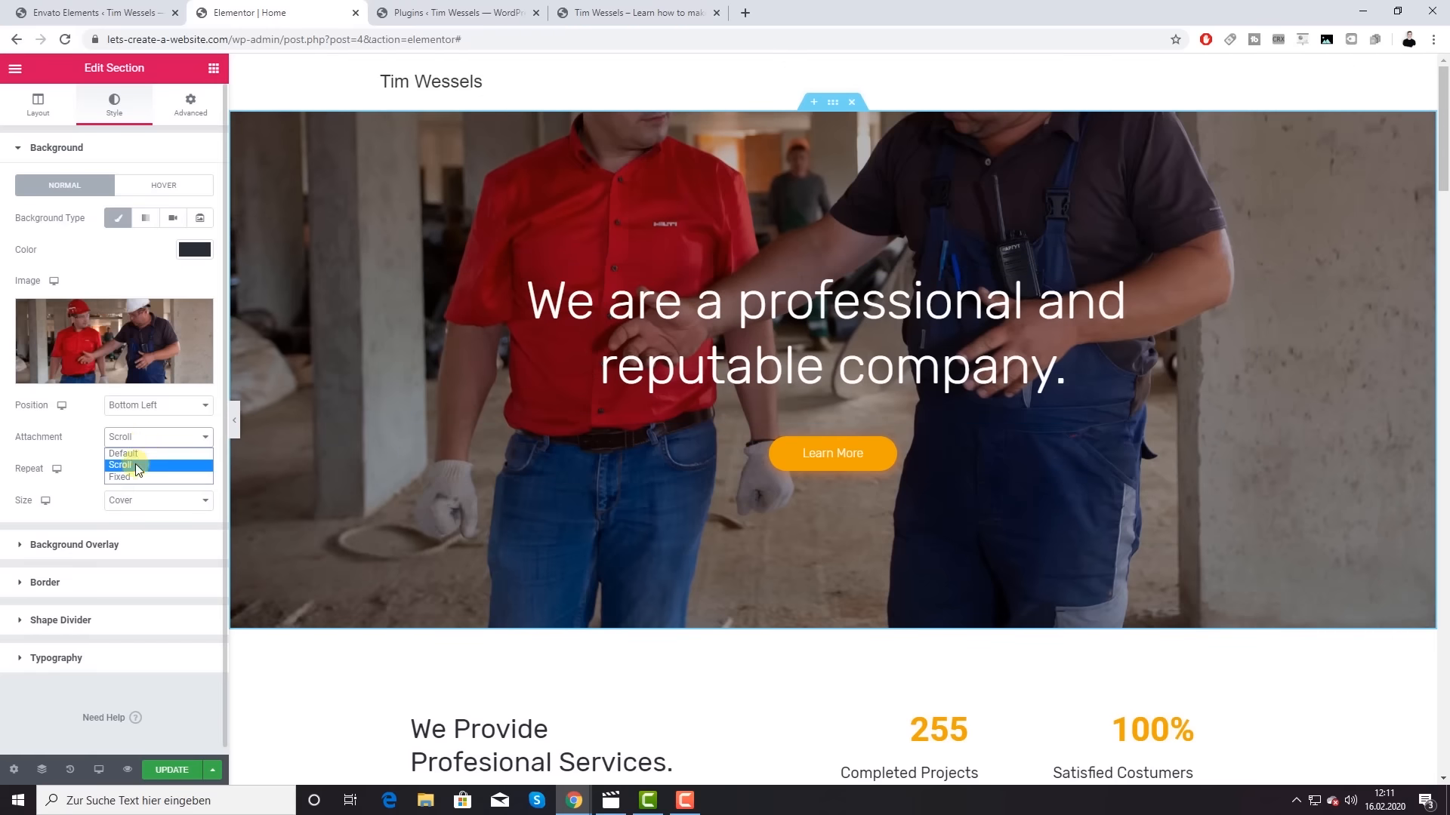
click(128, 477)
scroll(831, 367, down, 2)
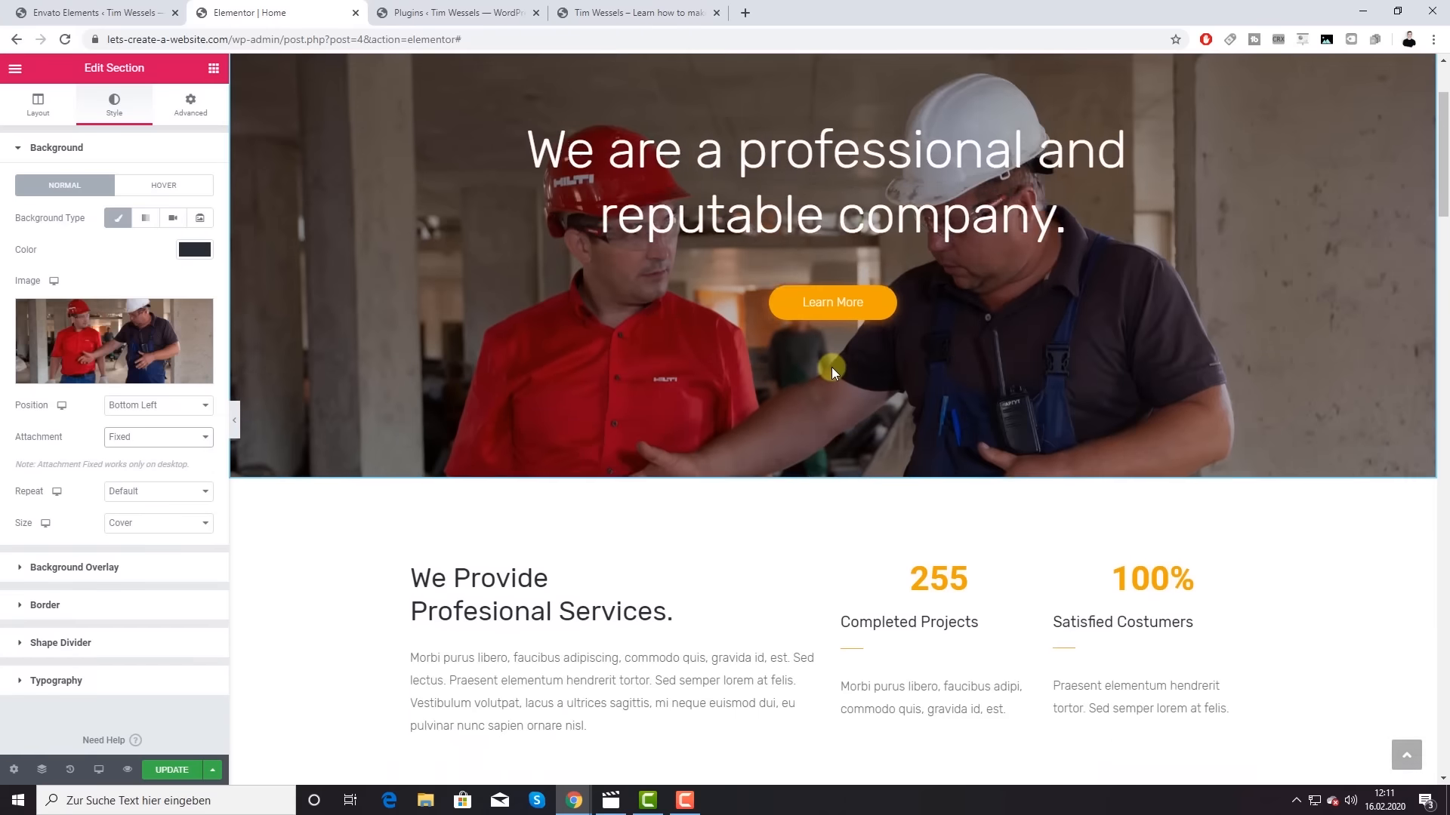
scroll(831, 367, down, 5)
scroll(831, 367, up, 7)
scroll(830, 367, down, 7)
scroll(827, 362, up, 1)
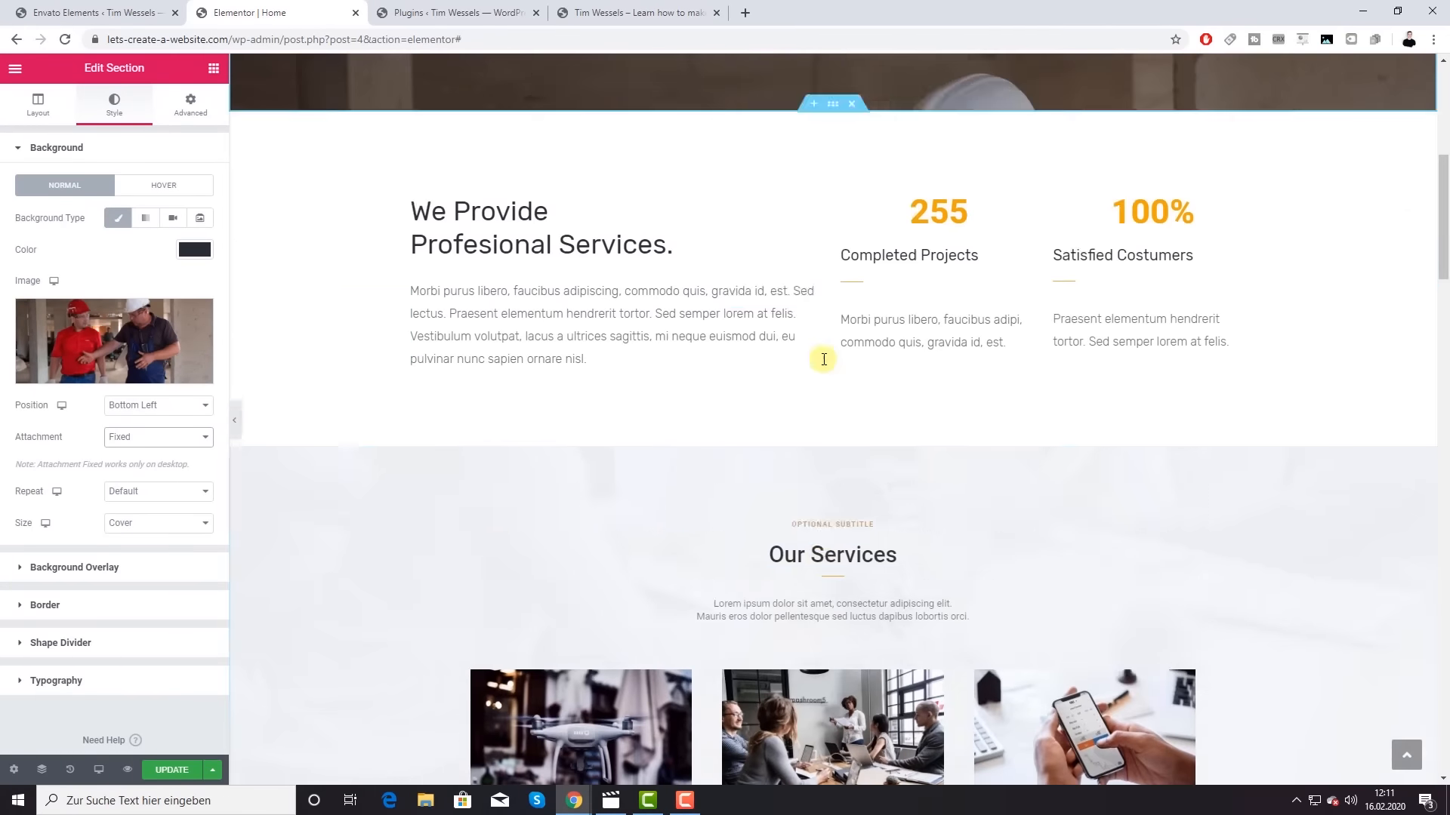
scroll(824, 359, up, 7)
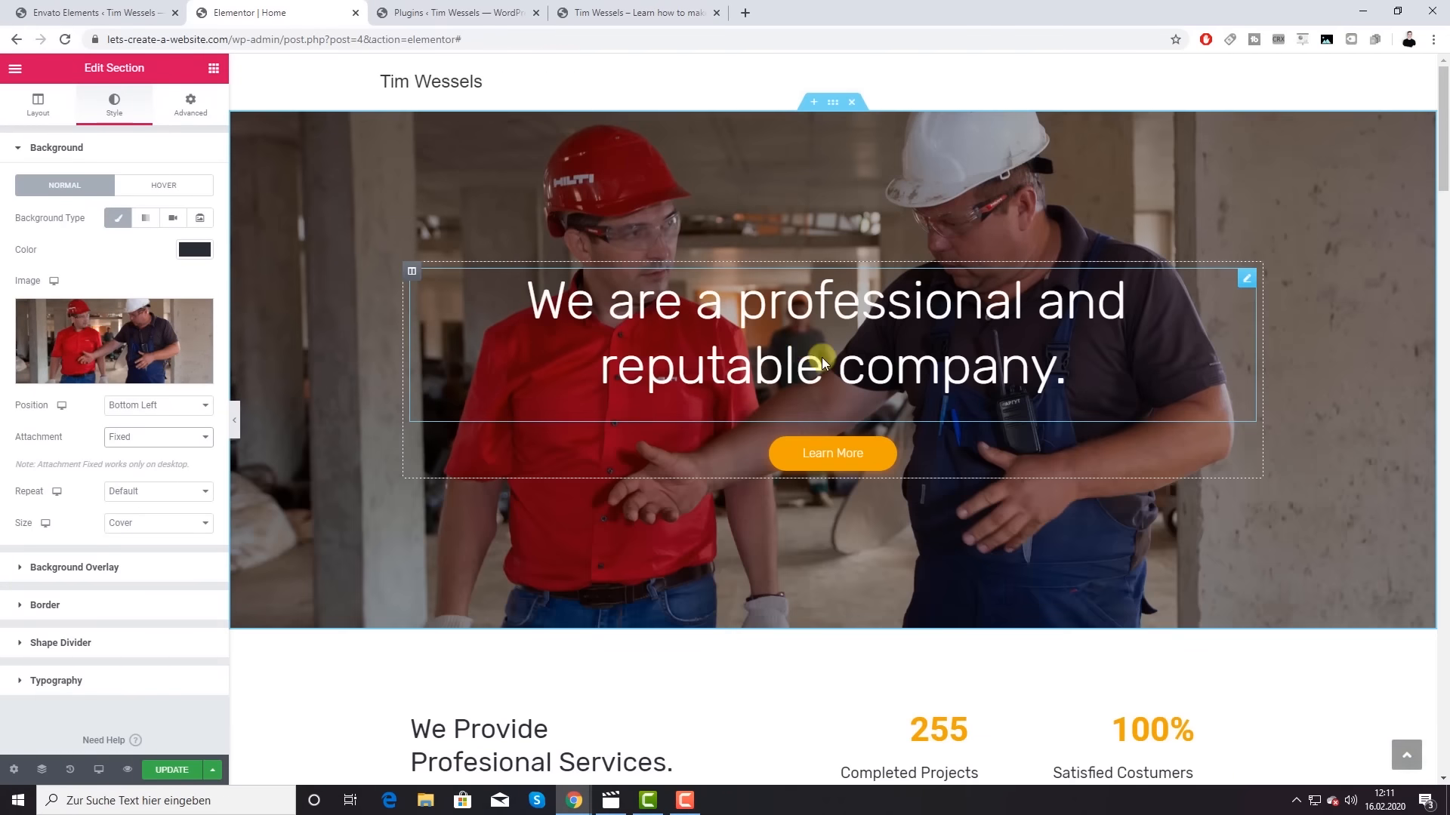
click(167, 759)
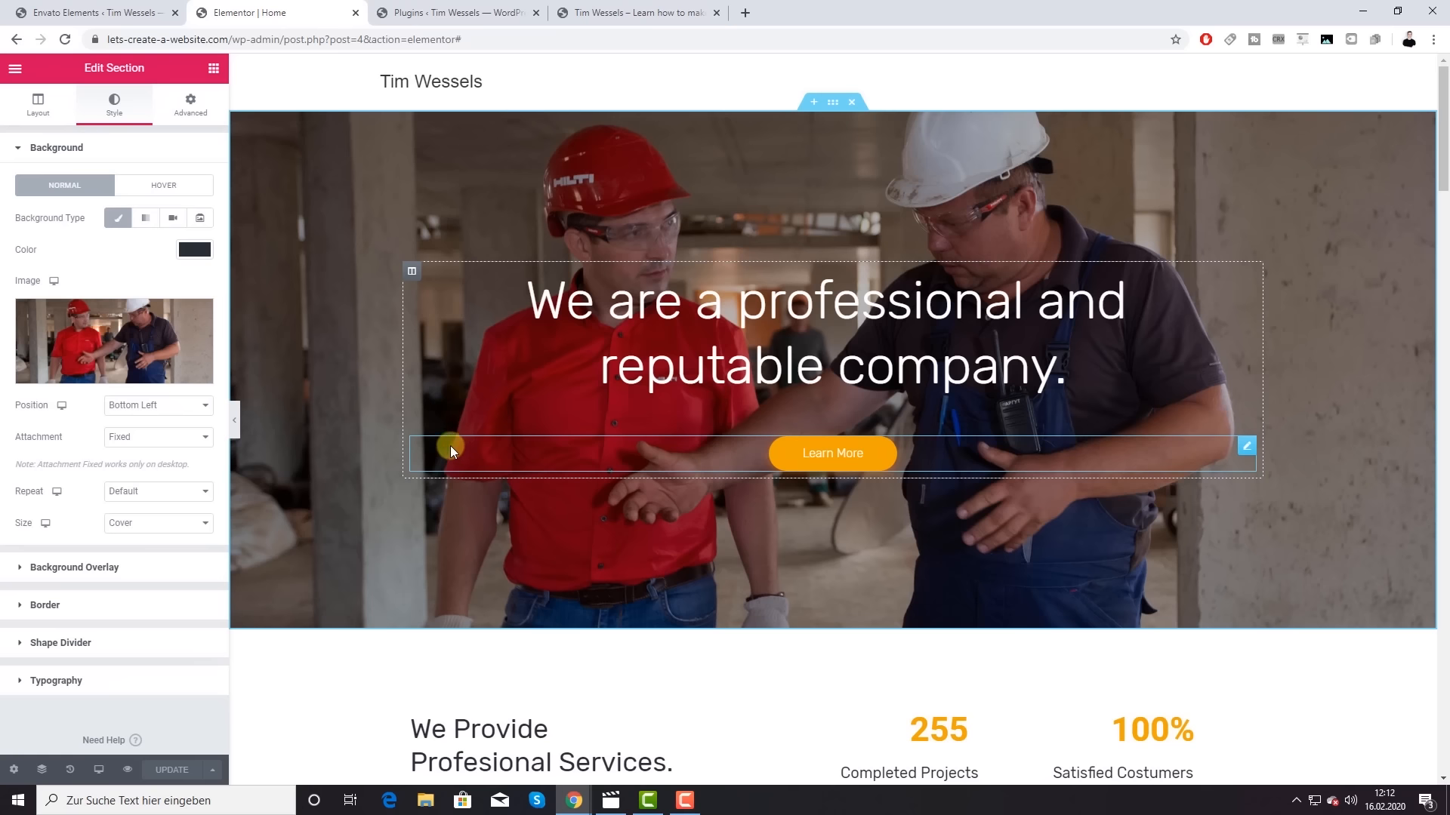
Step: Review the homepage in the editor from the hero down to the "Work with us" banner, and bring up the editor's exit options
scroll(790, 522, down, 2)
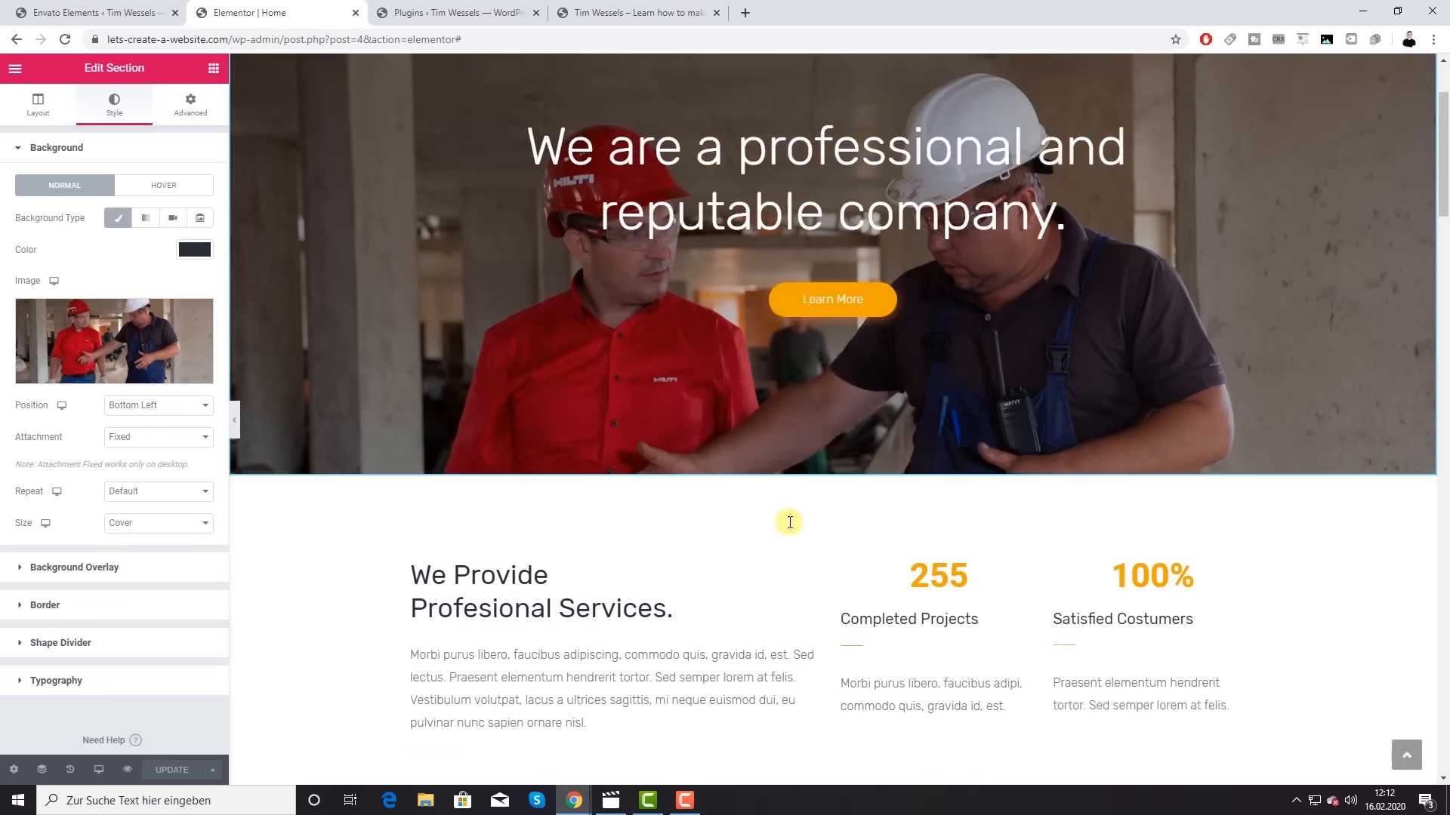
scroll(790, 522, down, 10)
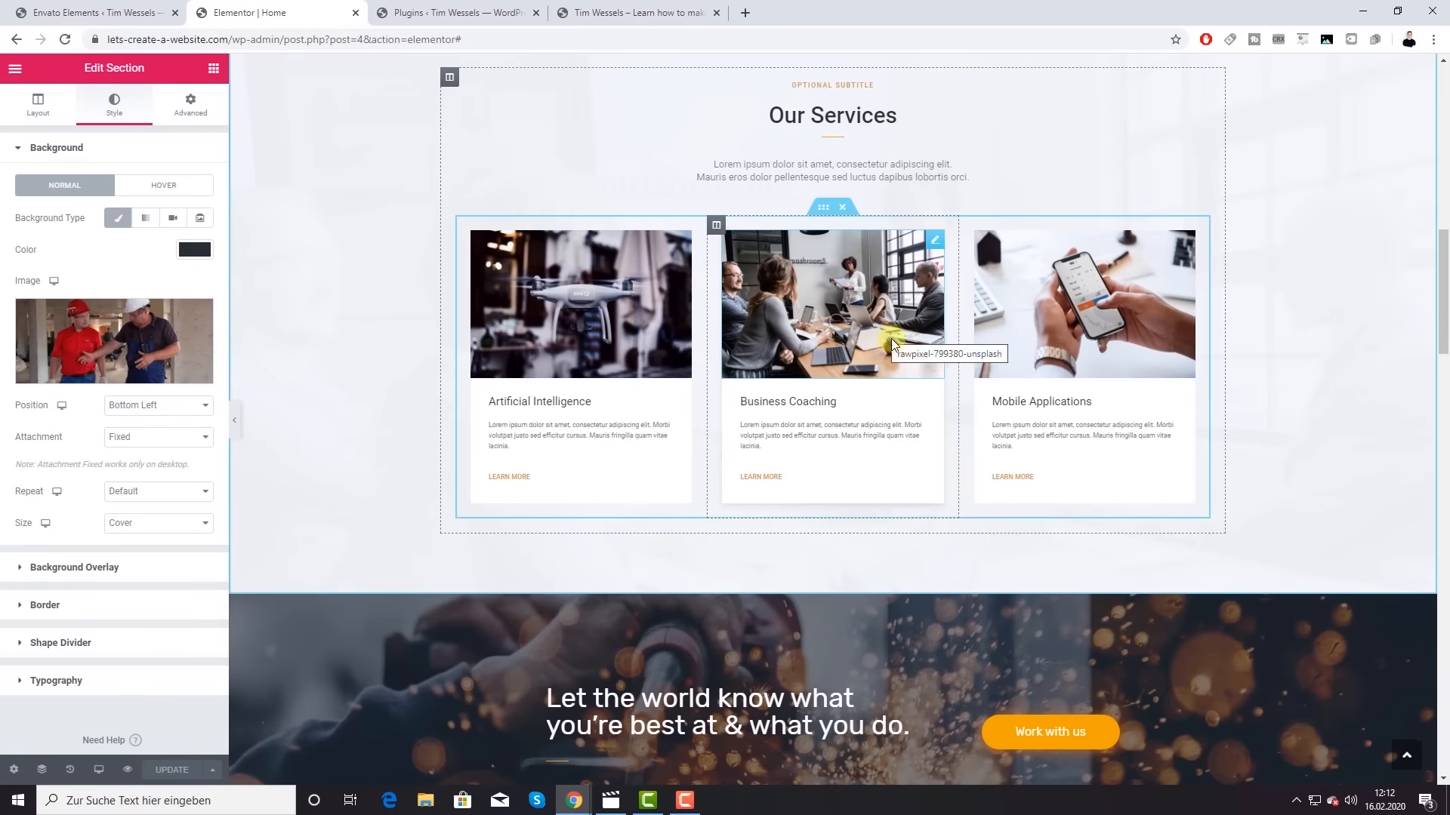
scroll(892, 344, down, 4)
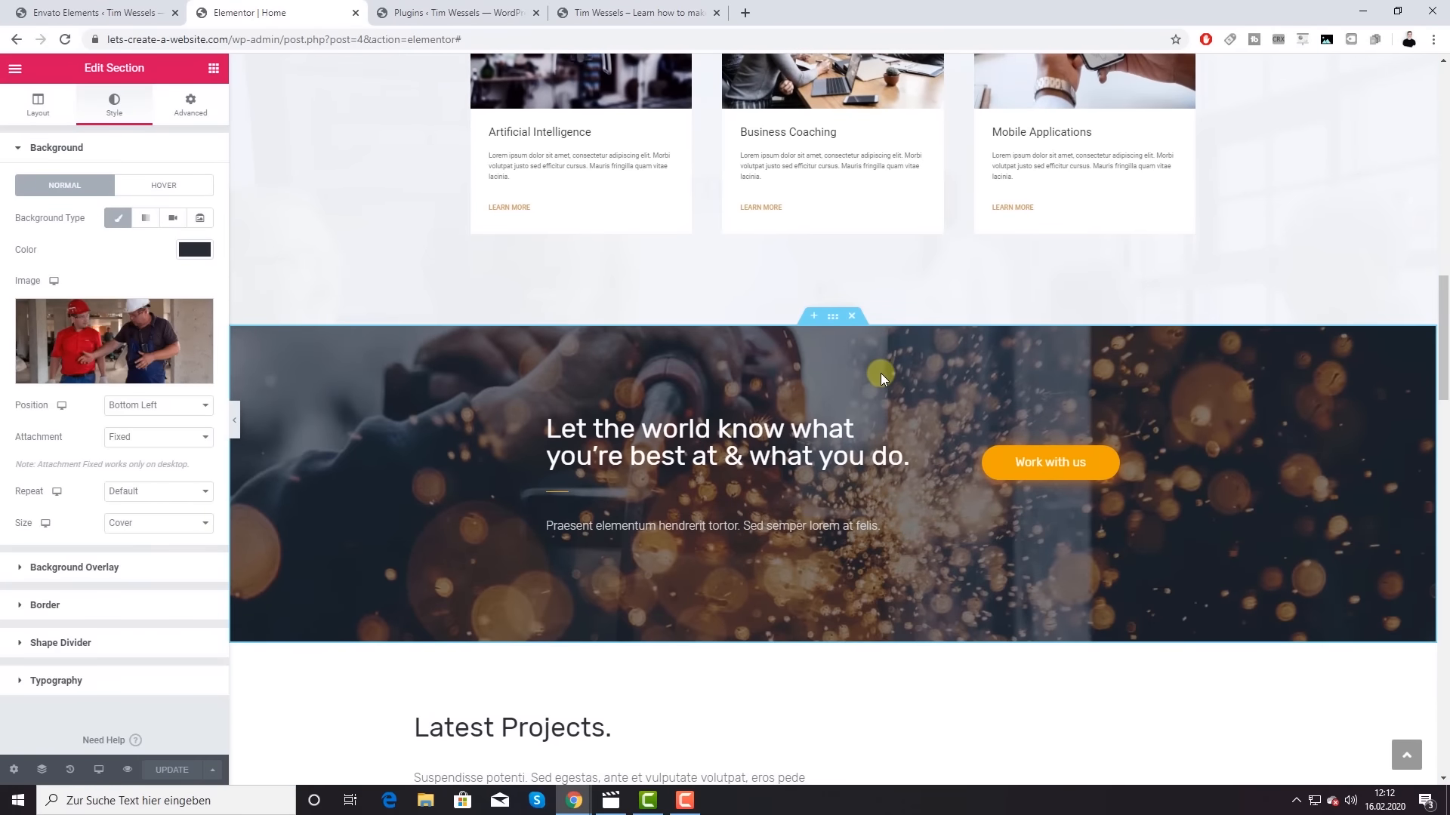
scroll(875, 368, up, 12)
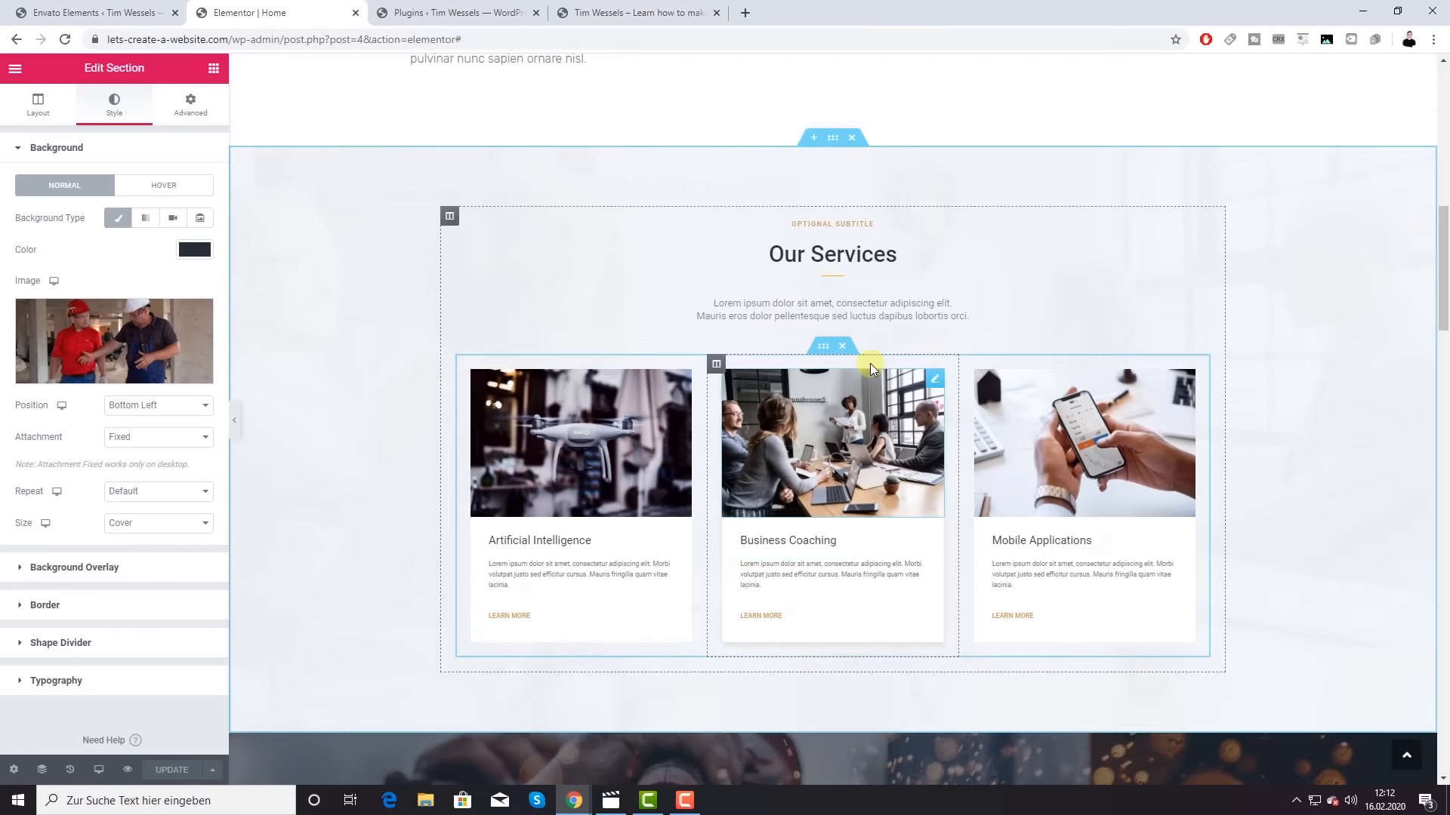
scroll(870, 368, up, 5)
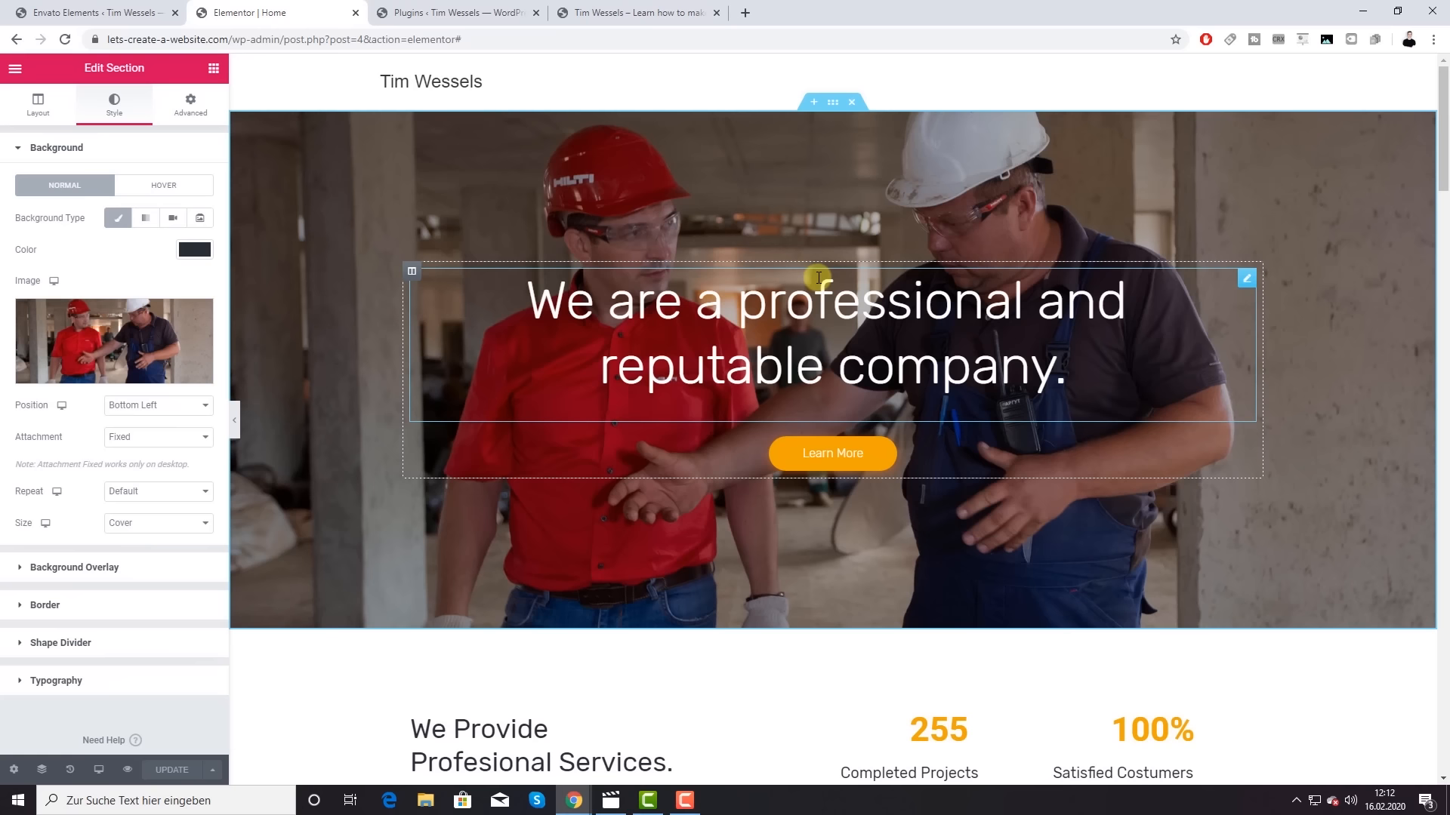
key(F10)
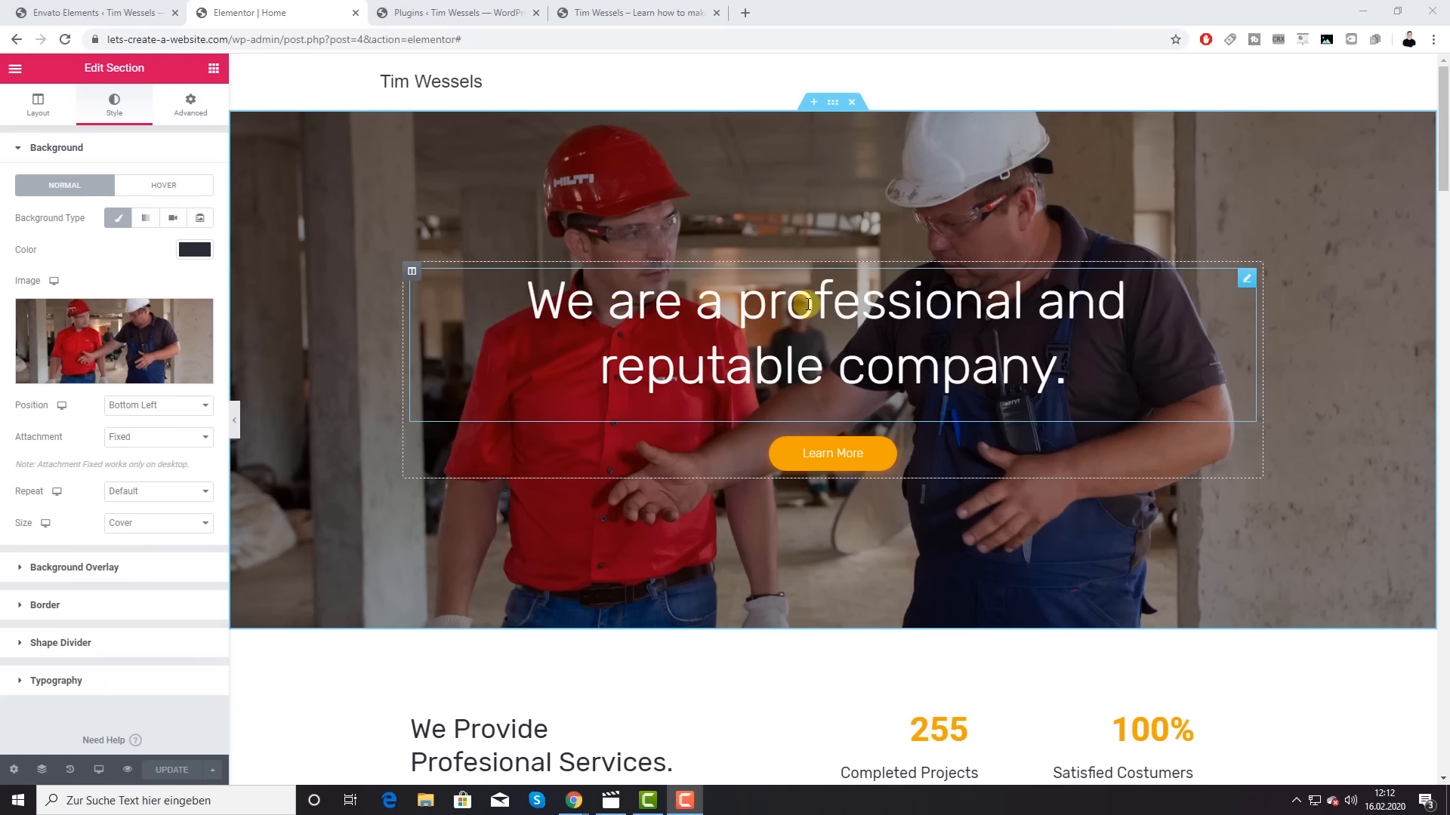
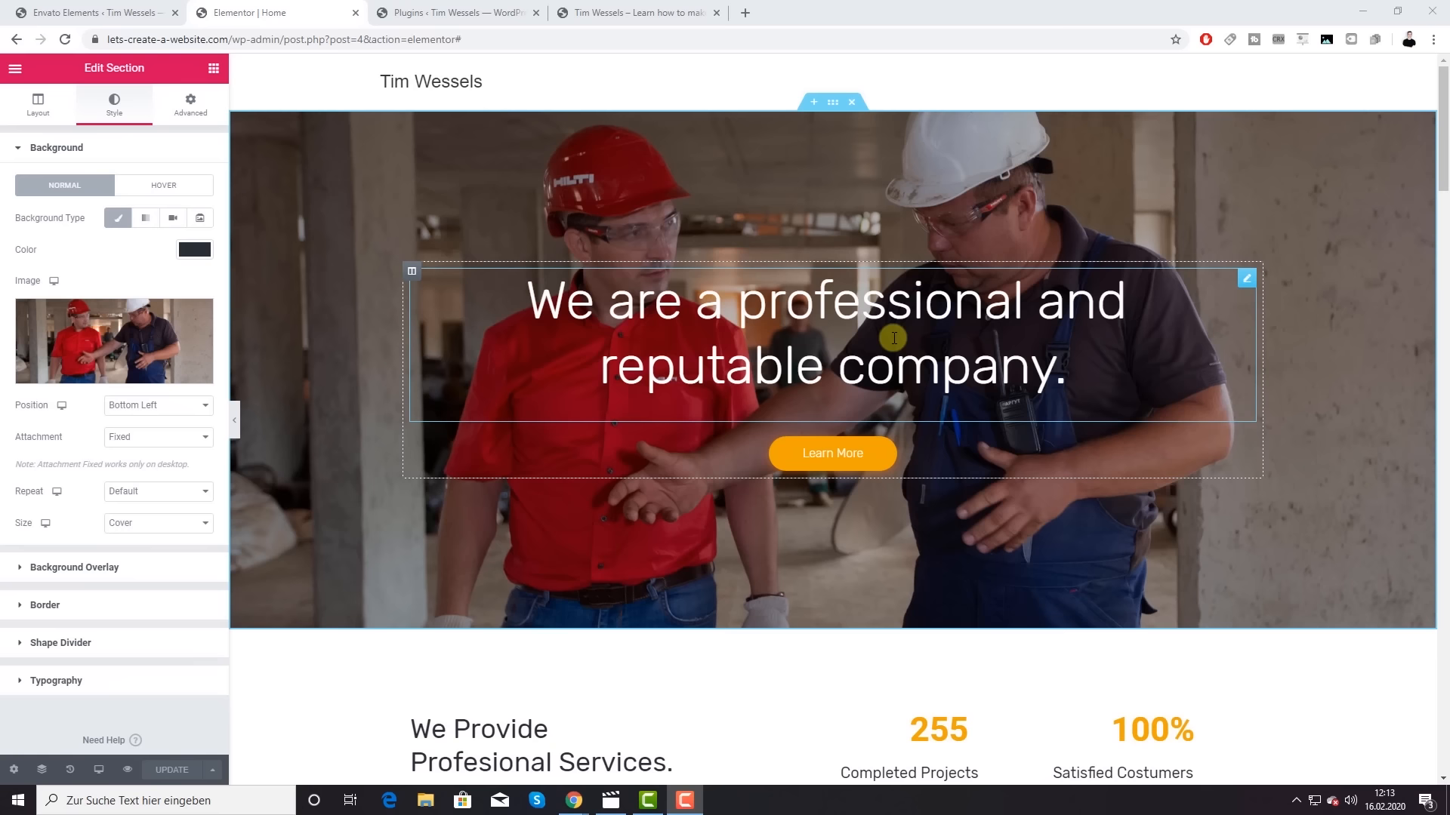
scroll(876, 344, down, 7)
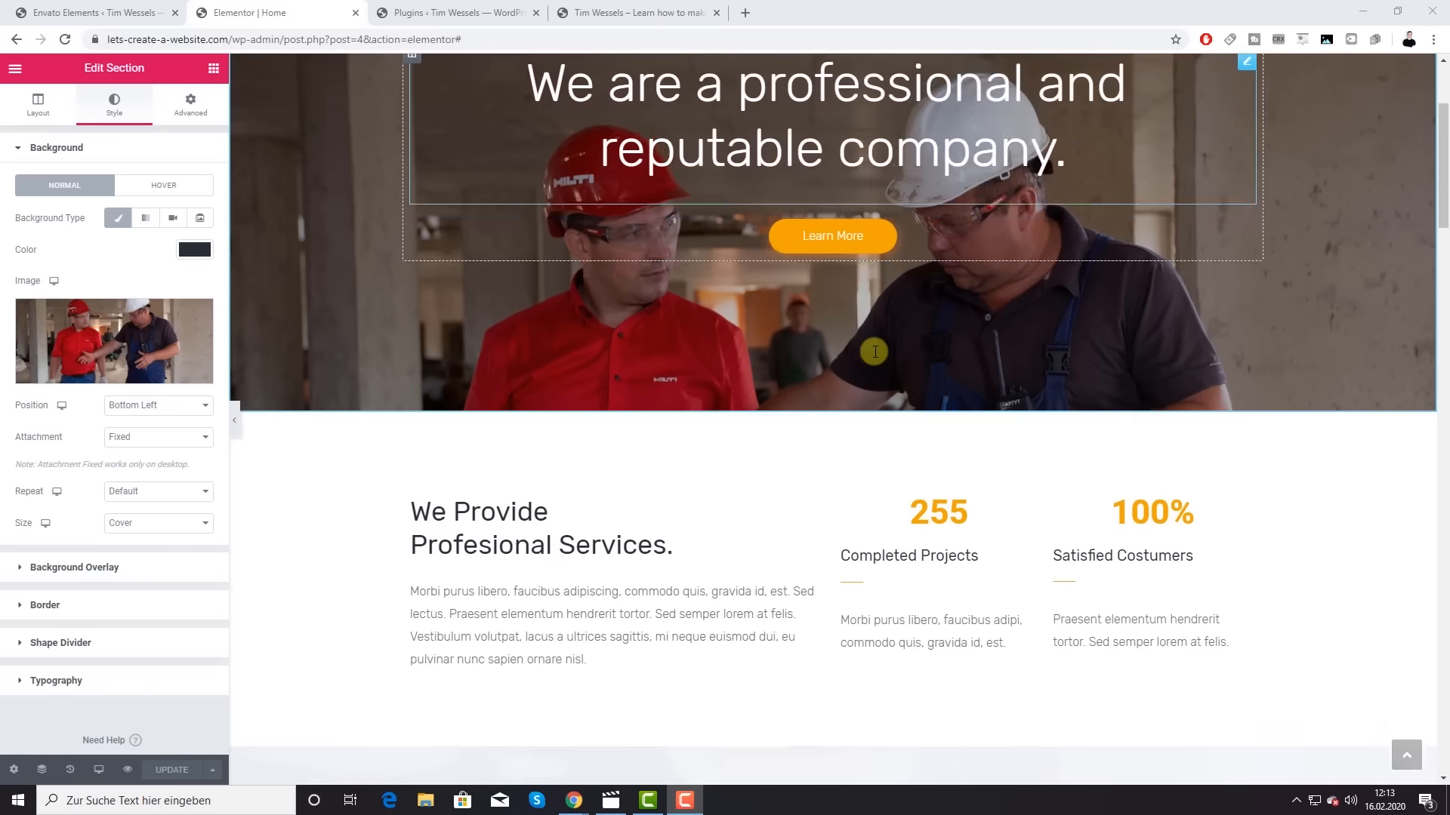
scroll(844, 344, down, 5)
scroll(841, 332, up, 12)
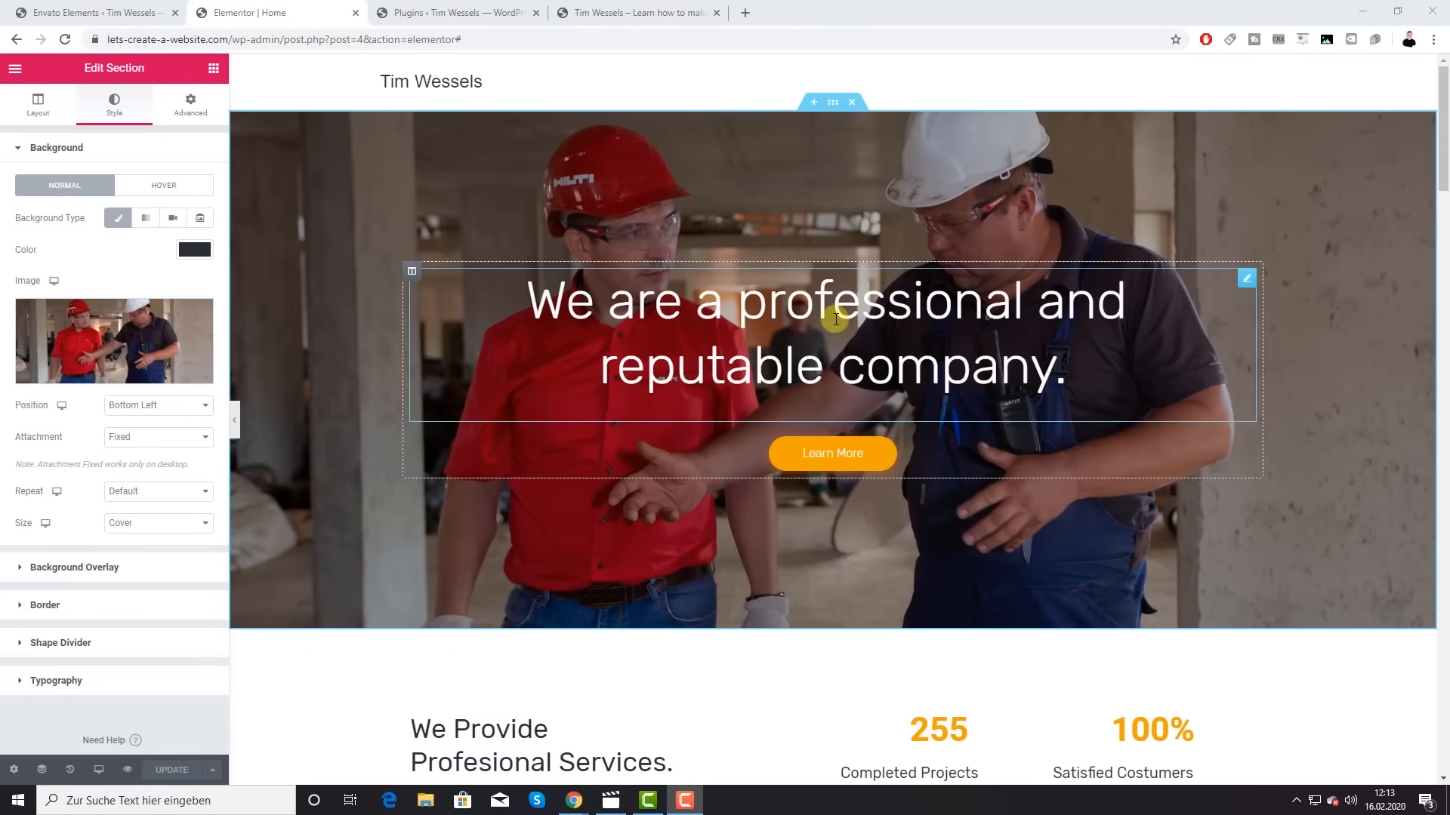
click(213, 68)
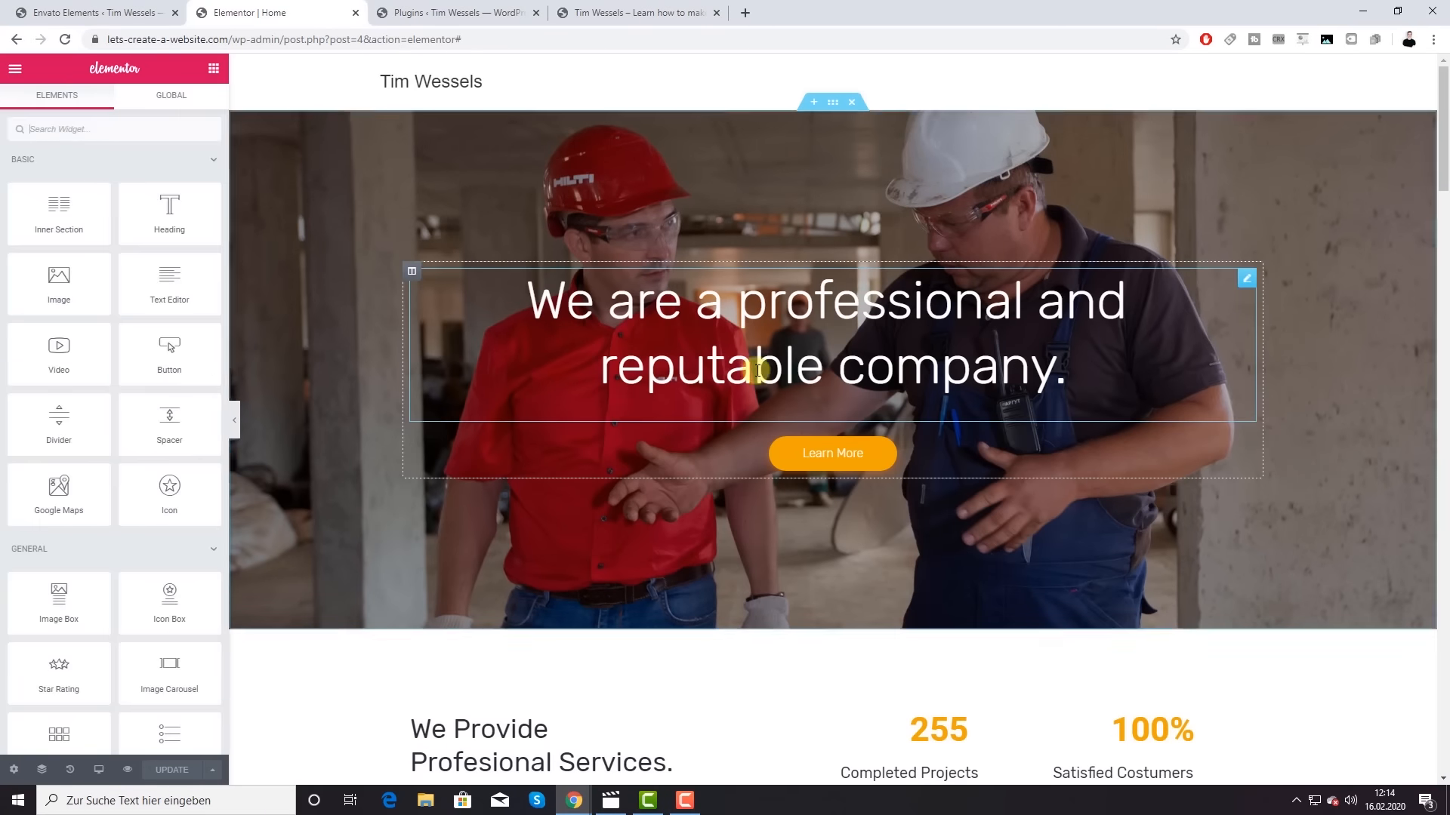
scroll(812, 453, down, 15)
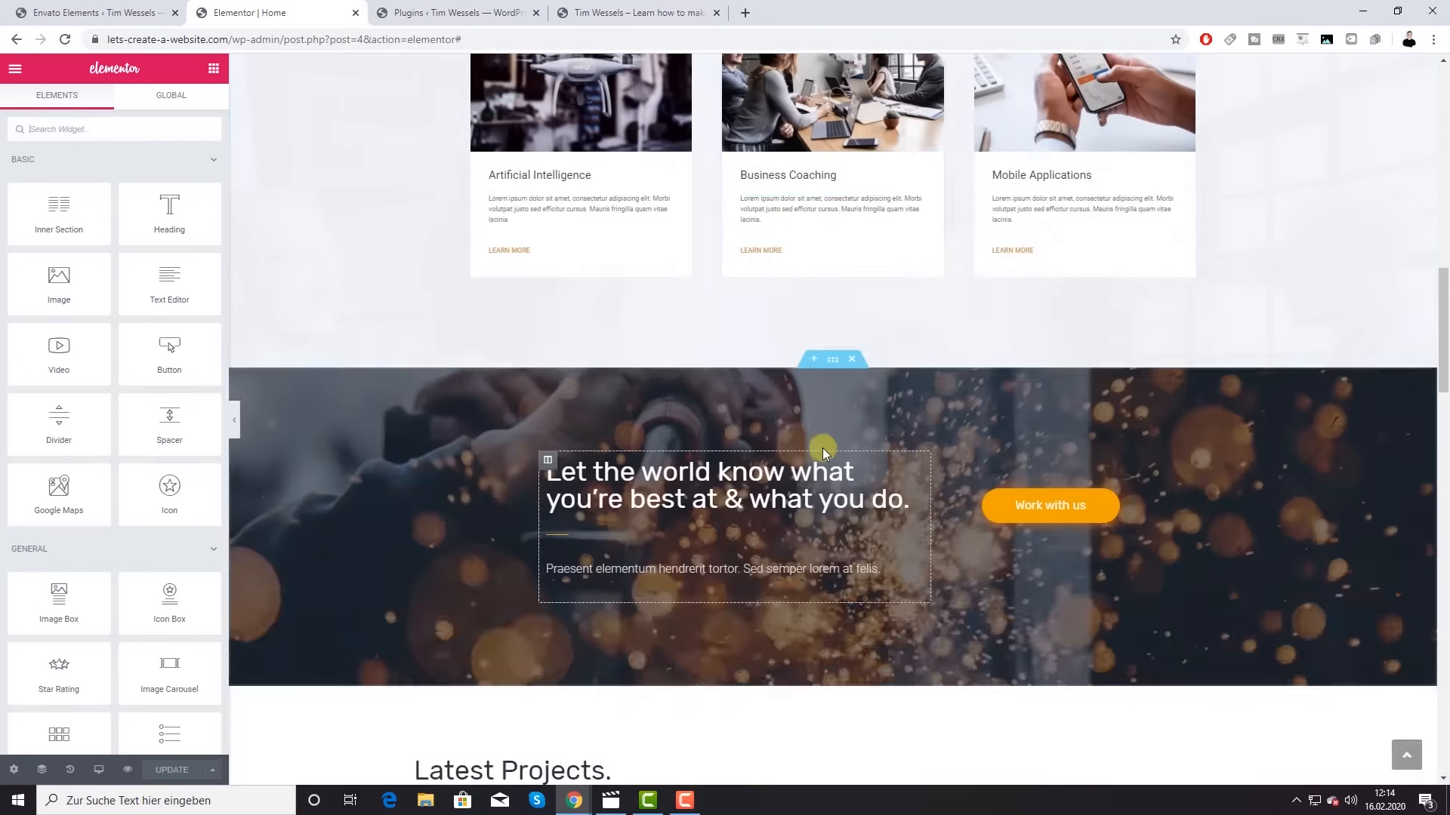
scroll(822, 453, up, 15)
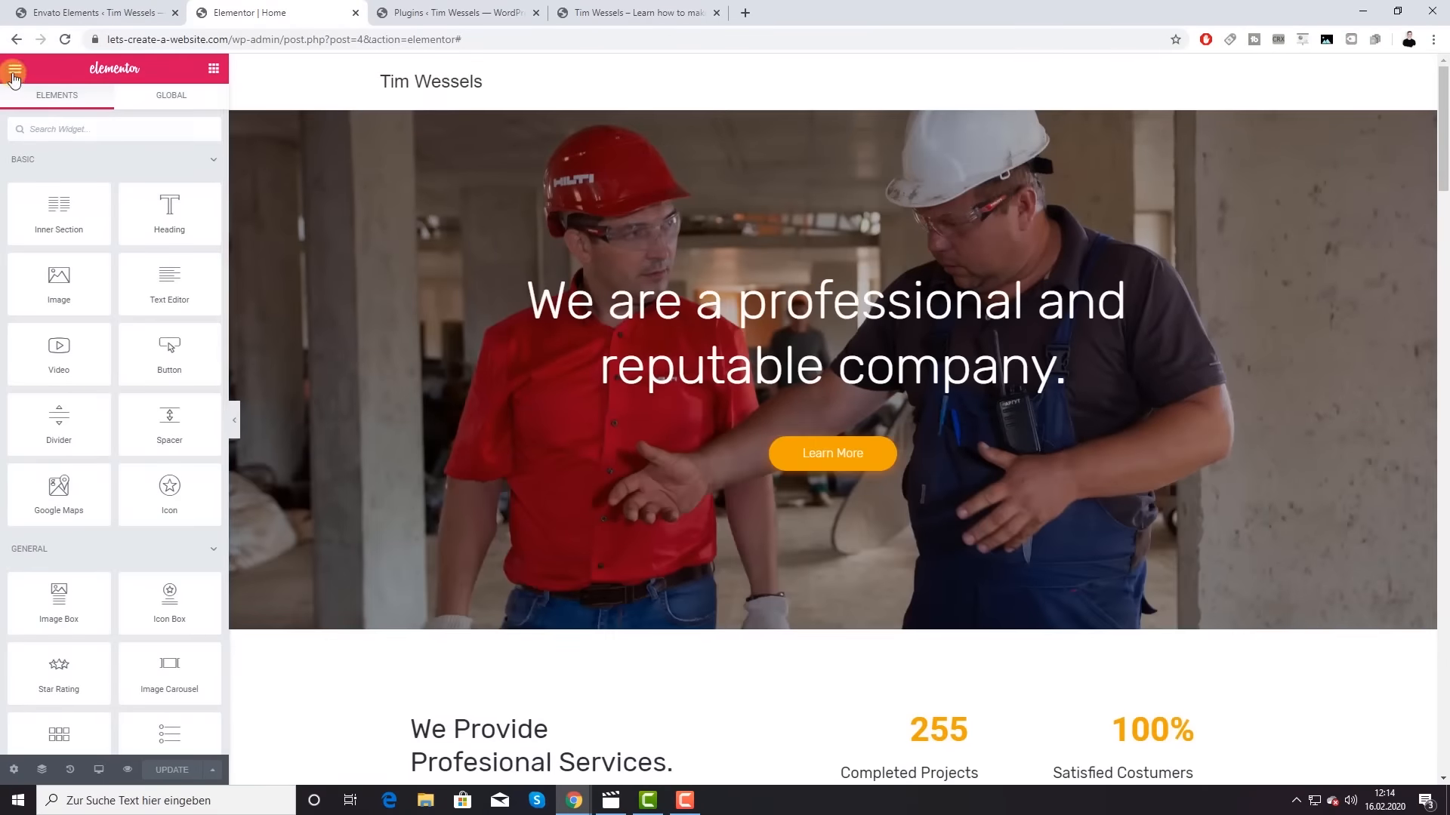
click(14, 72)
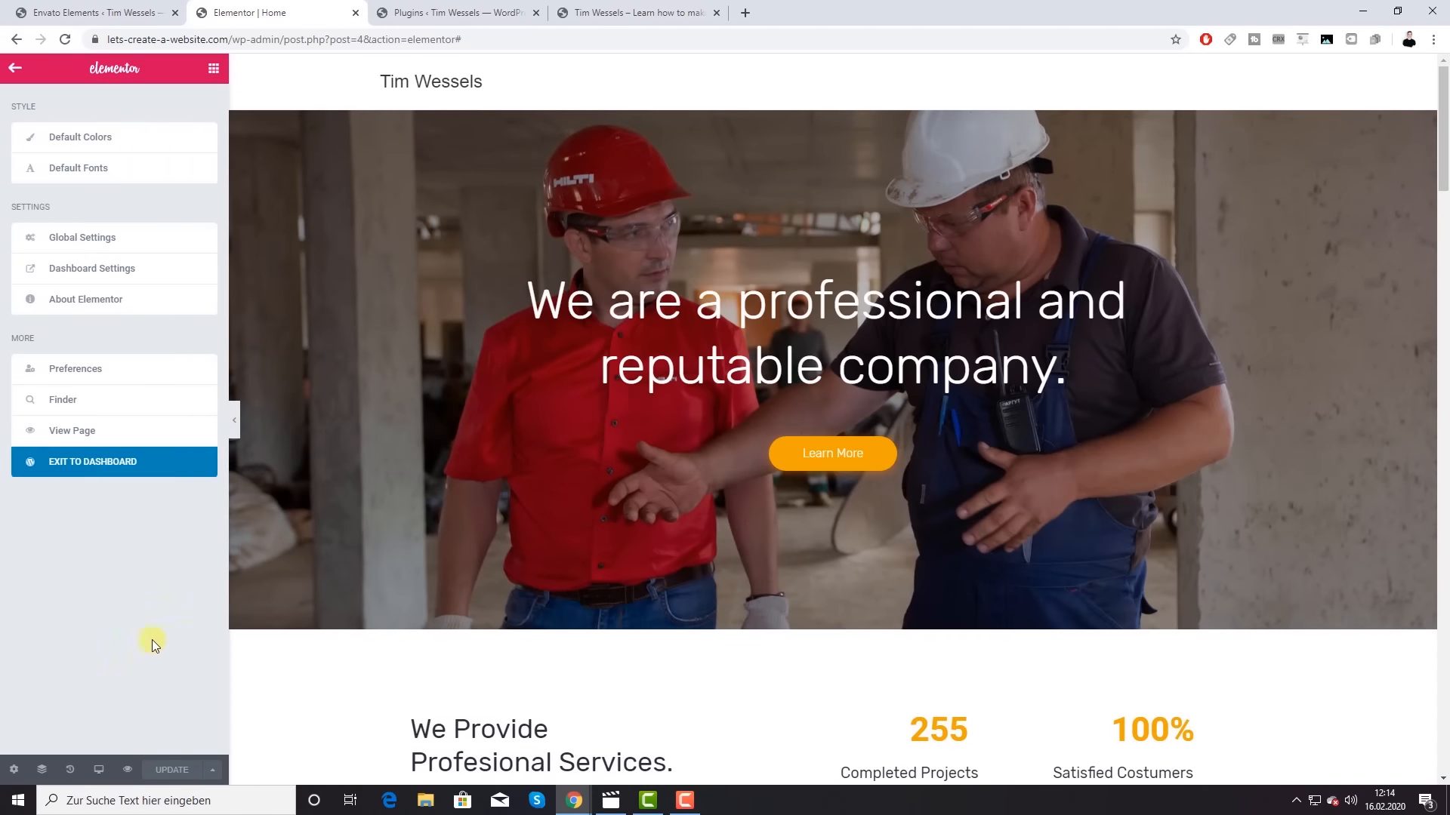
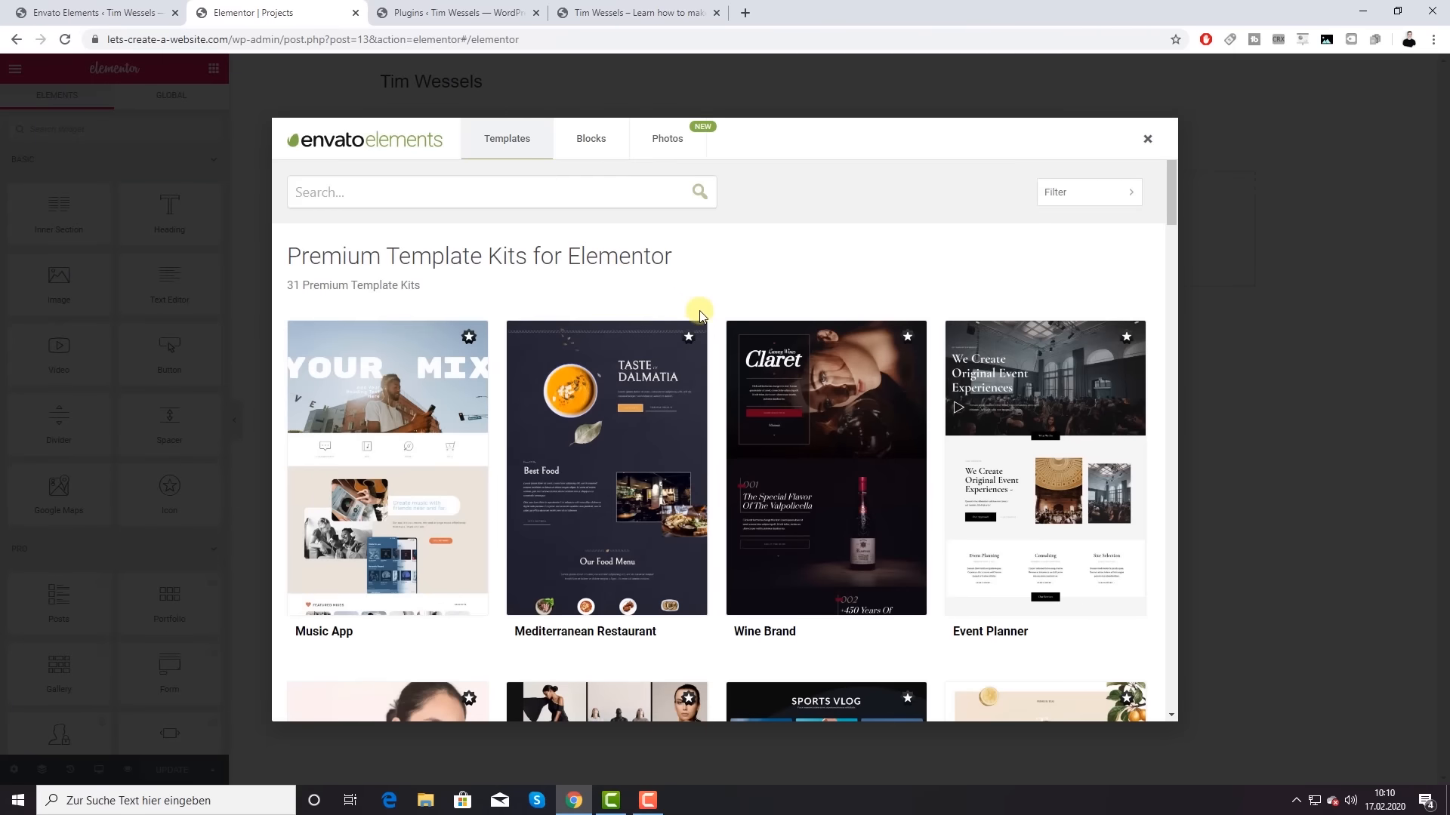
Step: Open the Projects template of the free Builder kit, found on page 5 of the Envato Elements template kits
scroll(698, 316, down, 20)
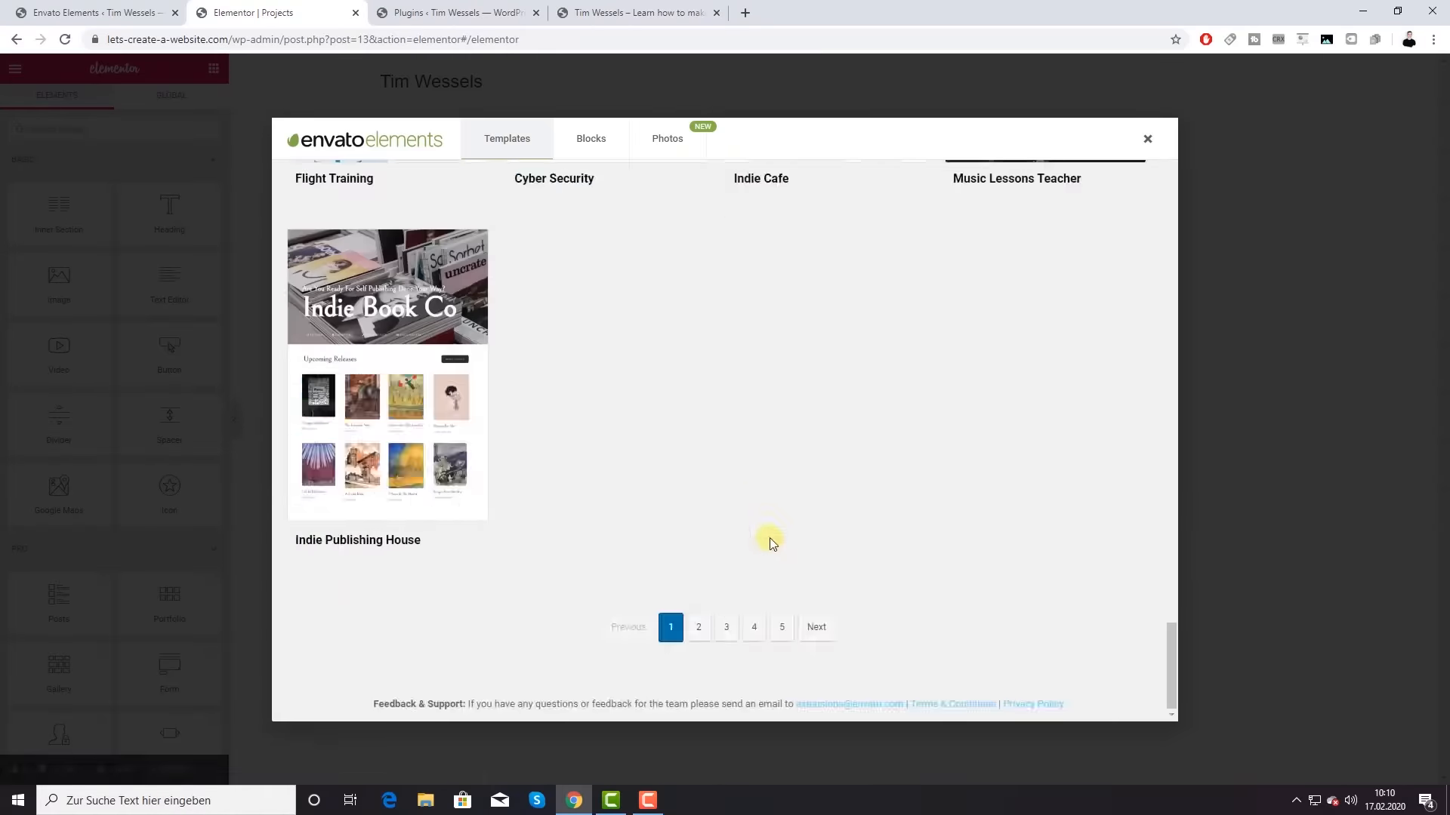
click(780, 626)
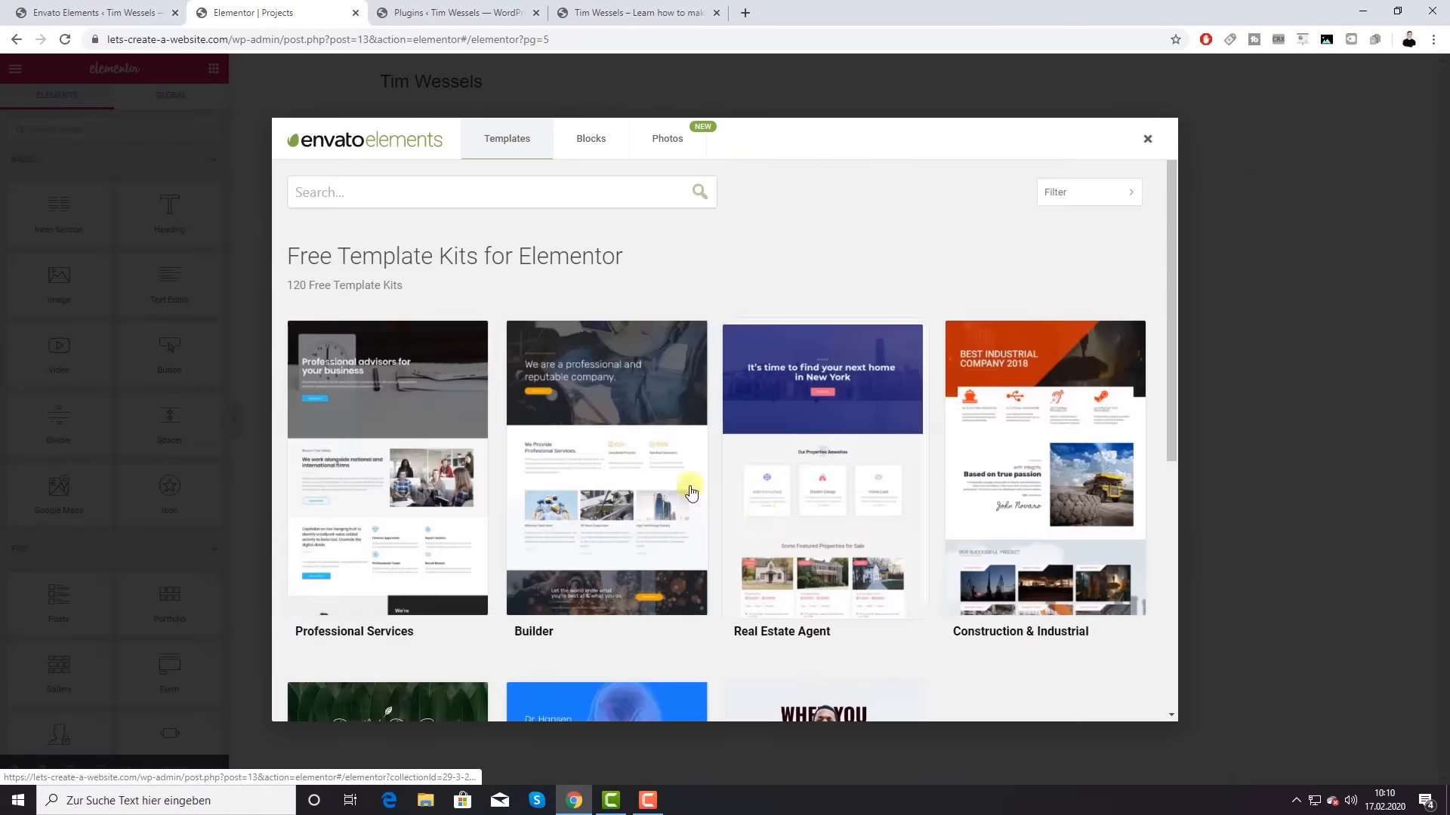
click(691, 493)
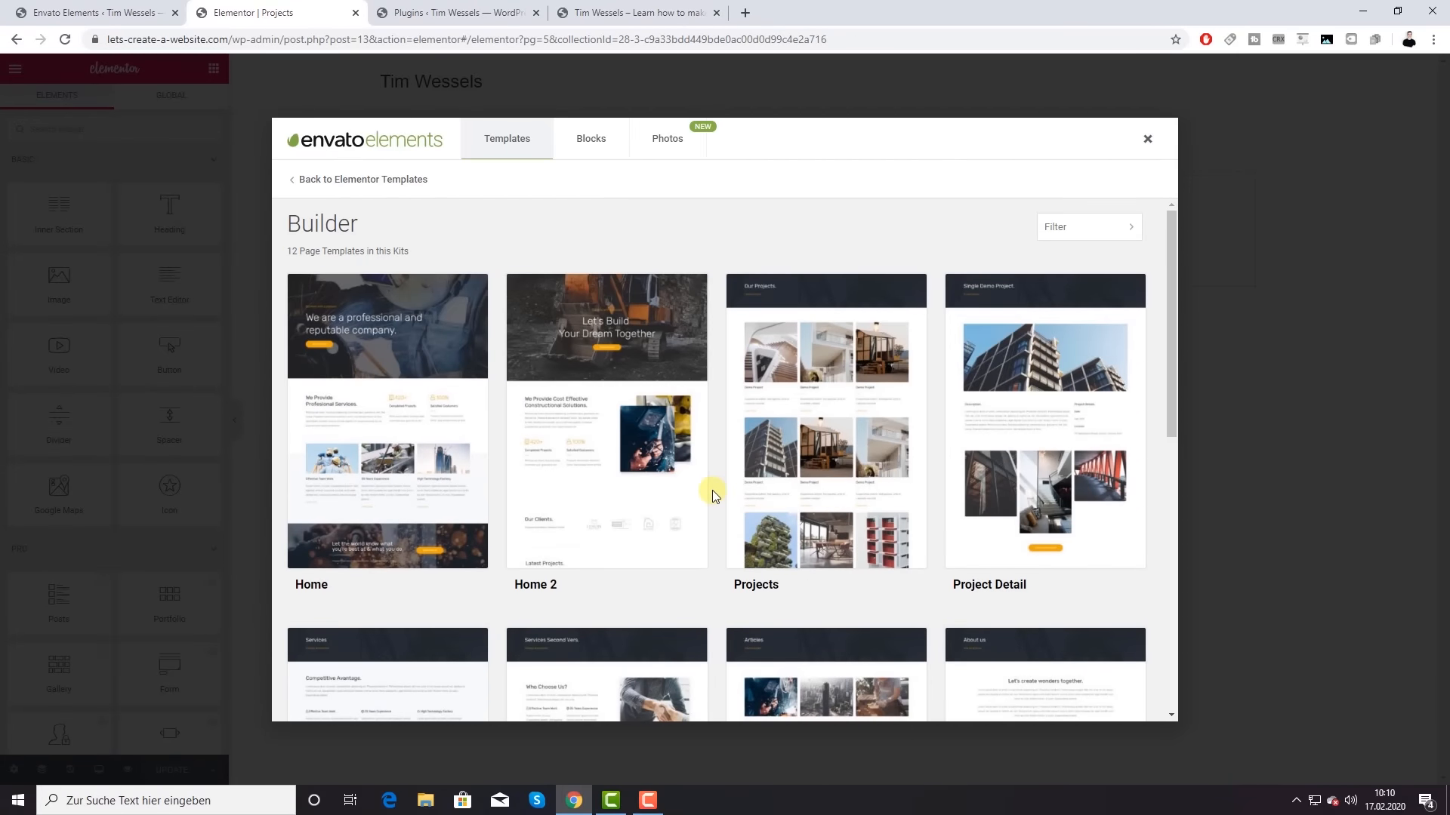
scroll(711, 491, down, 4)
scroll(709, 489, up, 2)
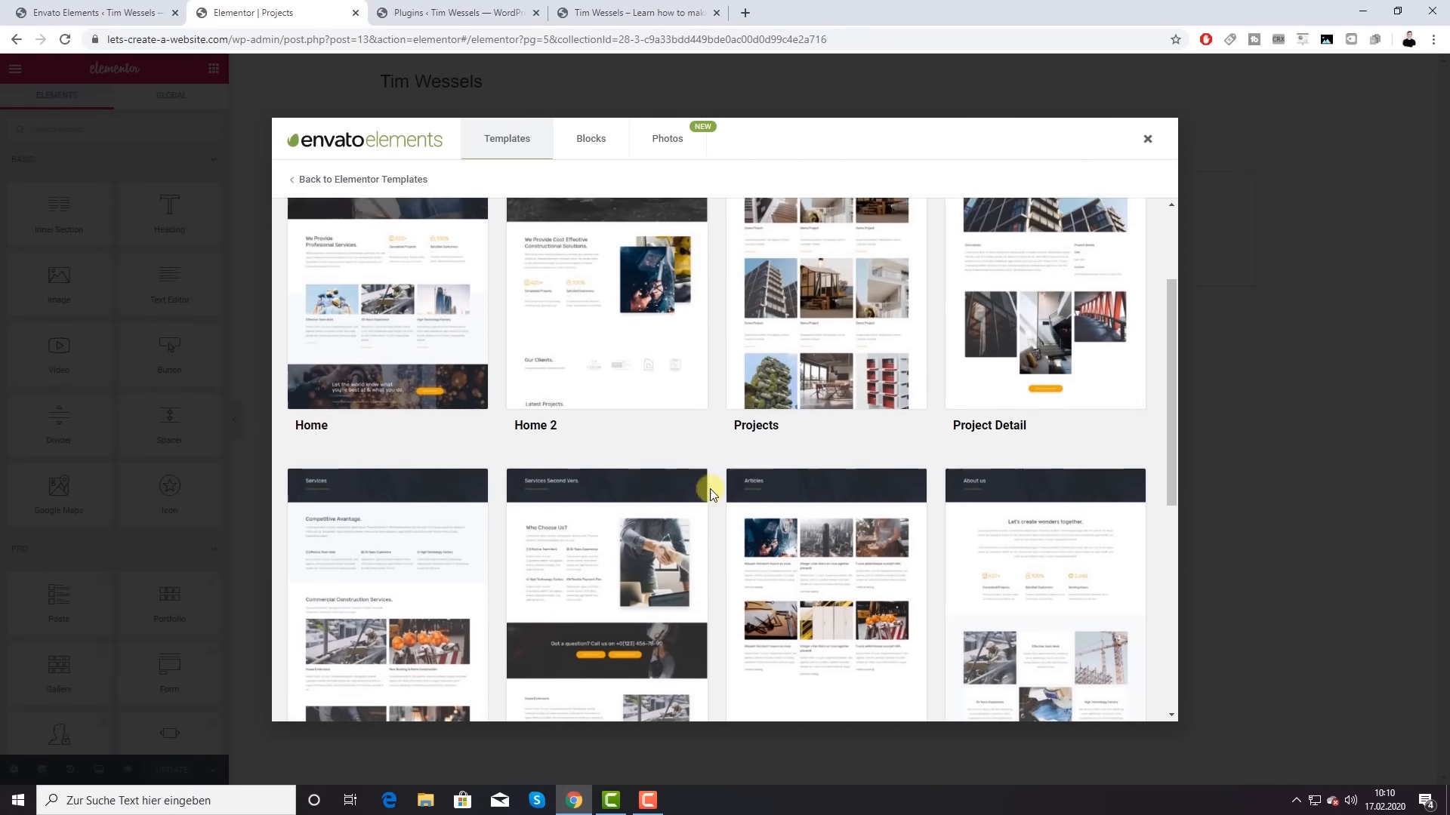
scroll(710, 495, up, 2)
click(841, 440)
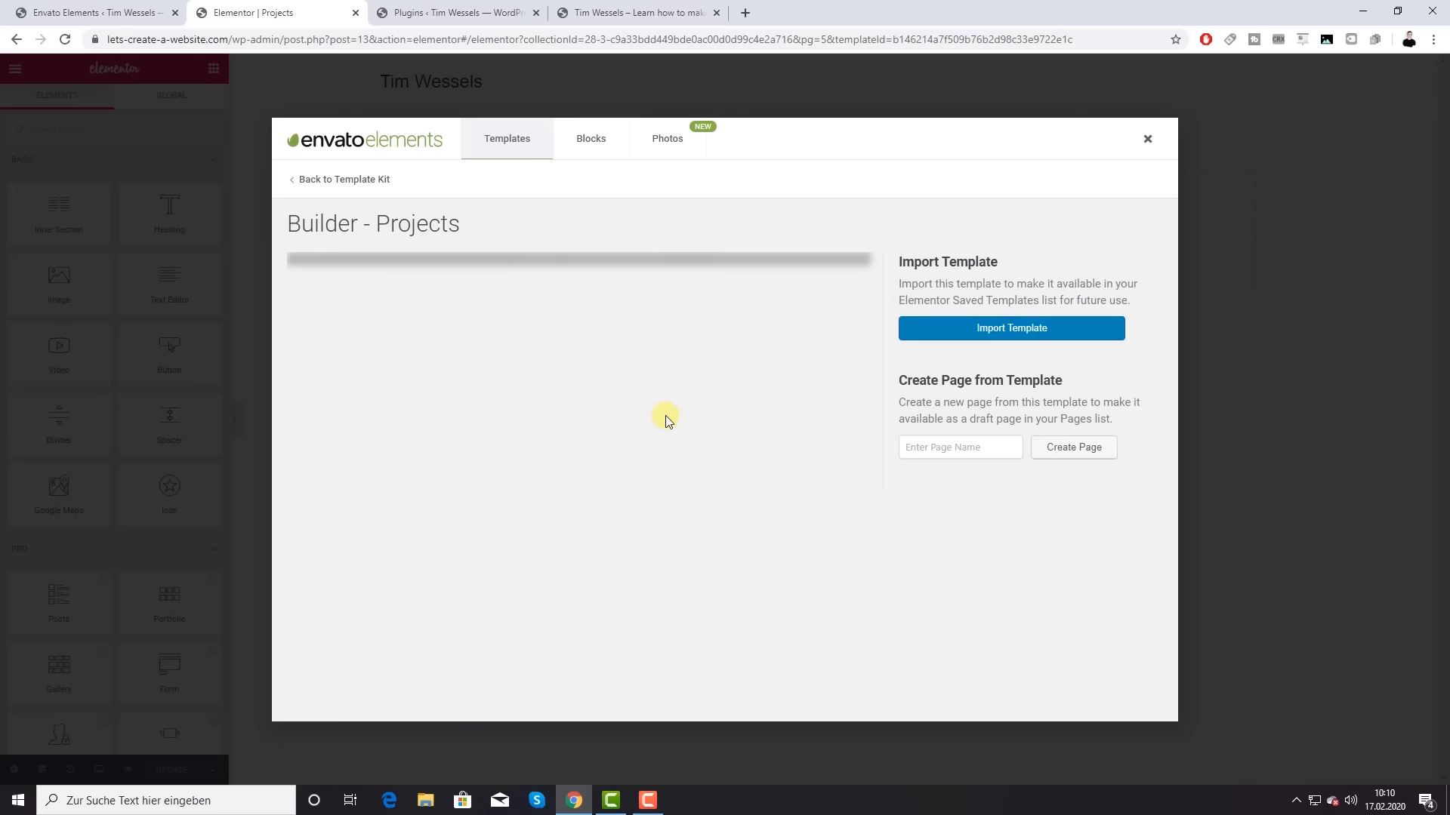
Step: Preview and import the Builder Projects template, and reload the Projects page editor with the library closed
scroll(672, 421, down, 10)
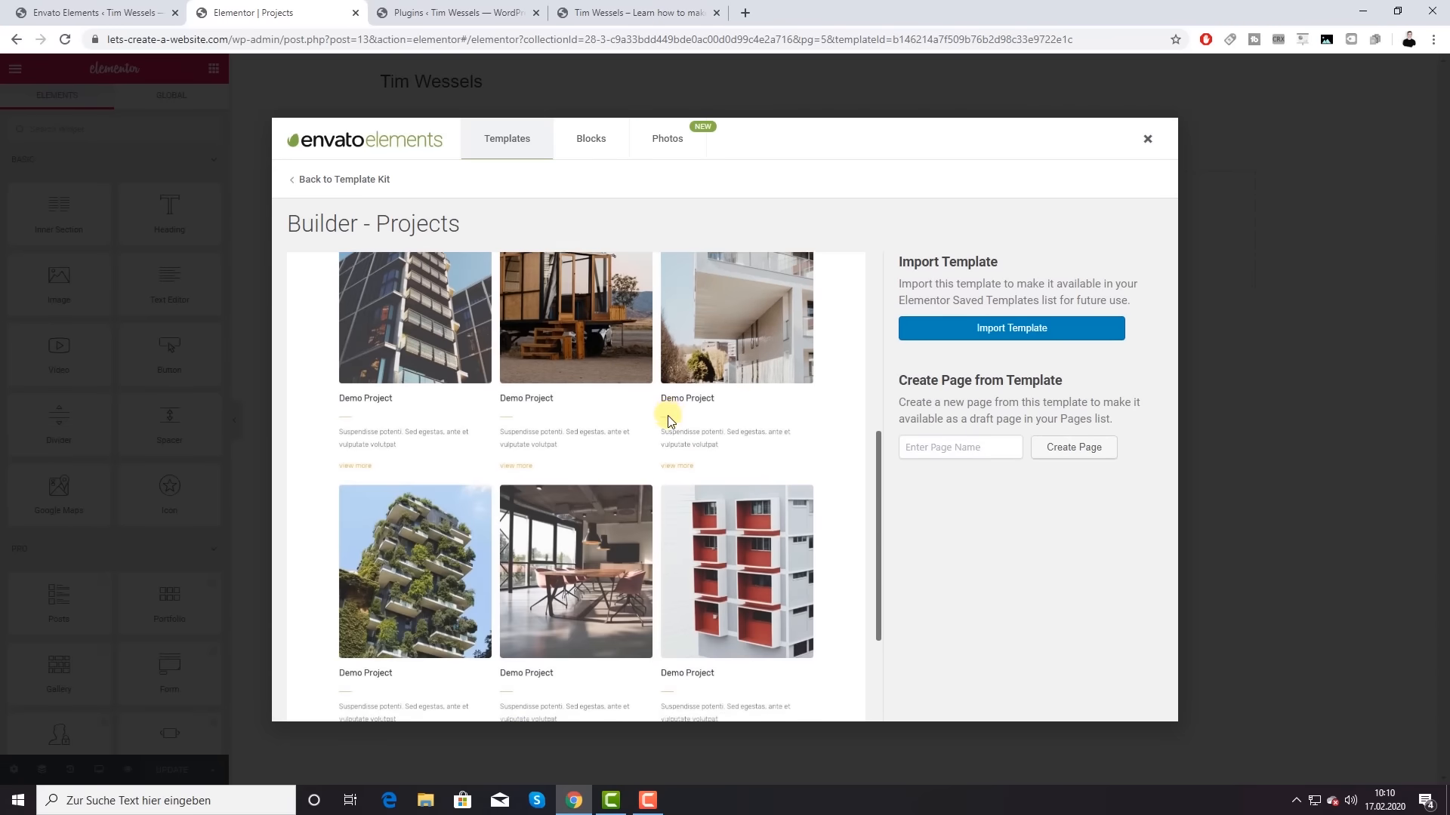
scroll(663, 411, up, 10)
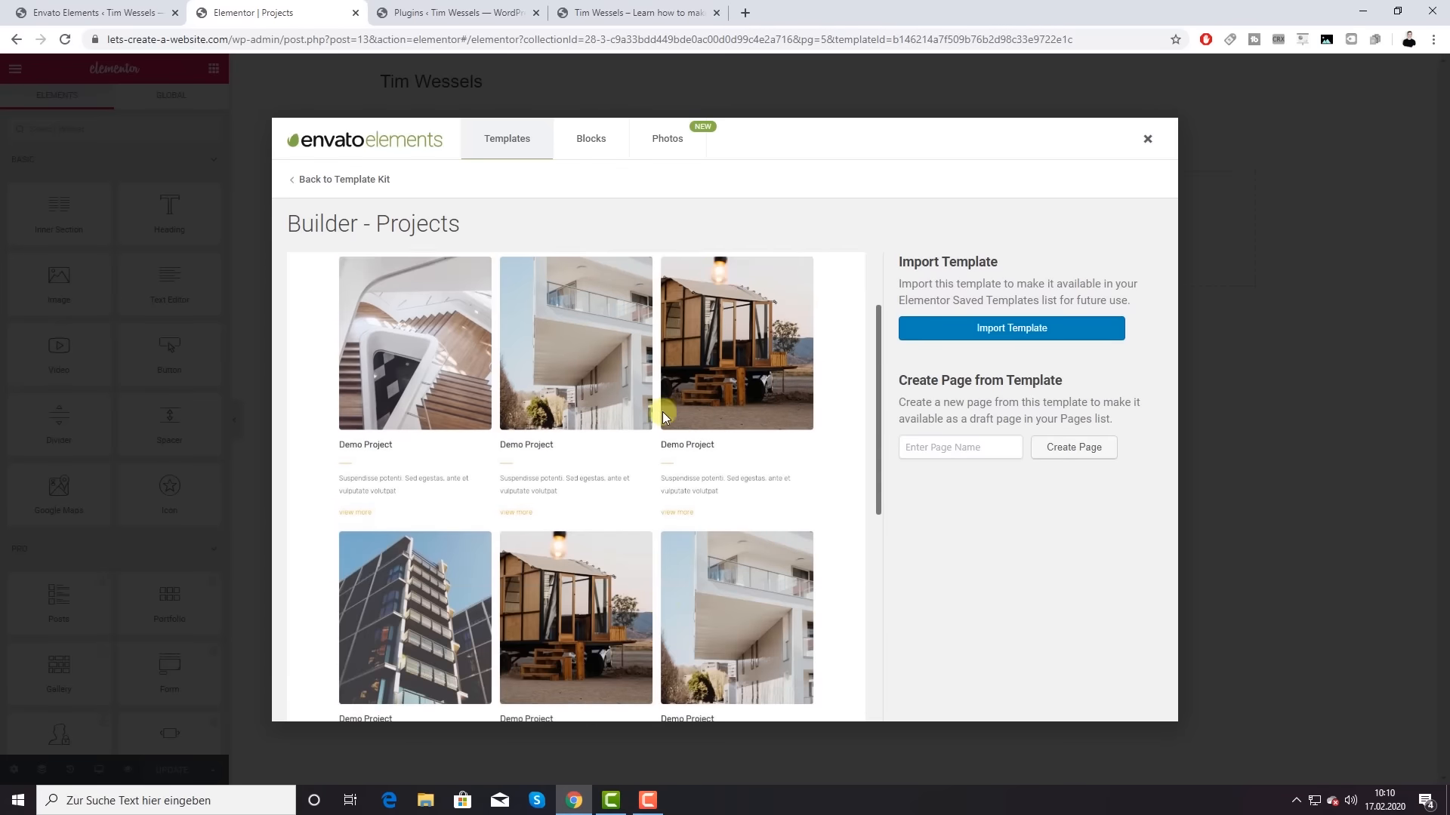
click(1041, 338)
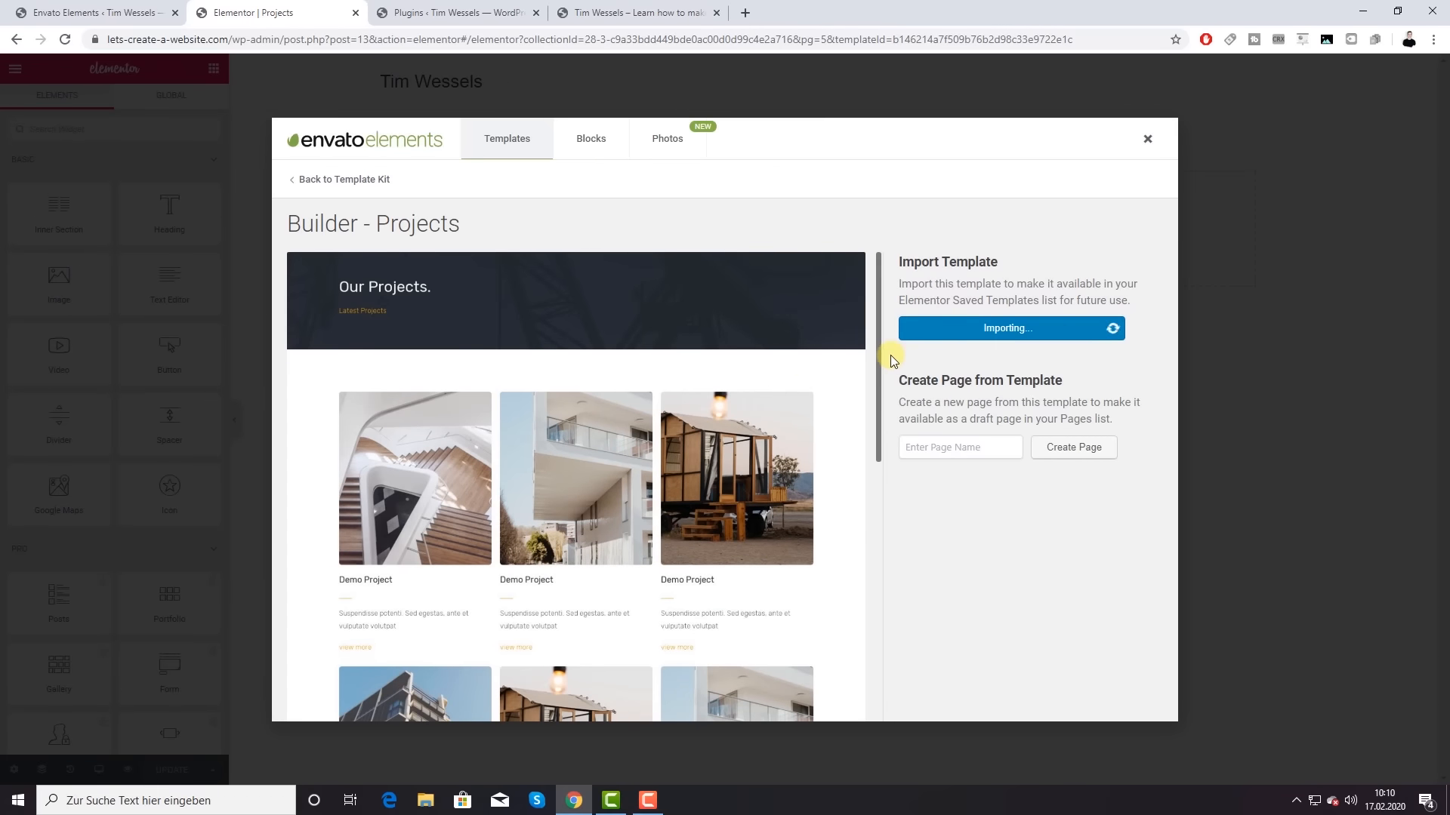
click(1146, 138)
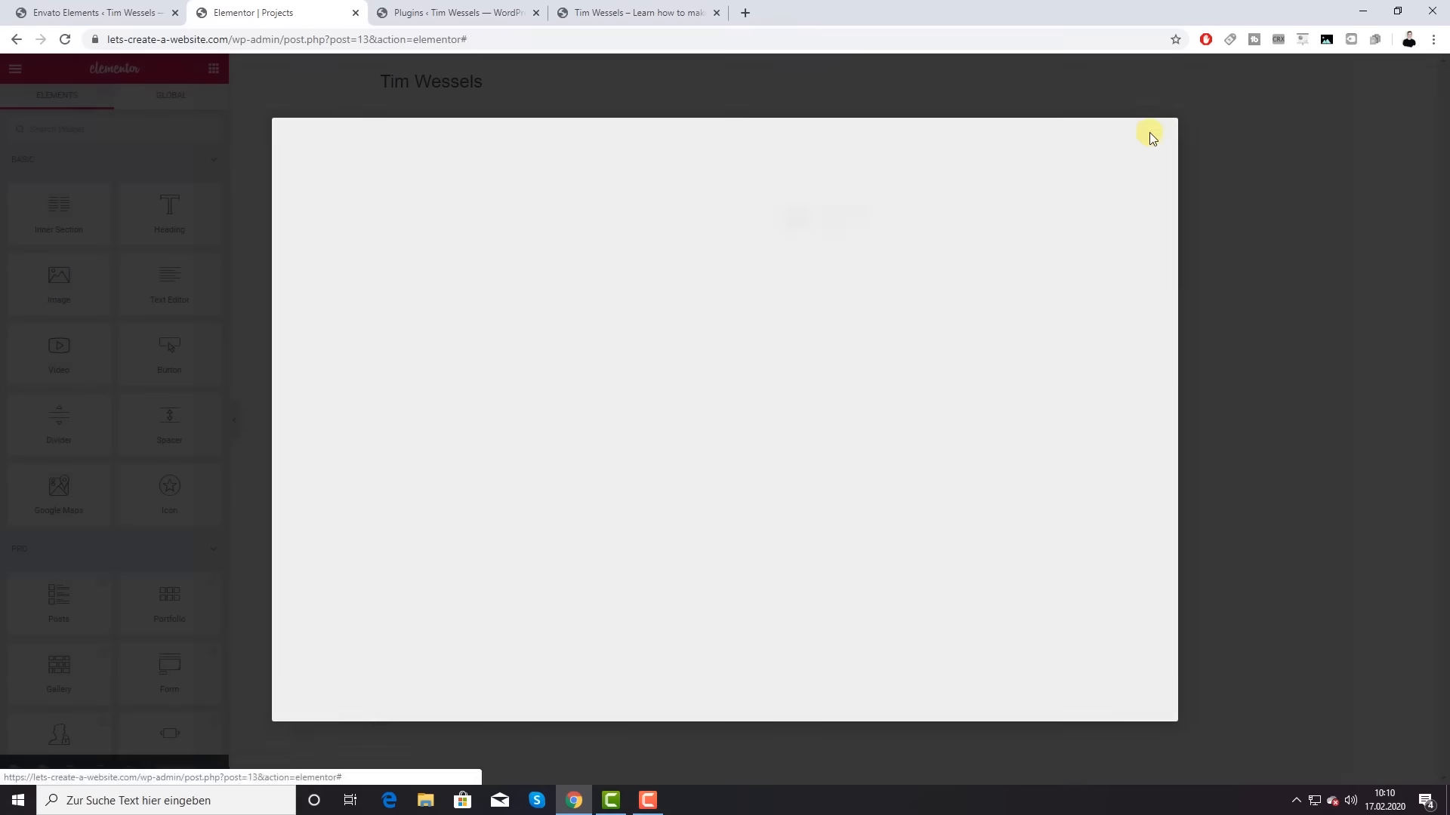
click(58, 42)
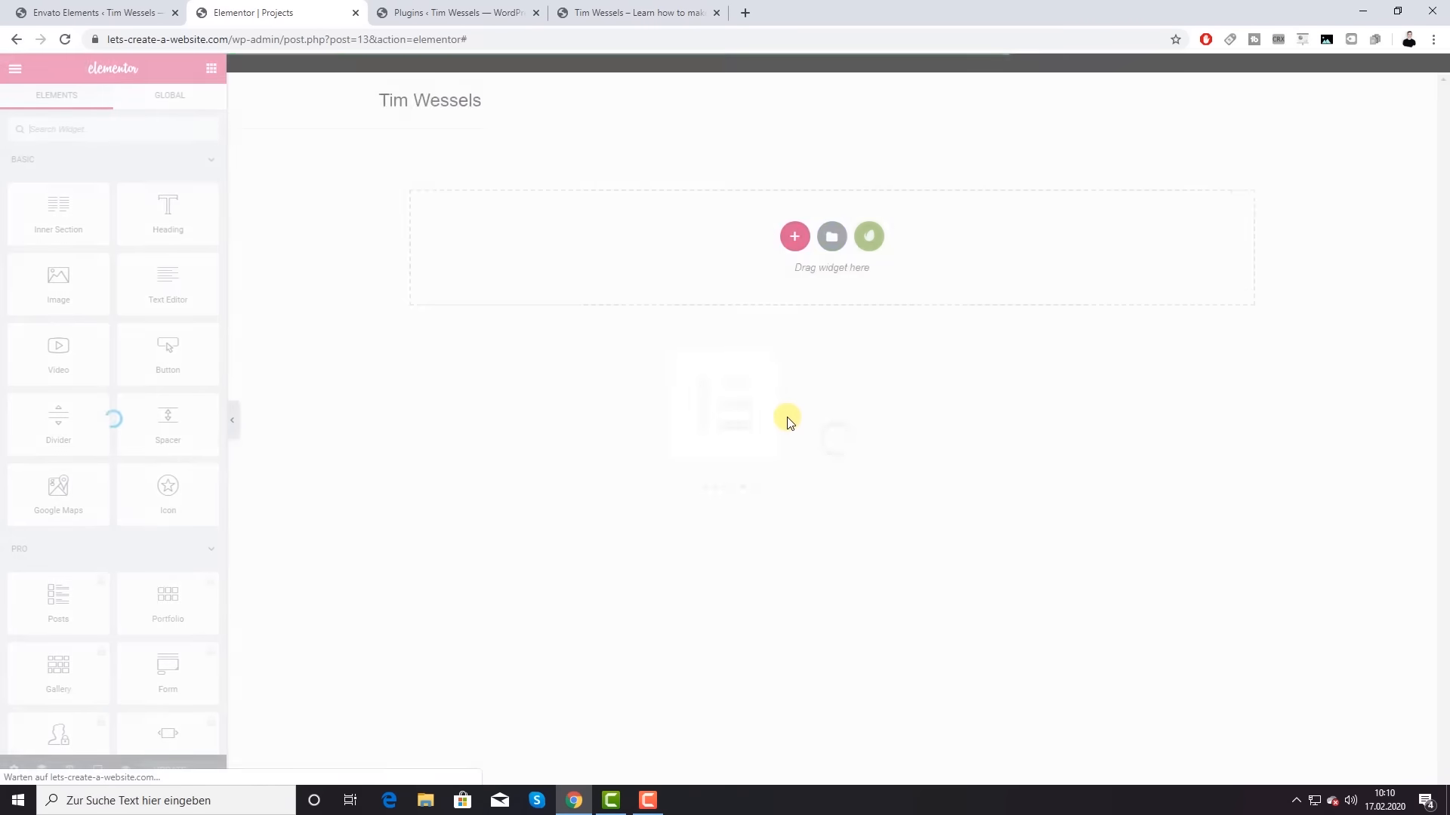
Step: Insert the saved "Builder > Projects" template into the Projects page, including its document settings
click(833, 220)
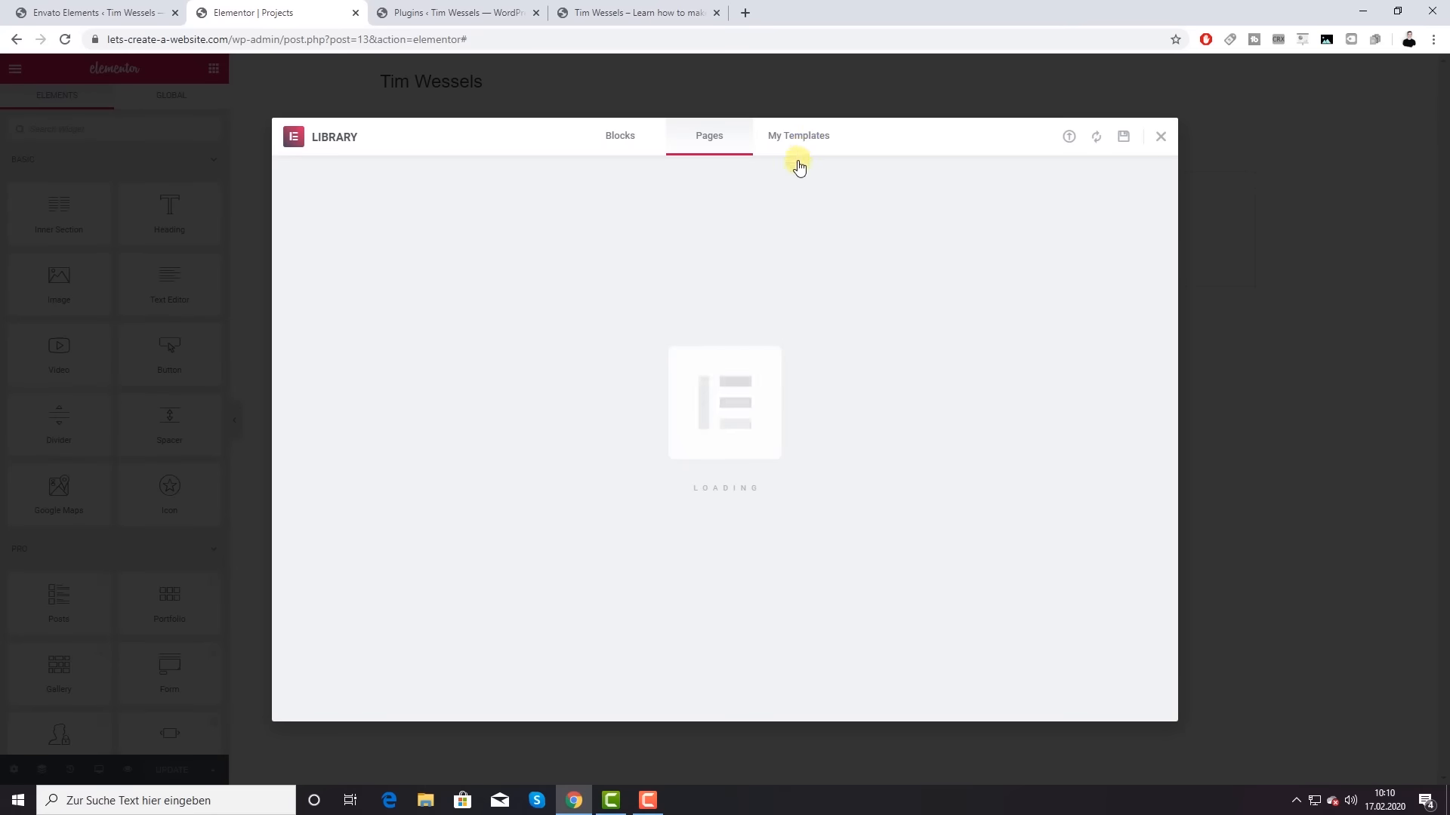
click(799, 163)
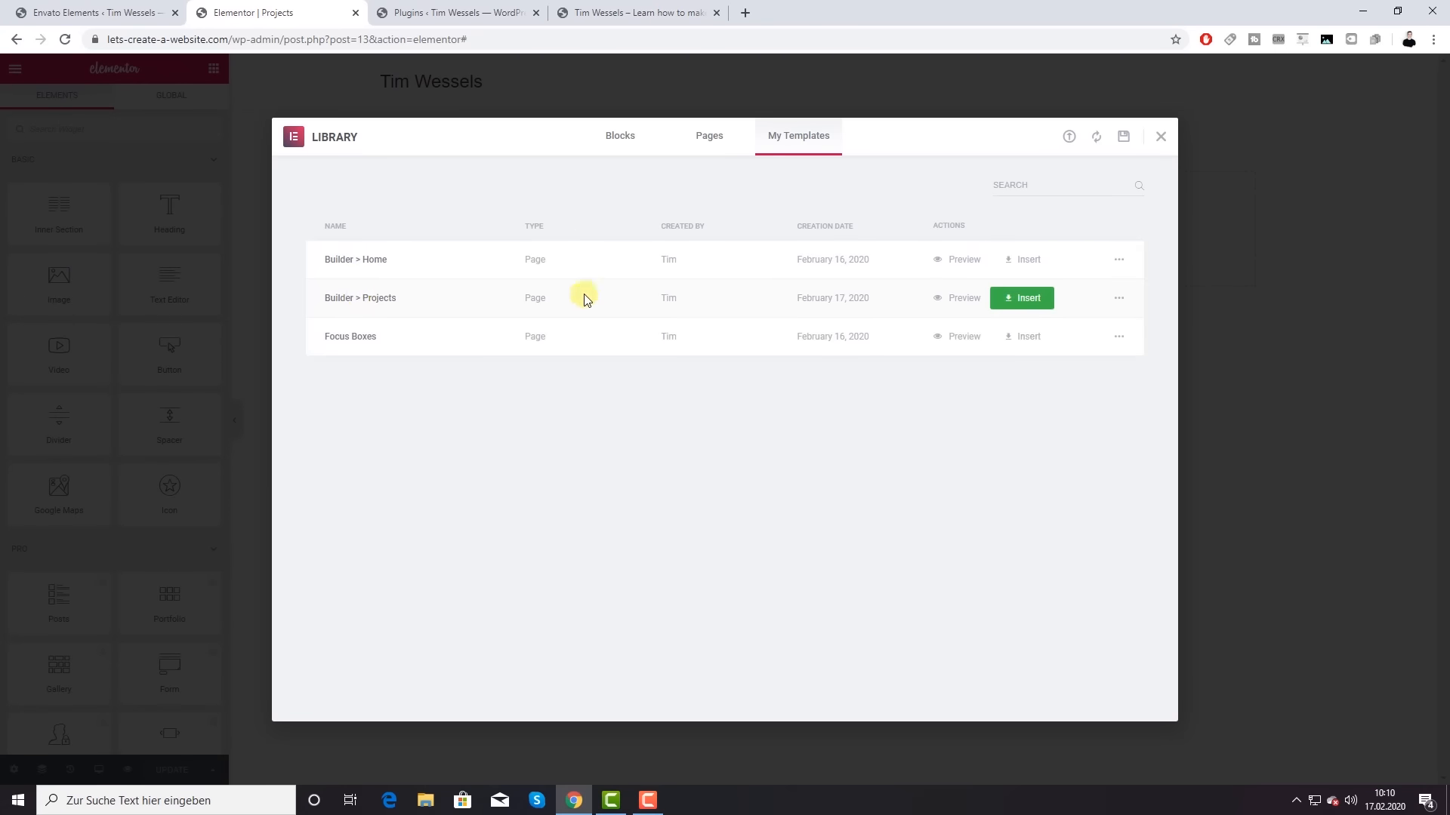
click(1021, 302)
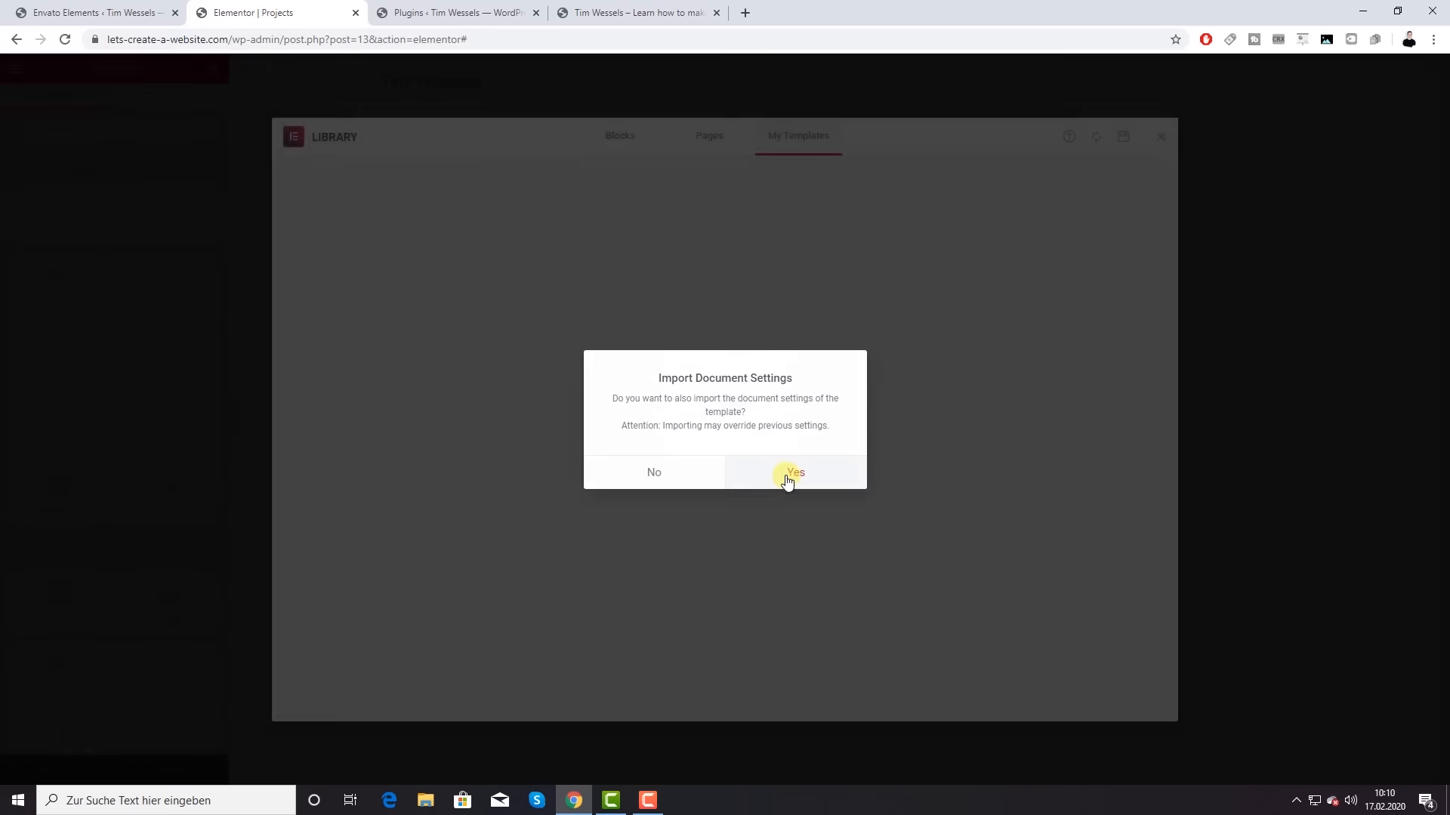
click(787, 478)
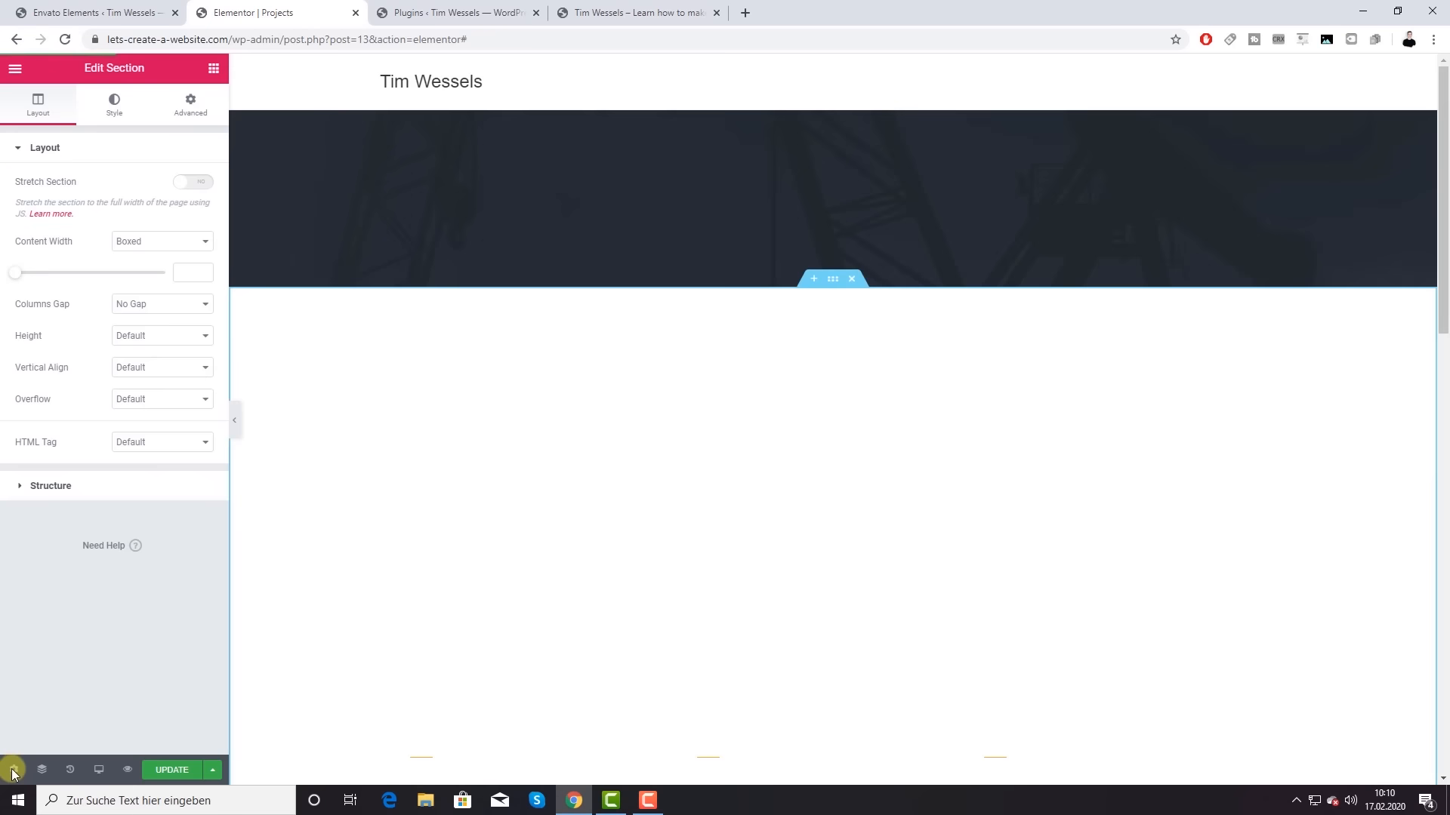
Step: Set the Projects page's layout to Default in the page settings
click(13, 769)
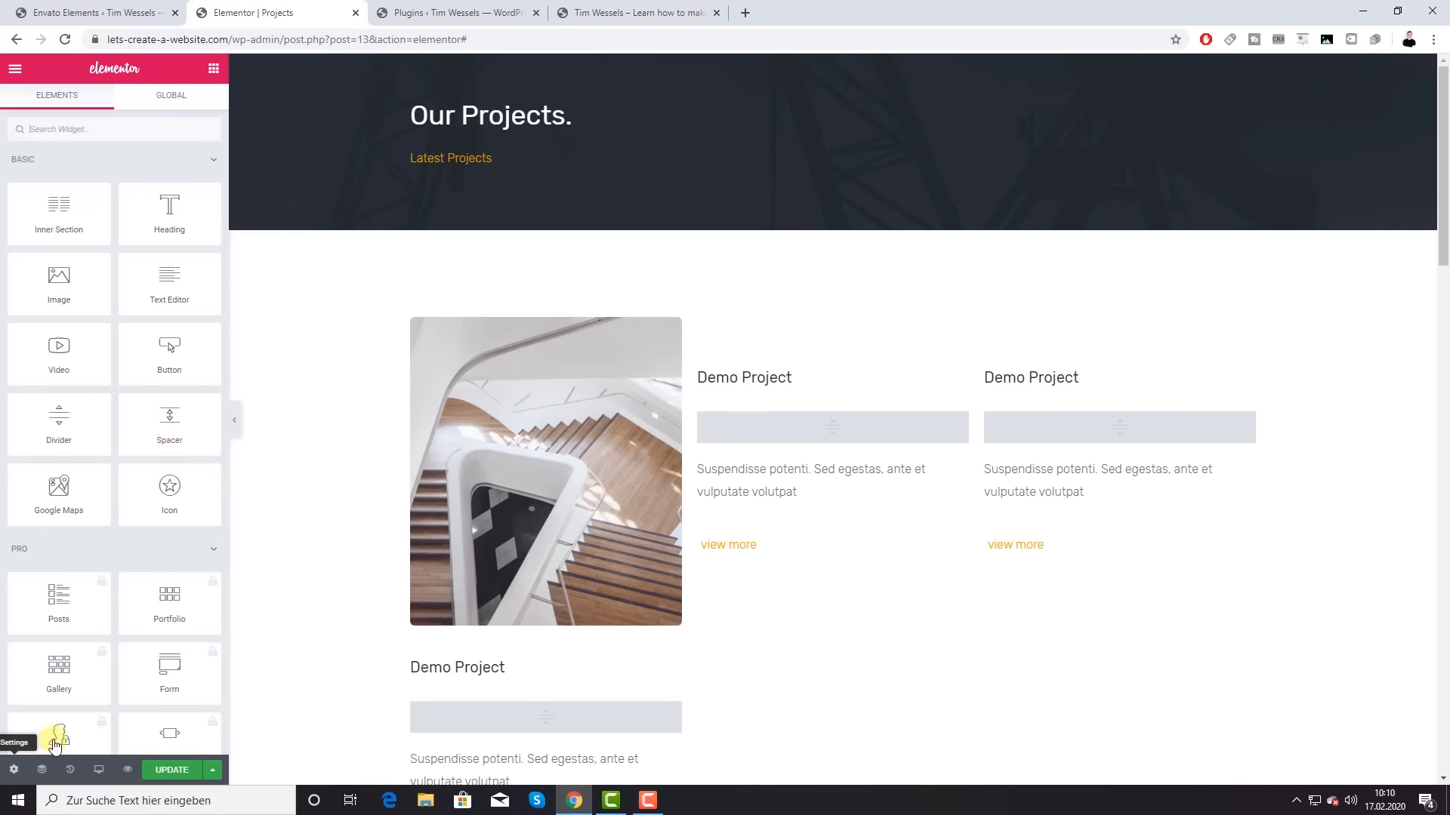
click(14, 769)
click(175, 442)
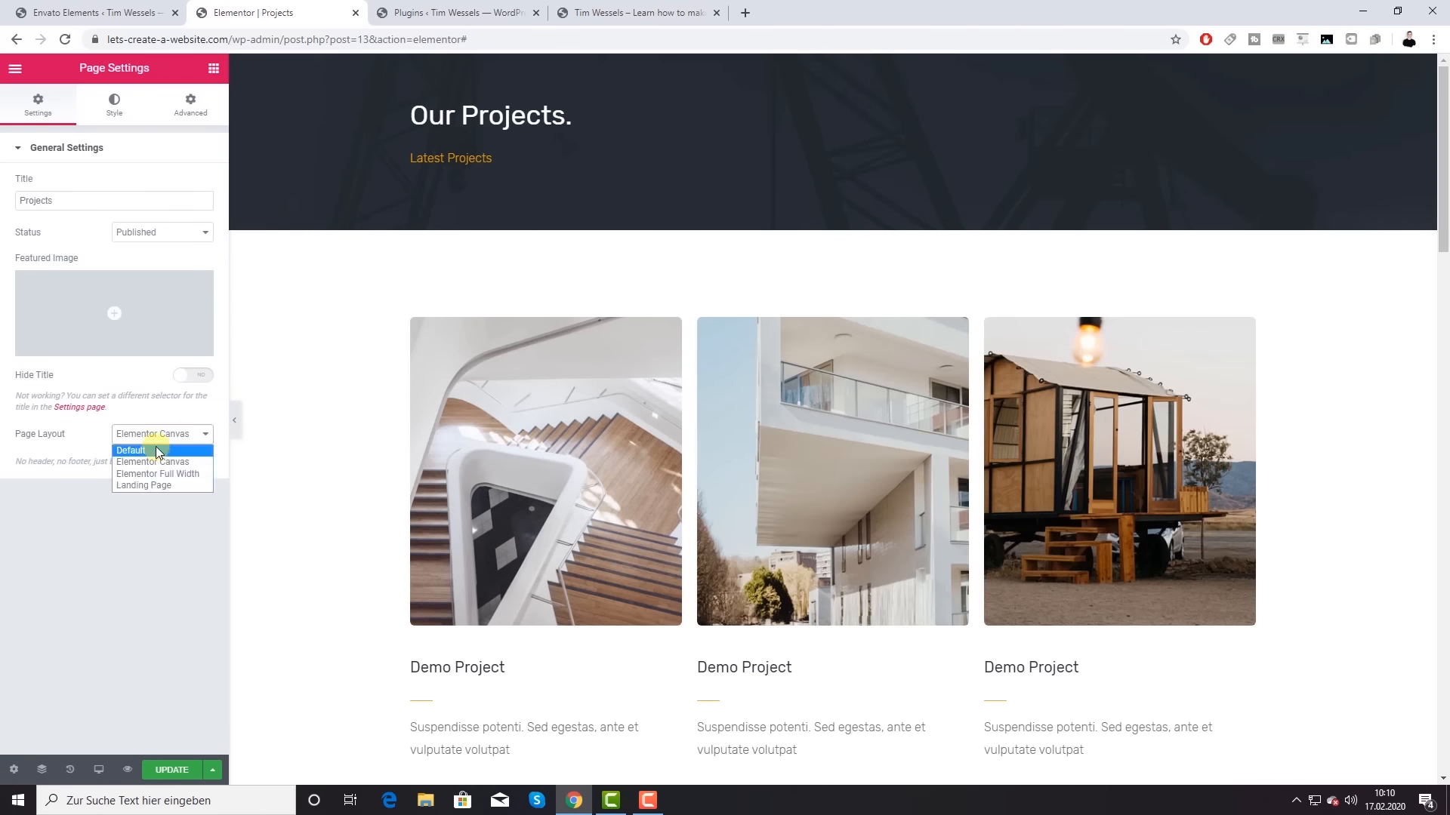
click(159, 448)
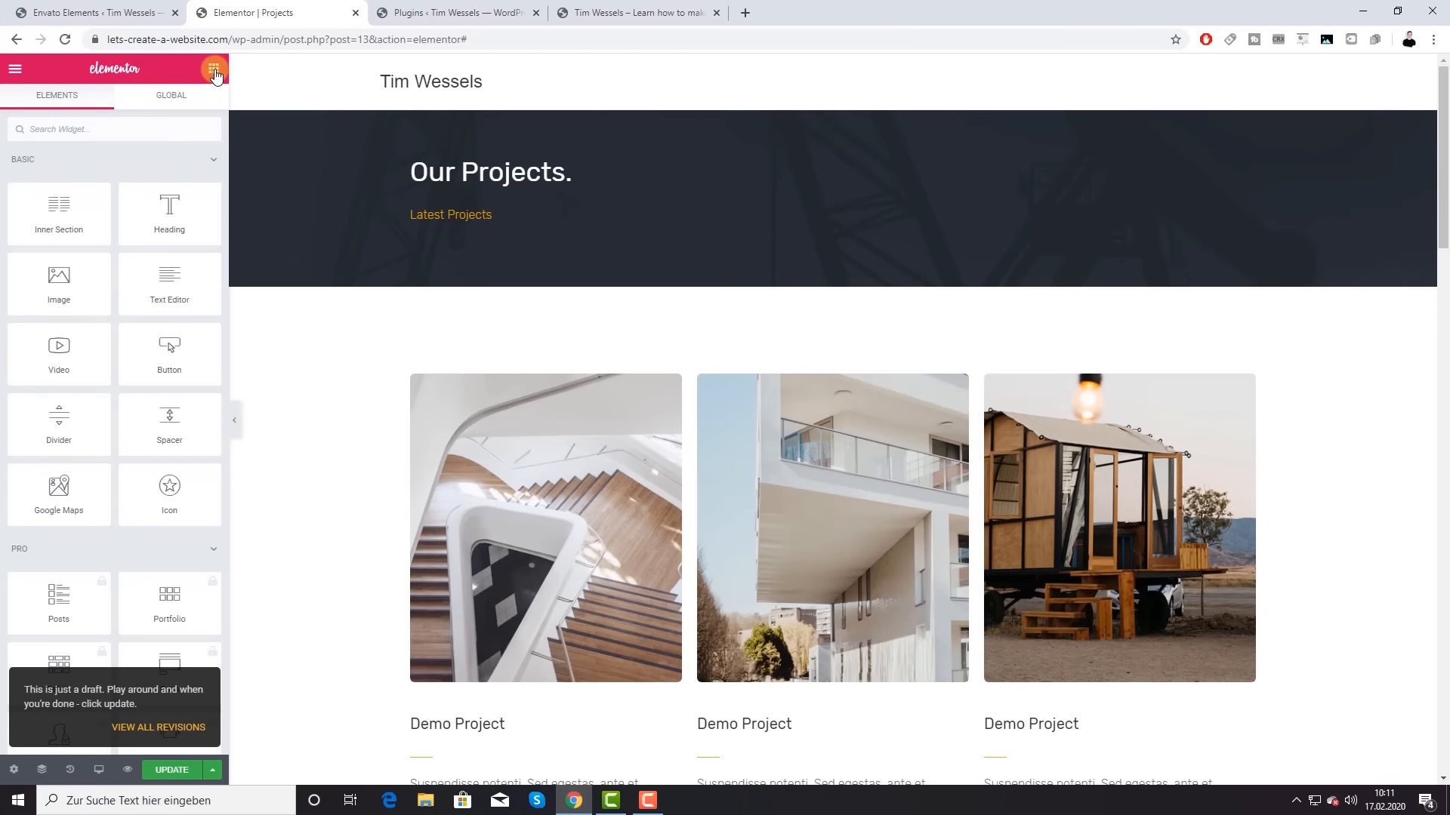
Step: Delete the second row of demo projects, the inner section that starts with the dark glass tower
scroll(883, 362, down, 2)
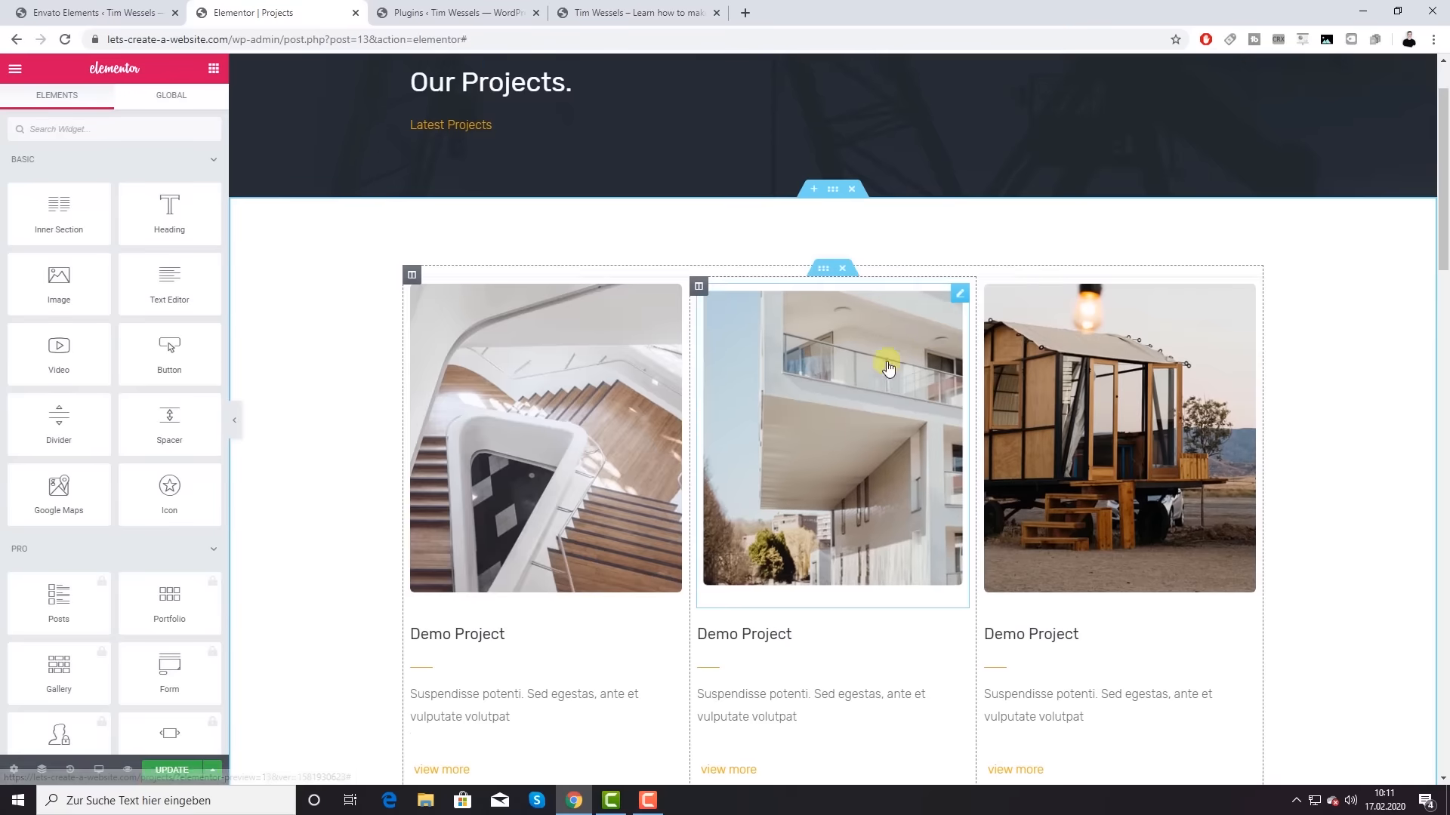
scroll(463, 576, down, 2)
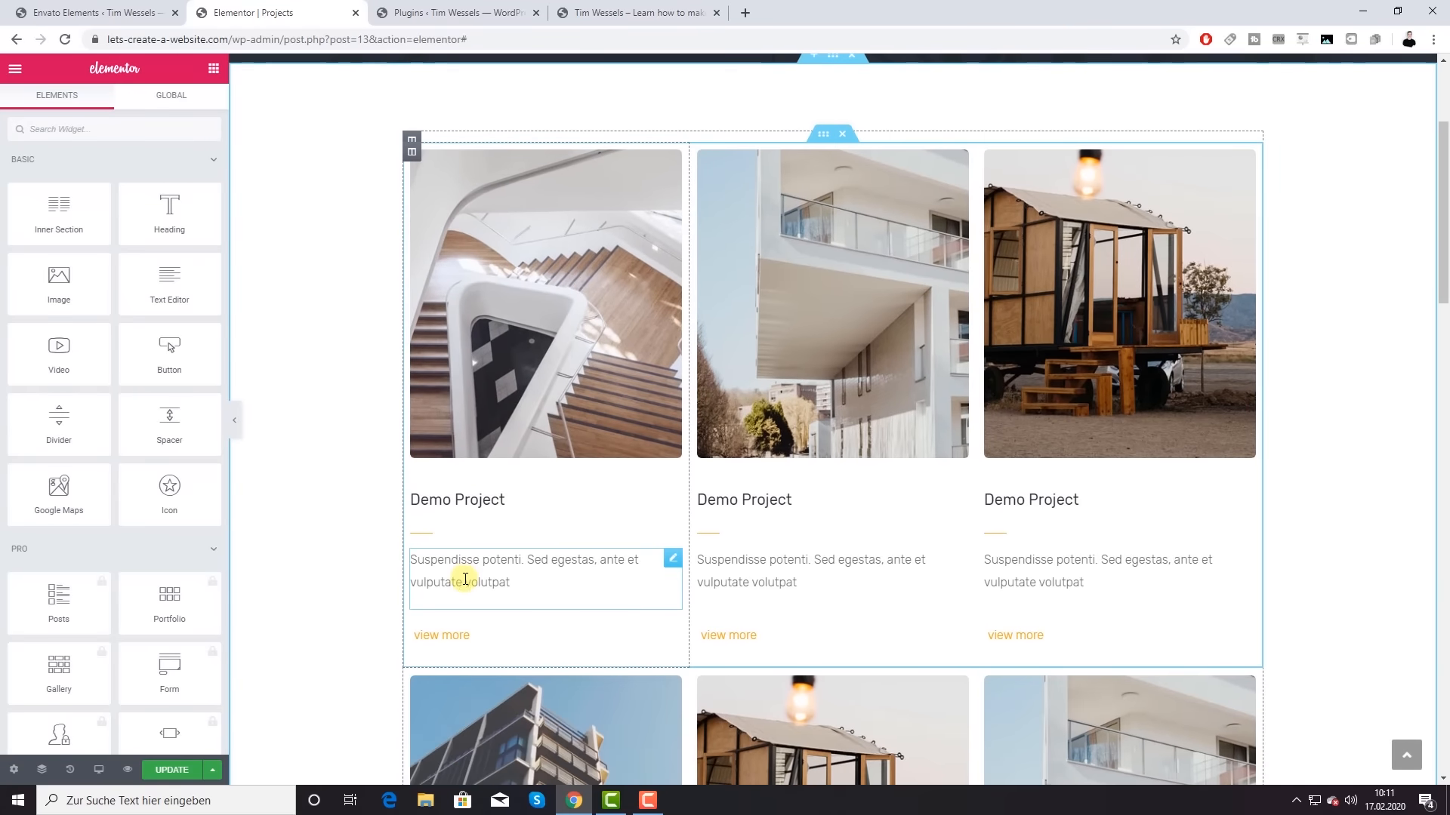
scroll(463, 581, down, 4)
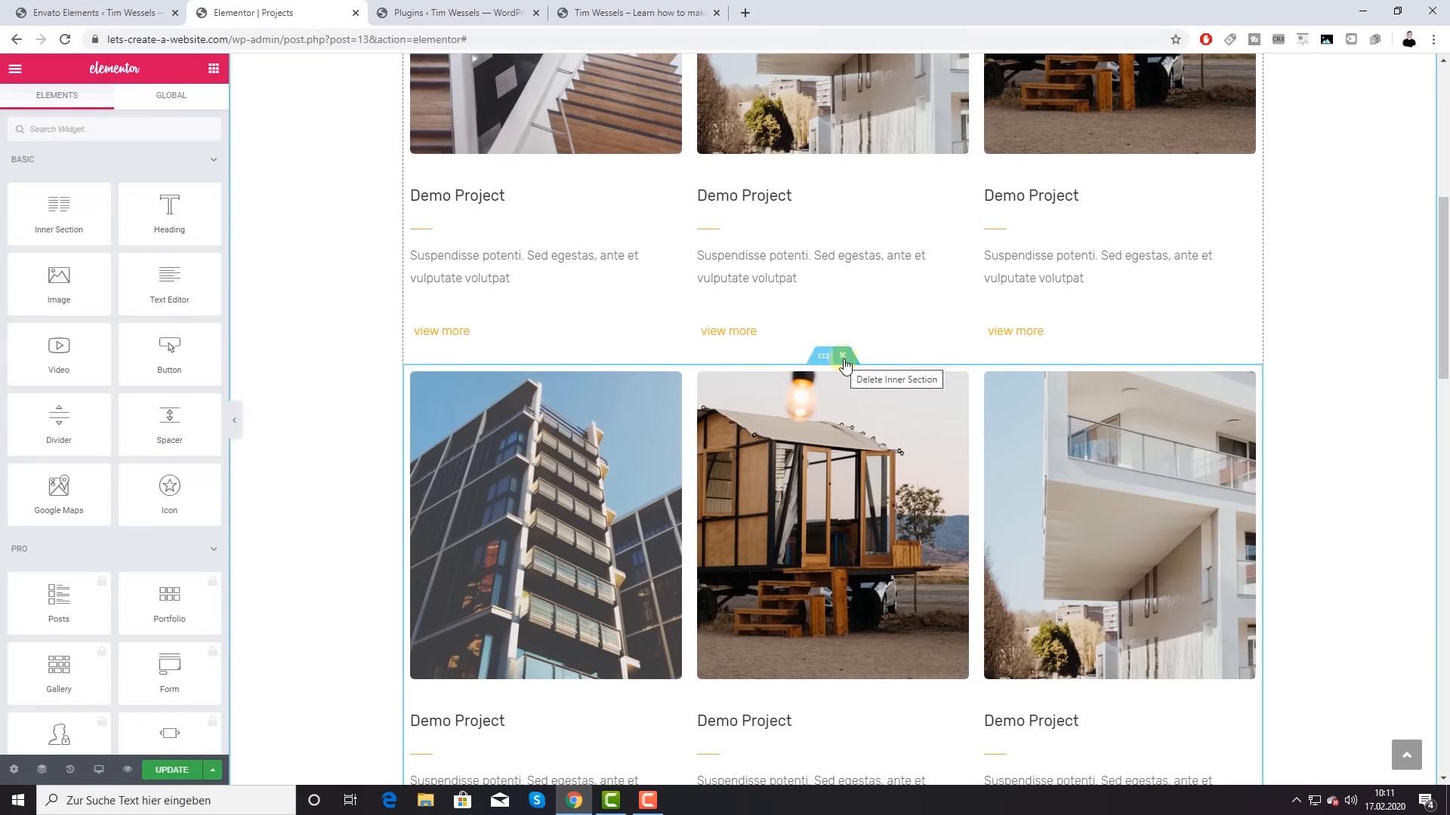
click(843, 357)
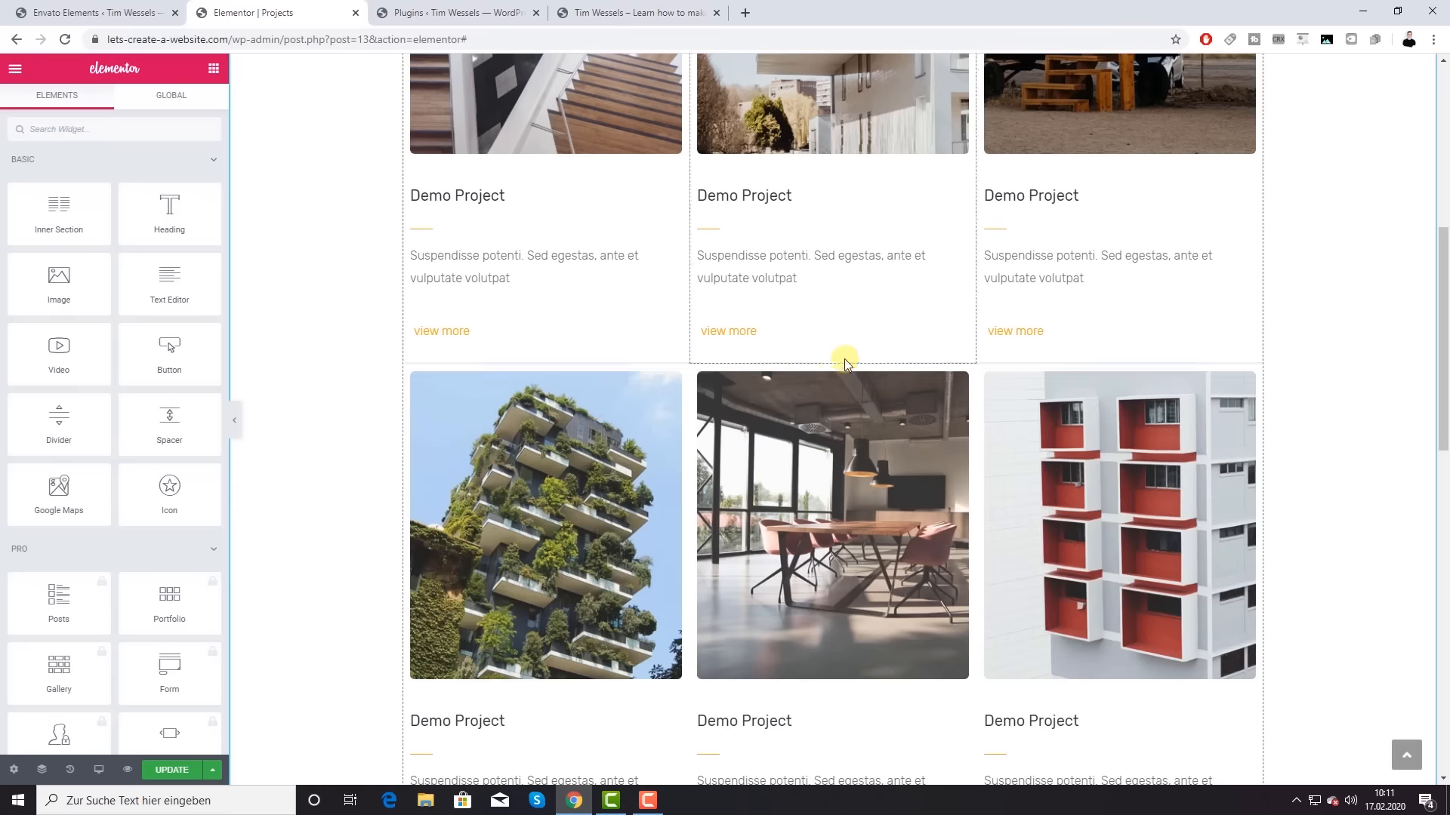
Step: Link the "view more" button of the first demo project to the Project One page
click(456, 329)
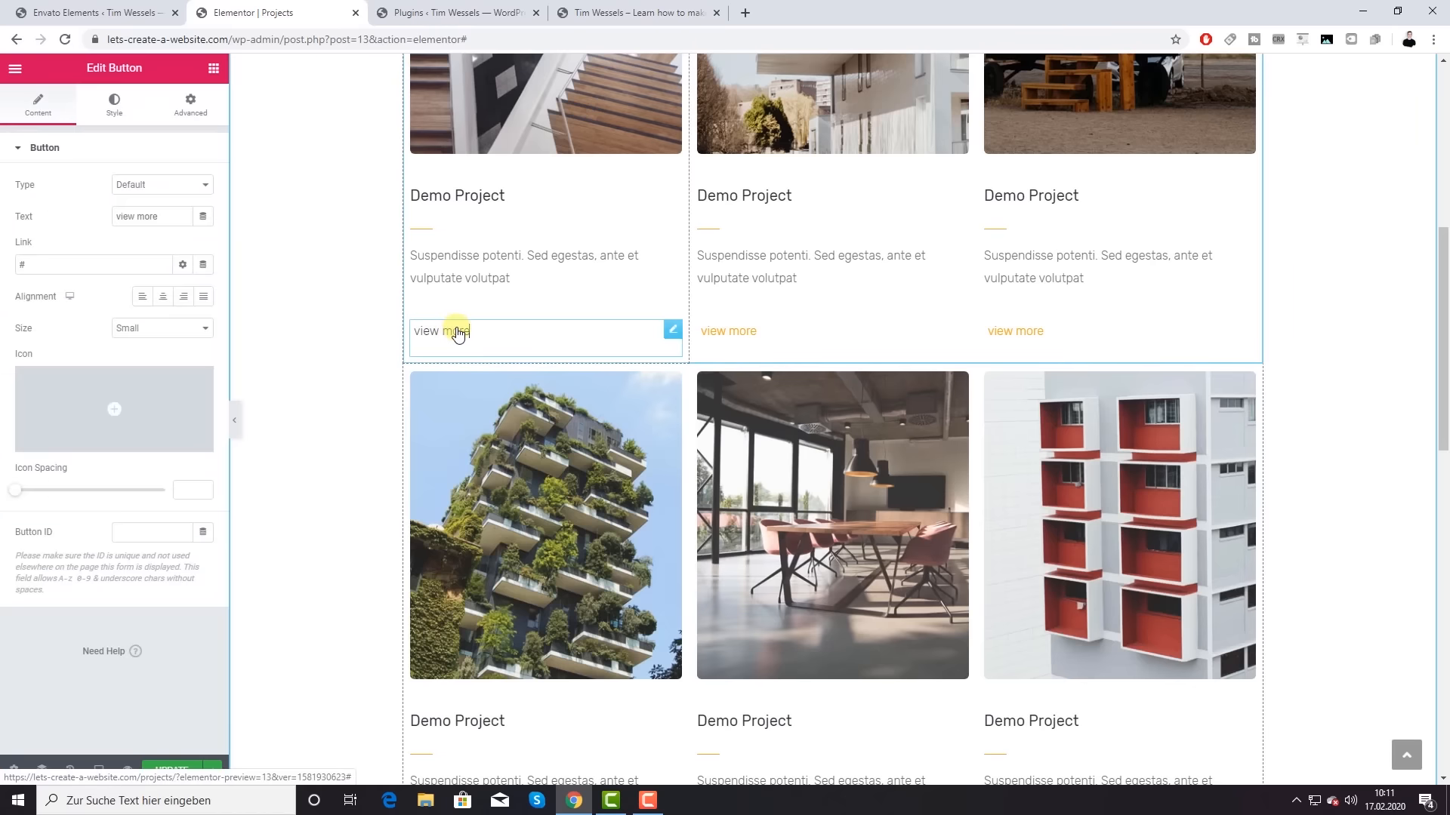
drag(49, 265, 4, 252)
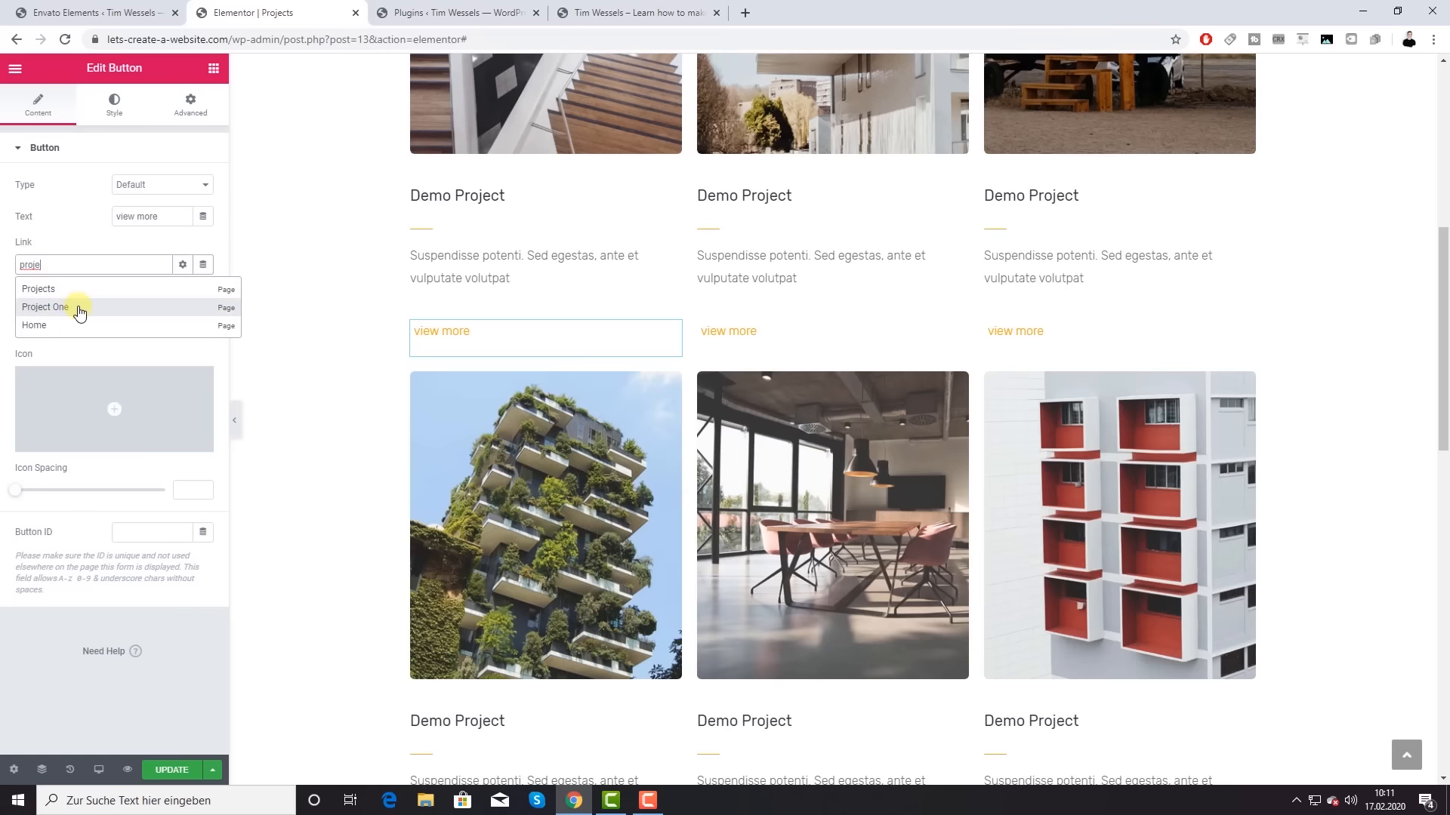
click(45, 307)
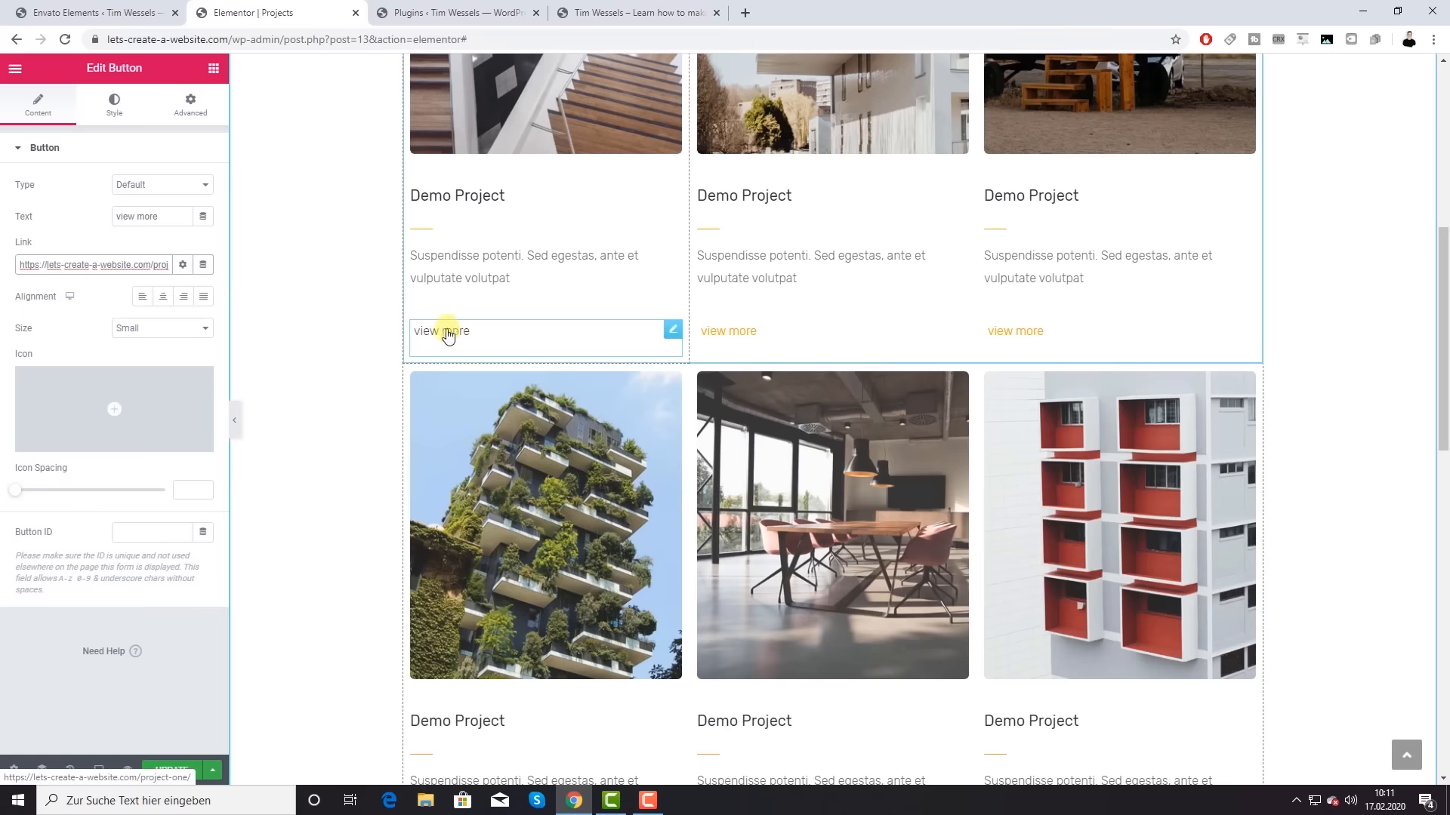
scroll(408, 227, up, 3)
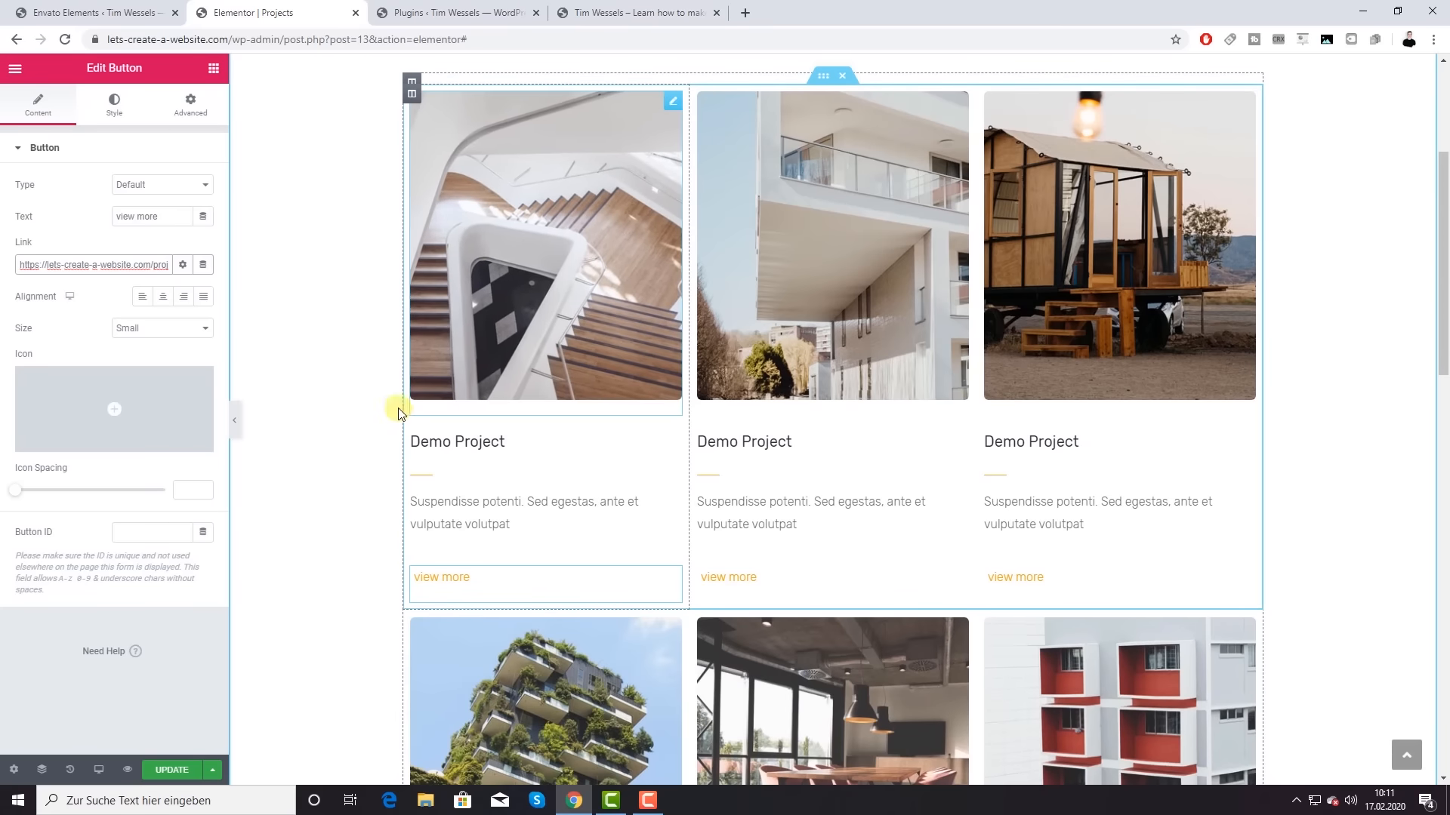
Step: Delete the section containing the "View more projects" button below the project rows
scroll(1175, 382, down, 10)
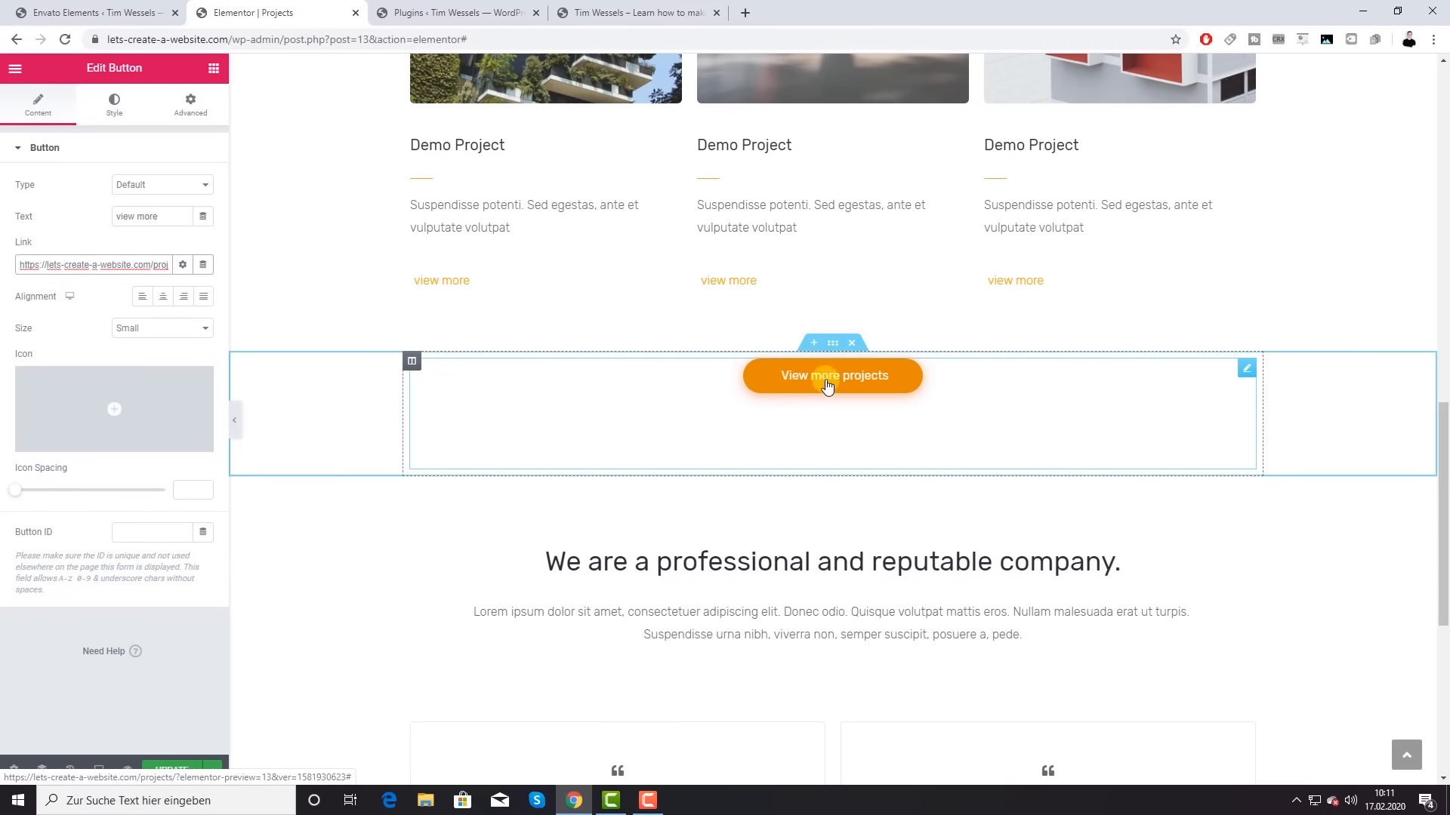
scroll(830, 389, down, 2)
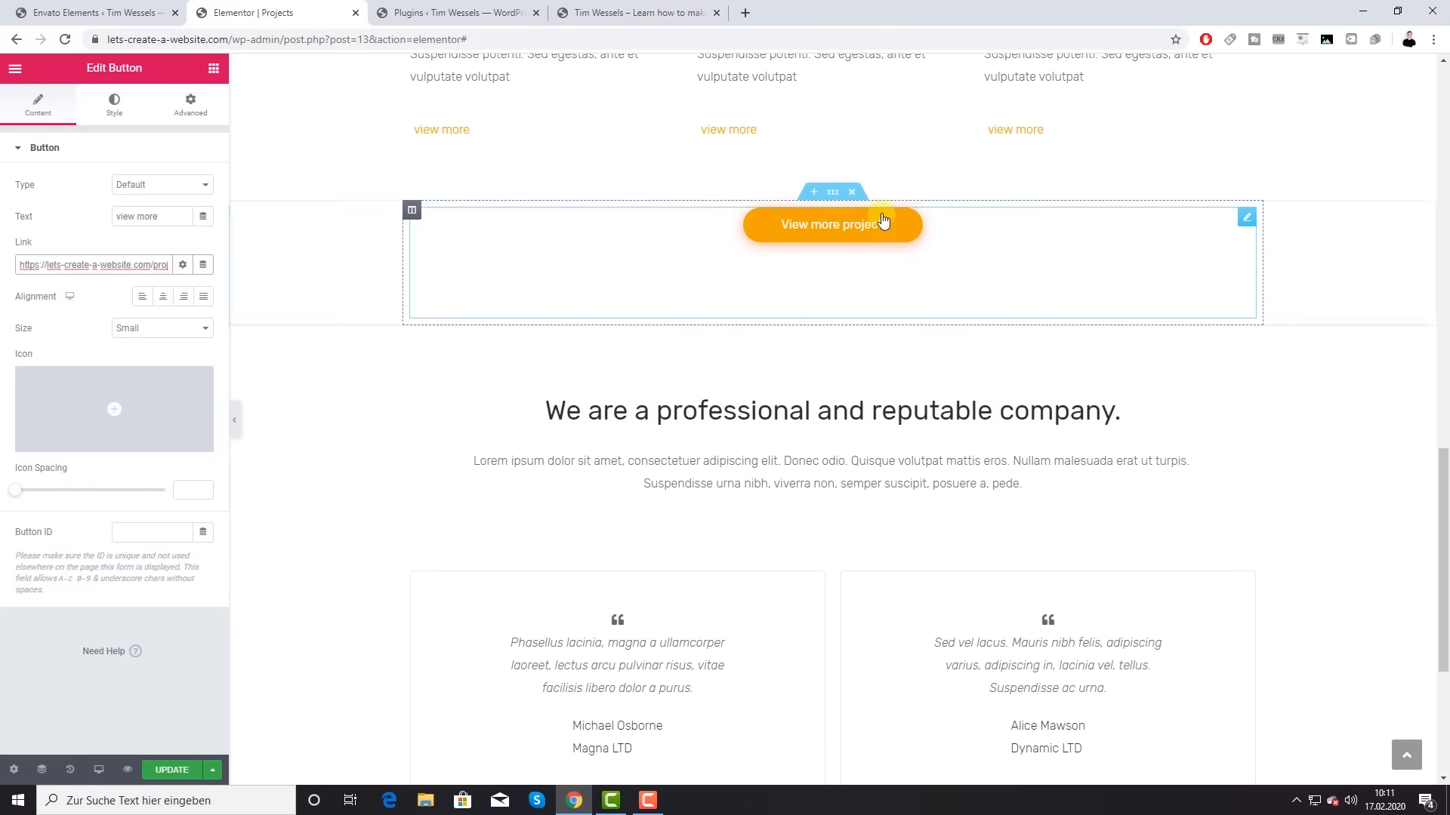
click(851, 191)
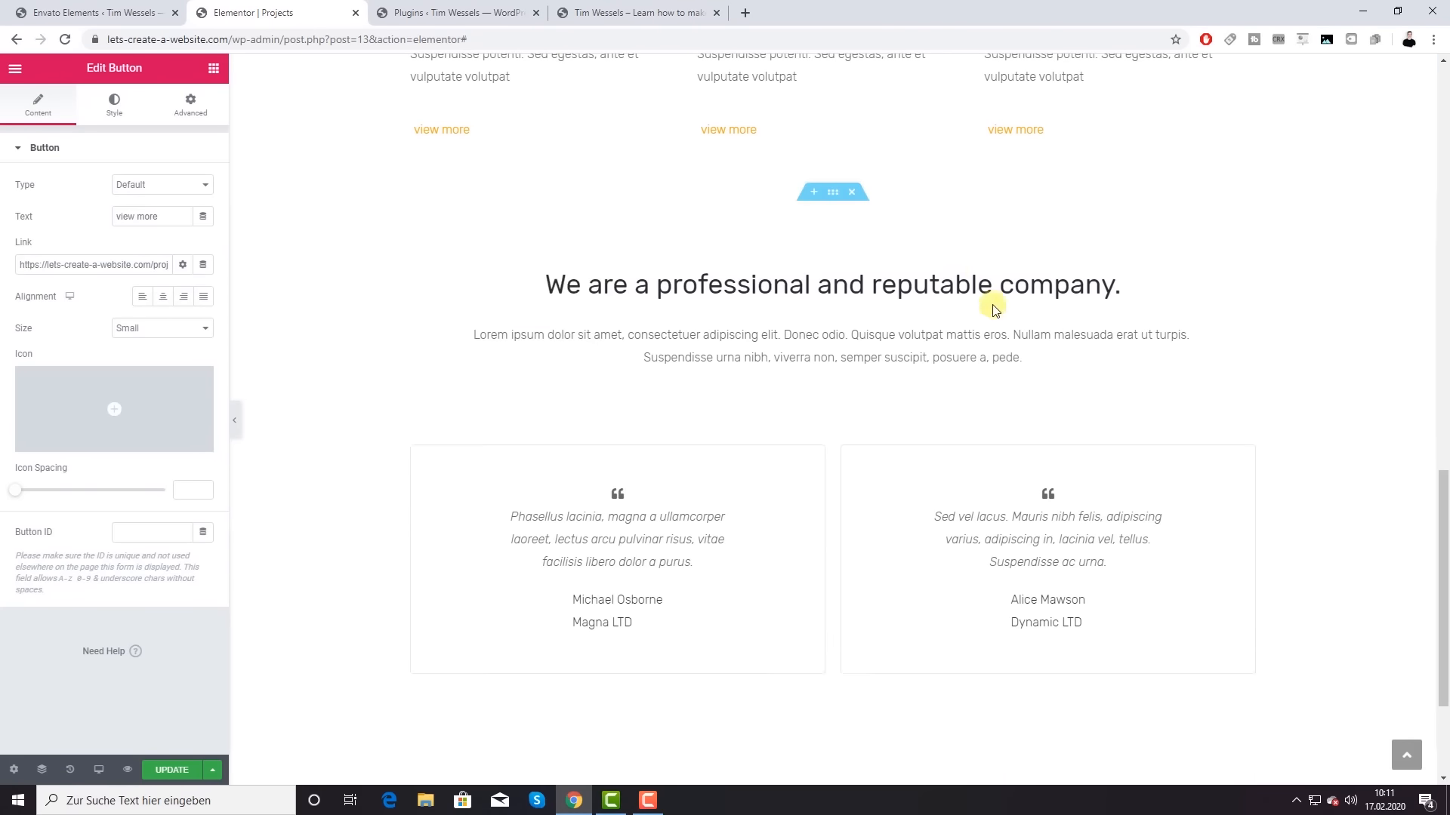
Step: Review the Projects page and open the Footer category of the free Envato Elements blocks from its empty end area
scroll(853, 351, down, 3)
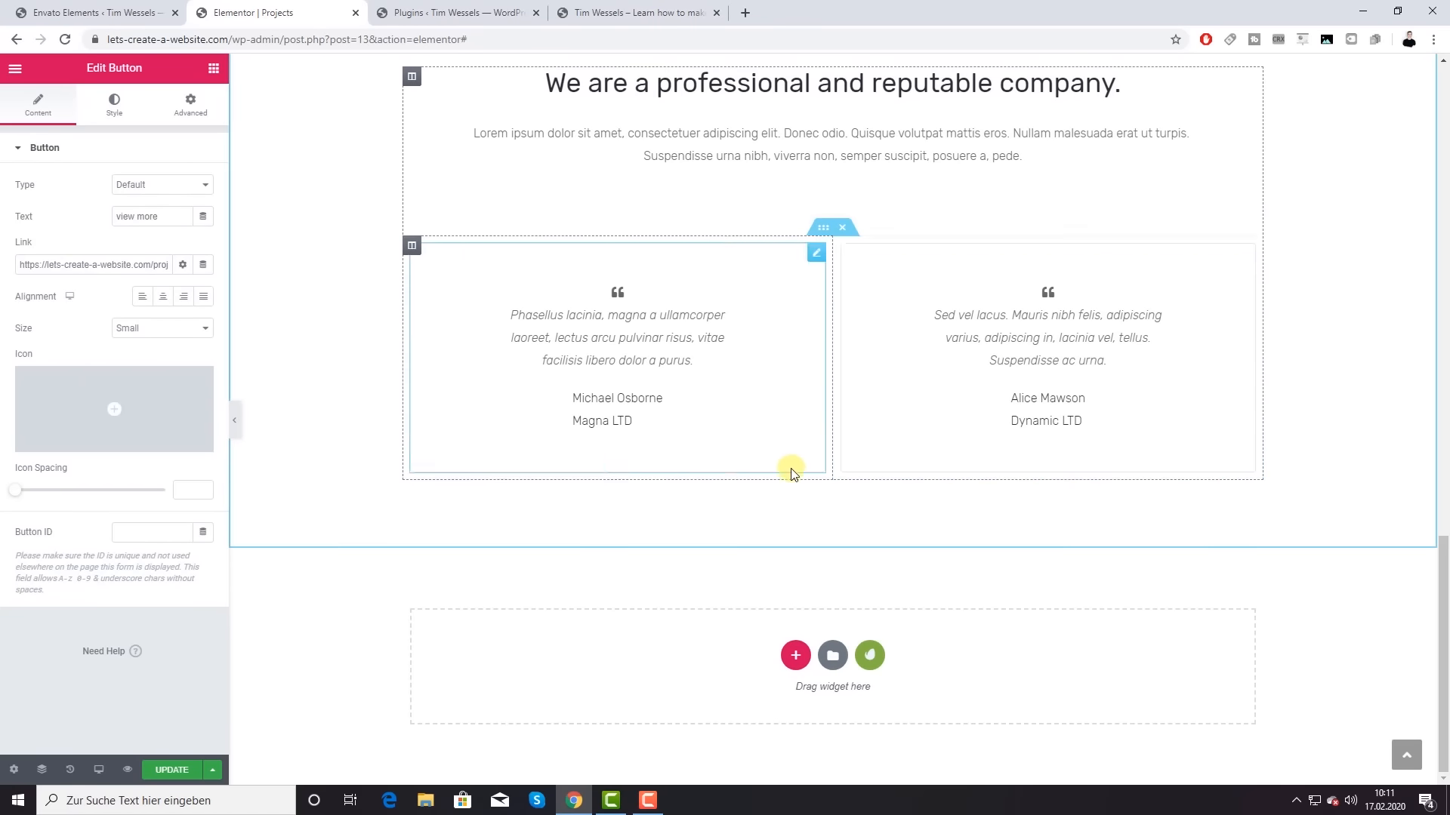
scroll(791, 476, up, 6)
scroll(790, 473, up, 13)
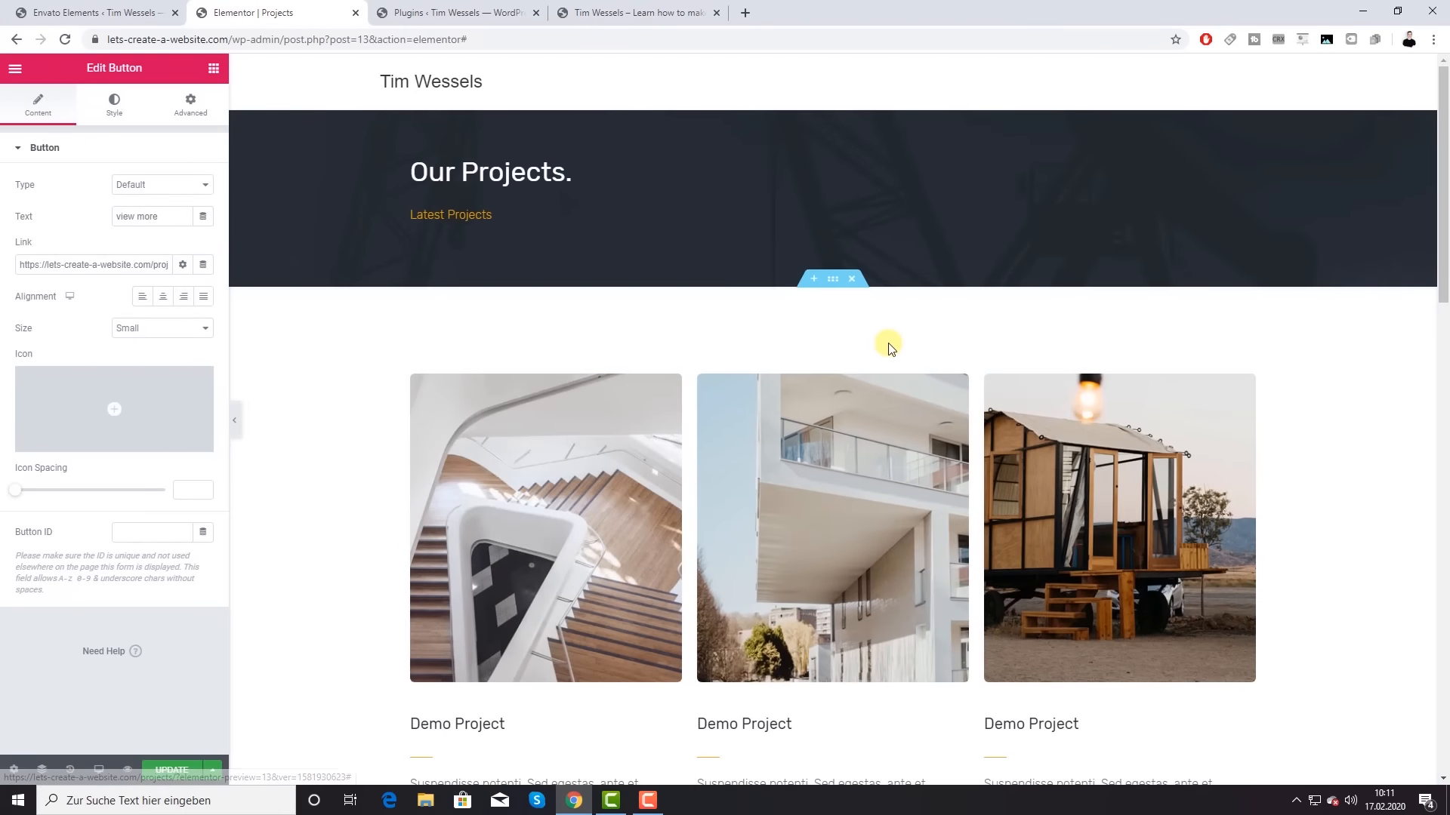
scroll(883, 351, down, 8)
scroll(878, 363, down, 10)
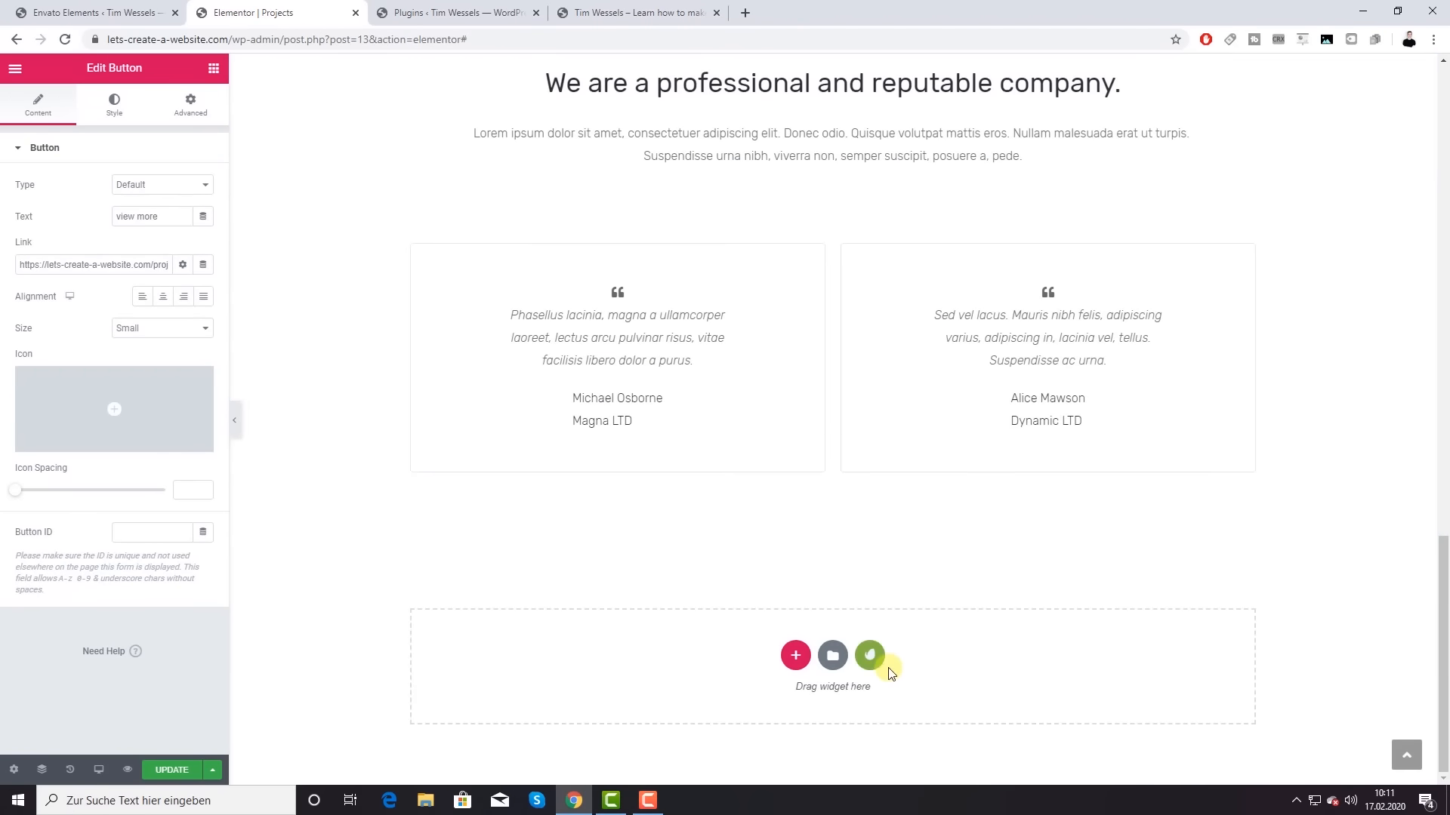
click(880, 660)
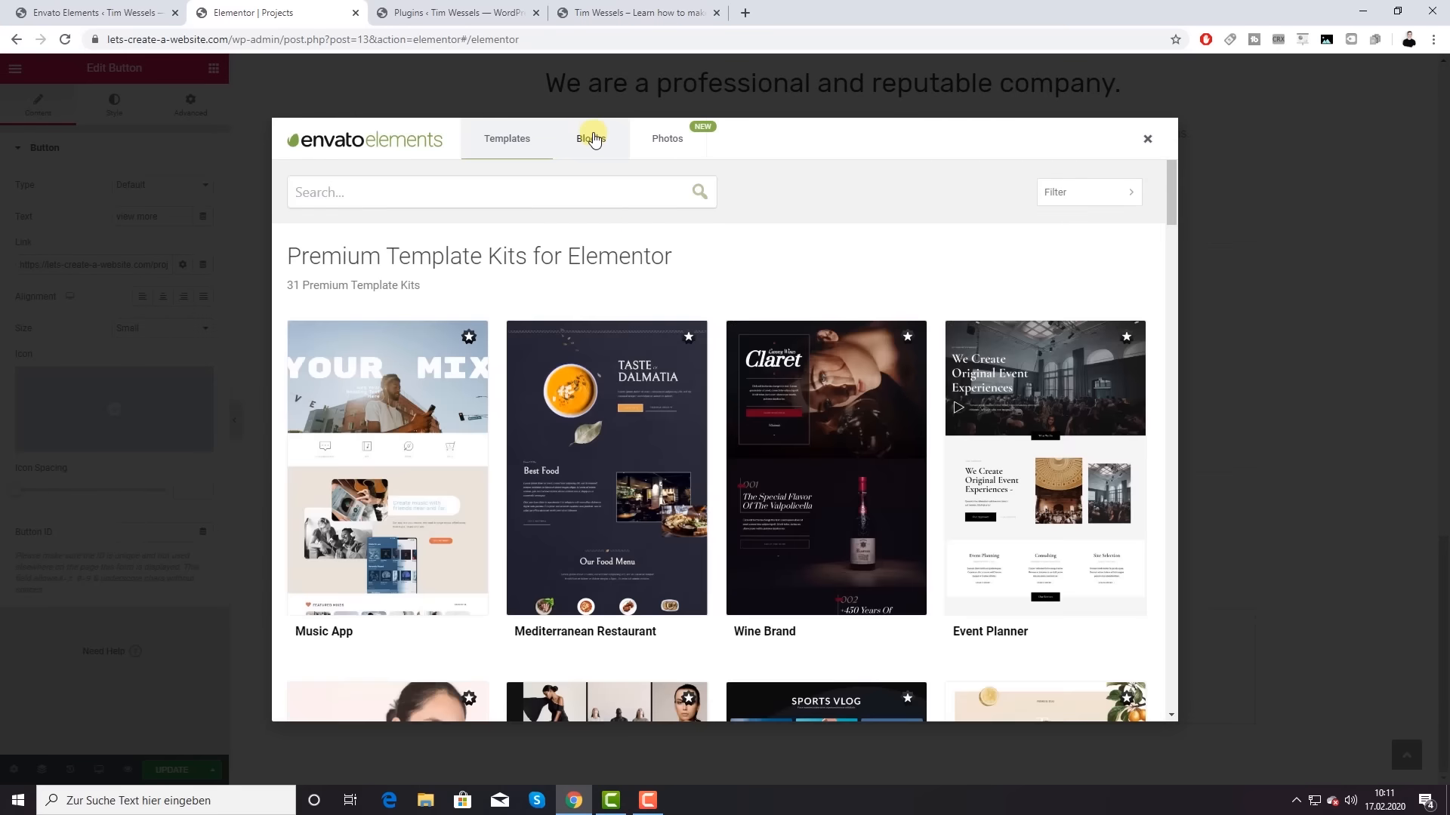
click(591, 139)
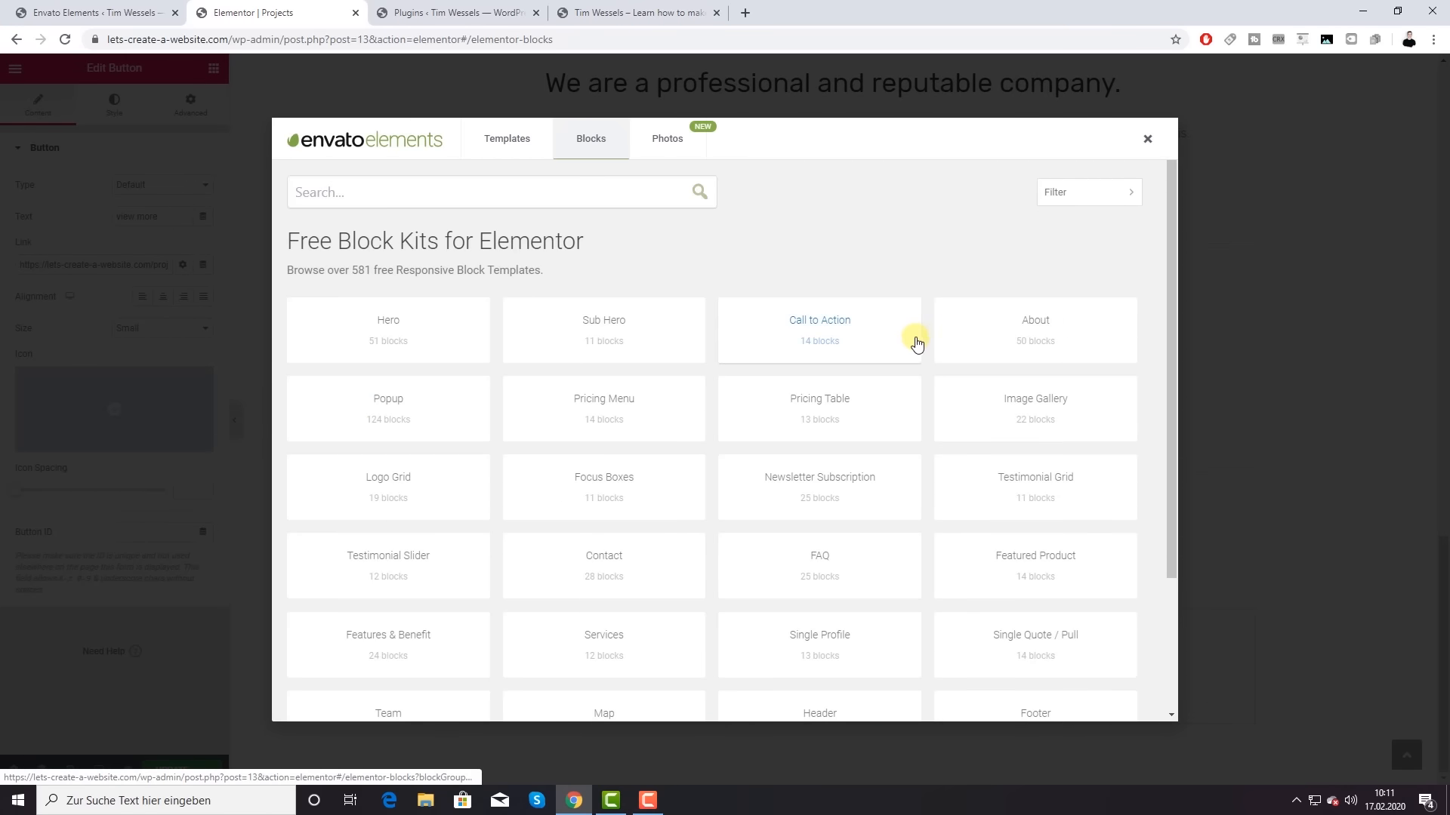
scroll(926, 415, down, 2)
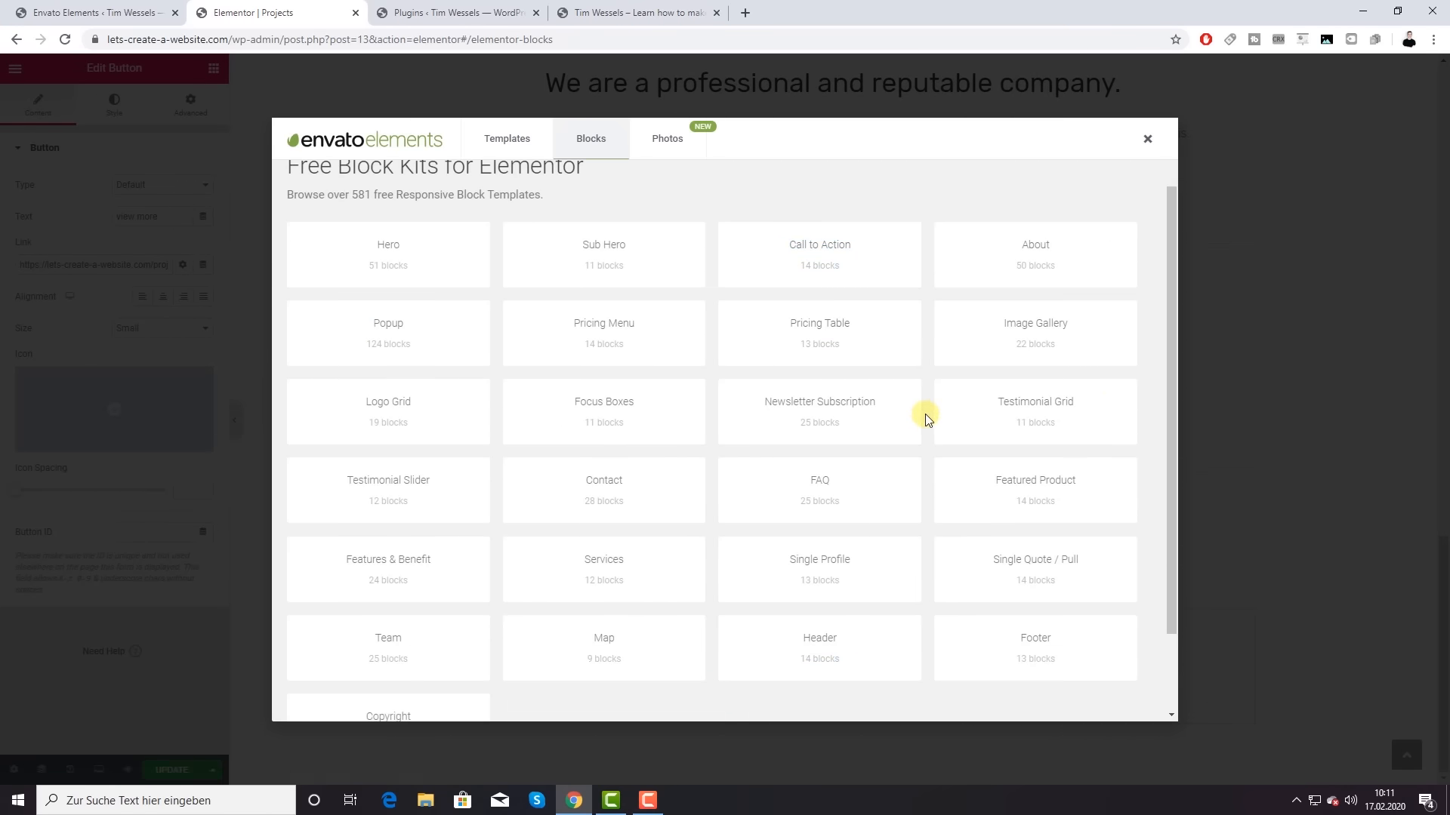
scroll(923, 416, down, 1)
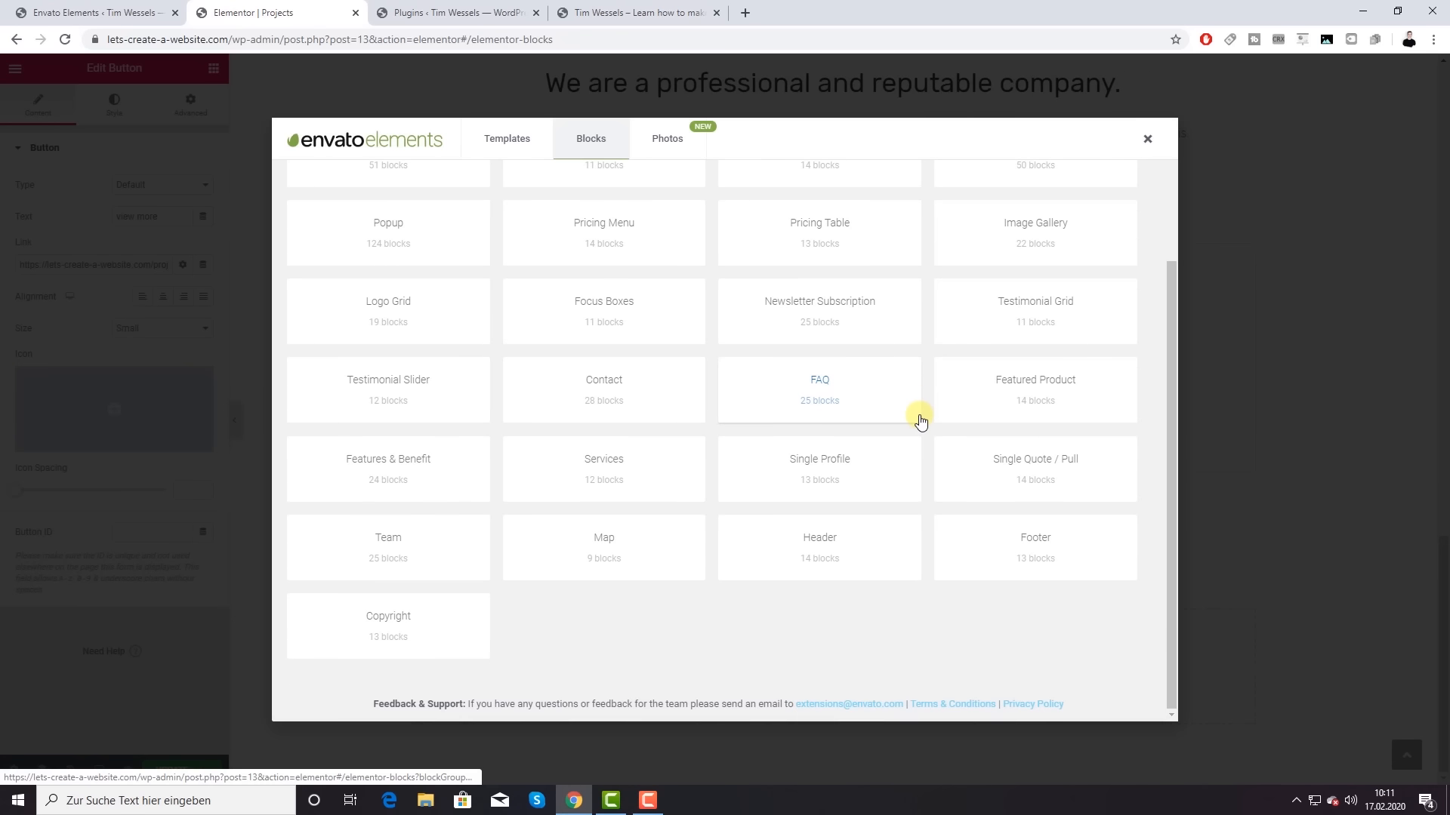
click(1036, 556)
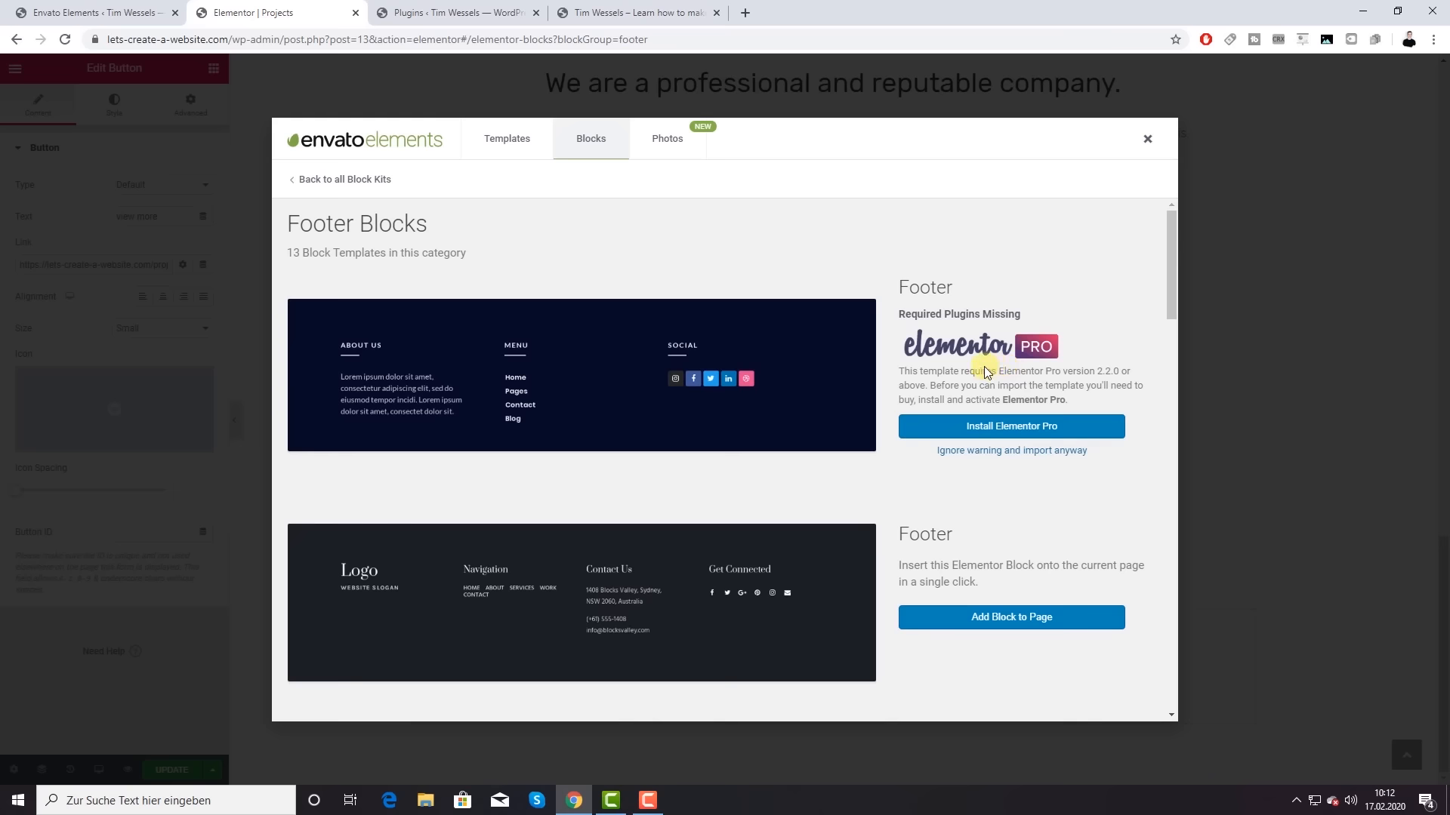
Step: Add the light-blue footer block with round logo and Features, Learn More and Support columns, and close the block library
scroll(974, 374, down, 4)
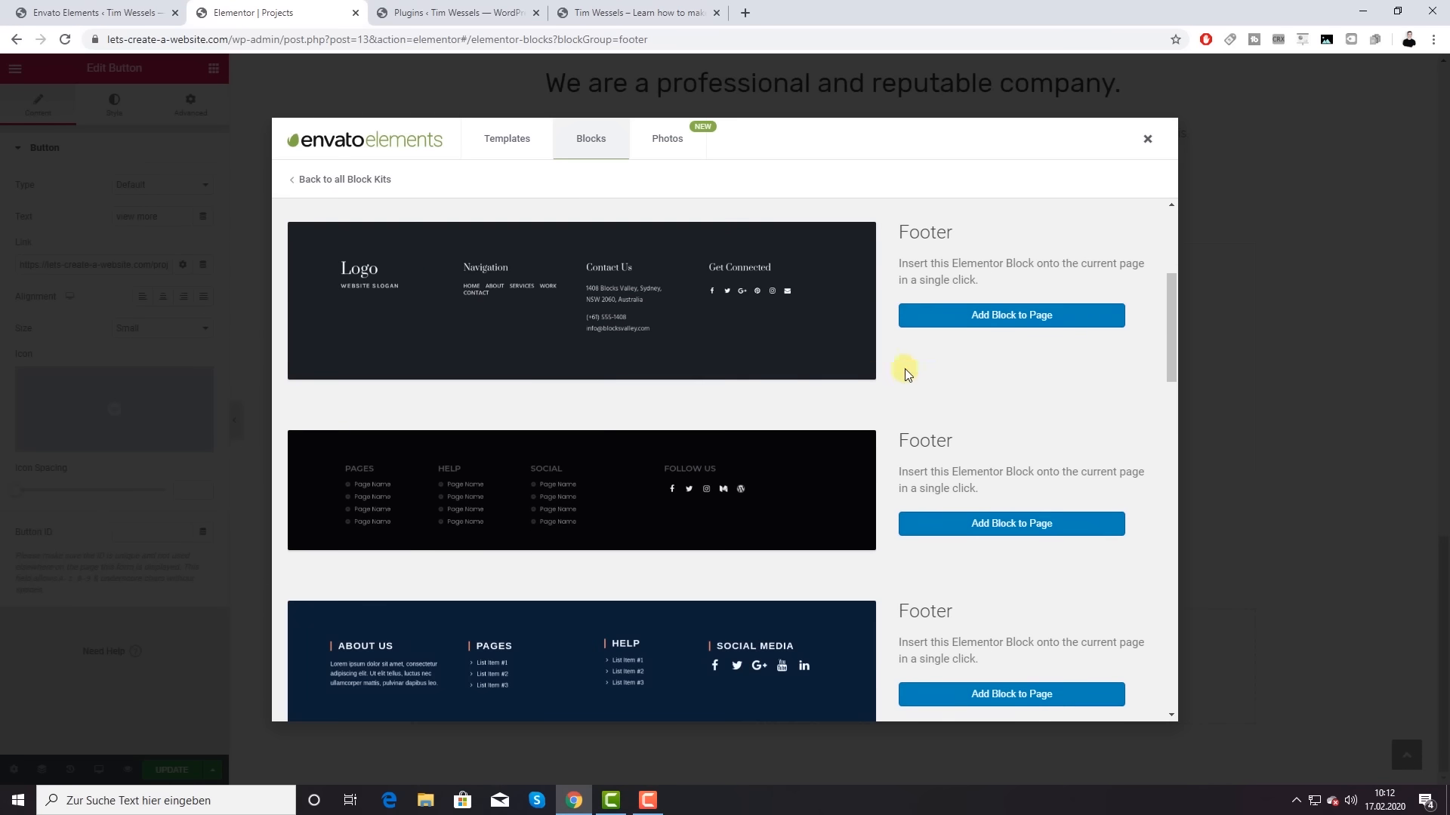
scroll(657, 414, down, 10)
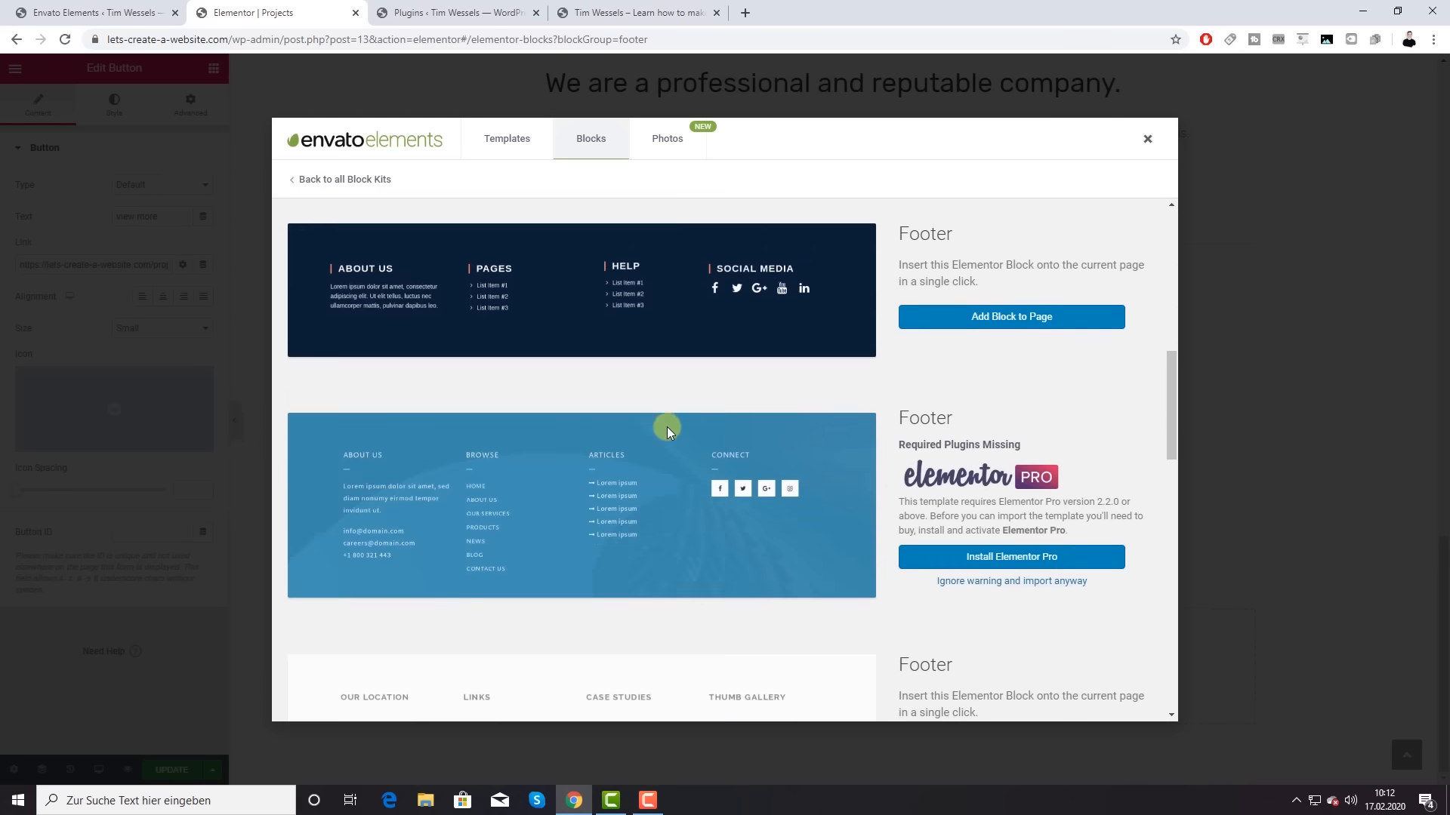
scroll(666, 431, down, 9)
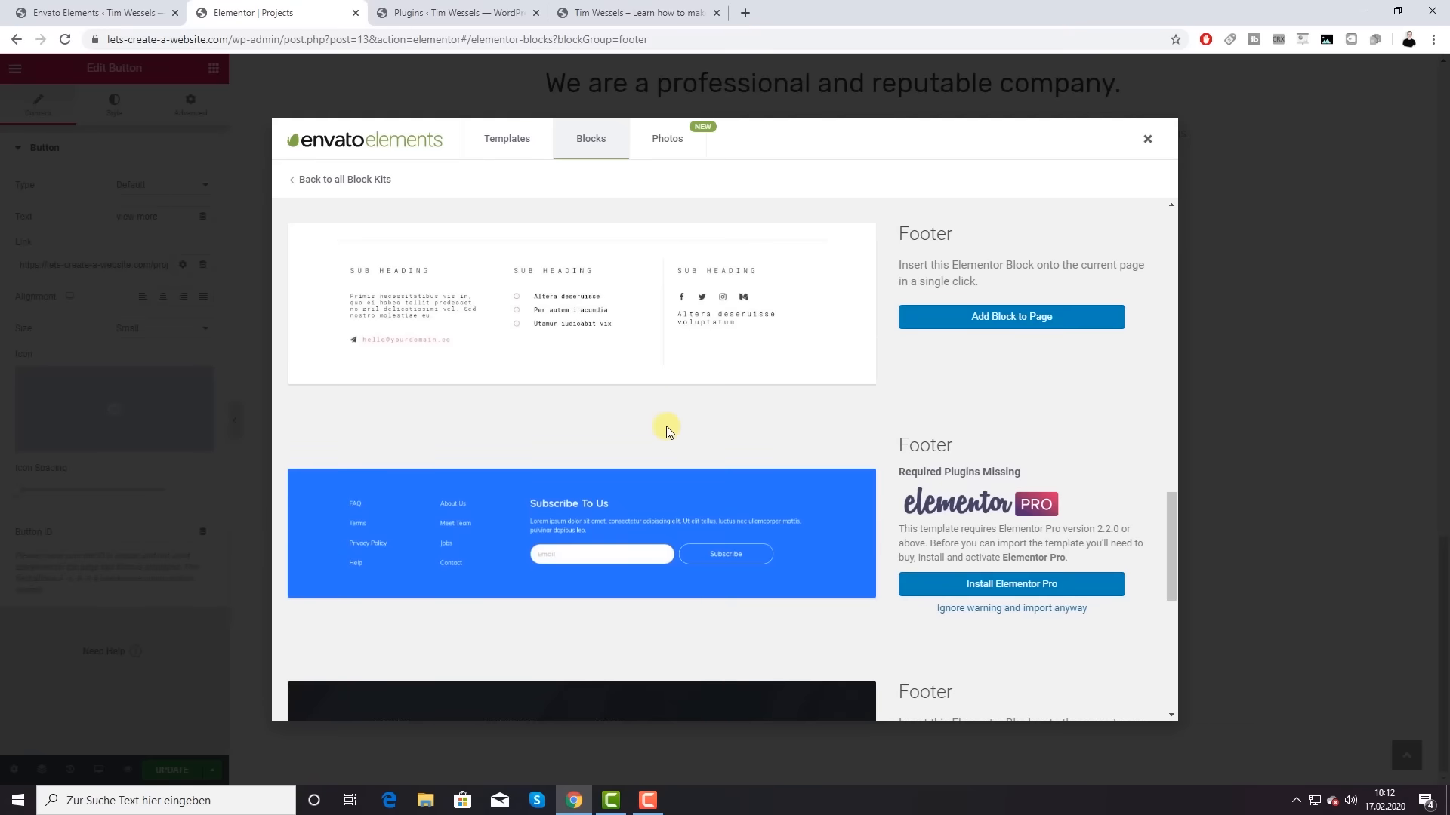
scroll(664, 427, down, 4)
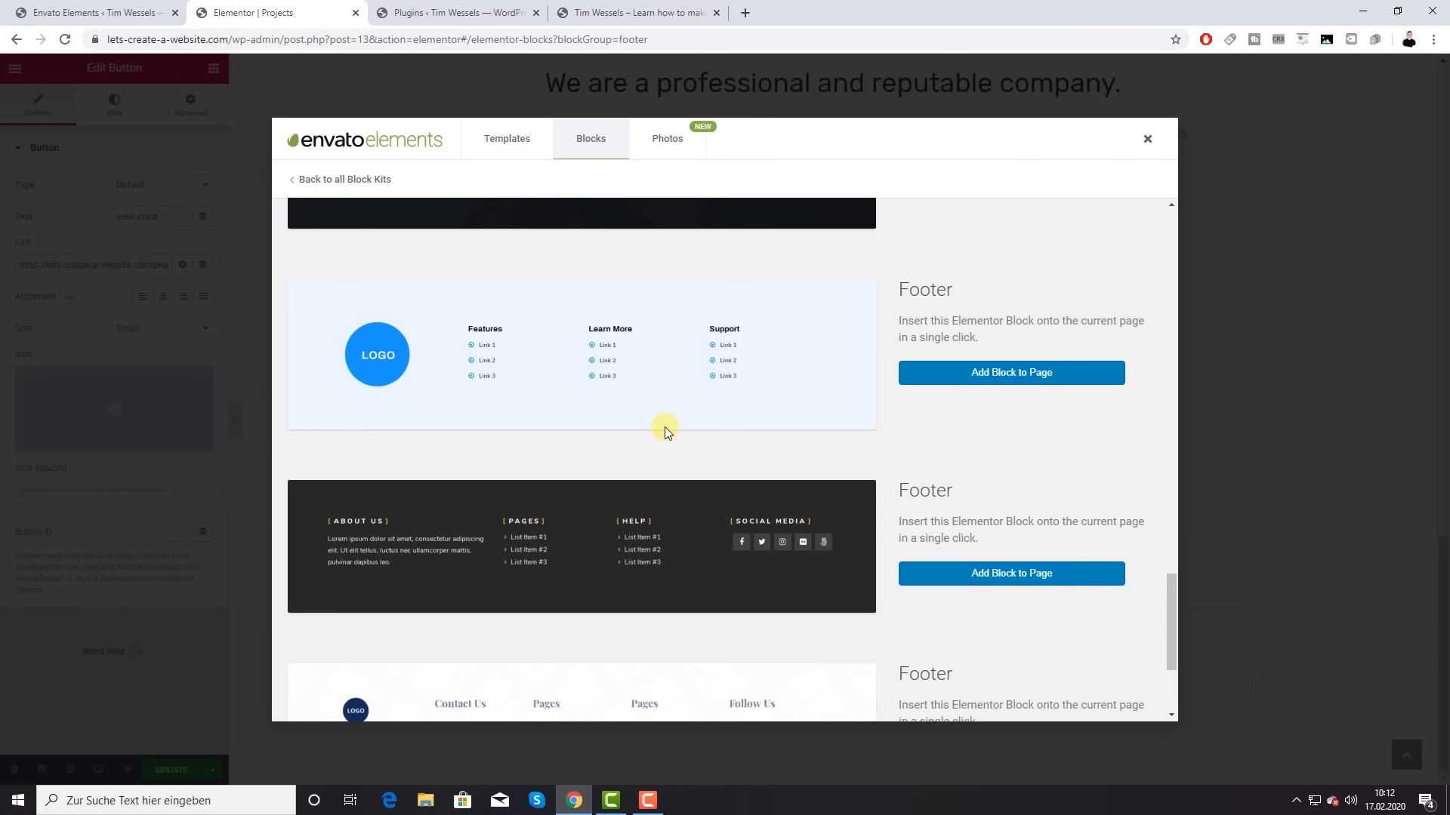
click(1026, 379)
click(1146, 139)
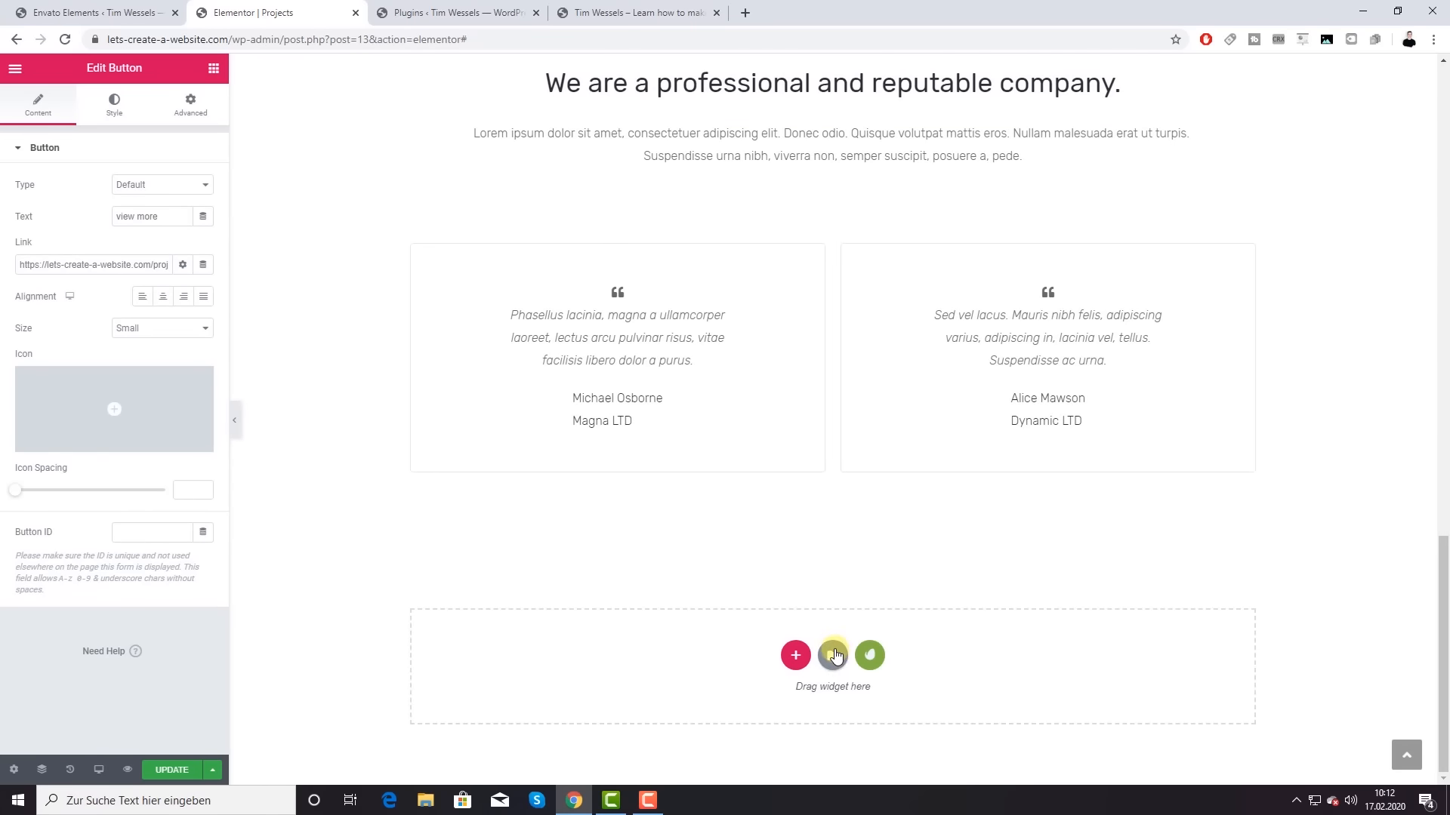
Step: Check the saved templates for the imported footer block, and update the Projects page and reload its editor
click(833, 654)
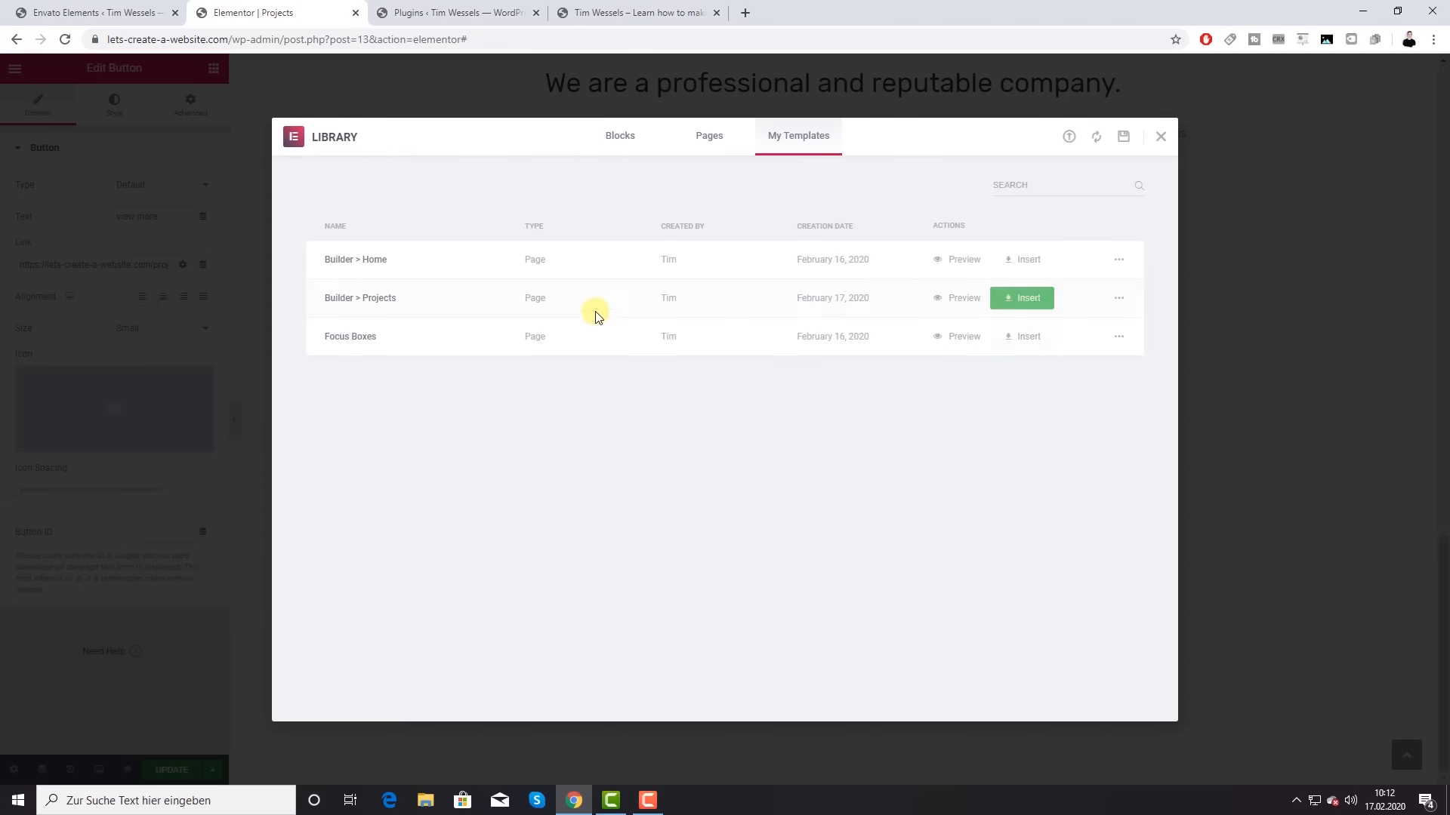
click(1159, 137)
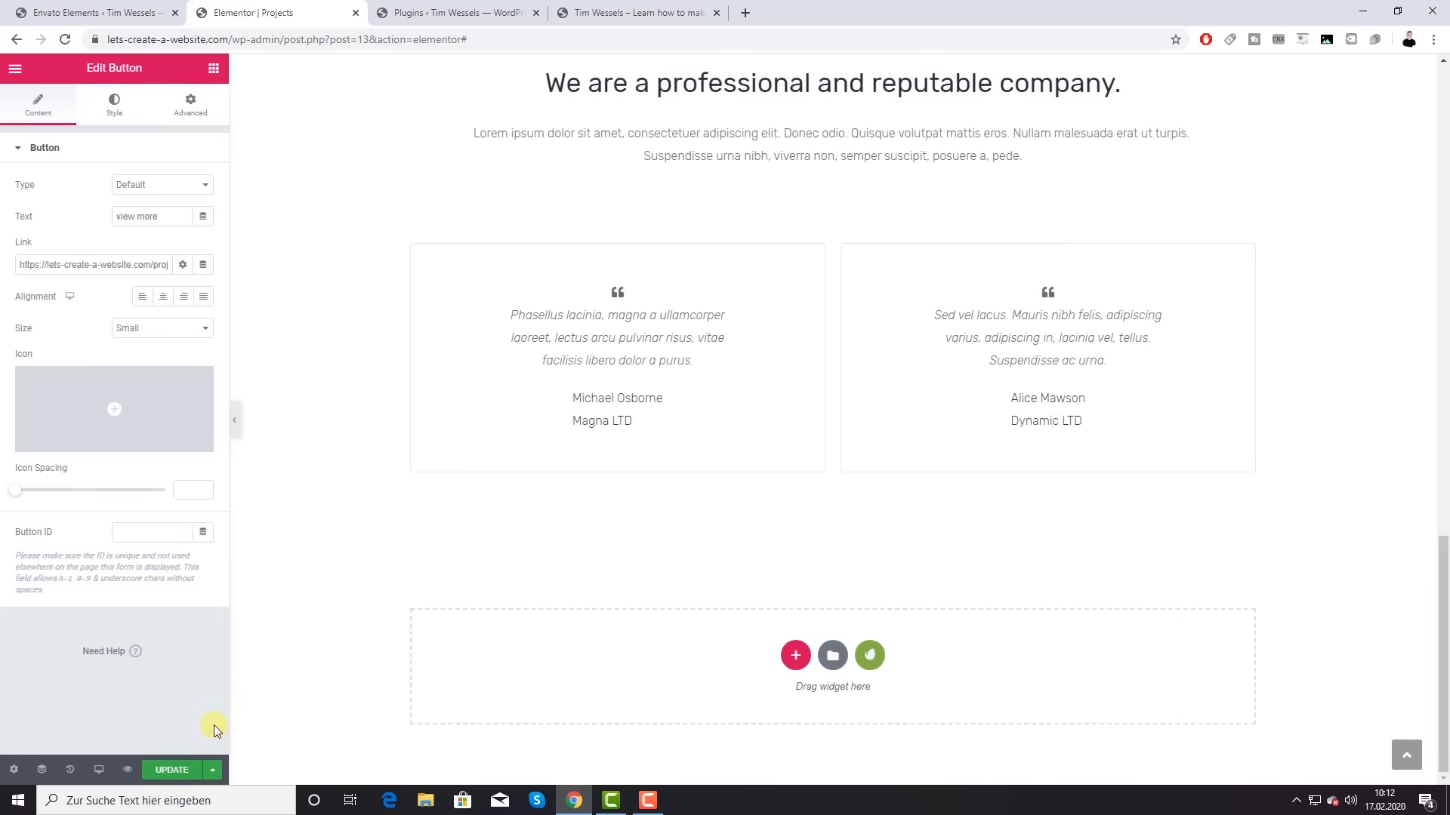
click(172, 770)
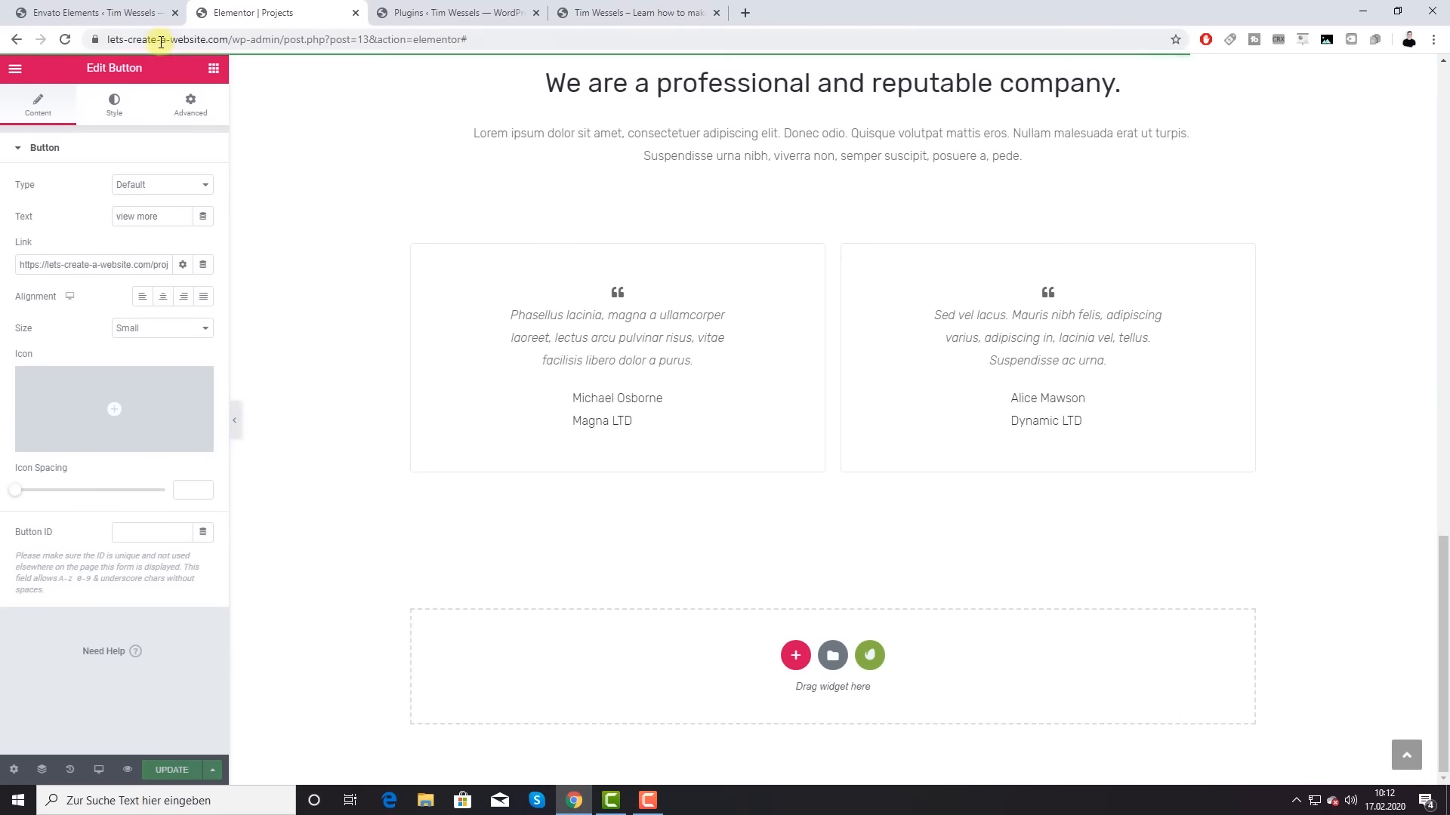
click(65, 42)
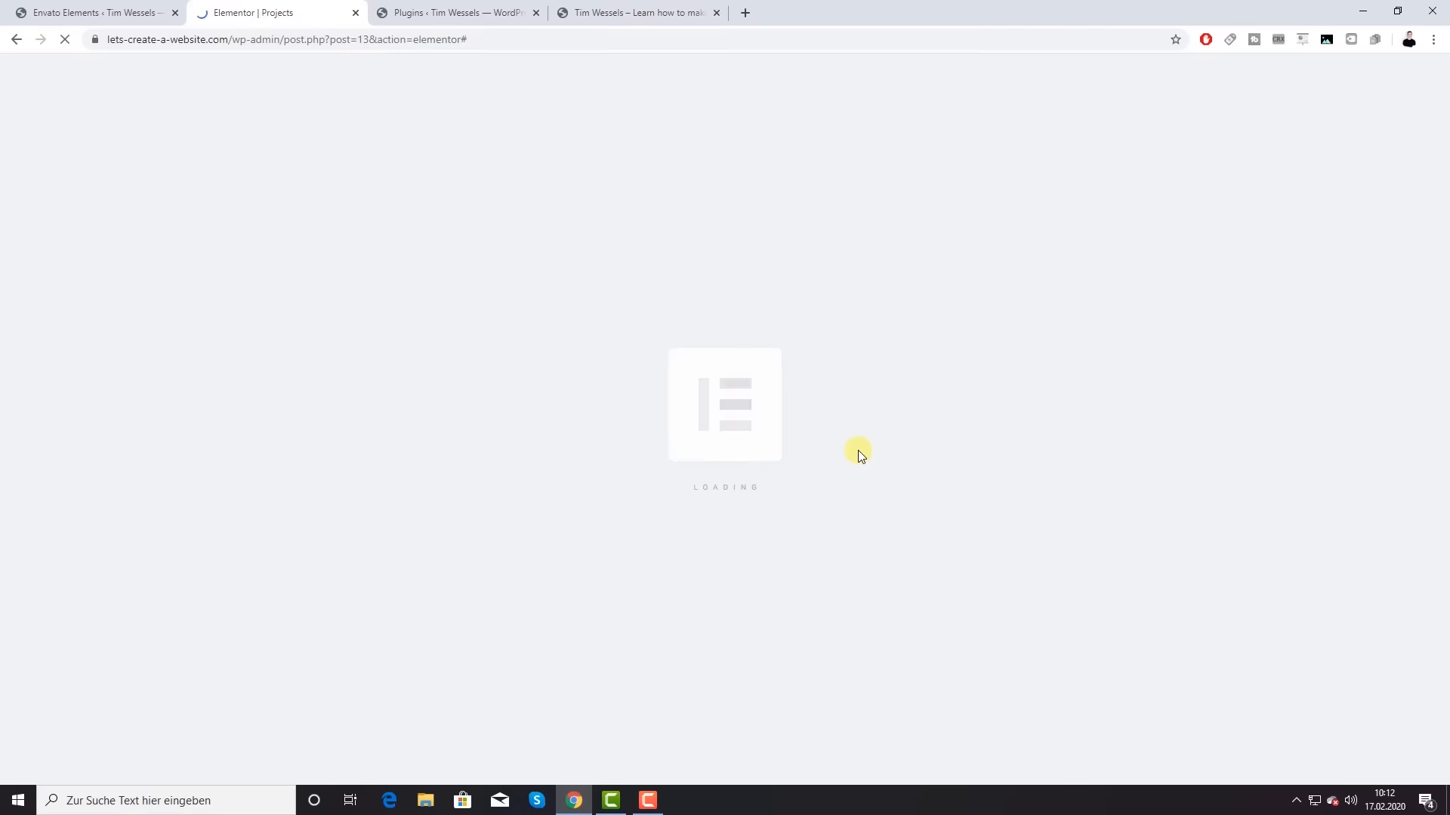
Step: Insert the saved Footer template at the end of the Projects page, including its document settings
scroll(840, 473, down, 15)
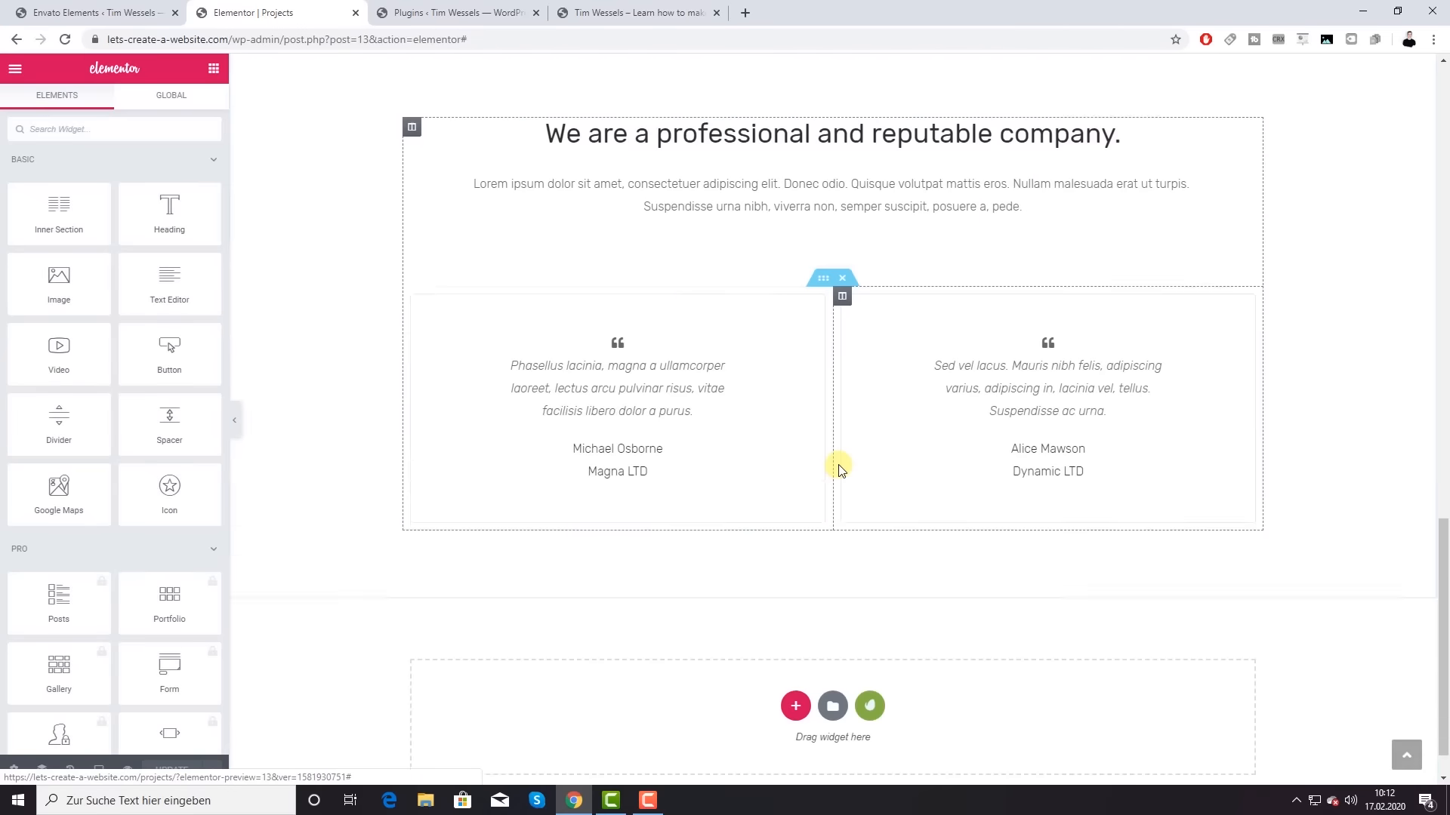
click(833, 655)
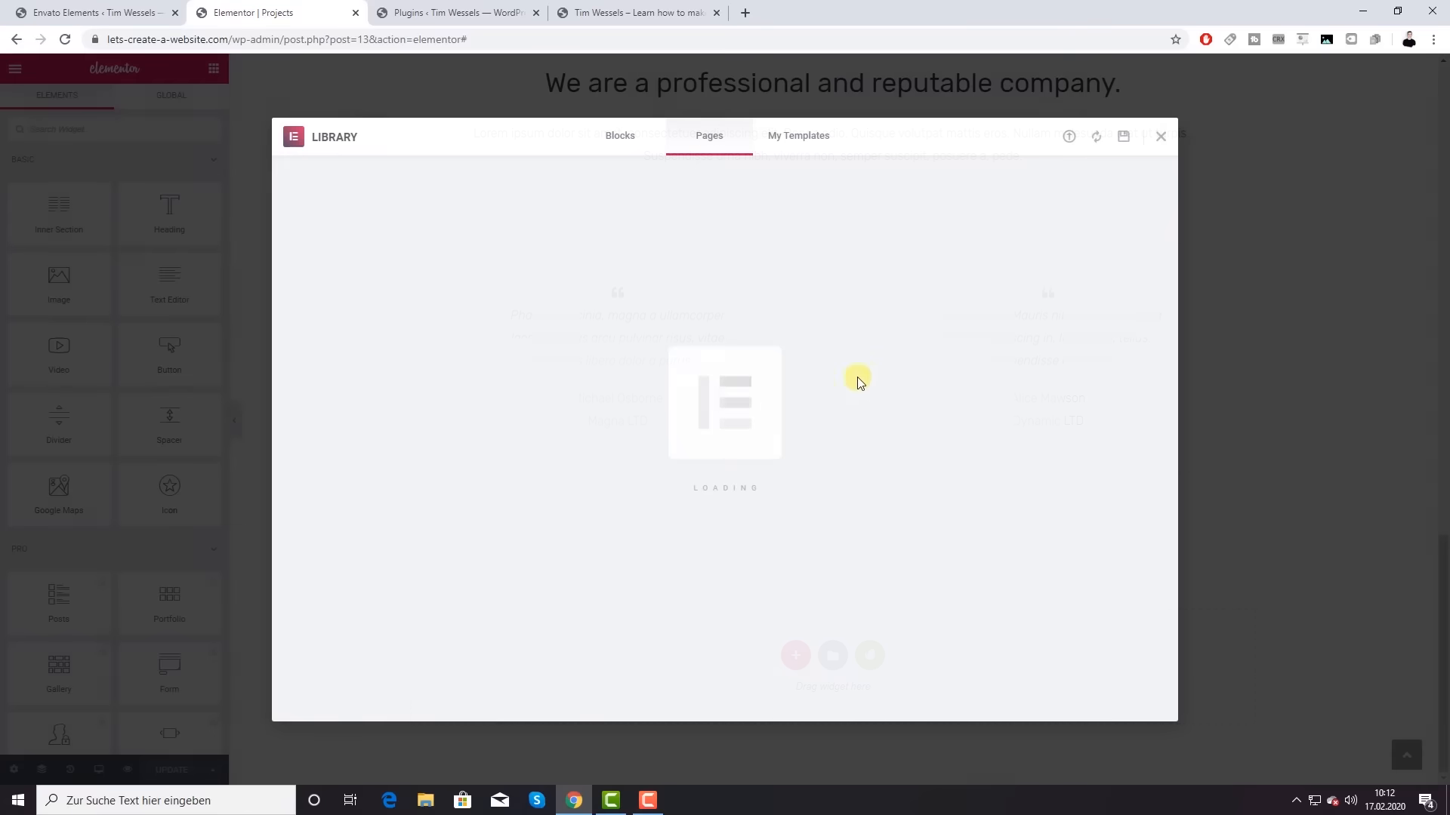
click(803, 139)
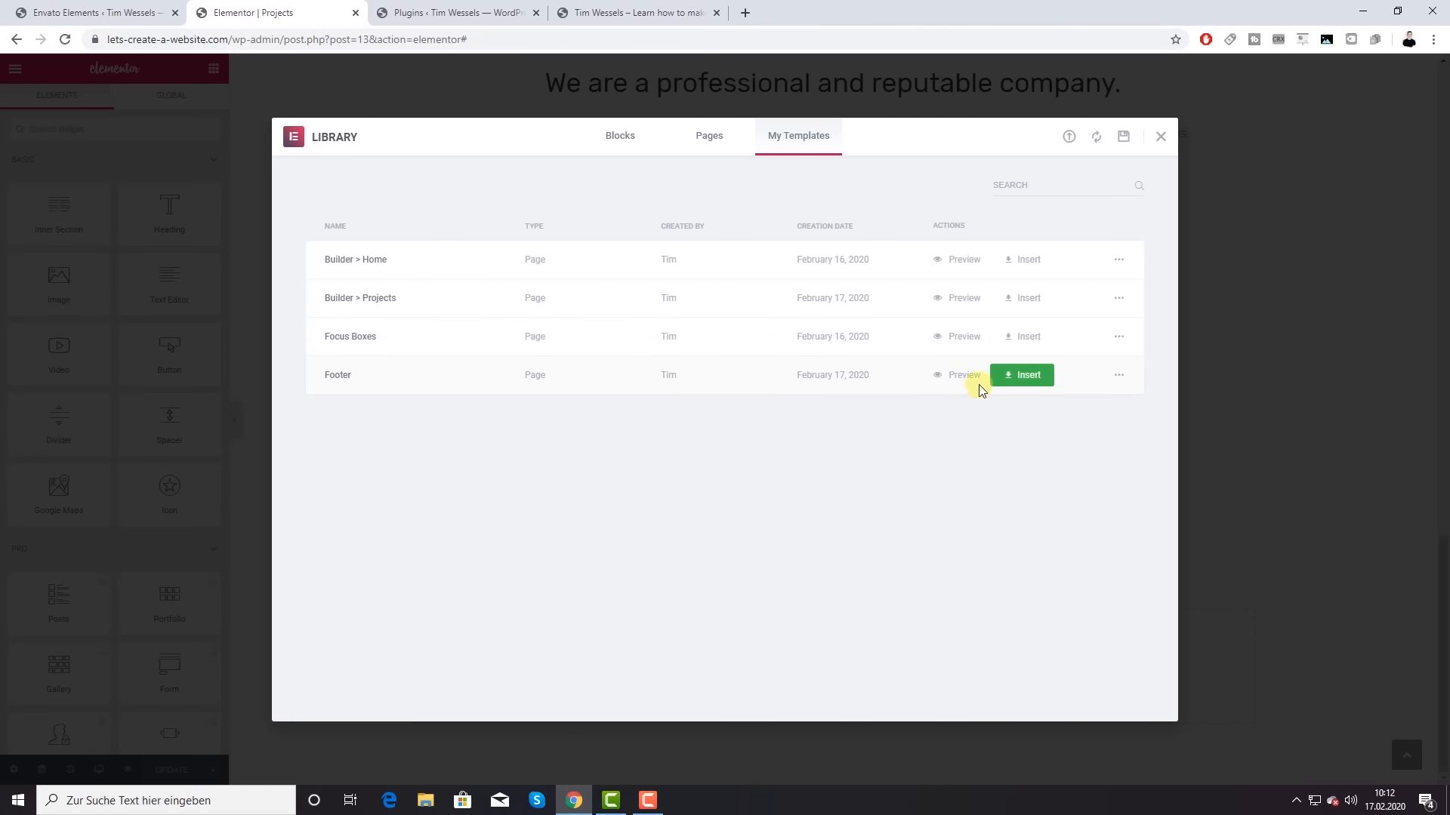
click(1035, 377)
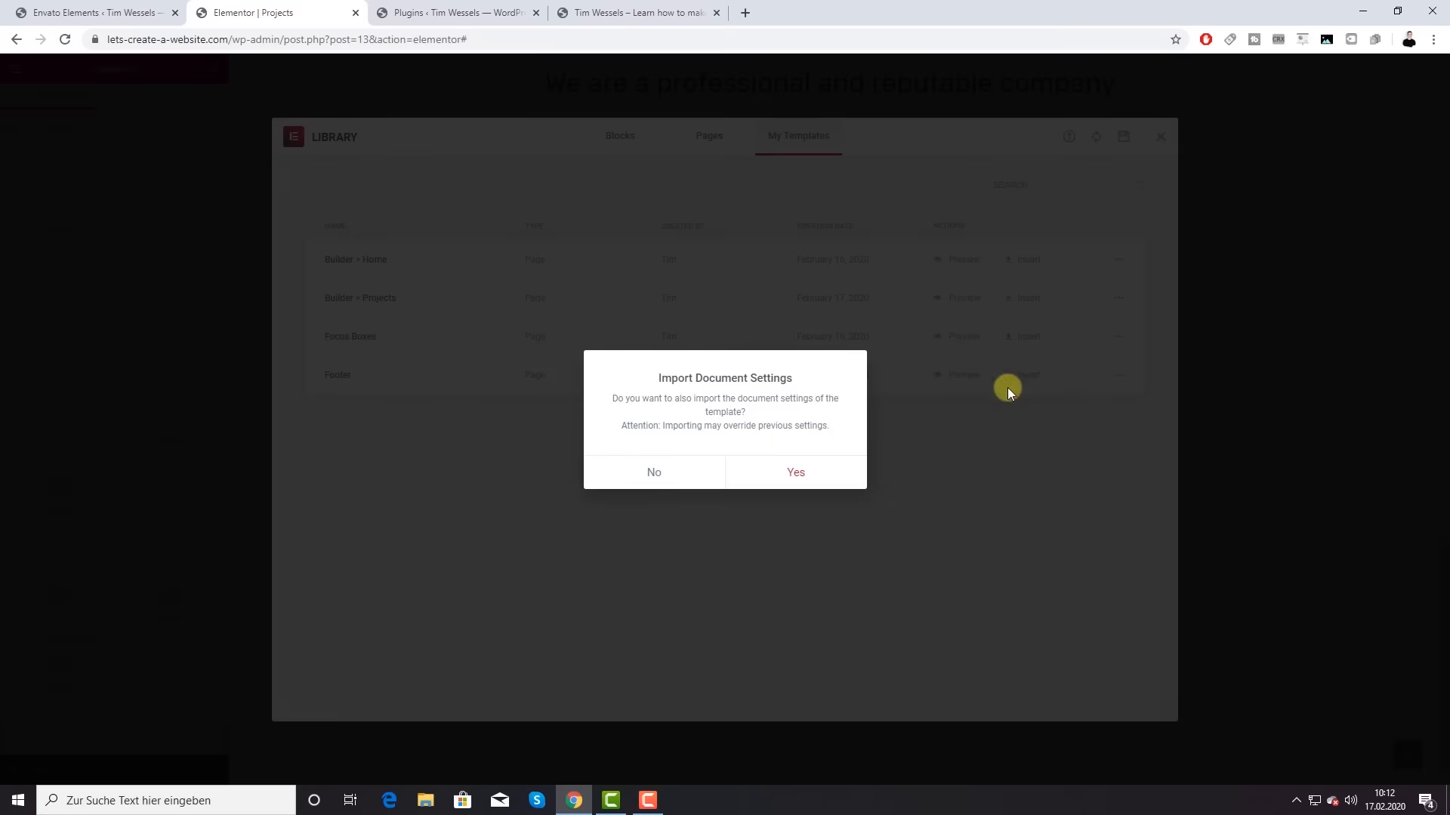
click(795, 472)
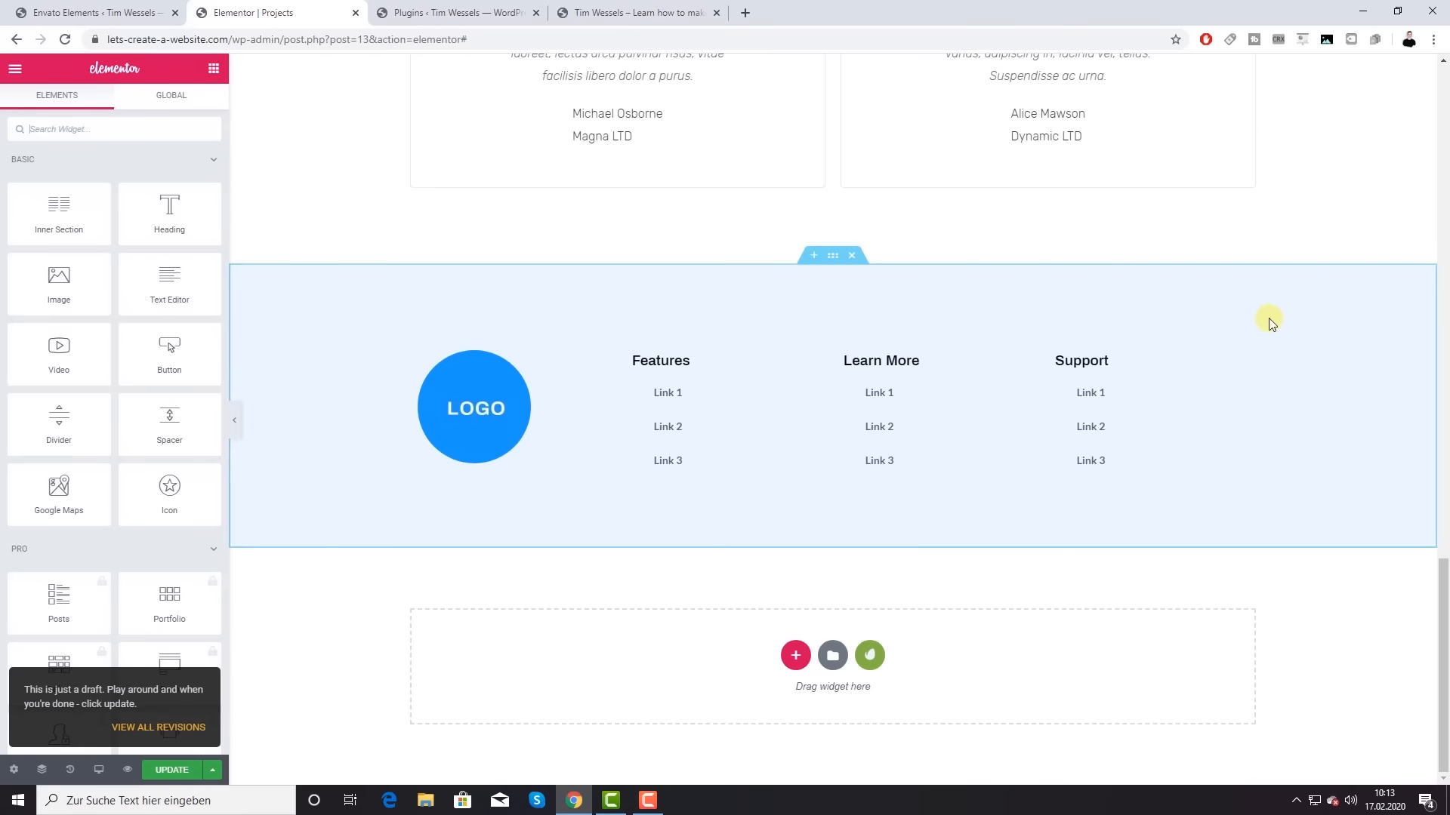
Step: Change the footer section's background color to white (#FFFFFF)
click(833, 259)
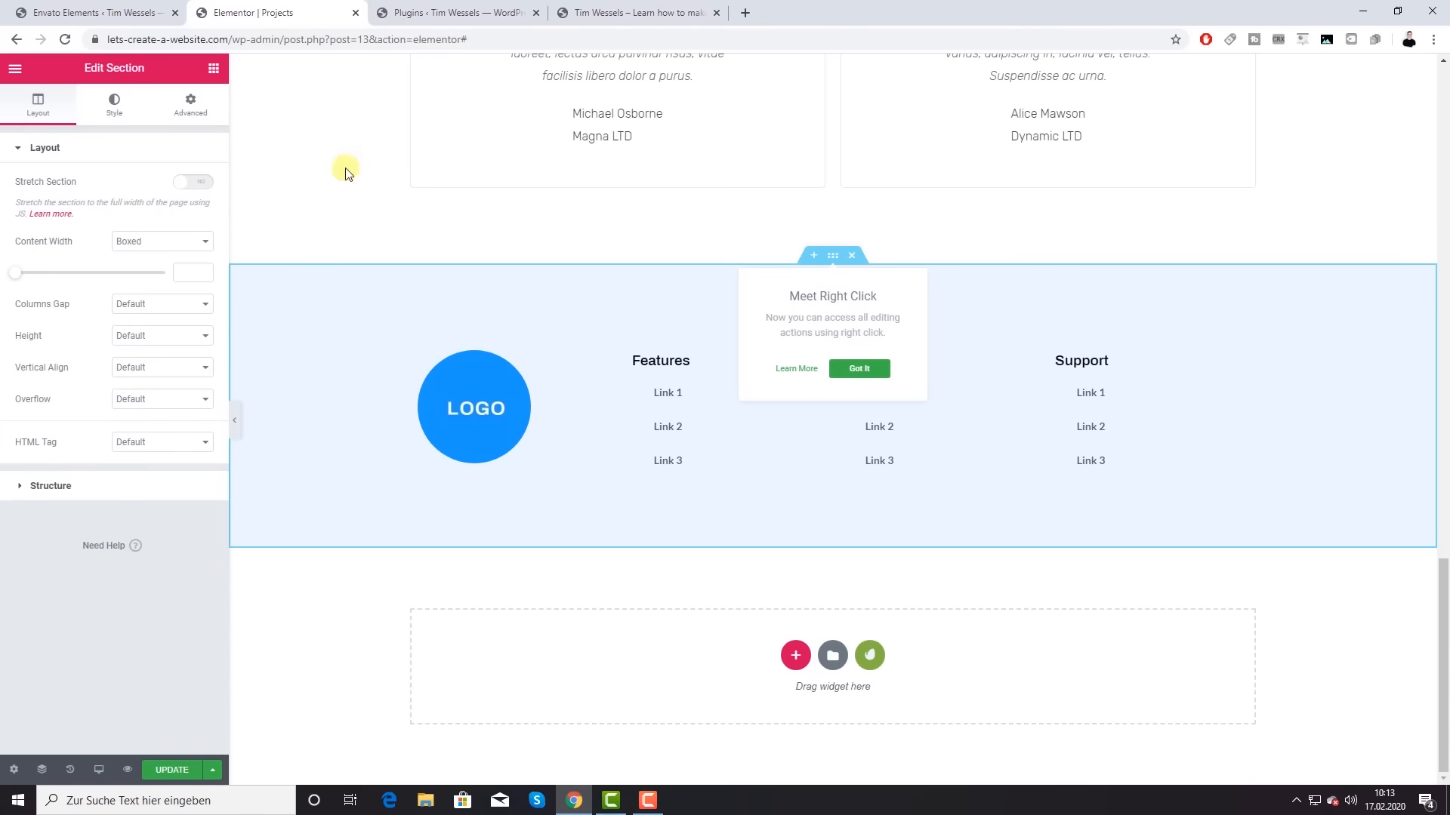
click(112, 108)
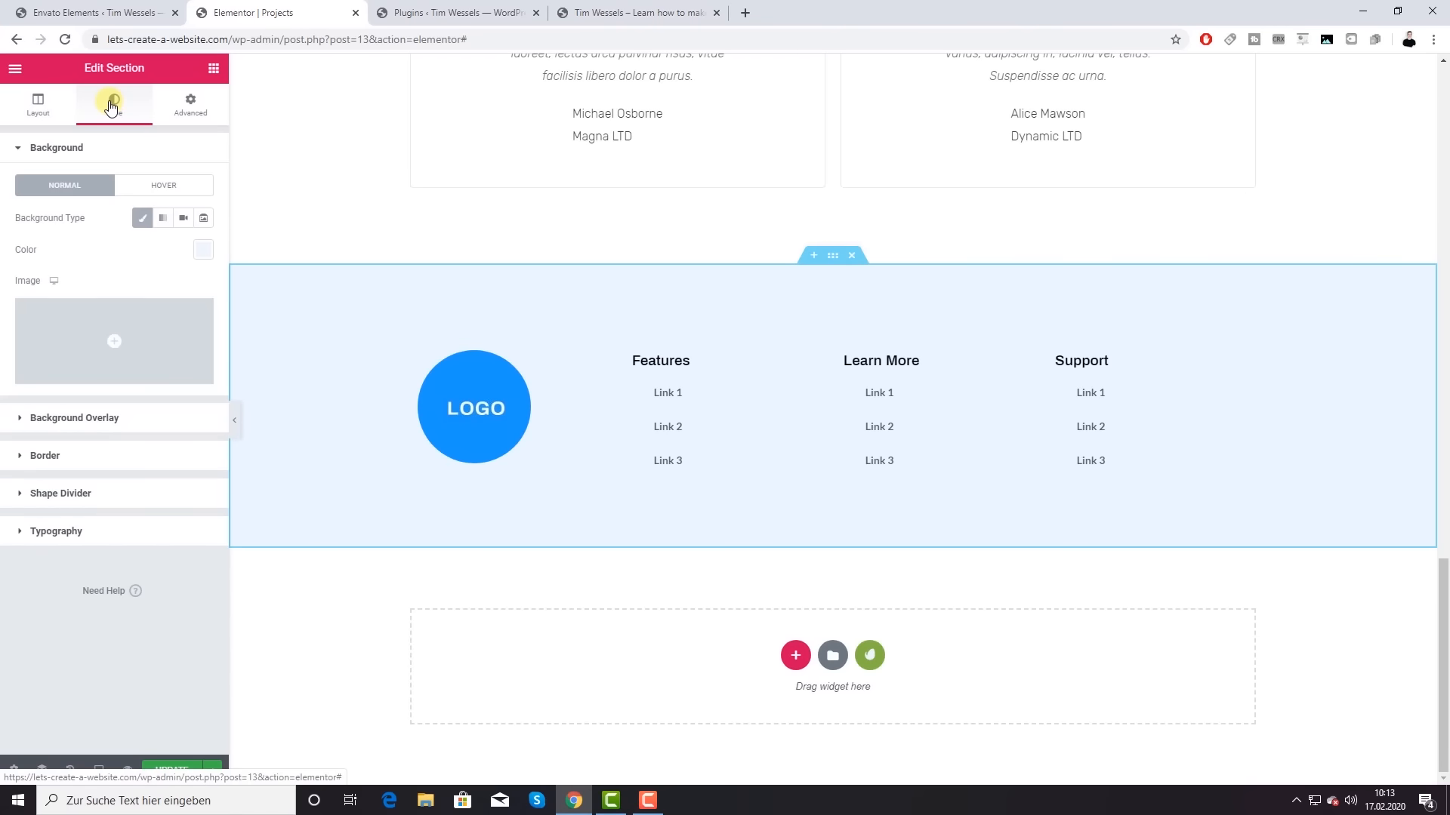
click(194, 251)
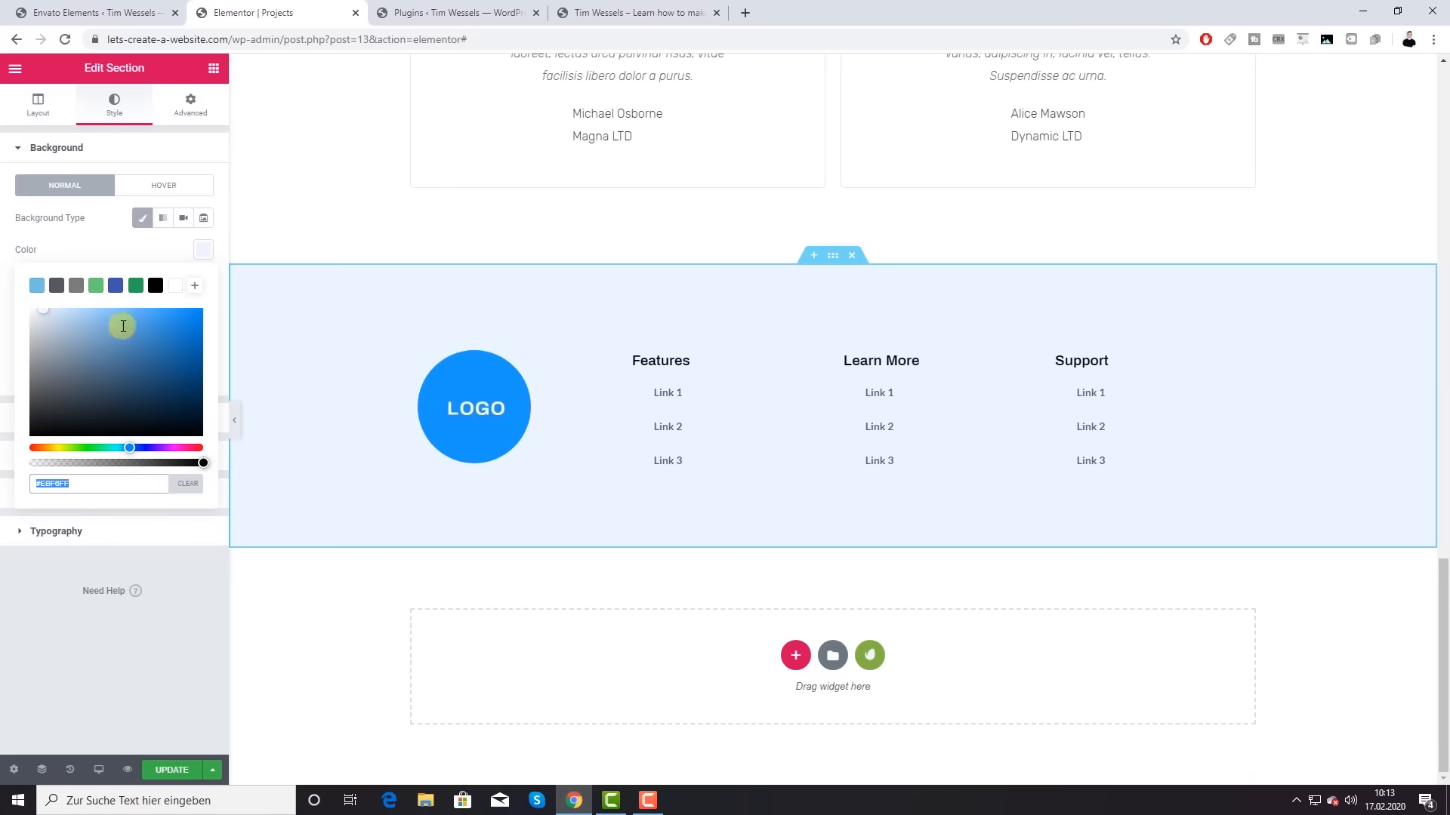
click(175, 287)
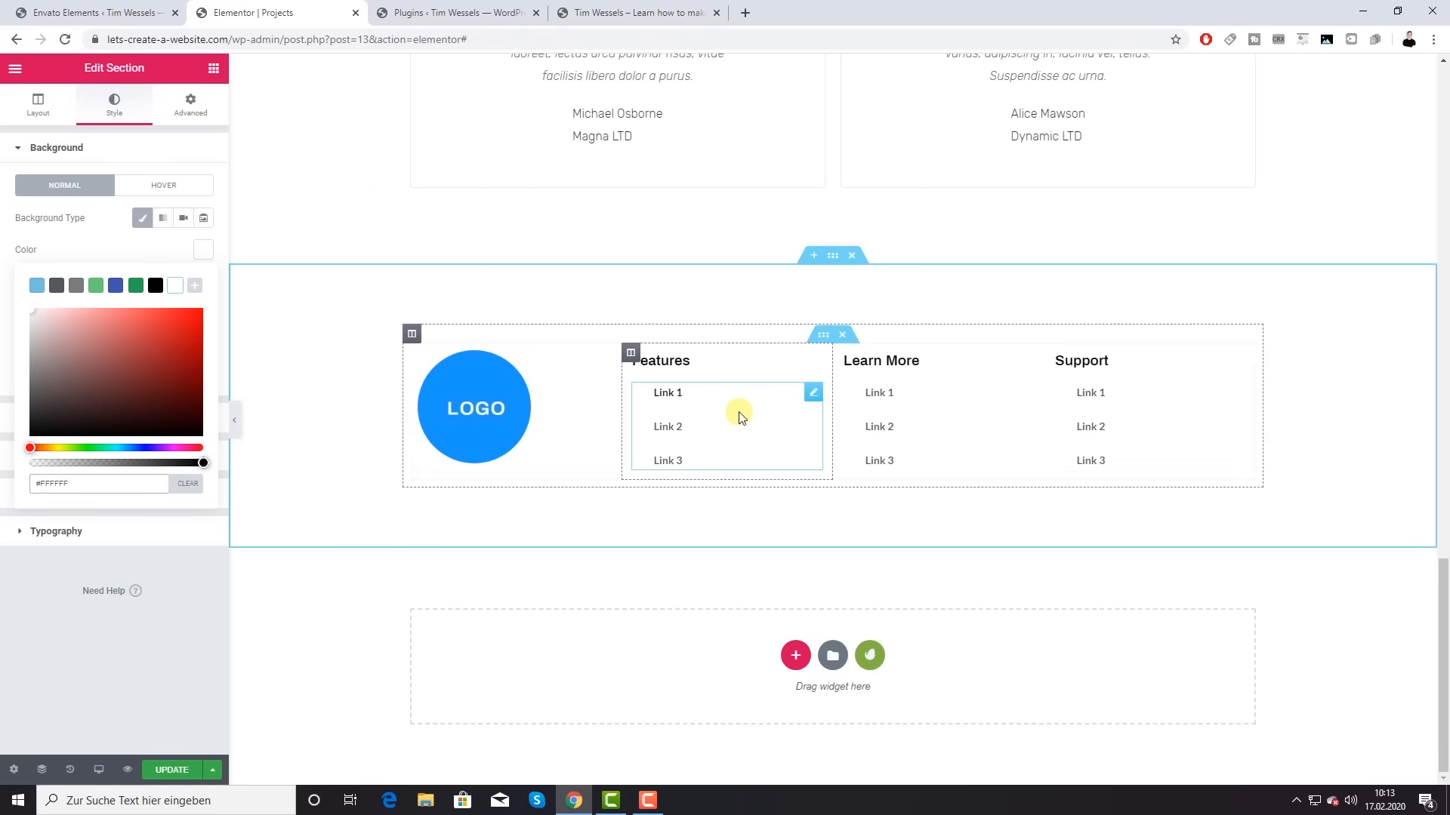
scroll(761, 323, up, 3)
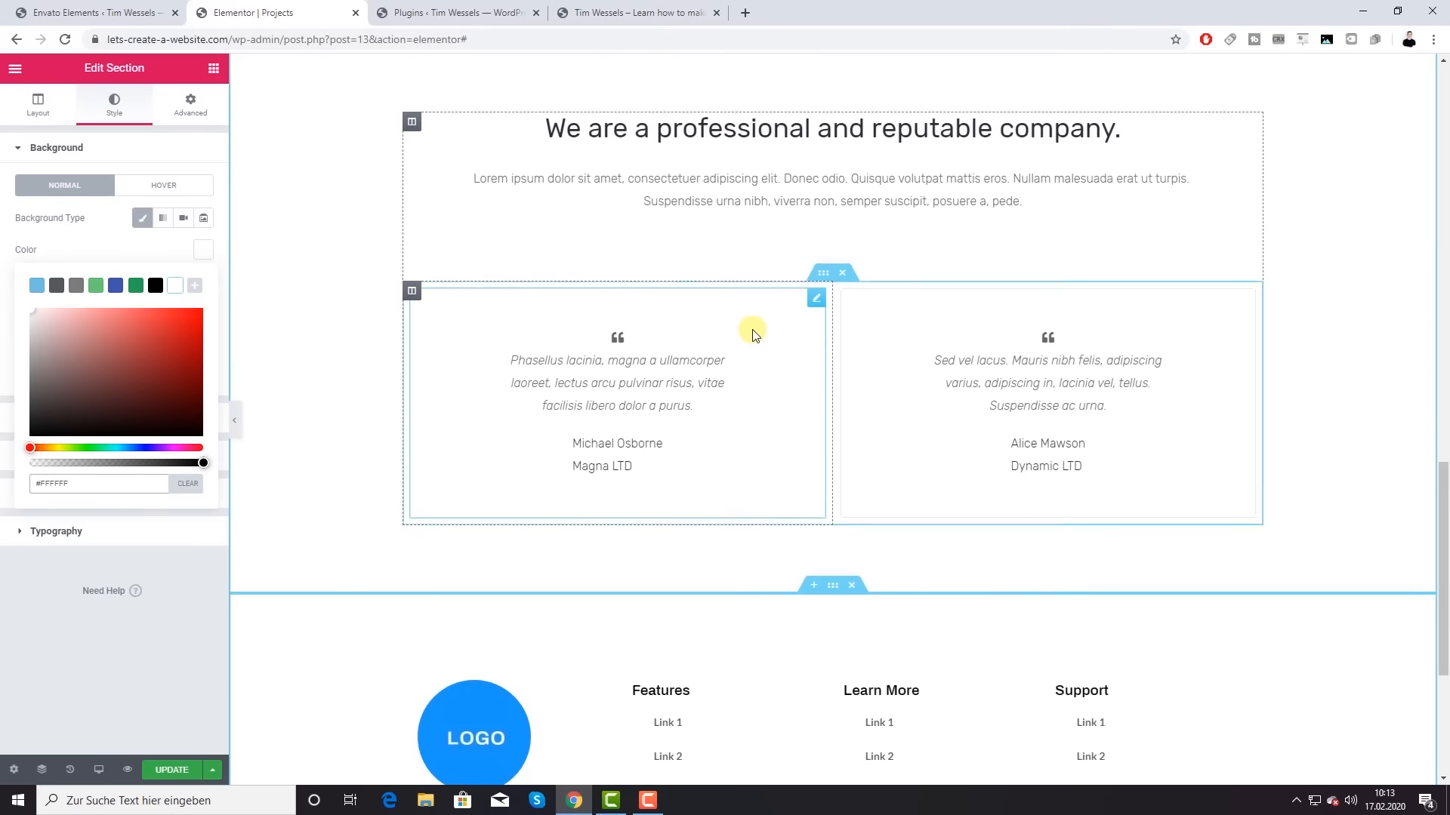
scroll(724, 362, down, 3)
Step: Unlink the footer section's margin values, switch the margin unit to percent, and set the top margin to -9
click(189, 110)
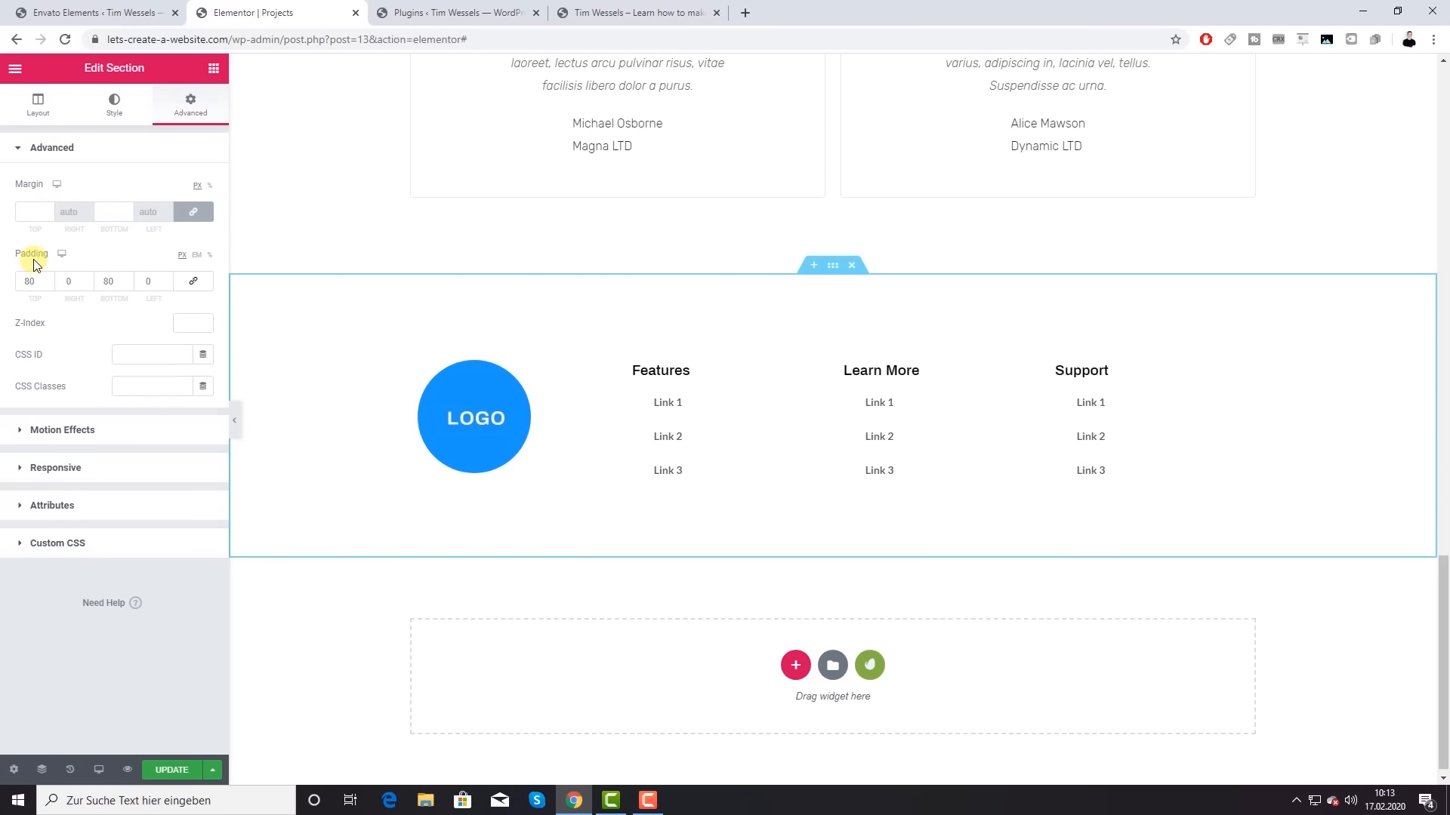
click(195, 218)
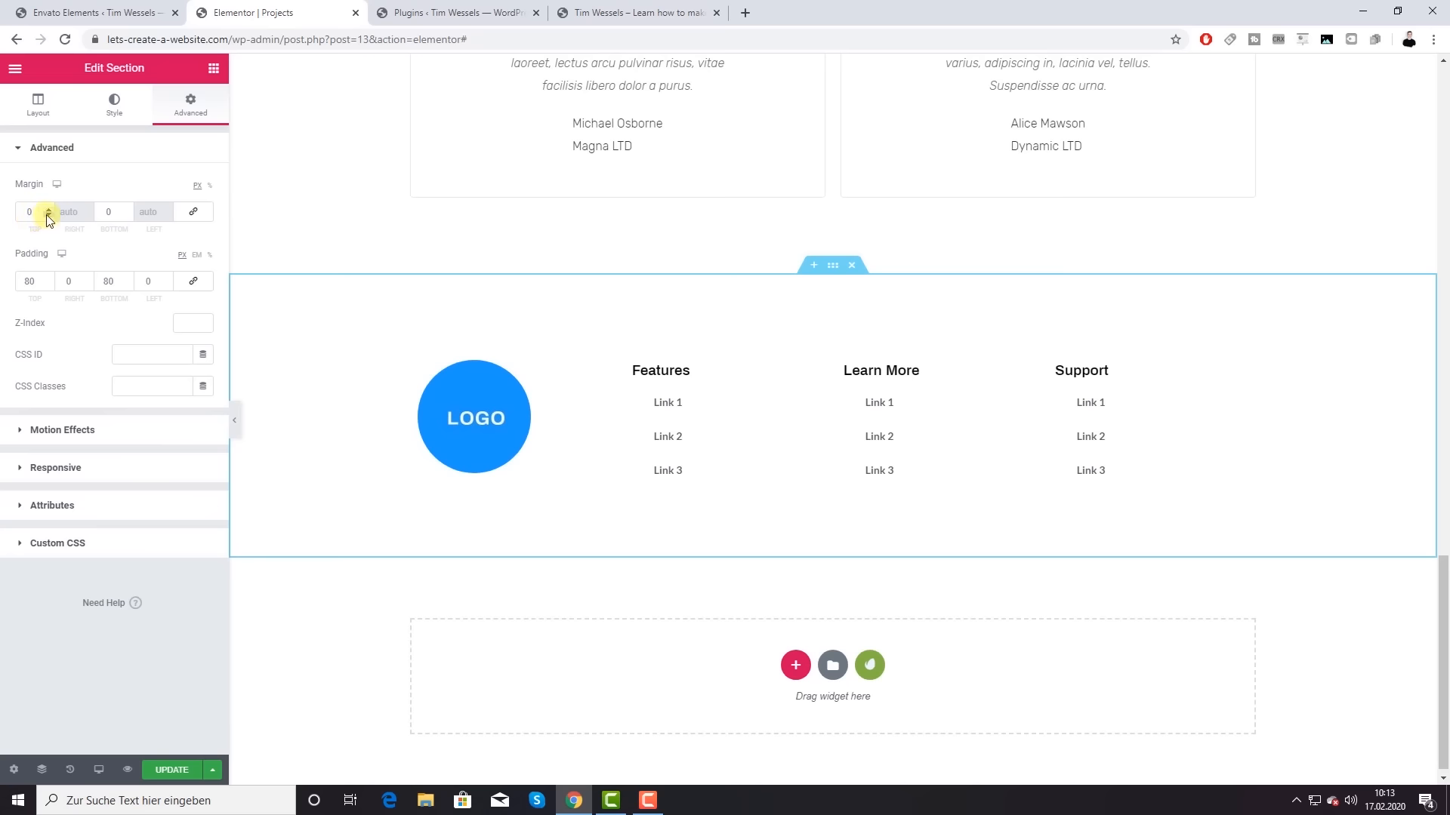
drag(46, 216, 47, 215)
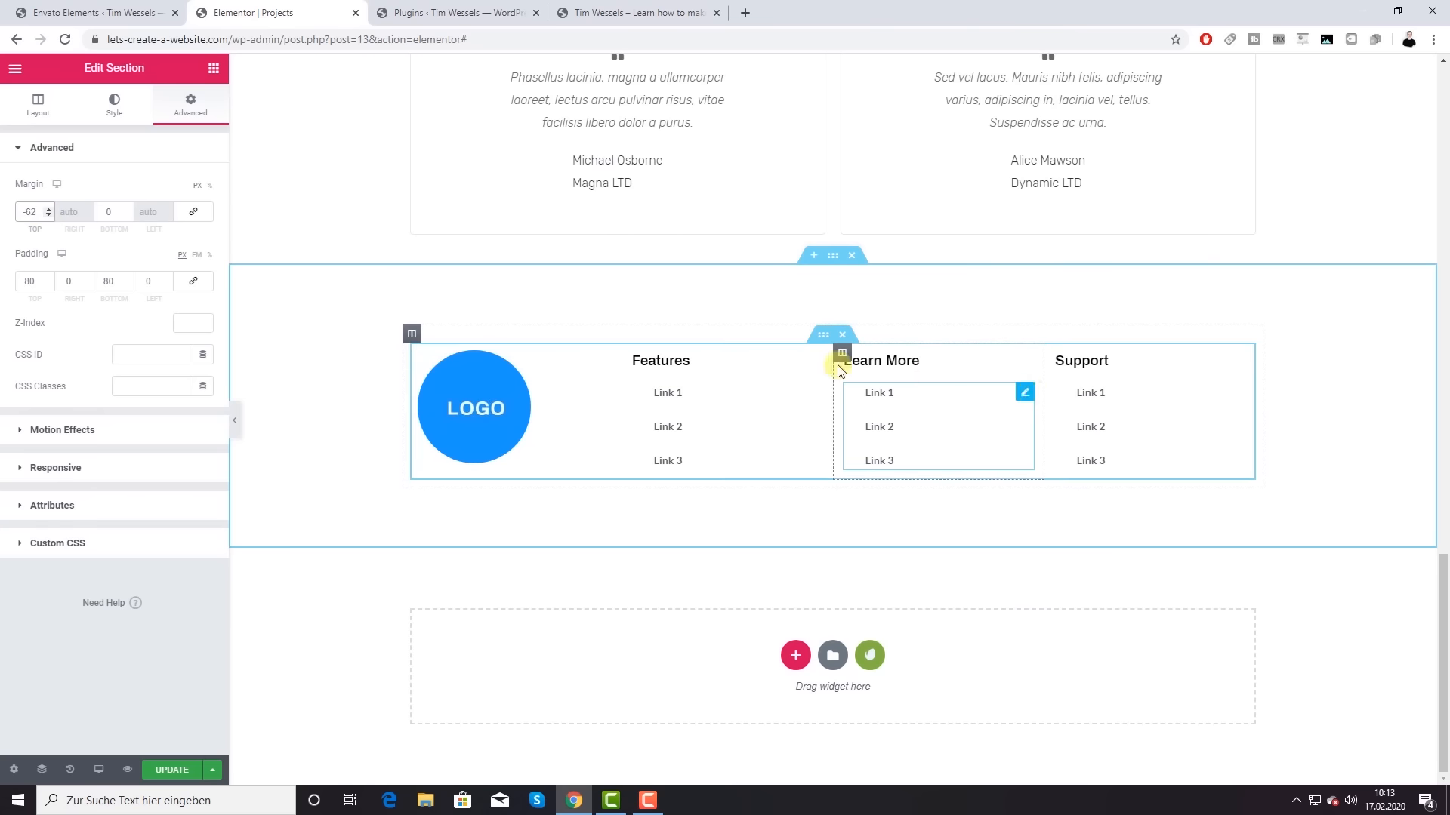
click(211, 185)
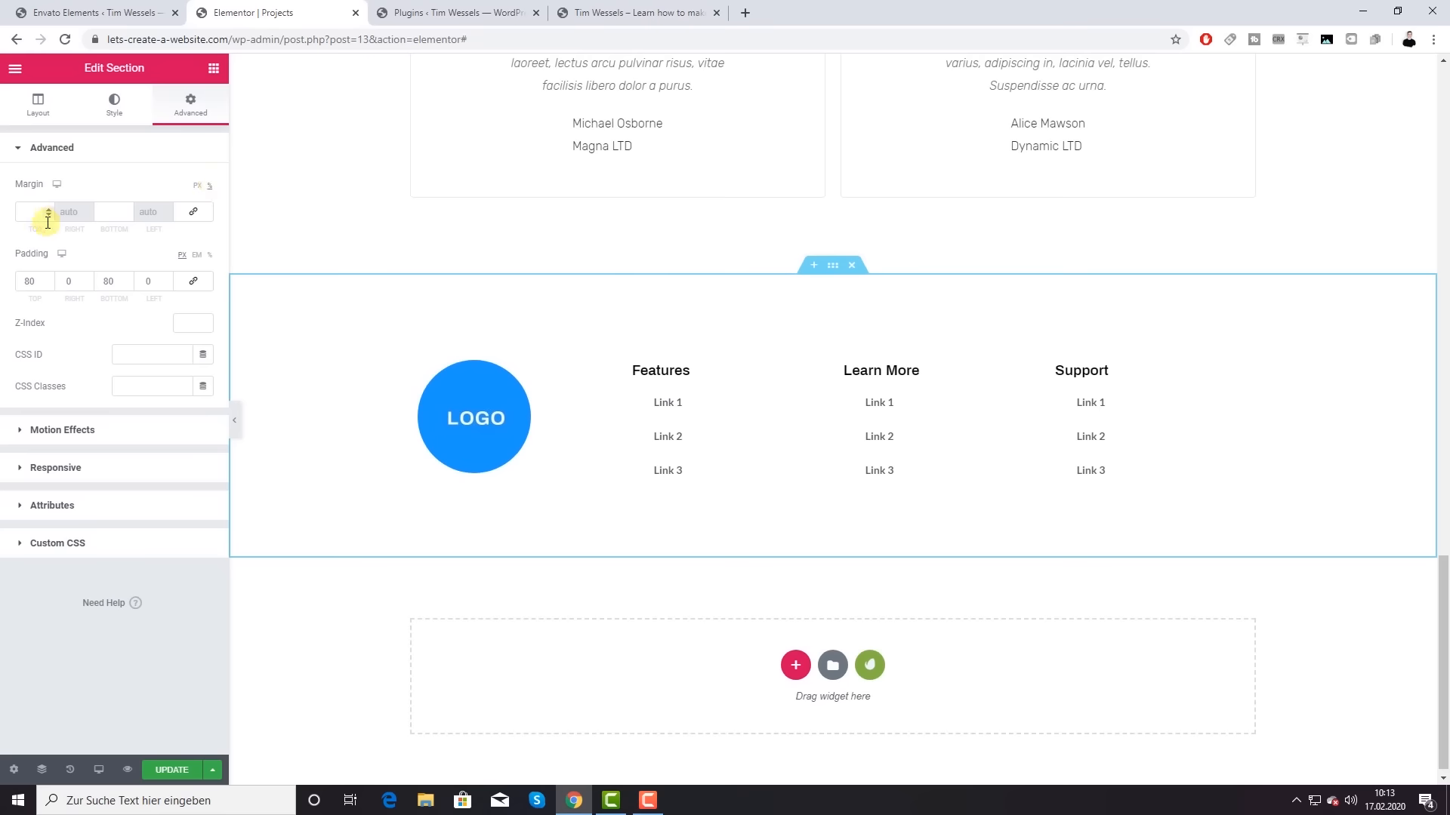
drag(49, 217, 49, 218)
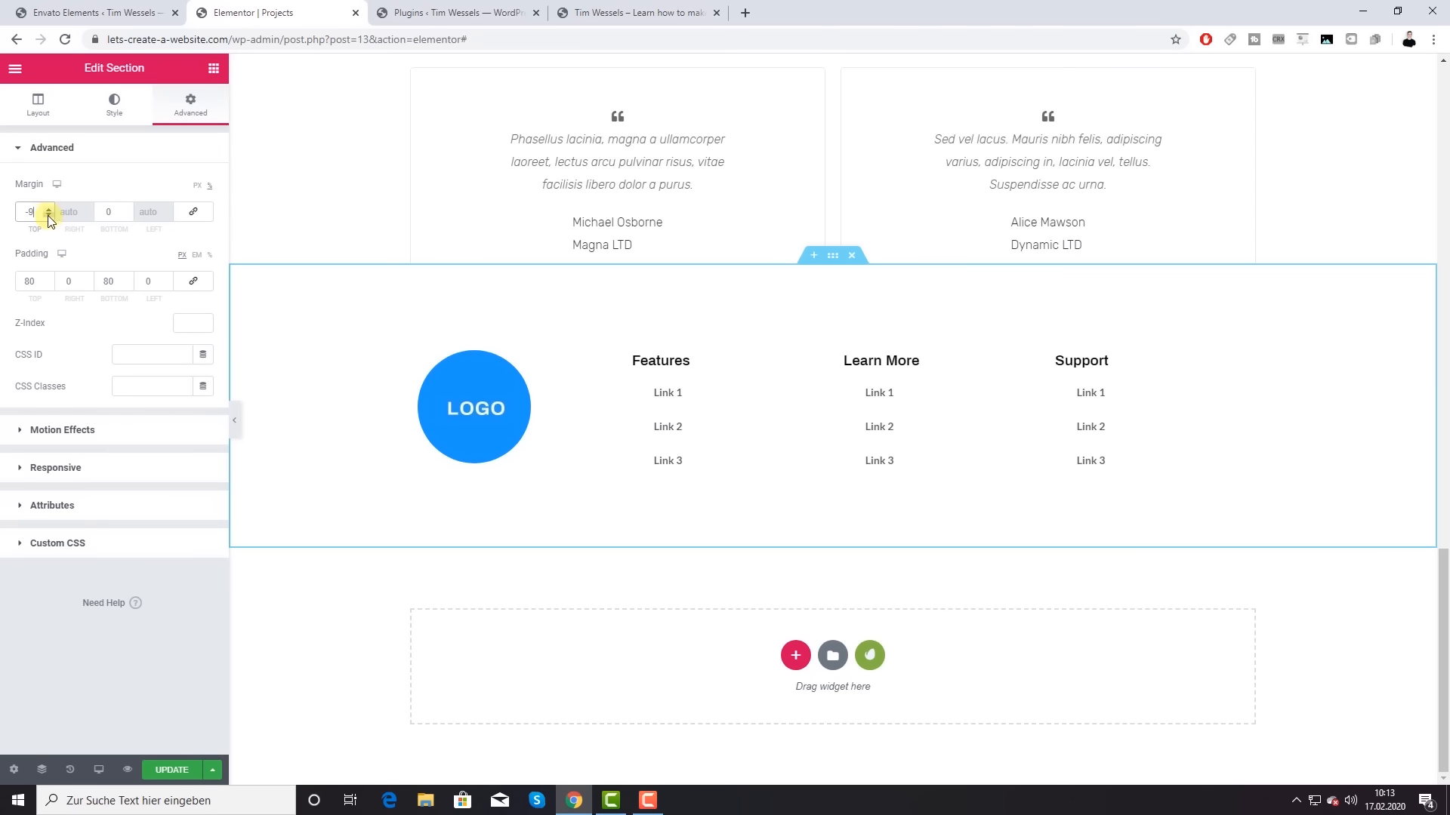
scroll(550, 314, up, 8)
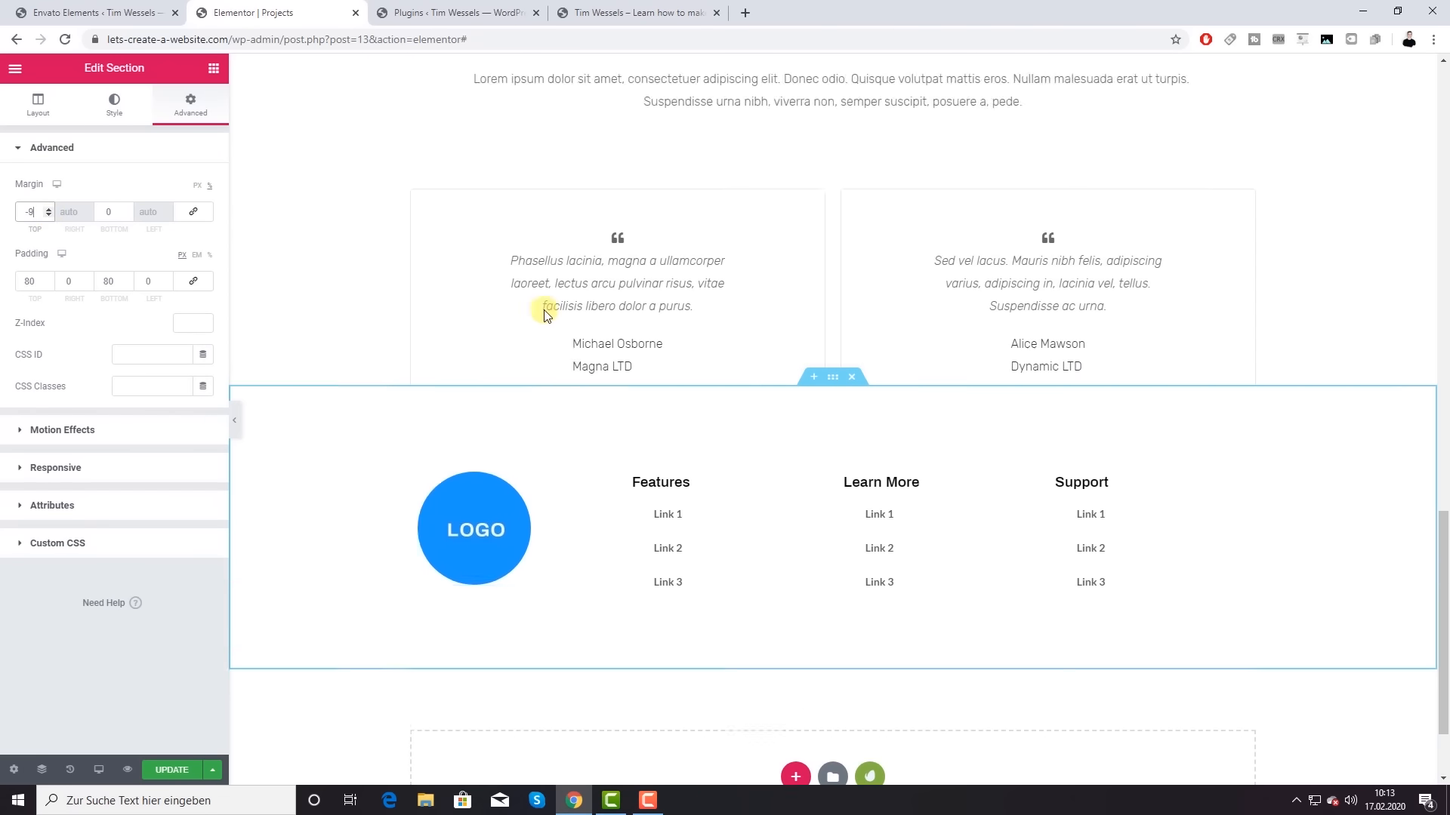
scroll(346, 214, down, 8)
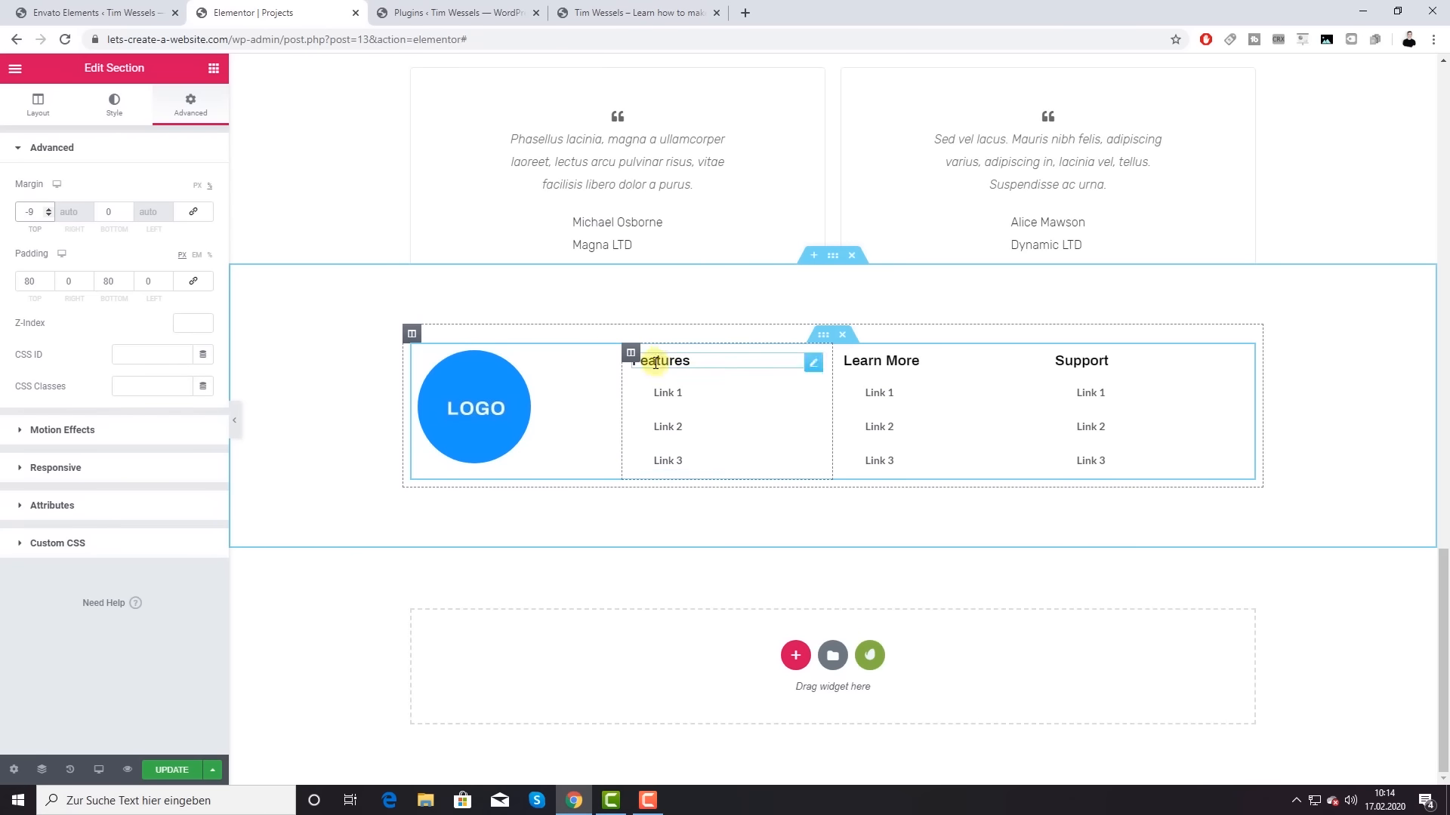
Step: Delete the Features column from the footer section
right_click(632, 352)
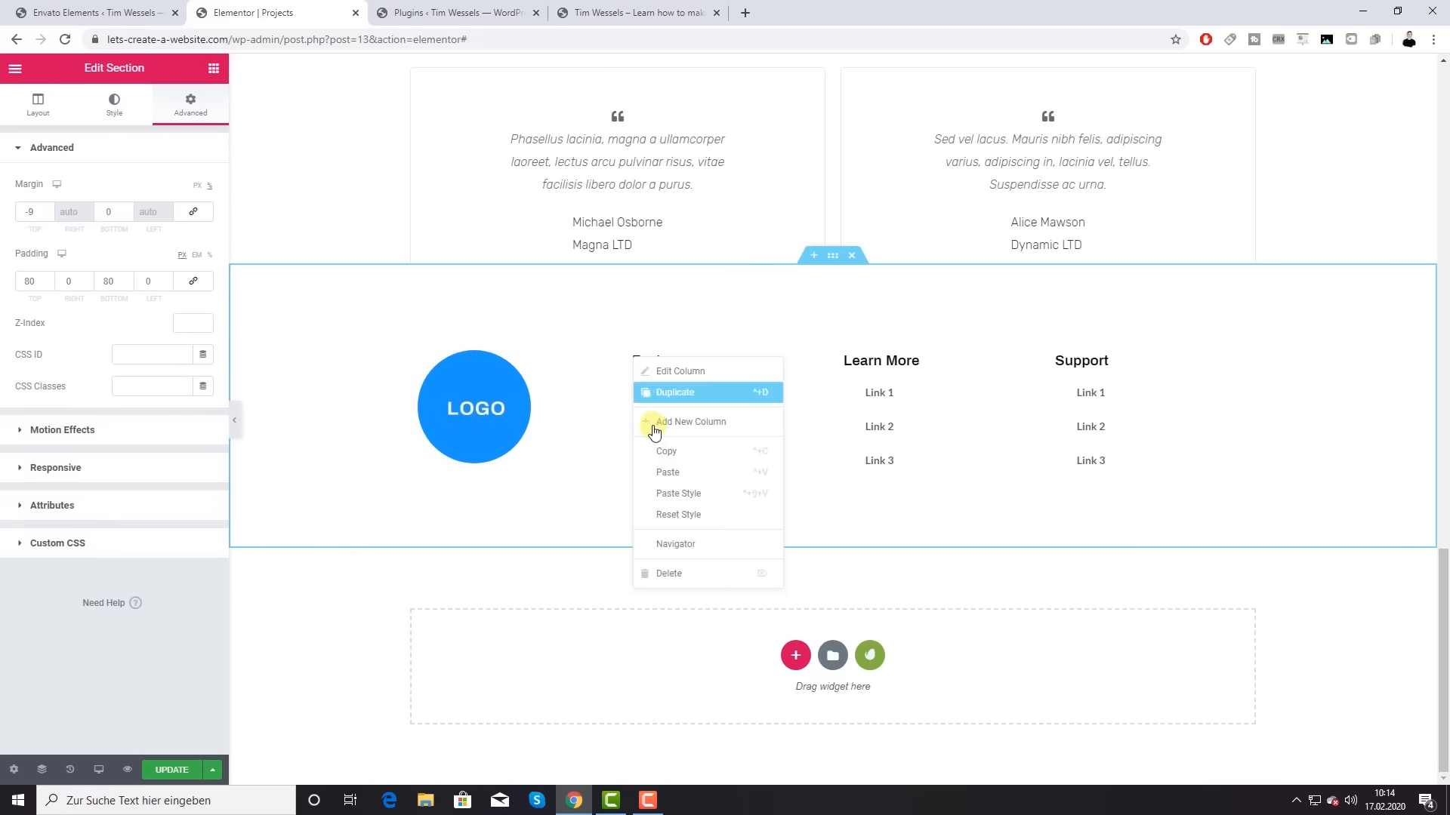
click(664, 573)
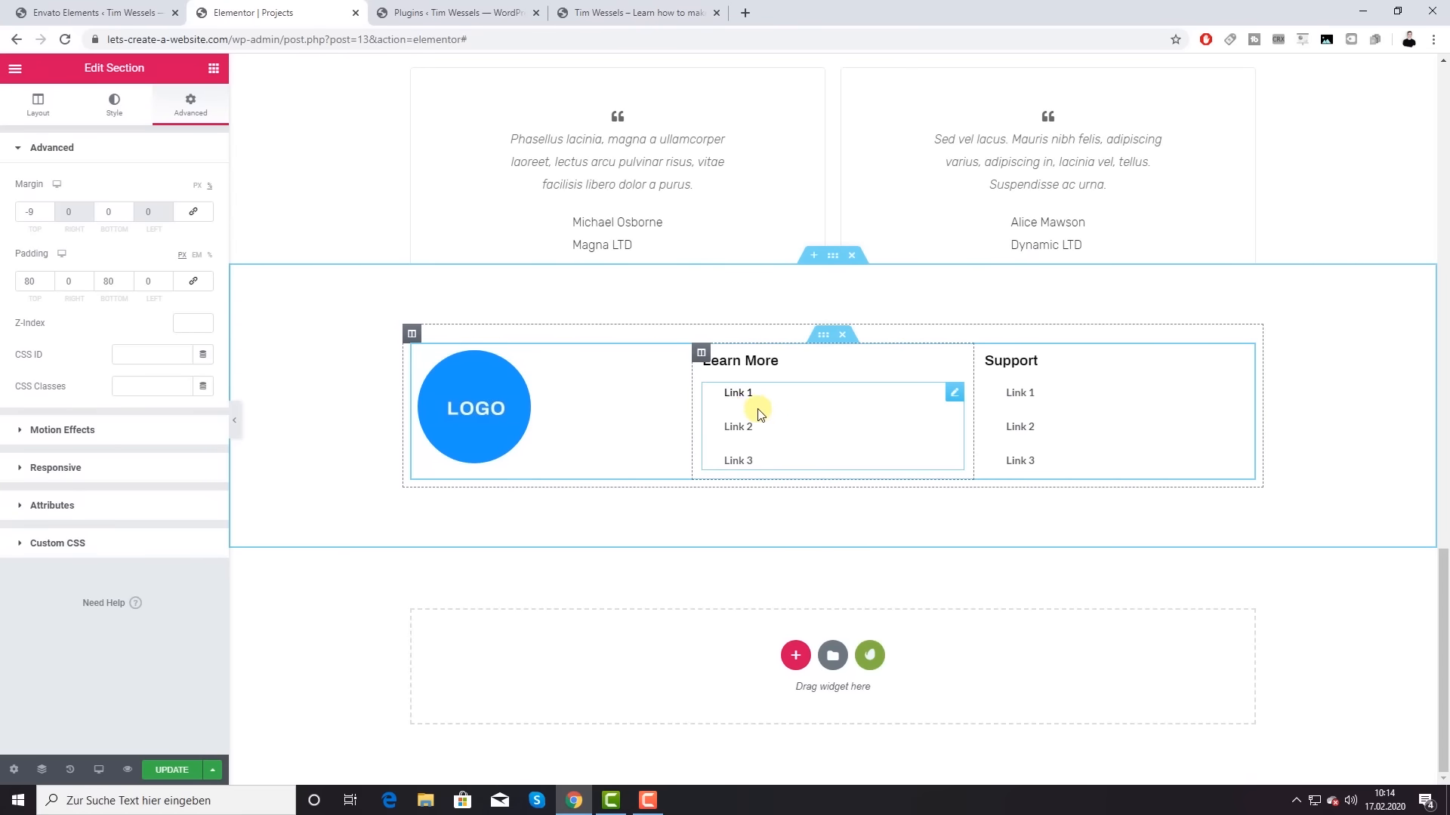
Step: Look at the text, icon and link settings of Link 1 in the Learn More list, including the icon library
click(741, 396)
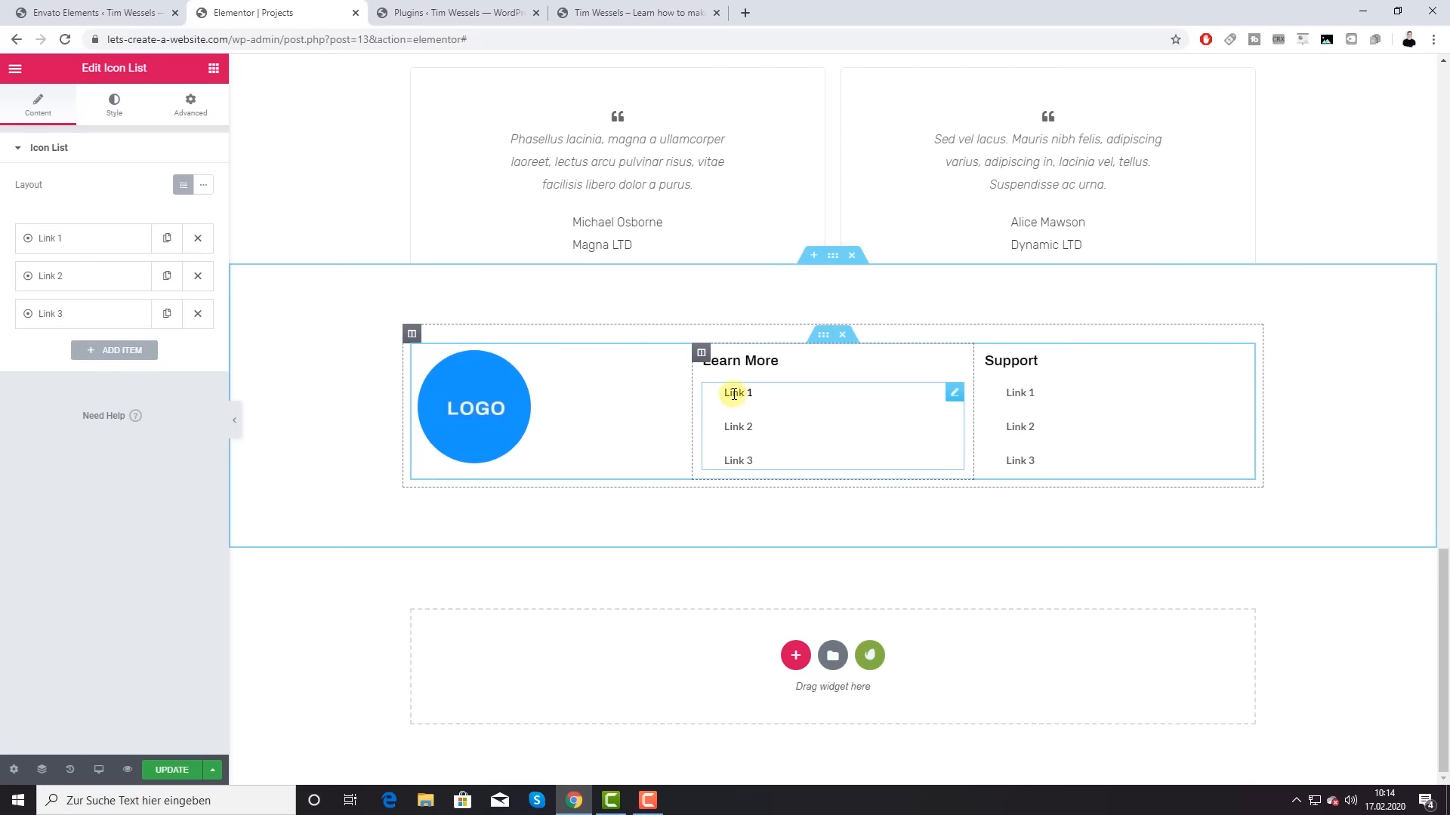
click(50, 238)
mouse_move(75, 374)
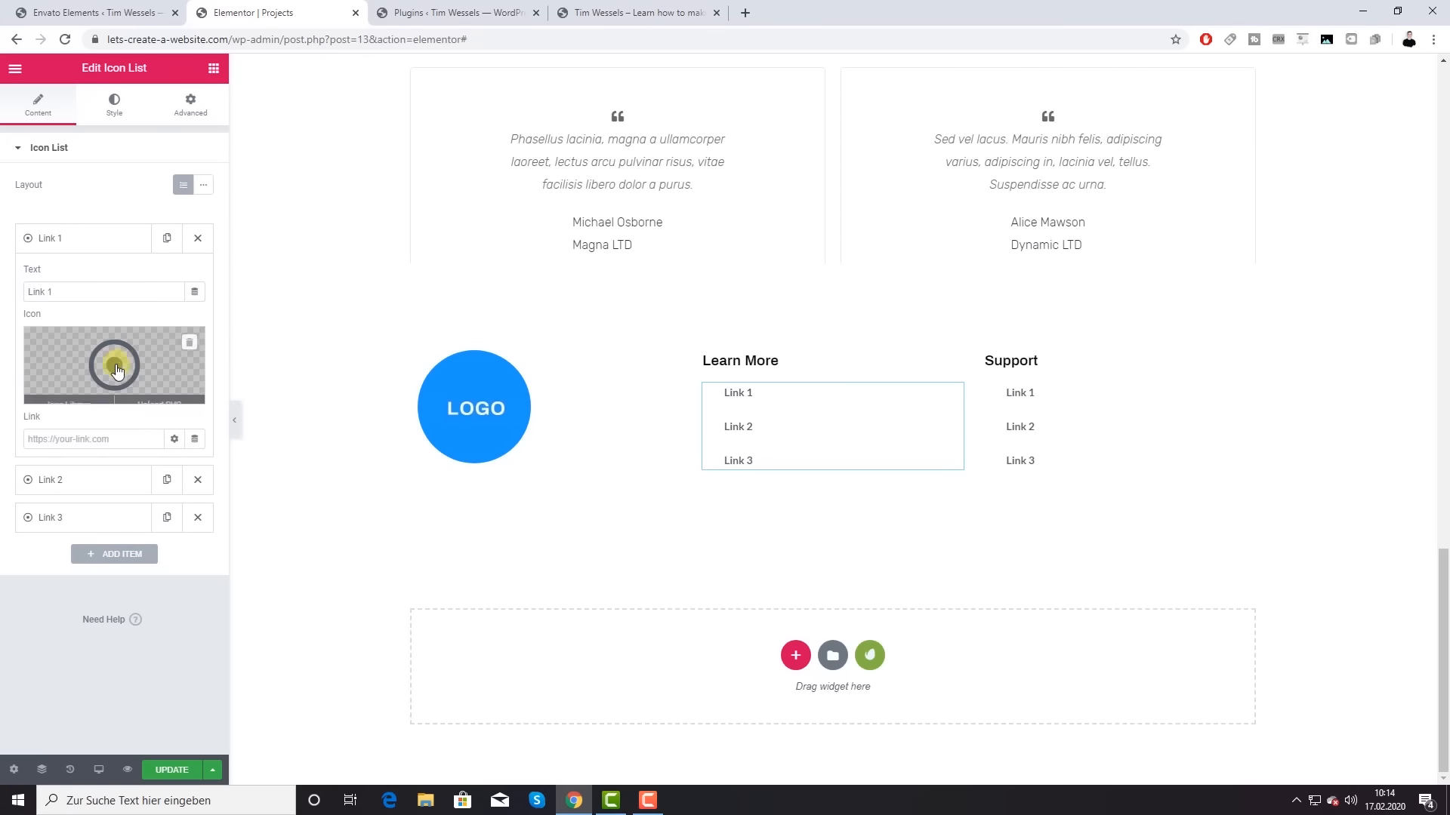
click(97, 368)
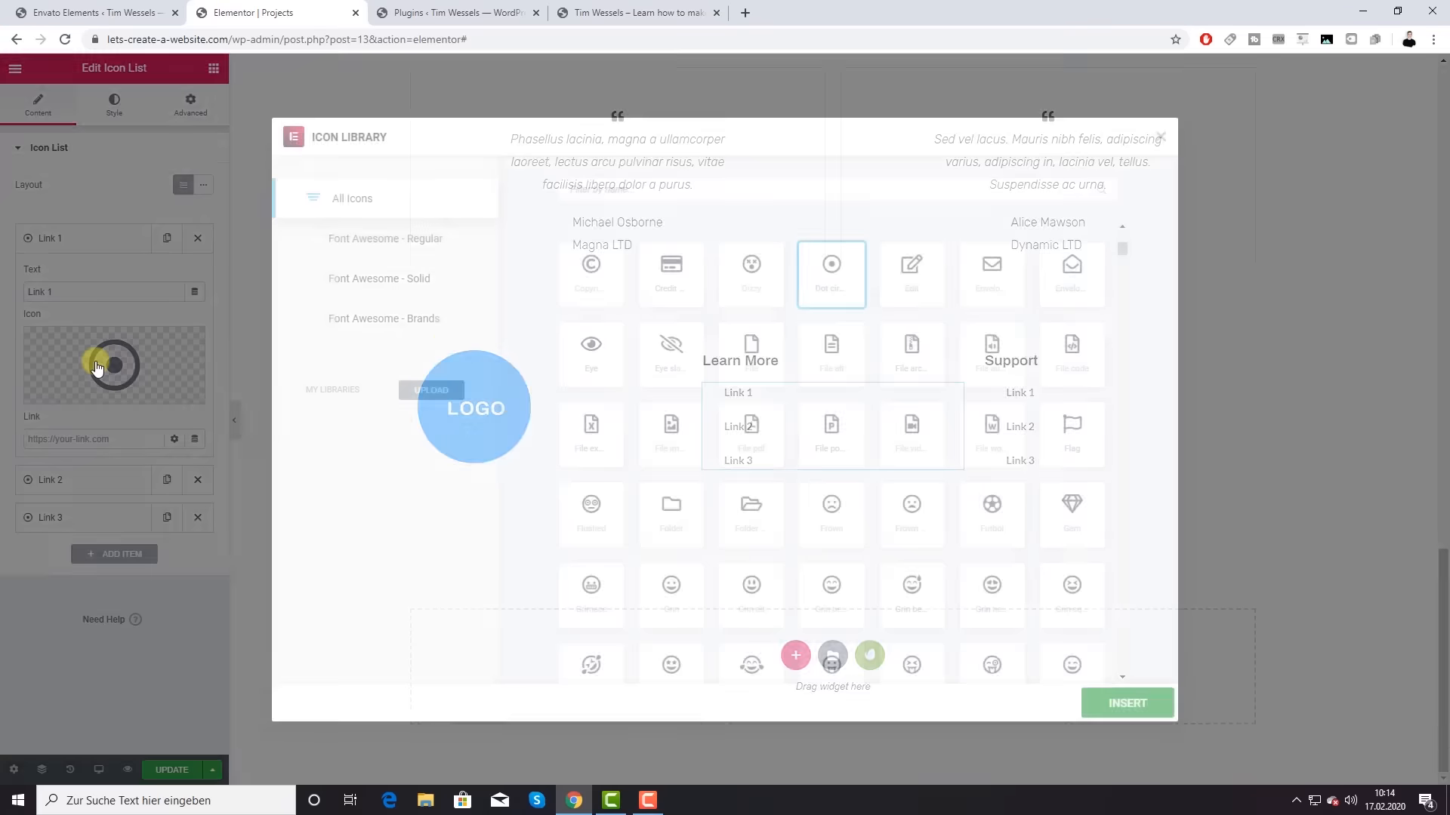
click(1159, 138)
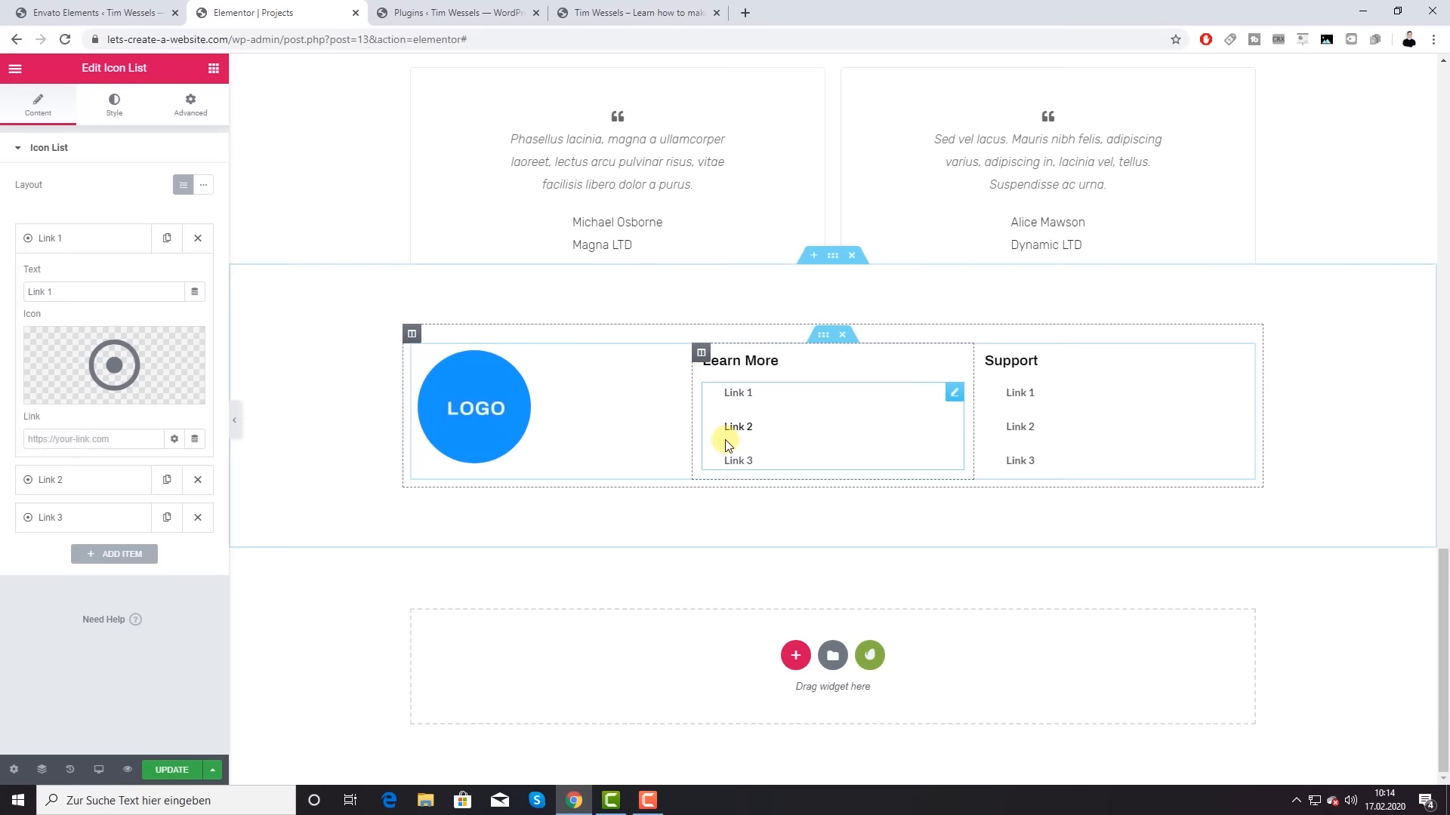
click(215, 74)
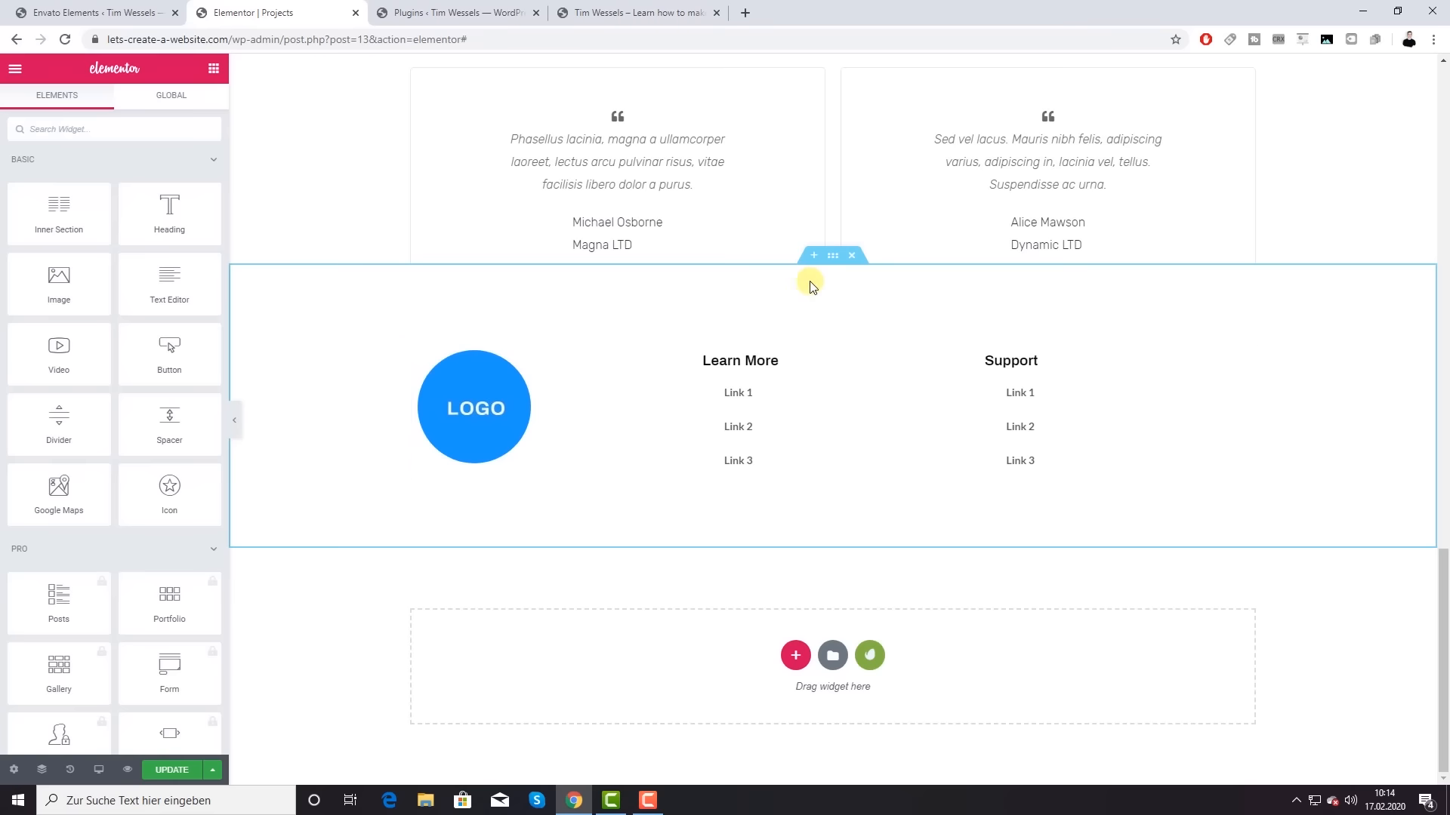
Step: Save the edited footer section as a template named "Good Footer" and close the library
right_click(827, 263)
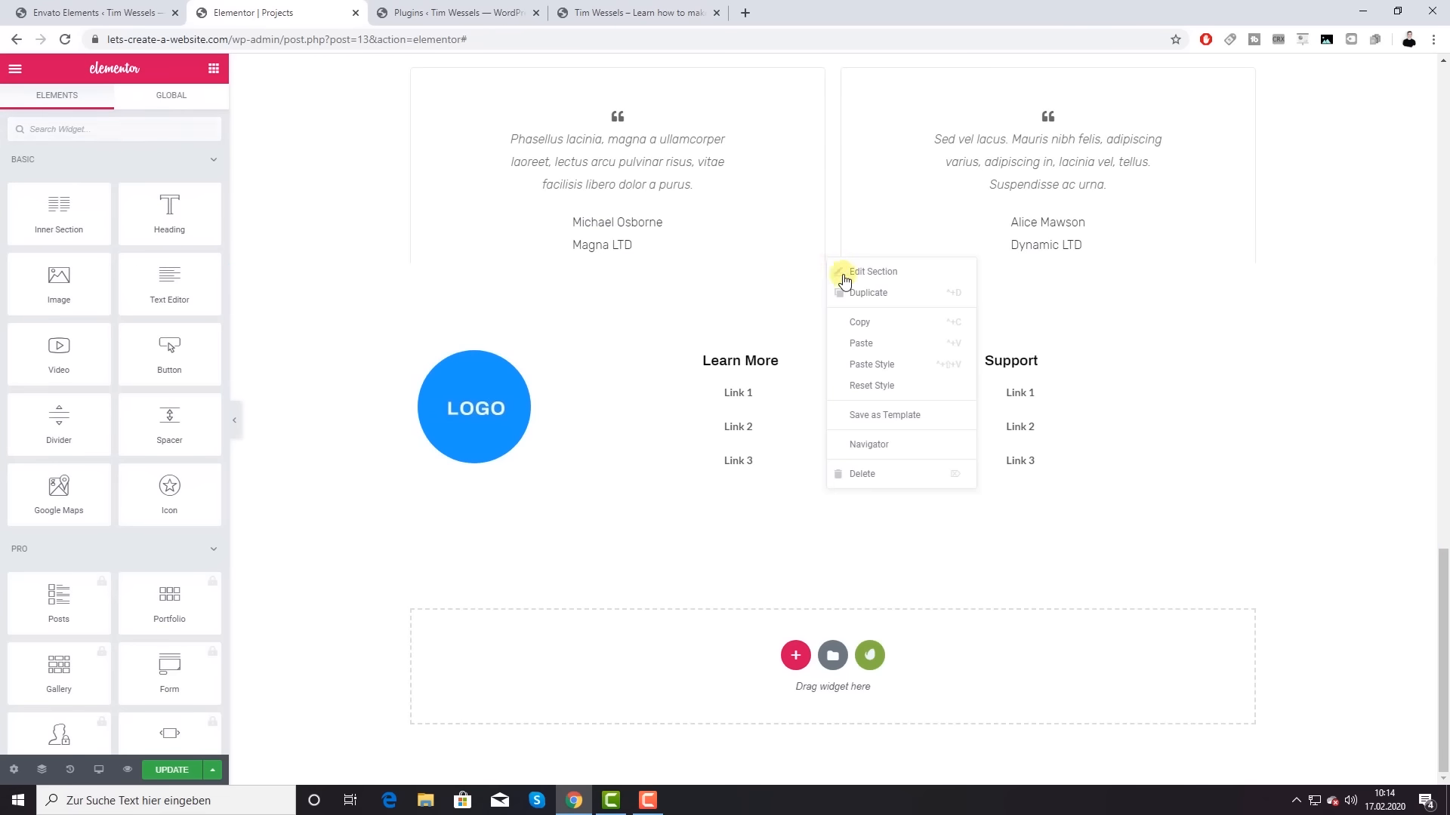
click(886, 417)
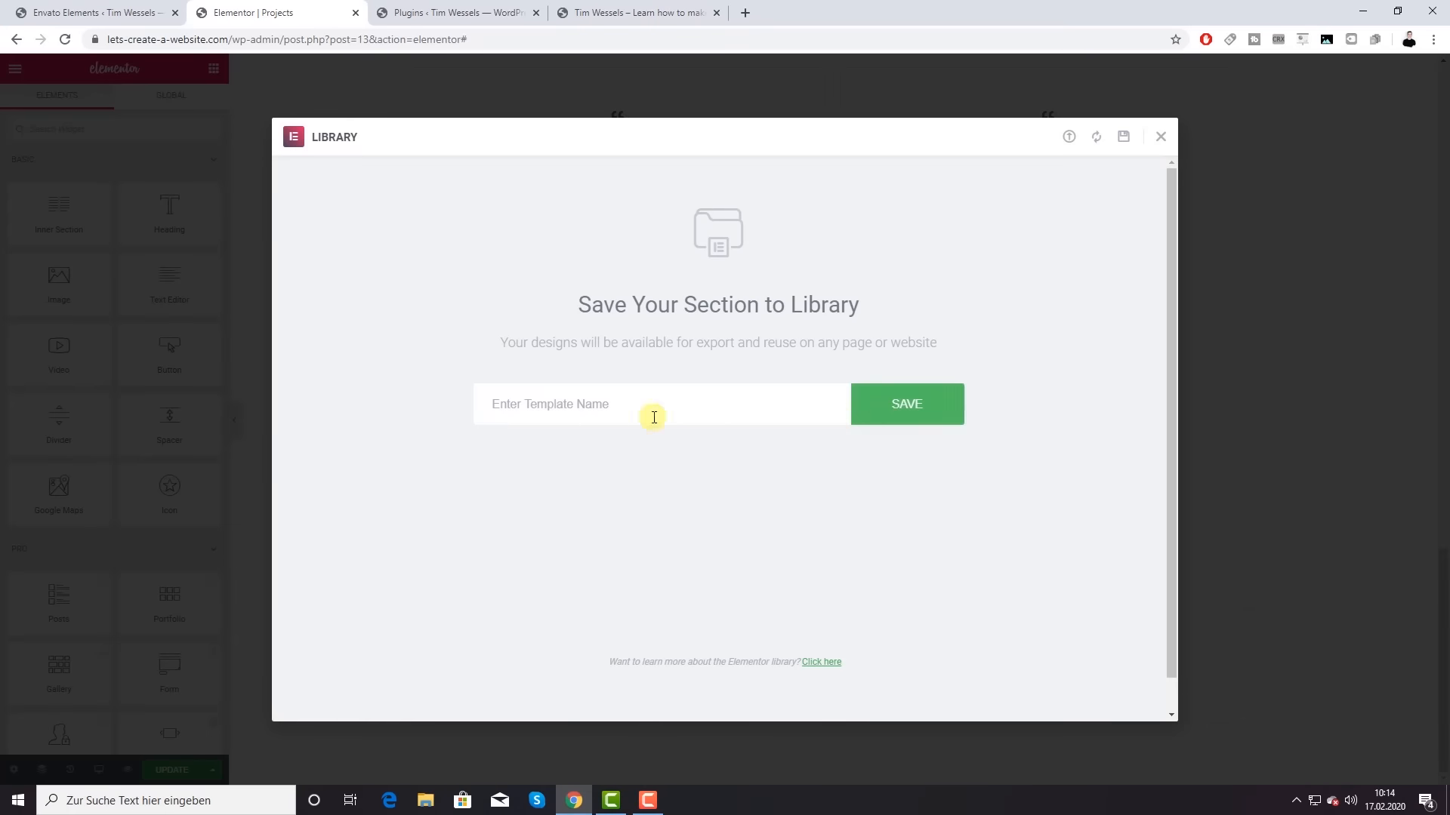
click(552, 406)
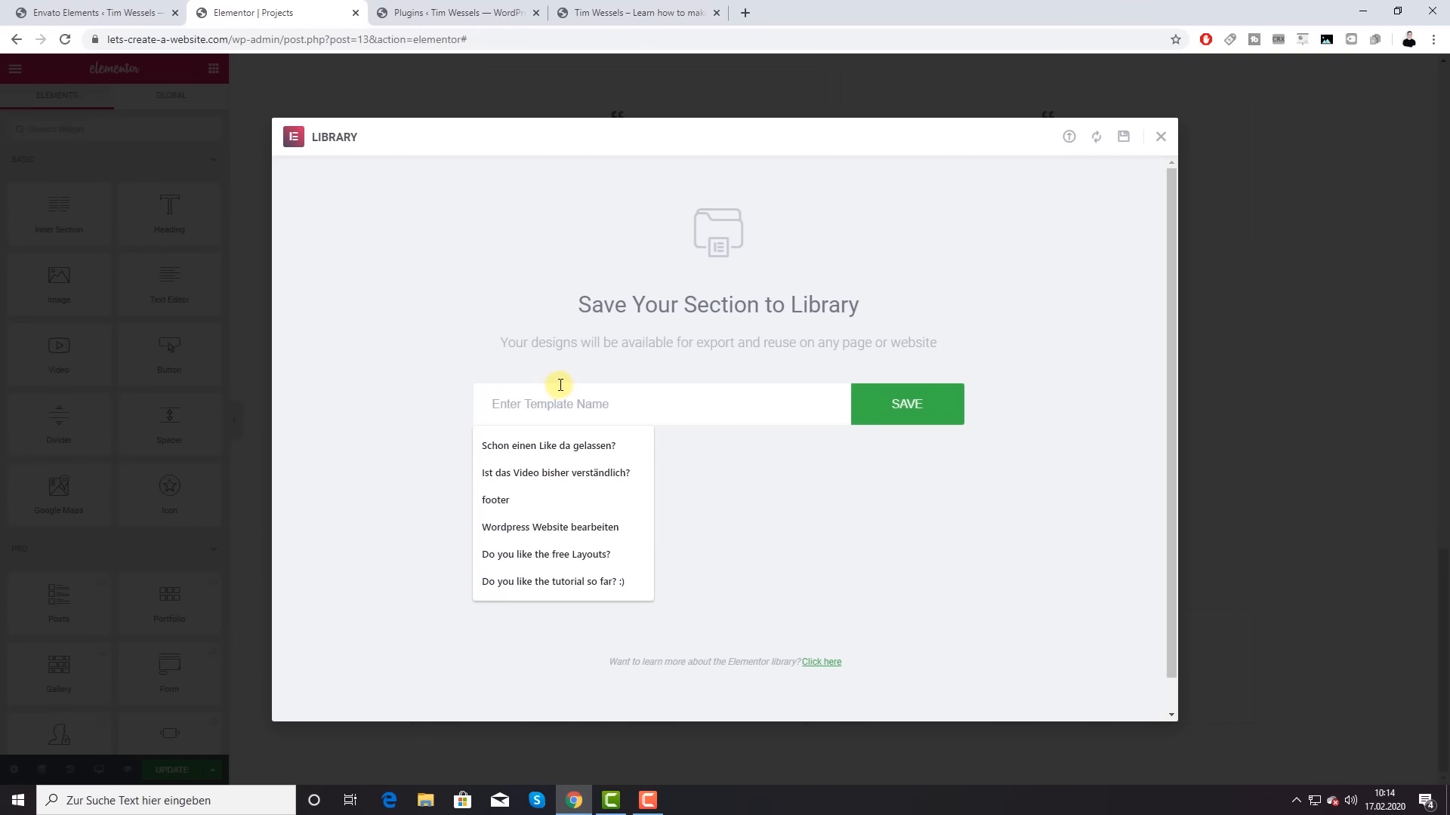
text(Good)
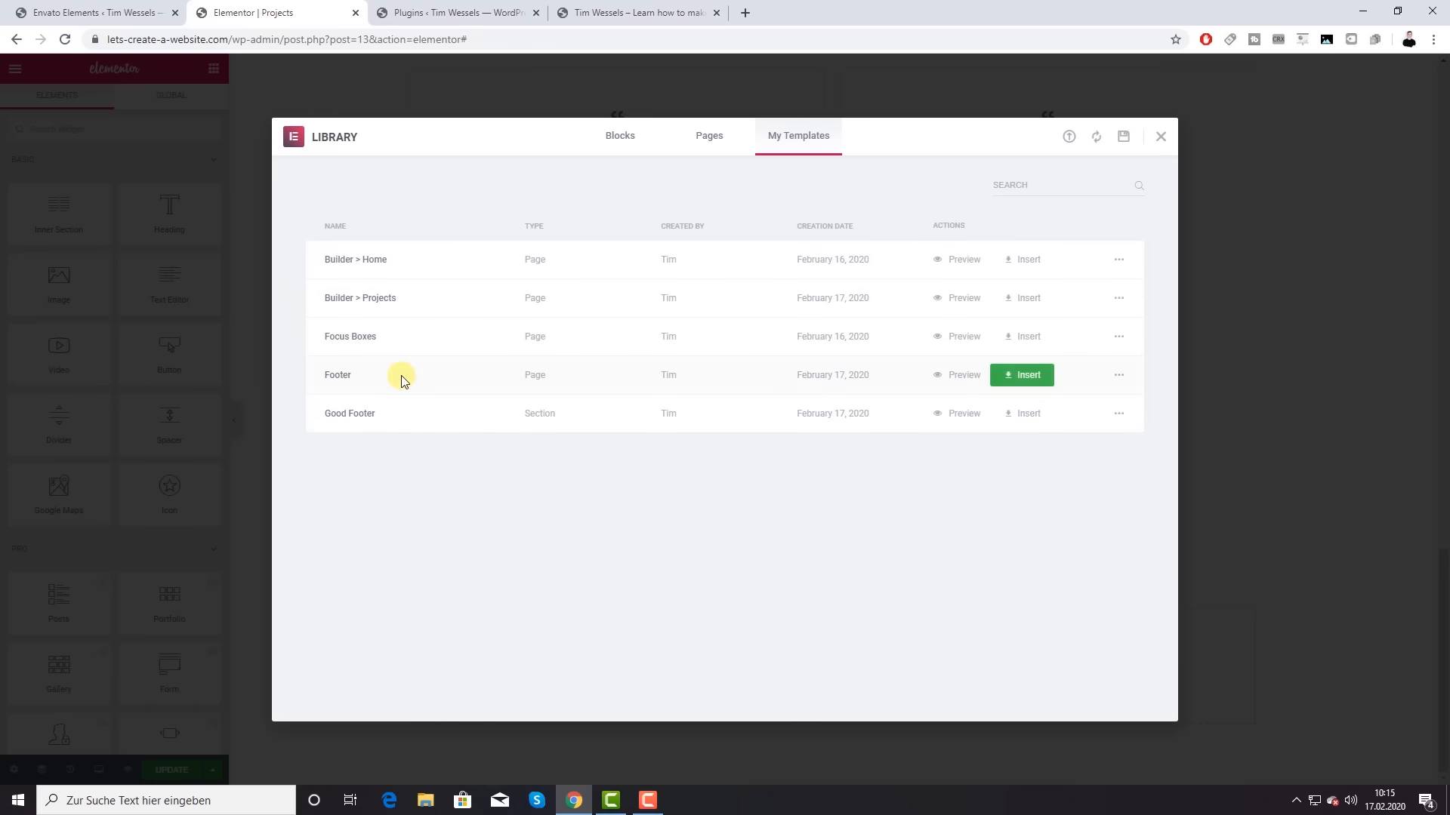
click(1160, 138)
Step: Review the Projects page from the footer up to its project rows and update the page
scroll(695, 650, up, 10)
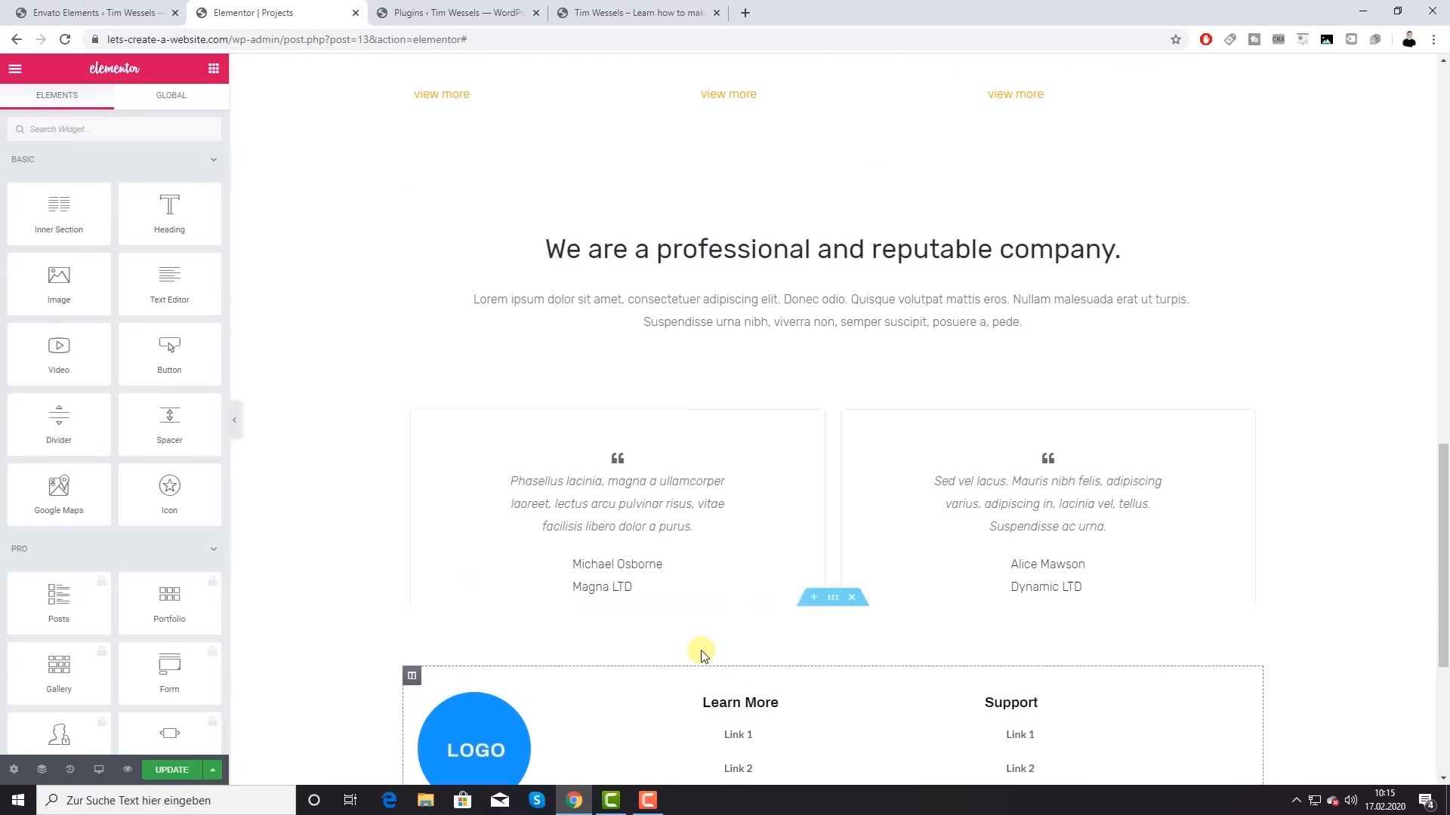
scroll(689, 644, up, 9)
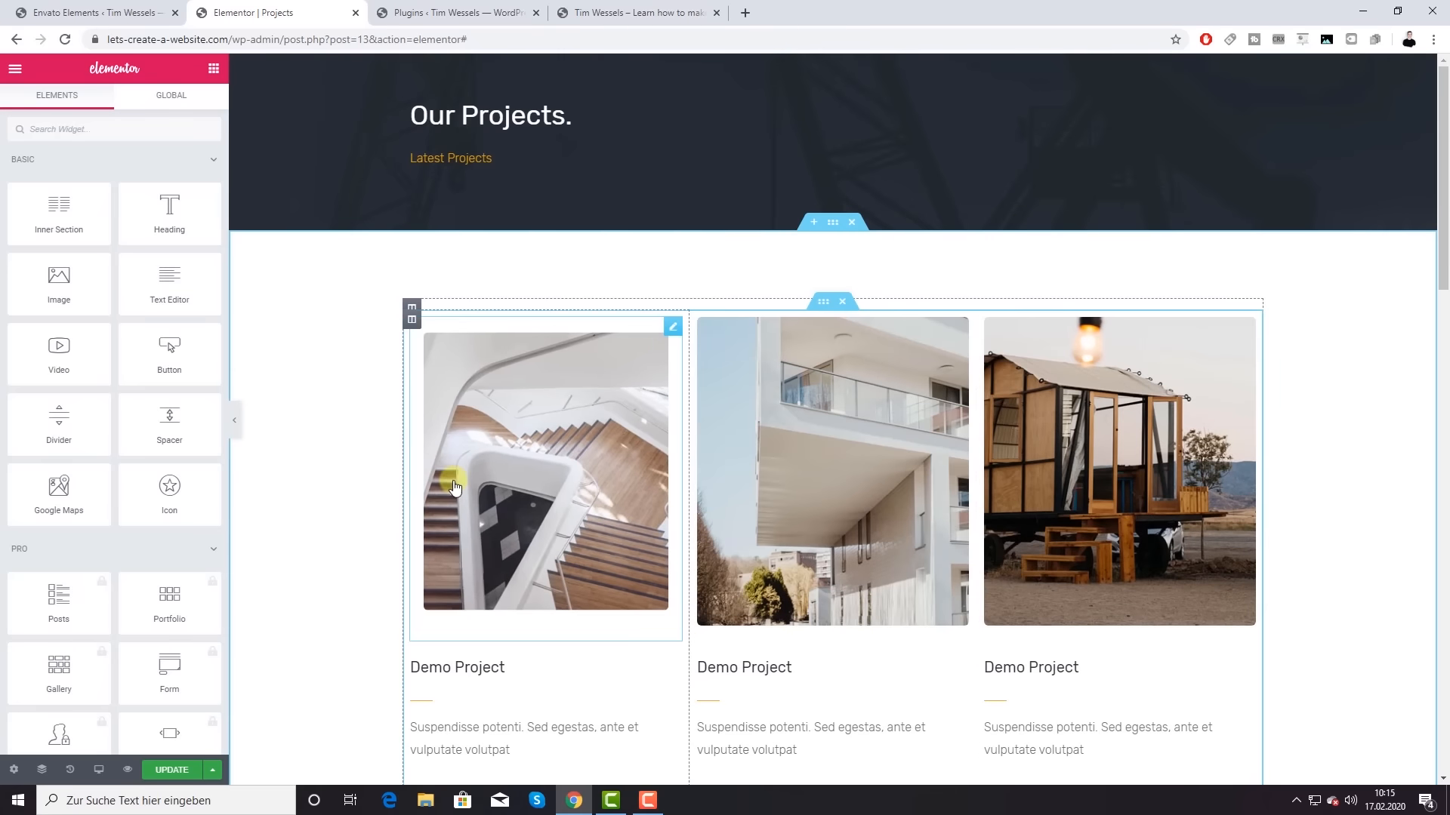
scroll(414, 436, down, 5)
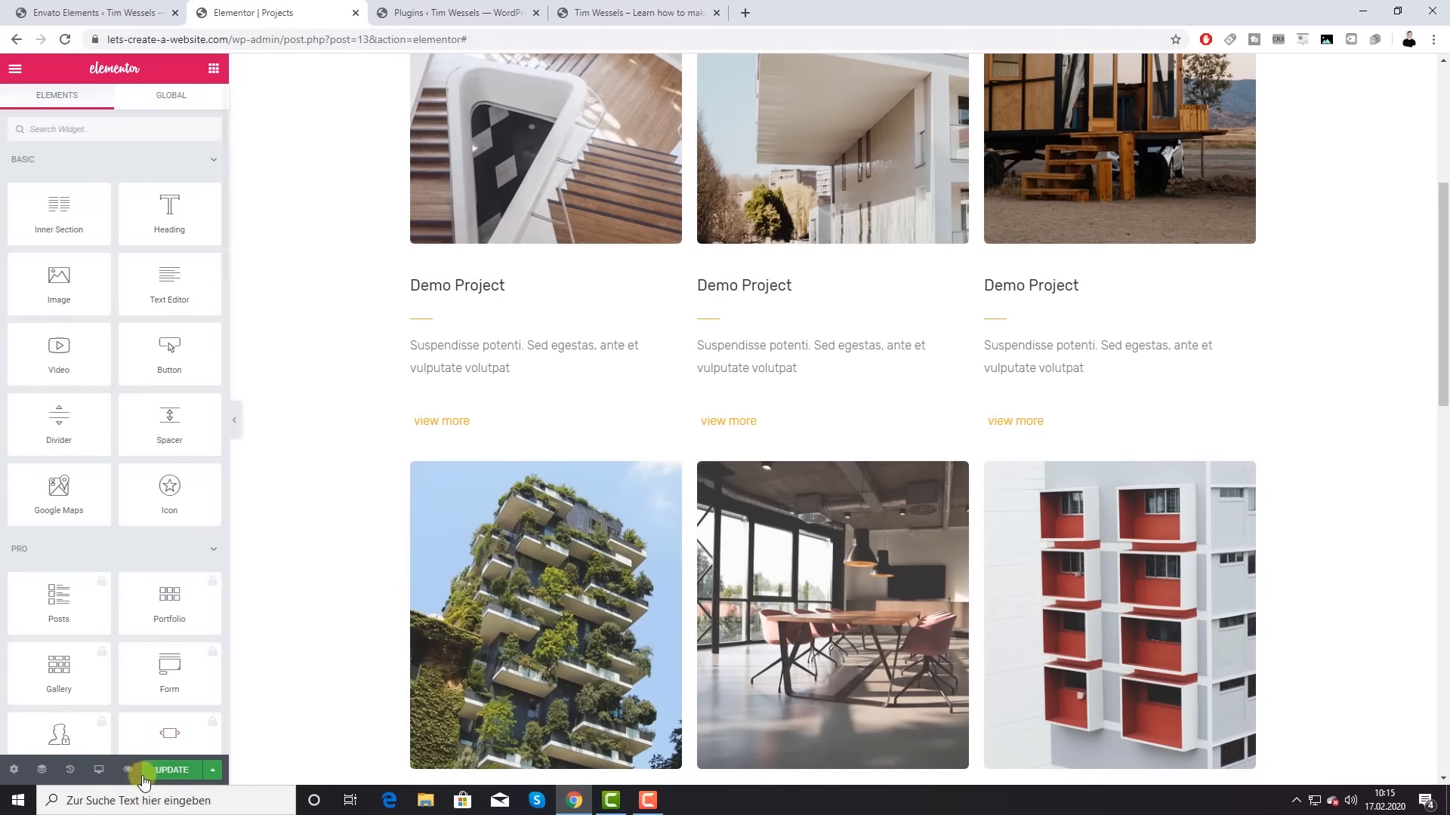
click(172, 770)
Step: Look at the option for saving the whole Projects page as a template and close the library without saving
scroll(408, 463, up, 2)
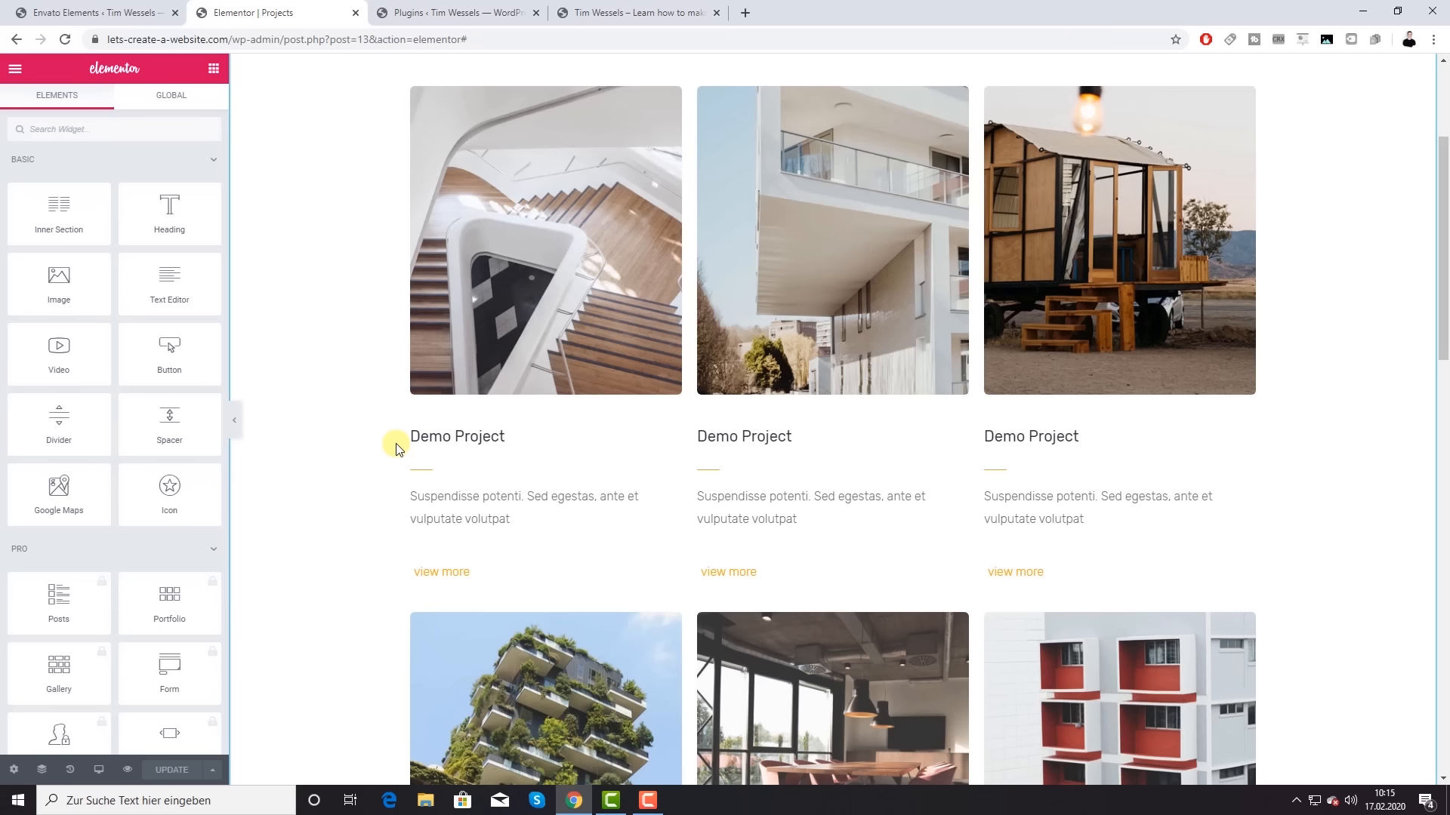
scroll(314, 609, up, 3)
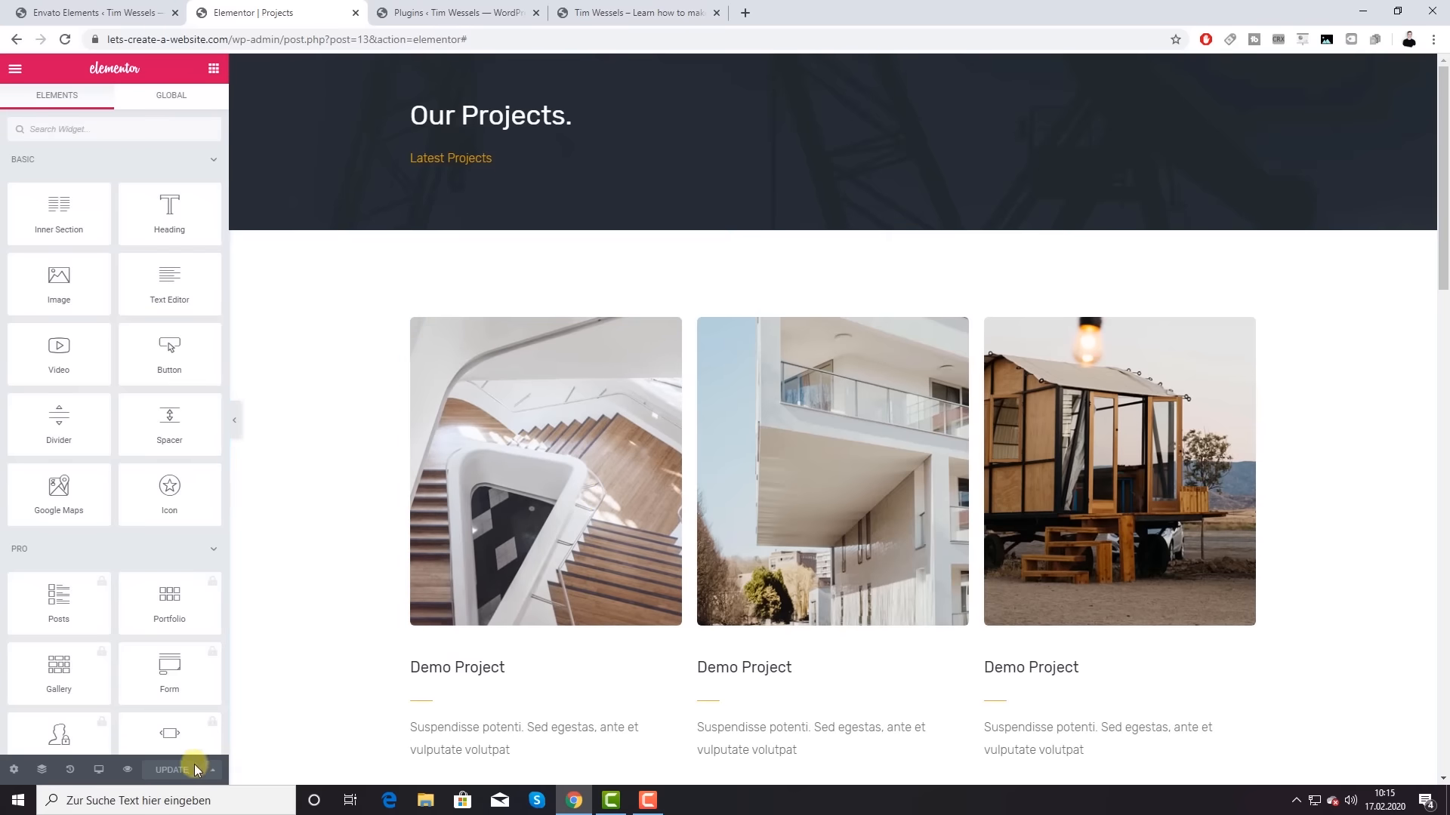
click(214, 771)
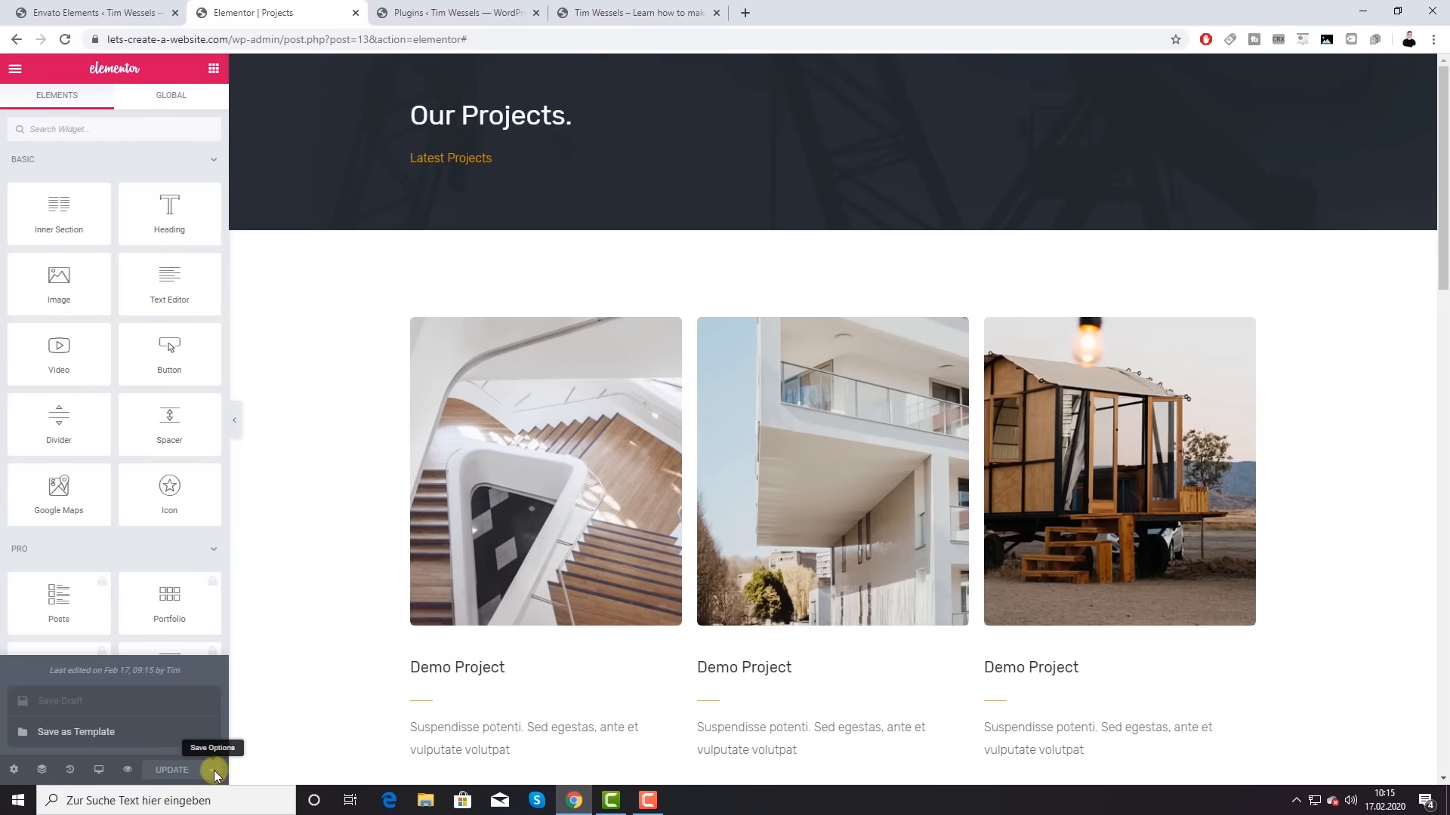
click(76, 733)
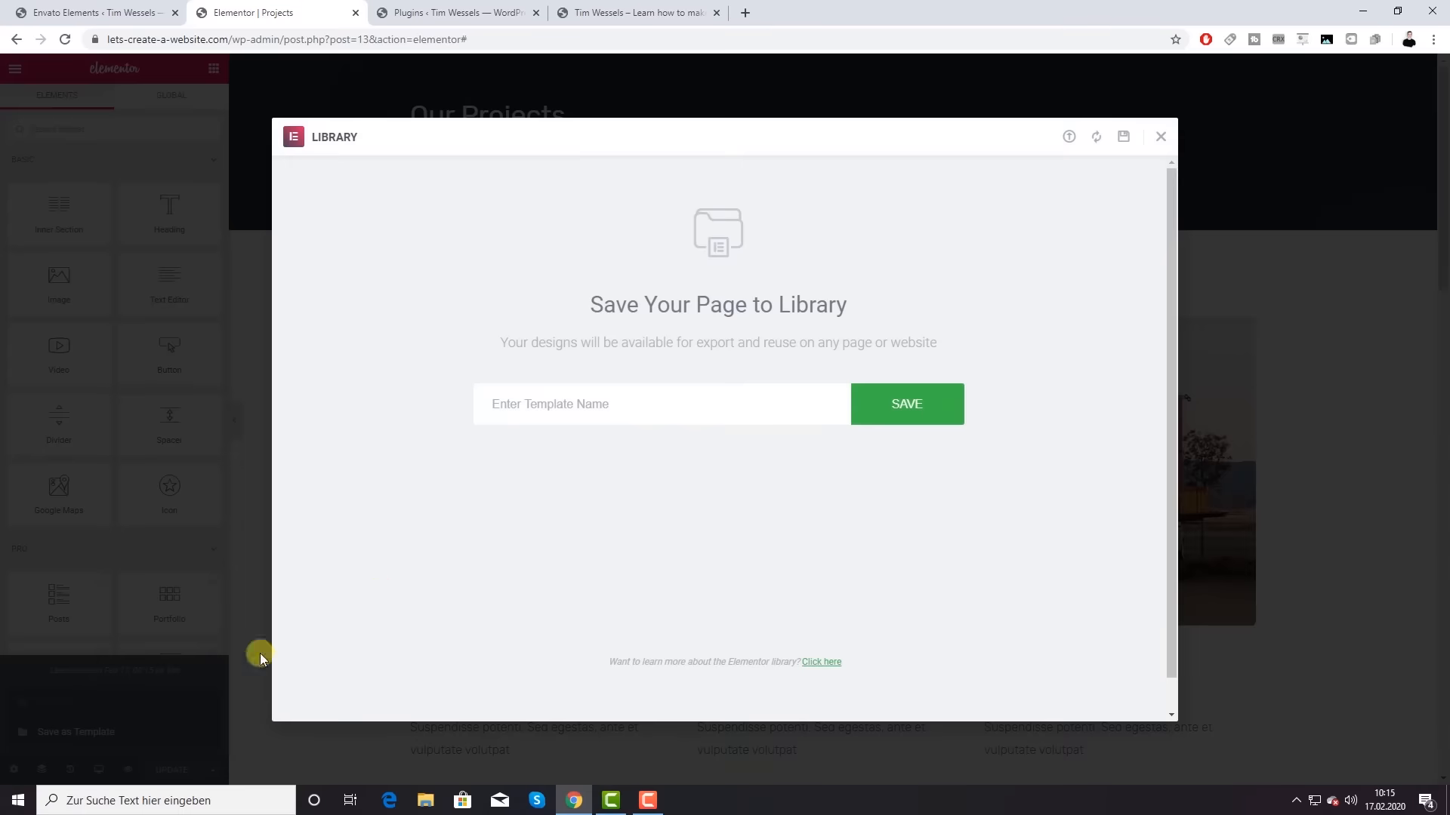
click(599, 405)
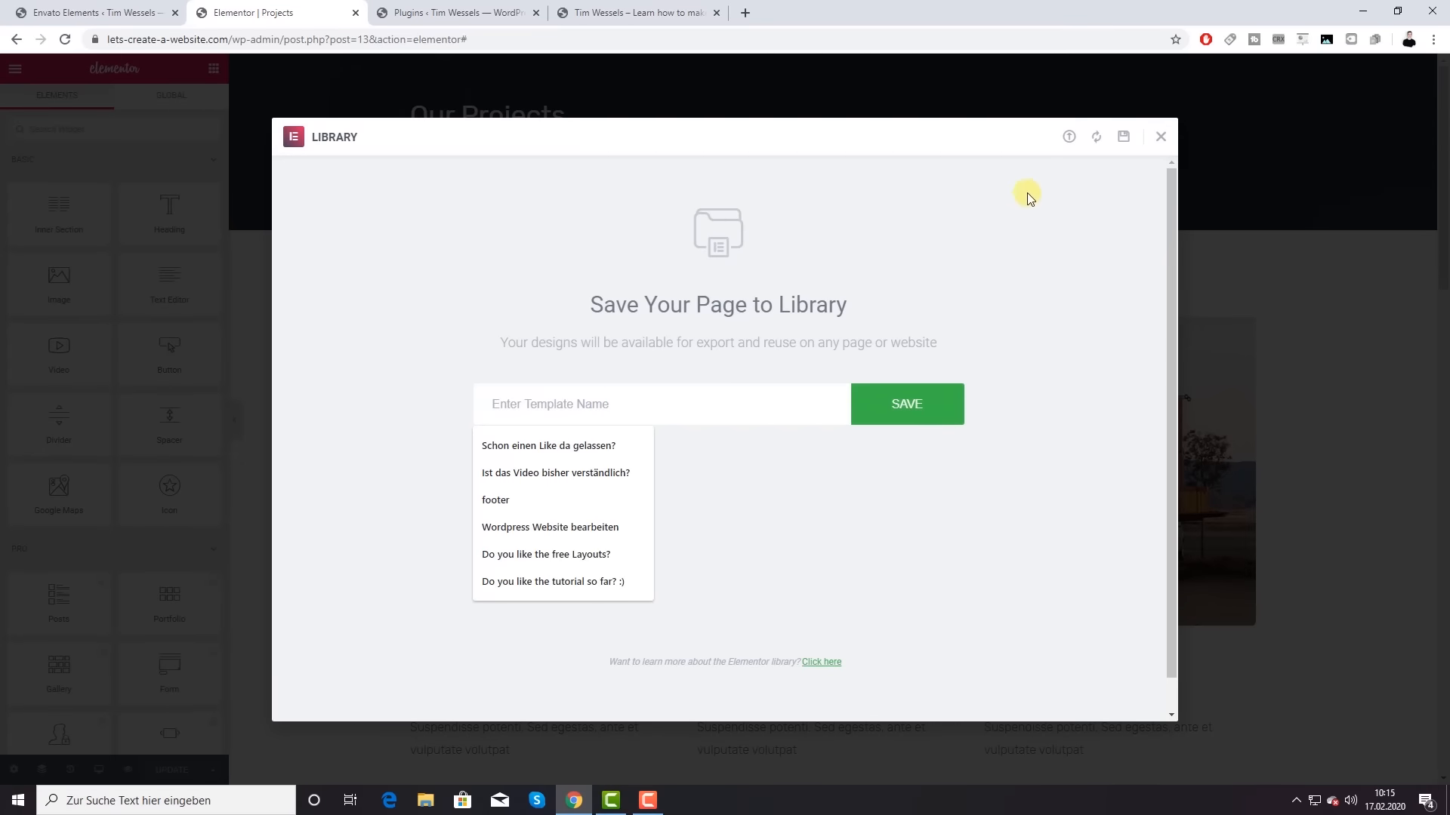
click(1165, 139)
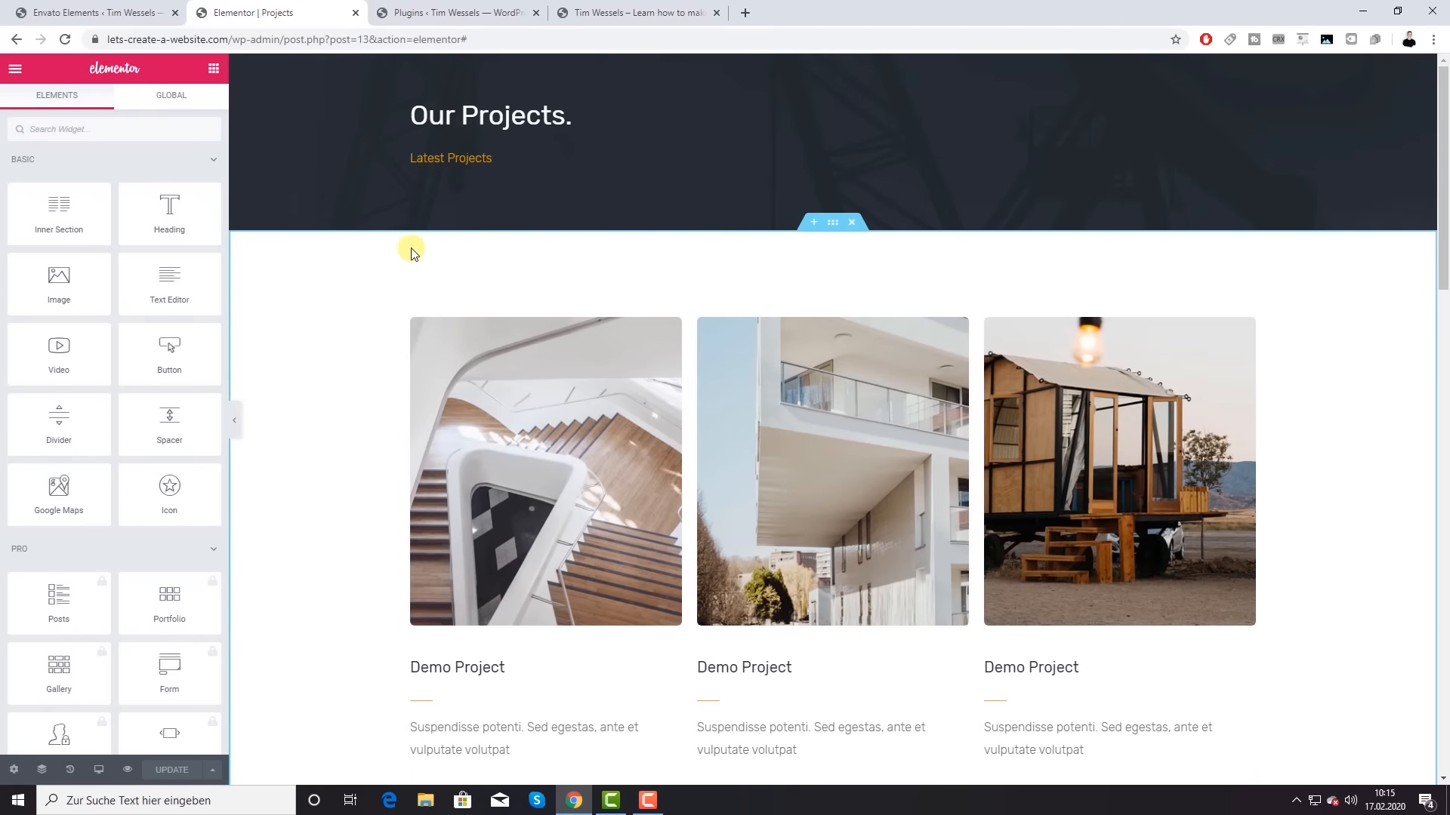
Step: Set the Projects page layout to Default and update the page
scroll(335, 304, down, 15)
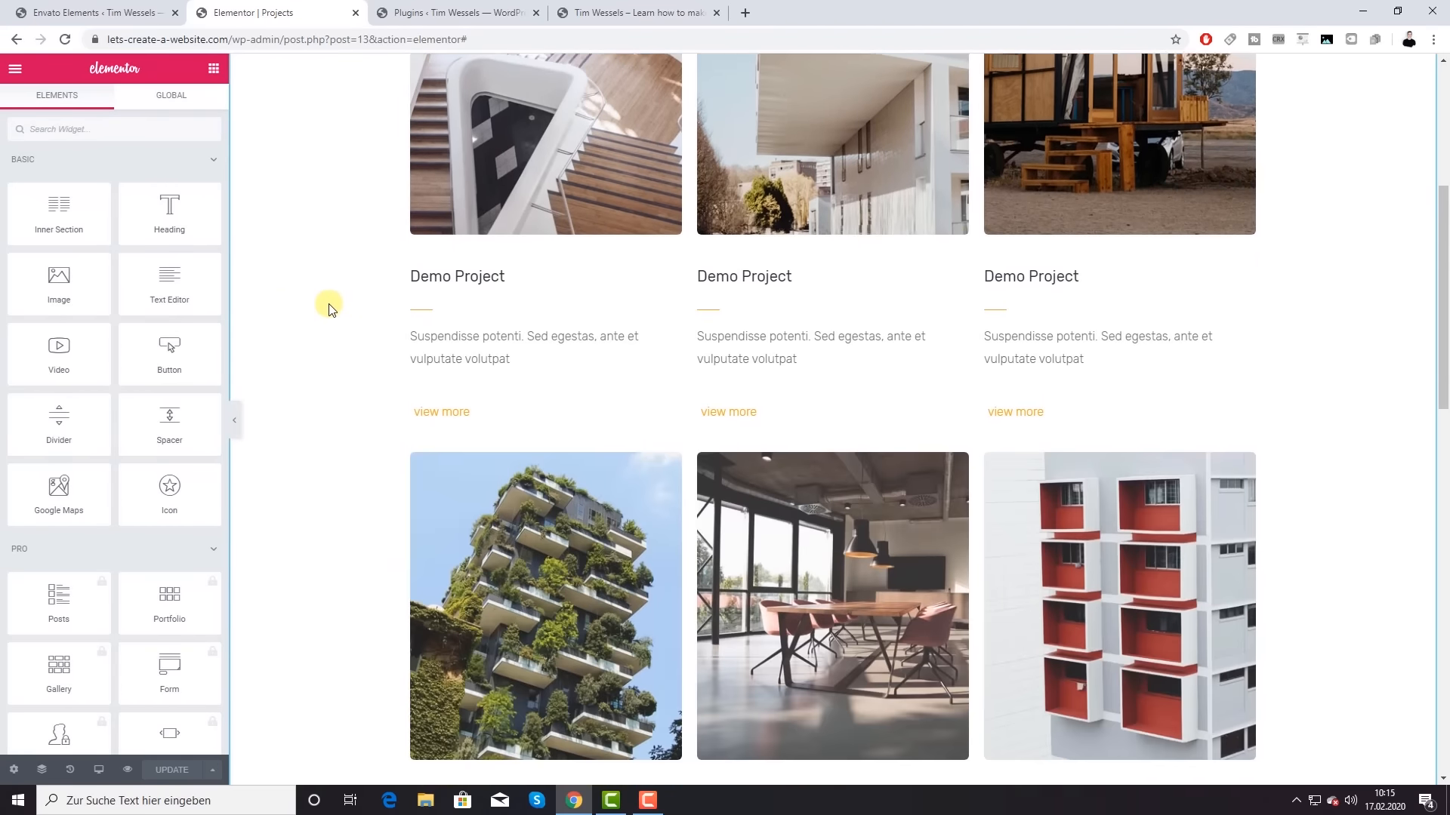
scroll(408, 357, up, 15)
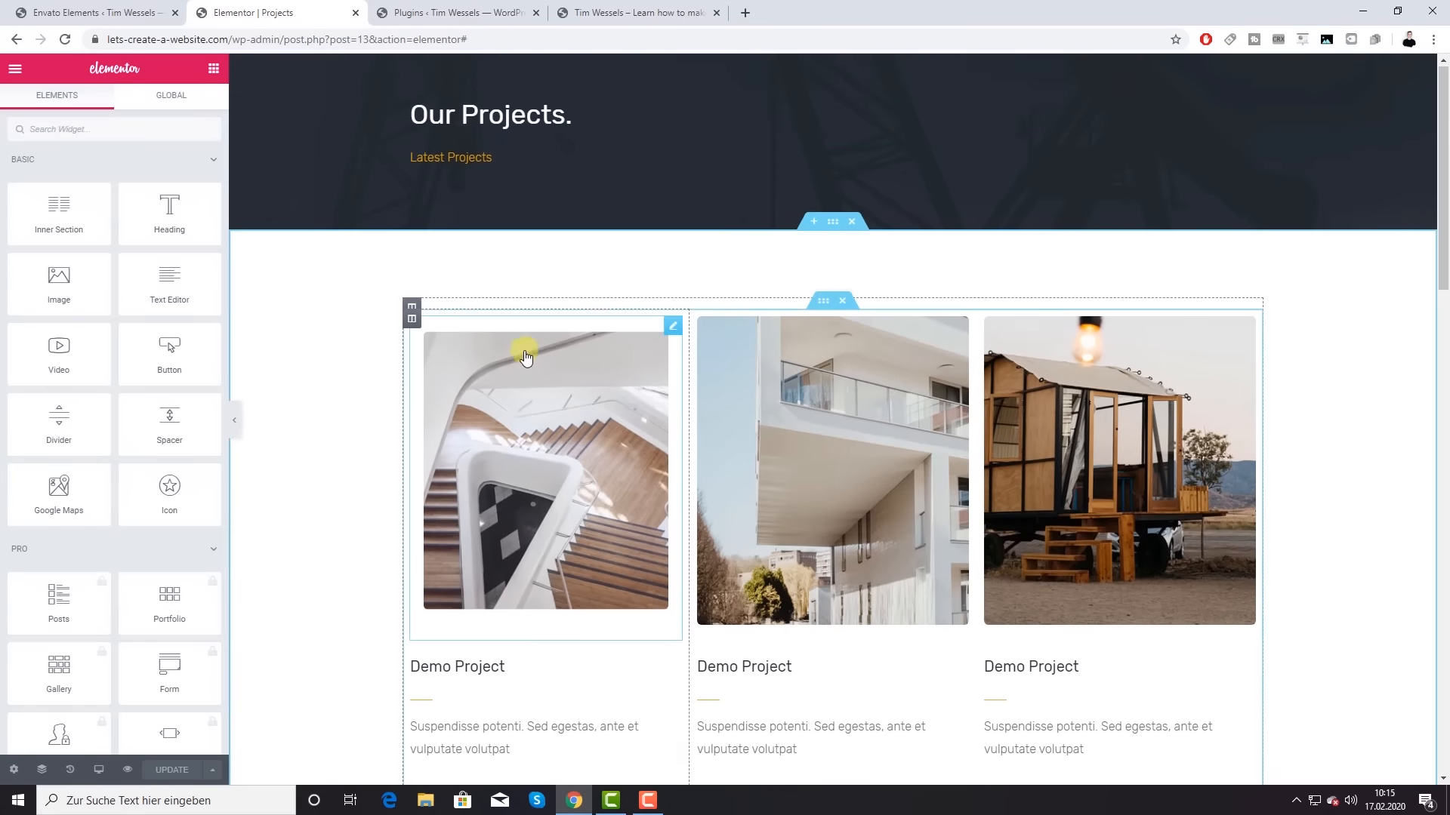
scroll(527, 355, down, 15)
scroll(576, 453, up, 15)
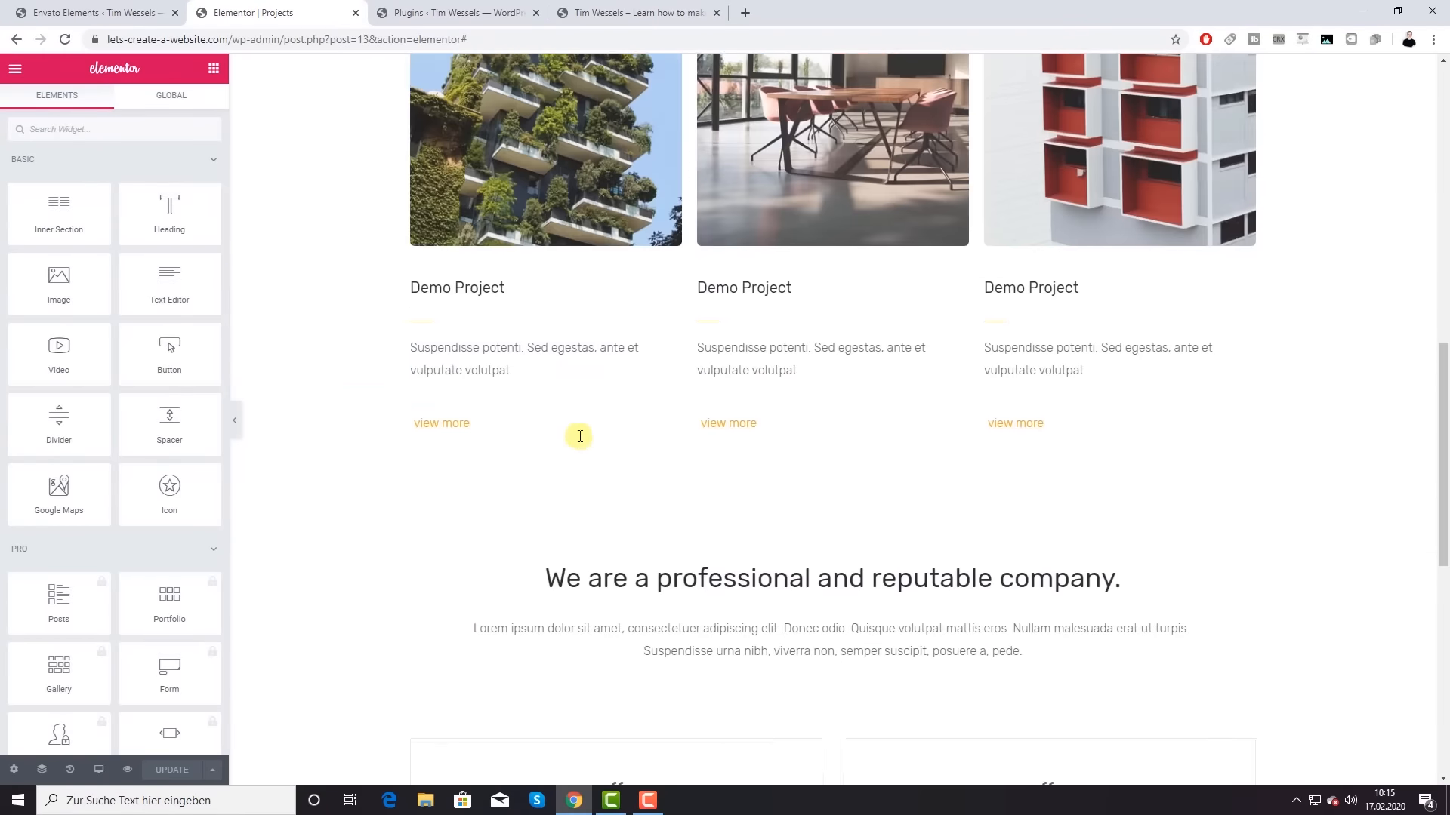
click(14, 769)
click(162, 435)
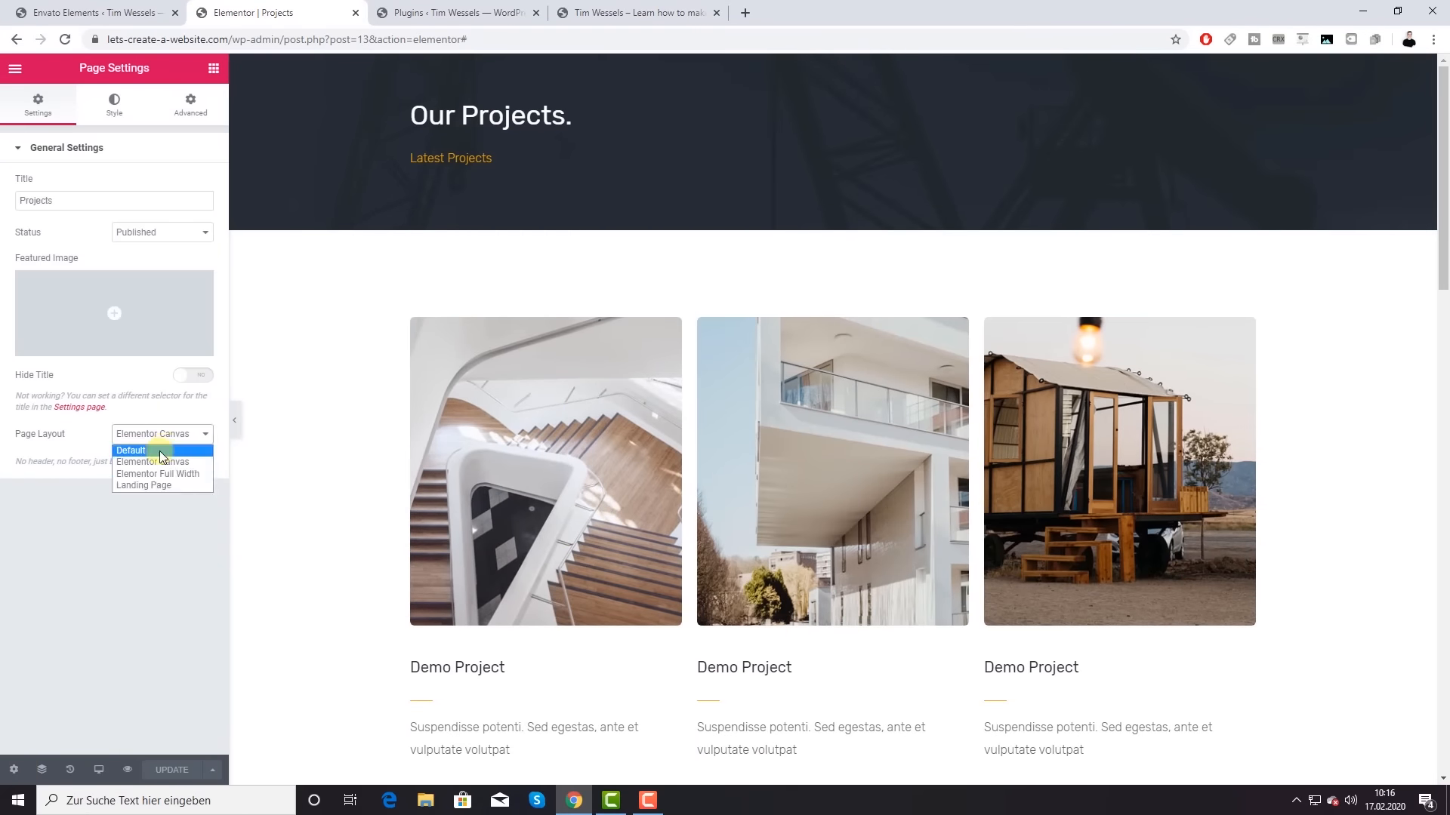
click(164, 452)
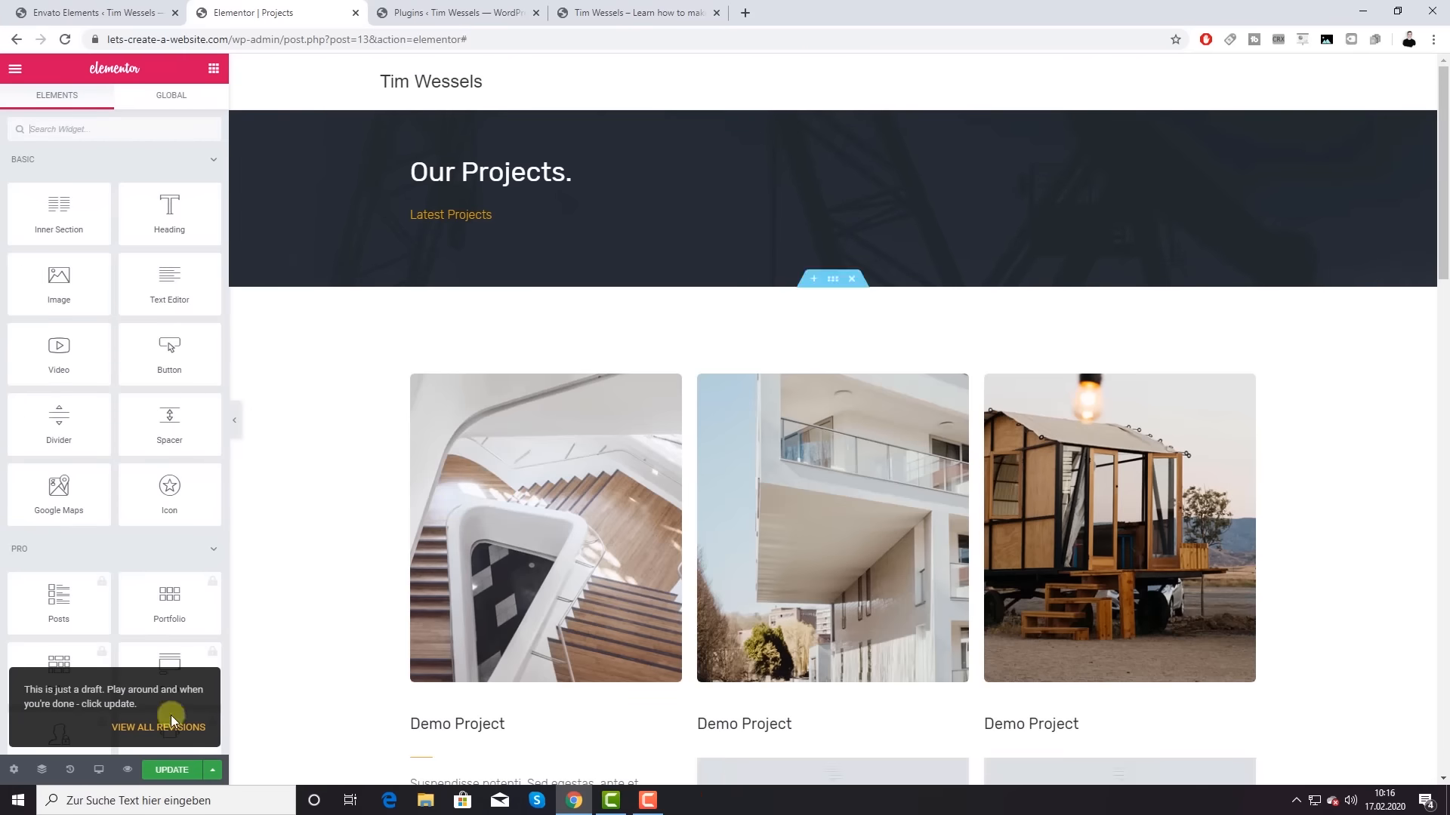
click(171, 770)
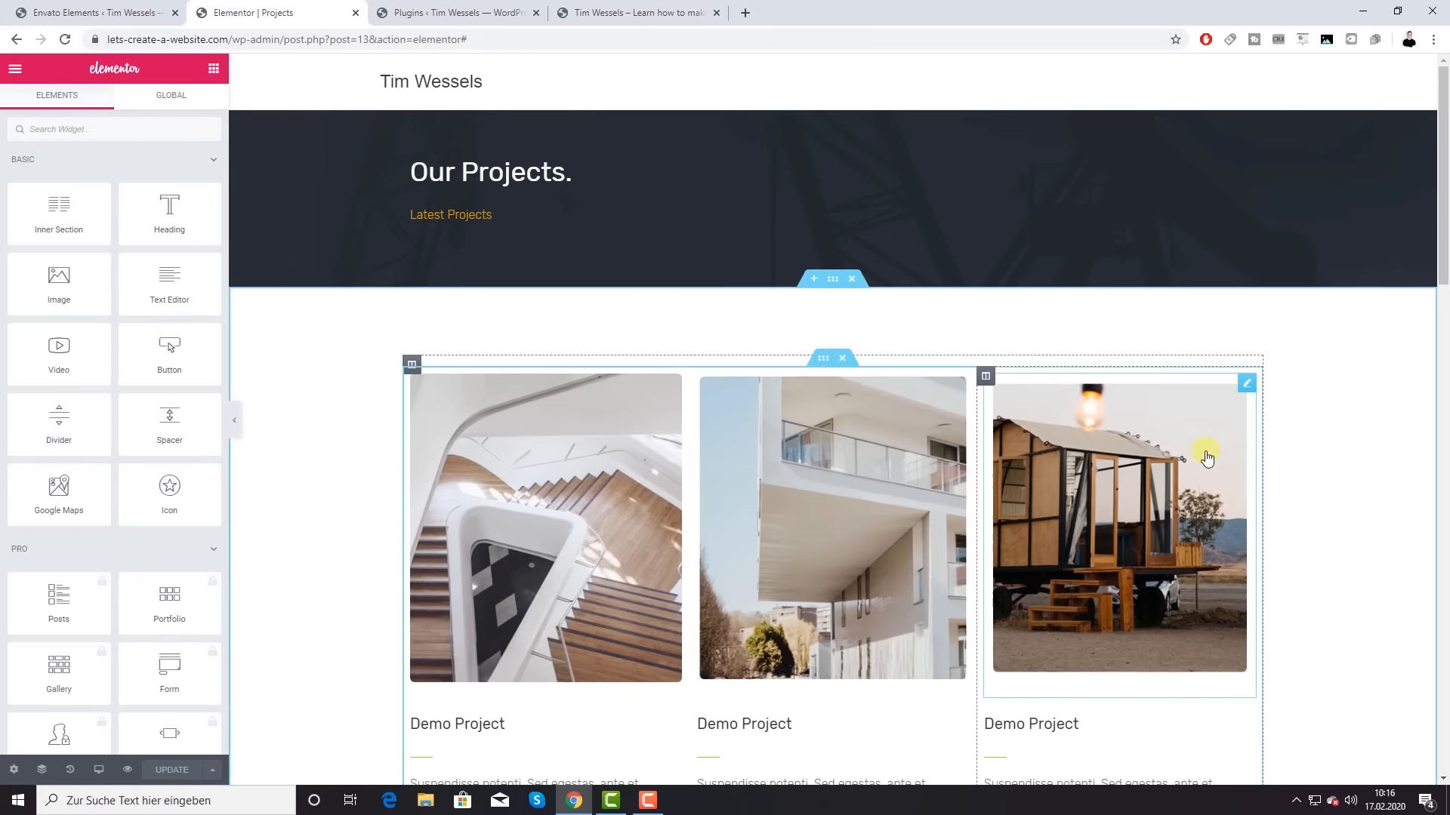
Step: Exit the Projects page to the dashboard and open the Contact page from the page list for editing with Elementor
scroll(1384, 468, down, 3)
scroll(1383, 468, down, 3)
scroll(1379, 463, up, 6)
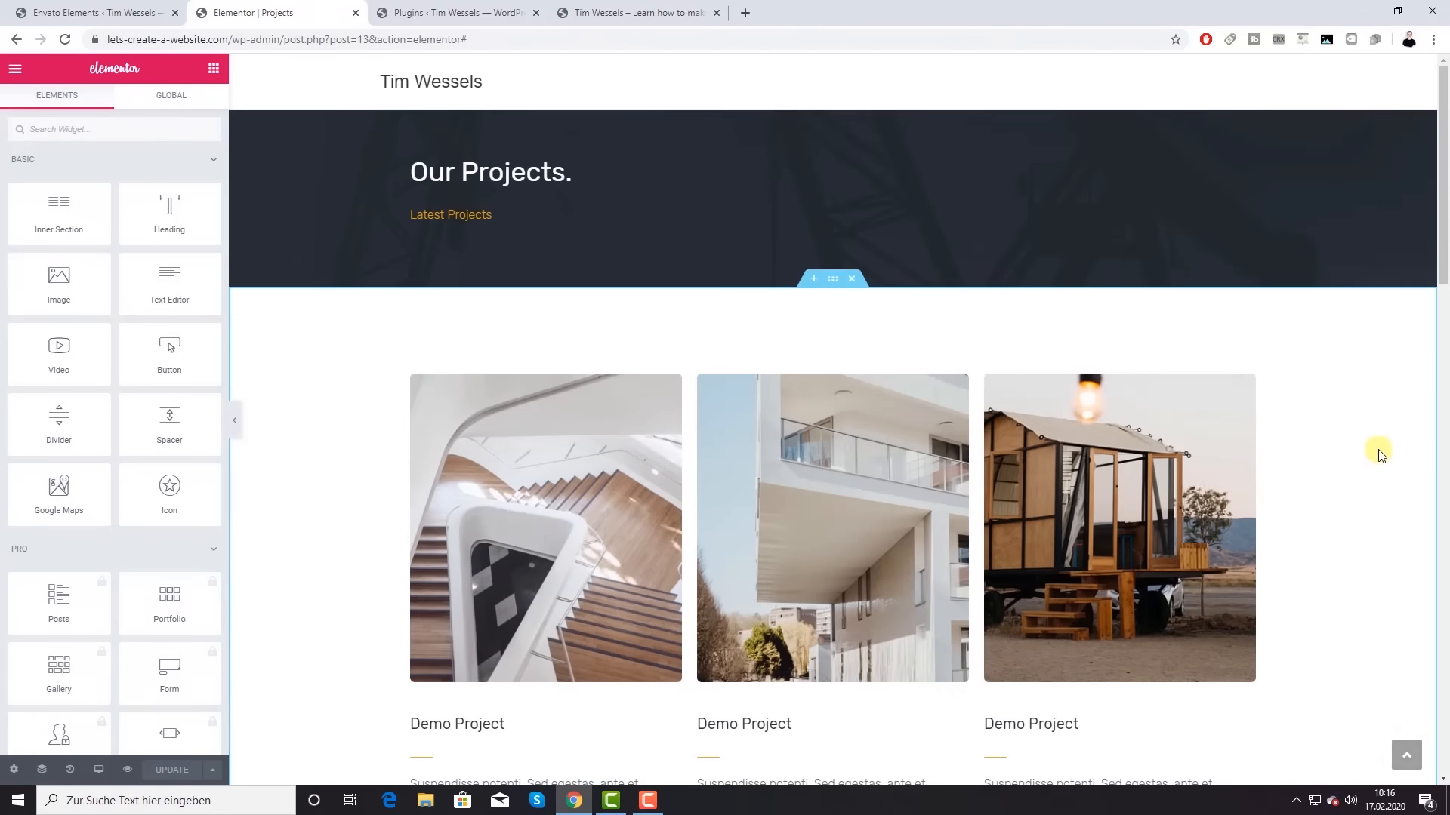
click(13, 74)
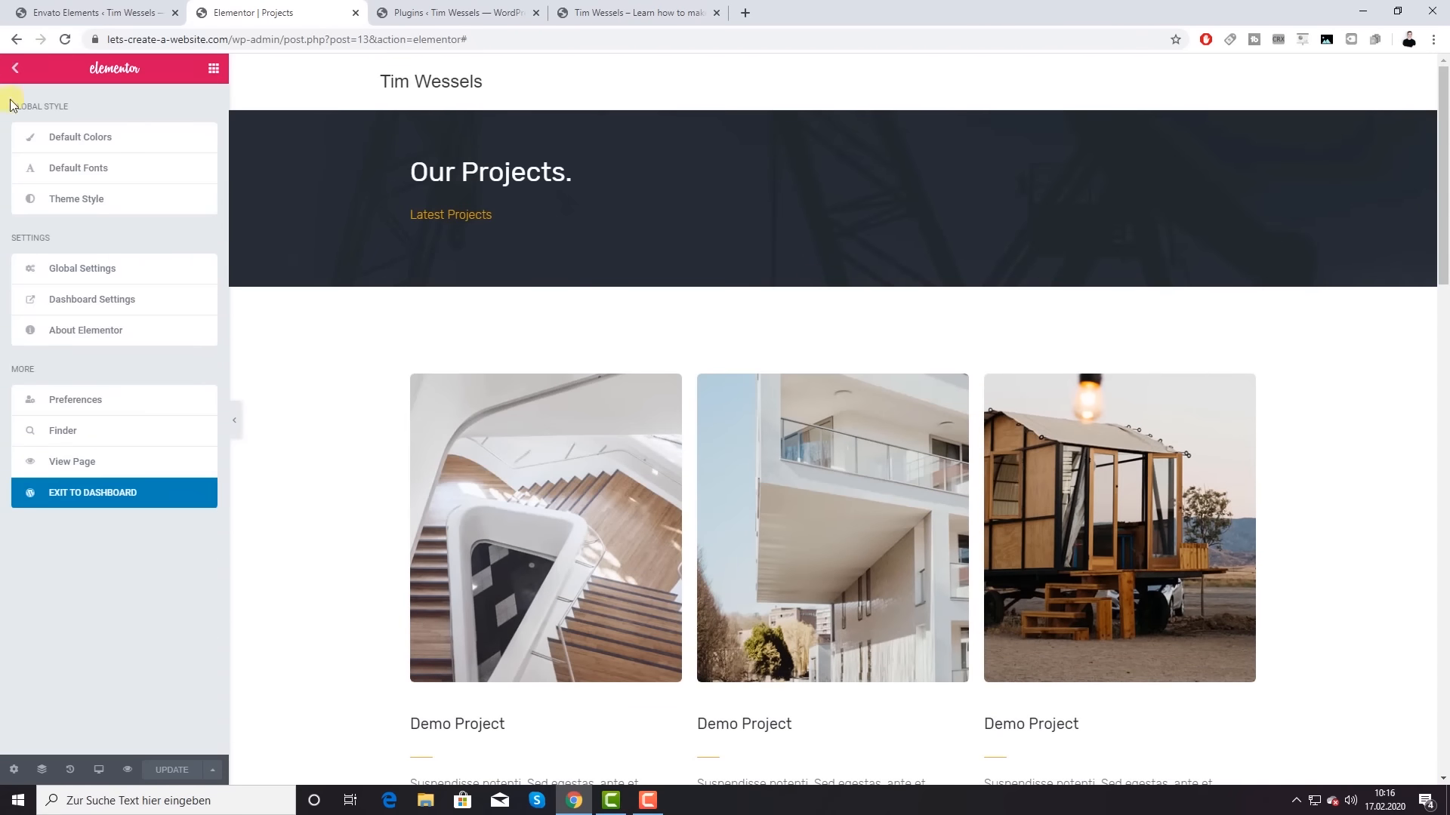
click(82, 491)
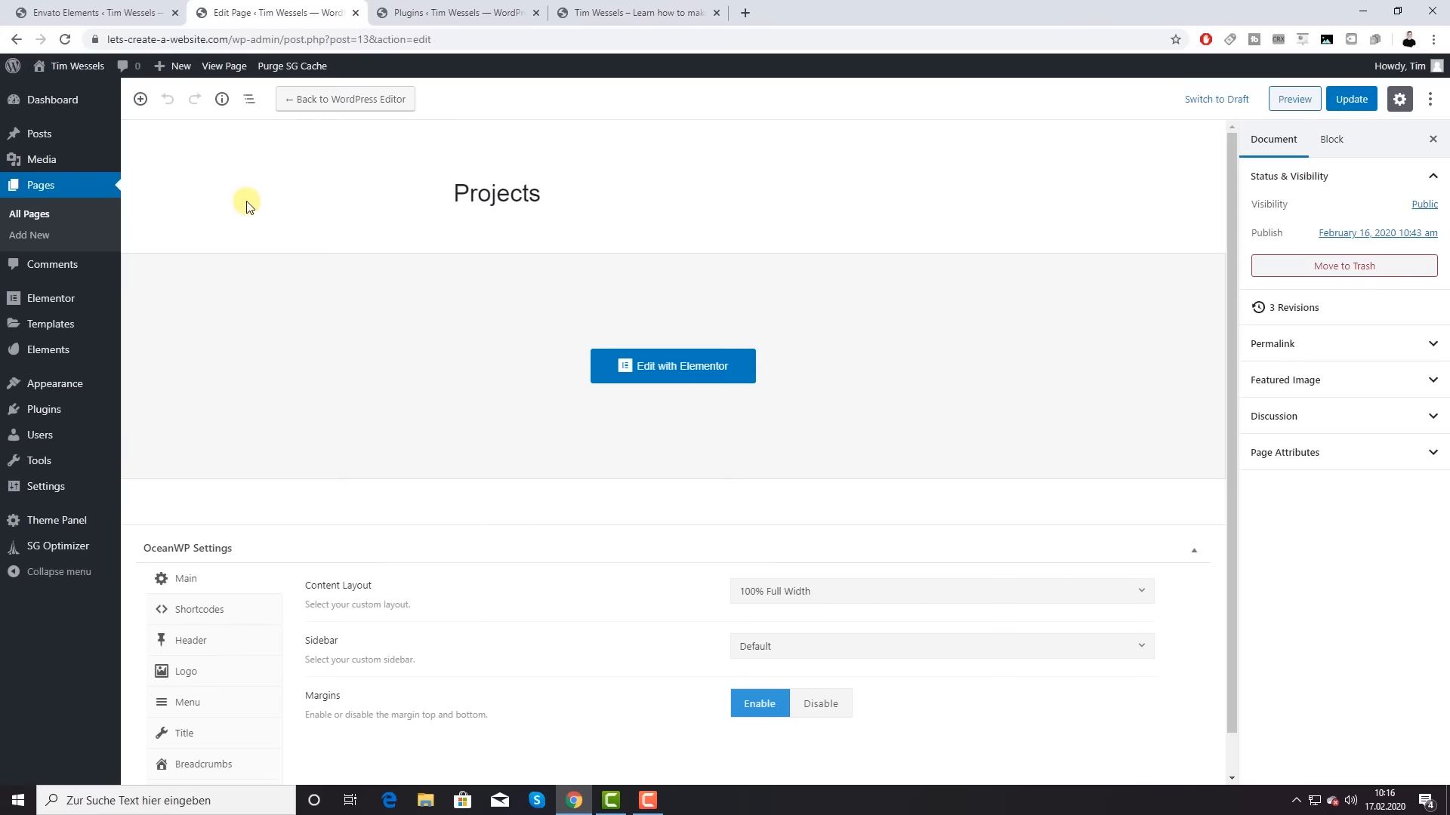
click(34, 215)
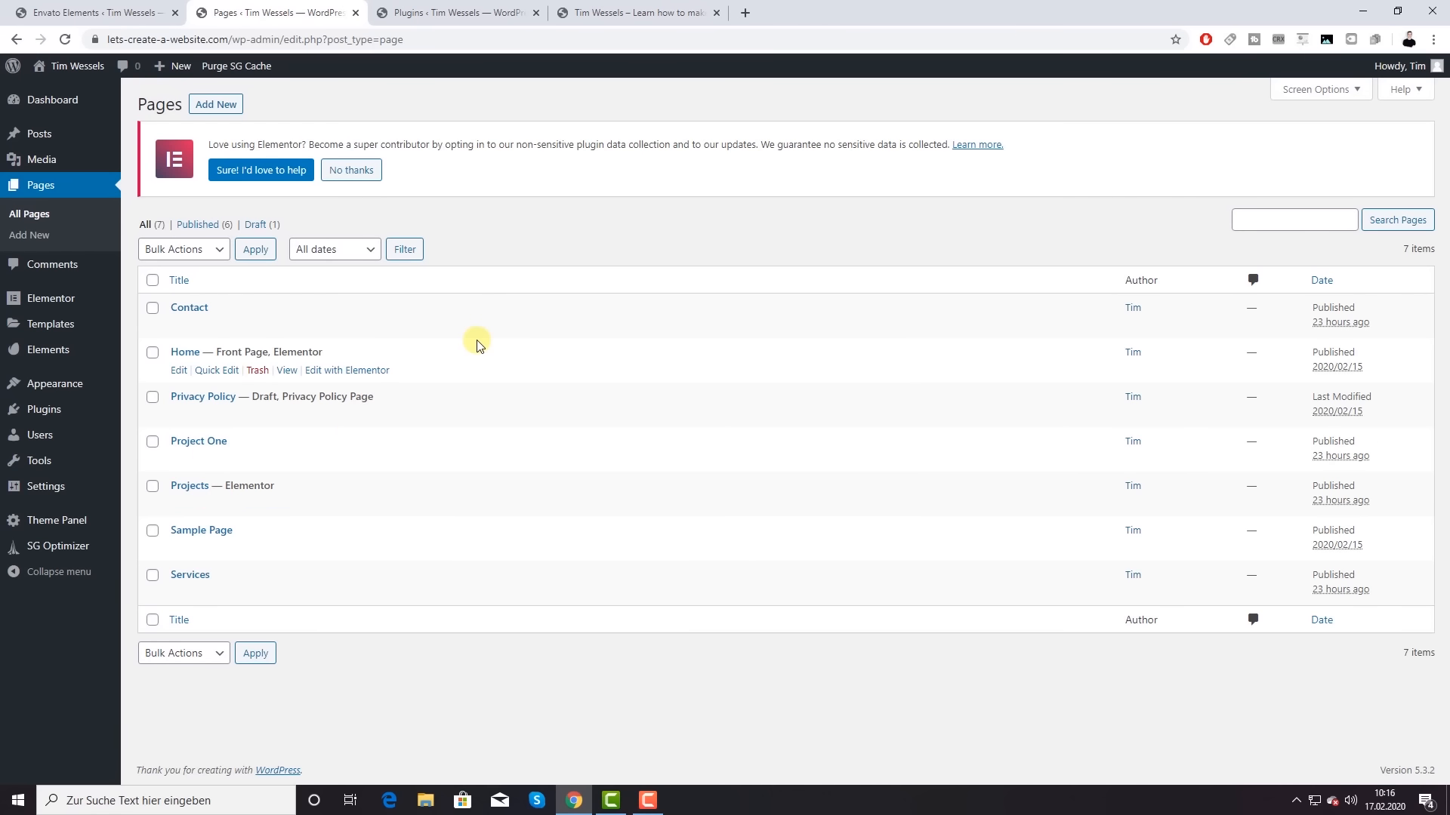
click(196, 310)
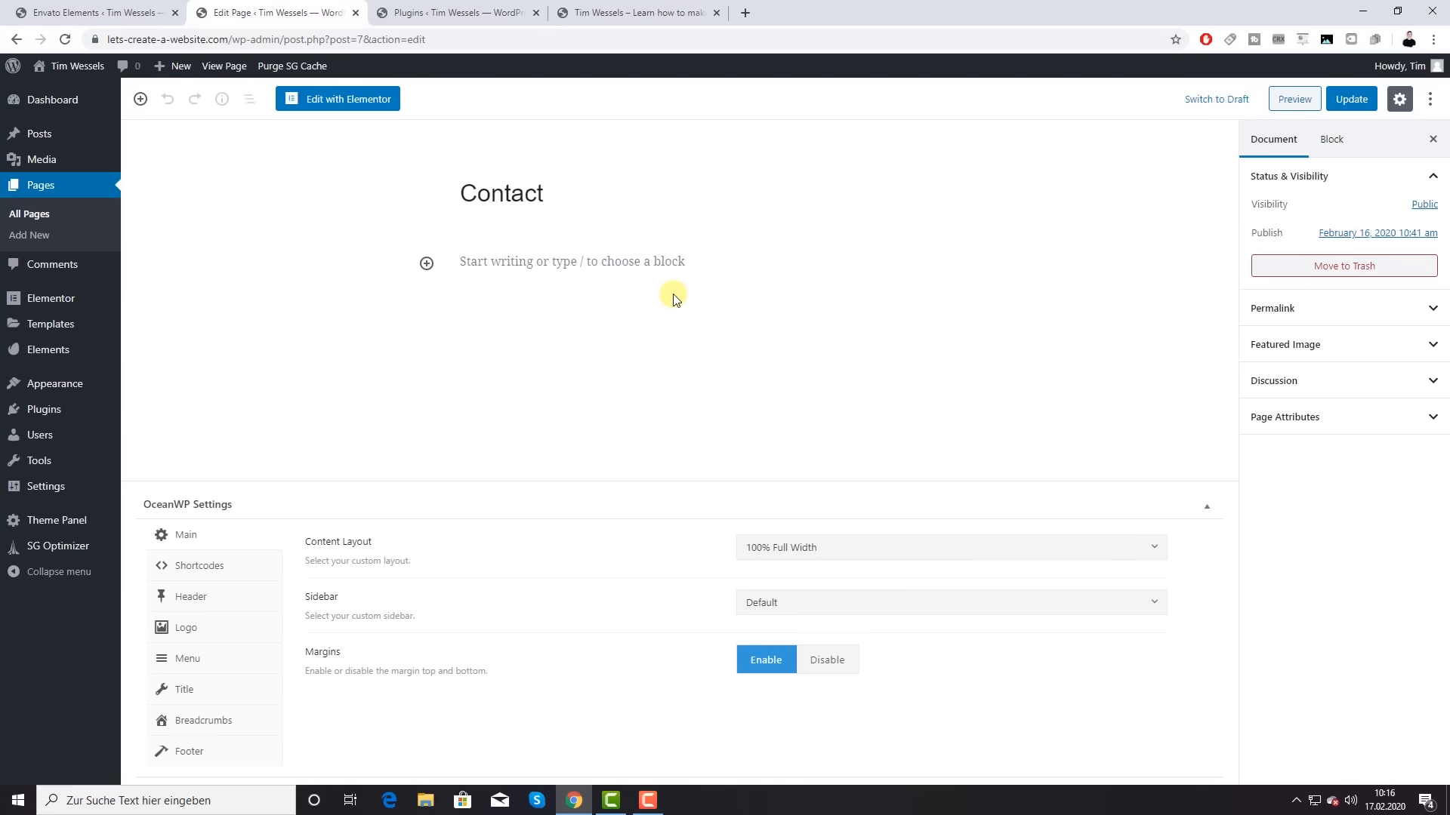
click(385, 101)
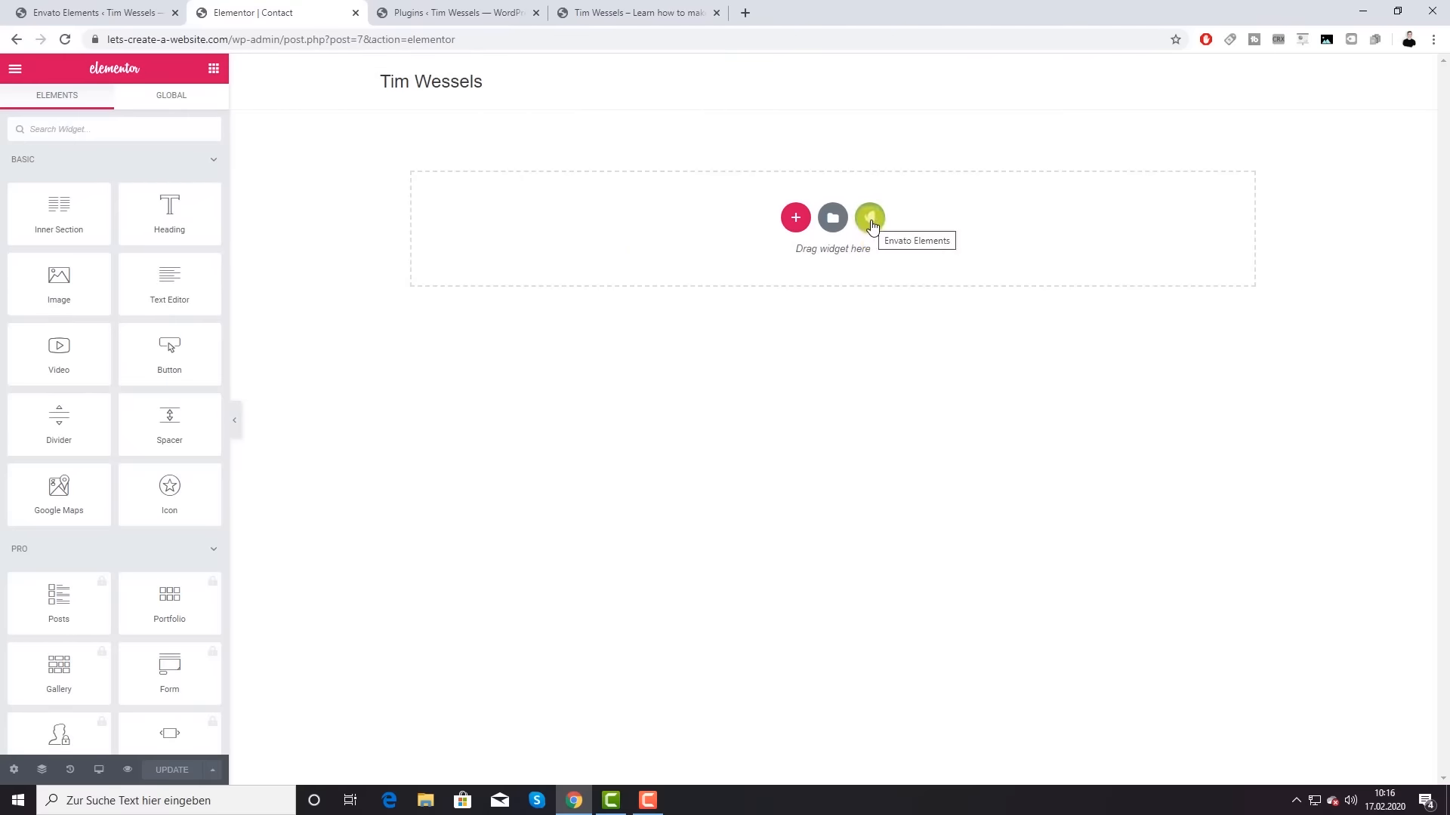
Step: Open the Builder template kit on the fifth page of the Envato Elements template library
click(871, 219)
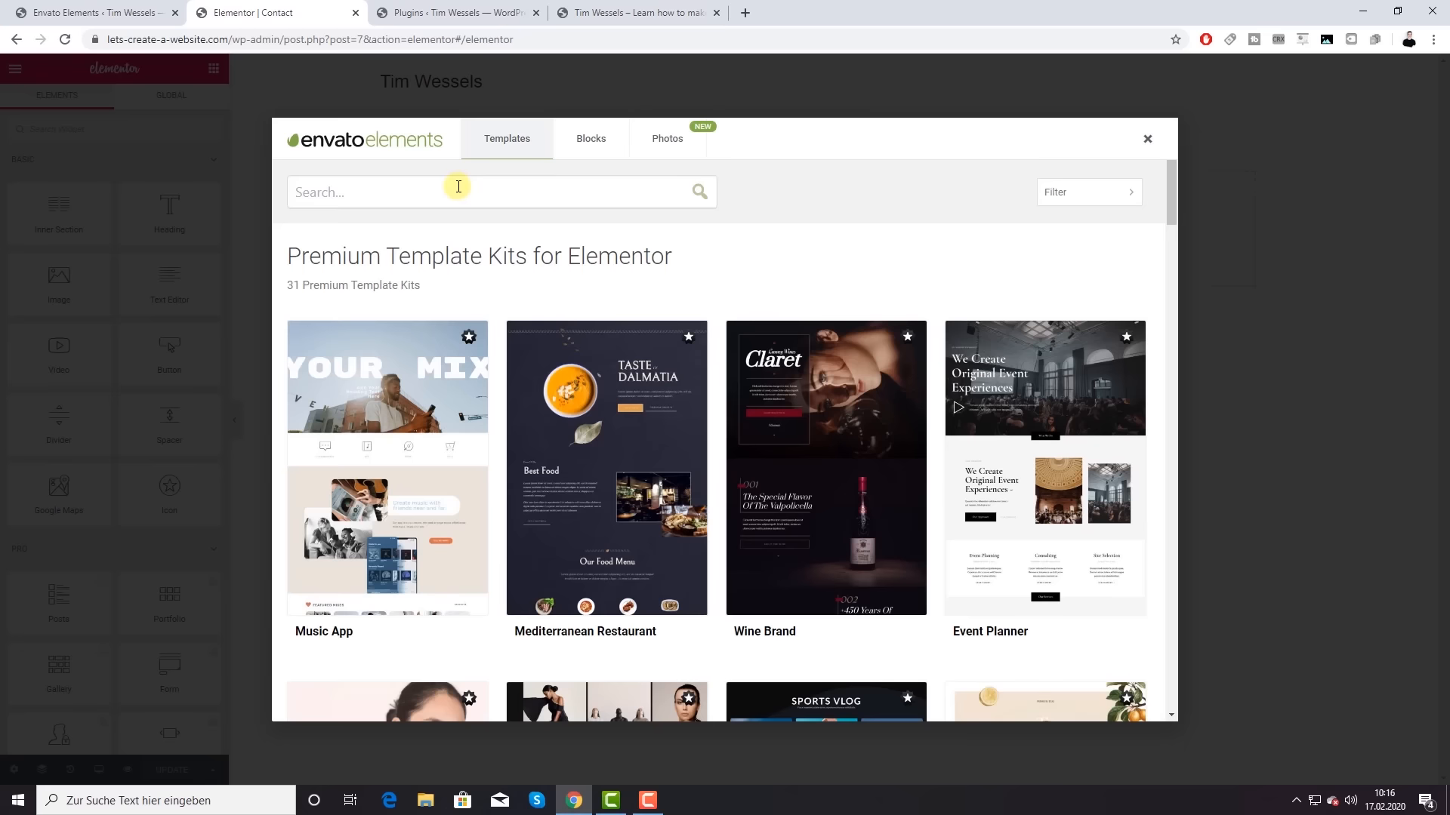
scroll(858, 560, down, 20)
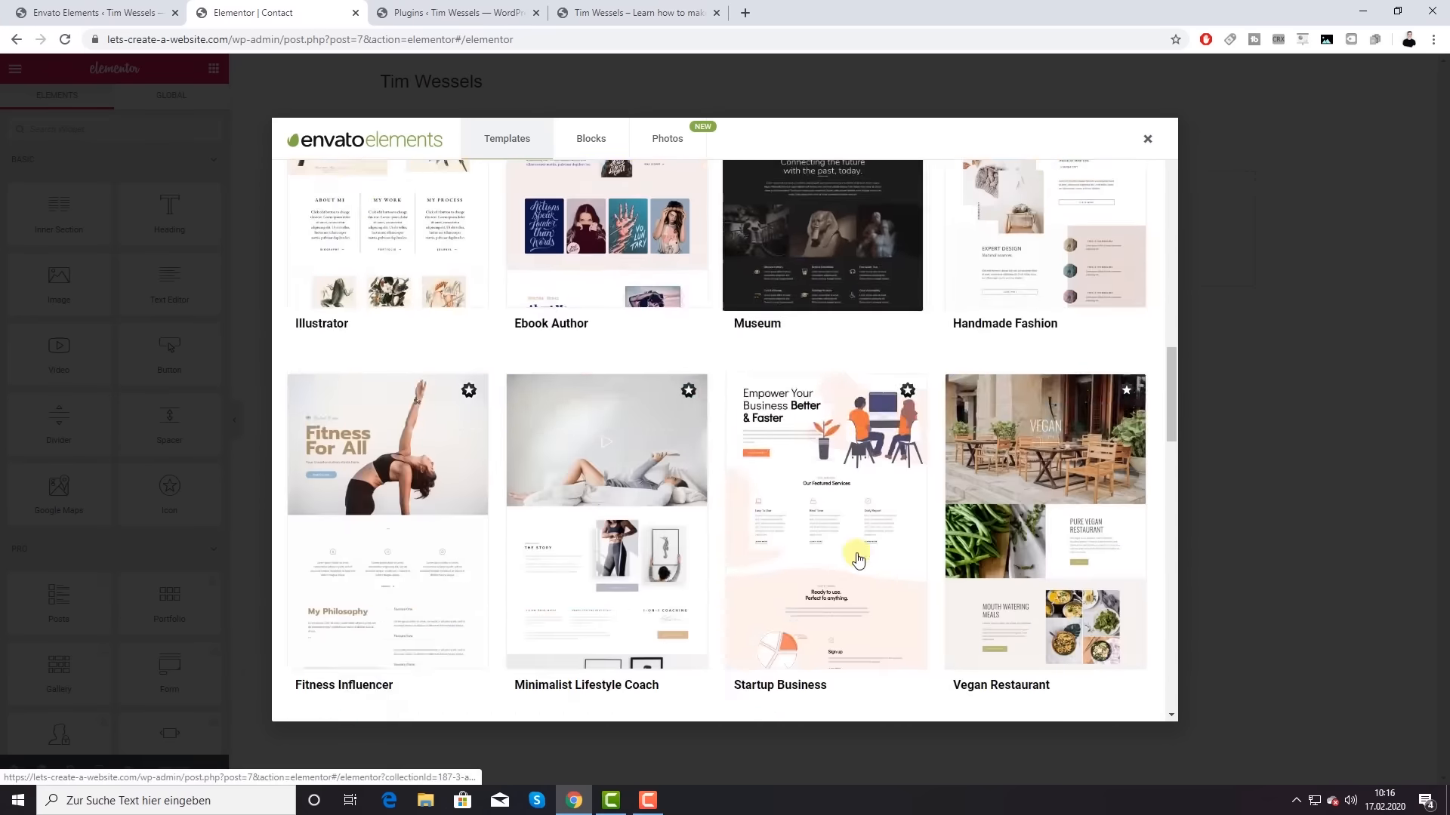
scroll(853, 559, down, 10)
click(781, 627)
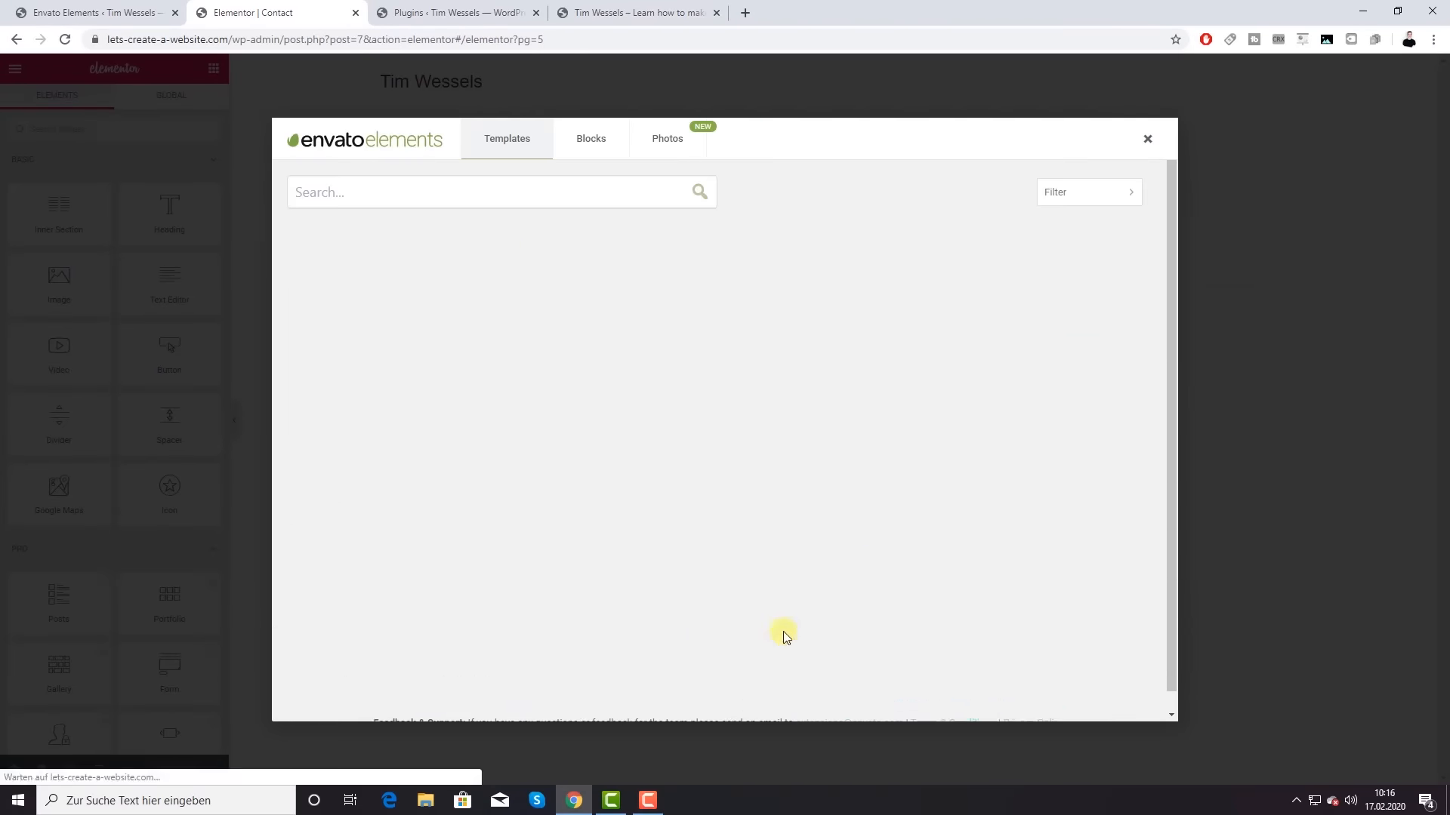
click(650, 492)
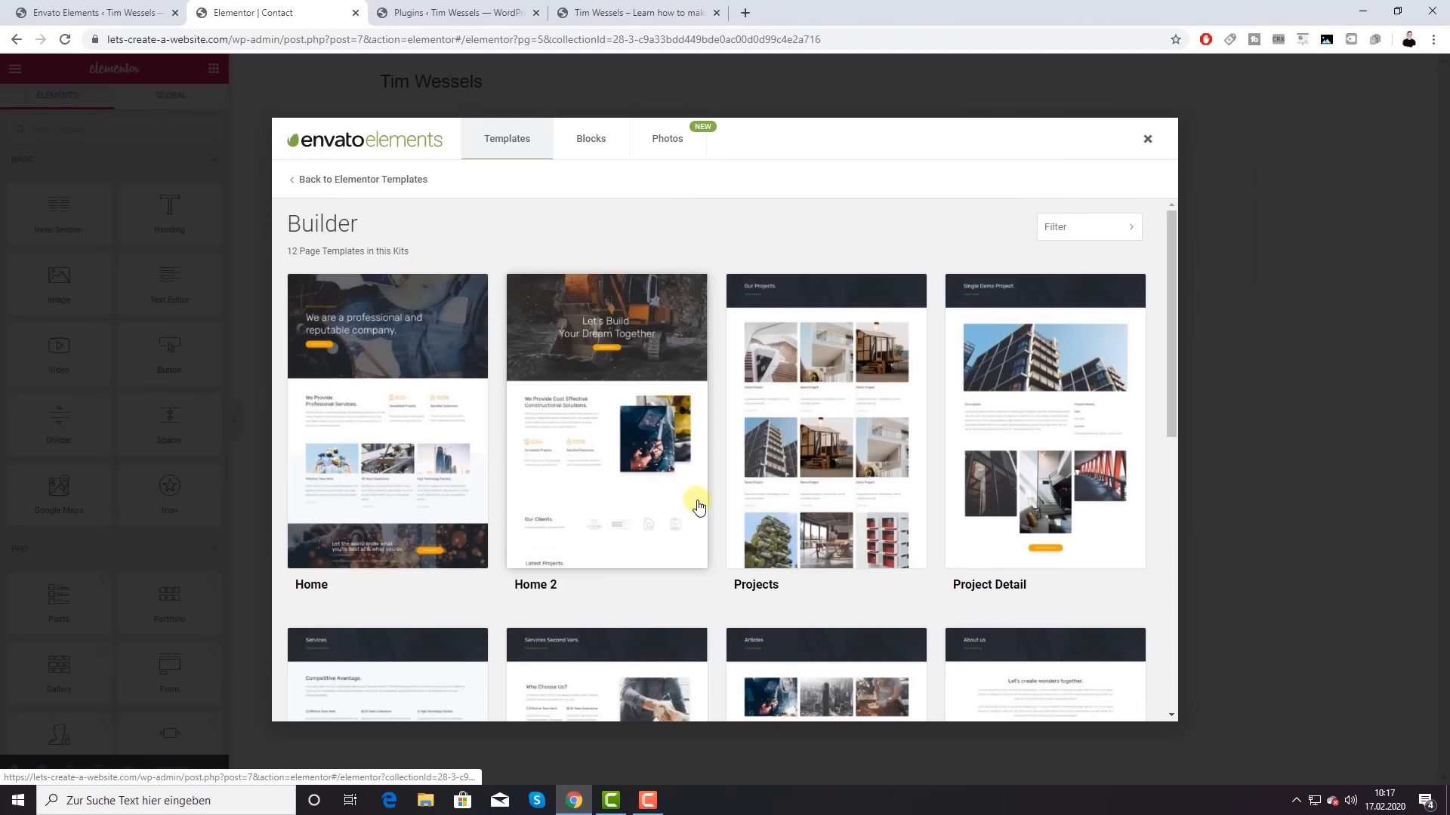
Step: Preview the Contact template in the Builder kit and return to the kit overview
scroll(710, 501, down, 1)
scroll(714, 502, down, 7)
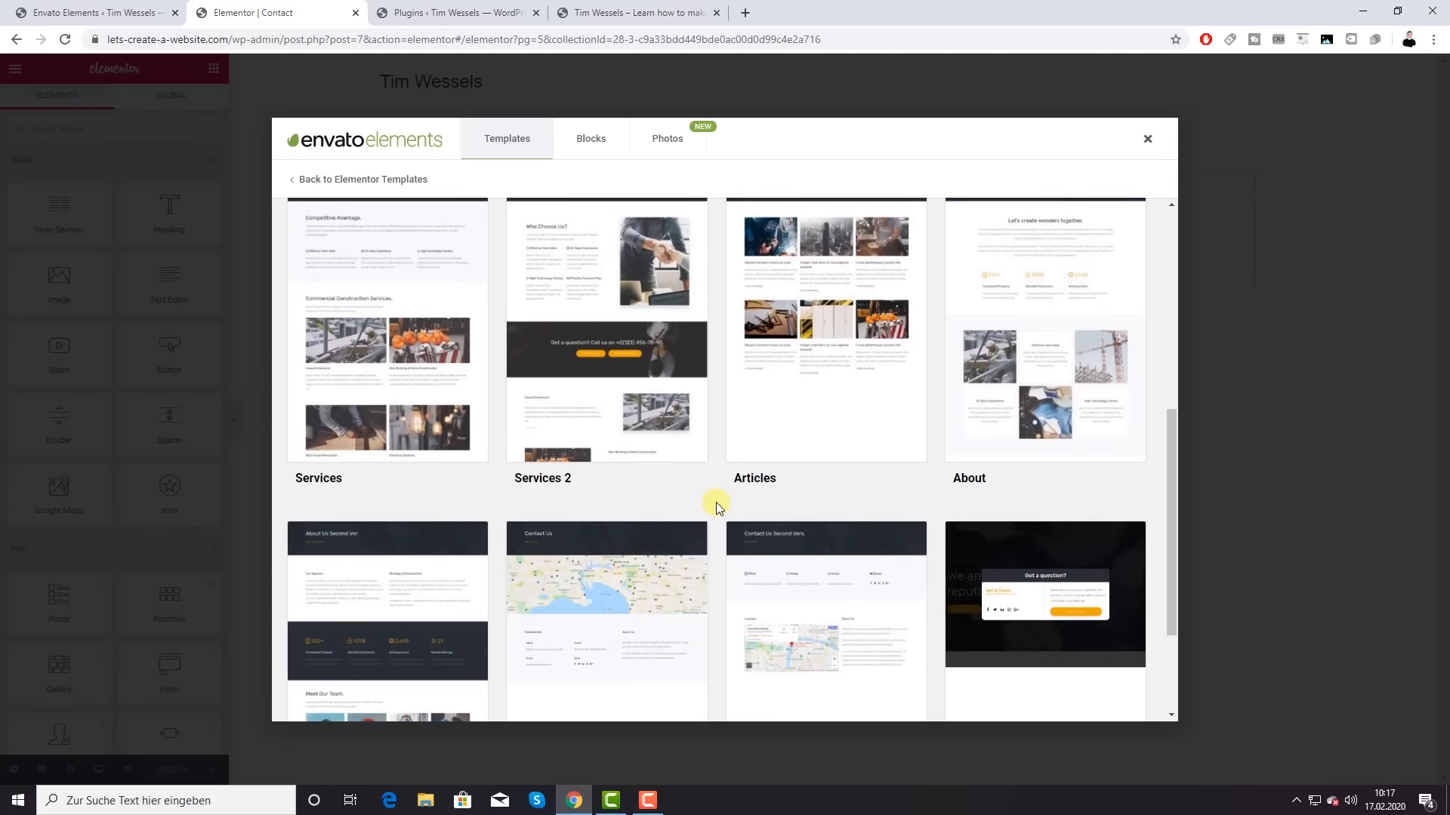
scroll(716, 501, down, 1)
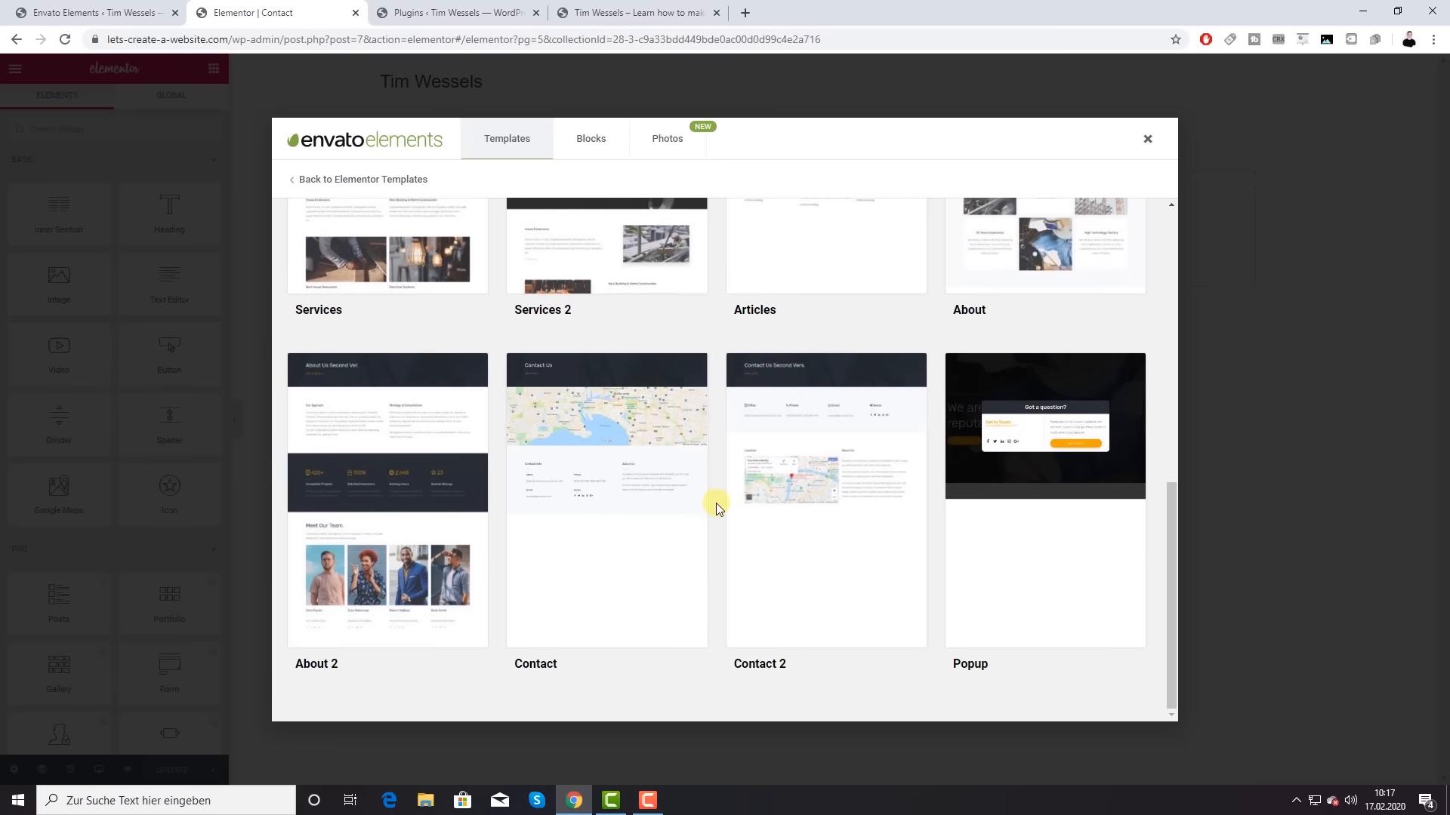
click(618, 518)
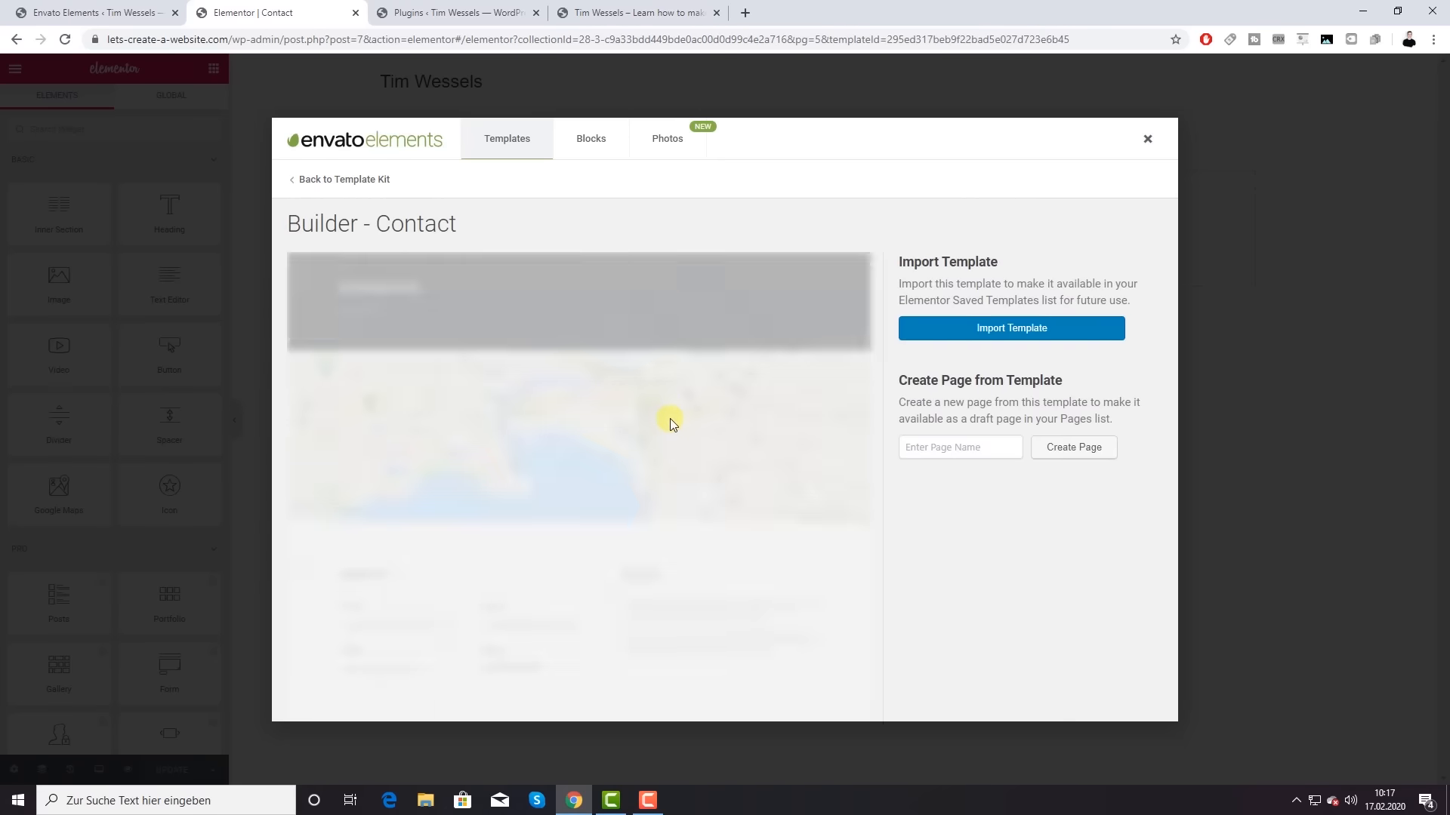
click(325, 180)
Step: Import the Contact 2 template from the Builder kit and close the Envato Elements library
scroll(786, 582, down, 4)
scroll(787, 582, down, 4)
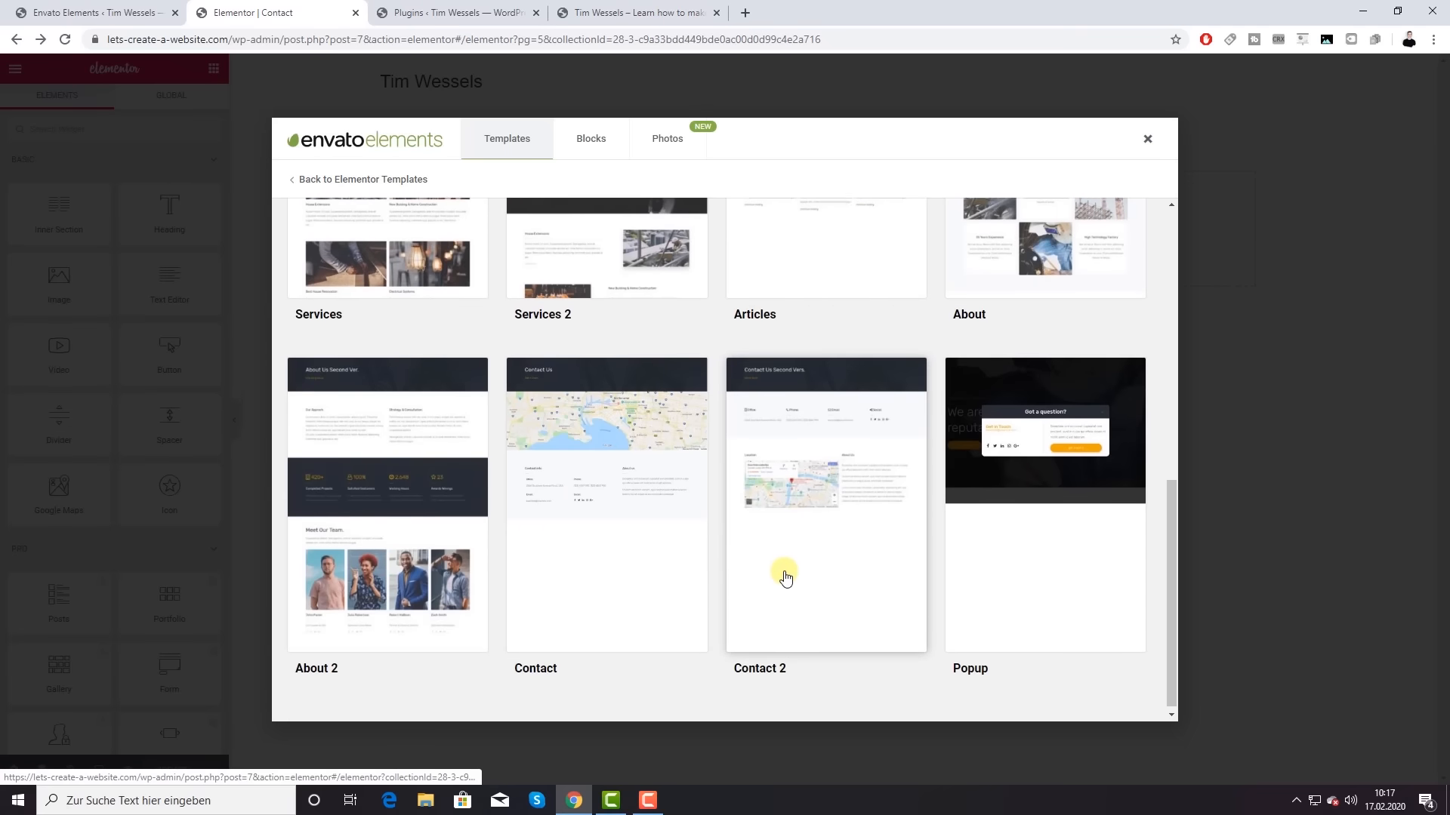
click(805, 516)
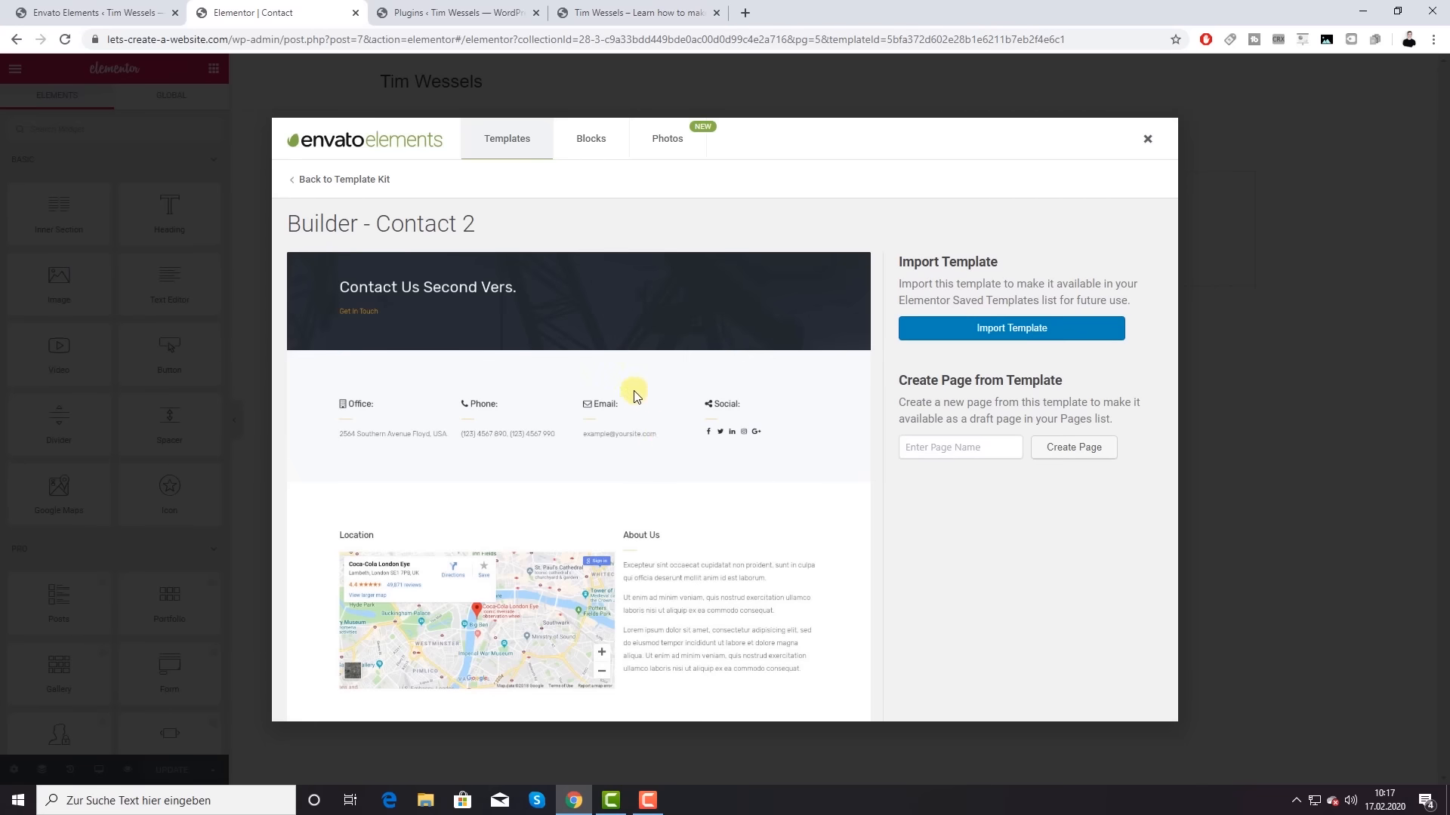
click(1022, 327)
click(1147, 139)
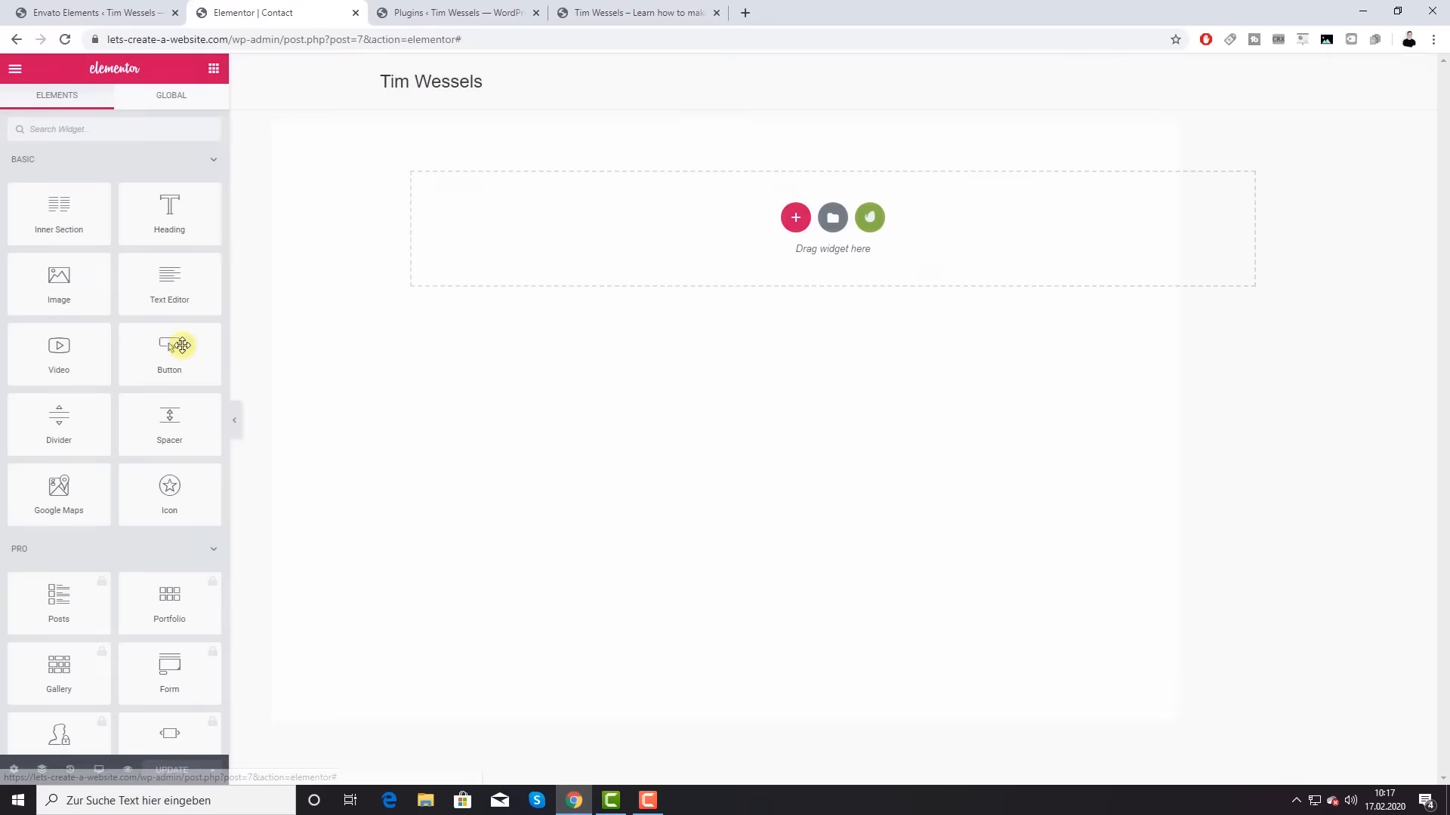
Step: Reload the editor and insert the imported Contact 2 template from the saved templates into the Contact page
click(67, 39)
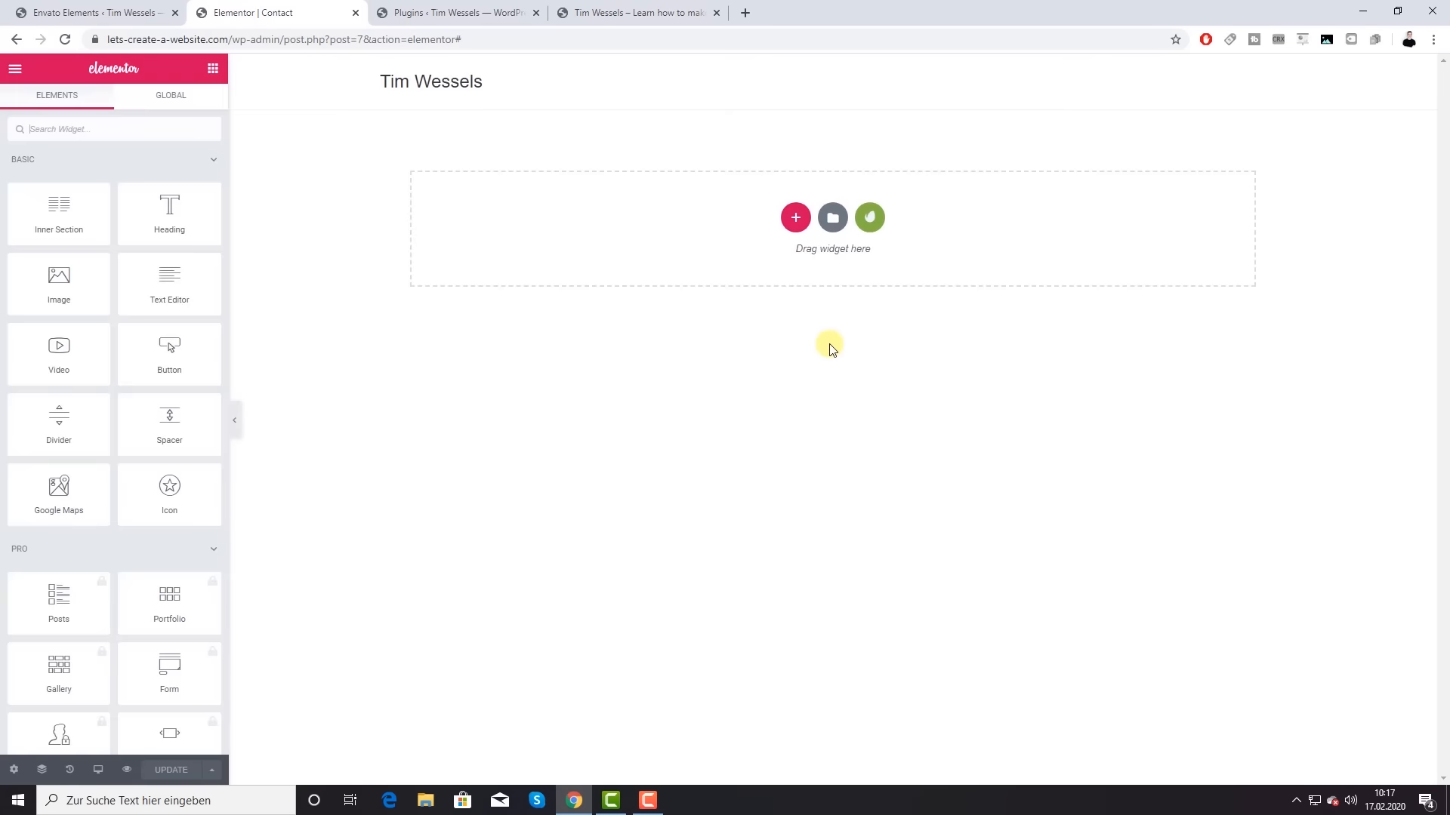
click(833, 218)
click(785, 136)
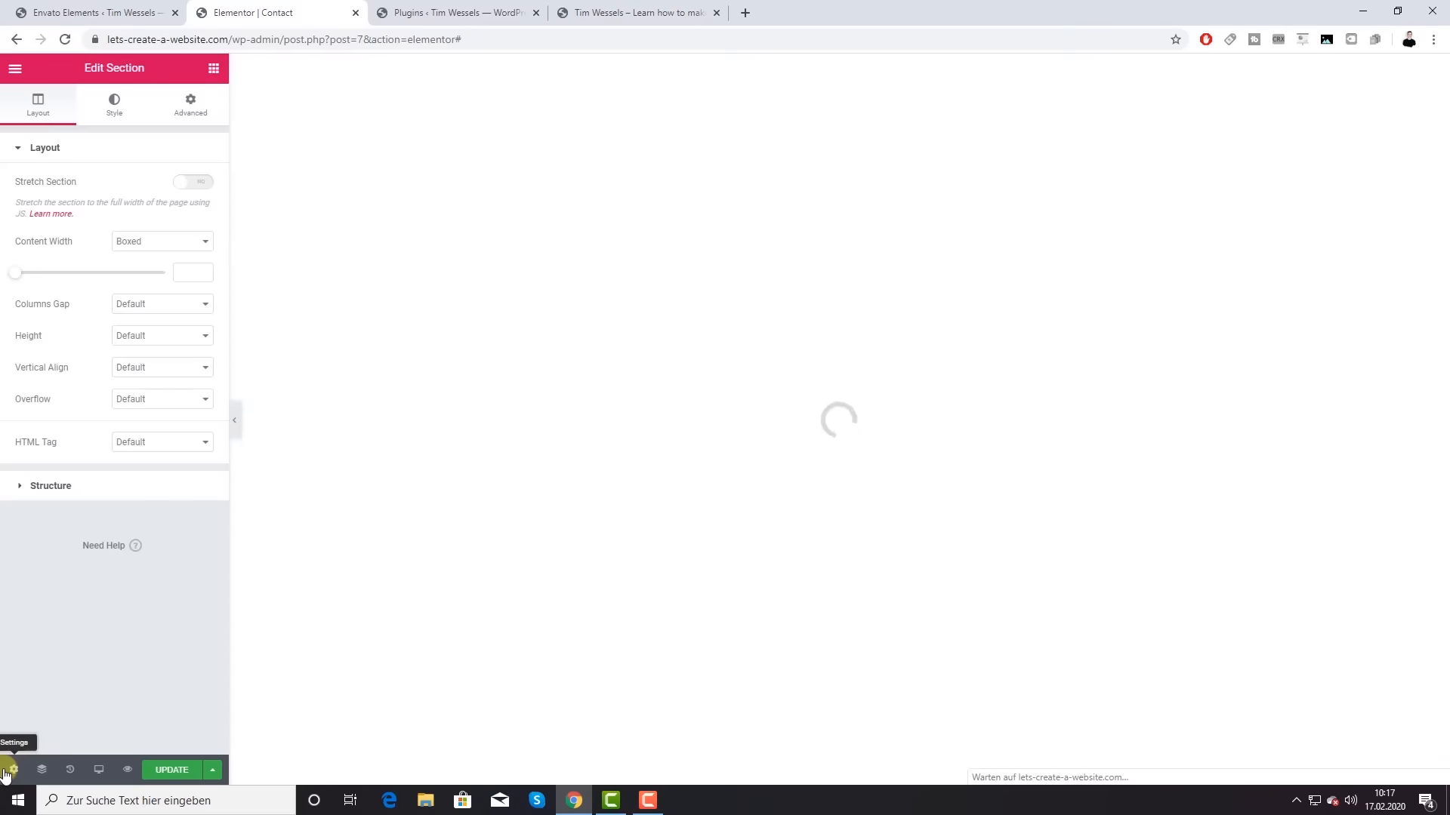
Step: Set the Contact page layout to Default
click(13, 769)
click(162, 435)
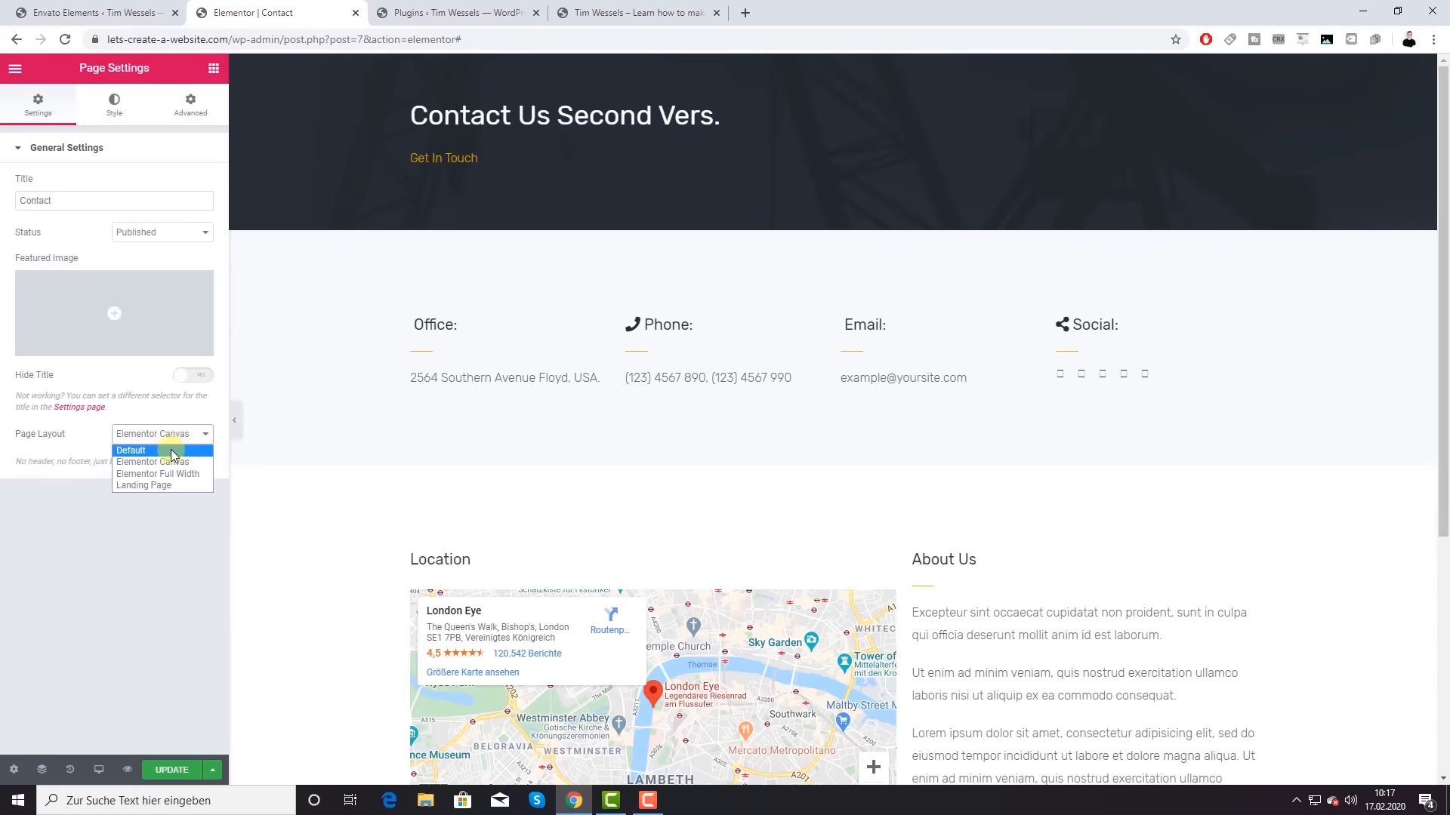
click(173, 451)
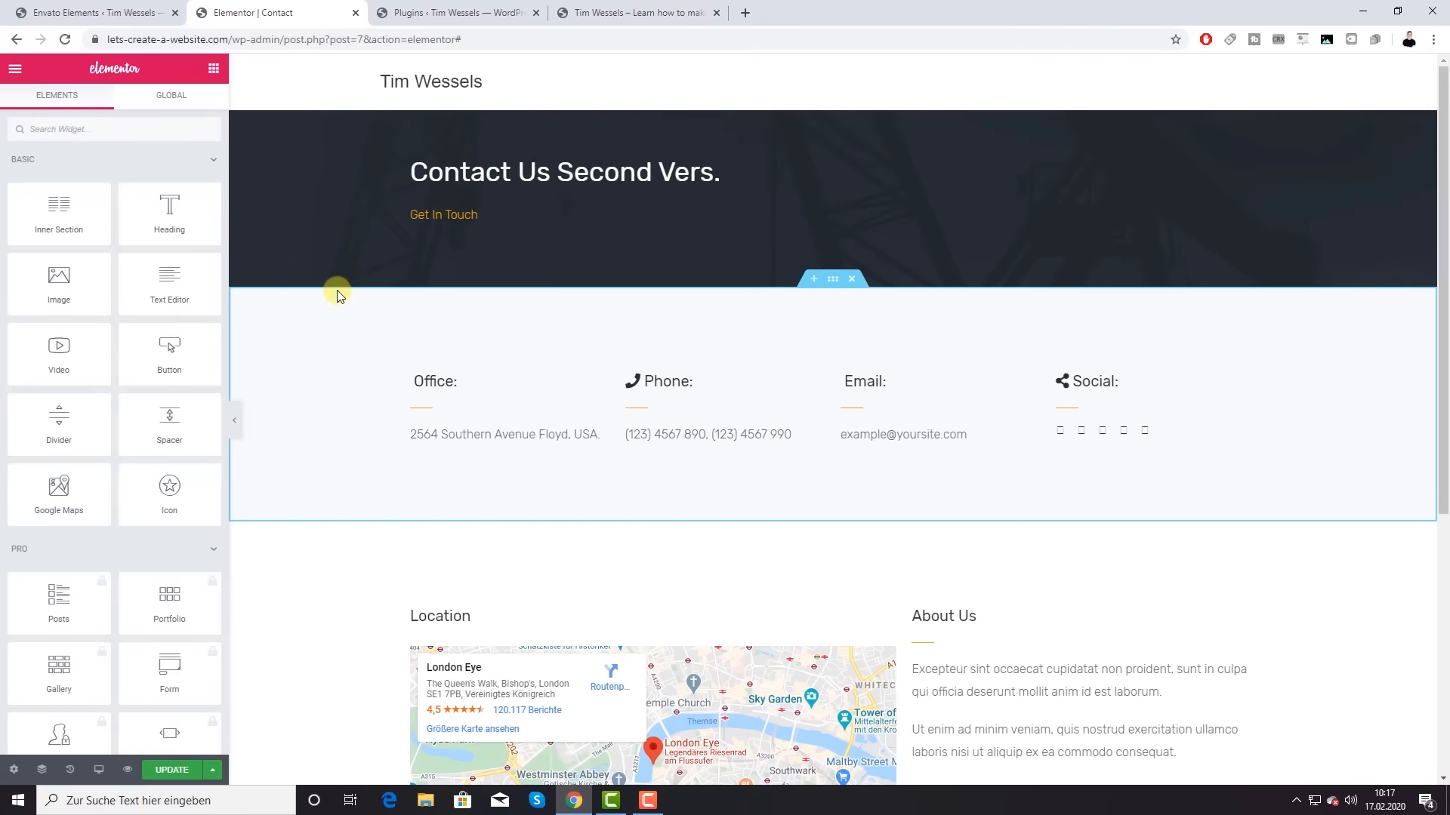
Step: Check the icon library choices for the Facebook item in the Contact page's Social Icons widget
scroll(557, 294, down, 6)
scroll(557, 297, up, 5)
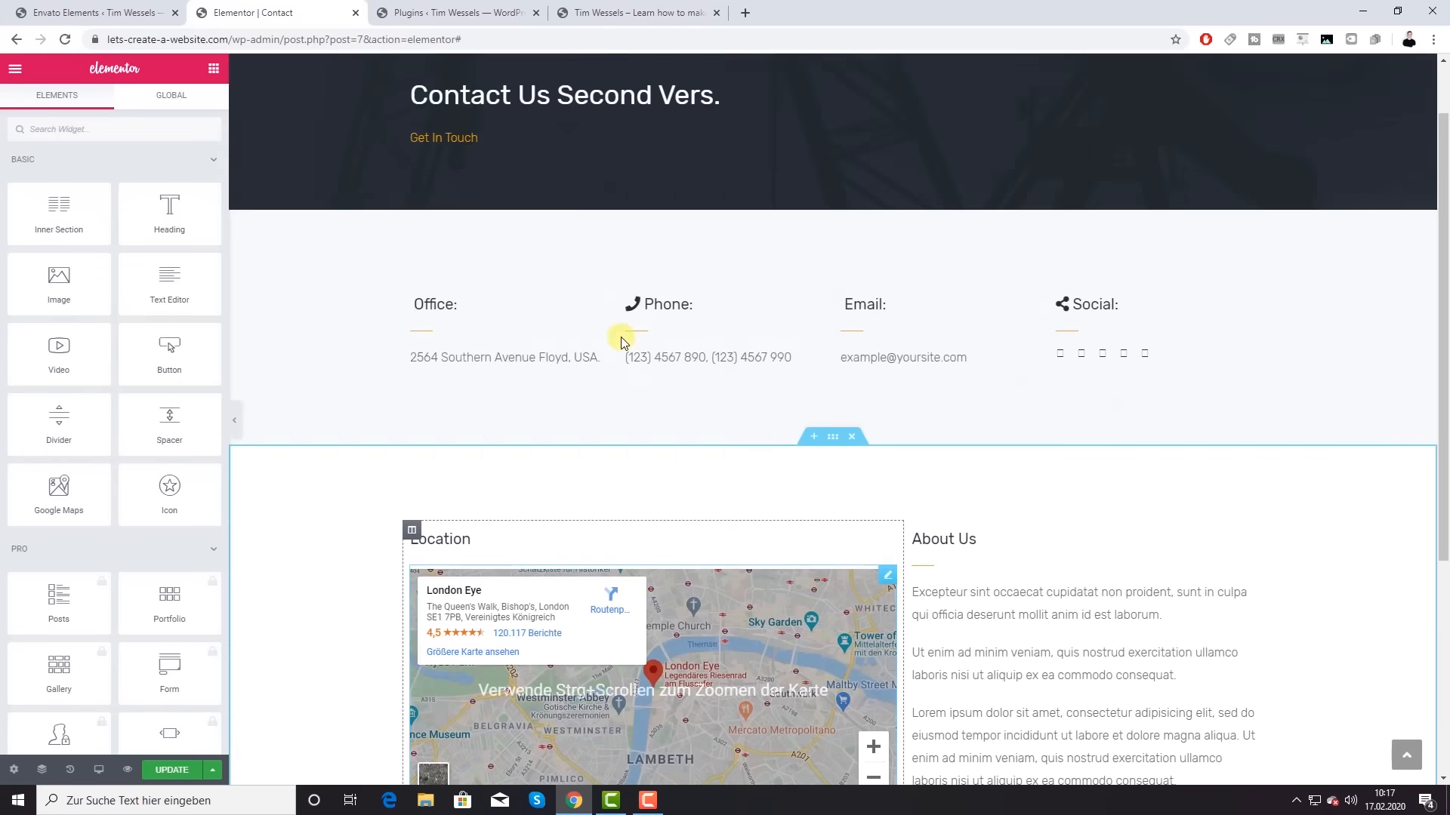
scroll(621, 342, up, 1)
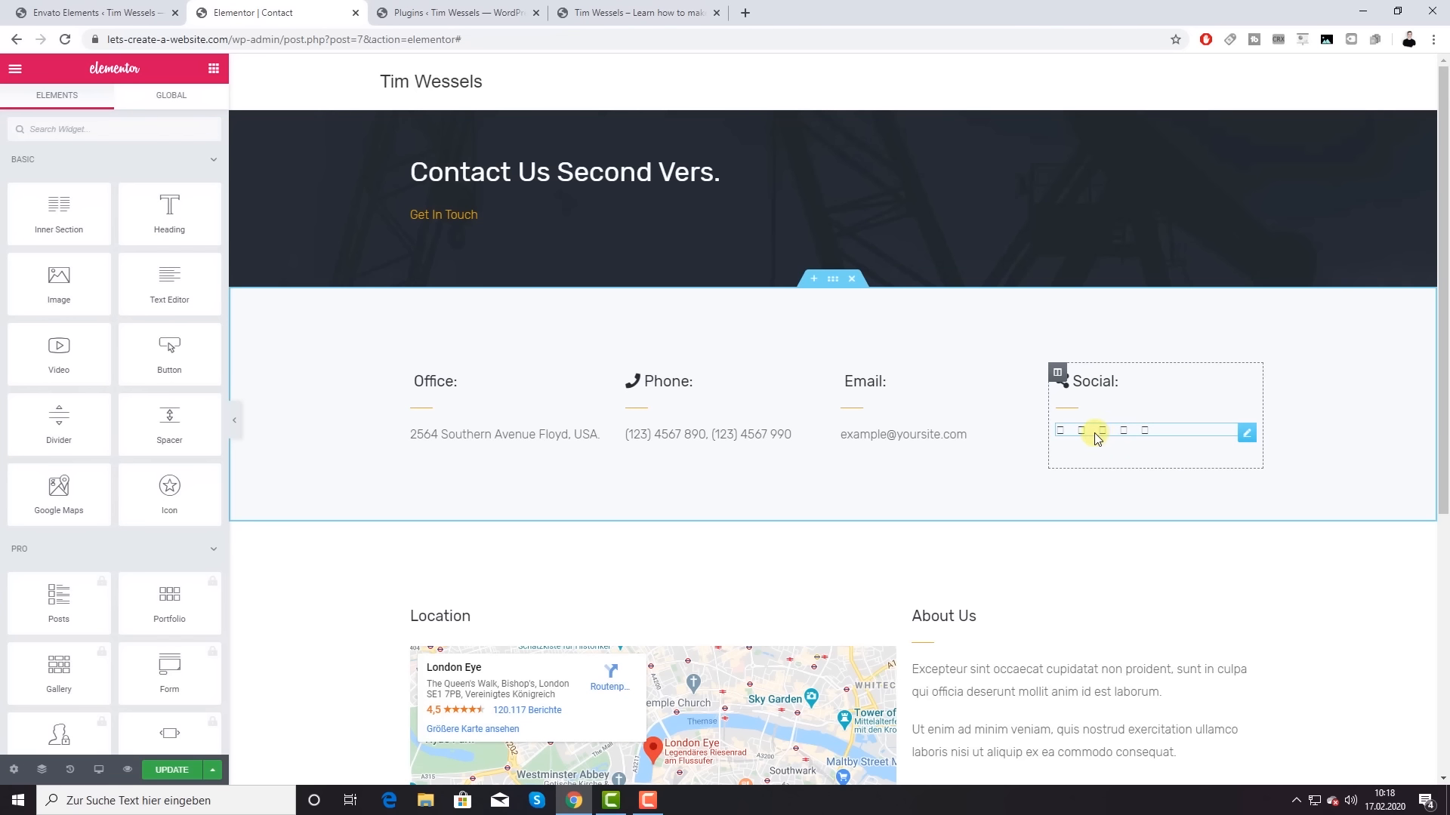
click(1245, 436)
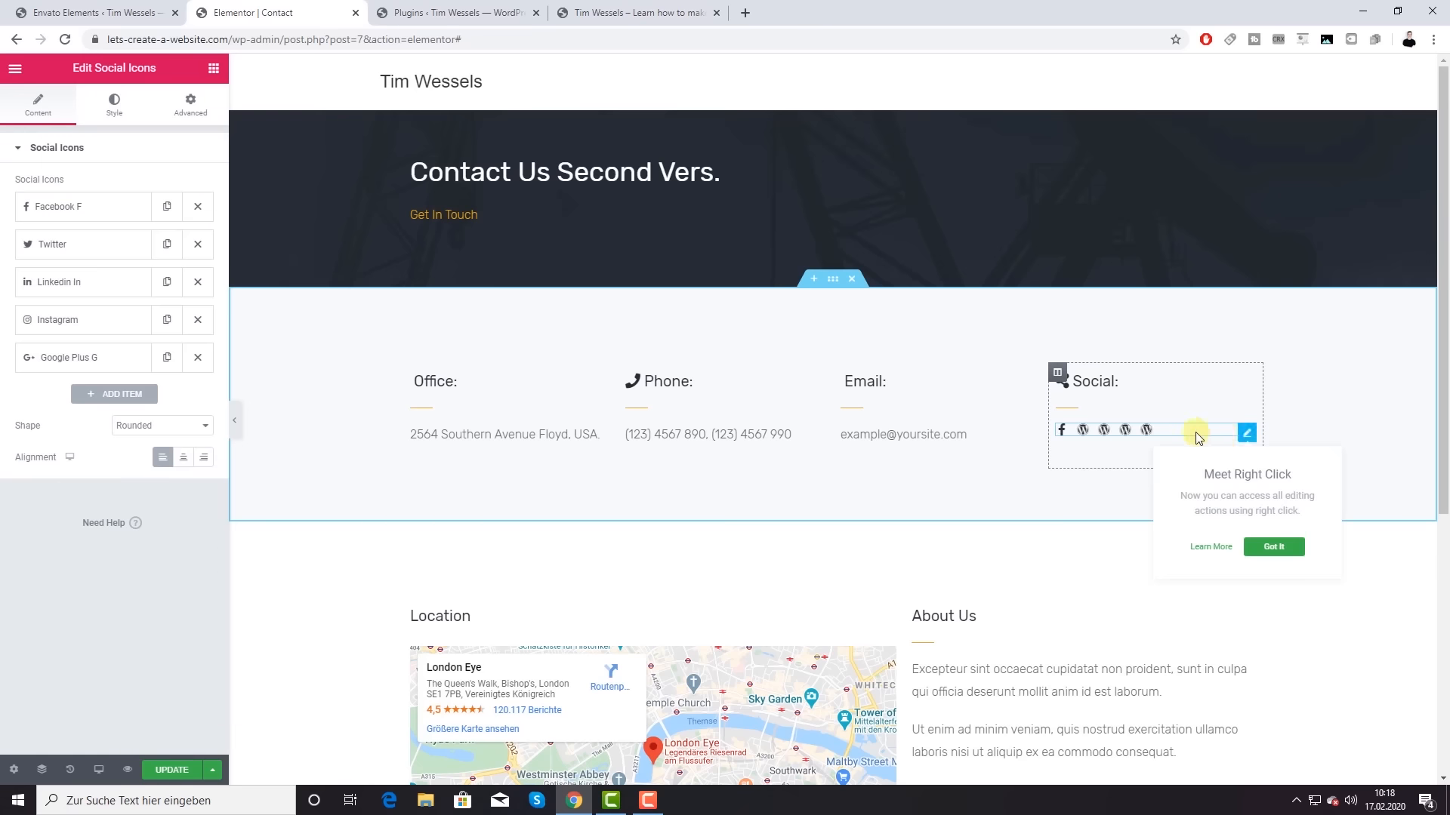
click(53, 215)
click(117, 289)
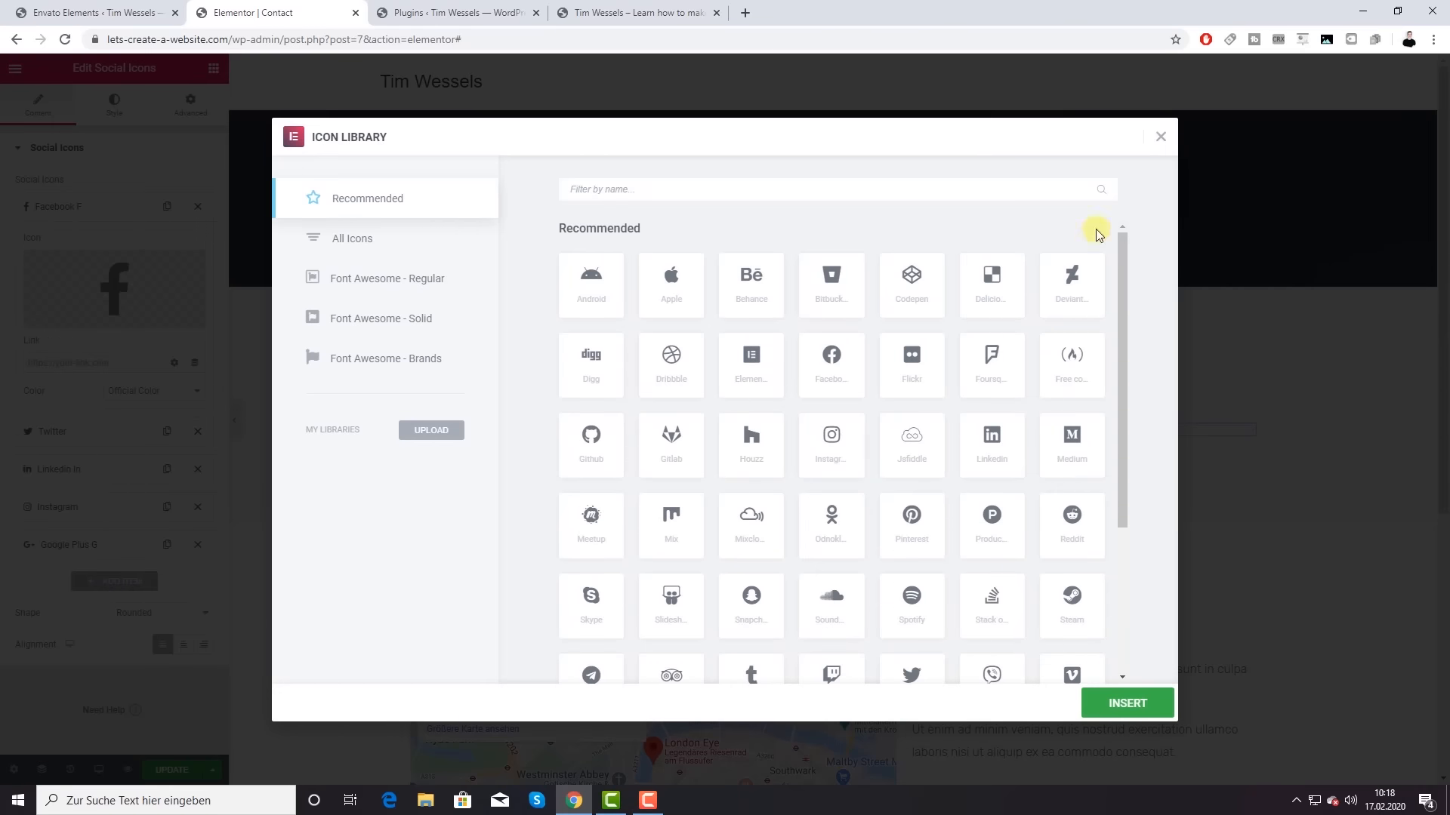
click(1162, 138)
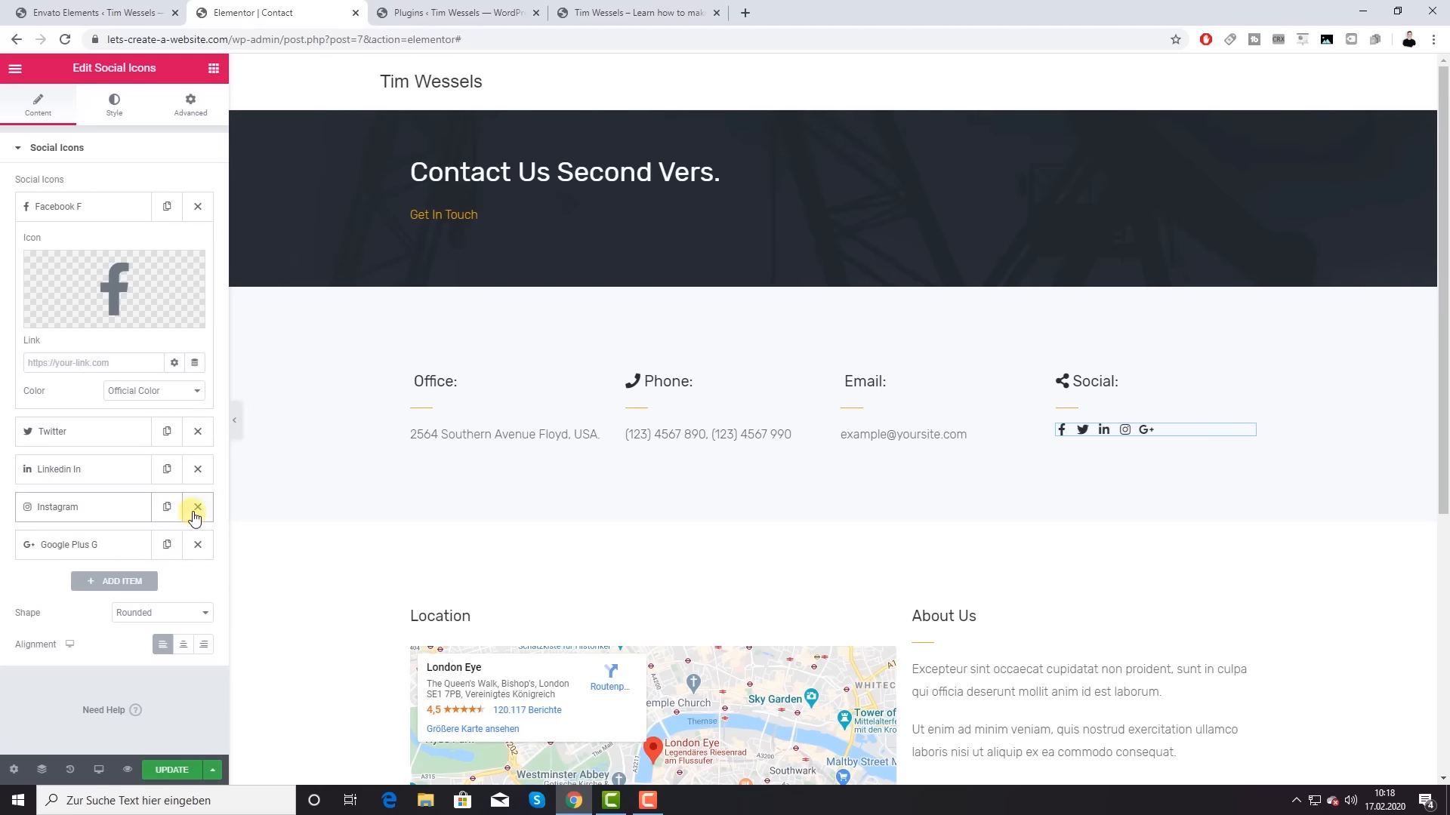
Step: Remove the Instagram and Google Plus items from the Social Icons widget and return to the widget list
click(200, 512)
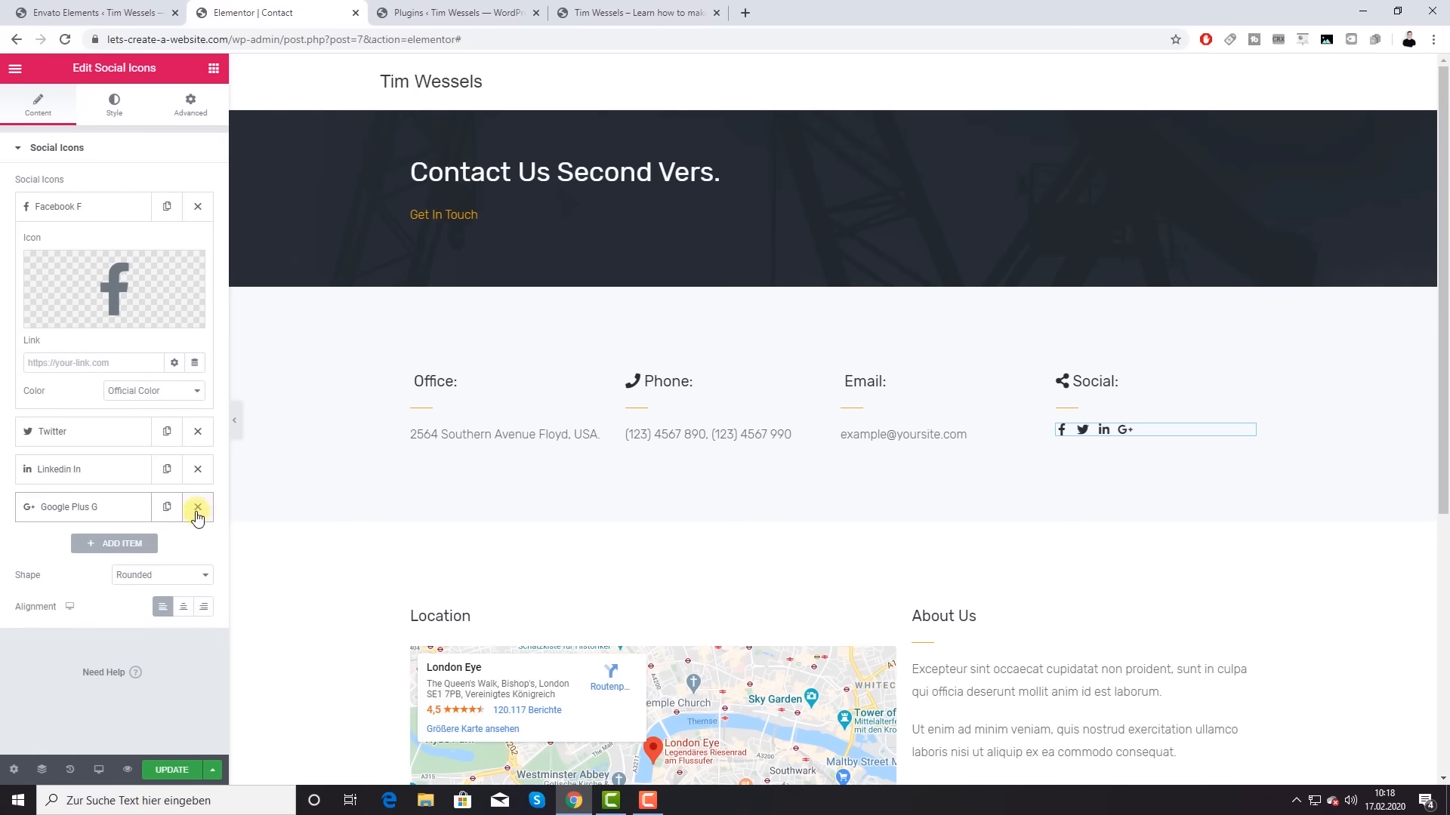
click(197, 511)
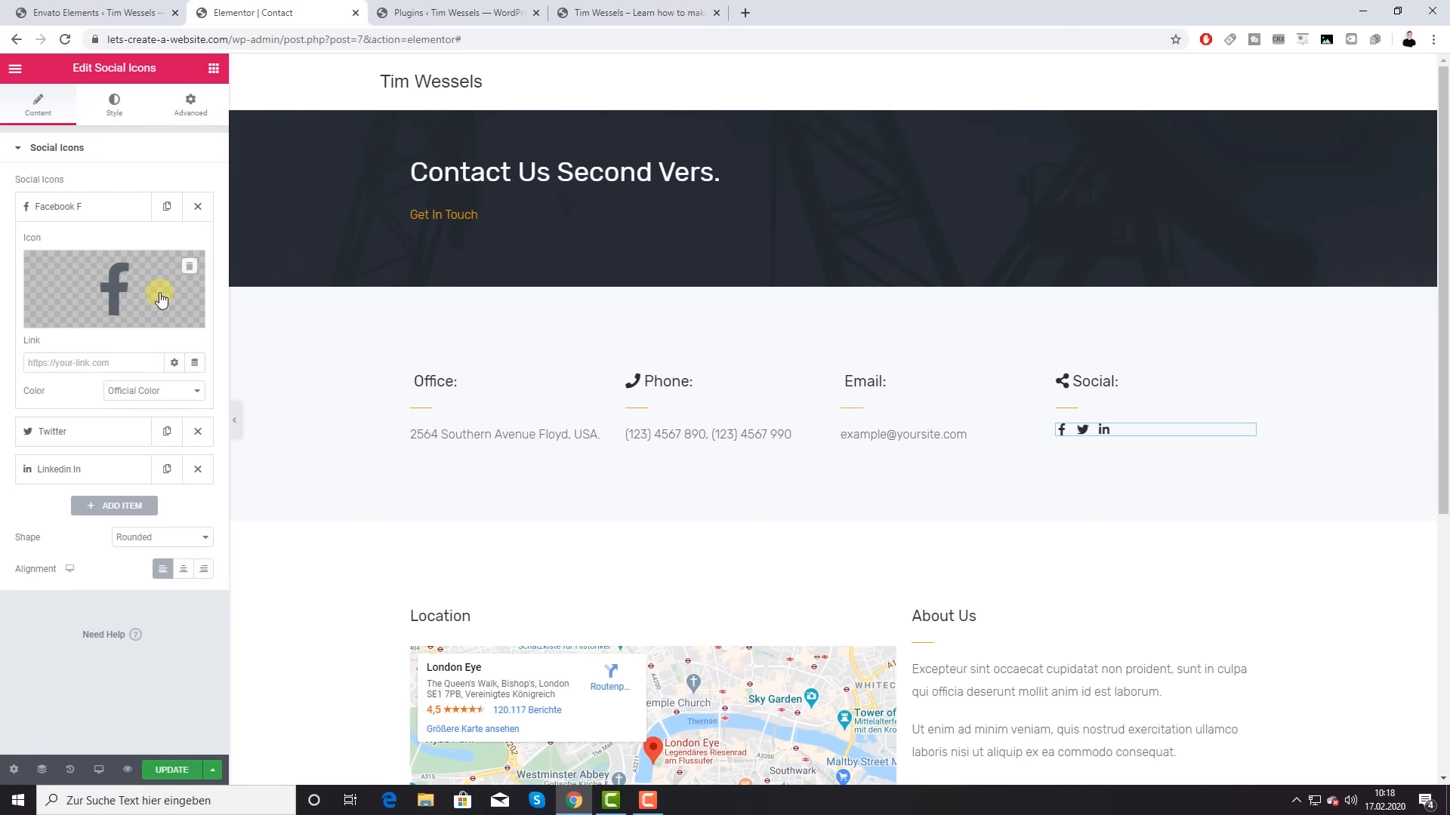
click(214, 68)
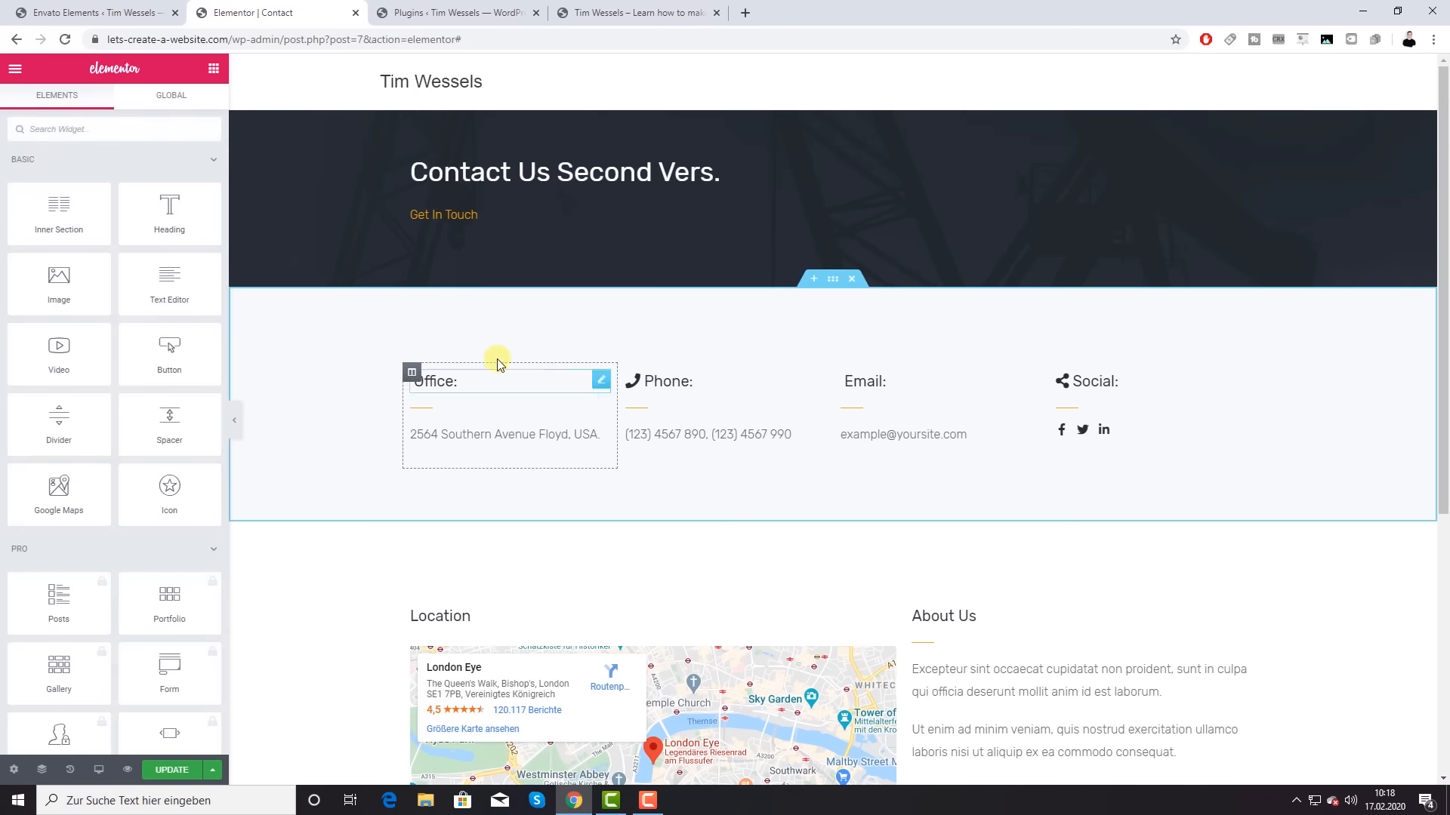
Step: Examine the location, zoom and height settings of the Google Maps widget under the Location heading
scroll(556, 588, down, 1)
scroll(557, 587, down, 4)
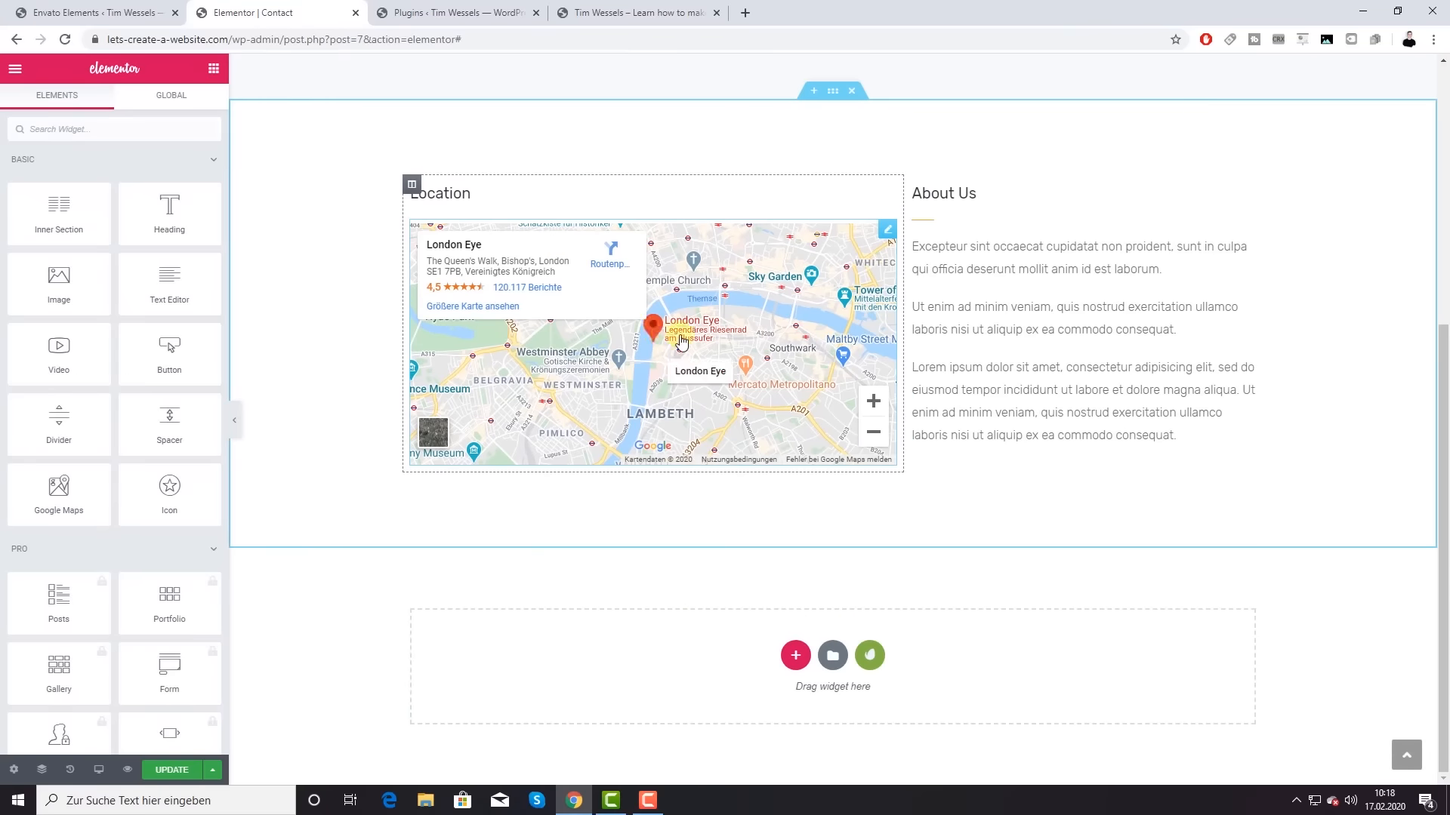
click(887, 229)
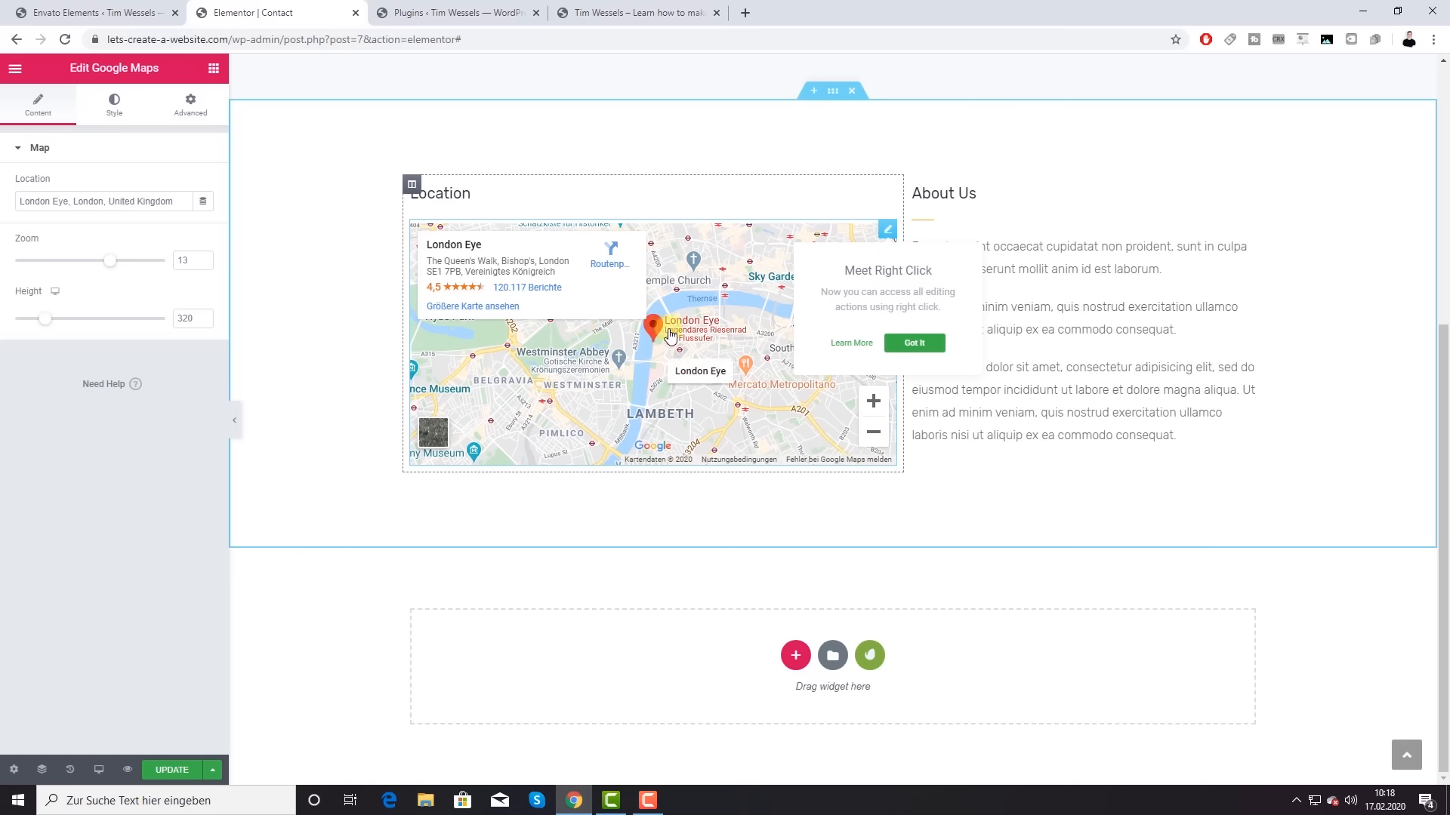
click(912, 344)
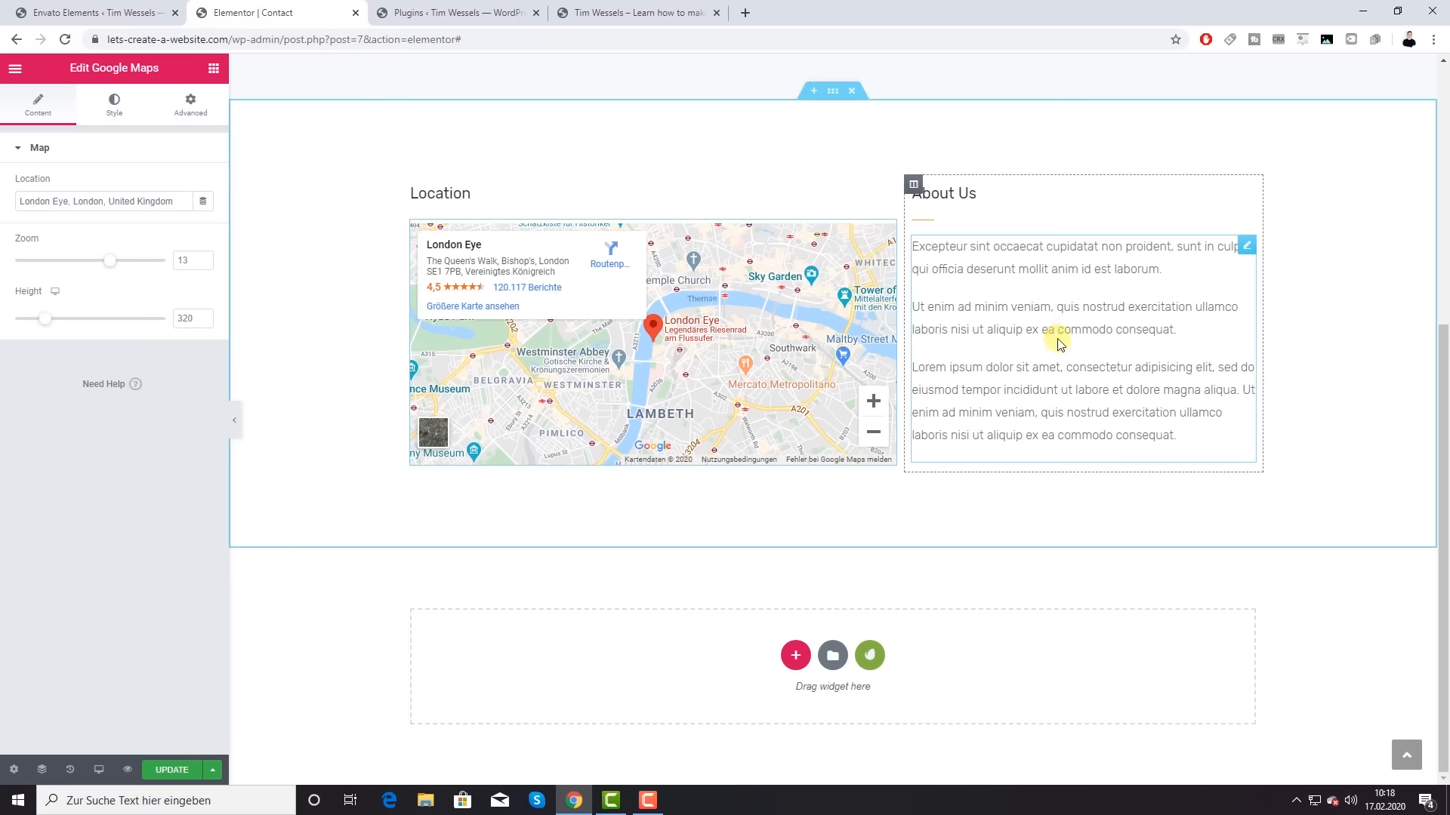
scroll(1060, 363, up, 1)
scroll(1062, 367, down, 1)
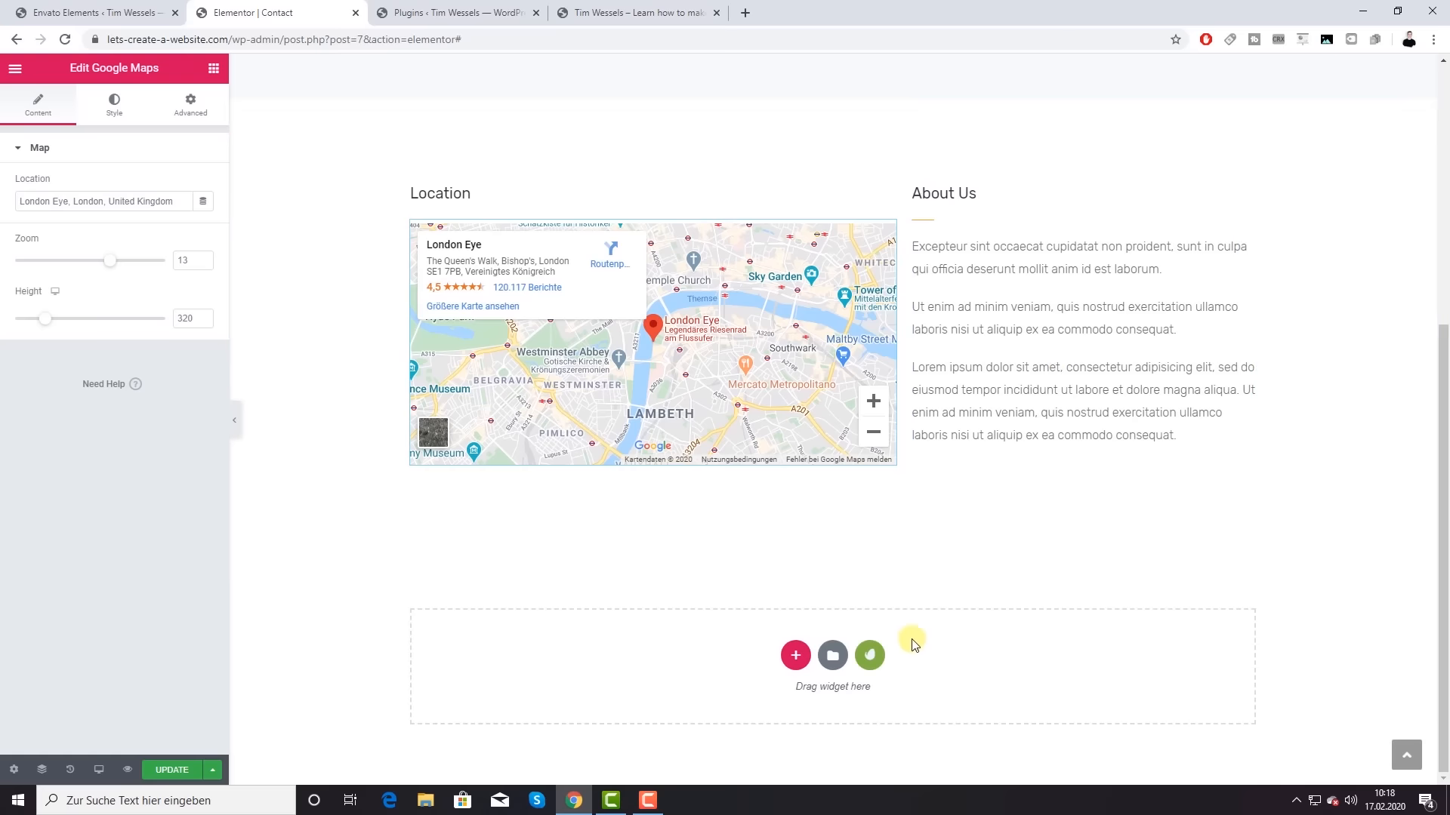
click(213, 69)
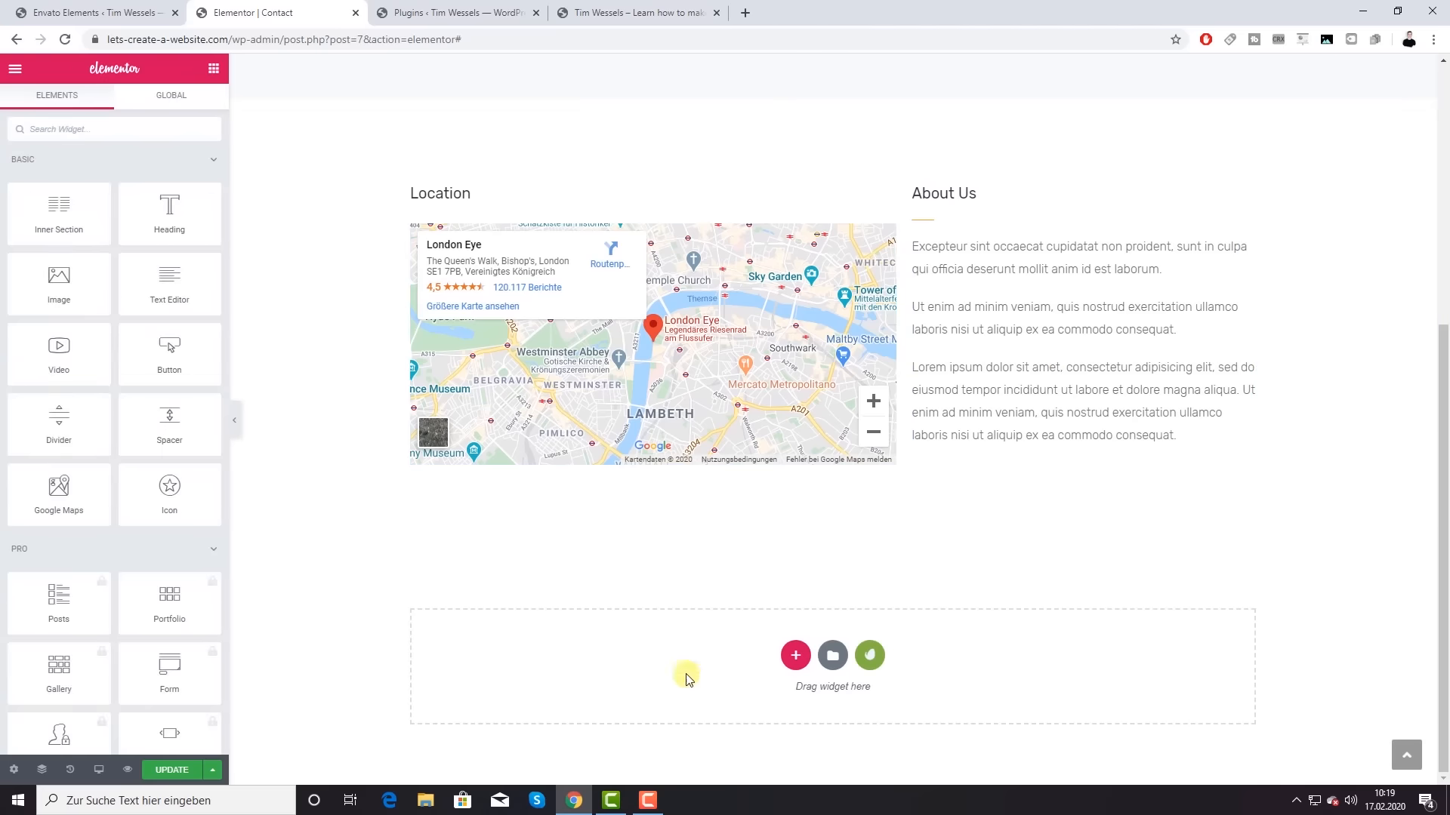
Step: Insert the saved Good Footer template with its document settings at the end of the Contact page and update the page
click(832, 655)
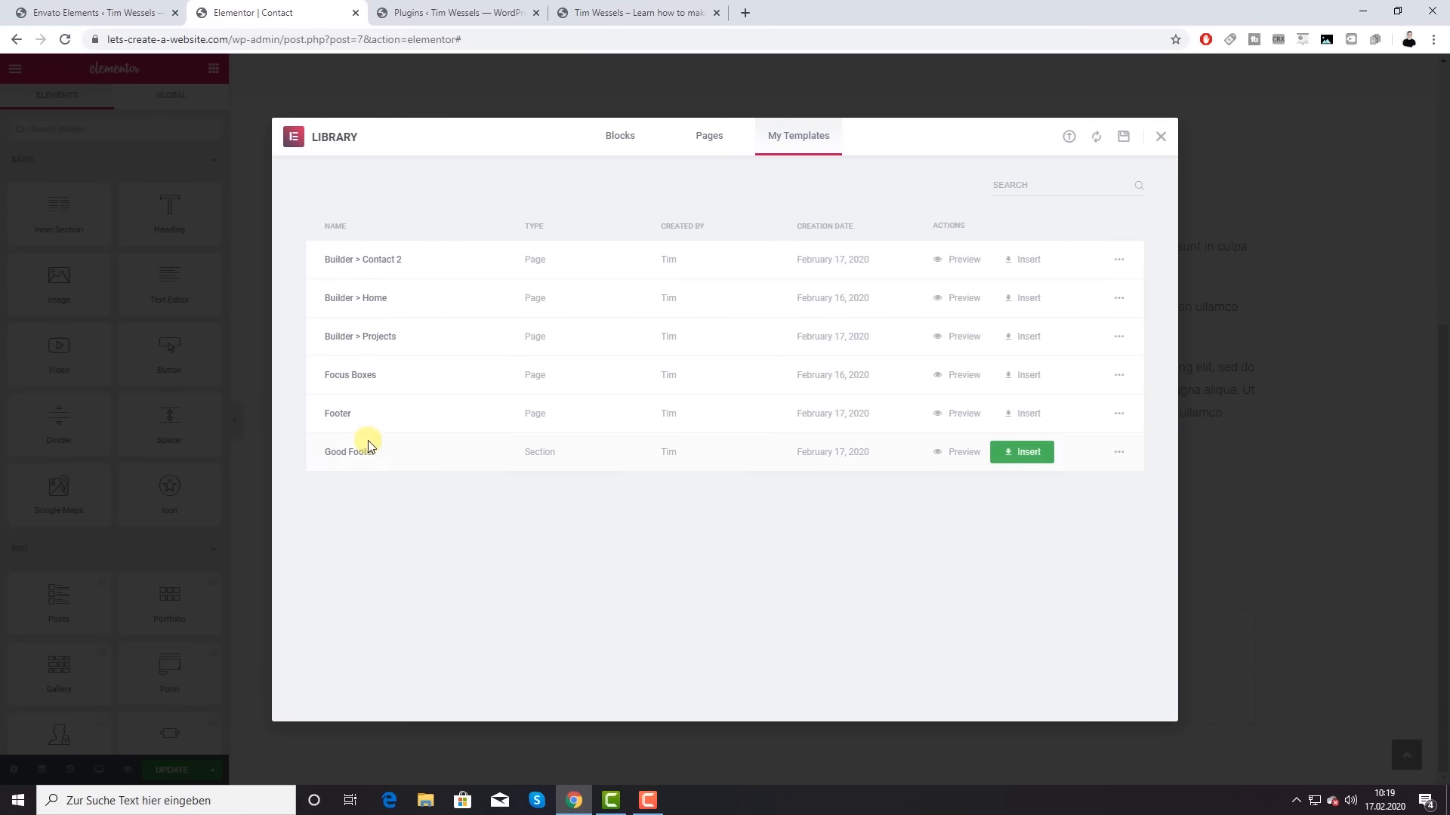
click(1030, 453)
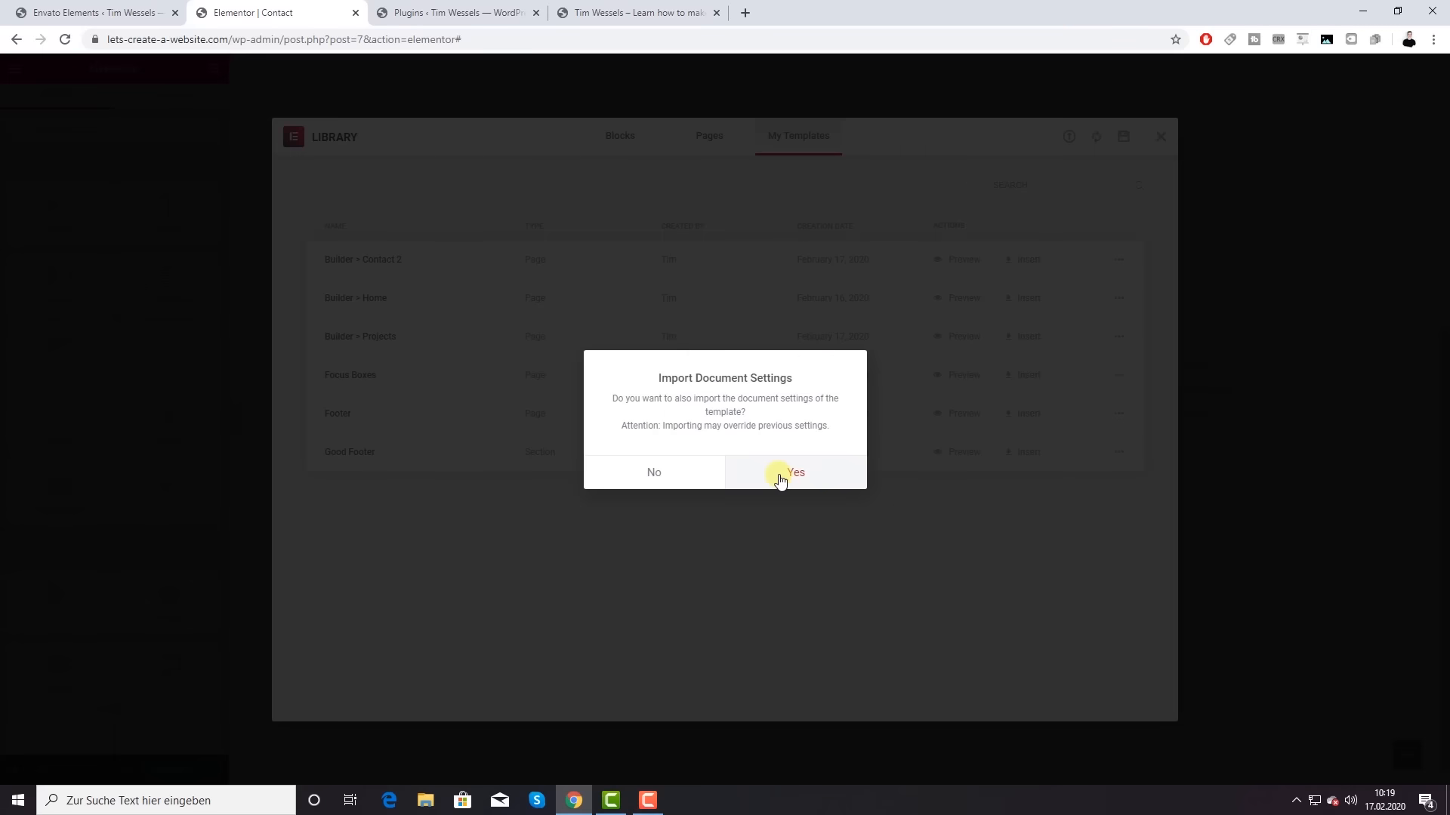
click(782, 477)
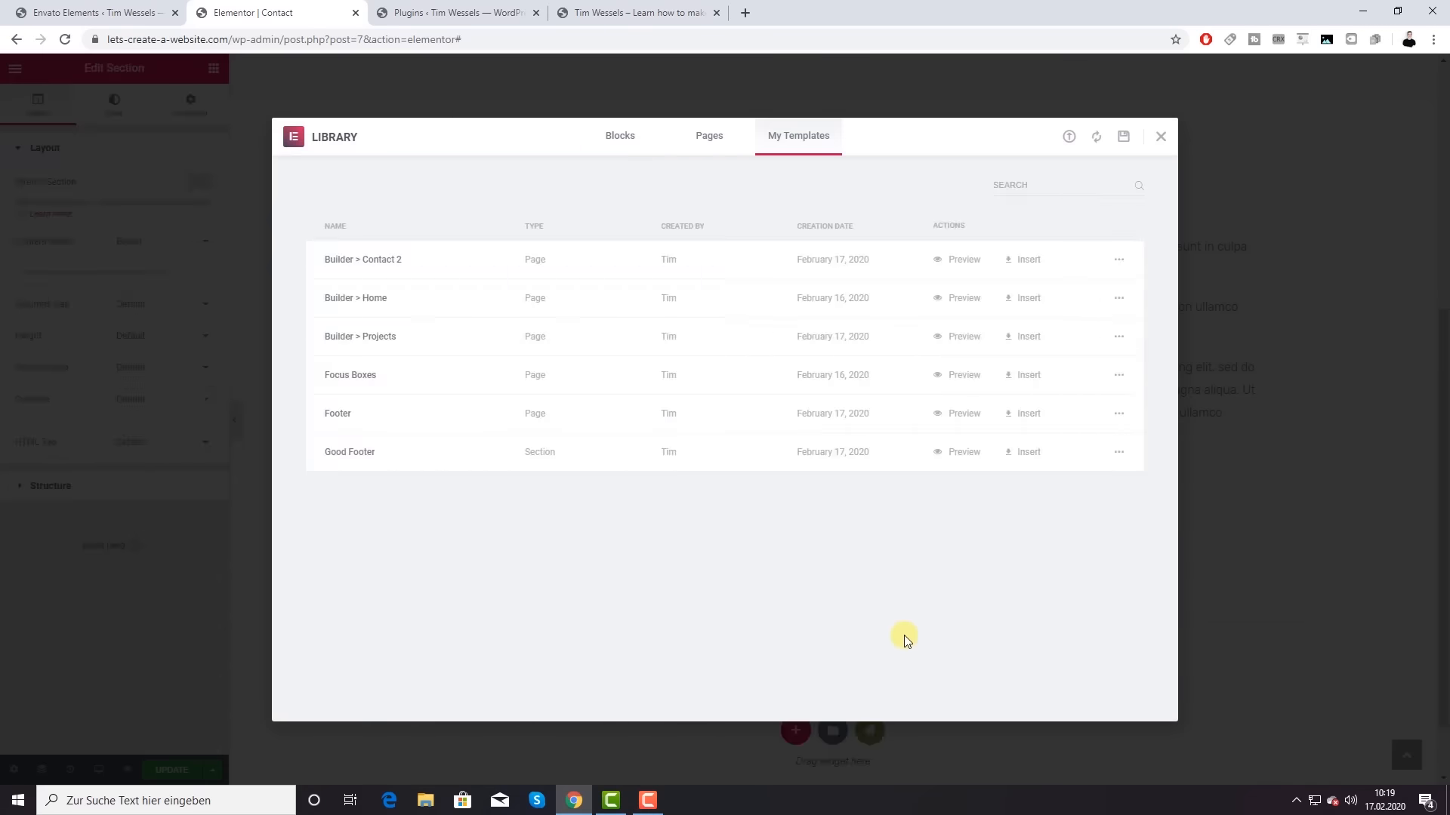
scroll(891, 633, down, 3)
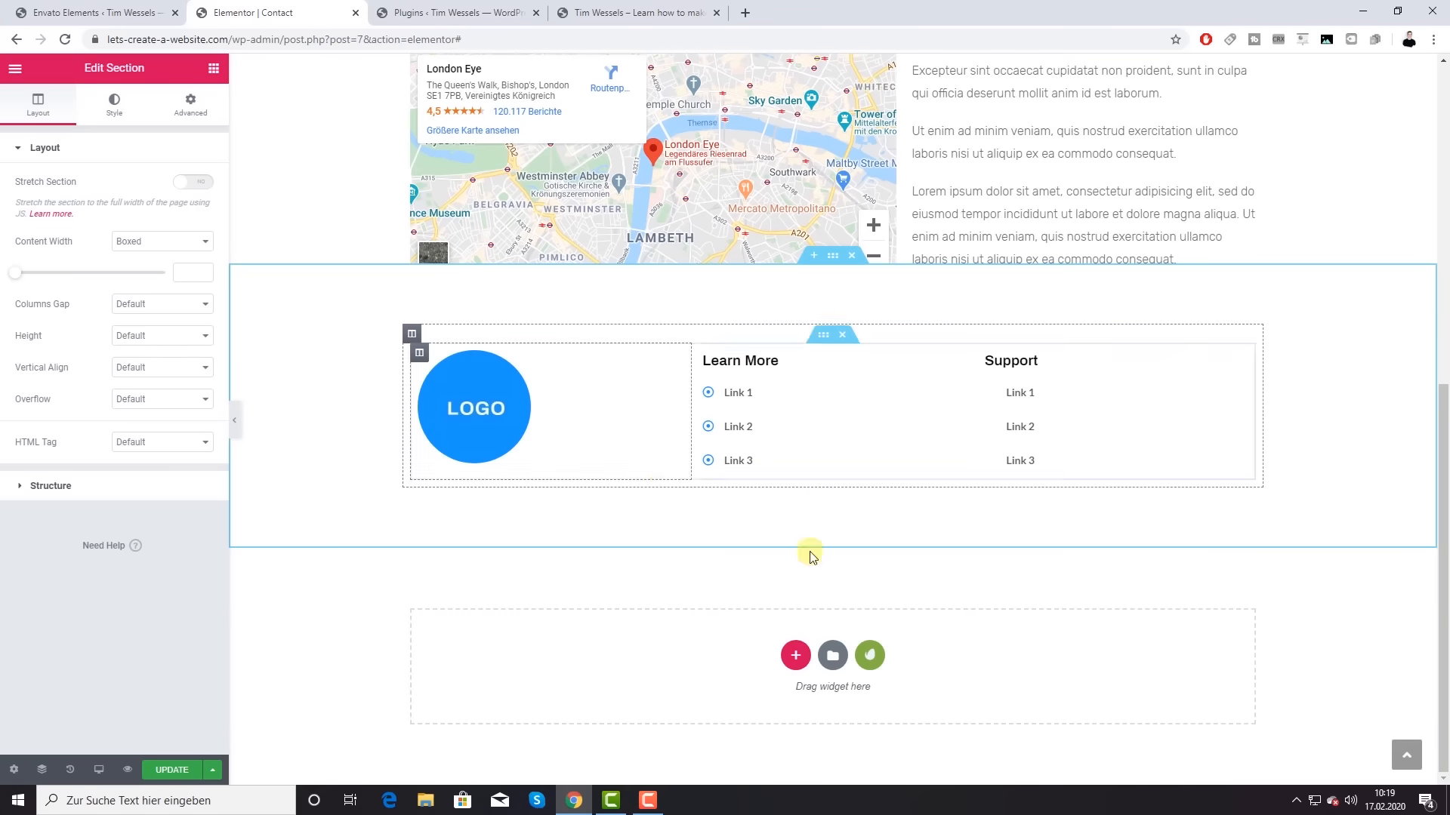
scroll(903, 613, up, 3)
scroll(909, 602, down, 1)
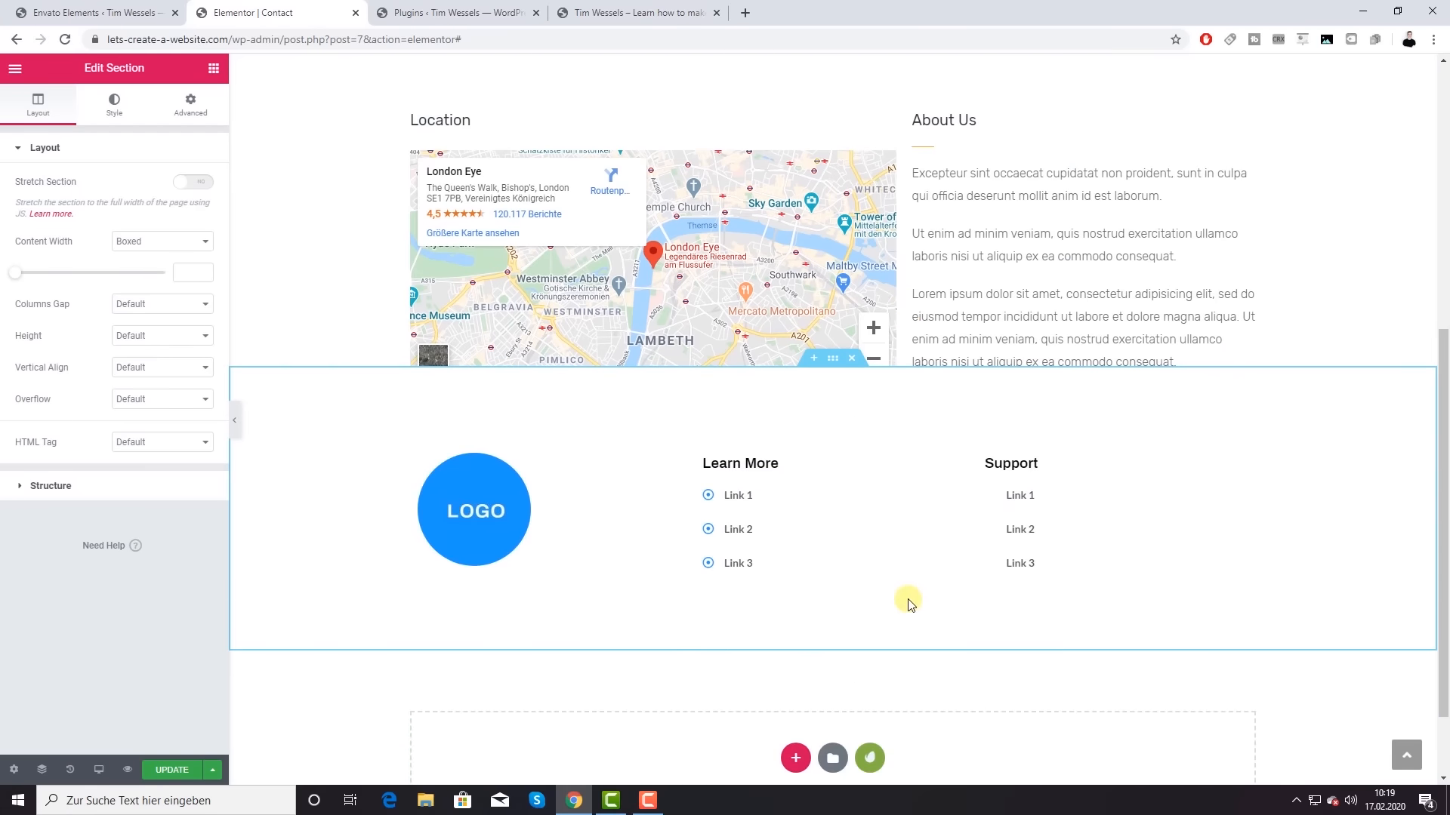
scroll(925, 556, up, 8)
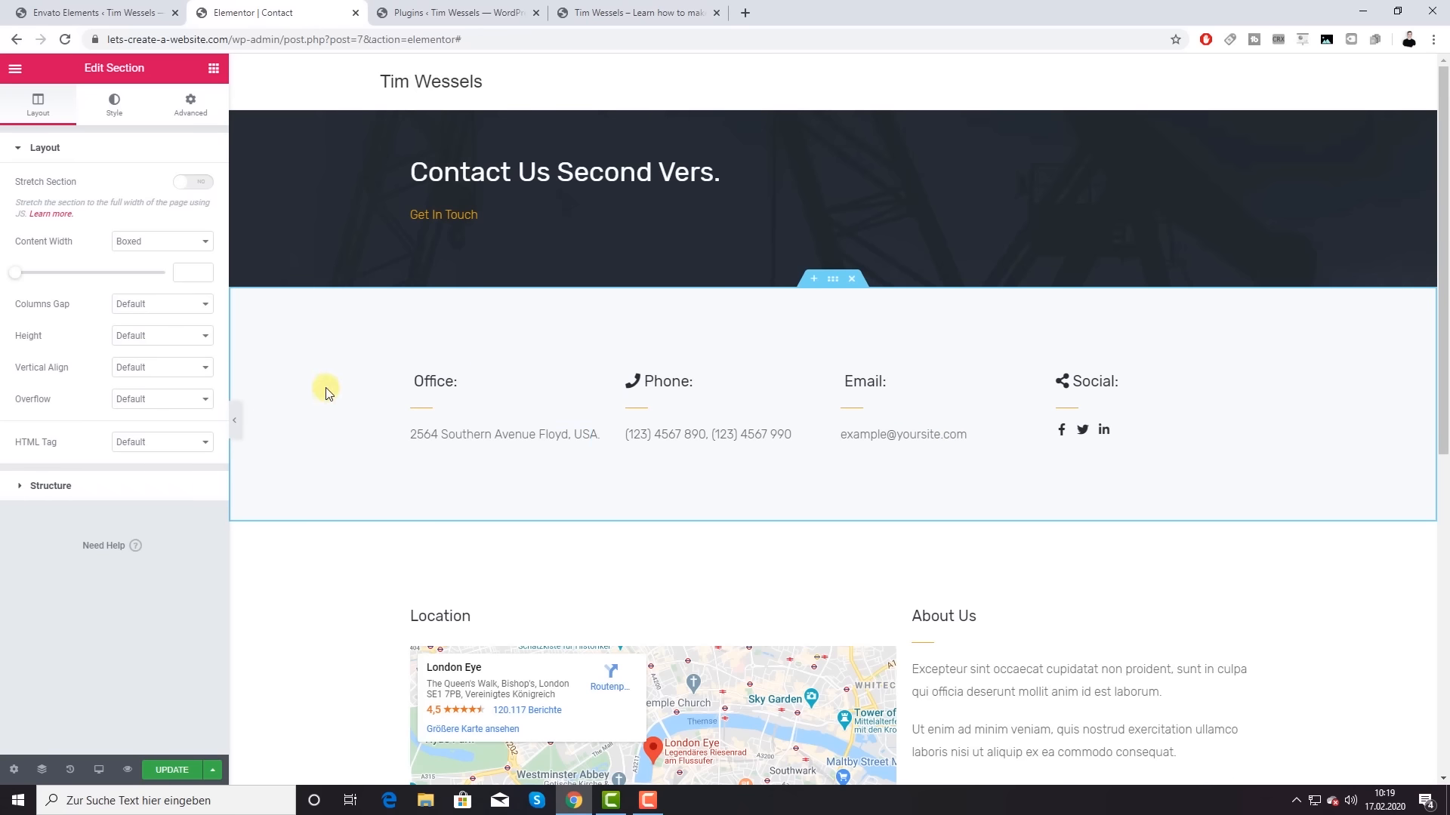
click(174, 770)
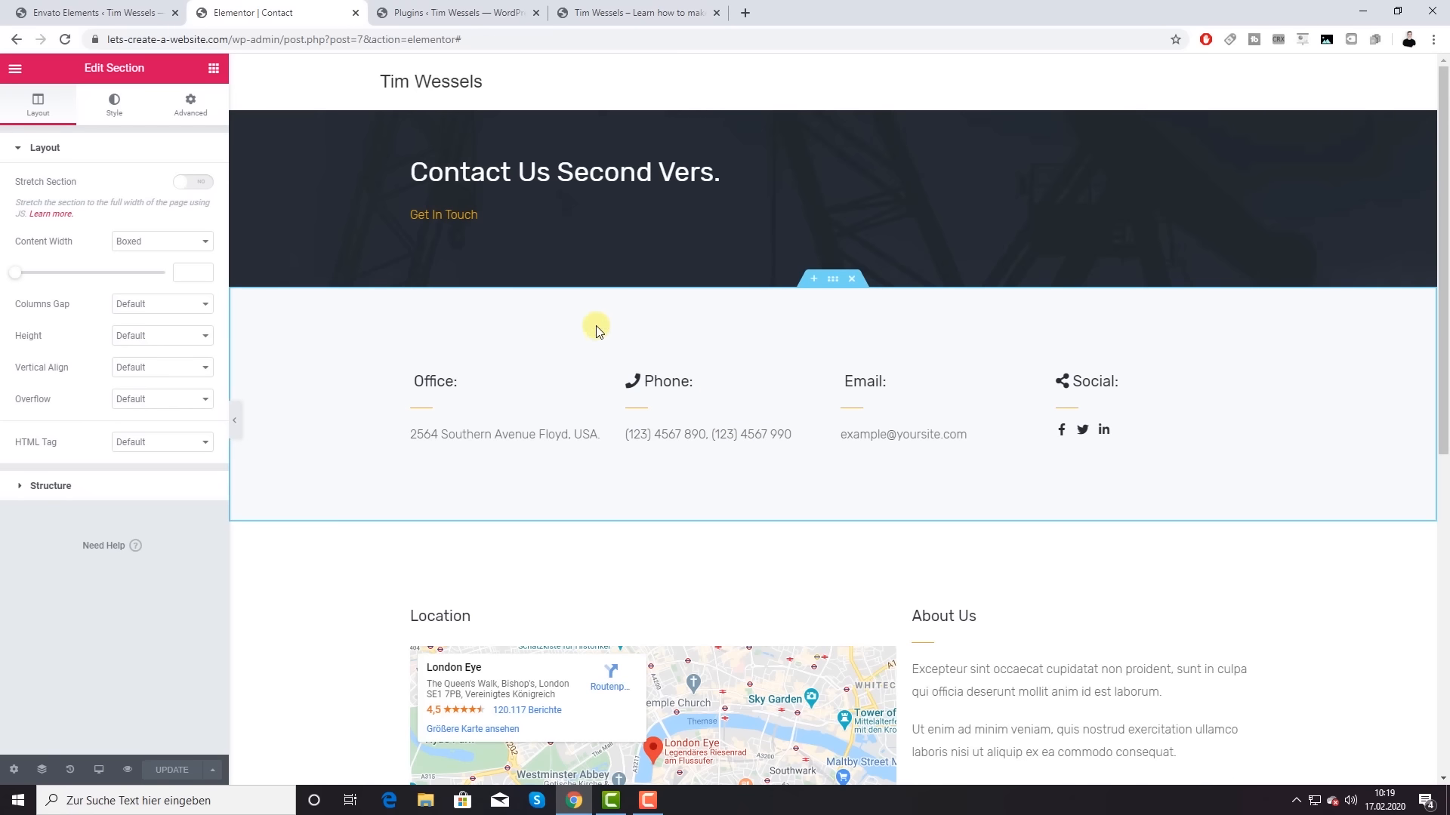
Step: In the WordPress dashboard, find the HappyForms plugin by searching for happyforms, install and activate it, and skip the email setup
click(458, 12)
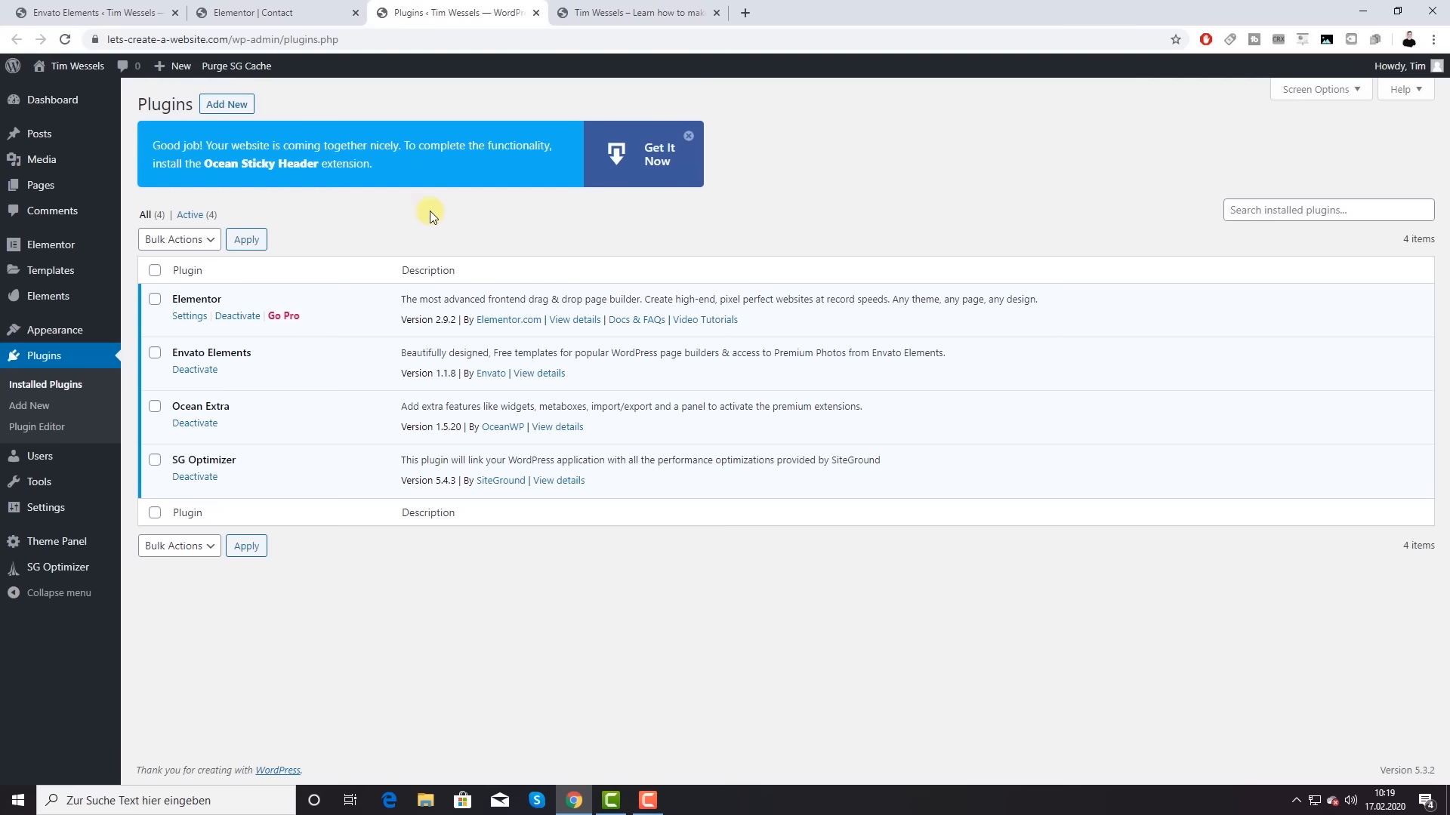
click(44, 365)
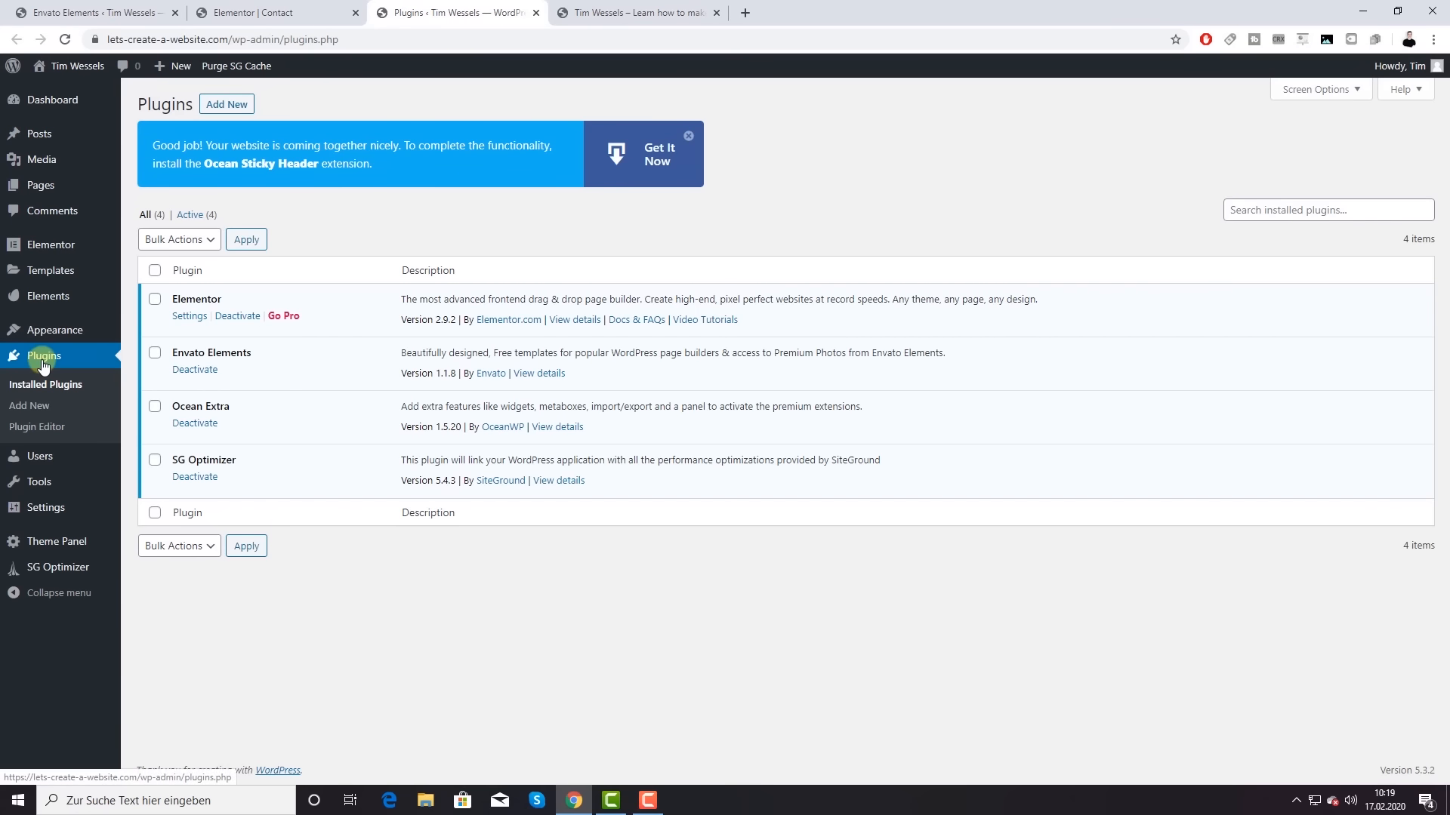
click(227, 104)
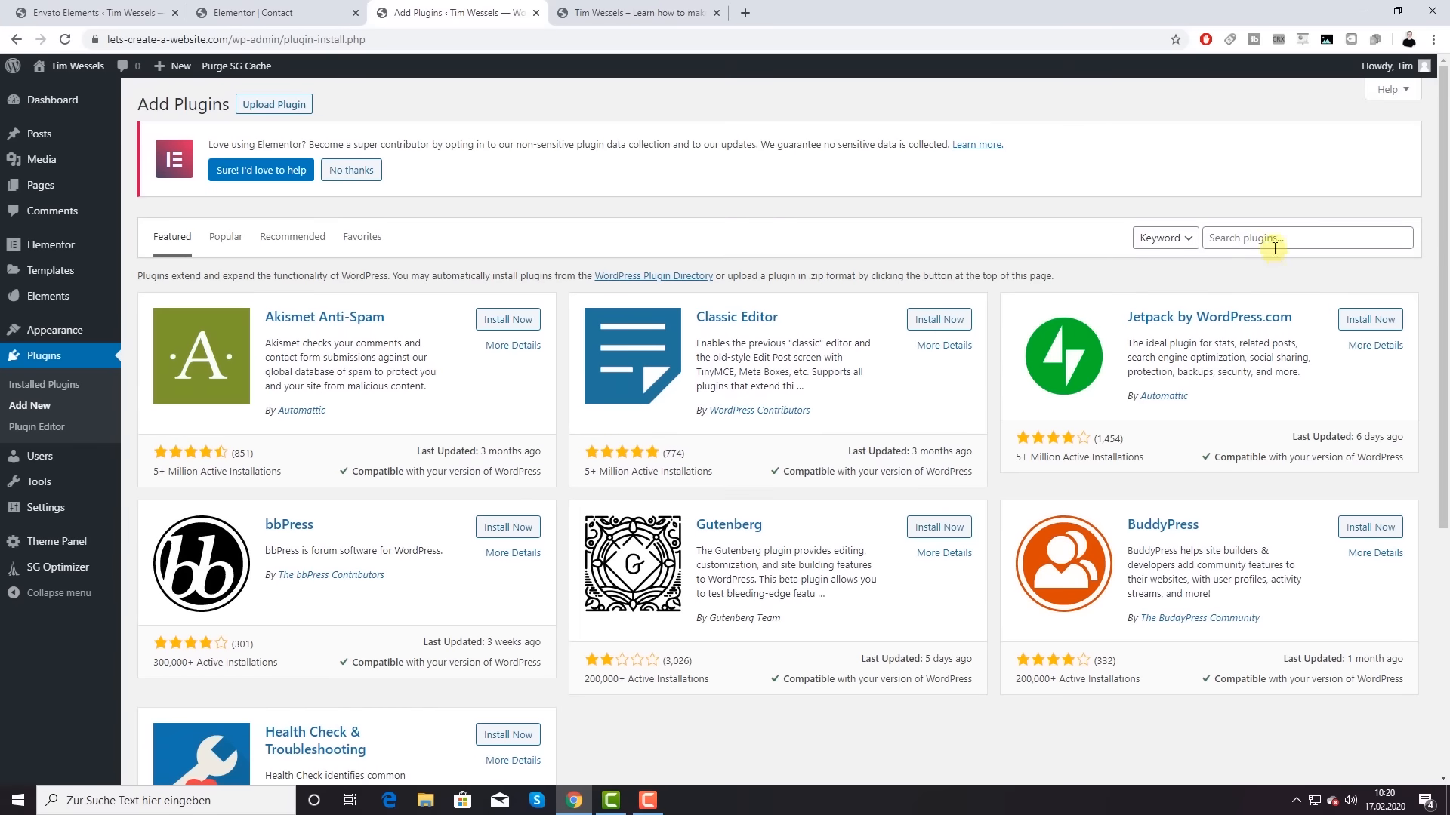
click(1271, 238)
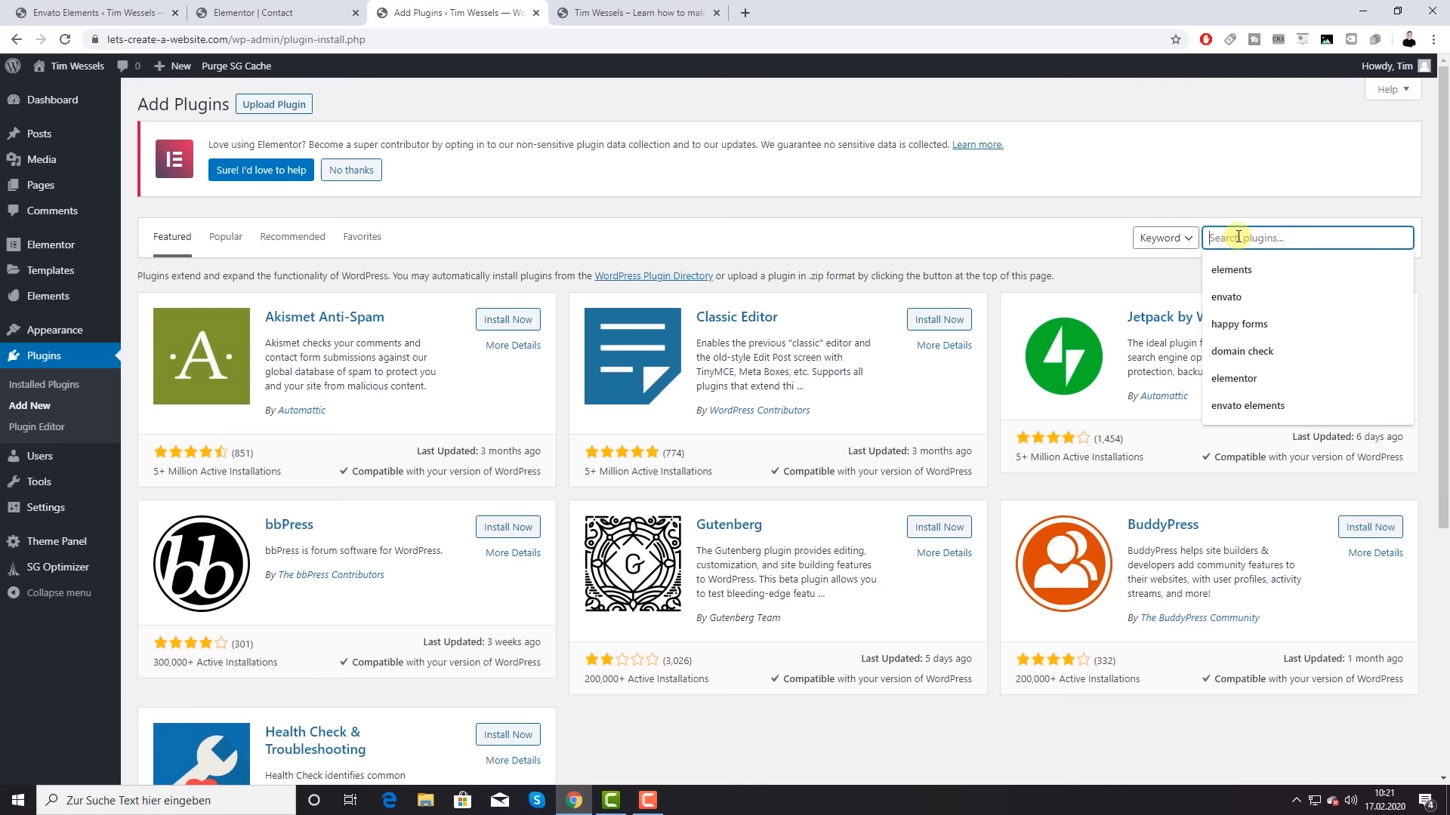
text(happyforms)
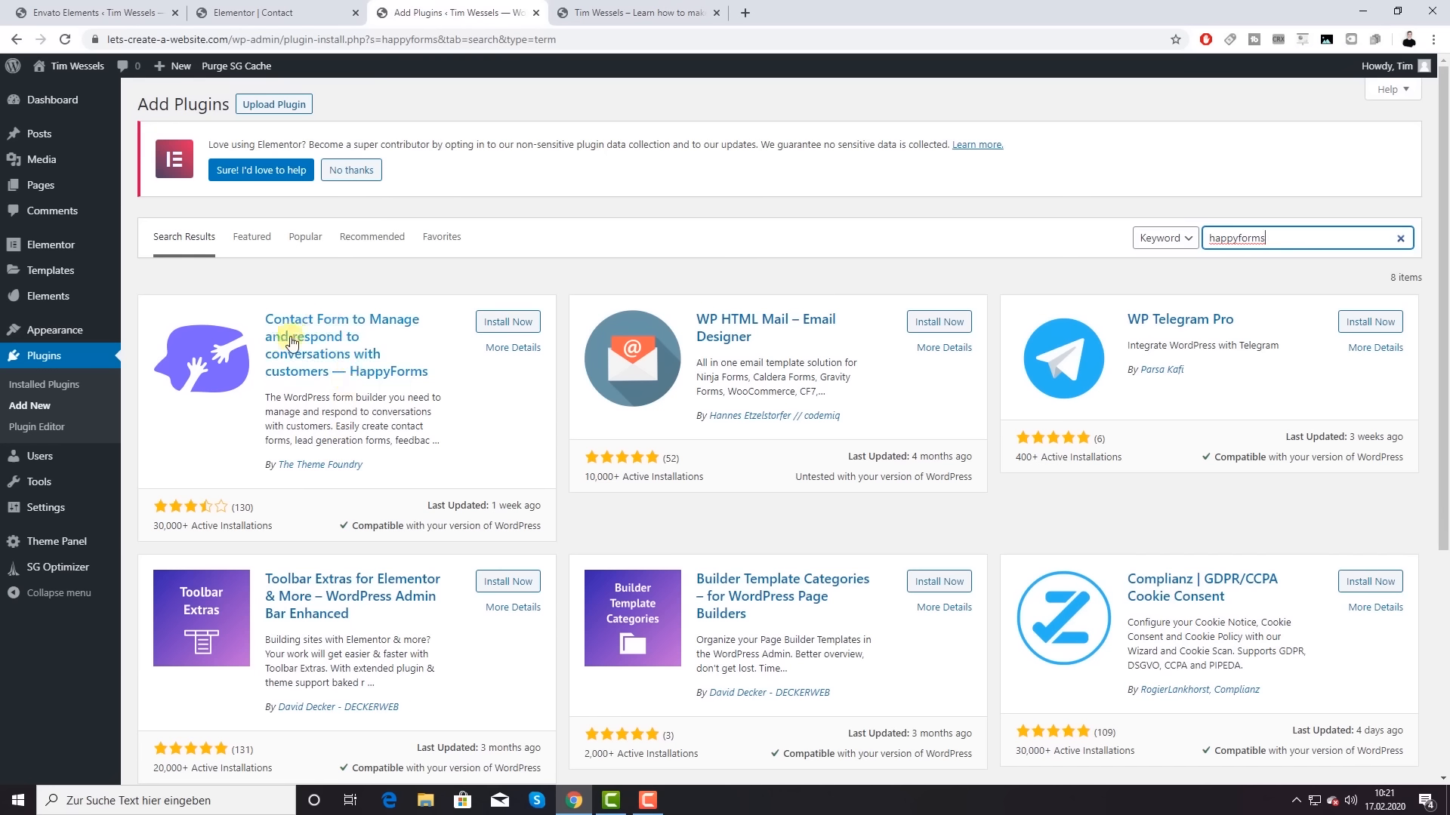
click(509, 324)
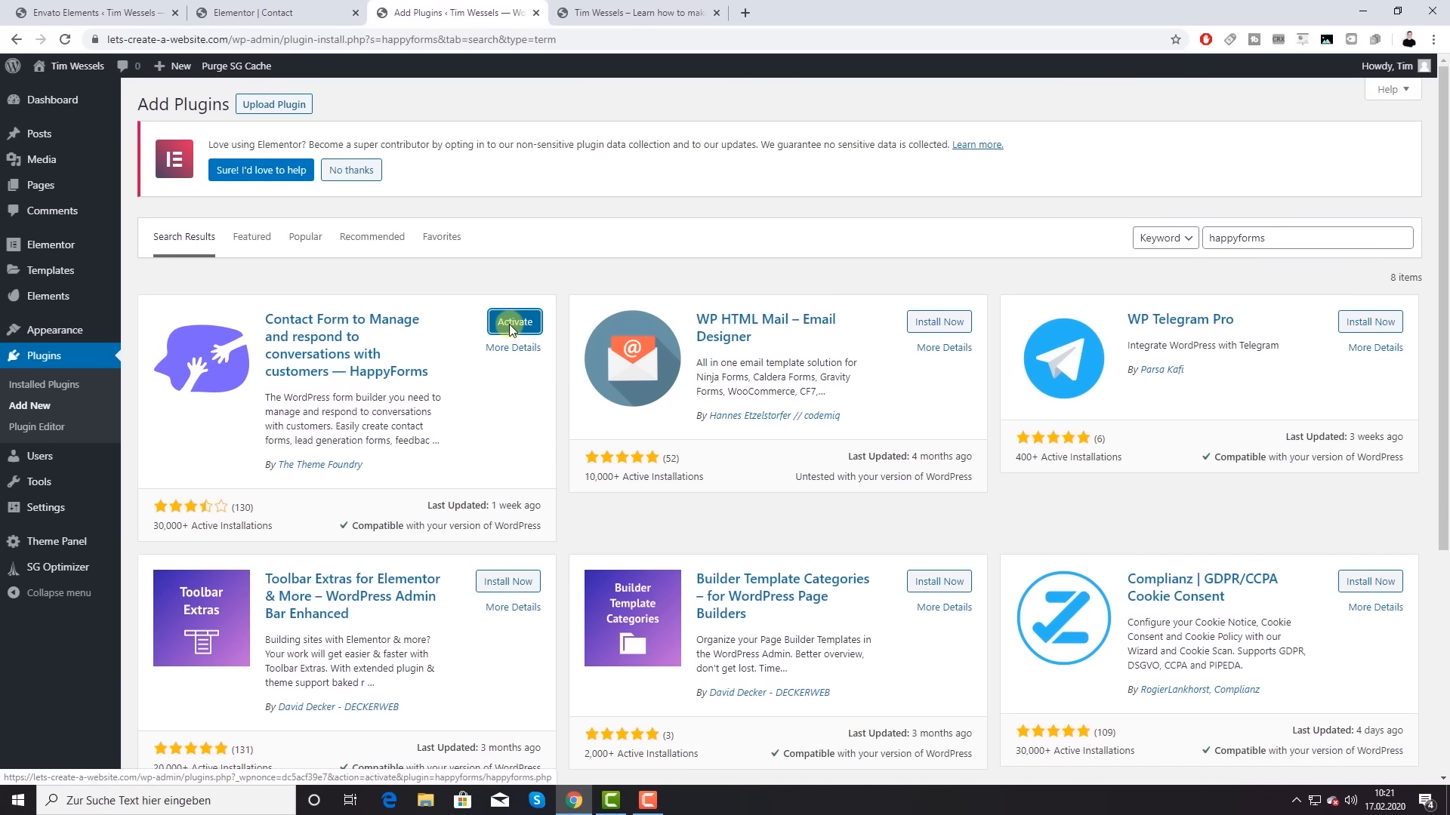
click(511, 323)
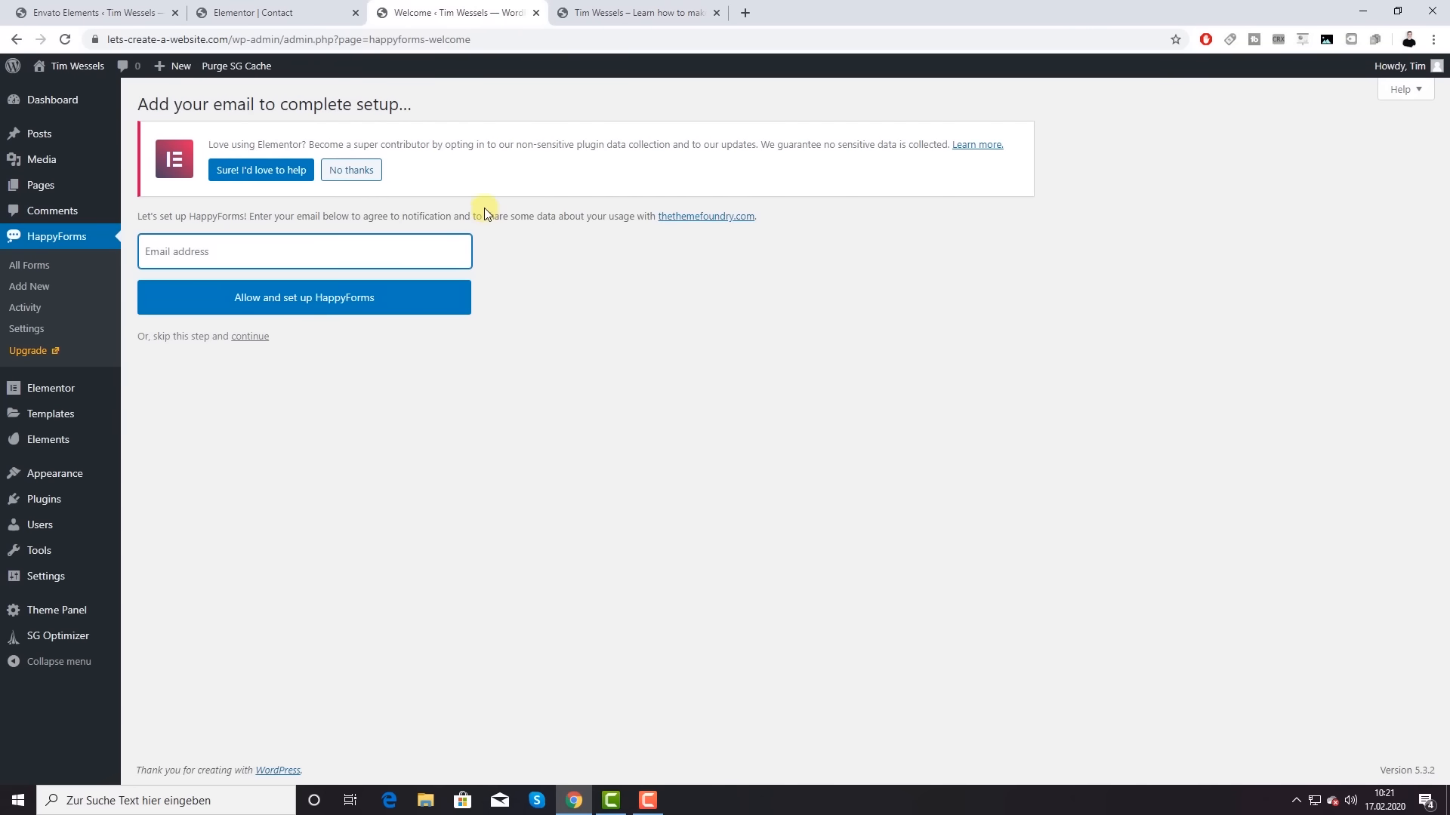
click(257, 339)
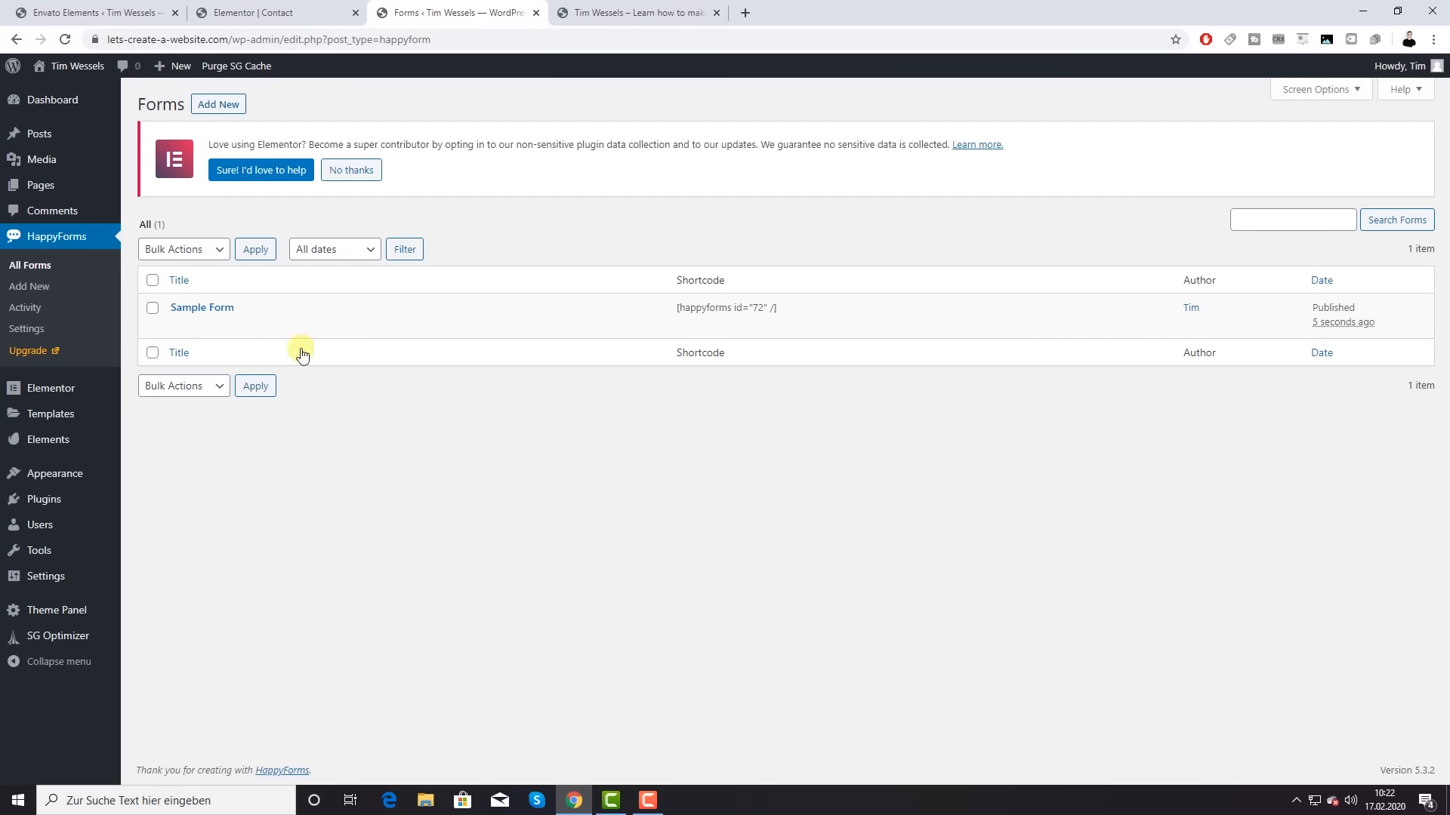
Step: Open the Sample Form in HappyForms and rename it Contact Us
click(198, 308)
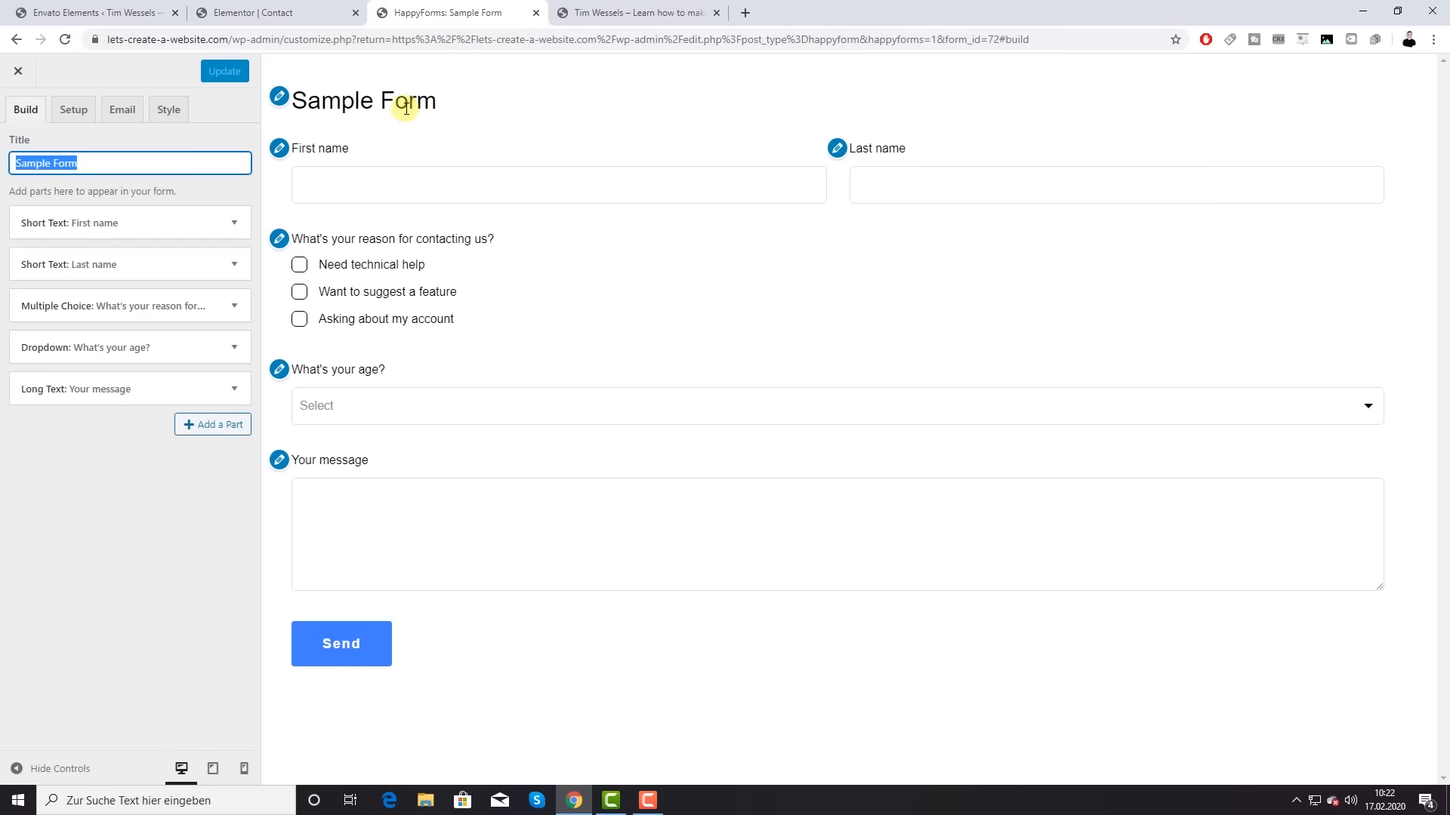
click(97, 161)
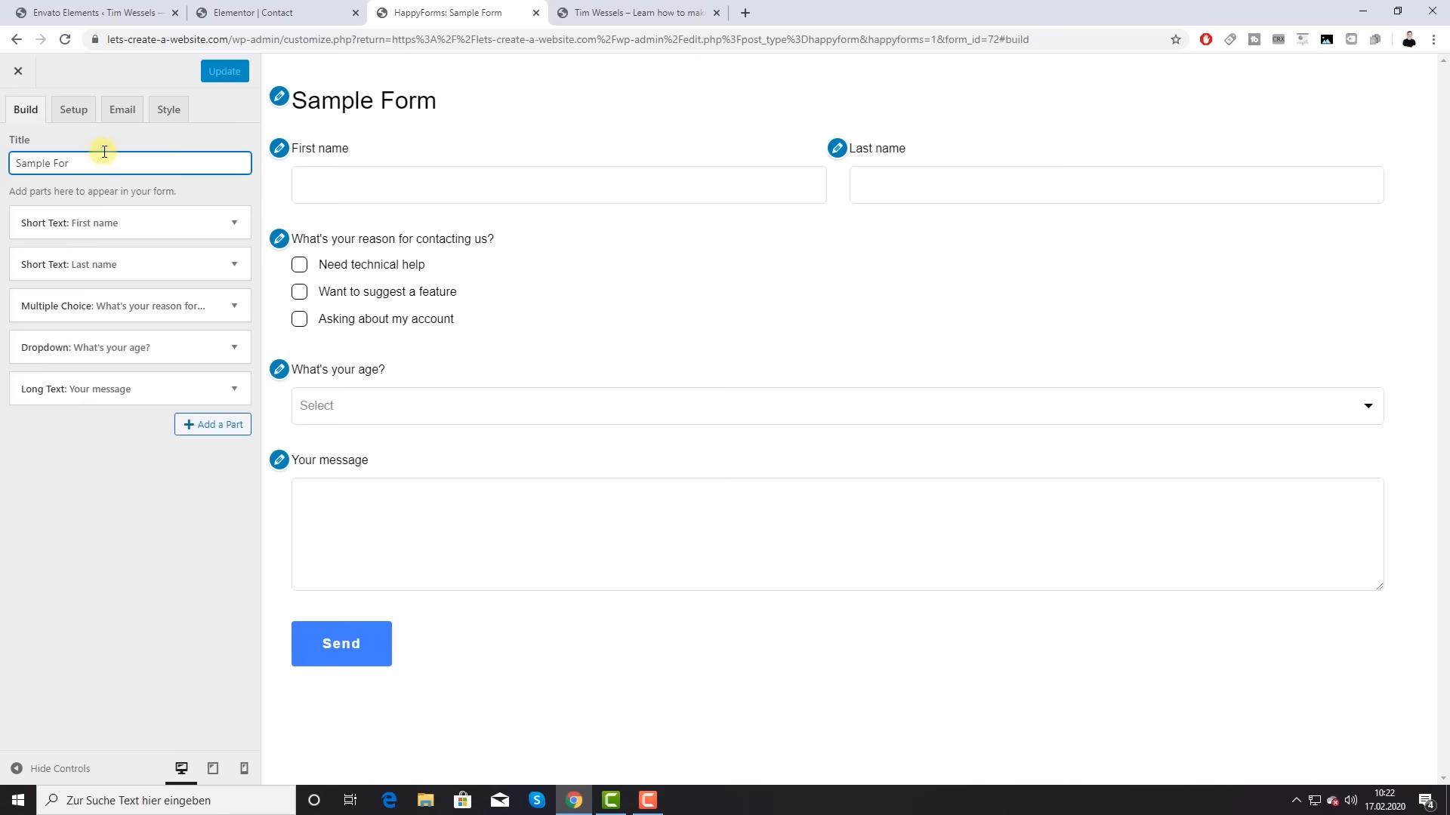
key(BackSpace)
key(BackSpace)
key(BackSpace)
key(BackSpace)
key(BackSpace)
key(BackSpace)
key(BackSpace)
key(BackSpace)
key(BackSpace)
key(BackSpace)
text(Contact Us)
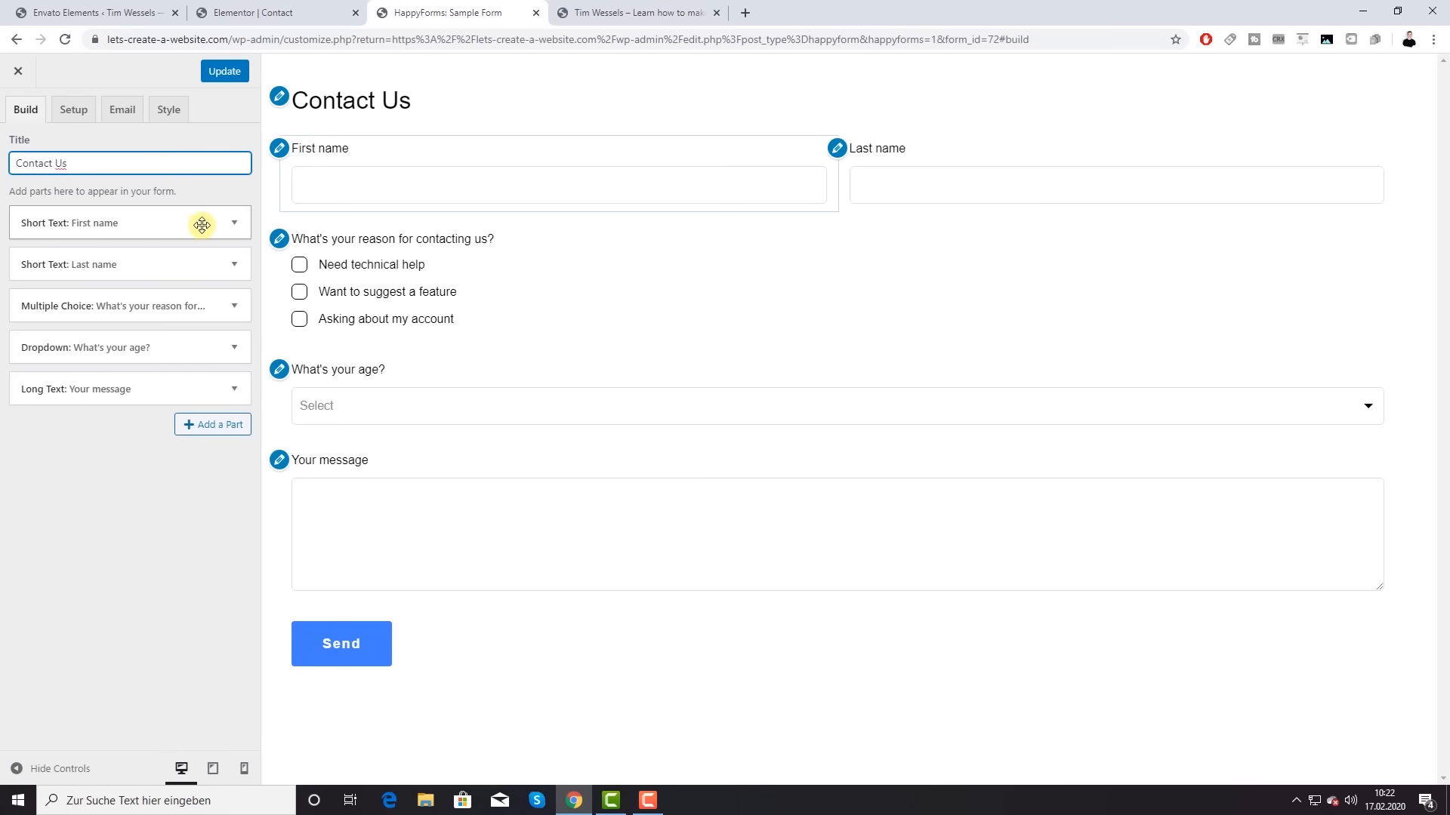
Step: Set the label display of the form's First name field to Inside
click(229, 226)
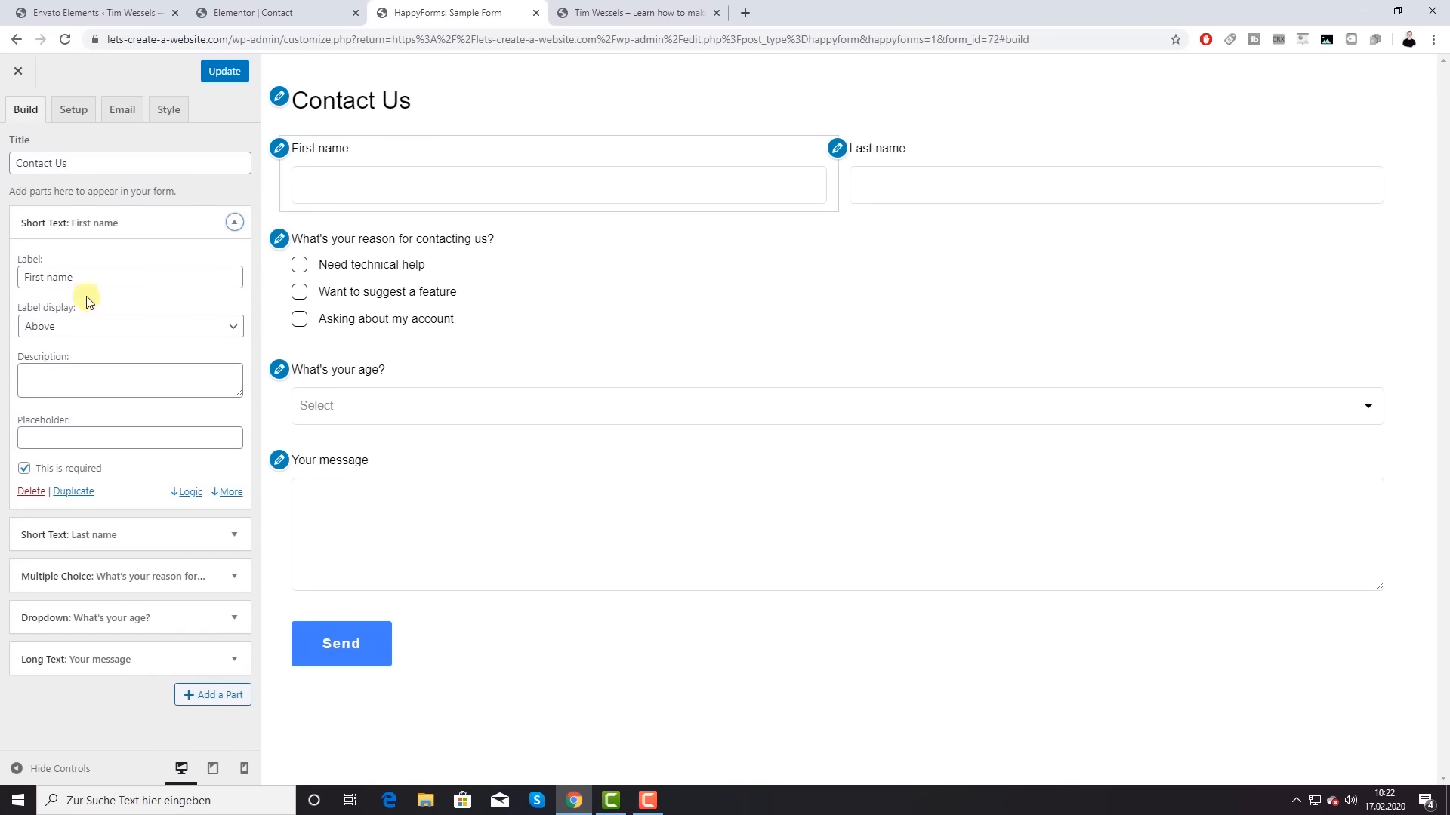
drag(107, 277, 2, 290)
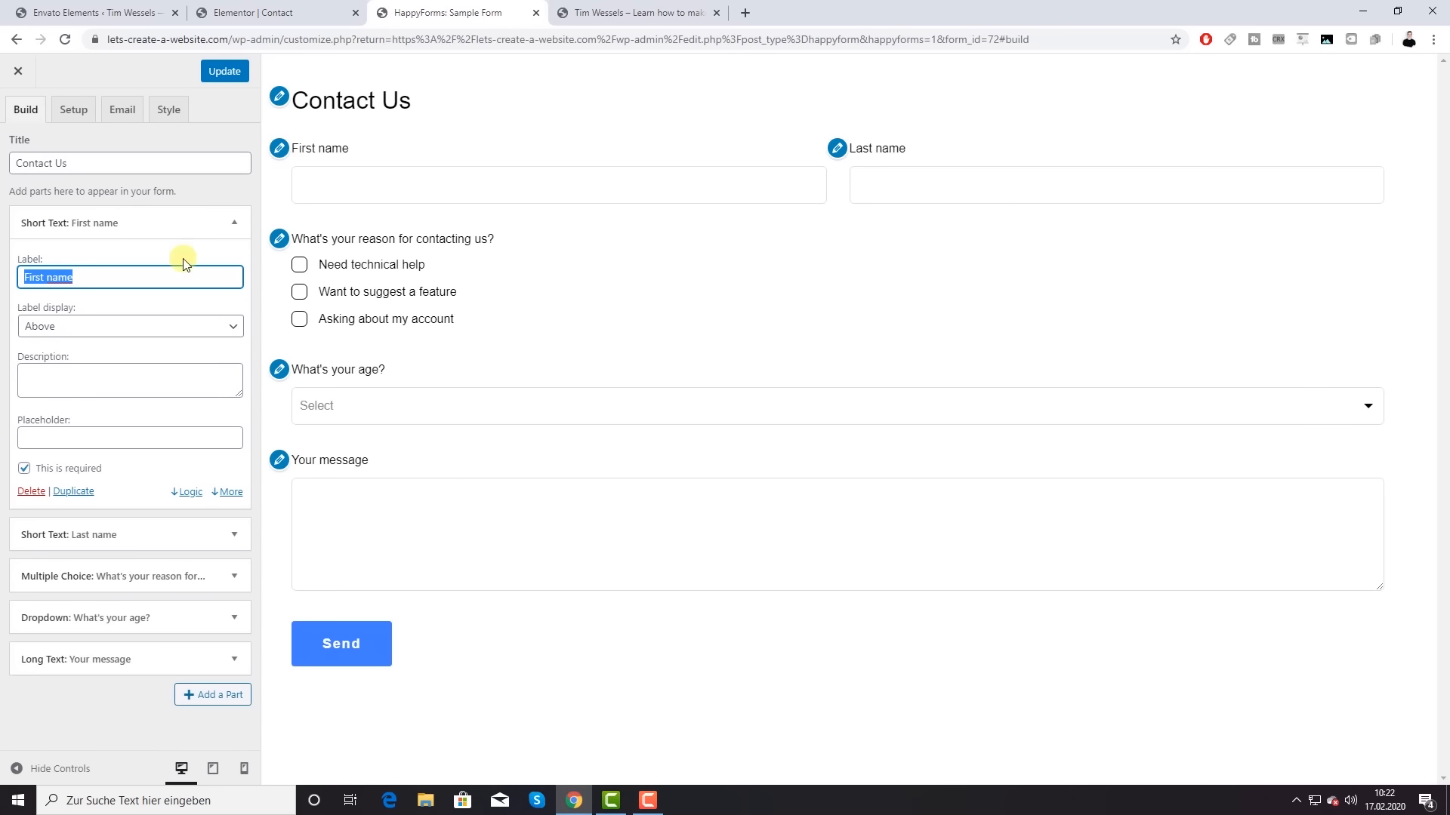
click(114, 325)
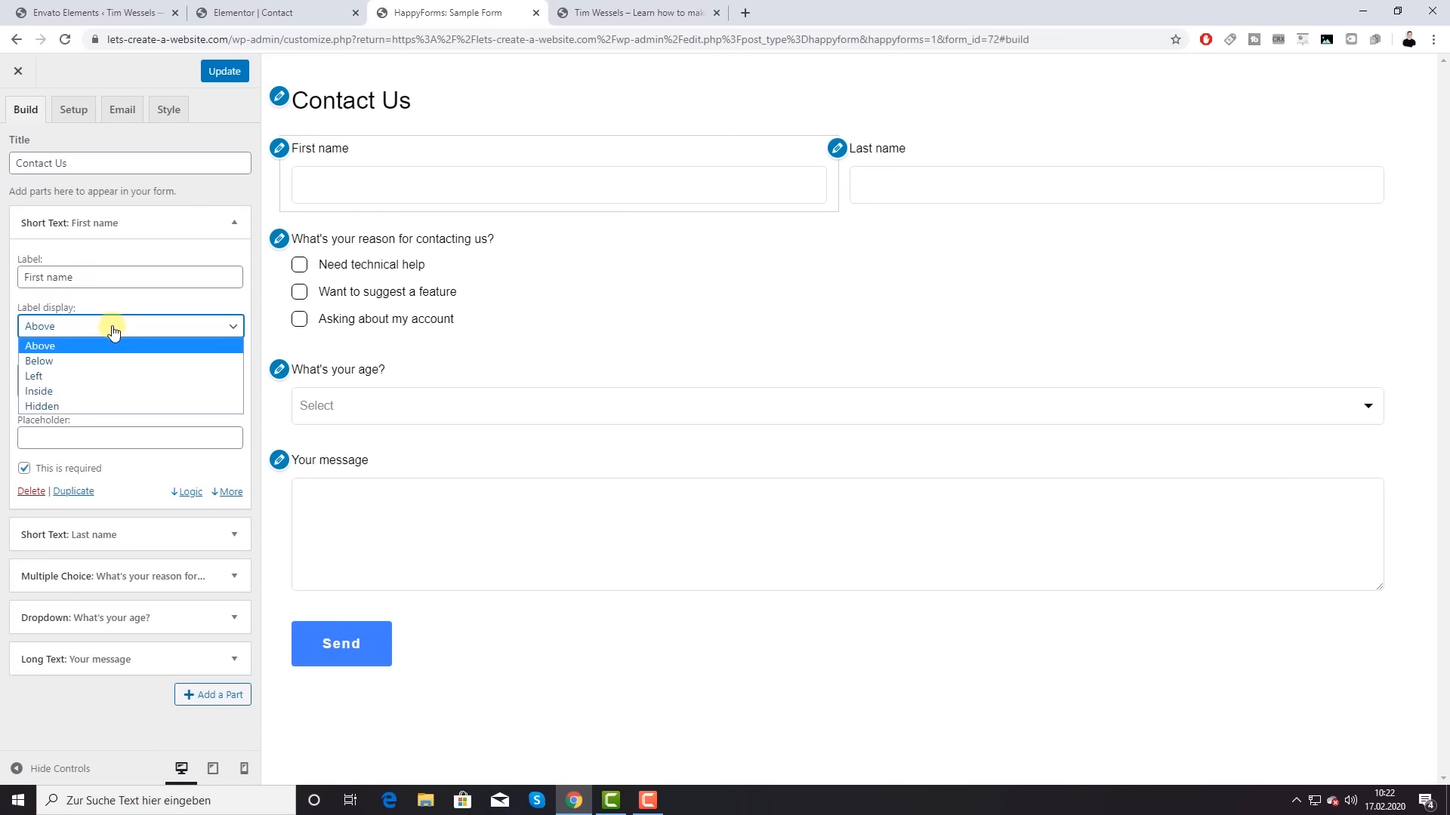
click(69, 390)
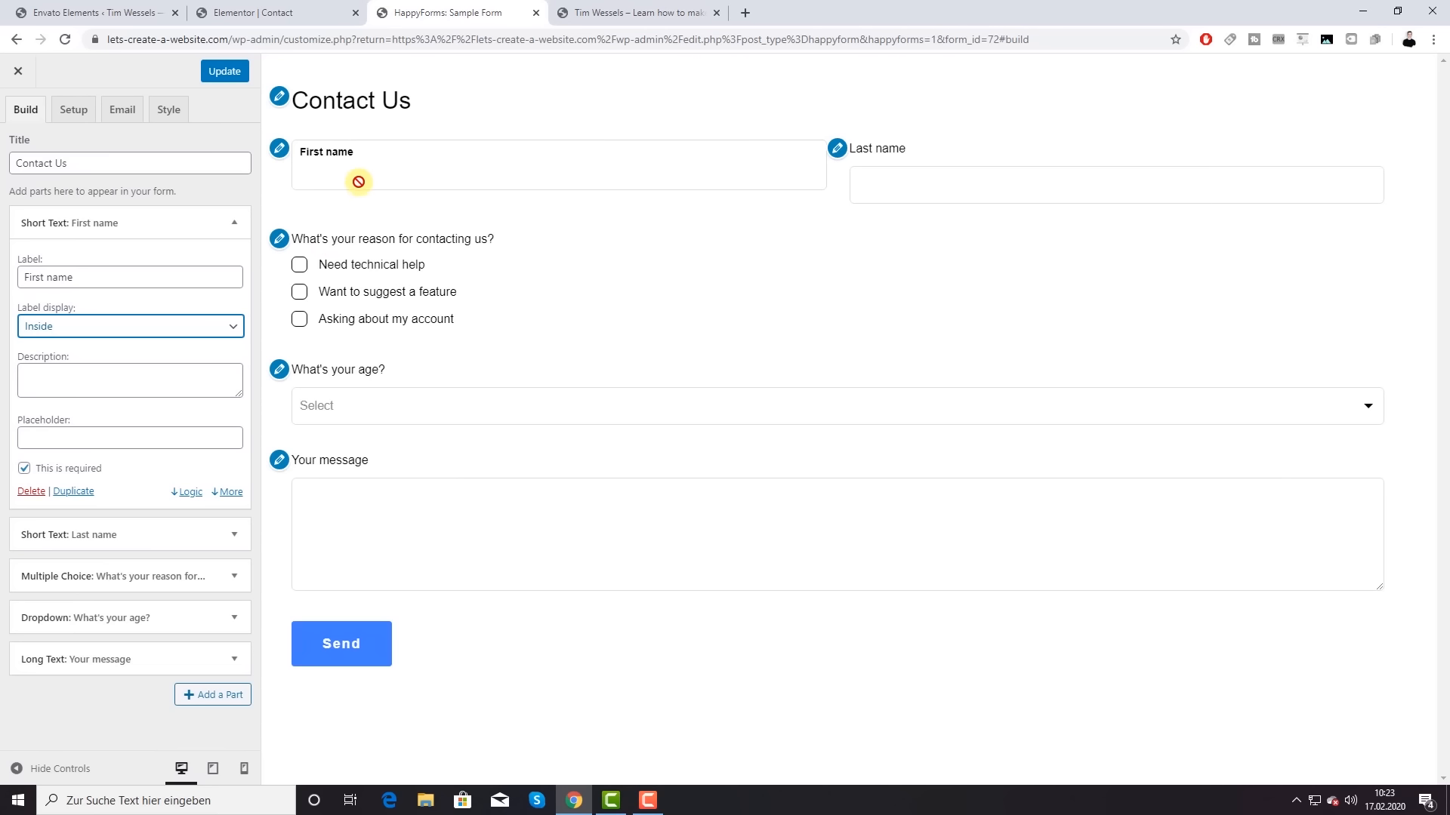
Step: Make the form's First name field optional and set the Last name field's label display to Inside
click(23, 471)
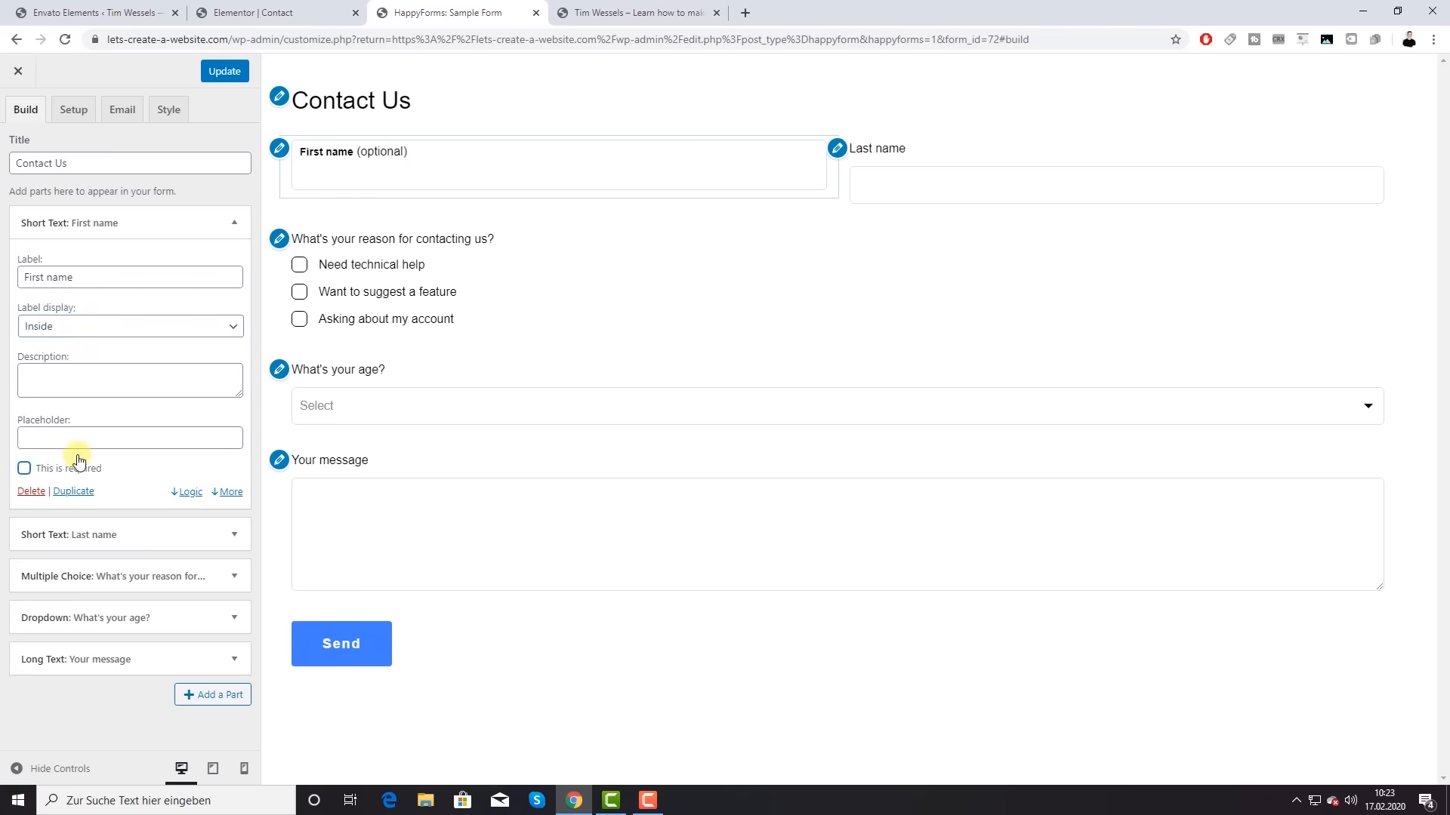
click(234, 224)
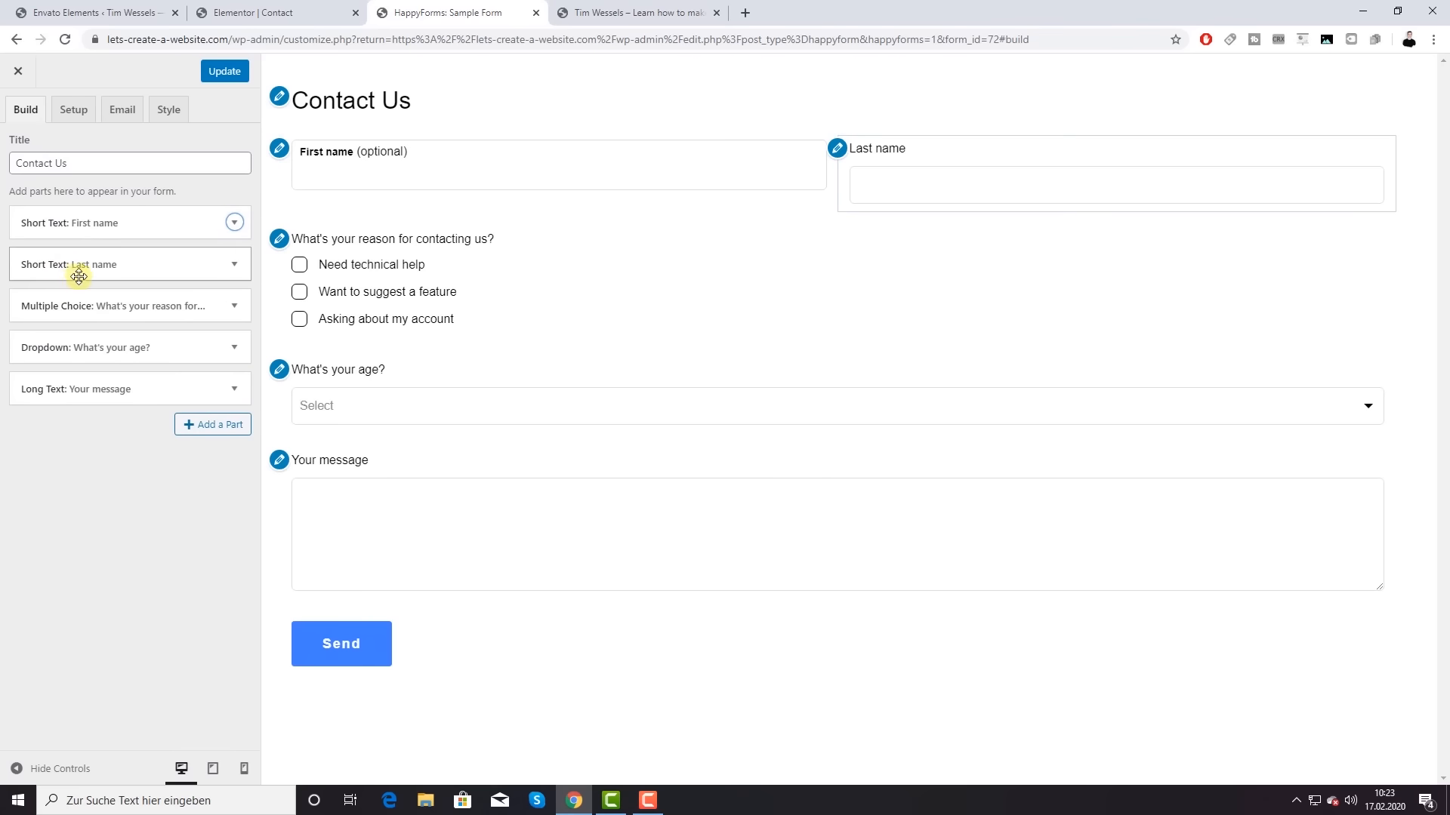
click(234, 264)
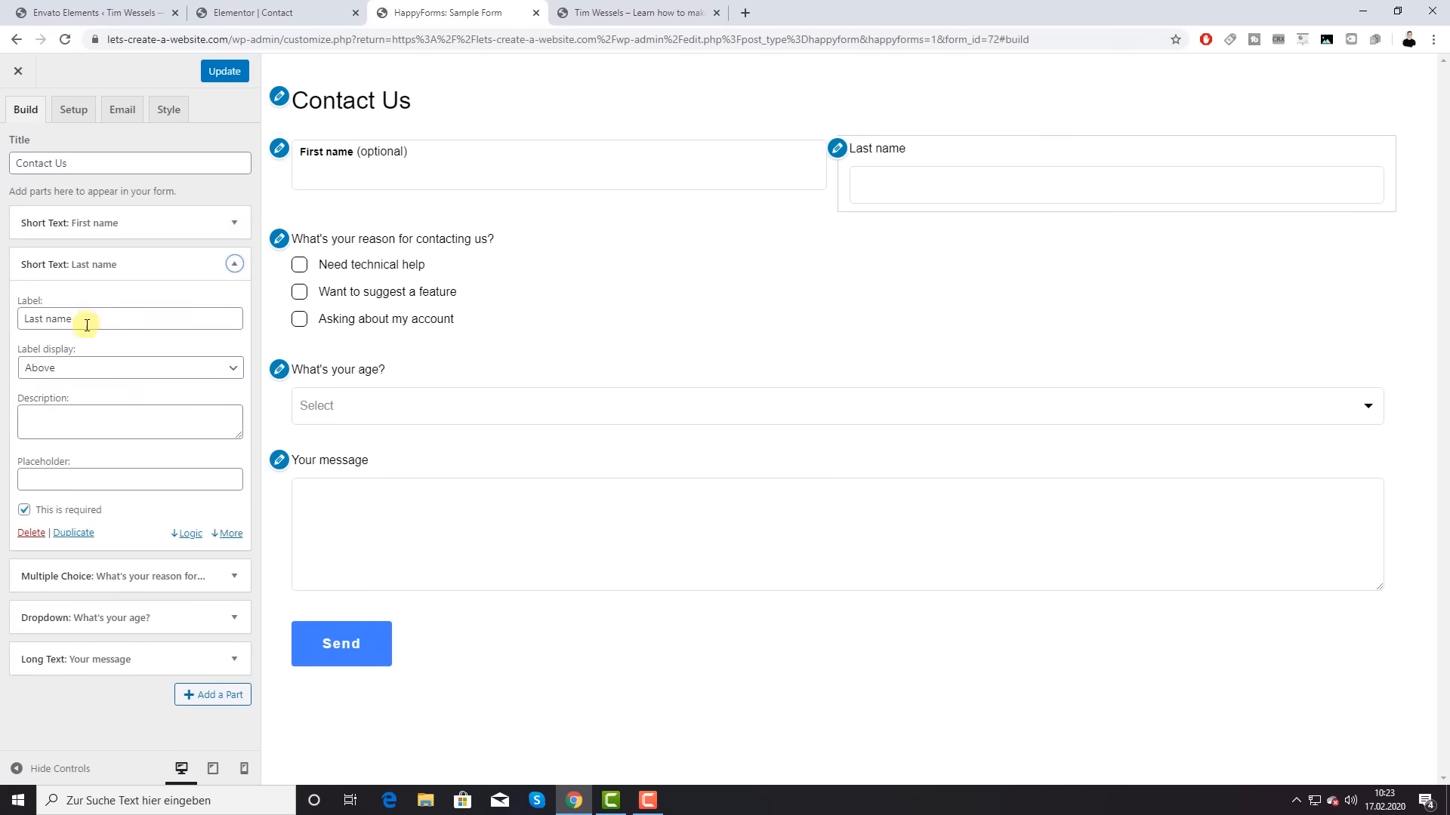
click(109, 370)
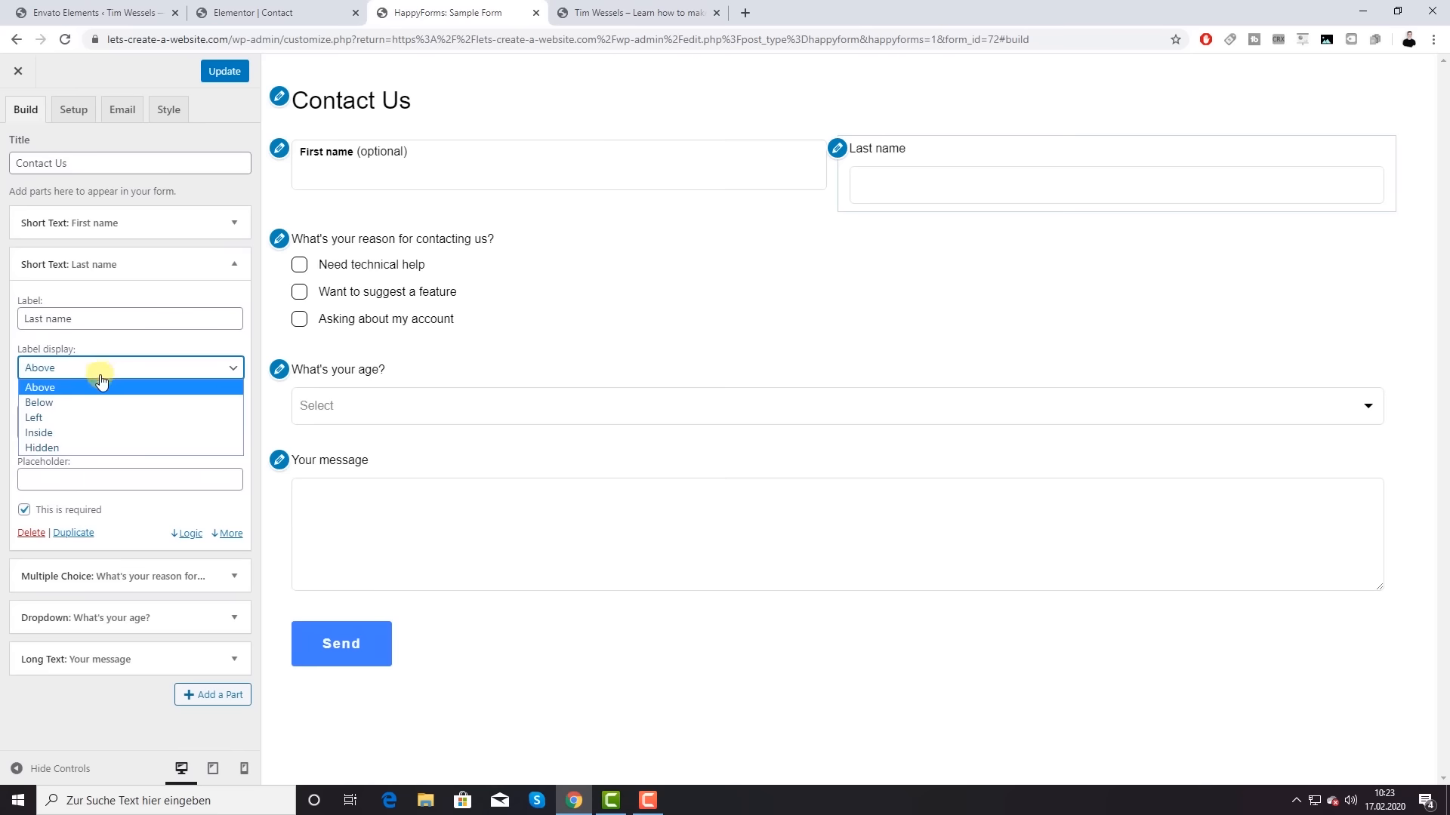
click(48, 436)
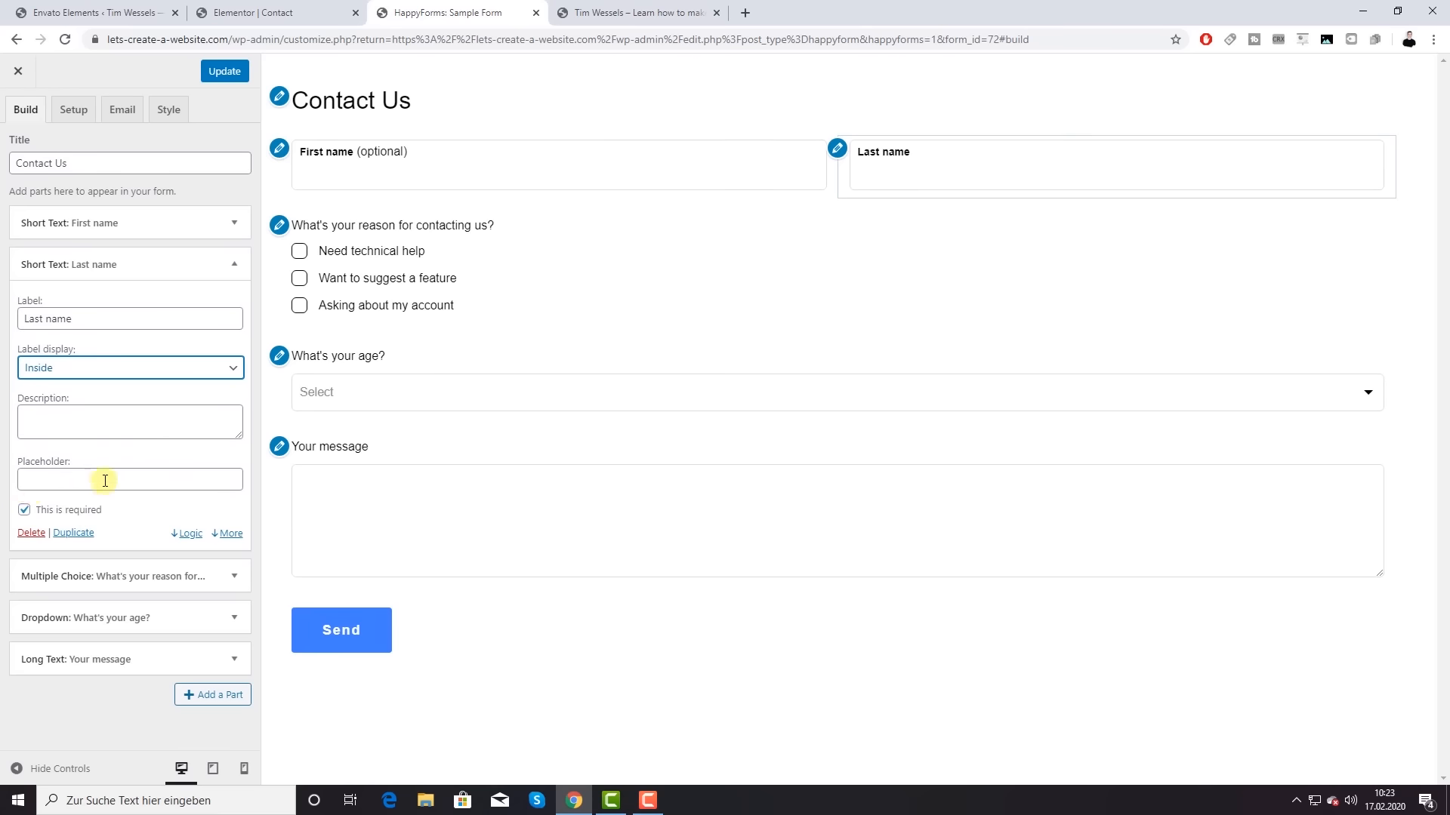
click(234, 264)
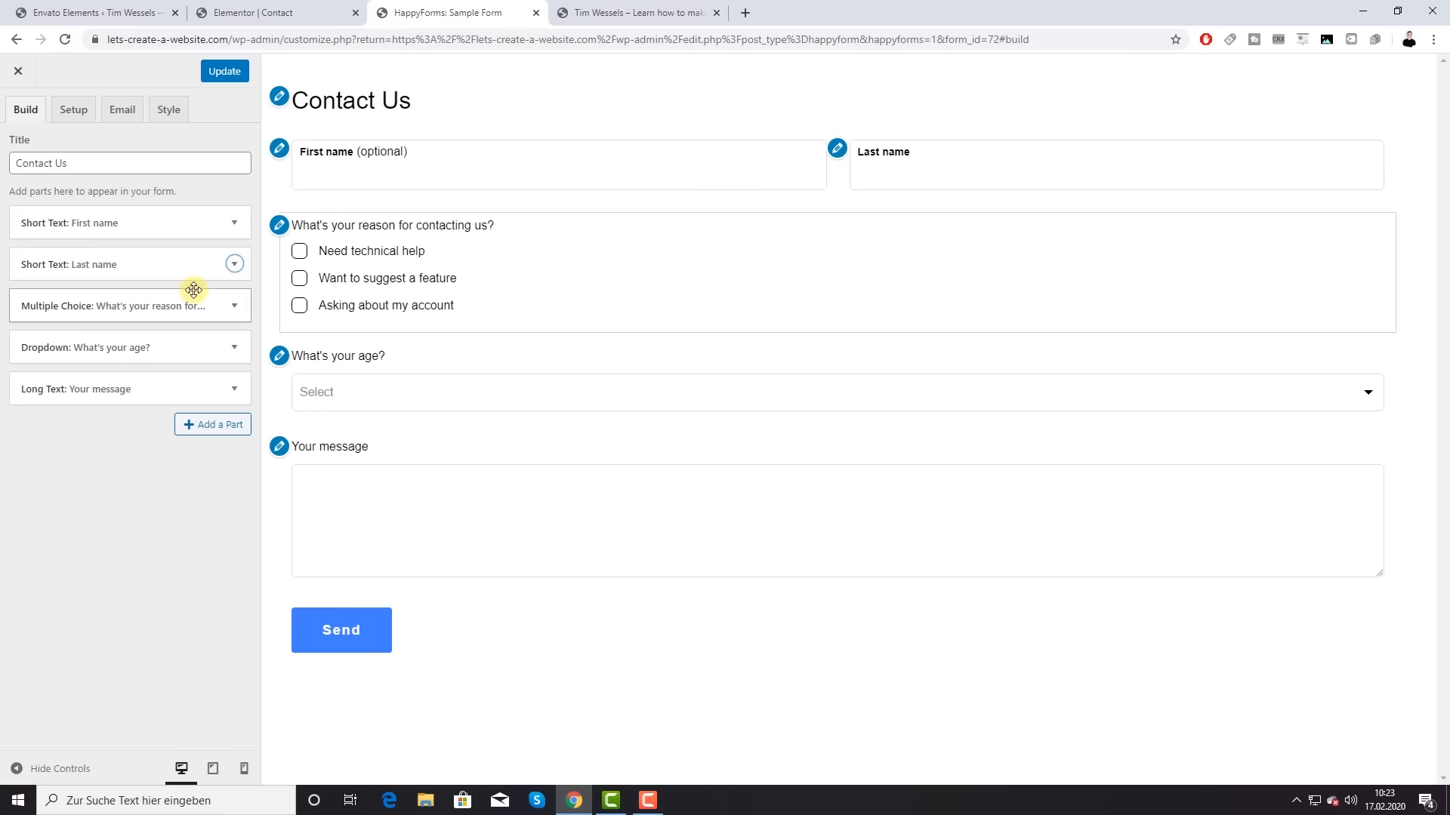
Step: Delete the multiple-choice part "What's your reason for contacting us?" from the form
click(231, 305)
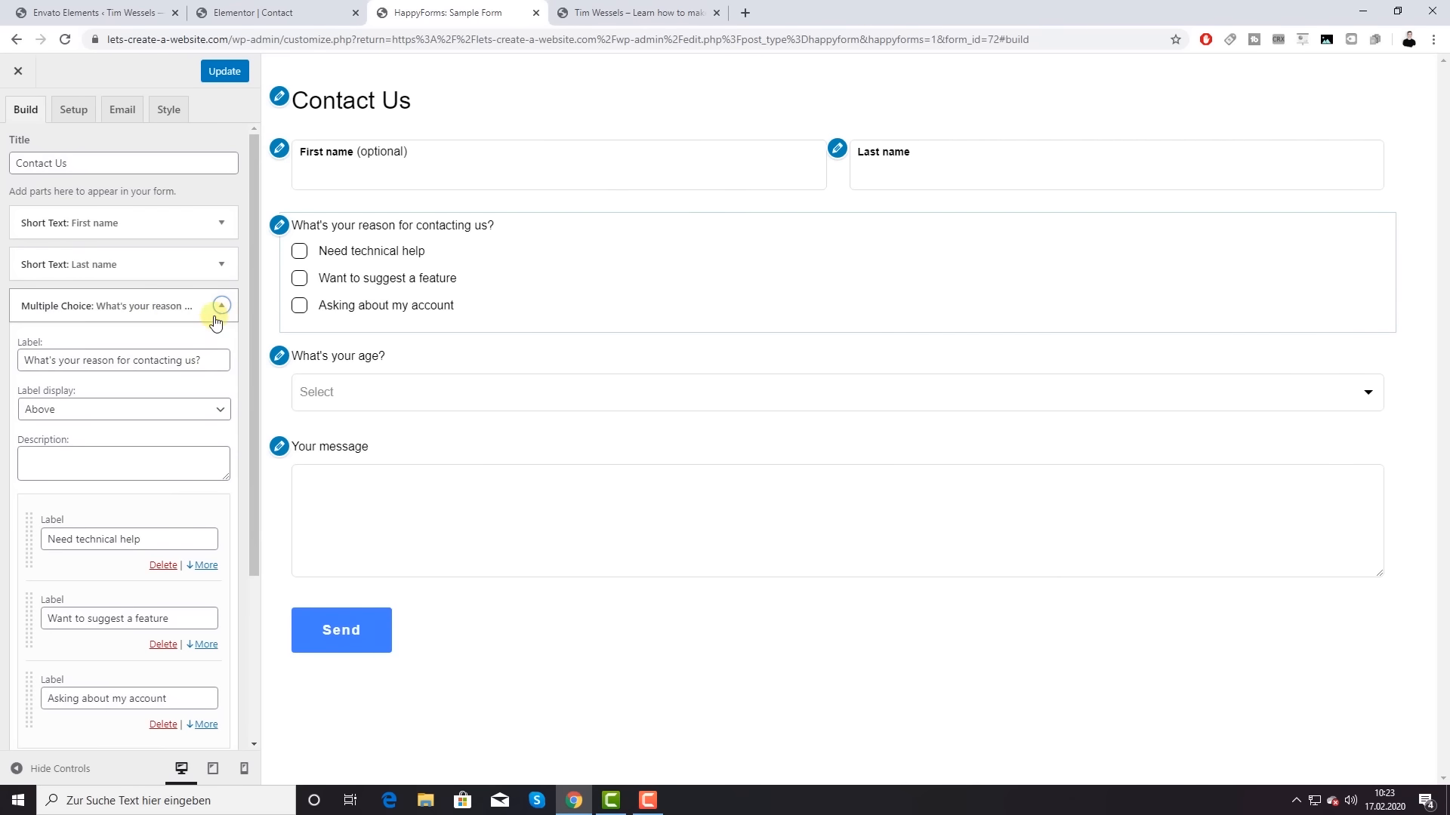
scroll(113, 408, down, 1)
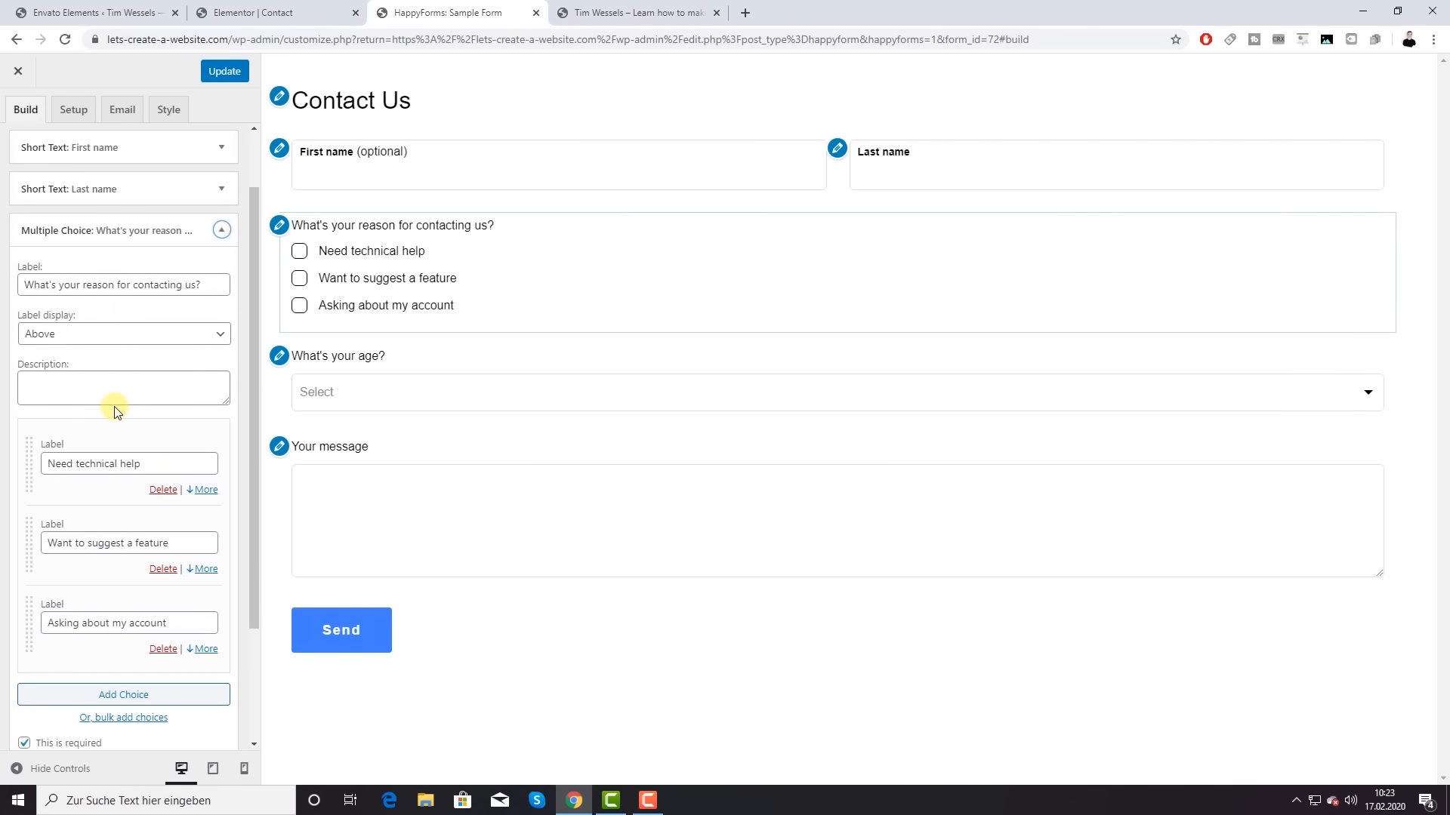
scroll(114, 408, down, 2)
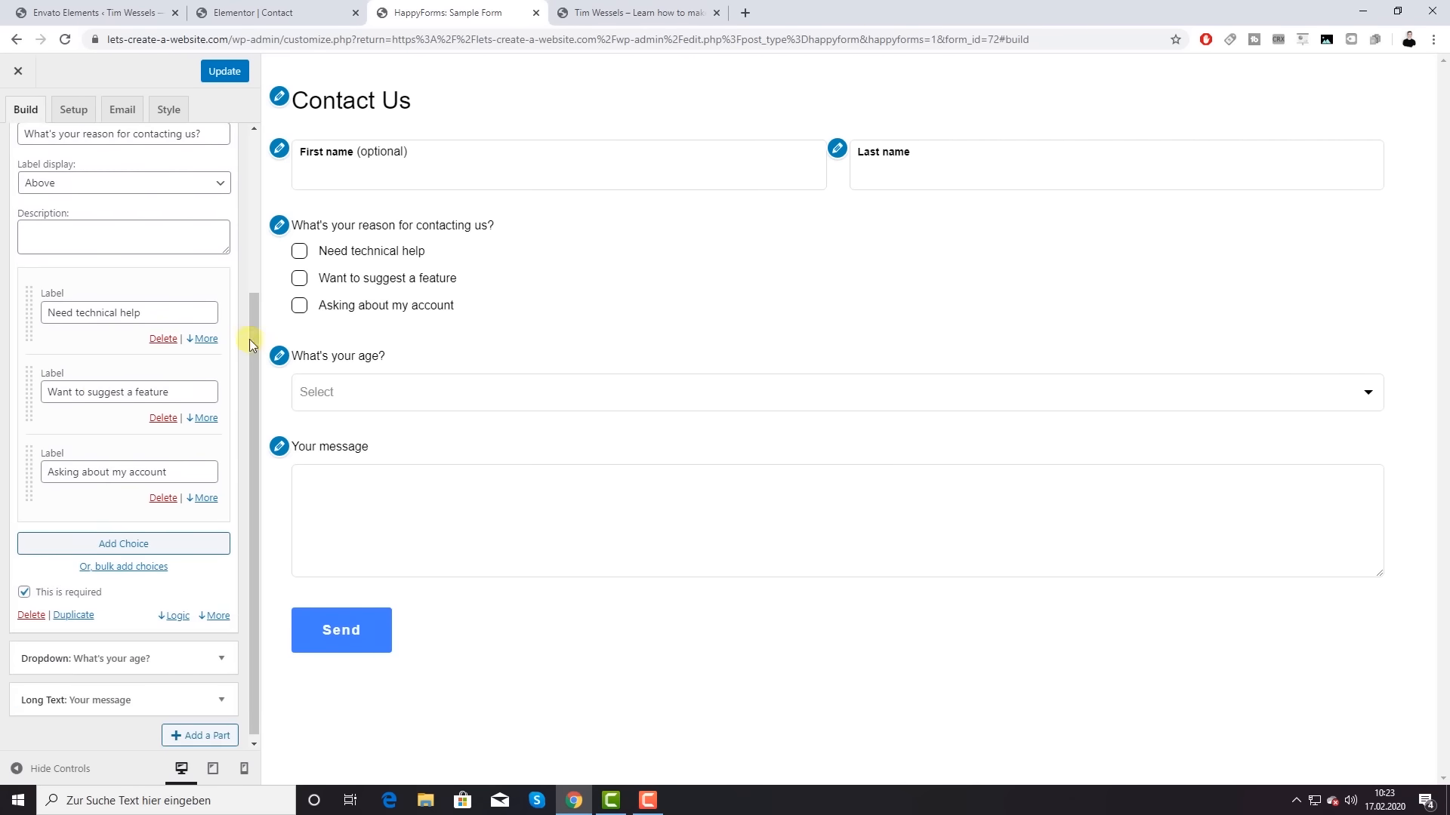
drag(182, 312, 42, 317)
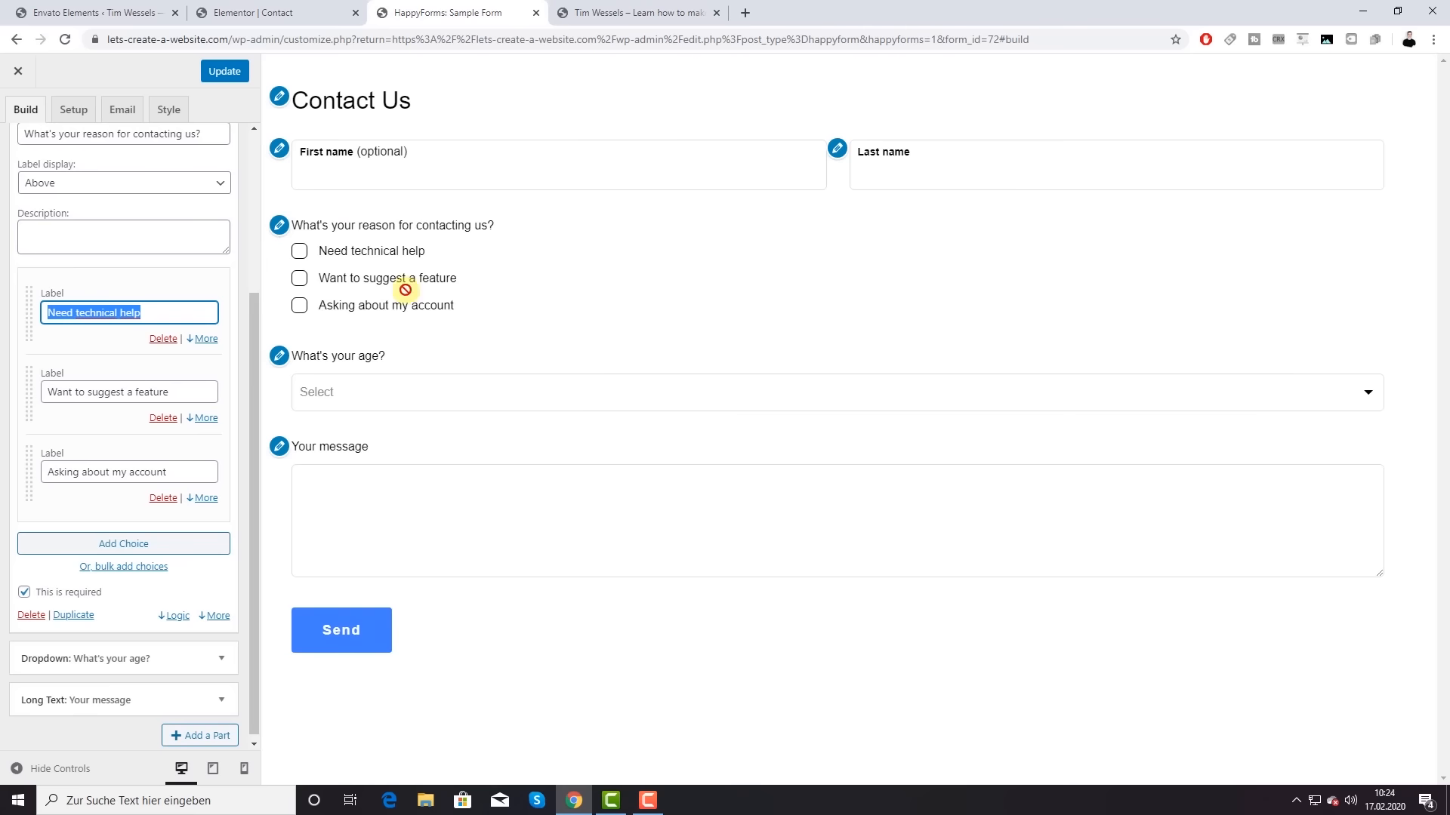
scroll(159, 310, up, 1)
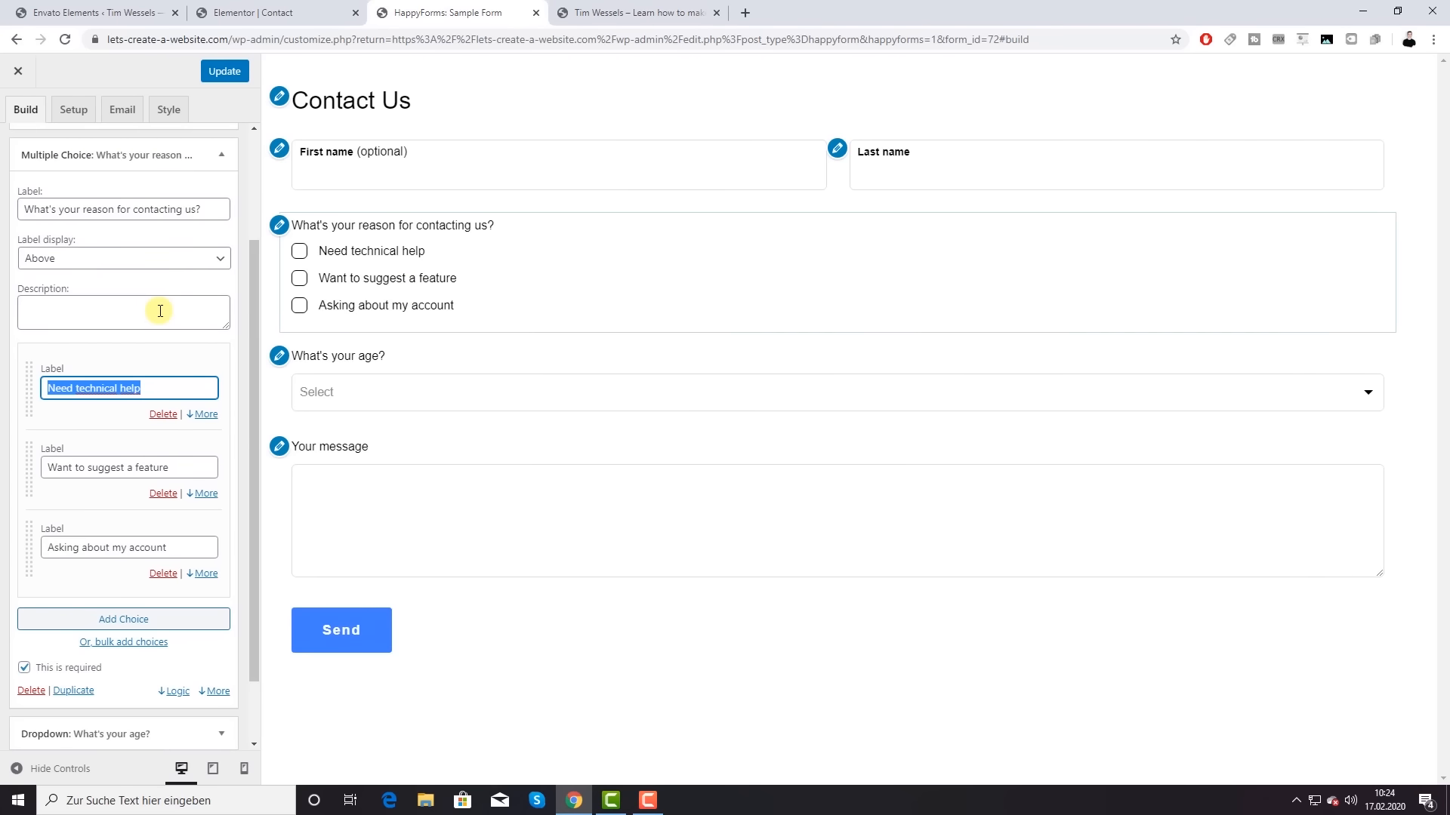
scroll(159, 310, down, 2)
click(31, 610)
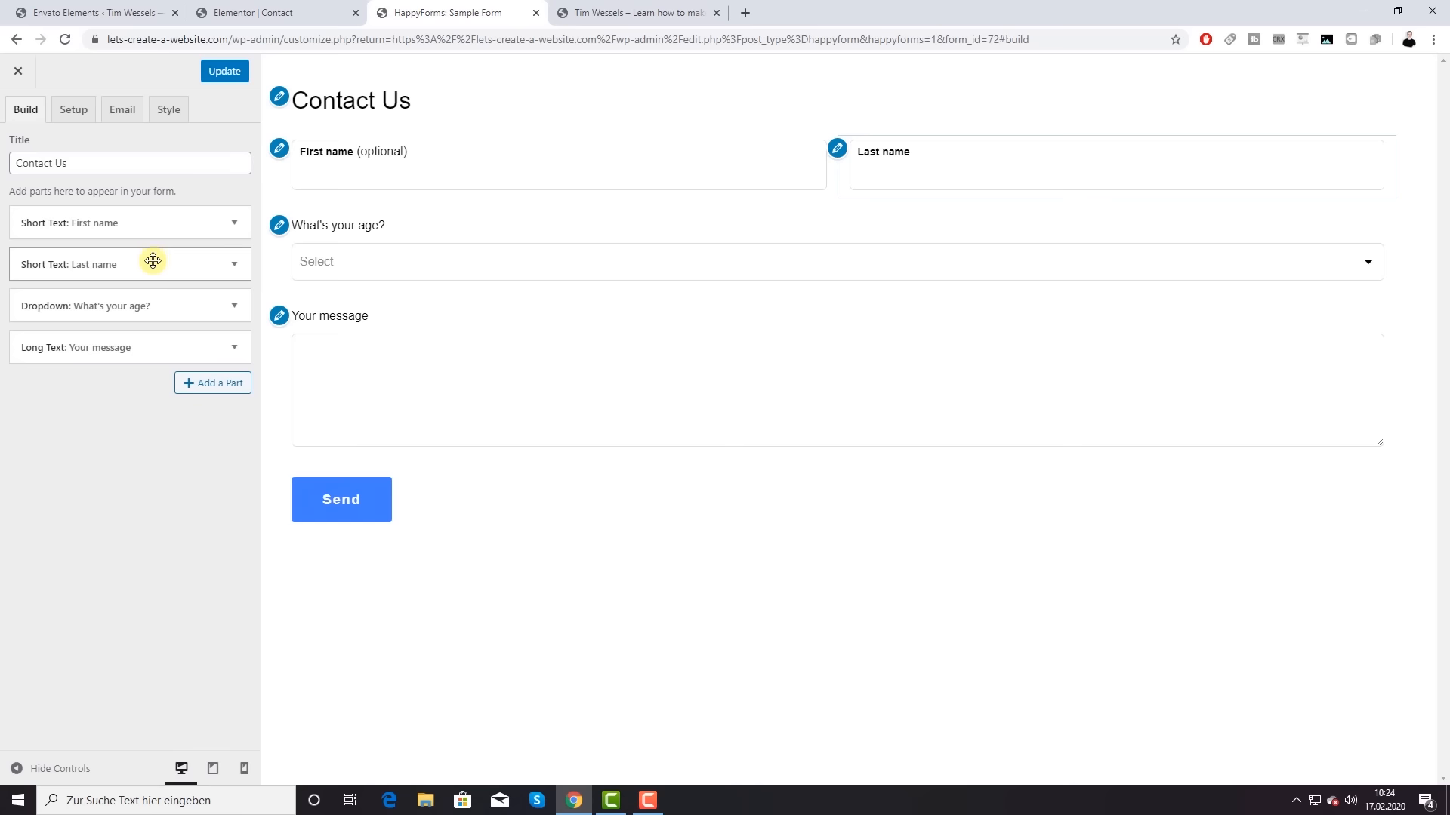
Step: Delete the dropdown part "What's your age?" from the form
click(230, 306)
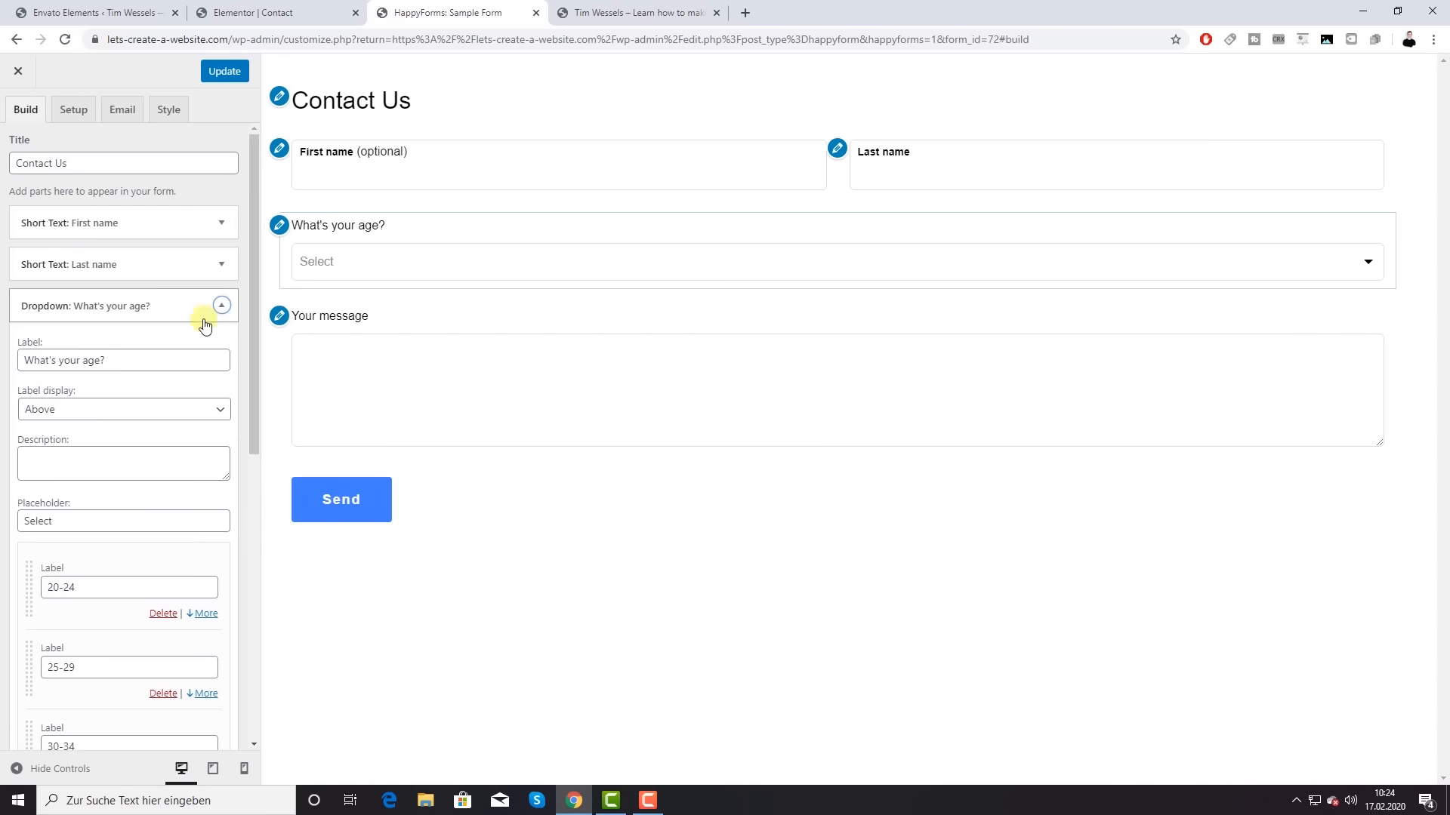
scroll(26, 576, down, 7)
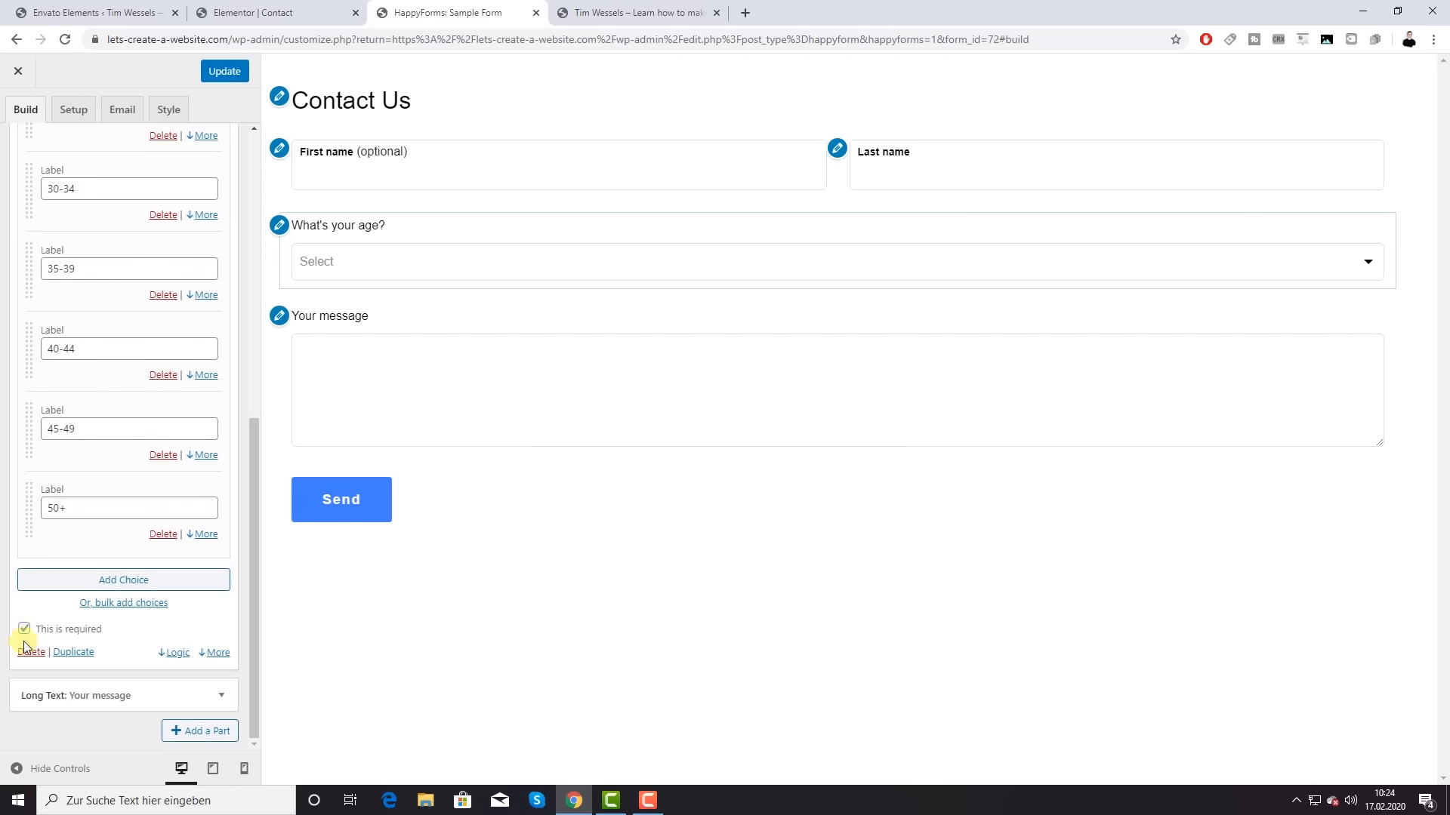
click(28, 650)
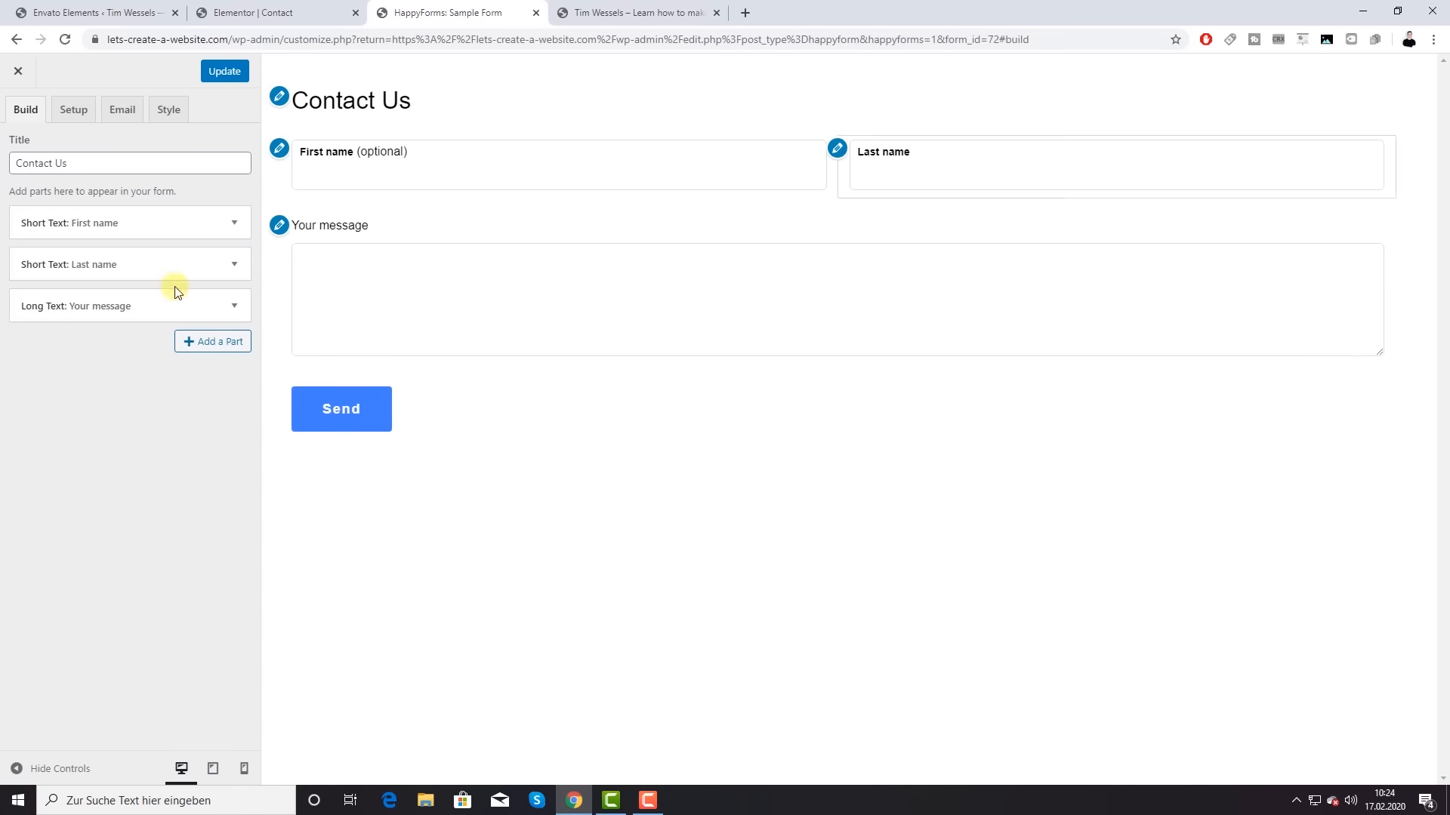
Step: Set the label display of the "Your message" long text part to Inside
click(235, 306)
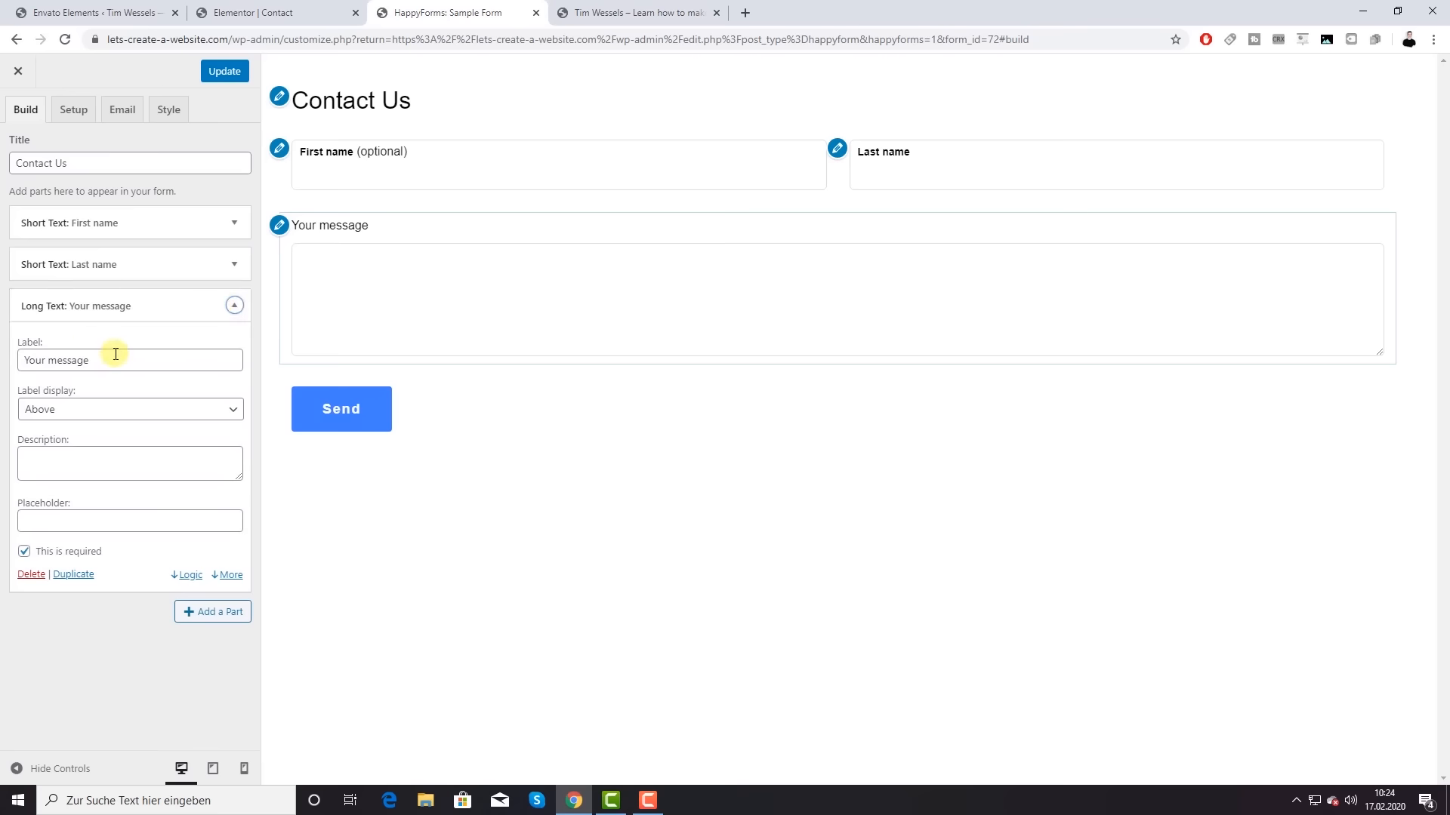
click(97, 412)
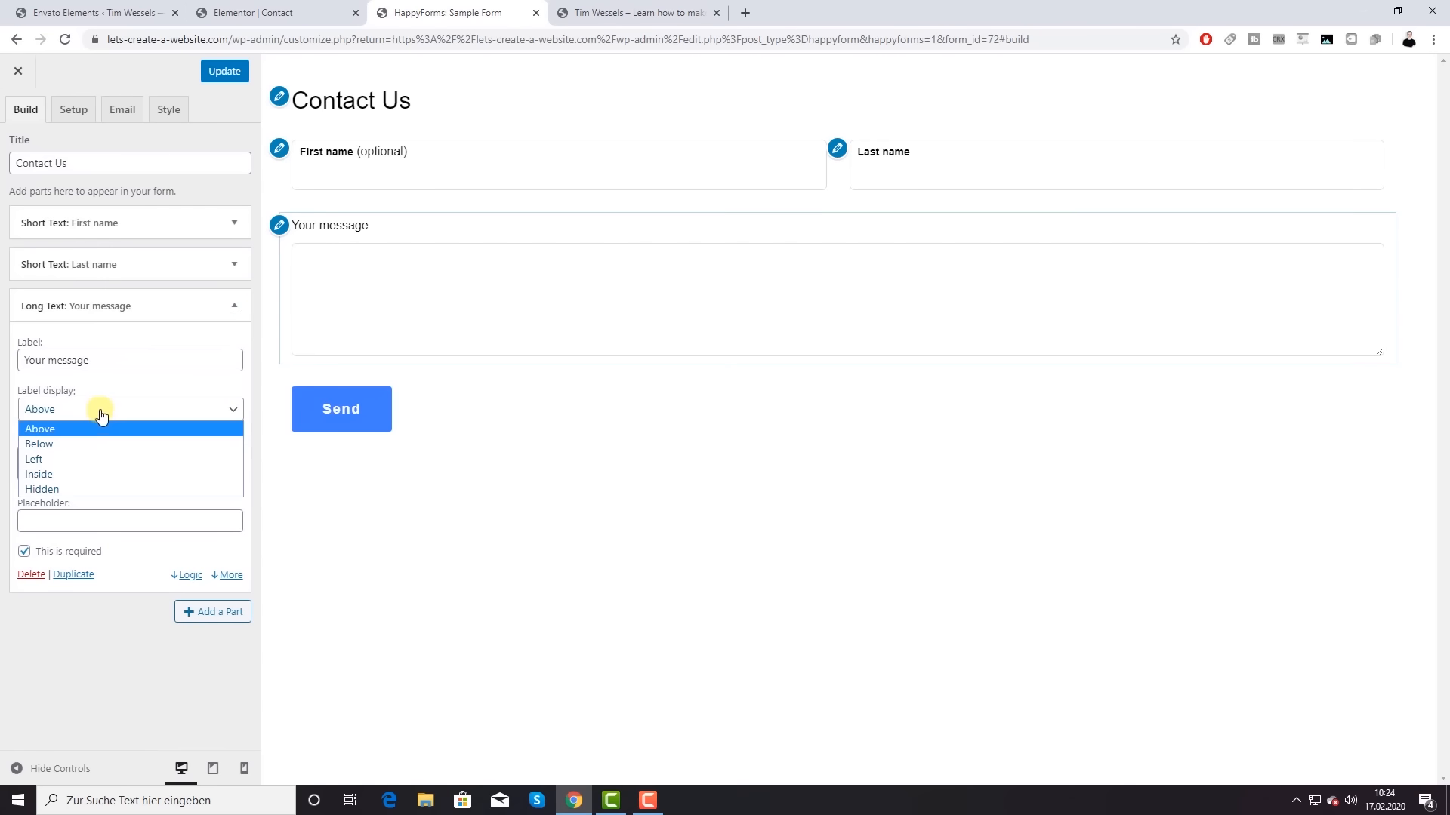
click(55, 474)
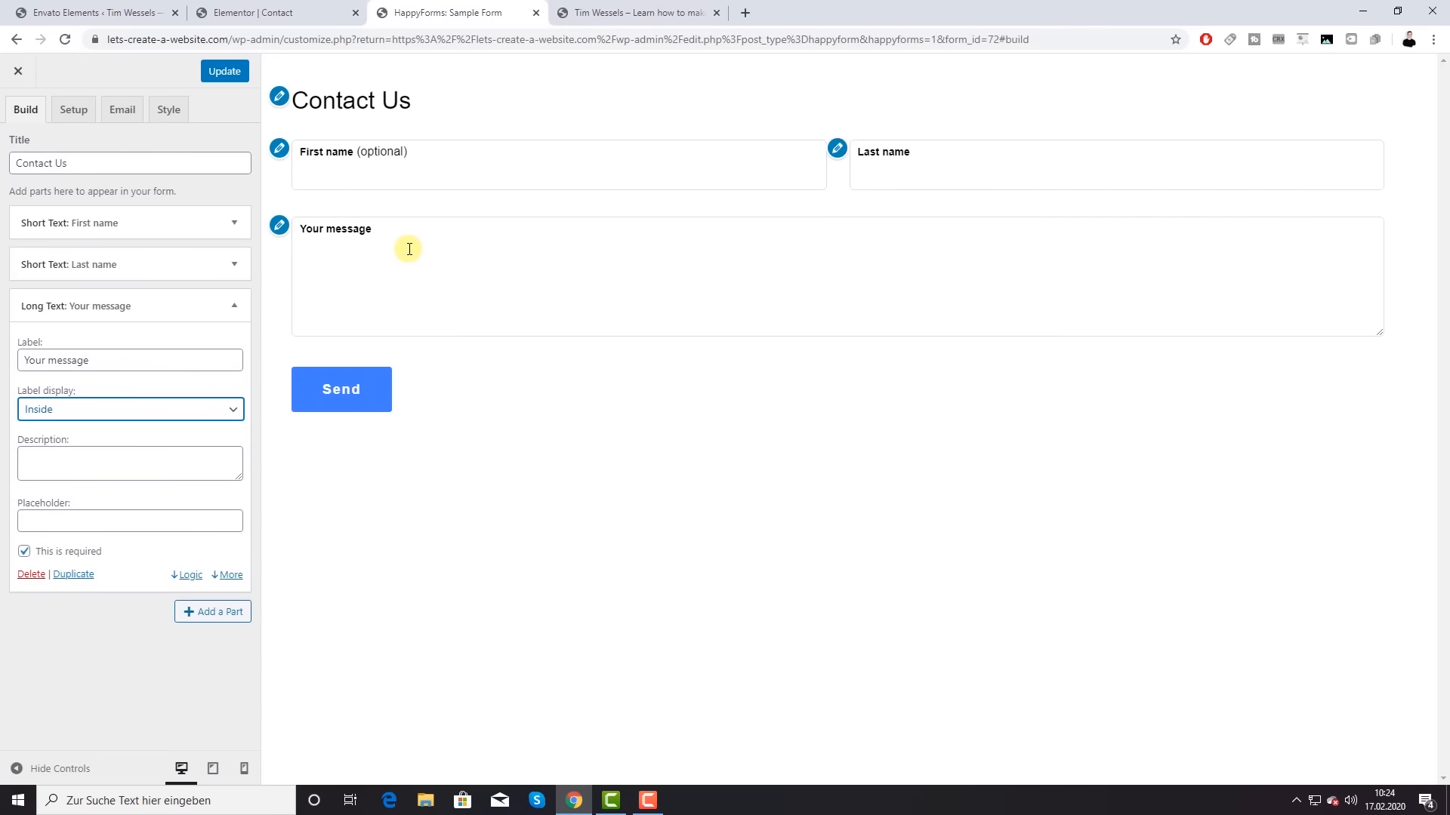
click(236, 310)
Step: Add an Email part labelled "E Mail" to the form with its label displayed inside the field
click(213, 341)
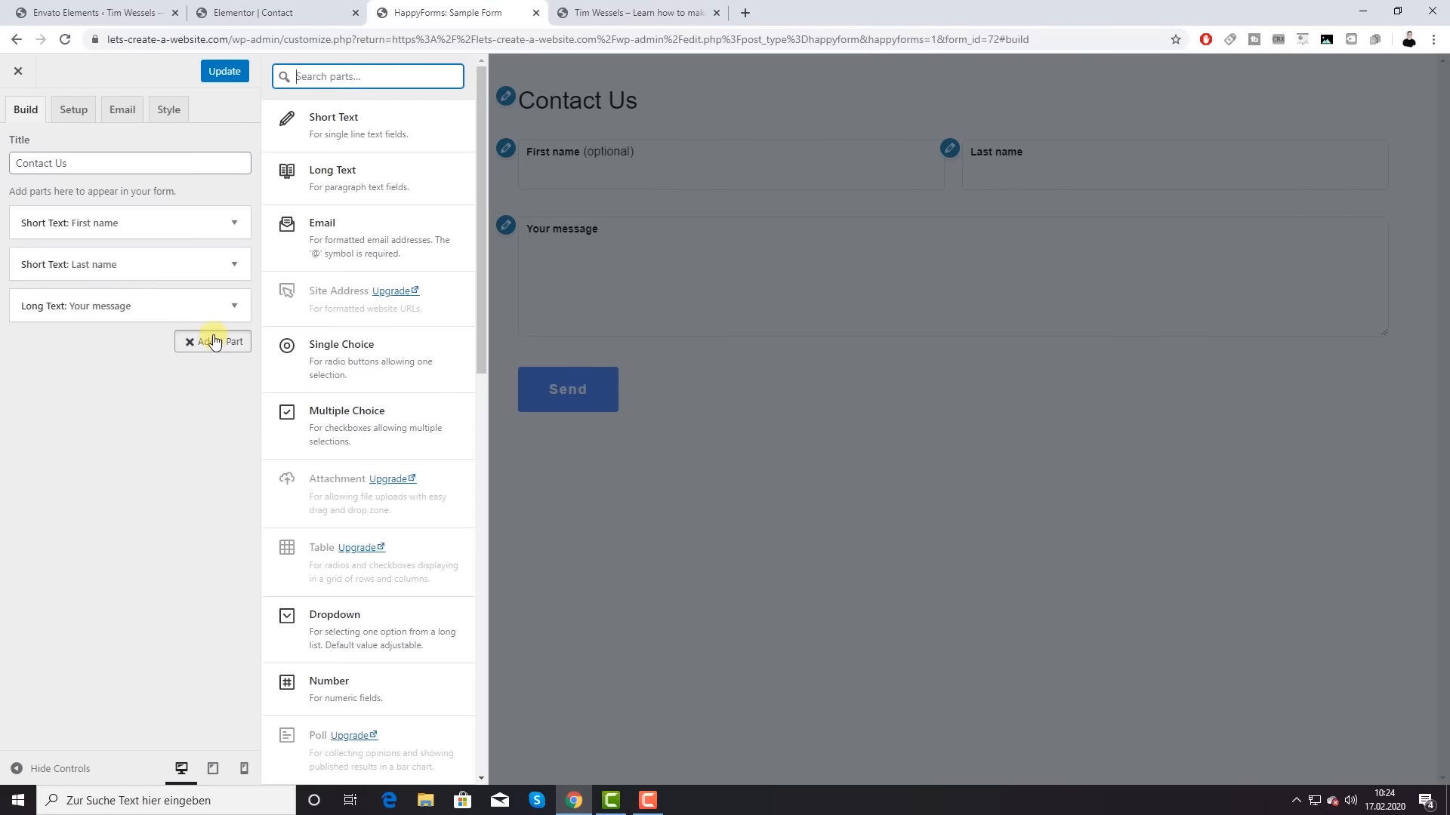
click(372, 238)
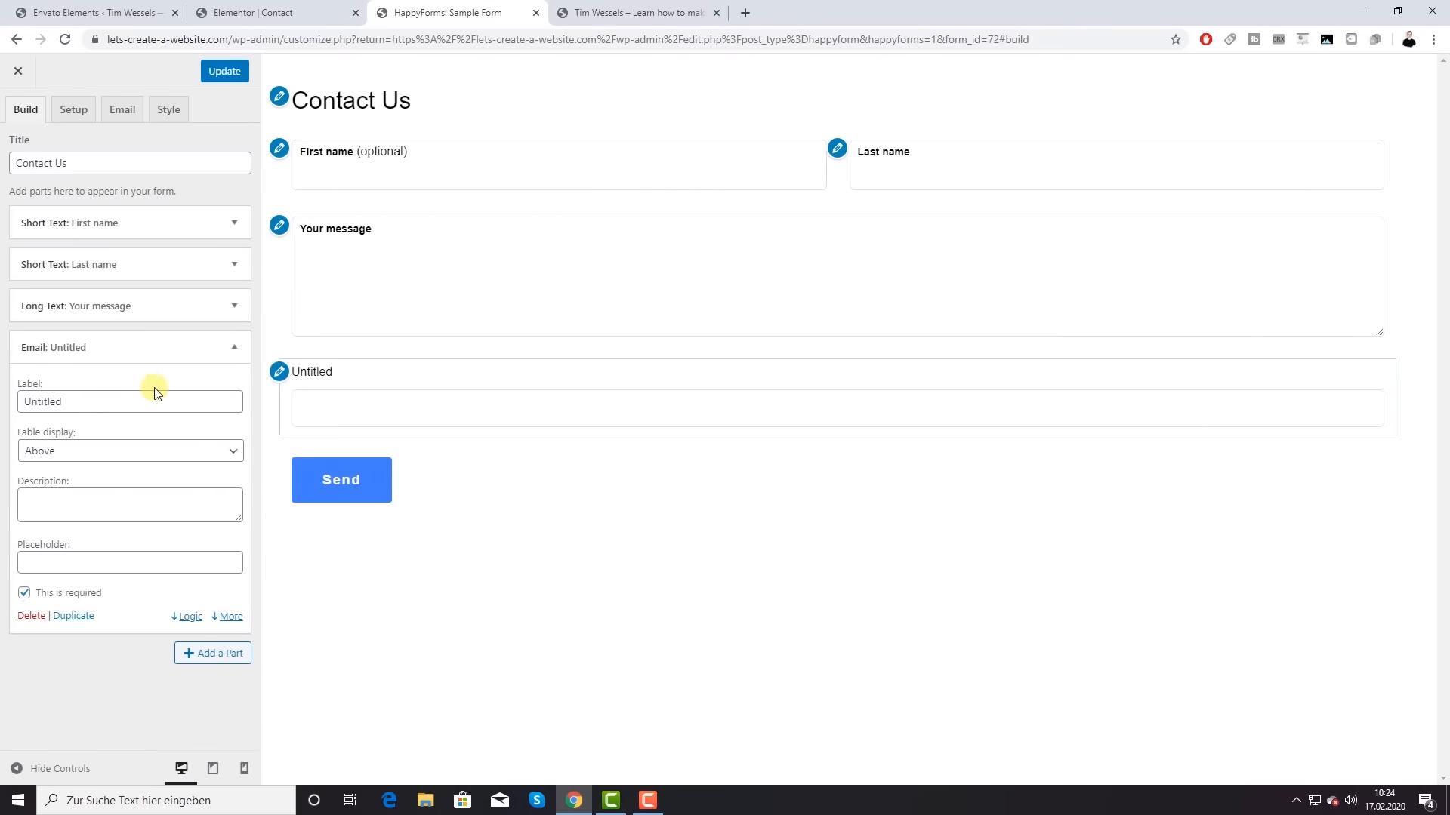
double_click(38, 401)
text(E Mail)
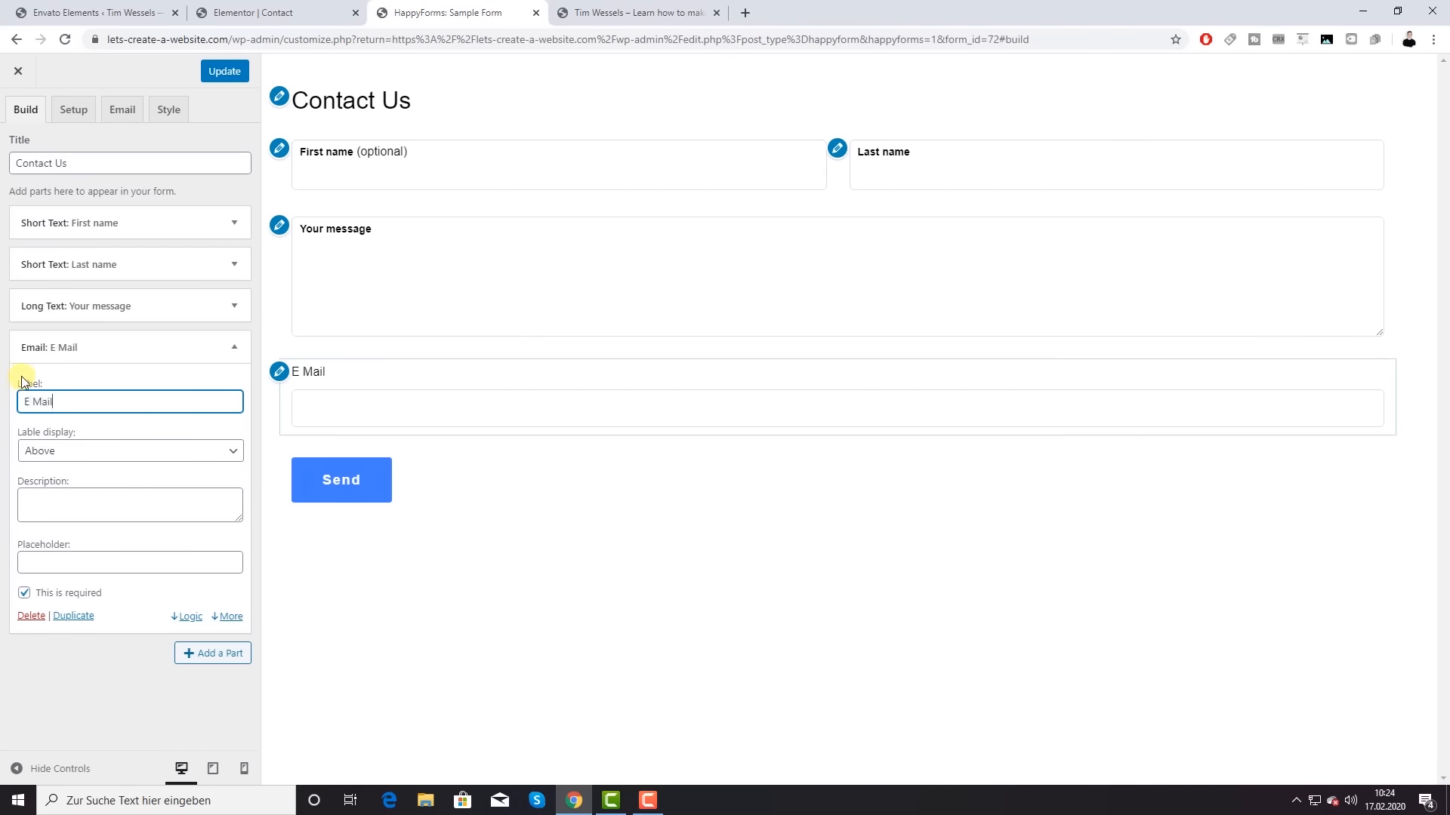
click(90, 457)
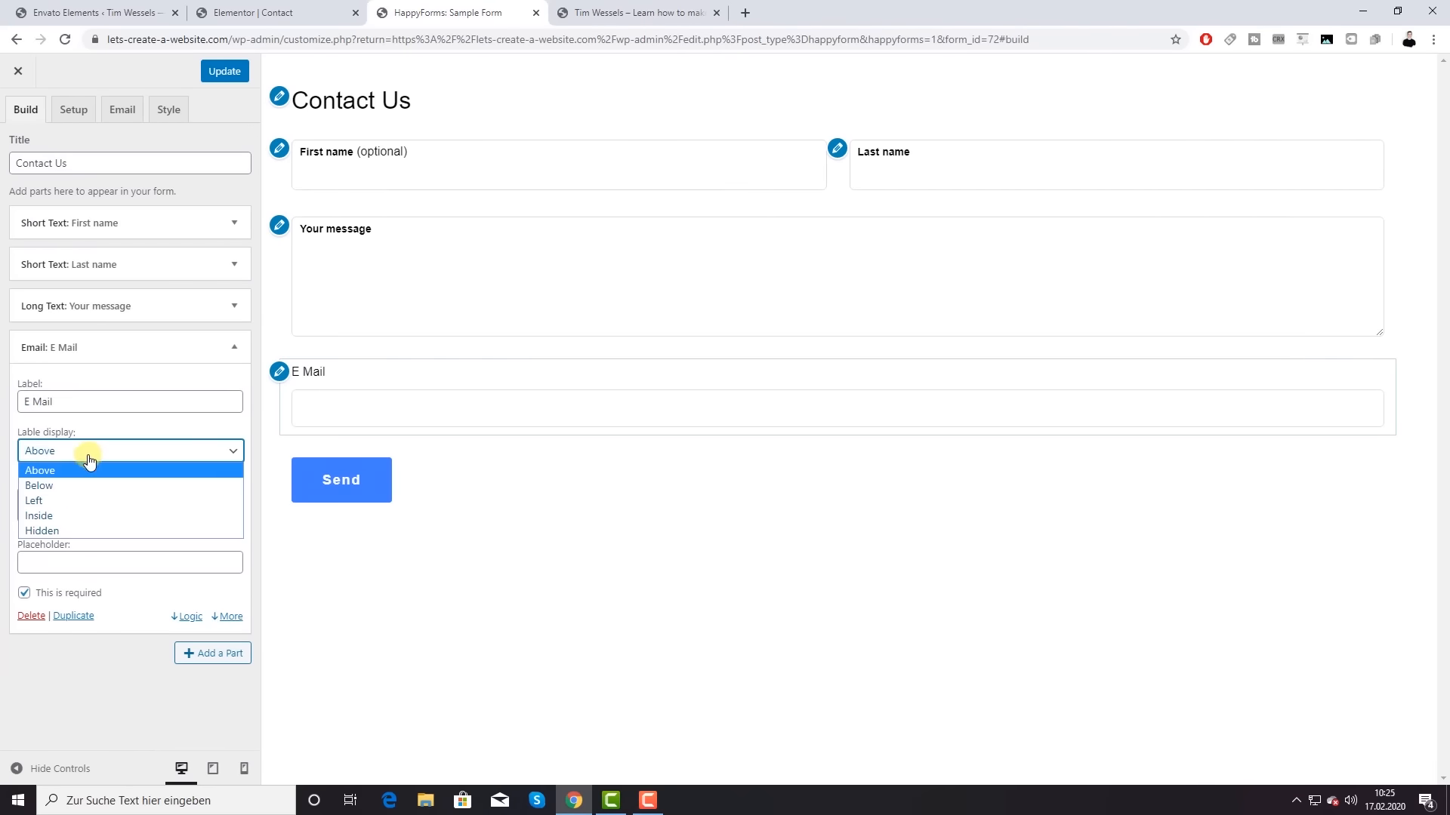
click(59, 516)
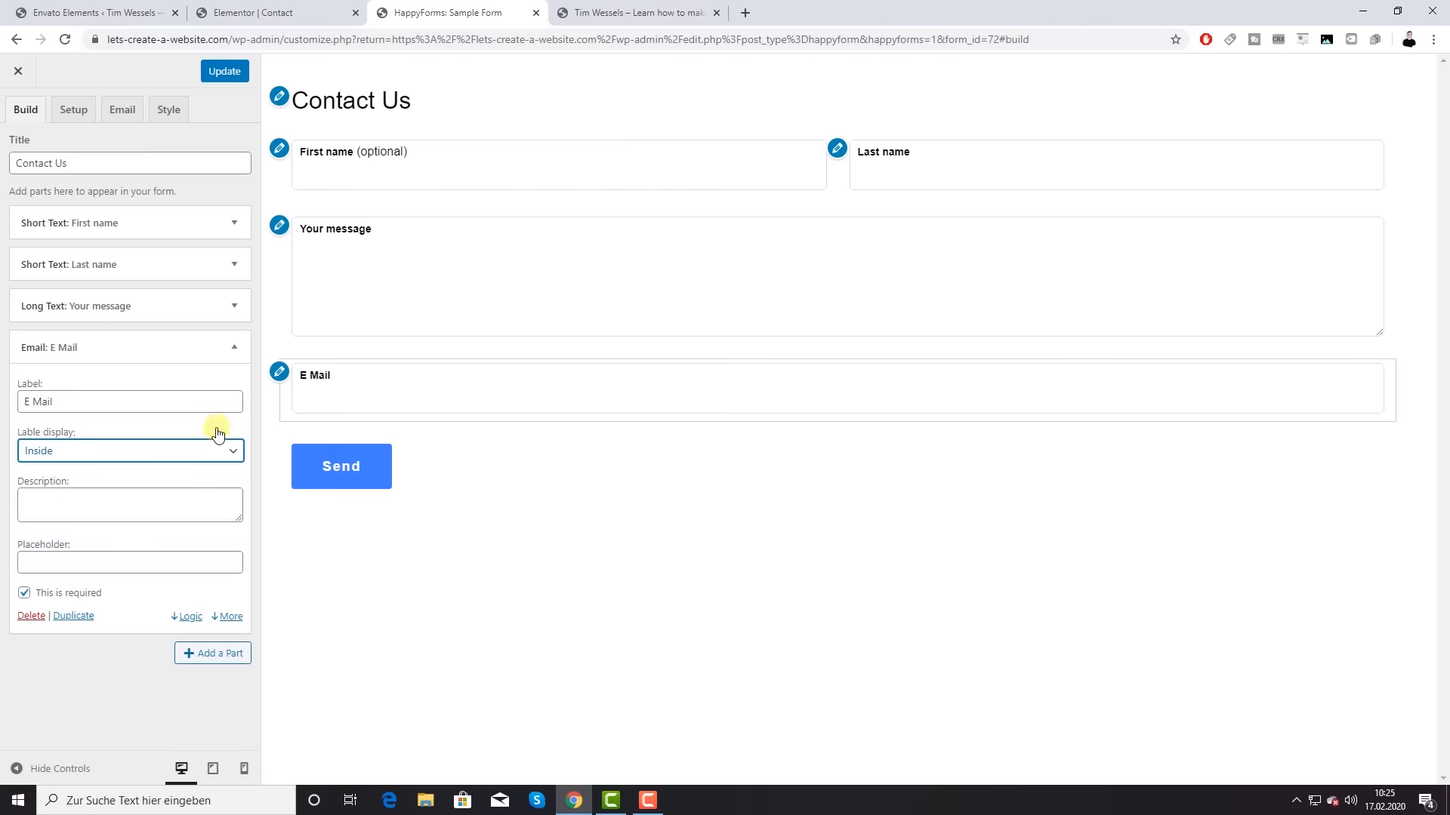
click(233, 347)
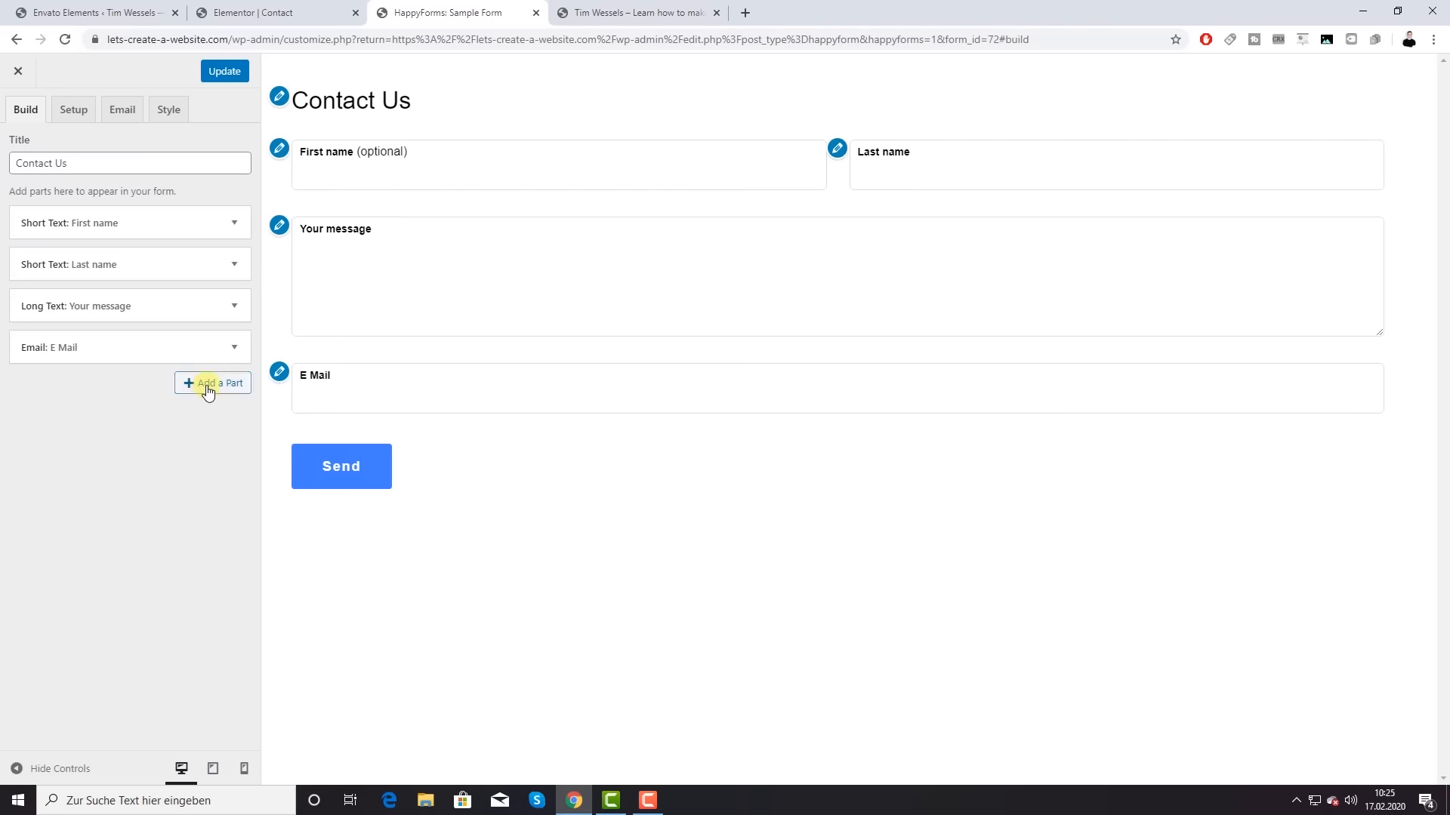
Step: Add a Short Text part labelled "Phone" to the form with its label display set to Inside
click(208, 385)
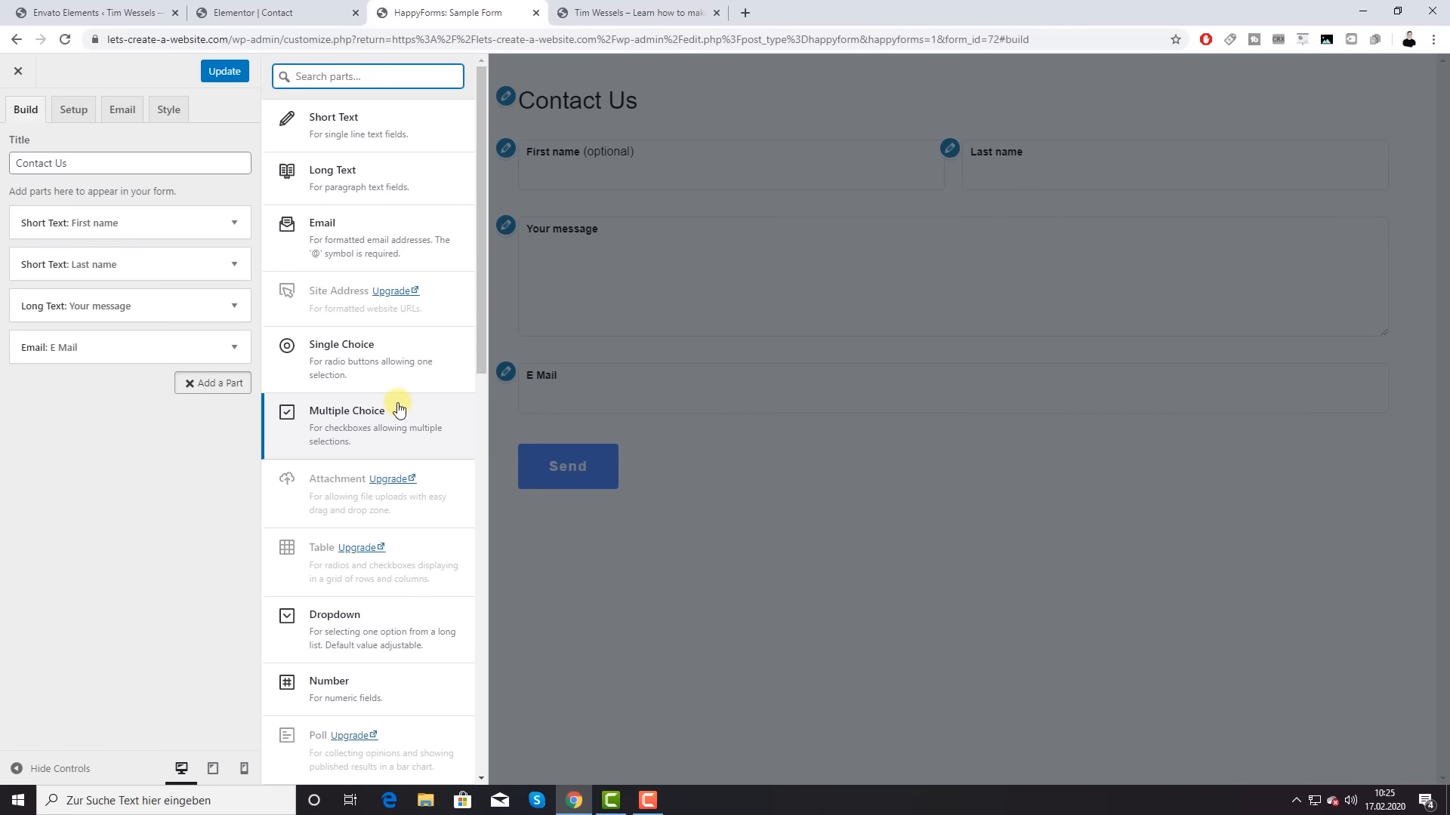
scroll(395, 406, down, 4)
scroll(399, 411, up, 4)
click(370, 123)
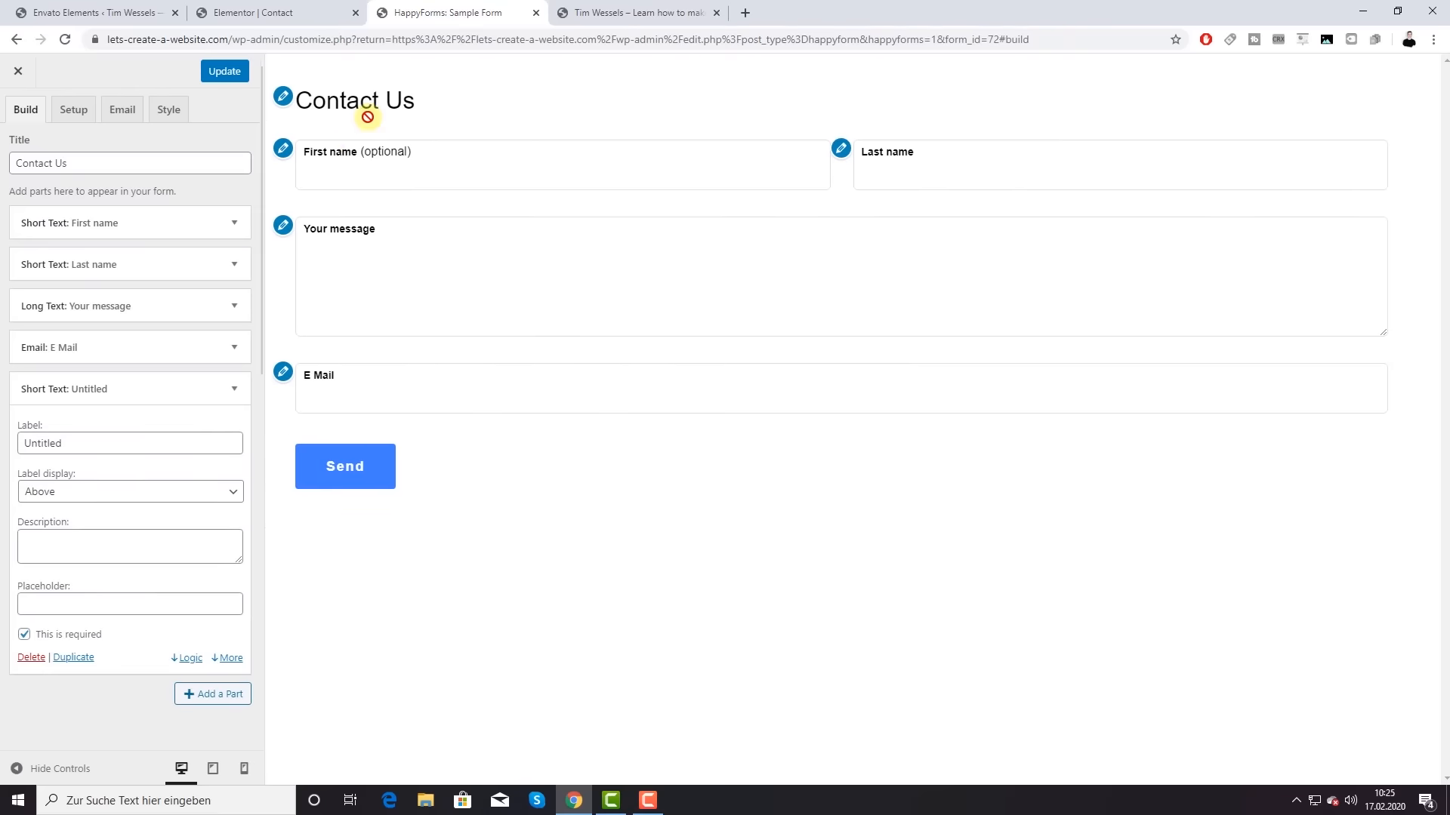
drag(98, 443, 0, 466)
text(Phone)
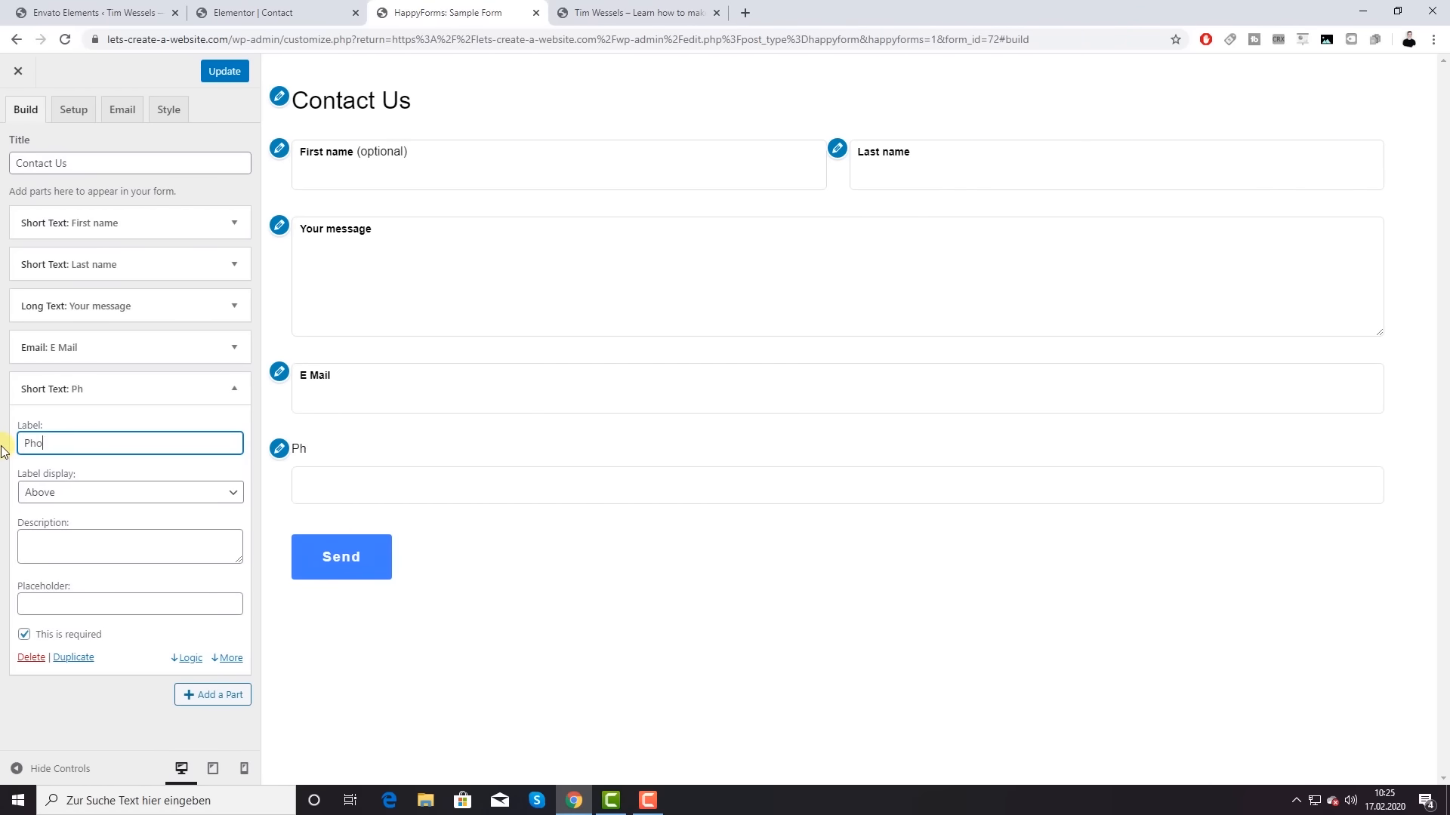
click(113, 492)
click(76, 556)
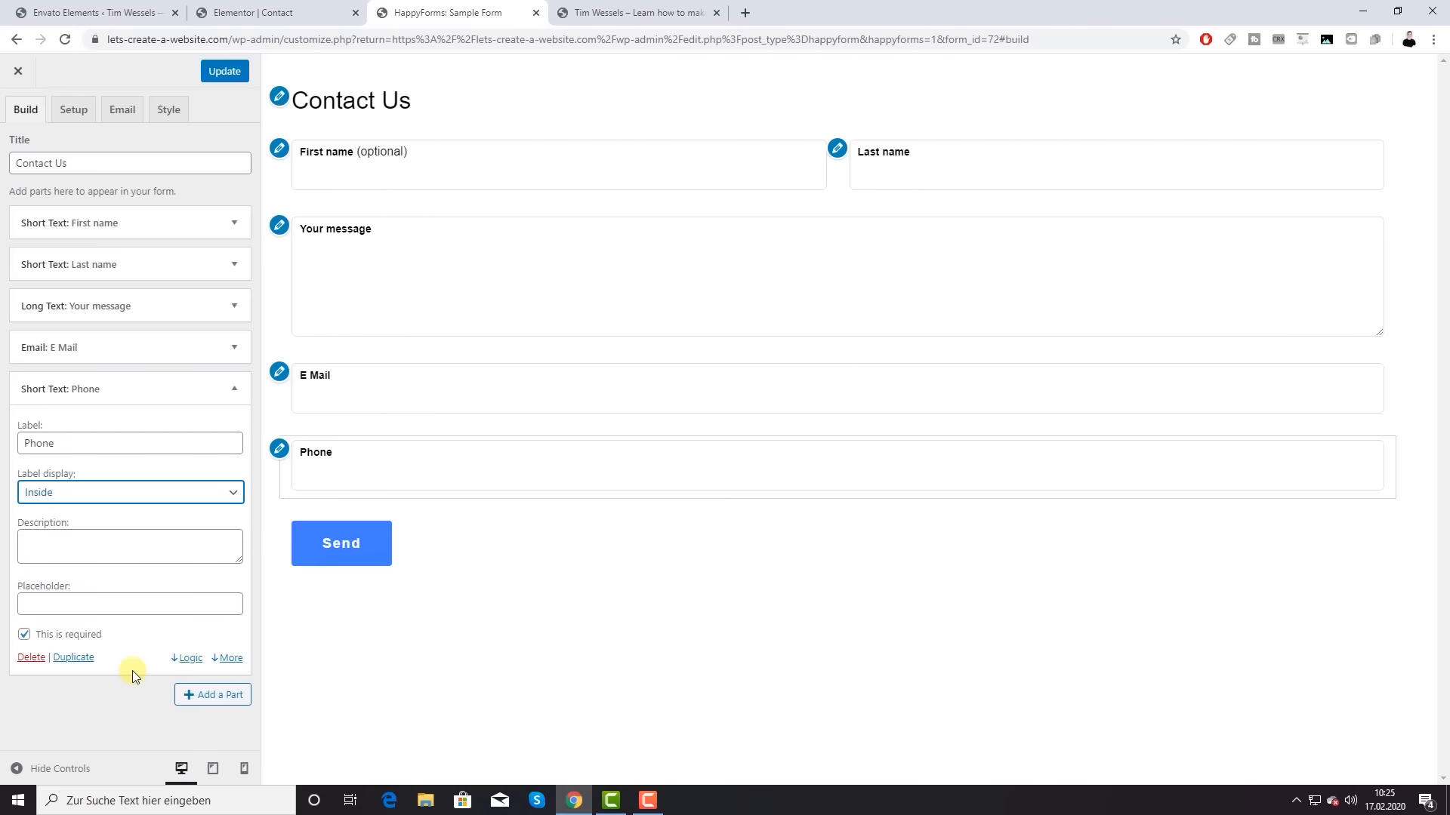
click(234, 389)
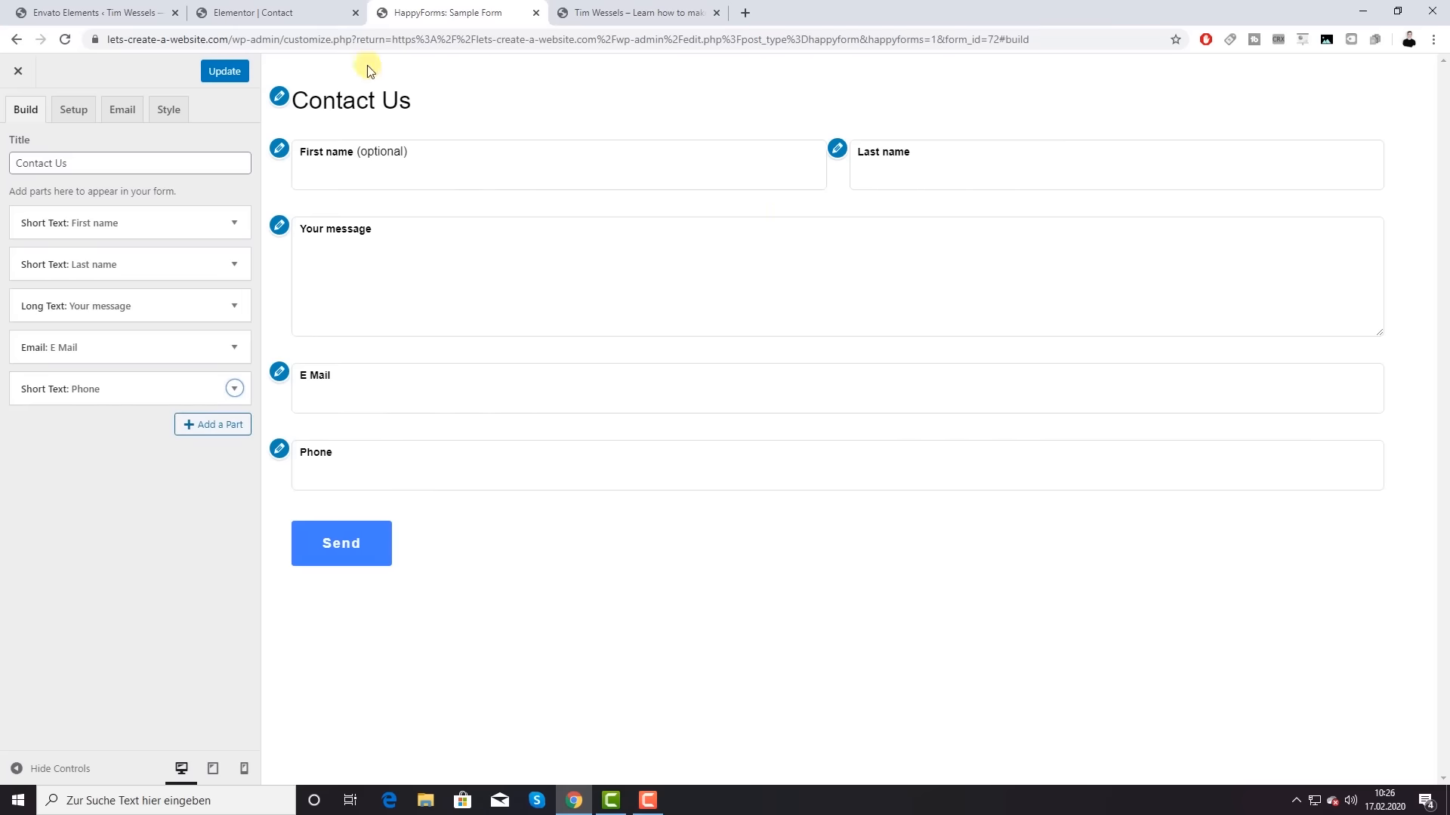
Step: Open the form's setup settings
click(74, 113)
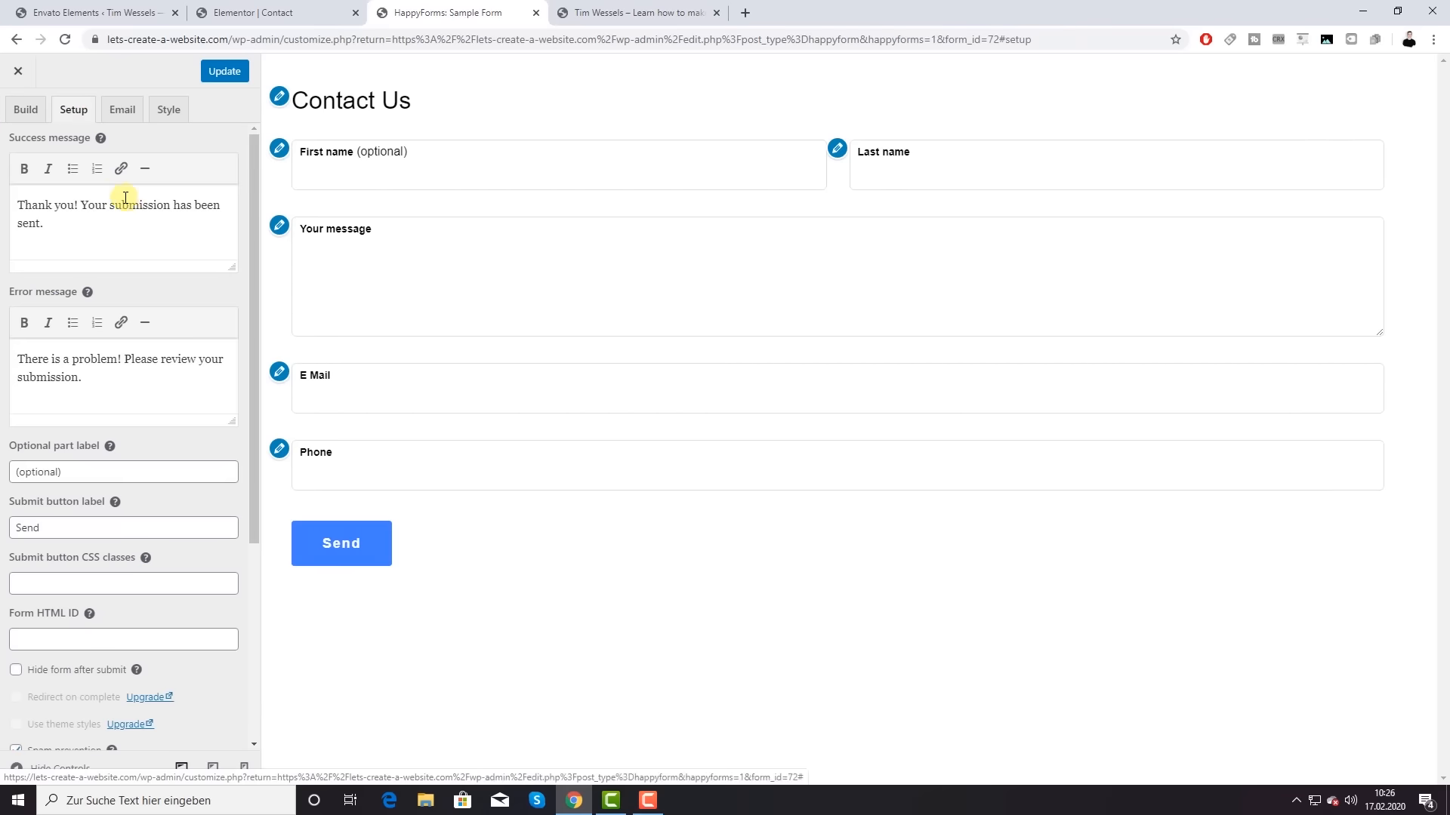
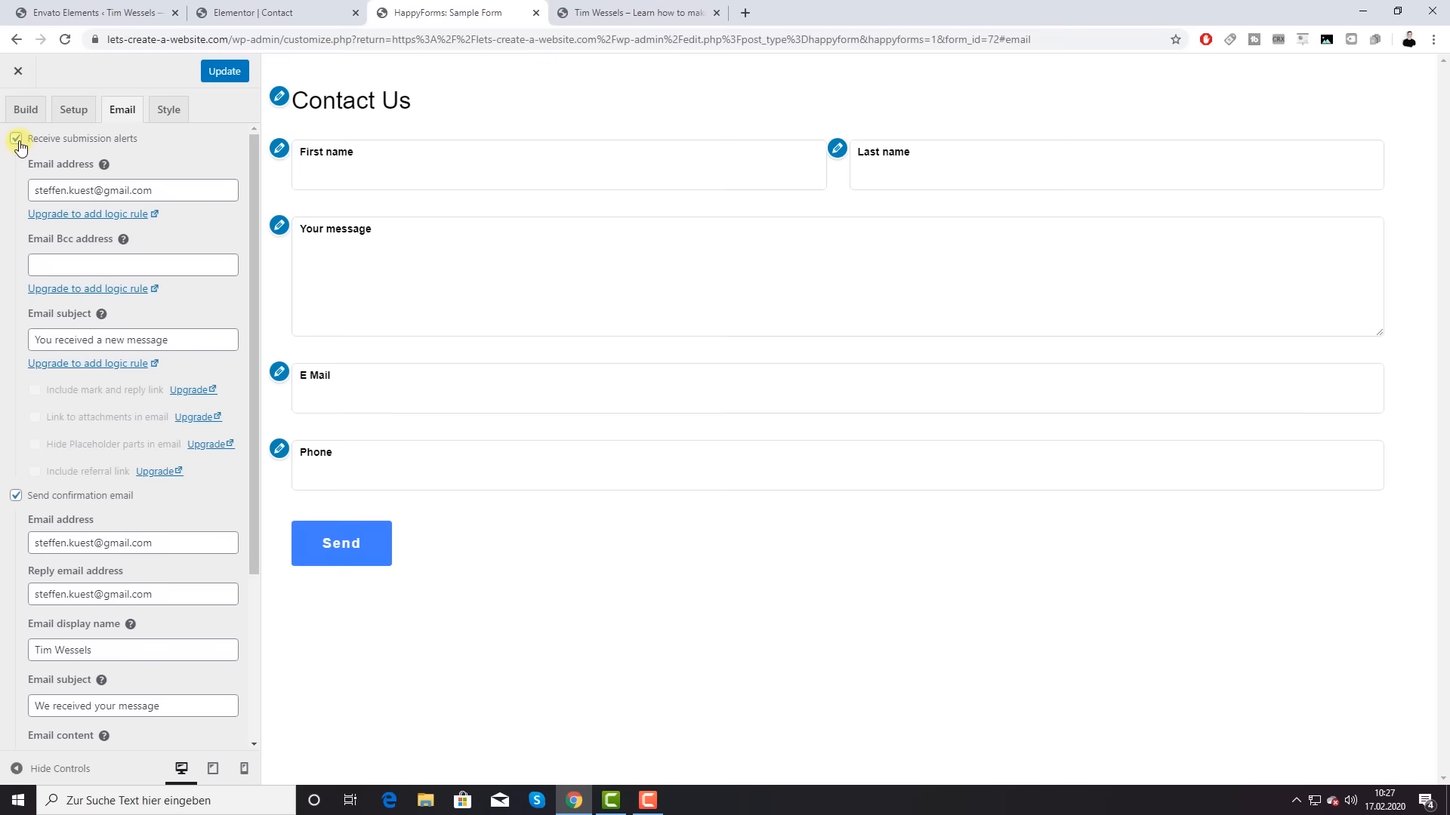
Step: Set the email subject of the submission alerts to "Contact Form Construction Site"
mouse_move(107, 174)
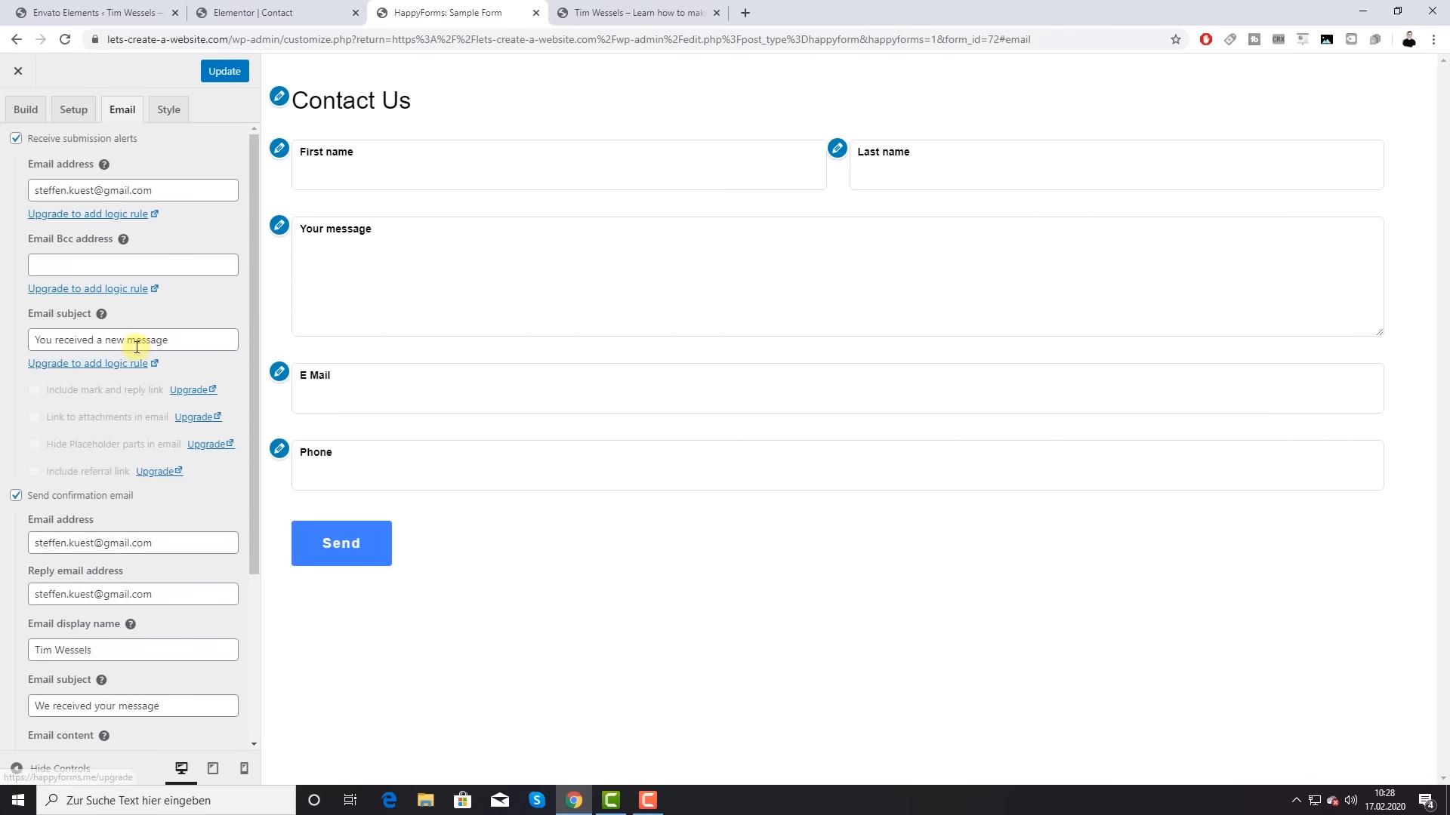
drag(171, 340, 2, 347)
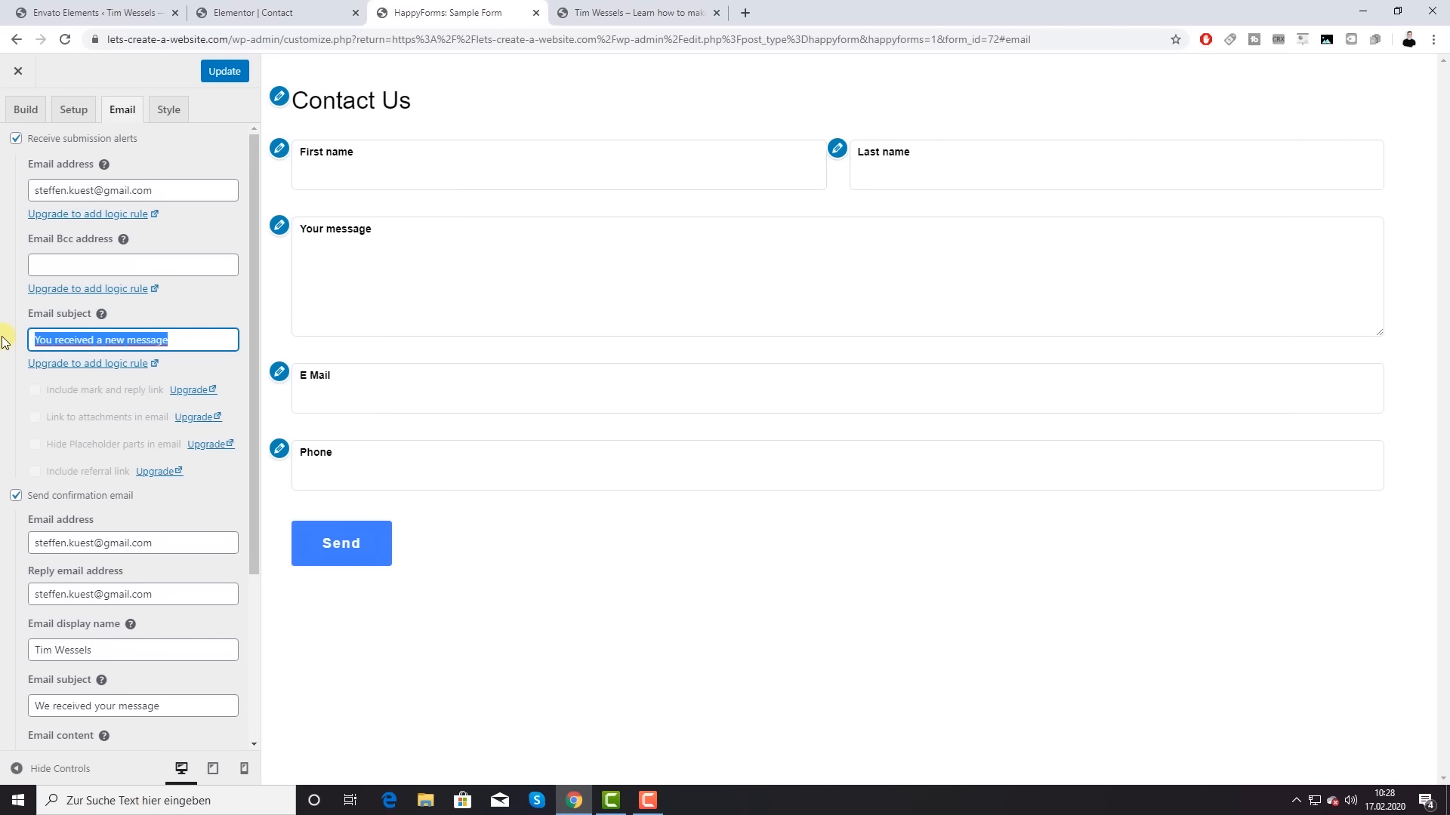
key(BackSpace)
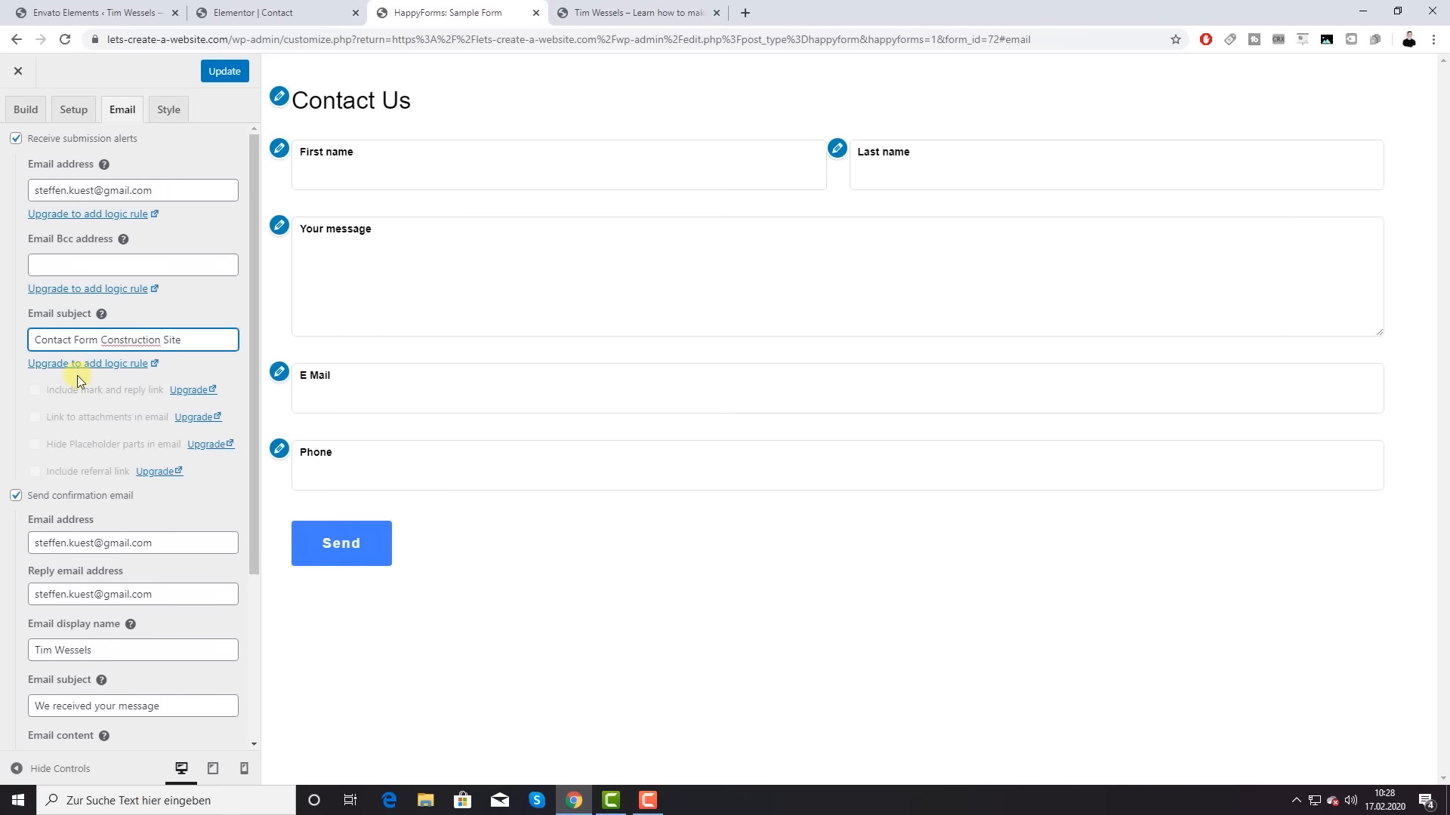
Step: Review the confirmation email's addresses, display name, subject and message content
scroll(61, 348, down, 3)
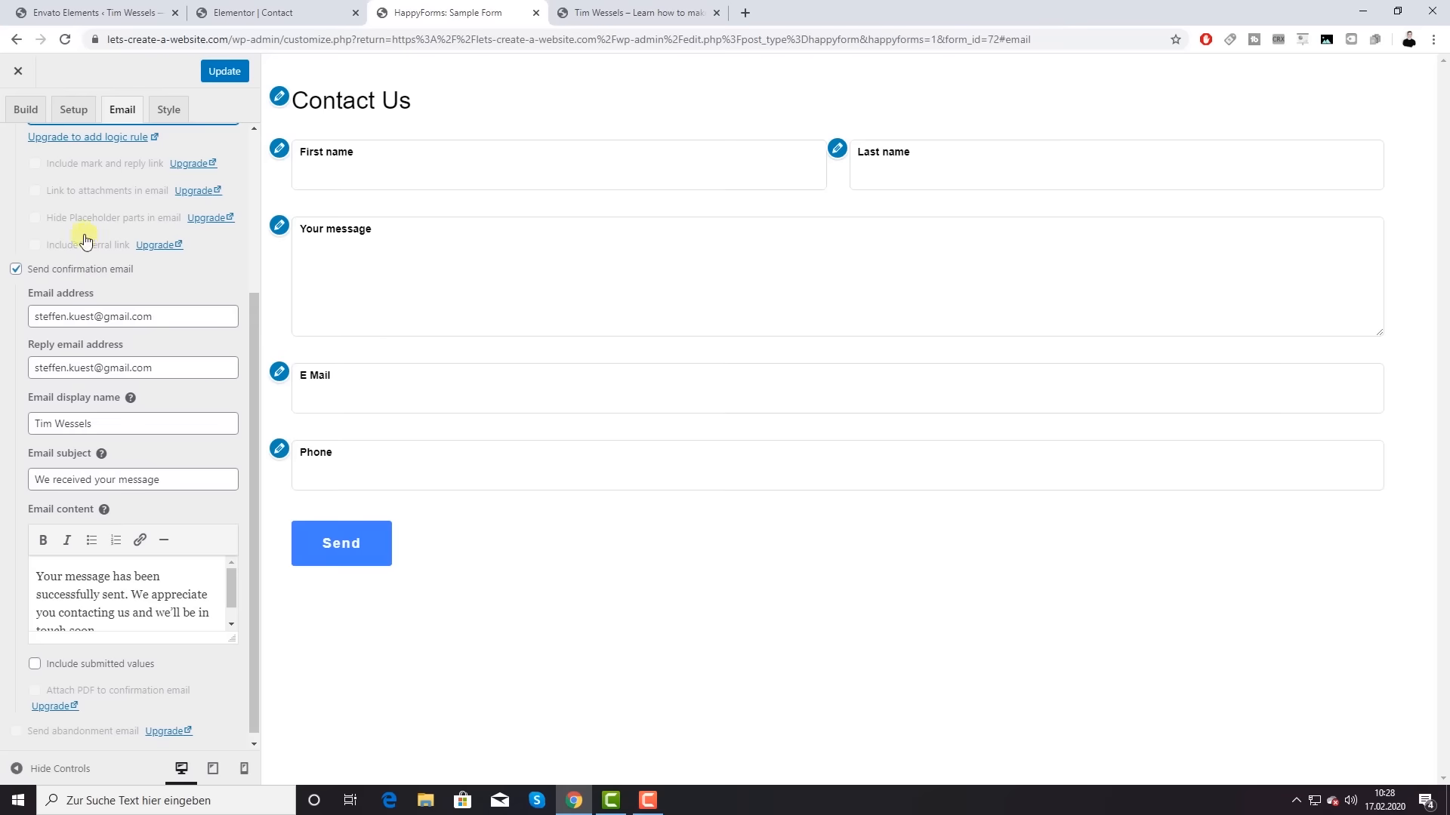
mouse_move(127, 396)
scroll(119, 473, down, 1)
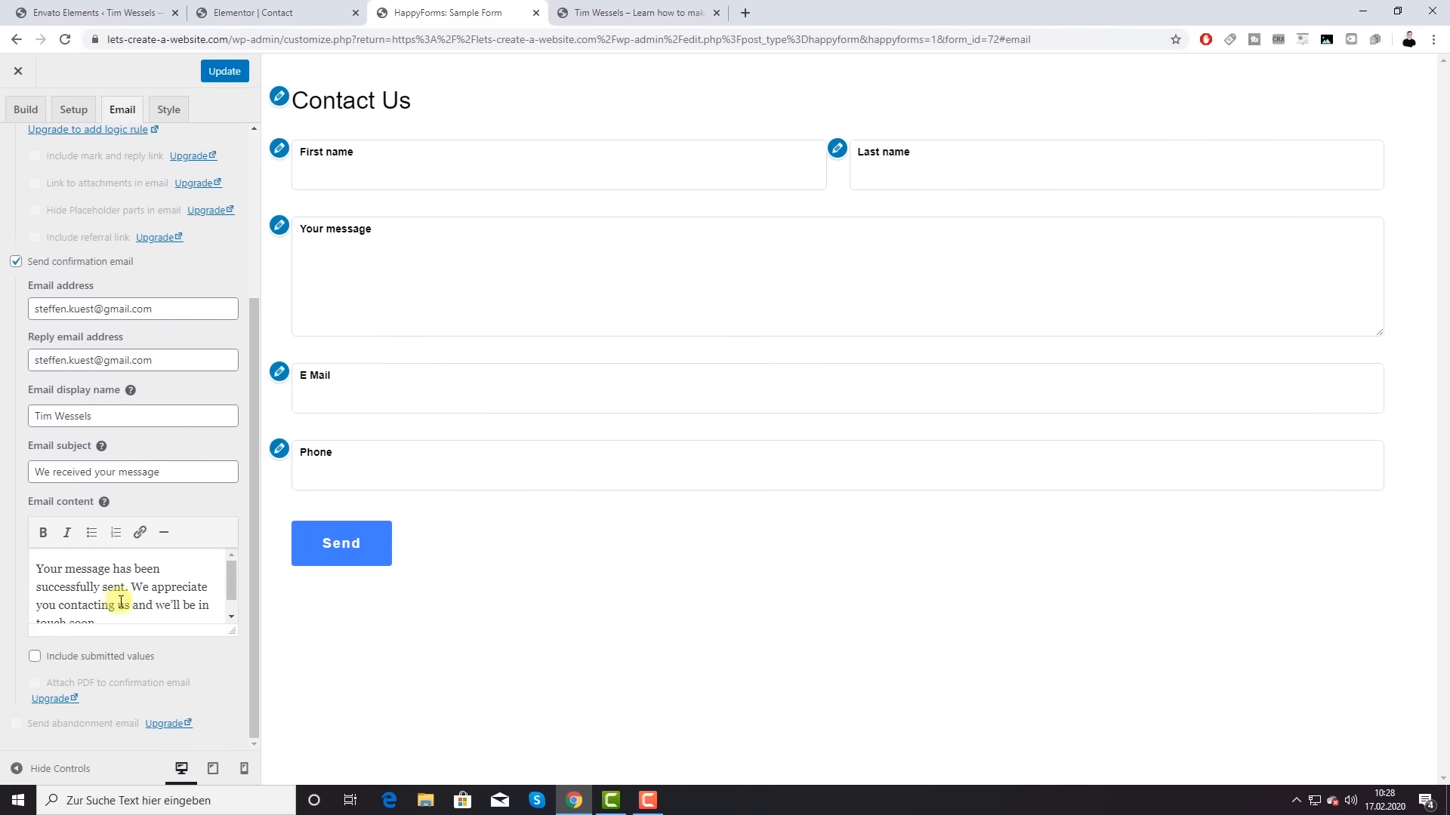
click(119, 601)
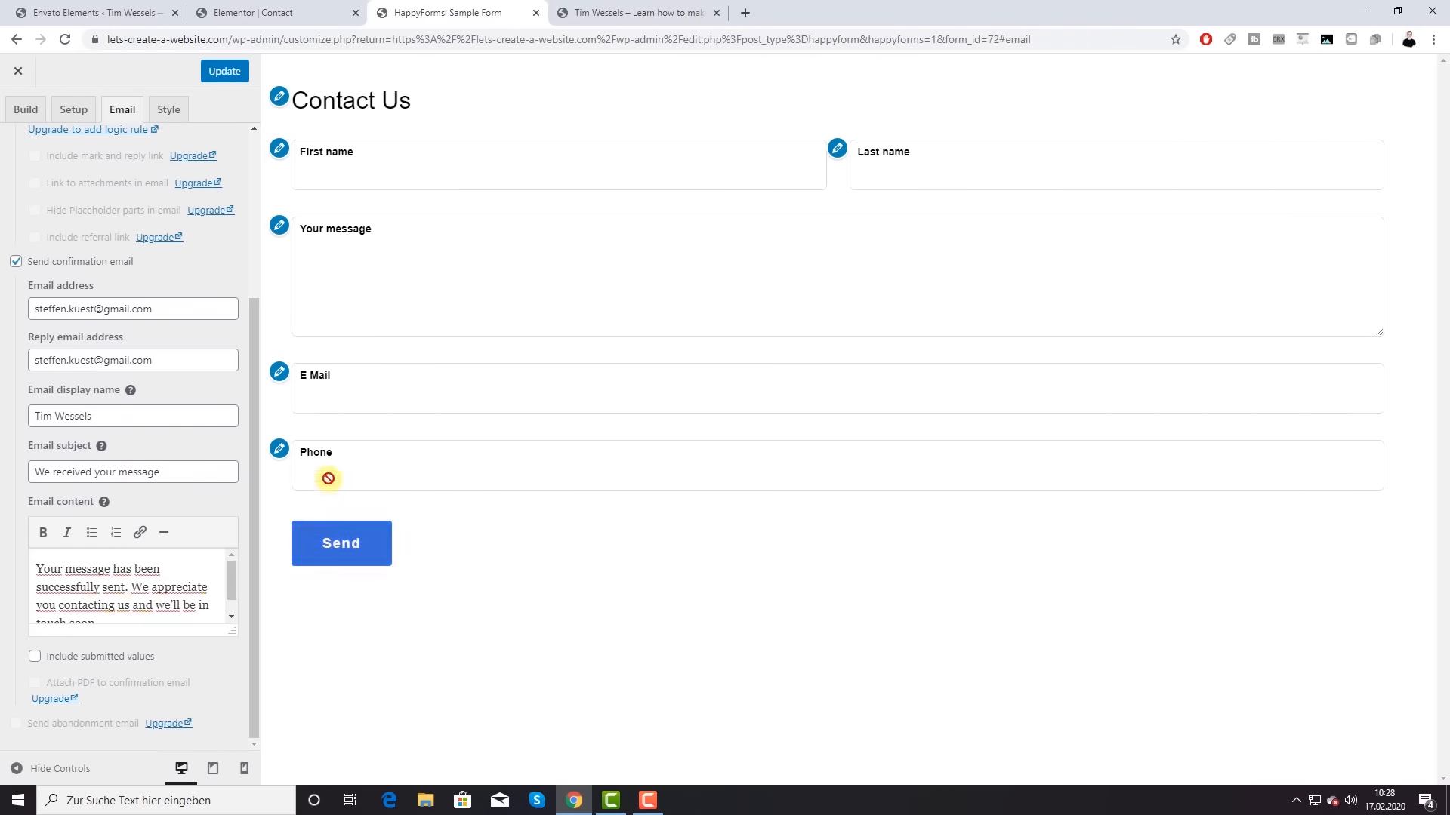
scroll(231, 587, down, 1)
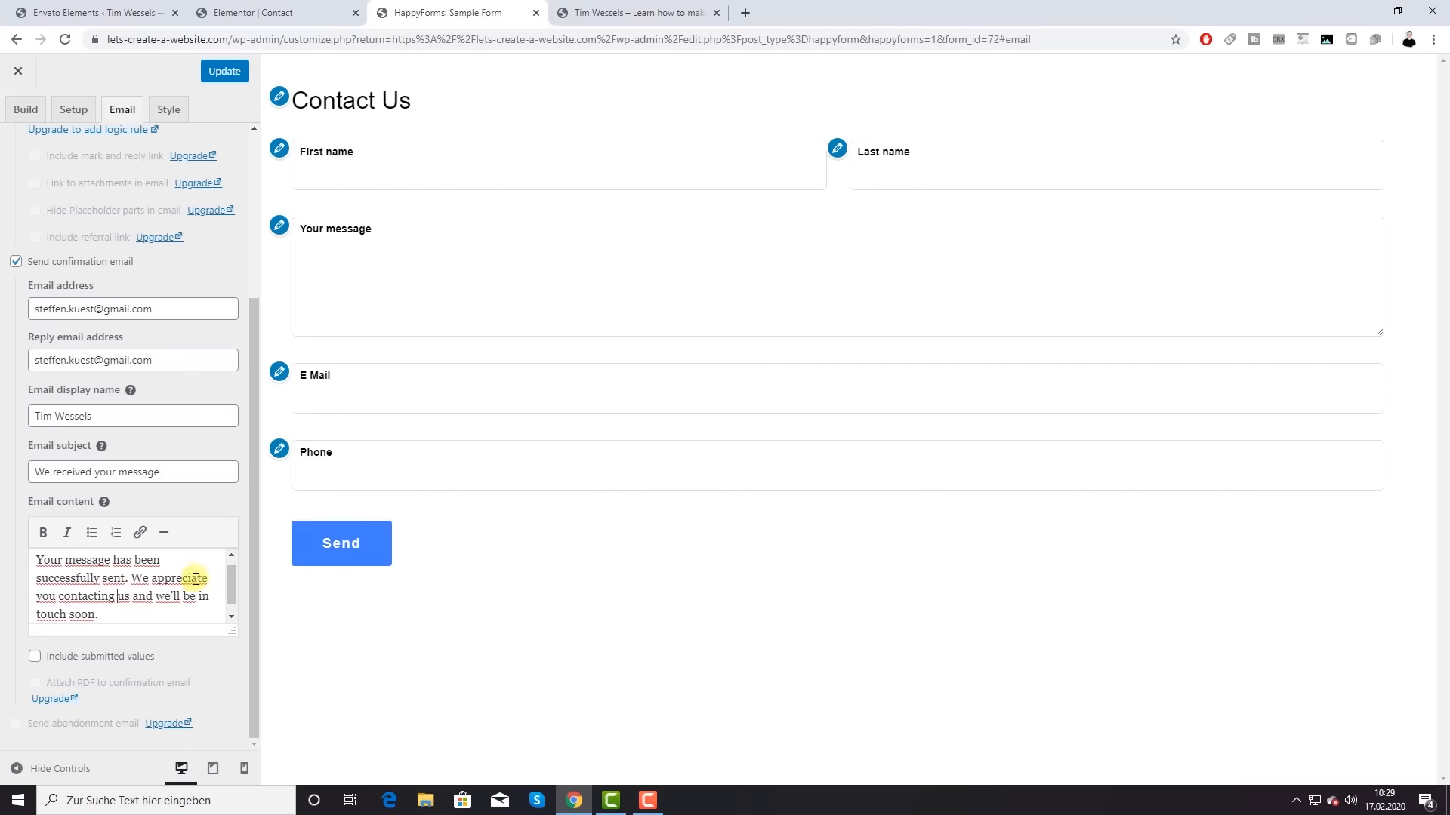
scroll(159, 596, up, 1)
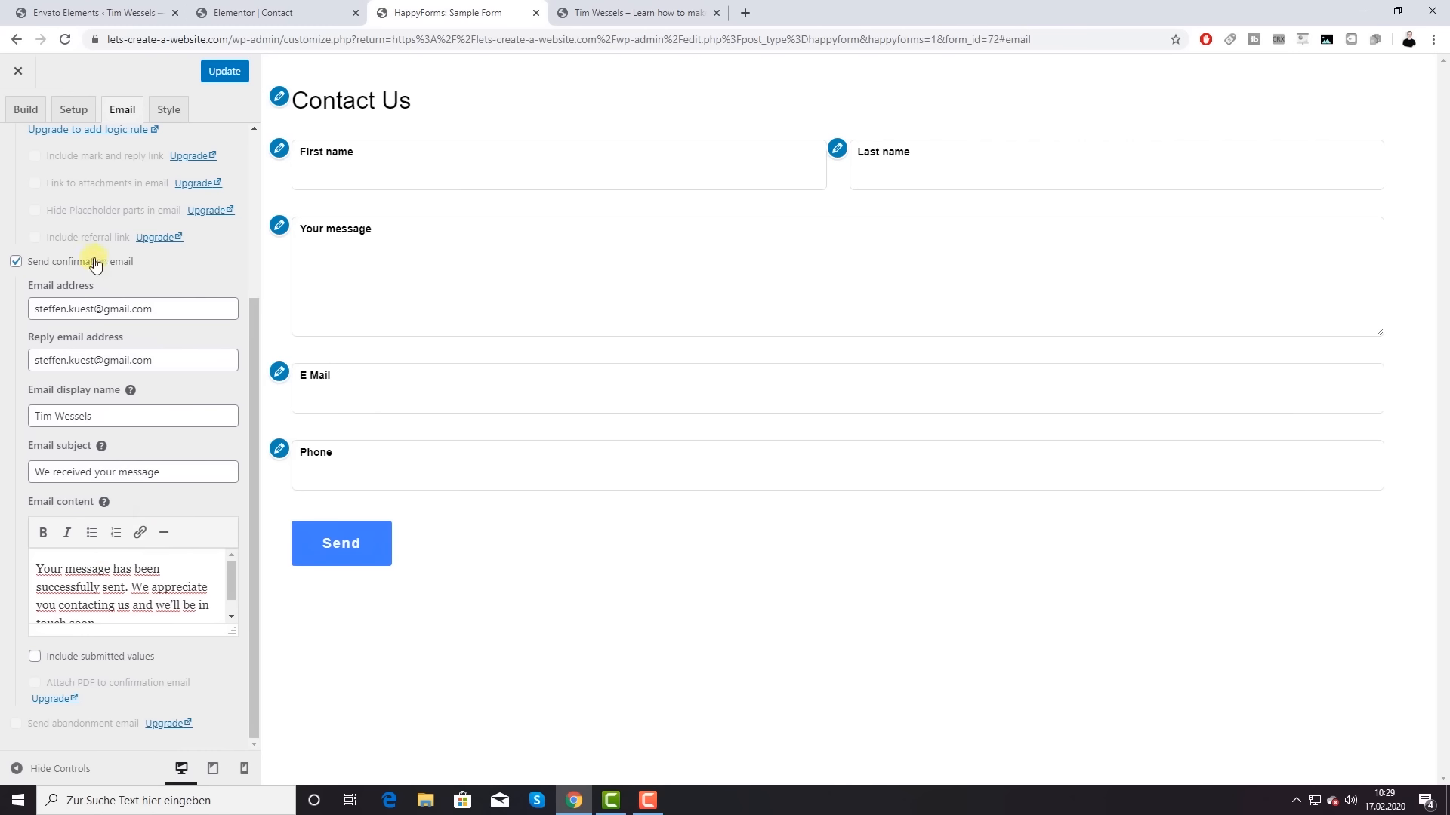
Step: Switch the confirmation email off and on again, and return to its settings
click(16, 262)
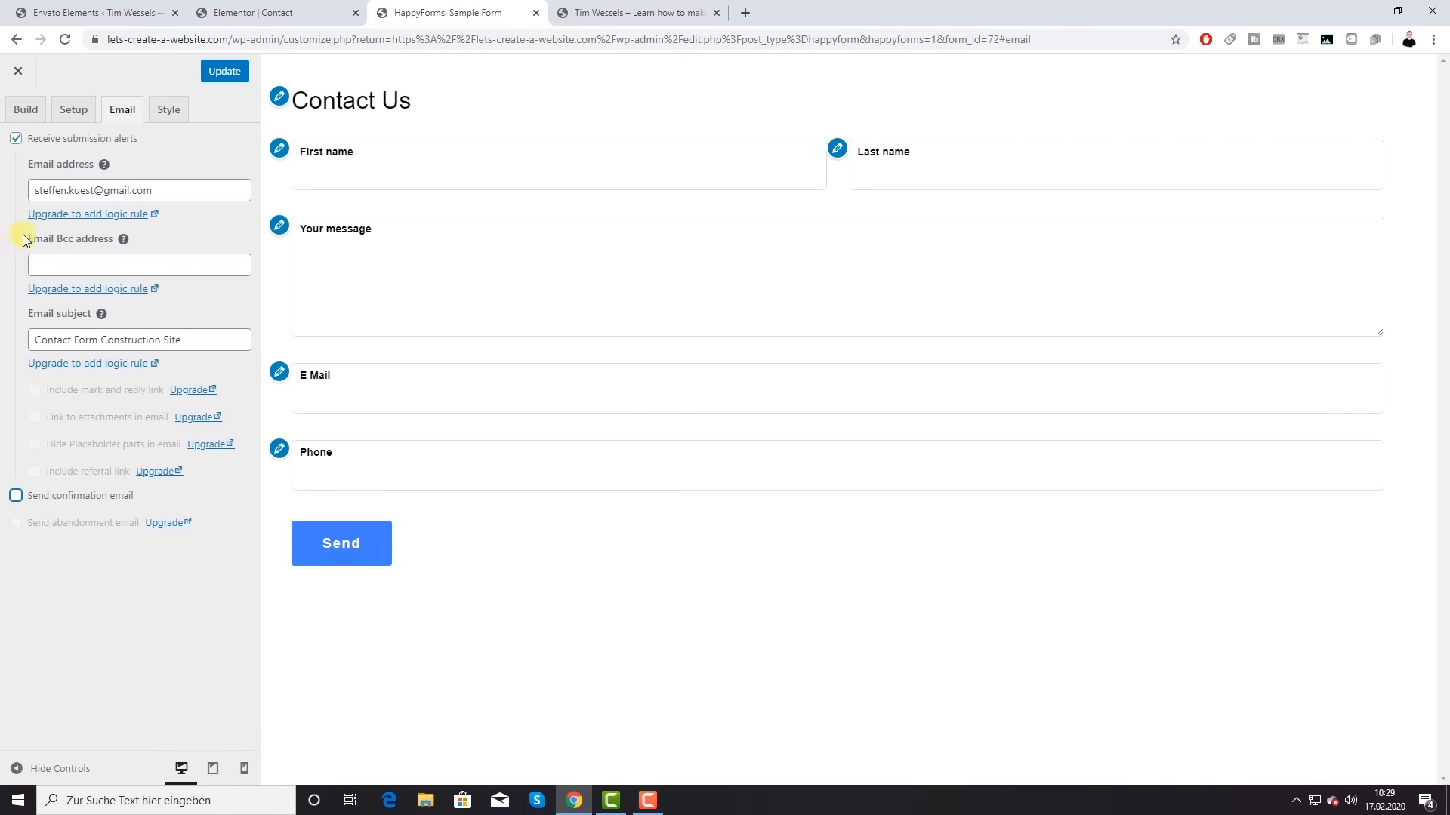
click(16, 496)
scroll(161, 495, down, 3)
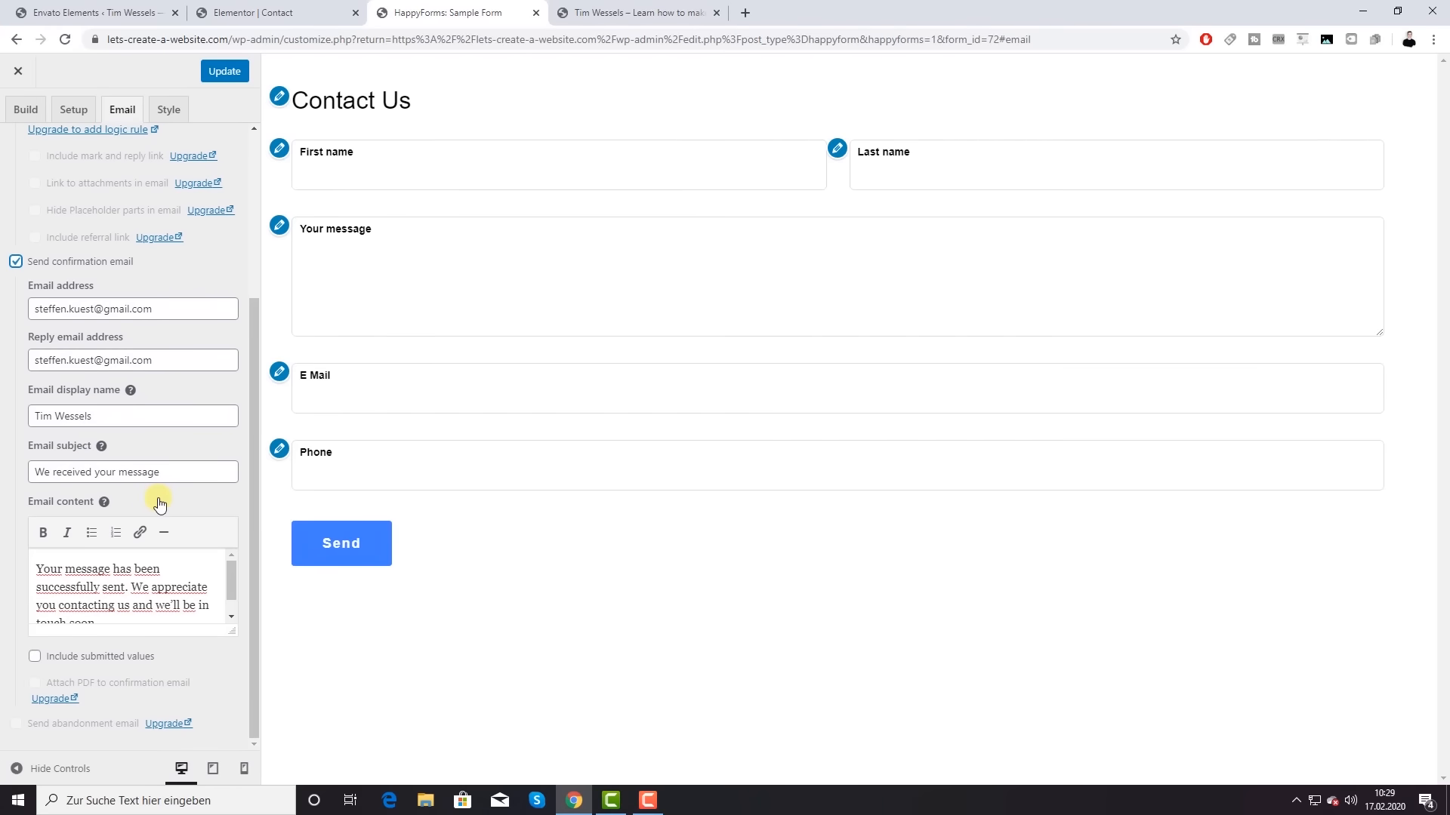
Step: Review the form's general style settings for width, padding, direction, message location and colors
scroll(158, 496, up, 3)
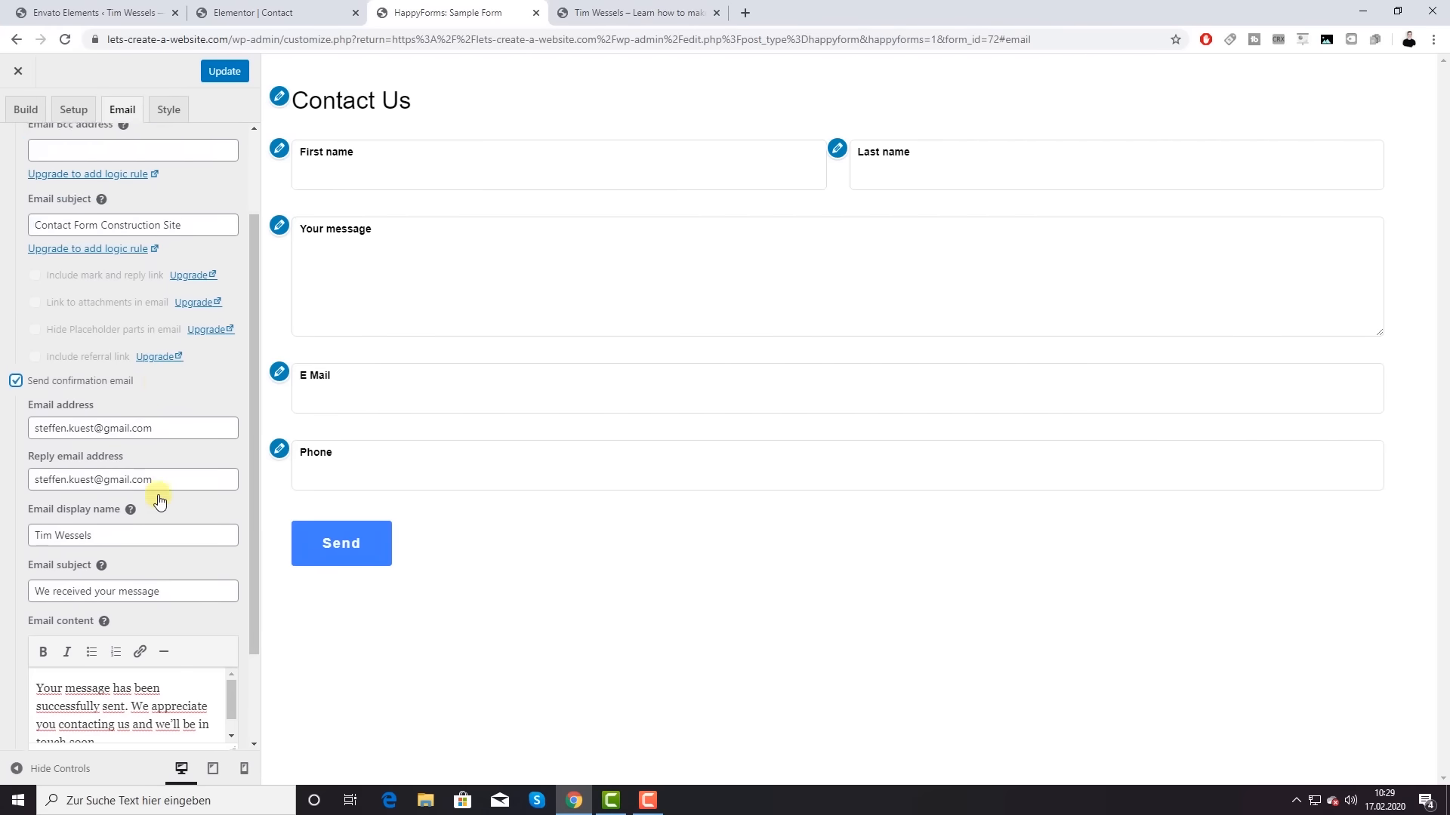
click(165, 119)
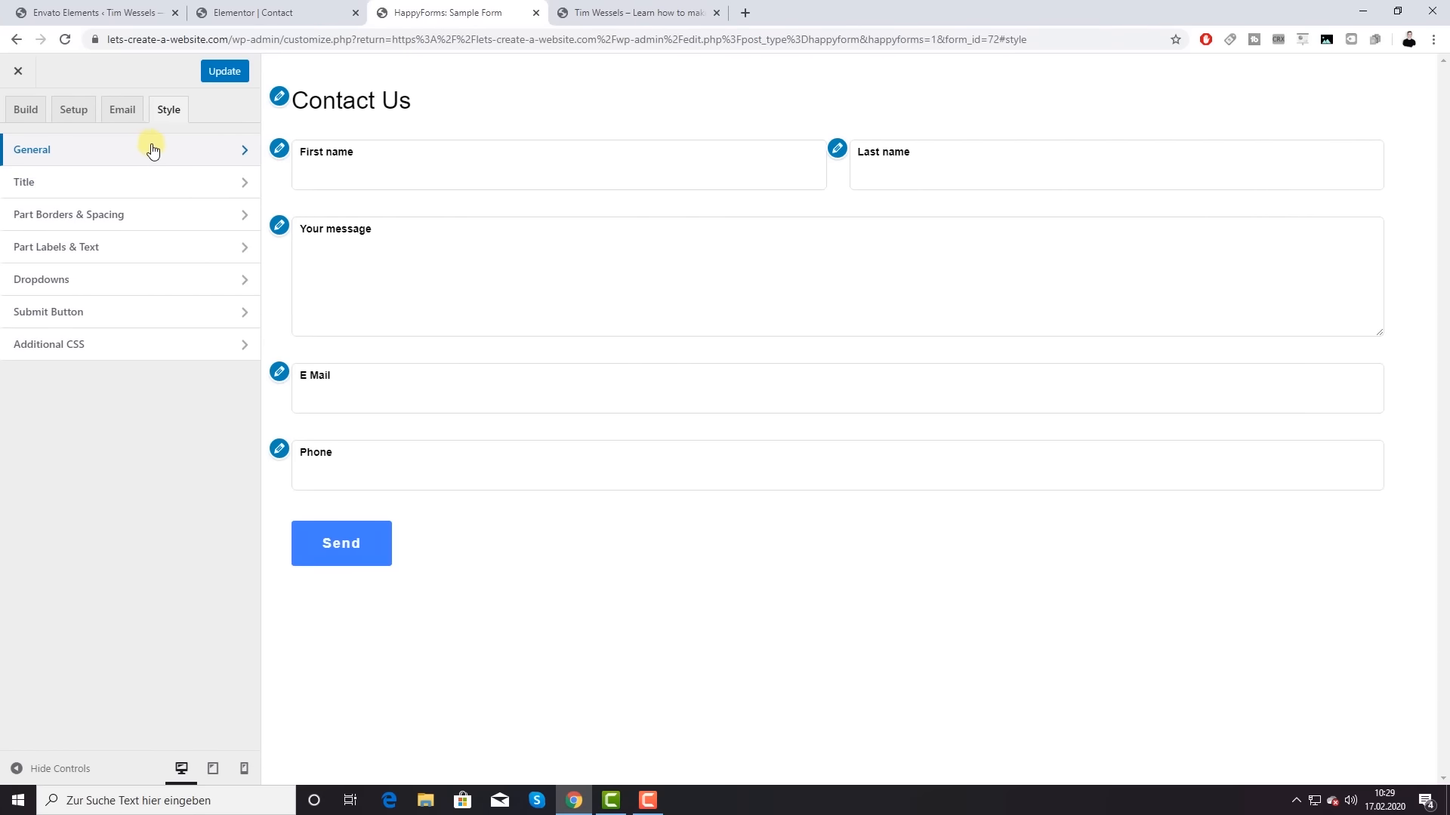
click(152, 154)
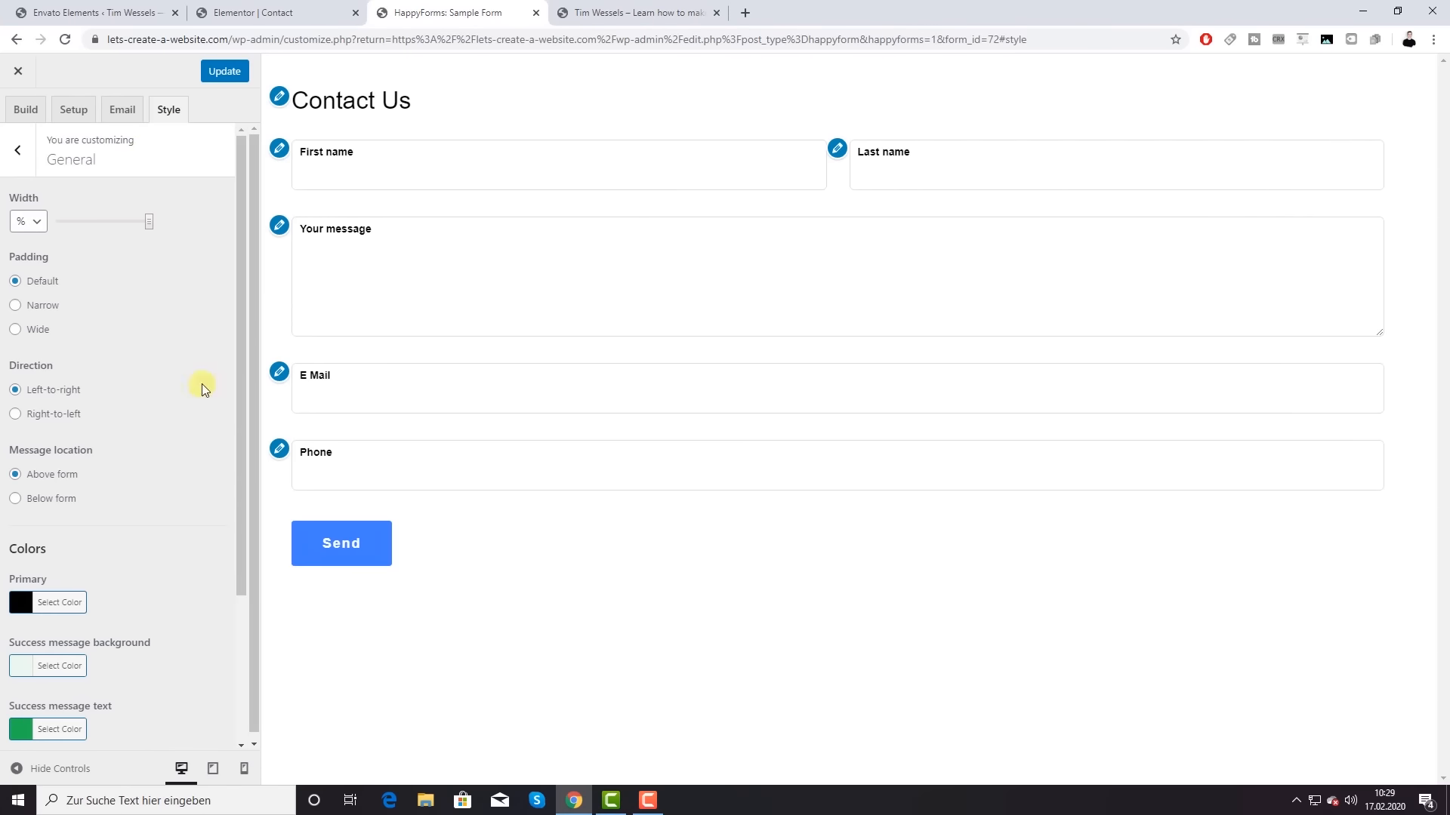
scroll(200, 392, down, 3)
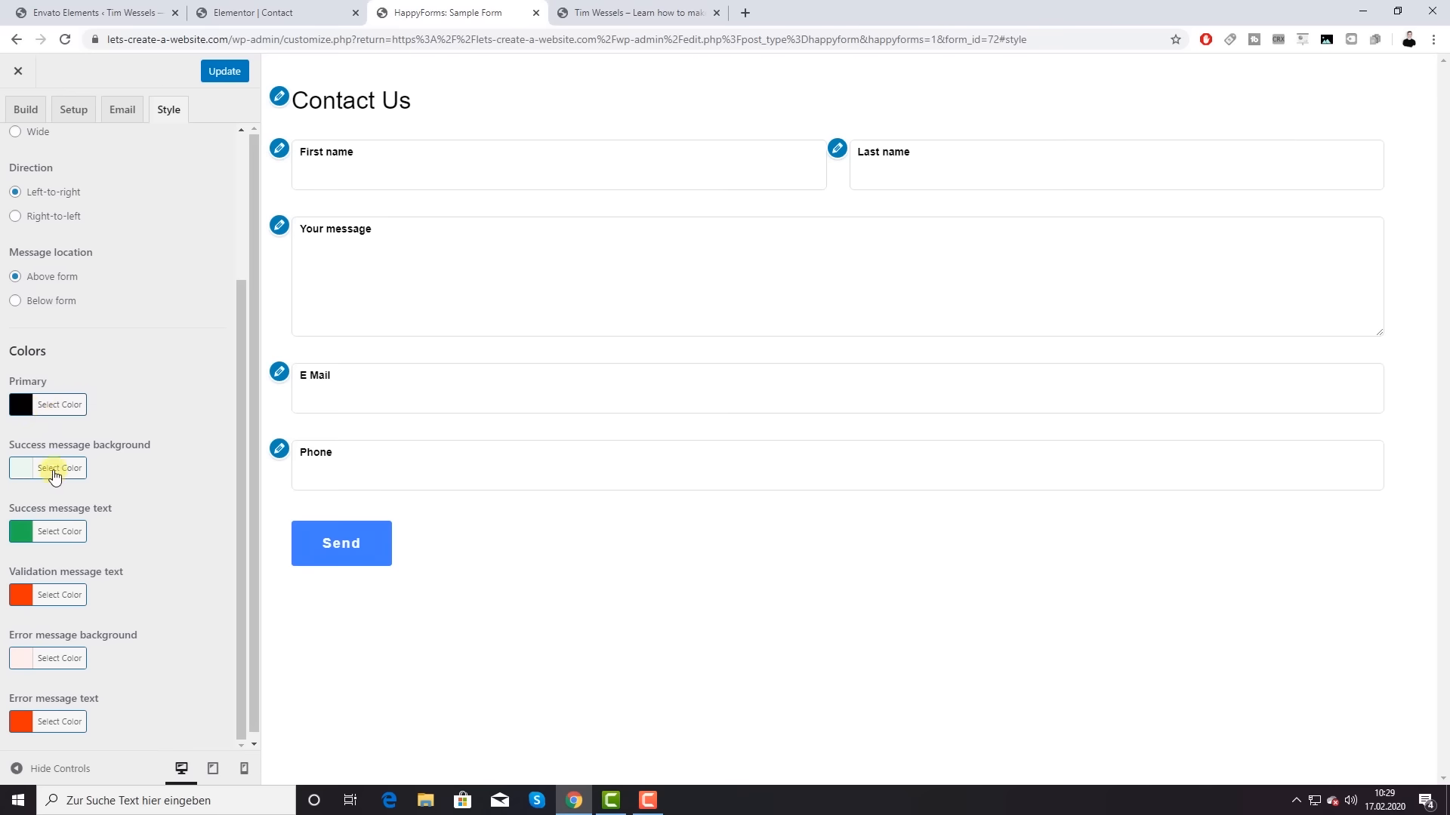
scroll(45, 578, down, 1)
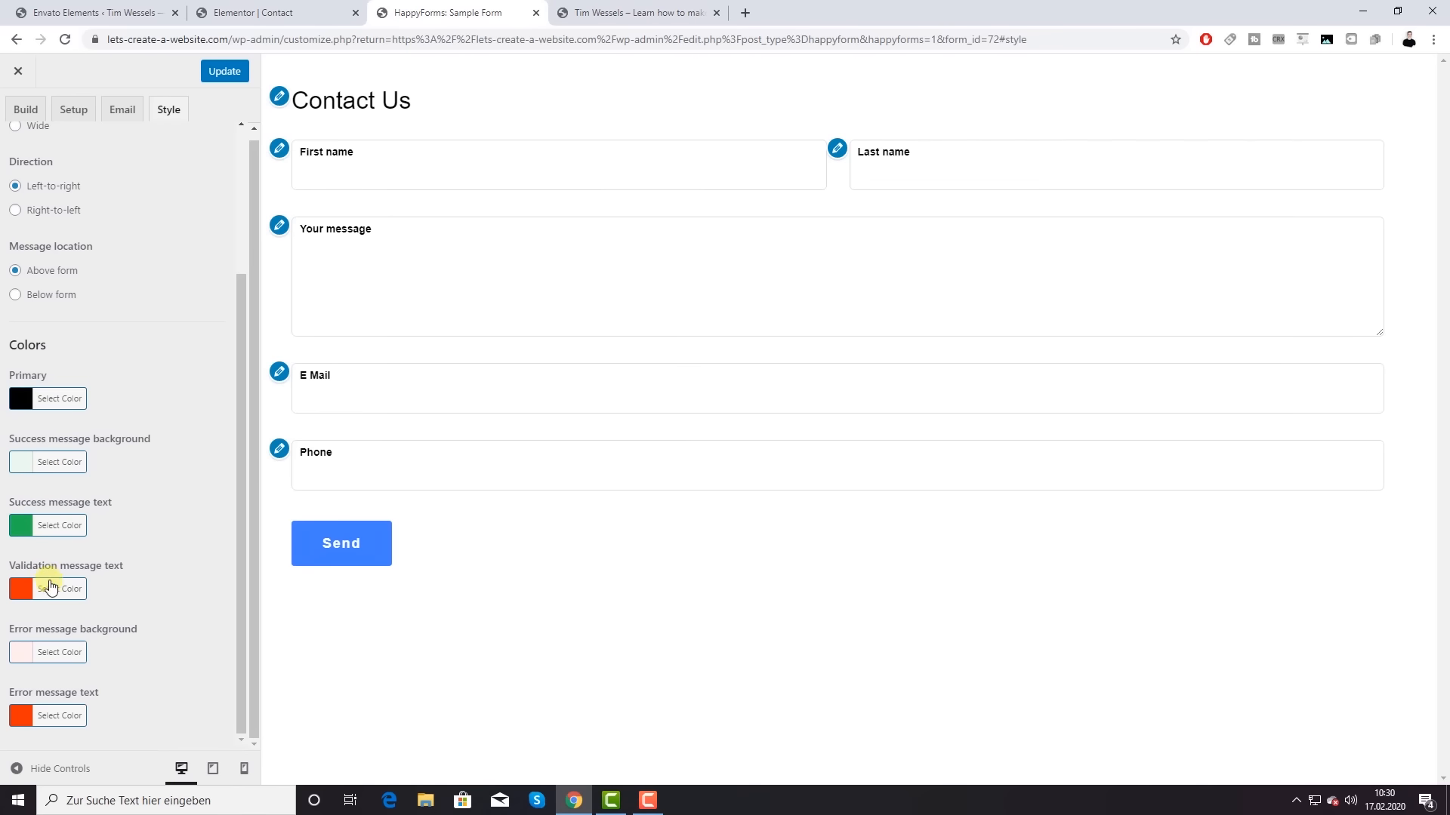
scroll(167, 451, up, 3)
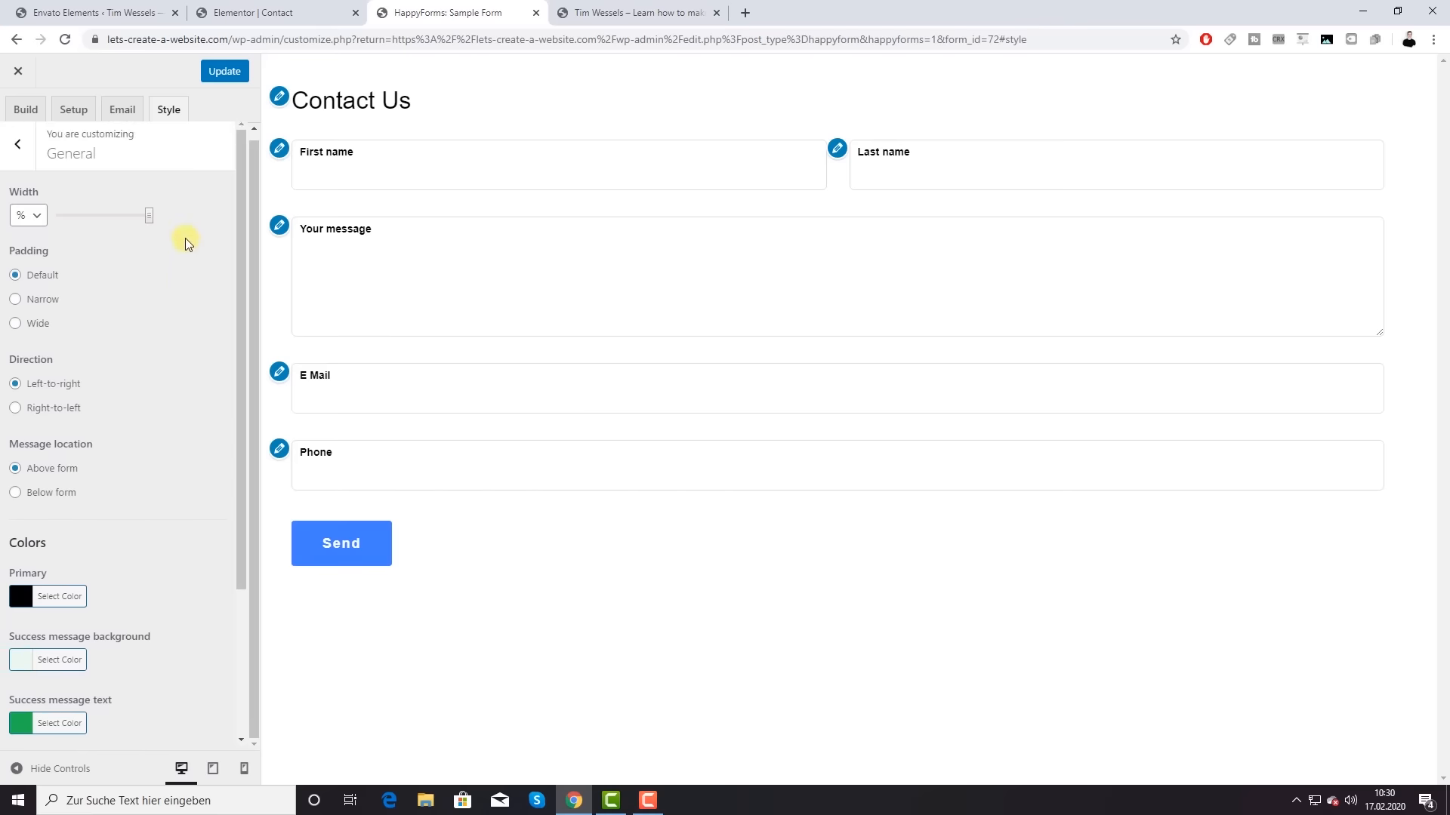
click(19, 146)
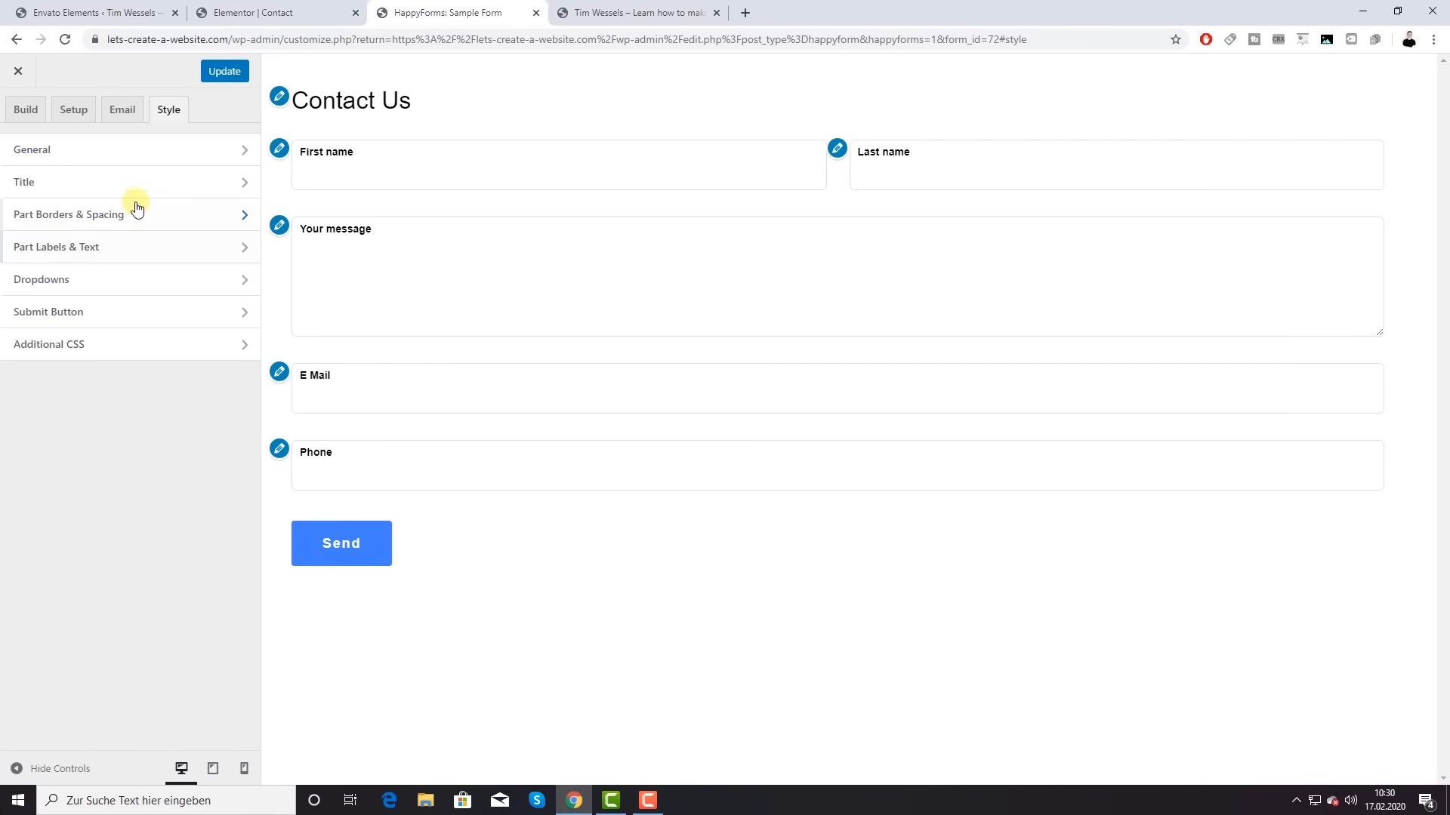
Step: Set the form title to hidden with right alignment, save the form and return to the forms list
click(180, 187)
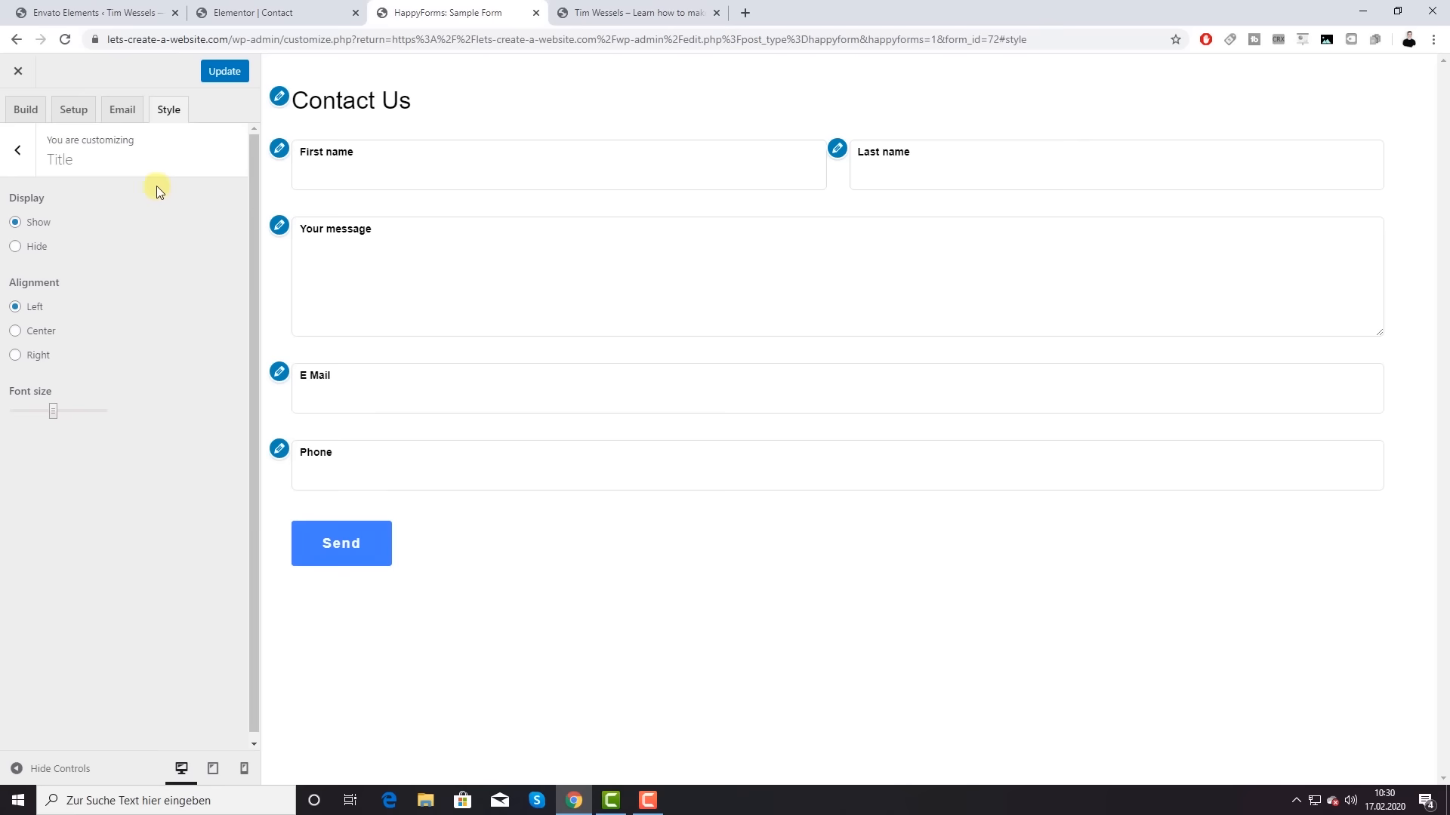
click(15, 247)
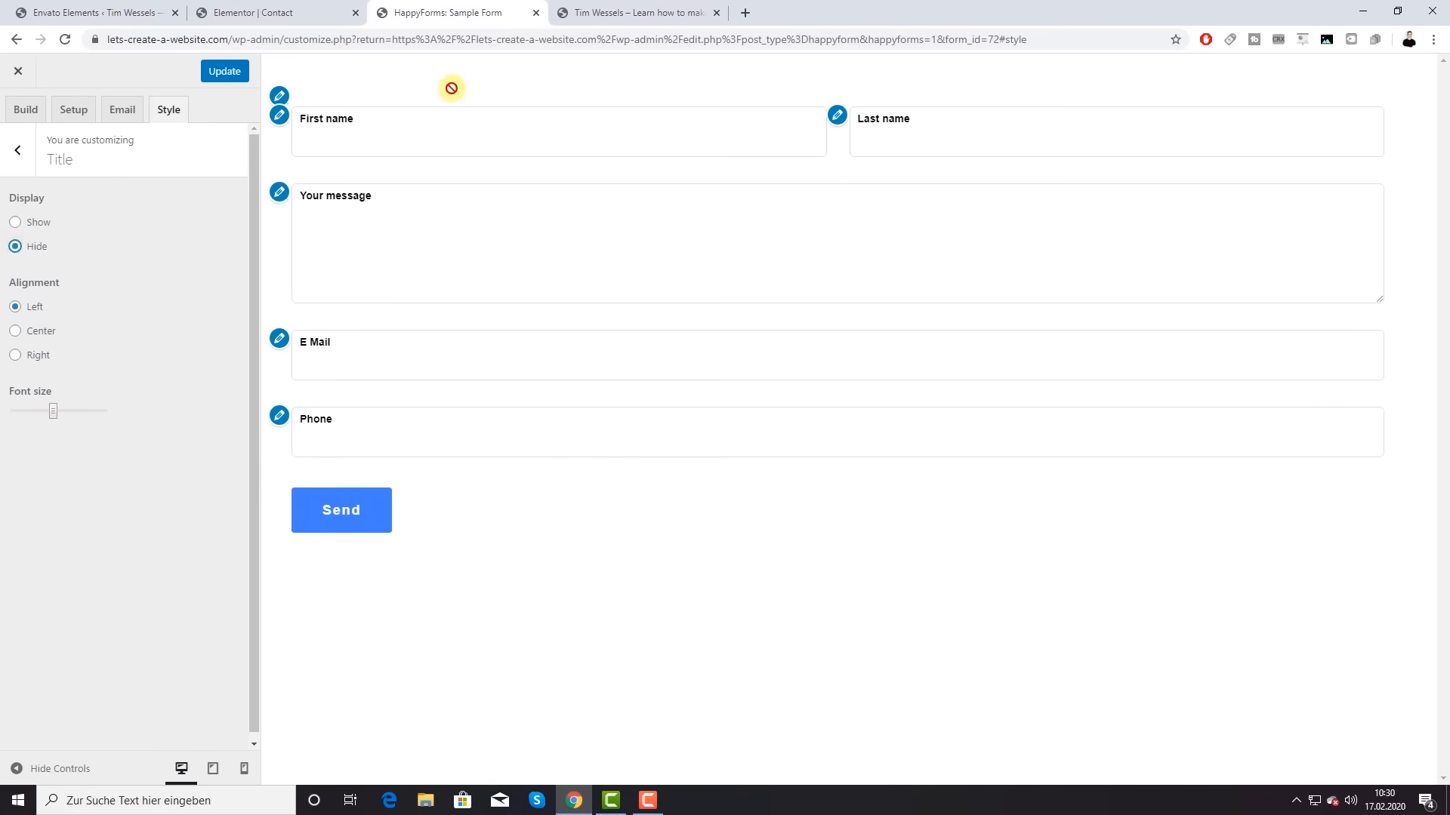
click(285, 13)
click(462, 11)
click(15, 355)
click(17, 152)
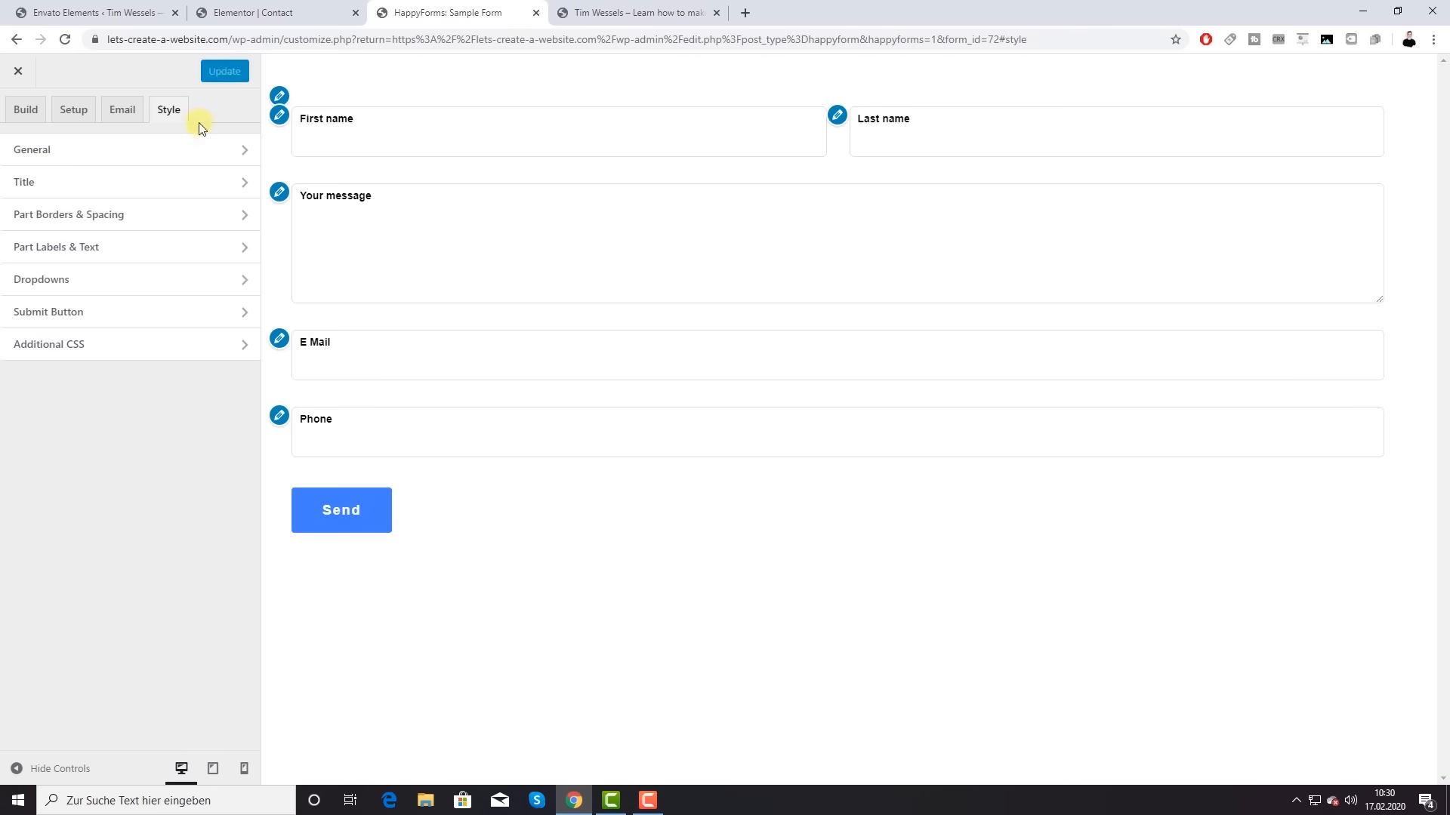
click(19, 74)
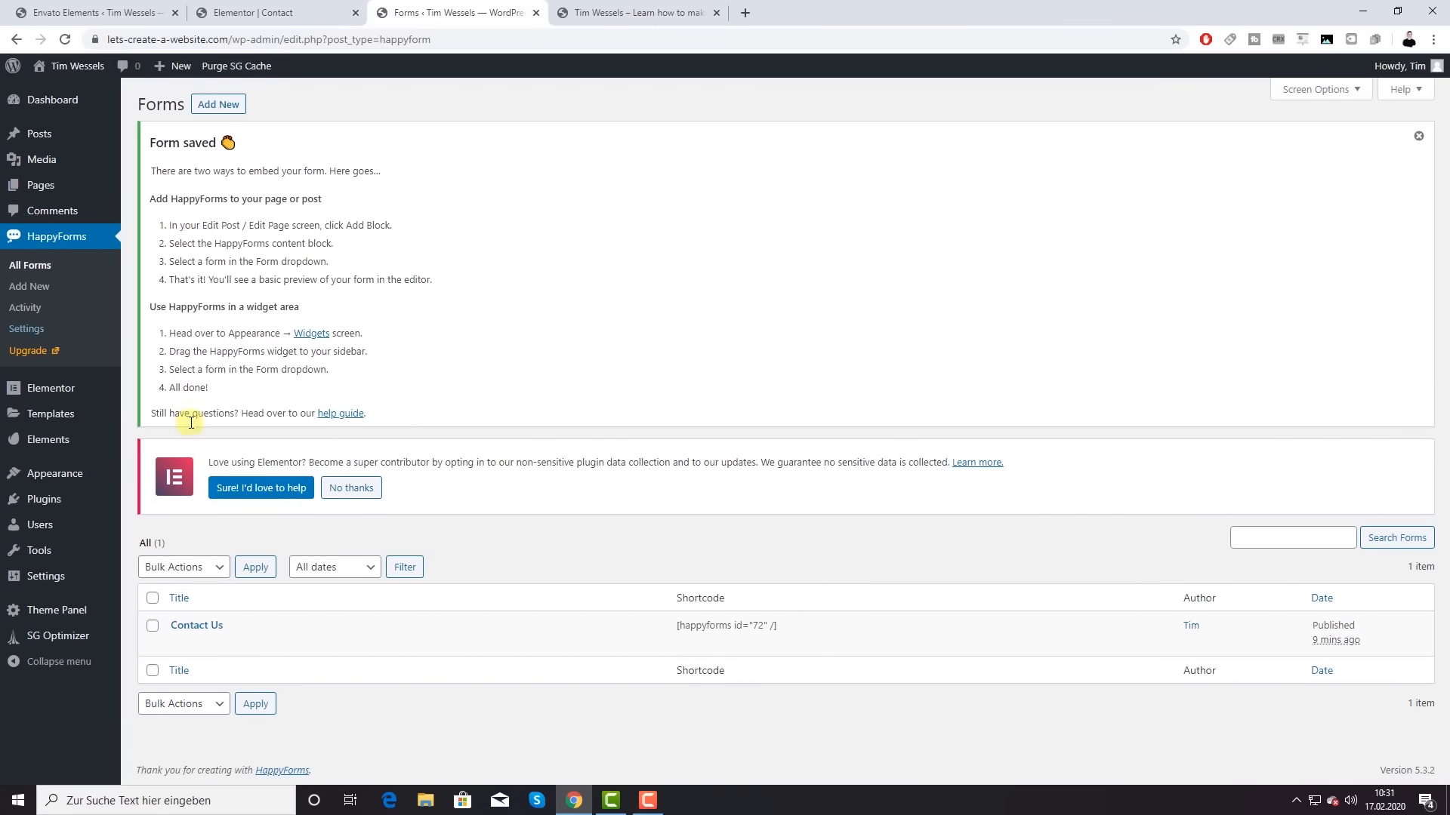
Step: Copy the Contact Us form's shortcode and switch to the Contact page open in Elementor
mouse_move(755, 628)
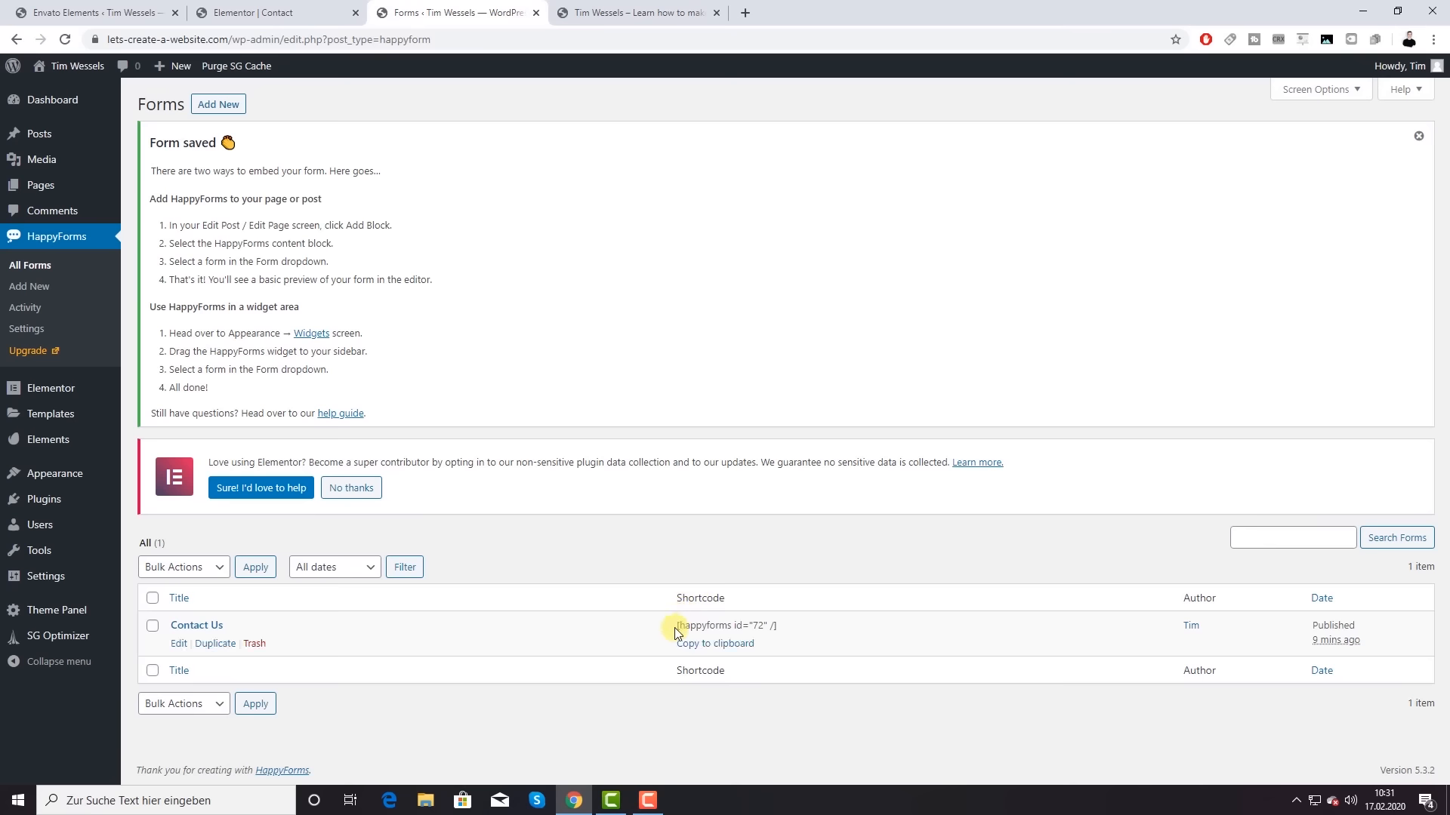
drag(677, 625, 799, 632)
right_click(764, 624)
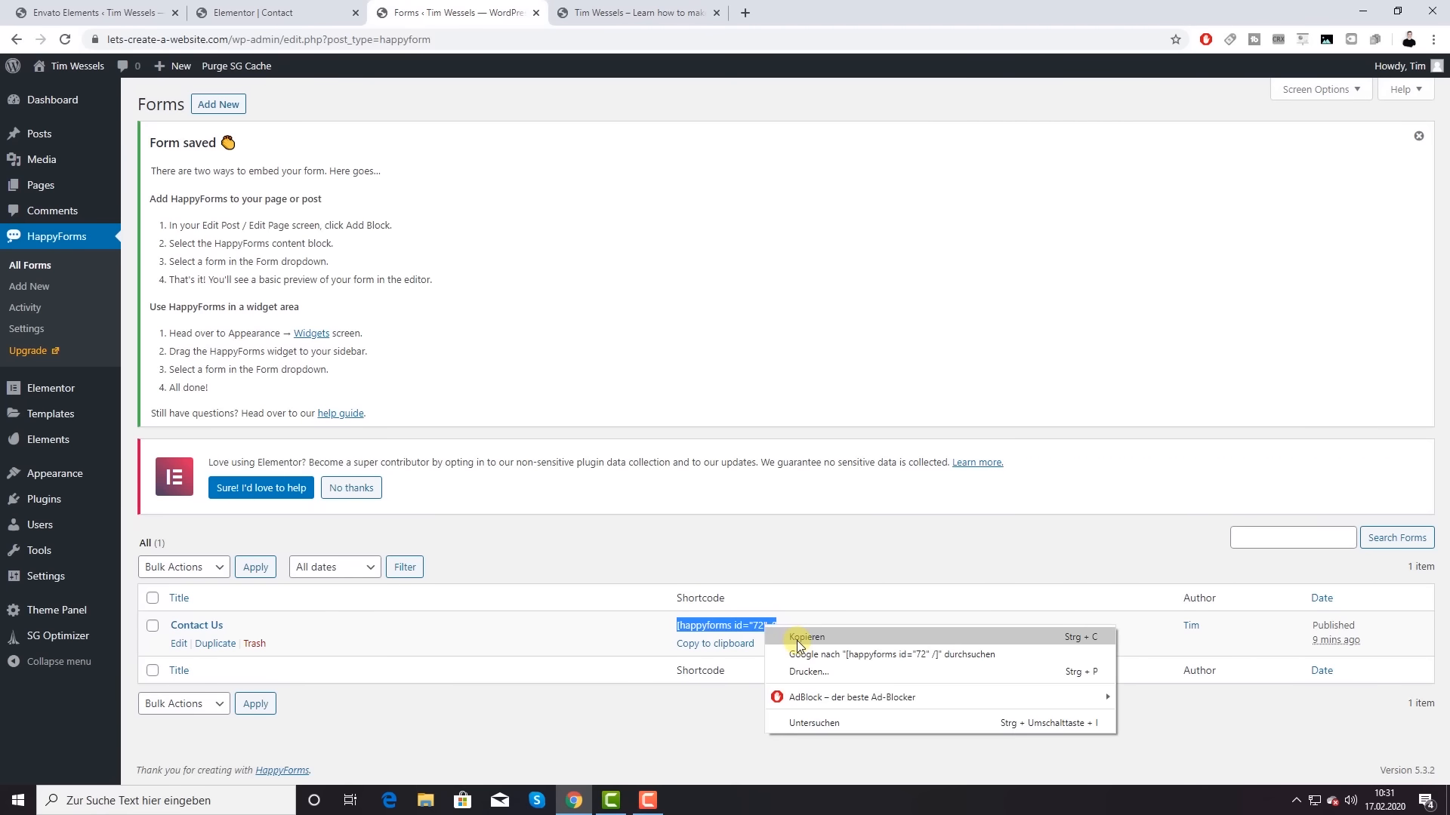
click(793, 638)
click(642, 481)
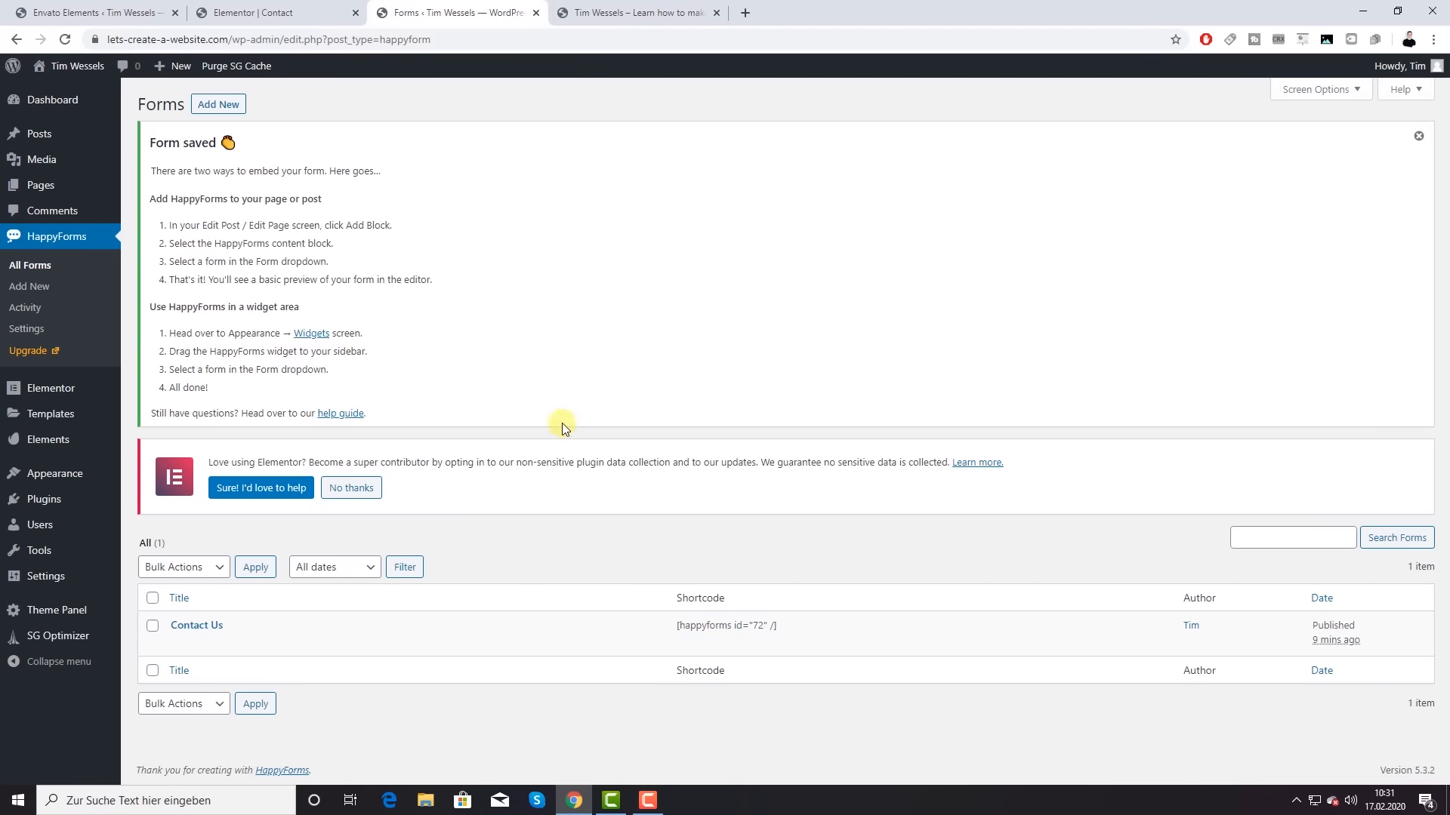
click(249, 12)
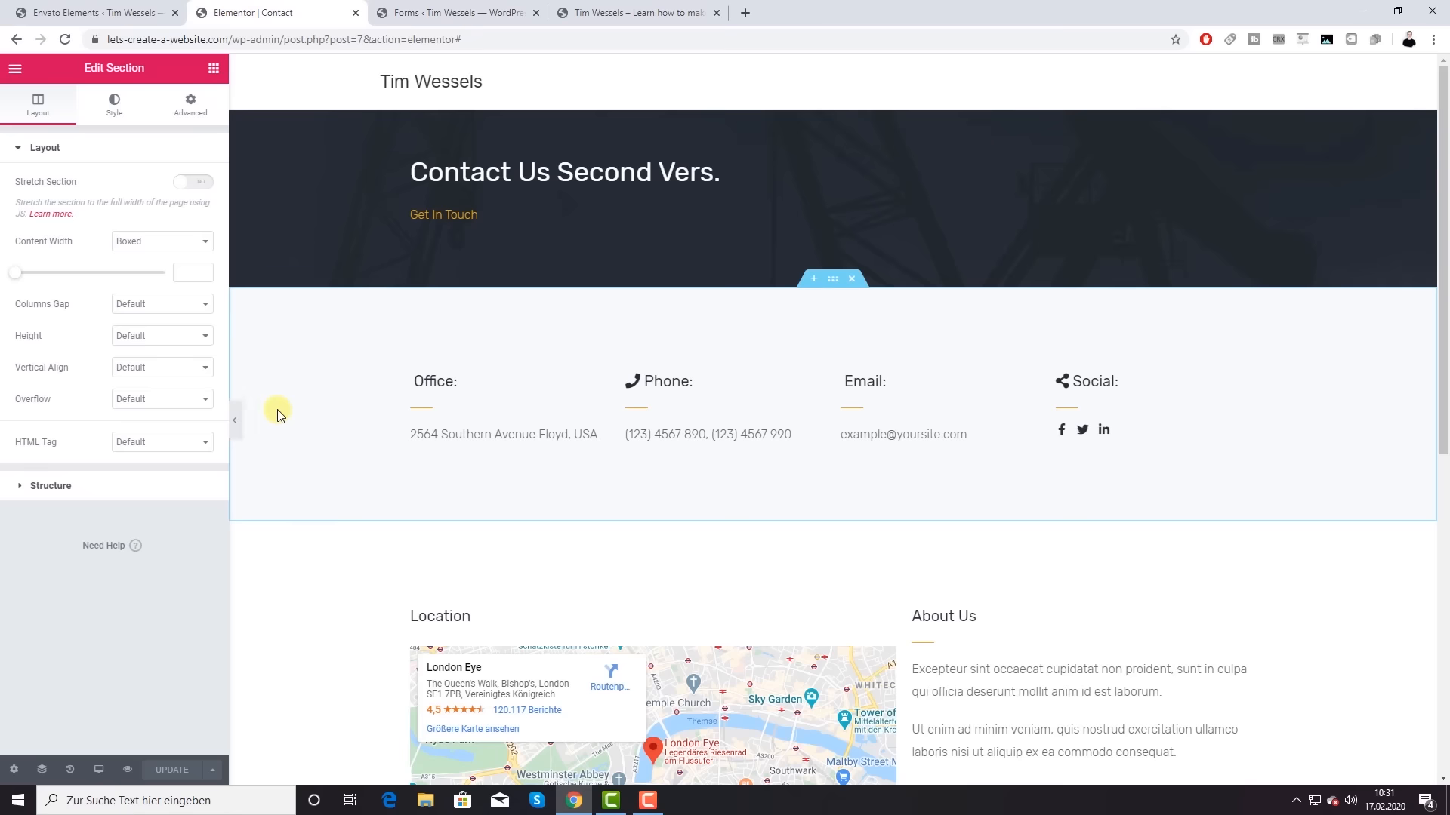
Step: Try a Shortcode widget containing [happyforms id="72" /] below the address in the Office column
click(214, 70)
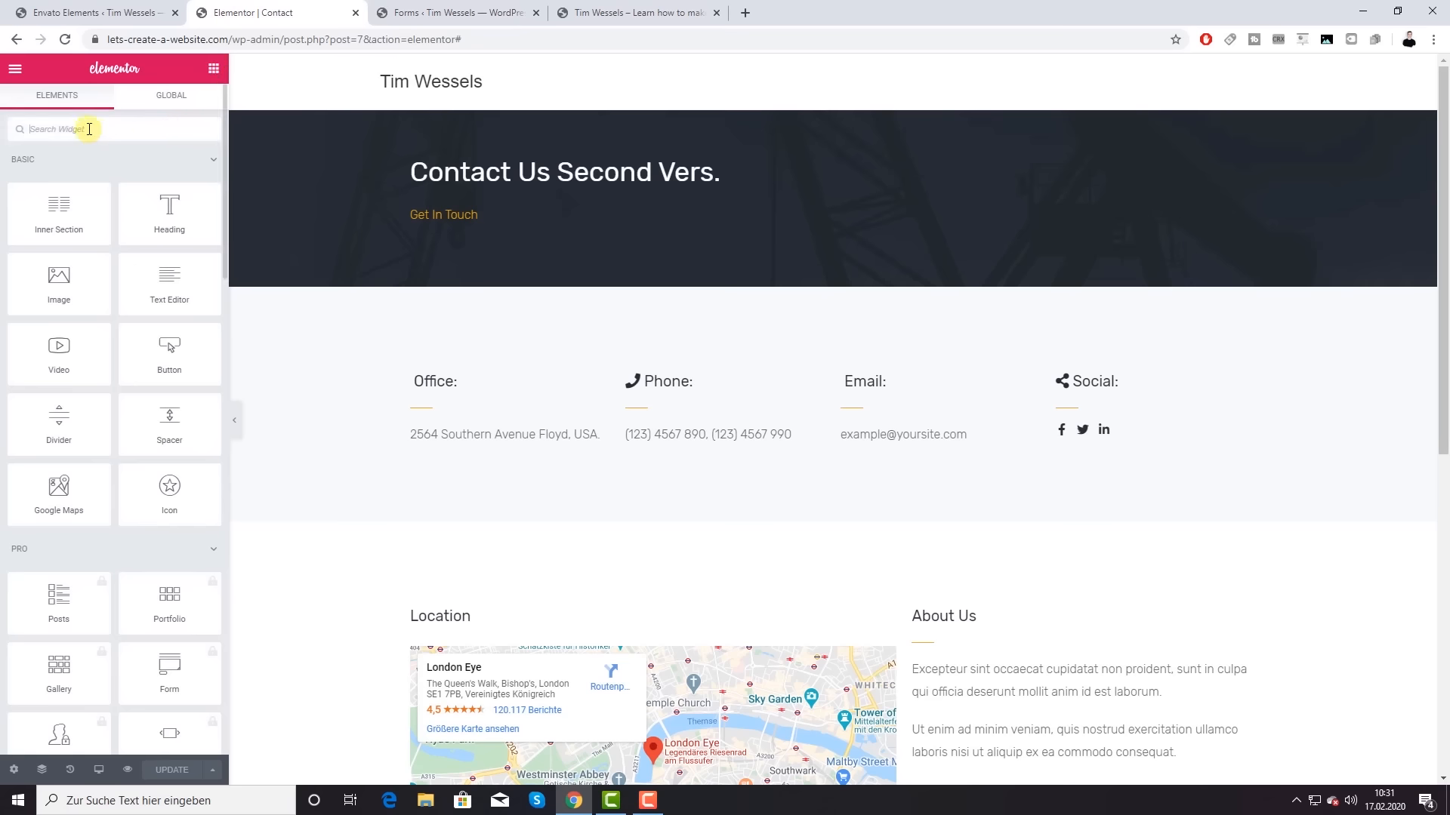
text(shor)
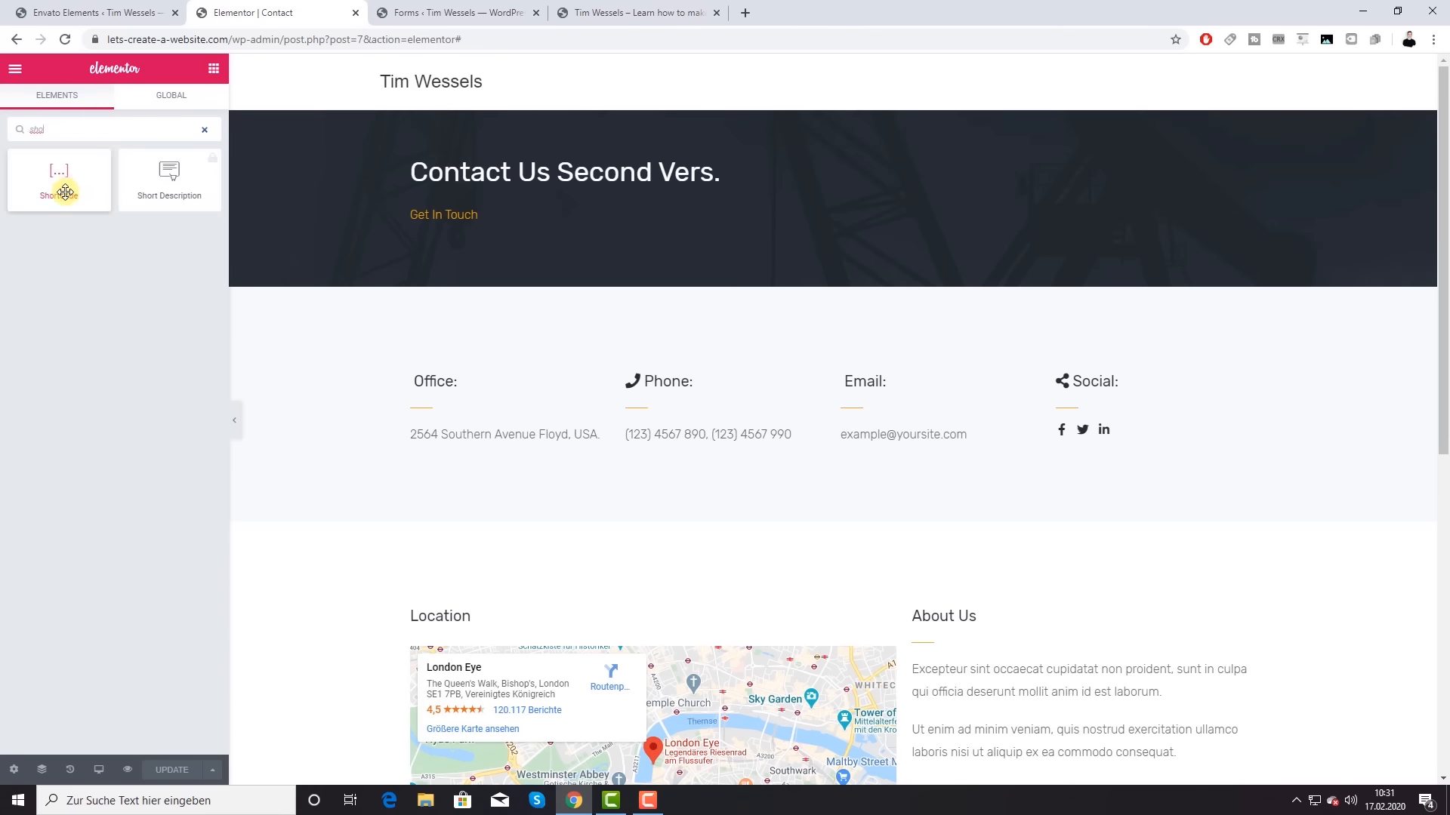
drag(65, 192, 342, 264)
scroll(391, 281, down, 2)
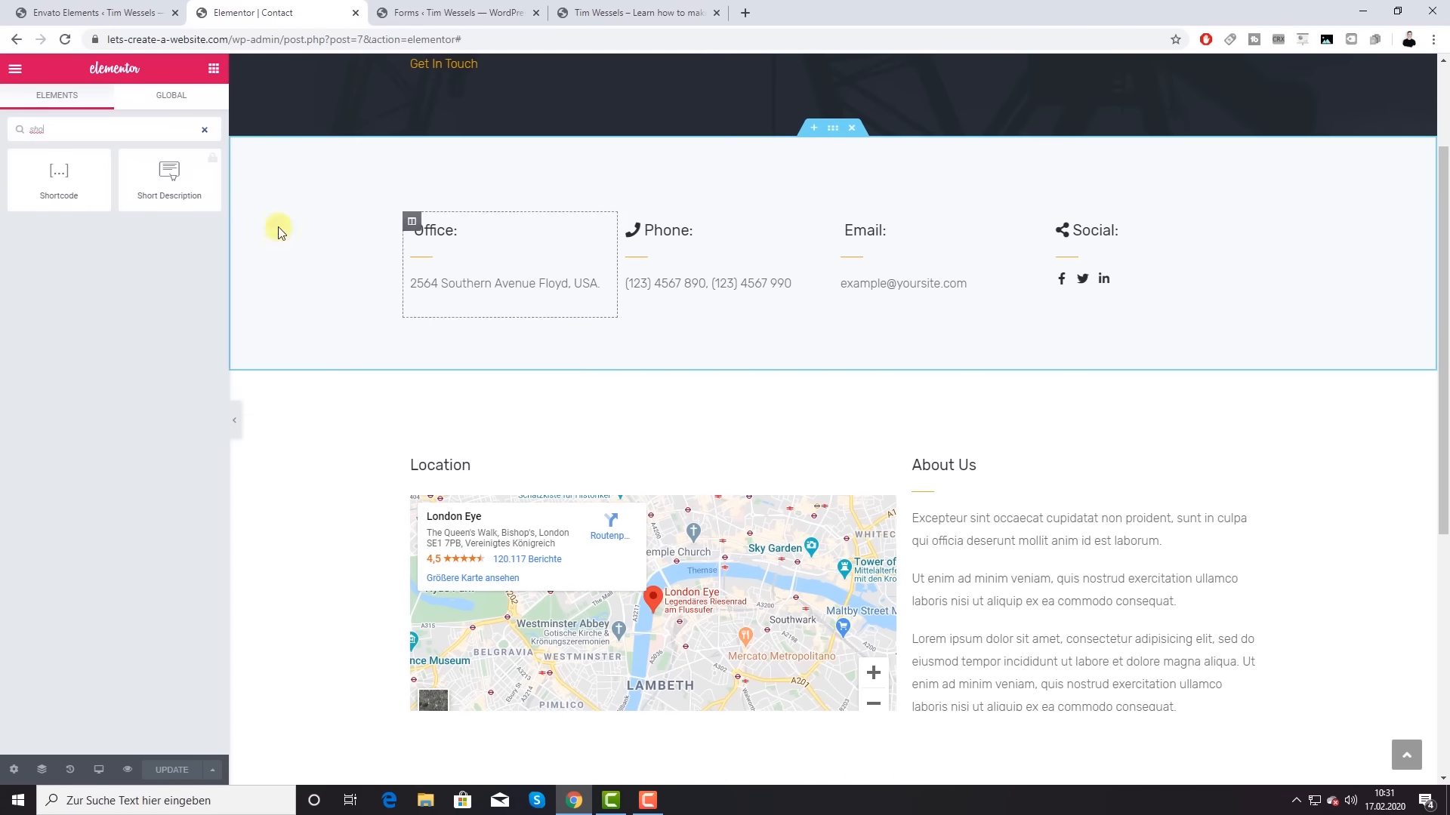
drag(51, 191, 449, 309)
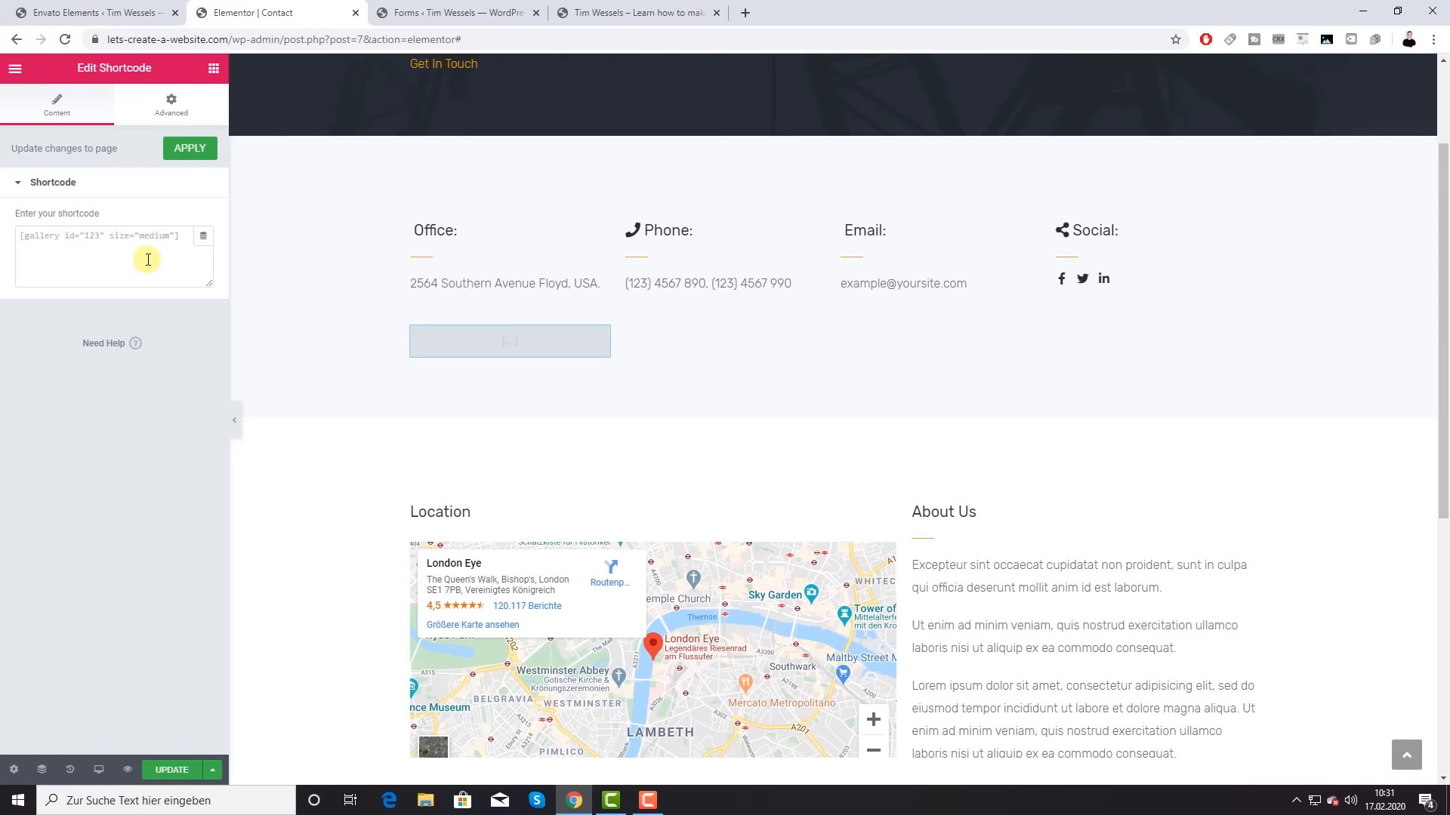
click(154, 246)
key(ctrl+v)
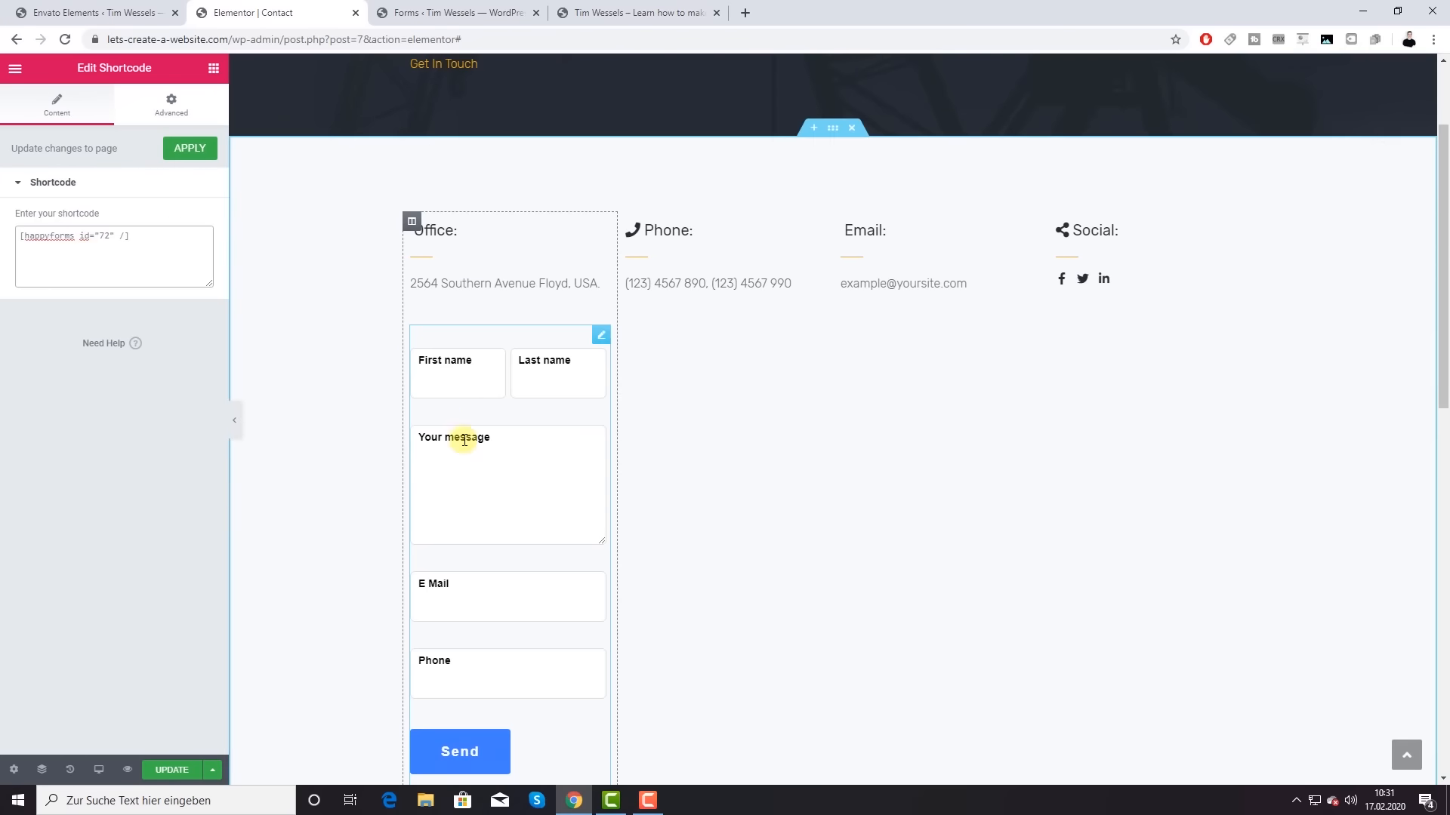
scroll(509, 462, down, 3)
scroll(506, 461, up, 2)
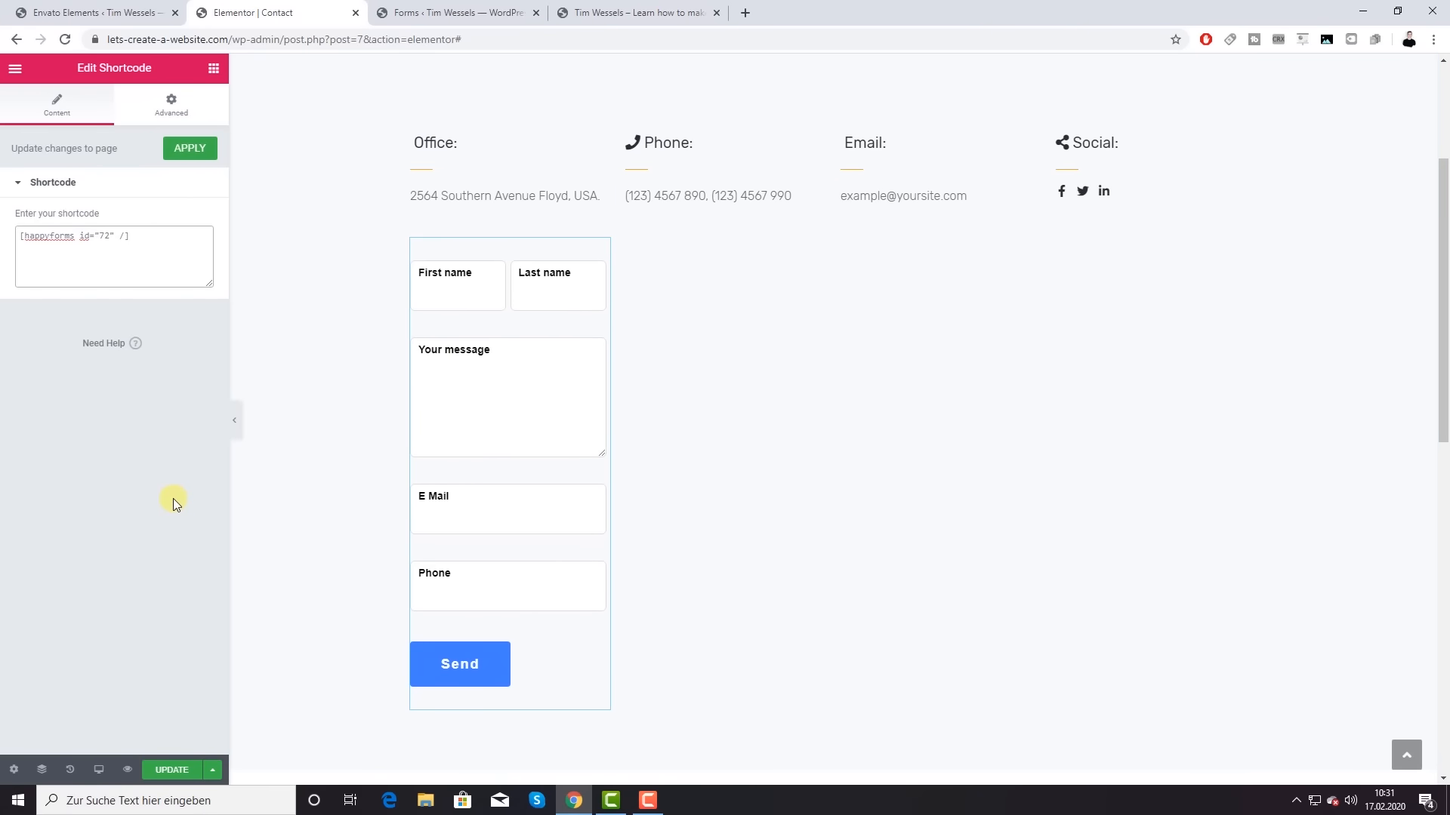
Step: Undo the insertion of the Shortcode widget in the Office column
key(ctrl+z)
key(ctrl+z)
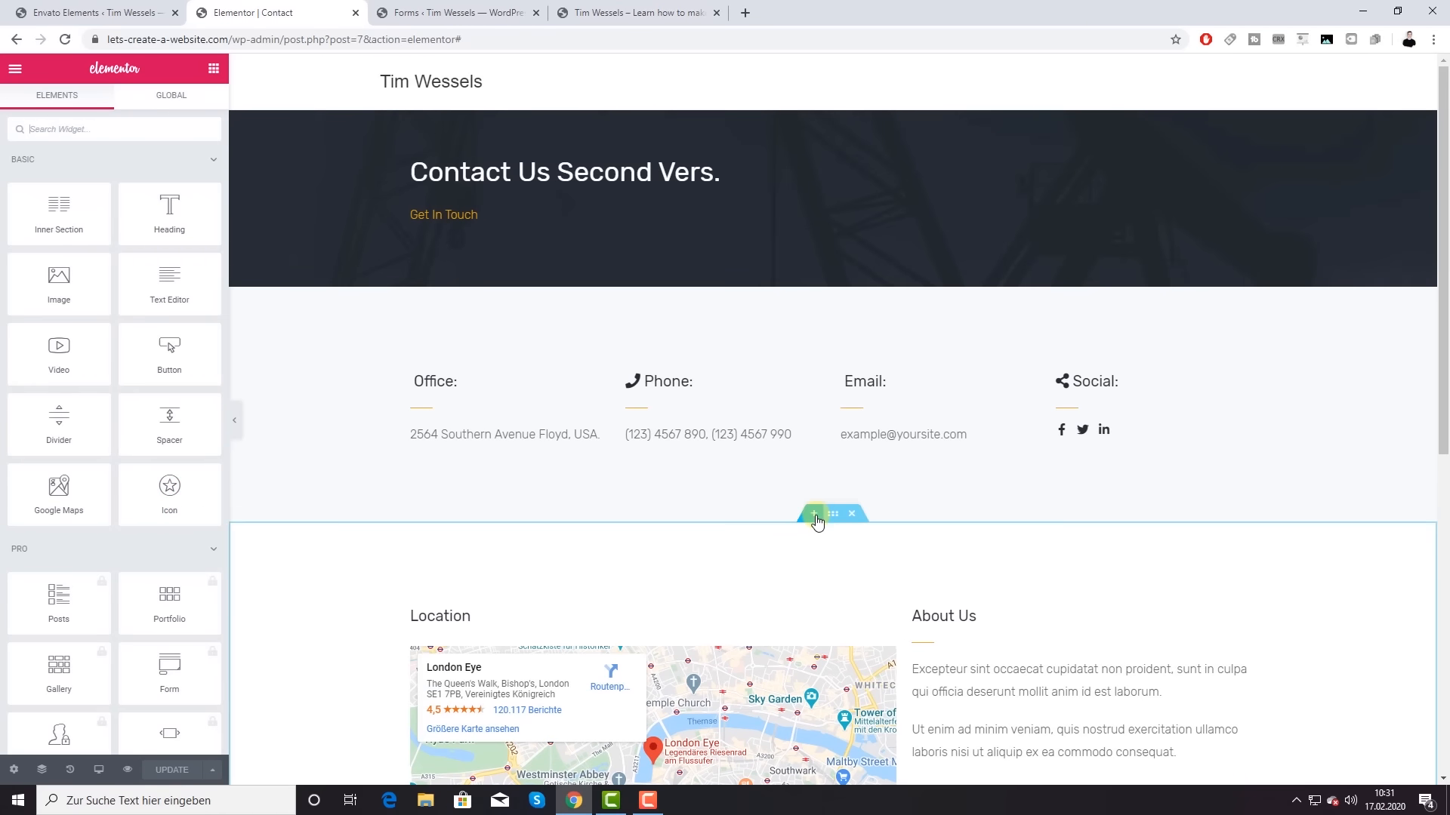
Step: Insert a single-column section between the contact details and the Location section
click(814, 515)
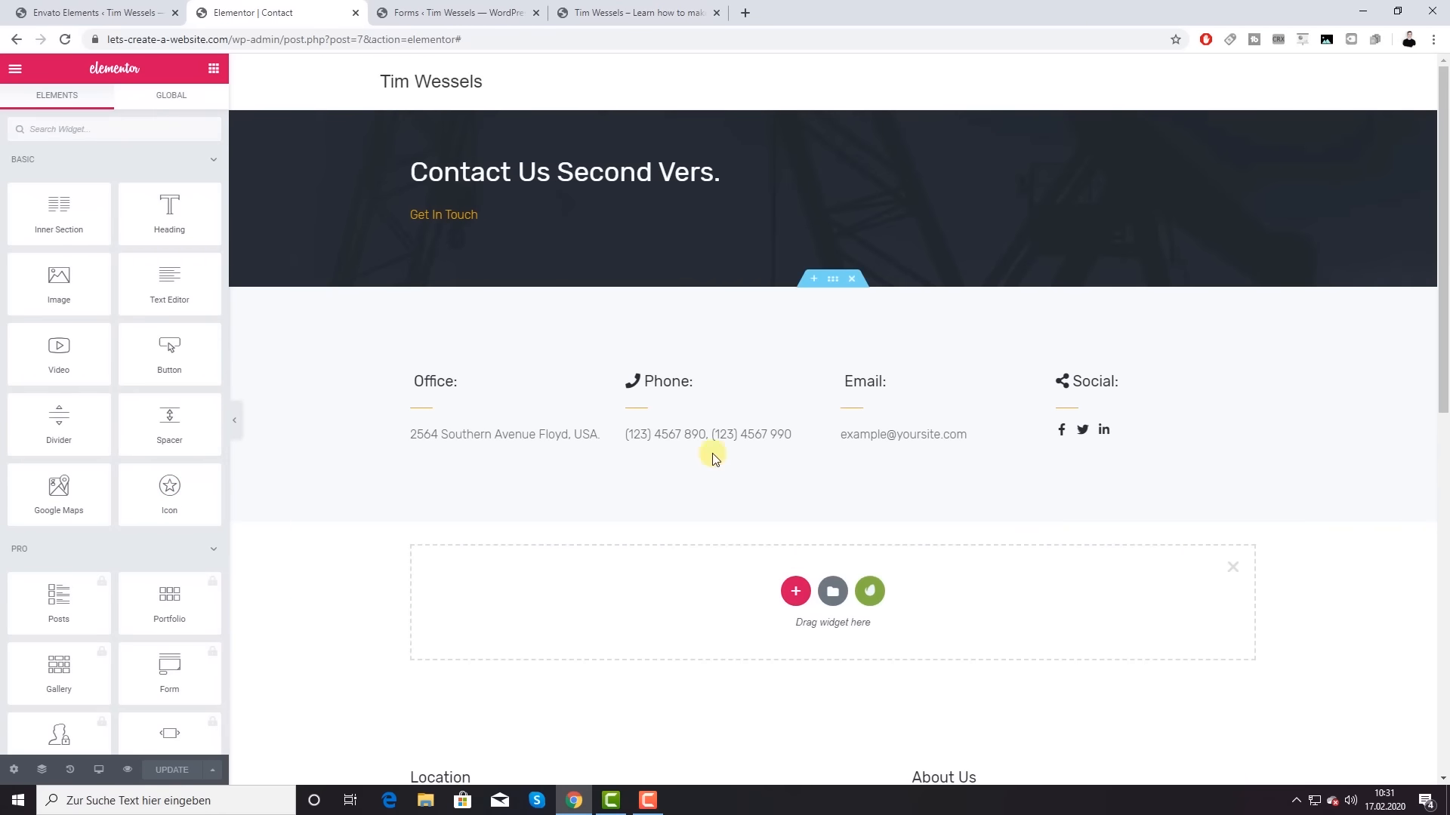
click(795, 591)
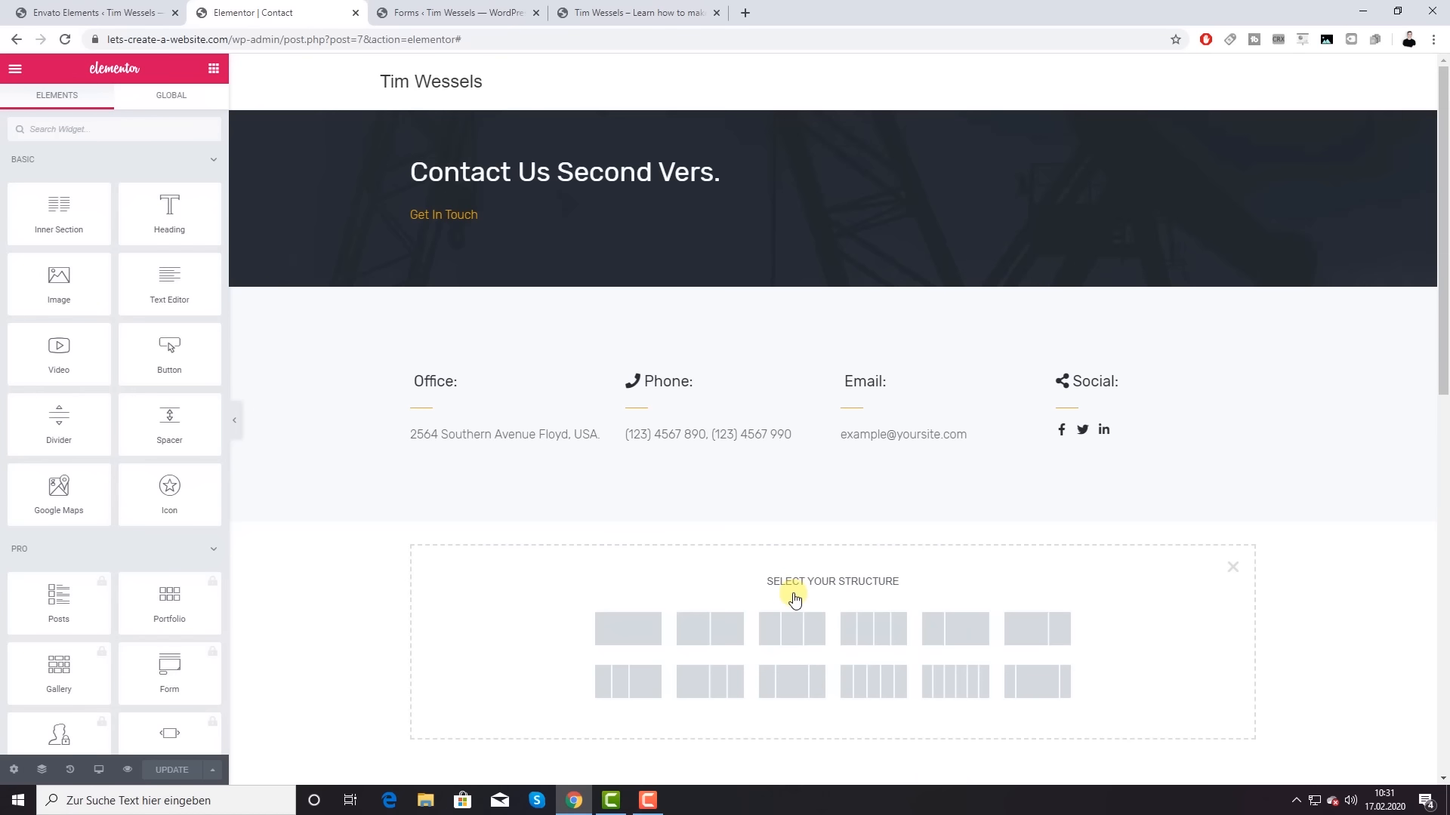
scroll(699, 565, down, 1)
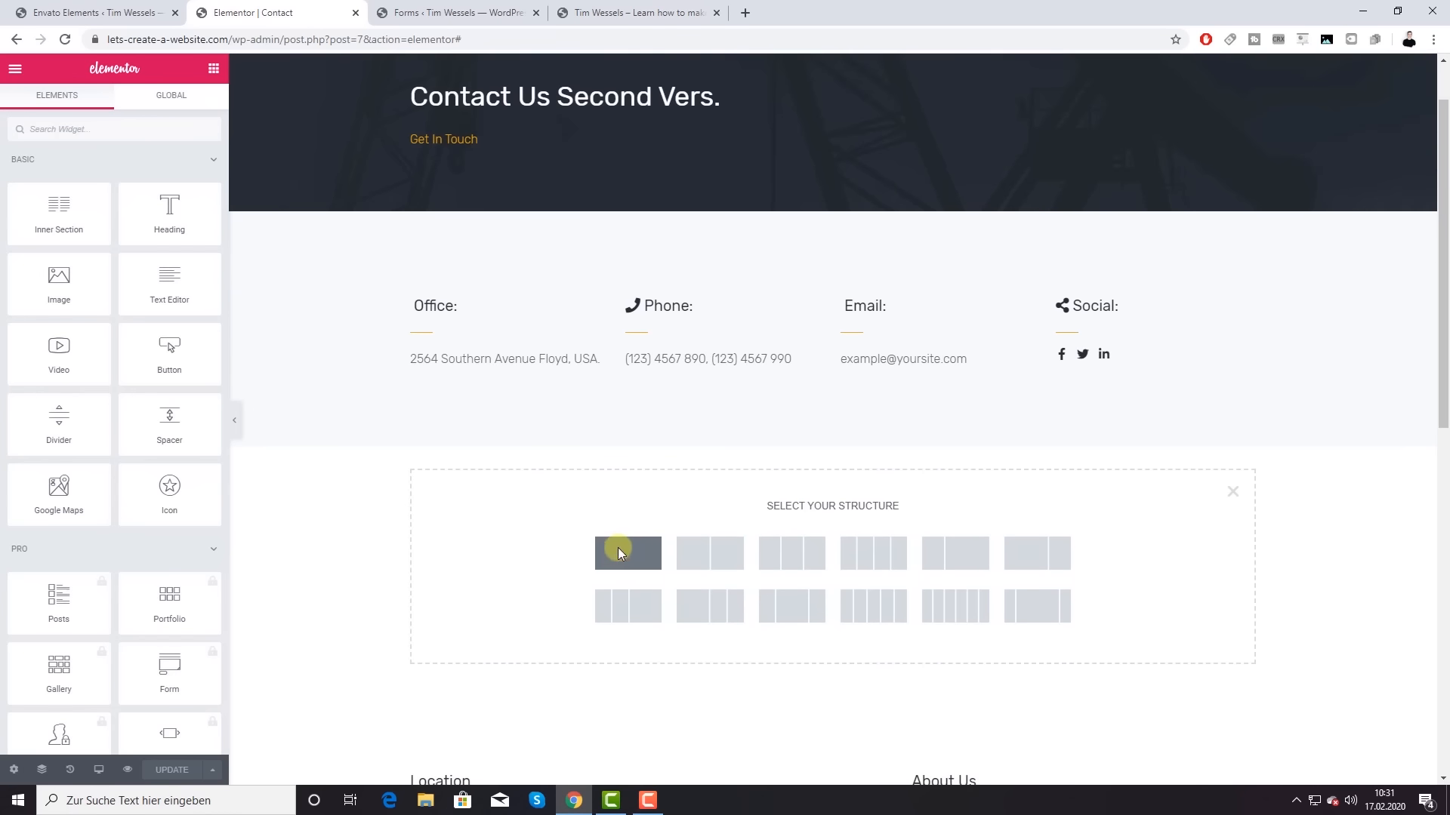
click(618, 550)
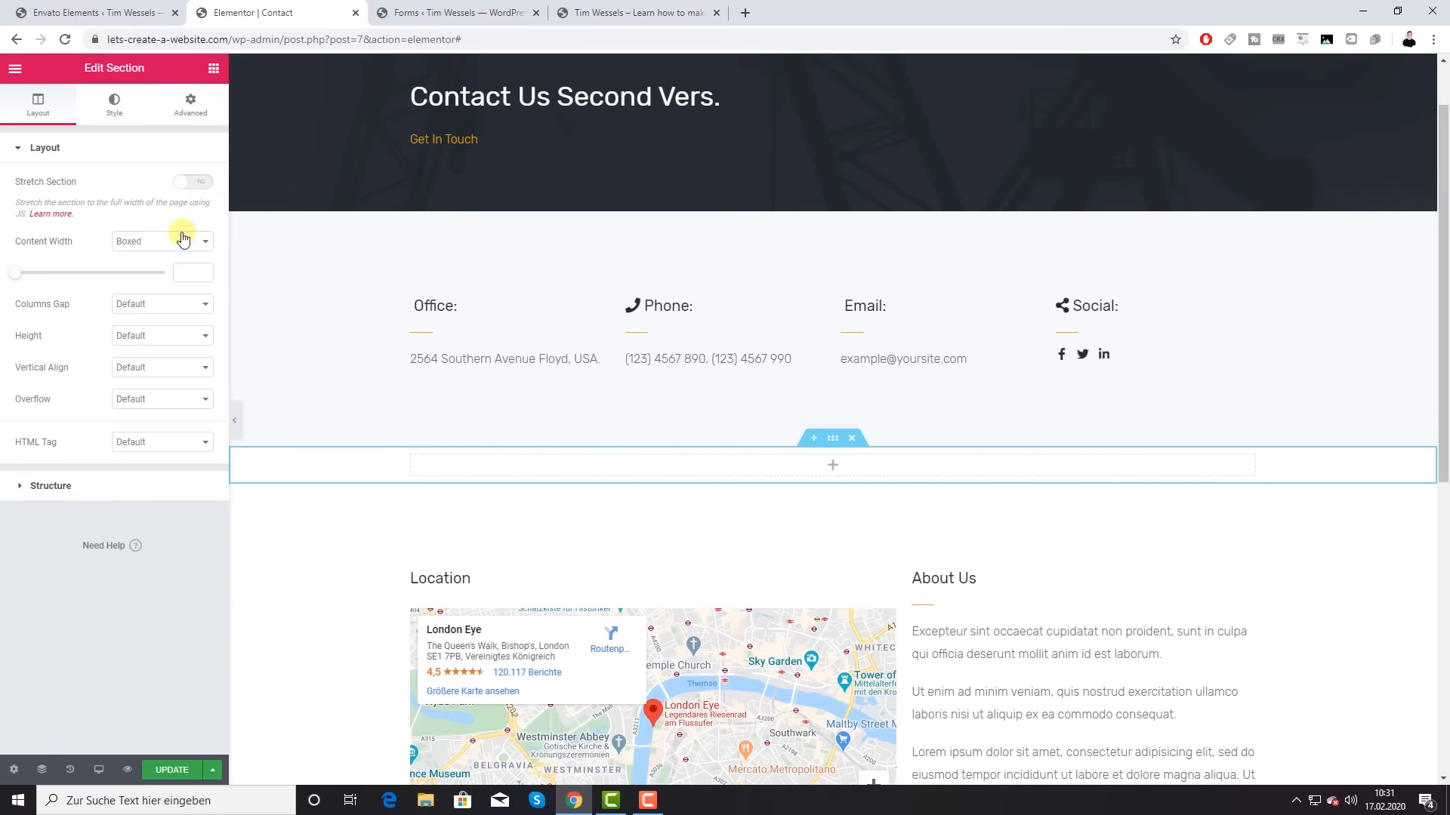
Step: Place a Shortcode widget in the new empty section and set its shortcode to [happyforms id="72" /]
click(215, 69)
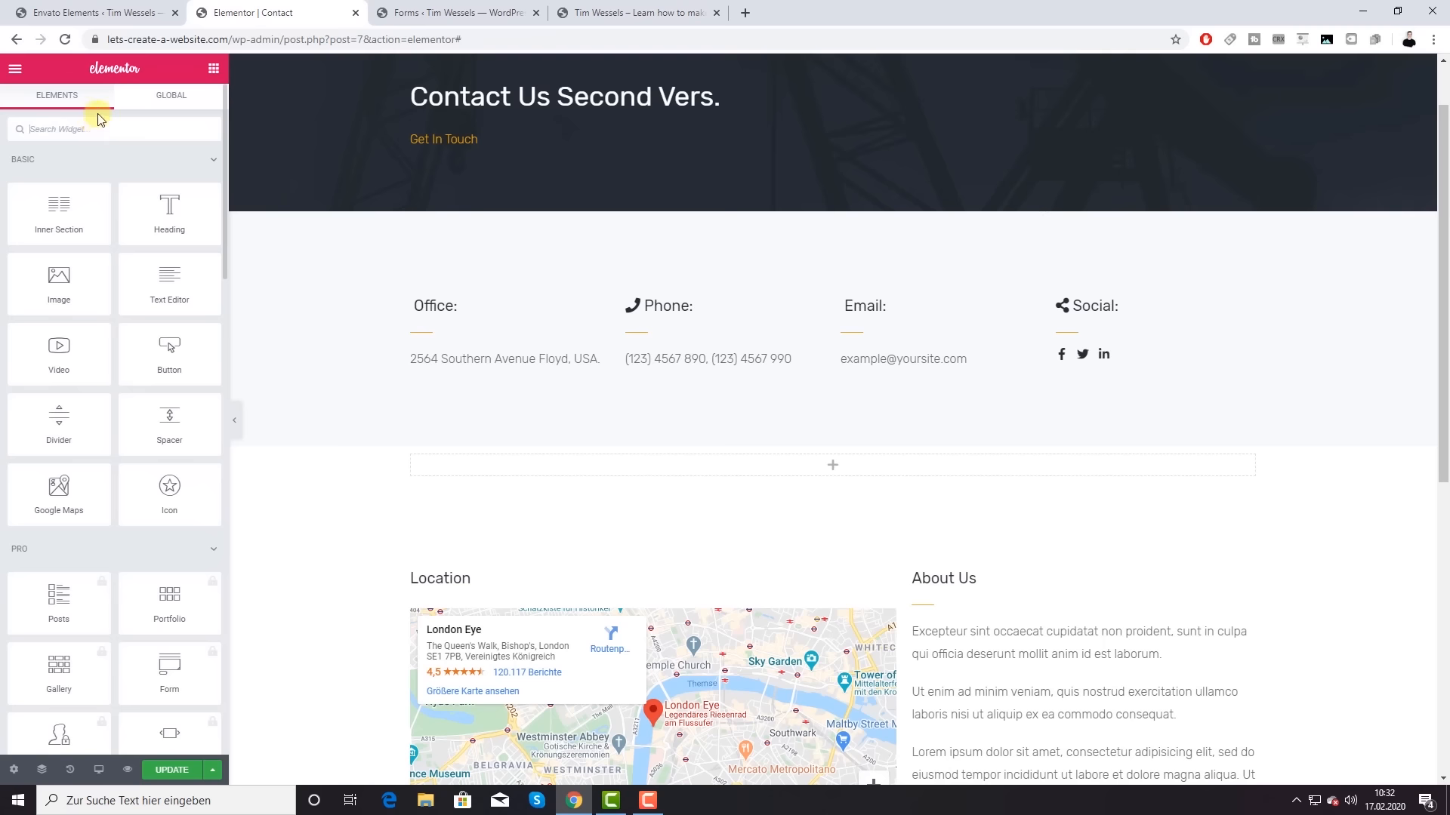
text(sh)
drag(59, 178, 834, 474)
click(120, 247)
key(ctrl+v)
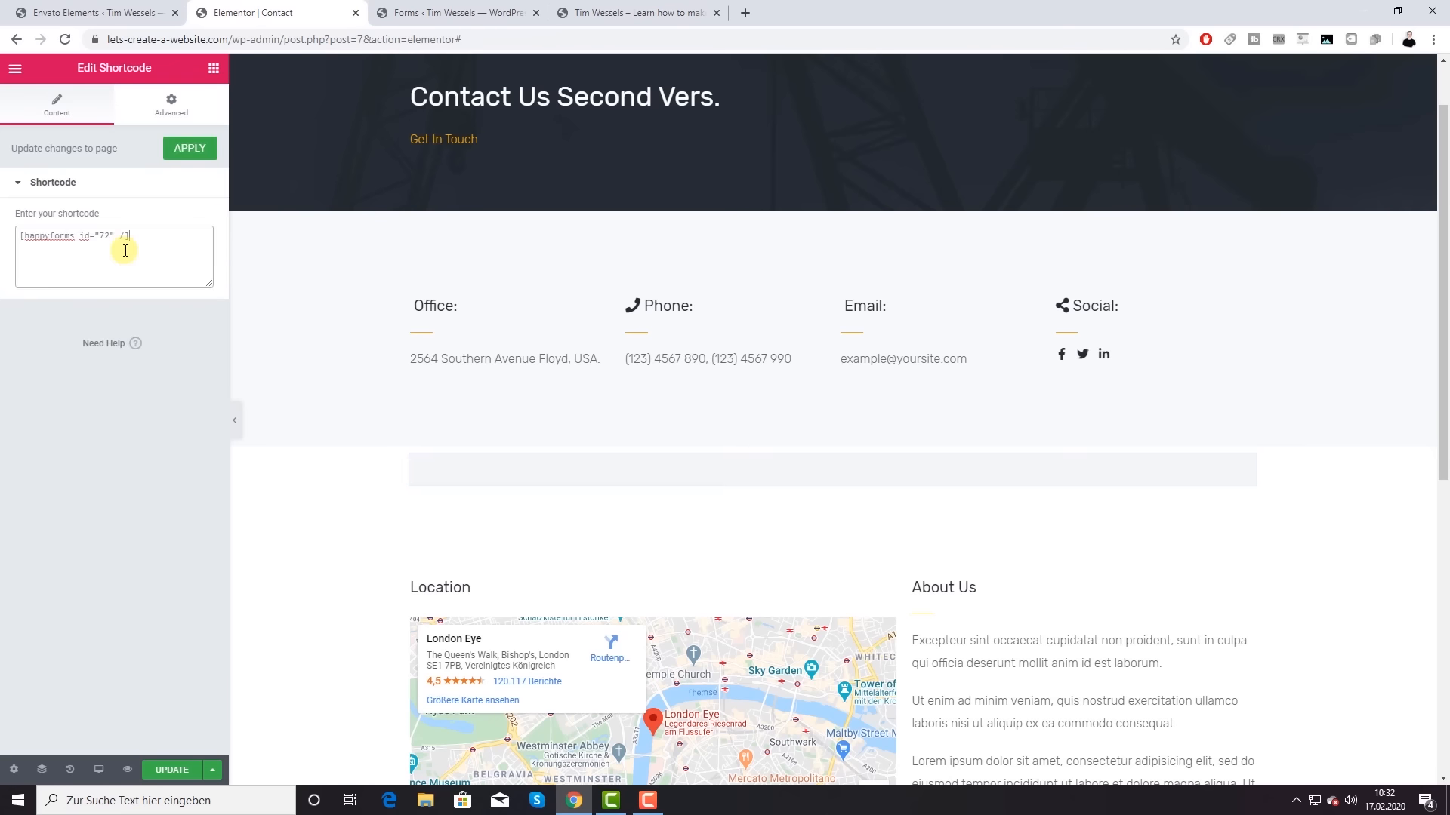
Step: Examine how the embedded form fits into the Contact page, from the header to the footer
scroll(893, 637, down, 5)
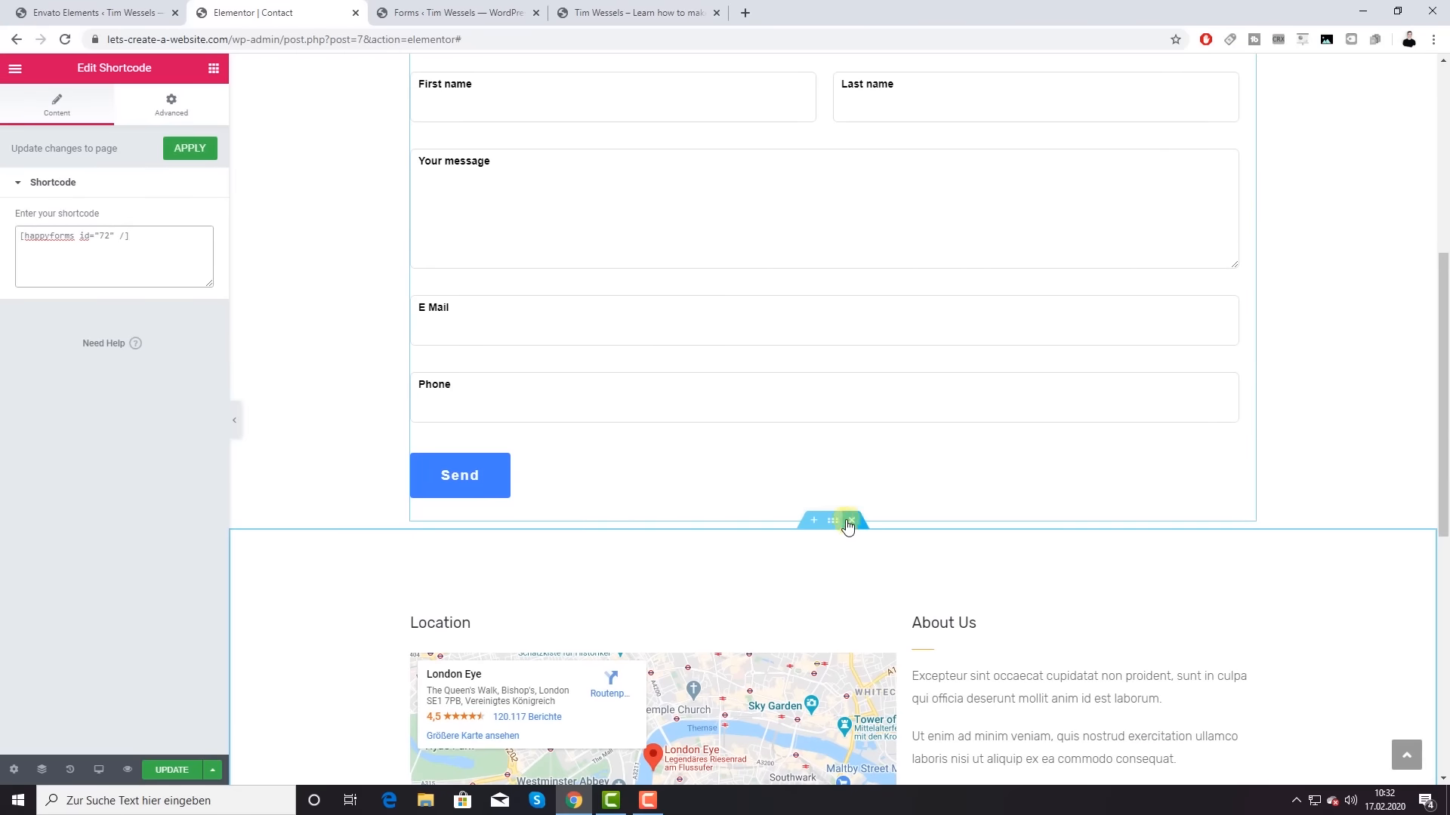
scroll(702, 427, up, 4)
scroll(906, 390, down, 10)
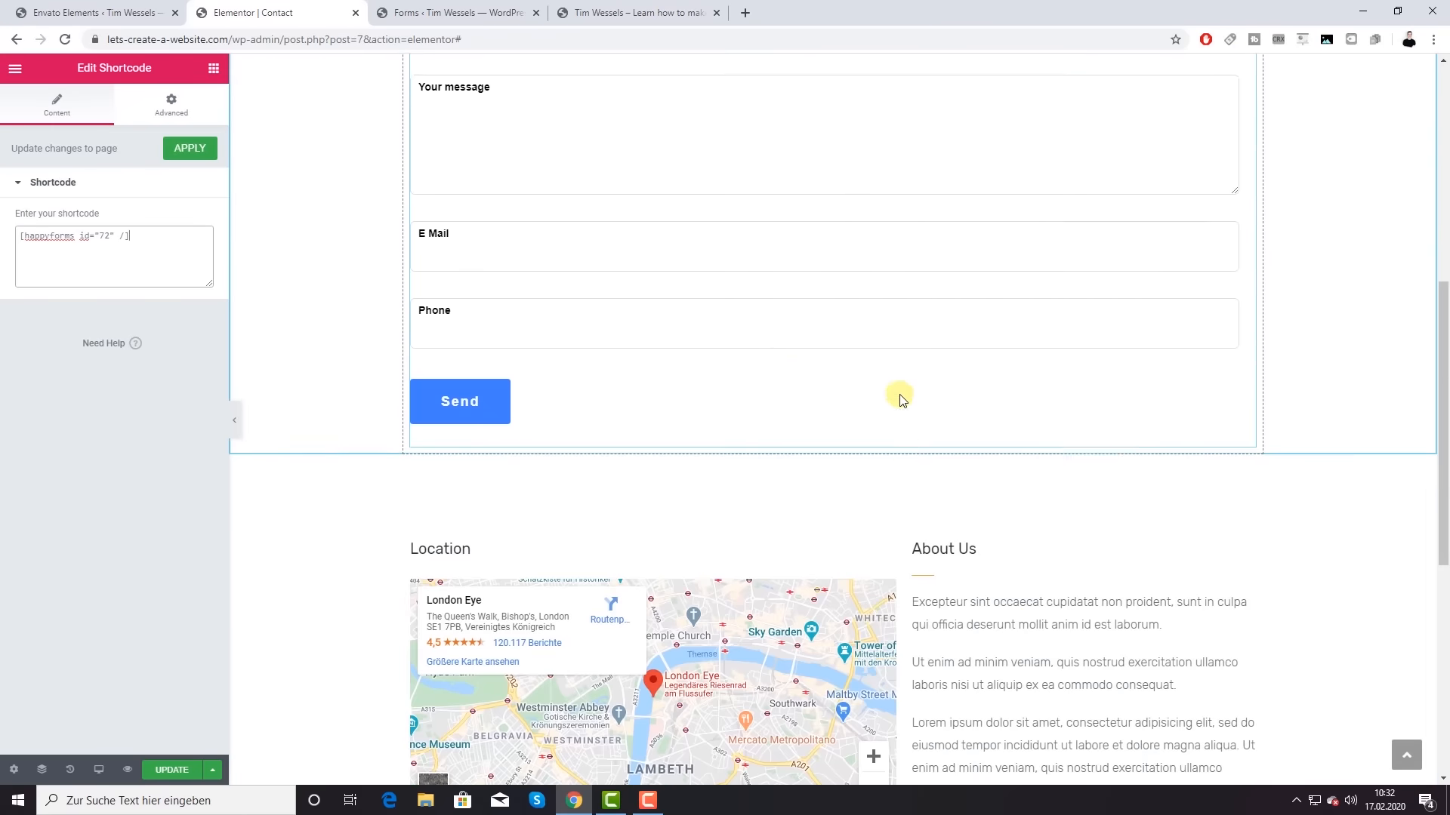
scroll(880, 392, up, 9)
scroll(861, 390, up, 3)
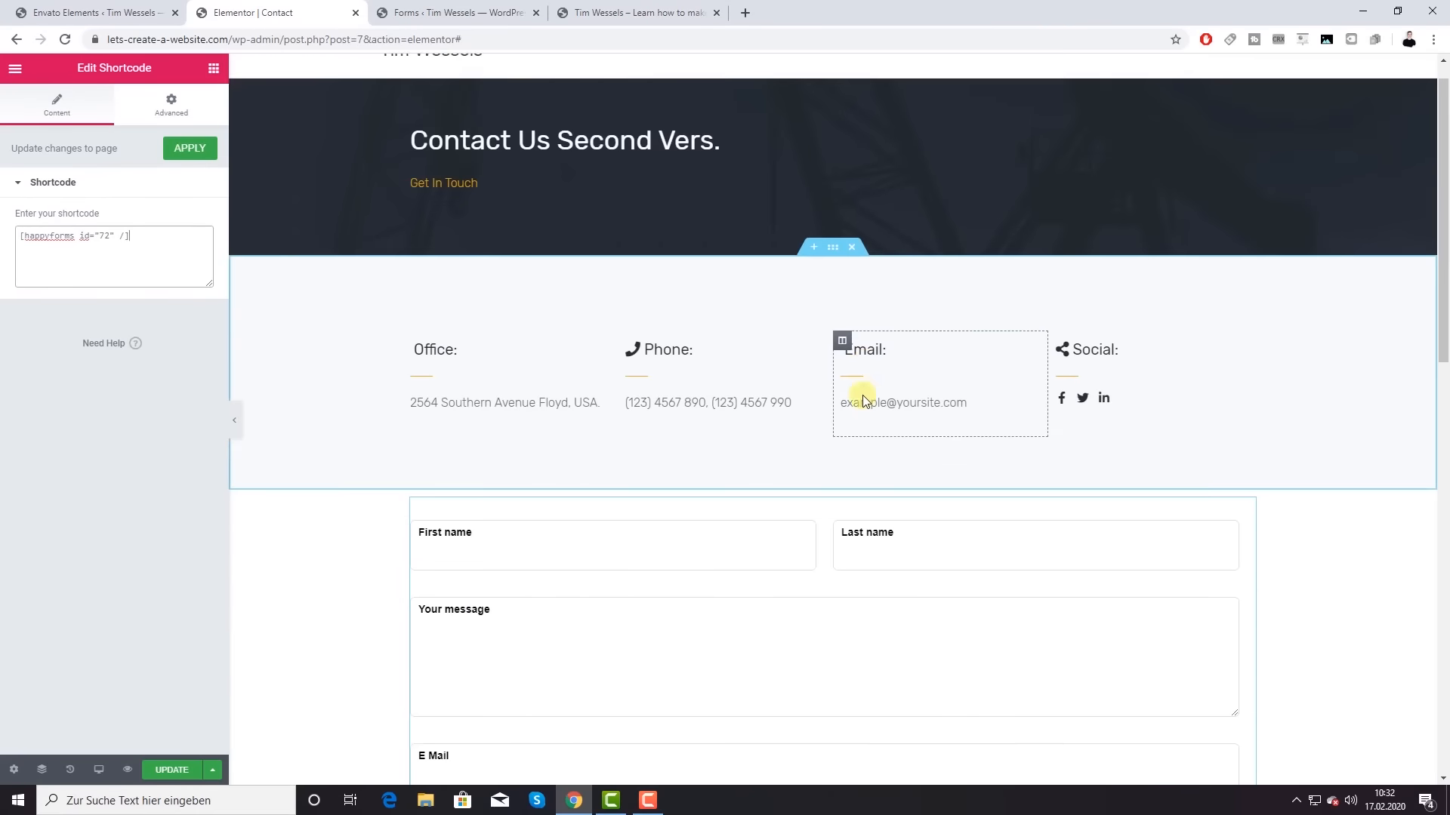
scroll(849, 389, down, 4)
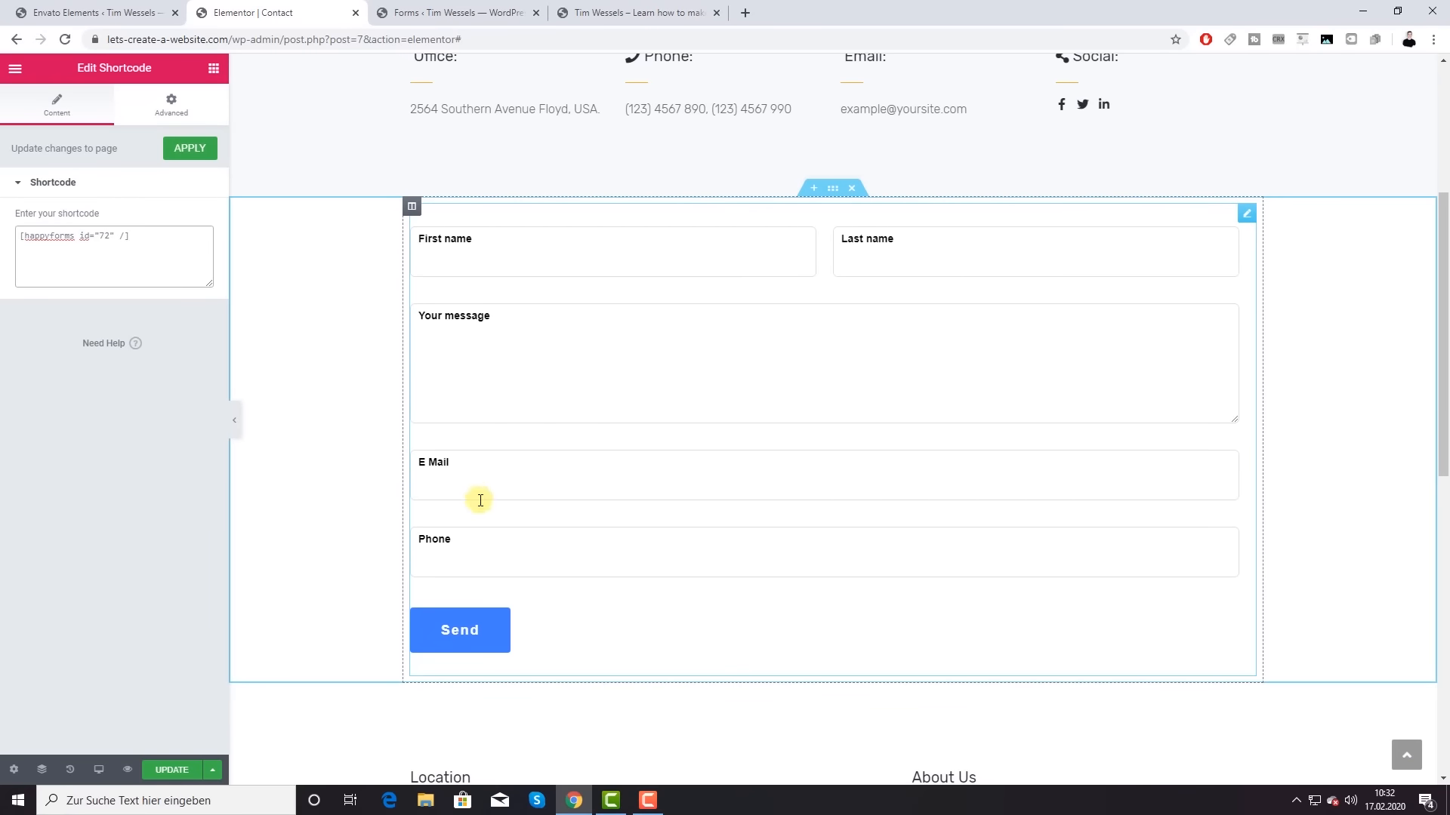
scroll(462, 481, down, 2)
scroll(485, 480, down, 8)
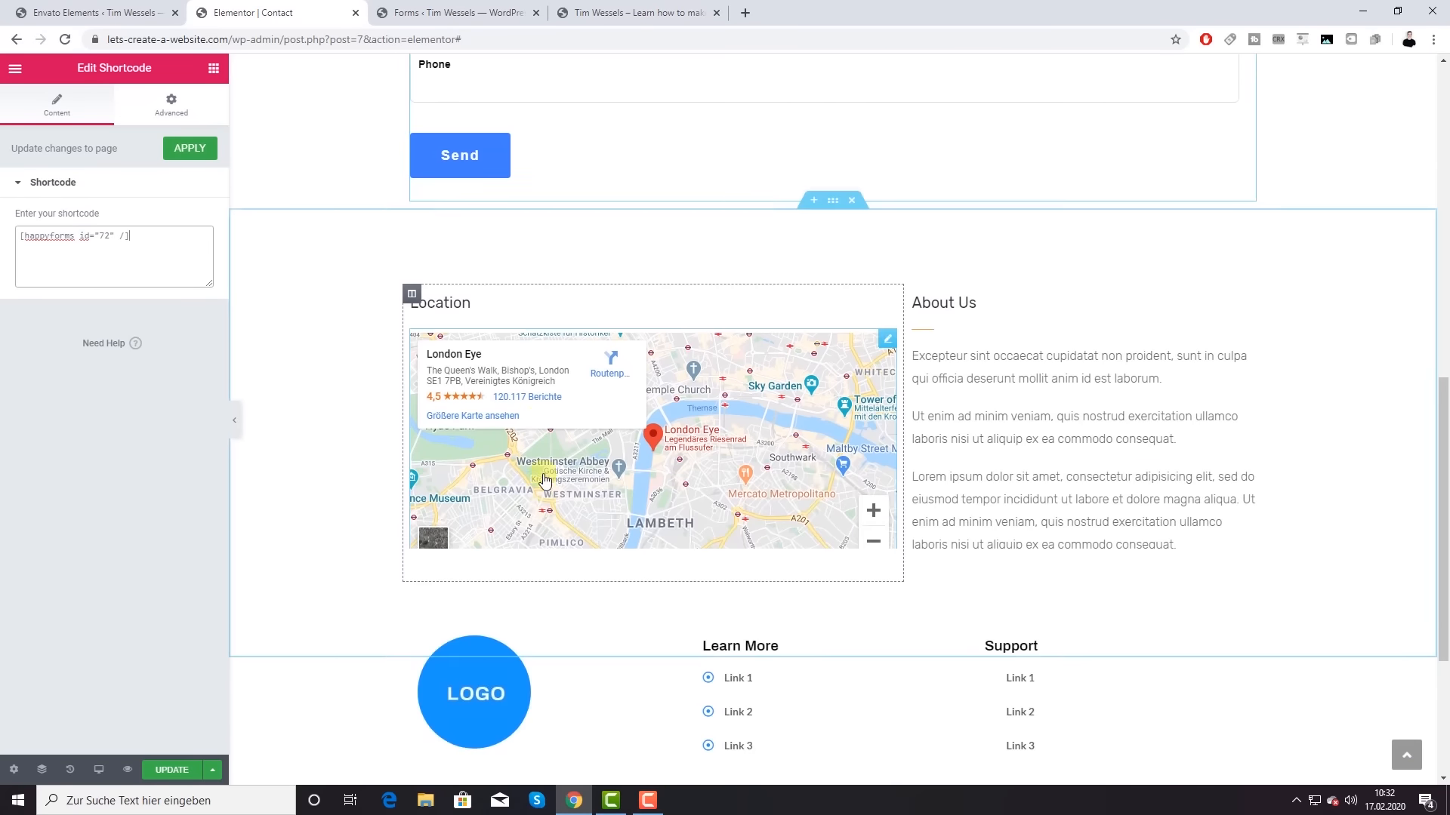
scroll(543, 479, up, 14)
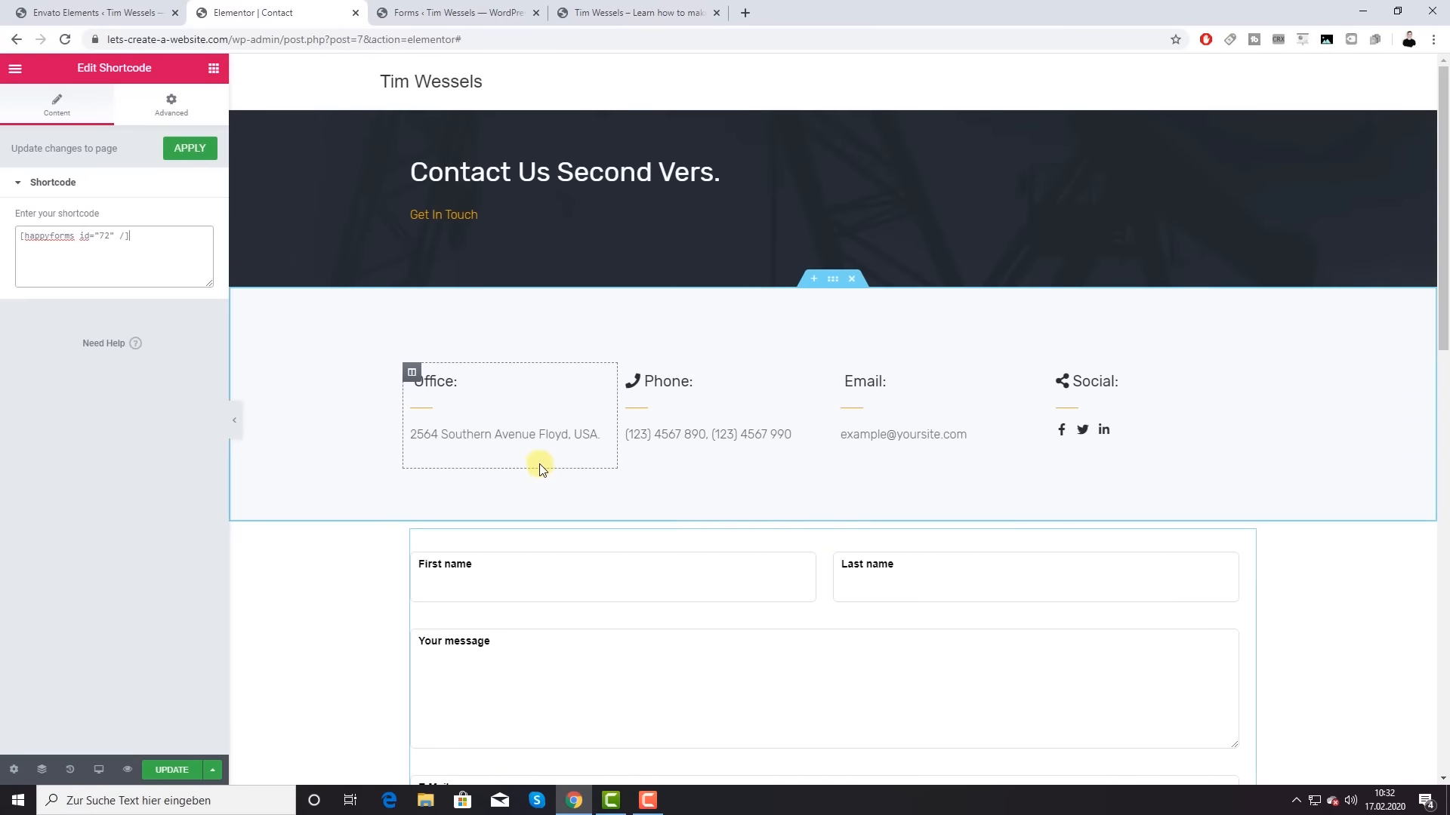
scroll(532, 462, down, 12)
scroll(527, 458, down, 3)
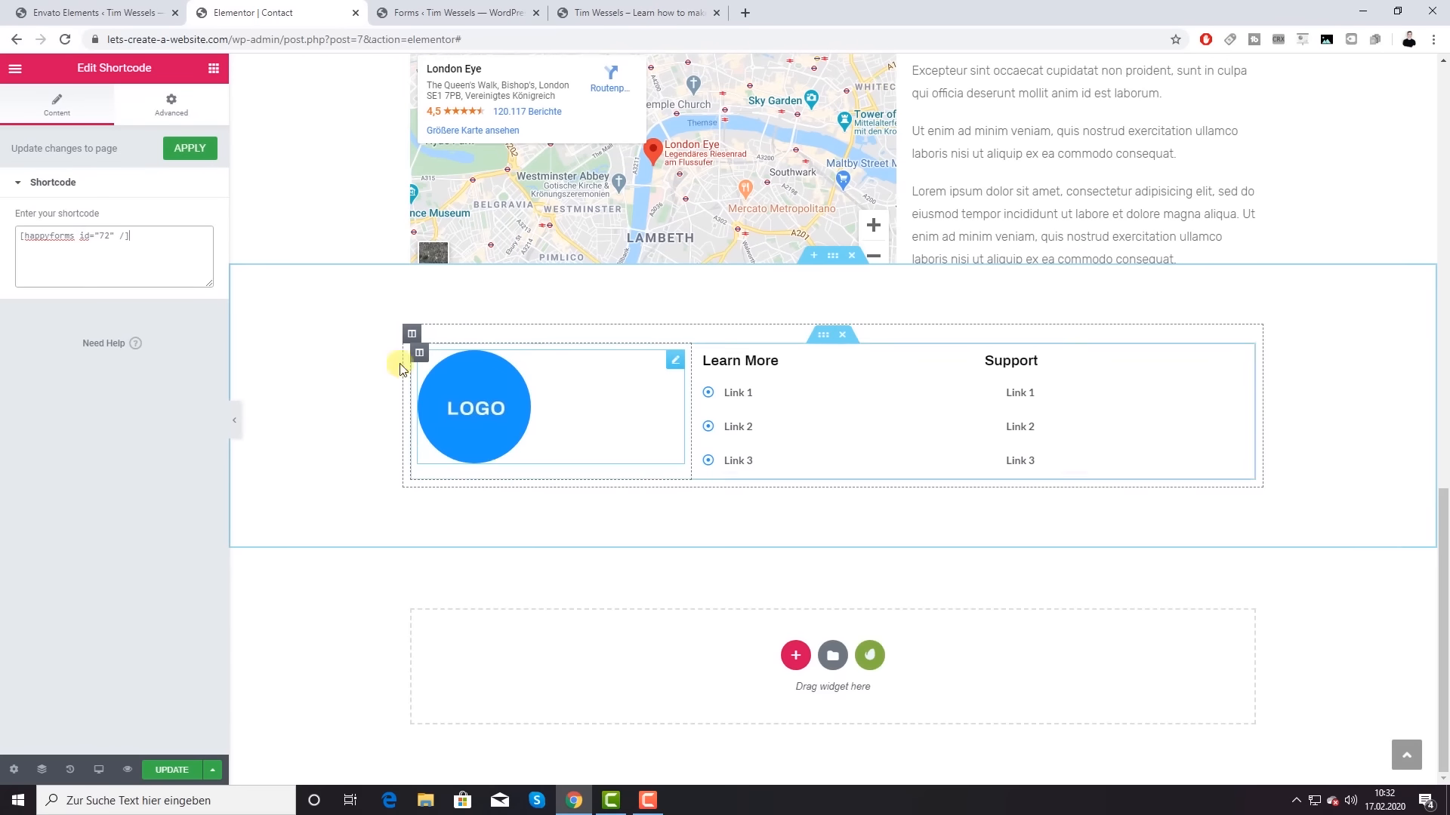
Step: Save the Contact page changes and open the page preview at the embedded contact form
click(168, 769)
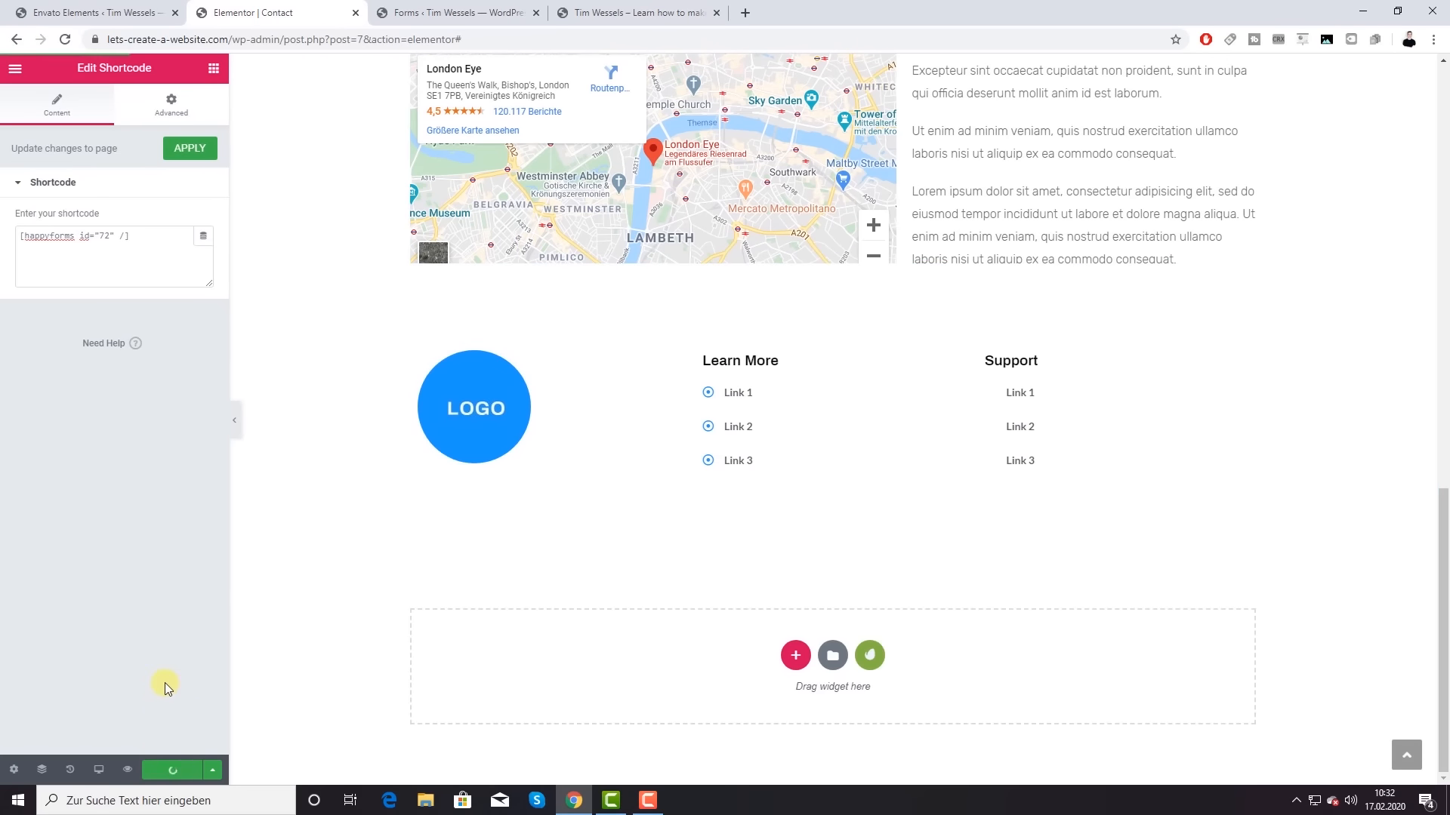
click(127, 769)
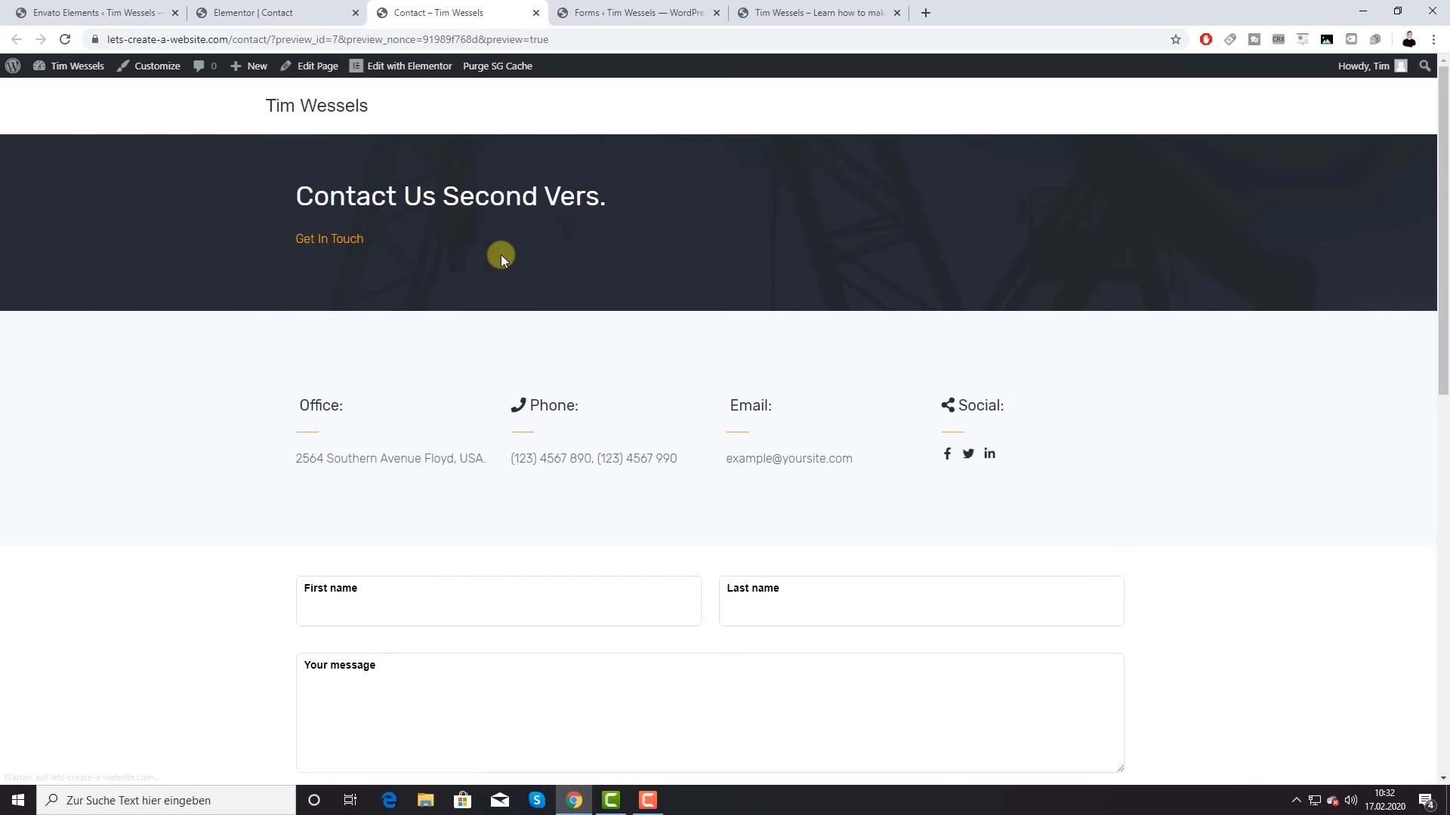
scroll(492, 330, down, 4)
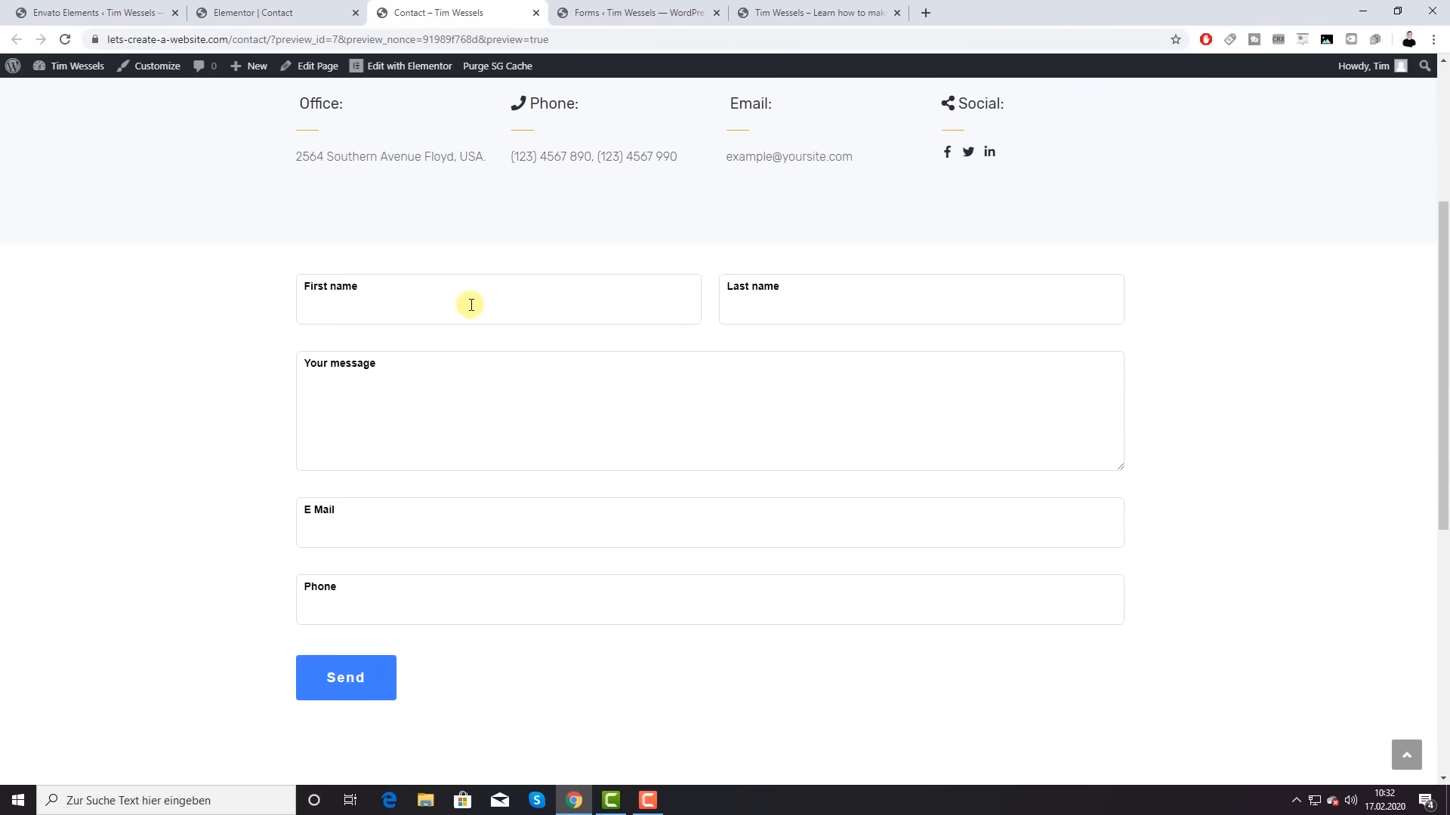
Step: Fill in the contact form with the saved personal details and the message "Test", then send it
click(442, 294)
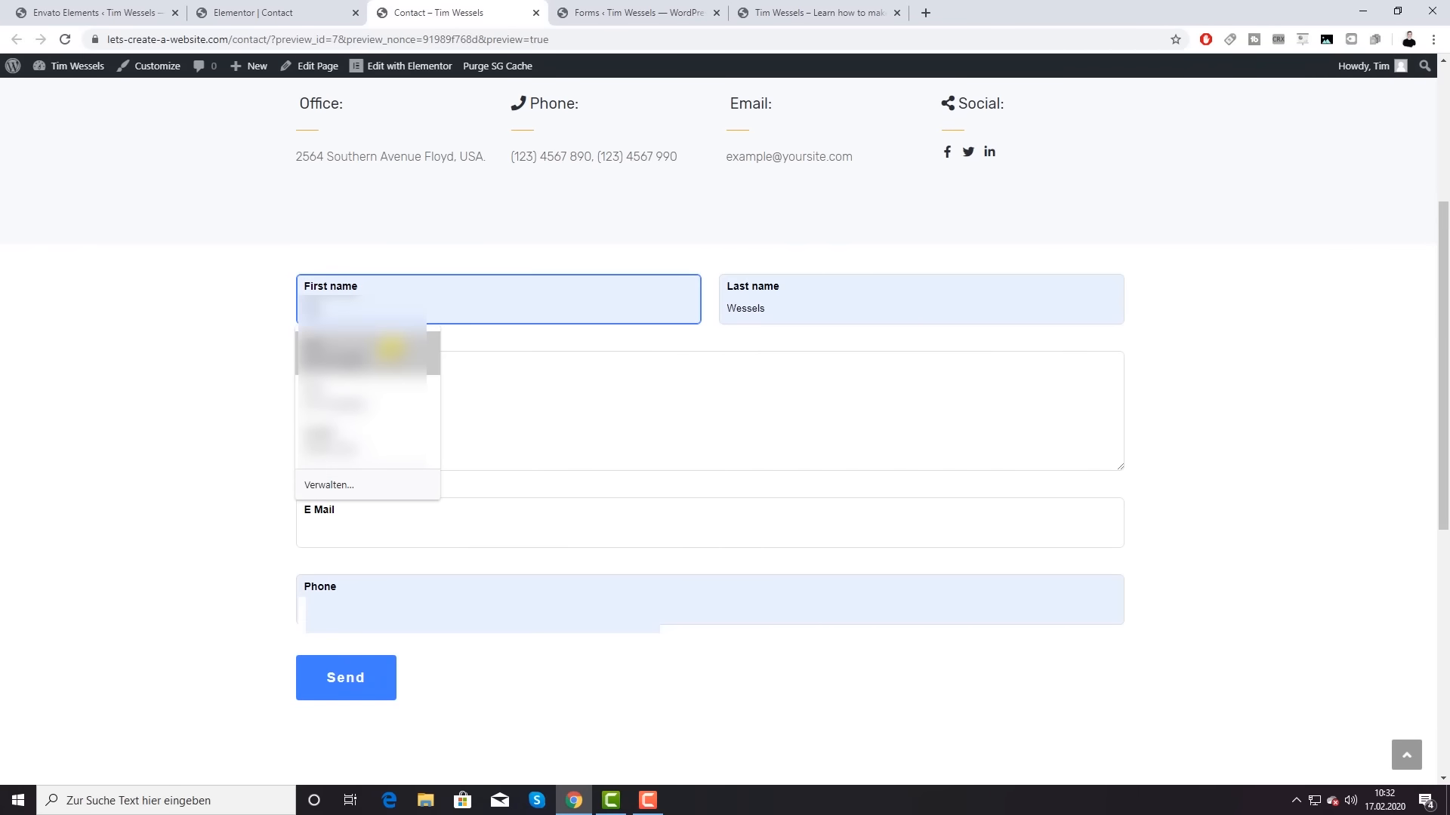
click(390, 348)
click(397, 406)
text(Test)
key(Tab)
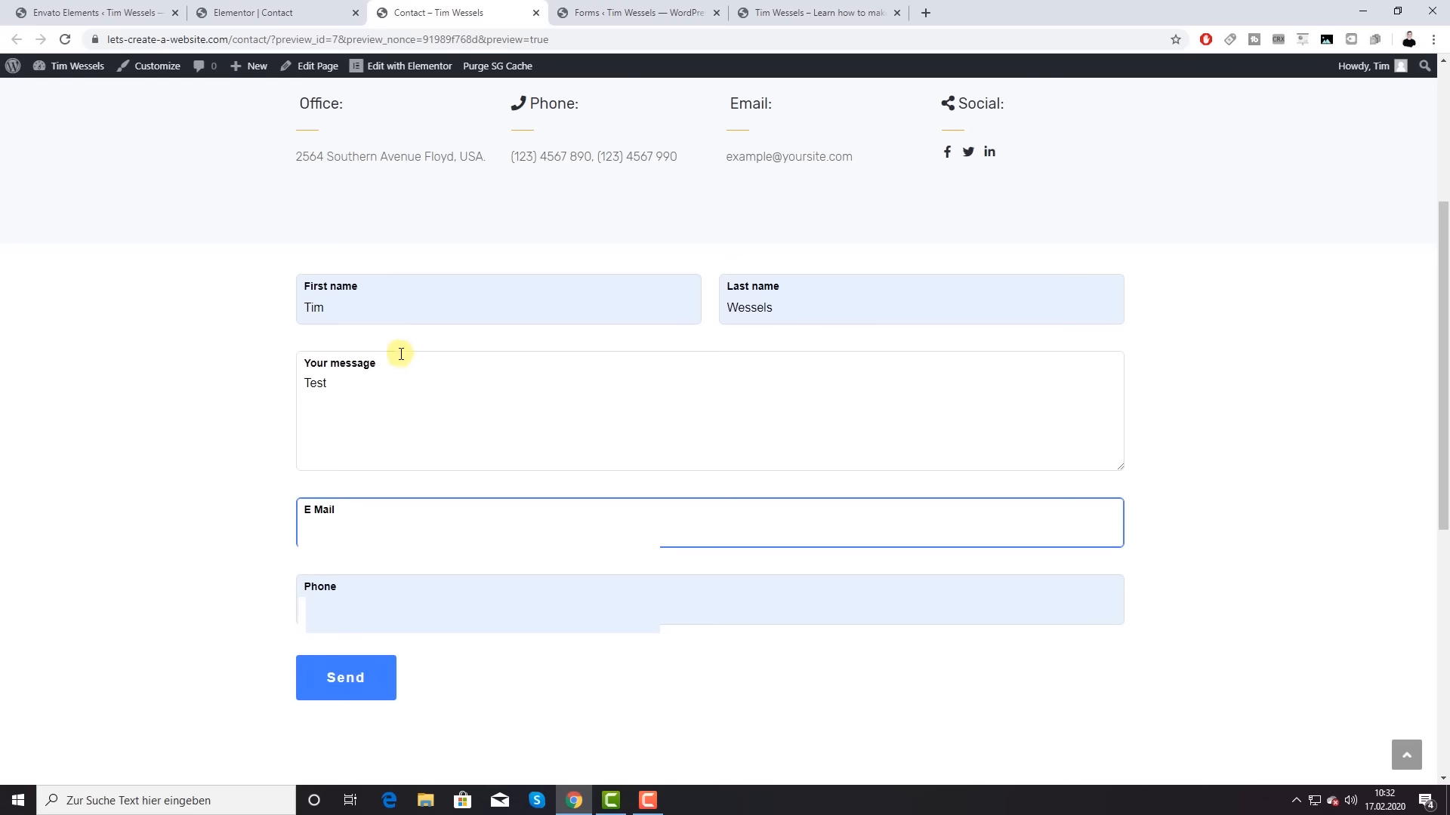
click(340, 682)
scroll(168, 528, down, 3)
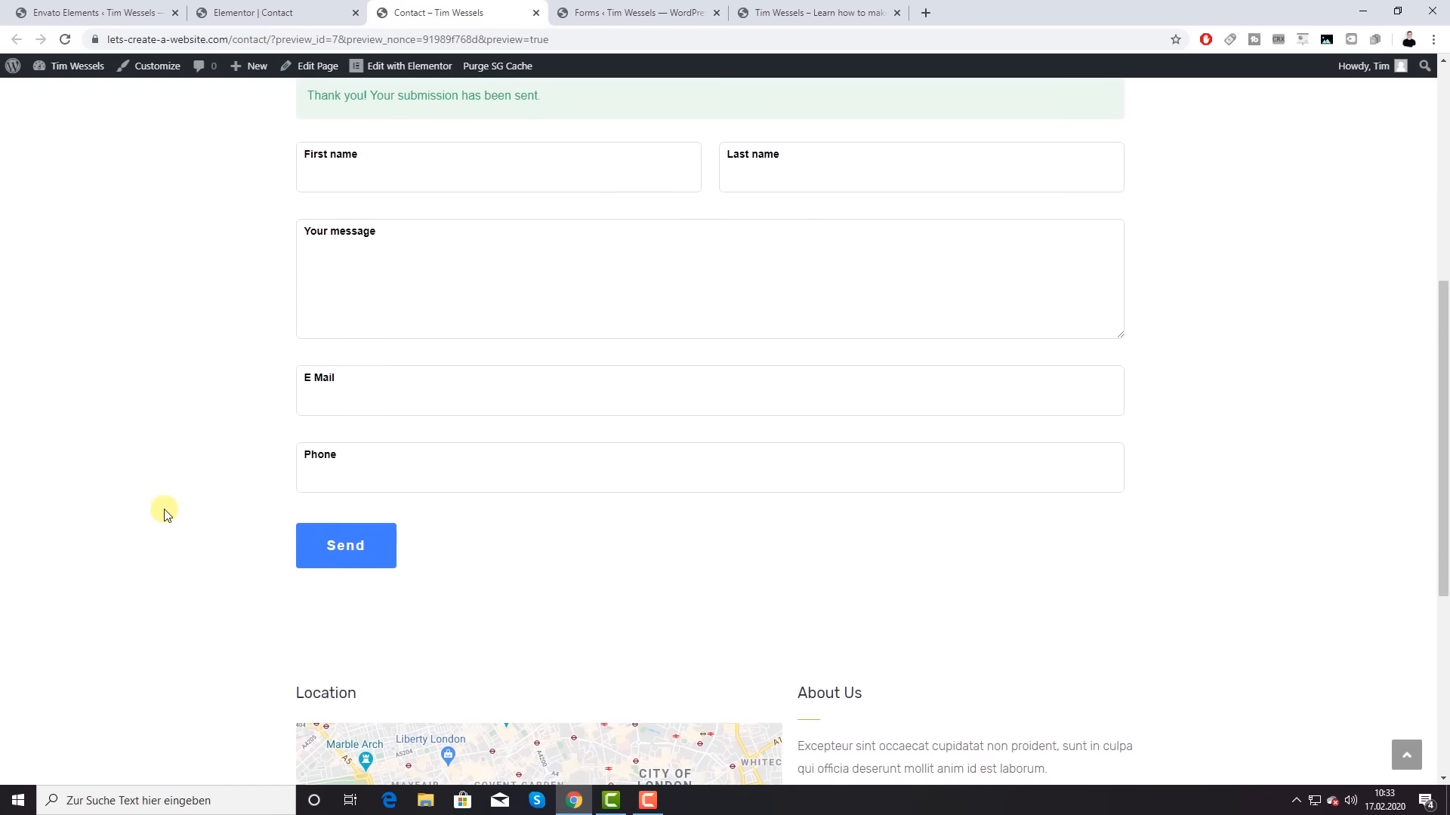
scroll(242, 418, up, 2)
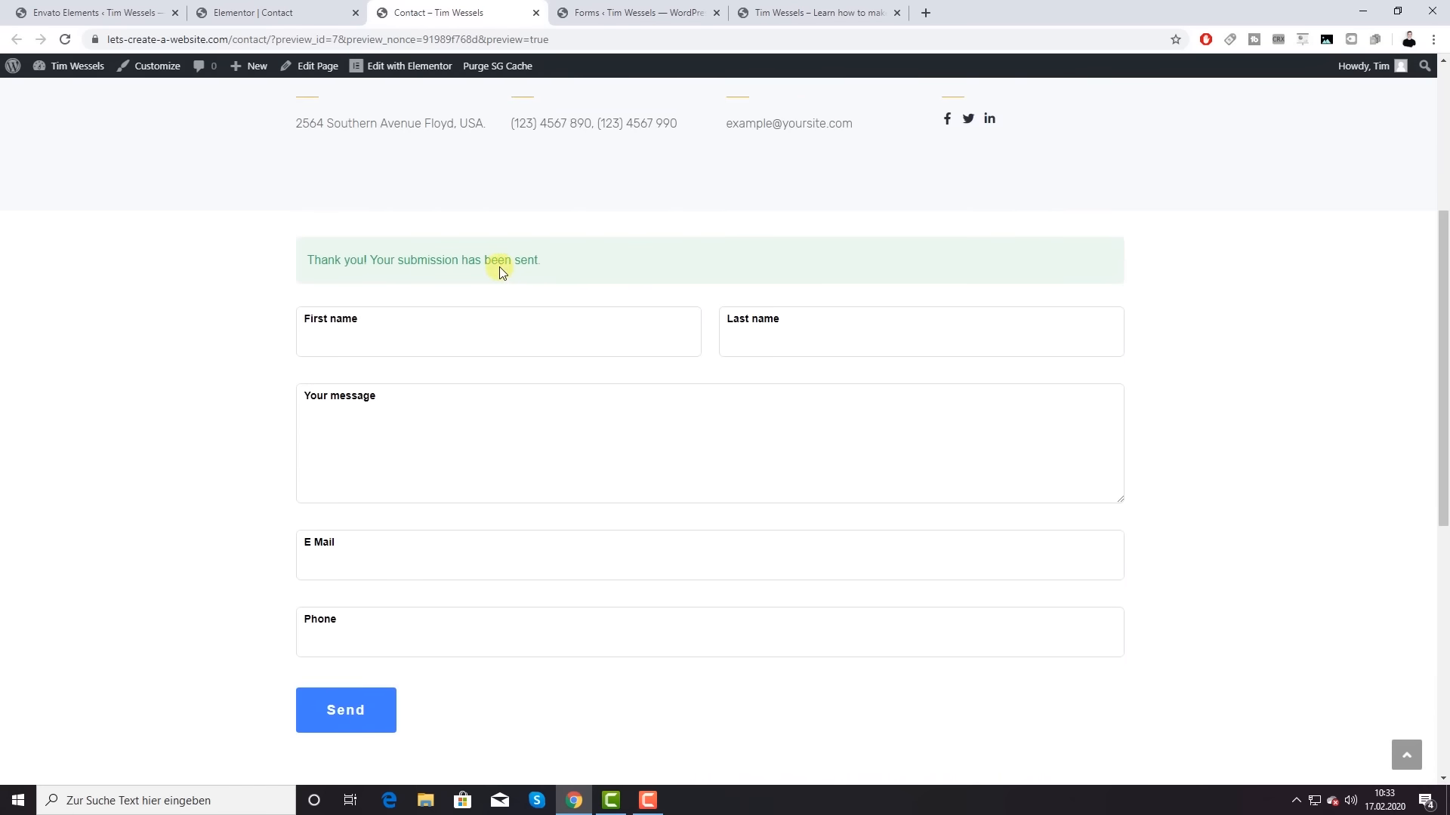
scroll(501, 287, down, 3)
scroll(566, 287, up, 7)
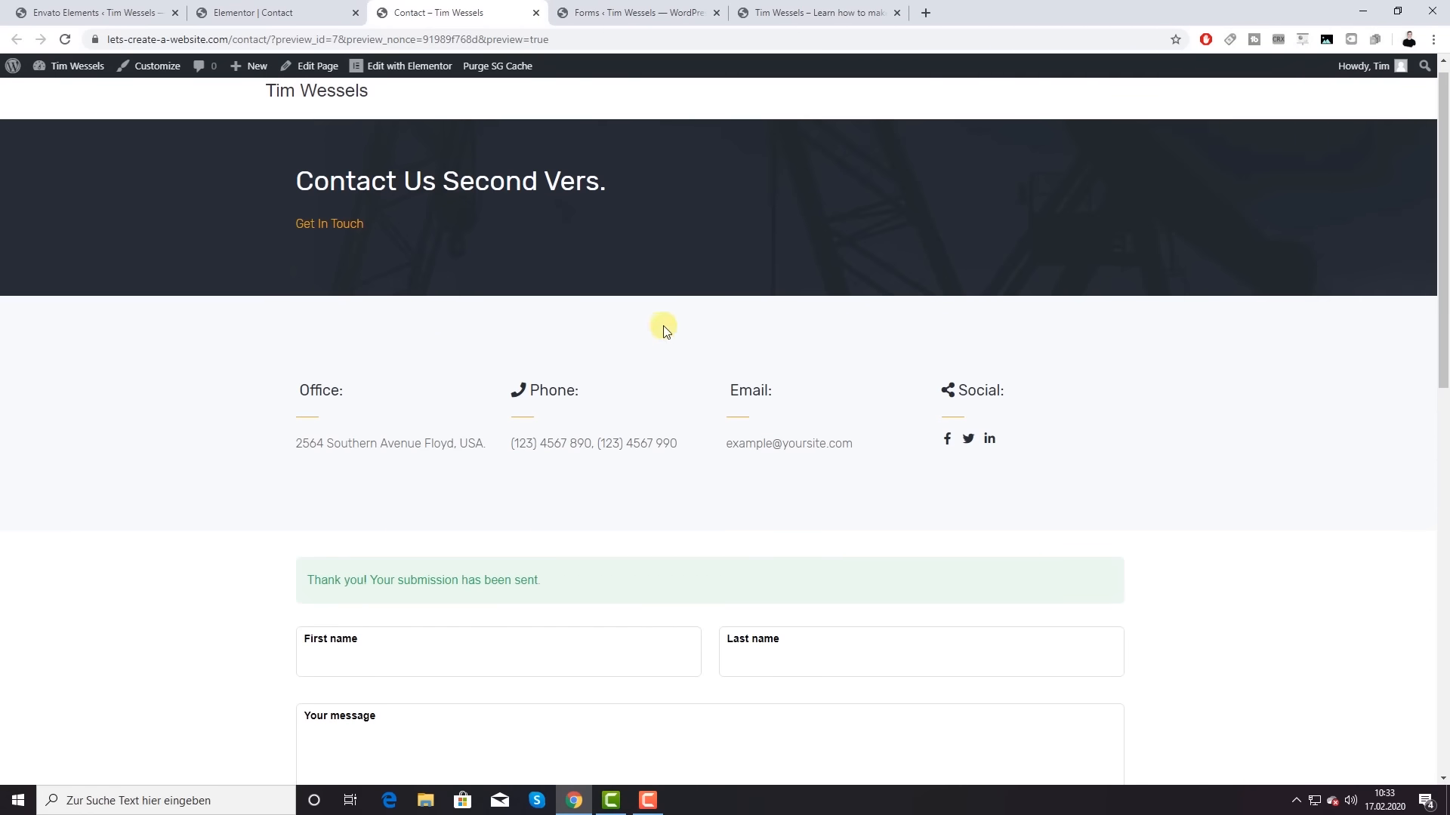
Step: Switch to Gmail and open the "Contact Form Construction Site" email to check the submitted form data, then close the mailbox
click(924, 12)
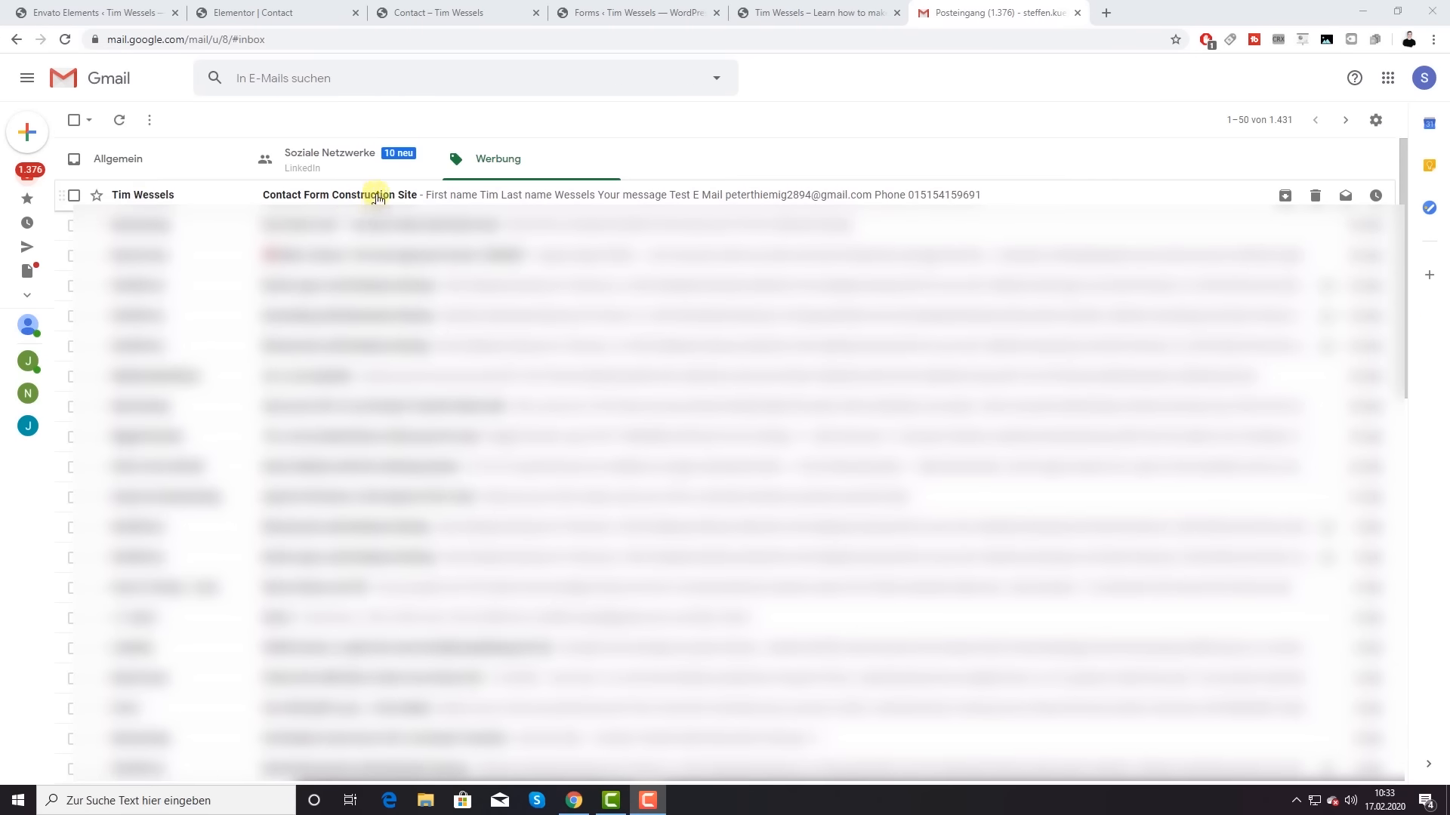
click(518, 197)
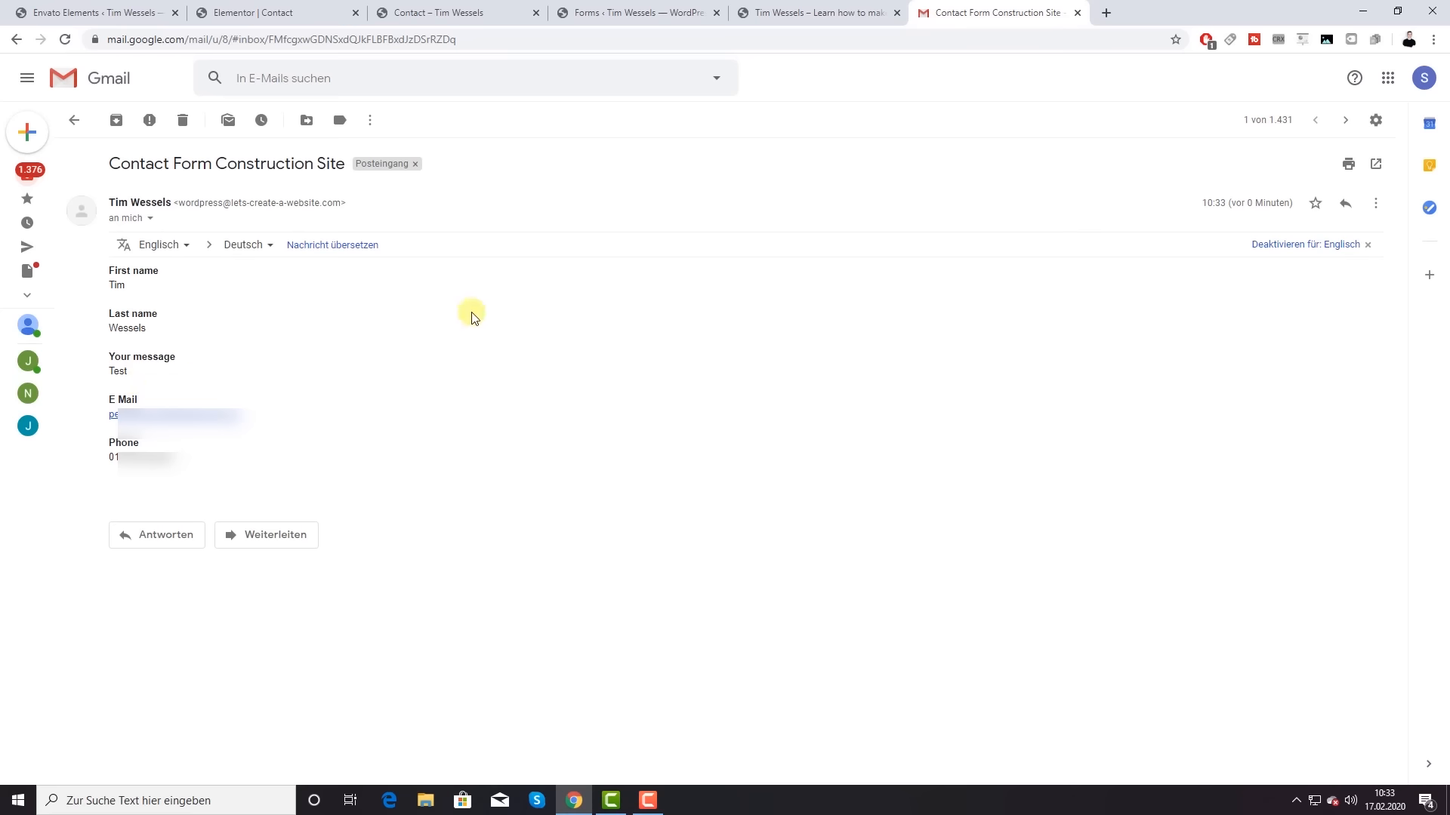
click(1078, 13)
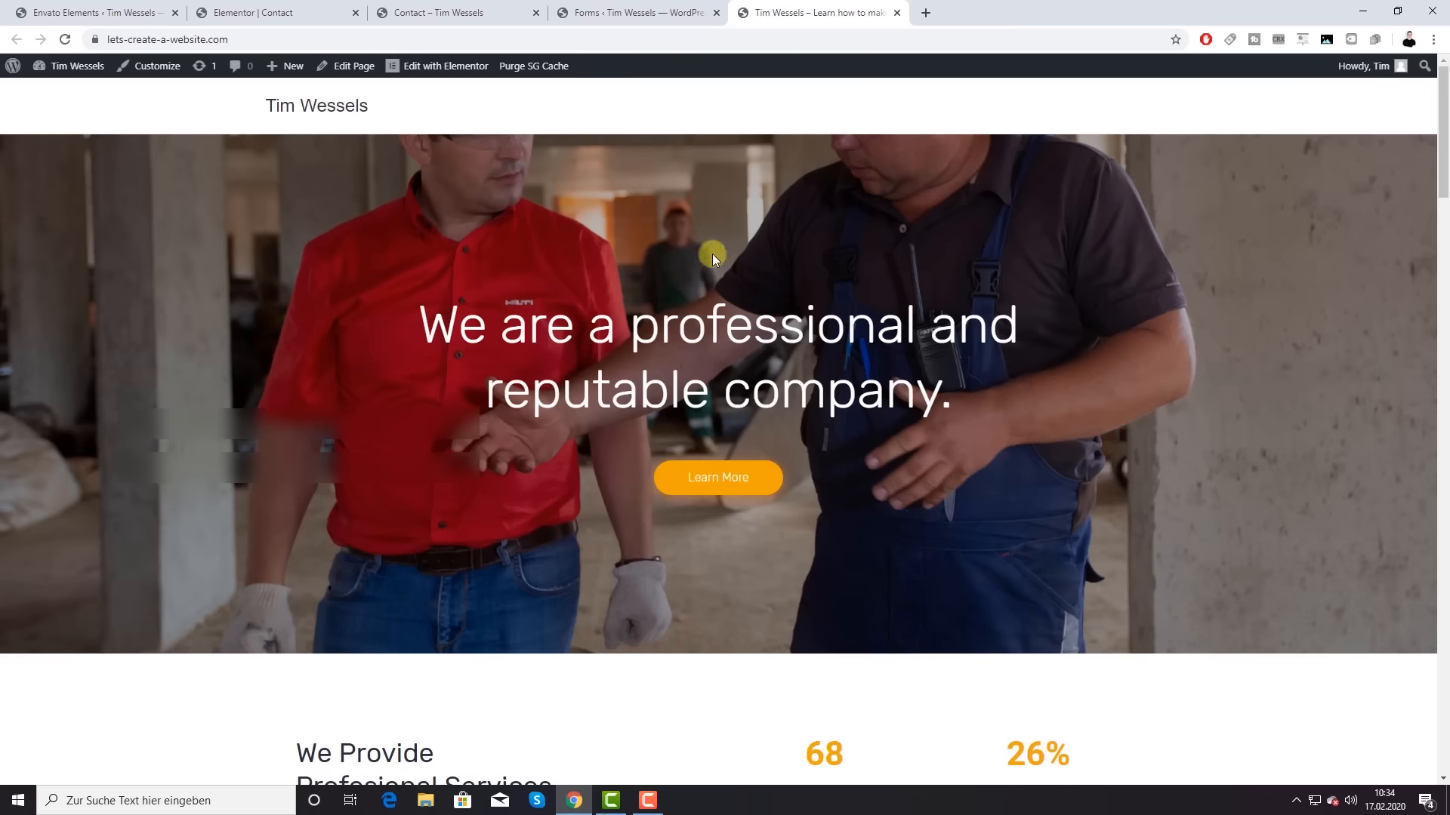
Step: Return to the Elementor editor of the Contact page and examine its layout in the tablet preview
click(637, 13)
click(417, 6)
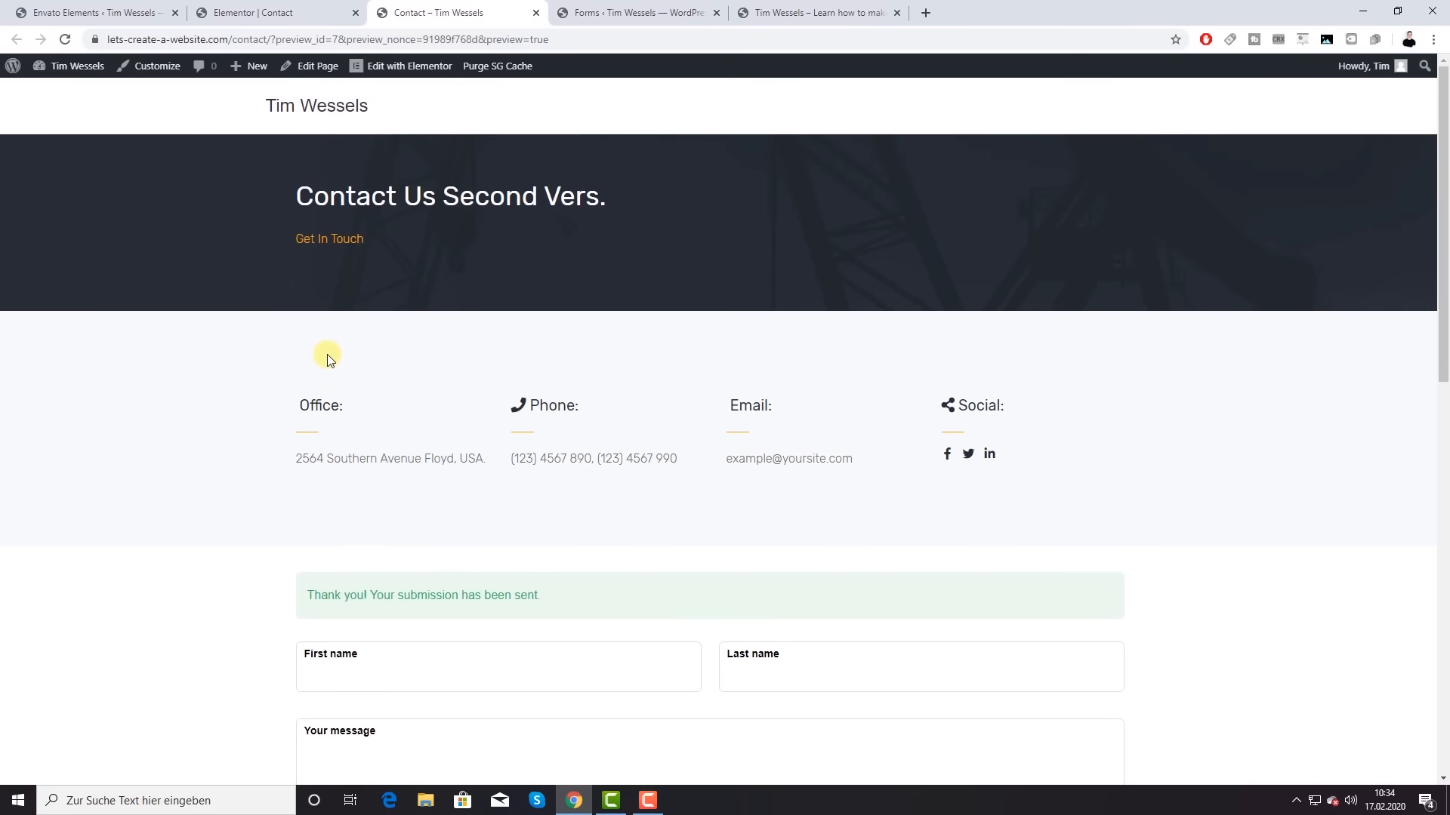
click(207, 6)
scroll(477, 402, up, 10)
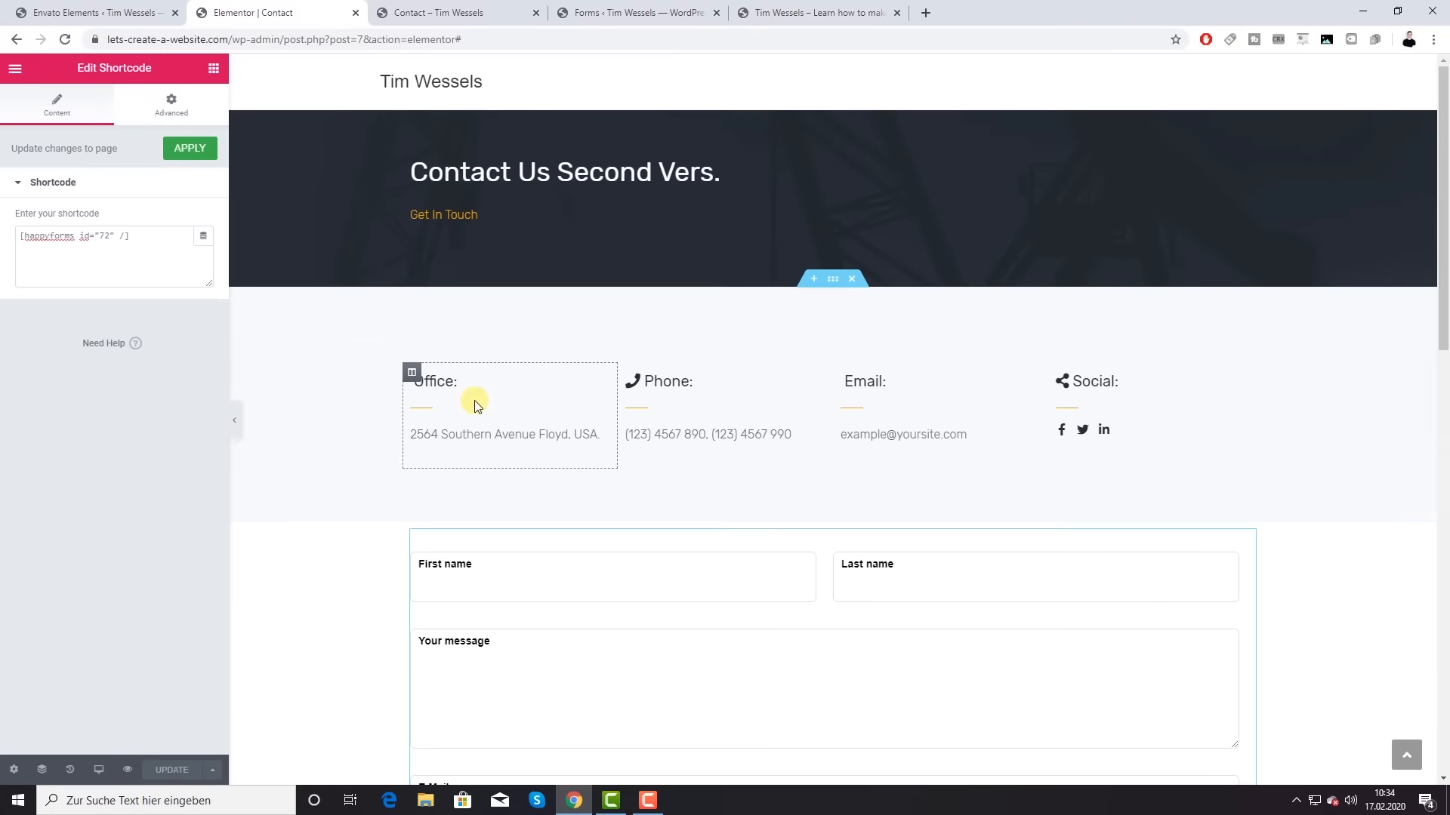
click(214, 68)
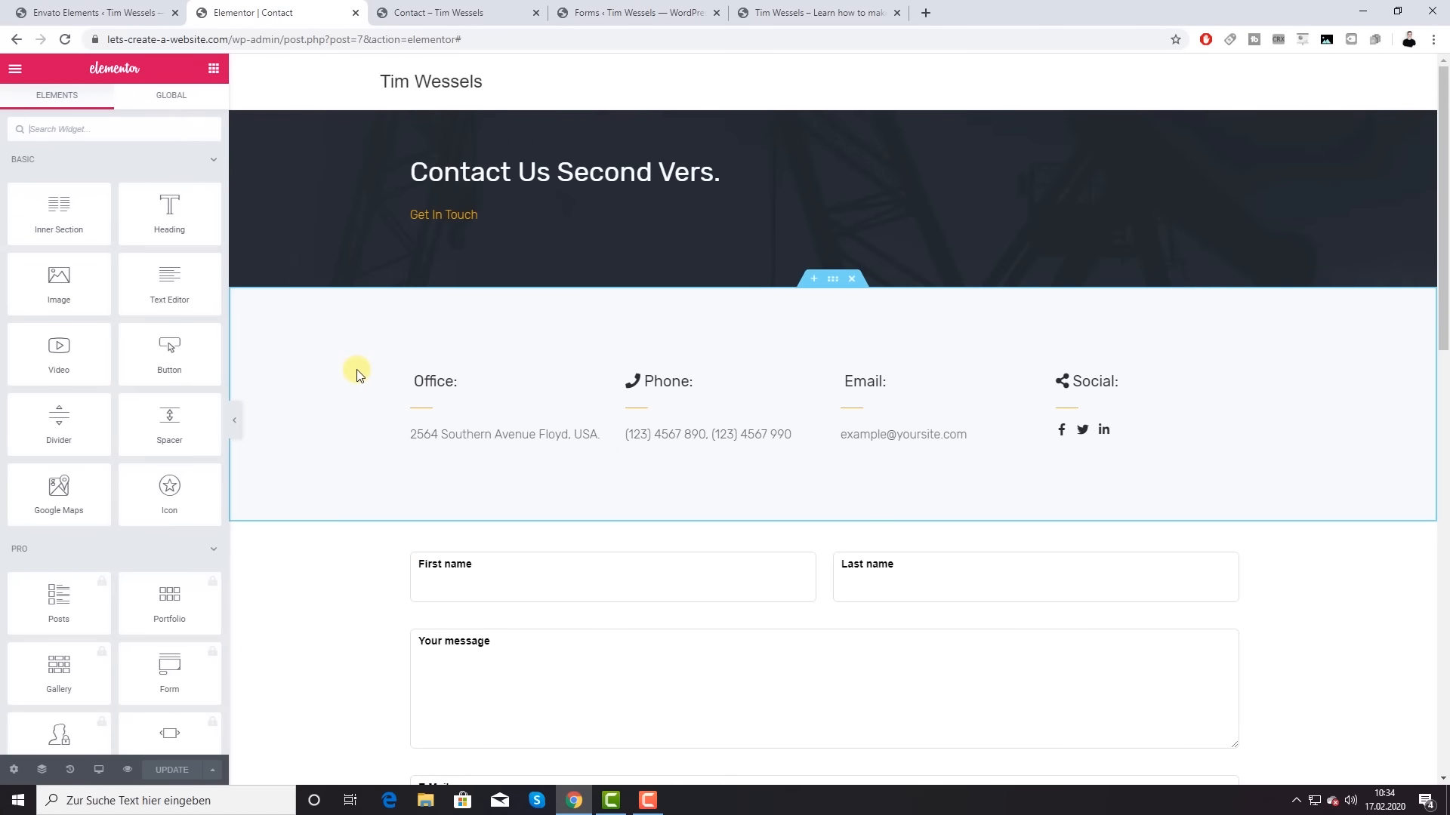
click(99, 770)
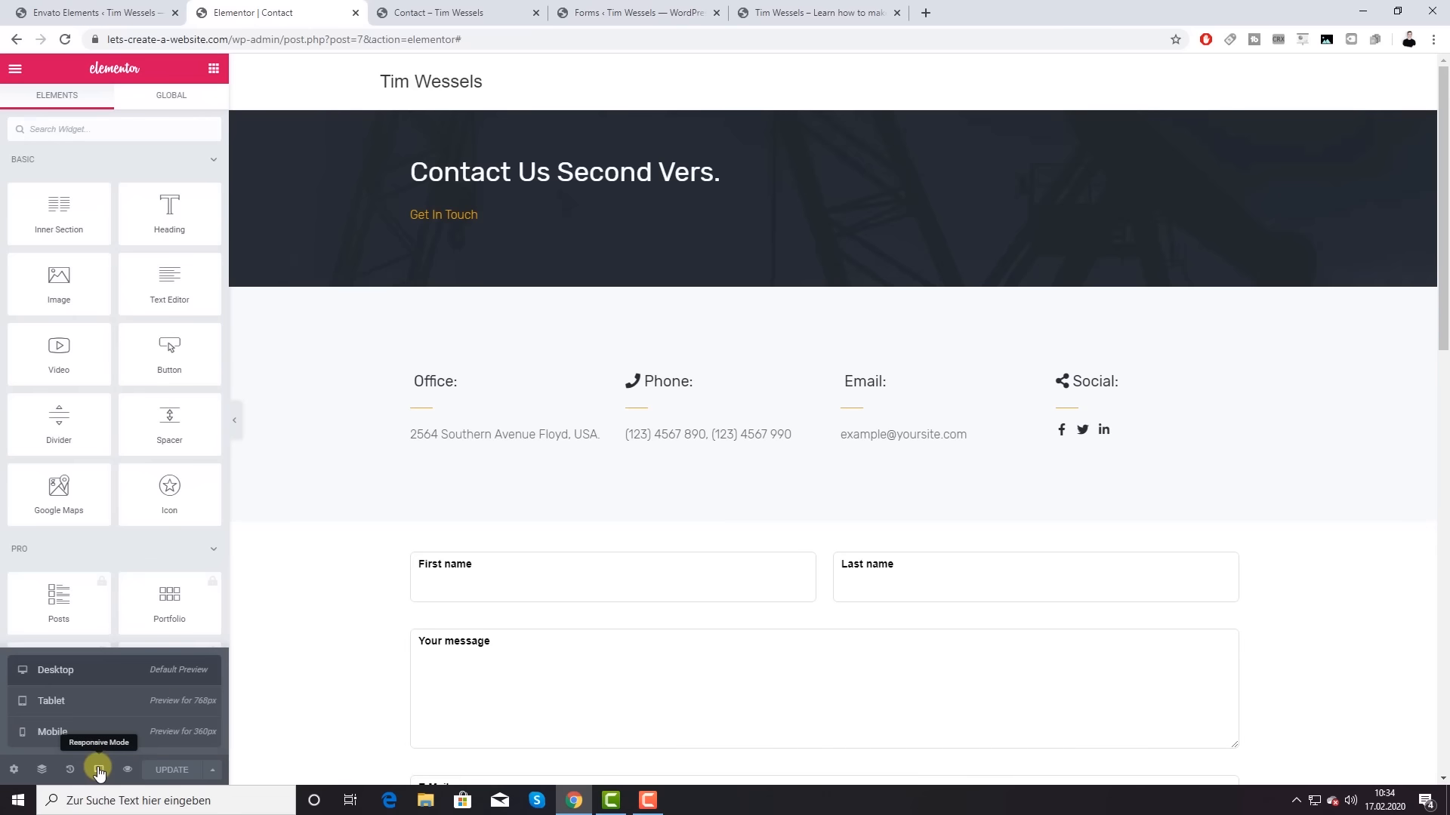
click(113, 701)
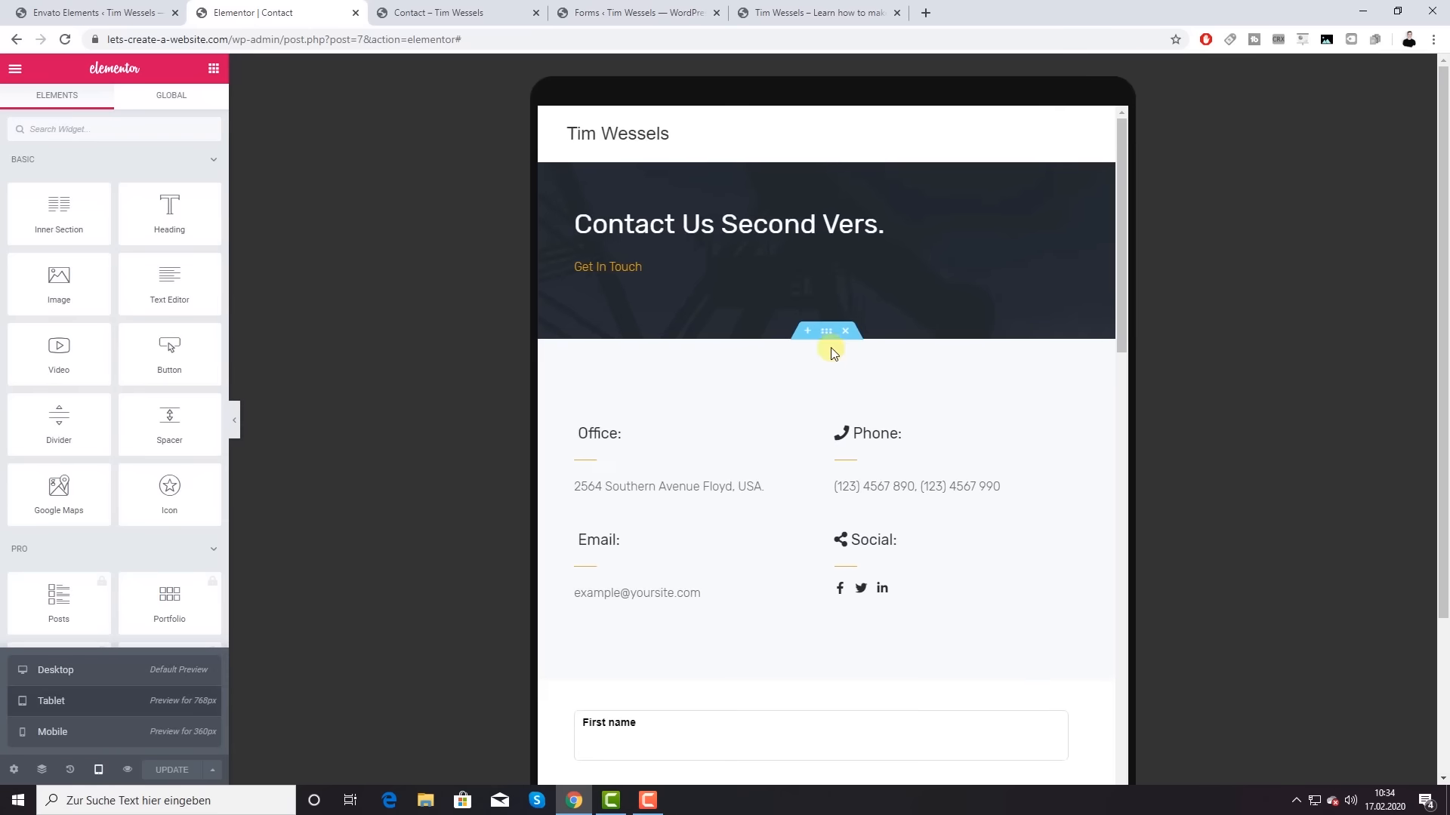
scroll(971, 349, down, 6)
scroll(971, 350, down, 8)
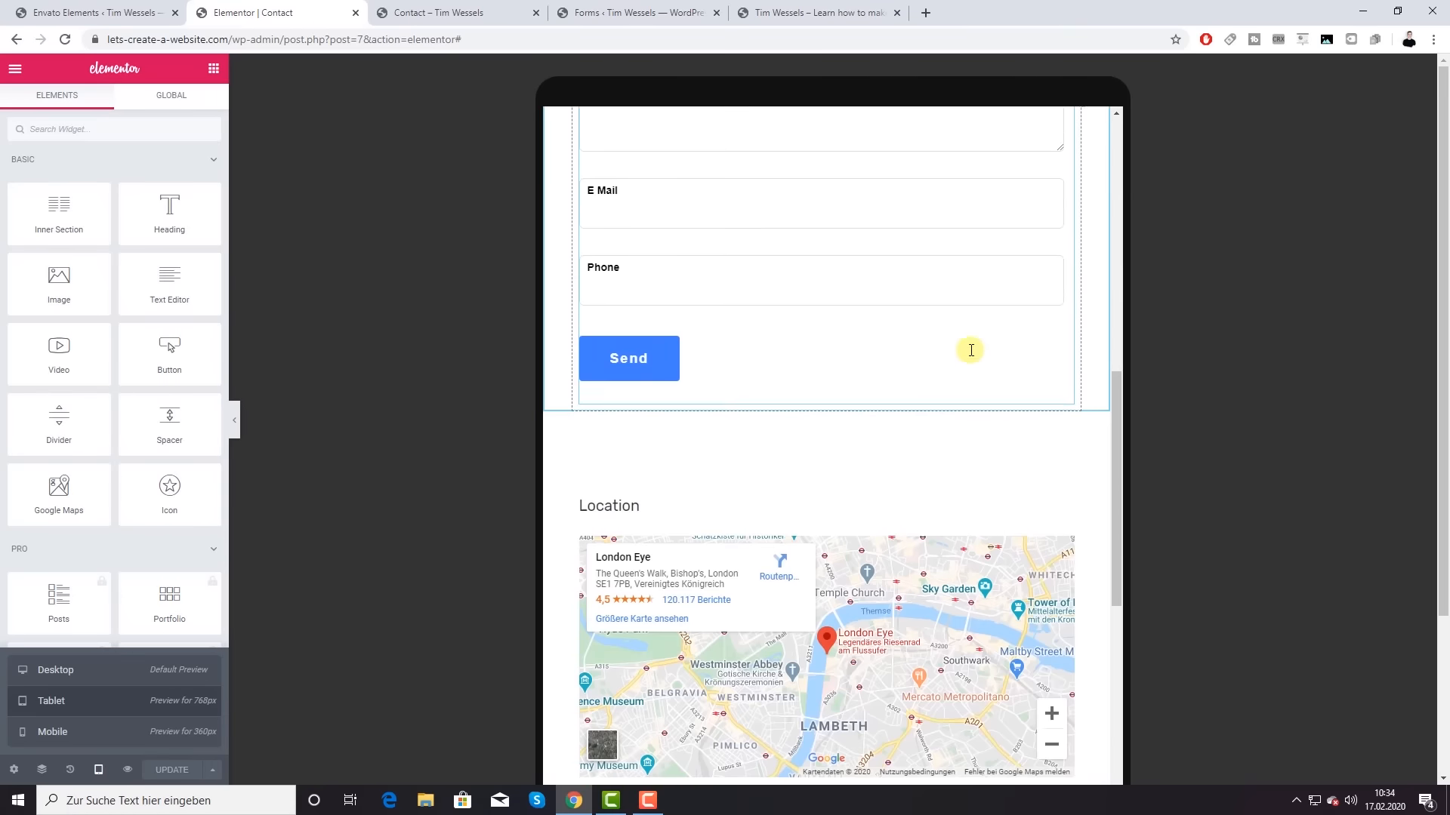
Step: Switch the Contact page to the mobile preview and examine its layout from the header to the footer
click(106, 729)
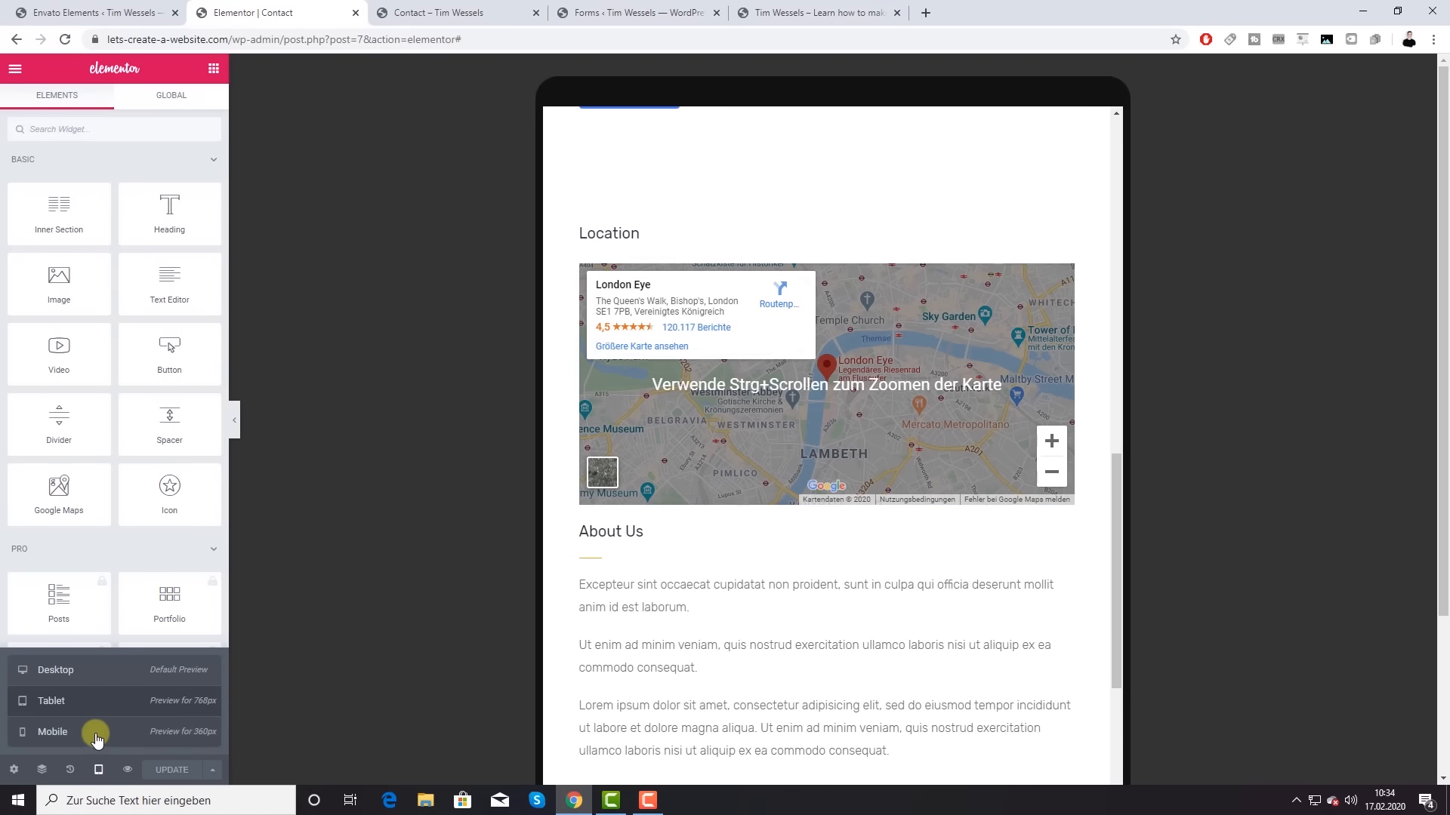
scroll(838, 385, up, 5)
scroll(870, 430, up, 8)
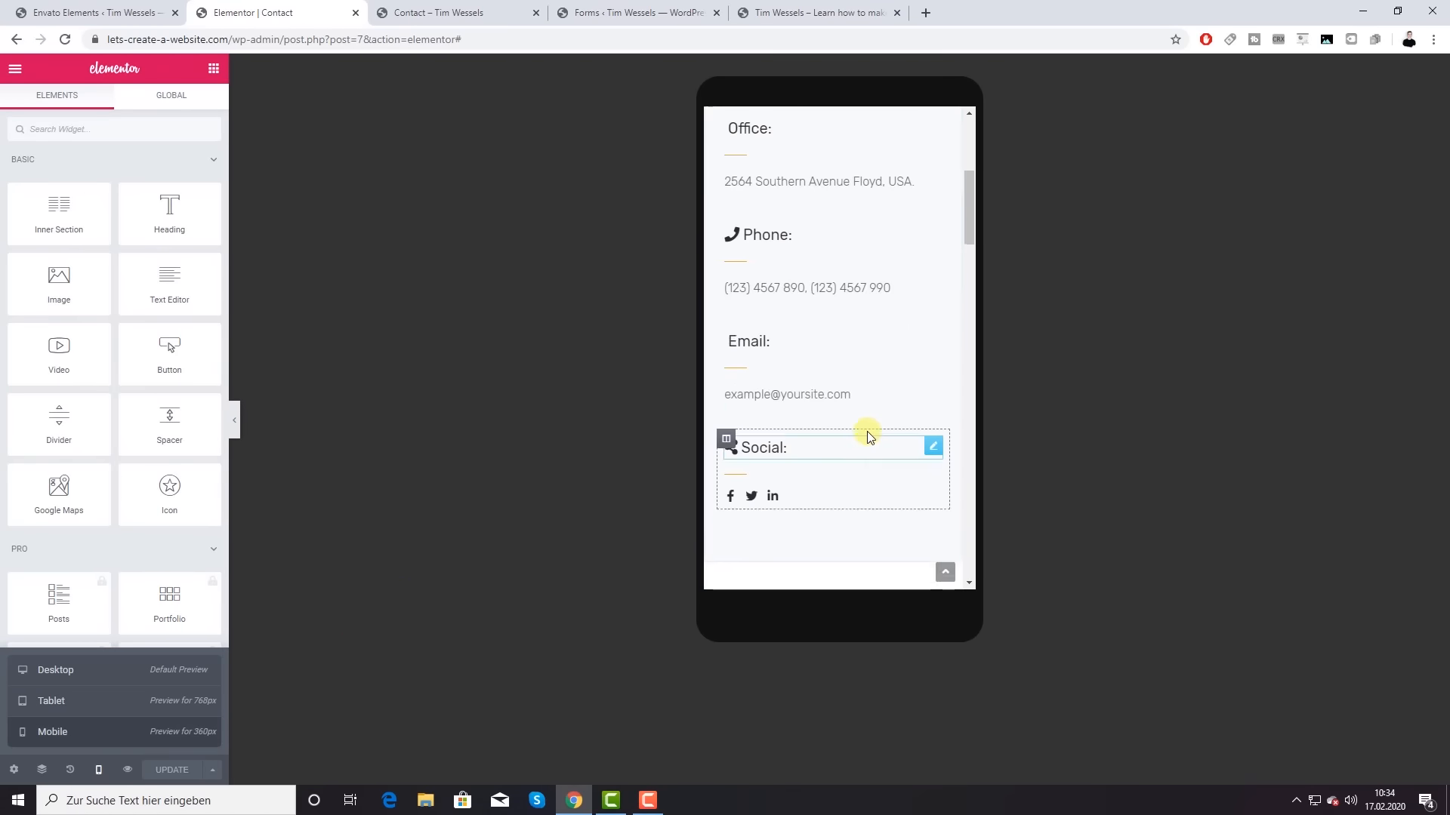
scroll(805, 302, down, 9)
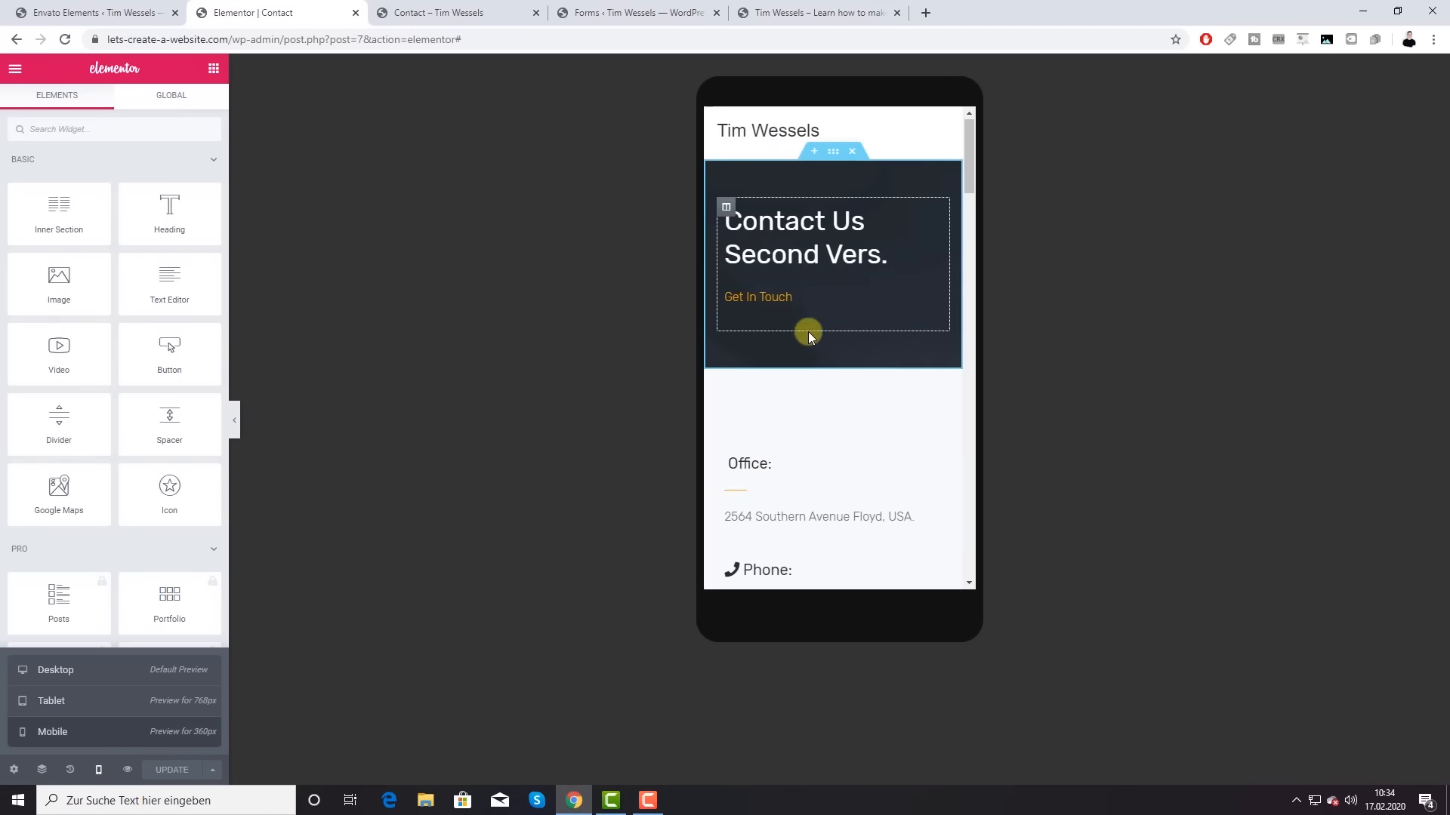
scroll(804, 338, down, 10)
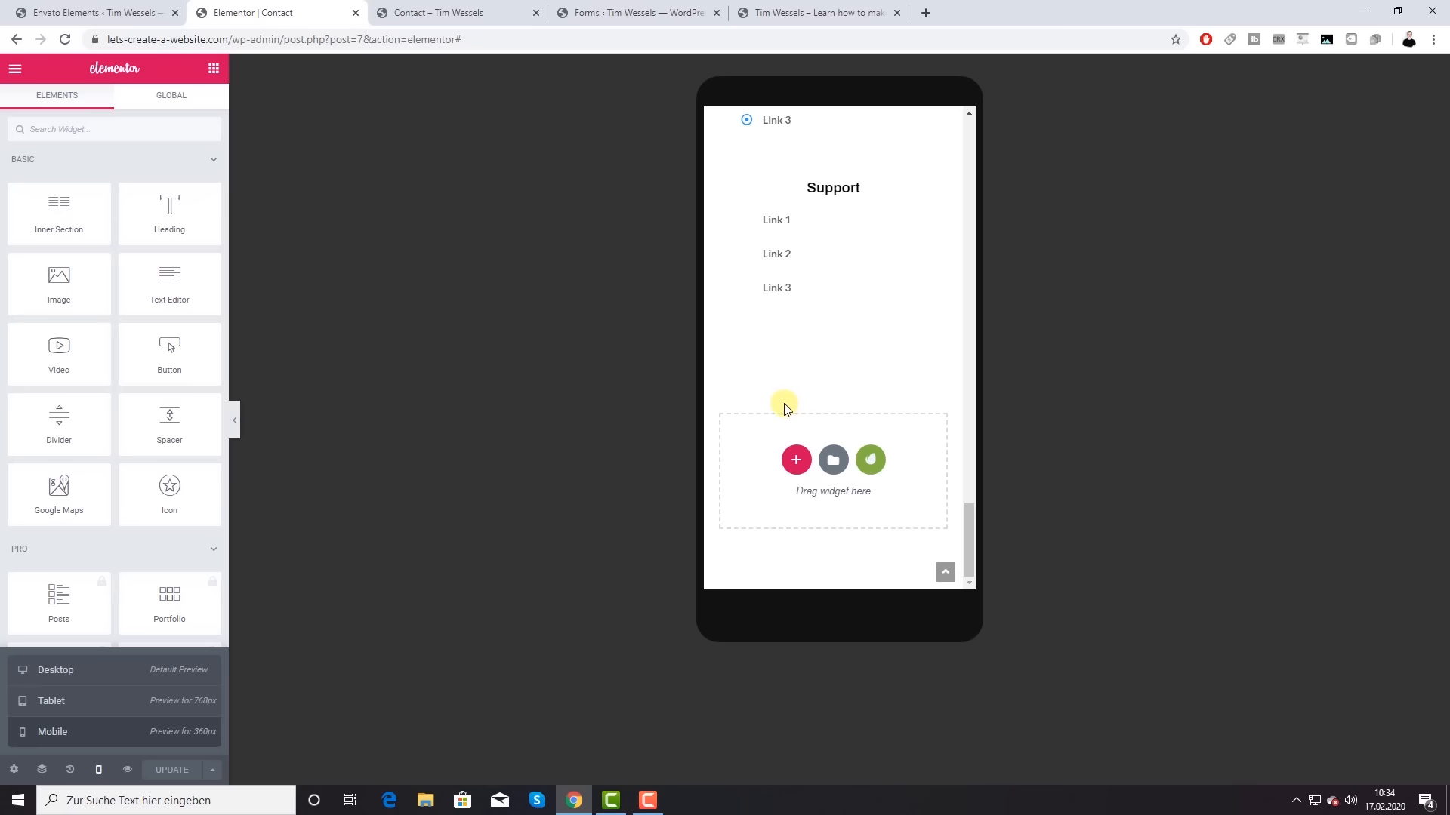
scroll(781, 408, up, 5)
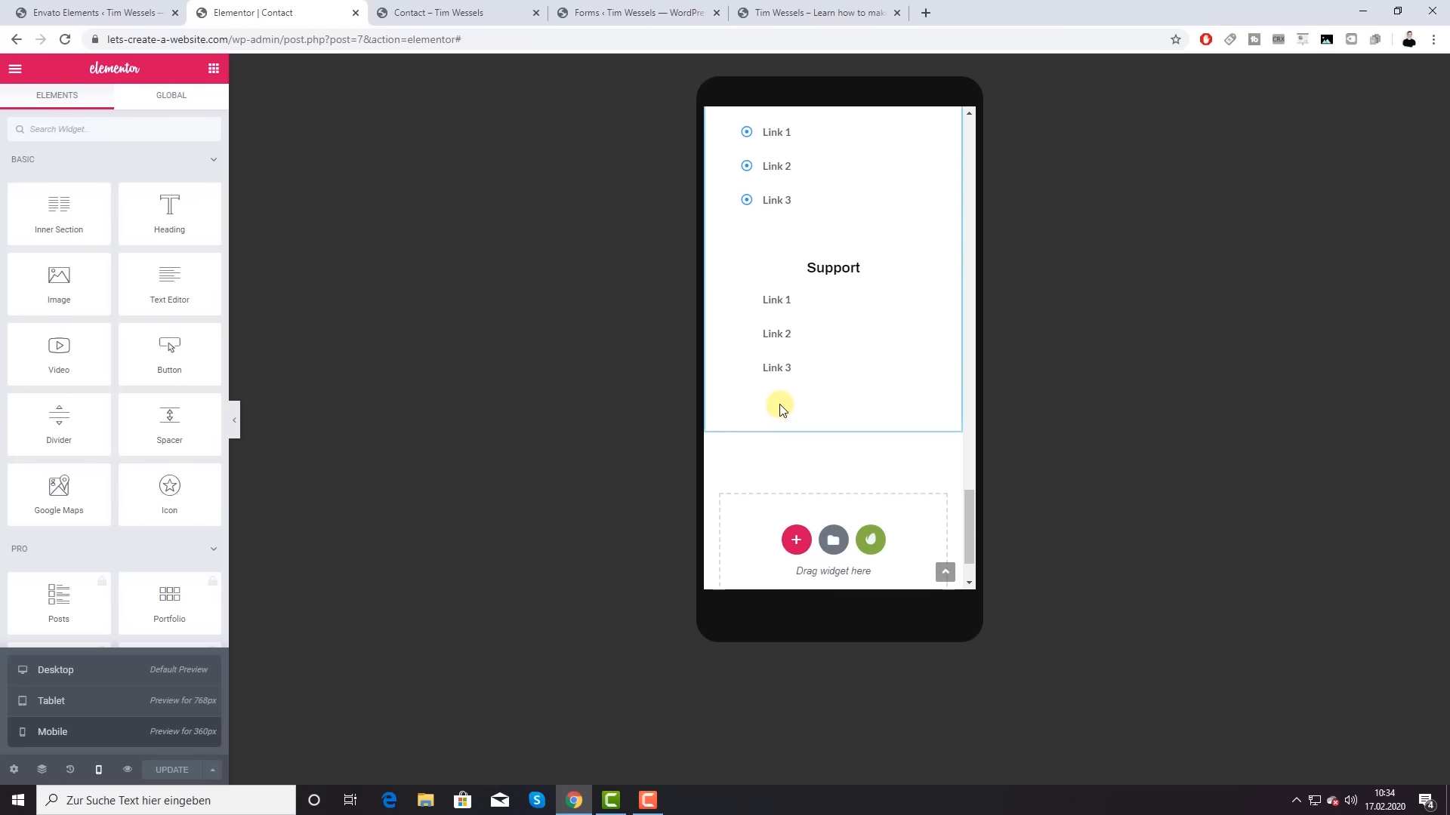
scroll(774, 417, down, 2)
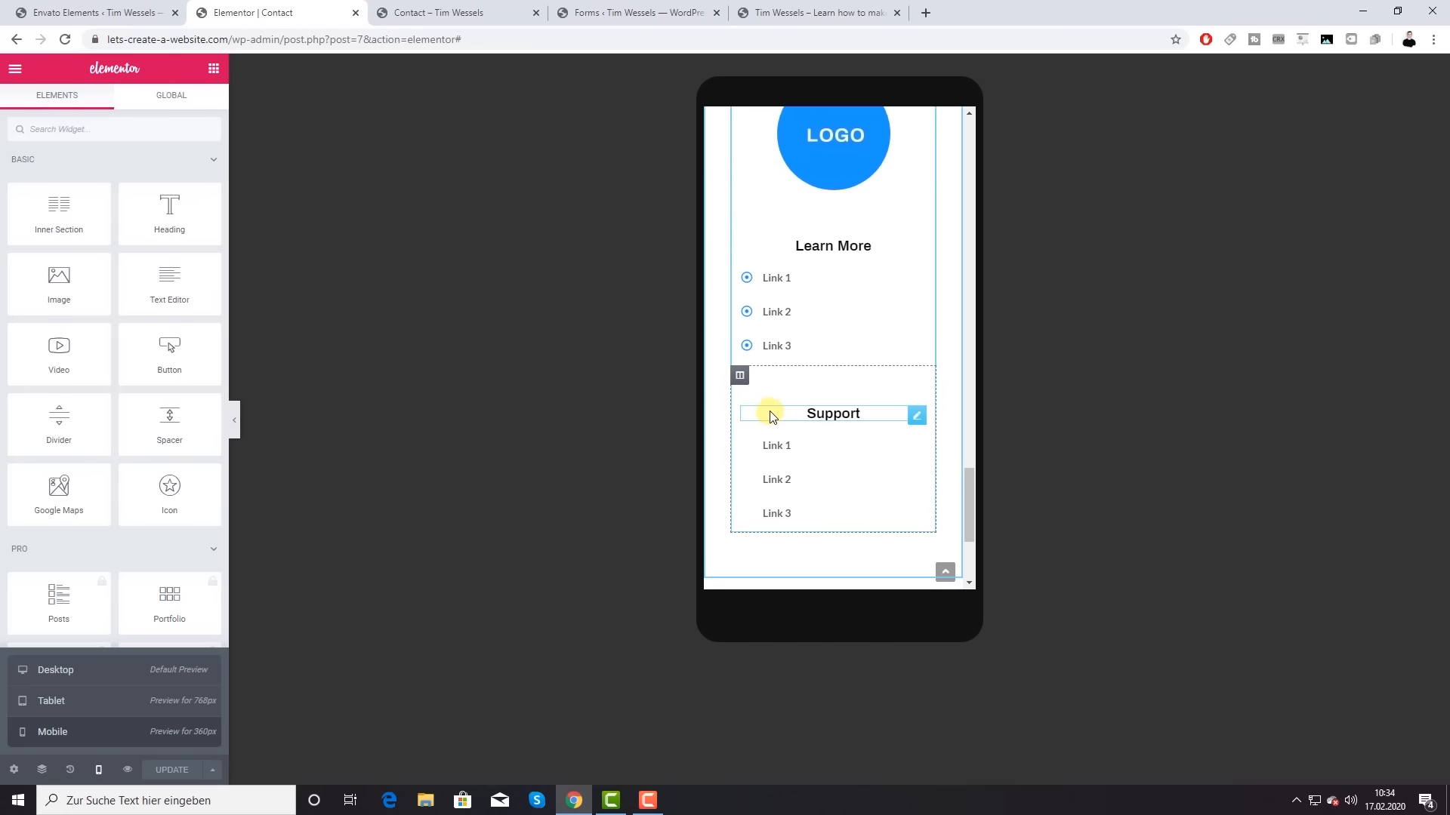
scroll(772, 416, up, 3)
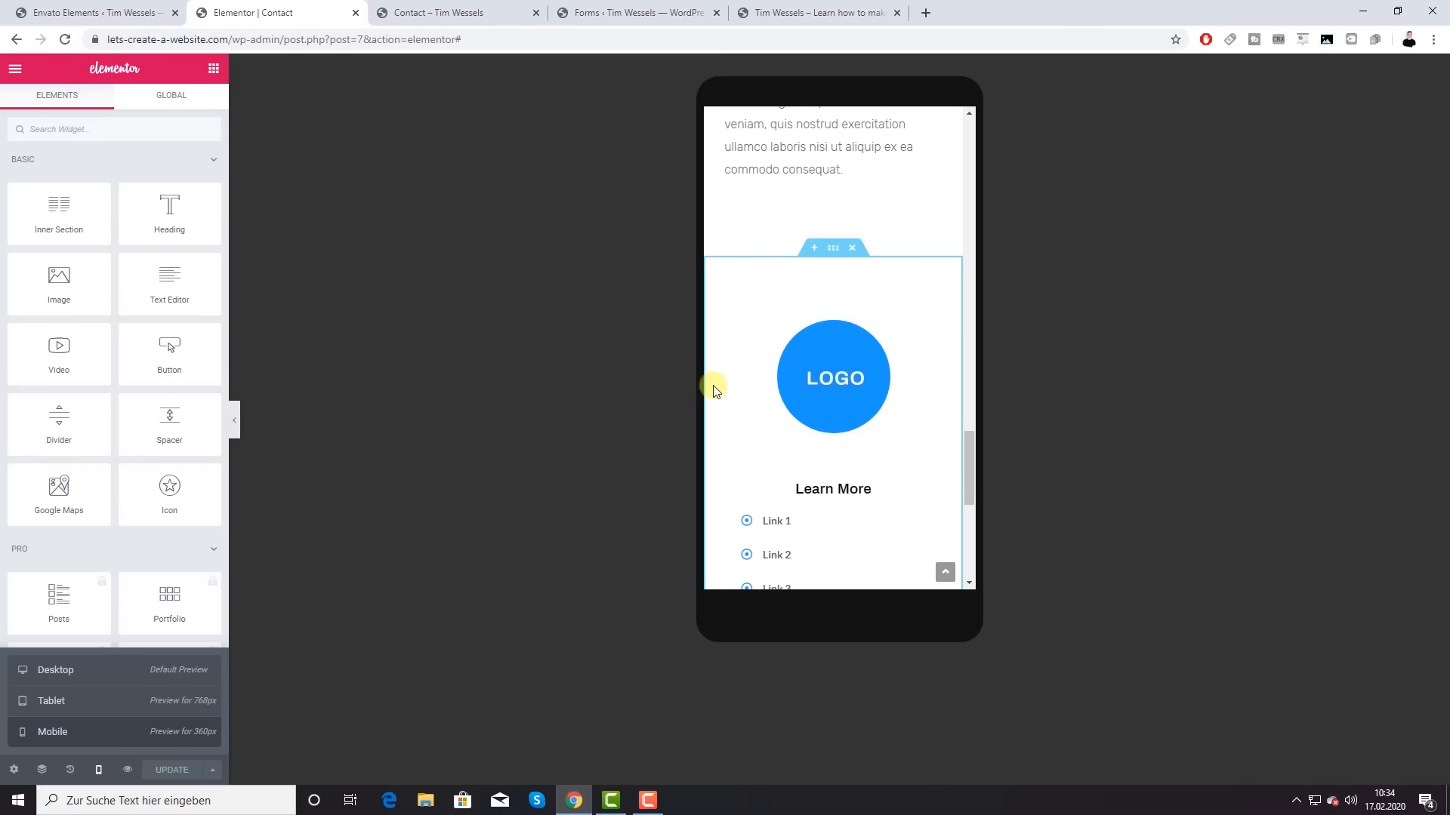
scroll(715, 386, up, 5)
scroll(719, 399, up, 2)
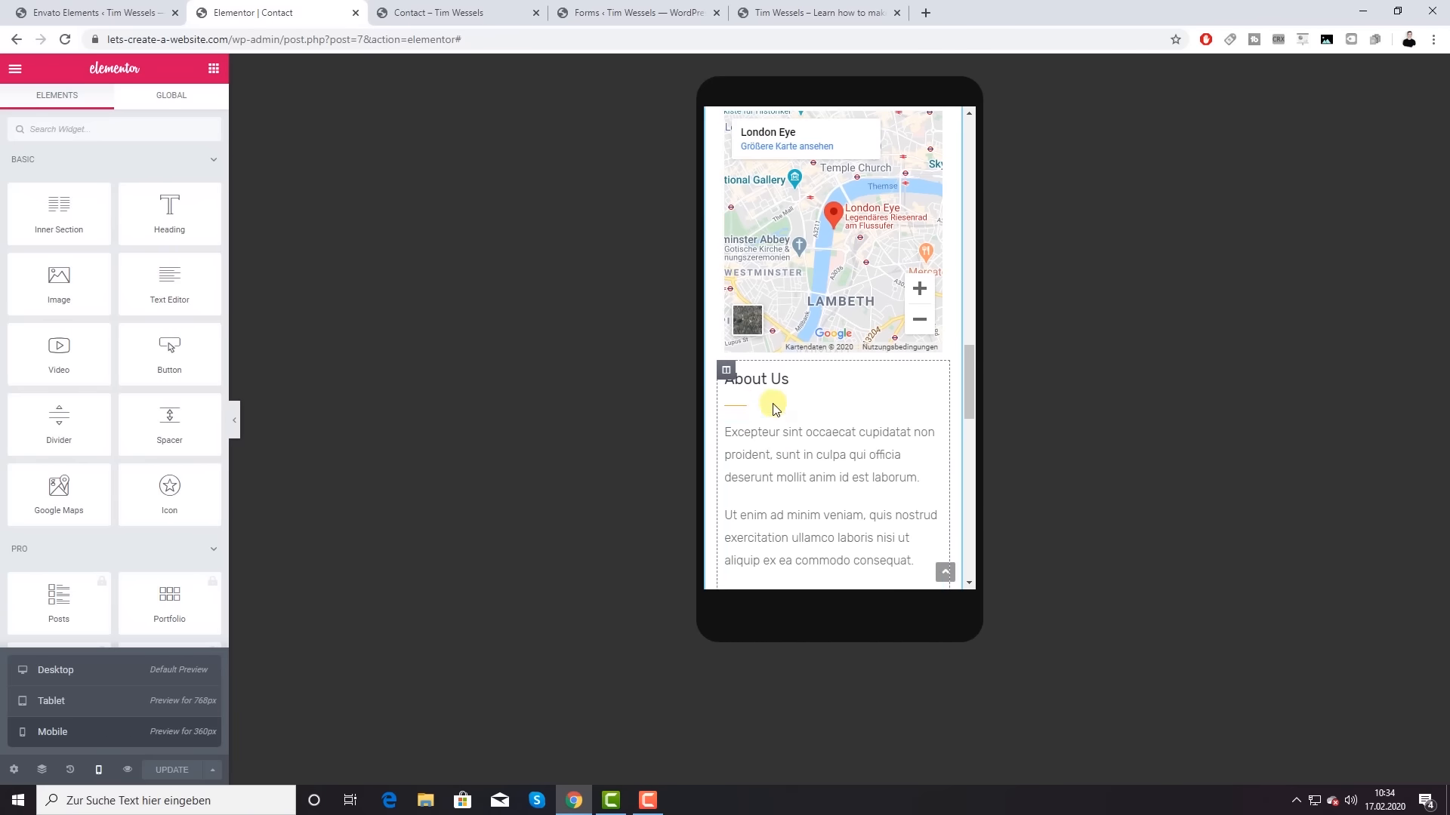
Step: Open the typography settings of the About Us heading in the mobile preview
click(775, 379)
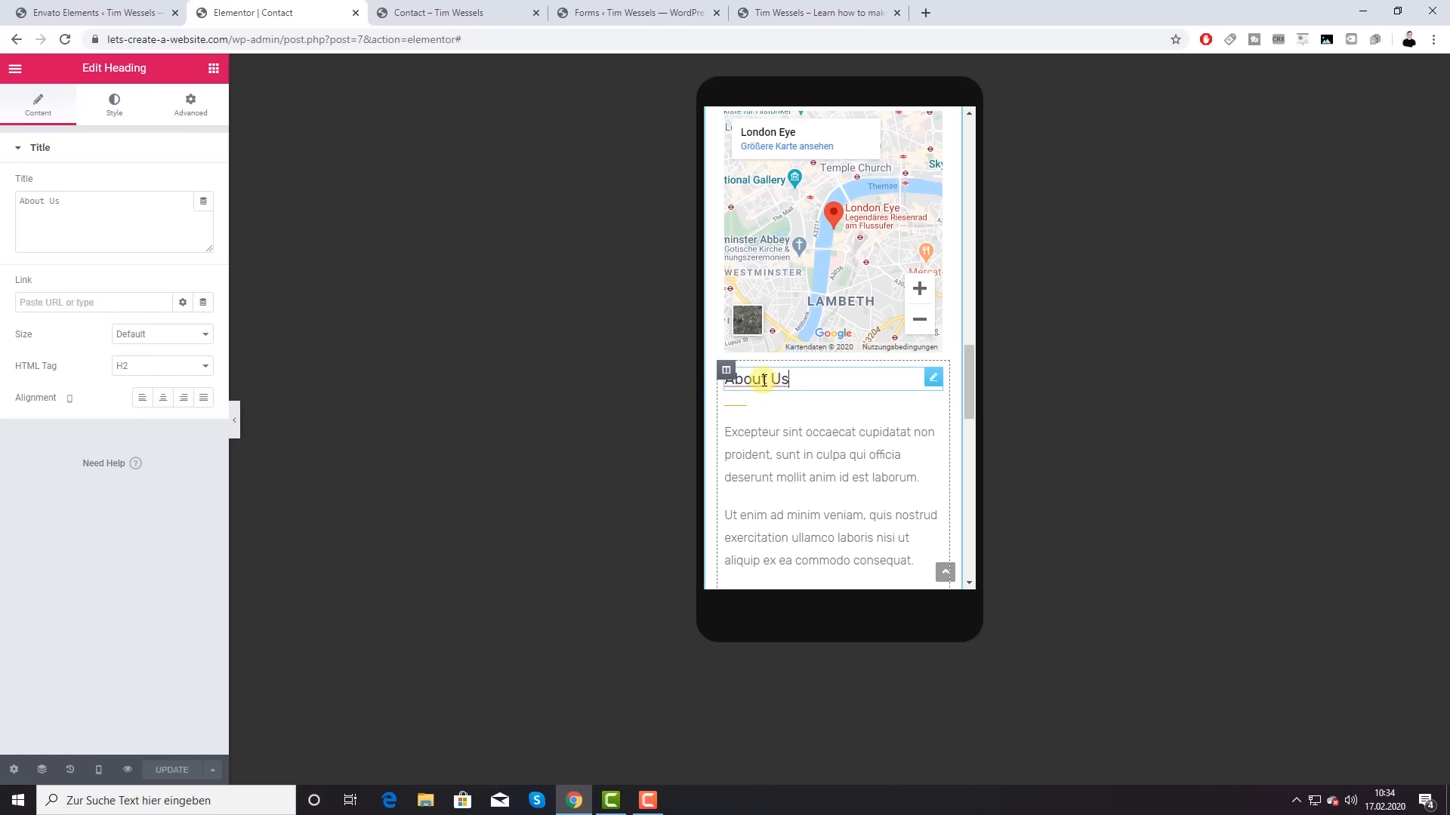
click(113, 114)
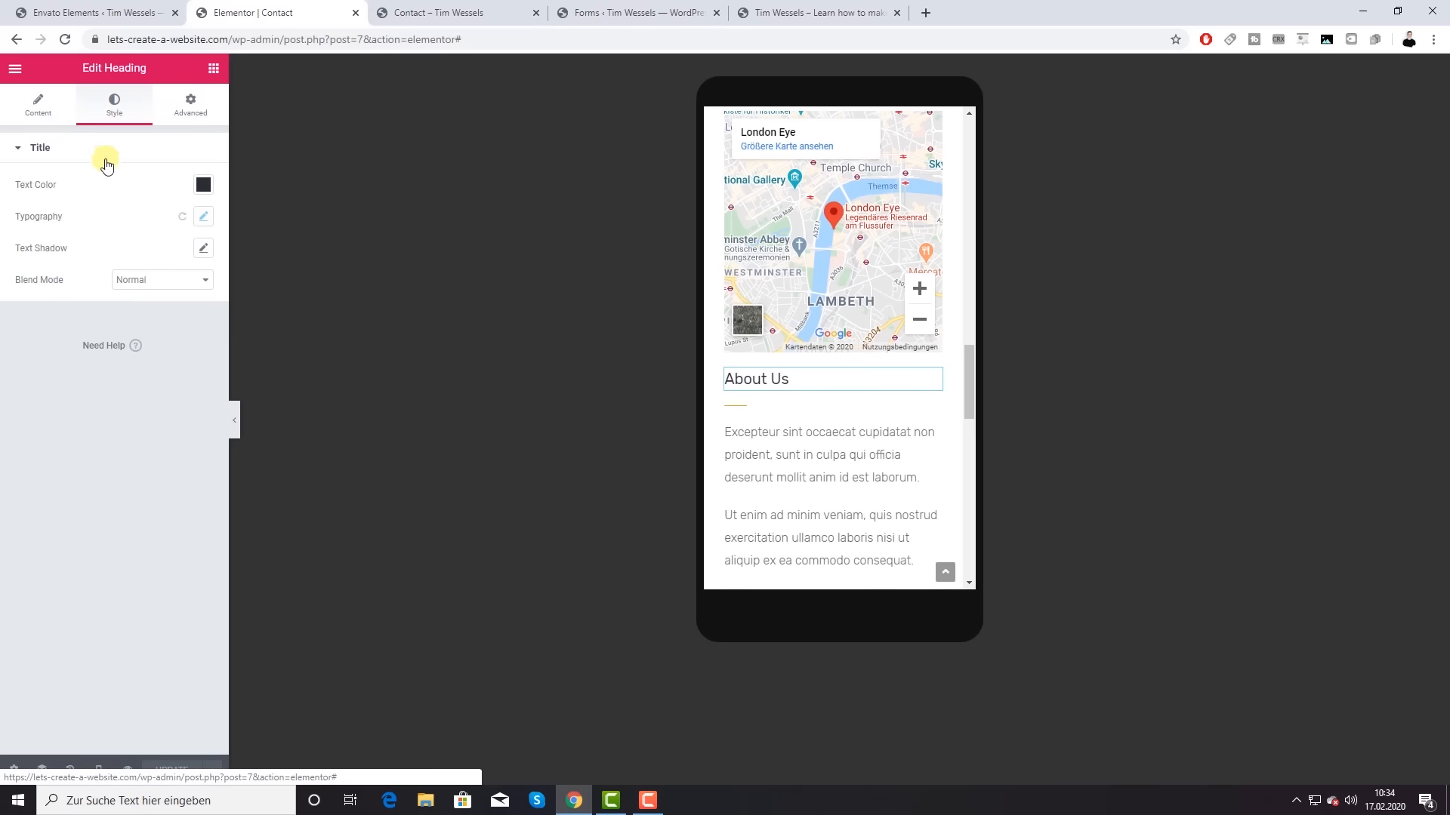
click(203, 217)
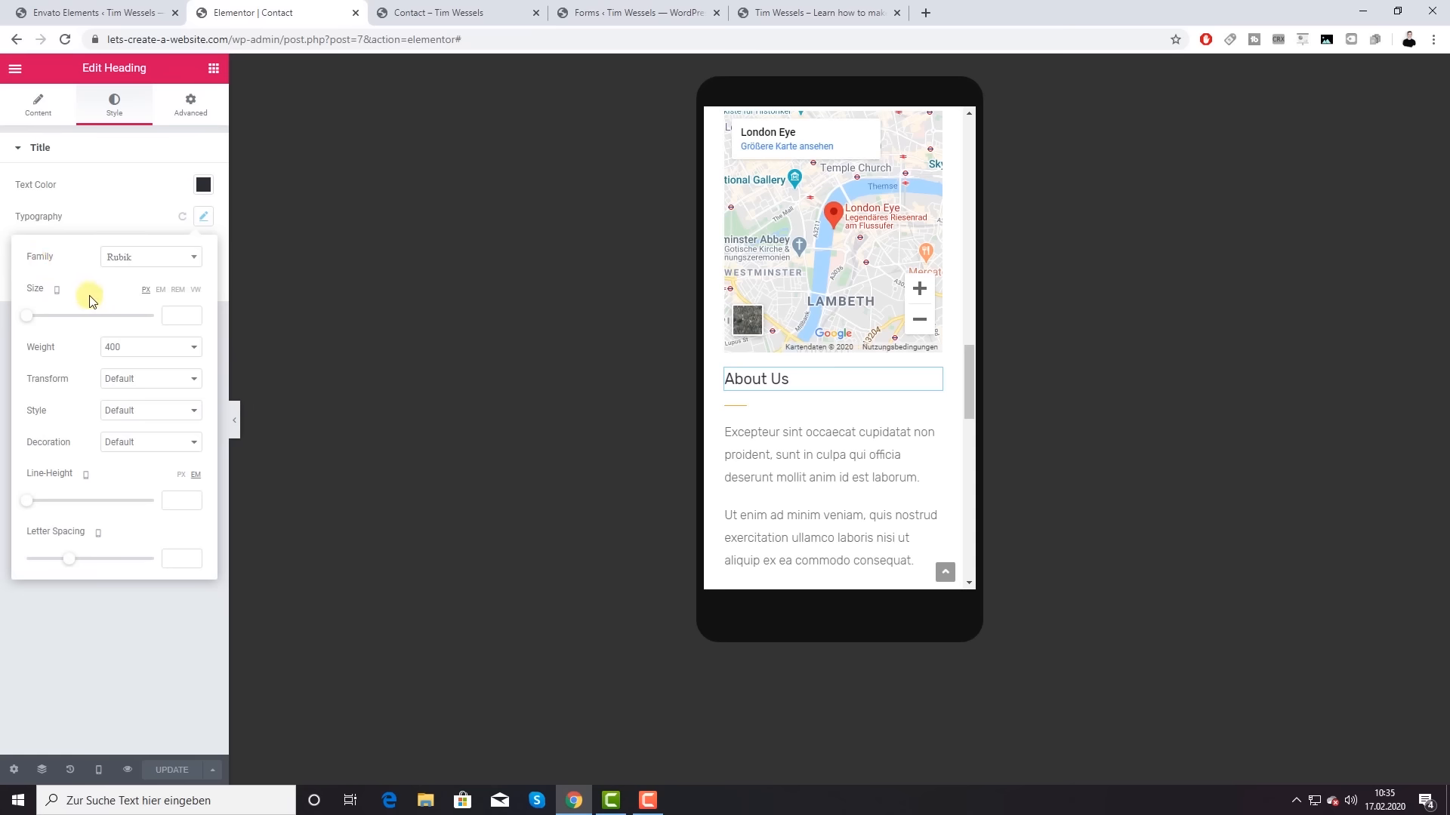
scroll(903, 378, down, 2)
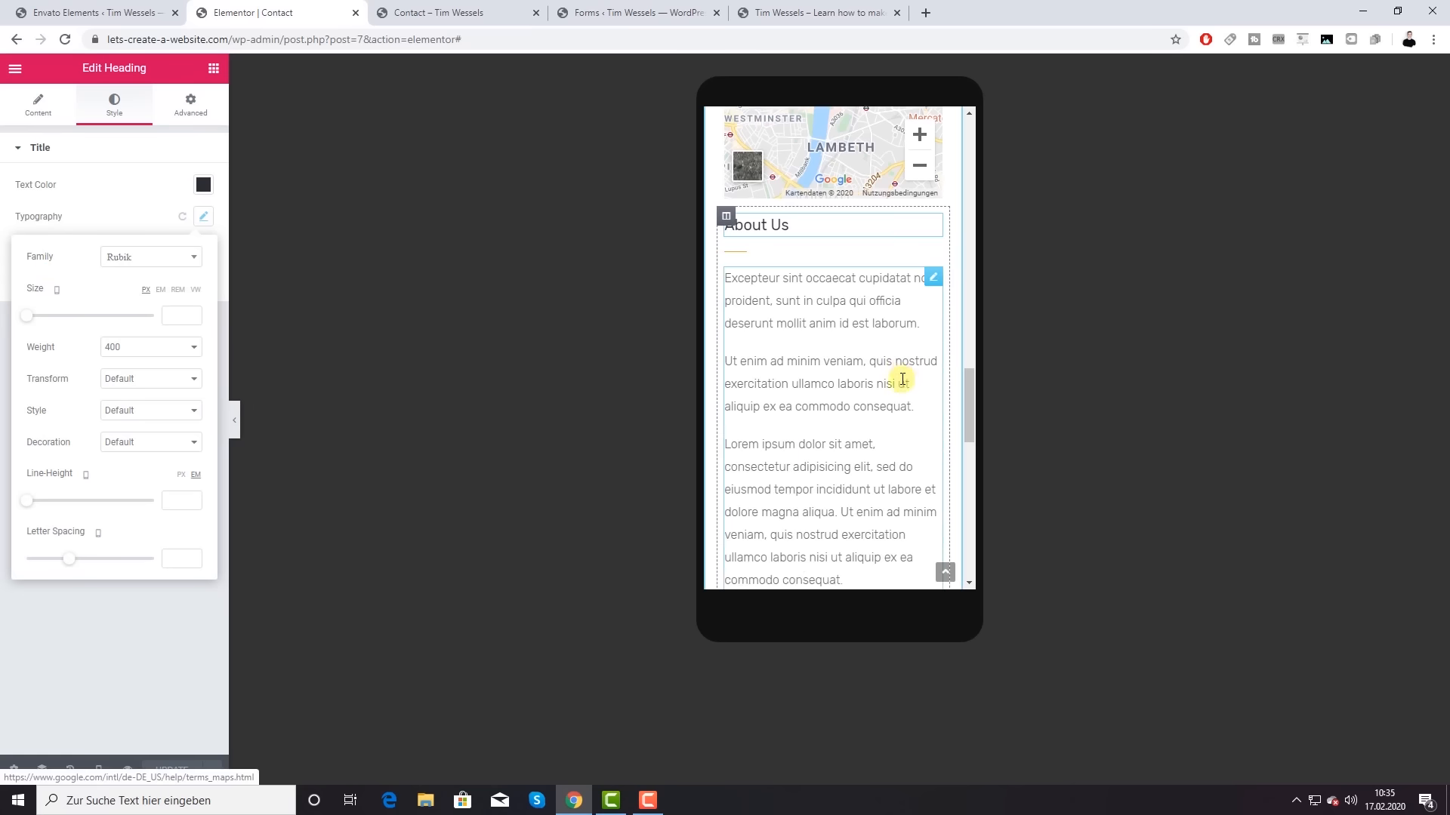
scroll(811, 375, up, 2)
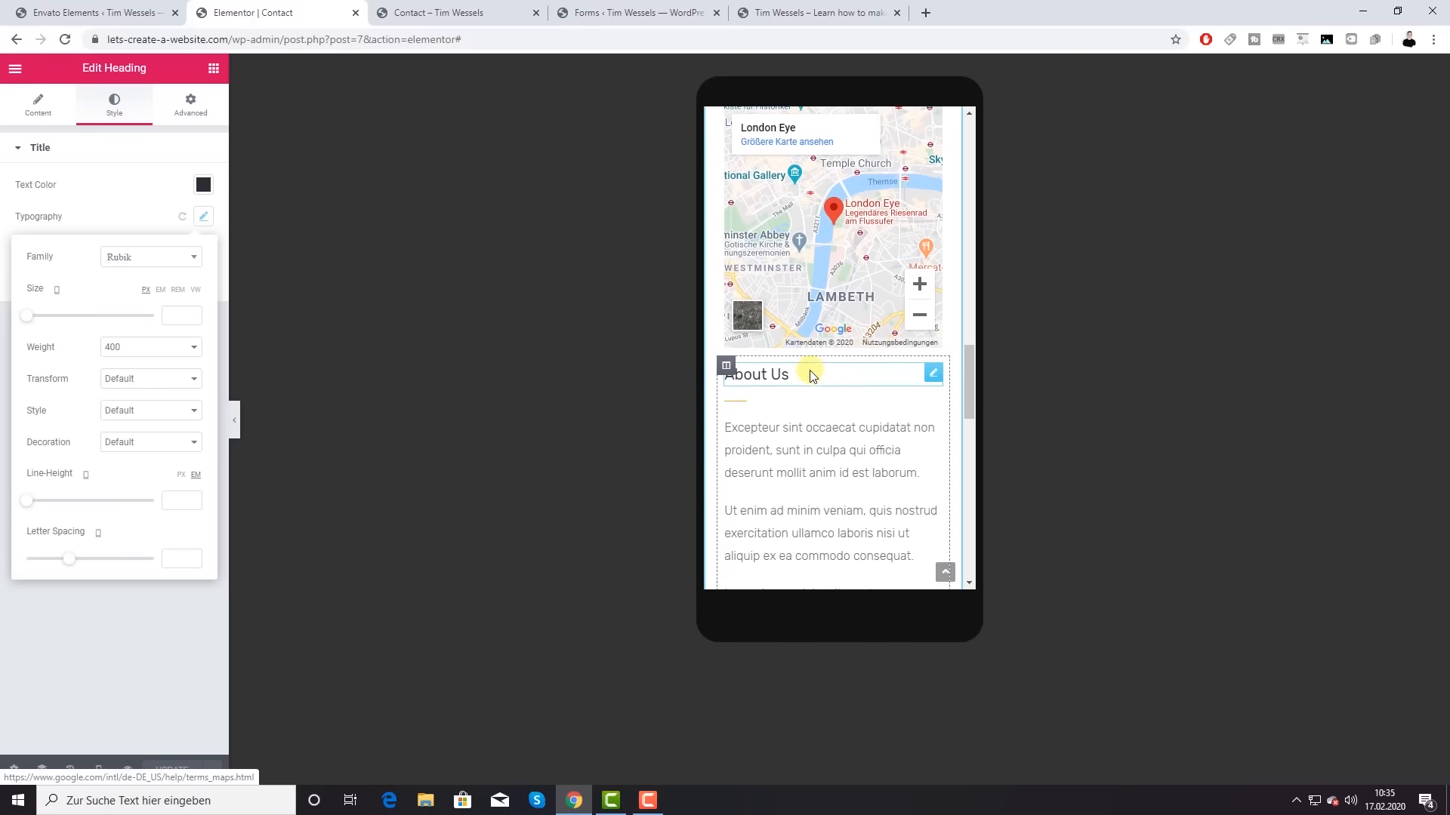
Step: Switch the heading's font size setting to tablet and examine the About Us section and footer in that view
click(57, 290)
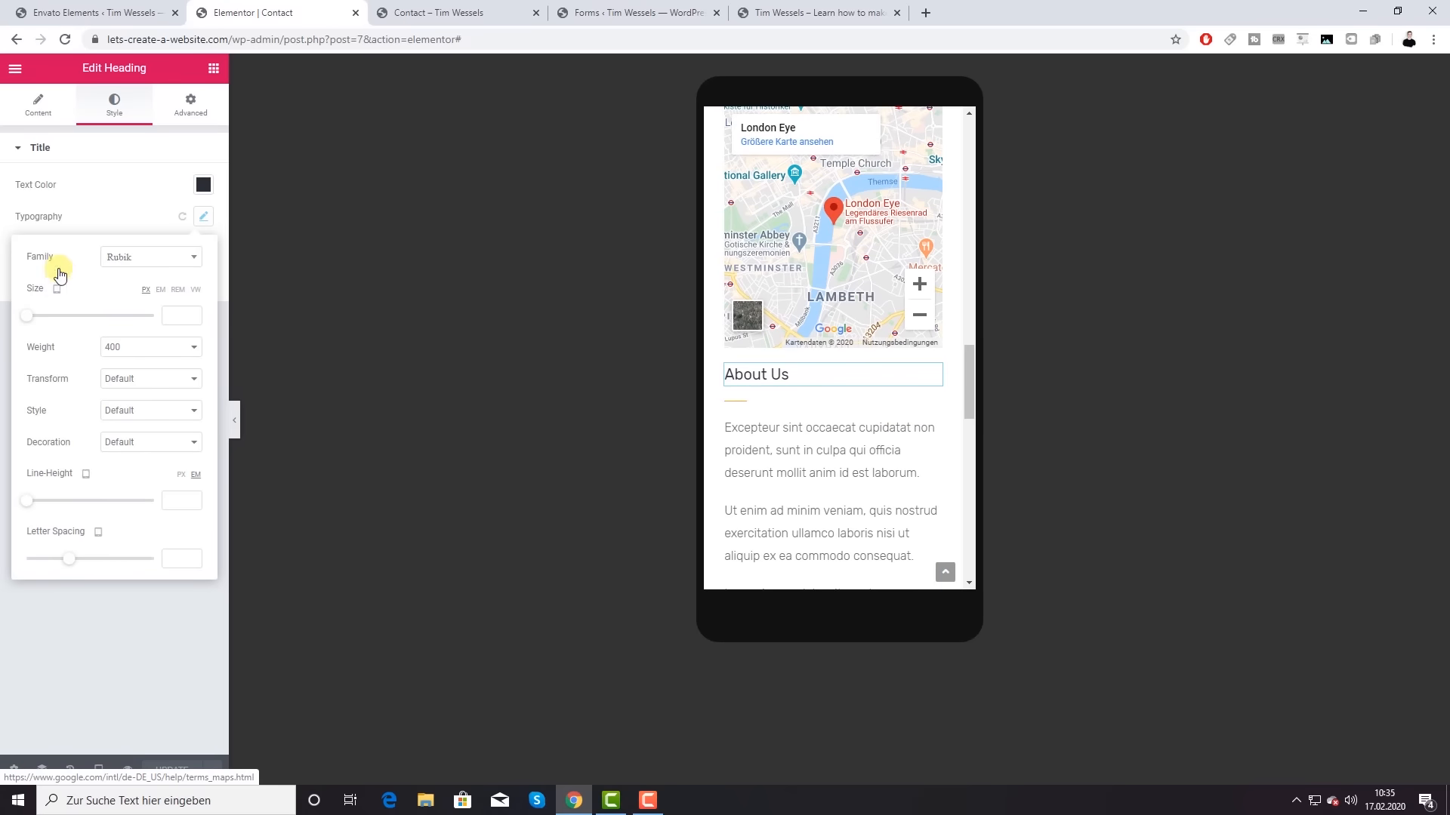
click(57, 275)
scroll(911, 376, down, 1)
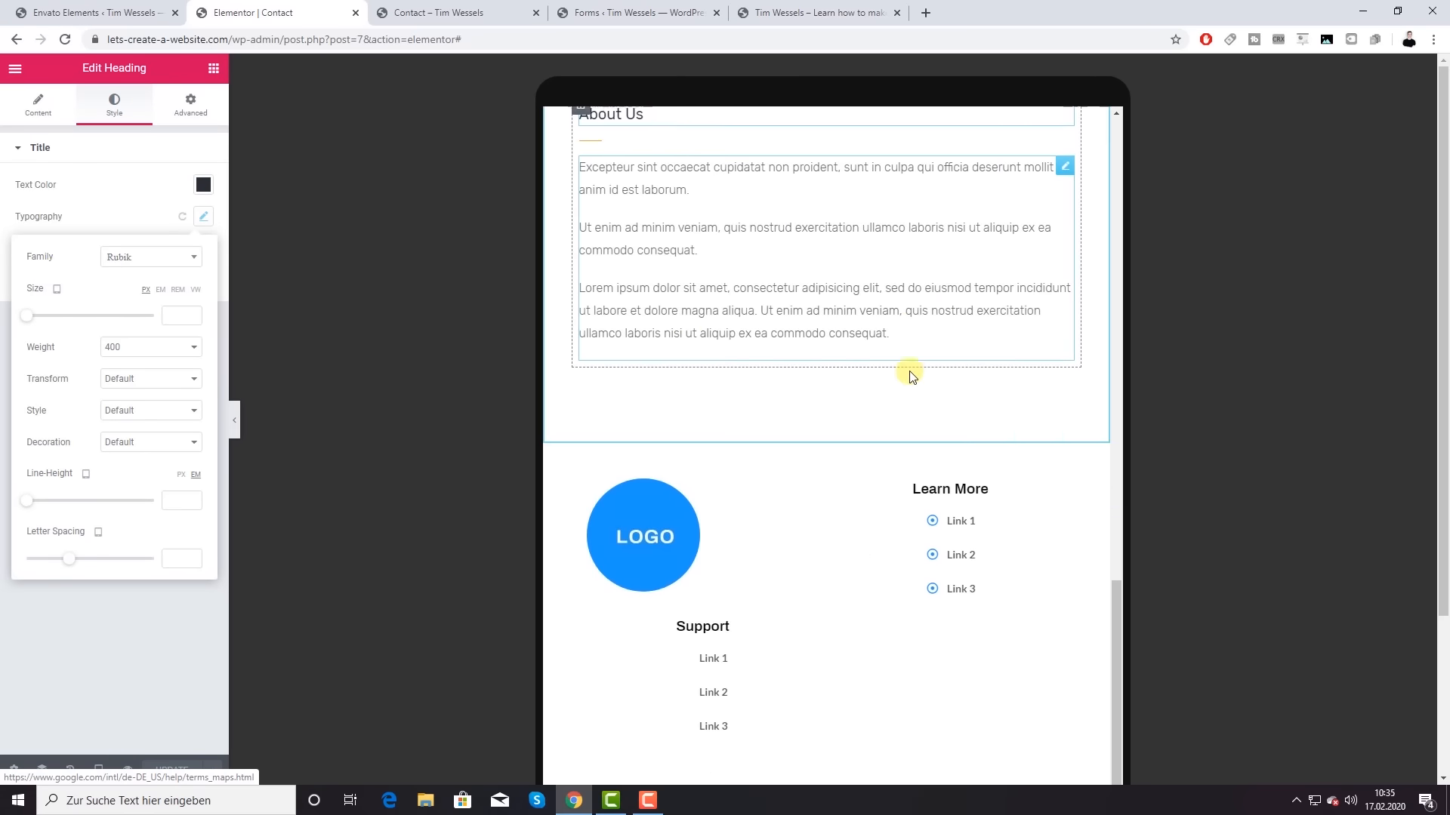
scroll(909, 381, up, 1)
scroll(911, 377, down, 2)
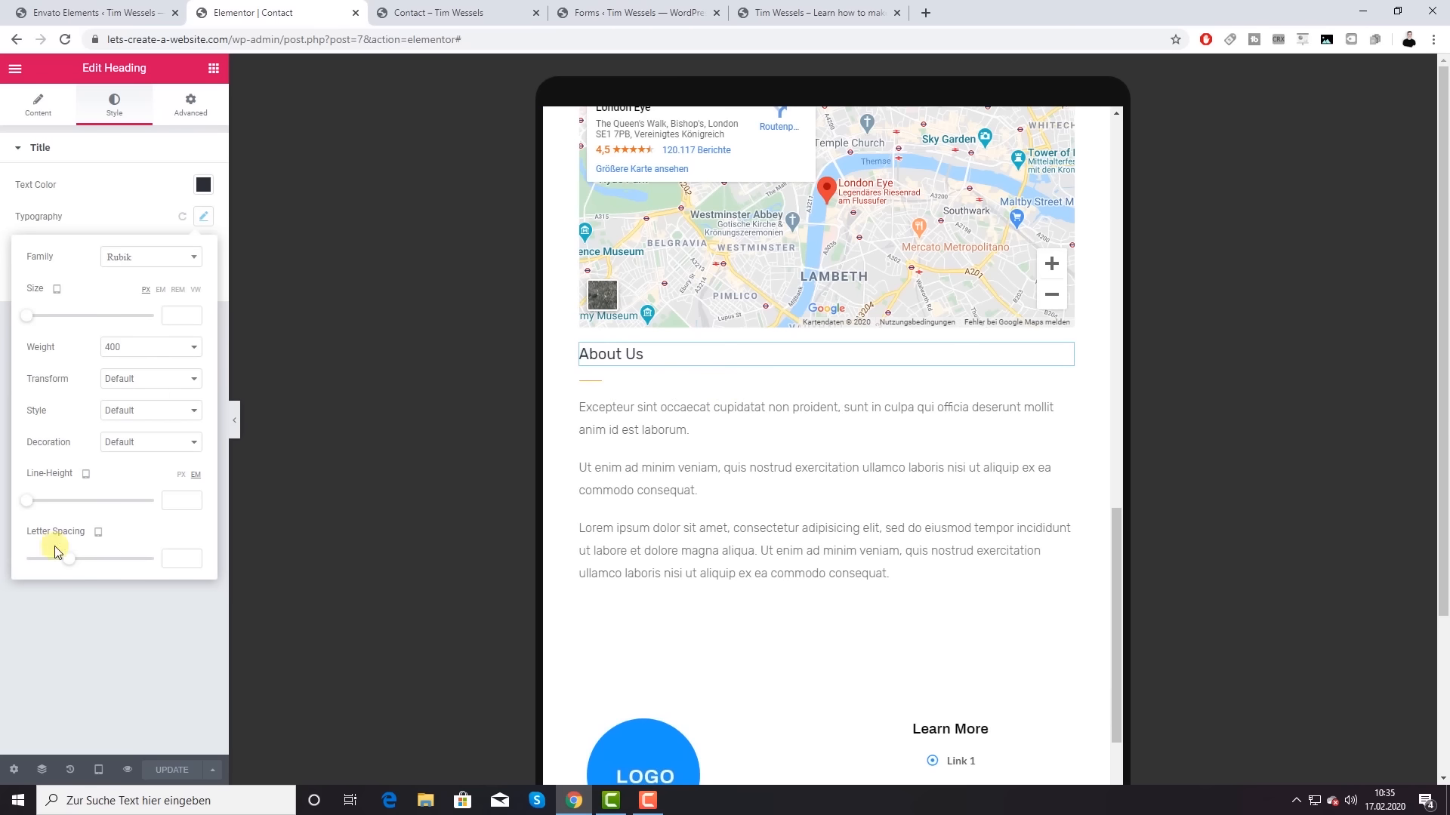
Step: Set the About Us heading's font size for mobile to 46 px
drag(62, 562, 69, 558)
click(56, 288)
click(57, 305)
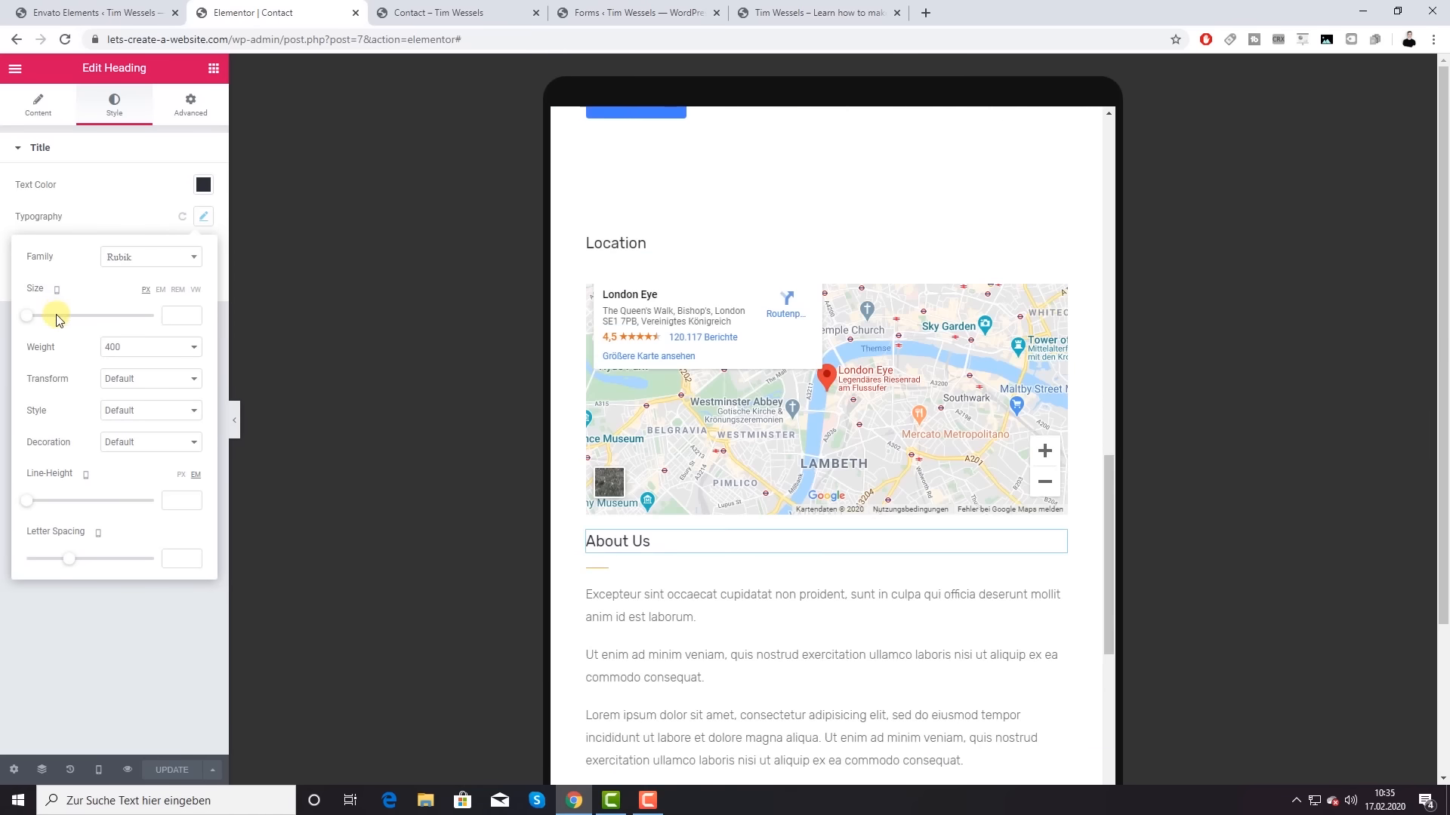
drag(35, 325, 60, 327)
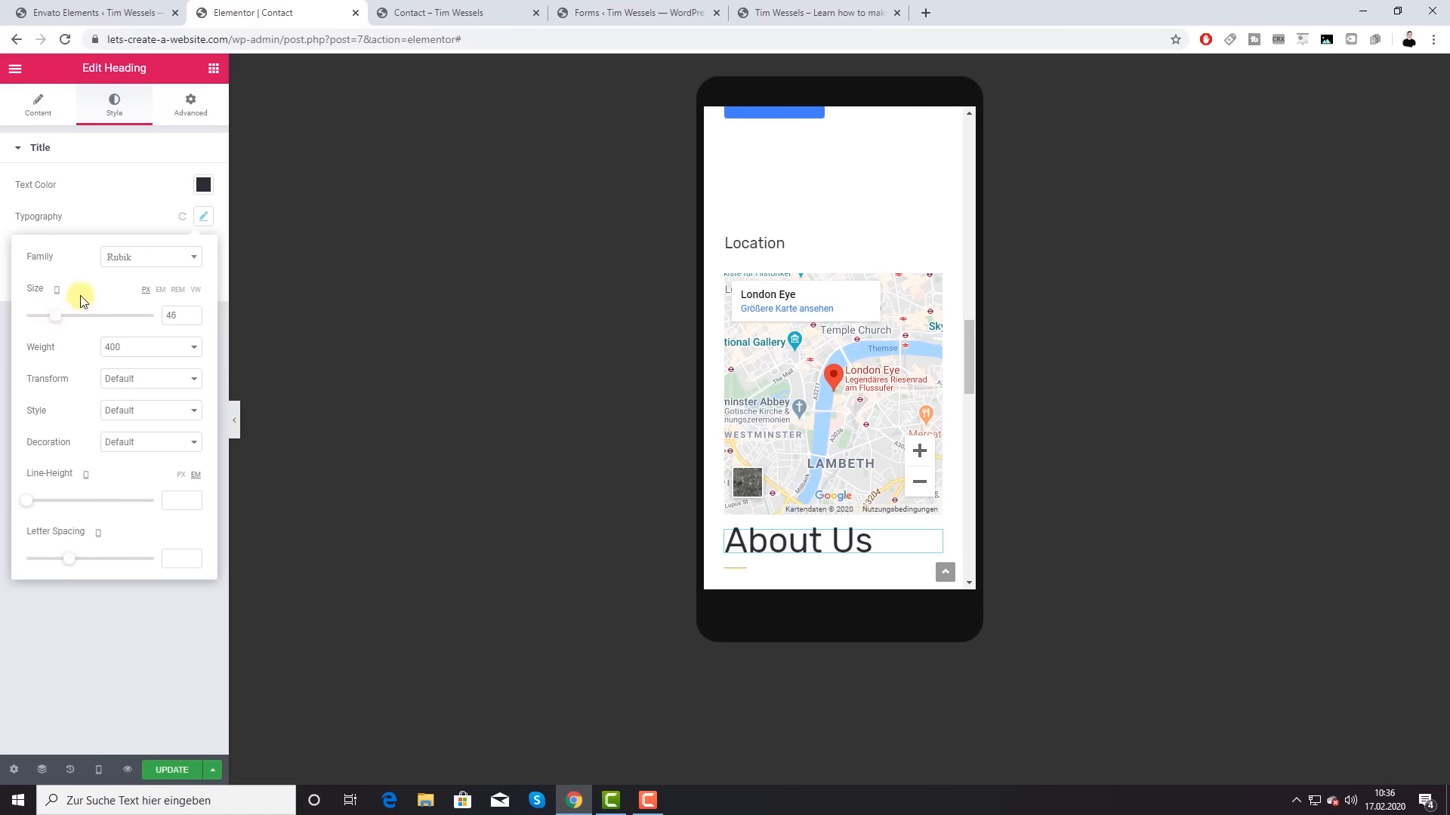
Step: Switch to the tablet preview and check the About Us heading's typography and the text block below it
click(99, 769)
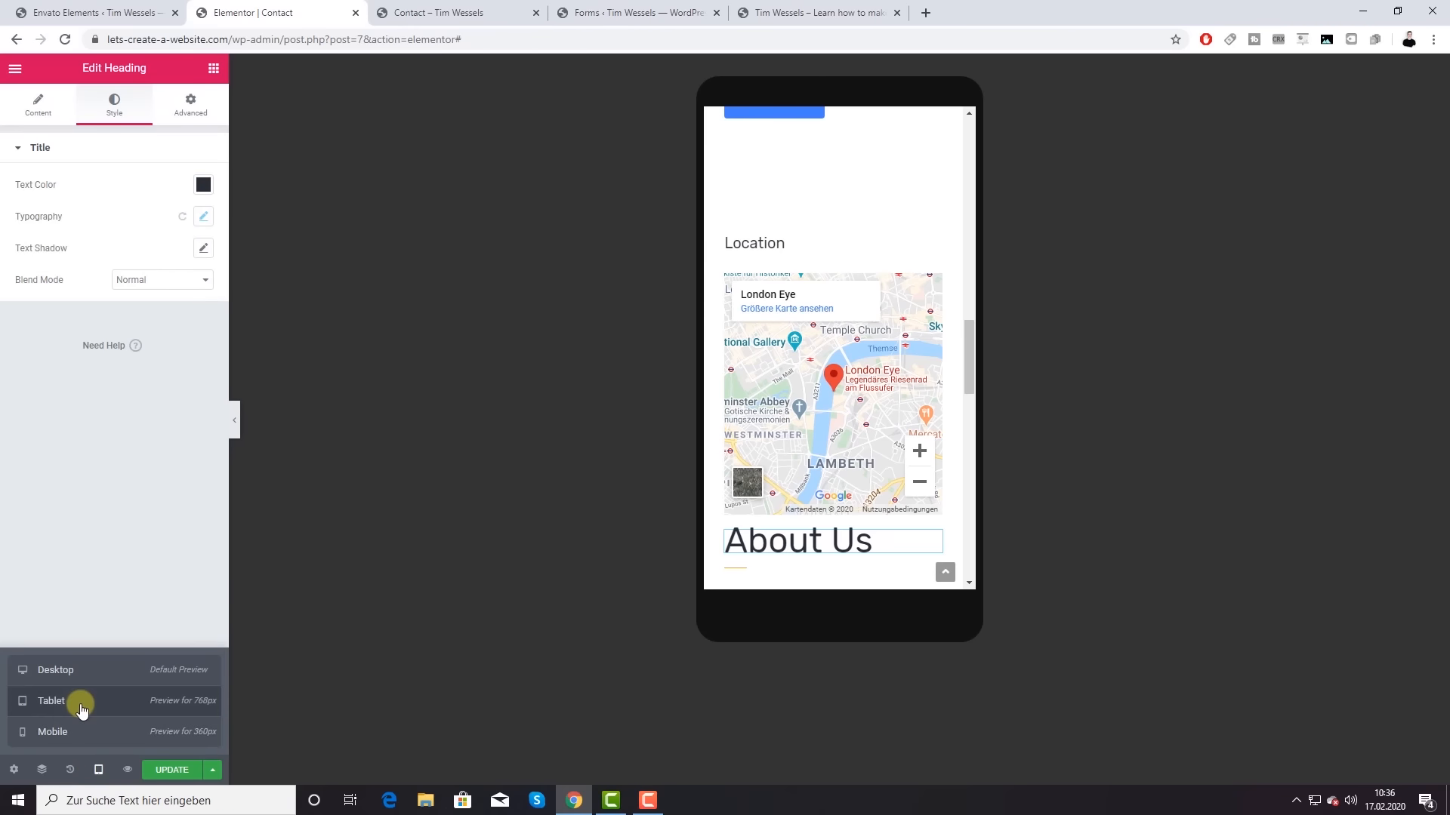
click(87, 703)
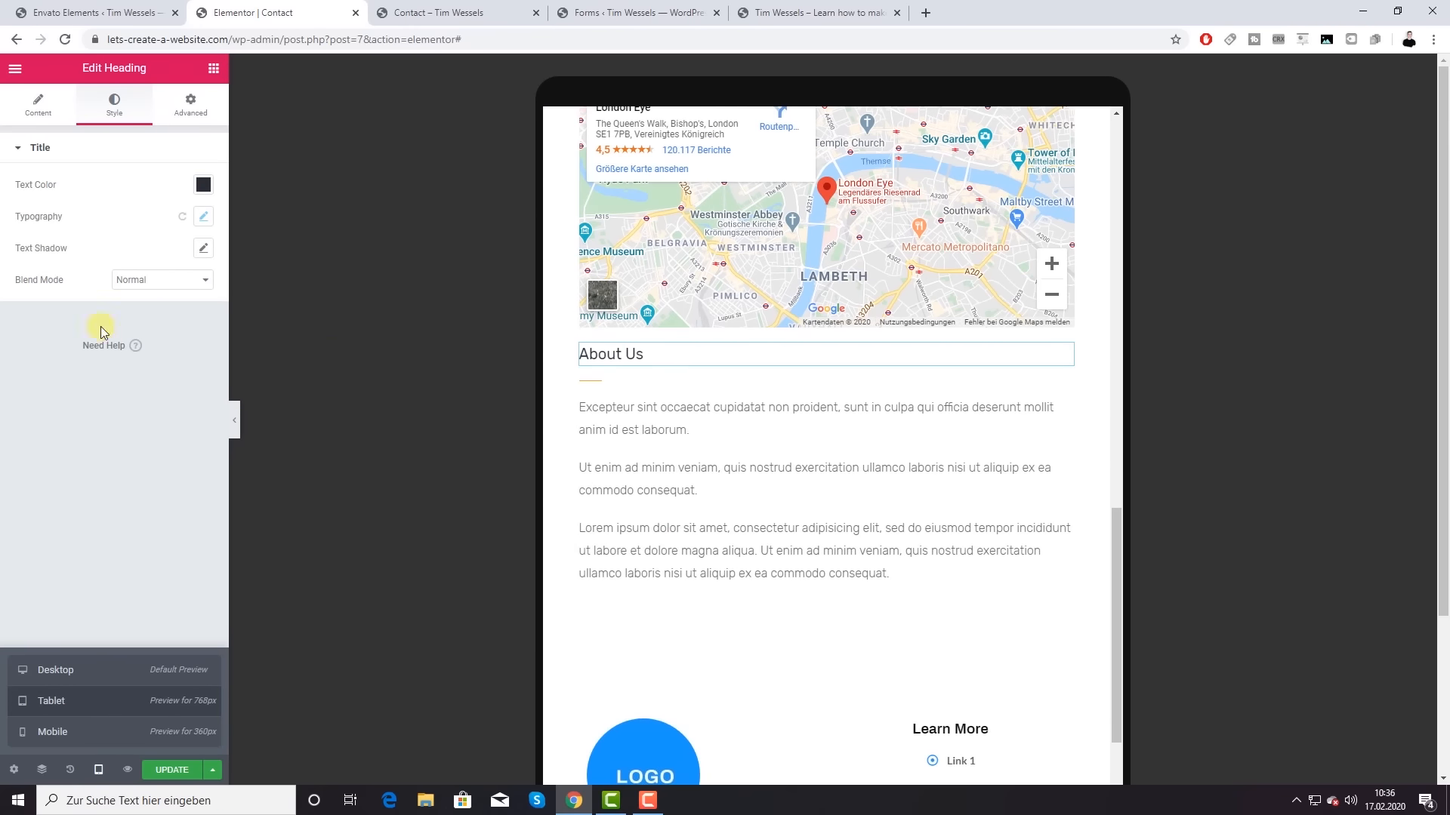
click(203, 217)
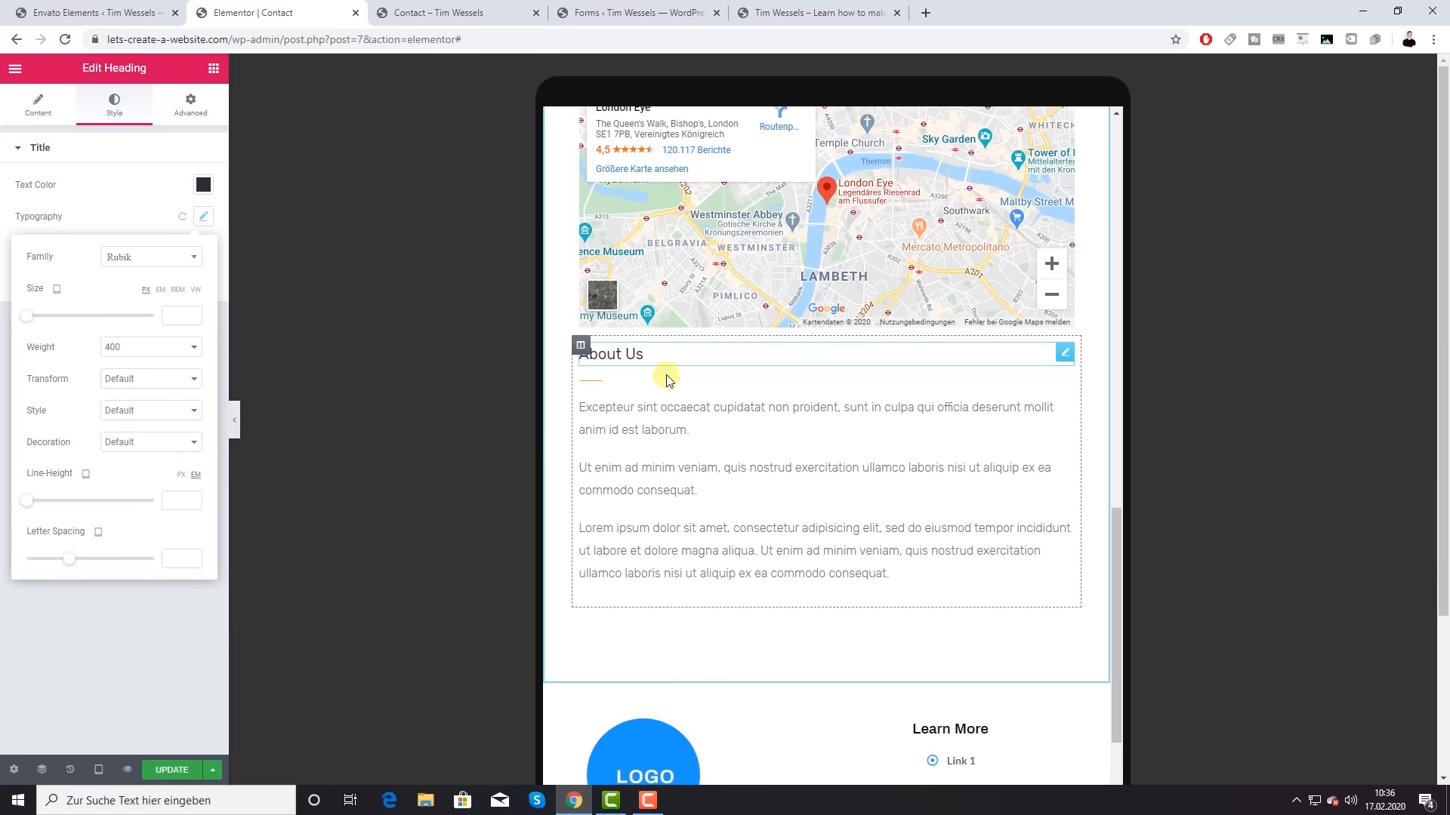
click(685, 409)
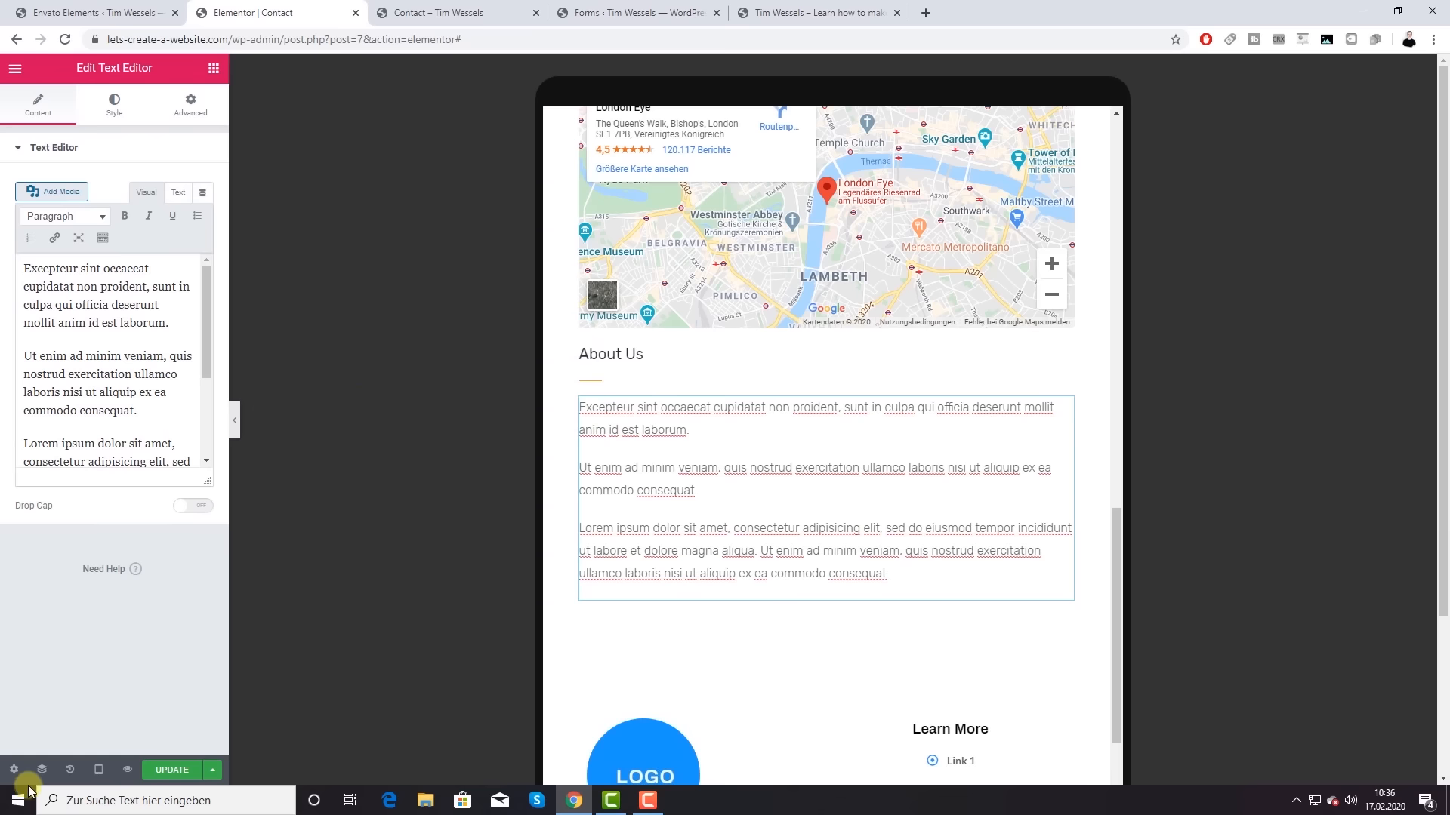
Step: Compare the desktop and mobile previews, examining the mobile layout from the About Us section down to the footer
click(98, 770)
click(79, 688)
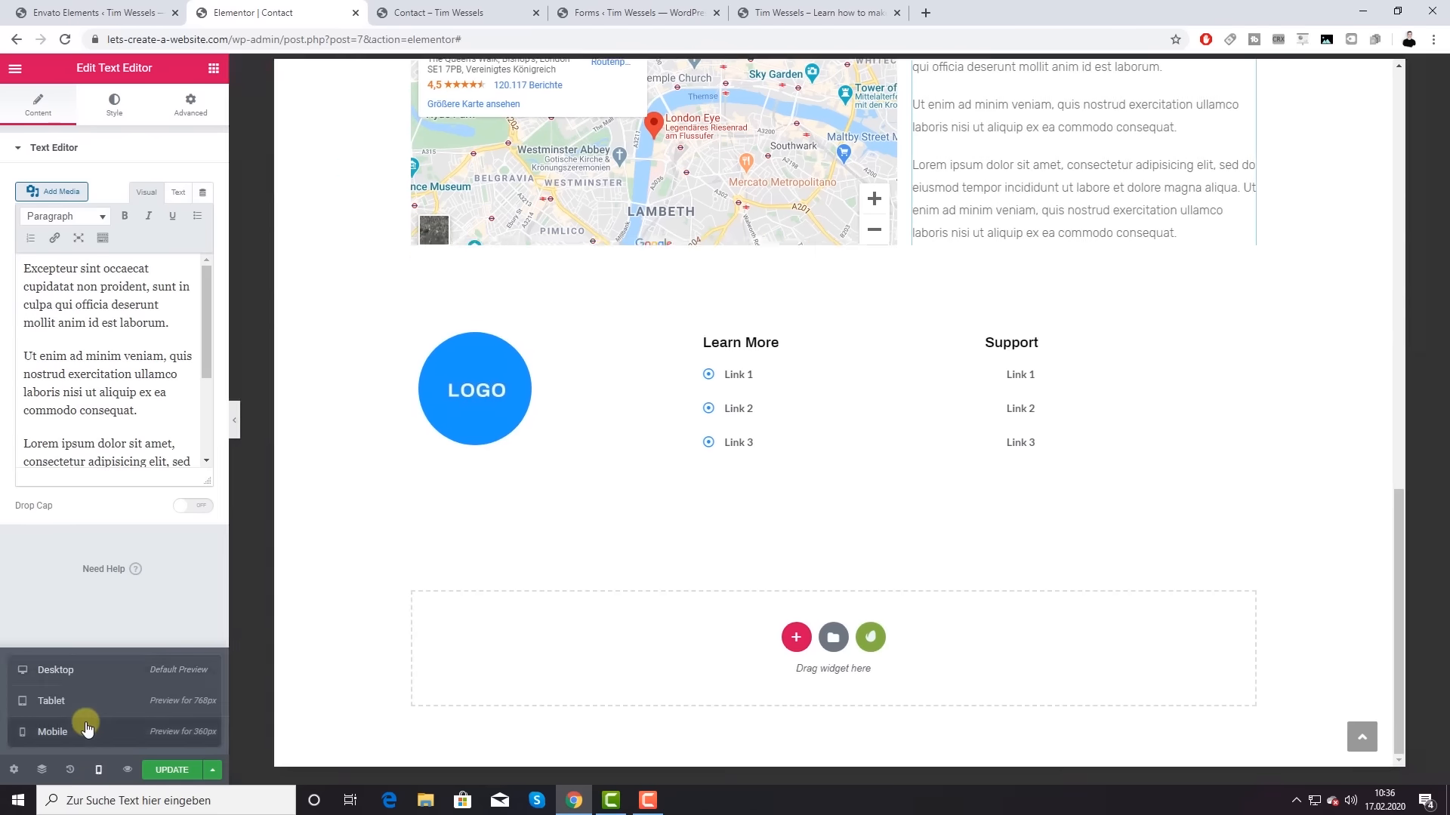
click(86, 726)
scroll(838, 418, up, 2)
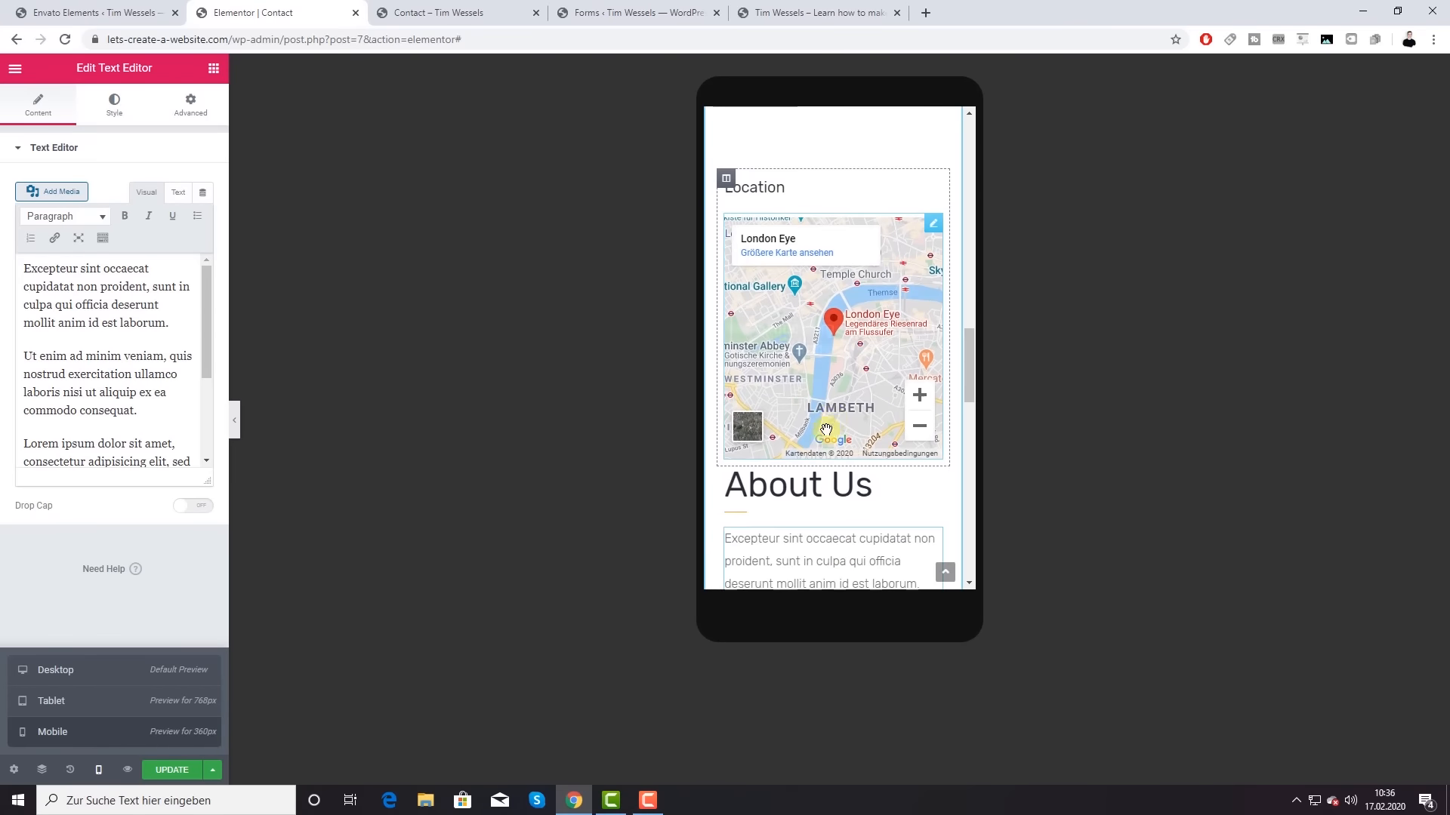
scroll(808, 378, down, 5)
scroll(807, 346, down, 8)
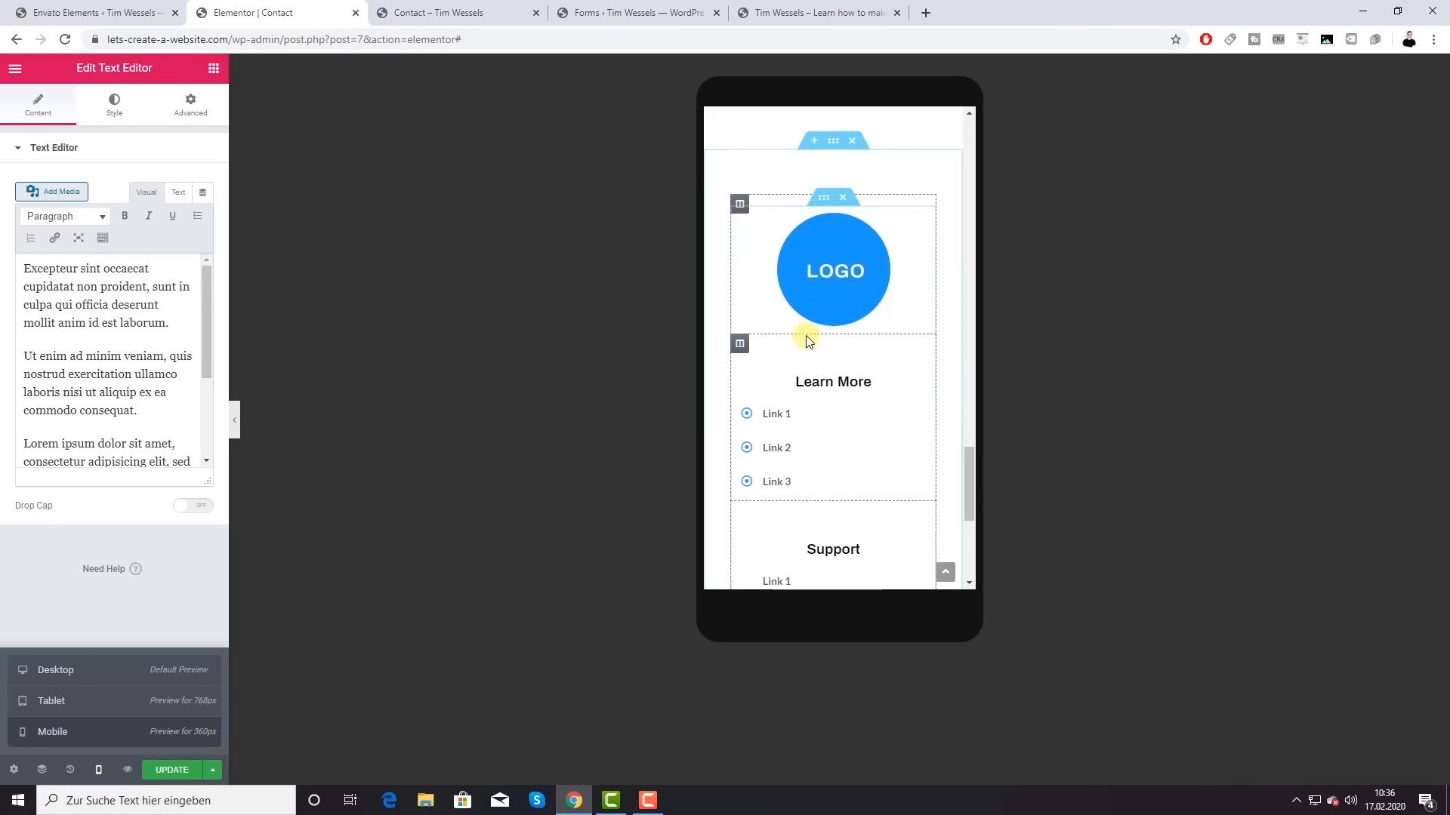
scroll(793, 373, down, 1)
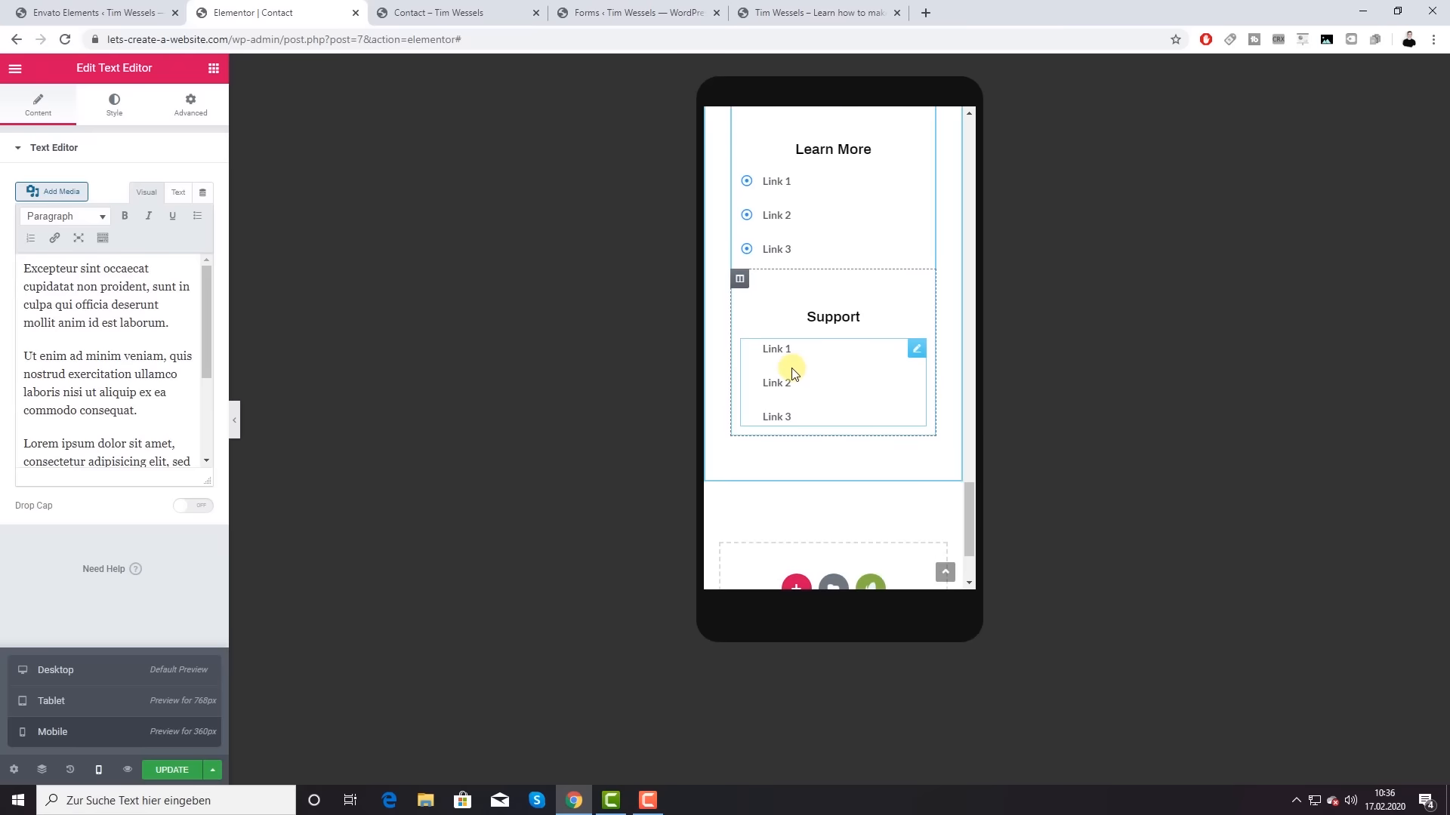
scroll(782, 369, up, 7)
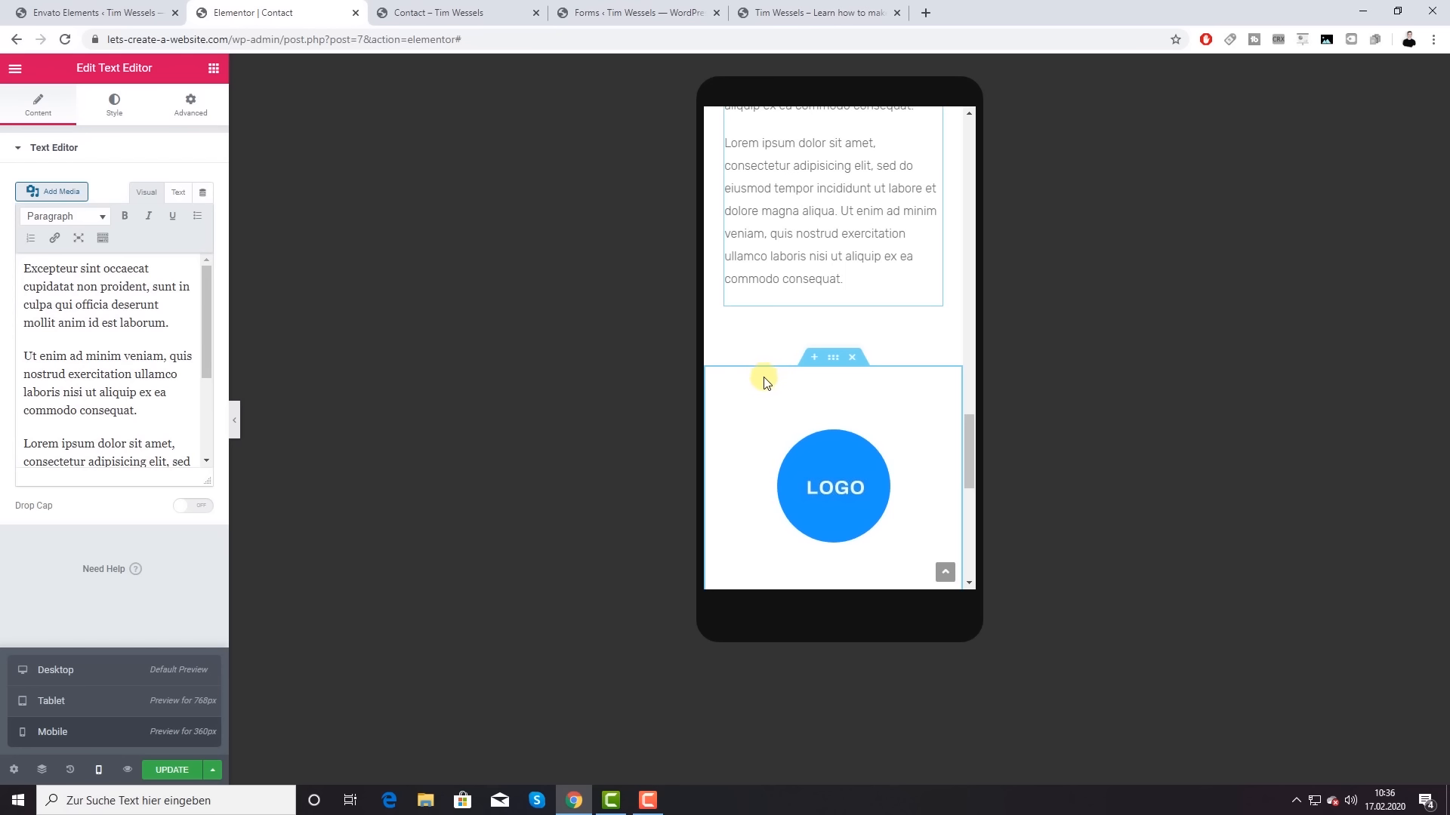
Step: Hide the footer section on mobile through its responsive visibility settings and inspect the section in the mobile preview
click(833, 358)
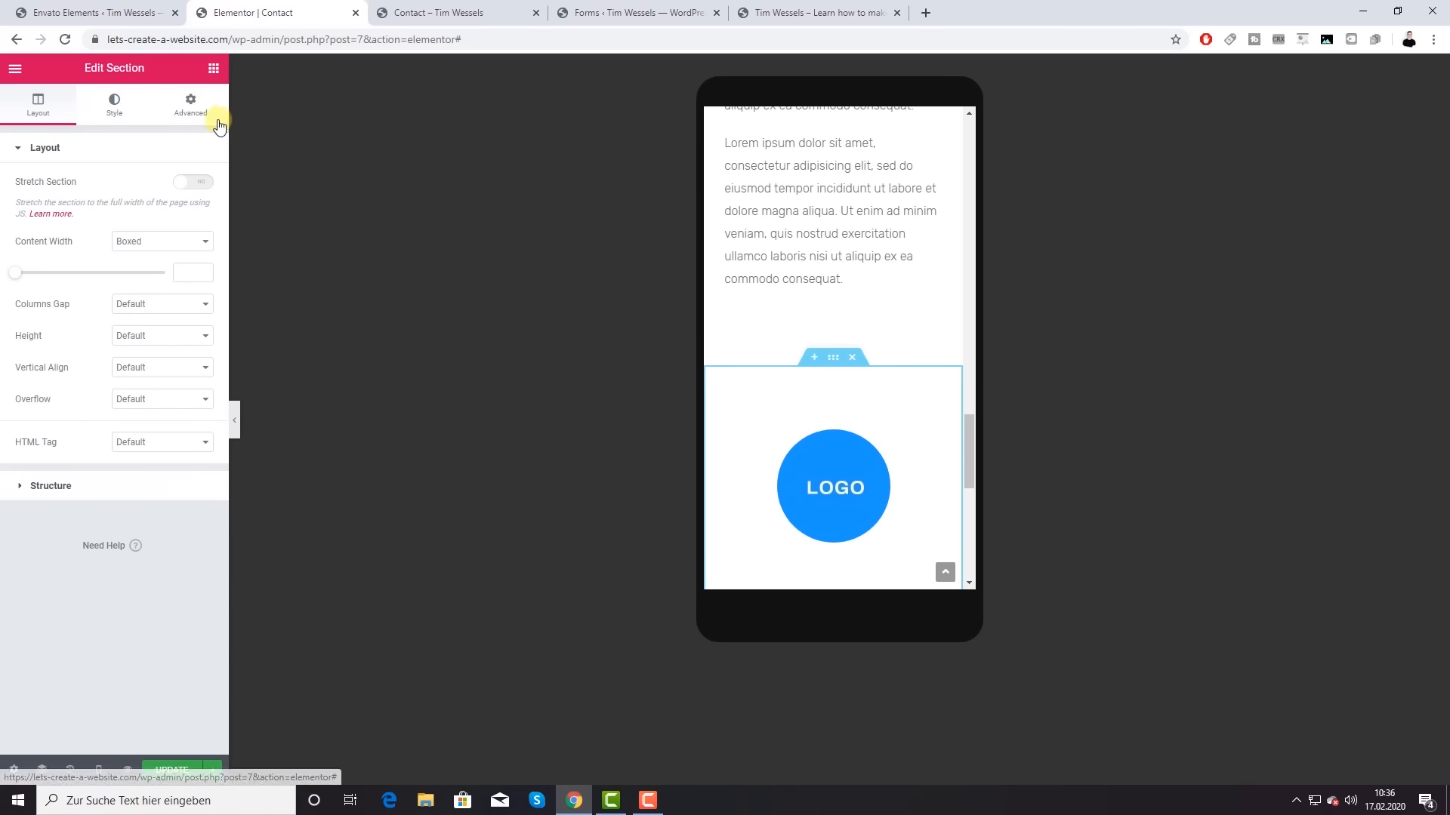
click(191, 106)
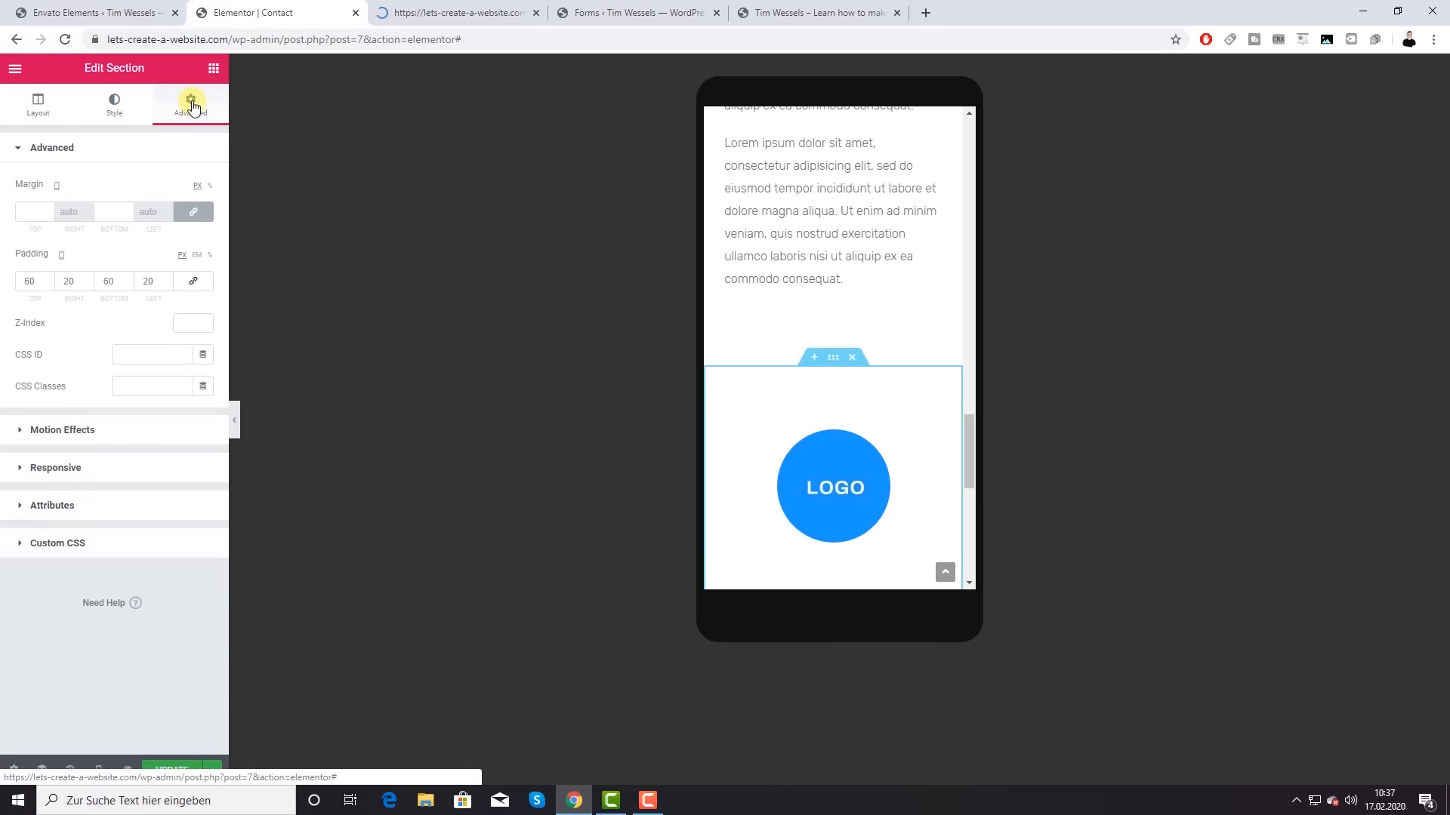
click(26, 469)
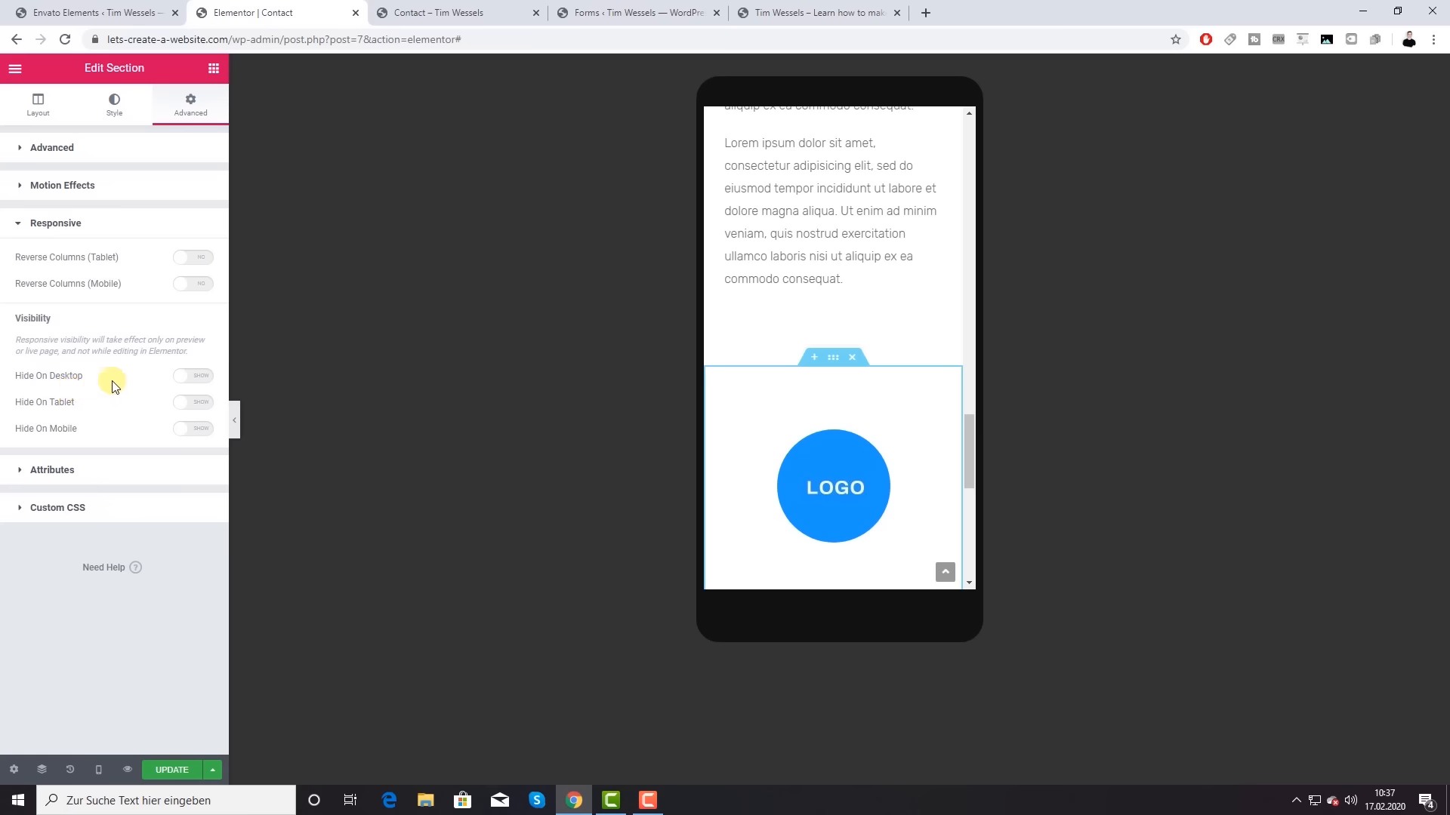
click(200, 434)
scroll(898, 434, down, 8)
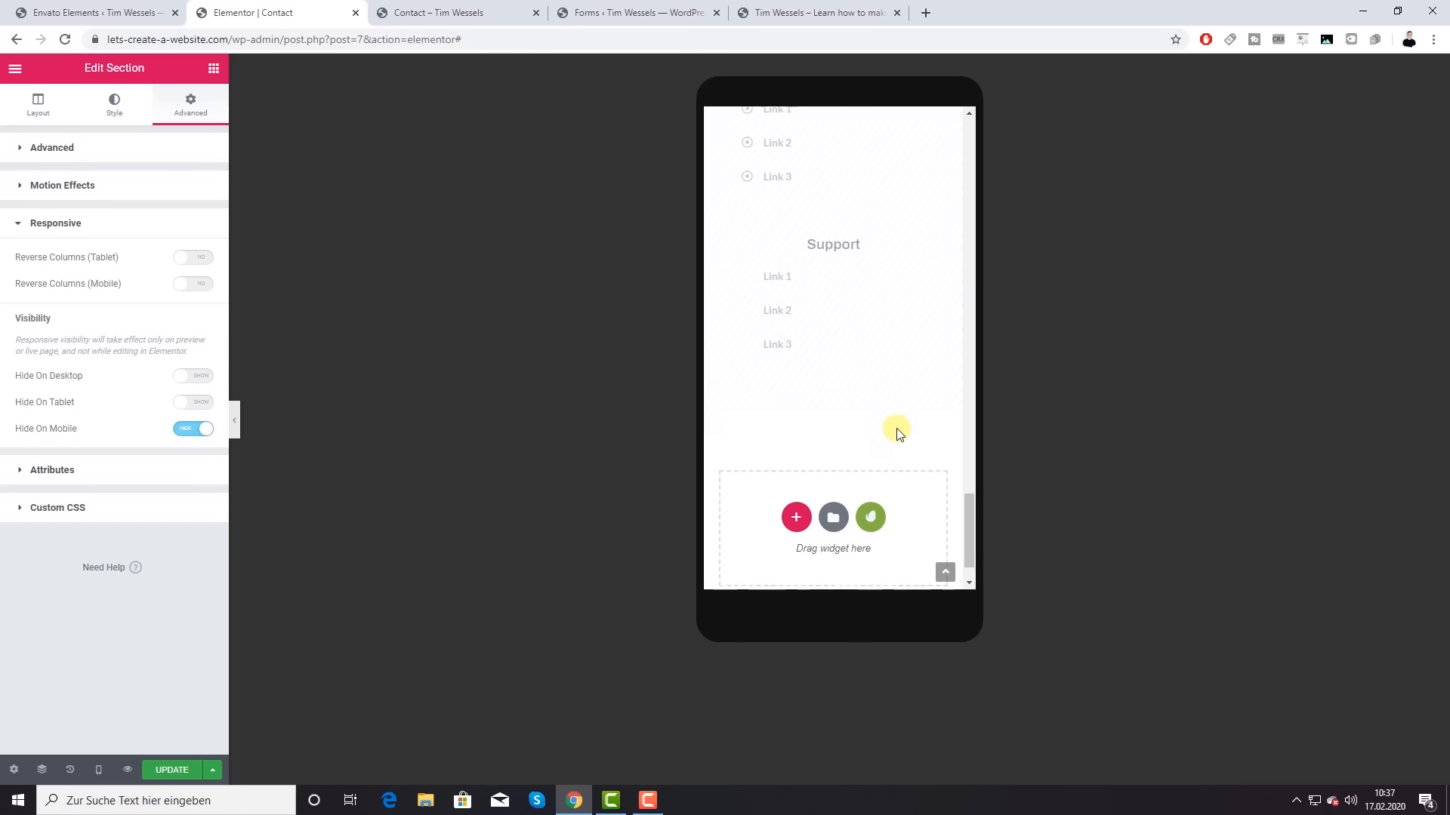
scroll(876, 419, up, 5)
scroll(832, 405, down, 5)
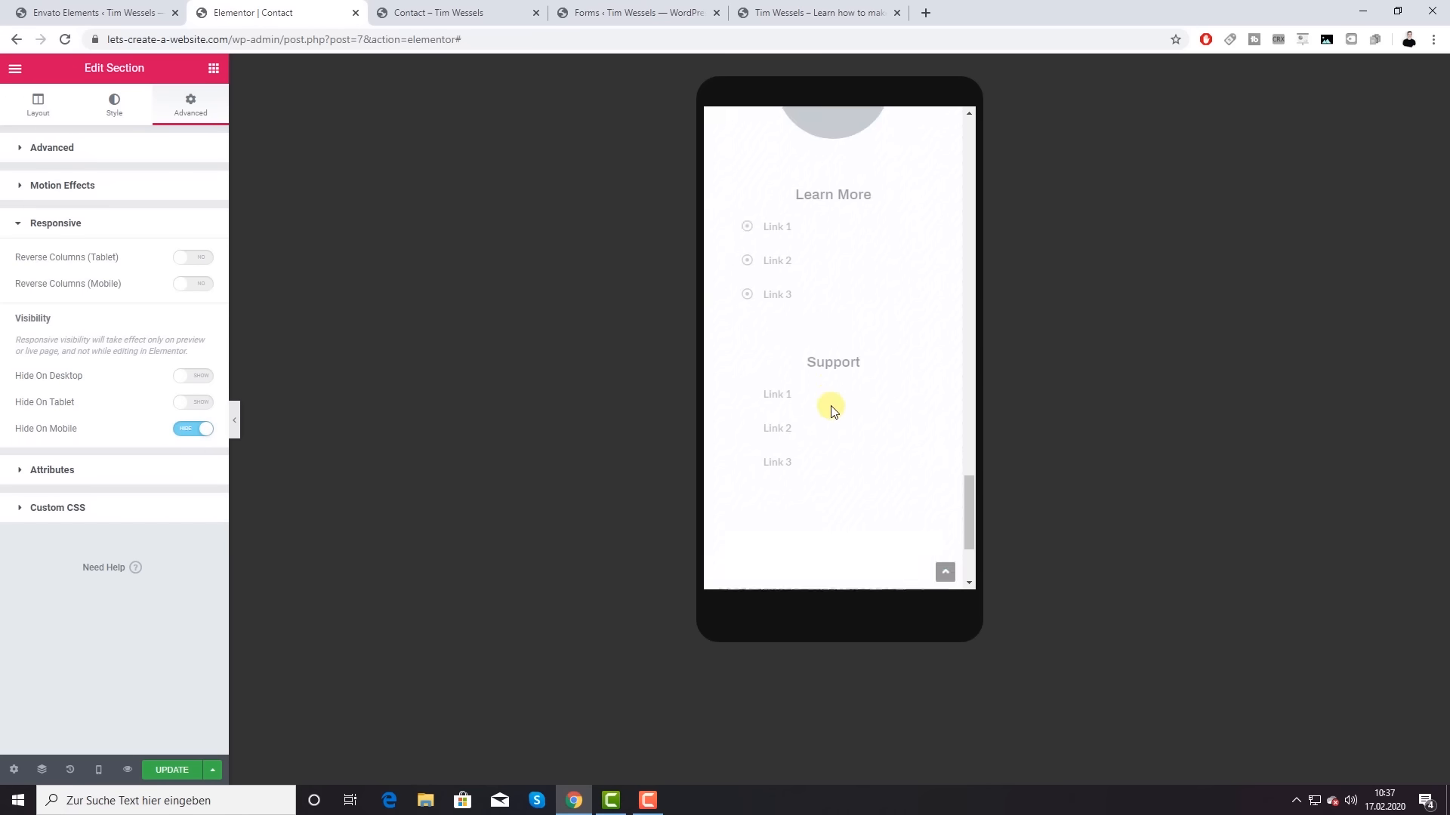
scroll(830, 405, up, 5)
scroll(831, 405, up, 3)
scroll(829, 406, down, 3)
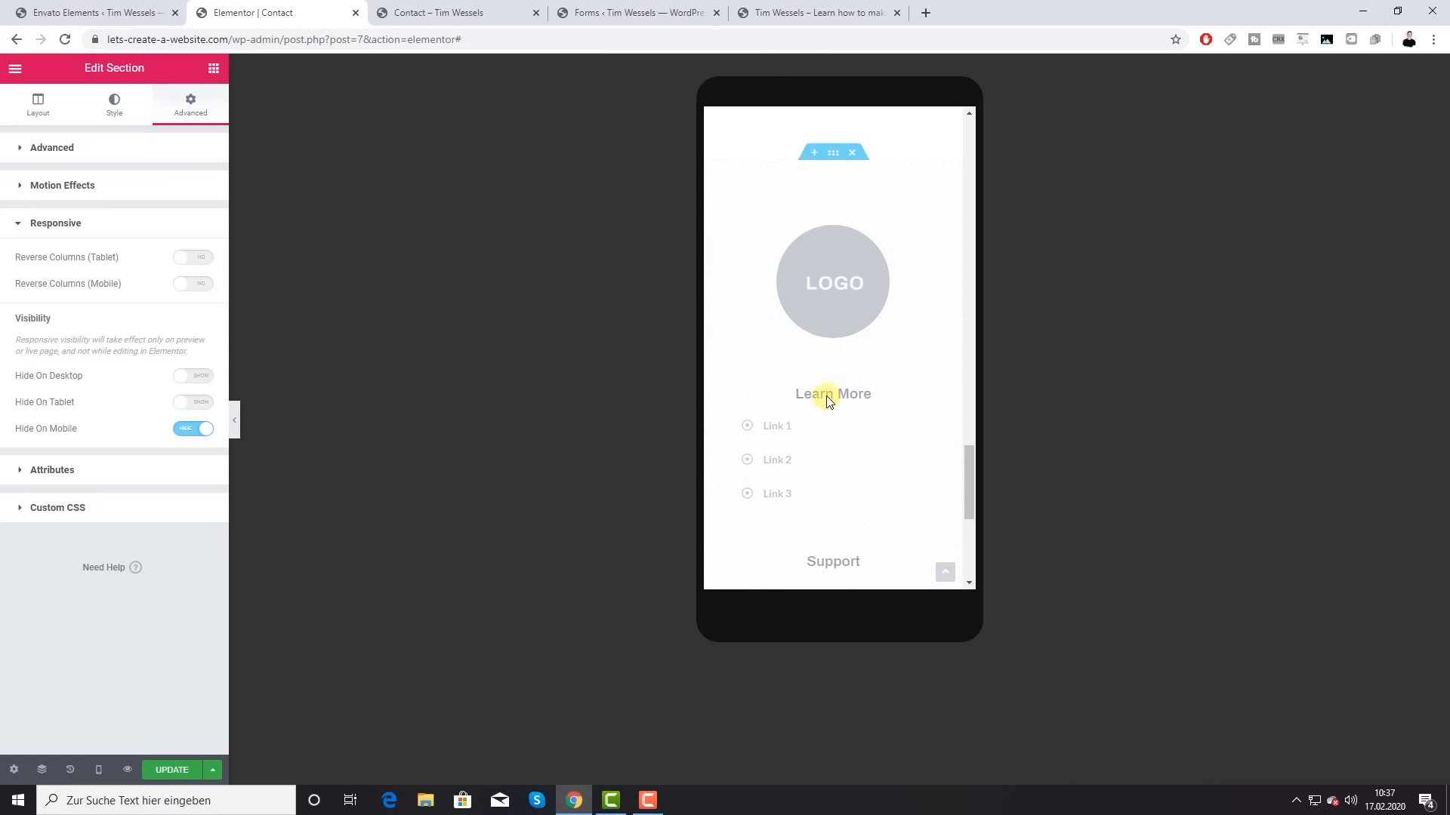
Step: Hide the footer section on desktop instead of mobile and check the bottom of the page in the browser preview
click(195, 379)
click(192, 429)
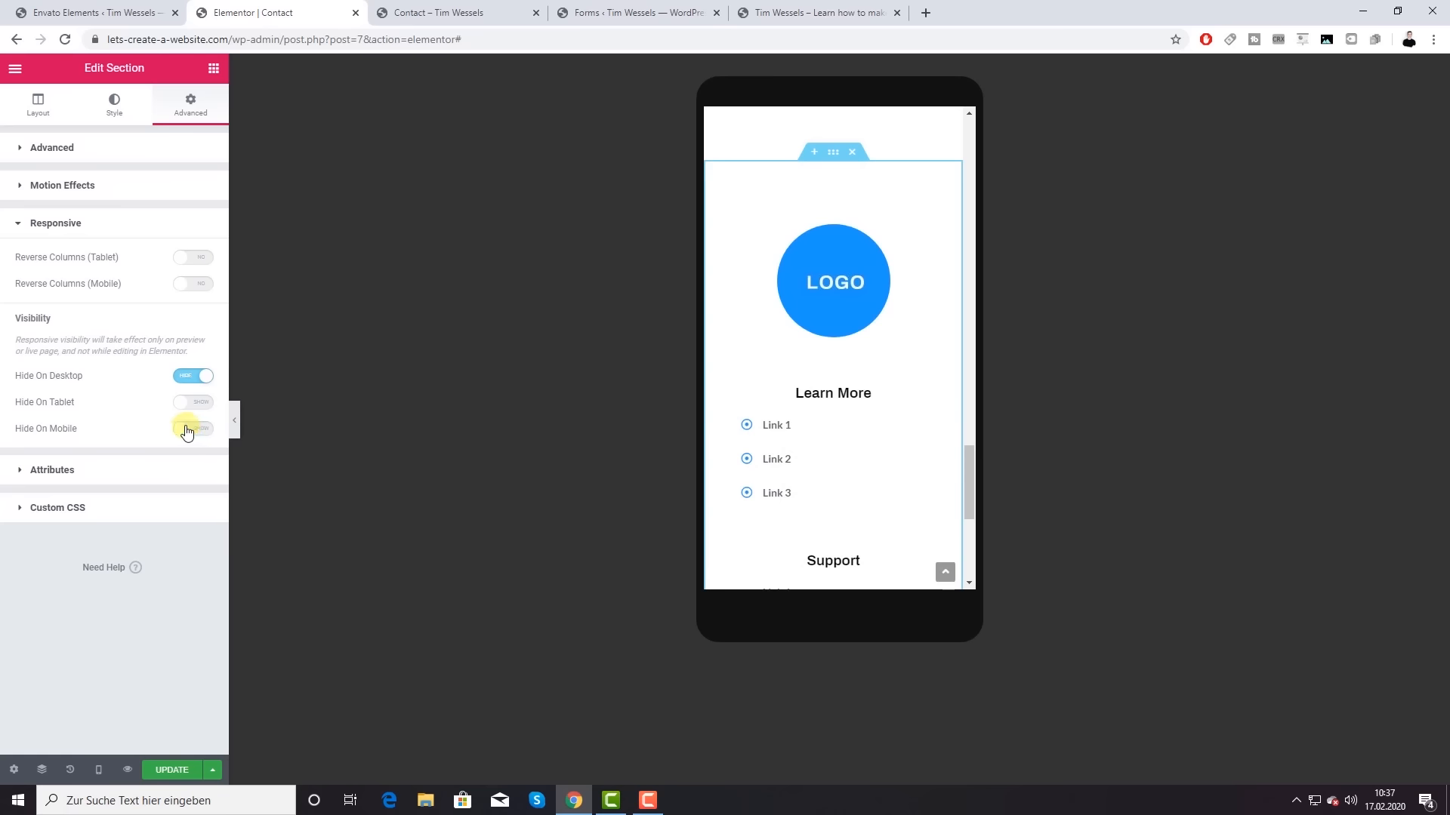
click(127, 770)
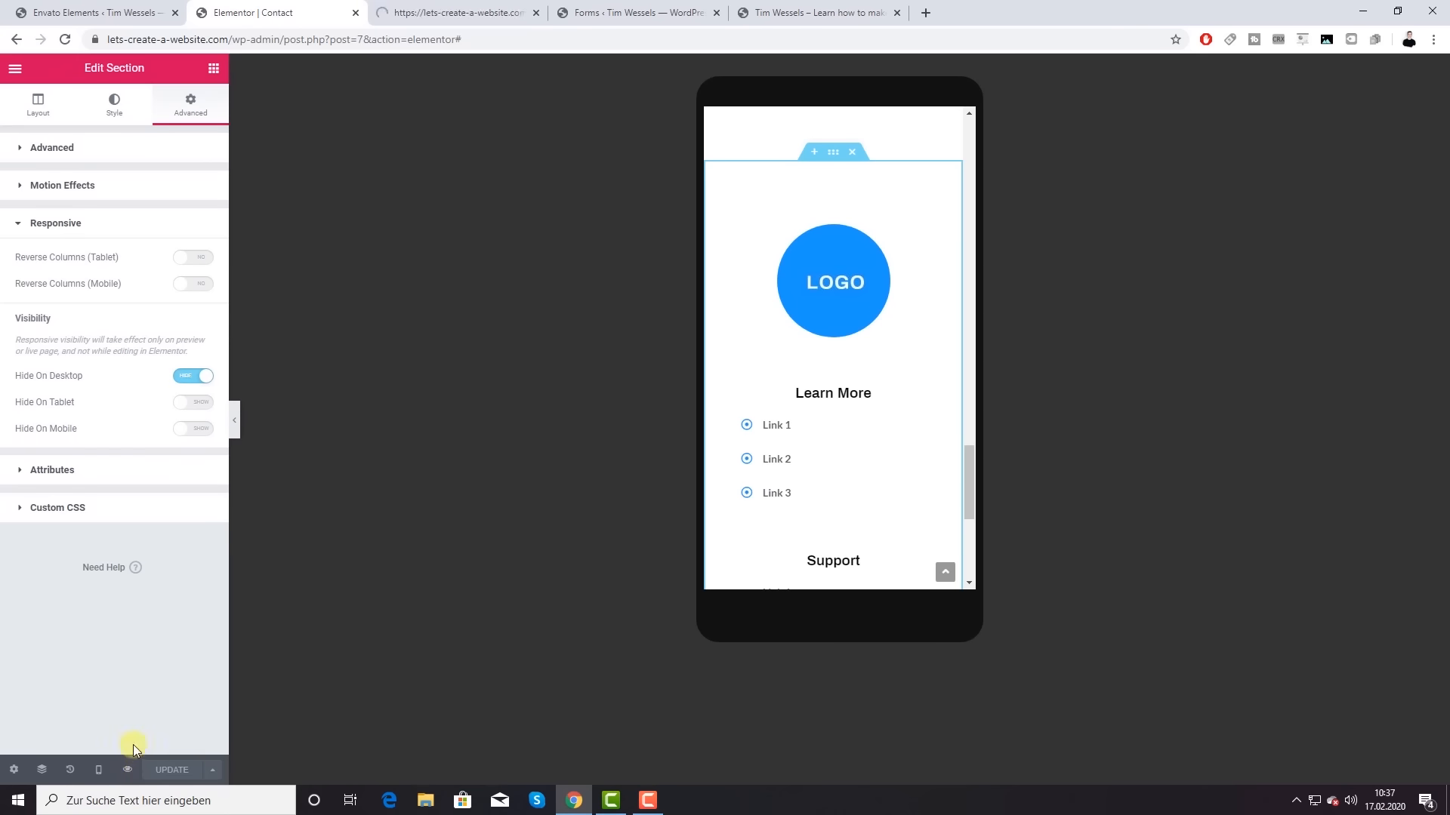
scroll(799, 478, down, 9)
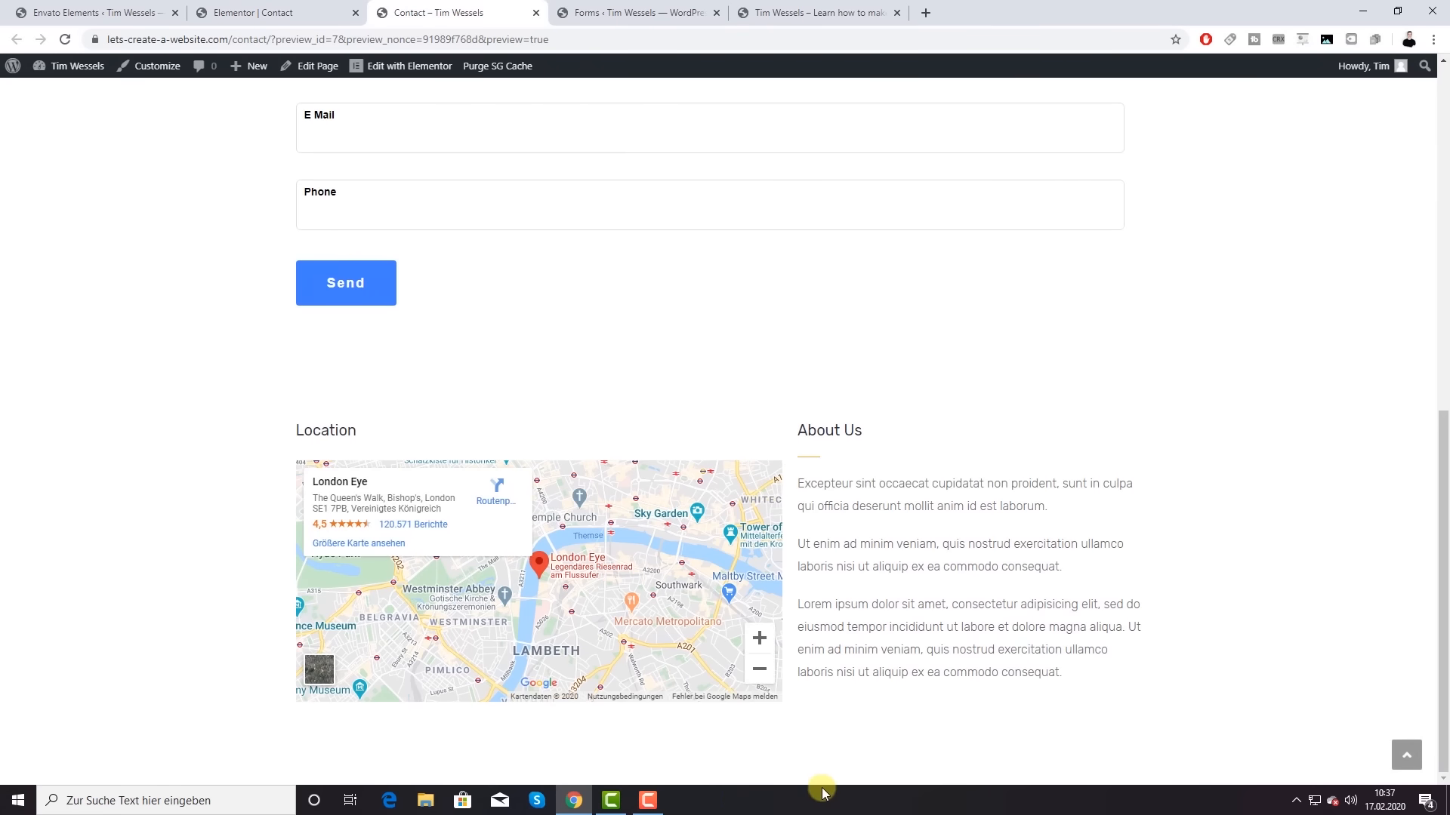
click(257, 13)
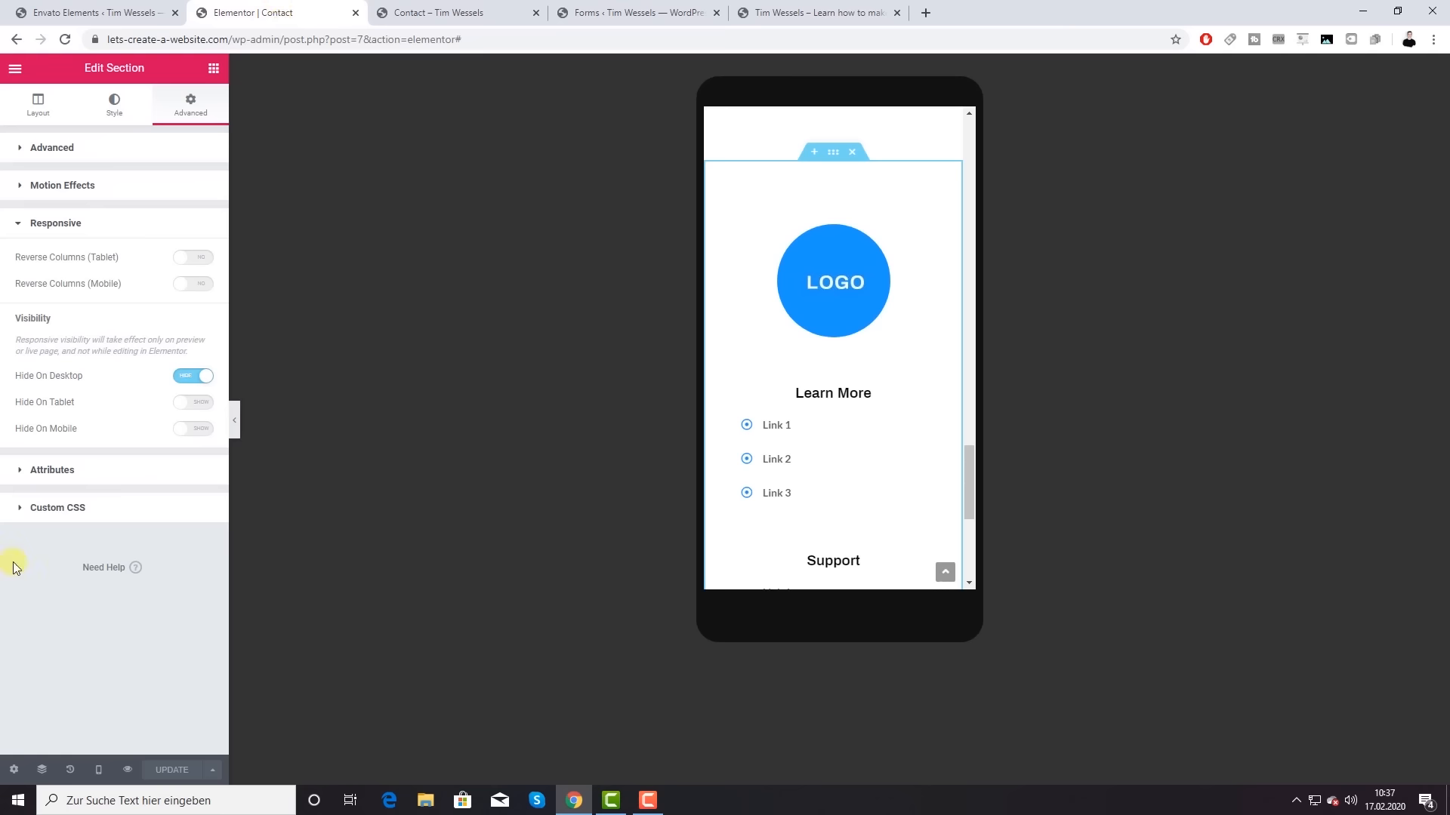
Step: Make the footer section visible on desktop again, update the Contact page and return to the widget list
click(191, 377)
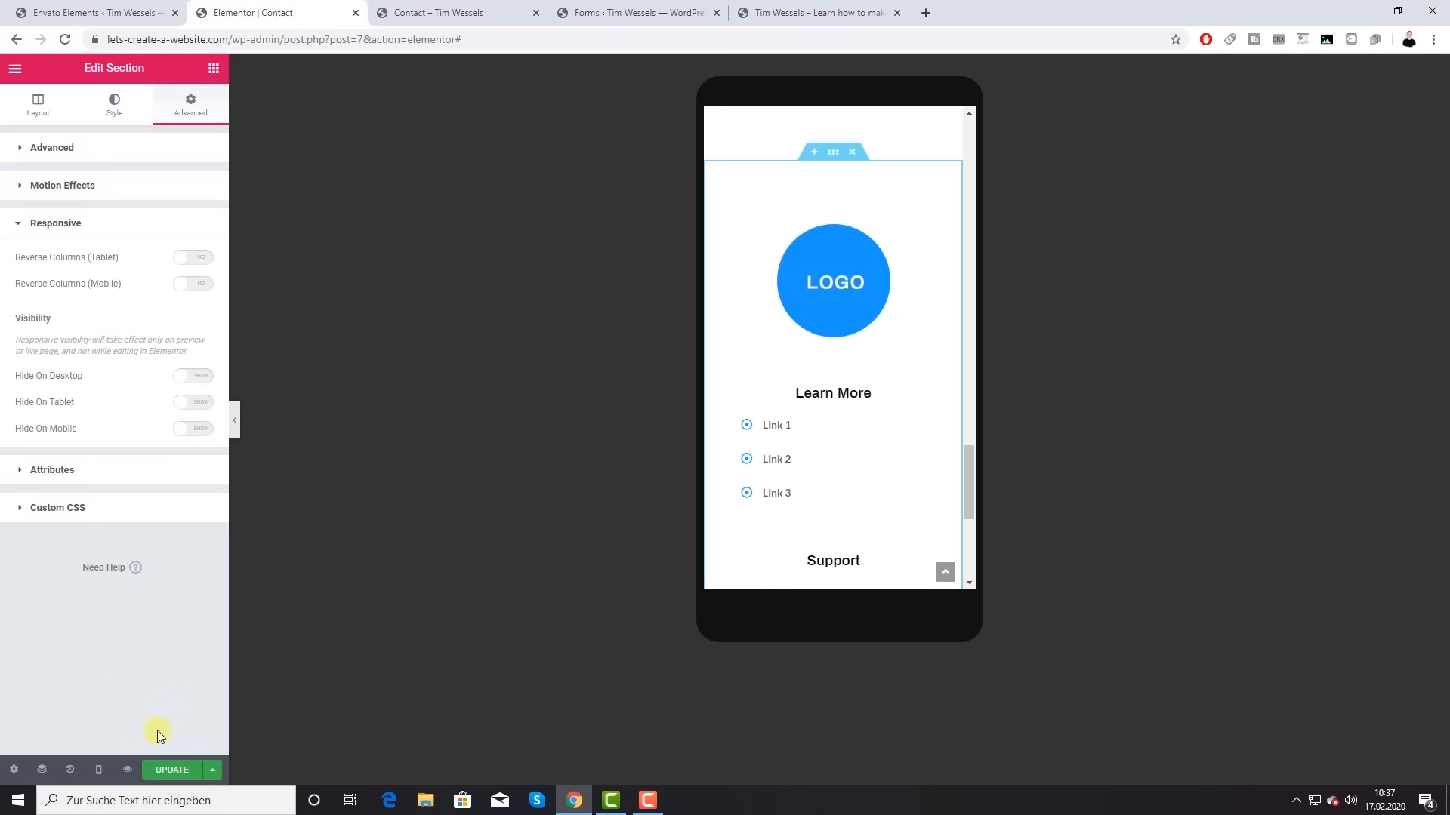
click(170, 782)
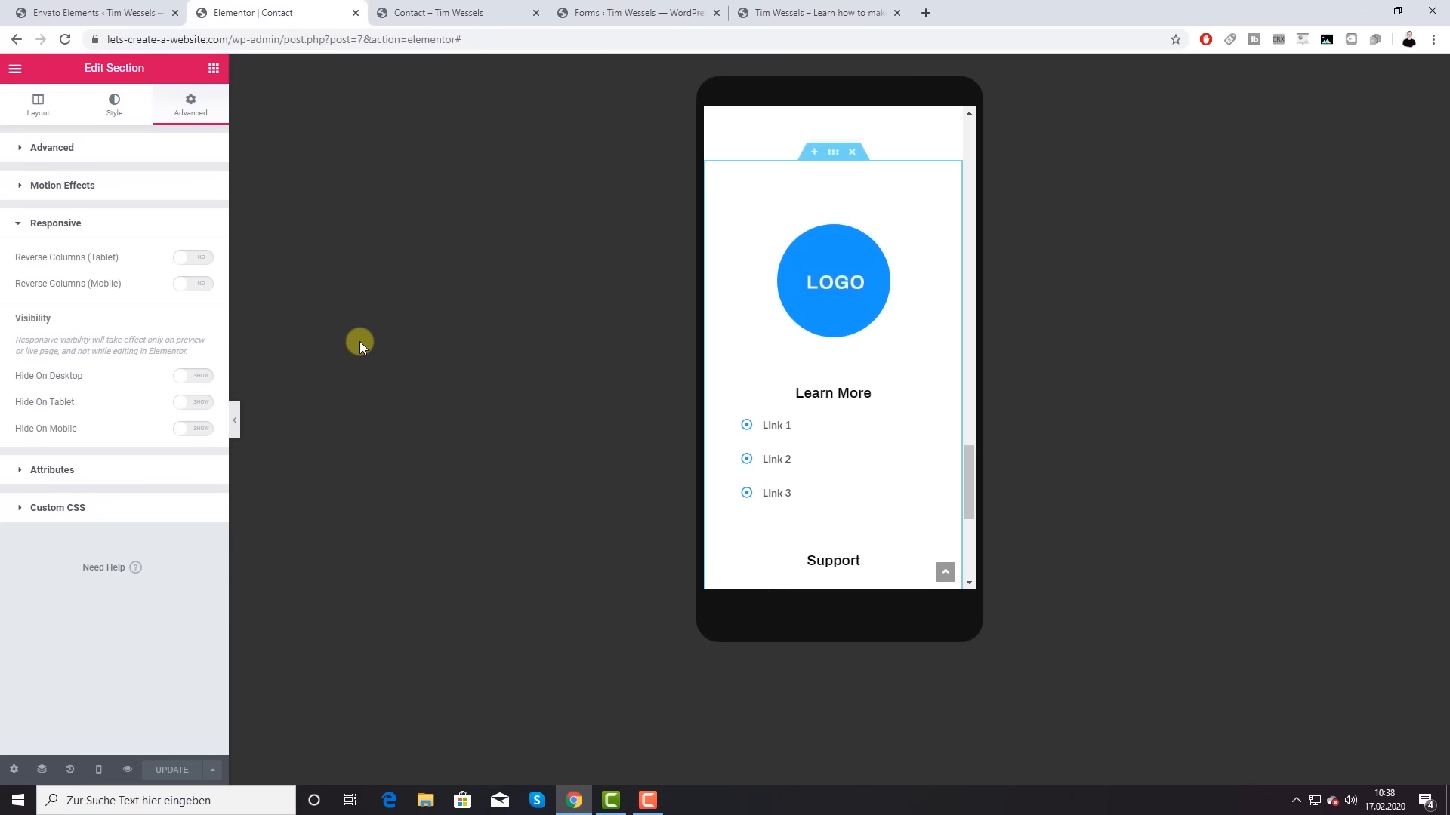
click(214, 70)
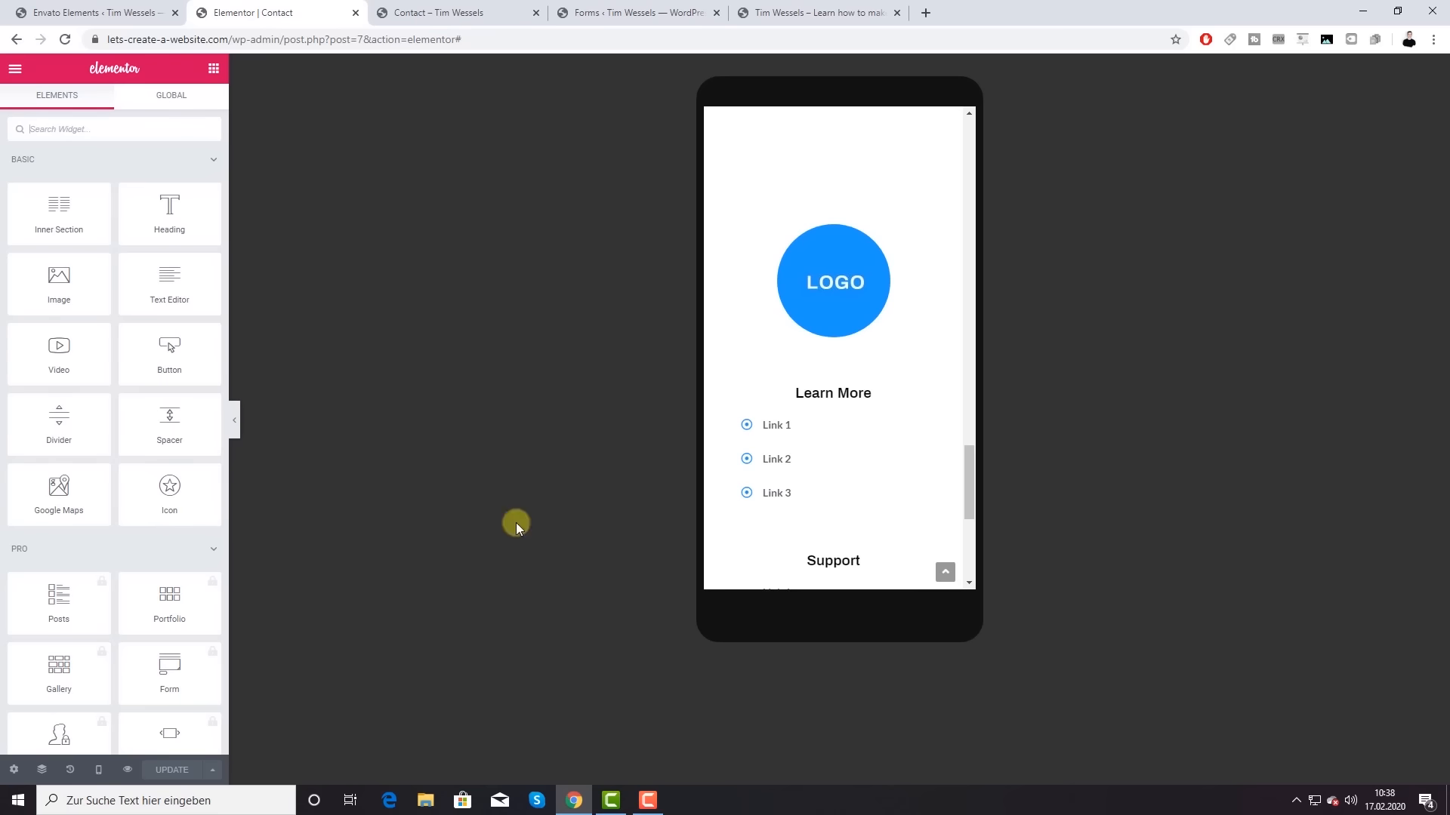
Step: Switch the Contact page to the desktop preview and examine its footer, header, contact details and form
click(100, 765)
click(63, 680)
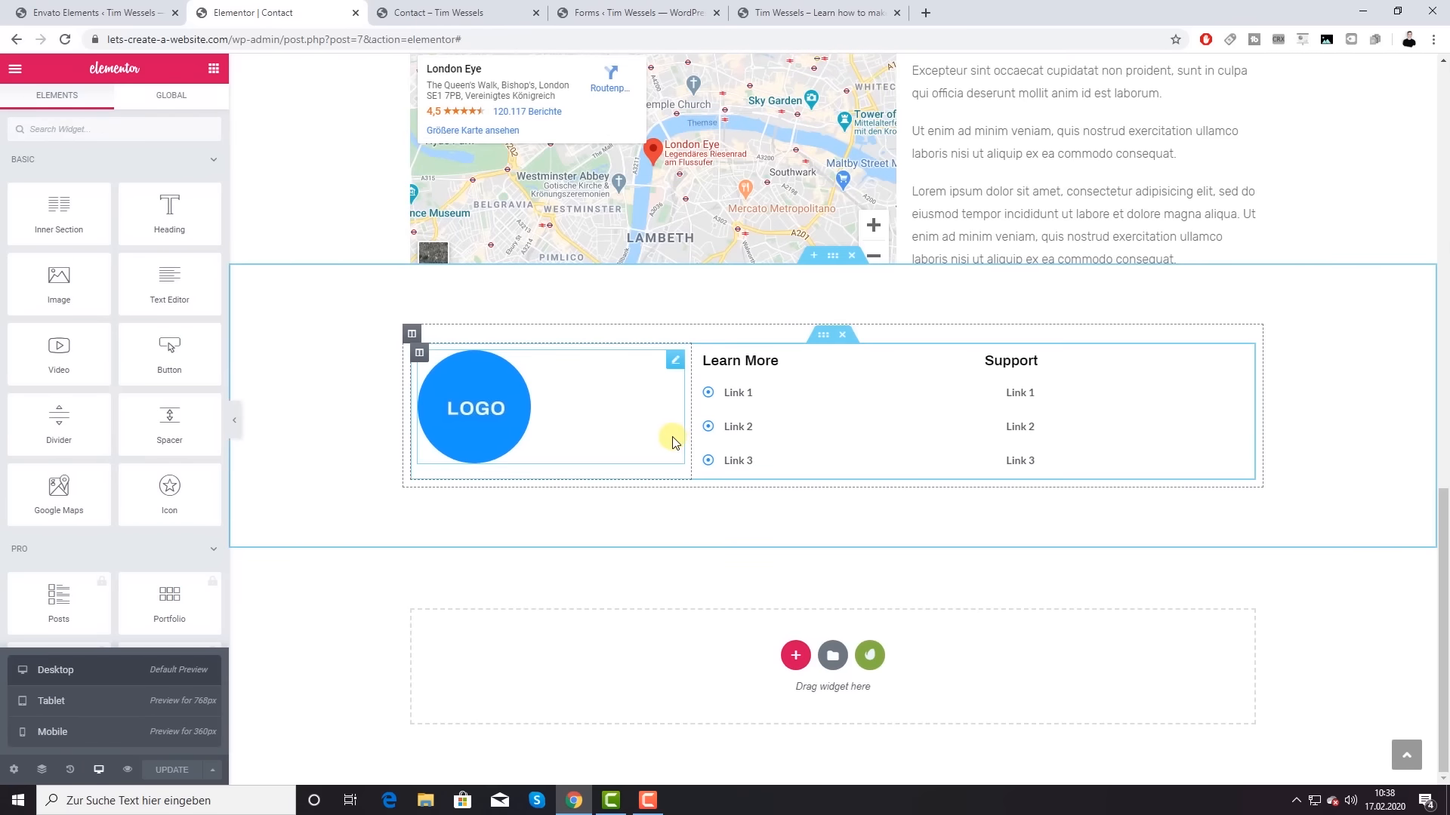
scroll(675, 442, up, 15)
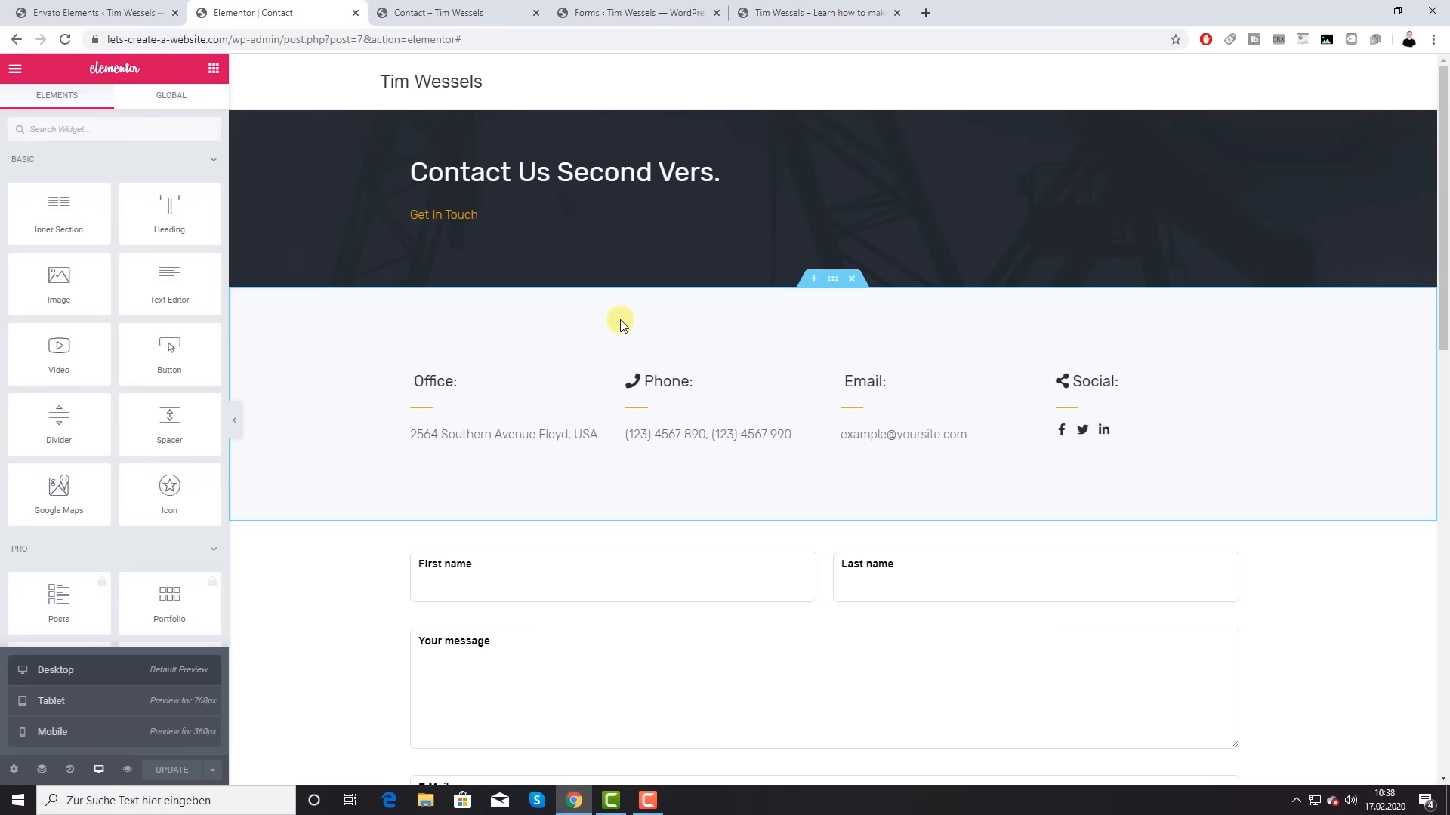
scroll(835, 431, down, 4)
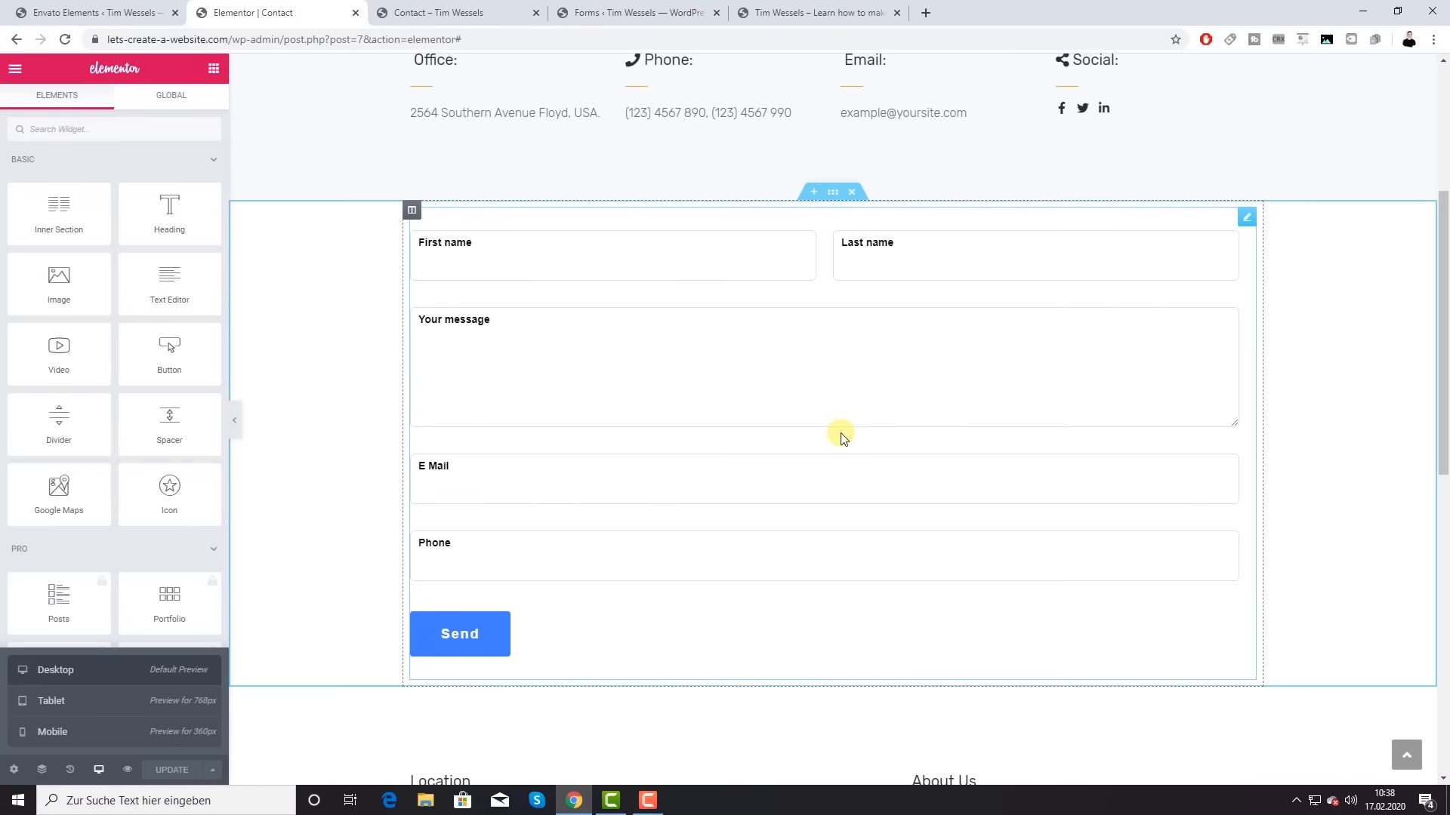
scroll(829, 437, up, 4)
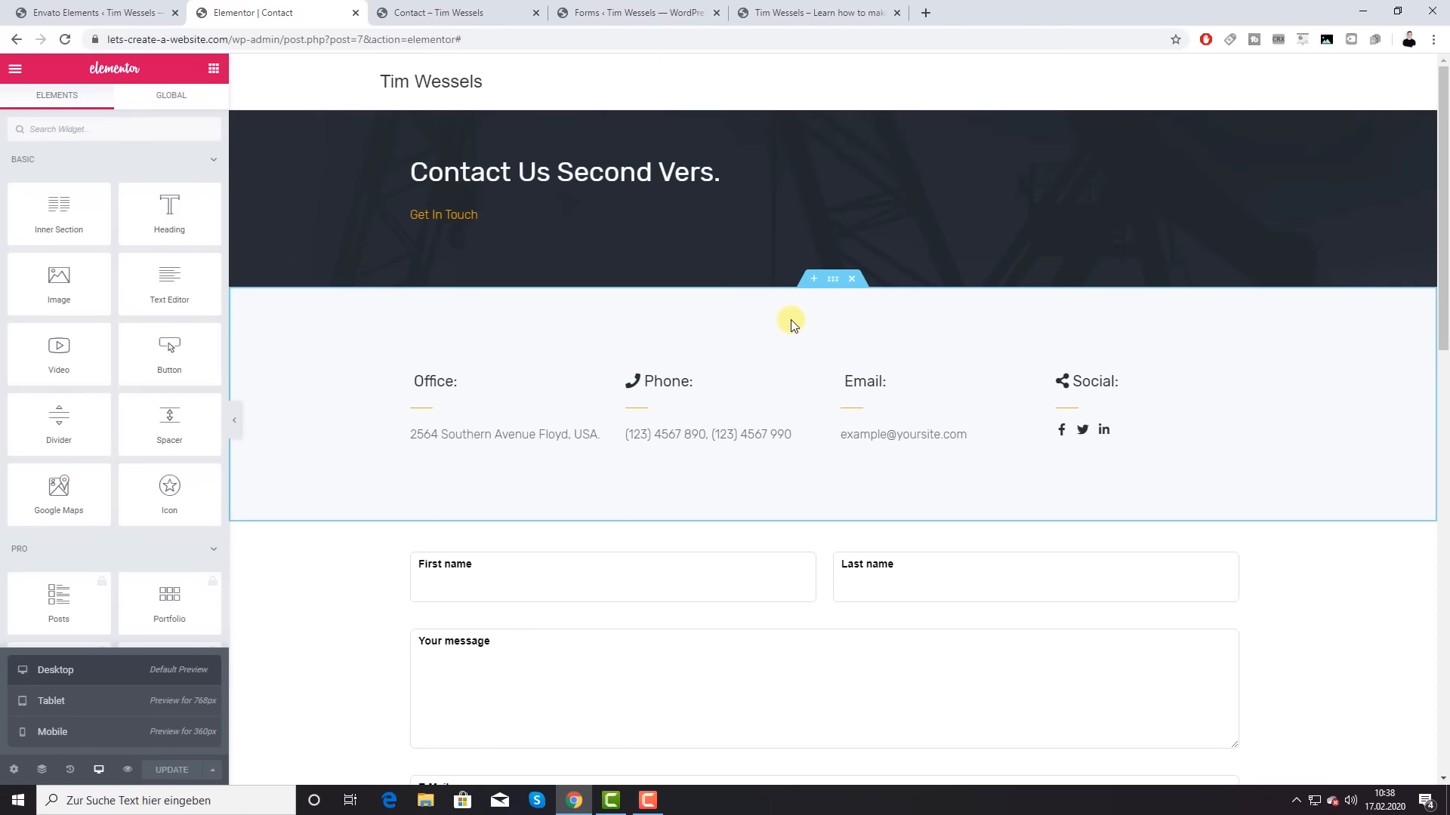
Step: View the editing options available for the Phone heading and review the whole desktop page down to the footer and back
right_click(680, 384)
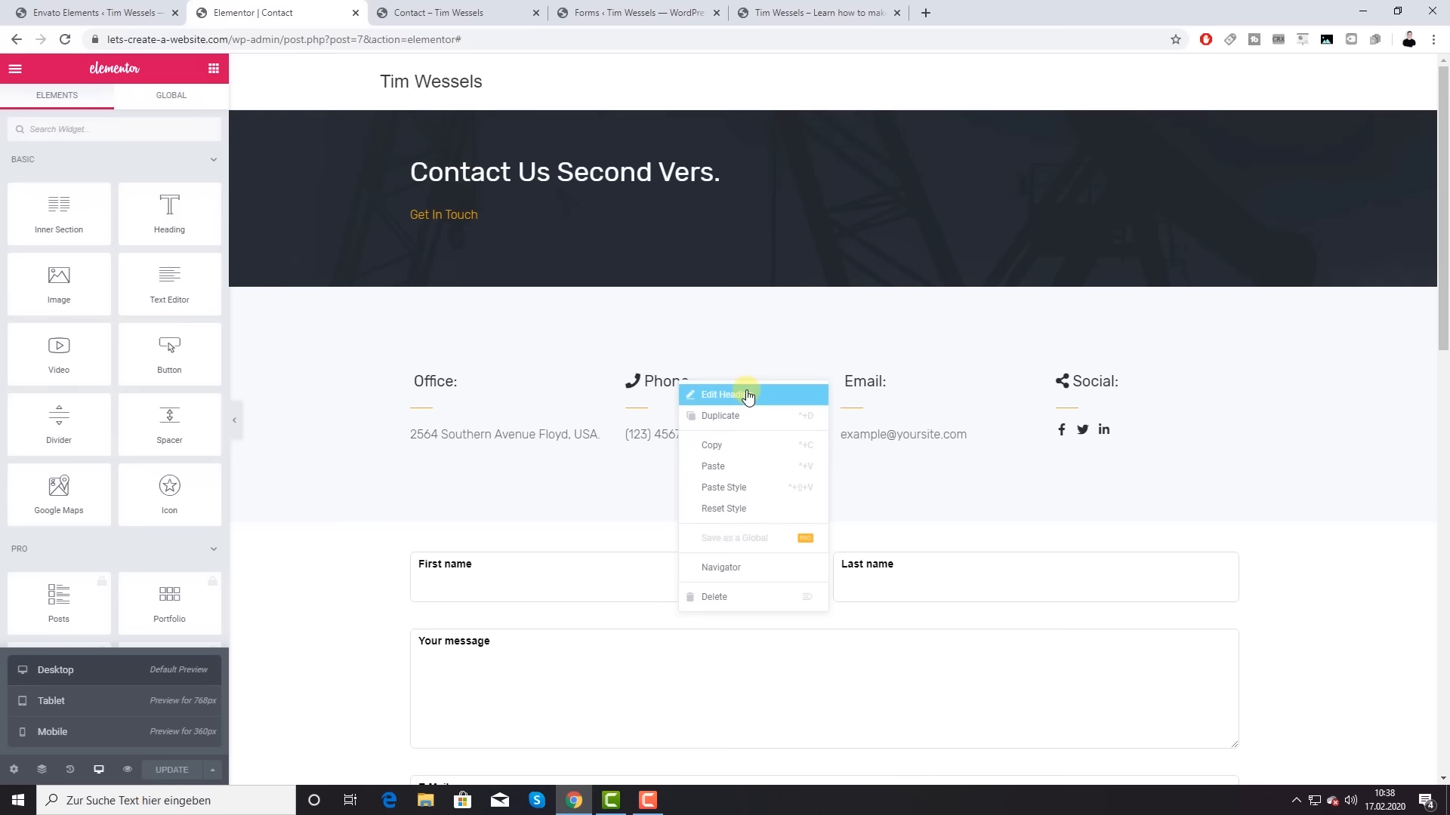
click(623, 327)
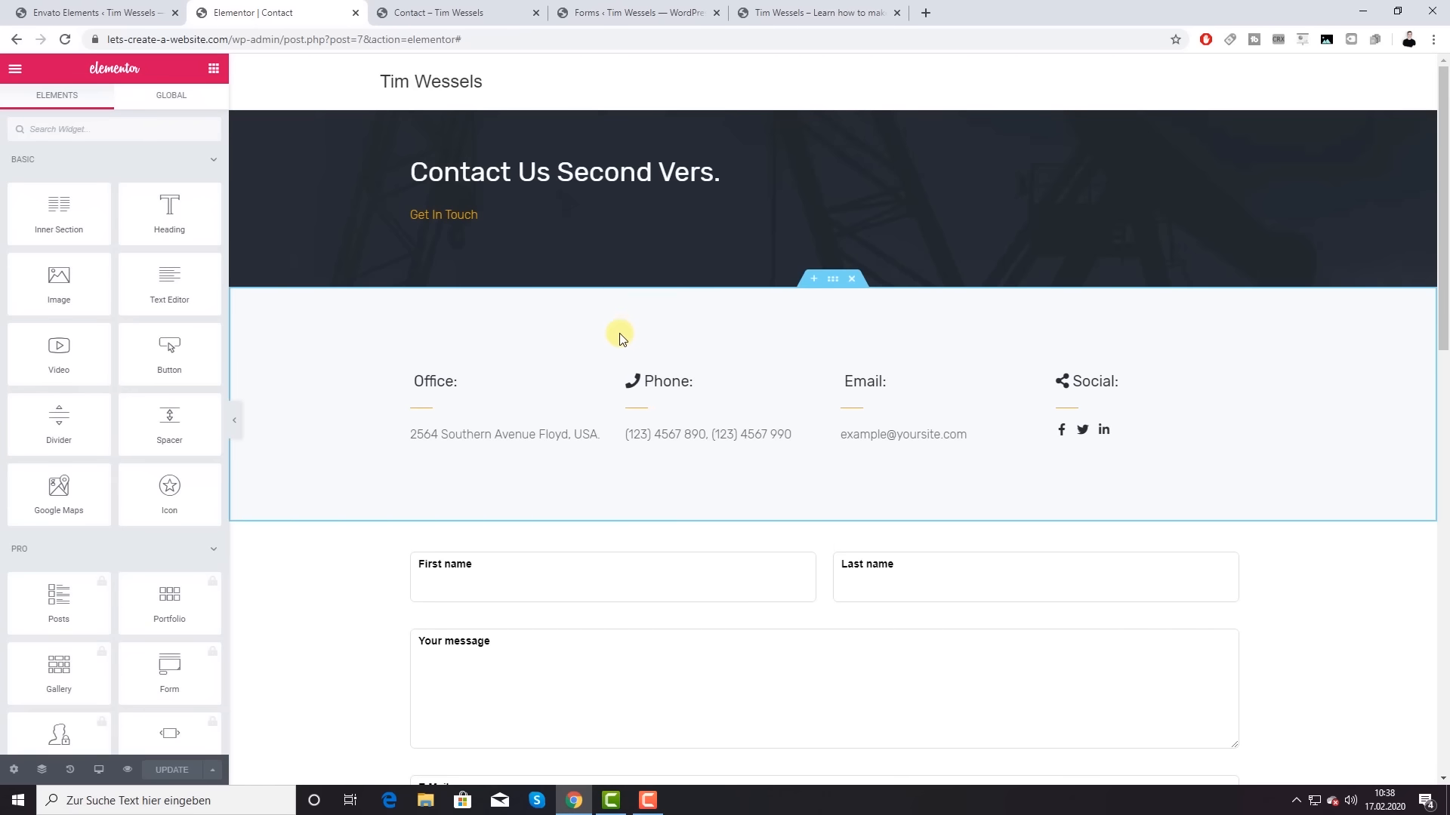
scroll(621, 337, down, 4)
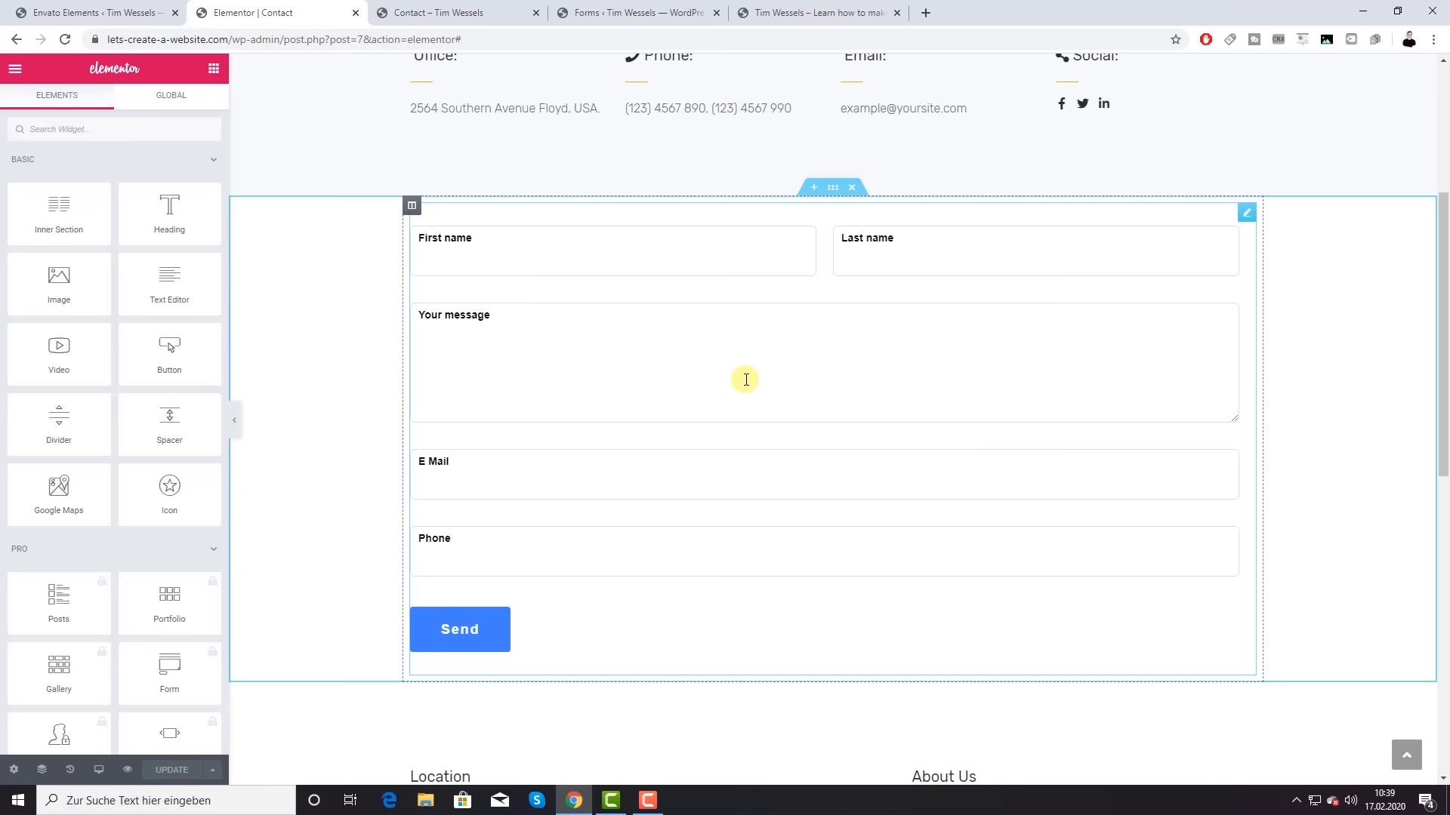
scroll(740, 374, down, 10)
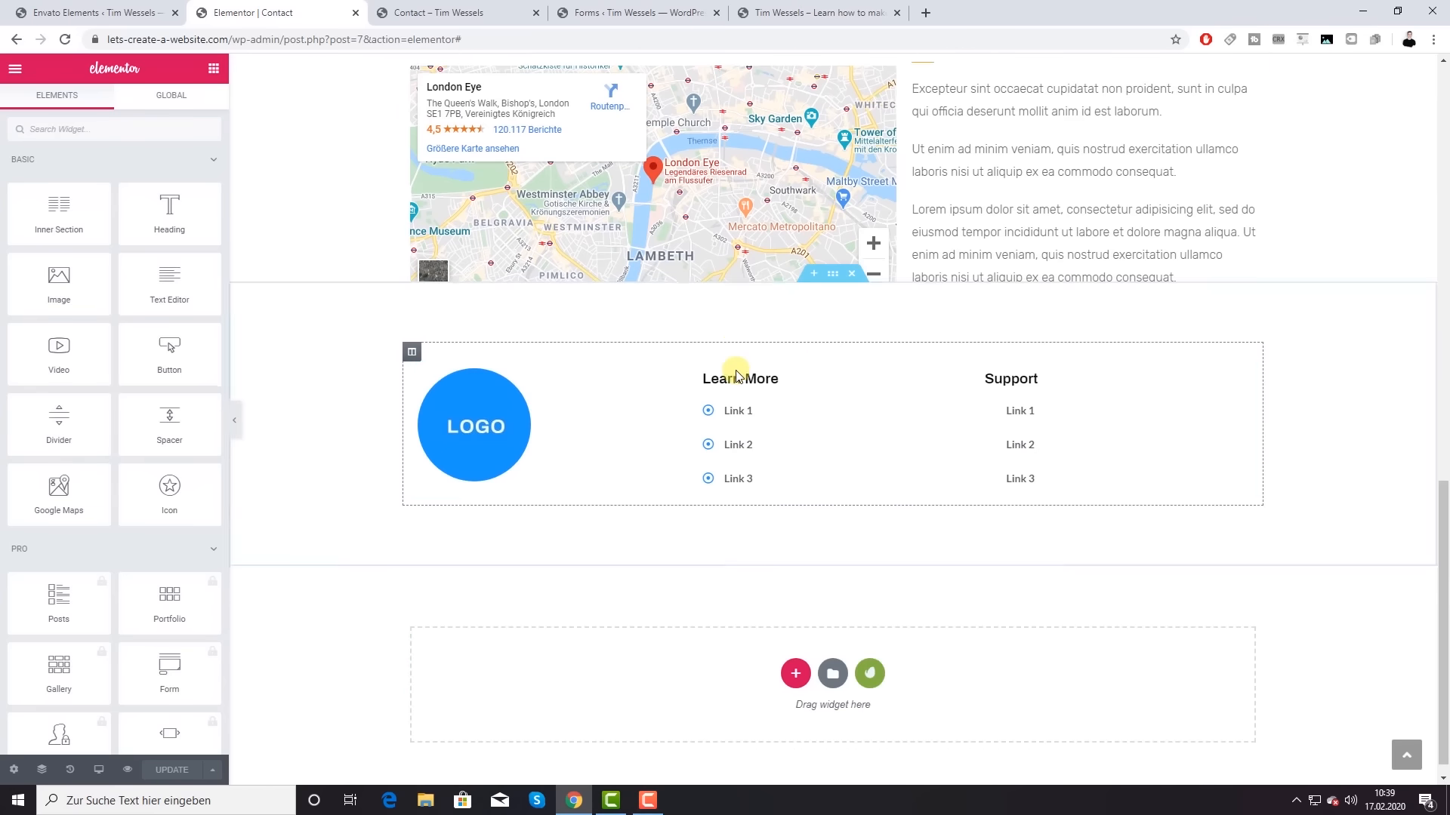
scroll(836, 416, up, 15)
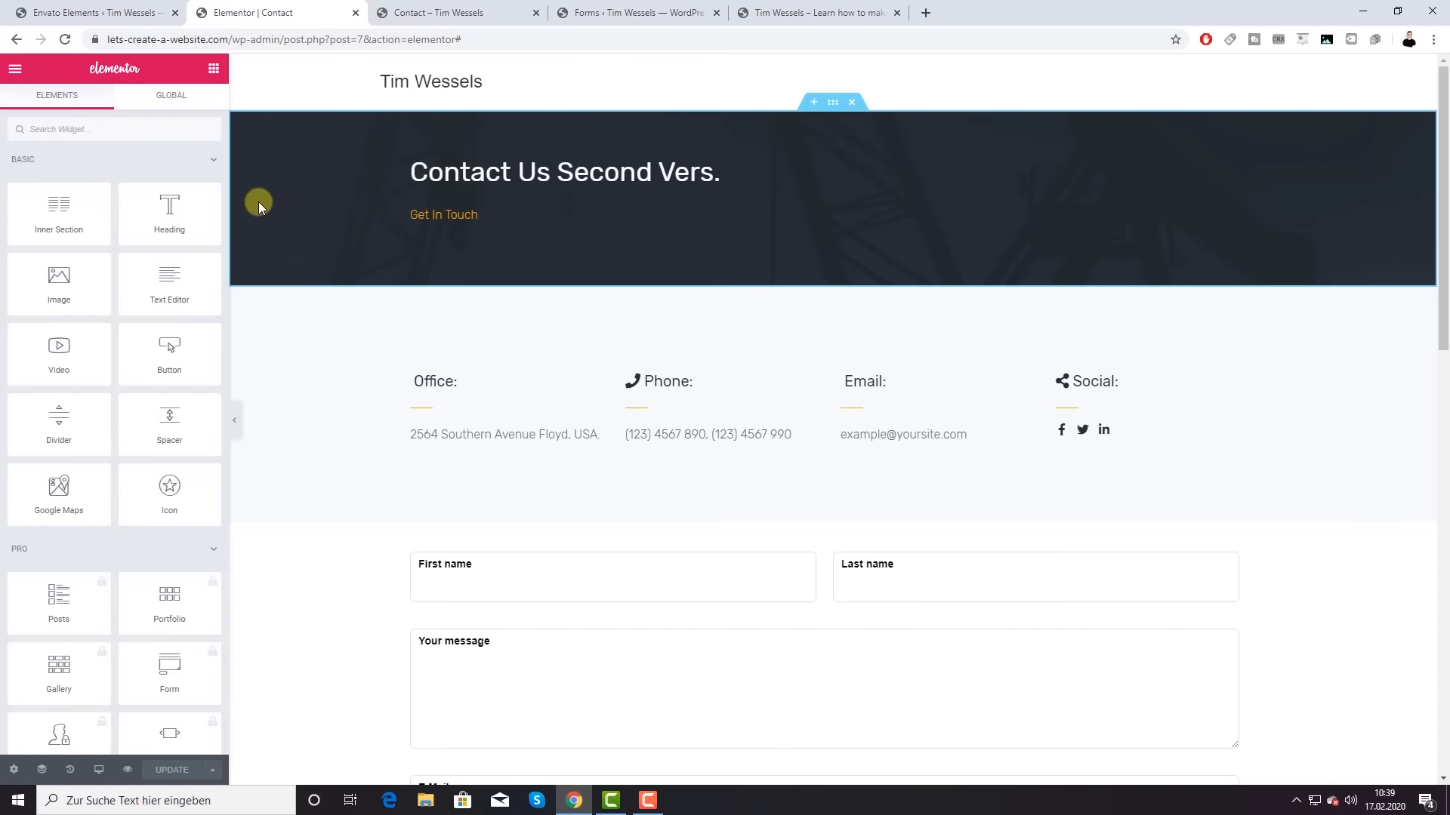
scroll(355, 362, down, 15)
scroll(348, 355, up, 8)
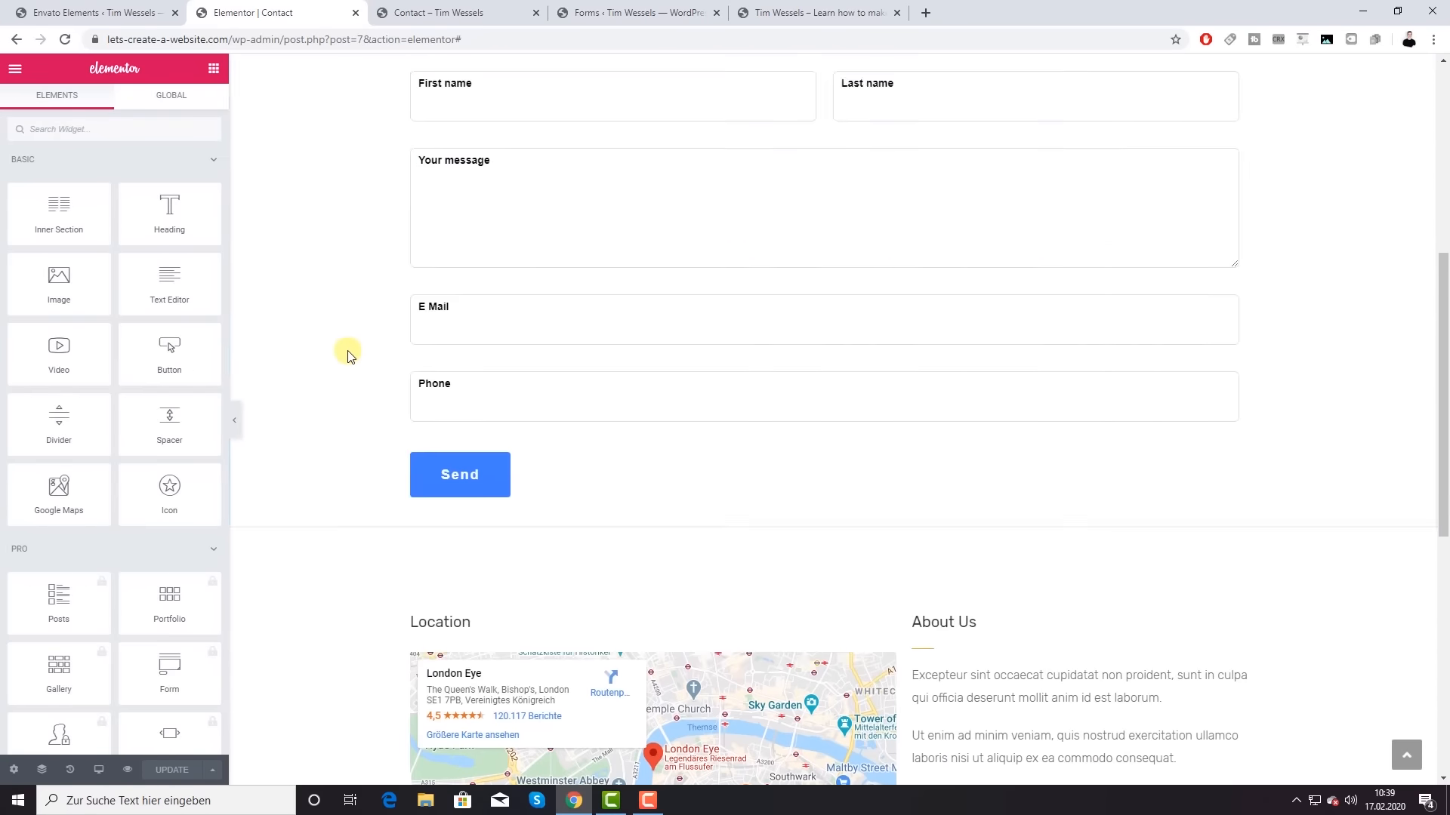
scroll(348, 355, up, 6)
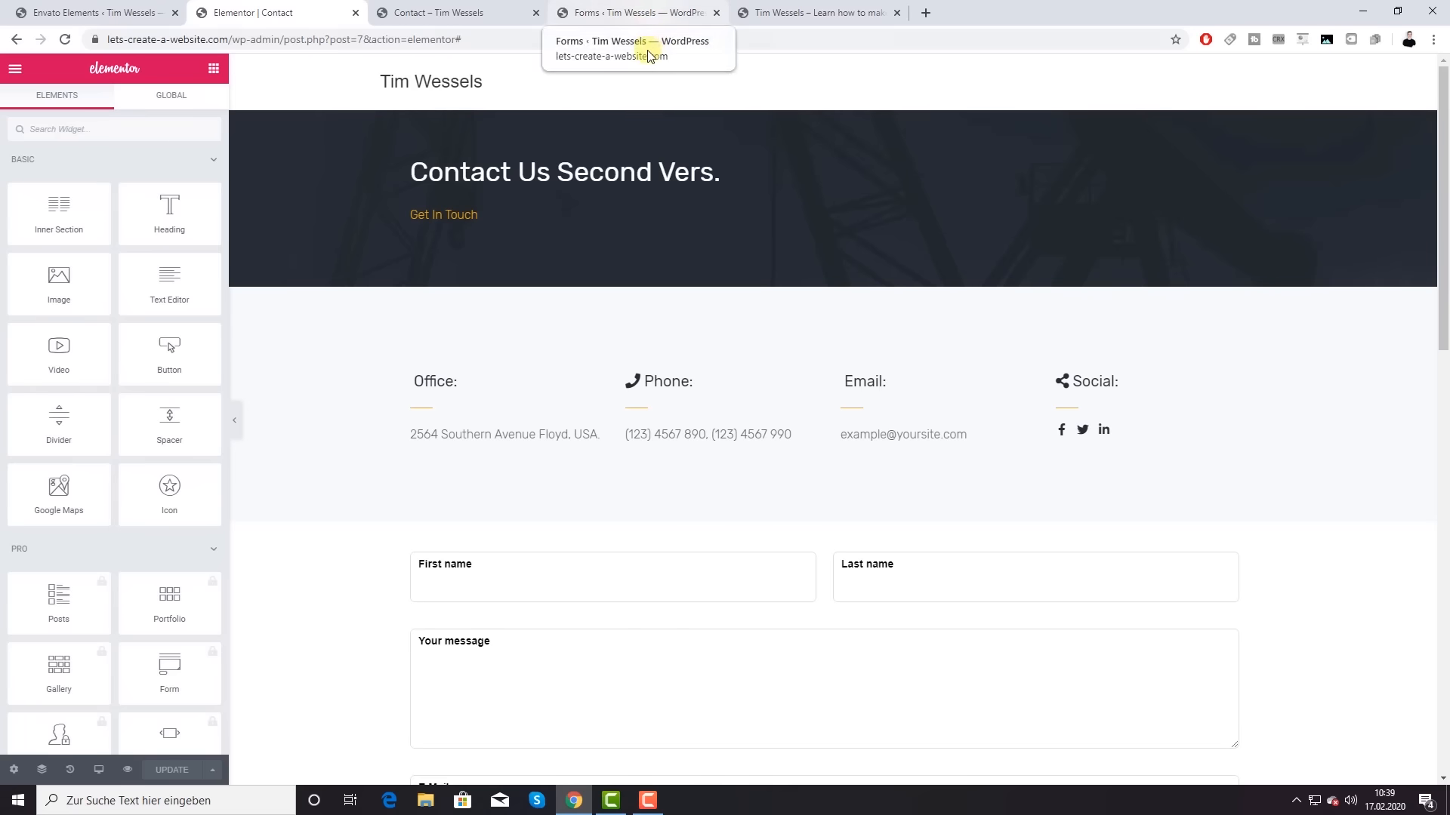
Step: Switch to the live homepage of the website and reload it
click(826, 12)
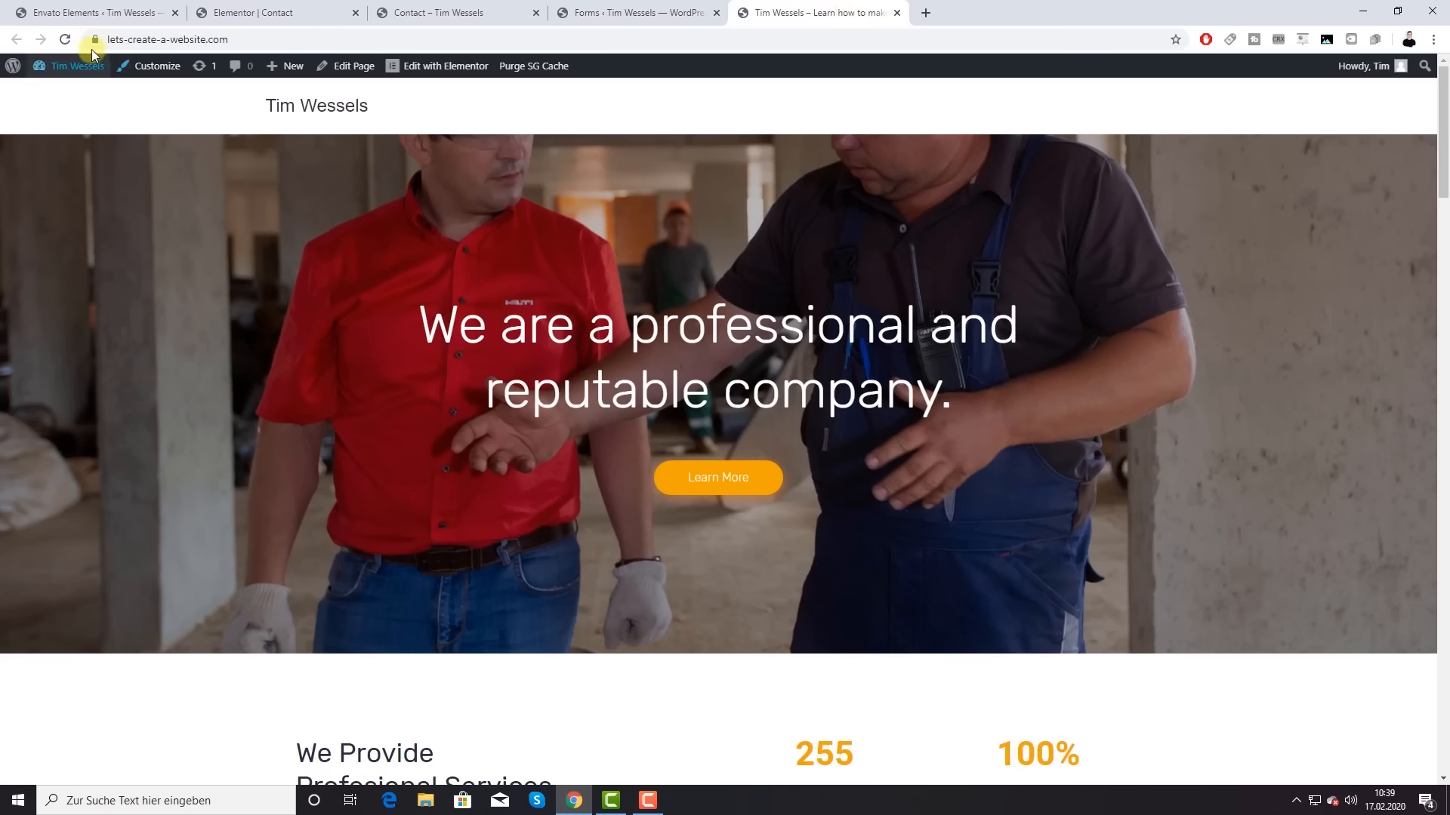
click(65, 39)
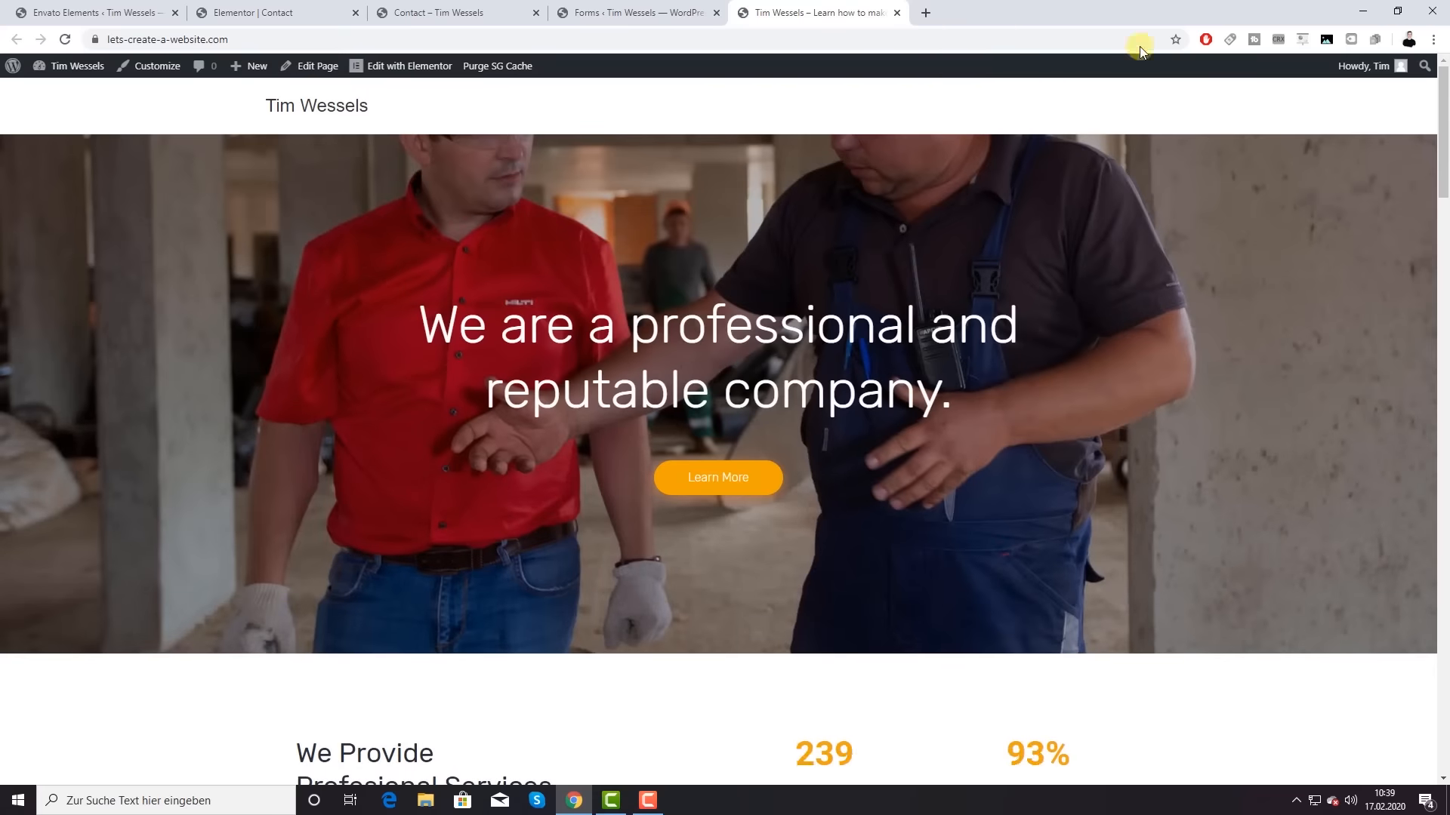
Step: Look over the live homepage, follow its Work with us button and examine the Contact page's form and contact details
scroll(986, 269, down, 9)
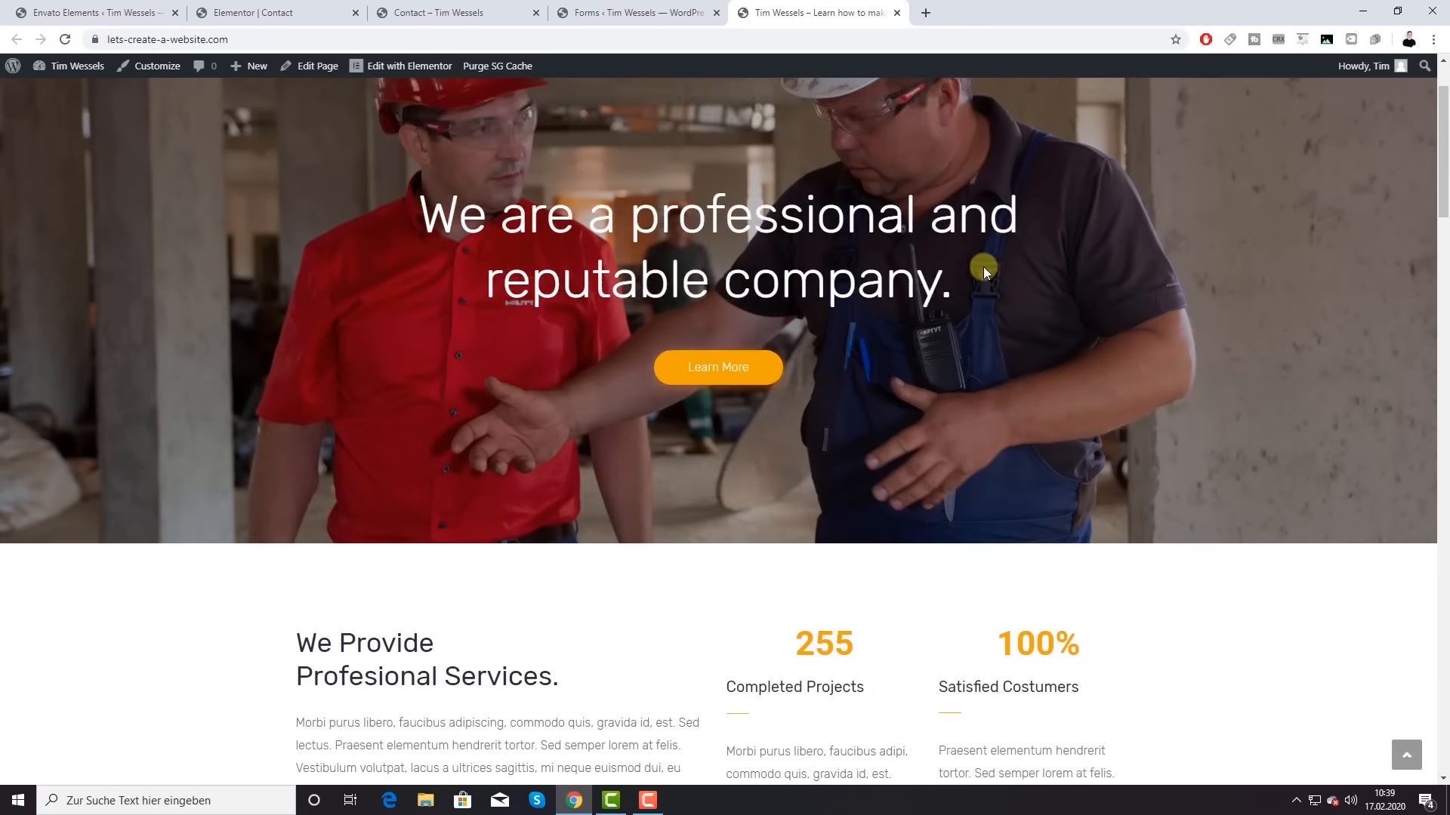
scroll(968, 272, up, 8)
click(706, 434)
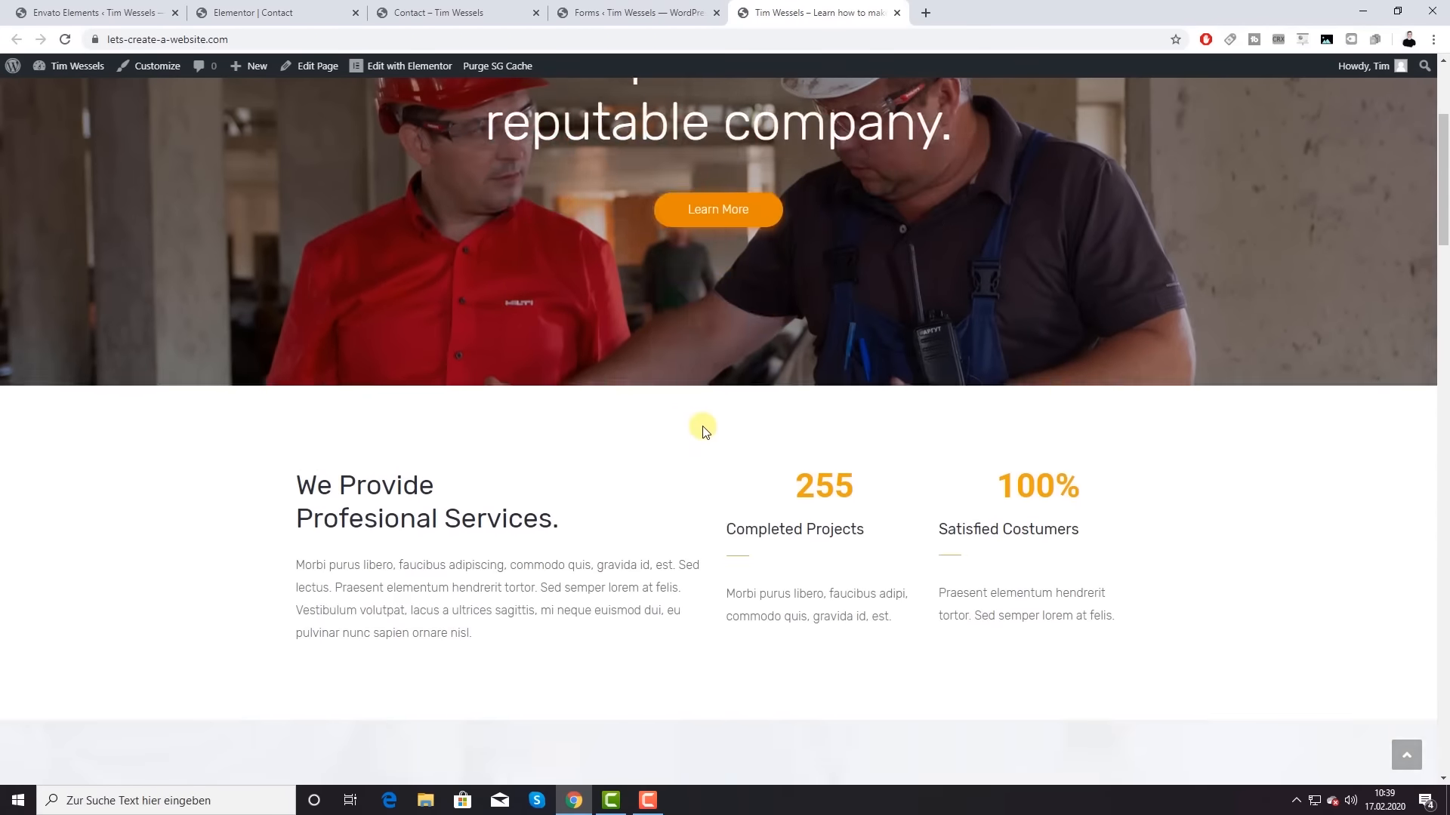
scroll(808, 383, up, 6)
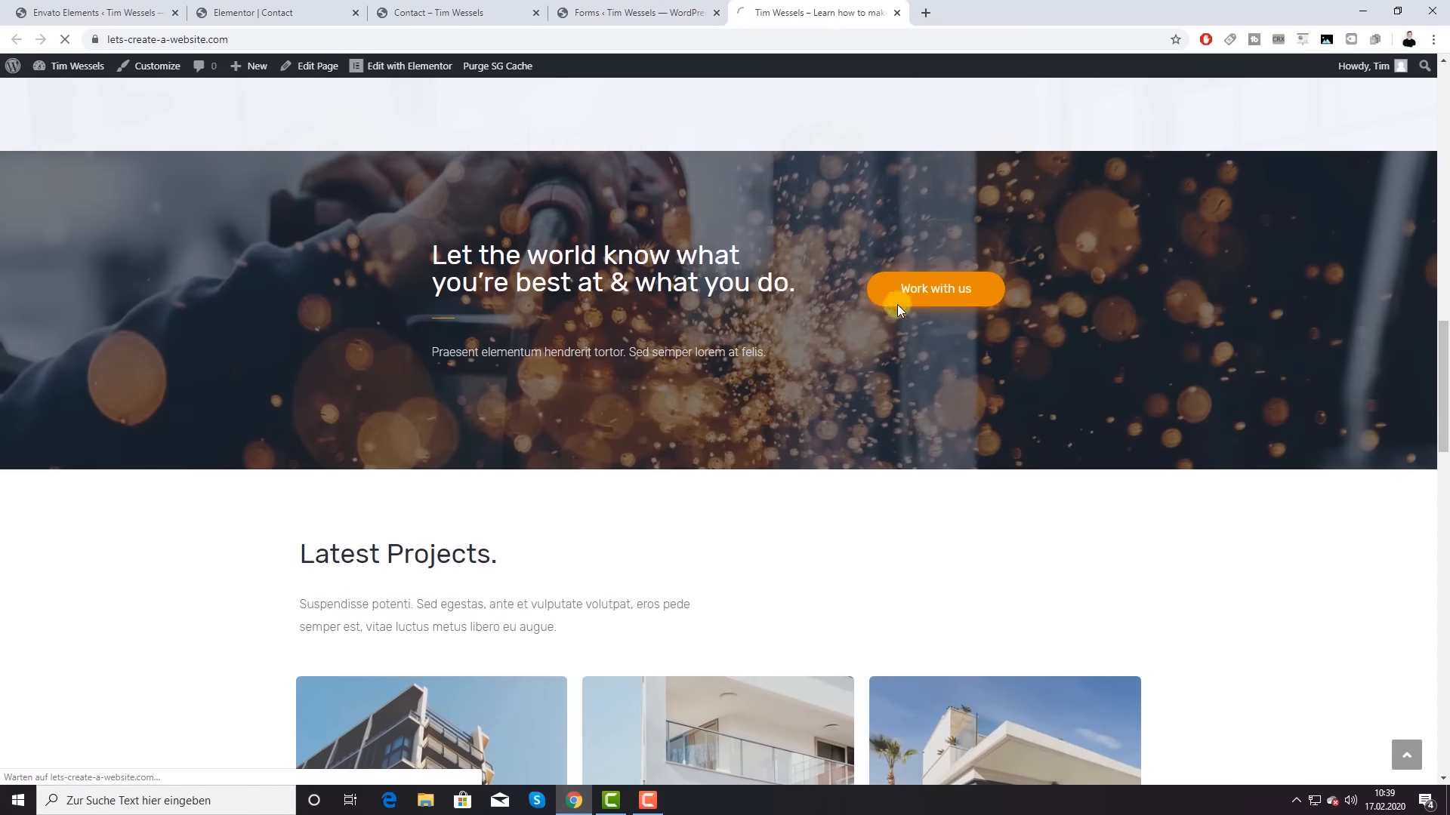
click(898, 302)
scroll(783, 303, down, 11)
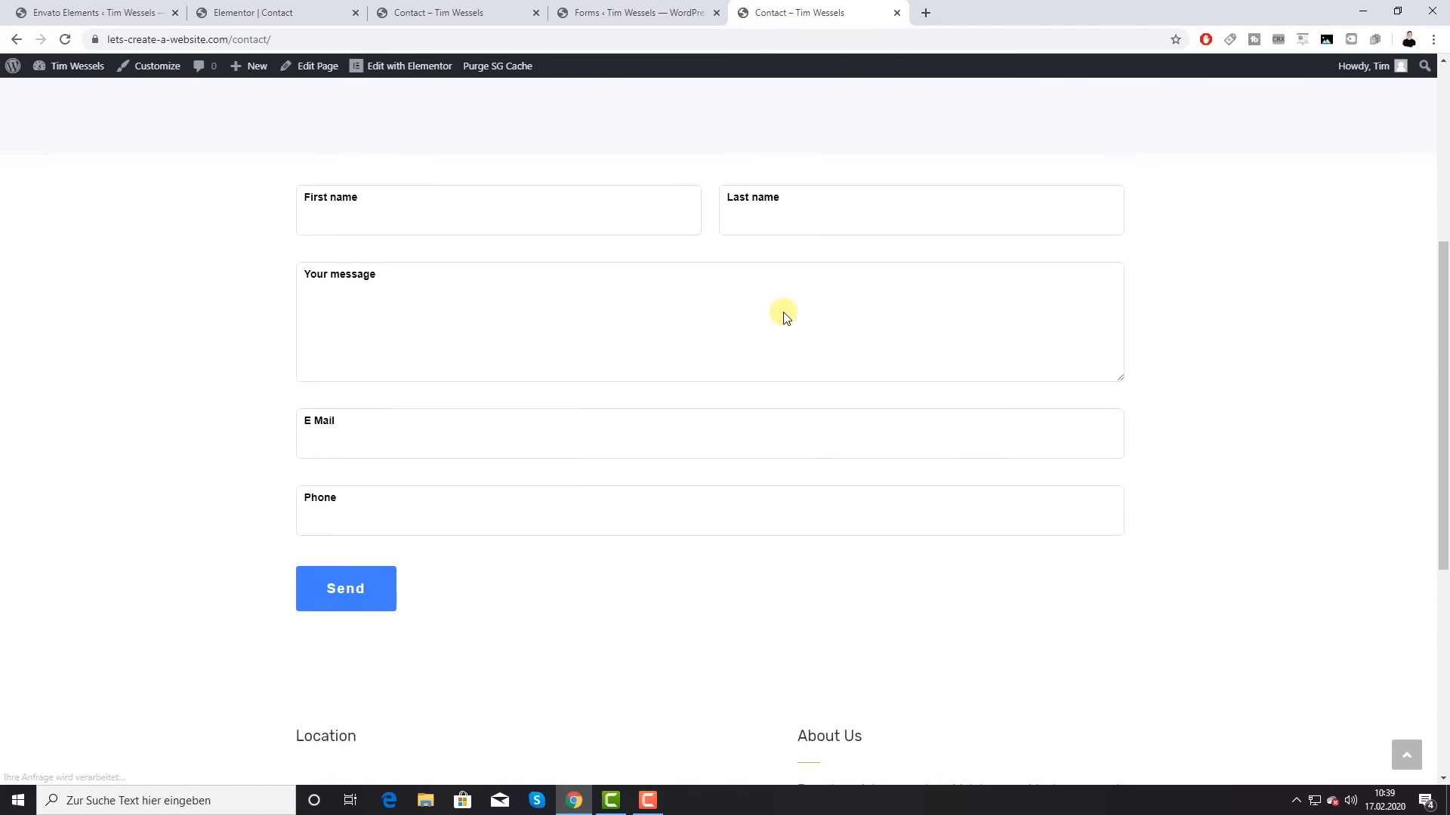
scroll(789, 309, up, 11)
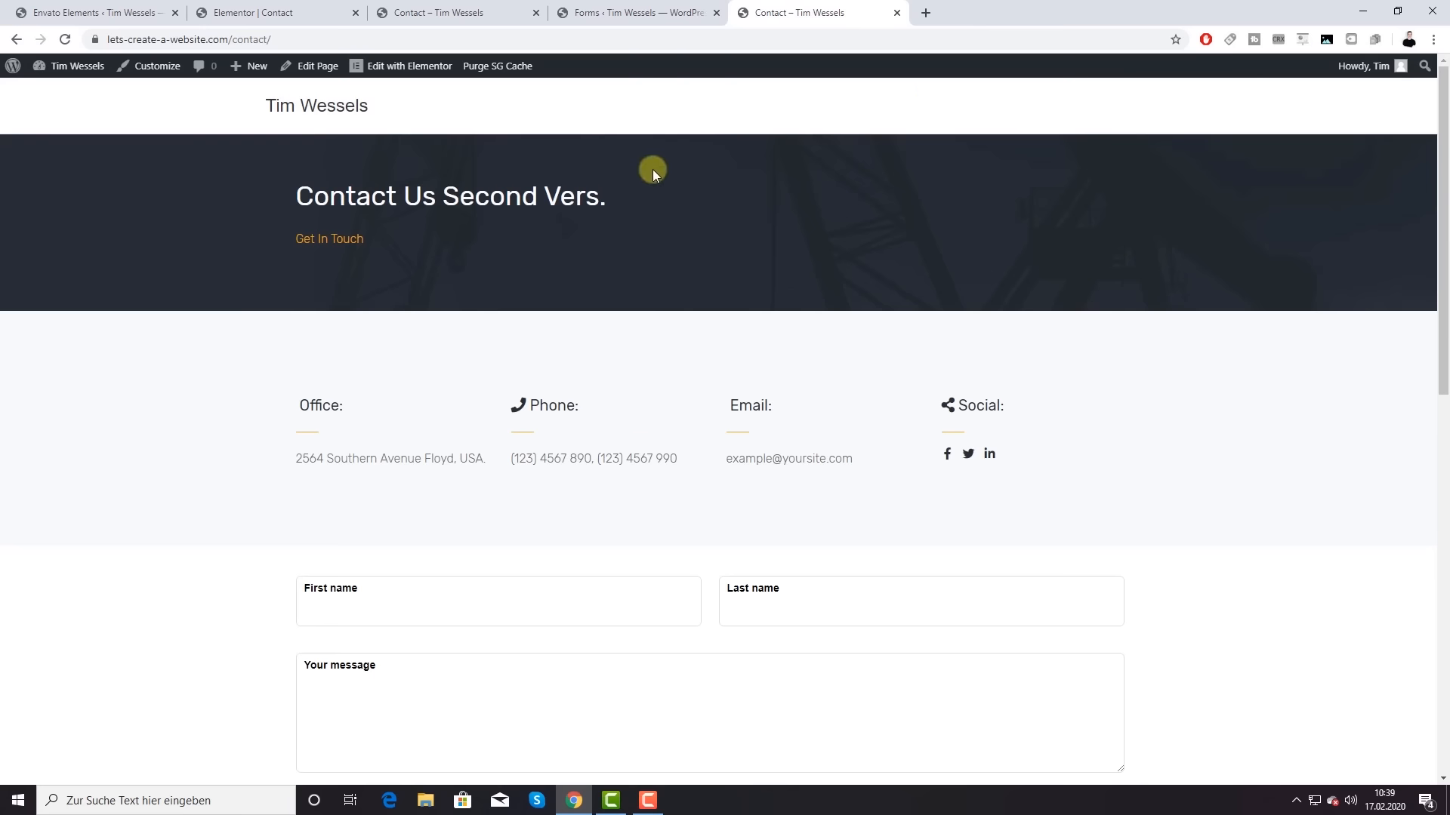
Step: Go to the menu management of the WordPress admin area and create a new menu named Main
click(306, 12)
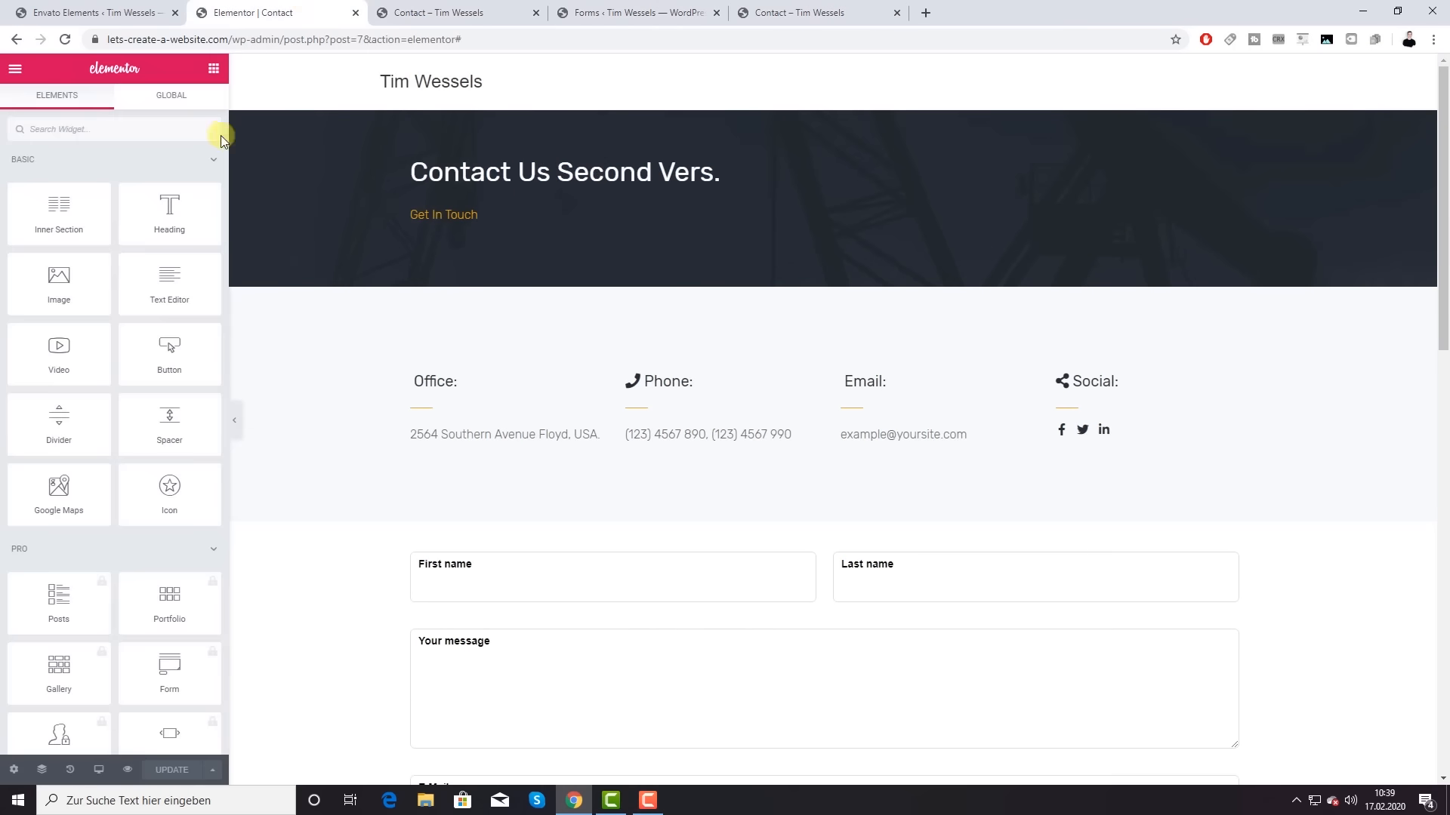
click(75, 12)
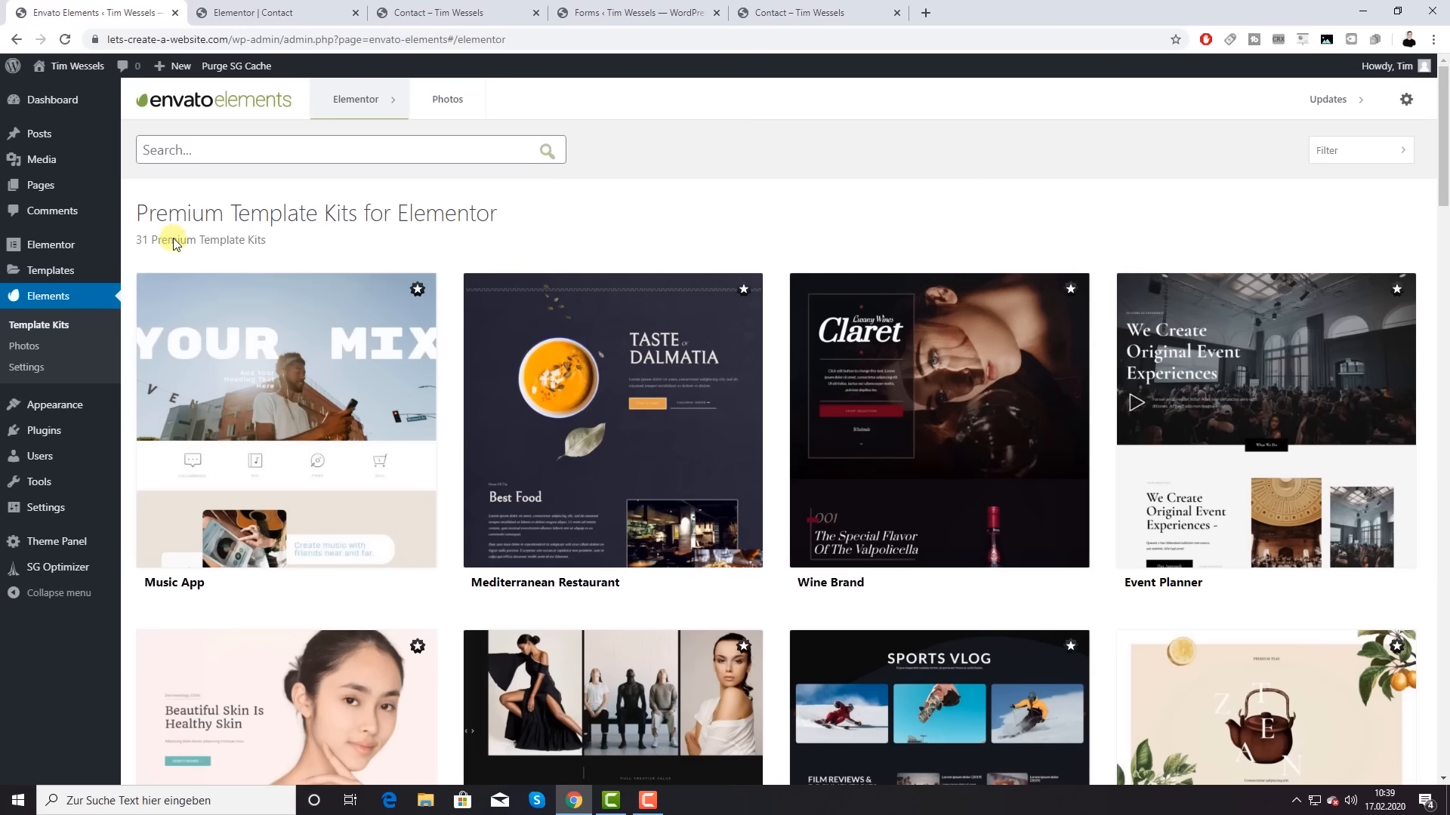
mouse_move(43, 407)
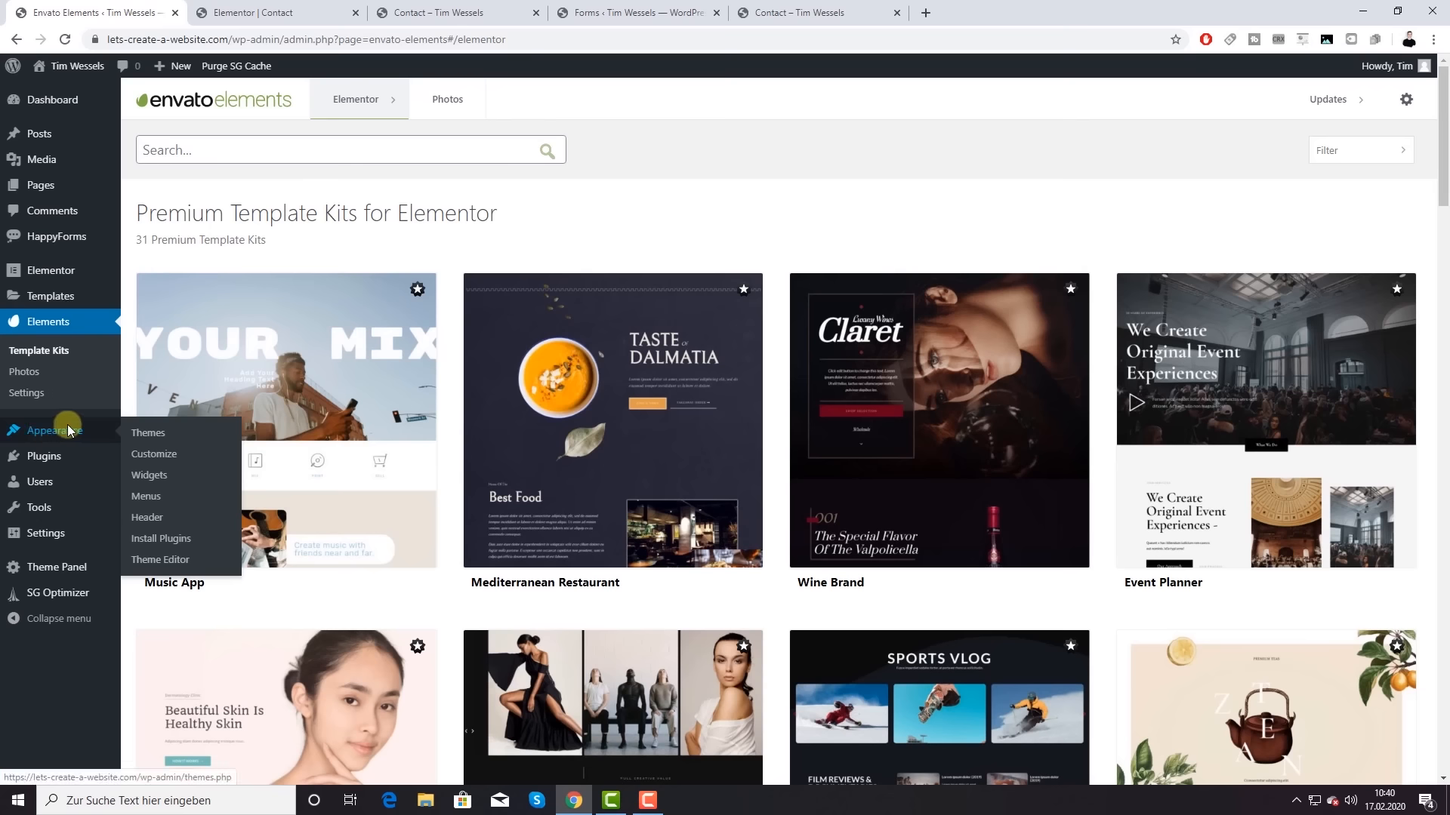
click(150, 499)
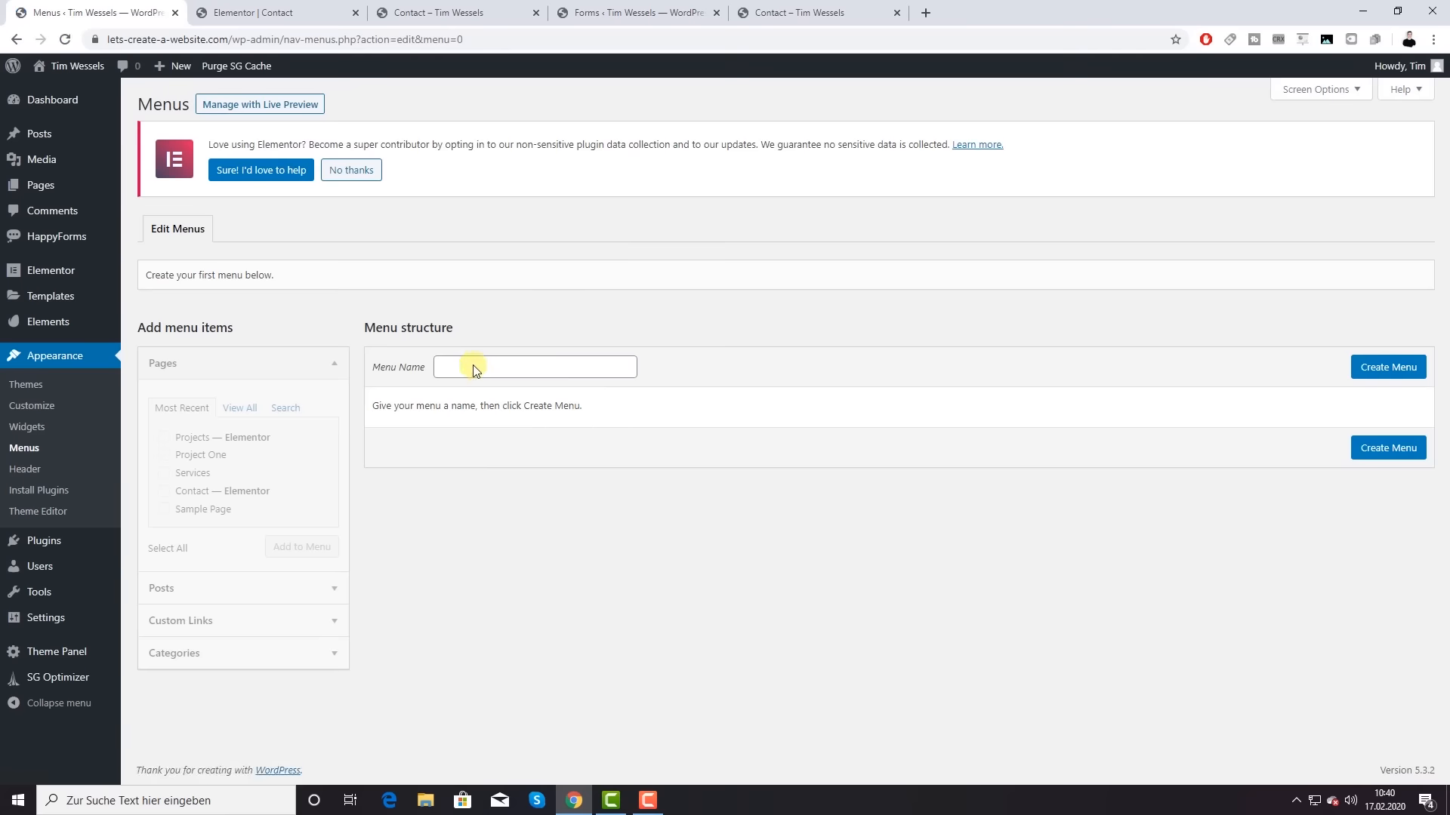
click(474, 368)
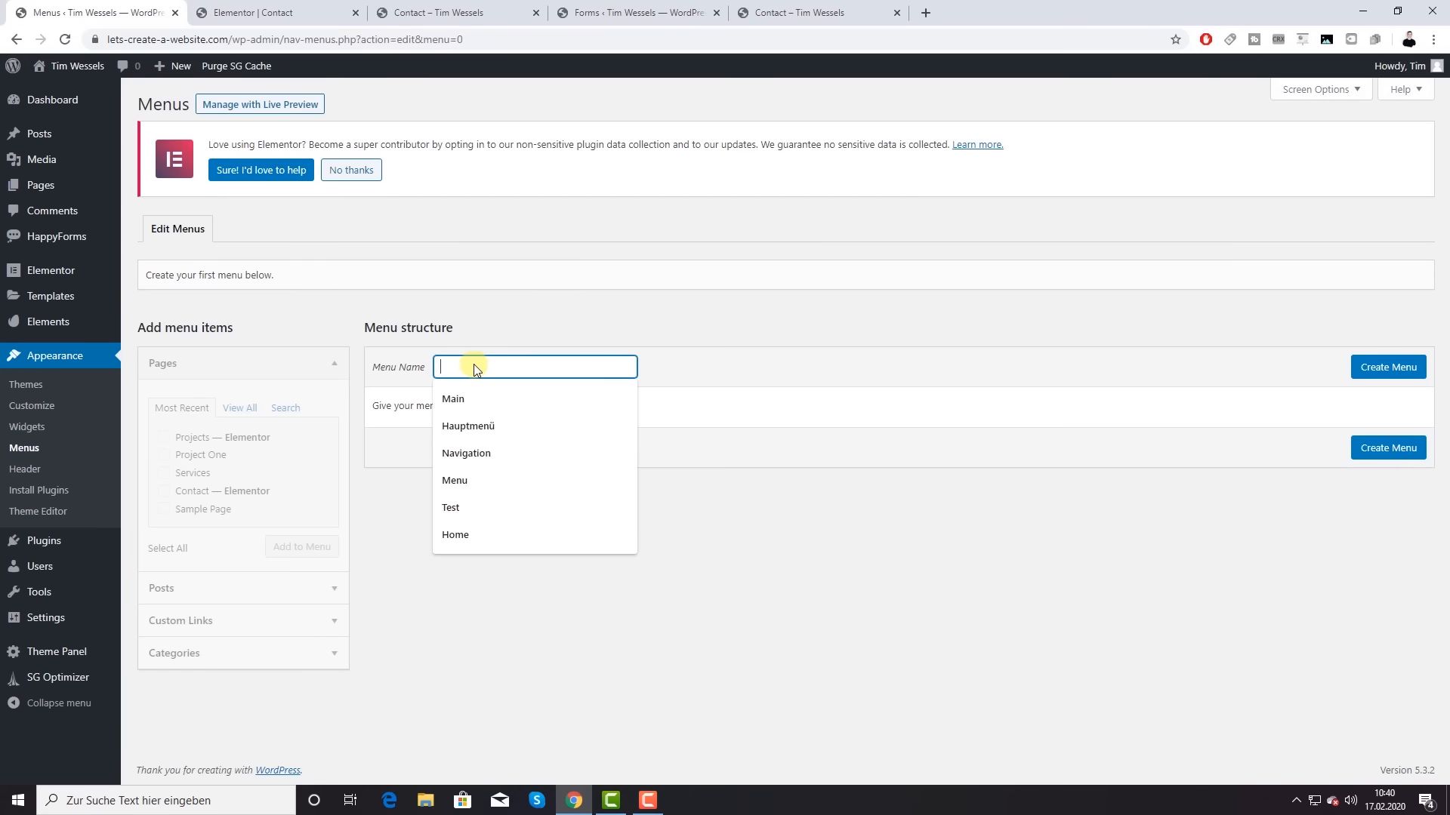
click(462, 400)
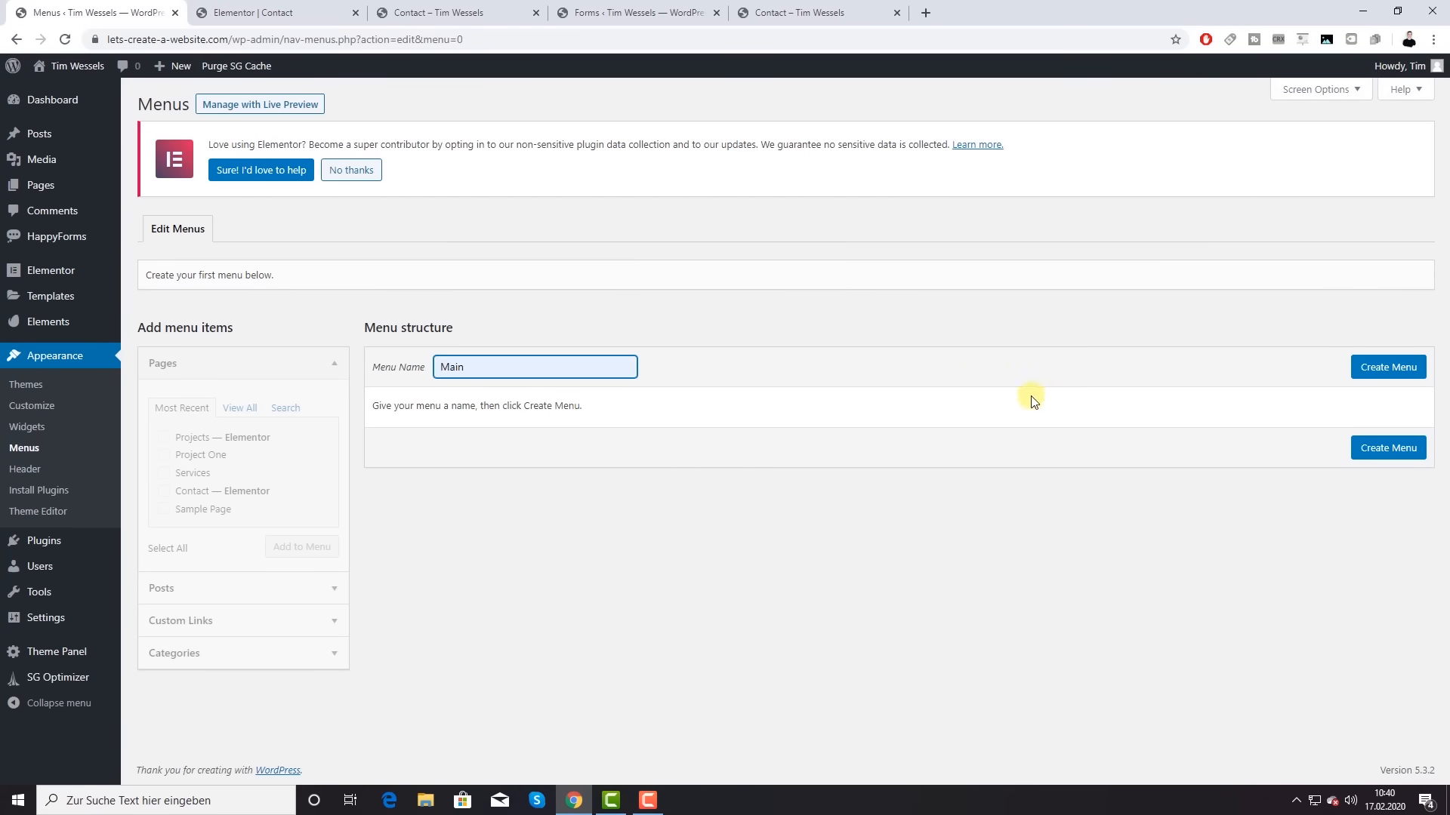
click(1407, 367)
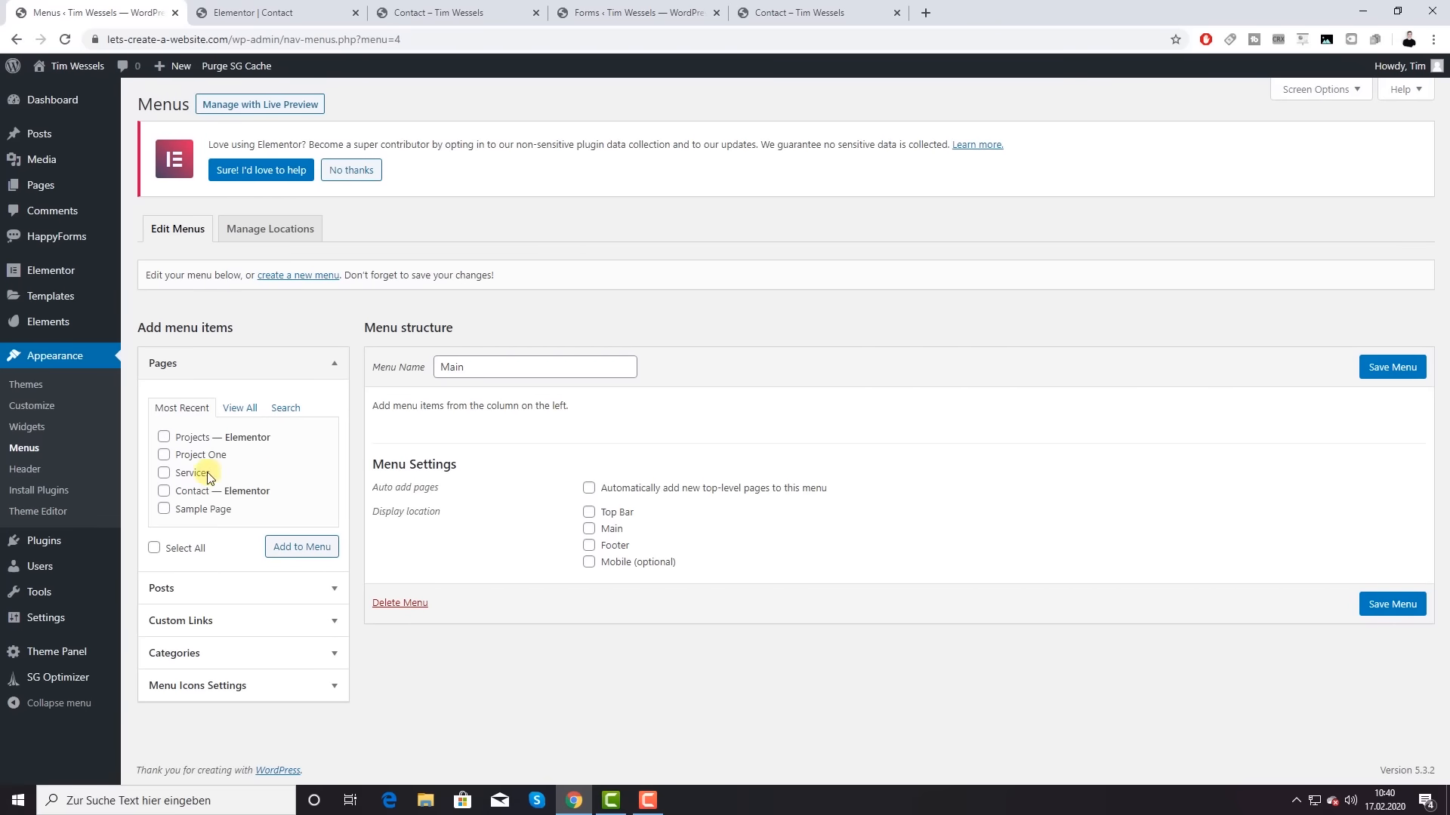
Step: Add the Home, Services, Contact, Projects and Project One pages to the Main menu and arrange them in that order
click(242, 410)
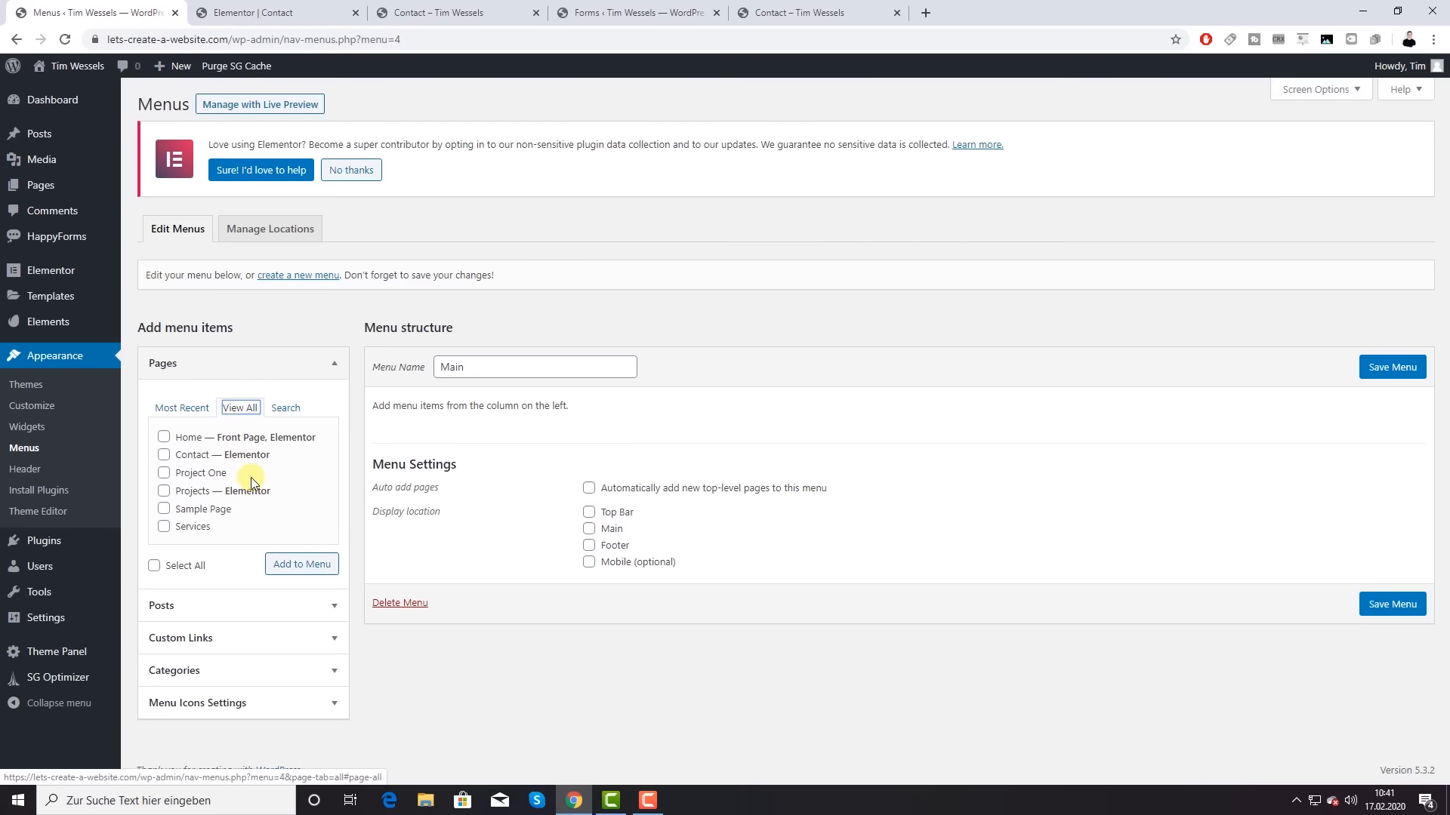
click(166, 437)
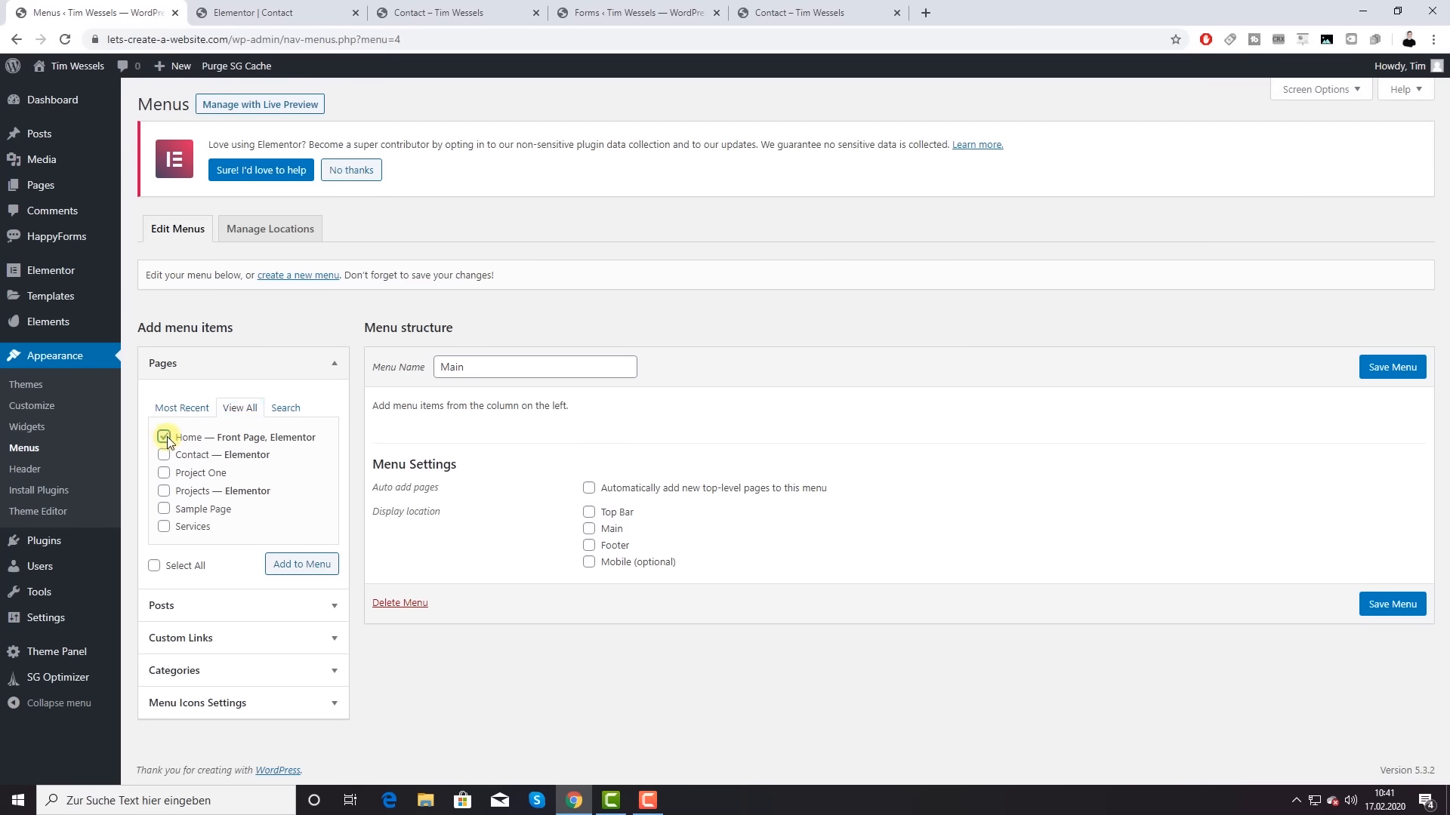
click(164, 490)
click(164, 474)
click(166, 527)
click(299, 560)
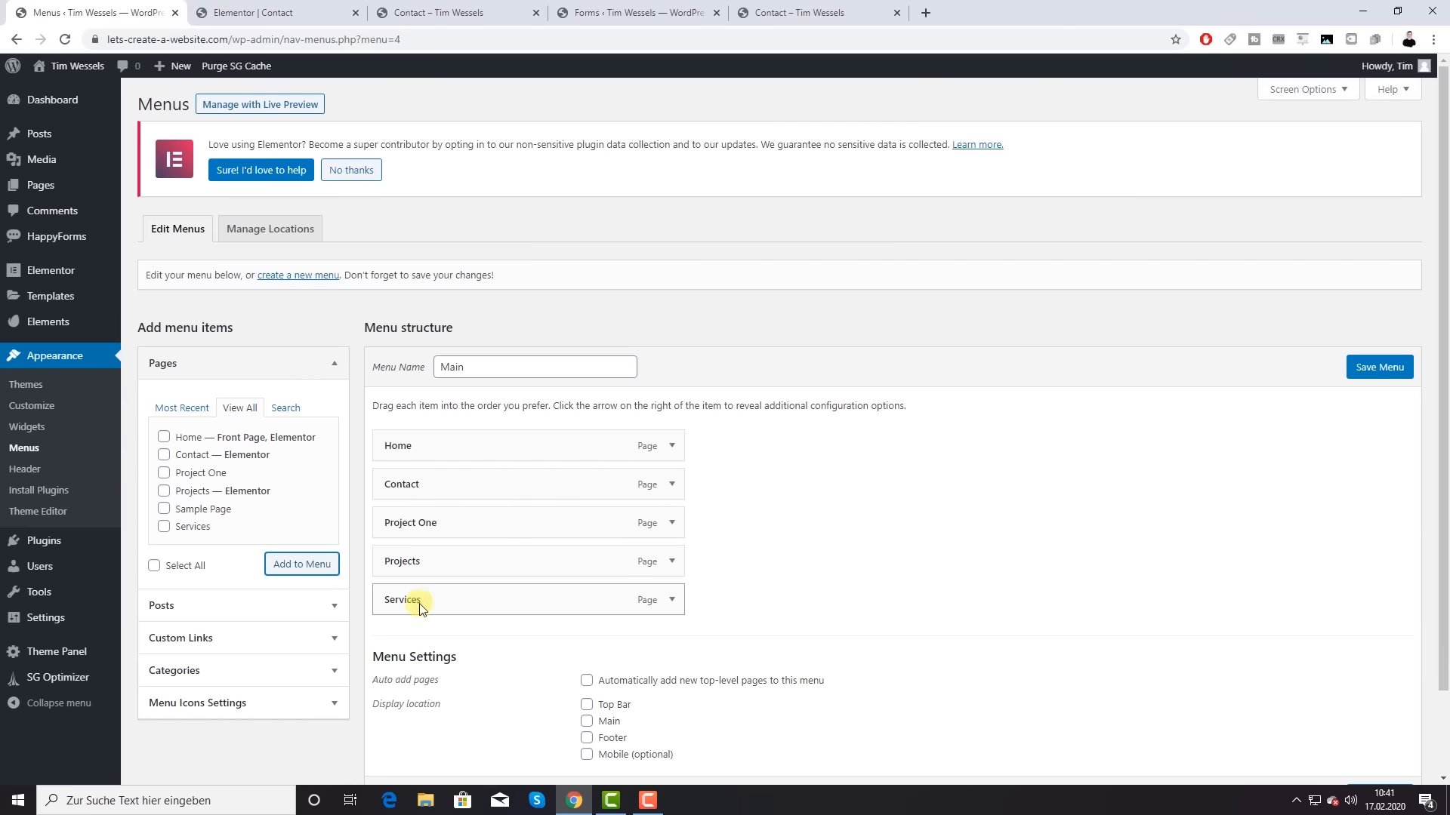
drag(417, 601, 415, 482)
drag(426, 604, 420, 568)
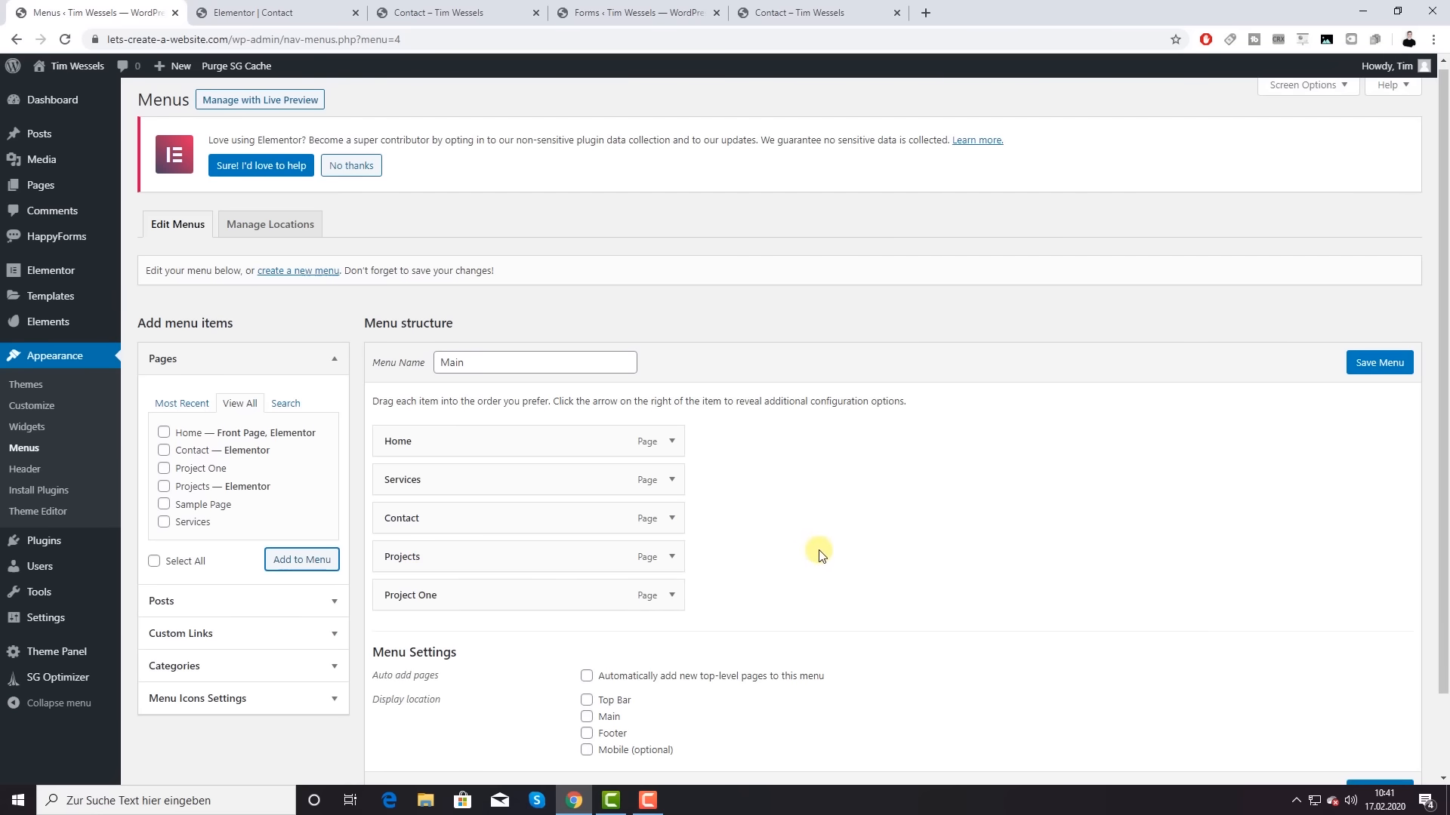
Step: Save the menu with Main as its display location and open the live homepage to check the header navigation
scroll(811, 550, down, 2)
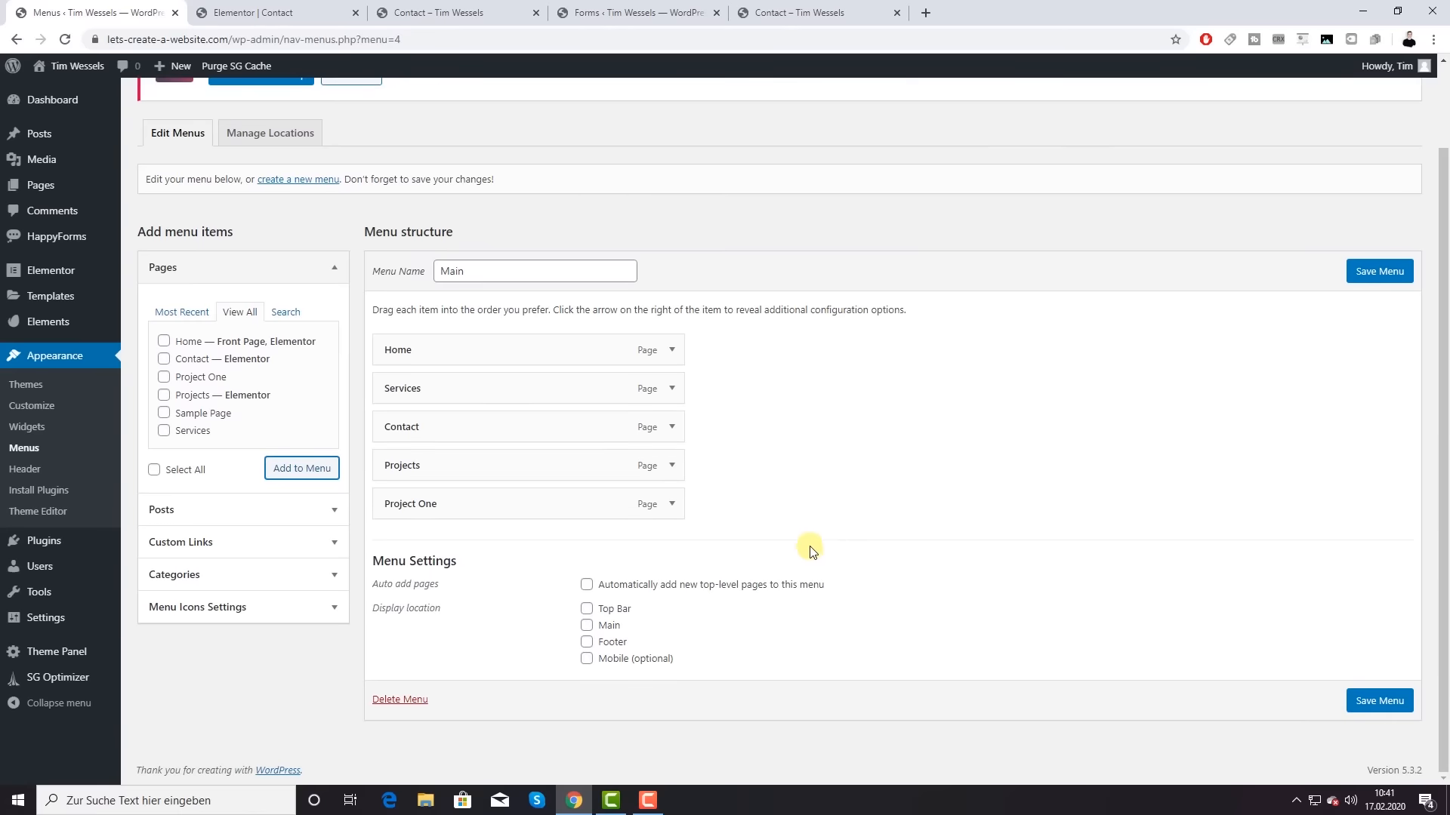
click(587, 626)
click(1377, 695)
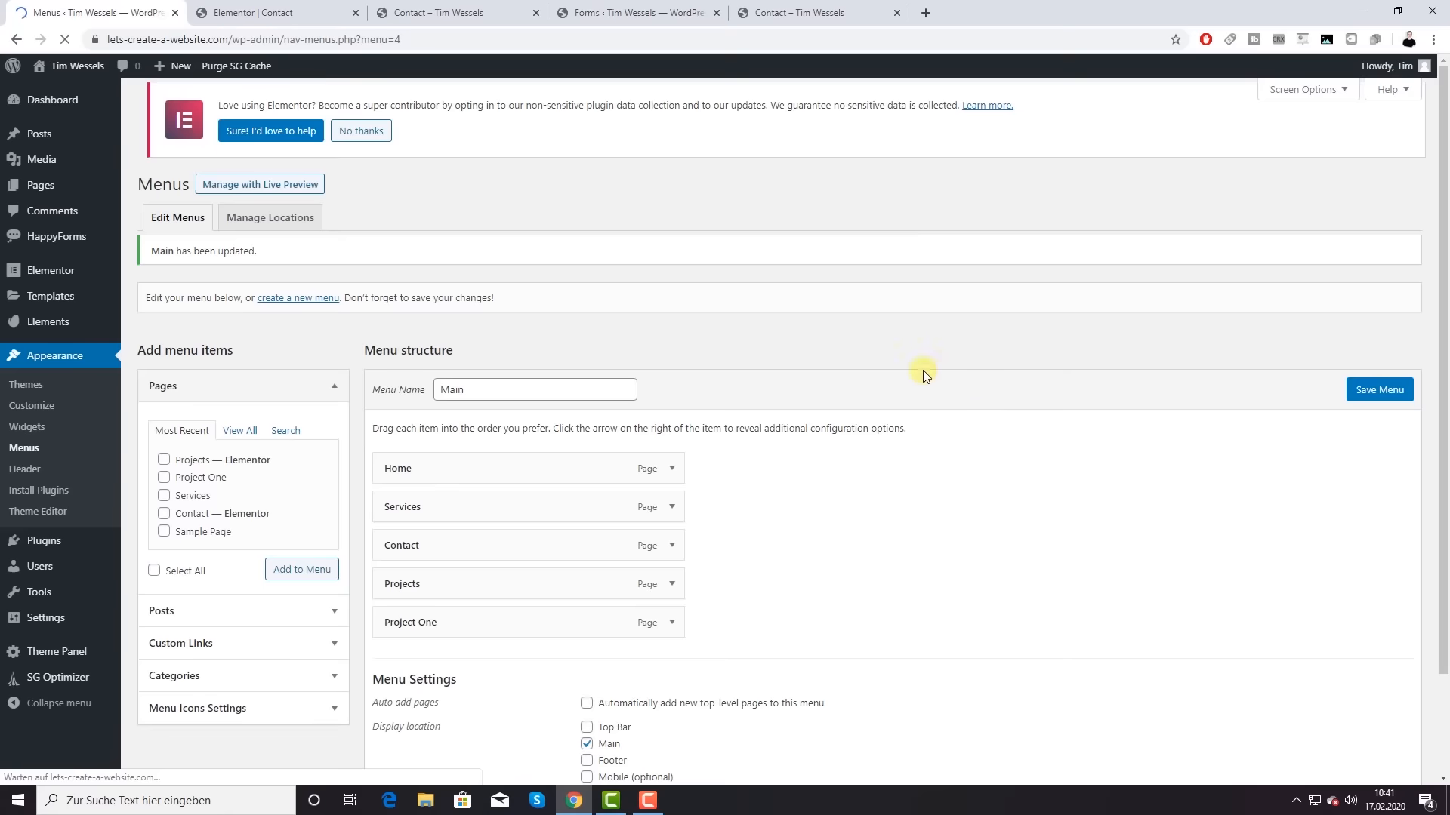
drag(797, 11, 448, 6)
click(364, 127)
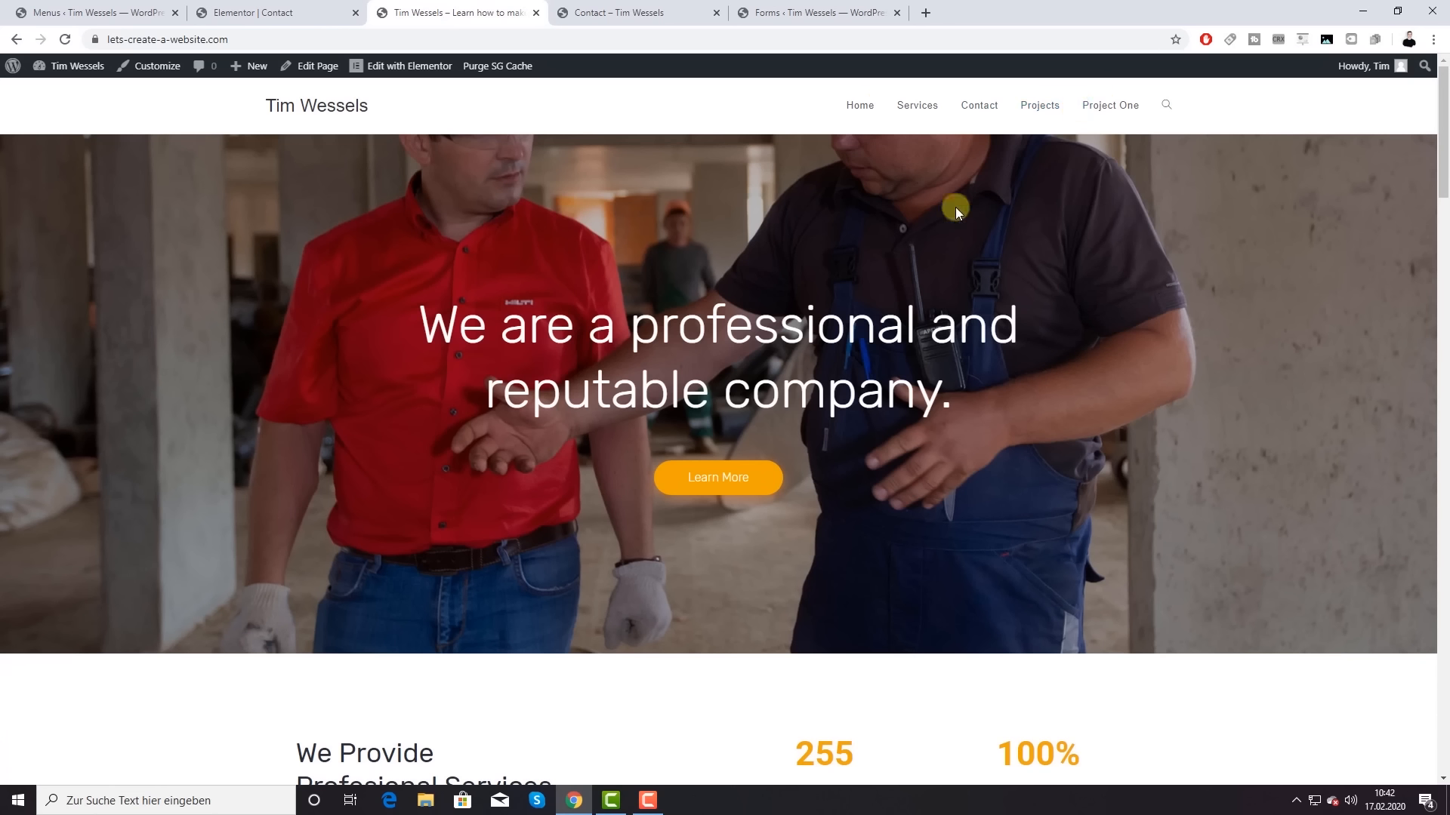
Step: Make Project One a sub item of Projects in the Main menu and save the menu
click(113, 13)
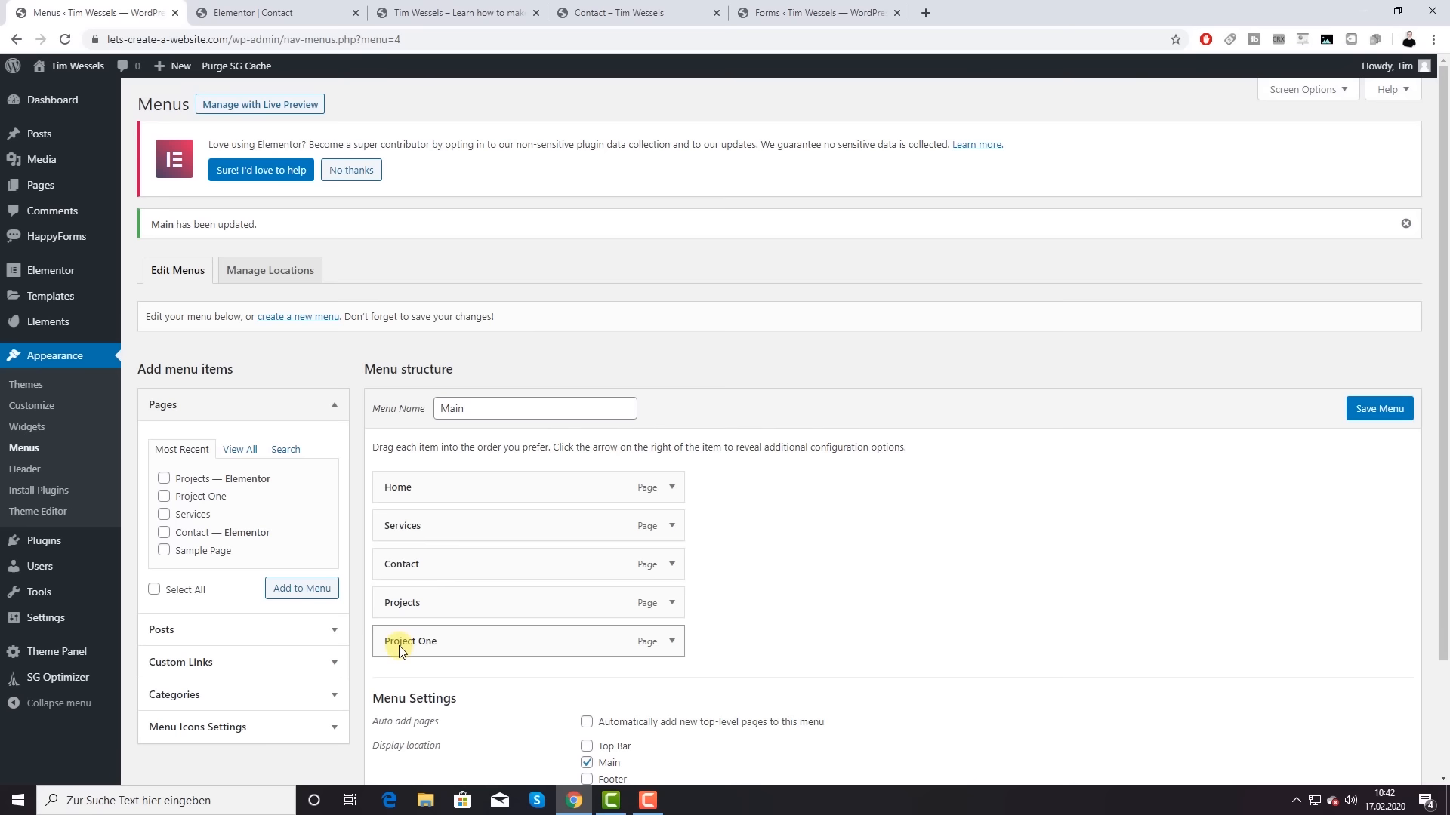
drag(398, 643, 427, 647)
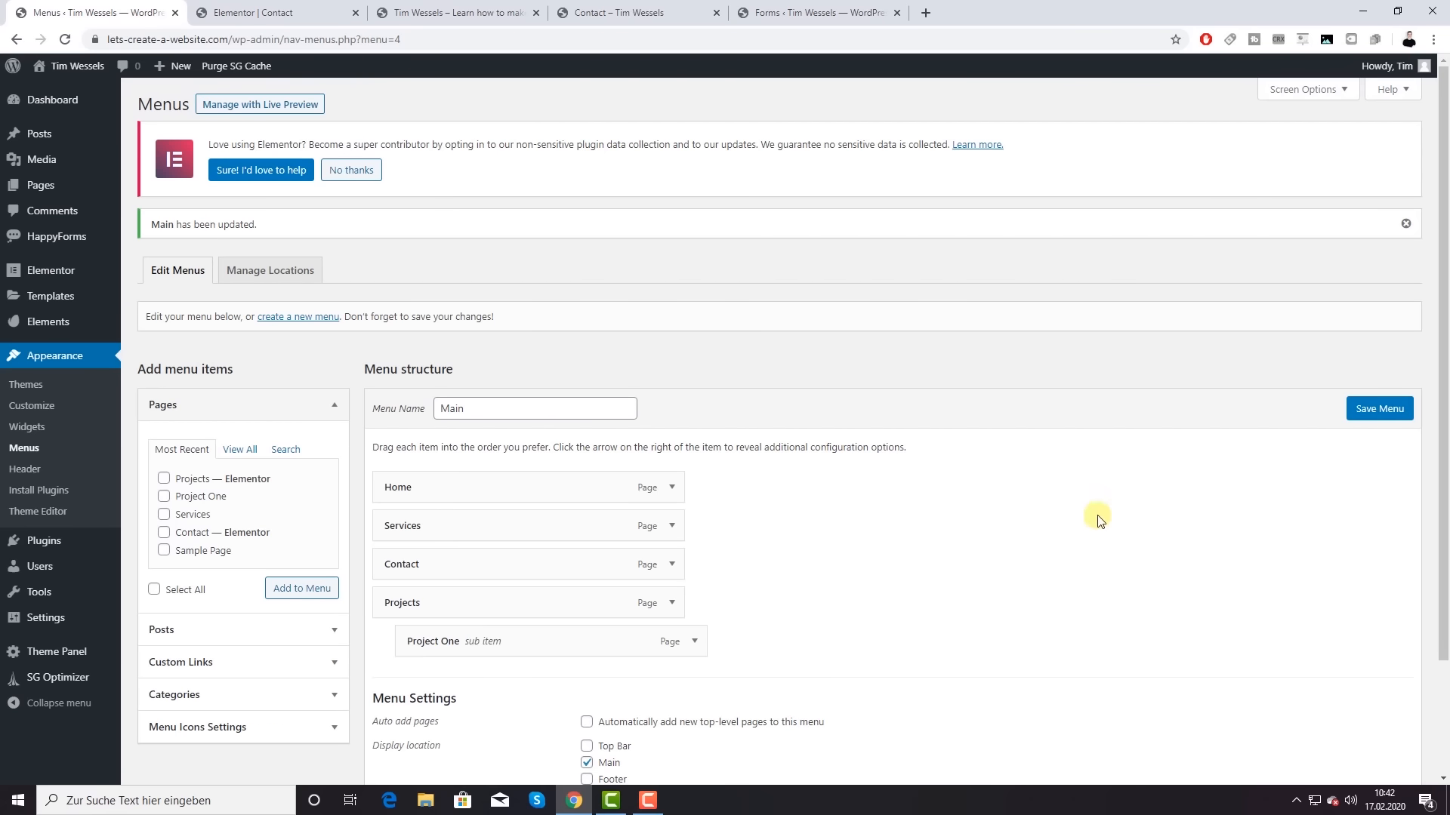
scroll(914, 585, down, 3)
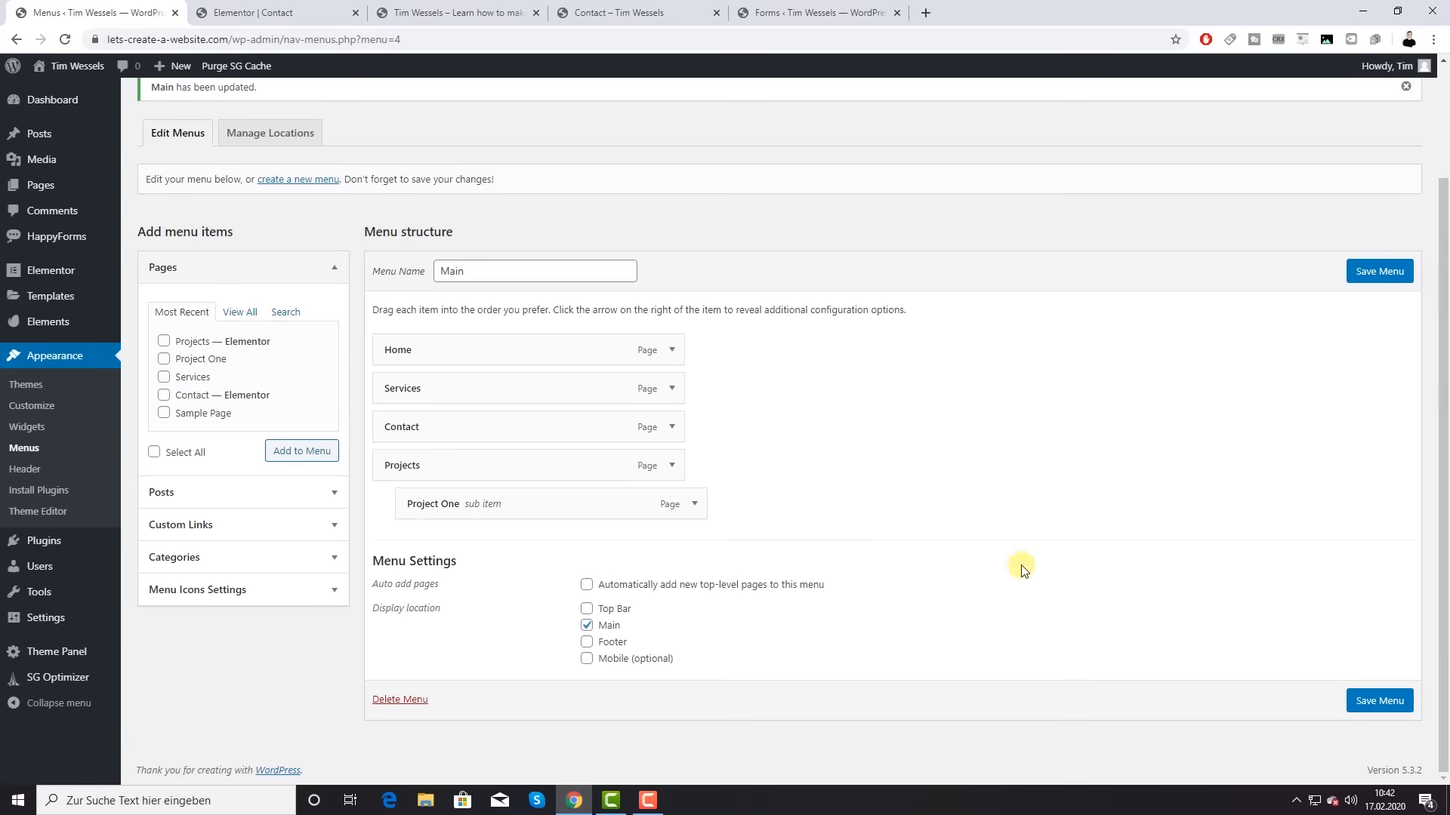
click(1389, 692)
Step: Reload the live homepage, examine the Projects submenu, visit the Projects page and return to the homepage
click(421, 11)
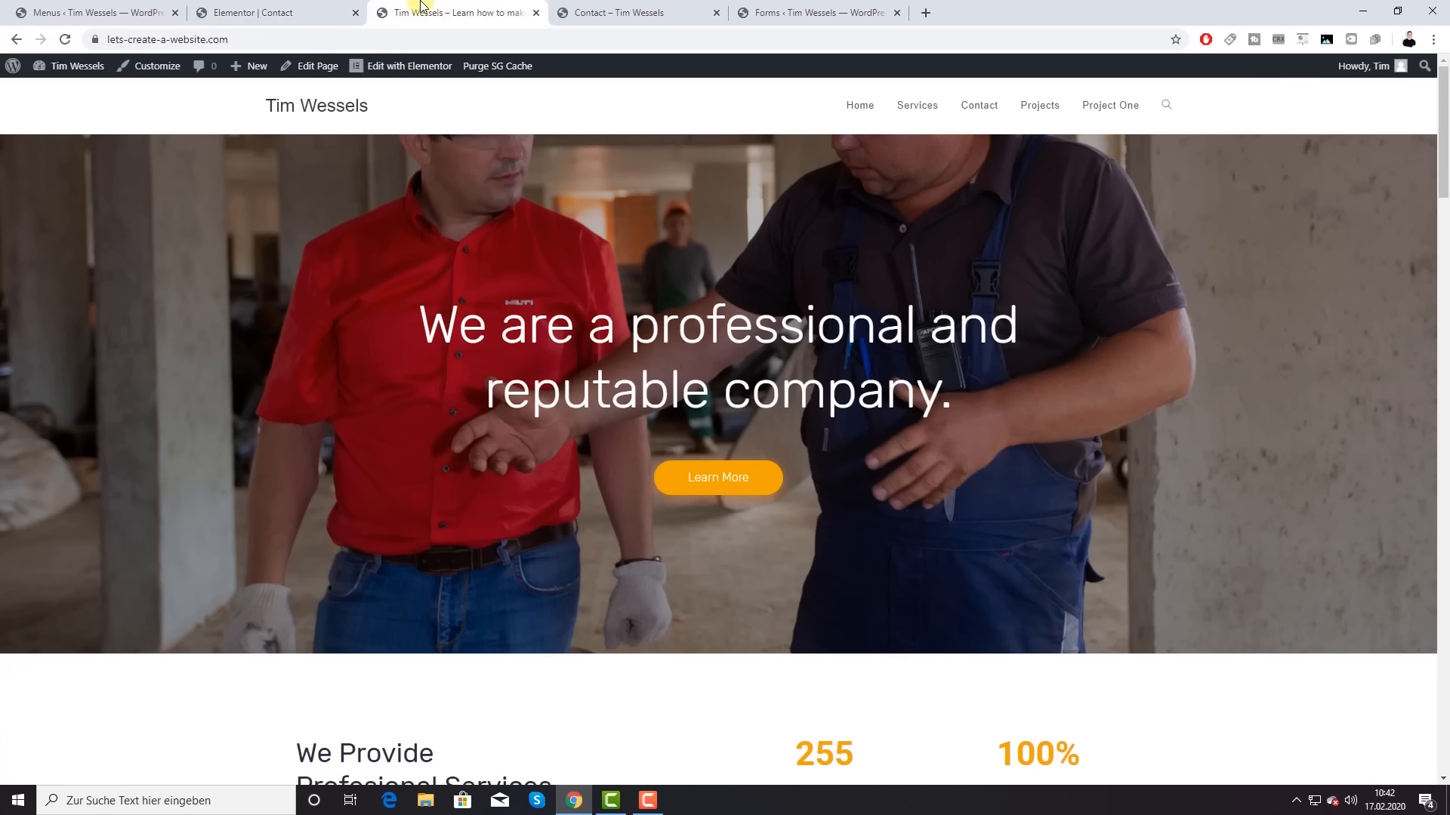
click(66, 39)
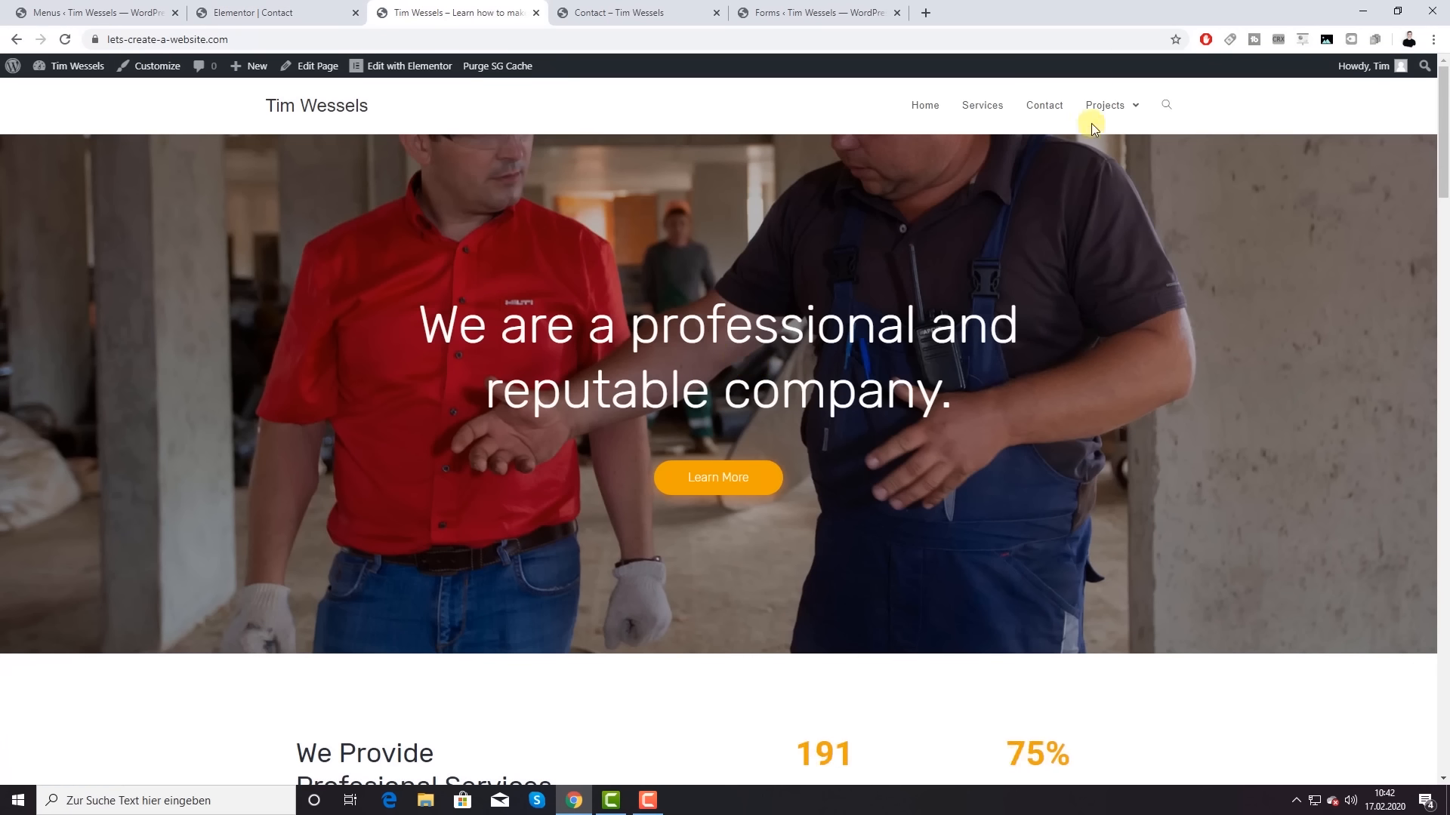
mouse_move(1114, 105)
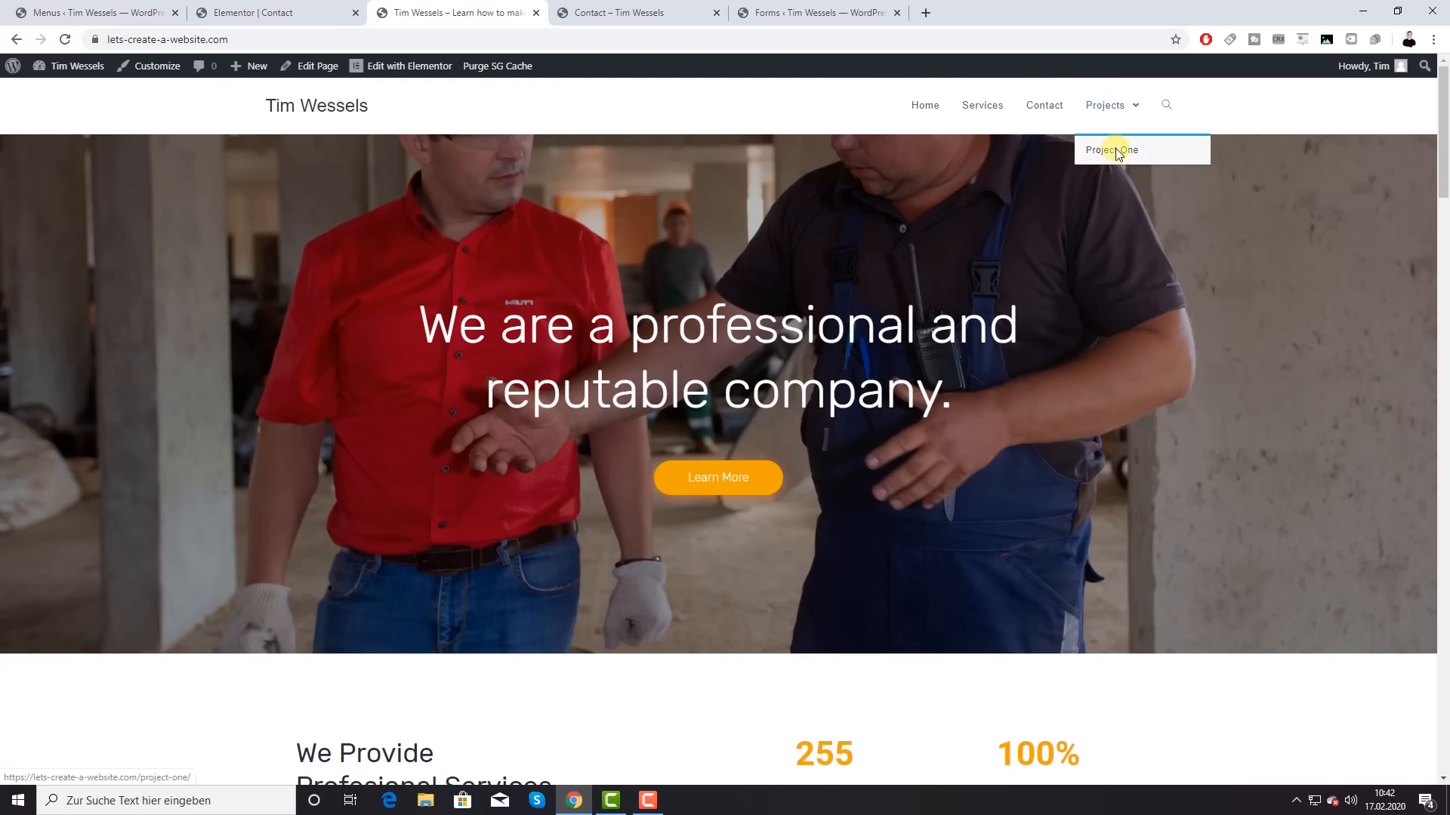
click(1109, 103)
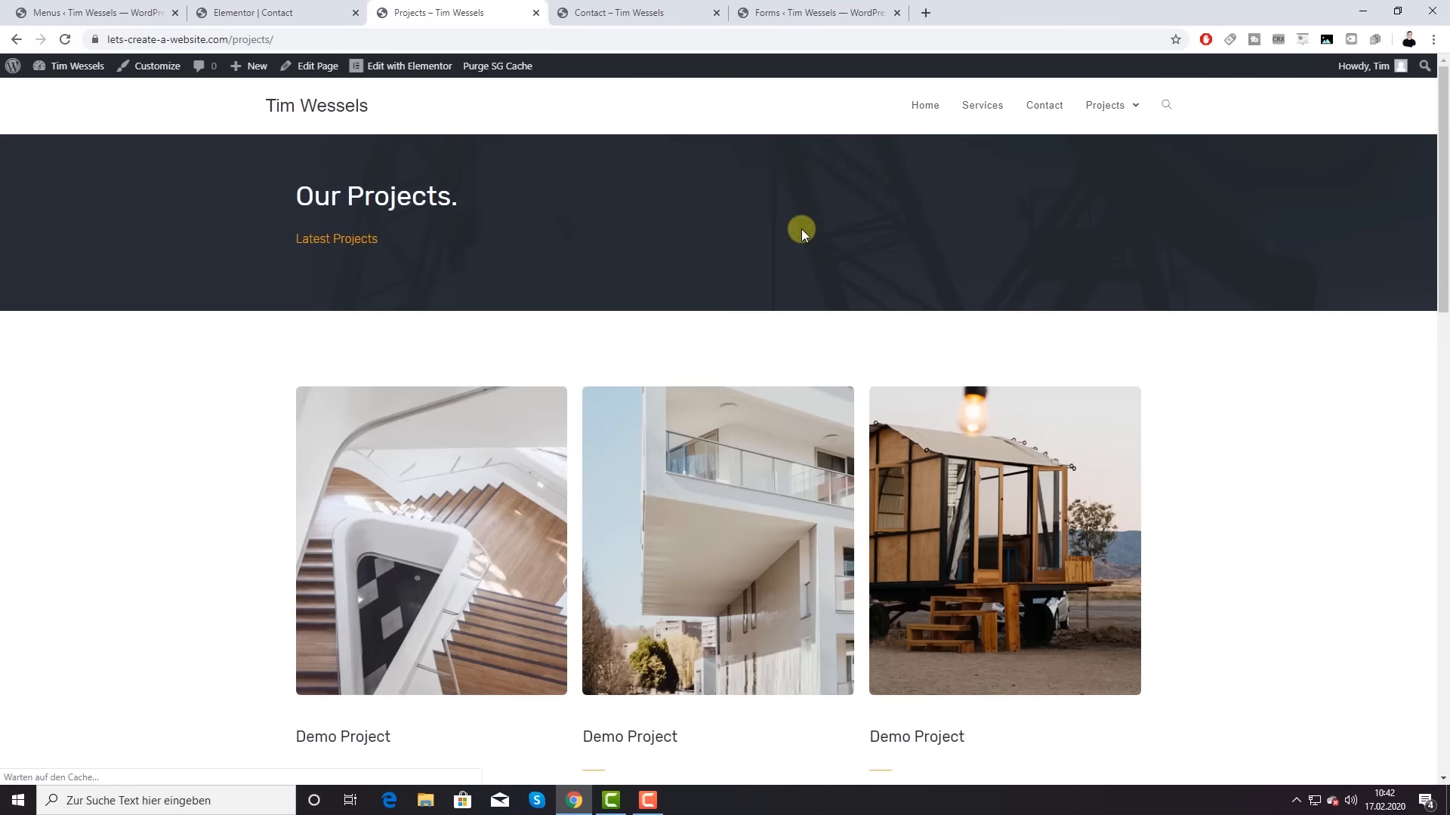
click(15, 39)
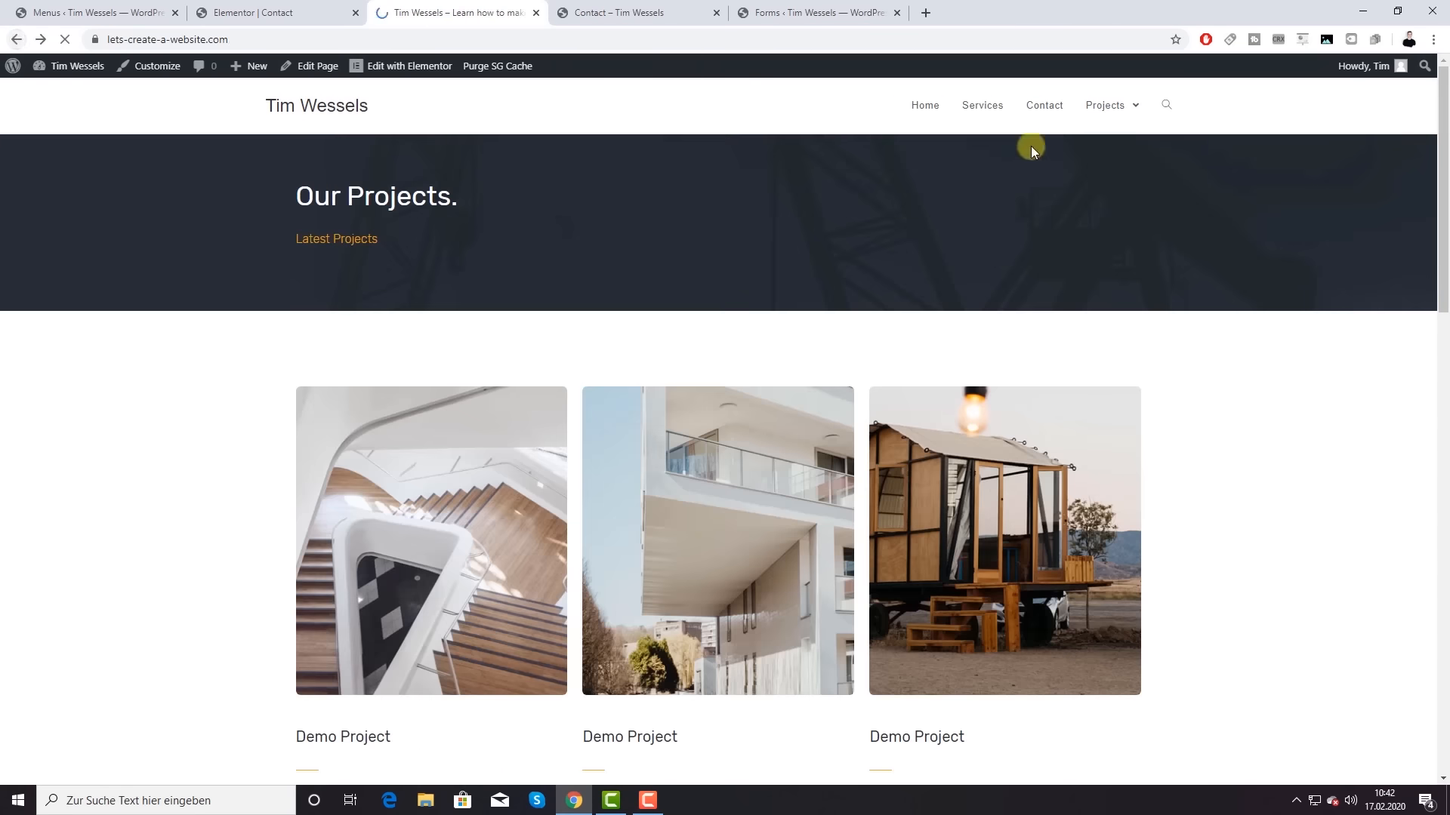
mouse_move(1112, 102)
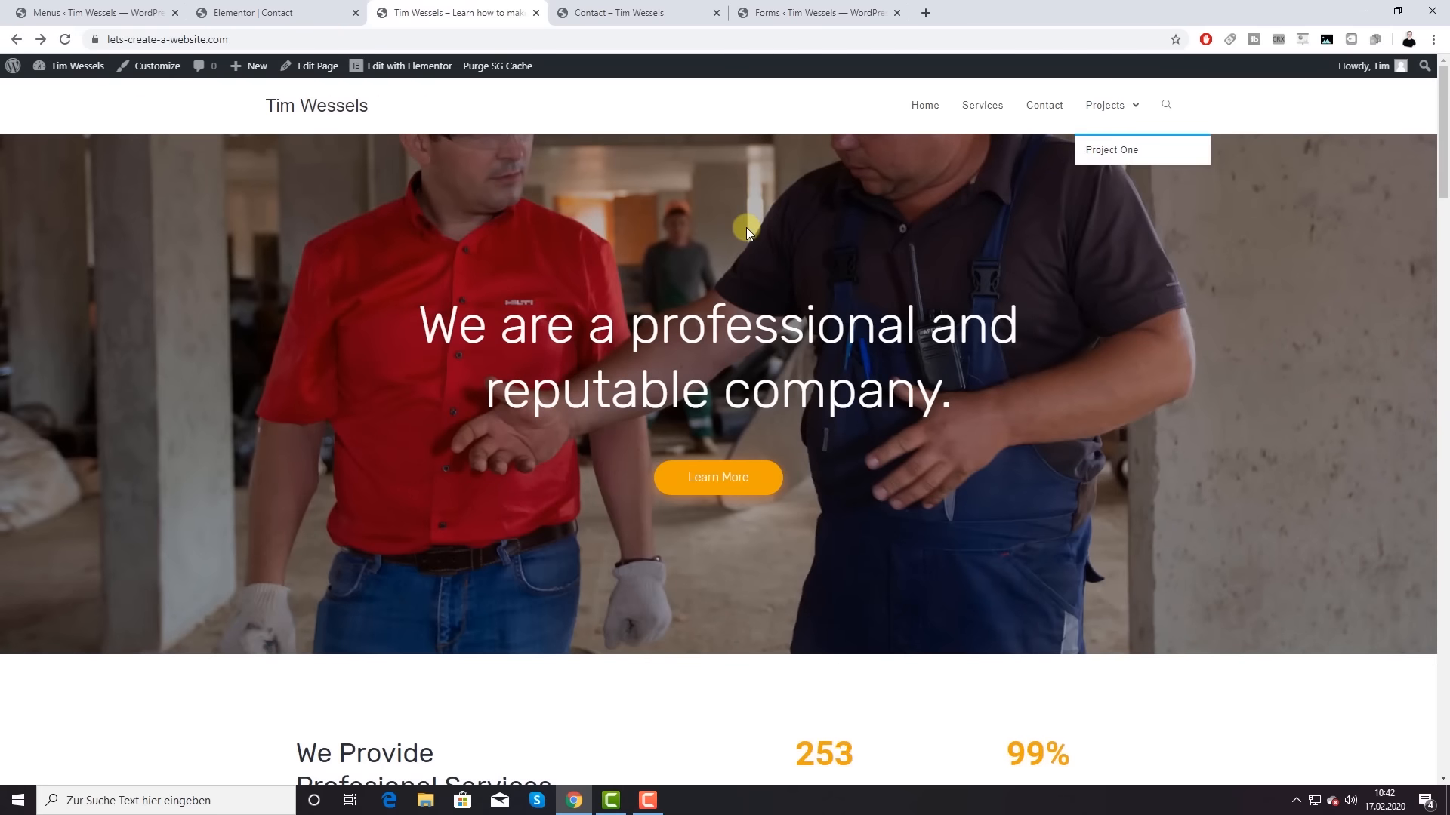
Step: Return to the menu editor and move Project One back to the top level, below Projects
click(281, 13)
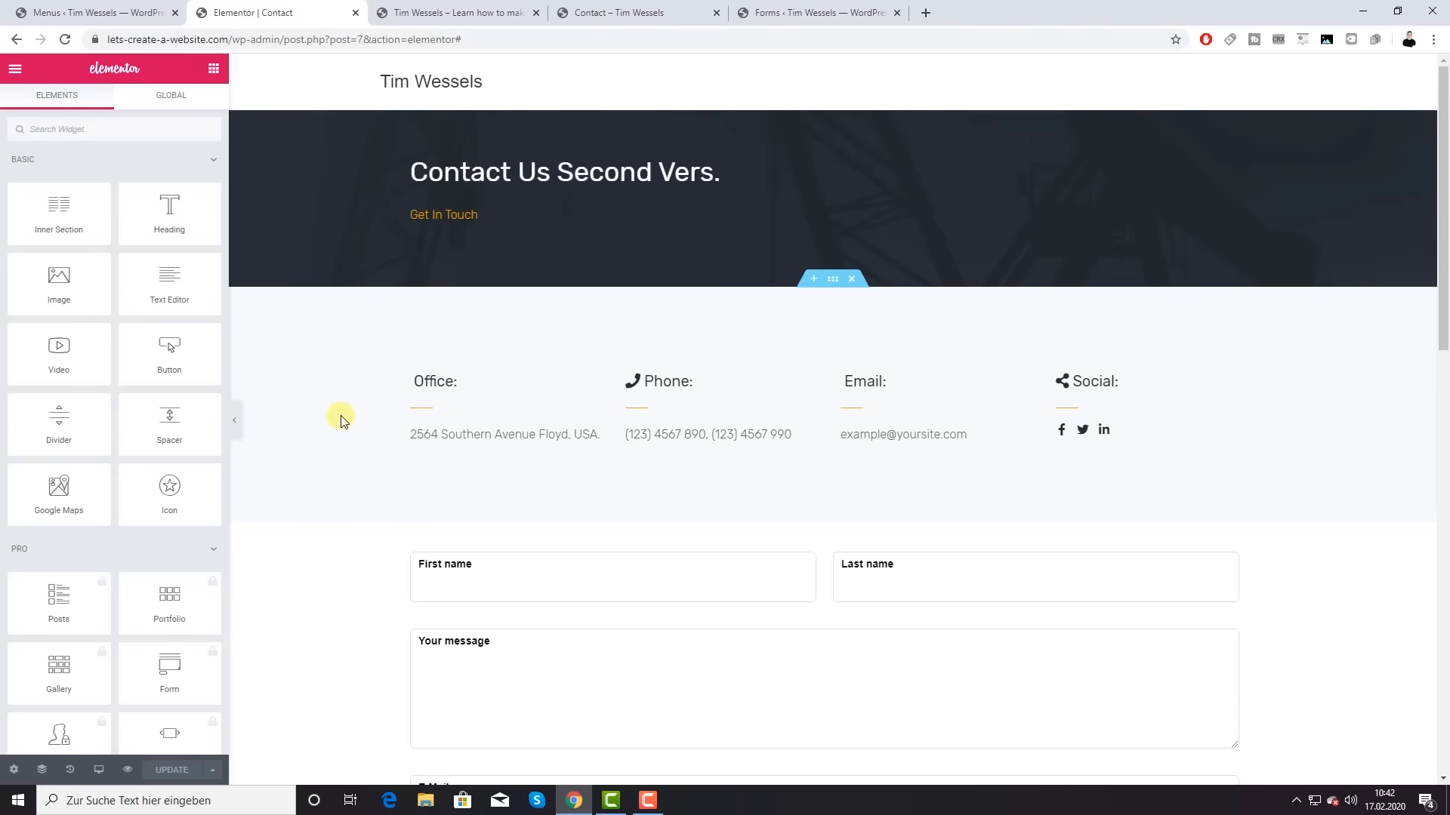
click(73, 6)
scroll(1016, 392, down, 2)
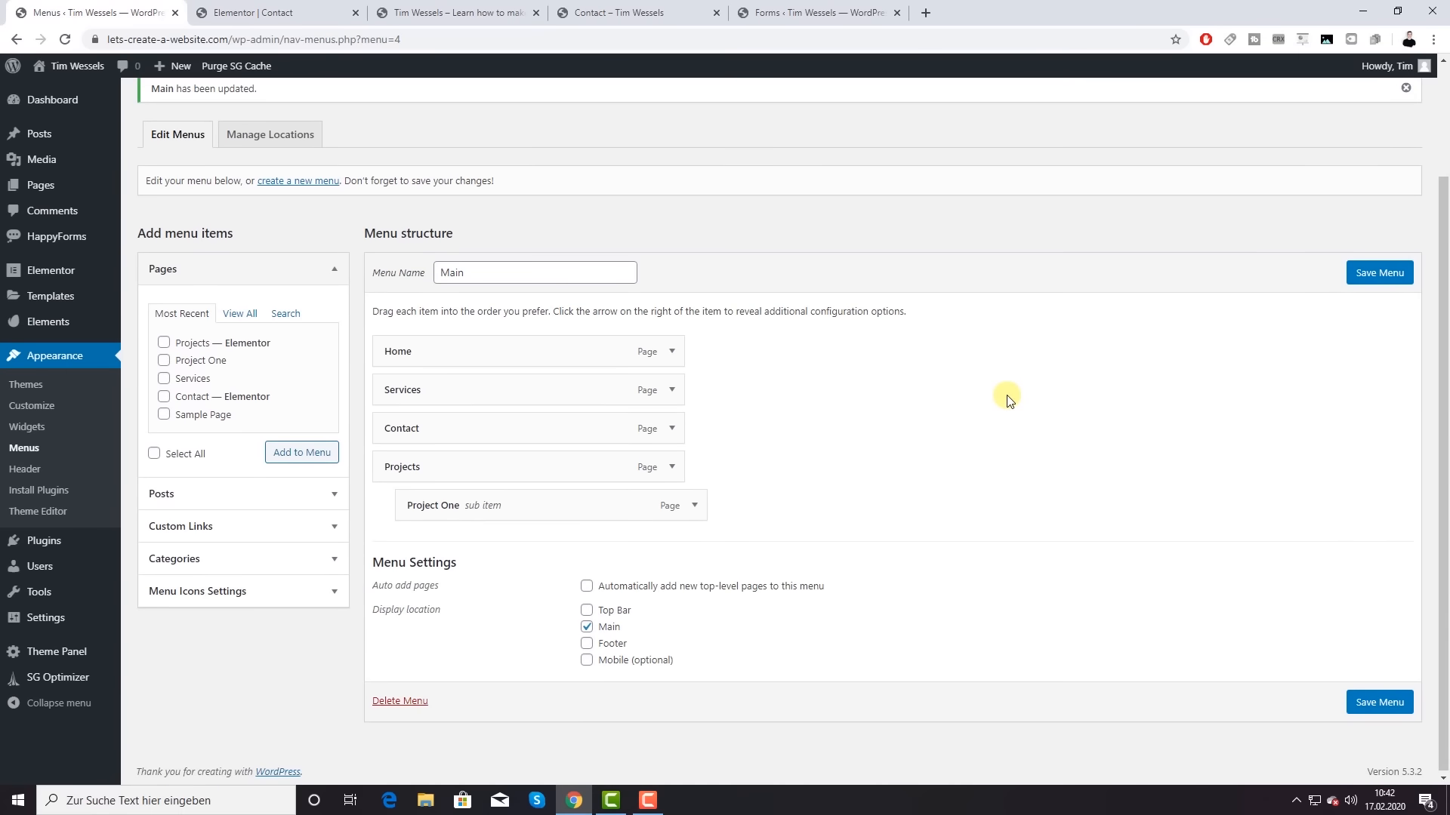
drag(621, 503, 600, 539)
scroll(1072, 460, down, 1)
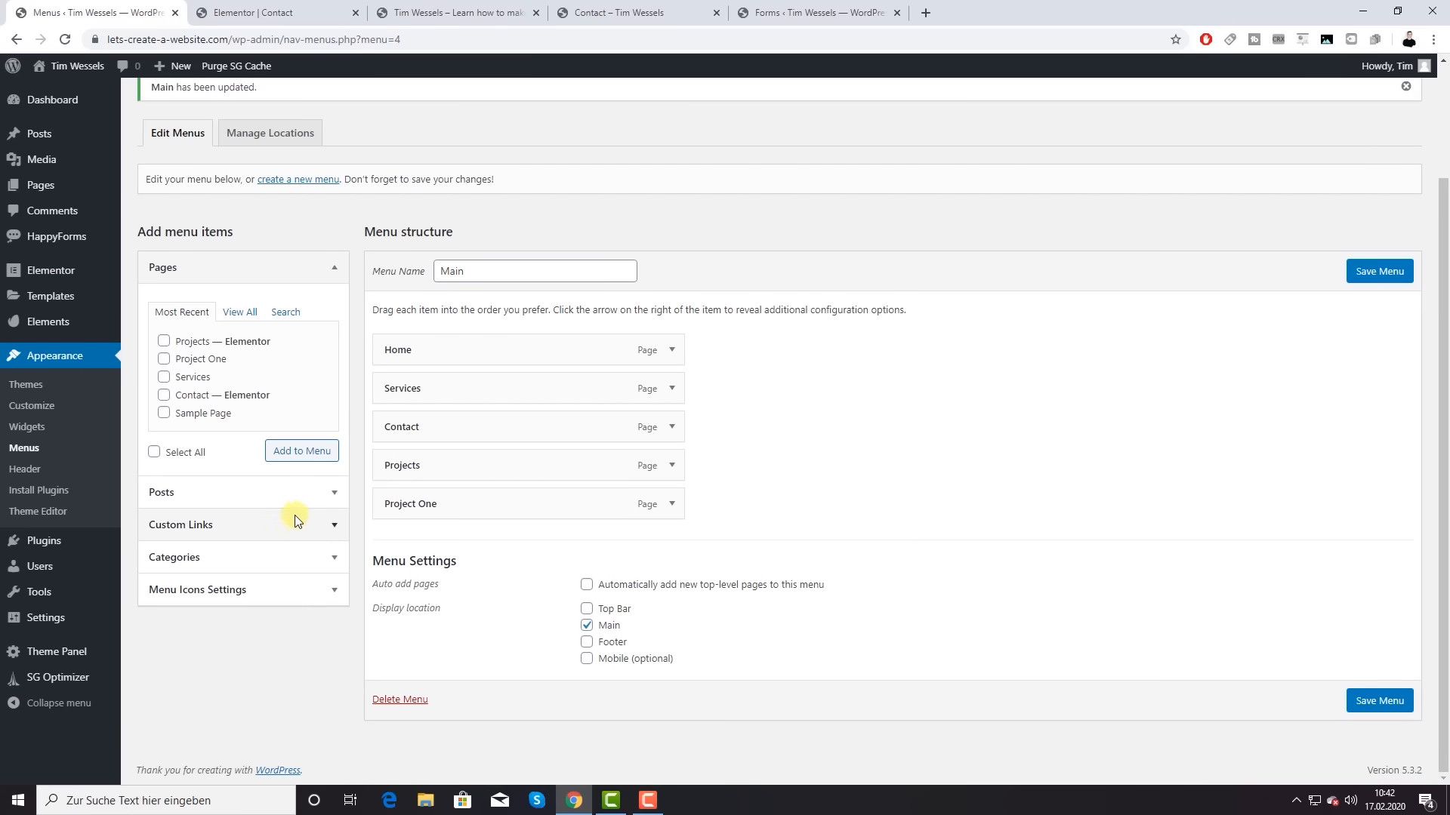
Step: View the URL and link text fields for custom menu links and save the Main menu
click(326, 527)
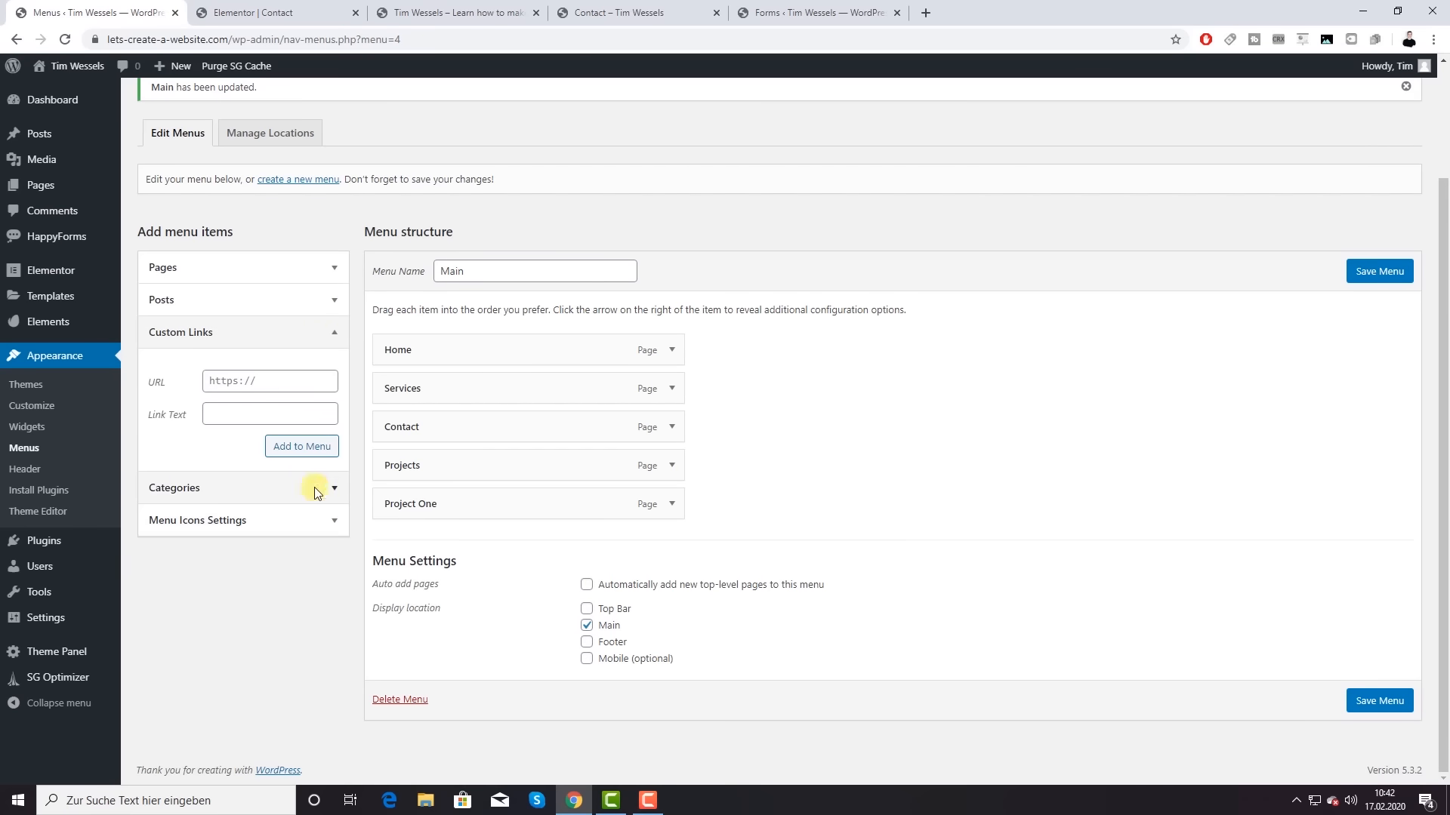
click(261, 418)
click(279, 387)
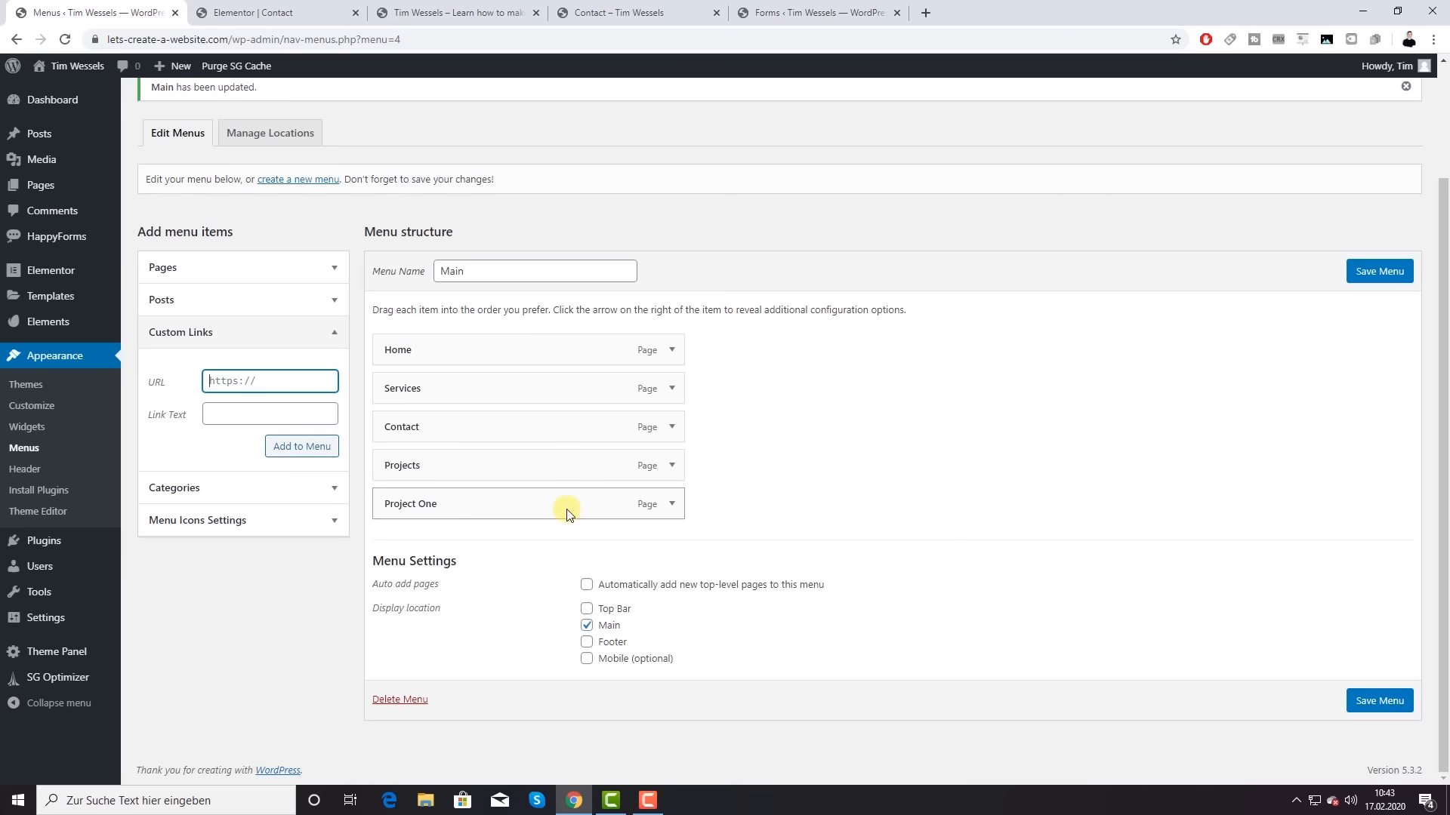
click(1380, 702)
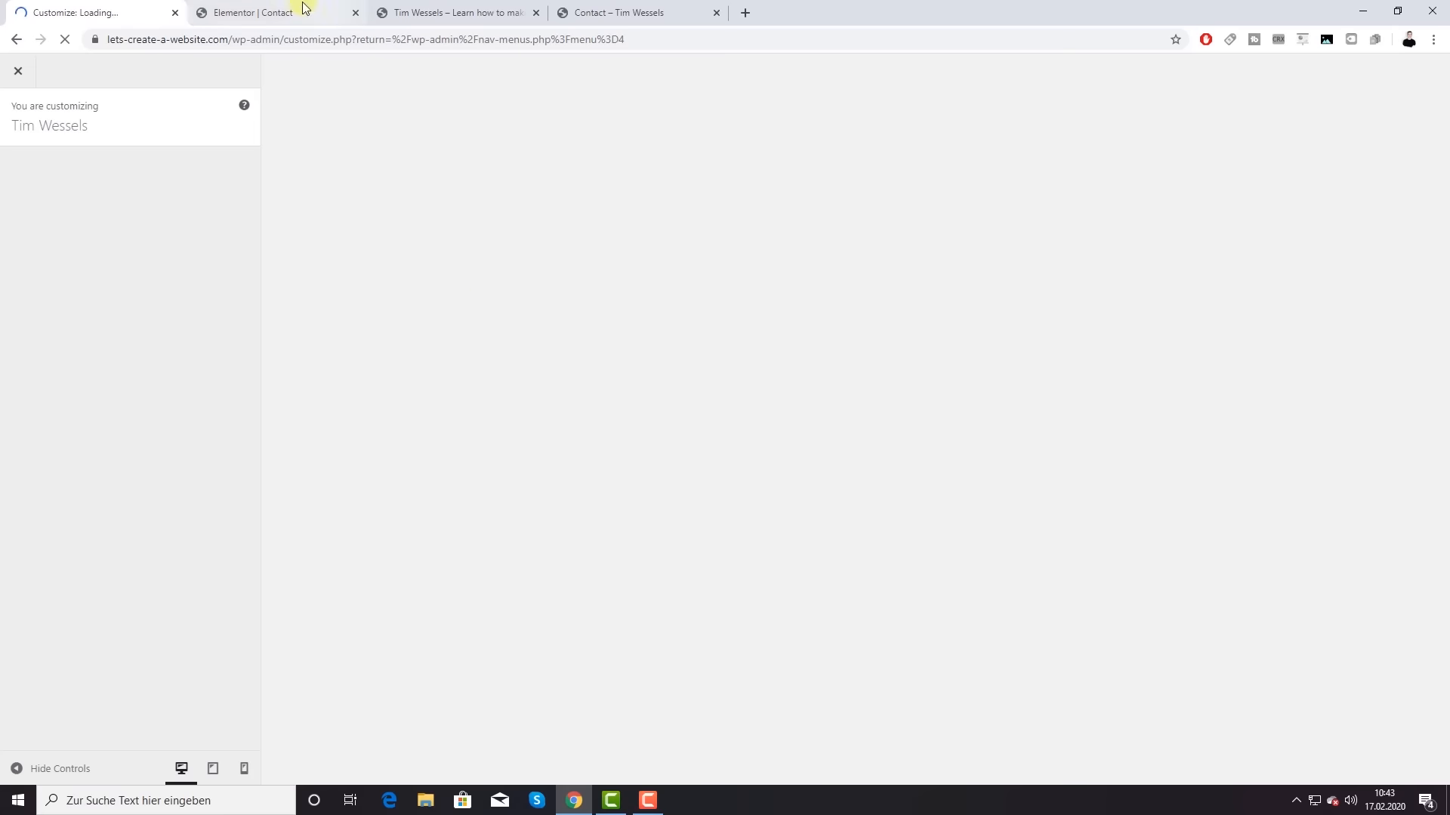
Step: Close the Elementor editor of the Contact page and switch to the Contact page preview
click(303, 5)
click(356, 12)
click(433, 9)
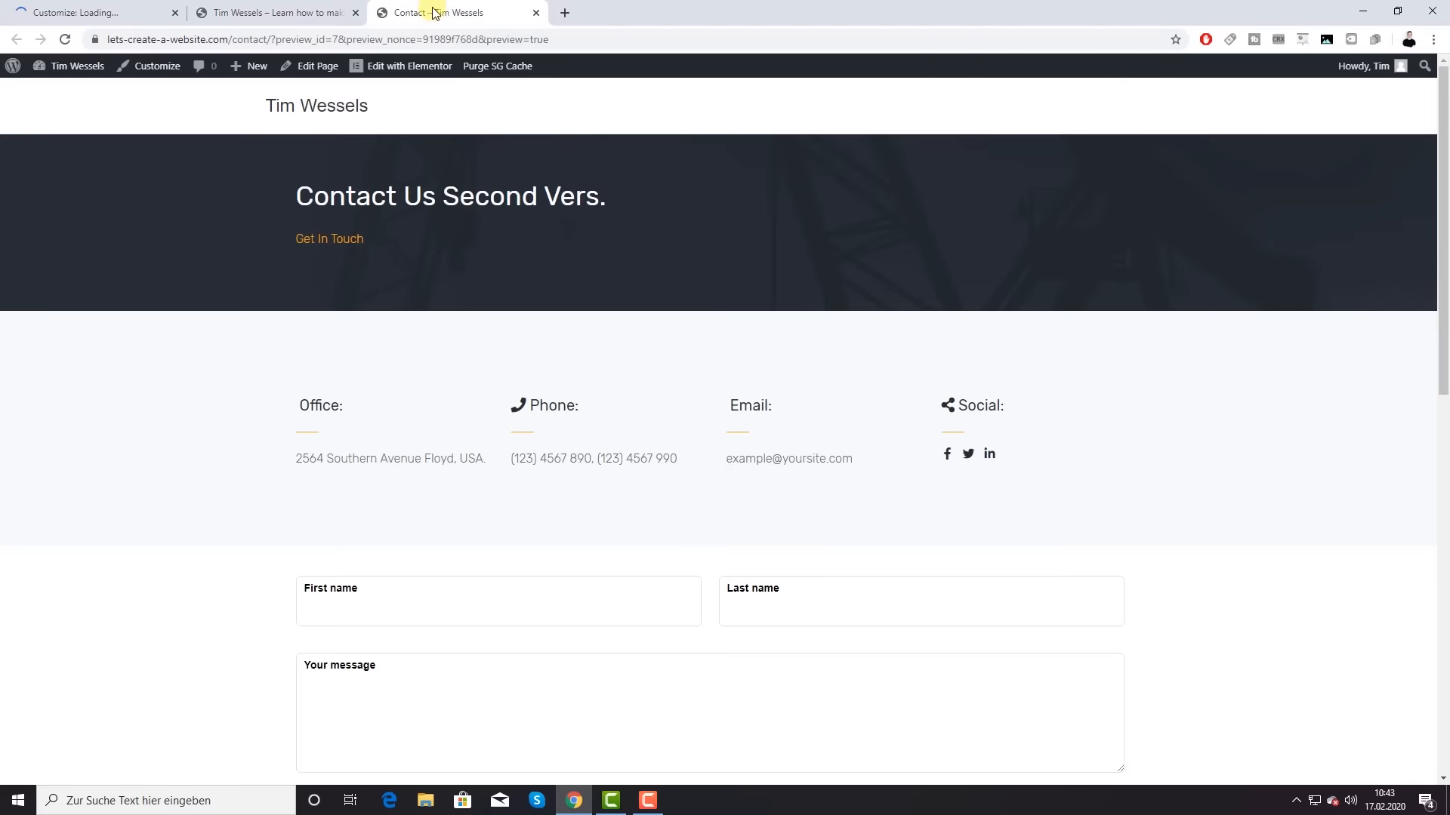
Step: Close the Contact page preview and look through the whole homepage in the theme customizer's preview
click(536, 13)
click(143, 11)
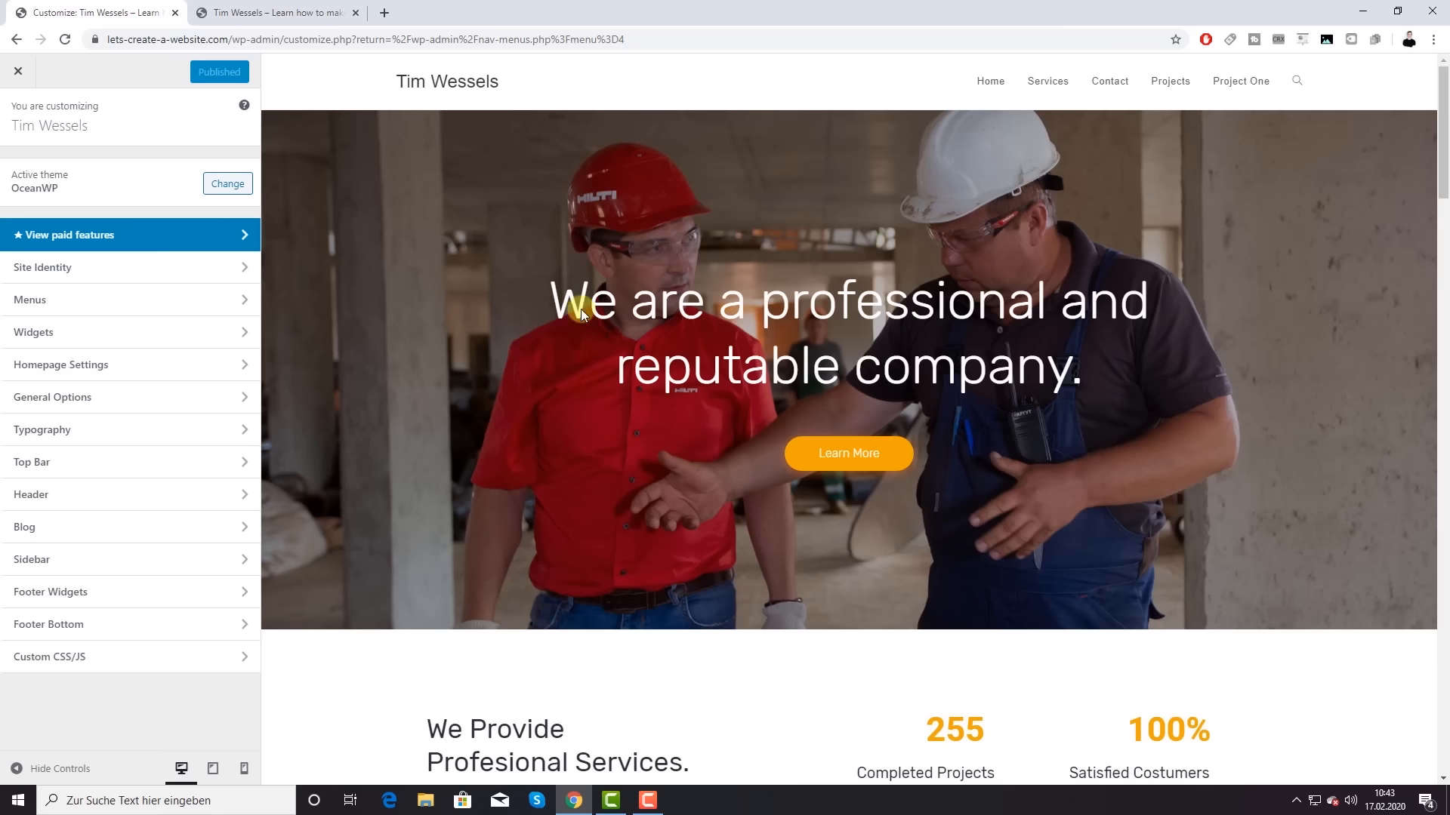
scroll(541, 398, down, 1)
scroll(542, 397, down, 20)
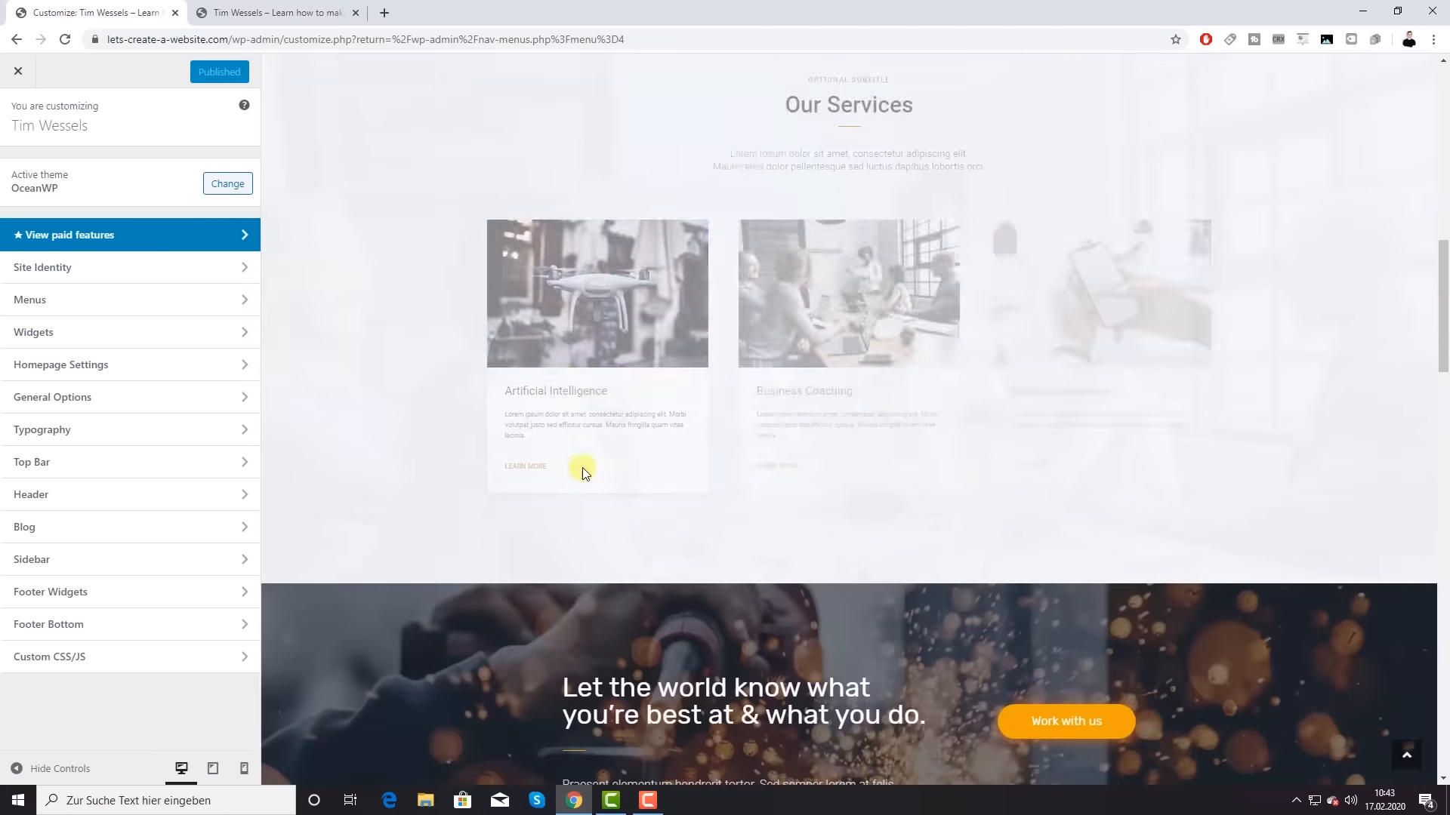
scroll(575, 563, down, 4)
scroll(576, 564, up, 15)
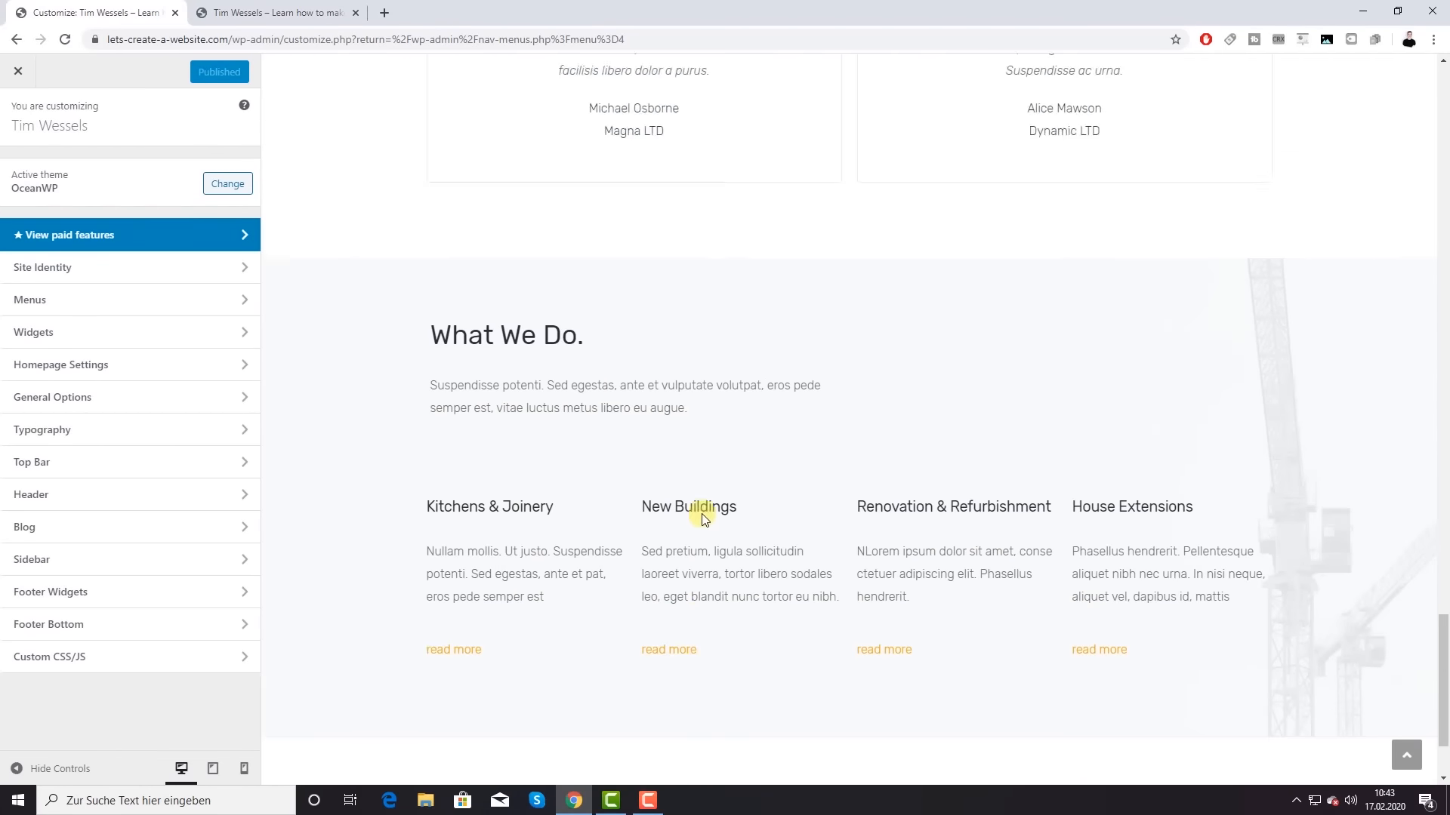
scroll(652, 337, up, 15)
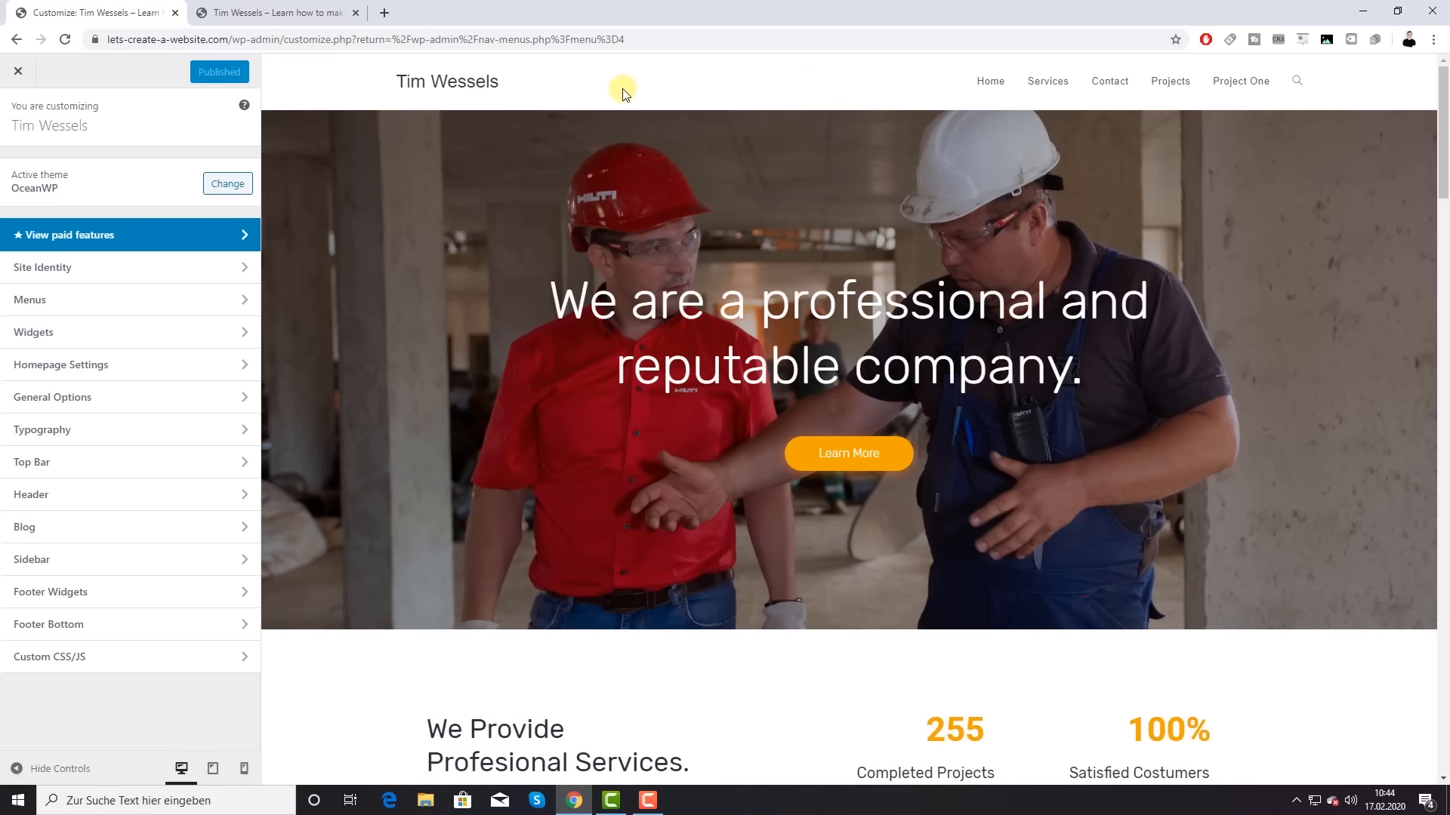
Step: In the general header settings, set the header style to Transparent and turn off the header's bottom border
click(93, 492)
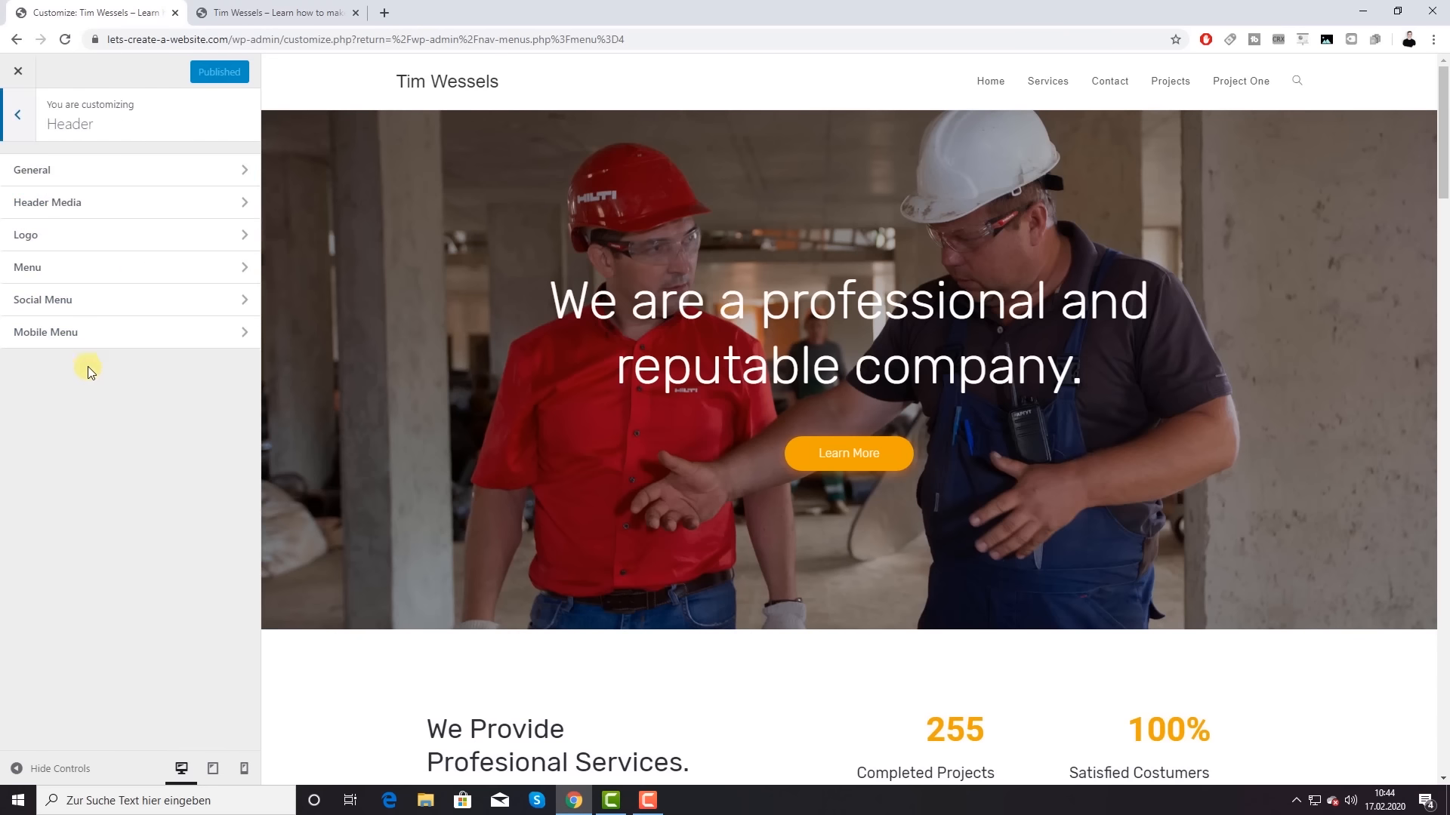
click(74, 166)
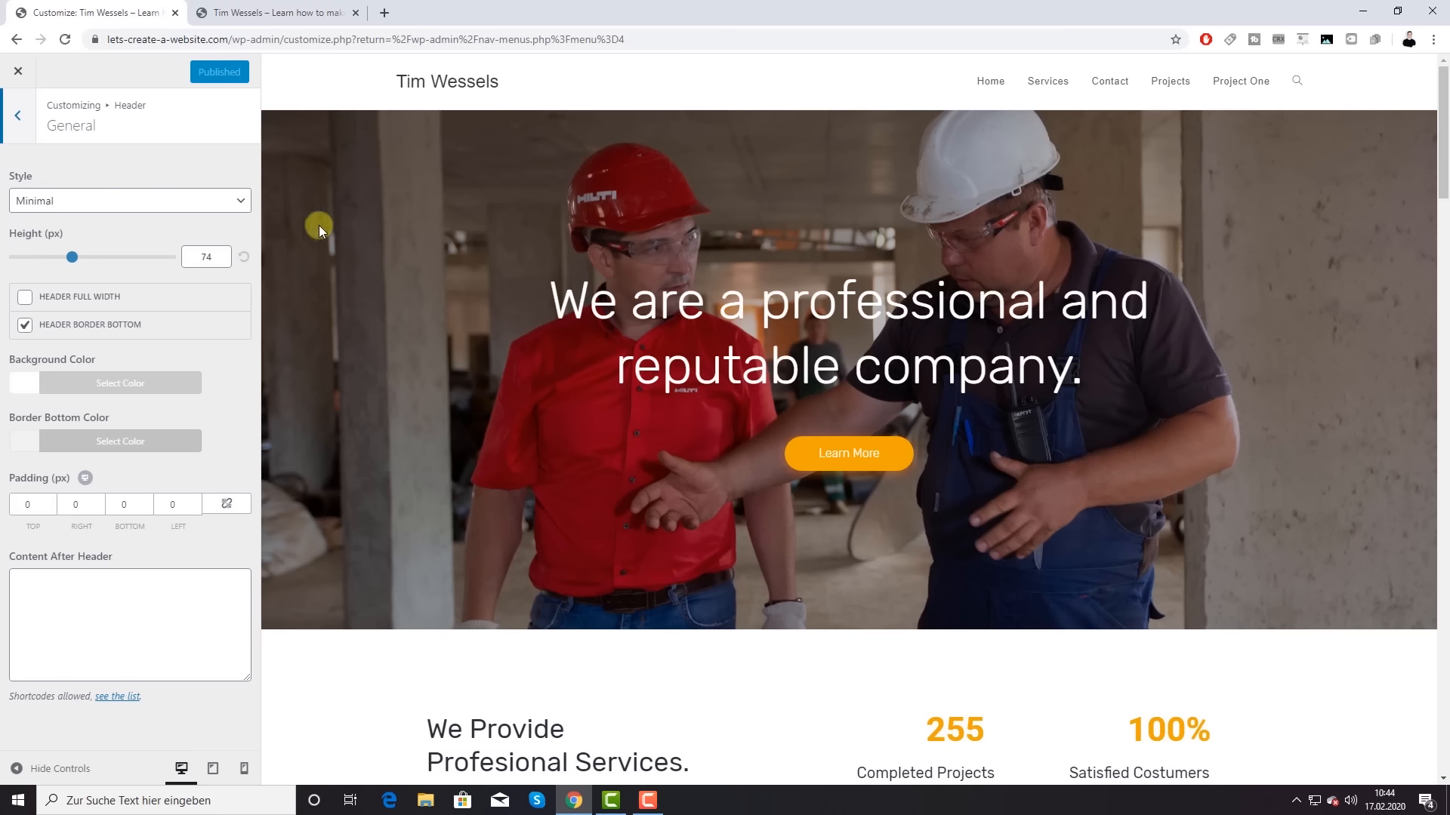
click(228, 202)
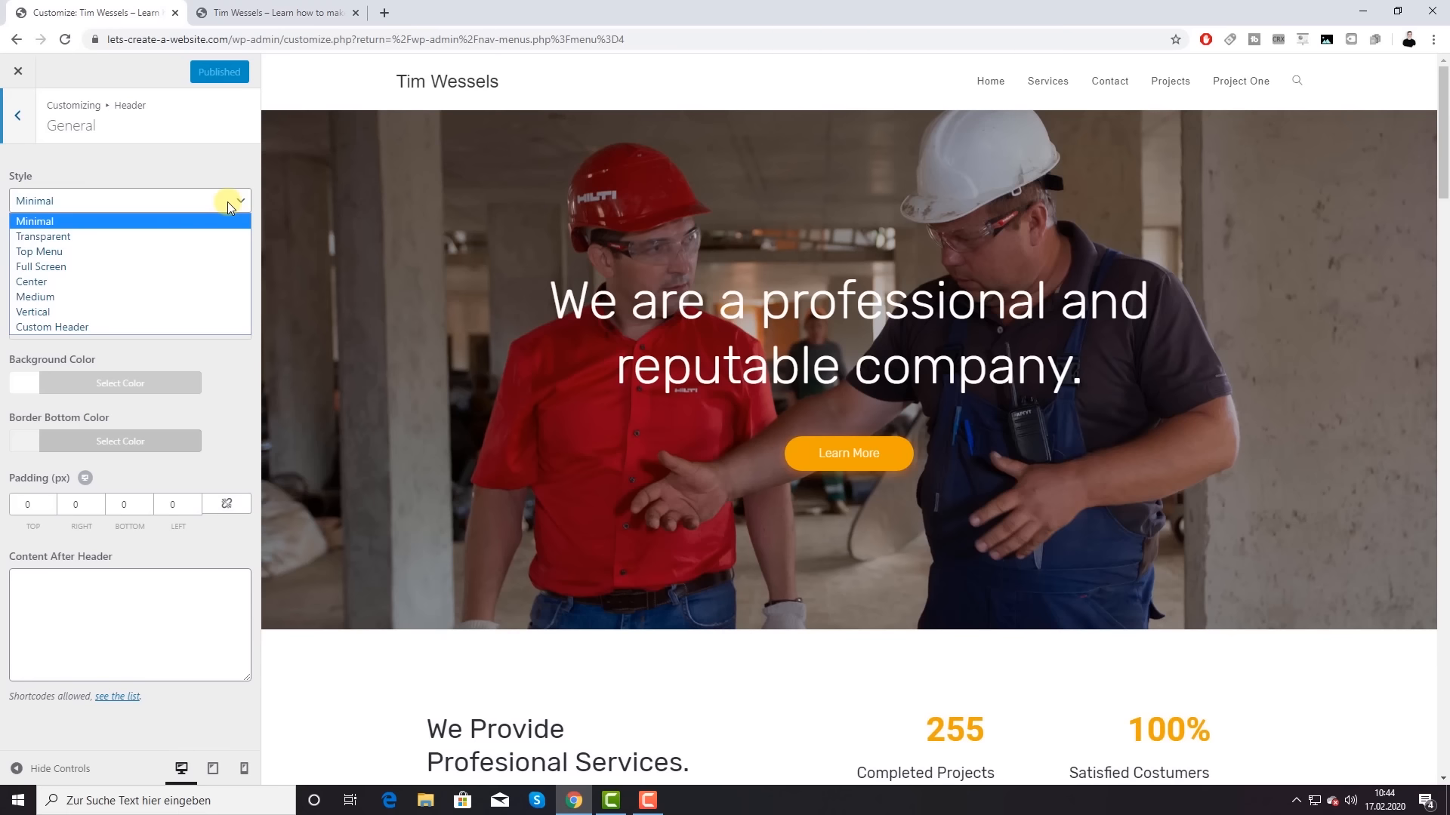
click(119, 236)
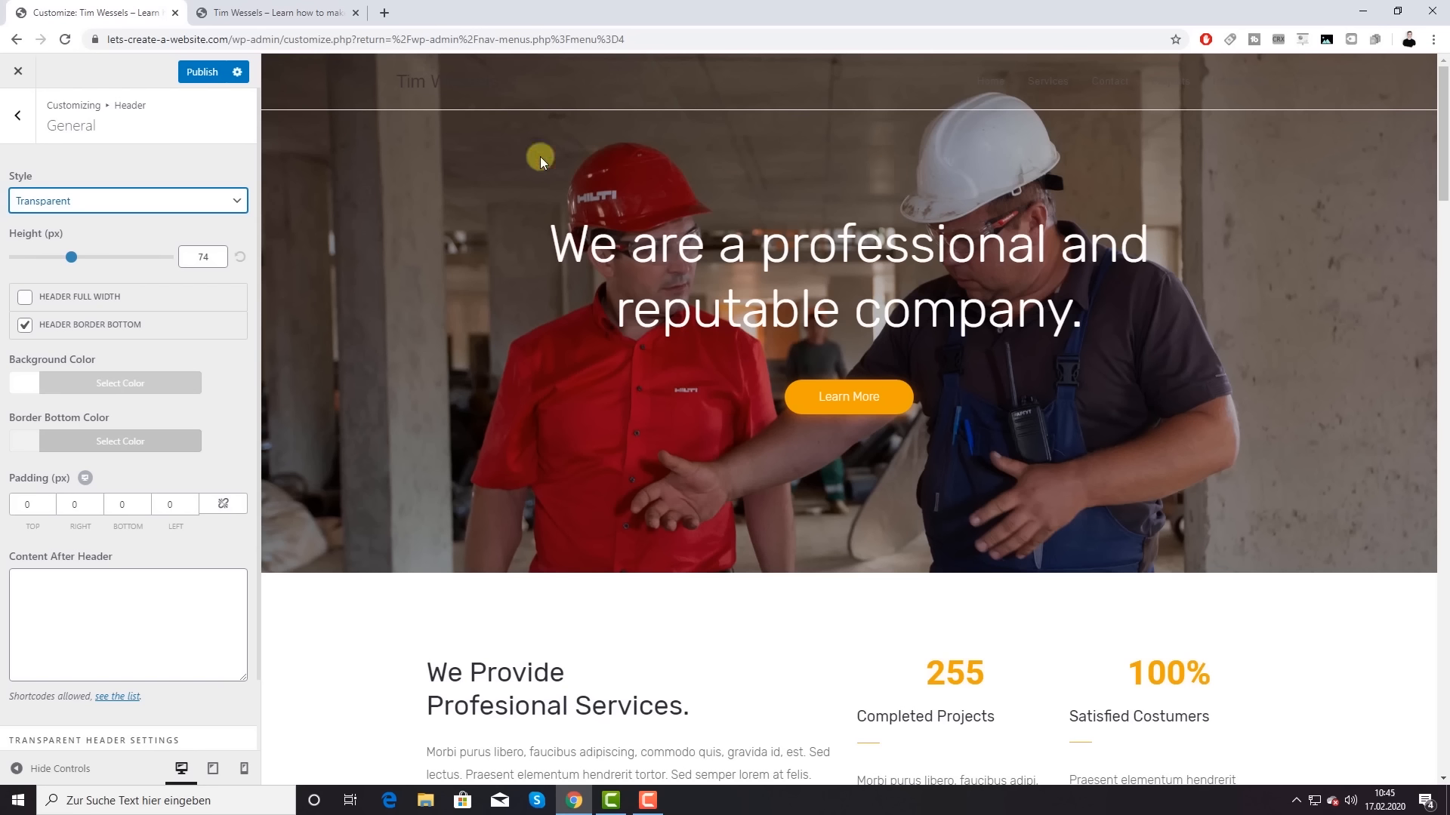
click(215, 202)
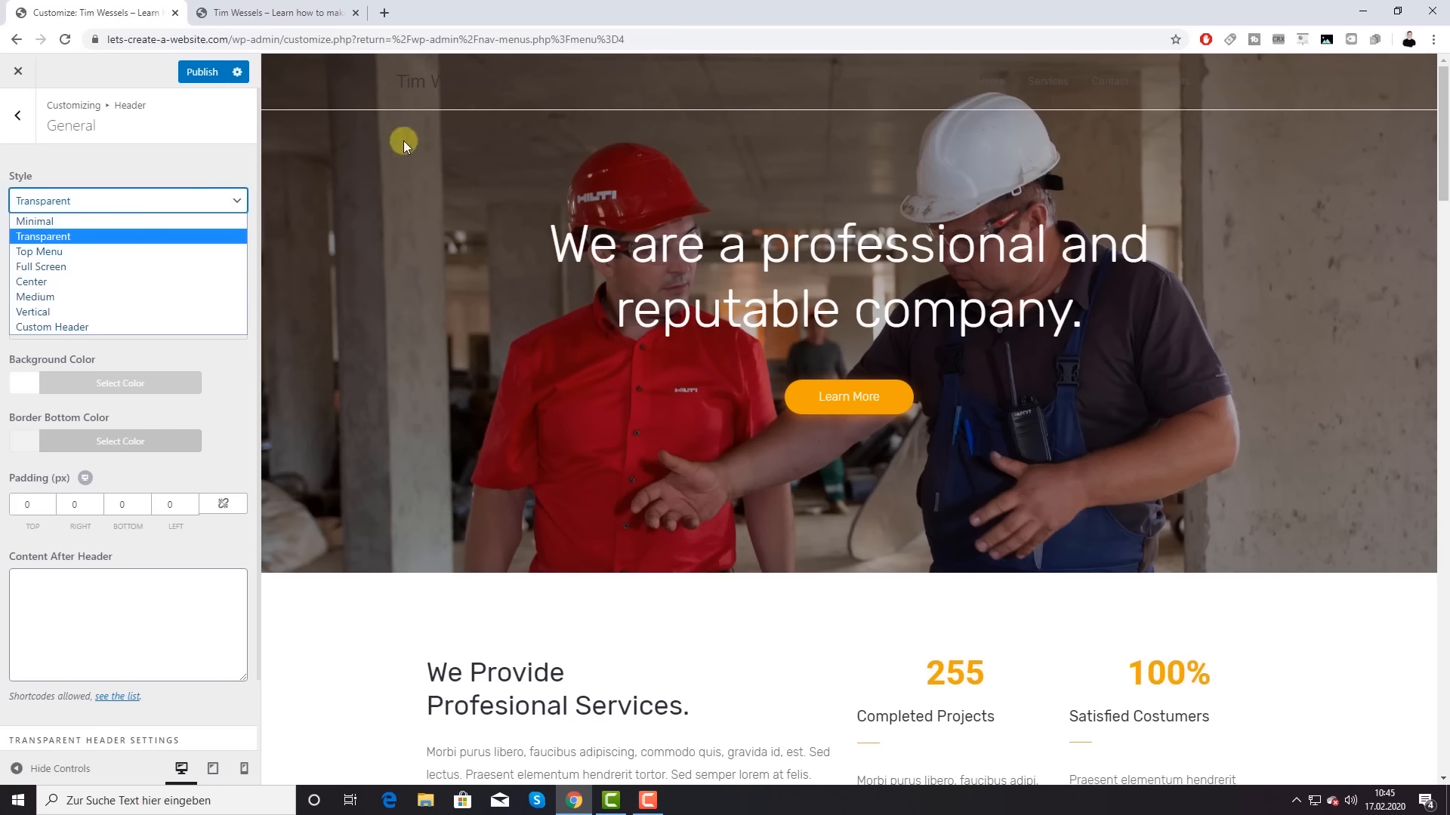
click(163, 162)
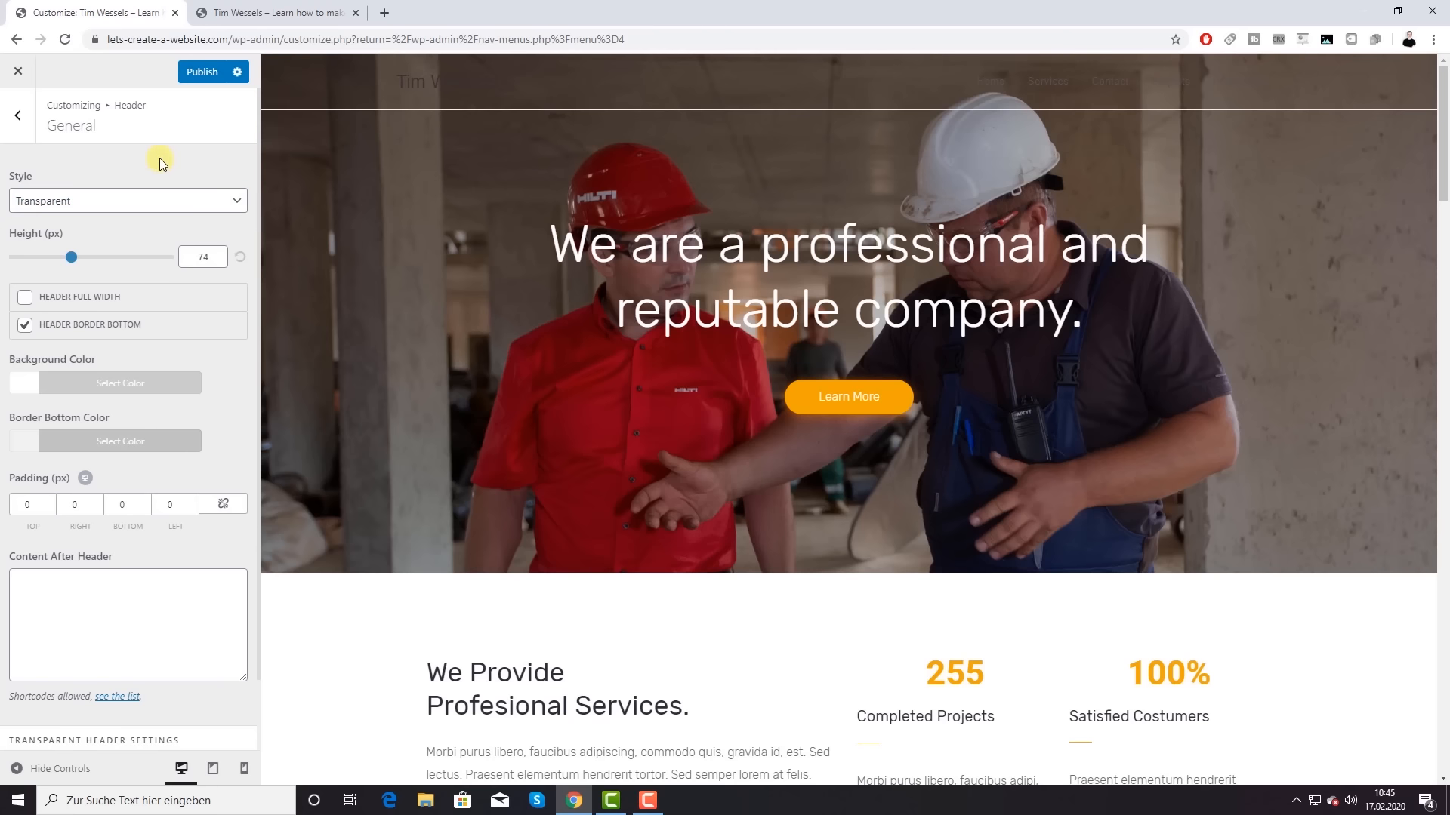
click(24, 326)
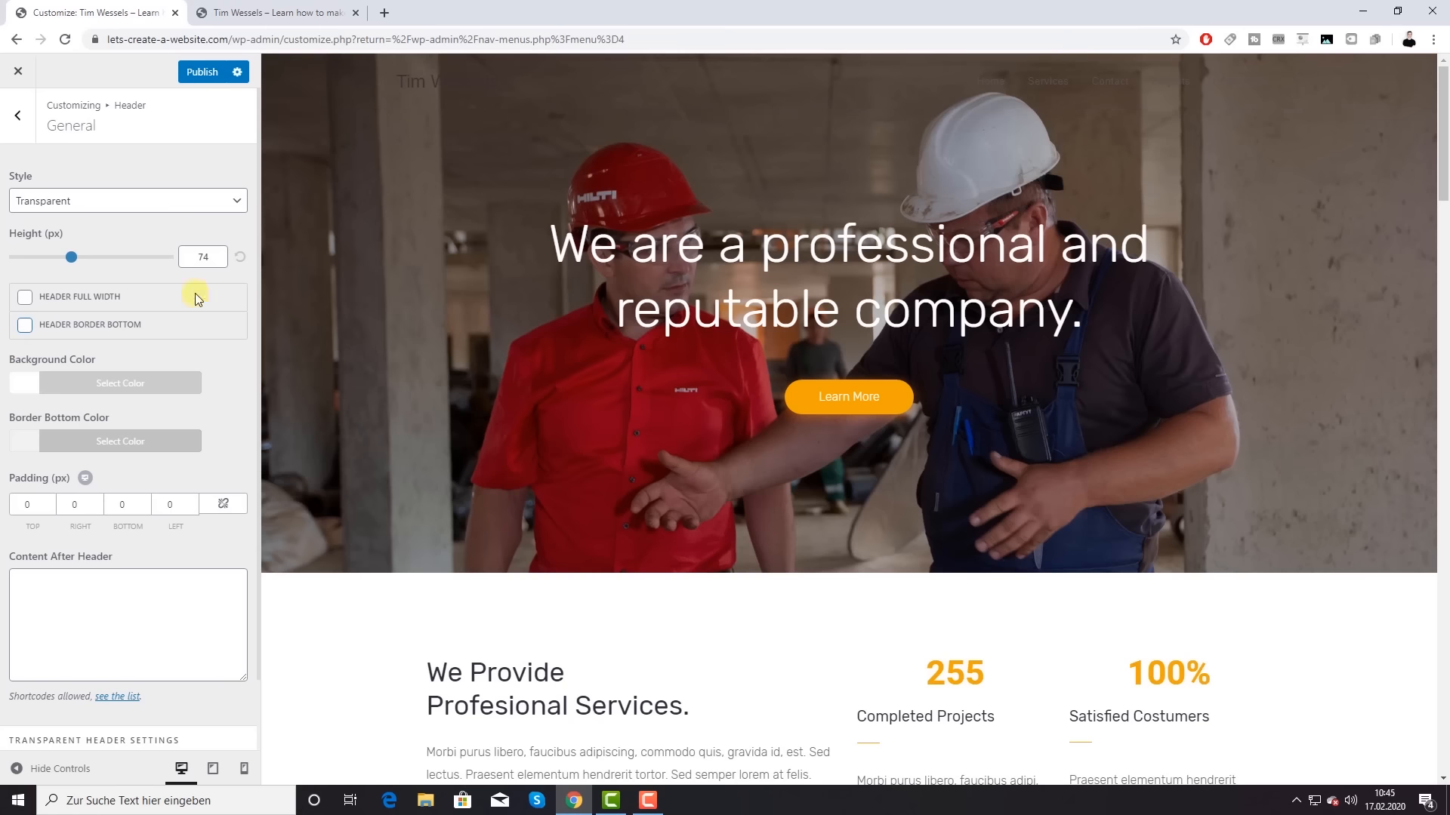
Step: Try the Top Menu and Full Screen header styles, preview the full-screen menu, and set the style to Minimal
click(174, 201)
click(81, 250)
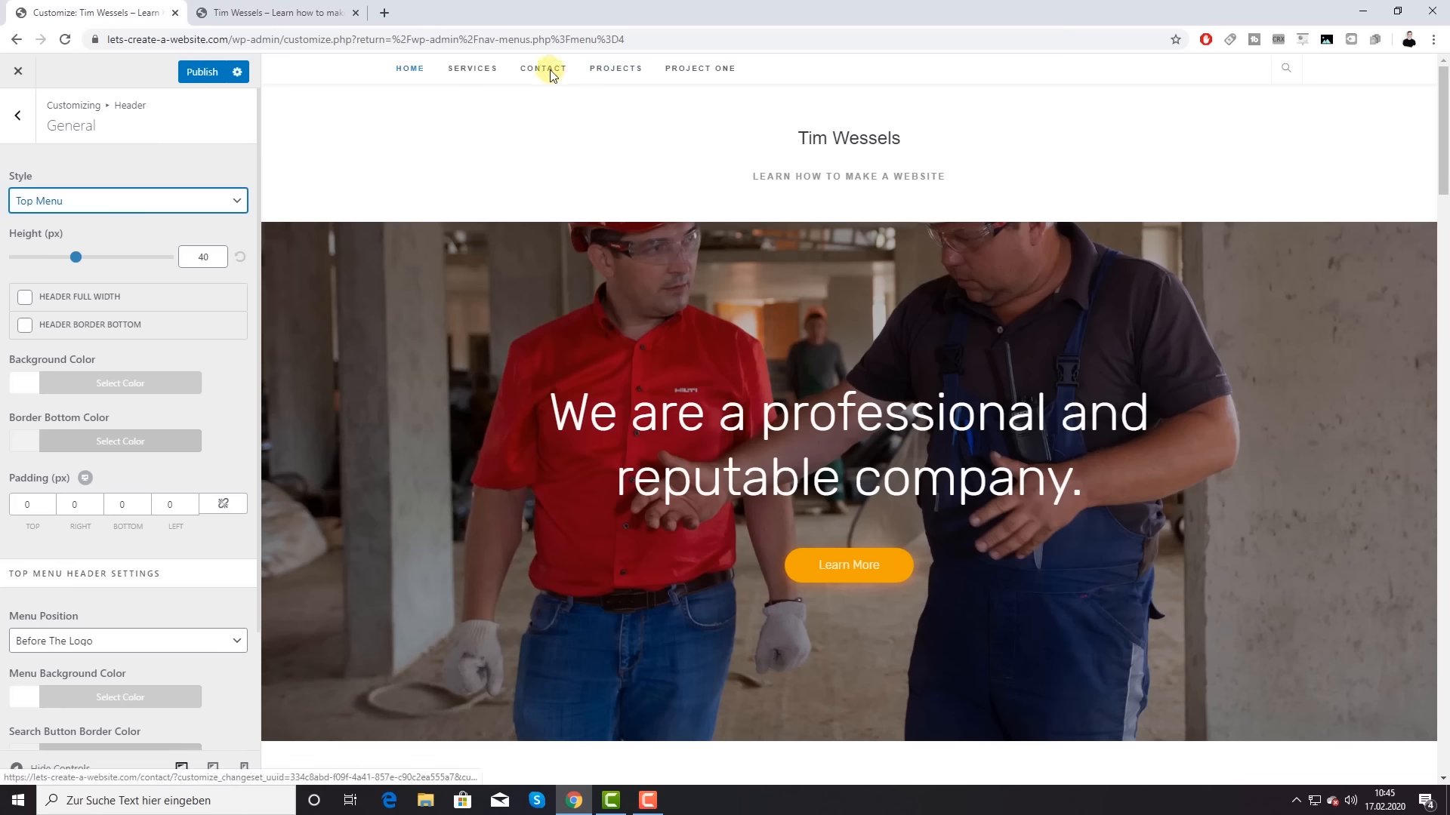
click(142, 200)
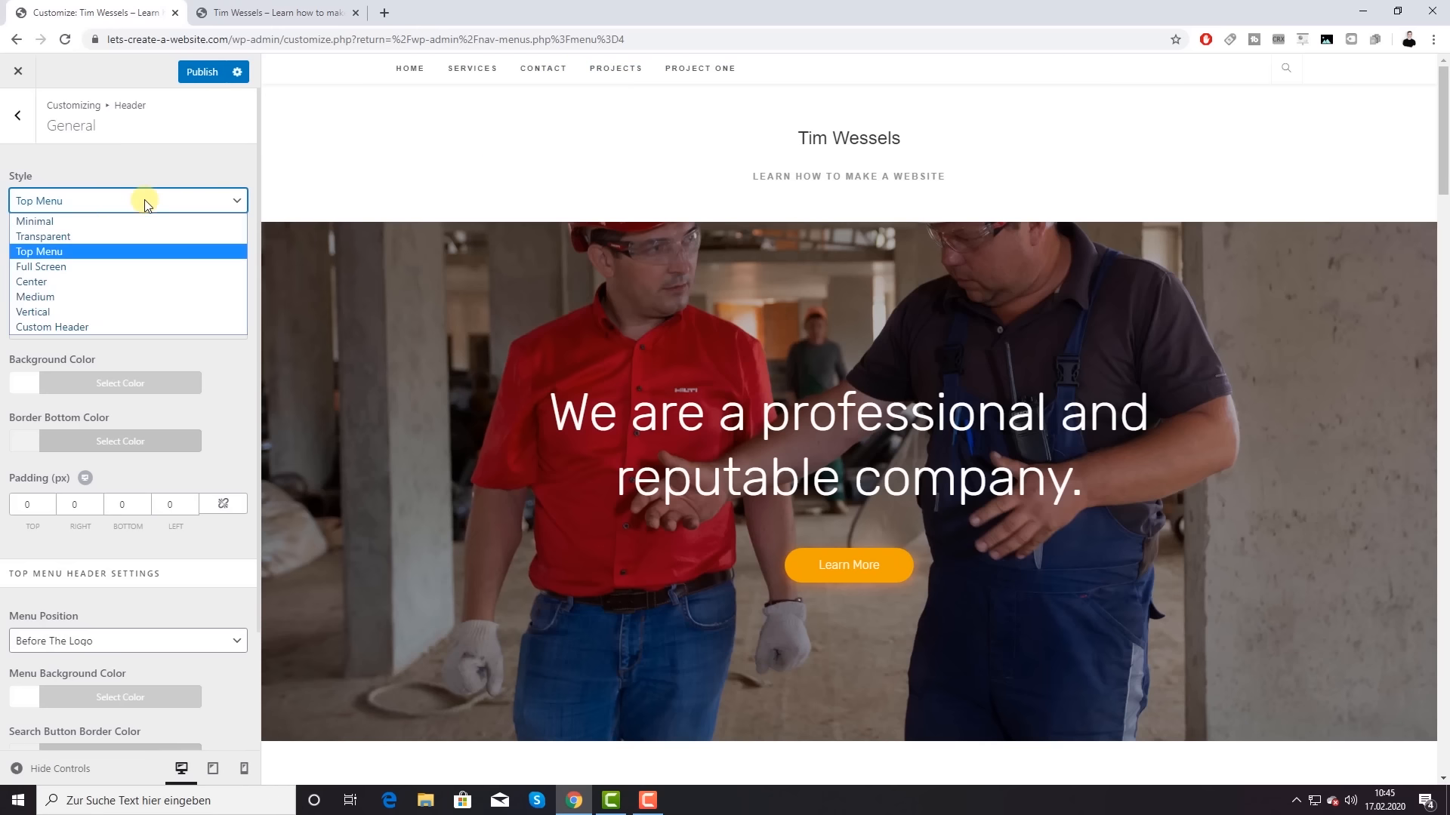
click(75, 264)
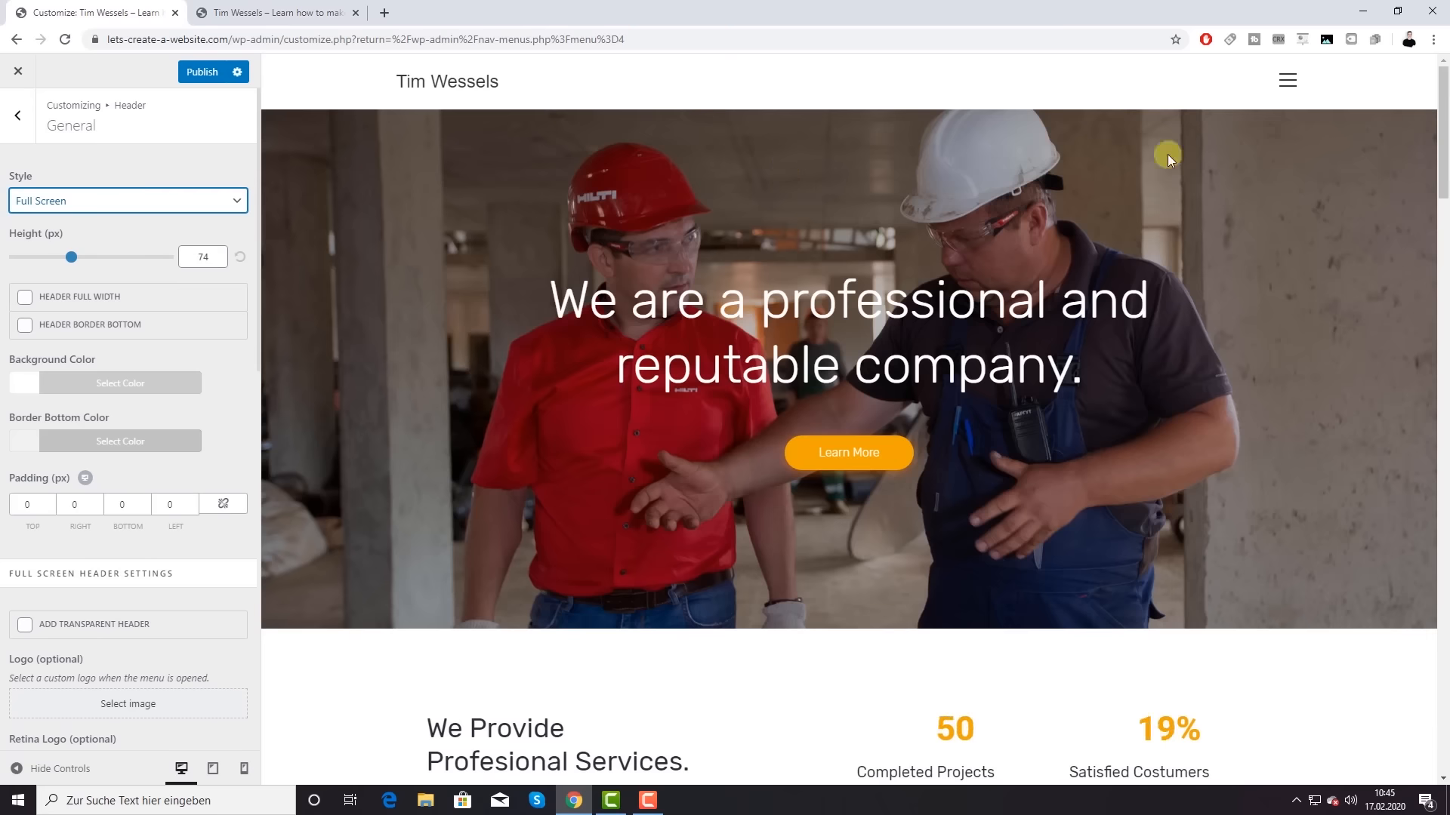
click(1287, 80)
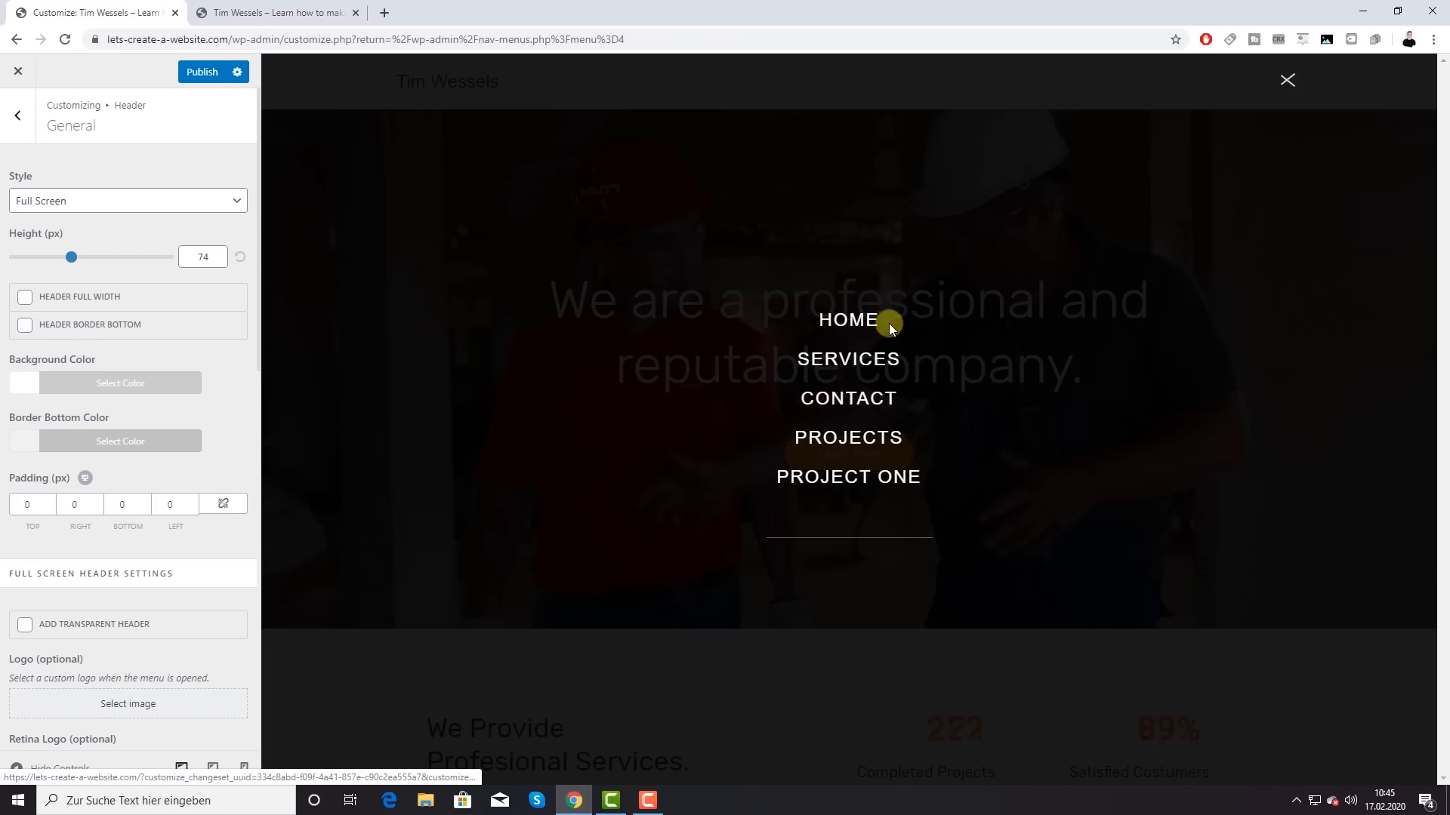
click(203, 204)
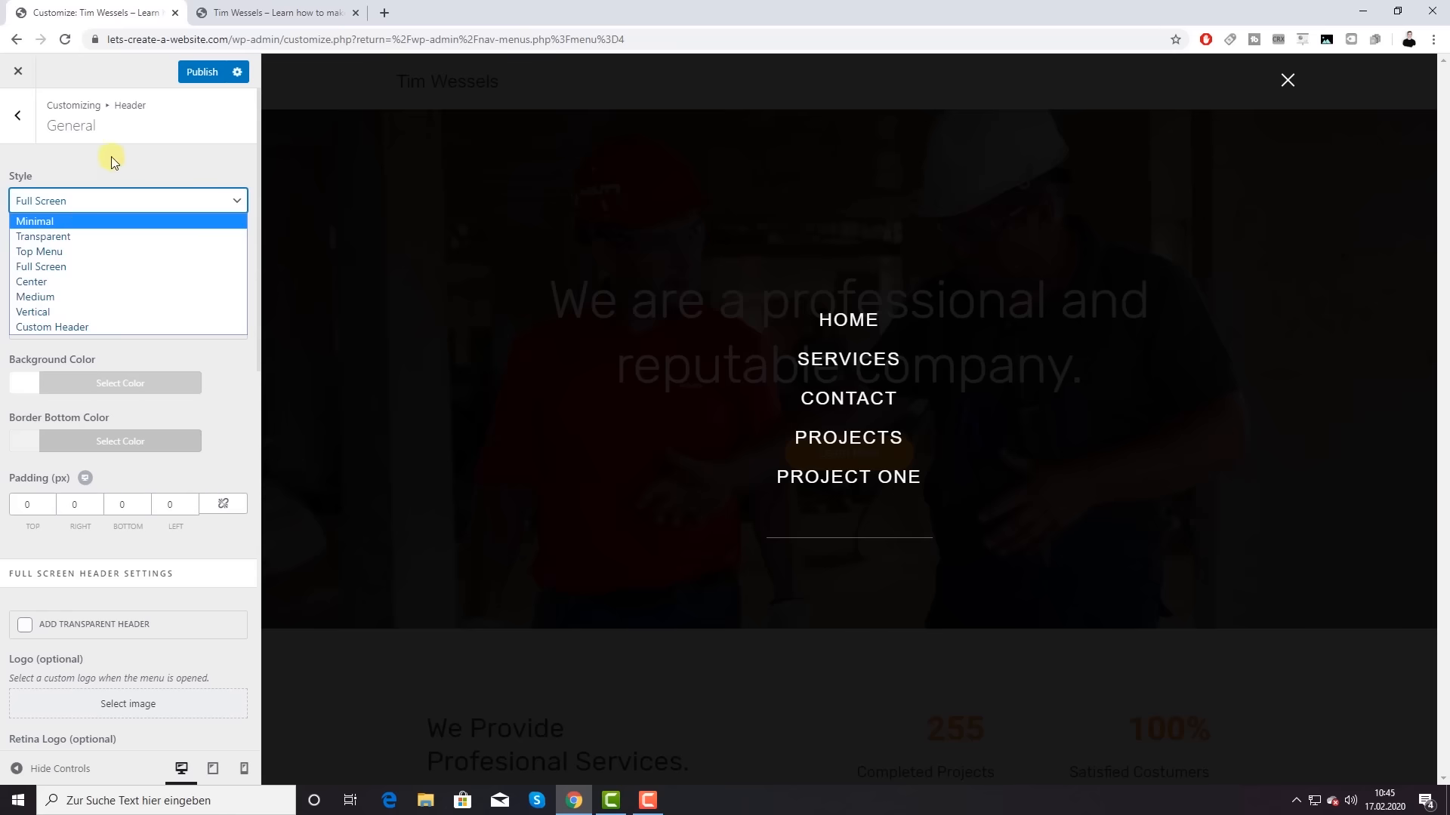
click(53, 221)
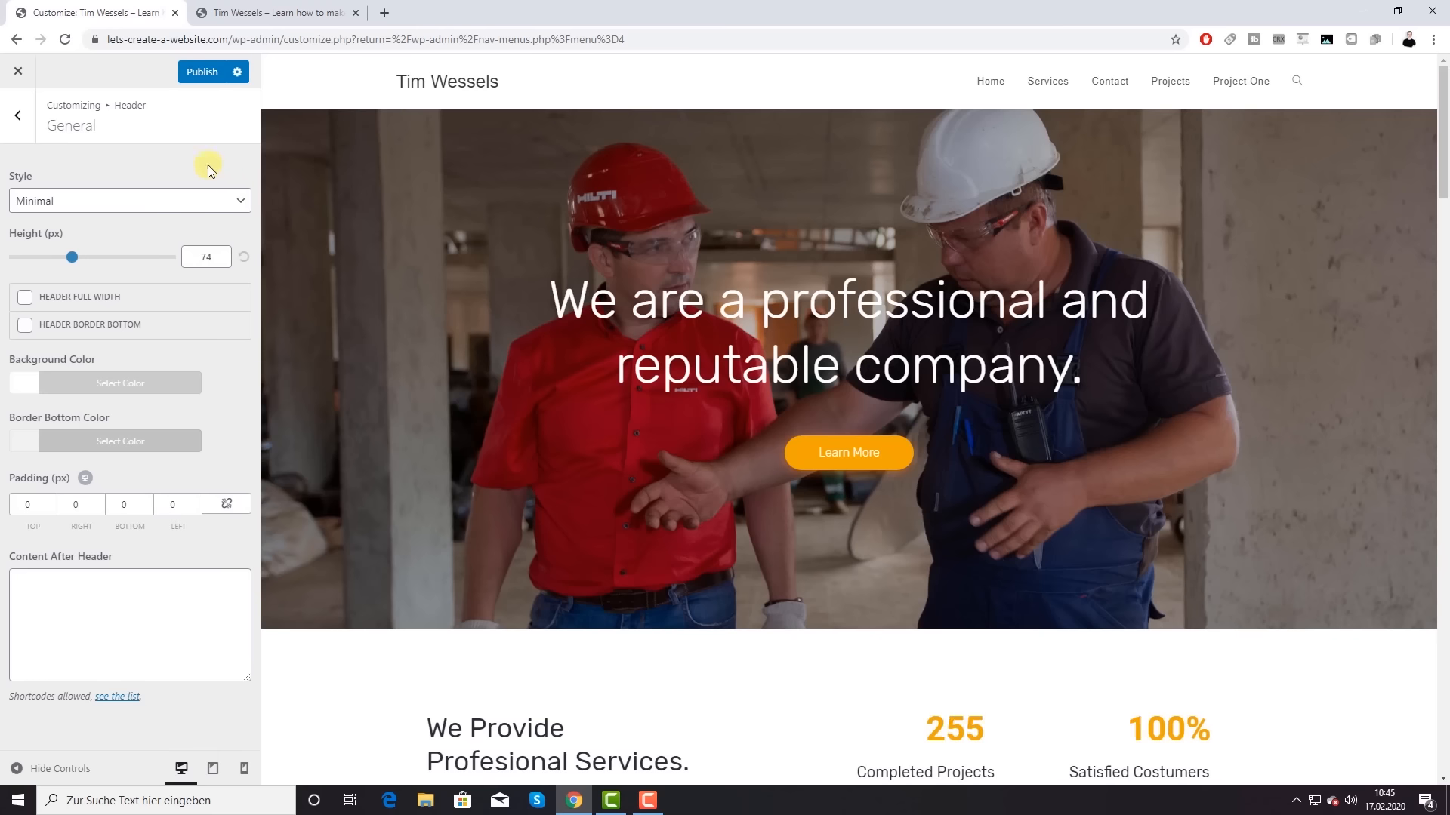
Step: Set the header height to 83 px and try the full-width header before turning it off again
mouse_move(75, 256)
mouse_down()
mouse_move(142, 254)
mouse_move(78, 258)
mouse_up()
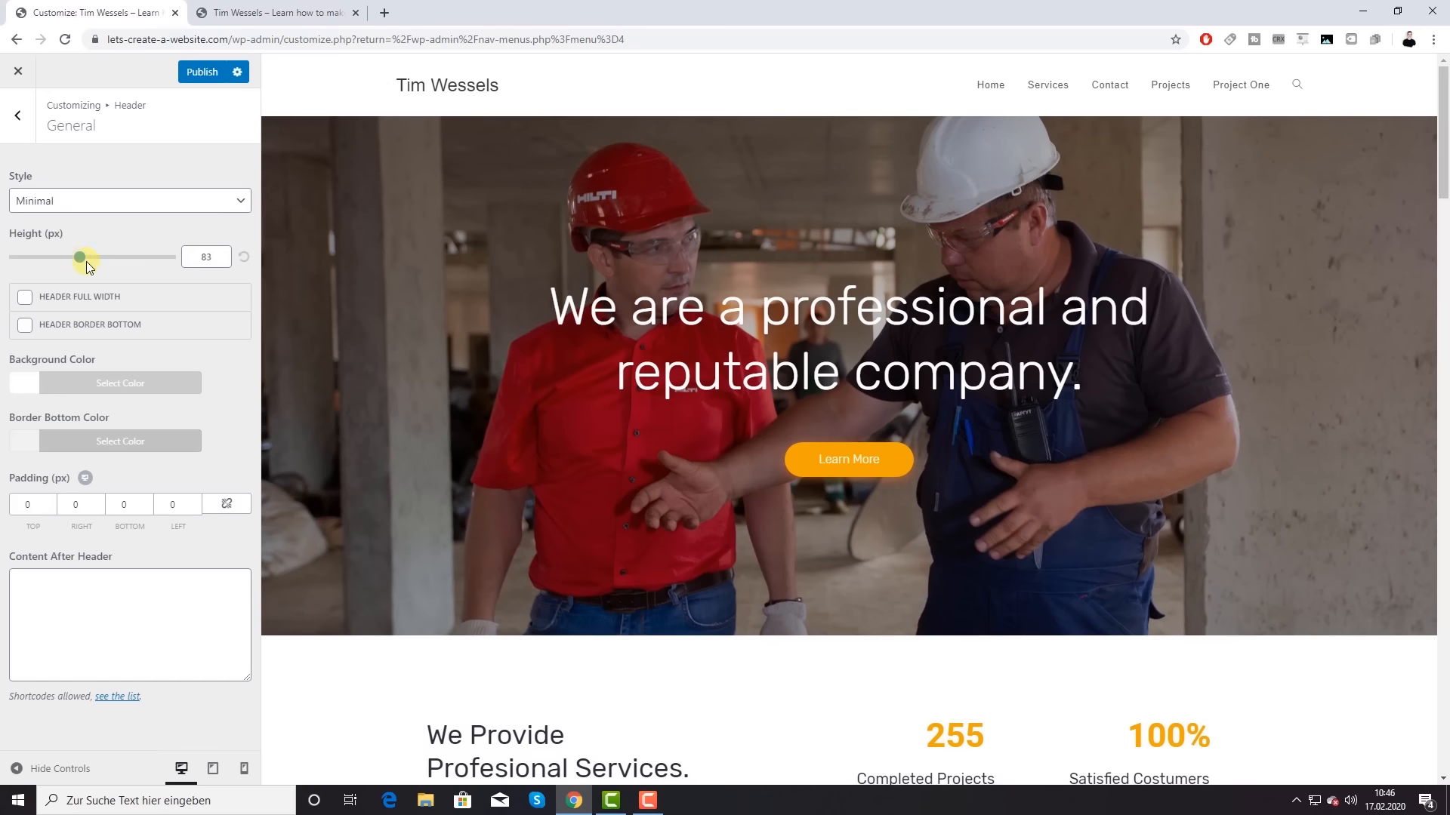
click(30, 300)
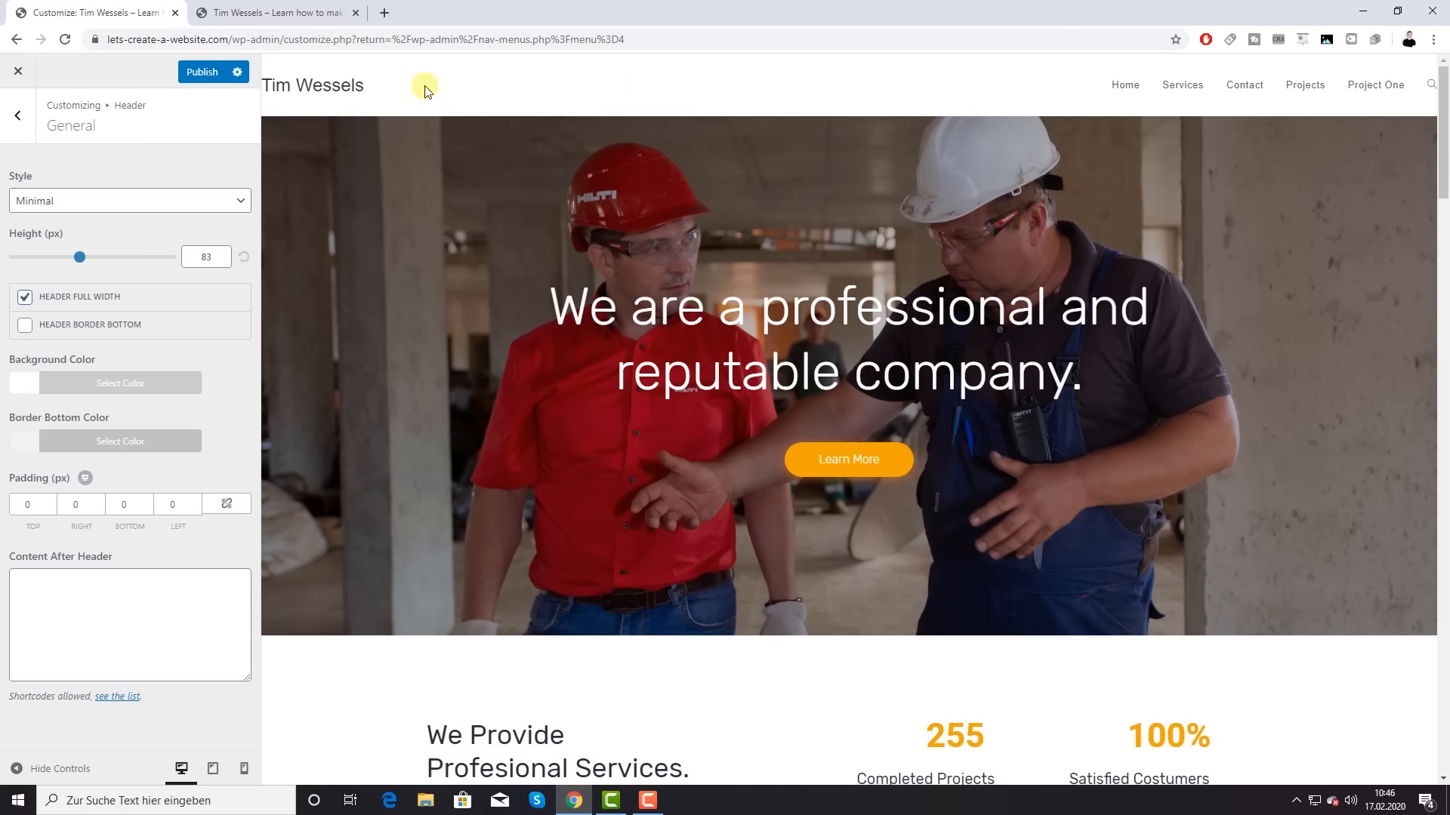
click(27, 297)
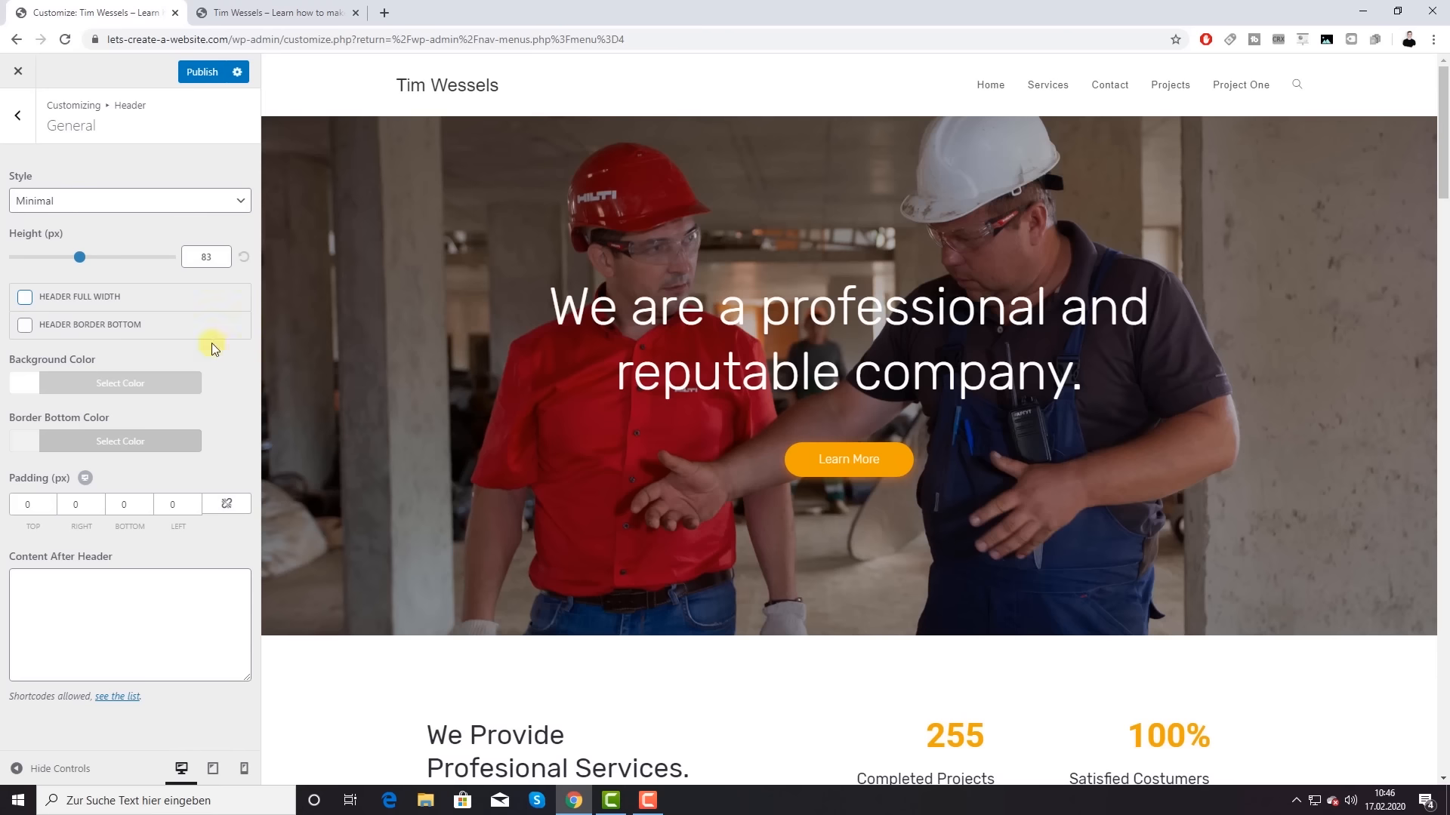
Step: Try the red #dd3333 header background and restore the background to white
click(87, 390)
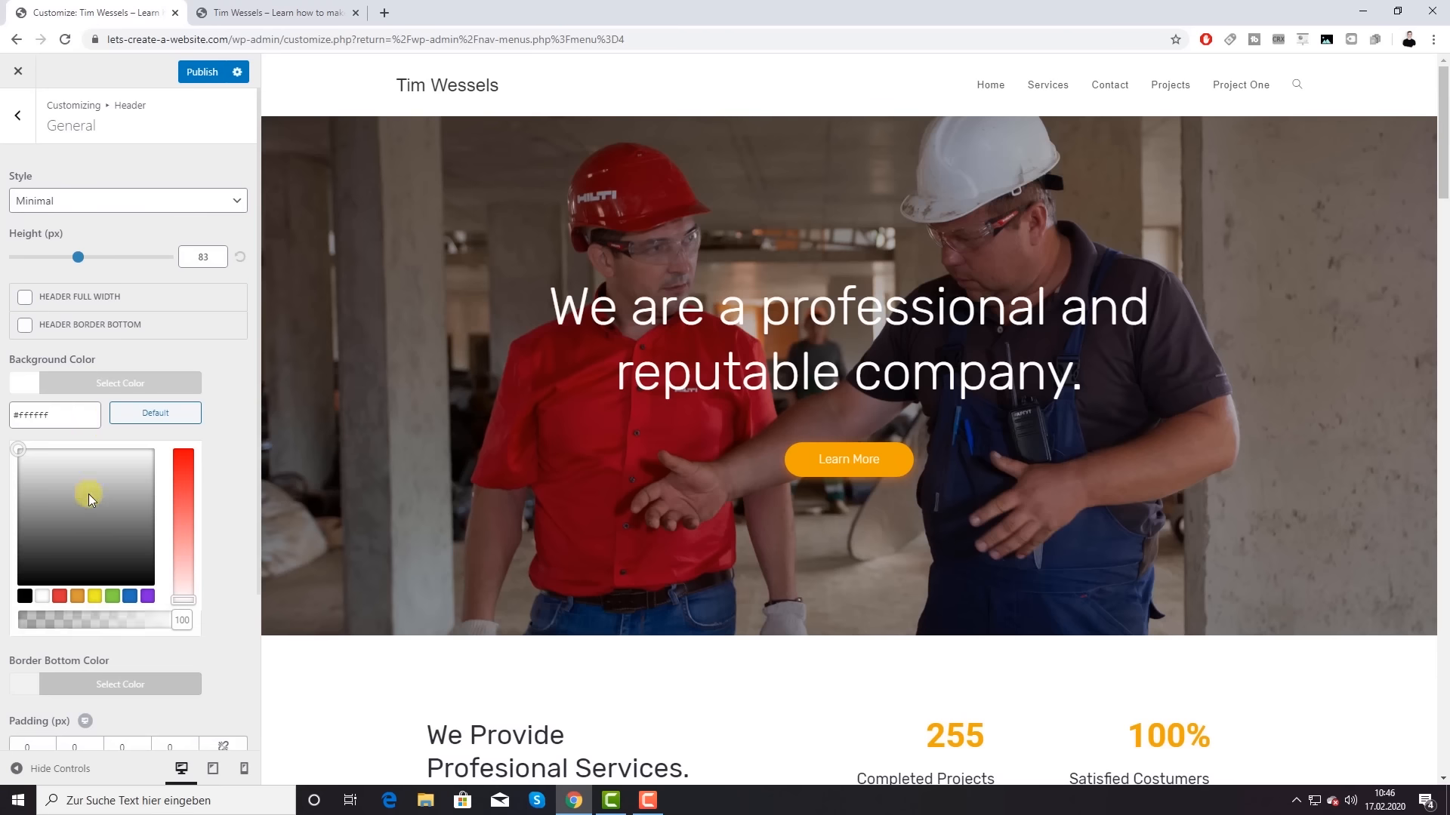
click(60, 597)
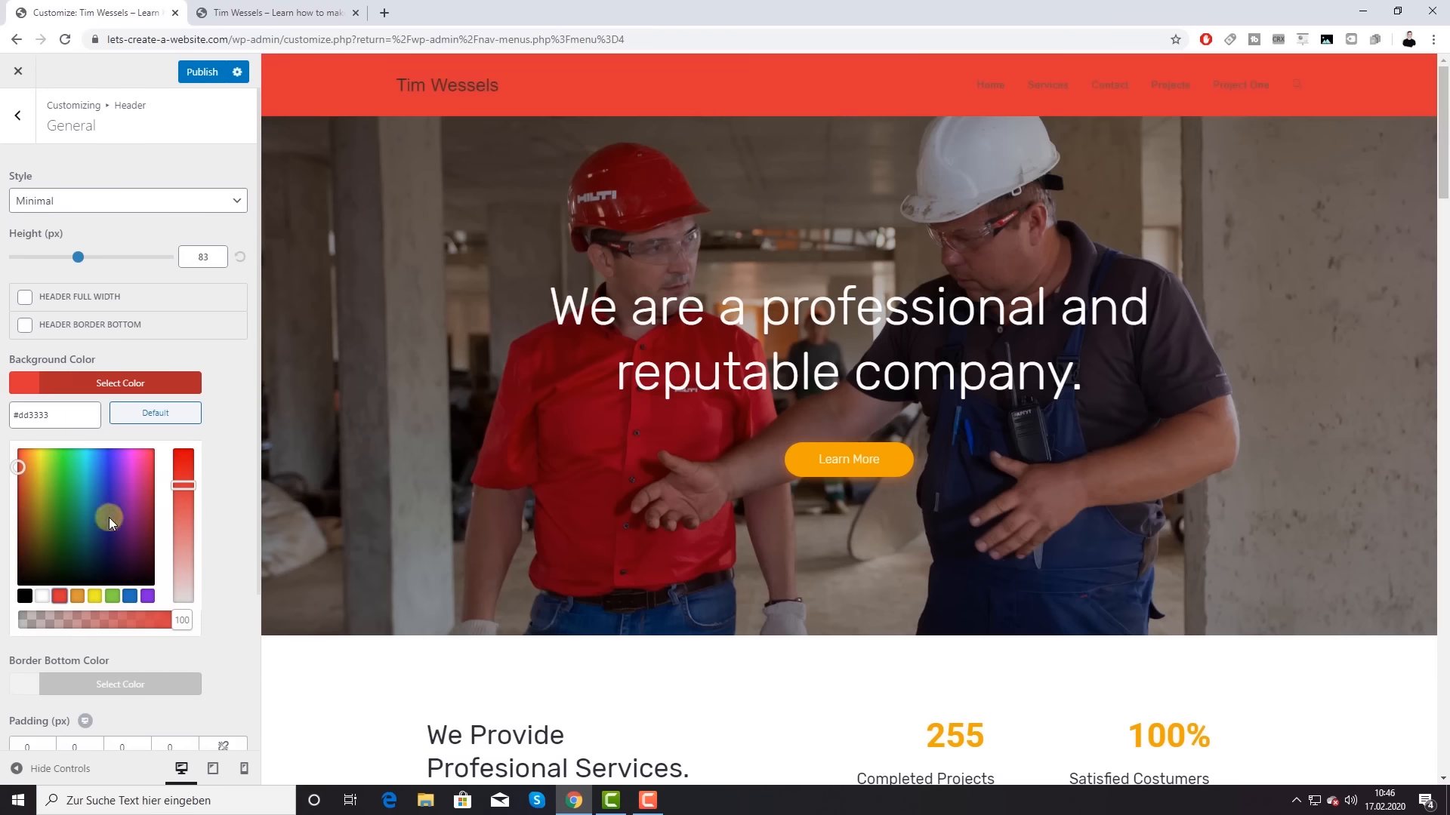
click(42, 597)
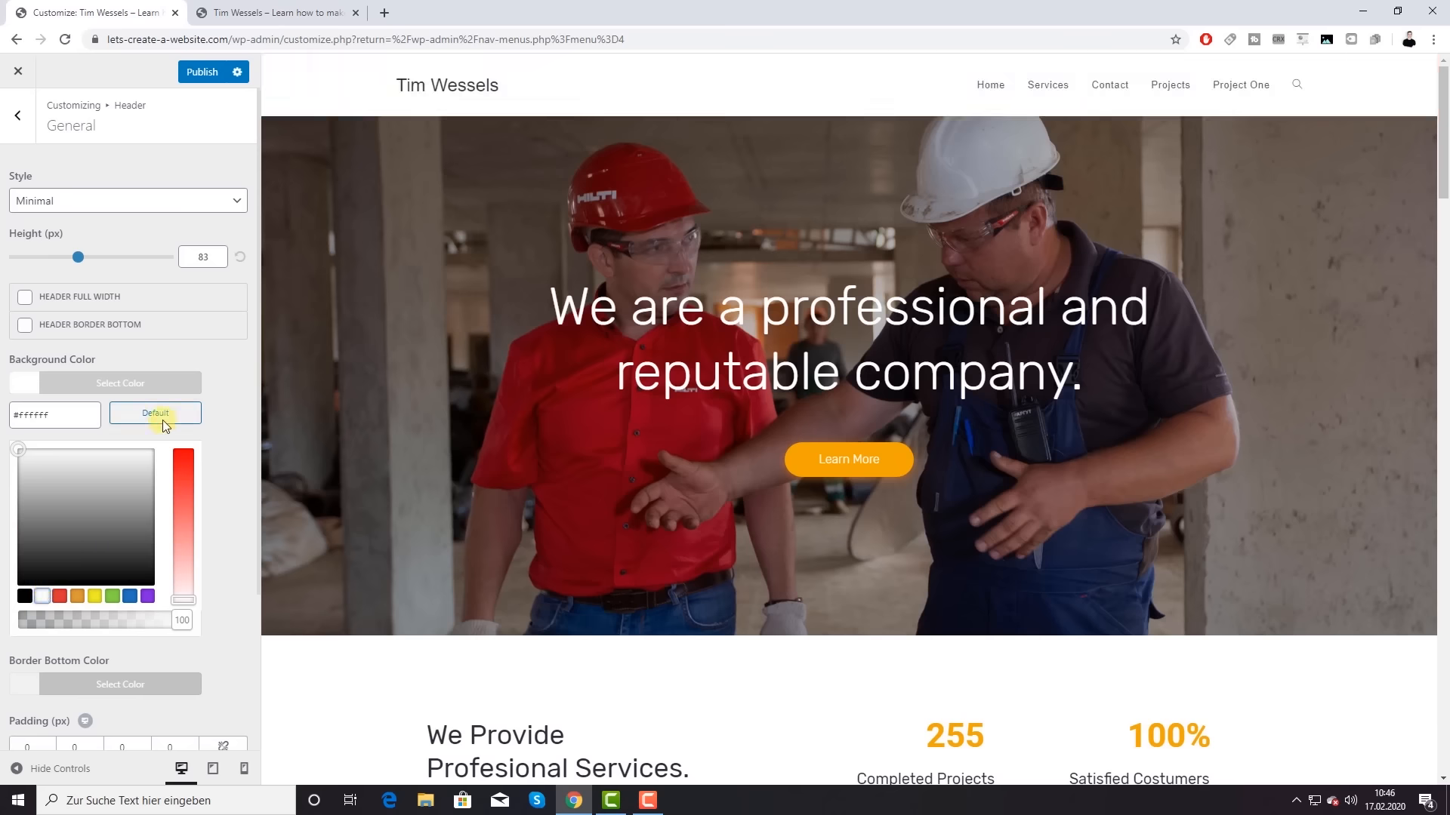
click(156, 386)
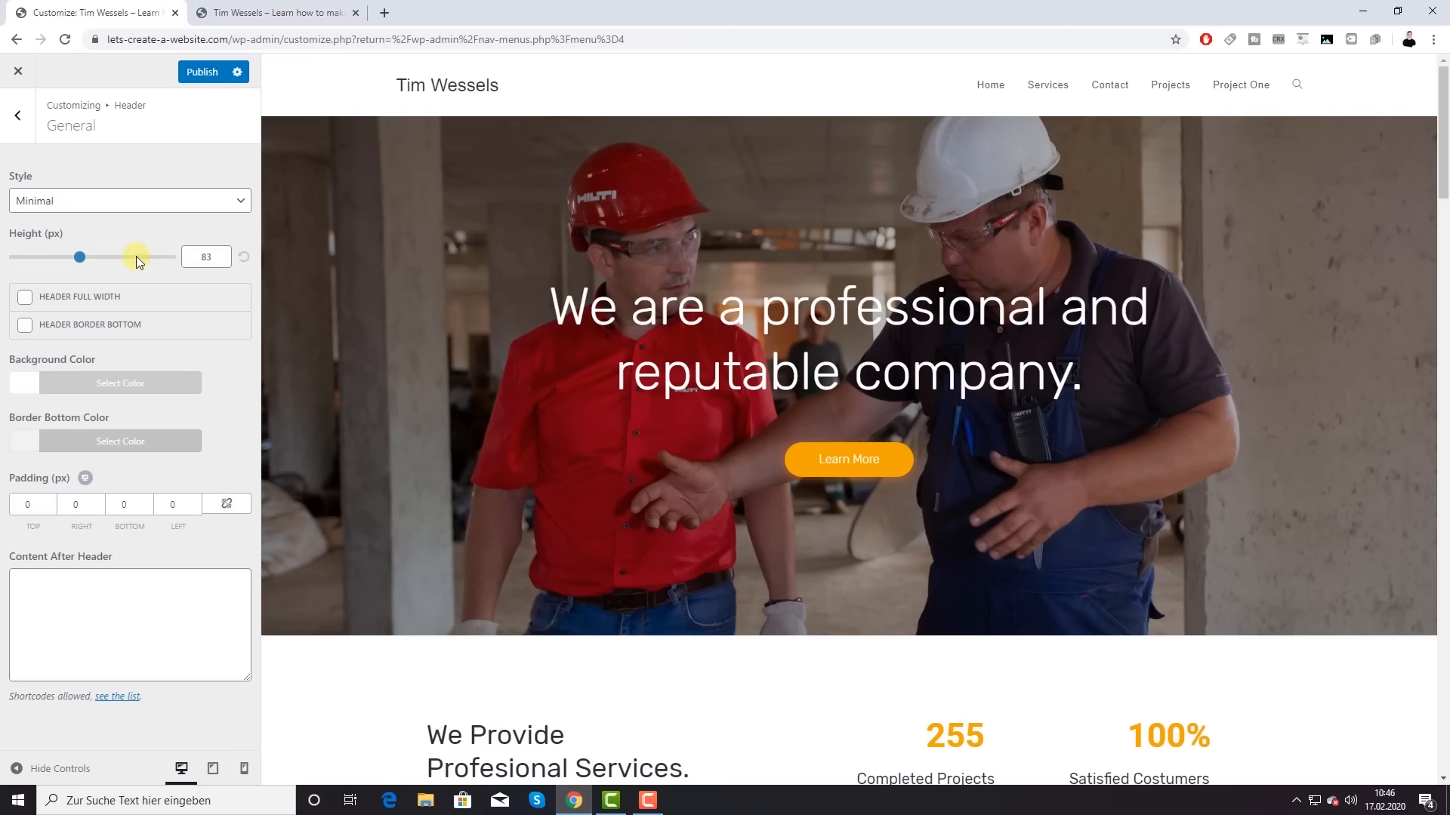
Step: In the header's logo settings, choose the blue LOGO image Untitled-2.jpg from the media library as the logo
click(26, 119)
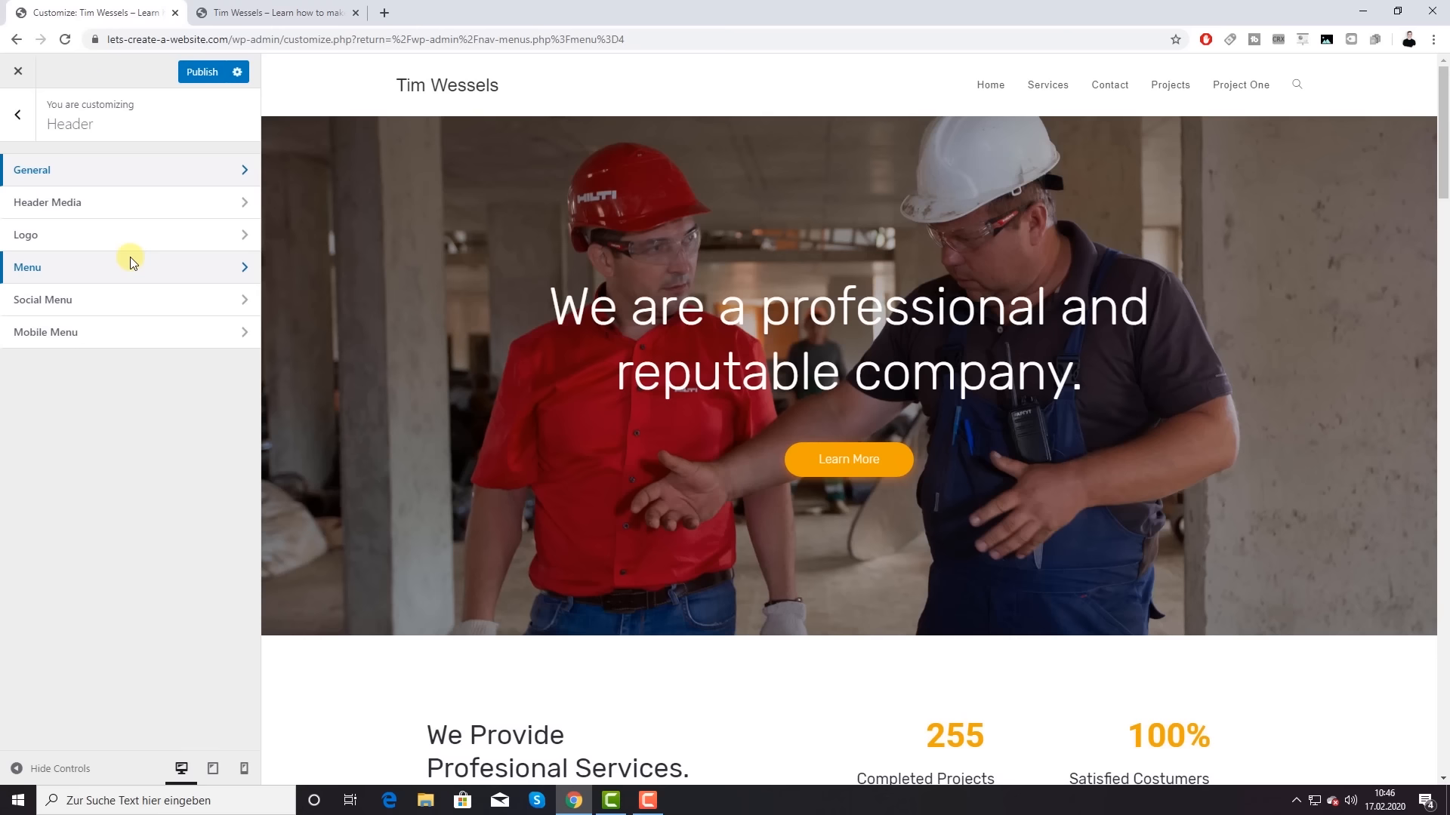
click(215, 237)
click(146, 204)
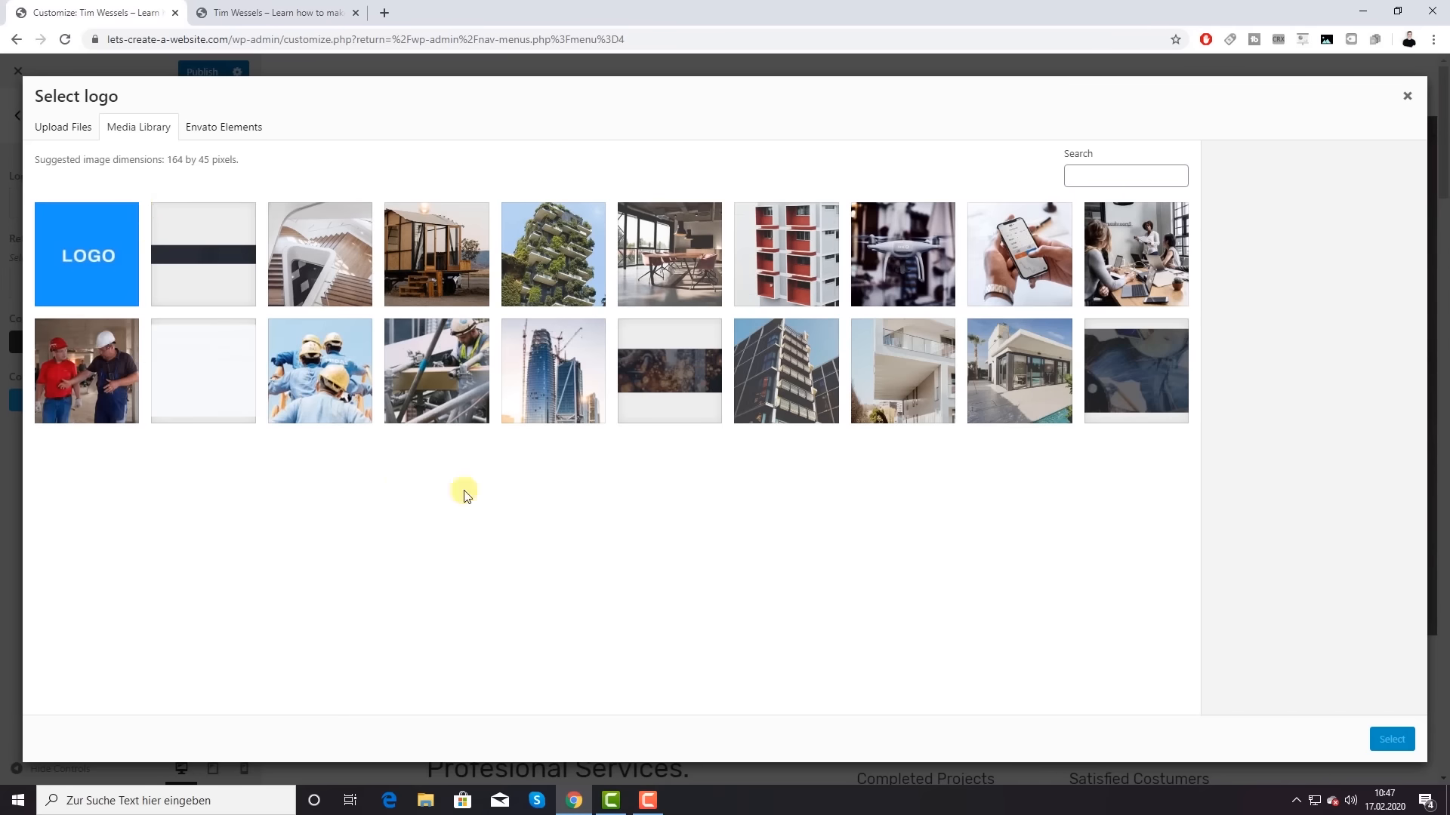
click(89, 252)
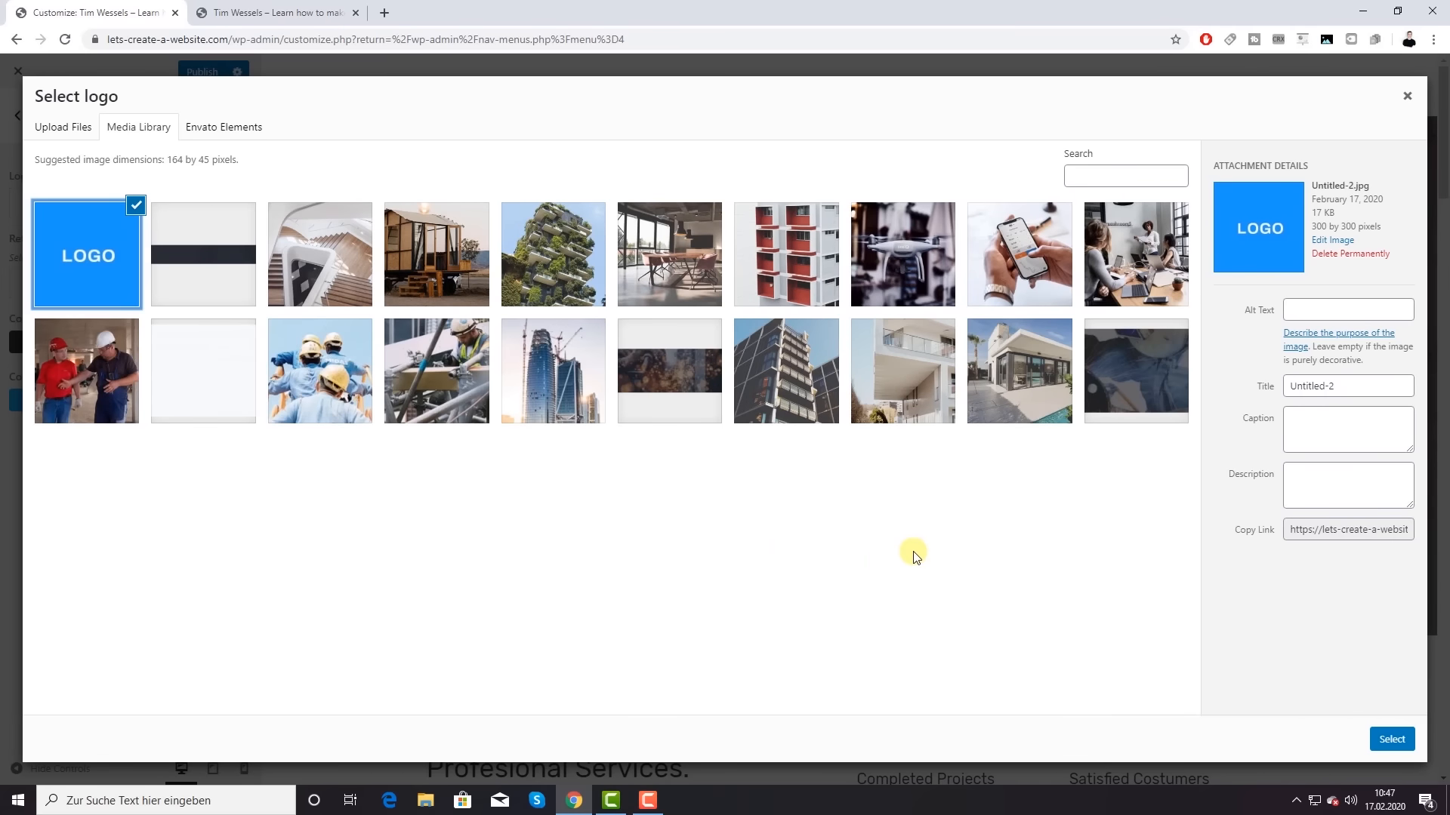
click(1389, 739)
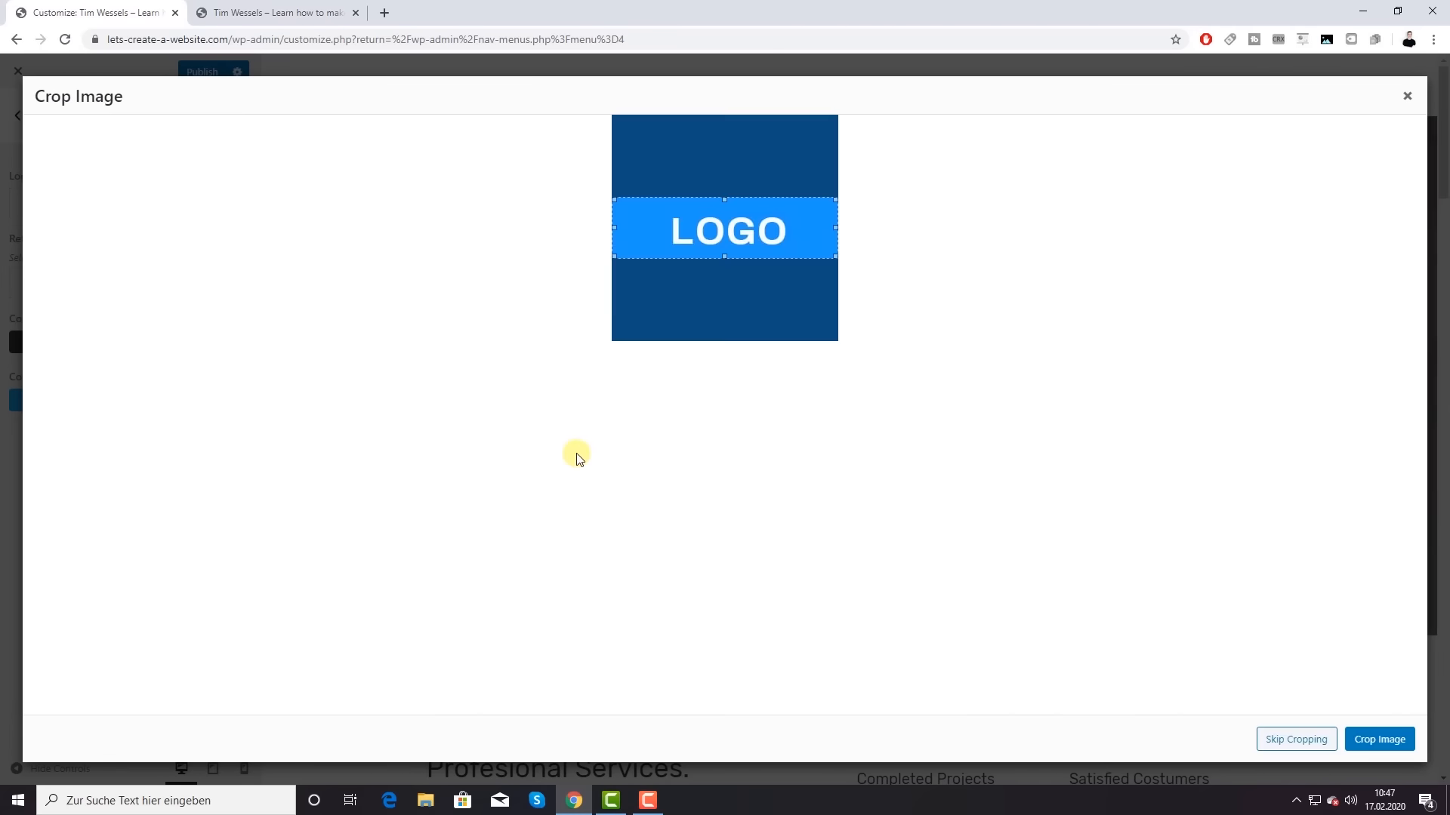
Step: Adjust the crop area closely around the word LOGO and crop the logo image
drag(722, 251, 727, 269)
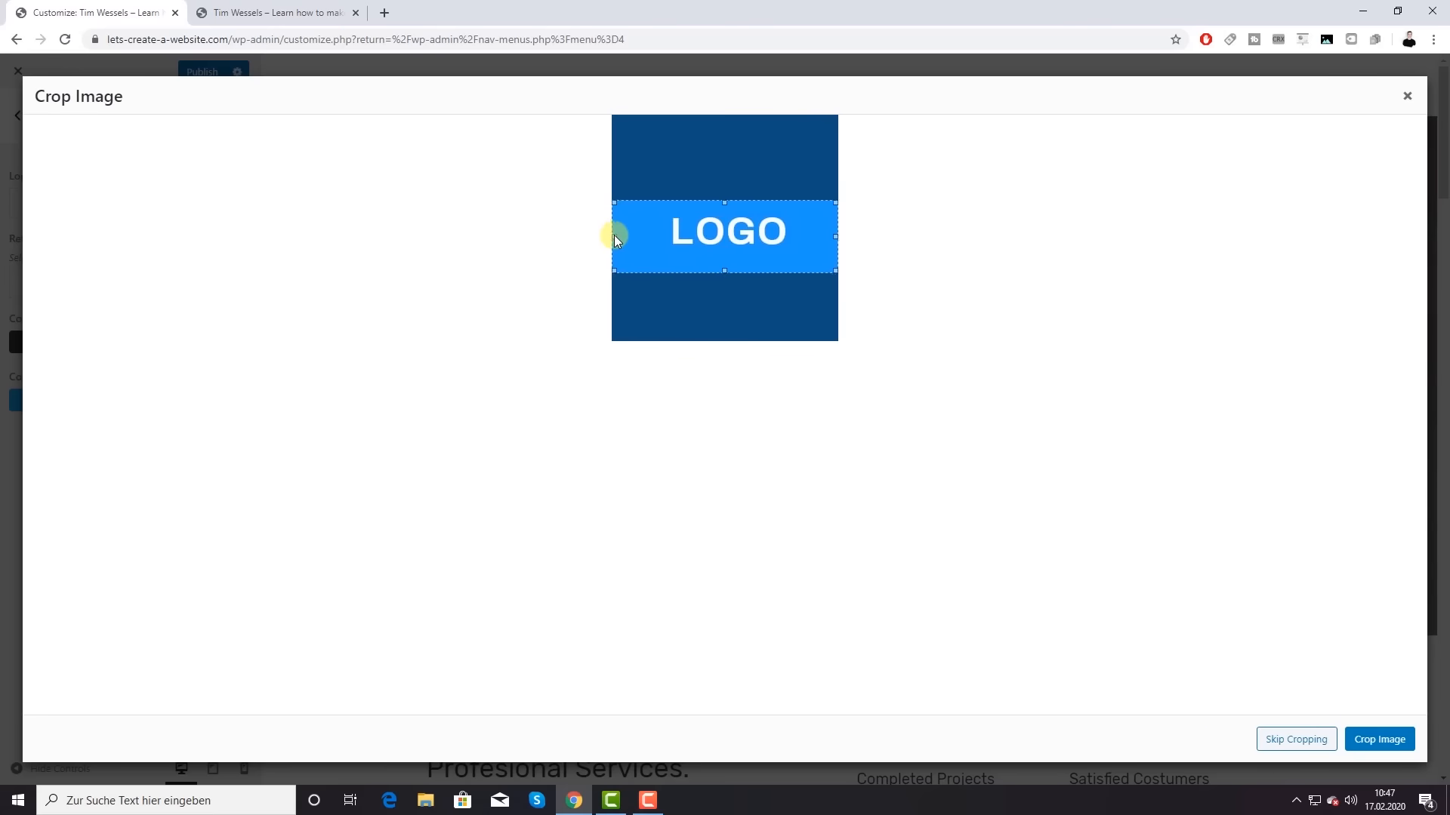
drag(614, 235, 651, 239)
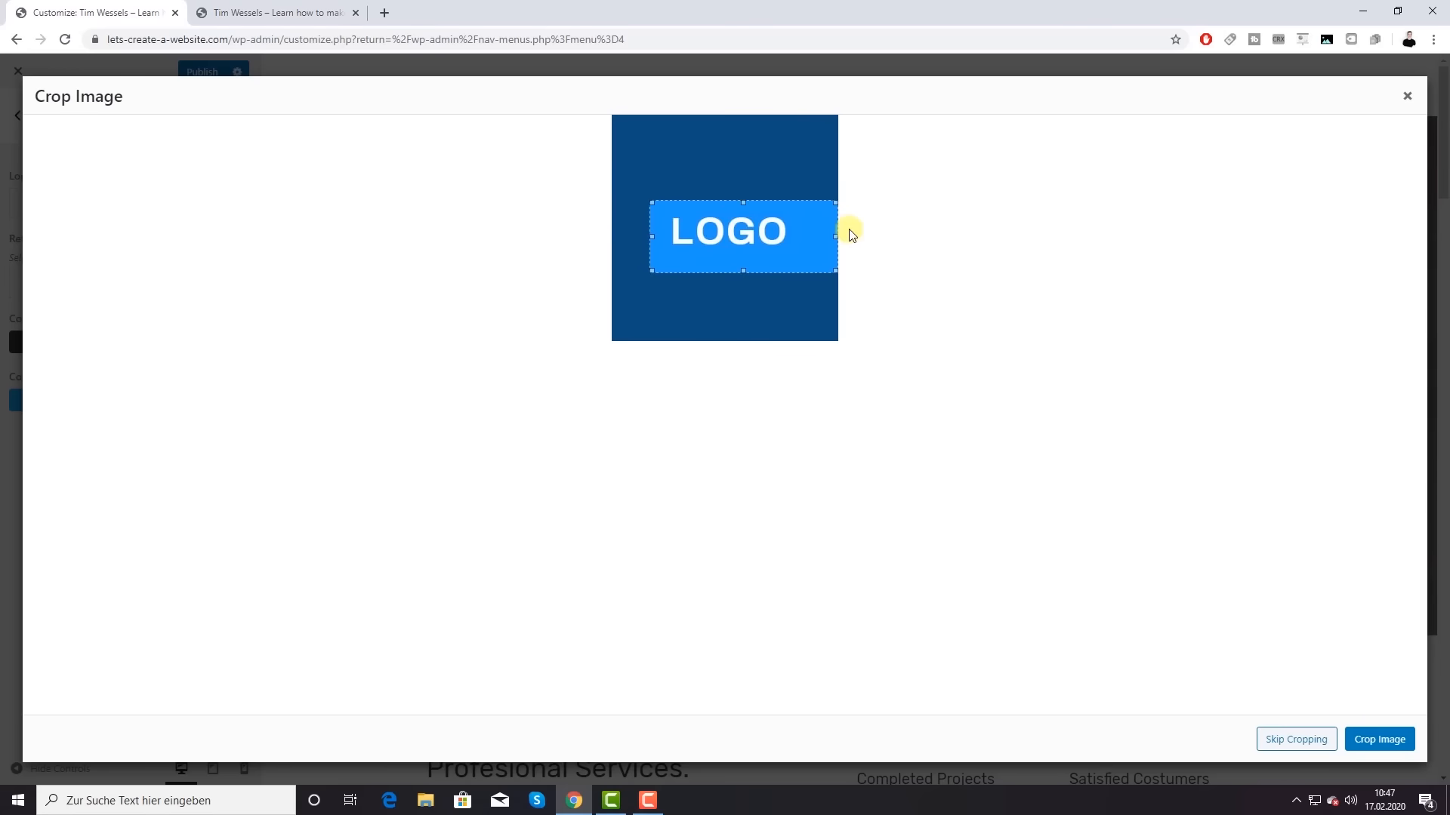
drag(835, 233, 803, 233)
drag(737, 269, 738, 265)
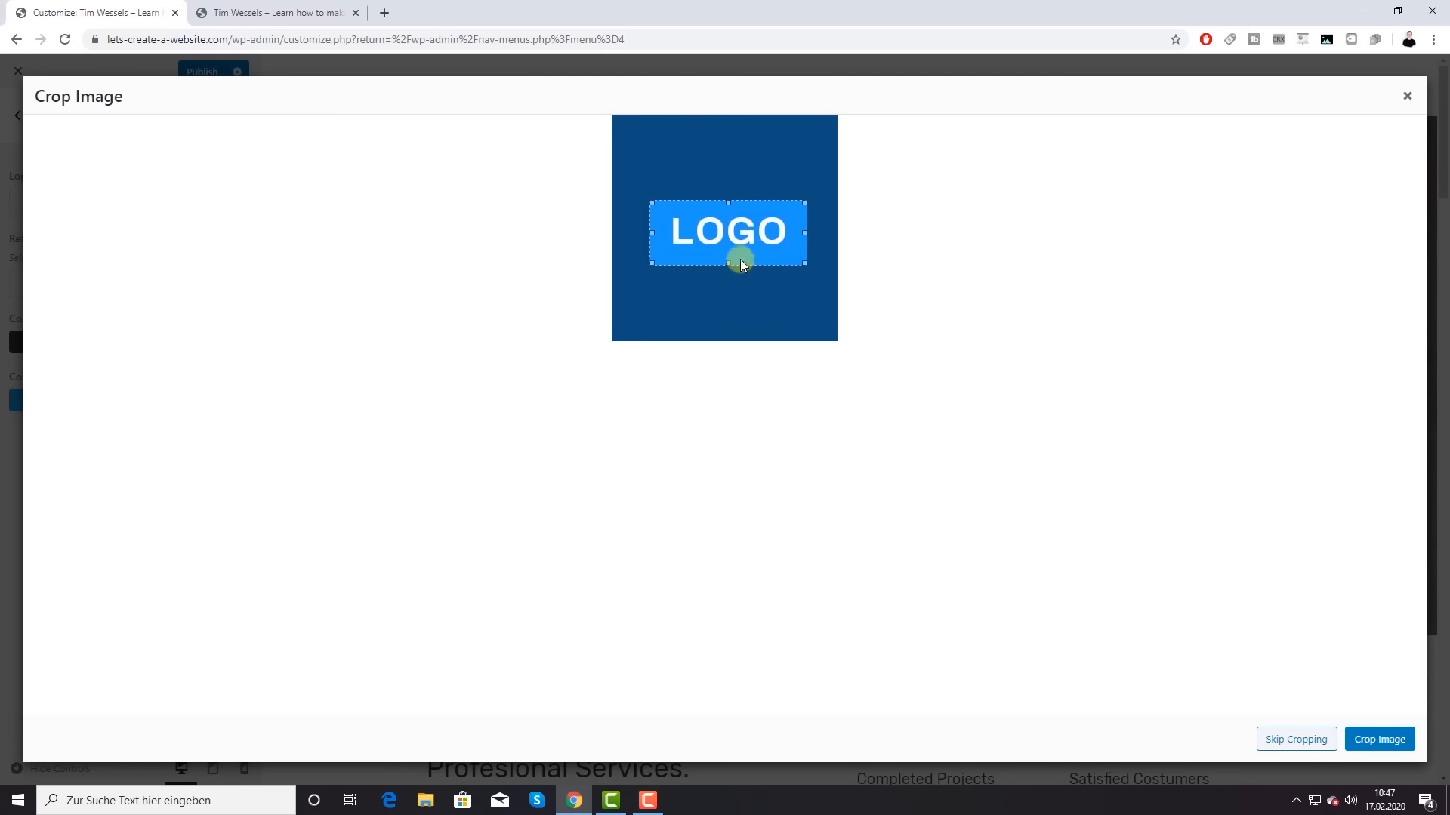
click(1380, 739)
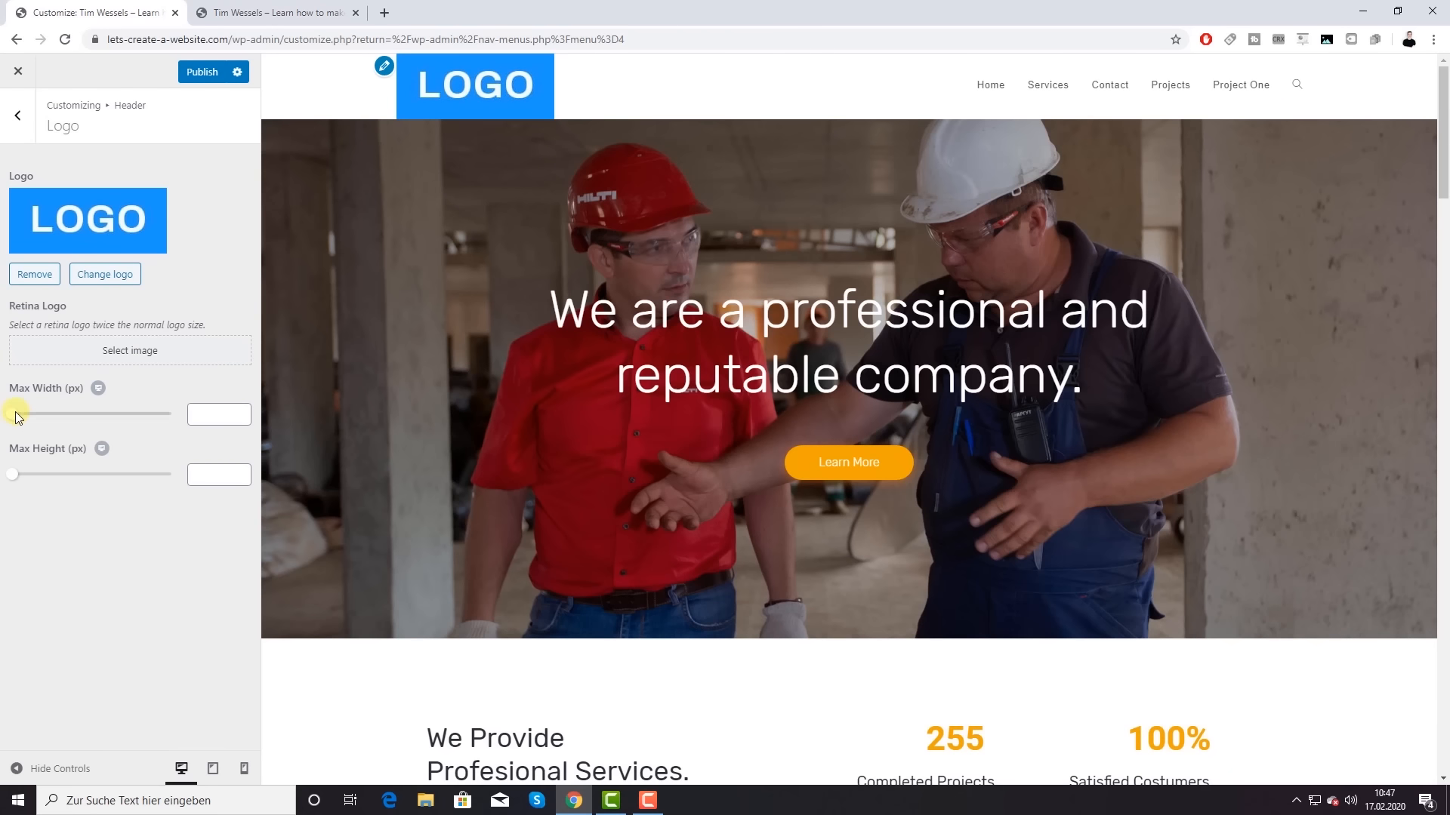
Step: Set the header logo's maximum width to 104 px and its maximum height to 109 px
drag(16, 417, 39, 415)
click(16, 474)
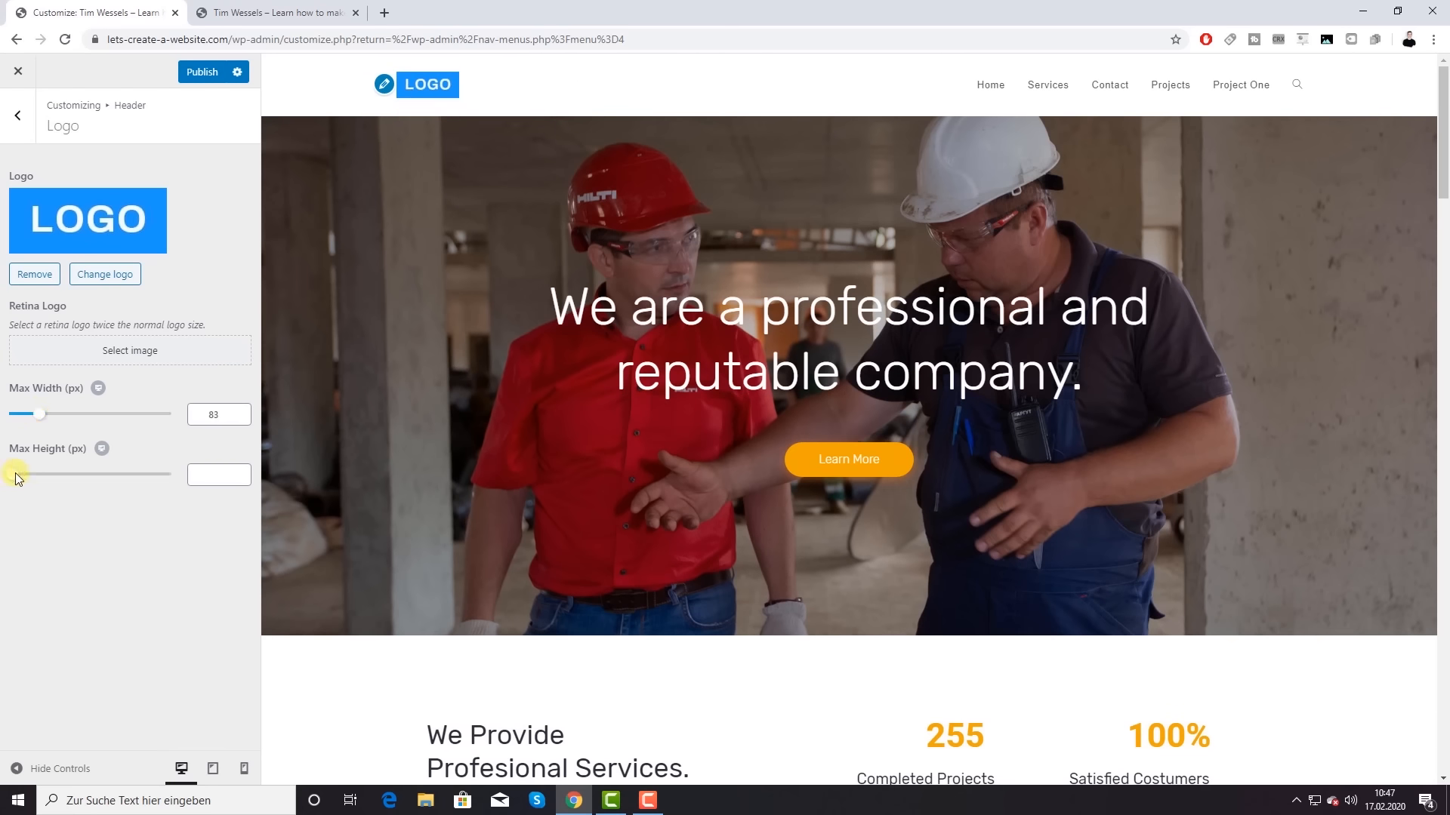
drag(16, 474, 37, 470)
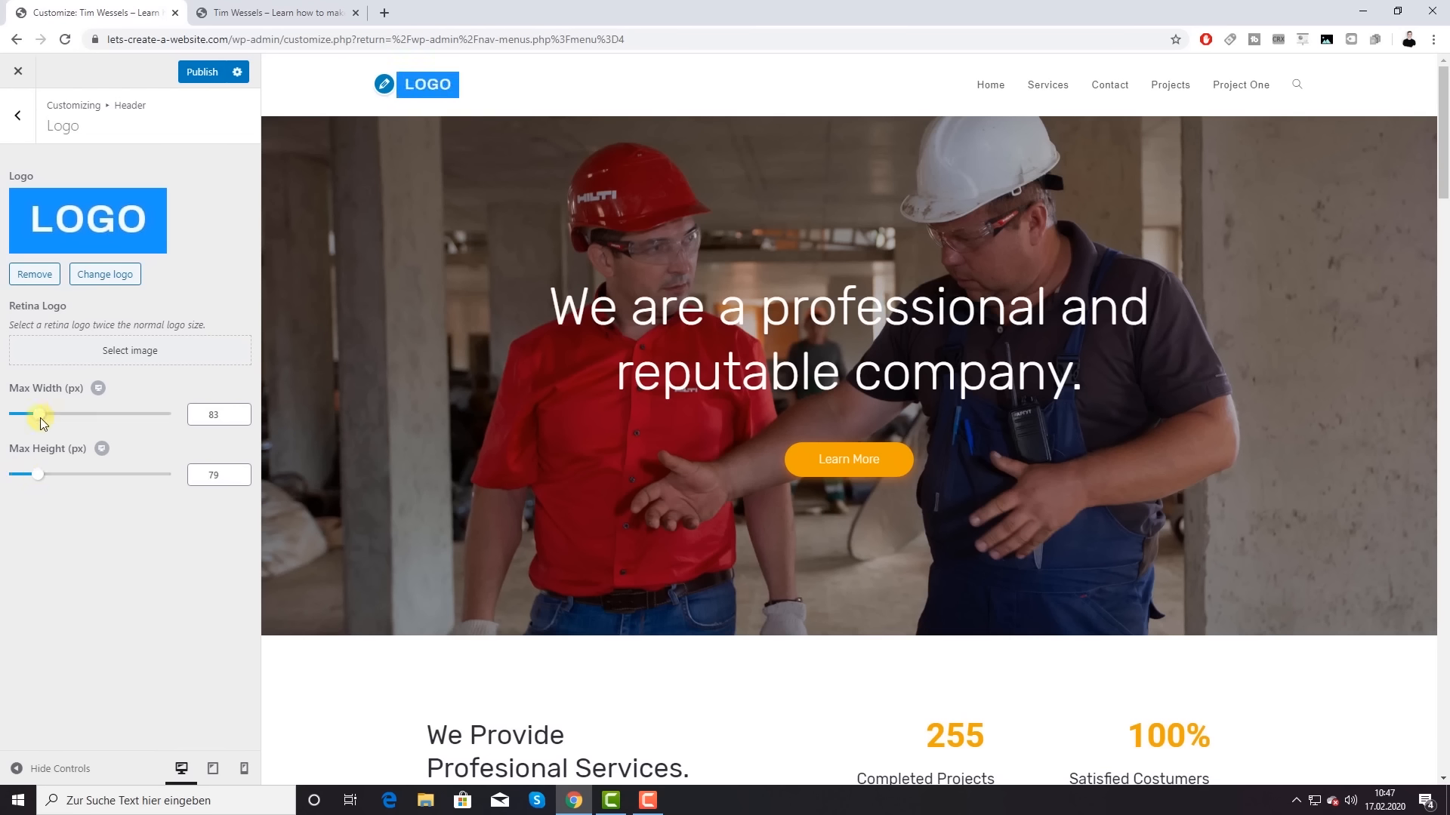
drag(39, 418, 46, 418)
drag(33, 470, 42, 474)
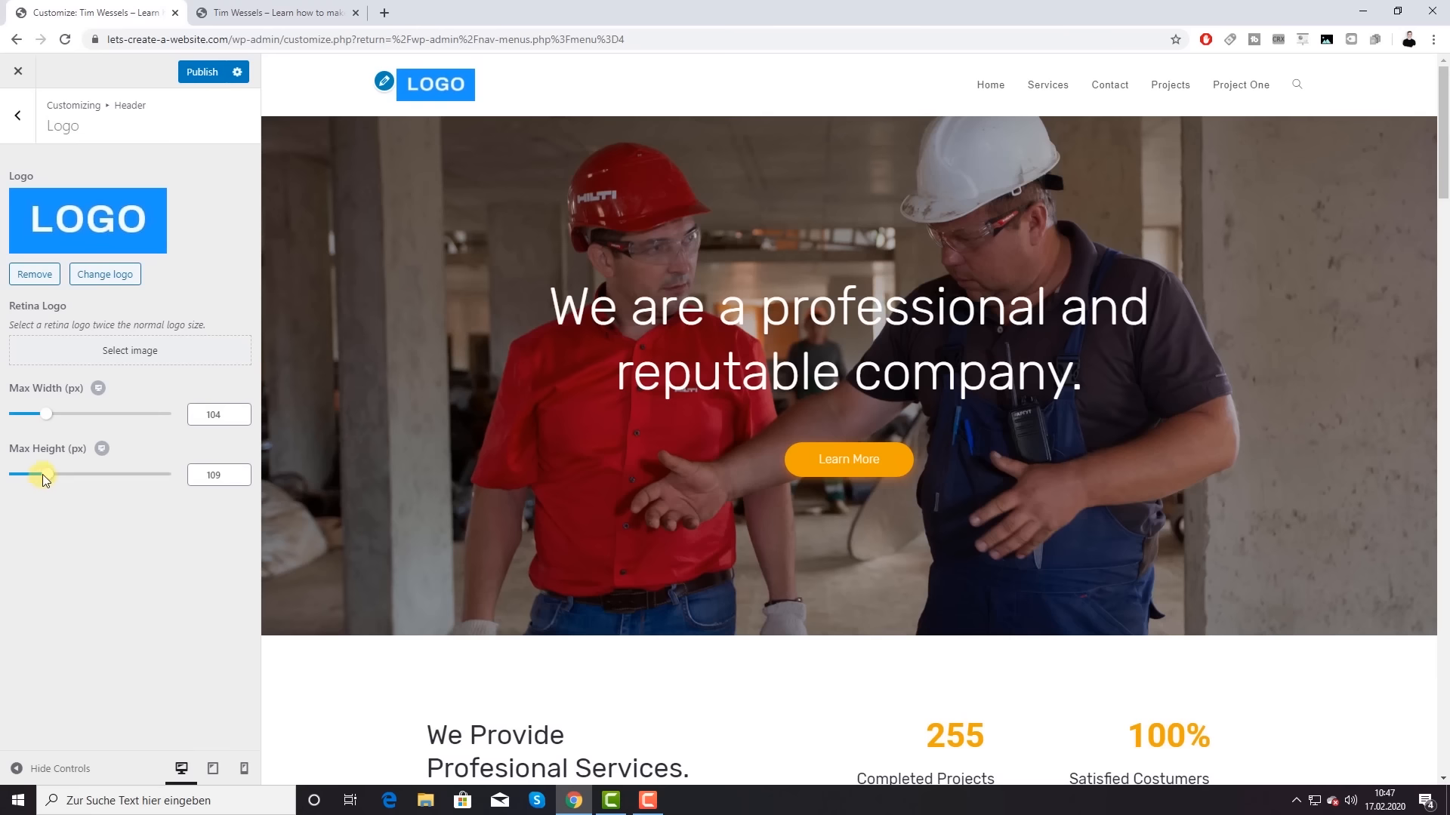
Step: Set the header logo's maximum width to 129 px and open the header's menu settings
drag(46, 413, 53, 413)
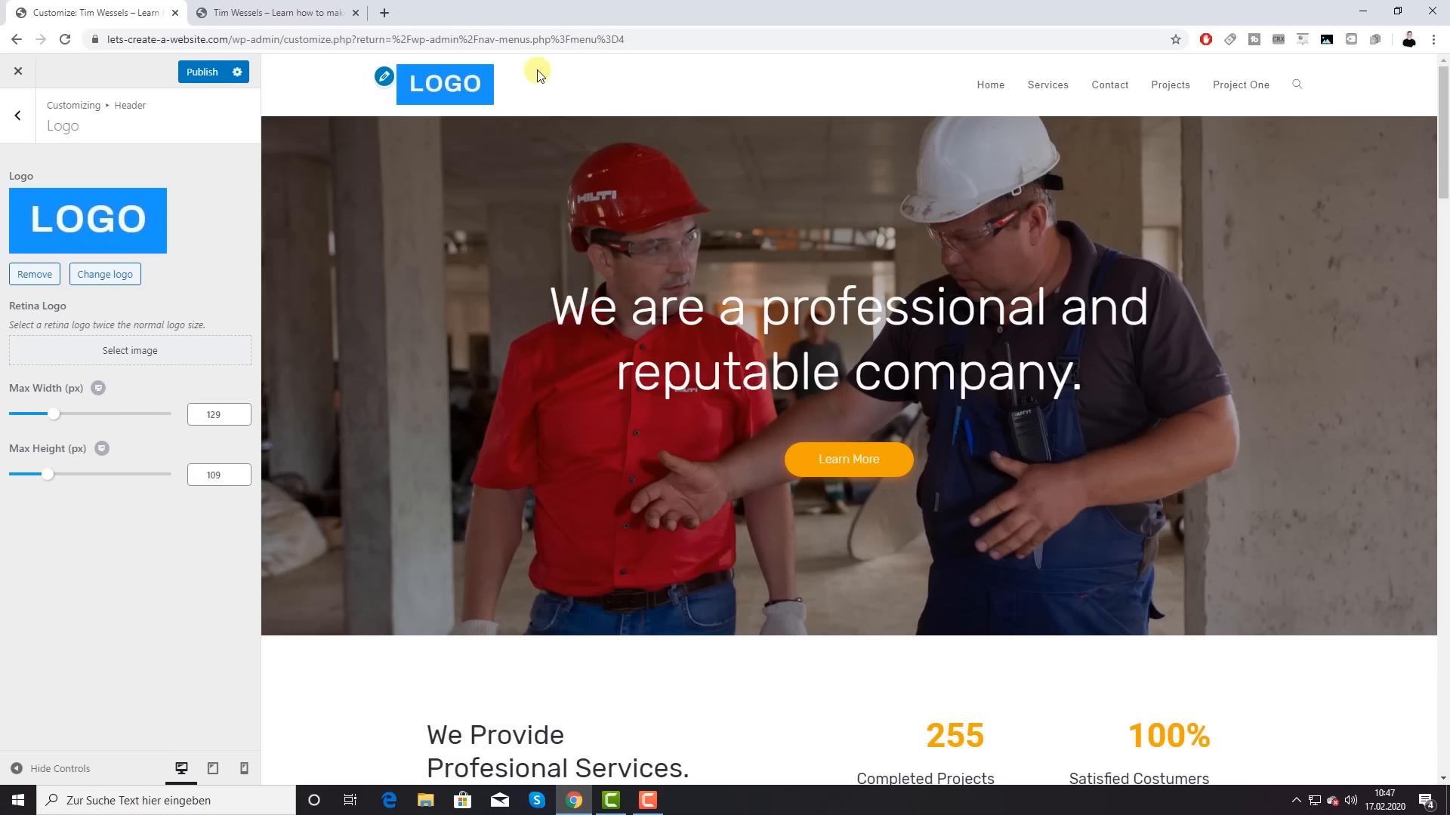
click(18, 114)
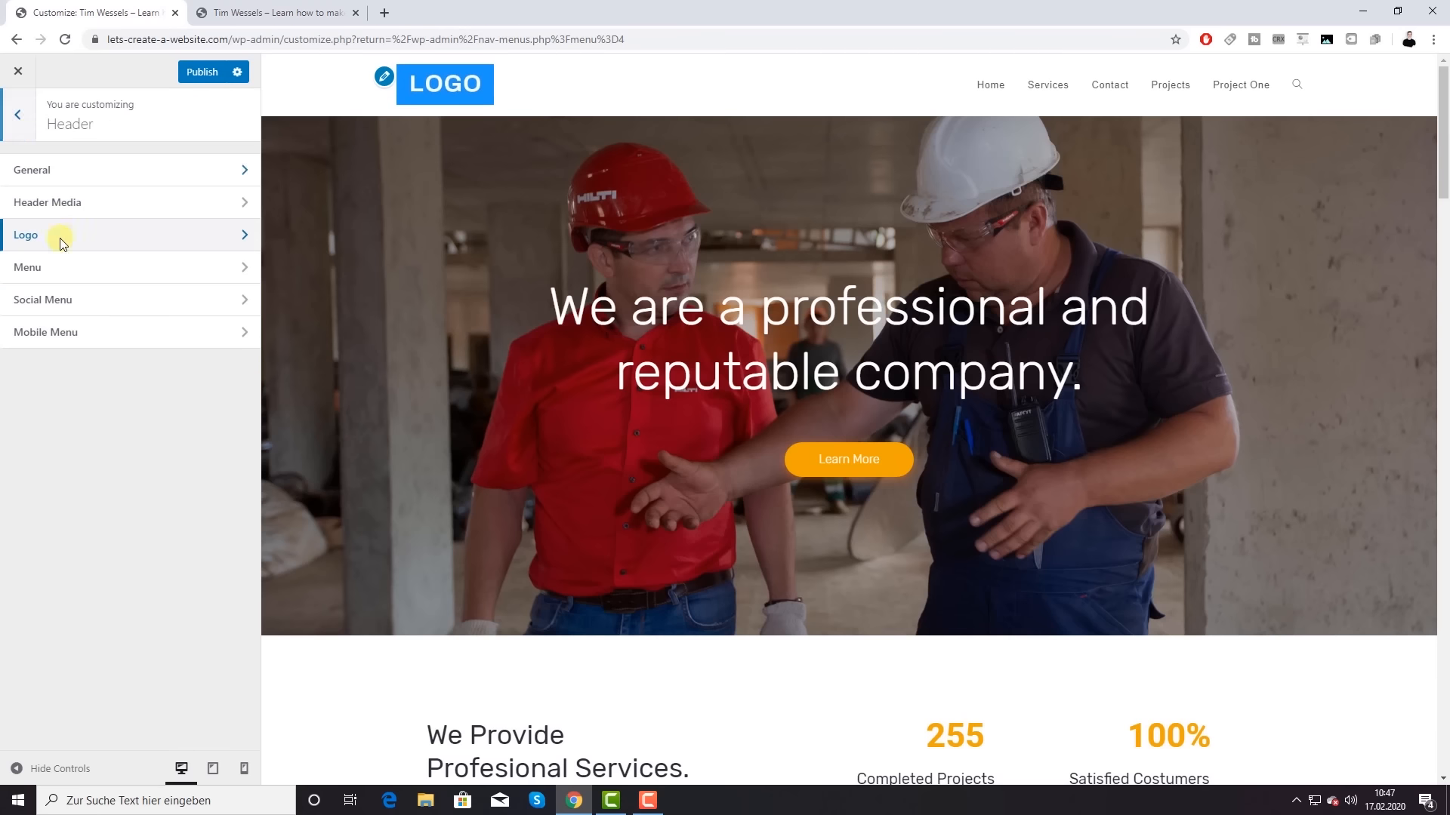
click(105, 266)
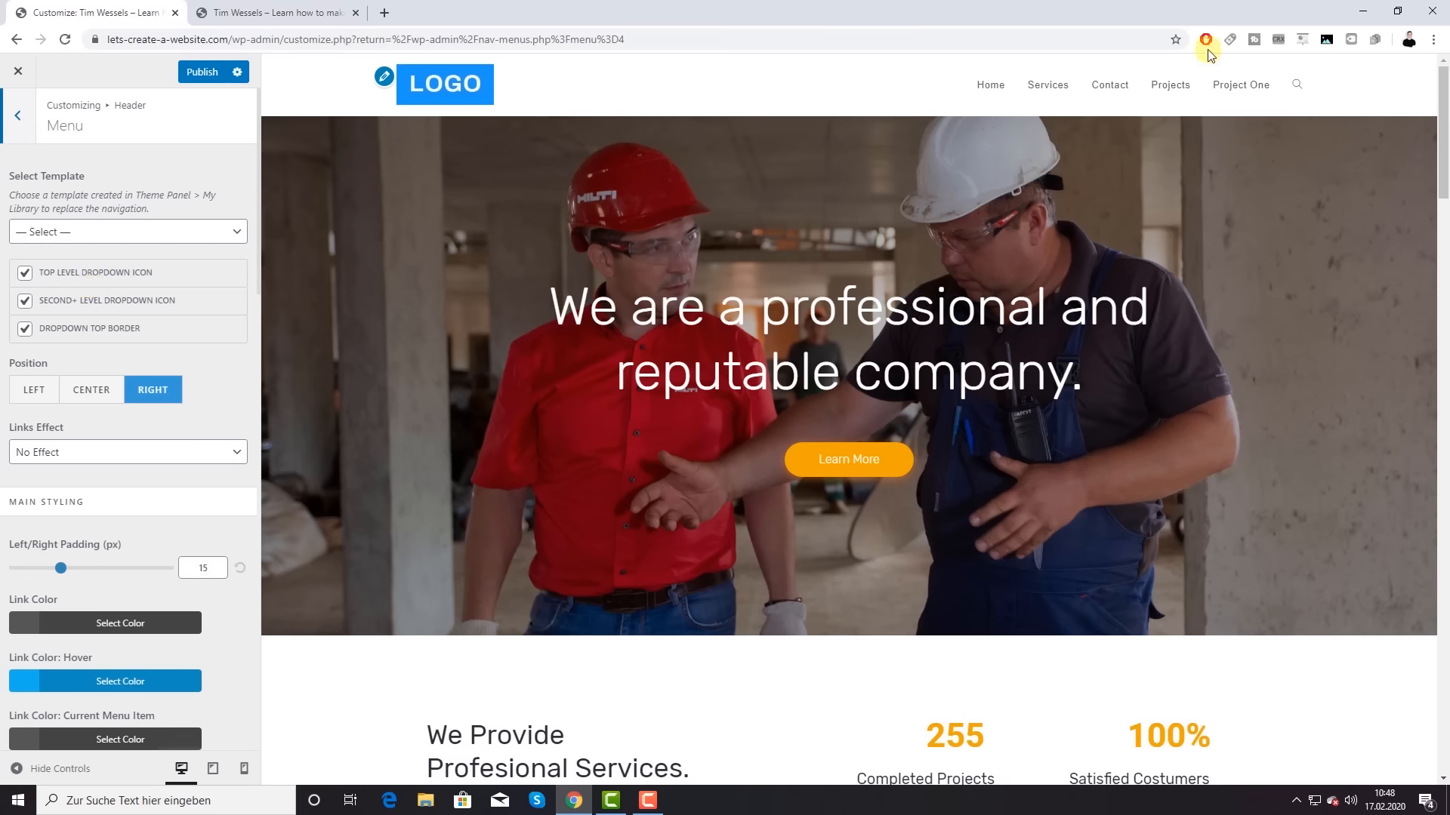
Step: Try the center and left positions for the header menu and restore it to the right
click(104, 389)
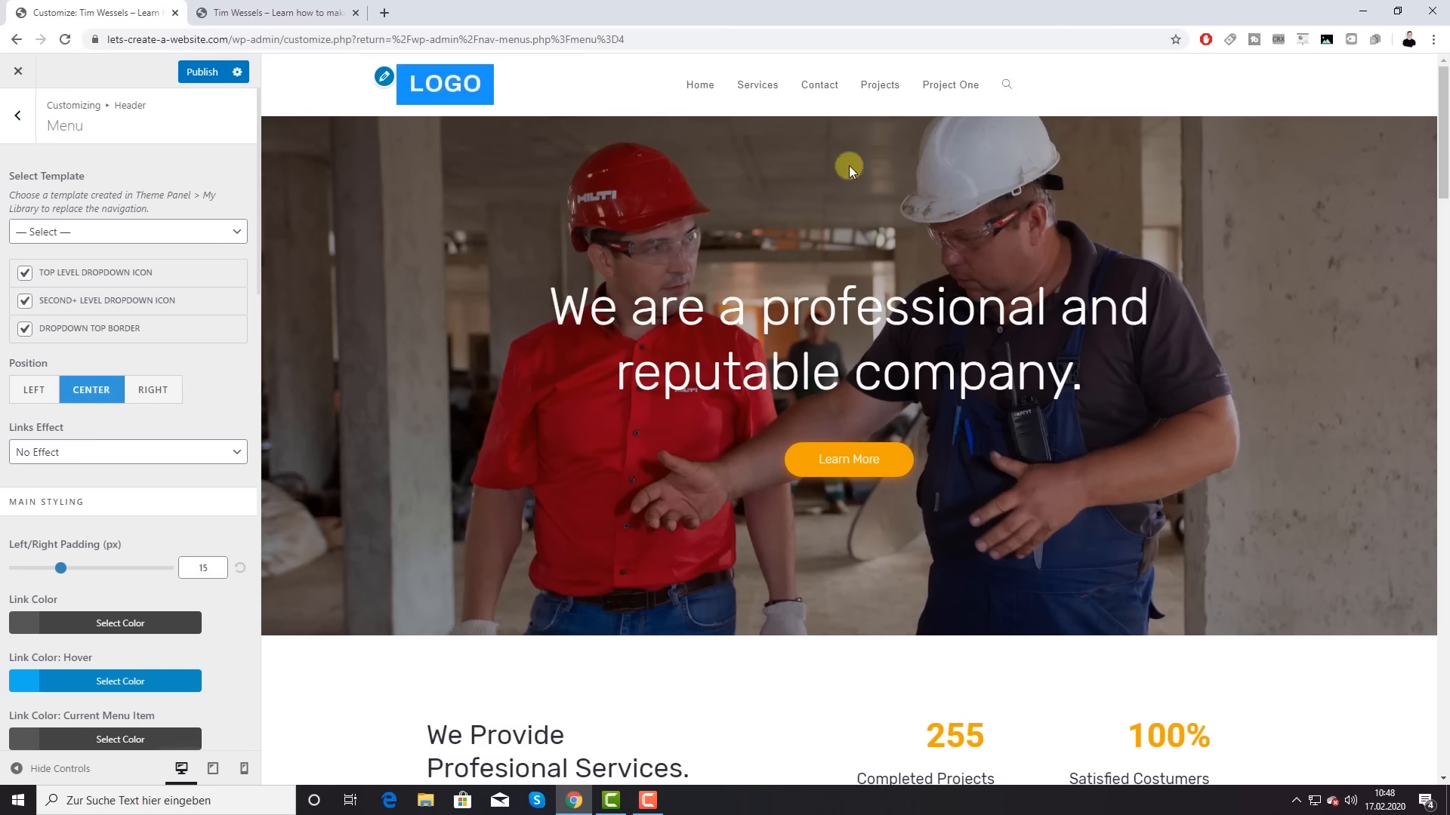
click(45, 392)
click(152, 391)
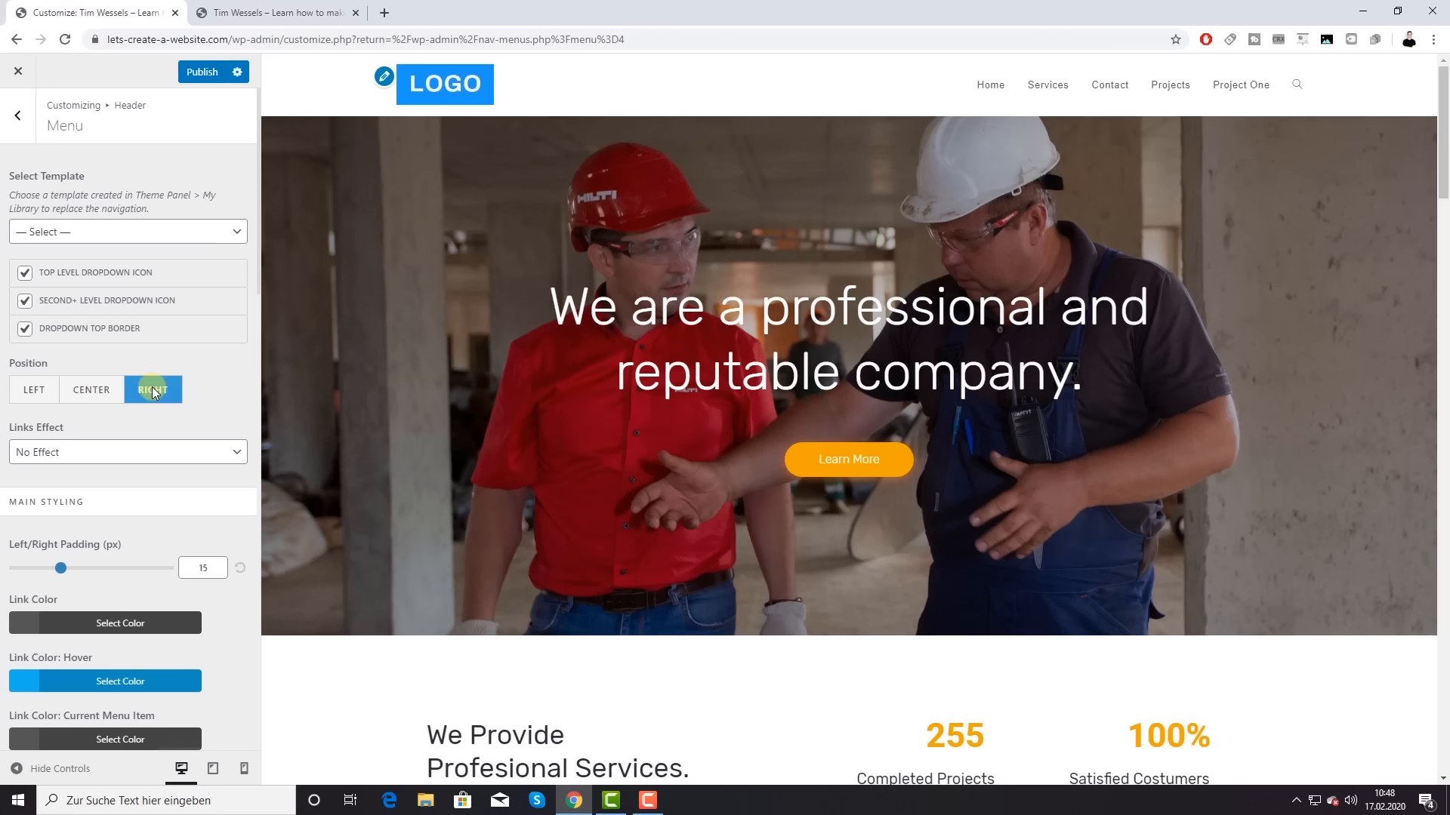
Step: Apply the Underline From Left links effect to the header menu
click(151, 457)
click(126, 487)
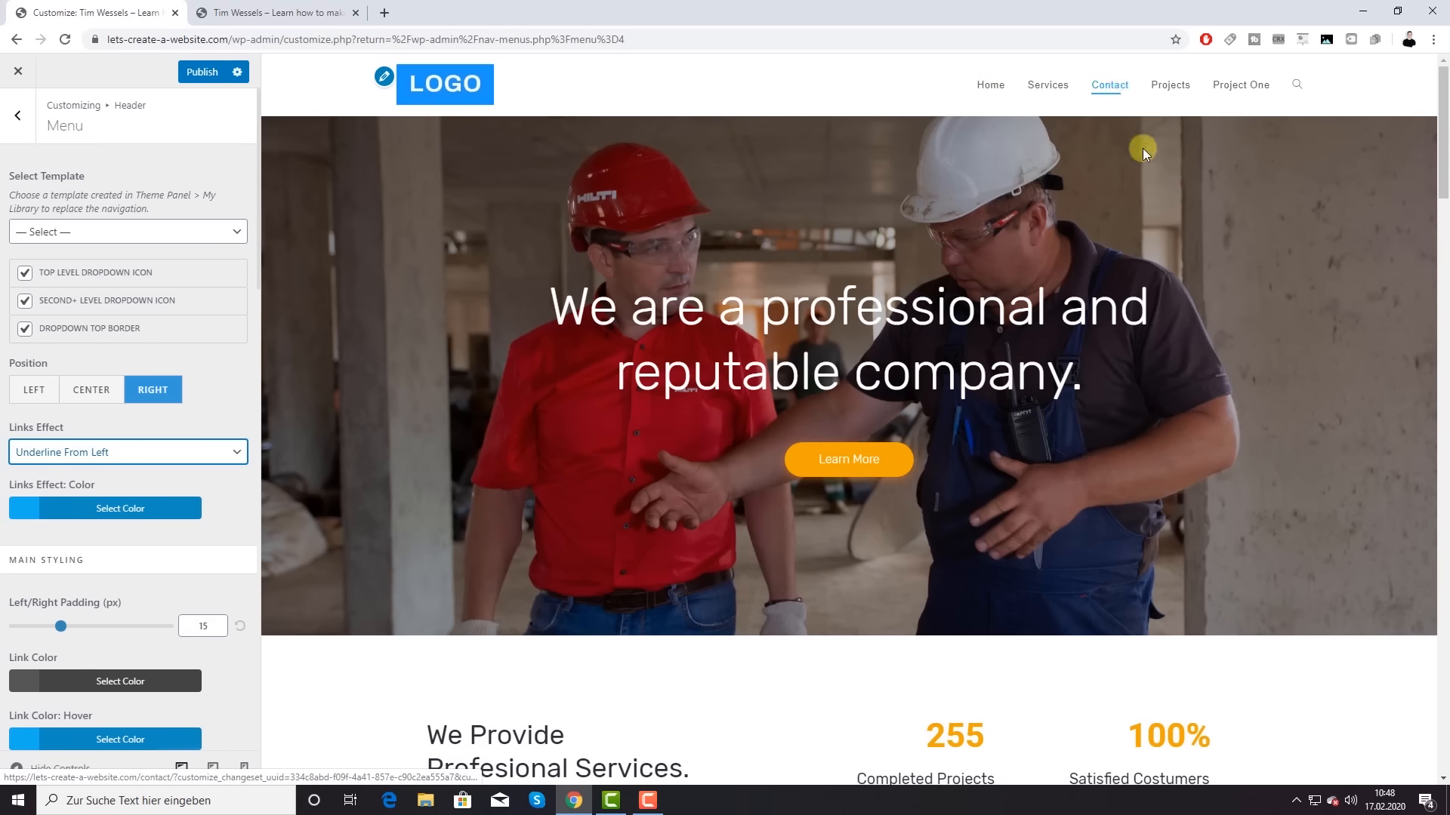
click(140, 452)
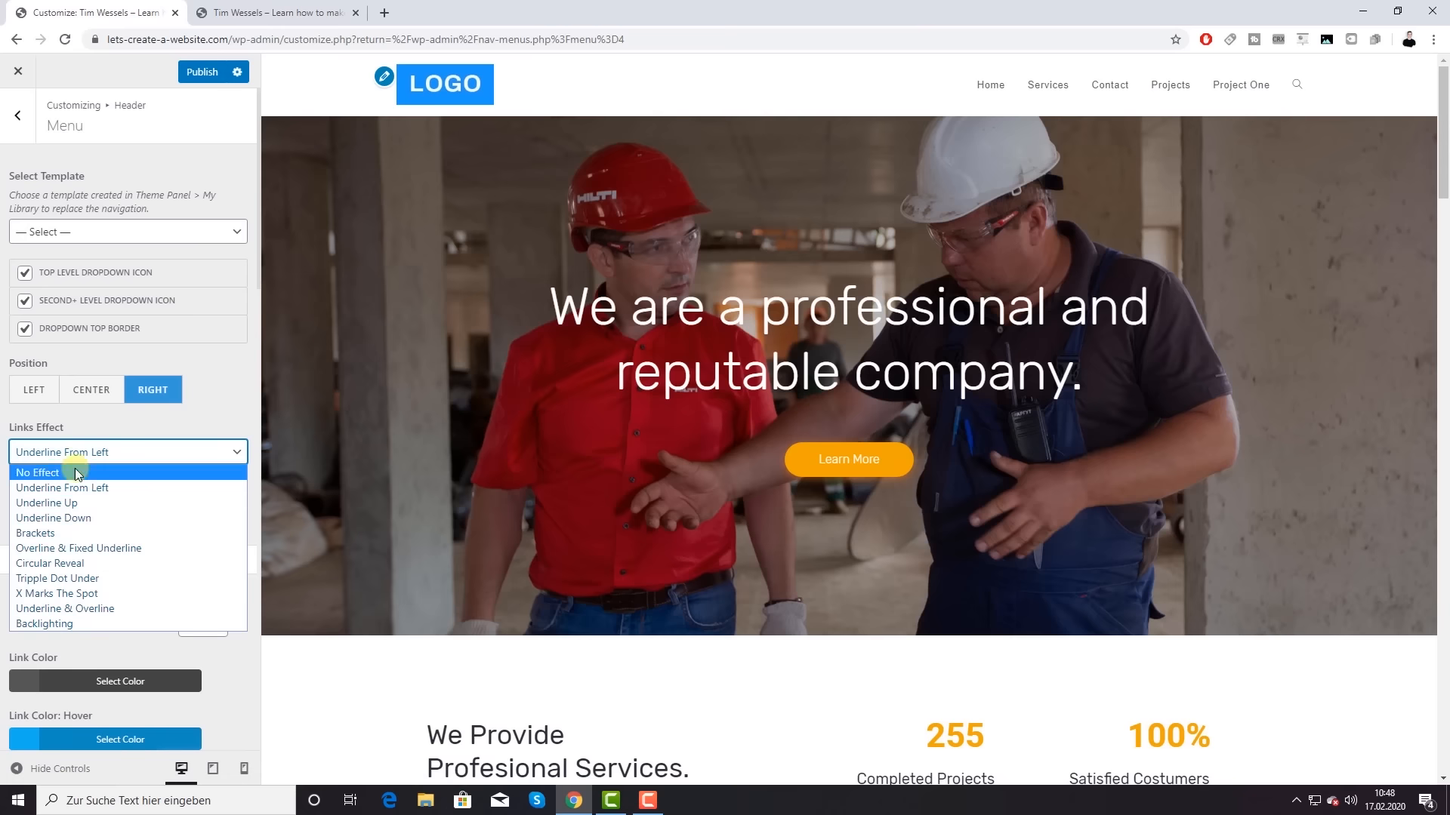
click(203, 433)
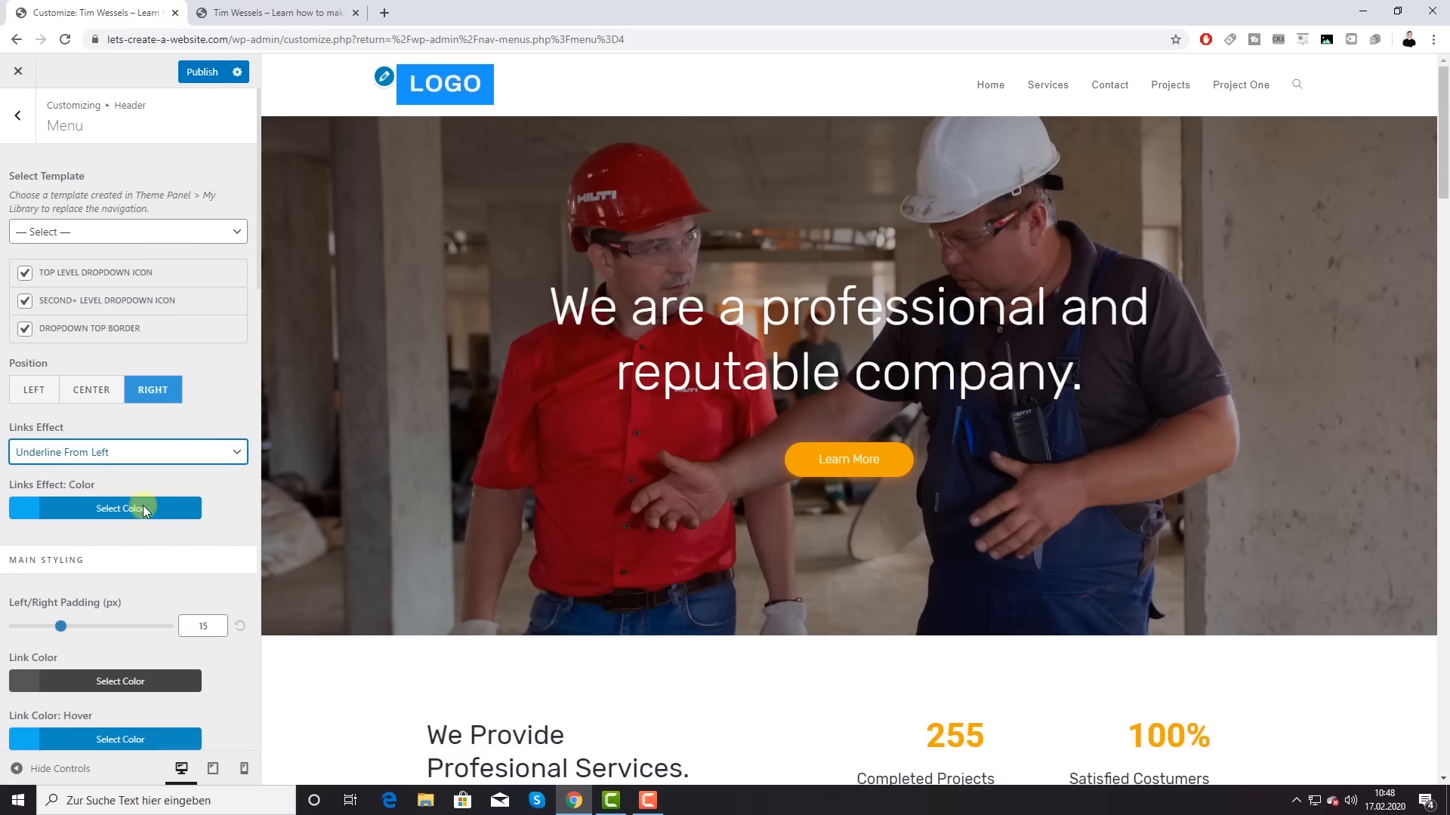
Step: Try the green #81d742 as the menu's links effect color and restore the default color
scroll(214, 507, down, 1)
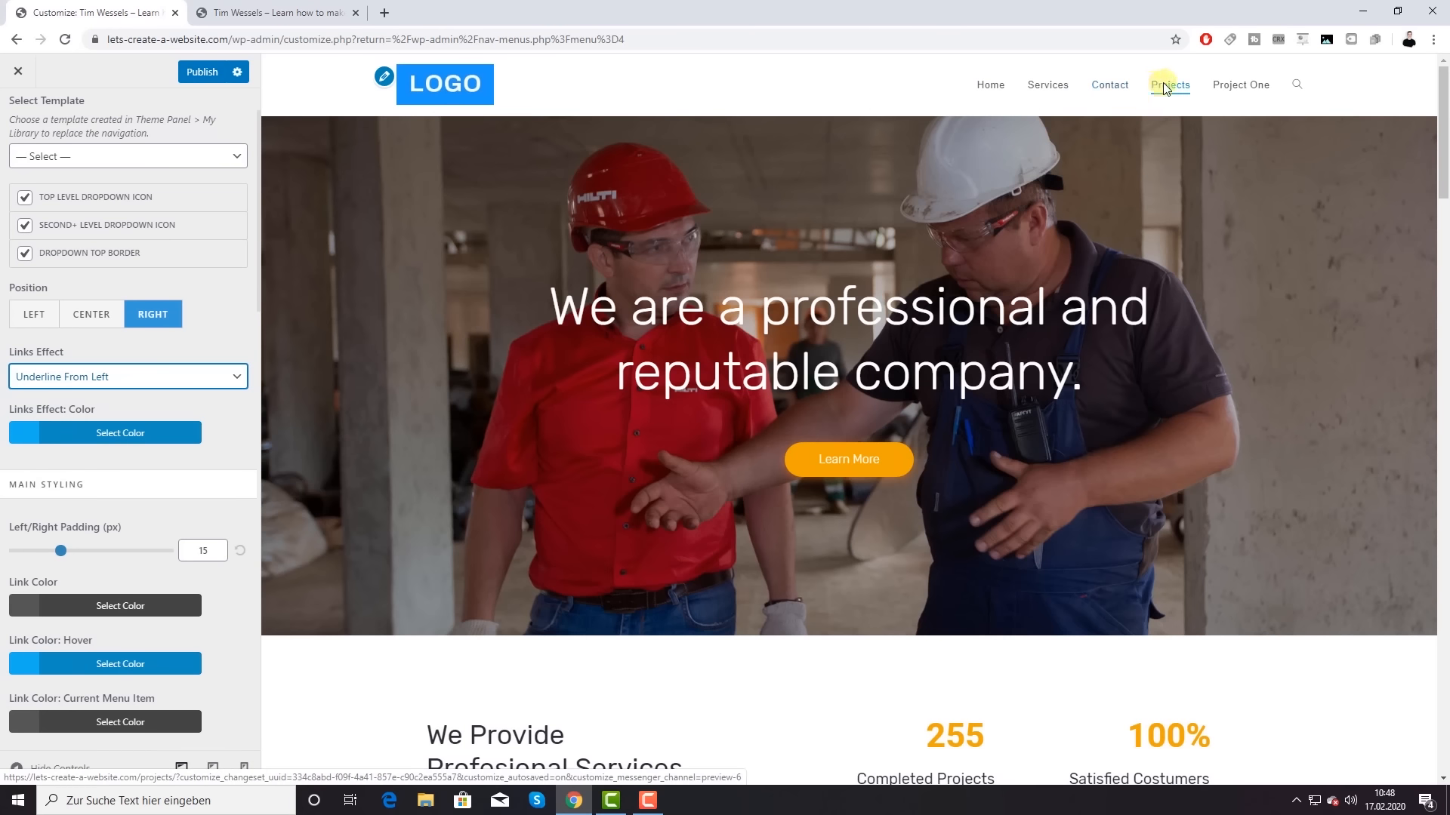
click(120, 427)
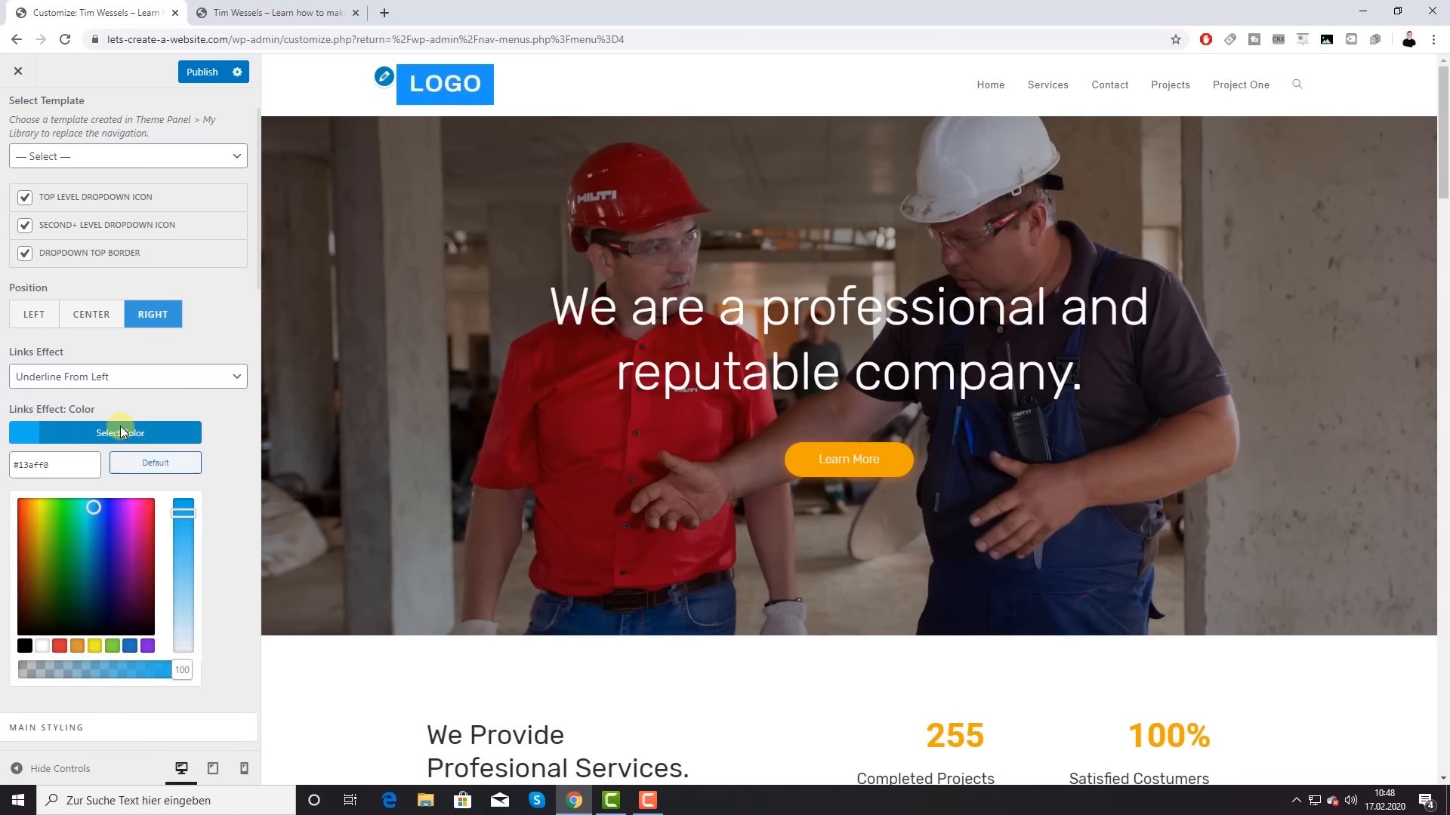
click(111, 645)
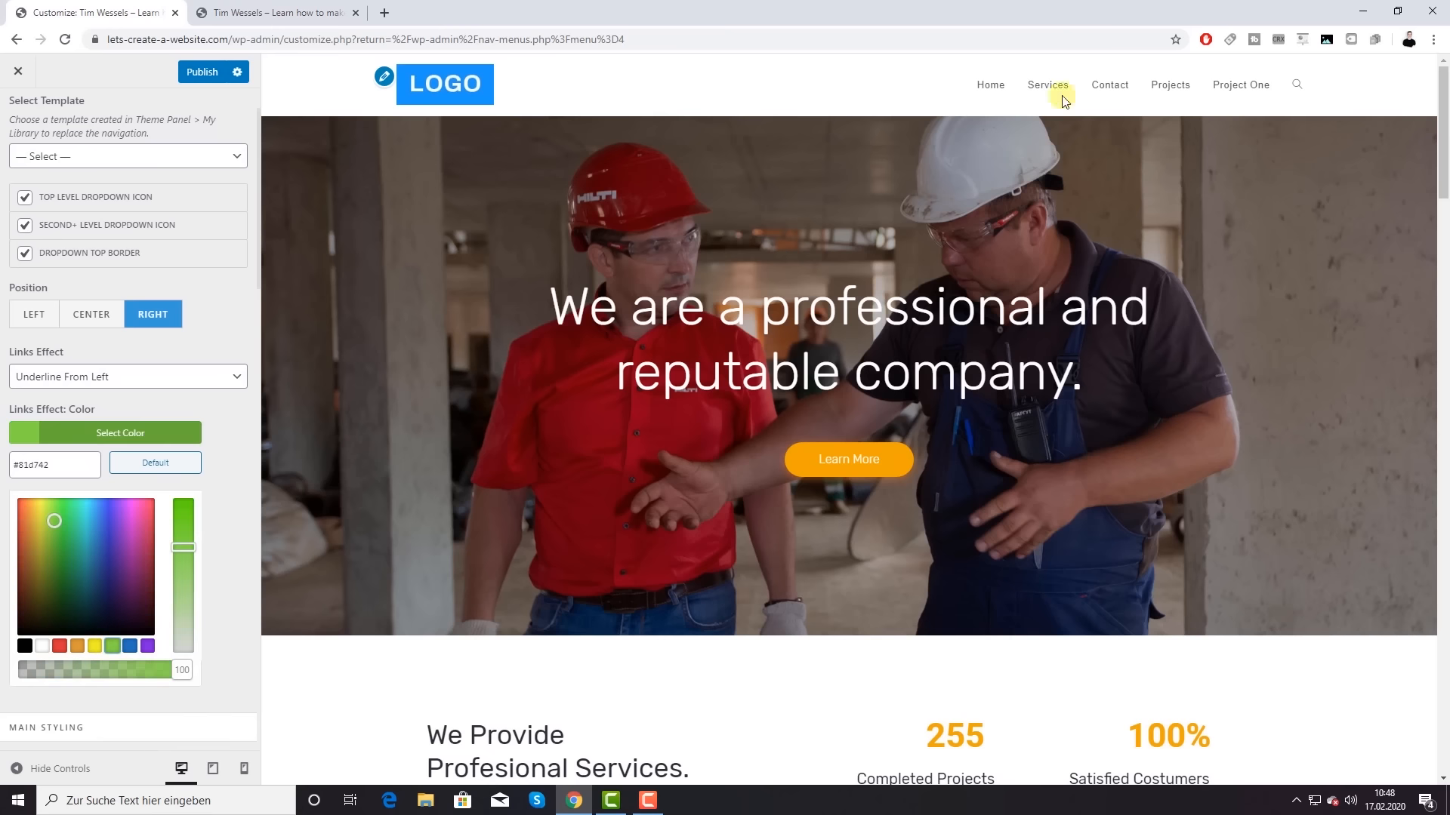
click(178, 462)
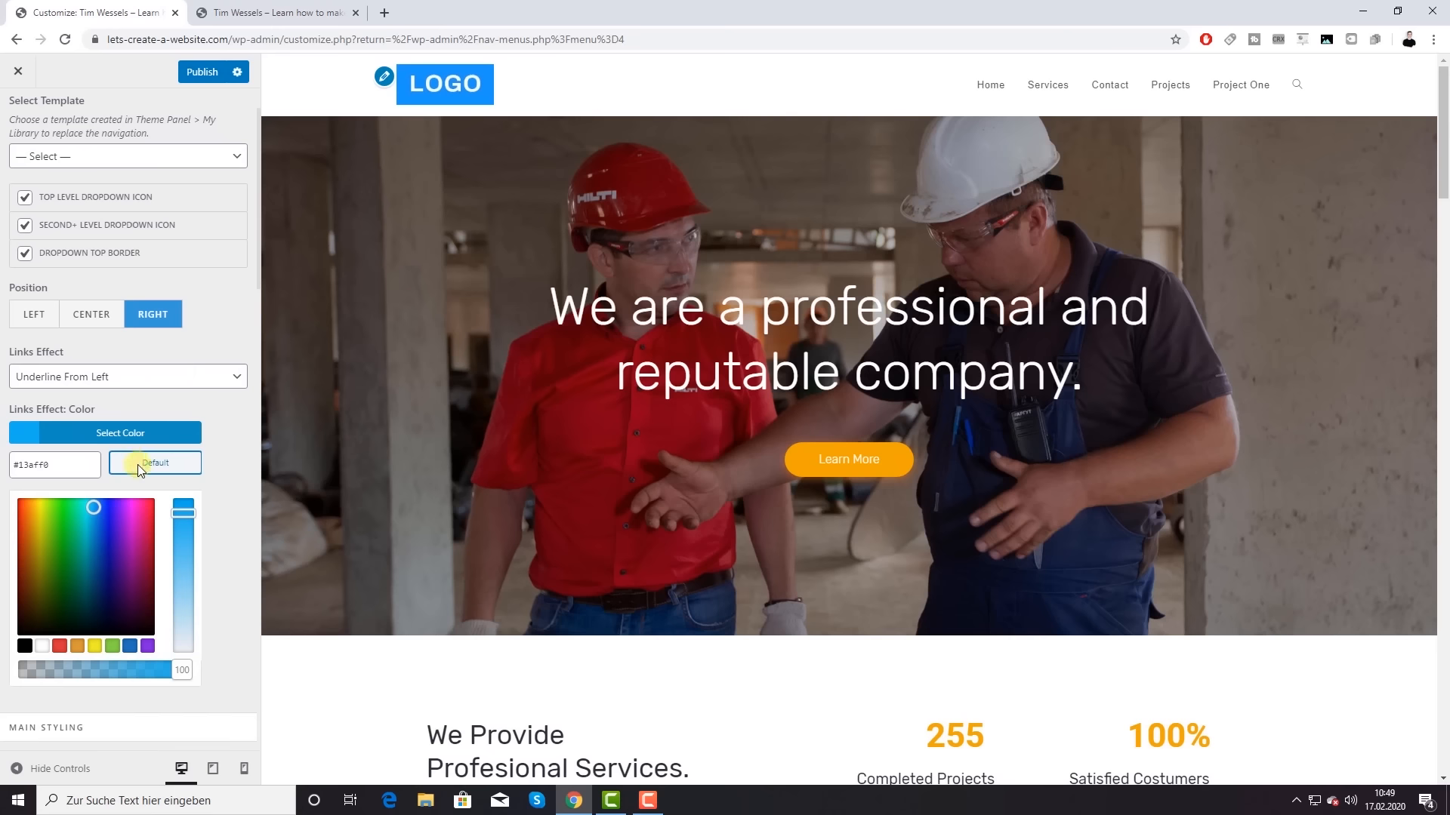
click(131, 435)
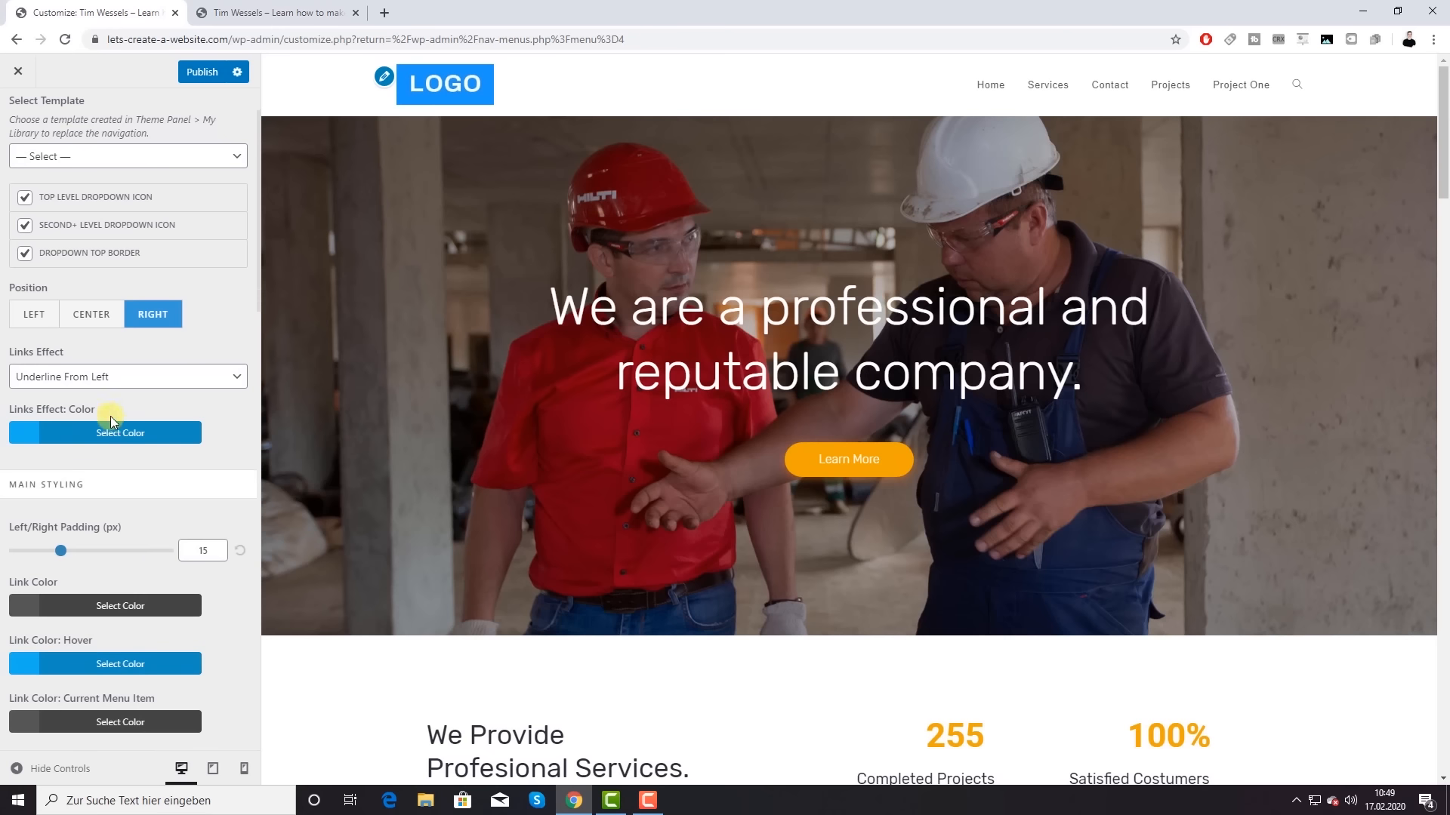
Step: Try black #000000 as the main menu's link color and restore the default color
scroll(133, 437, down, 3)
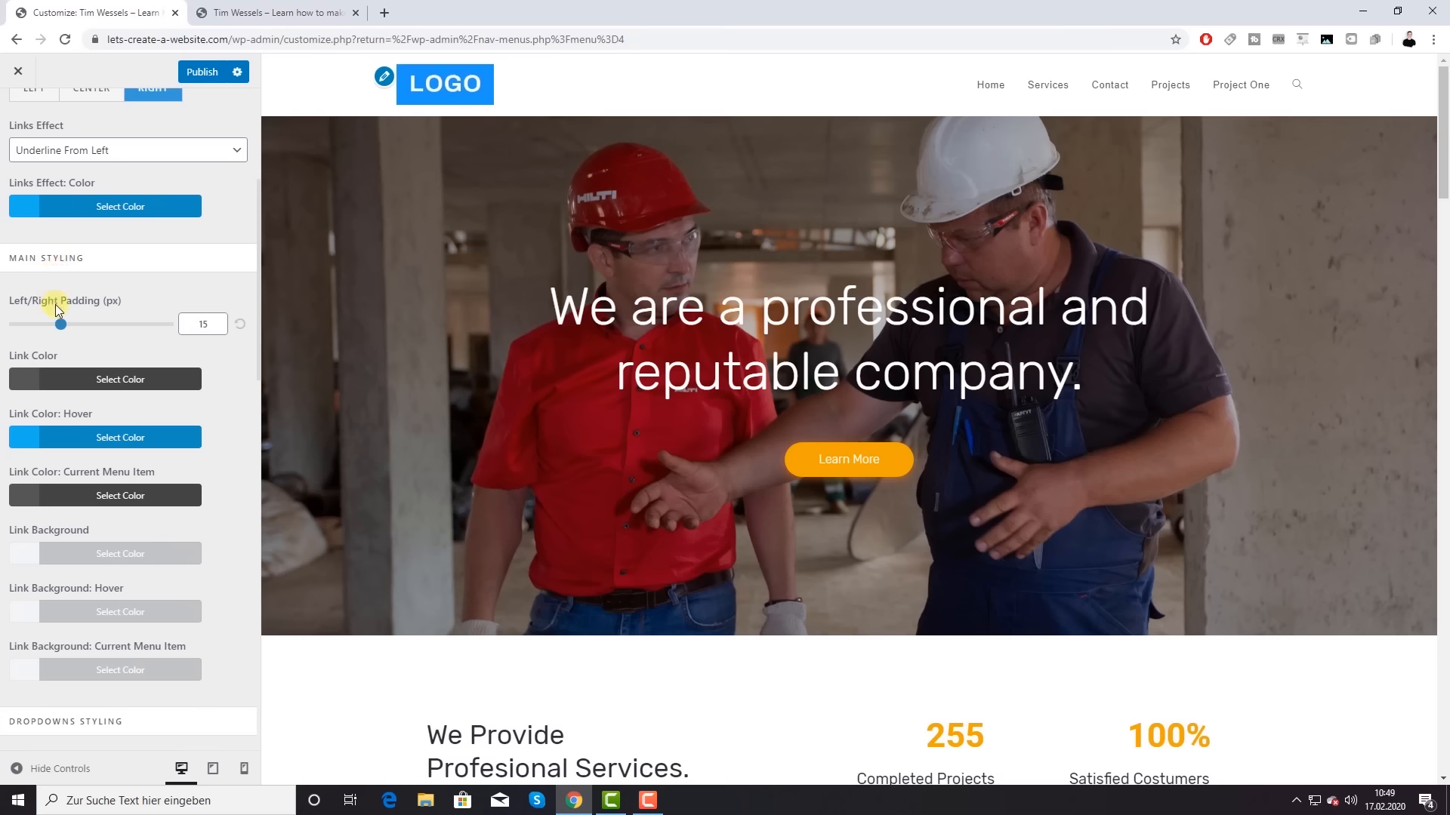
scroll(57, 307, down, 1)
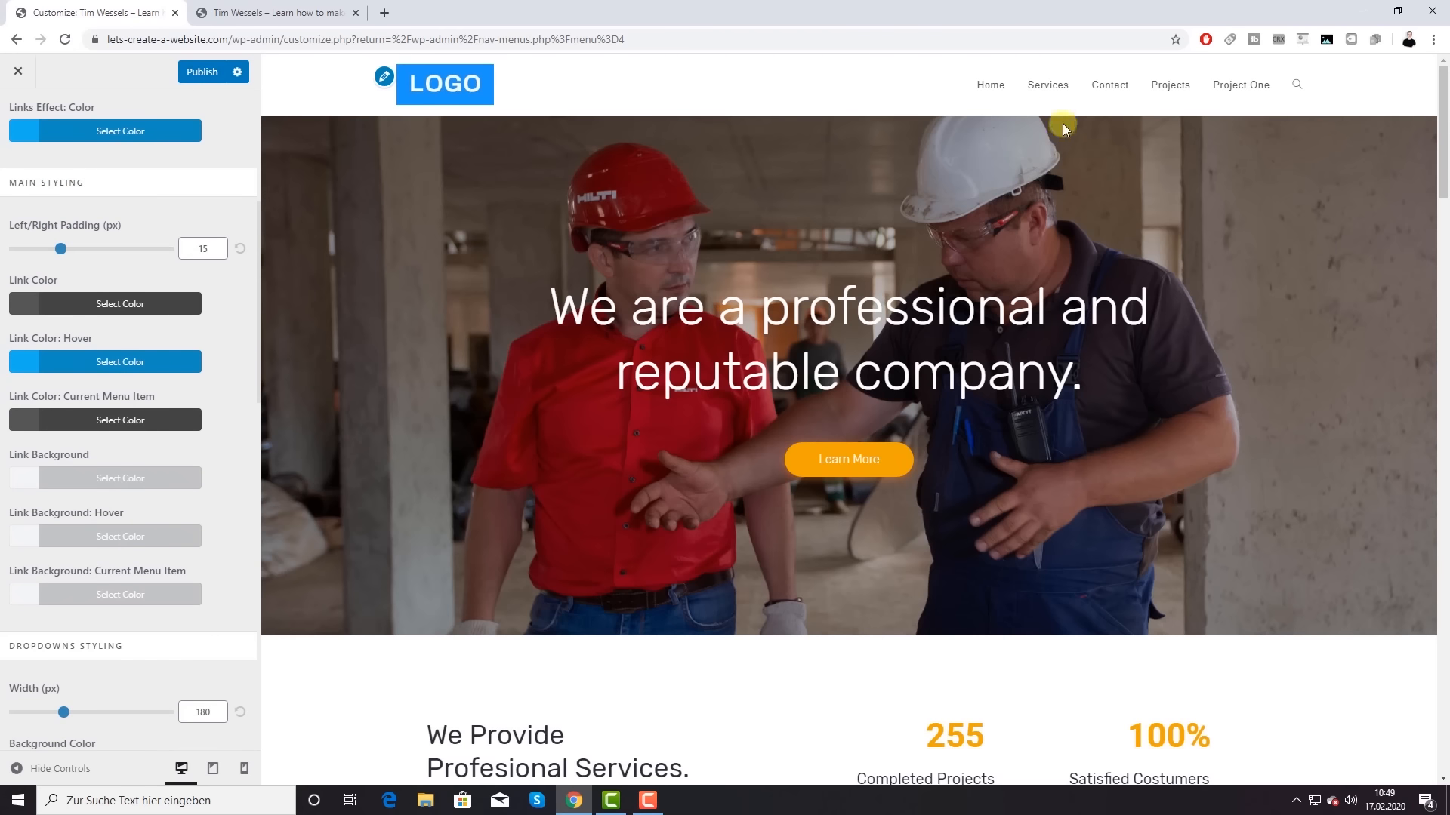
click(127, 302)
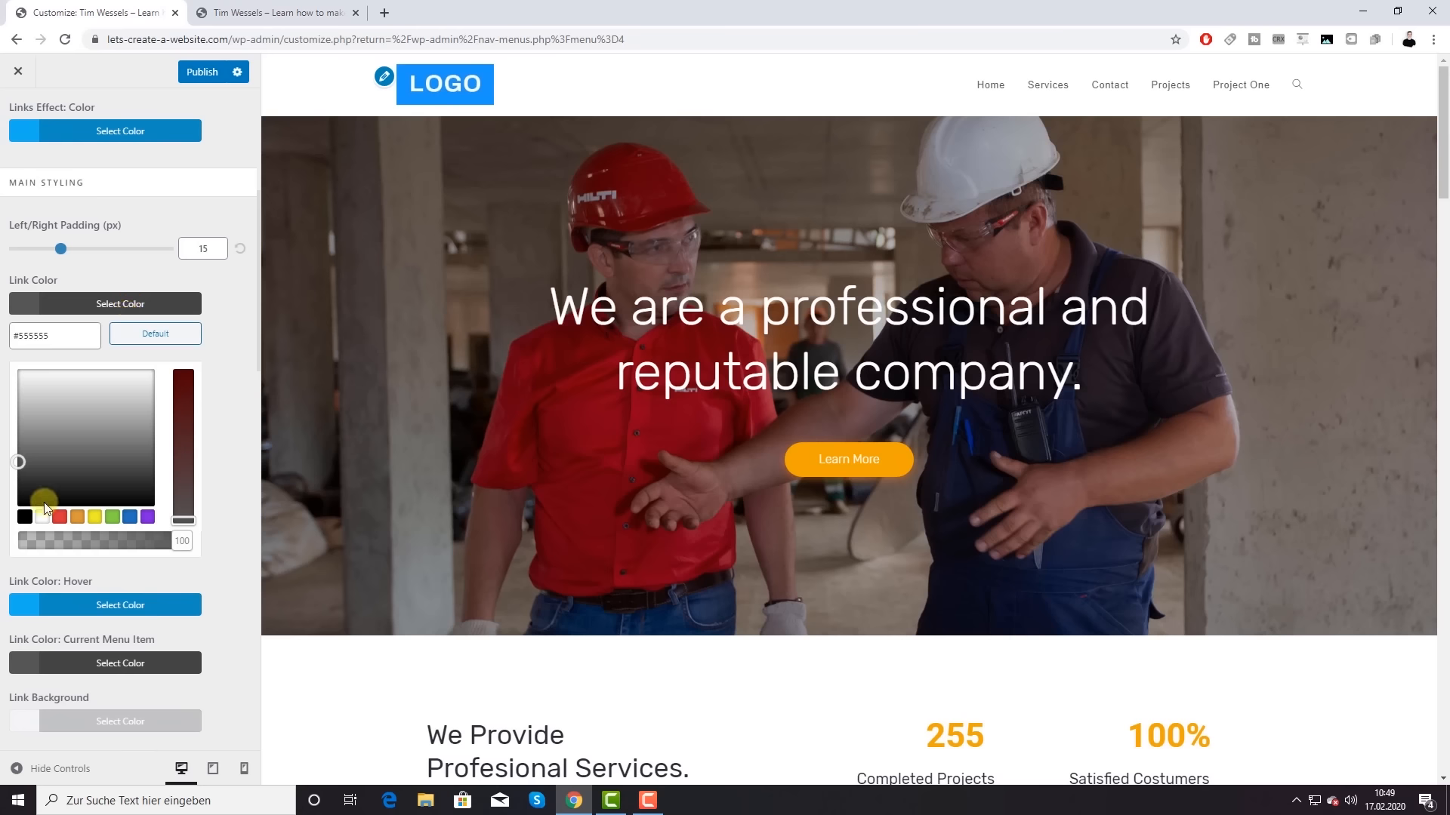
click(23, 516)
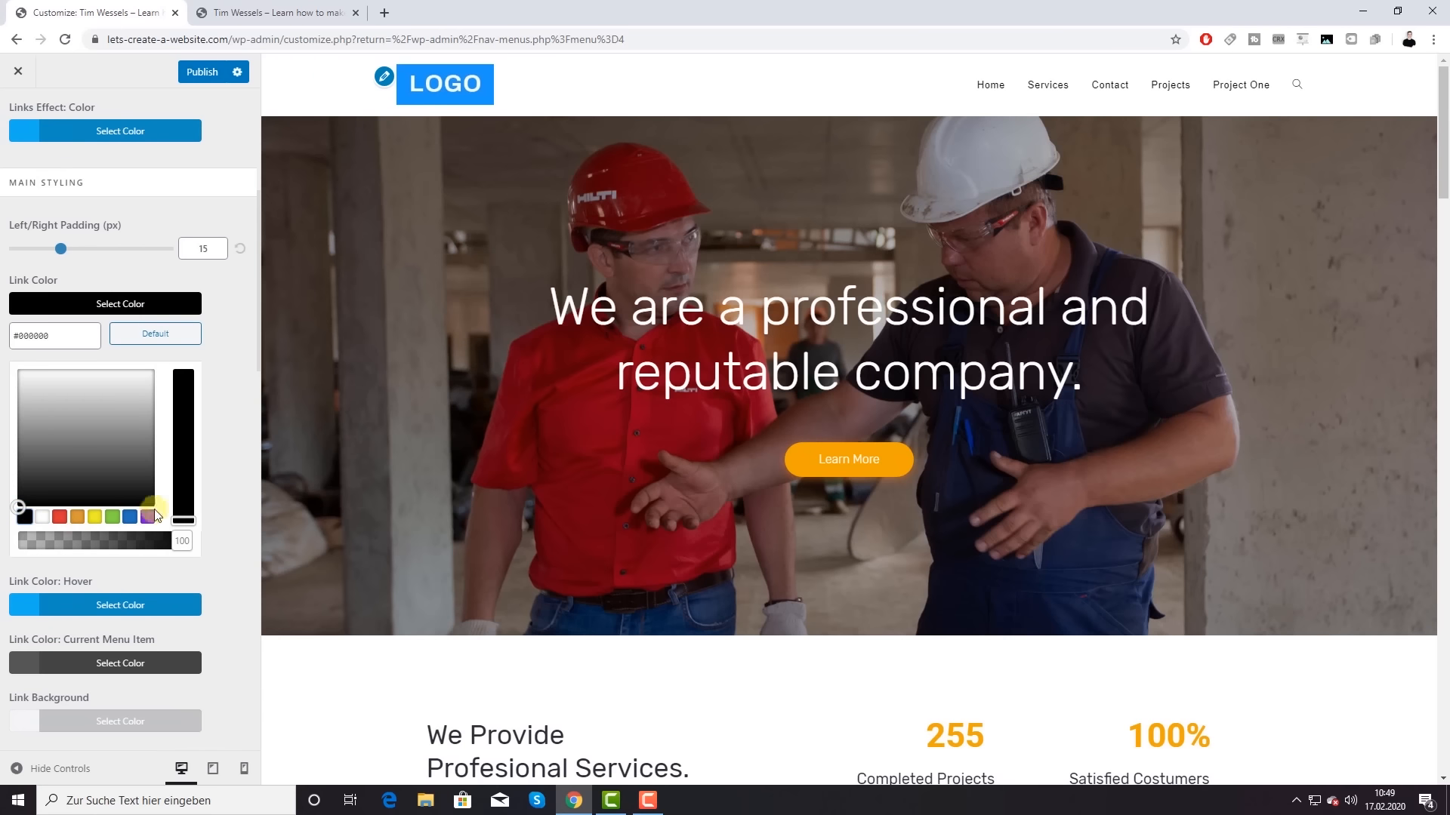
click(171, 333)
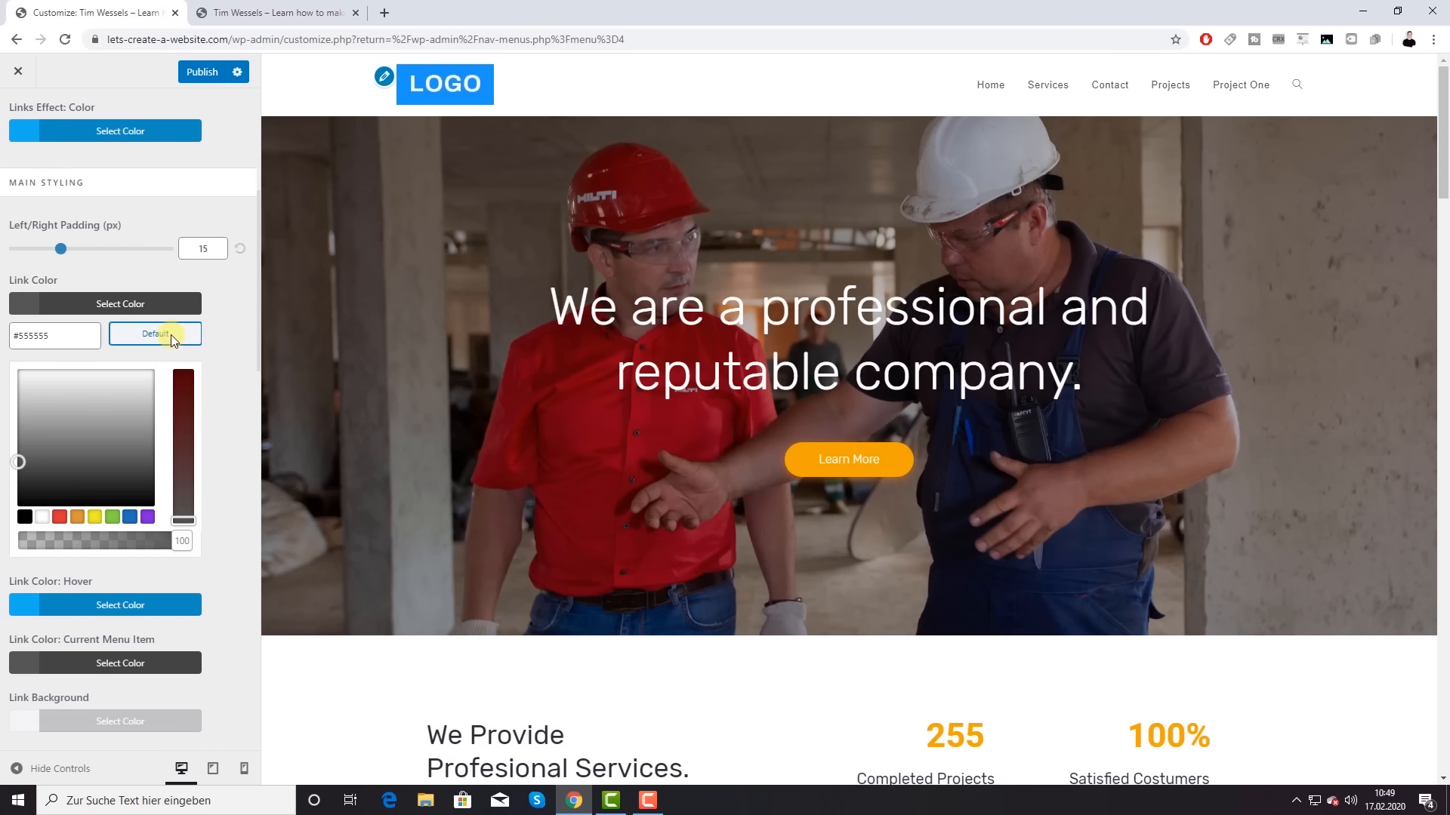
click(111, 304)
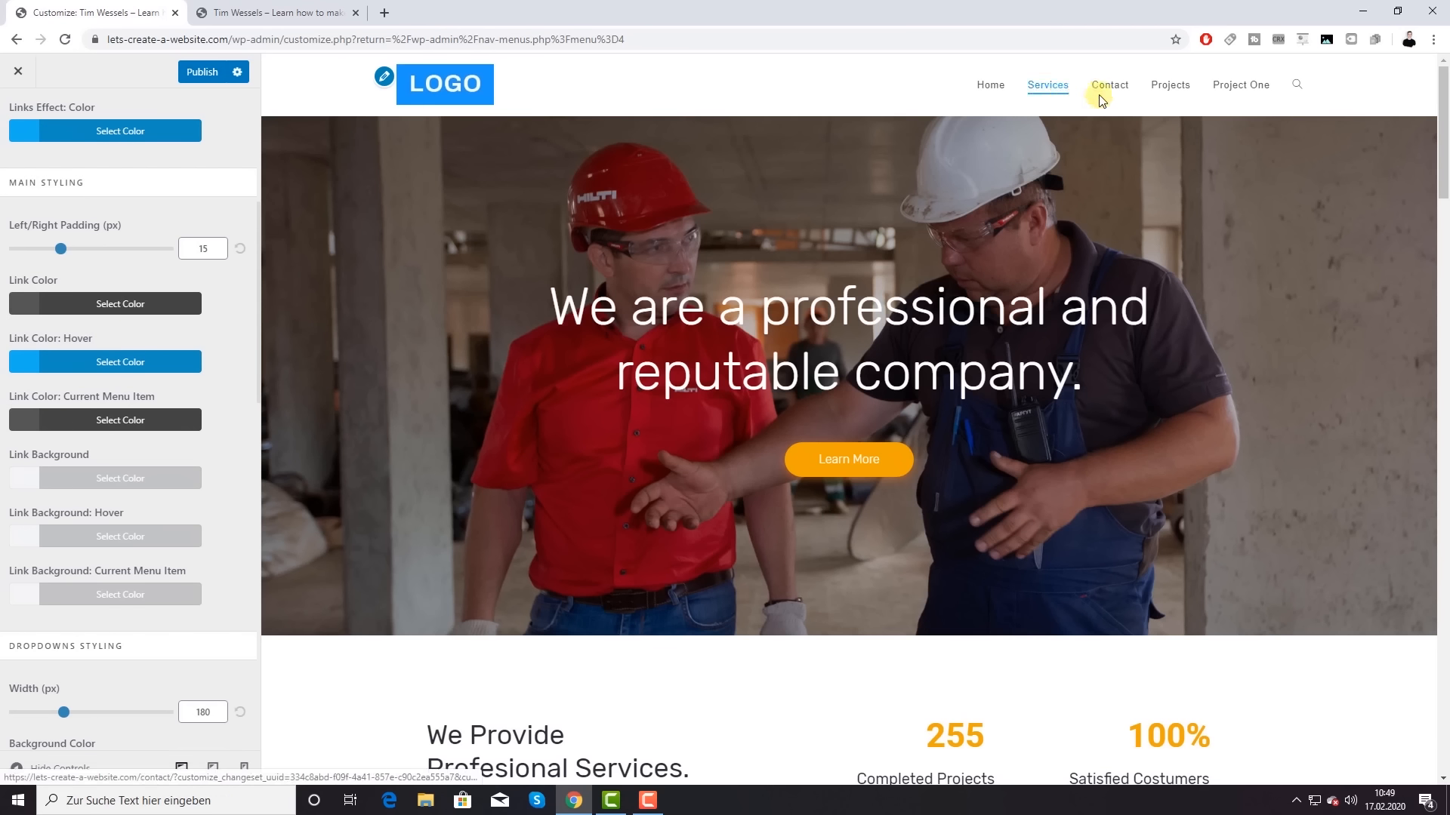
Step: Try the red #dd3333 as the main menu's hover link color and restore the default color
click(86, 363)
click(61, 573)
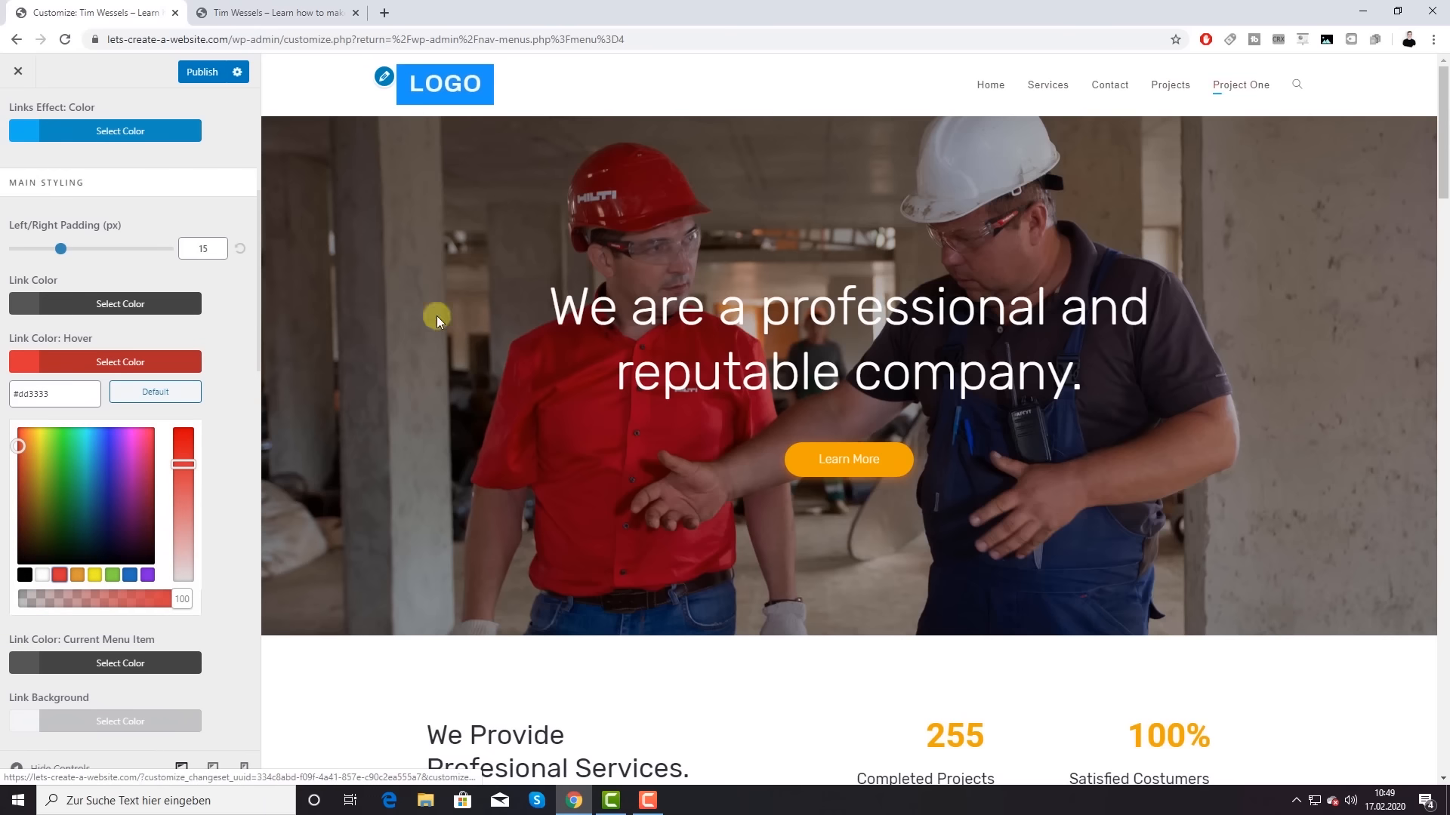
click(174, 391)
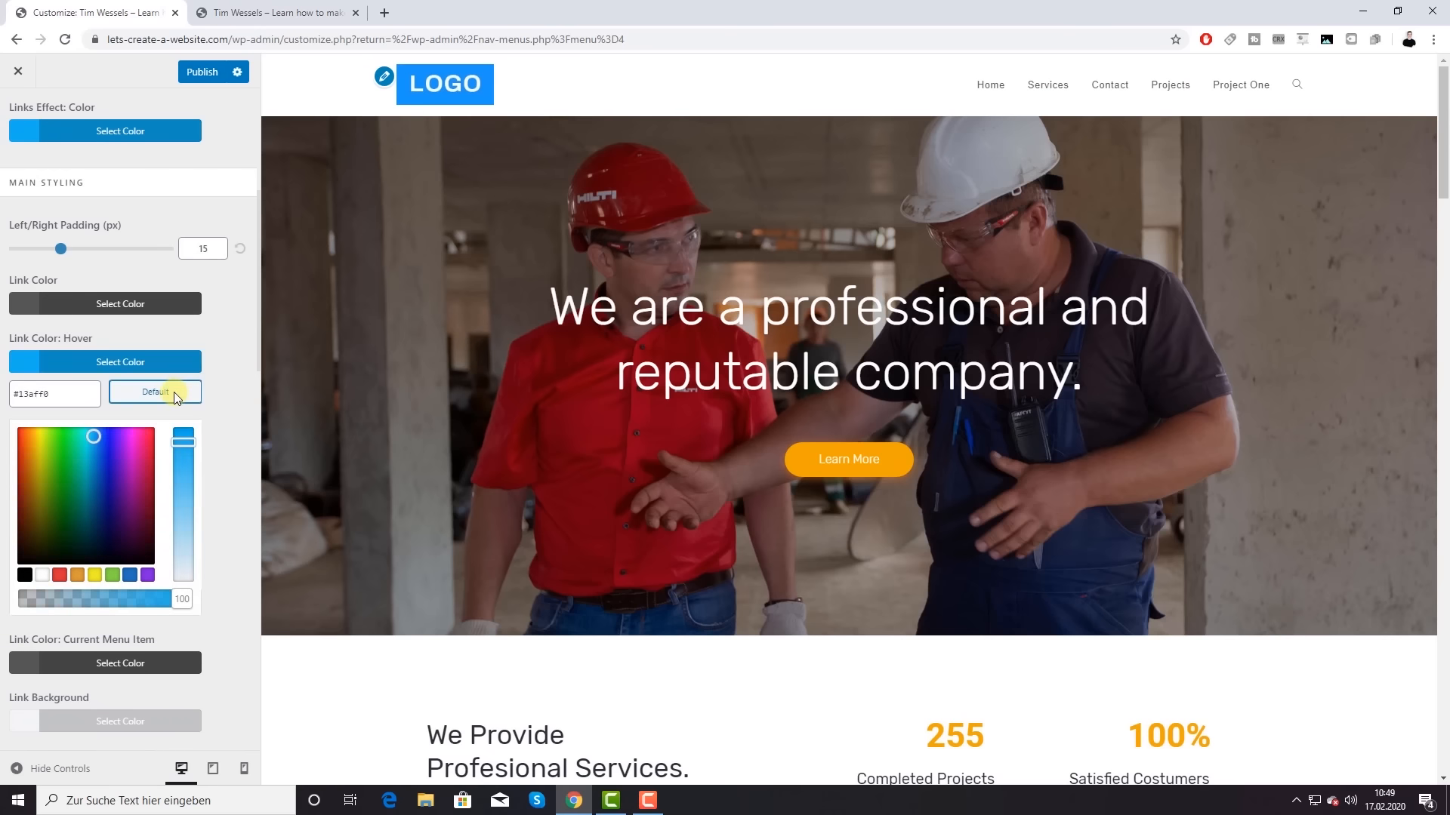
click(163, 362)
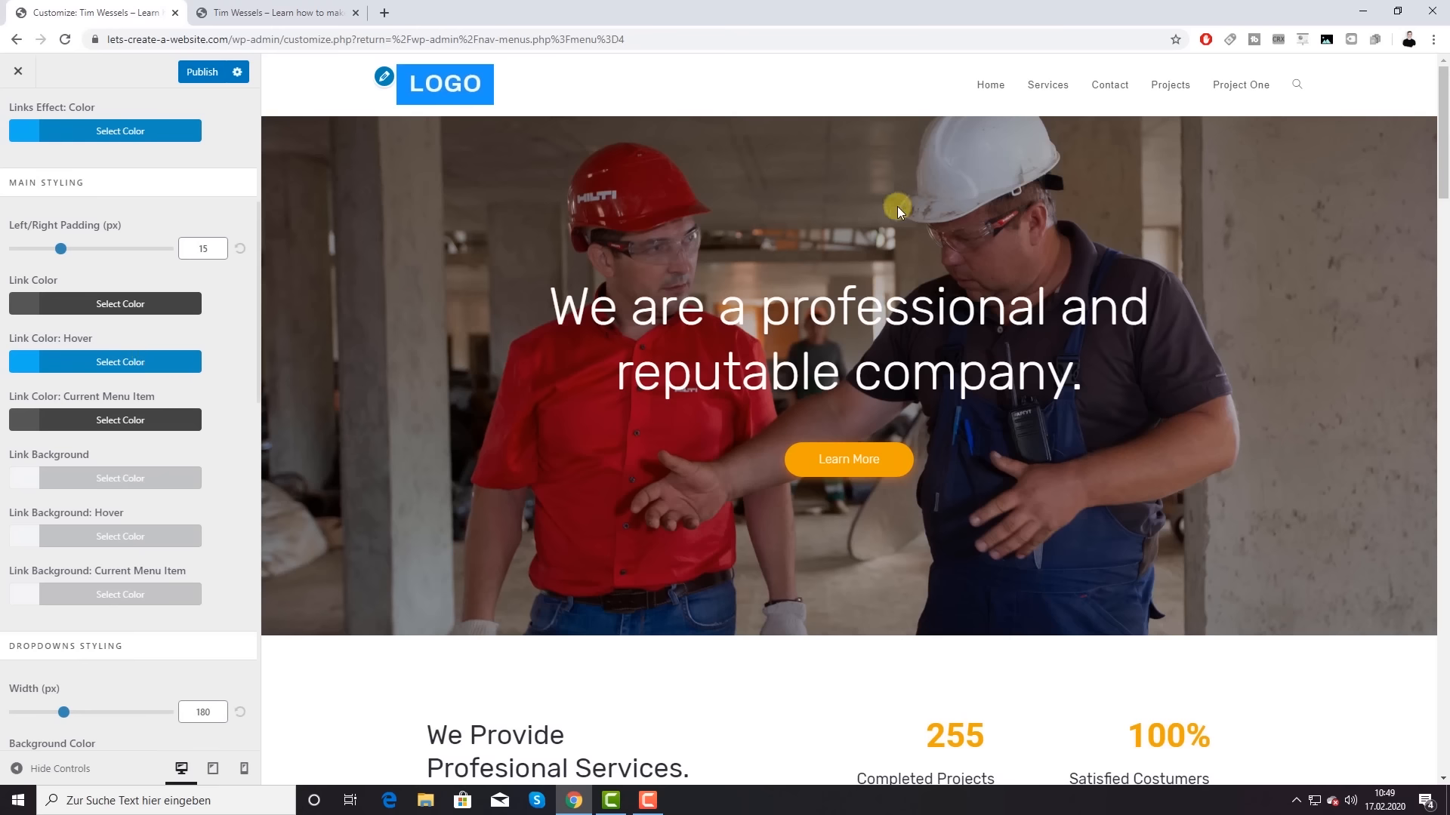
click(148, 361)
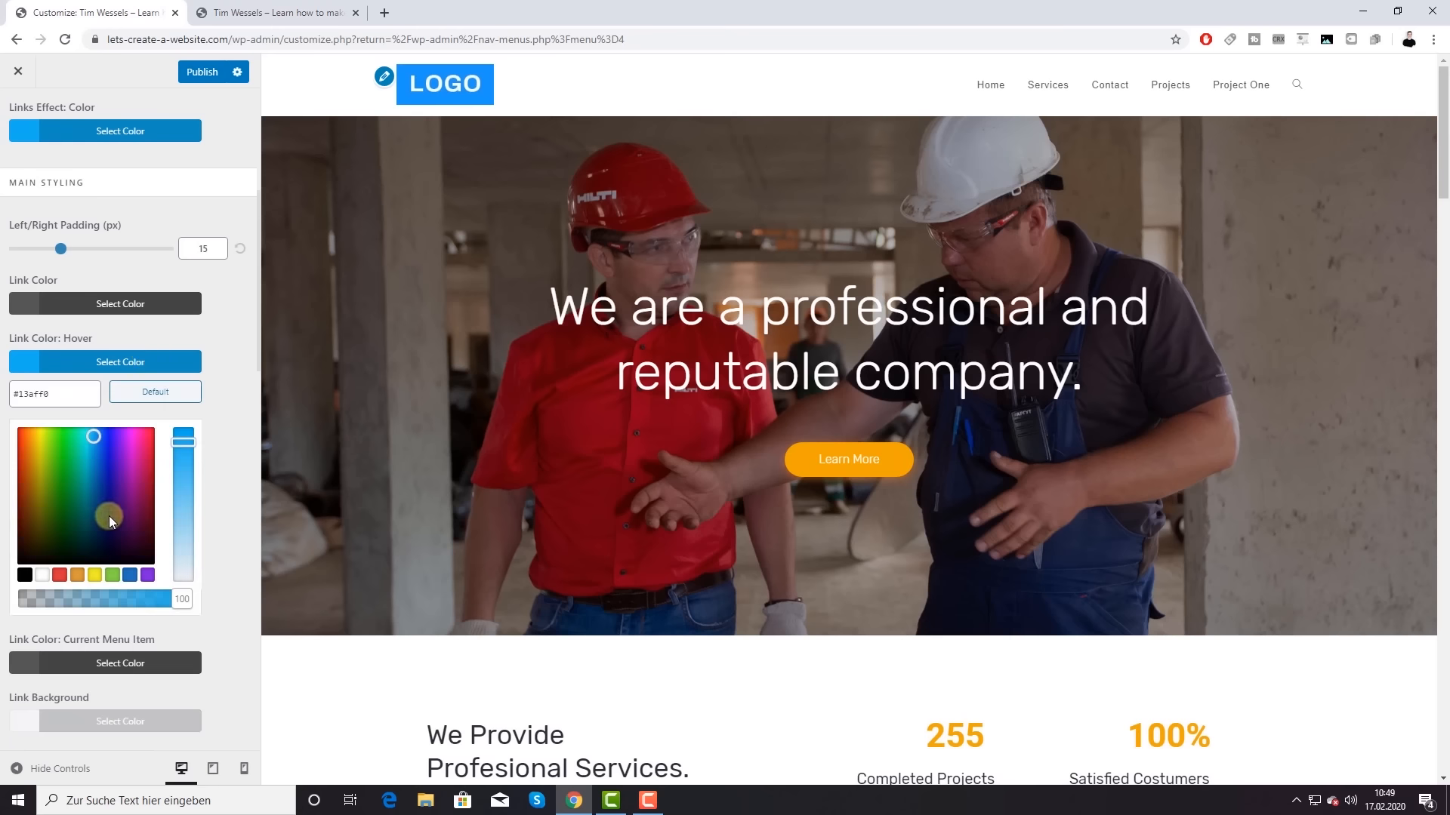
click(113, 365)
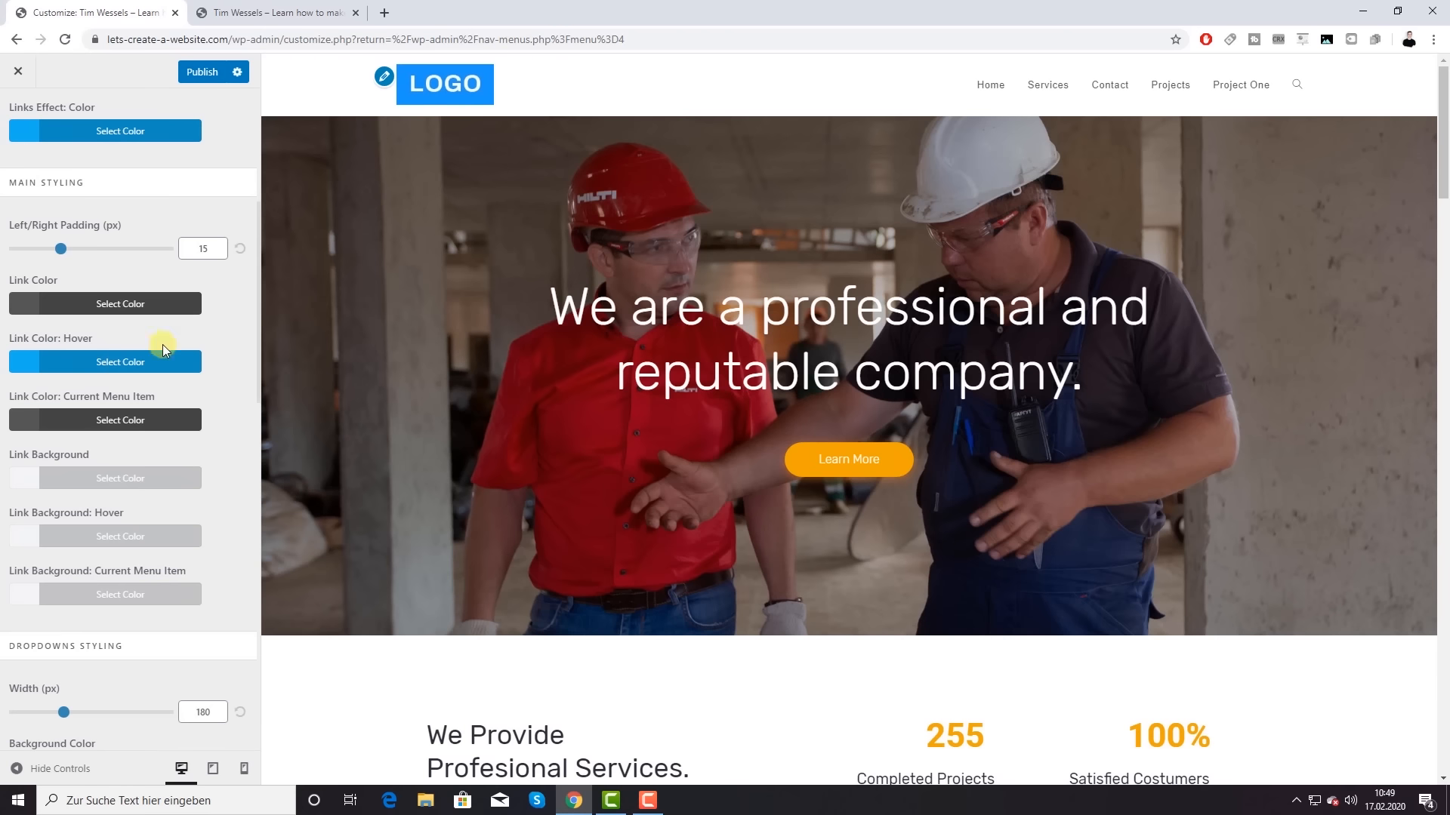
Step: Try black, red and green for the current menu item's link color and set it to the blue #1e73be
scroll(189, 393, down, 1)
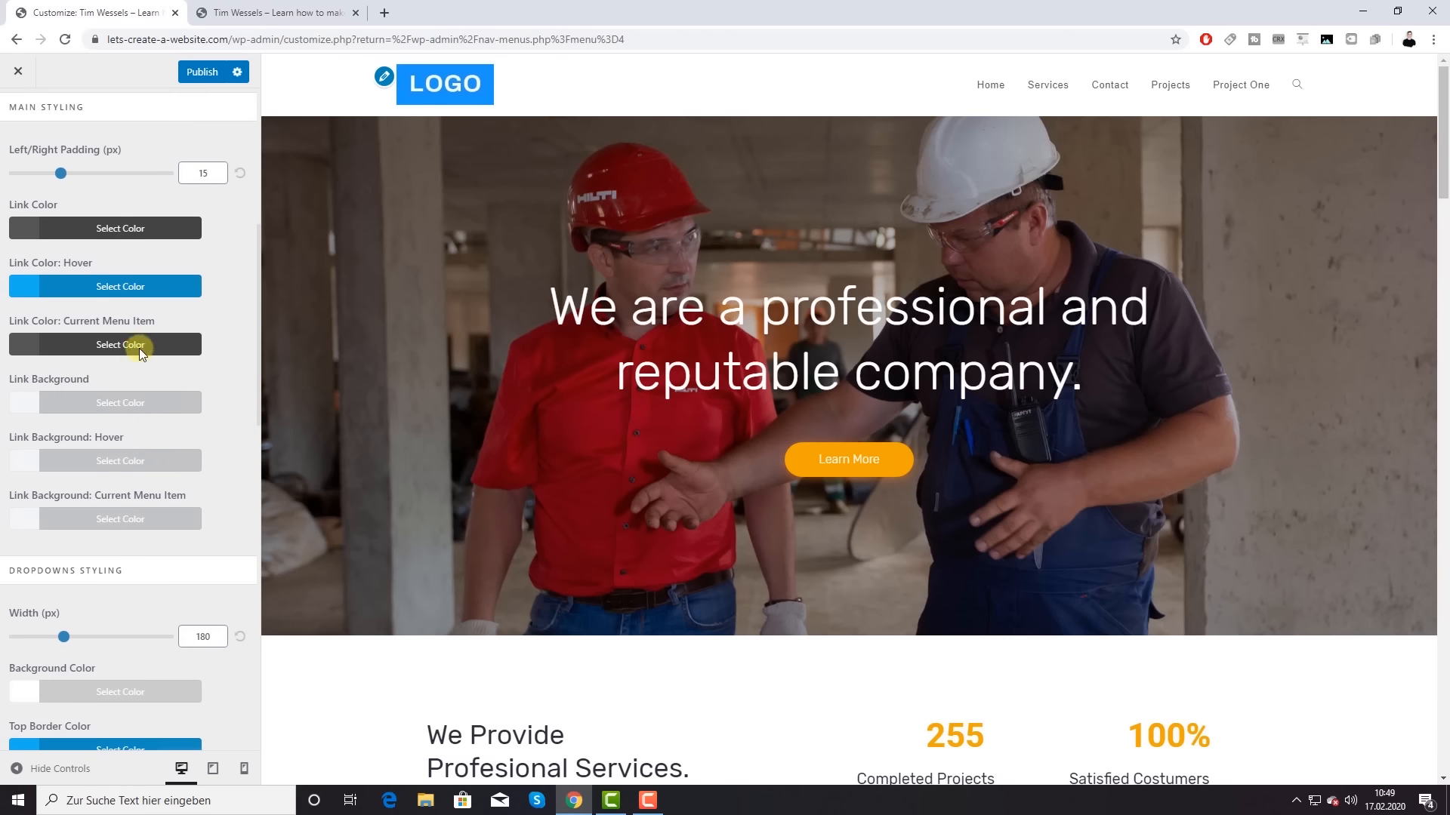
click(115, 342)
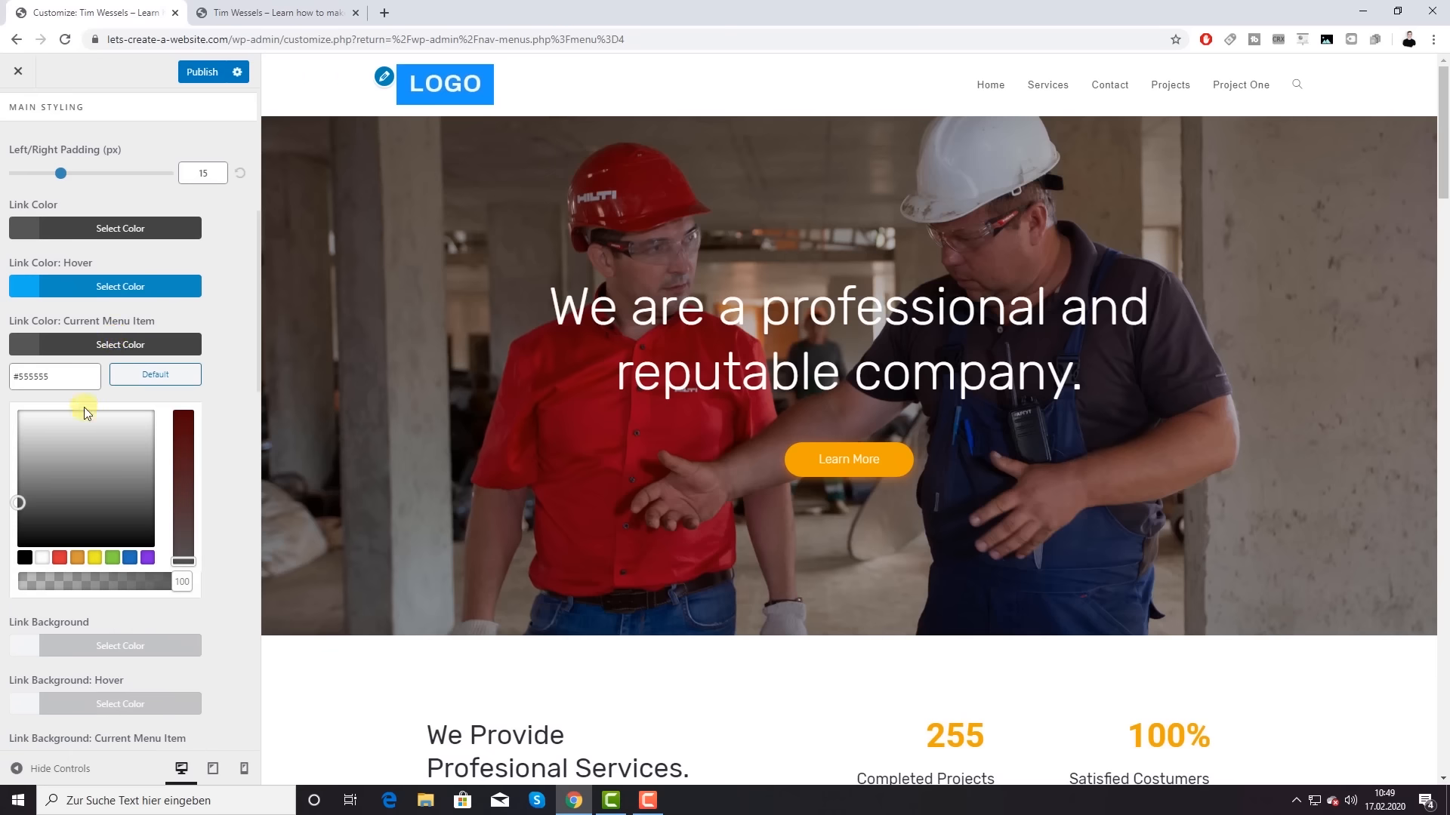
click(25, 558)
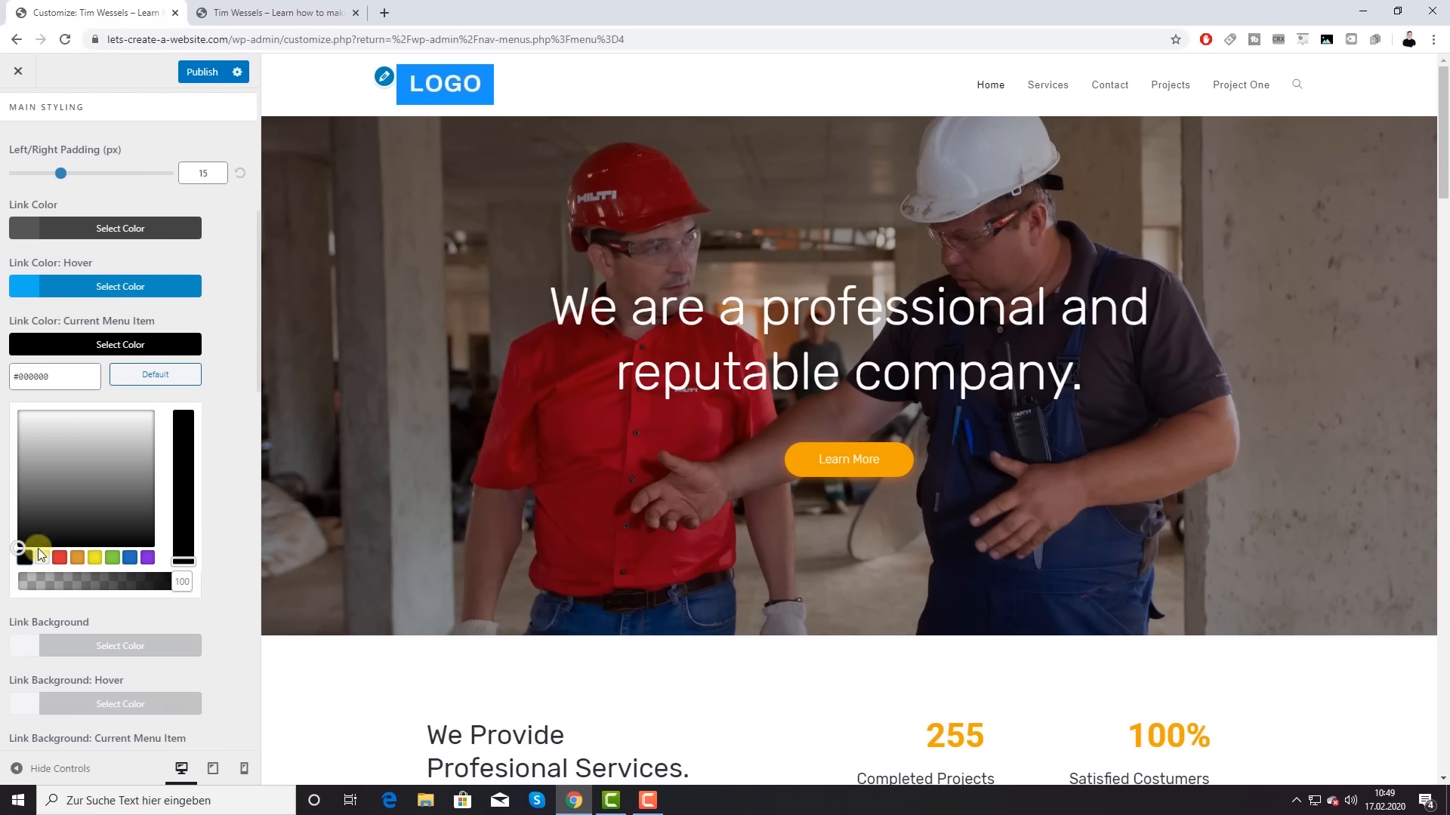
click(58, 557)
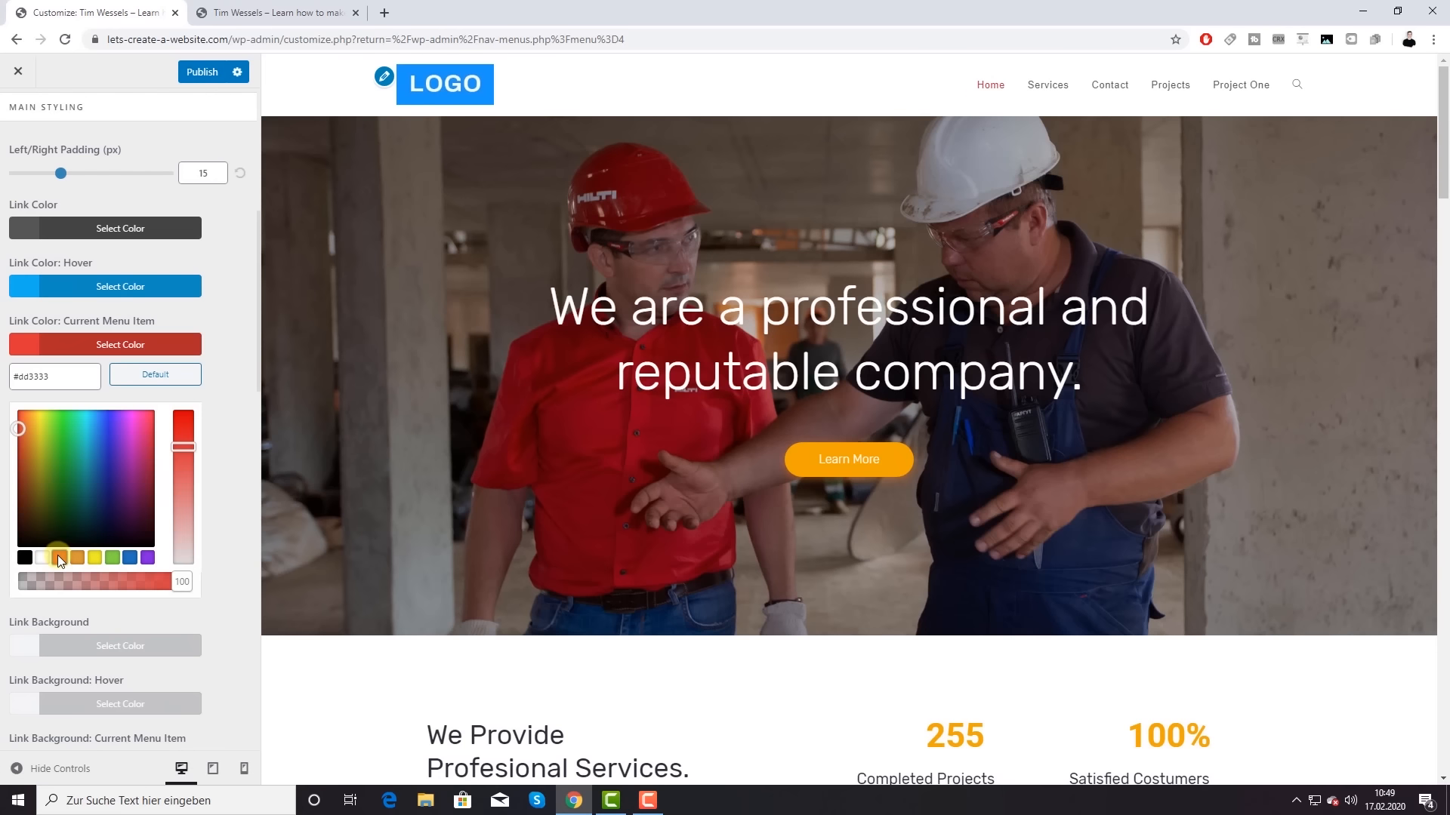
click(111, 558)
click(129, 558)
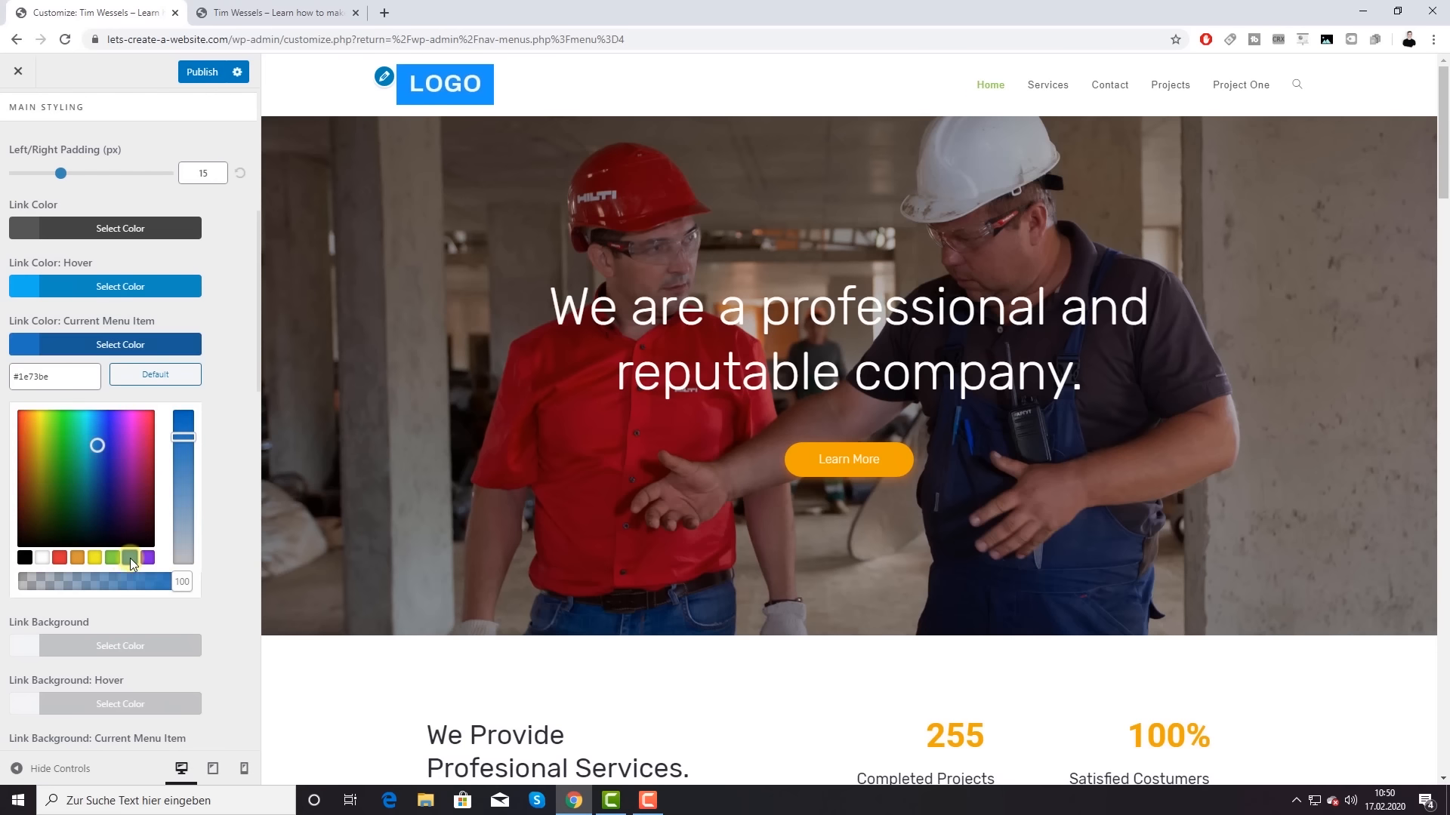
click(148, 344)
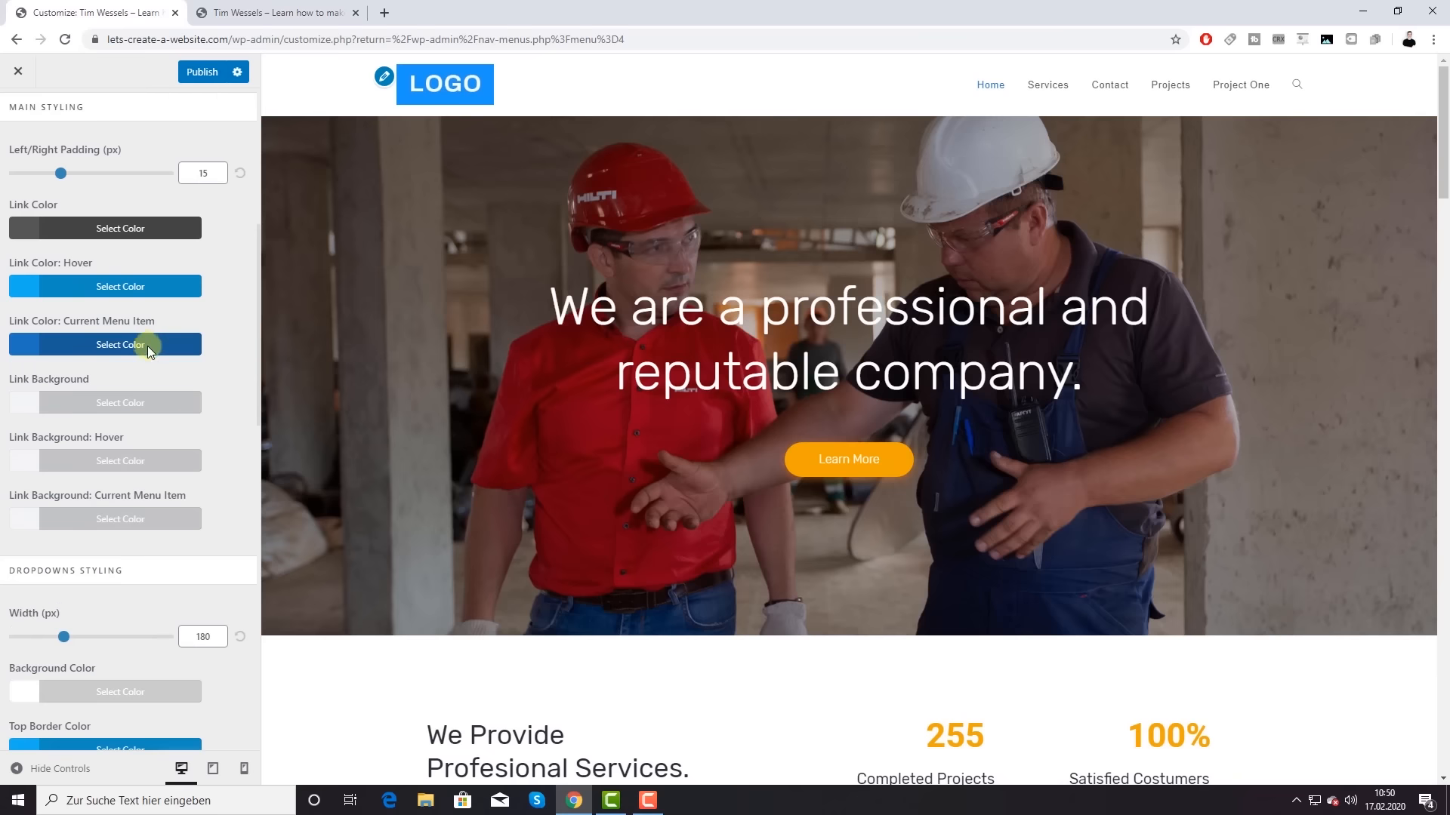
Step: Try the orange #dd9933 as the main menu's link background and clear the background color again
scroll(150, 347, down, 2)
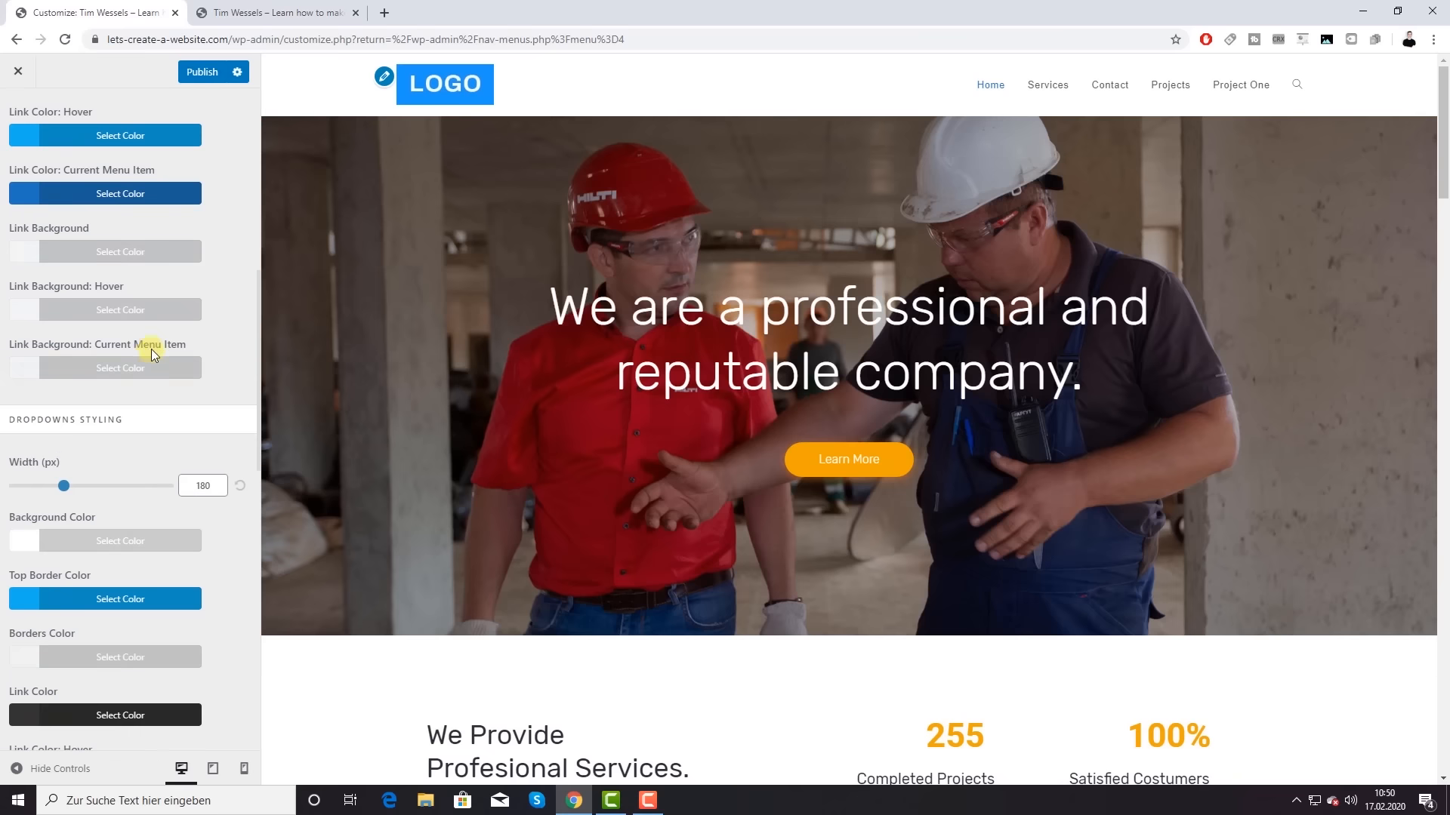
click(105, 255)
click(78, 465)
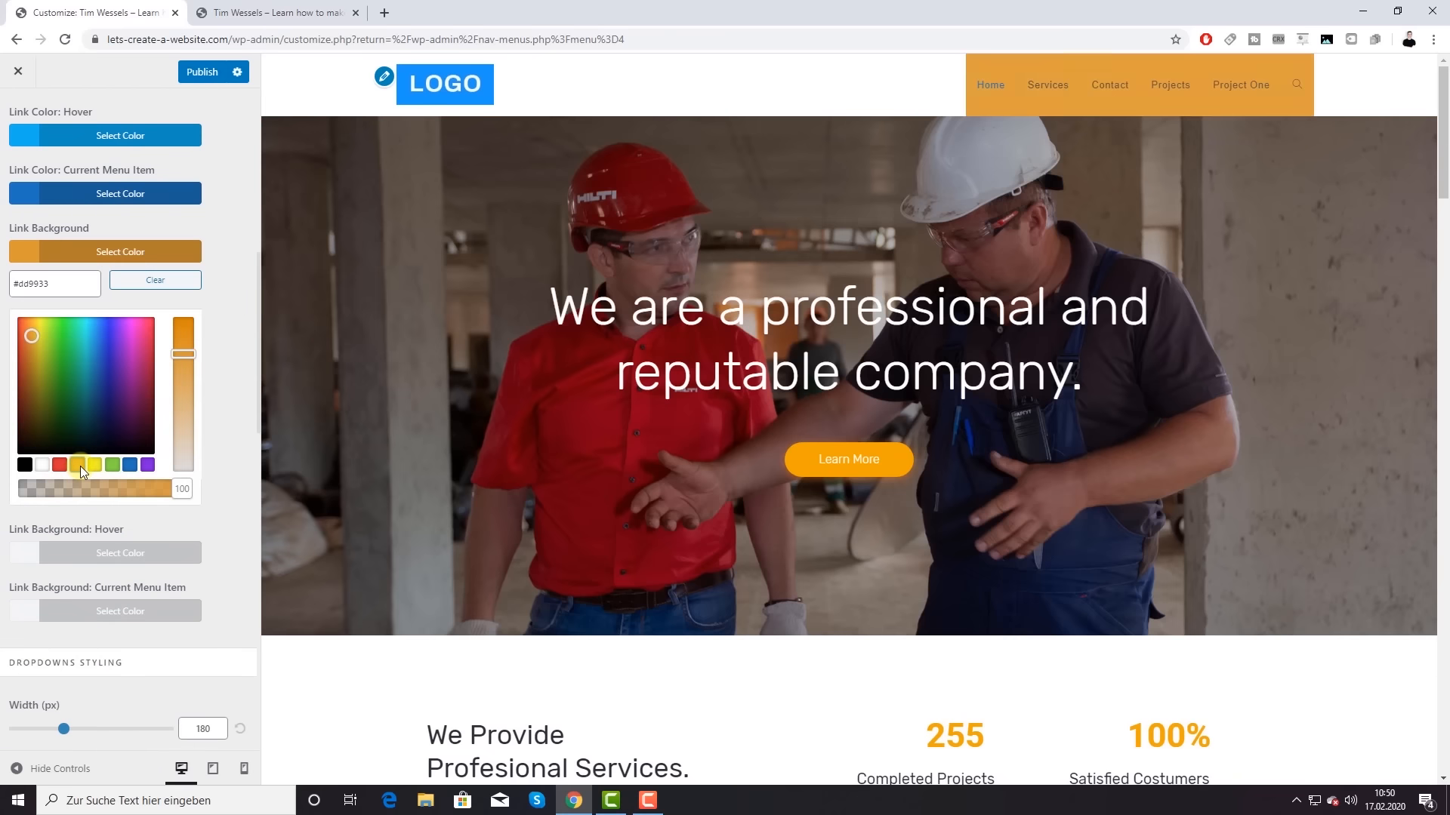
click(148, 284)
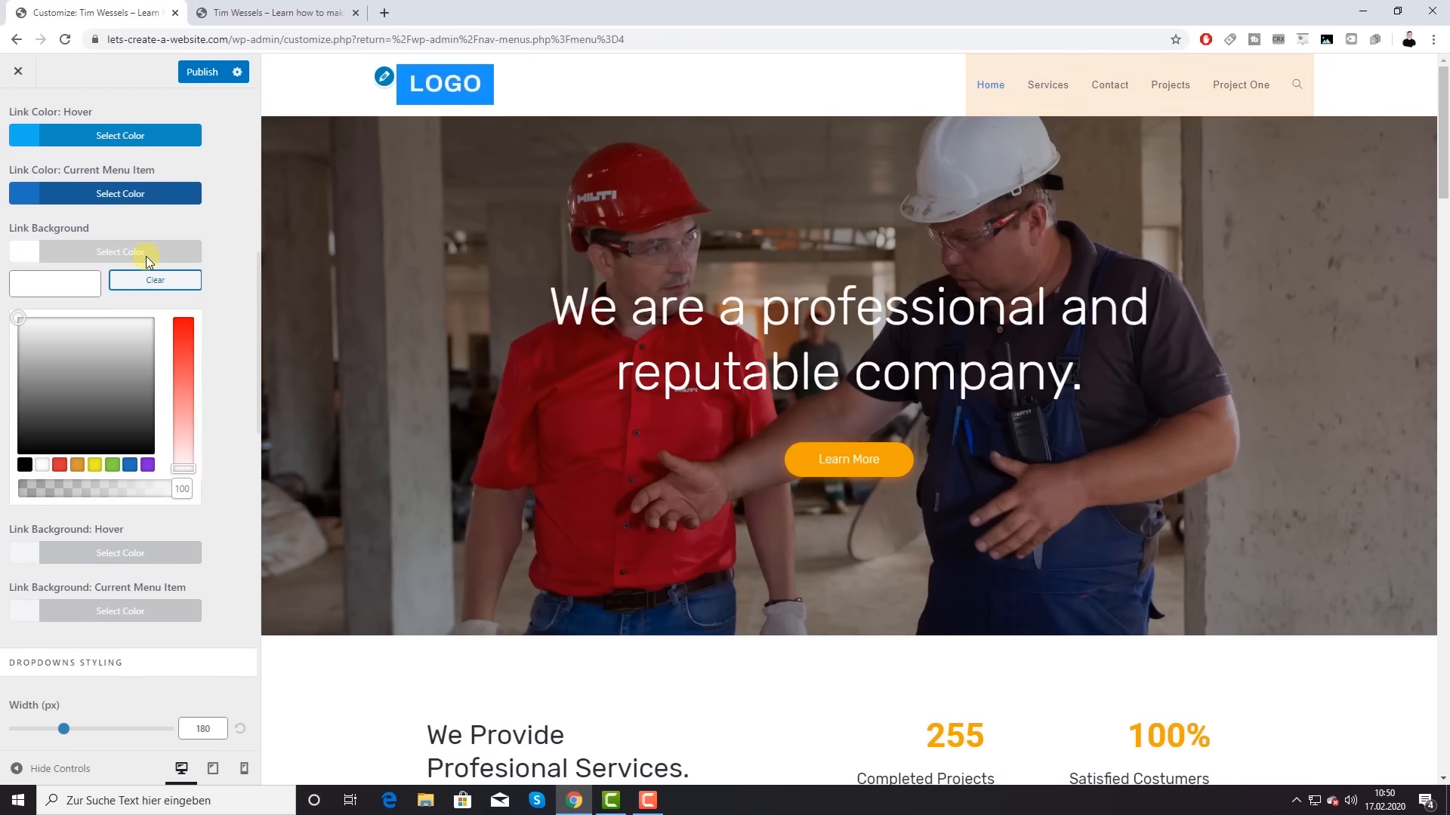
click(146, 255)
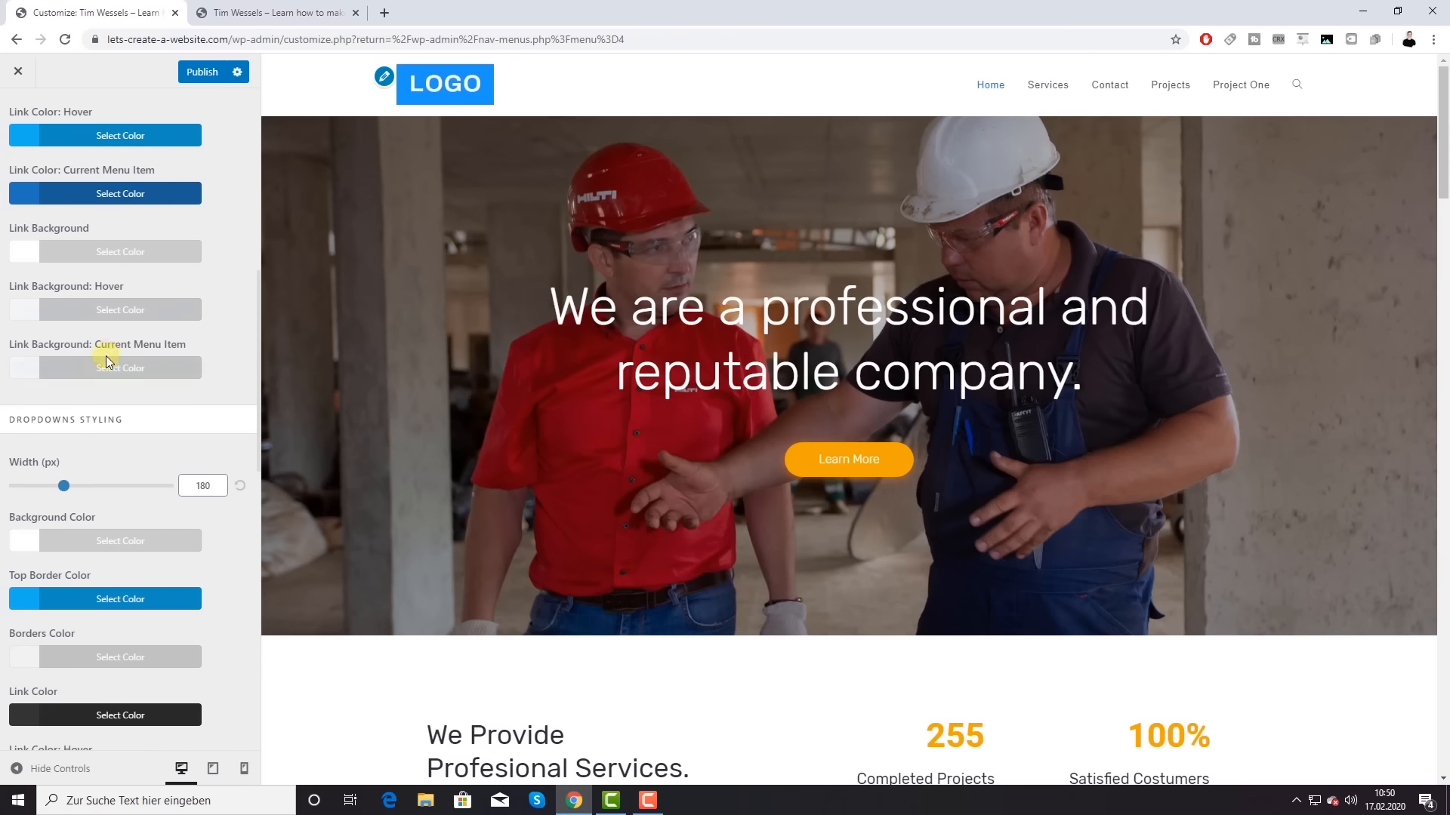
Step: Set the main menu's hover link background to the fully transparent rgba(0,0,0,0)
click(129, 308)
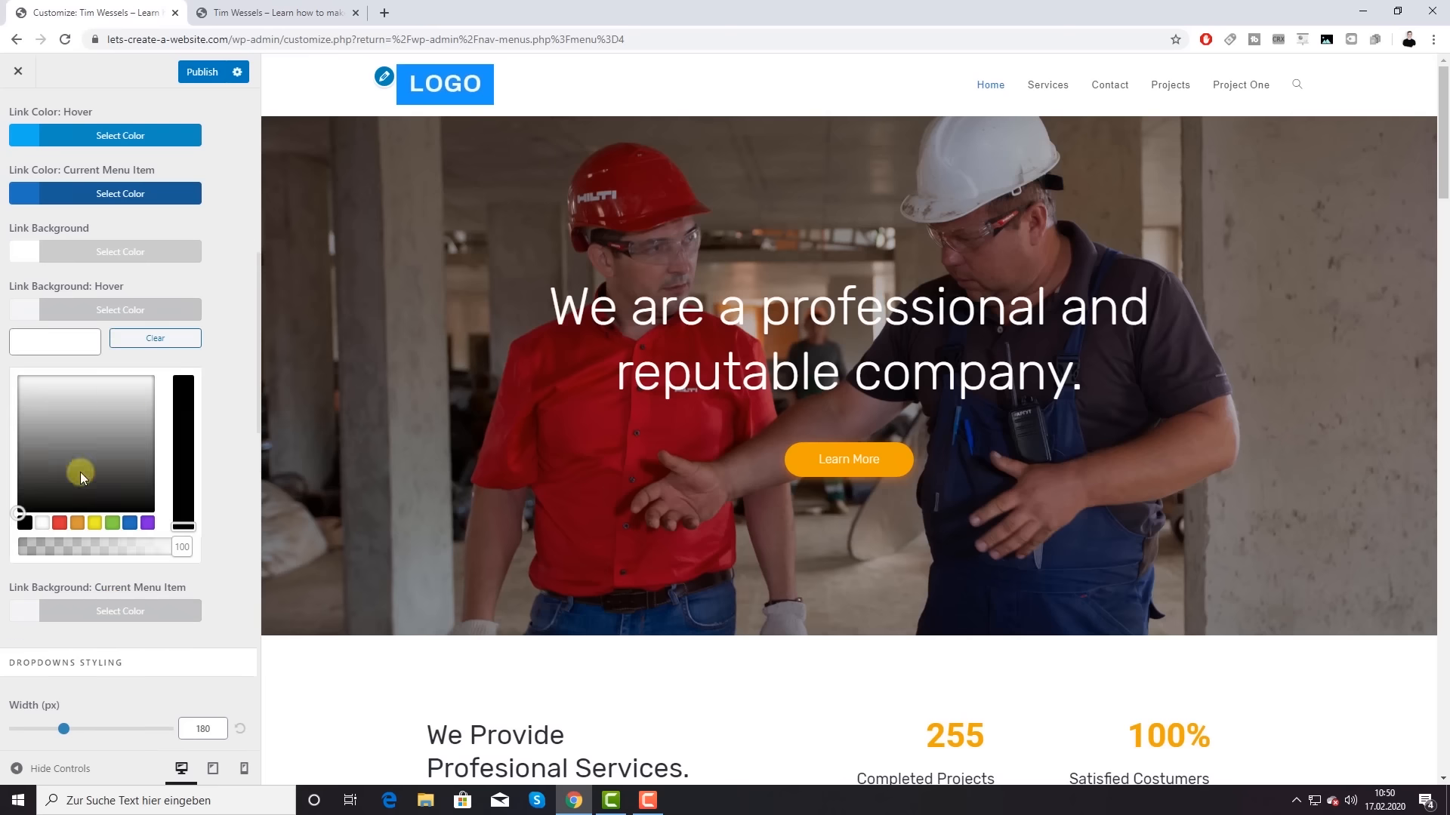
click(151, 555)
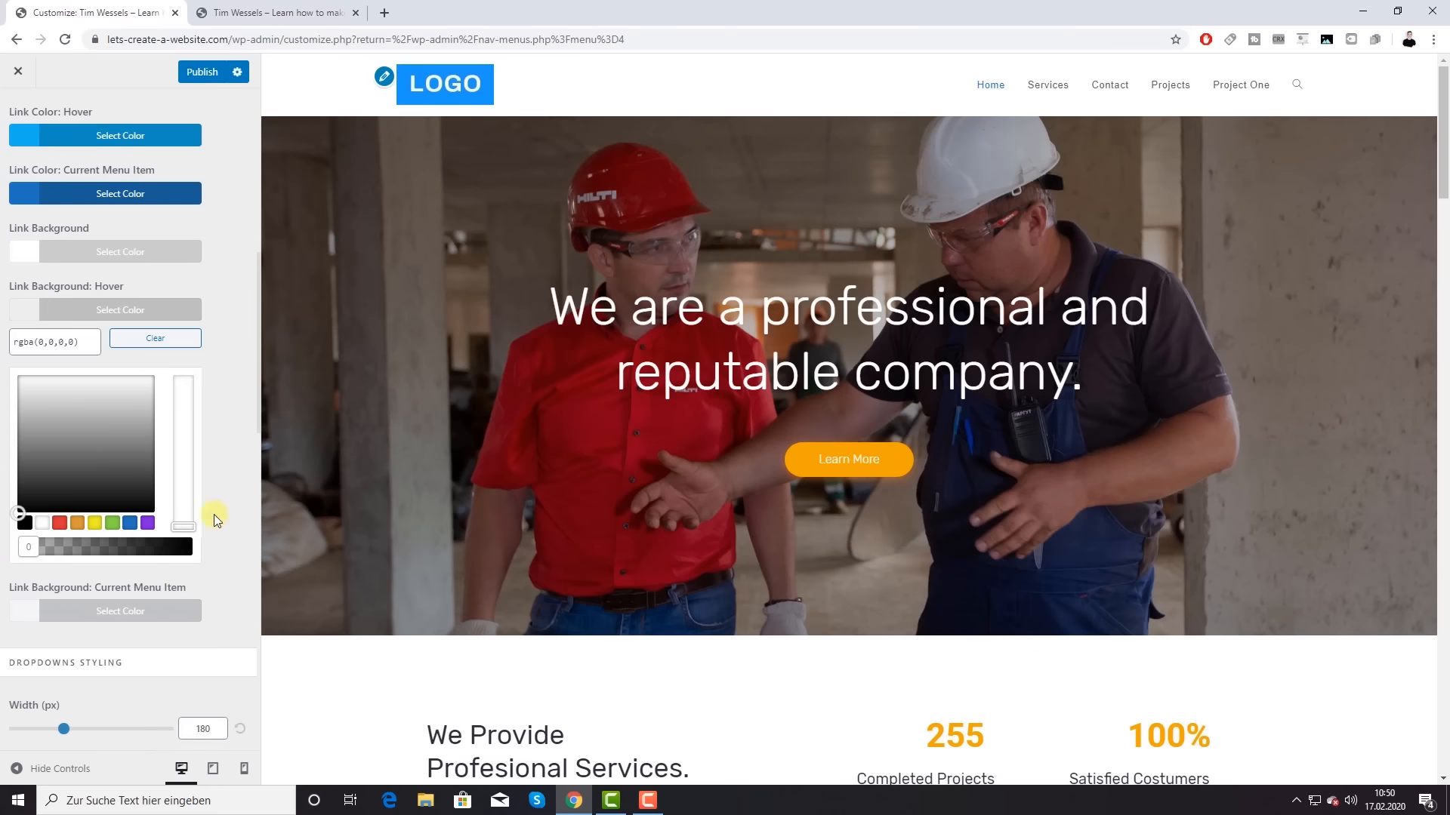
click(215, 521)
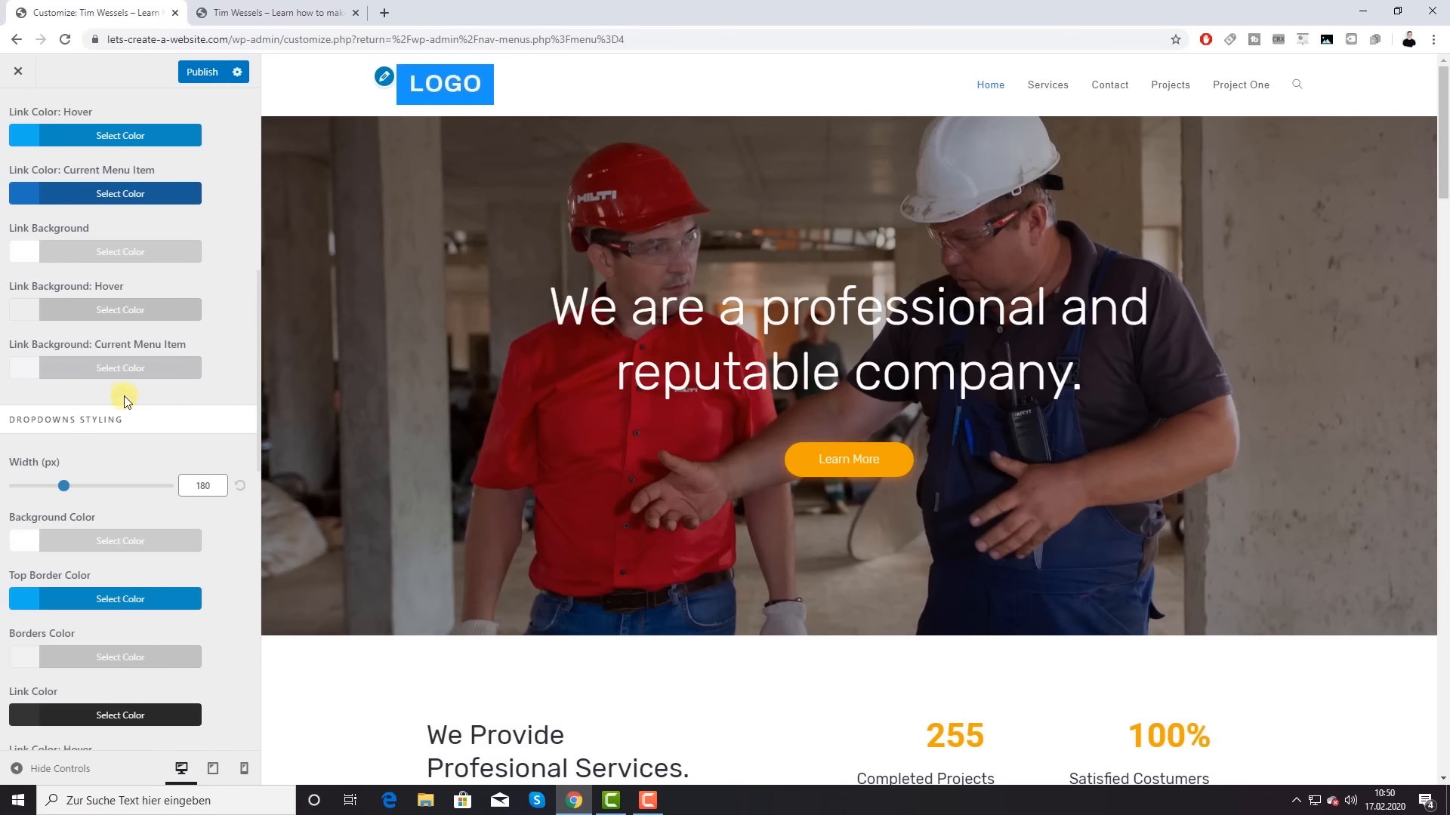
Step: Set the header menu's search icon style to Disabled
scroll(122, 396, down, 3)
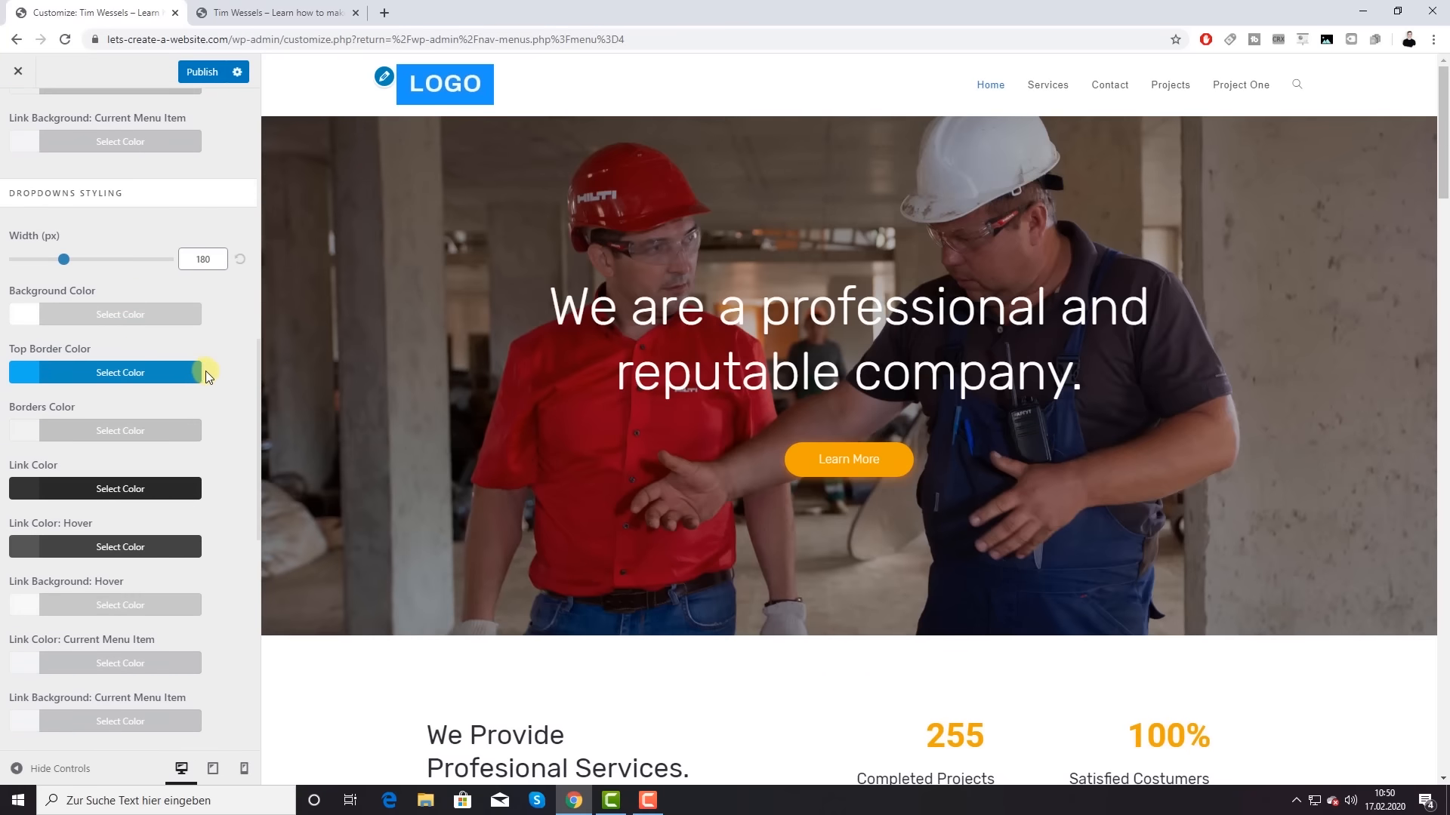
scroll(207, 379, down, 8)
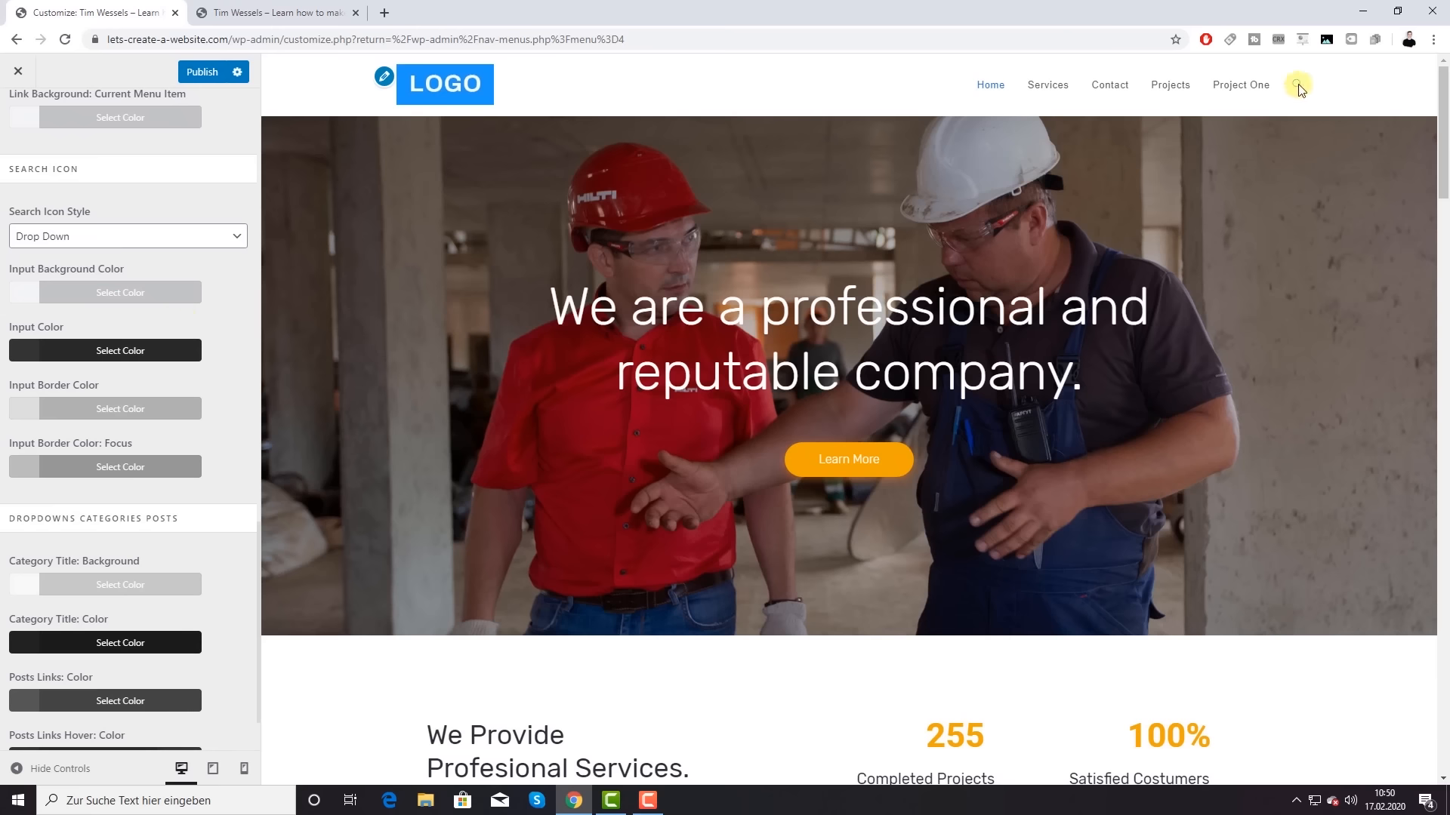
click(234, 234)
click(76, 258)
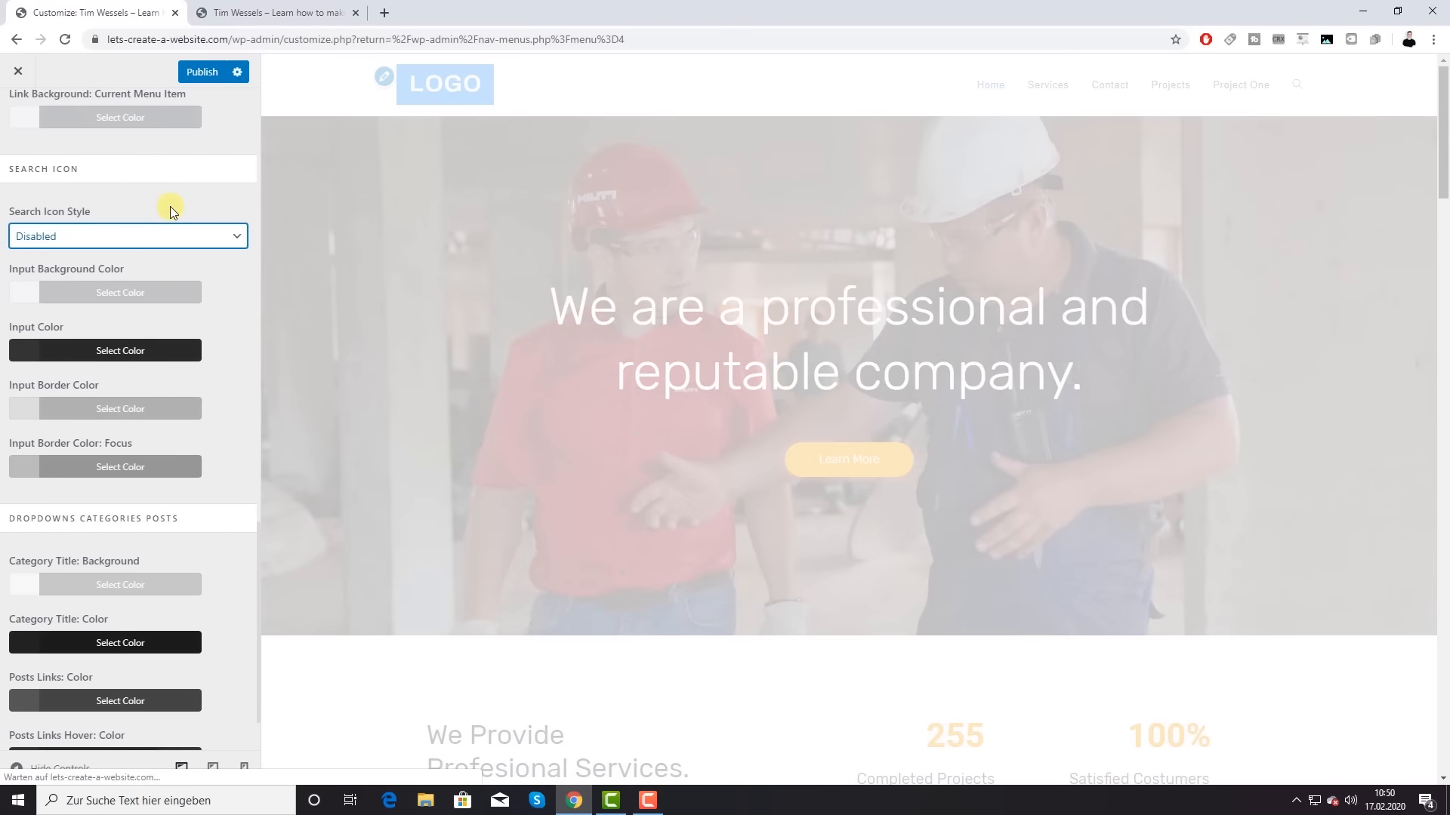
scroll(170, 206, up, 2)
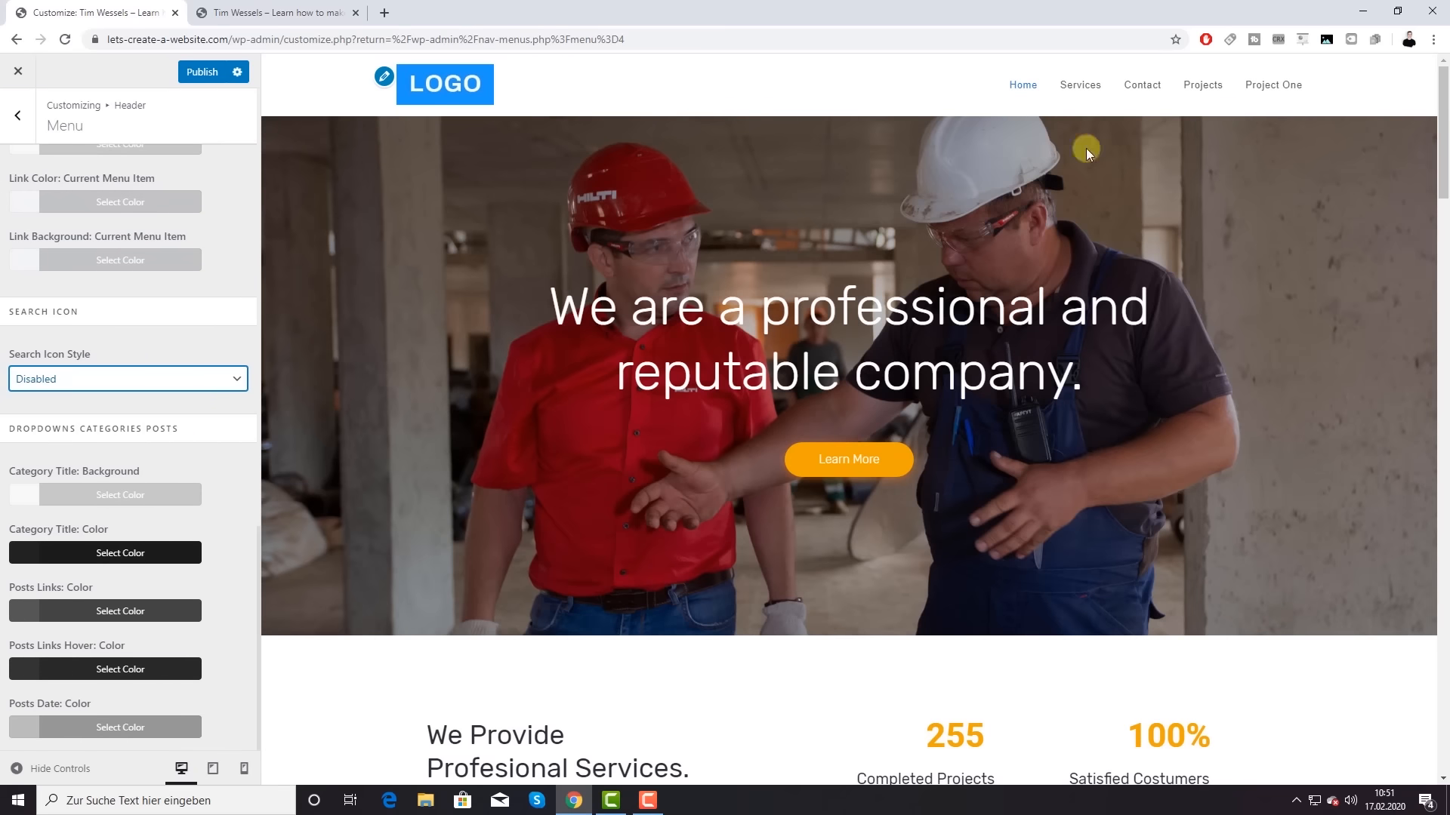
scroll(178, 361, up, 10)
scroll(173, 358, up, 5)
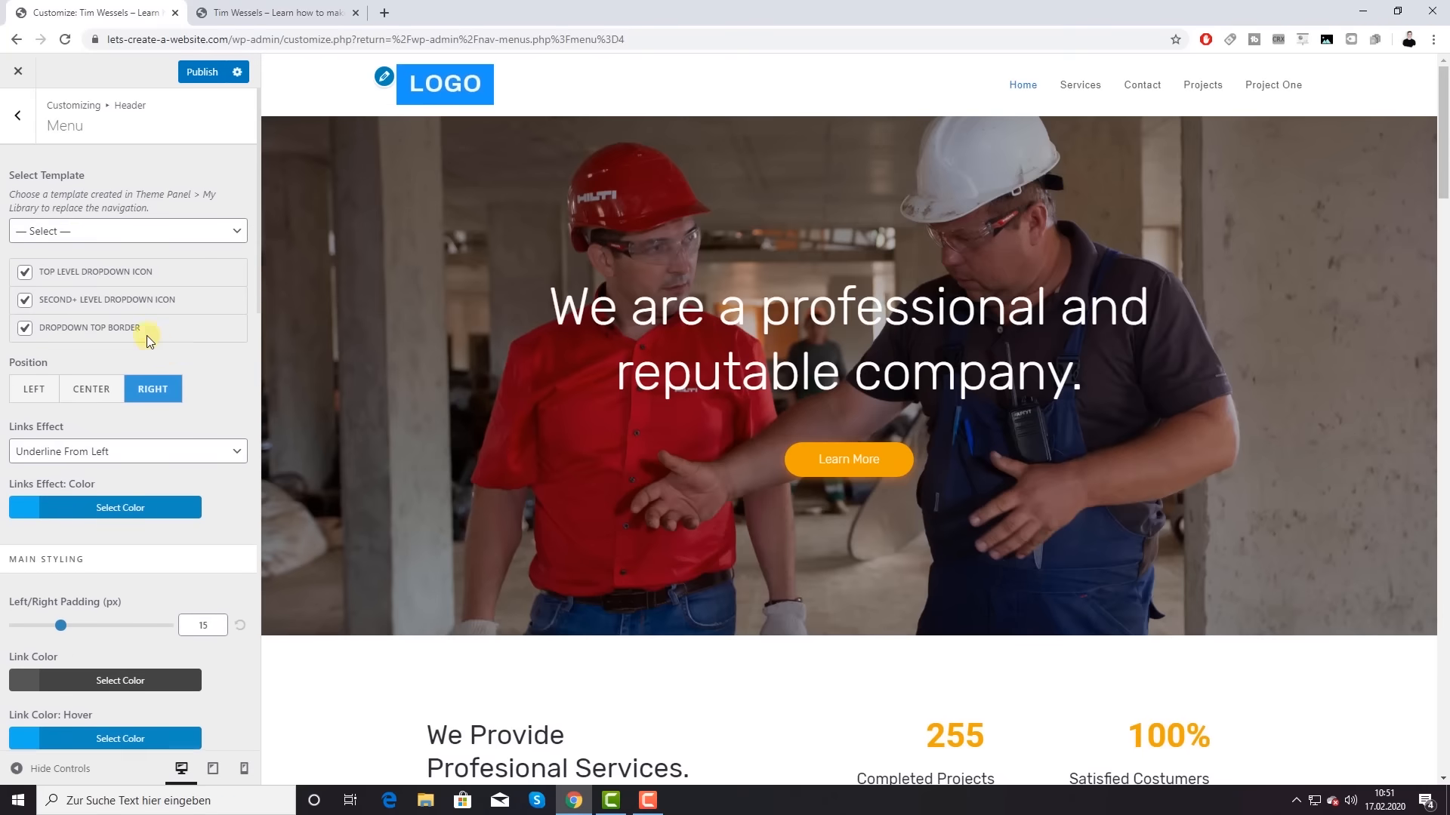
Step: Leave the header's menu settings and open the typography settings for the main menu
click(21, 133)
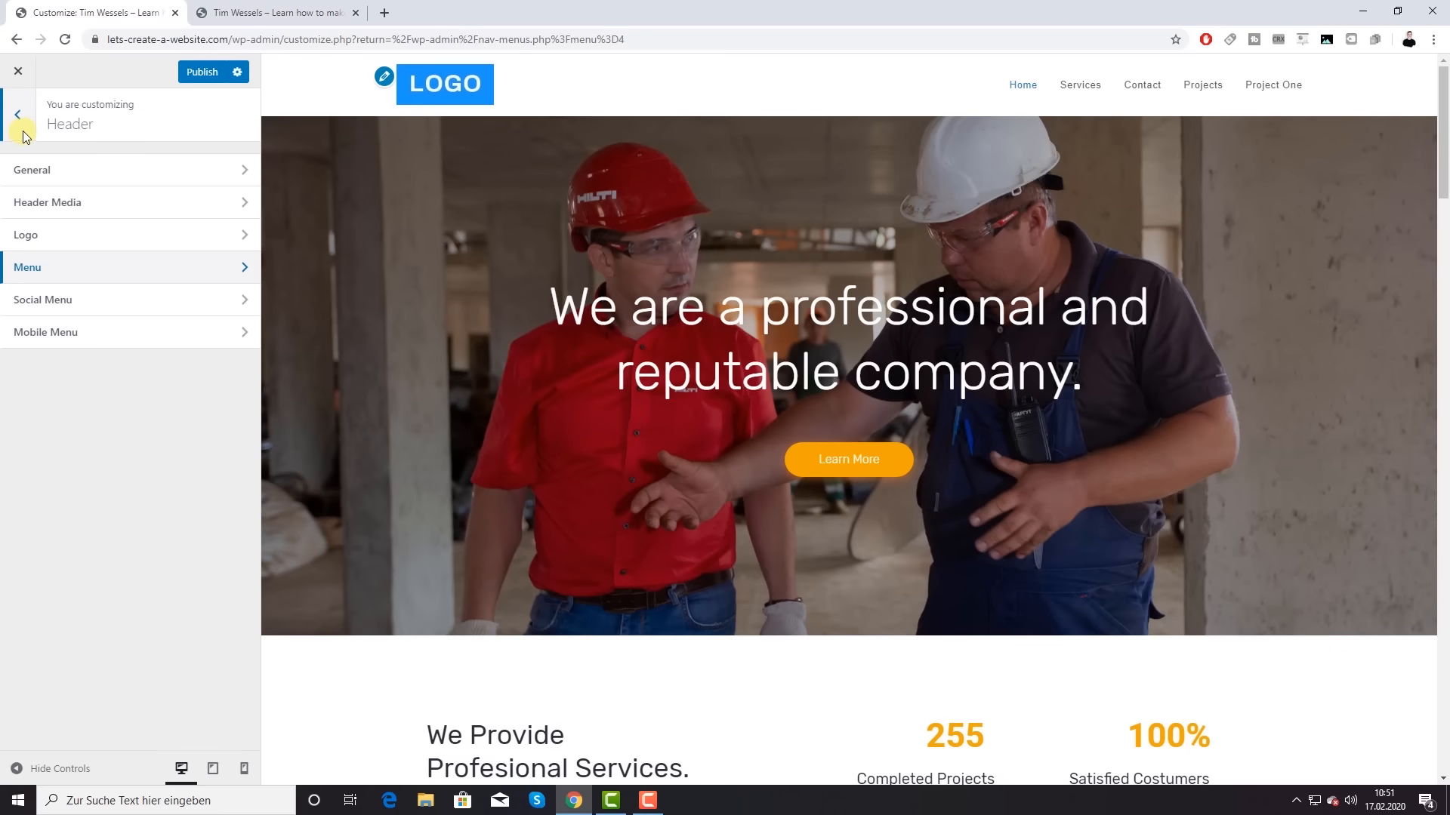
click(24, 124)
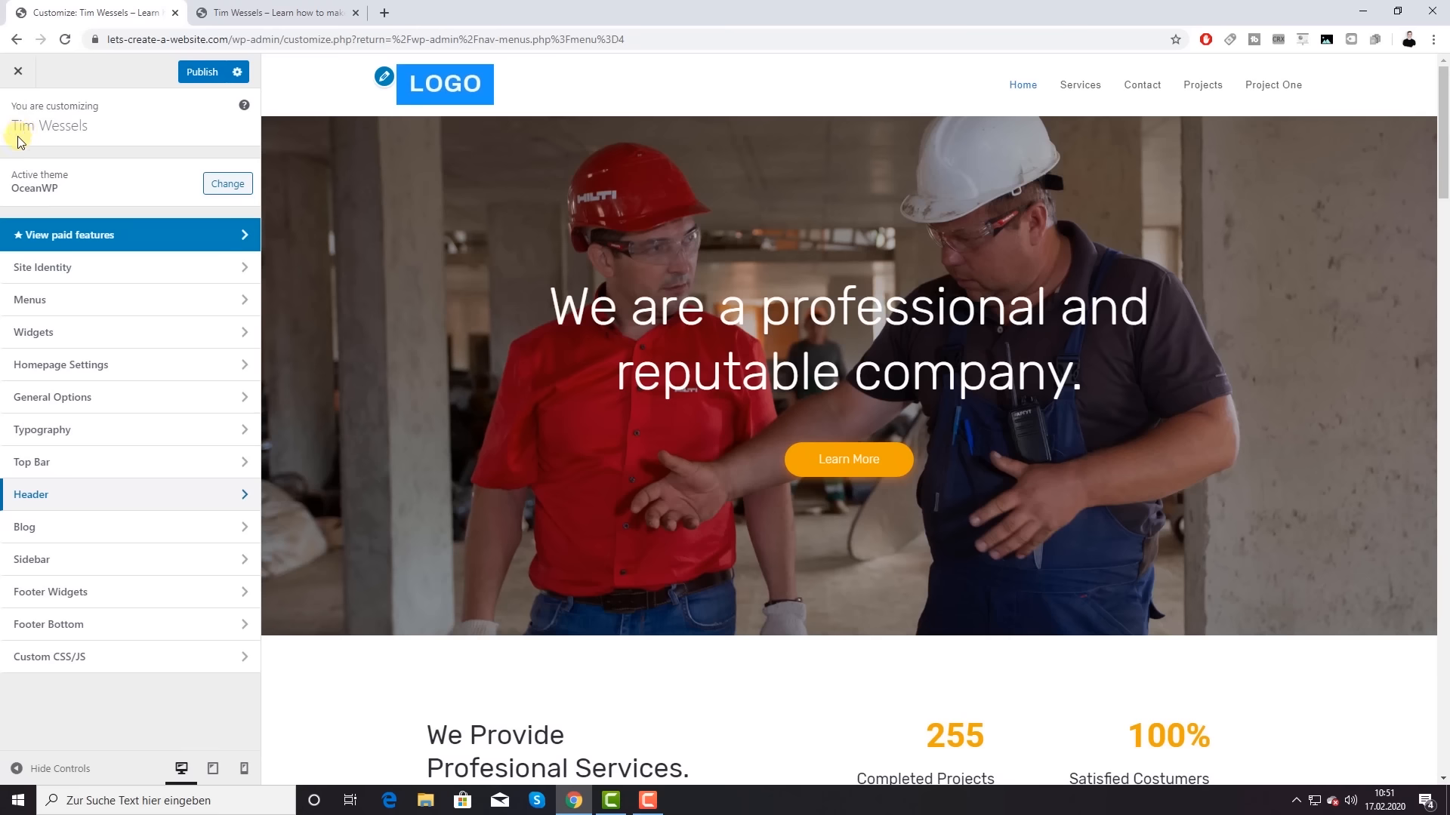
click(54, 428)
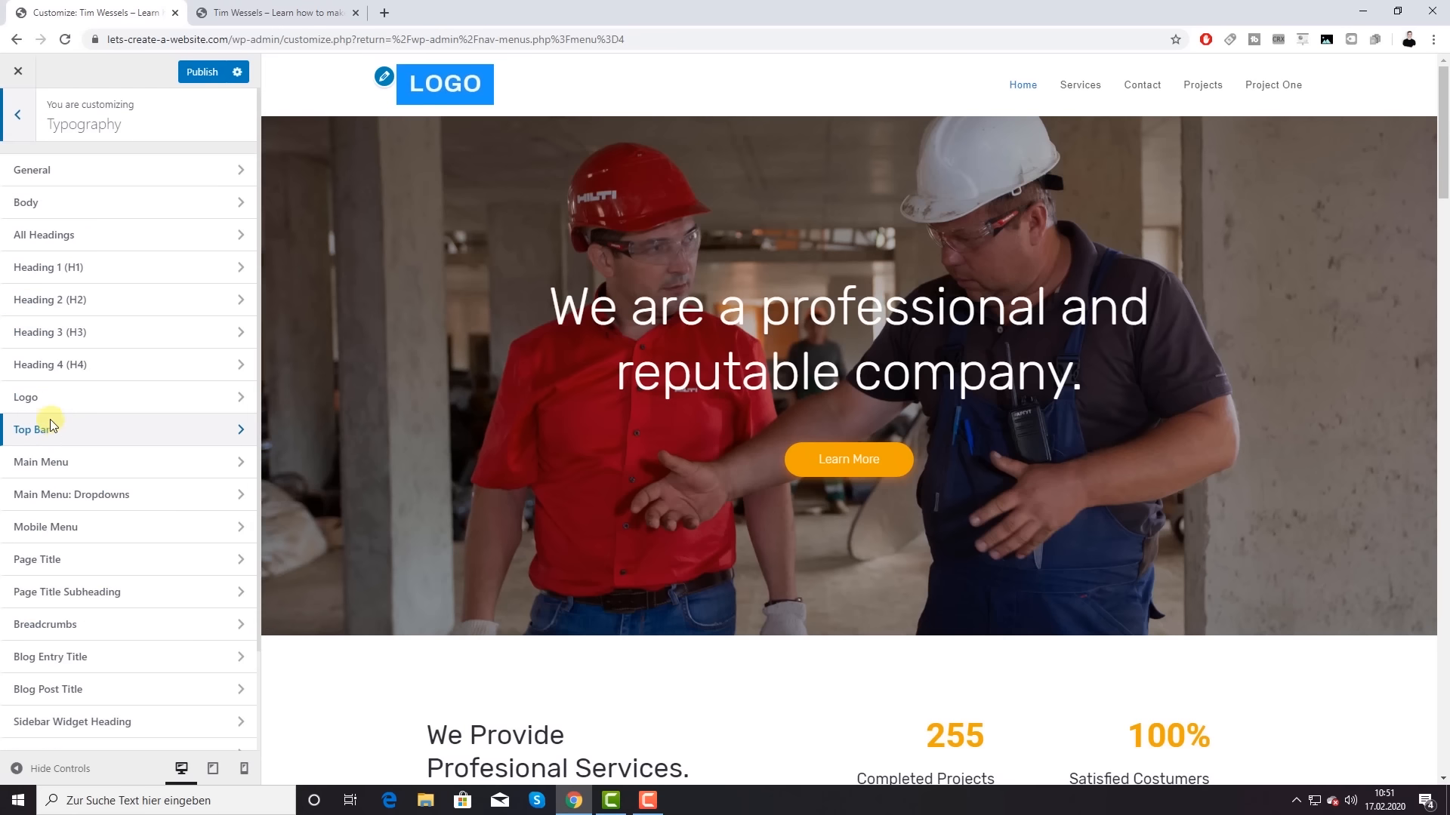
click(61, 462)
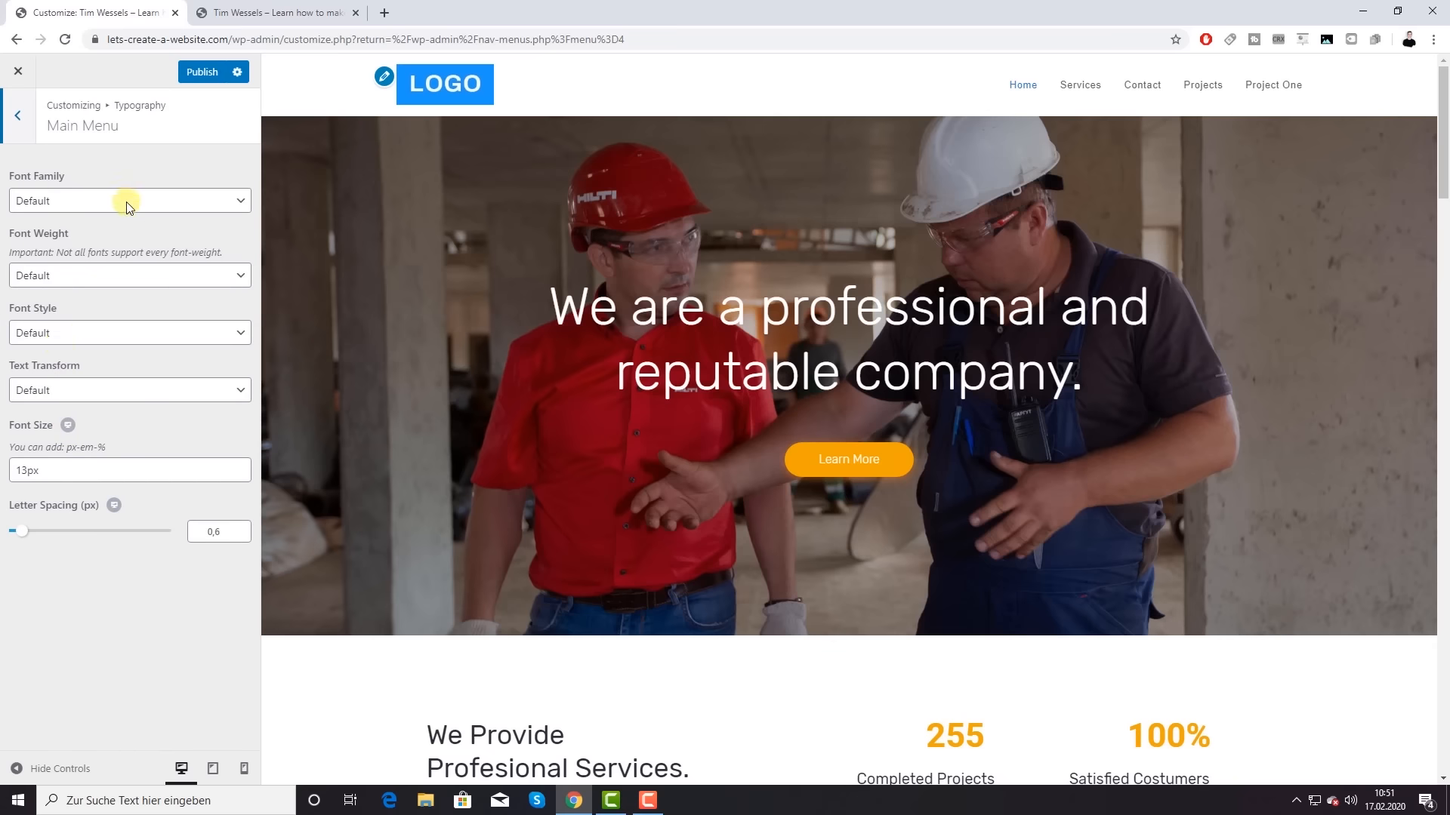
Step: Examine the homepage preview and the live site, and check the font family choices for the main menu
scroll(972, 362, down, 8)
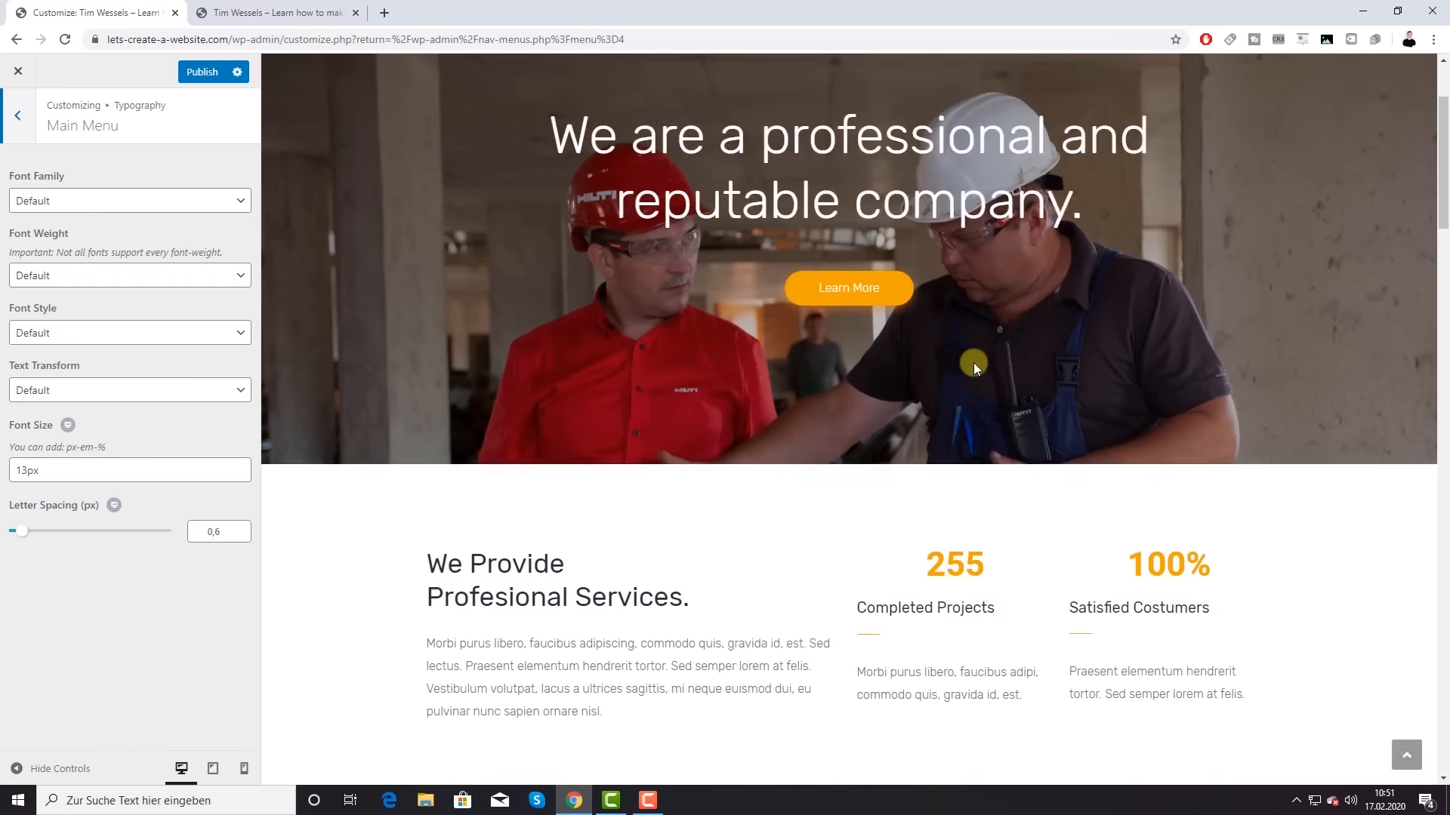
scroll(781, 380, down, 9)
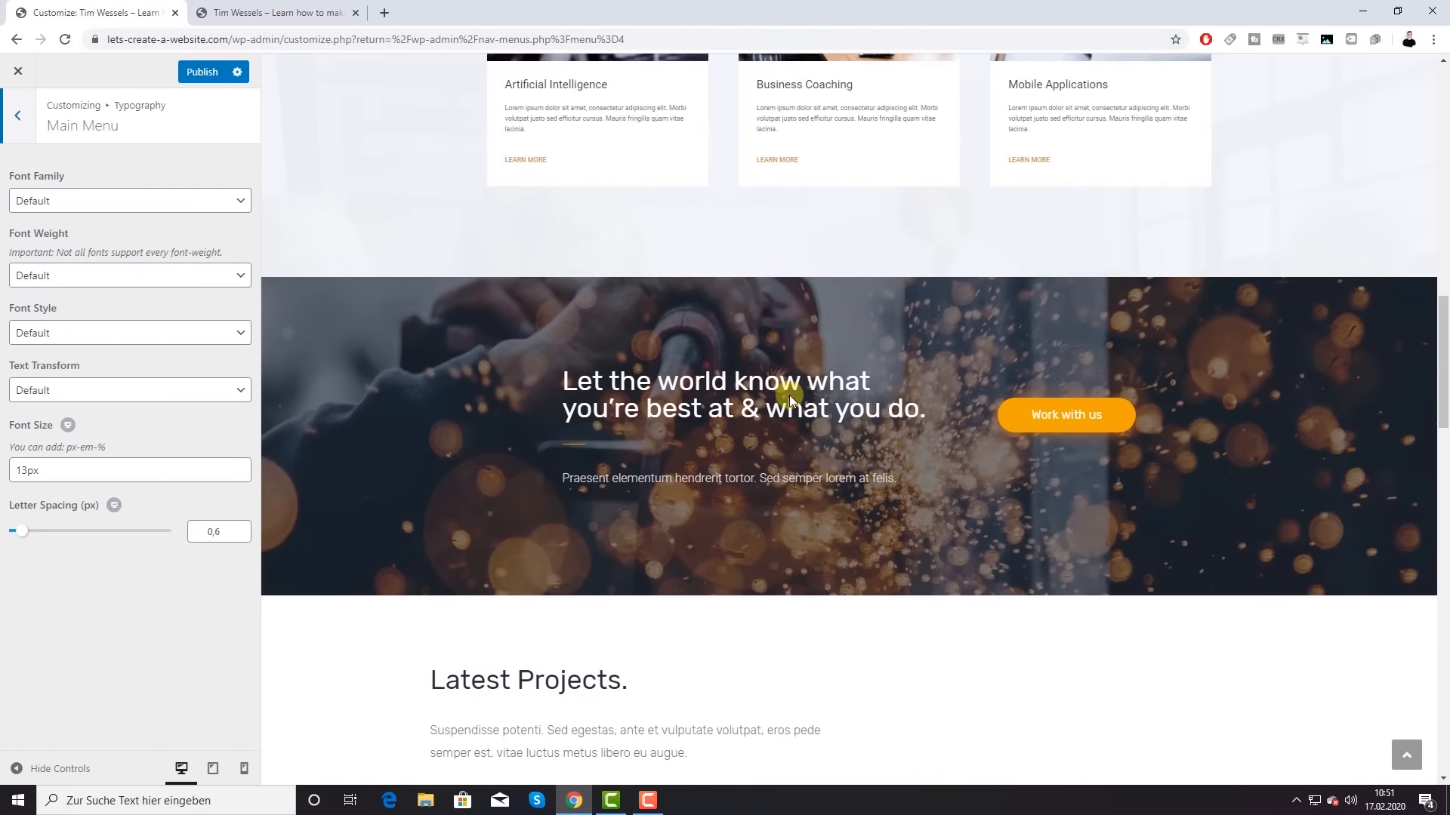
scroll(788, 396, up, 15)
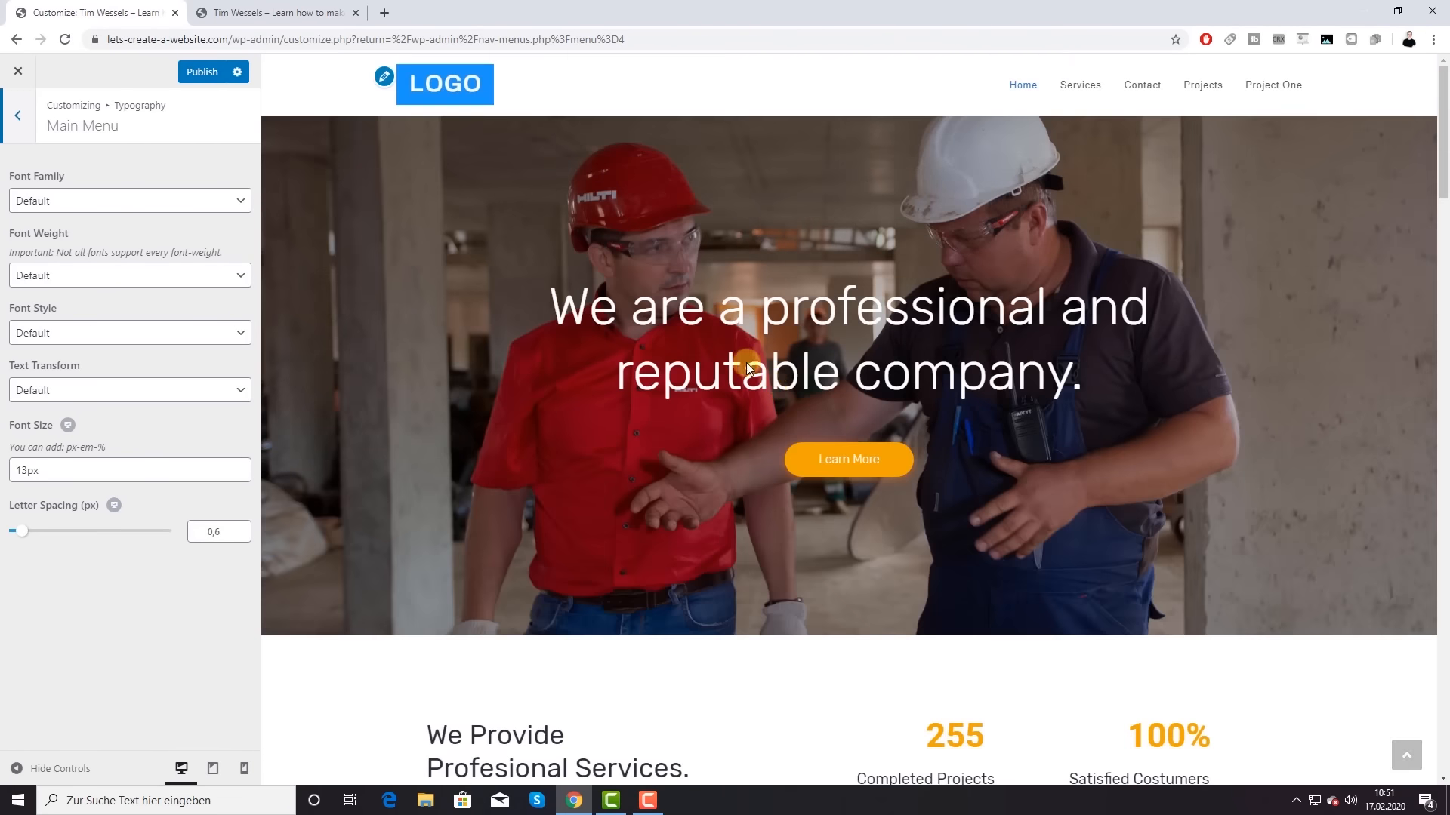
click(349, 7)
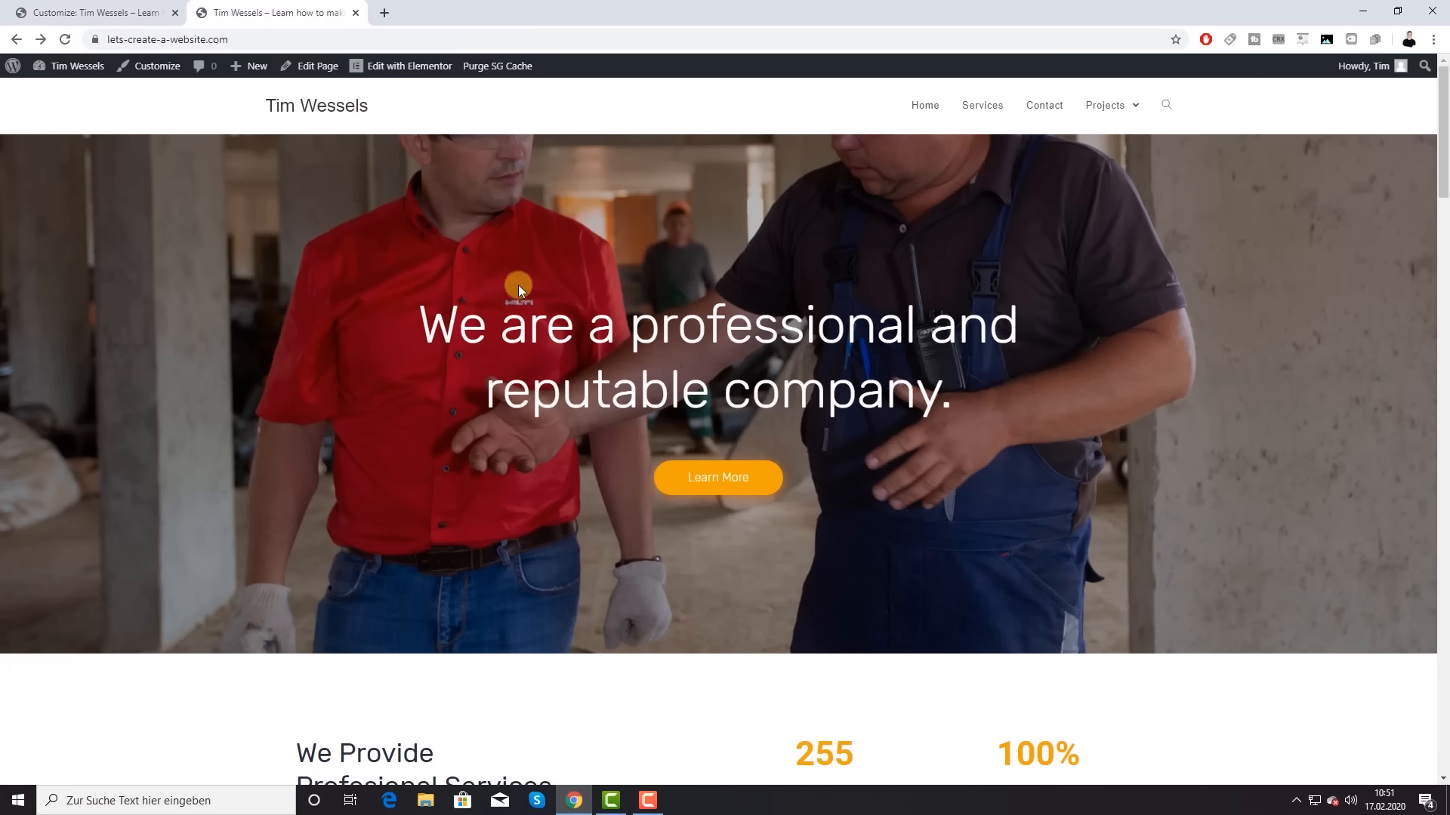
click(38, 9)
click(108, 210)
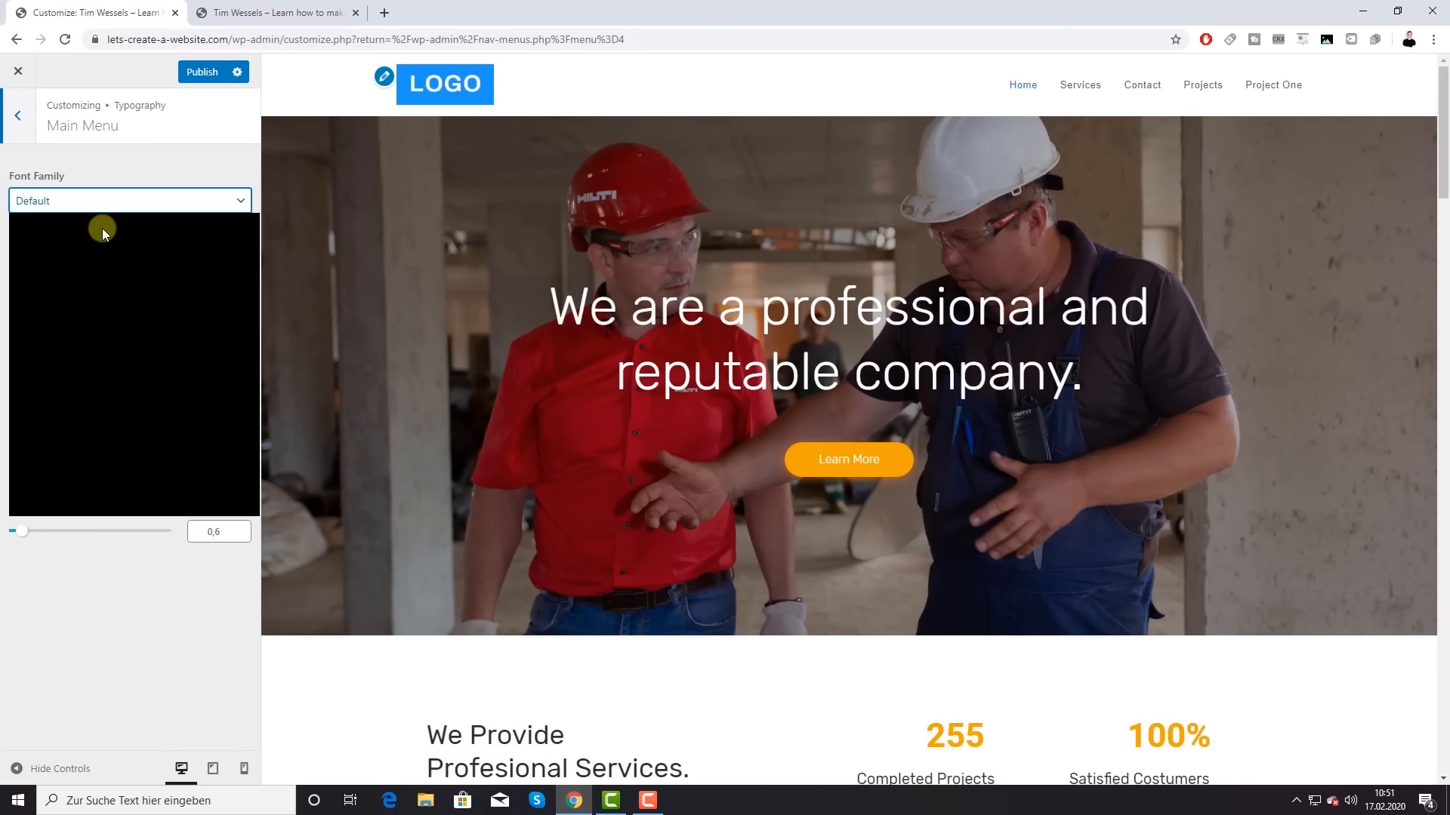
click(136, 160)
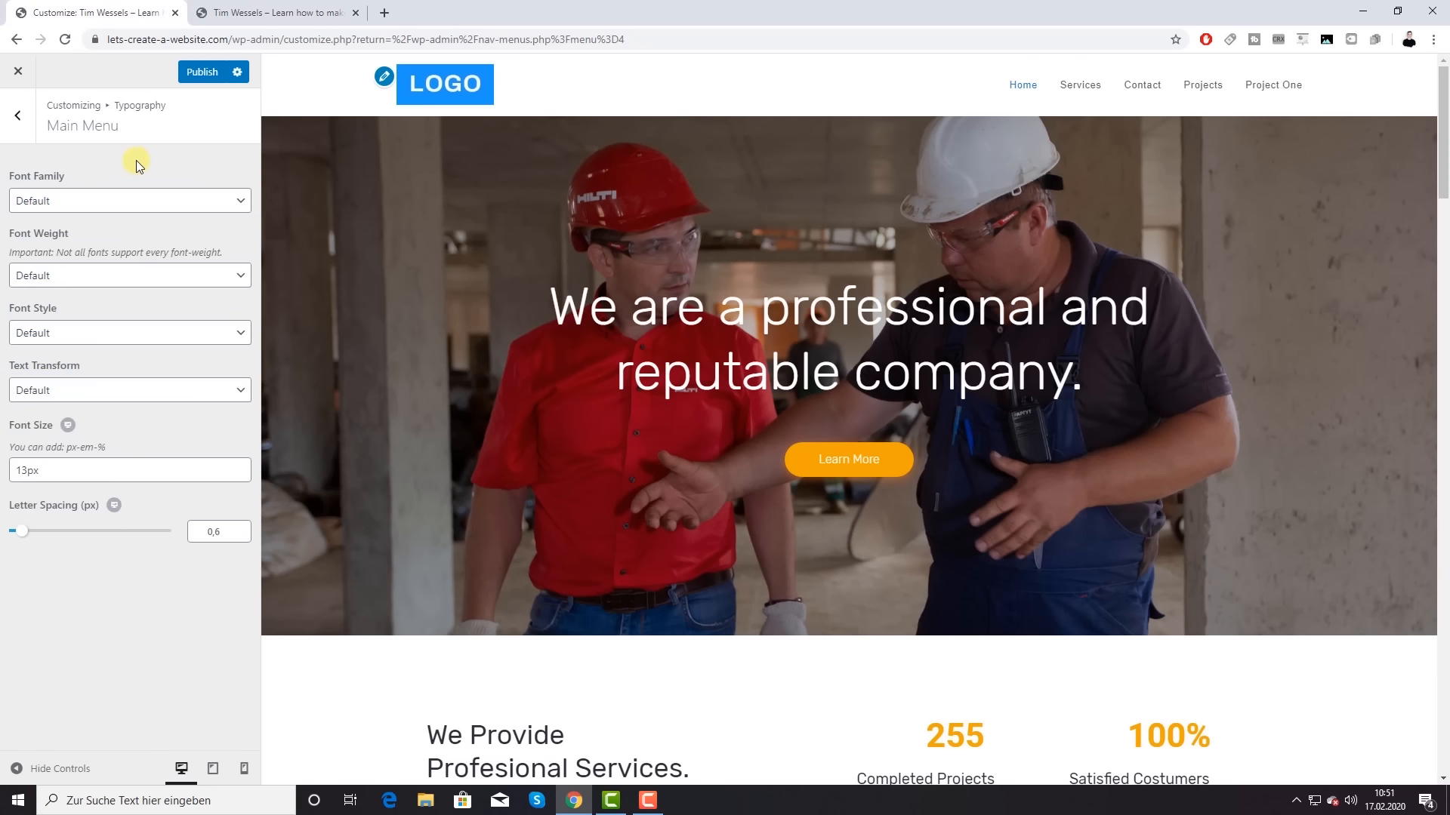
Step: Set the main menu's font weight to Black: 900, try the Italic font style and set the style to Normal
click(100, 275)
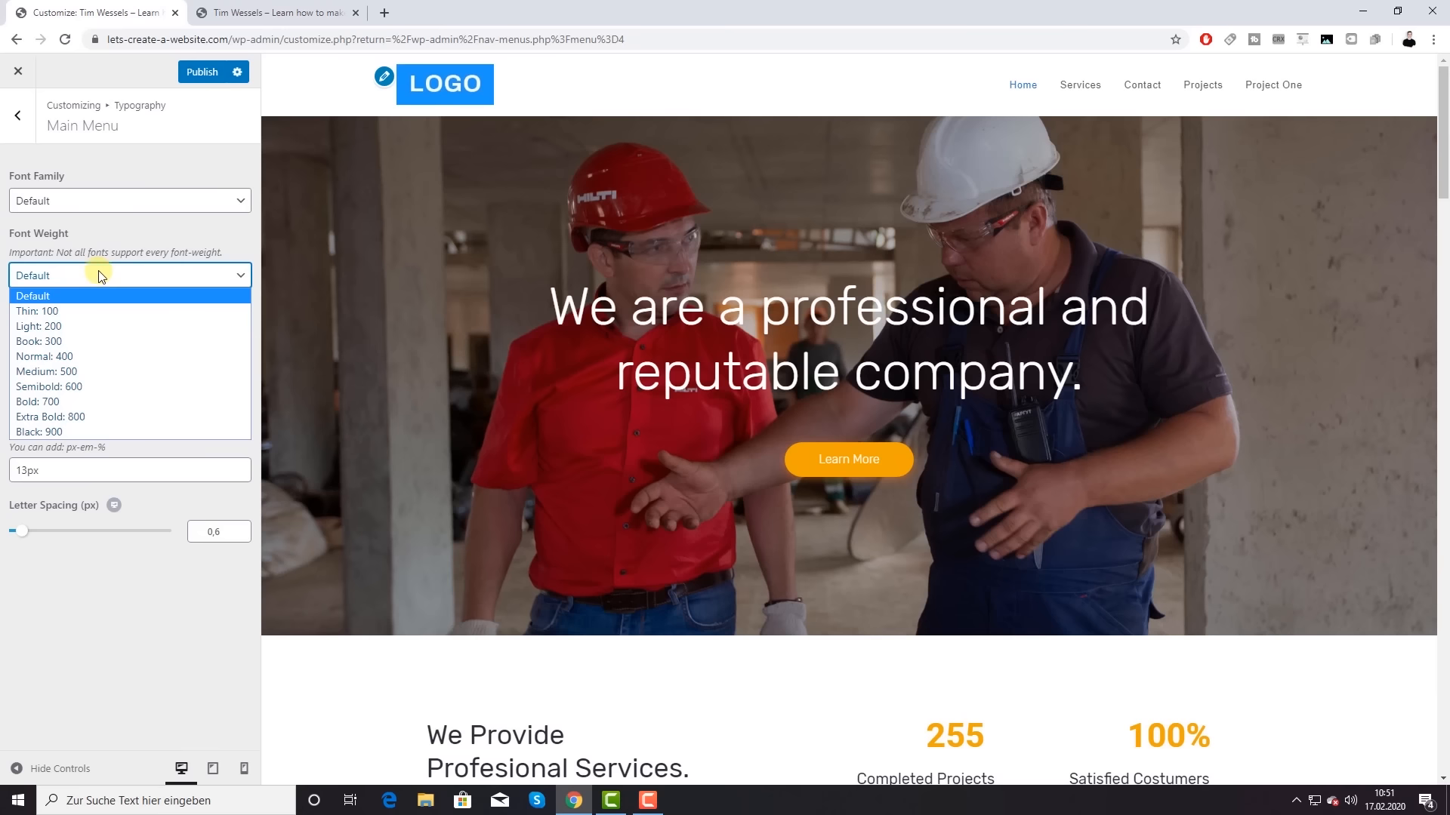
click(52, 432)
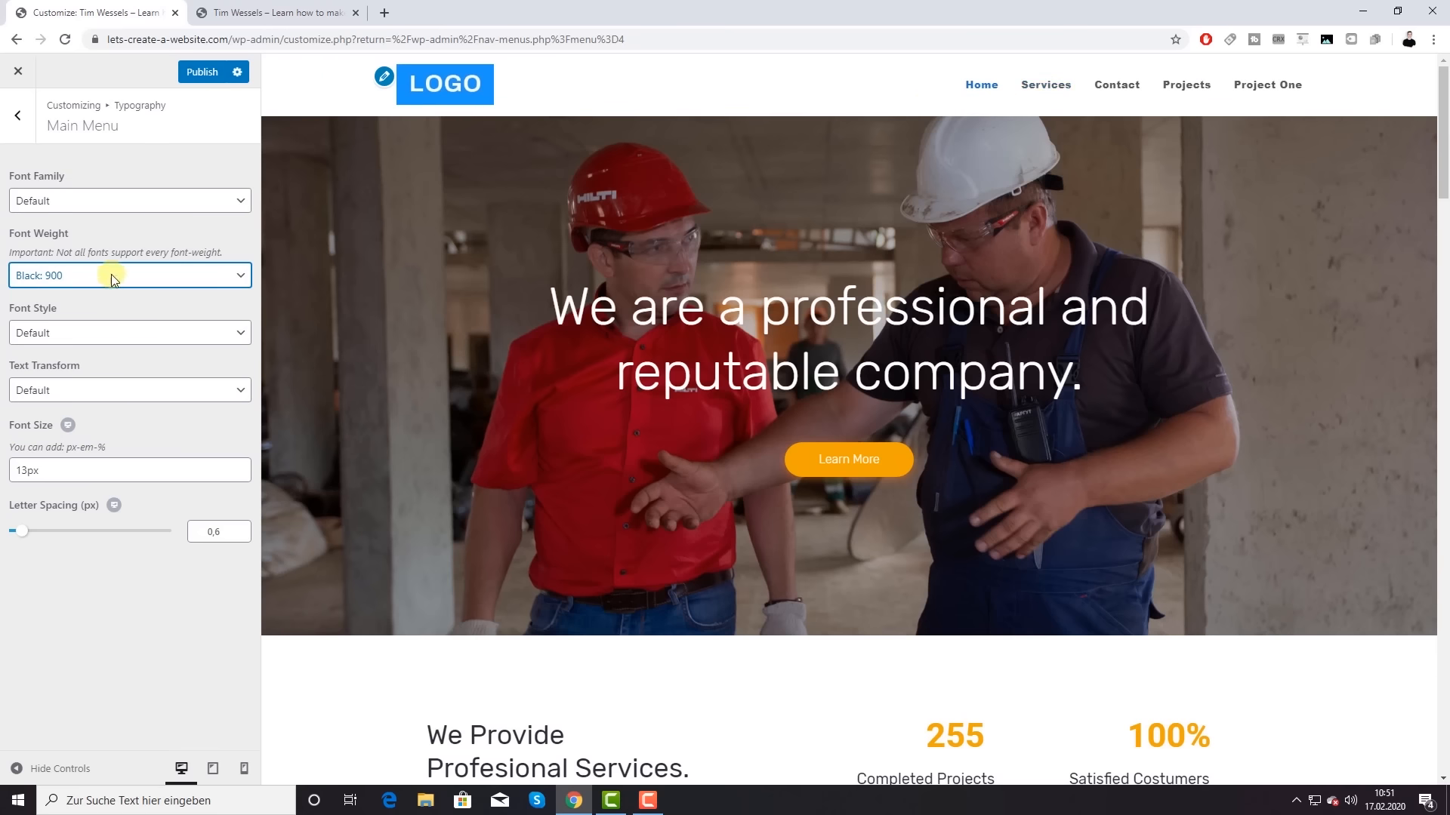
click(89, 334)
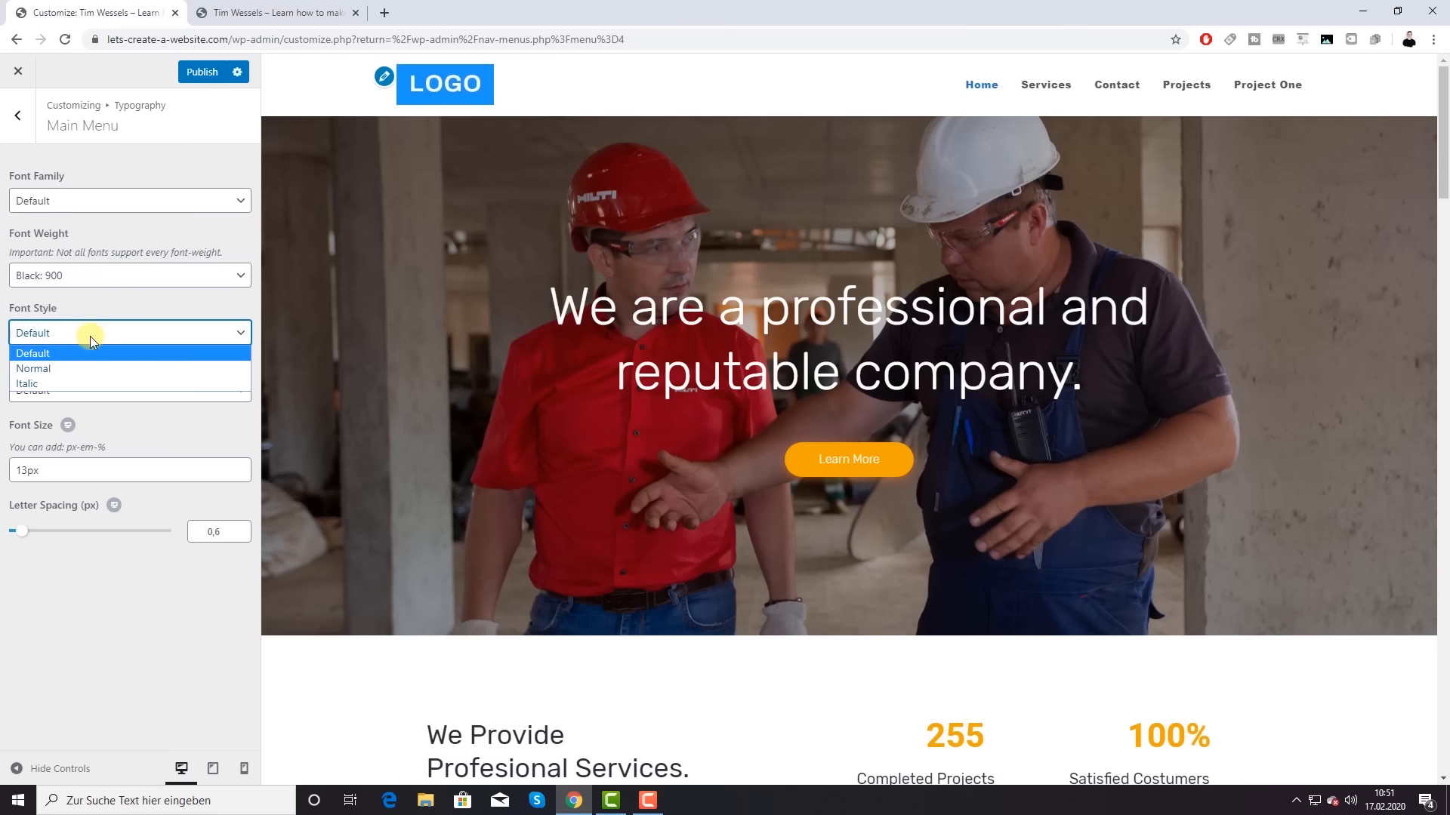
click(62, 368)
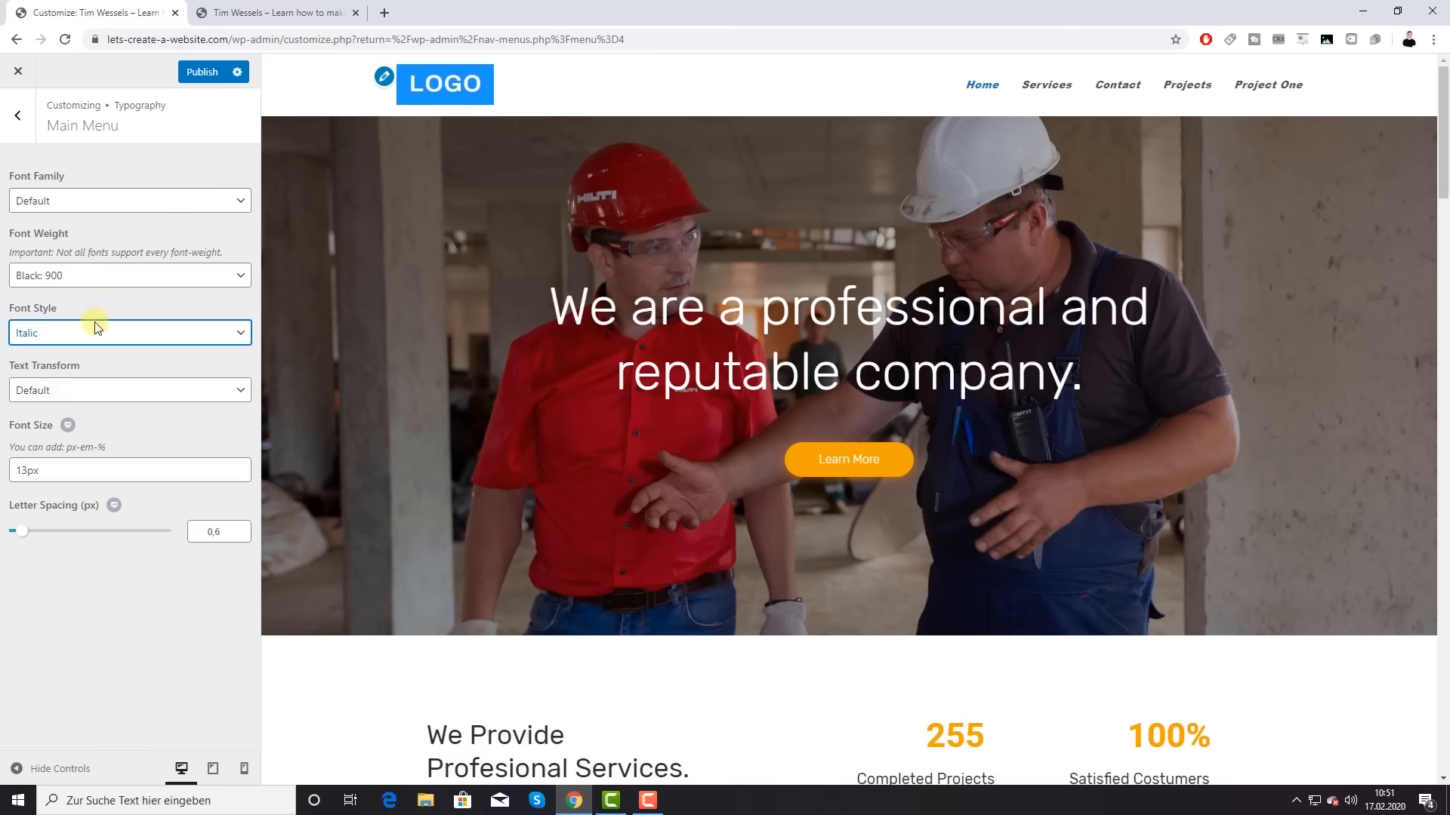
click(92, 332)
click(70, 367)
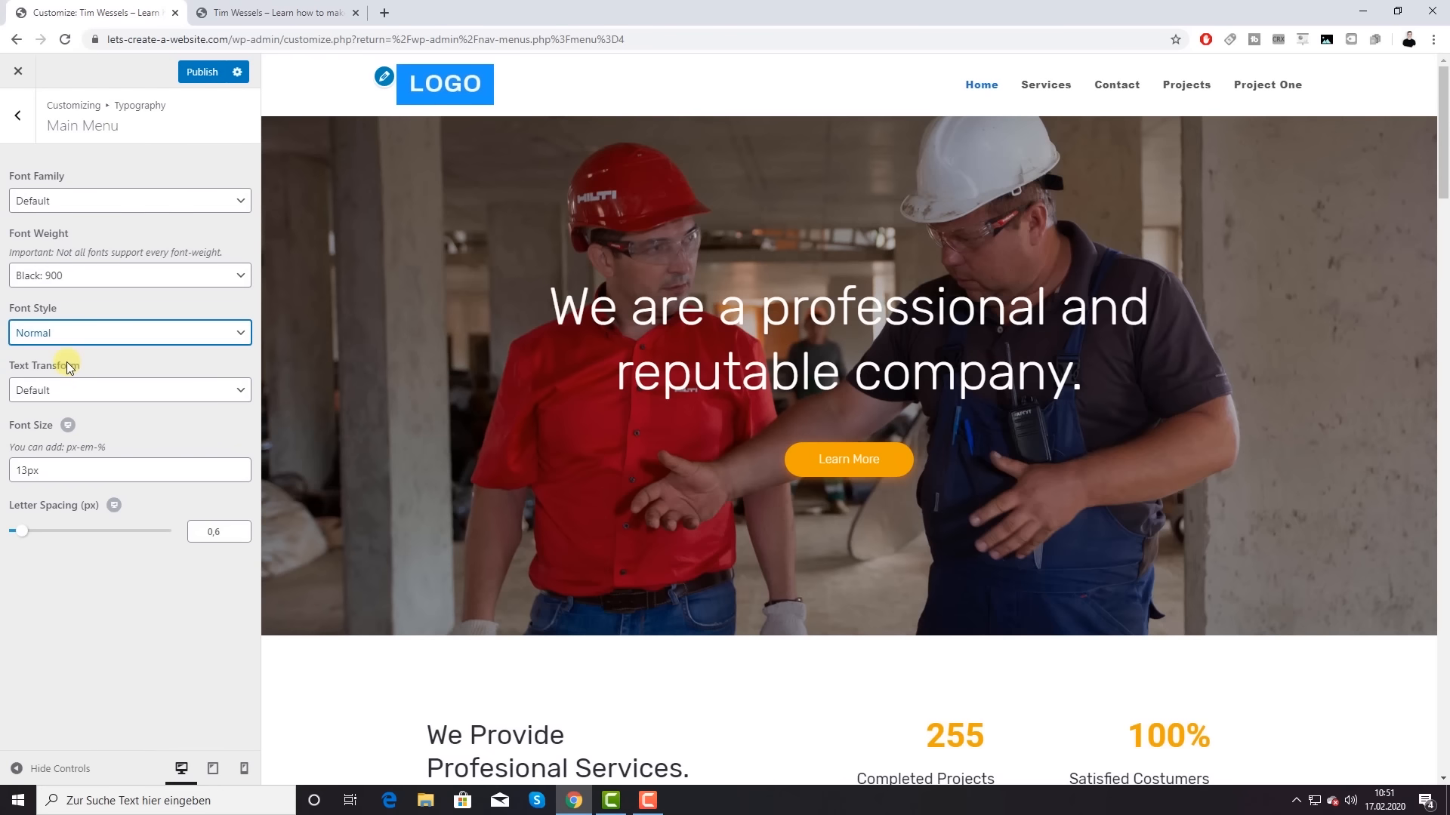
Step: Try Capitalize and Lowercase as the main menu's text transform and set it to Uppercase
click(115, 387)
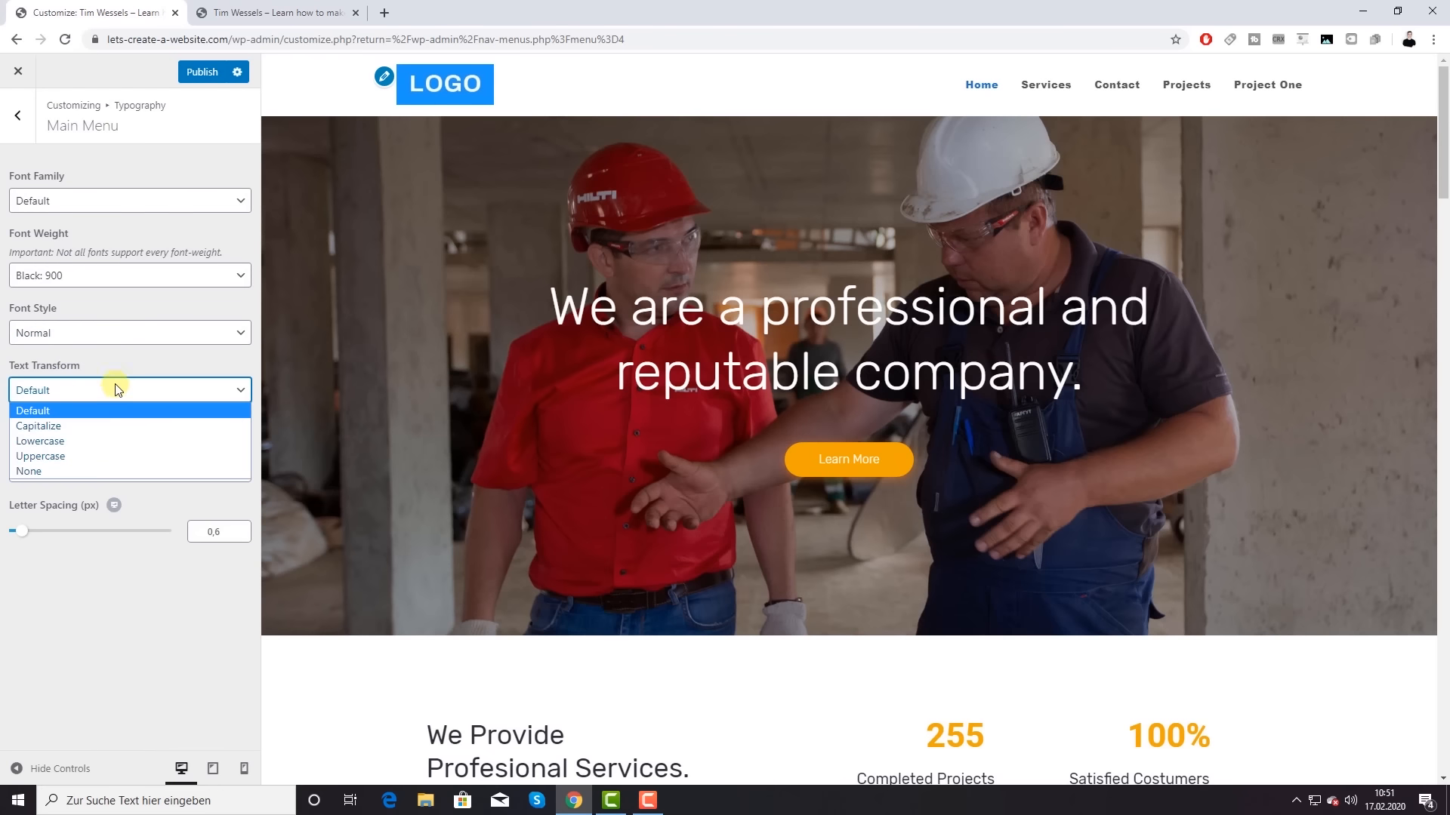
click(78, 426)
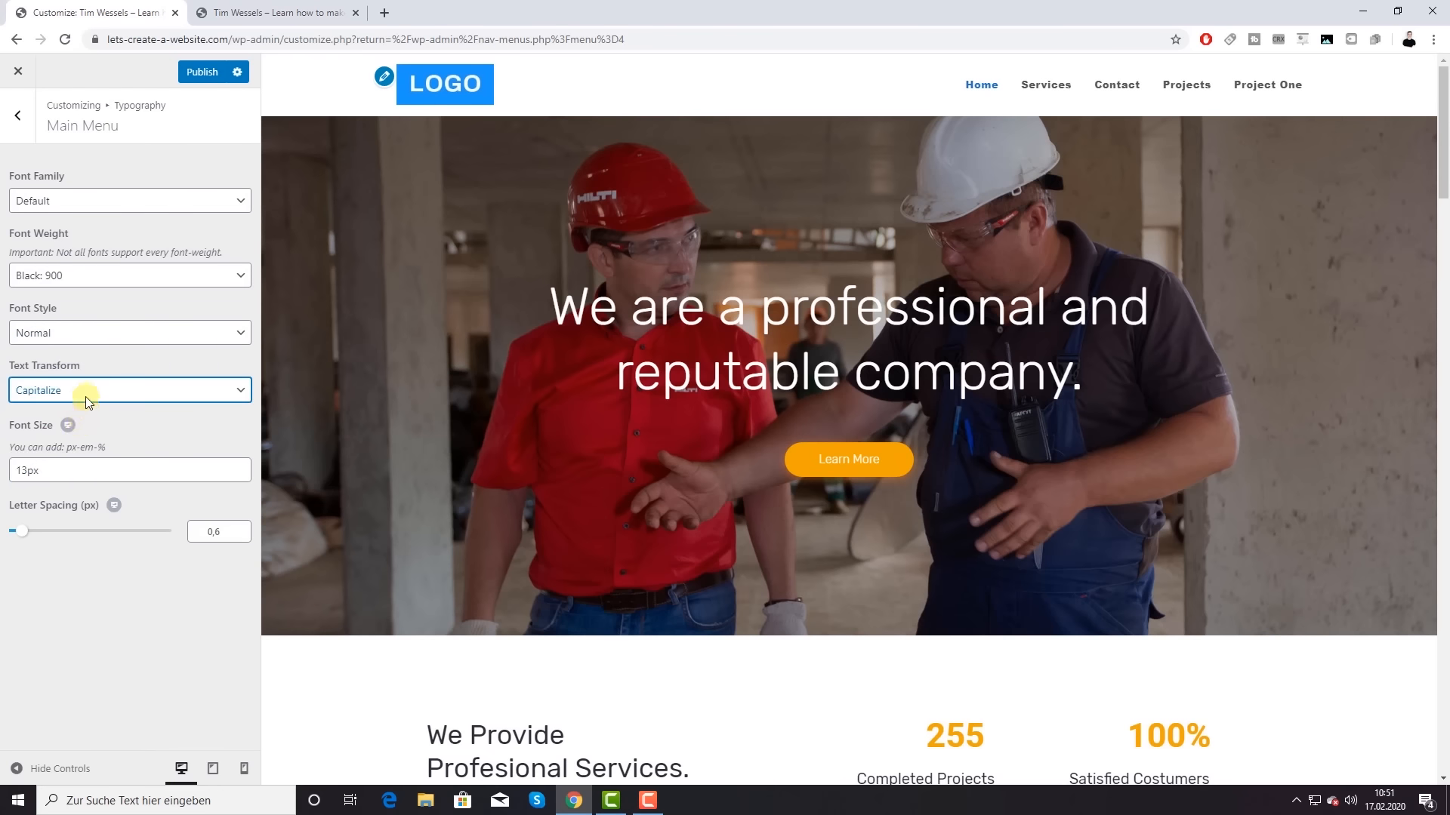
click(96, 393)
click(79, 440)
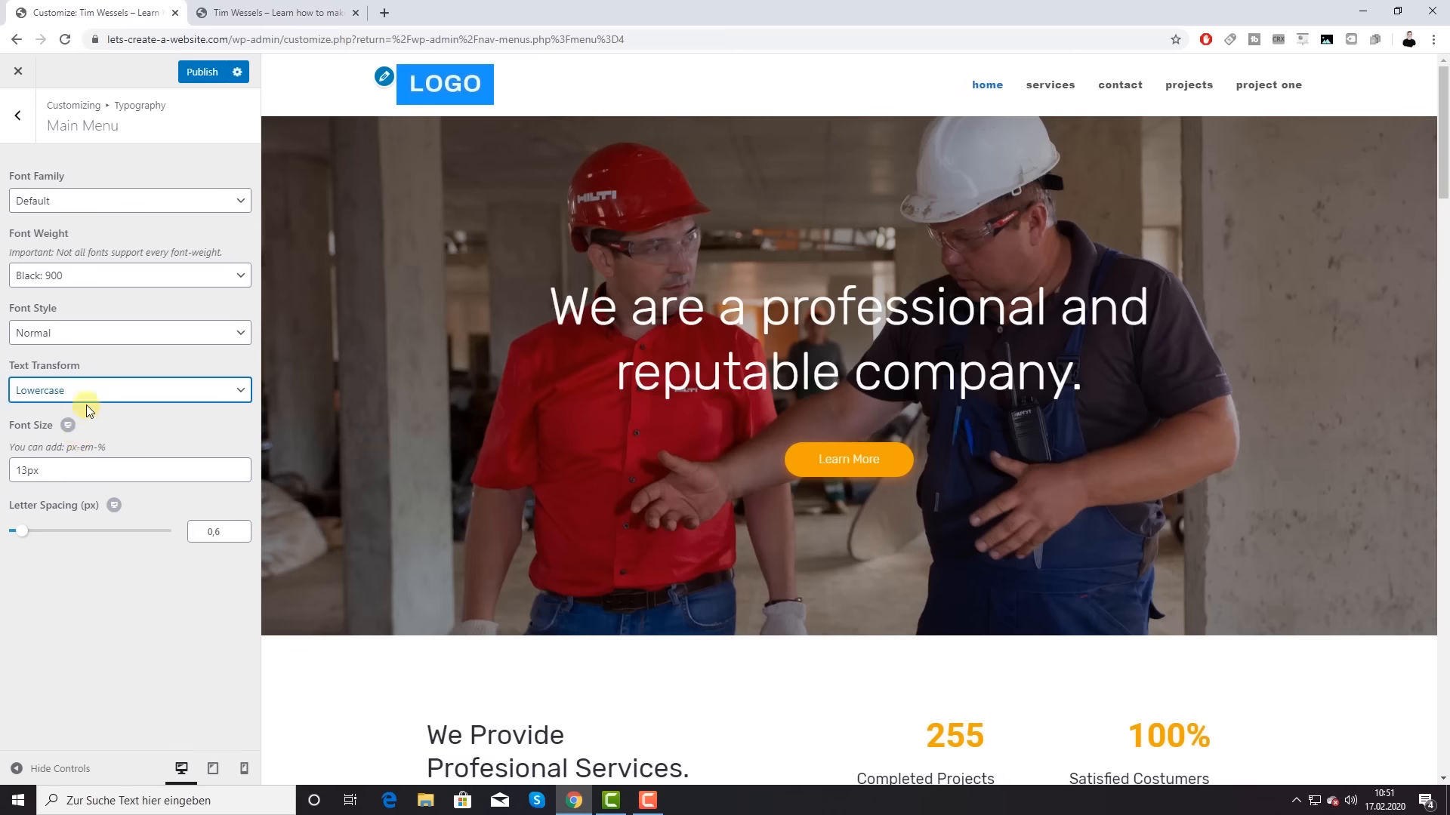
click(86, 400)
click(71, 456)
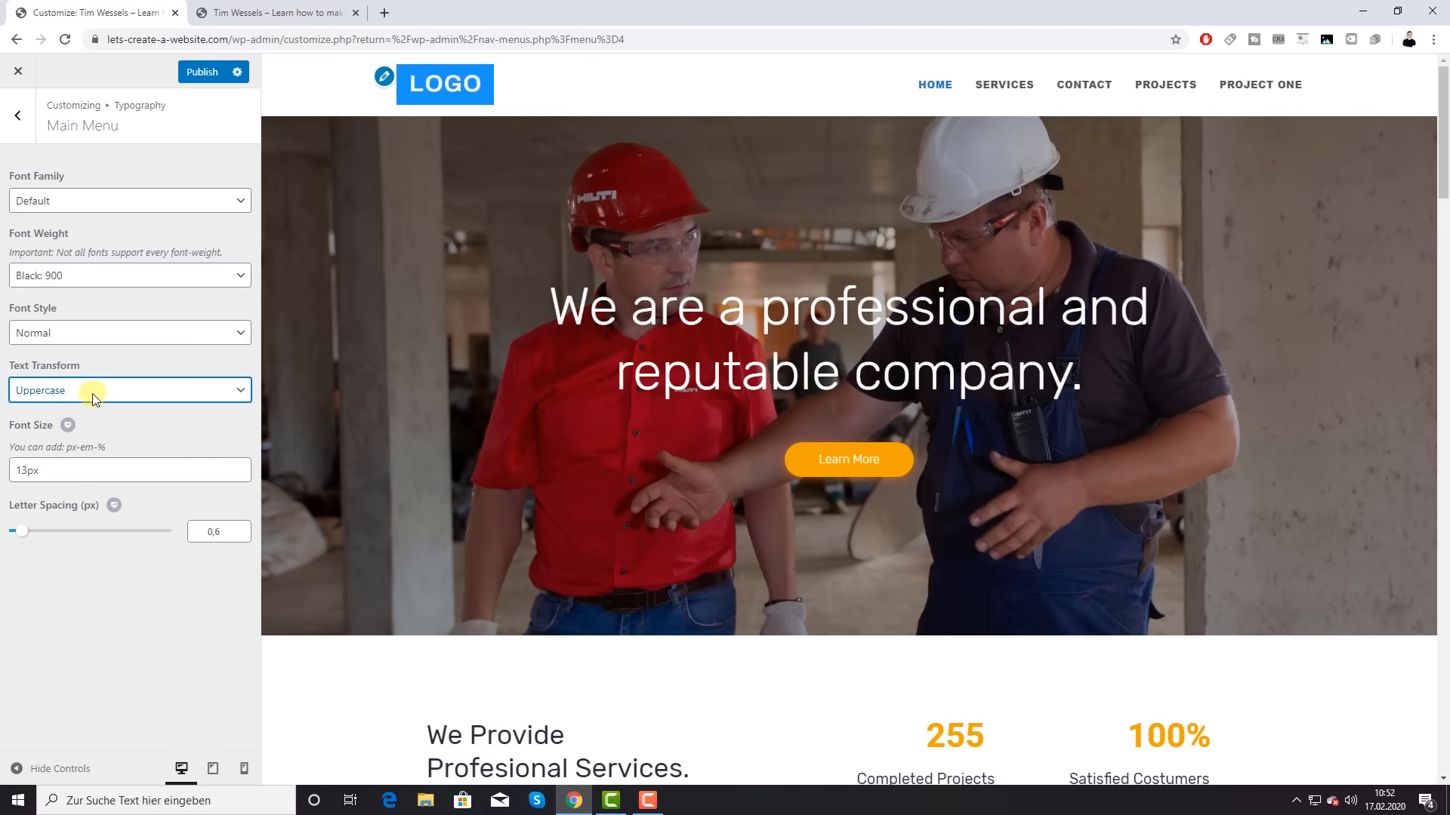
click(95, 398)
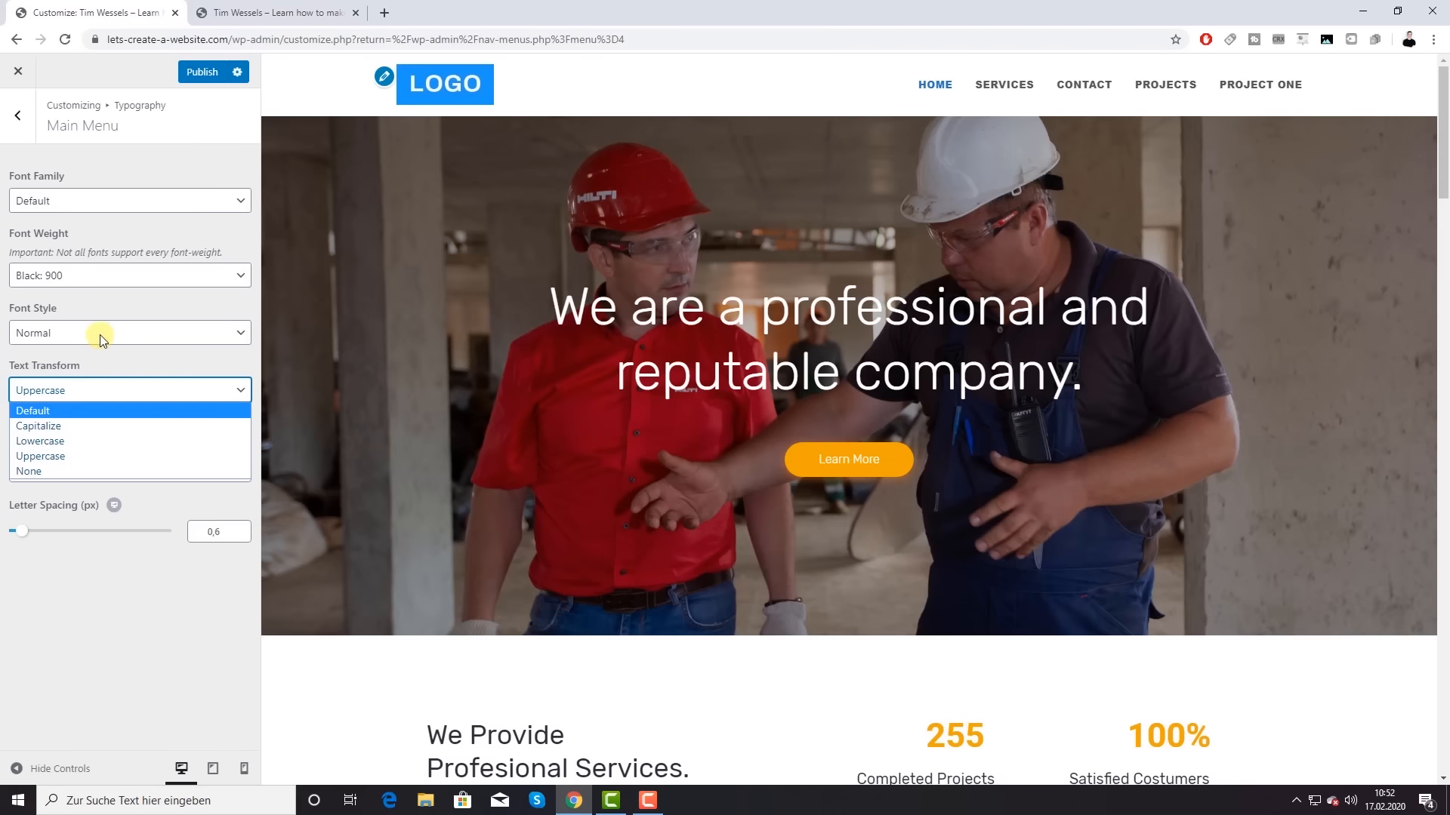
click(115, 350)
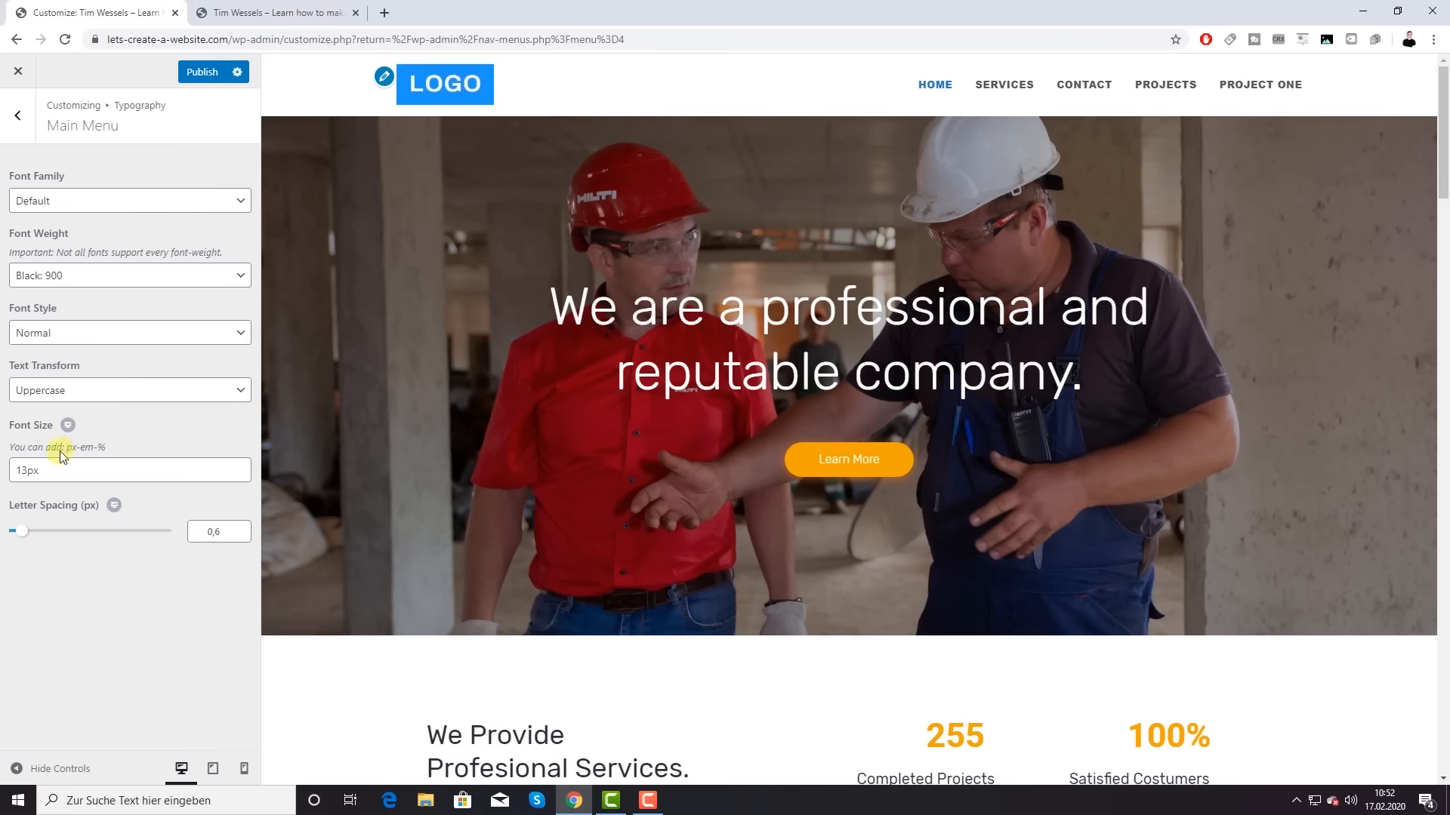
Step: Set the main menu's font size to 20px and leave its typography settings
drag(27, 471, 6, 469)
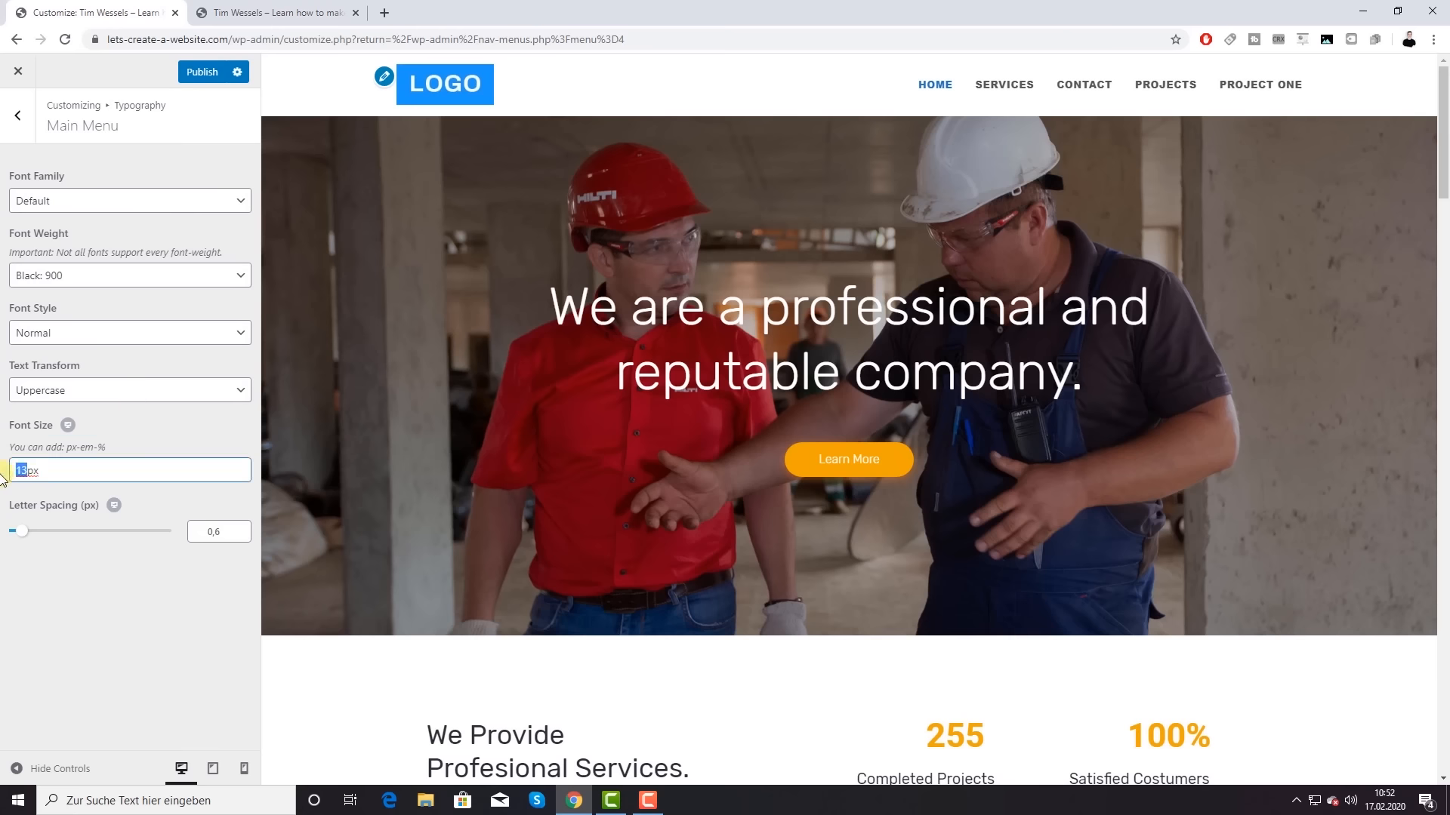
text(20)
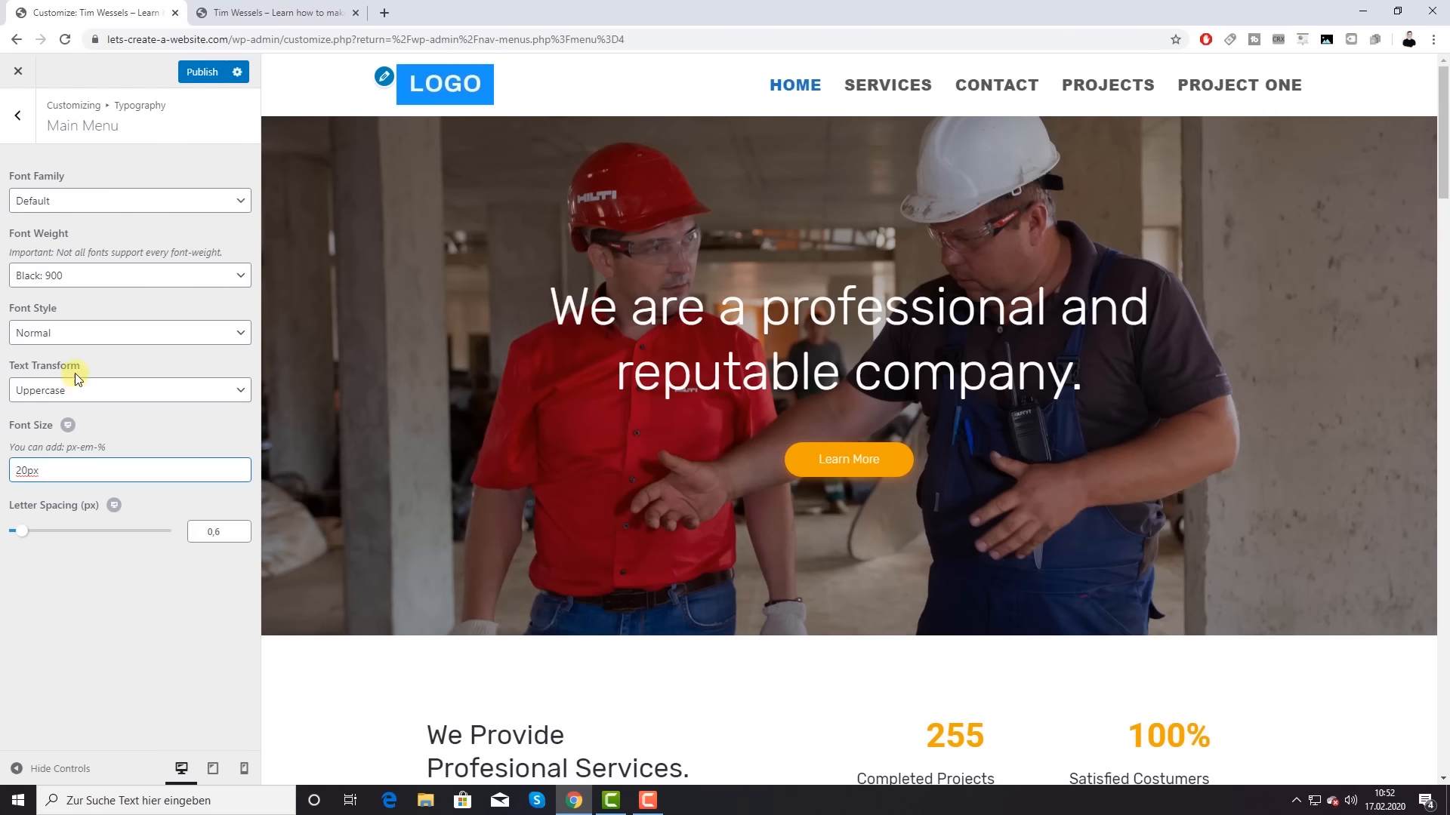
click(19, 123)
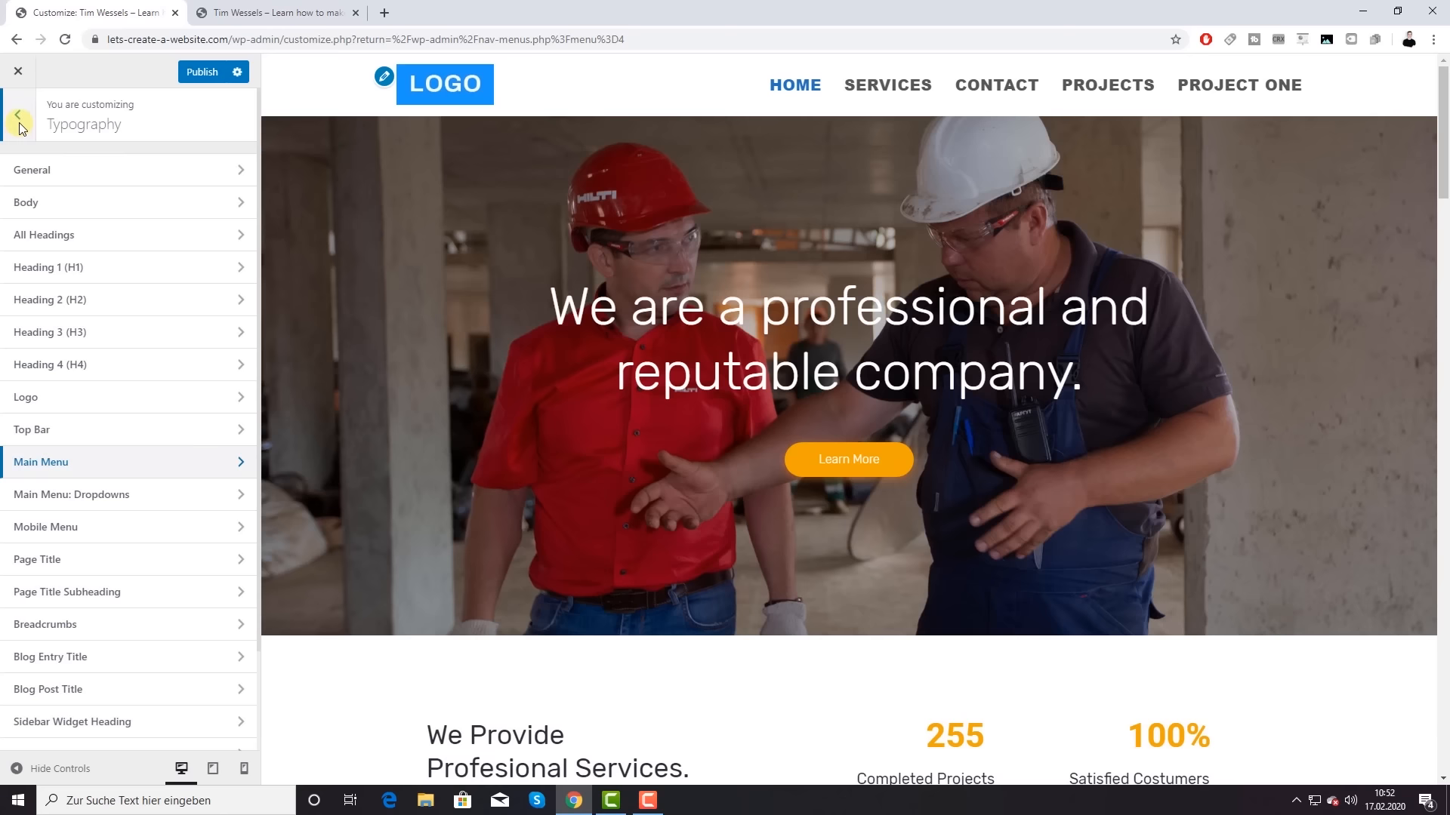
Step: Open the header's Mobile Menu settings
click(19, 121)
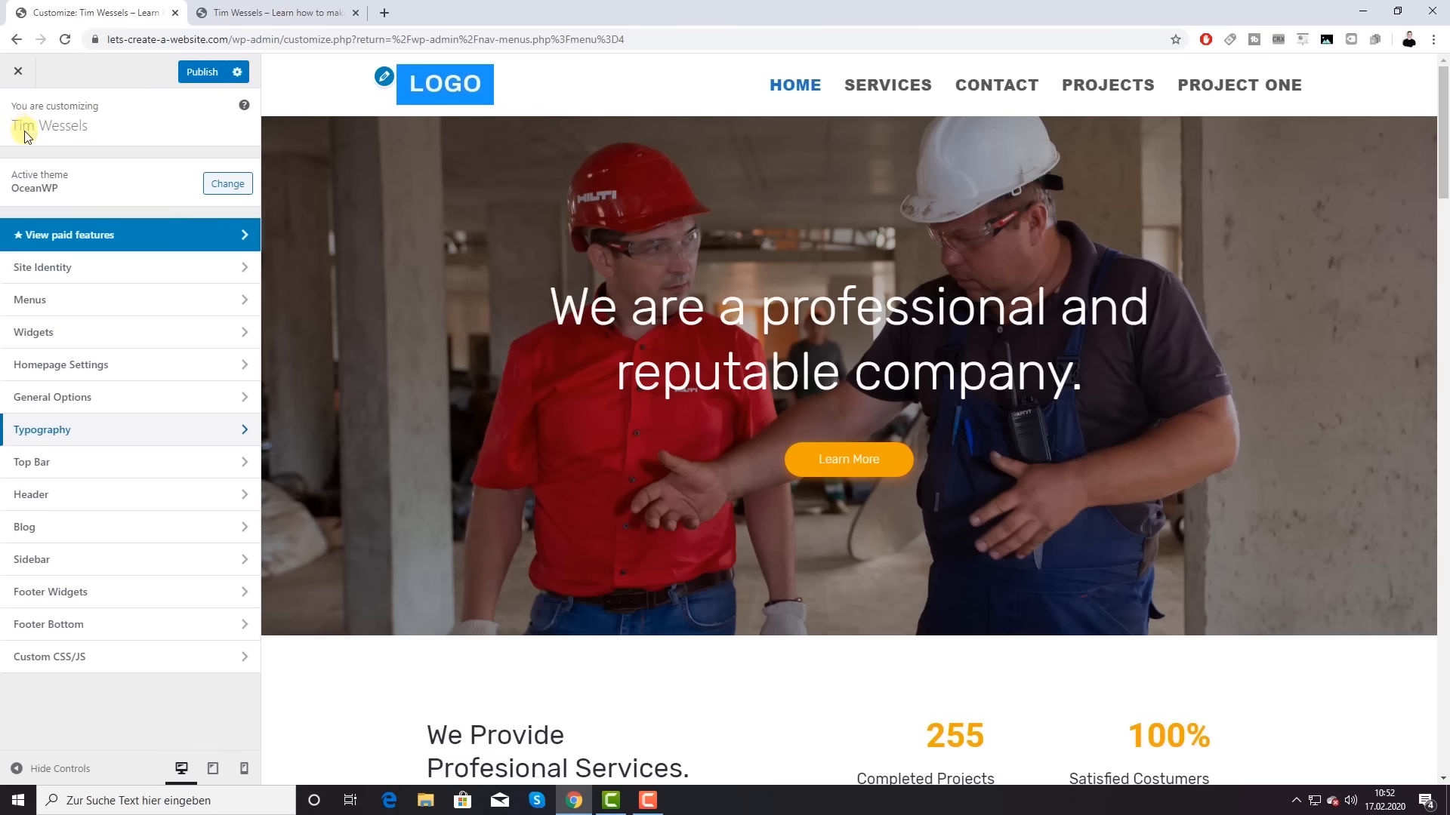
click(68, 495)
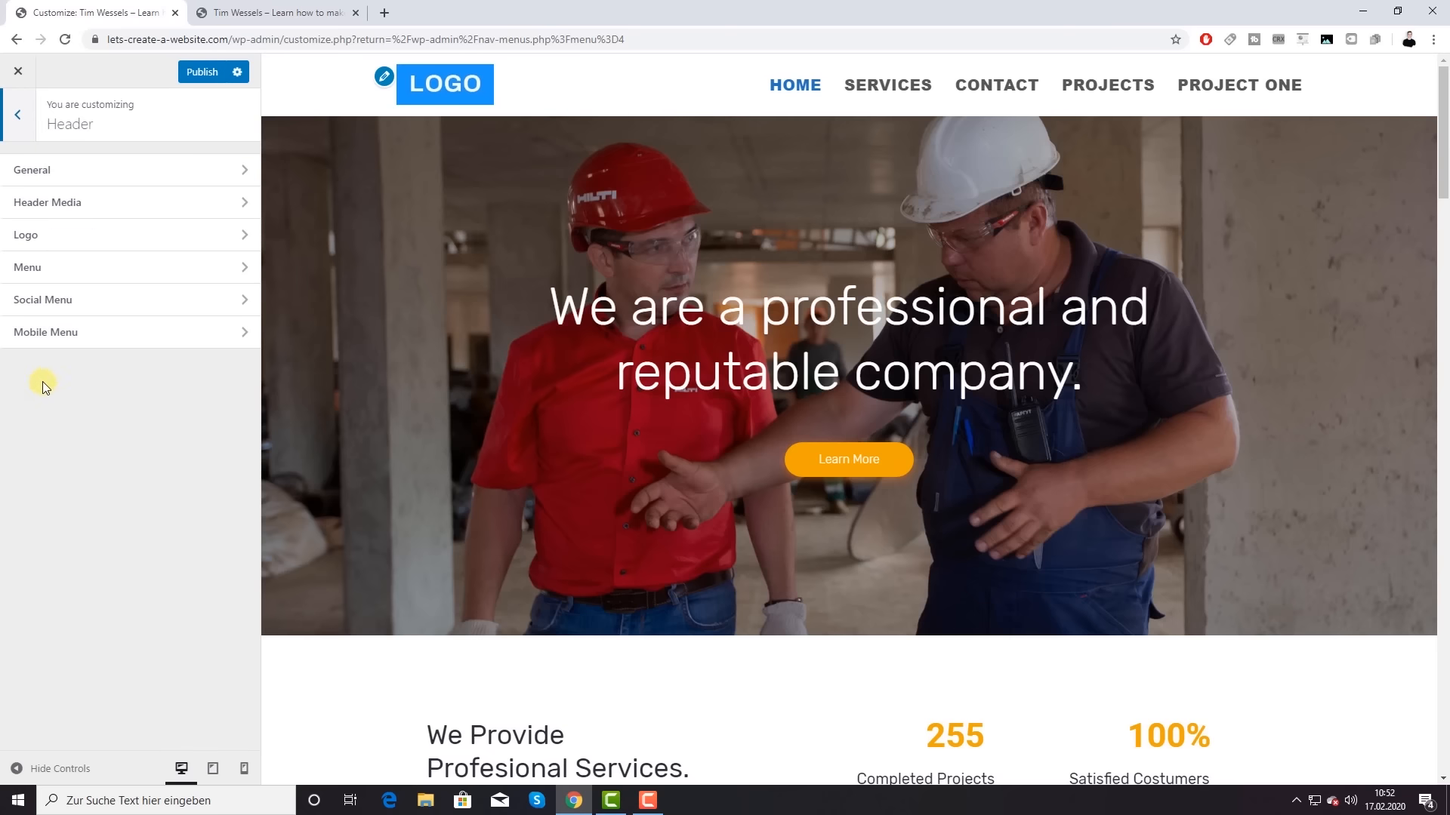
click(109, 337)
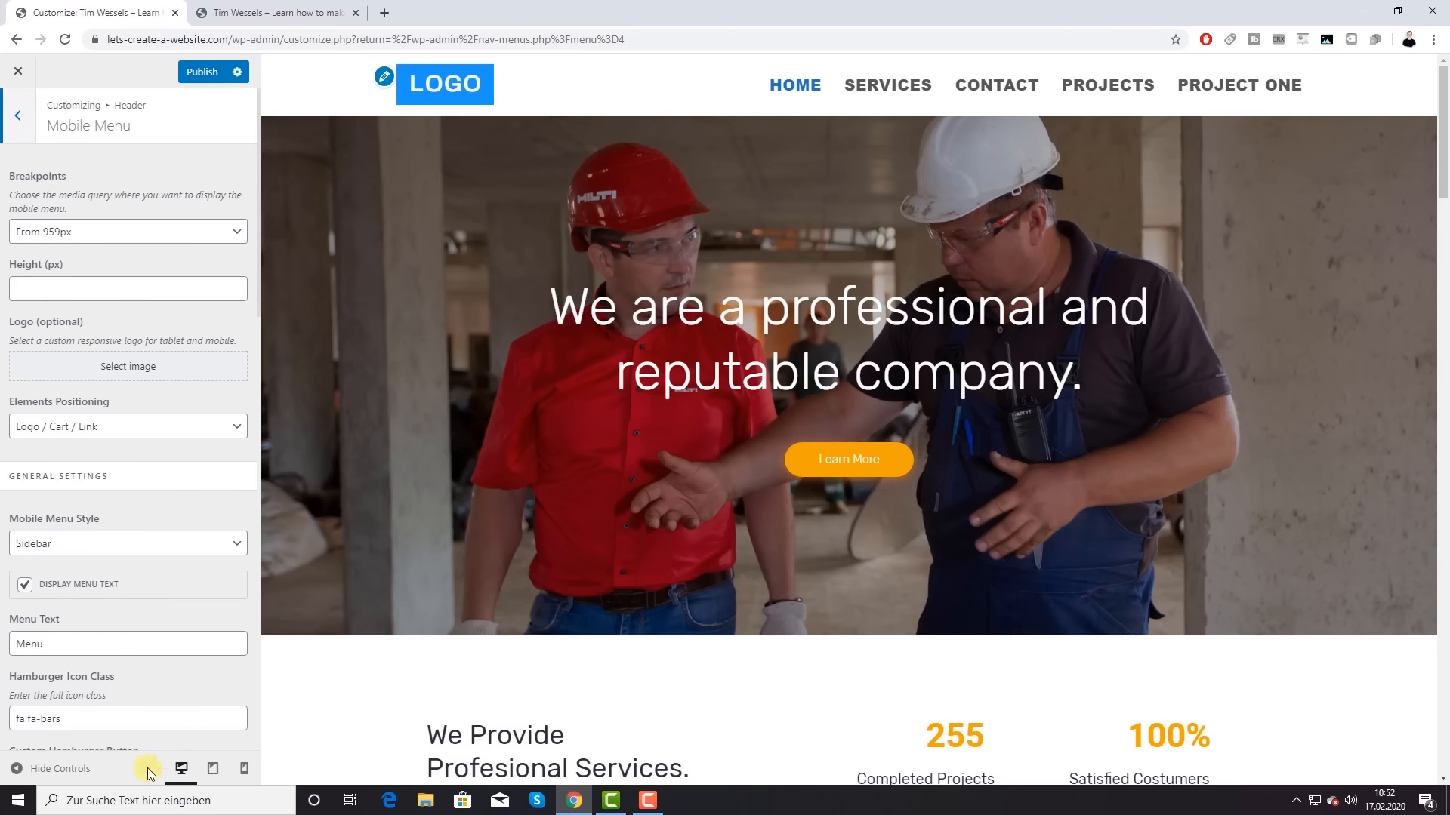
Step: Switch the site preview to the mobile view and open the menu in its Sidebar style
click(245, 771)
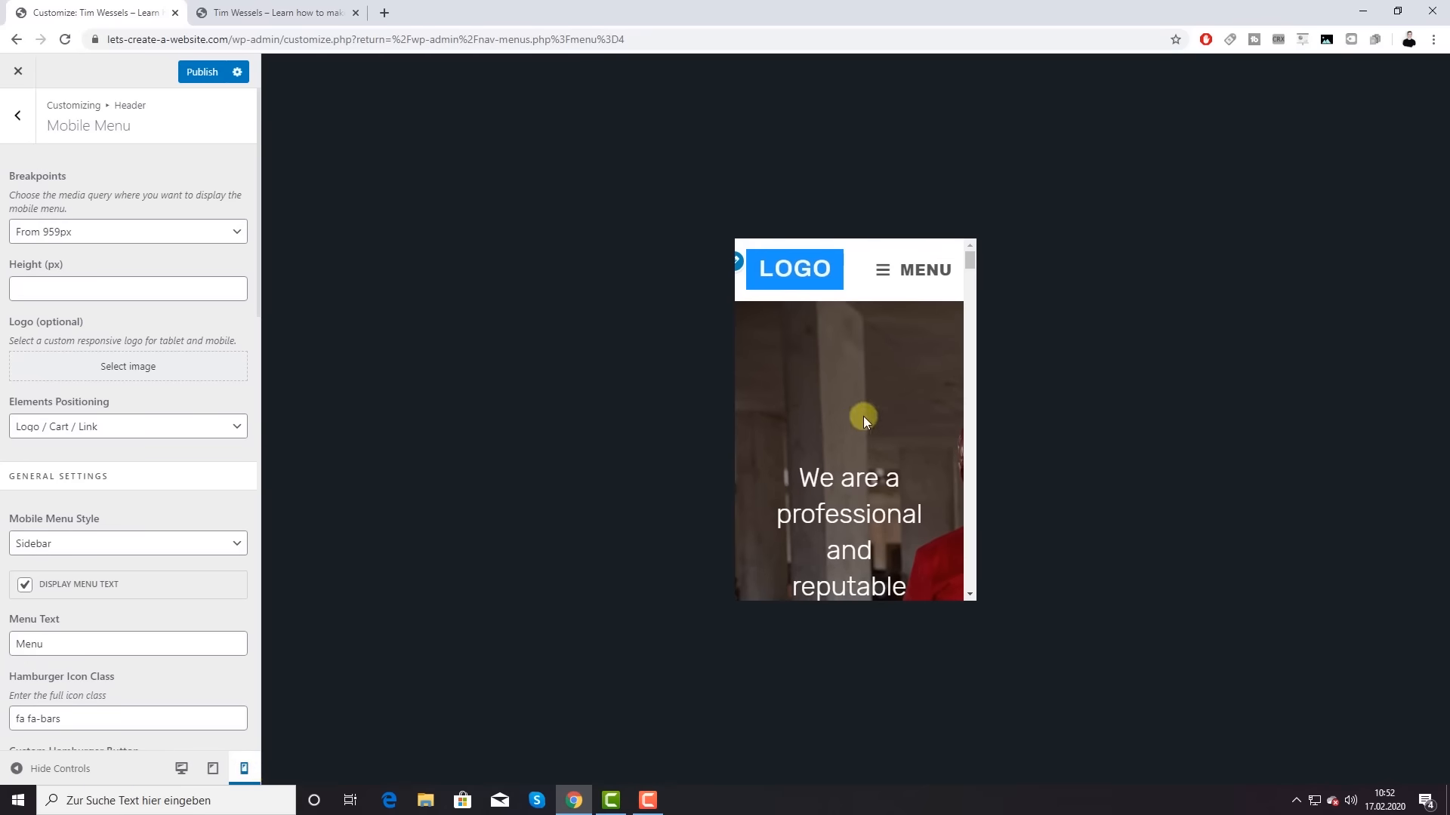
scroll(868, 419, down, 3)
scroll(872, 421, up, 3)
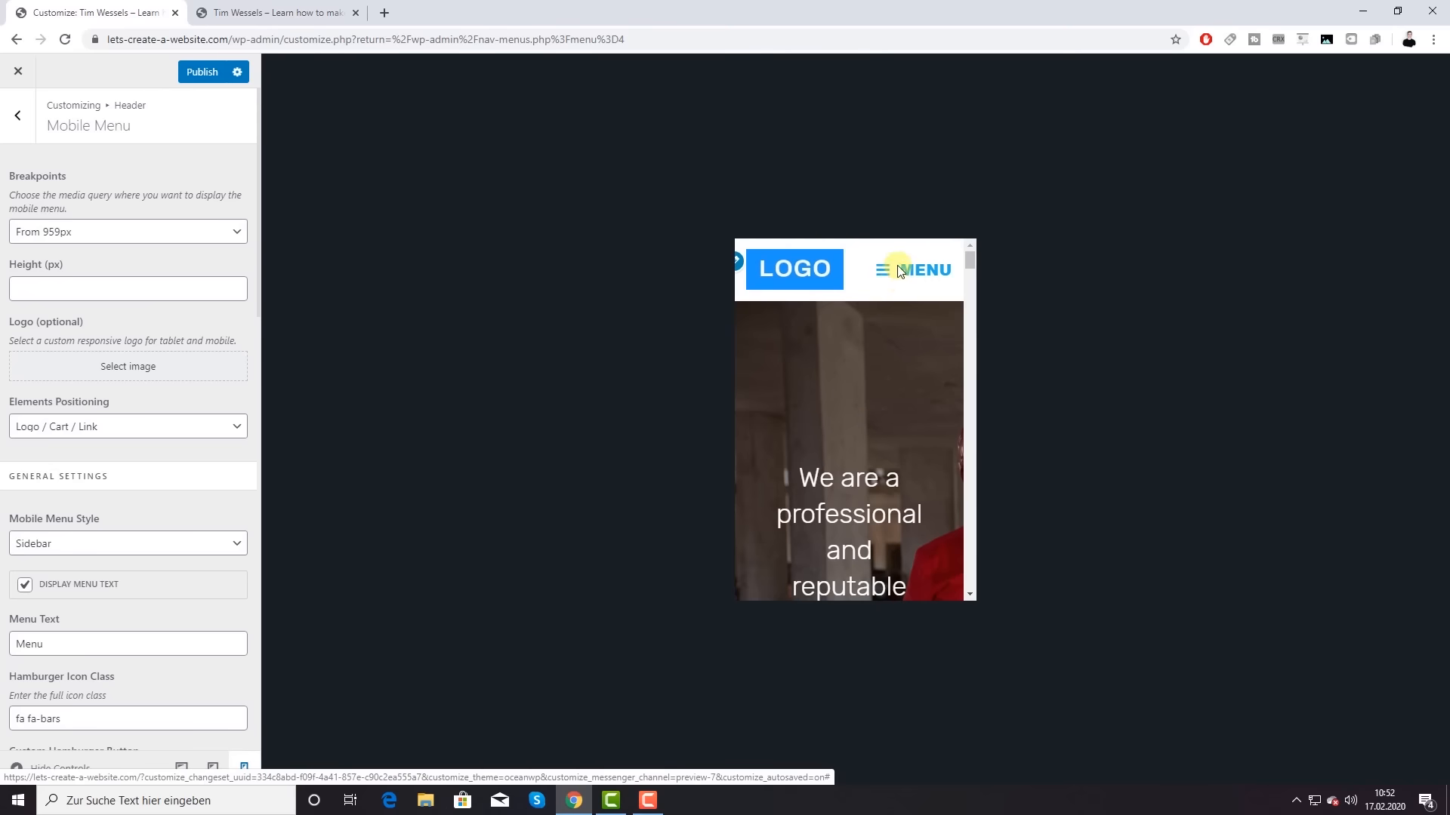
scroll(130, 327, down, 1)
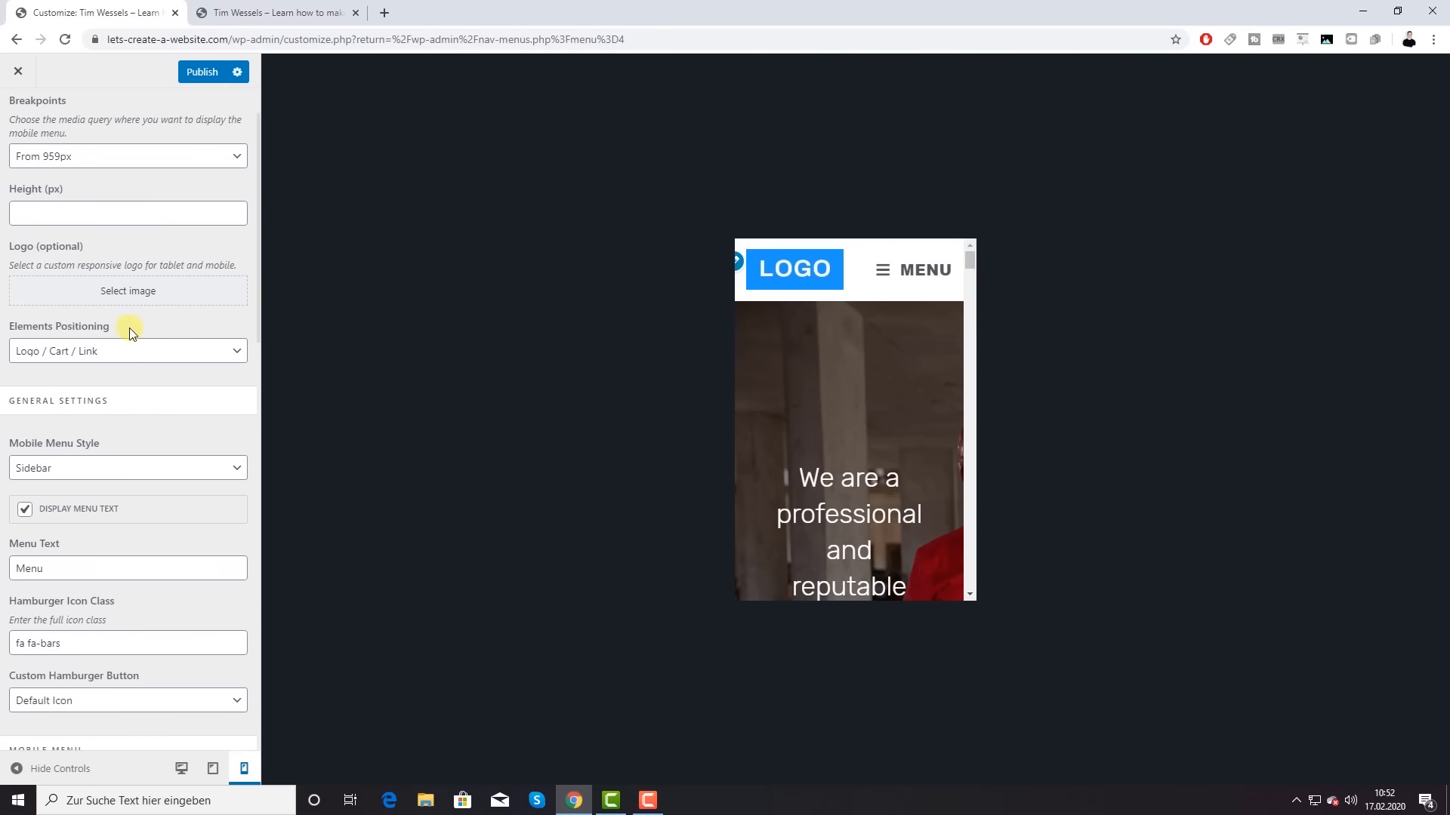
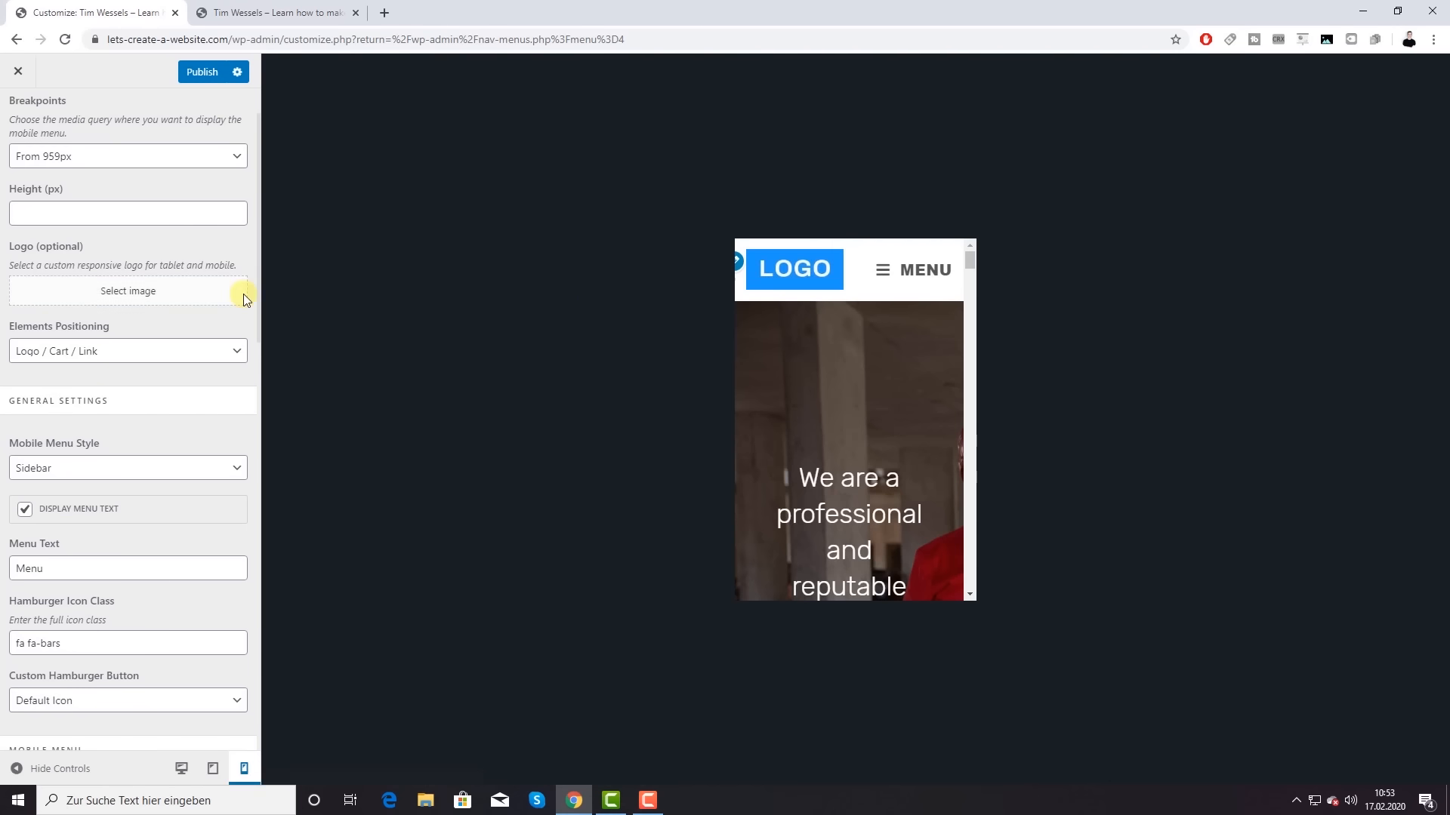
scroll(125, 355, down, 3)
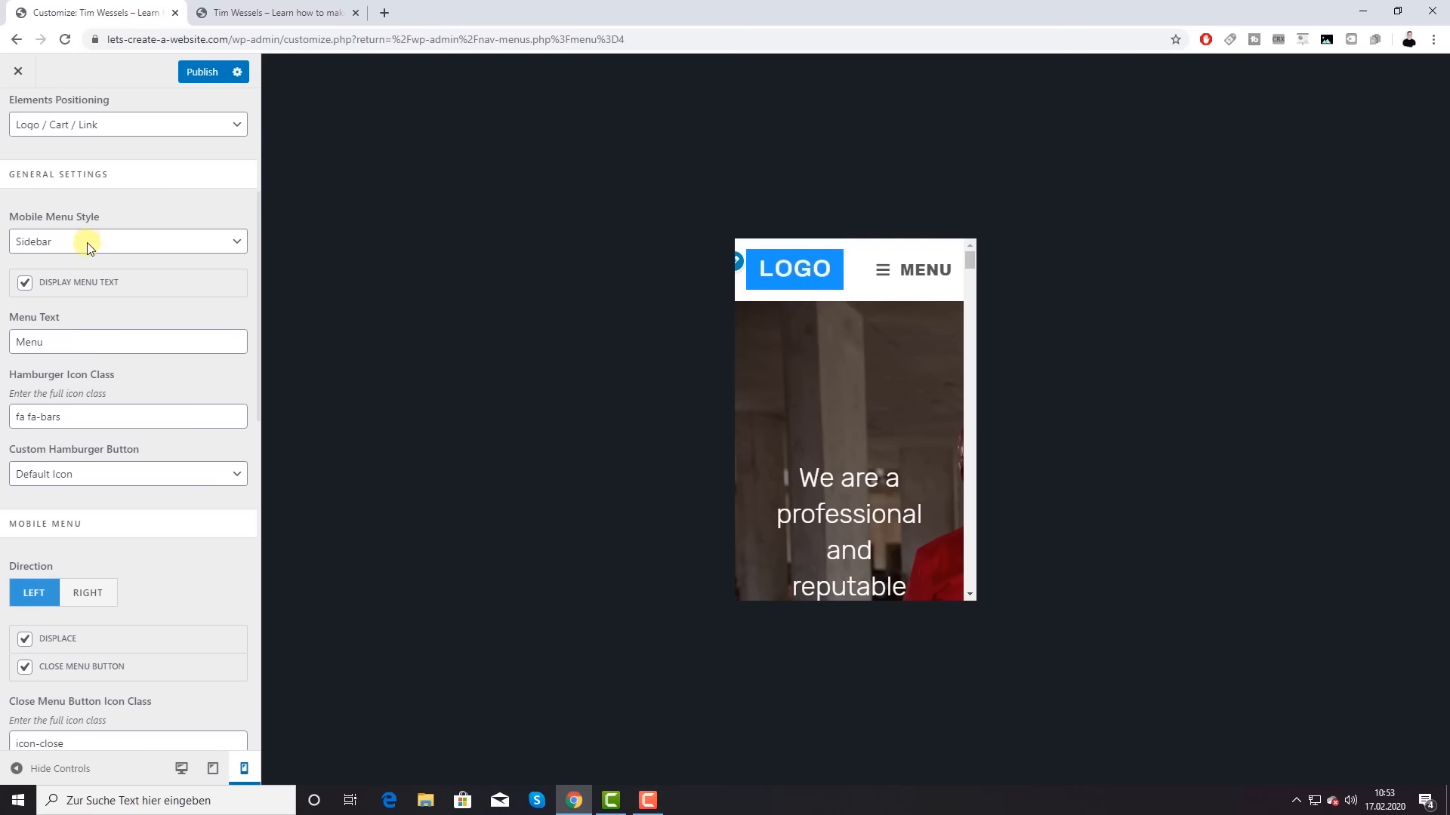
click(898, 271)
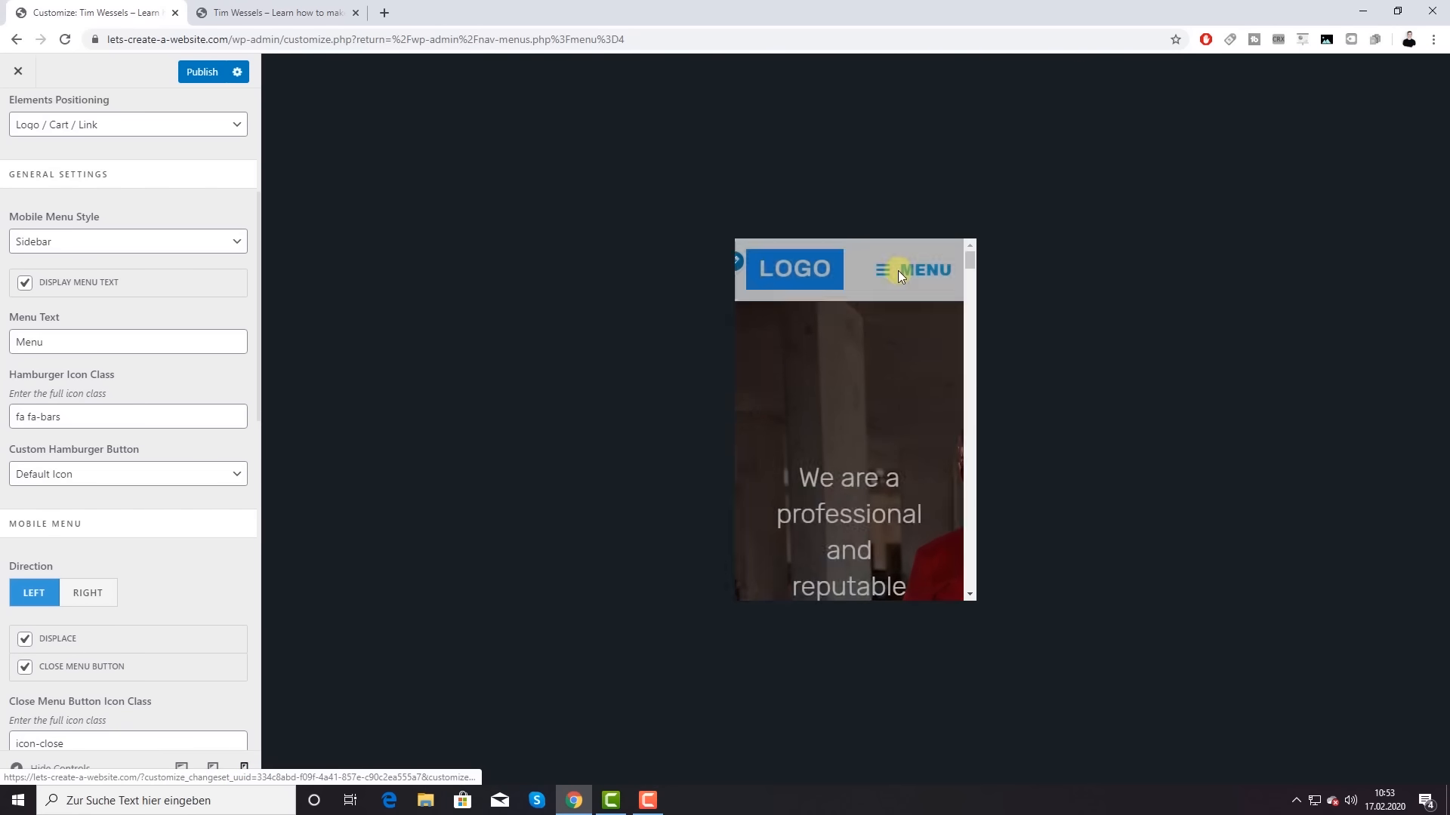
Step: Try the Drop Down mobile menu style, set the style to Full Screen and check each menu in the preview
click(206, 250)
click(89, 277)
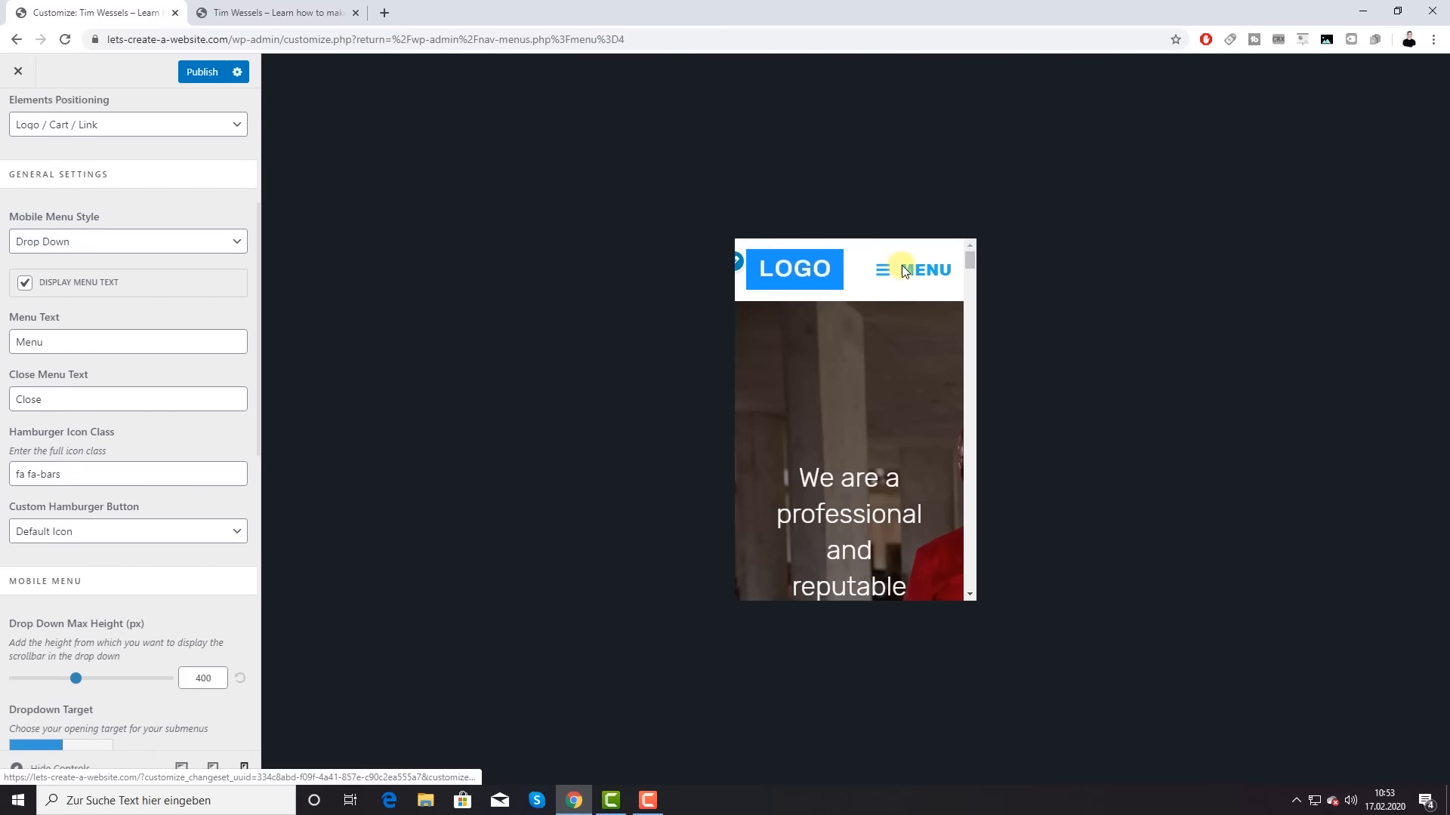
click(901, 265)
click(90, 243)
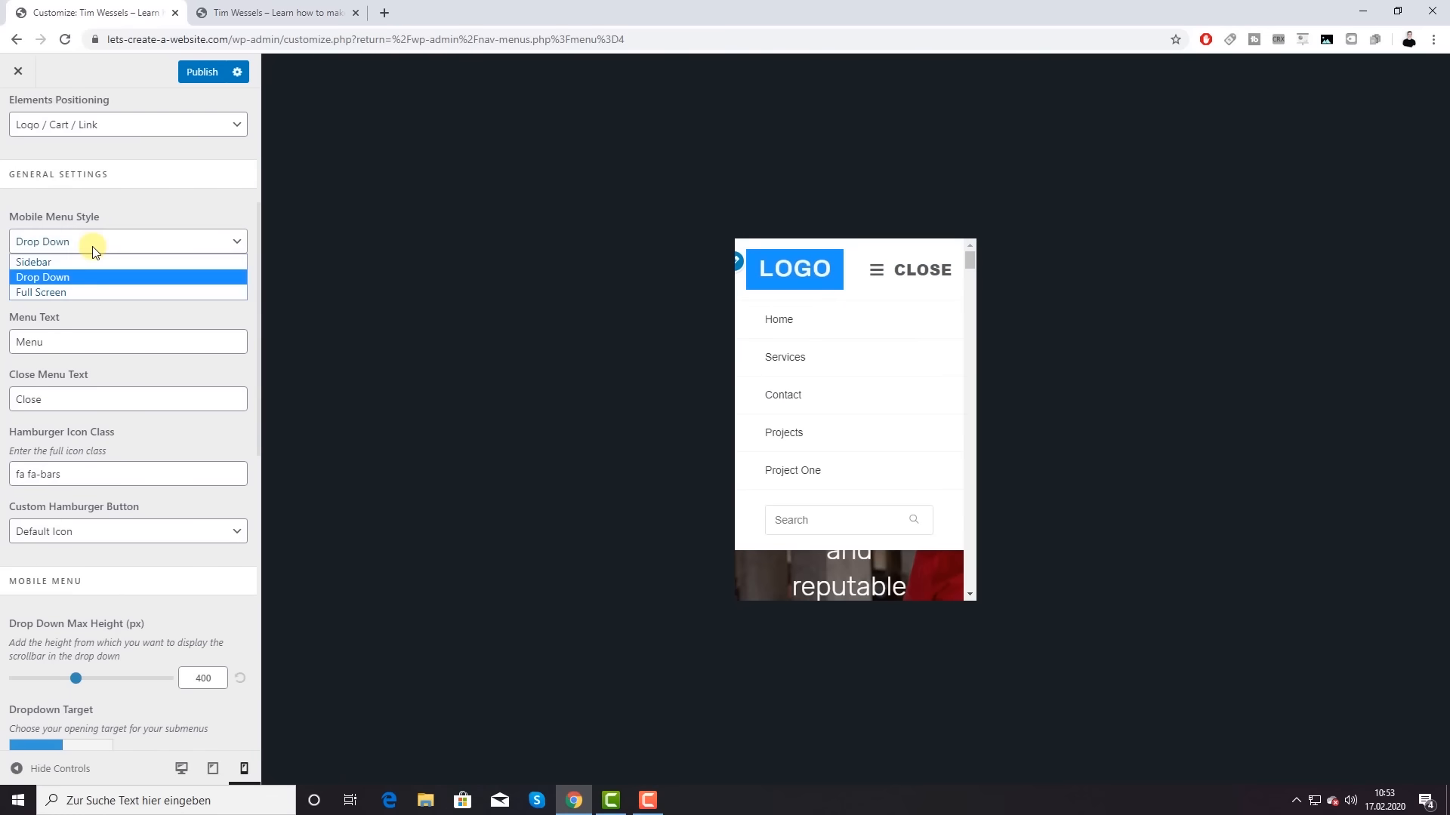
click(84, 291)
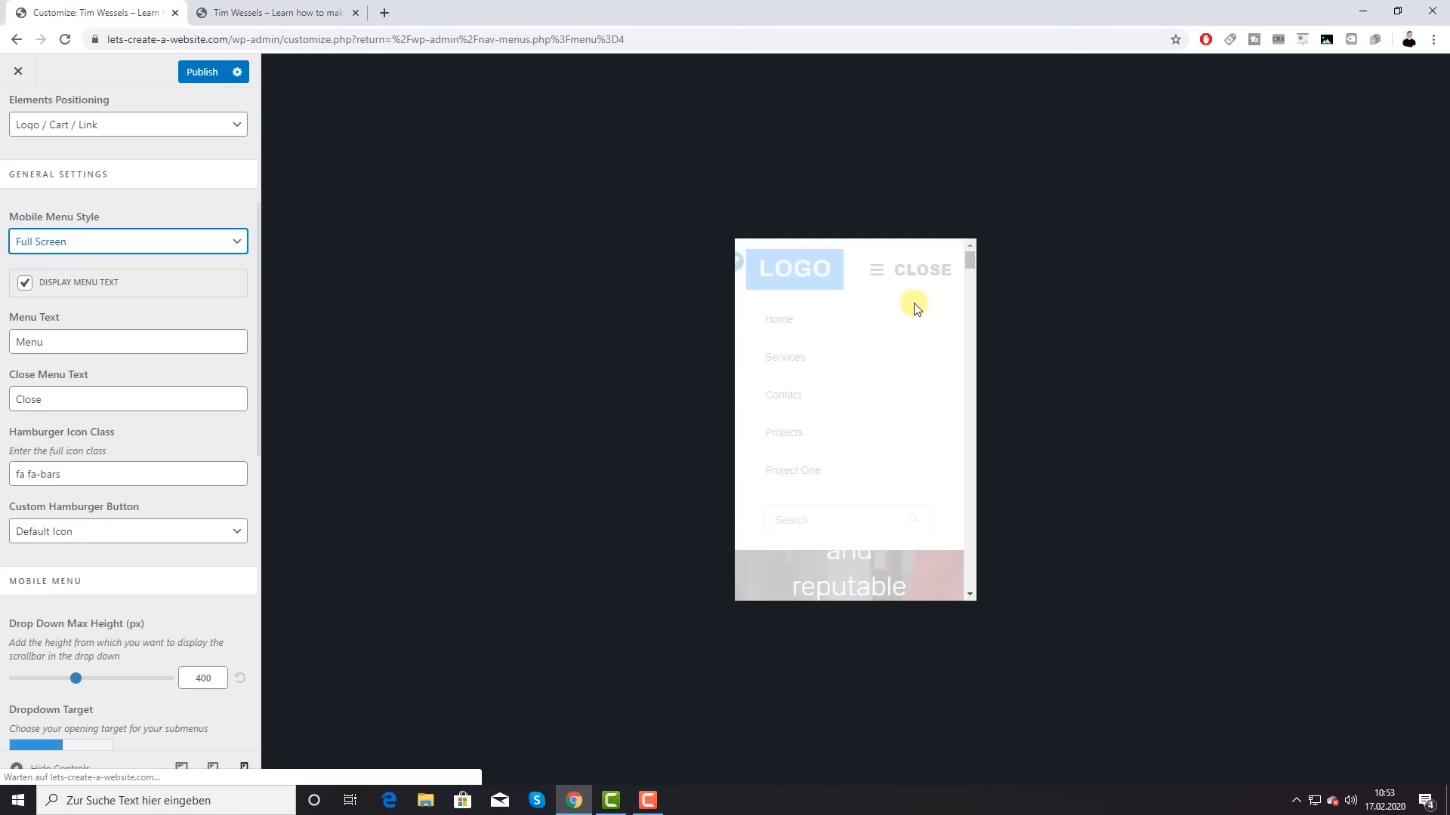
click(927, 281)
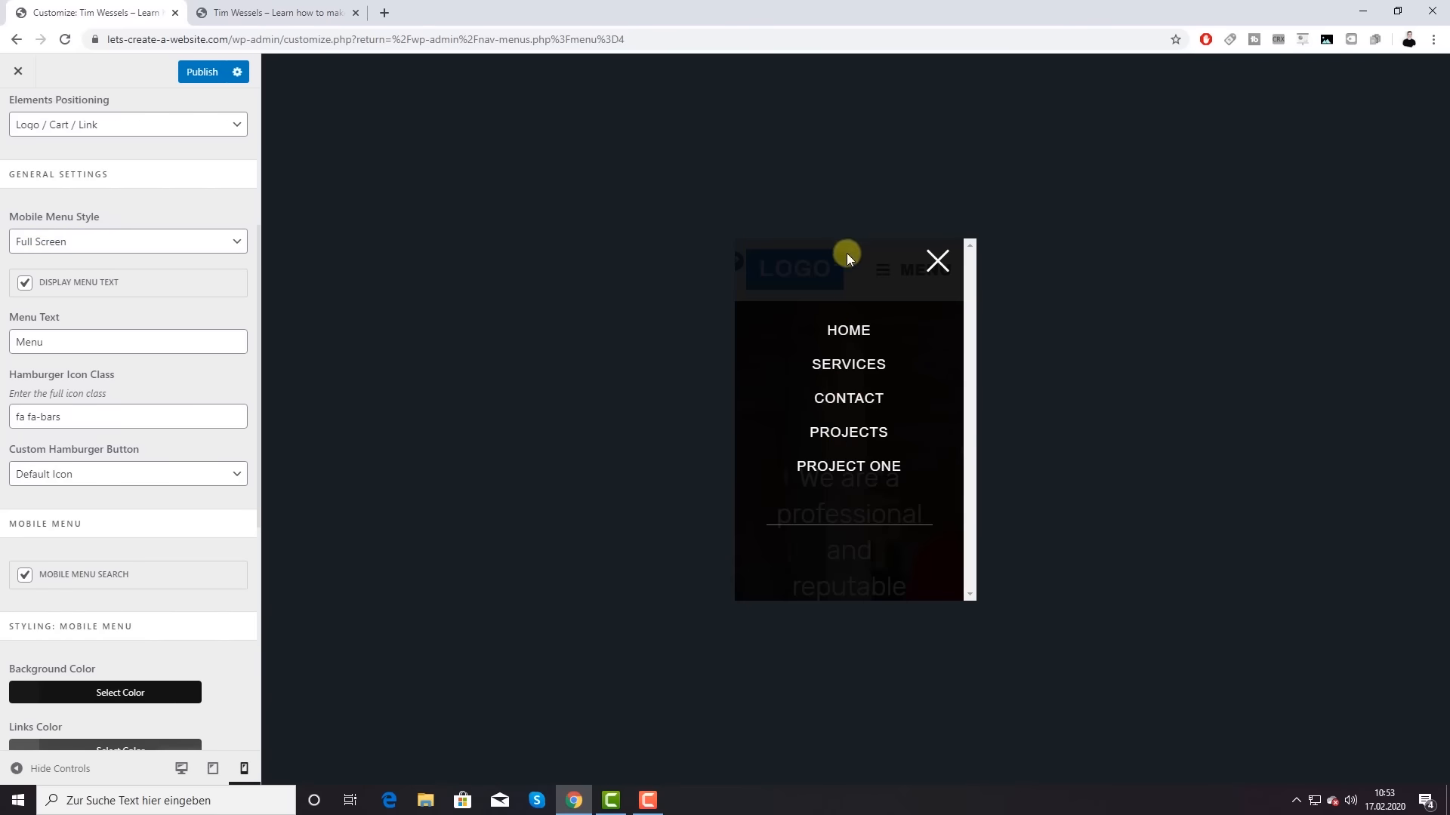
click(937, 264)
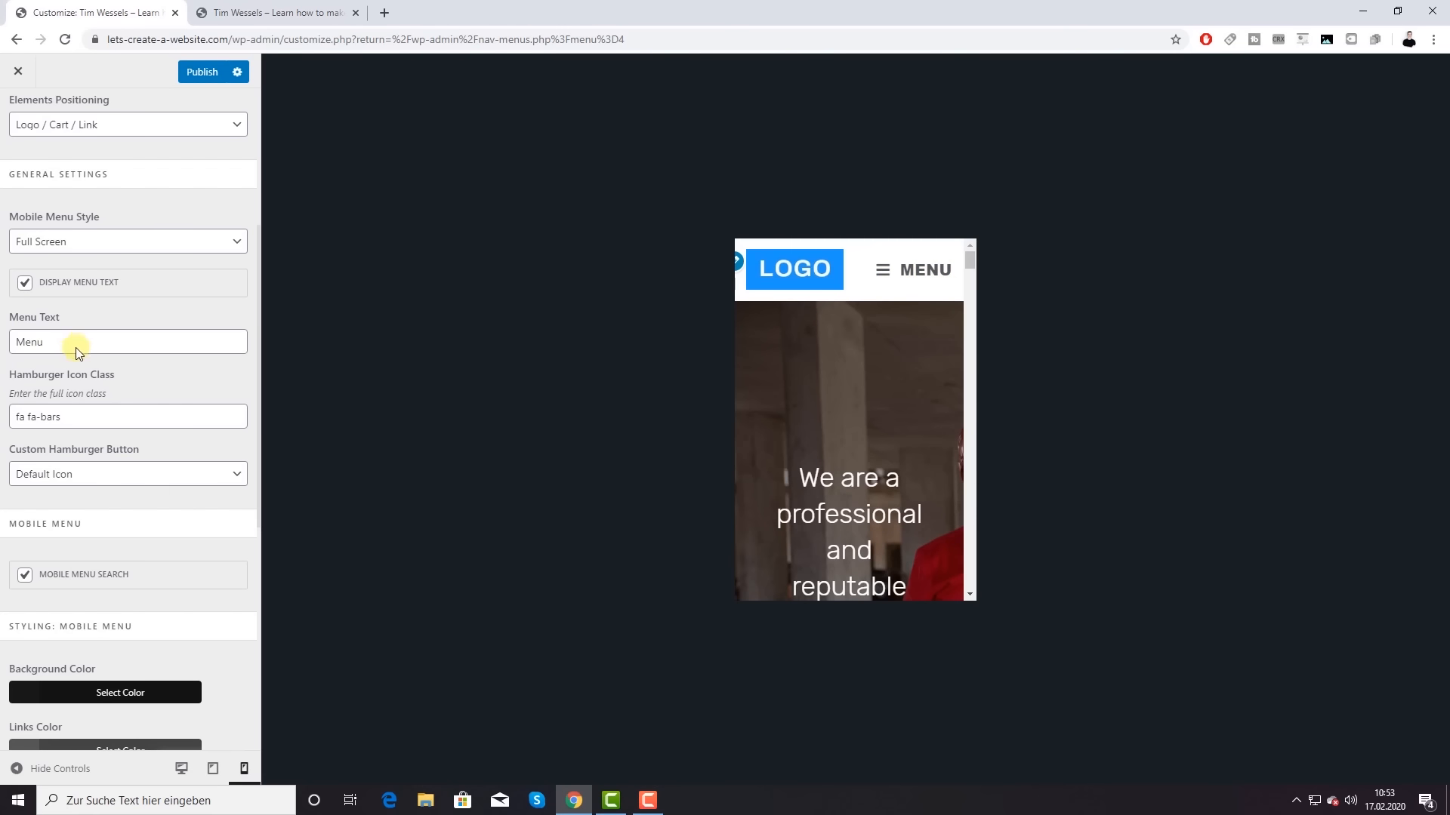
Step: Change the mobile menu text to Navigation and turn off the display of the menu text
drag(75, 347, 4, 343)
text(Navigation)
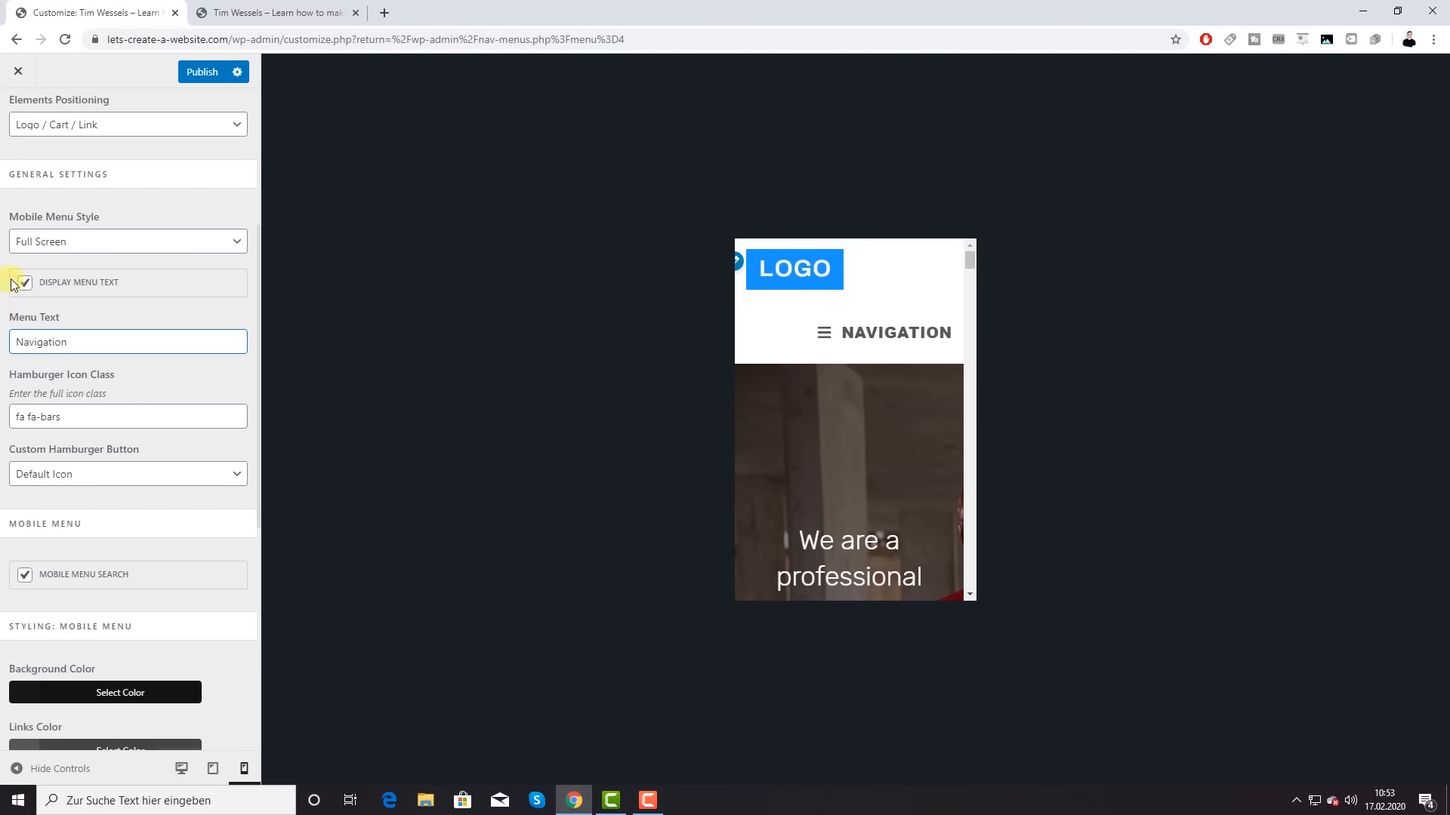
click(25, 283)
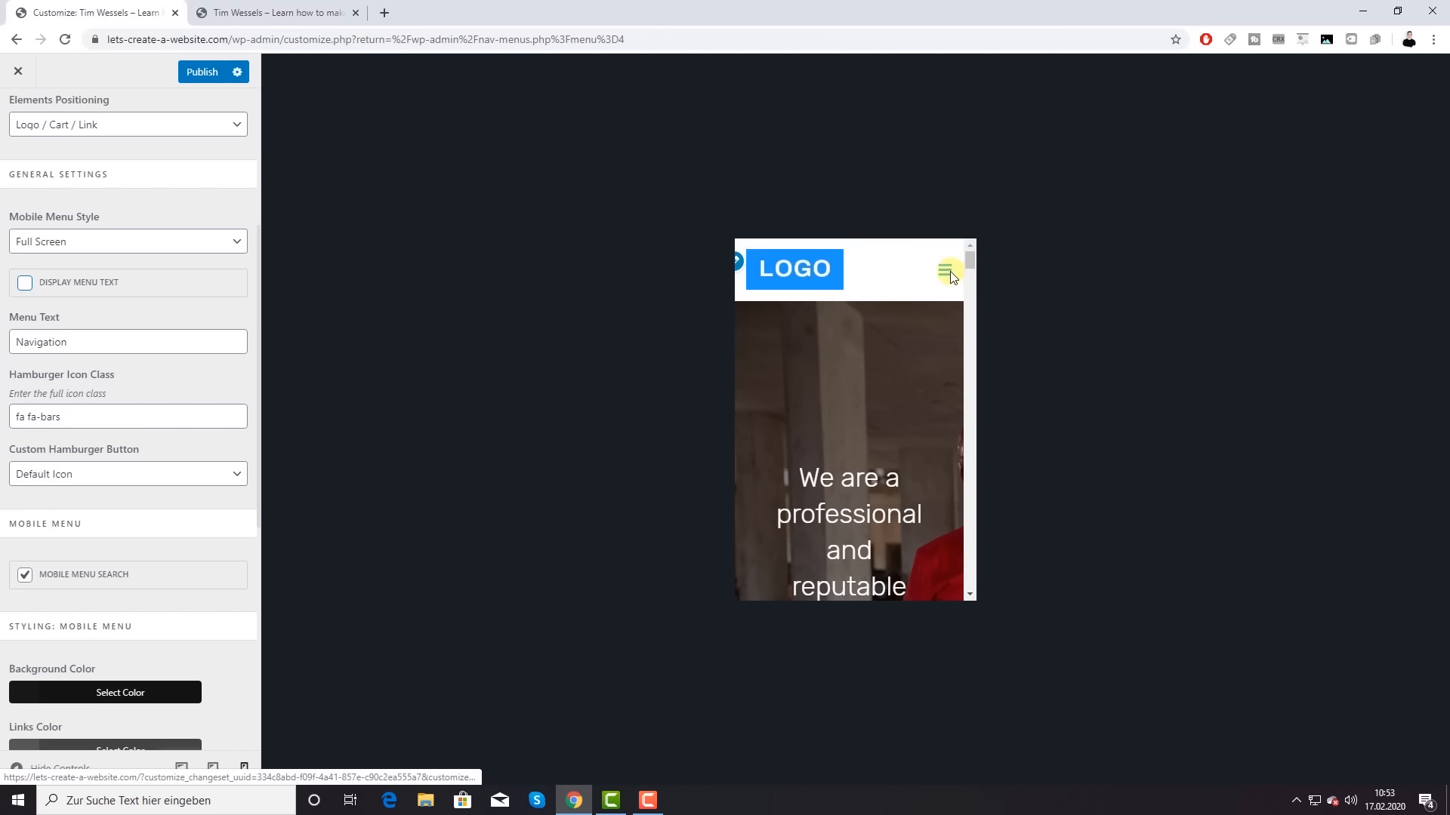
Step: Open the full-screen menu in the preview and disable the mobile menu search
scroll(155, 317, down, 4)
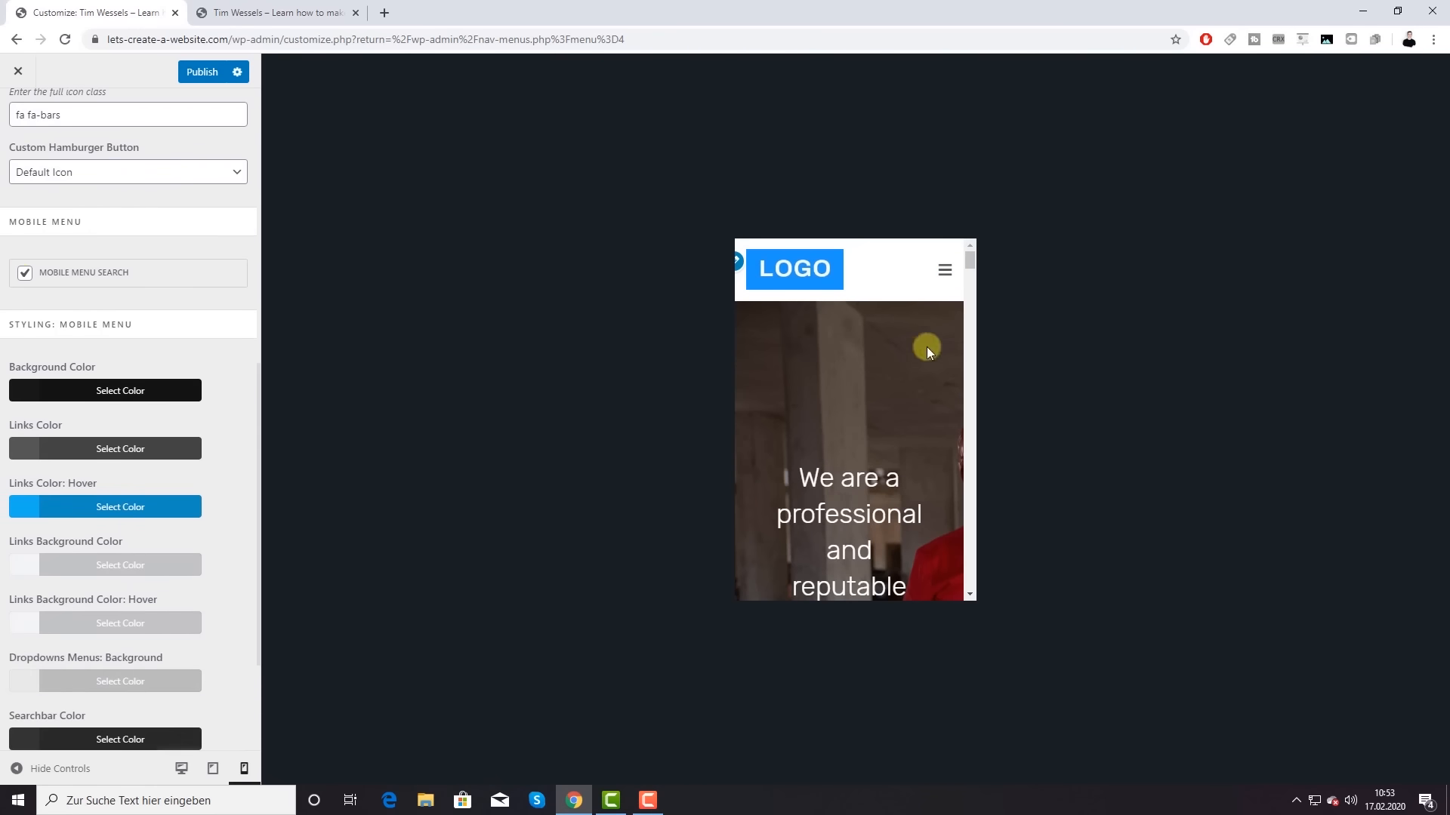
click(943, 270)
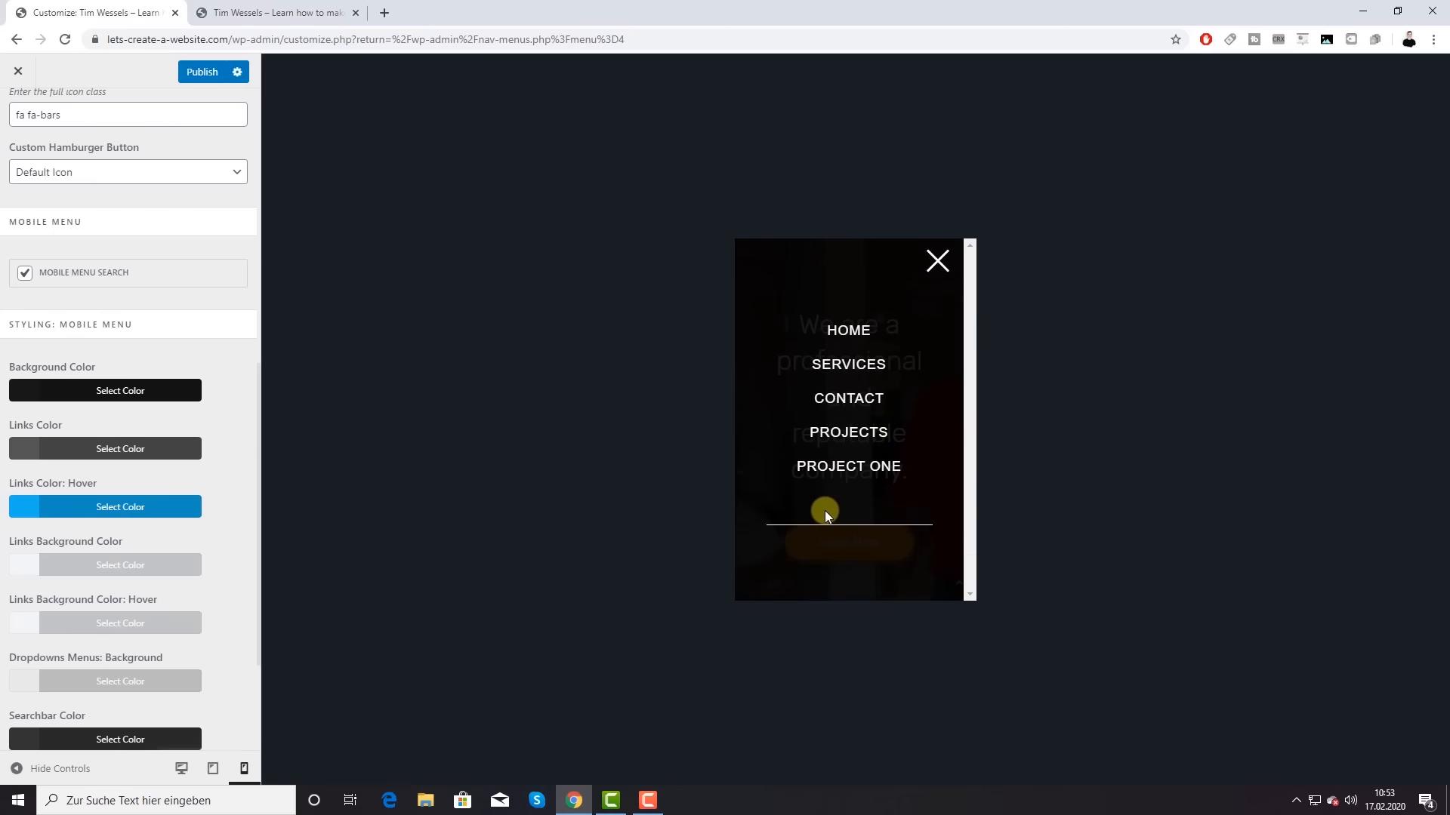
click(24, 273)
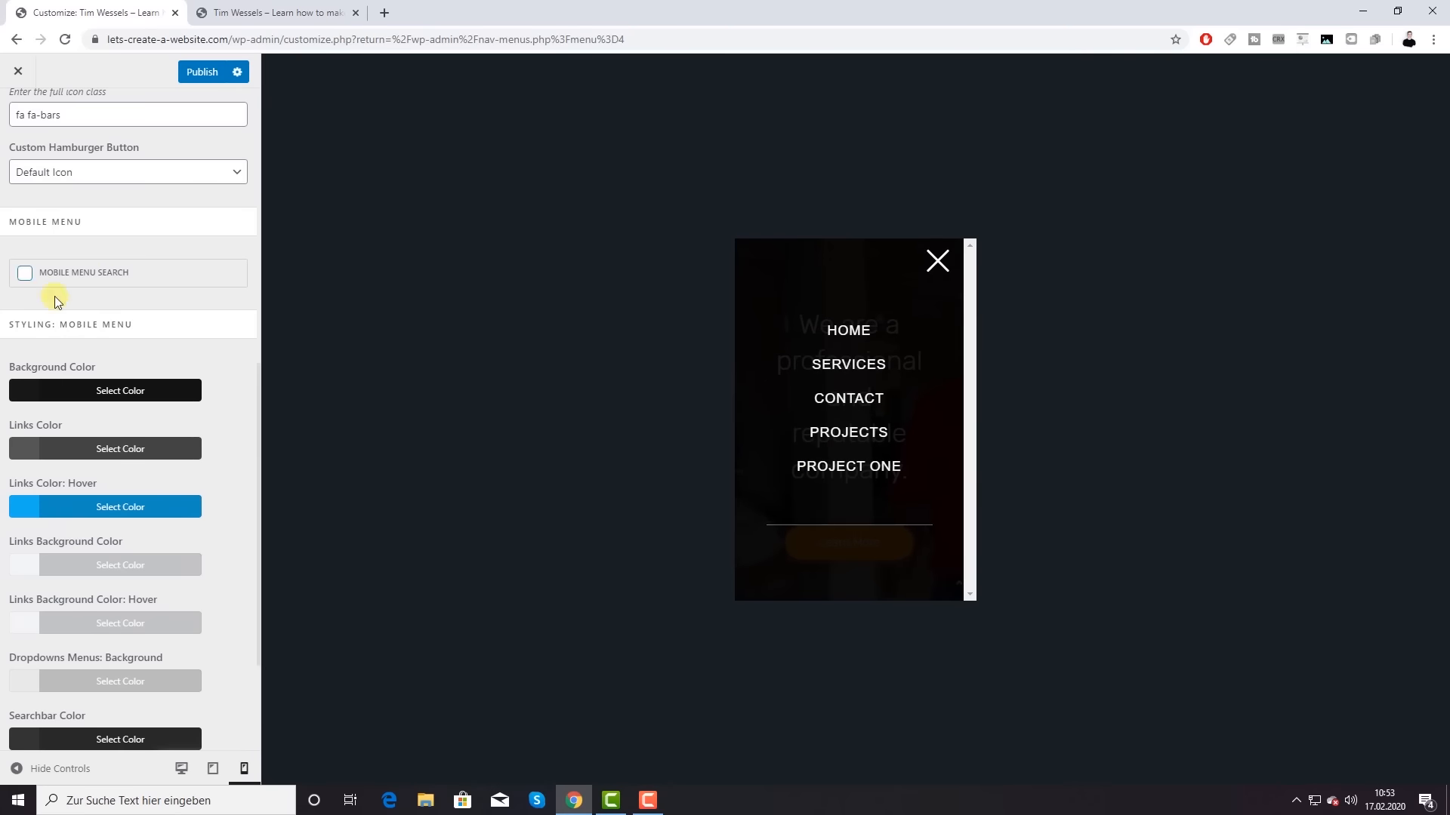
scroll(210, 349, down, 2)
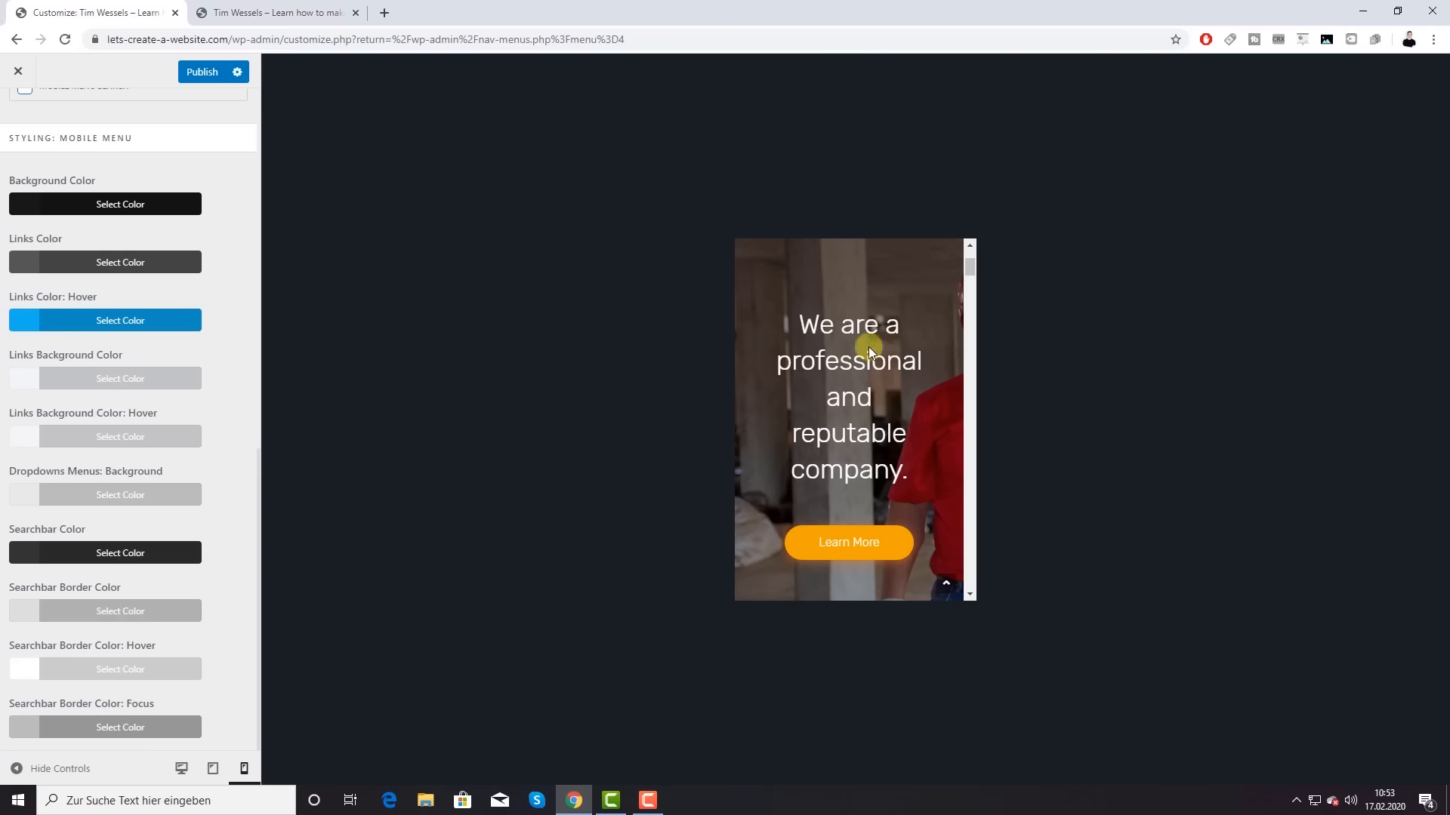
scroll(869, 347, up, 3)
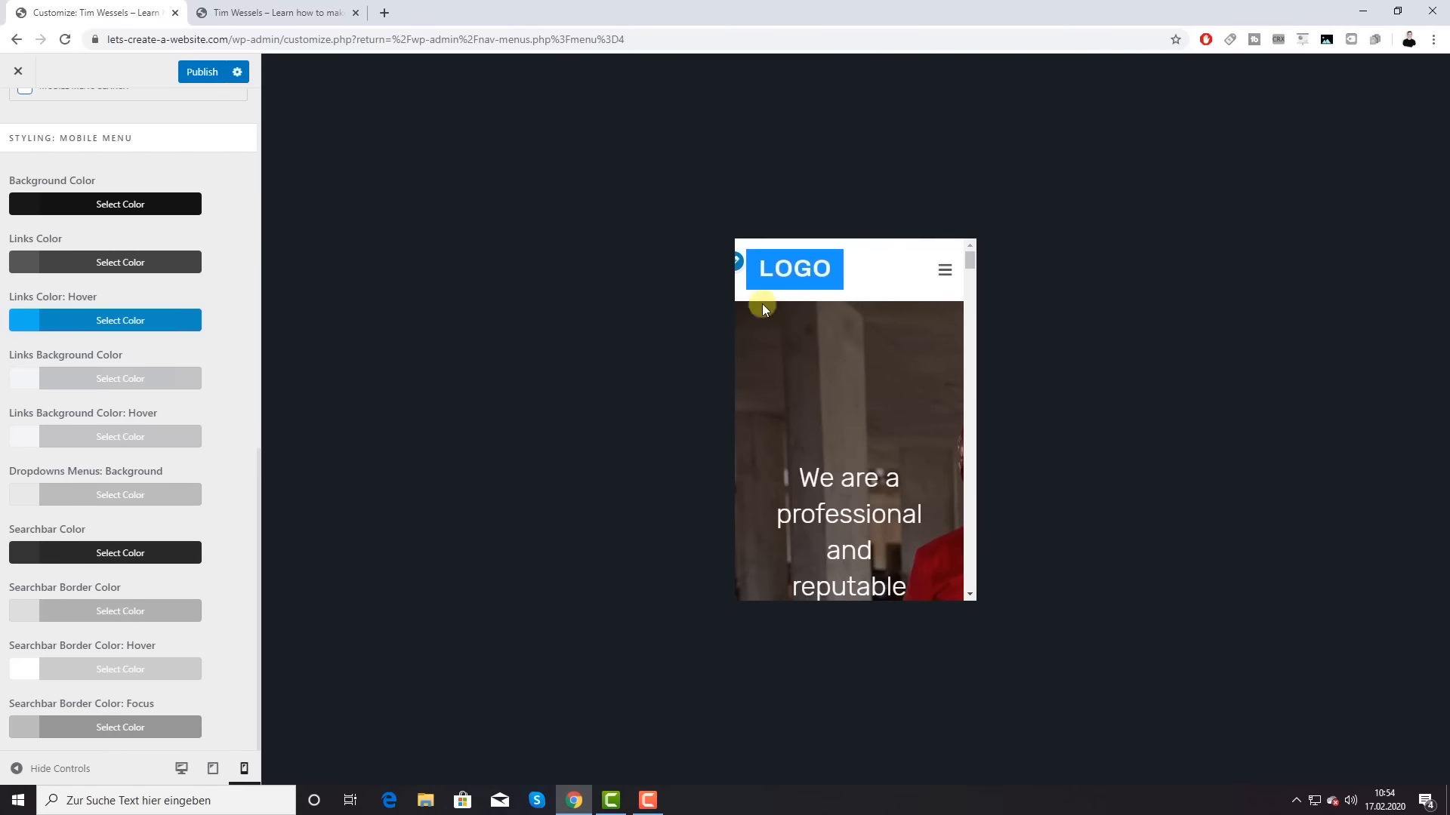
Step: Reopen the mobile menu in the preview and try adjusting the opacity of its background color
click(944, 270)
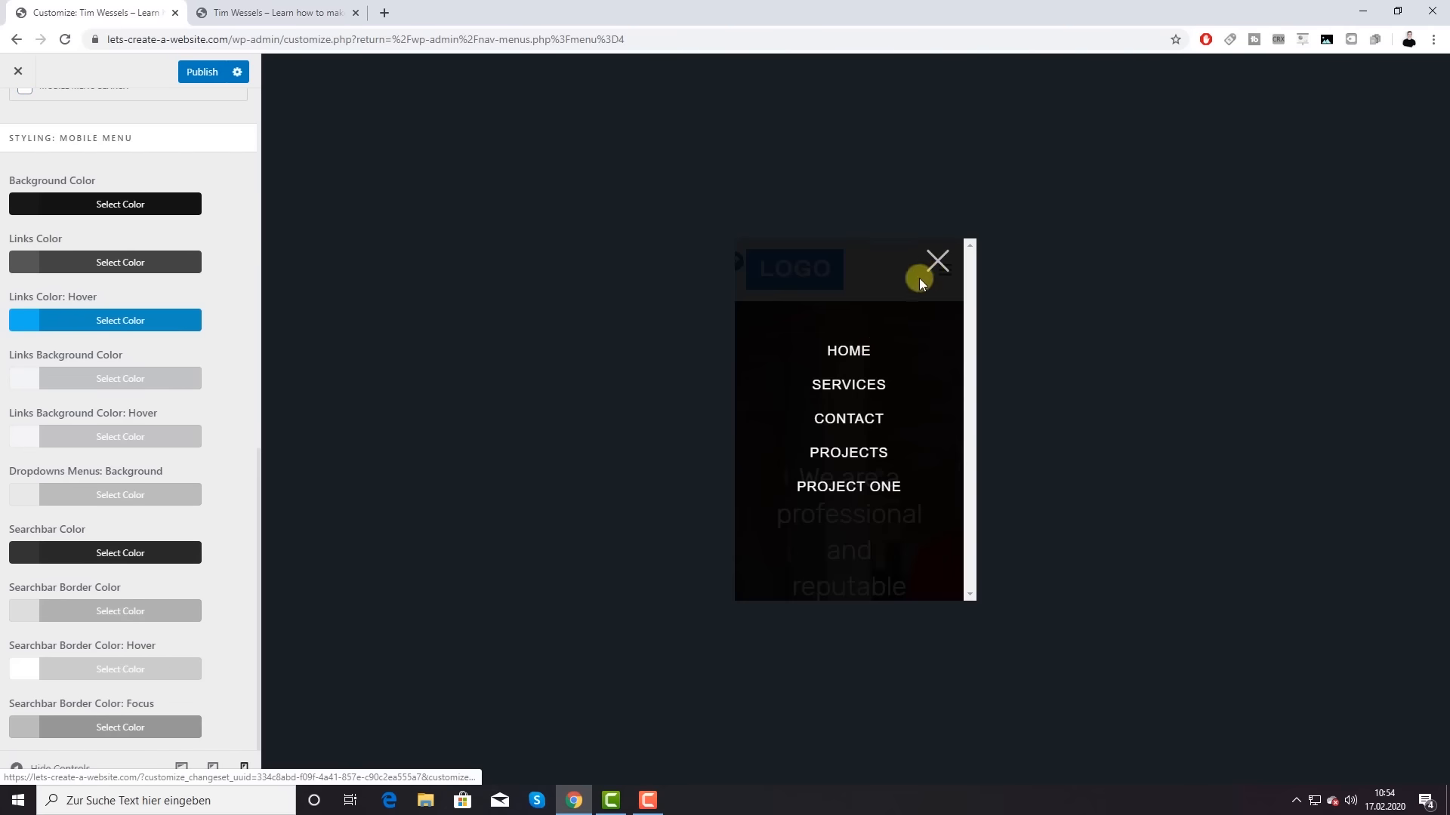
click(121, 200)
mouse_move(166, 443)
mouse_down()
mouse_move(10, 461)
mouse_move(211, 461)
mouse_move(123, 456)
mouse_move(170, 454)
mouse_up()
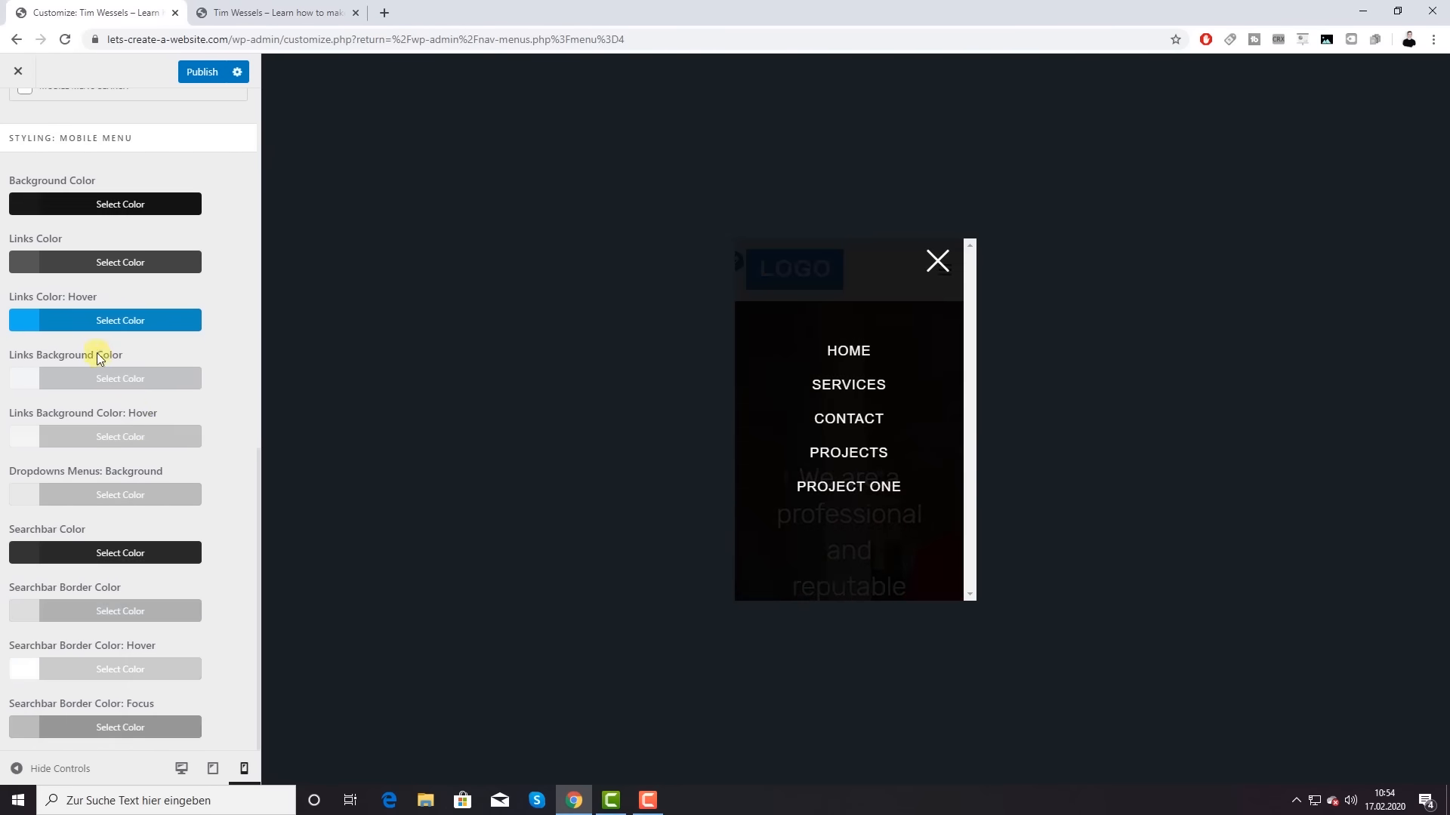
Step: Set the mobile menu's links color to white, try out its opacity down to 0 and leave it at 95
click(141, 265)
click(42, 474)
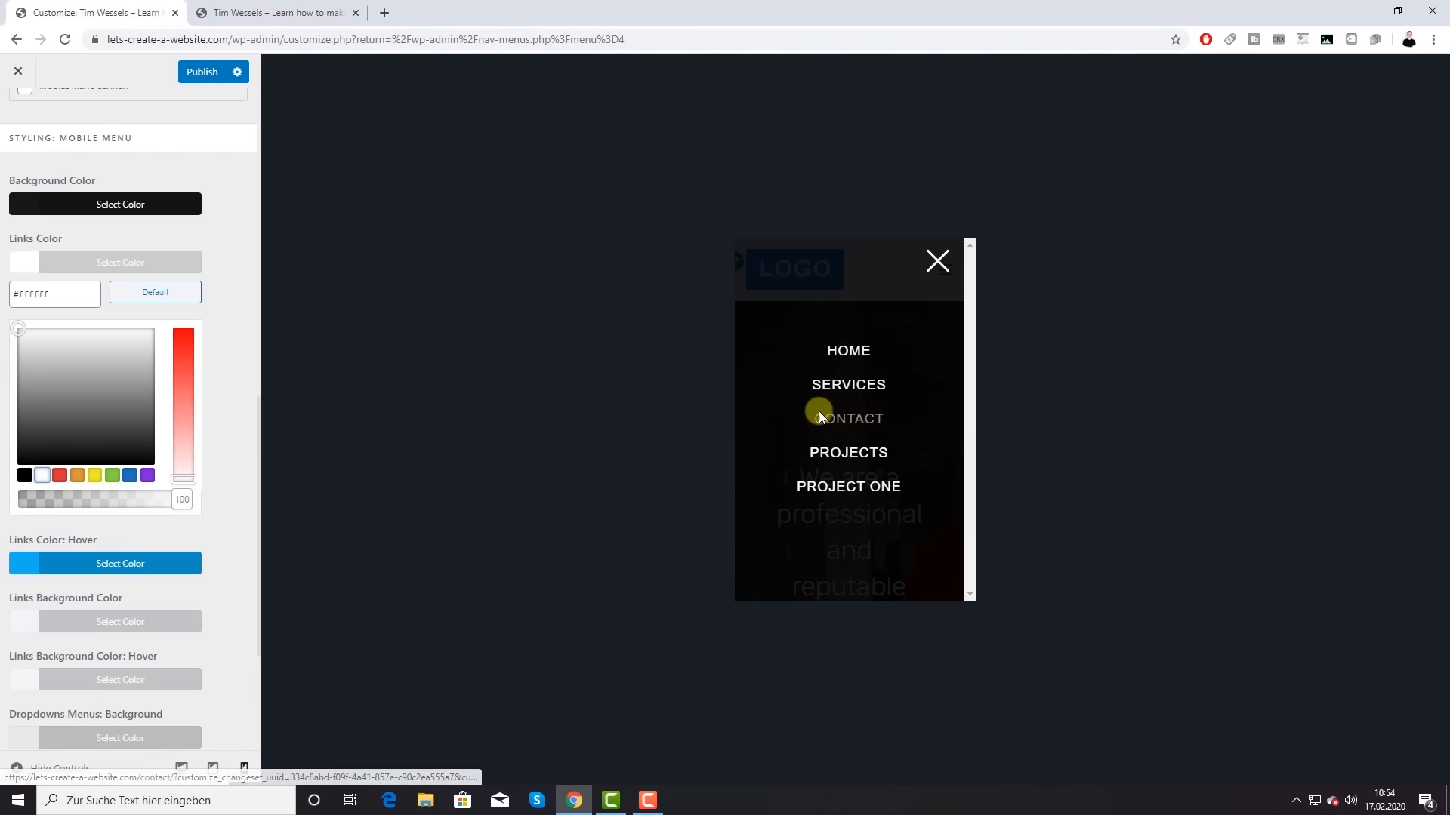
drag(187, 501, 4, 517)
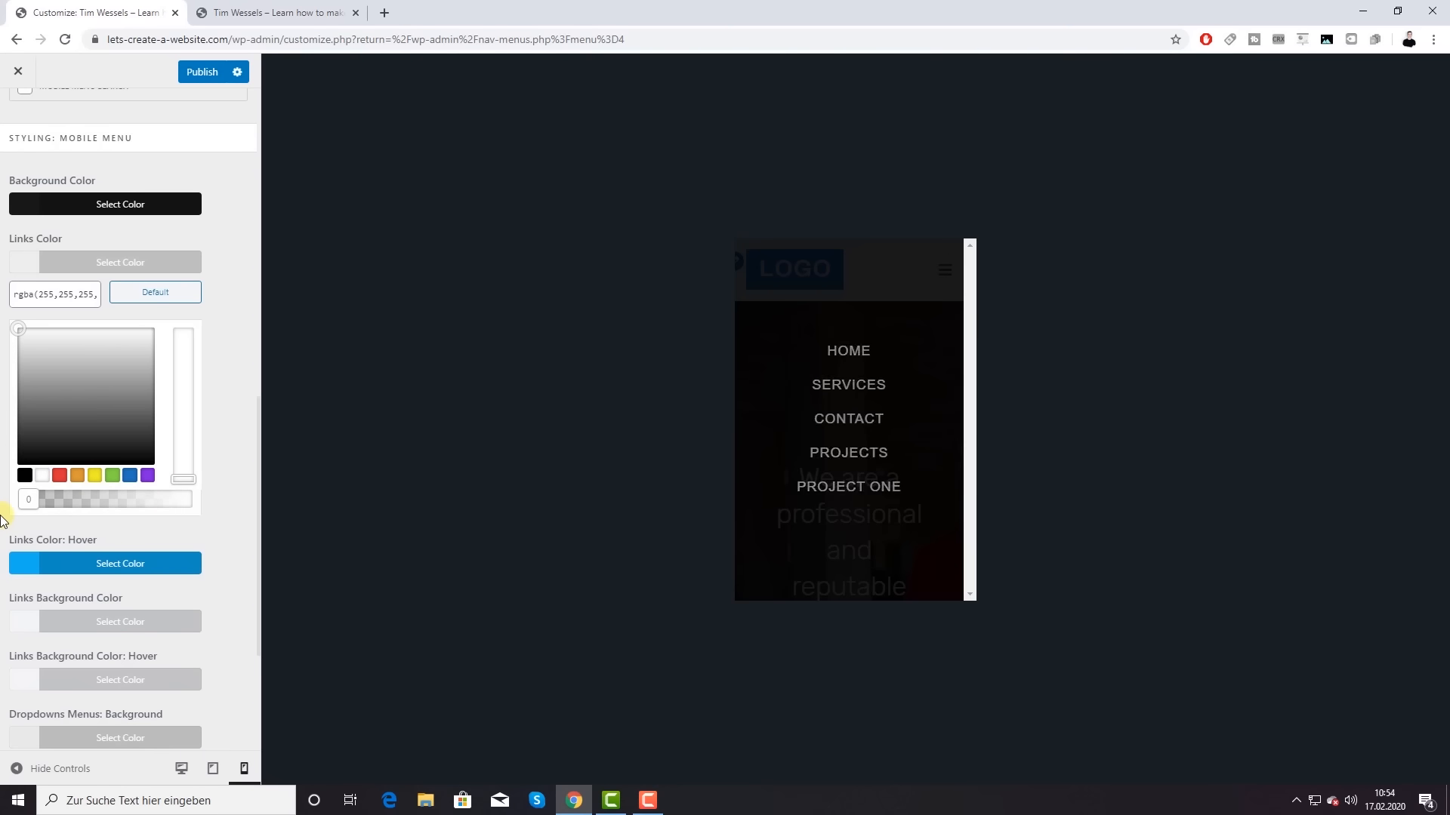
click(494, 461)
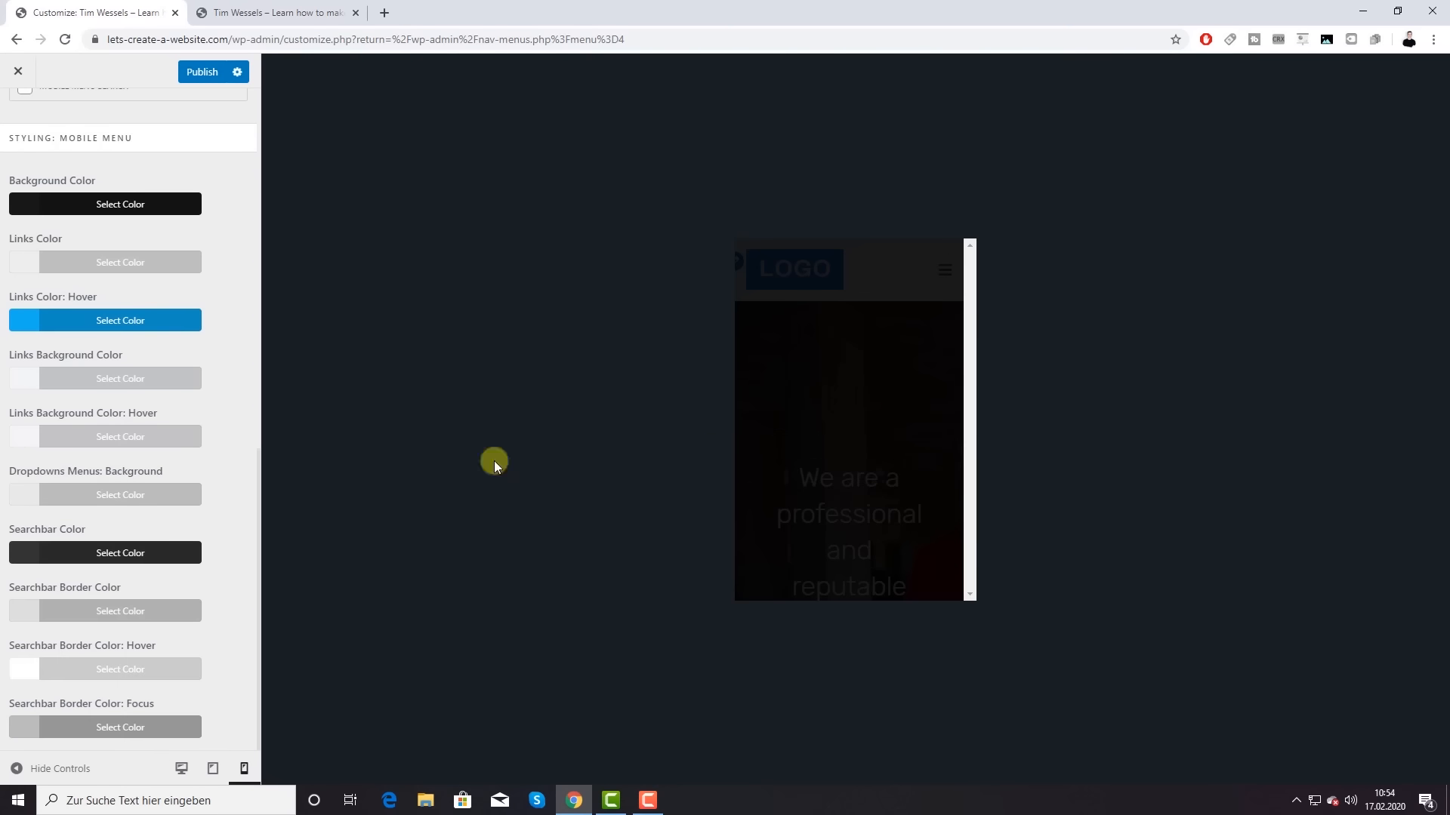
click(131, 262)
drag(39, 505, 179, 506)
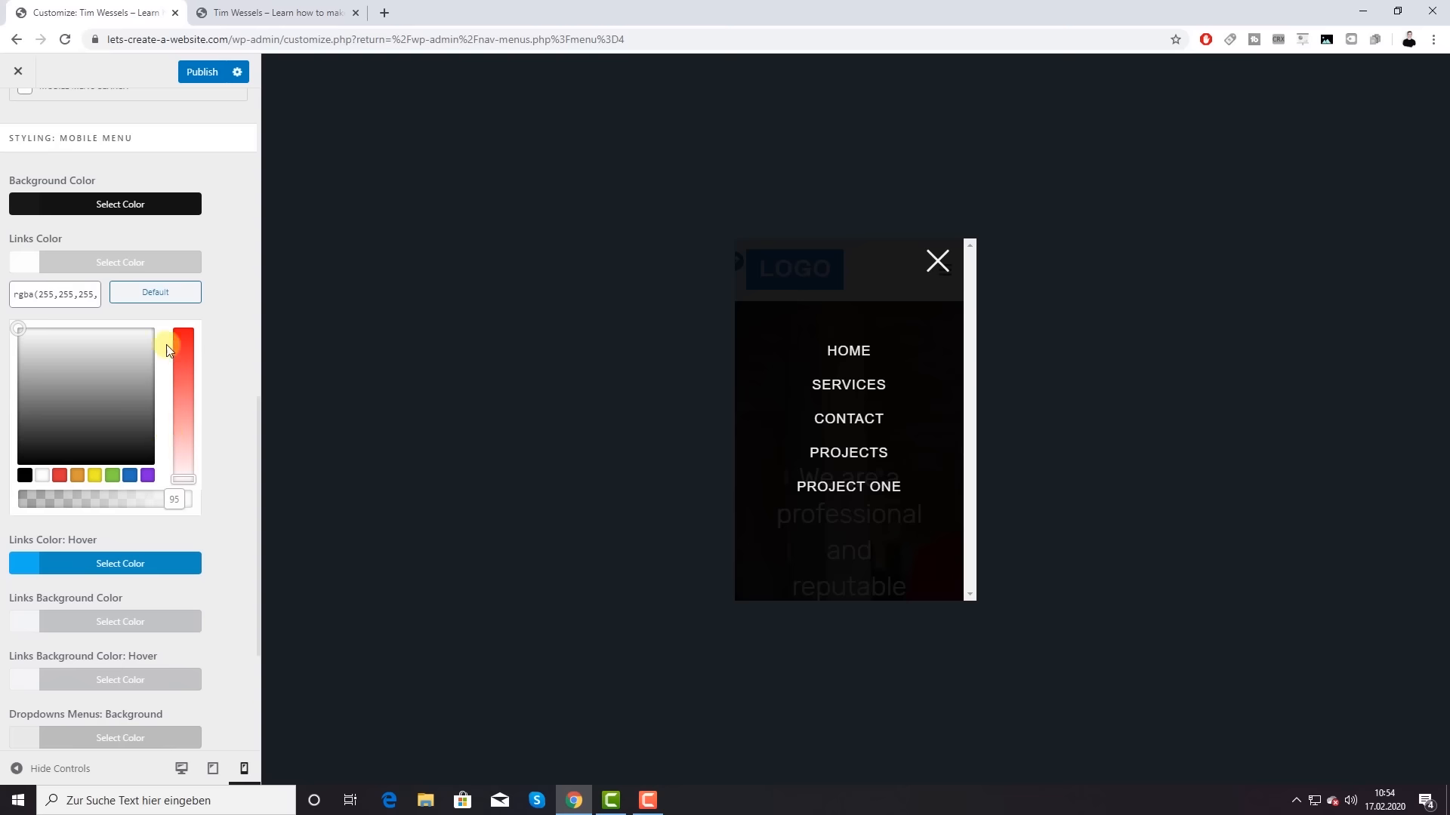
click(128, 270)
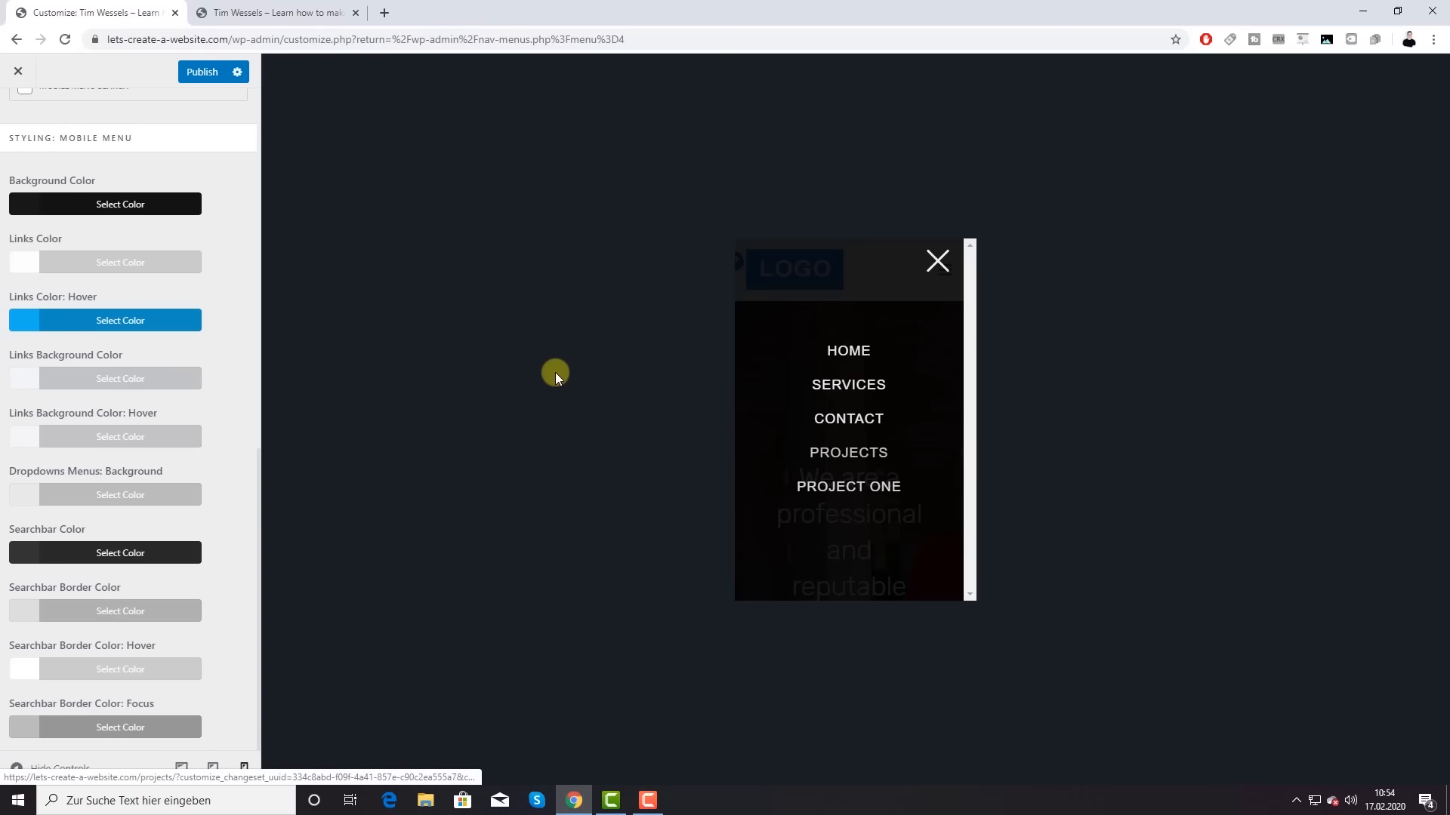
Step: Try red #dd3333 as the mobile menu's link hover color and set it to blue #1e73be
click(117, 333)
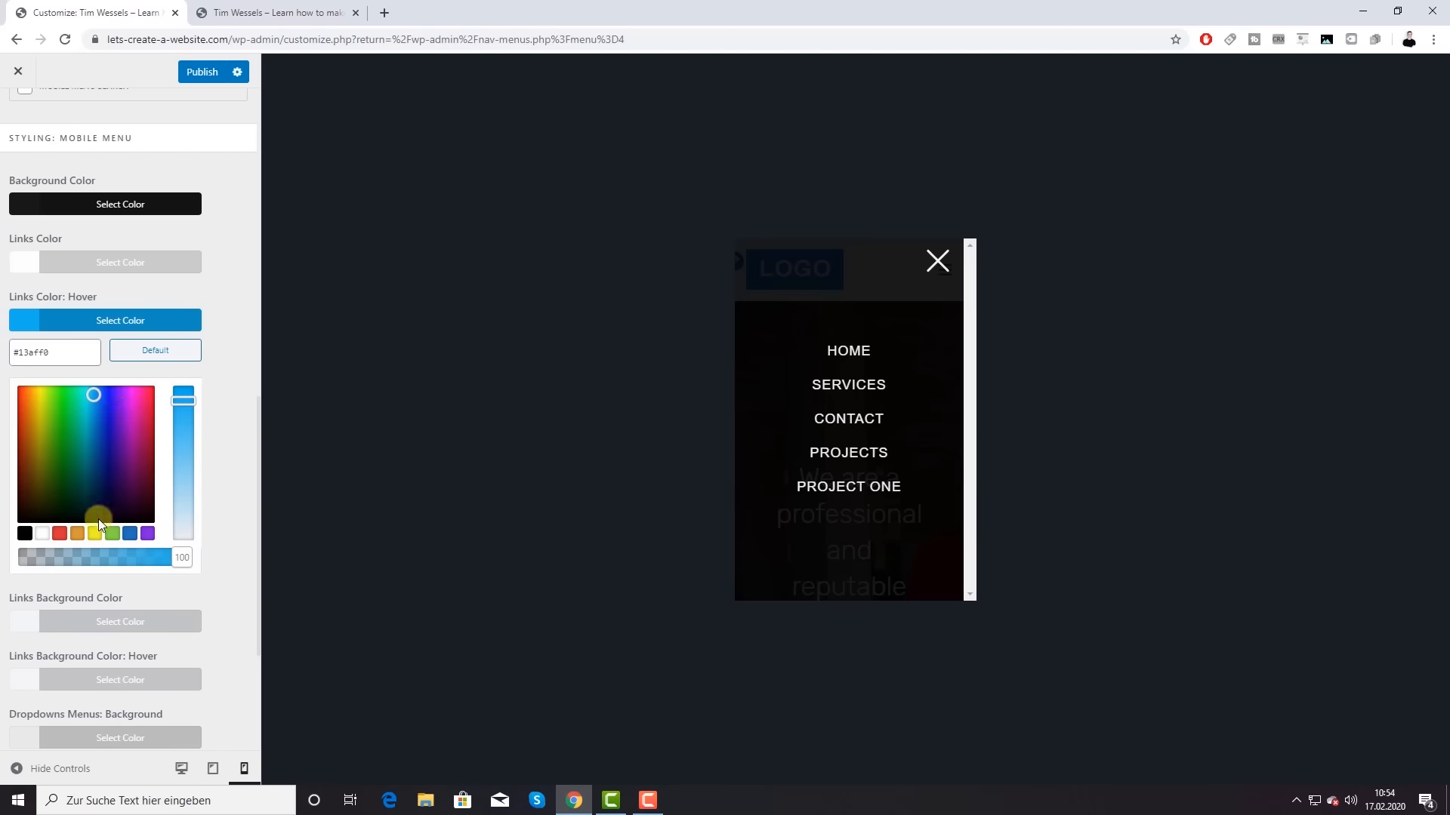
click(59, 533)
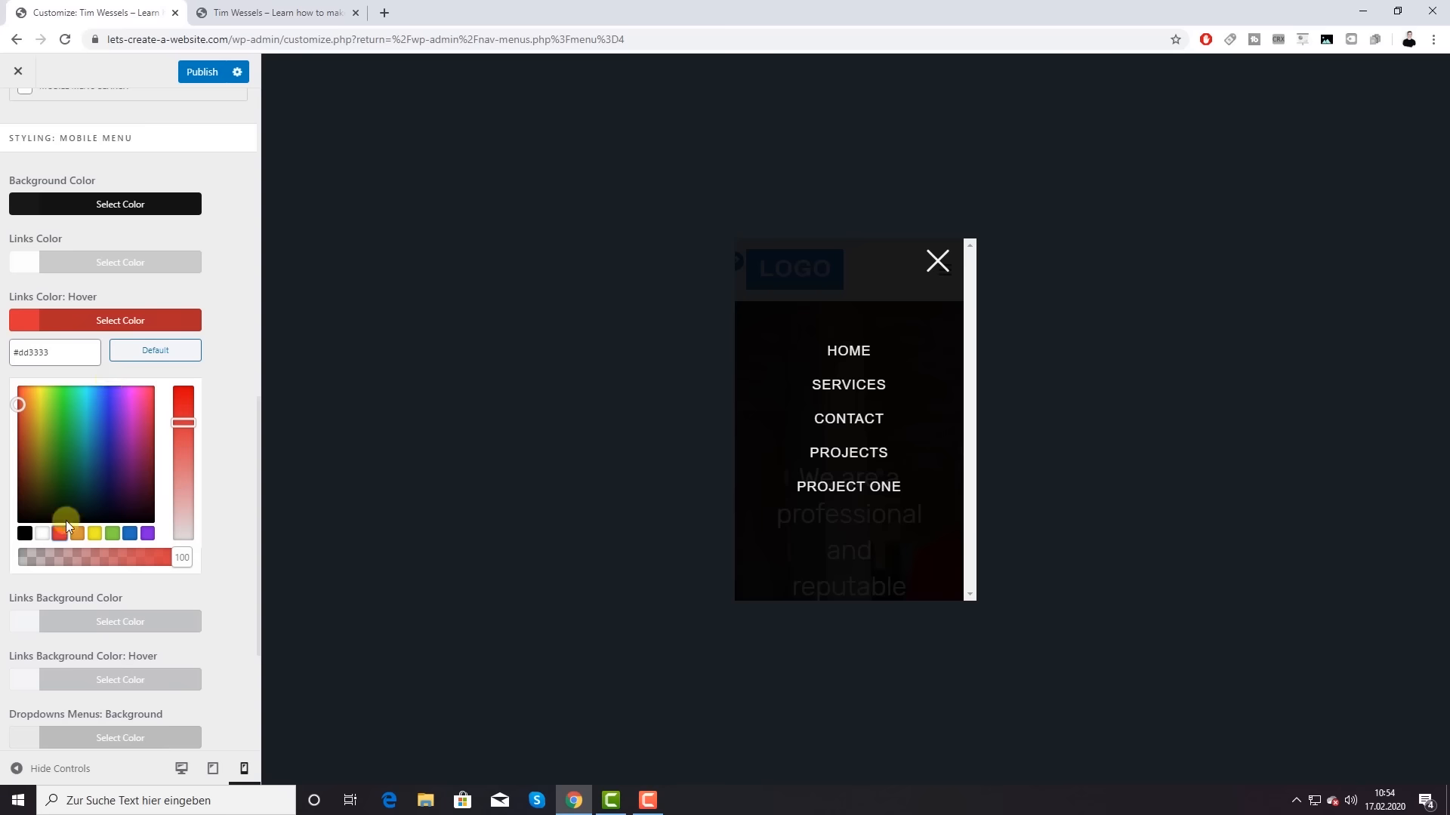
click(133, 532)
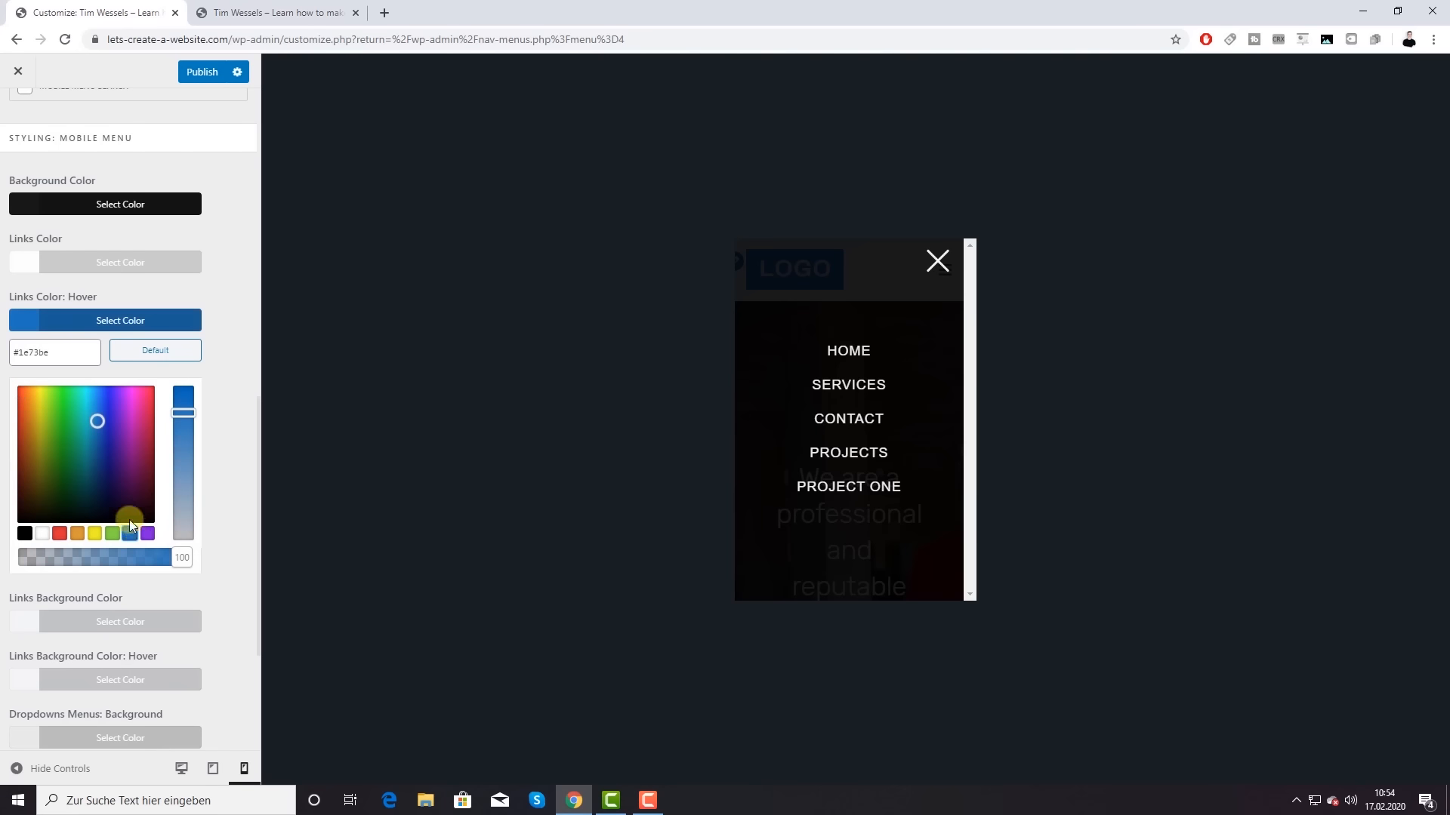
click(139, 320)
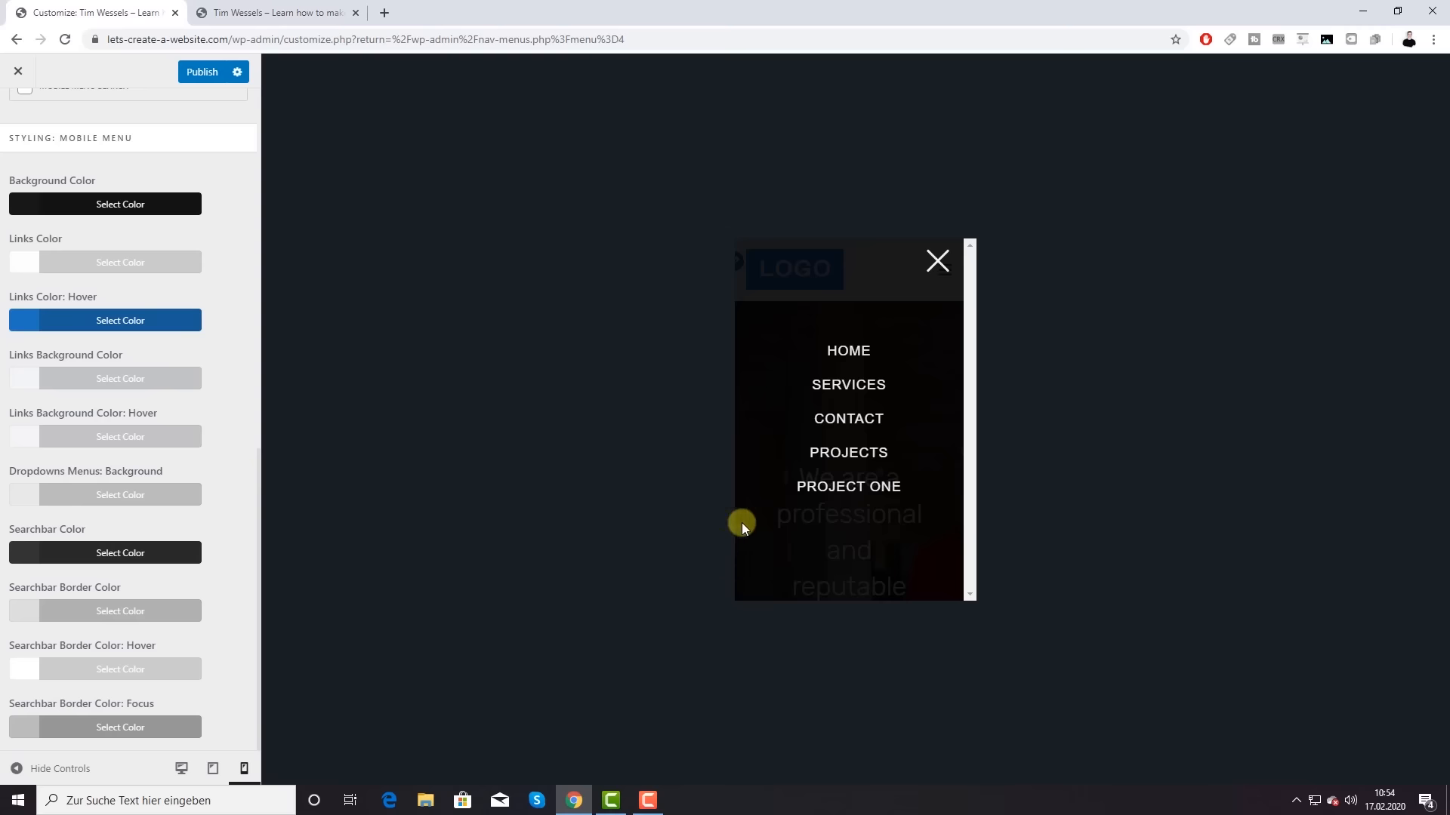
Step: Leave the header settings and open the Mobile Menu section of the Typography settings
scroll(91, 185, up, 1)
scroll(91, 185, up, 5)
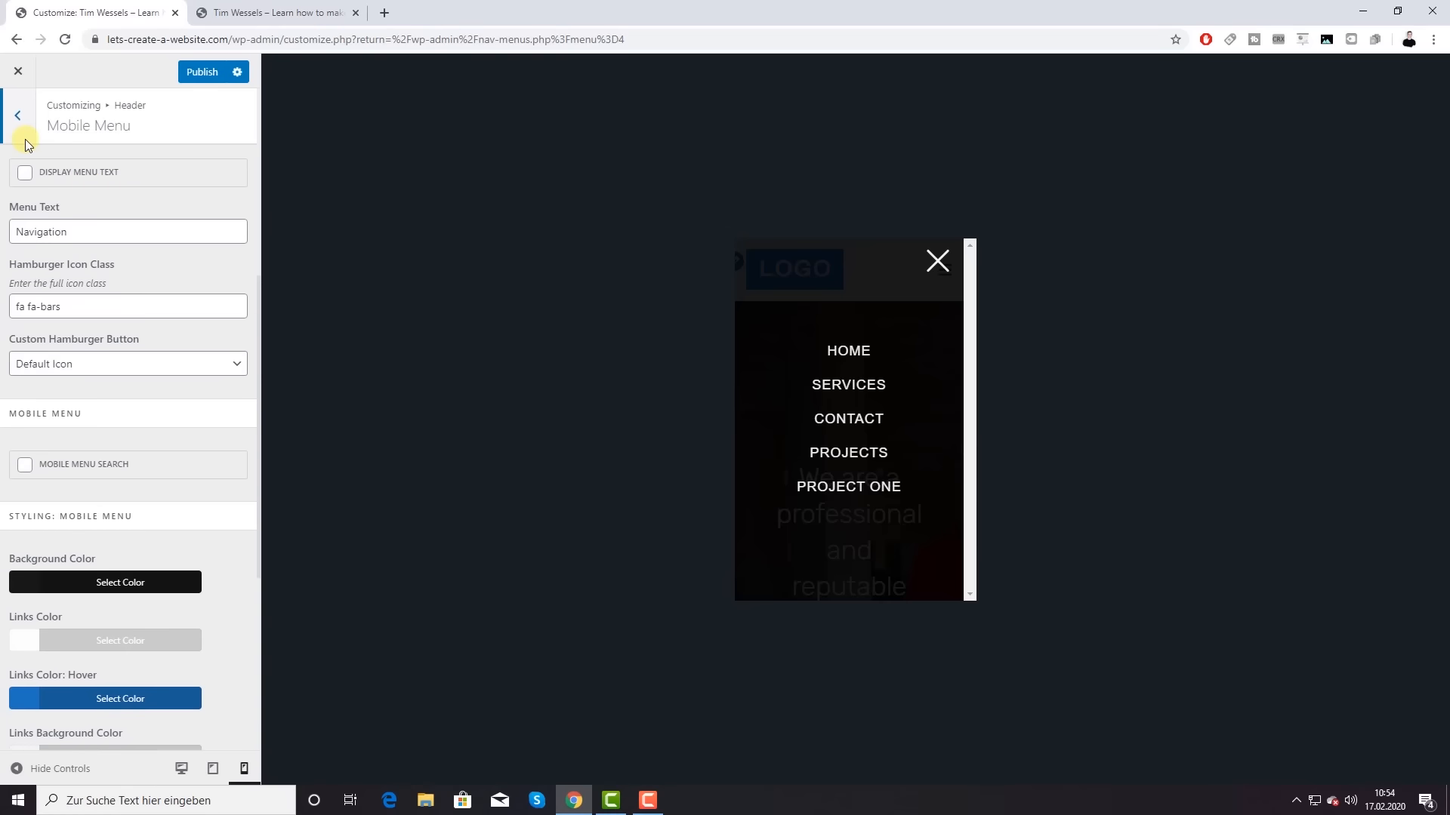
click(18, 115)
click(23, 121)
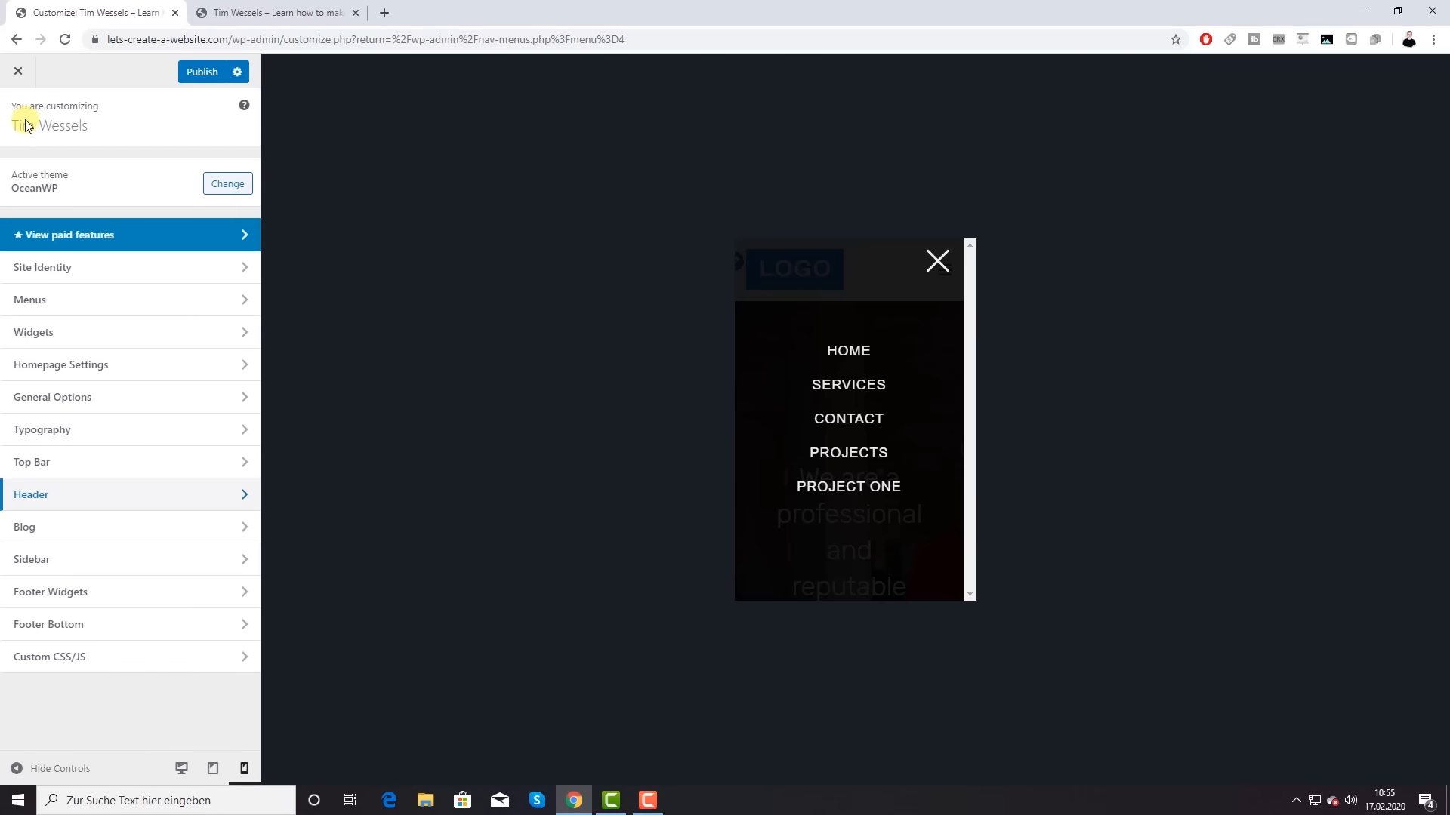
click(96, 437)
scroll(98, 414, down, 2)
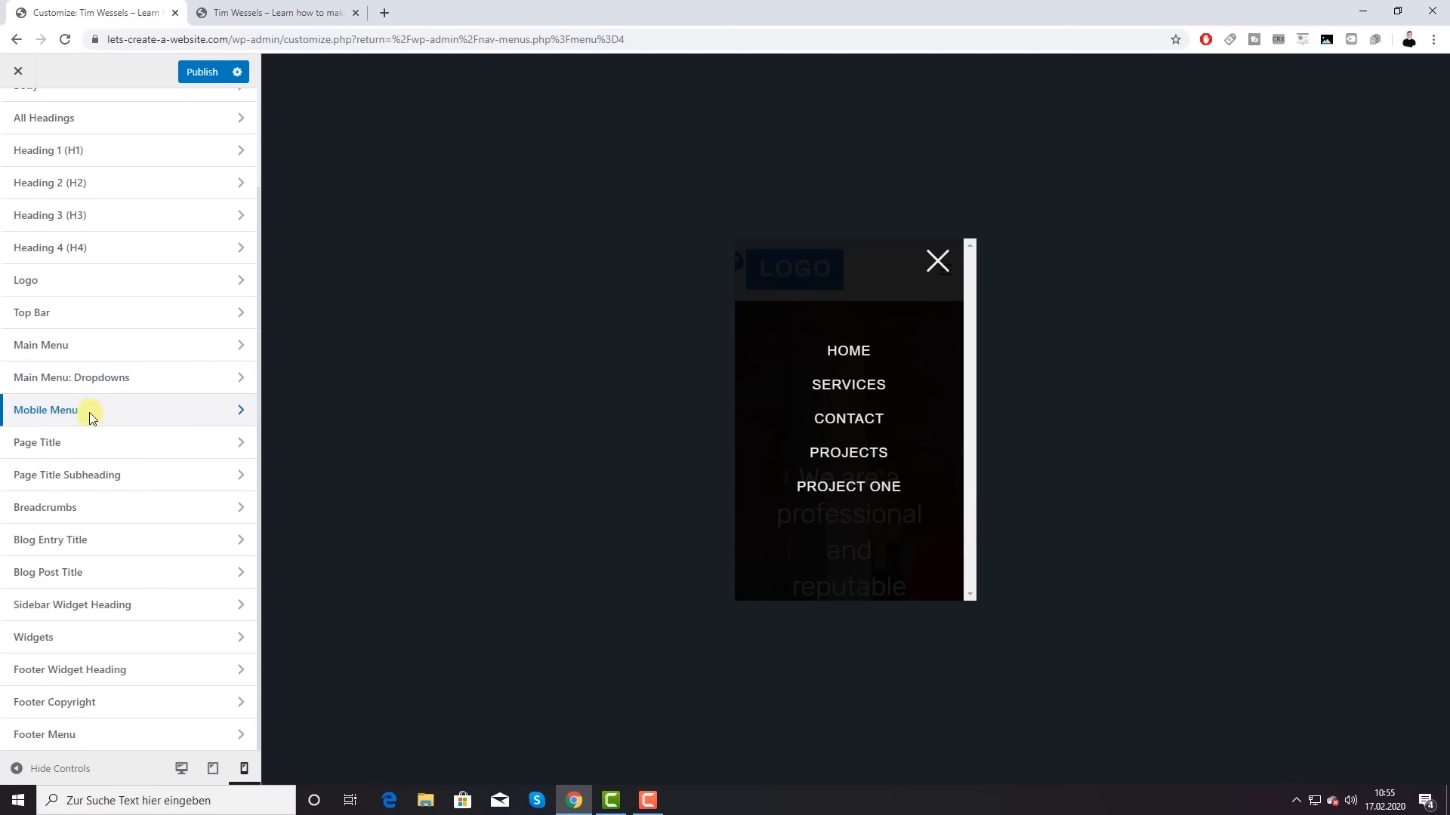
click(133, 410)
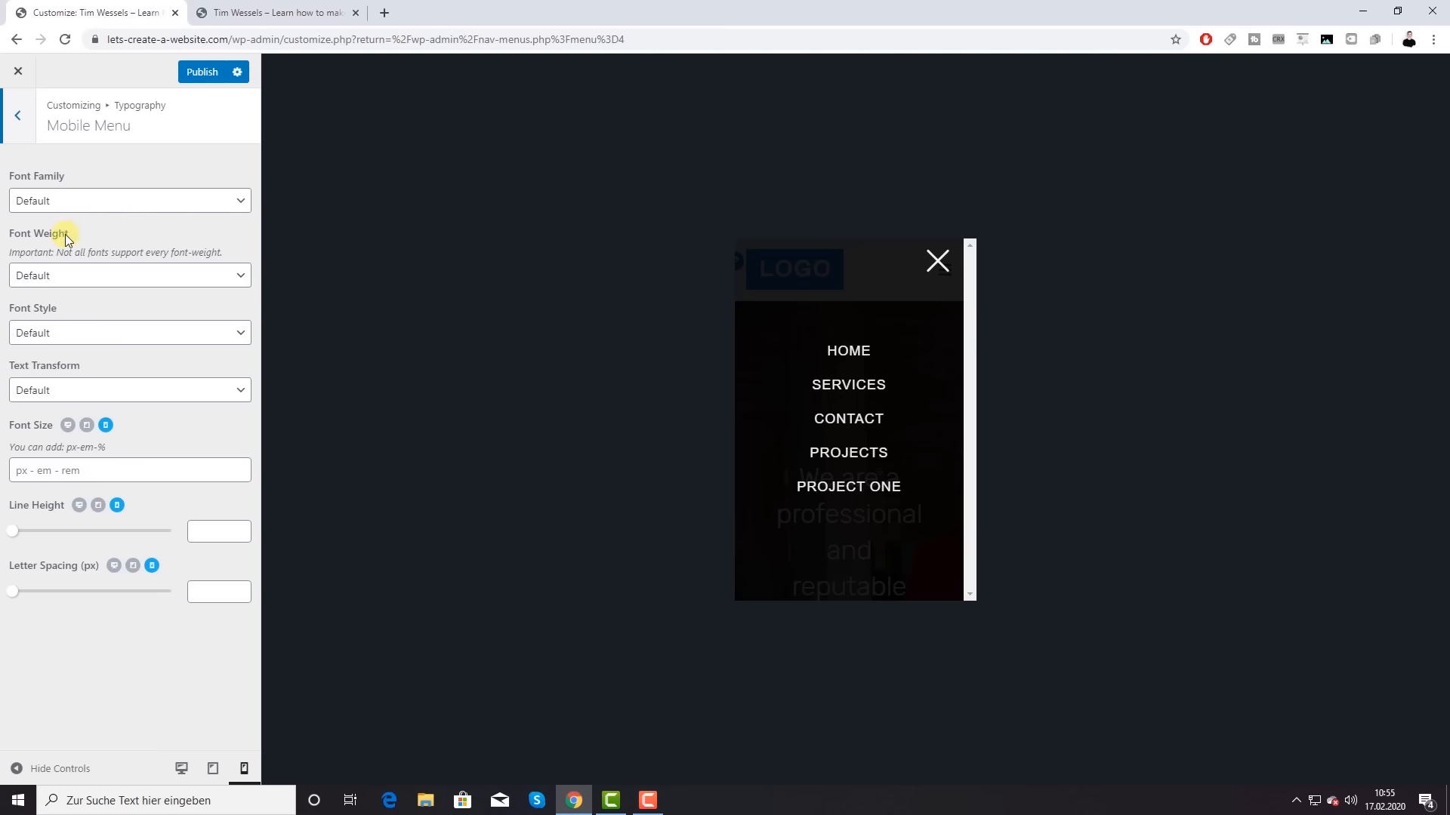
Step: Look through the mobile menu's font family, font style and text transform options and check its font size setting in the tablet and mobile views
click(104, 198)
click(130, 157)
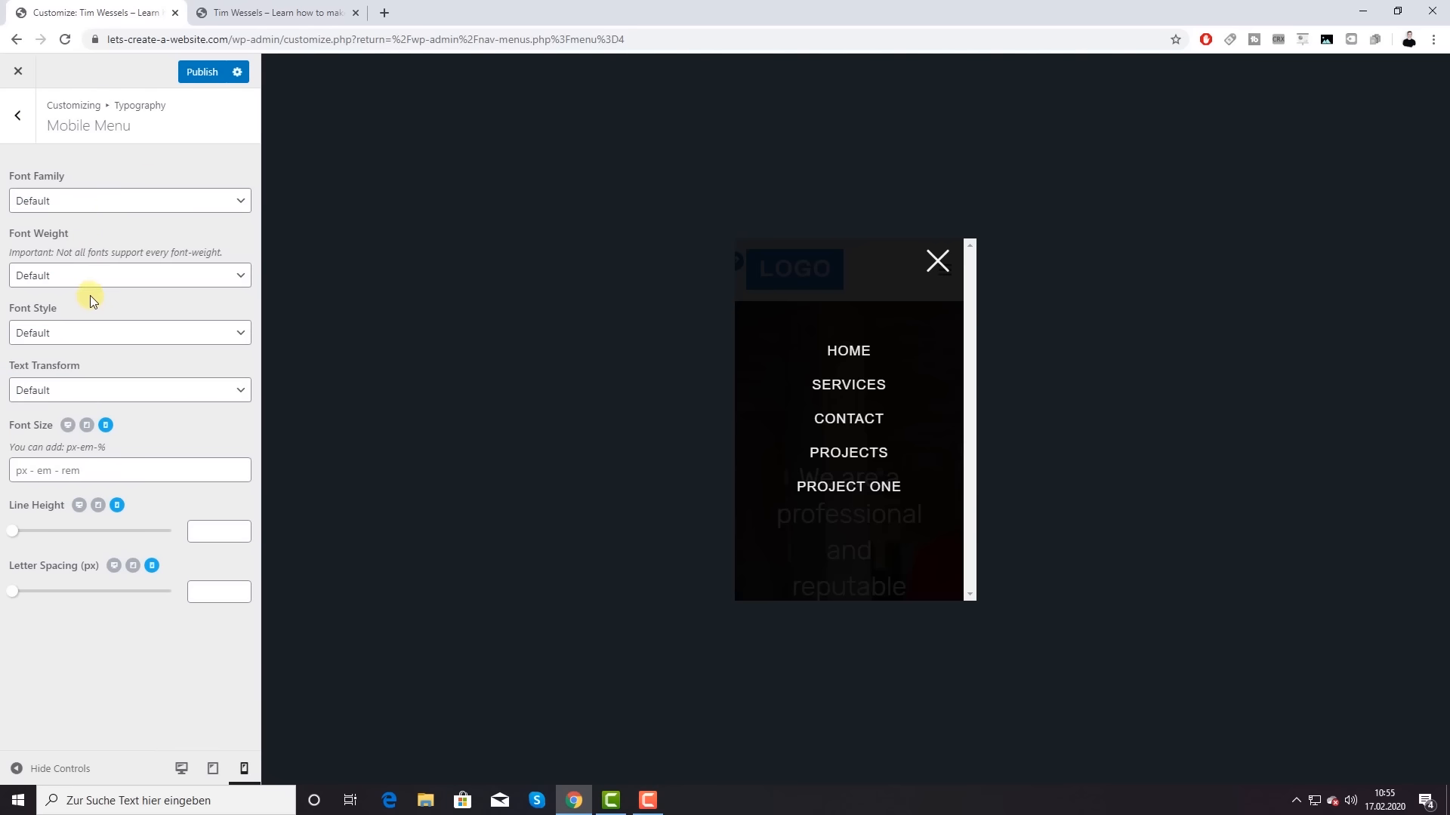
click(101, 337)
click(97, 317)
click(103, 388)
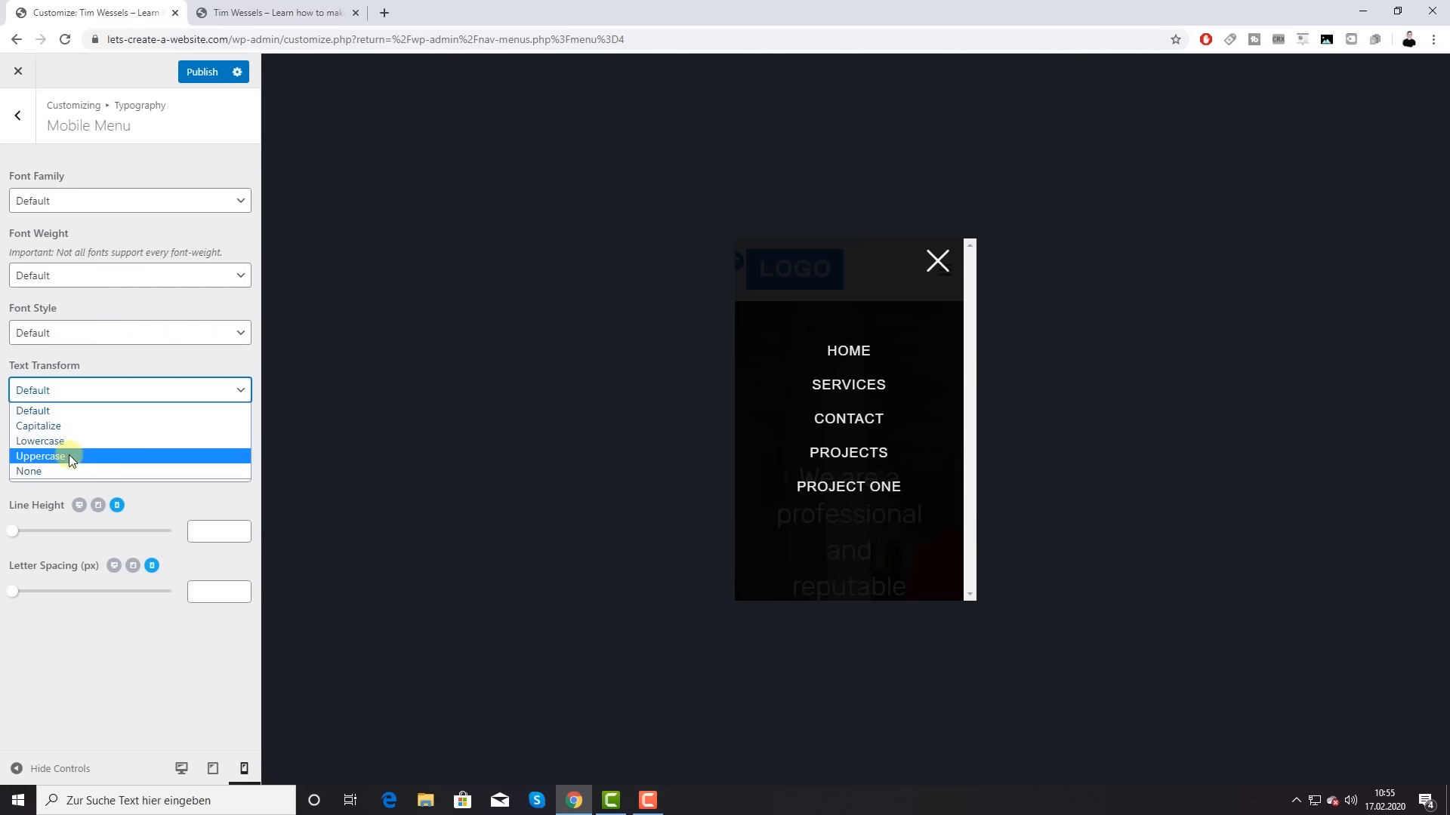
click(104, 383)
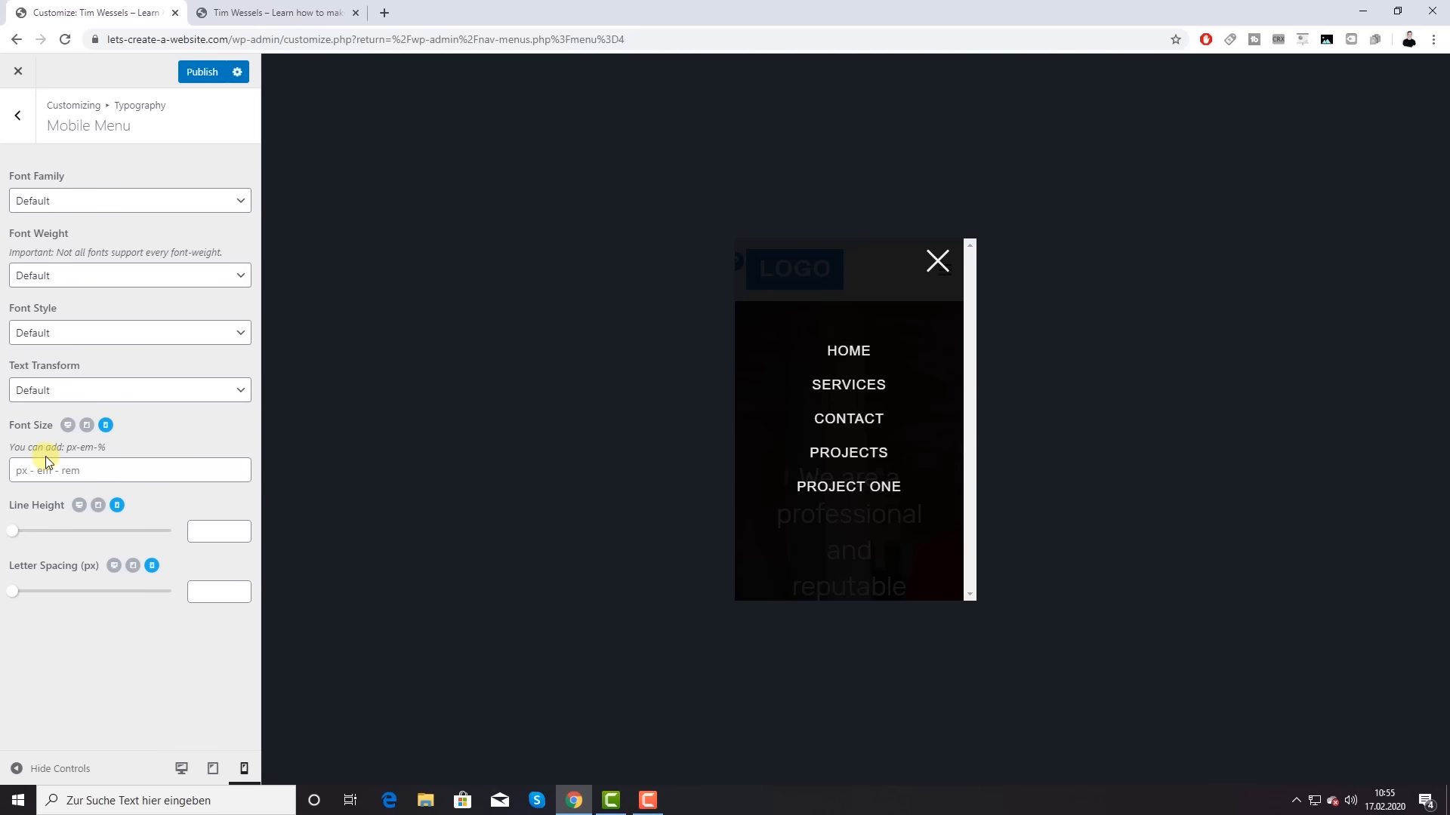
click(30, 471)
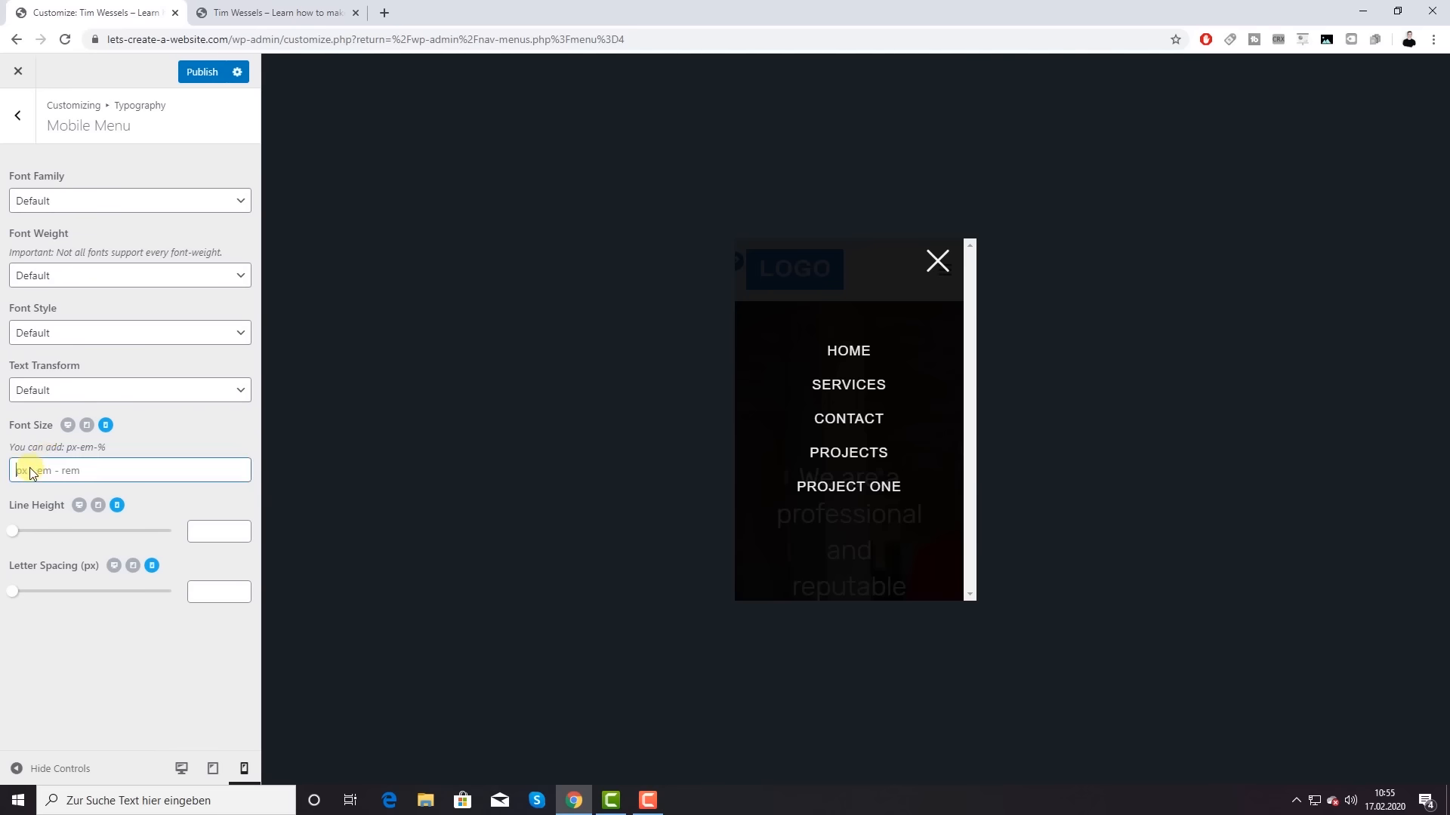
click(87, 426)
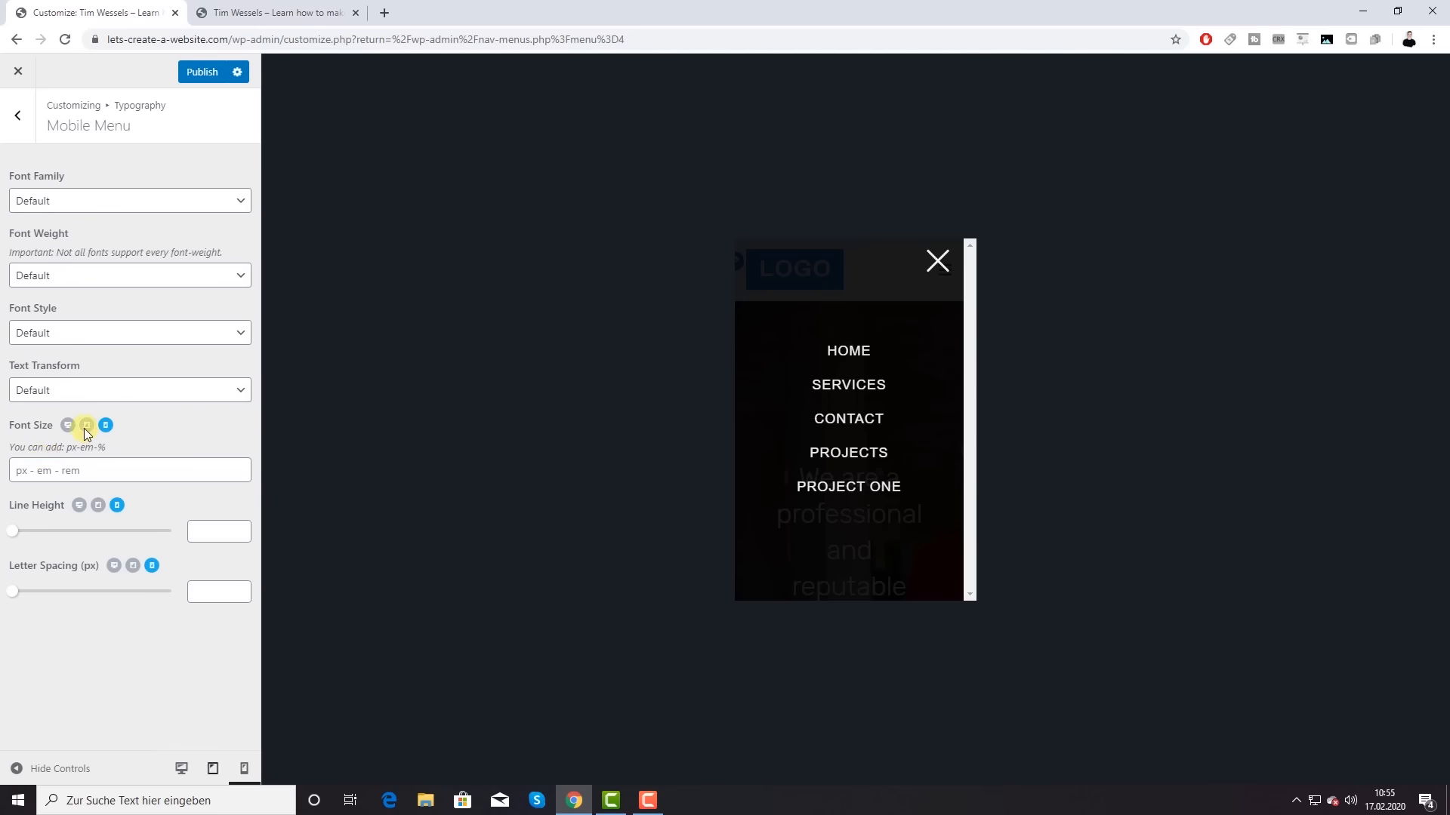
click(106, 425)
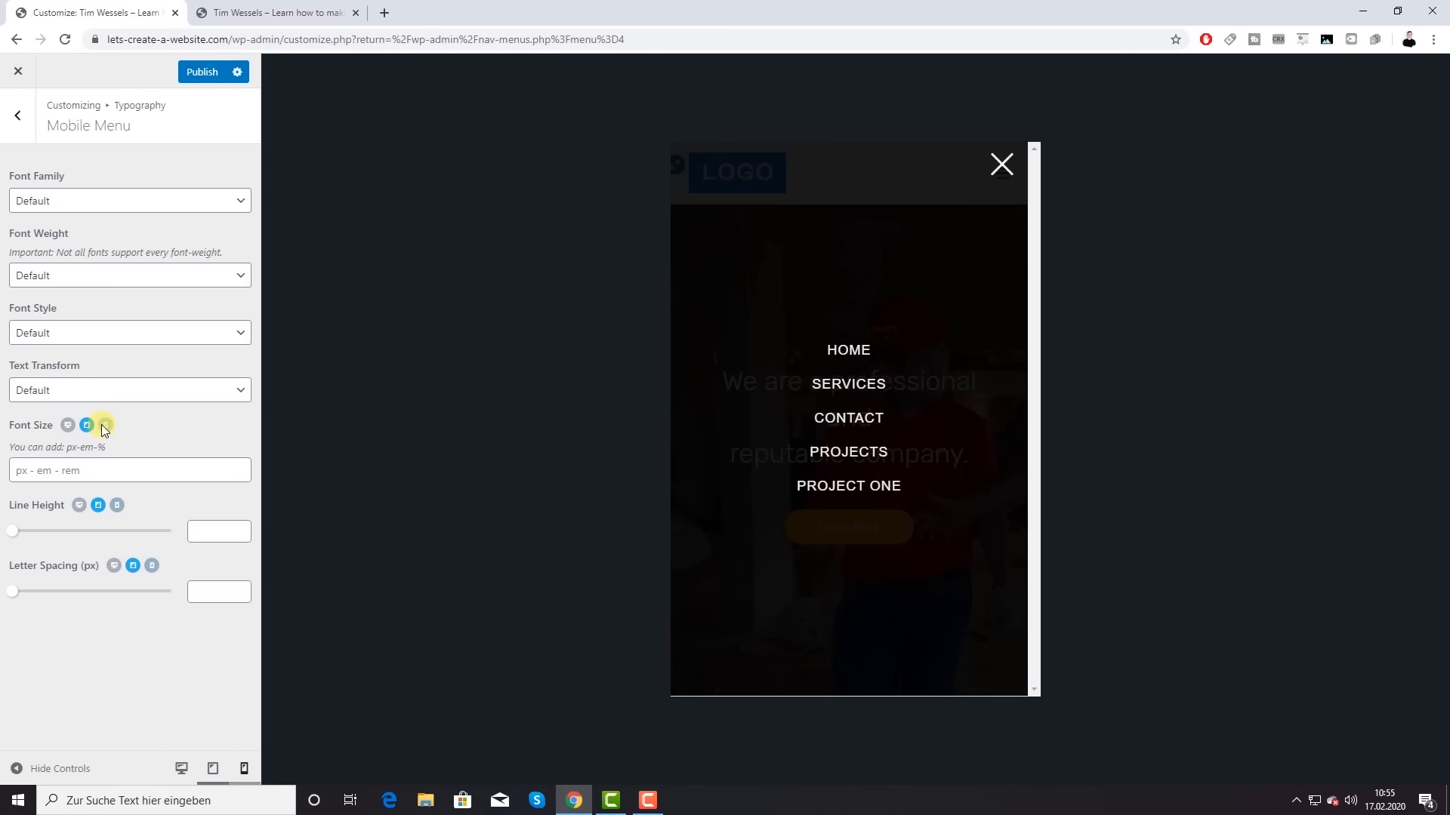
Step: Set the mobile menu's line height to 1 and letter spacing to 0.9 px for the mobile view, and publish the changes
drag(15, 530, 53, 531)
mouse_move(20, 593)
mouse_down()
mouse_move(119, 593)
mouse_move(26, 595)
mouse_up()
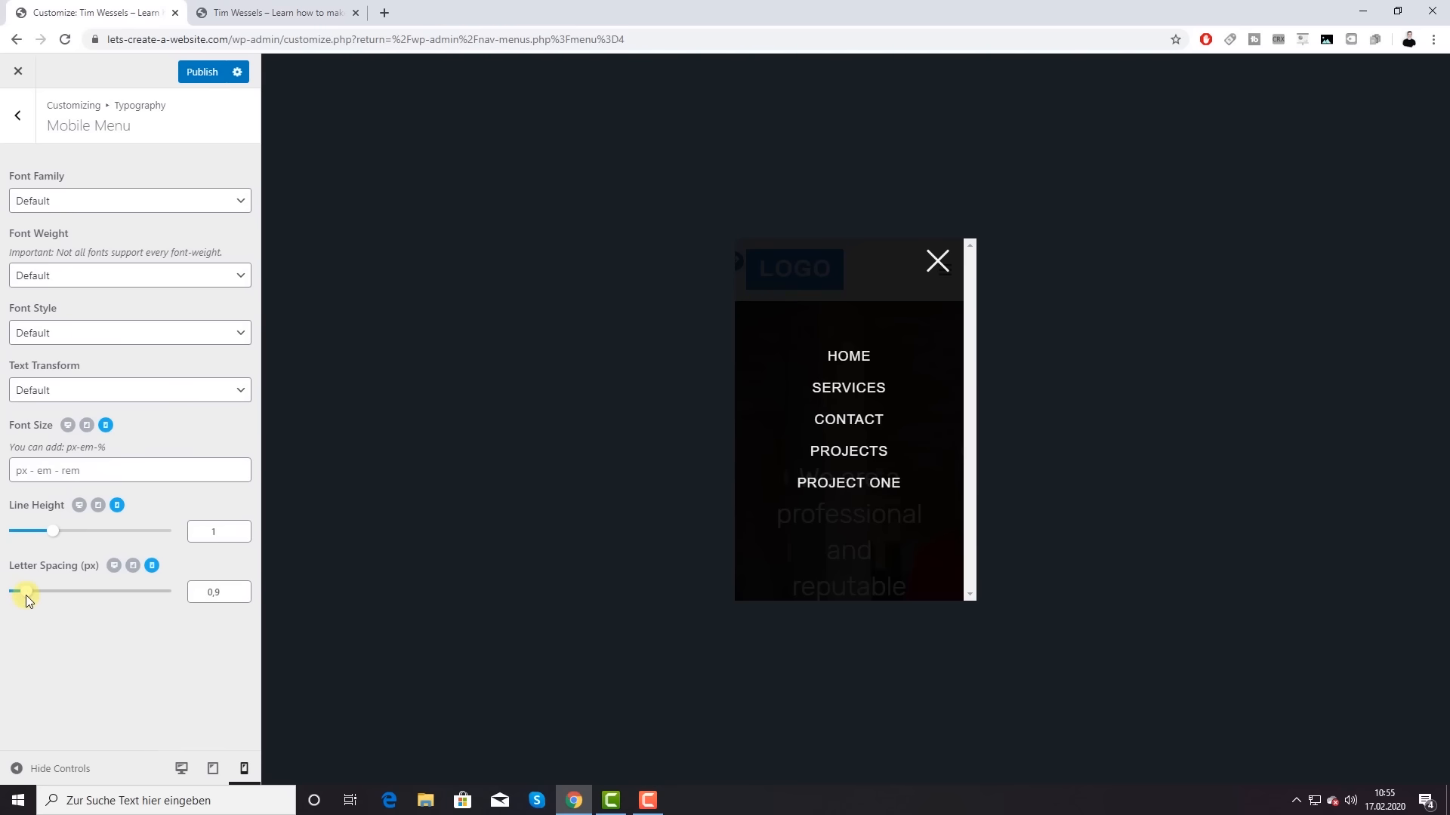
click(218, 71)
Step: Reload the live website's homepage and examine the published header and the page sections down to the end
click(296, 8)
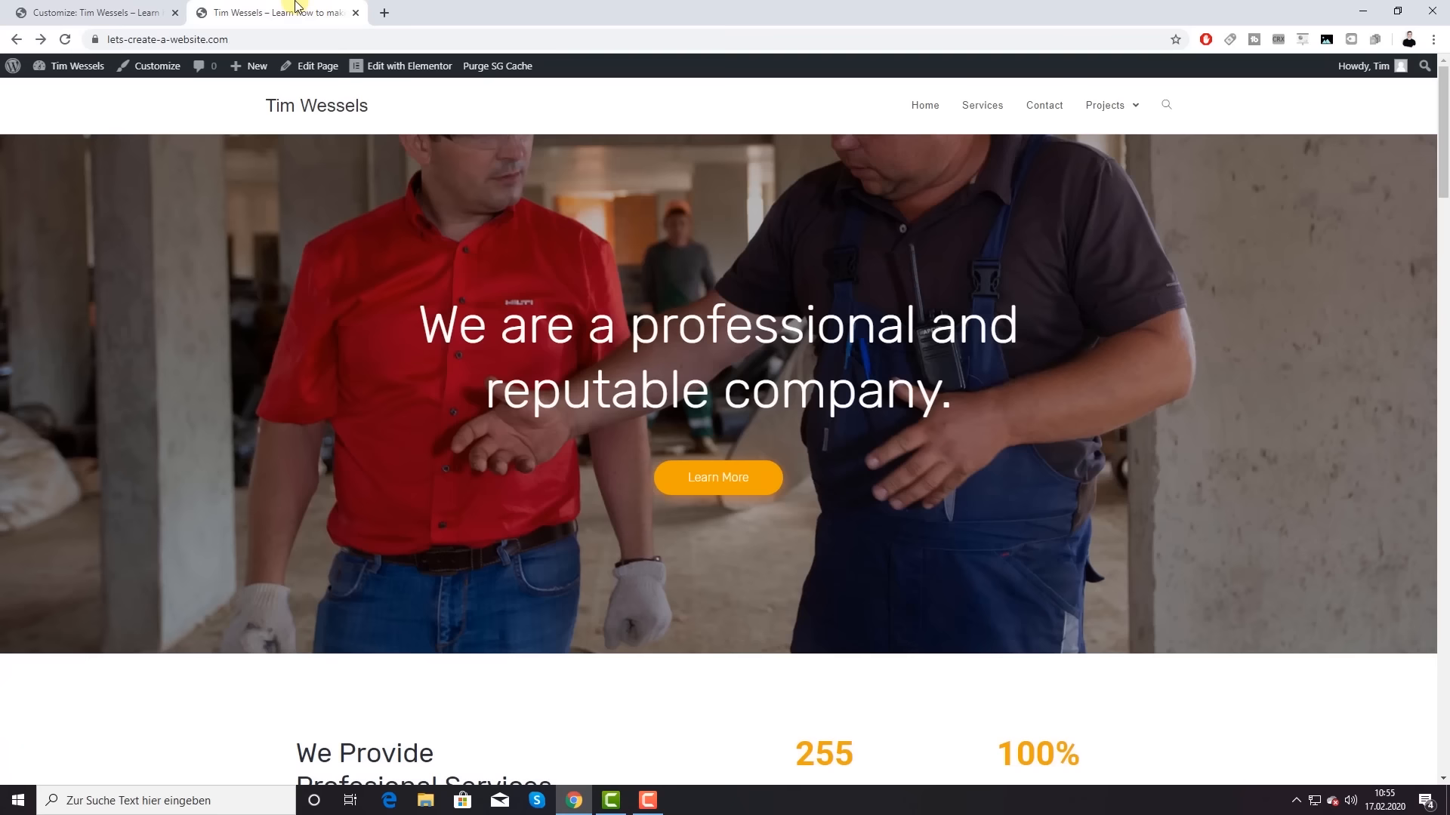
click(65, 39)
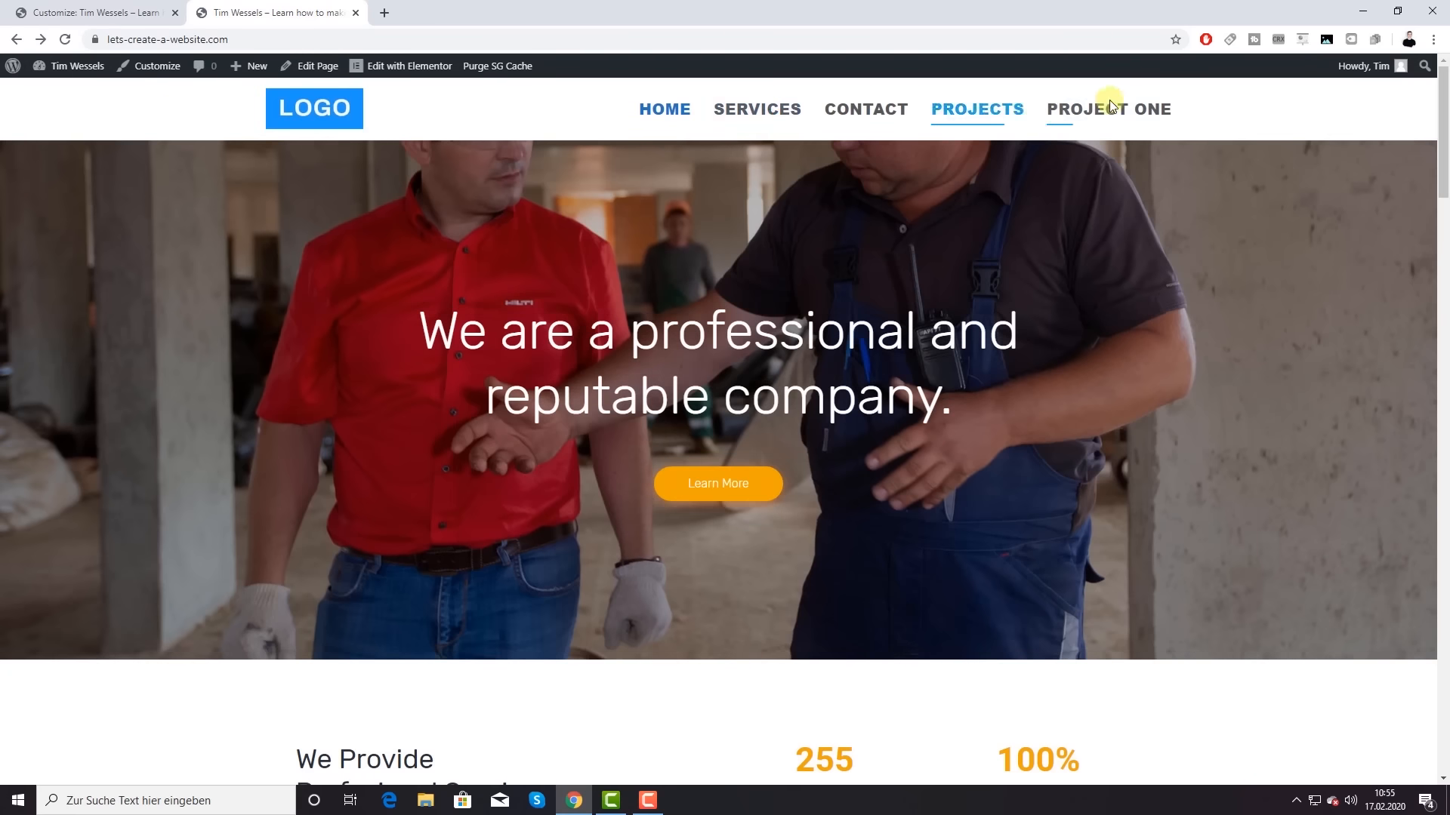
scroll(713, 328, down, 3)
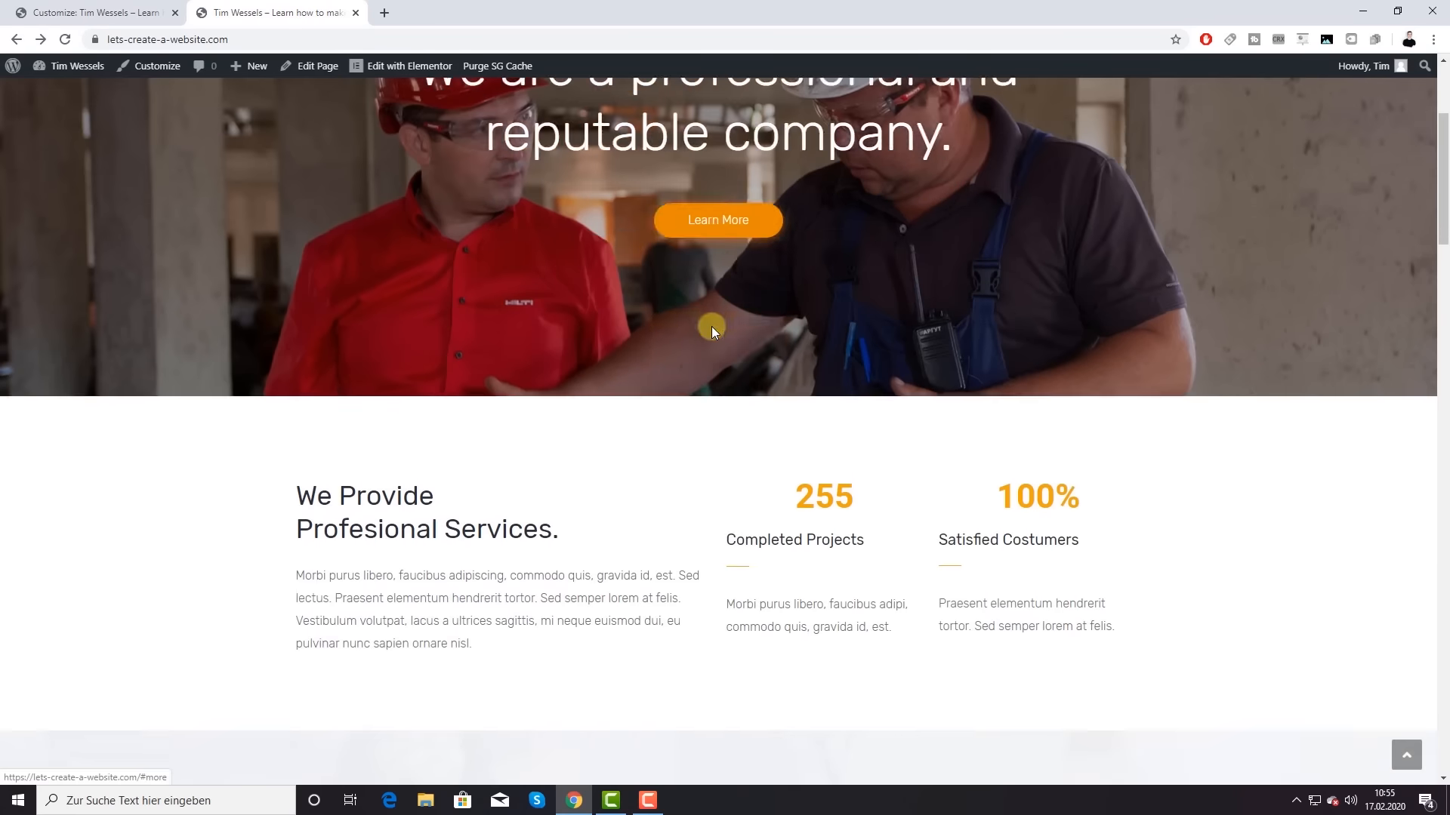
scroll(711, 330, down, 19)
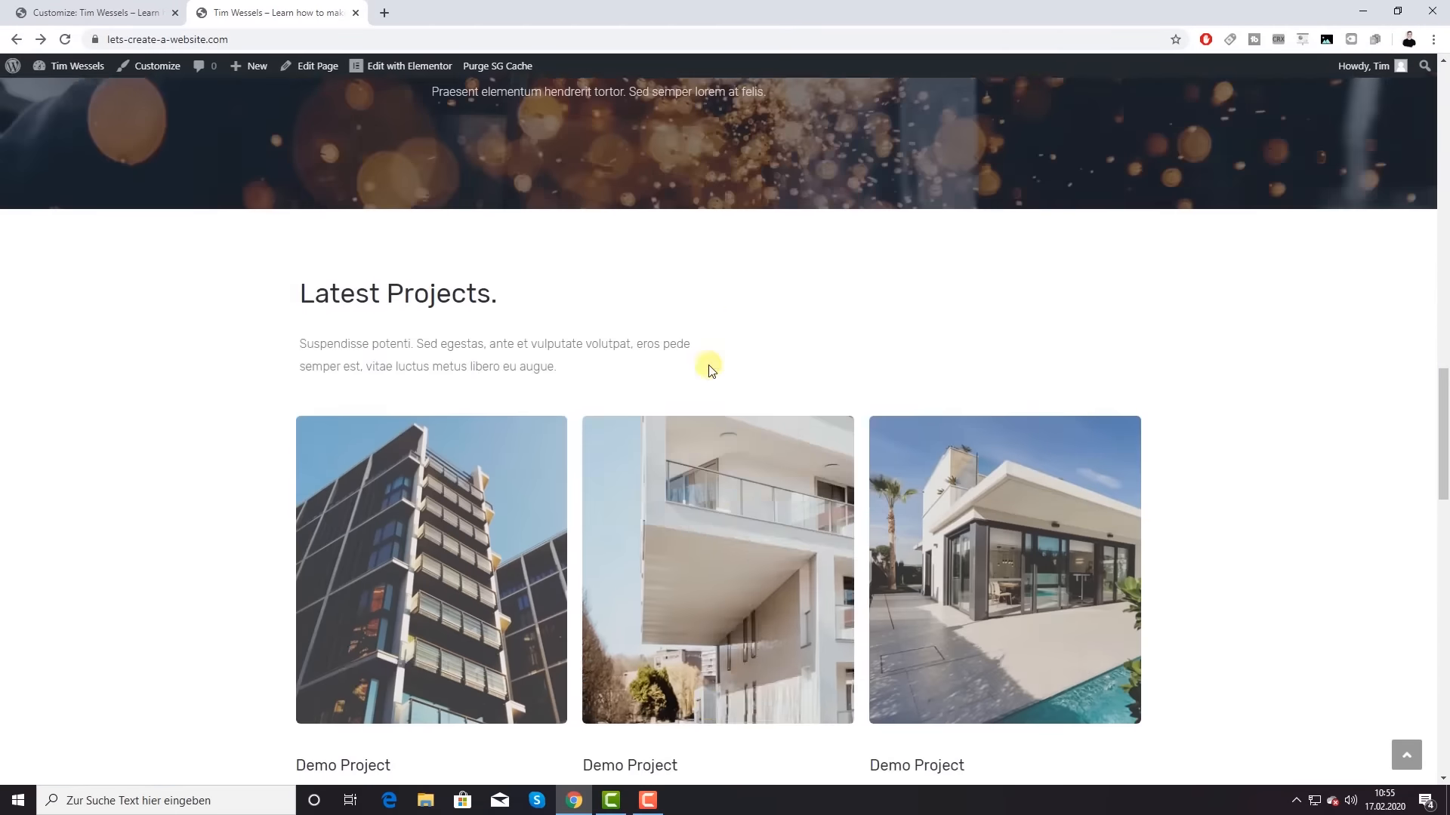
scroll(707, 370, down, 20)
scroll(713, 400, up, 14)
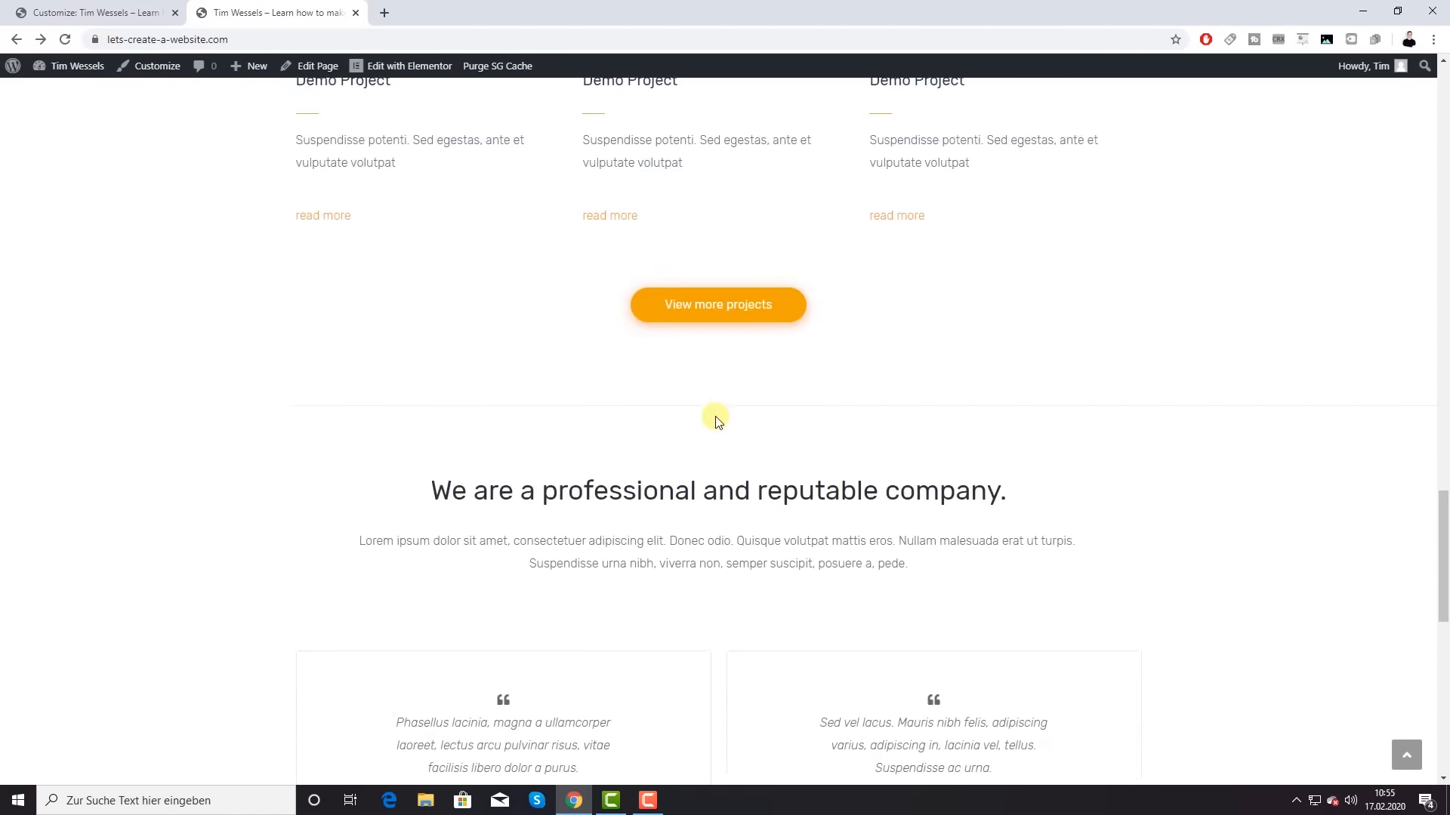
scroll(715, 420, up, 20)
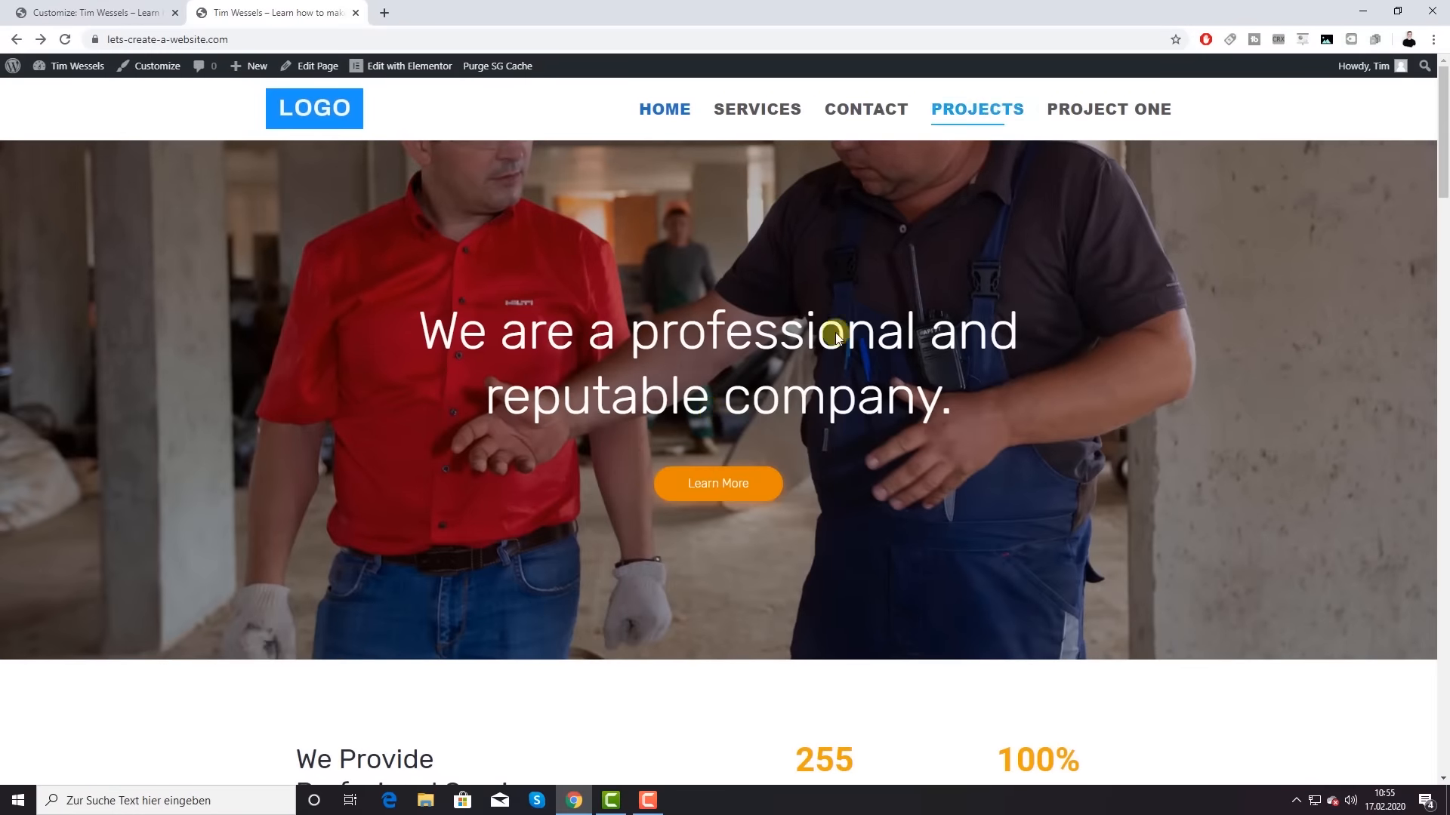
Step: Test the homepage's Learn More link and open the Projects page through View more projects
click(747, 483)
scroll(760, 468, down, 20)
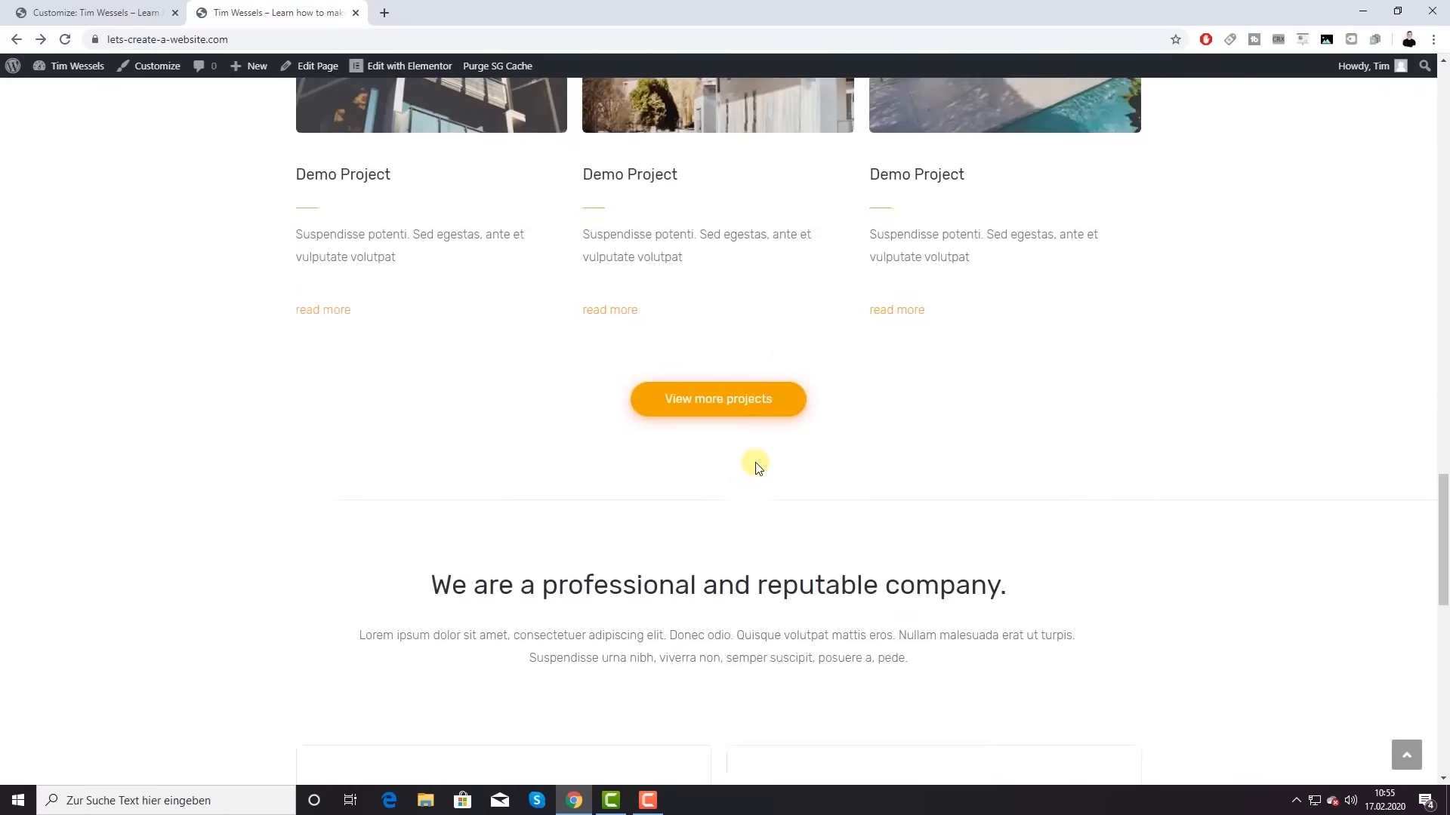
scroll(757, 472, up, 5)
scroll(755, 471, down, 3)
click(725, 550)
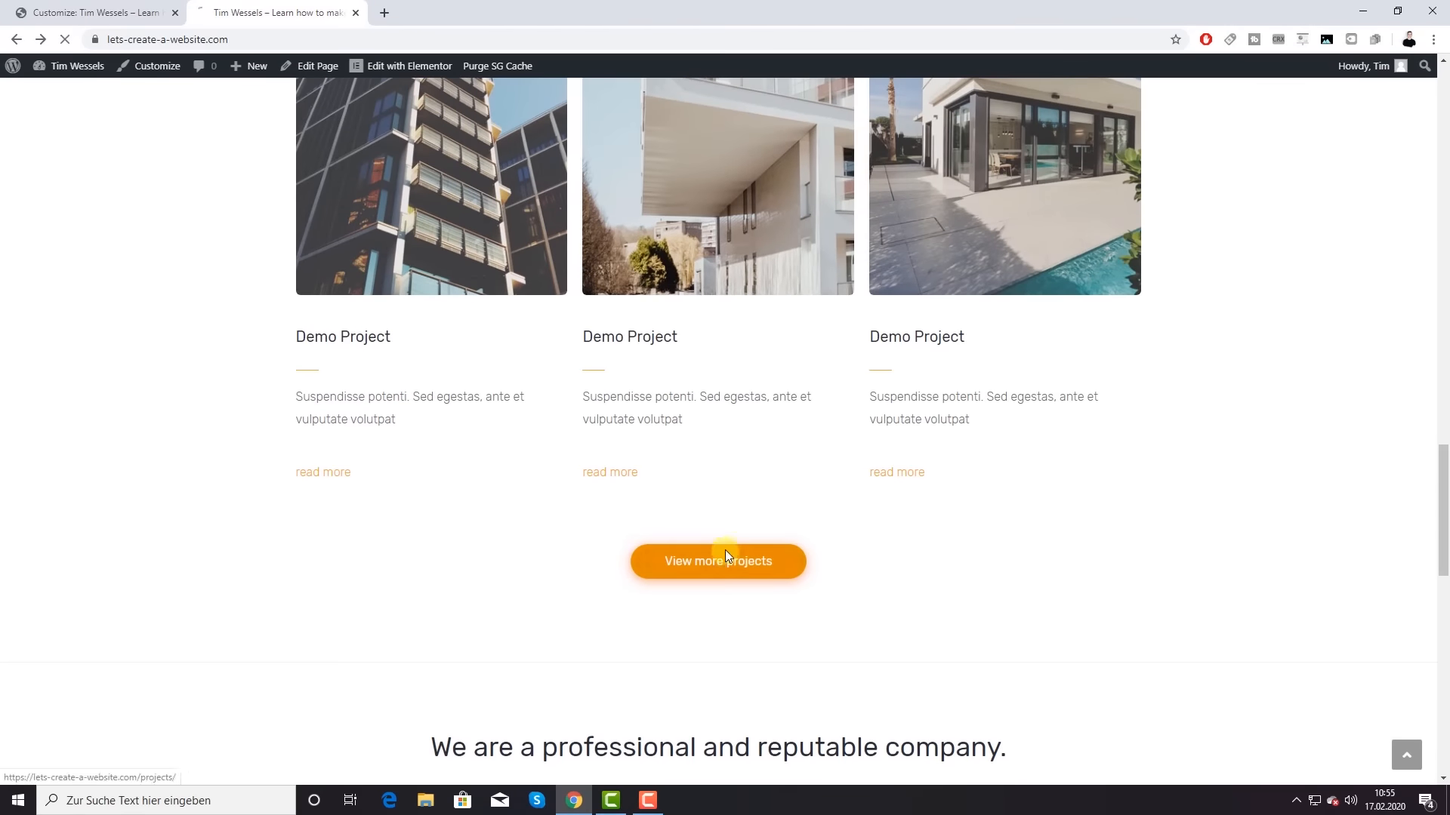
Step: Examine the Projects page's demo projects, testimonials and footer, and open the Project One page
scroll(939, 472, down, 18)
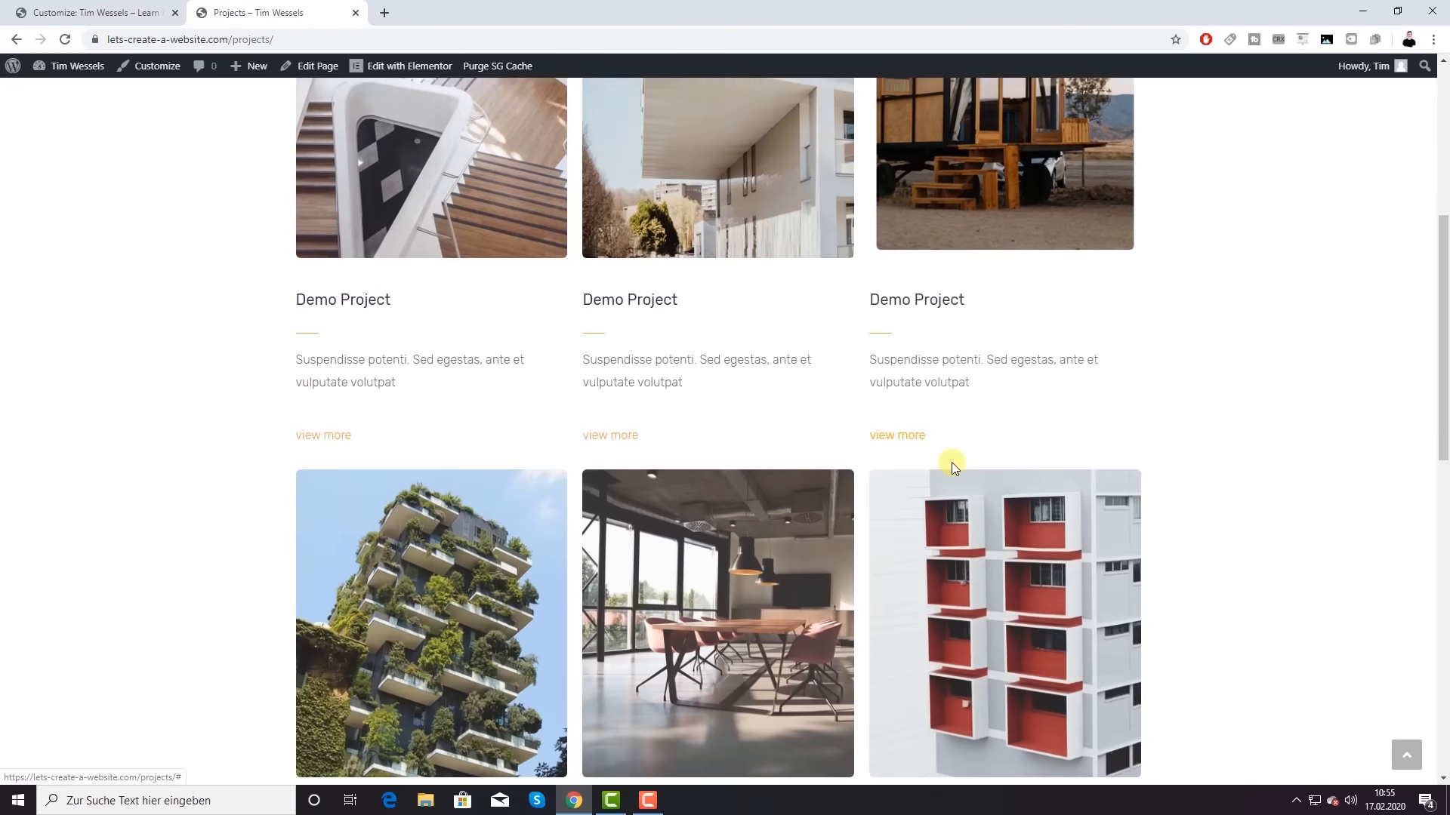
scroll(891, 468, up, 7)
scroll(541, 495, down, 7)
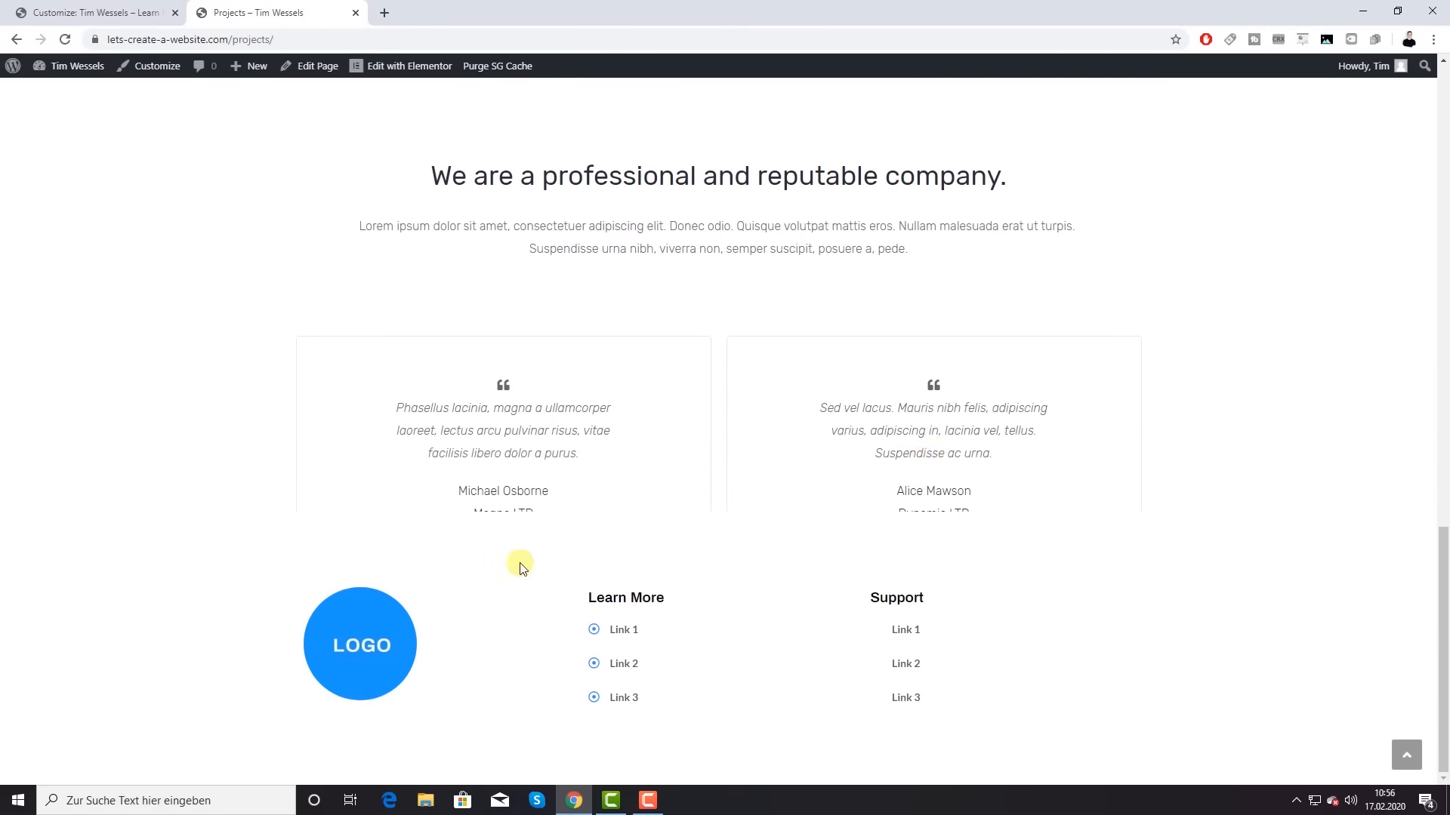
scroll(746, 632, up, 1)
scroll(745, 631, up, 16)
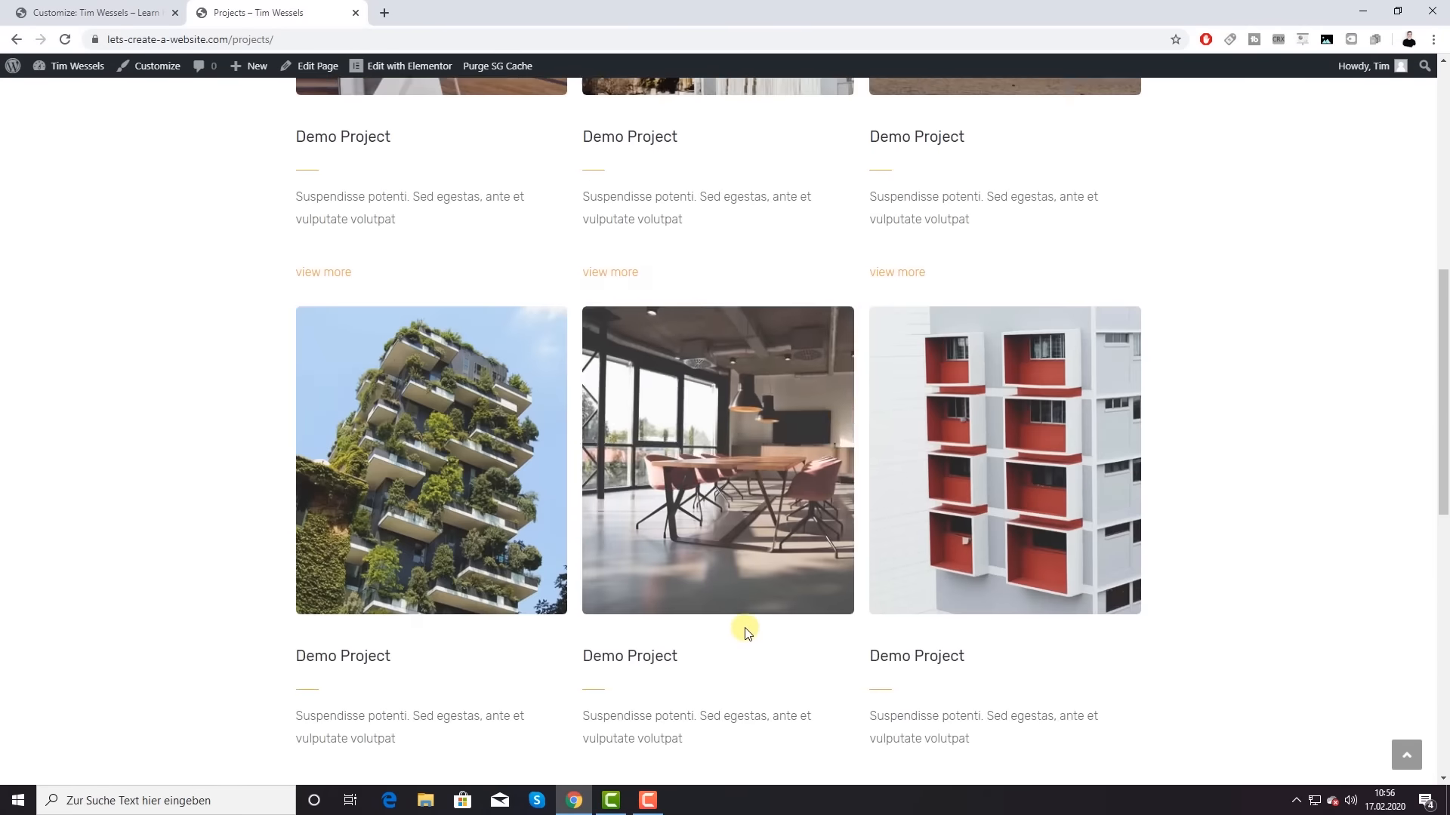
scroll(547, 596, down, 3)
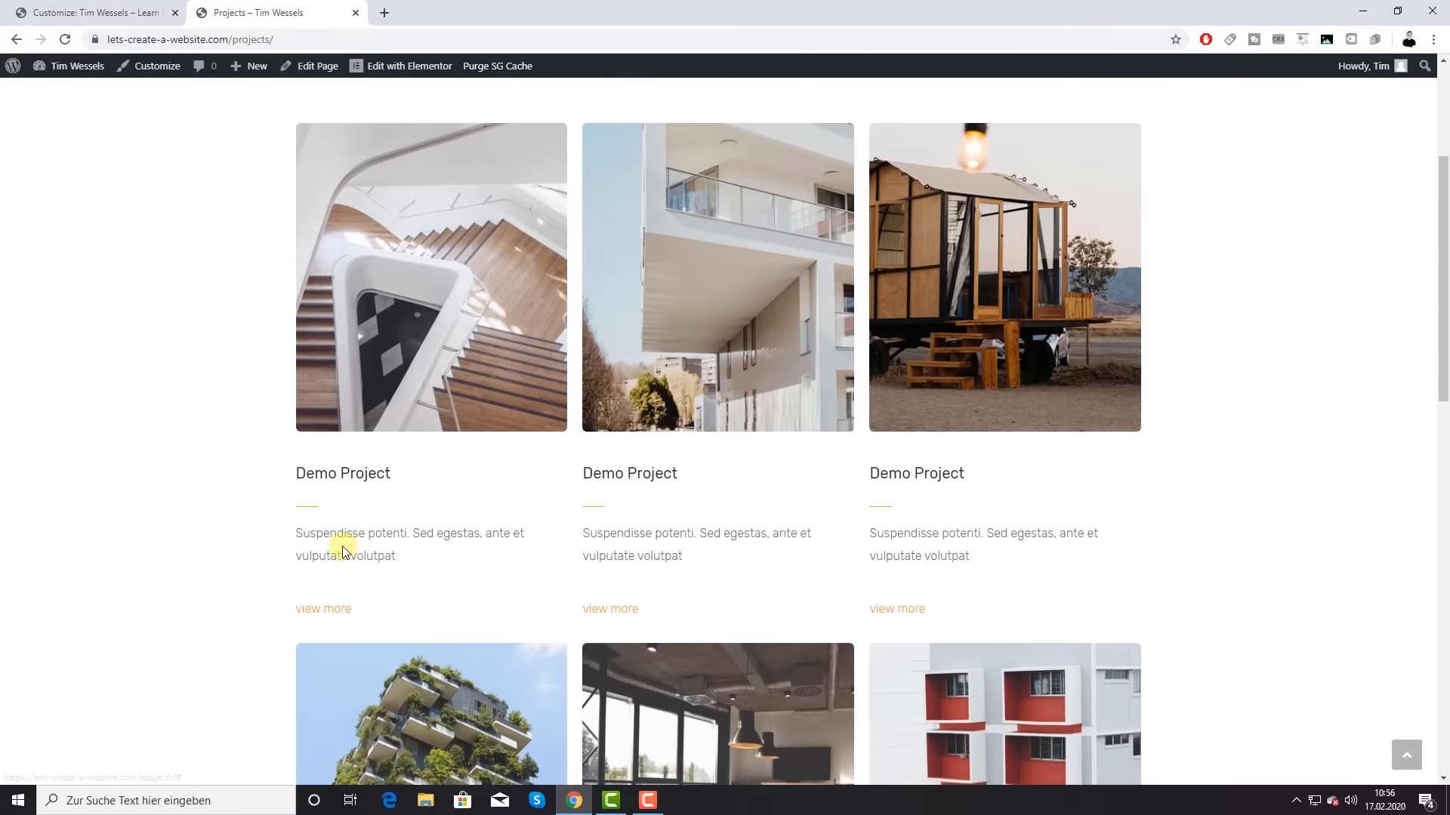
click(438, 435)
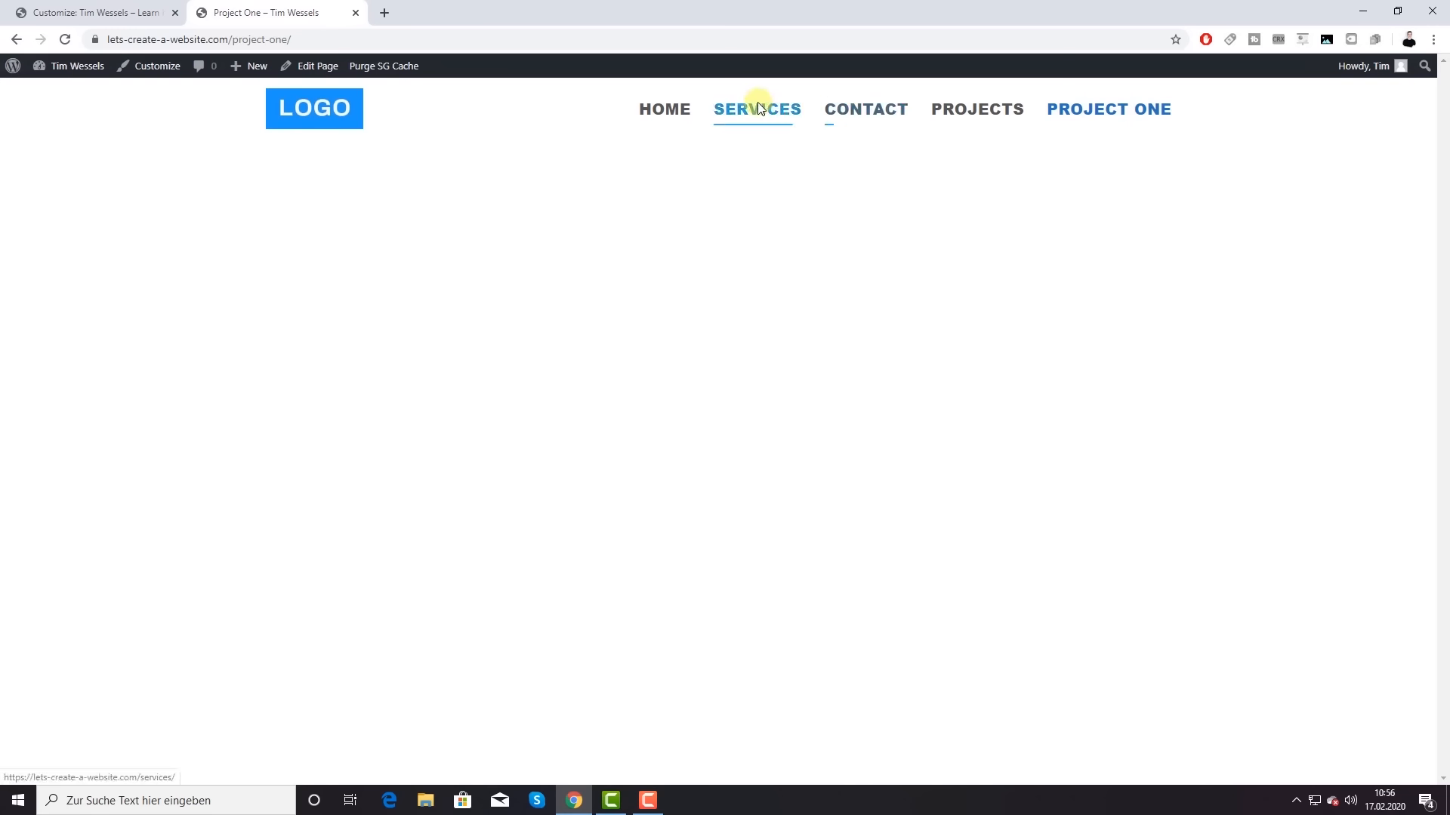
Step: Open the Contact page and examine its header, contact details, form and location map
click(881, 109)
scroll(509, 402, down, 4)
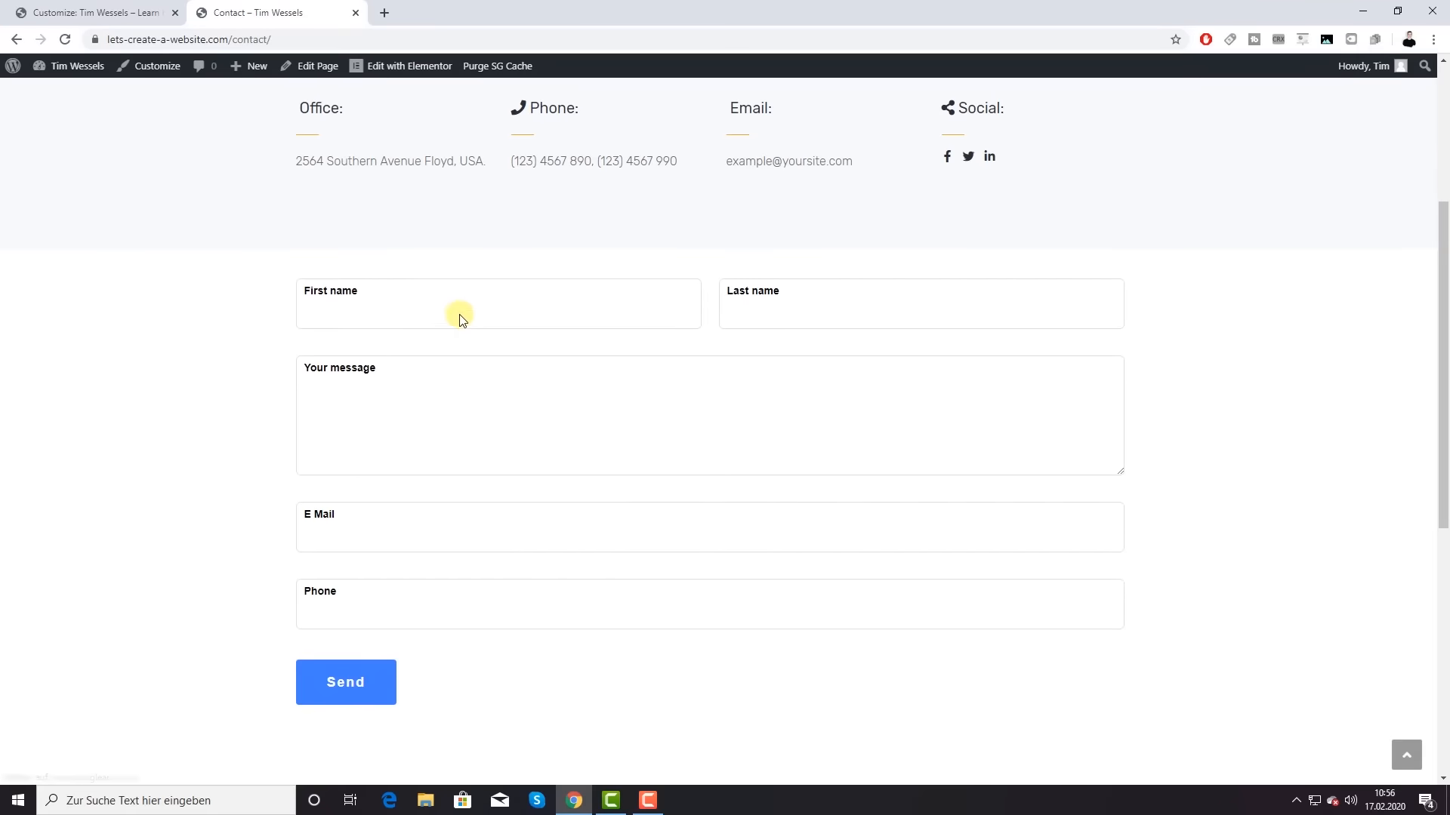
scroll(876, 346, down, 3)
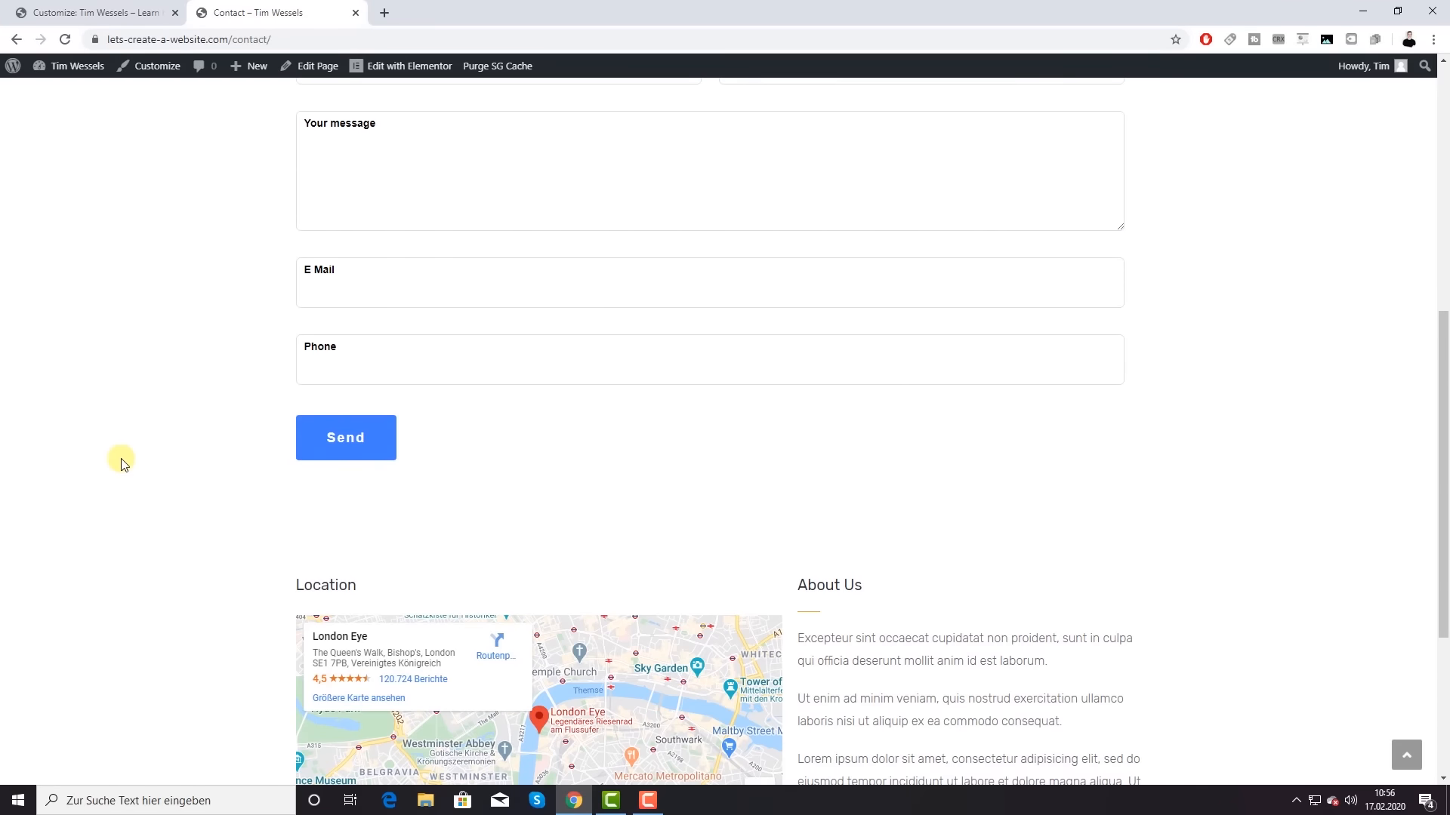
scroll(121, 459, down, 4)
scroll(118, 468, up, 7)
scroll(113, 470, up, 4)
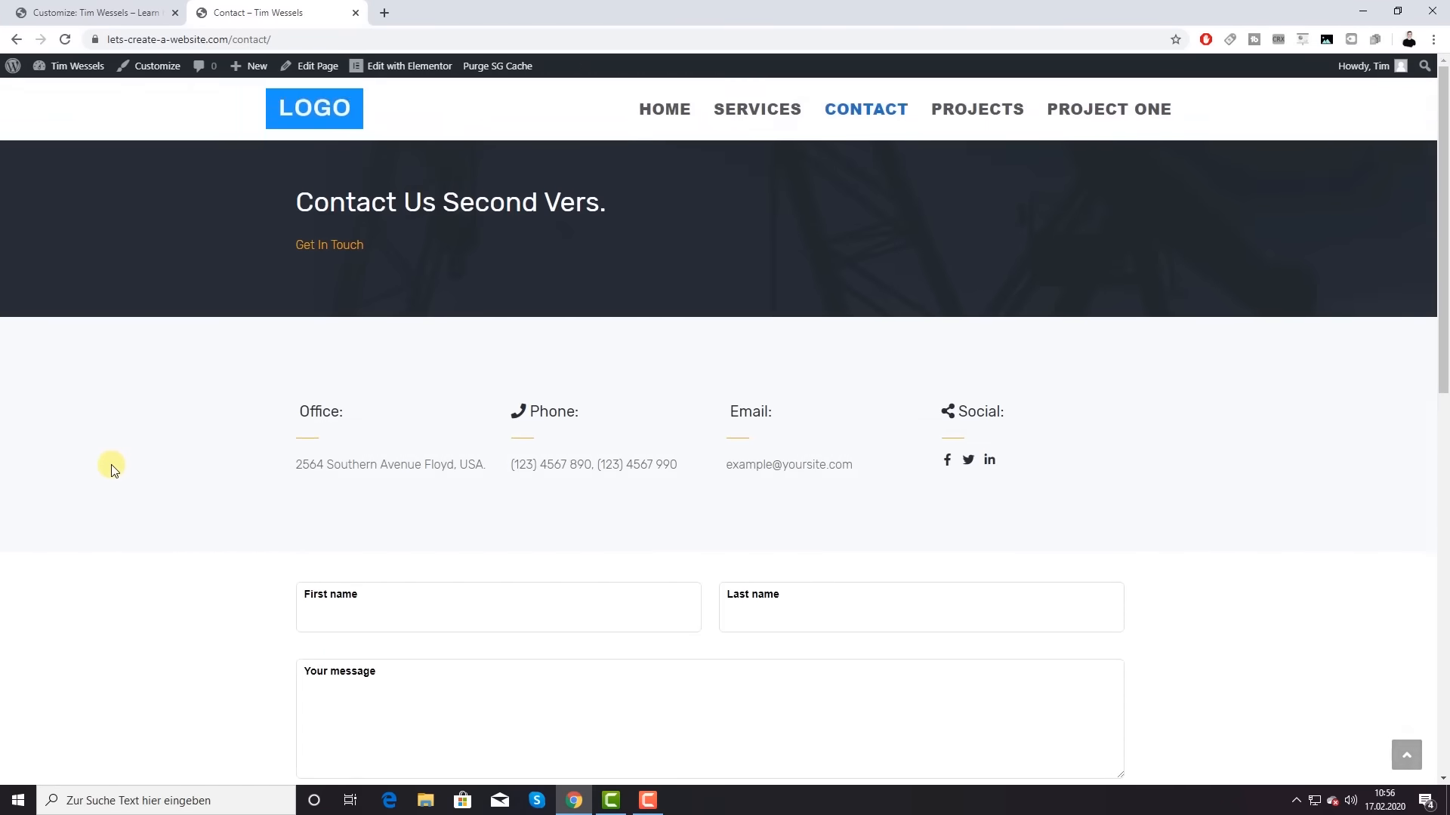
scroll(108, 464, down, 9)
scroll(106, 466, up, 4)
scroll(104, 466, up, 6)
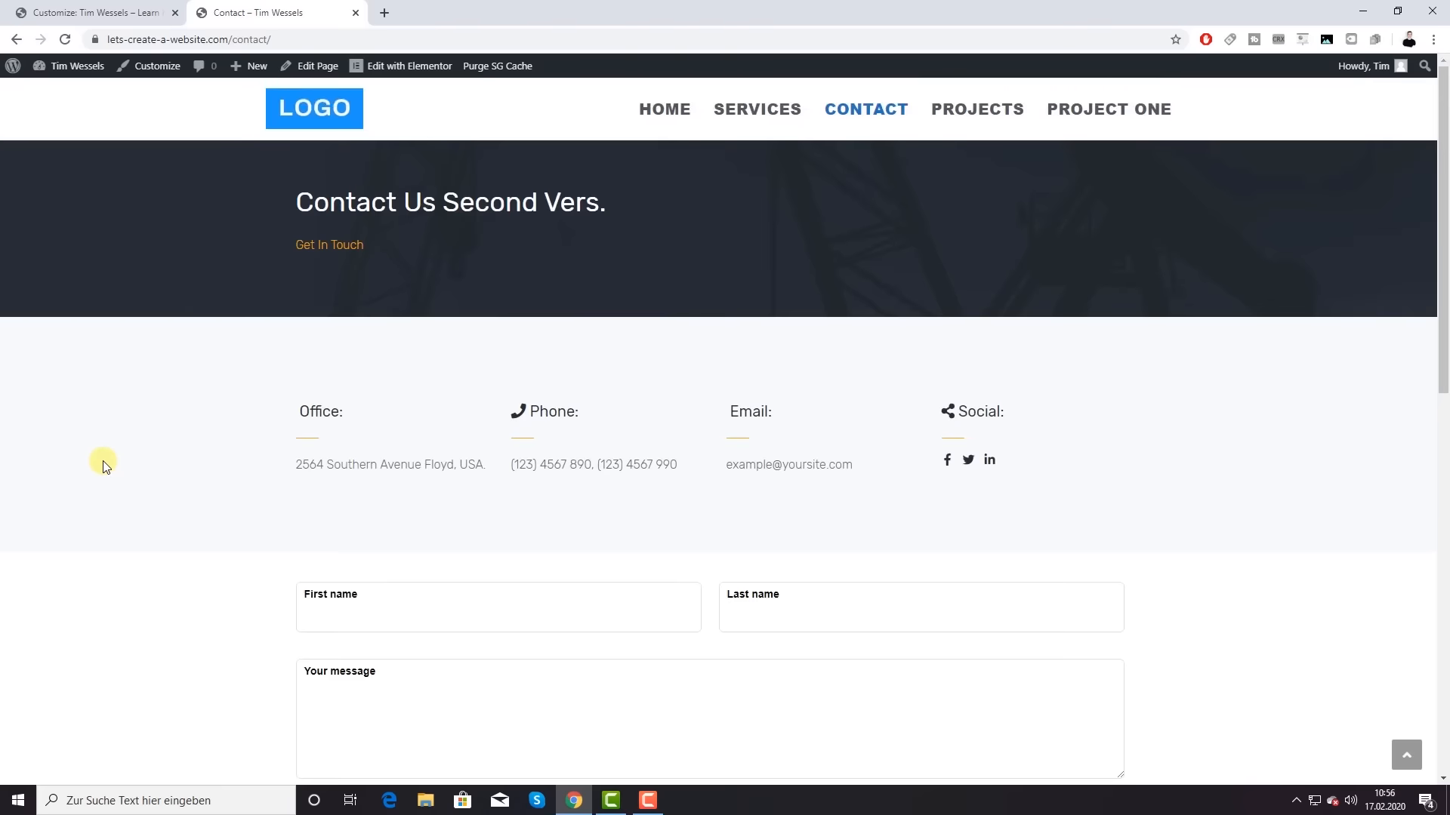